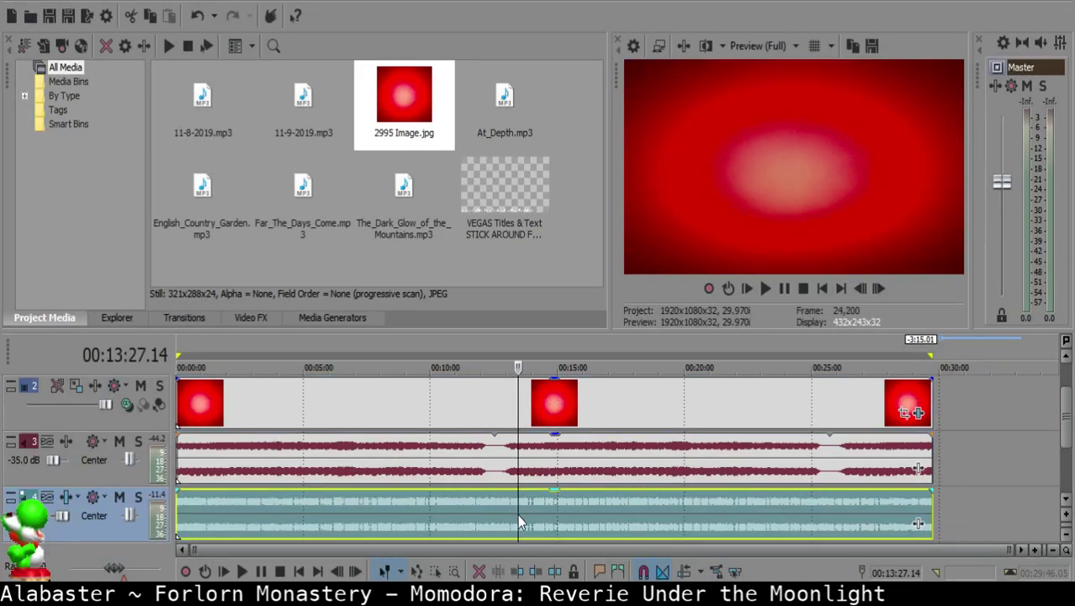
Step: Add a fade-in of about 3 seconds to the start of the background image and the music on track 3
{"action": "key", "text": "space"}
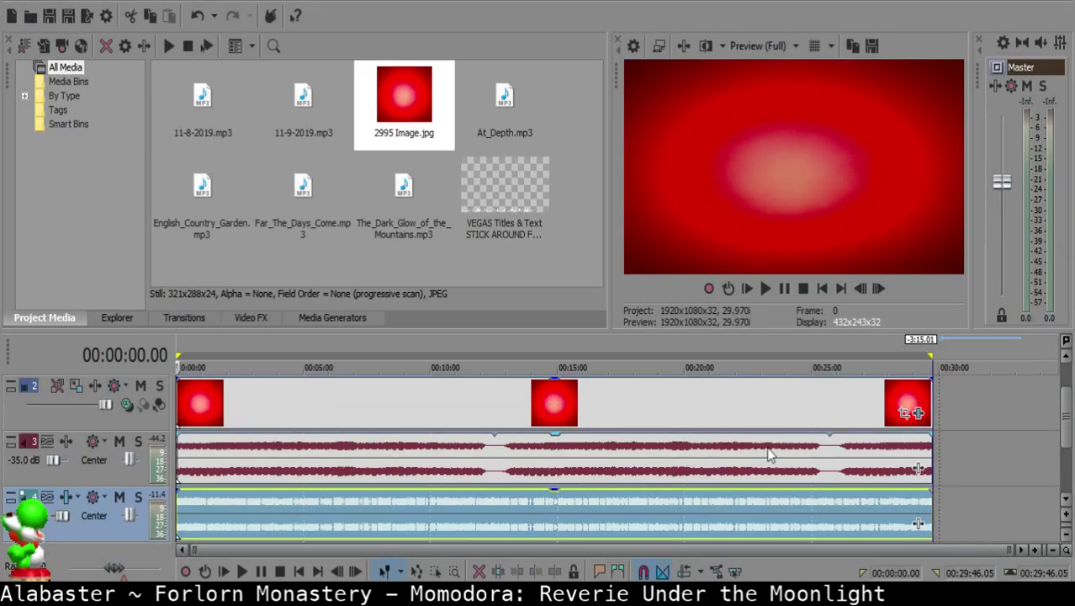
{"action": "scroll", "coordinate": [1068, 455], "scroll_direction": "down", "scroll_amount": 1}
{"action": "scroll", "coordinate": [1062, 444], "scroll_direction": "up", "scroll_amount": 1}
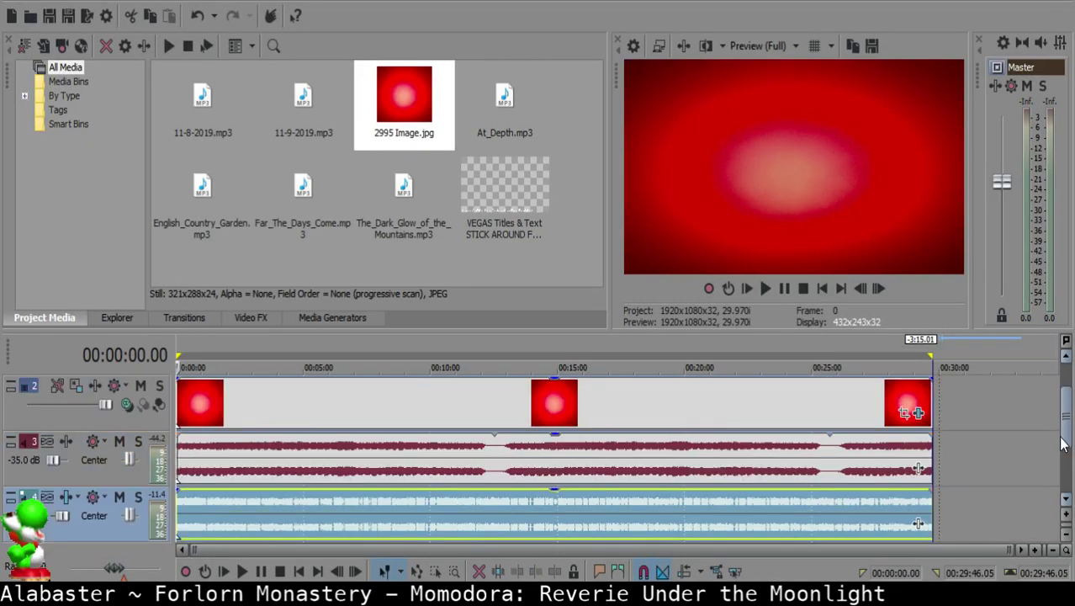
{"action": "left_click", "coordinate": [179, 498]}
{"action": "scroll", "coordinate": [306, 454], "scroll_direction": "up", "scroll_amount": 12}
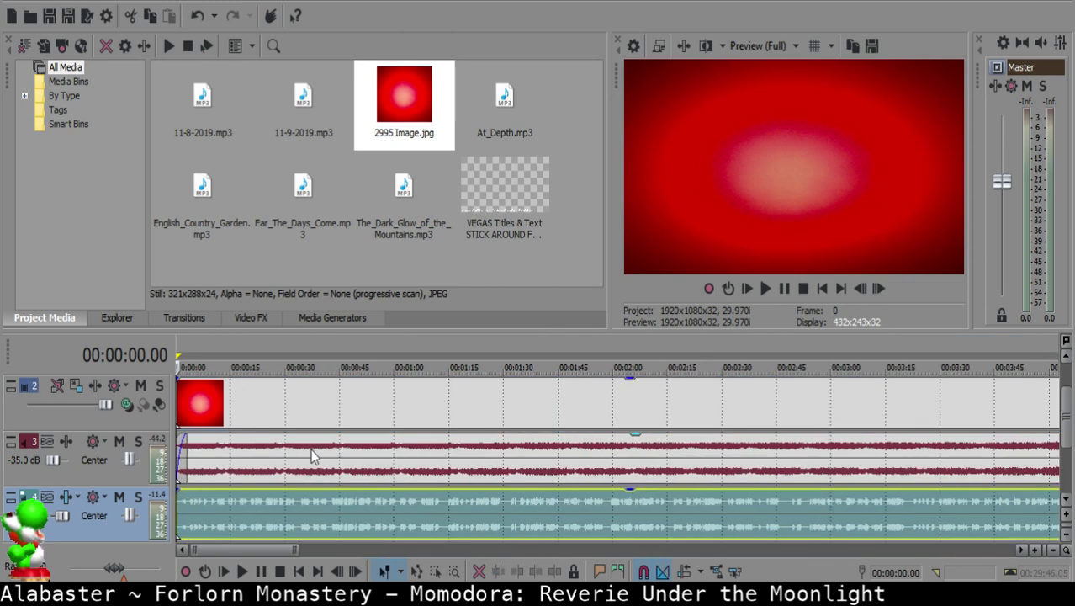
{"action": "left_click", "coordinate": [436, 461]}
{"action": "scroll", "coordinate": [416, 458], "scroll_direction": "down", "scroll_amount": 8}
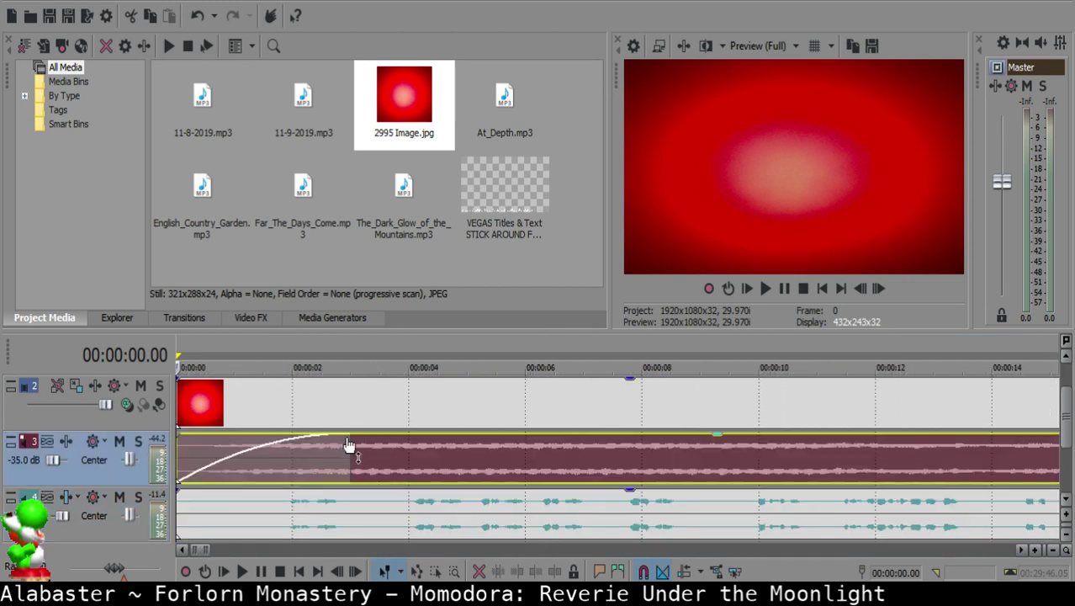
{"action": "left_click_drag", "start_coordinate": [178, 378], "coordinate": [350, 435]}
Step: Shift the voice clip on track 4 later by 00:00:01.07 and mute the music on track 3
{"action": "left_click_drag", "start_coordinate": [386, 522], "coordinate": [459, 523]}
{"action": "key", "text": "space"}
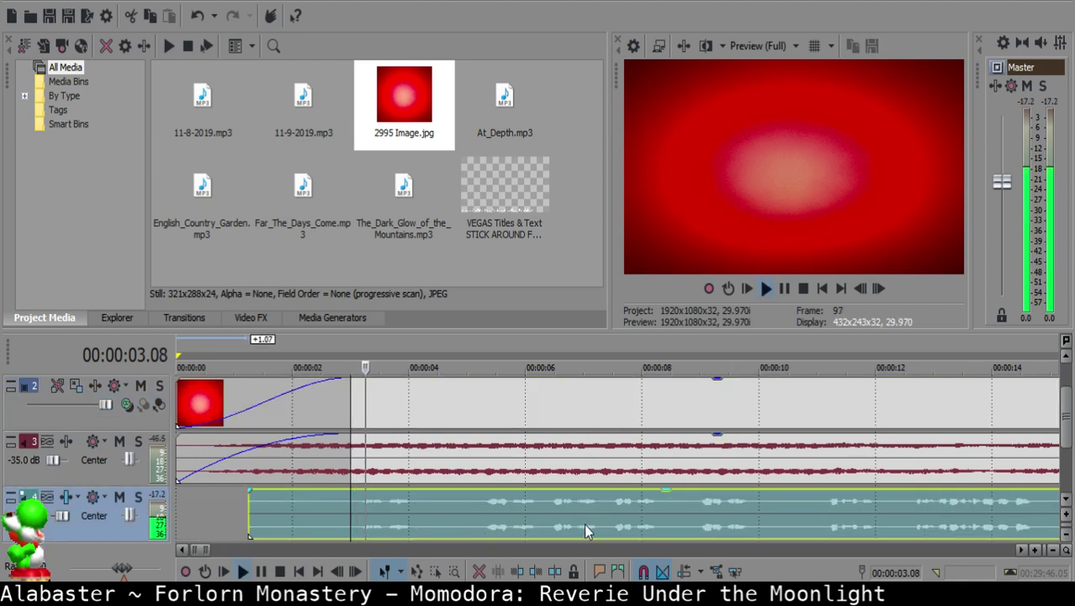
{"action": "left_click", "coordinate": [120, 439]}
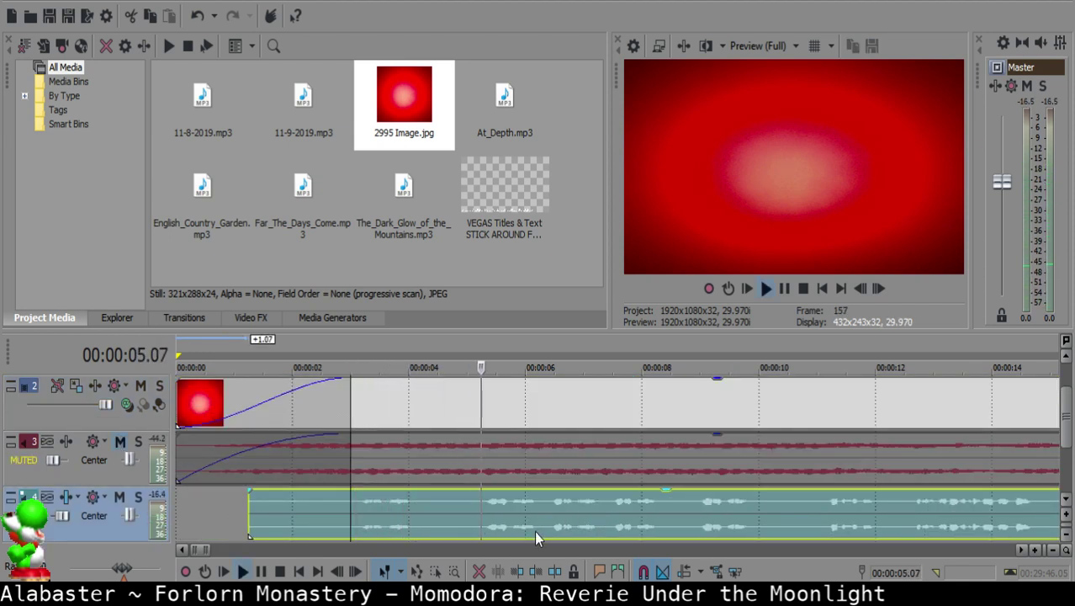
Step: Play back the opening narration and split the voice clip at about 9 seconds
{"action": "scroll", "coordinate": [632, 499], "scroll_direction": "up", "scroll_amount": 2}
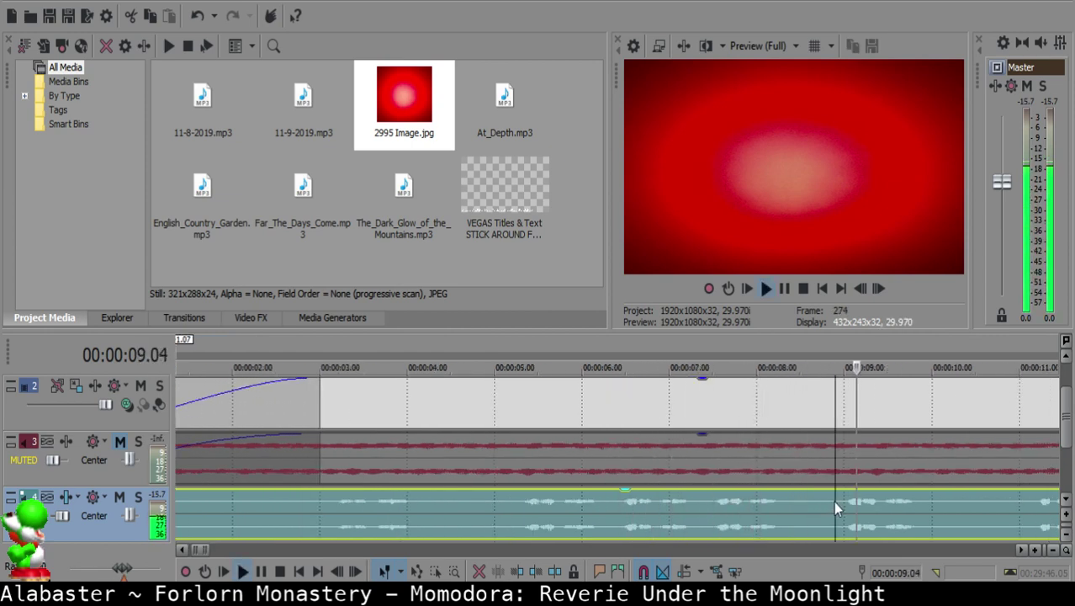
{"action": "left_click", "coordinate": [332, 506]}
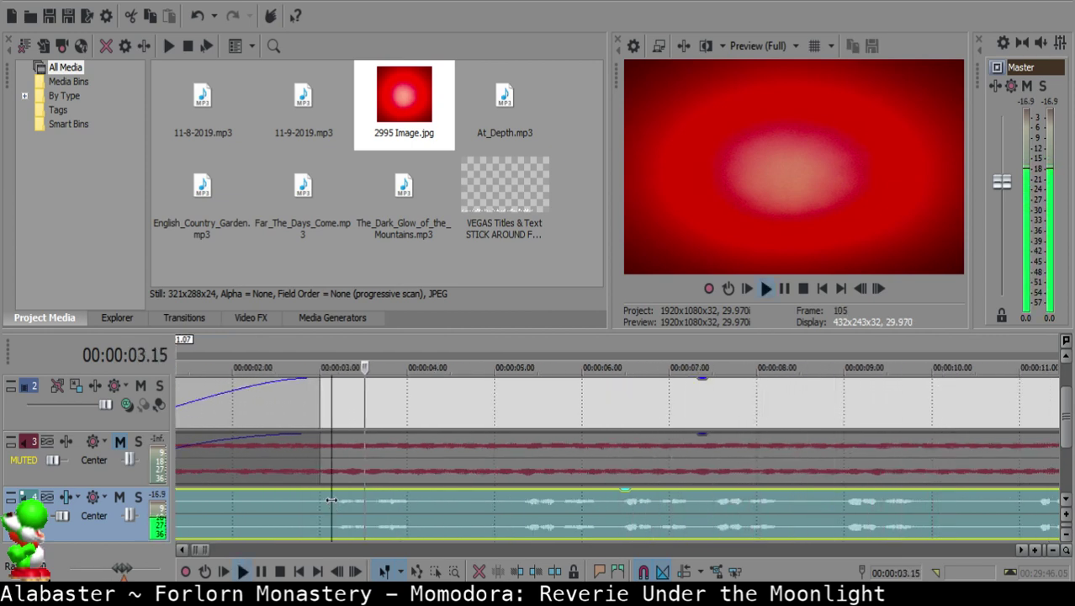
{"action": "left_click", "coordinate": [844, 510]}
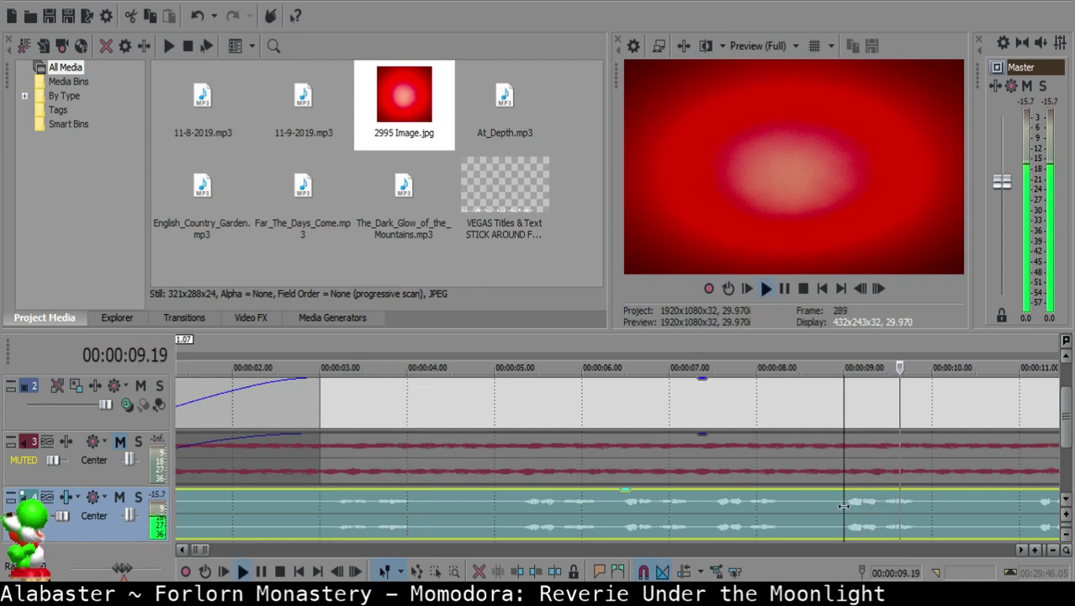
{"action": "key", "text": "space"}
{"action": "key", "text": "s"}
Step: Delete the opening part of the voice clip and move the remainder to start at 00:00:03.00
{"action": "scroll", "coordinate": [843, 510], "scroll_direction": "down", "scroll_amount": 2}
{"action": "left_click", "coordinate": [675, 520]}
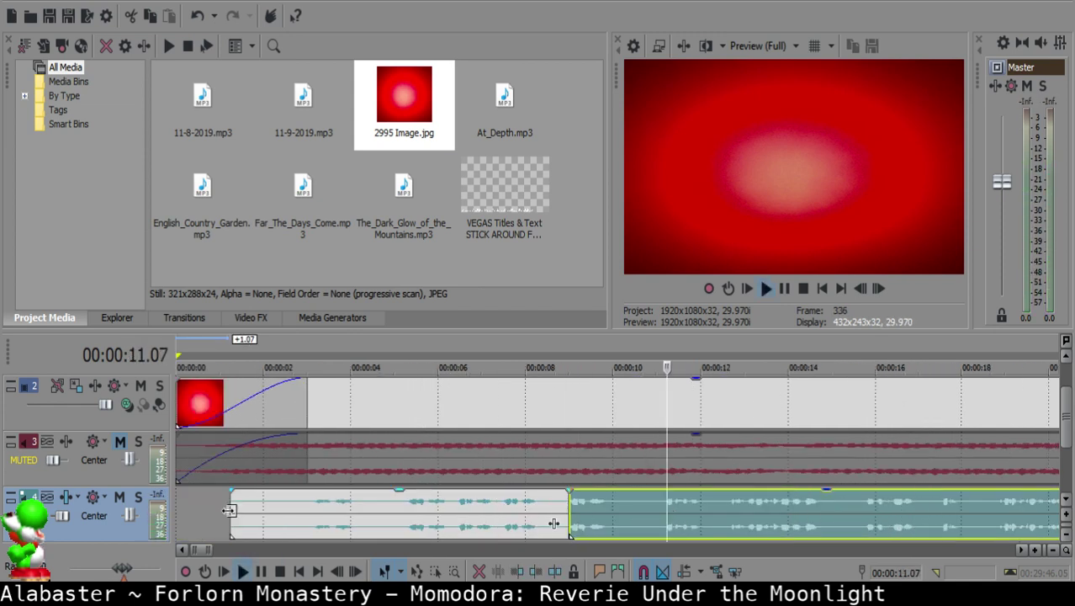
{"action": "left_click", "coordinate": [296, 506]}
{"action": "key", "text": "Delete"}
{"action": "left_click_drag", "start_coordinate": [623, 516], "coordinate": [368, 497]}
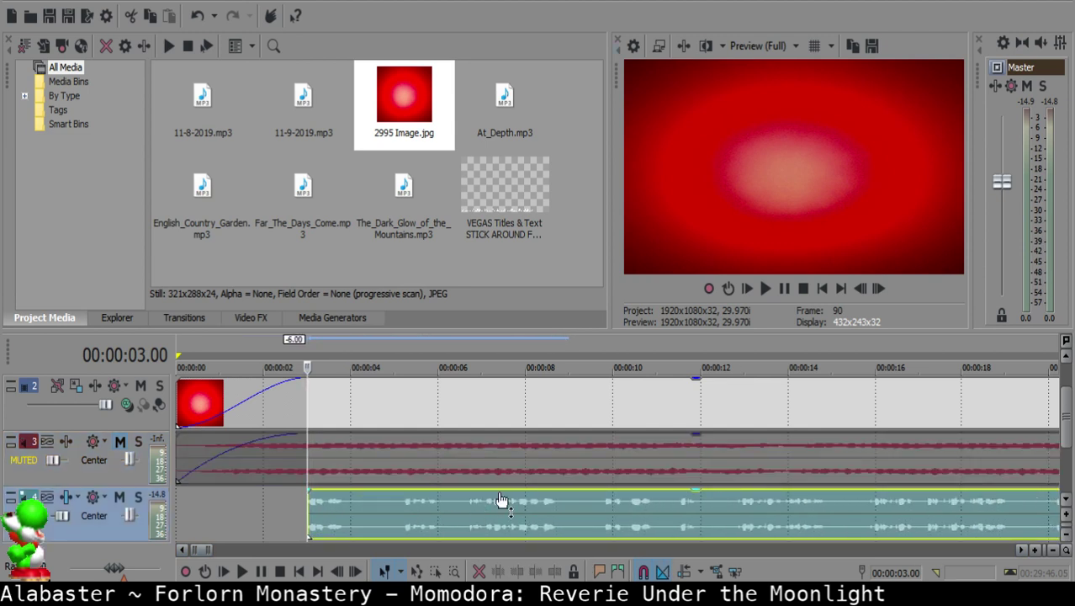
Step: Cut the pause between about 4 seconds and 00:00:05.02 out of the voice clip and shift the following part to about 00:00:04.29
{"action": "scroll", "coordinate": [618, 492], "scroll_direction": "up", "scroll_amount": 4}
{"action": "key", "text": "space"}
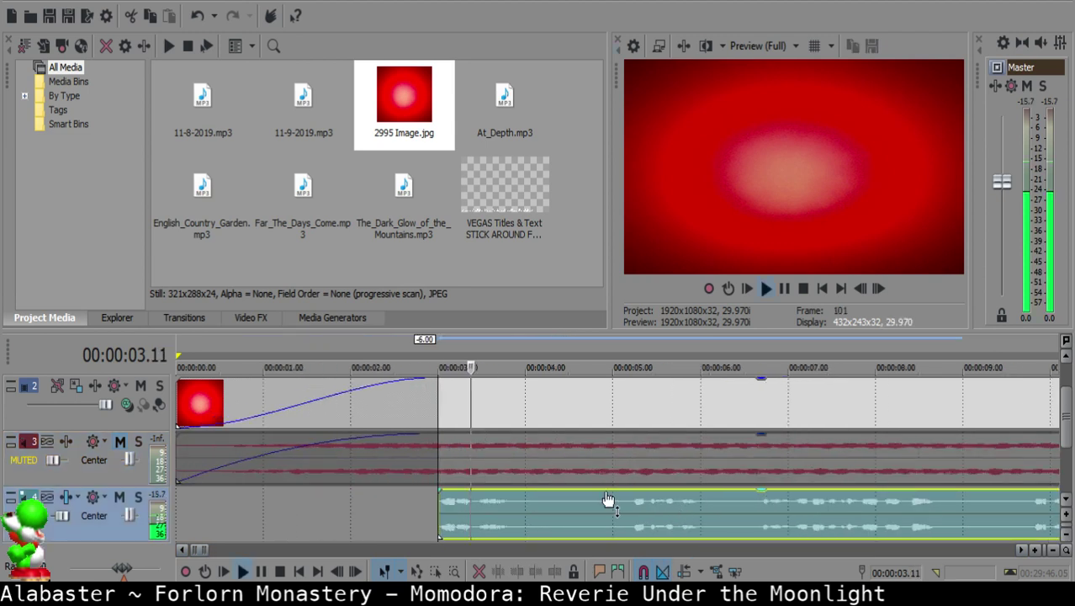
{"action": "key", "text": "s"}
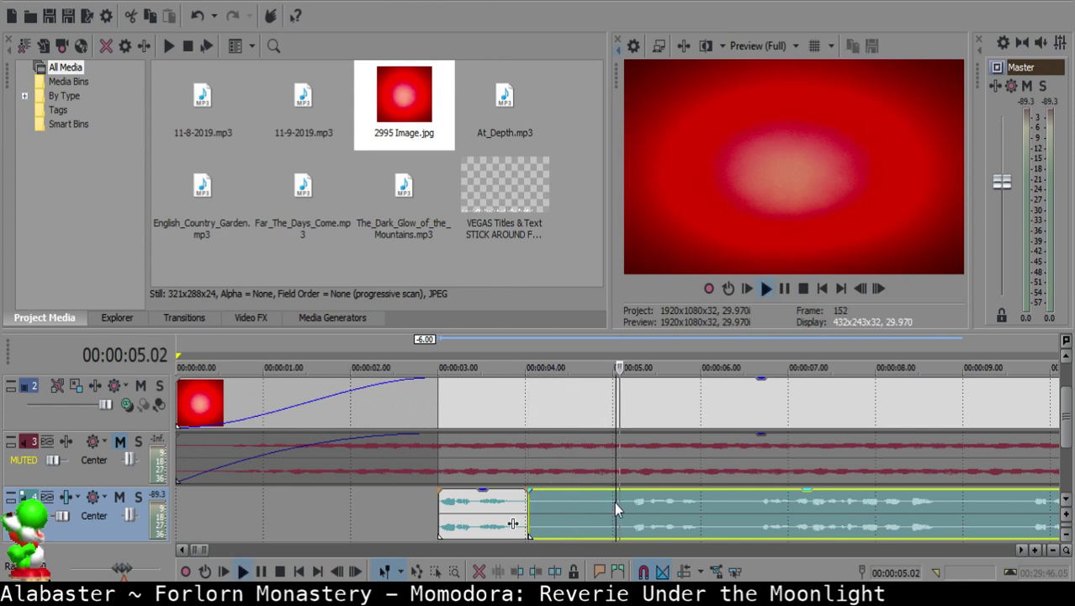
{"action": "key", "text": "s"}
{"action": "left_click", "coordinate": [612, 504]}
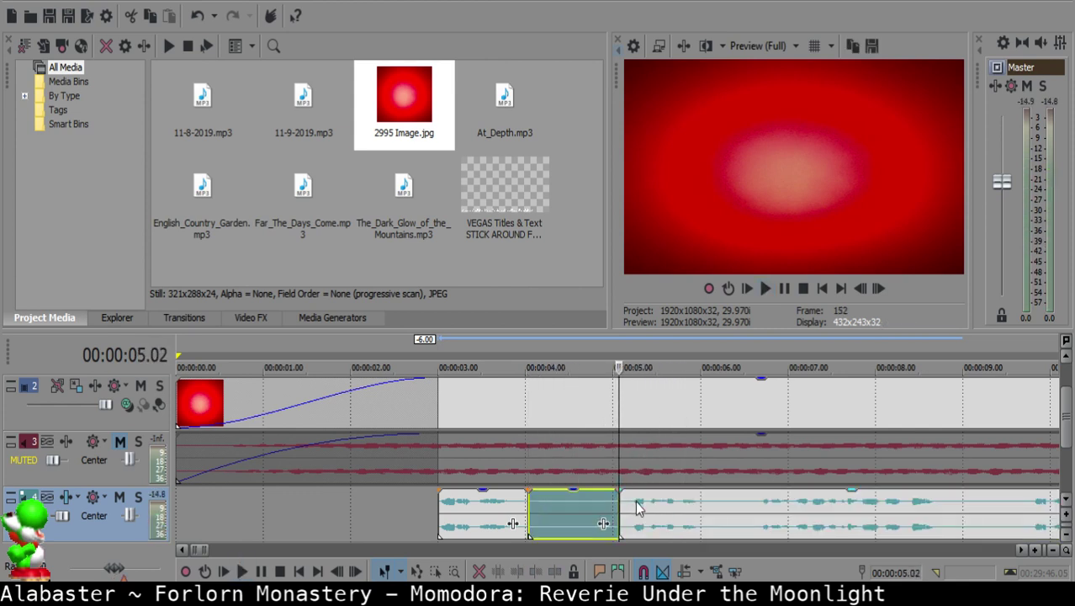
{"action": "key", "text": "Delete"}
{"action": "left_click_drag", "start_coordinate": [635, 505], "coordinate": [617, 493]}
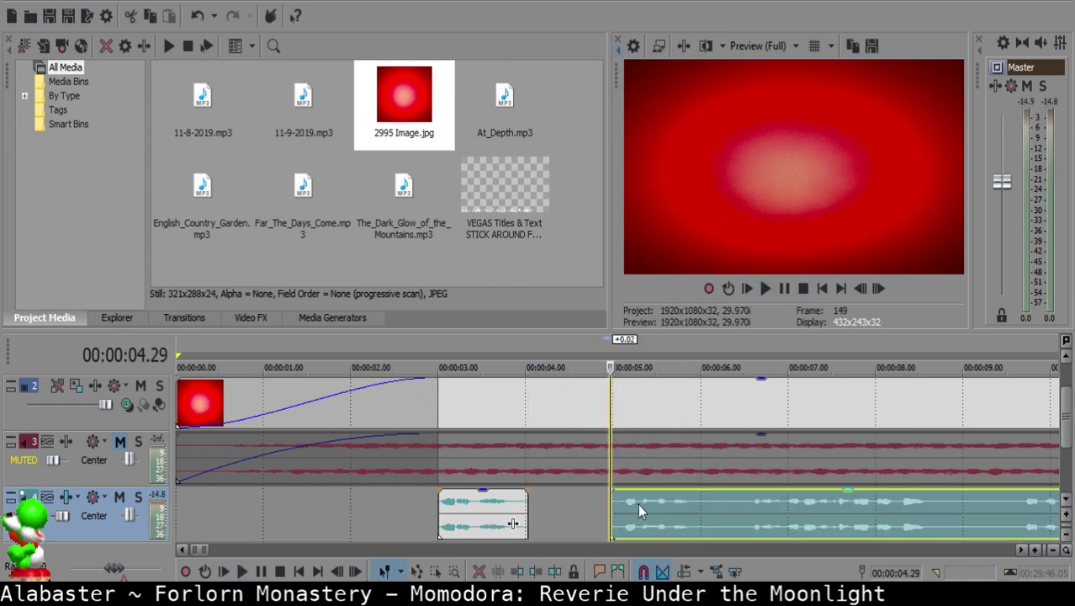
Step: Play across the gap and nudge the second voice clip slightly earlier, starting at about 00:00:04.28
{"action": "left_click", "coordinate": [470, 510]}
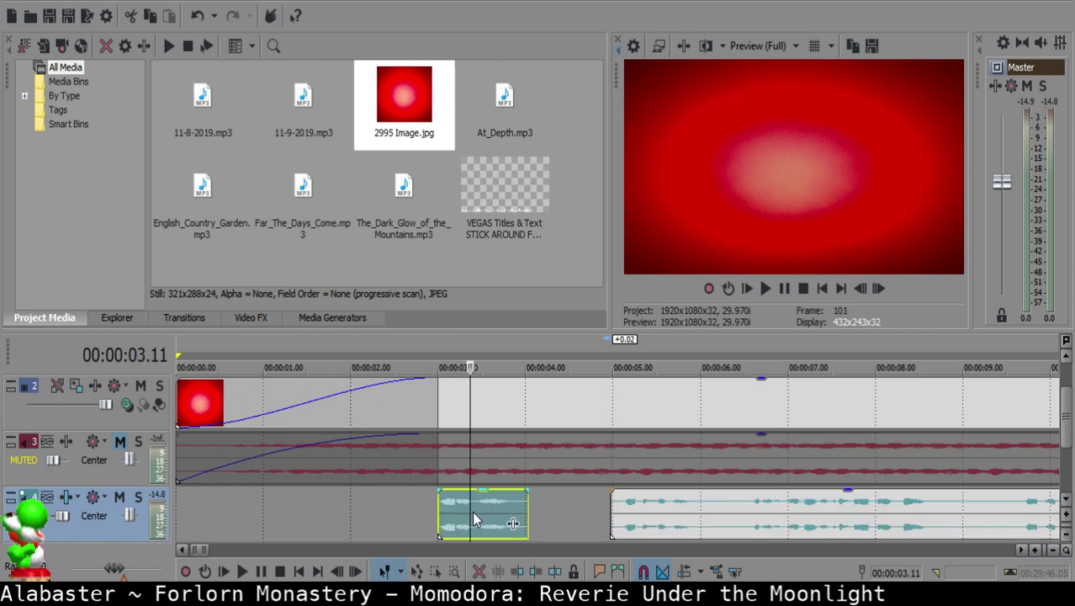
{"action": "key", "text": "space"}
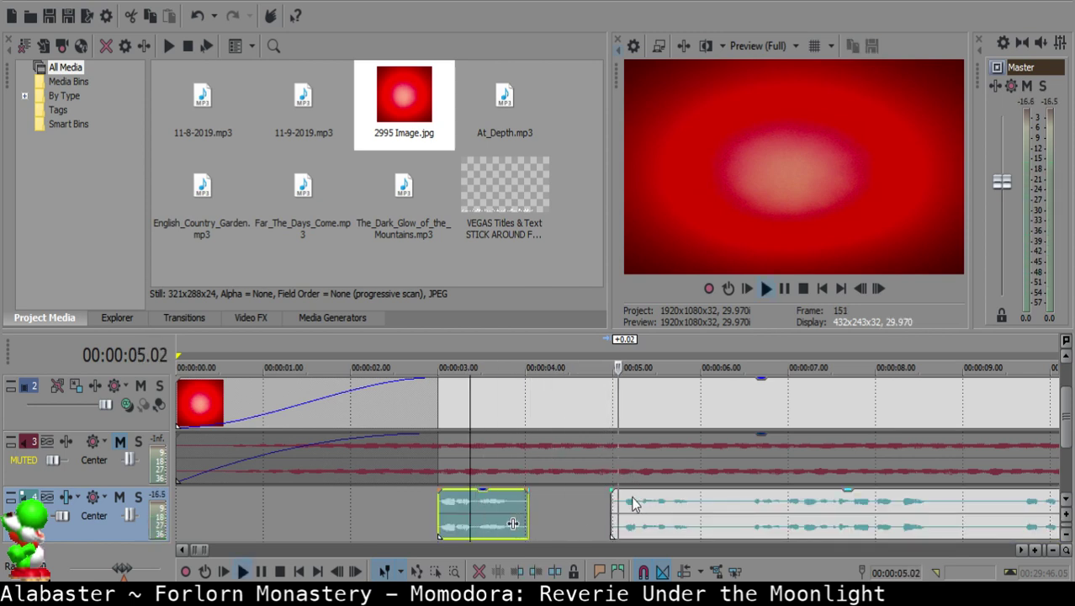
{"action": "key", "text": "Return"}
{"action": "left_click", "coordinate": [609, 509]}
{"action": "scroll", "coordinate": [627, 506], "scroll_direction": "up", "scroll_amount": 3}
{"action": "scroll", "coordinate": [627, 507], "scroll_direction": "up", "scroll_amount": 1}
{"action": "left_click", "coordinate": [592, 505]}
{"action": "left_click_drag", "start_coordinate": [686, 504], "coordinate": [676, 498]}
{"action": "scroll", "coordinate": [675, 498], "scroll_direction": "down", "scroll_amount": 2}
{"action": "scroll", "coordinate": [674, 502], "scroll_direction": "down", "scroll_amount": 2}
Step: Play the first voice clips back to check their timing and split the narration at 00:00:06.03
{"action": "left_click", "coordinate": [457, 511]}
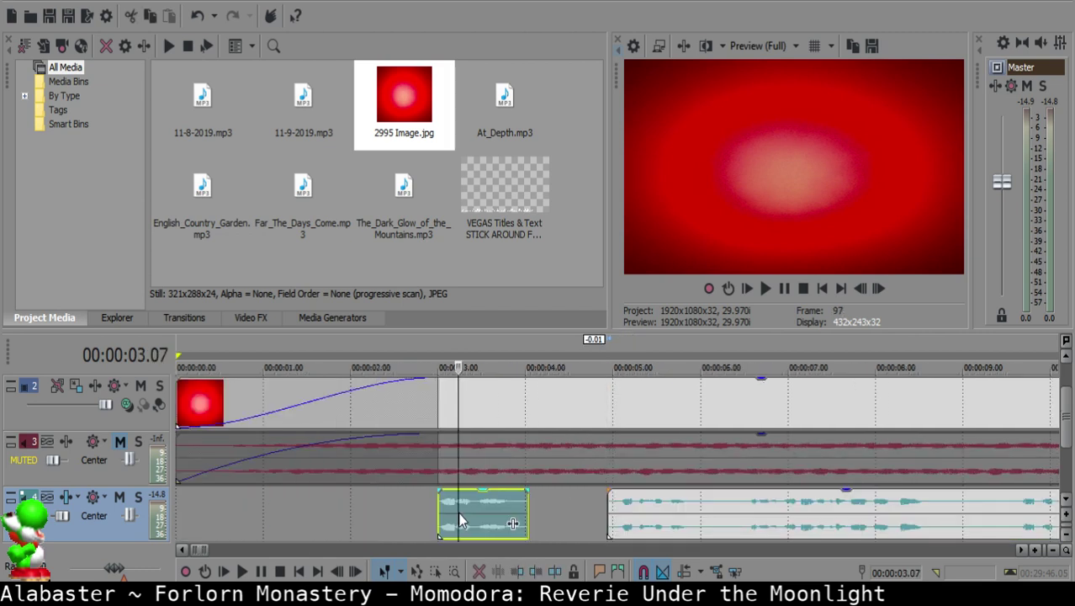
{"action": "key", "text": "space"}
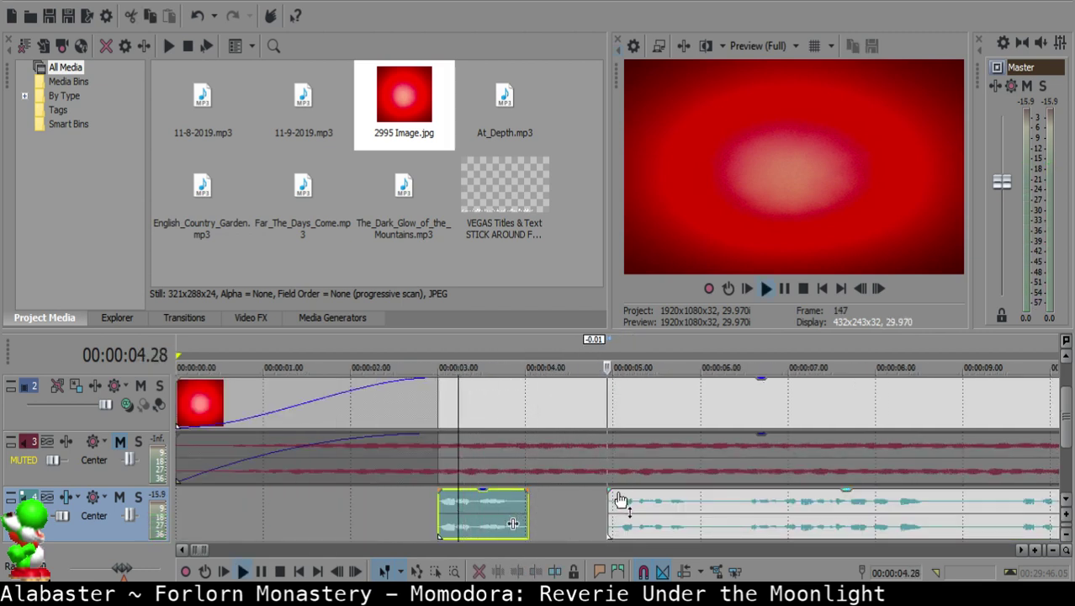
{"action": "scroll", "coordinate": [627, 502], "scroll_direction": "down", "scroll_amount": 1}
{"action": "scroll", "coordinate": [618, 507], "scroll_direction": "up", "scroll_amount": 1}
{"action": "left_click", "coordinate": [645, 510]}
{"action": "key", "text": "space"}
{"action": "key", "text": "s"}
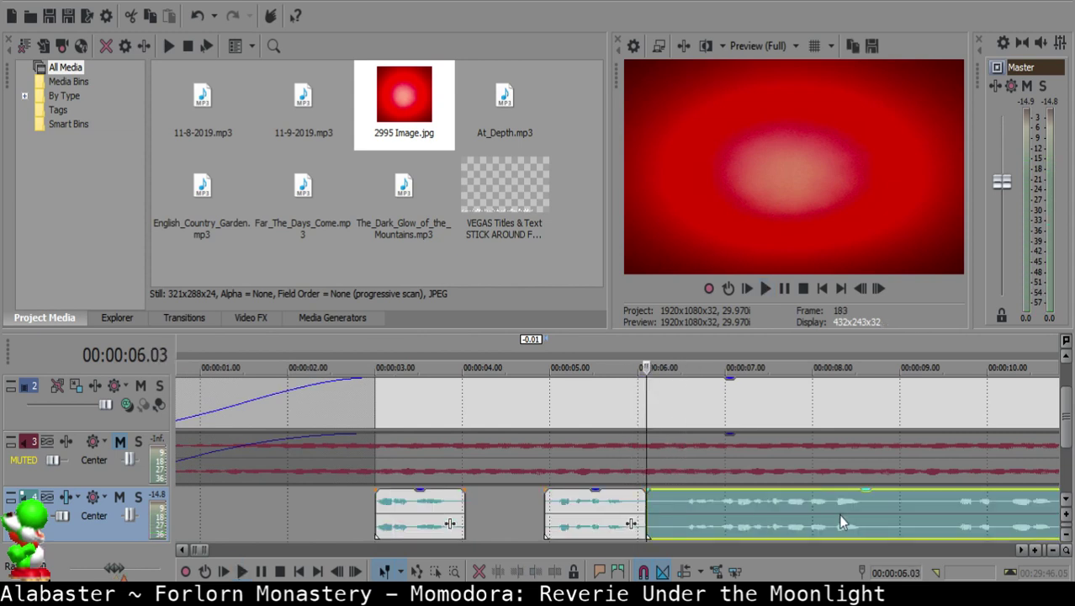
Step: Remove the short piece of narration after the 00:00:06.03 cut and move the remainder 6 frames earlier
{"action": "left_click", "coordinate": [840, 515]}
{"action": "scroll", "coordinate": [840, 515], "scroll_direction": "down", "scroll_amount": 1}
{"action": "key", "text": "space"}
{"action": "key", "text": "Return"}
{"action": "left_click", "coordinate": [497, 498]}
{"action": "key", "text": "space"}
{"action": "key", "text": "Return"}
{"action": "left_click", "coordinate": [498, 498]}
{"action": "key", "text": "s"}
{"action": "left_click", "coordinate": [485, 497]}
{"action": "key", "text": "Delete"}
{"action": "left_click_drag", "start_coordinate": [515, 503], "coordinate": [506, 504]}
Step: Play across the cut near 6 seconds and move the third voice clip 4 frames earlier against the second
{"action": "left_click", "coordinate": [427, 505]}
{"action": "scroll", "coordinate": [505, 513], "scroll_direction": "down", "scroll_amount": 6}
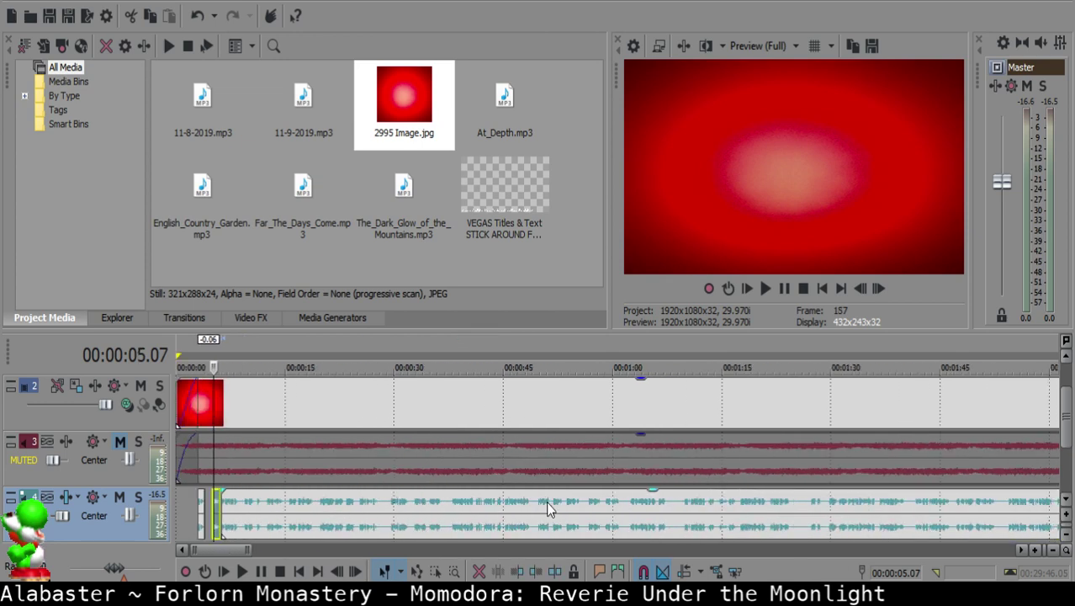
{"action": "key", "text": "space"}
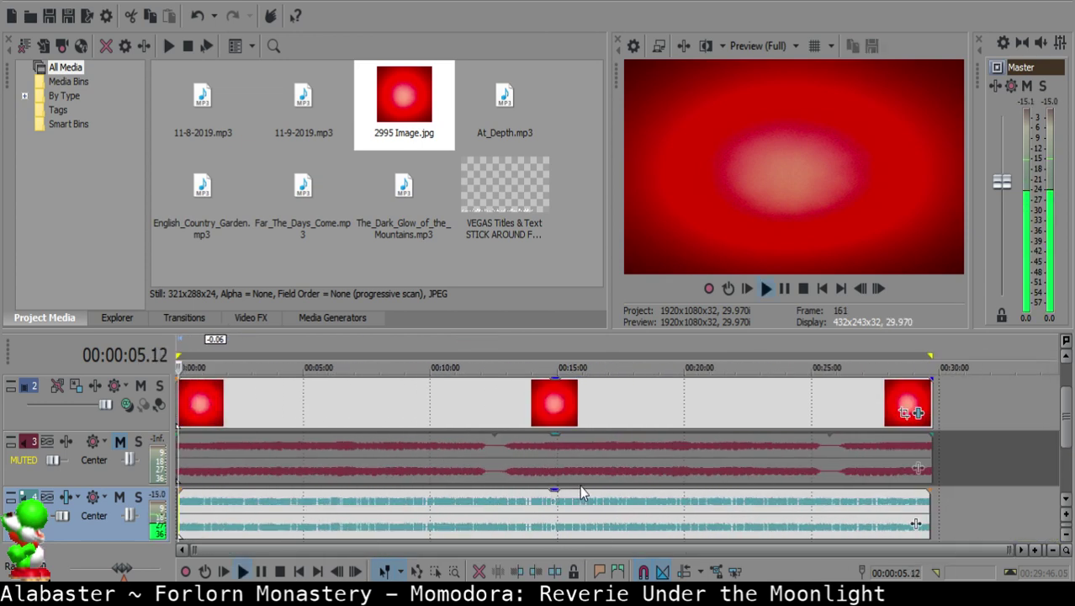
{"action": "scroll", "coordinate": [588, 508], "scroll_direction": "up", "scroll_amount": 6}
{"action": "left_click_drag", "start_coordinate": [589, 511], "coordinate": [558, 503]}
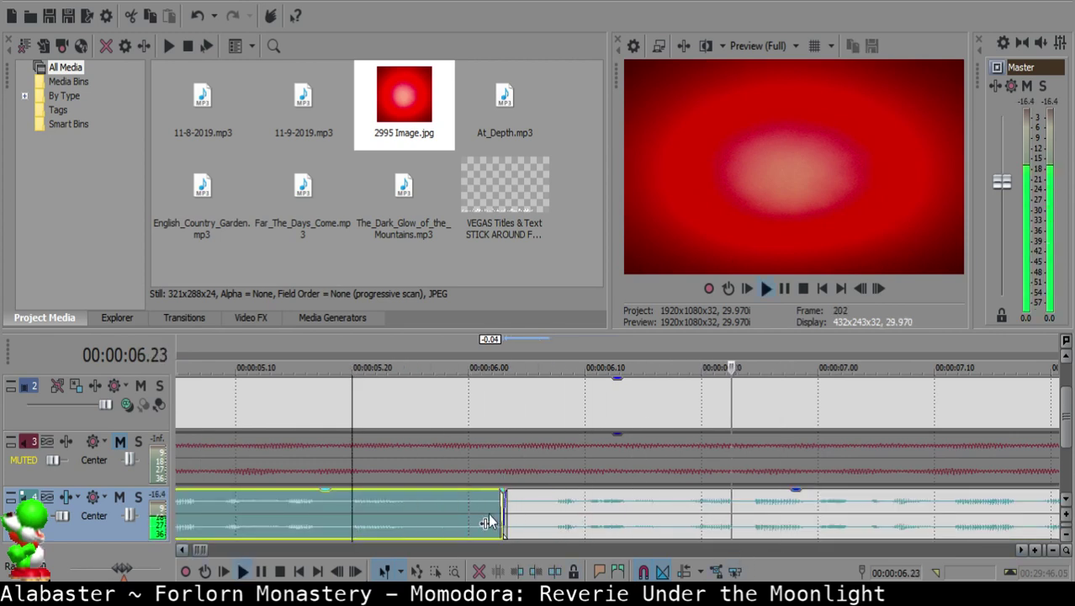
Step: Cut the pause between about 00:00:08.15 and 00:00:09.06 out of the narration and move the remainder 16 frames earlier
{"action": "scroll", "coordinate": [611, 521], "scroll_direction": "down", "scroll_amount": 3}
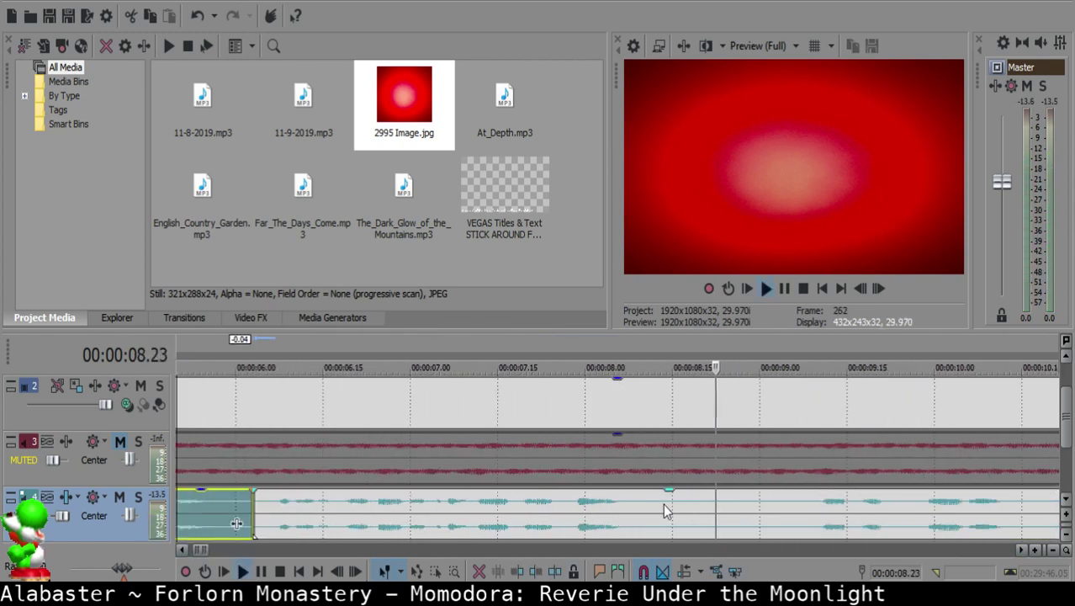
{"action": "left_click", "coordinate": [694, 512]}
{"action": "scroll", "coordinate": [696, 513], "scroll_direction": "down", "scroll_amount": 3}
{"action": "left_click", "coordinate": [648, 498]}
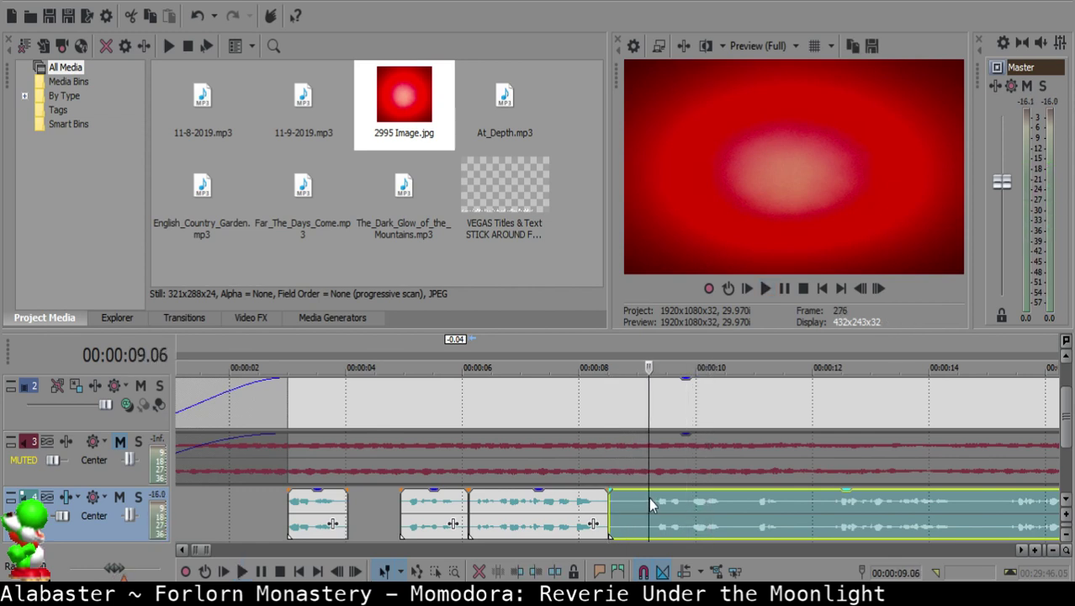
{"action": "key", "text": "space"}
{"action": "key", "text": "s"}
{"action": "left_click", "coordinate": [618, 496]}
{"action": "key", "text": "Delete"}
{"action": "left_click_drag", "start_coordinate": [698, 515], "coordinate": [671, 515]}
Step: Play across the gap after 8 seconds and nudge the following voice clip 3 frames later
{"action": "left_click", "coordinate": [551, 516]}
{"action": "key", "text": "space"}
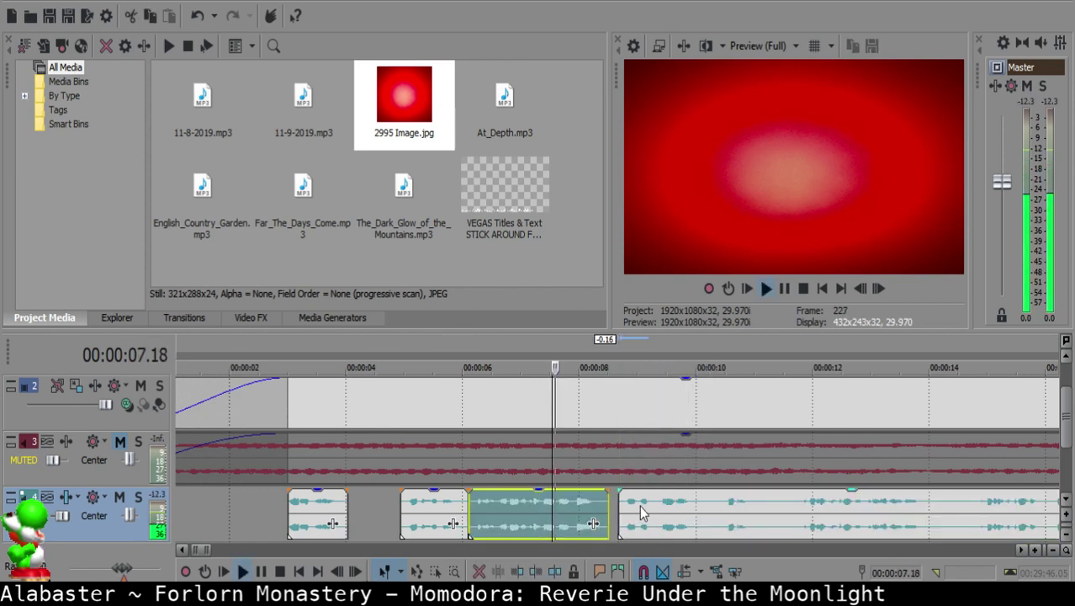
{"action": "scroll", "coordinate": [638, 507], "scroll_direction": "up", "scroll_amount": 3}
{"action": "key", "text": "space"}
{"action": "left_click", "coordinate": [672, 503]}
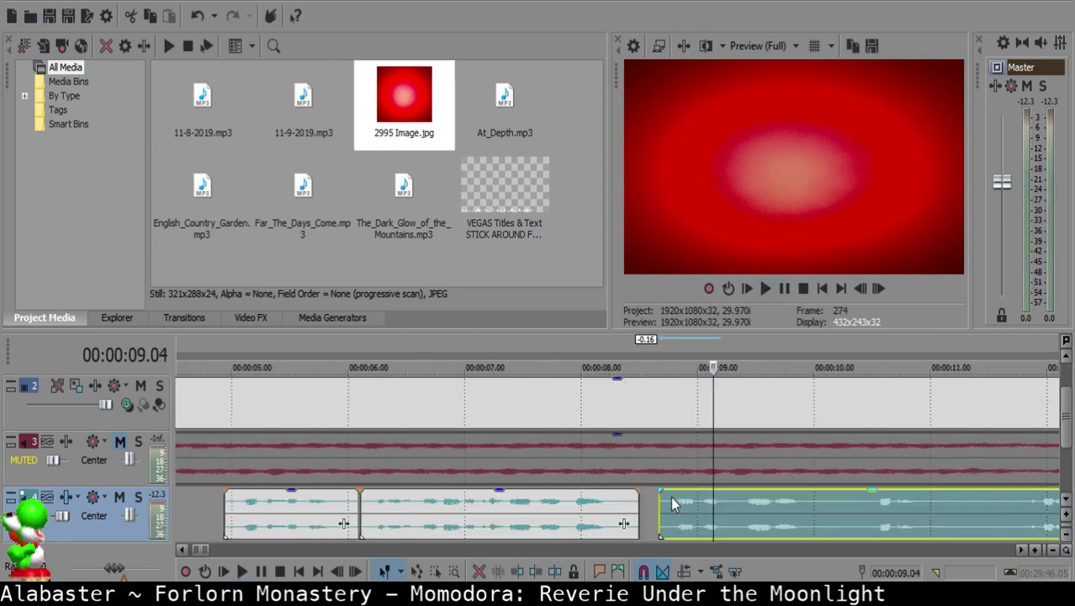
{"action": "left_click", "coordinate": [568, 516]}
{"action": "key", "text": "space"}
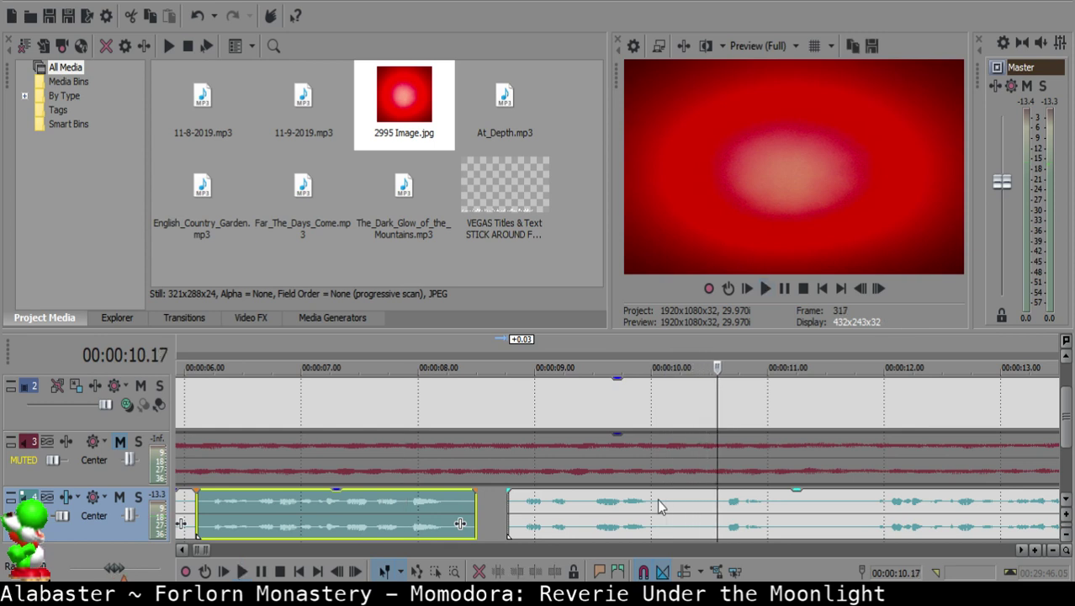
Step: Cut the short pause just after 10 seconds out of the narration and move the remainder 10 frames earlier
{"action": "left_click", "coordinate": [661, 504]}
{"action": "key", "text": "space"}
{"action": "key", "text": "s"}
{"action": "left_click", "coordinate": [704, 502]}
{"action": "key", "text": "space"}
{"action": "key", "text": "space"}
{"action": "key", "text": "s"}
{"action": "left_click", "coordinate": [660, 504]}
{"action": "key", "text": "Delete"}
{"action": "left_click_drag", "start_coordinate": [745, 501], "coordinate": [707, 500]}
Step: Nudge the voice clip after 10 seconds 2 frames later and give the preceding clip a 1-frame fade-out
{"action": "left_click", "coordinate": [575, 508]}
{"action": "scroll", "coordinate": [604, 509], "scroll_direction": "down", "scroll_amount": 8}
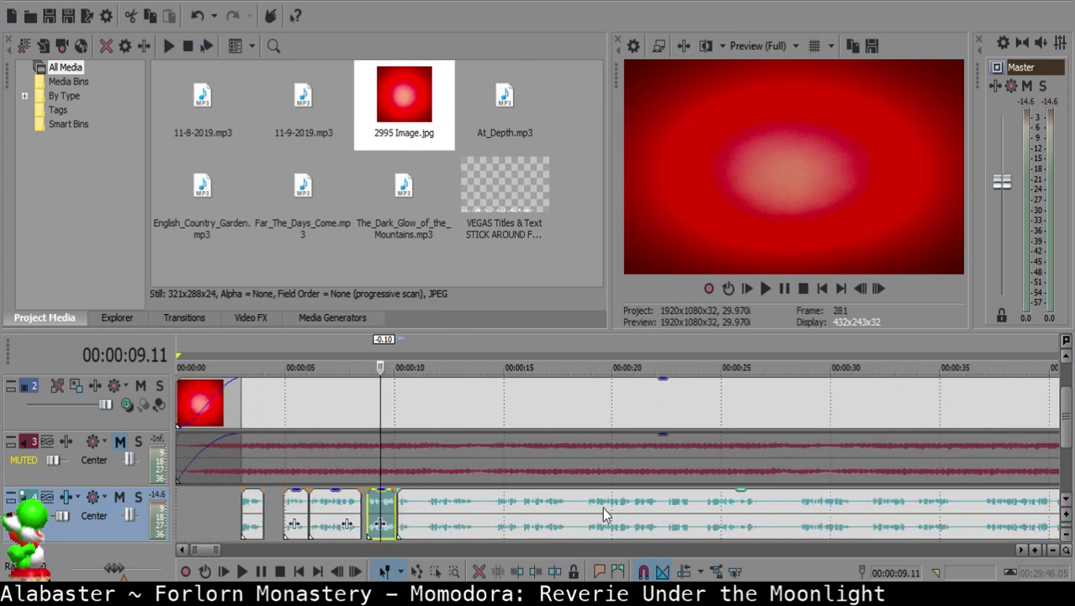
{"action": "scroll", "coordinate": [604, 508], "scroll_direction": "up", "scroll_amount": 8}
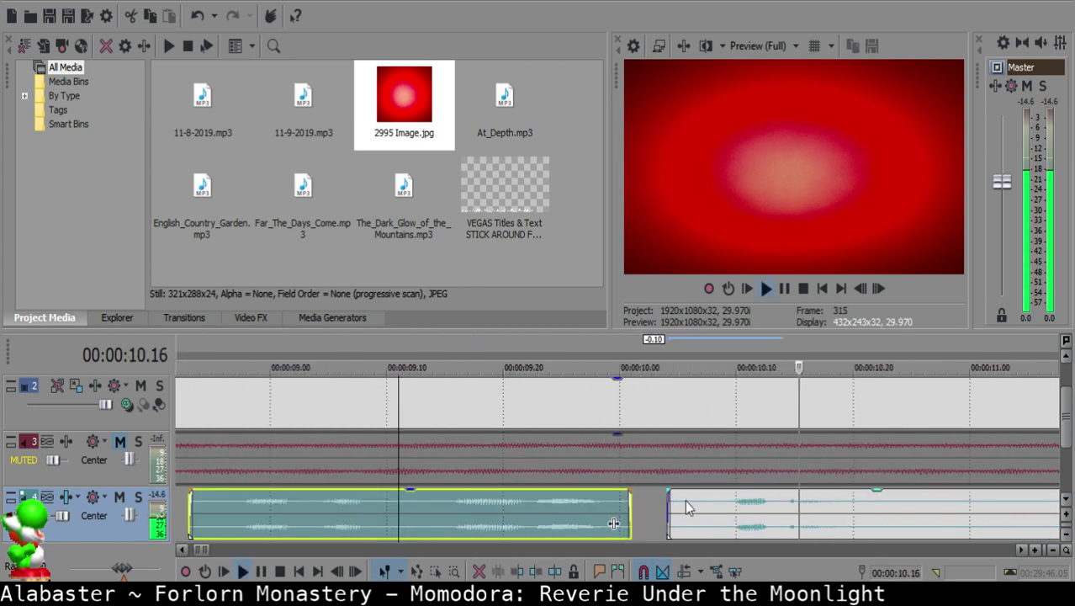
{"action": "left_click", "coordinate": [697, 512]}
{"action": "scroll", "coordinate": [696, 512], "scroll_direction": "down", "scroll_amount": 2}
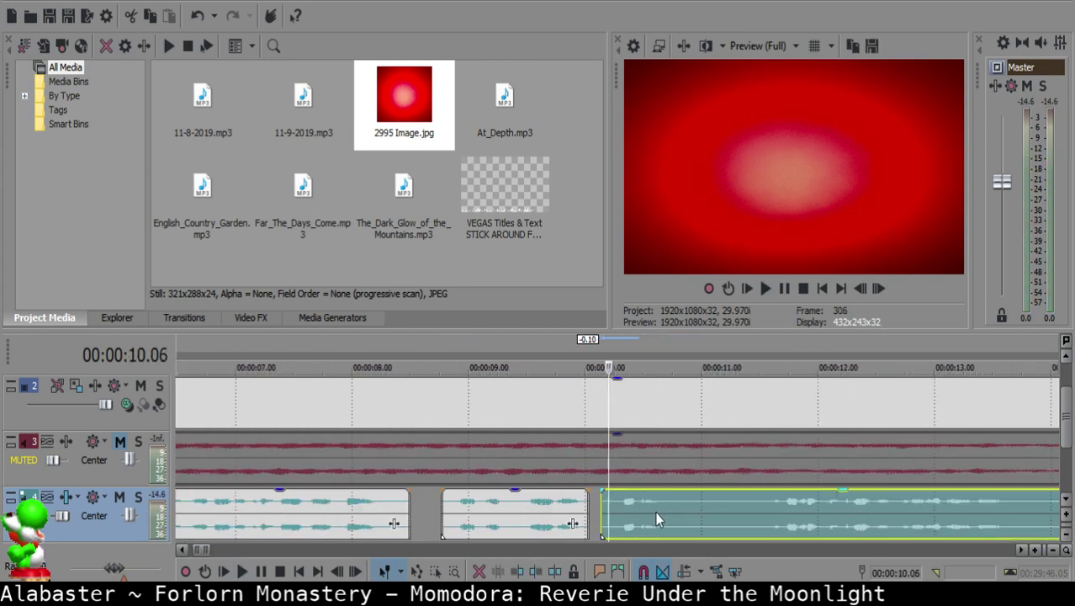
{"action": "left_click", "coordinate": [522, 503]}
{"action": "key", "text": "space"}
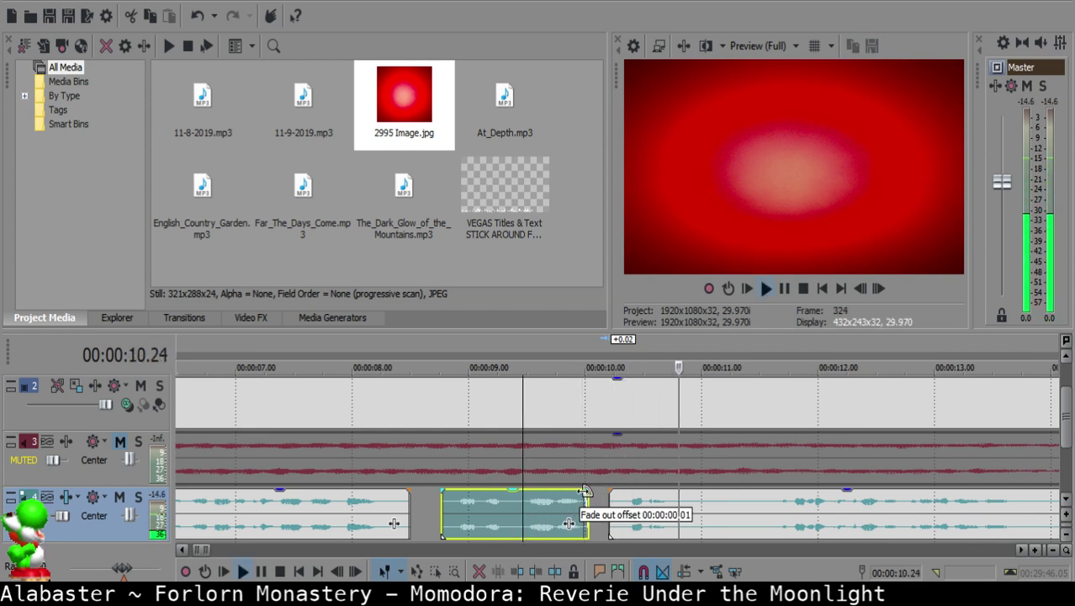
Step: Split the remaining voice clip at about 00:00:10.27
{"action": "left_click", "coordinate": [670, 504]}
{"action": "left_click", "coordinate": [685, 505]}
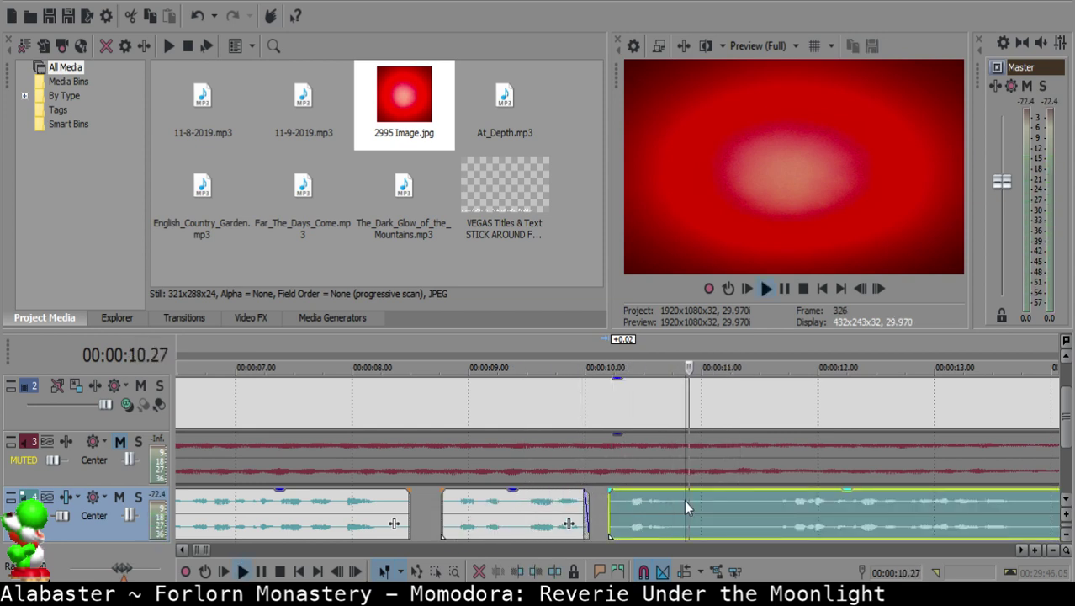
{"action": "key", "text": "space"}
{"action": "key", "text": "s"}
Step: Play ahead through the narration and split the remaining voice clip at about 00:00:15.26
{"action": "left_click", "coordinate": [954, 504]}
{"action": "scroll", "coordinate": [953, 504], "scroll_direction": "down", "scroll_amount": 5}
{"action": "key", "text": "space"}
{"action": "scroll", "coordinate": [705, 516], "scroll_direction": "up", "scroll_amount": 4}
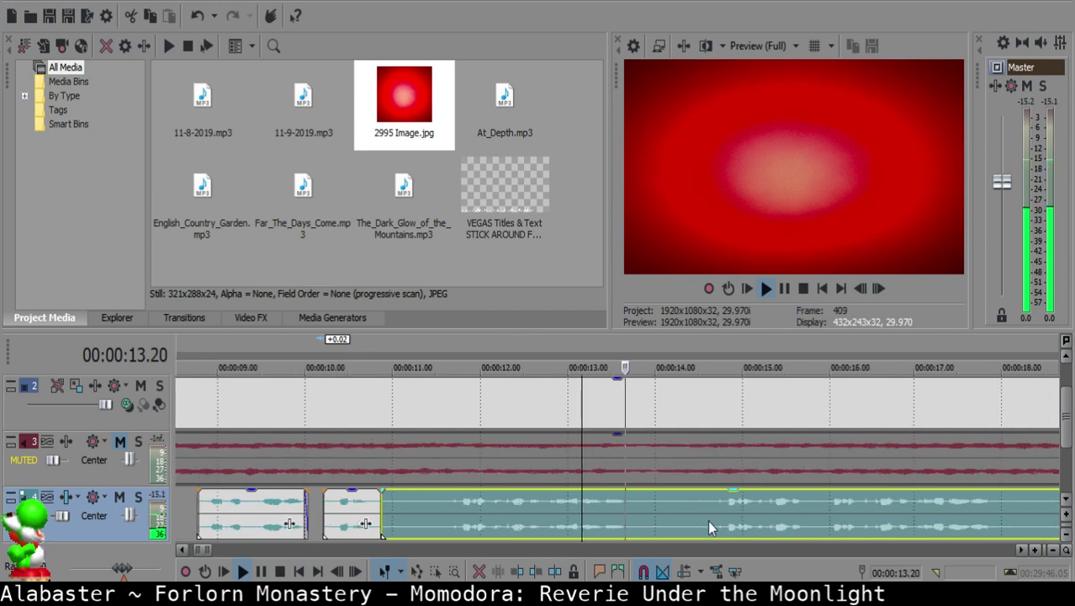
{"action": "scroll", "coordinate": [757, 526], "scroll_direction": "down", "scroll_amount": 2}
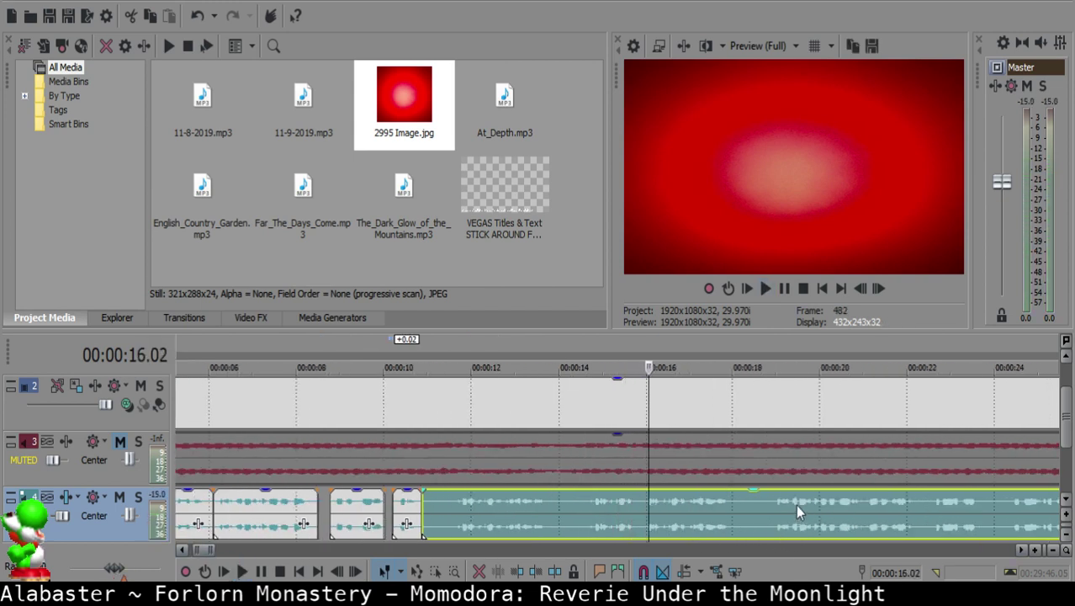
{"action": "left_click", "coordinate": [643, 503]}
{"action": "left_click", "coordinate": [641, 505]}
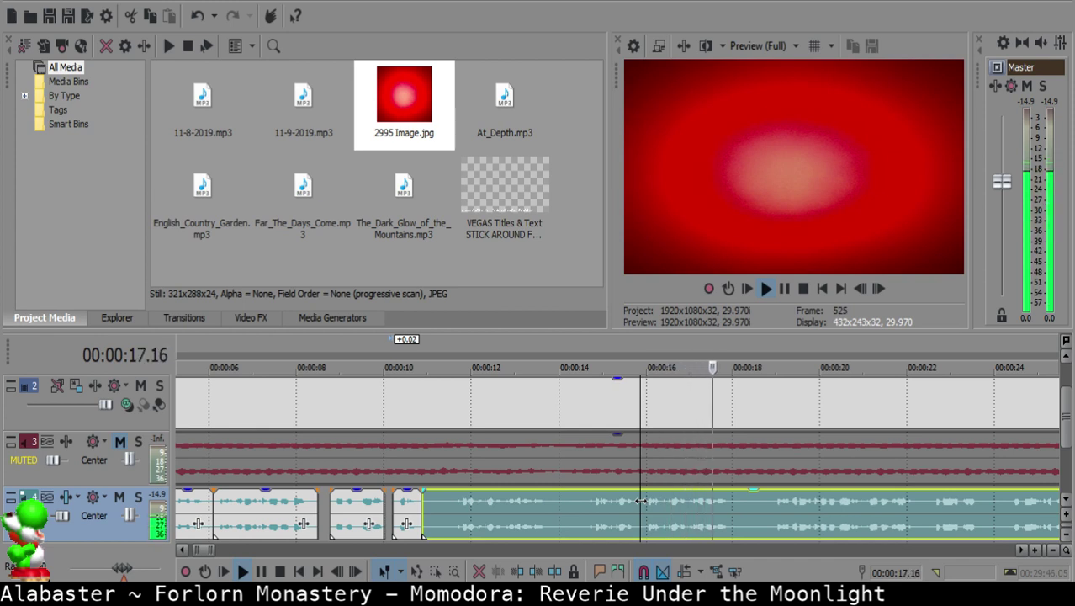
{"action": "key", "text": "space"}
{"action": "key", "text": "s"}
Step: Cut the section from 00:00:10.27 to about 00:00:15.26 out of the narration and move the remainder 4 seconds 19 frames earlier
{"action": "left_click", "coordinate": [438, 502]}
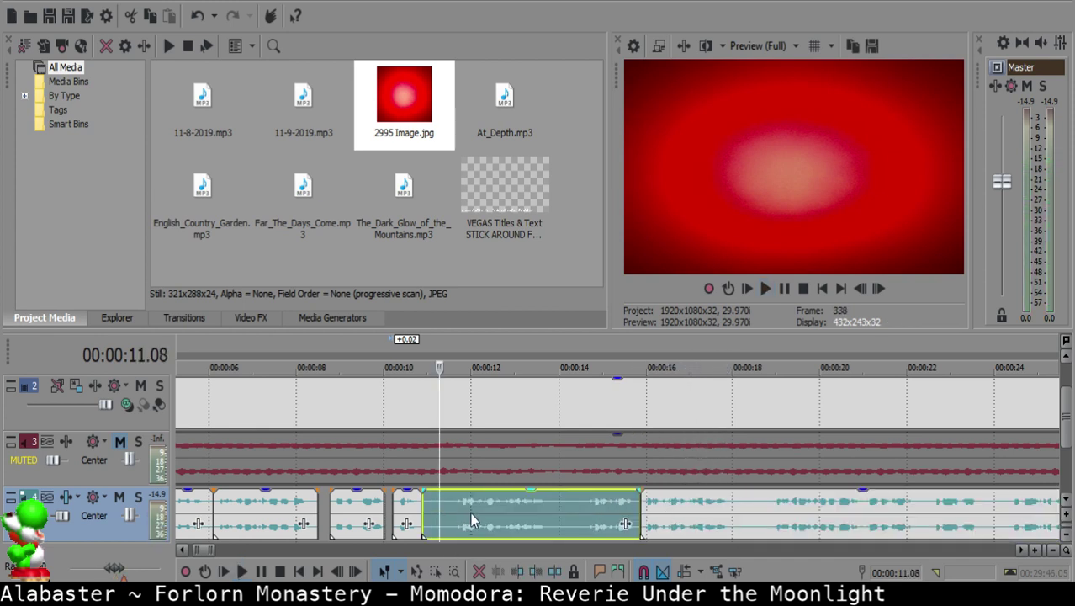
{"action": "left_click", "coordinate": [469, 511]}
{"action": "key", "text": "space"}
{"action": "left_click", "coordinate": [452, 501]}
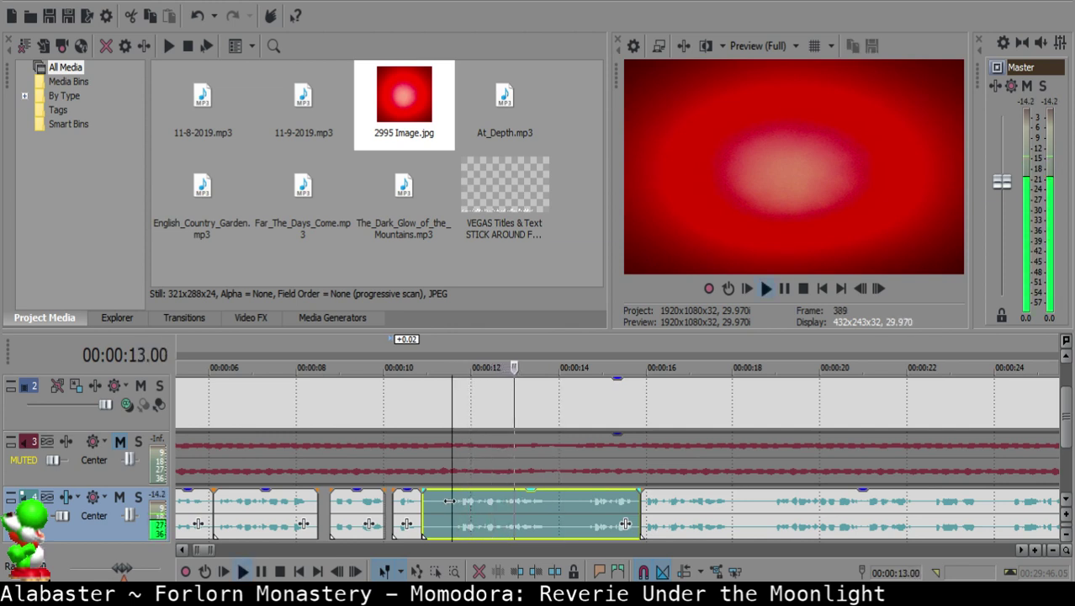
{"action": "left_click", "coordinate": [438, 502]}
{"action": "key", "text": "space"}
{"action": "key", "text": "Delete"}
{"action": "left_click_drag", "start_coordinate": [699, 513], "coordinate": [514, 500]}
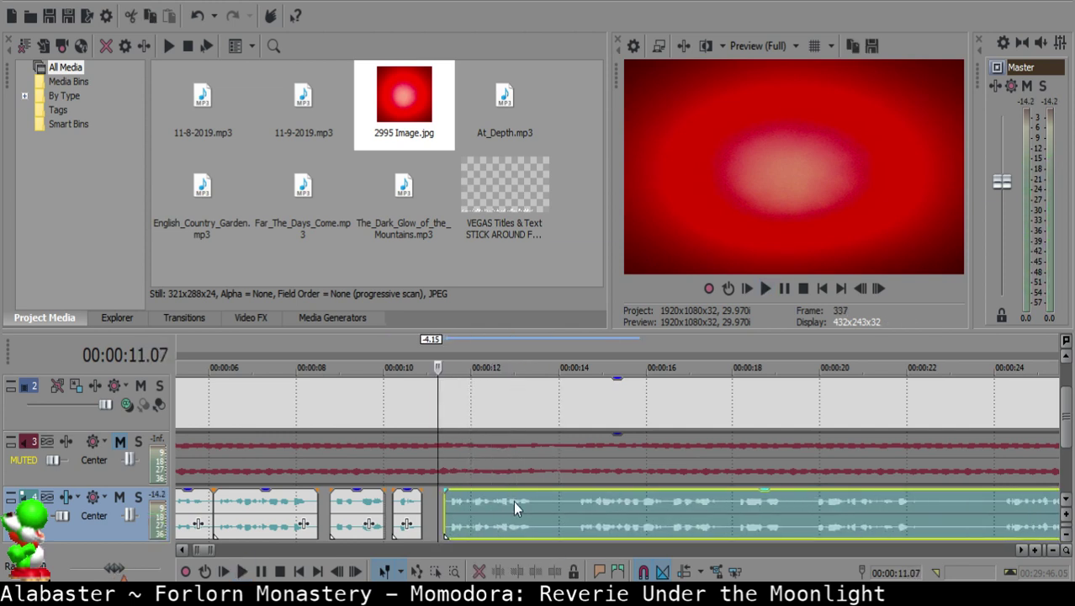
Step: Play across the gap before 11 seconds and split the voice clip at the phrase's end, about 00:00:13.07
{"action": "left_click", "coordinate": [403, 509]}
{"action": "key", "text": "space"}
{"action": "scroll", "coordinate": [558, 512], "scroll_direction": "up", "scroll_amount": 5}
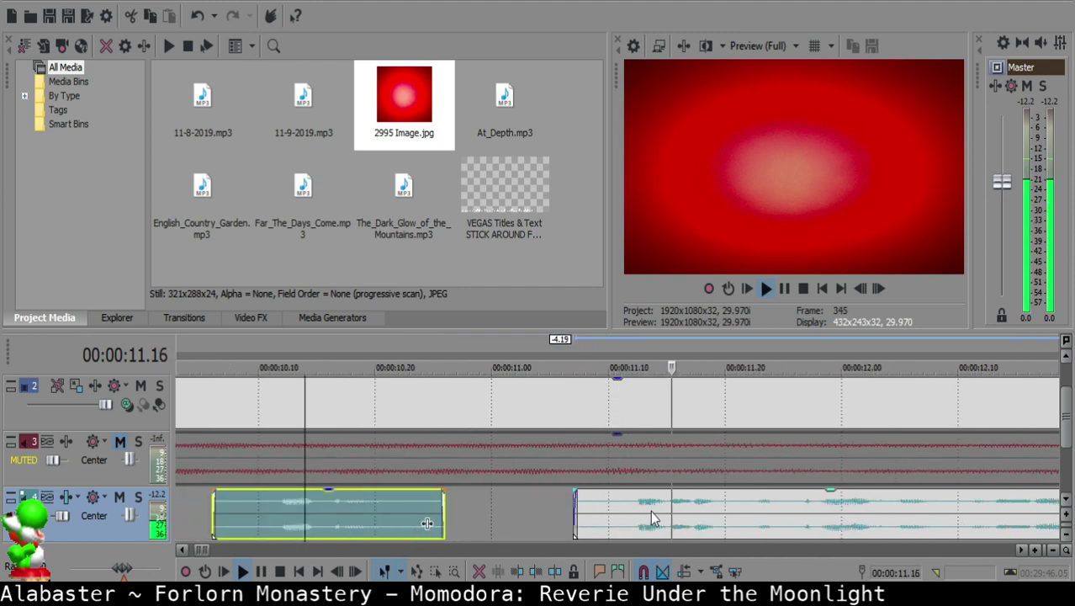
{"action": "scroll", "coordinate": [652, 511], "scroll_direction": "down", "scroll_amount": 8}
{"action": "scroll", "coordinate": [654, 508], "scroll_direction": "up", "scroll_amount": 7}
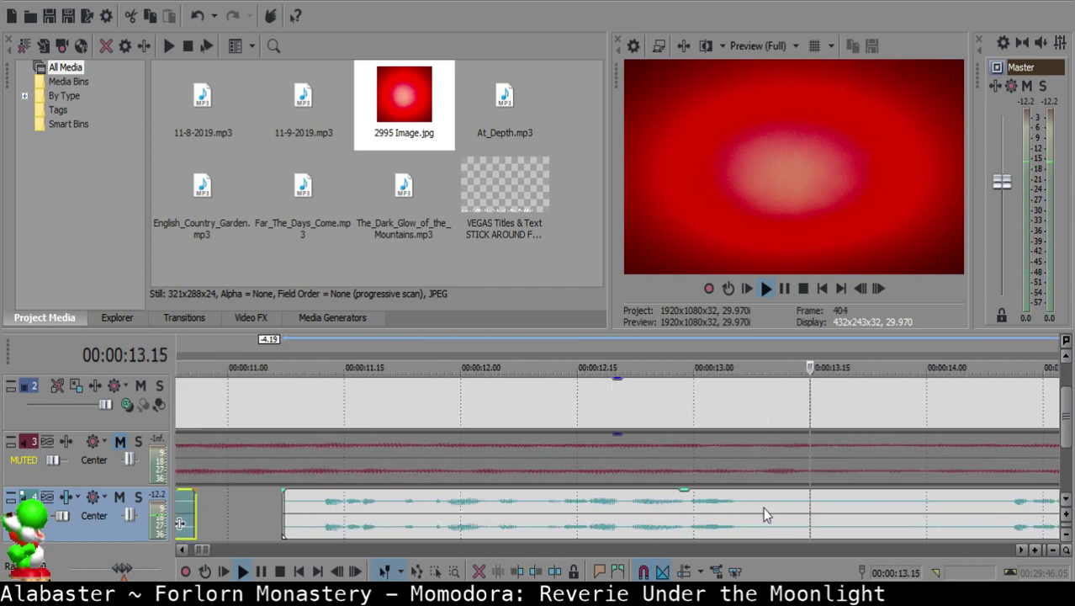
{"action": "left_click", "coordinate": [743, 503]}
{"action": "left_click", "coordinate": [757, 505]}
{"action": "double_click", "coordinate": [745, 505]}
{"action": "left_click", "coordinate": [841, 504]}
{"action": "left_click", "coordinate": [747, 503]}
{"action": "key", "text": "space"}
{"action": "key", "text": "space"}
{"action": "key", "text": "s"}
Step: Split the voice clip again at 00:00:13.20 and delete the pause before it
{"action": "left_click", "coordinate": [849, 509]}
{"action": "key", "text": "s"}
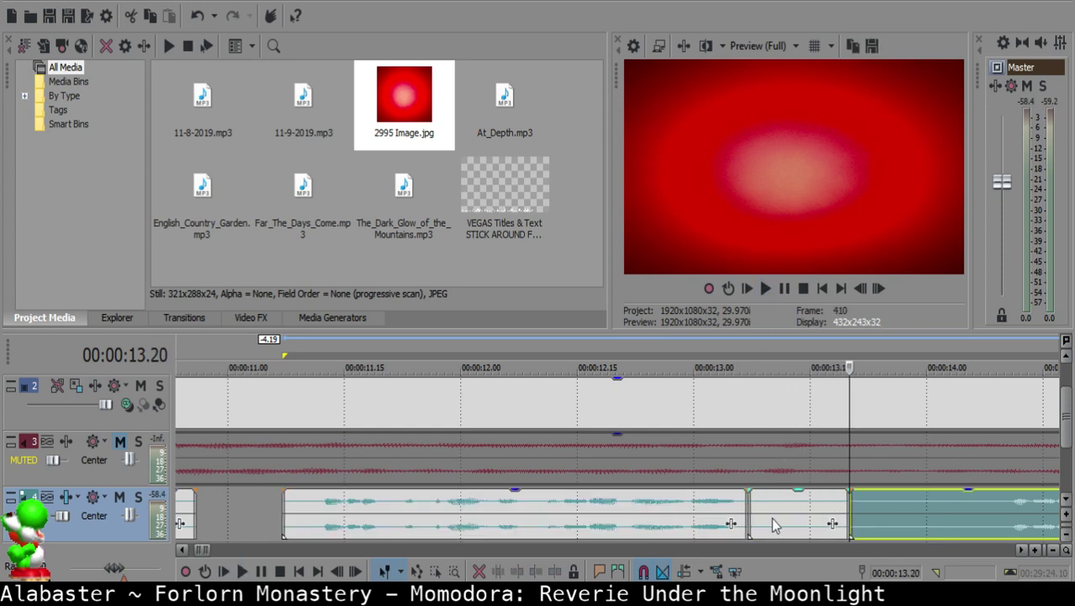
{"action": "left_click", "coordinate": [772, 517]}
{"action": "key", "text": "Delete"}
Step: Give the voice clip ending at about 00:00:13.07 a fade-out of about 7 frames
{"action": "left_click", "coordinate": [653, 508]}
{"action": "key", "text": "space"}
{"action": "key", "text": "Return"}
{"action": "left_click_drag", "start_coordinate": [747, 490], "coordinate": [694, 505]}
{"action": "left_click", "coordinate": [601, 502]}
{"action": "key", "text": "space"}
Step: Undo the last change and play the narration onward from about 12 seconds
{"action": "key", "text": "Return"}
{"action": "key", "text": "ctrl+z"}
{"action": "left_click", "coordinate": [468, 515]}
{"action": "key", "text": "space"}
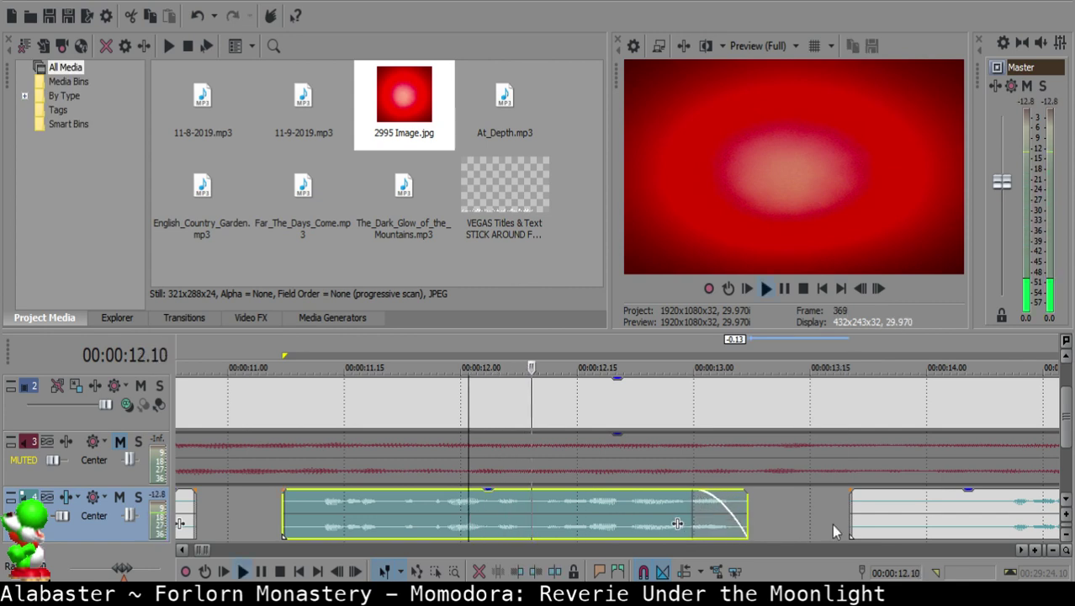
{"action": "scroll", "coordinate": [793, 512], "scroll_direction": "down", "scroll_amount": 6}
{"action": "left_click", "coordinate": [799, 517]}
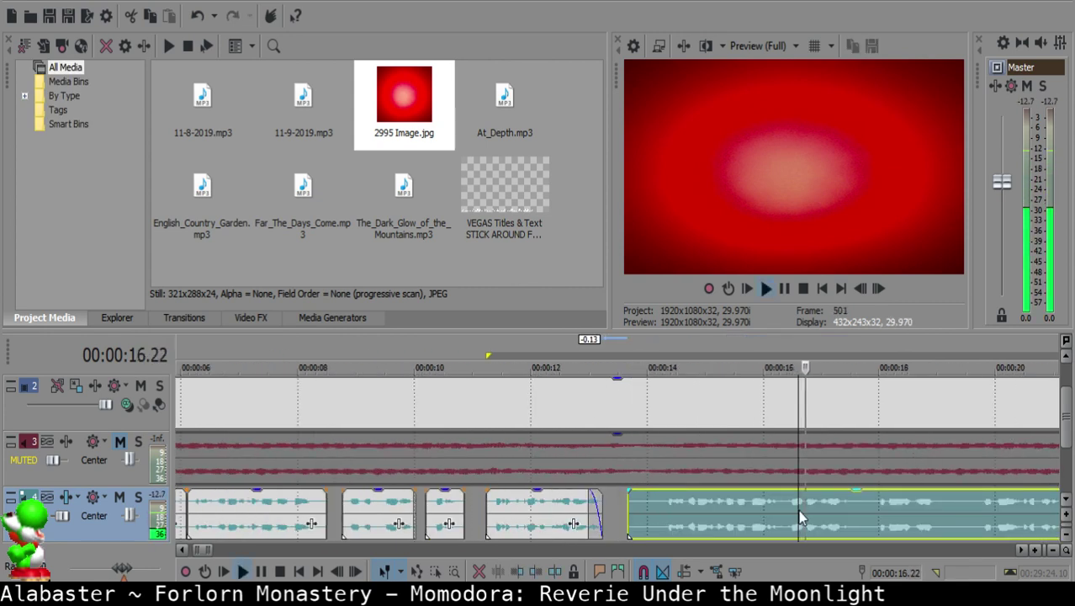
{"action": "key", "text": "Return"}
Step: Cut the pause from 00:00:13.20 to about 00:00:14.08 out of the narration and move the remainder 24 frames earlier
{"action": "left_click", "coordinate": [457, 503]}
{"action": "key", "text": "space"}
{"action": "key", "text": "space"}
{"action": "key", "text": "s"}
{"action": "left_click", "coordinate": [438, 507]}
{"action": "key", "text": "Delete"}
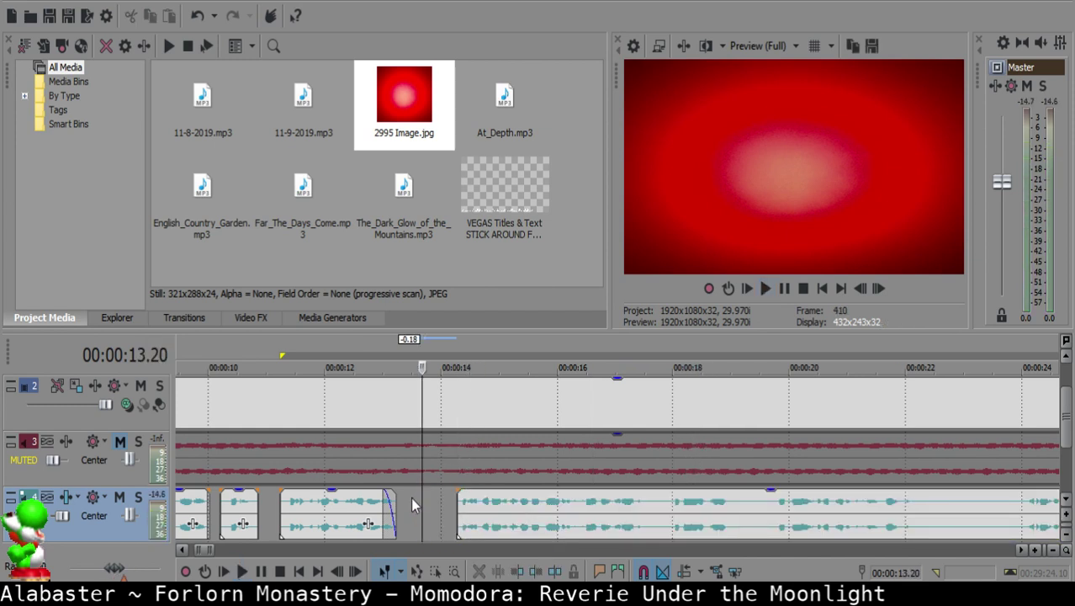
{"action": "left_click_drag", "start_coordinate": [501, 521], "coordinate": [454, 515]}
Step: Replay the phrase ending and lengthen the fade-out before the gap after 13 seconds to about 9 frames
{"action": "left_click", "coordinate": [363, 509]}
{"action": "key", "text": "space"}
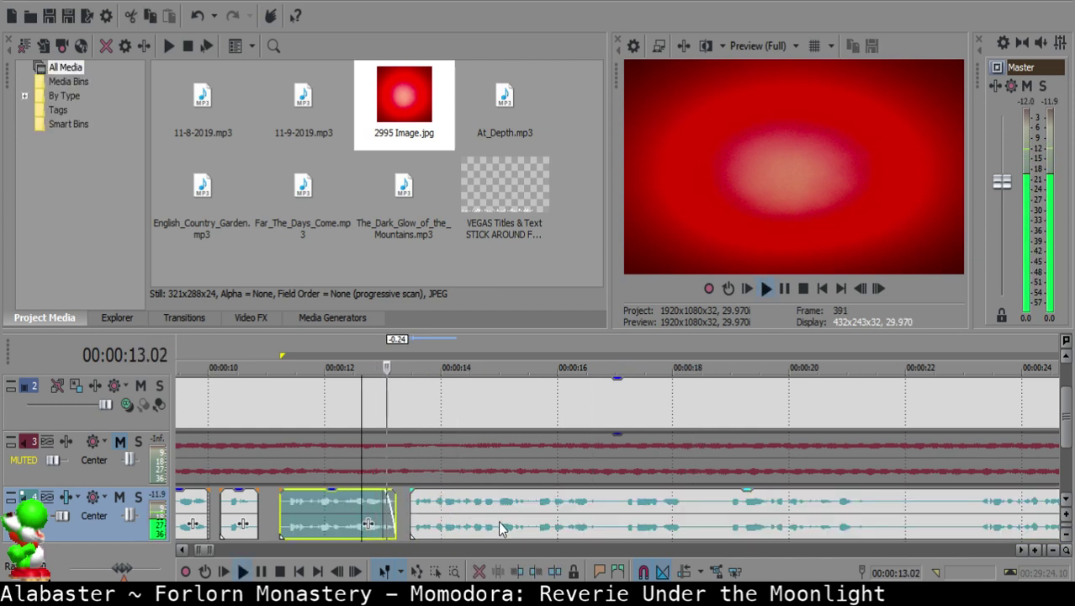
{"action": "scroll", "coordinate": [431, 511], "scroll_direction": "up", "scroll_amount": 5}
{"action": "left_click_drag", "start_coordinate": [498, 491], "coordinate": [429, 501]}
{"action": "left_click", "coordinate": [326, 505]}
{"action": "key", "text": "space"}
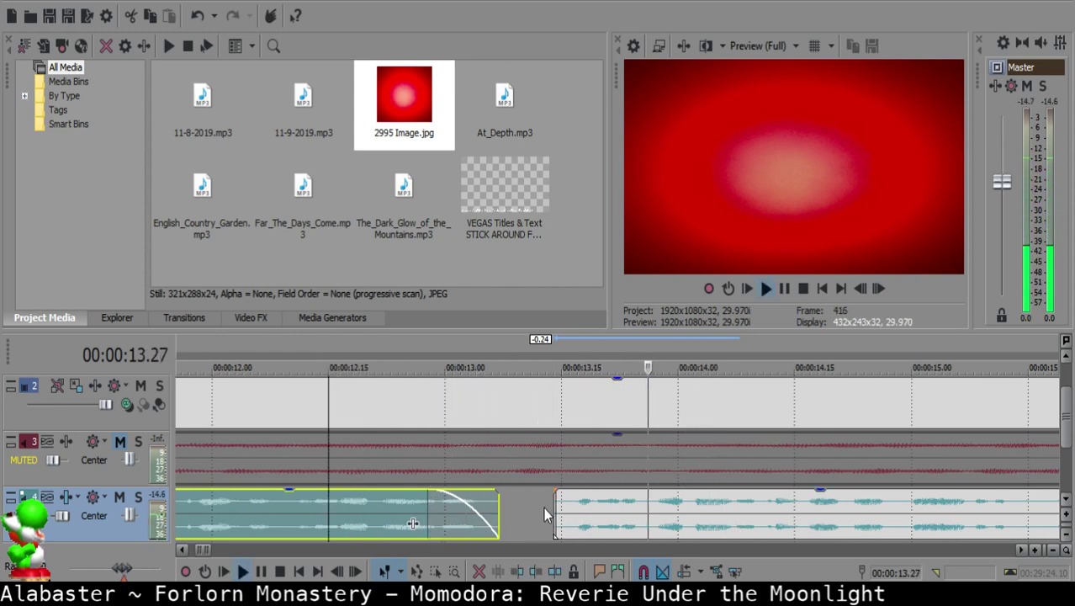
Step: Reposition the voice clip after the fade-out to start at about 00:00:13.13 and replay the transition
{"action": "key", "text": "space"}
{"action": "left_click", "coordinate": [538, 511]}
{"action": "left_click_drag", "start_coordinate": [566, 515], "coordinate": [496, 508]}
{"action": "left_click", "coordinate": [342, 507]}
{"action": "key", "text": "space"}
{"action": "key", "text": "space"}
{"action": "left_click", "coordinate": [546, 509]}
{"action": "left_click_drag", "start_coordinate": [575, 516], "coordinate": [583, 517]}
{"action": "left_click", "coordinate": [320, 517]}
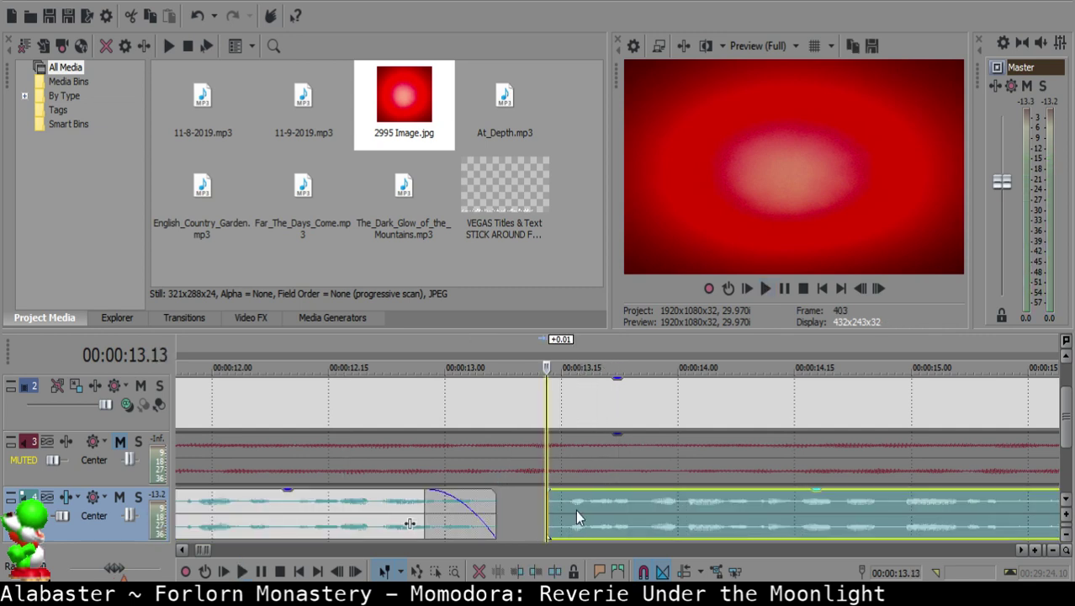
{"action": "key", "text": "space"}
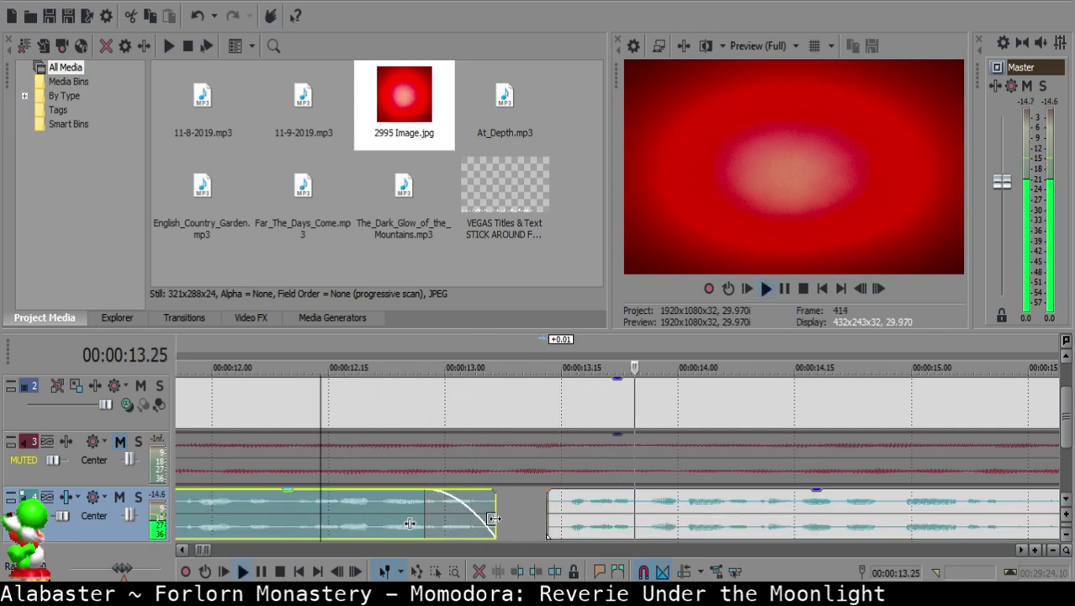
Step: Trim the end of the faded voice clip 1 frame earlier and replay it
{"action": "key", "text": "space"}
{"action": "left_click_drag", "start_coordinate": [495, 512], "coordinate": [491, 512]}
{"action": "left_click", "coordinate": [267, 518]}
{"action": "key", "text": "space"}
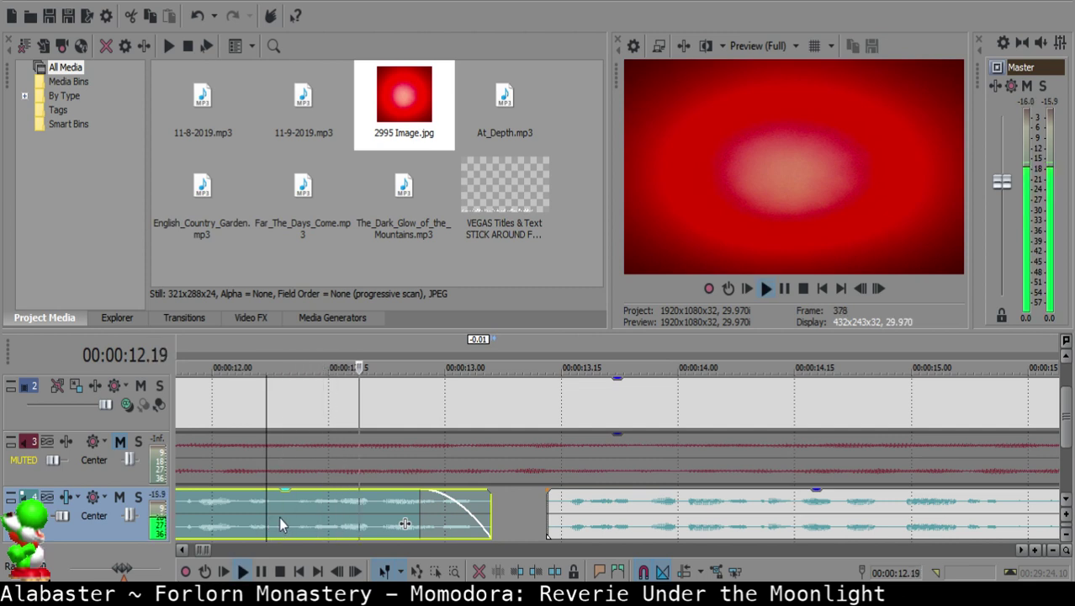
Step: Listen repeatedly to the faded phrase ending and the gap after 13 seconds to check the timing
{"action": "key", "text": "space"}
{"action": "left_click", "coordinate": [469, 509]}
{"action": "key", "text": "space"}
{"action": "key", "text": "space"}
{"action": "left_click", "coordinate": [476, 512]}
{"action": "key", "text": "space"}
{"action": "key", "text": "space"}
{"action": "left_click", "coordinate": [383, 509]}
{"action": "key", "text": "space"}
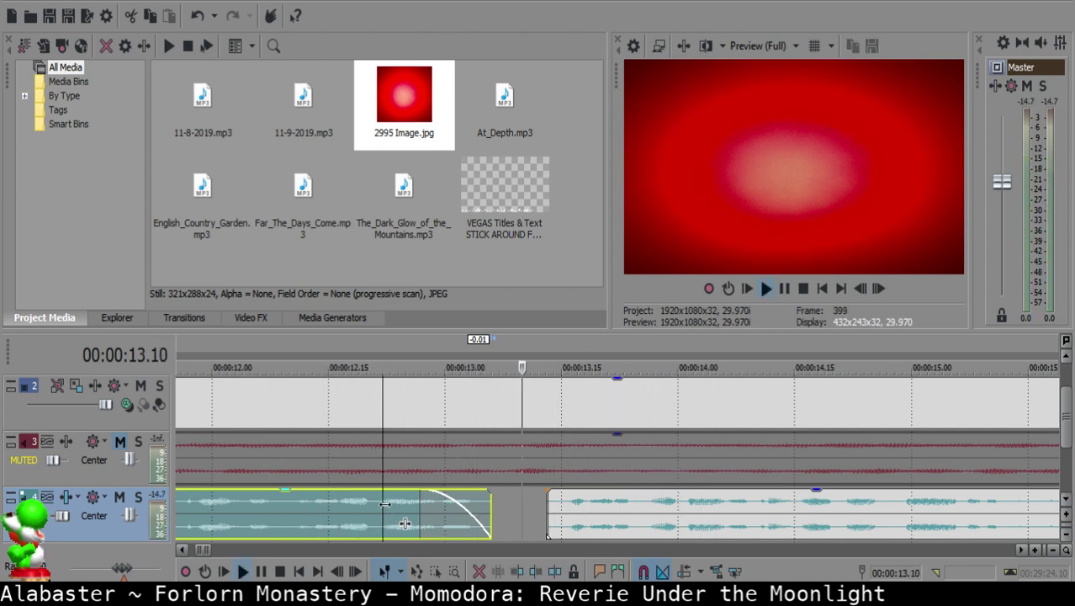
Step: Split the remaining narration at about 00:00:16.20 and play through the phrases that follow
{"action": "scroll", "coordinate": [557, 507], "scroll_direction": "down", "scroll_amount": 10}
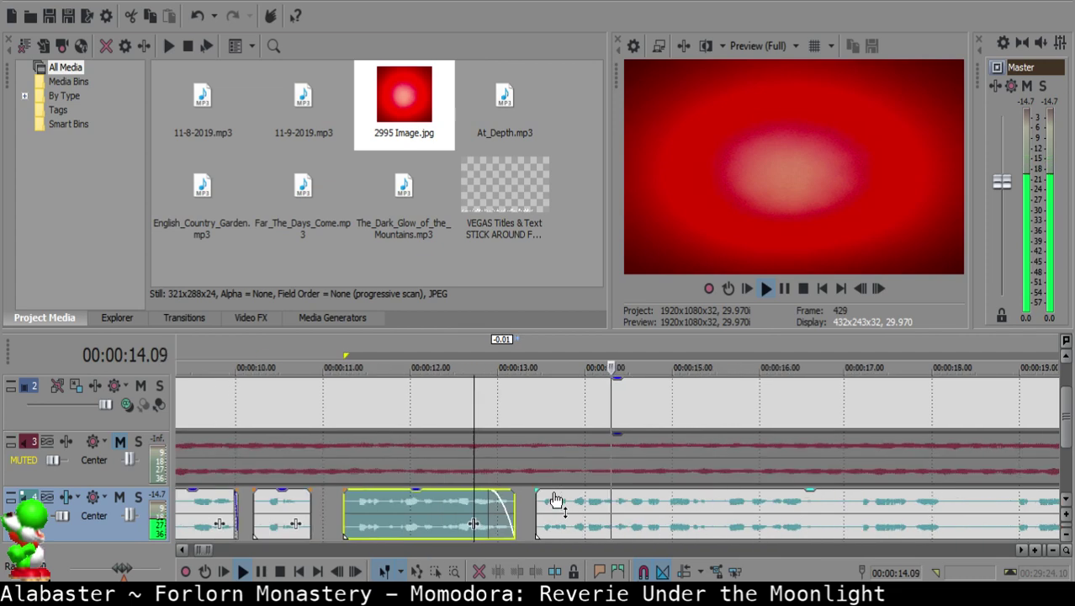
{"action": "scroll", "coordinate": [632, 509], "scroll_direction": "up", "scroll_amount": 10}
{"action": "left_click", "coordinate": [642, 507]}
{"action": "key", "text": "s"}
{"action": "left_click", "coordinate": [894, 508]}
{"action": "key", "text": "space"}
{"action": "scroll", "coordinate": [894, 508], "scroll_direction": "down", "scroll_amount": 1}
{"action": "key", "text": "space"}
{"action": "left_click", "coordinate": [743, 511]}
{"action": "key", "text": "space"}
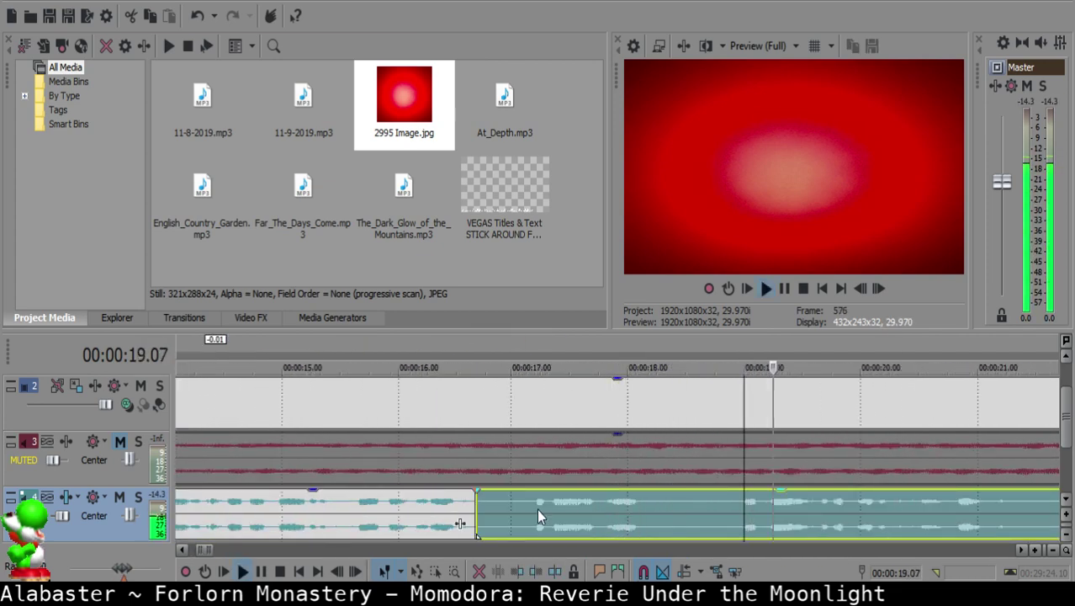
Step: Cut the pause from about 00:00:16.20 to 00:00:17.03 out of the narration and move the remainder 11 frames earlier
{"action": "key", "text": "space"}
{"action": "left_click", "coordinate": [522, 505]}
{"action": "key", "text": "space"}
{"action": "key", "text": "s"}
{"action": "left_click", "coordinate": [486, 505]}
{"action": "key", "text": "Delete"}
{"action": "left_click_drag", "start_coordinate": [562, 511], "coordinate": [514, 500]}
Step: Play across the join before 17 seconds and cut the preceding voice clip's end at about 00:00:16.19
{"action": "left_click", "coordinate": [414, 500]}
{"action": "key", "text": "space"}
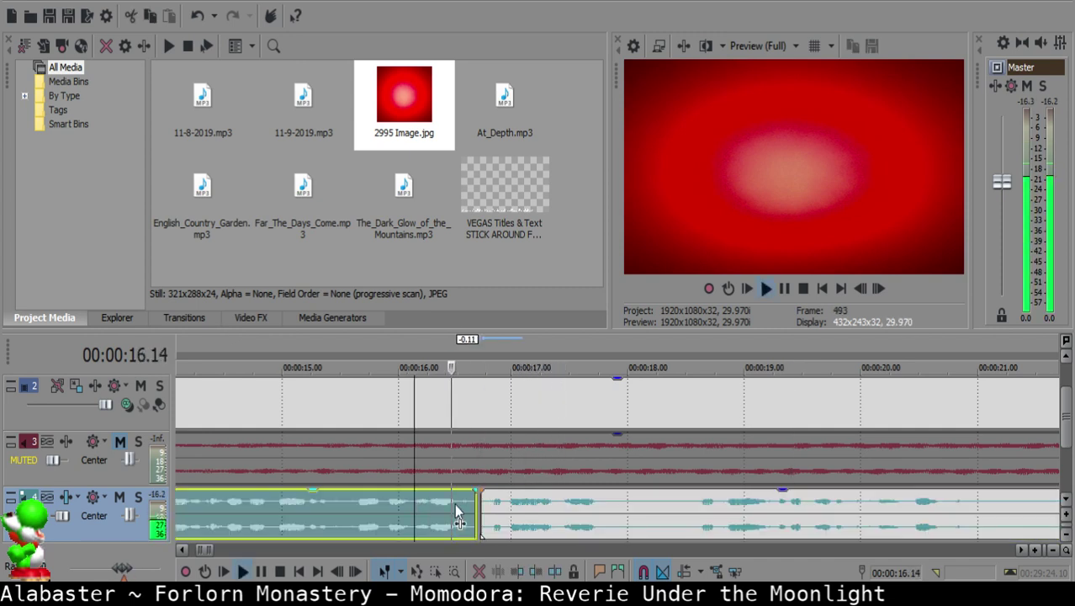
{"action": "scroll", "coordinate": [446, 507], "scroll_direction": "up", "scroll_amount": 1}
{"action": "key", "text": "space"}
{"action": "left_click", "coordinate": [391, 507]}
{"action": "key", "text": "space"}
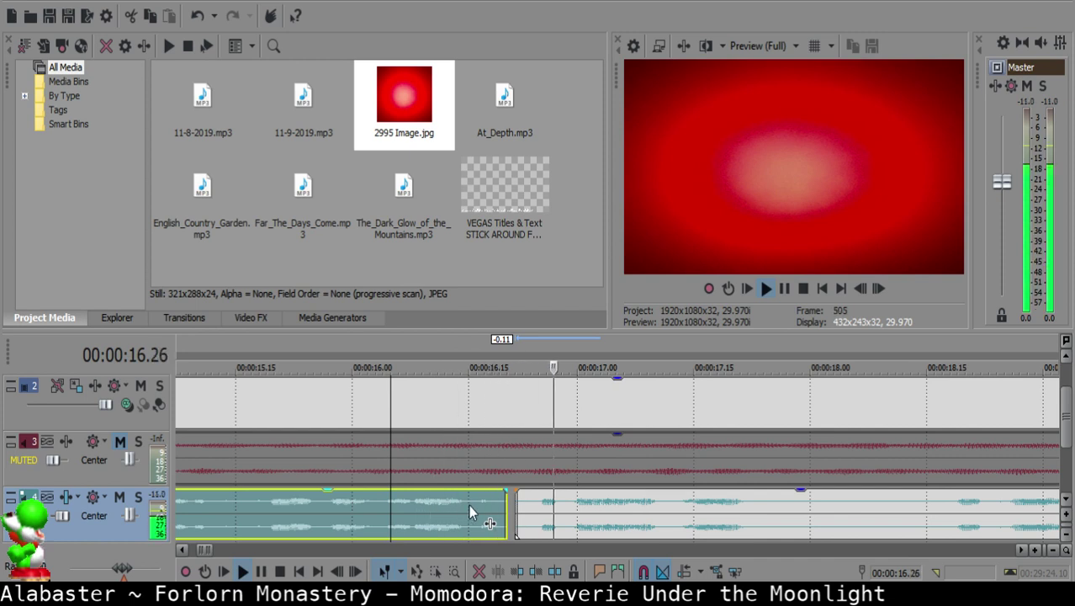
{"action": "left_click", "coordinate": [498, 504]}
{"action": "left_click", "coordinate": [491, 504]}
{"action": "left_click", "coordinate": [497, 502]}
{"action": "key", "text": "space"}
{"action": "key", "text": "s"}
Step: Split the voice clip at 00:00:16.16 and give the part before the split a fade-out of about 2 frames
{"action": "left_click", "coordinate": [476, 504]}
{"action": "key", "text": "space"}
{"action": "left_click", "coordinate": [506, 507]}
{"action": "key", "text": "space"}
{"action": "left_click", "coordinate": [434, 509]}
{"action": "left_click", "coordinate": [473, 503]}
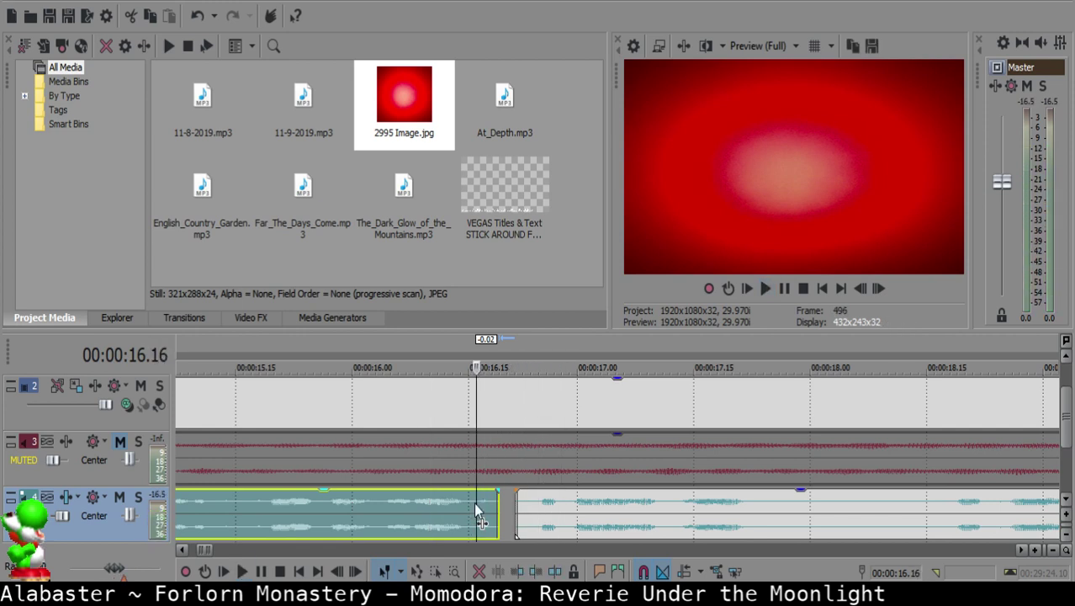
{"action": "key", "text": "s"}
{"action": "key", "text": "space"}
{"action": "left_click", "coordinate": [422, 505]}
{"action": "left_click_drag", "start_coordinate": [477, 490], "coordinate": [461, 492]}
{"action": "key", "text": "space"}
Step: Cut the pause from just before 18 seconds to about 00:00:18.12 out of the narration and close the gap
{"action": "scroll", "coordinate": [513, 511], "scroll_direction": "down", "scroll_amount": 6}
{"action": "left_click", "coordinate": [656, 519]}
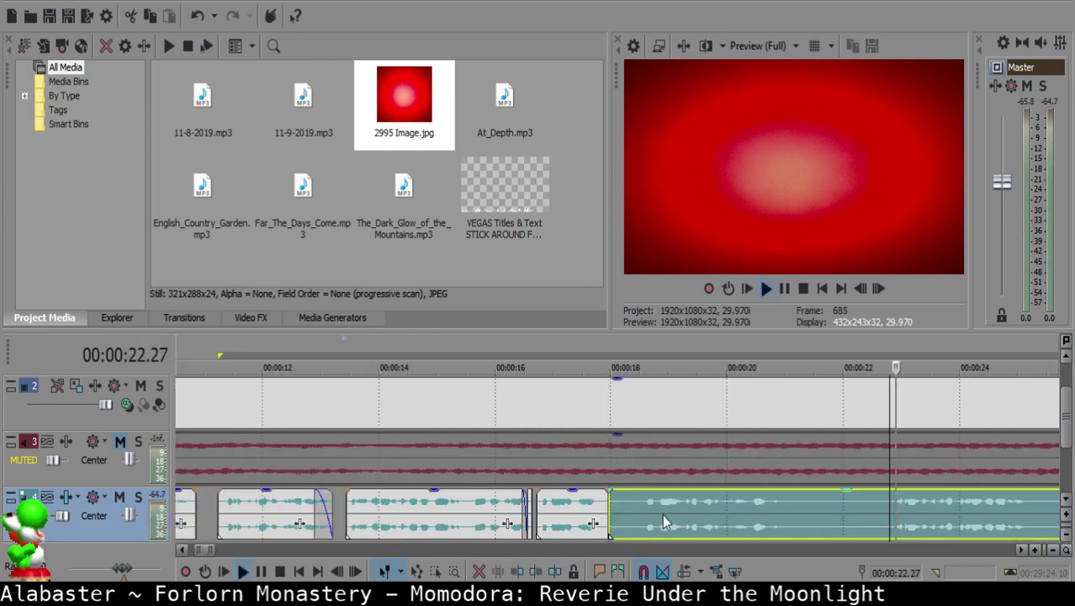
{"action": "left_click", "coordinate": [635, 506]}
{"action": "key", "text": "space"}
{"action": "key", "text": "s"}
{"action": "left_click", "coordinate": [614, 503]}
{"action": "key", "text": "Delete"}
{"action": "left_click_drag", "start_coordinate": [651, 504], "coordinate": [608, 507]}
Step: Replay the join just before 18 seconds and nudge the following voice clip 1 frame earlier
{"action": "left_click", "coordinate": [590, 508]}
{"action": "key", "text": "space"}
{"action": "scroll", "coordinate": [604, 507], "scroll_direction": "up", "scroll_amount": 5}
{"action": "left_click", "coordinate": [600, 508]}
{"action": "left_click", "coordinate": [390, 508]}
{"action": "key", "text": "space"}
{"action": "key", "text": "space"}
{"action": "left_click", "coordinate": [586, 494]}
{"action": "left_click", "coordinate": [614, 507]}
{"action": "left_click", "coordinate": [448, 511]}
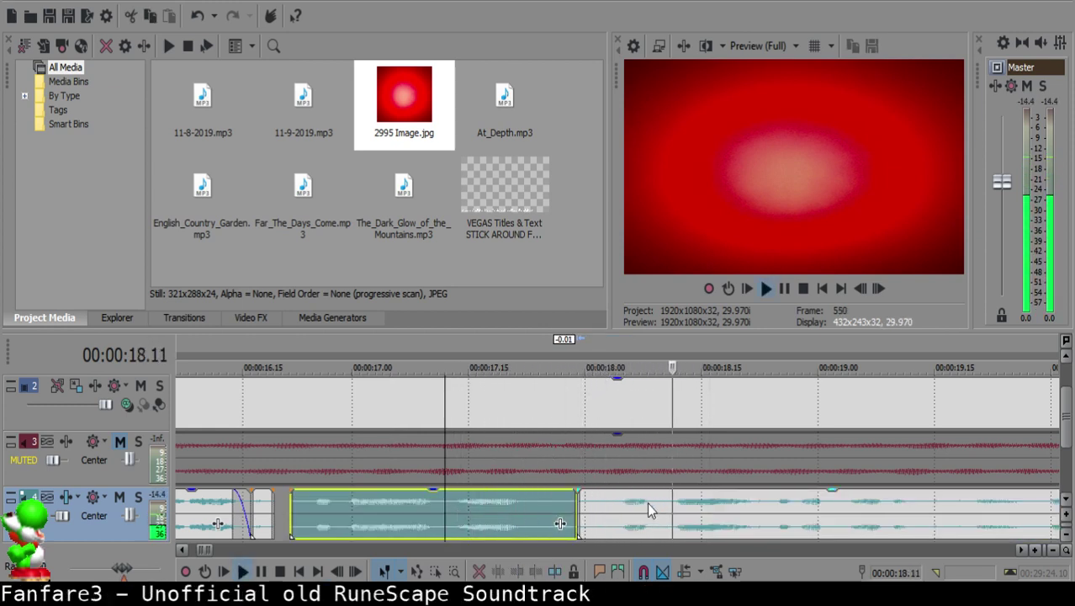
Step: Play through the next phrases and split the remaining narration at about 00:00:20.16
{"action": "scroll", "coordinate": [646, 502], "scroll_direction": "down", "scroll_amount": 5}
{"action": "scroll", "coordinate": [659, 508], "scroll_direction": "down", "scroll_amount": 1}
{"action": "scroll", "coordinate": [641, 508], "scroll_direction": "up", "scroll_amount": 5}
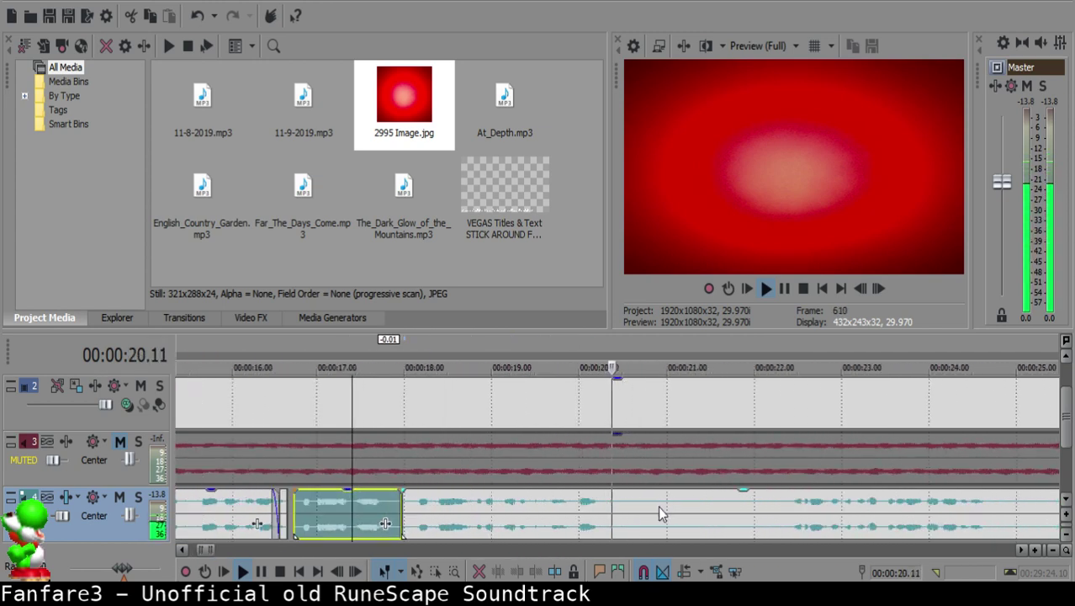
{"action": "left_click", "coordinate": [640, 507]}
{"action": "key", "text": "s"}
{"action": "scroll", "coordinate": [656, 507], "scroll_direction": "down", "scroll_amount": 6}
{"action": "key", "text": "Return"}
{"action": "left_click", "coordinate": [741, 527]}
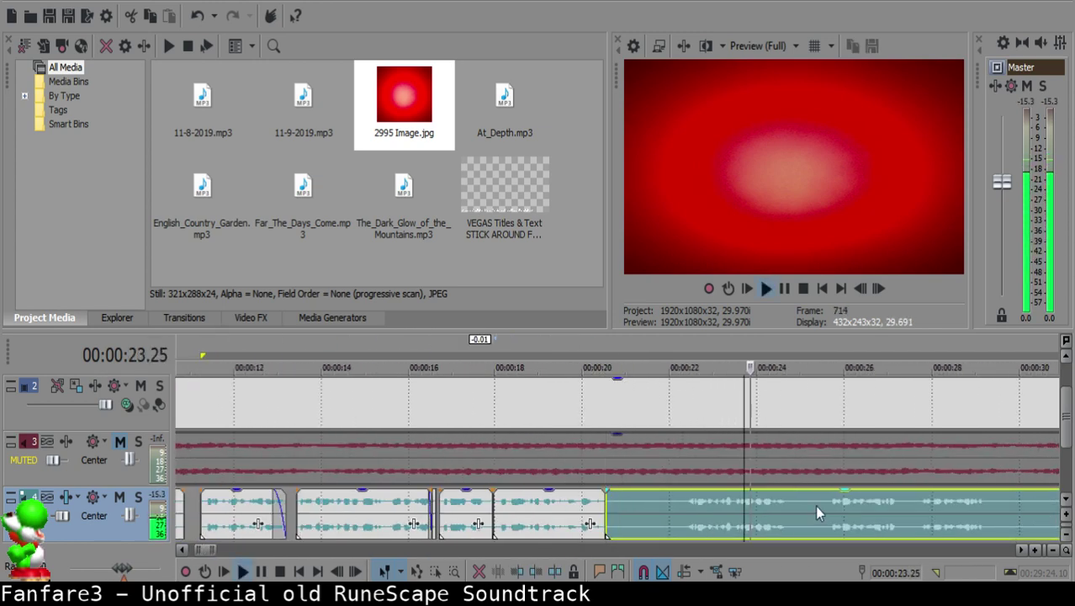
Step: Cut the pause from about 00:00:20.16 to 00:00:22.09 out, move the remainder 1 second 23 frames earlier and replay the join
{"action": "left_click", "coordinate": [681, 499]}
{"action": "key", "text": "space"}
{"action": "key", "text": "s"}
{"action": "left_click", "coordinate": [645, 509]}
{"action": "key", "text": "Delete"}
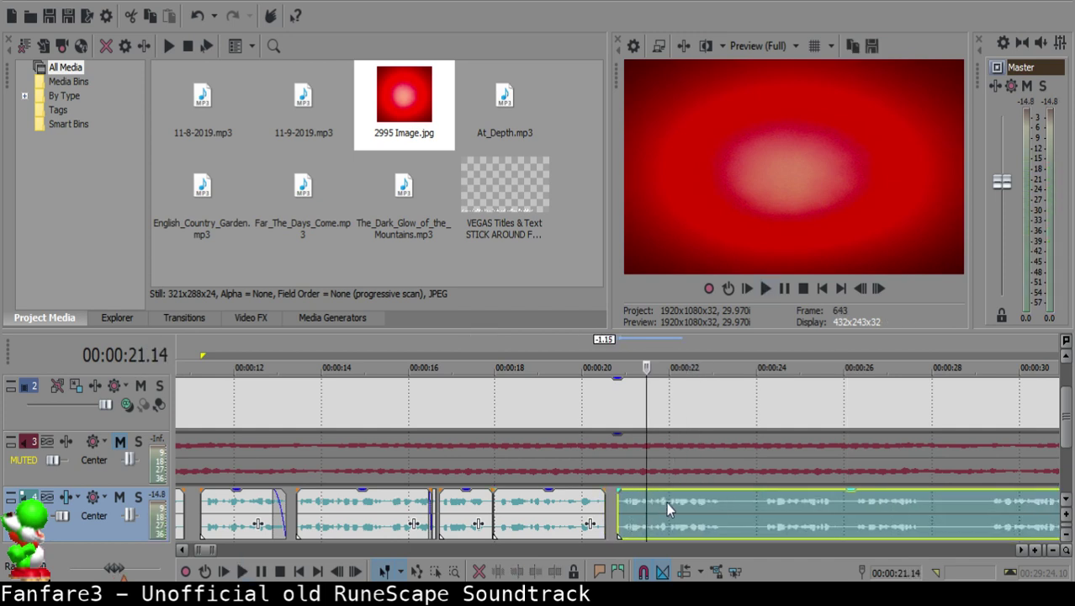
{"action": "left_click", "coordinate": [574, 513]}
{"action": "key", "text": "space"}
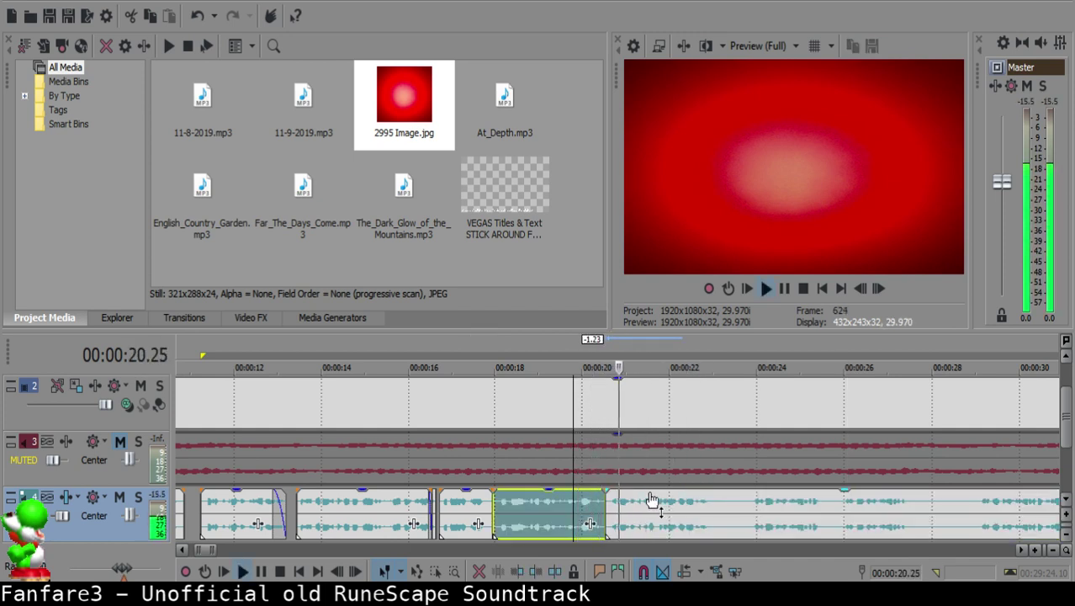
{"action": "scroll", "coordinate": [665, 518], "scroll_direction": "up", "scroll_amount": 3}
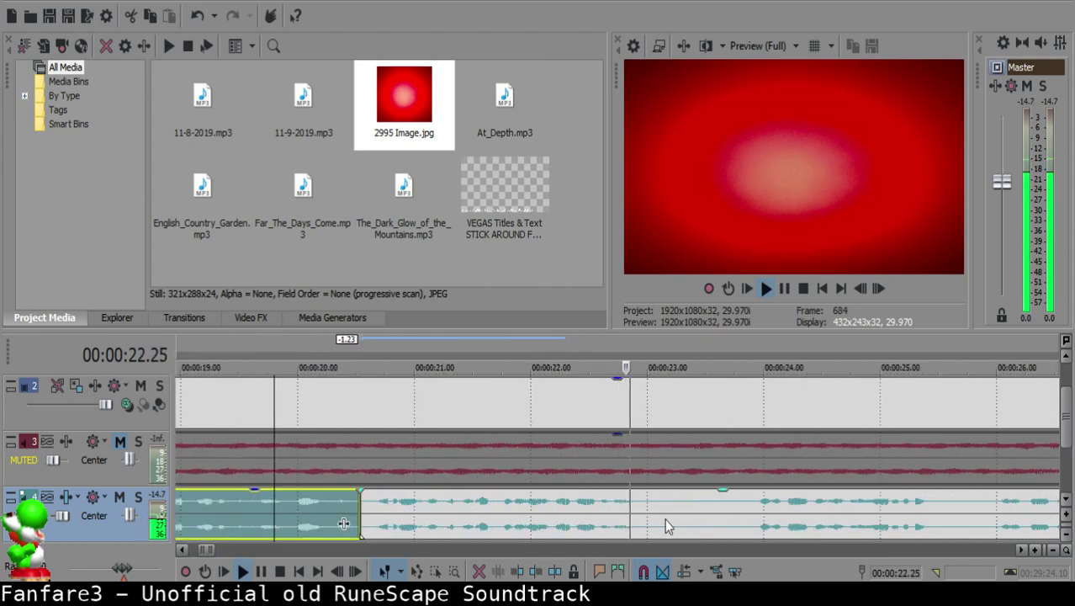
Step: Split the narration at about 00:00:23 and 00:00:29.01 and delete the pause between the two cuts
{"action": "left_click", "coordinate": [656, 505]}
{"action": "left_click", "coordinate": [872, 514]}
{"action": "key", "text": "space"}
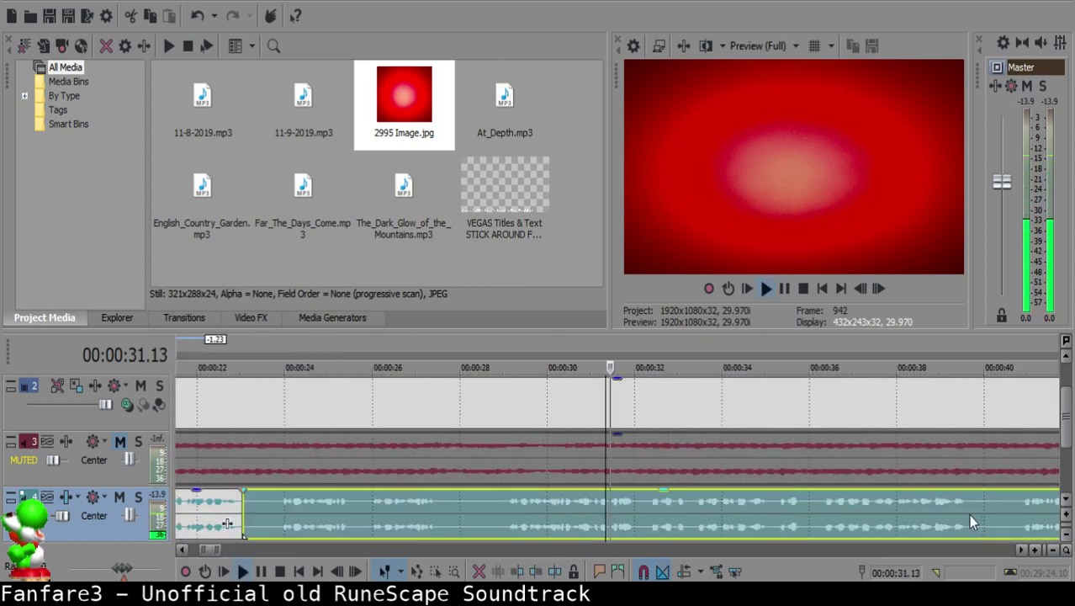
{"action": "scroll", "coordinate": [968, 514], "scroll_direction": "up", "scroll_amount": 1}
{"action": "left_click", "coordinate": [692, 511]}
{"action": "left_click", "coordinate": [398, 506]}
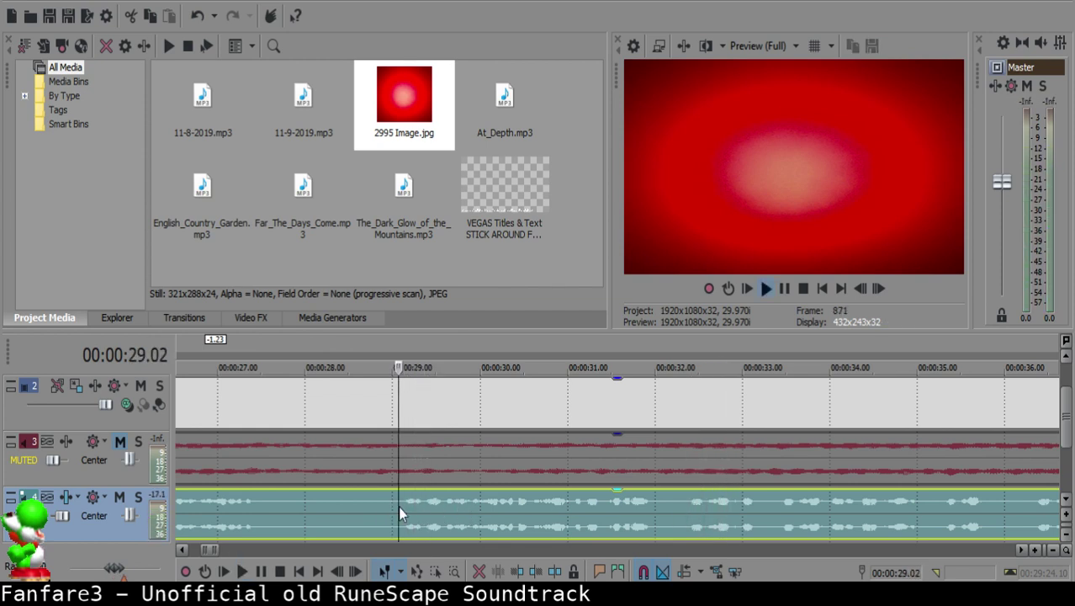
{"action": "key", "text": "space"}
{"action": "key", "text": "s"}
{"action": "left_click", "coordinate": [393, 507]}
{"action": "key", "text": "Delete"}
Step: Add a short fade-in to the remaining narration, move it 5 seconds 22 frames earlier and replay the join
{"action": "left_click_drag", "start_coordinate": [403, 491], "coordinate": [412, 492]}
{"action": "key", "text": "space"}
{"action": "key", "text": "space"}
{"action": "scroll", "coordinate": [474, 515], "scroll_direction": "down", "scroll_amount": 4}
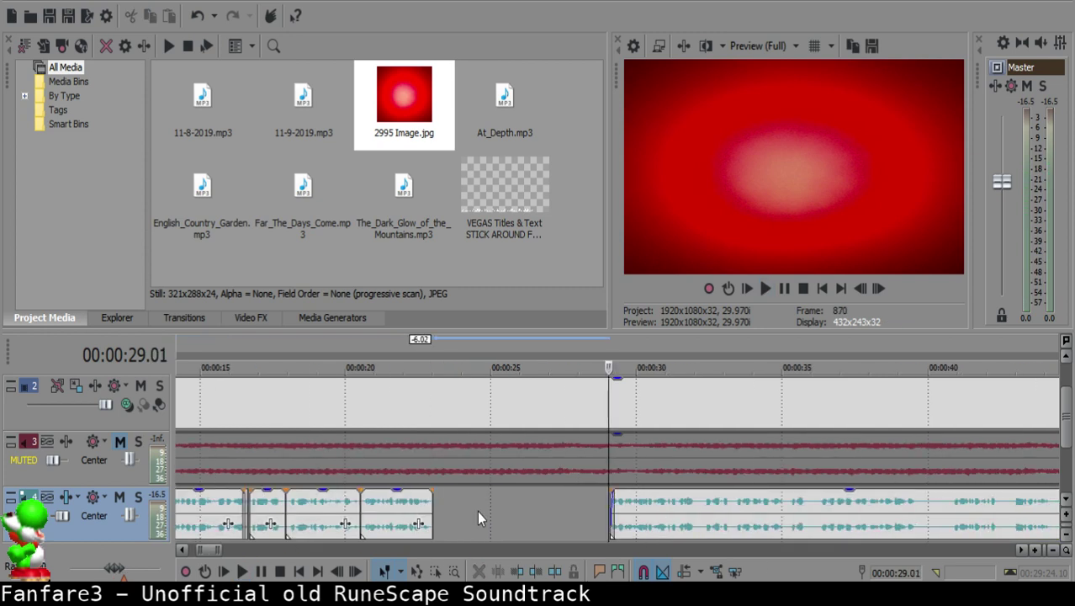
{"action": "left_click_drag", "start_coordinate": [646, 513], "coordinate": [480, 508]}
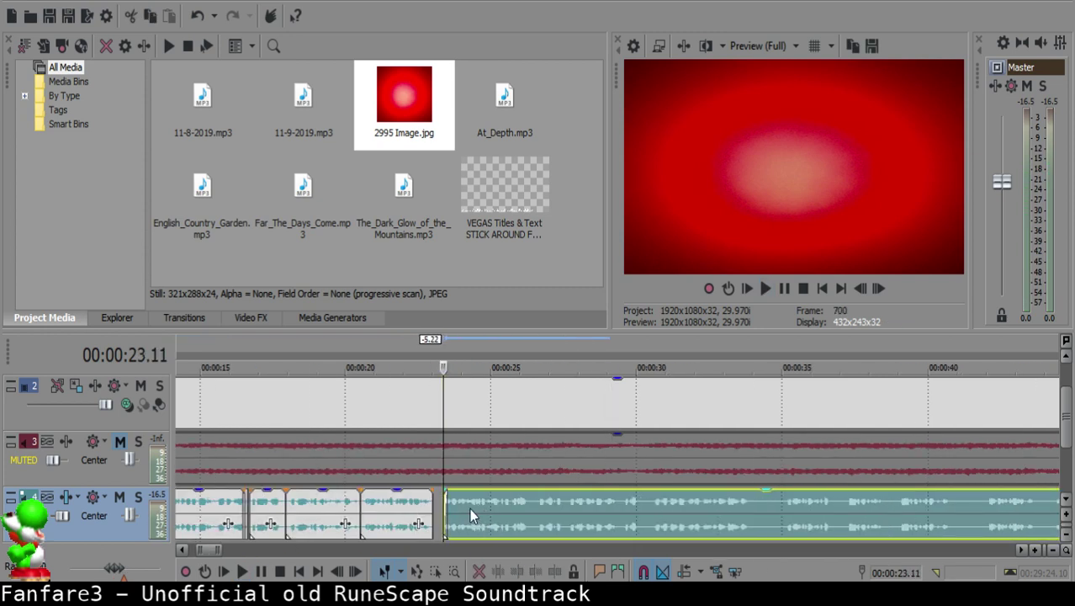
{"action": "left_click", "coordinate": [411, 508]}
{"action": "key", "text": "space"}
{"action": "scroll", "coordinate": [535, 511], "scroll_direction": "up", "scroll_amount": 4}
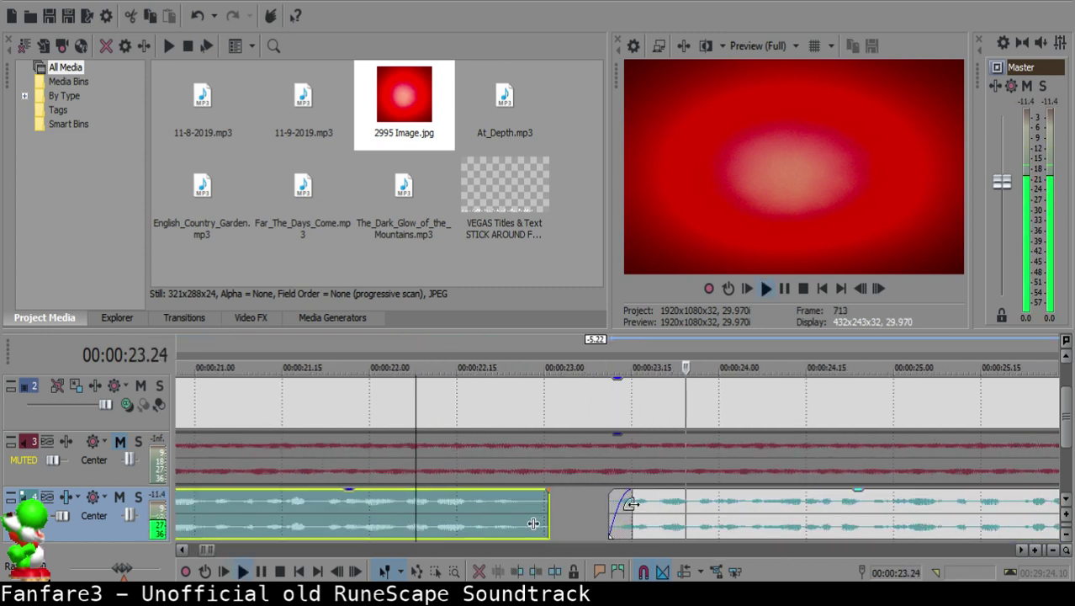
Step: Move the voice clip after the 23-second gap 3 frames later and replay the join
{"action": "key", "text": "space"}
{"action": "left_click", "coordinate": [627, 501]}
{"action": "left_click_drag", "start_coordinate": [638, 502], "coordinate": [662, 502]}
{"action": "left_click", "coordinate": [422, 505]}
{"action": "key", "text": "space"}
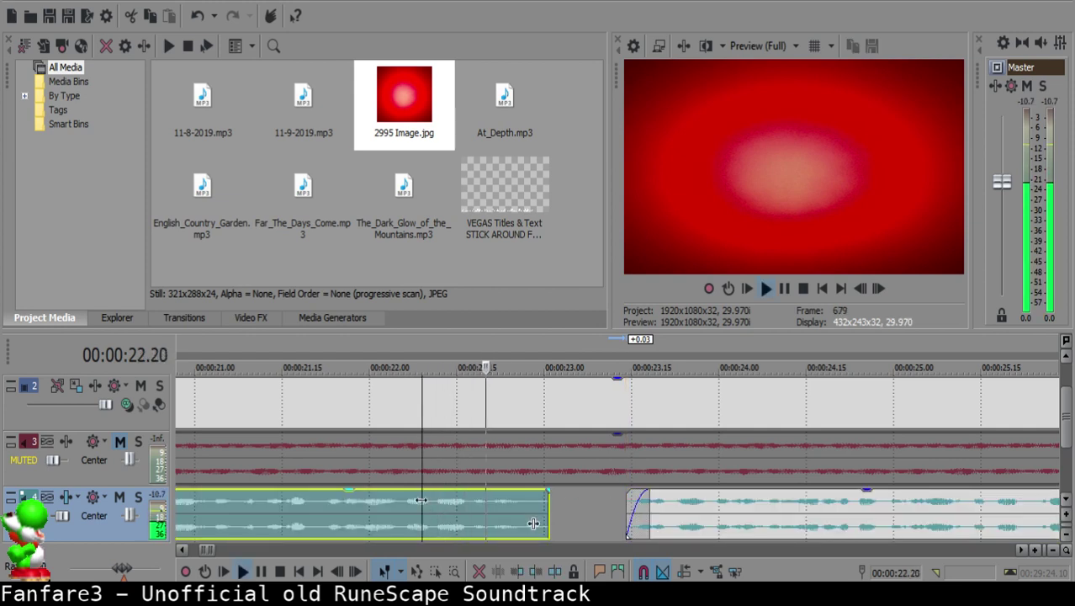
Step: Nudge the same voice clip later by 1 frame and by another 2 frames, replaying the join each time
{"action": "left_click", "coordinate": [654, 511]}
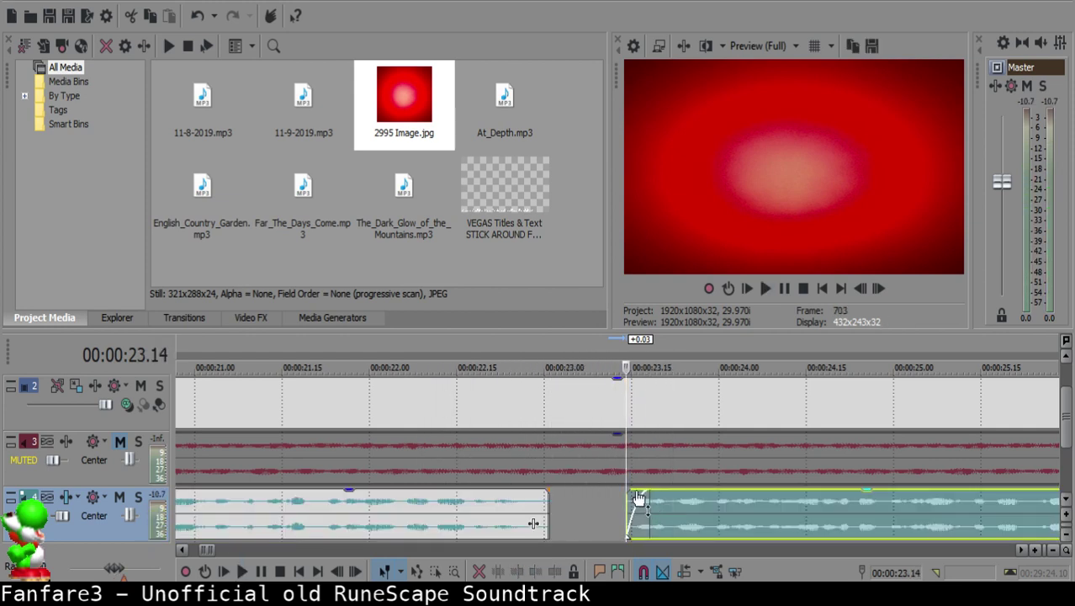
{"action": "left_click", "coordinate": [478, 507]}
{"action": "key", "text": "space"}
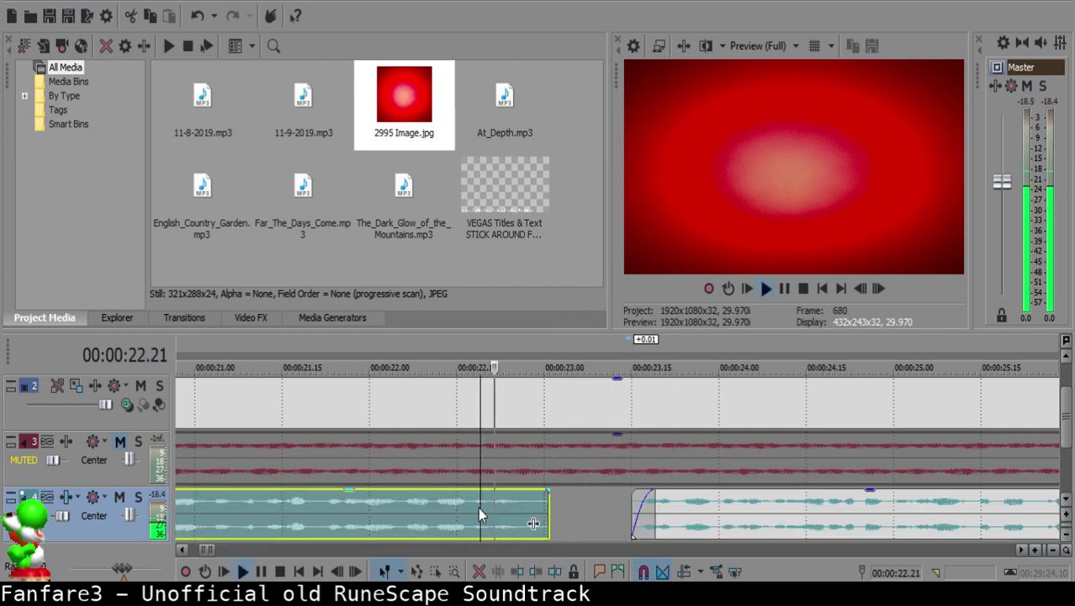
{"action": "key", "text": "space"}
{"action": "left_click", "coordinate": [643, 503]}
{"action": "key", "text": "alt+["}
{"action": "left_click", "coordinate": [340, 509]}
{"action": "key", "text": "space"}
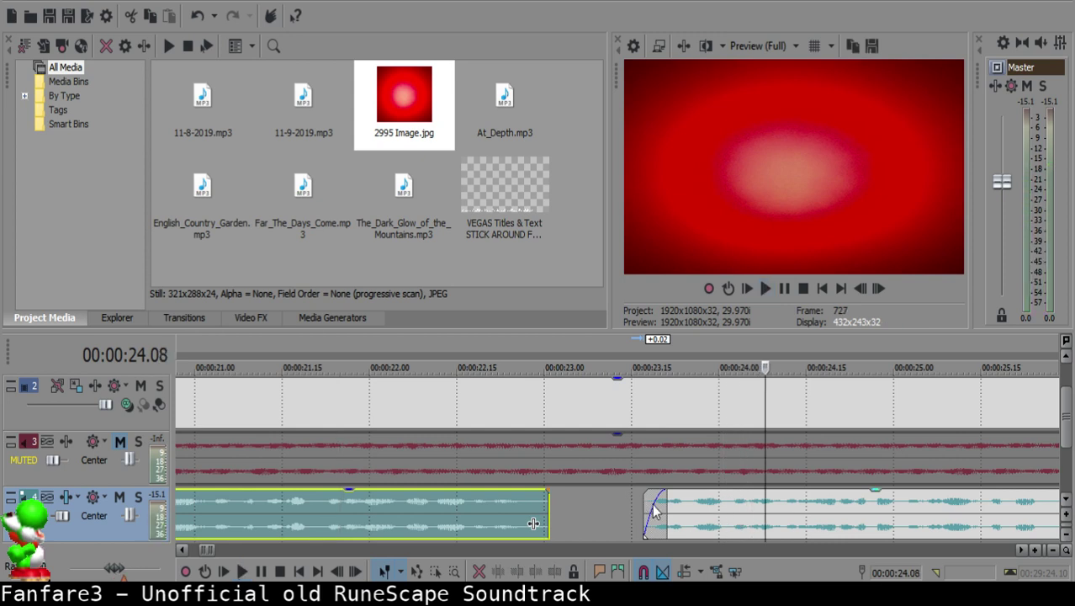
Step: Try the voice clip another 2 frames later, replay the join and shift it back by 2 frames
{"action": "left_click_drag", "start_coordinate": [688, 505], "coordinate": [702, 505]}
{"action": "left_click", "coordinate": [480, 510]}
{"action": "key", "text": "space"}
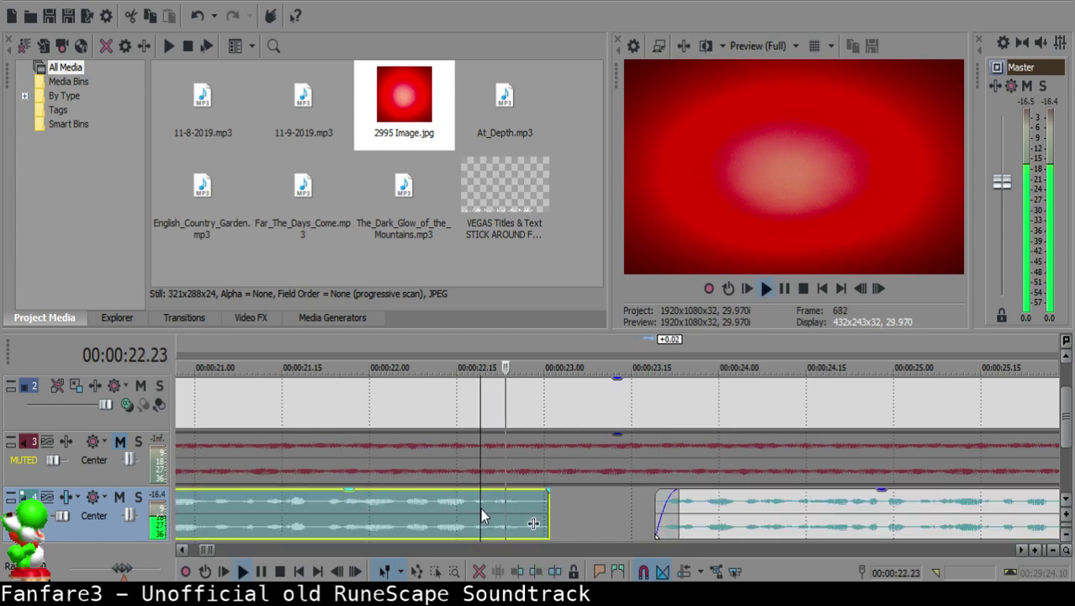
{"action": "left_click_drag", "start_coordinate": [694, 505], "coordinate": [682, 505]}
{"action": "left_click", "coordinate": [447, 502]}
{"action": "key", "text": "space"}
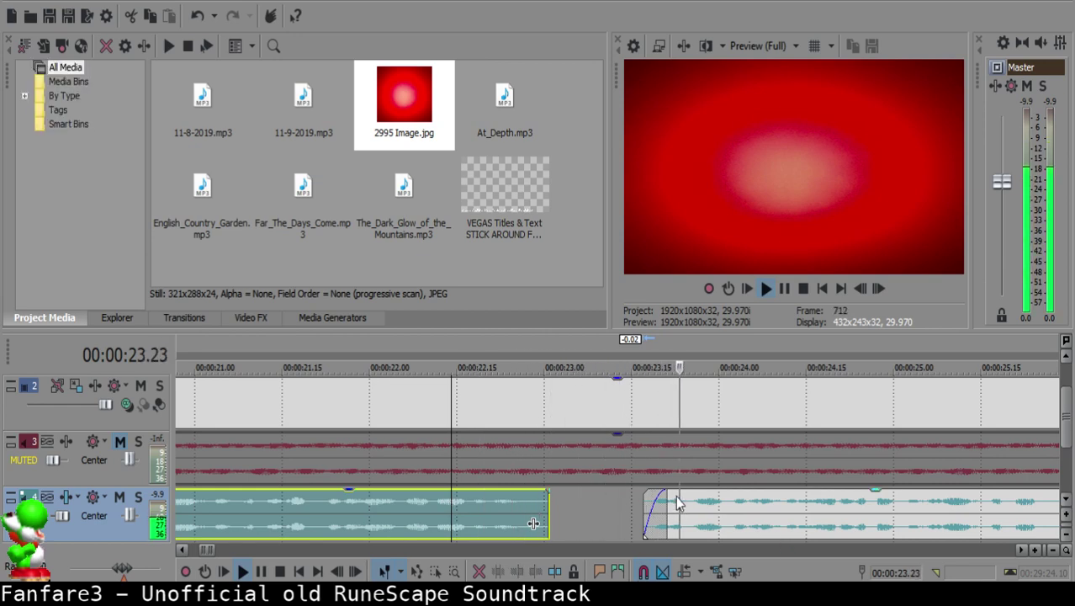
Step: Split the narration at about 00:00:26.13 and play through the pause to the next phrase
{"action": "scroll", "coordinate": [680, 496], "scroll_direction": "down", "scroll_amount": 8}
{"action": "scroll", "coordinate": [679, 496], "scroll_direction": "up", "scroll_amount": 9}
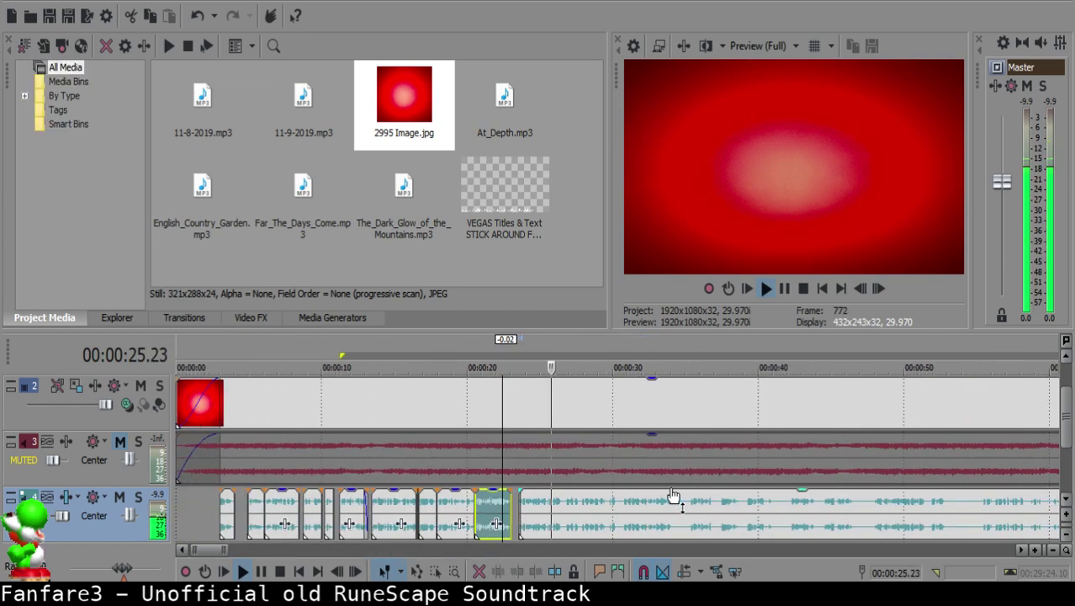
{"action": "left_click", "coordinate": [627, 511]}
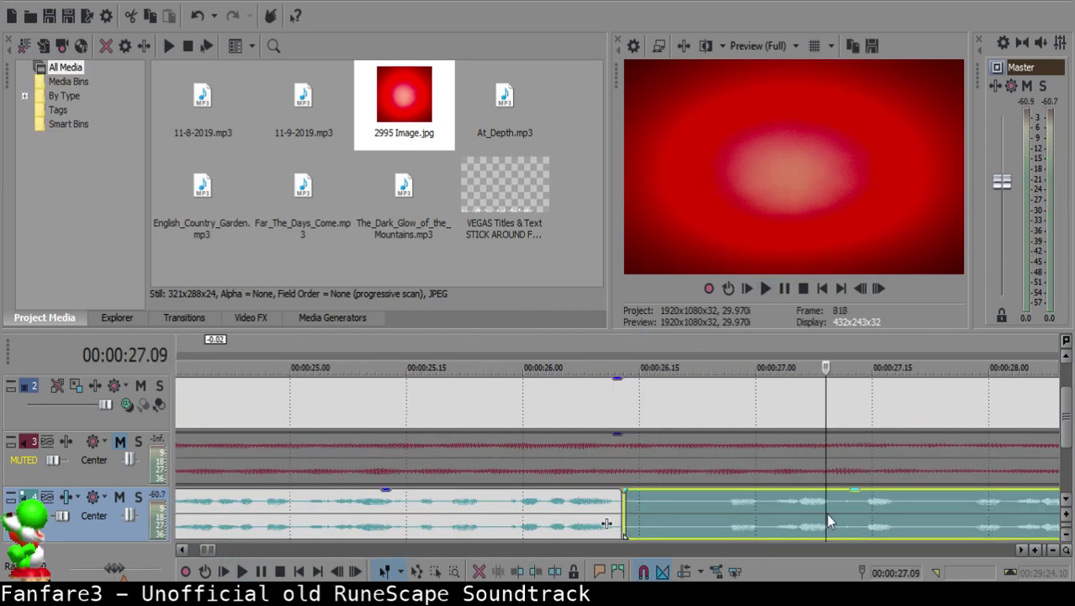
{"action": "left_click", "coordinate": [632, 497]}
{"action": "scroll", "coordinate": [812, 523], "scroll_direction": "down", "scroll_amount": 3}
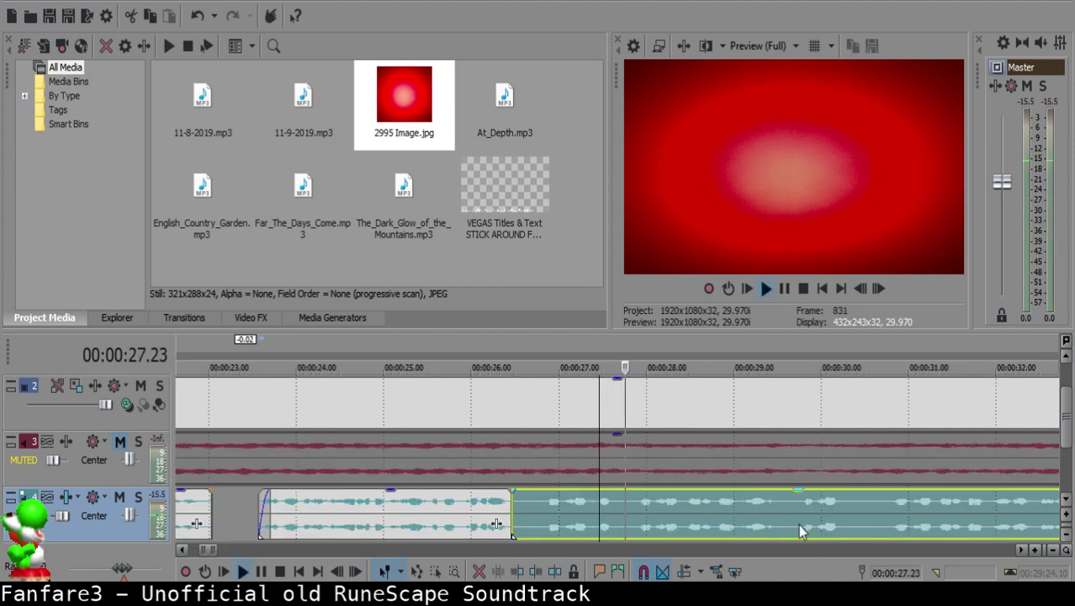
{"action": "scroll", "coordinate": [889, 508], "scroll_direction": "down", "scroll_amount": 2}
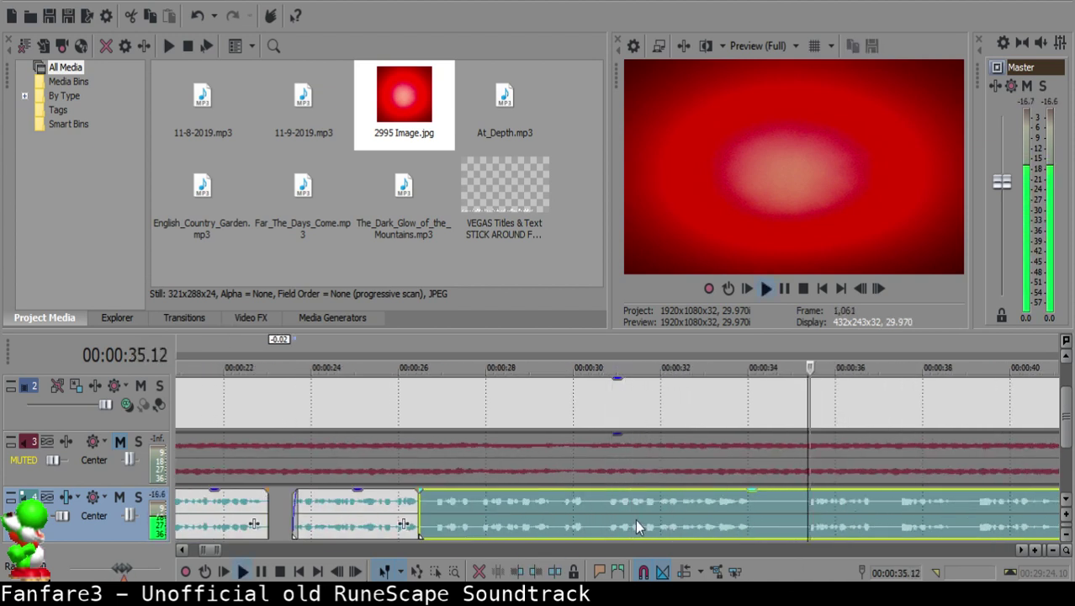
Step: Cut the section from about 00:00:26.13 to 00:00:30.21 out of the narration, close the gap and replay the join
{"action": "left_click", "coordinate": [604, 502]}
{"action": "key", "text": "s"}
{"action": "left_click", "coordinate": [589, 511]}
{"action": "key", "text": "Delete"}
{"action": "left_click", "coordinate": [386, 508]}
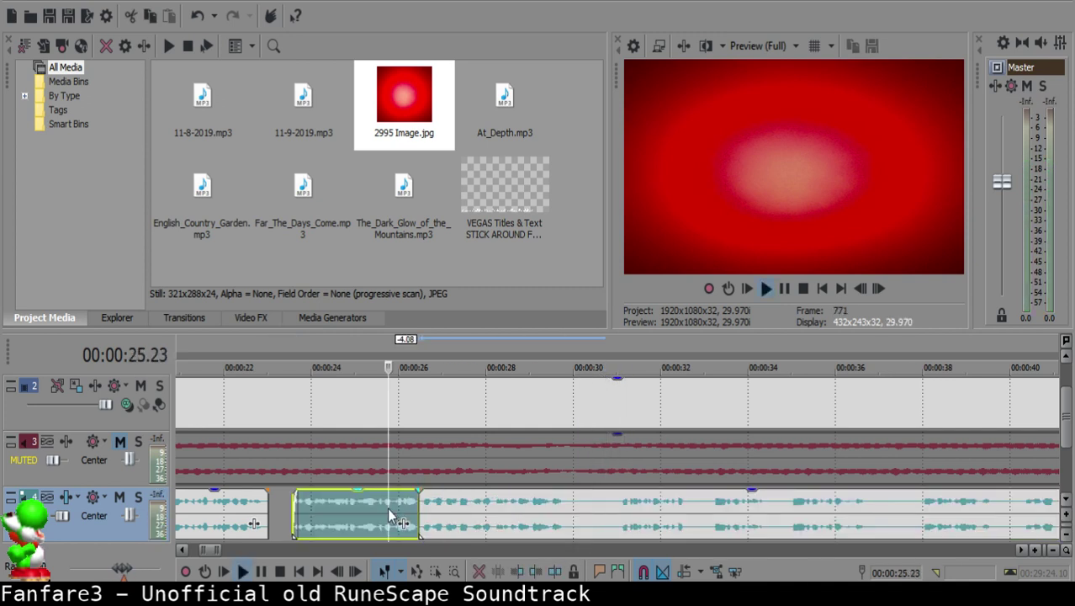
{"action": "key", "text": "space"}
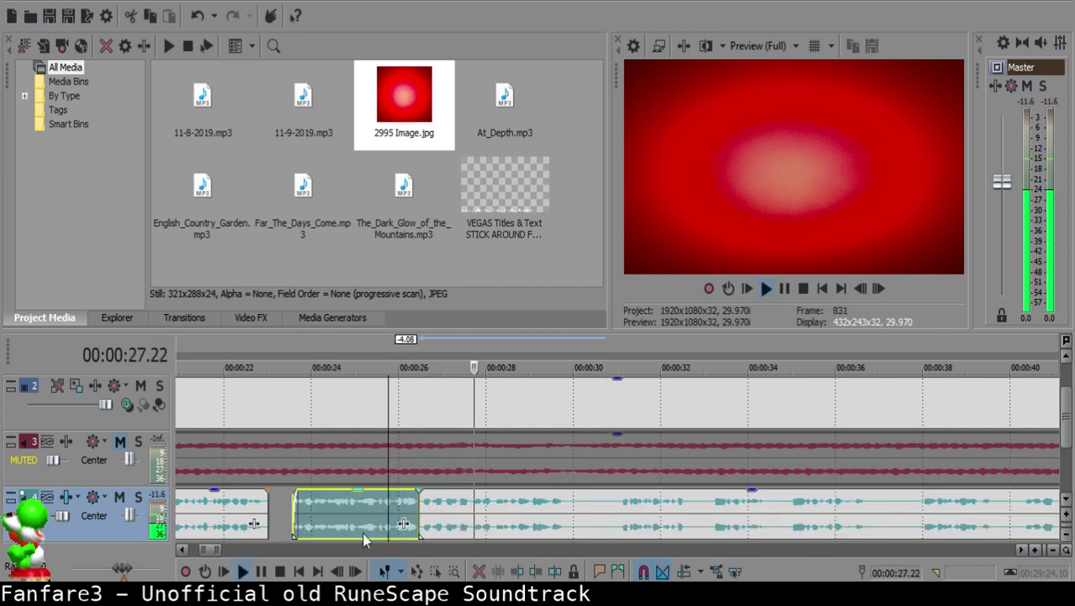
Step: Split the narration where the phrase ends at about 00:00:29.25
{"action": "scroll", "coordinate": [530, 521], "scroll_direction": "up", "scroll_amount": 2}
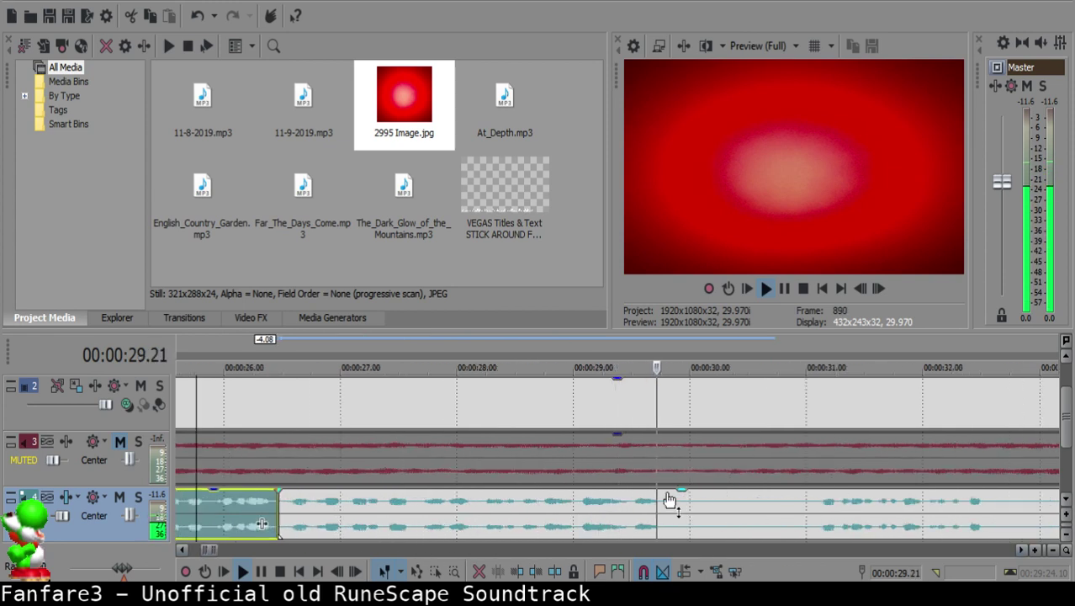
{"action": "left_click", "coordinate": [669, 505]}
{"action": "key", "text": "space"}
{"action": "key", "text": "s"}
{"action": "key", "text": "space"}
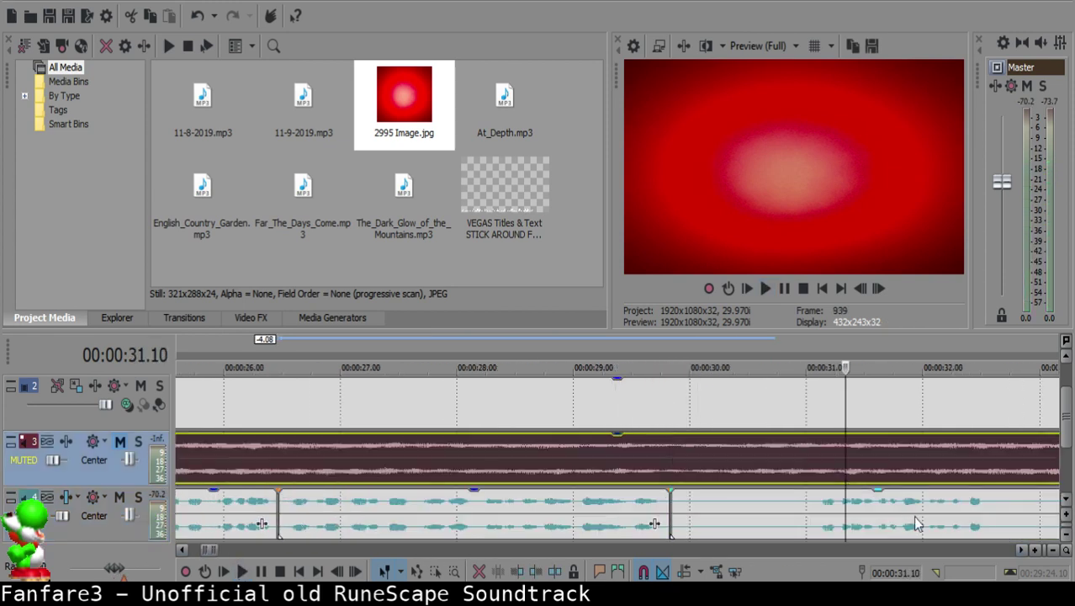
Step: Split the narration at 00:00:31.03 and delete the silent piece between about 00:00:29.25 and that cut
{"action": "left_click", "coordinate": [470, 503]}
{"action": "key", "text": "space"}
{"action": "key", "text": "s"}
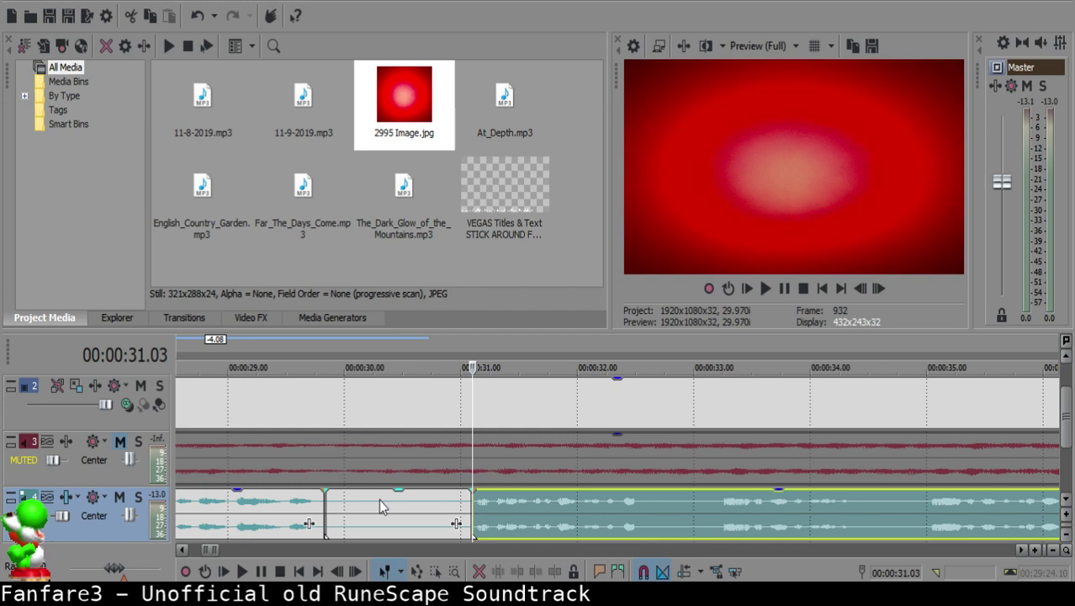
{"action": "left_click", "coordinate": [379, 505]}
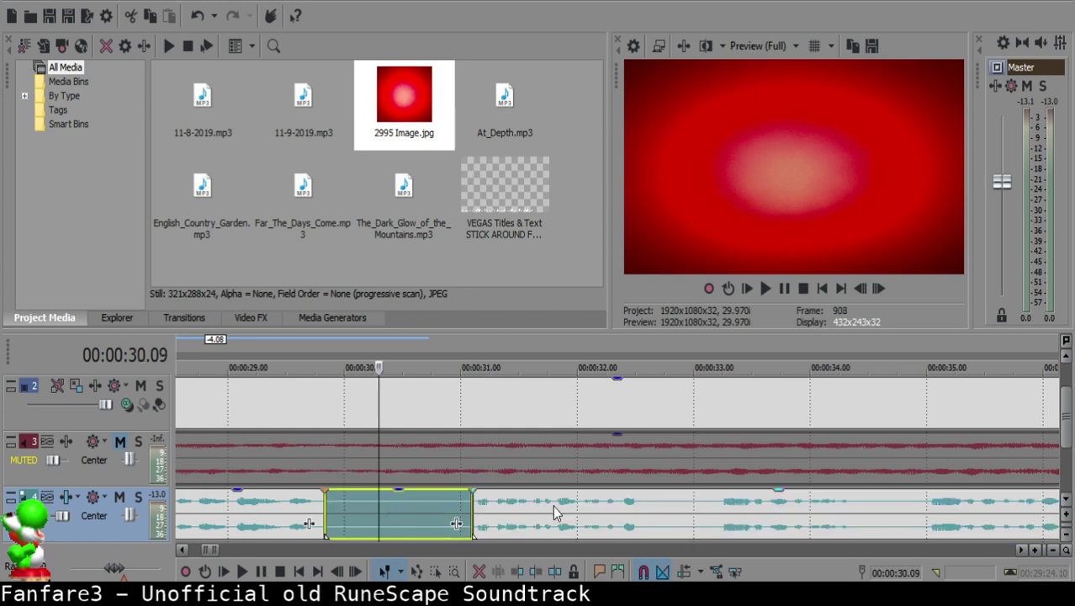
{"action": "key", "text": "Delete"}
Step: Move the remaining narration 24 frames earlier and replay from about 29 seconds
{"action": "left_click_drag", "start_coordinate": [555, 507], "coordinate": [464, 506]}
{"action": "left_click", "coordinate": [227, 502]}
{"action": "left_click", "coordinate": [228, 504]}
{"action": "key", "text": "space"}
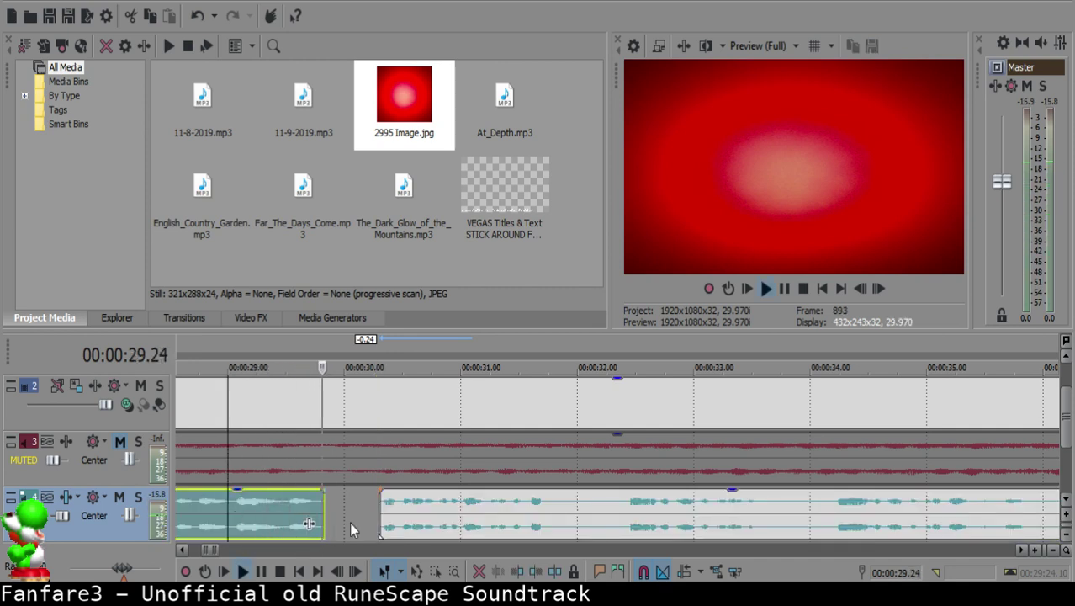
Step: Move the remaining narration another 4 frames earlier, to about 00:00:30.05, and replay the join
{"action": "key", "text": "space"}
{"action": "left_click", "coordinate": [362, 500]}
{"action": "left_click_drag", "start_coordinate": [405, 507], "coordinate": [390, 507]}
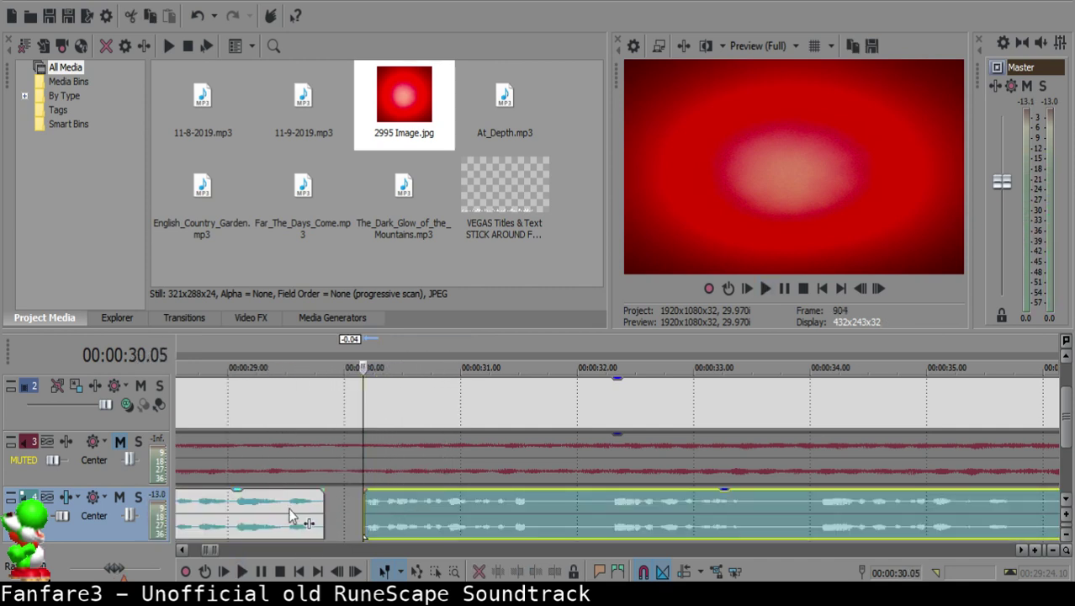
{"action": "left_click", "coordinate": [289, 507]}
{"action": "key", "text": "space"}
{"action": "key", "text": "Return"}
Step: Trim 2 frames off the end of the phrase before the 30-second gap, give it a fade-out and replay it
{"action": "mouse_move", "coordinate": [323, 491]}
{"action": "left_mouse_down"}
{"action": "mouse_move", "coordinate": [294, 495]}
{"action": "mouse_move", "coordinate": [313, 508]}
{"action": "left_mouse_up"}
{"action": "left_click", "coordinate": [250, 508]}
{"action": "key", "text": "space"}
{"action": "key", "text": "Return"}
{"action": "left_click", "coordinate": [264, 510]}
{"action": "key", "text": "space"}
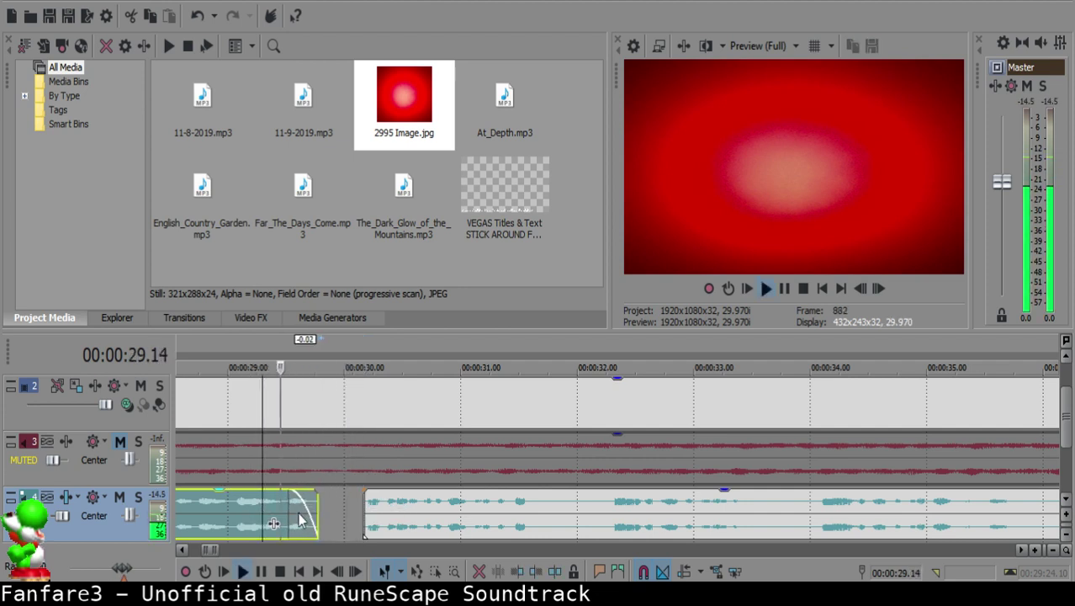
Step: Lengthen that phrase's fade-out so it starts at about 00:00:29.14, and replay through the gap
{"action": "key", "text": "Return"}
{"action": "left_click", "coordinate": [290, 503]}
{"action": "left_click", "coordinate": [243, 506]}
{"action": "key", "text": "space"}
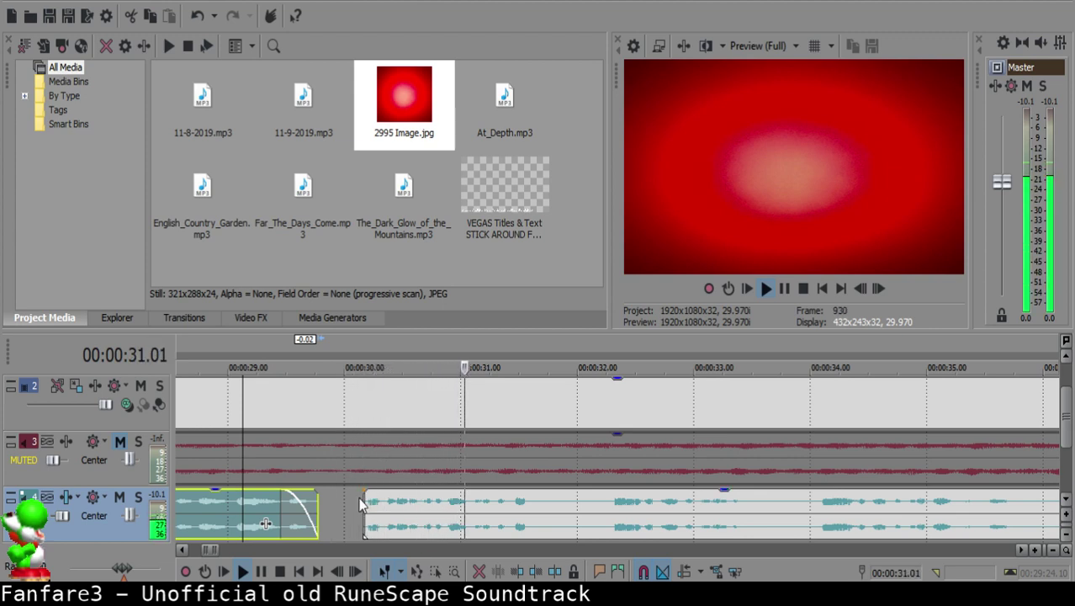
{"action": "scroll", "coordinate": [590, 504], "scroll_direction": "down", "scroll_amount": 1}
{"action": "scroll", "coordinate": [607, 504], "scroll_direction": "up", "scroll_amount": 1}
{"action": "key", "text": "space"}
Step: Play through the next phrase and split the narration at about 00:00:31.24
{"action": "left_click", "coordinate": [624, 505]}
{"action": "key", "text": "space"}
{"action": "key", "text": "Return"}
{"action": "left_click", "coordinate": [636, 505]}
{"action": "key", "text": "space"}
{"action": "key", "text": "space"}
{"action": "key", "text": "s"}
Step: Split the narration at 00:00:34.00 and delete the section between about 00:00:31.24 and that cut
{"action": "left_click", "coordinate": [775, 508]}
{"action": "key", "text": "space"}
{"action": "scroll", "coordinate": [776, 508], "scroll_direction": "down", "scroll_amount": 1}
{"action": "scroll", "coordinate": [774, 508], "scroll_direction": "down", "scroll_amount": 2}
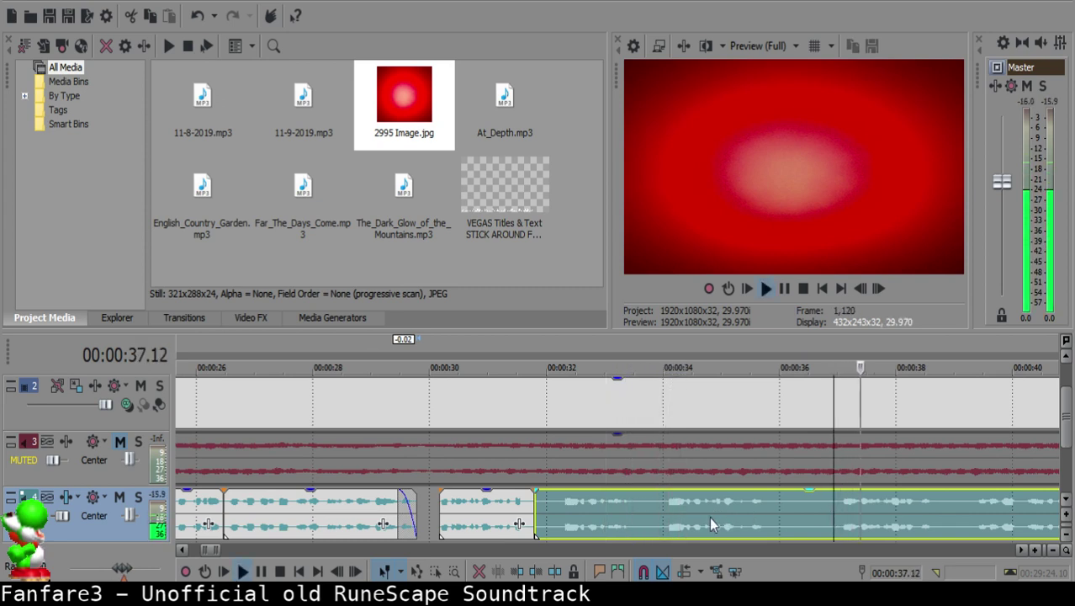
{"action": "left_click", "coordinate": [663, 503]}
{"action": "key", "text": "space"}
{"action": "key", "text": "s"}
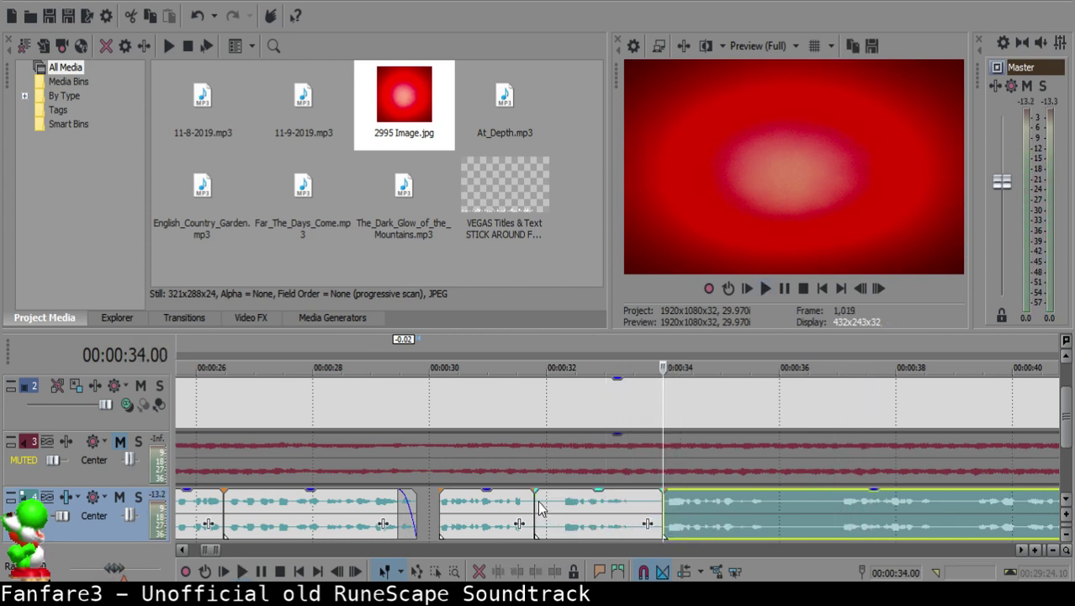
{"action": "left_click", "coordinate": [540, 507]}
{"action": "key", "text": "Delete"}
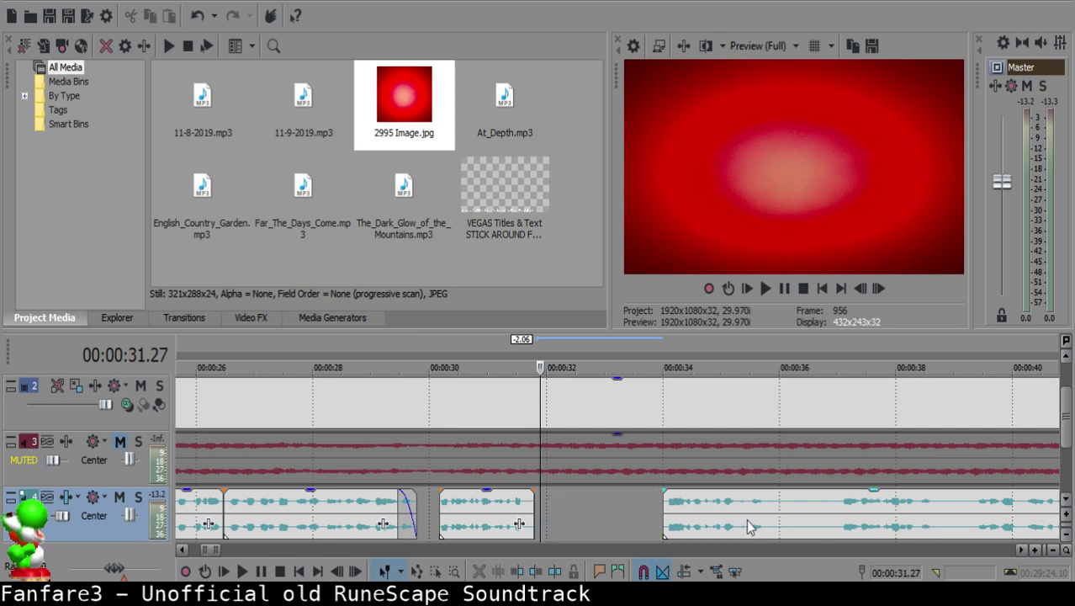
Step: Move the remaining narration 2 seconds 3 frames earlier and replay the join near 32 seconds
{"action": "left_click_drag", "start_coordinate": [746, 519], "coordinate": [628, 516]}
{"action": "left_click", "coordinate": [523, 510]}
{"action": "key", "text": "space"}
{"action": "scroll", "coordinate": [541, 502], "scroll_direction": "up", "scroll_amount": 1}
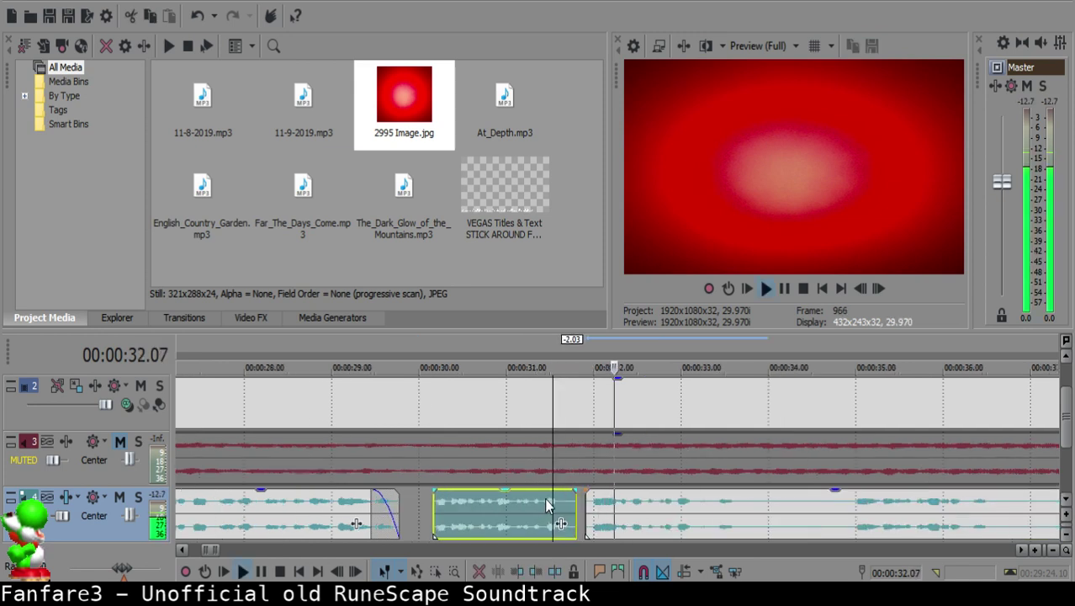
{"action": "scroll", "coordinate": [613, 497], "scroll_direction": "down", "scroll_amount": 2}
{"action": "scroll", "coordinate": [611, 496], "scroll_direction": "up", "scroll_amount": 3}
{"action": "key", "text": "Return"}
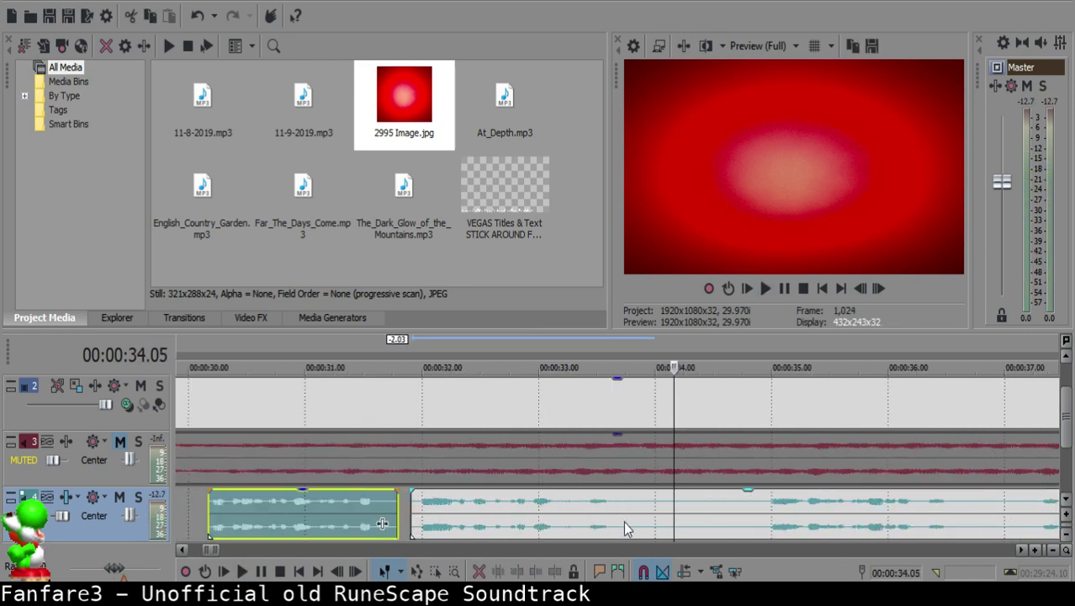
Step: Split the narration where the phrase ends at about 00:00:33.22
{"action": "left_click", "coordinate": [624, 522]}
{"action": "key", "text": "space"}
{"action": "key", "text": "space"}
{"action": "key", "text": "s"}
{"action": "key", "text": "space"}
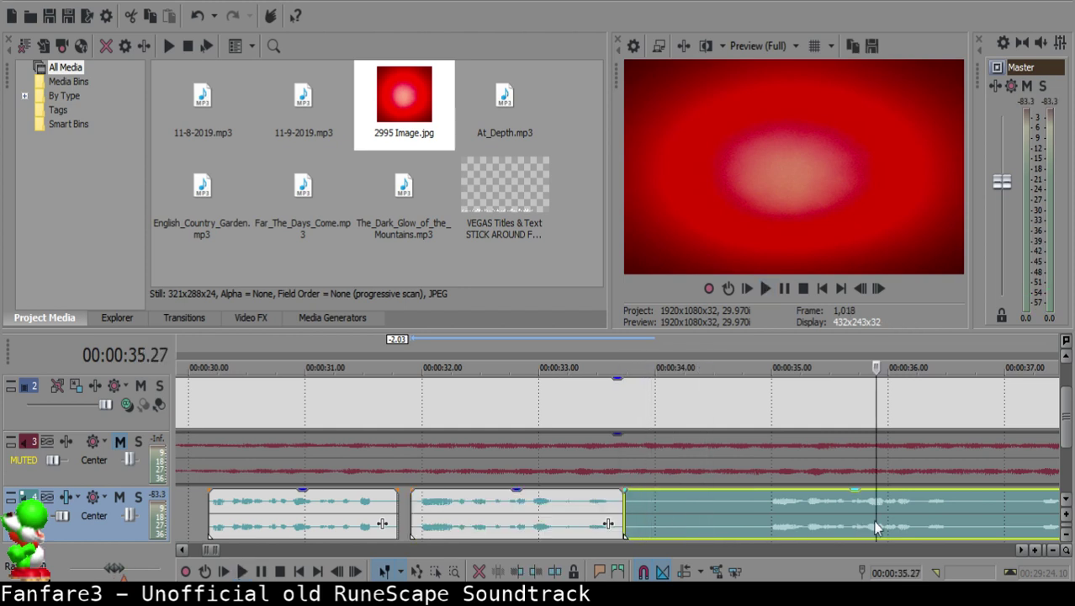
Step: Split the narration at about 00:00:34.26 and delete the pause between about 00:00:33.22 and that cut
{"action": "scroll", "coordinate": [712, 521], "scroll_direction": "down", "scroll_amount": 2}
{"action": "left_click", "coordinate": [547, 505]}
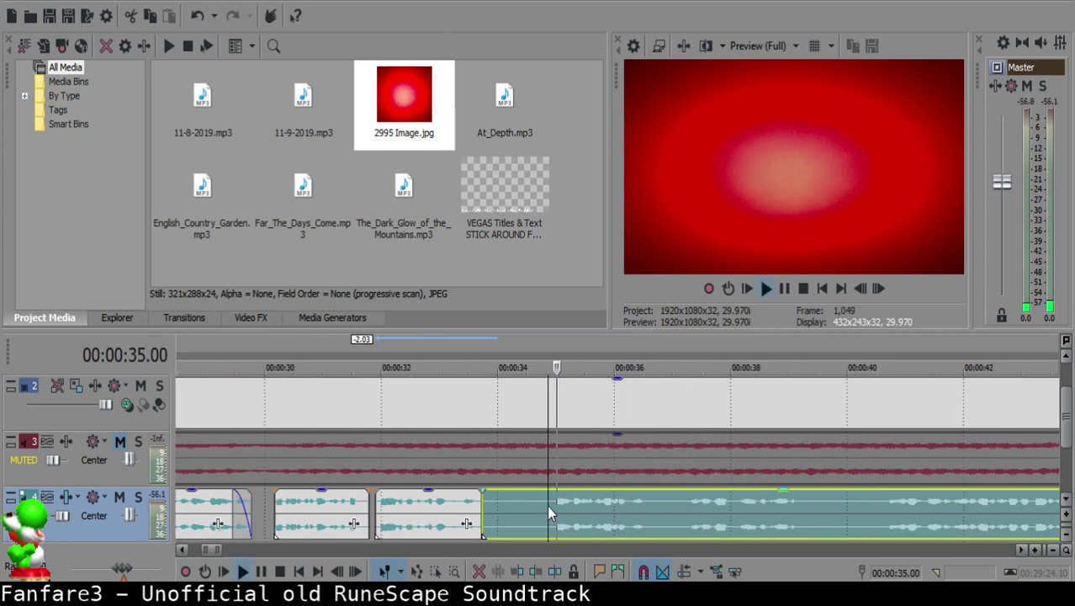
{"action": "key", "text": "space"}
{"action": "key", "text": "s"}
{"action": "left_click", "coordinate": [513, 506]}
{"action": "left_click", "coordinate": [513, 506]}
{"action": "key", "text": "Delete"}
Step: Move the remaining narration 18 frames earlier and replay from about 33 seconds
{"action": "left_click_drag", "start_coordinate": [578, 507], "coordinate": [543, 507]}
{"action": "left_click", "coordinate": [452, 512]}
{"action": "key", "text": "space"}
{"action": "scroll", "coordinate": [687, 515], "scroll_direction": "up", "scroll_amount": 2}
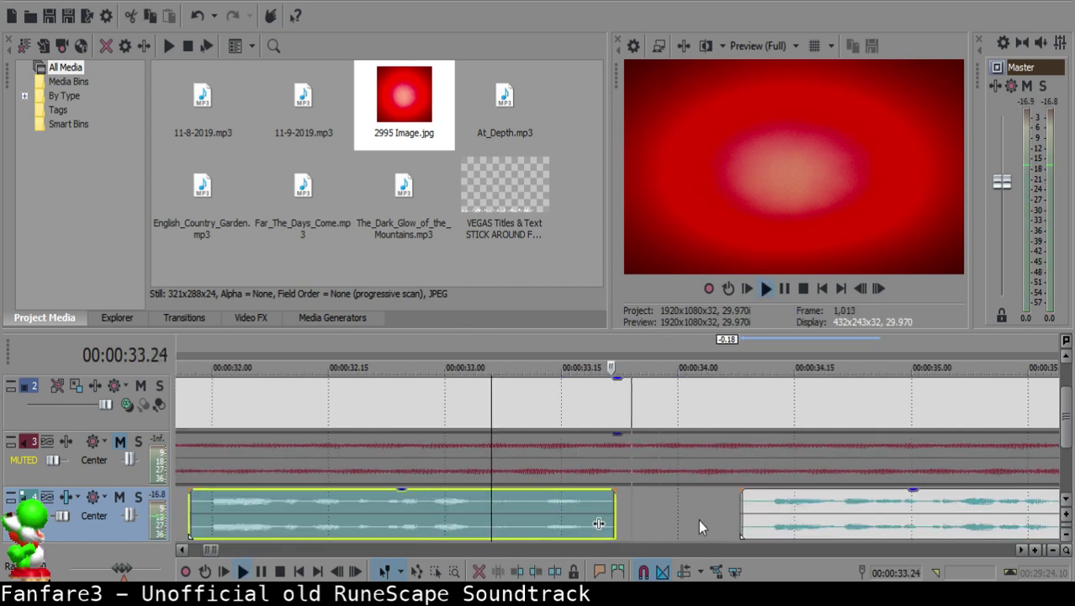
Step: Nudge the remaining narration another 2 frames earlier and add a fade-out from about 00:00:33.12 to the phrase before the gap
{"action": "left_click", "coordinate": [727, 506]}
{"action": "key", "text": "space"}
{"action": "left_click_drag", "start_coordinate": [811, 509], "coordinate": [796, 510]}
{"action": "left_click", "coordinate": [476, 513]}
{"action": "key", "text": "space"}
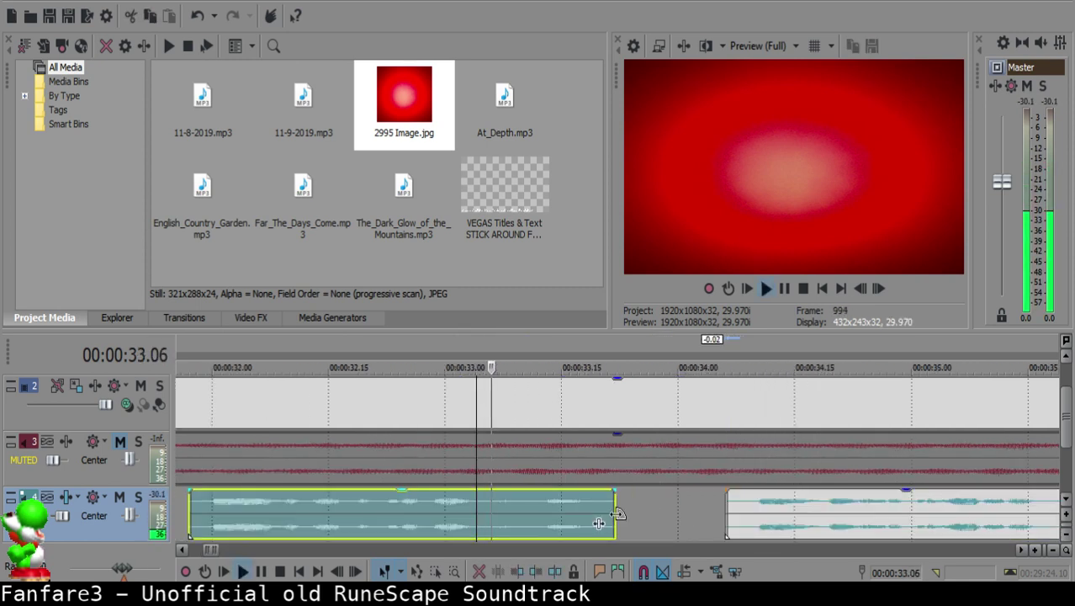
{"action": "left_click_drag", "start_coordinate": [613, 490], "coordinate": [540, 487]}
{"action": "scroll", "coordinate": [633, 507], "scroll_direction": "down", "scroll_amount": 6}
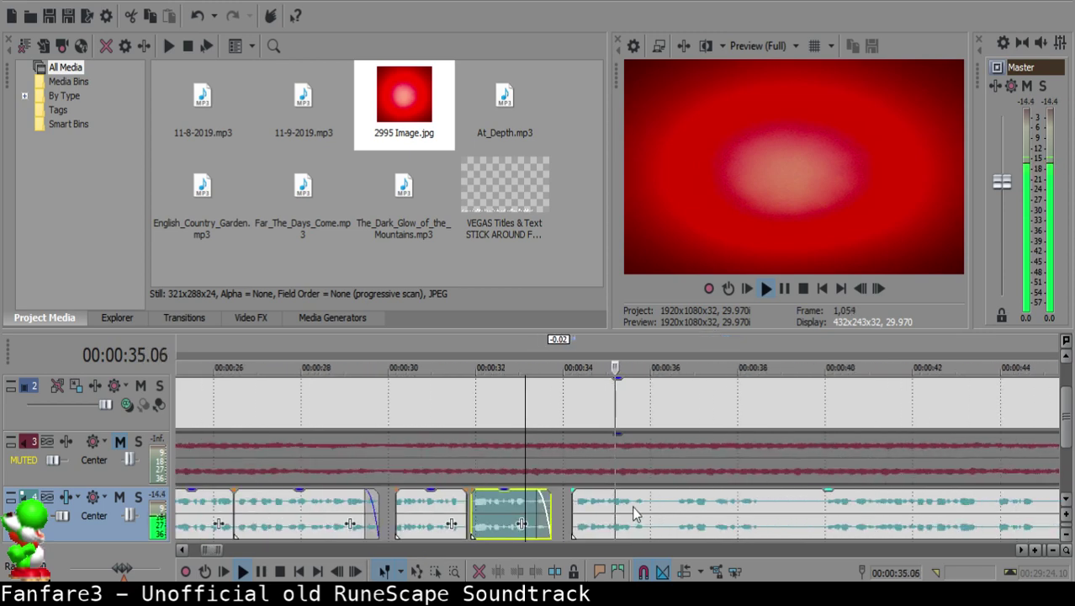
Step: Split the narration where the phrase ends at about 00:00:35.27 and play on from there
{"action": "scroll", "coordinate": [634, 507], "scroll_direction": "up", "scroll_amount": 5}
{"action": "left_click", "coordinate": [672, 504]}
{"action": "key", "text": "space"}
{"action": "key", "text": "s"}
{"action": "scroll", "coordinate": [677, 509], "scroll_direction": "down", "scroll_amount": 2}
{"action": "key", "text": "space"}
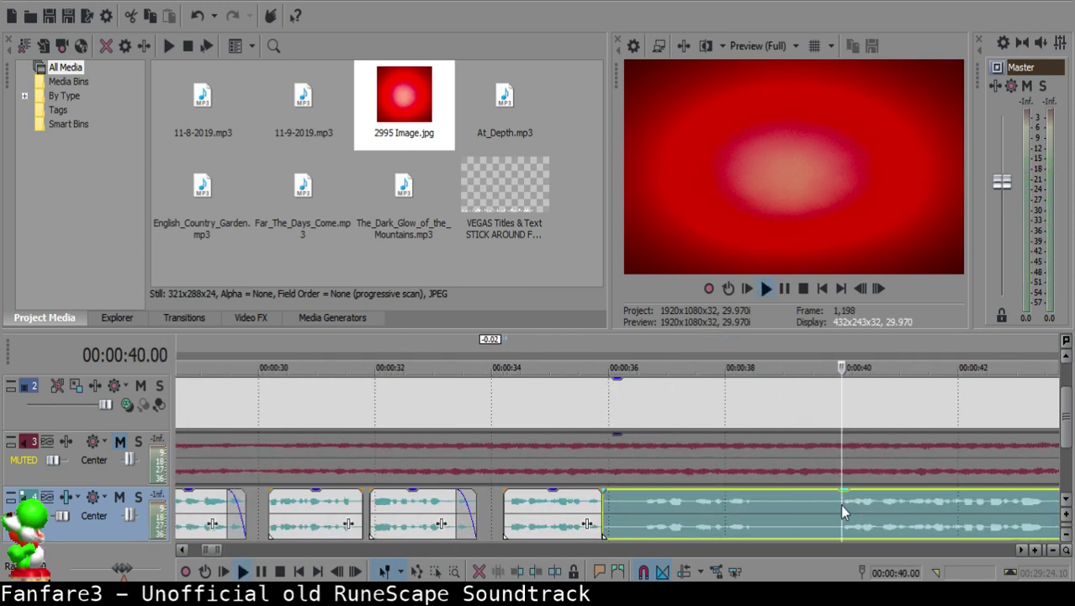
Step: Locate where the speech resumes and split the narration at about 00:00:39.26
{"action": "scroll", "coordinate": [832, 504], "scroll_direction": "down", "scroll_amount": 2}
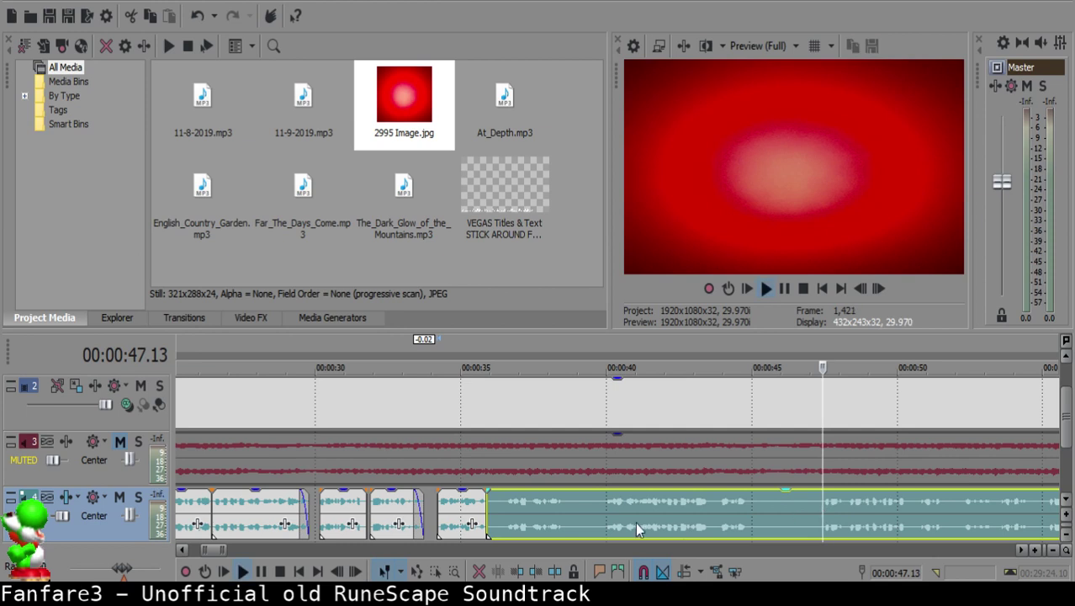
{"action": "left_click", "coordinate": [601, 502]}
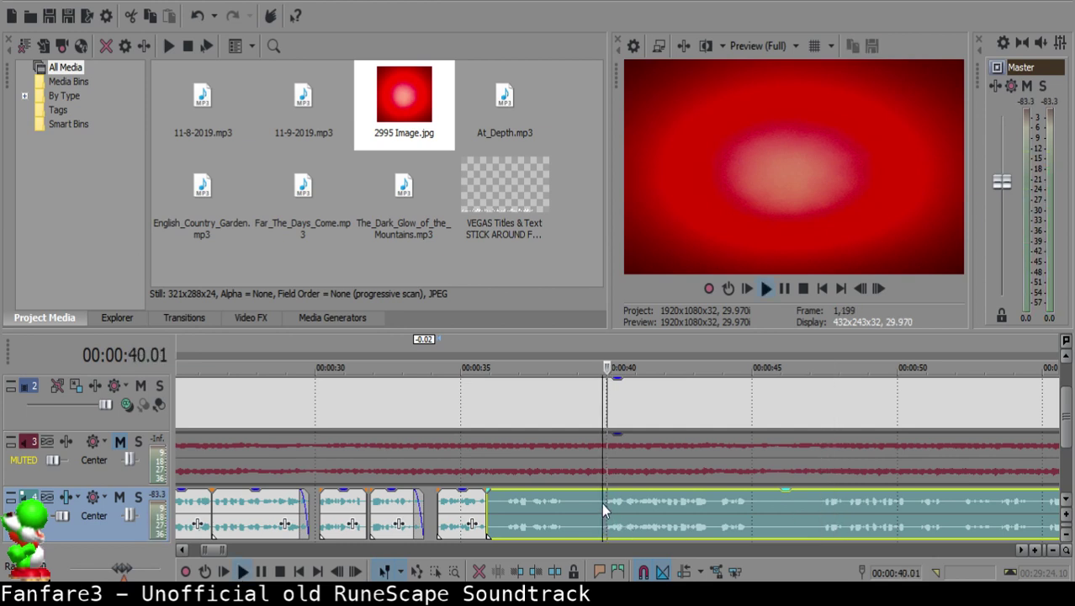
{"action": "key", "text": "space"}
{"action": "key", "text": "s"}
Step: Delete the narration section between 00:00:35.27 and 00:00:39.26 and move the remaining narration back toward the preceding phrase
{"action": "double_click", "coordinate": [494, 498]}
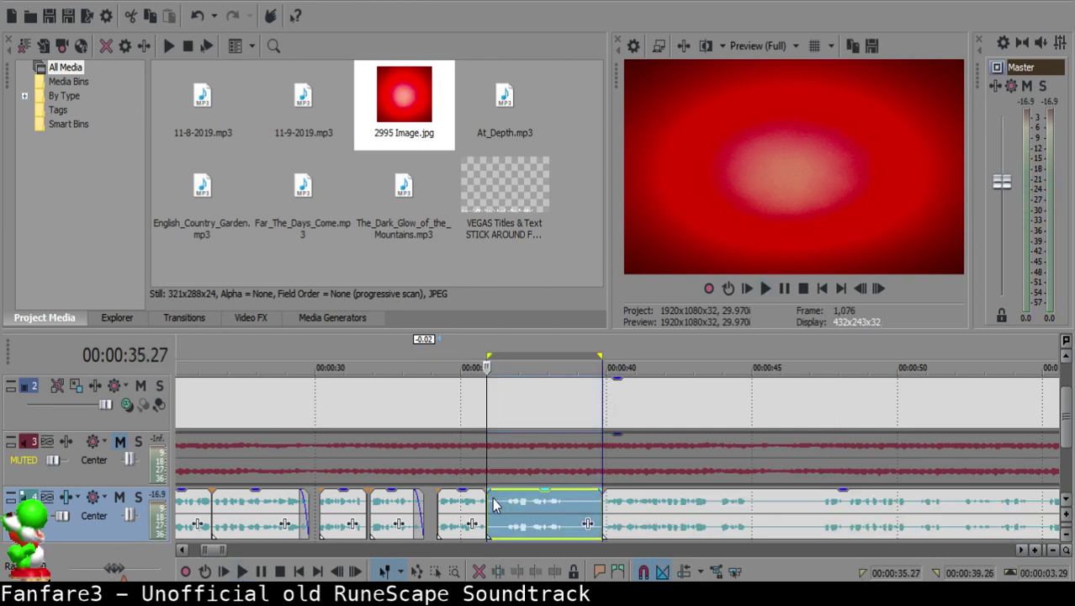
{"action": "scroll", "coordinate": [496, 502], "scroll_direction": "up", "scroll_amount": 3}
{"action": "left_click", "coordinate": [620, 510]}
{"action": "scroll", "coordinate": [620, 509], "scroll_direction": "down", "scroll_amount": 2}
{"action": "scroll", "coordinate": [620, 509], "scroll_direction": "down", "scroll_amount": 2}
{"action": "key", "text": "Delete"}
{"action": "left_click_drag", "start_coordinate": [773, 508], "coordinate": [637, 510]}
Step: Nudge the remaining narration 2 frames earlier against the preceding phrase and replay from about 00:00:35.06
{"action": "left_click", "coordinate": [586, 506]}
{"action": "key", "text": "space"}
{"action": "scroll", "coordinate": [653, 505], "scroll_direction": "up", "scroll_amount": 4}
{"action": "key", "text": "Return"}
{"action": "left_click", "coordinate": [520, 514]}
{"action": "key", "text": "space"}
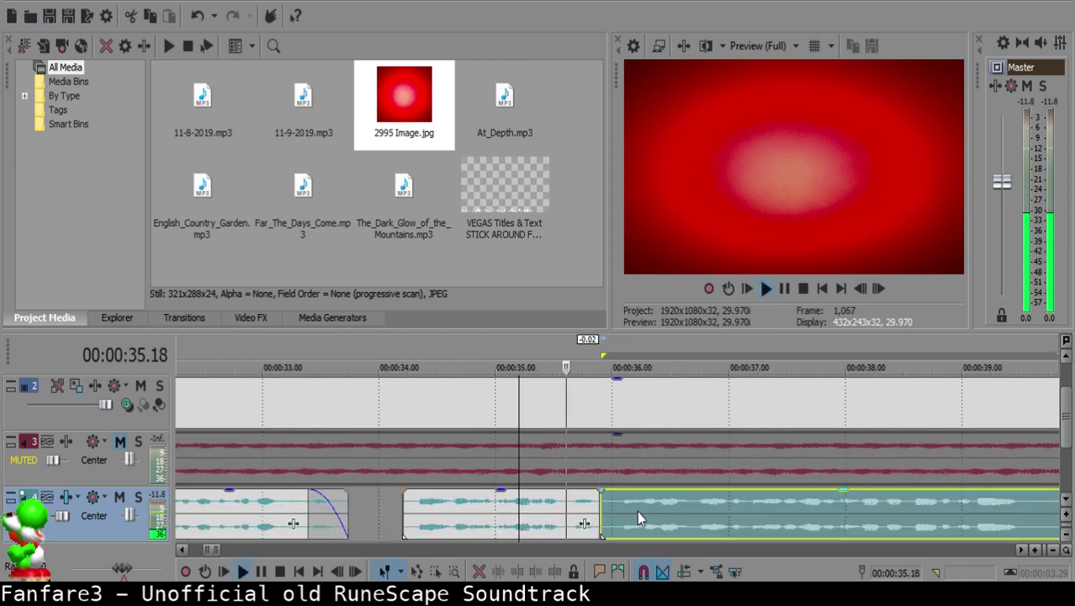
Step: Play through the phrase and split the narration where it ends at about 00:00:39.17
{"action": "scroll", "coordinate": [622, 508], "scroll_direction": "down", "scroll_amount": 6}
{"action": "scroll", "coordinate": [616, 507], "scroll_direction": "down", "scroll_amount": 2}
{"action": "scroll", "coordinate": [617, 506], "scroll_direction": "up", "scroll_amount": 6}
{"action": "scroll", "coordinate": [654, 505], "scroll_direction": "up", "scroll_amount": 2}
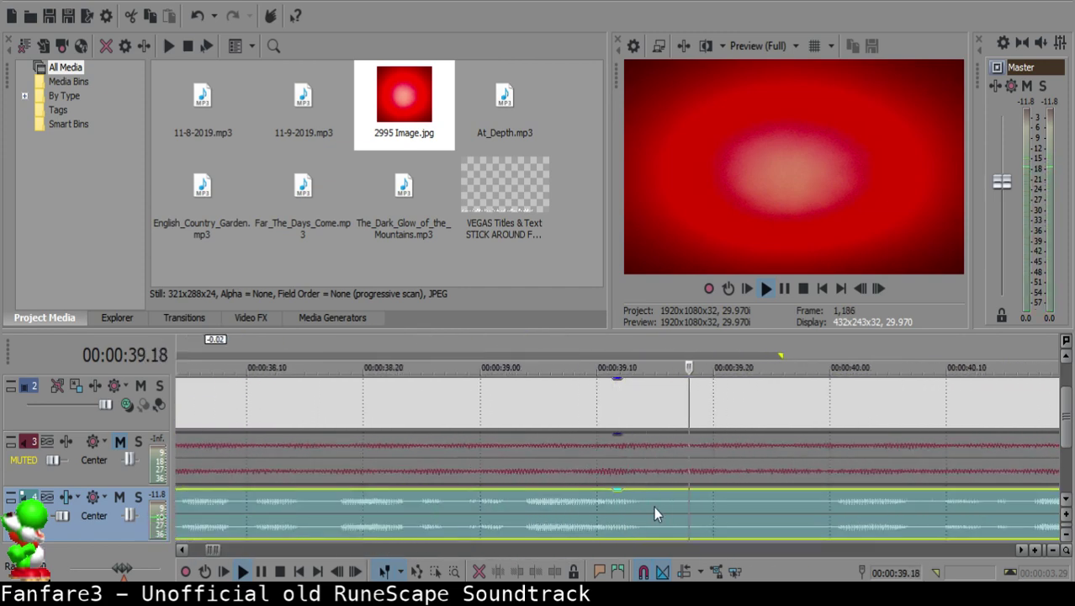
{"action": "scroll", "coordinate": [672, 500], "scroll_direction": "up", "scroll_amount": 2}
{"action": "left_click", "coordinate": [936, 504]}
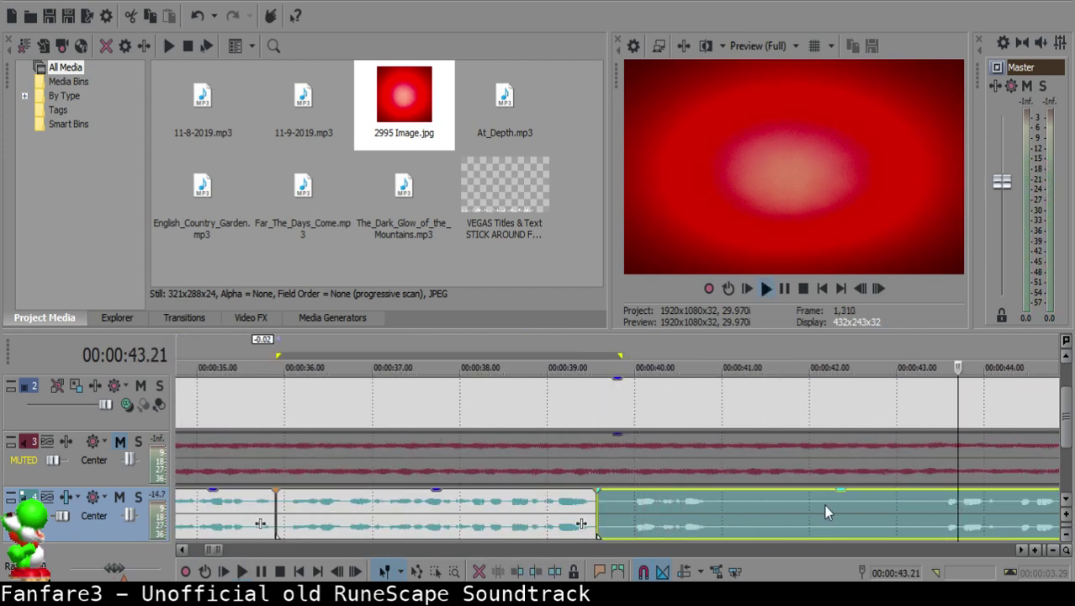
Step: Split the narration at about 00:00:39.28 and delete the pause between 00:00:39.17 and that cut
{"action": "left_click", "coordinate": [629, 500]}
{"action": "key", "text": "space"}
{"action": "key", "text": "s"}
{"action": "left_click", "coordinate": [616, 502]}
{"action": "key", "text": "Delete"}
Step: Add a short fade-out to the phrase ending at about 00:00:39.17 and move the remaining narration earlier to nearly close the gap
{"action": "left_click", "coordinate": [556, 508]}
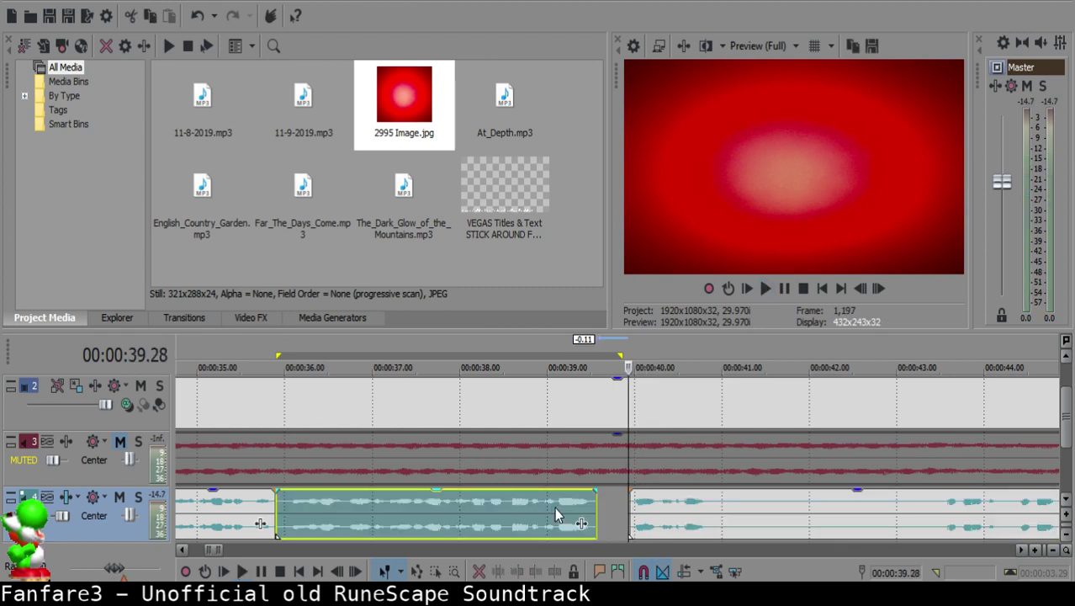
{"action": "key", "text": "space"}
{"action": "key", "text": "Return"}
{"action": "left_click_drag", "start_coordinate": [599, 490], "coordinate": [595, 490]}
{"action": "left_click", "coordinate": [604, 504]}
{"action": "left_click_drag", "start_coordinate": [667, 507], "coordinate": [583, 507]}
{"action": "left_click", "coordinate": [553, 514]}
{"action": "key", "text": "space"}
Step: Nudge the remaining narration 2 frames earlier to about 00:00:39.18 and replay the transition
{"action": "scroll", "coordinate": [559, 515], "scroll_direction": "up", "scroll_amount": 3}
{"action": "key", "text": "Return"}
{"action": "left_click", "coordinate": [548, 508]}
{"action": "left_click", "coordinate": [436, 523]}
{"action": "key", "text": "space"}
{"action": "key", "text": "space"}
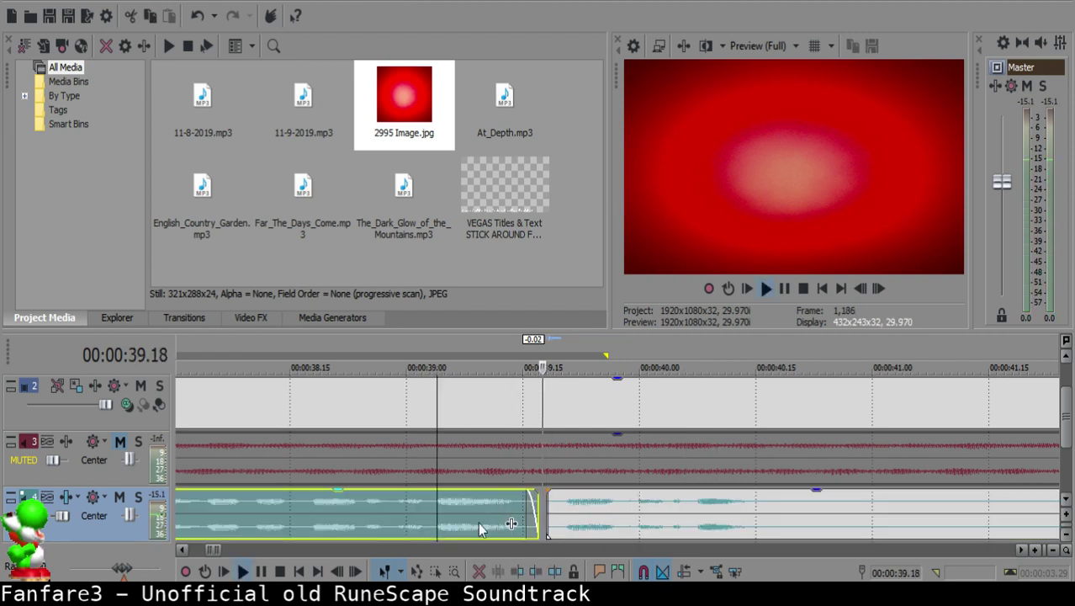
Step: Split the narration after the short phrase at about 00:00:40.20
{"action": "scroll", "coordinate": [605, 513], "scroll_direction": "right", "scroll_amount": 2}
{"action": "left_click", "coordinate": [669, 506]}
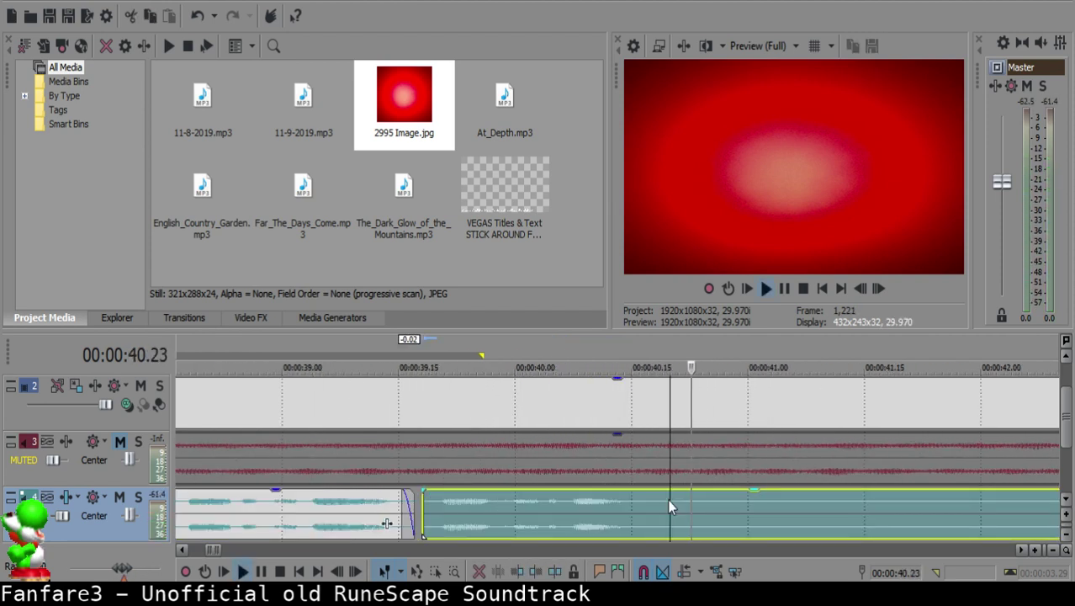
{"action": "key", "text": "space"}
{"action": "key", "text": "space"}
{"action": "key", "text": "Return"}
{"action": "left_click", "coordinate": [670, 506]}
{"action": "key", "text": "s"}
{"action": "scroll", "coordinate": [669, 506], "scroll_direction": "down", "scroll_amount": 3}
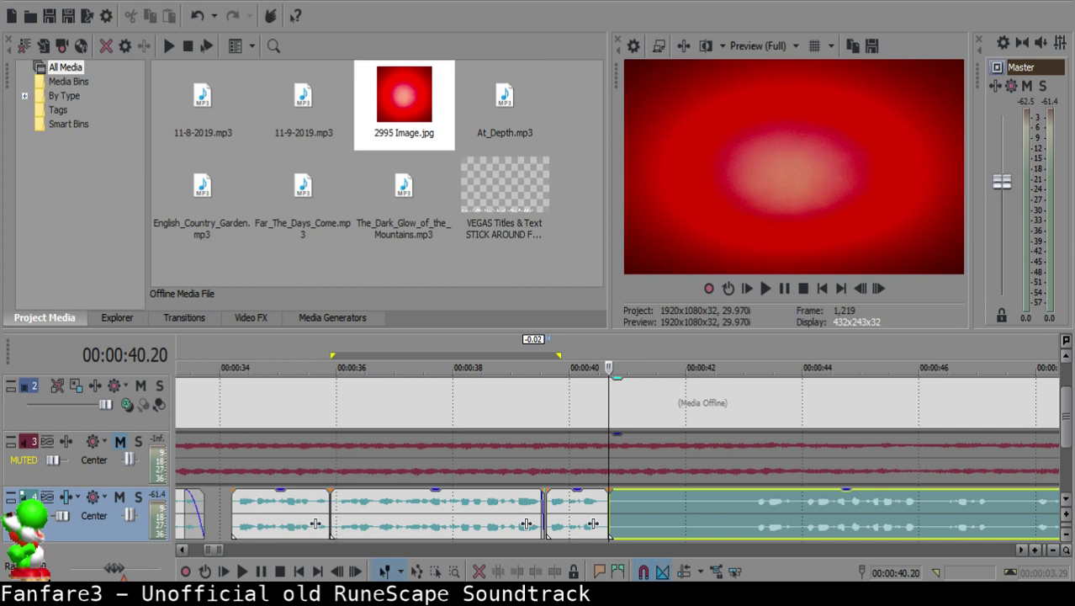
Step: Audition the narration after the pause and split it at about 00:00:44.02, where the next phrase begins
{"action": "left_click", "coordinate": [761, 506]}
{"action": "key", "text": "space"}
{"action": "scroll", "coordinate": [760, 506], "scroll_direction": "up", "scroll_amount": 1}
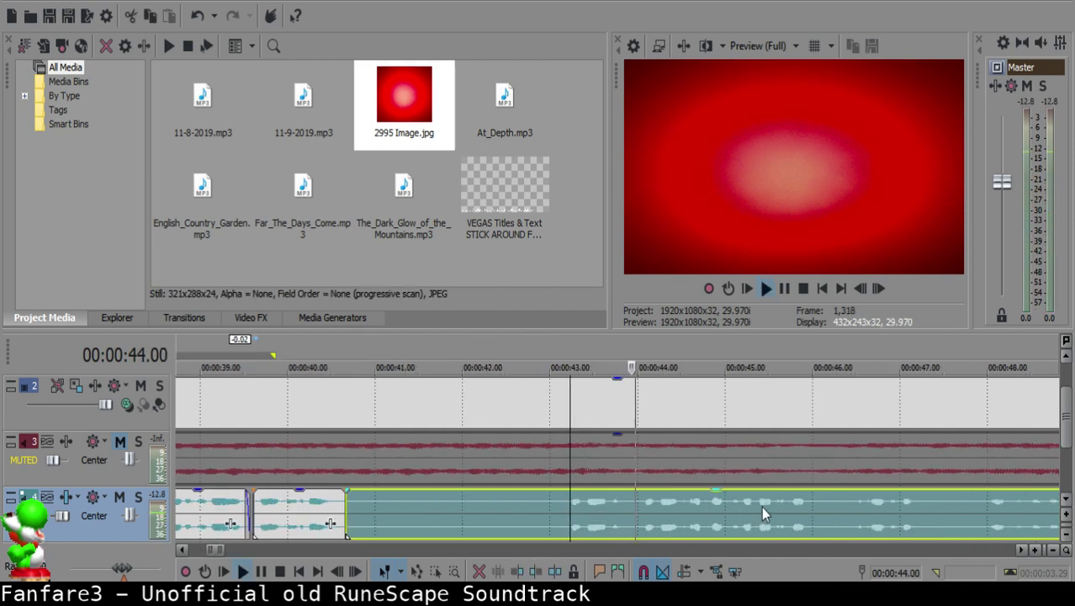
{"action": "left_click", "coordinate": [848, 500]}
{"action": "left_click", "coordinate": [642, 499]}
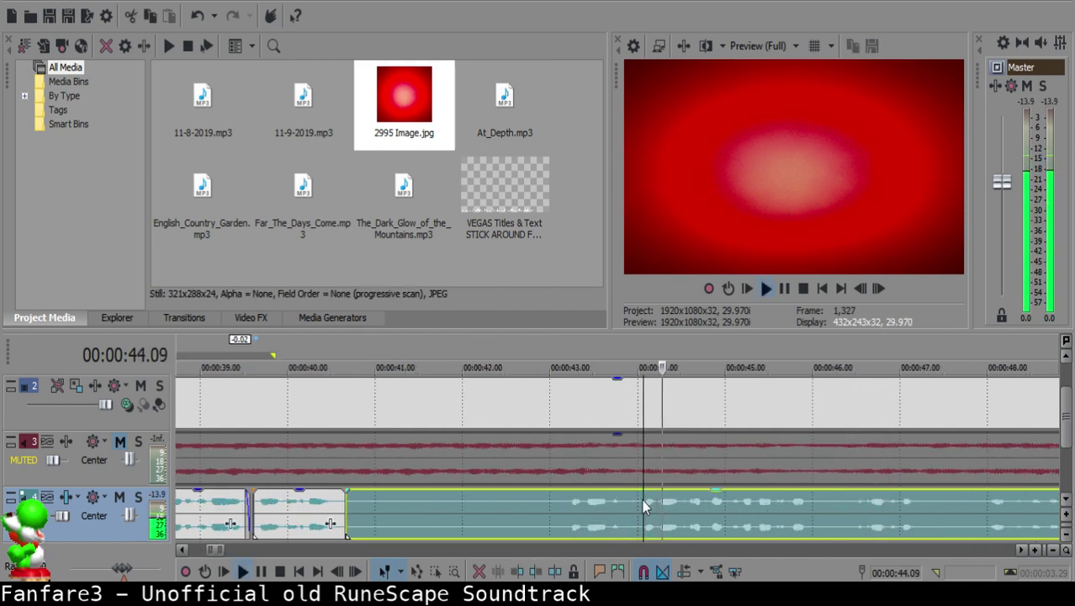
{"action": "key", "text": "space"}
{"action": "key", "text": "s"}
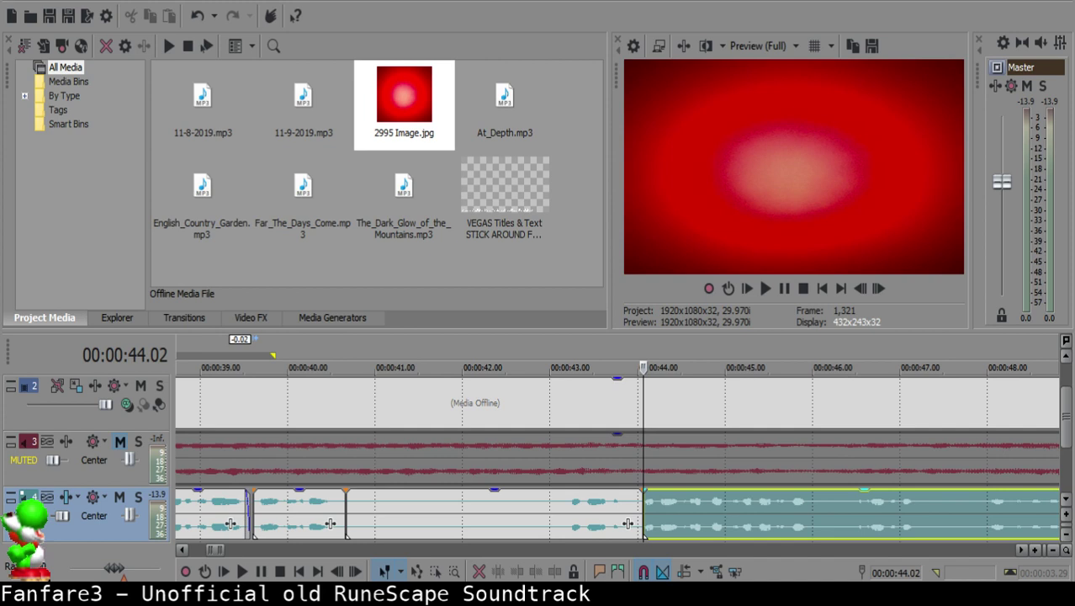
Step: Delete the section between 00:00:40.20 and 00:00:44.02 and move the remaining narration to about 00:00:40.25
{"action": "left_click", "coordinate": [376, 515]}
{"action": "key", "text": "Delete"}
{"action": "left_click_drag", "start_coordinate": [660, 509], "coordinate": [412, 499]}
Step: Add a 3-frame fade-out to the short phrase ending at about 00:00:40.20 and replay the transition
{"action": "left_click", "coordinate": [298, 505]}
{"action": "key", "text": "space"}
{"action": "left_click", "coordinate": [341, 502]}
{"action": "left_click", "coordinate": [299, 505]}
{"action": "key", "text": "space"}
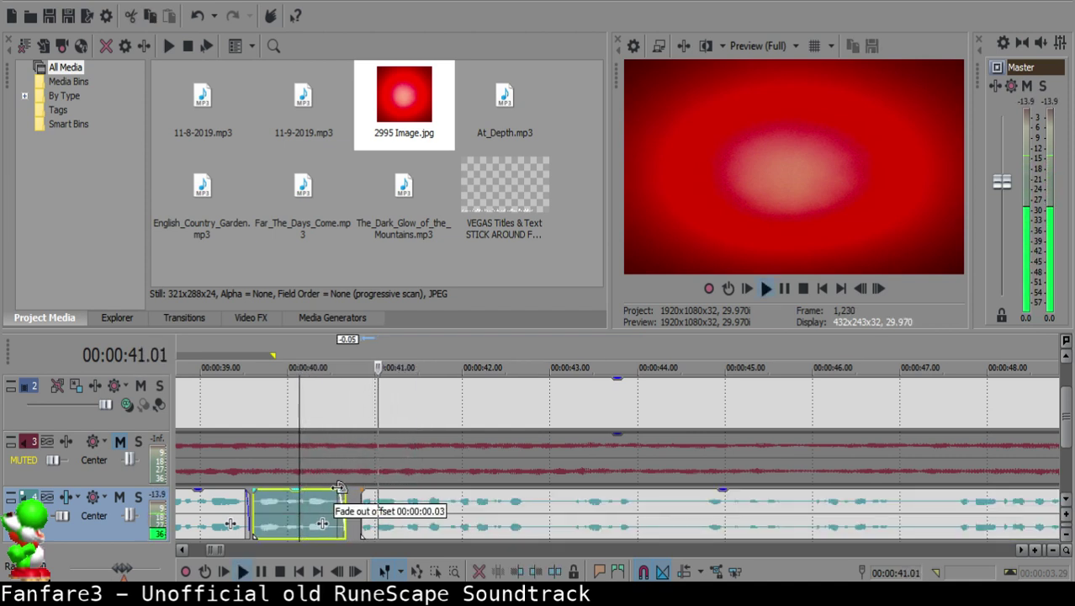
Step: Audition the following narration and split it at about 00:00:47.17
{"action": "scroll", "coordinate": [617, 523], "scroll_direction": "down", "scroll_amount": 6}
{"action": "scroll", "coordinate": [620, 524], "scroll_direction": "up", "scroll_amount": 6}
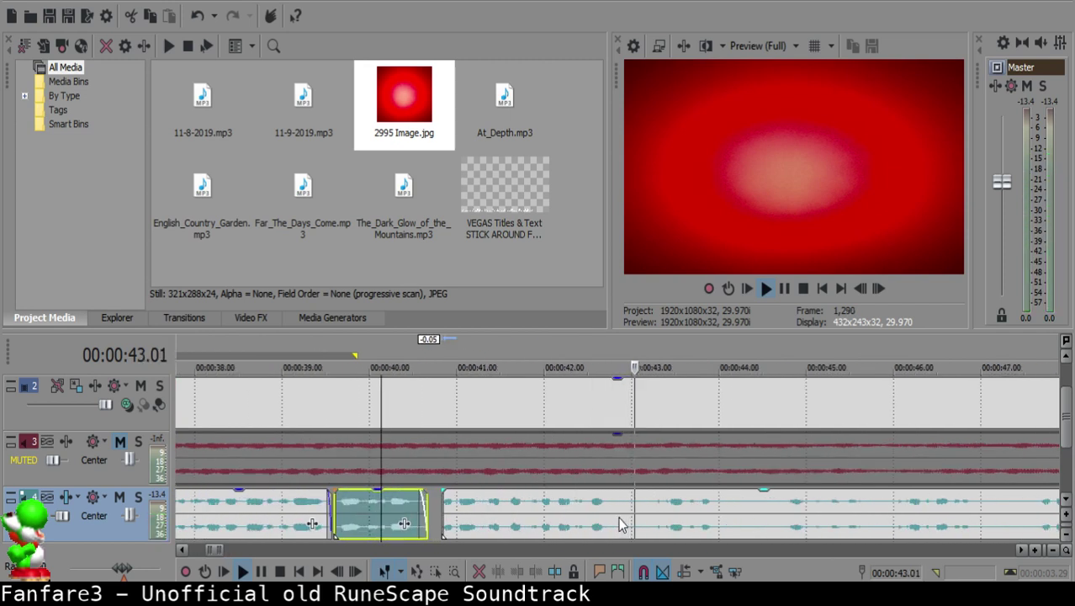
{"action": "scroll", "coordinate": [619, 524], "scroll_direction": "down", "scroll_amount": 3}
{"action": "left_click", "coordinate": [822, 513]}
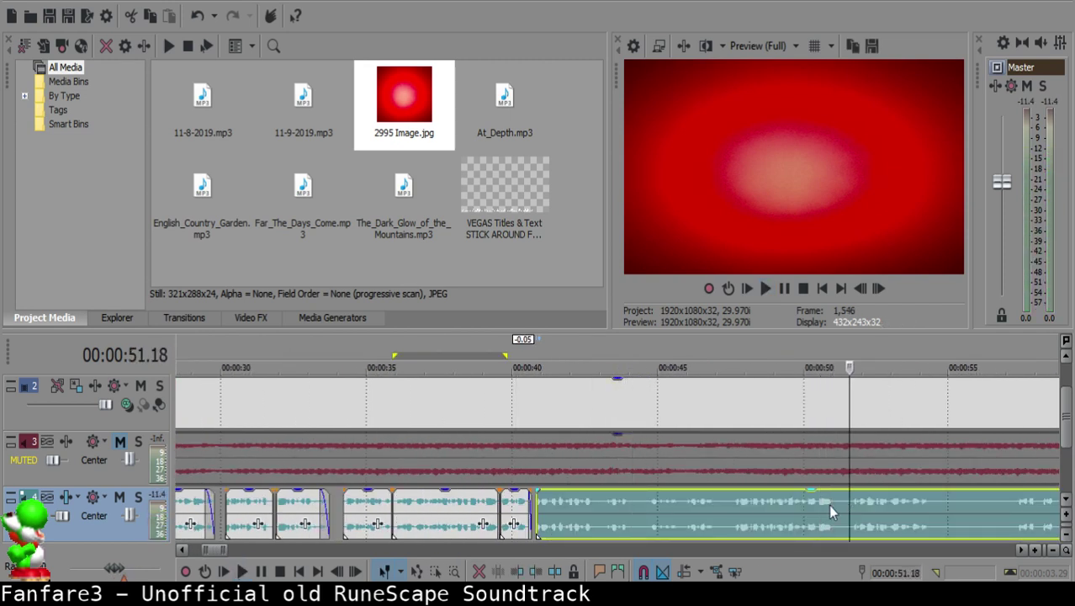
{"action": "left_click", "coordinate": [730, 502]}
{"action": "key", "text": "space"}
{"action": "key", "text": "s"}
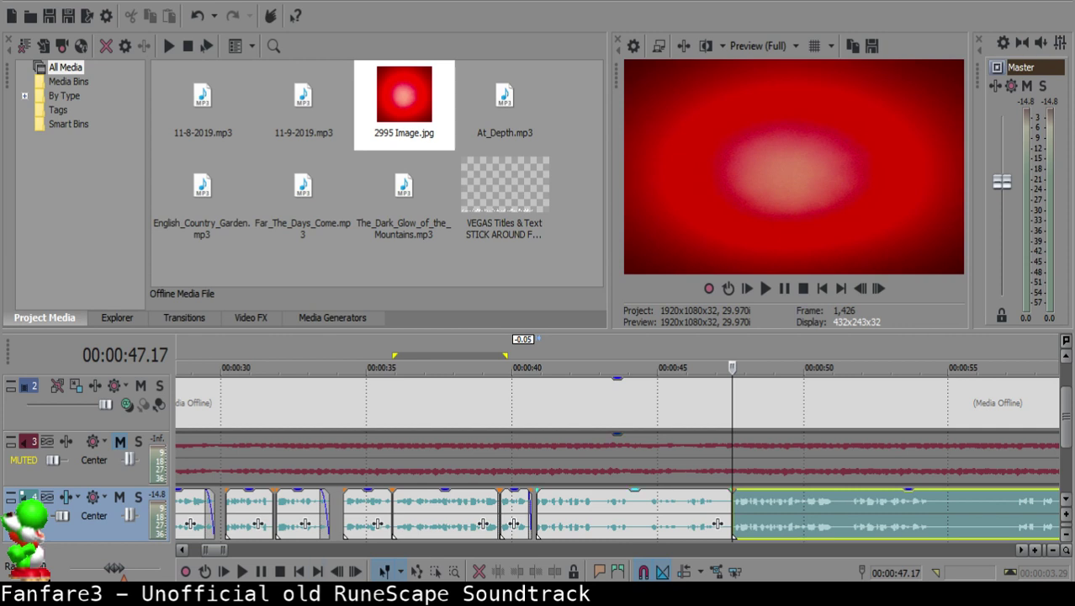
Step: Delete the section between about 00:00:40.25 and 00:00:47.17 and move the remaining narration 6 seconds 20 frames earlier to 00:00:40.27
{"action": "left_click", "coordinate": [539, 502]}
{"action": "scroll", "coordinate": [542, 502], "scroll_direction": "up", "scroll_amount": 5}
{"action": "left_click", "coordinate": [622, 498]}
{"action": "left_click", "coordinate": [632, 499]}
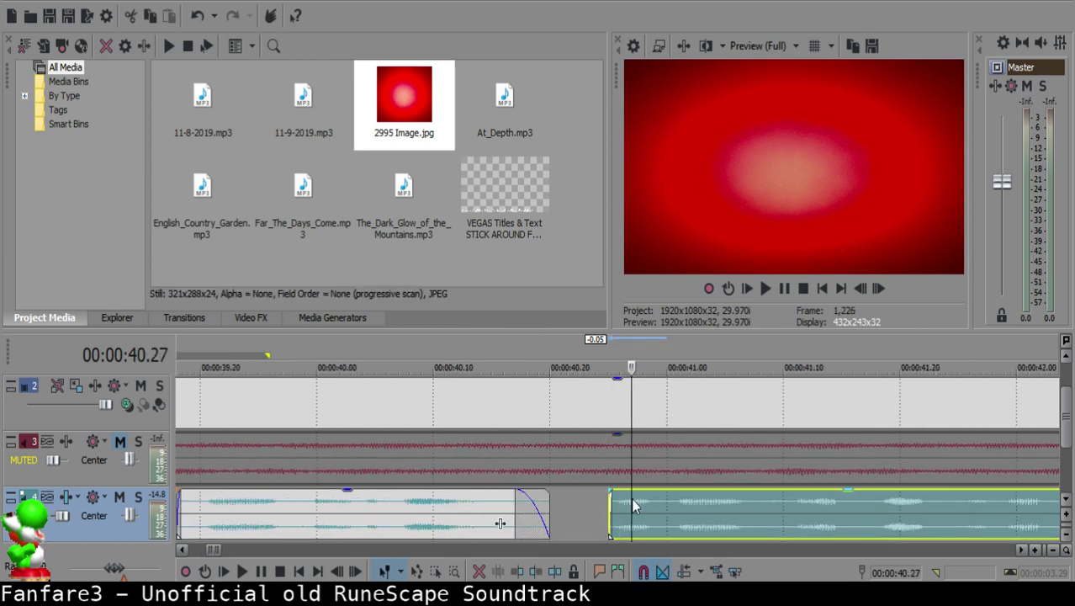
{"action": "scroll", "coordinate": [632, 504], "scroll_direction": "down", "scroll_amount": 5}
{"action": "mouse_move", "coordinate": [633, 504]}
{"action": "left_mouse_down"}
{"action": "mouse_move", "coordinate": [726, 511]}
{"action": "mouse_move", "coordinate": [627, 509]}
{"action": "left_mouse_up"}
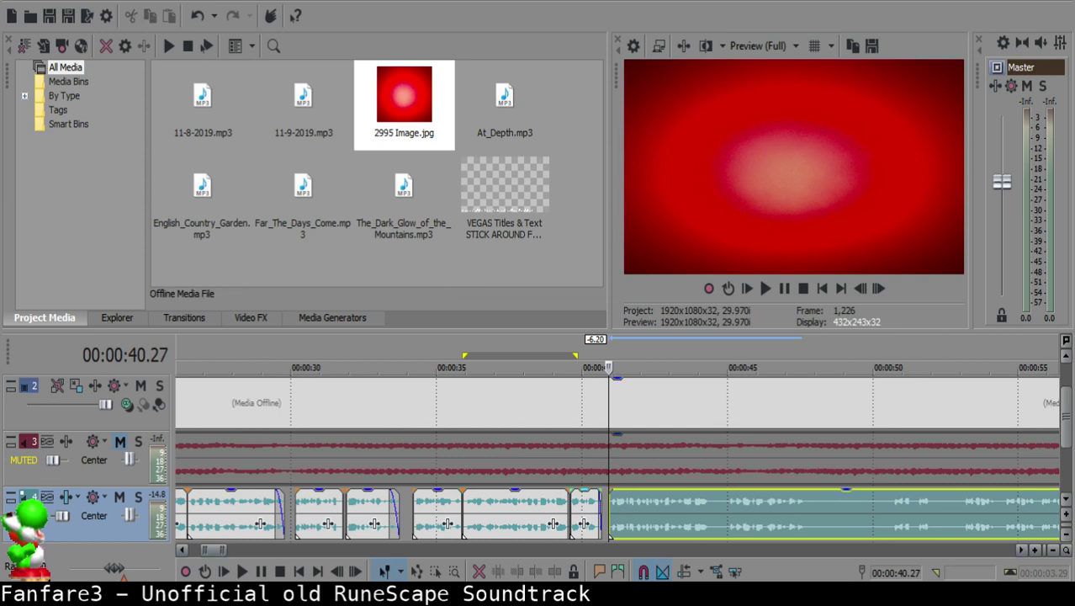
Step: Play from the short phrase before the new join and split the narration where the next phrase ends at about 00:00:44.12
{"action": "left_click", "coordinate": [582, 512]}
{"action": "key", "text": "space"}
{"action": "scroll", "coordinate": [657, 522], "scroll_direction": "up", "scroll_amount": 1}
{"action": "scroll", "coordinate": [657, 522], "scroll_direction": "up", "scroll_amount": 2}
{"action": "scroll", "coordinate": [652, 523], "scroll_direction": "down", "scroll_amount": 8}
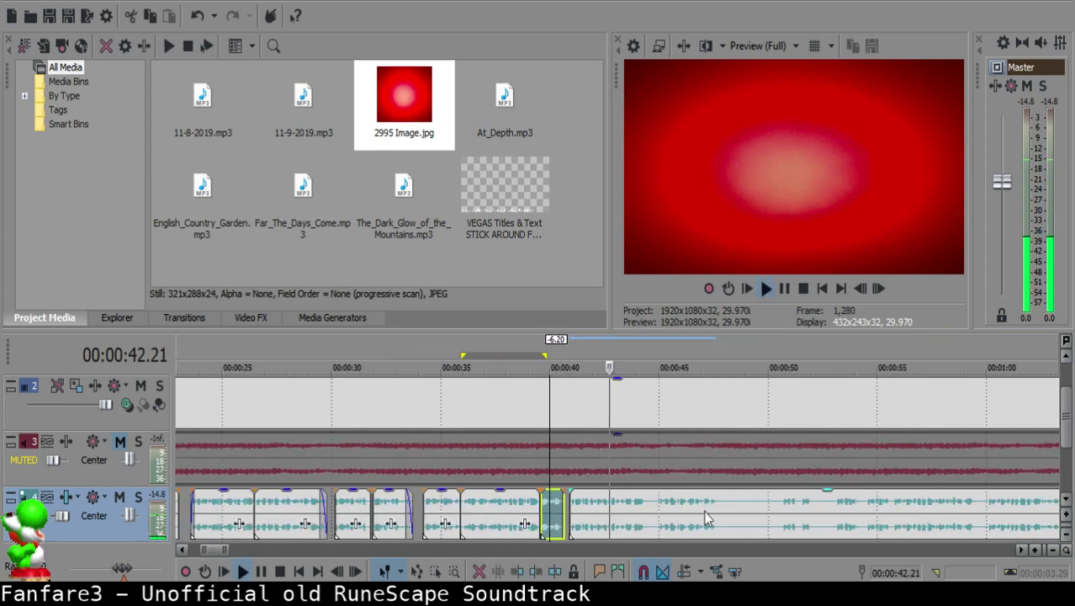
{"action": "scroll", "coordinate": [649, 519], "scroll_direction": "up", "scroll_amount": 6}
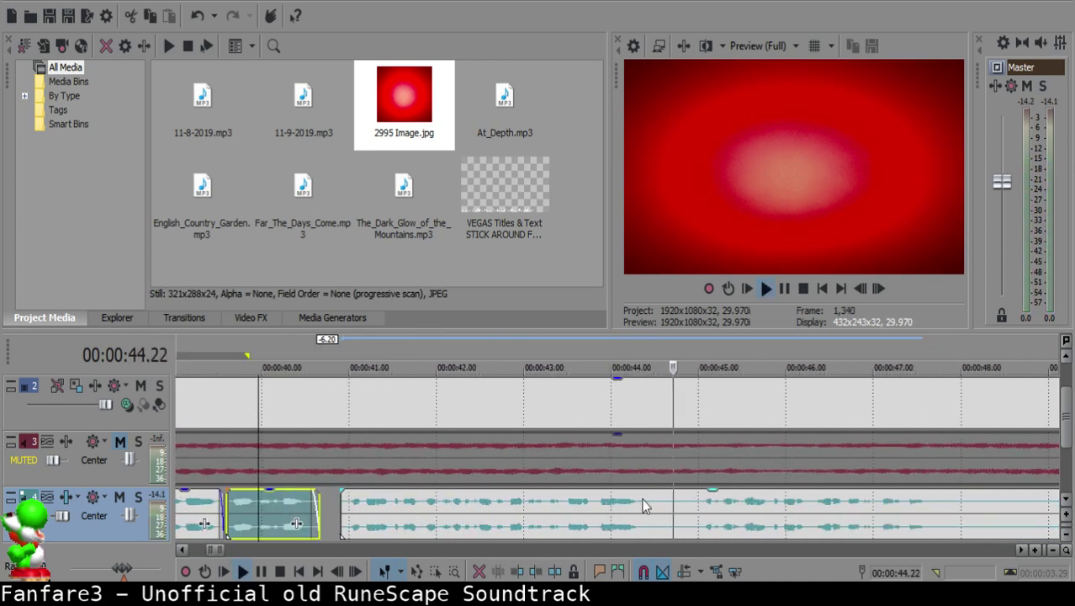
{"action": "left_click", "coordinate": [643, 500]}
{"action": "left_click", "coordinate": [646, 504]}
{"action": "key", "text": "s"}
{"action": "key", "text": "space"}
Step: Split the narration just before the speech resumes at 00:00:44.29
{"action": "left_click", "coordinate": [872, 507]}
{"action": "scroll", "coordinate": [873, 508], "scroll_direction": "down", "scroll_amount": 2}
{"action": "scroll", "coordinate": [874, 509], "scroll_direction": "up", "scroll_amount": 3}
{"action": "key", "text": "Return"}
{"action": "left_click", "coordinate": [989, 513]}
{"action": "left_click", "coordinate": [336, 499]}
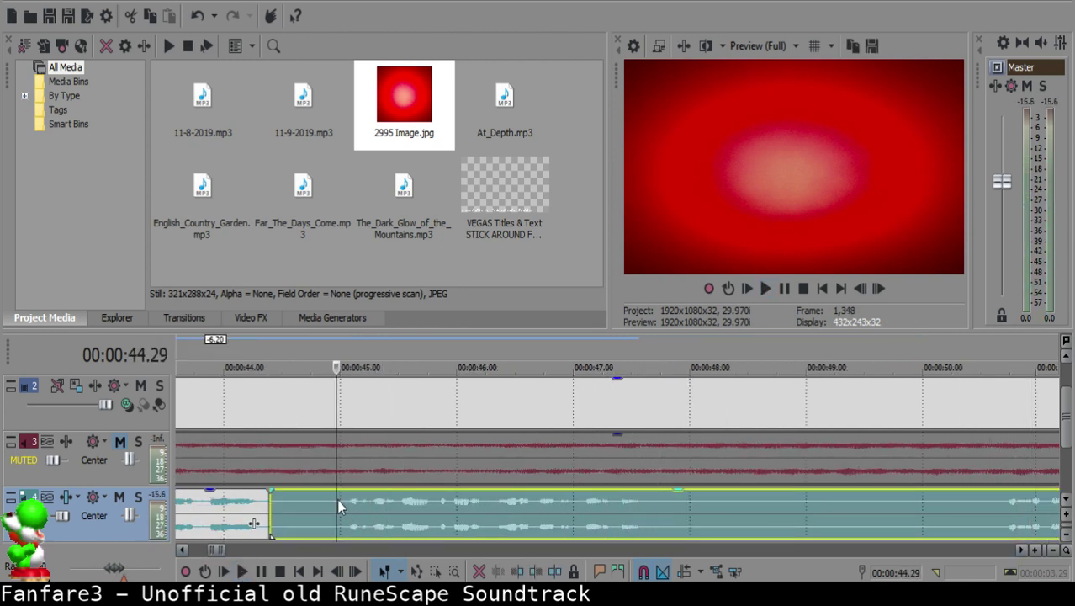
{"action": "key", "text": "s"}
Step: Delete the pause between about 00:00:44.12 and 00:00:44.29, move the remaining narration 15 frames earlier and replay the join
{"action": "left_click", "coordinate": [283, 504]}
{"action": "key", "text": "Delete"}
{"action": "left_click_drag", "start_coordinate": [380, 511], "coordinate": [326, 508]}
{"action": "left_click", "coordinate": [227, 510]}
{"action": "key", "text": "space"}
{"action": "scroll", "coordinate": [327, 528], "scroll_direction": "up", "scroll_amount": 3}
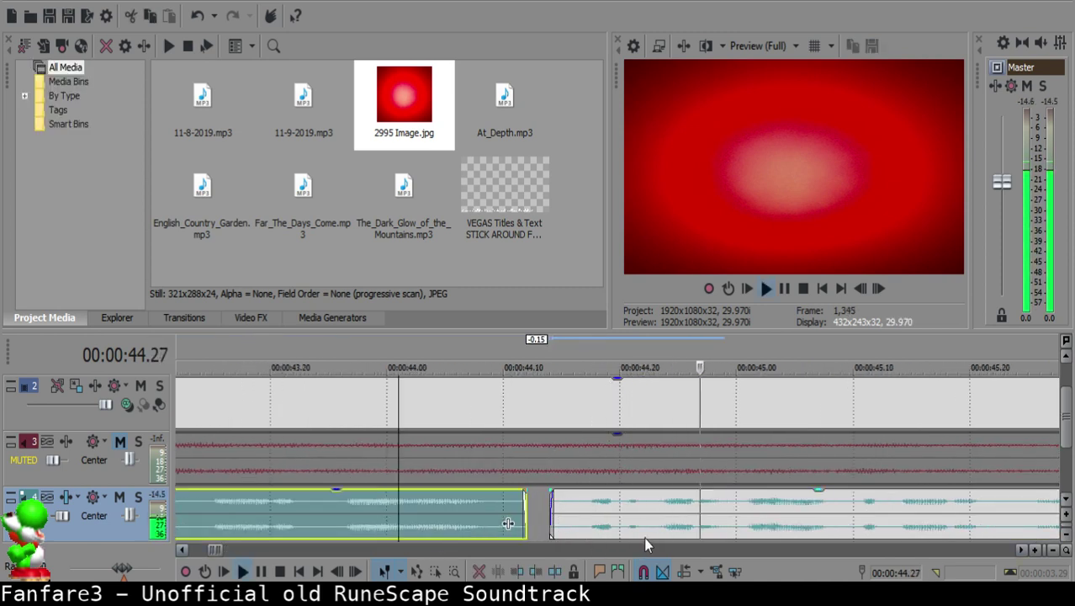
Step: Nudge the narration after the join another 2 frames earlier to about 00:00:44.12 and replay it
{"action": "key", "text": "Return"}
{"action": "left_click_drag", "start_coordinate": [604, 511], "coordinate": [579, 508]}
{"action": "left_click", "coordinate": [259, 516]}
{"action": "key", "text": "space"}
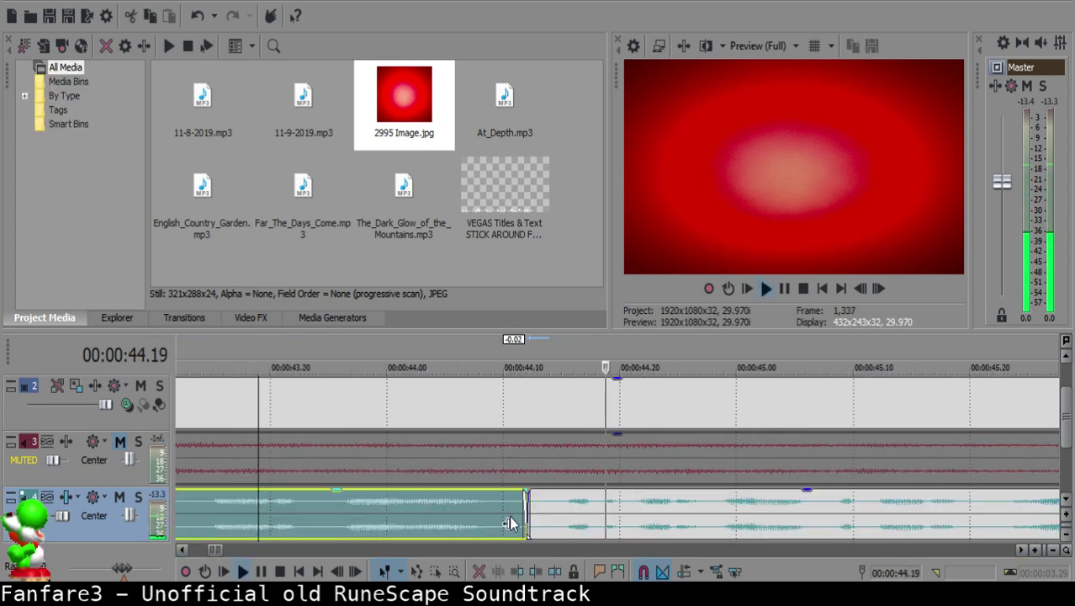
Step: Play to the end of the phrase and split the narration at about 00:00:47.04
{"action": "scroll", "coordinate": [607, 515], "scroll_direction": "down", "scroll_amount": 10}
{"action": "scroll", "coordinate": [610, 517], "scroll_direction": "up", "scroll_amount": 5}
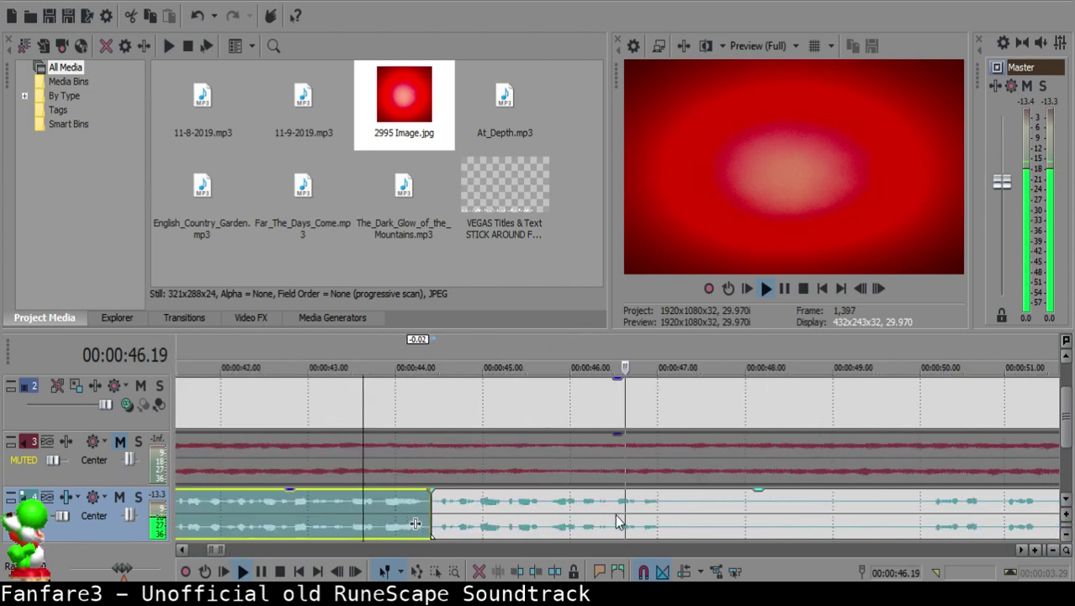
{"action": "left_click", "coordinate": [640, 509]}
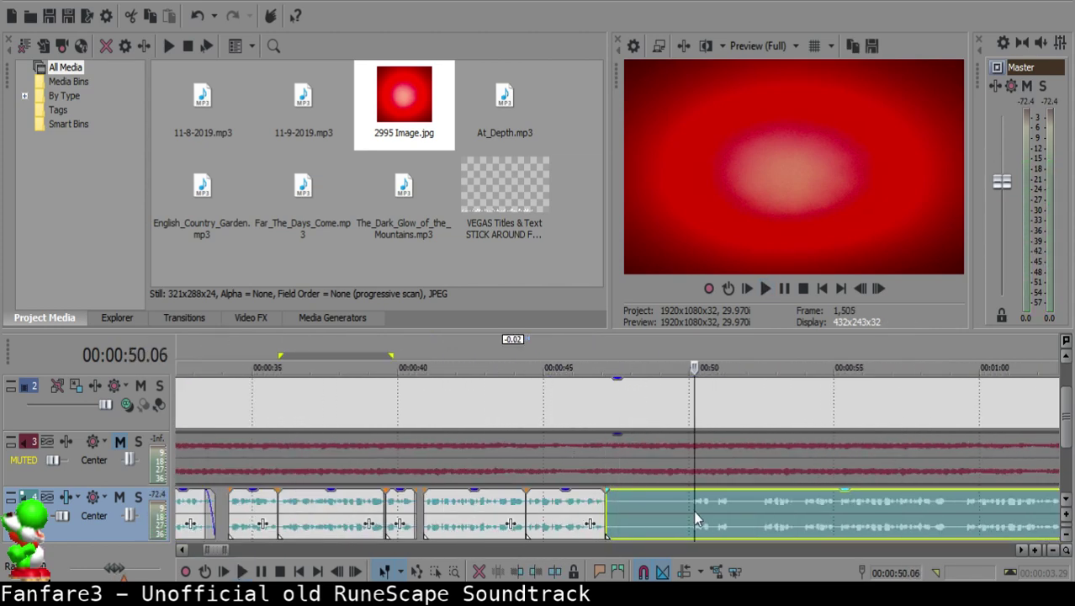
Step: Audition the takes between about 00:00:50 and 00:01:02 and split the narration at 00:00:55.06
{"action": "scroll", "coordinate": [802, 498], "scroll_direction": "up", "scroll_amount": 2}
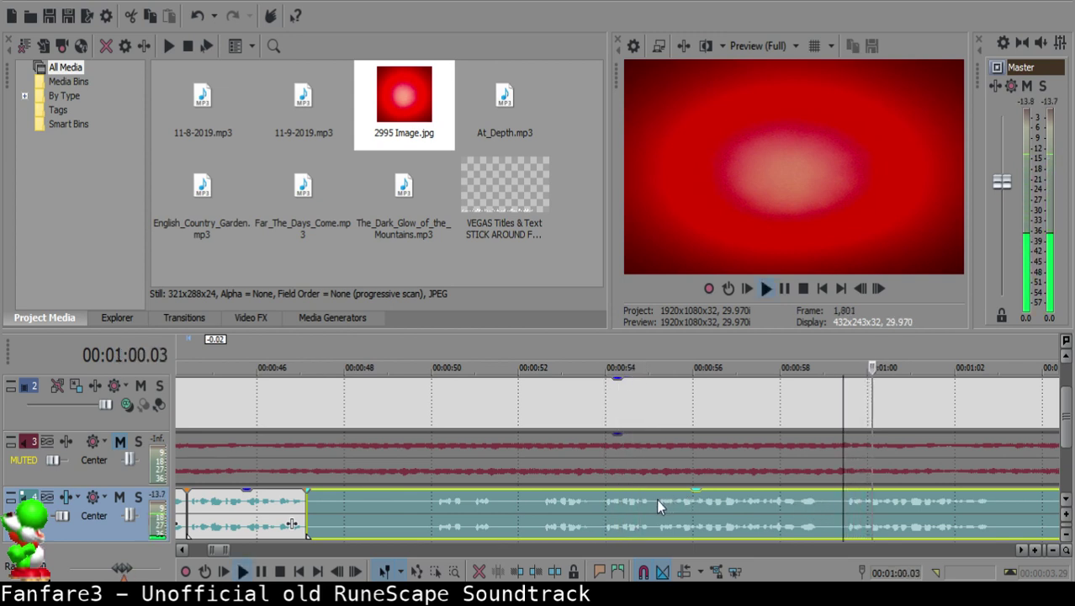
{"action": "key", "text": "space"}
{"action": "left_click", "coordinate": [777, 501]}
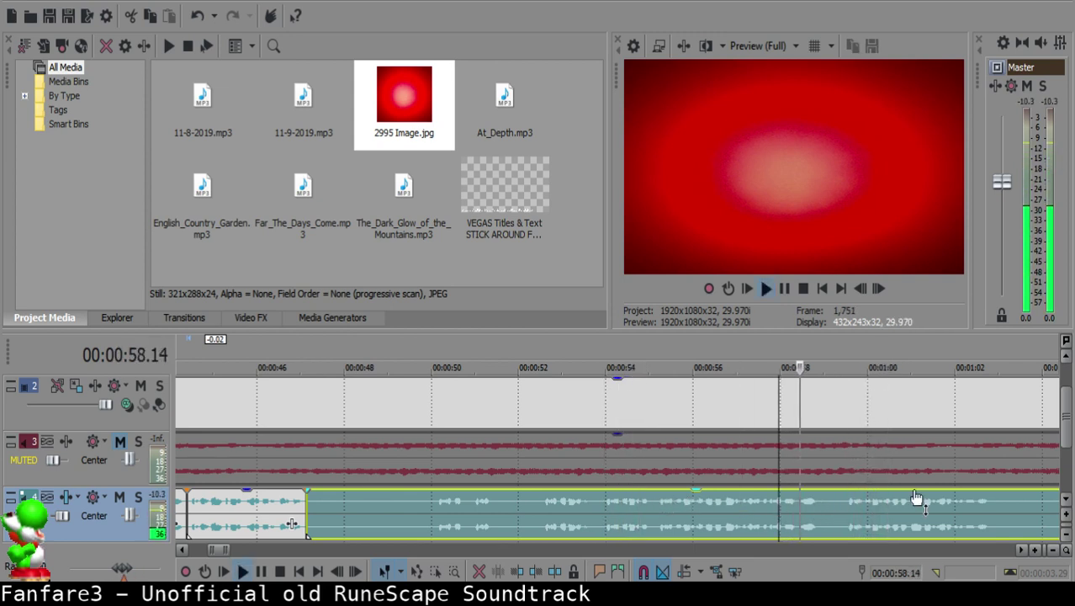
{"action": "left_click", "coordinate": [966, 508]}
{"action": "key", "text": "space"}
{"action": "left_click", "coordinate": [844, 517]}
{"action": "key", "text": "space"}
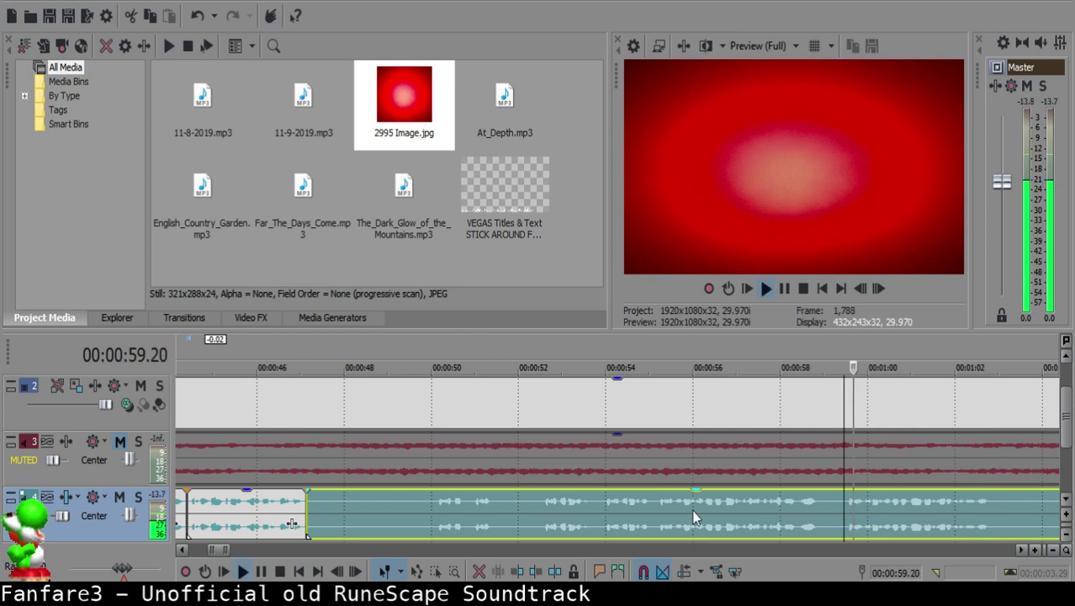
{"action": "left_click", "coordinate": [618, 506]}
{"action": "key", "text": "space"}
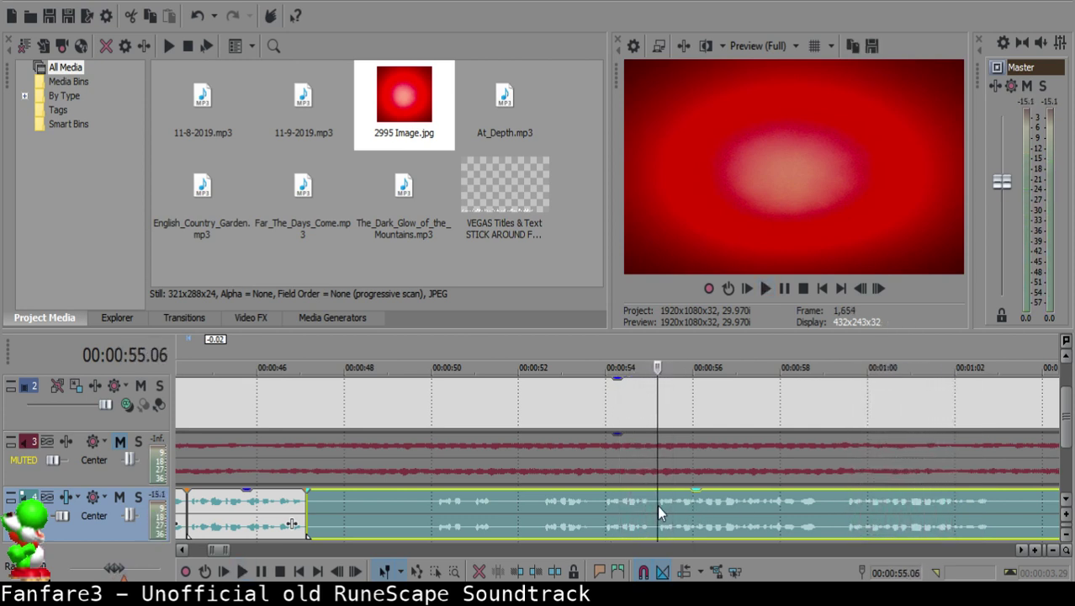
{"action": "key", "text": "s"}
Step: Delete the section between about 00:00:47.04 and 00:00:55.06 and move the remaining narration 7 seconds 18 frames earlier to 00:00:47.17
{"action": "left_click", "coordinate": [325, 501]}
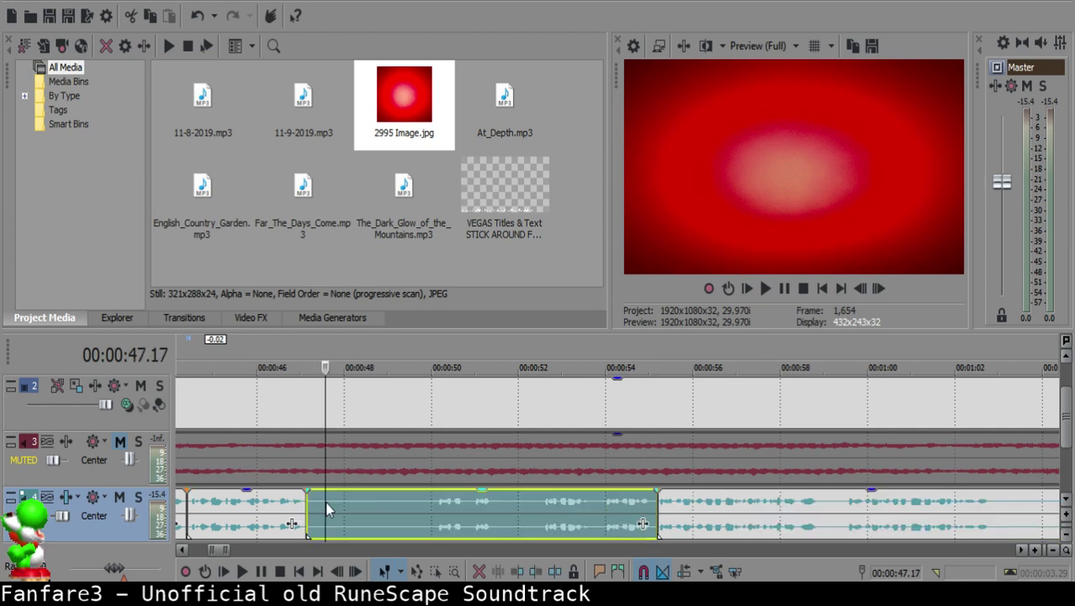
{"action": "key", "text": "Delete"}
{"action": "left_click_drag", "start_coordinate": [397, 507], "coordinate": [387, 507]}
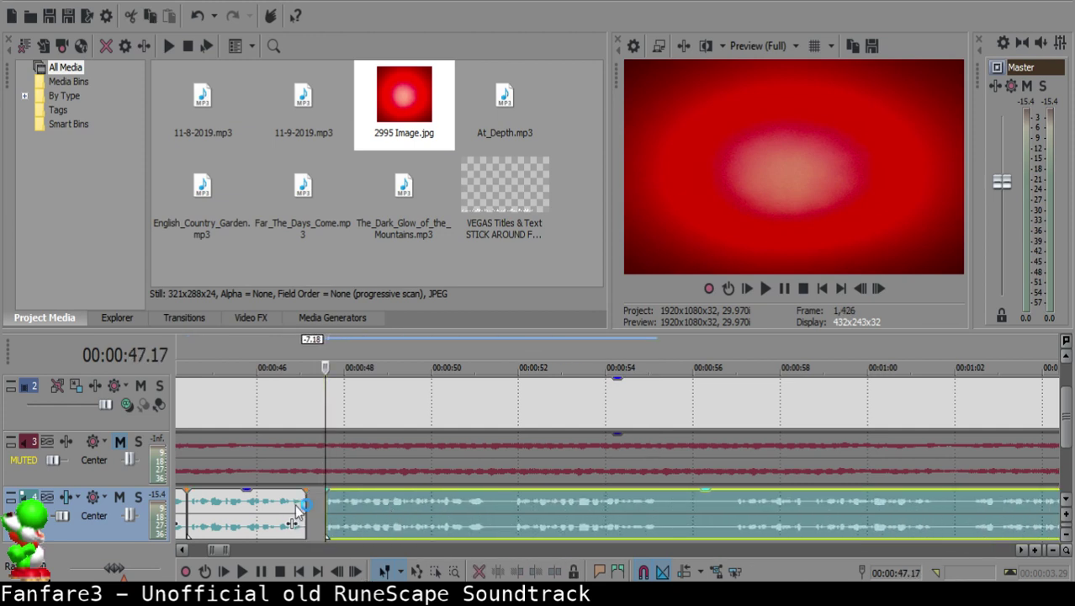
Step: Play across the gap and shift the remaining narration 3 frames later to start at 00:00:47.20
{"action": "left_click", "coordinate": [296, 506]}
{"action": "key", "text": "space"}
{"action": "scroll", "coordinate": [648, 505], "scroll_direction": "up", "scroll_amount": 5}
{"action": "left_click", "coordinate": [648, 501]}
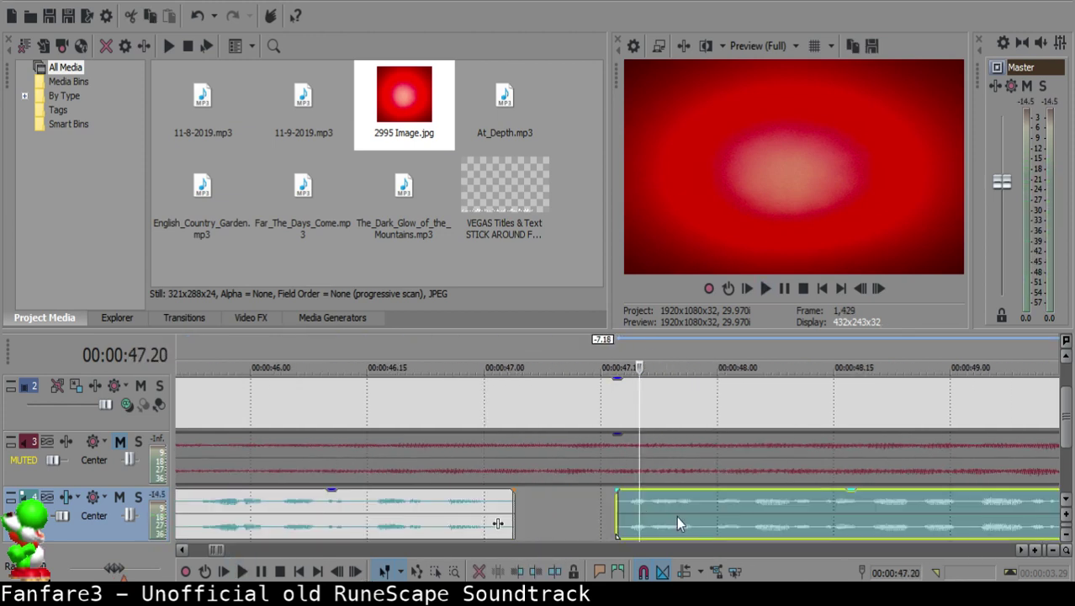
{"action": "left_click_drag", "start_coordinate": [654, 502], "coordinate": [673, 499]}
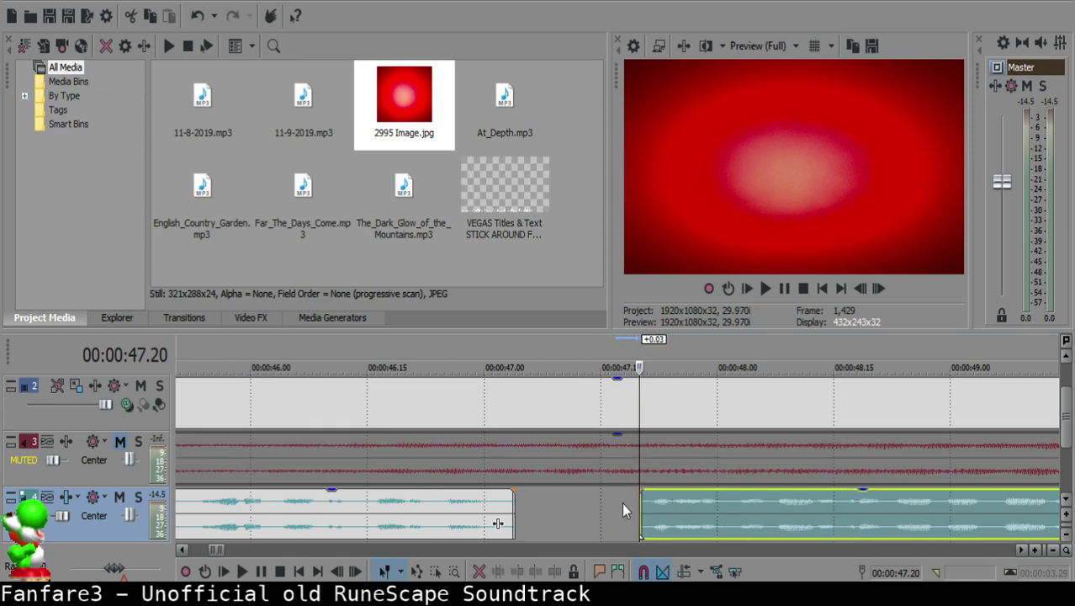
Step: Play across the gap before 00:00:47.20 and split the narration at the end of the following phrase, at about 00:00:51.13
{"action": "left_click", "coordinate": [385, 508]}
{"action": "key", "text": "space"}
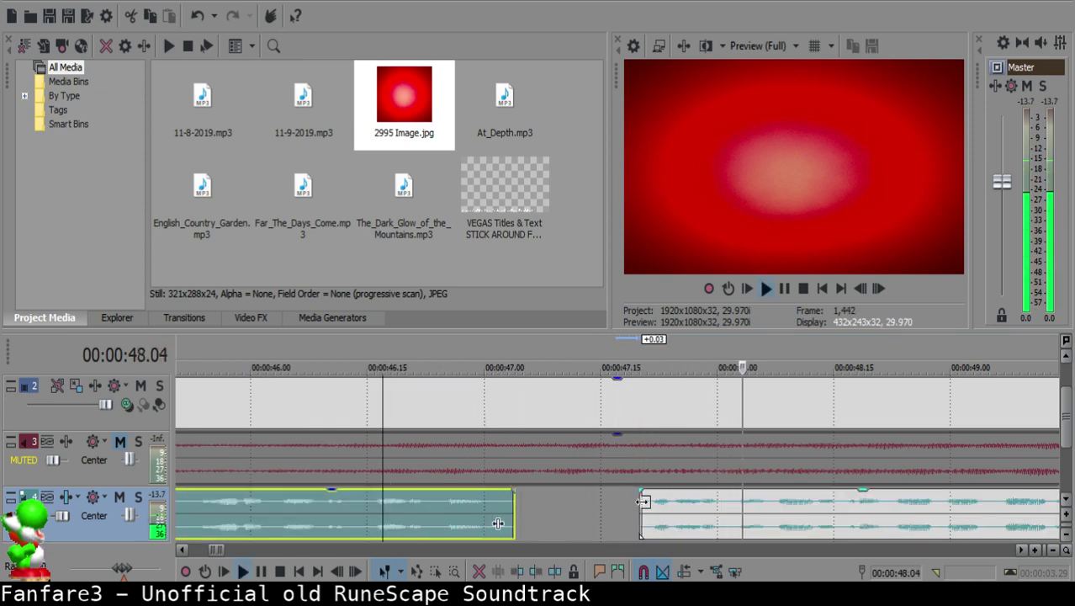
{"action": "scroll", "coordinate": [680, 507], "scroll_direction": "down", "scroll_amount": 10}
{"action": "scroll", "coordinate": [680, 505], "scroll_direction": "up", "scroll_amount": 15}
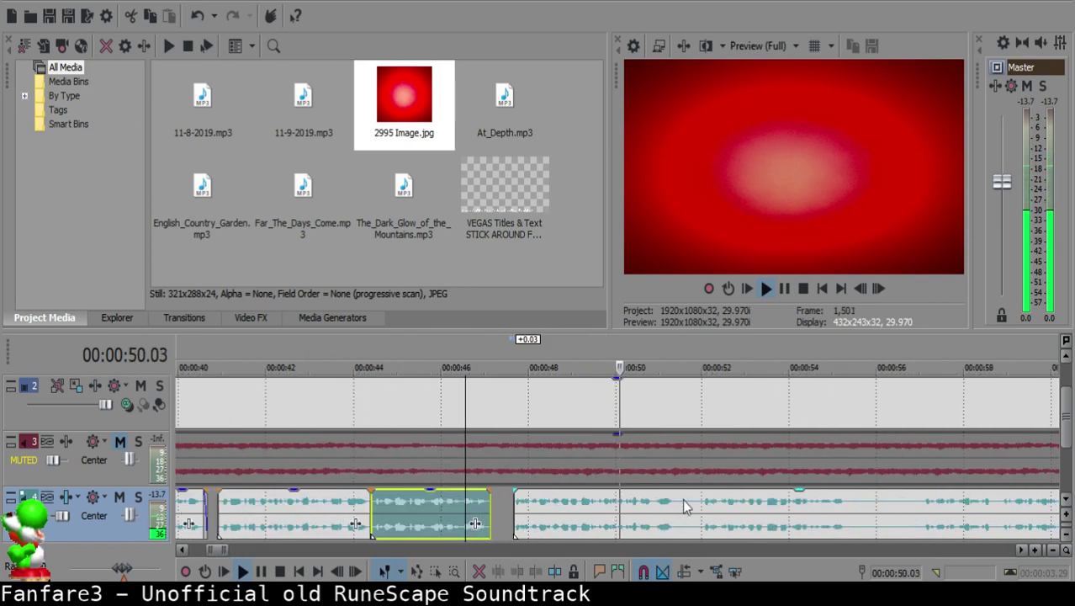
{"action": "left_click", "coordinate": [657, 514]}
{"action": "scroll", "coordinate": [786, 519], "scroll_direction": "down", "scroll_amount": 5}
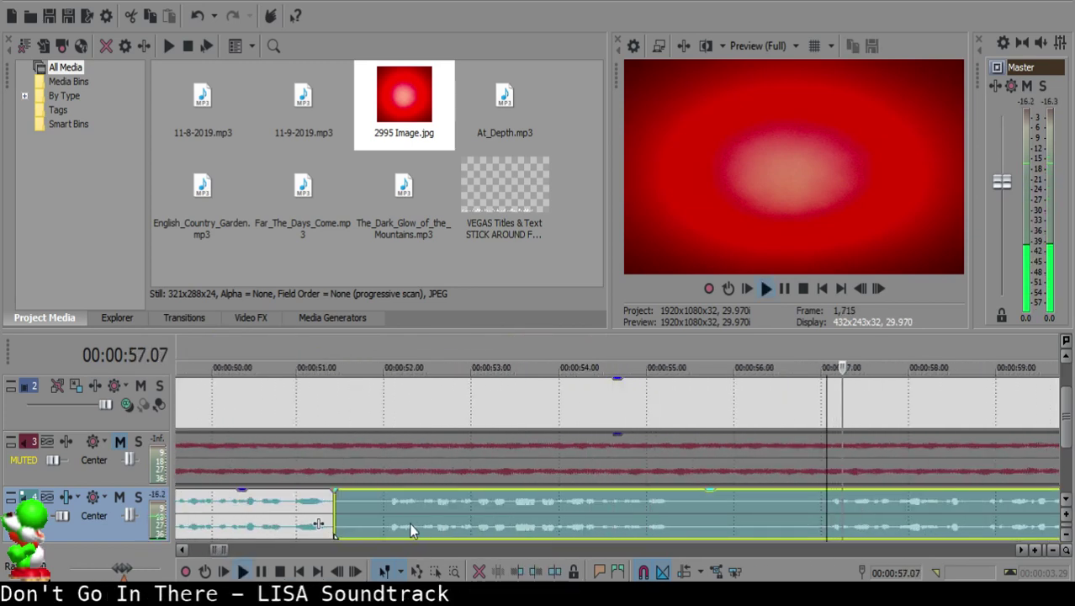
Step: Split the narration at about 00:00:51.29, remove the pause back to 00:00:51.13 and move the remaining narration 16 frames earlier to close the gap
{"action": "left_click", "coordinate": [380, 503]}
{"action": "key", "text": "space"}
{"action": "key", "text": "s"}
{"action": "left_click_drag", "start_coordinate": [371, 511], "coordinate": [364, 515]}
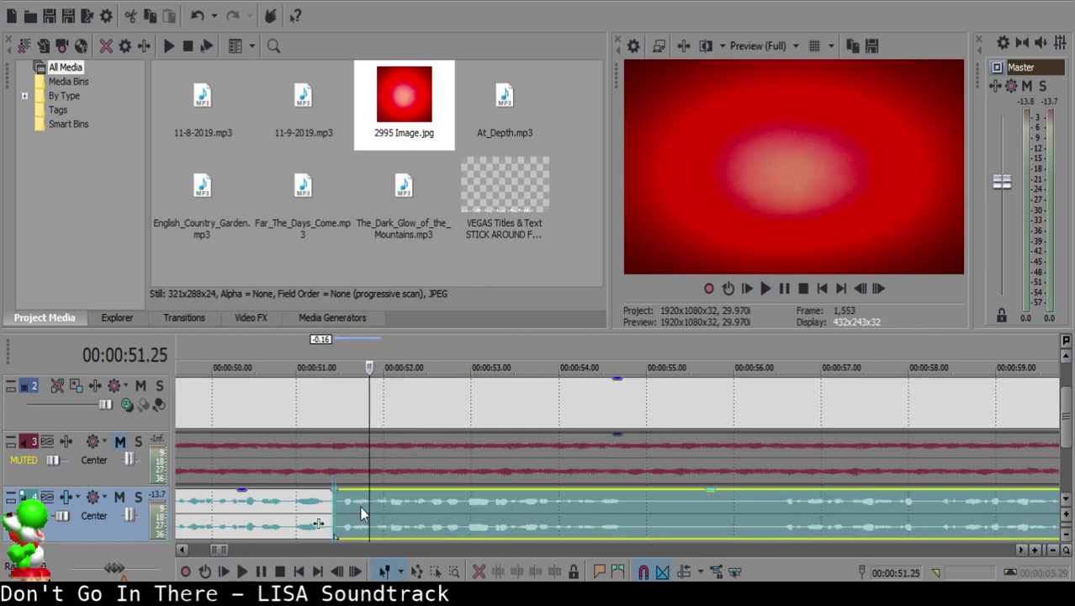
Step: Play across the join at about 00:00:51.13 and split the narration at the end of the phrase, at 00:00:54.24
{"action": "left_click", "coordinate": [307, 515]}
{"action": "key", "text": "space"}
{"action": "scroll", "coordinate": [565, 495], "scroll_direction": "down", "scroll_amount": 15}
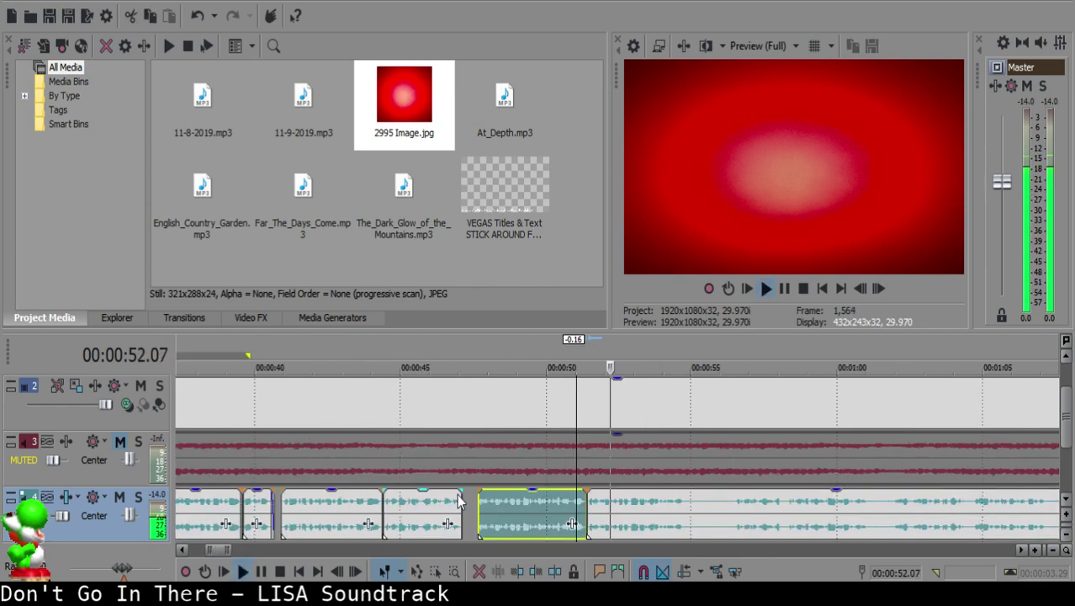
{"action": "scroll", "coordinate": [572, 492], "scroll_direction": "up", "scroll_amount": 6}
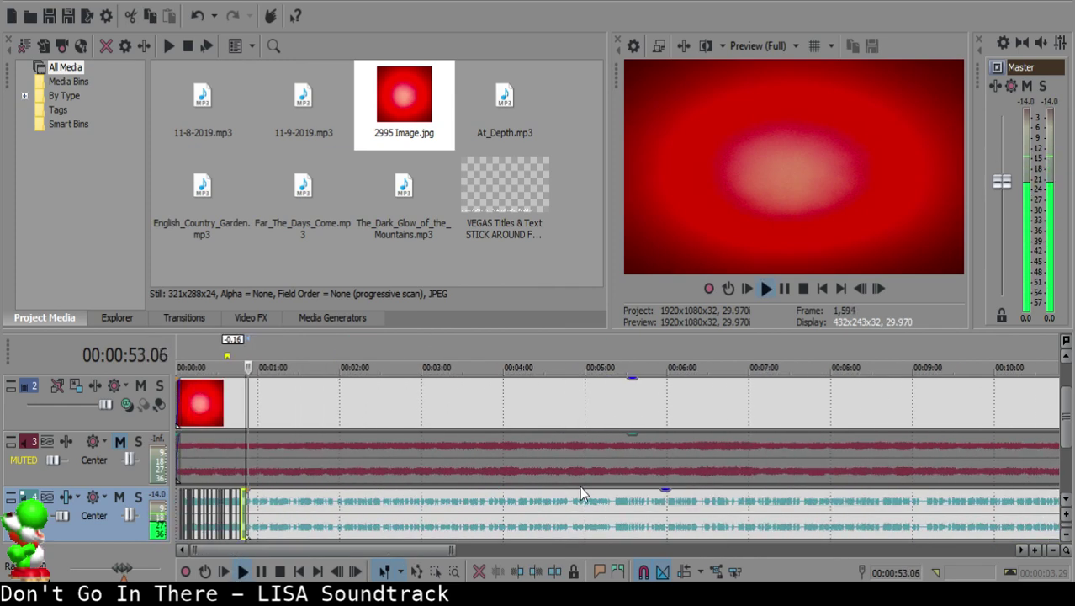
{"action": "scroll", "coordinate": [619, 517], "scroll_direction": "up", "scroll_amount": 6}
{"action": "left_click", "coordinate": [627, 508]}
{"action": "key", "text": "space"}
{"action": "key", "text": "s"}
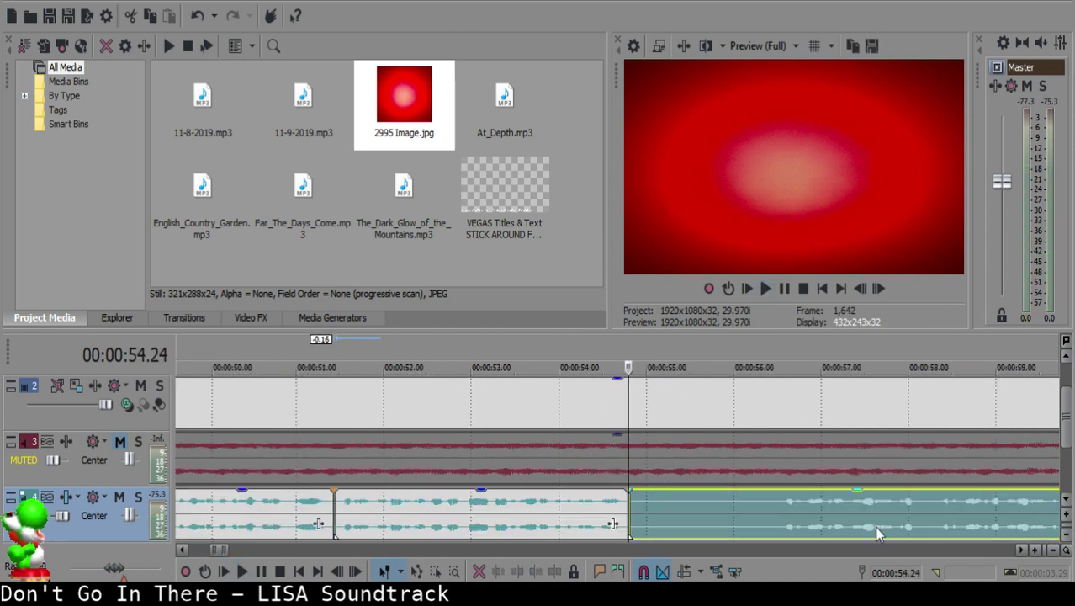
Step: Audition the takes between about 00:00:57 and 00:01:02 and split the narration at 00:00:58.10
{"action": "left_click", "coordinate": [875, 529]}
{"action": "key", "text": "space"}
{"action": "scroll", "coordinate": [876, 528], "scroll_direction": "down", "scroll_amount": 1}
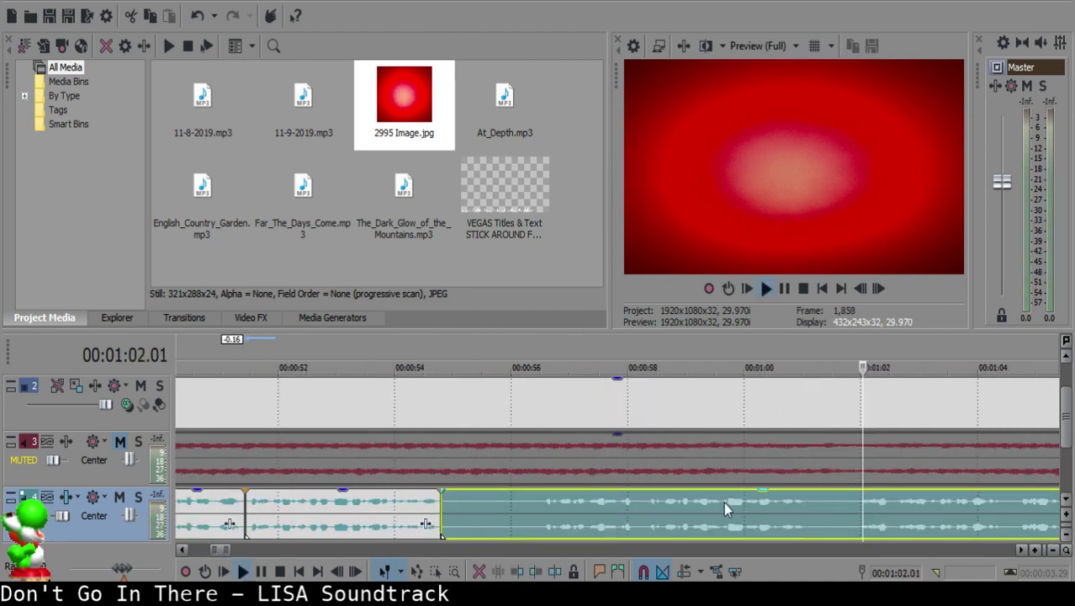
{"action": "left_click", "coordinate": [645, 499]}
{"action": "key", "text": "space"}
{"action": "key", "text": "s"}
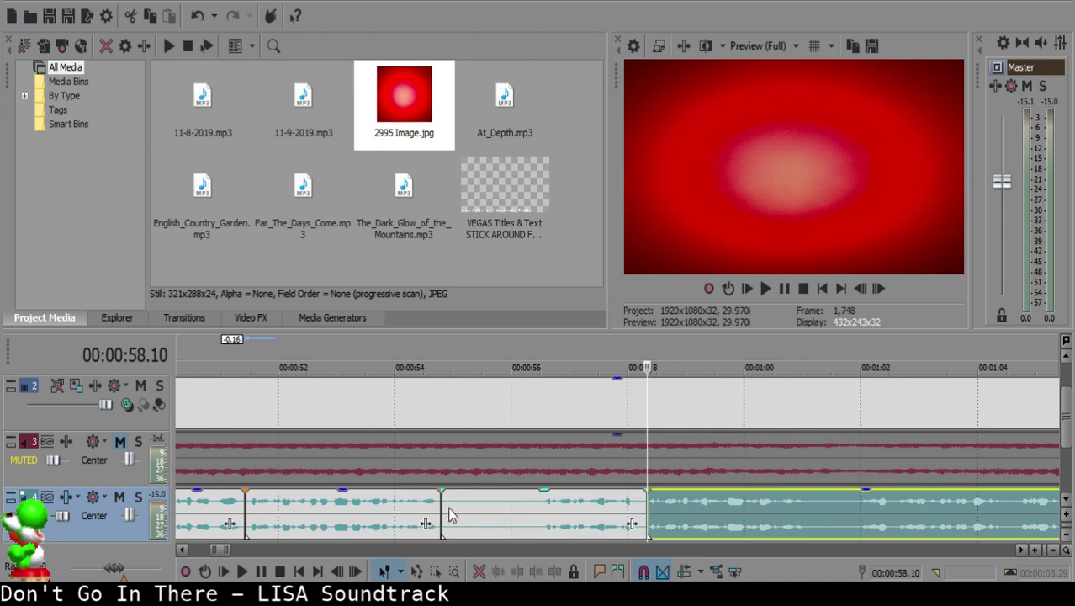
Step: Delete the section between 00:00:54.24 and 00:00:58.10 and move the remaining narration 3 seconds 10 frames earlier to 00:00:55.00
{"action": "left_click", "coordinate": [453, 505]}
{"action": "key", "text": "Delete"}
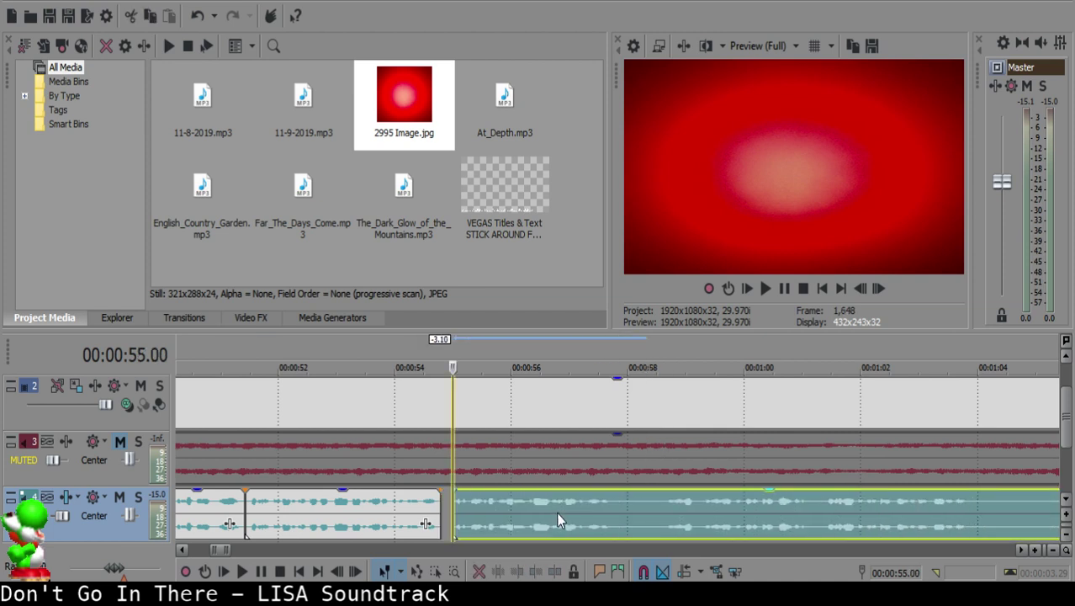
{"action": "left_click", "coordinate": [528, 508]}
Step: Play across the gap before 00:00:55.00 and add a short fade-out to the end of the phrase before it
{"action": "left_click", "coordinate": [390, 517]}
{"action": "key", "text": "space"}
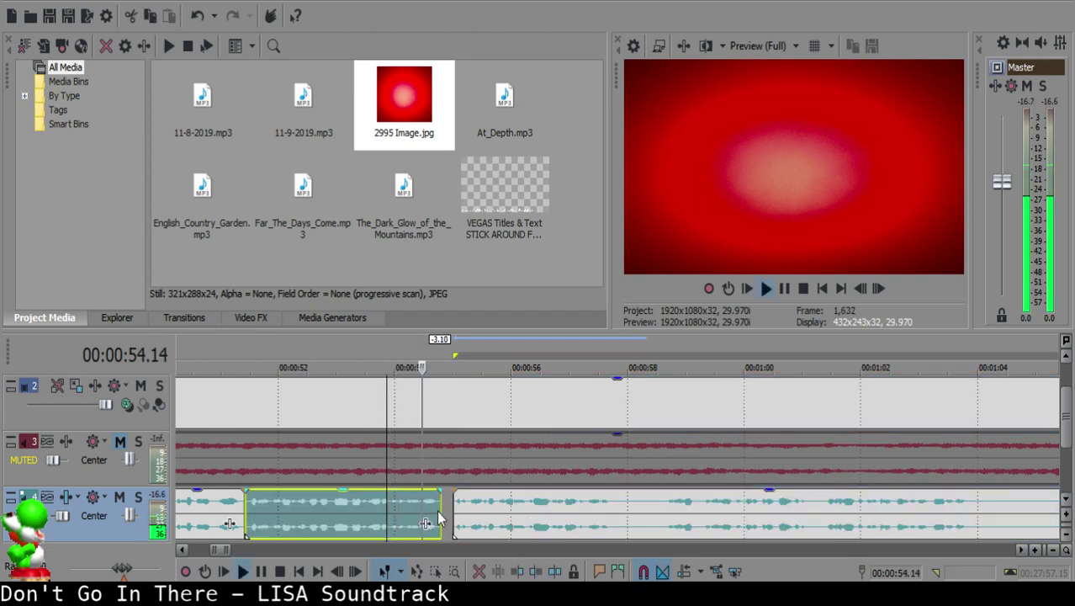
{"action": "scroll", "coordinate": [433, 517], "scroll_direction": "up", "scroll_amount": 4}
{"action": "left_click_drag", "start_coordinate": [579, 488], "coordinate": [546, 490]}
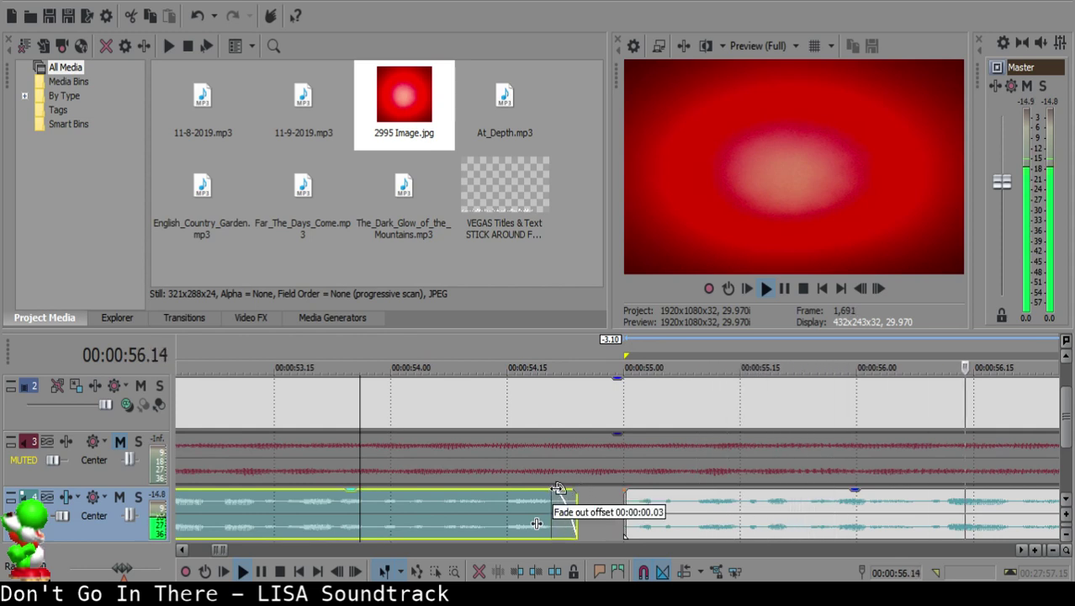
Step: Play the phrase starting at 00:00:55.00 and split the narration at its end, at about 00:00:57.25
{"action": "left_click_drag", "start_coordinate": [457, 510], "coordinate": [438, 512]}
{"action": "scroll", "coordinate": [530, 525], "scroll_direction": "down", "scroll_amount": 3}
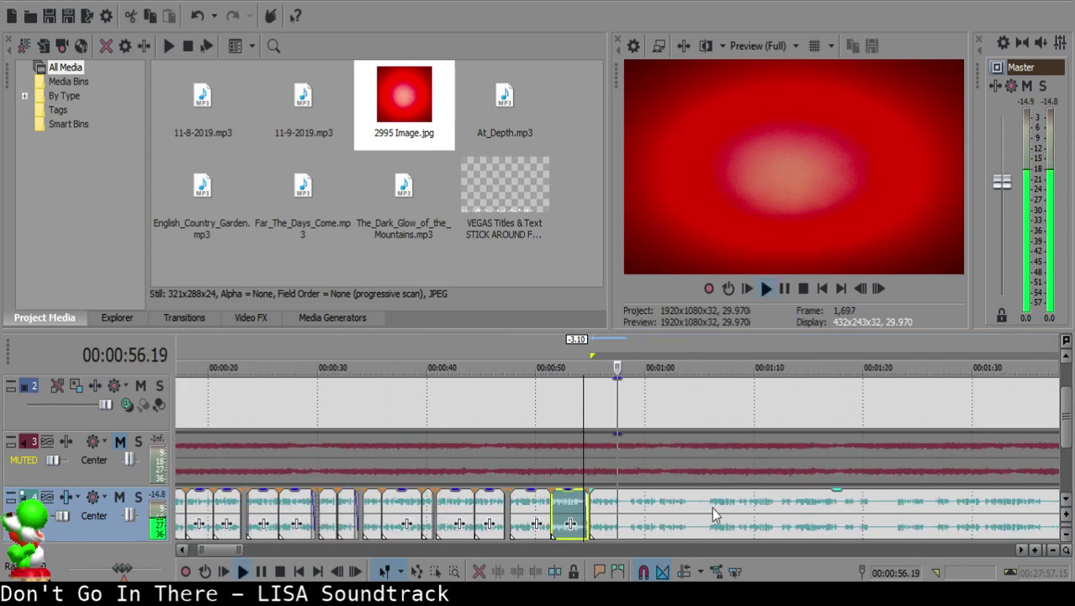
{"action": "left_click", "coordinate": [629, 513]}
{"action": "key", "text": "s"}
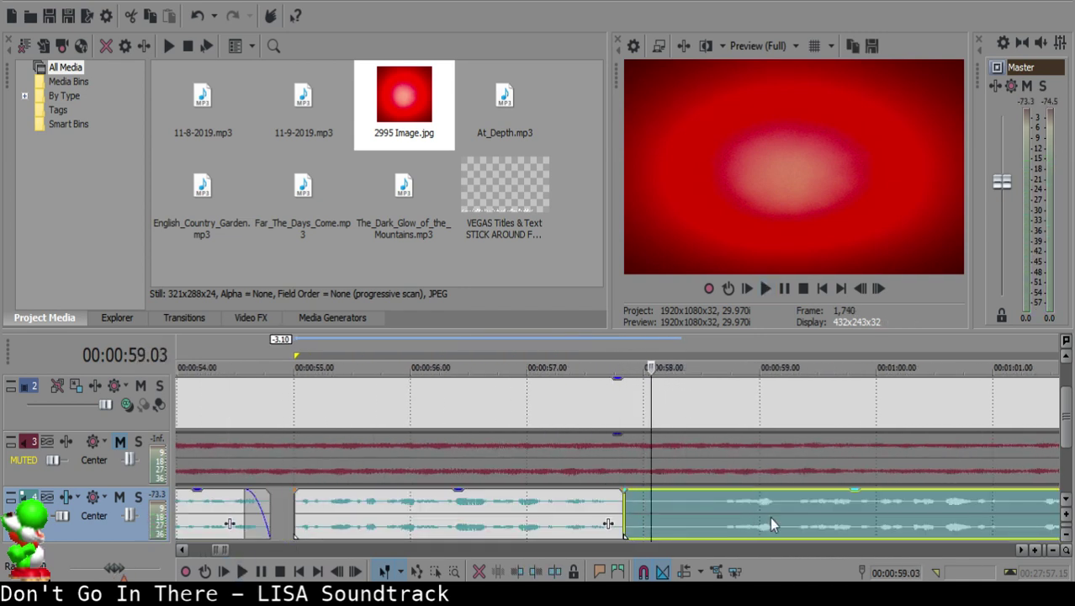
Step: Audition the takes after 00:00:57.25 and split the narration at about 00:01:01.10
{"action": "scroll", "coordinate": [770, 517], "scroll_direction": "down", "scroll_amount": 3}
{"action": "left_click", "coordinate": [725, 505]}
{"action": "scroll", "coordinate": [725, 506], "scroll_direction": "down", "scroll_amount": 1}
{"action": "left_click", "coordinate": [805, 513]}
{"action": "left_click", "coordinate": [607, 509]}
{"action": "left_click", "coordinate": [568, 509]}
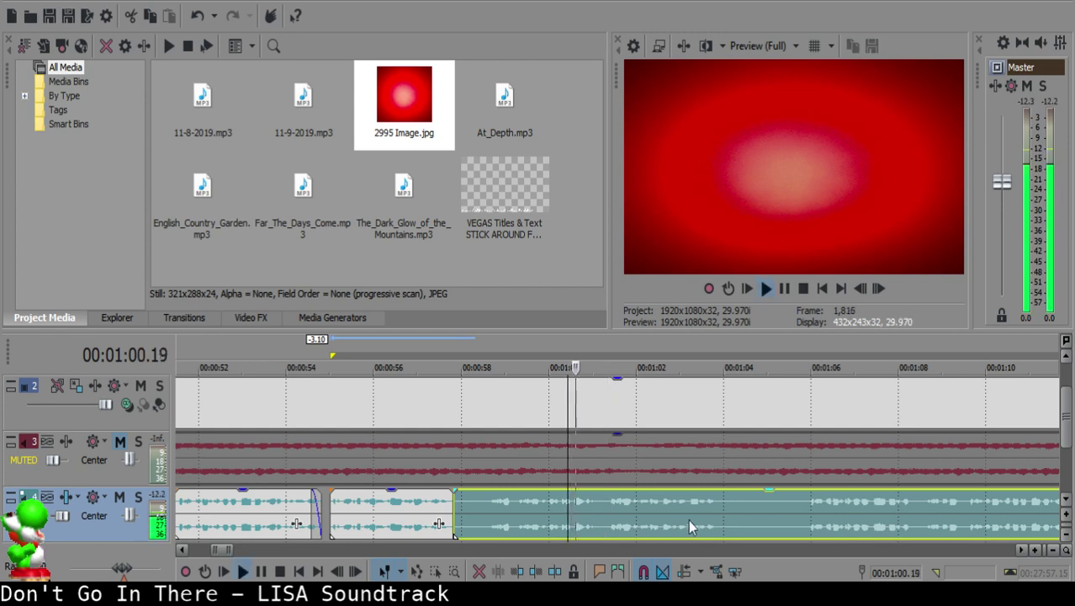
{"action": "left_click", "coordinate": [696, 515]}
{"action": "left_click", "coordinate": [606, 500]}
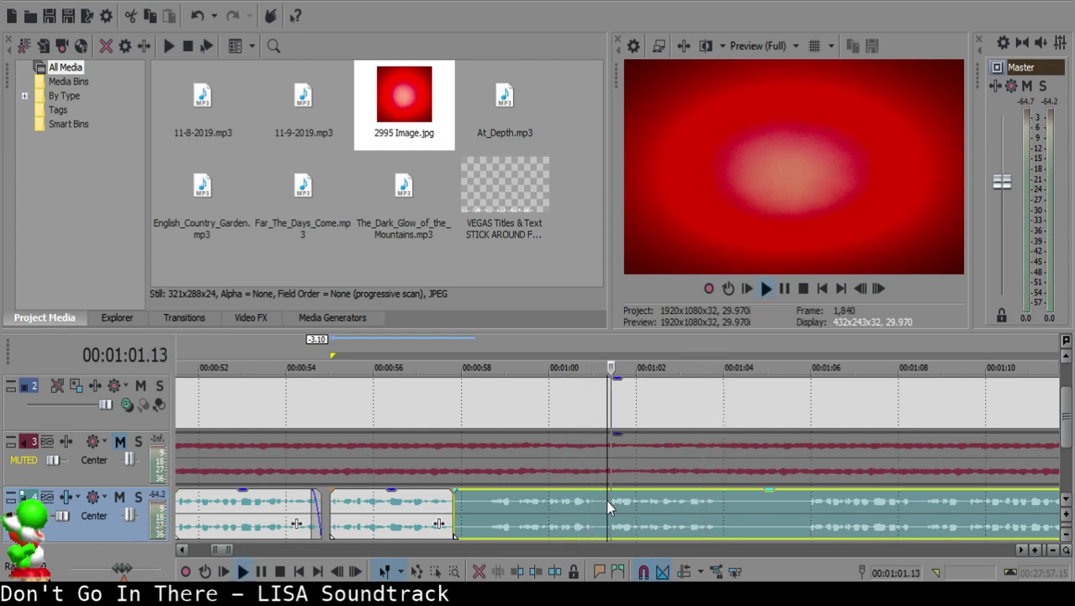
{"action": "key", "text": "s"}
Step: Delete the section between about 00:00:57.25 and 00:01:01.10 and move the remaining narration 3 seconds 4 frames earlier to about 00:00:58.06
{"action": "left_click", "coordinate": [471, 503]}
{"action": "key", "text": "Delete"}
{"action": "left_click_drag", "start_coordinate": [661, 521], "coordinate": [527, 502]}
Step: Play across the gap and shift the remaining narration 1 frame earlier to start at about 00:00:58.05
{"action": "left_click", "coordinate": [439, 504]}
{"action": "key", "text": "space"}
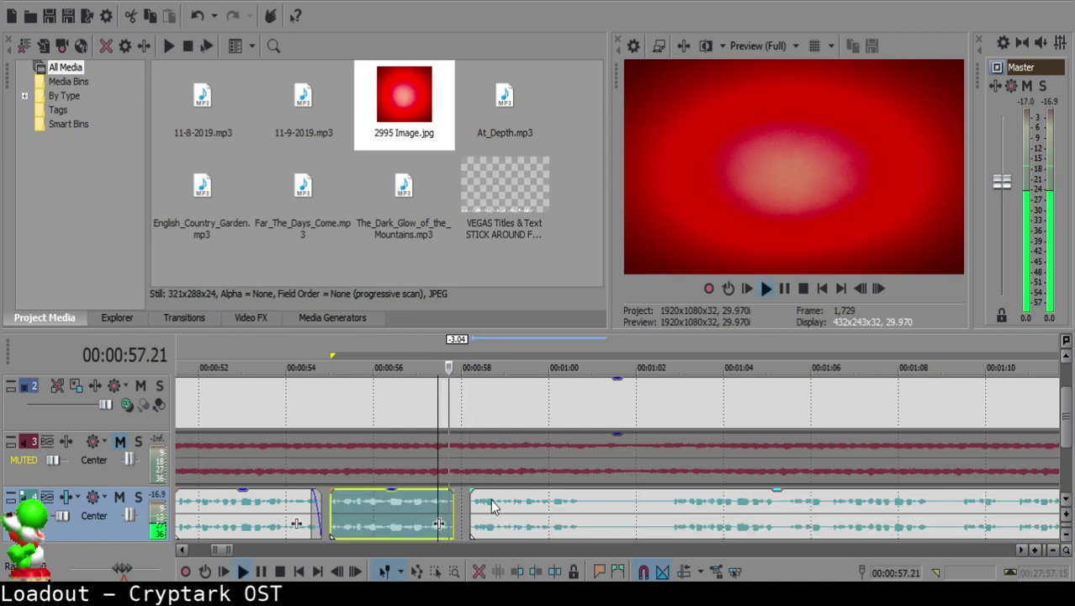
{"action": "scroll", "coordinate": [589, 510], "scroll_direction": "up", "scroll_amount": 5}
{"action": "left_click_drag", "start_coordinate": [564, 505], "coordinate": [555, 504]}
Step: Replay the transition at 00:00:58.05 and split the narration at the end of the phrase, at about 00:01:00.22
{"action": "left_click", "coordinate": [289, 502]}
{"action": "key", "text": "space"}
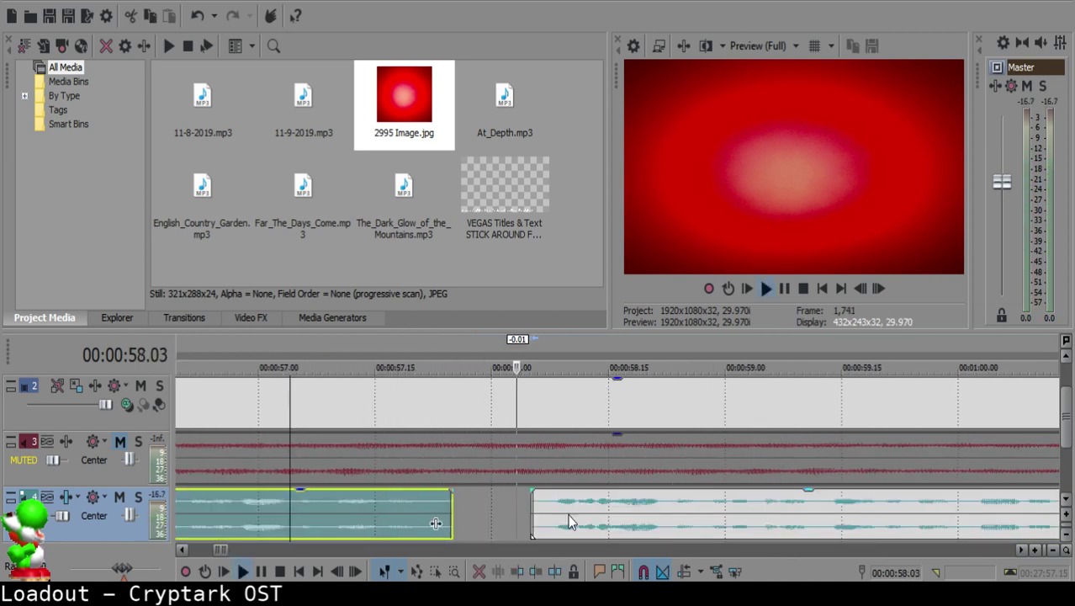
{"action": "scroll", "coordinate": [567, 514], "scroll_direction": "down", "scroll_amount": 10}
{"action": "scroll", "coordinate": [627, 517], "scroll_direction": "up", "scroll_amount": 10}
{"action": "left_click", "coordinate": [602, 505]}
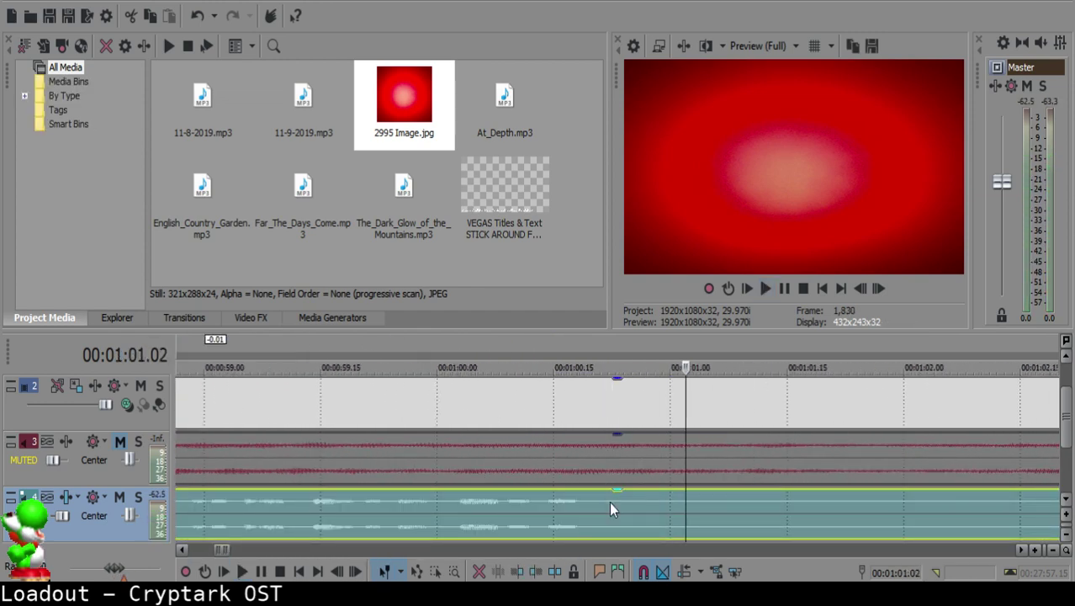
{"action": "left_click", "coordinate": [611, 507]}
Step: Audition the takes between about 00:01:04 and 00:01:14 and split the narration at about 00:01:10.20
{"action": "scroll", "coordinate": [612, 508], "scroll_direction": "down", "scroll_amount": 4}
{"action": "left_click", "coordinate": [776, 516]}
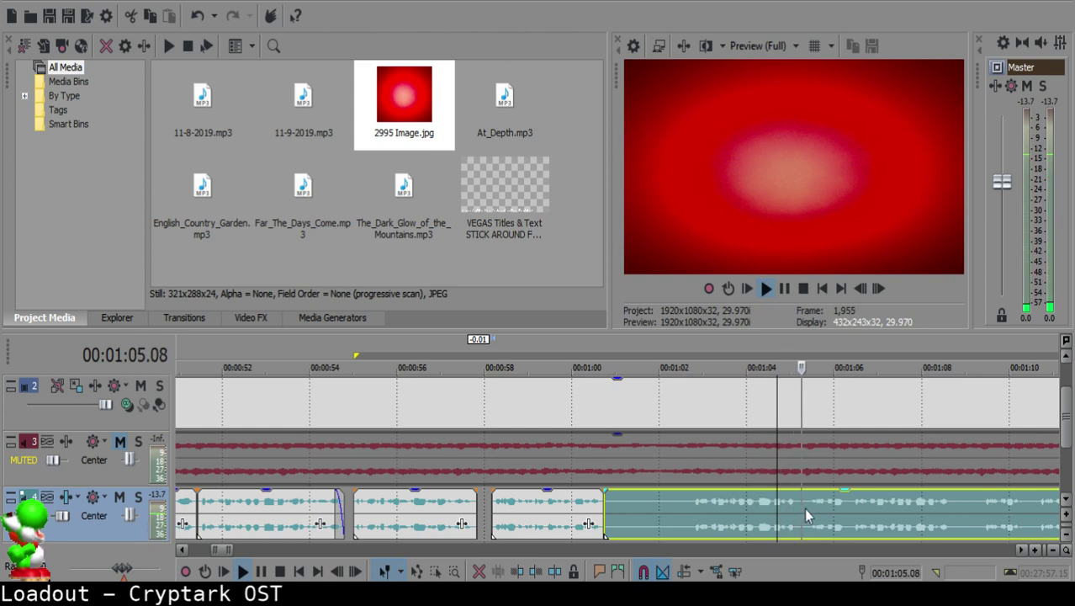
{"action": "left_click", "coordinate": [856, 509]}
{"action": "scroll", "coordinate": [856, 509], "scroll_direction": "down", "scroll_amount": 1}
{"action": "scroll", "coordinate": [855, 509], "scroll_direction": "up", "scroll_amount": 1}
{"action": "left_click", "coordinate": [682, 506]}
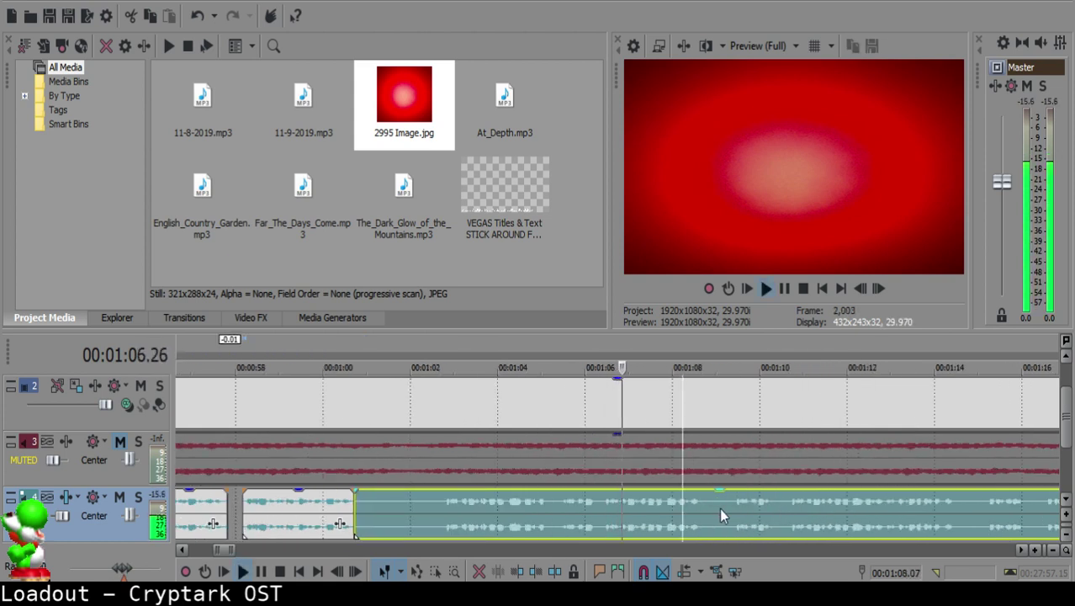
{"action": "left_click", "coordinate": [734, 504]}
{"action": "left_click", "coordinate": [685, 506]}
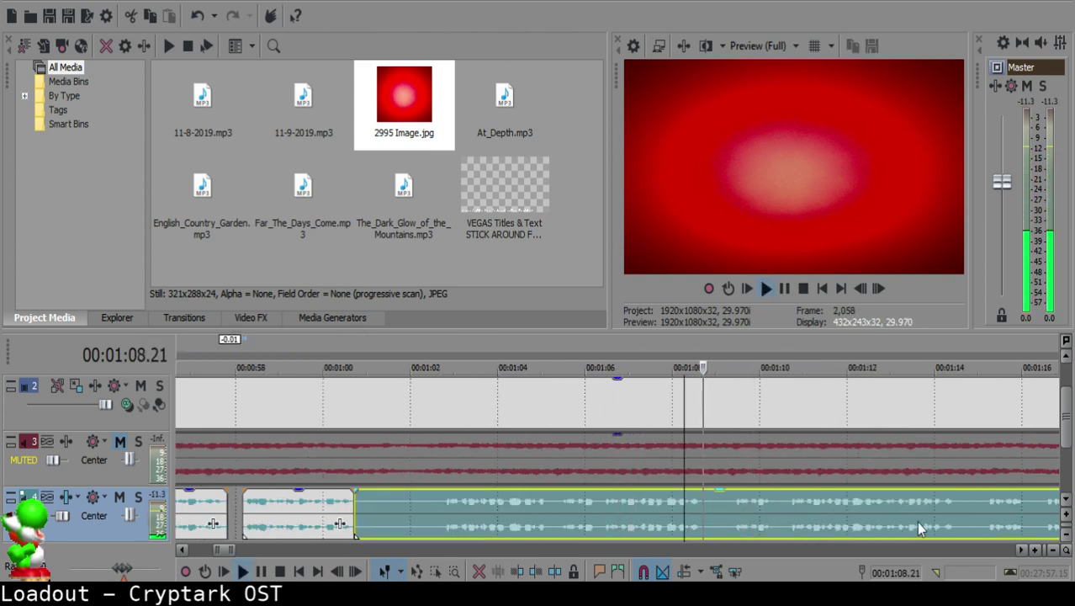
{"action": "left_click", "coordinate": [917, 527]}
{"action": "scroll", "coordinate": [926, 514], "scroll_direction": "up", "scroll_amount": 2}
{"action": "left_click", "coordinate": [678, 507]}
{"action": "left_click", "coordinate": [412, 507]}
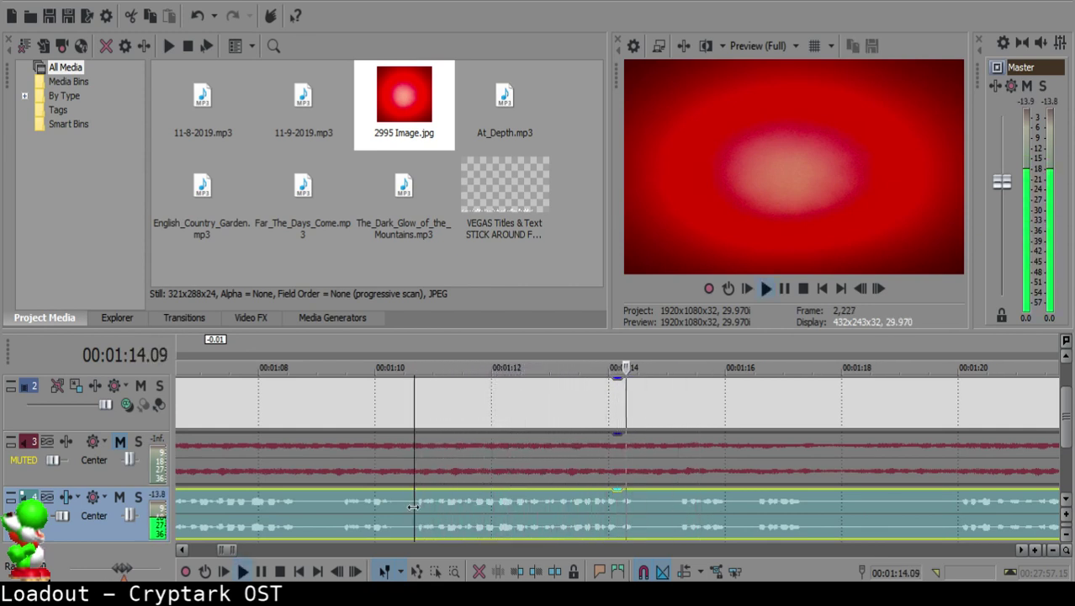
{"action": "key", "text": "space"}
{"action": "key", "text": "s"}
Step: Delete the section between about 00:01:00.22 and 00:01:10.20 and move the remaining narration 9 seconds 13 frames earlier to about 00:01:01.07
{"action": "left_click", "coordinate": [287, 511]}
{"action": "left_click", "coordinate": [249, 509]}
{"action": "key", "text": "space"}
{"action": "scroll", "coordinate": [288, 513], "scroll_direction": "down", "scroll_amount": 2}
{"action": "left_click", "coordinate": [568, 510]}
{"action": "key", "text": "Return"}
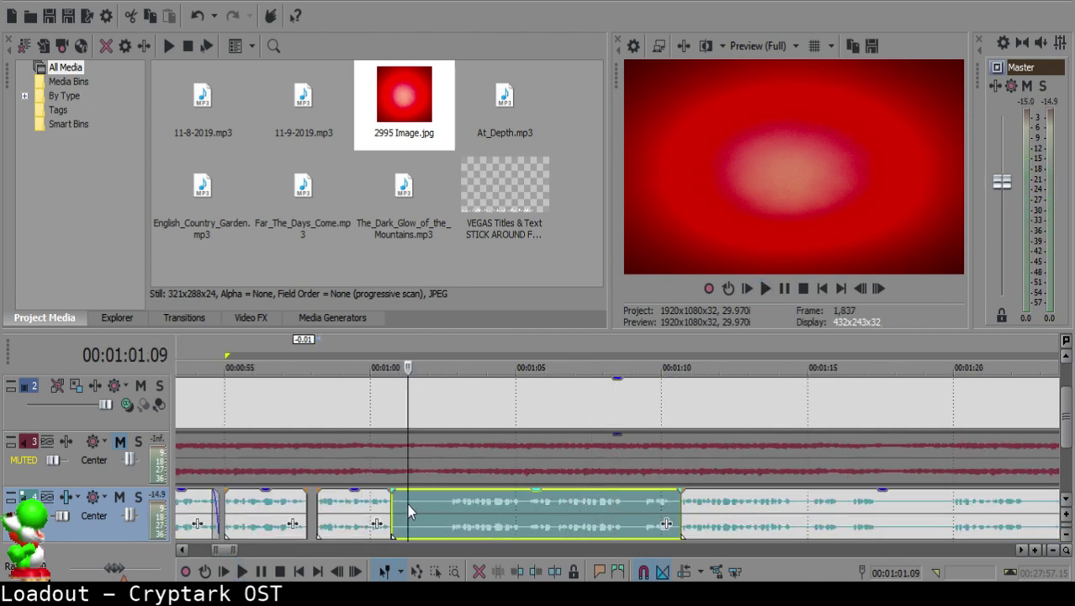
{"action": "left_click", "coordinate": [406, 509]}
{"action": "key", "text": "Delete"}
{"action": "left_click_drag", "start_coordinate": [749, 515], "coordinate": [473, 515]}
Step: Play across the gap and shift the remaining narration 1 frame earlier to start at 00:01:01.06
{"action": "left_click", "coordinate": [377, 513]}
{"action": "key", "text": "space"}
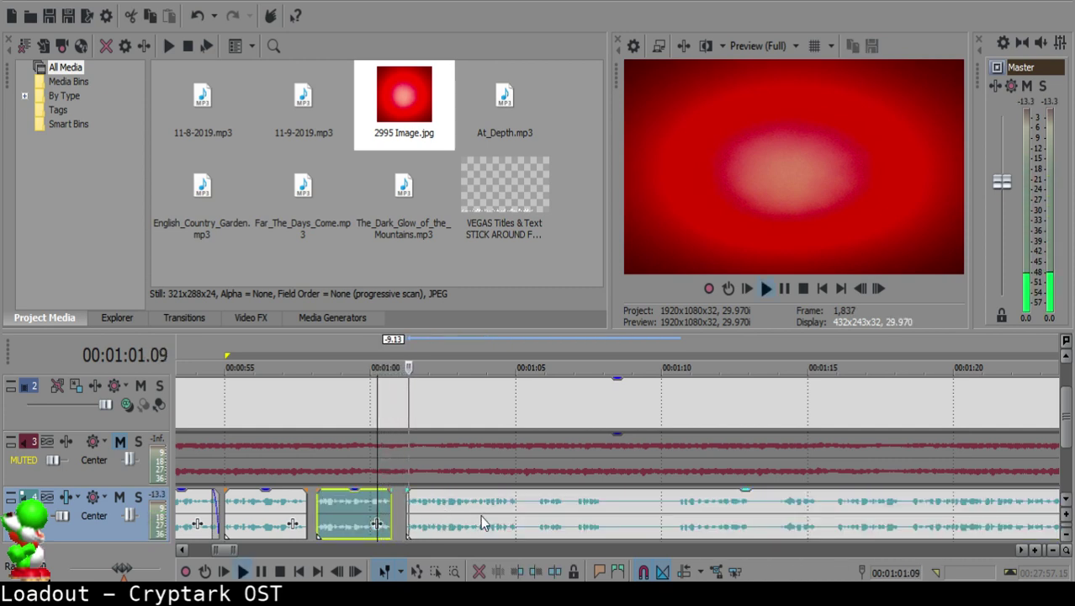
{"action": "scroll", "coordinate": [488, 517], "scroll_direction": "up", "scroll_amount": 3}
{"action": "key", "text": "Return"}
{"action": "left_click", "coordinate": [514, 505]}
{"action": "left_click_drag", "start_coordinate": [542, 504], "coordinate": [535, 504]}
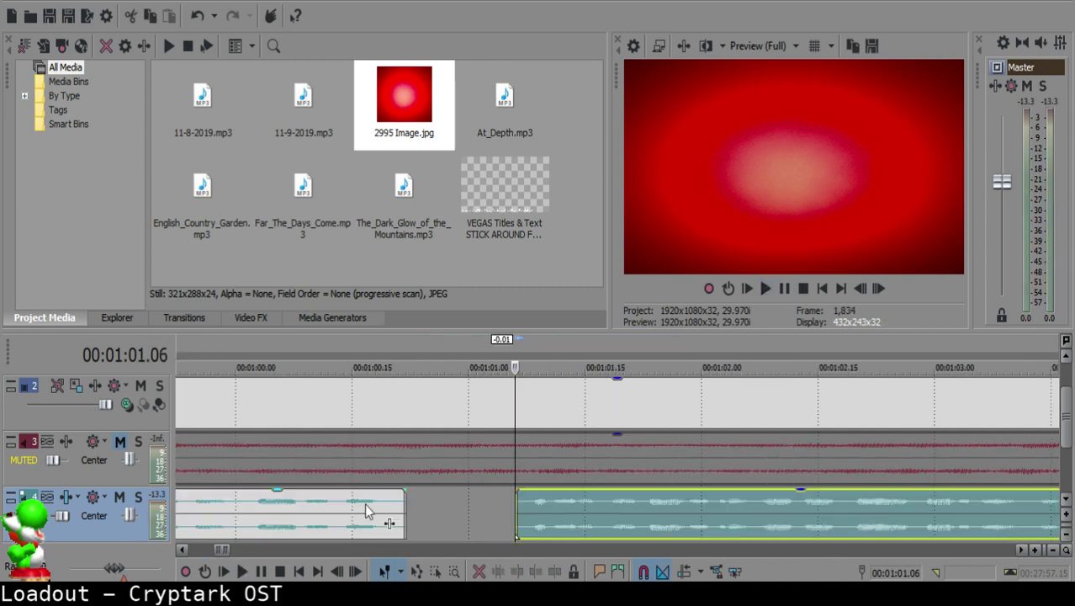
Step: Replay the transition at 00:01:01.06 and split the narration at the end of the phrase, at about 00:01:05.01
{"action": "left_click", "coordinate": [237, 503]}
{"action": "key", "text": "space"}
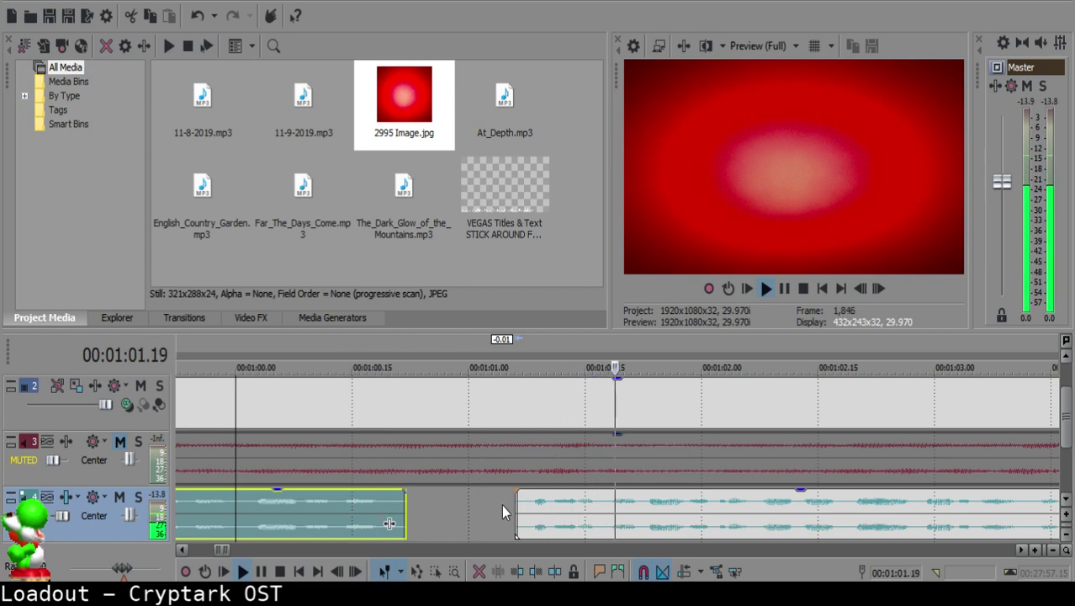
{"action": "scroll", "coordinate": [521, 508], "scroll_direction": "down", "scroll_amount": 8}
{"action": "scroll", "coordinate": [595, 511], "scroll_direction": "up", "scroll_amount": 8}
{"action": "left_click", "coordinate": [620, 511]}
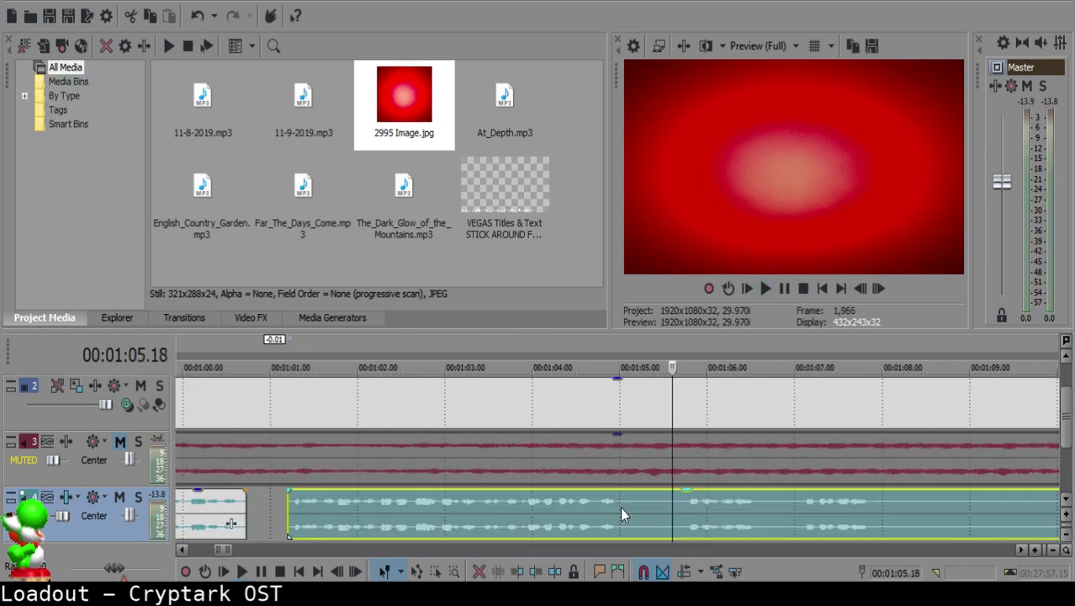
{"action": "key", "text": "s"}
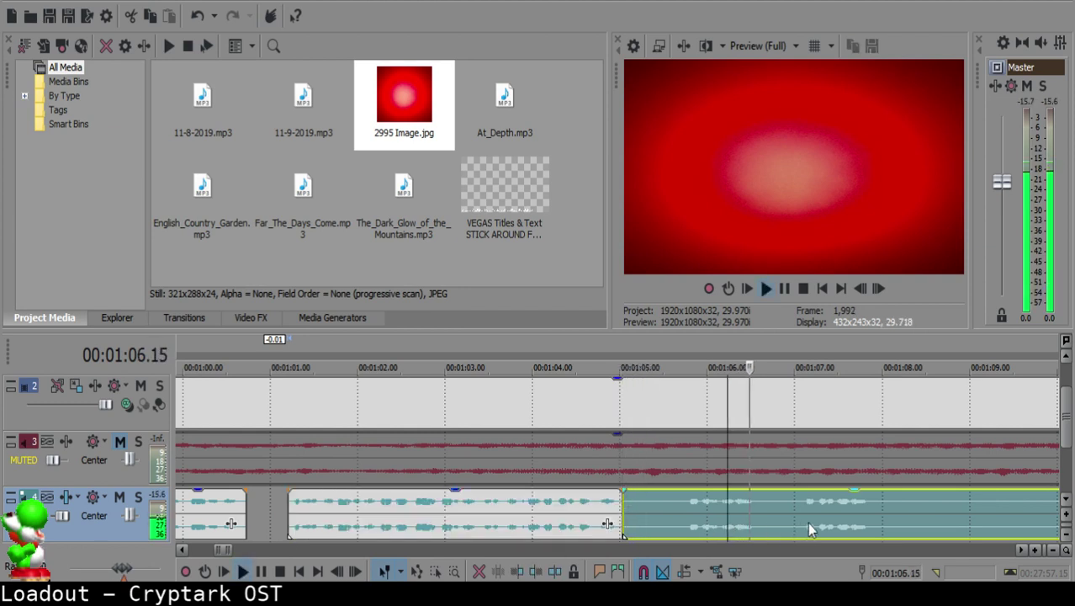
Step: Listen to the narration around 00:01:06 and split it at 00:01:07.00, just before the next words
{"action": "left_click", "coordinate": [794, 512]}
{"action": "key", "text": "space"}
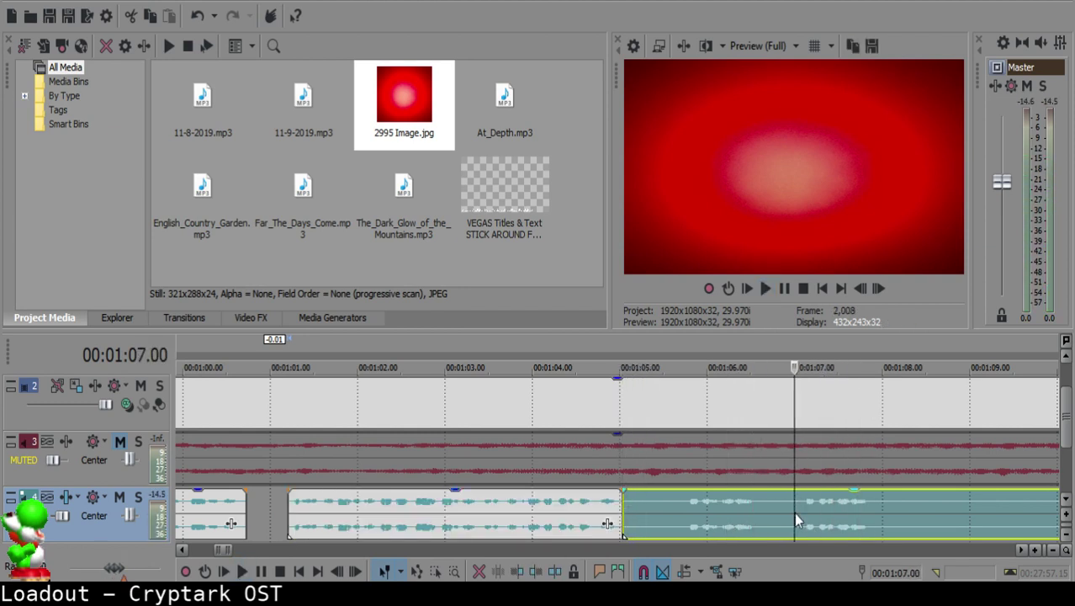
{"action": "key", "text": "s"}
Step: Delete the section between about 00:01:05.01 and 00:01:07.00 and move the remaining narration 1 second 29 frames earlier to close the gap
{"action": "scroll", "coordinate": [794, 512], "scroll_direction": "down", "scroll_amount": 1}
{"action": "left_click", "coordinate": [775, 515]}
{"action": "key", "text": "space"}
{"action": "left_click", "coordinate": [571, 514]}
{"action": "key", "text": "space"}
{"action": "key", "text": "Delete"}
Step: Play across the join at about 00:01:05.01 and split the narration at the end of the short phrase, at about 00:01:05.29
{"action": "left_click", "coordinate": [508, 508]}
{"action": "key", "text": "space"}
{"action": "scroll", "coordinate": [587, 523], "scroll_direction": "down", "scroll_amount": 2}
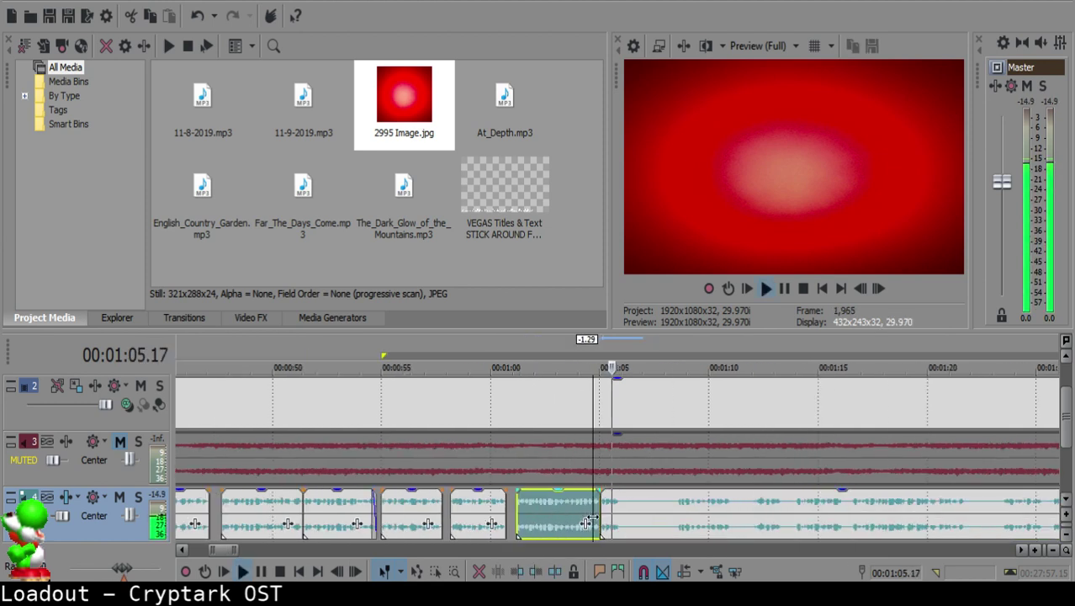
{"action": "scroll", "coordinate": [586, 523], "scroll_direction": "up", "scroll_amount": 6}
{"action": "left_click", "coordinate": [645, 513]}
{"action": "key", "text": "space"}
{"action": "key", "text": "s"}
Step: Audition the narration after 00:01:05.29 and split it at about 00:01:08.18, where the next phrase begins
{"action": "scroll", "coordinate": [645, 513], "scroll_direction": "down", "scroll_amount": 4}
{"action": "key", "text": "space"}
{"action": "left_click", "coordinate": [878, 509]}
{"action": "scroll", "coordinate": [878, 509], "scroll_direction": "down", "scroll_amount": 1}
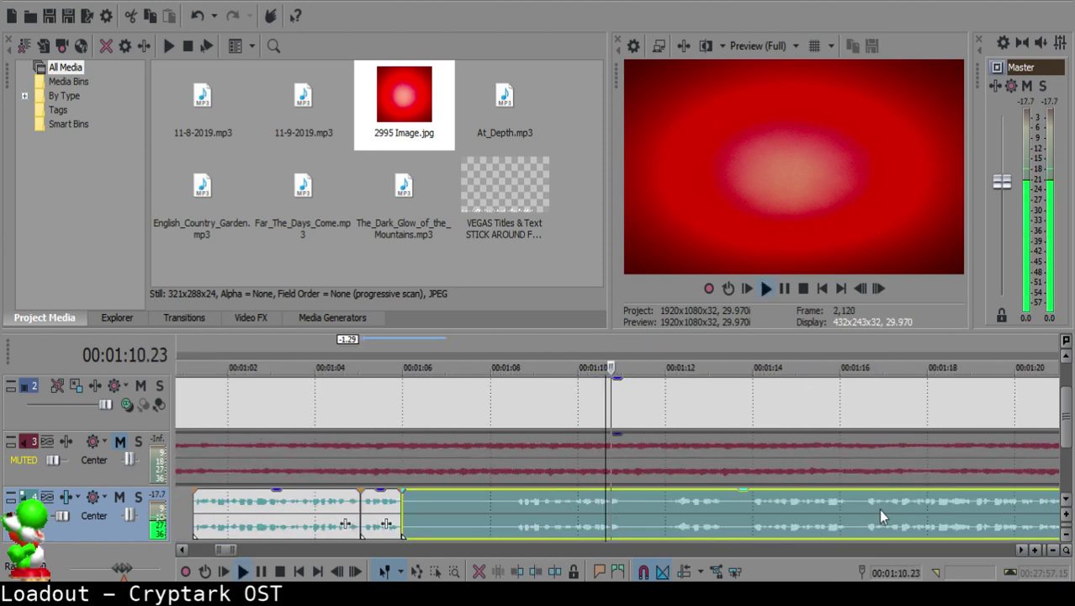
{"action": "left_click", "coordinate": [516, 503]}
{"action": "key", "text": "s"}
Step: Delete the section between about 00:01:05.29 and 00:01:08.18 and move the remaining narration 2 seconds 14 frames earlier to about 00:01:06.04
{"action": "left_click", "coordinate": [409, 503]}
{"action": "key", "text": "Delete"}
{"action": "left_click_drag", "start_coordinate": [556, 522], "coordinate": [448, 517]}
Step: Play across the gap before 00:01:06.04 and split the narration at the end of the phrase, at about 00:01:08.17
{"action": "left_click", "coordinate": [391, 509]}
{"action": "key", "text": "space"}
{"action": "scroll", "coordinate": [399, 512], "scroll_direction": "up", "scroll_amount": 5}
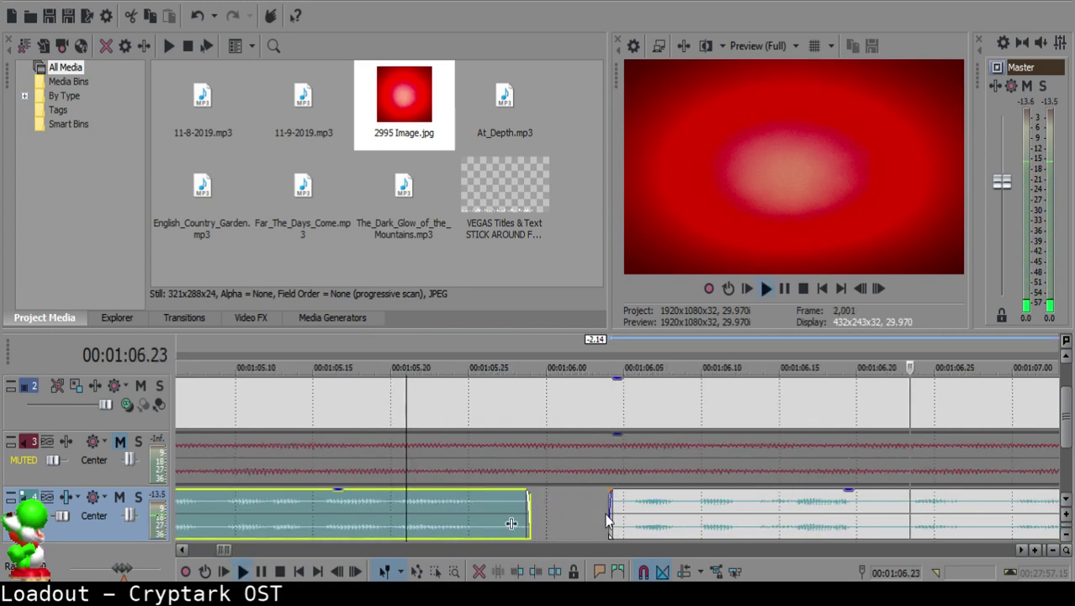
{"action": "scroll", "coordinate": [597, 522], "scroll_direction": "down", "scroll_amount": 5}
{"action": "scroll", "coordinate": [661, 530], "scroll_direction": "up", "scroll_amount": 3}
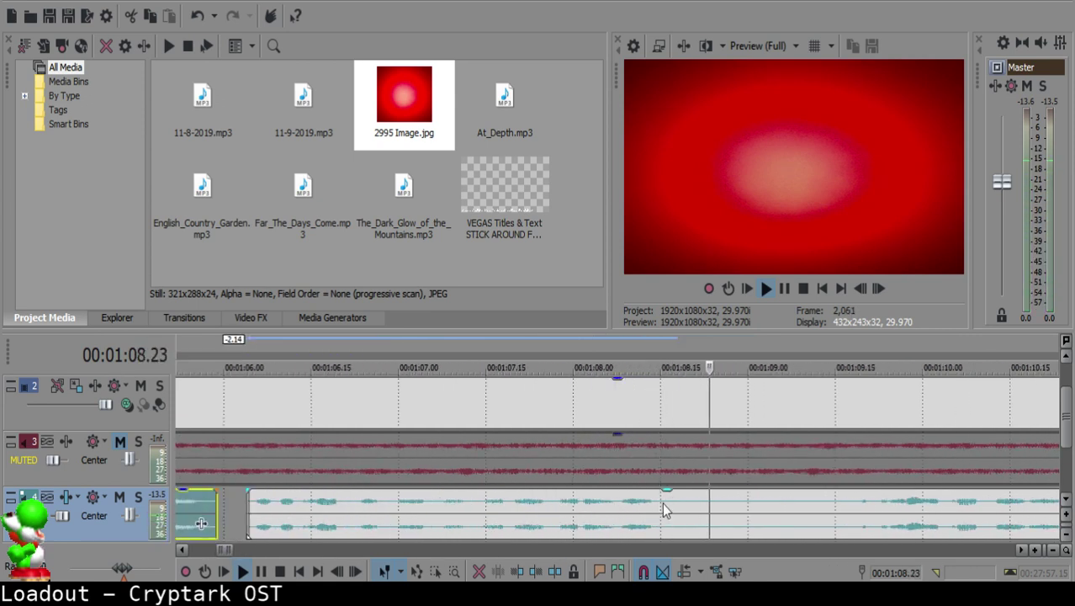
{"action": "left_click", "coordinate": [672, 509]}
{"action": "key", "text": "s"}
Step: Audition the narration after 00:01:08.17 and split it at 00:01:09.14, just before the next phrase
{"action": "scroll", "coordinate": [678, 509], "scroll_direction": "down", "scroll_amount": 3}
{"action": "left_click", "coordinate": [713, 505]}
{"action": "key", "text": "Return"}
{"action": "key", "text": "Return"}
{"action": "key", "text": "Return"}
{"action": "left_click", "coordinate": [659, 506]}
{"action": "key", "text": "space"}
{"action": "key", "text": "space"}
{"action": "key", "text": "s"}
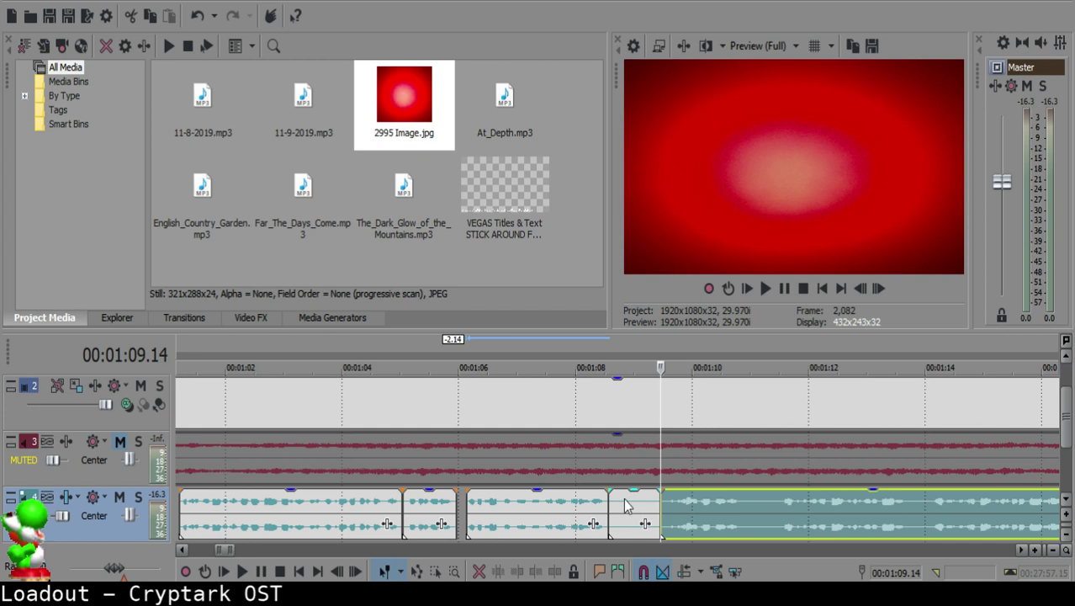
Step: Delete the section between about 00:01:08.17 and 00:01:09.14 and move the remaining narration 13 frames earlier to about 00:01:09.01
{"action": "left_click", "coordinate": [625, 505]}
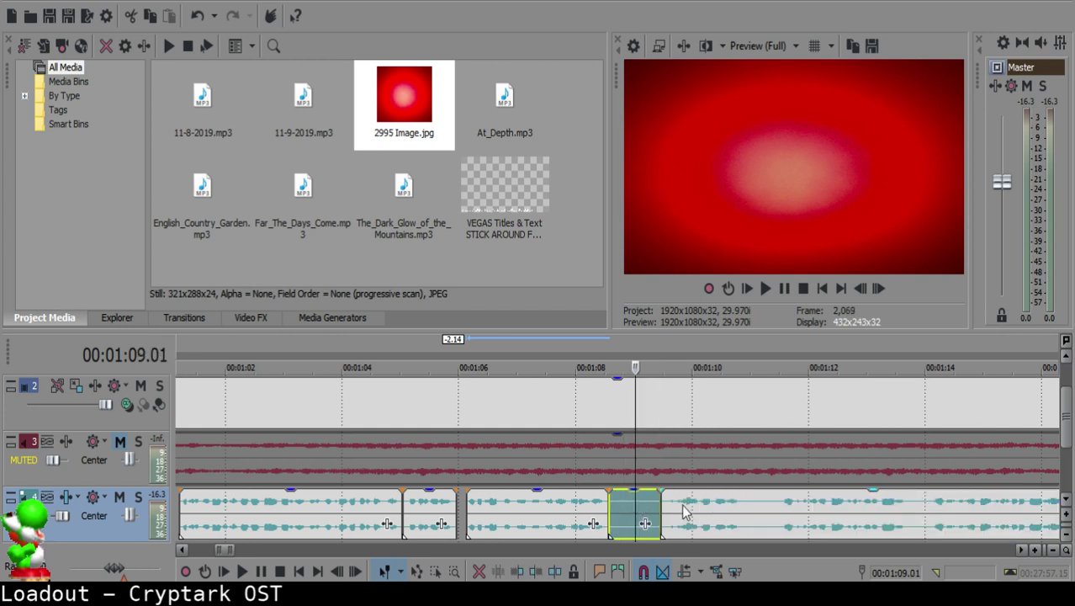
{"action": "key", "text": "Delete"}
{"action": "left_click", "coordinate": [576, 509]}
{"action": "key", "text": "space"}
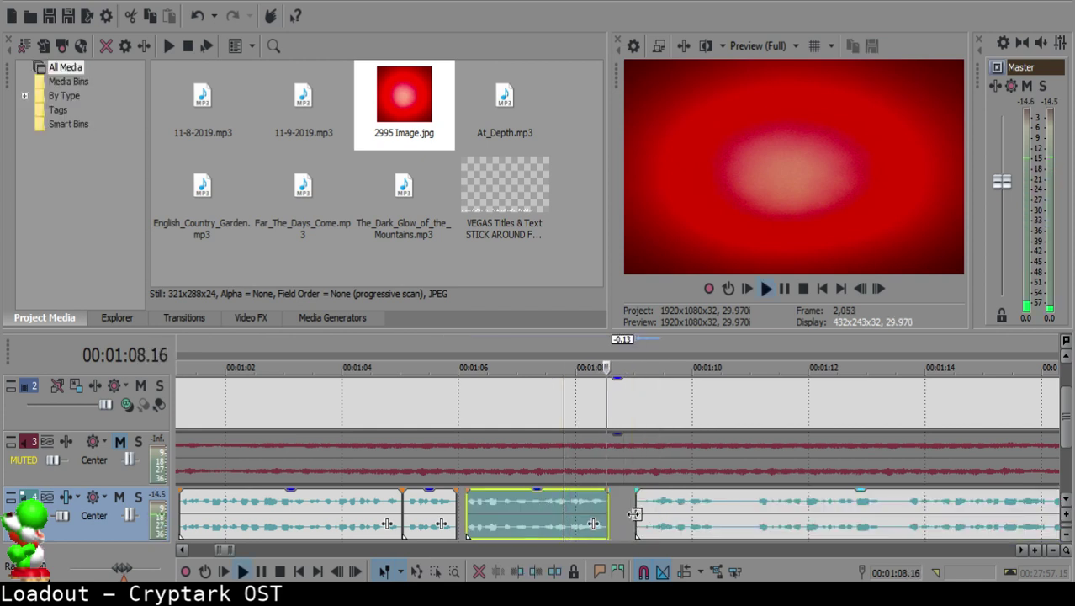
Step: Fine-tune the start of the remaining narration to about 00:01:08.27, auditioning the transition from the previous phrase
{"action": "scroll", "coordinate": [636, 514], "scroll_direction": "up", "scroll_amount": 3}
{"action": "key", "text": "Return"}
{"action": "left_click", "coordinate": [617, 505]}
{"action": "scroll", "coordinate": [647, 507], "scroll_direction": "down", "scroll_amount": 2}
{"action": "left_click_drag", "start_coordinate": [657, 506], "coordinate": [642, 506]}
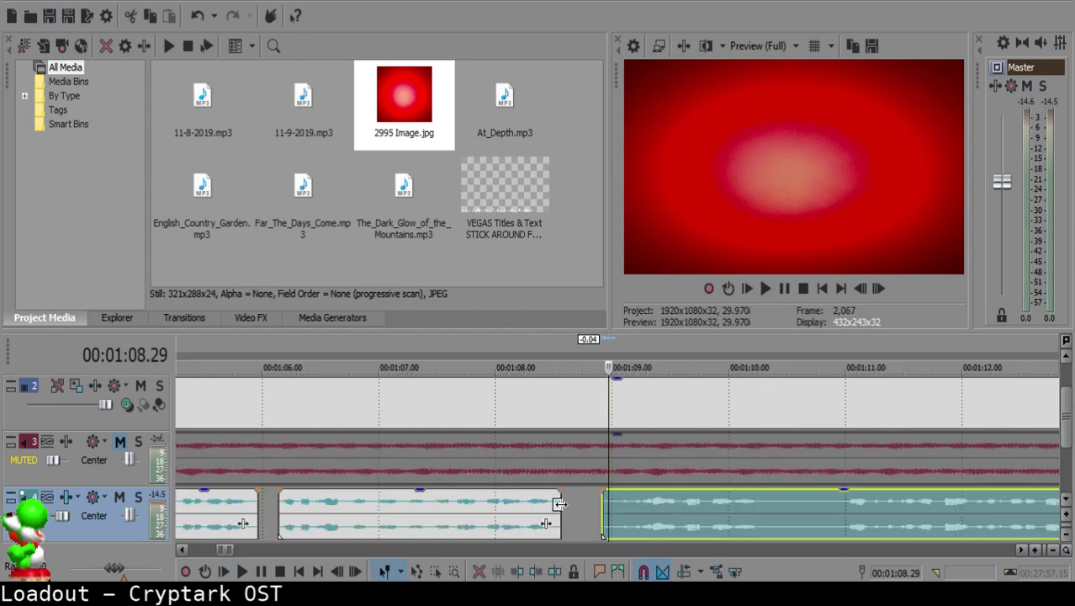
{"action": "left_click", "coordinate": [508, 515]}
{"action": "key", "text": "space"}
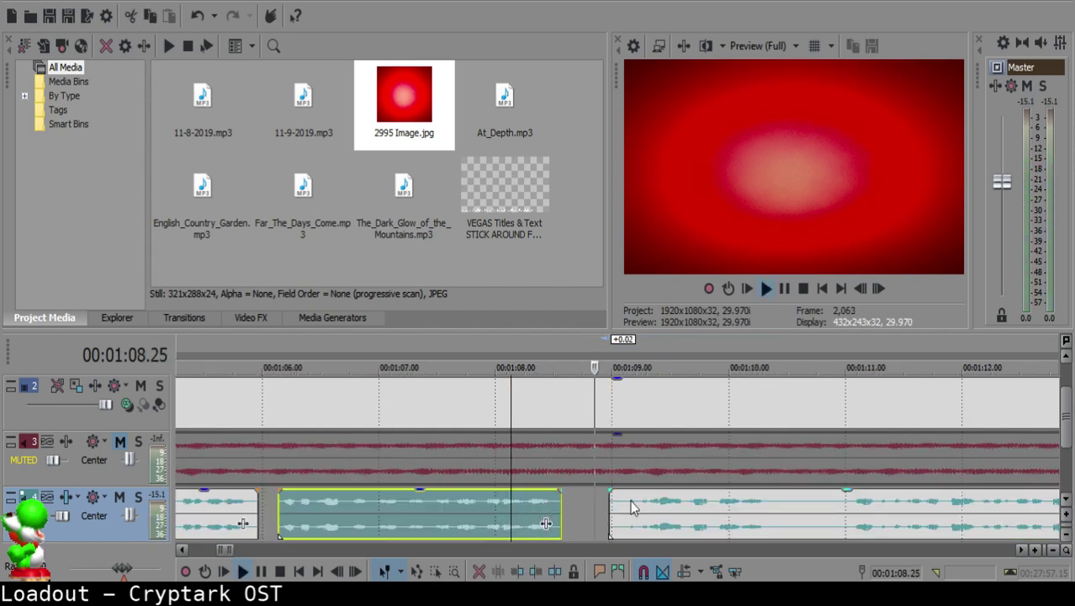
{"action": "left_click", "coordinate": [603, 500]}
{"action": "left_click_drag", "start_coordinate": [642, 503], "coordinate": [634, 503]}
{"action": "left_click", "coordinate": [434, 515]}
{"action": "key", "text": "space"}
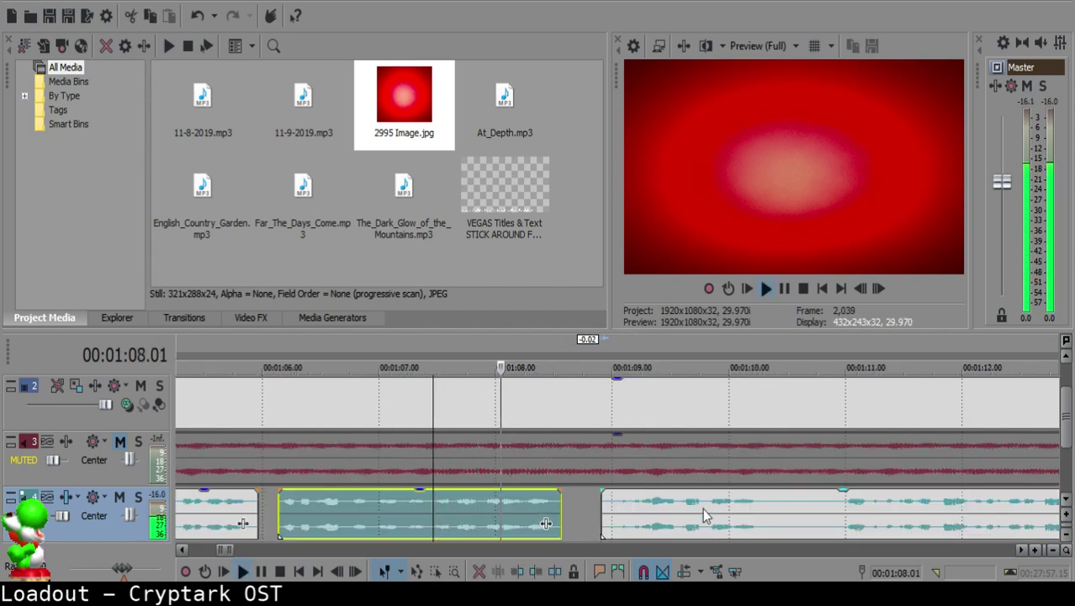
Step: Cut the short pause between about 00:01:10.09 and 00:01:10.15 out of the narration, leaving a gap
{"action": "scroll", "coordinate": [699, 508], "scroll_direction": "down", "scroll_amount": 2}
{"action": "scroll", "coordinate": [698, 508], "scroll_direction": "up", "scroll_amount": 3}
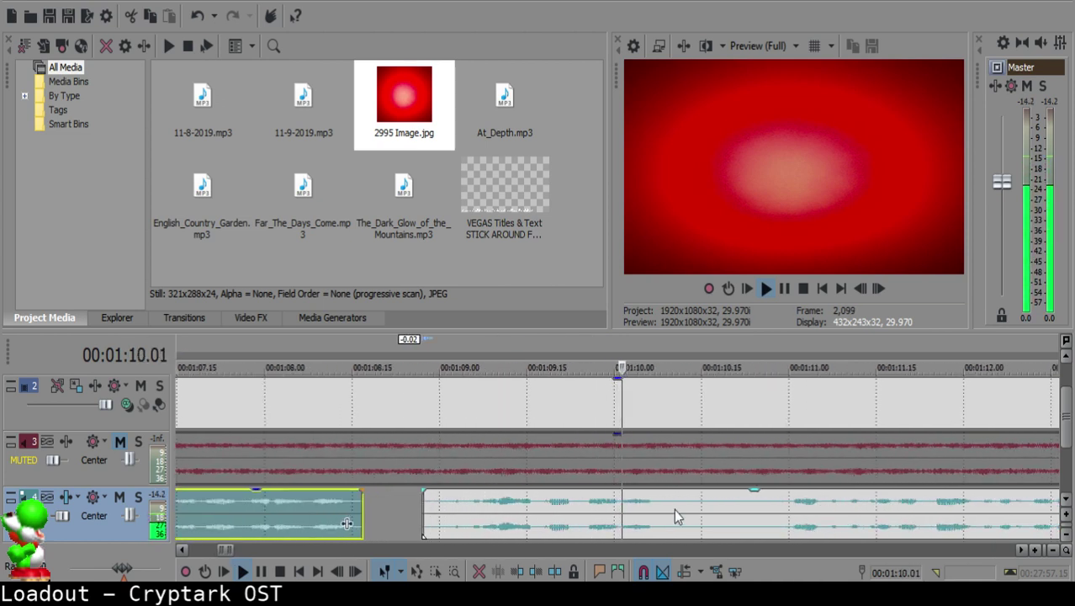
{"action": "left_click", "coordinate": [665, 507]}
{"action": "key", "text": "s"}
{"action": "left_click", "coordinate": [702, 505]}
{"action": "key", "text": "s"}
{"action": "left_click", "coordinate": [684, 507]}
{"action": "key", "text": "Delete"}
Step: Audition the end of the phrase before the gap at about 00:01:10.09 and give it a fade-out about 2 frames long
{"action": "left_click", "coordinate": [631, 506]}
{"action": "key", "text": "space"}
{"action": "left_click_drag", "start_coordinate": [668, 489], "coordinate": [660, 488]}
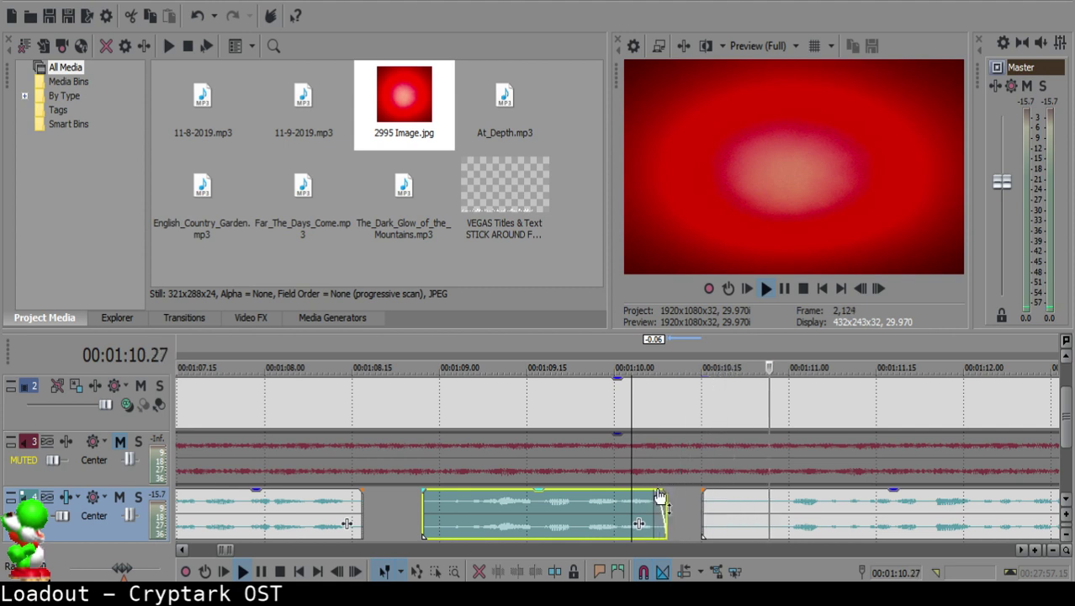
Step: Audition the narration after 00:01:10.15 and split it at about 00:01:13.16, where the next phrase begins
{"action": "scroll", "coordinate": [785, 518], "scroll_direction": "down", "scroll_amount": 3}
{"action": "left_click", "coordinate": [785, 518]}
{"action": "scroll", "coordinate": [768, 509], "scroll_direction": "down", "scroll_amount": 4}
{"action": "left_click", "coordinate": [839, 520]}
{"action": "left_click", "coordinate": [939, 509]}
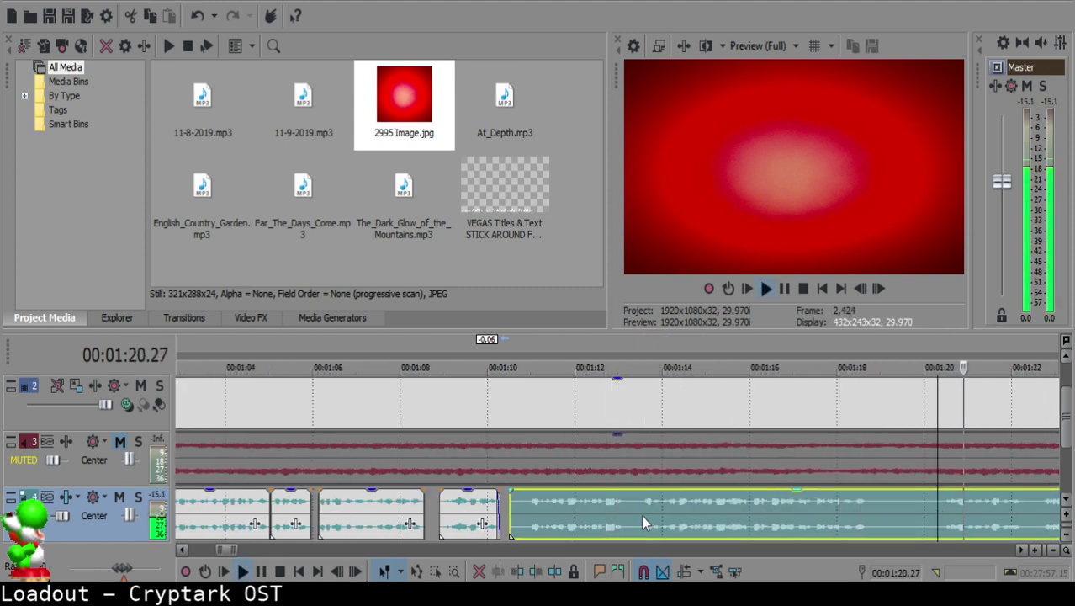
{"action": "left_click", "coordinate": [642, 517]}
{"action": "key", "text": "space"}
{"action": "key", "text": "s"}
Step: Delete the section between about 00:01:10.15 and 00:01:13.16 and move the remaining narration 3 seconds 5 frames earlier to about 00:01:10.11
{"action": "left_click", "coordinate": [515, 508]}
{"action": "scroll", "coordinate": [517, 508], "scroll_direction": "up", "scroll_amount": 4}
{"action": "key", "text": "Delete"}
{"action": "left_click", "coordinate": [579, 497]}
{"action": "scroll", "coordinate": [580, 500], "scroll_direction": "down", "scroll_amount": 5}
{"action": "left_click_drag", "start_coordinate": [862, 508], "coordinate": [770, 511]}
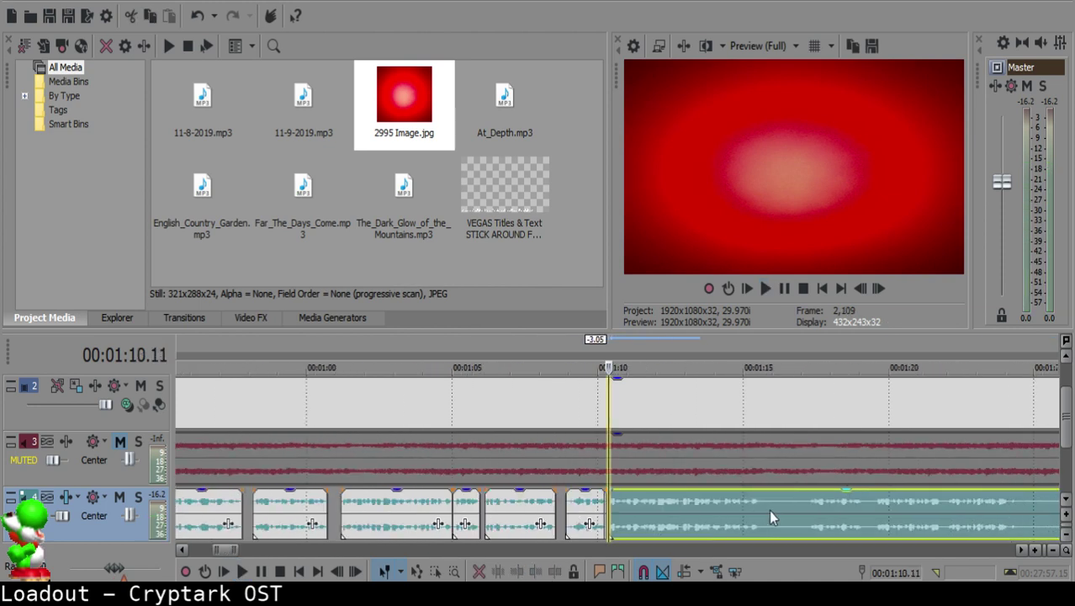
Step: Play across the join at about 00:01:10.11 and split the narration at 00:01:13.09, between two phrases
{"action": "left_click", "coordinate": [593, 518]}
{"action": "key", "text": "space"}
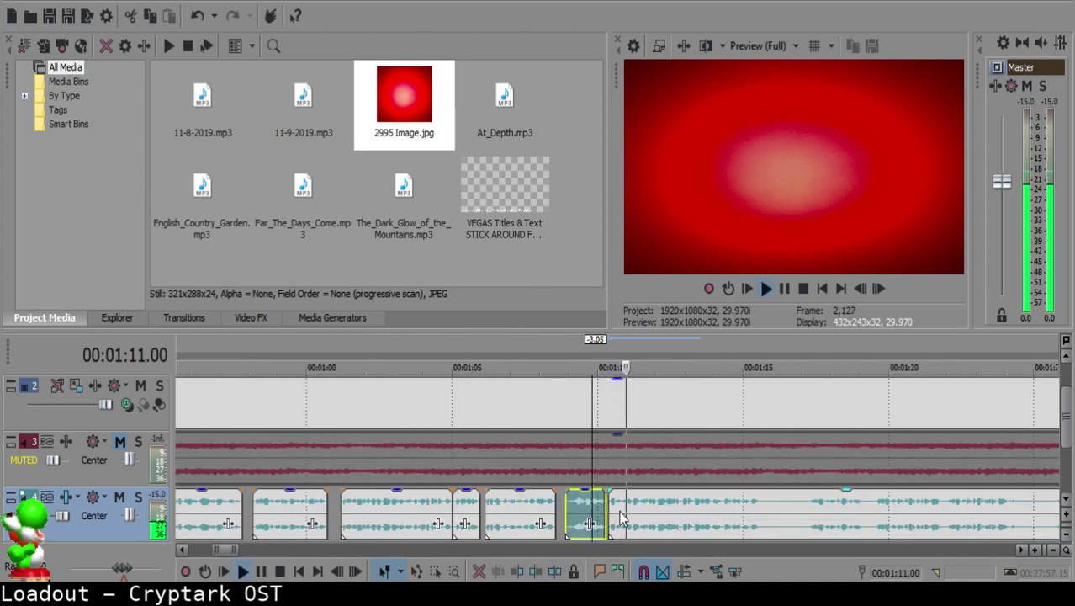
{"action": "scroll", "coordinate": [656, 515], "scroll_direction": "down", "scroll_amount": 5}
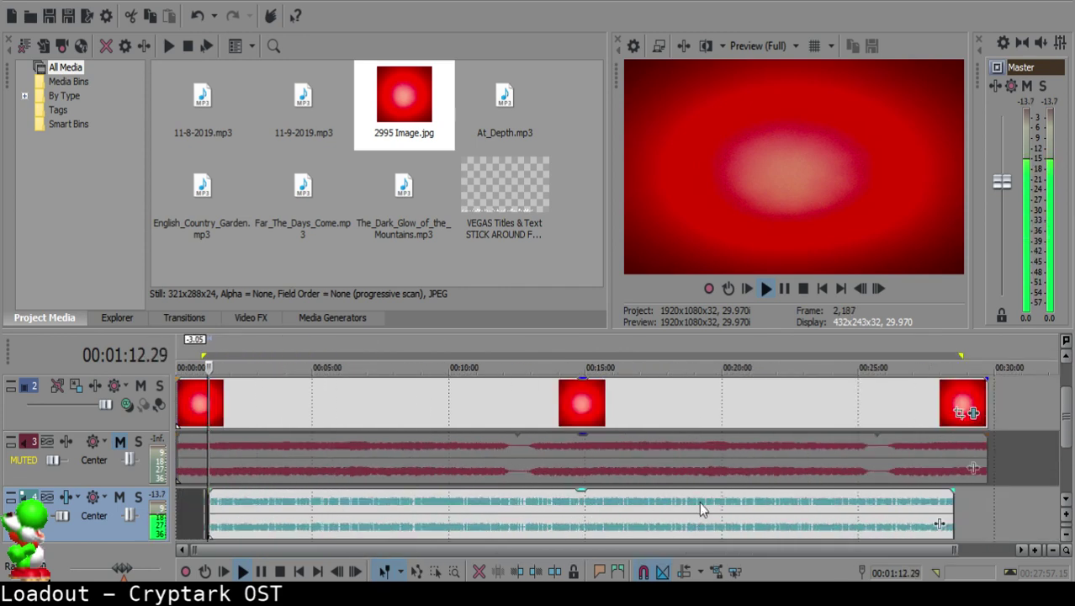
{"action": "scroll", "coordinate": [673, 509], "scroll_direction": "up", "scroll_amount": 5}
{"action": "left_click", "coordinate": [543, 513]}
{"action": "scroll", "coordinate": [543, 512], "scroll_direction": "up", "scroll_amount": 3}
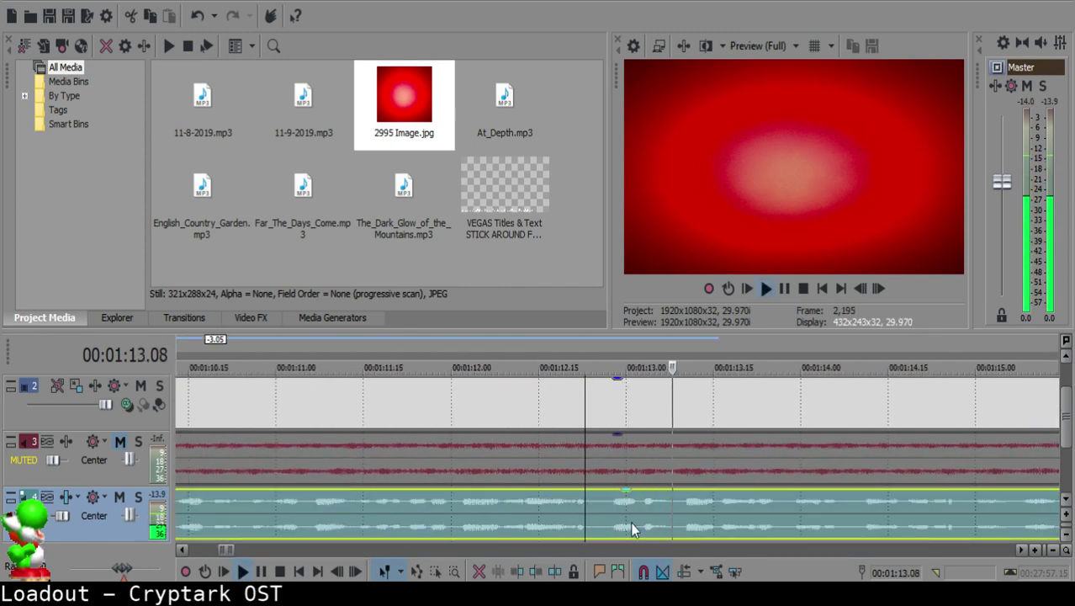
{"action": "left_click", "coordinate": [676, 504]}
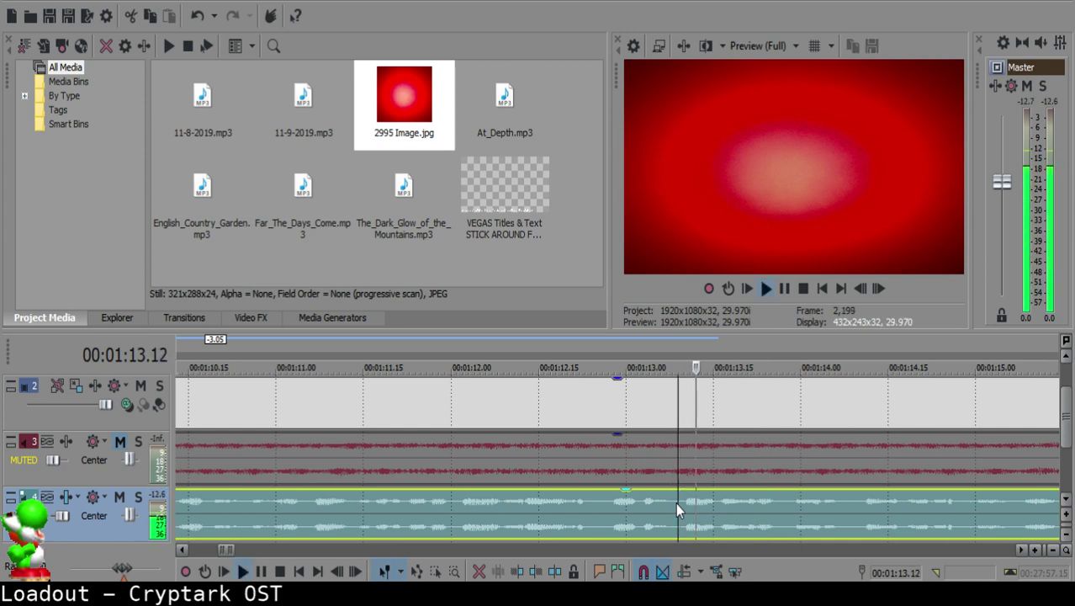
{"action": "key", "text": "space"}
{"action": "key", "text": "s"}
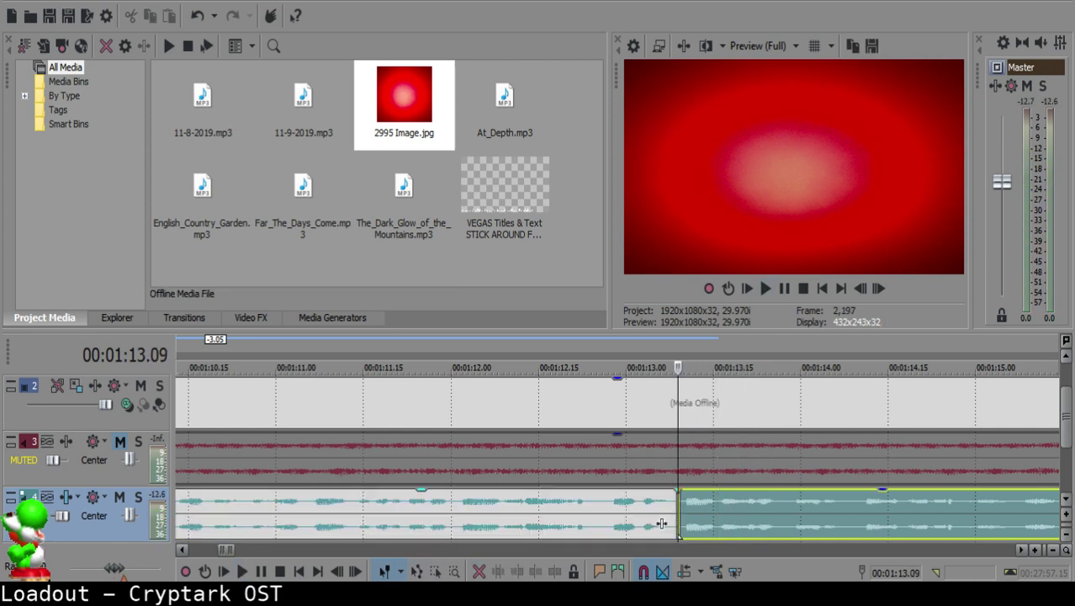
Step: Try moving the narration after 00:01:13.09 five frames later, audition the gap, and undo the move
{"action": "left_click", "coordinate": [663, 513]}
{"action": "key", "text": "space"}
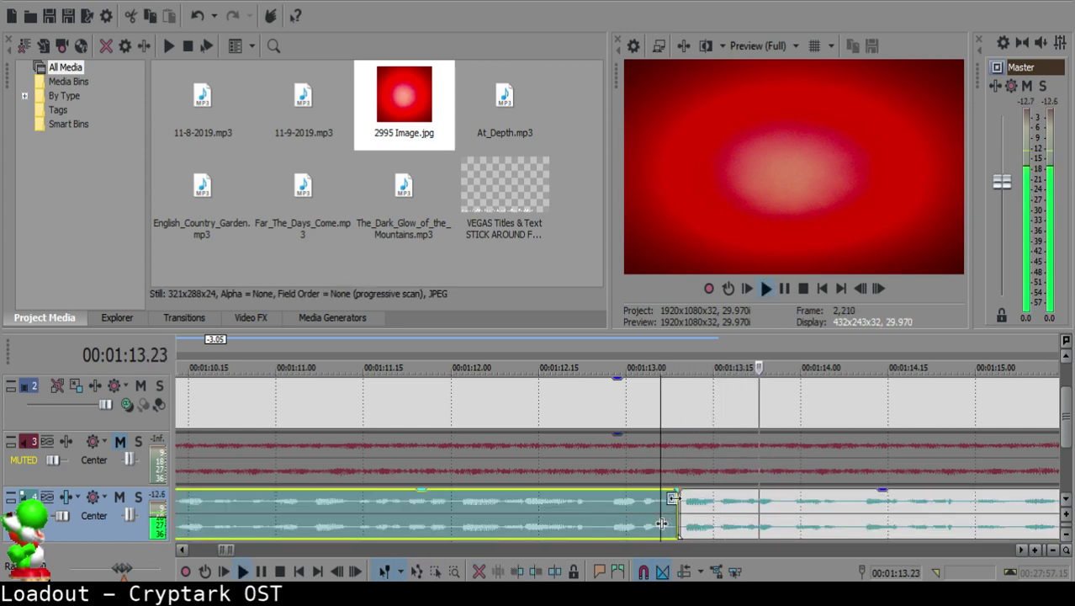
{"action": "key", "text": "space"}
{"action": "left_click_drag", "start_coordinate": [687, 504], "coordinate": [717, 505]}
{"action": "left_click", "coordinate": [662, 503]}
{"action": "key", "text": "space"}
{"action": "key", "text": "space"}
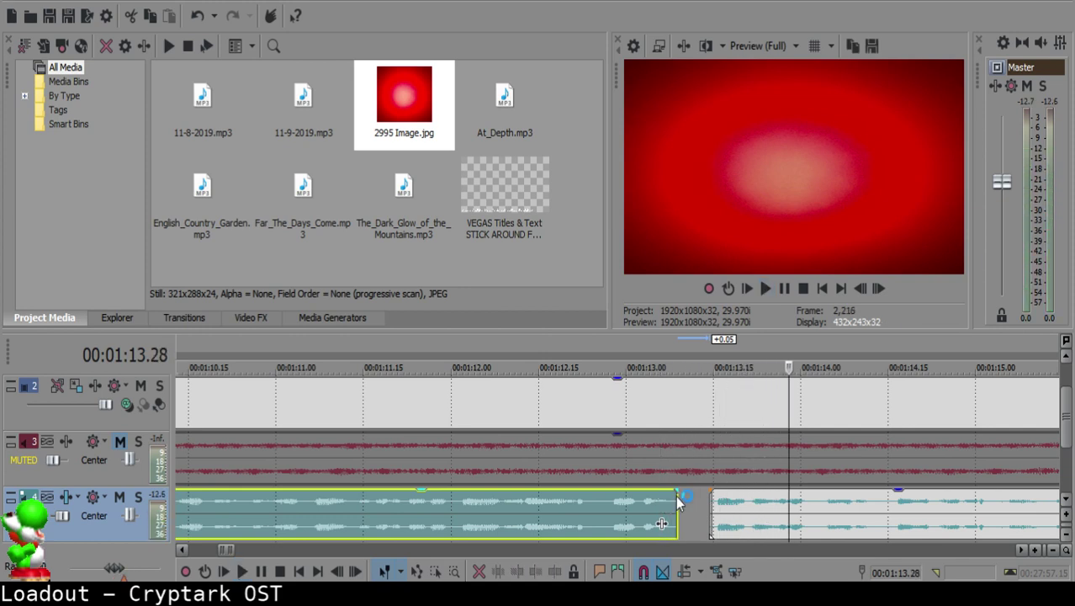
{"action": "key", "text": "ctrl+z"}
Step: Add a fade-out about 3 frames long to the phrase ending at 00:01:13.09 and audition the transition
{"action": "left_click_drag", "start_coordinate": [680, 489], "coordinate": [660, 490]}
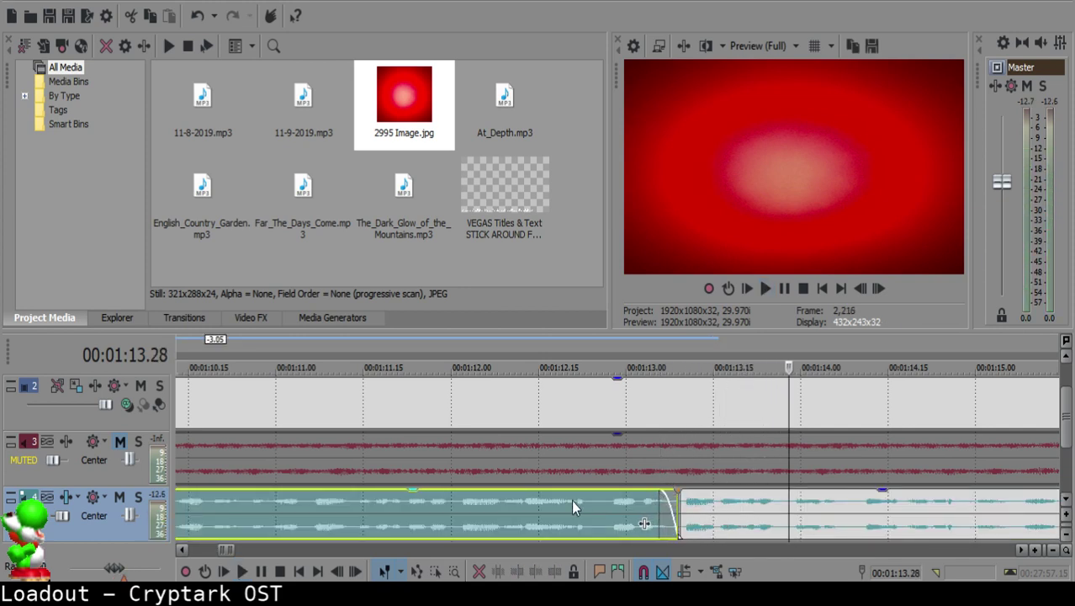
{"action": "left_click", "coordinate": [573, 500]}
{"action": "key", "text": "space"}
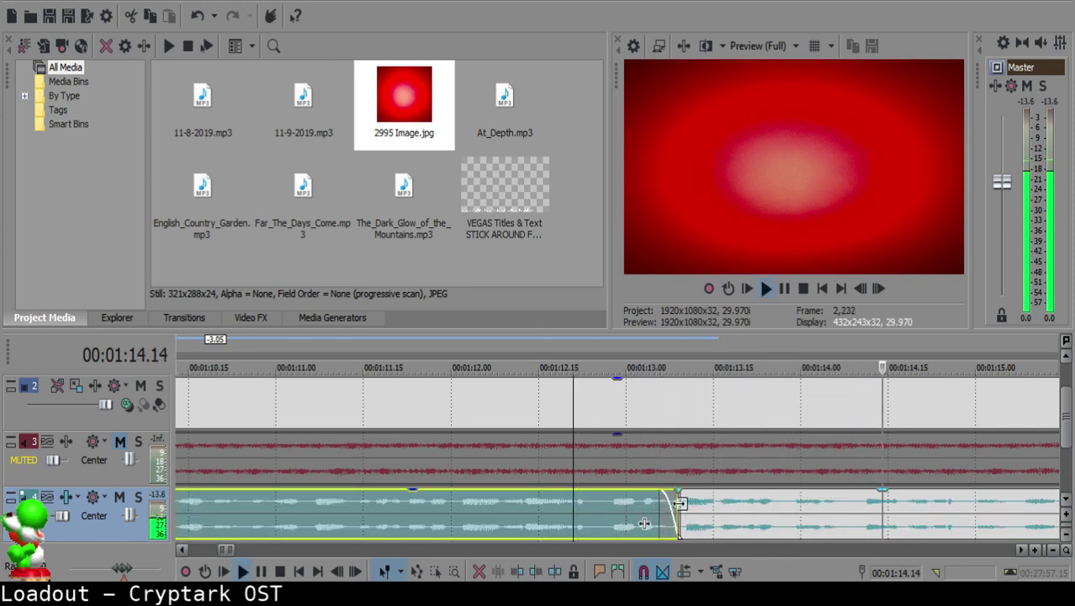
{"action": "scroll", "coordinate": [676, 509], "scroll_direction": "down", "scroll_amount": 2}
{"action": "key", "text": "Return"}
{"action": "left_click", "coordinate": [509, 504]}
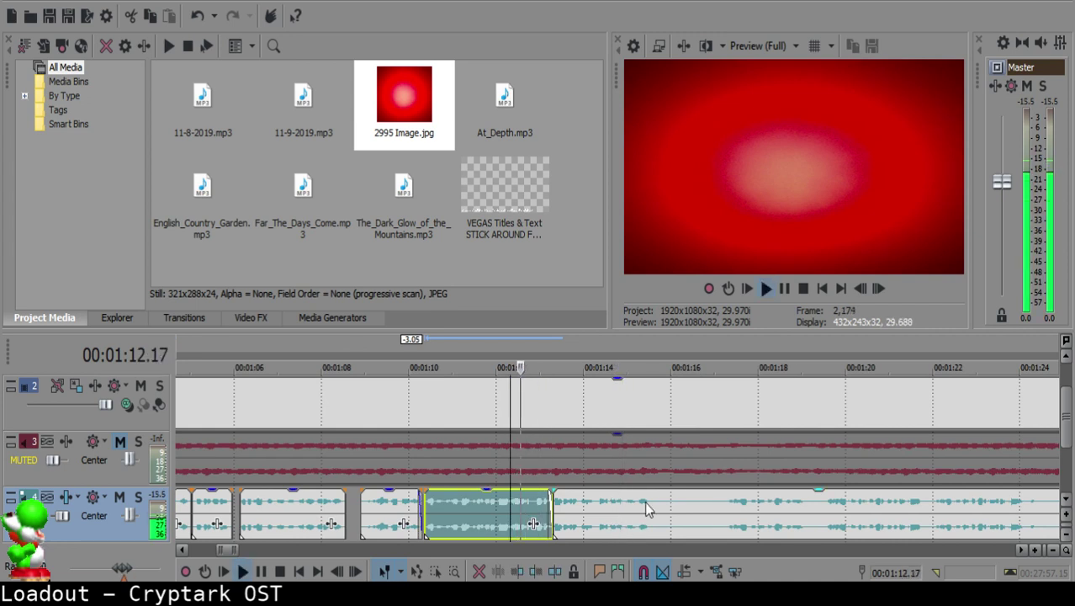
Step: Audition the narration after 00:01:13.09 and split it at the end of the phrase, at about 00:01:15.19
{"action": "left_click", "coordinate": [734, 508]}
{"action": "key", "text": "Return"}
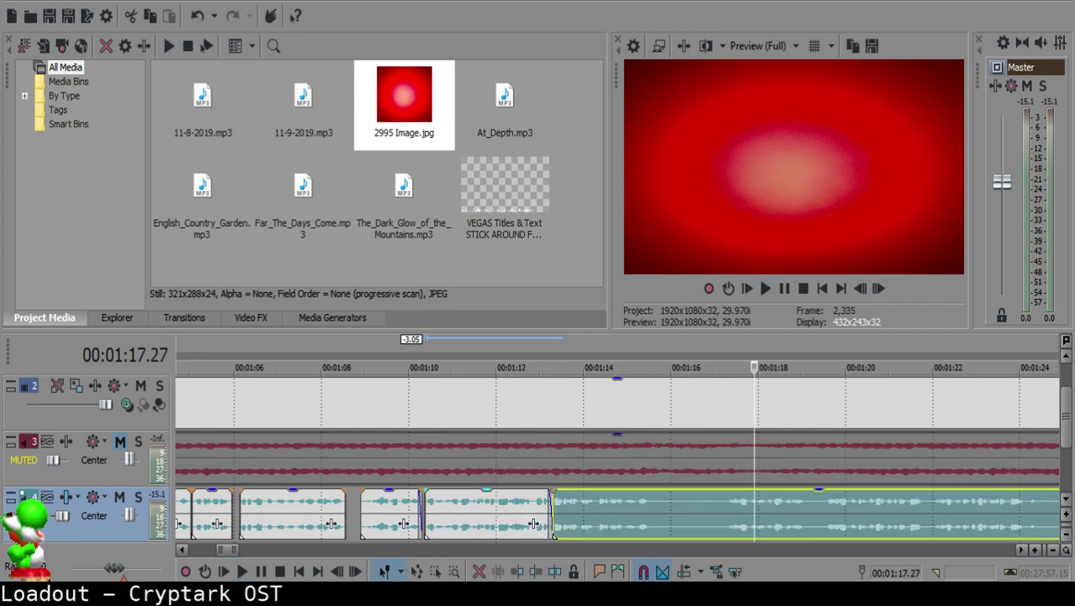
{"action": "left_click", "coordinate": [648, 504]}
{"action": "key", "text": "space"}
{"action": "left_click", "coordinate": [655, 503]}
{"action": "key", "text": "space"}
{"action": "key", "text": "space"}
{"action": "key", "text": "s"}
Step: Audition the narration after 00:01:15.19 to find the next good take and split it at about 00:01:28.22
{"action": "left_click", "coordinate": [790, 522]}
{"action": "key", "text": "space"}
{"action": "left_click", "coordinate": [931, 517]}
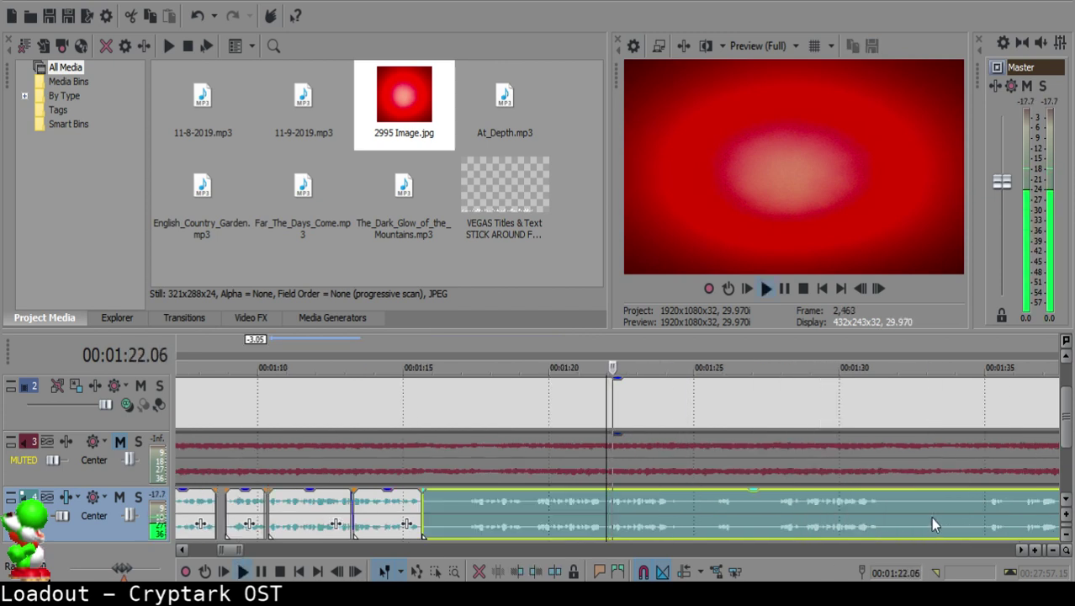
{"action": "left_click", "coordinate": [846, 500]}
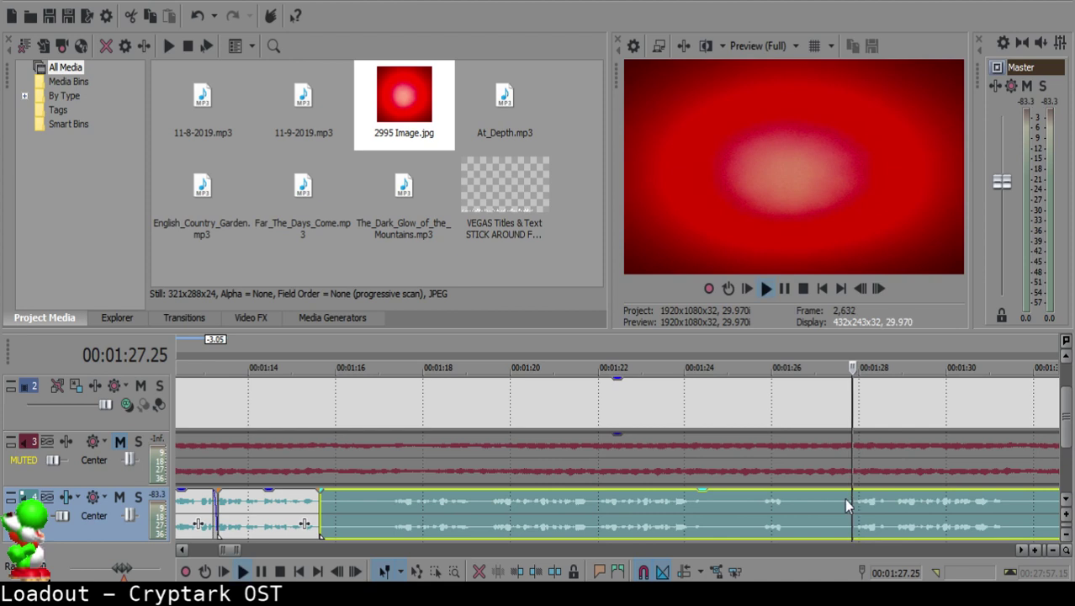
{"action": "left_click", "coordinate": [653, 508]}
{"action": "scroll", "coordinate": [654, 507], "scroll_direction": "down", "scroll_amount": 3}
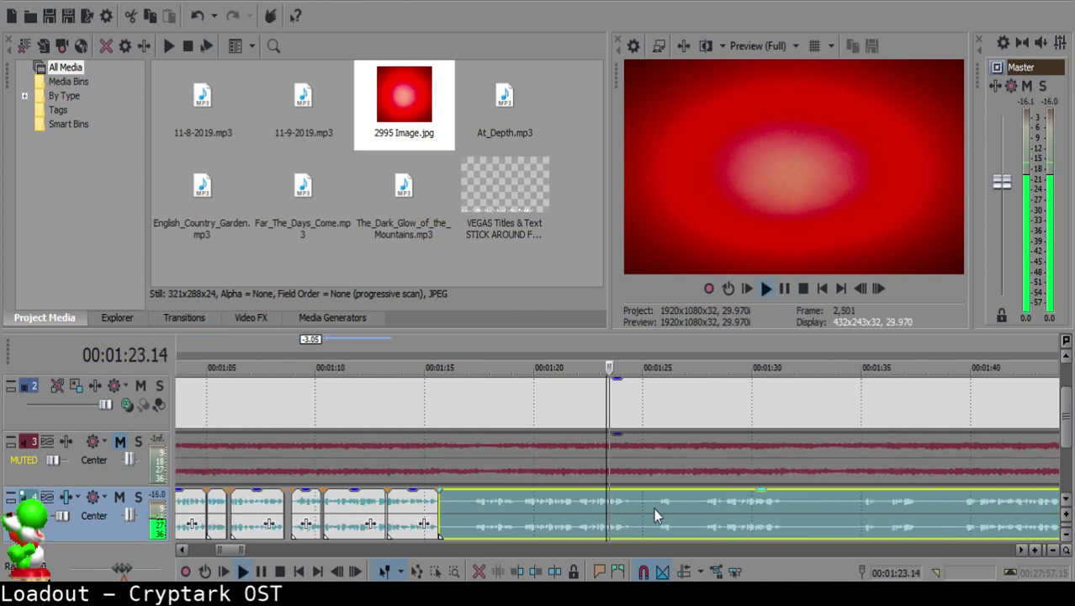
{"action": "left_click", "coordinate": [786, 506]}
{"action": "left_click", "coordinate": [868, 502]}
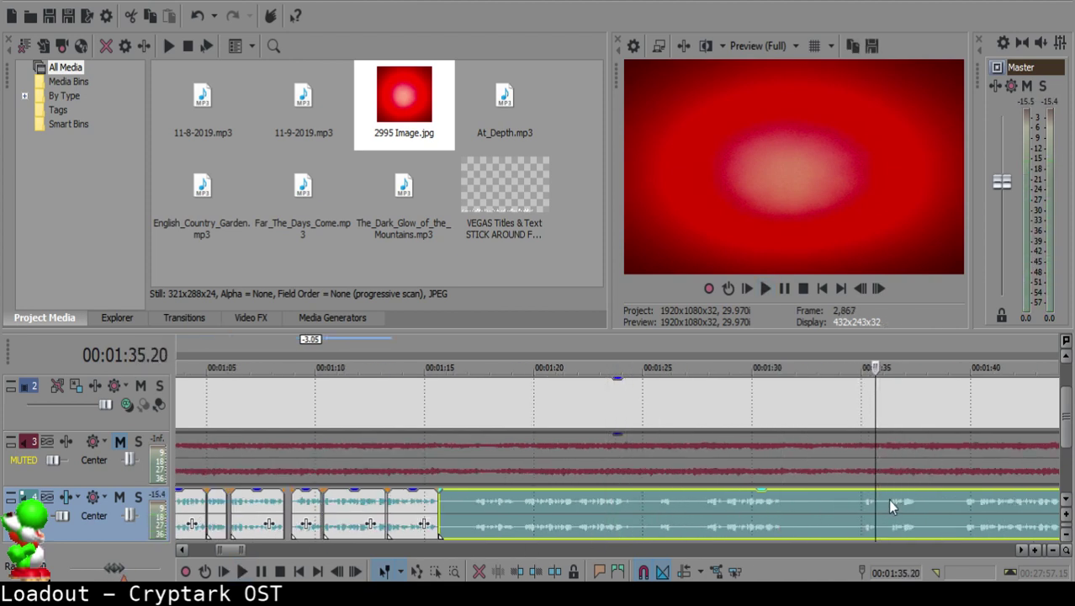
{"action": "left_click", "coordinate": [888, 499]}
{"action": "left_click", "coordinate": [965, 514]}
{"action": "left_click", "coordinate": [724, 504]}
{"action": "key", "text": "s"}
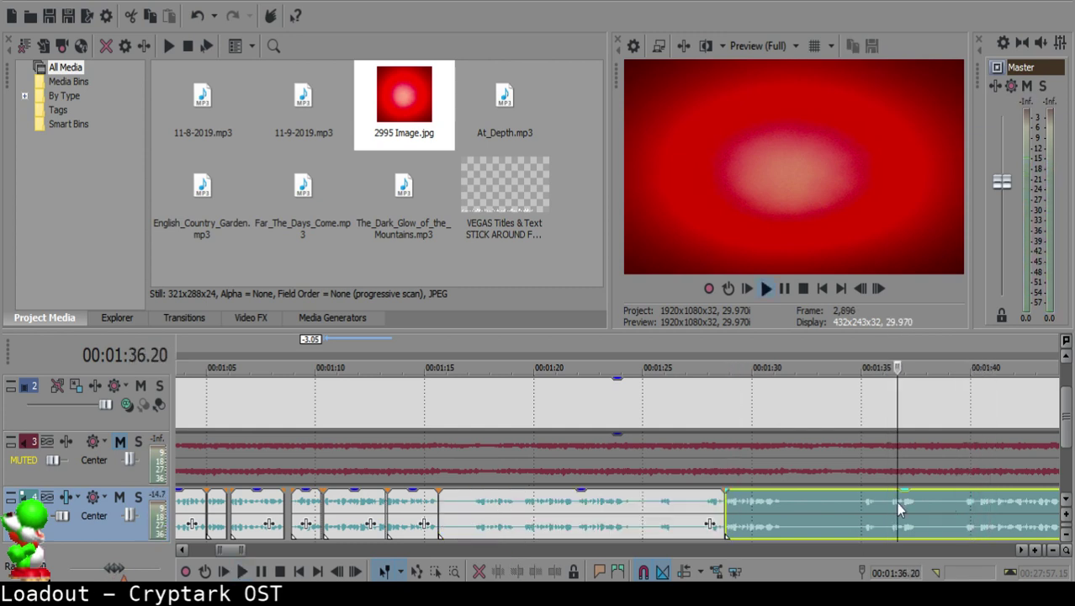
Step: Delete the section between about 00:01:15.19 and 00:01:28.22 and move the remaining narration 12 seconds 10 frames earlier to about 00:01:16.12
{"action": "left_click", "coordinate": [702, 509]}
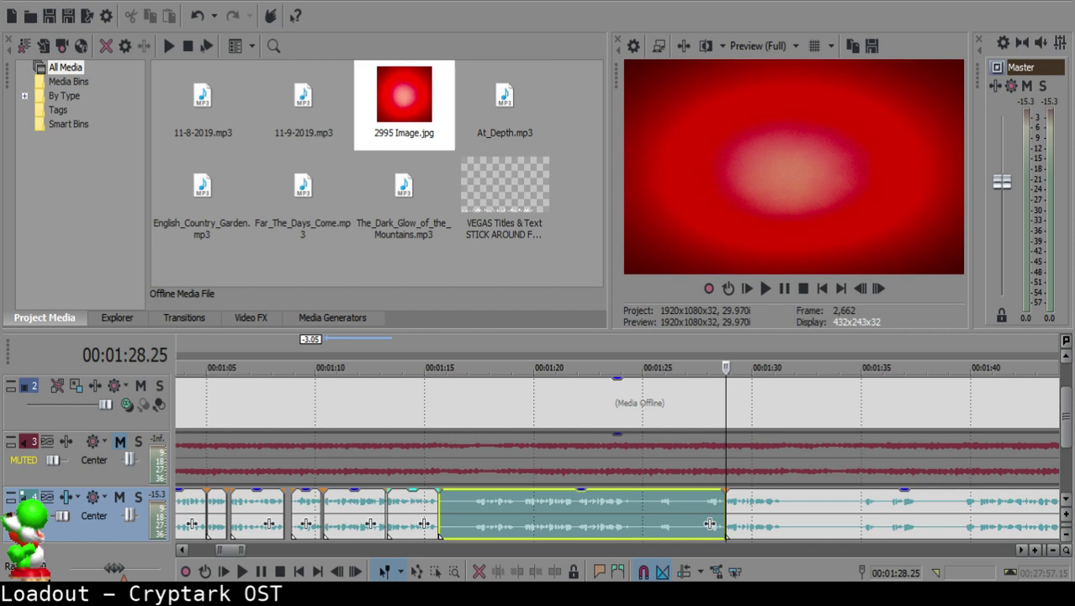
{"action": "left_click", "coordinate": [454, 502]}
{"action": "key", "text": "Delete"}
{"action": "left_click_drag", "start_coordinate": [856, 514], "coordinate": [590, 509]}
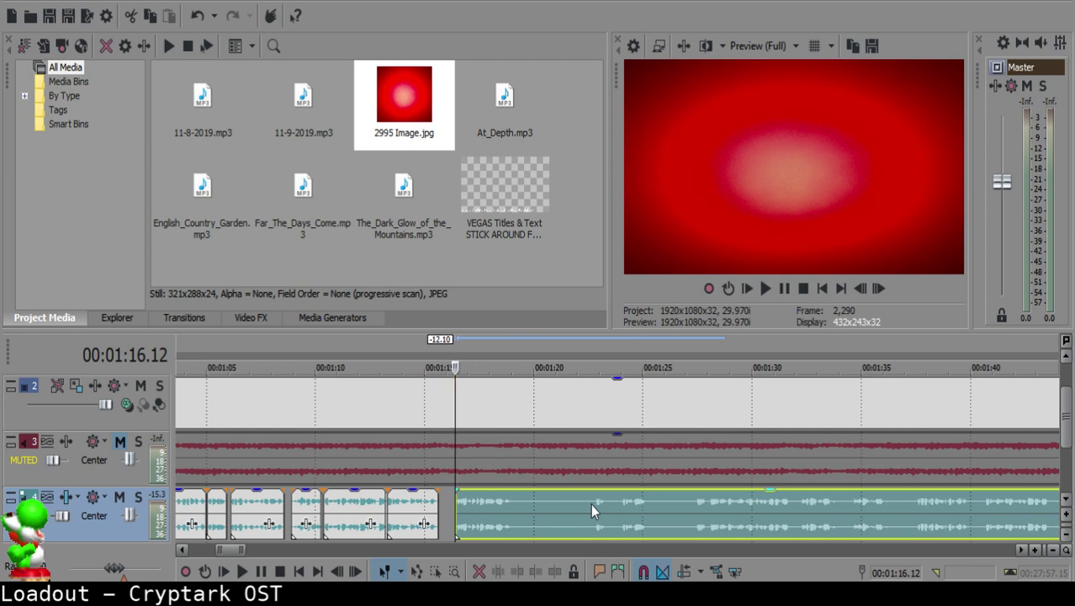
Step: Audition the phrase ending at about 00:01:15.19 and add a fade-out about 4 frames long to its end
{"action": "left_click", "coordinate": [425, 513]}
{"action": "key", "text": "space"}
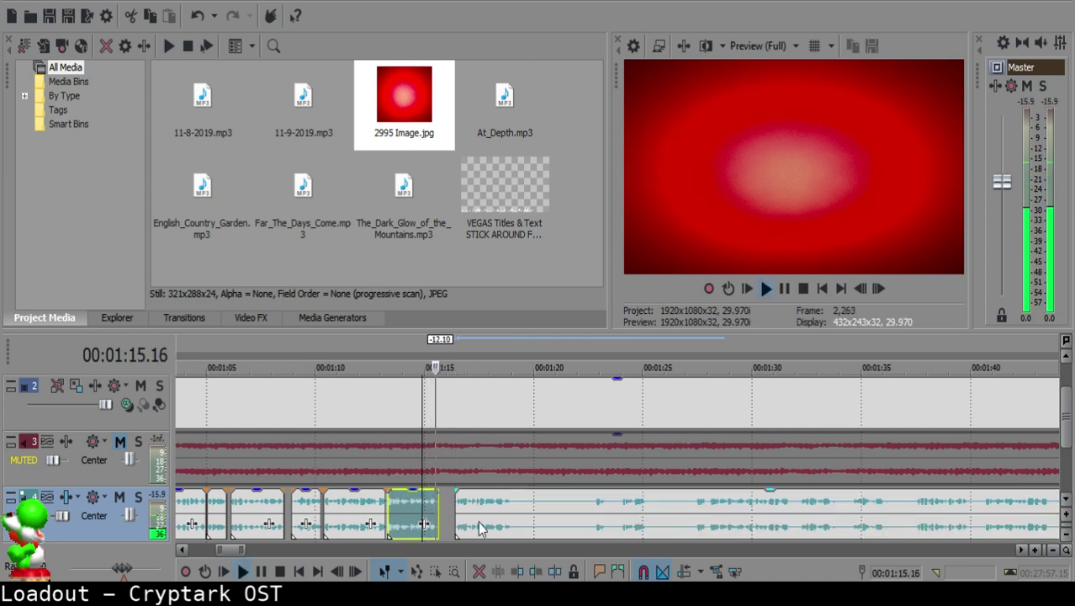
{"action": "scroll", "coordinate": [479, 527], "scroll_direction": "up", "scroll_amount": 10}
{"action": "left_click", "coordinate": [468, 513]}
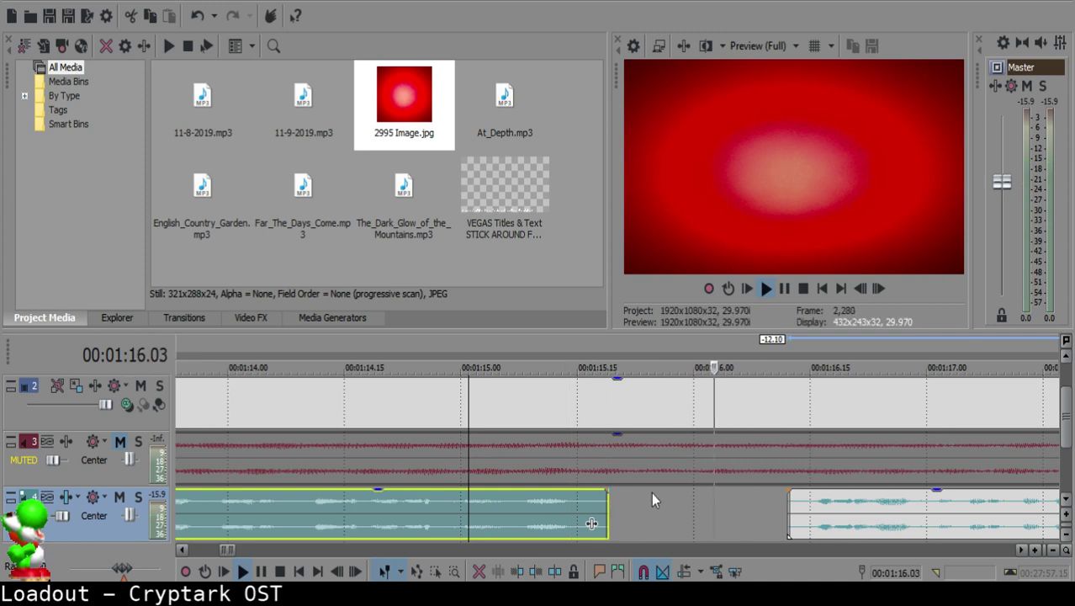
{"action": "left_click_drag", "start_coordinate": [607, 491], "coordinate": [579, 493]}
Step: Move the narration after the gap 5 frames and another 2 frames earlier, so it starts at about 00:01:16.05
{"action": "left_click", "coordinate": [740, 515]}
{"action": "left_click_drag", "start_coordinate": [823, 508], "coordinate": [783, 506]}
{"action": "left_click", "coordinate": [476, 502]}
{"action": "key", "text": "space"}
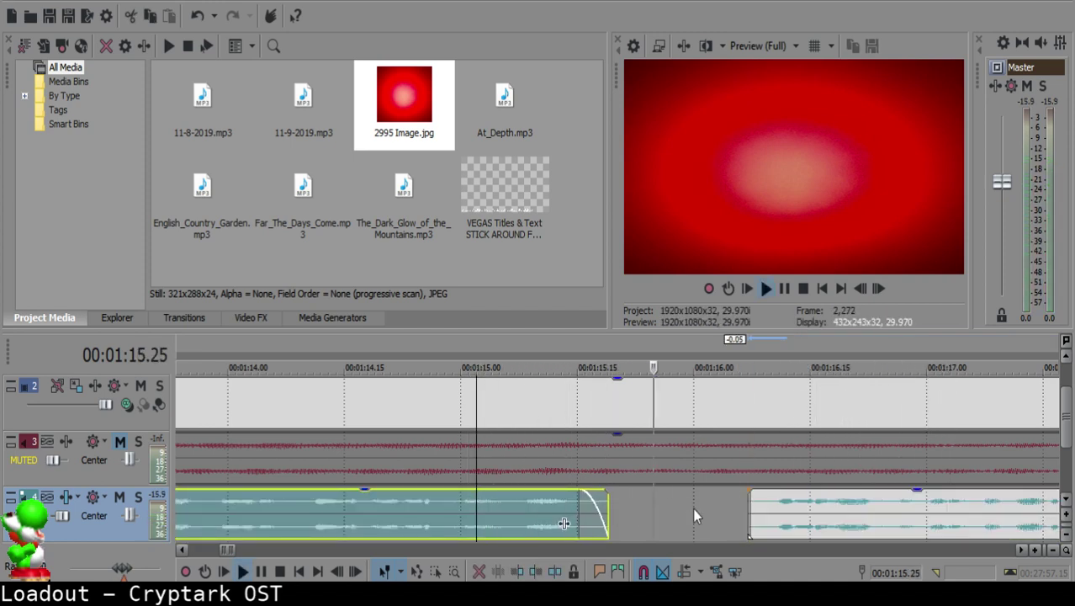
{"action": "left_click", "coordinate": [731, 511]}
{"action": "left_click_drag", "start_coordinate": [744, 511], "coordinate": [732, 507]}
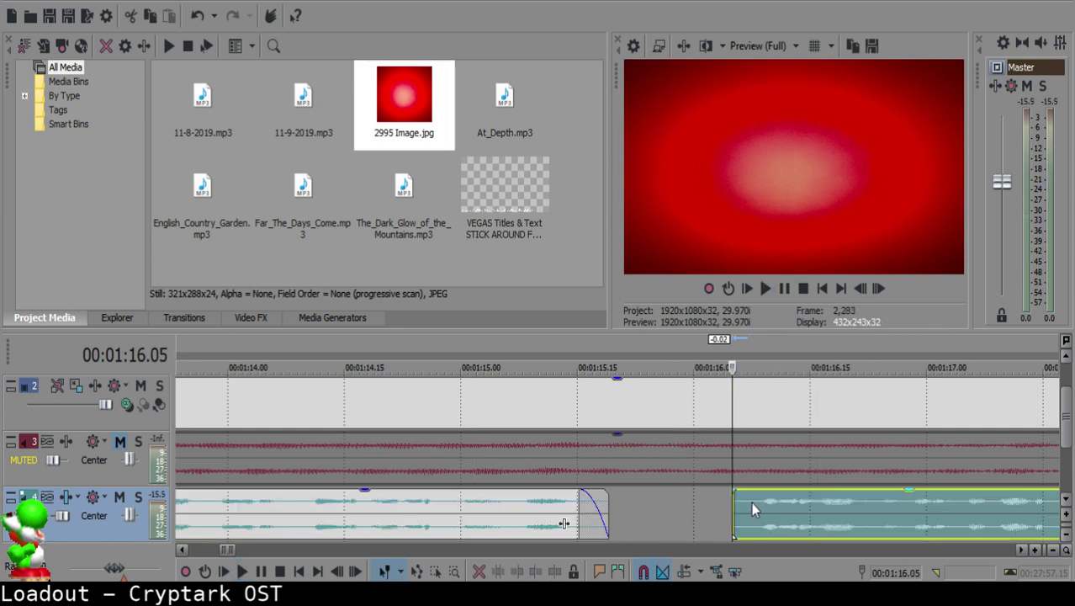
Step: Lengthen the fade-out of the phrase ending at about 00:01:15.19 to about 9 frames and audition it
{"action": "left_click", "coordinate": [474, 514]}
{"action": "key", "text": "space"}
{"action": "left_click_drag", "start_coordinate": [582, 503], "coordinate": [540, 502]}
{"action": "left_click", "coordinate": [484, 524]}
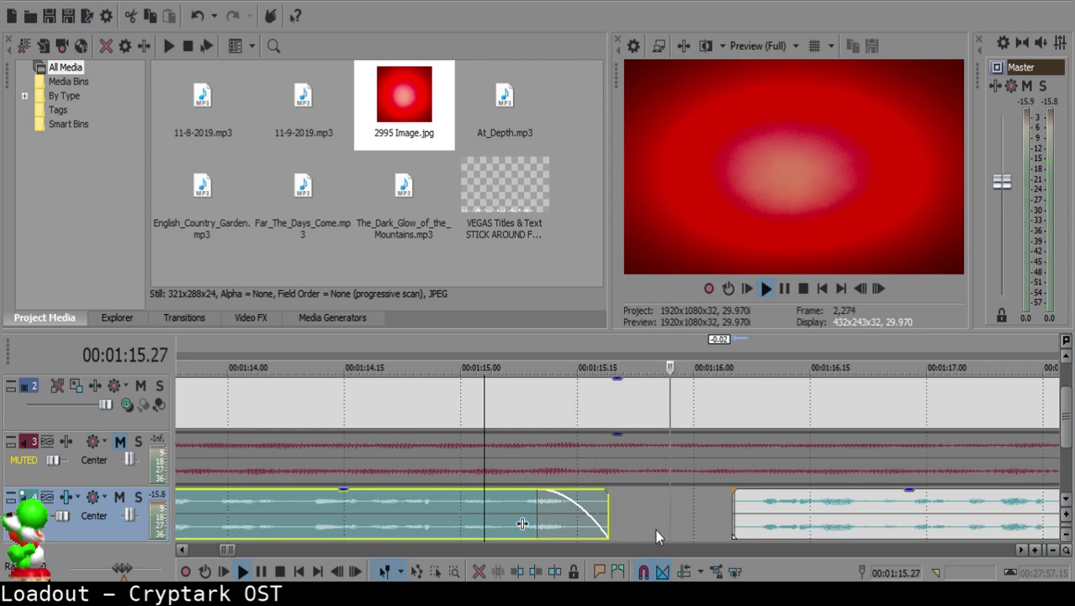
Step: Audition the narration and split it at about 00:01:18.24, where the phrase ends
{"action": "scroll", "coordinate": [703, 513], "scroll_direction": "down", "scroll_amount": 5}
{"action": "scroll", "coordinate": [722, 505], "scroll_direction": "up", "scroll_amount": 10}
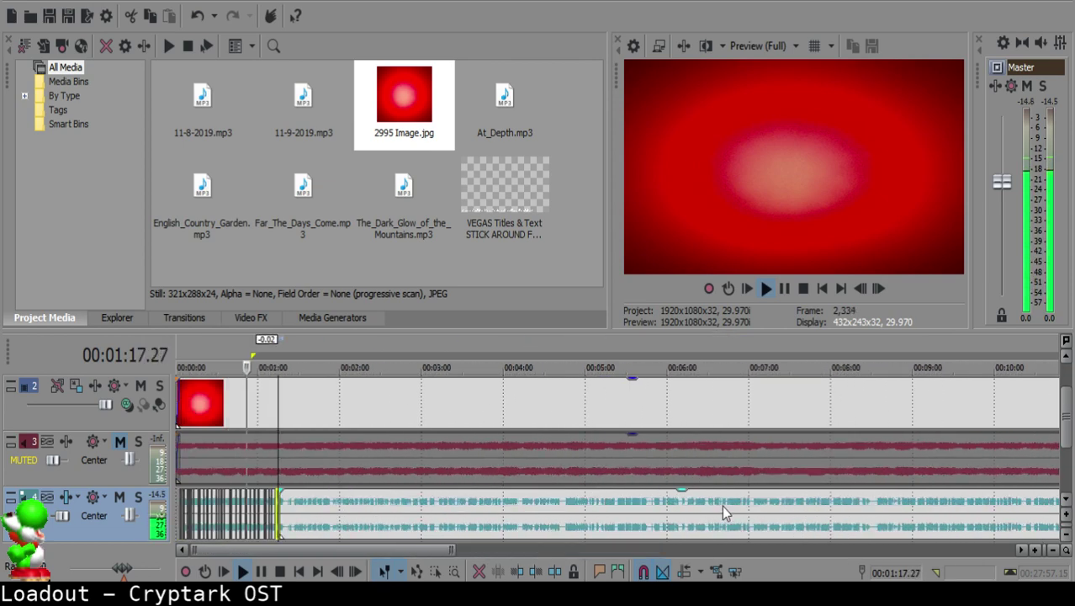
{"action": "left_click", "coordinate": [647, 508]}
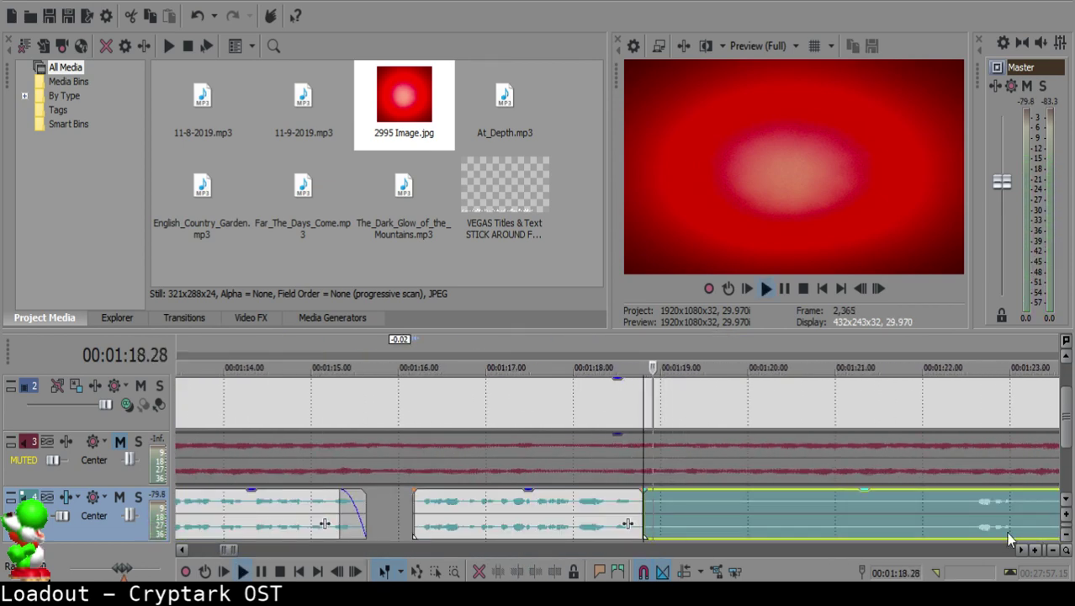
Step: Delete the section from about 00:01:18.24 to 00:01:23.21 and move the remaining narration 4 seconds 23 frames earlier to about 00:01:18.28
{"action": "left_click", "coordinate": [971, 503]}
{"action": "scroll", "coordinate": [970, 503], "scroll_direction": "down", "scroll_amount": 3}
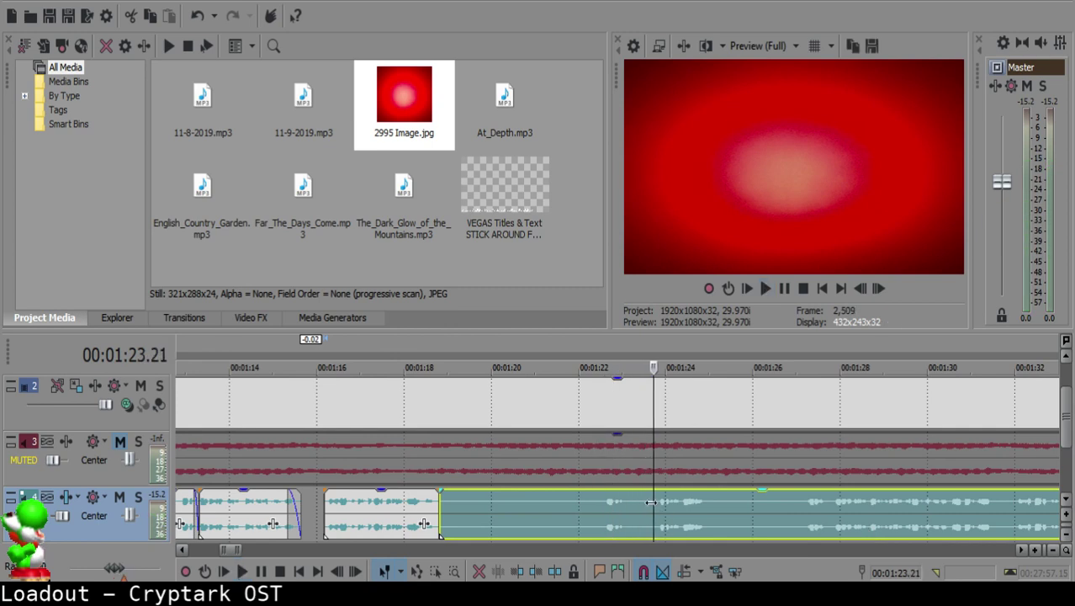
{"action": "key", "text": "s"}
{"action": "left_click", "coordinate": [446, 508]}
{"action": "key", "text": "Delete"}
Step: Audition the join and move the narration after the gap 1 frame earlier, so it starts at about 00:01:18.27
{"action": "left_click", "coordinate": [427, 509]}
{"action": "key", "text": "space"}
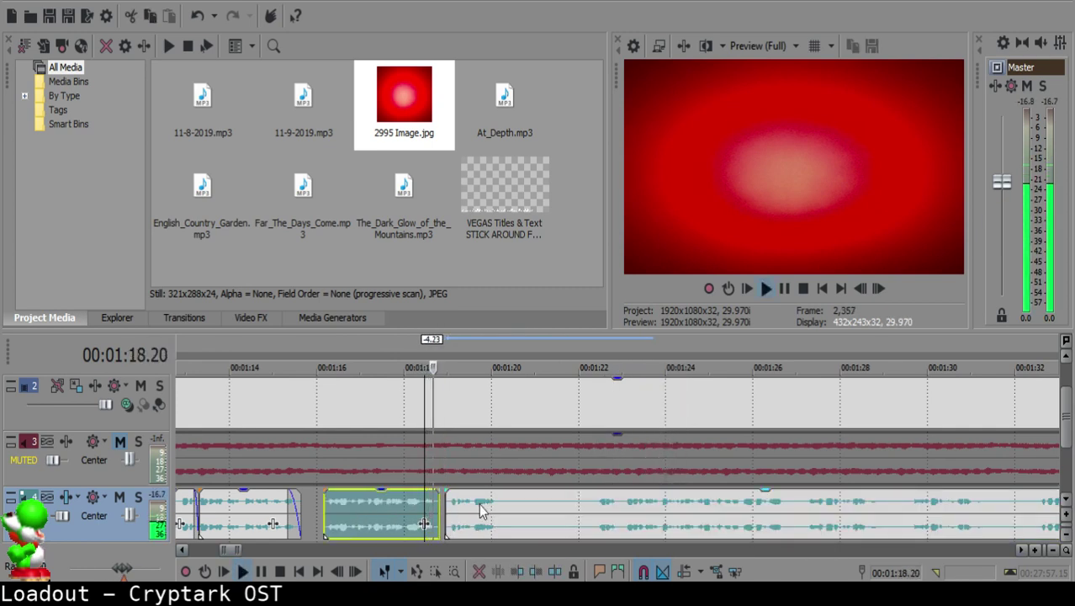
{"action": "scroll", "coordinate": [471, 510], "scroll_direction": "up", "scroll_amount": 5}
{"action": "key", "text": "Return"}
{"action": "left_click_drag", "start_coordinate": [586, 504], "coordinate": [595, 508]}
{"action": "left_click", "coordinate": [410, 511]}
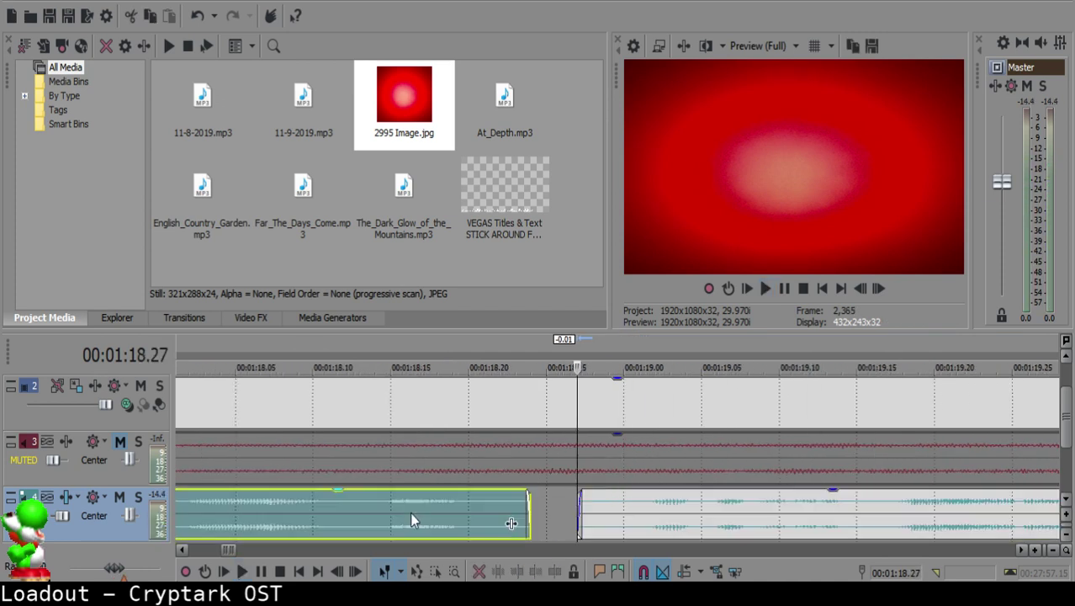
{"action": "key", "text": "space"}
{"action": "scroll", "coordinate": [632, 512], "scroll_direction": "down", "scroll_amount": 5}
{"action": "scroll", "coordinate": [640, 514], "scroll_direction": "up", "scroll_amount": 4}
{"action": "key", "text": "Return"}
{"action": "left_click", "coordinate": [637, 504]}
{"action": "key", "text": "s"}
{"action": "key", "text": "space"}
{"action": "key", "text": "Return"}
{"action": "key", "text": "ctrl+z"}
Step: Split the narration at about 00:01:20.09, where the phrase ends, and audition what follows
{"action": "left_click", "coordinate": [651, 507]}
{"action": "key", "text": "s"}
{"action": "key", "text": "space"}
{"action": "key", "text": "Return"}
{"action": "left_click", "coordinate": [1023, 518]}
{"action": "key", "text": "space"}
{"action": "scroll", "coordinate": [1001, 519], "scroll_direction": "down", "scroll_amount": 5}
{"action": "left_click", "coordinate": [890, 517]}
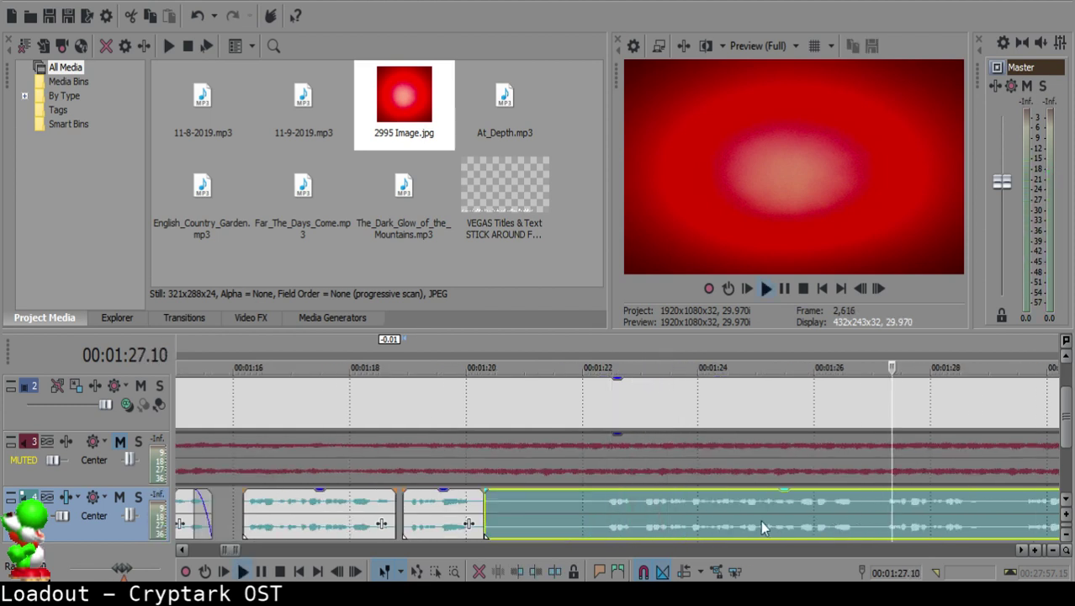
Step: Delete the section from about 00:01:20.09 to 00:01:23.00 and move the remaining narration 2 seconds 21 frames earlier
{"action": "left_click", "coordinate": [640, 501]}
{"action": "left_click", "coordinate": [640, 502]}
{"action": "key", "text": "s"}
{"action": "left_click", "coordinate": [603, 505]}
{"action": "key", "text": "Delete"}
{"action": "left_click_drag", "start_coordinate": [670, 511], "coordinate": [517, 512]}
Step: Audition the join at about 00:01:20.09 and split the narration at the next phrase end, about 00:01:24.04
{"action": "left_click", "coordinate": [436, 510]}
{"action": "key", "text": "space"}
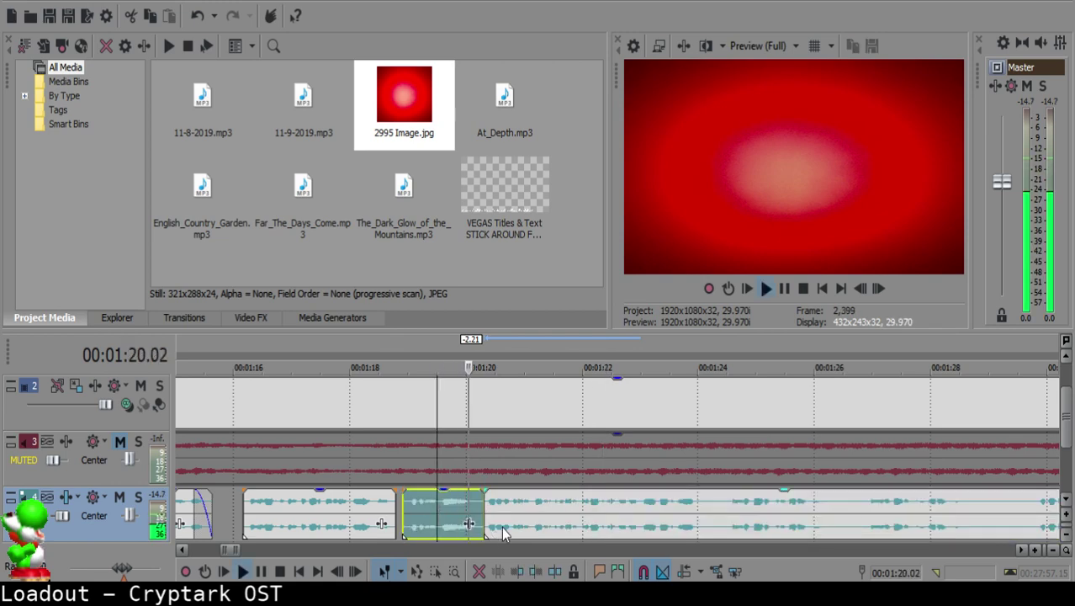
{"action": "scroll", "coordinate": [452, 514], "scroll_direction": "up", "scroll_amount": 4}
{"action": "scroll", "coordinate": [528, 508], "scroll_direction": "down", "scroll_amount": 4}
{"action": "scroll", "coordinate": [629, 509], "scroll_direction": "down", "scroll_amount": 10}
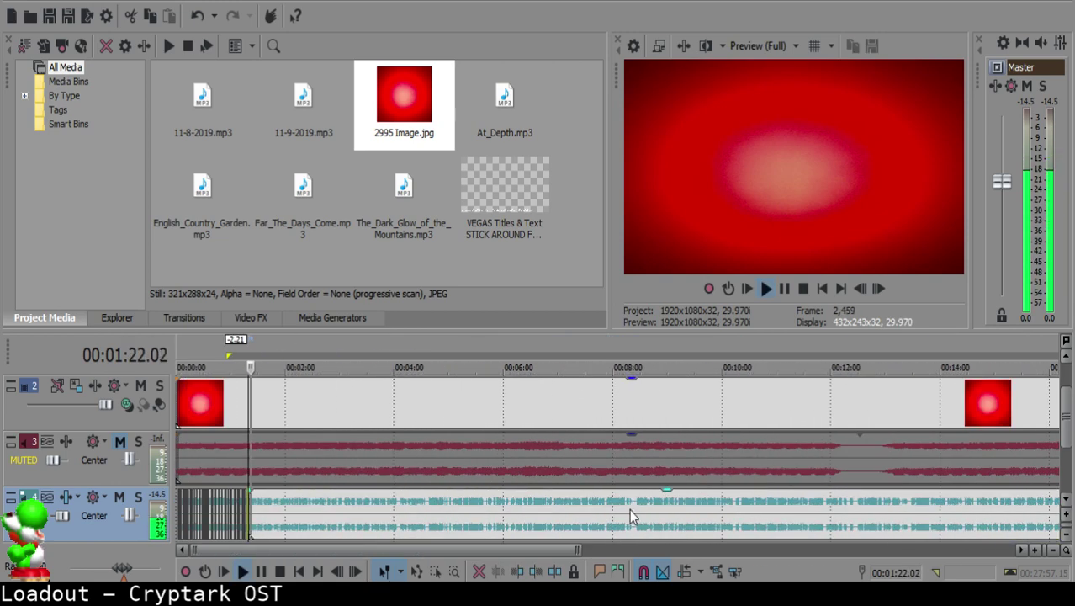
{"action": "scroll", "coordinate": [635, 512], "scroll_direction": "up", "scroll_amount": 10}
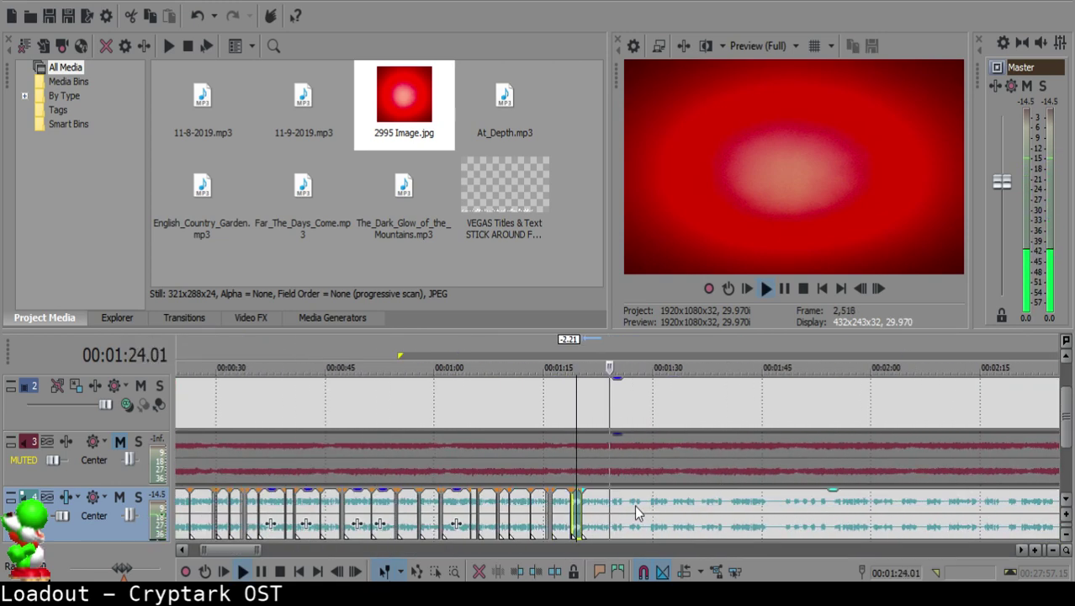
{"action": "left_click", "coordinate": [601, 503]}
{"action": "key", "text": "s"}
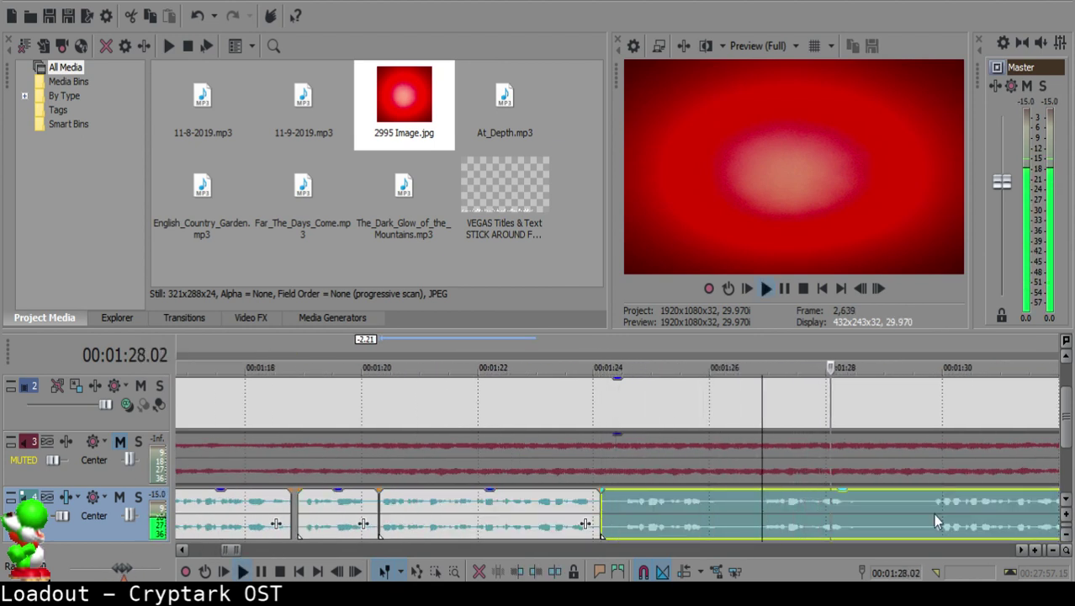
Step: Delete the section from about 00:01:24.04 to 00:01:26.26 and move the remaining narration earlier to close the gap
{"action": "left_click", "coordinate": [758, 501]}
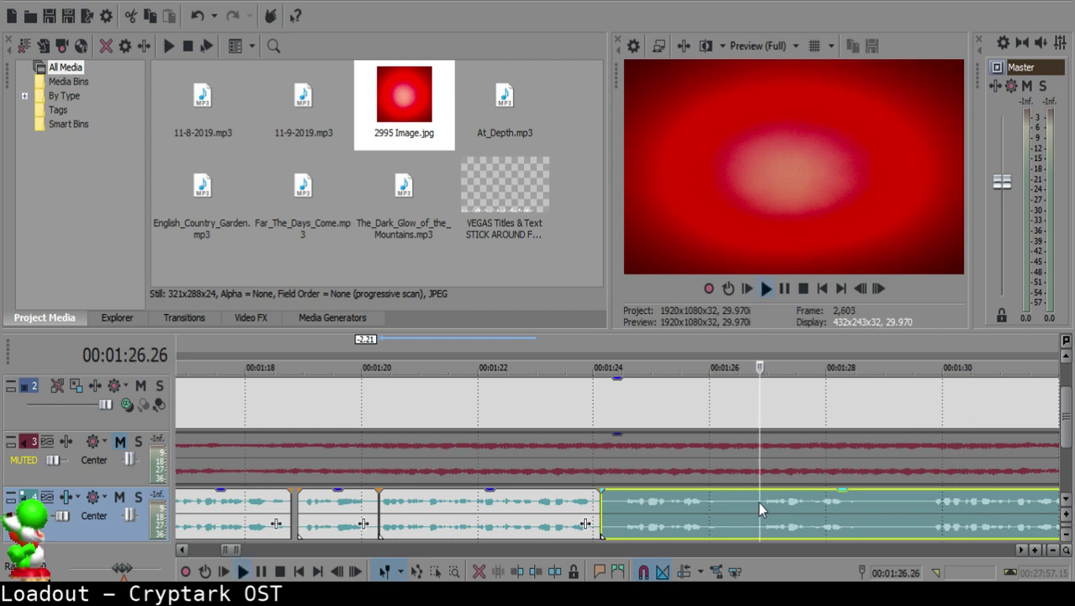
{"action": "key", "text": "space"}
{"action": "key", "text": "s"}
{"action": "left_click", "coordinate": [604, 496]}
{"action": "left_click", "coordinate": [606, 505]}
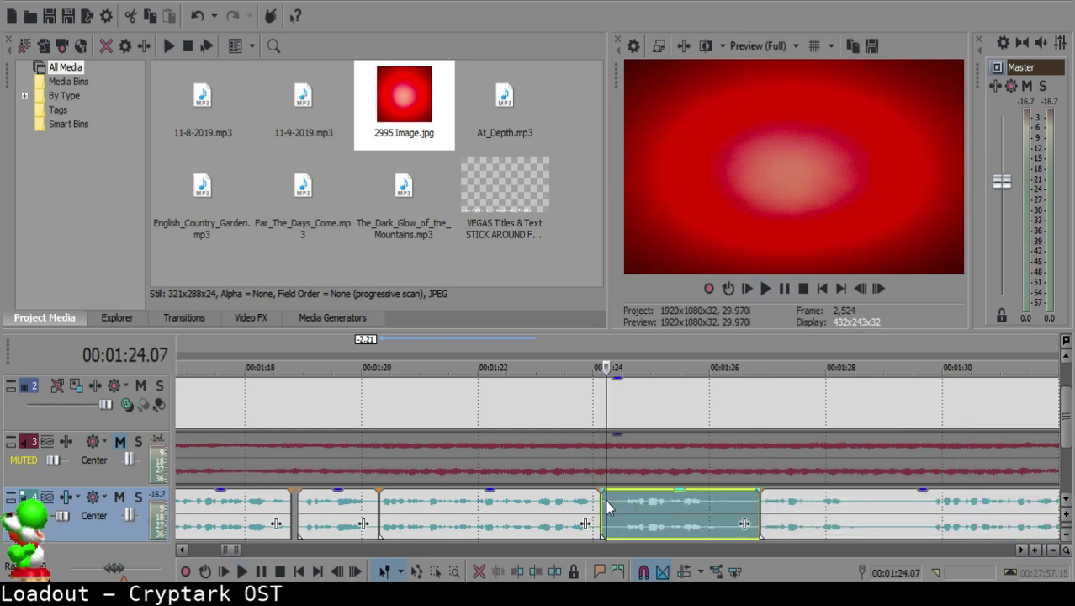
{"action": "key", "text": "Delete"}
{"action": "left_click_drag", "start_coordinate": [786, 507], "coordinate": [644, 517]}
Step: Audition the cut at about 00:01:24.04 and fine-tune the start of the following narration, shifting it 1 frame later
{"action": "left_click", "coordinate": [574, 505]}
{"action": "key", "text": "space"}
{"action": "scroll", "coordinate": [589, 508], "scroll_direction": "up", "scroll_amount": 3}
{"action": "key", "text": "Return"}
{"action": "left_click", "coordinate": [481, 514]}
{"action": "key", "text": "space"}
{"action": "scroll", "coordinate": [607, 510], "scroll_direction": "down", "scroll_amount": 2}
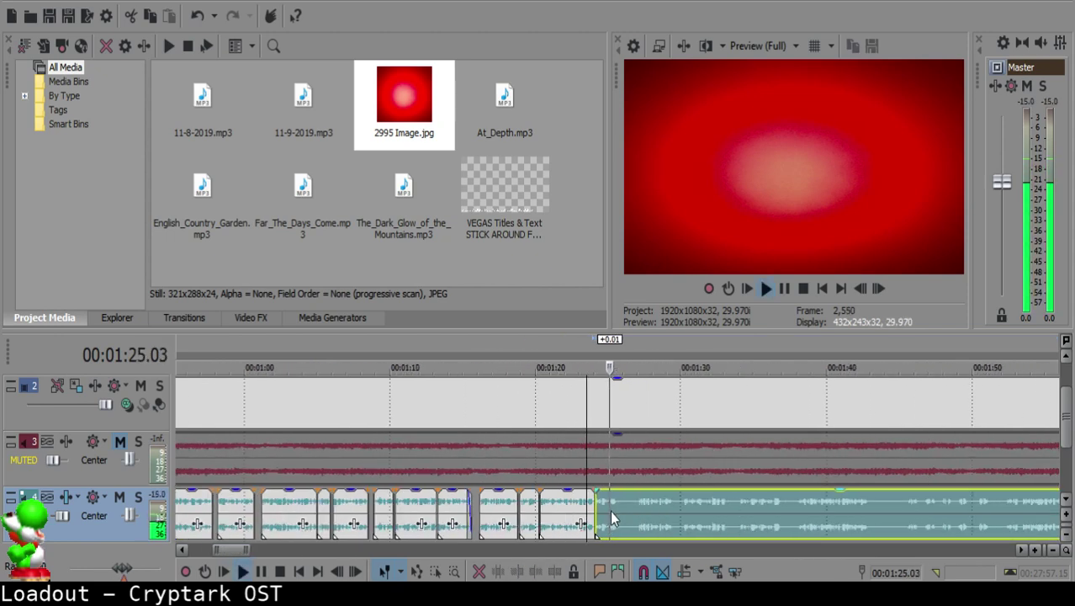
Step: Split the narration at about 00:01:25.29 and audition what follows to find the next phrase
{"action": "key", "text": "s"}
{"action": "left_click", "coordinate": [789, 515]}
{"action": "scroll", "coordinate": [789, 515], "scroll_direction": "down", "scroll_amount": 3}
{"action": "left_click", "coordinate": [744, 511]}
{"action": "key", "text": "space"}
{"action": "left_click", "coordinate": [686, 513]}
Step: Delete the section from about 00:01:25.29 to 00:01:27.01 and move the remaining narration earlier to about 00:01:26.14
{"action": "left_click", "coordinate": [603, 509]}
{"action": "key", "text": "space"}
{"action": "key", "text": "s"}
{"action": "left_click", "coordinate": [578, 502]}
{"action": "key", "text": "Delete"}
{"action": "left_click_drag", "start_coordinate": [632, 510], "coordinate": [606, 510]}
Step: Audition the gap after 00:01:25.29 and move the following narration 1 frame later to about 00:01:26.15
{"action": "left_click", "coordinate": [539, 510]}
{"action": "key", "text": "space"}
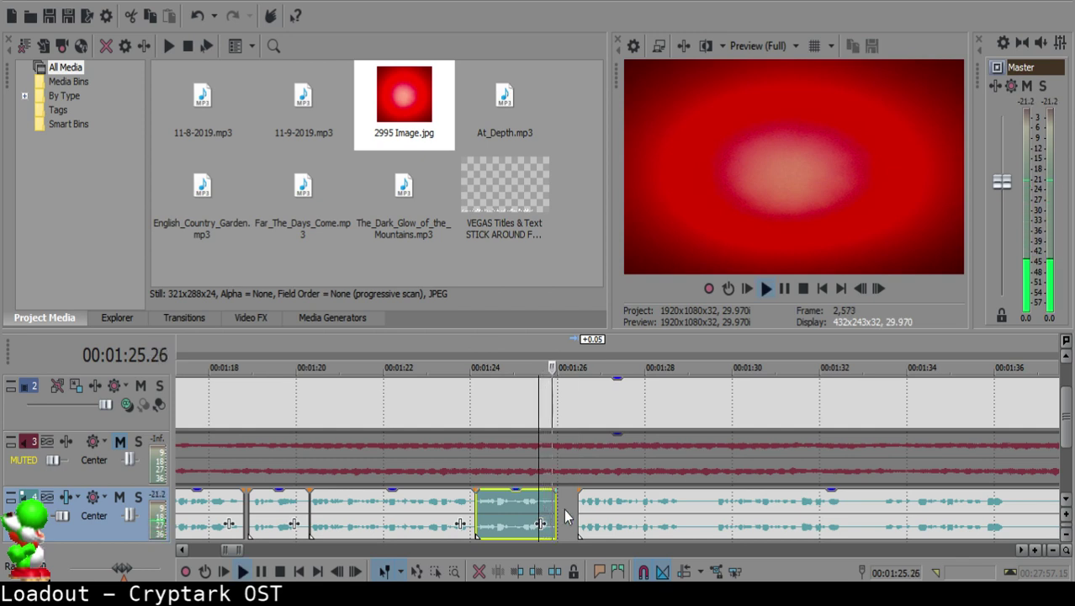
{"action": "scroll", "coordinate": [645, 511], "scroll_direction": "up", "scroll_amount": 1}
{"action": "scroll", "coordinate": [645, 517], "scroll_direction": "up", "scroll_amount": 2}
{"action": "left_click", "coordinate": [629, 507]}
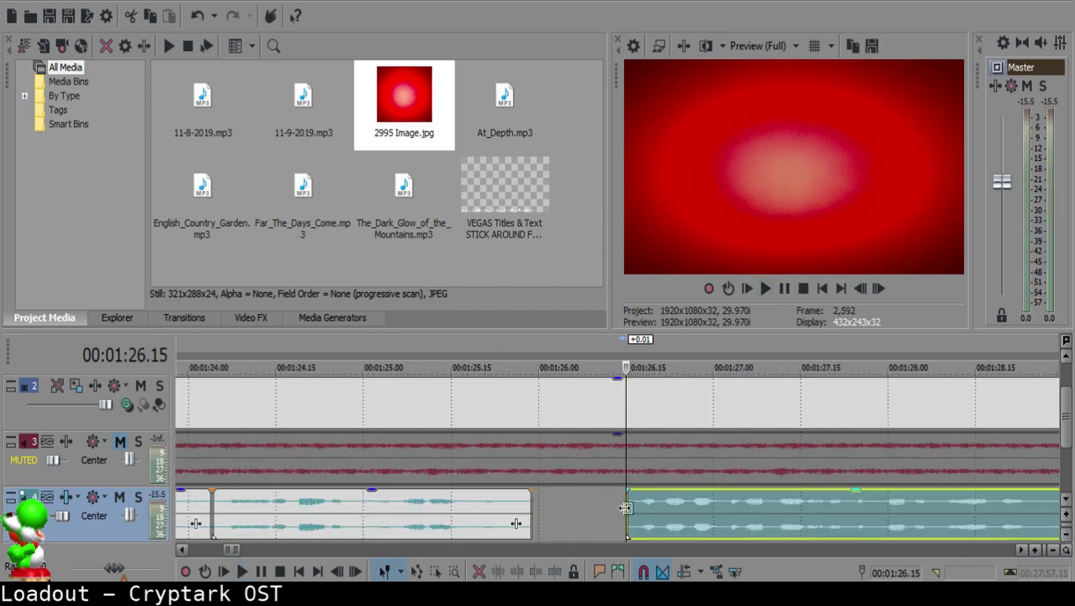
{"action": "left_click", "coordinate": [452, 517]}
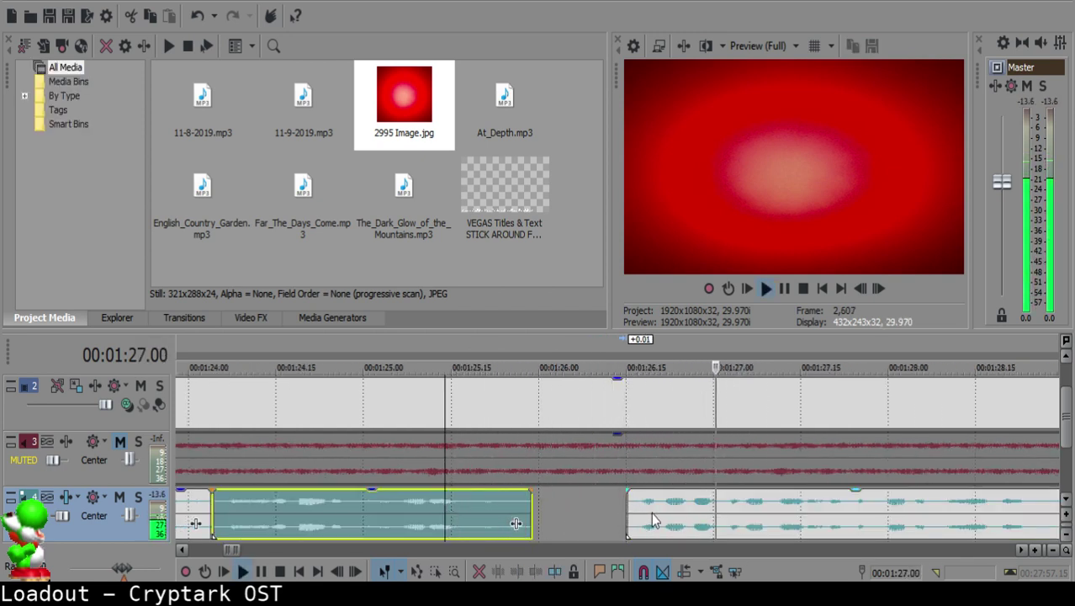
Step: Split the narration at the phrase end at about 00:01:28.27 and audition what follows
{"action": "scroll", "coordinate": [653, 513], "scroll_direction": "down", "scroll_amount": 4}
{"action": "scroll", "coordinate": [639, 498], "scroll_direction": "up", "scroll_amount": 4}
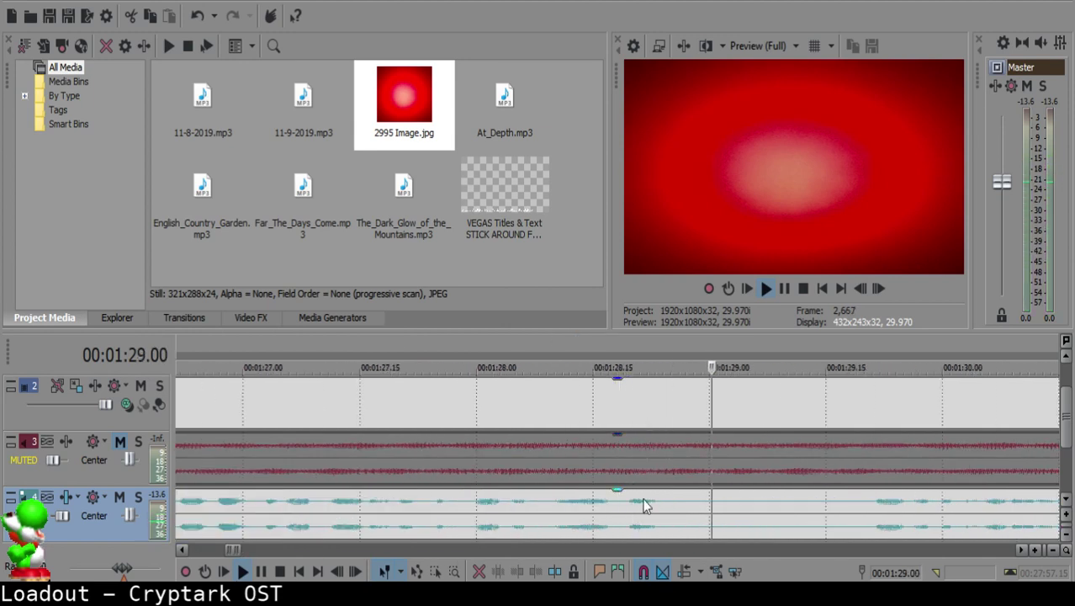
{"action": "left_click", "coordinate": [684, 504]}
{"action": "key", "text": "s"}
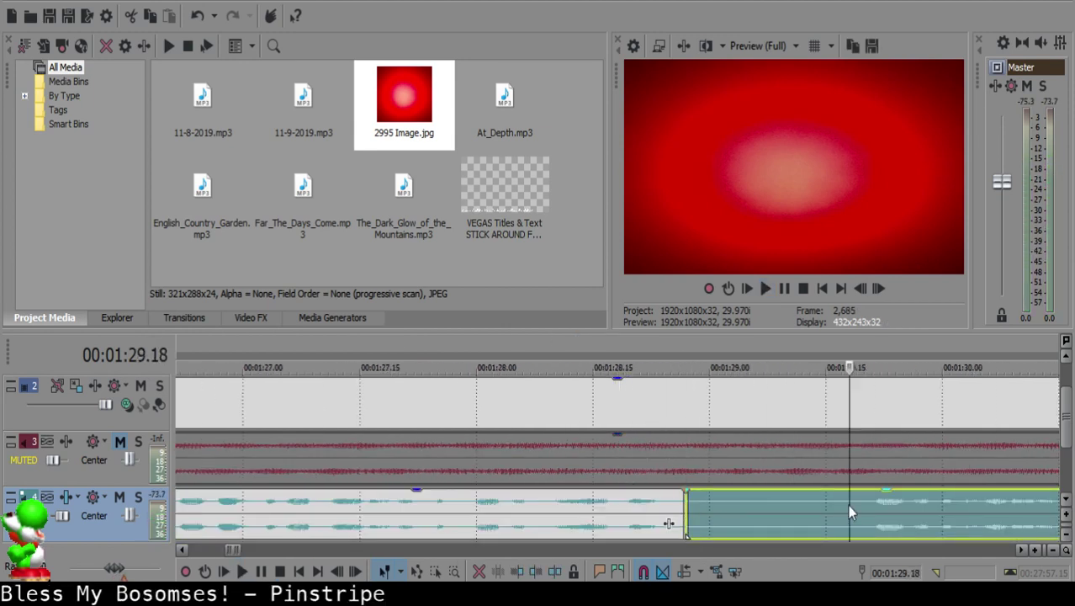
{"action": "scroll", "coordinate": [850, 509], "scroll_direction": "down", "scroll_amount": 2}
{"action": "key", "text": "Return"}
{"action": "left_click", "coordinate": [826, 508]}
{"action": "key", "text": "Return"}
{"action": "key", "text": "Return"}
Step: Delete the section from about 00:01:28.27 to 00:01:29.19 and move the remaining narration 15 frames earlier to about 00:01:29.04
{"action": "left_click", "coordinate": [597, 498]}
{"action": "key", "text": "Return"}
{"action": "key", "text": "Return"}
{"action": "key", "text": "space"}
{"action": "key", "text": "s"}
{"action": "left_click", "coordinate": [567, 500]}
{"action": "key", "text": "Delete"}
{"action": "left_click_drag", "start_coordinate": [624, 500], "coordinate": [597, 498]}
Step: Audition the gap after 00:01:28.27 and move the following narration slightly earlier to about 00:01:29.02
{"action": "left_click", "coordinate": [523, 510]}
{"action": "key", "text": "space"}
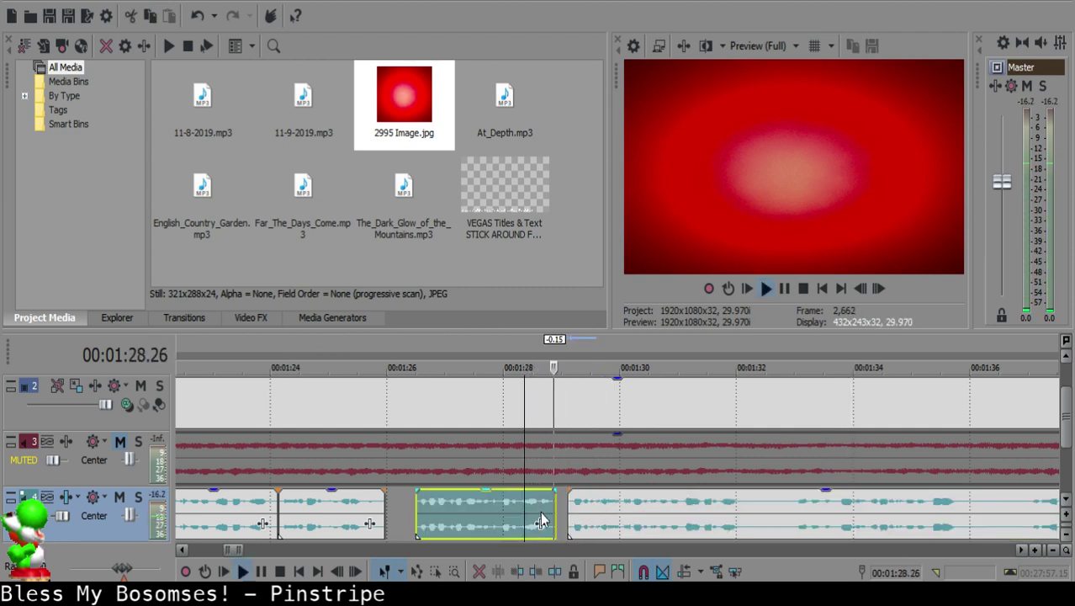
{"action": "scroll", "coordinate": [593, 509], "scroll_direction": "up", "scroll_amount": 4}
{"action": "left_click", "coordinate": [590, 507]}
{"action": "left_click_drag", "start_coordinate": [628, 519], "coordinate": [622, 519]}
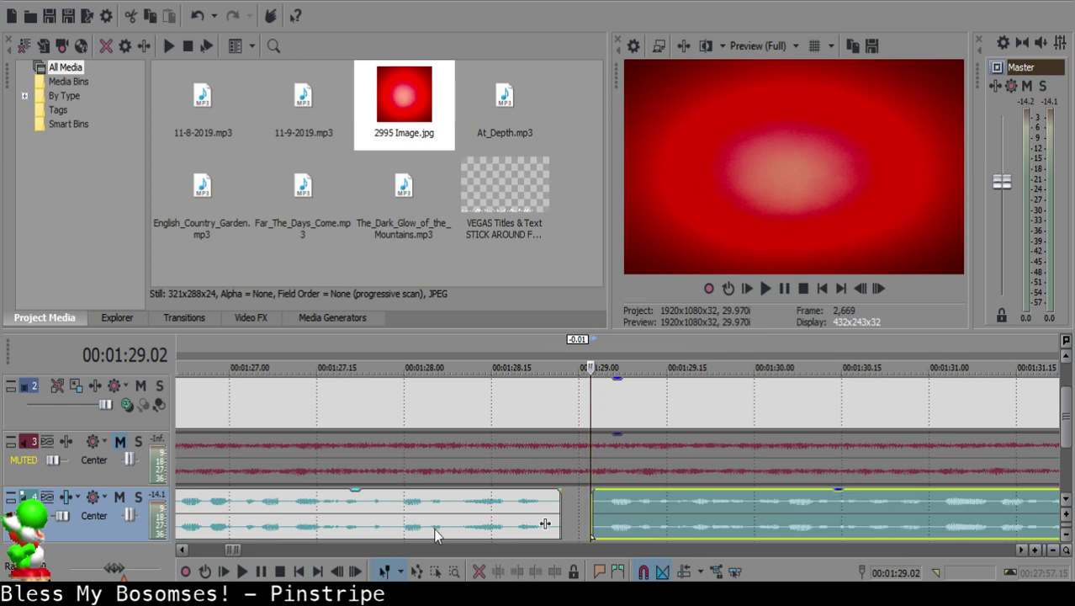
{"action": "left_click", "coordinate": [433, 527]}
{"action": "key", "text": "space"}
Step: Split the narration at the phrase end at about 00:01:32.04 and audition what follows
{"action": "scroll", "coordinate": [631, 528], "scroll_direction": "down", "scroll_amount": 10}
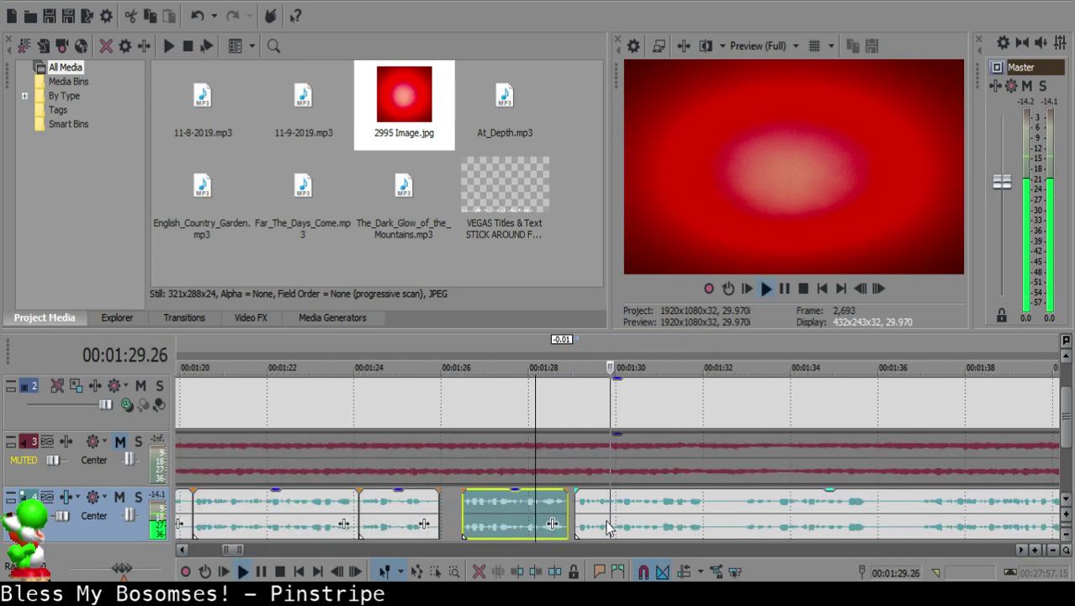
{"action": "scroll", "coordinate": [686, 526], "scroll_direction": "up", "scroll_amount": 10}
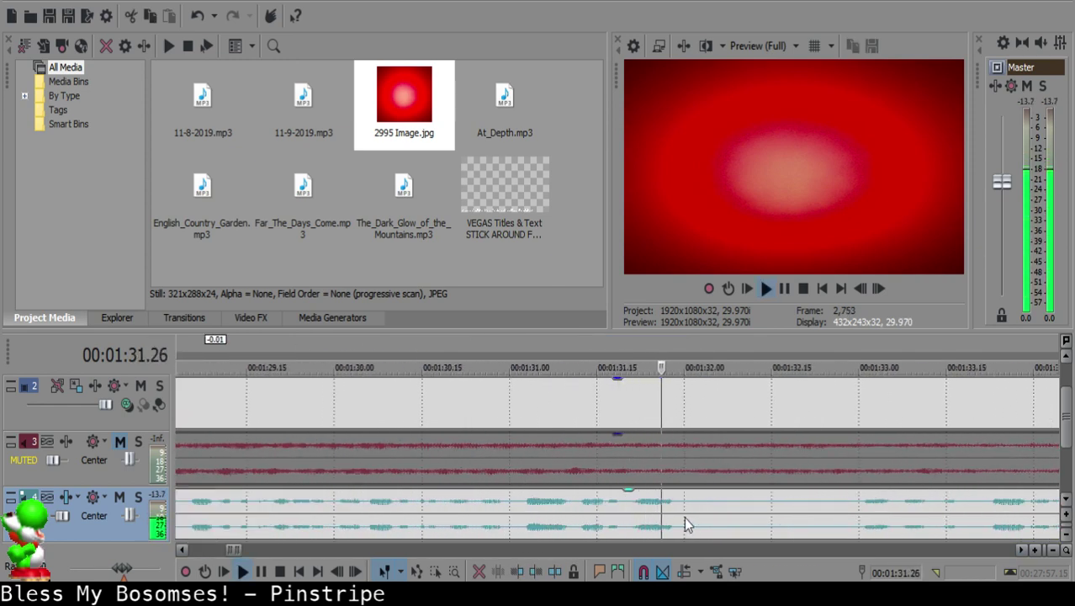
{"action": "left_click", "coordinate": [708, 508]}
{"action": "scroll", "coordinate": [830, 503], "scroll_direction": "down", "scroll_amount": 6}
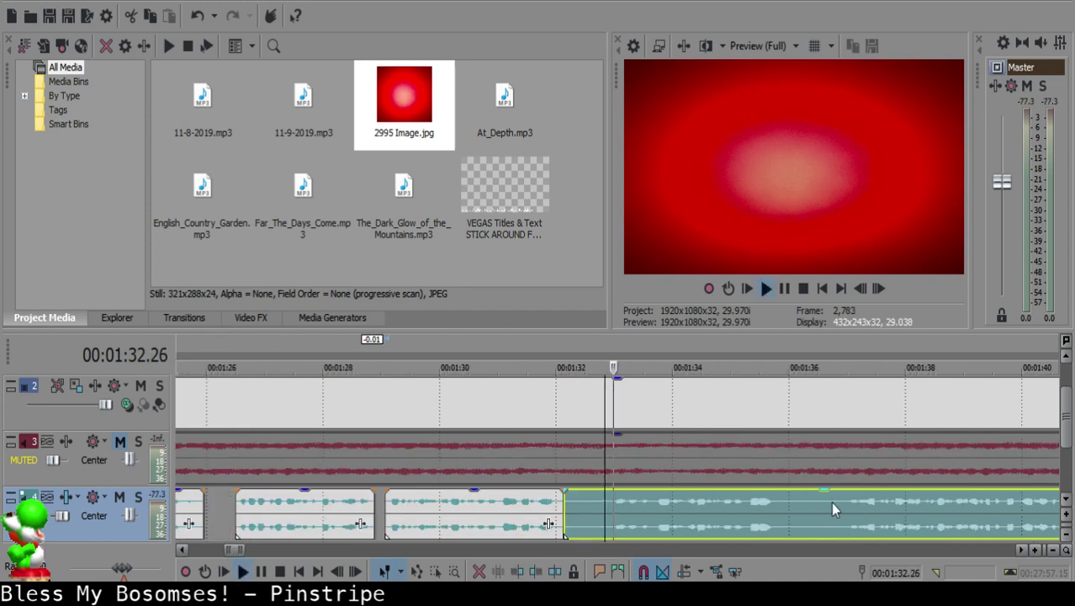
{"action": "left_click", "coordinate": [783, 509]}
Step: Delete the section from about 00:01:32.04 to 00:01:32.27 and move the remaining narration 19 frames earlier to about 00:01:32.08
{"action": "left_click", "coordinate": [608, 504]}
{"action": "key", "text": "s"}
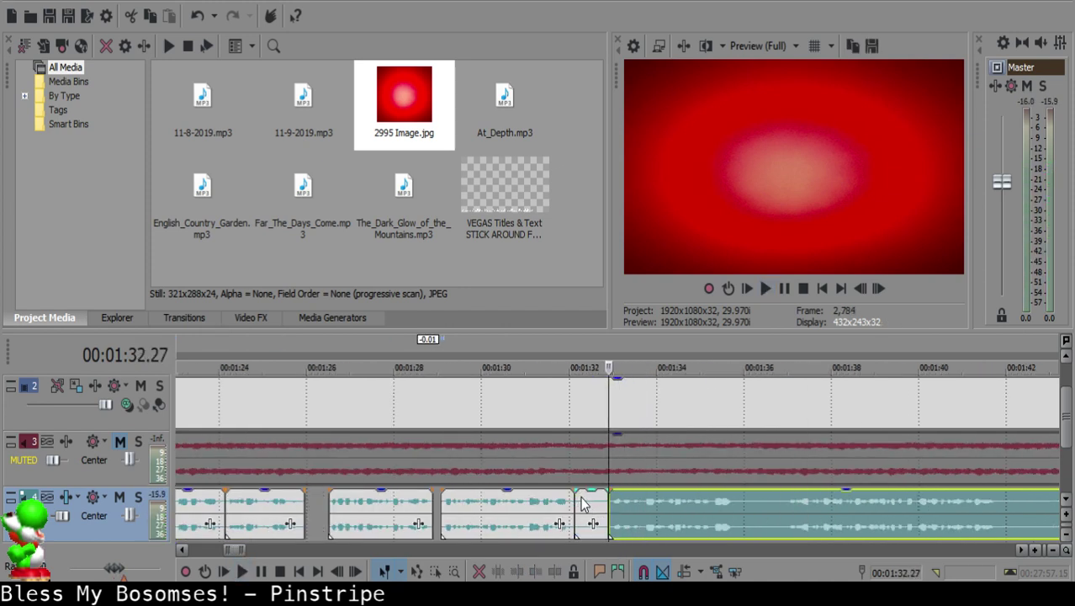
{"action": "left_click", "coordinate": [580, 496]}
{"action": "key", "text": "Delete"}
{"action": "left_click_drag", "start_coordinate": [624, 510], "coordinate": [607, 509]}
Step: Audition the join and move the narration after the gap 3 frames earlier to about 00:01:32.05
{"action": "left_click", "coordinate": [552, 501]}
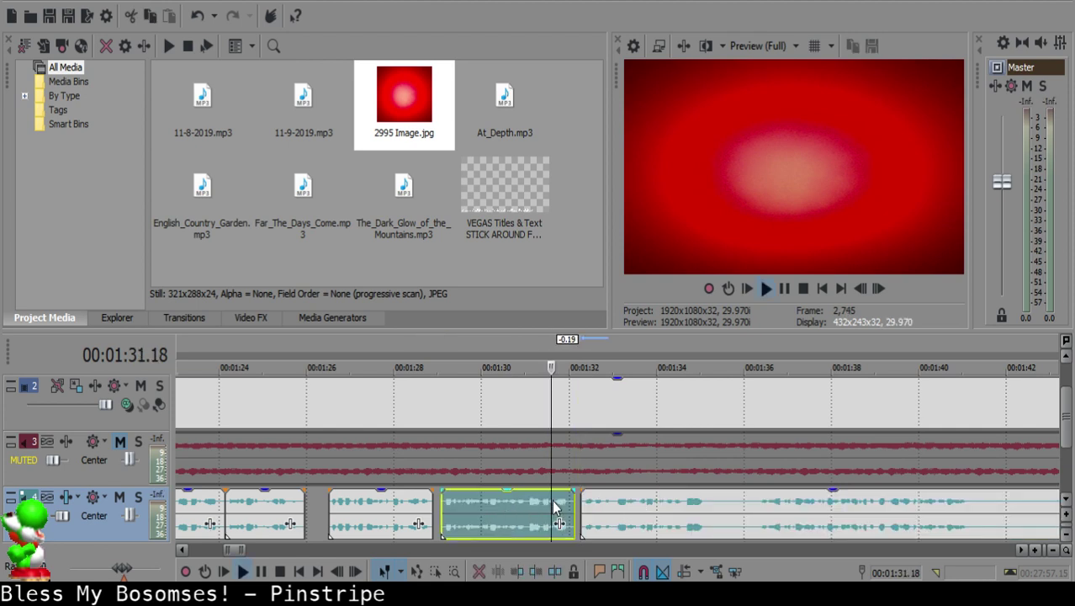
{"action": "key", "text": "space"}
{"action": "scroll", "coordinate": [600, 511], "scroll_direction": "up", "scroll_amount": 5}
{"action": "left_click_drag", "start_coordinate": [600, 511], "coordinate": [582, 506]}
{"action": "left_click", "coordinate": [453, 519]}
{"action": "scroll", "coordinate": [808, 511], "scroll_direction": "down", "scroll_amount": 8}
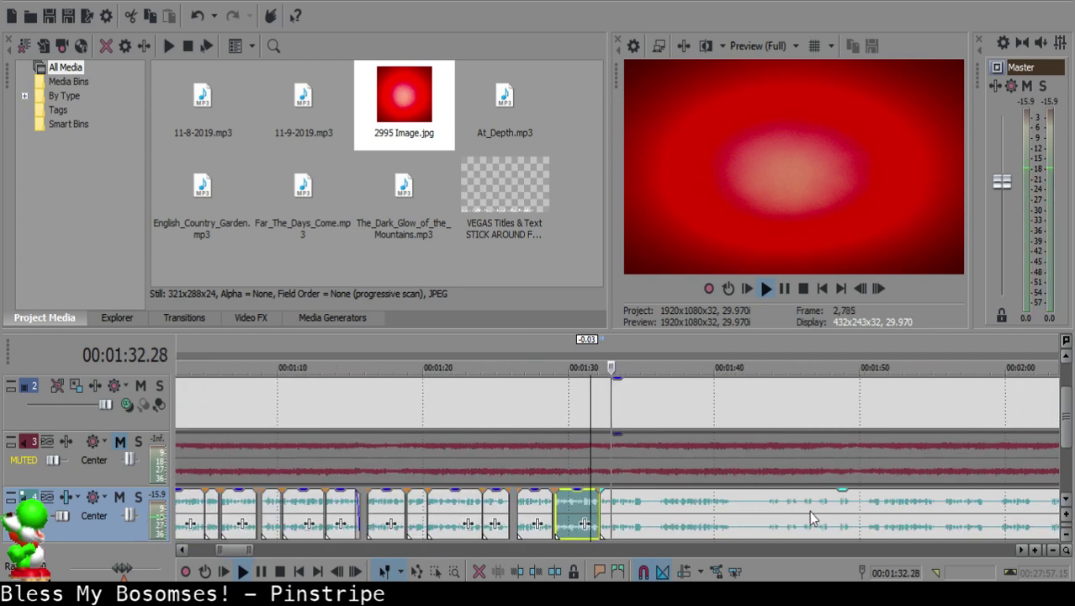
Step: Audition the narration following 00:01:32.05 and split it at about 00:01:32.28
{"action": "scroll", "coordinate": [623, 512], "scroll_direction": "up", "scroll_amount": 5}
{"action": "key", "text": "Return"}
{"action": "left_click", "coordinate": [562, 508]}
{"action": "scroll", "coordinate": [562, 508], "scroll_direction": "up", "scroll_amount": 4}
{"action": "left_click", "coordinate": [618, 507]}
{"action": "left_click", "coordinate": [610, 499]}
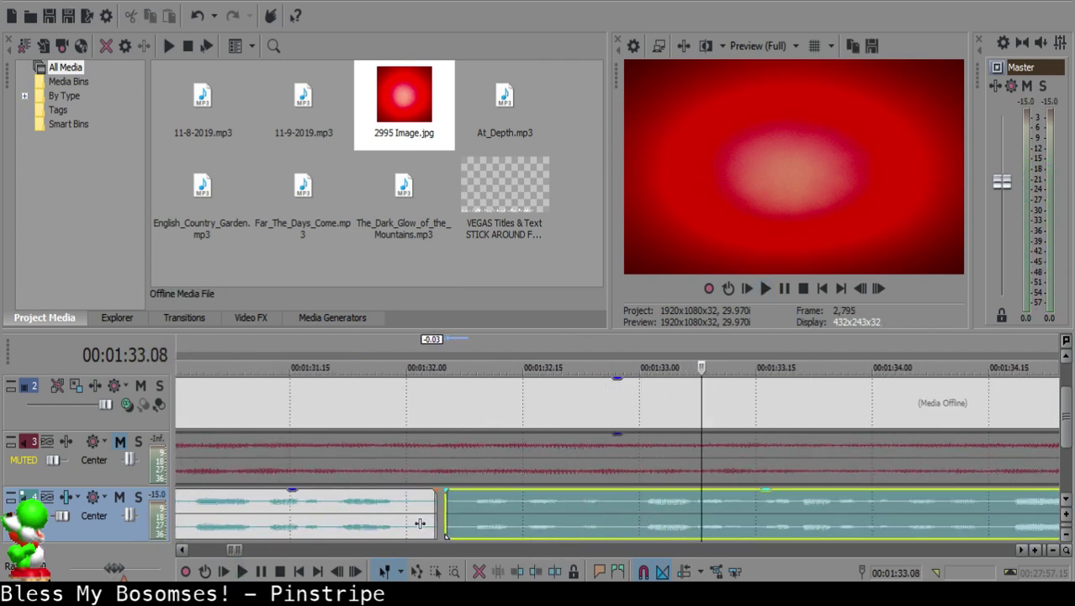
{"action": "left_click", "coordinate": [513, 509]}
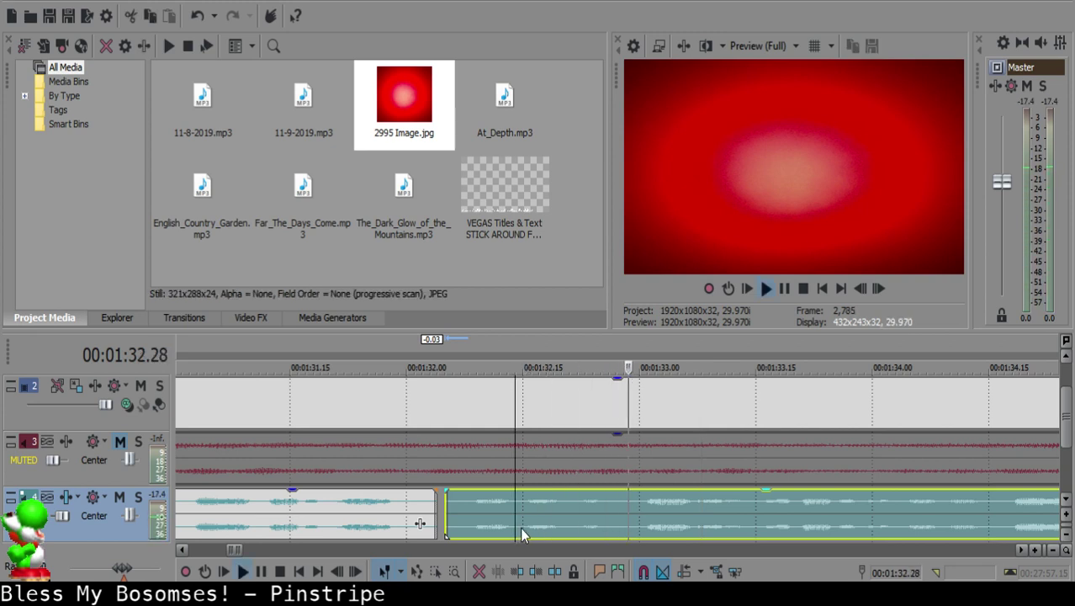
{"action": "left_click", "coordinate": [621, 515]}
{"action": "key", "text": "space"}
{"action": "key", "text": "s"}
Step: Split the phrase again at about 00:01:32.27 and delete the 1-frame sliver before the next phrase
{"action": "left_click", "coordinate": [617, 514]}
{"action": "key", "text": "space"}
{"action": "key", "text": "space"}
{"action": "key", "text": "s"}
{"action": "key", "text": "Delete"}
Step: Add a fade-out about 3 frames long to the phrase ending at 00:01:32.27 and move the following narration 1 frame earlier
{"action": "left_click", "coordinate": [508, 518]}
{"action": "key", "text": "space"}
{"action": "left_click_drag", "start_coordinate": [611, 503], "coordinate": [593, 503]}
{"action": "left_click_drag", "start_coordinate": [669, 518], "coordinate": [661, 518]}
{"action": "left_click", "coordinate": [470, 523]}
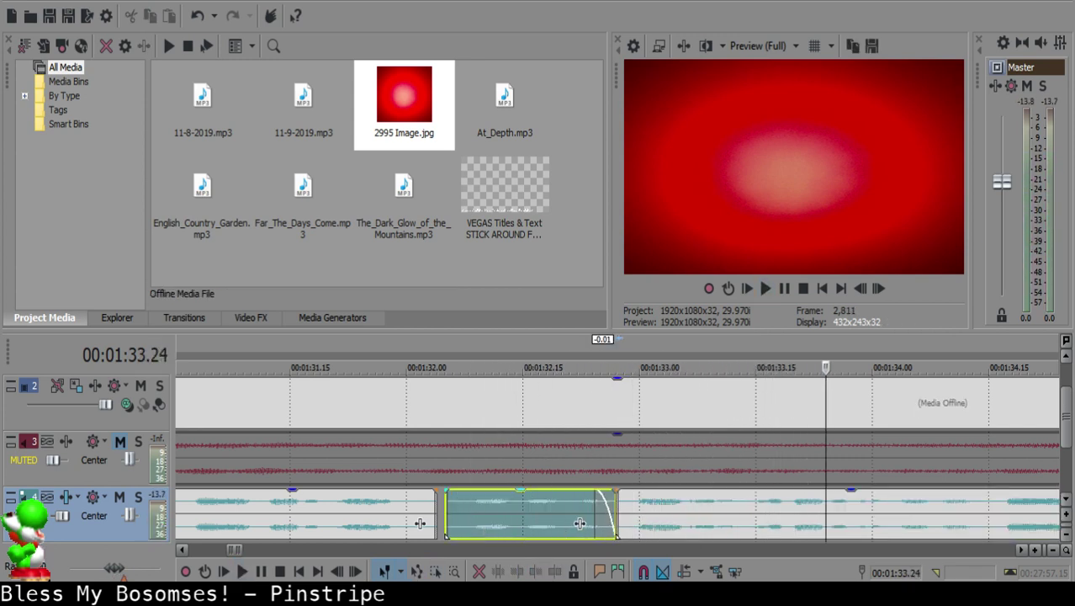
{"action": "key", "text": "space"}
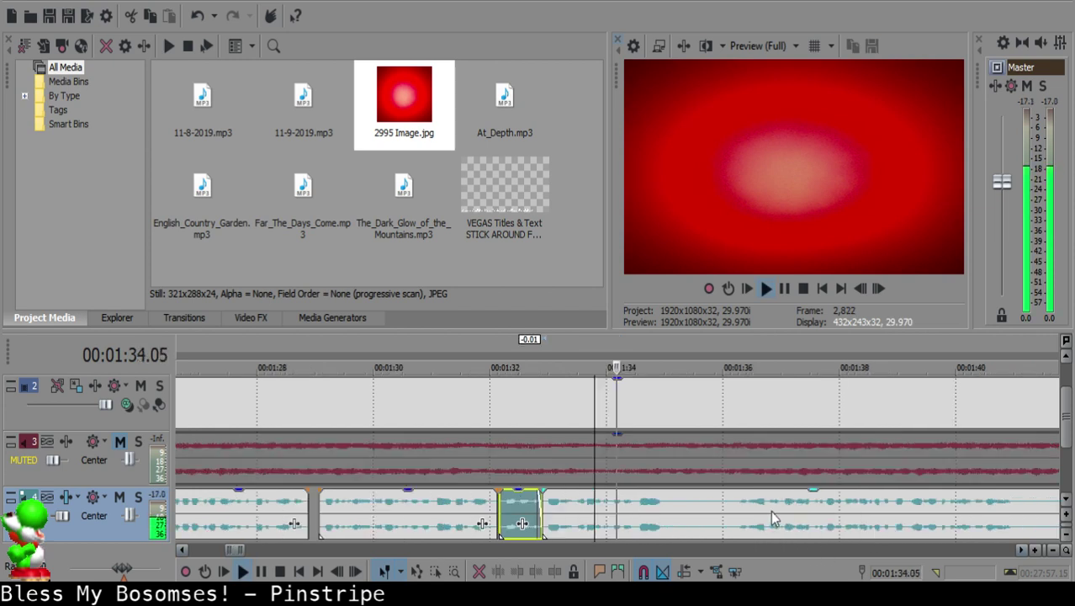
Step: Split the narration at the phrase end at about 00:01:35.06 and audition what follows
{"action": "left_click", "coordinate": [663, 508]}
{"action": "key", "text": "s"}
{"action": "scroll", "coordinate": [798, 509], "scroll_direction": "down", "scroll_amount": 3}
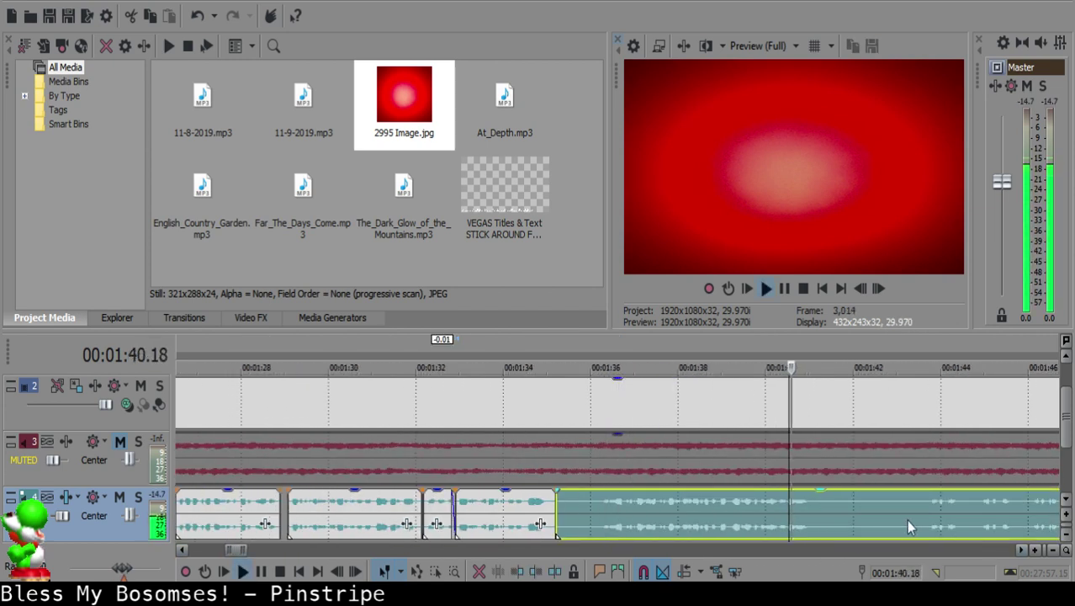
{"action": "key", "text": "space"}
Step: Delete the section from about 00:01:35.06 to 00:01:36.04 and move the remaining narration 19 frames earlier to about 00:01:35.15
{"action": "left_click", "coordinate": [595, 502]}
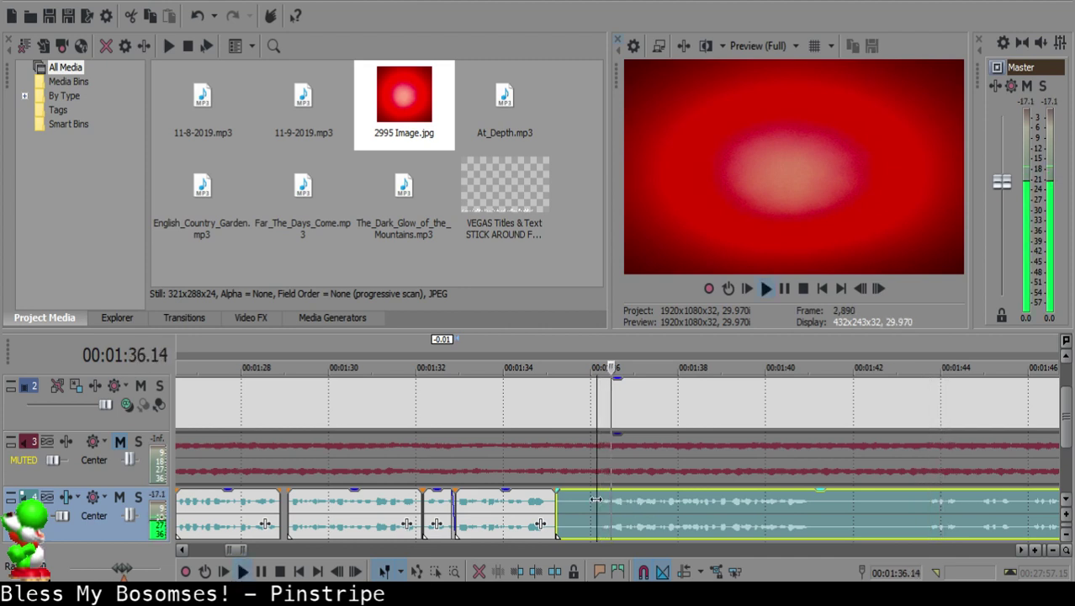
{"action": "key", "text": "s"}
{"action": "left_click", "coordinate": [571, 502]}
{"action": "key", "text": "Delete"}
{"action": "left_click_drag", "start_coordinate": [645, 521], "coordinate": [618, 513]}
Step: Audition the gap after 00:01:35.06 and tighten it by moving the following narration earlier
{"action": "left_click", "coordinate": [516, 507]}
{"action": "key", "text": "space"}
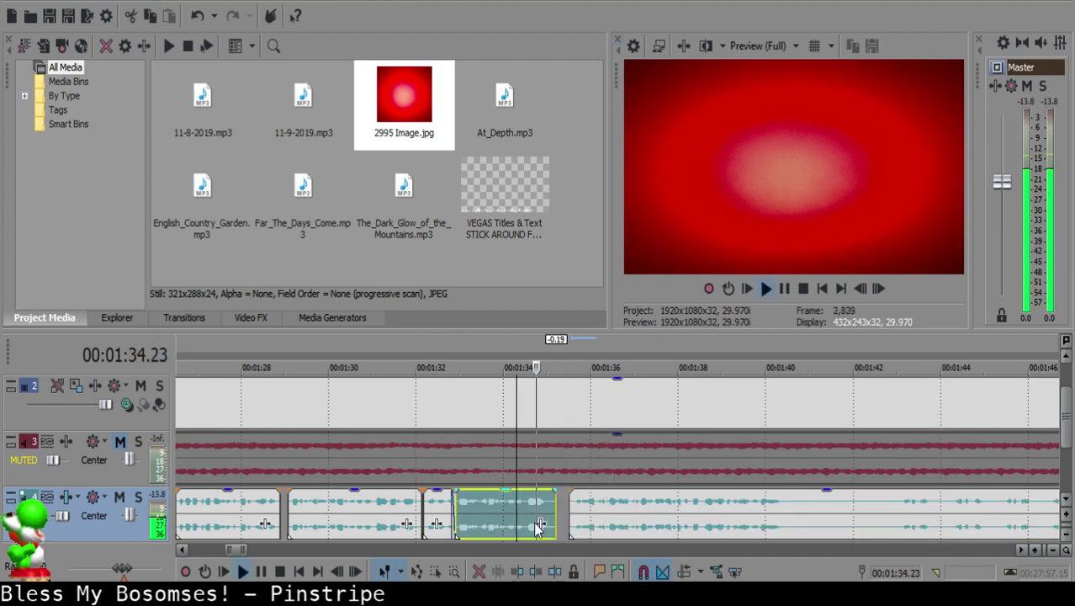
{"action": "scroll", "coordinate": [607, 508], "scroll_direction": "up", "scroll_amount": 4}
{"action": "left_click", "coordinate": [616, 510]}
{"action": "key", "text": "space"}
{"action": "left_click_drag", "start_coordinate": [689, 508], "coordinate": [629, 507]}
Step: Move the narration after the gap another 2 frames earlier to about 00:01:35.10 and audition the transition
{"action": "left_click", "coordinate": [408, 510]}
{"action": "key", "text": "space"}
{"action": "key", "text": "space"}
{"action": "left_click", "coordinate": [602, 503]}
{"action": "left_click", "coordinate": [313, 519]}
{"action": "key", "text": "space"}
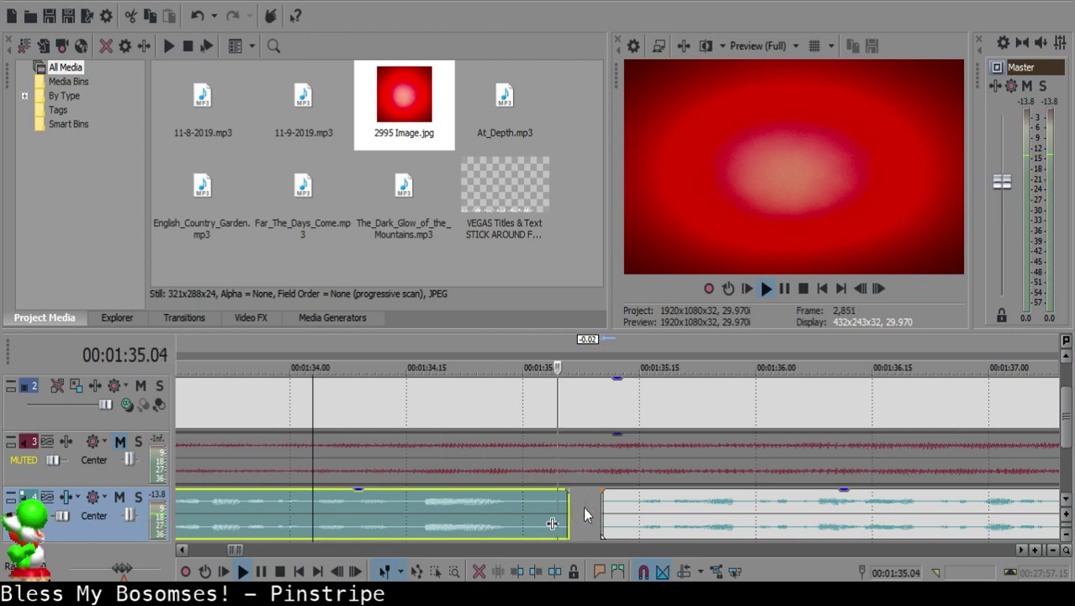
Step: Move the narration after the gap another 2 frames earlier to about 00:01:35.08 and audition the transition
{"action": "left_click", "coordinate": [593, 508]}
{"action": "key", "text": "space"}
{"action": "left_click_drag", "start_coordinate": [638, 514], "coordinate": [624, 513]}
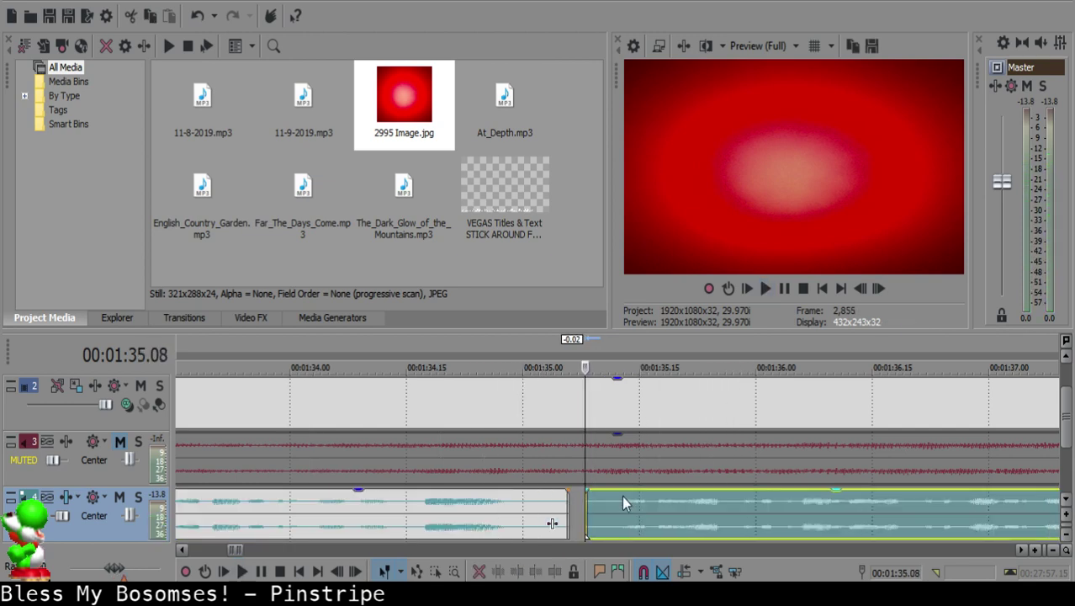
{"action": "left_click", "coordinate": [486, 512]}
{"action": "key", "text": "space"}
{"action": "scroll", "coordinate": [614, 509], "scroll_direction": "down", "scroll_amount": 10}
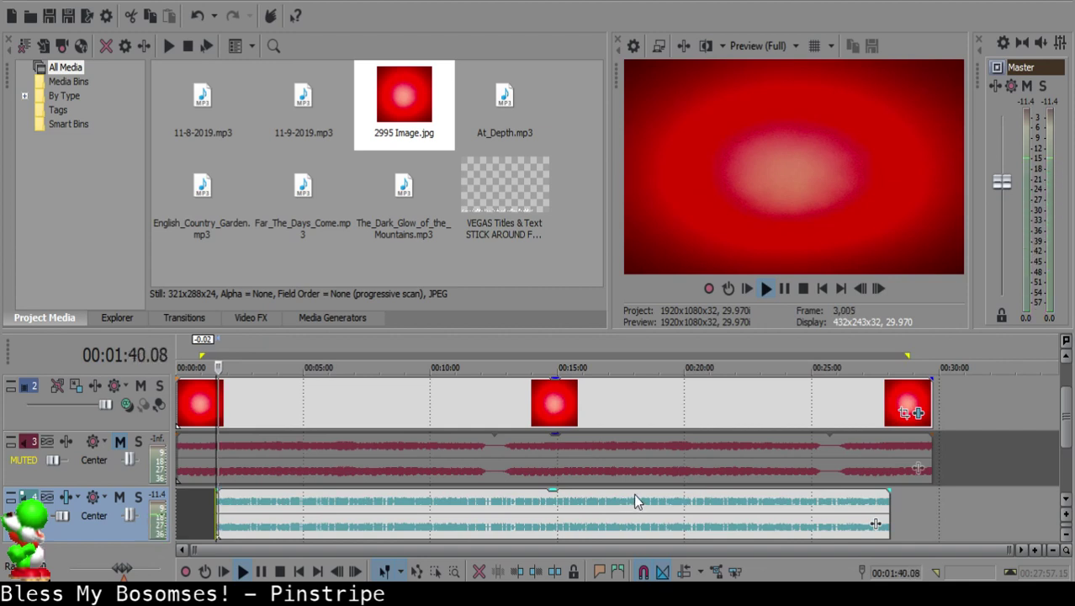
{"action": "key", "text": "space"}
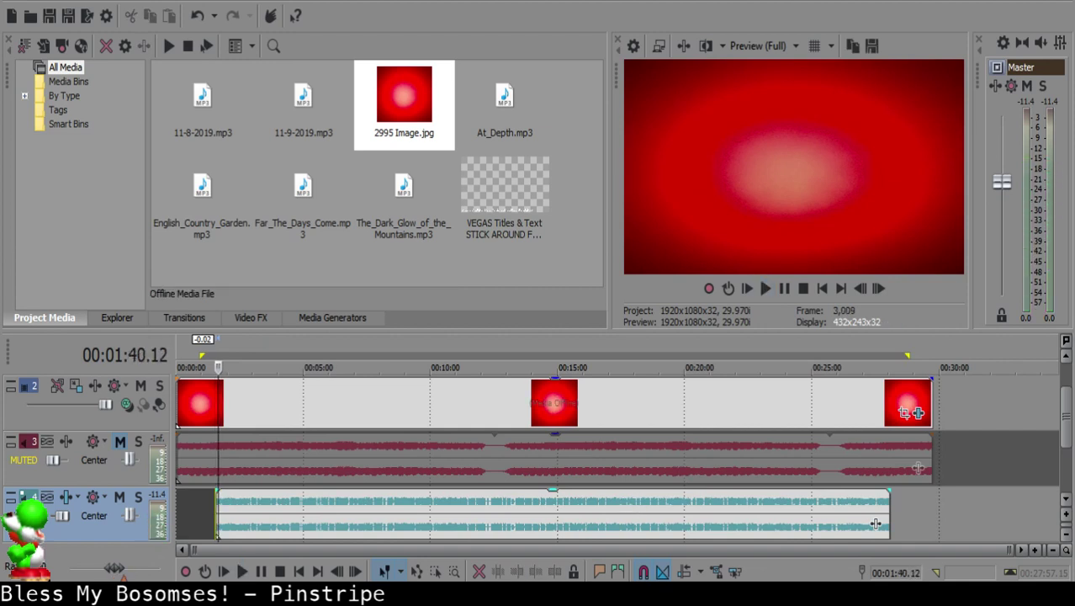
Step: Switch the muting from the music track to the narration track and cut off the music after about 00:11:57.28
{"action": "left_click", "coordinate": [118, 497]}
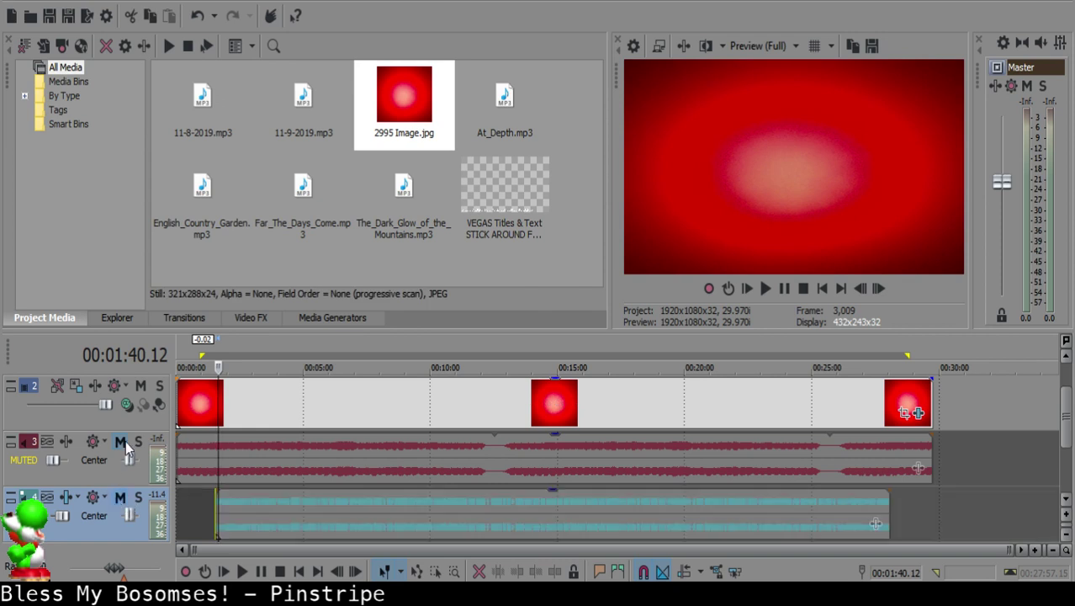
{"action": "left_click", "coordinate": [123, 441]}
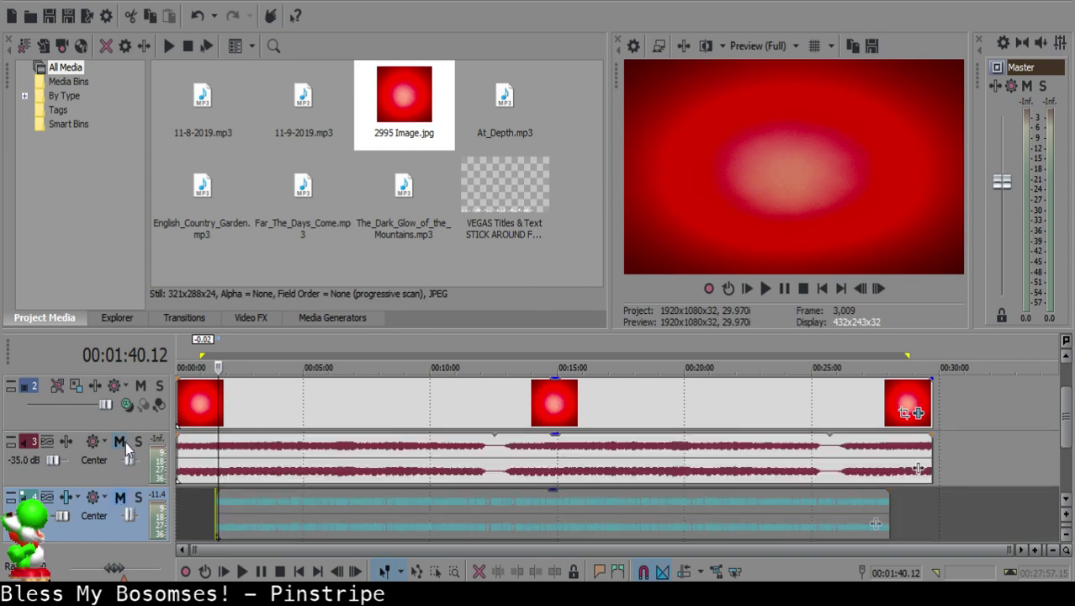
{"action": "left_click", "coordinate": [491, 481]}
{"action": "scroll", "coordinate": [548, 495], "scroll_direction": "up", "scroll_amount": 5}
{"action": "left_click", "coordinate": [573, 459]}
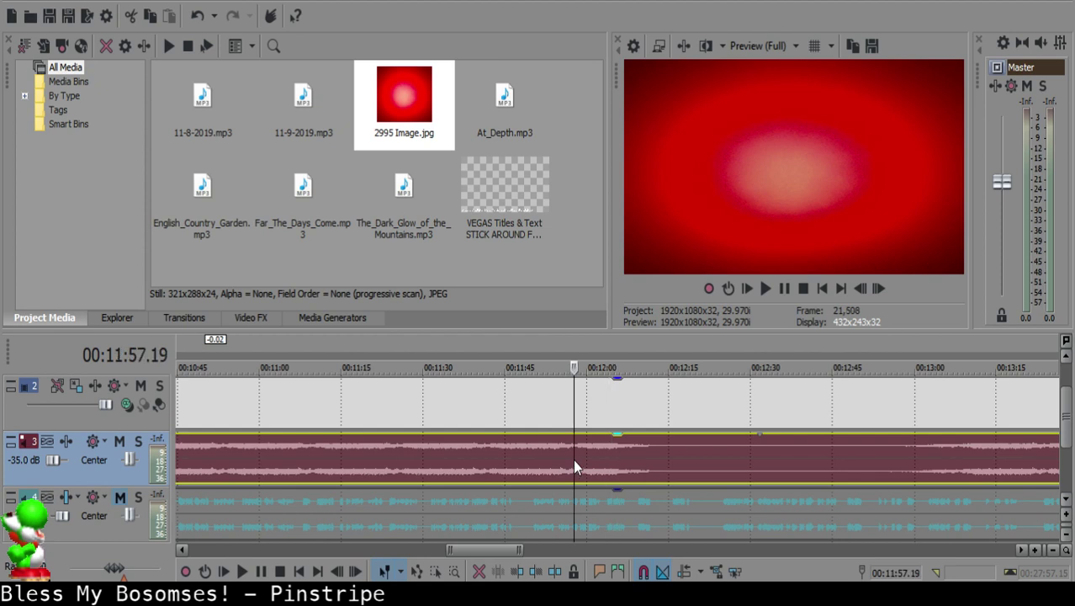
{"action": "left_click", "coordinate": [574, 459]}
{"action": "key", "text": "s"}
{"action": "scroll", "coordinate": [574, 460], "scroll_direction": "down", "scroll_amount": 3}
{"action": "scroll", "coordinate": [575, 459], "scroll_direction": "down", "scroll_amount": 5}
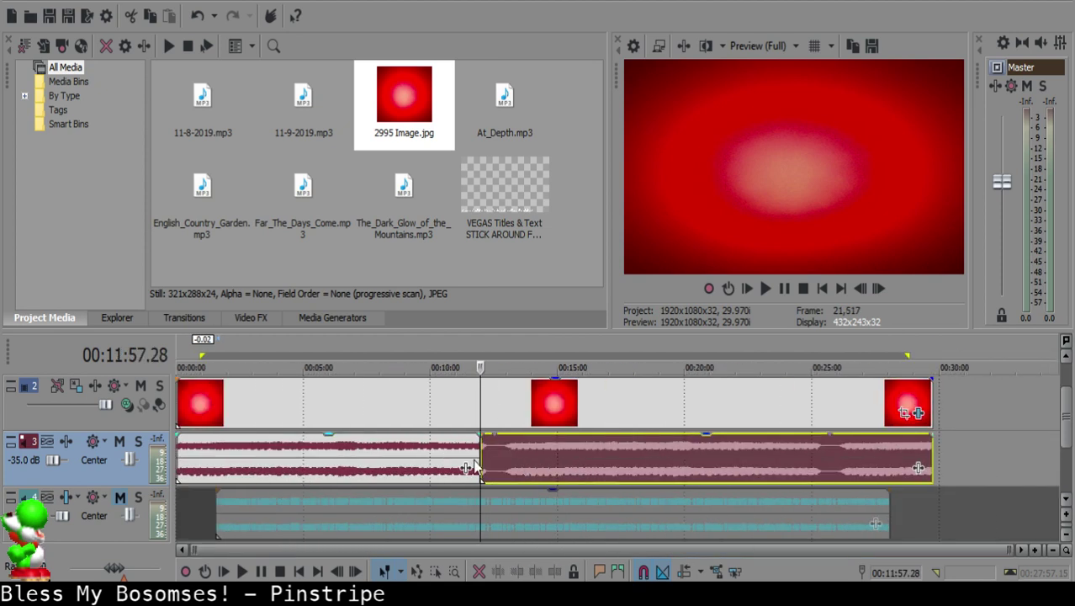
{"action": "key", "text": "Delete"}
Step: Paste a copy of the trimmed music at its end and overlap the two clips with a 1.00-second crossfade
{"action": "left_click", "coordinate": [464, 458]}
{"action": "left_click", "coordinate": [489, 445]}
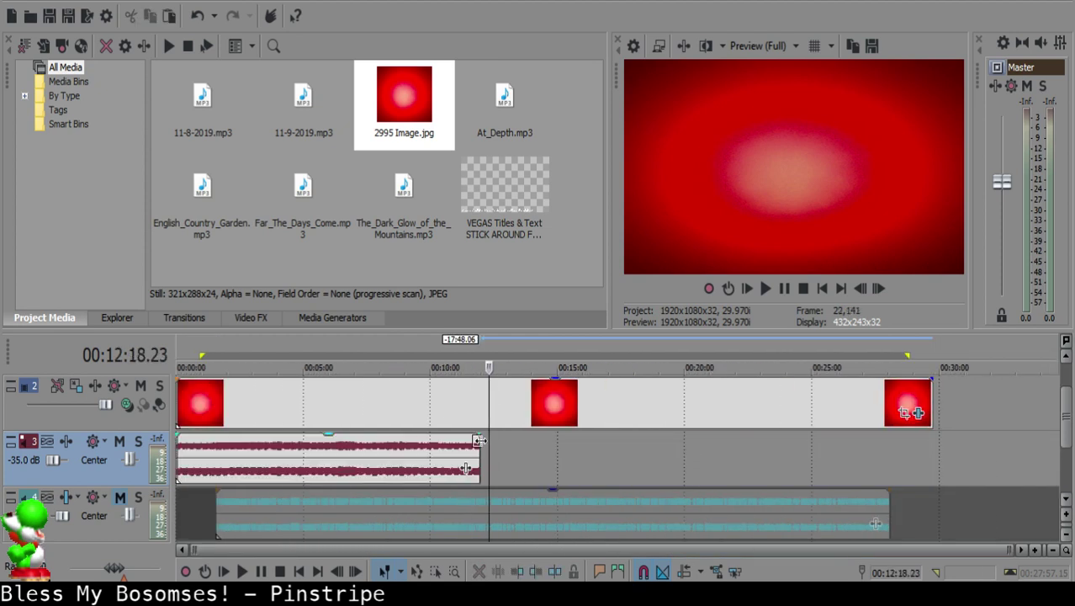
{"action": "left_click", "coordinate": [478, 447]}
{"action": "key", "text": "ctrl+v"}
{"action": "left_click", "coordinate": [482, 450]}
{"action": "scroll", "coordinate": [483, 452], "scroll_direction": "up", "scroll_amount": 6}
{"action": "scroll", "coordinate": [562, 454], "scroll_direction": "up", "scroll_amount": 4}
{"action": "left_click_drag", "start_coordinate": [702, 454], "coordinate": [669, 452]}
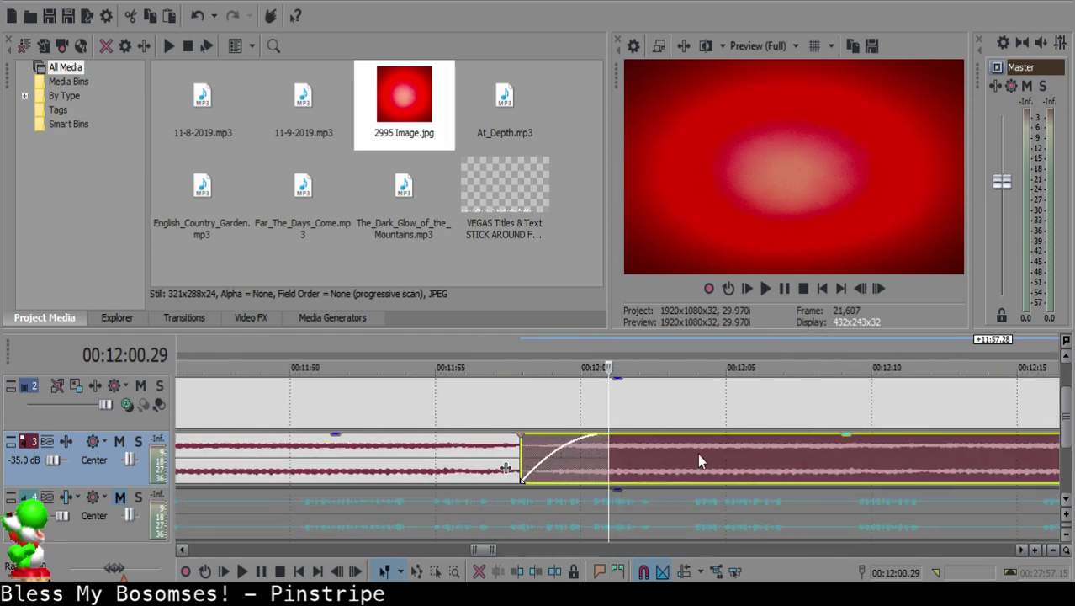
{"action": "key", "text": "KP_3"}
{"action": "key", "text": "KP_3"}
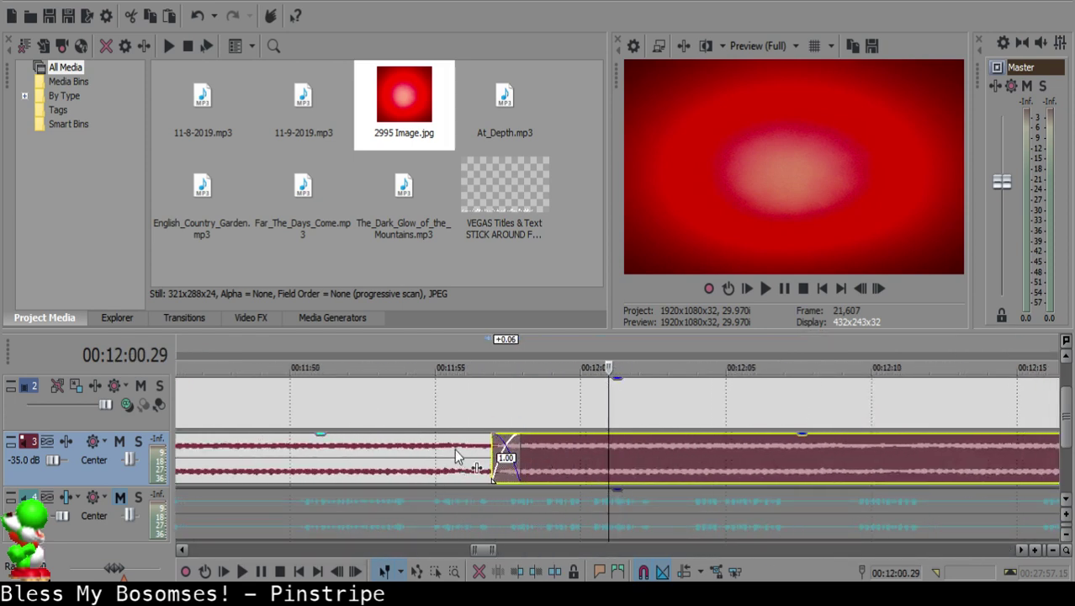
Step: Audition the music crossfade at about 00:11:57
{"action": "left_click", "coordinate": [475, 461]}
{"action": "key", "text": "space"}
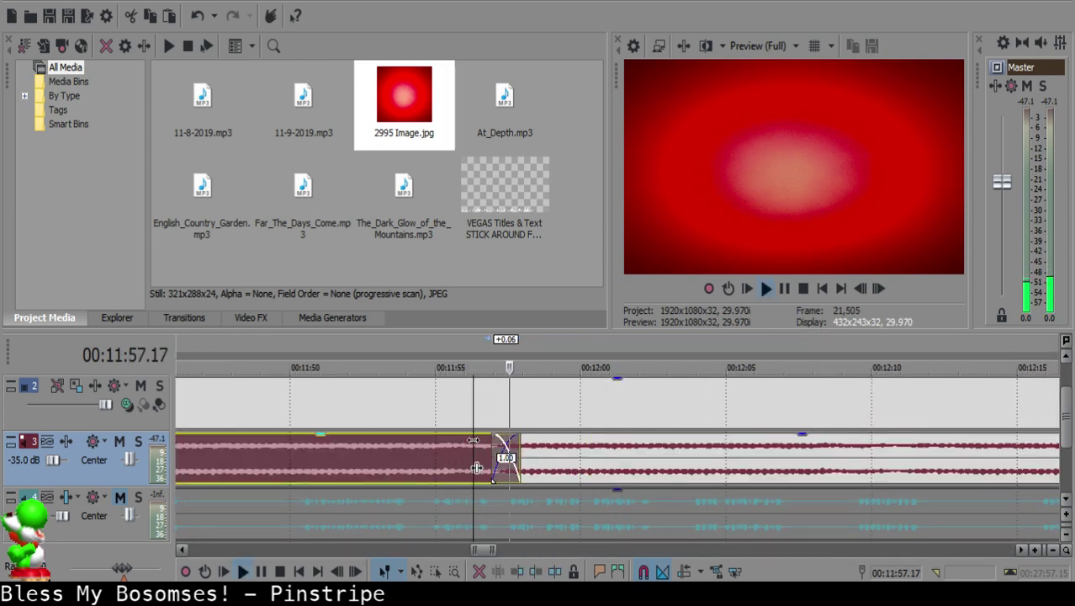
{"action": "left_click", "coordinate": [455, 449]}
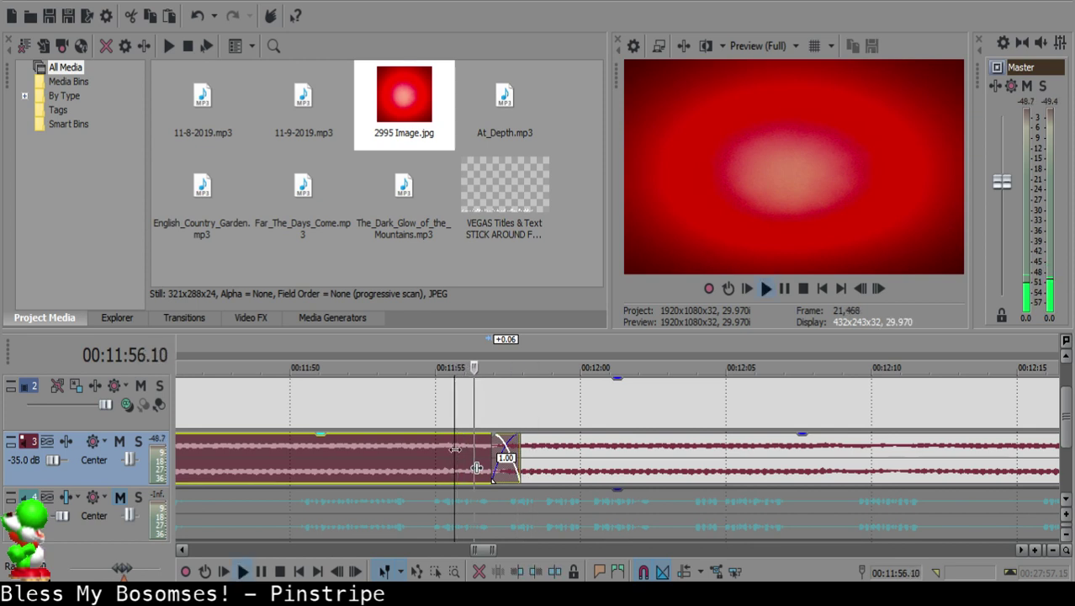
{"action": "key", "text": "Return"}
{"action": "scroll", "coordinate": [776, 453], "scroll_direction": "down", "scroll_amount": 3}
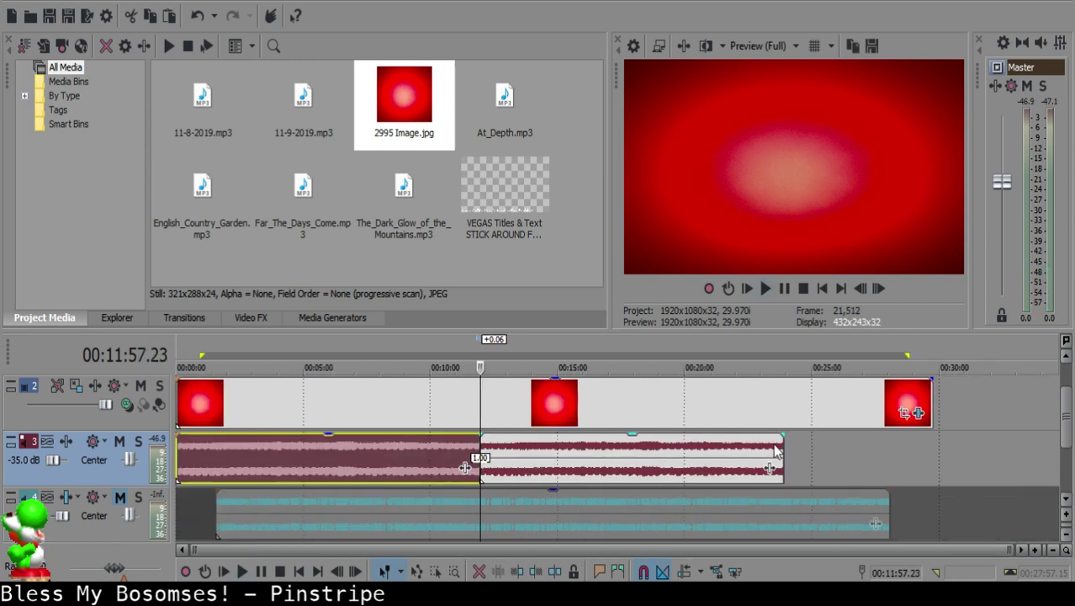
Step: Paste a third copy of the music after the second one and overlap them with a 1.00-second crossfade at about 00:23:54
{"action": "left_click", "coordinate": [782, 443]}
{"action": "key", "text": "ctrl+v"}
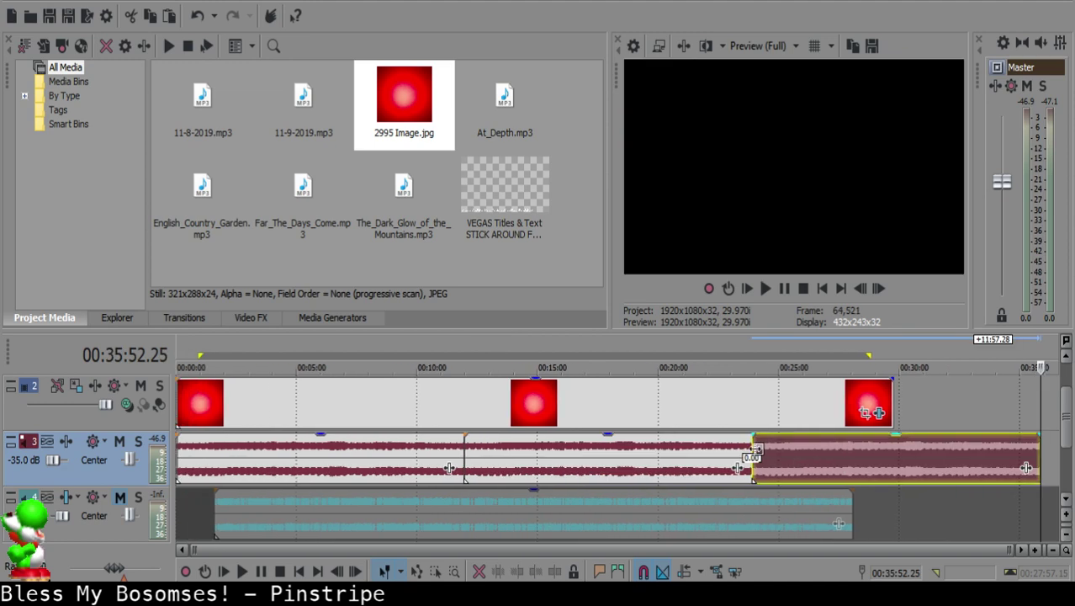
{"action": "left_click", "coordinate": [752, 452]}
{"action": "scroll", "coordinate": [764, 448], "scroll_direction": "up", "scroll_amount": 5}
{"action": "left_click_drag", "start_coordinate": [719, 445], "coordinate": [713, 445]}
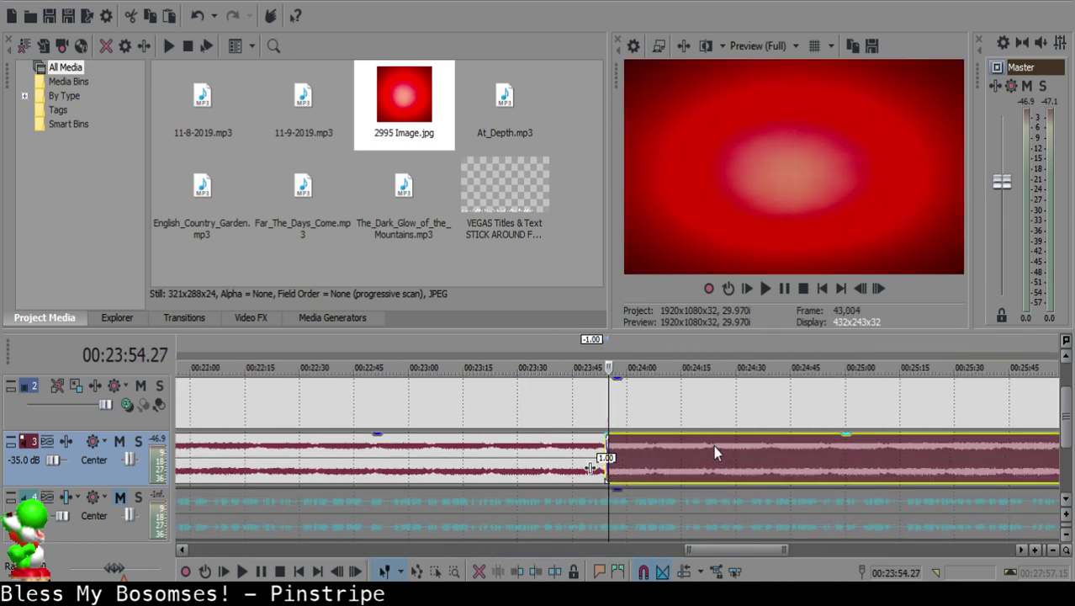
{"action": "scroll", "coordinate": [648, 454], "scroll_direction": "up", "scroll_amount": 5}
{"action": "left_click", "coordinate": [545, 452]}
{"action": "left_click", "coordinate": [568, 453]}
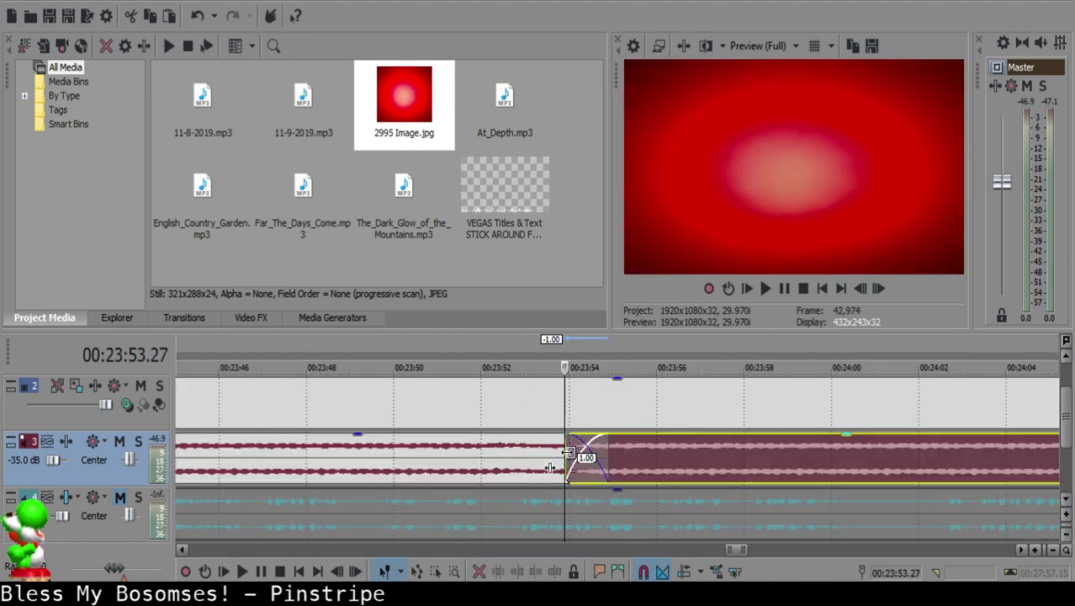
Step: Return to the narration at about 00:01:35.08, mute the music track and unmute the narration track
{"action": "scroll", "coordinate": [549, 499], "scroll_direction": "down", "scroll_amount": 15}
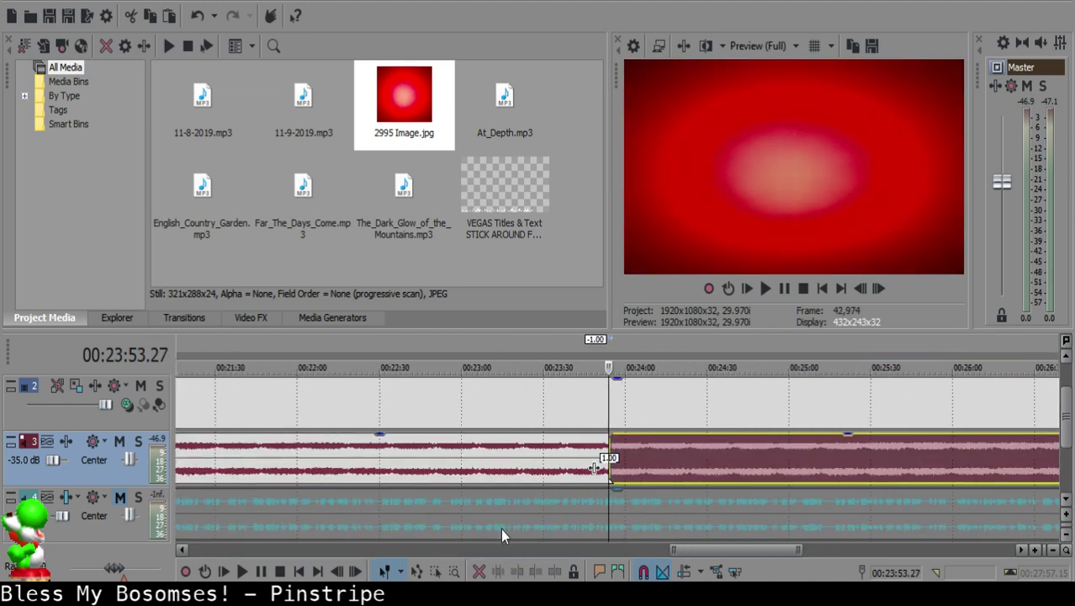
{"action": "left_click", "coordinate": [215, 514]}
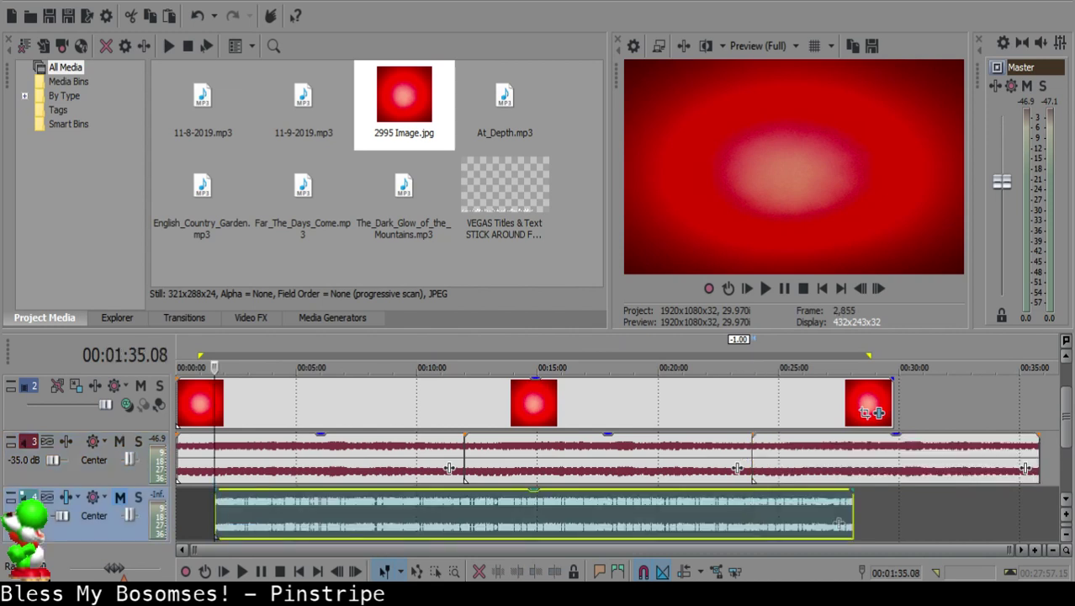
{"action": "key", "text": "space"}
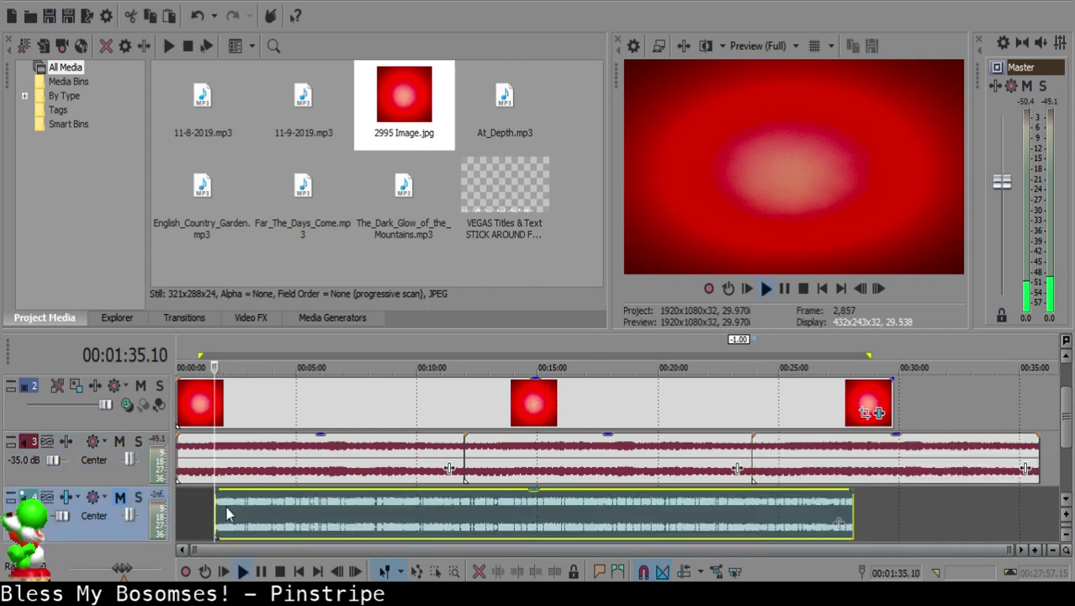
{"action": "left_click", "coordinate": [120, 440]}
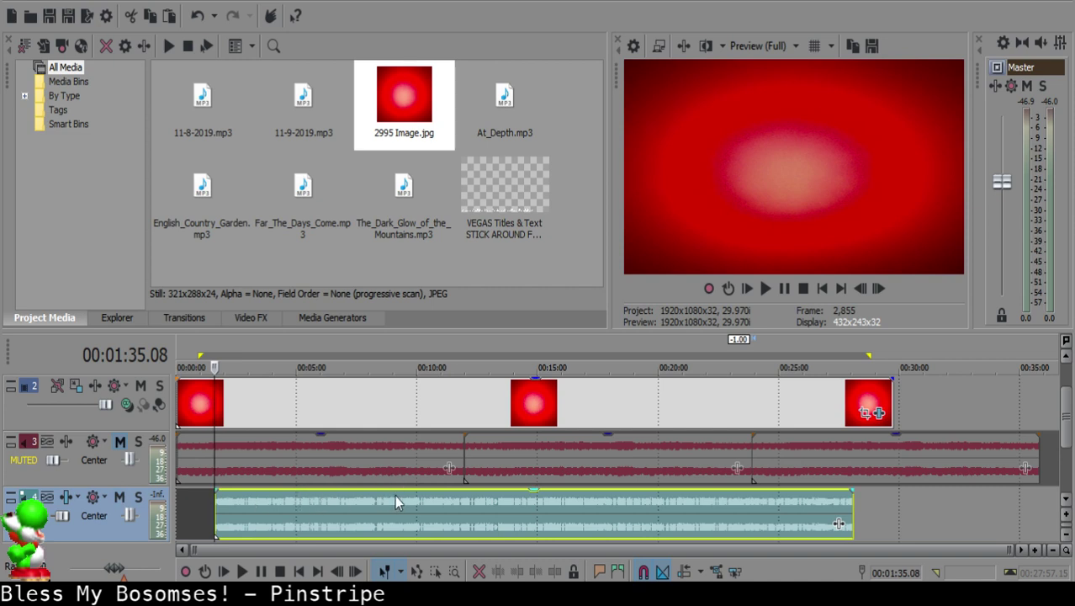
Step: Trim the ends of the still image and the last music clip to the end of the narration
{"action": "left_click_drag", "start_coordinate": [890, 409], "coordinate": [838, 412]}
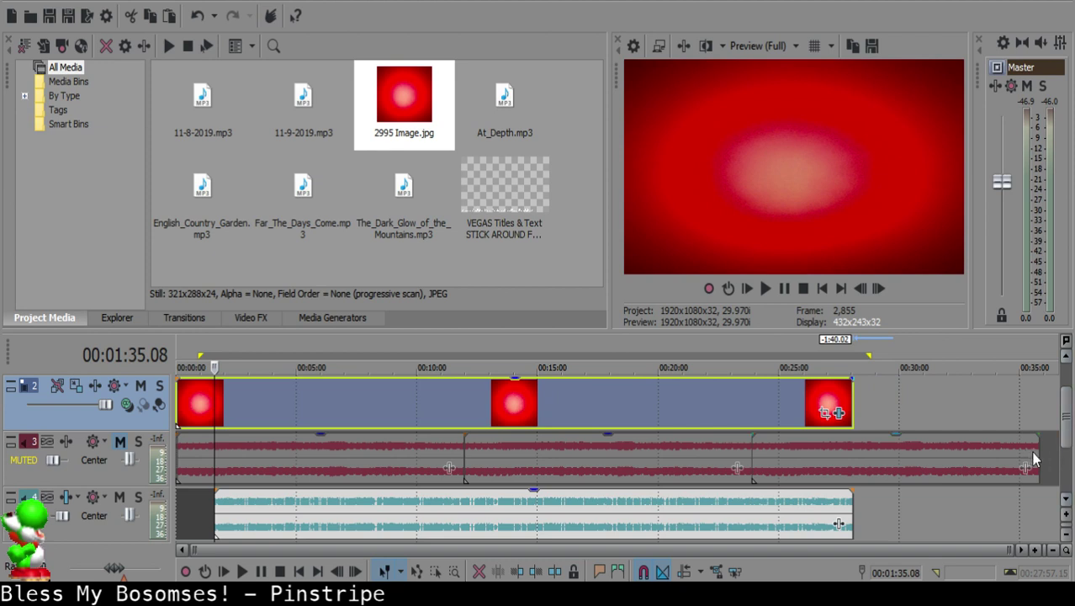
{"action": "left_click_drag", "start_coordinate": [1039, 453], "coordinate": [853, 478]}
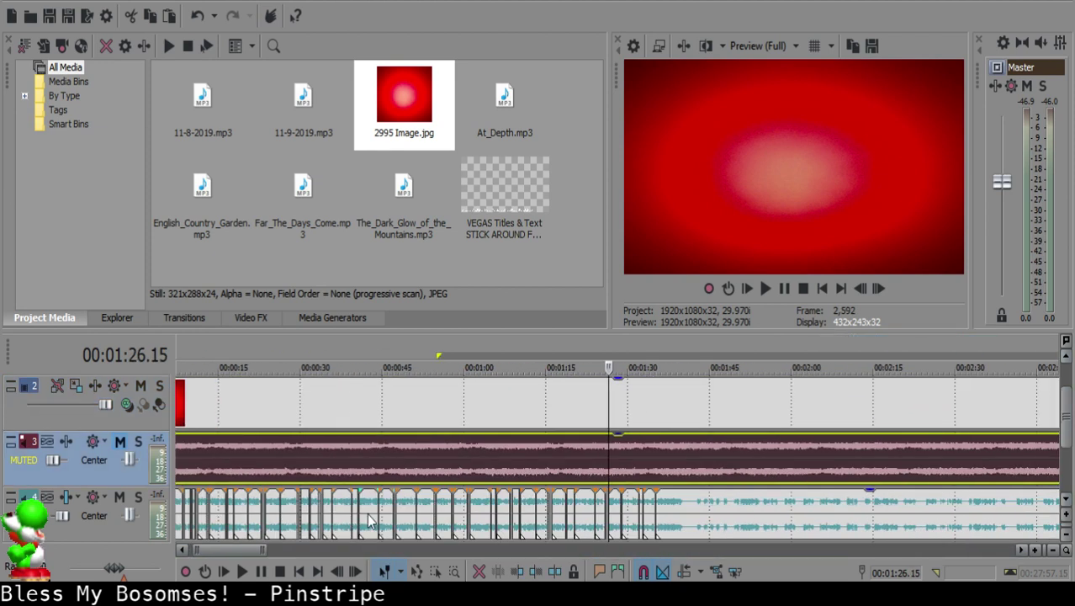
Step: Audition the narration from about 00:01:39.16 and split it at the phrase end at about 00:01:40.10
{"action": "left_click", "coordinate": [645, 517]}
{"action": "left_click", "coordinate": [660, 516]}
{"action": "scroll", "coordinate": [660, 517], "scroll_direction": "up", "scroll_amount": 4}
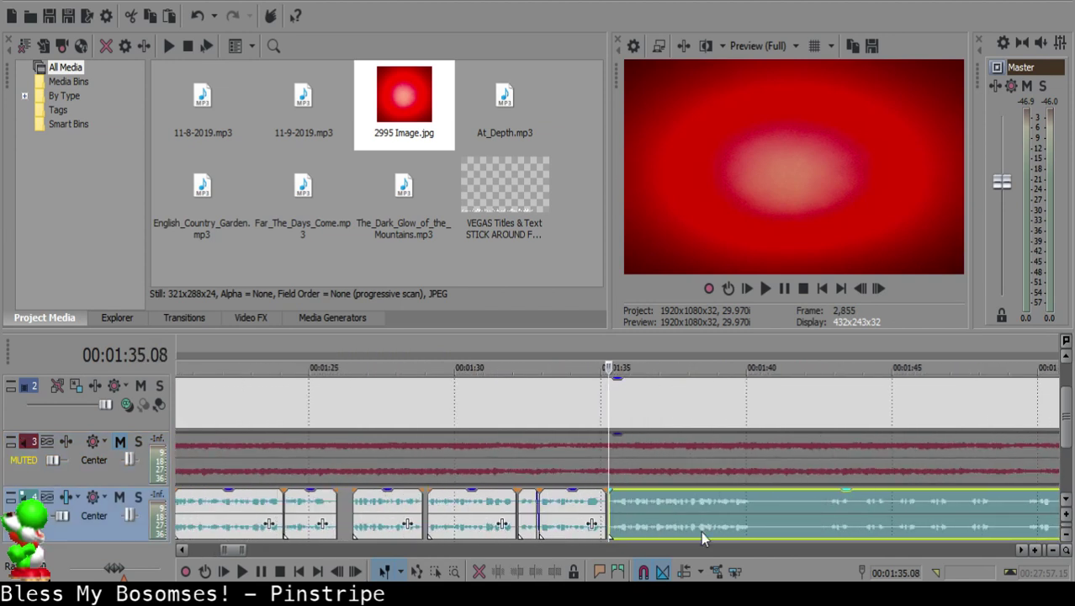
{"action": "left_click", "coordinate": [730, 520]}
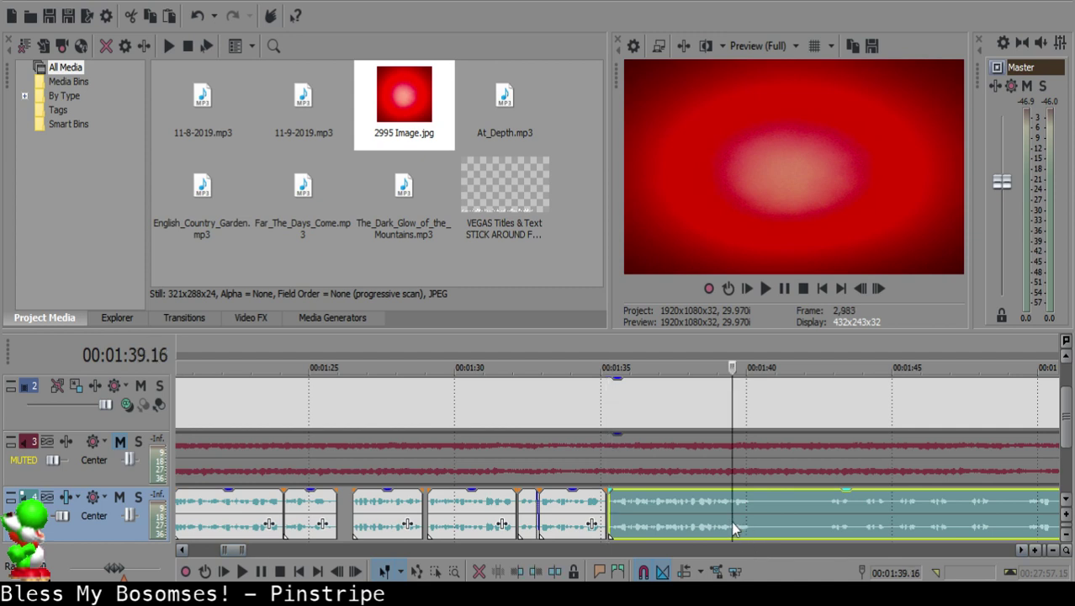
{"action": "key", "text": "space"}
{"action": "scroll", "coordinate": [745, 520], "scroll_direction": "up", "scroll_amount": 3}
{"action": "key", "text": "s"}
Step: Audition the takes between about 00:01:42 and 00:01:48 to find where the next usable phrase starts
{"action": "left_click", "coordinate": [776, 521]}
{"action": "left_click", "coordinate": [846, 504]}
{"action": "left_click", "coordinate": [983, 501]}
{"action": "left_click", "coordinate": [665, 513]}
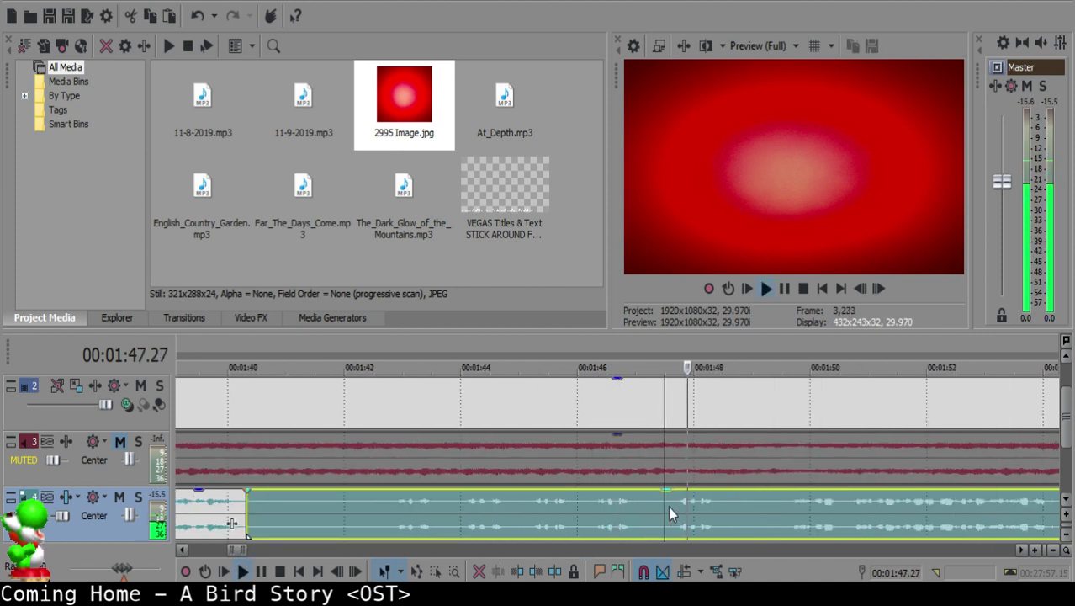
{"action": "left_click", "coordinate": [535, 511]}
{"action": "left_click", "coordinate": [463, 503]}
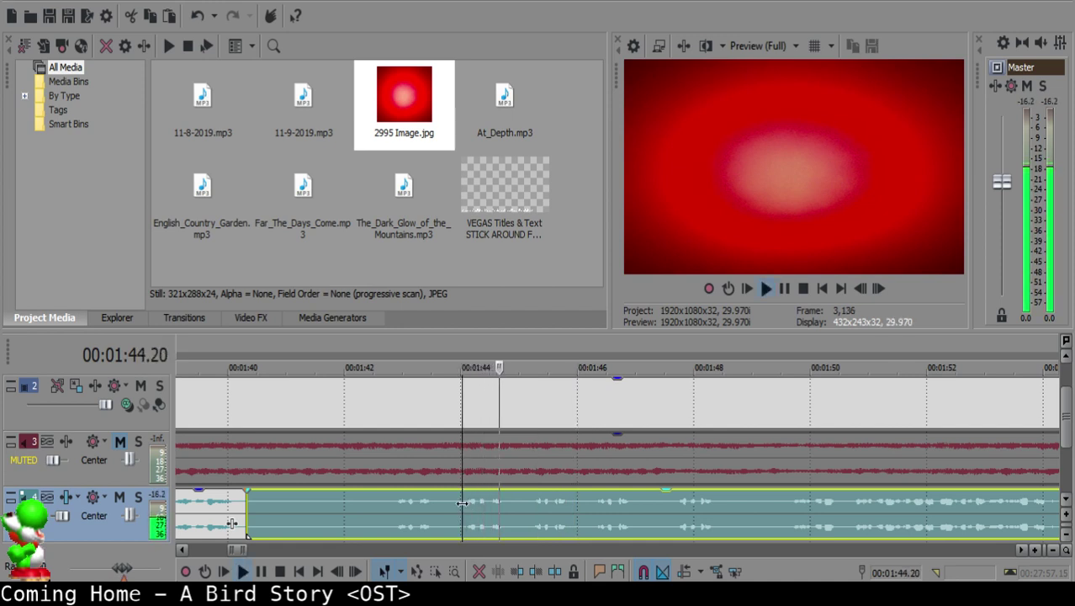
{"action": "key", "text": "Return"}
{"action": "key", "text": "Return"}
{"action": "left_click", "coordinate": [396, 503]}
{"action": "left_click", "coordinate": [533, 513]}
{"action": "key", "text": "space"}
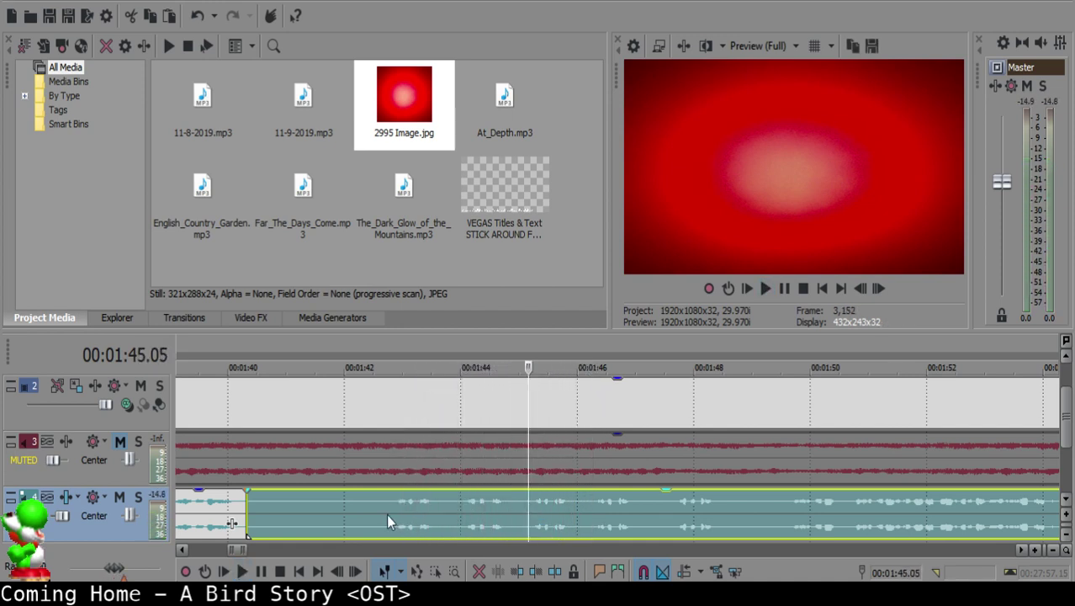
Step: Split the narration at about 00:01:42.22 and delete the section between about 00:01:40.10 and that point
{"action": "left_click", "coordinate": [386, 513]}
{"action": "key", "text": "space"}
{"action": "key", "text": "s"}
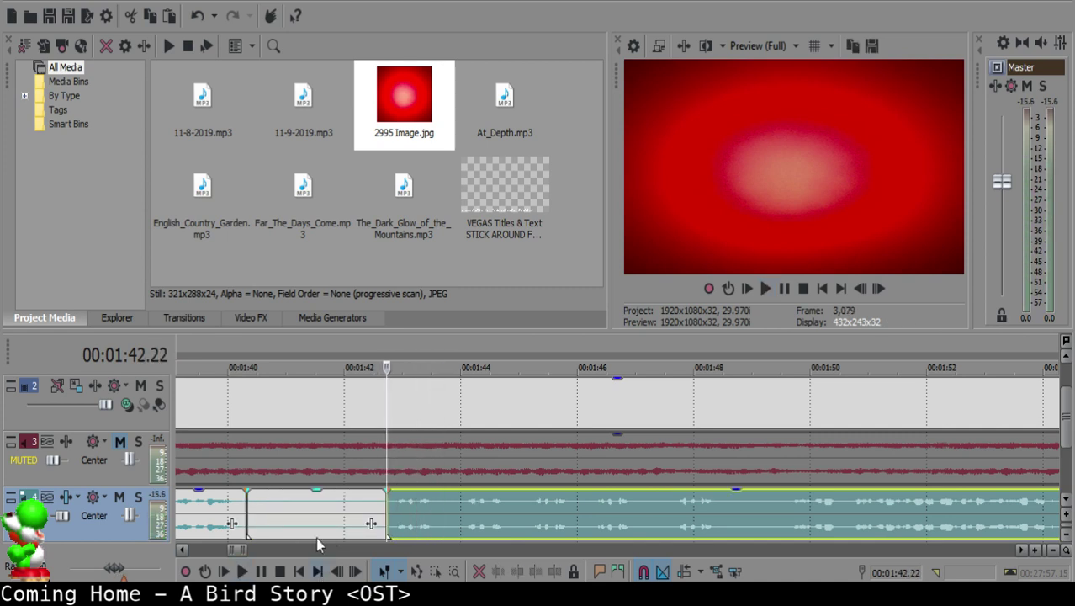
{"action": "left_click", "coordinate": [320, 508]}
{"action": "scroll", "coordinate": [333, 510], "scroll_direction": "down", "scroll_amount": 4}
{"action": "key", "text": "Delete"}
Step: Move the remaining narration 1 second 4 frames earlier to about 00:01:41.18 and audition the gap
{"action": "left_click_drag", "start_coordinate": [655, 512], "coordinate": [620, 504]}
{"action": "left_click", "coordinate": [572, 515]}
{"action": "key", "text": "space"}
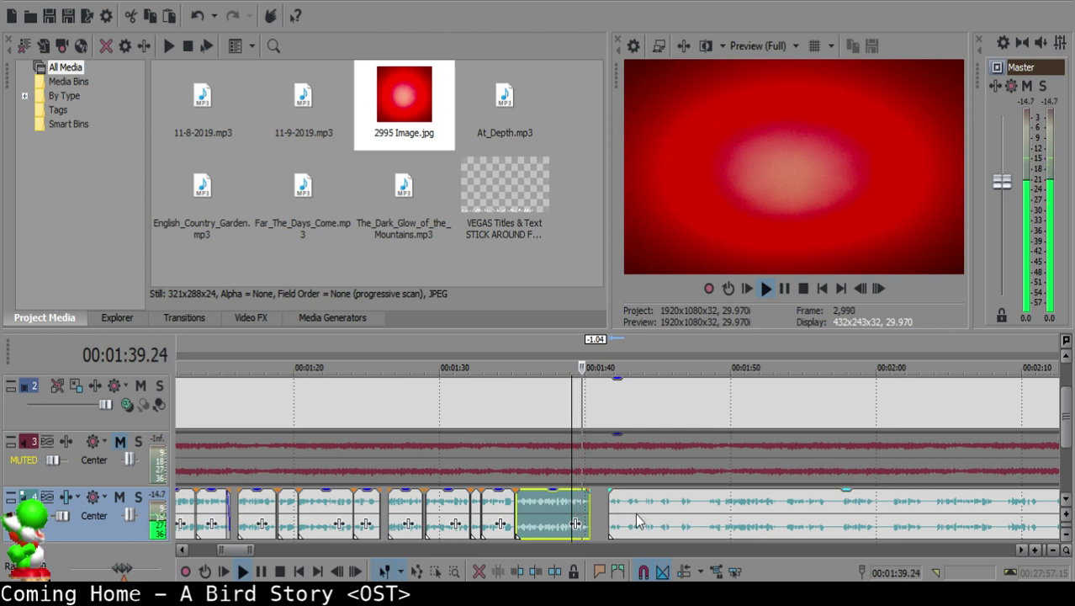
{"action": "scroll", "coordinate": [635, 513], "scroll_direction": "up", "scroll_amount": 3}
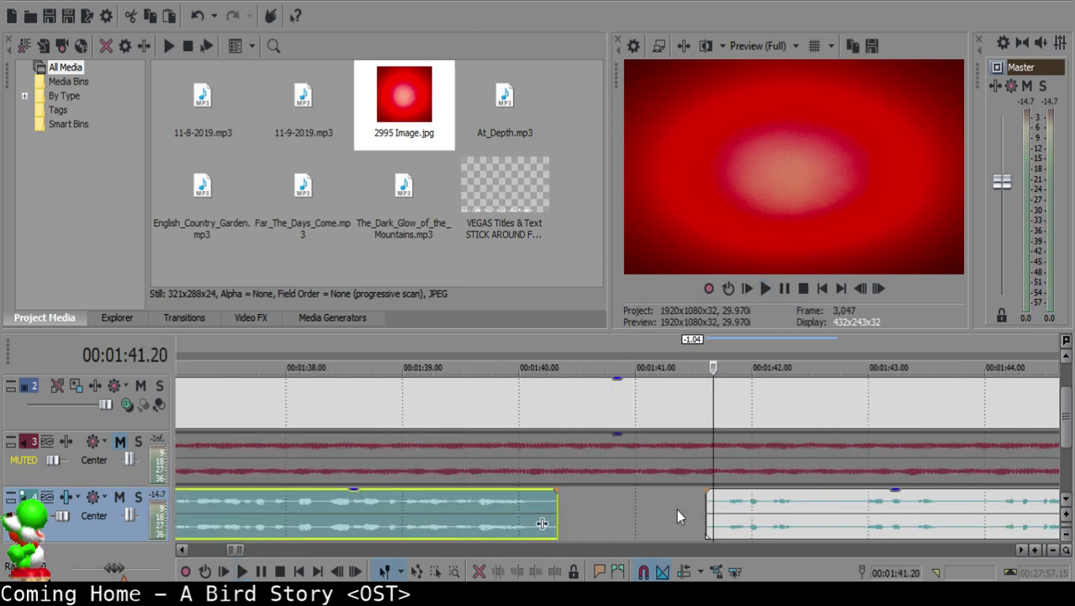
Step: Shift the narration after the gap earlier to about 00:01:41.08 and audition from about 00:01:39.00
{"action": "left_click", "coordinate": [669, 510]}
{"action": "left_click_drag", "start_coordinate": [758, 509], "coordinate": [706, 503]}
{"action": "left_click_drag", "start_coordinate": [706, 504], "coordinate": [713, 503]}
{"action": "left_click", "coordinate": [404, 524]}
{"action": "key", "text": "space"}
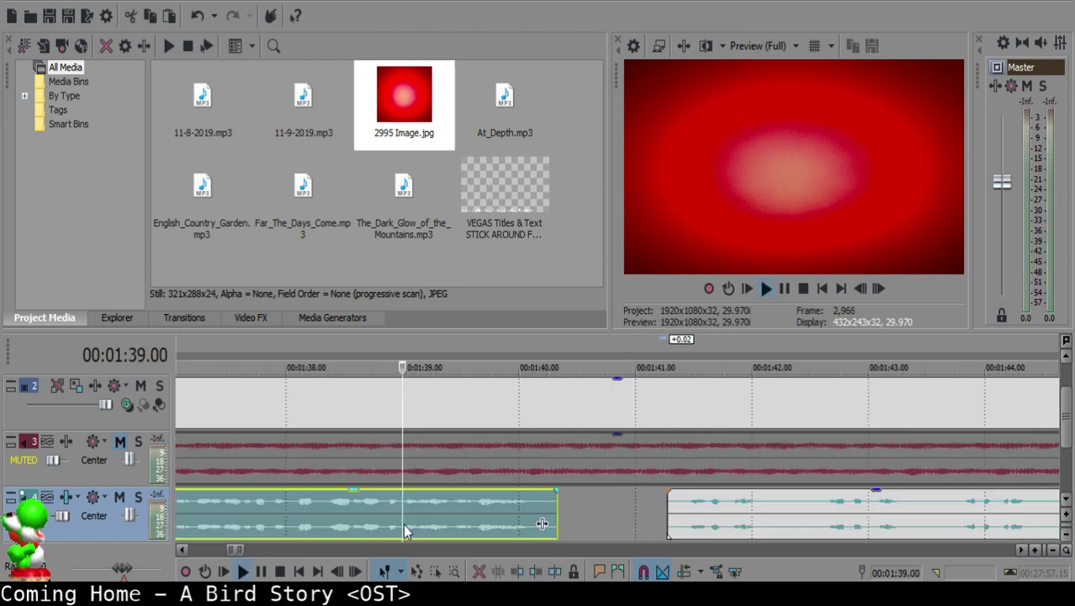
Step: Move the narration after the gap another 4 frames earlier to about 00:01:41.04 and audition the transition
{"action": "key", "text": "Return"}
{"action": "left_click", "coordinate": [640, 496]}
{"action": "left_click", "coordinate": [651, 507]}
{"action": "left_click", "coordinate": [677, 506]}
{"action": "left_click_drag", "start_coordinate": [679, 513], "coordinate": [665, 513]}
{"action": "left_click", "coordinate": [498, 516]}
{"action": "key", "text": "space"}
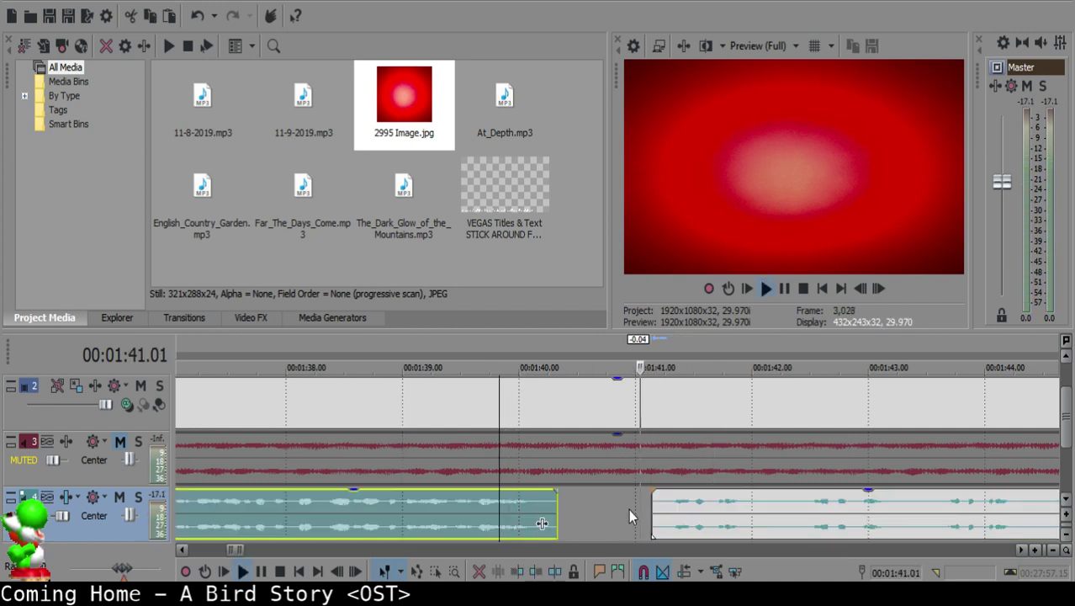
Step: Move the narration after the gap 4 more frames earlier to about 00:01:41.00 and audition the transition
{"action": "left_click", "coordinate": [632, 509]}
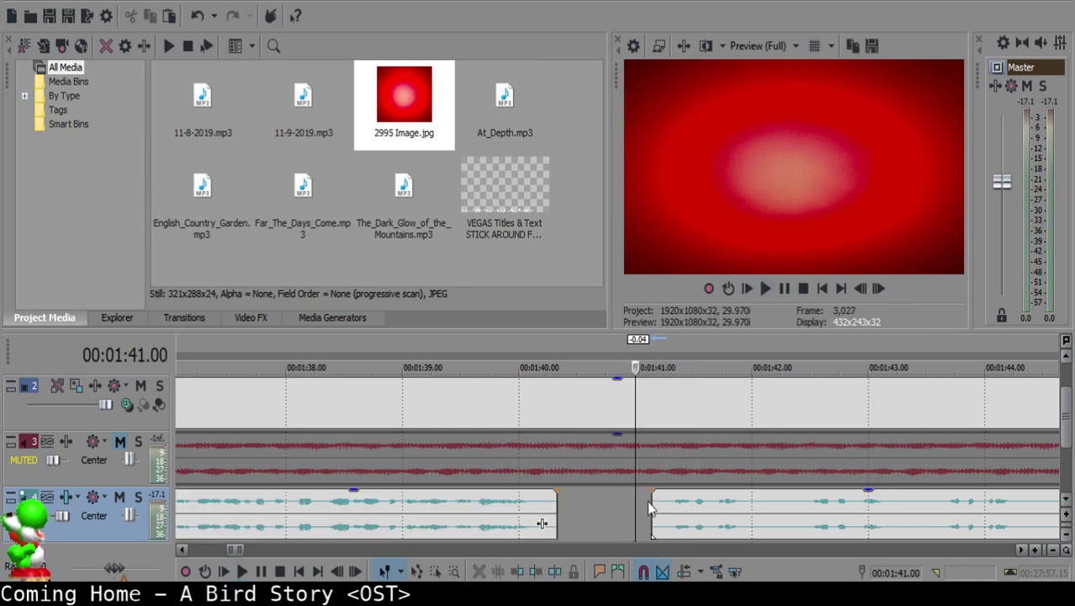
{"action": "left_click_drag", "start_coordinate": [650, 507], "coordinate": [661, 507]}
{"action": "left_click", "coordinate": [468, 510]}
{"action": "key", "text": "space"}
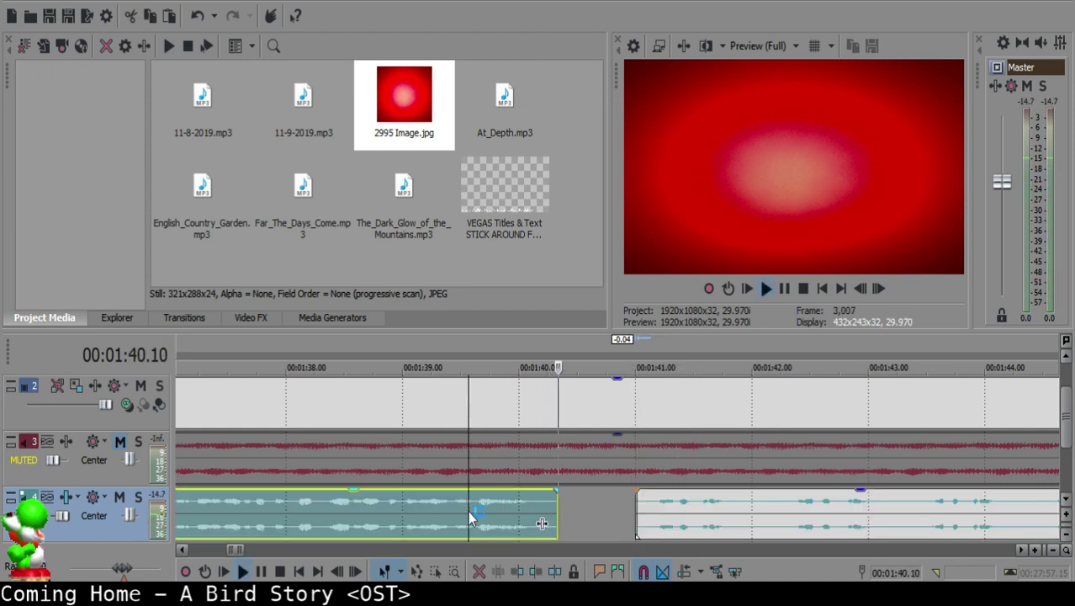
Step: Audition the first words after about 00:01:41.00 closely and split the narration at the pause near 00:01:41.15
{"action": "scroll", "coordinate": [613, 501], "scroll_direction": "down", "scroll_amount": 3}
{"action": "left_click", "coordinate": [601, 501]}
{"action": "scroll", "coordinate": [606, 499], "scroll_direction": "up", "scroll_amount": 4}
{"action": "key", "text": "space"}
{"action": "key", "text": "Return"}
{"action": "left_click", "coordinate": [618, 504]}
{"action": "key", "text": "space"}
{"action": "key", "text": "space"}
{"action": "key", "text": "s"}
Step: Cut out the short piece after about 00:01:41.15, move the remaining narration 1 frame earlier to about 00:01:41.16 and audition the join
{"action": "left_click", "coordinate": [607, 508]}
{"action": "key", "text": "s"}
{"action": "key", "text": "space"}
{"action": "key", "text": "Return"}
{"action": "key", "text": "Delete"}
{"action": "left_click", "coordinate": [467, 509]}
{"action": "key", "text": "space"}
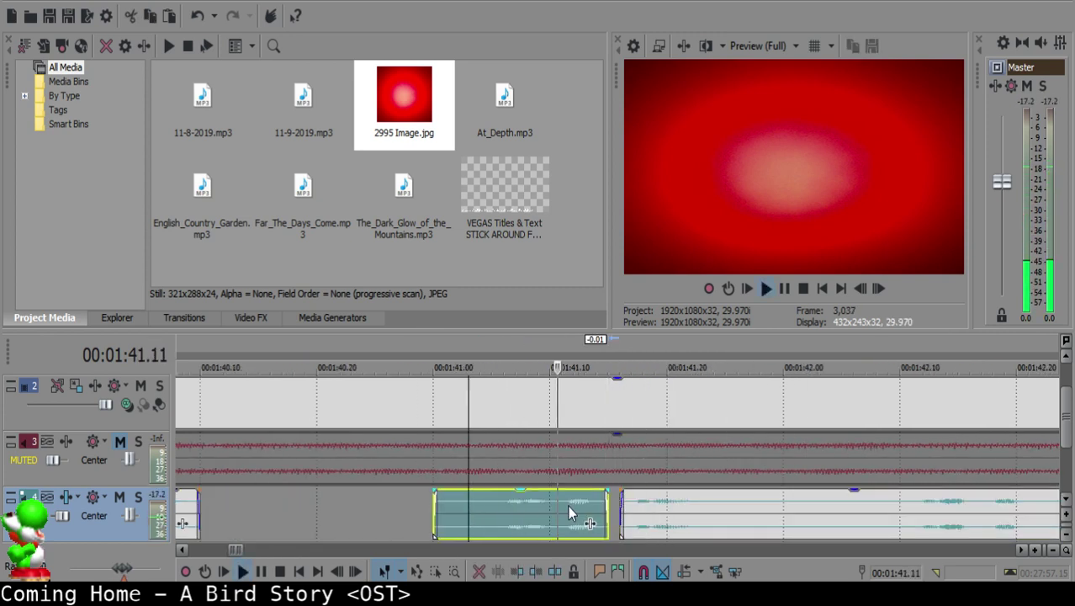
Step: Audition the narration between about 00:01:41 and 00:01:53 for the retake and split it at 00:01:48.28
{"action": "left_click", "coordinate": [756, 511]}
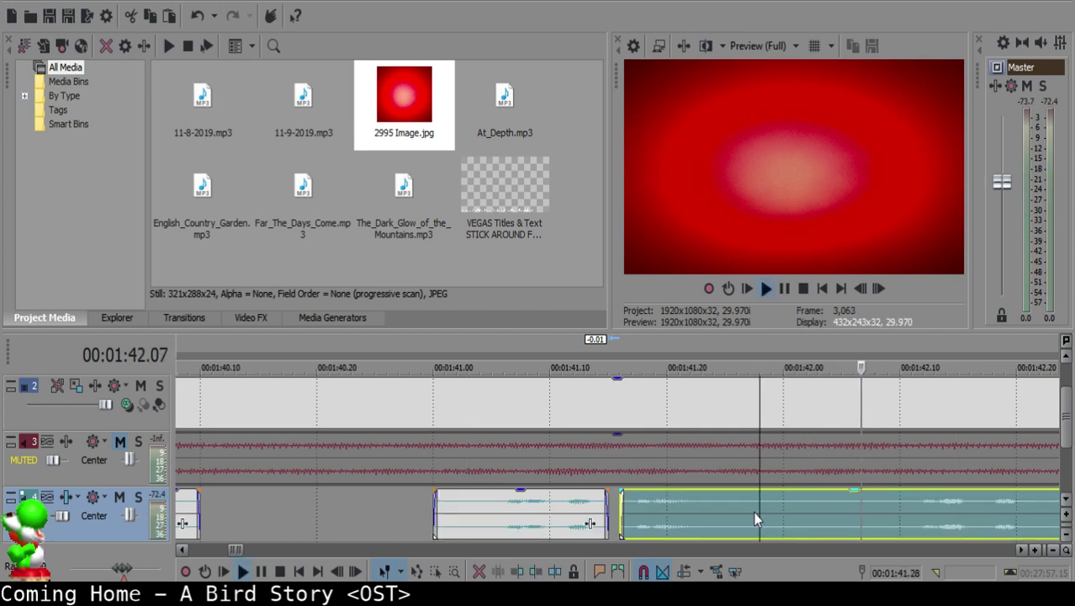
{"action": "scroll", "coordinate": [752, 510], "scroll_direction": "down", "scroll_amount": 6}
{"action": "key", "text": "space"}
{"action": "left_click", "coordinate": [873, 512]}
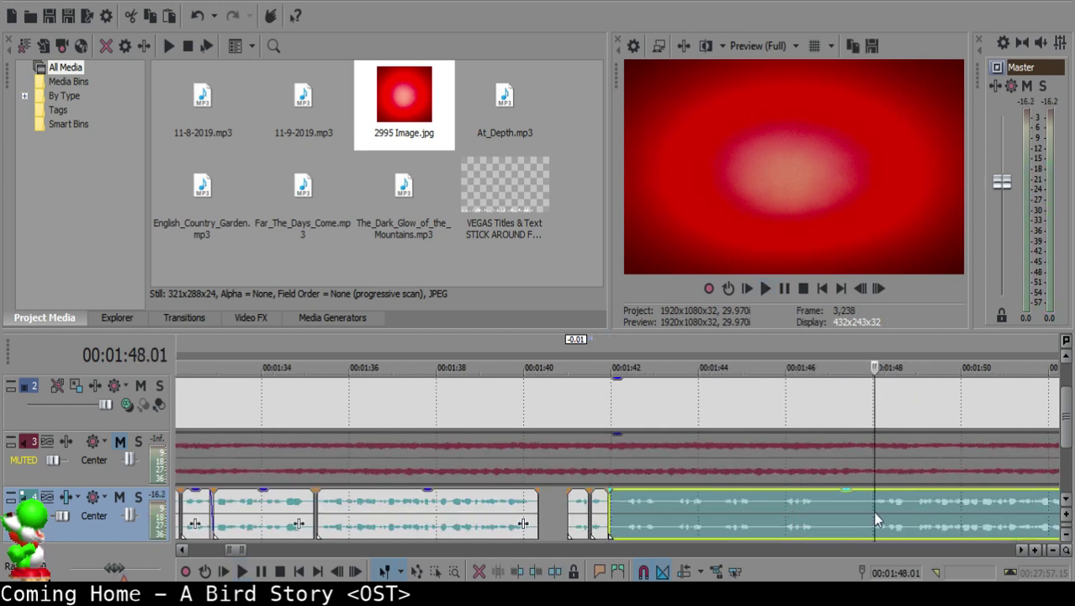
{"action": "key", "text": "space"}
{"action": "scroll", "coordinate": [874, 512], "scroll_direction": "up", "scroll_amount": 2}
{"action": "key", "text": "space"}
{"action": "left_click", "coordinate": [827, 522]}
{"action": "key", "text": "space"}
{"action": "key", "text": "space"}
{"action": "left_click", "coordinate": [901, 518]}
{"action": "key", "text": "space"}
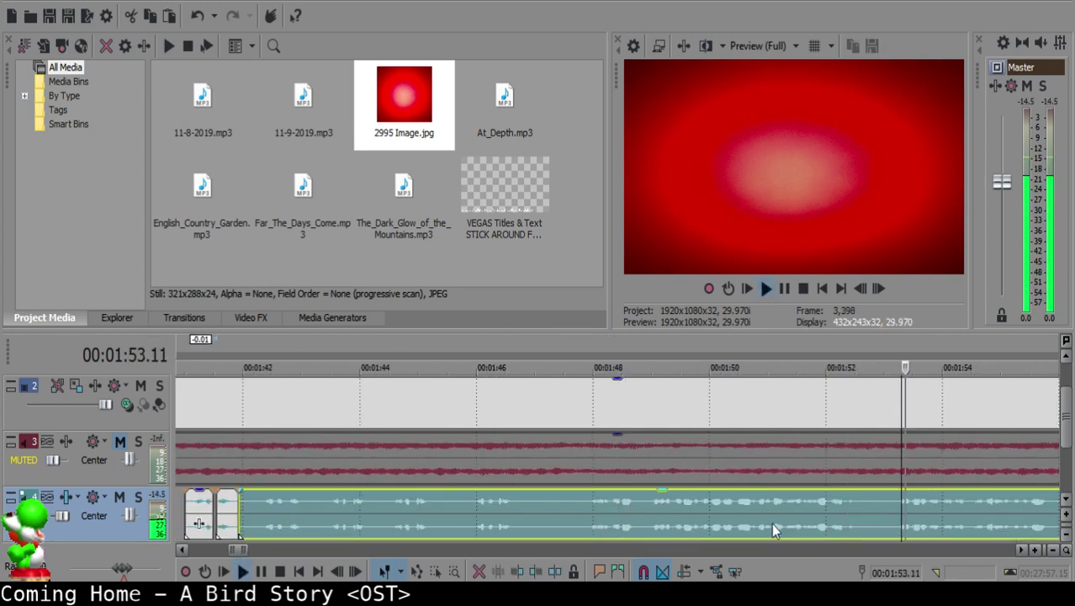
{"action": "left_click", "coordinate": [646, 498]}
{"action": "key", "text": "space"}
{"action": "key", "text": "s"}
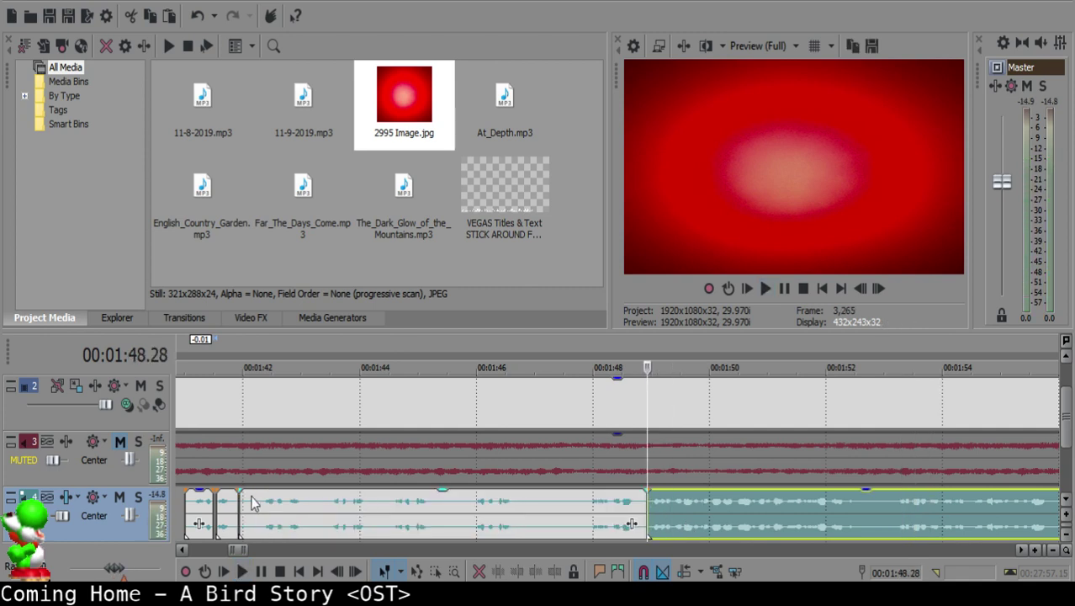
Step: Delete the take before the 00:01:48.28 split, move the remaining narration earlier to about 00:01:42.02 and audition the join
{"action": "left_click", "coordinate": [246, 501]}
{"action": "key", "text": "Delete"}
{"action": "left_click_drag", "start_coordinate": [772, 507], "coordinate": [365, 500]}
{"action": "left_click", "coordinate": [199, 508]}
{"action": "key", "text": "space"}
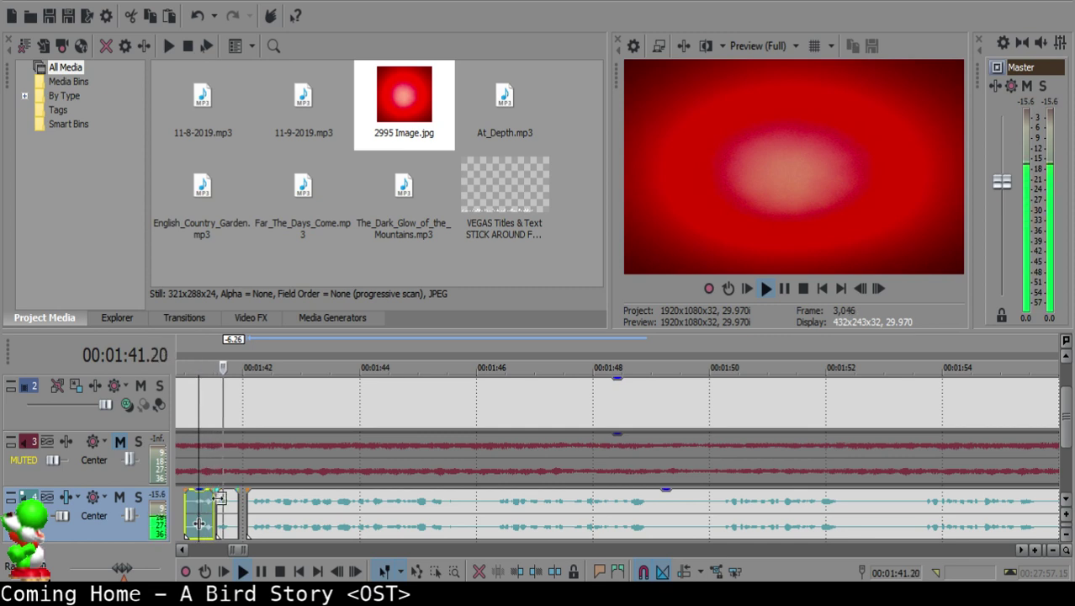
Step: Trim the start of the moved narration to about 00:01:42.05 with a fade-in of about 3 frames and audition it
{"action": "scroll", "coordinate": [575, 515], "scroll_direction": "up", "scroll_amount": 5}
{"action": "left_click_drag", "start_coordinate": [471, 516], "coordinate": [544, 489]}
{"action": "key", "text": "space"}
{"action": "key", "text": "space"}
{"action": "key", "text": "s"}
{"action": "left_click", "coordinate": [484, 503]}
{"action": "key", "text": "Delete"}
{"action": "key", "text": "space"}
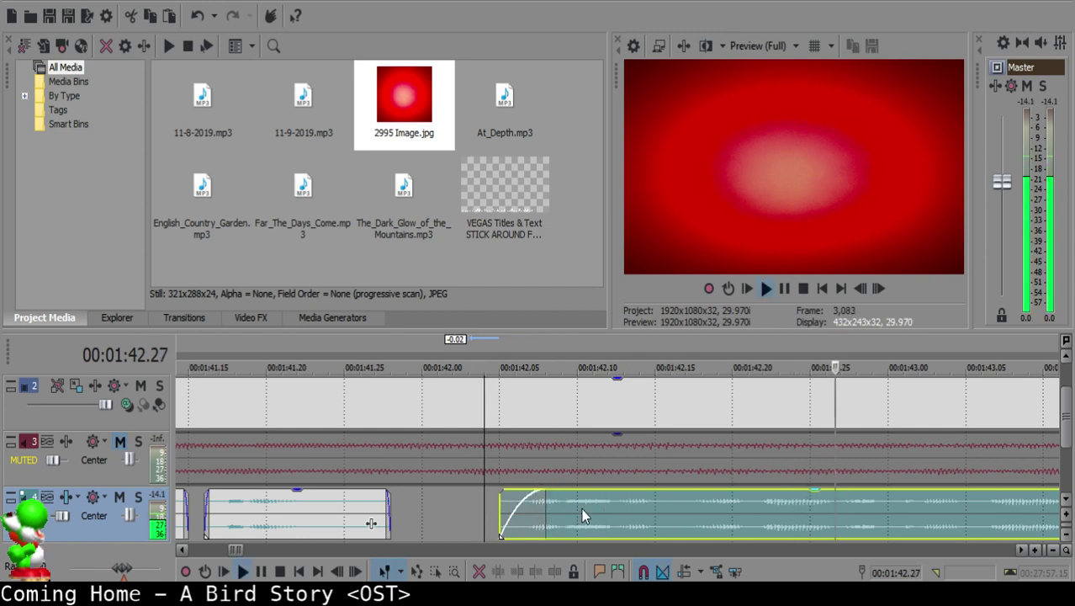
Step: Cut out the narration between about 00:01:45.21 and 00:01:46.08
{"action": "scroll", "coordinate": [614, 504], "scroll_direction": "down", "scroll_amount": 8}
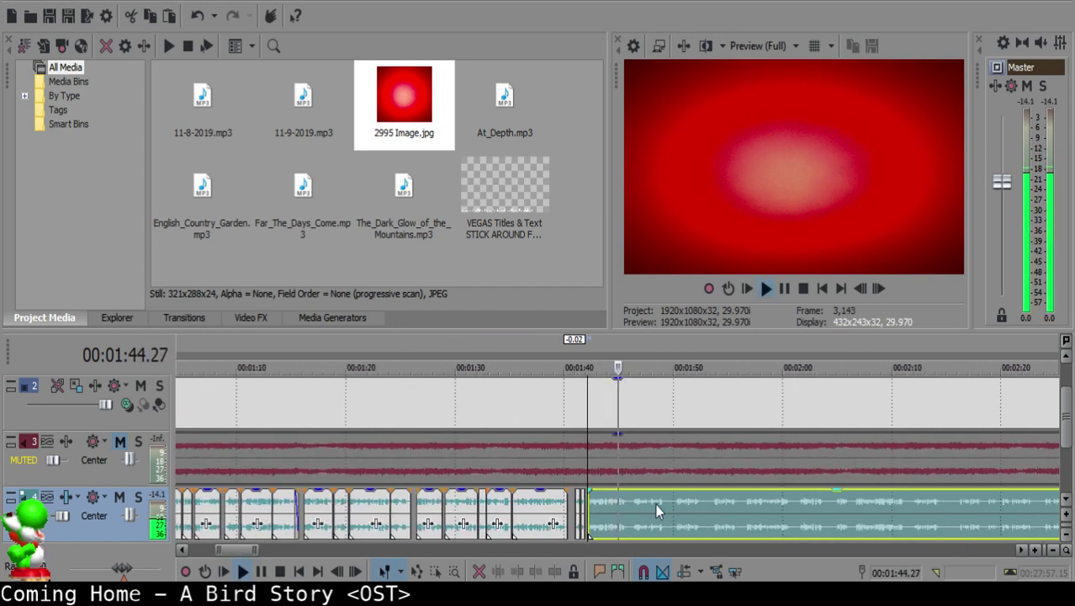
{"action": "scroll", "coordinate": [657, 506], "scroll_direction": "up", "scroll_amount": 5}
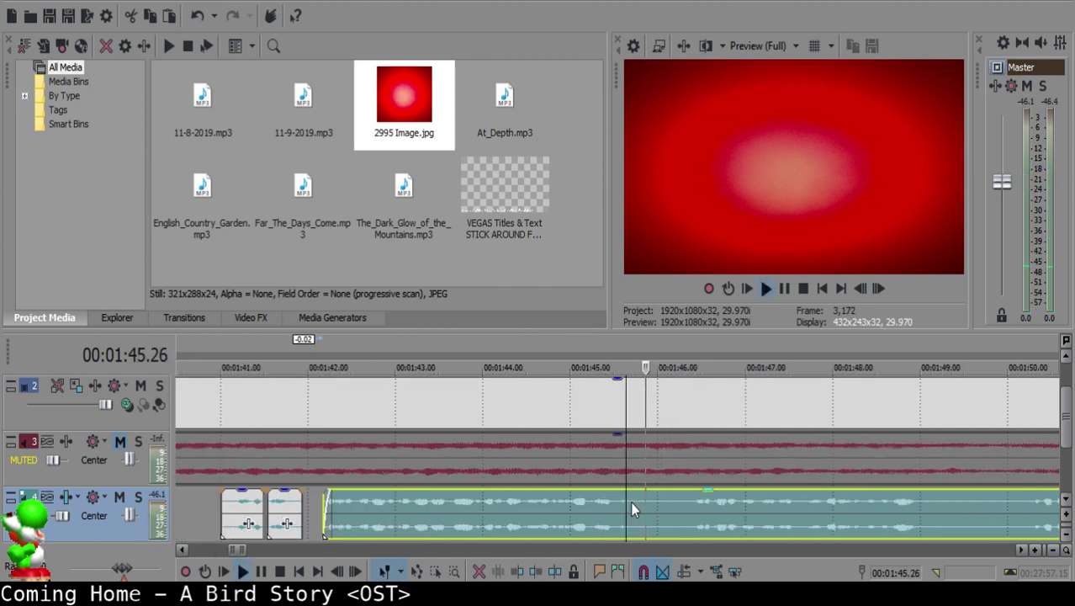
{"action": "key", "text": "s"}
{"action": "scroll", "coordinate": [818, 519], "scroll_direction": "down", "scroll_amount": 2}
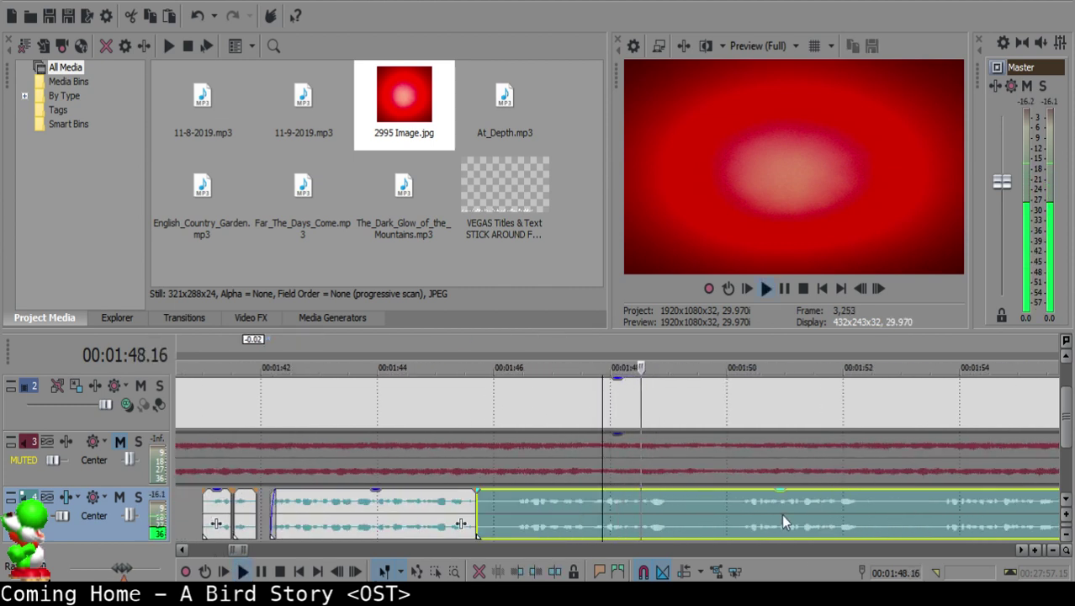
{"action": "left_click", "coordinate": [509, 505]}
{"action": "key", "text": "space"}
{"action": "key", "text": "s"}
{"action": "left_click", "coordinate": [495, 507]}
{"action": "key", "text": "Delete"}
Step: Audition the phrase end, split the narration at about 00:01:45.16 and fade out the piece before it over about 2 frames
{"action": "left_click", "coordinate": [457, 505]}
{"action": "scroll", "coordinate": [458, 506], "scroll_direction": "up", "scroll_amount": 3}
{"action": "key", "text": "space"}
{"action": "left_click", "coordinate": [640, 505]}
{"action": "key", "text": "space"}
{"action": "key", "text": "space"}
{"action": "left_click", "coordinate": [645, 502]}
{"action": "key", "text": "space"}
{"action": "key", "text": "space"}
{"action": "left_click", "coordinate": [645, 502]}
{"action": "key", "text": "s"}
{"action": "left_click_drag", "start_coordinate": [643, 492], "coordinate": [632, 494]}
{"action": "key", "text": "space"}
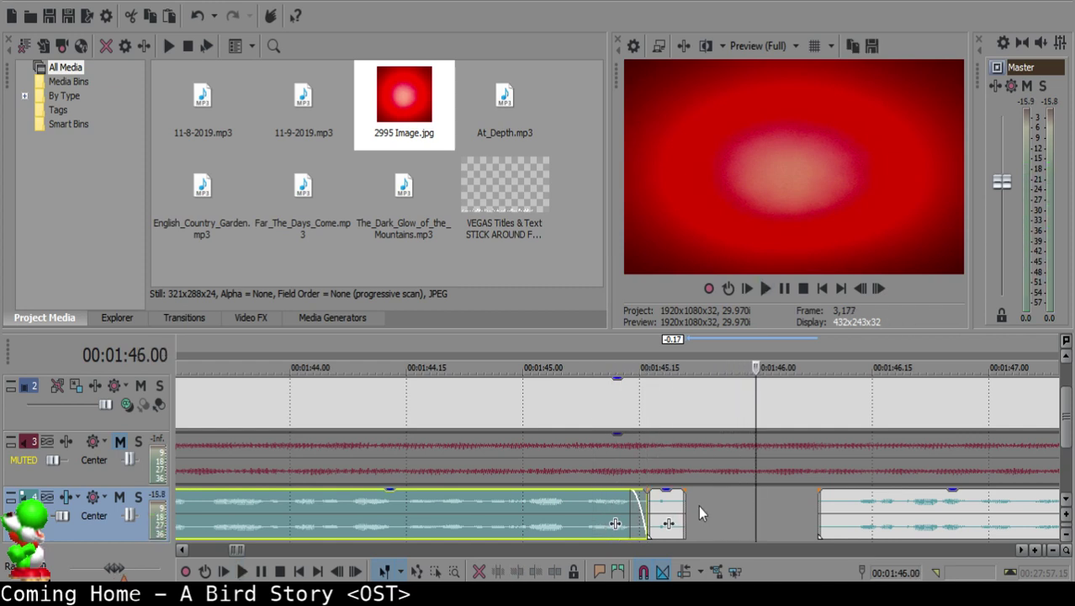
Step: Move the narration after the gap earlier and trim its lead-in so it starts at about 00:01:45.23
{"action": "left_click", "coordinate": [694, 505]}
{"action": "left_click_drag", "start_coordinate": [879, 505], "coordinate": [712, 505]}
{"action": "left_click", "coordinate": [711, 500]}
{"action": "key", "text": "space"}
{"action": "key", "text": "space"}
{"action": "key", "text": "s"}
{"action": "left_click", "coordinate": [703, 506]}
{"action": "key", "text": "Delete"}
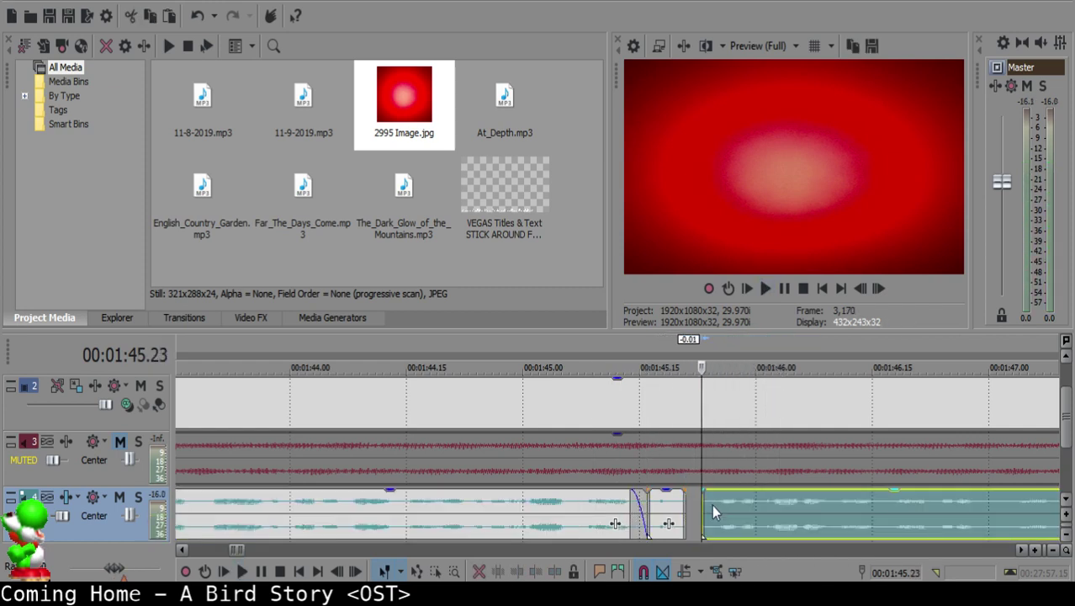
Step: Audition the join, move the narration after the gap 1 frame earlier to about 00:01:45.22 and replay it
{"action": "left_click", "coordinate": [546, 521]}
{"action": "key", "text": "space"}
{"action": "scroll", "coordinate": [695, 511], "scroll_direction": "down", "scroll_amount": 3}
{"action": "key", "text": "space"}
{"action": "left_click", "coordinate": [574, 515]}
{"action": "scroll", "coordinate": [589, 514], "scroll_direction": "up", "scroll_amount": 4}
{"action": "left_click", "coordinate": [627, 512]}
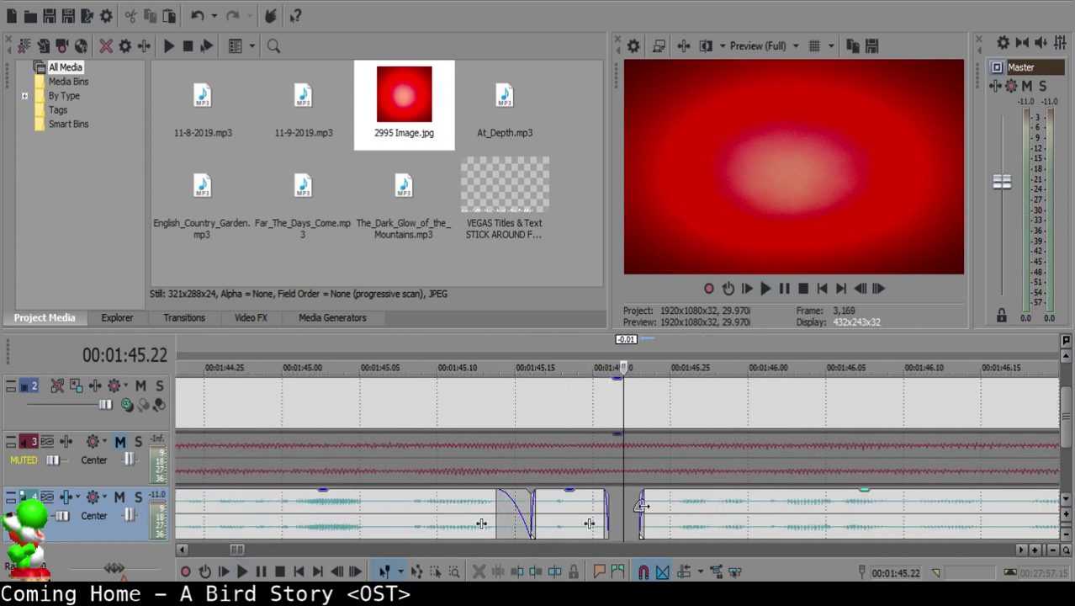
{"action": "left_click_drag", "start_coordinate": [660, 515], "coordinate": [636, 500]}
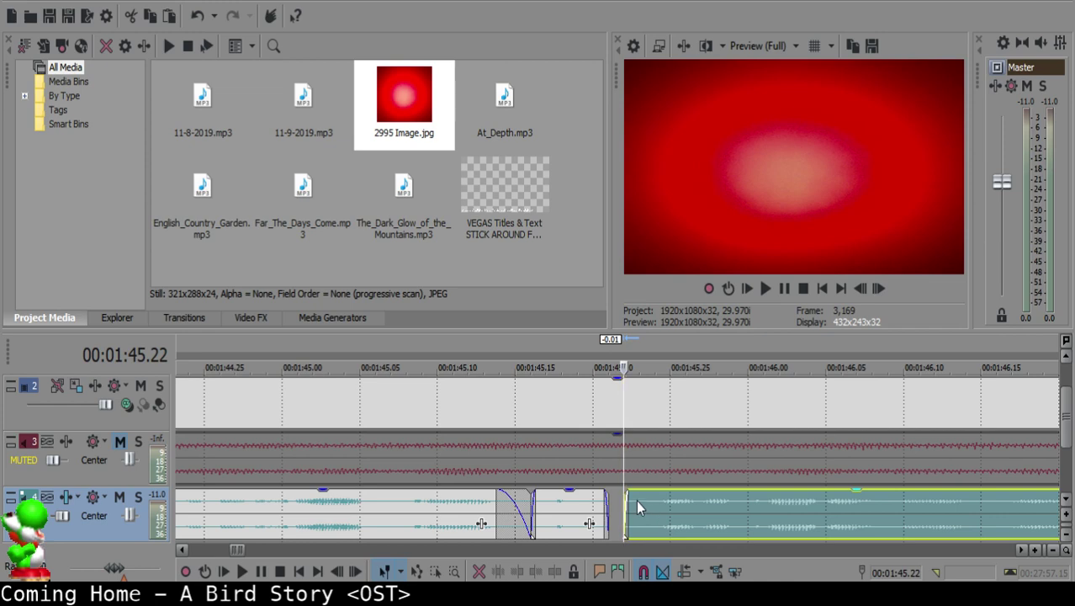
{"action": "left_click", "coordinate": [558, 508]}
{"action": "key", "text": "space"}
{"action": "scroll", "coordinate": [678, 512], "scroll_direction": "down", "scroll_amount": 5}
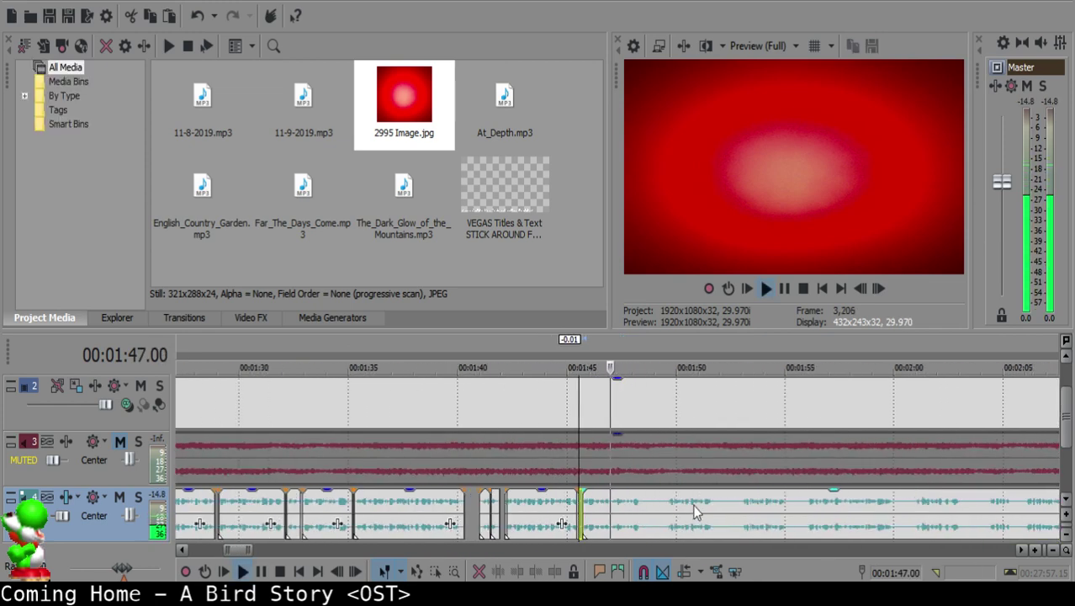
{"action": "scroll", "coordinate": [644, 516], "scroll_direction": "up", "scroll_amount": 3}
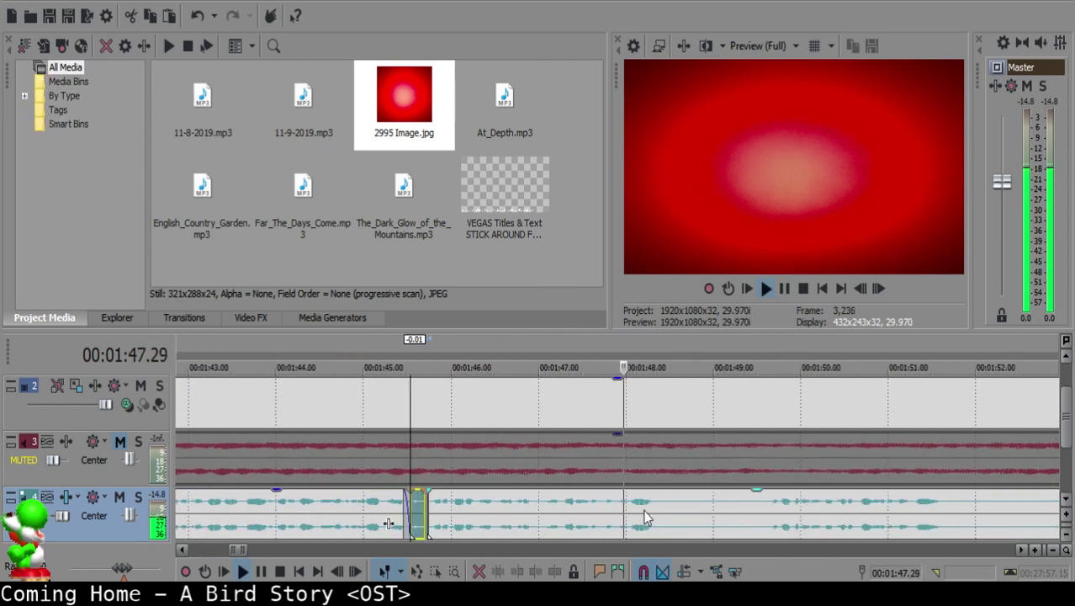
Step: Cut out the pause in the narration between about 00:01:48.17 and 00:01:49.03
{"action": "left_click", "coordinate": [757, 513]}
{"action": "scroll", "coordinate": [746, 518], "scroll_direction": "up", "scroll_amount": 2}
{"action": "left_click", "coordinate": [598, 518]}
{"action": "key", "text": "space"}
{"action": "key", "text": "space"}
{"action": "key", "text": "s"}
{"action": "left_click", "coordinate": [725, 523]}
{"action": "key", "text": "s"}
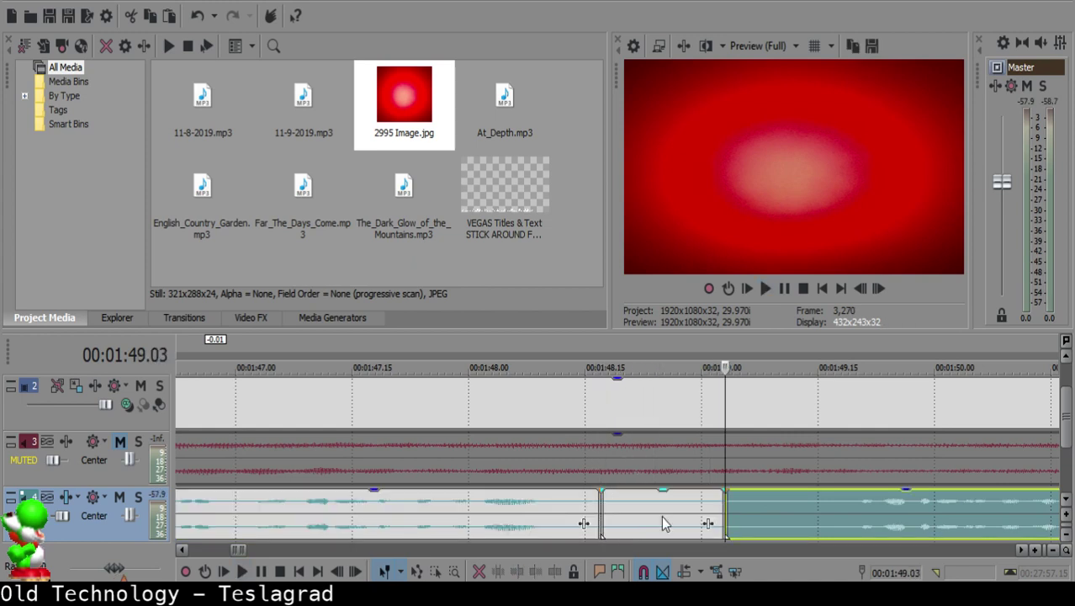
{"action": "left_click", "coordinate": [647, 522]}
{"action": "key", "text": "Delete"}
Step: Add a fade-out of about 5 frames to the phrase ending near 00:01:48.17 and audition it
{"action": "left_click_drag", "start_coordinate": [601, 488], "coordinate": [564, 489]}
{"action": "left_click", "coordinate": [490, 515]}
{"action": "key", "text": "space"}
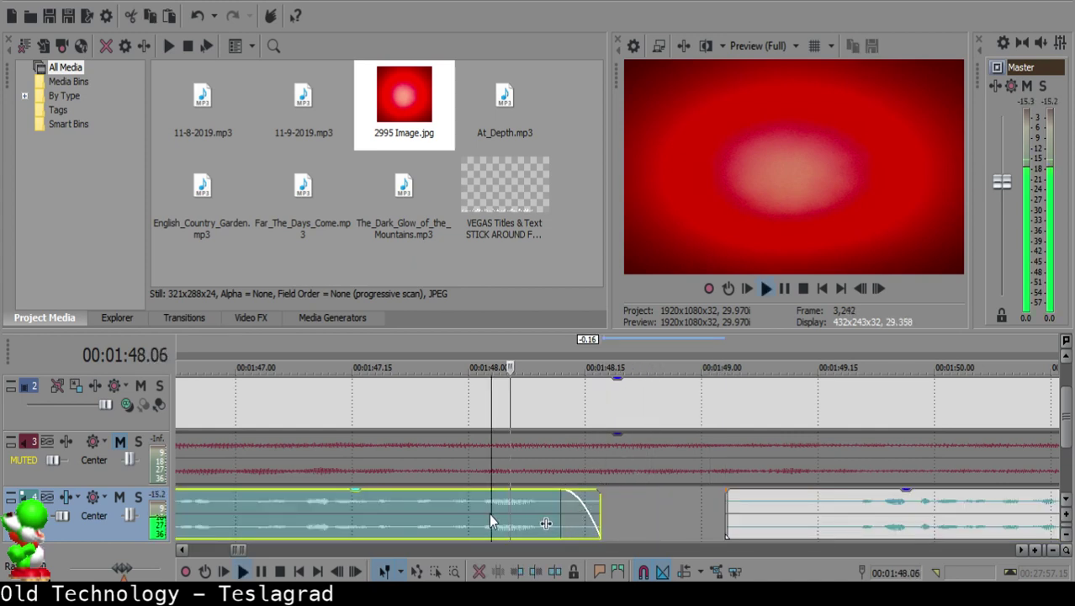
Step: Audition the narration after about 00:01:49.03 for the retake and split it at 00:01:53.00
{"action": "left_click", "coordinate": [880, 513]}
{"action": "scroll", "coordinate": [877, 512], "scroll_direction": "down", "scroll_amount": 2}
{"action": "left_click", "coordinate": [898, 512]}
{"action": "scroll", "coordinate": [779, 523], "scroll_direction": "down", "scroll_amount": 1}
{"action": "scroll", "coordinate": [778, 523], "scroll_direction": "down", "scroll_amount": 1}
{"action": "left_click", "coordinate": [714, 504]}
{"action": "key", "text": "space"}
{"action": "left_click", "coordinate": [638, 507]}
{"action": "left_click", "coordinate": [496, 509]}
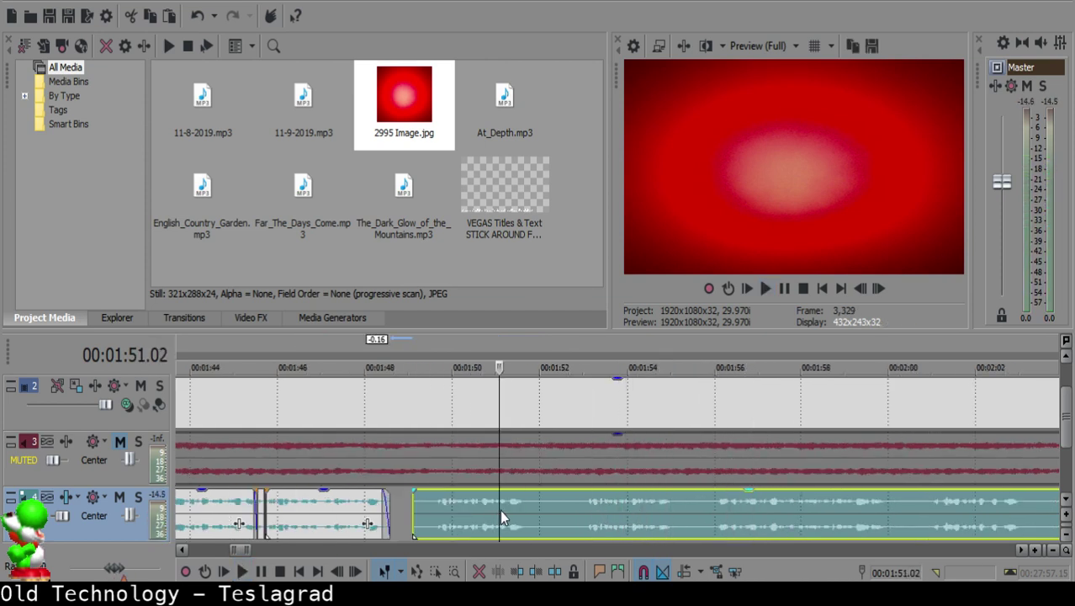
{"action": "key", "text": "s"}
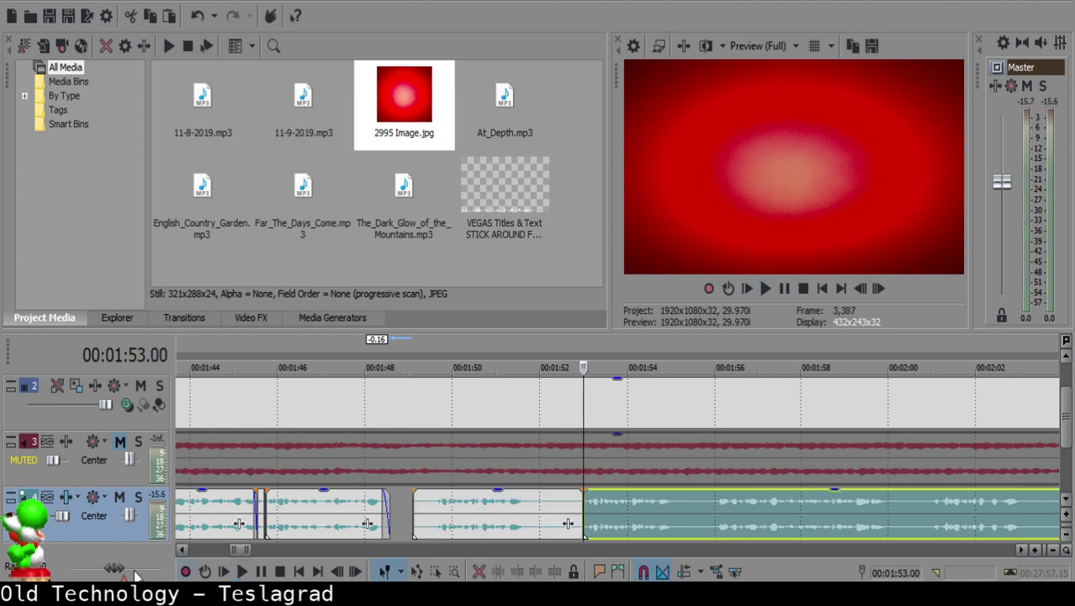
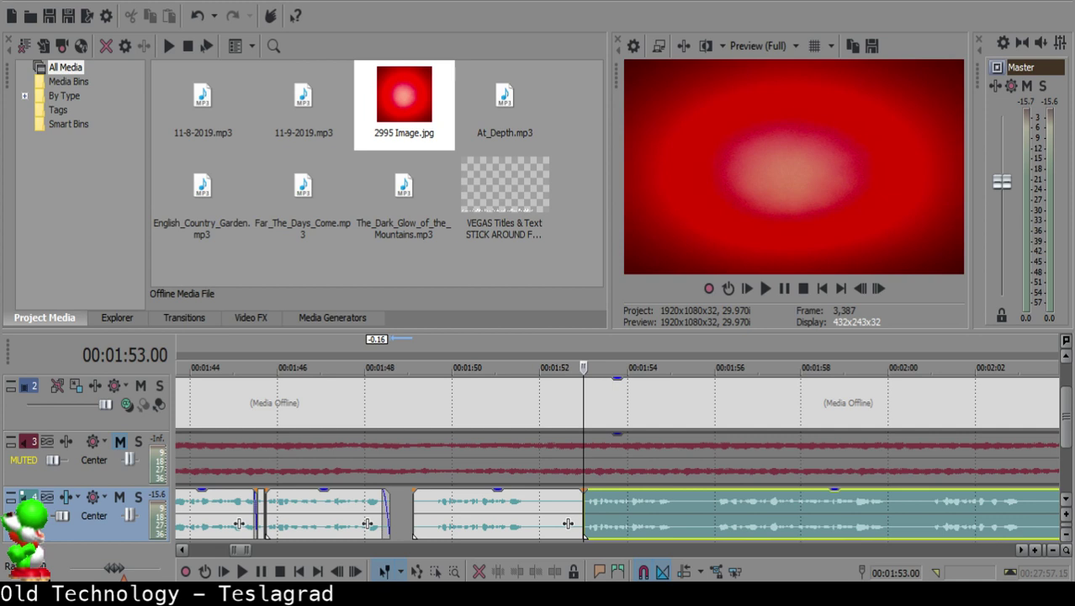
Step: Delete the take before the 00:01:53.00 split and move the remaining narration earlier to about 00:01:49.04
{"action": "left_click", "coordinate": [417, 498]}
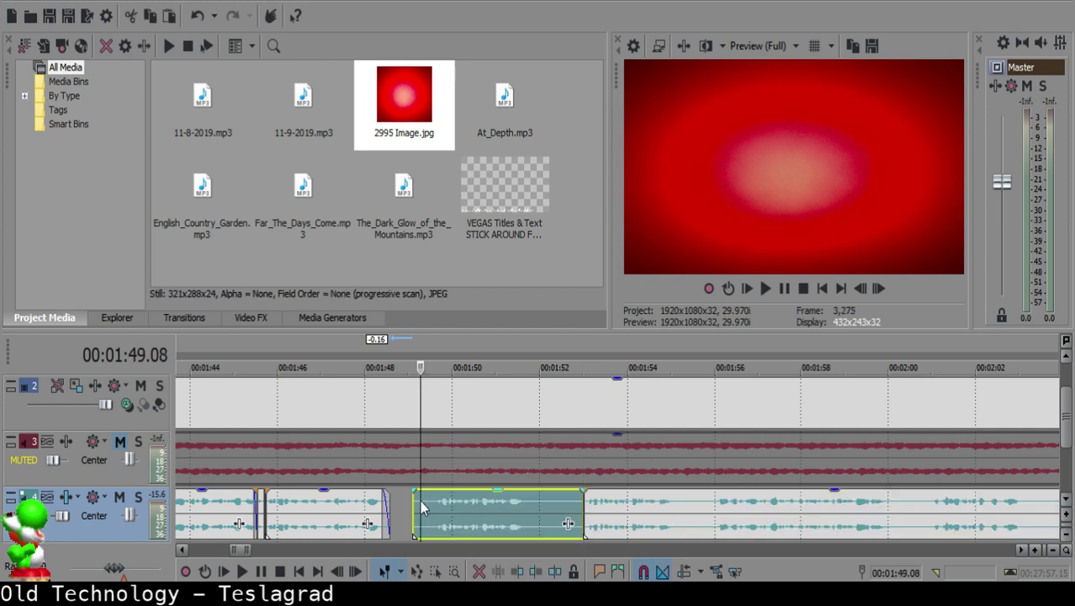
{"action": "scroll", "coordinate": [717, 517], "scroll_direction": "up", "scroll_amount": 5}
{"action": "left_click", "coordinate": [576, 499]}
{"action": "scroll", "coordinate": [700, 508], "scroll_direction": "down", "scroll_amount": 5}
{"action": "key", "text": "Delete"}
{"action": "left_click_drag", "start_coordinate": [882, 513], "coordinate": [772, 505]}
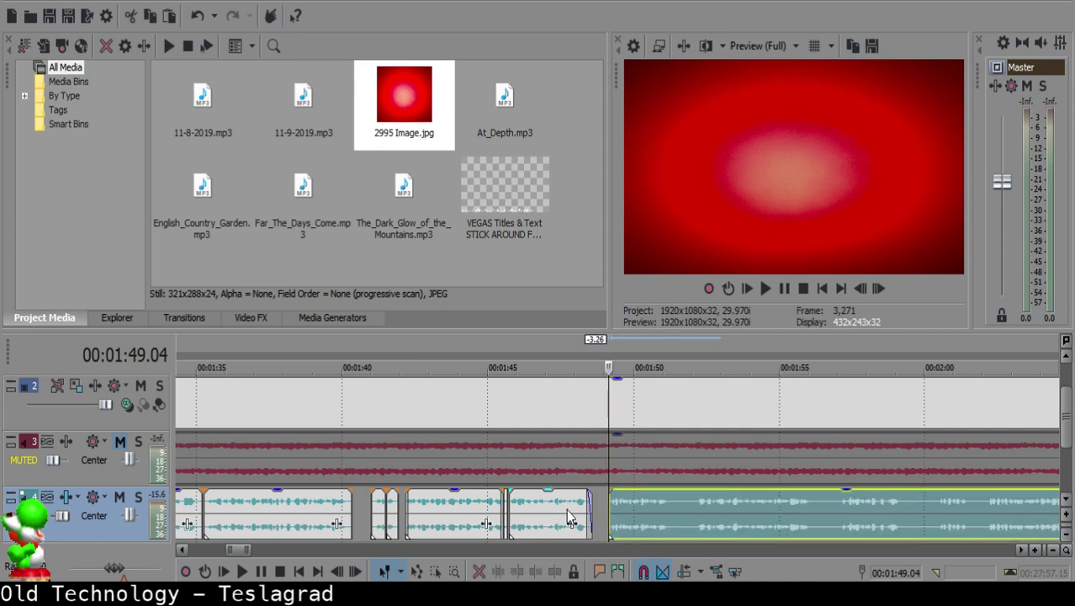
Step: Audition the transition and move the narration after the gap 2 frames earlier to about 00:01:49.02
{"action": "scroll", "coordinate": [508, 510], "scroll_direction": "up", "scroll_amount": 5}
{"action": "left_click", "coordinate": [429, 516]}
{"action": "key", "text": "space"}
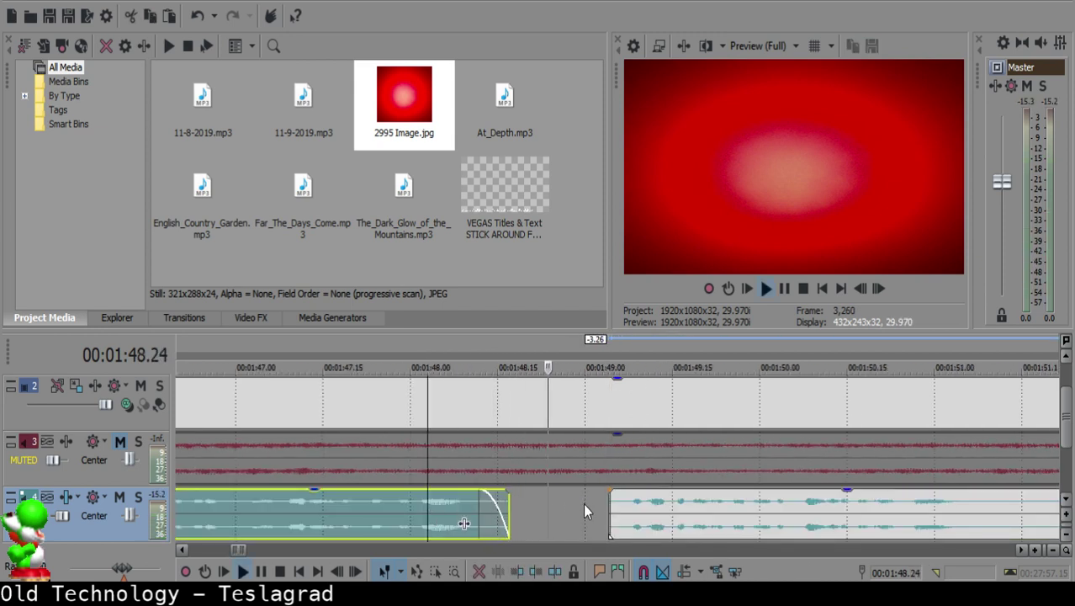
{"action": "left_click", "coordinate": [468, 510]}
{"action": "left_click", "coordinate": [390, 505]}
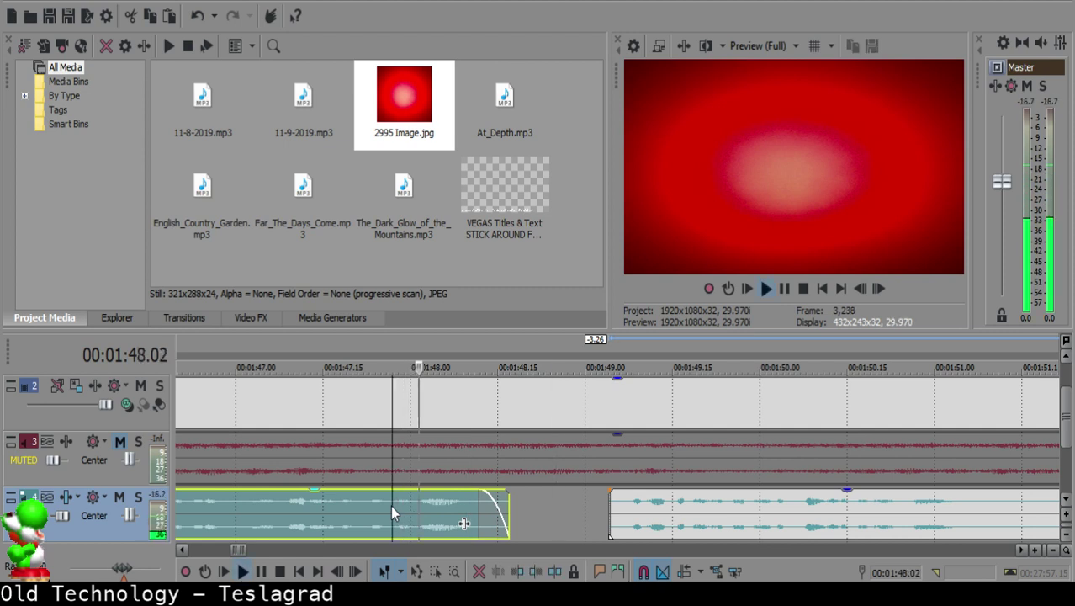
{"action": "left_click_drag", "start_coordinate": [641, 506], "coordinate": [629, 505]}
{"action": "left_click", "coordinate": [417, 506]}
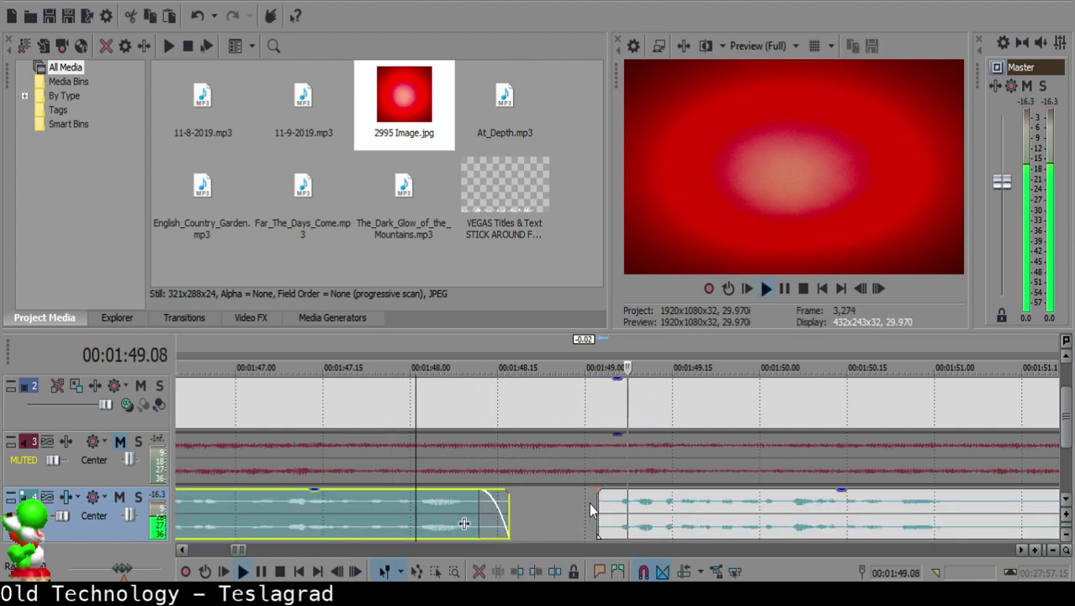
{"action": "scroll", "coordinate": [589, 505], "scroll_direction": "down", "scroll_amount": 2}
{"action": "scroll", "coordinate": [588, 505], "scroll_direction": "up", "scroll_amount": 3}
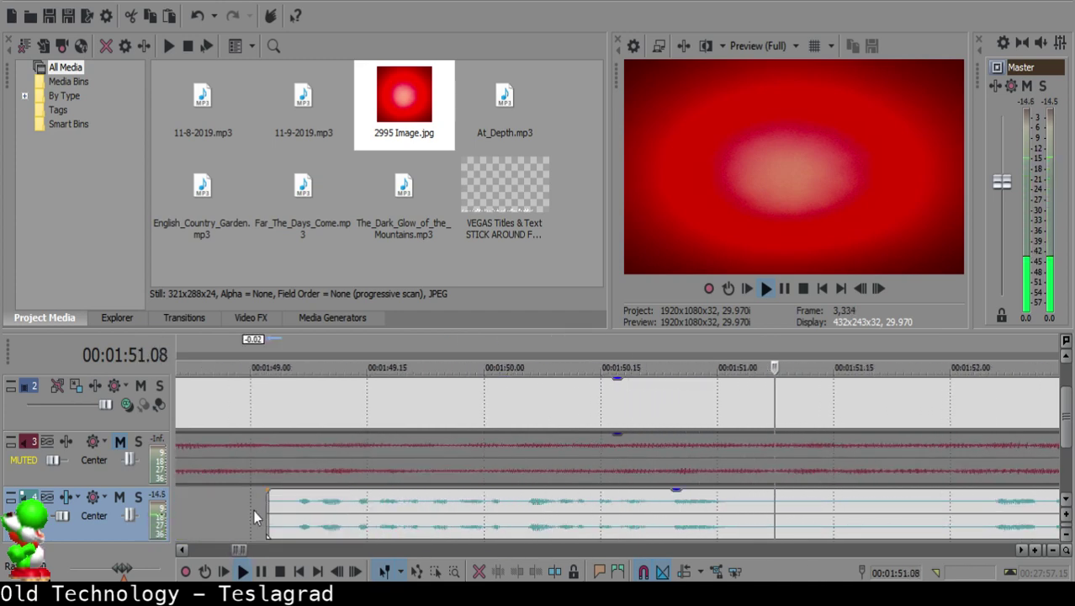
Step: Move the narration after the gap 2 more frames earlier to about 00:01:49.00 and audition the transition
{"action": "left_click", "coordinate": [254, 509]}
{"action": "key", "text": "space"}
{"action": "scroll", "coordinate": [253, 508], "scroll_direction": "down", "scroll_amount": 2}
{"action": "left_click_drag", "start_coordinate": [649, 525], "coordinate": [642, 520]}
{"action": "left_click", "coordinate": [550, 515]}
{"action": "key", "text": "space"}
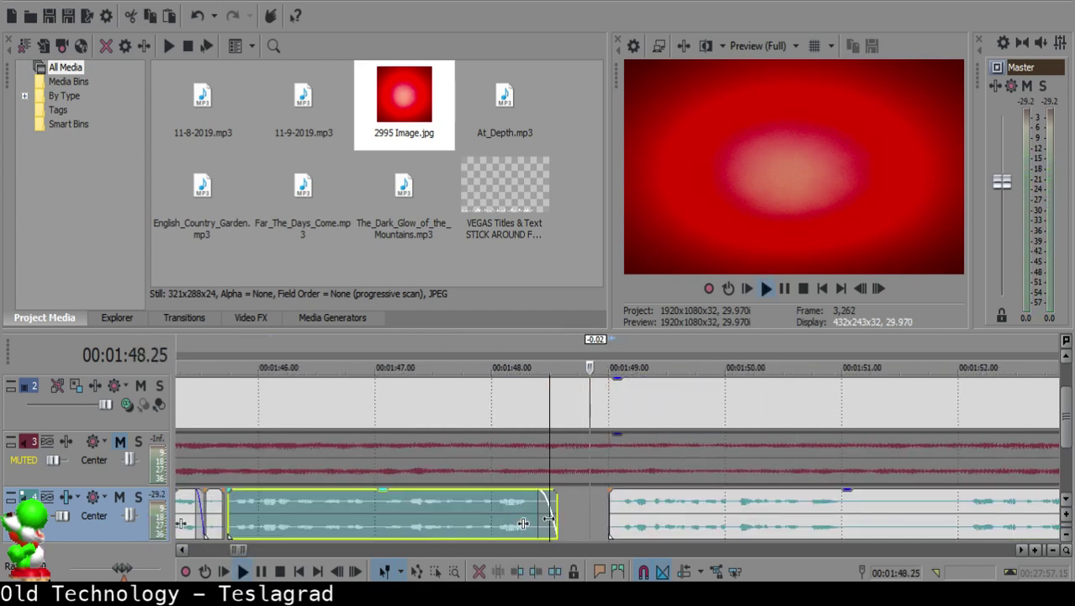
Step: Split the narration at the pause near 00:01:51.08 and audition what follows
{"action": "scroll", "coordinate": [718, 516], "scroll_direction": "down", "scroll_amount": 6}
{"action": "scroll", "coordinate": [718, 516], "scroll_direction": "up", "scroll_amount": 8}
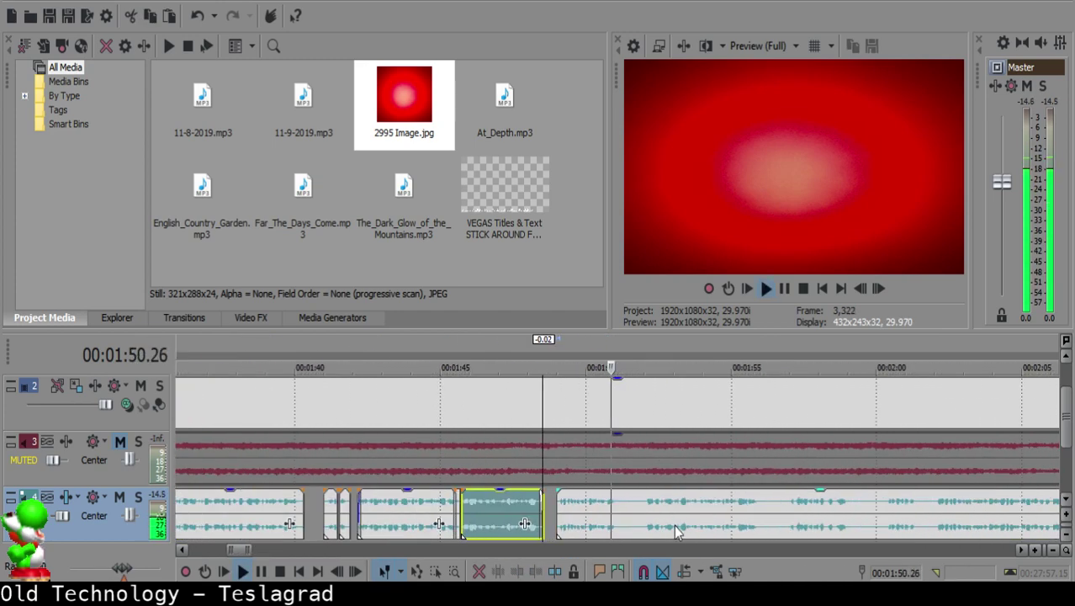
{"action": "left_click", "coordinate": [629, 512]}
{"action": "key", "text": "s"}
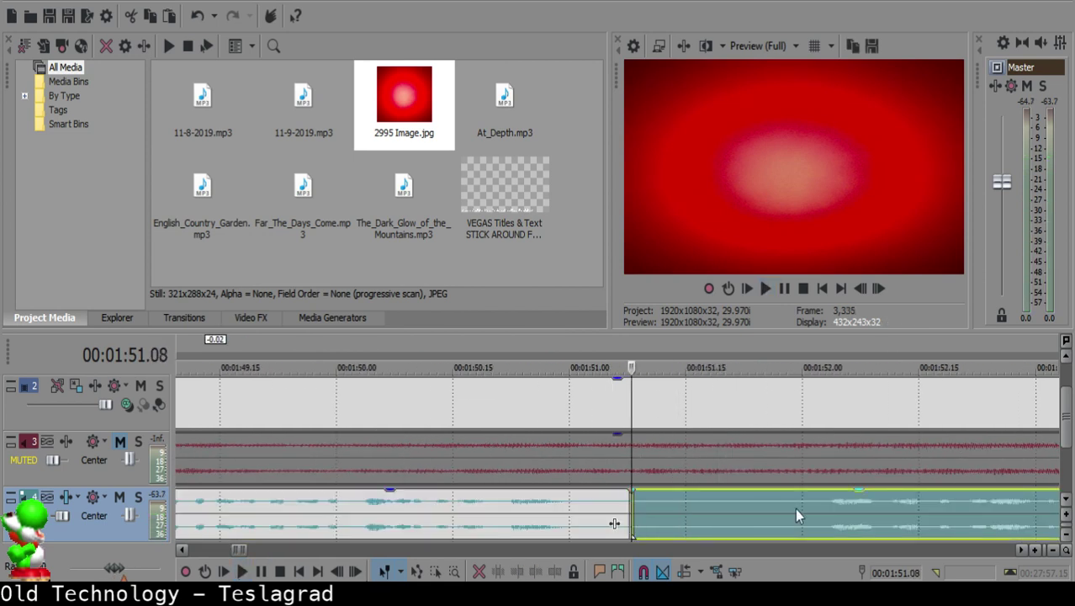
{"action": "scroll", "coordinate": [796, 509], "scroll_direction": "down", "scroll_amount": 3}
{"action": "scroll", "coordinate": [716, 523], "scroll_direction": "down", "scroll_amount": 3}
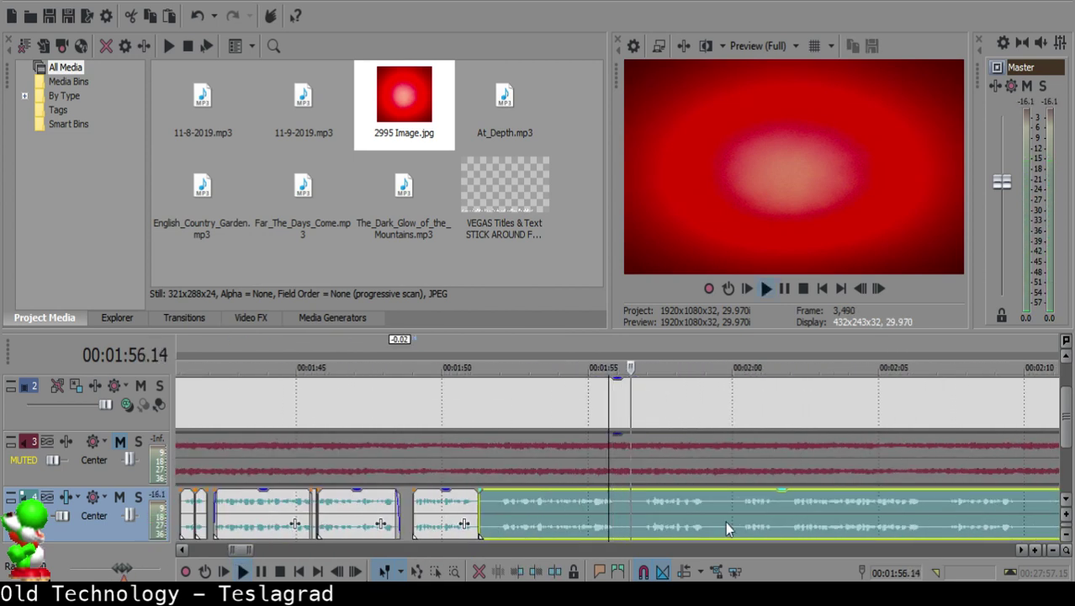
Step: Cut out the narration between 00:01:51.08 and 00:01:51.26 and move the rest 6 frames earlier to about 00:01:51.20
{"action": "left_click", "coordinate": [496, 502]}
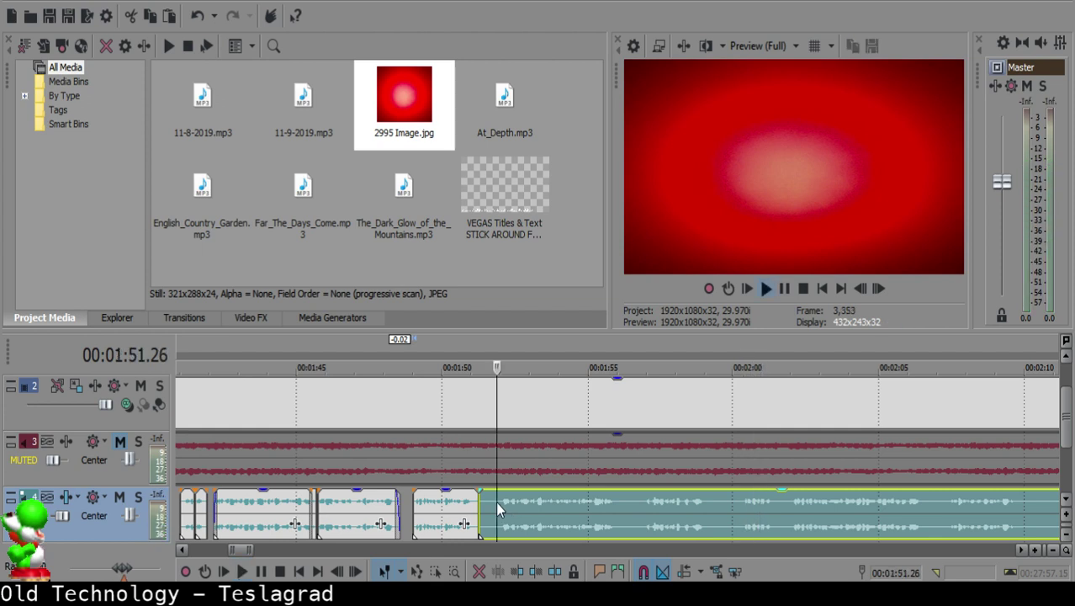
{"action": "key", "text": "space"}
{"action": "key", "text": "s"}
{"action": "left_click", "coordinate": [492, 500]}
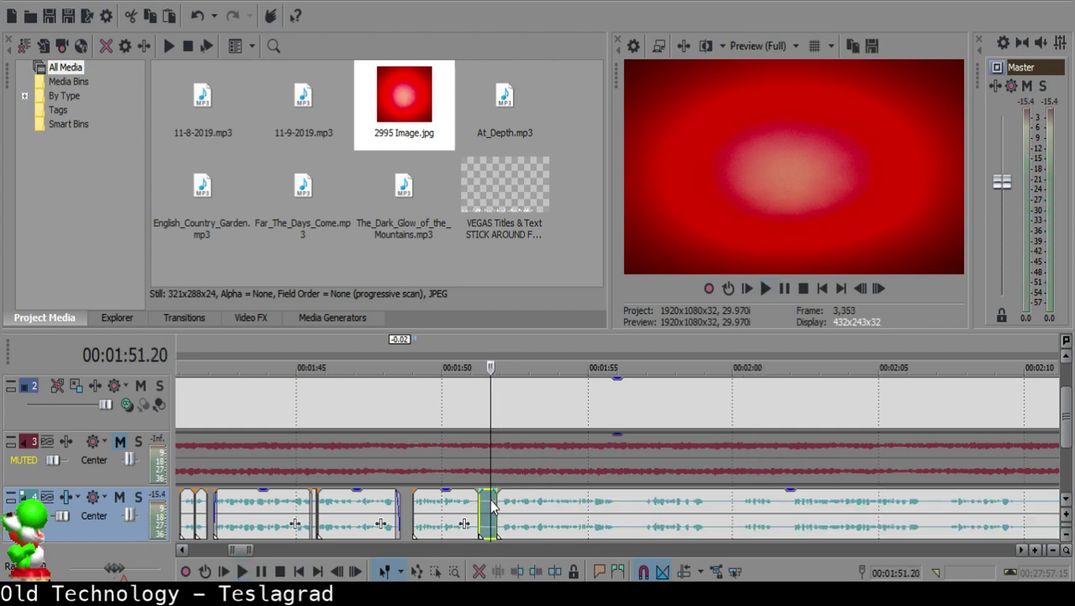
{"action": "key", "text": "Delete"}
{"action": "left_click", "coordinate": [464, 514]}
{"action": "key", "text": "space"}
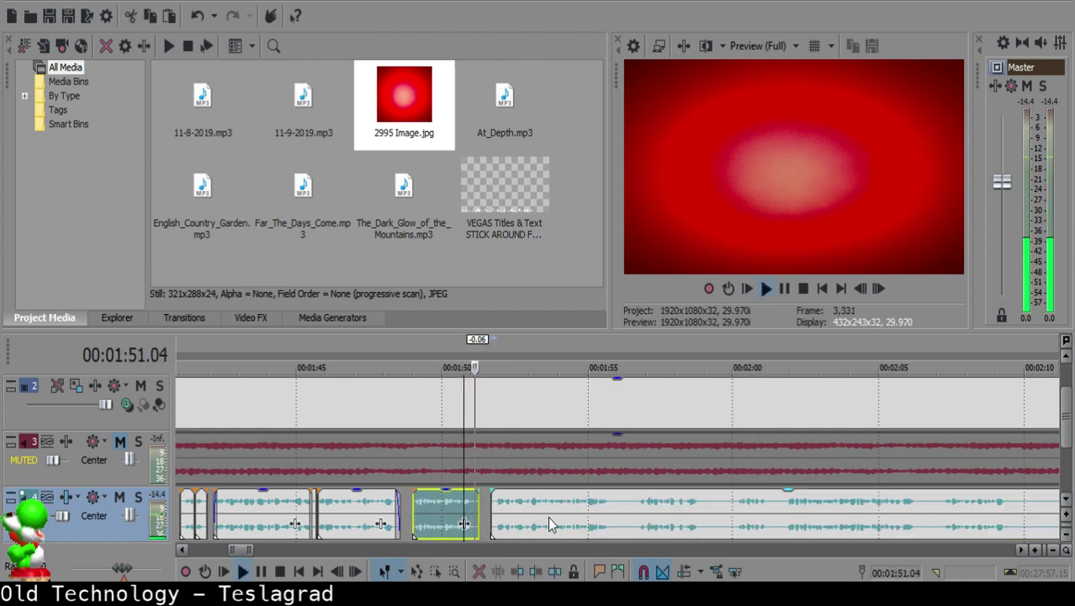
Step: Move the narration after the gap 2 frames earlier to about 00:01:51.18 and audition the transition
{"action": "scroll", "coordinate": [594, 503], "scroll_direction": "up", "scroll_amount": 3}
{"action": "key", "text": "space"}
{"action": "left_click", "coordinate": [591, 503]}
{"action": "scroll", "coordinate": [590, 503], "scroll_direction": "down", "scroll_amount": 1}
{"action": "left_click_drag", "start_coordinate": [688, 516], "coordinate": [680, 516]}
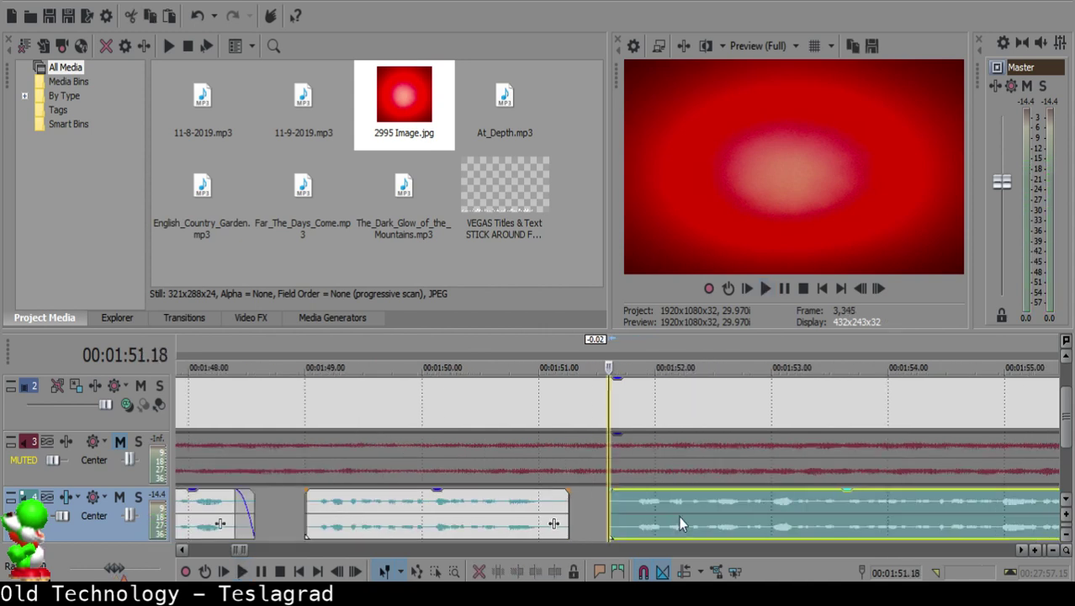
{"action": "left_click", "coordinate": [456, 516]}
{"action": "left_click", "coordinate": [507, 515]}
{"action": "key", "text": "space"}
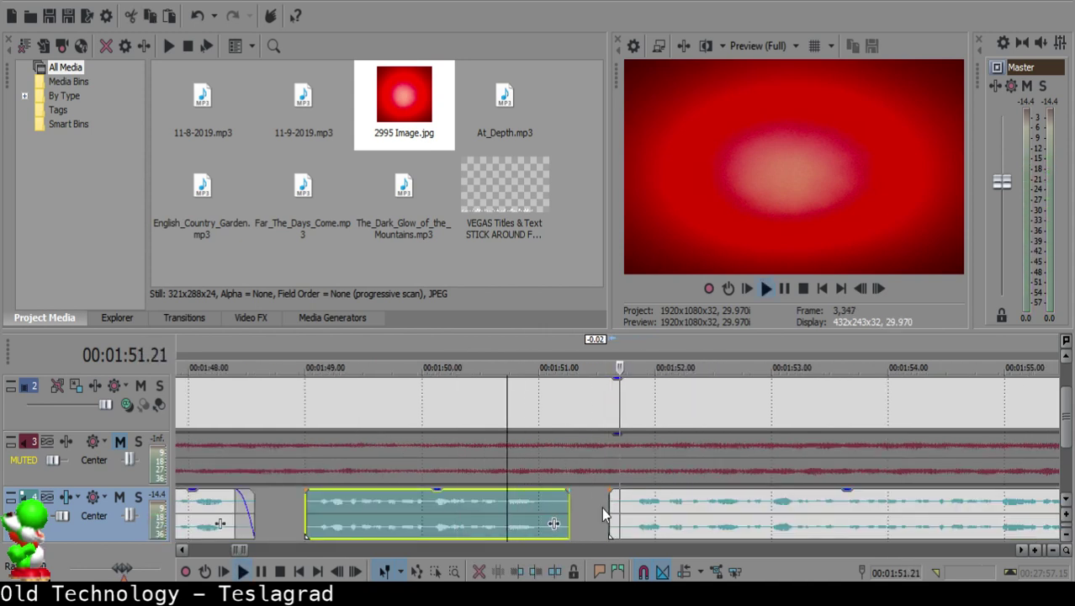
Step: Move the narration after the gap 2 more frames earlier to about 00:01:51.16 and audition the transition
{"action": "key", "text": "space"}
{"action": "left_click", "coordinate": [602, 507]}
{"action": "scroll", "coordinate": [602, 508], "scroll_direction": "up", "scroll_amount": 2}
{"action": "left_click", "coordinate": [622, 497]}
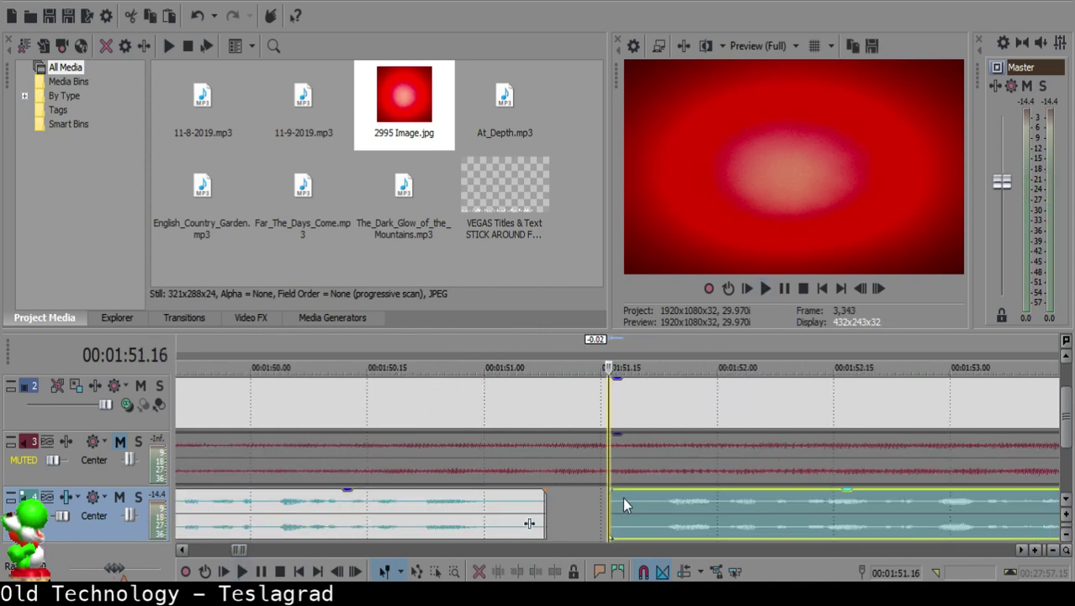
{"action": "left_click", "coordinate": [391, 529]}
{"action": "key", "text": "space"}
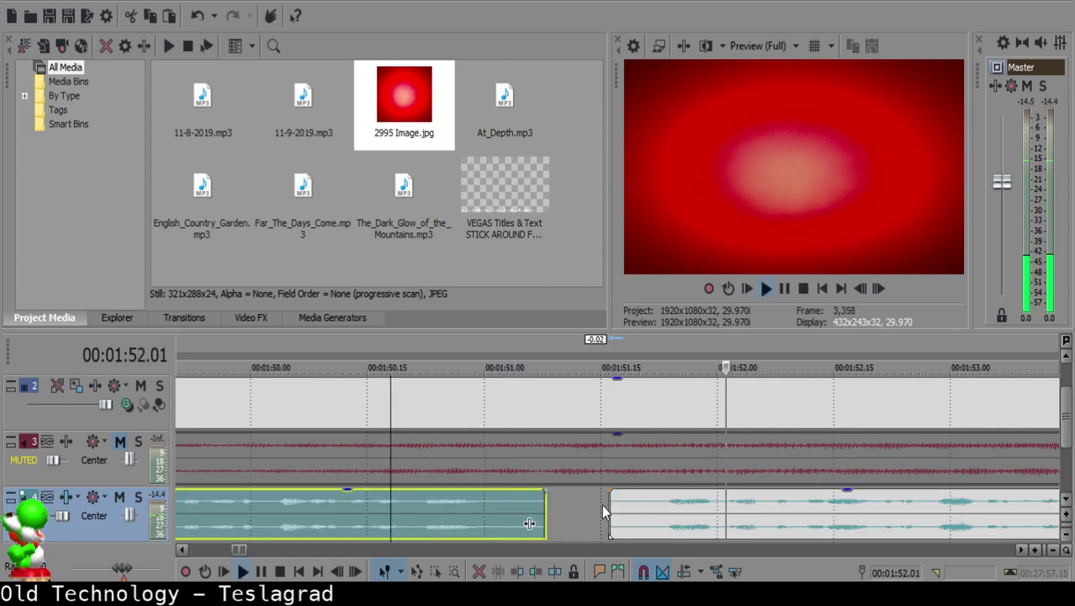
Step: Split the narration at the pause near 00:01:55.22 and audition what follows
{"action": "scroll", "coordinate": [603, 511], "scroll_direction": "down", "scroll_amount": 10}
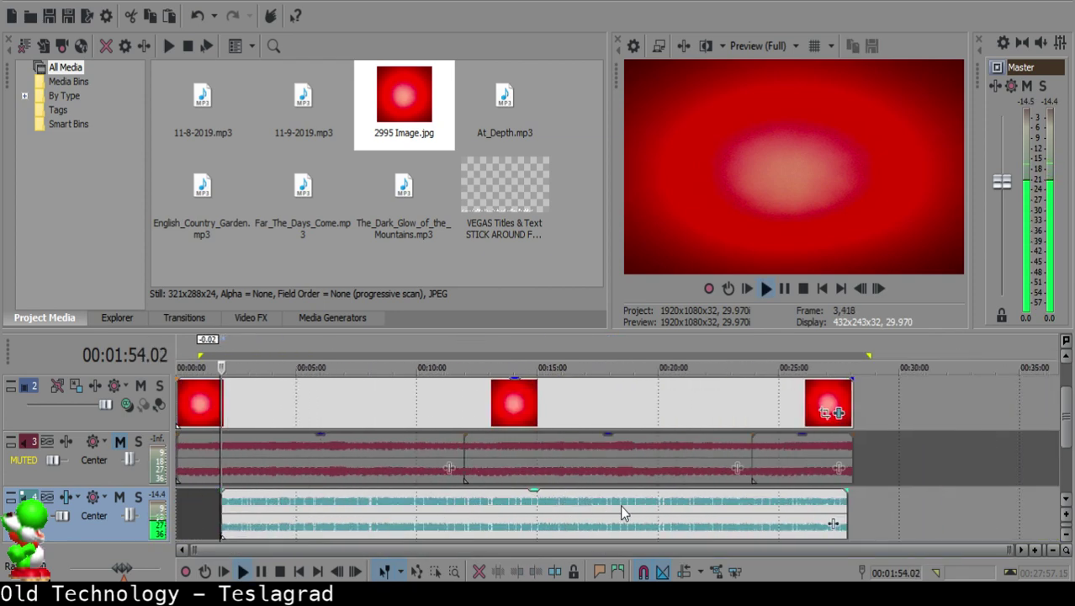
{"action": "scroll", "coordinate": [622, 511], "scroll_direction": "up", "scroll_amount": 8}
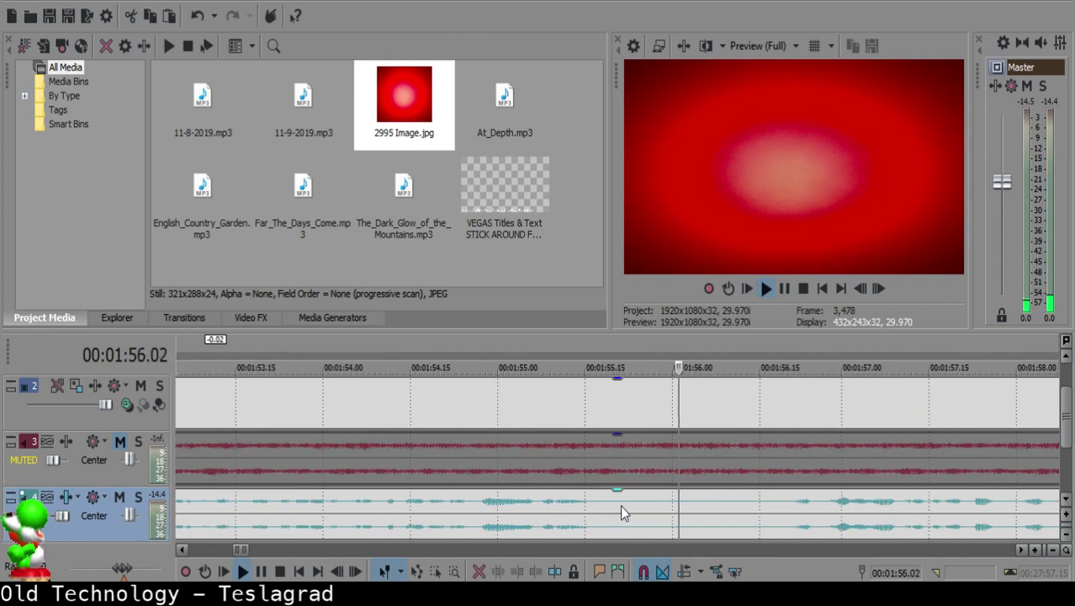
{"action": "left_click", "coordinate": [621, 507]}
{"action": "key", "text": "s"}
{"action": "left_click", "coordinate": [782, 516]}
{"action": "scroll", "coordinate": [772, 516], "scroll_direction": "down", "scroll_amount": 3}
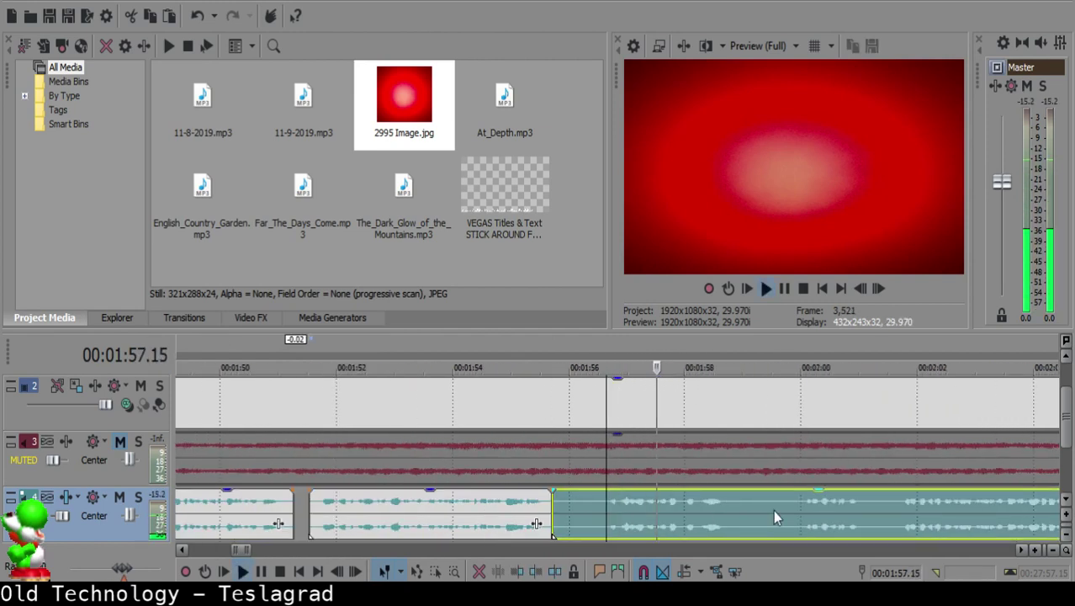
Step: Cut out the narration between 00:01:55.22 and 00:01:56.18, move the rest 26 frames earlier to close the gap, and audition the join
{"action": "left_click", "coordinate": [604, 500]}
{"action": "key", "text": "space"}
{"action": "key", "text": "s"}
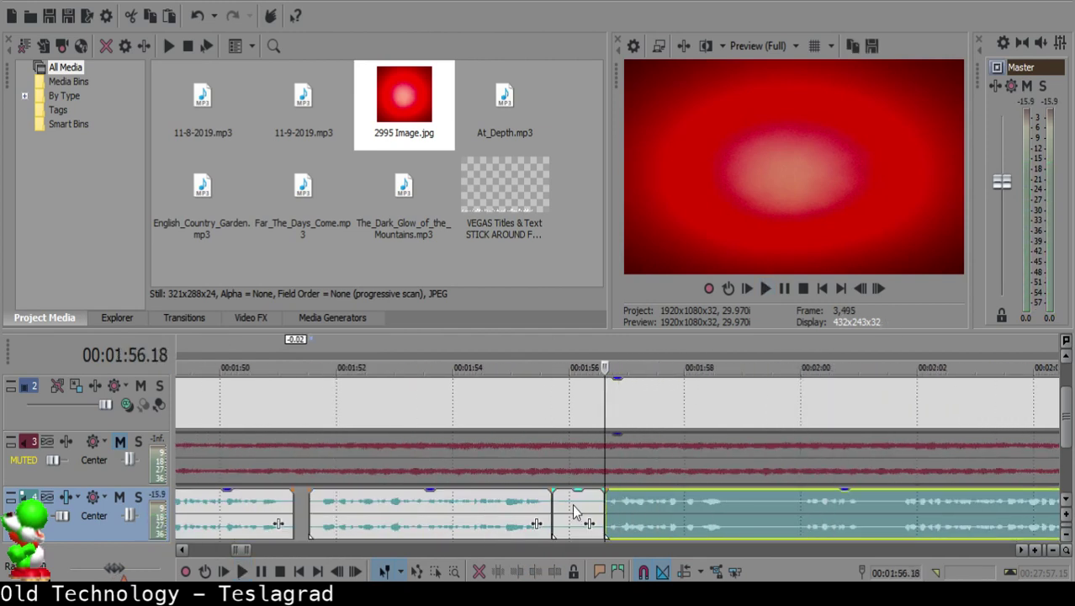
{"action": "double_click", "coordinate": [574, 504]}
{"action": "scroll", "coordinate": [618, 510], "scroll_direction": "up", "scroll_amount": 4}
{"action": "scroll", "coordinate": [616, 505], "scroll_direction": "down", "scroll_amount": 6}
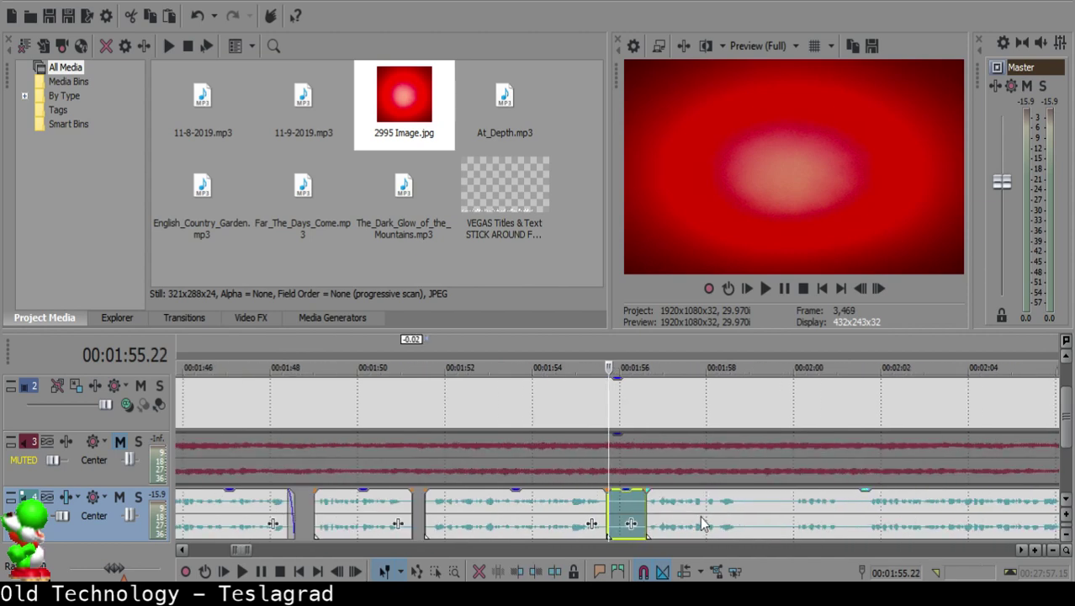
{"action": "key", "text": "Delete"}
{"action": "left_click", "coordinate": [590, 508]}
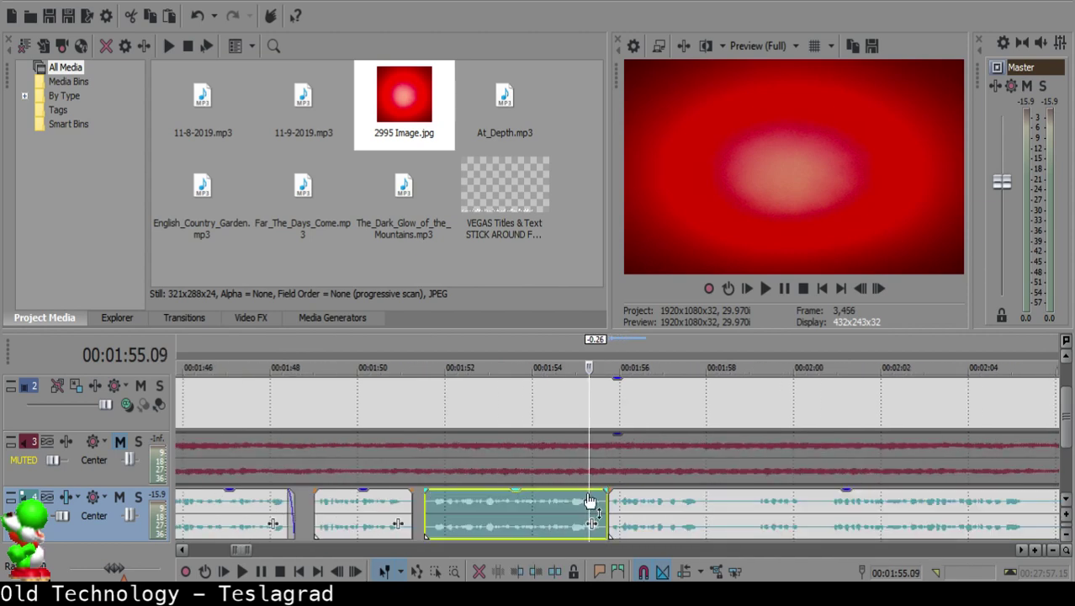
{"action": "key", "text": "space"}
{"action": "scroll", "coordinate": [647, 505], "scroll_direction": "down", "scroll_amount": 3}
{"action": "scroll", "coordinate": [645, 518], "scroll_direction": "up", "scroll_amount": 7}
{"action": "key", "text": "space"}
Step: Try cutting out the 2 frames of narration just before 00:01:57.12 and audition the transition
{"action": "left_click", "coordinate": [506, 497]}
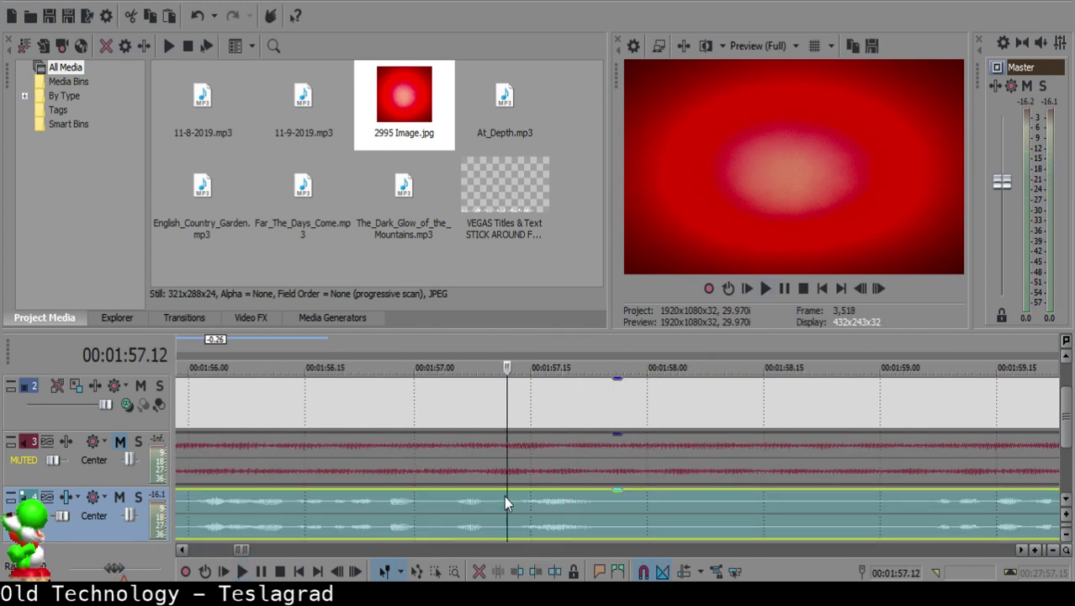
{"action": "key", "text": "s"}
{"action": "left_click", "coordinate": [492, 507]}
{"action": "key", "text": "space"}
{"action": "key", "text": "space"}
{"action": "key", "text": "s"}
{"action": "key", "text": "Delete"}
{"action": "left_click", "coordinate": [400, 519]}
{"action": "key", "text": "space"}
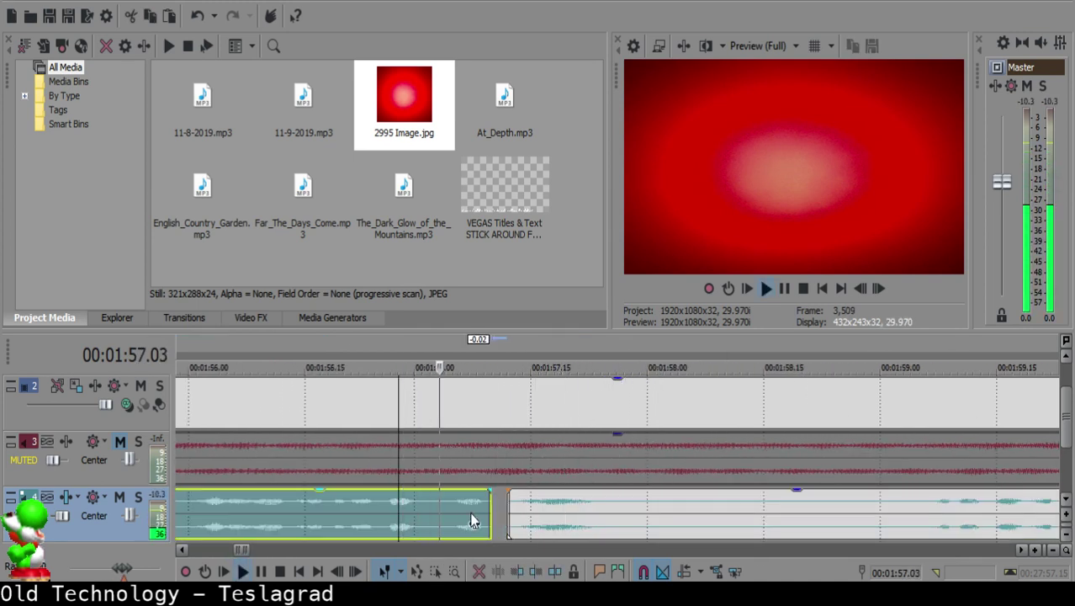
Step: Undo the deletion and both splits near 00:01:57.12
{"action": "key", "text": "space"}
{"action": "key", "text": "ctrl+z"}
{"action": "key", "text": "ctrl+z"}
{"action": "key", "text": "ctrl+z"}
Step: Audition the phrase and split the narration at the pause near 00:01:57.29
{"action": "left_click", "coordinate": [461, 510]}
{"action": "key", "text": "space"}
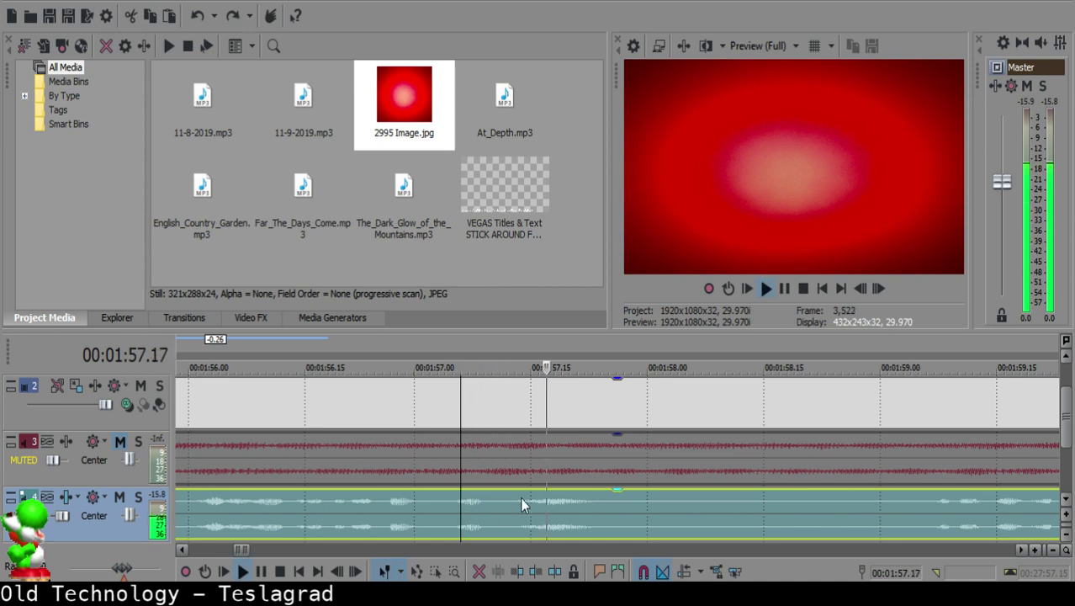
{"action": "left_click", "coordinate": [606, 496]}
{"action": "scroll", "coordinate": [606, 496], "scroll_direction": "down", "scroll_amount": 3}
{"action": "left_click", "coordinate": [713, 508]}
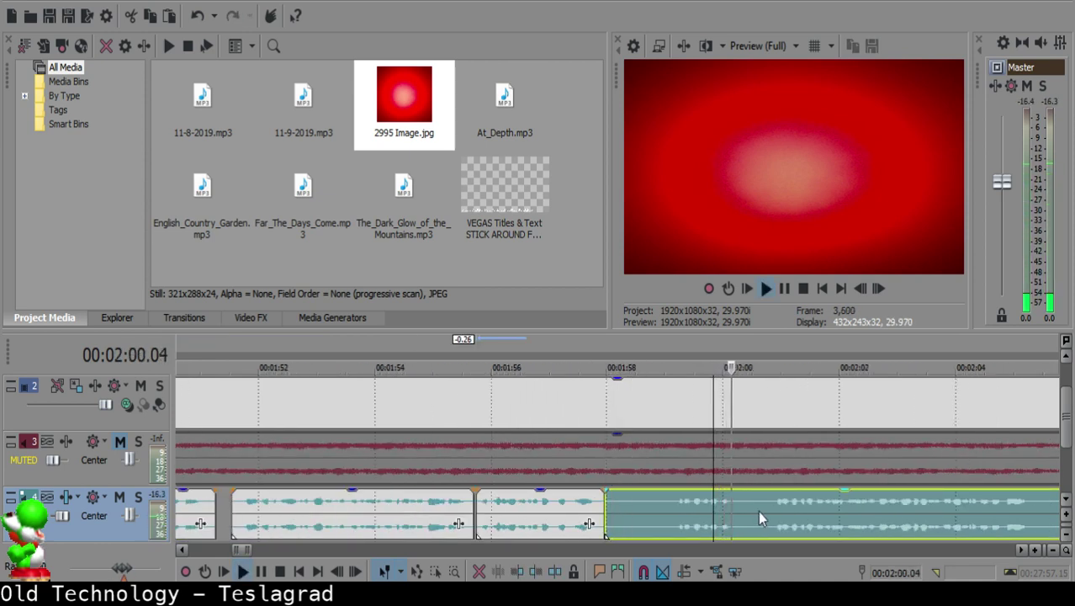
Step: Cut out the bad take from about 00:01:57.29 to 00:02:00.24 and move the rest earlier to about 00:01:58.12
{"action": "scroll", "coordinate": [766, 509], "scroll_direction": "down", "scroll_amount": 2}
{"action": "left_click", "coordinate": [534, 507]}
{"action": "left_click", "coordinate": [845, 511]}
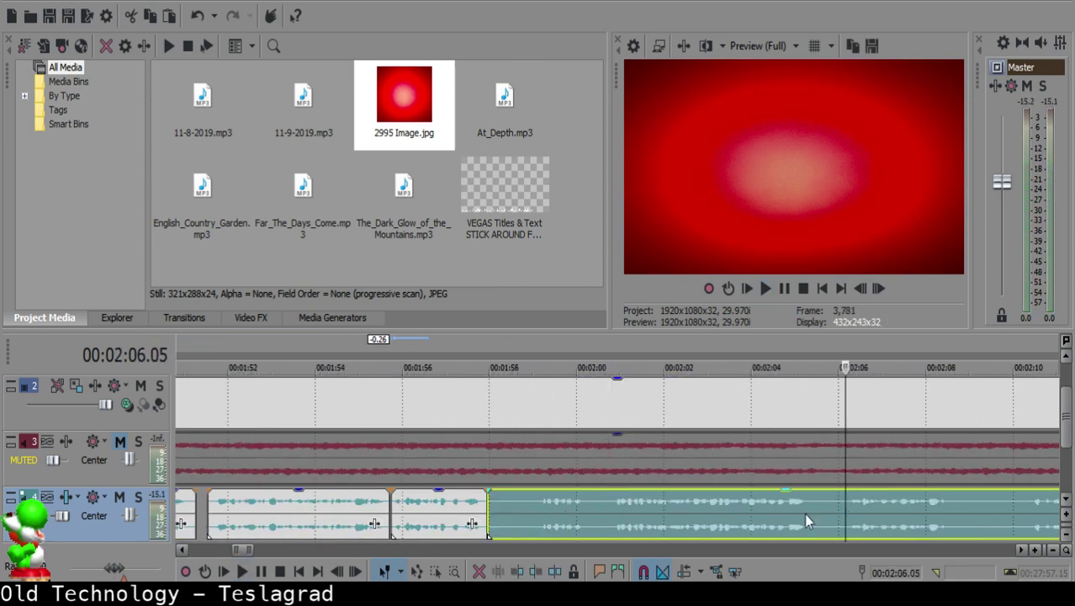
{"action": "left_click", "coordinate": [612, 504]}
{"action": "key", "text": "s"}
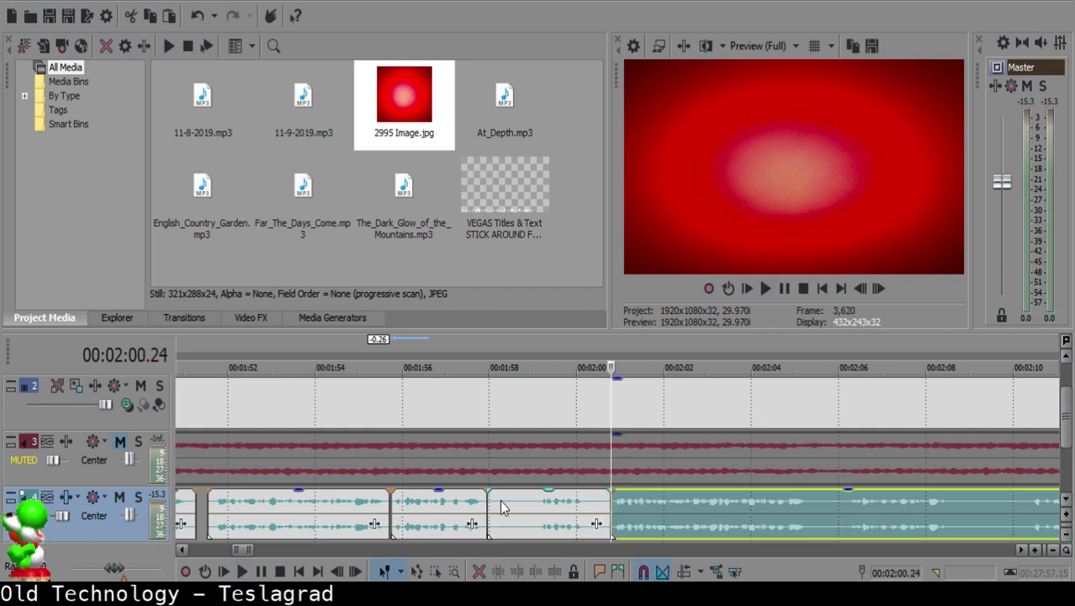
{"action": "left_click", "coordinate": [505, 505]}
{"action": "left_click_drag", "start_coordinate": [653, 518], "coordinate": [617, 510]}
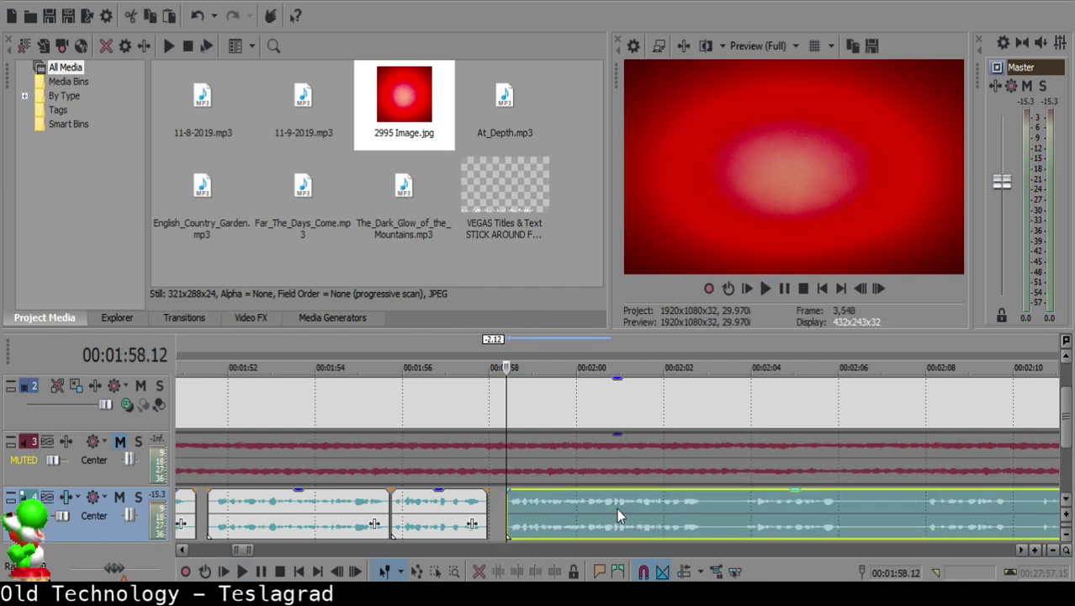
Step: Move the narration after the gap 2 frames later to about 00:01:58.14 and audition the transition
{"action": "left_click", "coordinate": [451, 507]}
{"action": "key", "text": "space"}
{"action": "scroll", "coordinate": [666, 511], "scroll_direction": "up", "scroll_amount": 3}
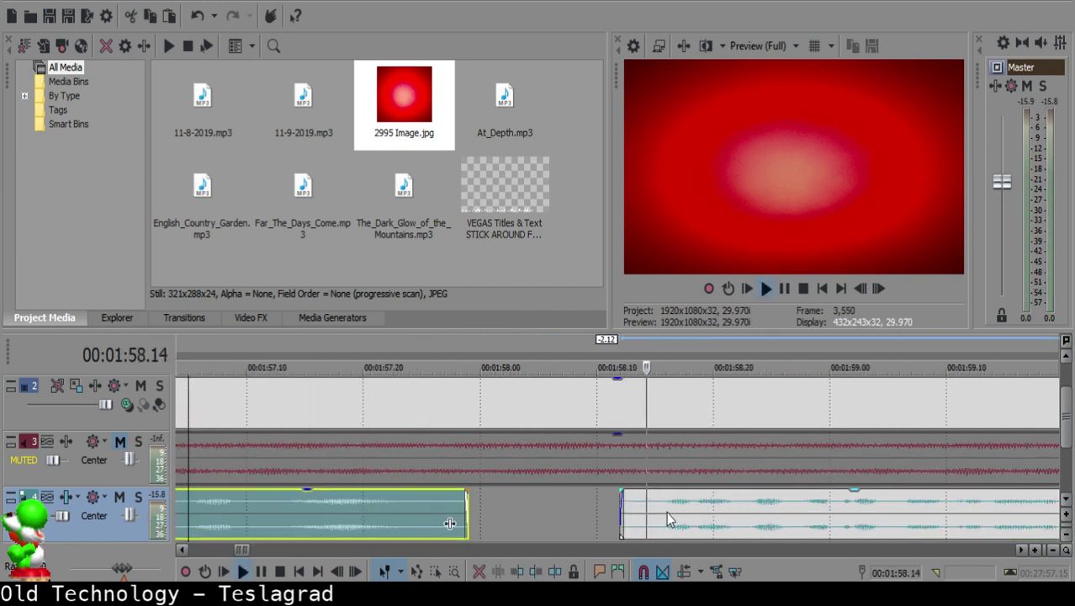
{"action": "left_click", "coordinate": [643, 501]}
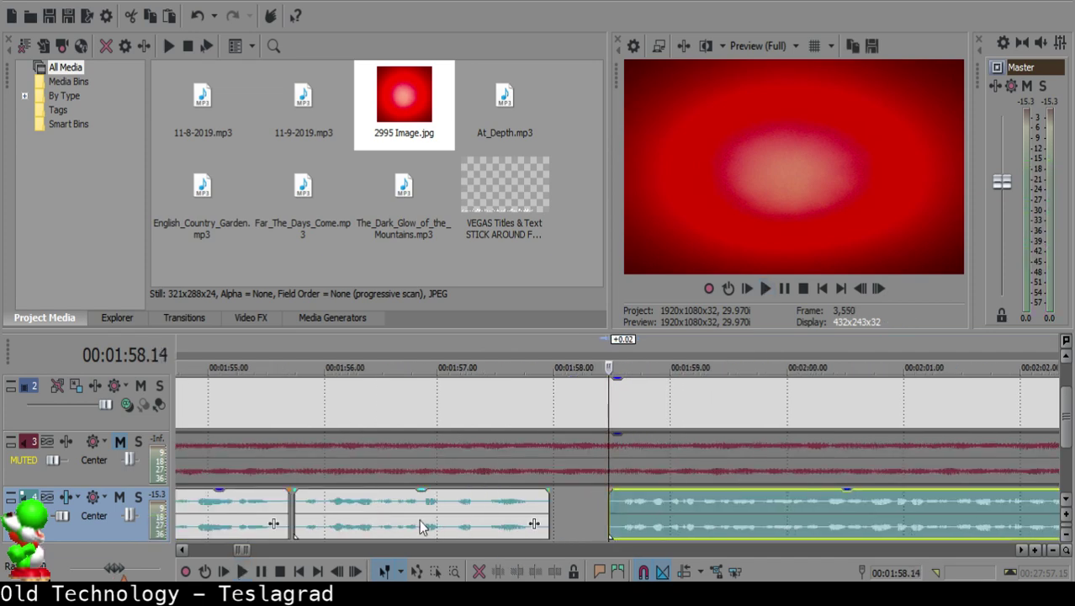
{"action": "left_click", "coordinate": [460, 523]}
{"action": "key", "text": "space"}
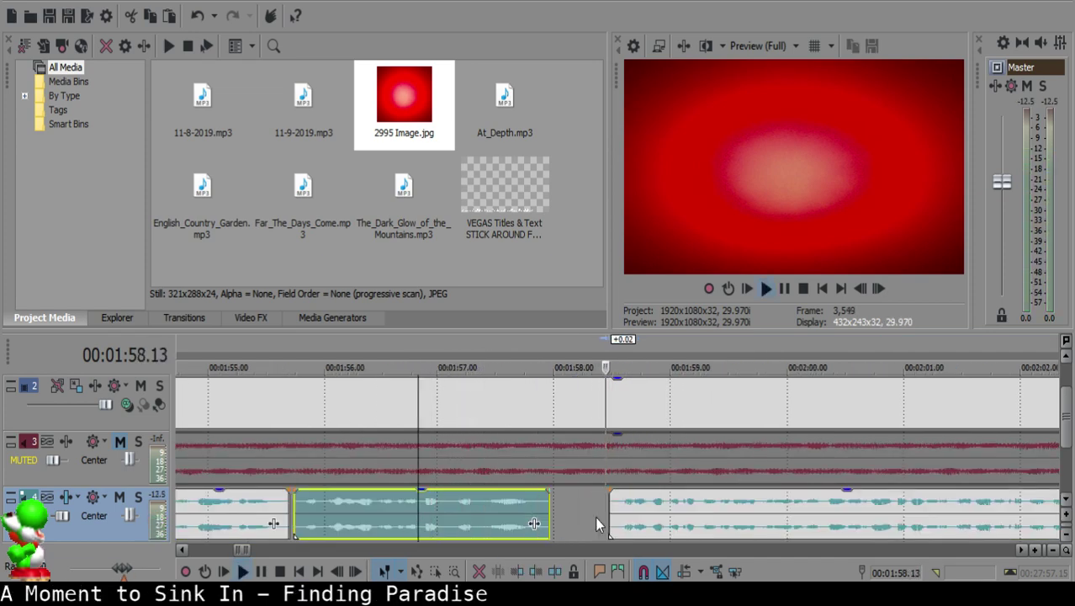
Step: Split the narration at the pause near 00:02:03.03 and audition what follows
{"action": "scroll", "coordinate": [597, 516], "scroll_direction": "down", "scroll_amount": 10}
{"action": "scroll", "coordinate": [598, 515], "scroll_direction": "up", "scroll_amount": 8}
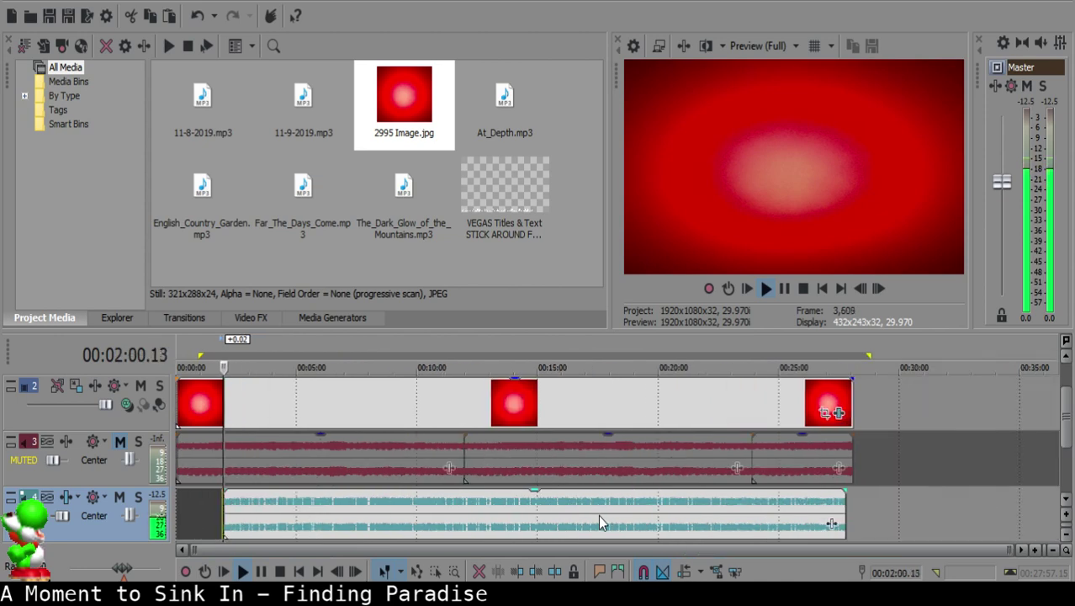
{"action": "scroll", "coordinate": [634, 509], "scroll_direction": "up", "scroll_amount": 5}
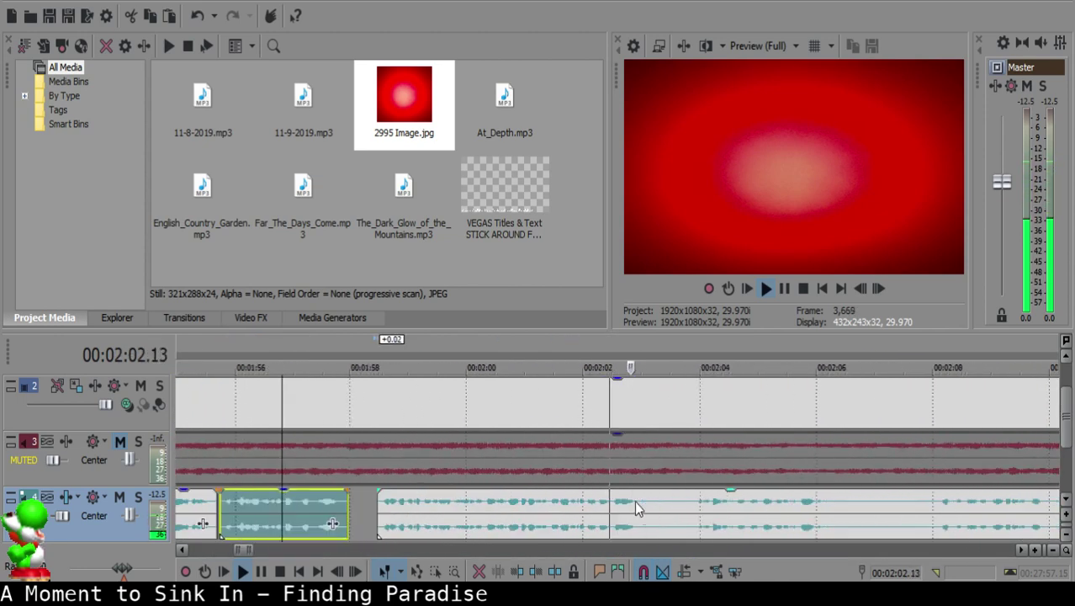
{"action": "left_click", "coordinate": [649, 509]}
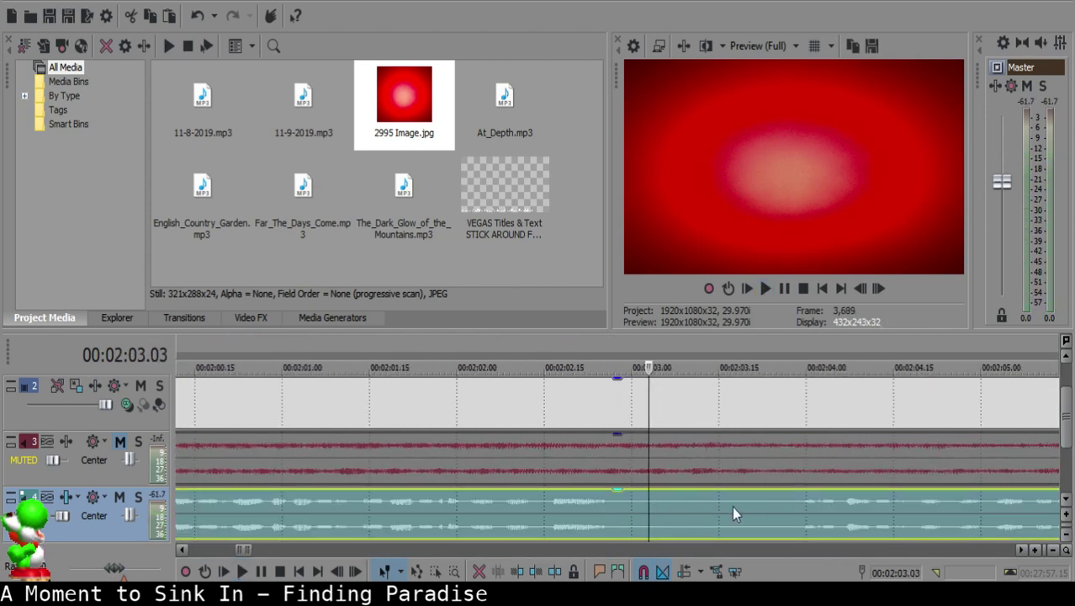
{"action": "key", "text": "s"}
{"action": "scroll", "coordinate": [757, 508], "scroll_direction": "down", "scroll_amount": 4}
{"action": "left_click", "coordinate": [725, 510]}
Step: Cut out the narration between 00:02:03.03 and 00:02:03.26 and move the rest 15 frames earlier to about 00:02:03.11
{"action": "left_click", "coordinate": [650, 505]}
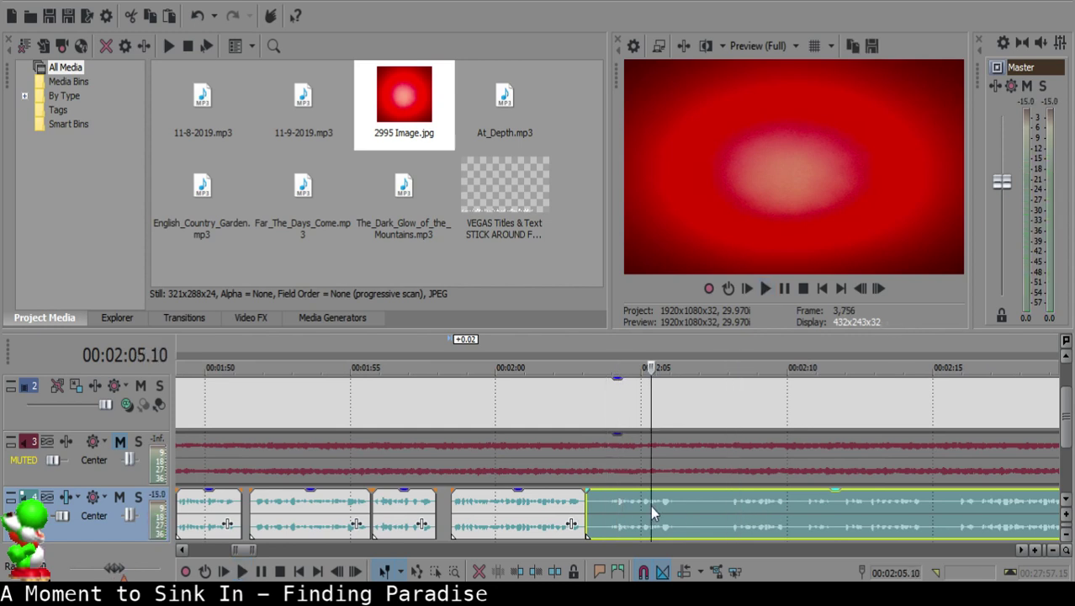
{"action": "left_click", "coordinate": [607, 506]}
{"action": "key", "text": "space"}
{"action": "key", "text": "s"}
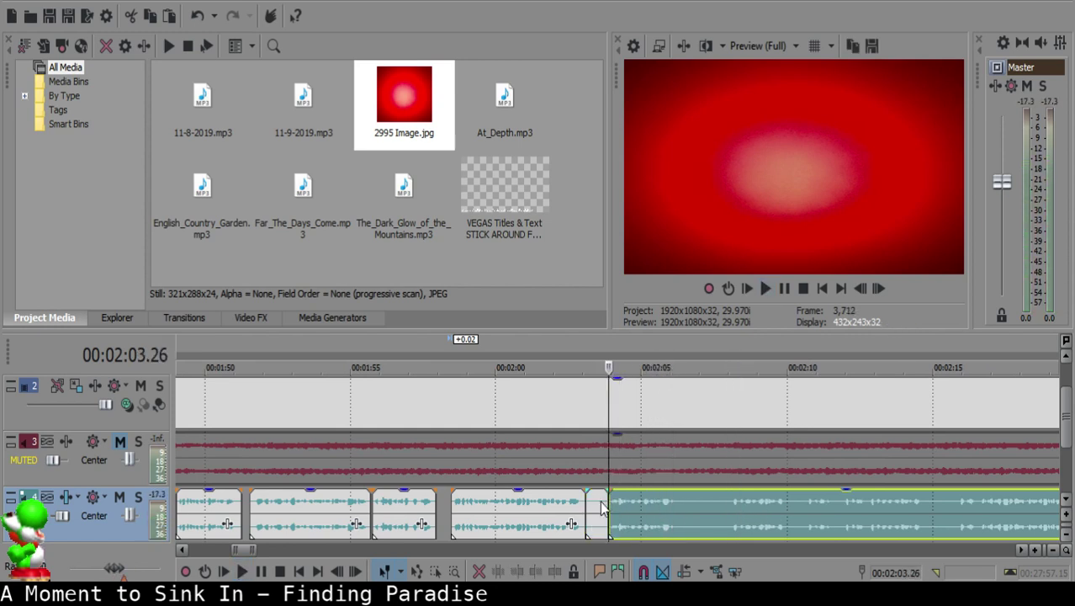
{"action": "left_click", "coordinate": [594, 506]}
{"action": "key", "text": "Delete"}
{"action": "left_click_drag", "start_coordinate": [620, 503], "coordinate": [607, 501]}
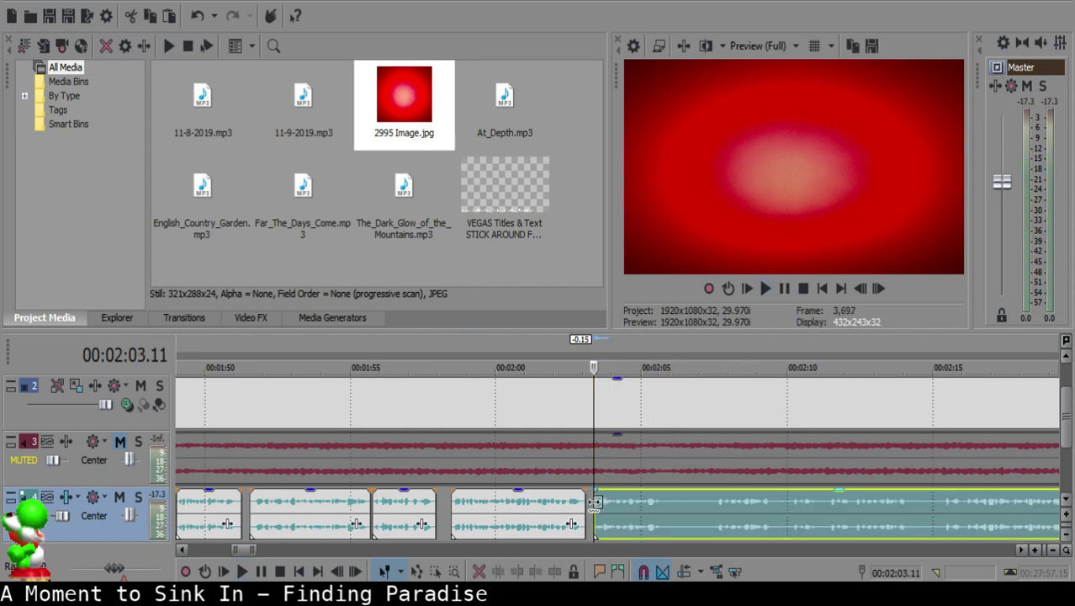
Step: Move the narration after the gap 4 frames earlier to about 00:02:03.07 and audition the transition
{"action": "left_click", "coordinate": [573, 507]}
{"action": "key", "text": "space"}
{"action": "scroll", "coordinate": [613, 513], "scroll_direction": "up", "scroll_amount": 5}
{"action": "key", "text": "space"}
{"action": "left_click", "coordinate": [585, 505]}
{"action": "scroll", "coordinate": [586, 505], "scroll_direction": "down", "scroll_amount": 4}
{"action": "left_click_drag", "start_coordinate": [698, 514], "coordinate": [675, 513]}
{"action": "left_click", "coordinate": [534, 511]}
{"action": "key", "text": "space"}
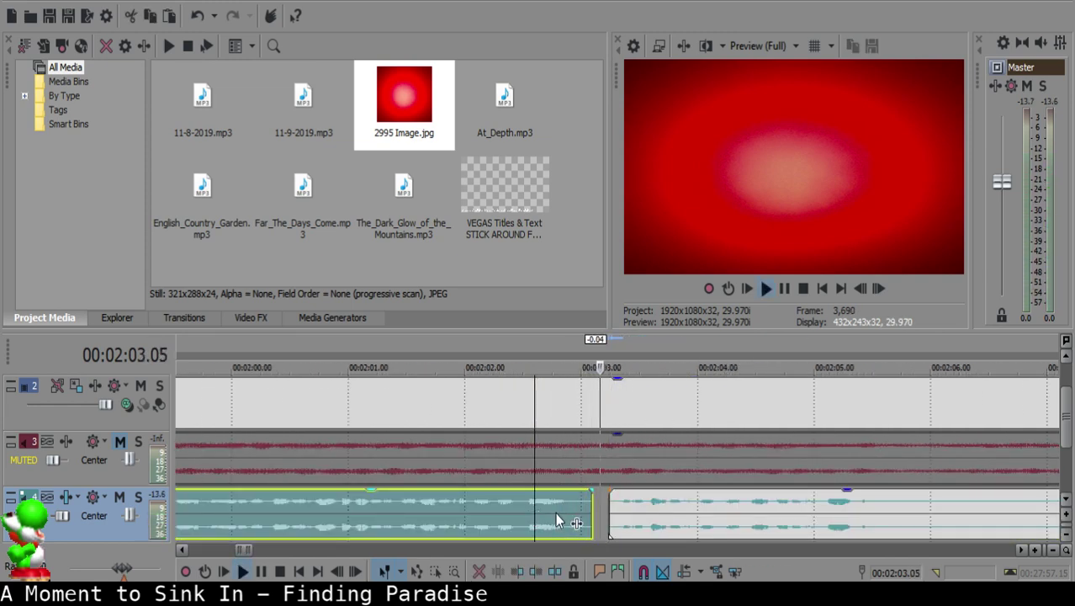
Step: Split the narration at the pause near 00:02:05.17 and audition the takes up to about 00:02:12.05
{"action": "scroll", "coordinate": [620, 518], "scroll_direction": "down", "scroll_amount": 5}
{"action": "scroll", "coordinate": [627, 508], "scroll_direction": "up", "scroll_amount": 6}
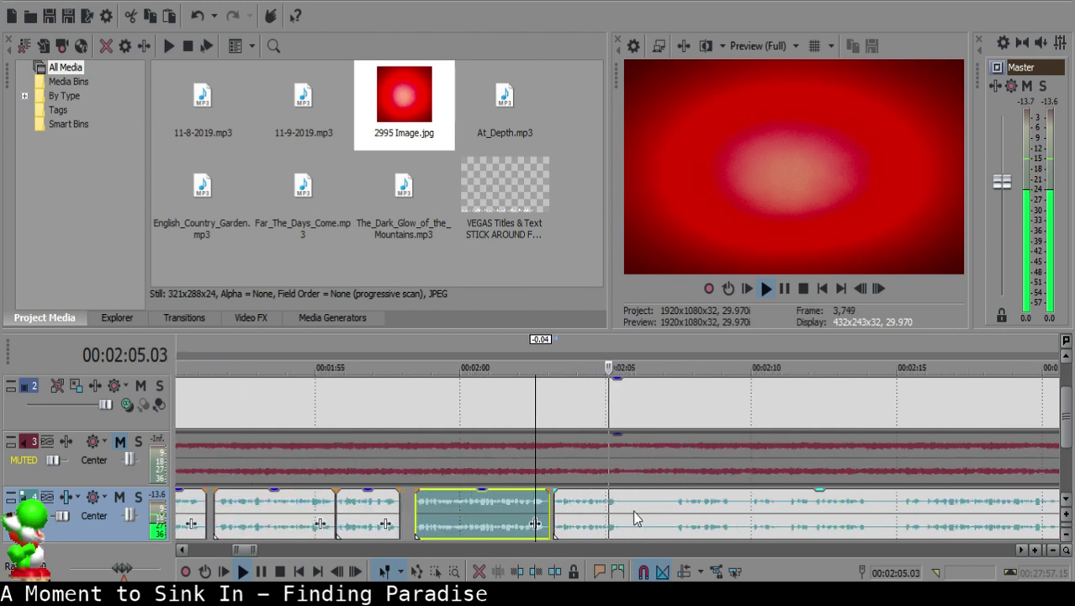
{"action": "left_click", "coordinate": [645, 502]}
{"action": "key", "text": "s"}
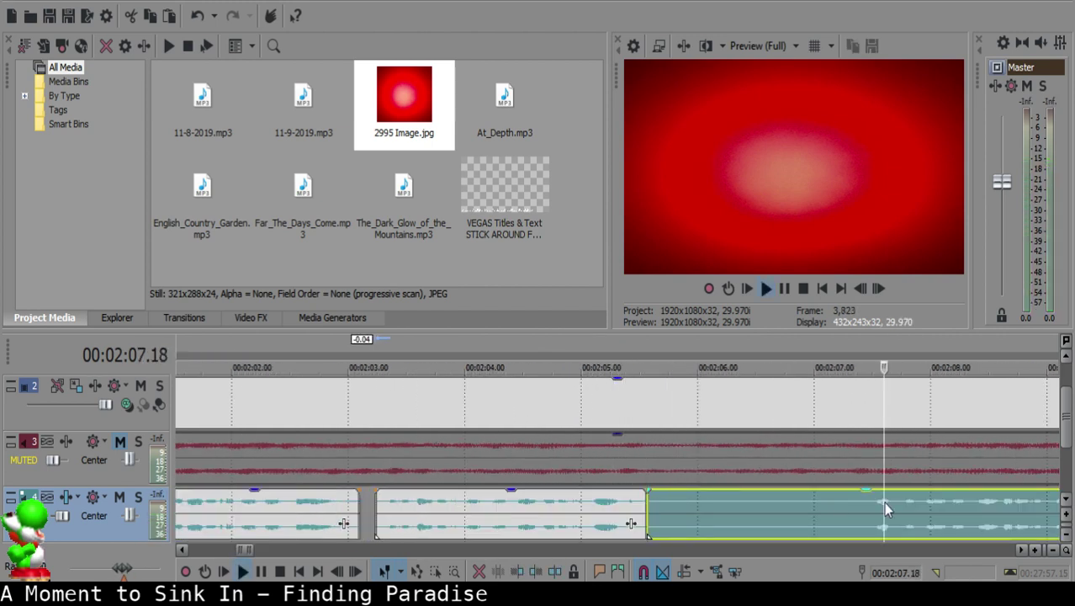
{"action": "scroll", "coordinate": [726, 513], "scroll_direction": "down", "scroll_amount": 2}
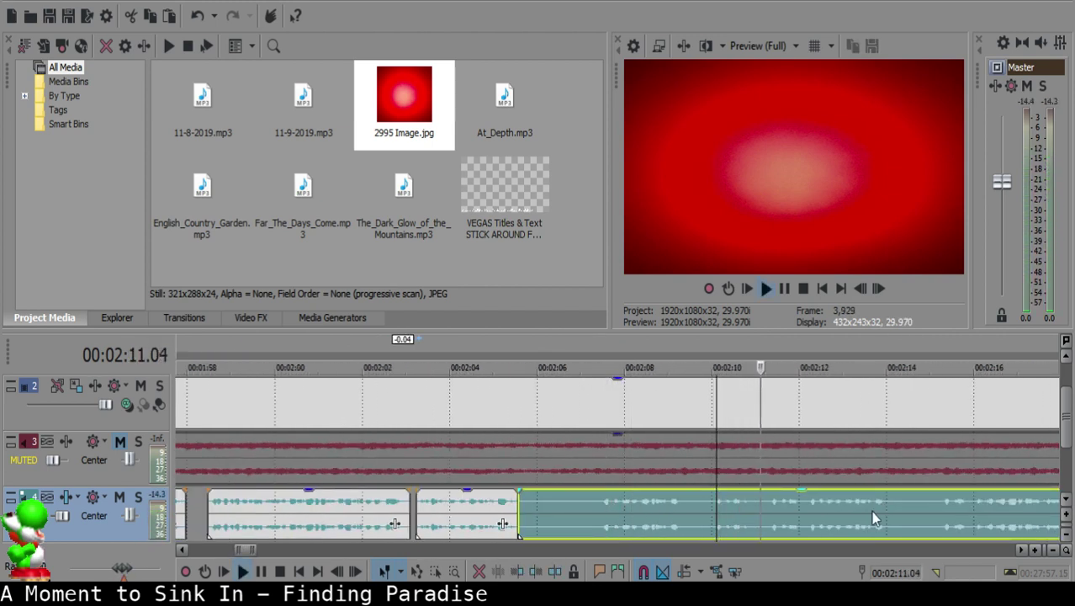
{"action": "left_click", "coordinate": [807, 508]}
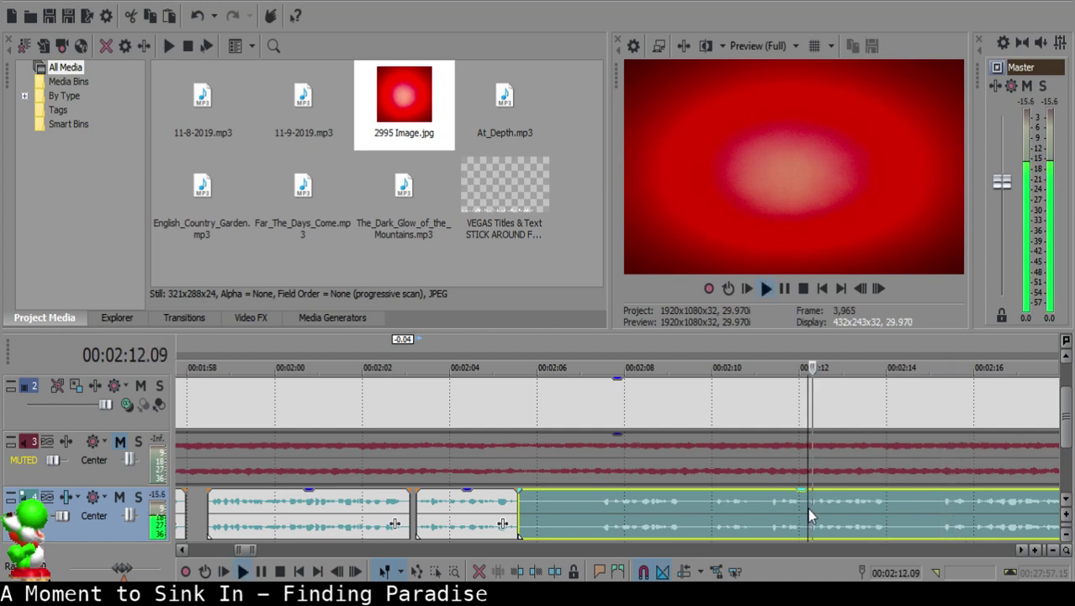
{"action": "left_click", "coordinate": [664, 511]}
{"action": "left_click", "coordinate": [803, 505]}
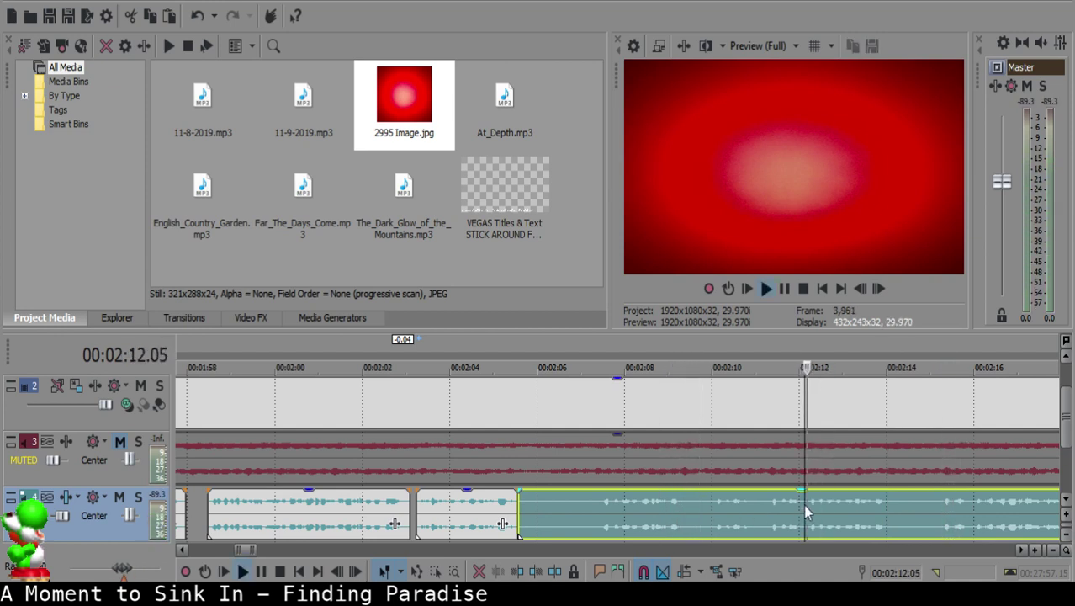
Step: Cut out the narration between 00:02:05.17 and about 00:02:12.05, close the gap with the rest, and audition the join
{"action": "key", "text": "space"}
{"action": "key", "text": "s"}
{"action": "left_click", "coordinate": [521, 505]}
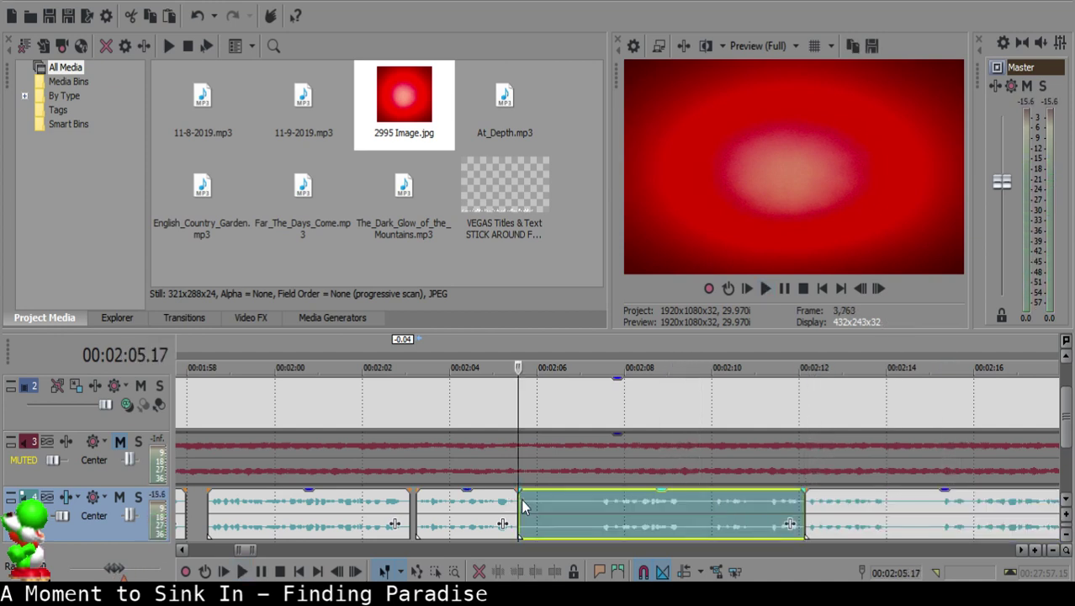
{"action": "key", "text": "Delete"}
{"action": "left_click_drag", "start_coordinate": [905, 529], "coordinate": [613, 509]}
{"action": "left_click", "coordinate": [487, 509]}
{"action": "key", "text": "space"}
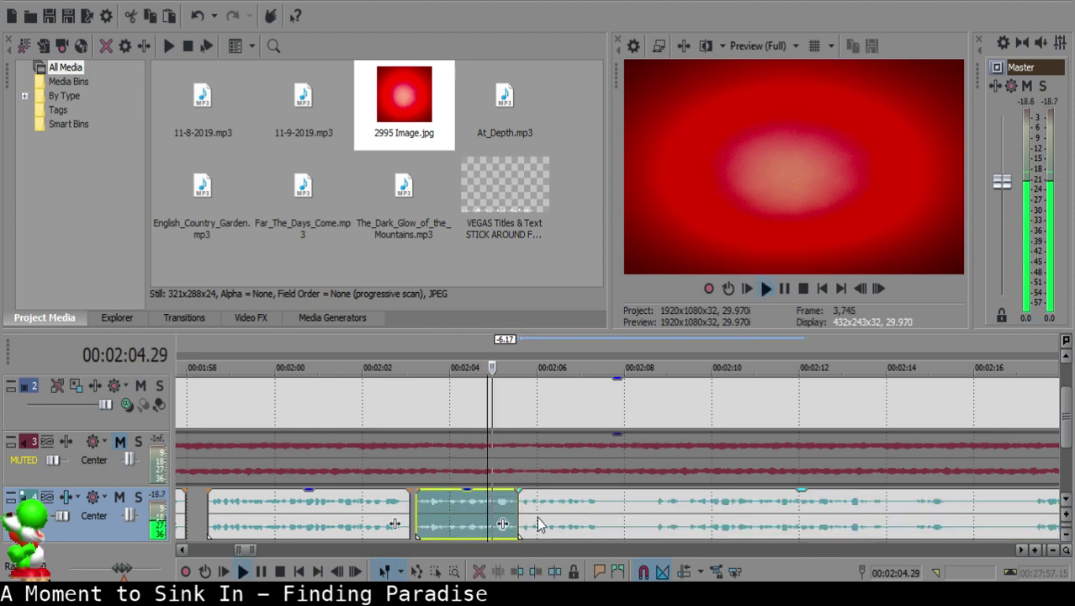
Step: Cut one frame from the start of the narration after 00:02:05.17, close the gap, and audition the transition
{"action": "scroll", "coordinate": [547, 517], "scroll_direction": "up", "scroll_amount": 4}
{"action": "key", "text": "Return"}
{"action": "left_click", "coordinate": [569, 507]}
{"action": "key", "text": "s"}
{"action": "left_click", "coordinate": [565, 505]}
{"action": "key", "text": "Delete"}
{"action": "left_click_drag", "start_coordinate": [613, 516], "coordinate": [605, 517]}
{"action": "left_click", "coordinate": [539, 513]}
{"action": "key", "text": "space"}
{"action": "left_click", "coordinate": [484, 504]}
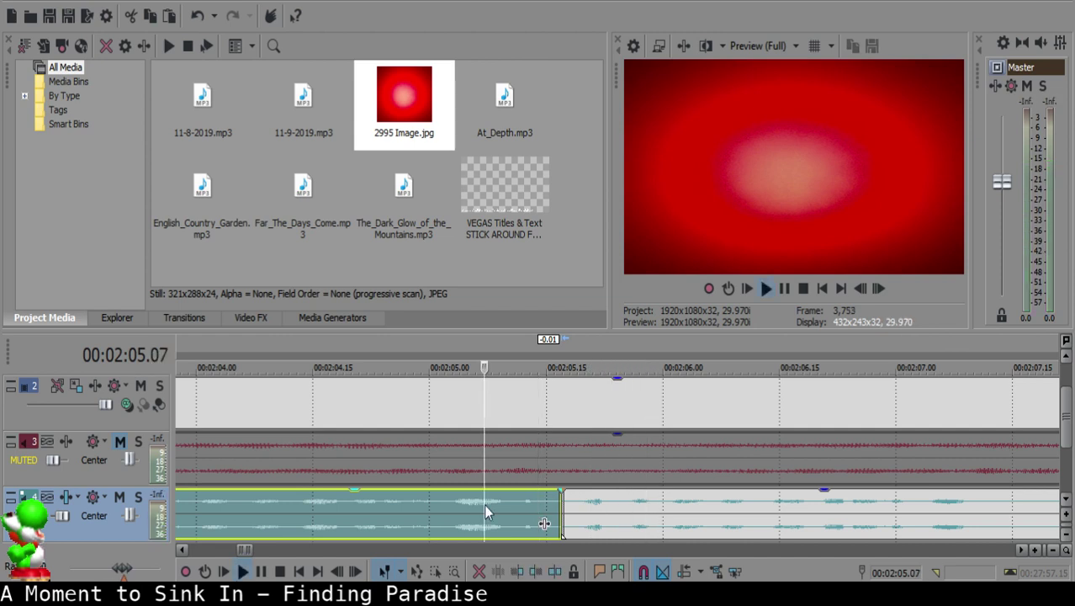
Step: Cut out the narration between 00:02:07.17 and about 00:02:07.20, leave the gap open, and audition the transition
{"action": "left_click", "coordinate": [656, 504]}
{"action": "key", "text": "space"}
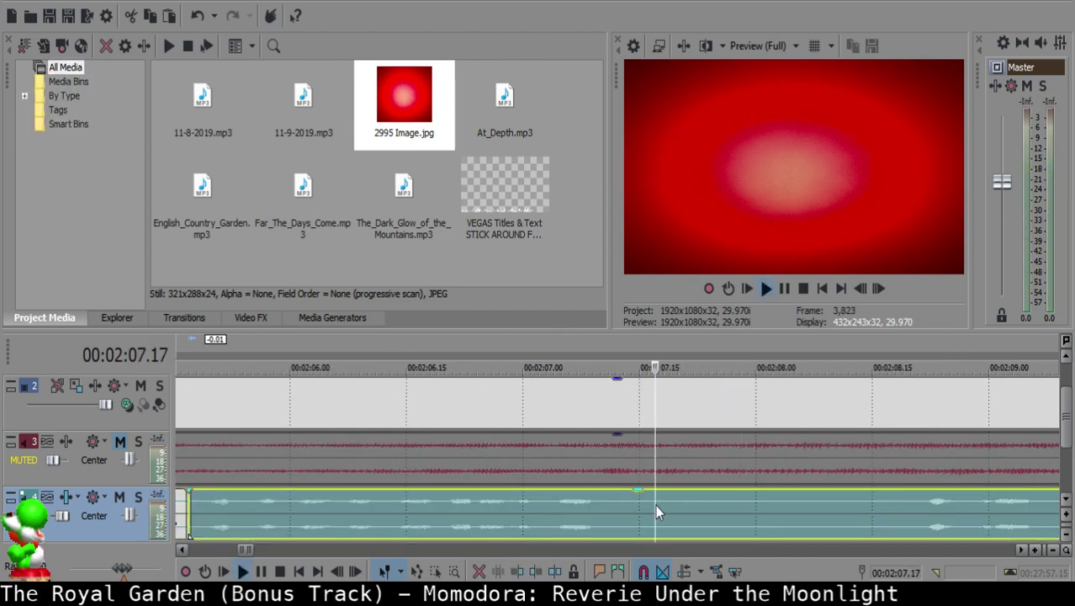
{"action": "key", "text": "s"}
{"action": "left_click", "coordinate": [677, 508]}
{"action": "key", "text": "s"}
{"action": "left_click", "coordinate": [666, 509]}
{"action": "key", "text": "Delete"}
{"action": "left_click", "coordinate": [601, 507]}
{"action": "key", "text": "space"}
{"action": "left_click_drag", "start_coordinate": [656, 491], "coordinate": [652, 490]}
{"action": "scroll", "coordinate": [631, 523], "scroll_direction": "down", "scroll_amount": 4}
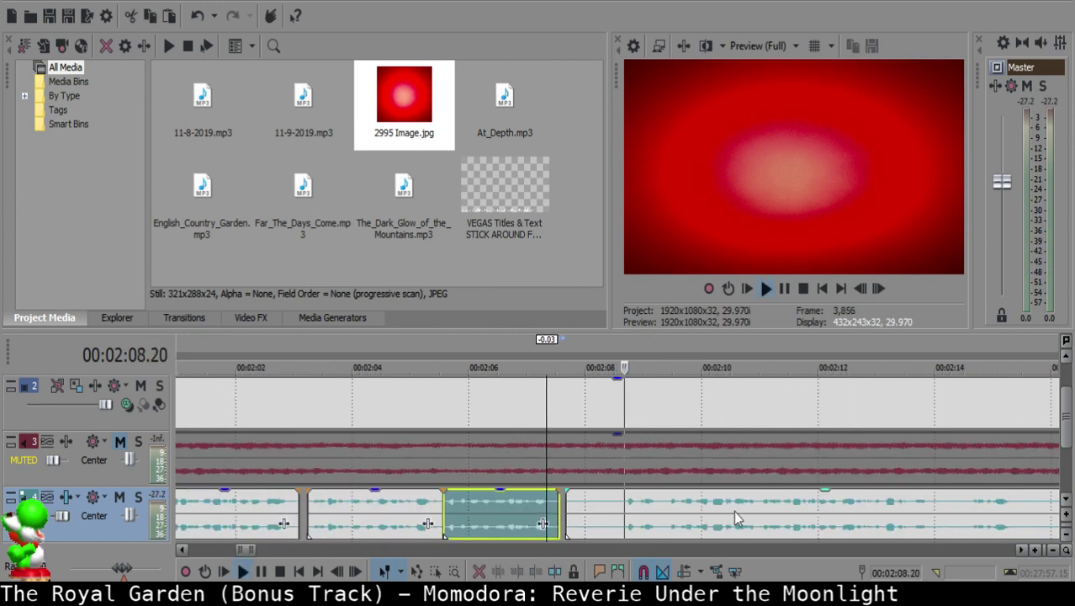
Step: Cut out the narration between about 00:02:07.20 and 00:02:09.12, move the rest back, and audition the transition
{"action": "left_click", "coordinate": [917, 517]}
{"action": "left_click", "coordinate": [963, 510]}
{"action": "left_click", "coordinate": [666, 503]}
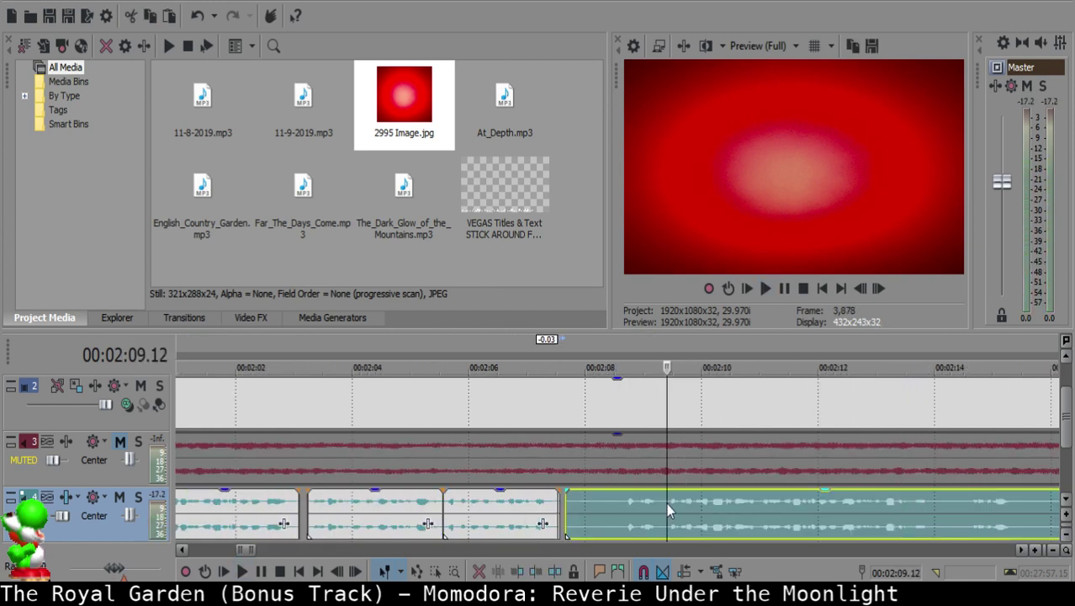
{"action": "key", "text": "space"}
{"action": "key", "text": "s"}
{"action": "left_click", "coordinate": [577, 507]}
{"action": "key", "text": "Delete"}
{"action": "left_click_drag", "start_coordinate": [699, 514], "coordinate": [588, 513]}
{"action": "left_click", "coordinate": [540, 502]}
{"action": "key", "text": "space"}
Step: Nudge the narration after the gap one frame earlier so it starts at 00:02:07.23, and audition the transition
{"action": "scroll", "coordinate": [580, 509], "scroll_direction": "up", "scroll_amount": 4}
{"action": "key", "text": "space"}
{"action": "left_click", "coordinate": [585, 509]}
{"action": "left_click", "coordinate": [571, 509]}
{"action": "left_click", "coordinate": [326, 528]}
{"action": "key", "text": "space"}
{"action": "key", "text": "space"}
{"action": "left_click", "coordinate": [561, 508]}
{"action": "key", "text": "space"}
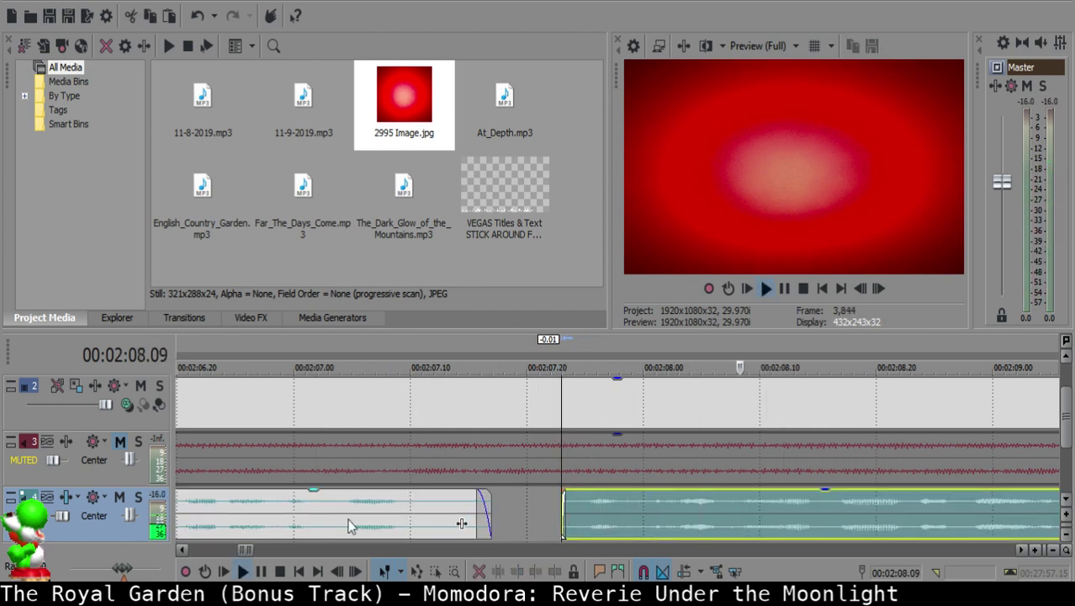
Step: Lengthen the fade-out on the narration phrase ending near 00:02:07.17 to about seven frames and audition it
{"action": "left_click", "coordinate": [318, 523]}
{"action": "left_click_drag", "start_coordinate": [464, 506], "coordinate": [404, 509]}
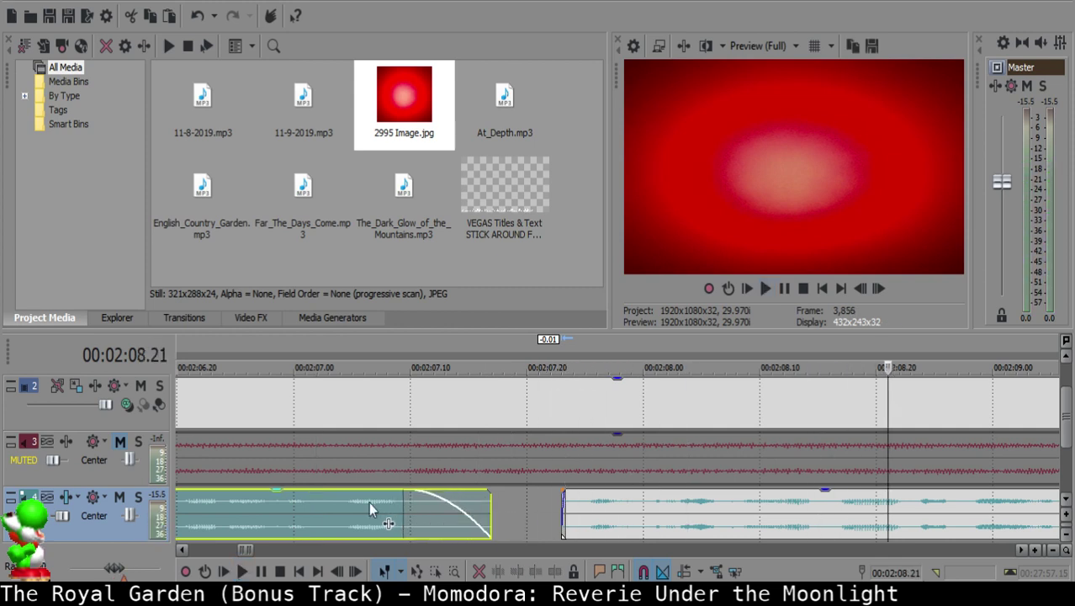
{"action": "key", "text": "space"}
Step: Move the narration after that fade-out one frame earlier to 00:02:07.22 and audition the transition
{"action": "left_click", "coordinate": [551, 508]}
{"action": "left_click_drag", "start_coordinate": [592, 508], "coordinate": [579, 508]}
{"action": "left_click", "coordinate": [399, 517]}
{"action": "key", "text": "space"}
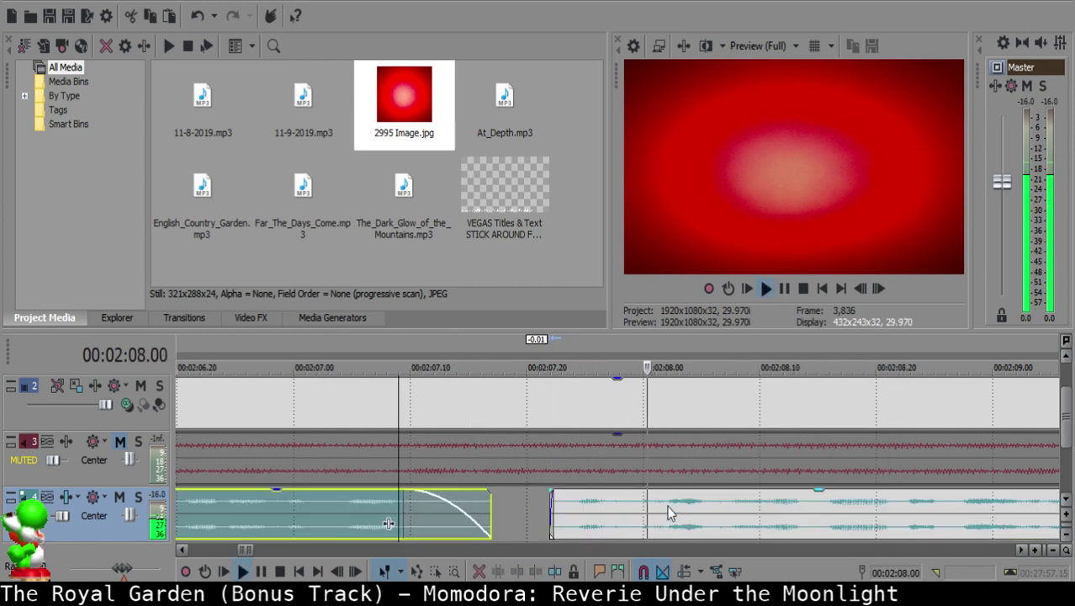
Step: Split the narration on both sides of the pause, at about 00:02:12.09 and at 00:02:12.23
{"action": "scroll", "coordinate": [669, 513], "scroll_direction": "down", "scroll_amount": 10}
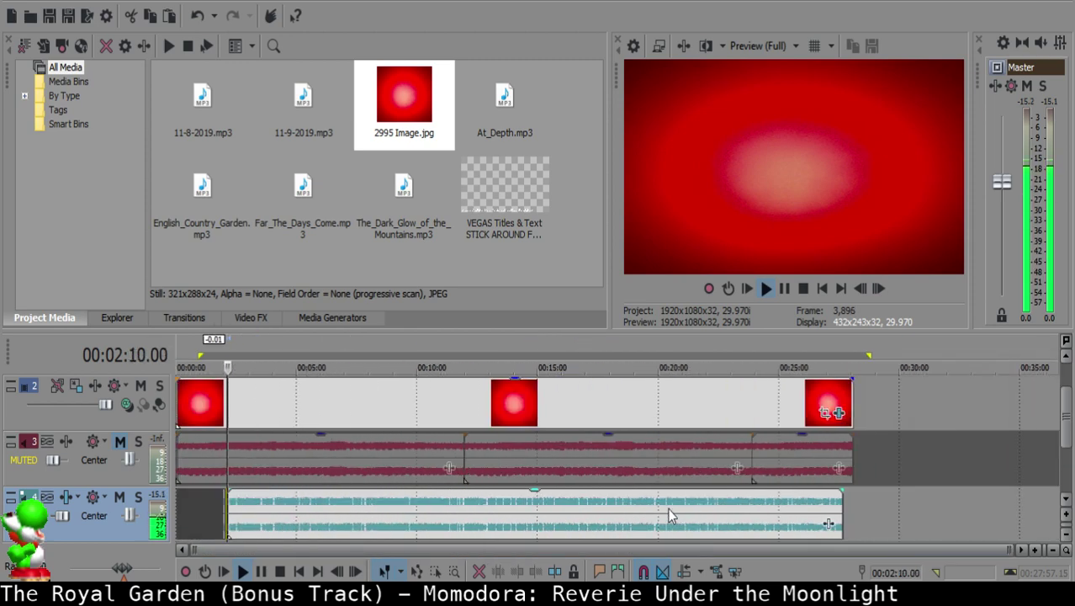
{"action": "scroll", "coordinate": [669, 515], "scroll_direction": "up", "scroll_amount": 6}
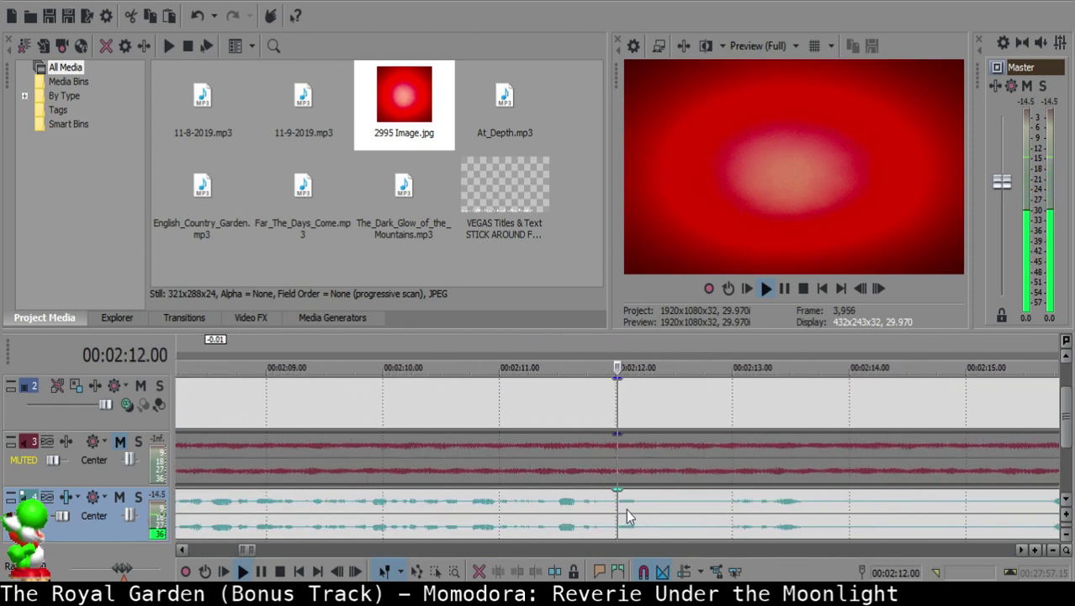
{"action": "left_click", "coordinate": [648, 504]}
{"action": "key", "text": "s"}
{"action": "scroll", "coordinate": [737, 508], "scroll_direction": "down", "scroll_amount": 2}
{"action": "left_click", "coordinate": [736, 502]}
{"action": "left_click", "coordinate": [565, 501]}
{"action": "scroll", "coordinate": [564, 501], "scroll_direction": "up", "scroll_amount": 6}
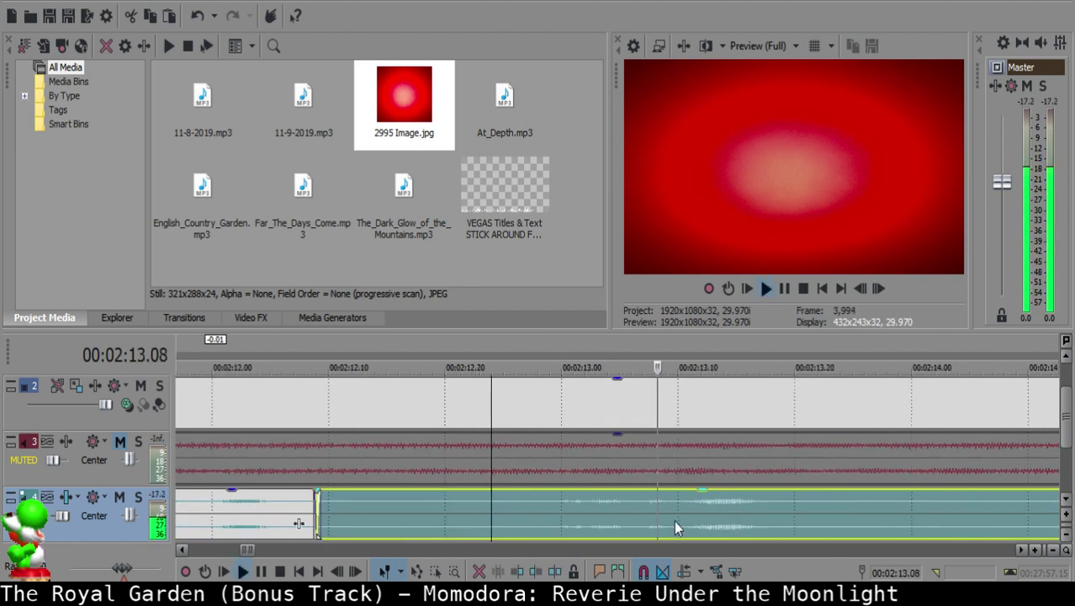
{"action": "left_click", "coordinate": [482, 503]}
{"action": "key", "text": "space"}
{"action": "key", "text": "s"}
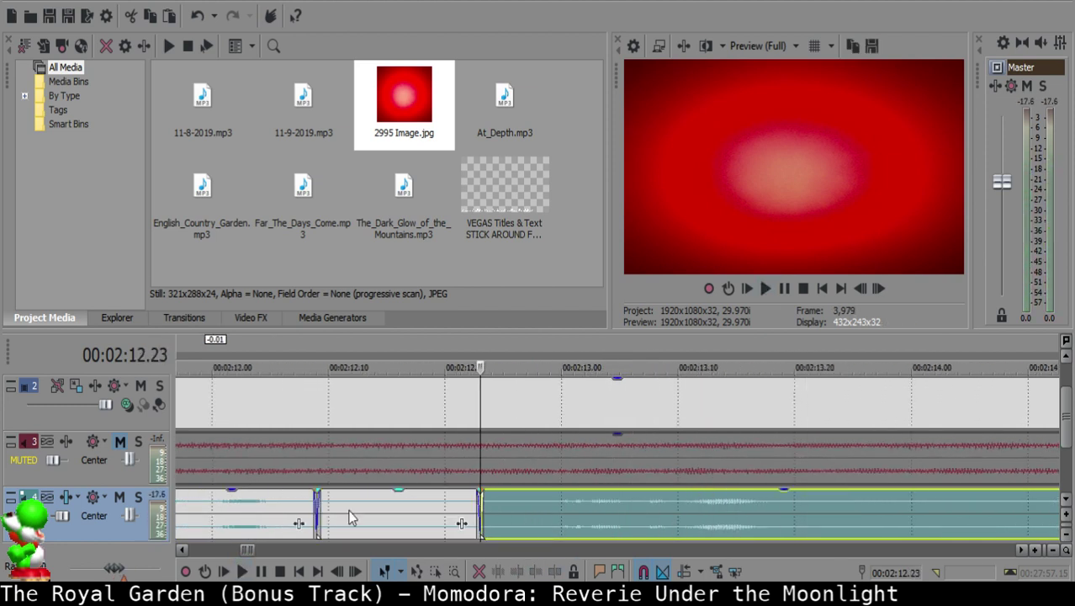
Step: Delete the pause between 00:02:12.09 and 00:02:12.23, shift the remaining narration 10 frames earlier, and audition the transition
{"action": "left_click", "coordinate": [352, 510]}
{"action": "scroll", "coordinate": [355, 508], "scroll_direction": "down", "scroll_amount": 4}
{"action": "left_click", "coordinate": [612, 504]}
{"action": "key", "text": "Delete"}
{"action": "left_click_drag", "start_coordinate": [681, 511], "coordinate": [651, 512]}
{"action": "left_click", "coordinate": [579, 518]}
{"action": "key", "text": "space"}
{"action": "scroll", "coordinate": [580, 515], "scroll_direction": "up", "scroll_amount": 4}
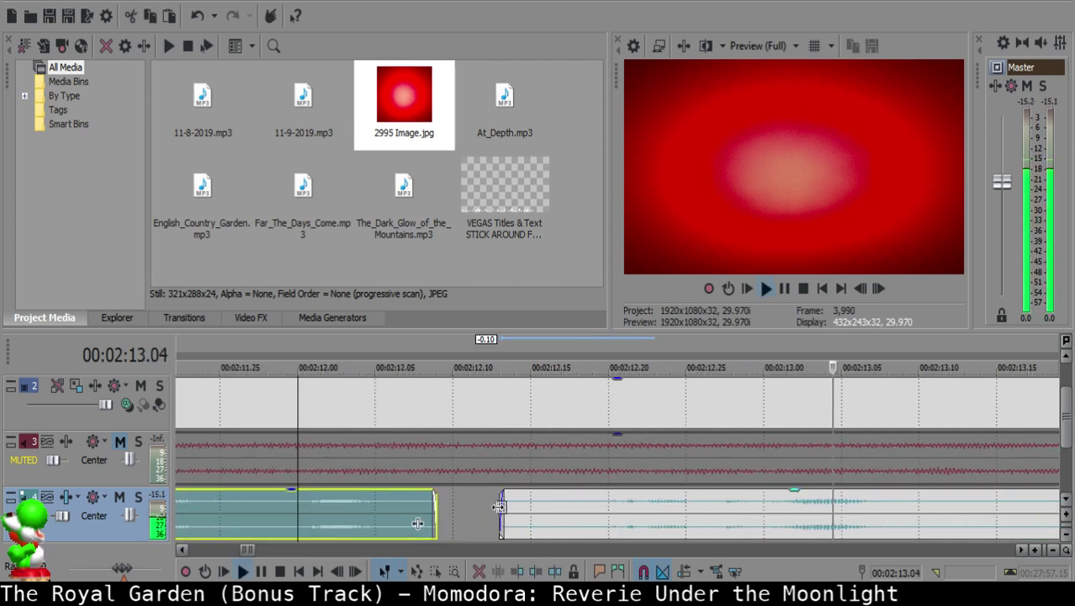
{"action": "left_click", "coordinate": [236, 516]}
{"action": "key", "text": "space"}
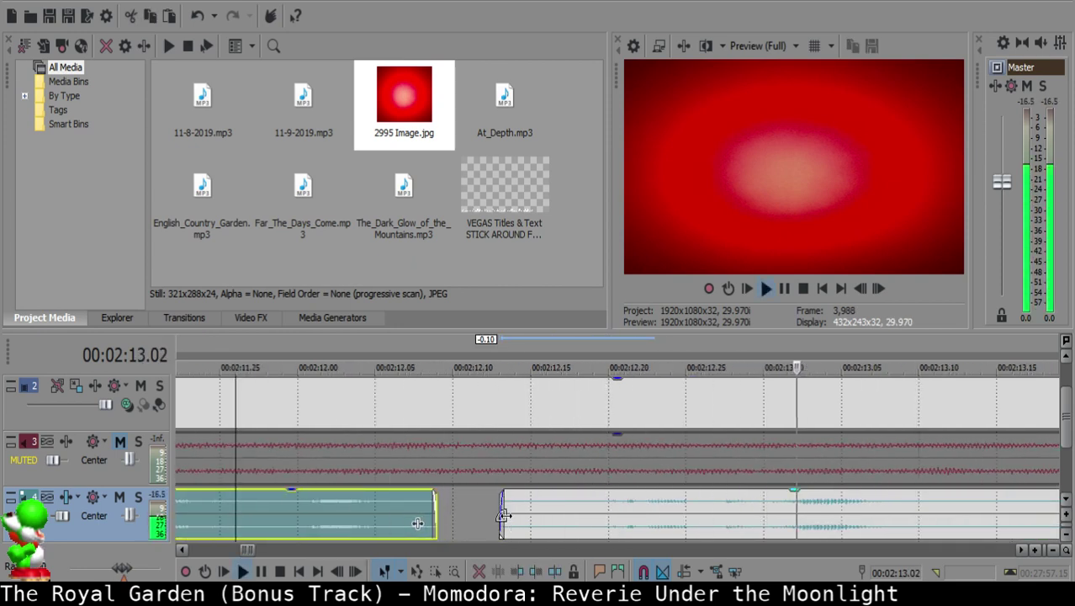
Step: Nudge the narration after 00:02:12.09 one more frame earlier to 00:02:12.12 and audition the transition
{"action": "key", "text": "space"}
{"action": "left_click", "coordinate": [484, 518]}
{"action": "left_click", "coordinate": [519, 517]}
{"action": "left_click", "coordinate": [252, 508]}
{"action": "key", "text": "space"}
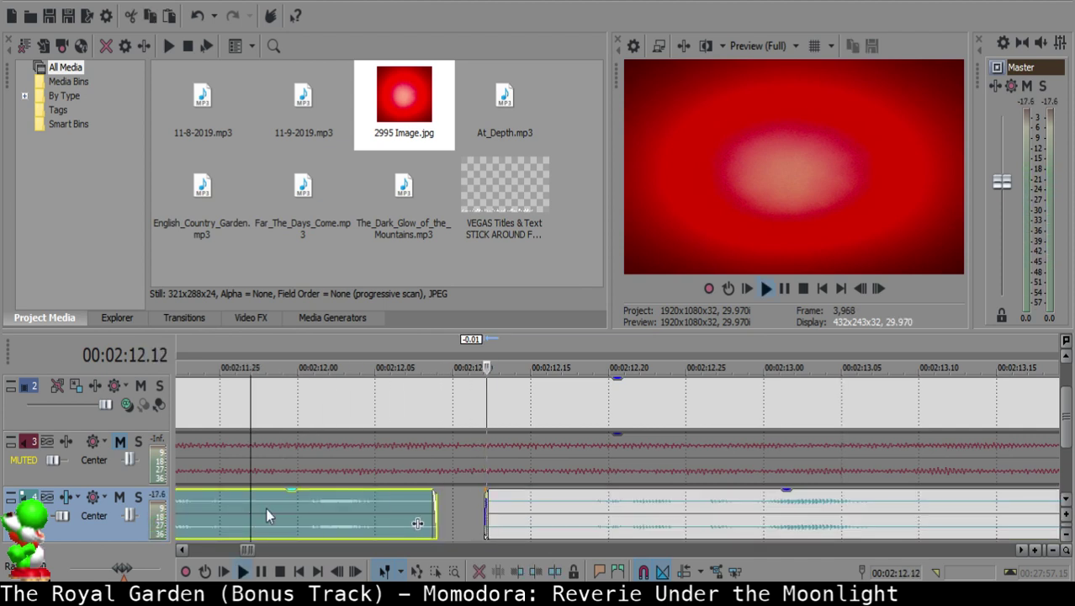
Step: Split the narration after the short phrase at 00:02:13.12 and play on
{"action": "scroll", "coordinate": [523, 514], "scroll_direction": "down", "scroll_amount": 3}
{"action": "left_click", "coordinate": [626, 508]}
{"action": "key", "text": "space"}
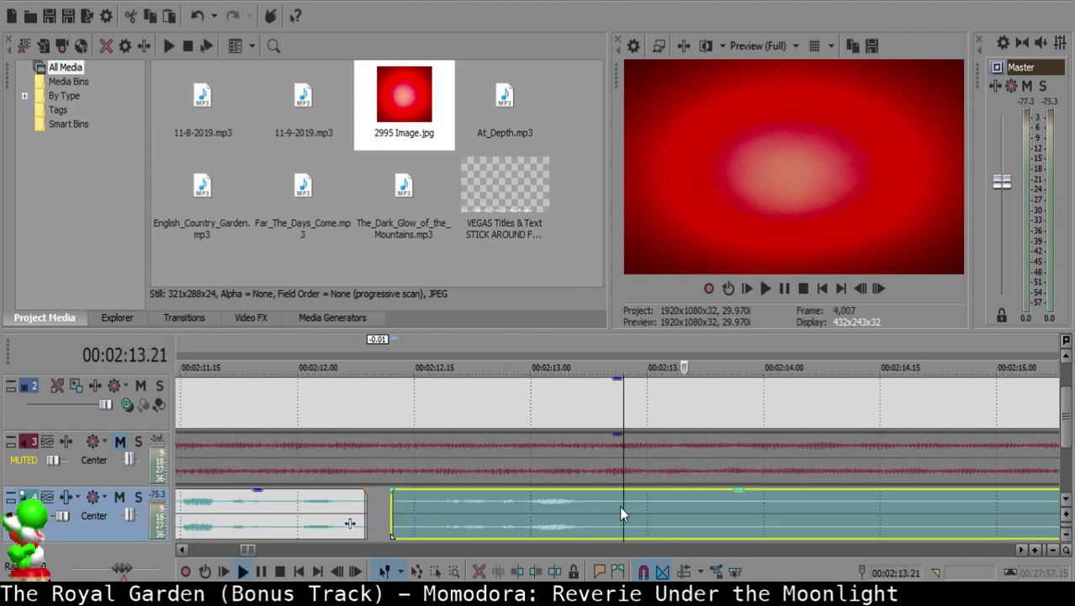
{"action": "key", "text": "s"}
{"action": "key", "text": "space"}
Step: Audition the takes after 00:02:13.12 and split the narration at 00:02:27.14
{"action": "scroll", "coordinate": [793, 517], "scroll_direction": "down", "scroll_amount": 5}
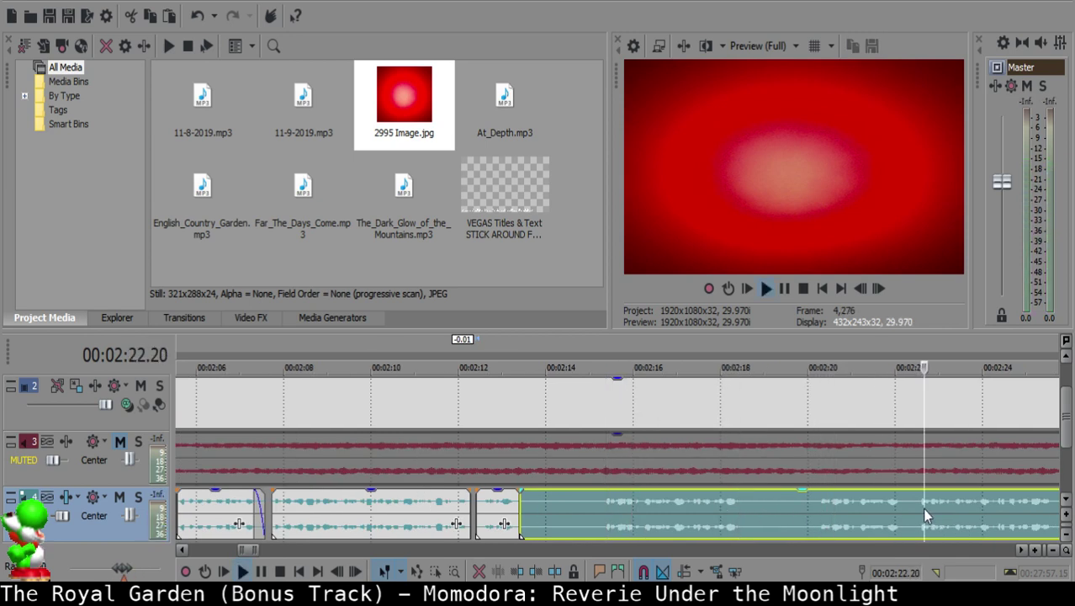
{"action": "scroll", "coordinate": [915, 509], "scroll_direction": "up", "scroll_amount": 2}
{"action": "left_click", "coordinate": [872, 500]}
{"action": "scroll", "coordinate": [872, 500], "scroll_direction": "down", "scroll_amount": 1}
{"action": "left_click", "coordinate": [886, 521]}
{"action": "left_click", "coordinate": [640, 510]}
{"action": "left_click", "coordinate": [597, 510]}
{"action": "scroll", "coordinate": [595, 506], "scroll_direction": "down", "scroll_amount": 2}
{"action": "key", "text": "s"}
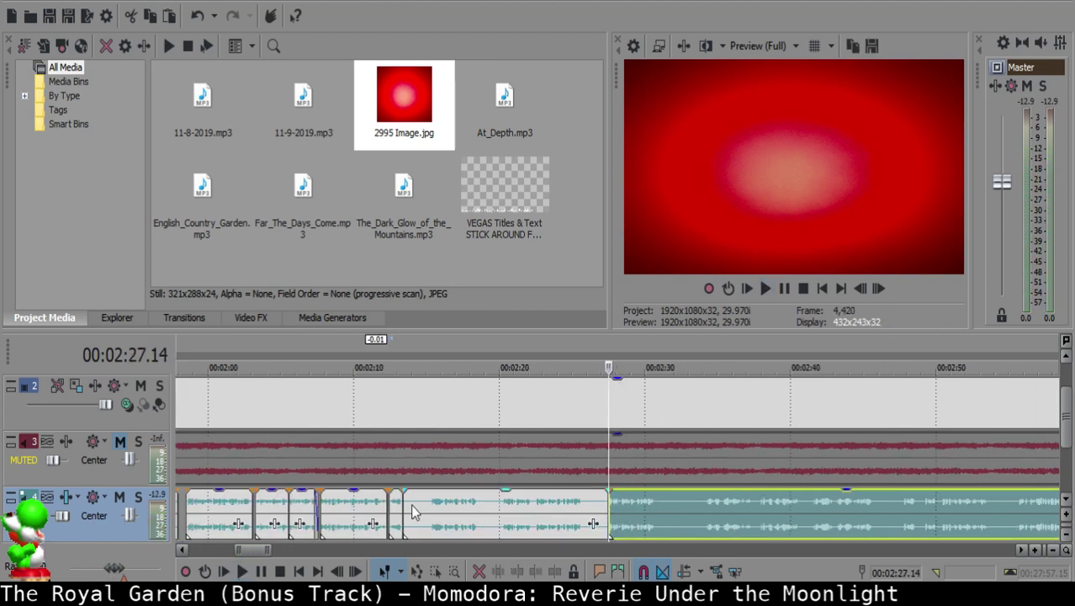
Step: Delete the narration between 00:02:13.12 and 00:02:27.14, move the rest 13.16 seconds earlier, and audition the join
{"action": "left_click", "coordinate": [412, 511]}
{"action": "key", "text": "Delete"}
{"action": "left_click_drag", "start_coordinate": [624, 510], "coordinate": [426, 509]}
{"action": "left_click", "coordinate": [394, 502]}
{"action": "key", "text": "space"}
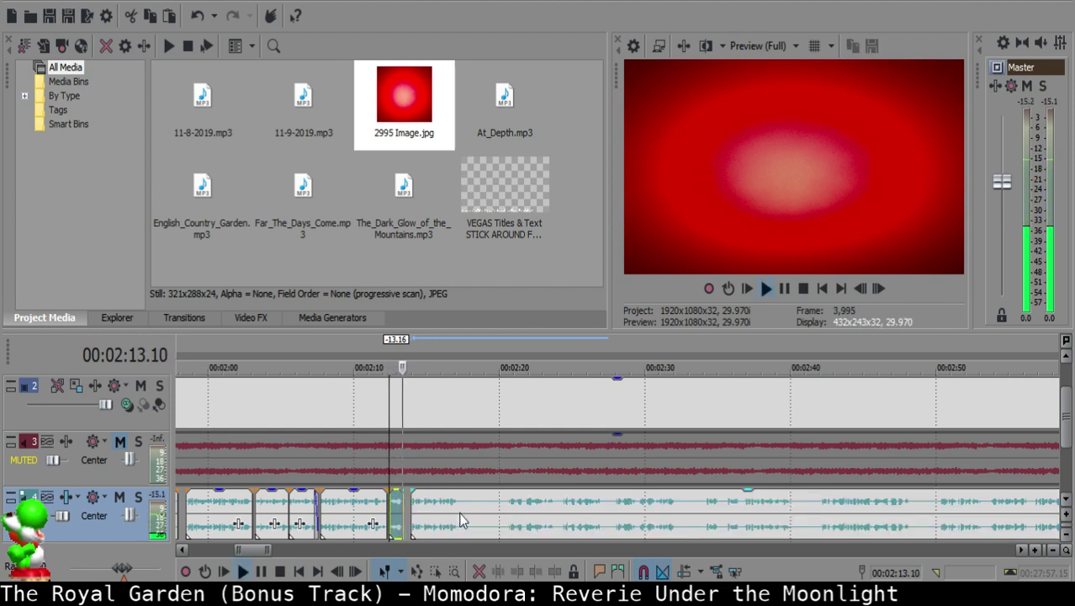
{"action": "scroll", "coordinate": [482, 520], "scroll_direction": "up", "scroll_amount": 6}
Step: Nudge the narration after the gap at 00:02:13.12 one frame later and audition the transition
{"action": "left_click_drag", "start_coordinate": [558, 508], "coordinate": [566, 512]}
{"action": "left_click", "coordinate": [440, 519]}
{"action": "left_click", "coordinate": [439, 520]}
{"action": "left_click", "coordinate": [413, 511]}
{"action": "key", "text": "space"}
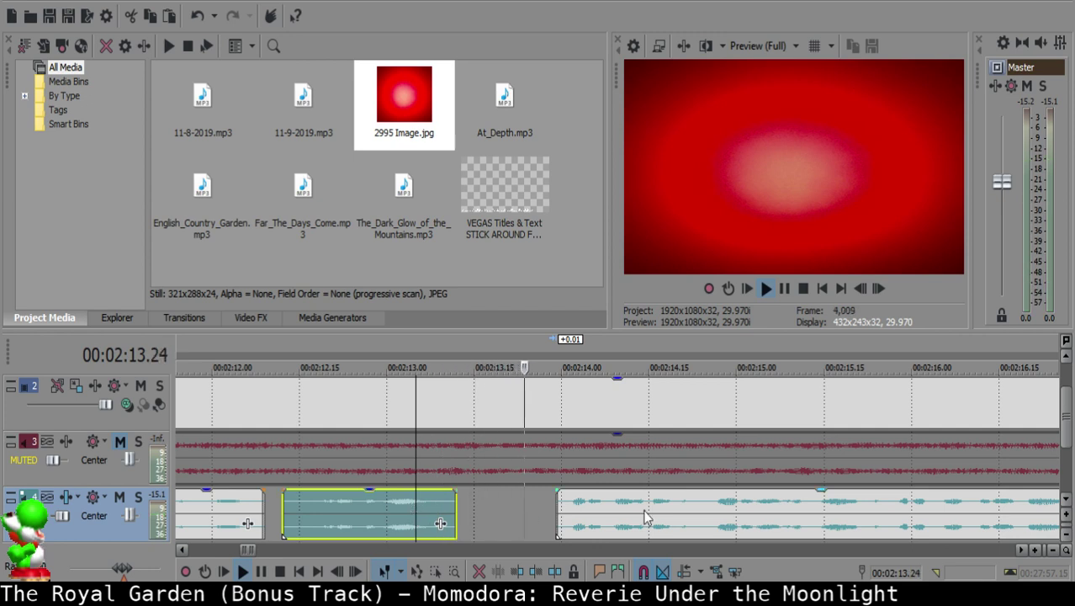
Step: Split the narration at the end of the phrase, at 00:02:17.04
{"action": "scroll", "coordinate": [570, 513], "scroll_direction": "down", "scroll_amount": 6}
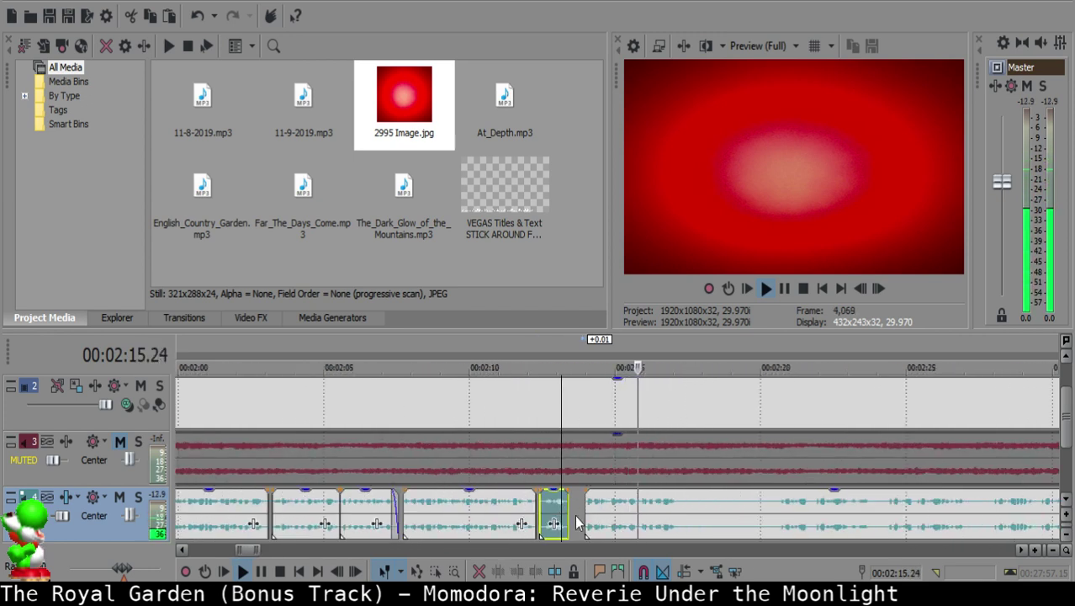
{"action": "scroll", "coordinate": [639, 509], "scroll_direction": "up", "scroll_amount": 6}
{"action": "left_click", "coordinate": [655, 507]}
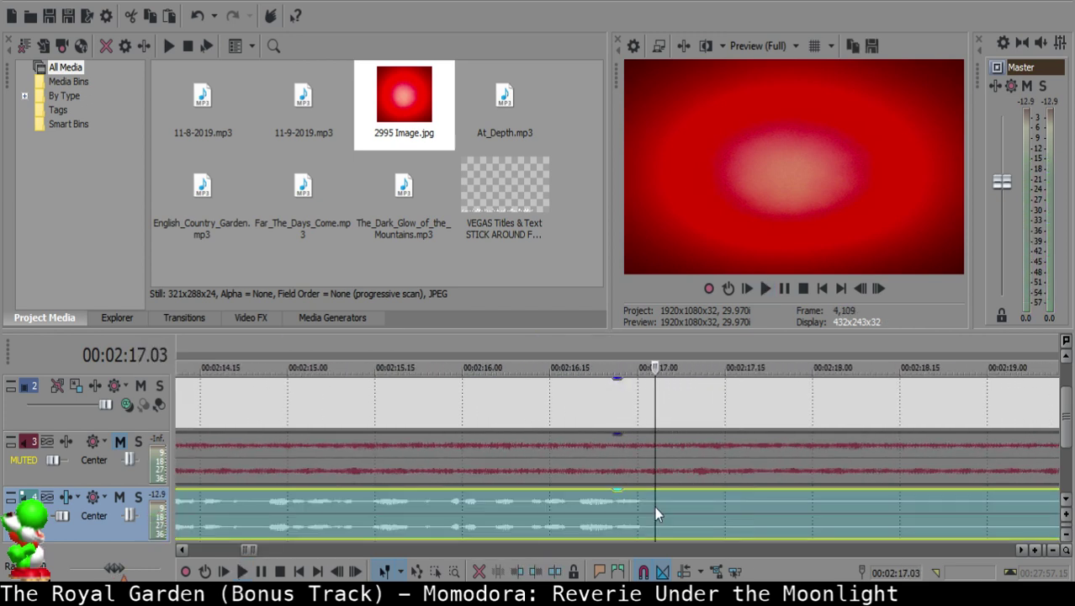
{"action": "key", "text": "Return"}
{"action": "left_click", "coordinate": [659, 508]}
{"action": "key", "text": "space"}
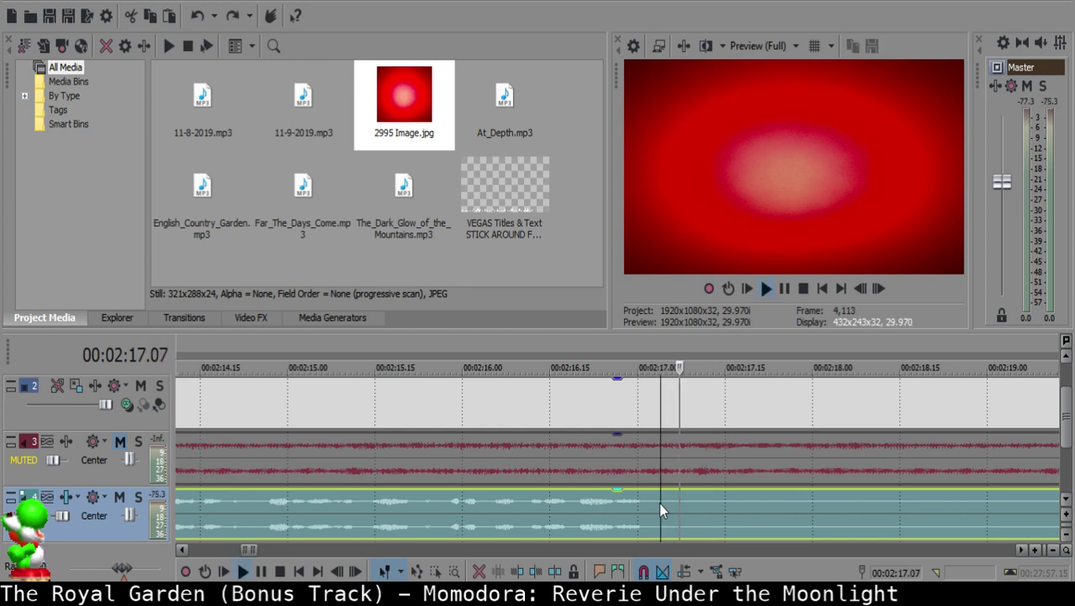
{"action": "key", "text": "space"}
{"action": "key", "text": "s"}
Step: Audition the takes after 00:02:17.04 and split the narration at 00:02:29.18
{"action": "scroll", "coordinate": [740, 506], "scroll_direction": "down", "scroll_amount": 6}
{"action": "left_click", "coordinate": [694, 509]}
{"action": "key", "text": "space"}
{"action": "scroll", "coordinate": [704, 510], "scroll_direction": "up", "scroll_amount": 3}
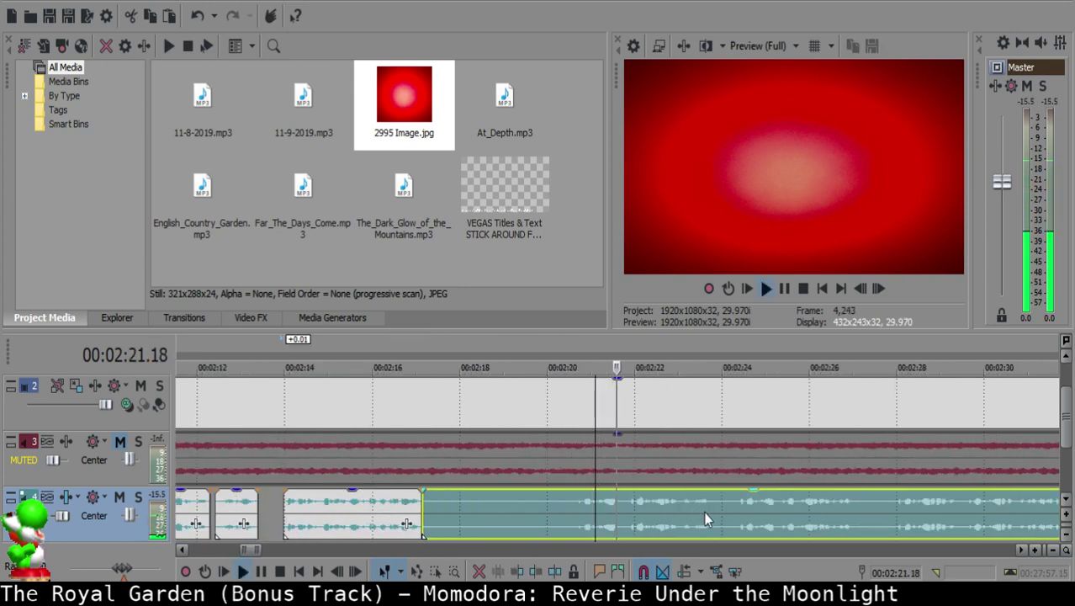
{"action": "left_click", "coordinate": [734, 515]}
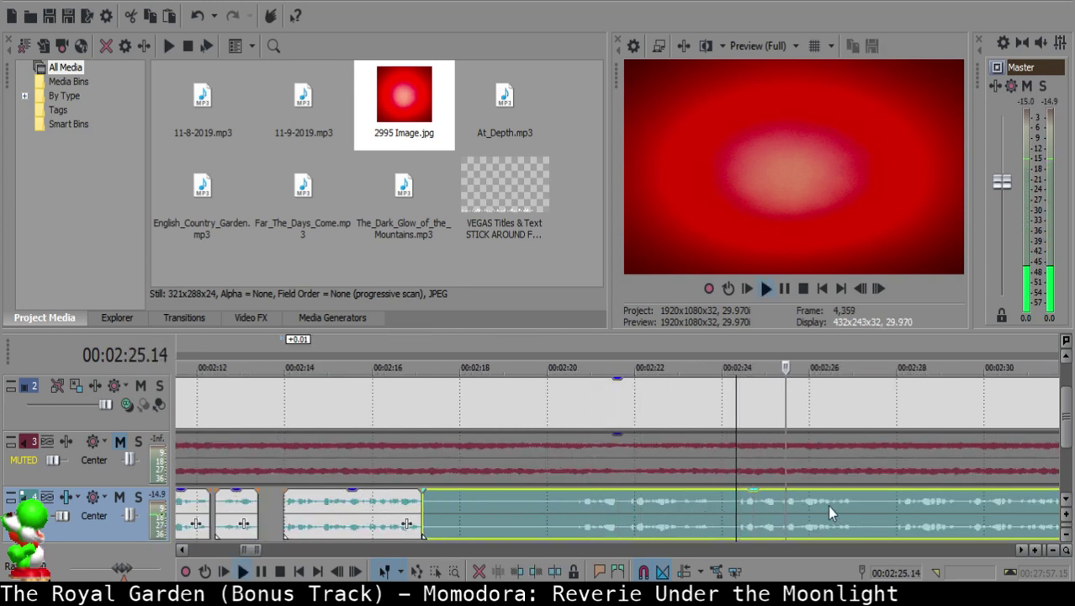
{"action": "left_click", "coordinate": [888, 503]}
{"action": "left_click", "coordinate": [965, 502]}
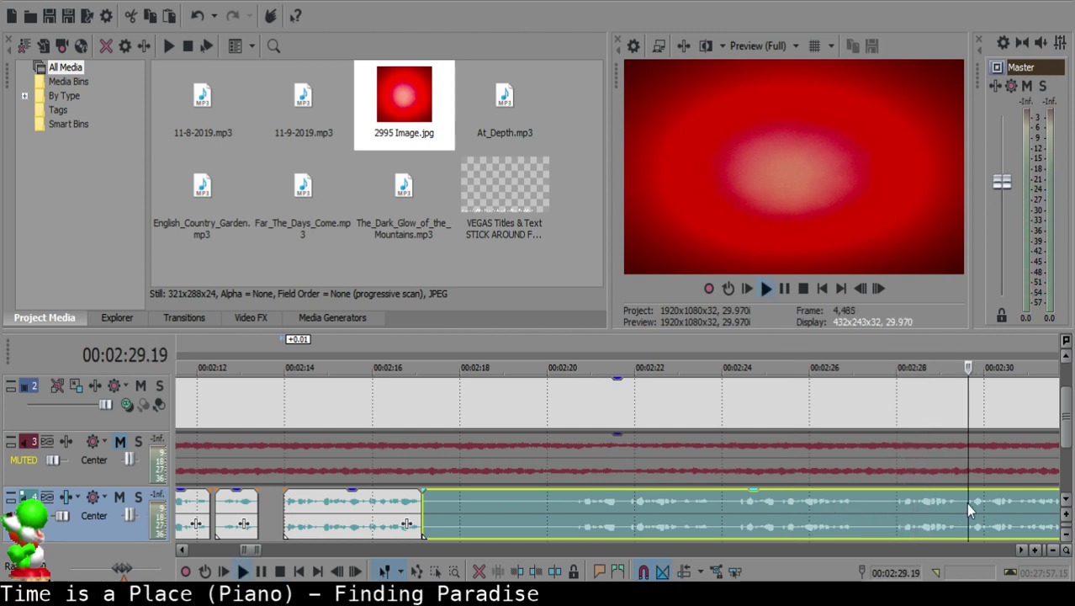
{"action": "left_click", "coordinate": [805, 506]}
{"action": "left_click", "coordinate": [604, 500]}
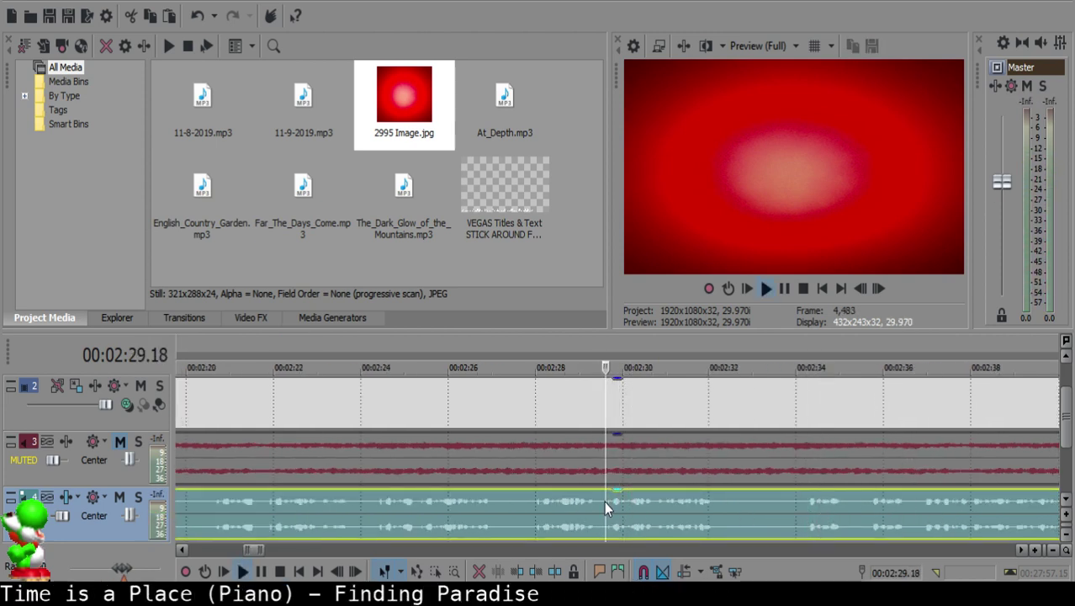
{"action": "key", "text": "space"}
{"action": "key", "text": "s"}
Step: Delete the narration between 00:02:17.04 and 00:02:29.18, move the rest back to 00:02:17.07, and audition the transition
{"action": "scroll", "coordinate": [604, 500], "scroll_direction": "down", "scroll_amount": 2}
{"action": "left_click", "coordinate": [341, 504]}
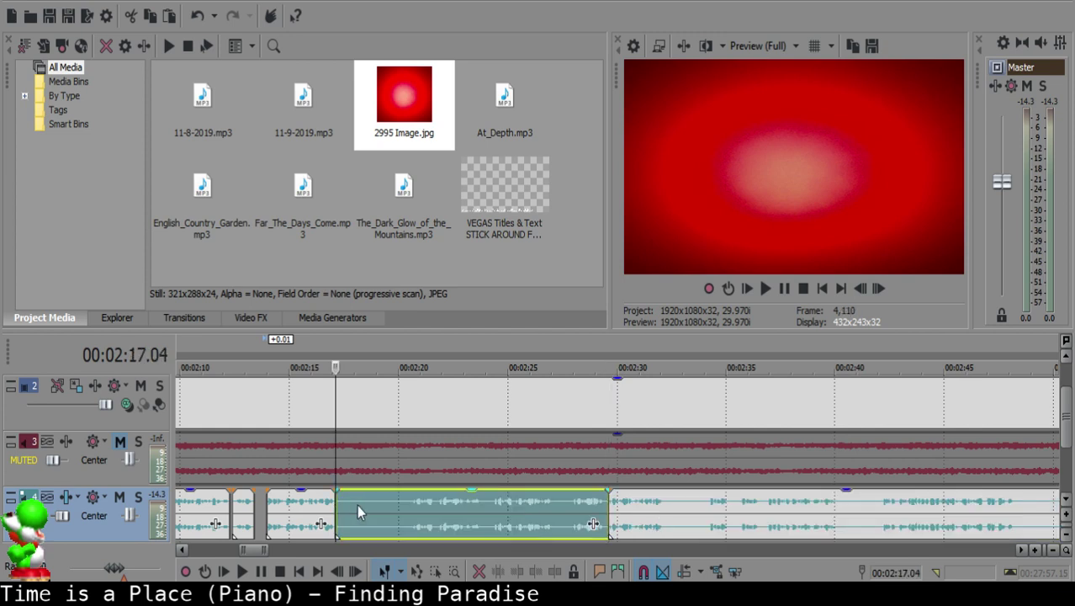
{"action": "scroll", "coordinate": [345, 511], "scroll_direction": "up", "scroll_amount": 5}
{"action": "scroll", "coordinate": [619, 506], "scroll_direction": "down", "scroll_amount": 4}
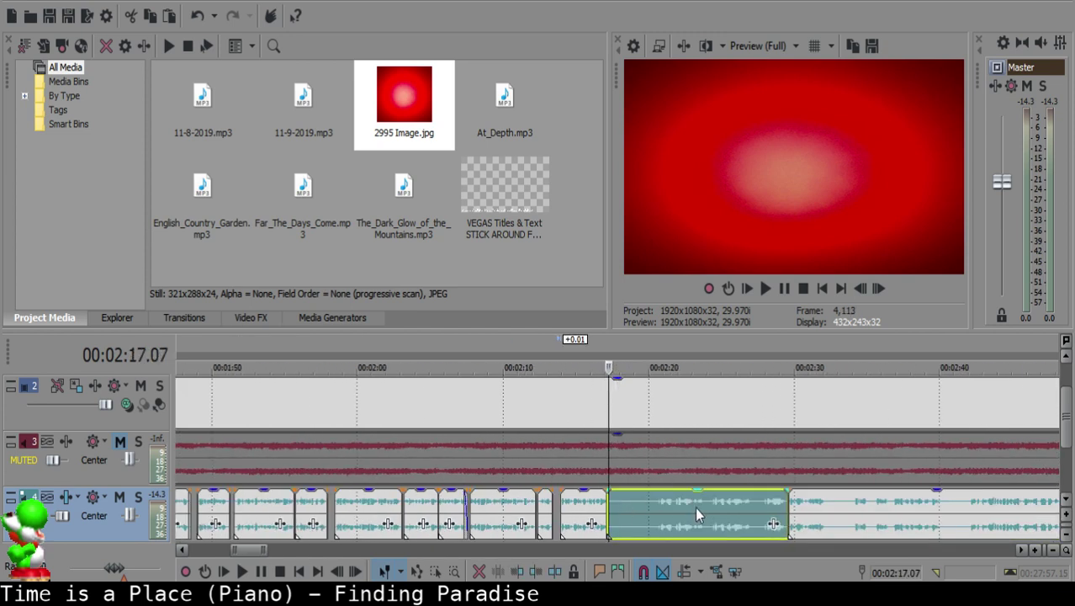
{"action": "left_click_drag", "start_coordinate": [622, 498], "coordinate": [616, 498]}
{"action": "left_click", "coordinate": [588, 503]}
{"action": "key", "text": "space"}
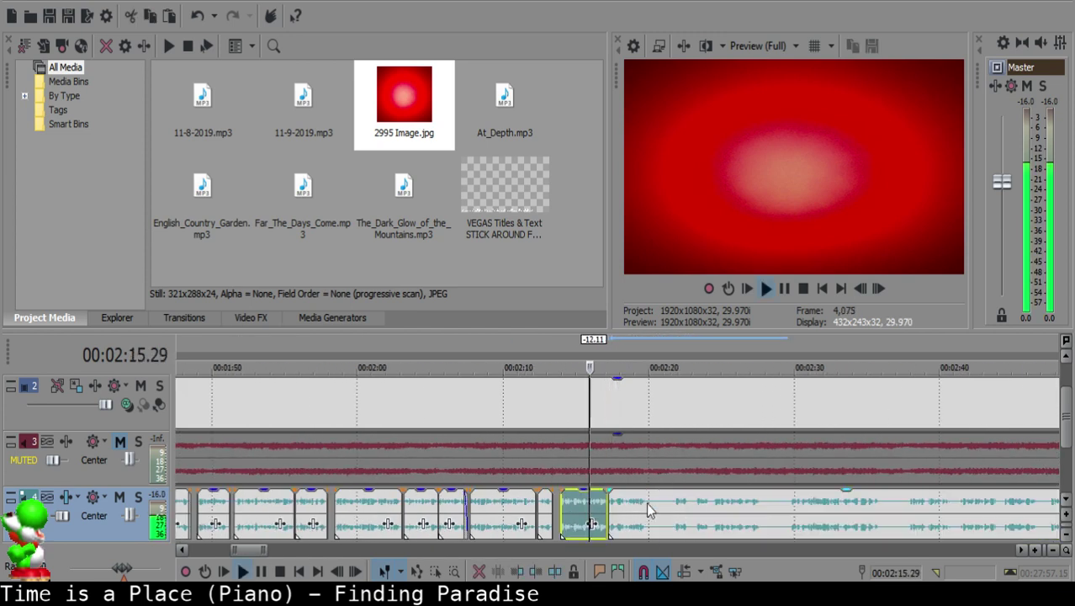
{"action": "scroll", "coordinate": [643, 510], "scroll_direction": "up", "scroll_amount": 4}
{"action": "scroll", "coordinate": [642, 510], "scroll_direction": "down", "scroll_amount": 8}
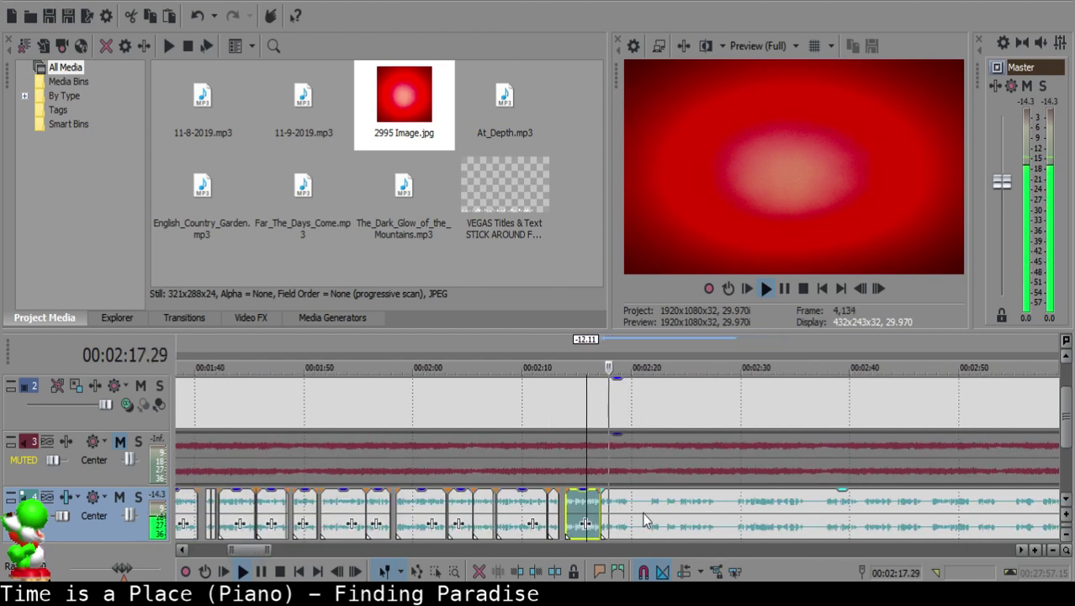
Step: Split the narration in the pause at about 00:02:19.23
{"action": "scroll", "coordinate": [650, 504], "scroll_direction": "up", "scroll_amount": 2}
{"action": "scroll", "coordinate": [650, 504], "scroll_direction": "up", "scroll_amount": 6}
{"action": "key", "text": "Return"}
{"action": "left_click", "coordinate": [645, 500]}
{"action": "key", "text": "s"}
Step: Audition the narration after 00:02:19.23 and split it at 00:02:23.09
{"action": "scroll", "coordinate": [645, 500], "scroll_direction": "down", "scroll_amount": 1}
{"action": "key", "text": "space"}
{"action": "scroll", "coordinate": [645, 504], "scroll_direction": "down", "scroll_amount": 3}
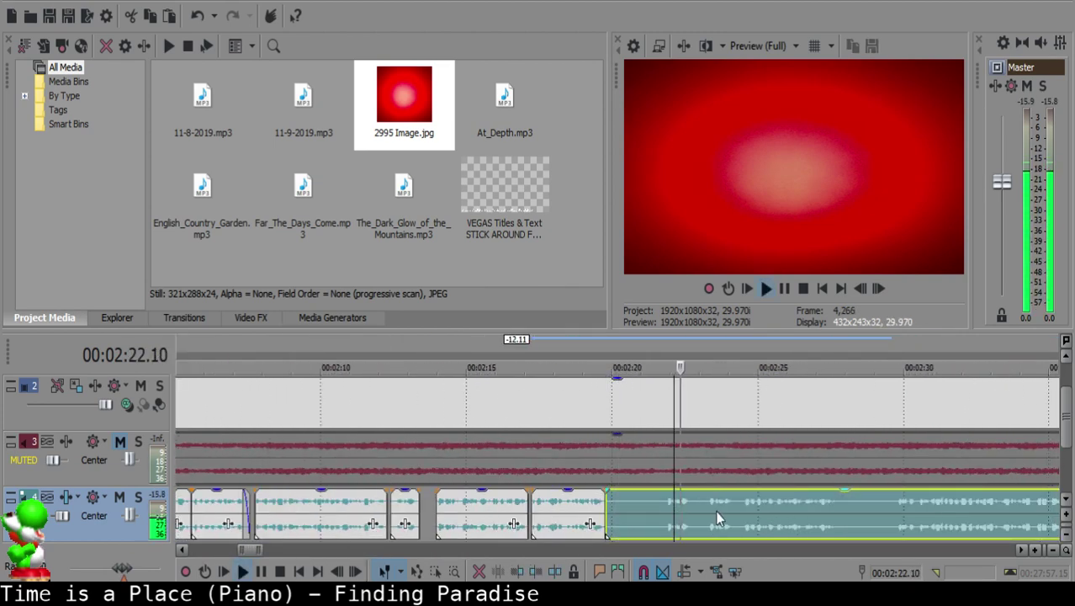
{"action": "scroll", "coordinate": [700, 503], "scroll_direction": "up", "scroll_amount": 2}
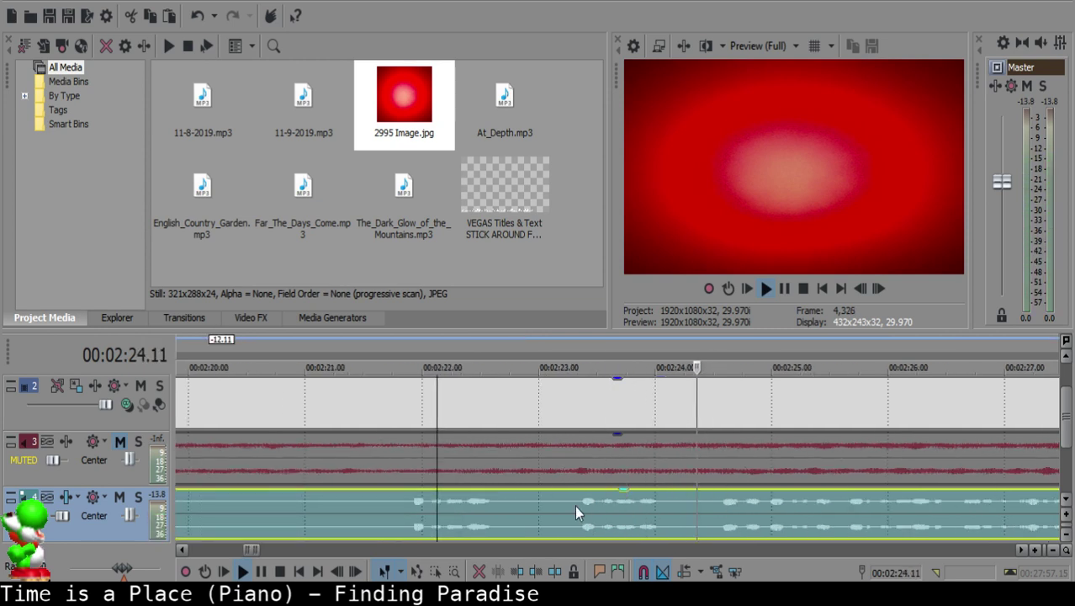
{"action": "key", "text": "space"}
{"action": "key", "text": "s"}
{"action": "key", "text": "alt+Tab"}
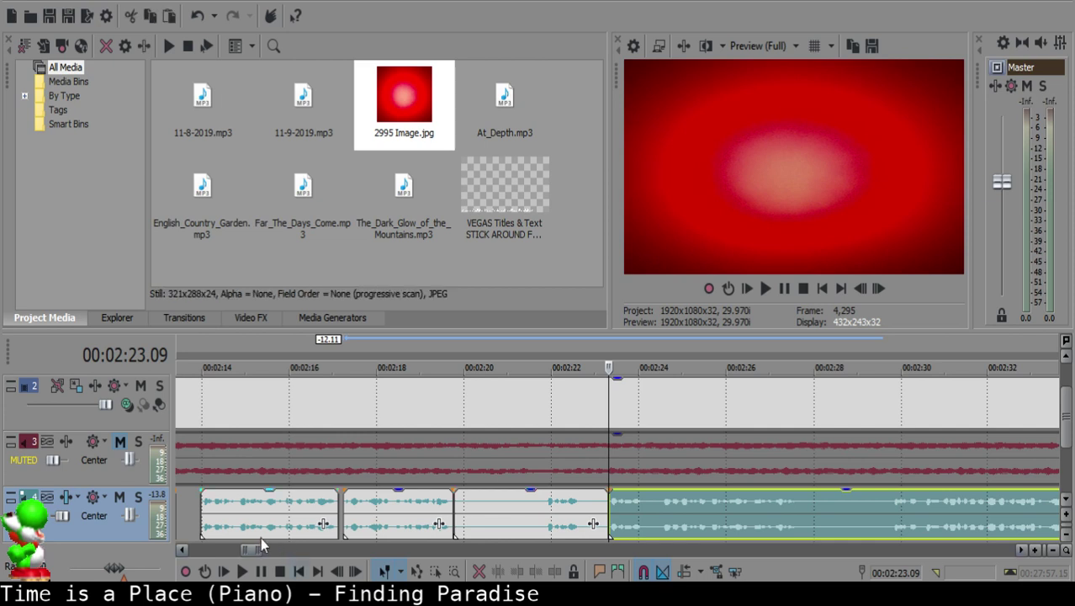
Step: Delete the narration between 00:02:19.23 and 00:02:23.09, move the rest 3.06 seconds earlier, and audition the join
{"action": "left_click", "coordinate": [467, 503]}
{"action": "key", "text": "Delete"}
{"action": "left_click_drag", "start_coordinate": [645, 502], "coordinate": [514, 494]}
{"action": "left_click", "coordinate": [422, 509]}
{"action": "key", "text": "space"}
{"action": "scroll", "coordinate": [648, 515], "scroll_direction": "down", "scroll_amount": 4}
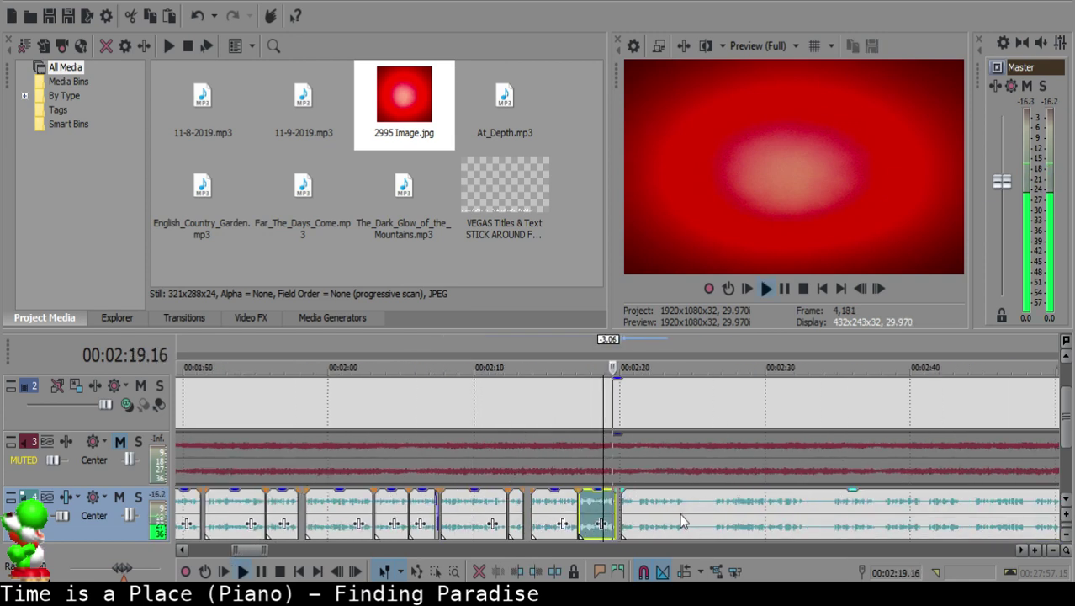
Step: Shift the narration after the gap at 00:02:19.23 to start at about 00:02:20.05 and audition the transition
{"action": "scroll", "coordinate": [639, 513], "scroll_direction": "up", "scroll_amount": 3}
{"action": "left_click", "coordinate": [556, 499]}
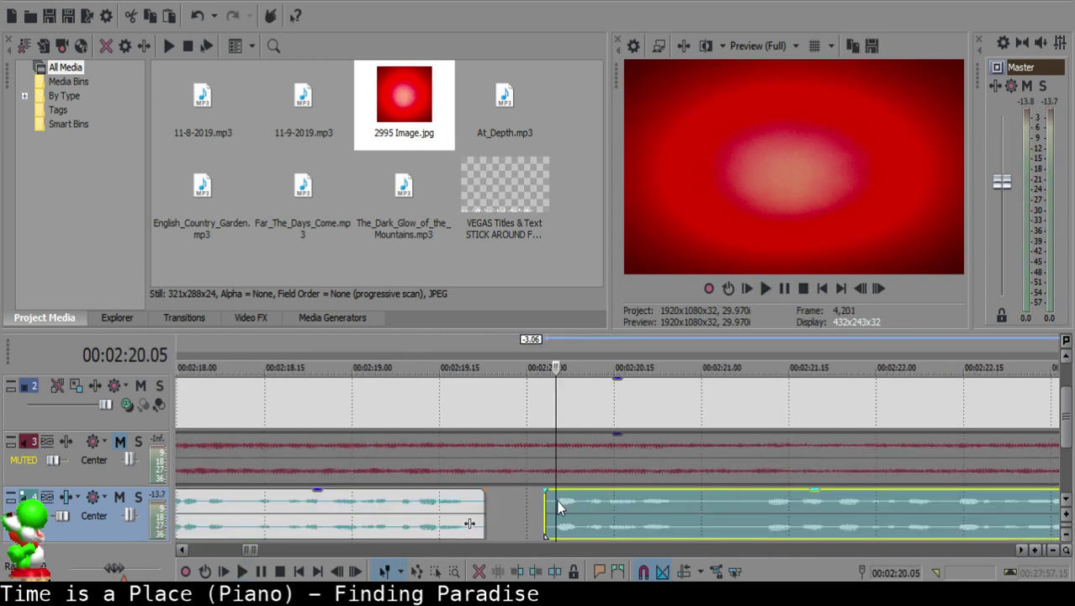
{"action": "left_click_drag", "start_coordinate": [560, 510], "coordinate": [569, 505]}
{"action": "left_click", "coordinate": [333, 536]}
{"action": "key", "text": "space"}
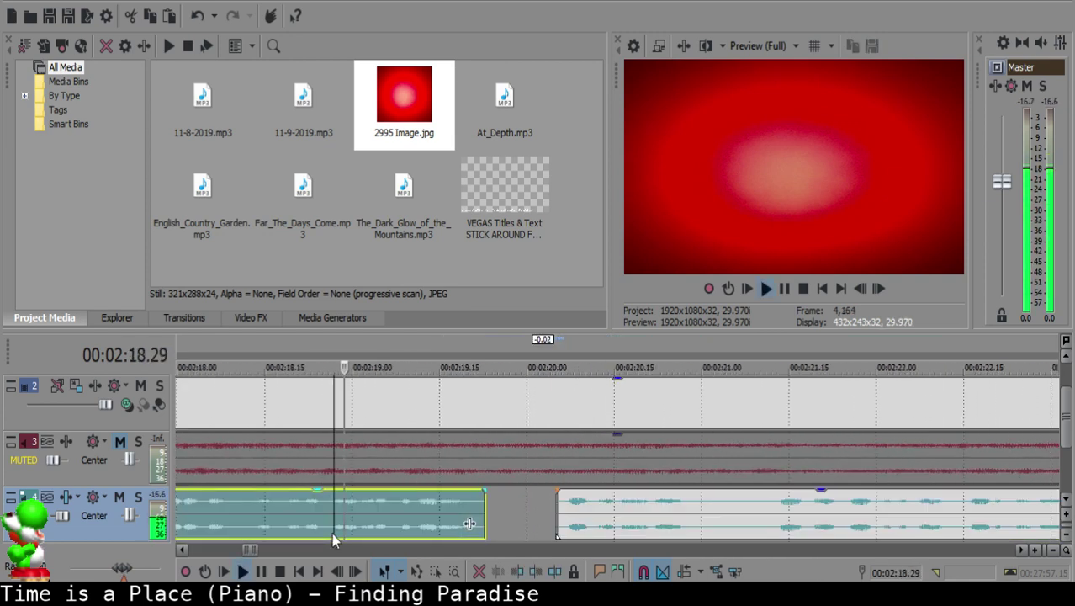
Step: Widen the gap after 00:02:19.23 by moving the following narration to about 00:02:20.08, and audition the transition
{"action": "left_click_drag", "start_coordinate": [555, 500], "coordinate": [596, 506]}
{"action": "left_click", "coordinate": [423, 509]}
{"action": "left_click", "coordinate": [391, 522]}
{"action": "left_click", "coordinate": [391, 522]}
{"action": "key", "text": "space"}
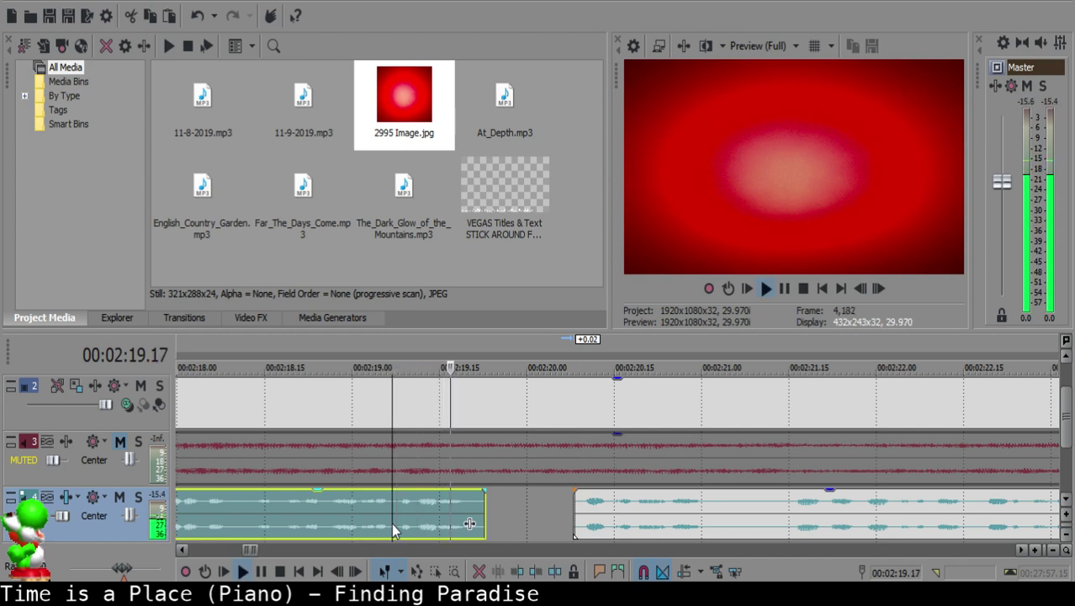
Step: Split the narration in the pause at about 00:02:21.02 and go to 00:02:23.29 to check the following take
{"action": "left_click", "coordinate": [658, 501]}
{"action": "key", "text": "s"}
{"action": "scroll", "coordinate": [748, 512], "scroll_direction": "down", "scroll_amount": 4}
{"action": "left_click", "coordinate": [748, 505]}
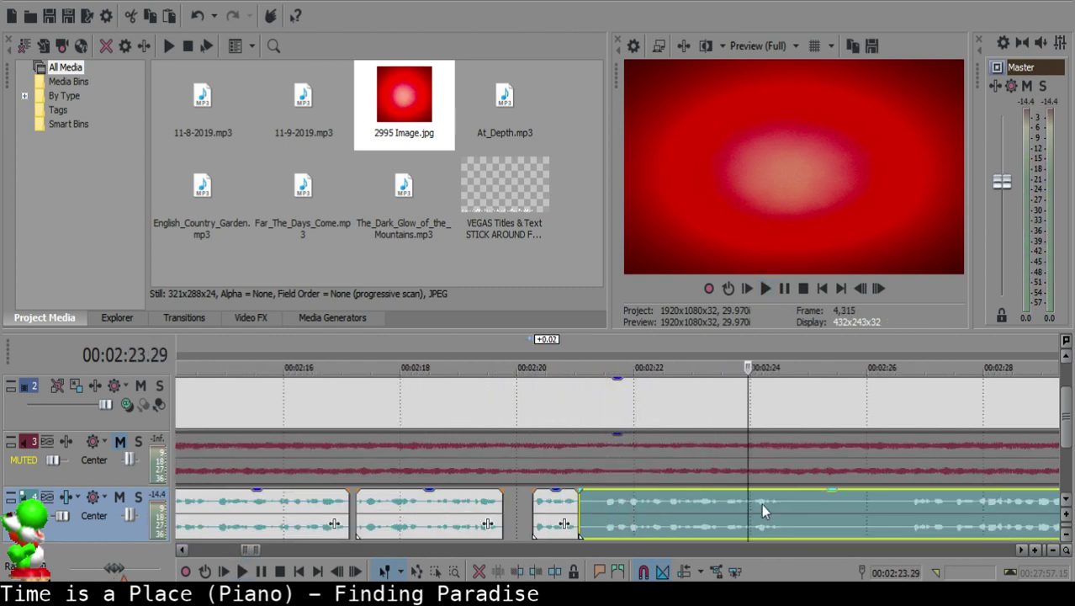
Step: Split the narration at about 00:02:21.12 and delete the short piece between 00:02:21.02 and that split
{"action": "left_click", "coordinate": [907, 505]}
{"action": "left_click", "coordinate": [598, 508]}
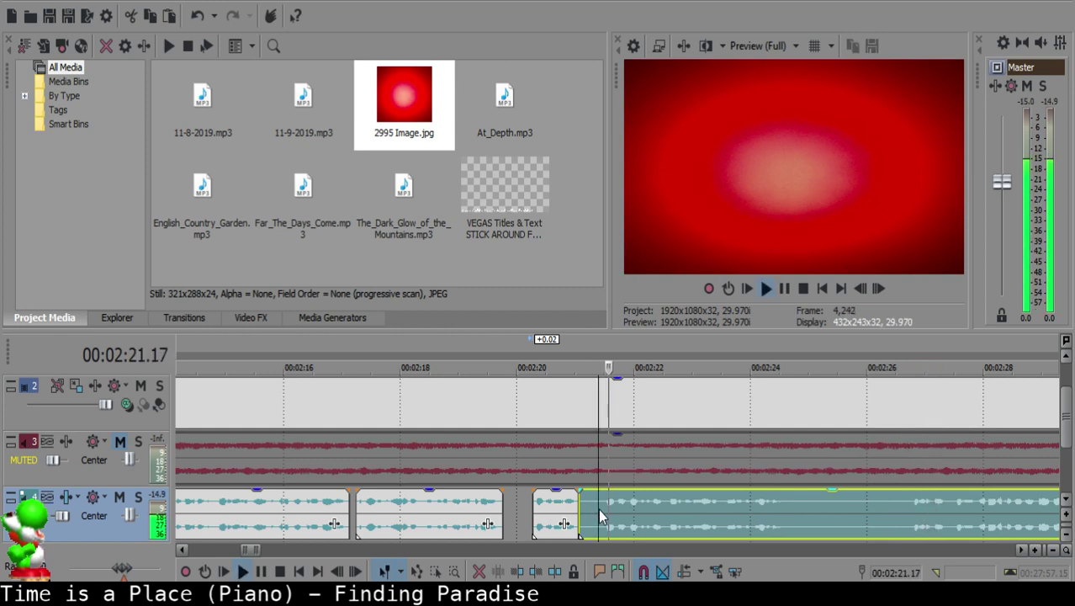
{"action": "key", "text": "space"}
{"action": "key", "text": "s"}
{"action": "left_click", "coordinate": [586, 509]}
{"action": "key", "text": "Delete"}
Step: Add a fade-out starting at about 00:02:20.20 to the short narration clip that begins at 00:02:20.08, and audition it
{"action": "left_click", "coordinate": [566, 505]}
{"action": "key", "text": "space"}
{"action": "key", "text": "space"}
{"action": "left_click_drag", "start_coordinate": [579, 494], "coordinate": [556, 493]}
{"action": "left_click", "coordinate": [537, 508]}
{"action": "key", "text": "space"}
{"action": "scroll", "coordinate": [595, 518], "scroll_direction": "up", "scroll_amount": 1}
{"action": "scroll", "coordinate": [596, 517], "scroll_direction": "up", "scroll_amount": 3}
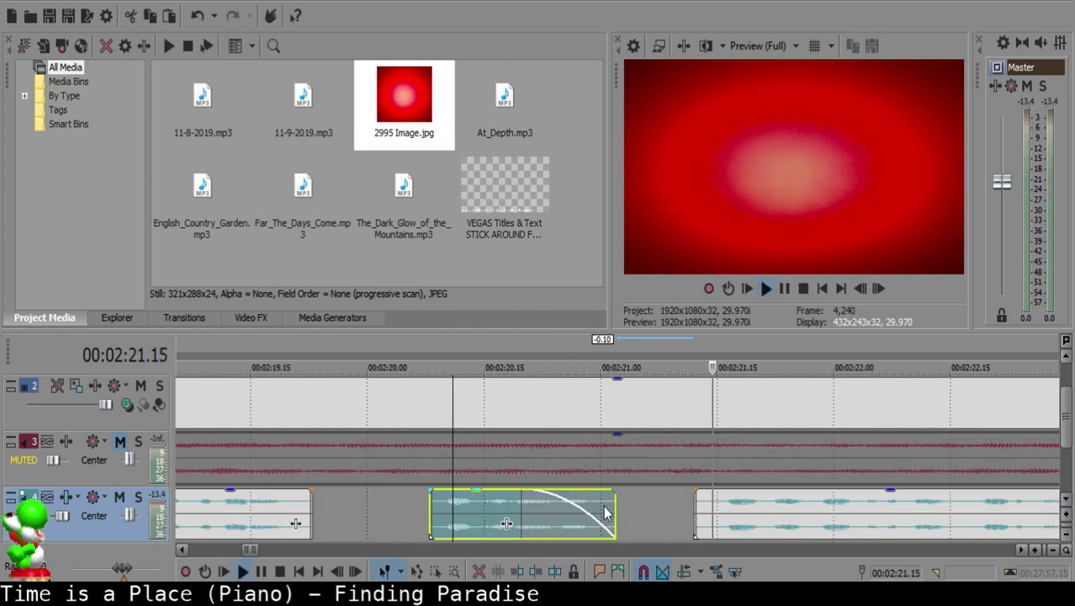
Step: Shorten the short clip's fade-out to start at about 00:02:20.24, trim its end by one frame, and audition it
{"action": "left_click_drag", "start_coordinate": [526, 501], "coordinate": [566, 506]}
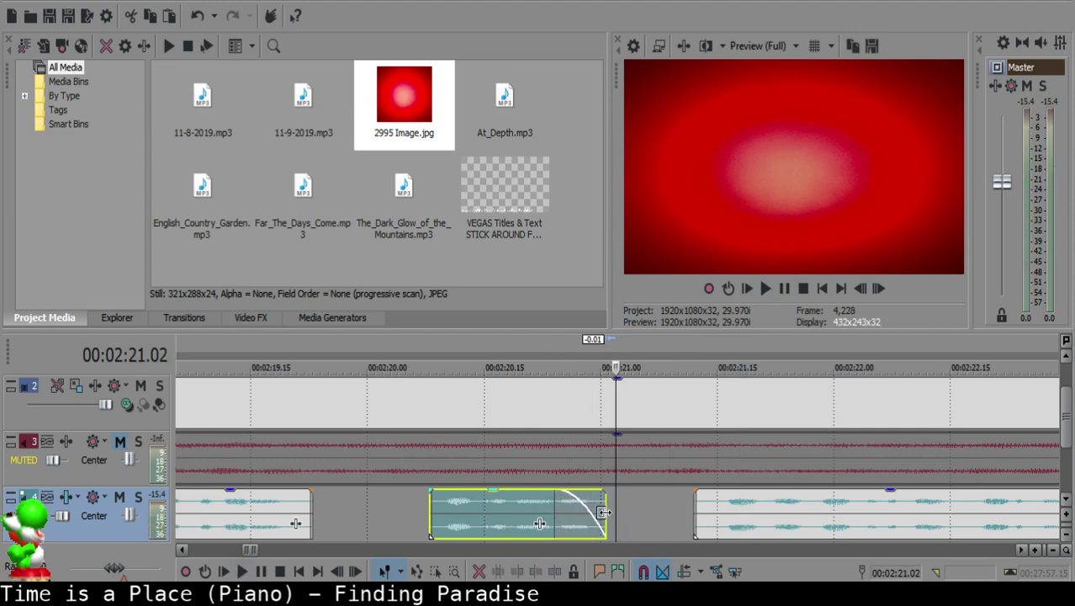
{"action": "left_click", "coordinate": [493, 515]}
{"action": "key", "text": "space"}
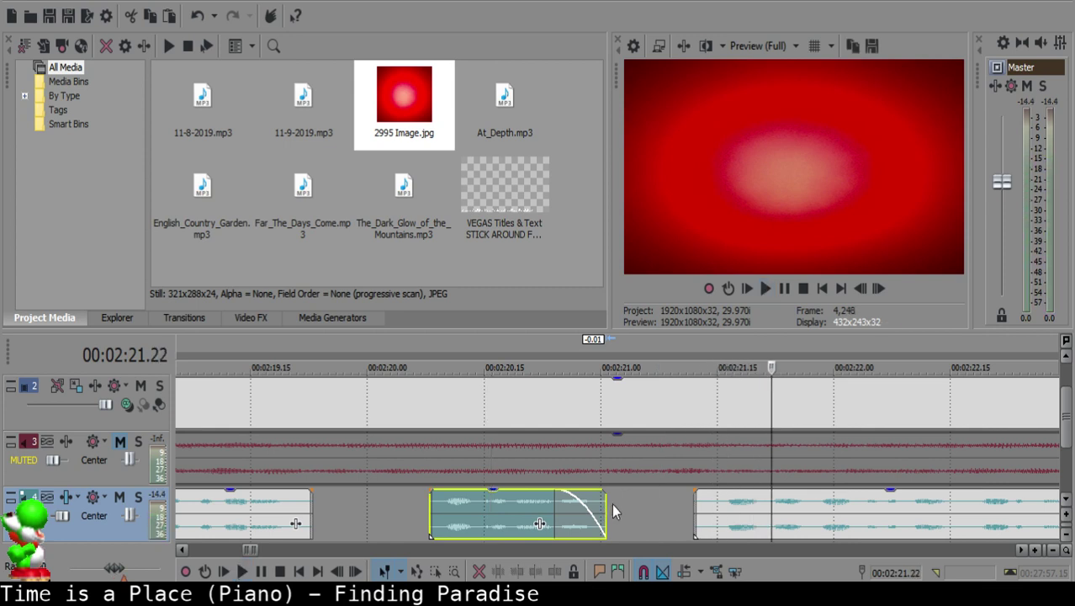
Step: Move the narration after the faded clip 10 frames earlier to start at about 00:02:21.02, and audition the transition
{"action": "left_click_drag", "start_coordinate": [745, 501], "coordinate": [667, 498]}
{"action": "left_click", "coordinate": [388, 526]}
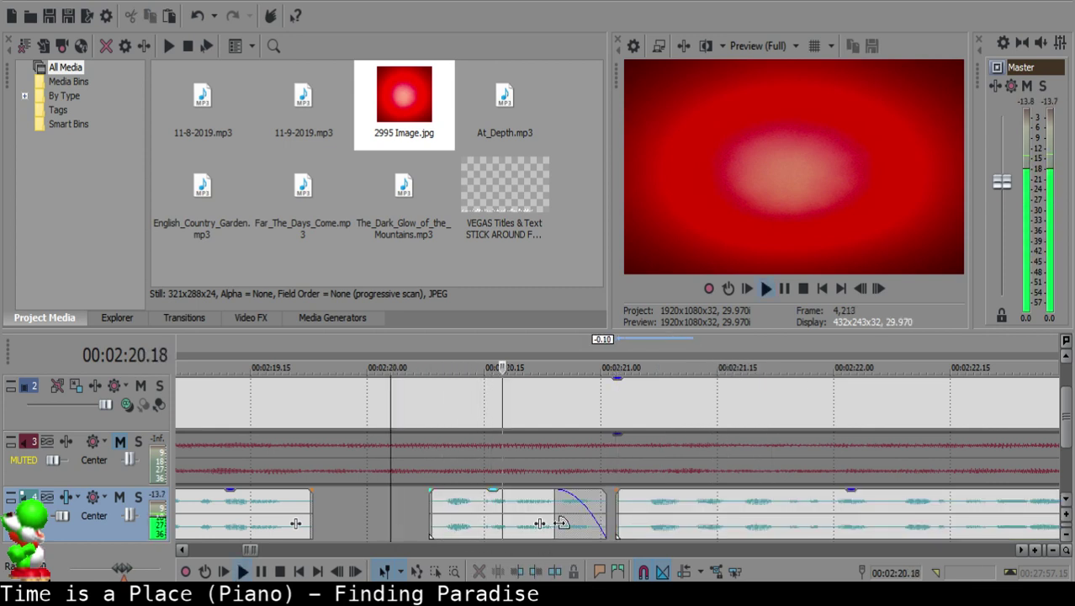
{"action": "scroll", "coordinate": [612, 520], "scroll_direction": "down", "scroll_amount": 1}
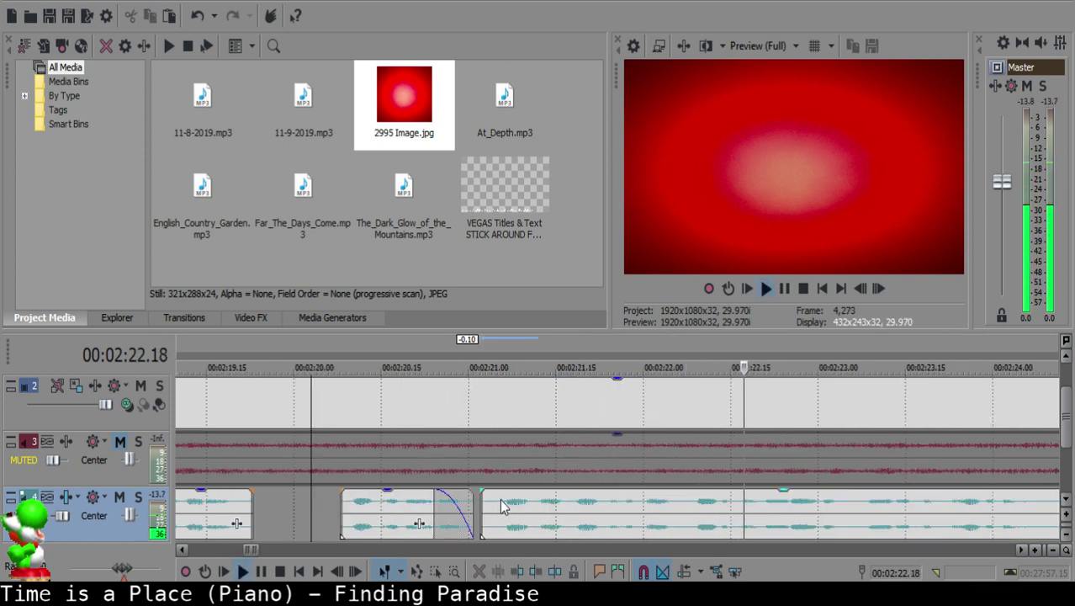
Step: Shift the track 4 clip that starts near 02:21 about one frame later and play back across the join
{"action": "left_click_drag", "start_coordinate": [488, 500], "coordinate": [494, 501]}
{"action": "left_click", "coordinate": [359, 513]}
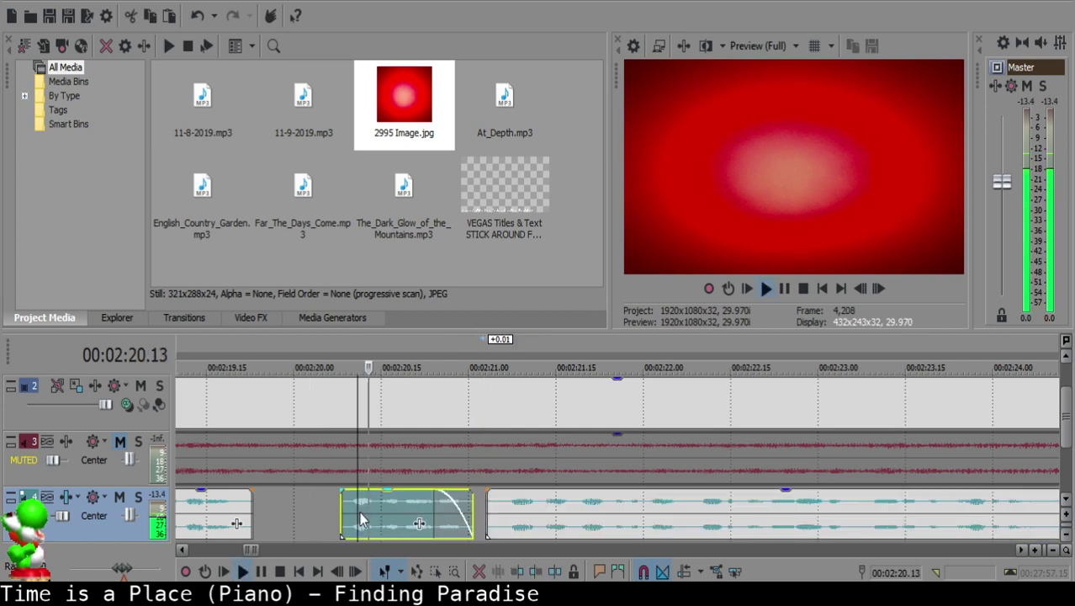
{"action": "scroll", "coordinate": [611, 503], "scroll_direction": "down", "scroll_amount": 6}
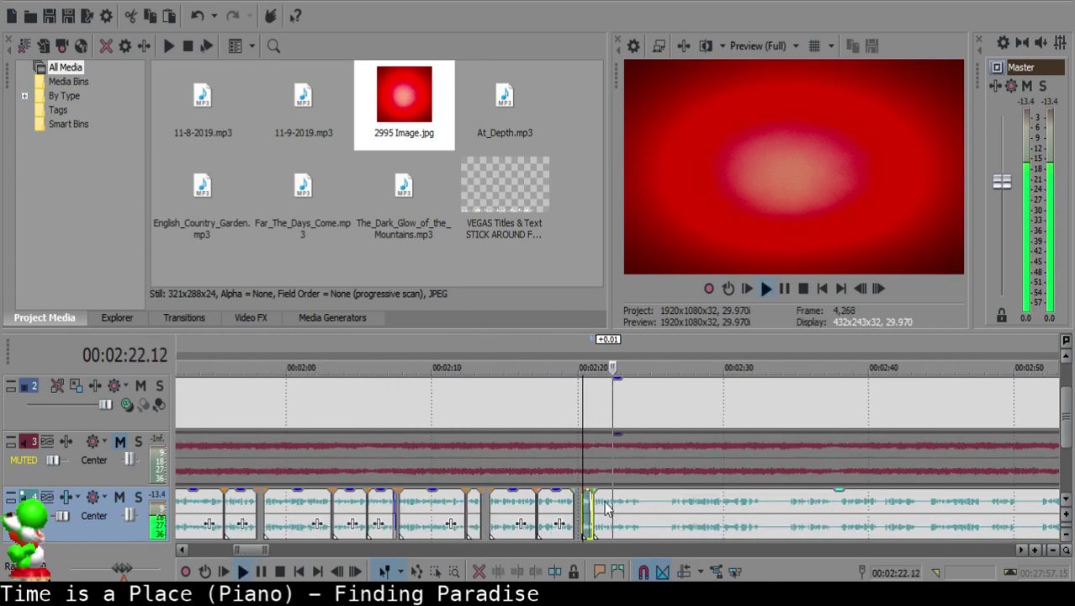
{"action": "scroll", "coordinate": [637, 502], "scroll_direction": "up", "scroll_amount": 6}
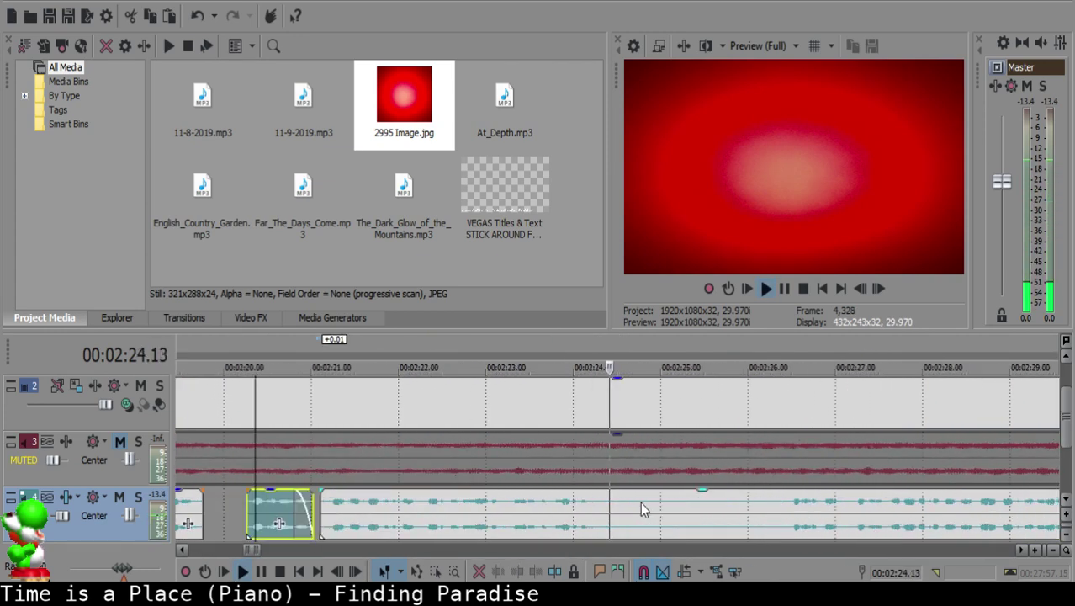
Step: Split the long audio clip on track 4 at 02:24.13
{"action": "key", "text": "space"}
{"action": "left_click", "coordinate": [608, 500]}
{"action": "key", "text": "s"}
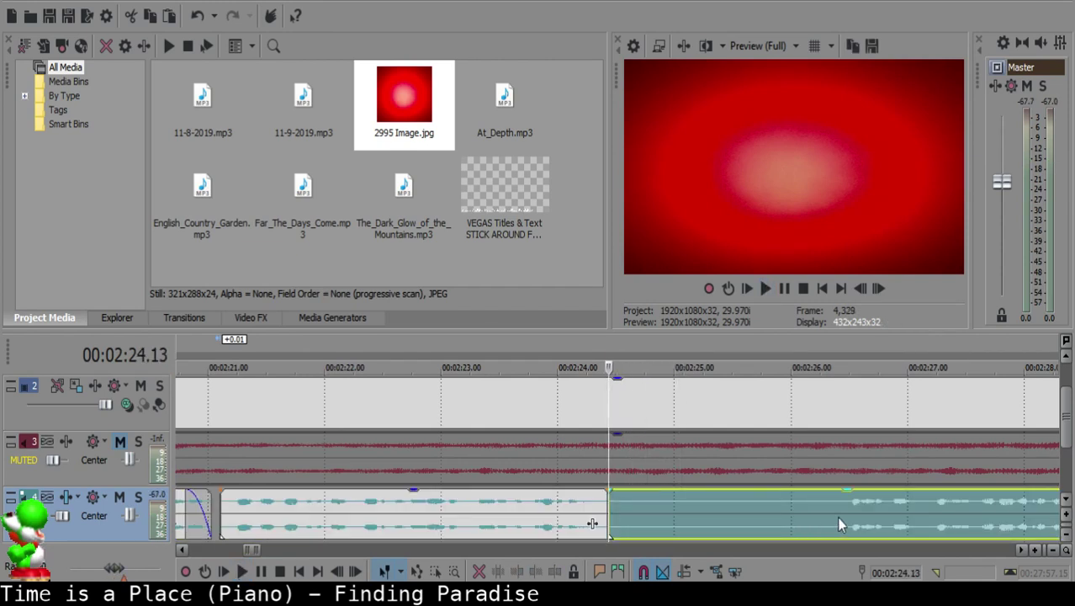
Step: Listen through the audio after the cut and split track 4 again at about 02:27.05
{"action": "left_click", "coordinate": [842, 514]}
{"action": "key", "text": "space"}
{"action": "scroll", "coordinate": [843, 514], "scroll_direction": "down", "scroll_amount": 2}
{"action": "left_click", "coordinate": [837, 520]}
{"action": "left_click", "coordinate": [957, 494]}
{"action": "key", "text": "space"}
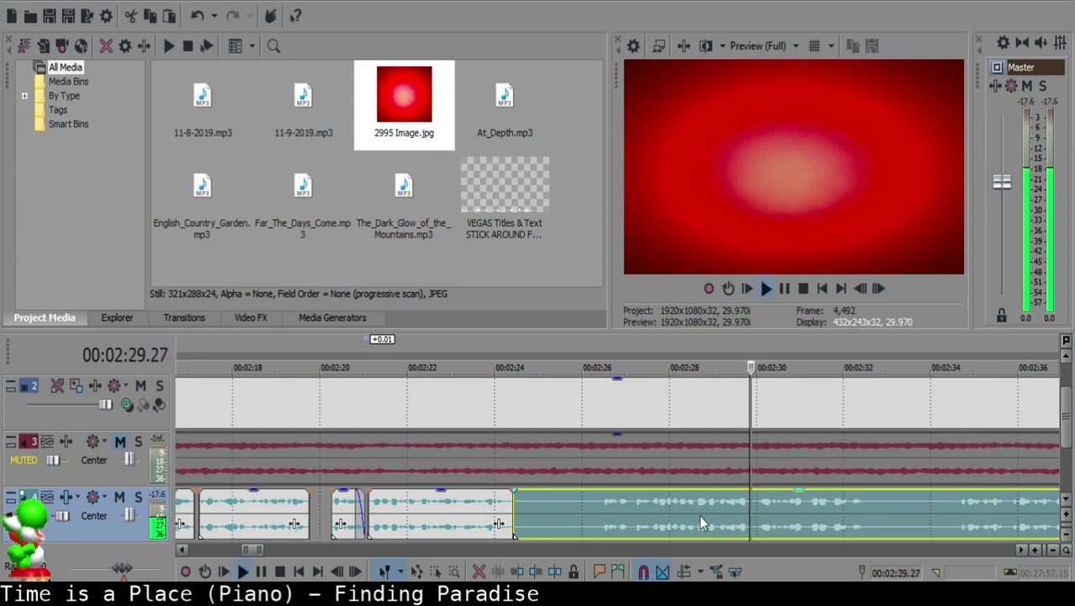
{"action": "left_click", "coordinate": [632, 500]}
{"action": "key", "text": "space"}
{"action": "key", "text": "s"}
Step: Play back the audio on both sides of the newest split near 02:27 to check the cut position
{"action": "left_click", "coordinate": [602, 508]}
{"action": "key", "text": "space"}
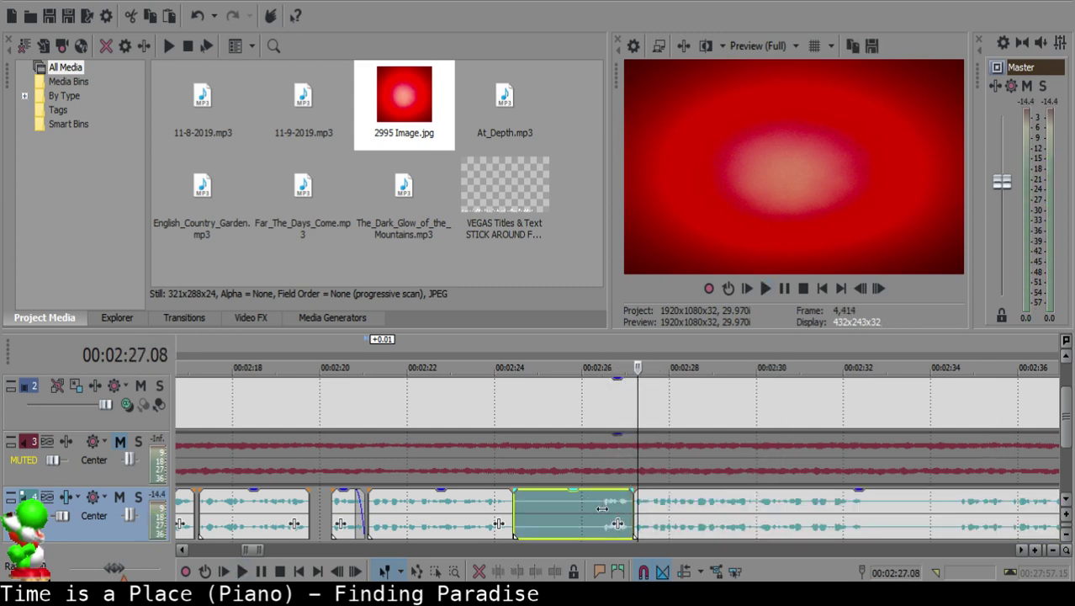
{"action": "key", "text": "space"}
{"action": "left_click", "coordinate": [643, 508]}
{"action": "left_click", "coordinate": [633, 509]}
{"action": "key", "text": "space"}
{"action": "key", "text": "ctrl+z"}
{"action": "left_click", "coordinate": [602, 507]}
{"action": "key", "text": "space"}
{"action": "key", "text": "space"}
{"action": "key", "text": "space"}
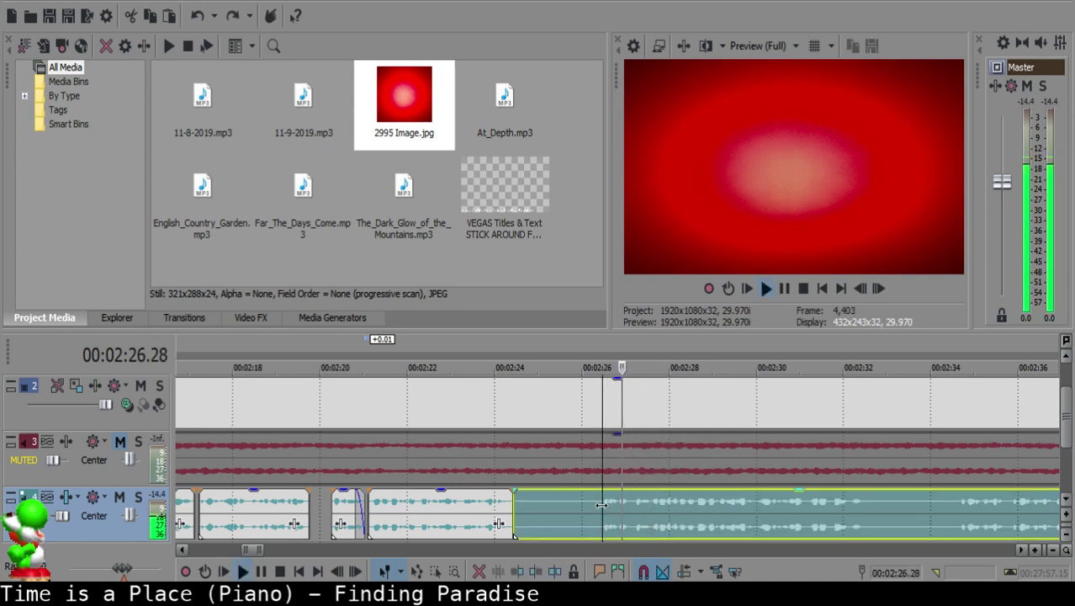
{"action": "key", "text": "Return"}
{"action": "key", "text": "ctrl+z"}
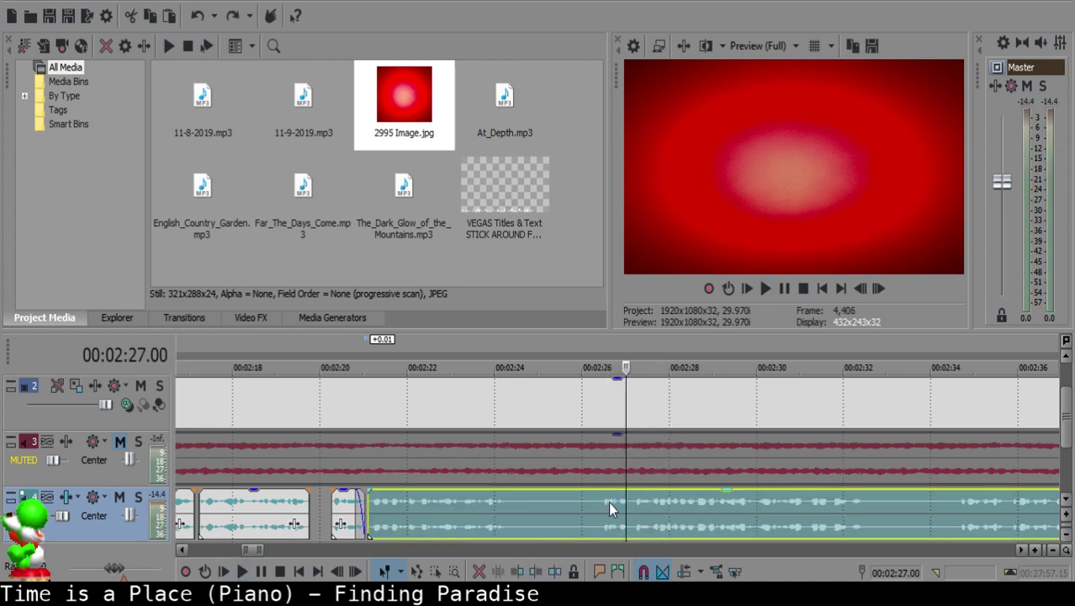
{"action": "key", "text": "ctrl+shift+z"}
{"action": "key", "text": "s"}
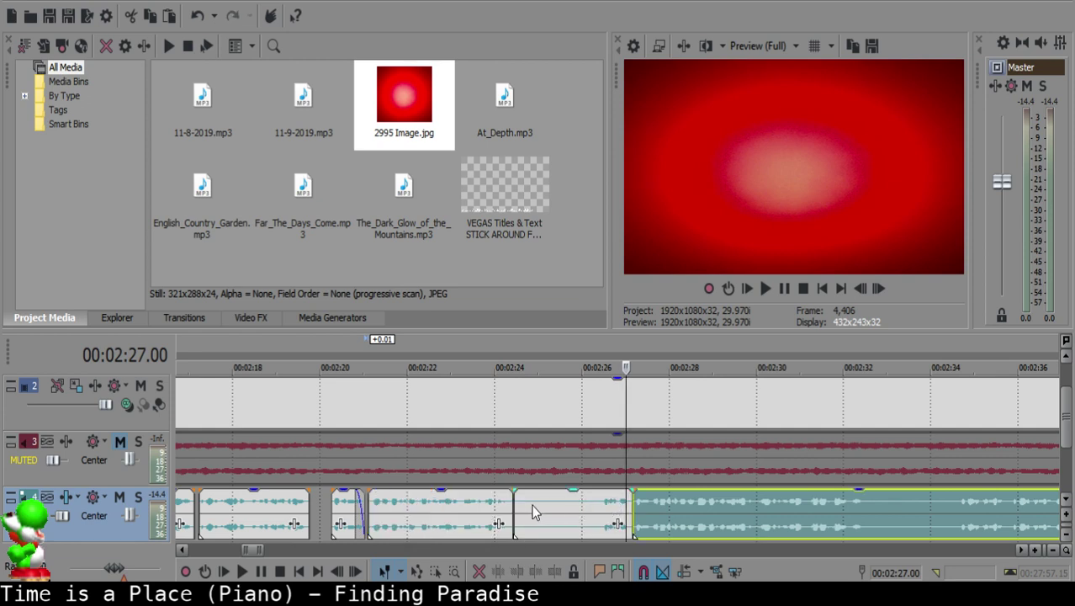
Step: Delete the track 4 segment between the splits at 02:24.13 and about 02:27.05, and move the following clip 2 seconds 4 frames earlier
{"action": "left_click", "coordinate": [533, 505]}
{"action": "left_click", "coordinate": [539, 500]}
{"action": "key", "text": "Delete"}
{"action": "left_click_drag", "start_coordinate": [690, 503], "coordinate": [600, 502]}
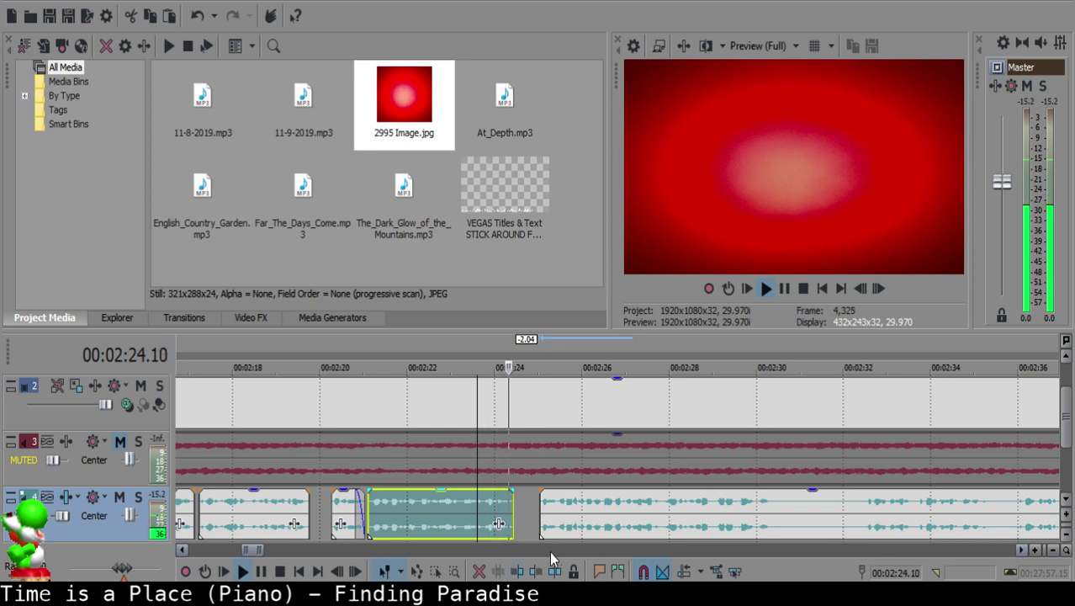
Step: Add a fade-out of about 7 frames to the clip ending near 02:24.13 and shift the next clip 2 frames later
{"action": "scroll", "coordinate": [608, 525], "scroll_direction": "up", "scroll_amount": 5}
{"action": "left_click_drag", "start_coordinate": [526, 489], "coordinate": [473, 493]}
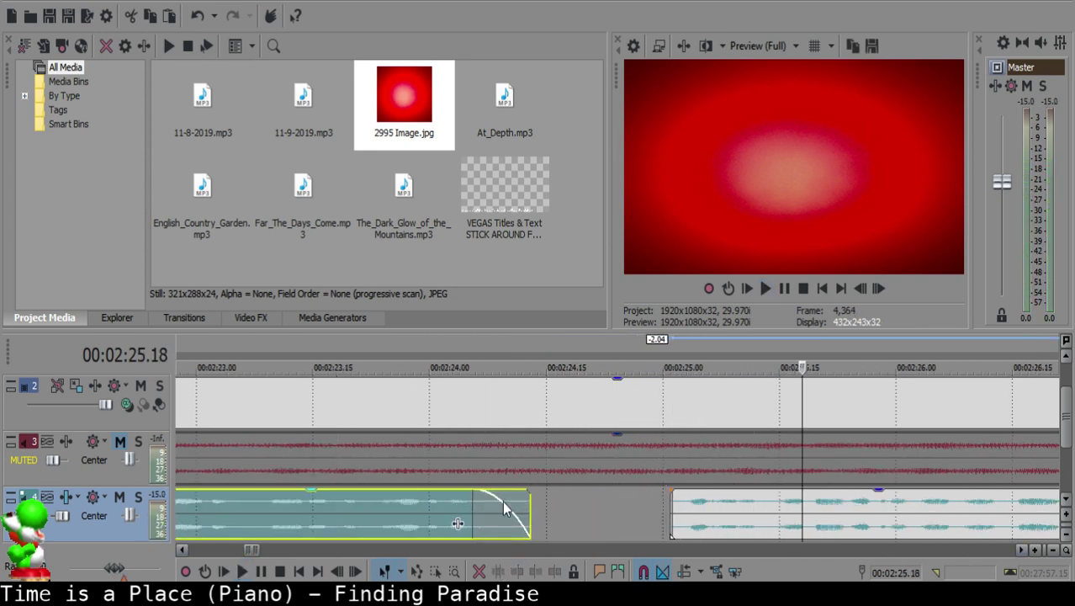
{"action": "left_click_drag", "start_coordinate": [691, 508], "coordinate": [722, 500]}
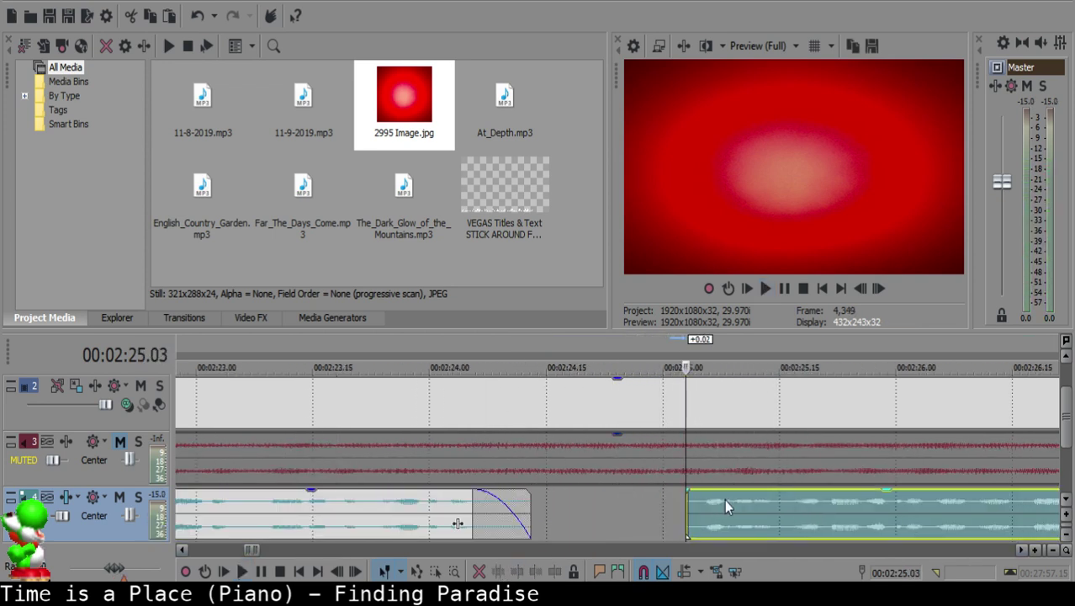
{"action": "left_click", "coordinate": [384, 517]}
{"action": "key", "text": "space"}
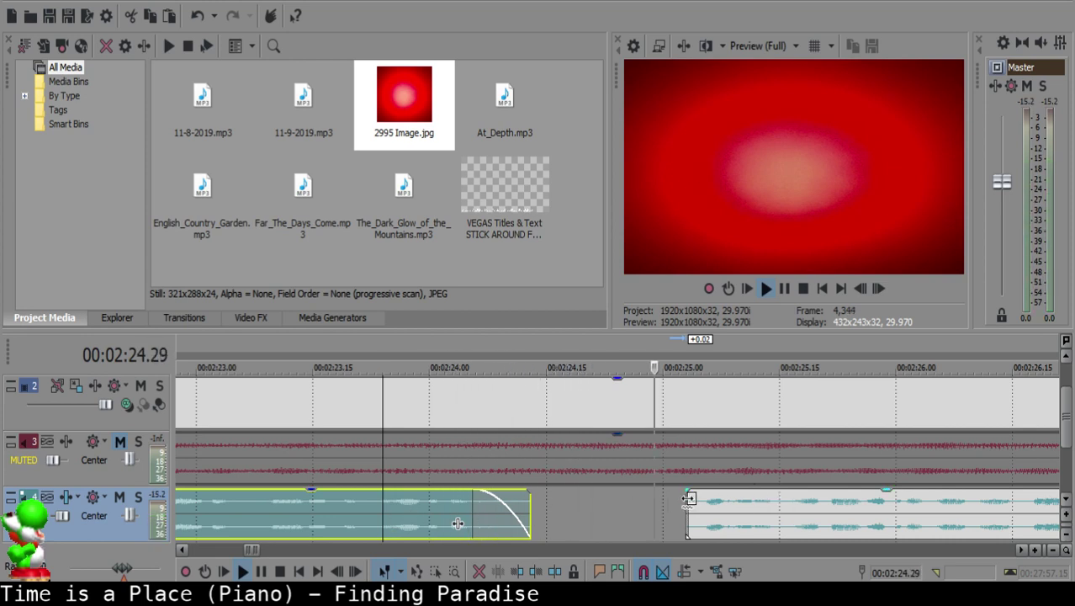
Step: Add a fade-in of about 4 frames to the clip starting near 02:25 and play back across the gap
{"action": "left_click", "coordinate": [686, 489]}
{"action": "left_click", "coordinate": [634, 518]}
{"action": "left_click_drag", "start_coordinate": [688, 488], "coordinate": [700, 509]}
{"action": "key", "text": "space"}
{"action": "key", "text": "space"}
{"action": "left_click", "coordinate": [669, 497]}
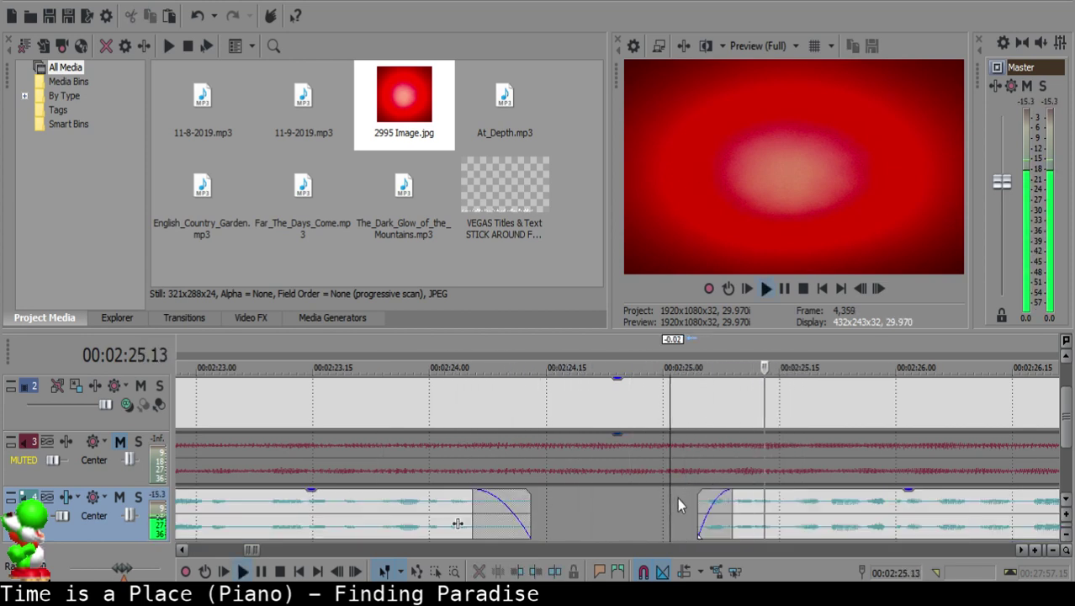
{"action": "left_click", "coordinate": [645, 507]}
Step: Listen on through the track 4 clip and split it where the phrase ends at about 02:30.13
{"action": "scroll", "coordinate": [675, 505], "scroll_direction": "down", "scroll_amount": 4}
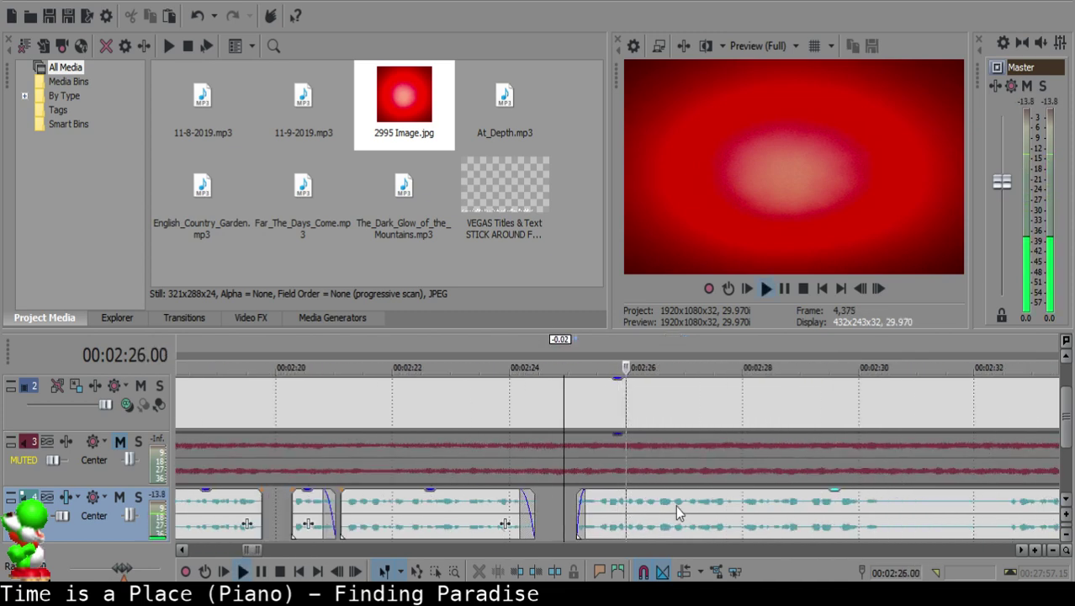
{"action": "scroll", "coordinate": [677, 513], "scroll_direction": "down", "scroll_amount": 8}
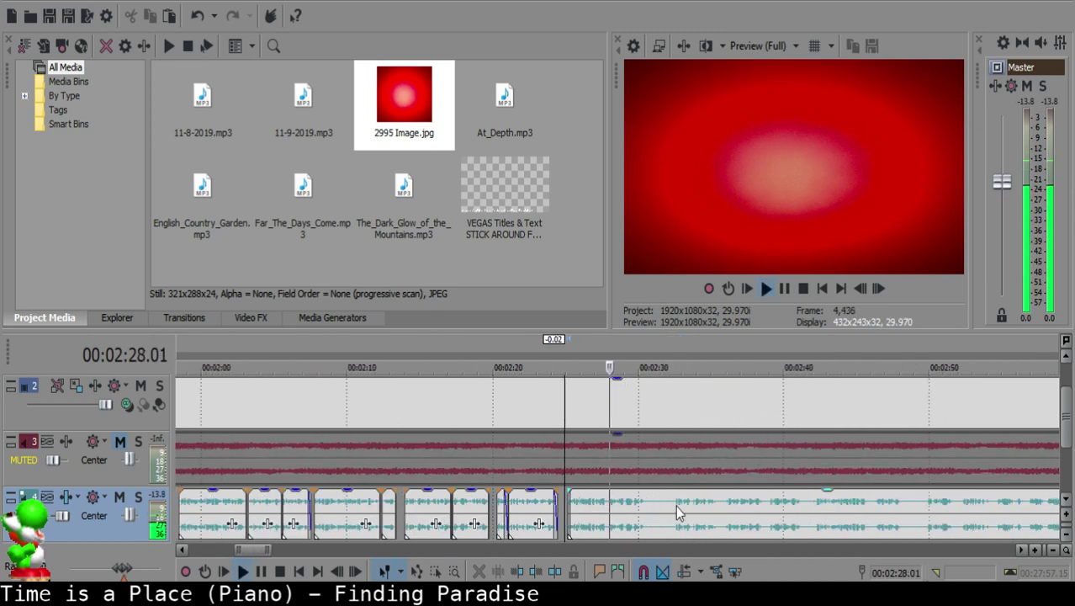
{"action": "scroll", "coordinate": [645, 510], "scroll_direction": "up", "scroll_amount": 10}
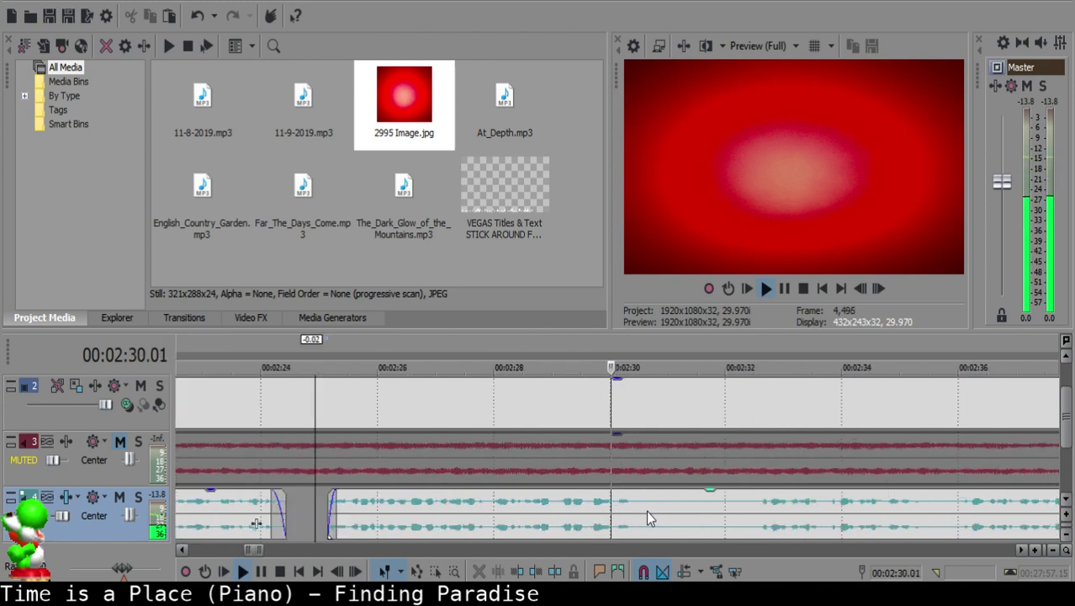
{"action": "left_click", "coordinate": [655, 506]}
{"action": "key", "text": "s"}
Step: Find the start of the next wanted passage by playback and split track 4 there at 02:35.29
{"action": "scroll", "coordinate": [669, 506], "scroll_direction": "down", "scroll_amount": 4}
{"action": "key", "text": "space"}
{"action": "key", "text": "space"}
{"action": "left_click", "coordinate": [704, 508]}
{"action": "key", "text": "space"}
{"action": "key", "text": "space"}
{"action": "left_click", "coordinate": [852, 505]}
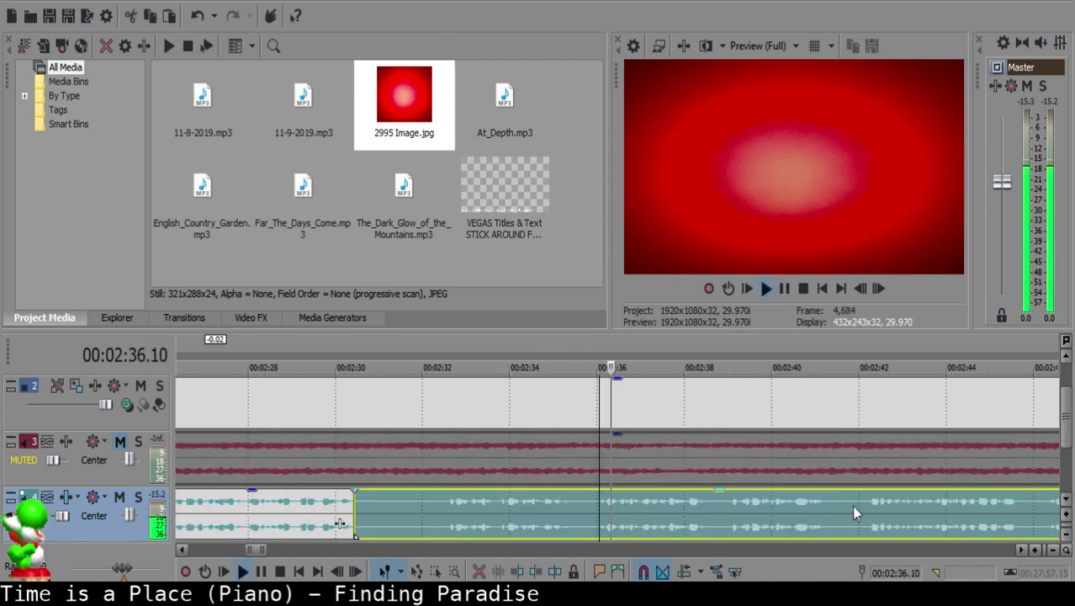
{"action": "left_click", "coordinate": [726, 503]}
{"action": "left_click", "coordinate": [594, 504]}
{"action": "key", "text": "space"}
{"action": "key", "text": "s"}
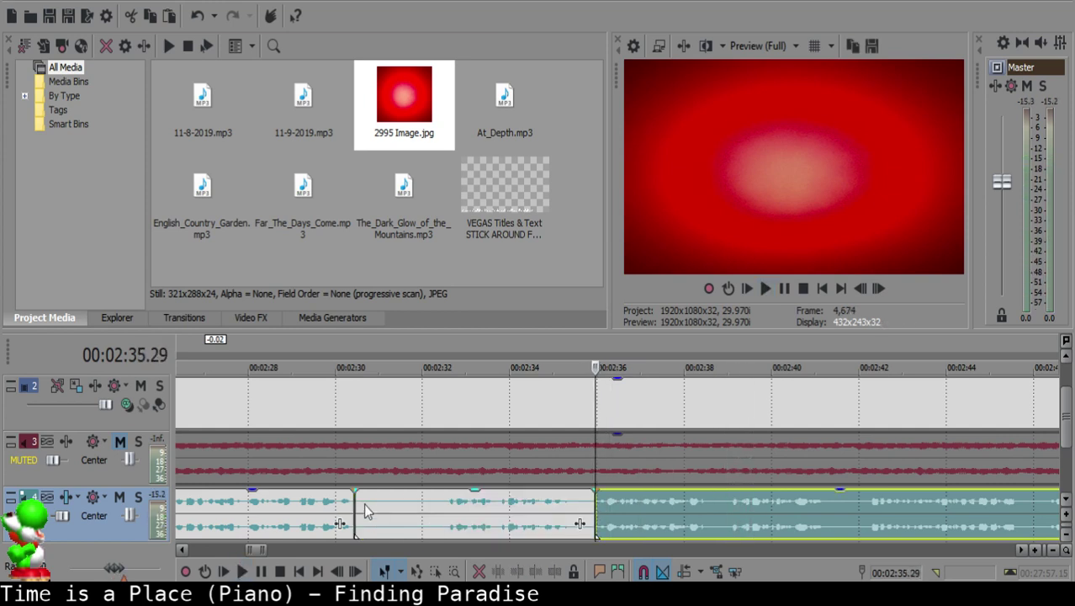
Step: Delete the track 4 segment between about 02:30.13 and 02:35.29, and move the following clip 5 seconds 10 frames earlier
{"action": "left_click", "coordinate": [366, 510]}
{"action": "left_click", "coordinate": [360, 499]}
{"action": "key", "text": "Delete"}
{"action": "left_click_drag", "start_coordinate": [452, 492], "coordinate": [408, 494]}
Step: Play back the join near 02:30 and split the following clip at about 02:33.06
{"action": "left_click", "coordinate": [332, 506]}
{"action": "key", "text": "space"}
{"action": "scroll", "coordinate": [434, 512], "scroll_direction": "up", "scroll_amount": 2}
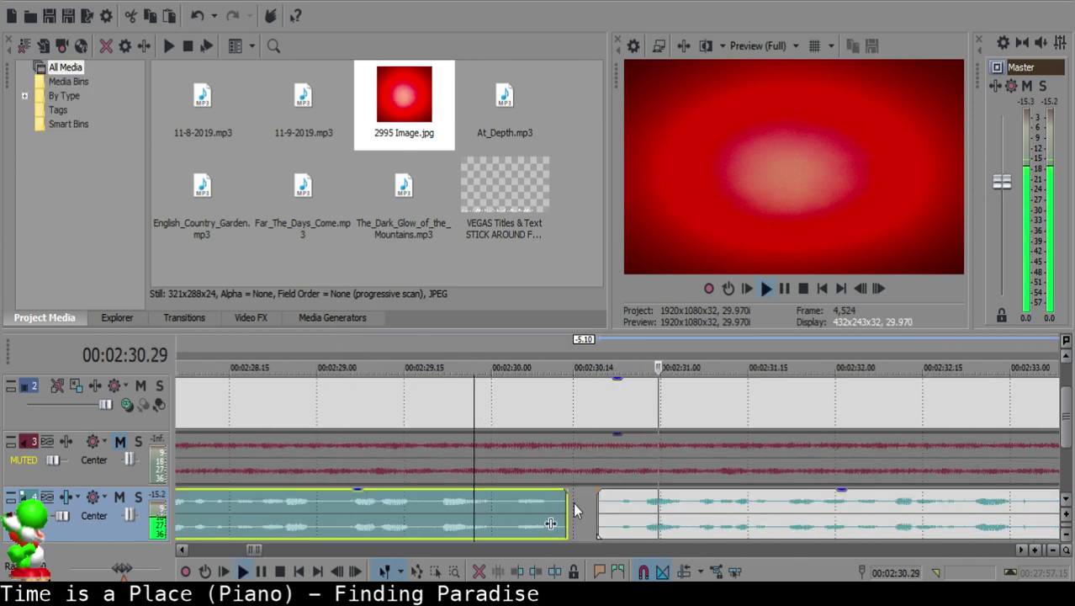
{"action": "scroll", "coordinate": [599, 503], "scroll_direction": "down", "scroll_amount": 9}
{"action": "scroll", "coordinate": [649, 504], "scroll_direction": "up", "scroll_amount": 8}
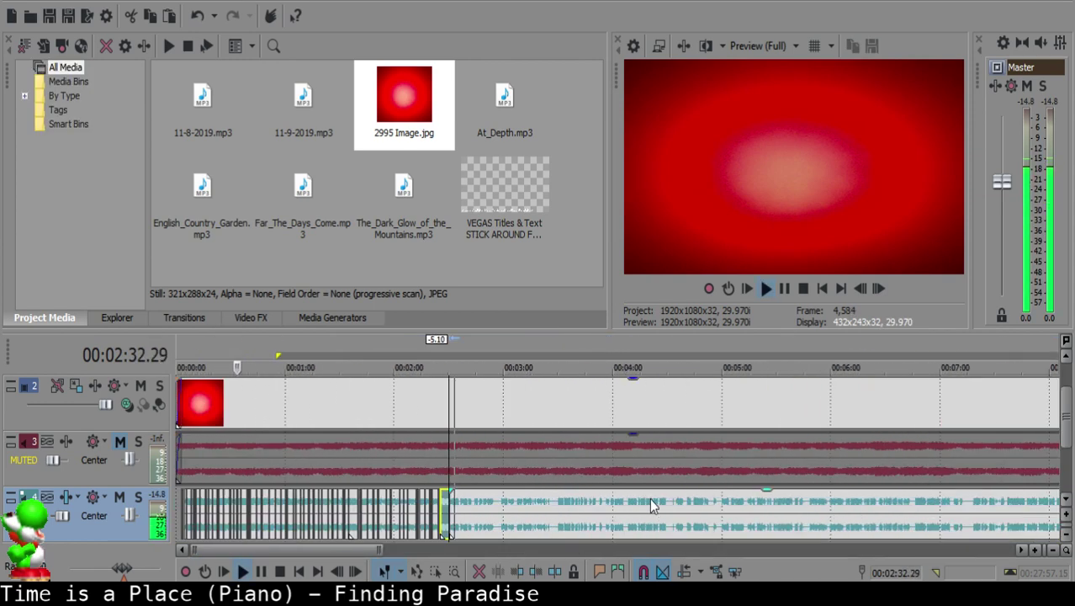
{"action": "left_click", "coordinate": [588, 505]}
{"action": "key", "text": "s"}
Step: Split track 4 again near 02:33.19, just before the next phrase begins
{"action": "left_click", "coordinate": [754, 504]}
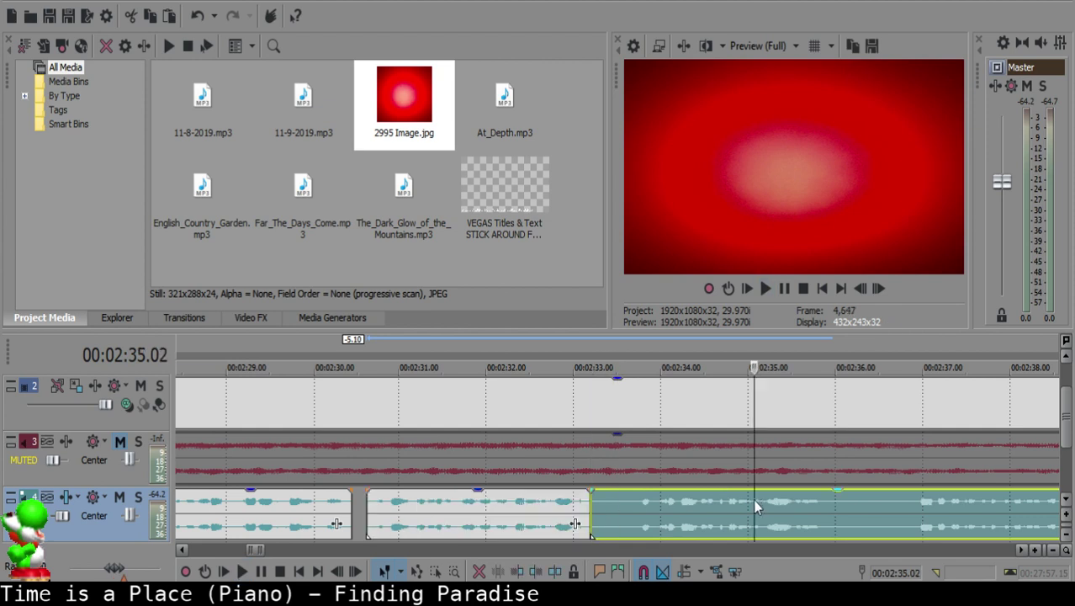
{"action": "left_click", "coordinate": [628, 505]}
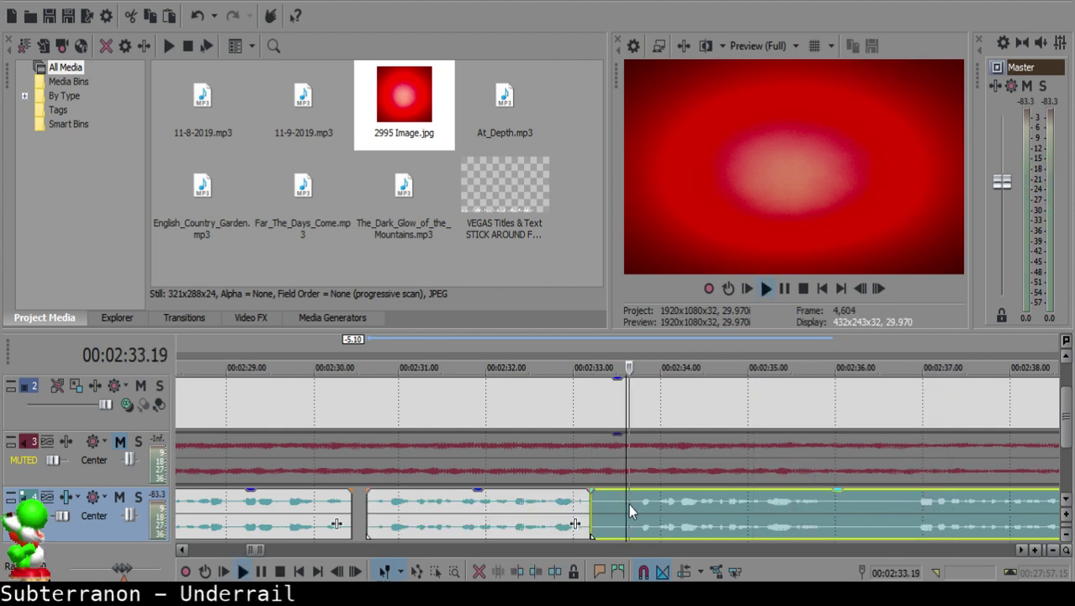
{"action": "key", "text": "space"}
{"action": "key", "text": "s"}
Step: Delete the short silent piece after about 02:33.06 on track 4 and move the following clip earlier to close the gap
{"action": "left_click", "coordinate": [587, 504]}
{"action": "left_click", "coordinate": [594, 504]}
{"action": "key", "text": "Delete"}
{"action": "left_click_drag", "start_coordinate": [668, 515], "coordinate": [546, 498]}
Step: Play back the closed join near 02:33 on track 4 and listen through the audio that follows
{"action": "left_click", "coordinate": [552, 500]}
{"action": "key", "text": "space"}
{"action": "left_click", "coordinate": [622, 513]}
{"action": "scroll", "coordinate": [611, 512], "scroll_direction": "up", "scroll_amount": 3}
{"action": "left_click", "coordinate": [509, 501]}
{"action": "key", "text": "space"}
{"action": "scroll", "coordinate": [613, 514], "scroll_direction": "down", "scroll_amount": 6}
{"action": "scroll", "coordinate": [617, 509], "scroll_direction": "up", "scroll_amount": 4}
Step: Split the track 4 clip at the end of the phrase, at about 02:35.14
{"action": "left_click", "coordinate": [618, 508]}
{"action": "key", "text": "space"}
{"action": "key", "text": "s"}
Step: Listen to the audio after the cut and split track 4 again where the next wanted phrase begins
{"action": "key", "text": "space"}
{"action": "left_click", "coordinate": [706, 508]}
{"action": "key", "text": "space"}
{"action": "key", "text": "space"}
{"action": "scroll", "coordinate": [741, 513], "scroll_direction": "down", "scroll_amount": 3}
{"action": "left_click", "coordinate": [691, 502]}
{"action": "left_click", "coordinate": [725, 509]}
{"action": "left_click", "coordinate": [604, 504]}
{"action": "key", "text": "space"}
{"action": "key", "text": "s"}
Step: Delete the segment between the two newest splits and move the following clip 13 frames earlier, starting at 02:35.28
{"action": "left_click", "coordinate": [590, 509]}
{"action": "key", "text": "Delete"}
{"action": "left_click_drag", "start_coordinate": [615, 503], "coordinate": [604, 503]}
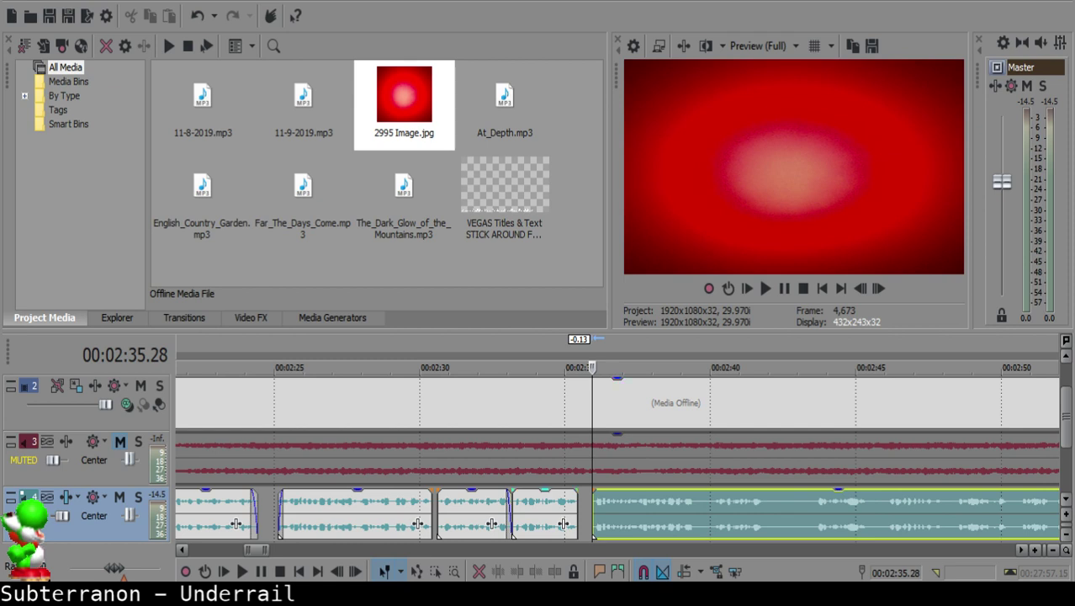
Step: Play back the gap after 02:35 on track 4 and shift the following clip one frame later
{"action": "left_click", "coordinate": [555, 517]}
{"action": "key", "text": "space"}
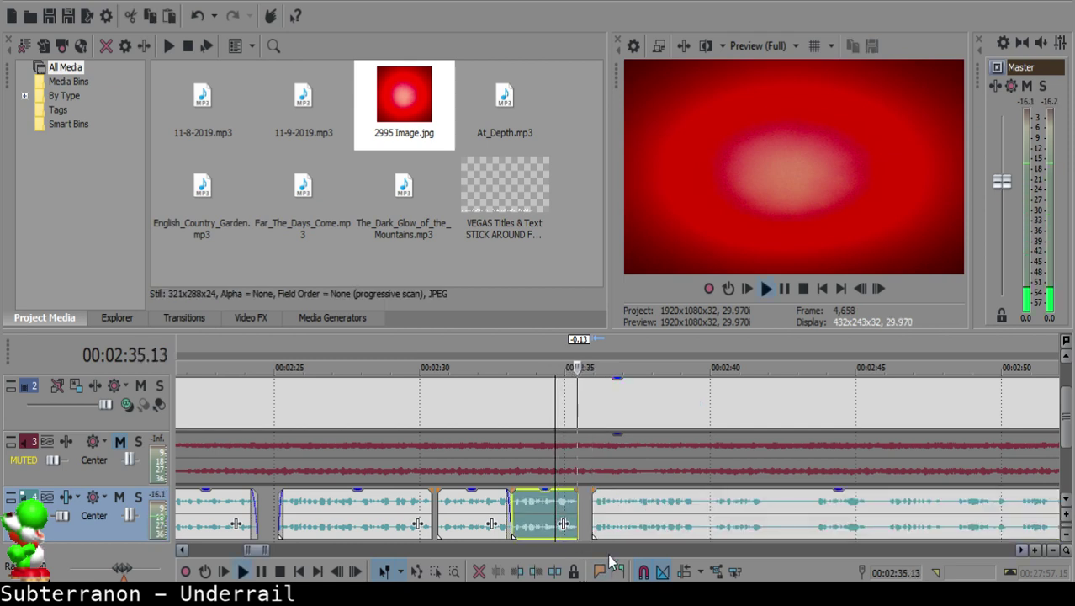
{"action": "scroll", "coordinate": [565, 521], "scroll_direction": "up", "scroll_amount": 5}
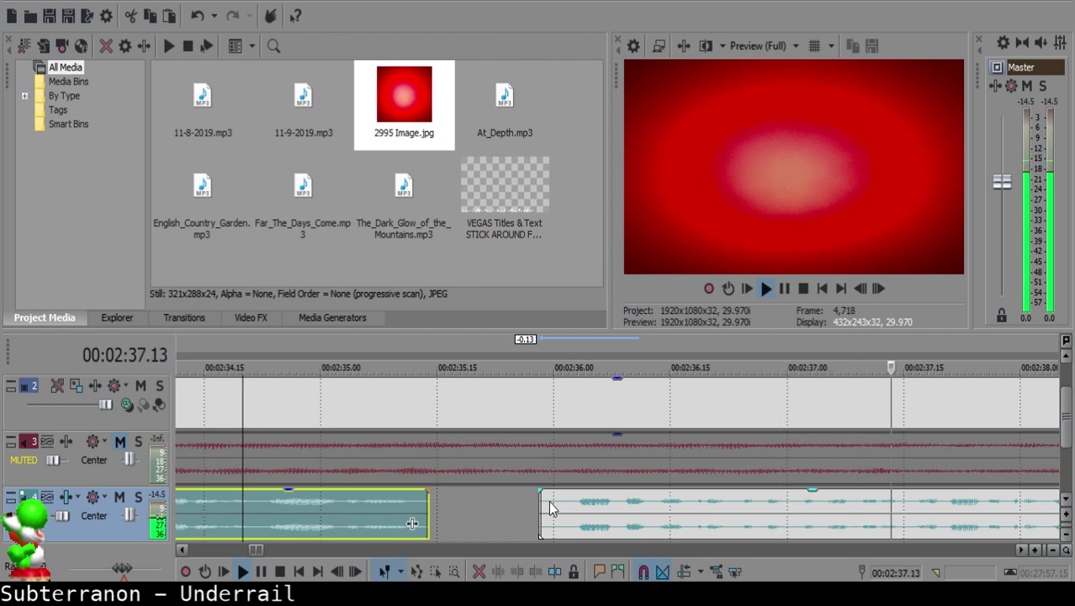
{"action": "key", "text": "space"}
{"action": "left_click_drag", "start_coordinate": [551, 508], "coordinate": [560, 508]}
{"action": "left_click", "coordinate": [295, 530]}
{"action": "key", "text": "space"}
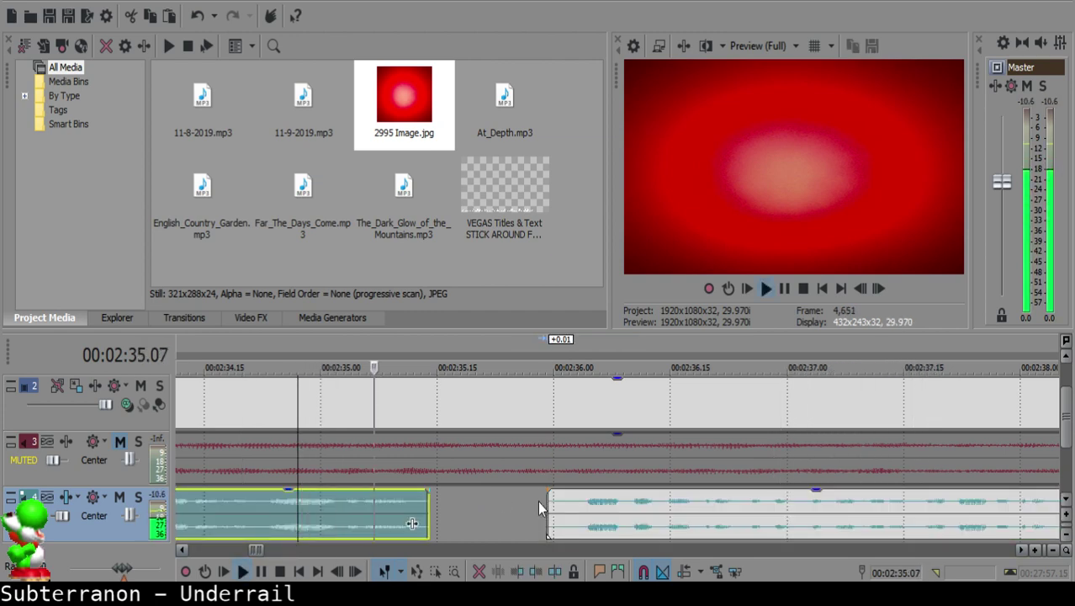
Step: Listen on along track 4 and split the clip at the end of its phrase, at about 02:39.16
{"action": "left_click", "coordinate": [535, 500]}
{"action": "scroll", "coordinate": [608, 505], "scroll_direction": "down", "scroll_amount": 5}
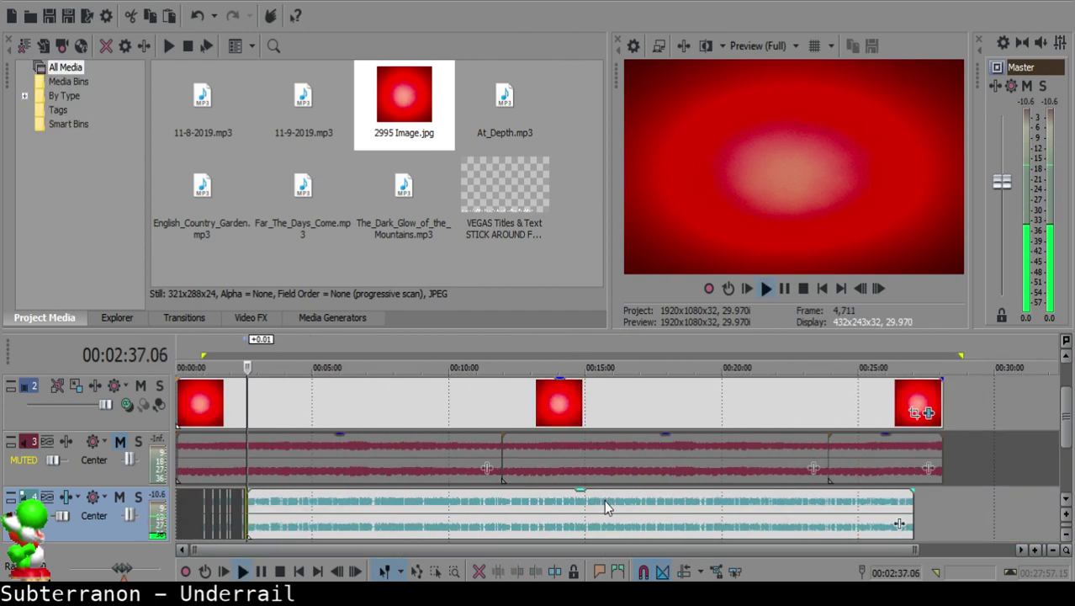
{"action": "scroll", "coordinate": [607, 506], "scroll_direction": "down", "scroll_amount": 1}
{"action": "scroll", "coordinate": [606, 507], "scroll_direction": "up", "scroll_amount": 5}
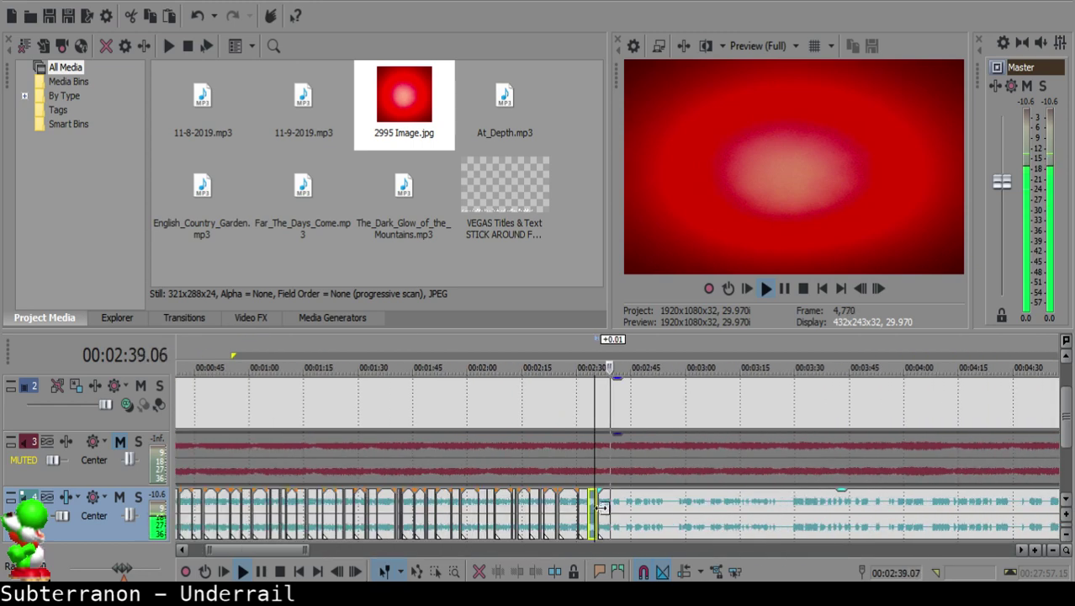
{"action": "left_click", "coordinate": [596, 503]}
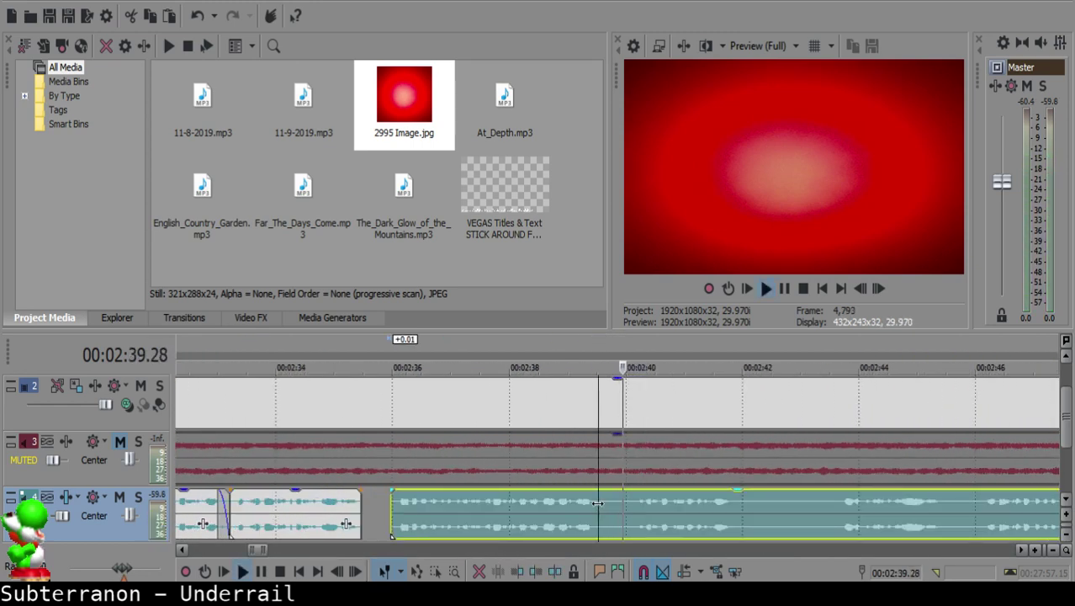
{"action": "key", "text": "space"}
{"action": "key", "text": "s"}
Step: Split track 4 again at about 02:40.03, delete the piece between the splits and move the following clip earlier
{"action": "key", "text": "space"}
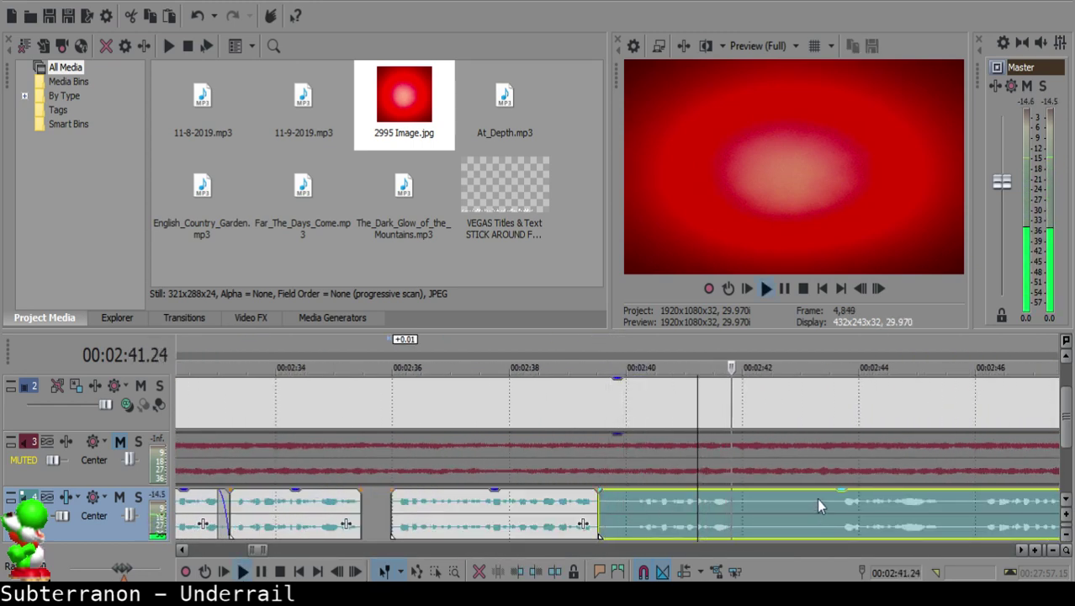
{"action": "left_click", "coordinate": [632, 496]}
{"action": "key", "text": "space"}
{"action": "key", "text": "s"}
{"action": "left_click", "coordinate": [621, 506]}
{"action": "key", "text": "Delete"}
{"action": "left_click_drag", "start_coordinate": [663, 514], "coordinate": [602, 502]}
Step: Play back the join near 02:39.16 and nudge the following clip slightly later
{"action": "left_click", "coordinate": [573, 509]}
{"action": "key", "text": "space"}
{"action": "key", "text": "space"}
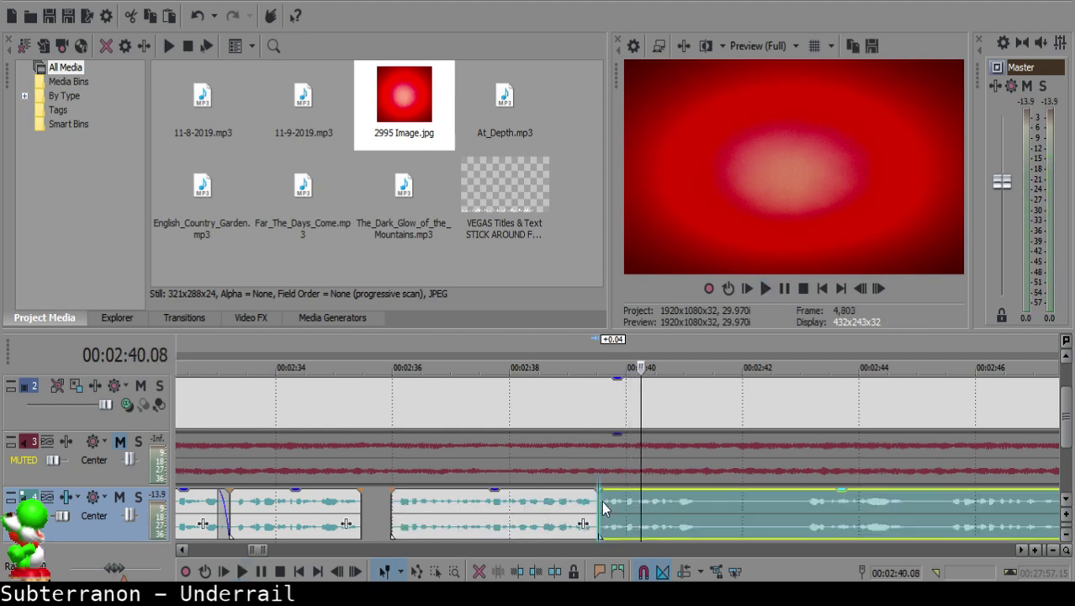
{"action": "scroll", "coordinate": [622, 500], "scroll_direction": "up", "scroll_amount": 2}
{"action": "left_click", "coordinate": [569, 509]}
{"action": "key", "text": "space"}
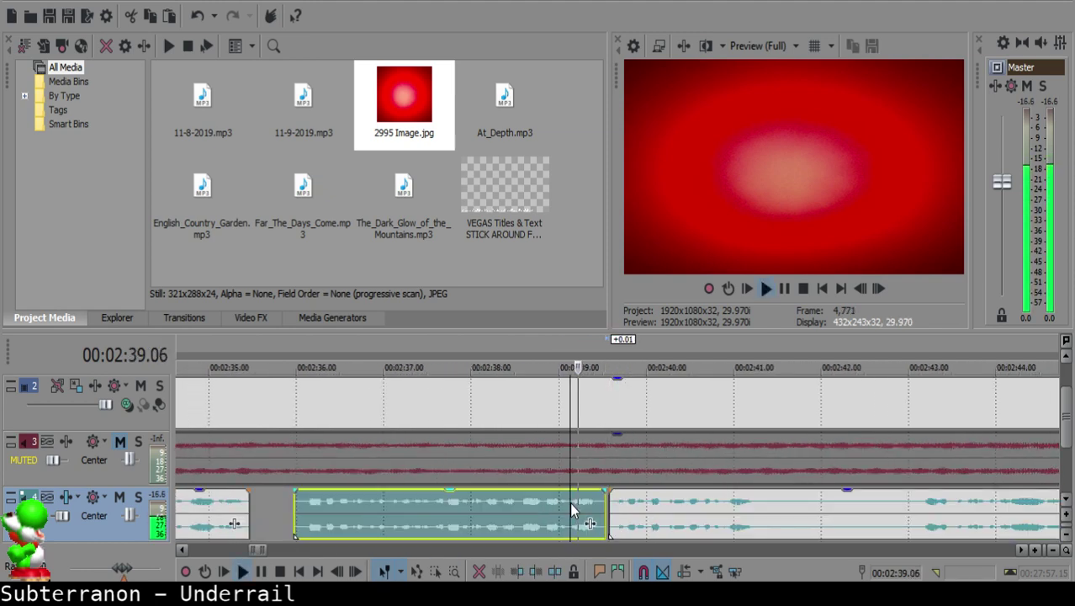
Step: Split the track 4 clip at 02:41.13 and play the audio after the cut
{"action": "scroll", "coordinate": [626, 510], "scroll_direction": "down", "scroll_amount": 5}
{"action": "scroll", "coordinate": [615, 511], "scroll_direction": "up", "scroll_amount": 6}
{"action": "scroll", "coordinate": [636, 506], "scroll_direction": "up", "scroll_amount": 2}
{"action": "left_click", "coordinate": [637, 505]}
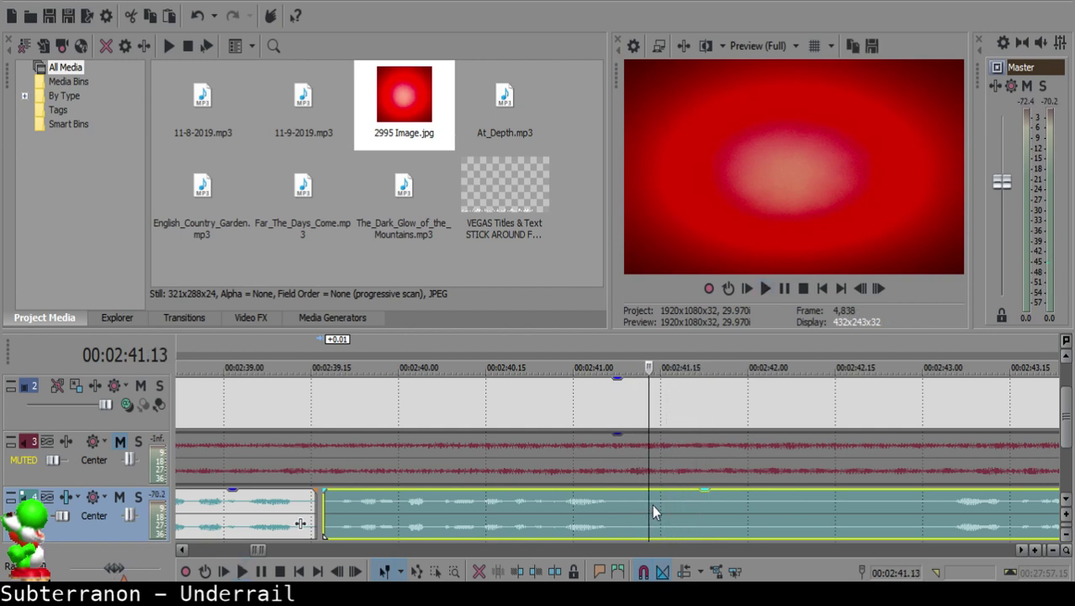
{"action": "key", "text": "s"}
{"action": "key", "text": "space"}
{"action": "scroll", "coordinate": [953, 511], "scroll_direction": "down", "scroll_amount": 3}
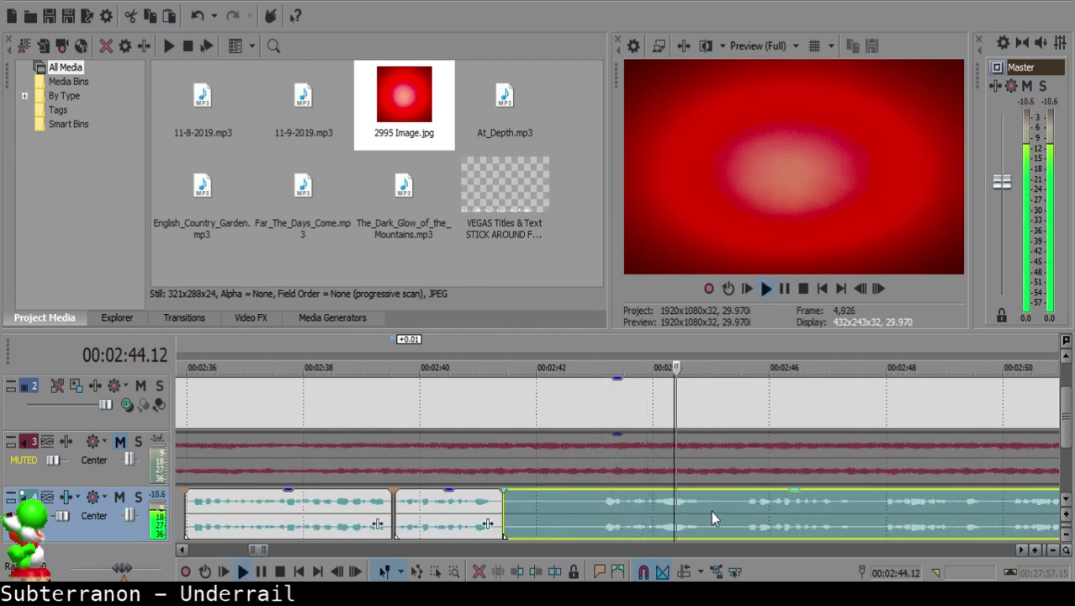
Step: Cut out the passage from 02:41.13 to 02:43.01 on track 4 and move the following clip earlier to 02:42.00
{"action": "left_click", "coordinate": [595, 509]}
{"action": "key", "text": "space"}
{"action": "key", "text": "space"}
{"action": "key", "text": "s"}
{"action": "left_click", "coordinate": [535, 497]}
{"action": "key", "text": "Delete"}
{"action": "left_click_drag", "start_coordinate": [628, 510], "coordinate": [564, 502]}
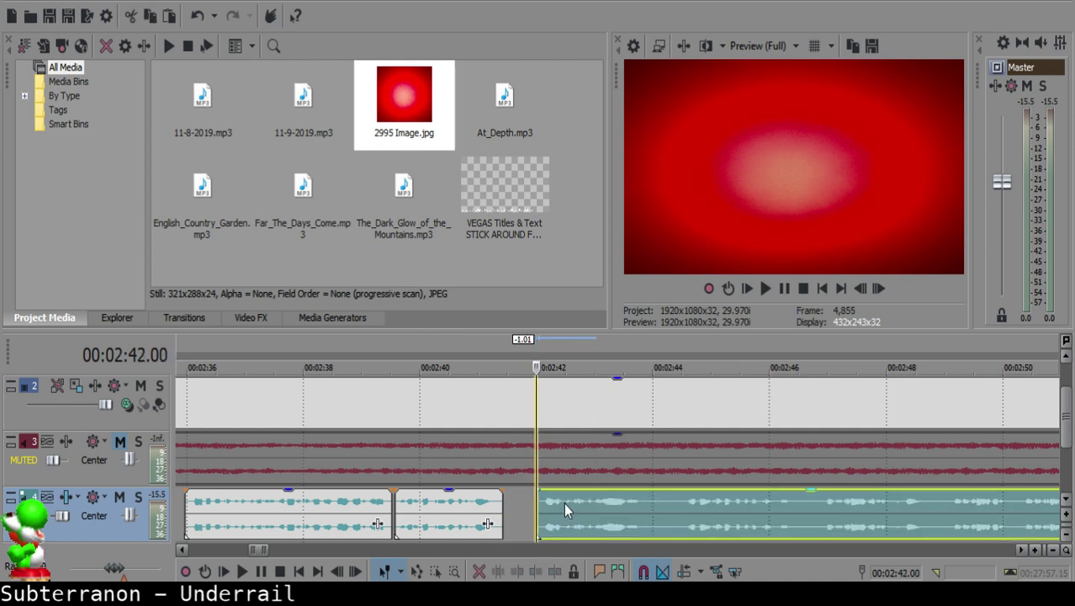
Step: Play back the join near 02:42.00 and nudge the following track 4 clip one frame earlier
{"action": "left_click", "coordinate": [468, 506]}
{"action": "key", "text": "space"}
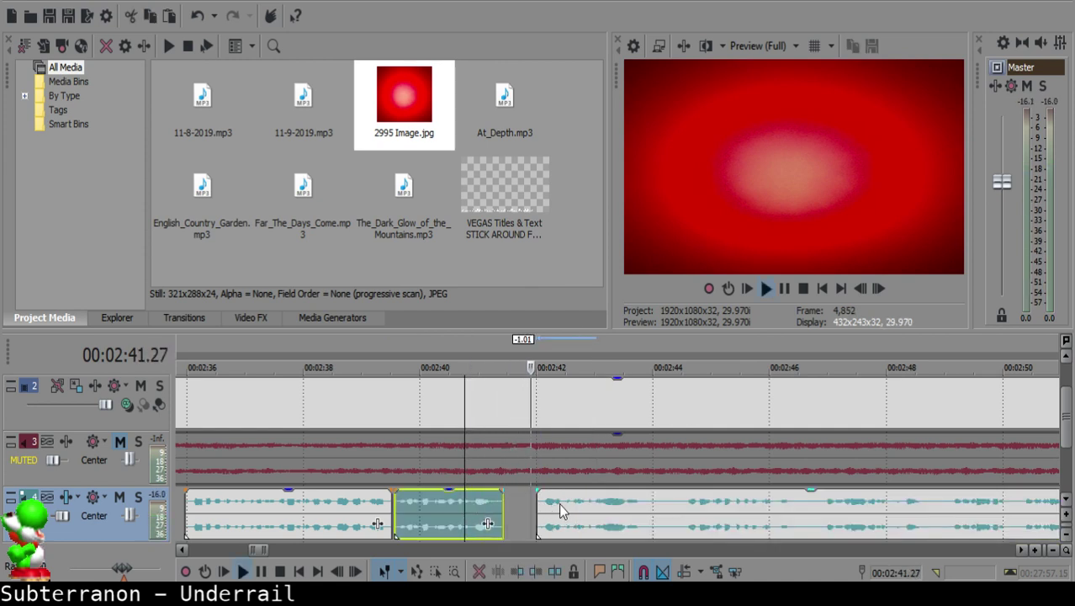
{"action": "scroll", "coordinate": [562, 510], "scroll_direction": "up", "scroll_amount": 2}
{"action": "scroll", "coordinate": [562, 510], "scroll_direction": "up", "scroll_amount": 3}
{"action": "left_click", "coordinate": [445, 500]}
{"action": "key", "text": "space"}
{"action": "scroll", "coordinate": [446, 499], "scroll_direction": "down", "scroll_amount": 3}
{"action": "left_click_drag", "start_coordinate": [629, 512], "coordinate": [624, 512]}
{"action": "left_click", "coordinate": [502, 514]}
{"action": "key", "text": "space"}
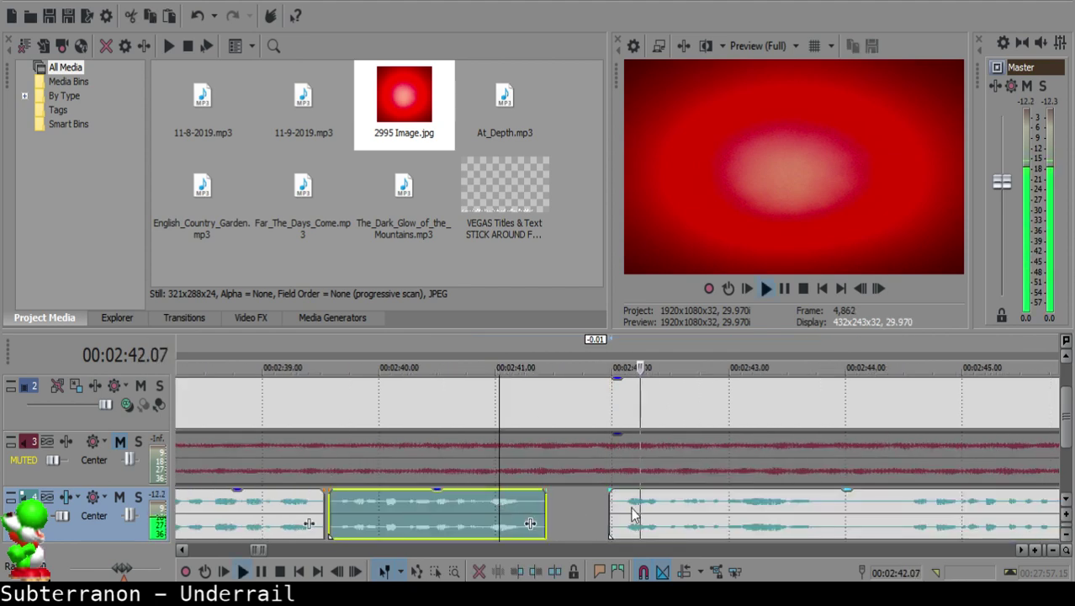
Step: Listen on and split the track 4 clip at the end of its phrase, at about 02:43.23
{"action": "scroll", "coordinate": [633, 514], "scroll_direction": "down", "scroll_amount": 6}
{"action": "scroll", "coordinate": [633, 515], "scroll_direction": "up", "scroll_amount": 6}
{"action": "left_click", "coordinate": [661, 502]}
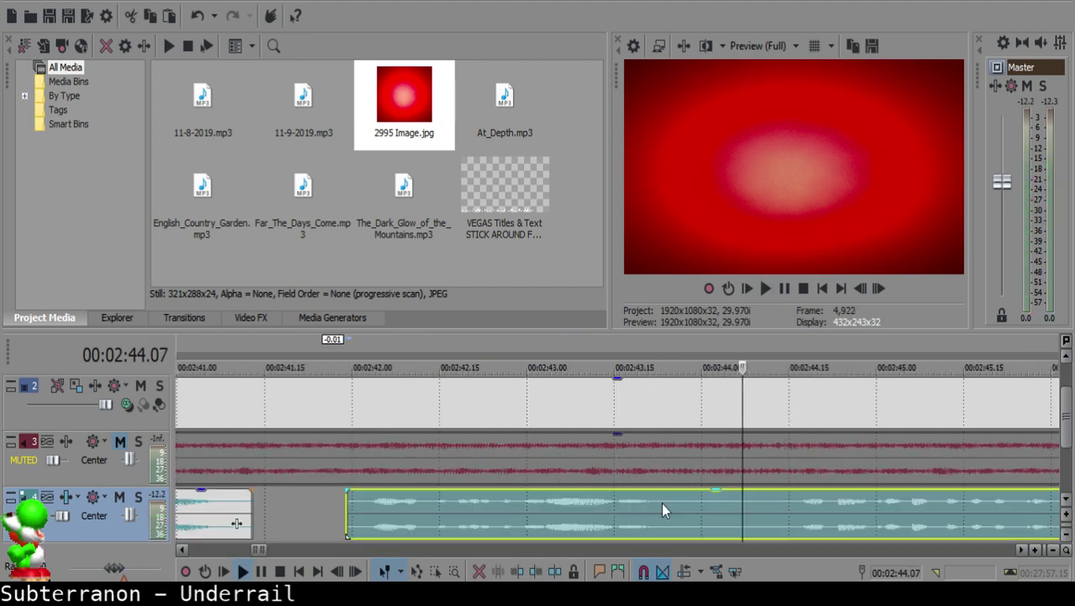
{"action": "key", "text": "s"}
{"action": "scroll", "coordinate": [815, 525], "scroll_direction": "down", "scroll_amount": 4}
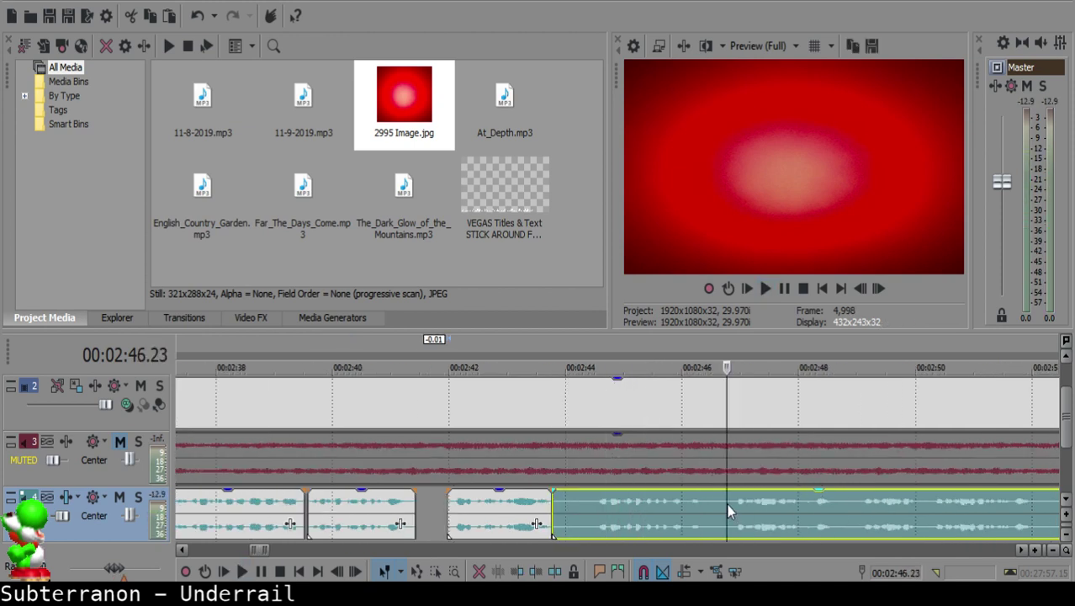
Step: Split track 4 again at about 02:44.12 and delete the piece between the splits
{"action": "left_click", "coordinate": [589, 499]}
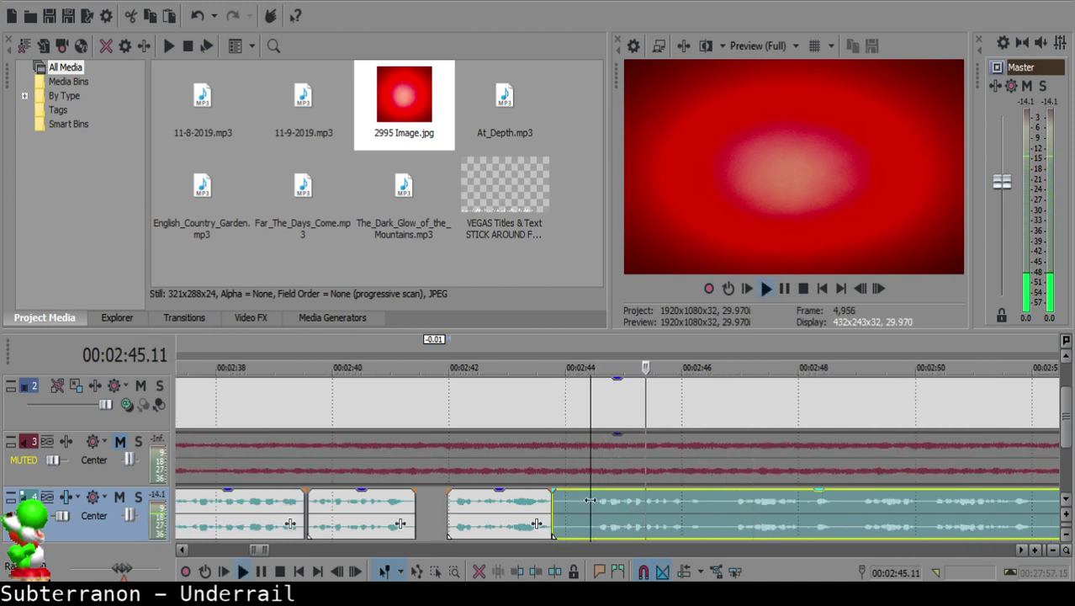
{"action": "key", "text": "space"}
{"action": "key", "text": "s"}
{"action": "left_click", "coordinate": [562, 508]}
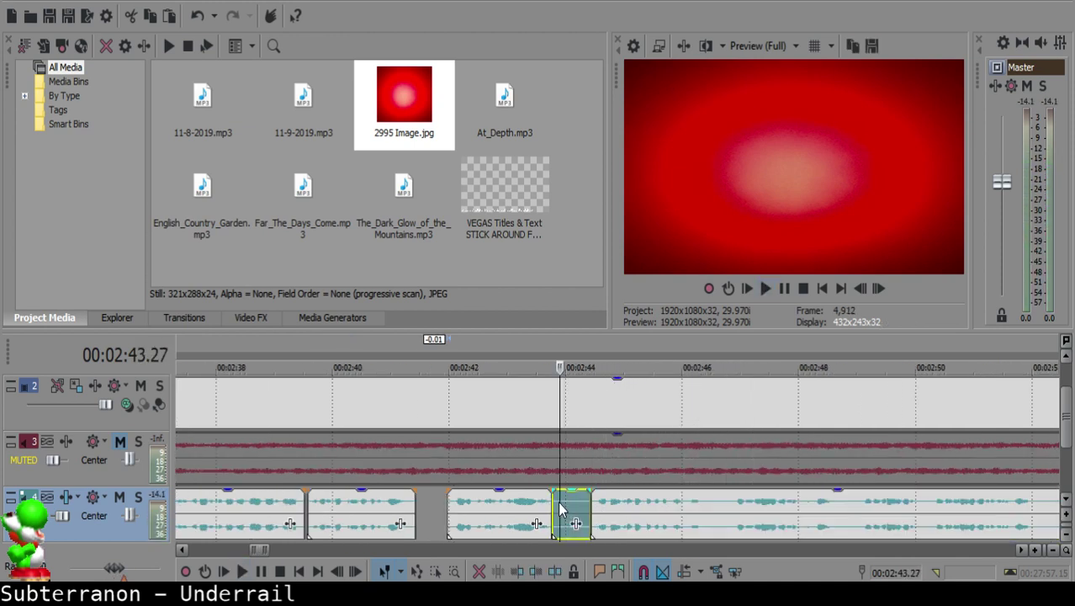
{"action": "key", "text": "Delete"}
Step: Move the following track 4 clip earlier to about 02:43.25 and play back the join
{"action": "left_click", "coordinate": [509, 505]}
{"action": "key", "text": "space"}
{"action": "scroll", "coordinate": [549, 522], "scroll_direction": "up", "scroll_amount": 2}
{"action": "key", "text": "Return"}
{"action": "left_click", "coordinate": [599, 507]}
{"action": "left_click_drag", "start_coordinate": [670, 518], "coordinate": [654, 518]}
{"action": "left_click", "coordinate": [549, 515]}
{"action": "key", "text": "space"}
{"action": "left_click", "coordinate": [494, 507]}
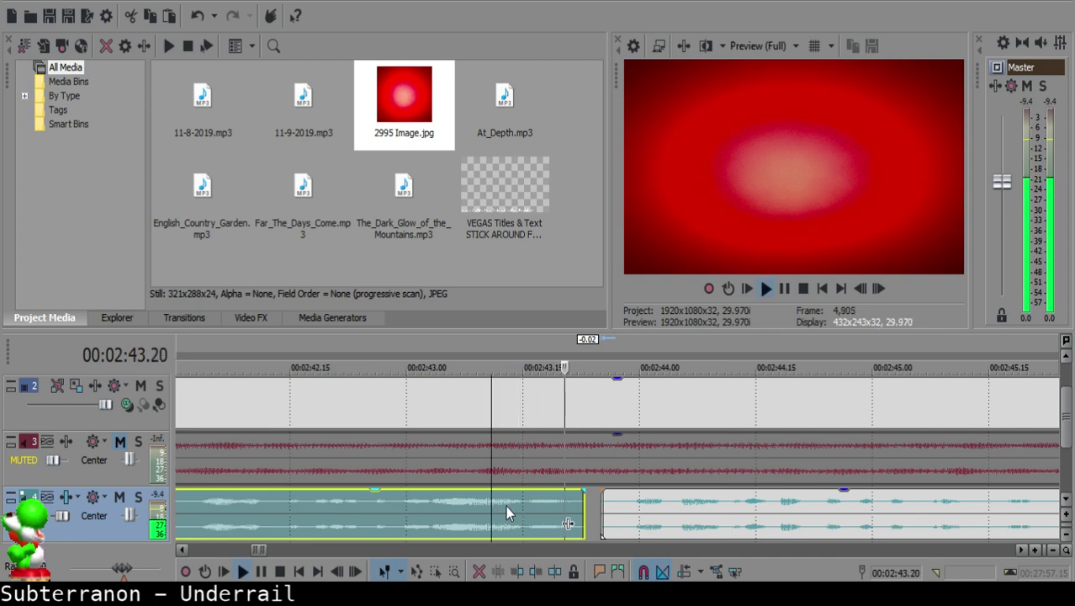
{"action": "scroll", "coordinate": [643, 511], "scroll_direction": "down", "scroll_amount": 4}
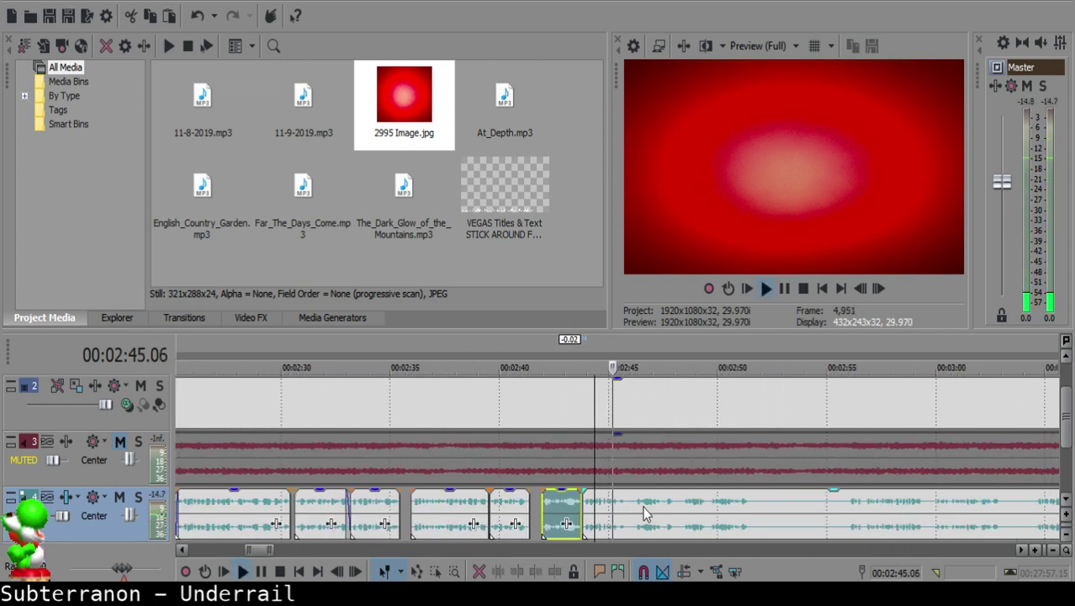
Step: Split the track 4 clip at the end of its phrase, at about 02:45.25
{"action": "scroll", "coordinate": [649, 513], "scroll_direction": "up", "scroll_amount": 4}
{"action": "left_click", "coordinate": [697, 508]}
{"action": "left_click", "coordinate": [700, 508]}
{"action": "key", "text": "s"}
{"action": "scroll", "coordinate": [708, 511], "scroll_direction": "down", "scroll_amount": 4}
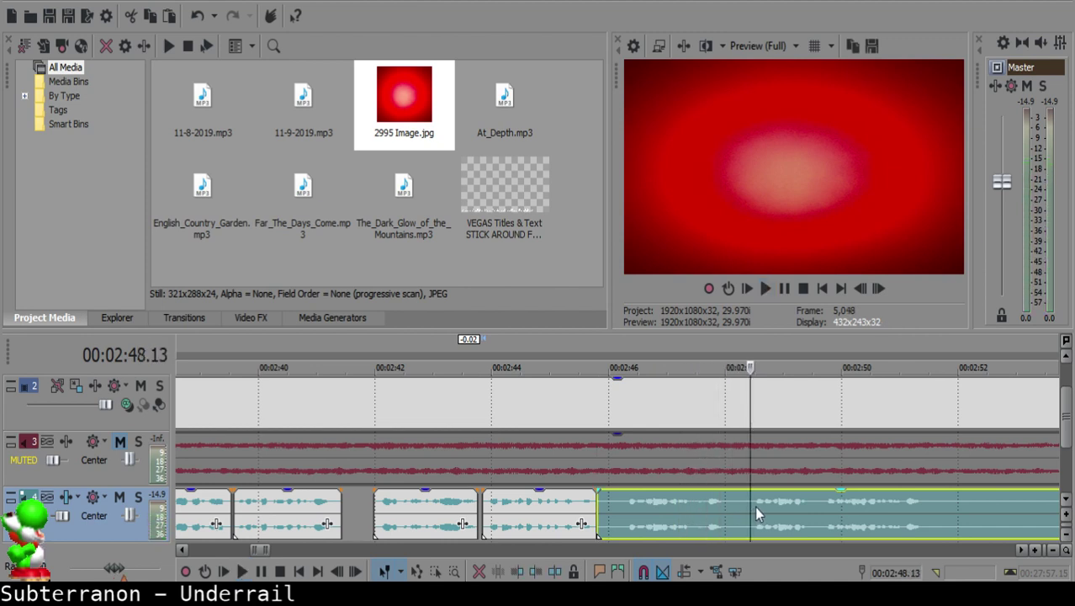
Step: Listen on along track 4 and split the clip at 02:49.20
{"action": "key", "text": "Return"}
{"action": "left_click", "coordinate": [868, 511]}
{"action": "key", "text": "Return"}
{"action": "scroll", "coordinate": [868, 513], "scroll_direction": "down", "scroll_amount": 1}
{"action": "scroll", "coordinate": [868, 513], "scroll_direction": "up", "scroll_amount": 1}
{"action": "key", "text": "Return"}
{"action": "left_click", "coordinate": [906, 511]}
{"action": "left_click", "coordinate": [549, 506]}
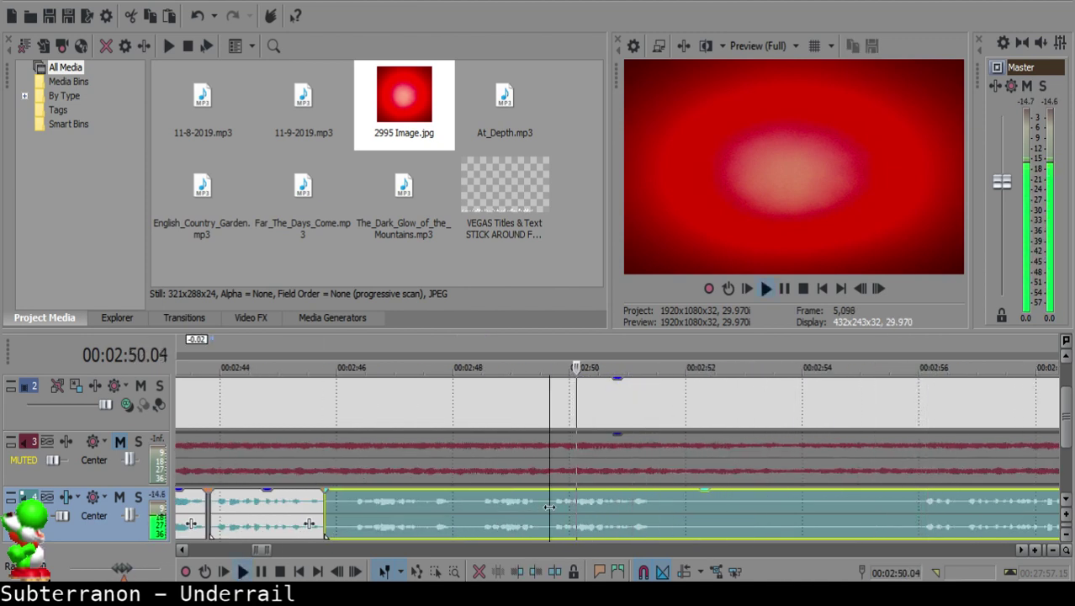
{"action": "key", "text": "space"}
{"action": "key", "text": "s"}
Step: Delete the track 4 piece between 02:45.25 and 02:49.20 and move the following clip earlier to 02:45.28
{"action": "left_click", "coordinate": [332, 507]}
{"action": "key", "text": "Delete"}
{"action": "left_click_drag", "start_coordinate": [556, 523], "coordinate": [345, 523]}
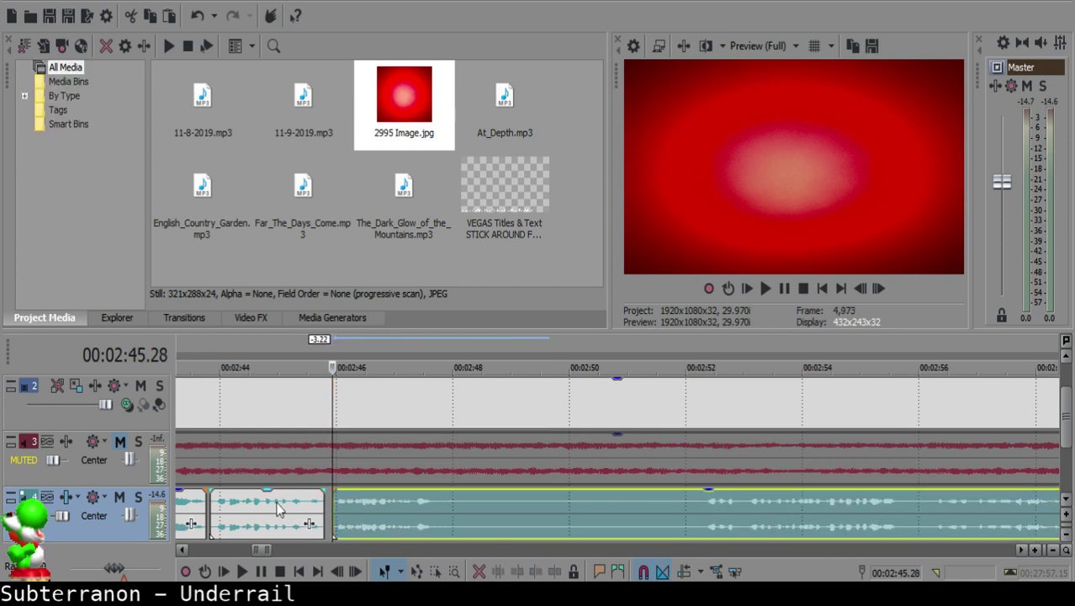
Step: Play back the join near 02:45.28 and split the following clip at the end of its phrase, at 02:47.24
{"action": "left_click", "coordinate": [289, 513]}
{"action": "key", "text": "space"}
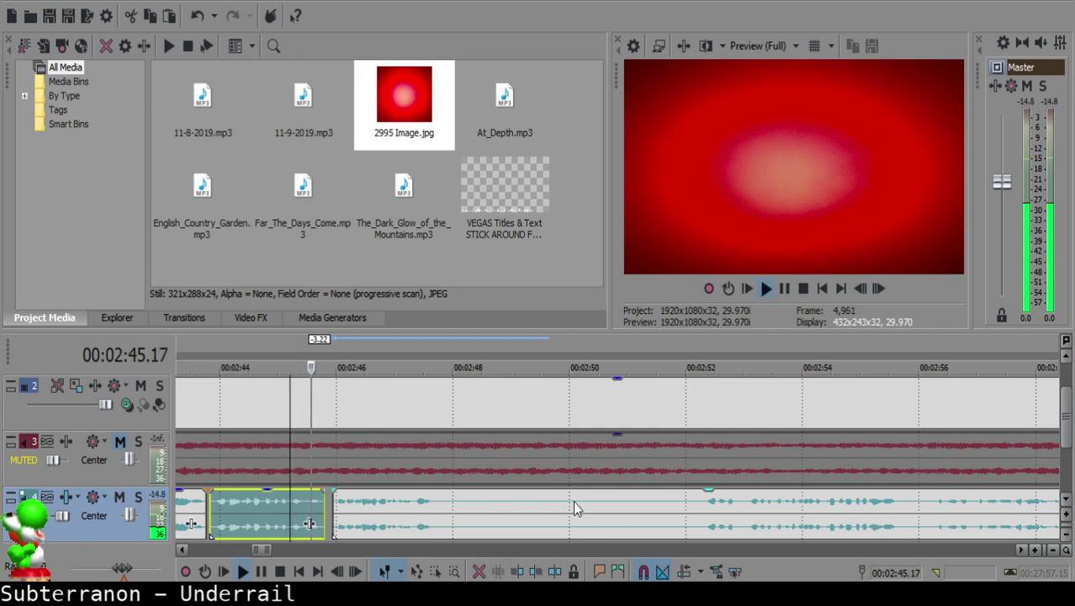
{"action": "scroll", "coordinate": [631, 497], "scroll_direction": "up", "scroll_amount": 3}
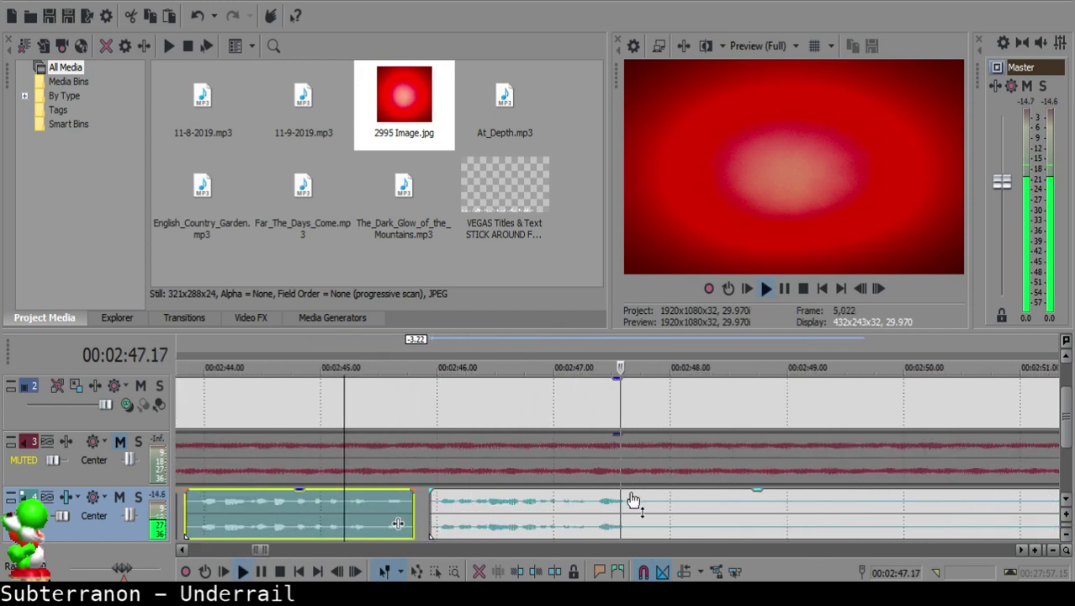
{"action": "left_click", "coordinate": [643, 505]}
{"action": "scroll", "coordinate": [646, 505], "scroll_direction": "down", "scroll_amount": 5}
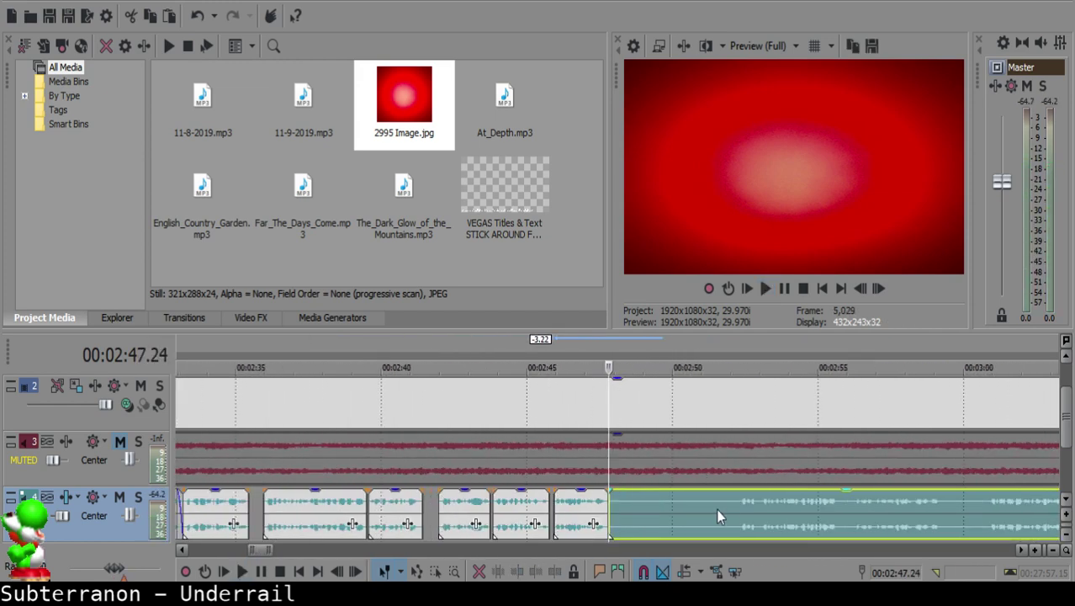
Step: Cut out the passage from 02:47.24 to 02:53.00 on track 4 and move the following clip earlier to 02:48.08
{"action": "left_click", "coordinate": [745, 505]}
{"action": "scroll", "coordinate": [748, 506], "scroll_direction": "up", "scroll_amount": 3}
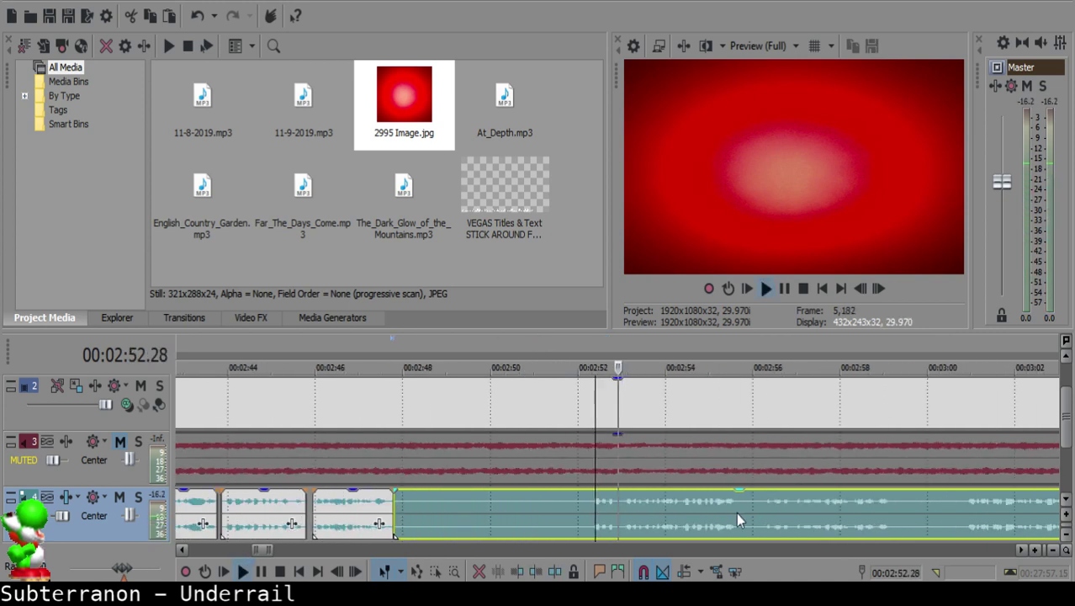
{"action": "left_click", "coordinate": [761, 513]}
{"action": "left_click", "coordinate": [621, 498]}
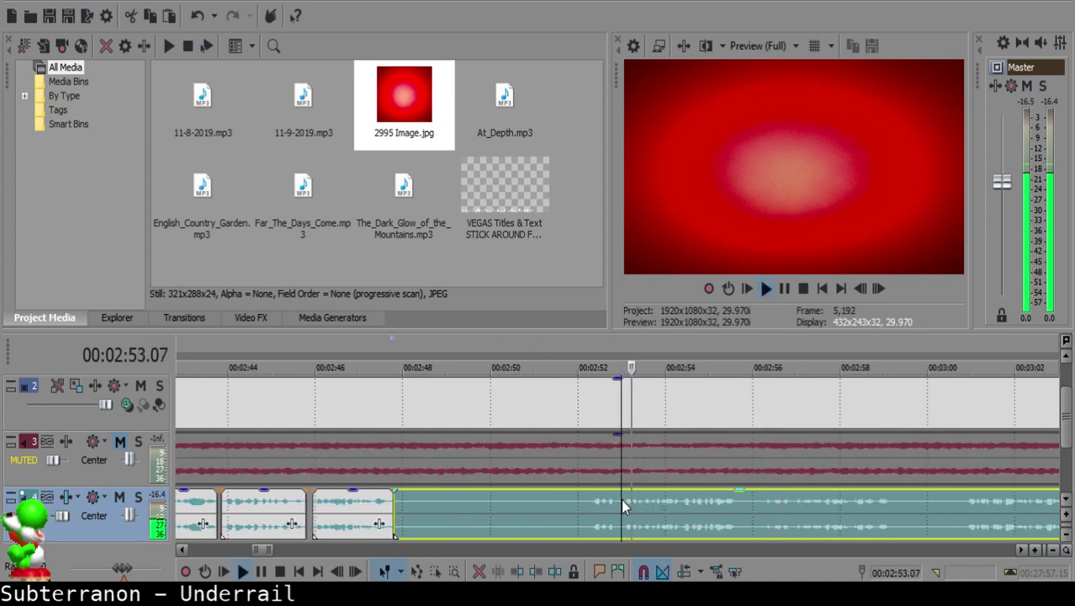
{"action": "key", "text": "space"}
{"action": "key", "text": "s"}
{"action": "left_click", "coordinate": [413, 504]}
{"action": "key", "text": "Delete"}
{"action": "left_click_drag", "start_coordinate": [674, 520], "coordinate": [465, 514]}
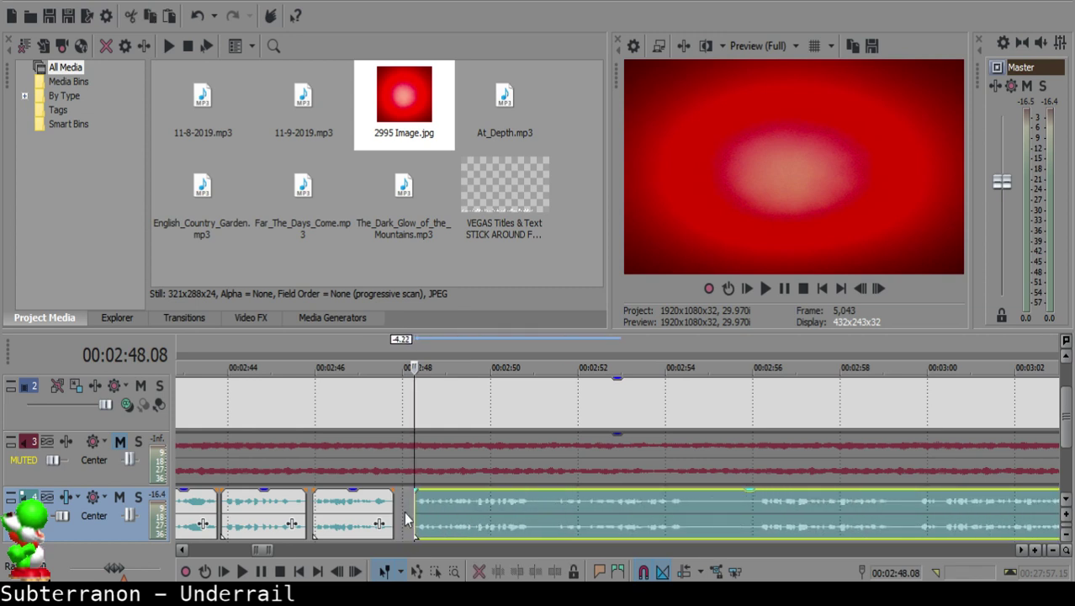
Step: Play back the join near 02:48.08 and nudge the following track 4 clip two frames later
{"action": "left_click", "coordinate": [360, 517]}
{"action": "key", "text": "space"}
{"action": "scroll", "coordinate": [525, 516], "scroll_direction": "up", "scroll_amount": 4}
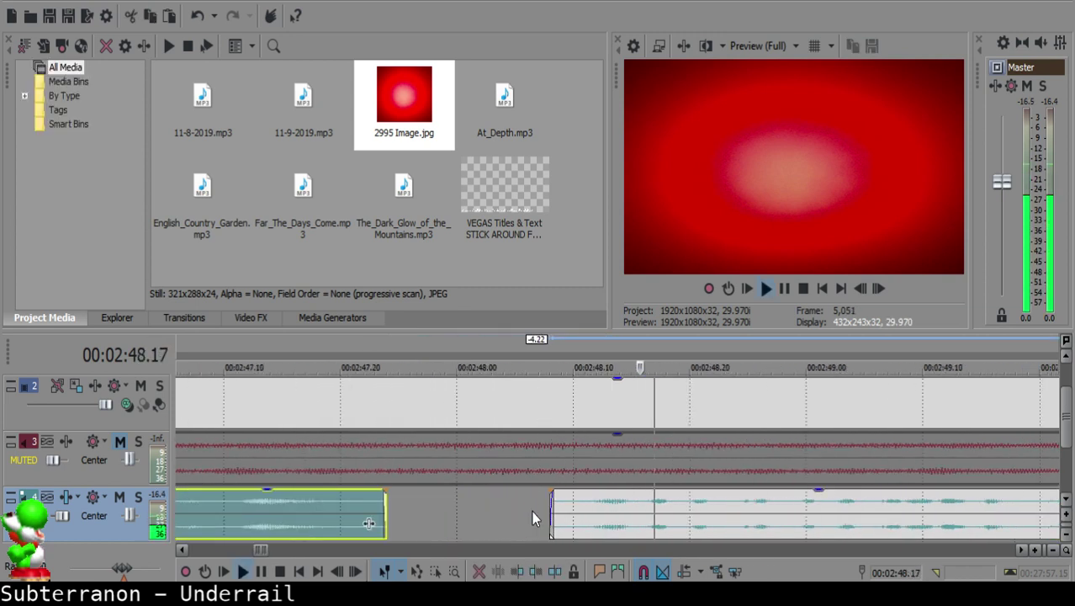
{"action": "left_click", "coordinate": [570, 507]}
{"action": "key", "text": "space"}
{"action": "scroll", "coordinate": [646, 517], "scroll_direction": "down", "scroll_amount": 2}
{"action": "left_click_drag", "start_coordinate": [647, 520], "coordinate": [655, 520]}
{"action": "left_click", "coordinate": [487, 508]}
{"action": "key", "text": "space"}
Step: Undo the last edit and split the track 4 clip at the end of its phrase, at about 02:51.01
{"action": "scroll", "coordinate": [638, 510], "scroll_direction": "down", "scroll_amount": 5}
{"action": "scroll", "coordinate": [638, 511], "scroll_direction": "up", "scroll_amount": 4}
{"action": "scroll", "coordinate": [639, 510], "scroll_direction": "down", "scroll_amount": 2}
{"action": "scroll", "coordinate": [640, 510], "scroll_direction": "up", "scroll_amount": 2}
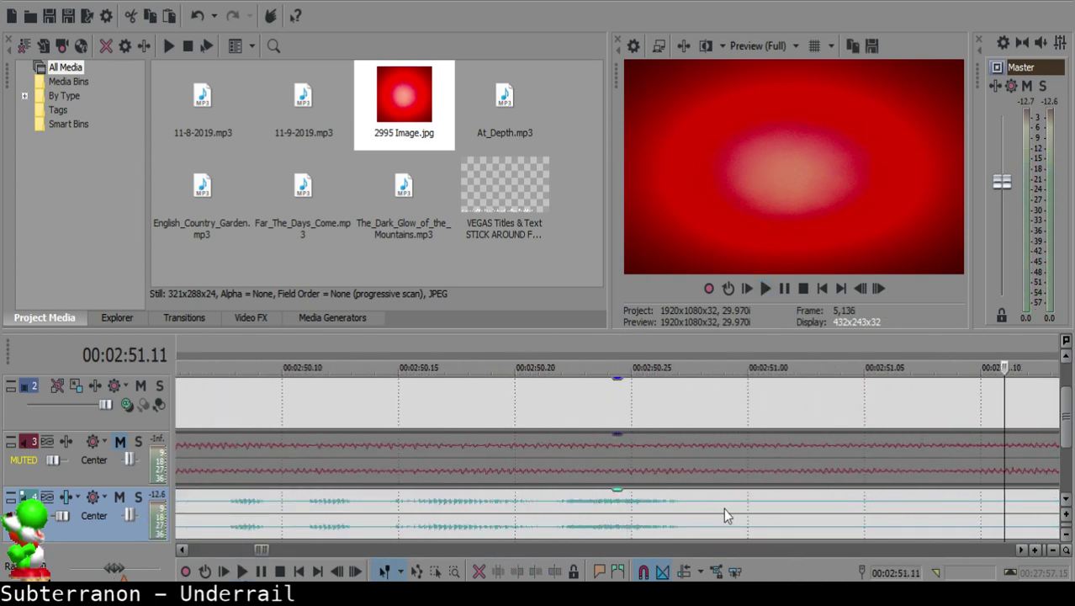
{"action": "left_click", "coordinate": [724, 509]}
{"action": "key", "text": "ctrl+z"}
{"action": "left_click", "coordinate": [612, 504]}
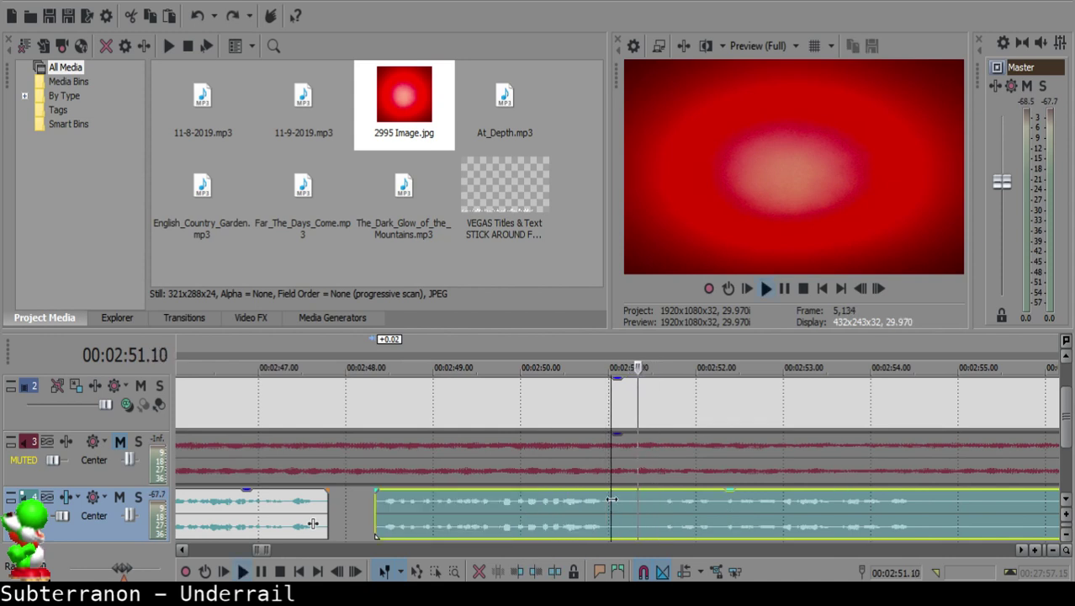
{"action": "key", "text": "s"}
{"action": "scroll", "coordinate": [859, 505], "scroll_direction": "down", "scroll_amount": 2}
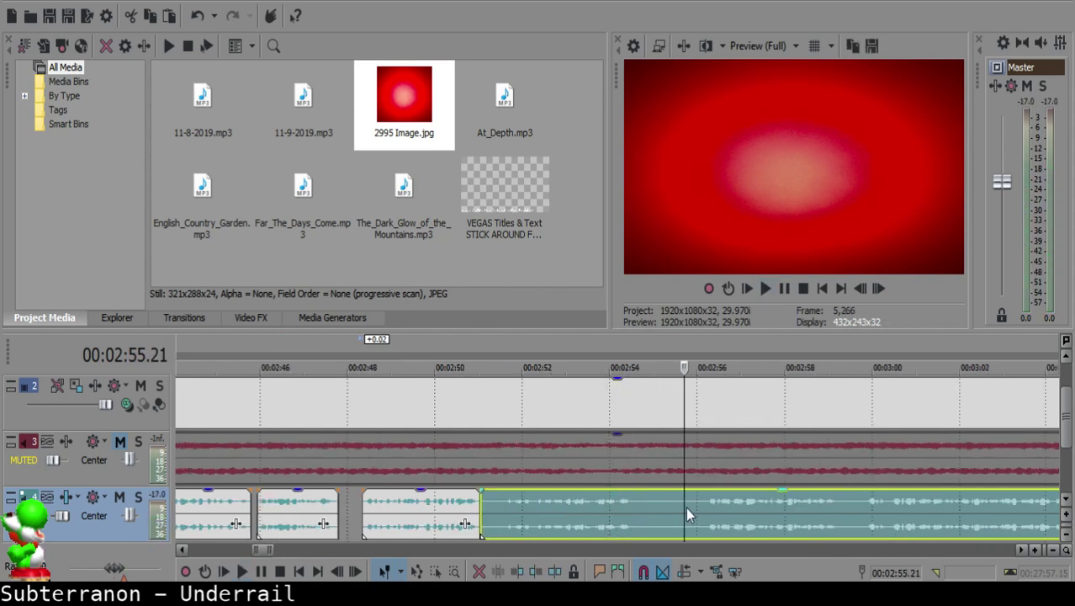
Step: Listen past the cut, split track 4 again at about 02:52.08 and delete the piece between the splits
{"action": "left_click", "coordinate": [516, 505]}
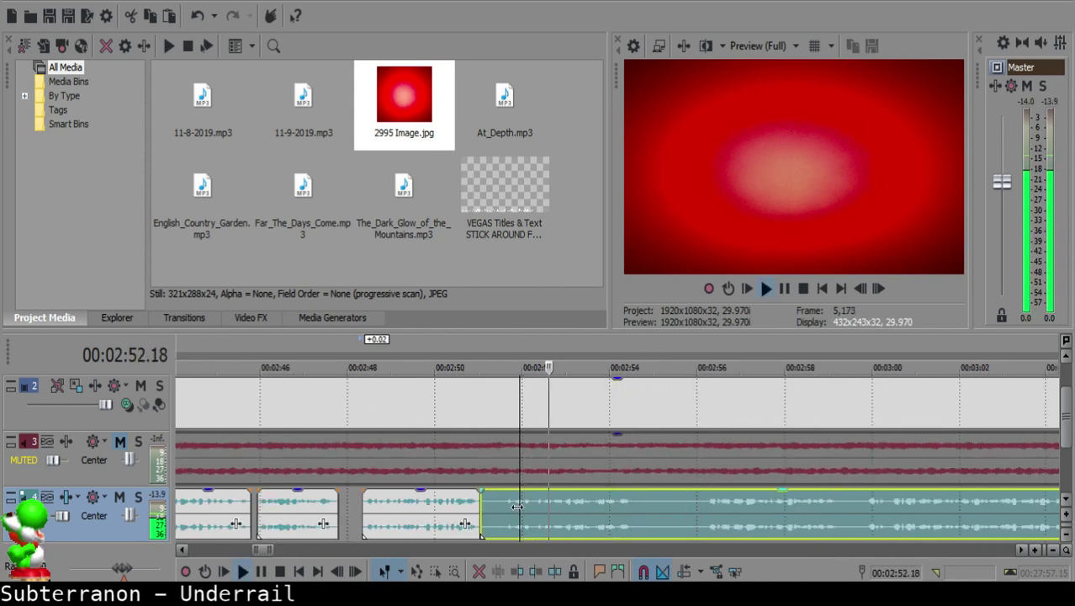
{"action": "left_click", "coordinate": [810, 510]}
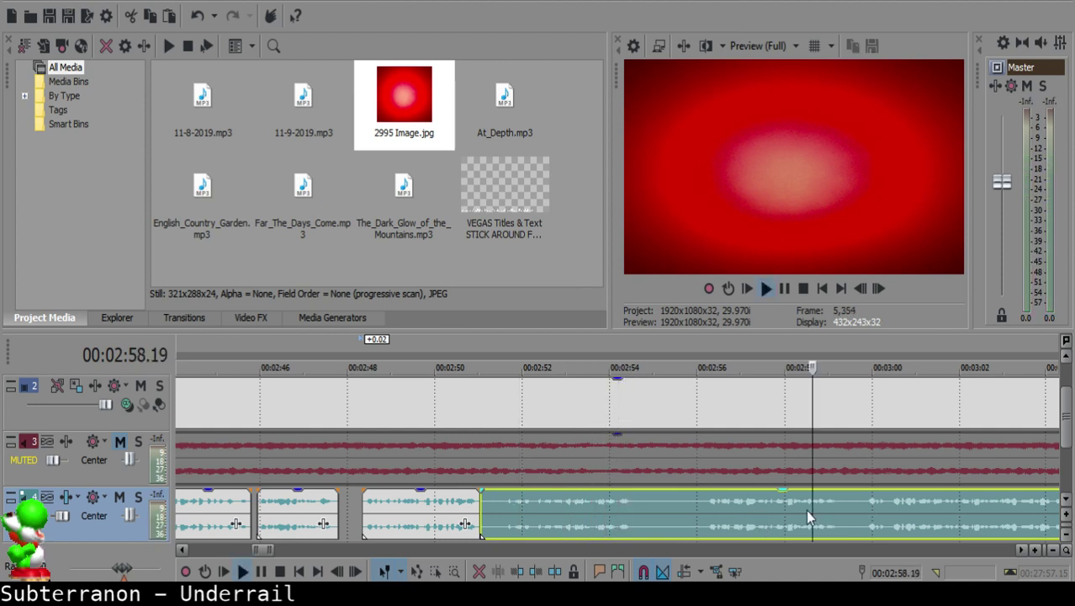
{"action": "left_click", "coordinate": [533, 500]}
{"action": "key", "text": "space"}
{"action": "key", "text": "space"}
{"action": "key", "text": "space"}
{"action": "key", "text": "s"}
{"action": "left_click", "coordinate": [527, 501]}
{"action": "key", "text": "Delete"}
Step: Add a short fade-in to the clip after the gap and move it earlier to about 02:51.07
{"action": "scroll", "coordinate": [538, 502], "scroll_direction": "up", "scroll_amount": 3}
{"action": "key", "text": "space"}
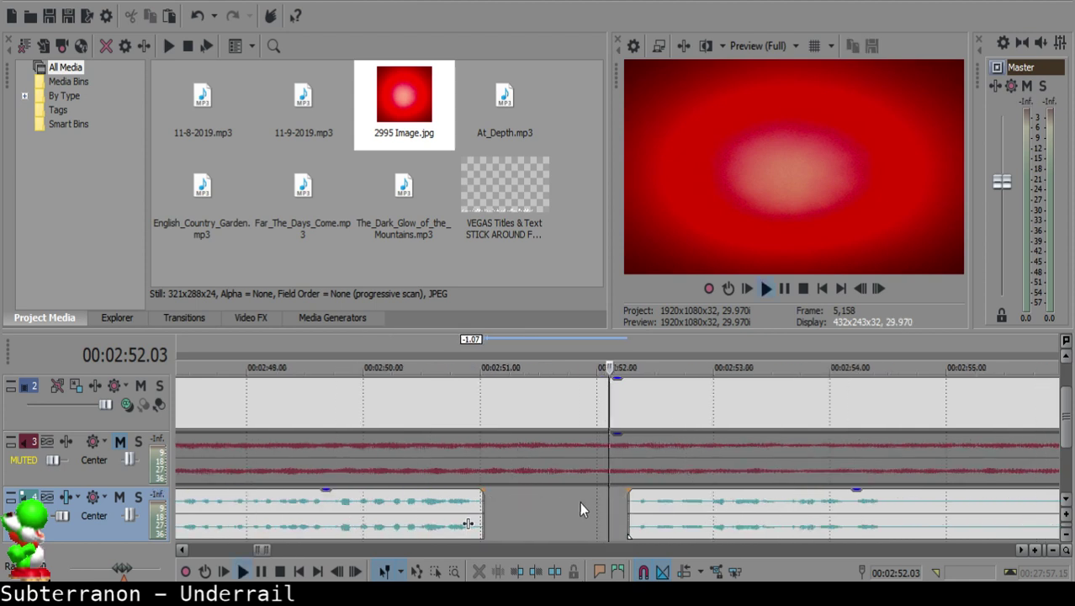
{"action": "key", "text": "space"}
{"action": "left_click_drag", "start_coordinate": [629, 490], "coordinate": [531, 495]}
{"action": "left_click", "coordinate": [508, 508]}
Step: Play back the join near 02:51.07 and nudge the following clip a few frames earlier, to about 02:51.04
{"action": "left_click", "coordinate": [458, 512]}
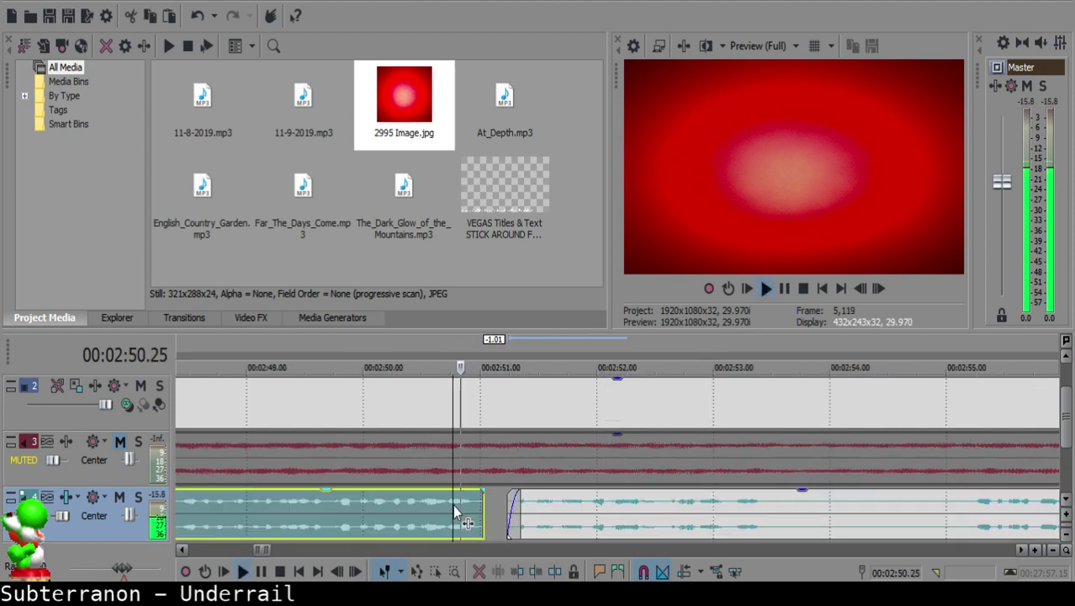
{"action": "left_click", "coordinate": [504, 517]}
{"action": "left_click", "coordinate": [538, 526]}
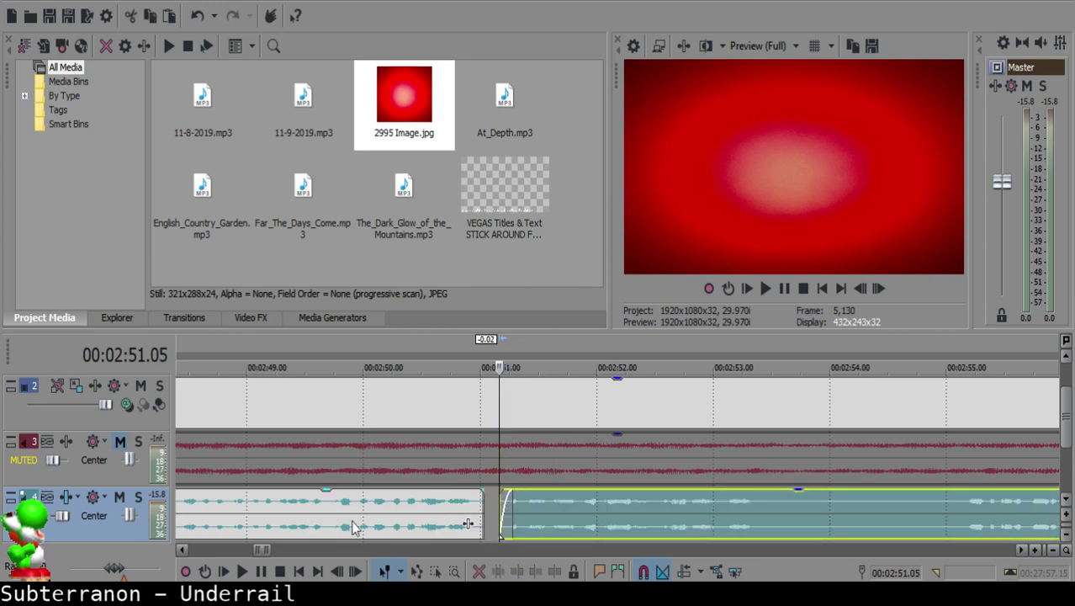
{"action": "left_click", "coordinate": [362, 512]}
{"action": "key", "text": "space"}
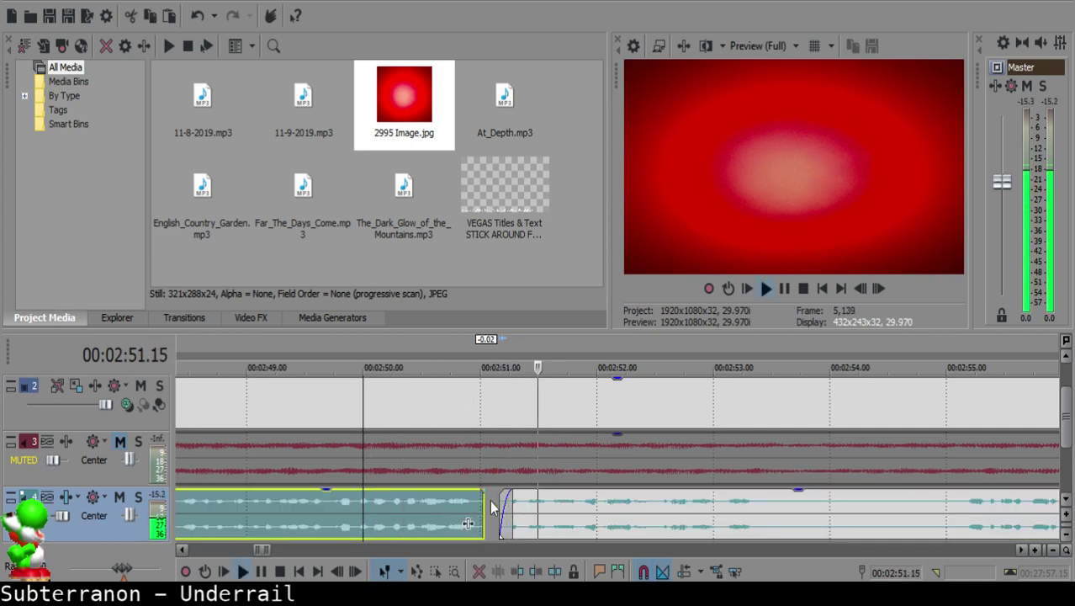
{"action": "key", "text": "space"}
{"action": "left_click", "coordinate": [496, 507]}
{"action": "scroll", "coordinate": [551, 505], "scroll_direction": "up", "scroll_amount": 3}
{"action": "left_click_drag", "start_coordinate": [738, 498], "coordinate": [723, 495]}
{"action": "scroll", "coordinate": [722, 500], "scroll_direction": "down", "scroll_amount": 3}
{"action": "left_click", "coordinate": [491, 527]}
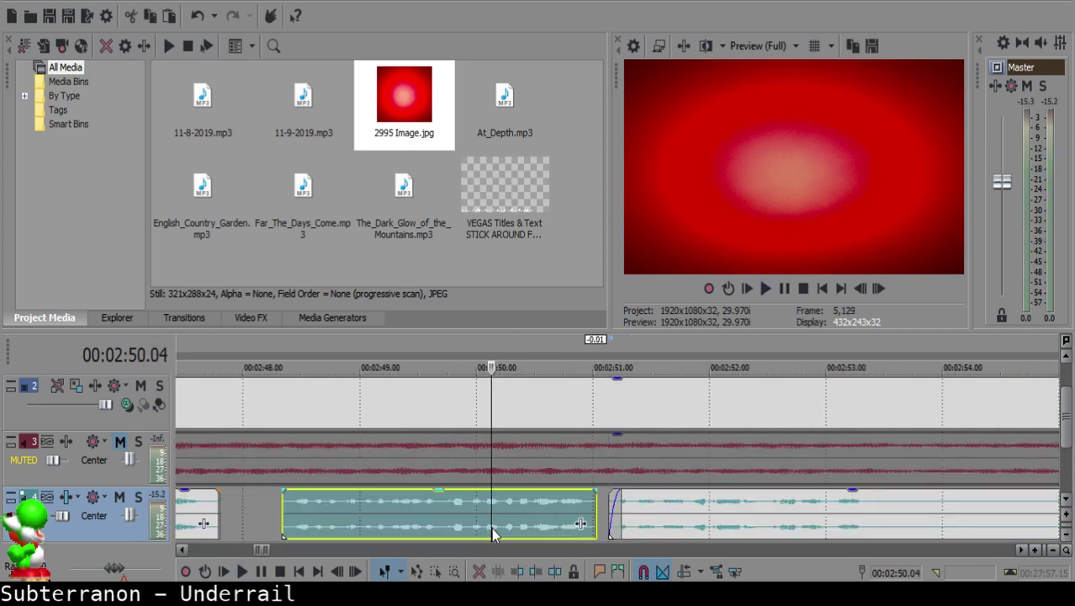
{"action": "key", "text": "space"}
Step: Split the track 4 clip at the end of its phrase, at 02:53.11
{"action": "scroll", "coordinate": [732, 509], "scroll_direction": "down", "scroll_amount": 3}
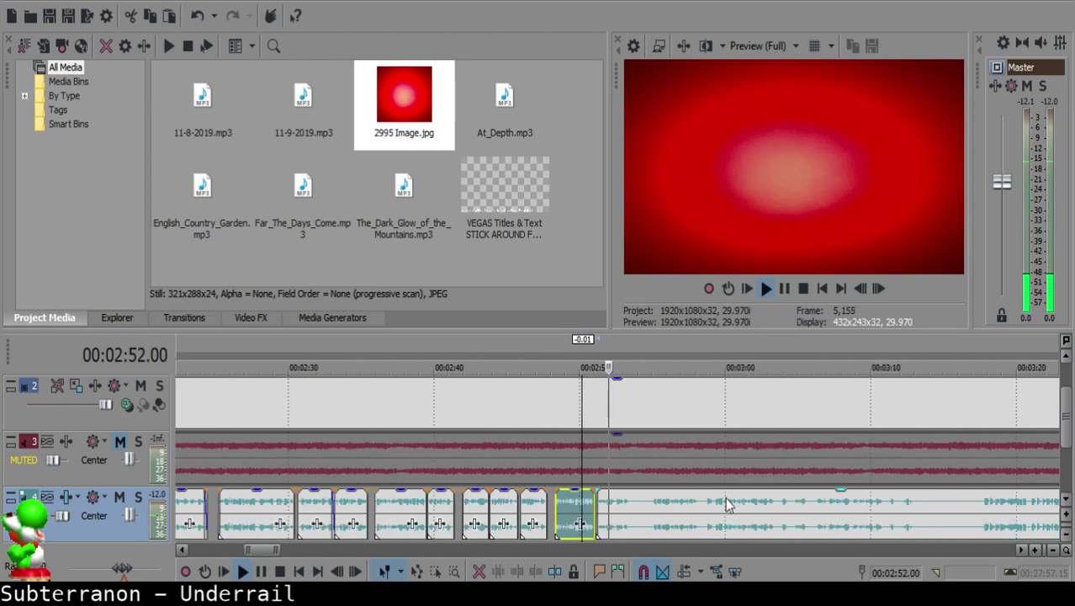
{"action": "scroll", "coordinate": [723, 510], "scroll_direction": "up", "scroll_amount": 3}
{"action": "left_click", "coordinate": [686, 501]}
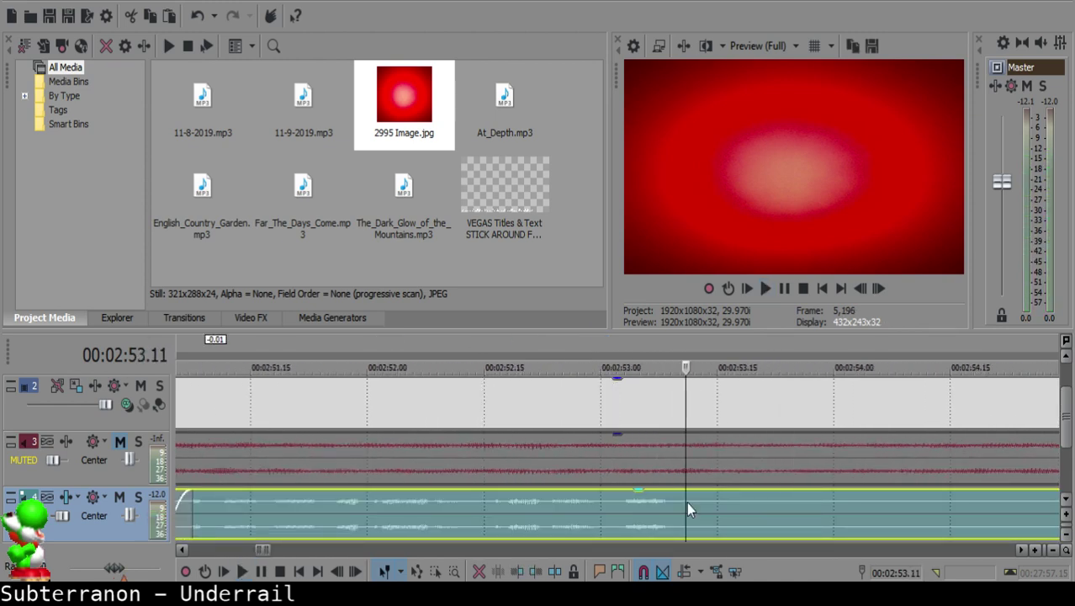
{"action": "scroll", "coordinate": [694, 509], "scroll_direction": "down", "scroll_amount": 3}
Step: Split track 4 at about 02:59.07, delete the piece before it and move the remaining audio earlier to about 02:53.25
{"action": "left_click", "coordinate": [728, 519]}
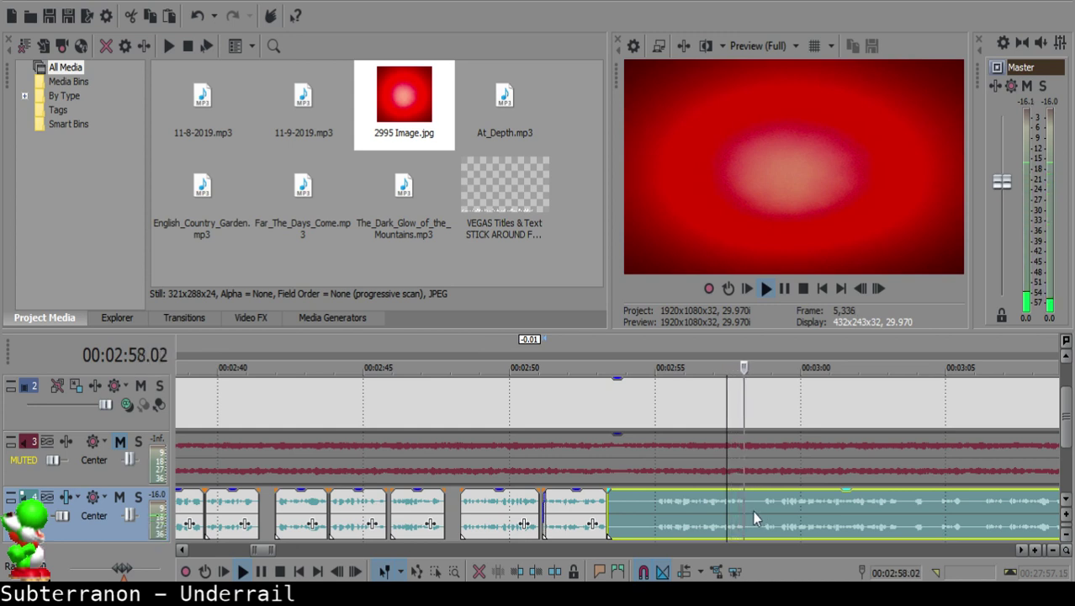
{"action": "left_click", "coordinate": [881, 517]}
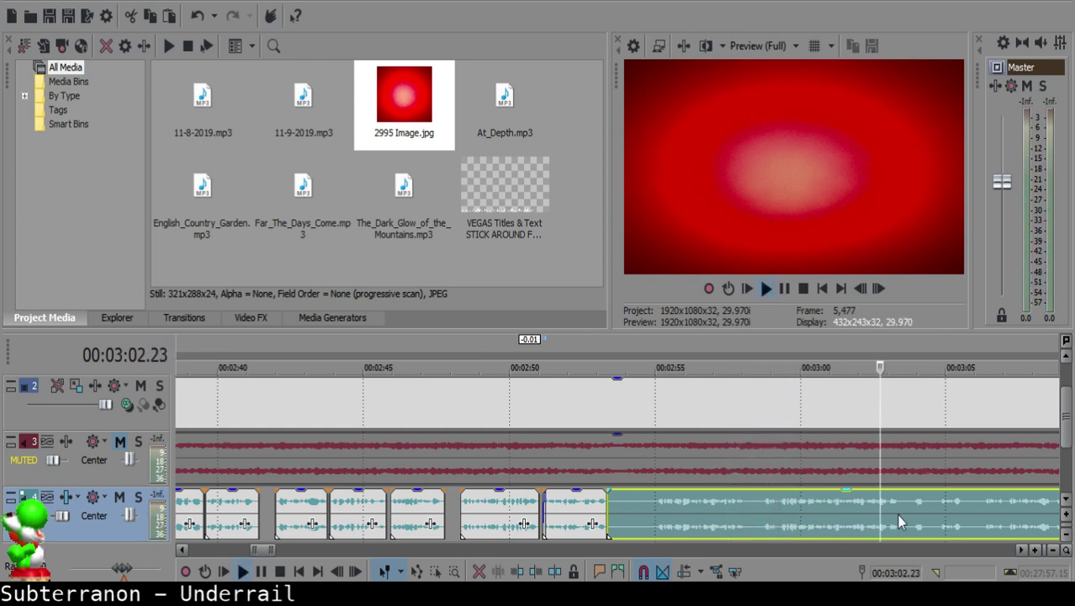
{"action": "left_click", "coordinate": [777, 501]}
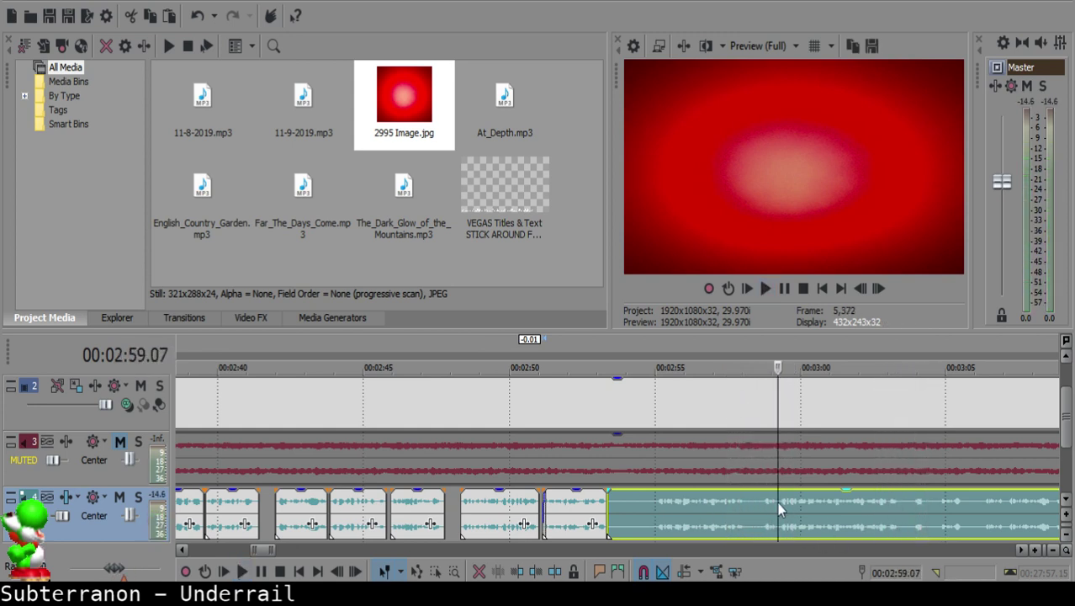
{"action": "key", "text": "space"}
{"action": "key", "text": "s"}
{"action": "left_click", "coordinate": [620, 507]}
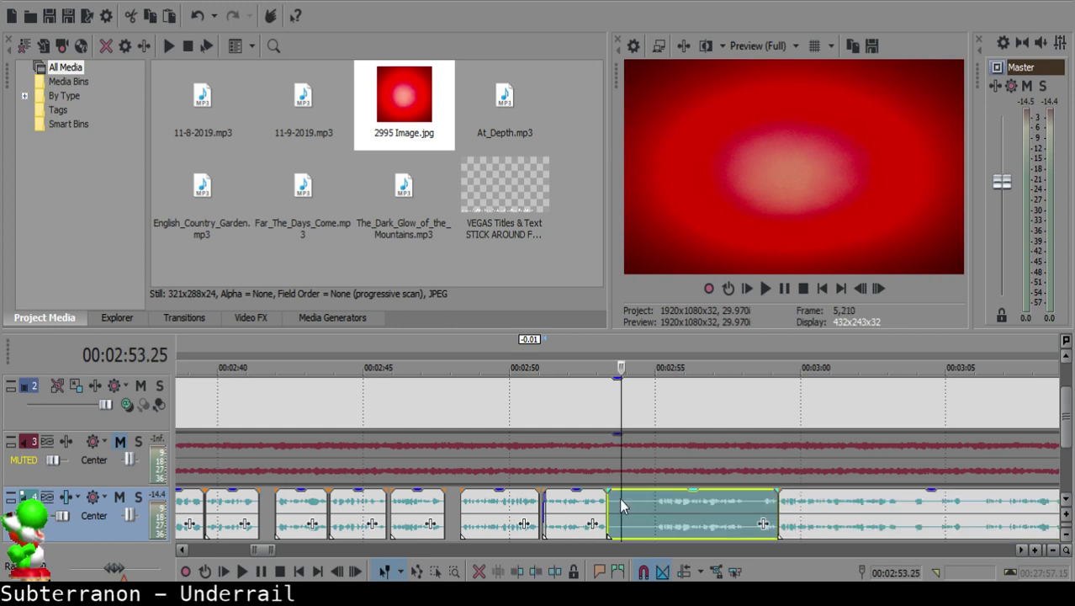
{"action": "left_click_drag", "start_coordinate": [806, 534], "coordinate": [641, 498]}
Step: Play back the join and add a fade-out of about 6 frames to the track 4 clip ending at 02:53.11
{"action": "left_click", "coordinate": [596, 505]}
{"action": "key", "text": "space"}
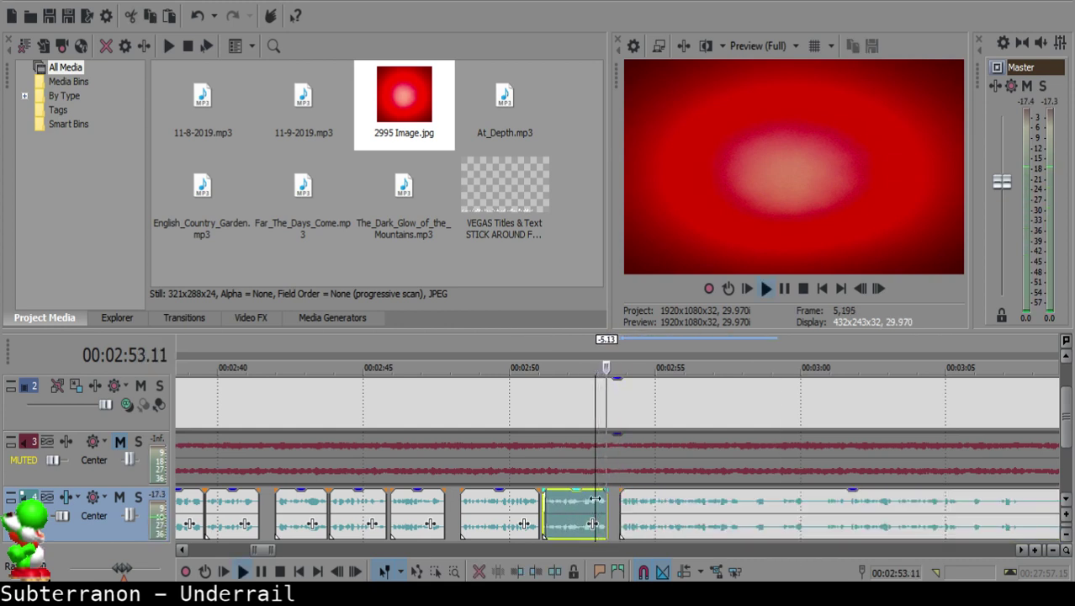
{"action": "scroll", "coordinate": [625, 507], "scroll_direction": "up", "scroll_amount": 5}
{"action": "key", "text": "Return"}
{"action": "left_click_drag", "start_coordinate": [527, 492], "coordinate": [490, 492]}
{"action": "left_click", "coordinate": [450, 508]}
{"action": "key", "text": "space"}
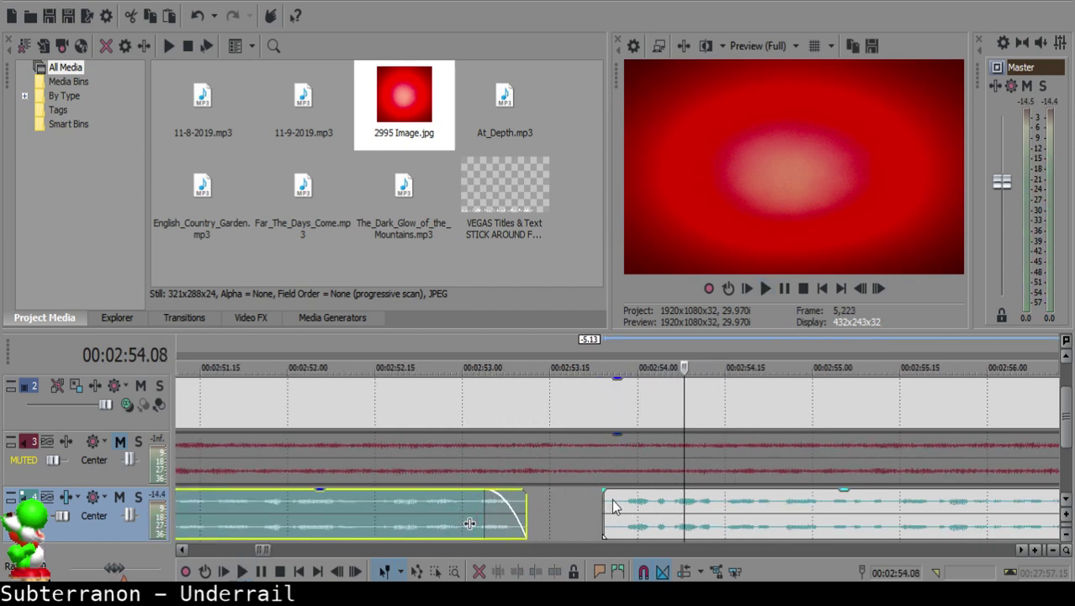
Step: Nudge the clip after the gap one frame later and listen through the join and the phrase up to about 02:58
{"action": "left_click", "coordinate": [611, 510]}
{"action": "left_click_drag", "start_coordinate": [633, 502], "coordinate": [637, 502]}
{"action": "left_click", "coordinate": [335, 504]}
{"action": "key", "text": "space"}
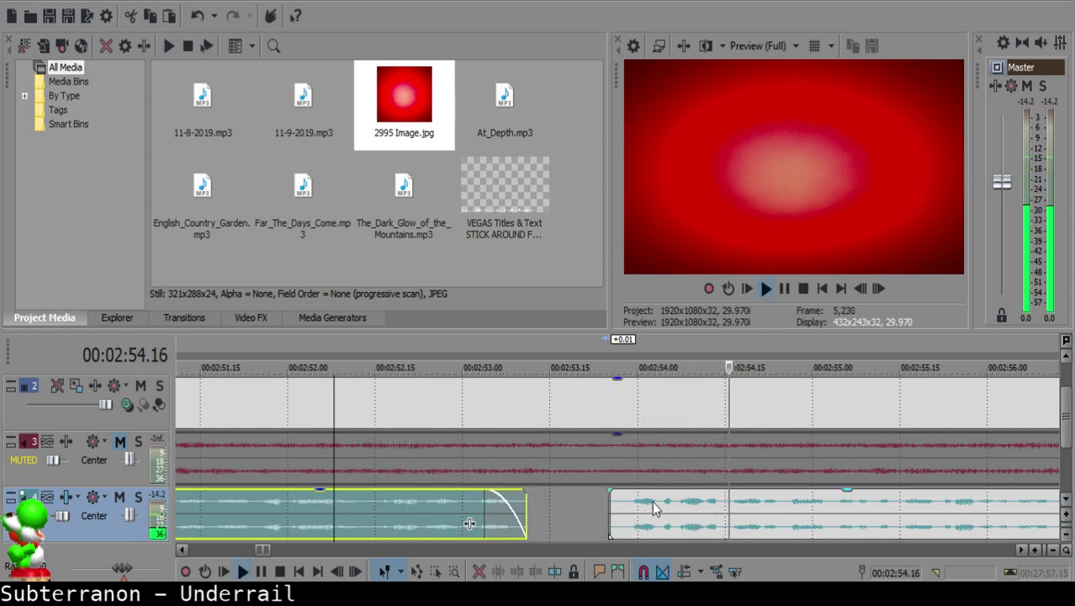
{"action": "scroll", "coordinate": [644, 504], "scroll_direction": "down", "scroll_amount": 10}
{"action": "scroll", "coordinate": [648, 501], "scroll_direction": "down", "scroll_amount": 3}
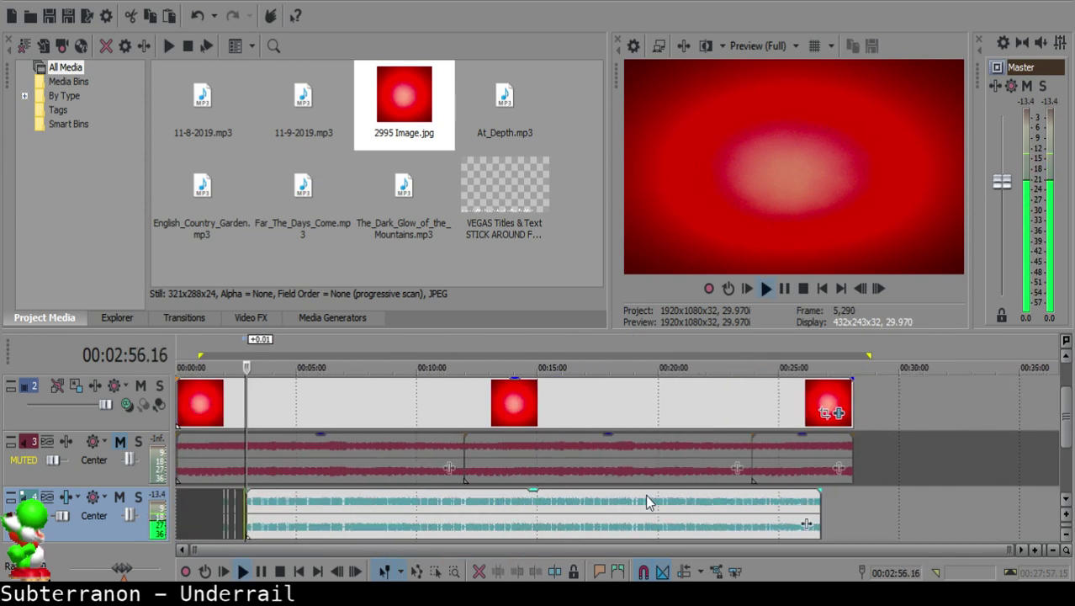
{"action": "scroll", "coordinate": [645, 496], "scroll_direction": "up", "scroll_amount": 10}
{"action": "scroll", "coordinate": [630, 505], "scroll_direction": "up", "scroll_amount": 3}
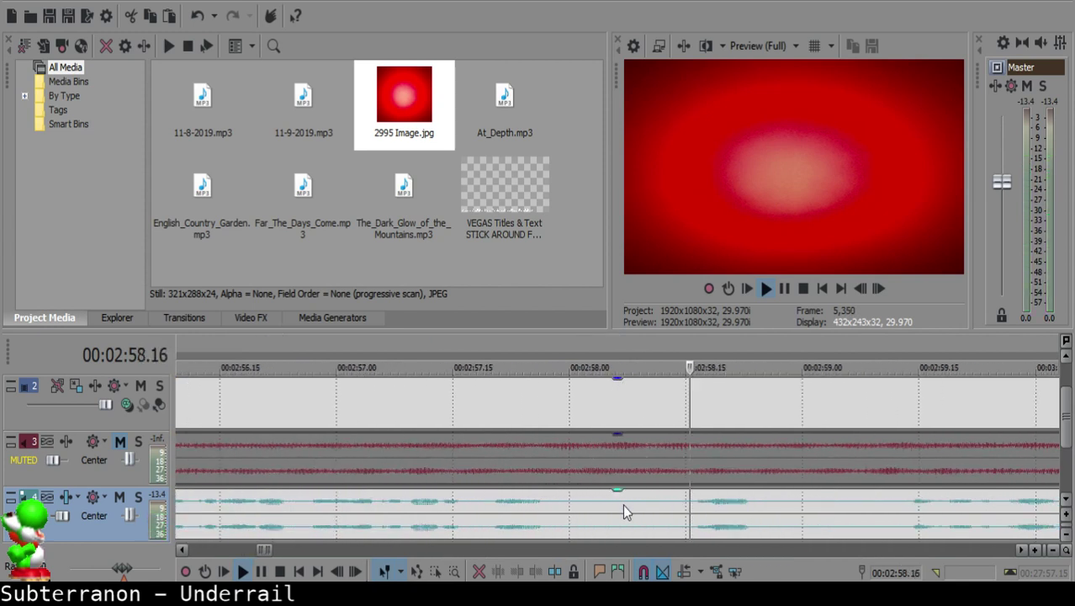
Step: Split track 4 at about 02:58.05, delete the short piece after the split and move the rest earlier to close the gap
{"action": "scroll", "coordinate": [607, 509], "scroll_direction": "down", "scroll_amount": 3}
{"action": "left_click", "coordinate": [706, 527]}
{"action": "left_click", "coordinate": [672, 513]}
{"action": "key", "text": "space"}
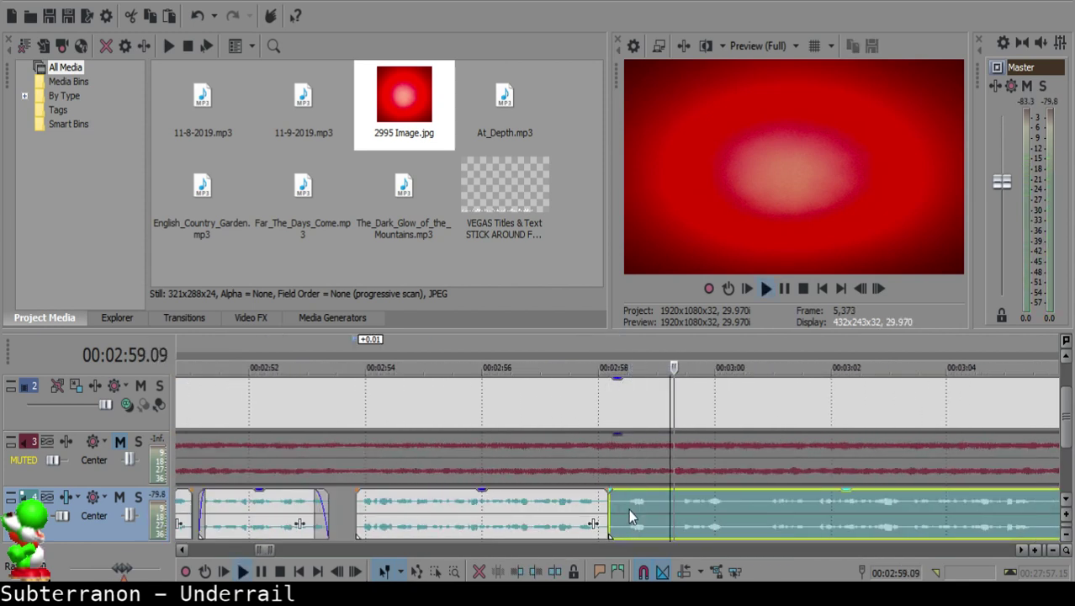
{"action": "key", "text": "space"}
{"action": "left_click", "coordinate": [619, 504]}
{"action": "key", "text": "s"}
{"action": "left_click", "coordinate": [612, 505]}
{"action": "key", "text": "Delete"}
{"action": "left_click_drag", "start_coordinate": [651, 506], "coordinate": [634, 505]}
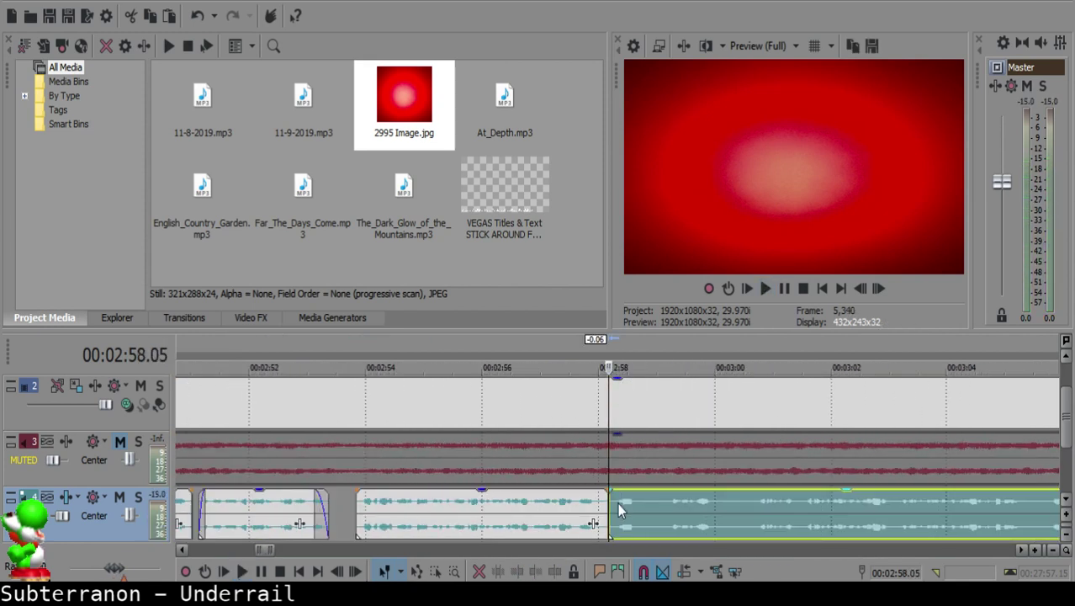
Step: Play past the join at 02:58.05 and split track 4 at the end of the short phrase, about 02:58.26
{"action": "left_click", "coordinate": [595, 508]}
{"action": "key", "text": "space"}
{"action": "scroll", "coordinate": [591, 508], "scroll_direction": "down", "scroll_amount": 1}
{"action": "scroll", "coordinate": [629, 504], "scroll_direction": "up", "scroll_amount": 2}
{"action": "key", "text": "space"}
{"action": "left_click", "coordinate": [638, 505]}
{"action": "key", "text": "s"}
Step: Split track 4 again a few frames further on, delete the piece between the splits and move the following clip back to about 02:58.26
{"action": "key", "text": "space"}
{"action": "key", "text": "space"}
{"action": "key", "text": "s"}
{"action": "left_click", "coordinate": [651, 506]}
{"action": "key", "text": "Delete"}
{"action": "left_click_drag", "start_coordinate": [698, 518], "coordinate": [671, 504]}
{"action": "left_click", "coordinate": [605, 504]}
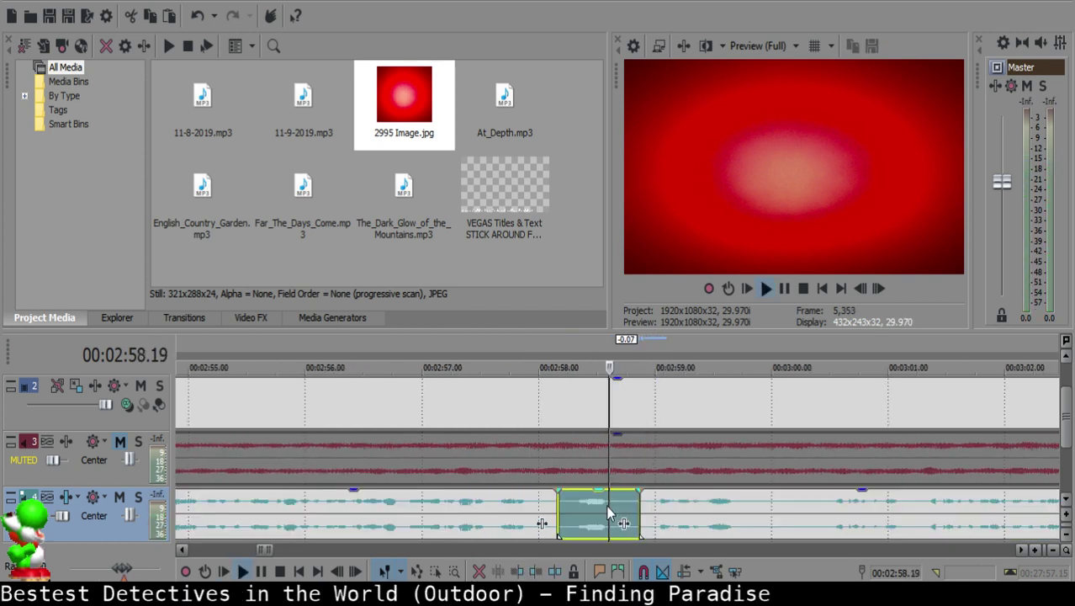
Step: Split track 4 at about 02:59.27 and 03:02.27, delete the piece between the splits and move the rest earlier
{"action": "key", "text": "space"}
{"action": "left_click", "coordinate": [760, 511]}
{"action": "scroll", "coordinate": [760, 506], "scroll_direction": "down", "scroll_amount": 3}
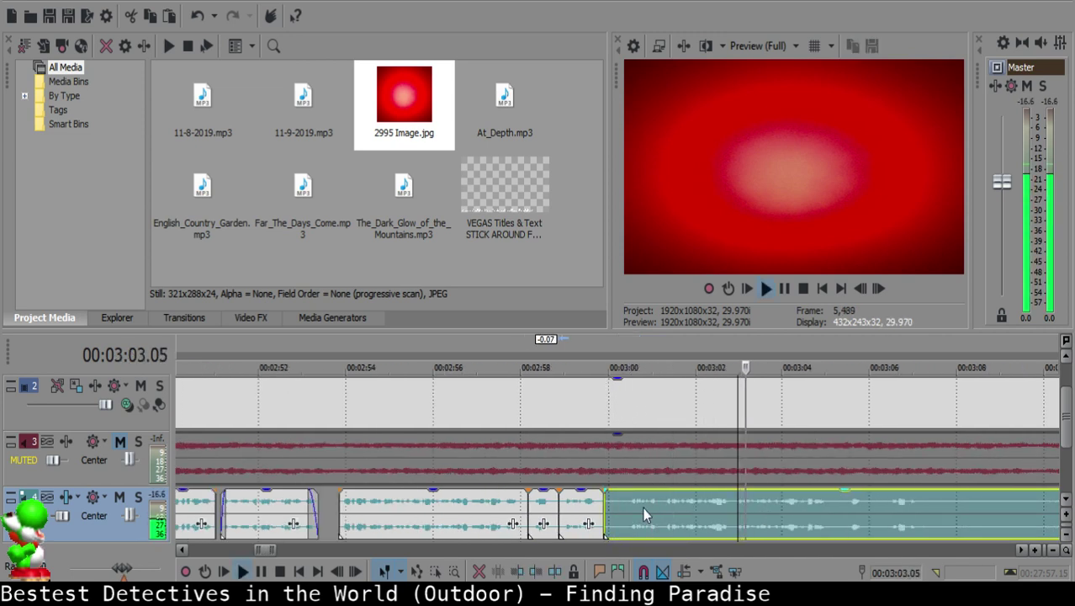
{"action": "left_click", "coordinate": [733, 505]}
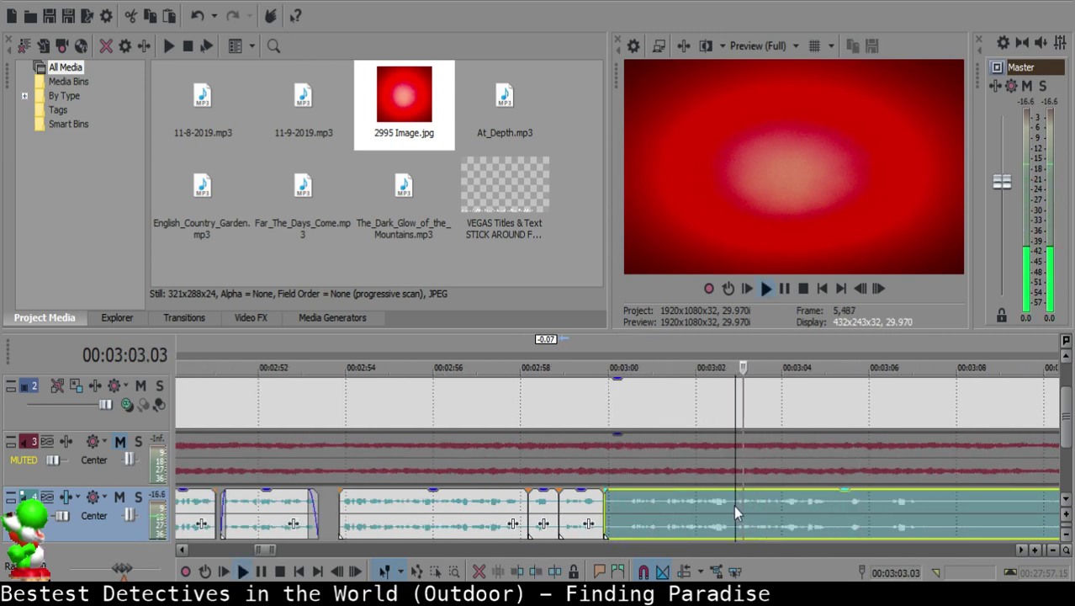
{"action": "key", "text": "s"}
{"action": "left_click", "coordinate": [728, 518]}
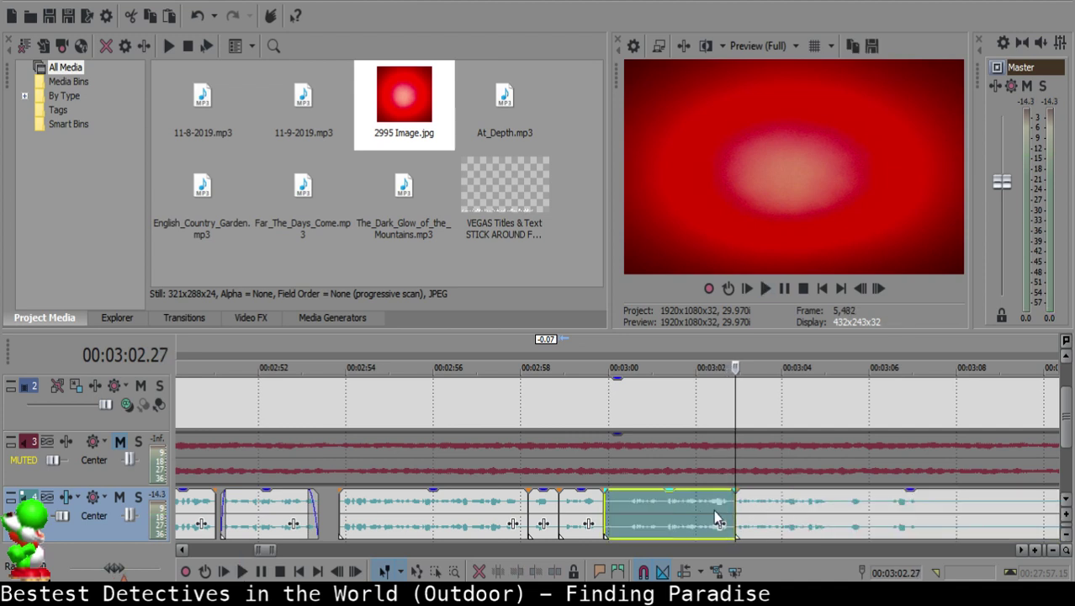
{"action": "left_click", "coordinate": [618, 496]}
{"action": "left_click", "coordinate": [615, 498]}
{"action": "key", "text": "Delete"}
{"action": "left_click_drag", "start_coordinate": [748, 514], "coordinate": [593, 505]}
Step: Play back the join near 02:59.27 and add a short fade-out to the clip before the gap
{"action": "left_click", "coordinate": [590, 508]}
{"action": "key", "text": "space"}
{"action": "scroll", "coordinate": [620, 525], "scroll_direction": "up", "scroll_amount": 4}
{"action": "left_click", "coordinate": [560, 508]}
{"action": "left_click", "coordinate": [328, 513]}
{"action": "key", "text": "space"}
Step: Nudge the clip after the gap about two frames earlier to start at 03:00.00 and play back the join
{"action": "left_click", "coordinate": [550, 509]}
{"action": "left_click", "coordinate": [305, 507]}
{"action": "key", "text": "space"}
{"action": "left_click", "coordinate": [529, 499]}
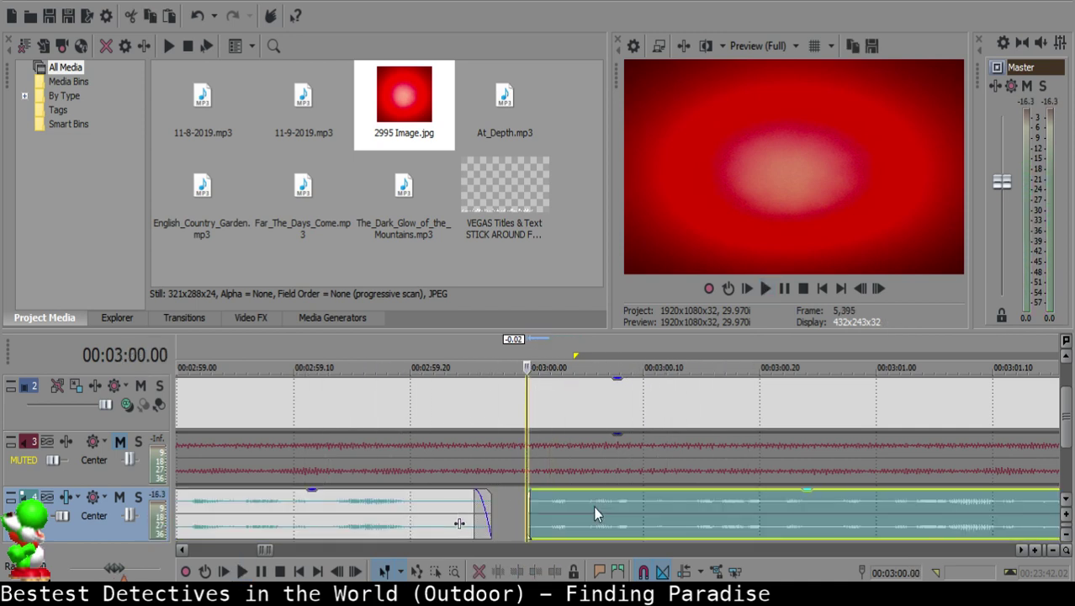
{"action": "left_click", "coordinate": [264, 515]}
{"action": "key", "text": "space"}
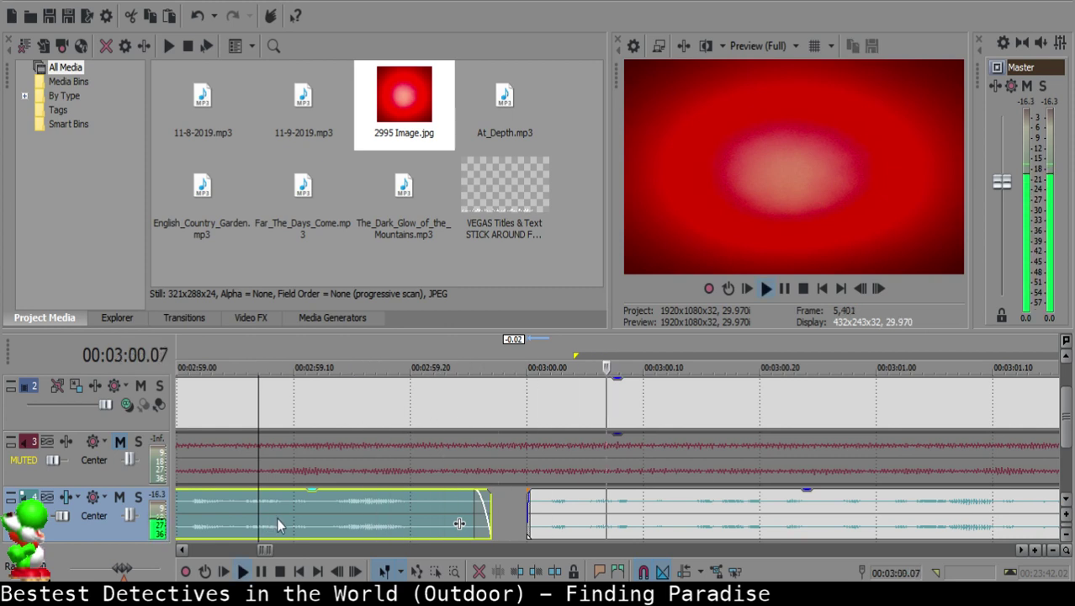
Step: Split track 4 at about 03:02.07 and play back the audio around the split
{"action": "scroll", "coordinate": [562, 503], "scroll_direction": "down", "scroll_amount": 5}
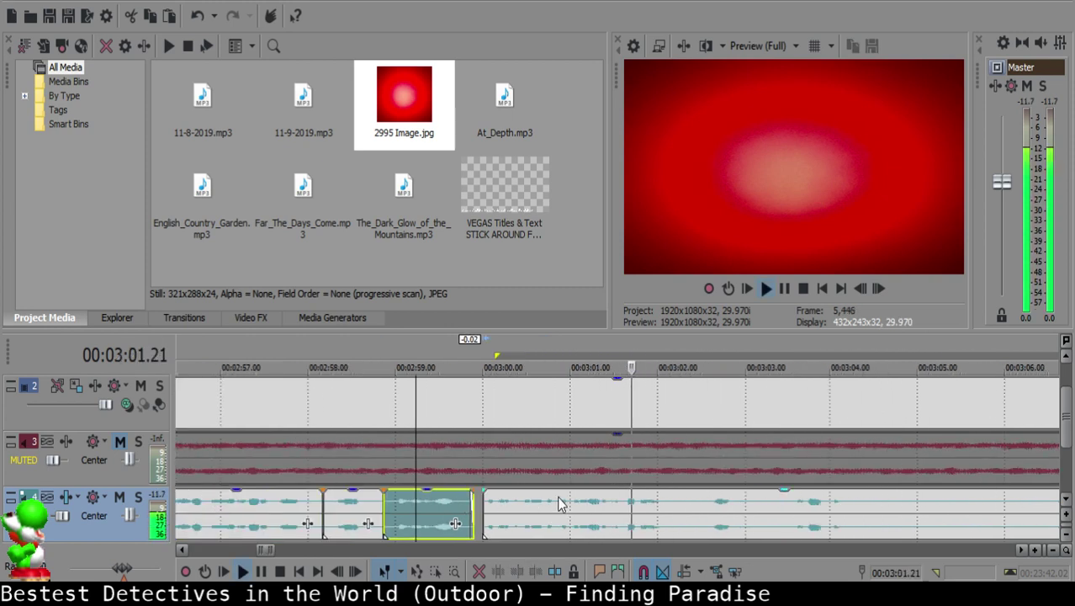
{"action": "left_click", "coordinate": [680, 506]}
{"action": "key", "text": "s"}
{"action": "left_click_drag", "start_coordinate": [679, 507], "coordinate": [707, 513]}
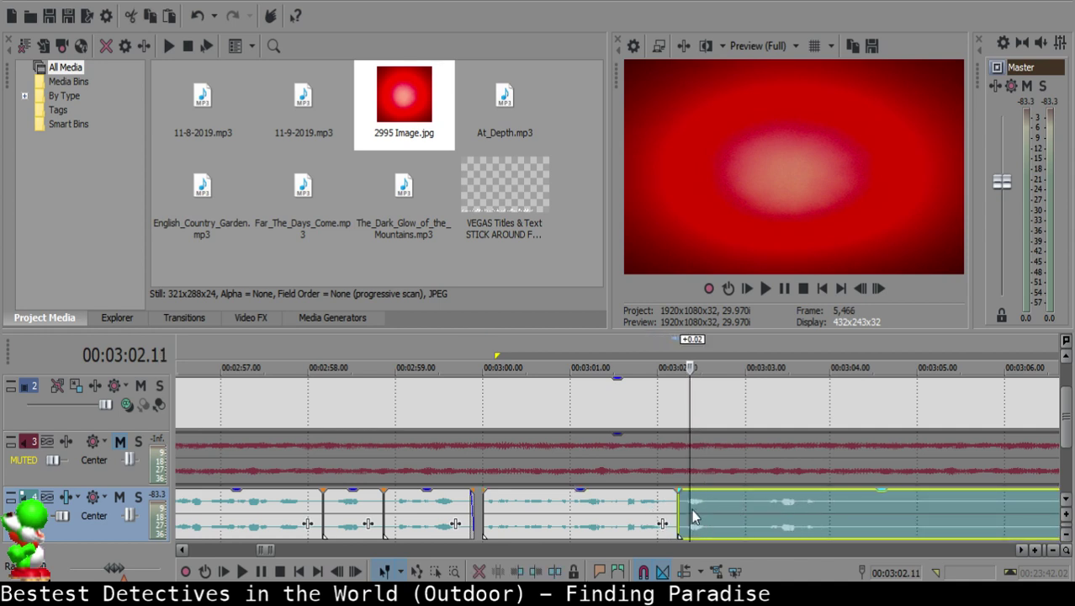
{"action": "left_click", "coordinate": [636, 497]}
{"action": "key", "text": "space"}
{"action": "left_click", "coordinate": [673, 502]}
{"action": "key", "text": "space"}
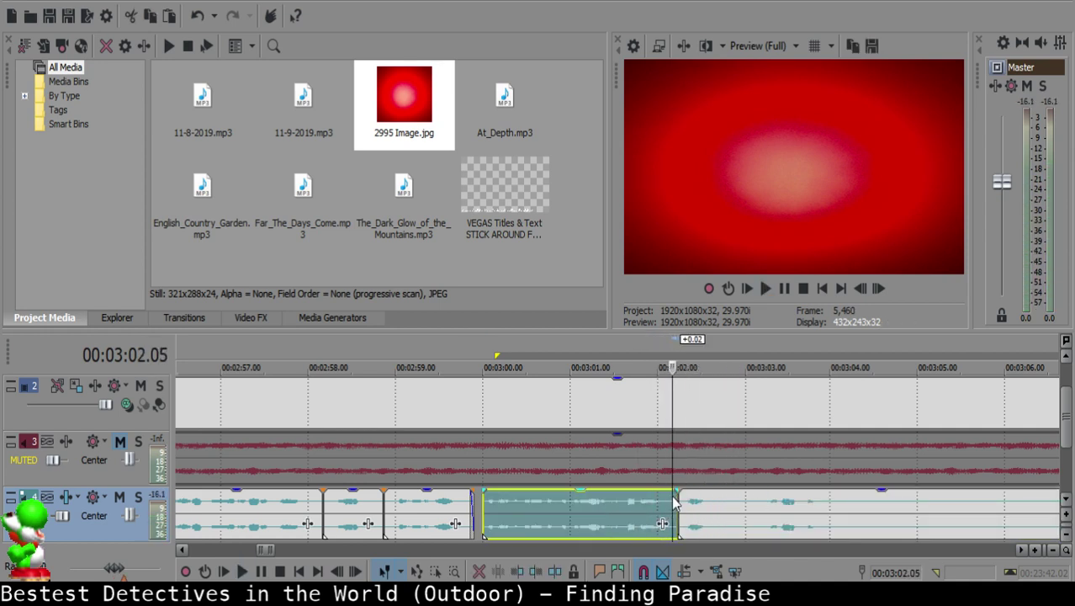
Step: Split off and delete a sliver at the start of the clip after the 03:02.07 cut, then play back the join
{"action": "scroll", "coordinate": [672, 502], "scroll_direction": "up", "scroll_amount": 3}
{"action": "left_click_drag", "start_coordinate": [644, 498], "coordinate": [663, 523]}
{"action": "key", "text": "space"}
{"action": "left_click", "coordinate": [637, 498]}
{"action": "key", "text": "space"}
{"action": "key", "text": "s"}
{"action": "left_click", "coordinate": [629, 496]}
{"action": "key", "text": "Delete"}
{"action": "left_click", "coordinate": [537, 514]}
{"action": "key", "text": "space"}
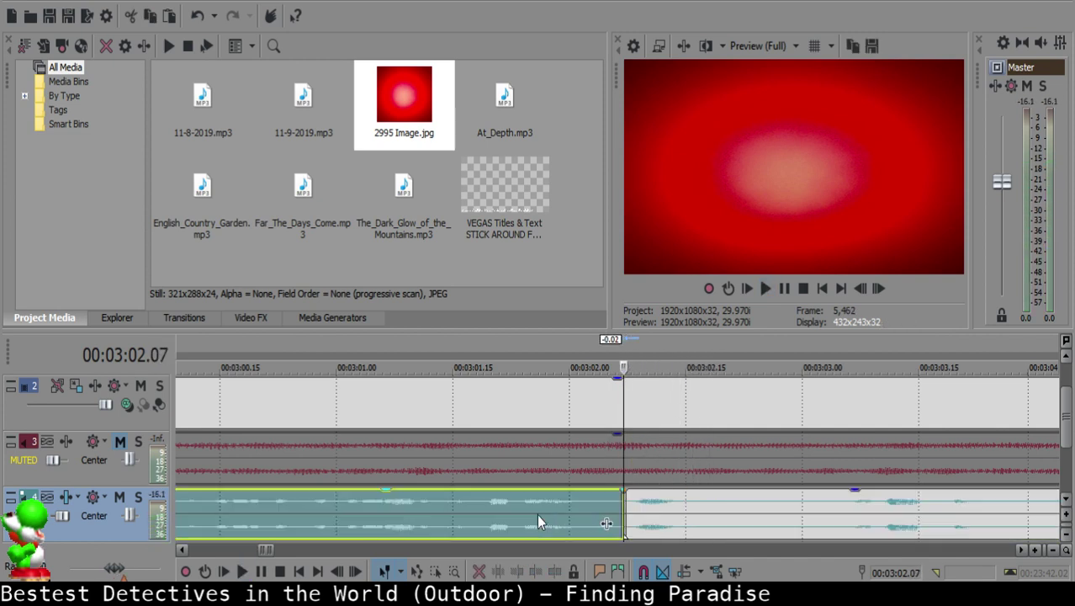
Step: Split the clip before the cut at 03:02.05 and delete its short tail
{"action": "left_click", "coordinate": [609, 506]}
{"action": "key", "text": "space"}
{"action": "key", "text": "space"}
{"action": "key", "text": "Return"}
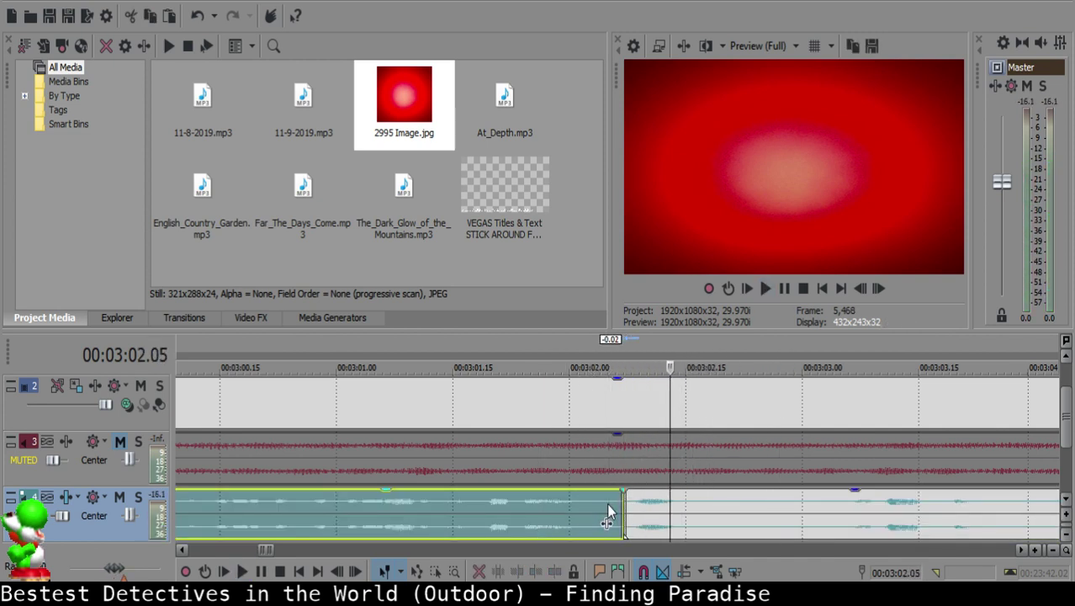
{"action": "left_click", "coordinate": [608, 505]}
{"action": "key", "text": "s"}
{"action": "key", "text": "Delete"}
Step: Adjust the position of the following clip to start at 03:02.10, playing back the join
{"action": "left_click_drag", "start_coordinate": [652, 505], "coordinate": [641, 502]}
{"action": "left_click", "coordinate": [514, 502]}
{"action": "key", "text": "space"}
{"action": "left_click", "coordinate": [626, 504]}
{"action": "left_click", "coordinate": [454, 500]}
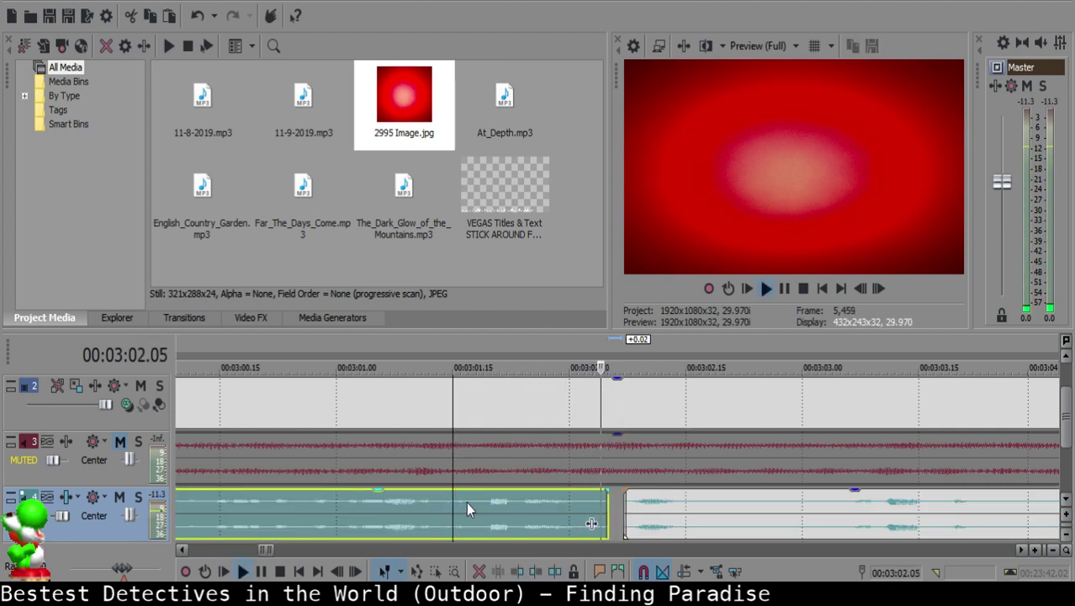
{"action": "left_click", "coordinate": [648, 503]}
{"action": "left_click_drag", "start_coordinate": [679, 514], "coordinate": [686, 513]}
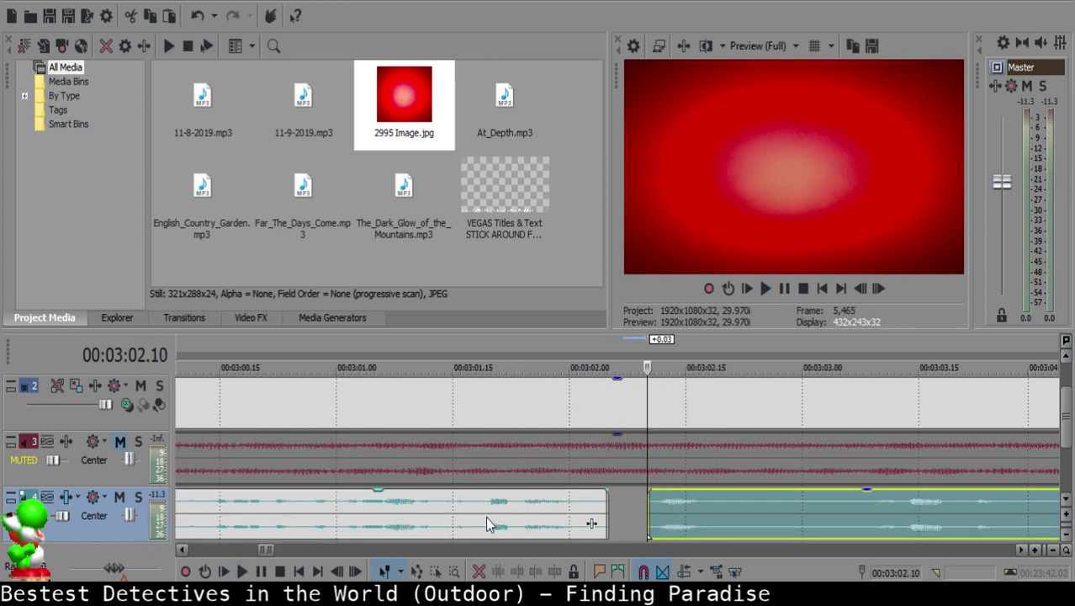
{"action": "left_click", "coordinate": [485, 516]}
{"action": "key", "text": "space"}
Step: Split track 4 at about 03:02.23 and 03:03.07, delete the silent piece between and move the rest earlier to about 03:02.25
{"action": "left_click", "coordinate": [747, 508]}
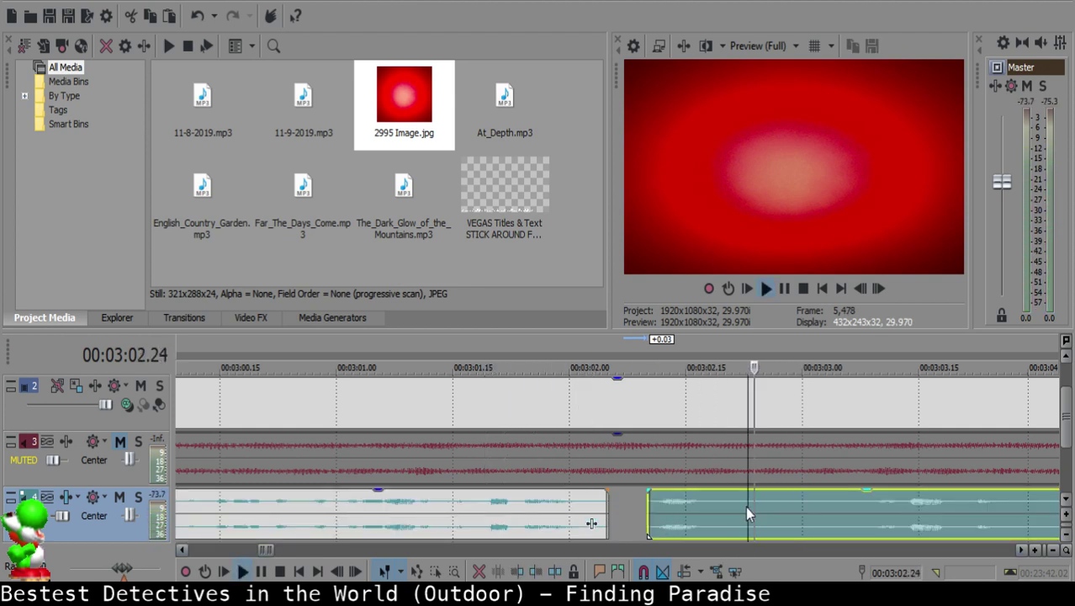
{"action": "key", "text": "space"}
{"action": "key", "text": "s"}
{"action": "left_click", "coordinate": [856, 512]}
{"action": "key", "text": "s"}
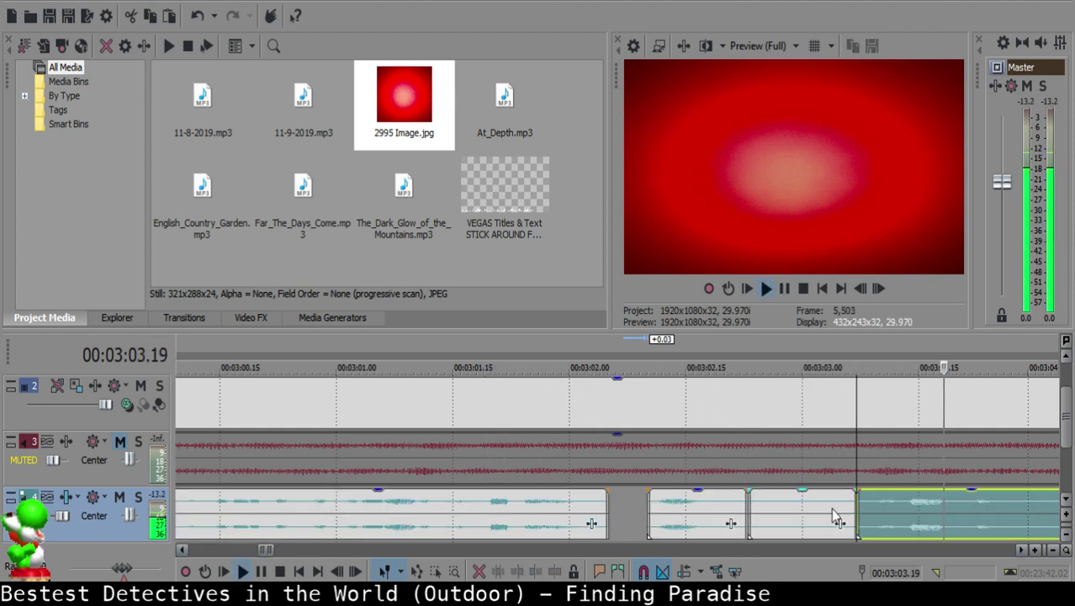
{"action": "left_click", "coordinate": [829, 509]}
{"action": "key", "text": "Delete"}
{"action": "left_click", "coordinate": [763, 506]}
{"action": "left_click_drag", "start_coordinate": [906, 518], "coordinate": [813, 517]}
Step: Play back the joins and split track 4 after the short phrase at about 03:03.19
{"action": "left_click", "coordinate": [423, 515]}
{"action": "key", "text": "space"}
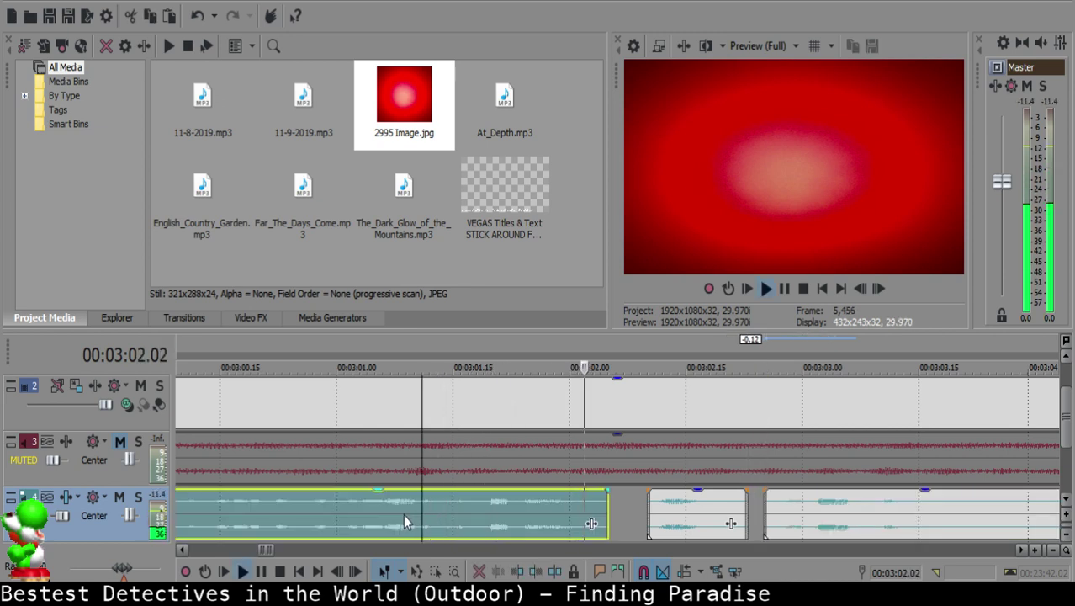
{"action": "scroll", "coordinate": [710, 501], "scroll_direction": "down", "scroll_amount": 1}
{"action": "key", "text": "Return"}
{"action": "left_click", "coordinate": [602, 506]}
{"action": "key", "text": "space"}
{"action": "key", "text": "space"}
{"action": "key", "text": "s"}
Step: Listen to the track 4 passage after the split, from about 03:08 onward, to find where the unwanted part ends
{"action": "scroll", "coordinate": [604, 511], "scroll_direction": "down", "scroll_amount": 3}
{"action": "left_click", "coordinate": [815, 517]}
{"action": "key", "text": "space"}
{"action": "left_click", "coordinate": [953, 513]}
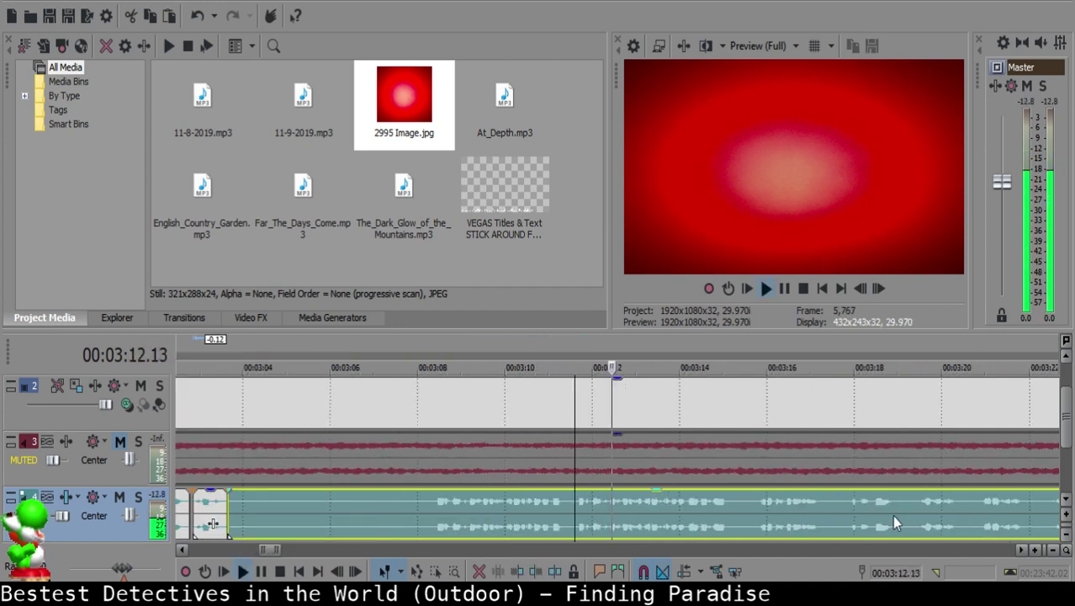
{"action": "left_click", "coordinate": [753, 516]}
{"action": "left_click", "coordinate": [456, 502]}
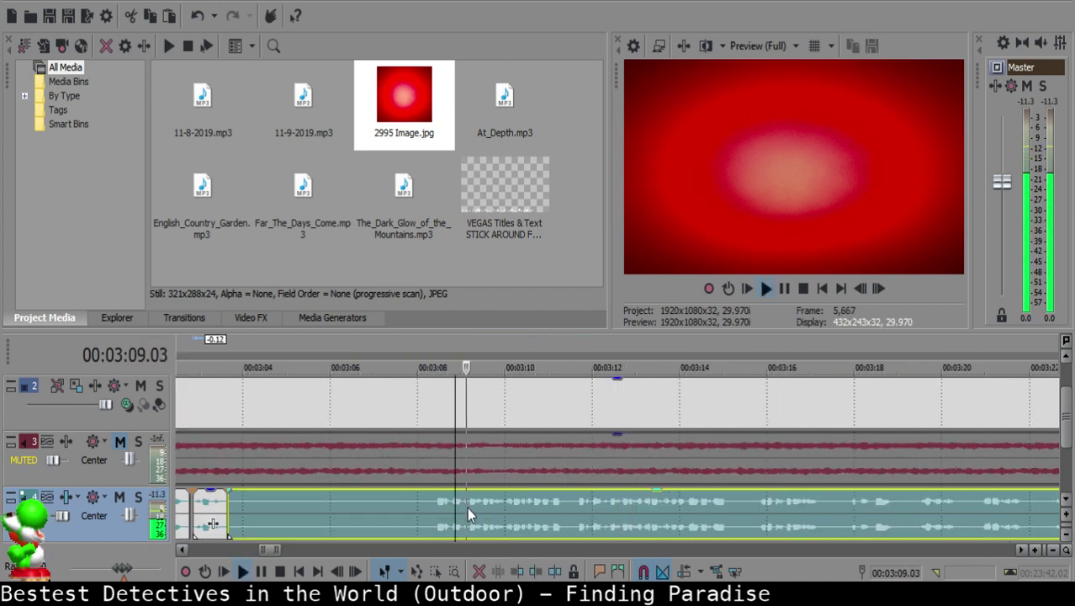
{"action": "left_click", "coordinate": [571, 503]}
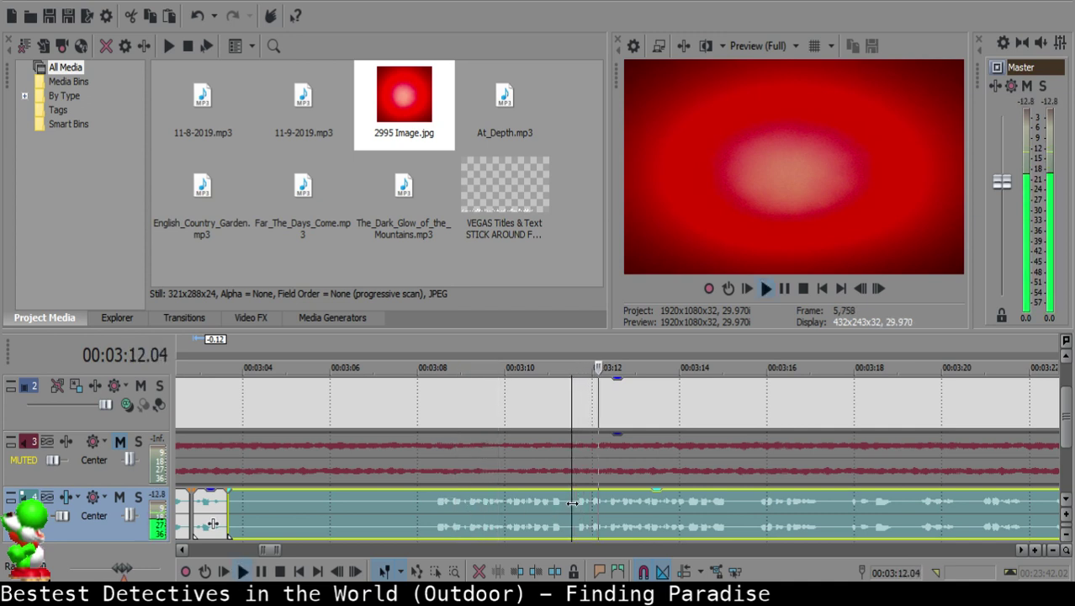
{"action": "key", "text": "space"}
{"action": "left_click", "coordinate": [432, 504]}
{"action": "key", "text": "space"}
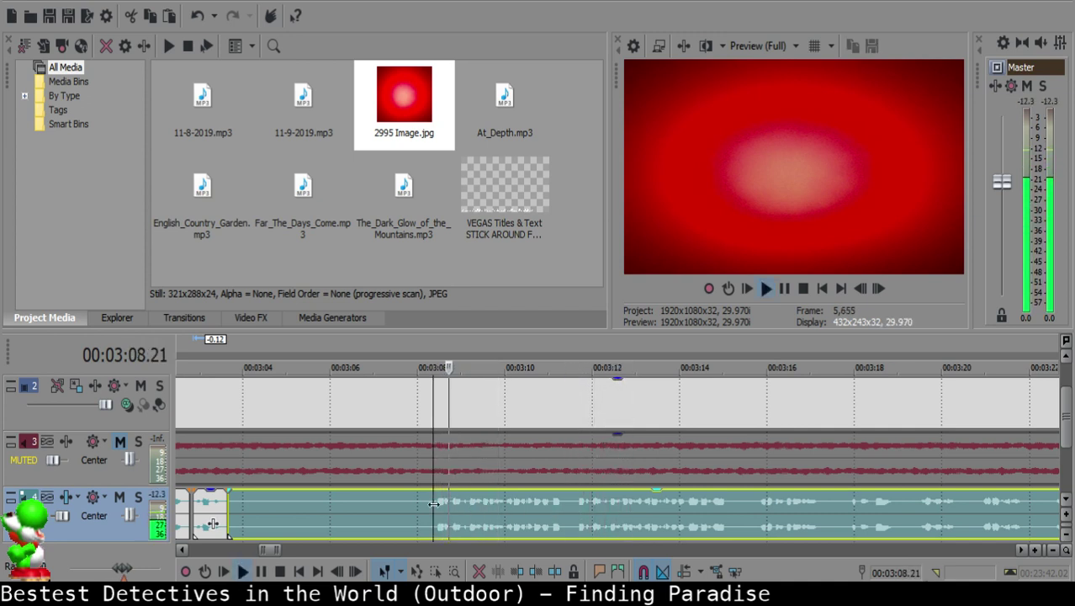
Step: Split track 4 at about 03:11.17, delete the passage before it and move the remaining audio earlier to about 03:04.06
{"action": "key", "text": "Return"}
{"action": "left_click", "coordinate": [573, 505]}
{"action": "key", "text": "space"}
{"action": "key", "text": "space"}
{"action": "key", "text": "s"}
{"action": "left_click", "coordinate": [253, 506]}
{"action": "scroll", "coordinate": [253, 506], "scroll_direction": "down", "scroll_amount": 2}
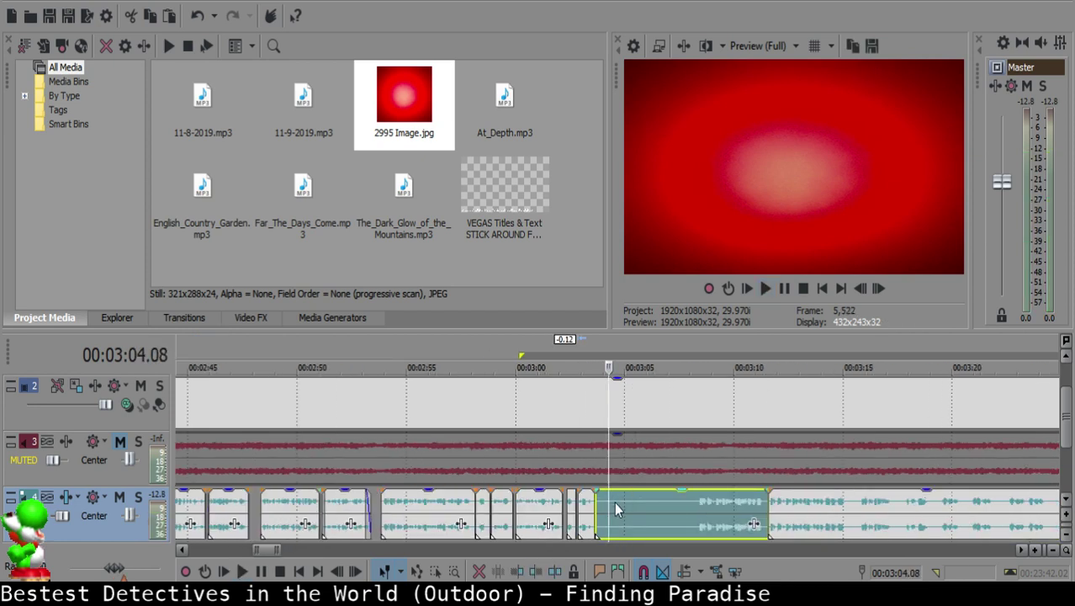
{"action": "key", "text": "Delete"}
{"action": "scroll", "coordinate": [613, 521], "scroll_direction": "up", "scroll_amount": 4}
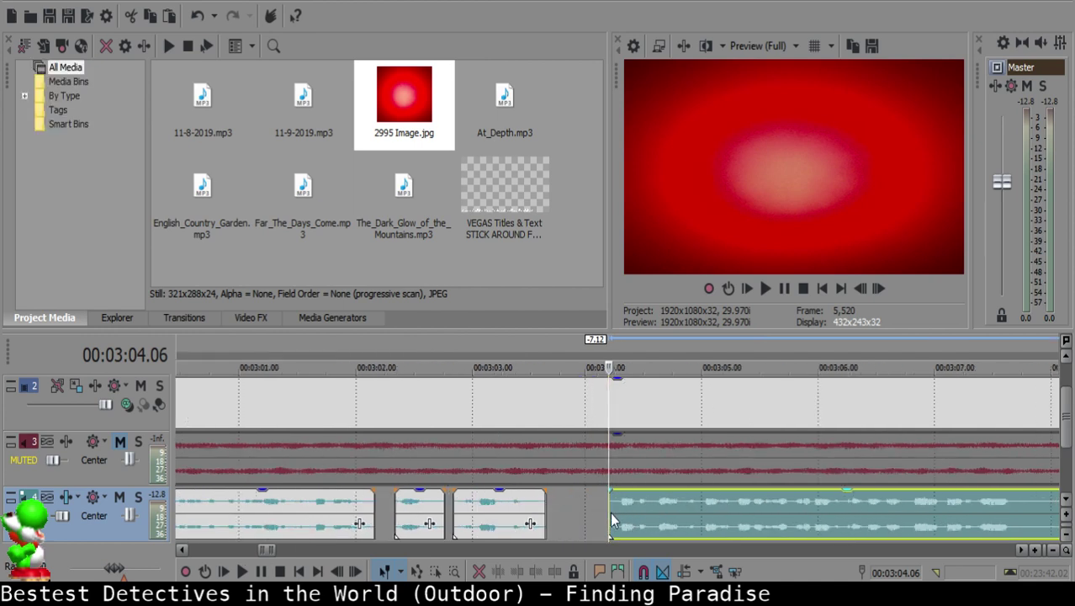
Step: Nudge the clip after the gap two frames earlier to 03:04.04 and play back the join
{"action": "left_click", "coordinate": [601, 505]}
{"action": "left_click_drag", "start_coordinate": [649, 511], "coordinate": [640, 511]}
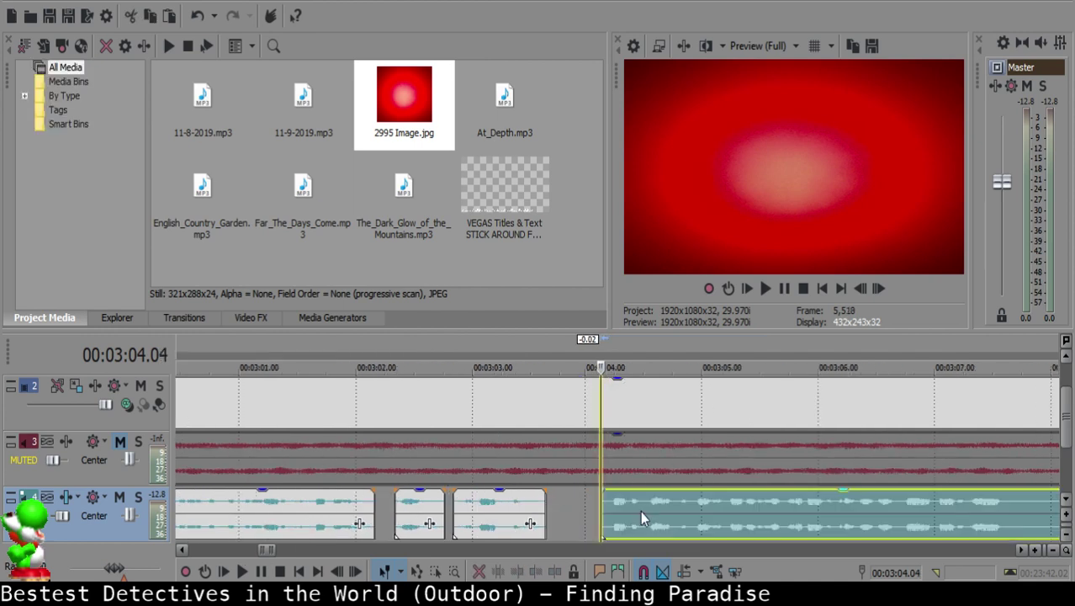
{"action": "left_click", "coordinate": [483, 510]}
{"action": "key", "text": "space"}
{"action": "scroll", "coordinate": [551, 506], "scroll_direction": "up", "scroll_amount": 2}
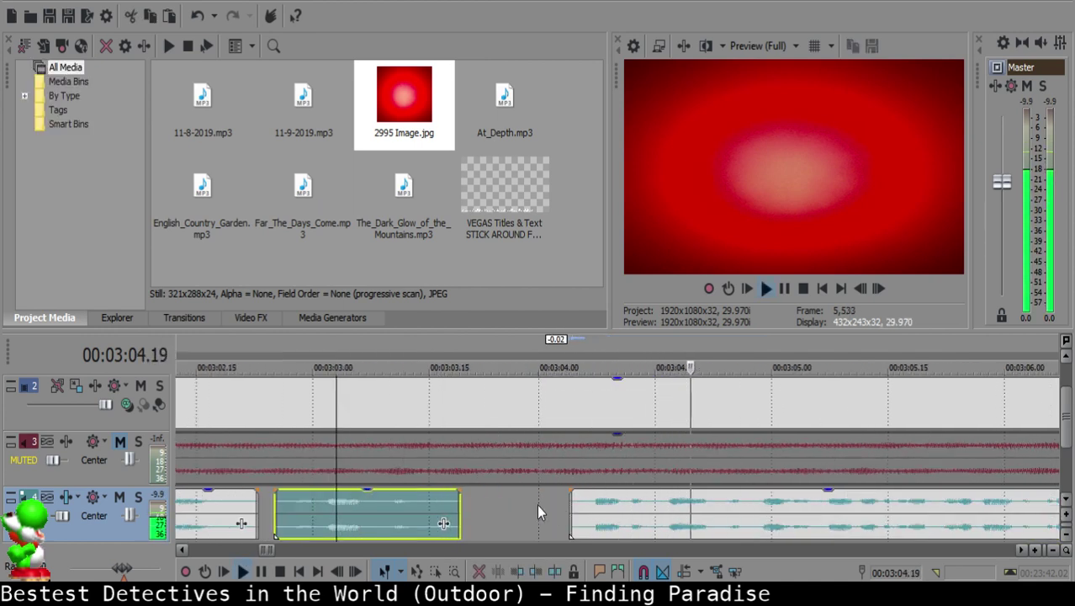
Step: Add a fade-out of about six frames to the short track 4 clip ending at about 03:03.19
{"action": "left_click_drag", "start_coordinate": [460, 493], "coordinate": [410, 494]}
{"action": "scroll", "coordinate": [658, 513], "scroll_direction": "down", "scroll_amount": 10}
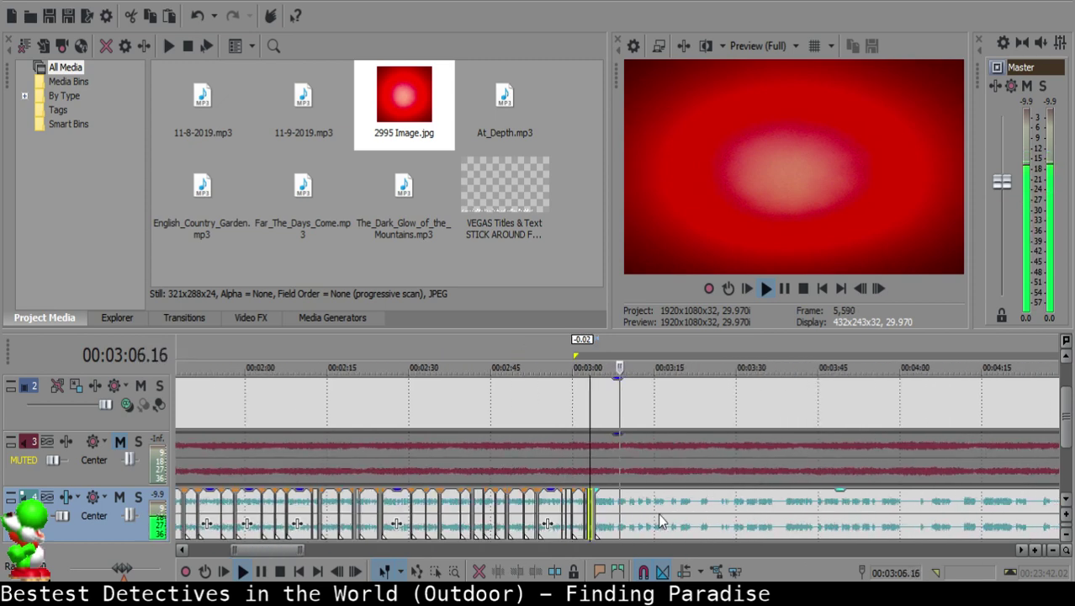
{"action": "scroll", "coordinate": [655, 512], "scroll_direction": "up", "scroll_amount": 10}
Step: Split track 4 at about 03:07.24 and trim the start of the following clip by 14 frames to about 03:08.08
{"action": "left_click", "coordinate": [632, 510]}
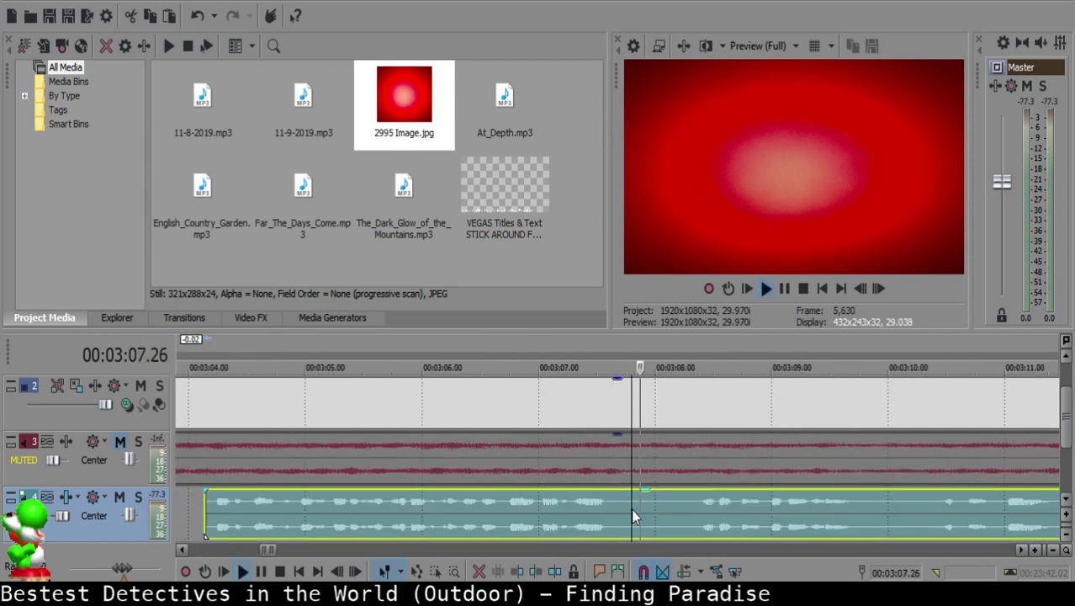
{"action": "key", "text": "s"}
{"action": "left_click_drag", "start_coordinate": [634, 515], "coordinate": [689, 515]}
Step: Split the clip before the gap at 03:07.22 and delete the short piece after the split
{"action": "scroll", "coordinate": [612, 515], "scroll_direction": "up", "scroll_amount": 2}
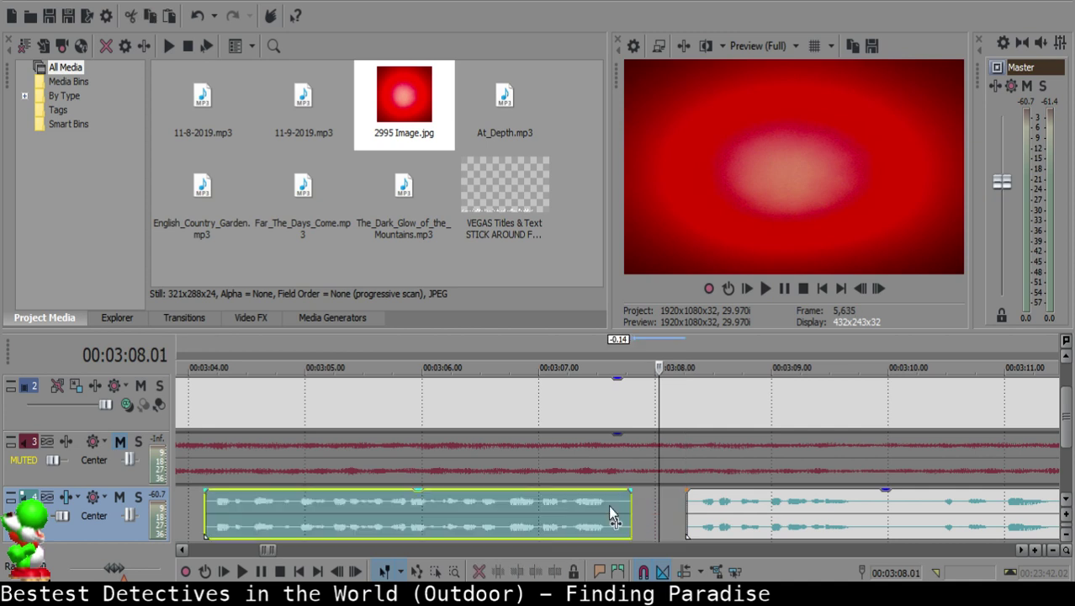
{"action": "key", "text": "Return"}
{"action": "left_click", "coordinate": [616, 507]}
{"action": "key", "text": "space"}
{"action": "key", "text": "space"}
{"action": "key", "text": "s"}
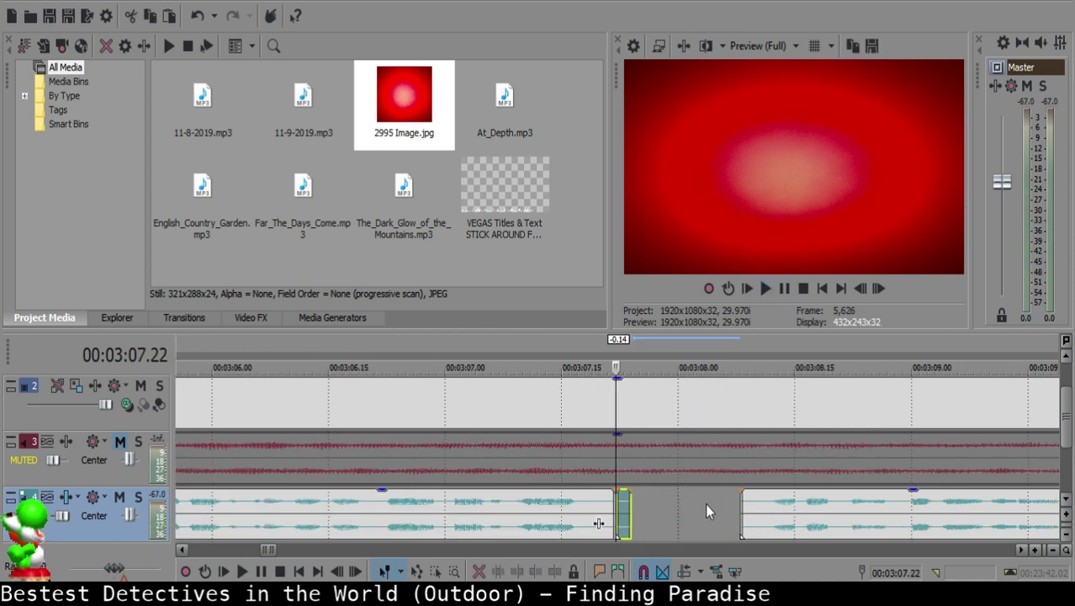
{"action": "key", "text": "Delete"}
Step: Move the remaining track 4 audio 16 frames earlier to meet the previous clip at 03:07.22 and play back the join
{"action": "left_click", "coordinate": [777, 511]}
{"action": "key", "text": "space"}
{"action": "scroll", "coordinate": [778, 511], "scroll_direction": "down", "scroll_amount": 5}
{"action": "key", "text": "Return"}
{"action": "left_click", "coordinate": [695, 506]}
{"action": "key", "text": "space"}
{"action": "key", "text": "Return"}
{"action": "left_click_drag", "start_coordinate": [602, 509], "coordinate": [579, 506]}
{"action": "left_click", "coordinate": [551, 506]}
{"action": "key", "text": "space"}
Step: Split track 4 after the phrase at about 03:09.10
{"action": "scroll", "coordinate": [658, 507], "scroll_direction": "up", "scroll_amount": 4}
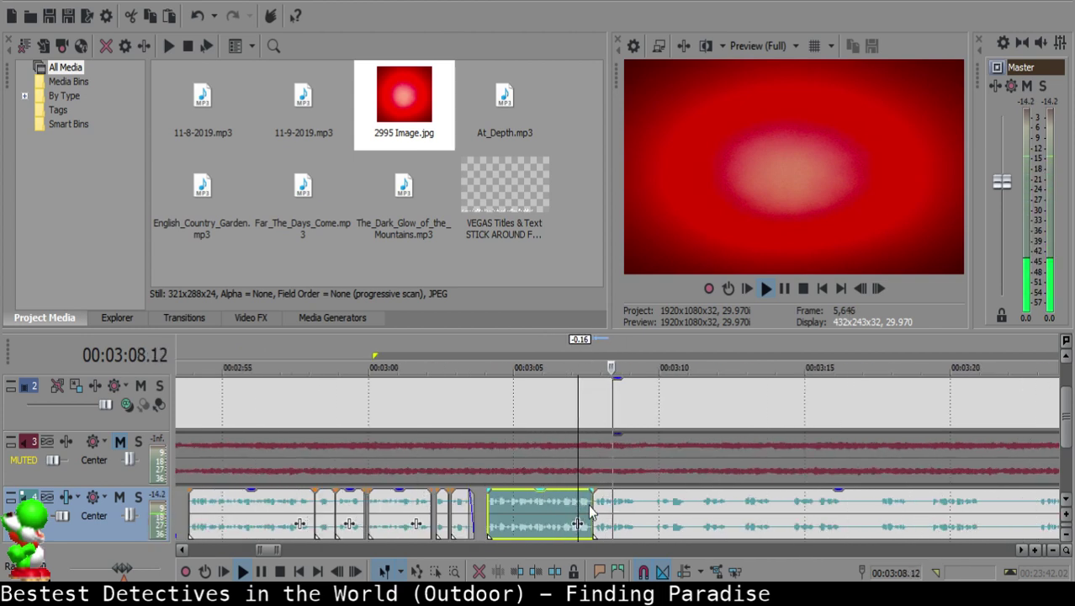
{"action": "scroll", "coordinate": [658, 507], "scroll_direction": "up", "scroll_amount": 1}
{"action": "left_click", "coordinate": [696, 508]}
{"action": "left_click", "coordinate": [709, 508]}
{"action": "key", "text": "s"}
Step: Split track 4 at about 03:09.24, delete the pause before it and move the remaining audio 11 frames earlier to about 03:09.13
{"action": "scroll", "coordinate": [800, 518], "scroll_direction": "down", "scroll_amount": 4}
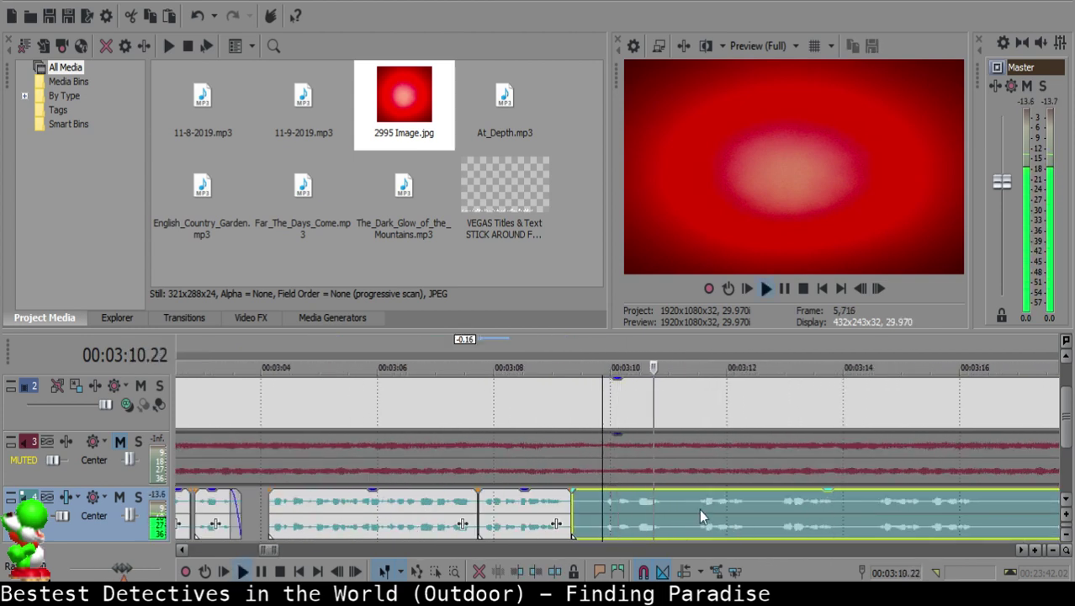
{"action": "left_click", "coordinate": [597, 507]}
{"action": "key", "text": "s"}
{"action": "left_click", "coordinate": [580, 507]}
{"action": "key", "text": "Delete"}
{"action": "left_click", "coordinate": [542, 505]}
{"action": "key", "text": "space"}
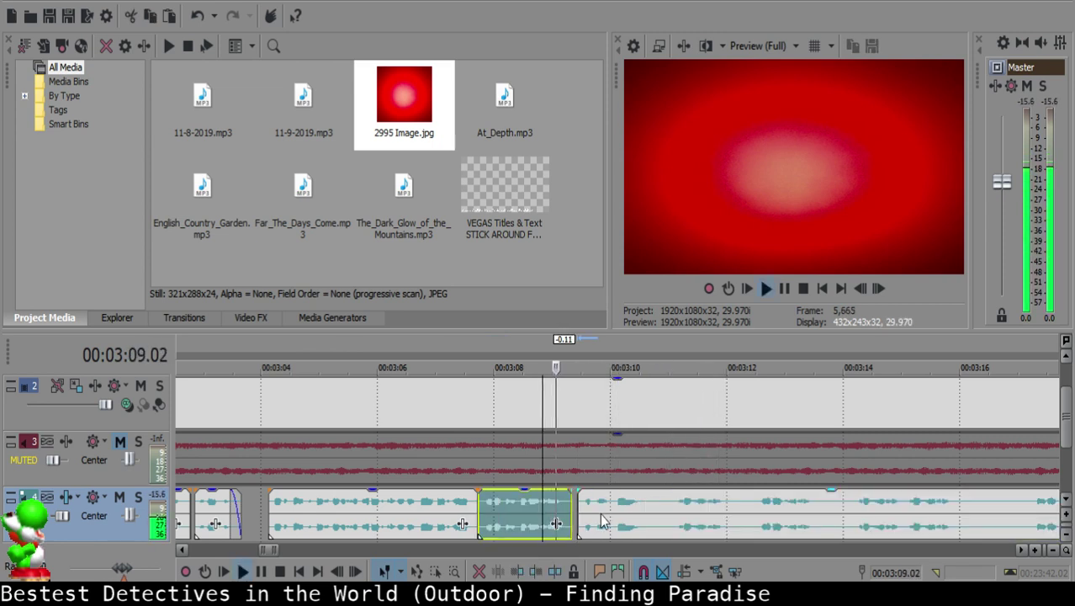
Step: Split track 4 at about 03:10.19 and 03:11.03 and delete the passage between the two splits
{"action": "scroll", "coordinate": [622, 518], "scroll_direction": "up", "scroll_amount": 3}
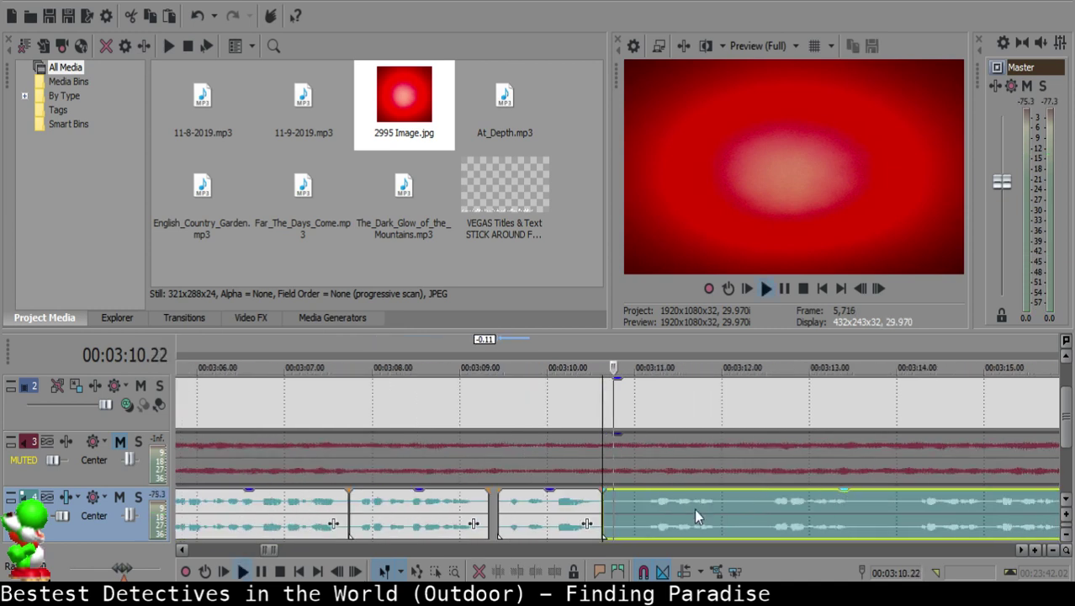
{"action": "left_click", "coordinate": [754, 509]}
{"action": "left_click", "coordinate": [636, 498]}
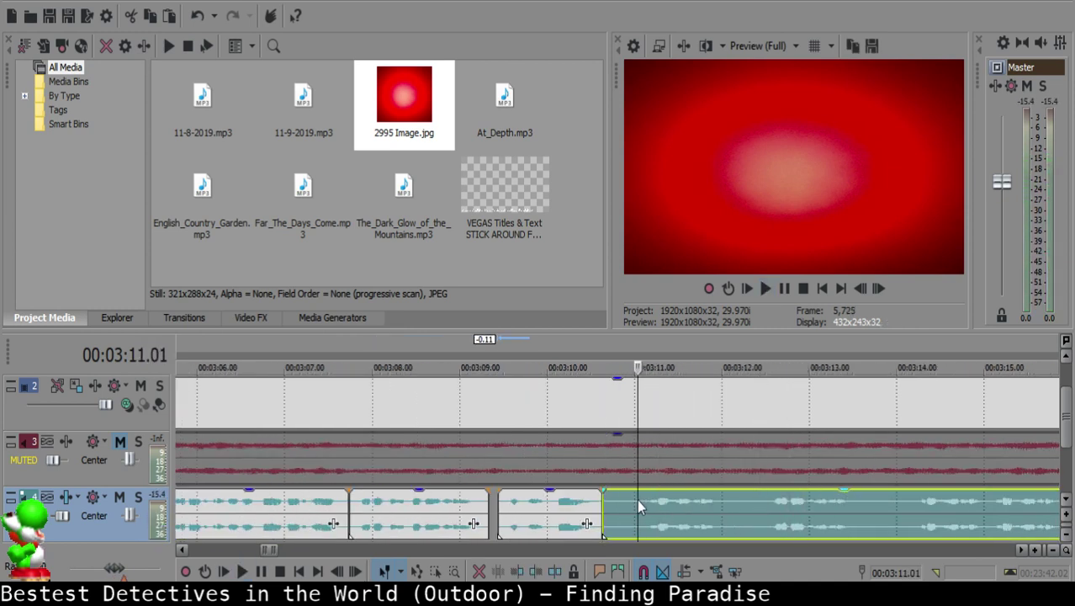
{"action": "left_click", "coordinate": [644, 507]}
{"action": "key", "text": "space"}
{"action": "key", "text": "s"}
{"action": "left_click", "coordinate": [635, 507]}
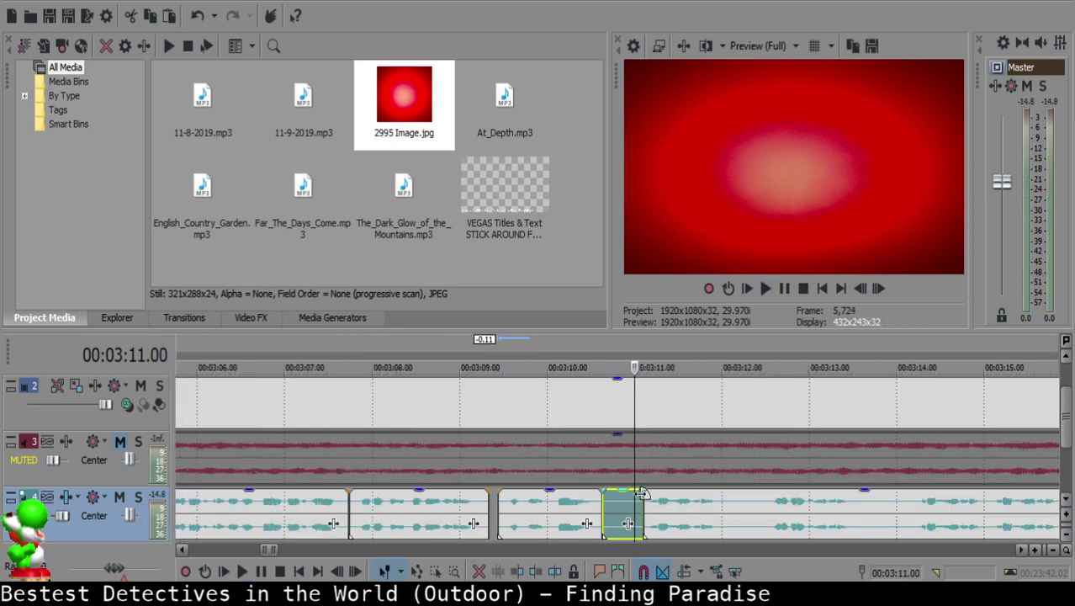
{"action": "key", "text": "Delete"}
Step: Fade in the remaining track 4 audio over about five frames and move it 11 frames earlier to about 03:10.22
{"action": "left_click", "coordinate": [647, 491]}
{"action": "key", "text": "space"}
{"action": "left_click_drag", "start_coordinate": [647, 491], "coordinate": [658, 506]}
{"action": "key", "text": "Return"}
{"action": "left_click", "coordinate": [609, 497]}
{"action": "left_click", "coordinate": [577, 508]}
{"action": "key", "text": "space"}
{"action": "scroll", "coordinate": [577, 507], "scroll_direction": "up", "scroll_amount": 1}
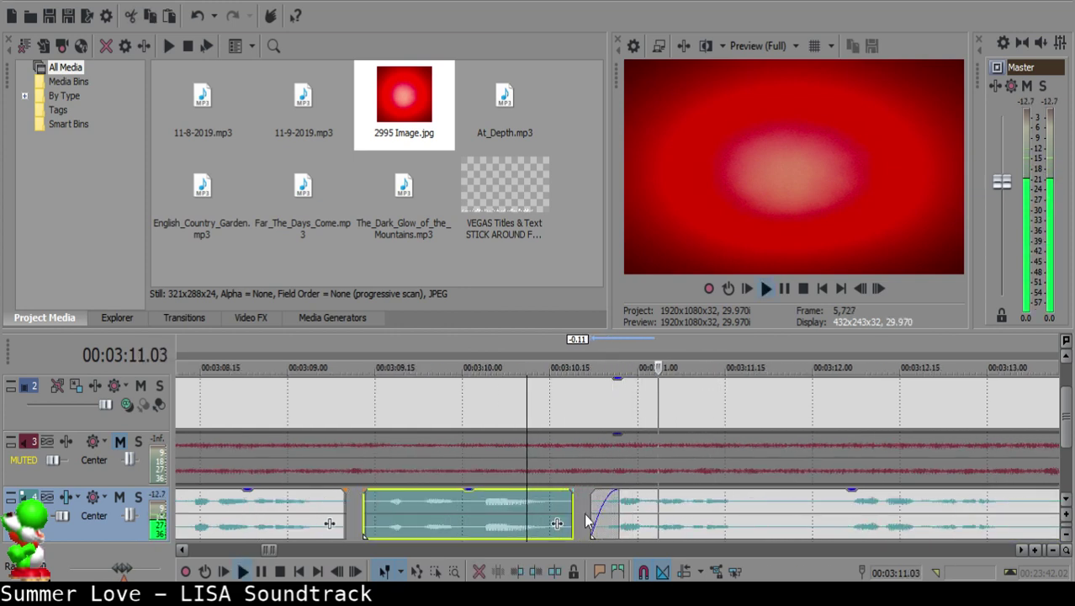
Step: Nudge the faded-in clip two frames later, one frame at a time, to 03:10.24 and play back the join
{"action": "key", "text": "Return"}
{"action": "left_click", "coordinate": [599, 508]}
{"action": "left_click", "coordinate": [518, 509]}
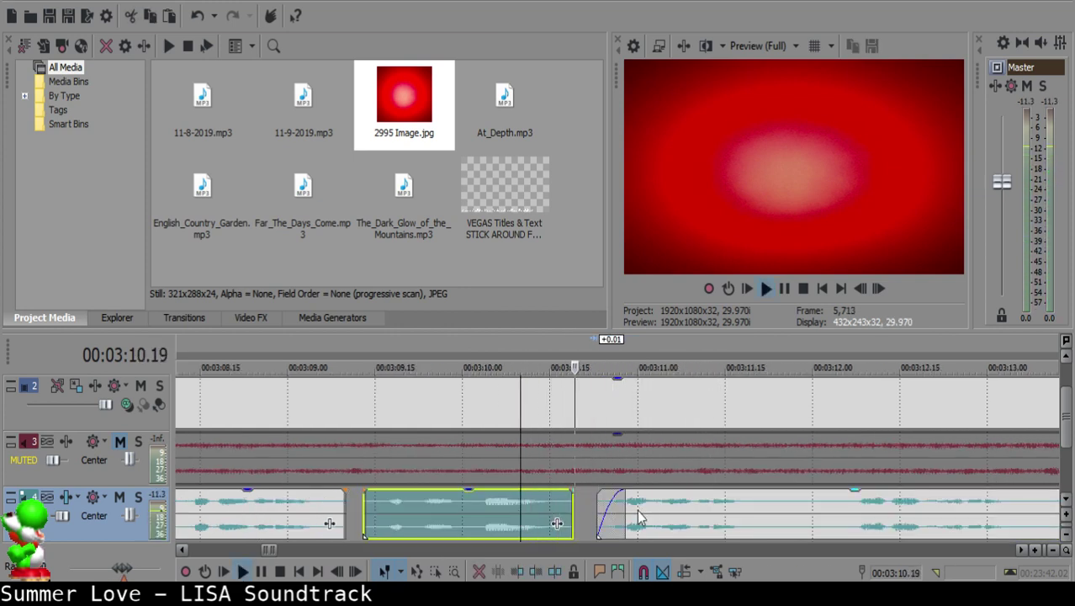
{"action": "left_click_drag", "start_coordinate": [645, 517], "coordinate": [656, 517]}
{"action": "left_click", "coordinate": [470, 533]}
{"action": "key", "text": "space"}
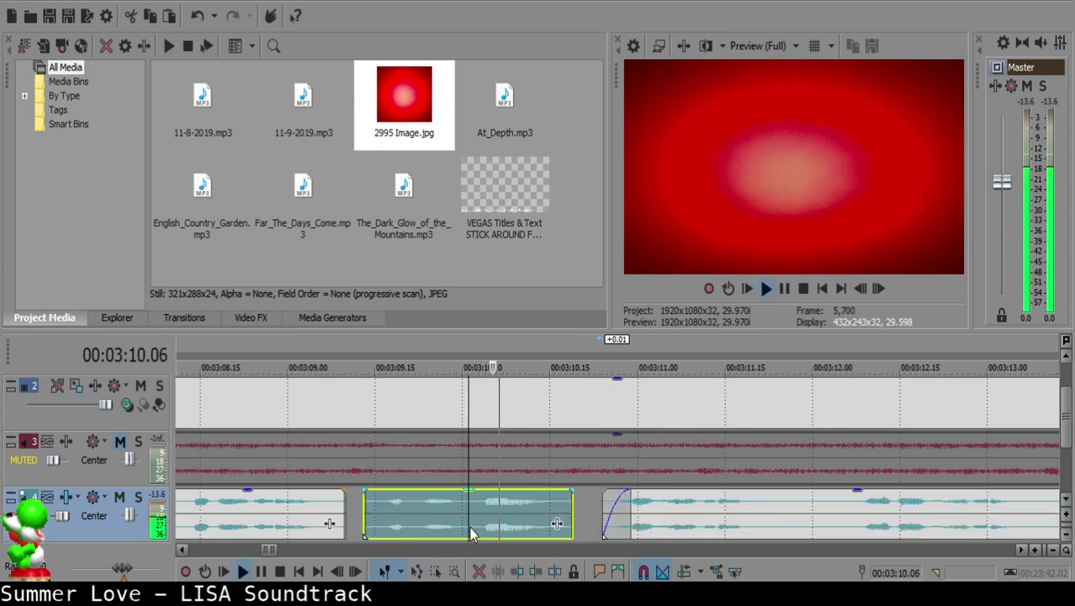
Step: Split track 4 at about 03:11.23 and listen to the audio onward to about 03:17
{"action": "left_click", "coordinate": [662, 514]}
{"action": "key", "text": "s"}
{"action": "scroll", "coordinate": [662, 514], "scroll_direction": "down", "scroll_amount": 2}
{"action": "left_click", "coordinate": [648, 515]}
{"action": "scroll", "coordinate": [794, 510], "scroll_direction": "up", "scroll_amount": 2}
{"action": "left_click", "coordinate": [730, 509]}
{"action": "scroll", "coordinate": [597, 521], "scroll_direction": "down", "scroll_amount": 2}
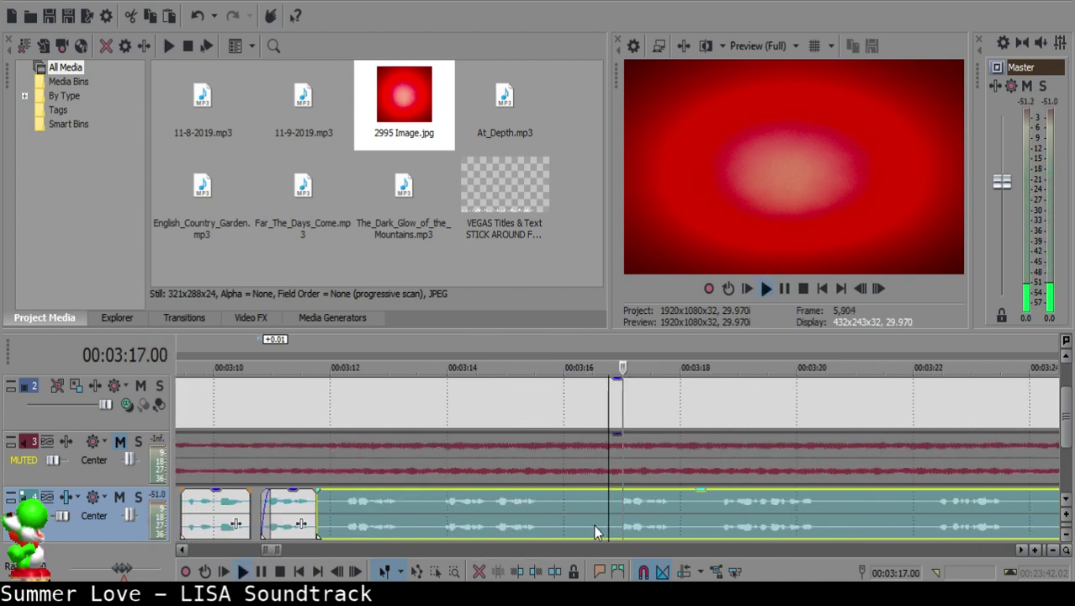
Step: Split track 4 at about 03:14.23, delete the audio from 03:10.24 up to it and move the remaining audio to 03:10.24
{"action": "left_click", "coordinate": [491, 506]}
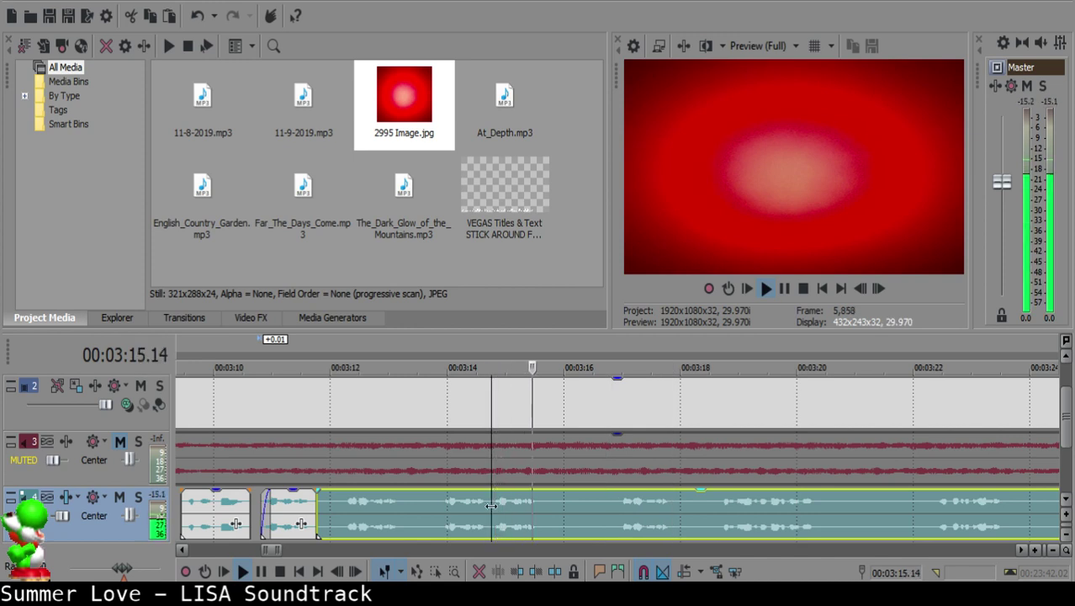
{"action": "key", "text": "space"}
{"action": "key", "text": "s"}
{"action": "key", "text": "space"}
{"action": "left_click", "coordinate": [260, 504]}
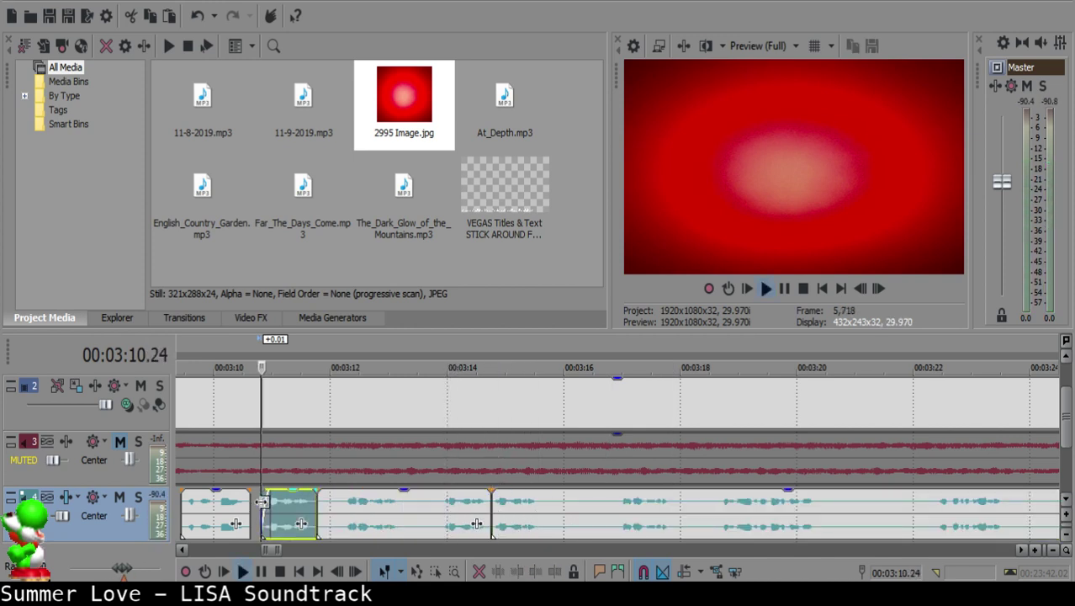
{"action": "left_click", "coordinate": [350, 512]}
{"action": "key", "text": "space"}
{"action": "key", "text": "Delete"}
{"action": "left_click", "coordinate": [263, 500]}
{"action": "left_click_drag", "start_coordinate": [528, 530], "coordinate": [362, 507]}
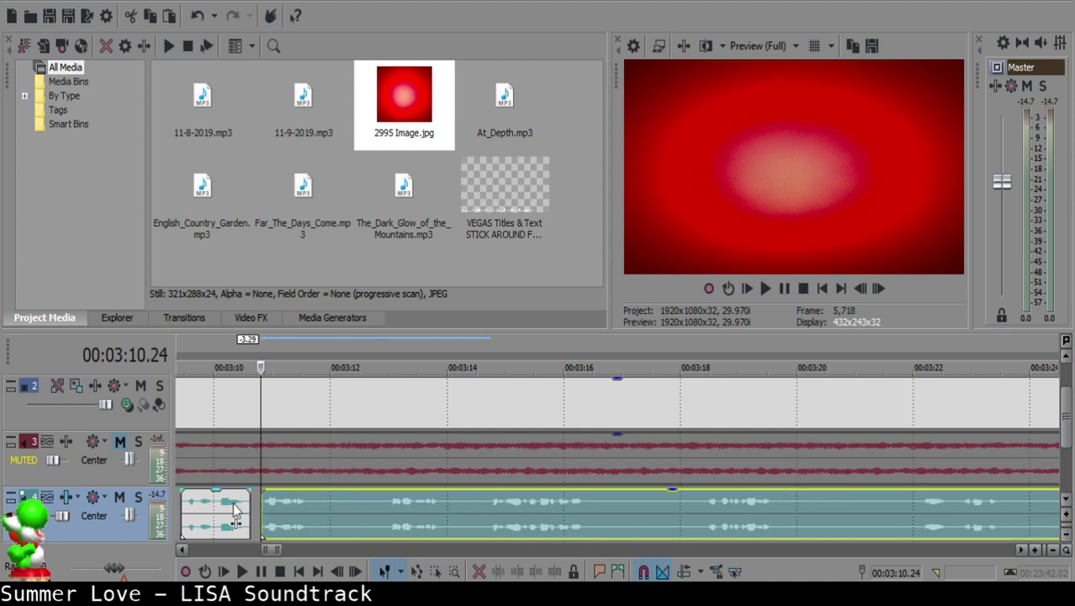
Step: Play back the join at 03:10.24 and split track 4 after the phrase at about 03:11.22
{"action": "left_click", "coordinate": [235, 509]}
{"action": "key", "text": "space"}
{"action": "scroll", "coordinate": [540, 517], "scroll_direction": "up", "scroll_amount": 4}
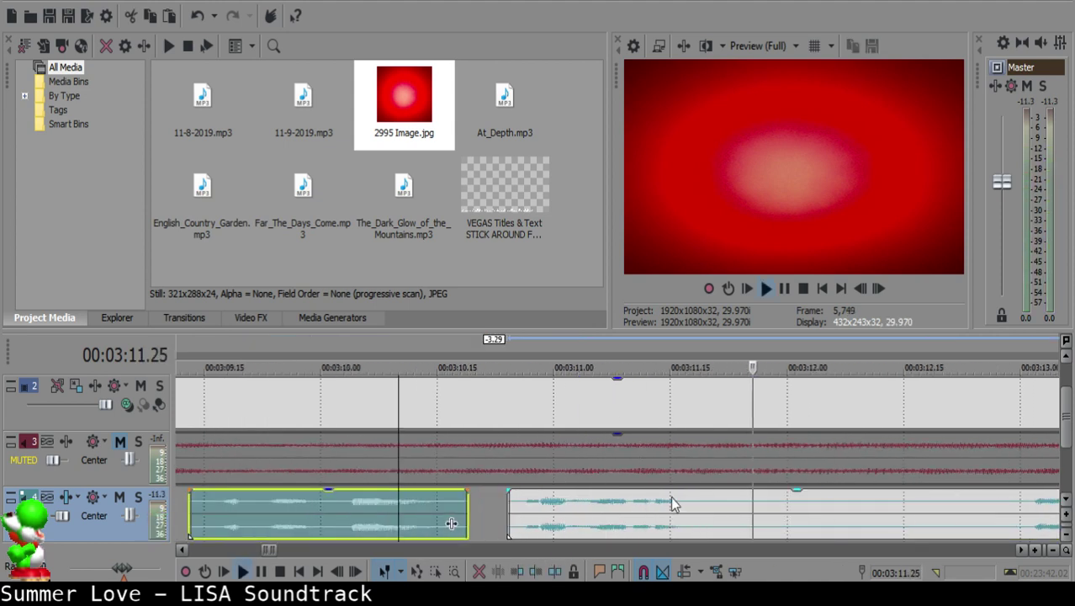
{"action": "left_click", "coordinate": [734, 501]}
{"action": "left_click", "coordinate": [723, 500]}
{"action": "key", "text": "s"}
{"action": "scroll", "coordinate": [726, 500], "scroll_direction": "down", "scroll_amount": 3}
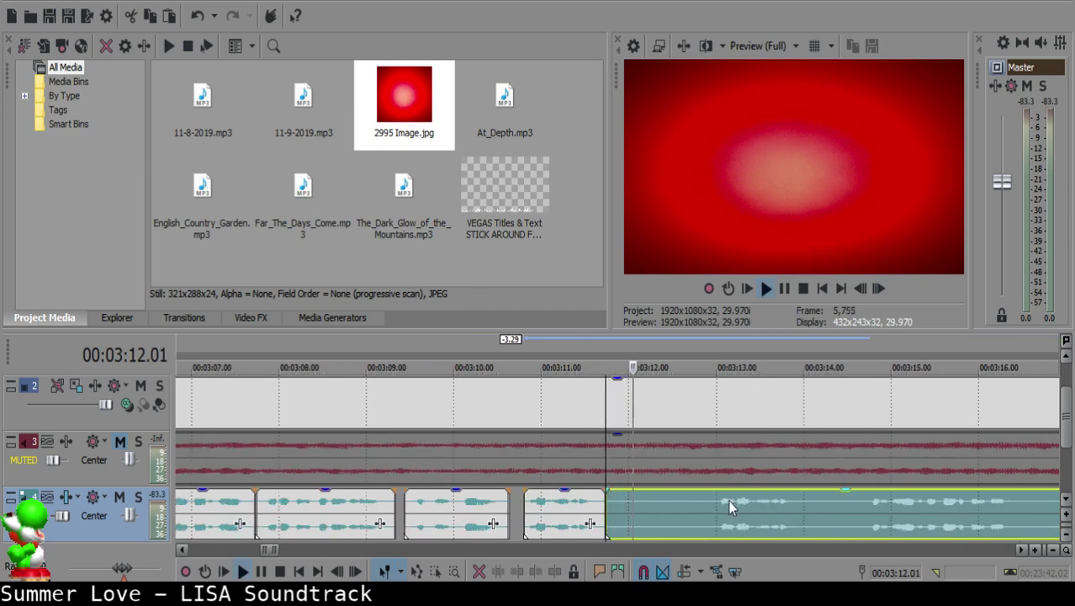
Step: Split track 4 at 03:12.29, delete the pause before it and move the remaining audio earlier to 03:11.25
{"action": "left_click", "coordinate": [727, 500]}
{"action": "left_click", "coordinate": [858, 510]}
{"action": "left_click", "coordinate": [711, 499]}
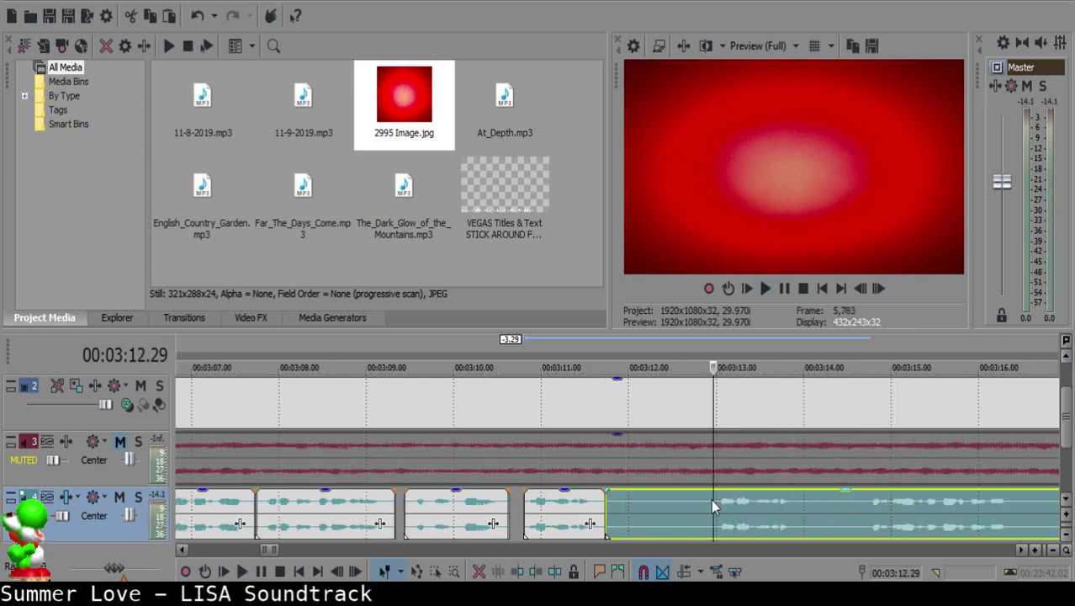
{"action": "key", "text": "s"}
{"action": "left_click", "coordinate": [618, 505]}
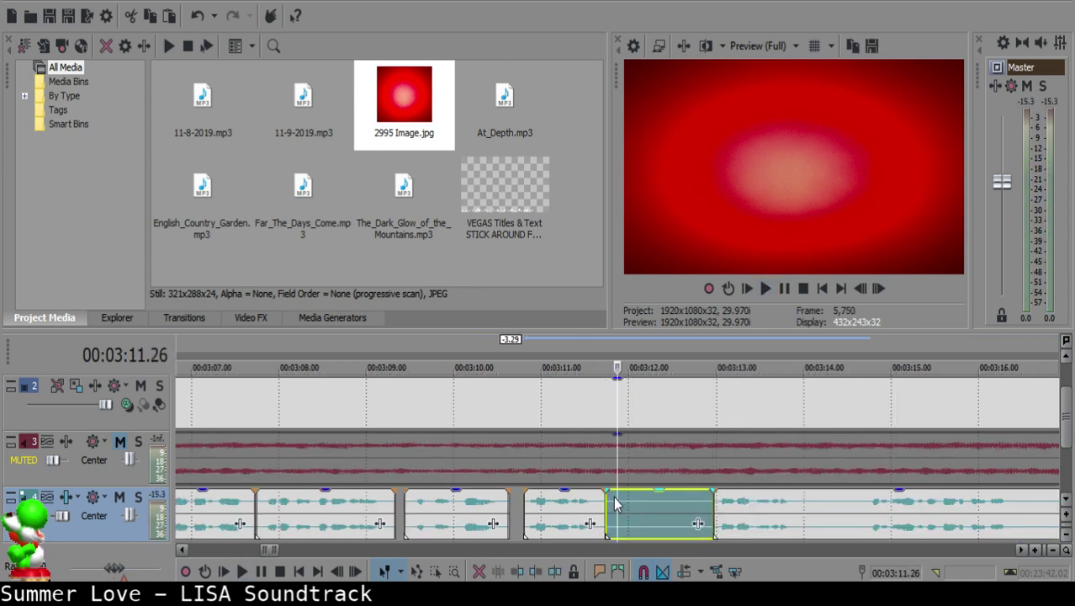
{"action": "key", "text": "Delete"}
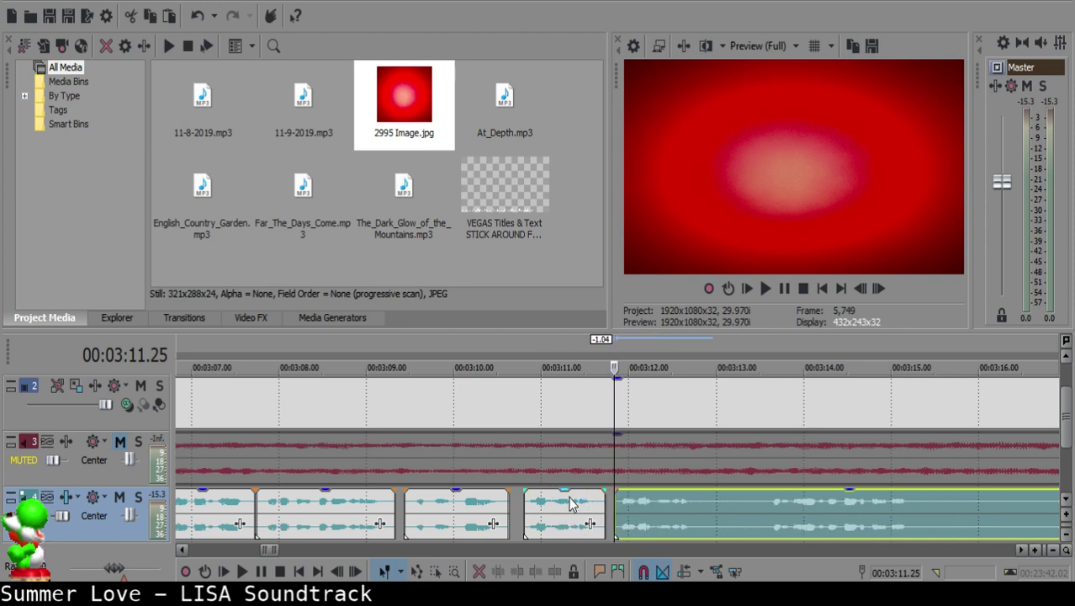
Step: Play back the join at 03:11.25 and split track 4 after the phrase at 03:12.26
{"action": "left_click", "coordinate": [569, 505]}
{"action": "key", "text": "space"}
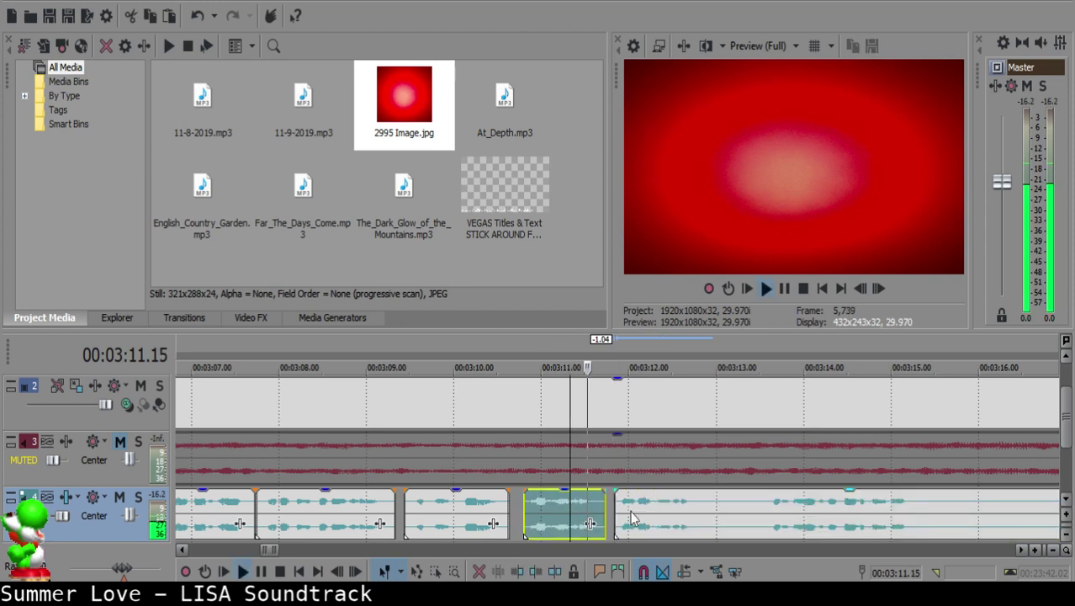
{"action": "scroll", "coordinate": [566, 507], "scroll_direction": "up", "scroll_amount": 3}
{"action": "left_click", "coordinate": [806, 508]}
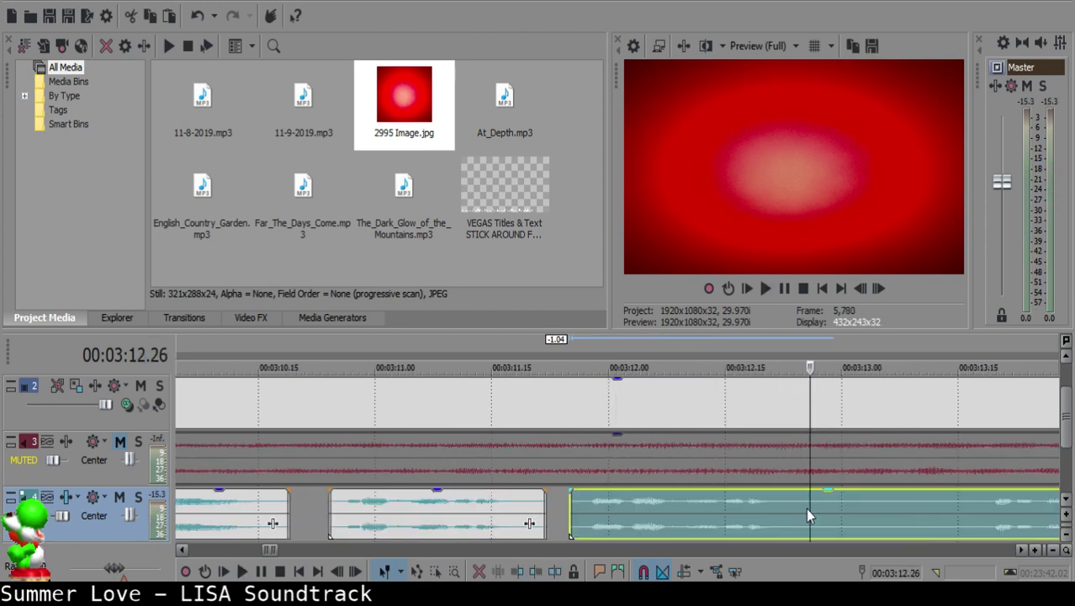
{"action": "key", "text": "s"}
{"action": "left_click", "coordinate": [948, 521]}
{"action": "scroll", "coordinate": [753, 515], "scroll_direction": "down", "scroll_amount": 3}
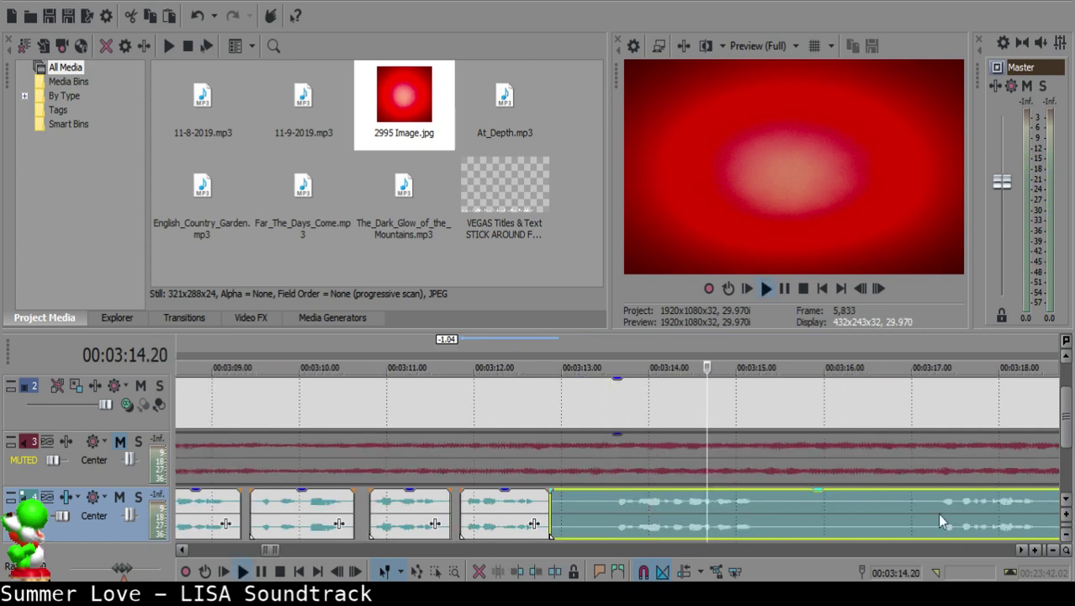
Step: Split track 4 at about 03:13.15, delete the pause before it and move the remaining audio earlier into the gap
{"action": "left_click", "coordinate": [605, 507]}
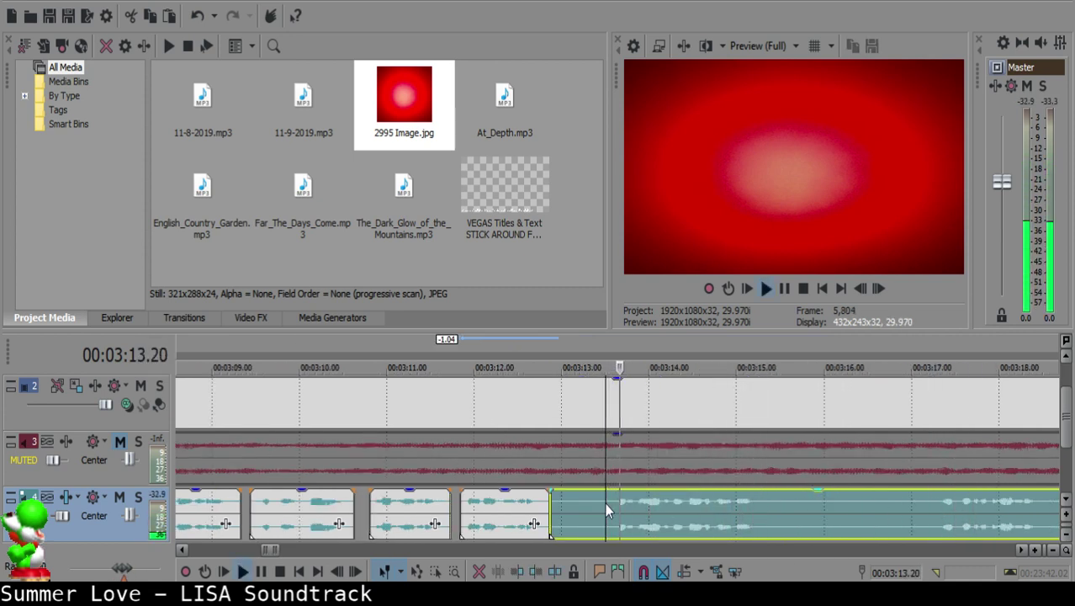
{"action": "key", "text": "space"}
{"action": "key", "text": "s"}
{"action": "left_click", "coordinate": [566, 503]}
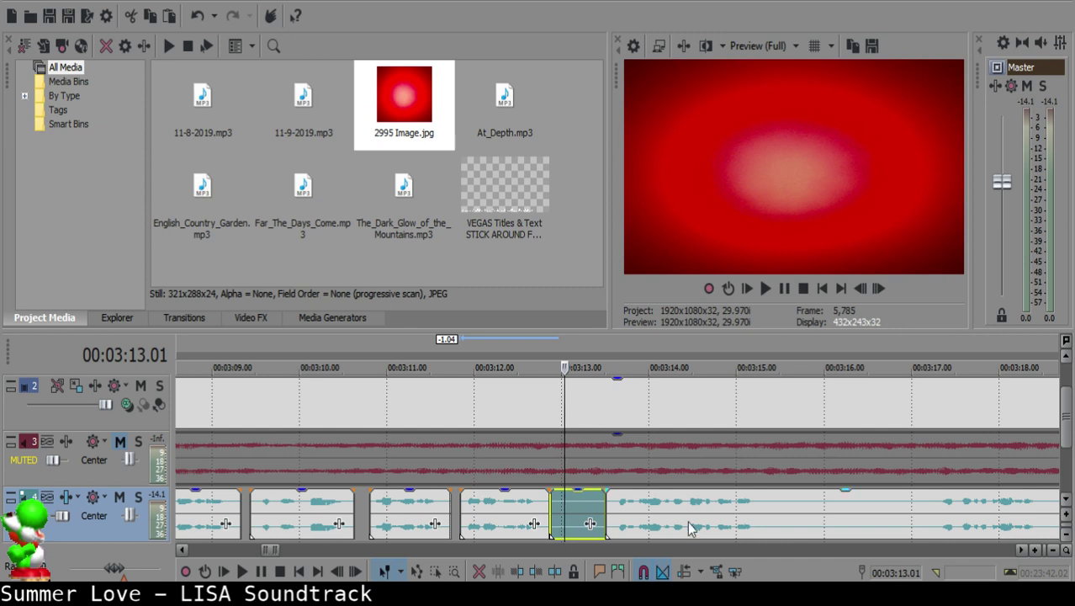
{"action": "key", "text": "Delete"}
{"action": "left_click_drag", "start_coordinate": [646, 507], "coordinate": [589, 514]}
Step: Play back the join and nudge the clip after the gap three frames earlier to about 03:12.29
{"action": "left_click", "coordinate": [508, 508]}
{"action": "key", "text": "space"}
{"action": "scroll", "coordinate": [579, 525], "scroll_direction": "up", "scroll_amount": 3}
{"action": "key", "text": "space"}
{"action": "left_click", "coordinate": [547, 509]}
{"action": "left_click", "coordinate": [428, 507]}
{"action": "key", "text": "space"}
{"action": "key", "text": "space"}
Step: Split the clip after the gap at about 03:13.02 and delete the short piece before the split
{"action": "left_click", "coordinate": [552, 499]}
{"action": "left_click", "coordinate": [561, 499]}
{"action": "key", "text": "space"}
{"action": "key", "text": "space"}
{"action": "left_click", "coordinate": [569, 499]}
{"action": "key", "text": "space"}
{"action": "key", "text": "space"}
{"action": "key", "text": "s"}
{"action": "left_click", "coordinate": [561, 503]}
{"action": "key", "text": "Delete"}
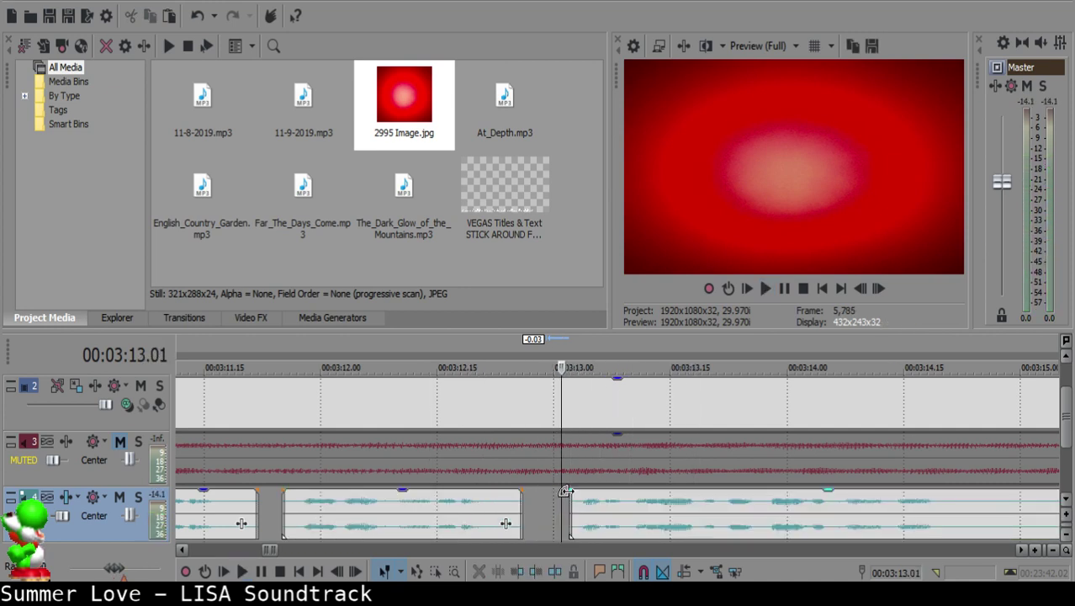
Step: Add a short fade-in to the clip starting at about 03:13.02 and split track 4 after its phrase at about 03:14.23
{"action": "left_click", "coordinate": [569, 492]}
{"action": "key", "text": "space"}
{"action": "scroll", "coordinate": [680, 514], "scroll_direction": "down", "scroll_amount": 5}
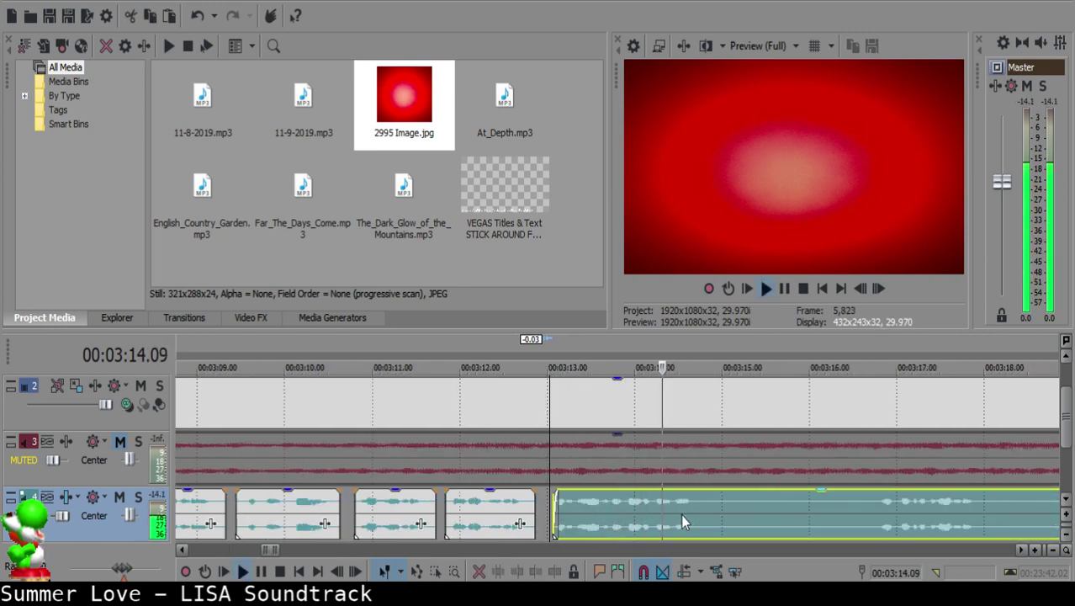
{"action": "key", "text": "s"}
Step: Split track 4 at about 03:16.20, delete the passage before it and move the remaining audio earlier to 03:14.27
{"action": "left_click", "coordinate": [875, 514]}
{"action": "scroll", "coordinate": [875, 514], "scroll_direction": "down", "scroll_amount": 2}
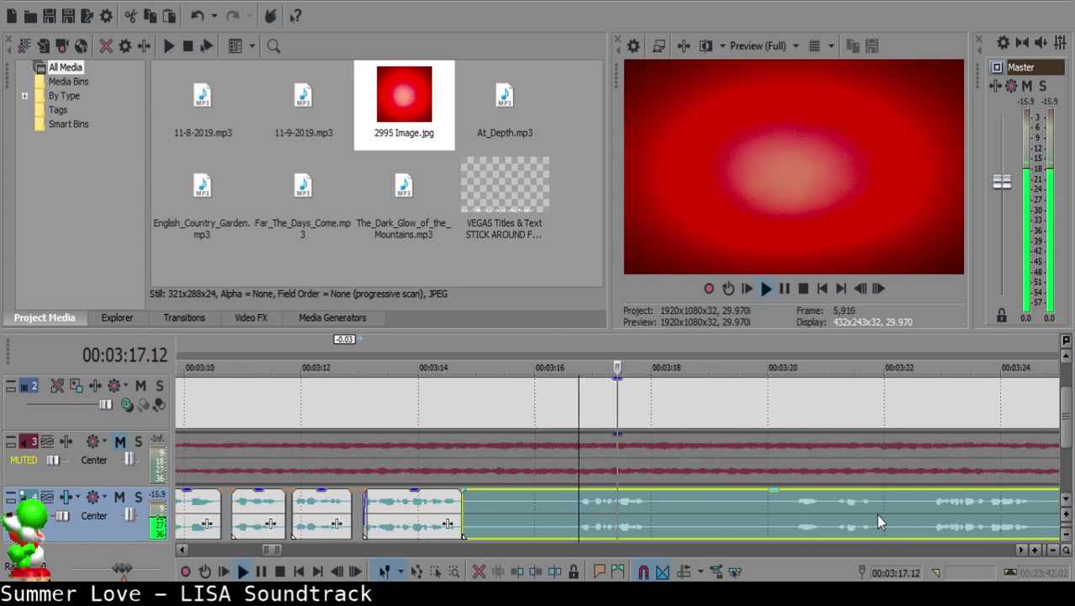
{"action": "left_click", "coordinate": [790, 513]}
{"action": "left_click", "coordinate": [574, 506]}
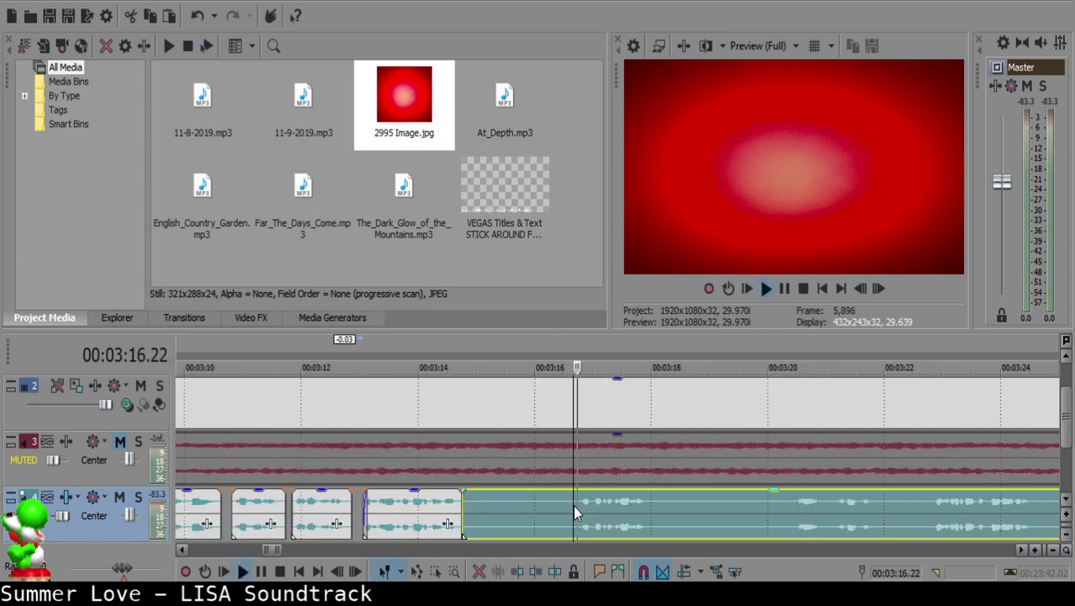
{"action": "key", "text": "space"}
{"action": "key", "text": "s"}
{"action": "left_click", "coordinate": [471, 508]}
{"action": "key", "text": "Delete"}
{"action": "left_click_drag", "start_coordinate": [635, 522], "coordinate": [537, 504]}
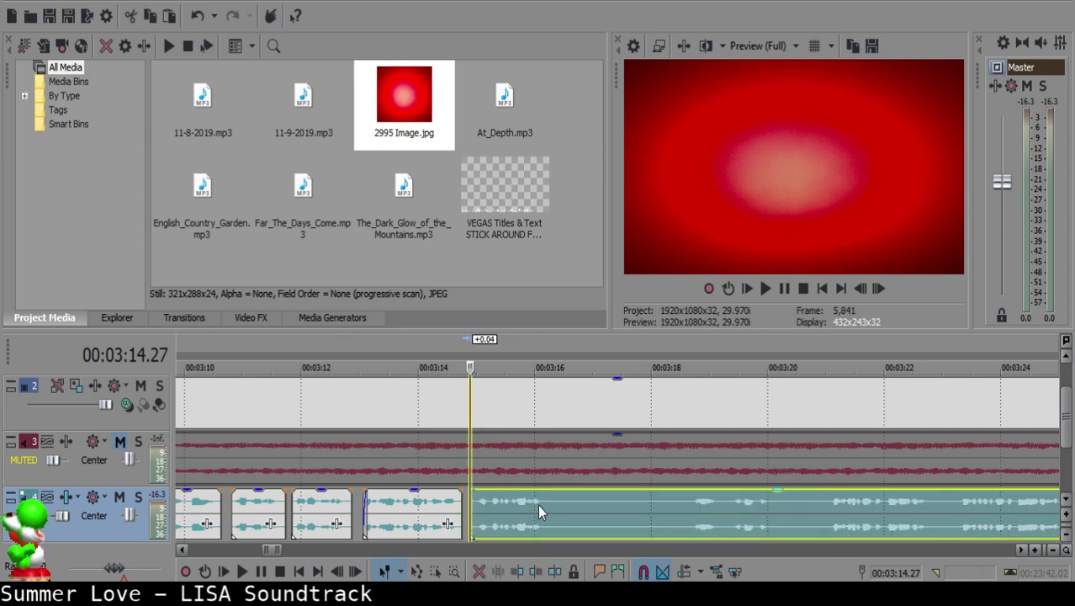
Step: Nudge the clip after the gap two frames earlier to about 03:14.25 and play back the join
{"action": "left_click", "coordinate": [443, 511]}
{"action": "key", "text": "space"}
{"action": "scroll", "coordinate": [547, 512], "scroll_direction": "up", "scroll_amount": 2}
{"action": "key", "text": "space"}
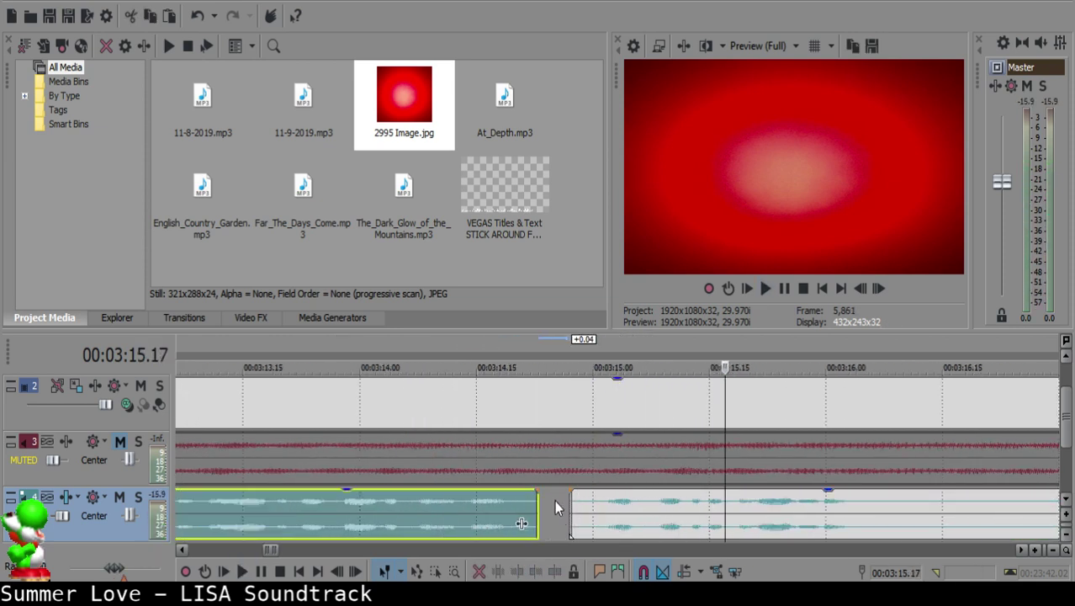
{"action": "key", "text": "space"}
{"action": "left_click", "coordinate": [585, 503]}
{"action": "left_click_drag", "start_coordinate": [585, 503], "coordinate": [569, 503]}
{"action": "left_click", "coordinate": [436, 510]}
{"action": "key", "text": "space"}
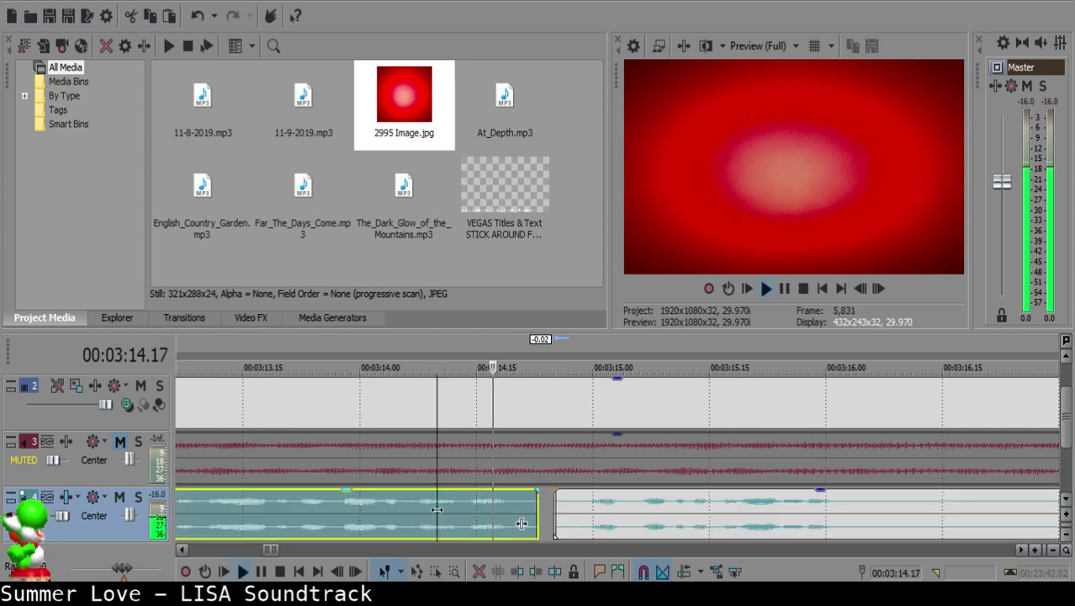
Step: Split track 4 after the phrase at 03:16.08
{"action": "left_click", "coordinate": [886, 508]}
{"action": "key", "text": "s"}
{"action": "scroll", "coordinate": [943, 514], "scroll_direction": "down", "scroll_amount": 4}
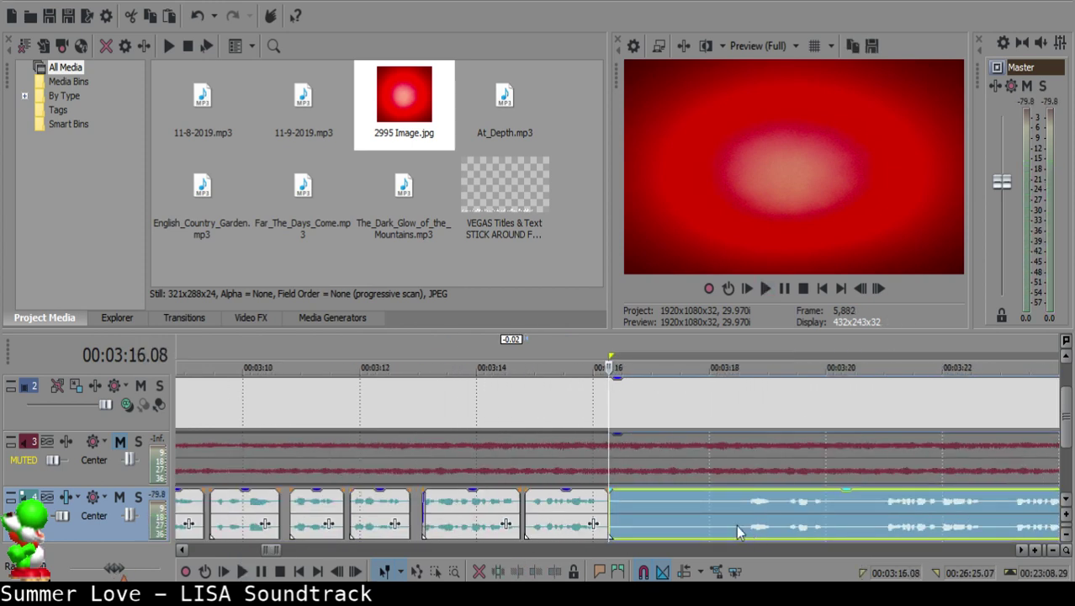
Step: Play track 4 ahead of the split at 03:16.08 and split it again at about 03:18.14
{"action": "left_click", "coordinate": [735, 516]}
{"action": "key", "text": "space"}
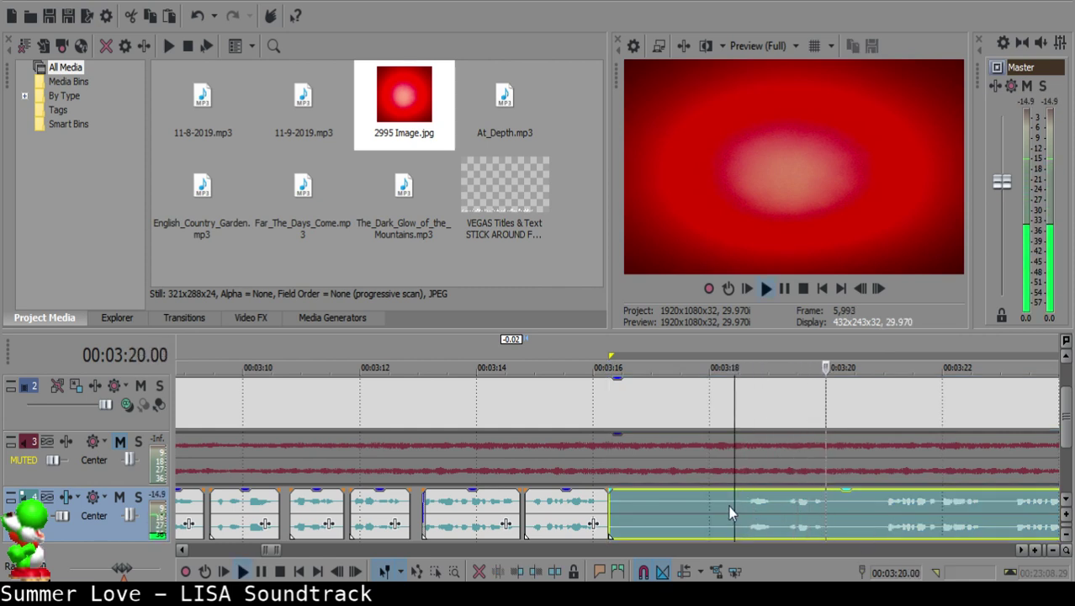
{"action": "key", "text": "space"}
{"action": "left_click", "coordinate": [737, 507]}
{"action": "key", "text": "s"}
Step: Delete the passage on track 4 between 03:16.08 and about 03:18.14 and move the remaining audio earlier to about 03:16.22
{"action": "left_click", "coordinate": [879, 517]}
{"action": "key", "text": "space"}
{"action": "key", "text": "space"}
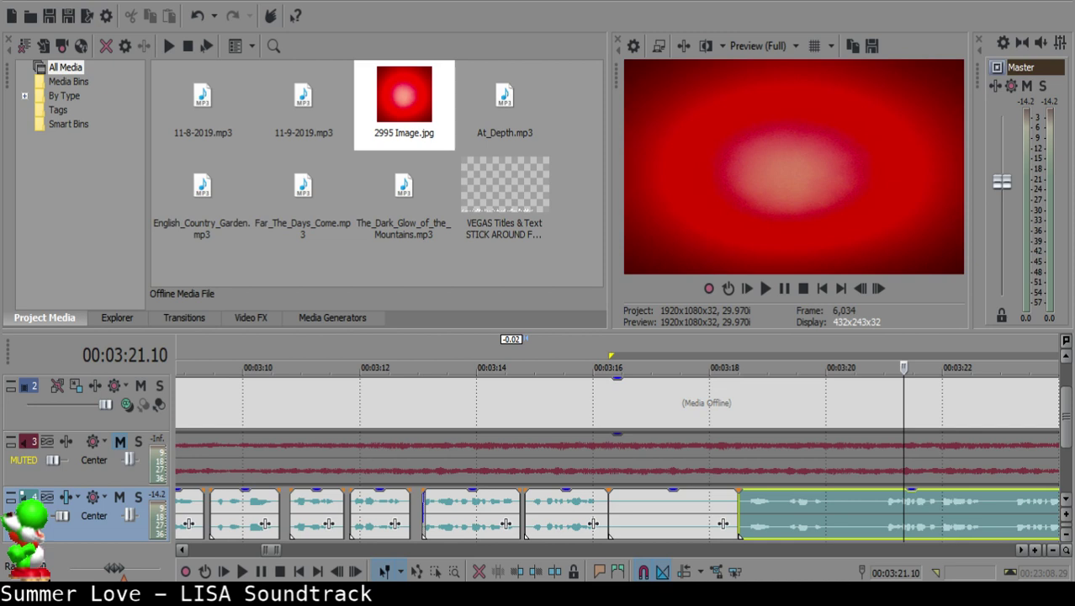
{"action": "left_click", "coordinate": [636, 509]}
{"action": "key", "text": "Delete"}
{"action": "left_click_drag", "start_coordinate": [792, 522], "coordinate": [690, 509]}
Step: Play back the join, split track 4 after the short phrase and move the remaining audio two frames earlier to 03:17.12
{"action": "left_click", "coordinate": [548, 513]}
{"action": "key", "text": "space"}
{"action": "scroll", "coordinate": [656, 516], "scroll_direction": "up", "scroll_amount": 3}
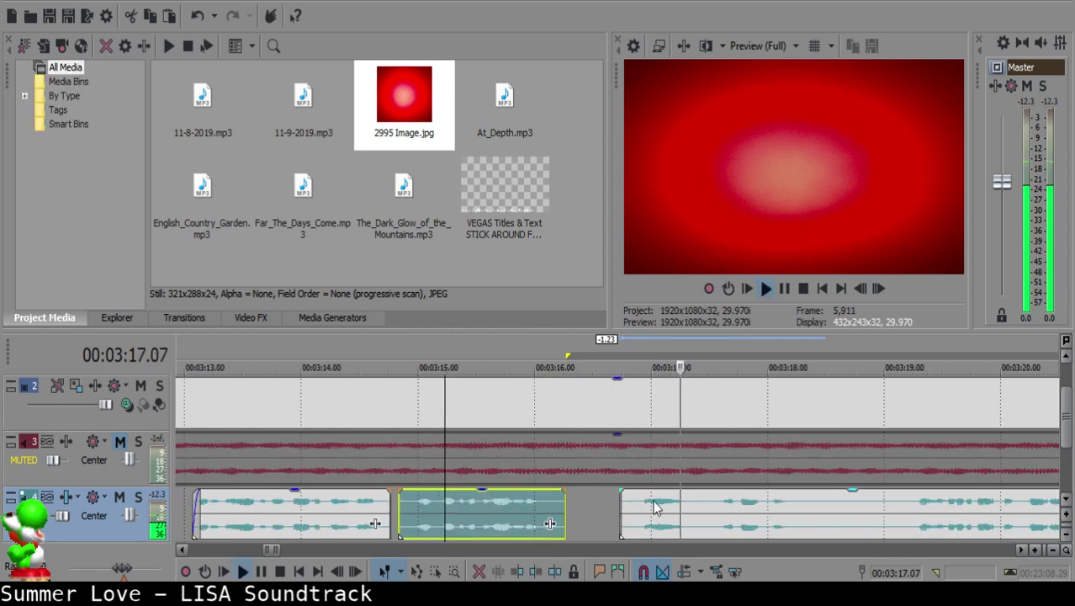
{"action": "left_click", "coordinate": [696, 510]}
{"action": "key", "text": "s"}
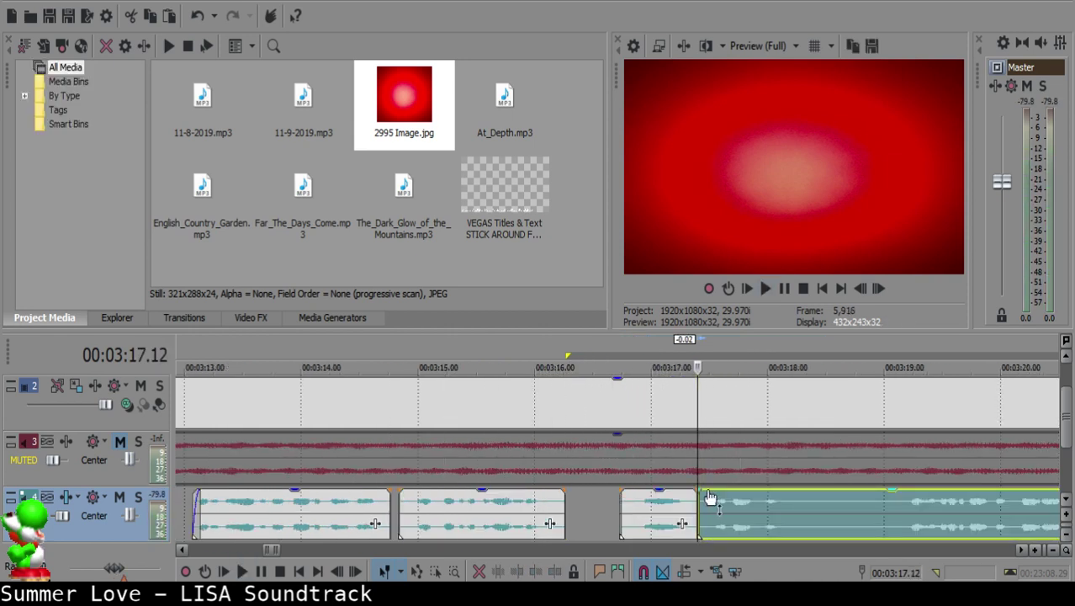
Step: Play back the short clip starting at about 03:16.22 and split track 4 after the following phrase at about 03:18.07
{"action": "left_click", "coordinate": [632, 509]}
{"action": "key", "text": "space"}
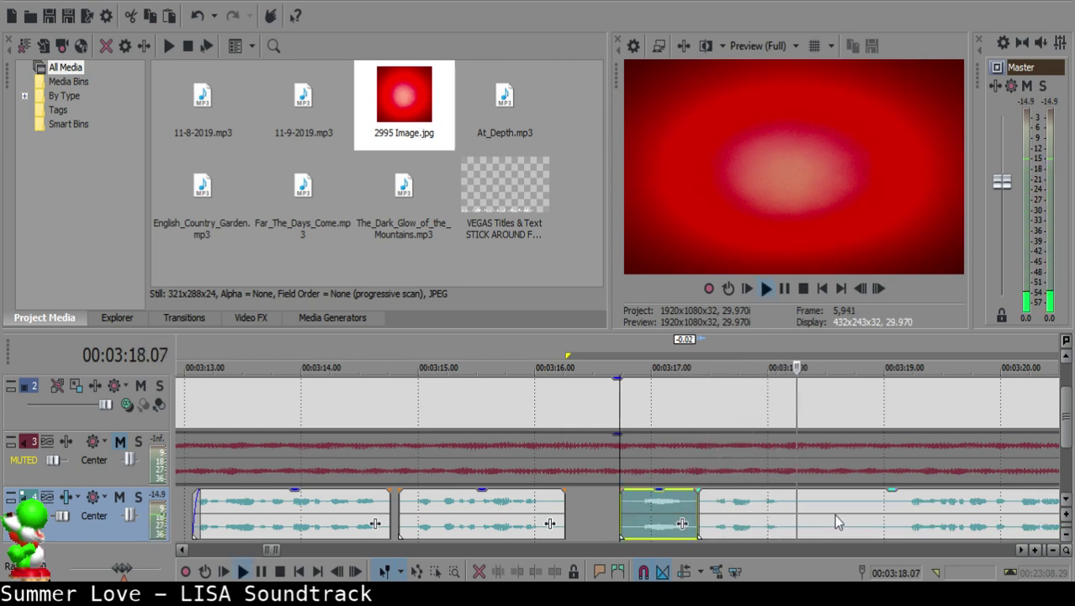
{"action": "left_click", "coordinate": [793, 500]}
{"action": "scroll", "coordinate": [866, 505], "scroll_direction": "down", "scroll_amount": 3}
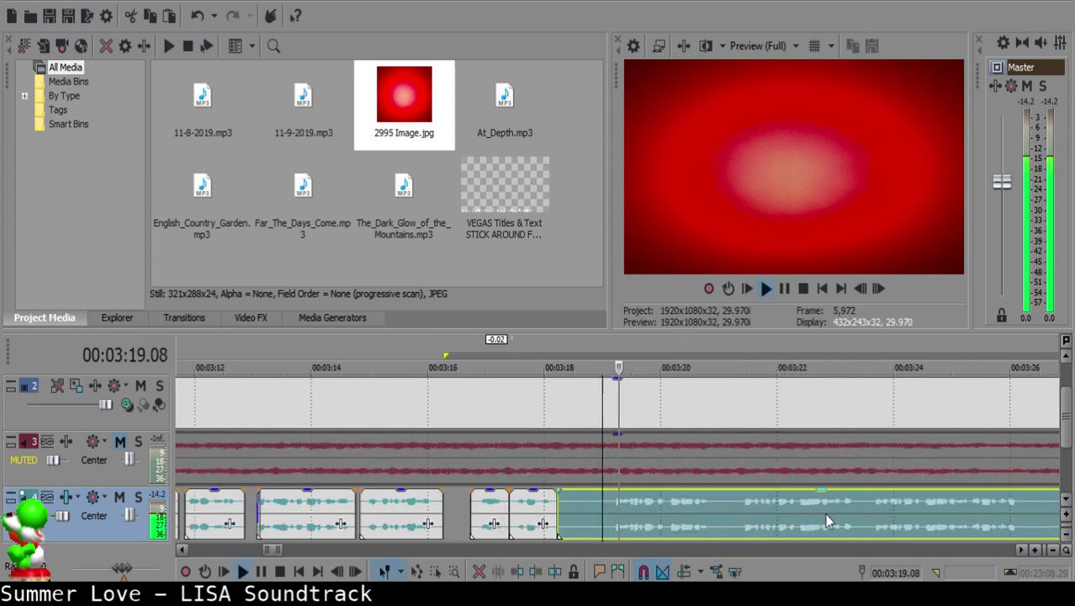
Step: Sample track 4 further ahead to find where the unwanted passage ends and split the track at 03:28.20
{"action": "left_click", "coordinate": [873, 505]}
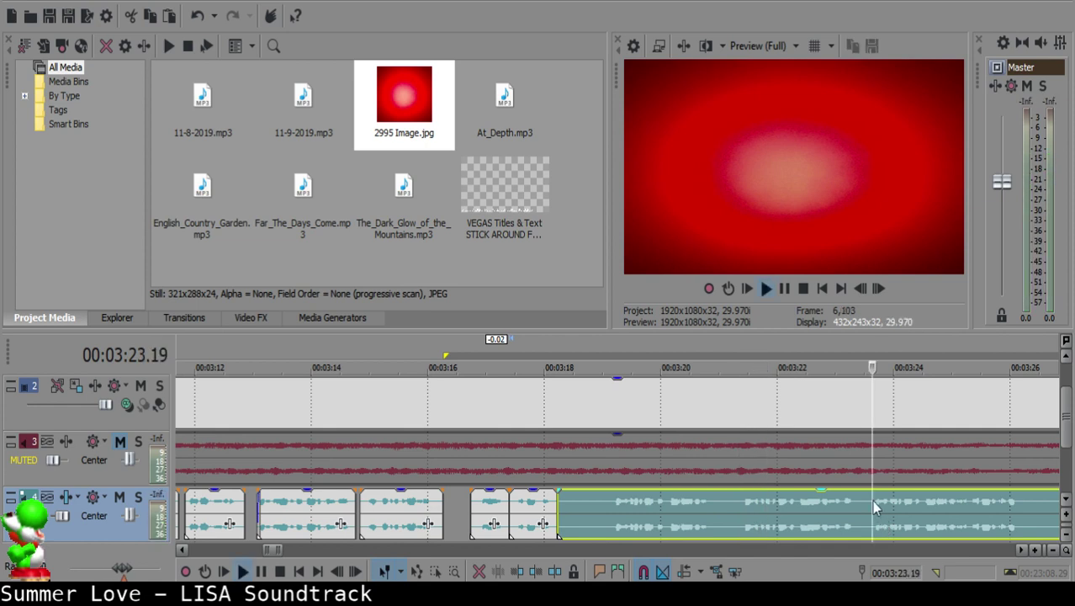
{"action": "scroll", "coordinate": [868, 505], "scroll_direction": "right", "scroll_amount": 5}
{"action": "left_click", "coordinate": [882, 509]}
{"action": "scroll", "coordinate": [881, 520], "scroll_direction": "down", "scroll_amount": 1}
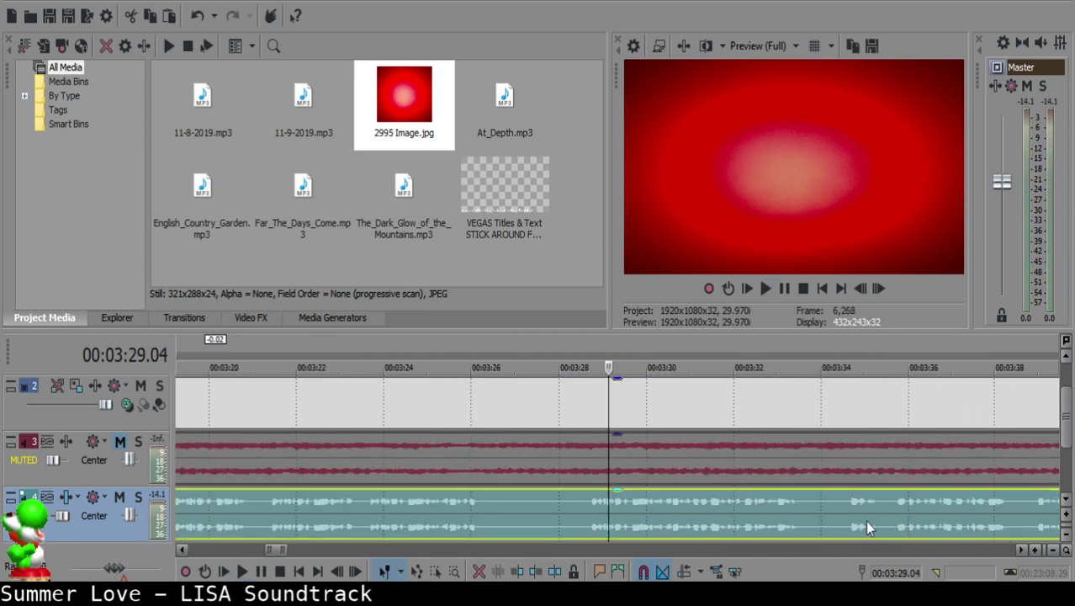
{"action": "left_click", "coordinate": [846, 509]}
{"action": "key", "text": "space"}
{"action": "left_click", "coordinate": [587, 499]}
{"action": "scroll", "coordinate": [587, 500], "scroll_direction": "down", "scroll_amount": 2}
{"action": "key", "text": "s"}
Step: Delete the passage from about 03:18.07 to 03:28.20 and move the remaining audio earlier to 03:18.10
{"action": "left_click", "coordinate": [480, 512]}
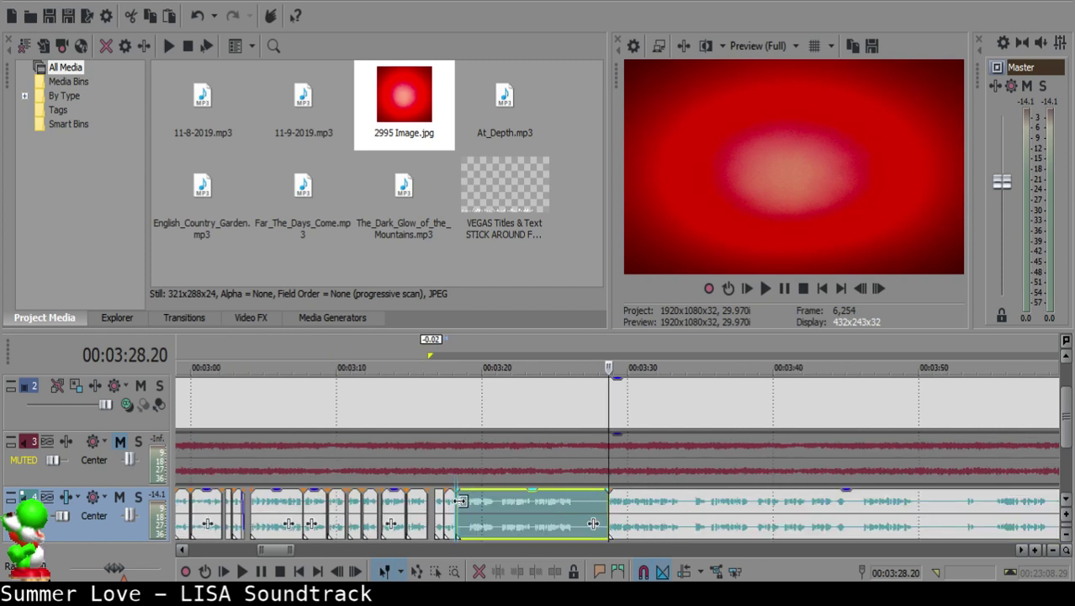
{"action": "key", "text": "Delete"}
{"action": "scroll", "coordinate": [622, 496], "scroll_direction": "up", "scroll_amount": 3}
{"action": "left_click", "coordinate": [622, 497]}
{"action": "left_click", "coordinate": [620, 496]}
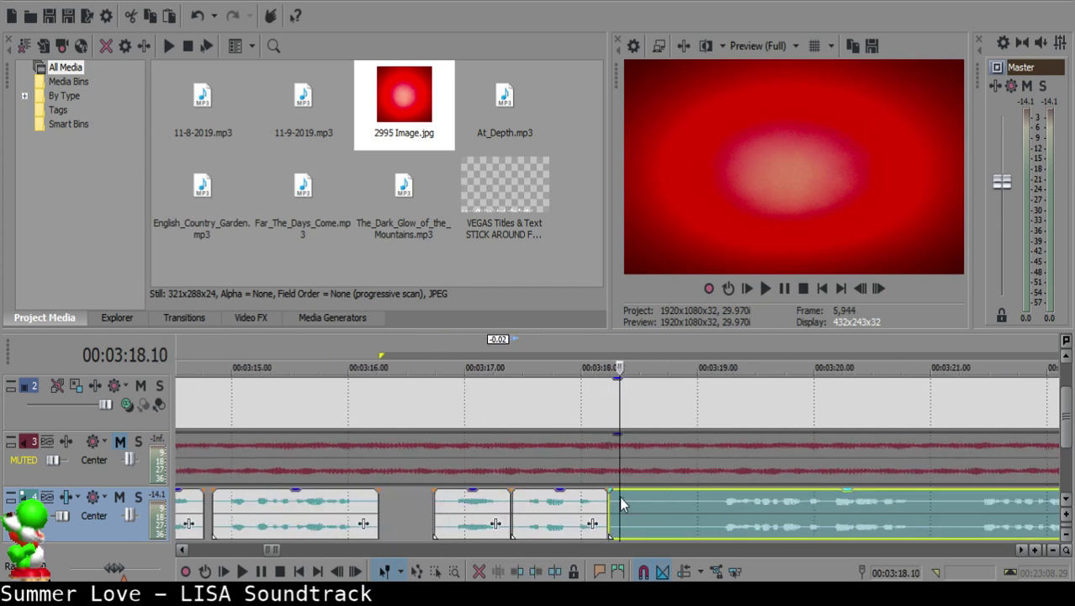
{"action": "scroll", "coordinate": [620, 496], "scroll_direction": "down", "scroll_amount": 3}
{"action": "key", "text": "Delete"}
{"action": "left_click_drag", "start_coordinate": [842, 505], "coordinate": [618, 503]}
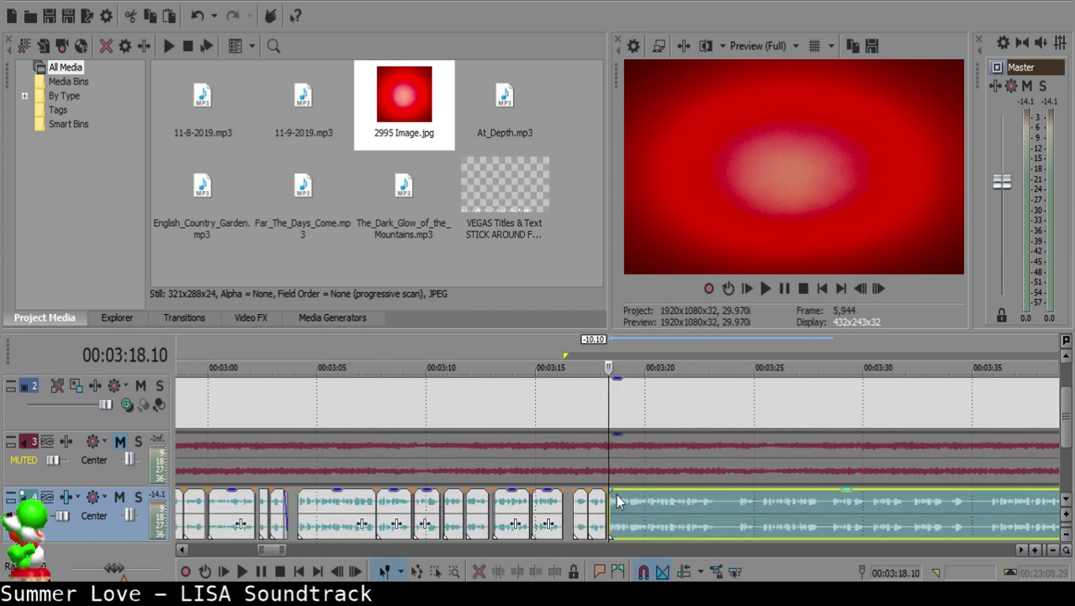
Step: Play back the join and move the audio after the gap later to about 03:18.12
{"action": "left_click", "coordinate": [594, 507]}
{"action": "key", "text": "space"}
{"action": "scroll", "coordinate": [616, 513], "scroll_direction": "up", "scroll_amount": 8}
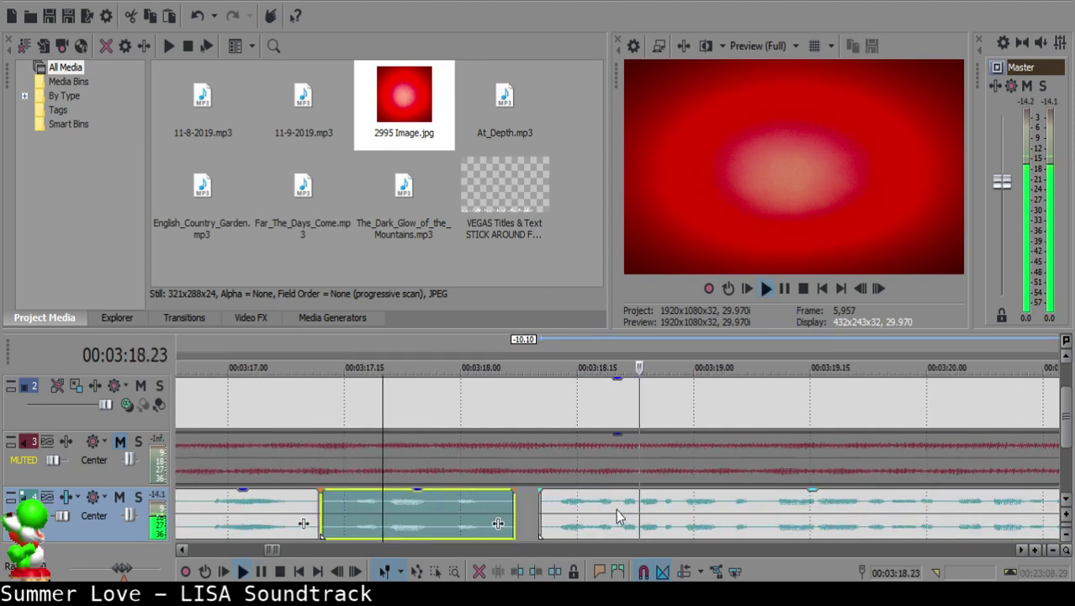
{"action": "key", "text": "space"}
{"action": "left_click_drag", "start_coordinate": [554, 508], "coordinate": [568, 504]}
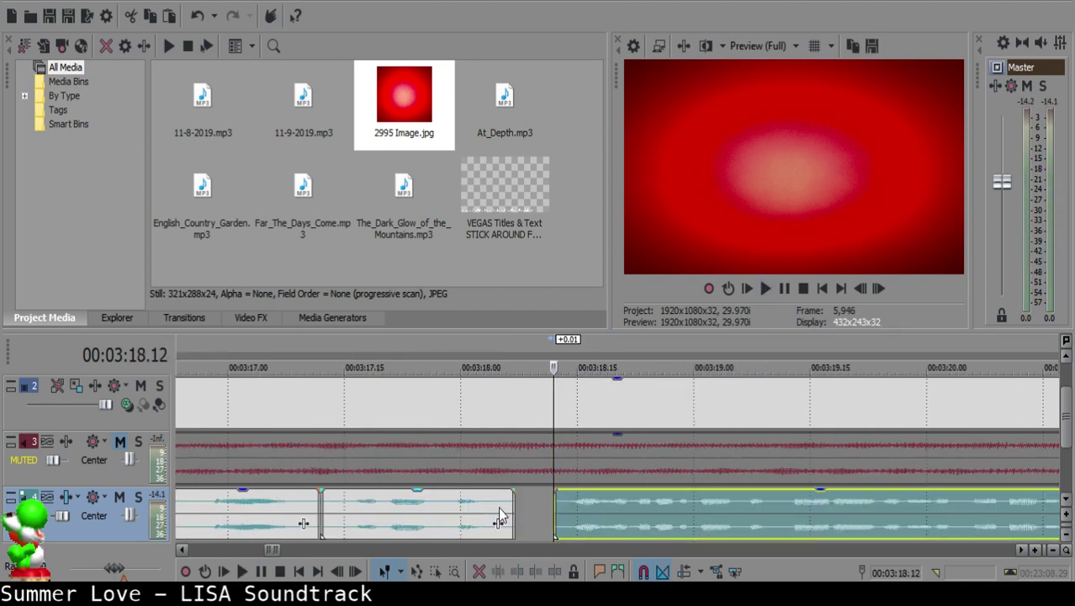
Step: Play back the adjusted join and add a short fade-out to the clip ending before the gap at about 03:18.08
{"action": "left_click", "coordinate": [351, 511]}
{"action": "key", "text": "space"}
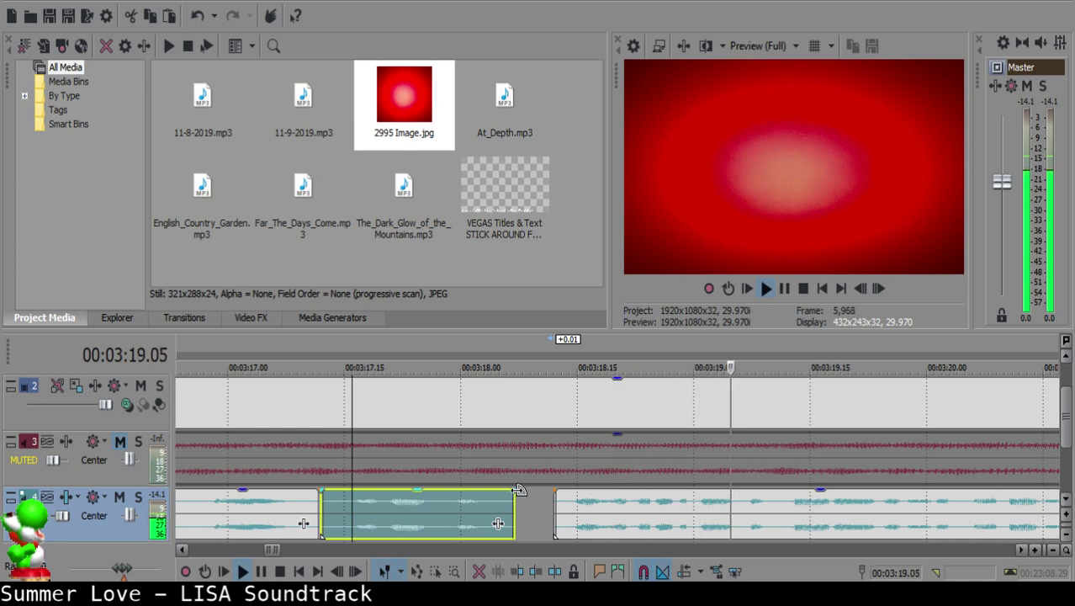
{"action": "scroll", "coordinate": [686, 503], "scroll_direction": "down", "scroll_amount": 8}
{"action": "scroll", "coordinate": [685, 499], "scroll_direction": "down", "scroll_amount": 7}
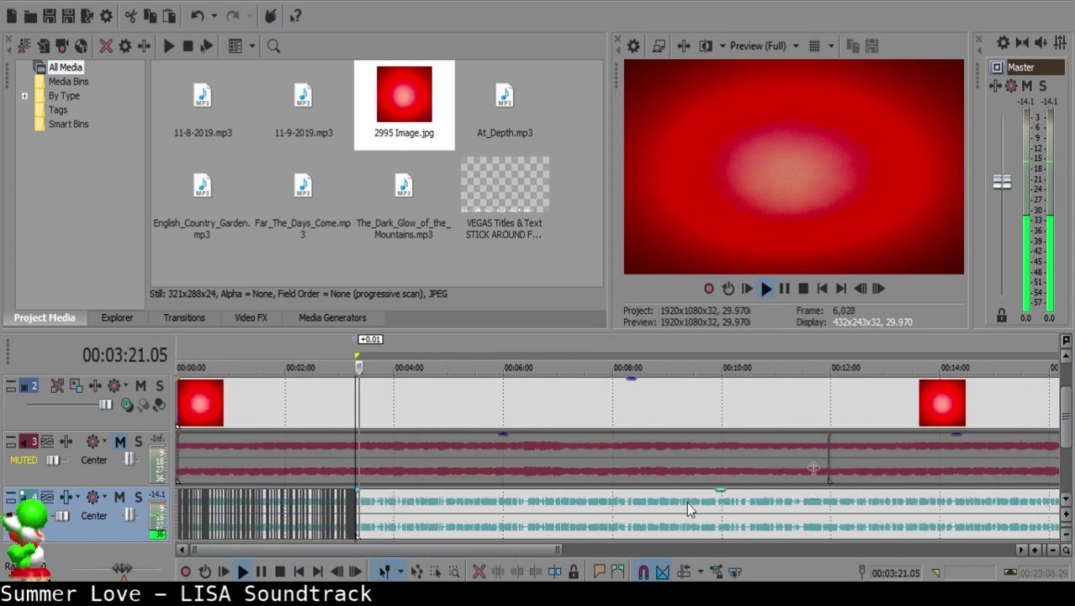
{"action": "scroll", "coordinate": [687, 504], "scroll_direction": "down", "scroll_amount": 2}
{"action": "scroll", "coordinate": [673, 509], "scroll_direction": "up", "scroll_amount": 8}
{"action": "scroll", "coordinate": [660, 523], "scroll_direction": "up", "scroll_amount": 8}
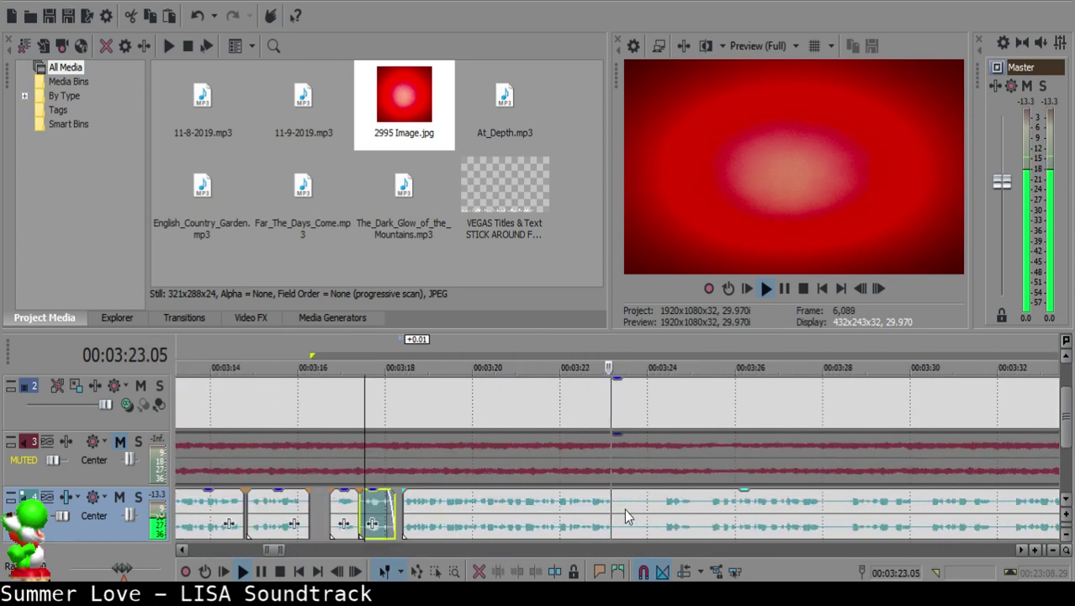
Step: Split track 4 at about 03:23.07 and 03:23.14 and delete the pause between the splits
{"action": "left_click", "coordinate": [607, 506]}
{"action": "key", "text": "s"}
{"action": "key", "text": "space"}
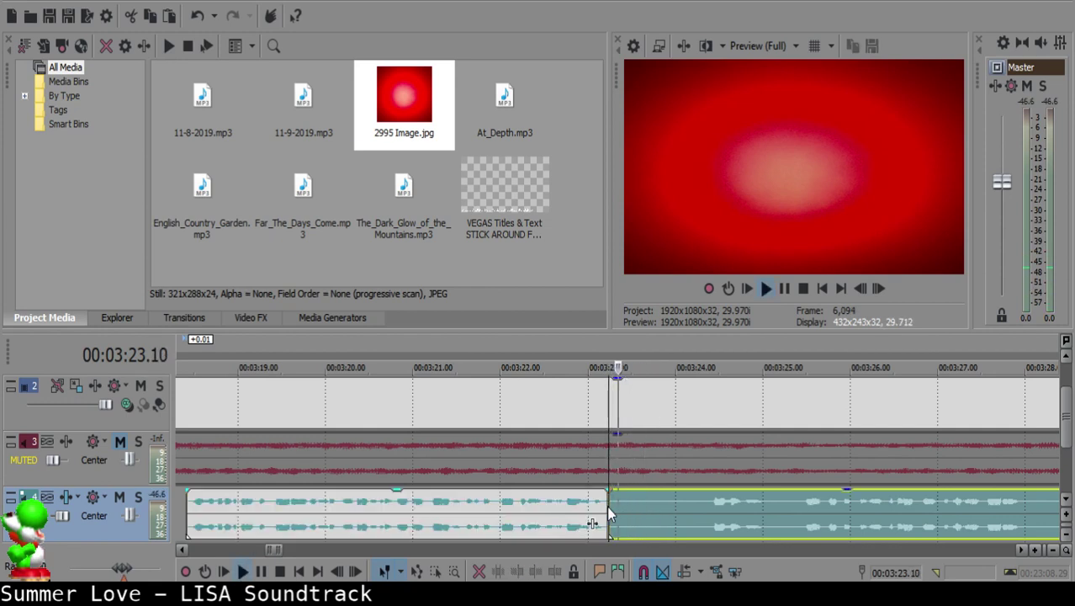
{"action": "key", "text": "space"}
{"action": "key", "text": "s"}
{"action": "left_click", "coordinate": [612, 507]}
{"action": "key", "text": "Delete"}
Step: Play back the end of the clip and give it a short fade-out ending at about 03:23.07
{"action": "left_click", "coordinate": [543, 510]}
{"action": "key", "text": "space"}
{"action": "scroll", "coordinate": [778, 505], "scroll_direction": "up", "scroll_amount": 3}
{"action": "left_click_drag", "start_coordinate": [762, 491], "coordinate": [734, 493]}
{"action": "scroll", "coordinate": [573, 509], "scroll_direction": "down", "scroll_amount": 4}
Step: Split track 4 at 03:24.11, delete the piece before it and move the remaining audio earlier to 03:23.19
{"action": "left_click", "coordinate": [680, 506]}
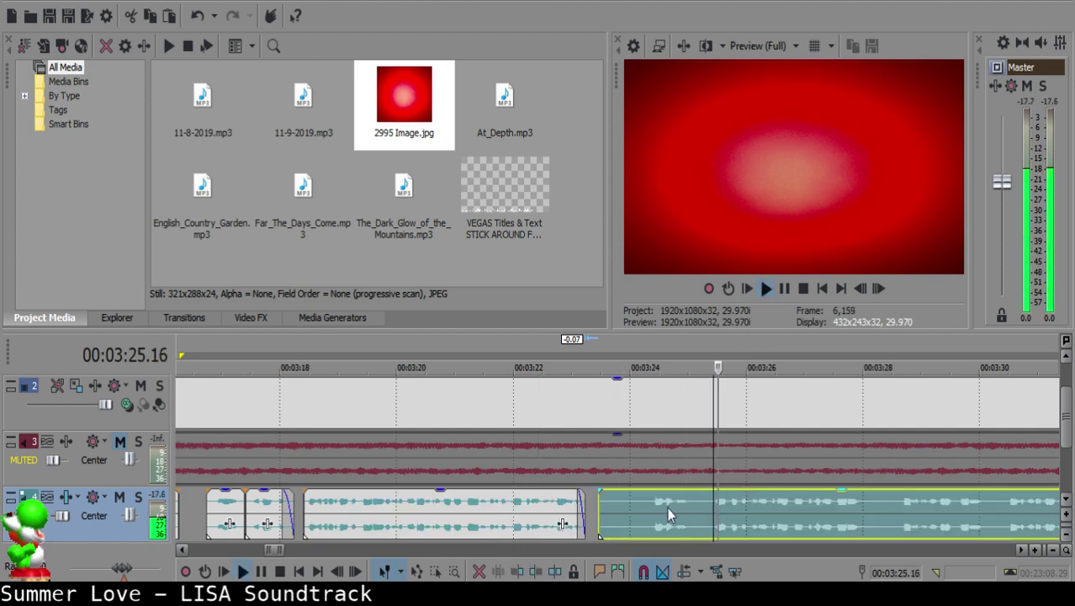
{"action": "left_click", "coordinate": [649, 502]}
{"action": "key", "text": "s"}
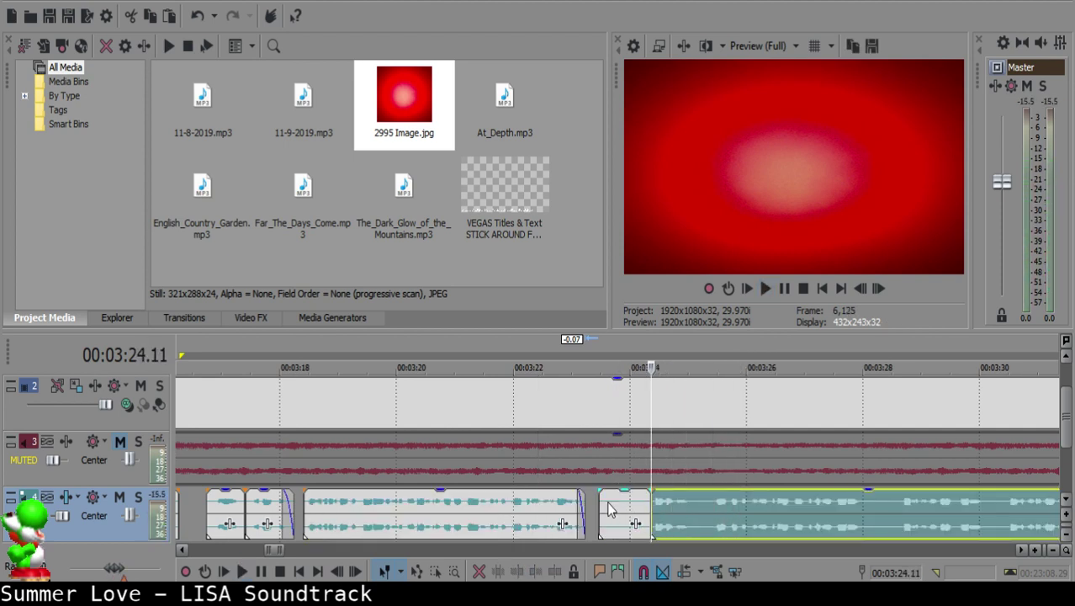
{"action": "left_click", "coordinate": [608, 506]}
{"action": "key", "text": "Delete"}
{"action": "left_click_drag", "start_coordinate": [667, 513], "coordinate": [626, 498]}
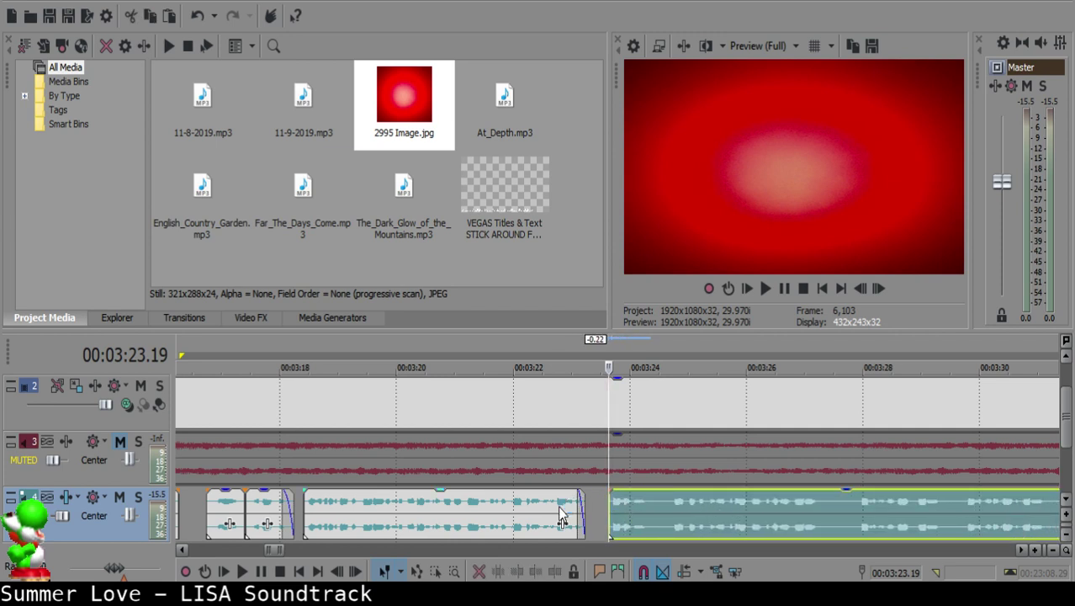
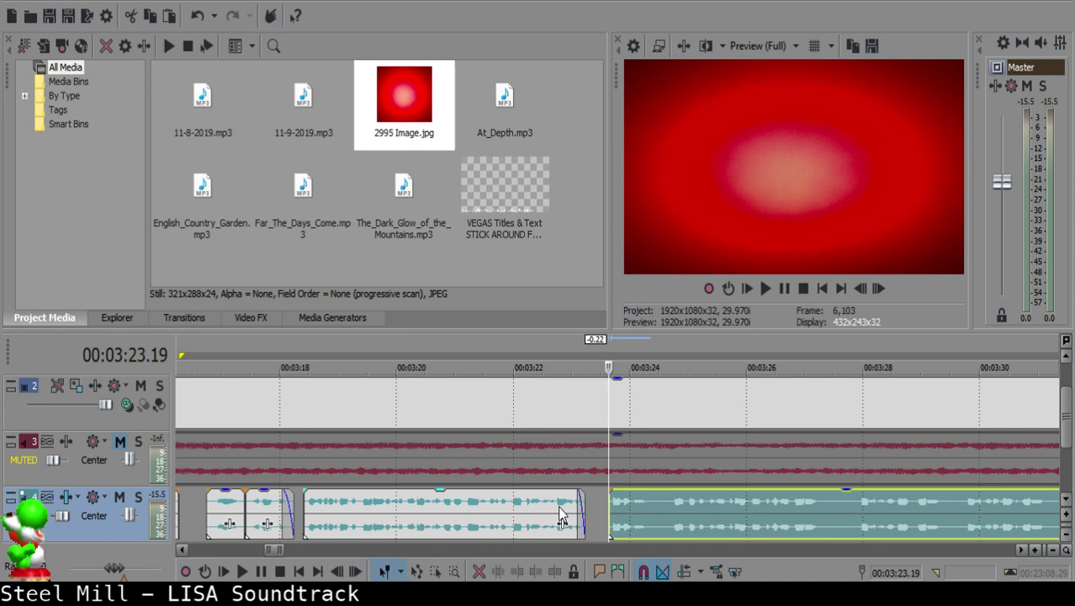
Step: Play back the join, move the audio after the gap three frames later to 03:23.22 and play it back again
{"action": "left_click", "coordinate": [562, 515]}
{"action": "key", "text": "space"}
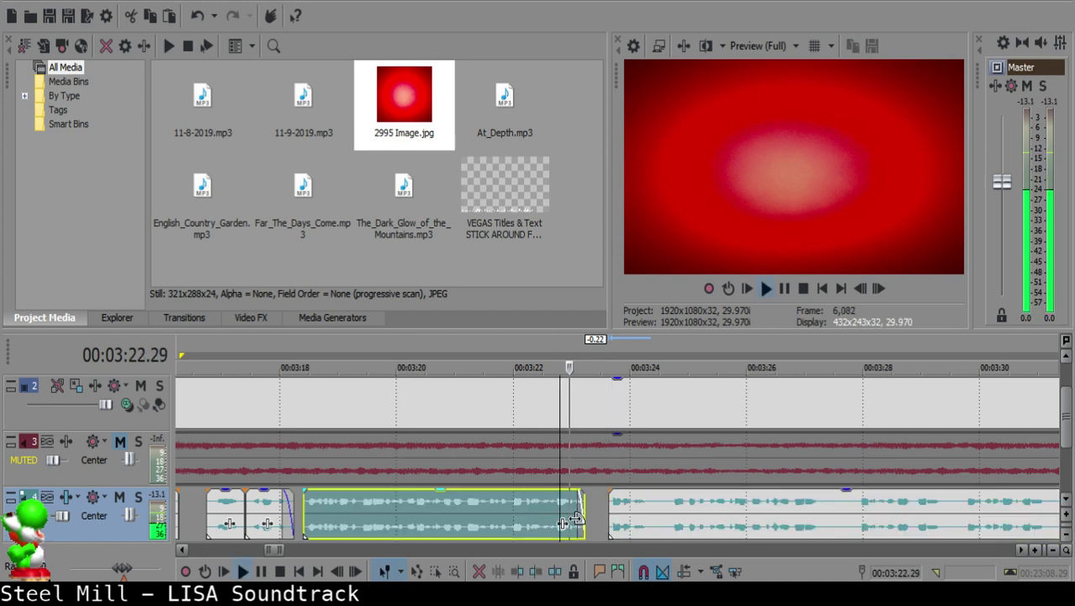
{"action": "left_click", "coordinate": [528, 503]}
{"action": "key", "text": "space"}
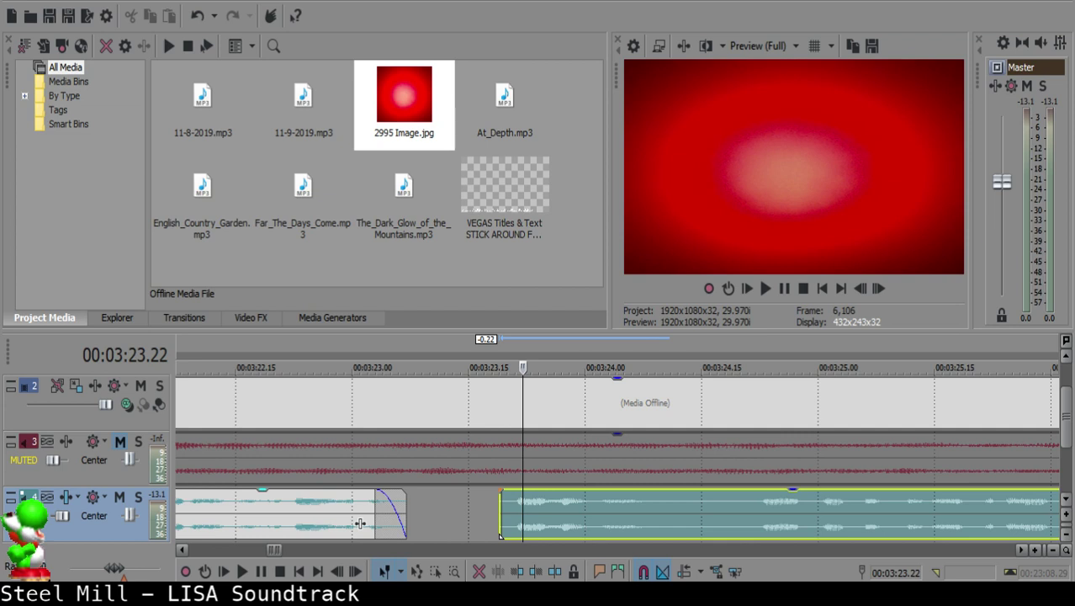
{"action": "scroll", "coordinate": [562, 535], "scroll_direction": "down", "scroll_amount": 5}
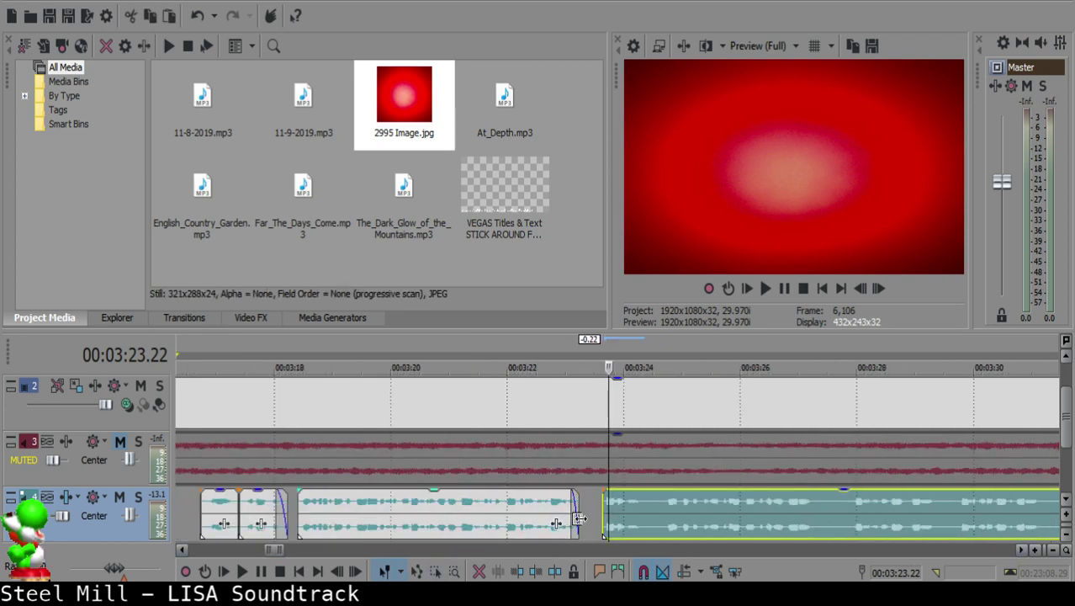
{"action": "left_click", "coordinate": [525, 496]}
{"action": "key", "text": "space"}
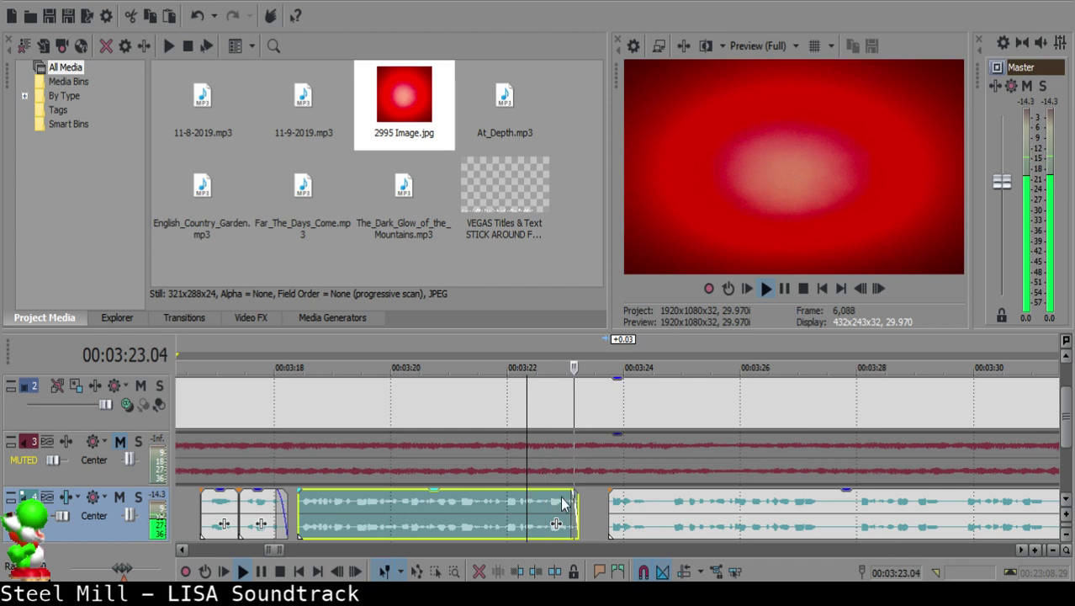
Step: Move the audio after the gap two frames later to 03:23.24 and play back the join
{"action": "scroll", "coordinate": [593, 503], "scroll_direction": "up", "scroll_amount": 5}
{"action": "key", "text": "space"}
{"action": "left_click", "coordinate": [575, 504]}
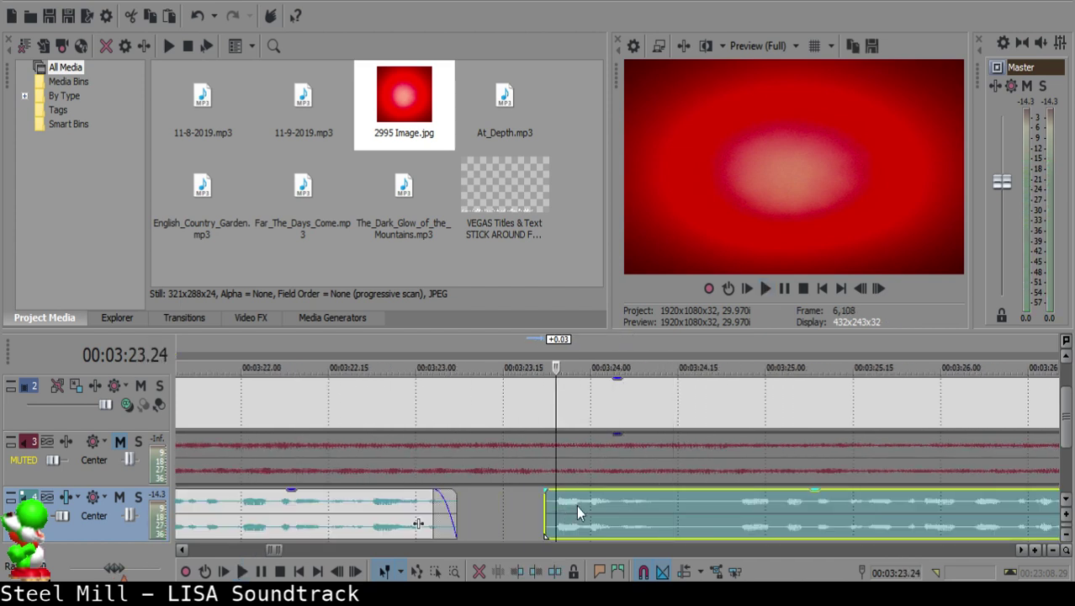
{"action": "left_click", "coordinate": [268, 505]}
{"action": "key", "text": "space"}
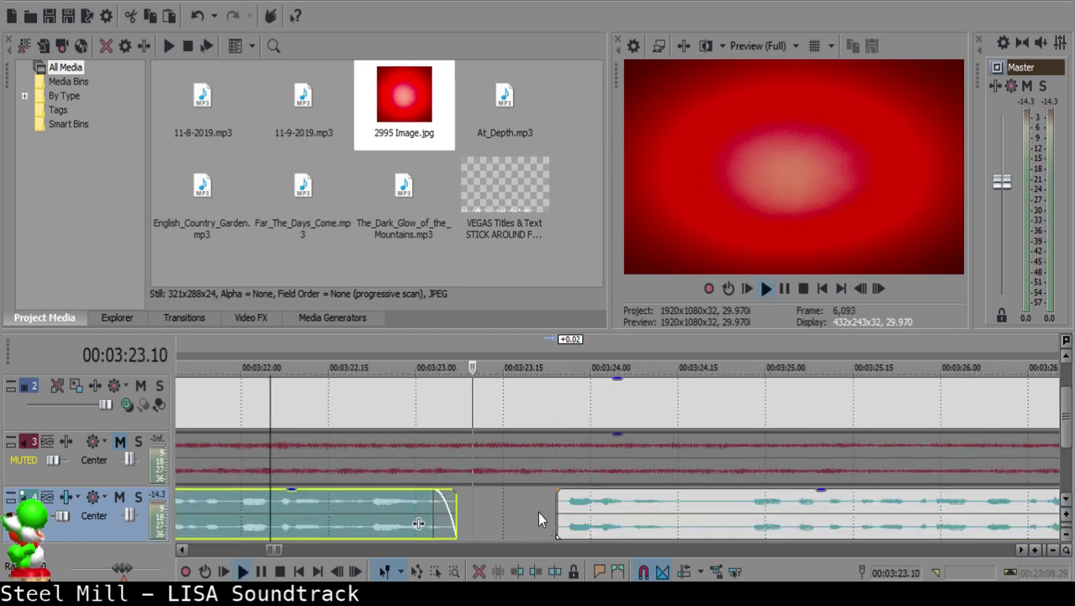
Step: Move the audio after the gap another two frames later to about 03:23.26 and play back the join
{"action": "left_click", "coordinate": [566, 502]}
{"action": "key", "text": "space"}
{"action": "left_click_drag", "start_coordinate": [567, 502], "coordinate": [582, 508]}
{"action": "left_click", "coordinate": [310, 506]}
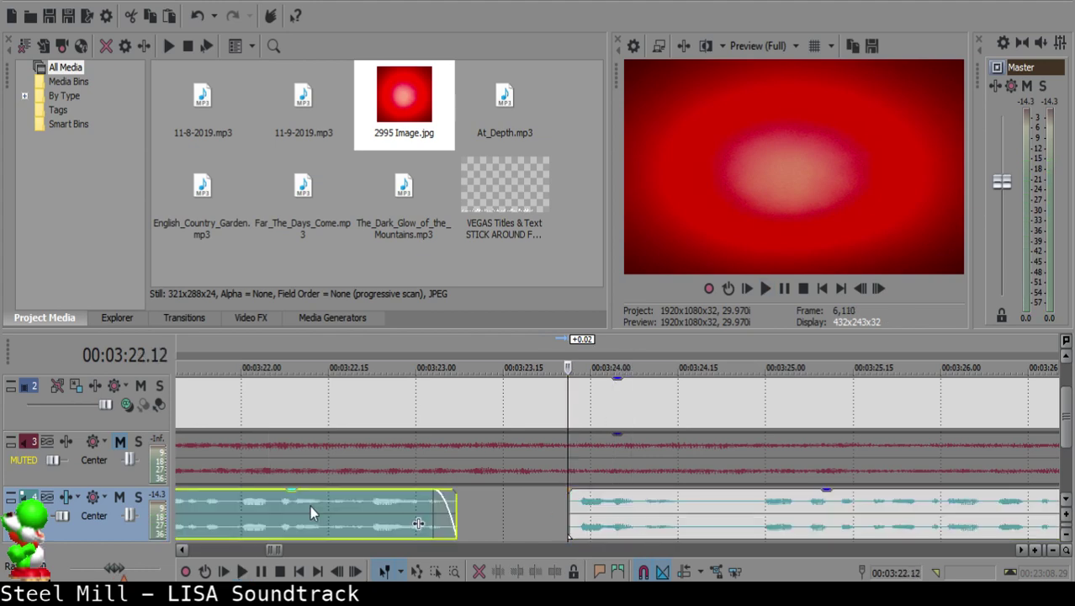
{"action": "key", "text": "space"}
Step: Split track 4 after the short phrase at about 03:24.20 and sample the audio further ahead
{"action": "scroll", "coordinate": [625, 519], "scroll_direction": "down", "scroll_amount": 6}
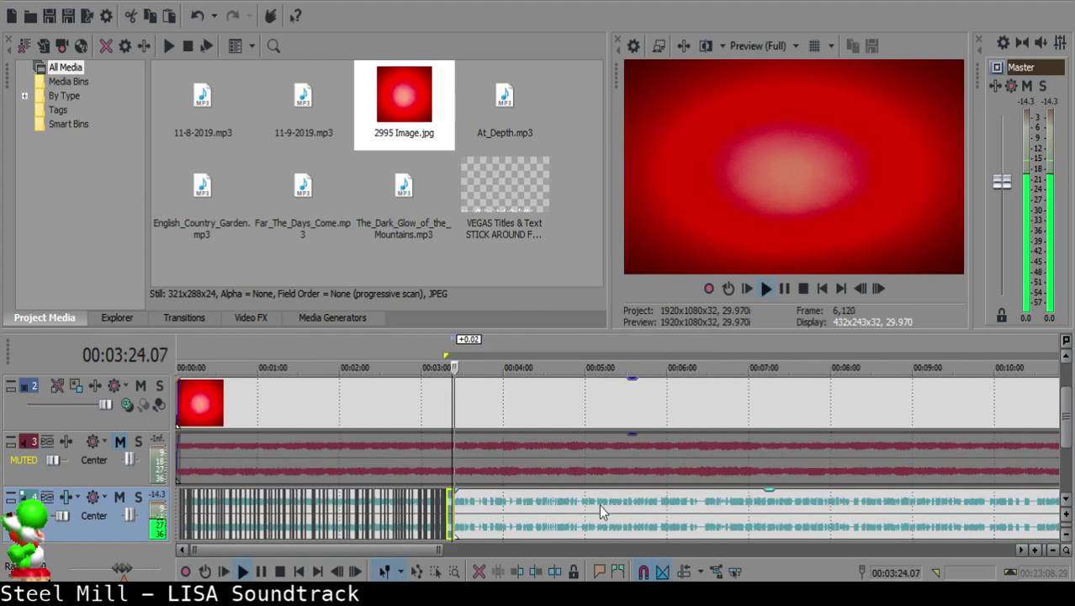
{"action": "scroll", "coordinate": [600, 504], "scroll_direction": "up", "scroll_amount": 5}
{"action": "left_click", "coordinate": [612, 515]}
{"action": "key", "text": "s"}
{"action": "left_click", "coordinate": [796, 530]}
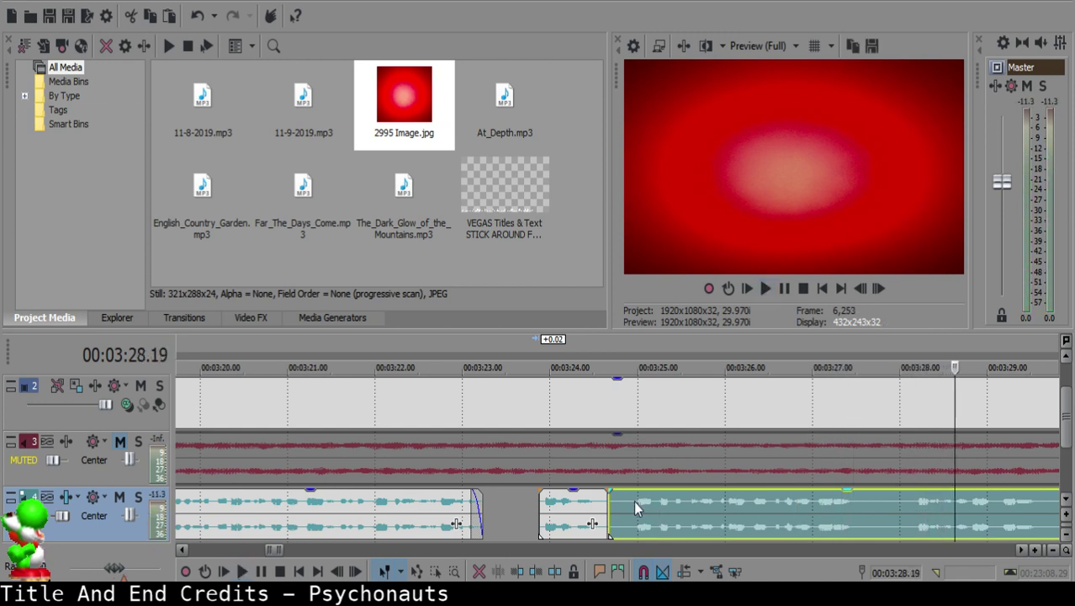
Step: Split track 4 at about 03:24.28, delete the pause before it and move the remaining audio earlier
{"action": "left_click", "coordinate": [632, 503]}
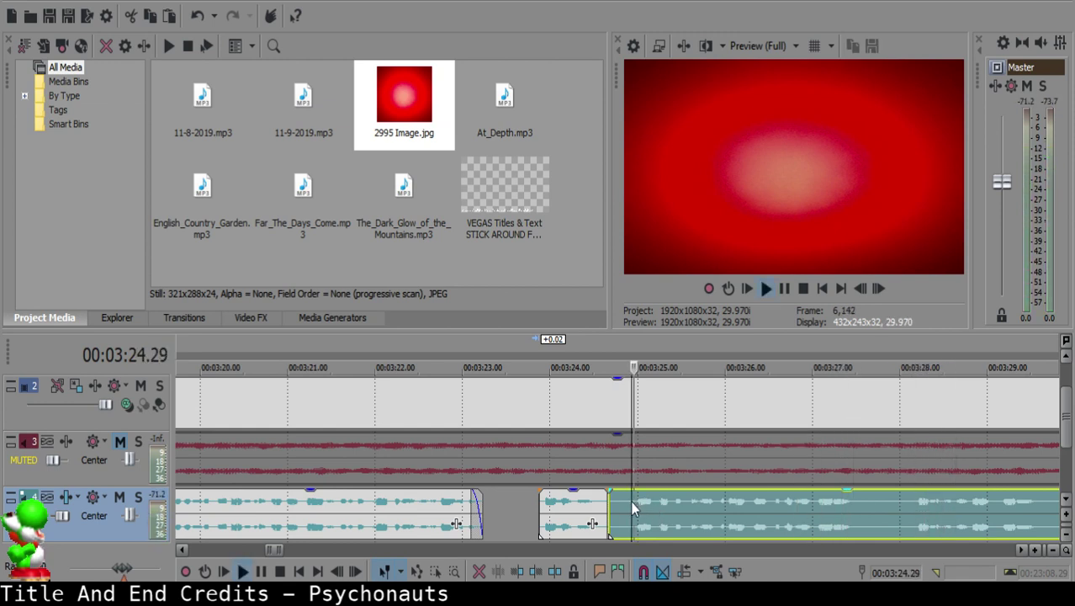
{"action": "key", "text": "s"}
{"action": "key", "text": "space"}
{"action": "key", "text": "space"}
{"action": "left_click", "coordinate": [618, 498]}
{"action": "key", "text": "Delete"}
{"action": "left_click_drag", "start_coordinate": [662, 500], "coordinate": [636, 503]}
Step: Play back the join, nudge the following audio one frame earlier to about 03:24.22 and play it back again
{"action": "left_click", "coordinate": [576, 503]}
{"action": "key", "text": "space"}
{"action": "scroll", "coordinate": [618, 504], "scroll_direction": "up", "scroll_amount": 1}
{"action": "key", "text": "space"}
{"action": "left_click", "coordinate": [596, 510]}
{"action": "left_click", "coordinate": [444, 496]}
{"action": "key", "text": "space"}
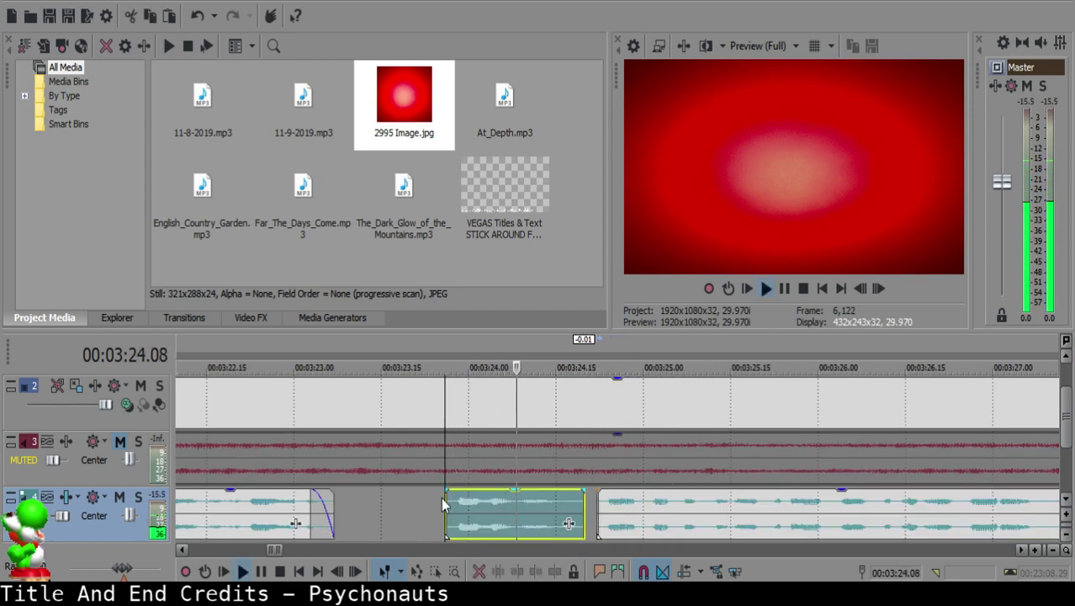
Step: Split track 4 after the phrase at about 03:27.11
{"action": "scroll", "coordinate": [606, 503], "scroll_direction": "down", "scroll_amount": 10}
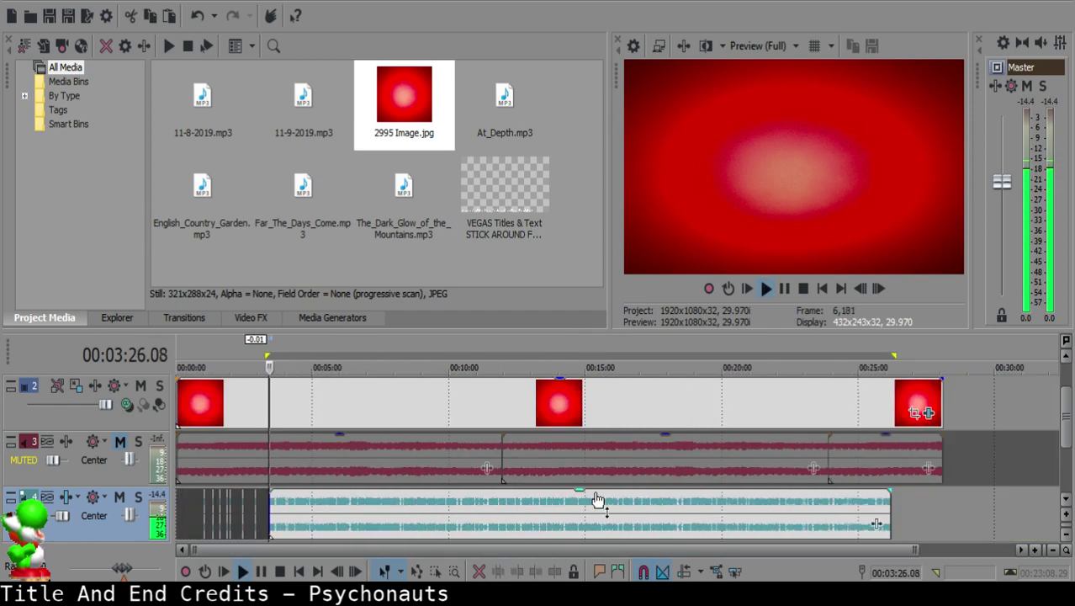
{"action": "scroll", "coordinate": [624, 502], "scroll_direction": "up", "scroll_amount": 7}
{"action": "left_click", "coordinate": [610, 502]}
{"action": "left_click", "coordinate": [611, 502]}
{"action": "key", "text": "s"}
Step: Sample the audio after the split at 03:27.11 and split track 4 at about 03:31.21
{"action": "key", "text": "space"}
{"action": "left_click", "coordinate": [660, 508]}
{"action": "scroll", "coordinate": [665, 509], "scroll_direction": "down", "scroll_amount": 2}
{"action": "left_click", "coordinate": [821, 518]}
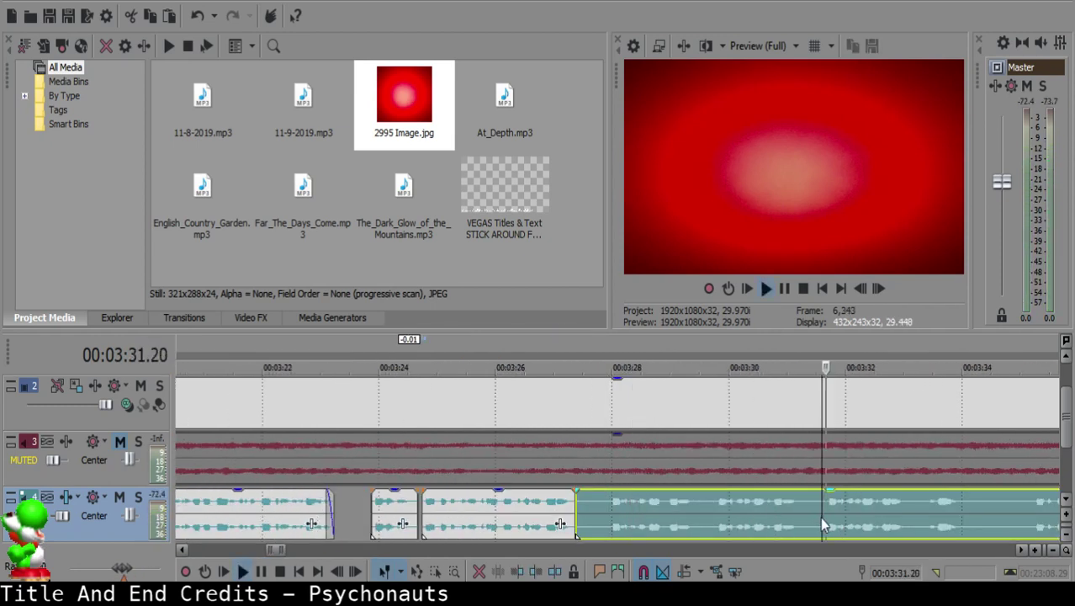
{"action": "left_click", "coordinate": [919, 513]}
{"action": "scroll", "coordinate": [916, 512], "scroll_direction": "down", "scroll_amount": 1}
{"action": "left_click", "coordinate": [692, 506]}
{"action": "left_click", "coordinate": [537, 502]}
{"action": "key", "text": "space"}
{"action": "key", "text": "s"}
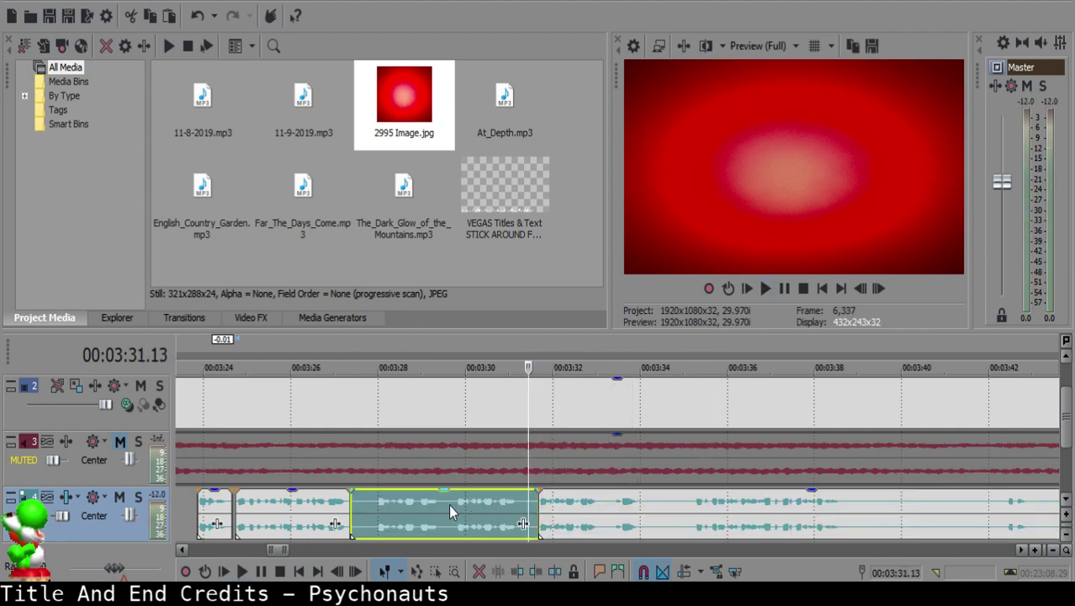
Step: Audition and delete the track 4 passage between the splits at about 03:27.11 and 03:31.21
{"action": "left_click", "coordinate": [450, 510]}
{"action": "key", "text": "space"}
{"action": "scroll", "coordinate": [538, 514], "scroll_direction": "up", "scroll_amount": 5}
{"action": "left_click", "coordinate": [839, 508]}
{"action": "key", "text": "space"}
{"action": "scroll", "coordinate": [839, 508], "scroll_direction": "down", "scroll_amount": 5}
{"action": "key", "text": "Delete"}
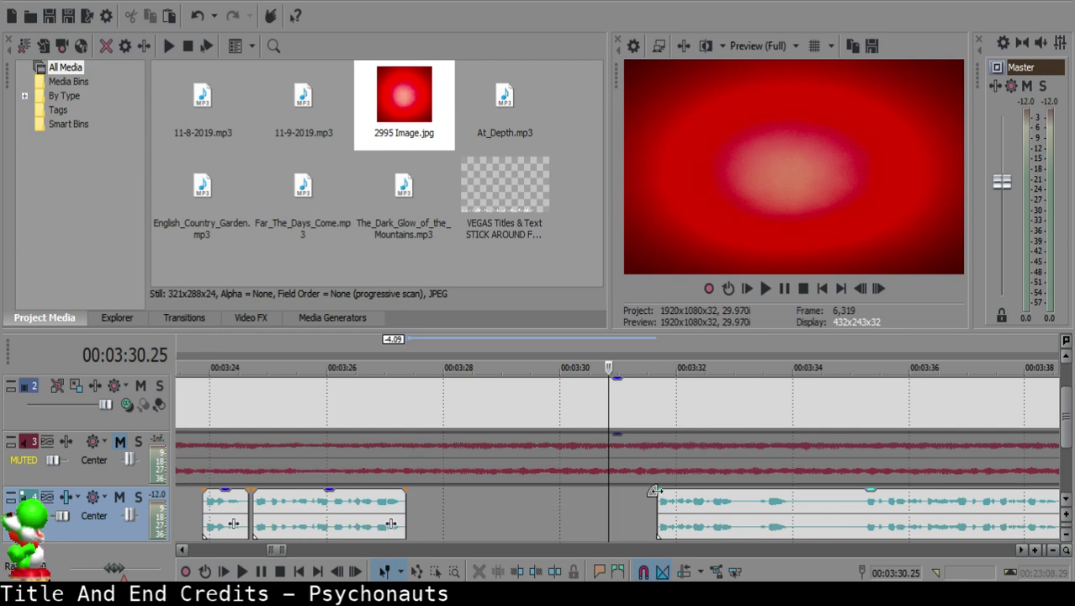
Step: Add a short fade-in to the audio after the gap and move it earlier to about 03:27.16
{"action": "left_click", "coordinate": [661, 501]}
{"action": "key", "text": "space"}
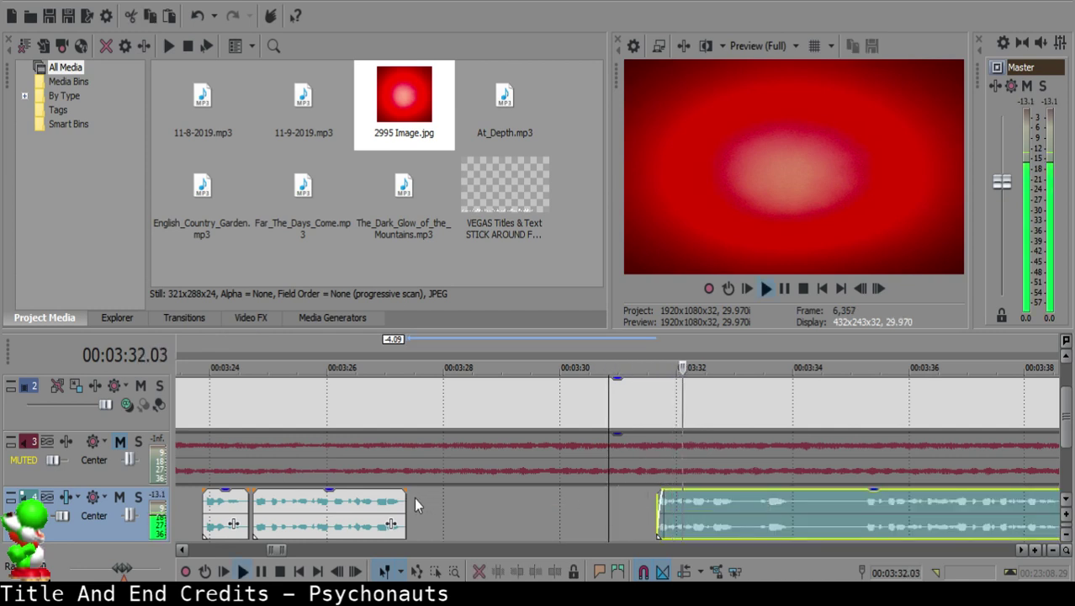
{"action": "left_click", "coordinate": [414, 502]}
{"action": "left_click_drag", "start_coordinate": [661, 516], "coordinate": [445, 515]}
{"action": "left_click", "coordinate": [353, 508]}
{"action": "key", "text": "space"}
Step: Nudge the faded-in audio one frame later to about 03:27.17 and play back the join
{"action": "scroll", "coordinate": [549, 511], "scroll_direction": "up", "scroll_amount": 3}
{"action": "left_click_drag", "start_coordinate": [645, 519], "coordinate": [654, 512]}
{"action": "left_click", "coordinate": [429, 516]}
{"action": "key", "text": "space"}
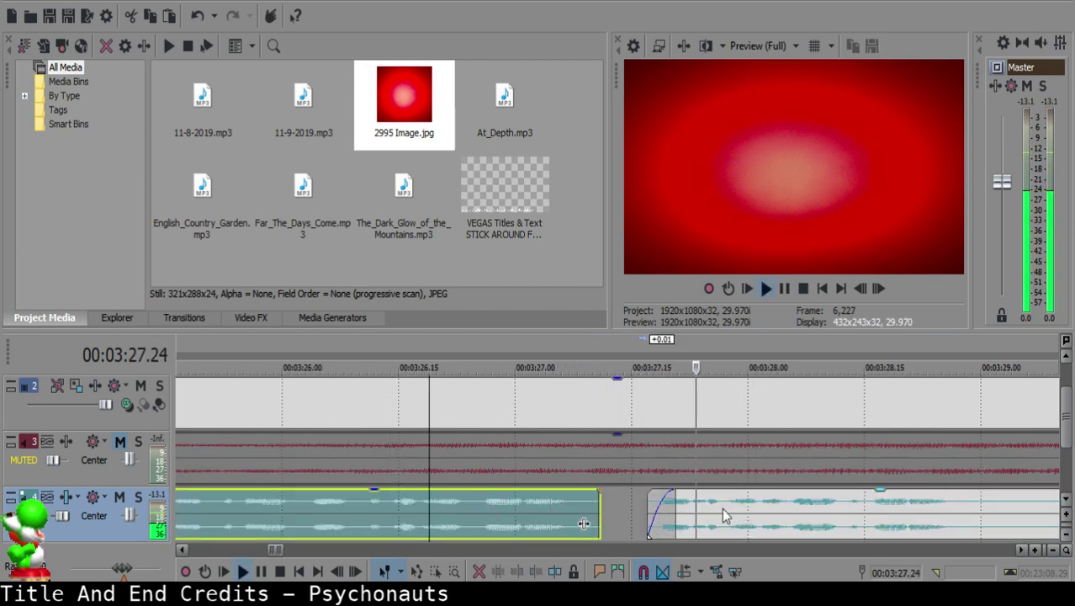
Step: Split track 4 at about 03:28.28 and 03:29.06 and delete the short piece between the splits
{"action": "left_click", "coordinate": [640, 500]}
{"action": "key", "text": "space"}
{"action": "key", "text": "space"}
{"action": "key", "text": "space"}
{"action": "key", "text": "space"}
{"action": "key", "text": "space"}
{"action": "key", "text": "s"}
{"action": "key", "text": "space"}
{"action": "key", "text": "s"}
{"action": "left_click", "coordinate": [670, 508]}
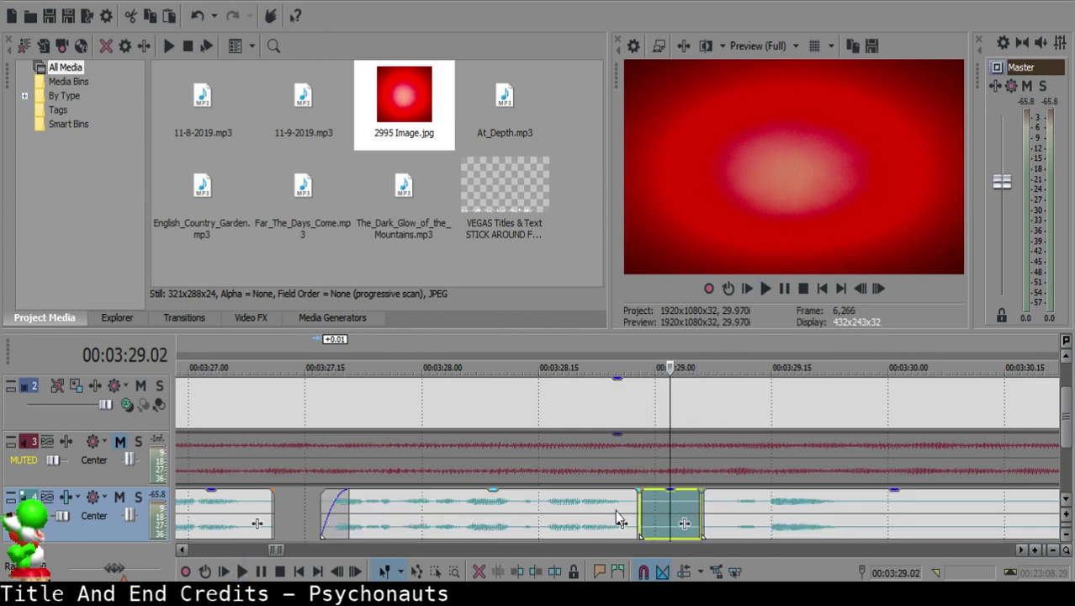
{"action": "key", "text": "Delete"}
Step: Add a fade-out of about two frames to the phrase ending at 03:28.28 and play it back
{"action": "left_click", "coordinate": [570, 508]}
{"action": "key", "text": "space"}
{"action": "left_click_drag", "start_coordinate": [638, 490], "coordinate": [621, 491]}
{"action": "key", "text": "space"}
Step: Nudge the following audio three frames earlier to about 03:29.03, playing back the join after each move
{"action": "left_click", "coordinate": [686, 508]}
{"action": "left_click_drag", "start_coordinate": [761, 507], "coordinate": [745, 507]}
{"action": "left_click", "coordinate": [538, 508]}
{"action": "key", "text": "space"}
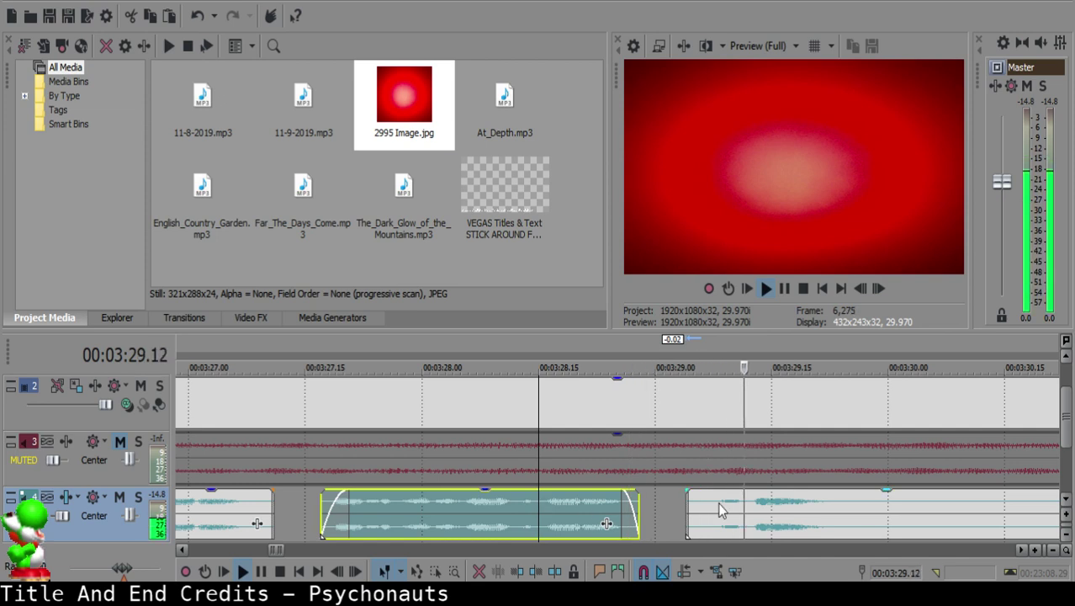
{"action": "left_click", "coordinate": [706, 503]}
{"action": "left_click_drag", "start_coordinate": [706, 503], "coordinate": [700, 503]}
{"action": "left_click", "coordinate": [518, 505]}
{"action": "key", "text": "space"}
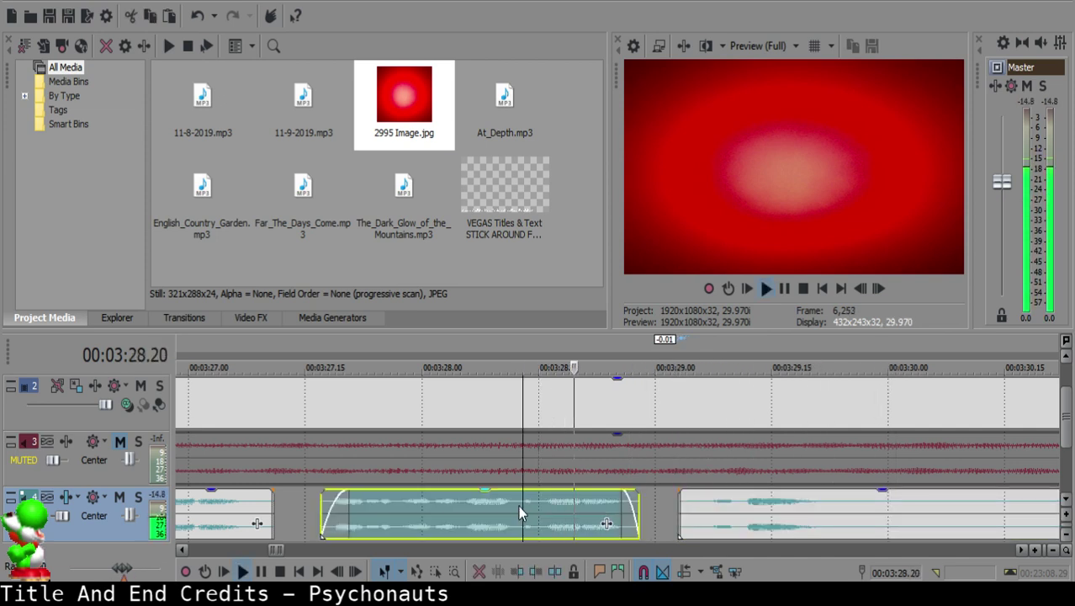
Step: Split track 4 after the short phrase at about 03:29.27
{"action": "scroll", "coordinate": [634, 493], "scroll_direction": "down", "scroll_amount": 2}
{"action": "left_click", "coordinate": [661, 509]}
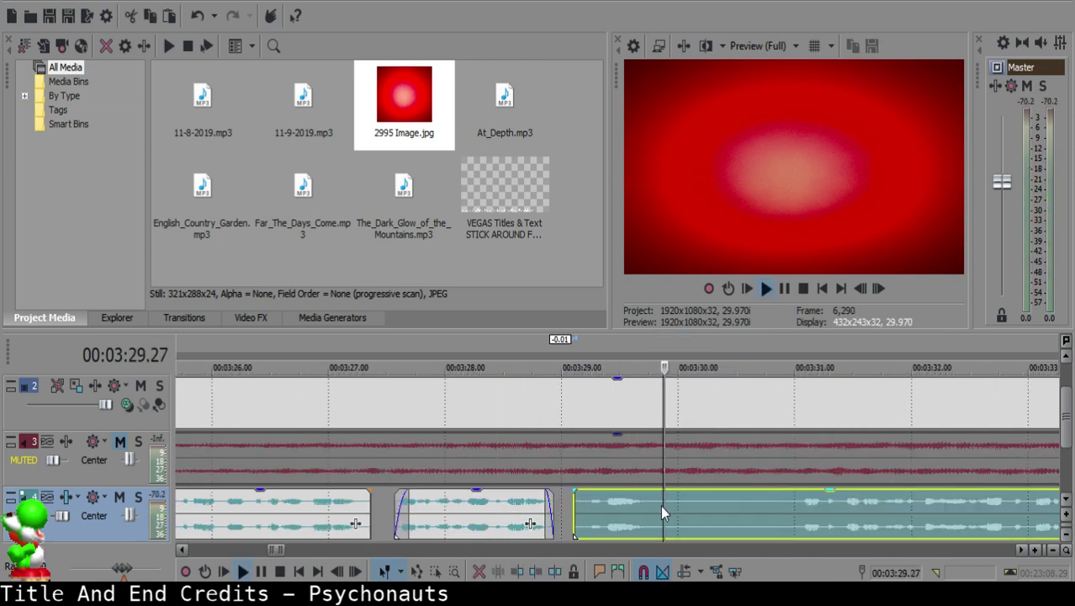
{"action": "key", "text": "space"}
{"action": "key", "text": "s"}
Step: Split track 4 at about 03:30.27, delete the pause before it and move the remaining audio earlier to about 03:30.03
{"action": "left_click", "coordinate": [791, 510]}
{"action": "key", "text": "space"}
{"action": "scroll", "coordinate": [779, 525], "scroll_direction": "down", "scroll_amount": 3}
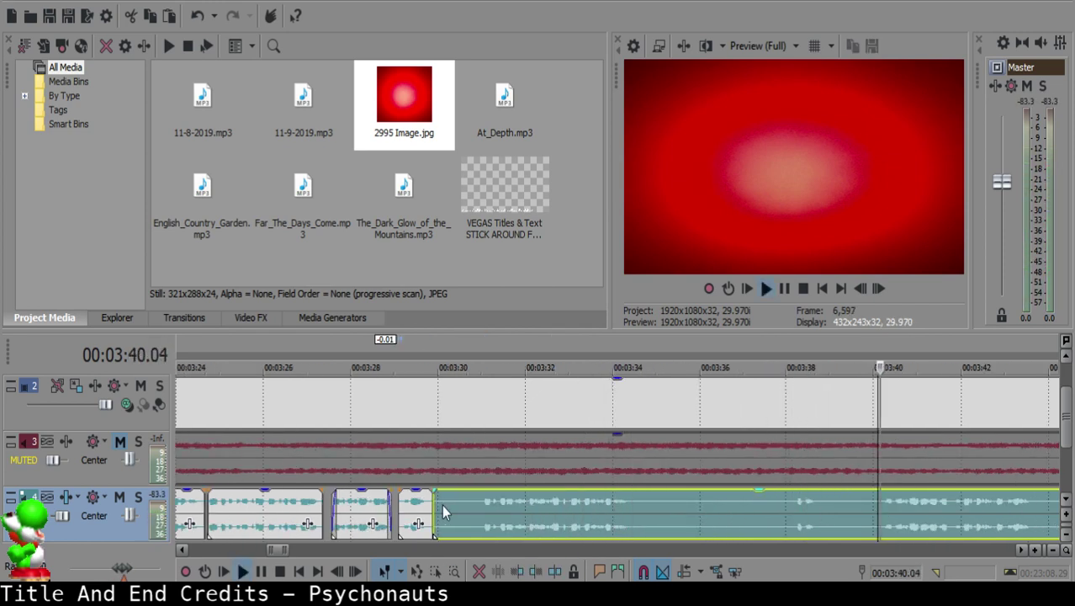
{"action": "key", "text": "space"}
{"action": "key", "text": "s"}
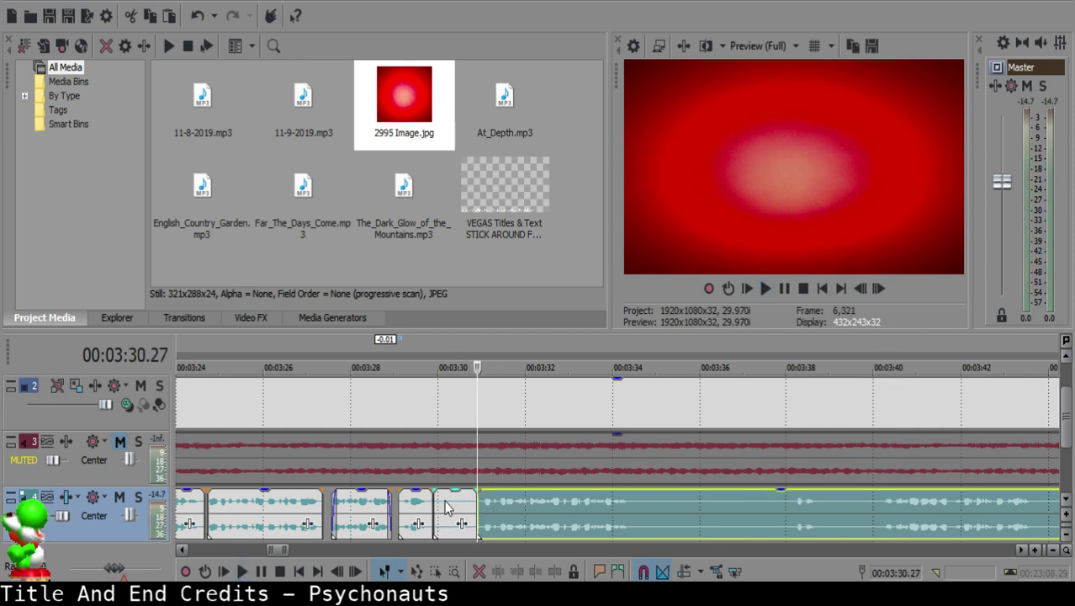
{"action": "left_click", "coordinate": [441, 505]}
{"action": "key", "text": "Delete"}
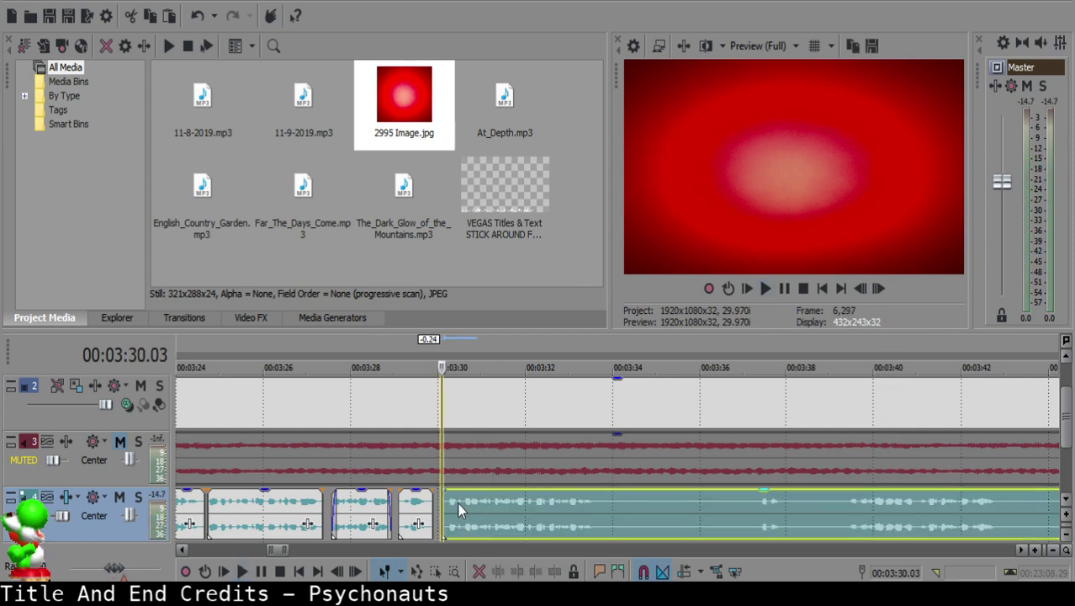
Step: Play back the join, move the following audio four frames earlier to about 03:29.29 and play it again
{"action": "left_click", "coordinate": [418, 508]}
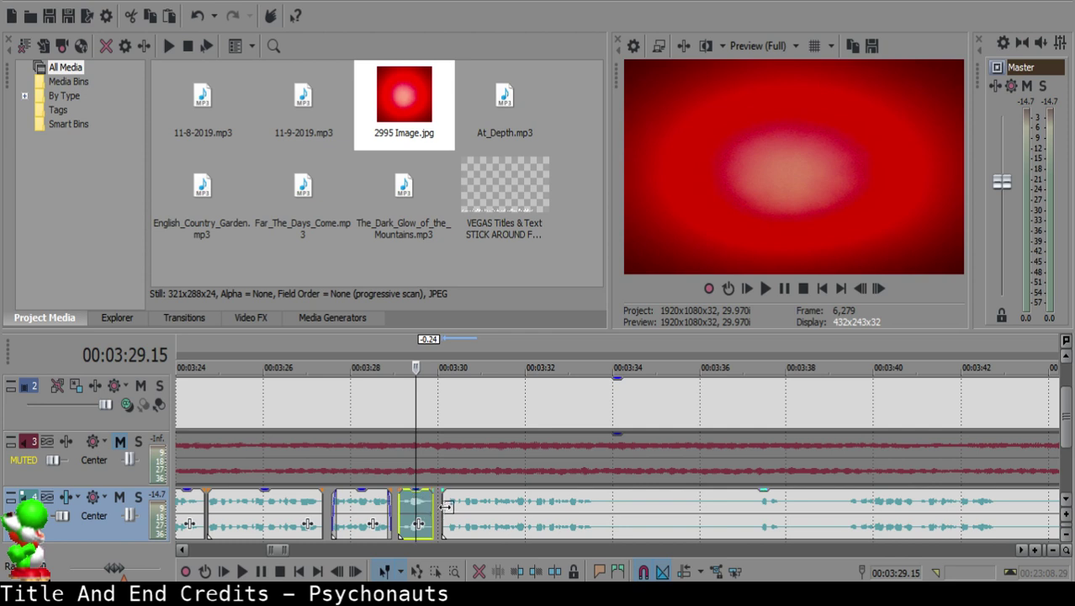
{"action": "key", "text": "space"}
{"action": "scroll", "coordinate": [533, 509], "scroll_direction": "up", "scroll_amount": 4}
{"action": "key", "text": "space"}
{"action": "left_click", "coordinate": [533, 510]}
{"action": "left_click_drag", "start_coordinate": [625, 513], "coordinate": [594, 503]}
{"action": "left_click", "coordinate": [352, 504]}
{"action": "key", "text": "space"}
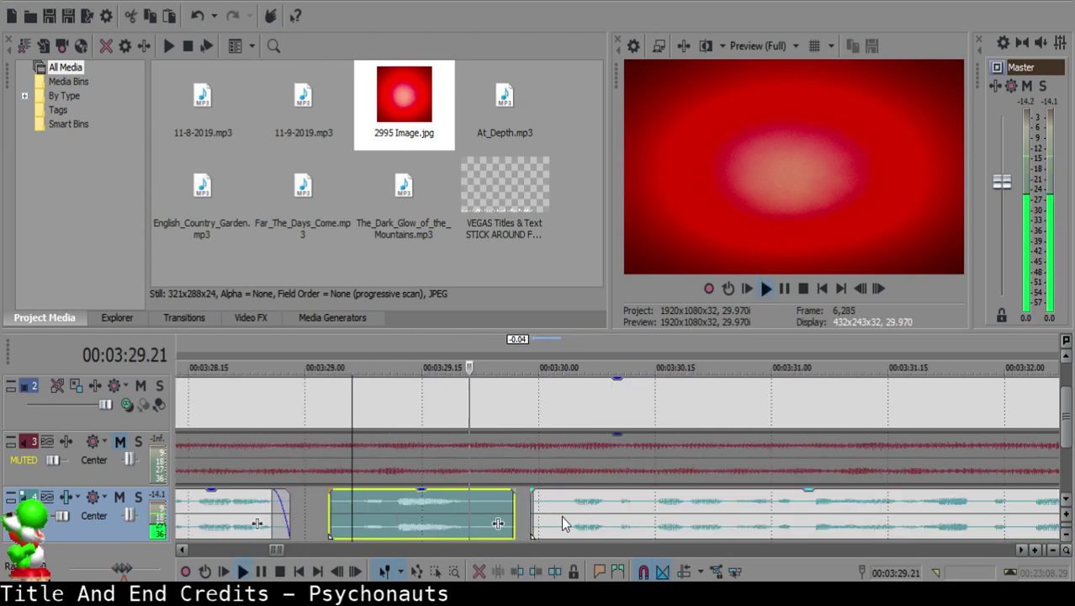
Step: Nudge the following audio two more frames earlier to about 03:29.27 and replay the join
{"action": "key", "text": "space"}
{"action": "left_click", "coordinate": [553, 505]}
{"action": "left_click", "coordinate": [370, 529]}
{"action": "key", "text": "space"}
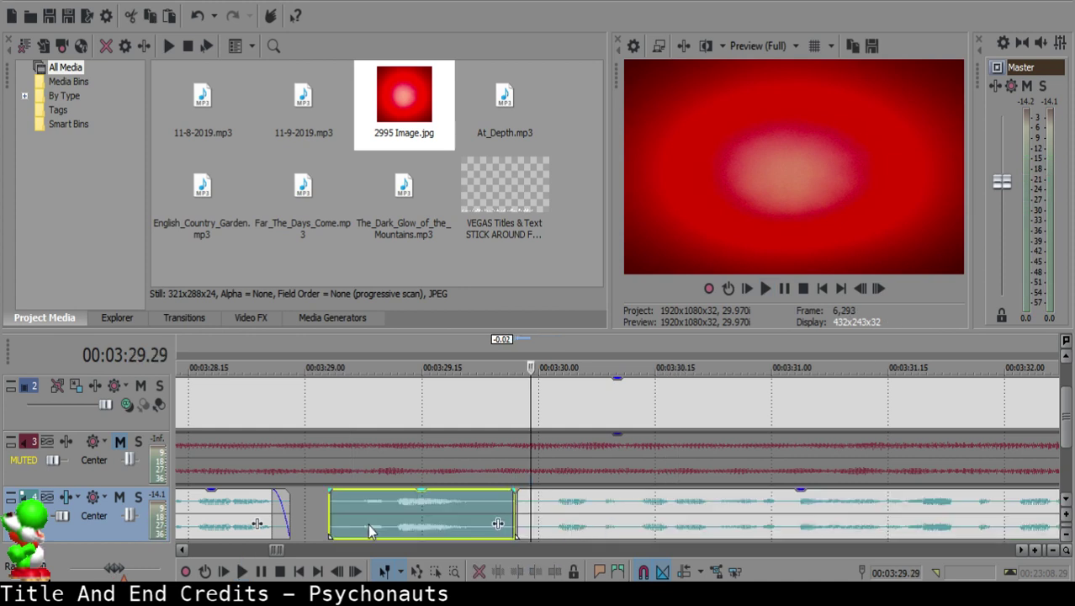
Step: Listen on past the join and split track 4 after the phrase at about 03:33.16
{"action": "scroll", "coordinate": [545, 517], "scroll_direction": "down", "scroll_amount": 5}
{"action": "scroll", "coordinate": [545, 517], "scroll_direction": "down", "scroll_amount": 3}
{"action": "scroll", "coordinate": [629, 515], "scroll_direction": "down", "scroll_amount": 3}
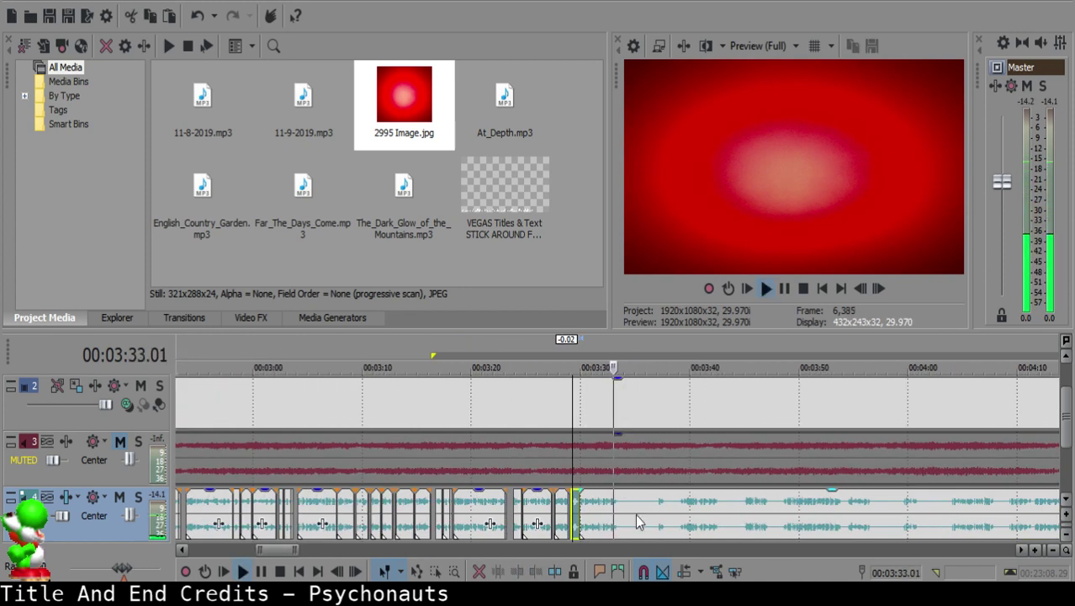
{"action": "scroll", "coordinate": [637, 517], "scroll_direction": "up", "scroll_amount": 6}
{"action": "key", "text": "space"}
{"action": "left_click", "coordinate": [613, 504]}
{"action": "key", "text": "space"}
{"action": "key", "text": "space"}
{"action": "key", "text": "s"}
Step: Sample the audio after the pause and split track 4 at about 03:37.03
{"action": "left_click", "coordinate": [926, 515]}
{"action": "key", "text": "space"}
{"action": "scroll", "coordinate": [926, 515], "scroll_direction": "down", "scroll_amount": 2}
{"action": "key", "text": "space"}
{"action": "left_click", "coordinate": [607, 495]}
{"action": "key", "text": "s"}
Step: Delete the pause between 03:33.16 and 03:37.03 and move the remaining audio earlier to about 03:34.06
{"action": "key", "text": "space"}
{"action": "left_click", "coordinate": [440, 507]}
{"action": "key", "text": "space"}
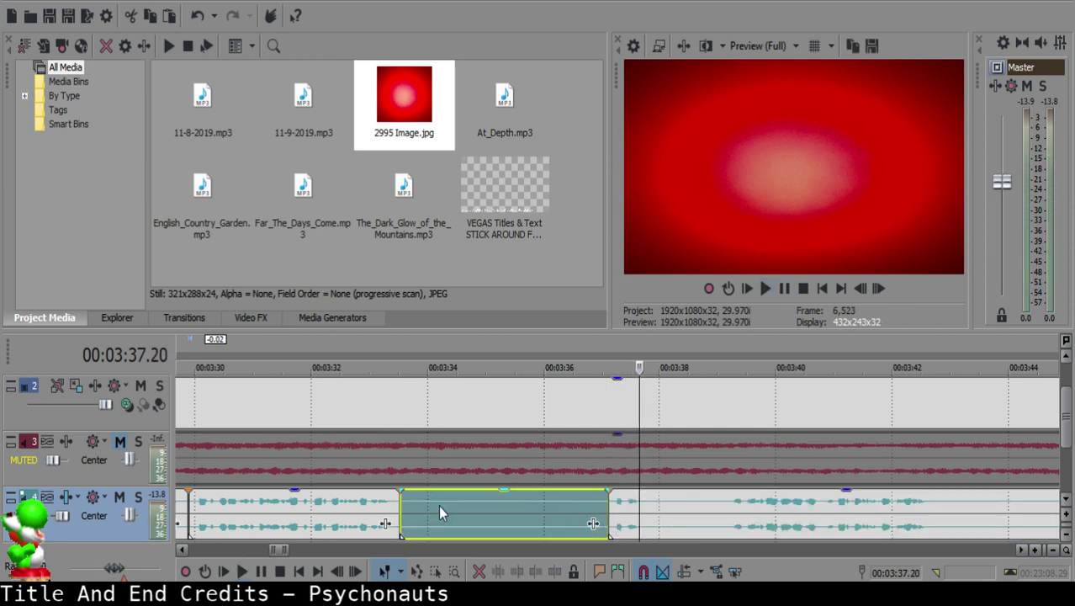
{"action": "key", "text": "Delete"}
{"action": "left_click_drag", "start_coordinate": [640, 515], "coordinate": [472, 501]}
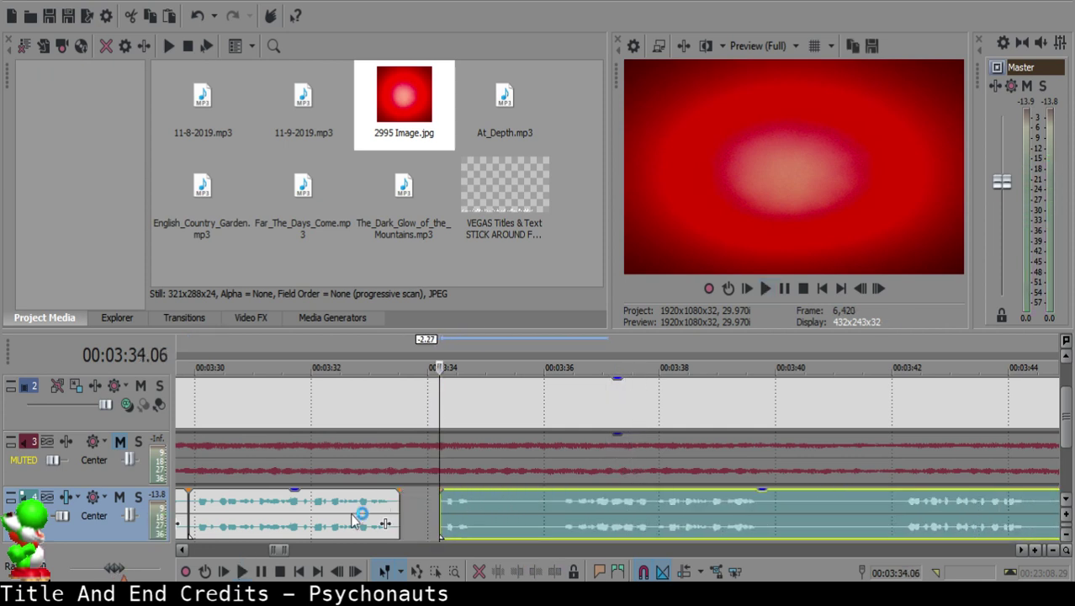
Step: Play back the join, nudge the following audio one frame later to about 03:34.07 and split it at about 03:34.25
{"action": "left_click", "coordinate": [379, 517]}
{"action": "key", "text": "space"}
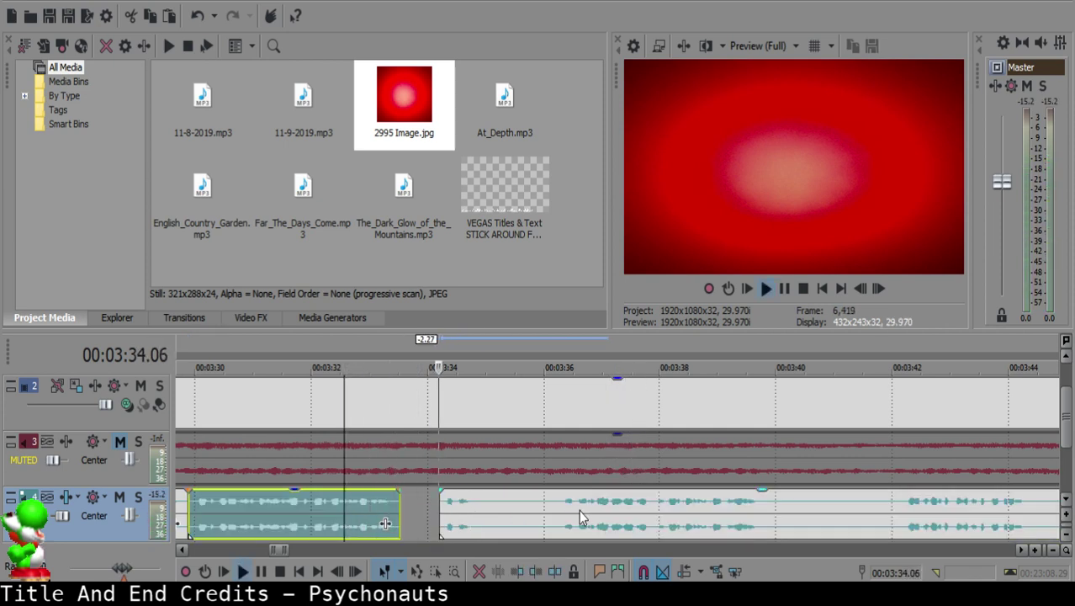
{"action": "scroll", "coordinate": [579, 510], "scroll_direction": "up", "scroll_amount": 5}
{"action": "left_click", "coordinate": [588, 508]}
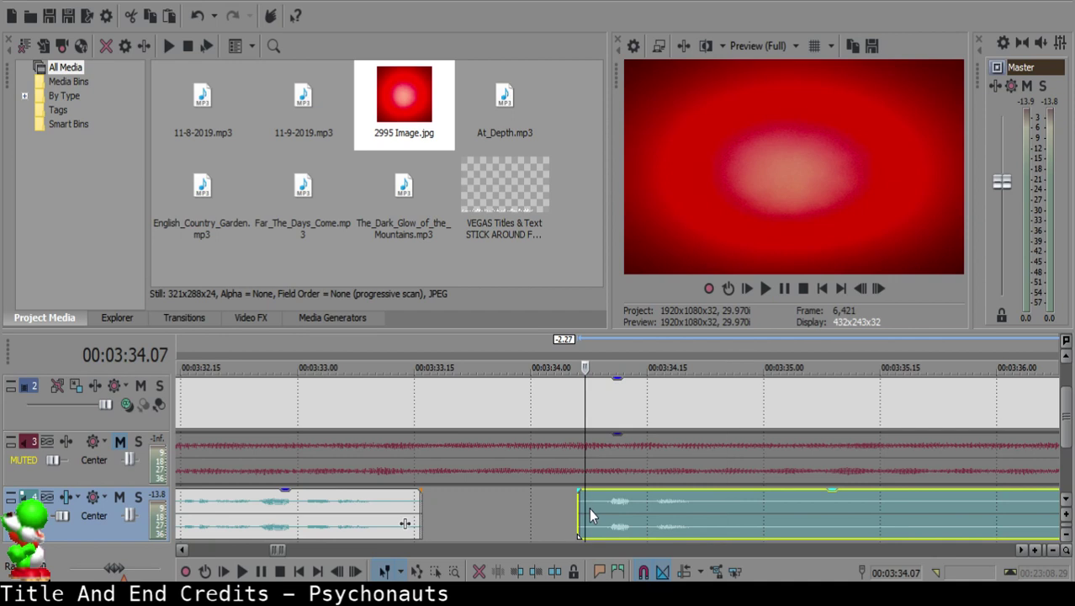
{"action": "key", "text": "space"}
{"action": "left_click", "coordinate": [723, 510]}
{"action": "key", "text": "s"}
Step: Sample the audio after the split and split track 4 before the next phrase at about 03:36.06
{"action": "scroll", "coordinate": [723, 509], "scroll_direction": "down", "scroll_amount": 4}
{"action": "left_click", "coordinate": [758, 498]}
{"action": "key", "text": "space"}
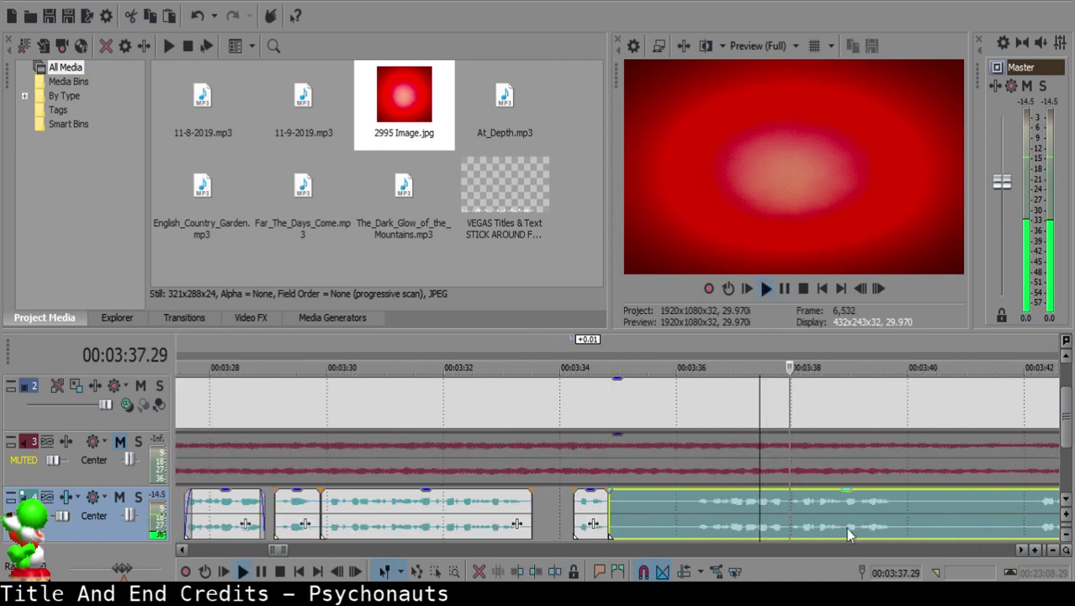
{"action": "scroll", "coordinate": [807, 509], "scroll_direction": "down", "scroll_amount": 1}
{"action": "left_click", "coordinate": [761, 498]}
{"action": "left_click", "coordinate": [499, 500]}
{"action": "key", "text": "space"}
{"action": "key", "text": "s"}
Step: Delete the pause before the 03:36.06 split, move the remaining audio earlier to about 03:34.29 and play back the join
{"action": "left_click", "coordinate": [447, 507]}
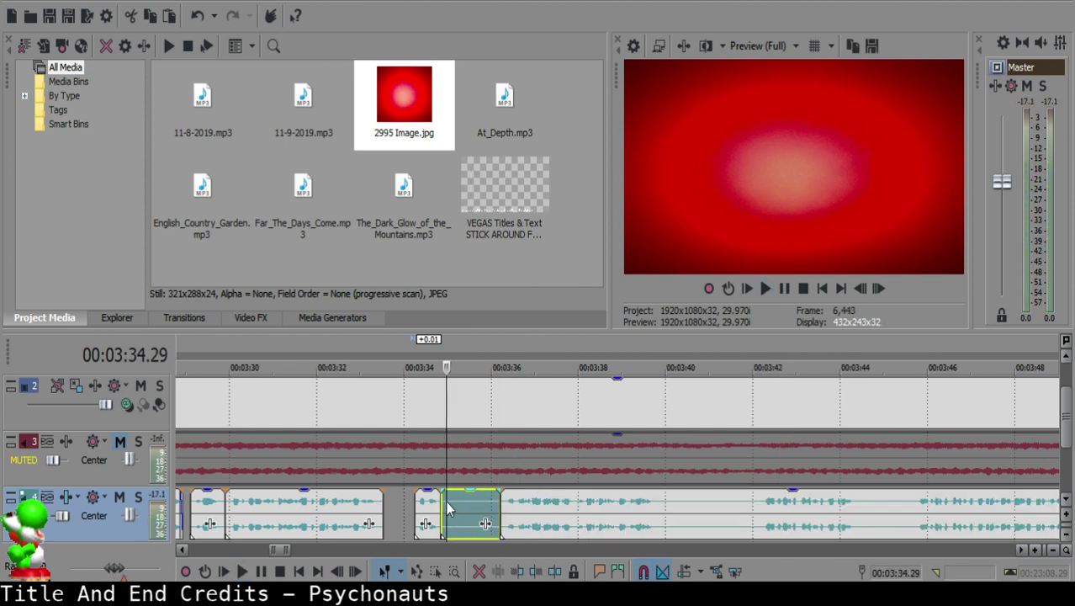
{"action": "key", "text": "Delete"}
{"action": "left_click_drag", "start_coordinate": [516, 513], "coordinate": [459, 509]}
{"action": "left_click", "coordinate": [417, 509]}
{"action": "key", "text": "space"}
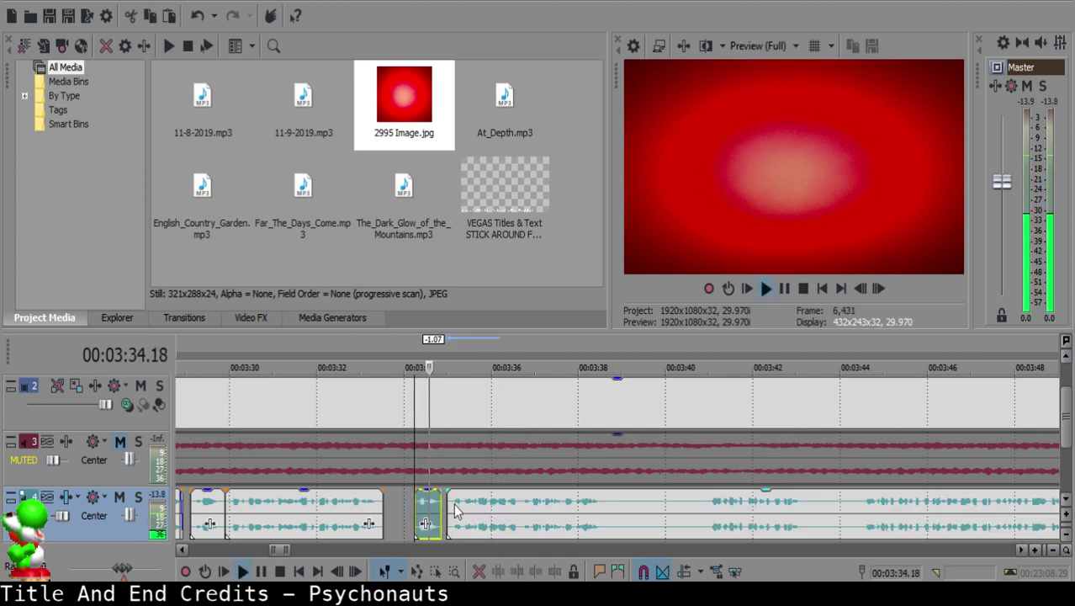
{"action": "scroll", "coordinate": [513, 511], "scroll_direction": "up", "scroll_amount": 1}
{"action": "scroll", "coordinate": [519, 511], "scroll_direction": "down", "scroll_amount": 6}
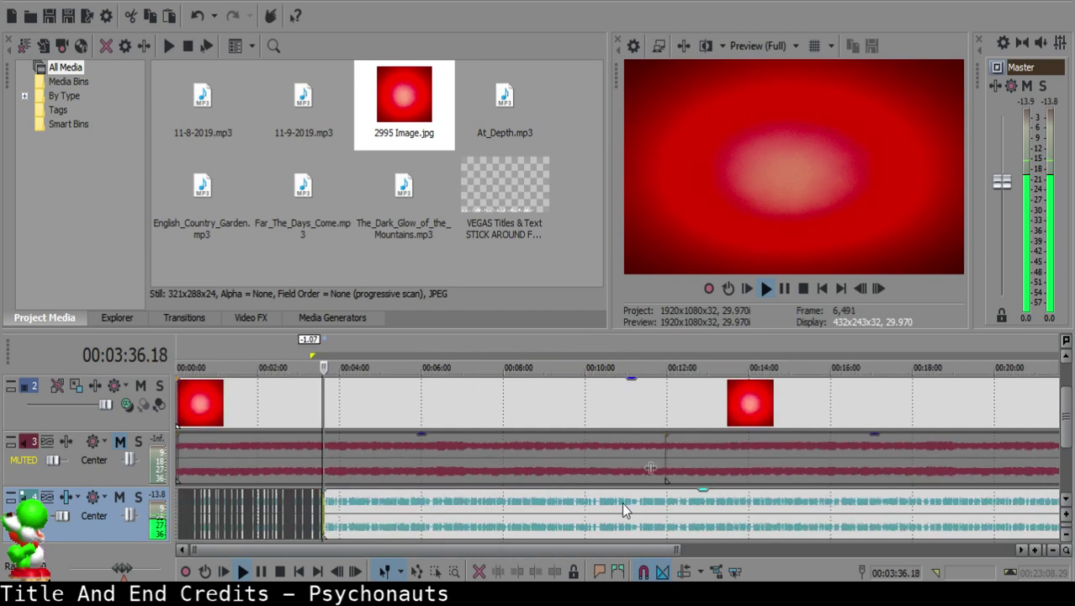
{"action": "left_click", "coordinate": [622, 501]}
{"action": "scroll", "coordinate": [622, 501], "scroll_direction": "up", "scroll_amount": 5}
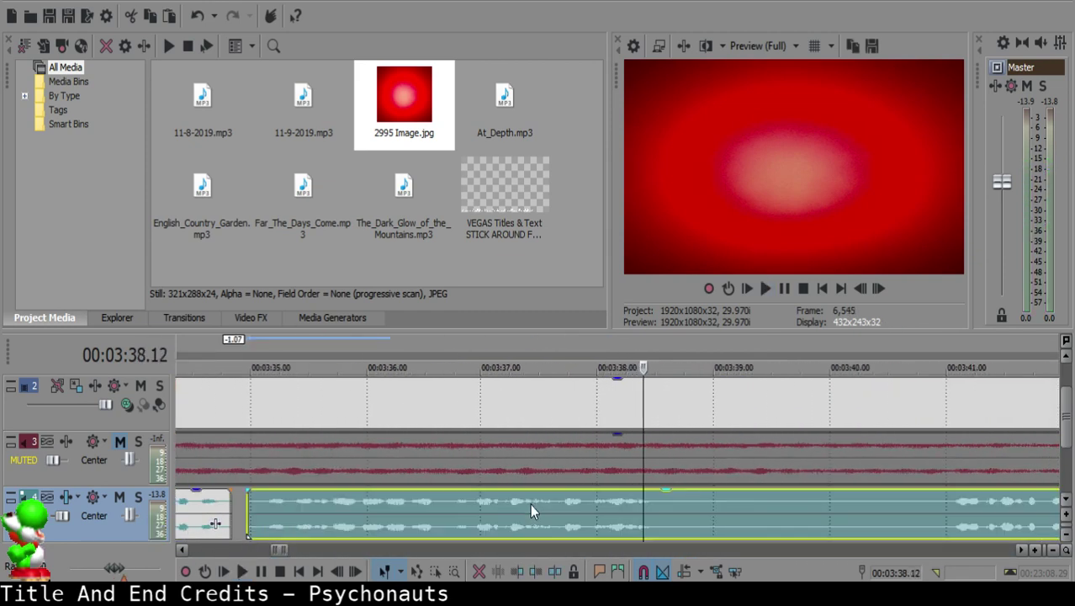
{"action": "left_click", "coordinate": [476, 504]}
{"action": "left_click_drag", "start_coordinate": [468, 509], "coordinate": [461, 509]}
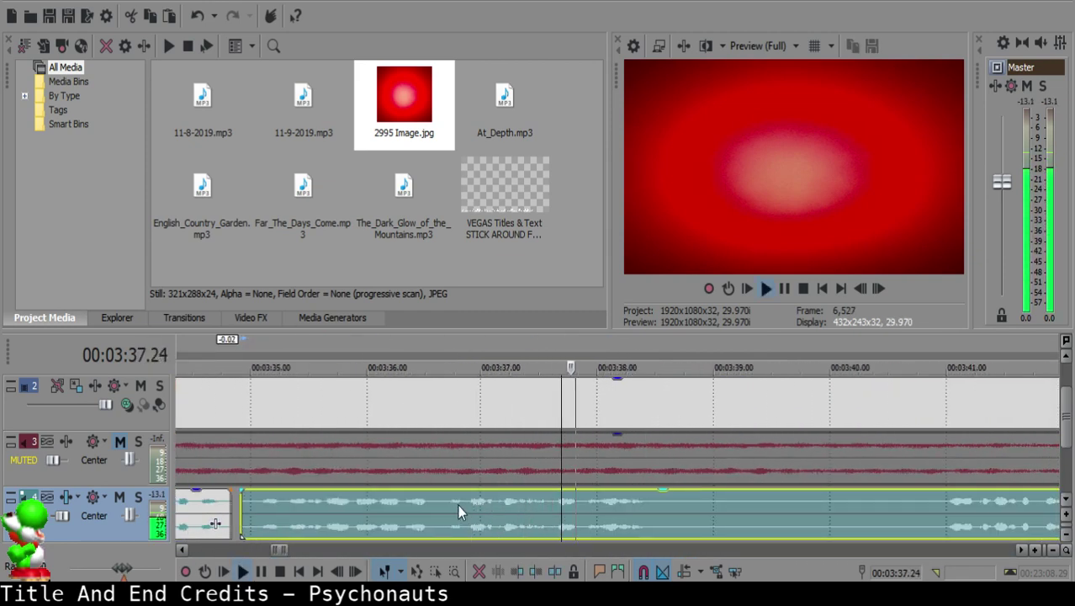
{"action": "key", "text": "ctrl+z"}
Step: Split track 4 at about 03:36.27 and add a fade-in of about three frames to the piece after the split
{"action": "left_click", "coordinate": [440, 503]}
{"action": "left_click", "coordinate": [472, 503]}
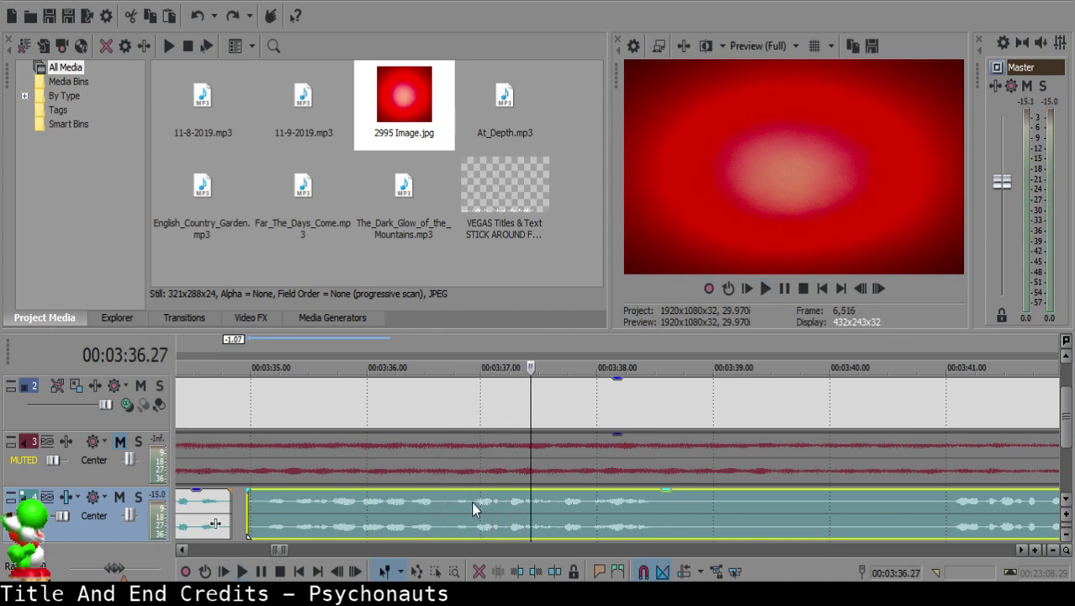
{"action": "key", "text": "space"}
{"action": "key", "text": "s"}
{"action": "left_click_drag", "start_coordinate": [472, 491], "coordinate": [485, 494]}
{"action": "left_click", "coordinate": [429, 504]}
{"action": "key", "text": "space"}
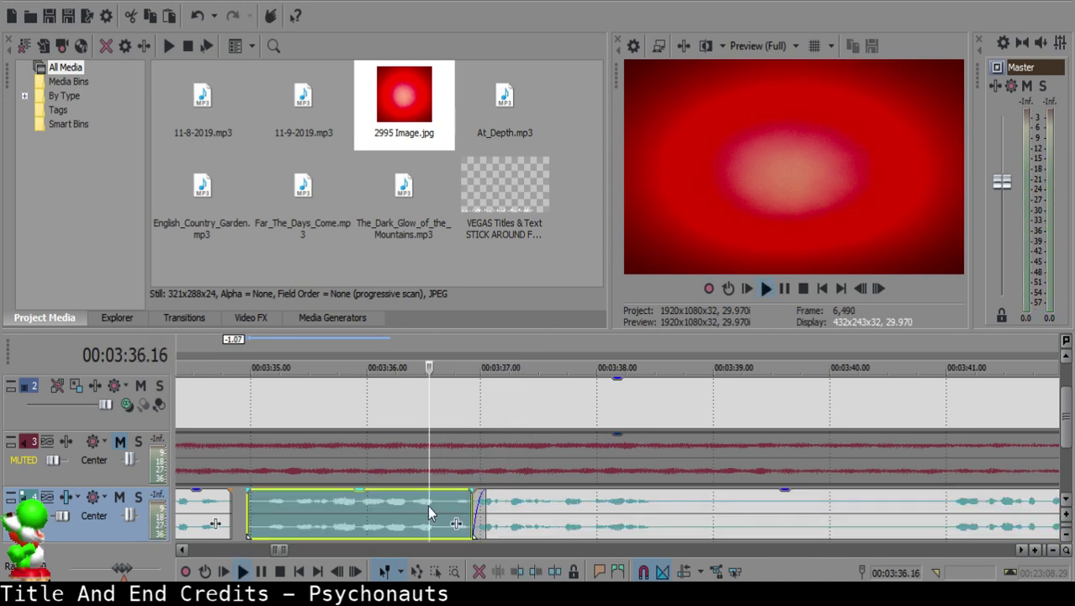
Step: Replay the faded join at about 03:36.27 and split track 4 after the phrase at about 03:38.22
{"action": "key", "text": "alt+Tab"}
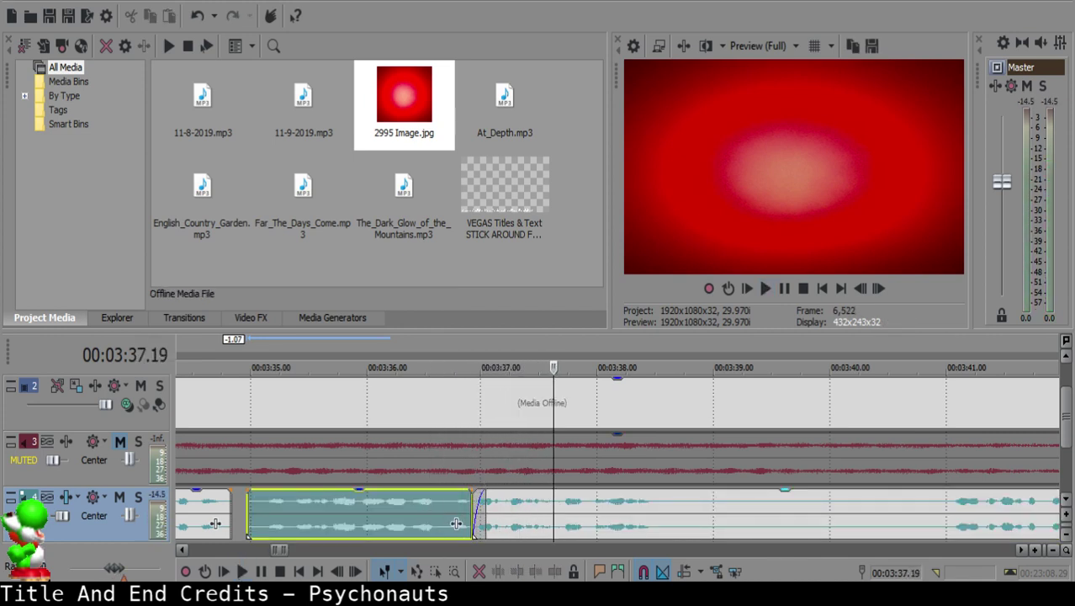
{"action": "left_click", "coordinate": [418, 530]}
{"action": "key", "text": "space"}
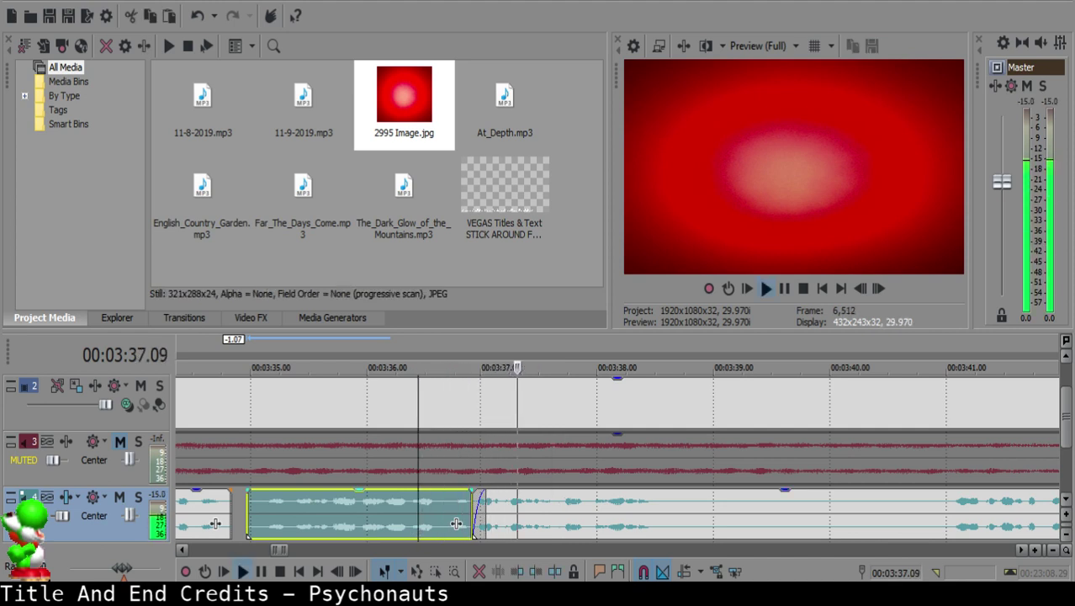
{"action": "key", "text": "Return"}
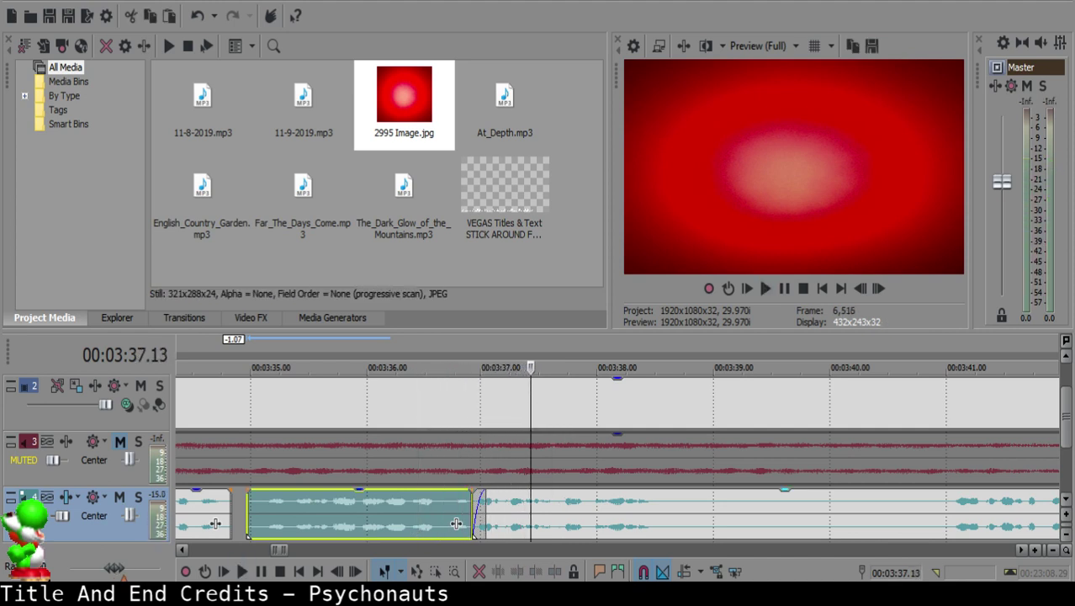
{"action": "key", "text": "space"}
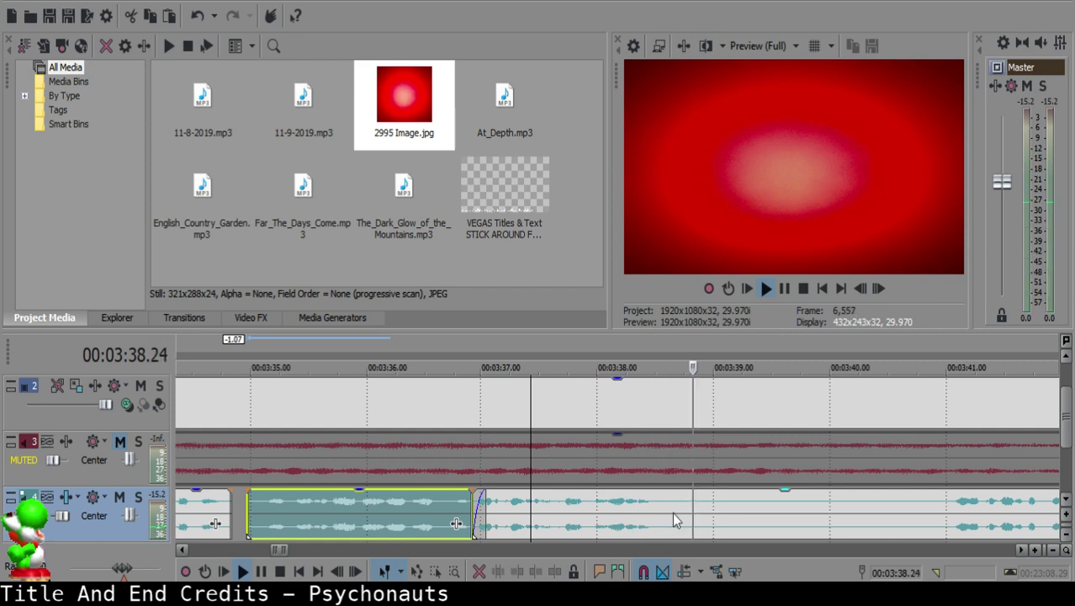
{"action": "key", "text": "space"}
{"action": "left_click", "coordinate": [681, 509]}
{"action": "key", "text": "space"}
{"action": "key", "text": "space"}
{"action": "key", "text": "s"}
Step: Sample the audio after the 03:38.22 split and split track 4 at about 03:44.14
{"action": "key", "text": "space"}
{"action": "scroll", "coordinate": [957, 511], "scroll_direction": "down", "scroll_amount": 3}
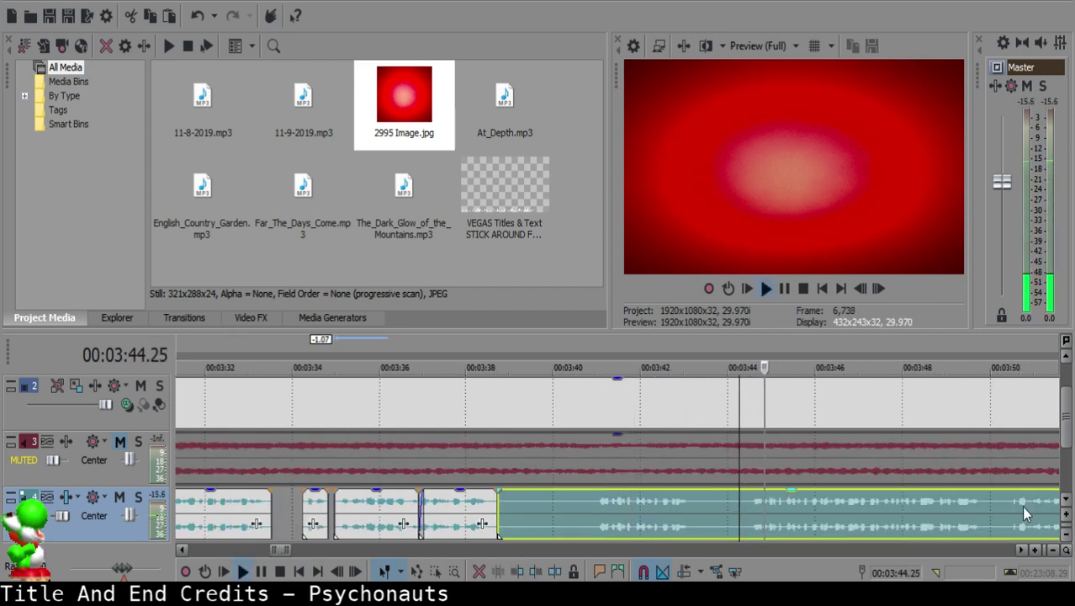
{"action": "left_click", "coordinate": [1021, 506]}
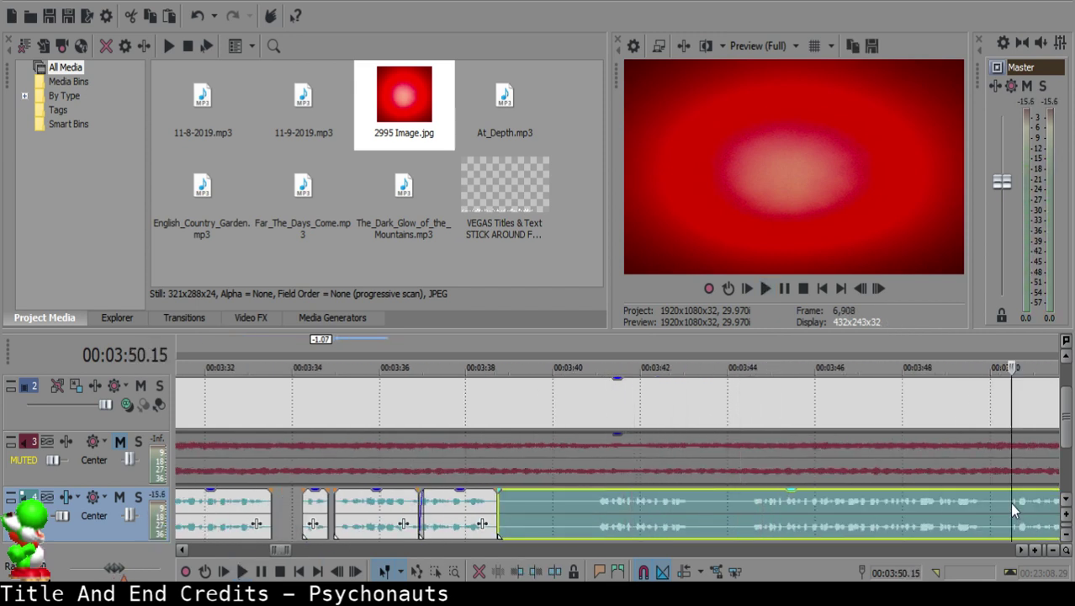
{"action": "left_click", "coordinate": [746, 508]}
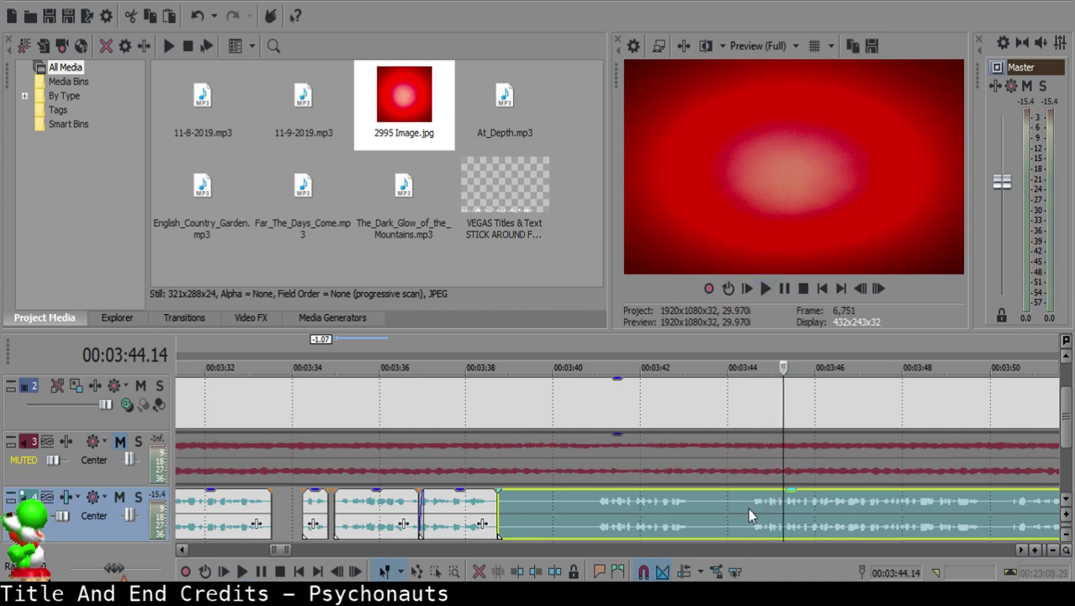
{"action": "key", "text": "space"}
{"action": "key", "text": "s"}
Step: Delete the passage between 03:38.22 and 03:44.14, move the remaining audio earlier to about 03:39.10 and play back the join
{"action": "left_click", "coordinate": [520, 505]}
{"action": "key", "text": "Delete"}
{"action": "left_click_drag", "start_coordinate": [849, 509], "coordinate": [629, 501]}
{"action": "left_click", "coordinate": [459, 505]}
{"action": "key", "text": "space"}
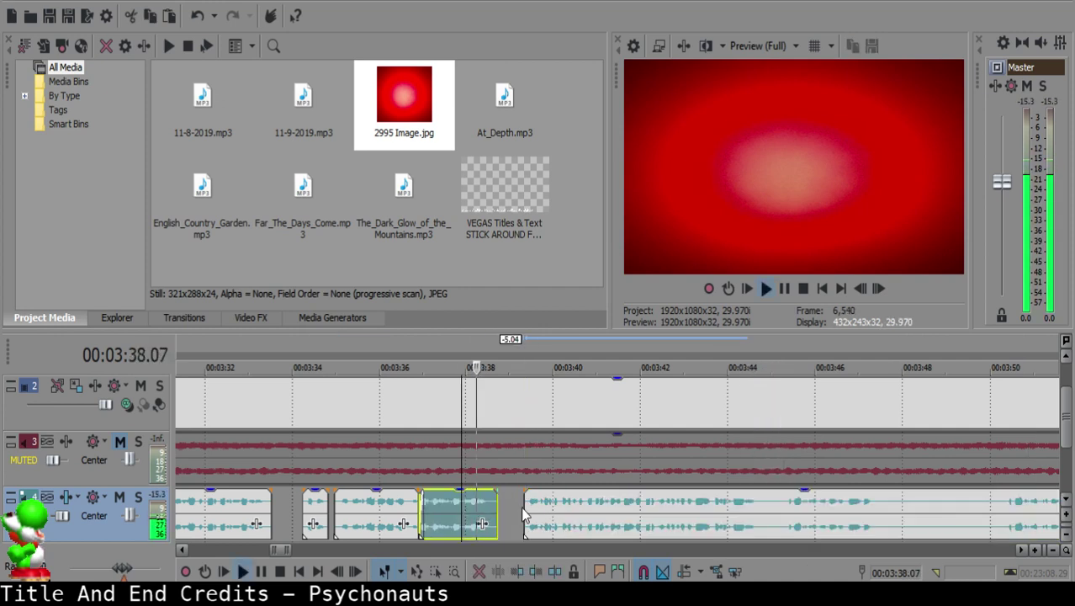
{"action": "scroll", "coordinate": [617, 532], "scroll_direction": "down", "scroll_amount": 10}
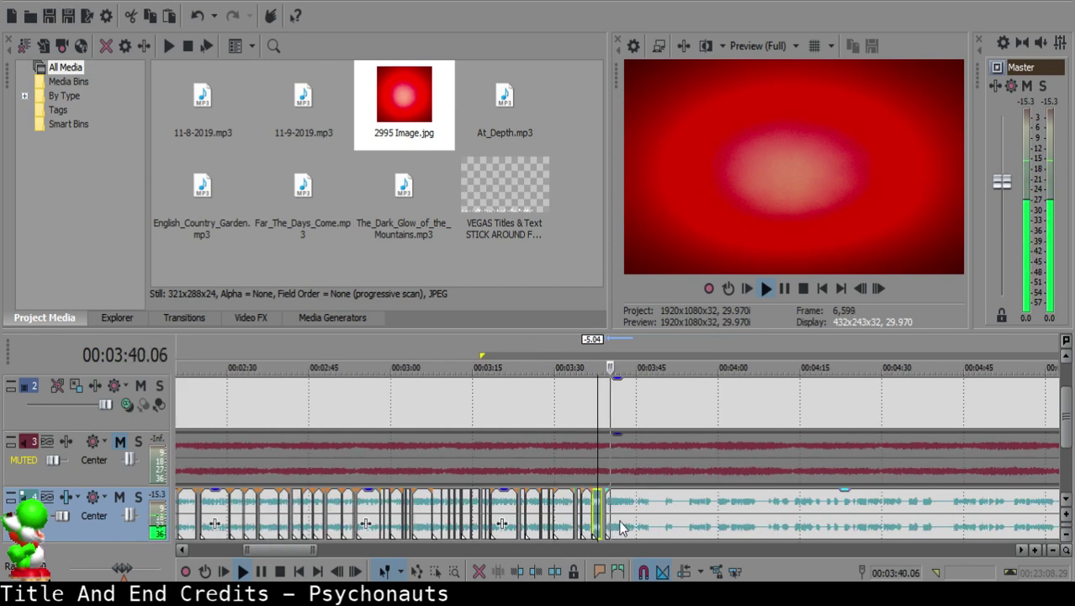
Step: Split track 4 after the phrase at about 03:44.19 and again at 03:44.25, and delete the short piece between
{"action": "scroll", "coordinate": [618, 533], "scroll_direction": "up", "scroll_amount": 6}
{"action": "scroll", "coordinate": [631, 516], "scroll_direction": "up", "scroll_amount": 4}
{"action": "scroll", "coordinate": [635, 515], "scroll_direction": "down", "scroll_amount": 4}
{"action": "scroll", "coordinate": [645, 514], "scroll_direction": "up", "scroll_amount": 4}
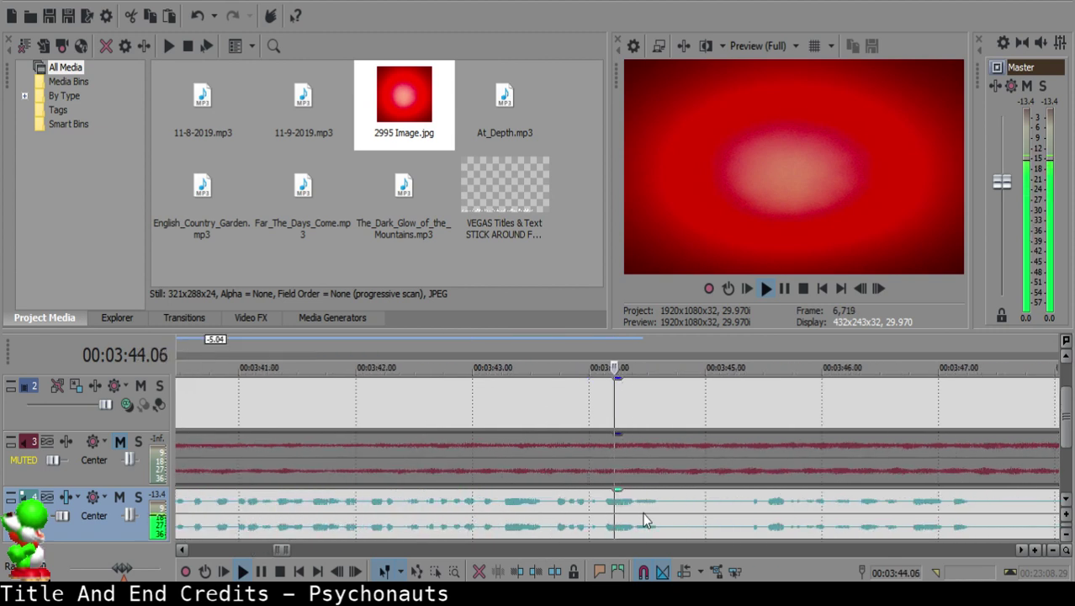
{"action": "left_click", "coordinate": [681, 500]}
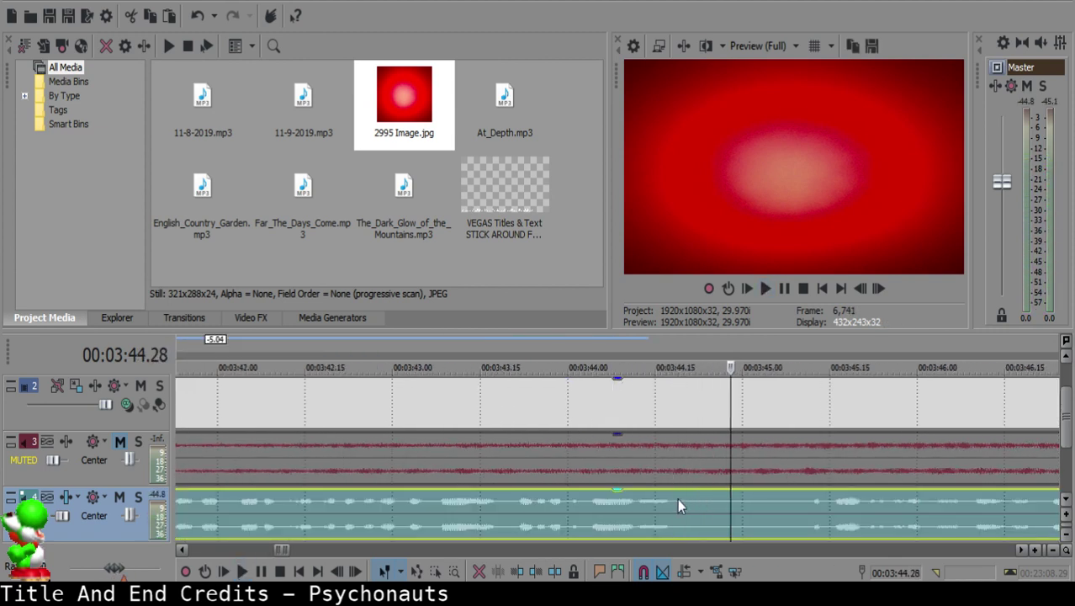
{"action": "left_click", "coordinate": [677, 499]}
{"action": "key", "text": "s"}
{"action": "left_click", "coordinate": [714, 508]}
{"action": "key", "text": "s"}
{"action": "left_click", "coordinate": [697, 508]}
{"action": "key", "text": "Delete"}
Step: Add a fade-out of about three frames to the end of the piece at 03:44.19 and play it back
{"action": "left_click", "coordinate": [615, 506]}
{"action": "key", "text": "space"}
{"action": "key", "text": "Return"}
{"action": "left_click_drag", "start_coordinate": [677, 492], "coordinate": [662, 492]}
{"action": "key", "text": "ctrl+z"}
{"action": "key", "text": "space"}
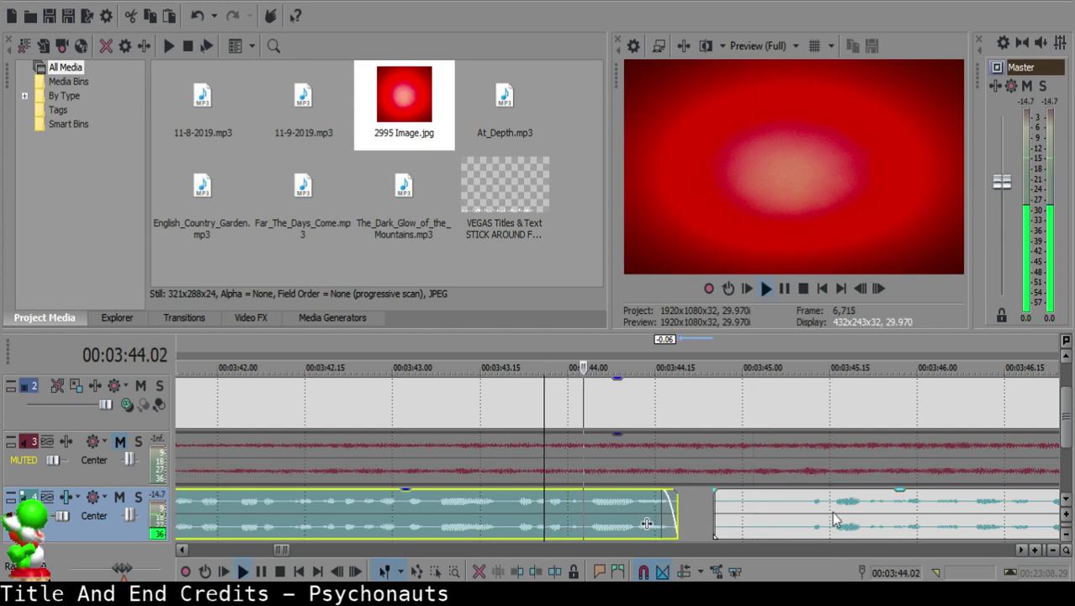
Step: Sample the audio after 03:44.25 to find the next wanted phrase and split track 4 at about 03:54.23
{"action": "left_click", "coordinate": [822, 504]}
{"action": "scroll", "coordinate": [799, 498], "scroll_direction": "down", "scroll_amount": 3}
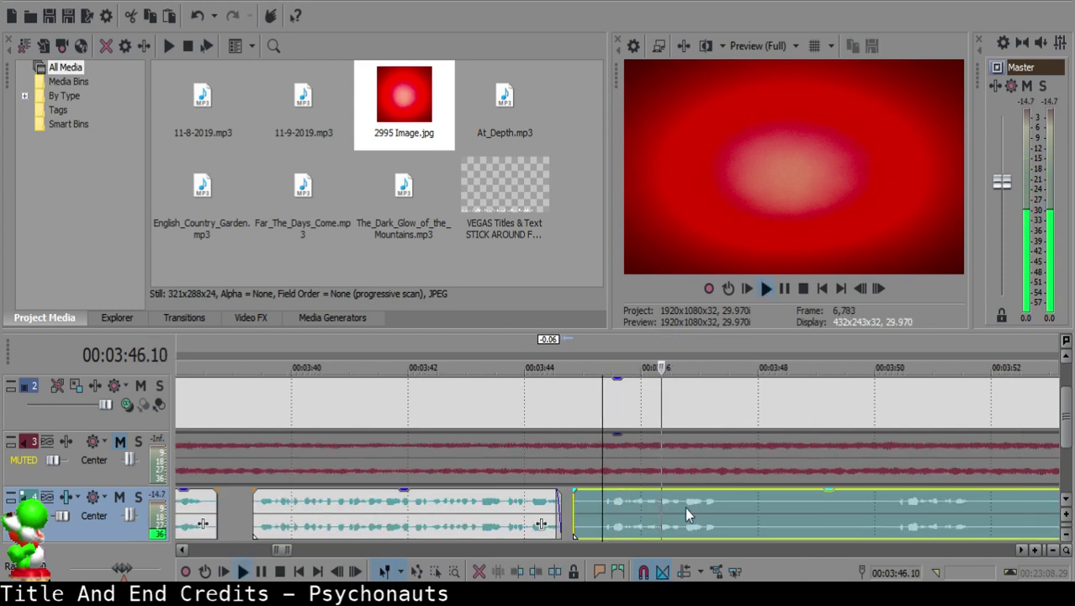
{"action": "scroll", "coordinate": [887, 506], "scroll_direction": "down", "scroll_amount": 2}
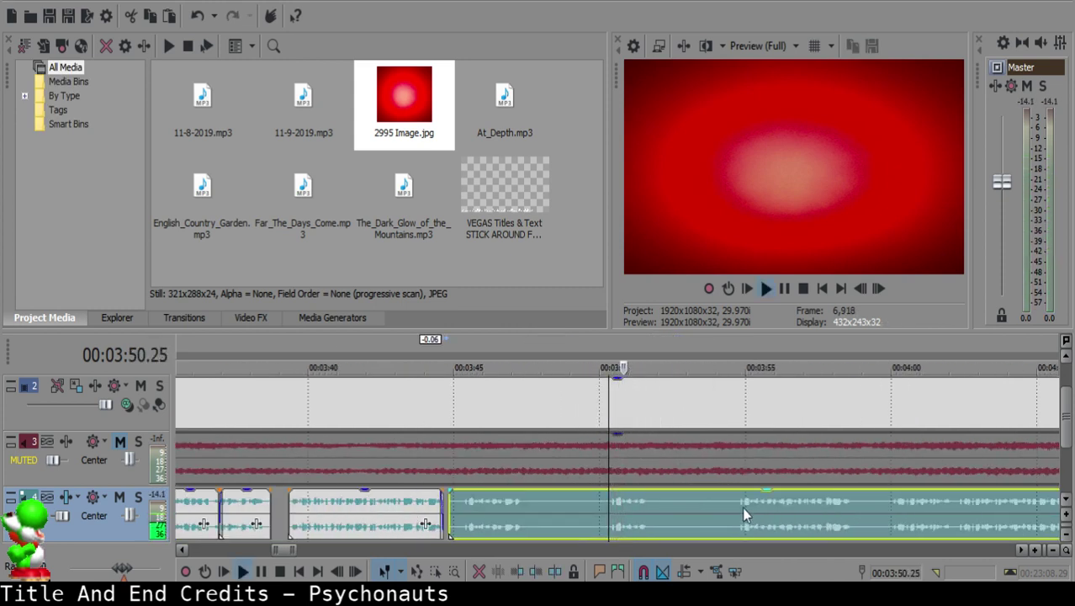
{"action": "left_click", "coordinate": [886, 510]}
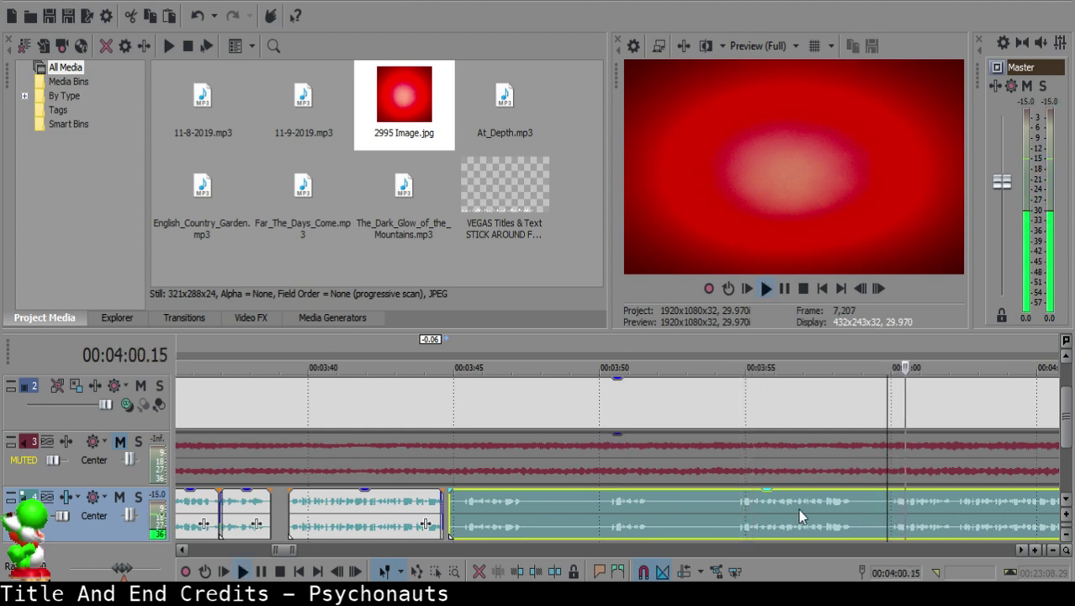
{"action": "key", "text": "Return"}
{"action": "left_click", "coordinate": [821, 509]}
{"action": "key", "text": "Return"}
{"action": "key", "text": "Return"}
{"action": "left_click", "coordinate": [739, 502]}
{"action": "key", "text": "Return"}
{"action": "key", "text": "space"}
{"action": "key", "text": "s"}
Step: Delete the passage between 03:44.25 and 03:54.23, move the remaining audio earlier to about 03:44.25 and play back the join
{"action": "left_click", "coordinate": [450, 502]}
{"action": "key", "text": "Delete"}
{"action": "left_click_drag", "start_coordinate": [867, 520], "coordinate": [590, 504]}
{"action": "left_click_drag", "start_coordinate": [461, 505], "coordinate": [450, 505]}
{"action": "left_click", "coordinate": [423, 509]}
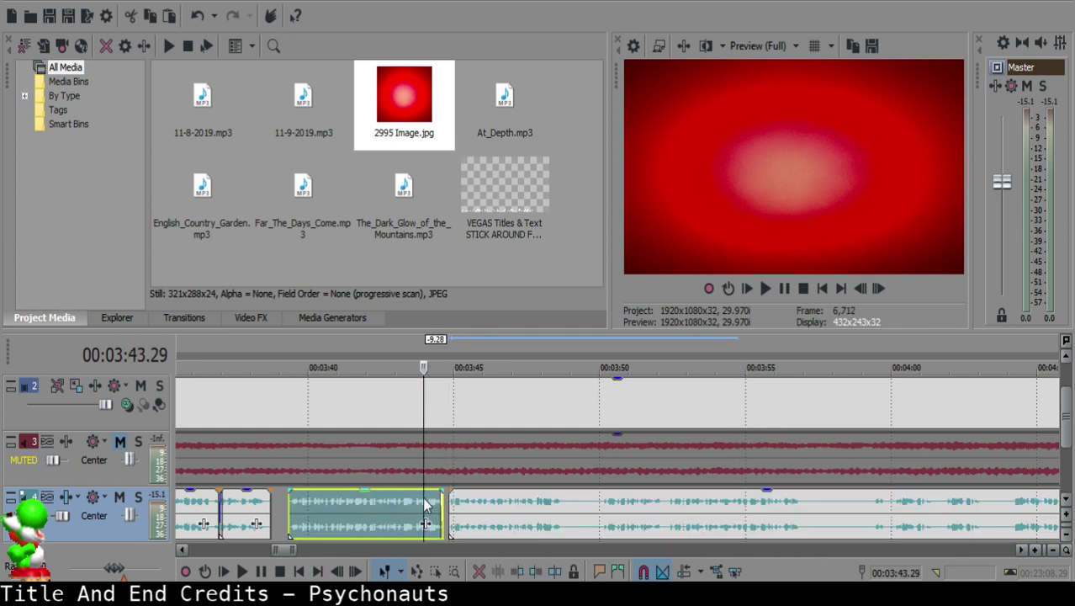
{"action": "key", "text": "space"}
{"action": "scroll", "coordinate": [560, 504], "scroll_direction": "up", "scroll_amount": 4}
{"action": "key", "text": "space"}
Step: Nudge the remaining audio one frame earlier to about 03:44.24 and replay the join
{"action": "left_click", "coordinate": [560, 501]}
{"action": "left_click_drag", "start_coordinate": [607, 504], "coordinate": [597, 505]}
{"action": "left_click", "coordinate": [313, 513]}
{"action": "key", "text": "space"}
{"action": "key", "text": "space"}
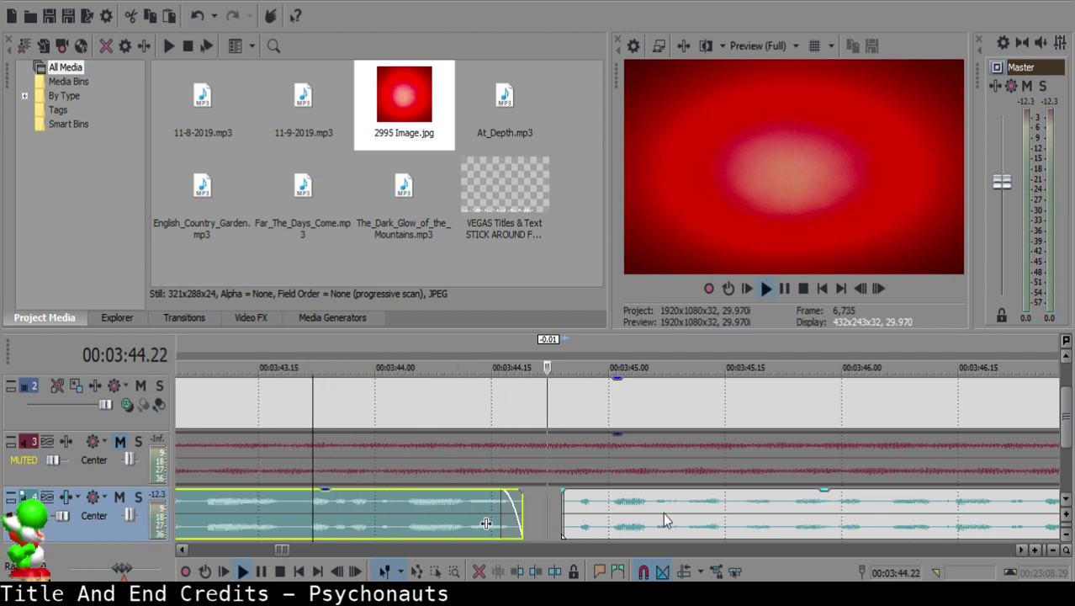
Step: Split track 4 at about 03:48.20 and 03:49.05 and delete the silent piece between the splits
{"action": "scroll", "coordinate": [665, 504], "scroll_direction": "down", "scroll_amount": 3}
{"action": "scroll", "coordinate": [664, 505], "scroll_direction": "down", "scroll_amount": 3}
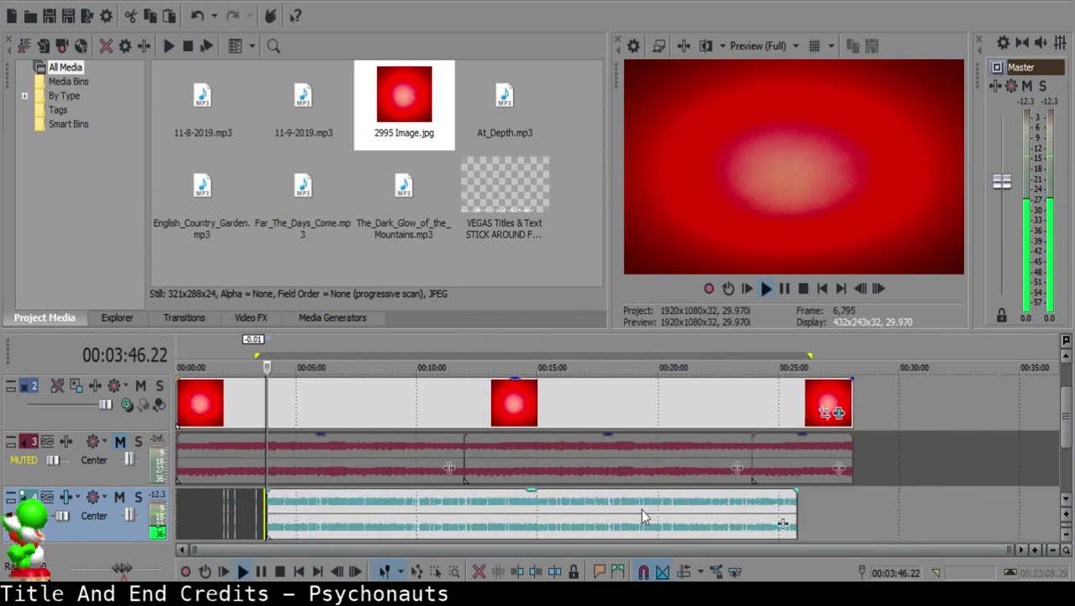
{"action": "scroll", "coordinate": [643, 512], "scroll_direction": "up", "scroll_amount": 6}
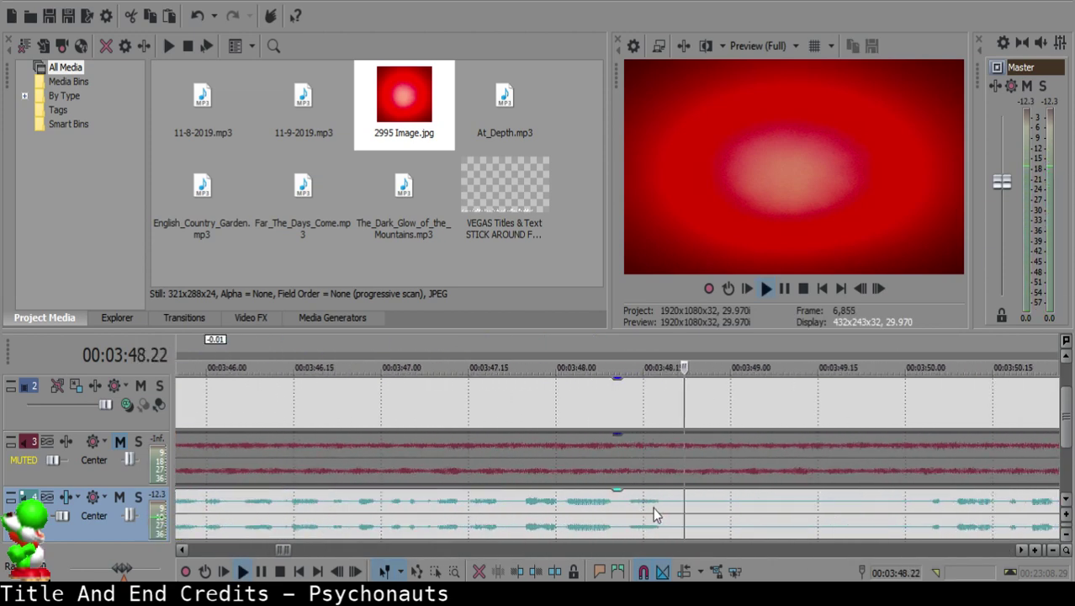
{"action": "left_click", "coordinate": [673, 504]}
{"action": "key", "text": "space"}
{"action": "key", "text": "s"}
{"action": "left_click", "coordinate": [761, 504]}
{"action": "key", "text": "s"}
{"action": "left_click", "coordinate": [727, 505]}
{"action": "key", "text": "Delete"}
Step: Add a fade-out of about 11 frames to the piece ending at 03:48.20 and play it back
{"action": "left_click_drag", "start_coordinate": [672, 486], "coordinate": [539, 509]}
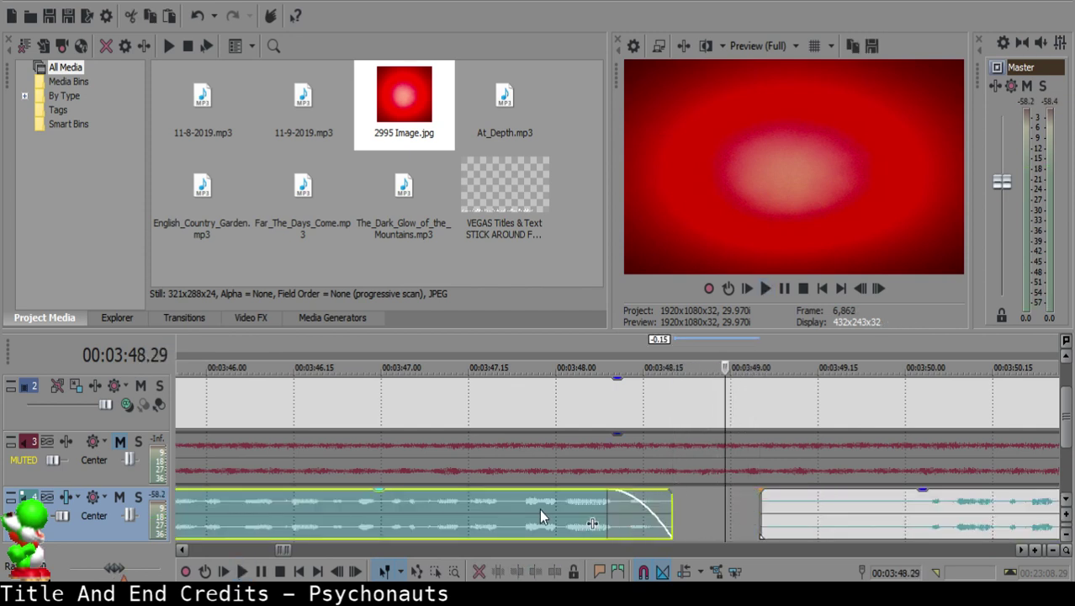
{"action": "left_click", "coordinate": [539, 509]}
{"action": "key", "text": "space"}
Step: Sample the audio after 03:49.05 and split track 4 at 03:52.09
{"action": "left_click", "coordinate": [945, 513]}
{"action": "scroll", "coordinate": [701, 519], "scroll_direction": "down", "scroll_amount": 4}
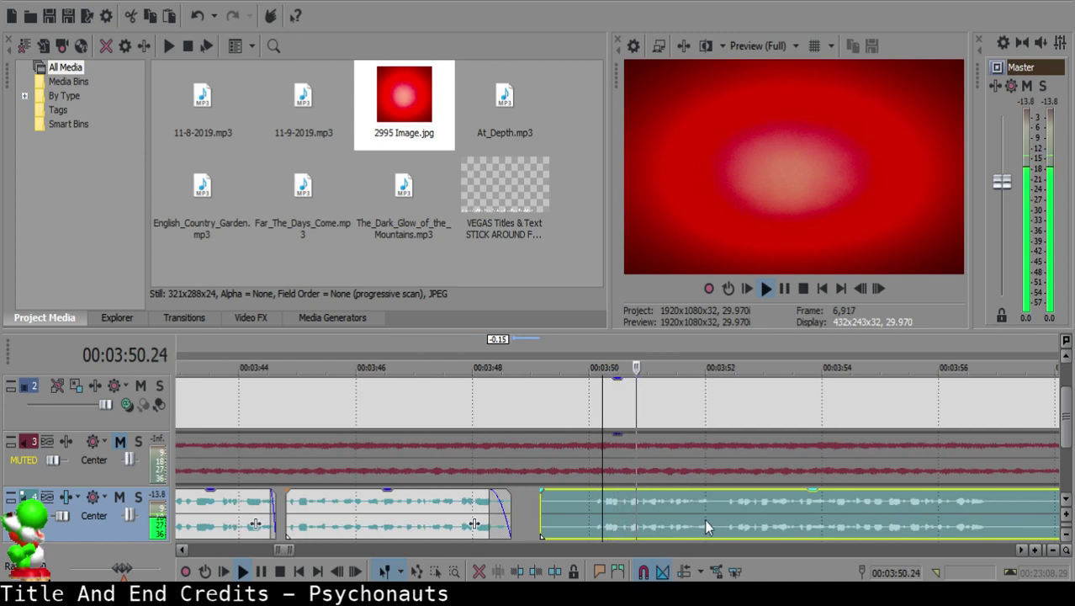
{"action": "scroll", "coordinate": [796, 515], "scroll_direction": "down", "scroll_amount": 1}
{"action": "left_click", "coordinate": [924, 503]}
{"action": "left_click", "coordinate": [898, 504]}
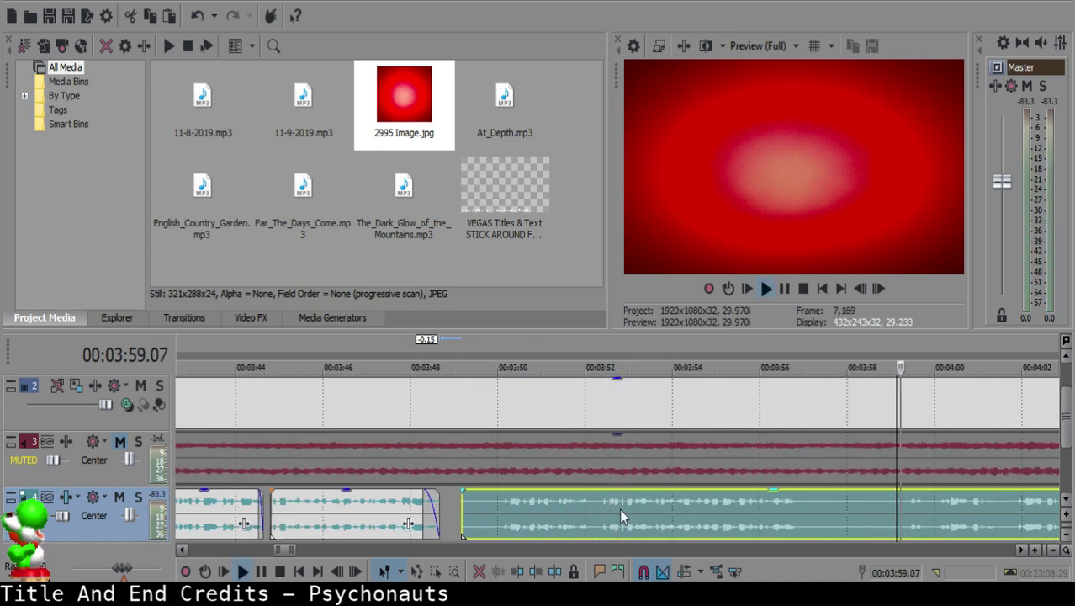
{"action": "left_click", "coordinate": [597, 502]}
{"action": "key", "text": "space"}
{"action": "key", "text": "space"}
{"action": "key", "text": "s"}
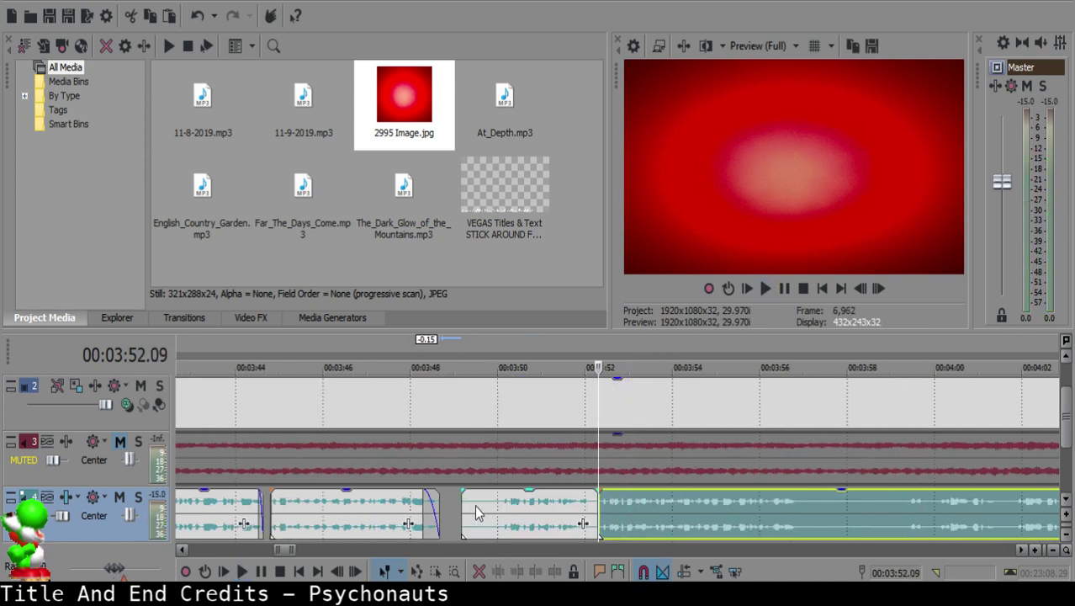
Step: Delete the passage between 03:49.05 and 03:52.09, move the remaining audio earlier to 03:48.27 and play back the join
{"action": "left_click", "coordinate": [463, 505]}
{"action": "key", "text": "Delete"}
{"action": "left_click", "coordinate": [450, 502]}
{"action": "left_click_drag", "start_coordinate": [698, 504], "coordinate": [550, 495]}
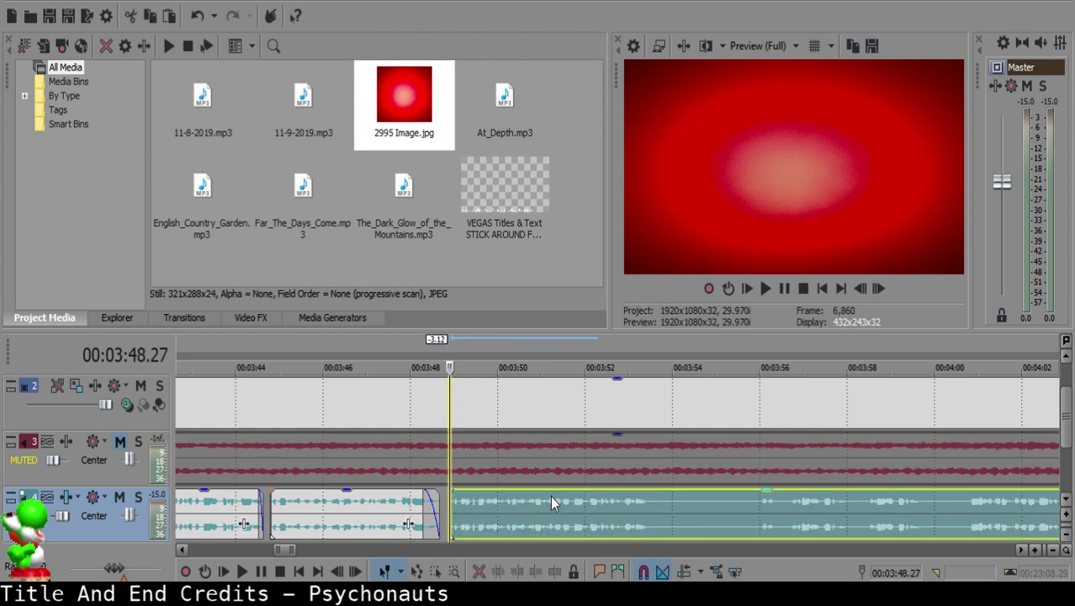
{"action": "left_click", "coordinate": [409, 507]}
{"action": "key", "text": "space"}
{"action": "scroll", "coordinate": [477, 518], "scroll_direction": "up", "scroll_amount": 2}
{"action": "key", "text": "space"}
Step: Move the remaining audio two frames earlier to about 03:48.25 and replay the join
{"action": "left_click", "coordinate": [595, 508]}
{"action": "left_click_drag", "start_coordinate": [690, 513], "coordinate": [678, 514]}
{"action": "left_click", "coordinate": [422, 519]}
{"action": "key", "text": "space"}
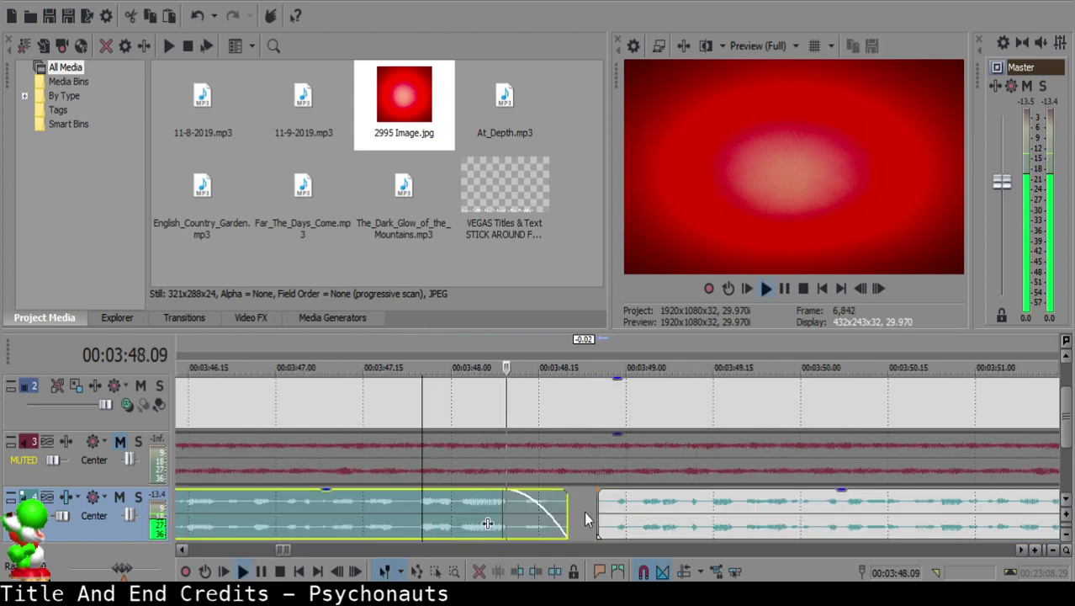
{"action": "key", "text": "space"}
Step: Move the remaining audio to about 03:48.23, add a fade-in of about four frames to its start and replay the join
{"action": "left_click", "coordinate": [585, 508]}
{"action": "mouse_move", "coordinate": [614, 510]}
{"action": "left_mouse_down"}
{"action": "mouse_move", "coordinate": [596, 492]}
{"action": "mouse_move", "coordinate": [608, 494]}
{"action": "left_mouse_up"}
{"action": "key", "text": "space"}
{"action": "key", "text": "space"}
{"action": "left_click", "coordinate": [375, 504]}
{"action": "key", "text": "space"}
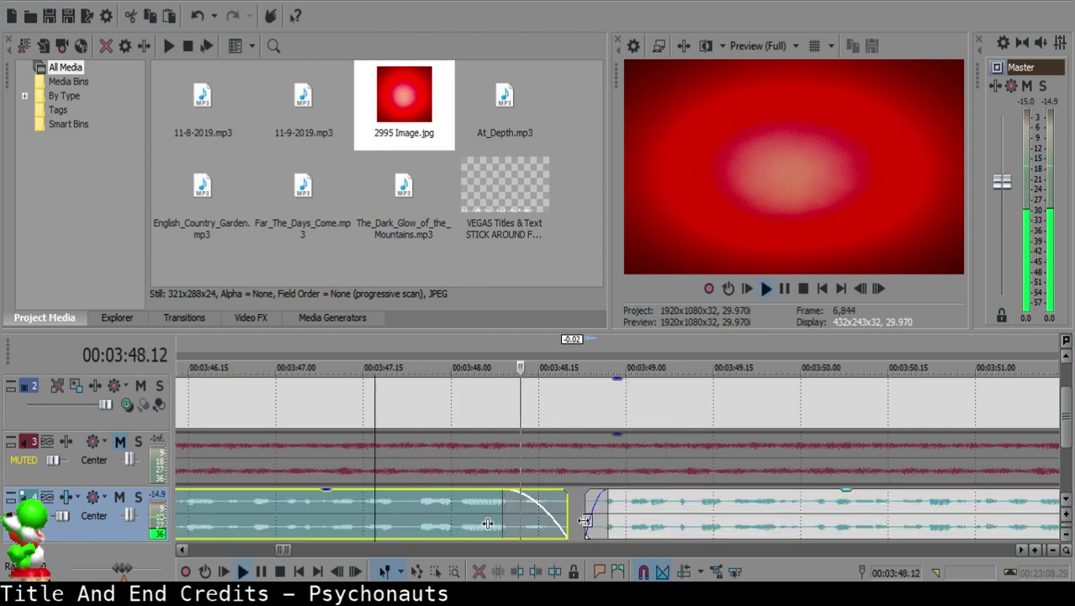
{"action": "key", "text": "space"}
Step: Nudge the faded remaining audio one frame earlier to 03:48.22 and play back the join
{"action": "left_click", "coordinate": [578, 511]}
{"action": "left_click_drag", "start_coordinate": [611, 509], "coordinate": [604, 507]}
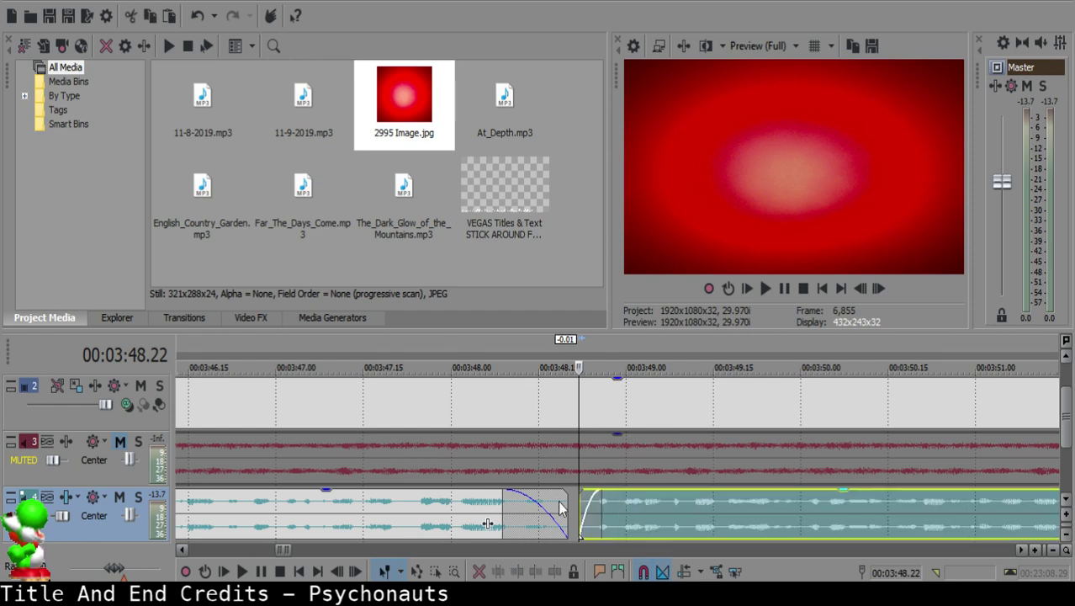
{"action": "left_click", "coordinate": [411, 502]}
{"action": "key", "text": "space"}
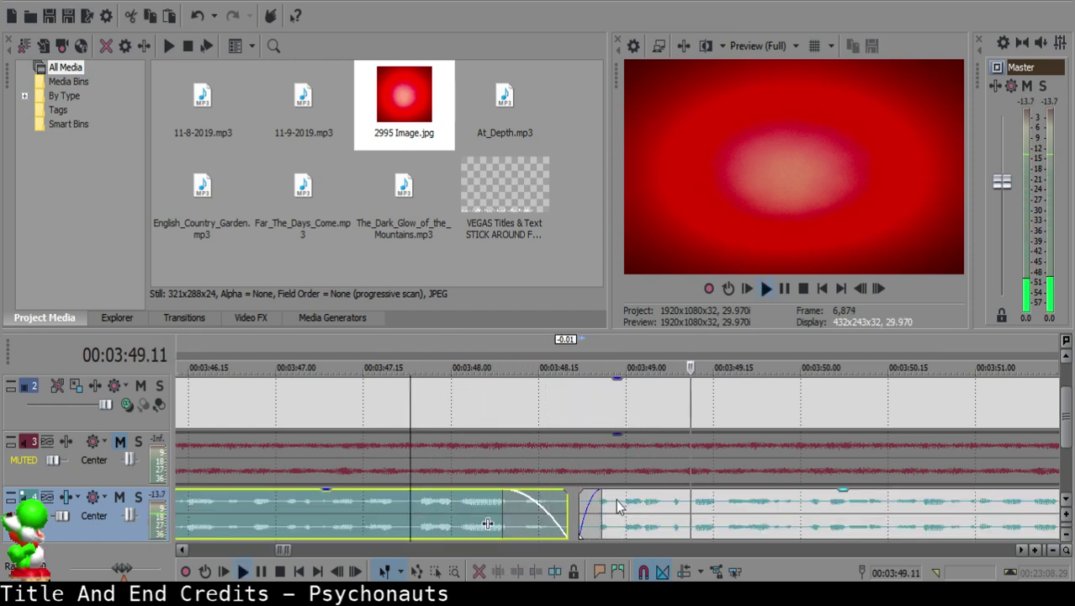
Step: Split track 4 after the phrase at about 03:53.10
{"action": "scroll", "coordinate": [618, 505], "scroll_direction": "down", "scroll_amount": 10}
{"action": "scroll", "coordinate": [619, 505], "scroll_direction": "up", "scroll_amount": 5}
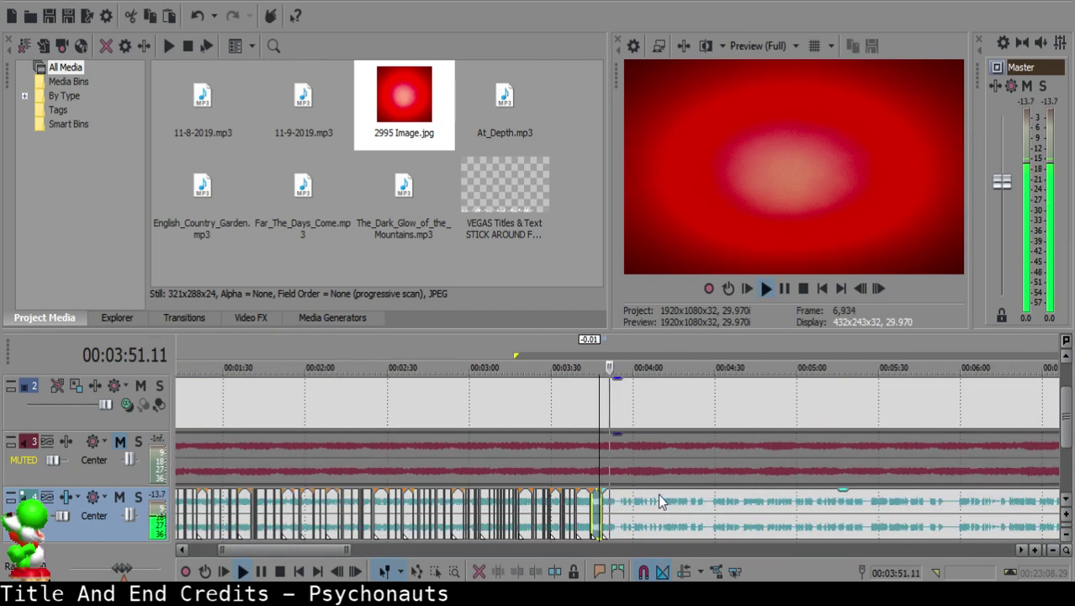
{"action": "scroll", "coordinate": [631, 508], "scroll_direction": "up", "scroll_amount": 5}
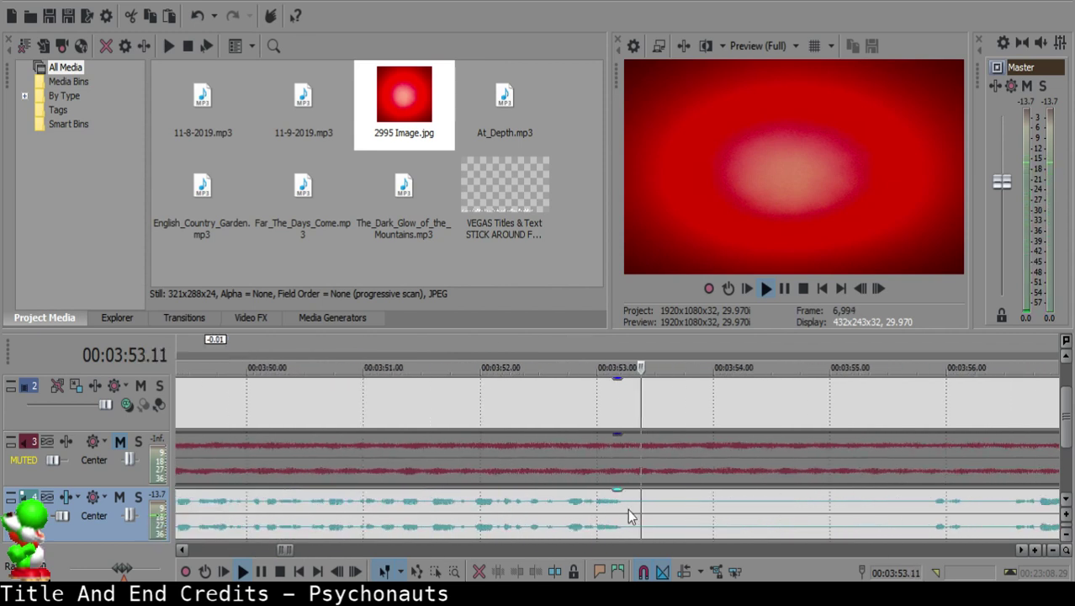
{"action": "left_click", "coordinate": [634, 503]}
{"action": "key", "text": "space"}
{"action": "key", "text": "space"}
{"action": "key", "text": "s"}
Step: Sample the audio after the 03:53.10 split and split track 4 at about 03:58.08
{"action": "left_click", "coordinate": [941, 520]}
{"action": "key", "text": "space"}
{"action": "scroll", "coordinate": [813, 522], "scroll_direction": "down", "scroll_amount": 1}
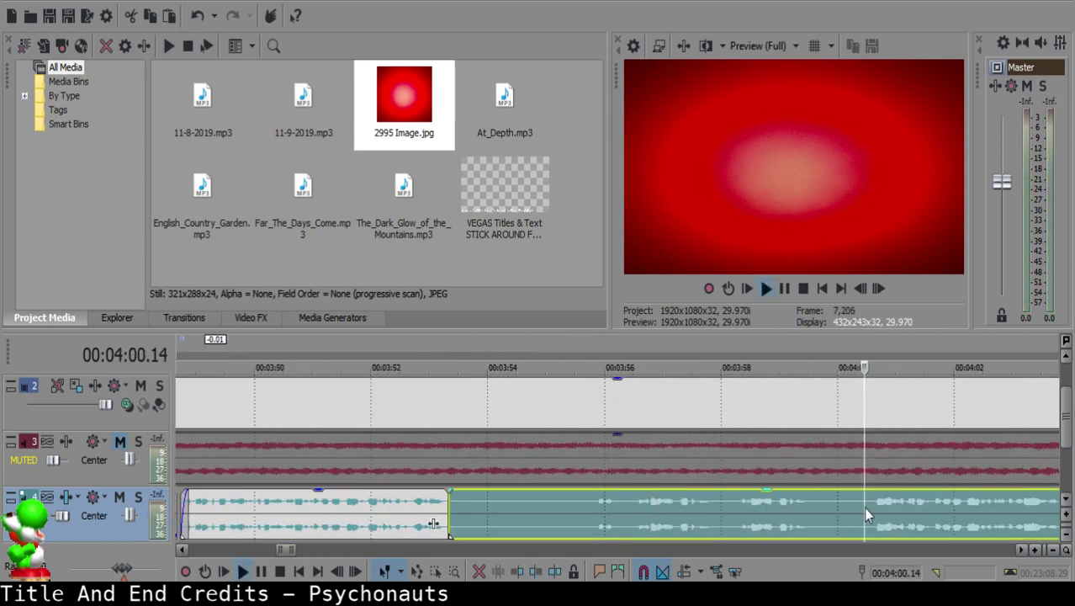
{"action": "left_click", "coordinate": [736, 504]}
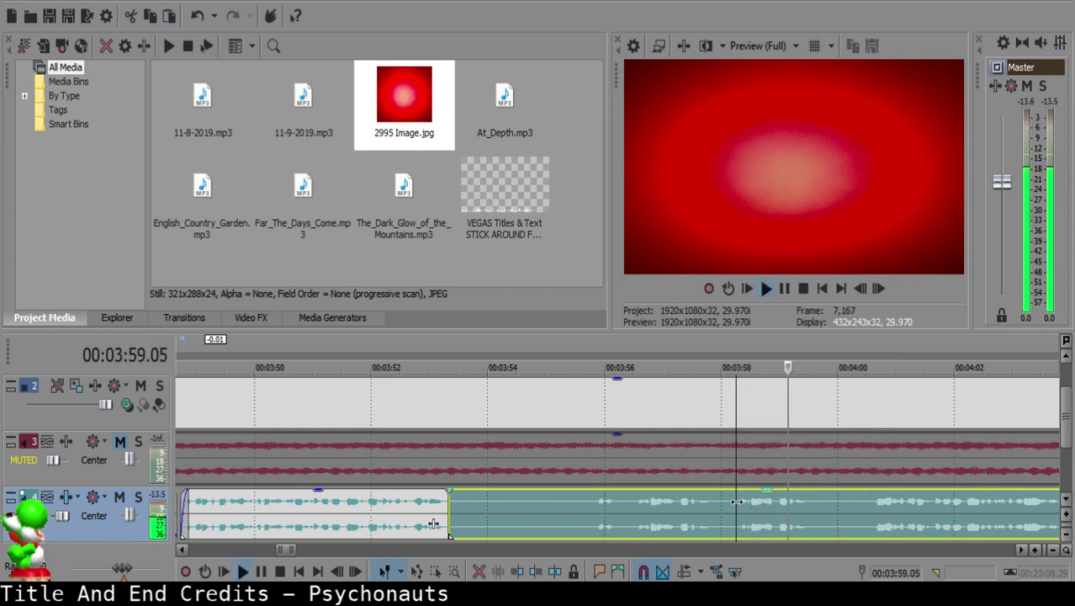
{"action": "key", "text": "space"}
{"action": "key", "text": "s"}
Step: Delete the passage between 03:53.10 and 03:58.08, move the remaining audio earlier to about 03:53.16 and play back the join
{"action": "left_click", "coordinate": [461, 501]}
{"action": "key", "text": "Delete"}
{"action": "left_click", "coordinate": [408, 523]}
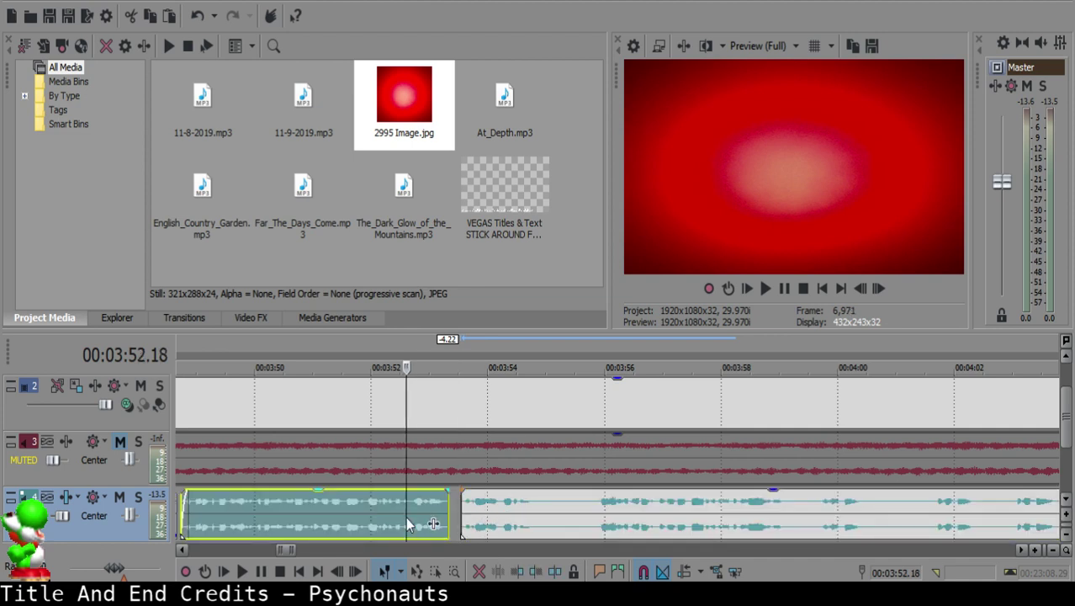
{"action": "key", "text": "space"}
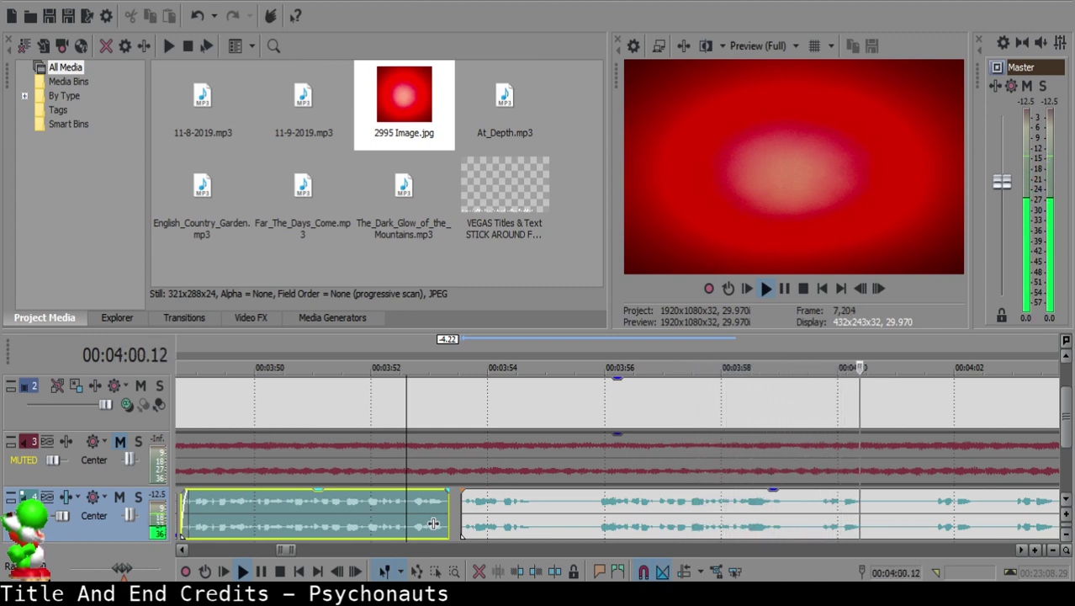
{"action": "key", "text": "Return"}
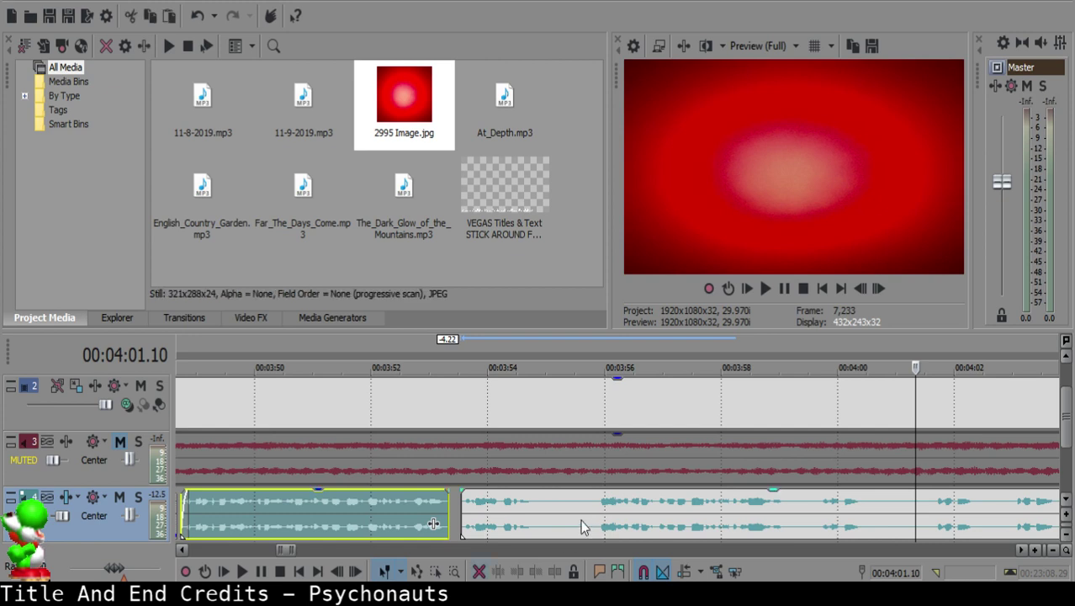
Step: Play back the audio from about 03:53.25 and split track 4 around the pause at 03:54.28 and 03:55.25
{"action": "left_click", "coordinate": [478, 504]}
{"action": "key", "text": "space"}
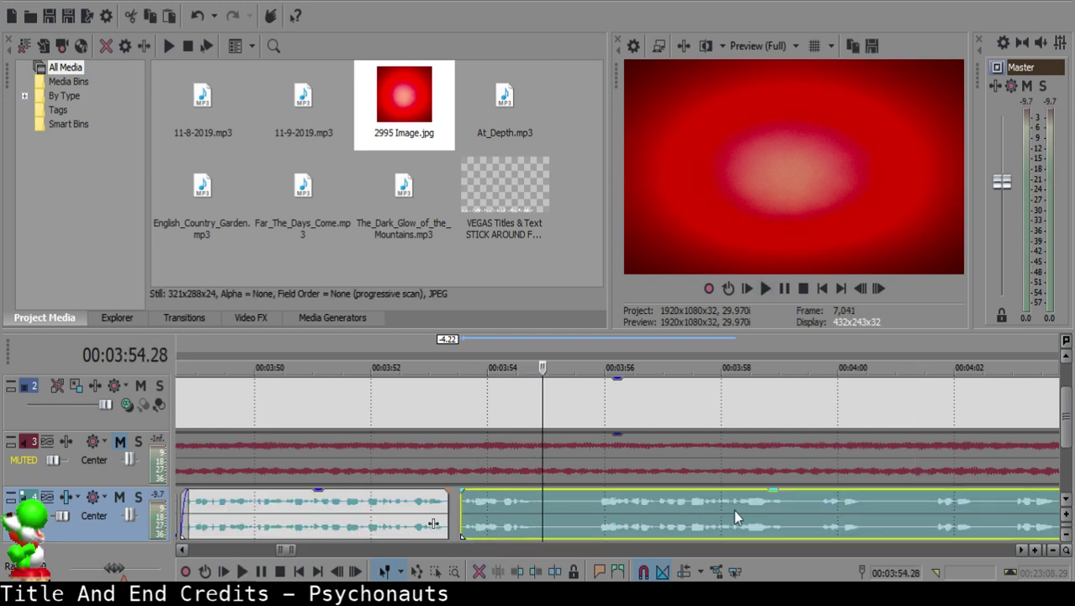
{"action": "key", "text": "s"}
{"action": "key", "text": "Return"}
{"action": "left_click", "coordinate": [753, 505]}
{"action": "key", "text": "space"}
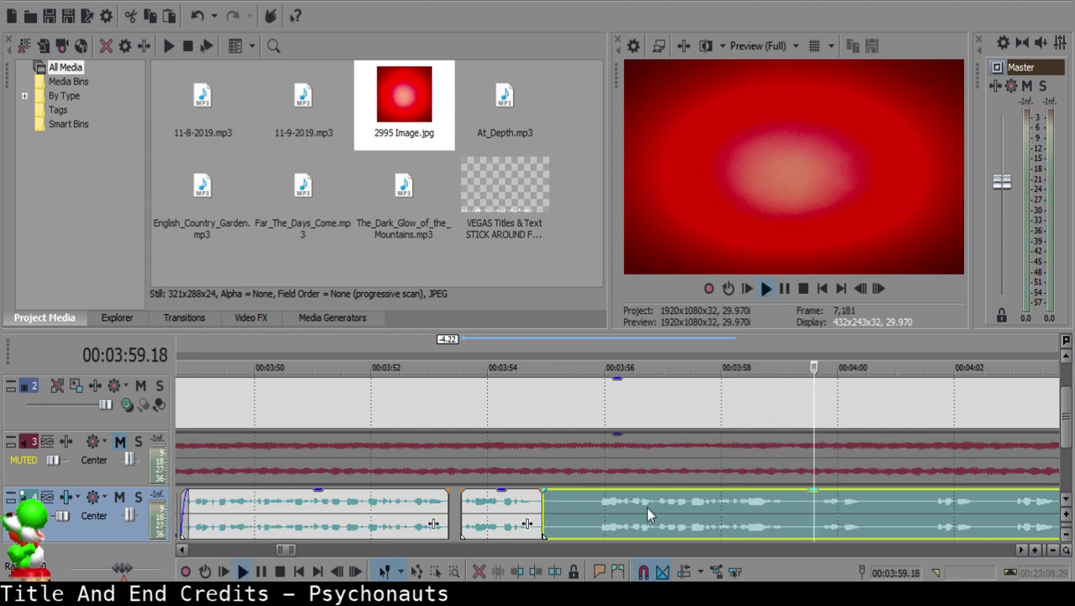
{"action": "key", "text": "space"}
{"action": "left_click", "coordinate": [594, 502]}
{"action": "key", "text": "s"}
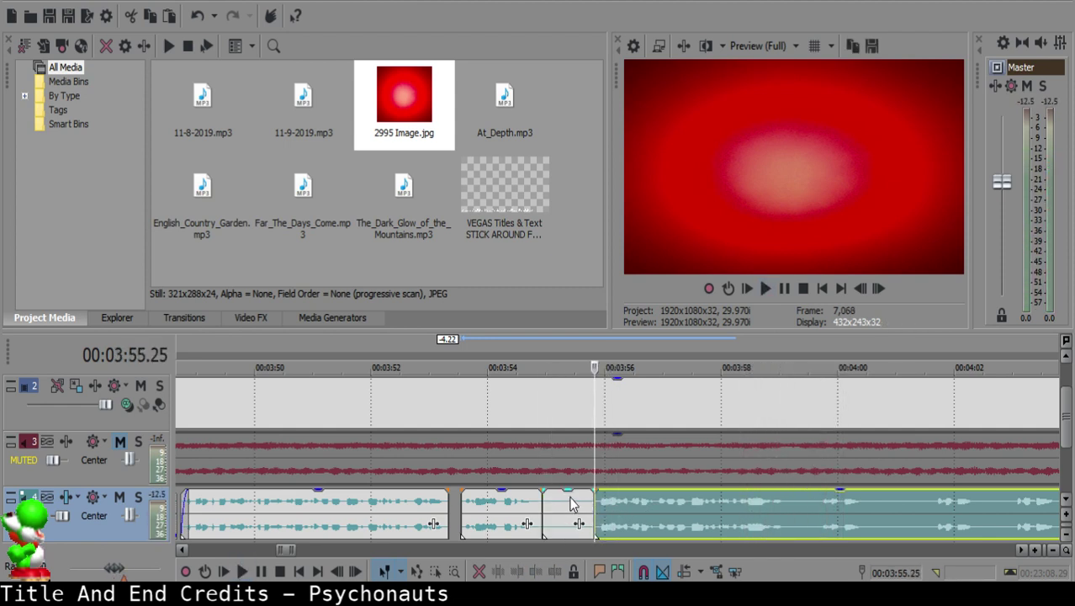
Step: Delete the pause between 03:54.28 and 03:55.25, move the remaining audio earlier to 03:55.08 and play back the join
{"action": "left_click", "coordinate": [563, 503]}
{"action": "left_click", "coordinate": [562, 504]}
{"action": "key", "text": "Delete"}
{"action": "left_click_drag", "start_coordinate": [670, 505], "coordinate": [638, 503]}
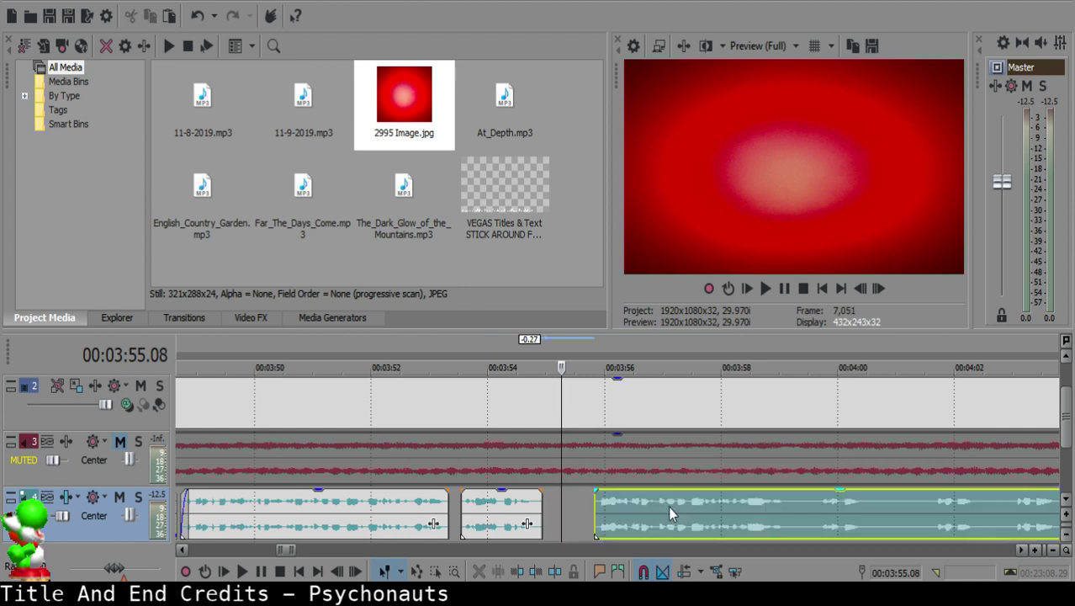
{"action": "left_click", "coordinate": [509, 518]}
{"action": "key", "text": "space"}
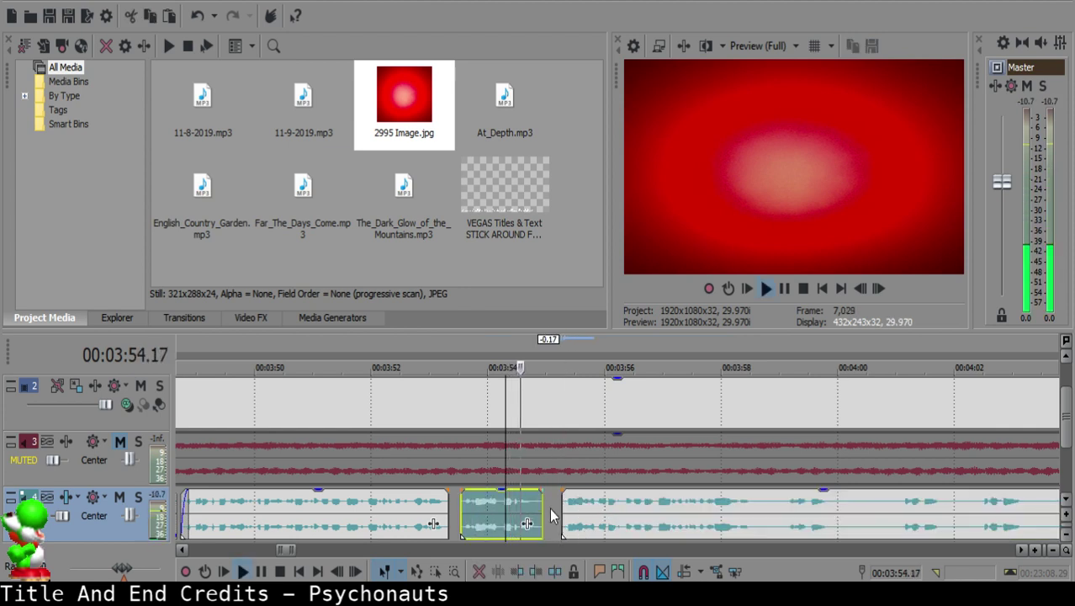
{"action": "key", "text": "space"}
Step: Nudge the remaining audio one frame earlier to 03:55.07 and replay the join
{"action": "left_click", "coordinate": [562, 507]}
{"action": "scroll", "coordinate": [601, 500], "scroll_direction": "up", "scroll_amount": 2}
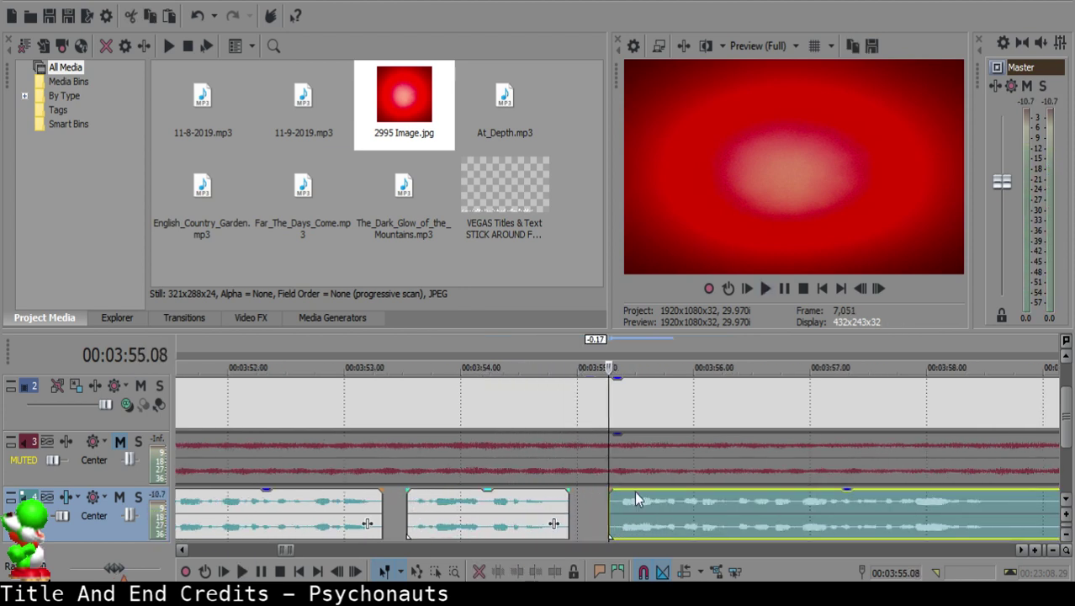
{"action": "left_click", "coordinate": [597, 501]}
{"action": "scroll", "coordinate": [602, 503], "scroll_direction": "down", "scroll_amount": 1}
{"action": "left_click_drag", "start_coordinate": [644, 518], "coordinate": [640, 519]}
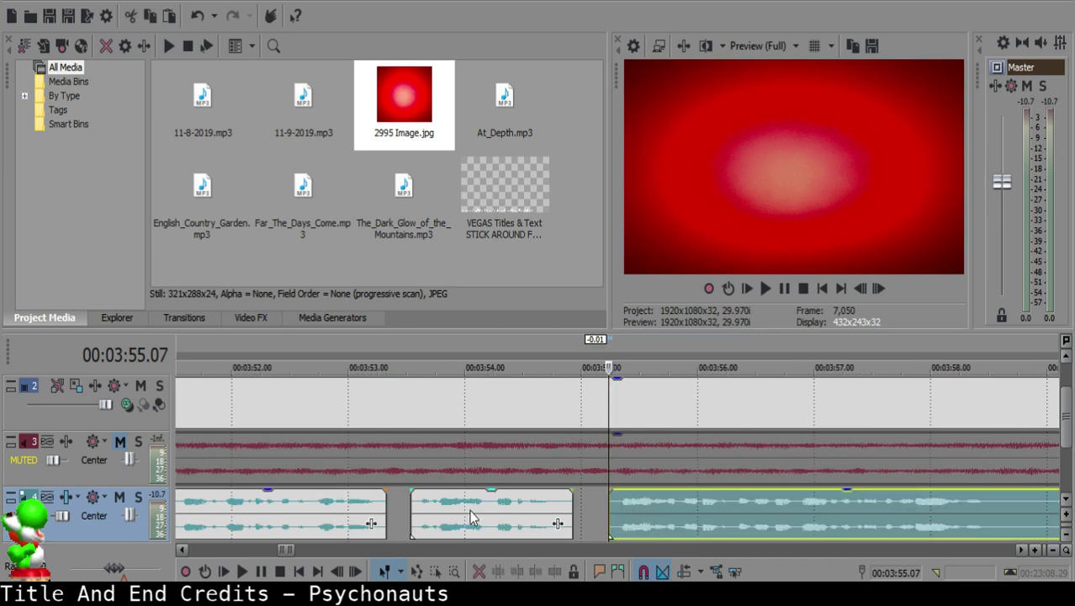
{"action": "left_click", "coordinate": [469, 517]}
{"action": "key", "text": "space"}
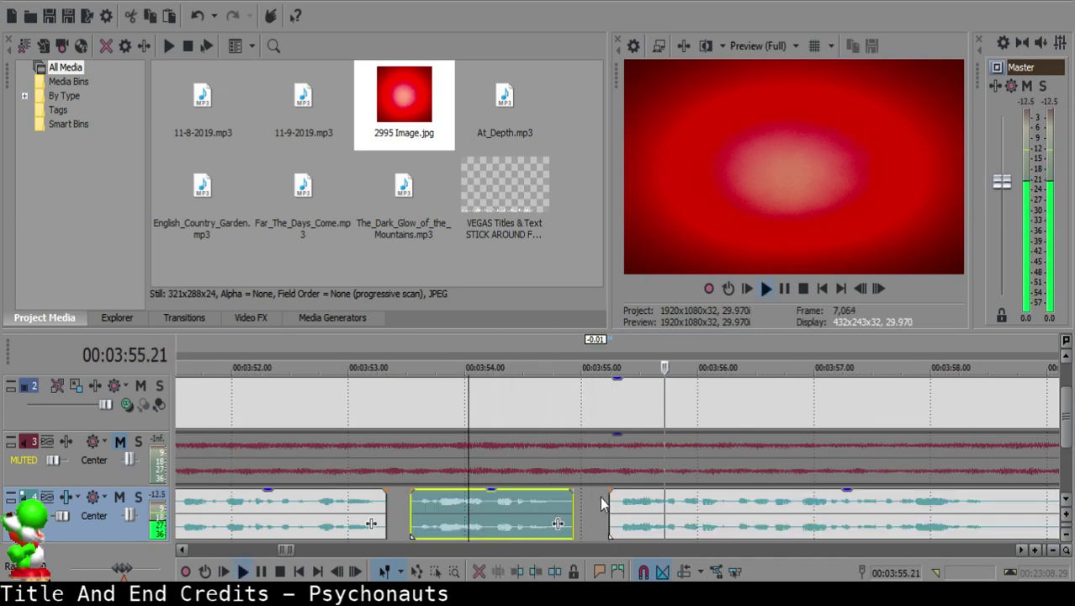
{"action": "scroll", "coordinate": [594, 495], "scroll_direction": "down", "scroll_amount": 5}
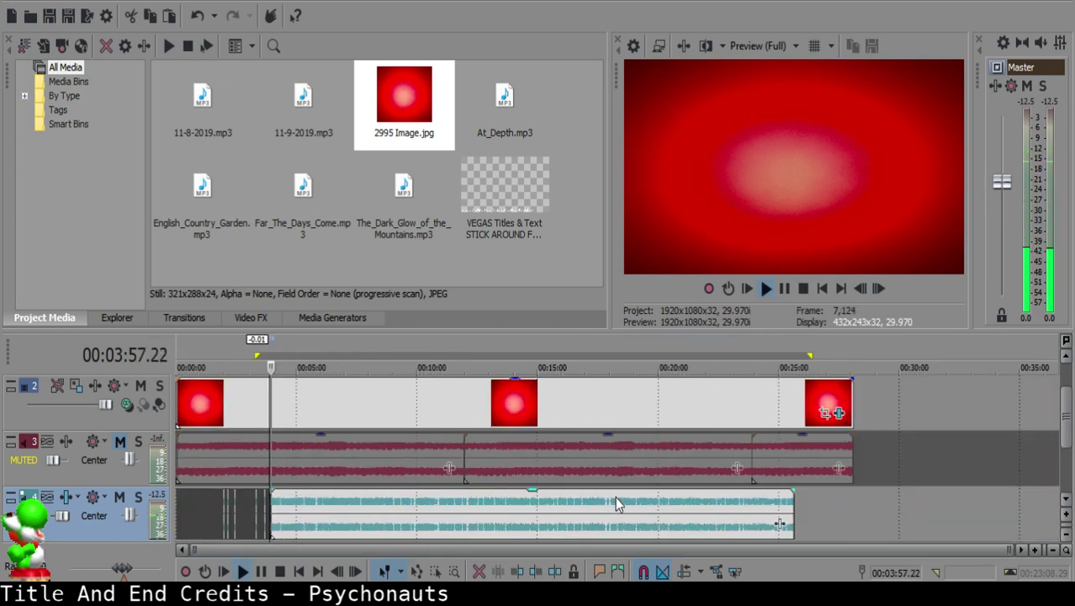
Step: Split the audio on track 4 at about 03:58.19
{"action": "scroll", "coordinate": [615, 503], "scroll_direction": "up", "scroll_amount": 8}
{"action": "left_click", "coordinate": [630, 510]}
{"action": "key", "text": "s"}
Step: Play back the audio between about 03:58.25 and 04:04 and split track 4 at about 04:02.12
{"action": "left_click", "coordinate": [831, 496]}
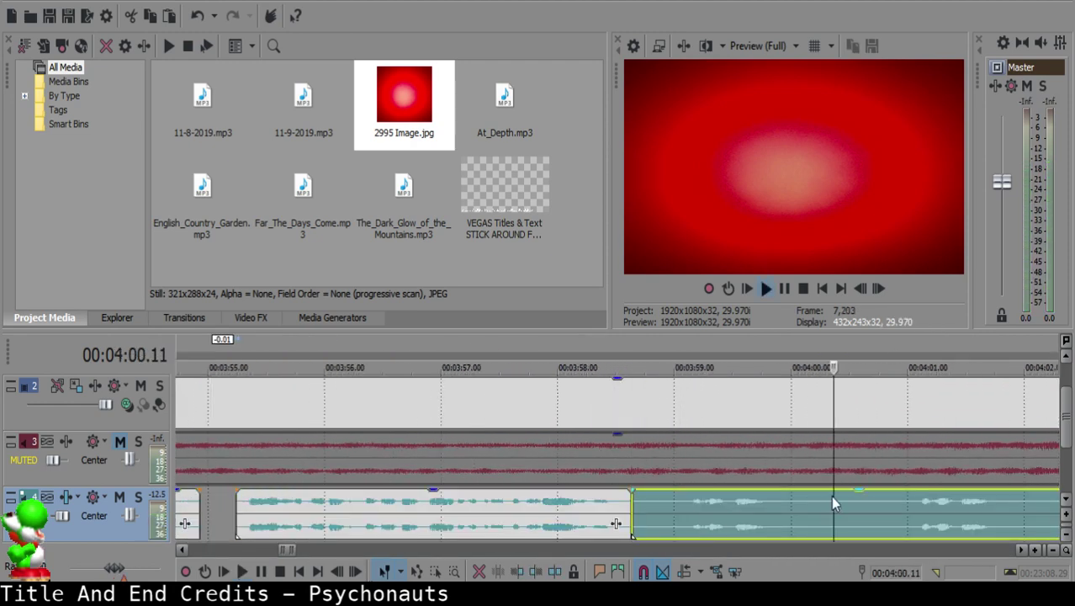
{"action": "scroll", "coordinate": [830, 496], "scroll_direction": "down", "scroll_amount": 3}
{"action": "left_click", "coordinate": [691, 503]}
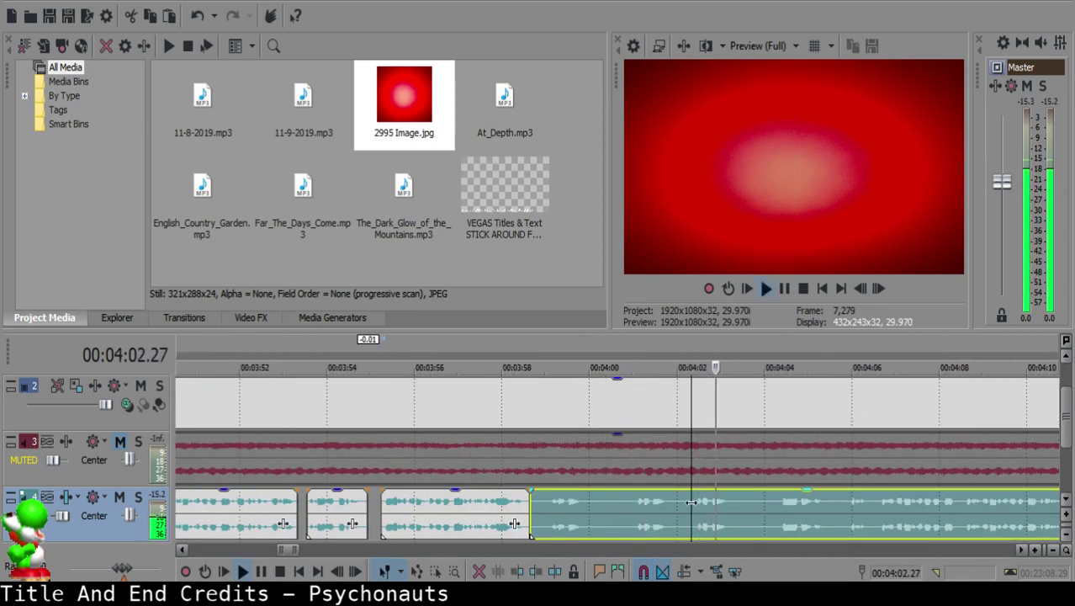
{"action": "left_click", "coordinate": [696, 502]}
{"action": "left_click", "coordinate": [629, 504]}
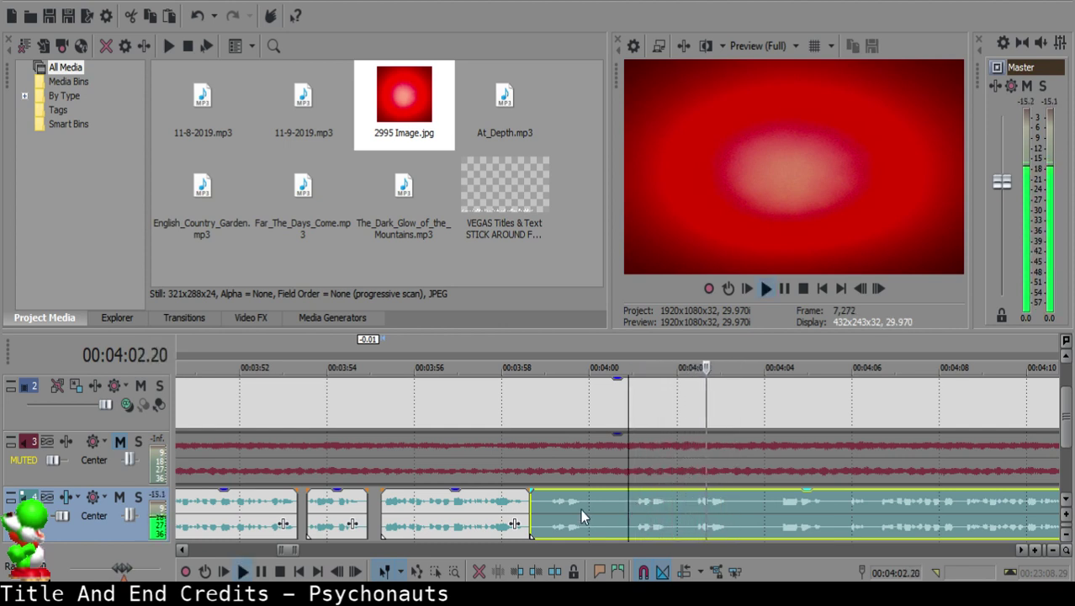
{"action": "left_click", "coordinate": [547, 502]}
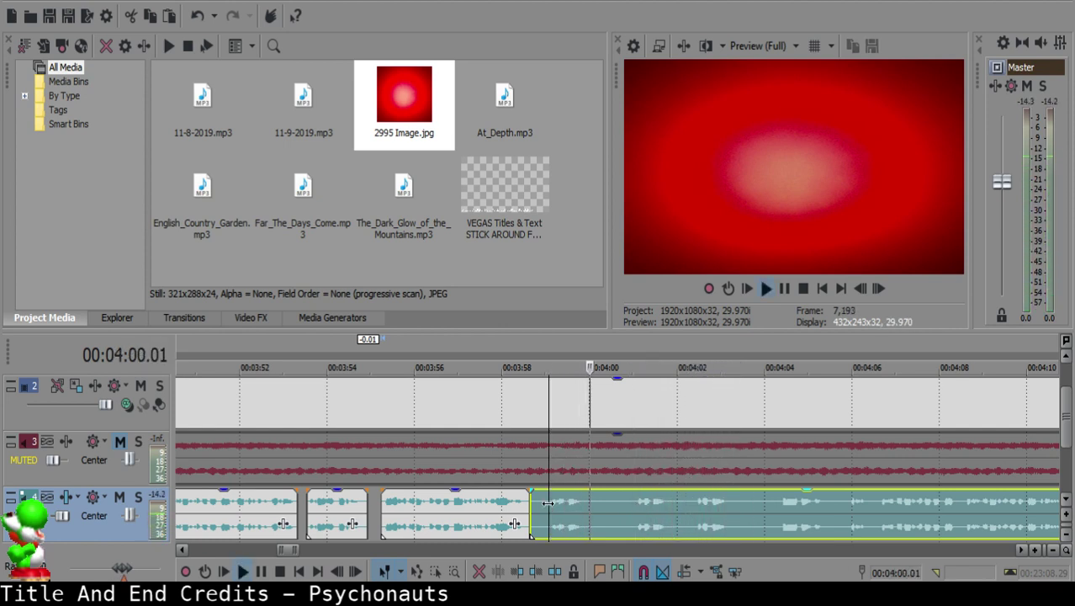
{"action": "left_click", "coordinate": [634, 503]}
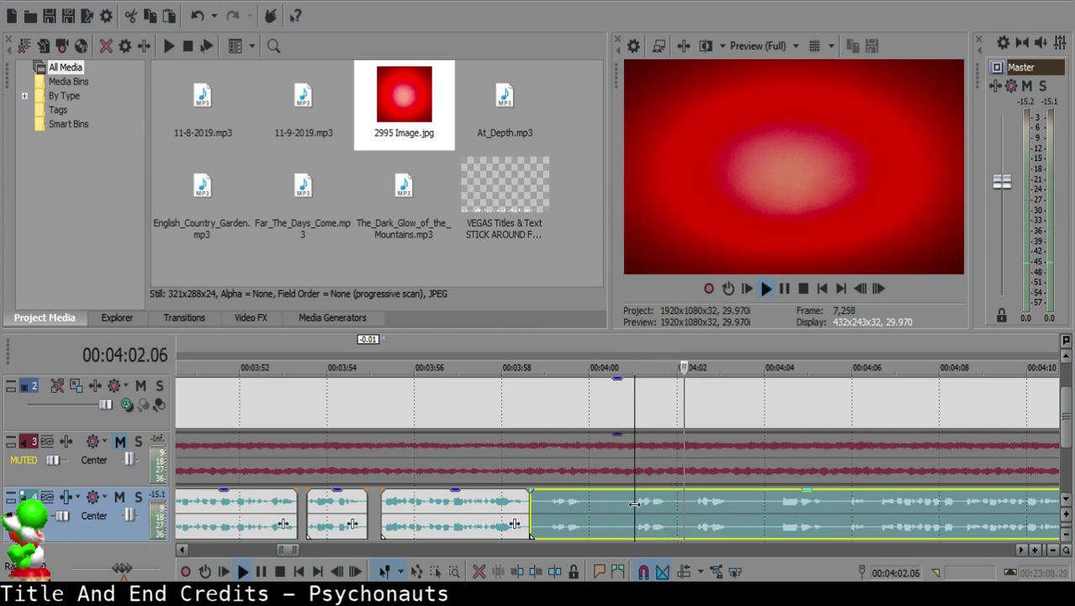
{"action": "scroll", "coordinate": [695, 502], "scroll_direction": "up", "scroll_amount": 2}
{"action": "left_click", "coordinate": [568, 503]}
{"action": "key", "text": "s"}
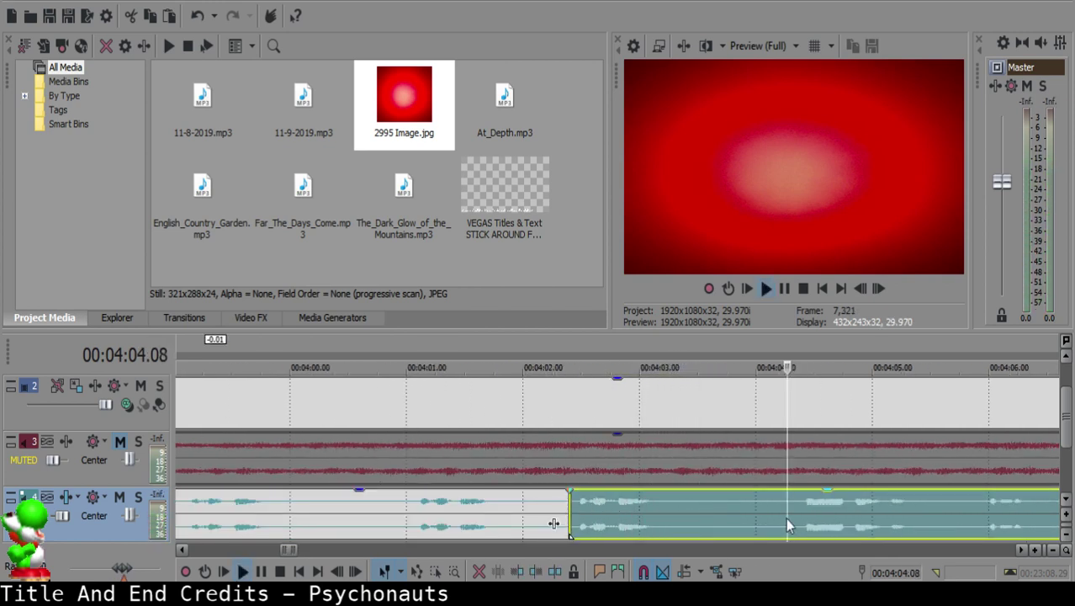
Step: Delete the passage between 03:58.19 and 04:02.12, move the remaining audio earlier to about 03:58.23 and play back the join
{"action": "scroll", "coordinate": [474, 517], "scroll_direction": "down", "scroll_amount": 2}
{"action": "left_click", "coordinate": [278, 504]}
{"action": "key", "text": "Delete"}
{"action": "left_click_drag", "start_coordinate": [515, 506], "coordinate": [313, 489]}
{"action": "left_click", "coordinate": [254, 505]}
{"action": "key", "text": "space"}
Step: Move the remaining audio four frames earlier to 03:58.19 and replay the join
{"action": "scroll", "coordinate": [349, 513], "scroll_direction": "up", "scroll_amount": 3}
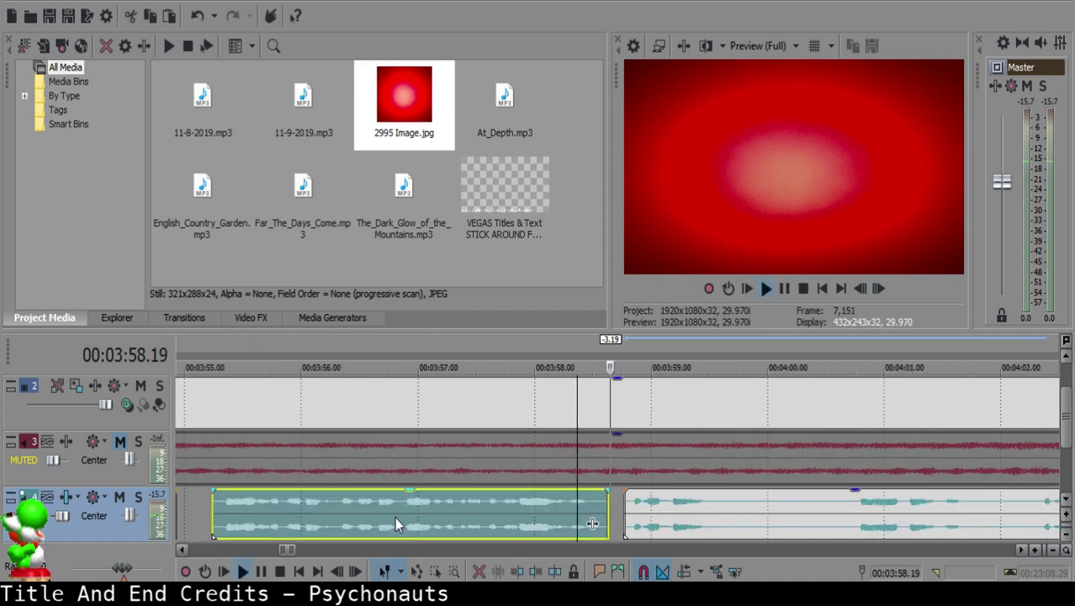
{"action": "key", "text": "space"}
{"action": "left_click", "coordinate": [614, 507]}
{"action": "left_click_drag", "start_coordinate": [686, 511], "coordinate": [661, 511]}
{"action": "left_click", "coordinate": [504, 516]}
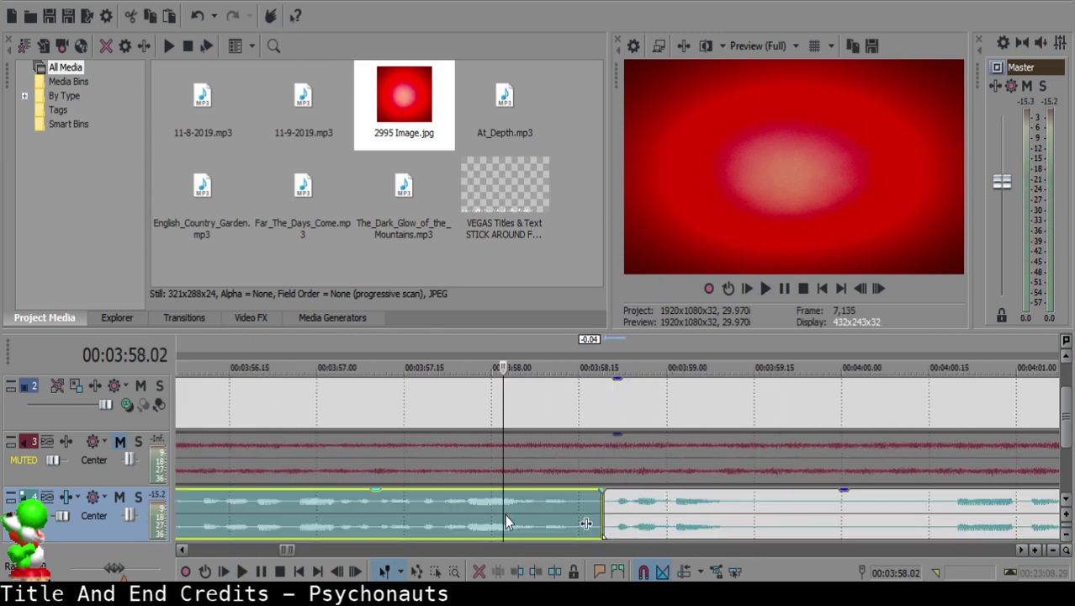
{"action": "key", "text": "space"}
Step: Split track 4 around the pause between about 03:59.15 and 03:59.29 and delete it
{"action": "left_click", "coordinate": [733, 515]}
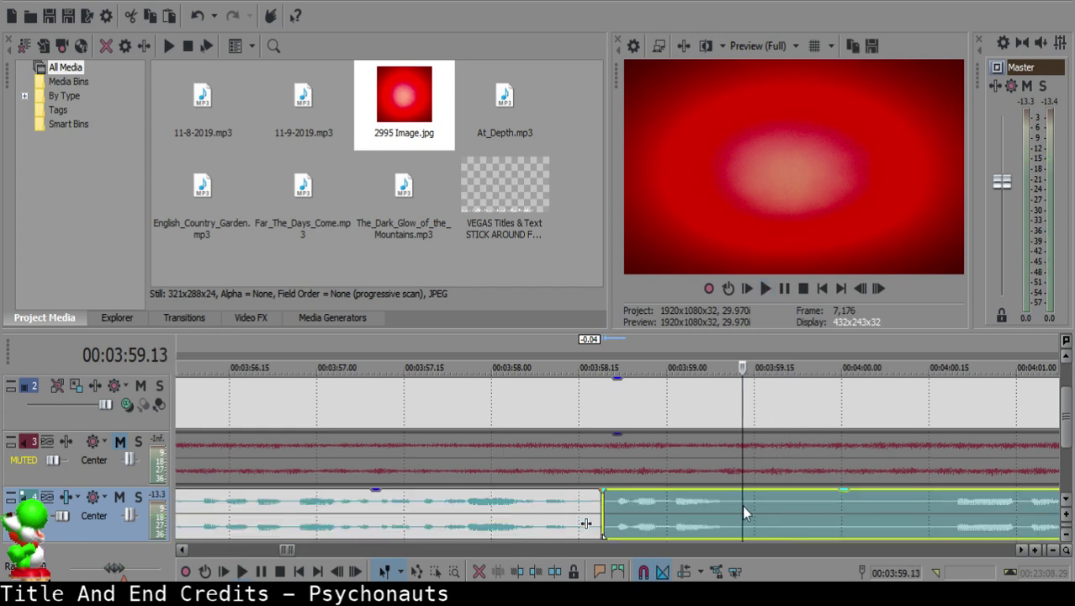
{"action": "key", "text": "s"}
{"action": "scroll", "coordinate": [670, 521], "scroll_direction": "down", "scroll_amount": 1}
{"action": "key", "text": "Return"}
{"action": "key", "text": "s"}
{"action": "left_click", "coordinate": [603, 511]}
{"action": "key", "text": "Delete"}
Step: Add a short fade-out to the end of the clip ending at 03:59.15 and play it back
{"action": "left_click_drag", "start_coordinate": [590, 491], "coordinate": [569, 493]}
{"action": "left_click", "coordinate": [498, 521]}
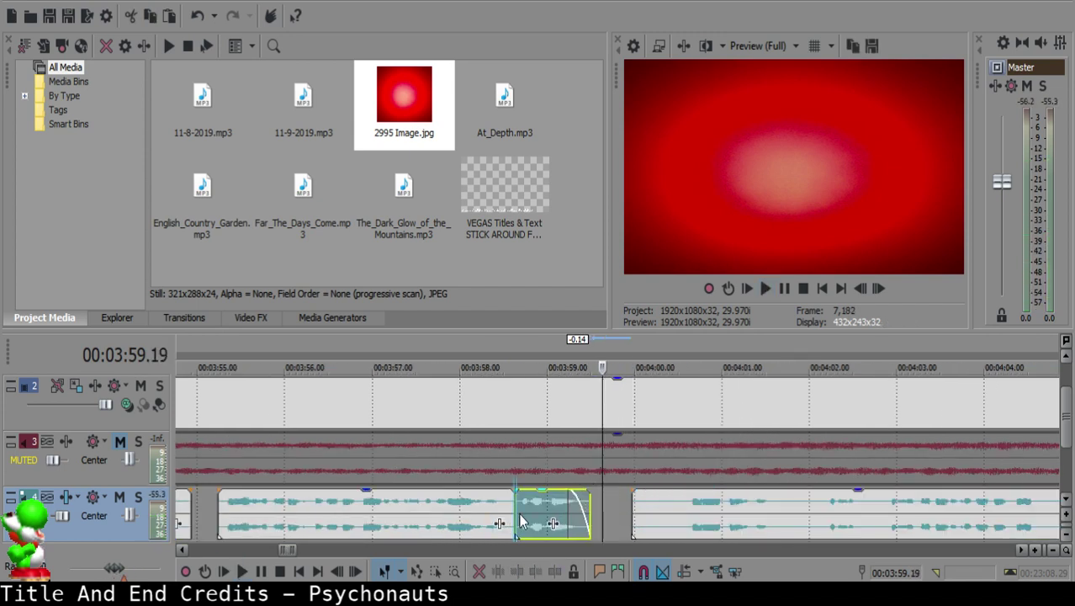
{"action": "left_click", "coordinate": [521, 521]}
{"action": "key", "text": "space"}
Step: Split the remaining audio at 04:00.15, delete its first 16 frames and move the rest earlier to 03:59.29
{"action": "left_click", "coordinate": [678, 515]}
{"action": "scroll", "coordinate": [678, 514], "scroll_direction": "down", "scroll_amount": 1}
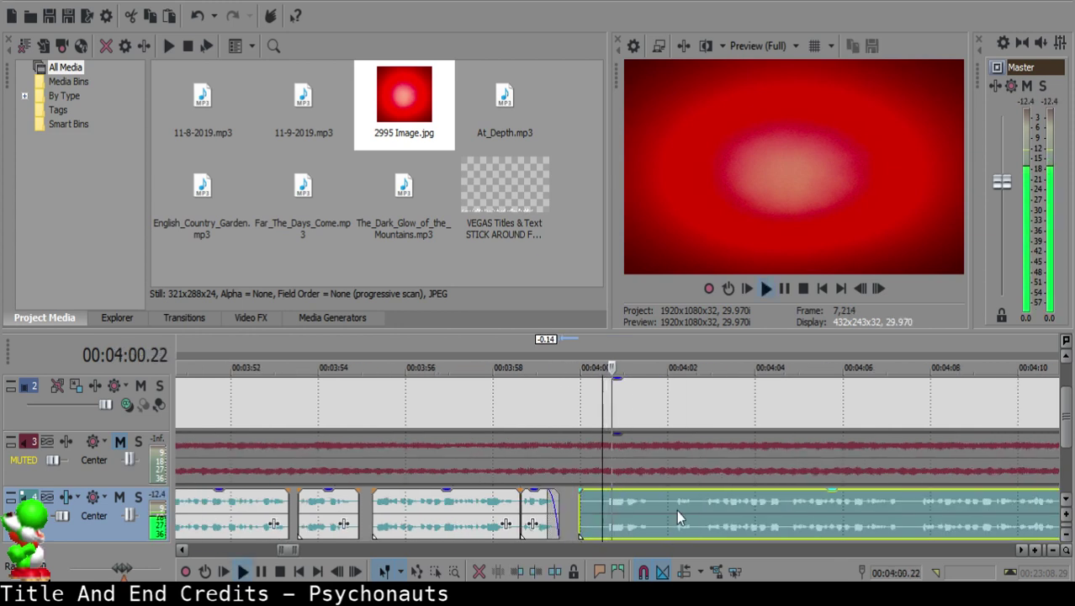
{"action": "key", "text": "space"}
{"action": "key", "text": "space"}
{"action": "key", "text": "s"}
{"action": "left_click", "coordinate": [592, 506]}
{"action": "key", "text": "Delete"}
{"action": "left_click_drag", "start_coordinate": [639, 507], "coordinate": [616, 503]}
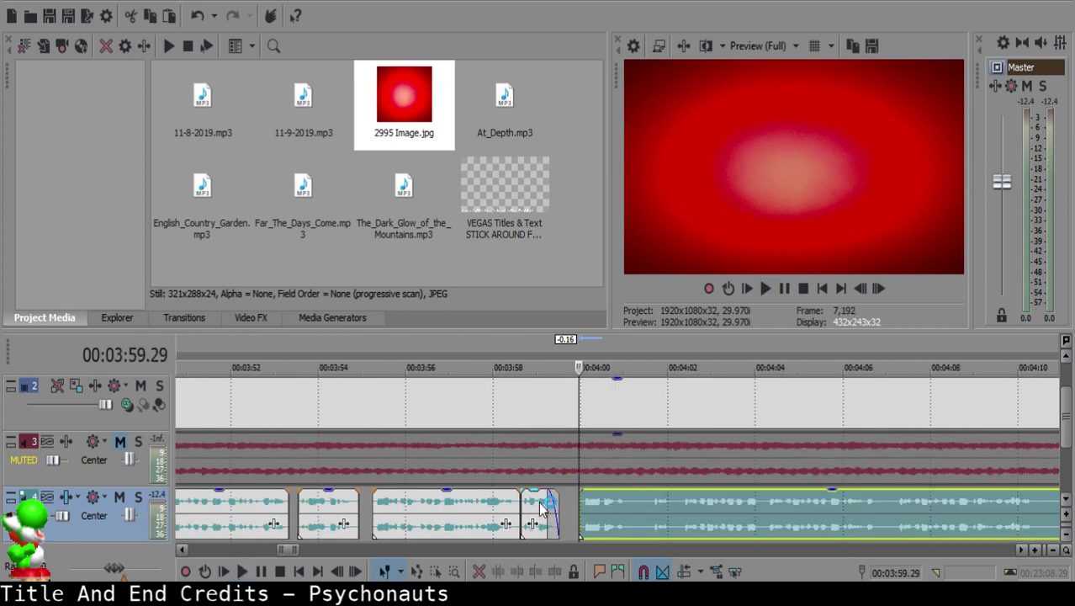
Step: Play back the join, nudge the remaining audio one frame later to 04:00.00 and replay it
{"action": "left_click", "coordinate": [541, 506]}
{"action": "key", "text": "space"}
{"action": "scroll", "coordinate": [541, 506], "scroll_direction": "up", "scroll_amount": 2}
{"action": "left_click_drag", "start_coordinate": [623, 504], "coordinate": [631, 506]}
{"action": "left_click", "coordinate": [384, 519]}
{"action": "key", "text": "space"}
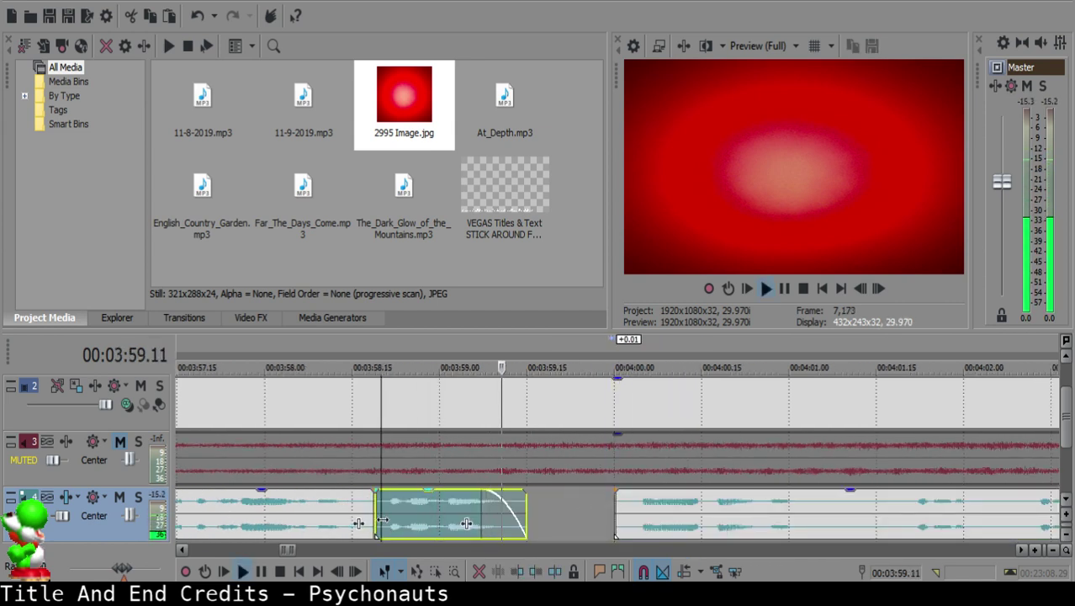
{"action": "scroll", "coordinate": [622, 514], "scroll_direction": "down", "scroll_amount": 1}
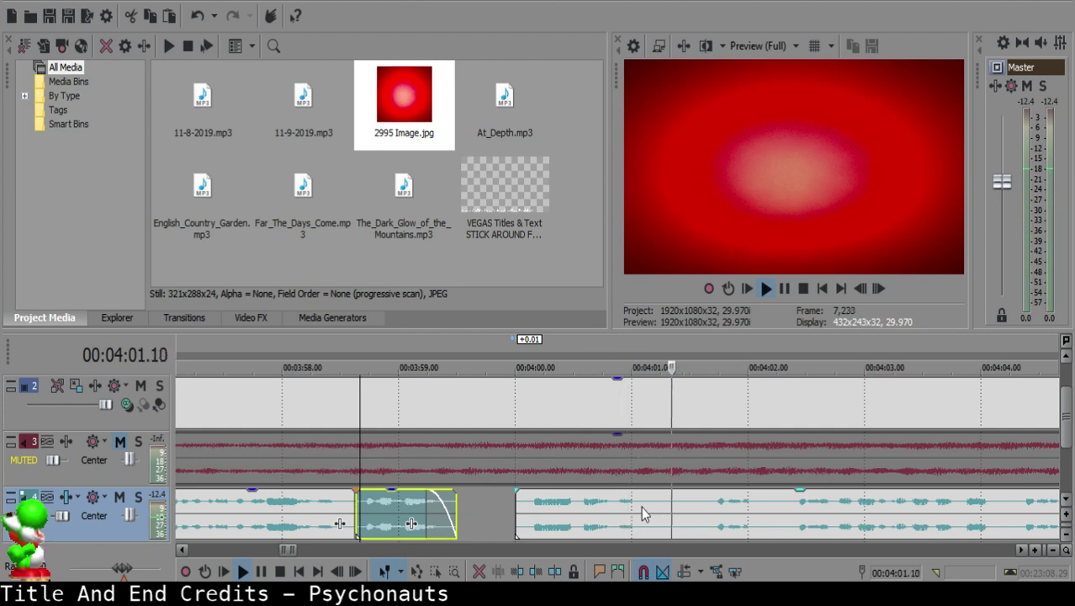
Step: Split track 4 at about 04:01.03 and 04:07.07 while playing back the following audio
{"action": "left_click", "coordinate": [641, 513]}
{"action": "scroll", "coordinate": [715, 509], "scroll_direction": "down", "scroll_amount": 2}
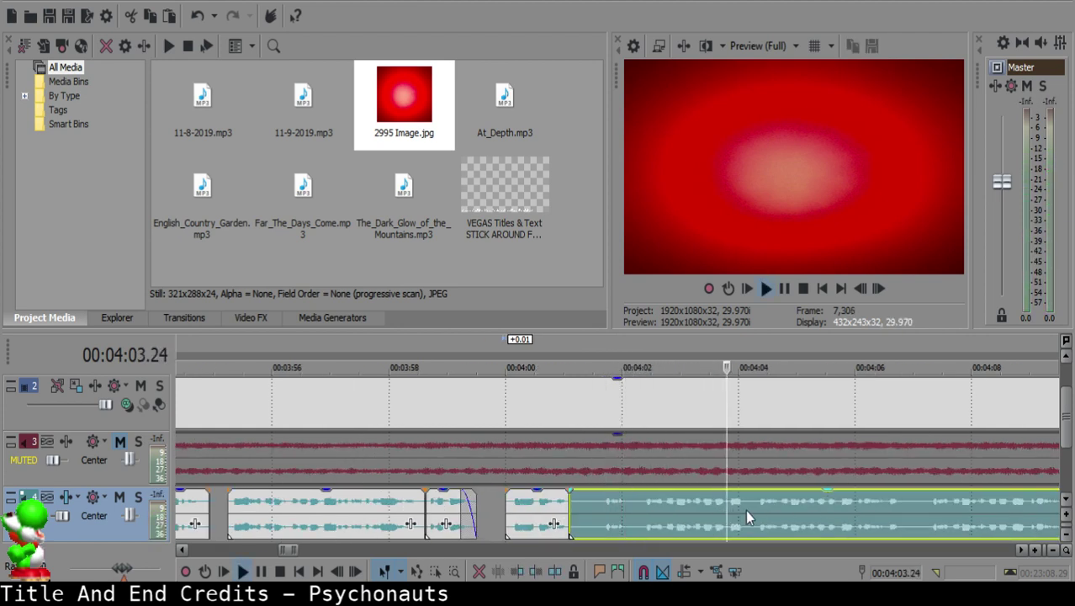
{"action": "scroll", "coordinate": [759, 509], "scroll_direction": "down", "scroll_amount": 1}
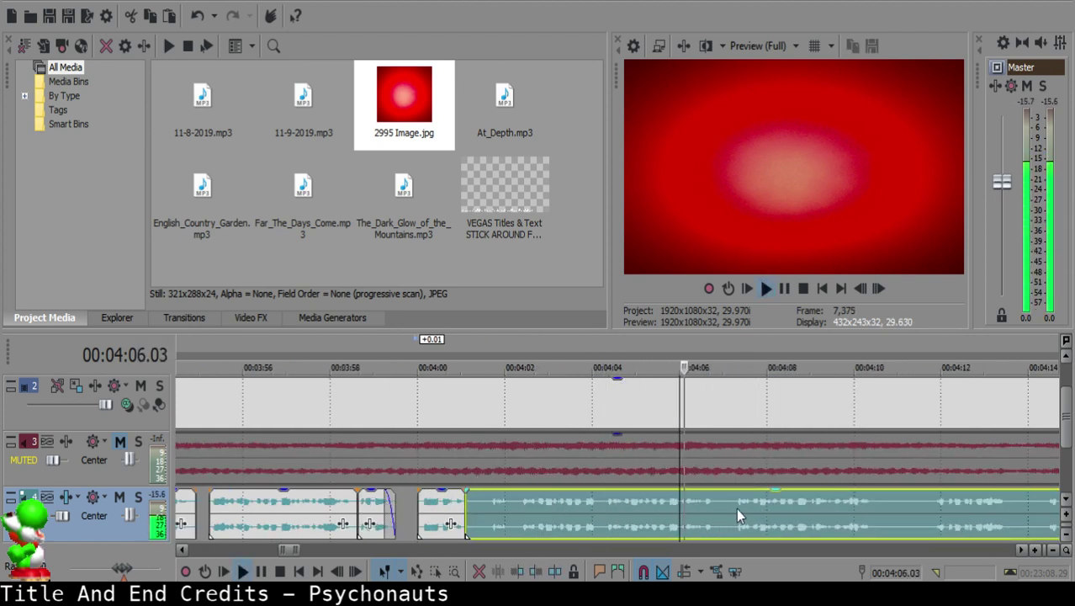
{"action": "scroll", "coordinate": [787, 512], "scroll_direction": "up", "scroll_amount": 1}
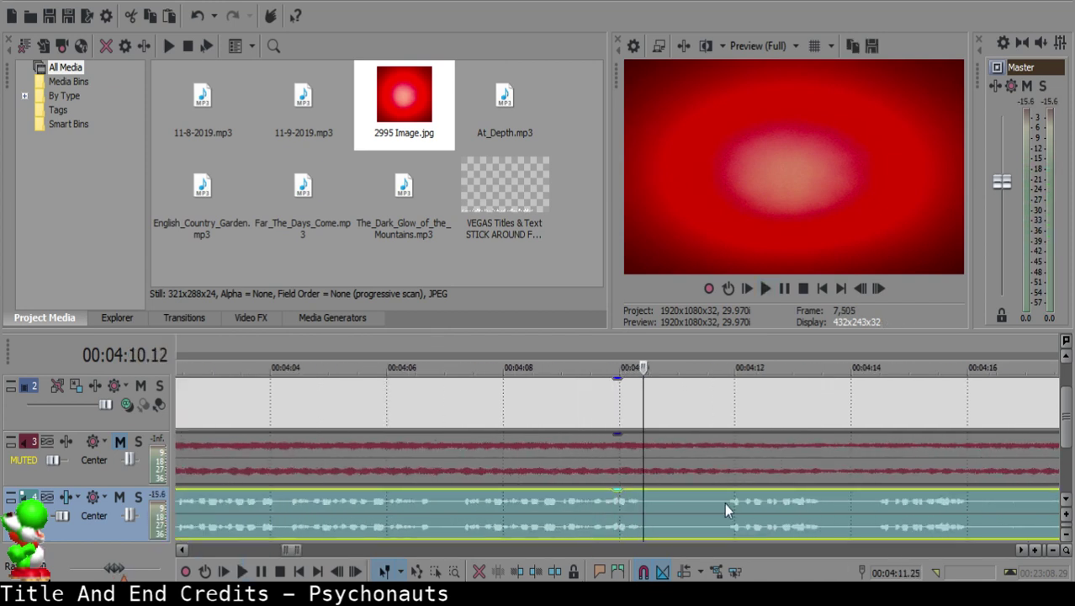
{"action": "left_click", "coordinate": [461, 498]}
{"action": "scroll", "coordinate": [458, 505], "scroll_direction": "down", "scroll_amount": 3}
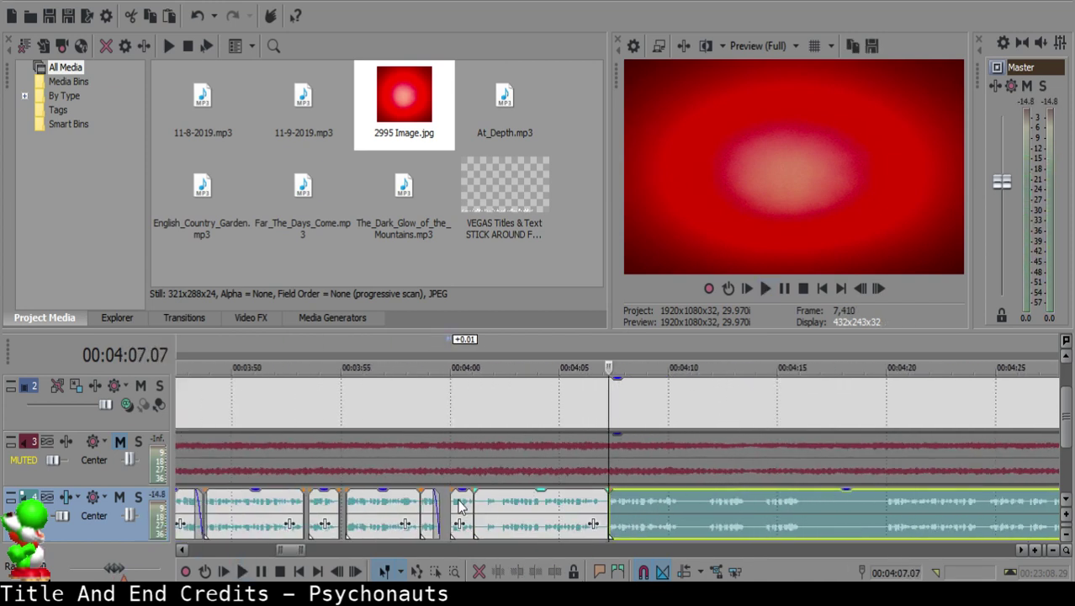
{"action": "left_click", "coordinate": [482, 502]}
{"action": "scroll", "coordinate": [488, 505], "scroll_direction": "up", "scroll_amount": 5}
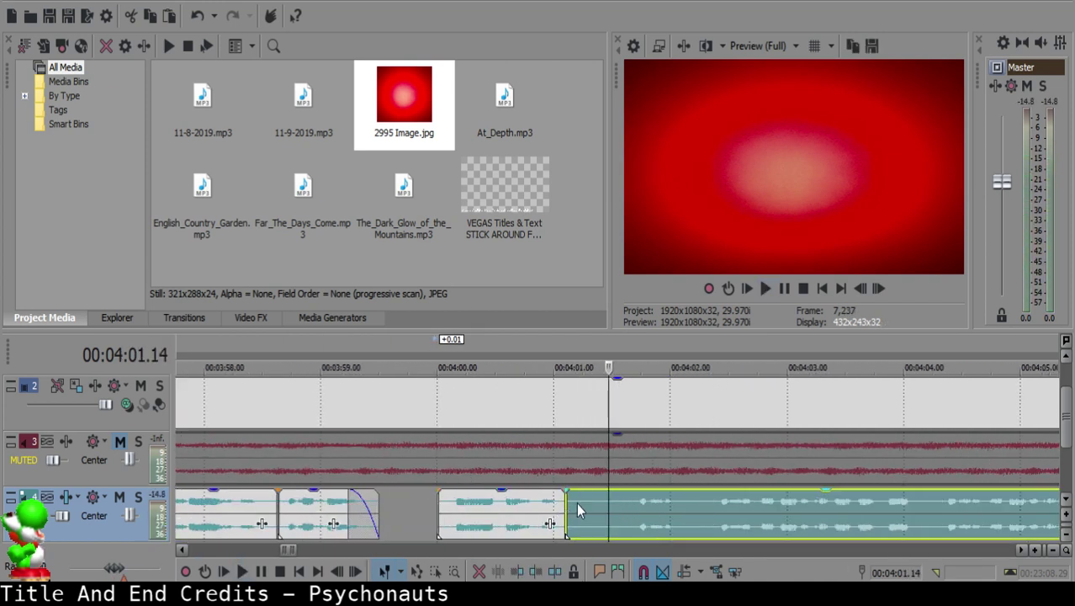
Step: Delete the passage between 04:01.03 and 04:07.07, move the remaining audio earlier to about 04:01.09 and play back the join
{"action": "left_click", "coordinate": [597, 502]}
{"action": "scroll", "coordinate": [597, 506], "scroll_direction": "down", "scroll_amount": 5}
{"action": "key", "text": "Delete"}
{"action": "left_click_drag", "start_coordinate": [776, 520], "coordinate": [629, 509]}
{"action": "left_click", "coordinate": [591, 504]}
{"action": "key", "text": "space"}
Step: Move the remaining audio two frames earlier to about 04:01.07 and replay the join
{"action": "scroll", "coordinate": [603, 509], "scroll_direction": "up", "scroll_amount": 5}
{"action": "left_click", "coordinate": [606, 506]}
{"action": "left_click", "coordinate": [451, 516]}
{"action": "key", "text": "space"}
{"action": "left_click", "coordinate": [597, 508]}
{"action": "left_click", "coordinate": [510, 507]}
{"action": "key", "text": "space"}
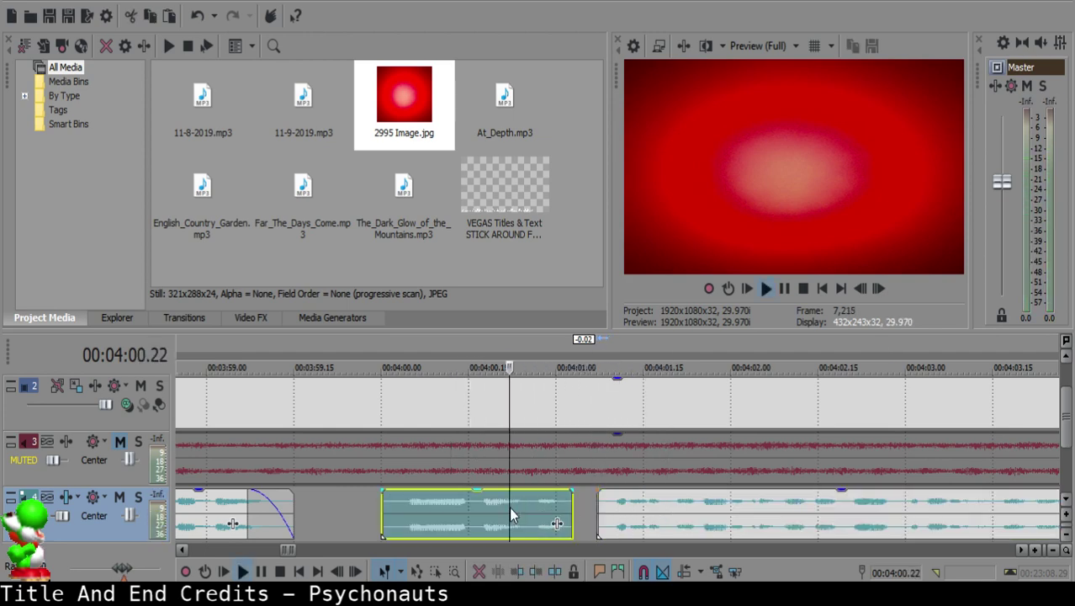
Step: Play back the audio up to about 04:04.20 and split track 4 at about 04:04.12 and 04:04.19
{"action": "scroll", "coordinate": [604, 523], "scroll_direction": "down", "scroll_amount": 10}
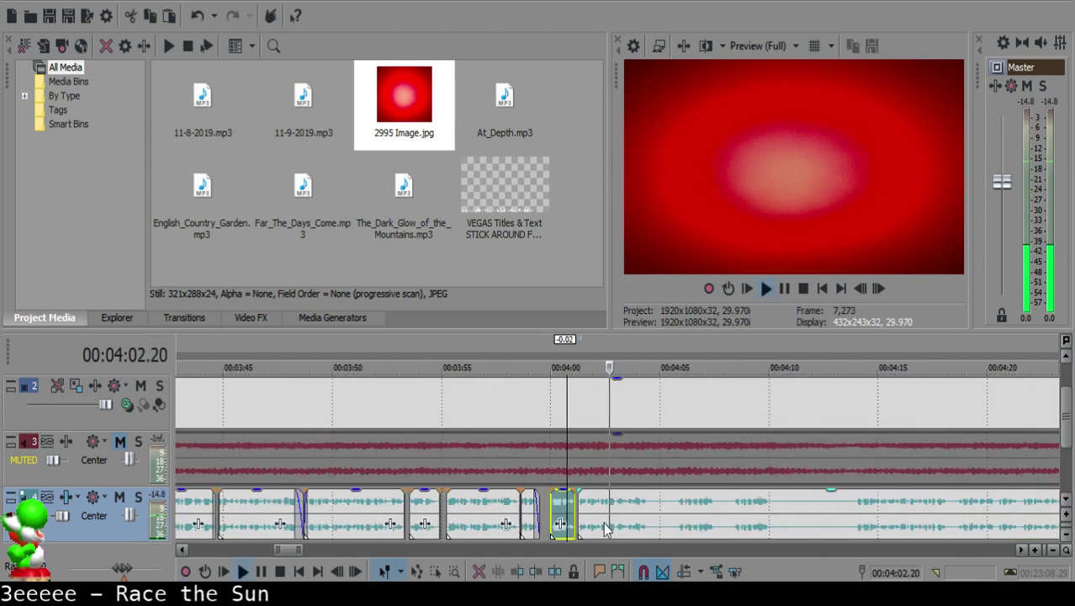
{"action": "scroll", "coordinate": [614, 513], "scroll_direction": "up", "scroll_amount": 8}
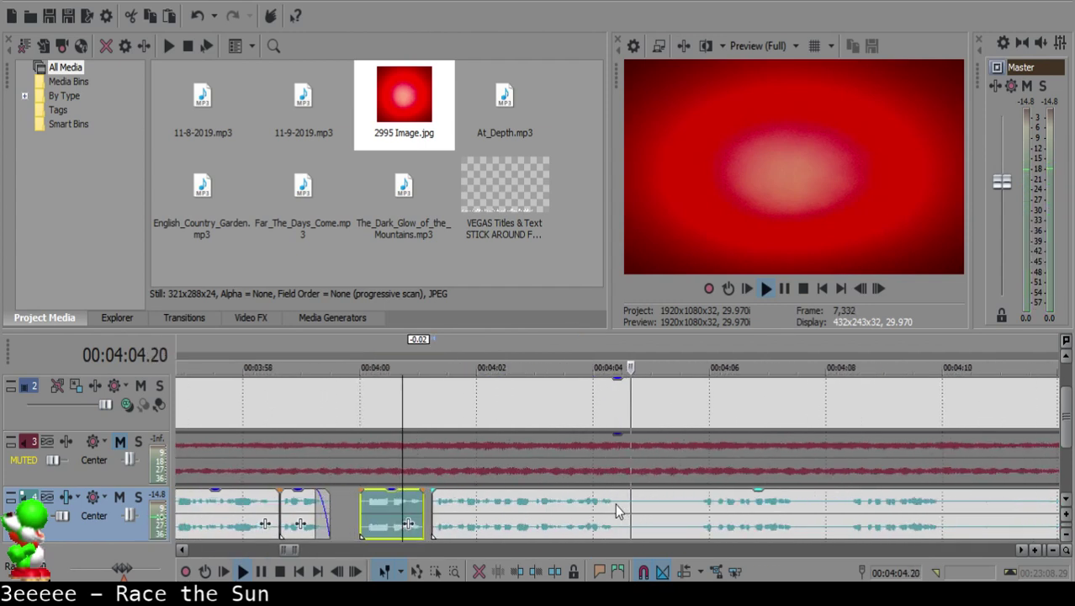
{"action": "left_click", "coordinate": [615, 507]}
{"action": "key", "text": "space"}
{"action": "key", "text": "s"}
{"action": "key", "text": "space"}
{"action": "key", "text": "s"}
{"action": "key", "text": "Return"}
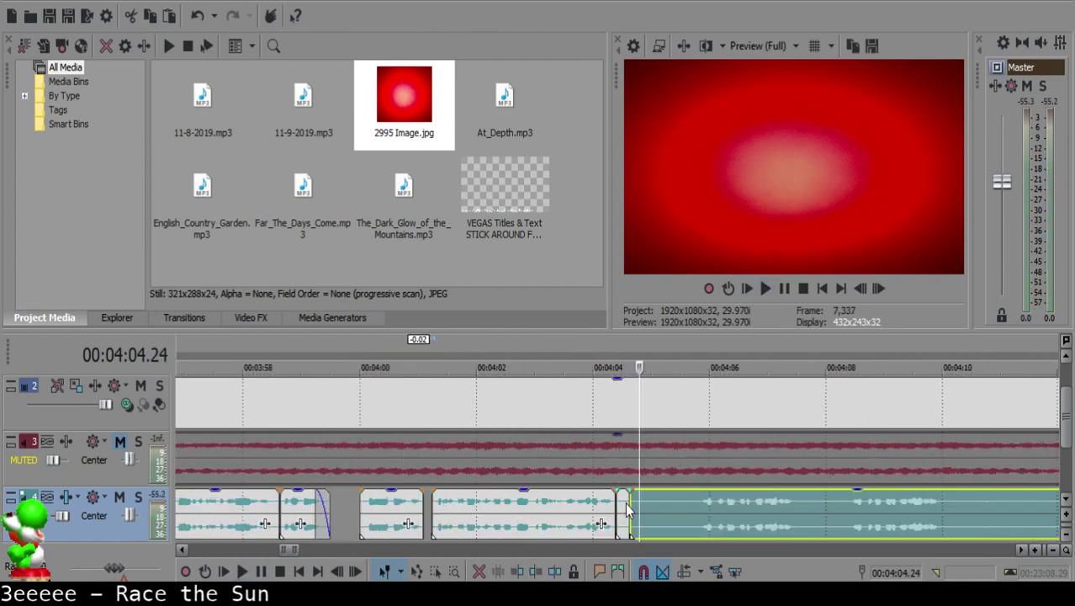
Step: Delete the piece between 04:04.12 and 04:04.19, add a short fade-out to the preceding clip and play it back
{"action": "left_click", "coordinate": [625, 504]}
{"action": "key", "text": "Delete"}
{"action": "left_click_drag", "start_coordinate": [615, 492], "coordinate": [608, 493]}
{"action": "left_click", "coordinate": [586, 507]}
{"action": "key", "text": "space"}
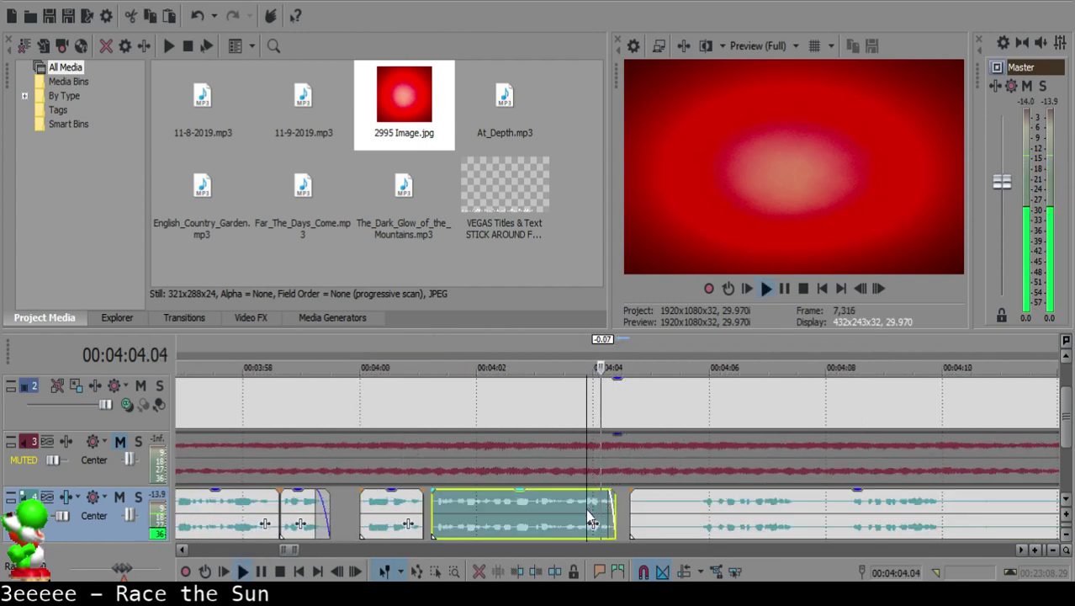
{"action": "scroll", "coordinate": [586, 509], "scroll_direction": "up", "scroll_amount": 2}
{"action": "scroll", "coordinate": [585, 510], "scroll_direction": "down", "scroll_amount": 2}
Step: Play back the remaining audio between about 04:05.20 and 04:10 to check where speech resumes
{"action": "left_click", "coordinate": [725, 515]}
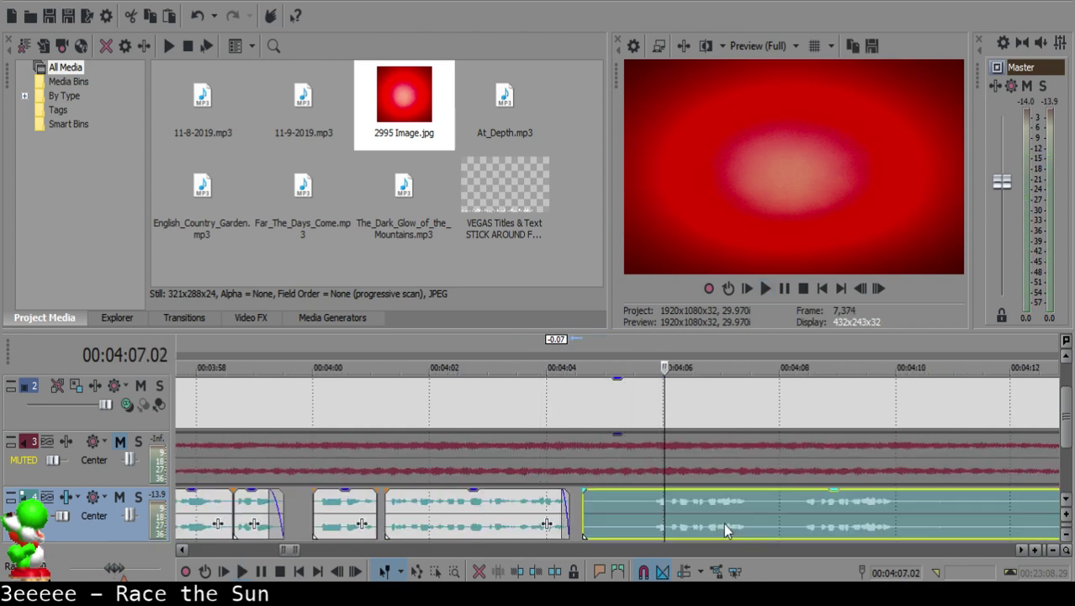
{"action": "scroll", "coordinate": [749, 505], "scroll_direction": "down", "scroll_amount": 2}
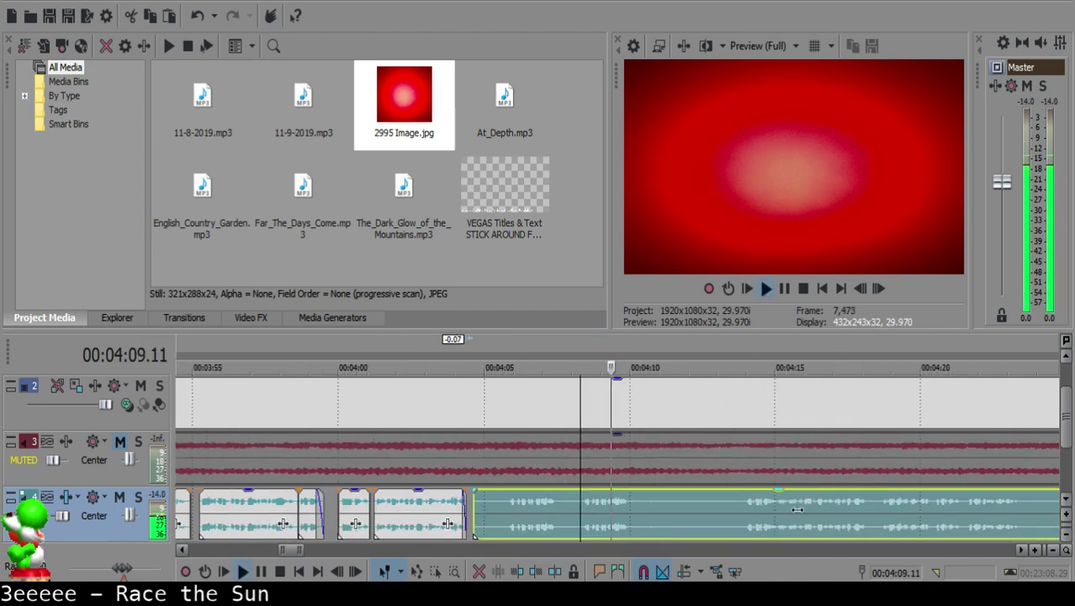
{"action": "left_click", "coordinate": [744, 500]}
{"action": "left_click", "coordinate": [504, 511]}
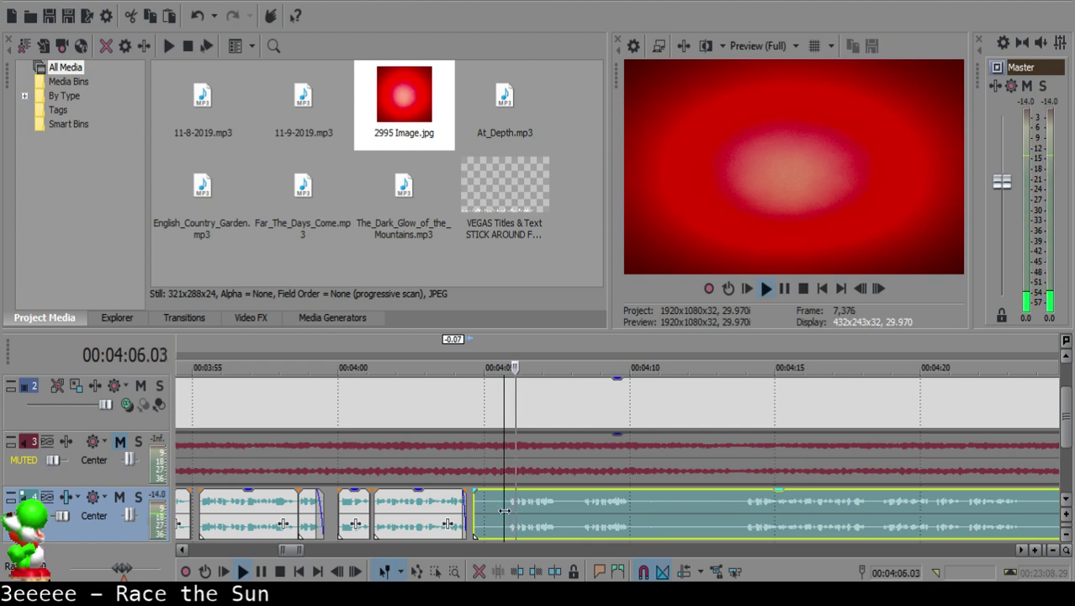
{"action": "left_click", "coordinate": [580, 506]}
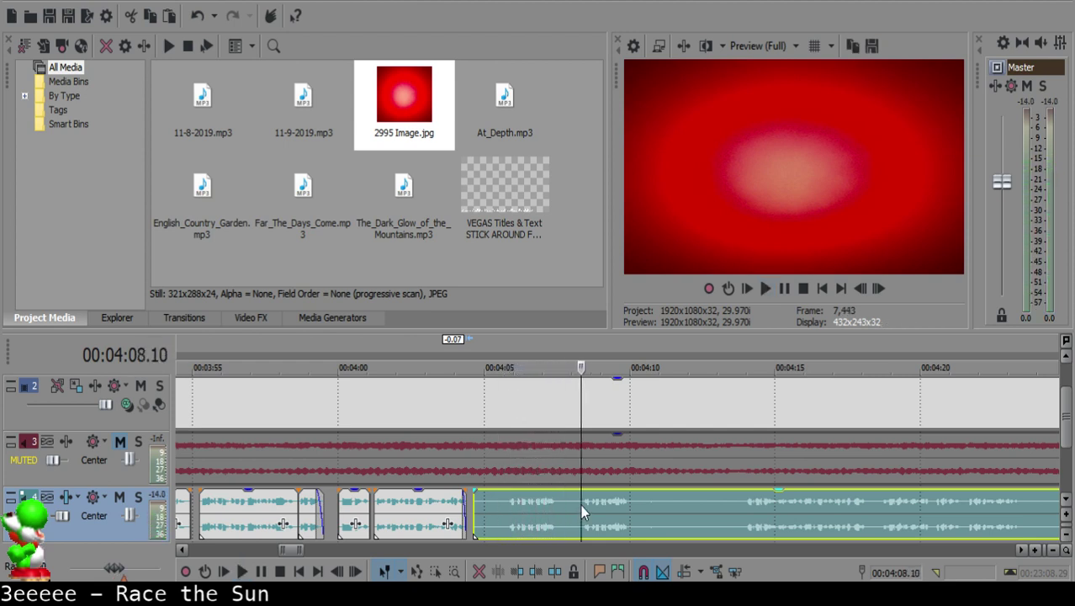
{"action": "key", "text": "space"}
{"action": "left_click", "coordinate": [506, 508]}
{"action": "key", "text": "space"}
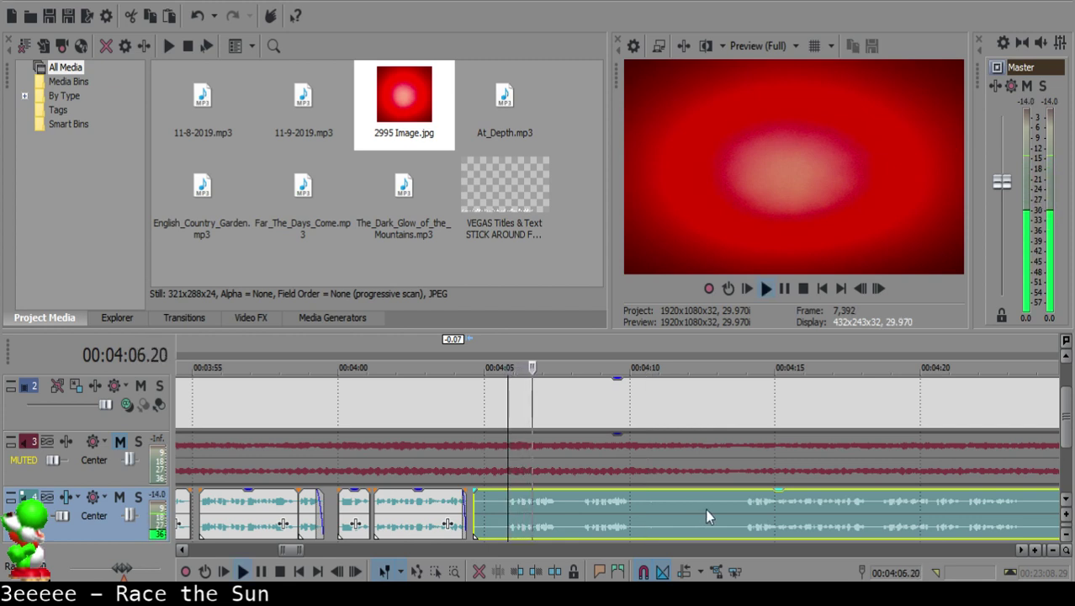
Step: Split the remaining audio at about 04:05.22, delete the pause before it and move the rest earlier to 04:04.19
{"action": "key", "text": "space"}
{"action": "key", "text": "space"}
{"action": "key", "text": "space"}
{"action": "key", "text": "s"}
{"action": "left_click", "coordinate": [475, 505]}
{"action": "key", "text": "Delete"}
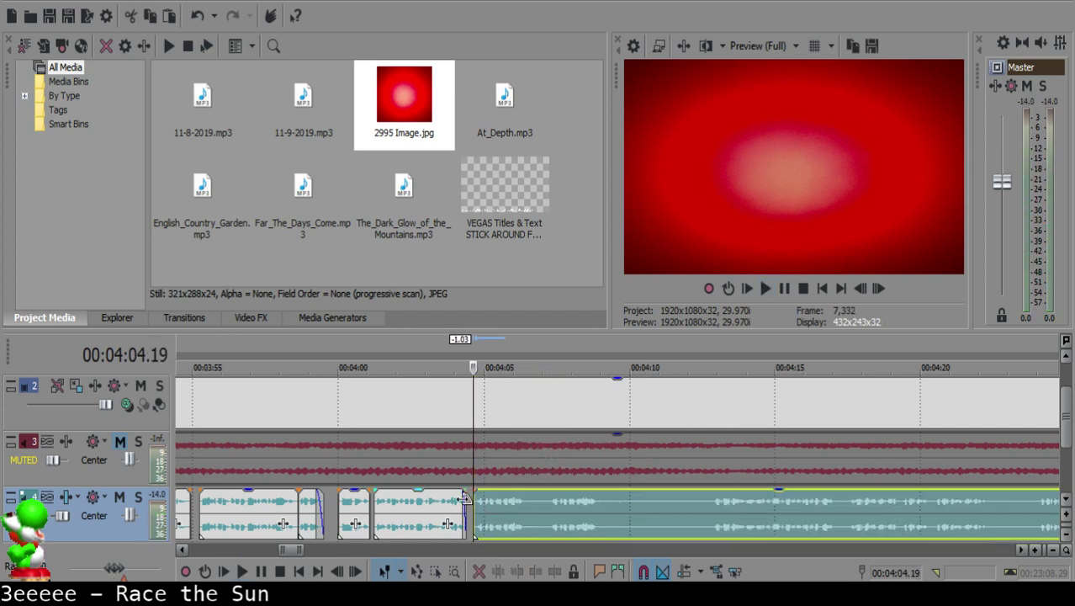
Step: Play back the join, move the remaining audio two frames earlier to 04:04.17 and replay it
{"action": "left_click", "coordinate": [456, 504]}
{"action": "key", "text": "space"}
{"action": "scroll", "coordinate": [546, 520], "scroll_direction": "up", "scroll_amount": 5}
{"action": "left_click", "coordinate": [515, 513]}
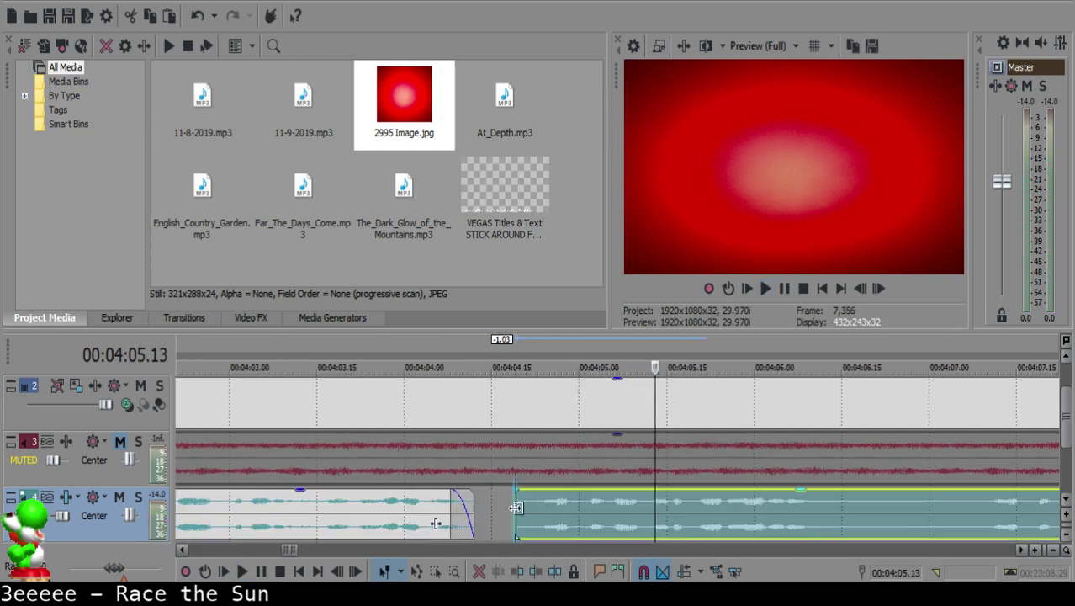
{"action": "key", "text": "space"}
{"action": "left_click", "coordinate": [503, 505]}
{"action": "left_click_drag", "start_coordinate": [536, 502], "coordinate": [523, 502]}
{"action": "left_click", "coordinate": [323, 501]}
{"action": "key", "text": "space"}
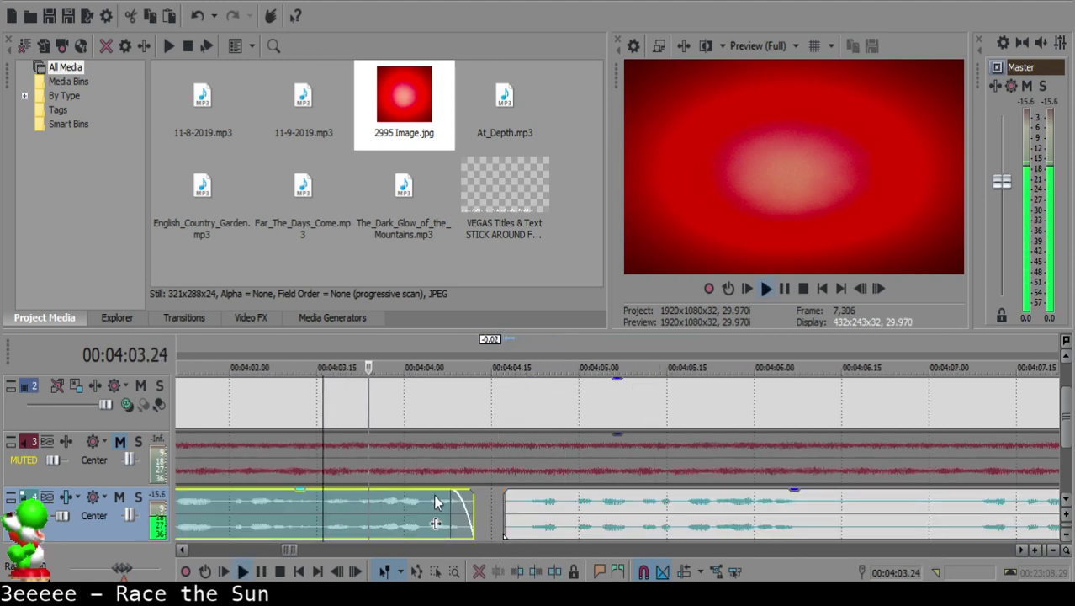
{"action": "scroll", "coordinate": [583, 509], "scroll_direction": "down", "scroll_amount": 2}
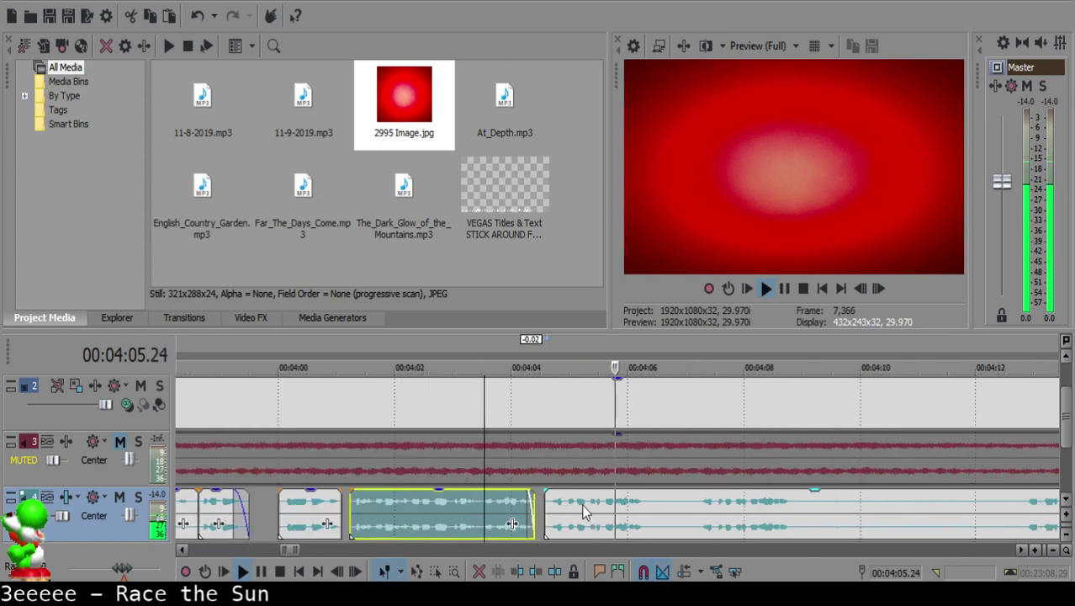
Step: Split track 4 at 04:06.11
{"action": "key", "text": "space"}
{"action": "left_click", "coordinate": [655, 506]}
{"action": "key", "text": "space"}
{"action": "key", "text": "space"}
{"action": "left_click", "coordinate": [656, 506]}
{"action": "key", "text": "s"}
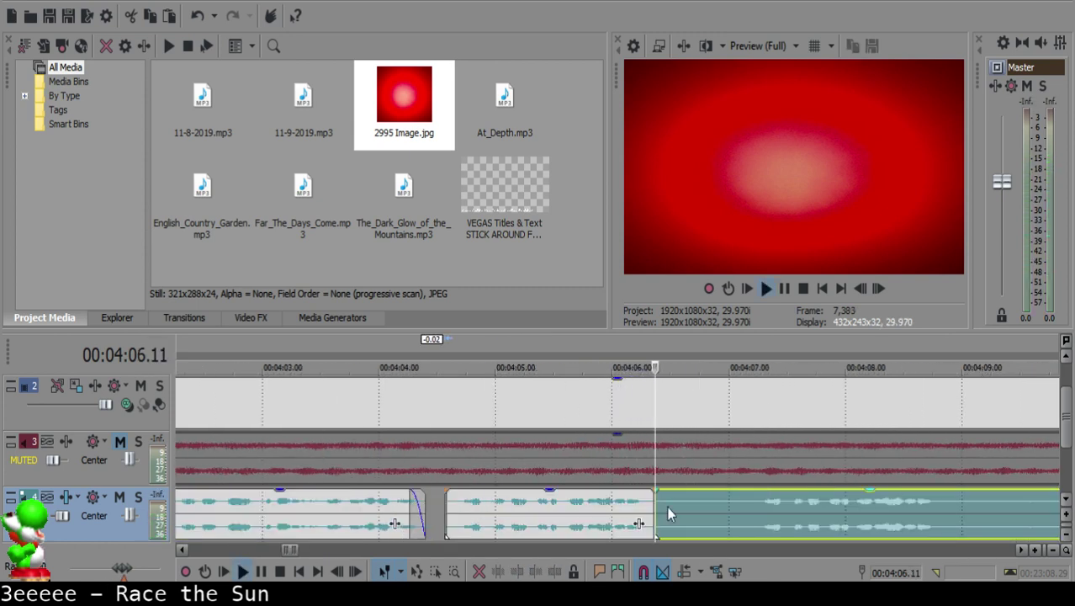
Step: Play back passages of the remaining track 4 audio between about 04:06 and 04:37 to find where usable speech resumes
{"action": "key", "text": "space"}
{"action": "scroll", "coordinate": [778, 519], "scroll_direction": "down", "scroll_amount": 2}
{"action": "left_click", "coordinate": [782, 519]}
{"action": "left_click", "coordinate": [925, 514]}
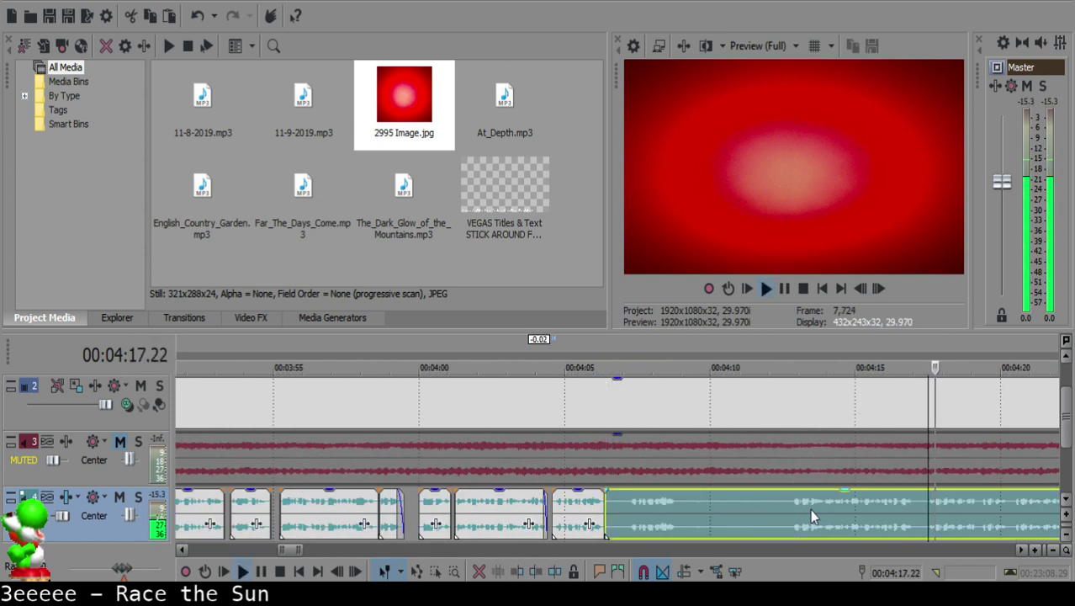
{"action": "scroll", "coordinate": [806, 506], "scroll_direction": "down", "scroll_amount": 1}
{"action": "scroll", "coordinate": [806, 506], "scroll_direction": "up", "scroll_amount": 1}
{"action": "left_click", "coordinate": [542, 503]}
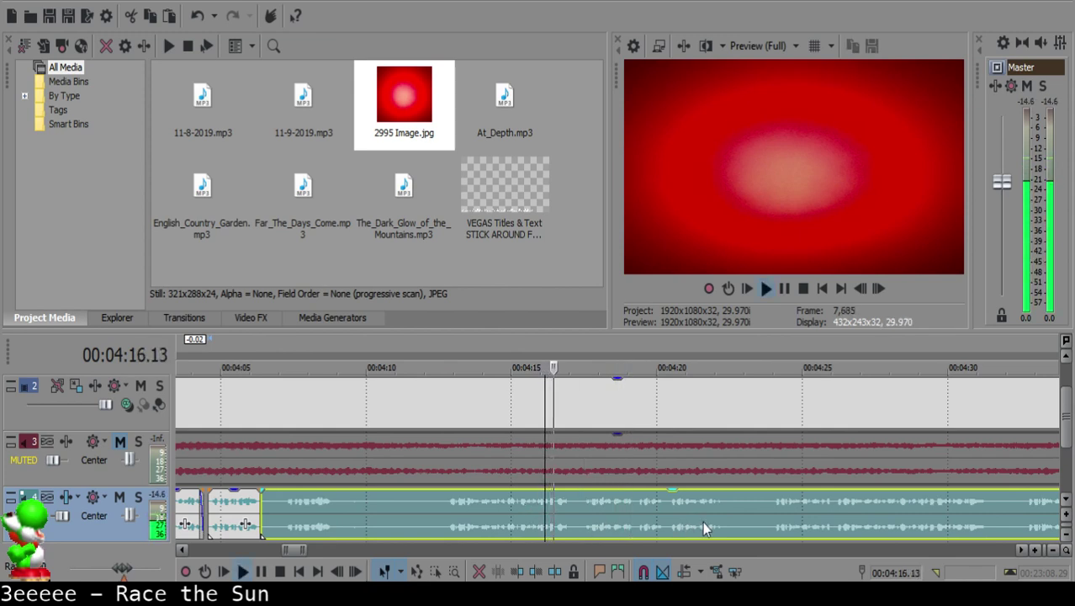
{"action": "left_click", "coordinate": [782, 520]}
{"action": "scroll", "coordinate": [779, 509], "scroll_direction": "down", "scroll_amount": 1}
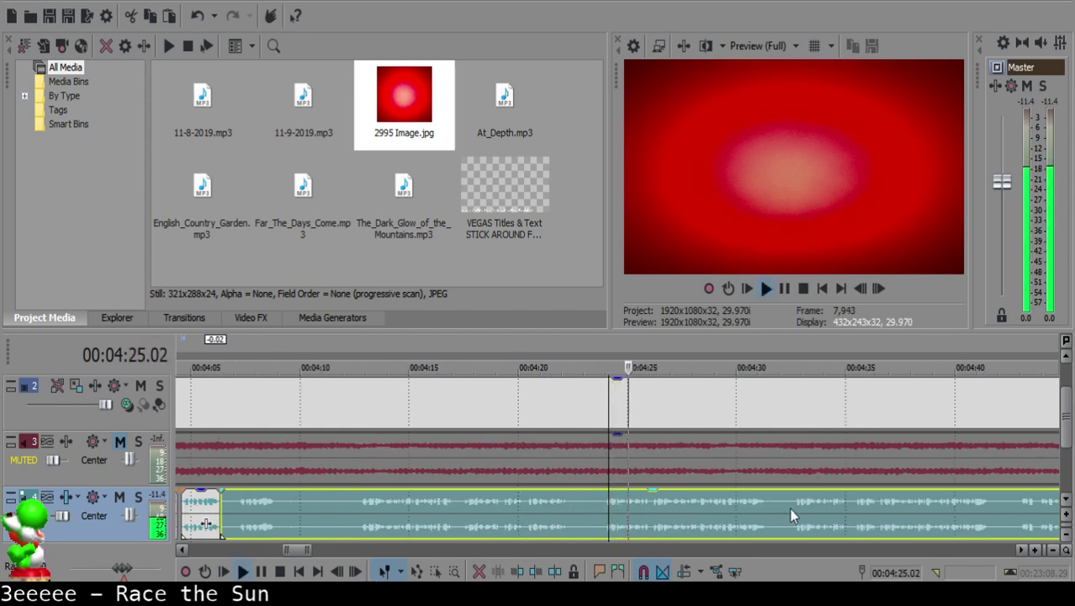
{"action": "left_click", "coordinate": [648, 519]}
{"action": "scroll", "coordinate": [698, 523], "scroll_direction": "up", "scroll_amount": 1}
{"action": "left_click", "coordinate": [895, 520]}
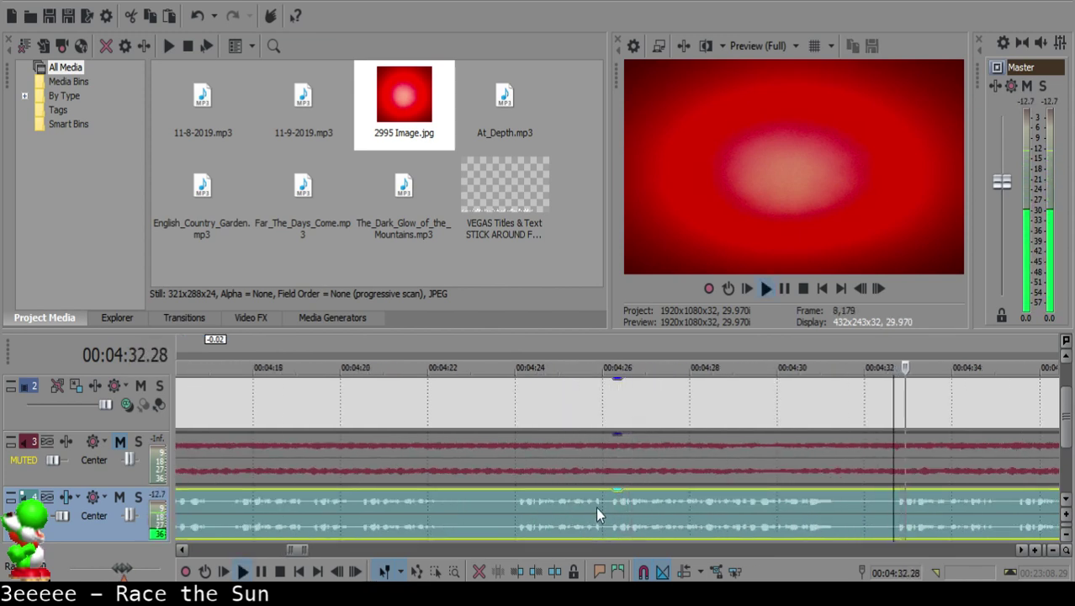
{"action": "scroll", "coordinate": [898, 529], "scroll_direction": "down", "scroll_amount": 1}
{"action": "left_click", "coordinate": [771, 513]}
{"action": "left_click", "coordinate": [814, 507]}
{"action": "left_click", "coordinate": [771, 514]}
{"action": "left_click", "coordinate": [679, 502]}
{"action": "key", "text": "space"}
{"action": "left_click", "coordinate": [932, 506]}
{"action": "key", "text": "space"}
{"action": "left_click", "coordinate": [829, 502]}
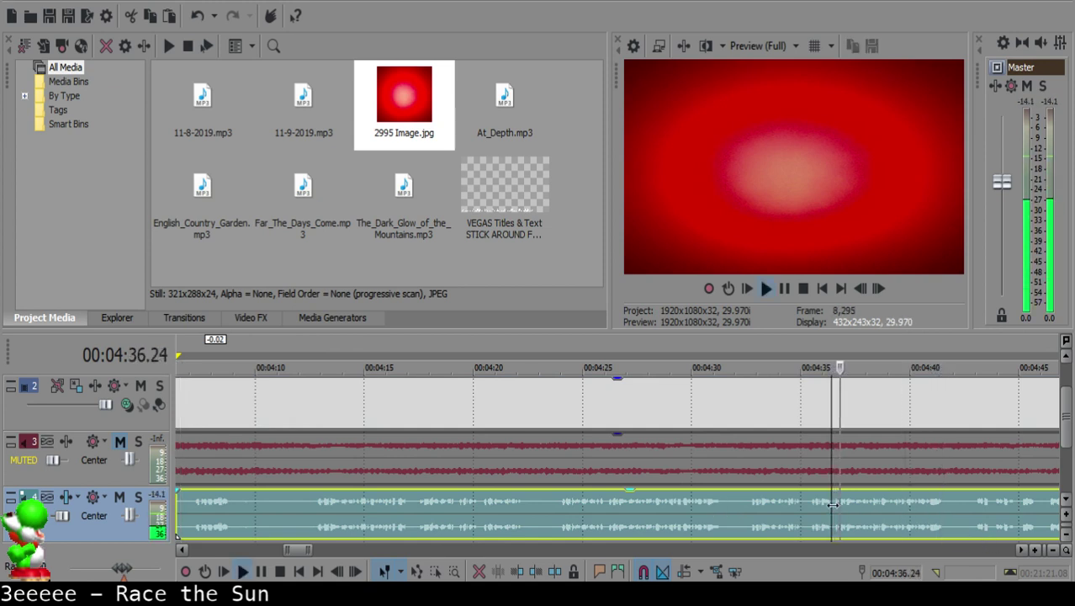
Step: Split off and delete the unwanted passage after 04:06.11, and move the remaining audio earlier to 04:06.17
{"action": "scroll", "coordinate": [833, 505], "scroll_direction": "up", "scroll_amount": 2}
{"action": "key", "text": "Return"}
{"action": "left_click", "coordinate": [580, 503]}
{"action": "key", "text": "space"}
{"action": "key", "text": "space"}
{"action": "key", "text": "s"}
{"action": "scroll", "coordinate": [580, 503], "scroll_direction": "down", "scroll_amount": 2}
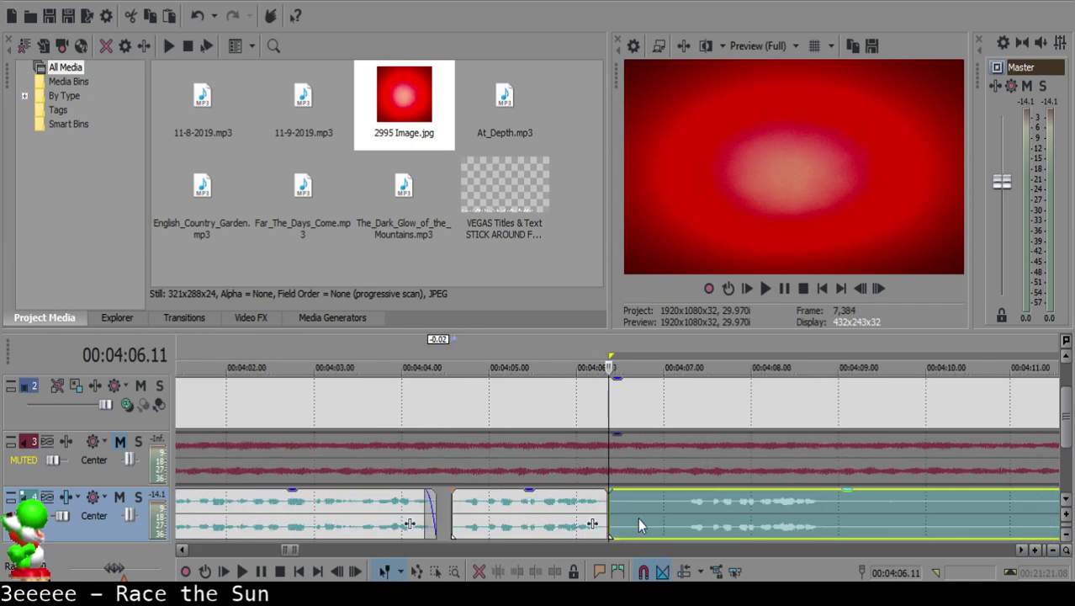
{"action": "left_click", "coordinate": [626, 508]}
{"action": "scroll", "coordinate": [624, 507], "scroll_direction": "down", "scroll_amount": 3}
{"action": "key", "text": "Delete"}
{"action": "left_click_drag", "start_coordinate": [945, 512], "coordinate": [635, 508]}
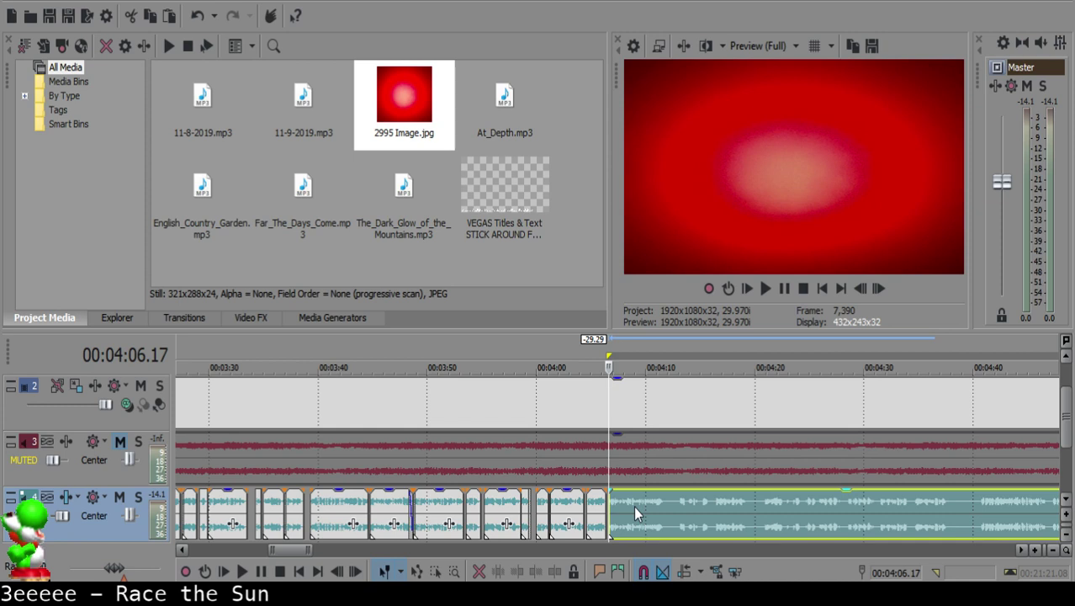
{"action": "scroll", "coordinate": [631, 511], "scroll_direction": "up", "scroll_amount": 4}
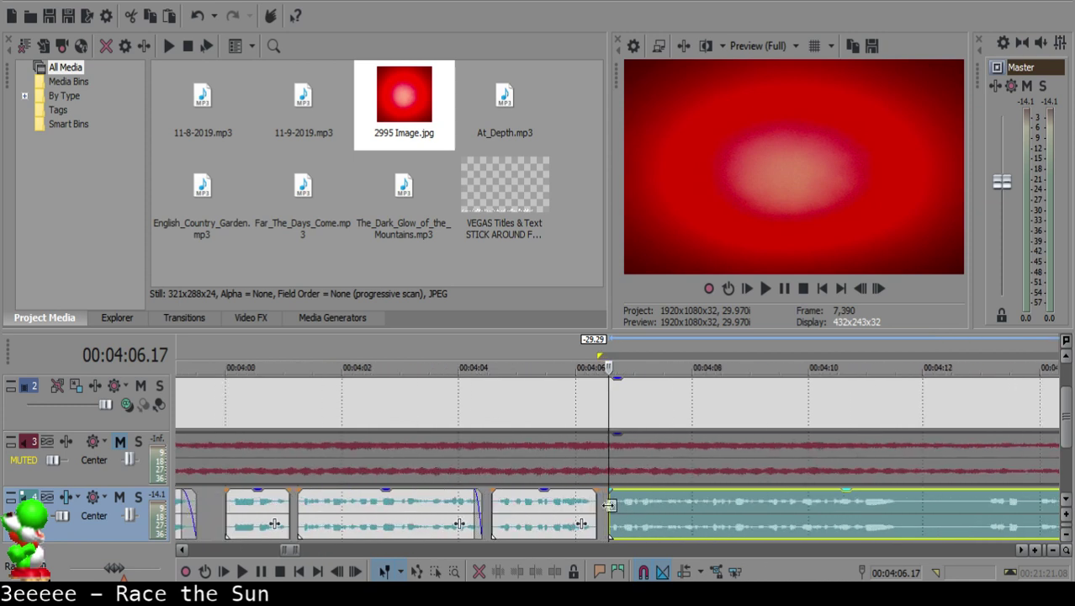
Step: Play back the join near 04:06, move the remaining audio one frame earlier to 04:06.16 and replay it
{"action": "left_click", "coordinate": [576, 519]}
{"action": "key", "text": "space"}
{"action": "scroll", "coordinate": [606, 523], "scroll_direction": "up", "scroll_amount": 2}
{"action": "scroll", "coordinate": [604, 519], "scroll_direction": "up", "scroll_amount": 3}
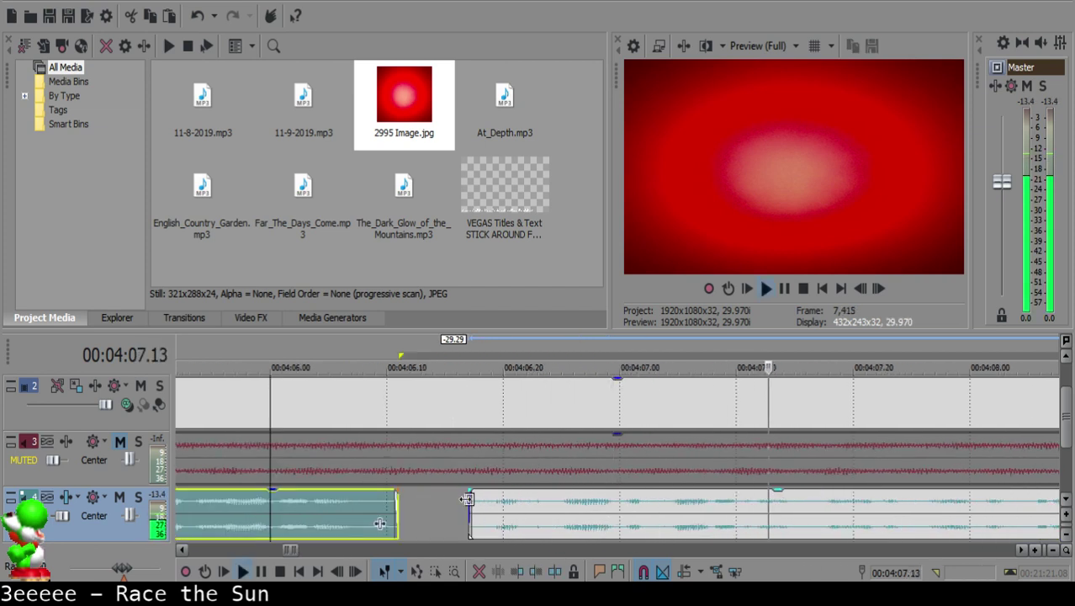
{"action": "key", "text": "space"}
{"action": "left_click", "coordinate": [457, 508]}
{"action": "left_click_drag", "start_coordinate": [470, 508], "coordinate": [464, 508]}
{"action": "left_click", "coordinate": [208, 509]}
{"action": "key", "text": "space"}
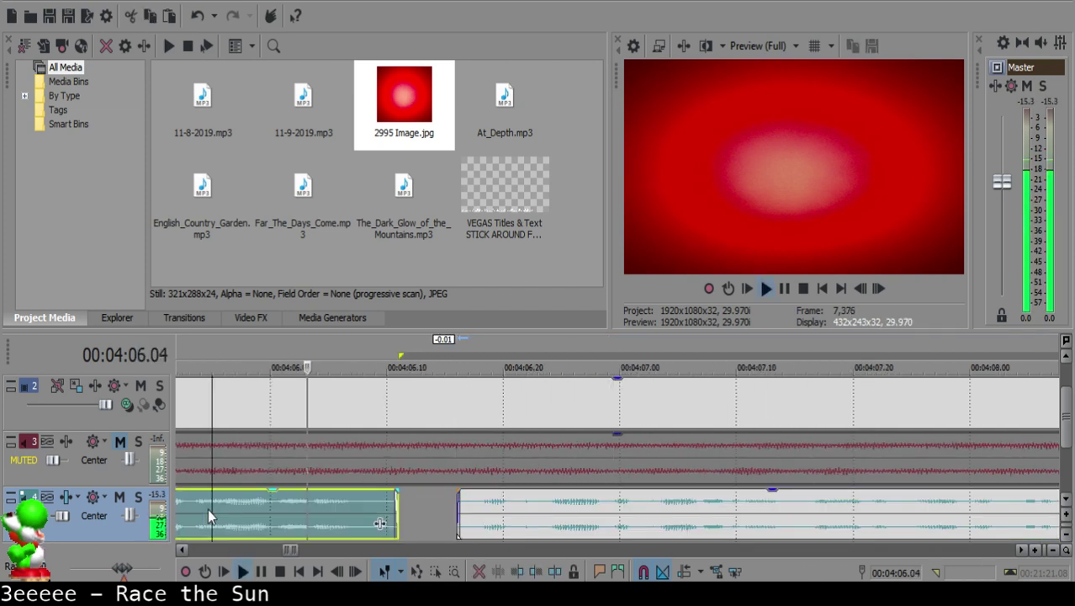
Step: Play on to the next pause and split the remaining audio at about 04:11.17
{"action": "scroll", "coordinate": [519, 515], "scroll_direction": "down", "scroll_amount": 5}
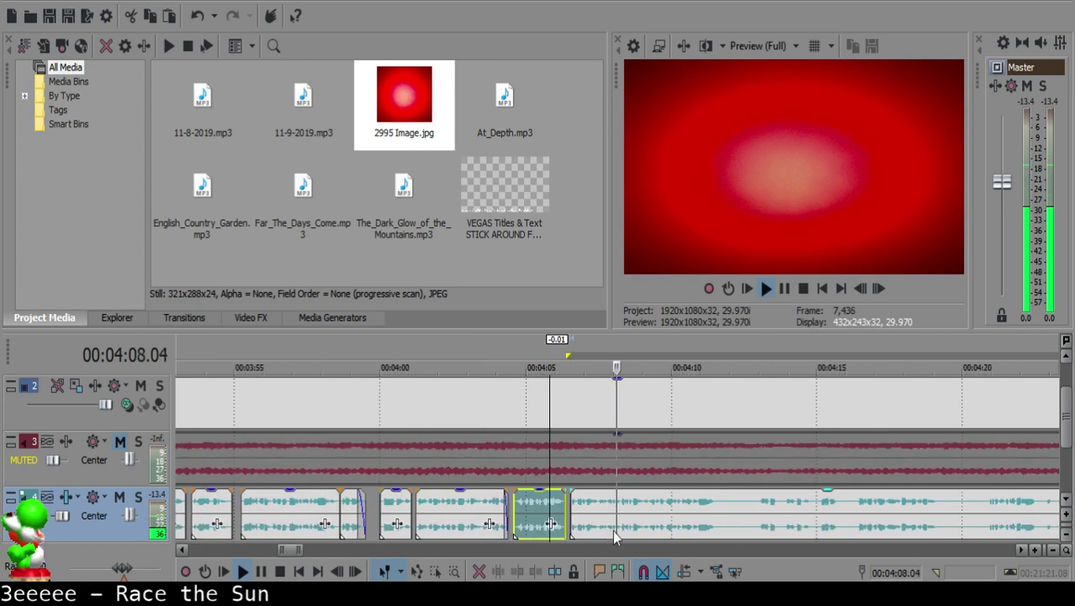
{"action": "scroll", "coordinate": [589, 515], "scroll_direction": "down", "scroll_amount": 5}
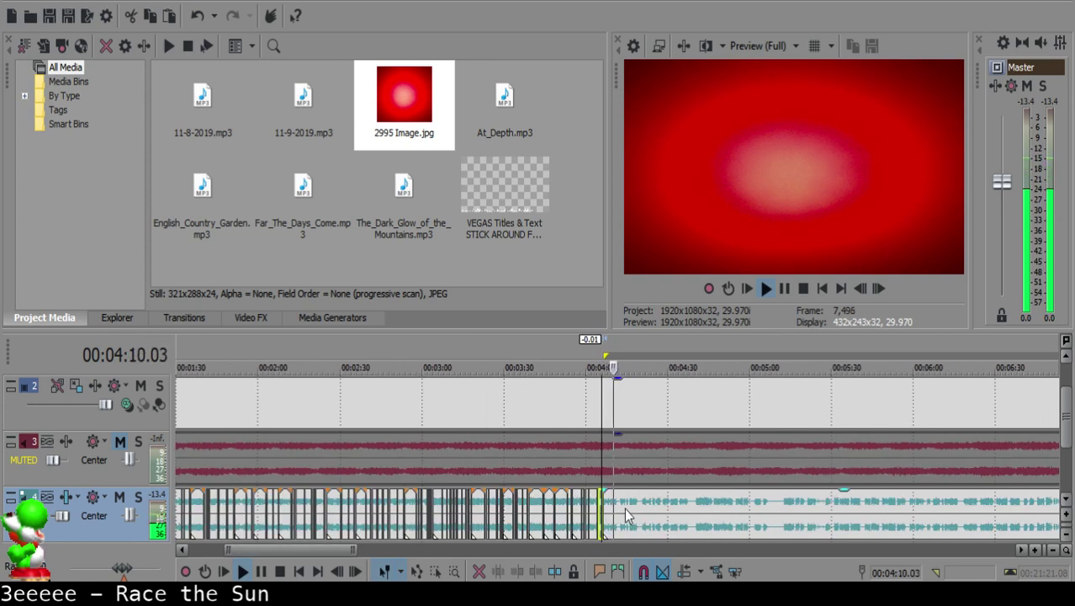
{"action": "scroll", "coordinate": [628, 517], "scroll_direction": "up", "scroll_amount": 8}
{"action": "left_click", "coordinate": [619, 504]}
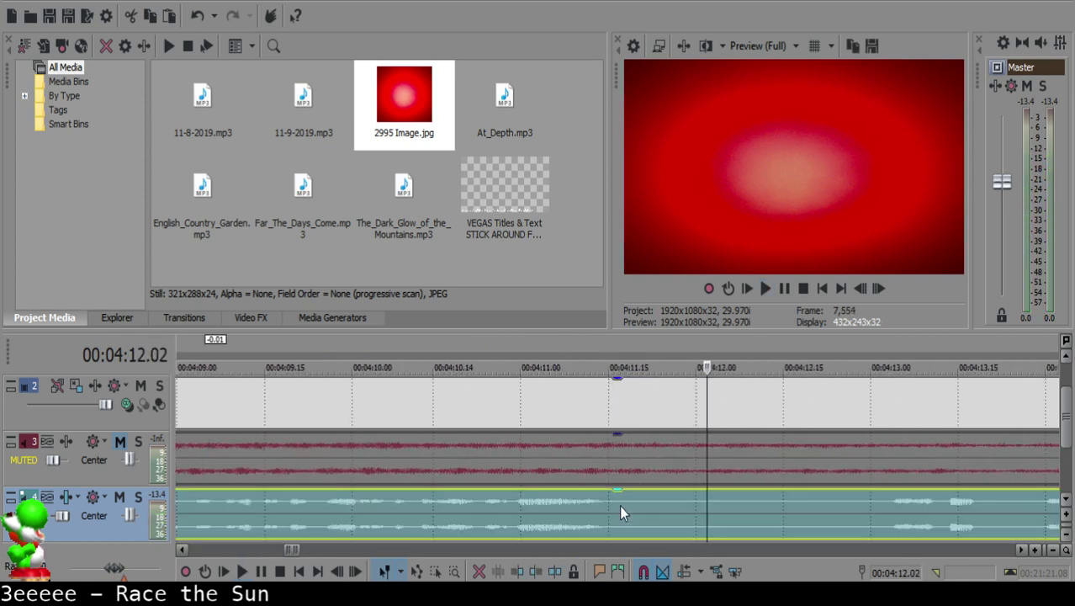
{"action": "key", "text": "s"}
{"action": "scroll", "coordinate": [854, 505], "scroll_direction": "down", "scroll_amount": 2}
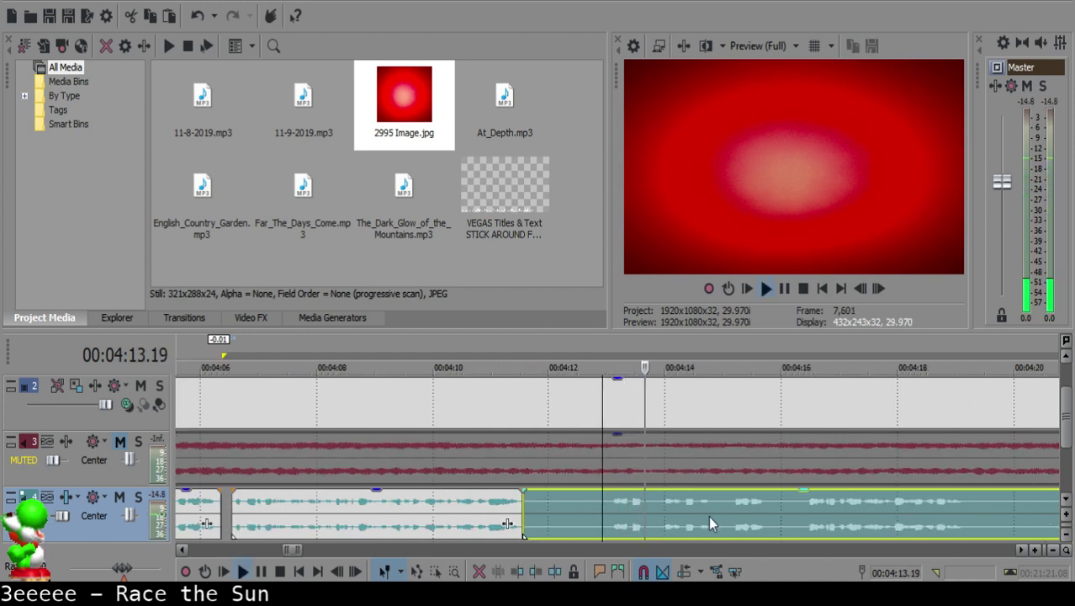
Step: Split the remaining audio at about 04:13.28, delete the part before it and move the rest two seconds earlier to about 04:11.28
{"action": "left_click", "coordinate": [661, 499]}
{"action": "left_click", "coordinate": [658, 498]}
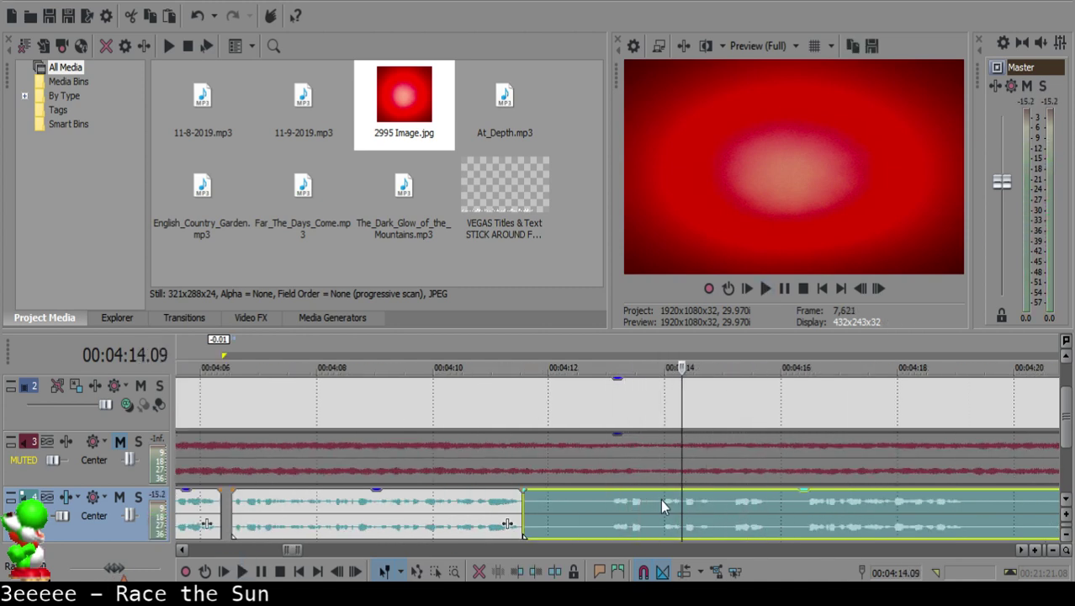
{"action": "key", "text": "space"}
{"action": "key", "text": "s"}
{"action": "left_click", "coordinate": [543, 501]}
{"action": "key", "text": "Delete"}
{"action": "left_click_drag", "start_coordinate": [722, 523], "coordinate": [608, 528]}
{"action": "left_click", "coordinate": [483, 513]}
{"action": "key", "text": "space"}
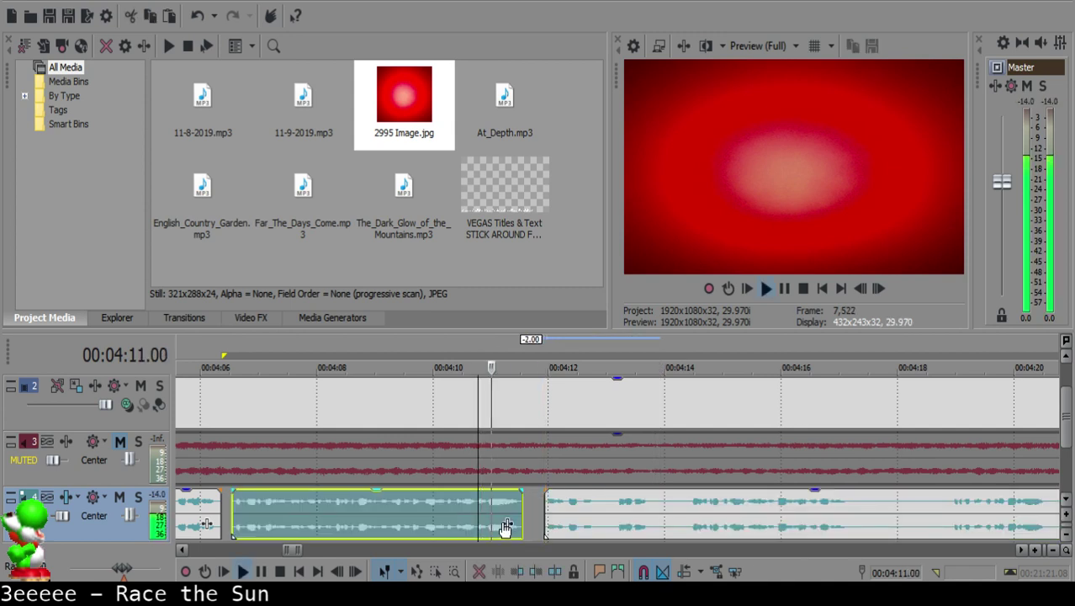
Step: Move the remaining audio two frames later to 04:12.00 and give it a fade-in of about two frames
{"action": "scroll", "coordinate": [622, 523], "scroll_direction": "up", "scroll_amount": 4}
{"action": "key", "text": "space"}
{"action": "left_click", "coordinate": [562, 514]}
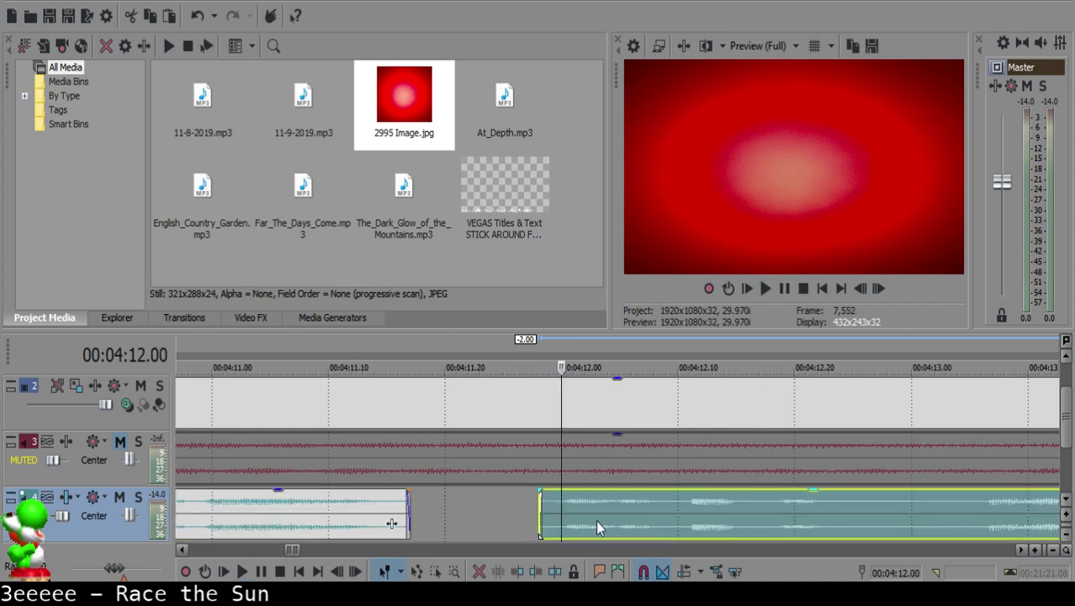
{"action": "left_click_drag", "start_coordinate": [595, 522], "coordinate": [616, 520]}
{"action": "key", "text": "space"}
{"action": "key", "text": "Return"}
{"action": "left_click_drag", "start_coordinate": [565, 492], "coordinate": [588, 492]}
{"action": "left_click", "coordinate": [558, 500]}
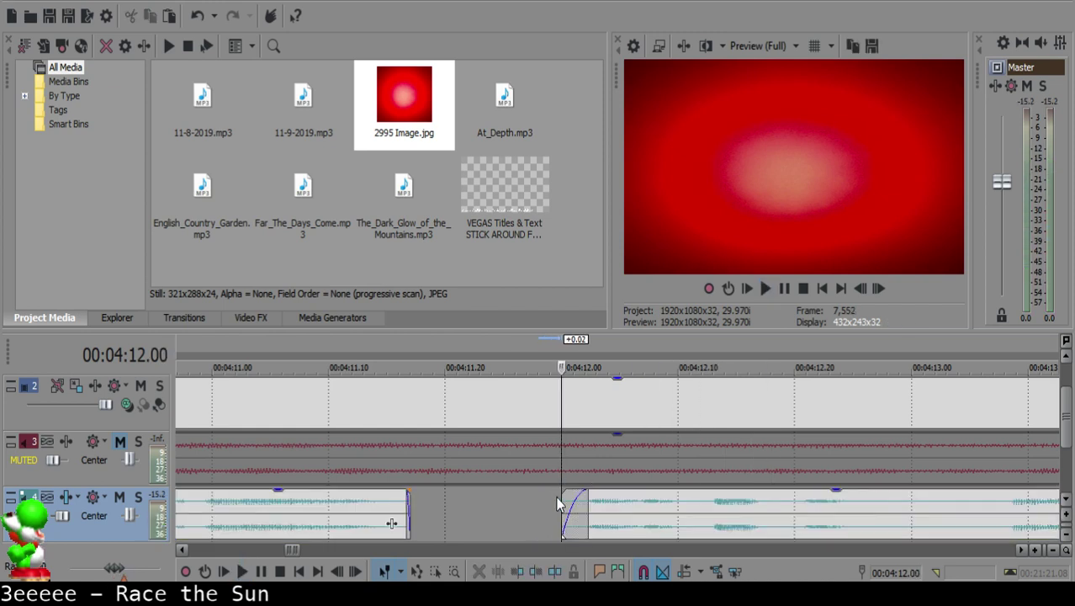
Step: Replay the join after 04:11.17 and nudge the remaining audio later to 04:12.03
{"action": "key", "text": "space"}
{"action": "left_click", "coordinate": [286, 504]}
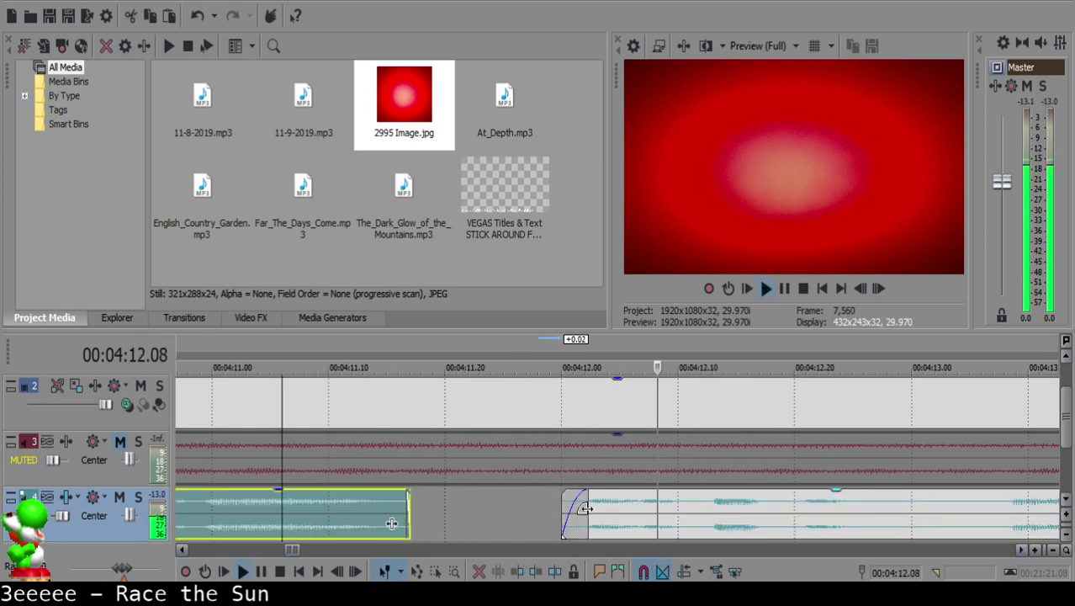
{"action": "left_click", "coordinate": [585, 509]}
{"action": "left_click_drag", "start_coordinate": [585, 495], "coordinate": [639, 496]}
{"action": "left_click", "coordinate": [192, 525]}
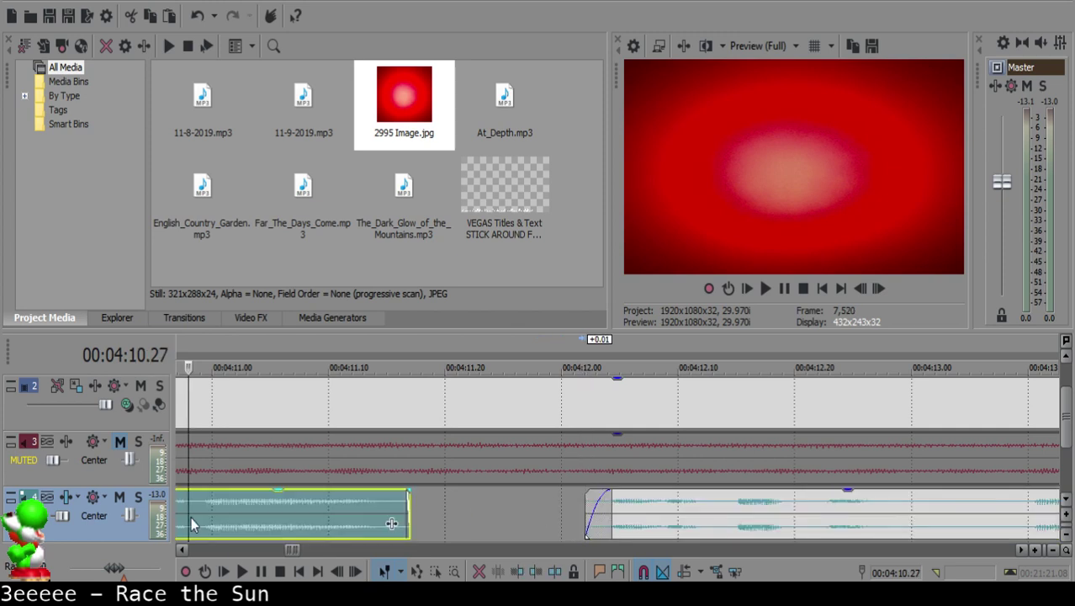
{"action": "key", "text": "space"}
{"action": "left_click", "coordinate": [592, 505]}
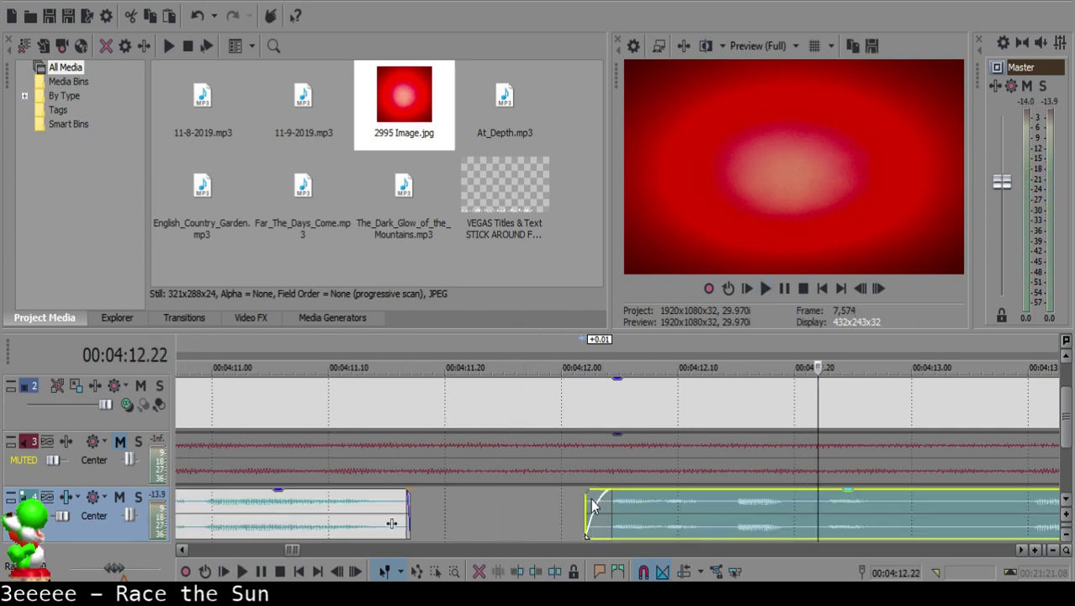
{"action": "left_click_drag", "start_coordinate": [593, 504], "coordinate": [638, 514]}
{"action": "key", "text": "space"}
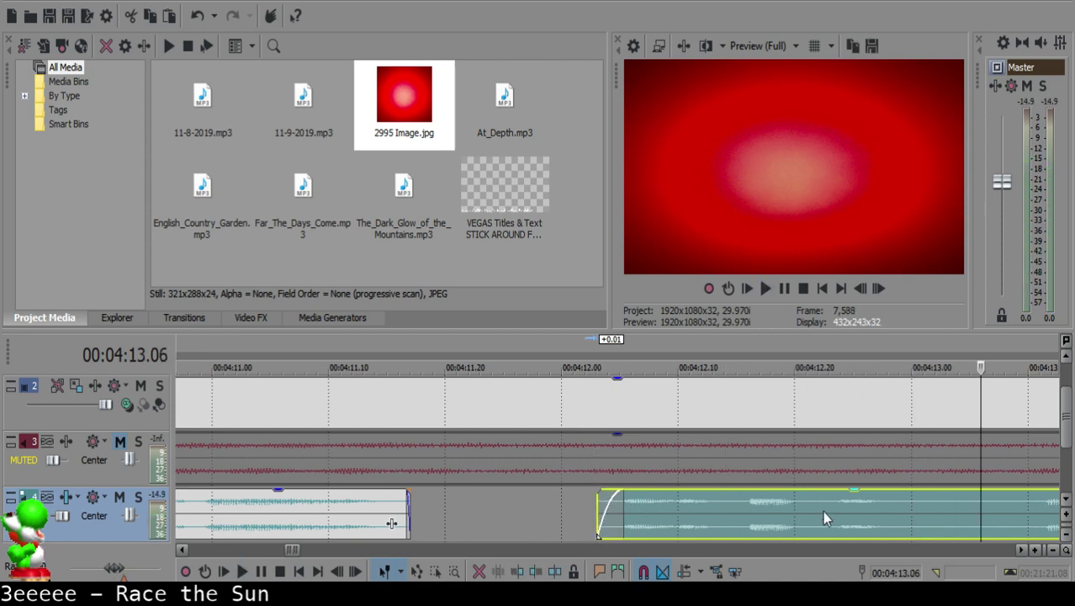
Step: Split the remaining audio at about 04:12.22 and play back the short clip before the cut
{"action": "left_click", "coordinate": [822, 510]}
{"action": "key", "text": "space"}
{"action": "key", "text": "s"}
{"action": "left_click", "coordinate": [748, 518]}
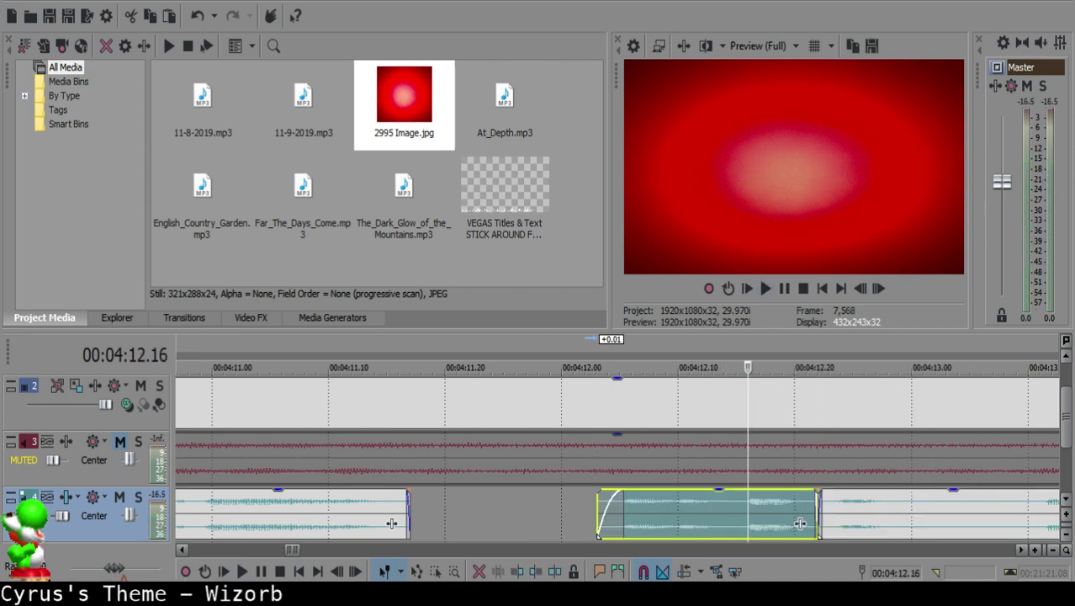
{"action": "key", "text": "space"}
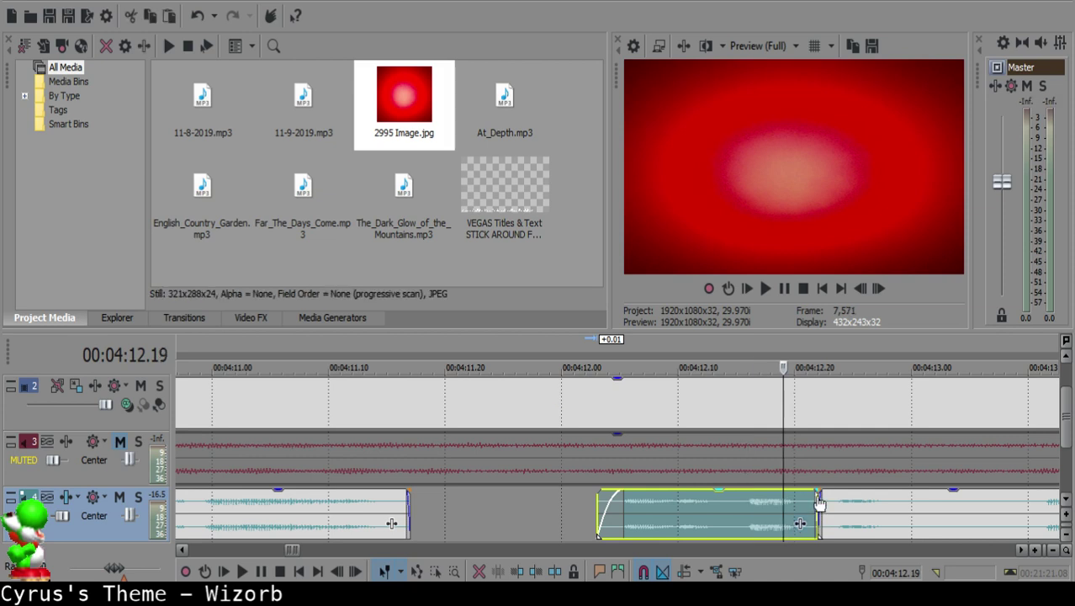
Step: Add a fade-out of about two frames to the short clip ending at 04:12.22 and play it back
{"action": "left_click", "coordinate": [697, 517]}
{"action": "scroll", "coordinate": [697, 514], "scroll_direction": "down", "scroll_amount": 4}
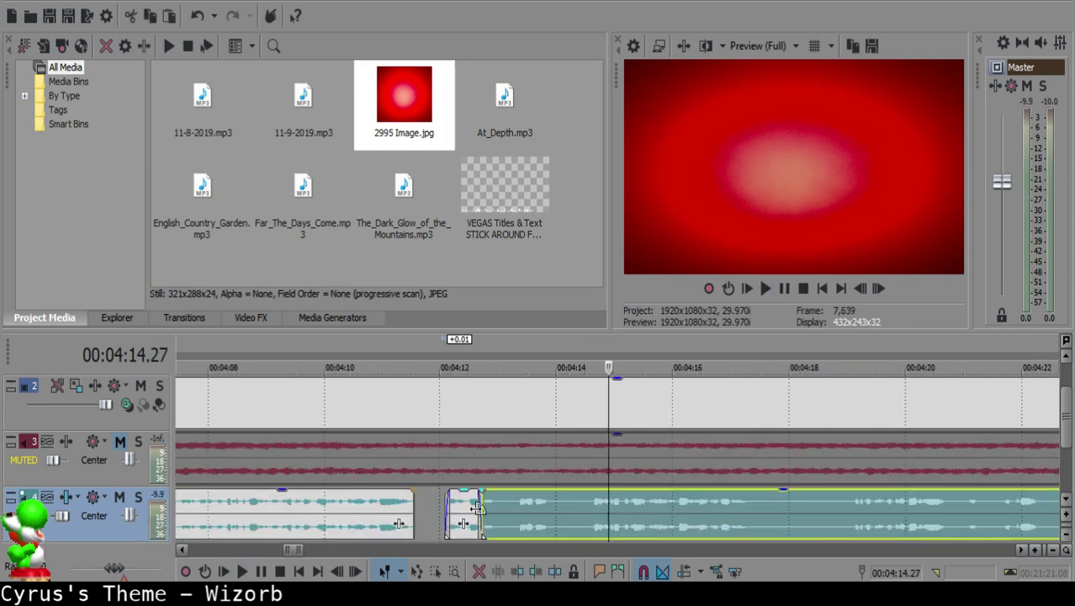
{"action": "left_click", "coordinate": [442, 514]}
{"action": "key", "text": "space"}
{"action": "scroll", "coordinate": [620, 517], "scroll_direction": "up", "scroll_amount": 4}
{"action": "left_click", "coordinate": [623, 507]}
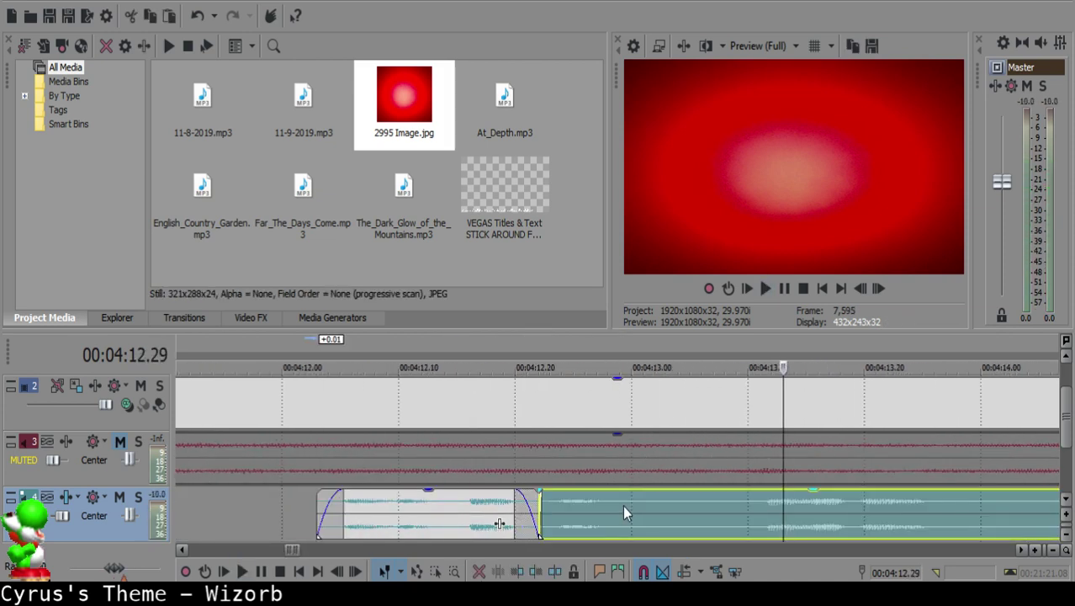
Step: Split the remaining audio at 04:13.00 and play back the speech that follows
{"action": "left_click", "coordinate": [631, 506]}
{"action": "key", "text": "space"}
{"action": "key", "text": "s"}
{"action": "left_click", "coordinate": [817, 521]}
{"action": "key", "text": "space"}
{"action": "scroll", "coordinate": [790, 519], "scroll_direction": "down", "scroll_amount": 3}
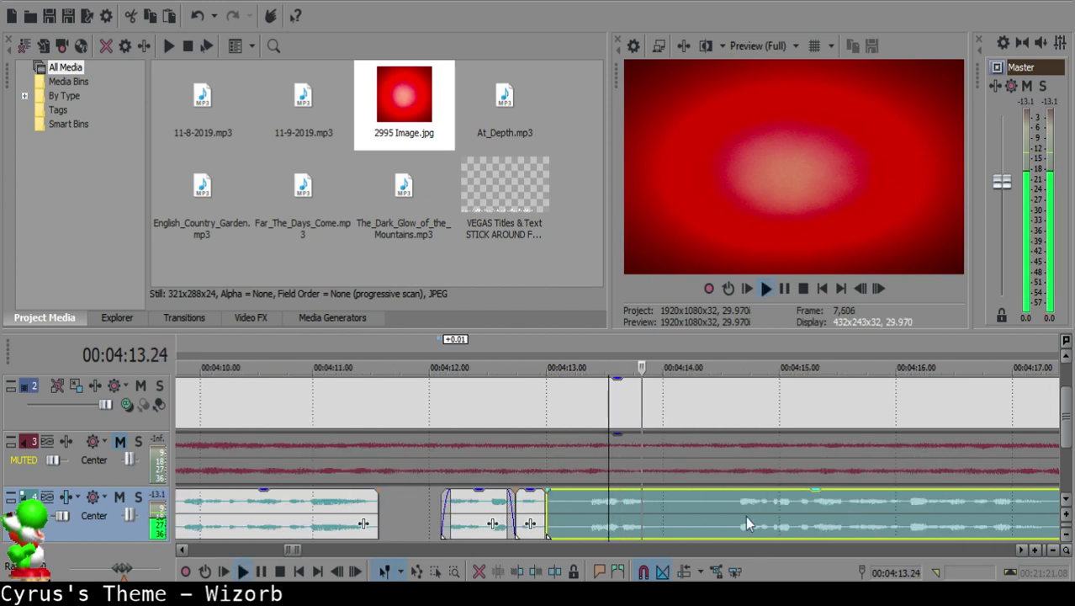
Step: Split the remaining audio at 04:13.09 and delete the piece between 04:13.00 and that cut
{"action": "key", "text": "space"}
{"action": "left_click", "coordinate": [581, 500]}
{"action": "key", "text": "space"}
{"action": "key", "text": "space"}
{"action": "key", "text": "s"}
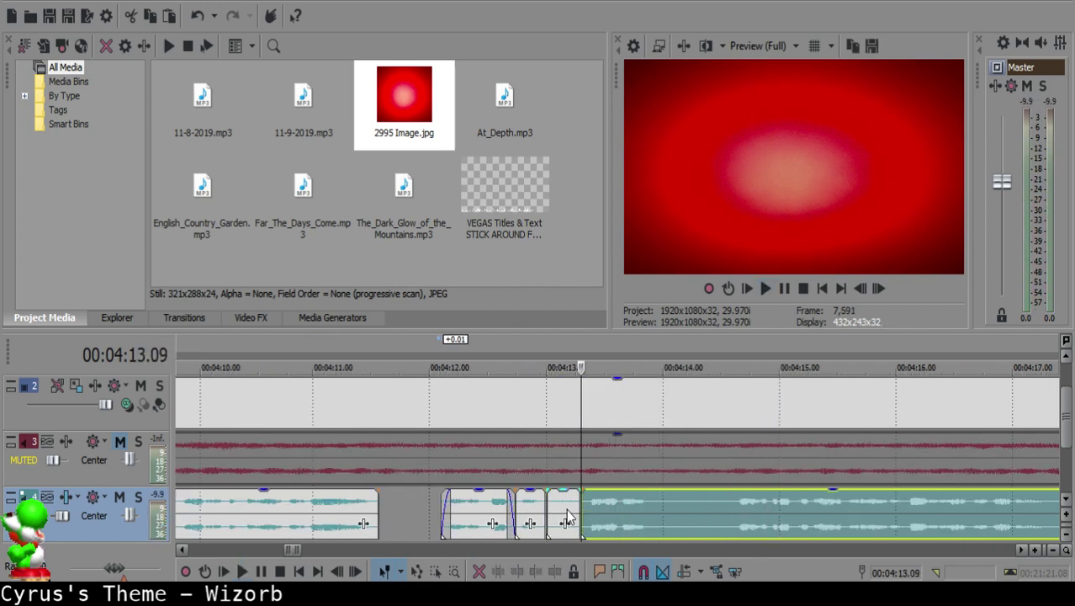
{"action": "left_click", "coordinate": [565, 509]}
{"action": "key", "text": "Delete"}
Step: Play back around the gap and move the remaining audio six frames earlier to 04:13.03
{"action": "key", "text": "space"}
{"action": "left_click", "coordinate": [488, 499]}
{"action": "scroll", "coordinate": [581, 512], "scroll_direction": "up", "scroll_amount": 2}
{"action": "key", "text": "space"}
{"action": "left_click", "coordinate": [609, 511]}
{"action": "left_click_drag", "start_coordinate": [698, 517], "coordinate": [650, 512]}
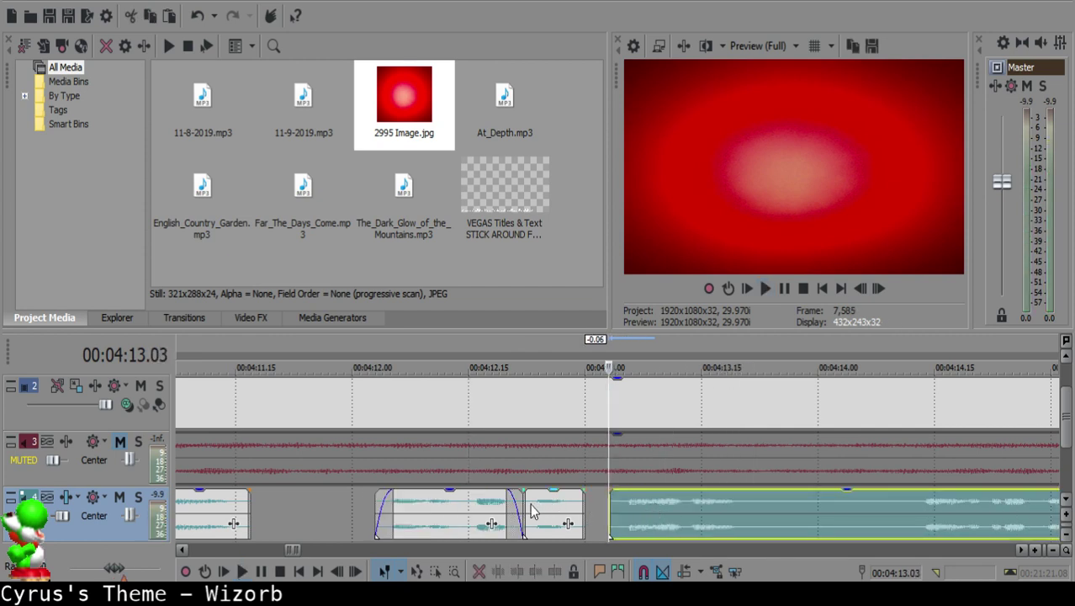
Step: Replay the join at 04:13.03 and split the remaining audio at about 04:13.22
{"action": "left_click", "coordinate": [532, 515]}
{"action": "key", "text": "space"}
{"action": "left_click", "coordinate": [754, 513]}
{"action": "key", "text": "s"}
{"action": "scroll", "coordinate": [841, 516], "scroll_direction": "down", "scroll_amount": 3}
Step: Split the remaining audio at about 04:14.10, delete the pause before it and move the rest earlier to about 04:13.26
{"action": "left_click", "coordinate": [847, 533]}
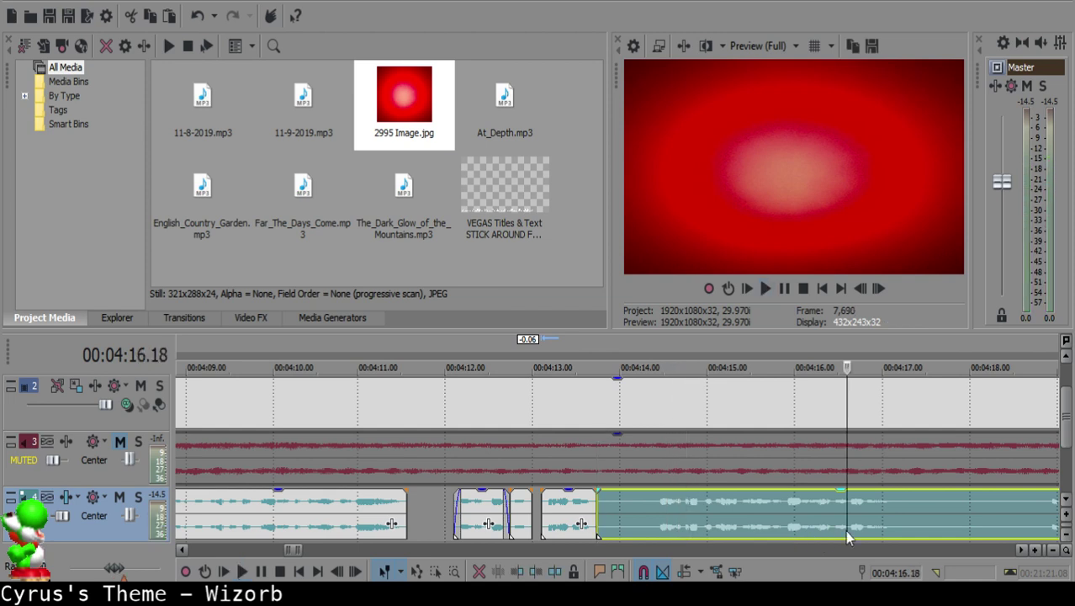
{"action": "left_click", "coordinate": [797, 514]}
{"action": "left_click", "coordinate": [403, 512]}
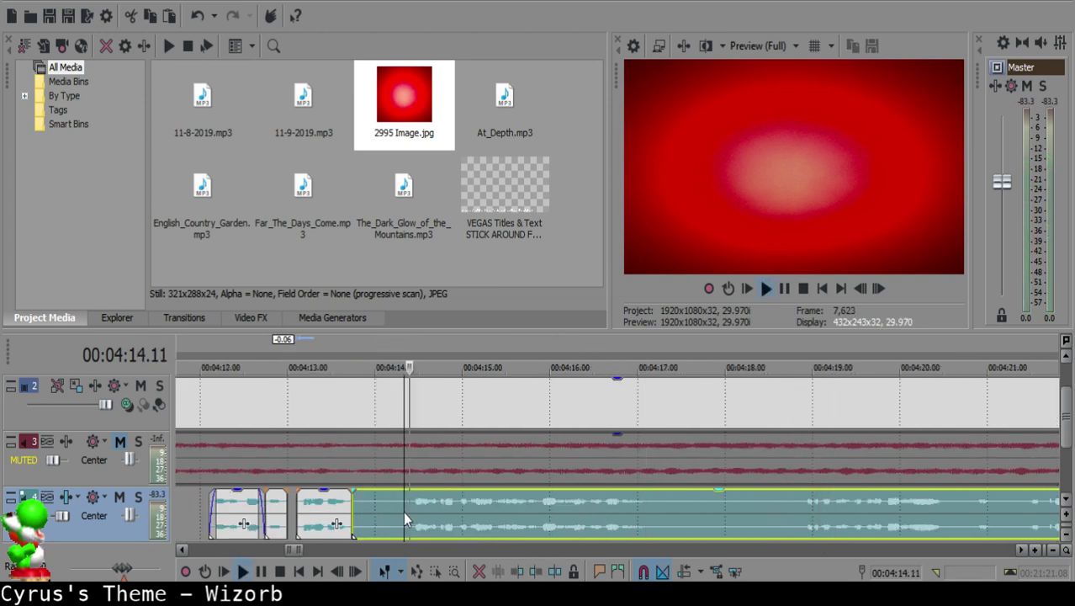
{"action": "key", "text": "s"}
{"action": "key", "text": "space"}
{"action": "left_click", "coordinate": [366, 513]}
{"action": "key", "text": "Delete"}
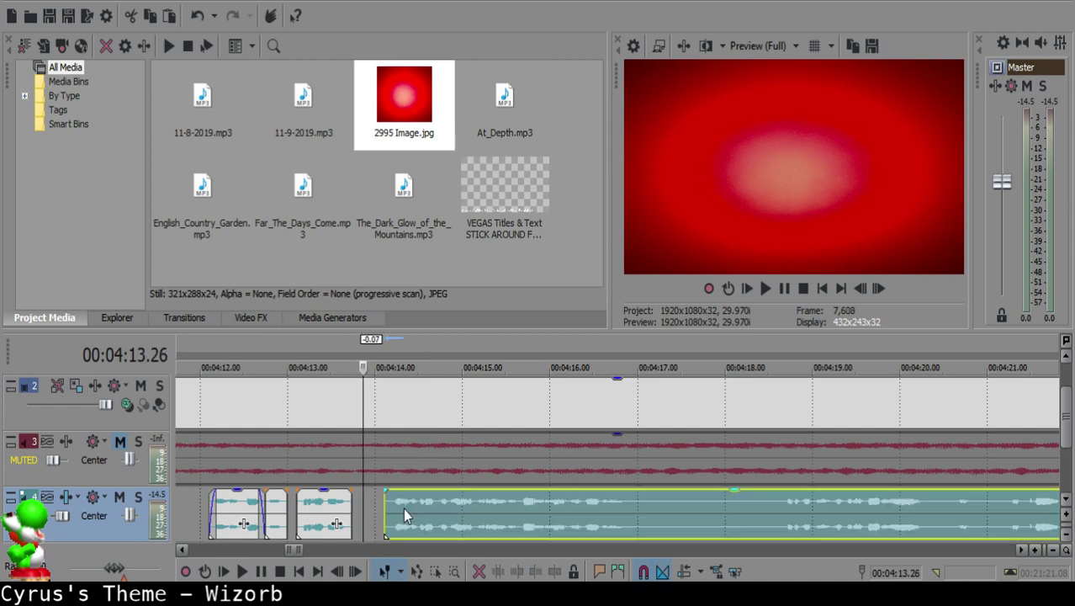
Step: Play back the join, move the remaining audio one frame earlier to 04:13.25 and replay it
{"action": "left_click", "coordinate": [326, 513]}
{"action": "key", "text": "space"}
{"action": "scroll", "coordinate": [451, 515], "scroll_direction": "up", "scroll_amount": 5}
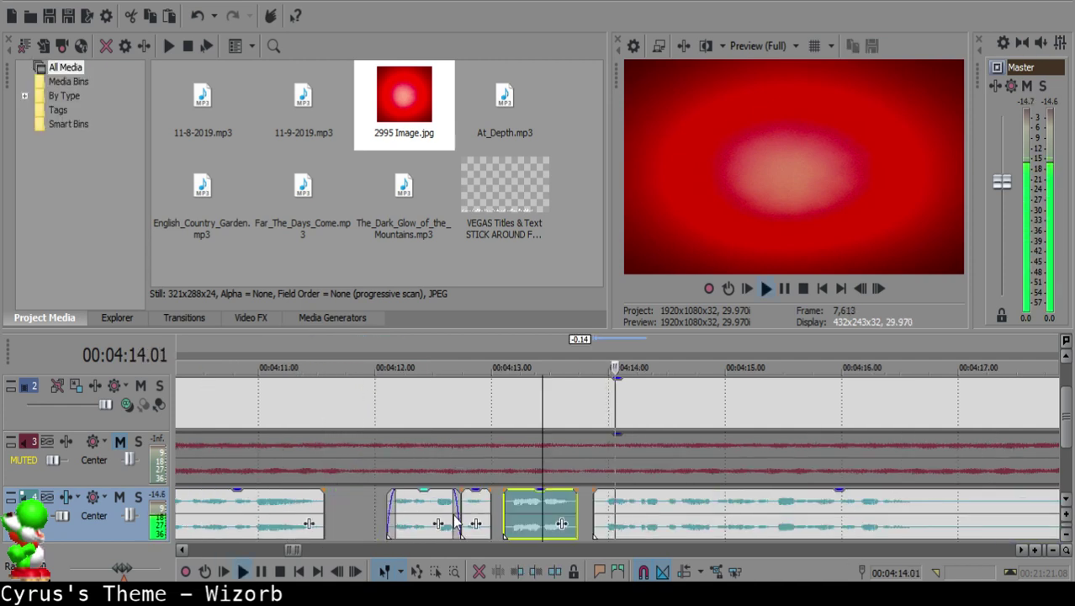
{"action": "key", "text": "space"}
{"action": "left_click", "coordinate": [486, 515]}
{"action": "scroll", "coordinate": [499, 511], "scroll_direction": "down", "scroll_amount": 3}
{"action": "left_click", "coordinate": [668, 519]}
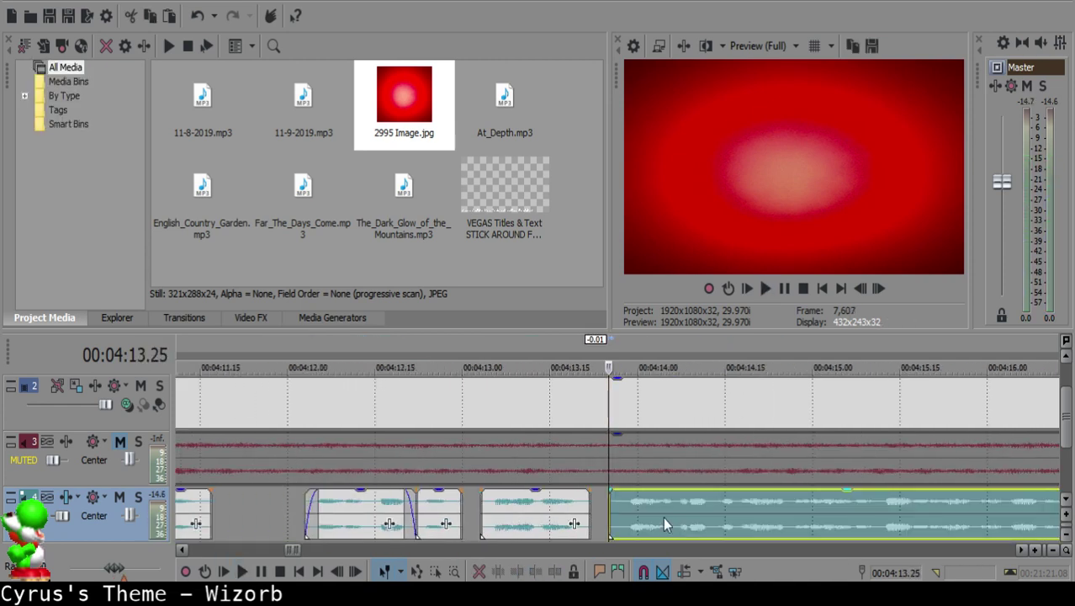
{"action": "left_click", "coordinate": [548, 509]}
{"action": "key", "text": "space"}
{"action": "scroll", "coordinate": [601, 505], "scroll_direction": "down", "scroll_amount": 15}
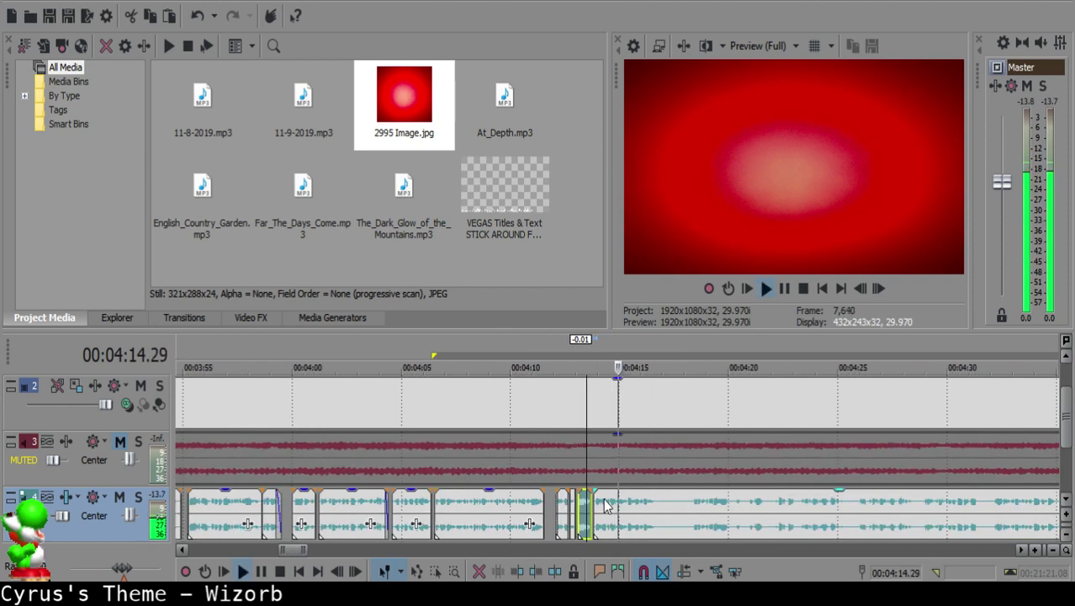
Step: Play back the remaining audio and split it at about 04:16.22
{"action": "scroll", "coordinate": [613, 507], "scroll_direction": "up", "scroll_amount": 12}
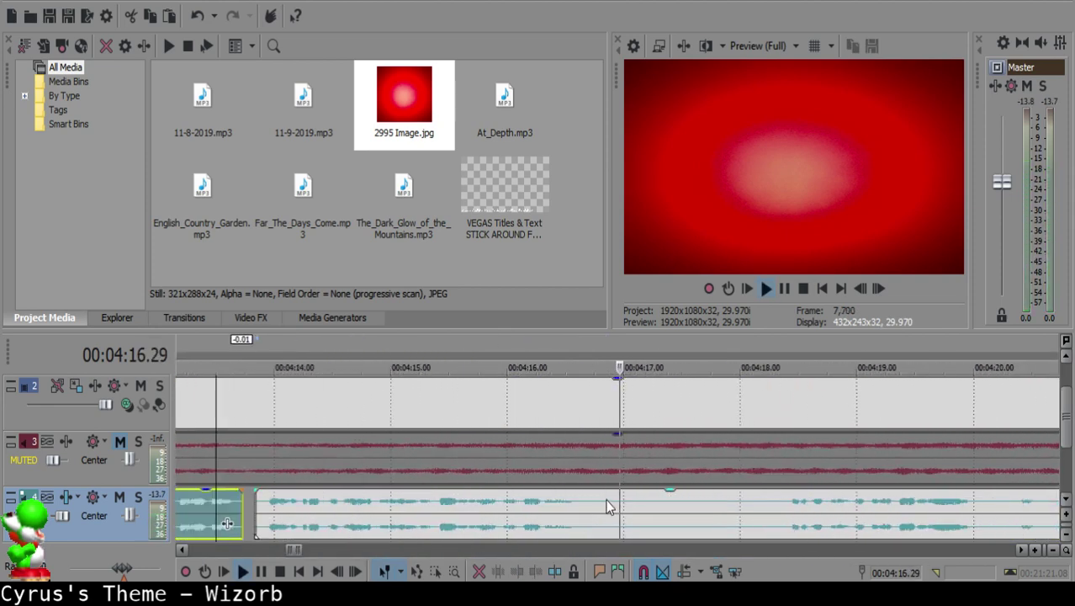
{"action": "left_click", "coordinate": [454, 527]}
{"action": "left_click", "coordinate": [367, 526]}
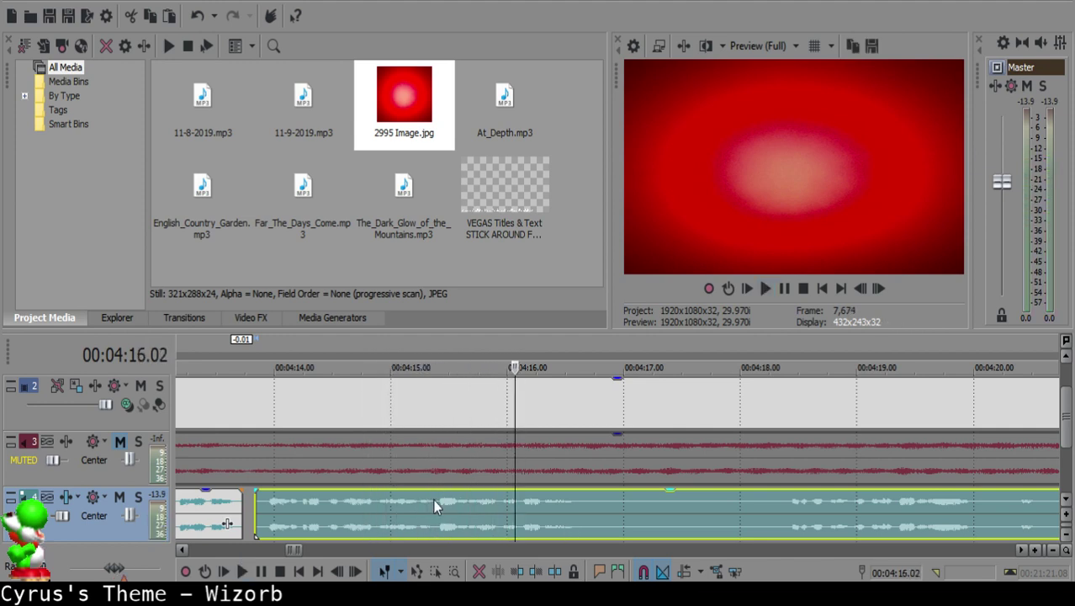
{"action": "left_click", "coordinate": [368, 523]}
{"action": "key", "text": "space"}
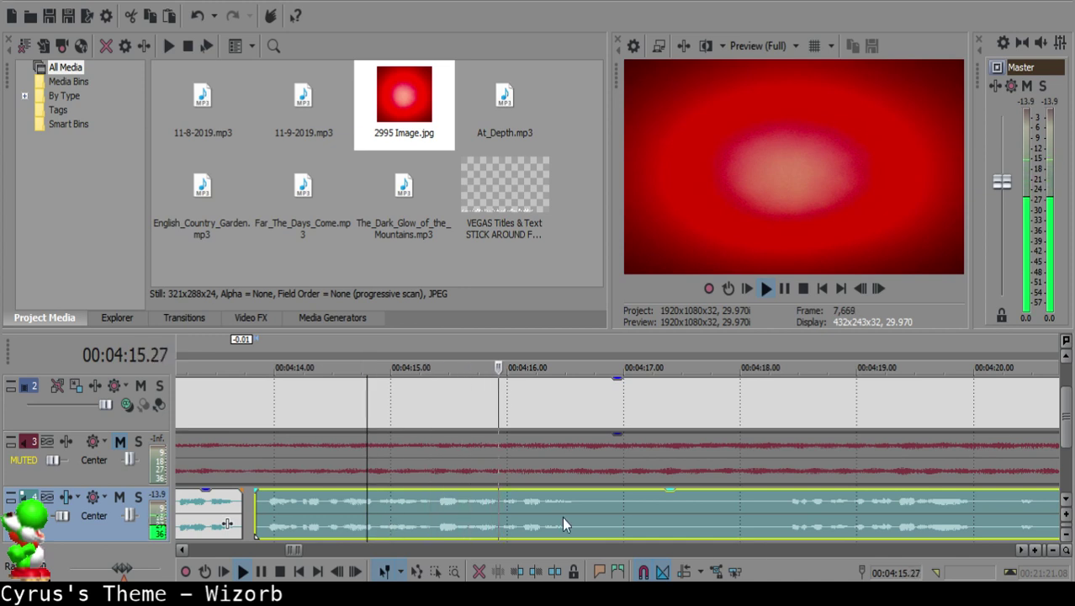
{"action": "key", "text": "s"}
Step: Play further ahead and split the remaining audio at about 04:18.09
{"action": "scroll", "coordinate": [780, 502], "scroll_direction": "down", "scroll_amount": 3}
{"action": "key", "text": "space"}
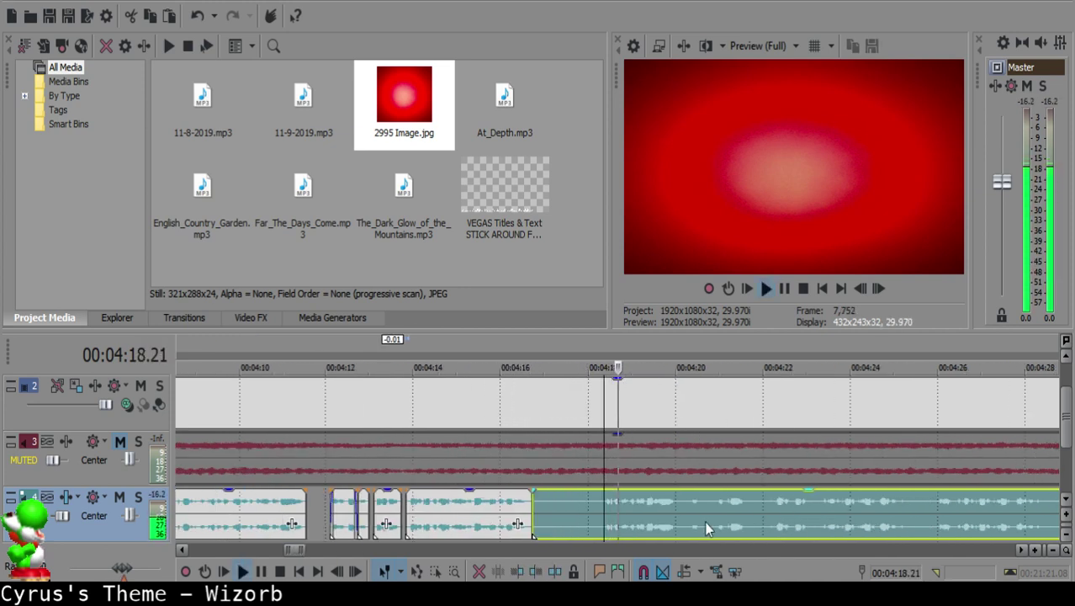
{"action": "left_click", "coordinate": [600, 507]}
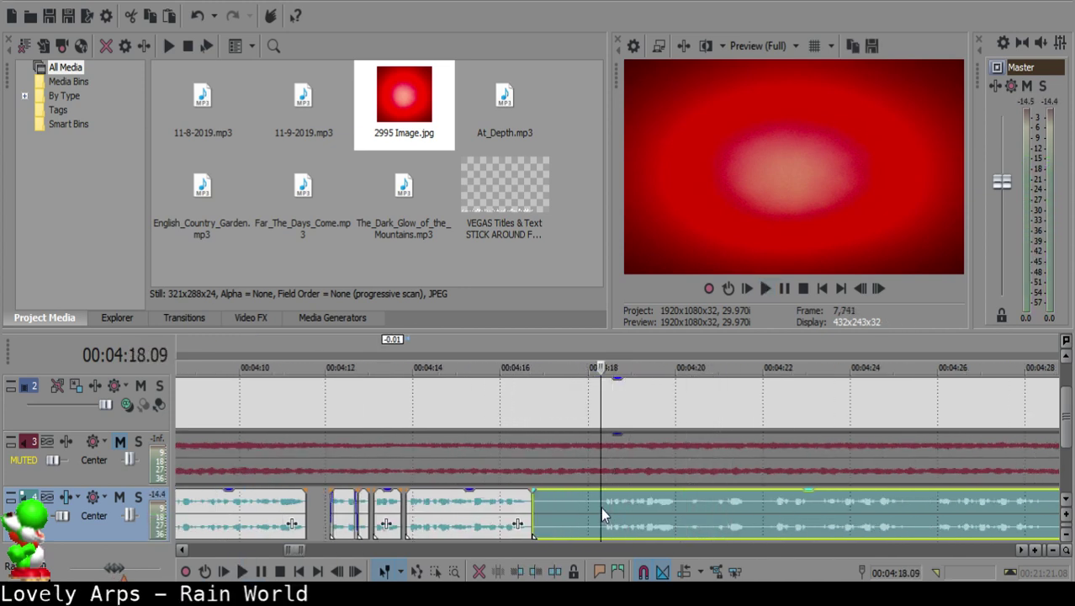
{"action": "key", "text": "s"}
Step: Delete the pause between 04:16.22 and 04:18.09 and move the remaining audio earlier to about 04:17.02
{"action": "left_click", "coordinate": [551, 505]}
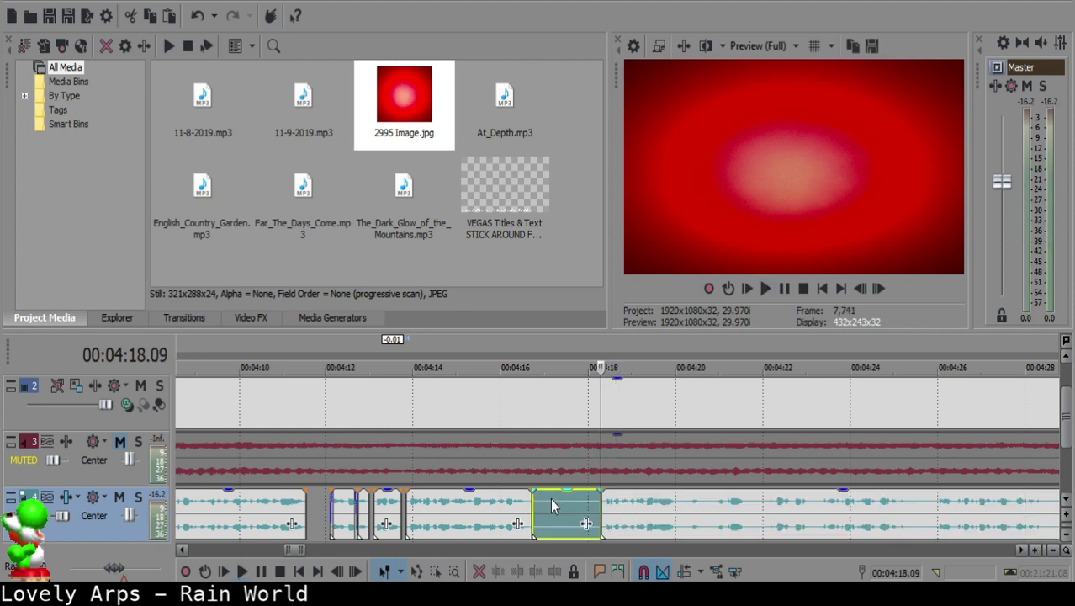
{"action": "left_click", "coordinate": [549, 503]}
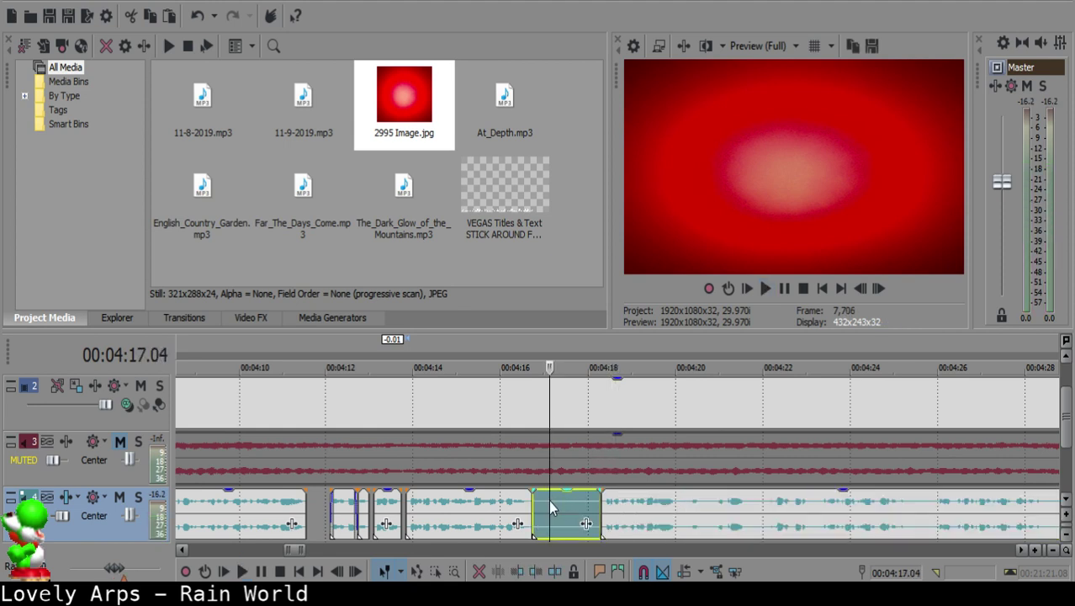
{"action": "key", "text": "Delete"}
{"action": "left_click_drag", "start_coordinate": [636, 504], "coordinate": [581, 507]}
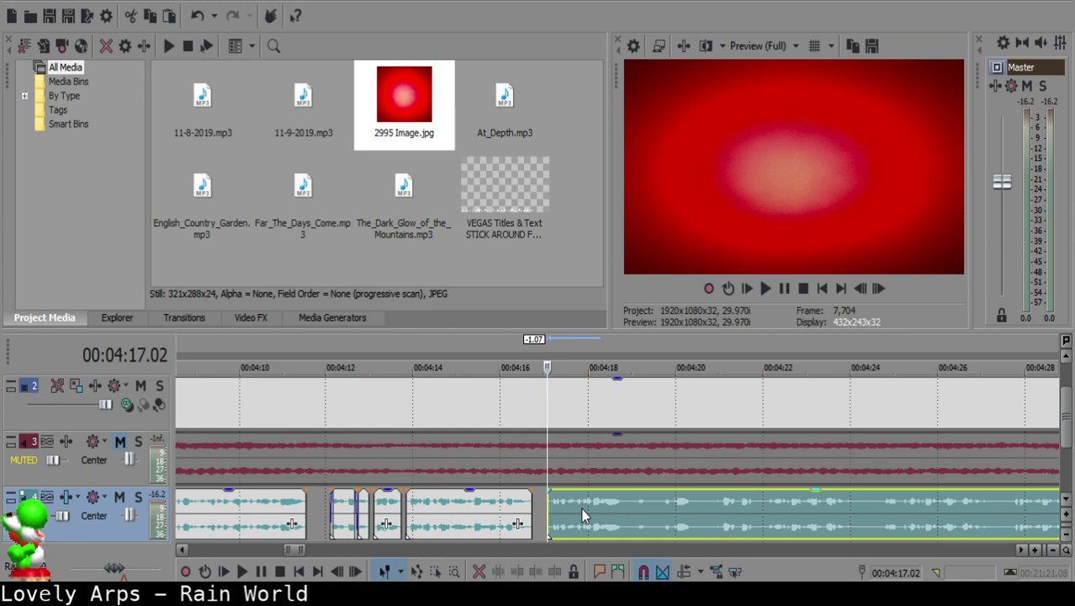
Step: Play back the join, move the remaining audio two frames later to about 04:17.04 and replay it
{"action": "left_click", "coordinate": [496, 524]}
{"action": "key", "text": "space"}
{"action": "scroll", "coordinate": [644, 517], "scroll_direction": "up", "scroll_amount": 3}
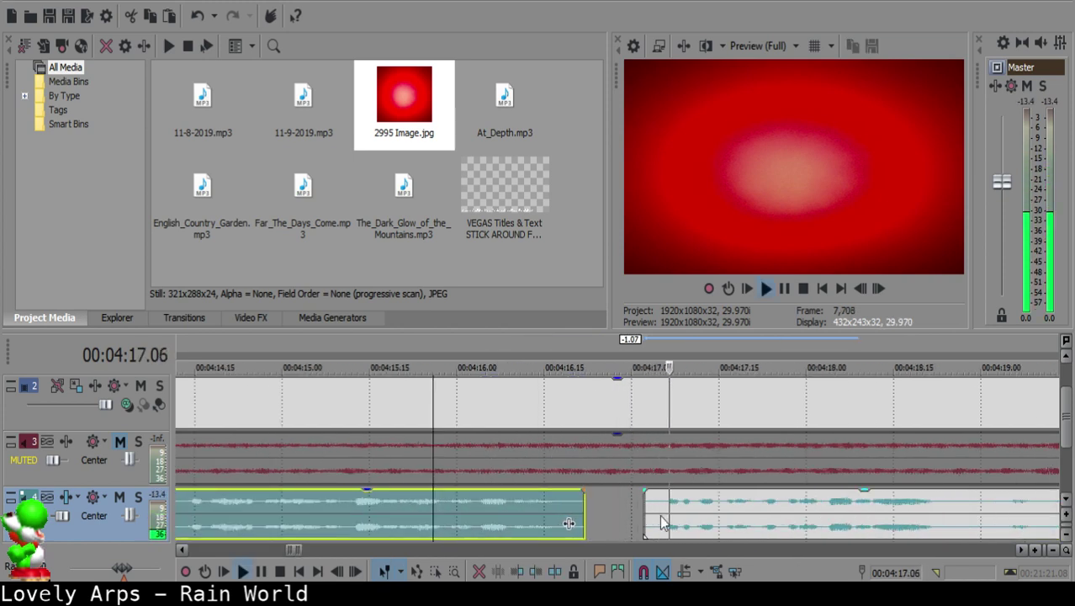
{"action": "left_click_drag", "start_coordinate": [645, 517], "coordinate": [672, 520]}
{"action": "left_click", "coordinate": [469, 502]}
{"action": "key", "text": "space"}
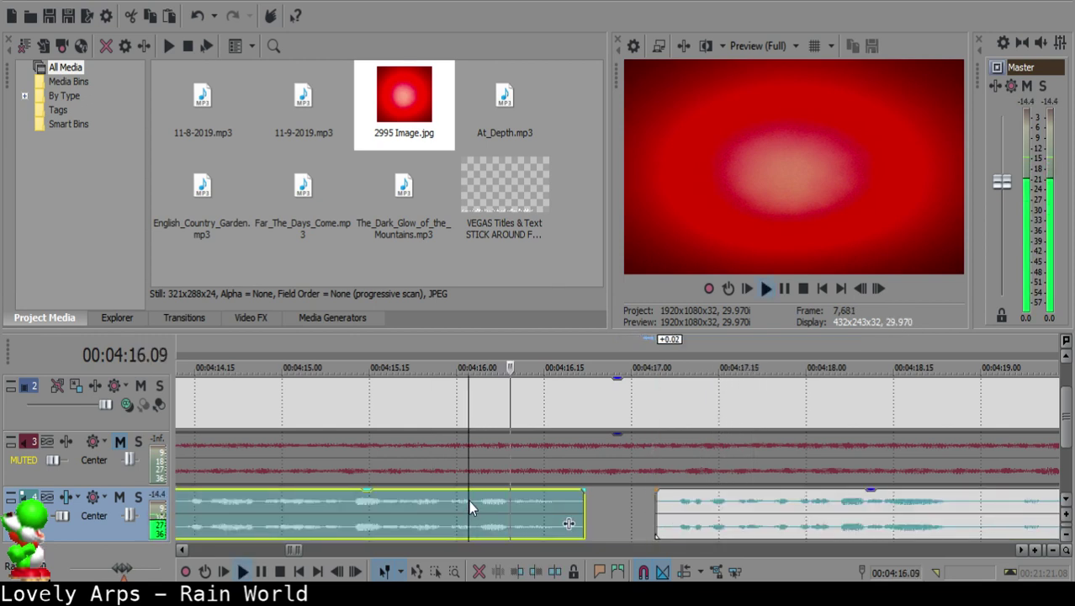
Step: Move the remaining audio one frame earlier to about 04:17.03 and play back from there
{"action": "left_click", "coordinate": [651, 506]}
{"action": "key", "text": "space"}
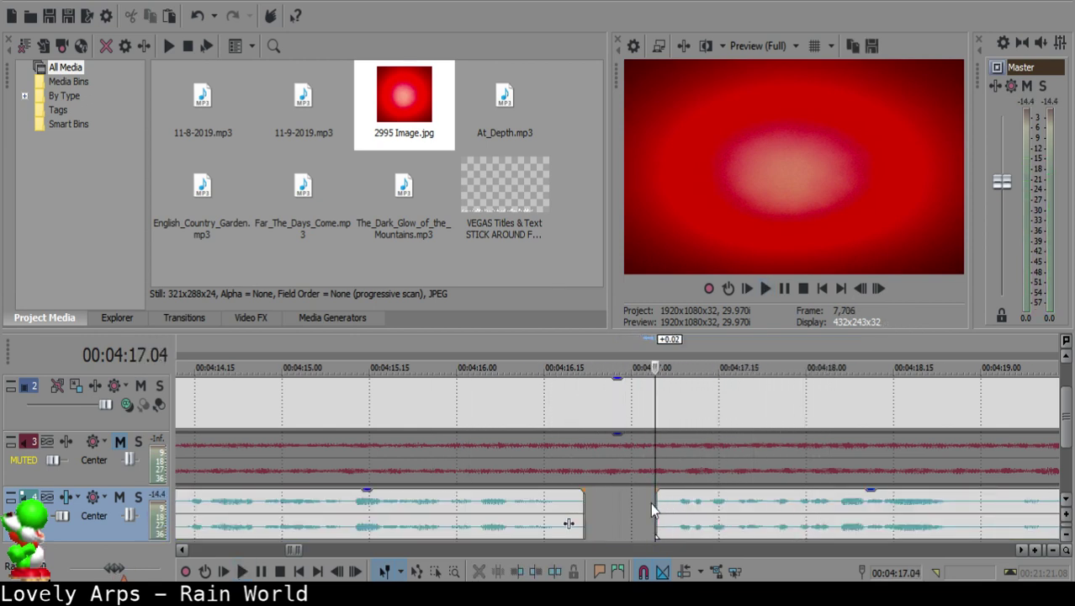
{"action": "left_click", "coordinate": [648, 503]}
{"action": "left_click_drag", "start_coordinate": [687, 511], "coordinate": [676, 509]}
{"action": "key", "text": "space"}
{"action": "key", "text": "space"}
{"action": "scroll", "coordinate": [675, 508], "scroll_direction": "down", "scroll_amount": 5}
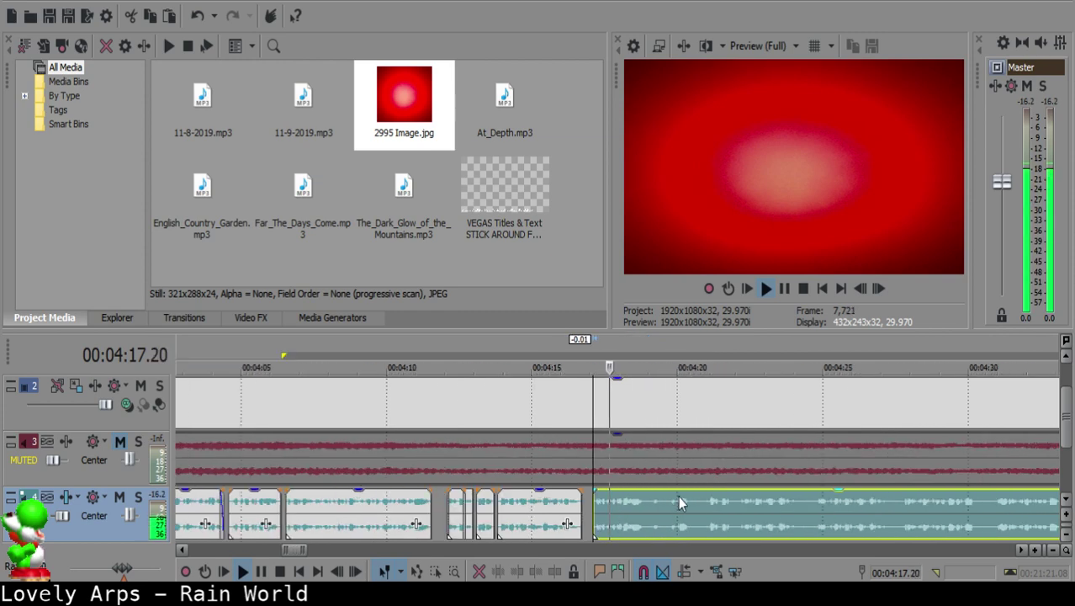
Step: Locate the end of the phrase by playback and split the remaining audio at about 04:18.26
{"action": "key", "text": "Return"}
{"action": "left_click", "coordinate": [619, 502]}
{"action": "key", "text": "space"}
{"action": "key", "text": "Return"}
{"action": "left_click", "coordinate": [618, 502]}
{"action": "key", "text": "s"}
Step: Split the remaining audio at about 04:19.21, delete the pause before it and move the rest earlier to about 04:19.00
{"action": "key", "text": "space"}
{"action": "left_click", "coordinate": [667, 505]}
{"action": "key", "text": "space"}
{"action": "left_click", "coordinate": [625, 506]}
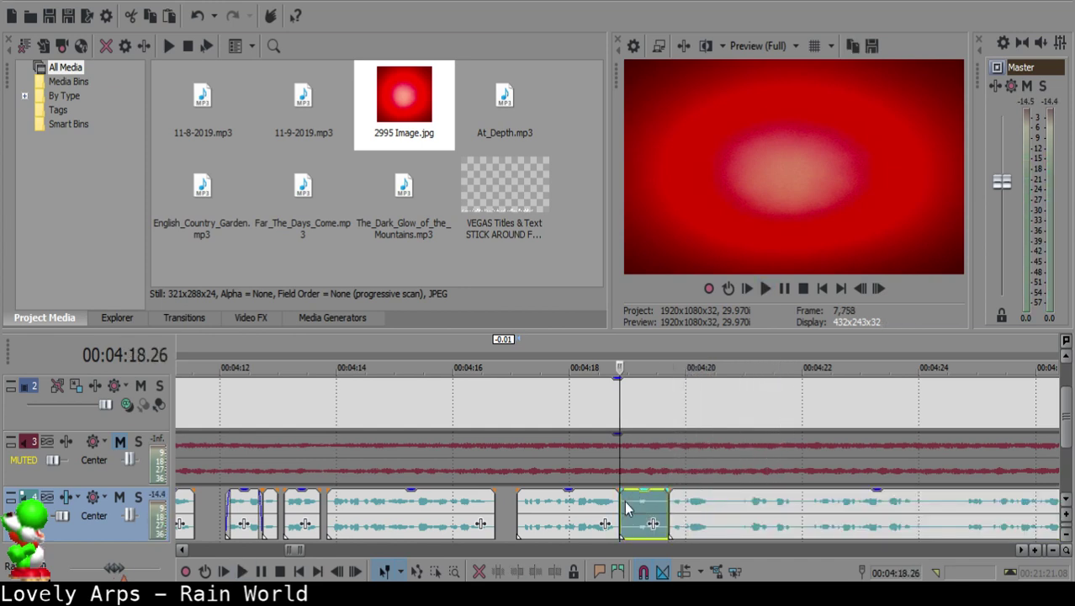
{"action": "key", "text": "Delete"}
{"action": "left_click_drag", "start_coordinate": [695, 508], "coordinate": [655, 502]}
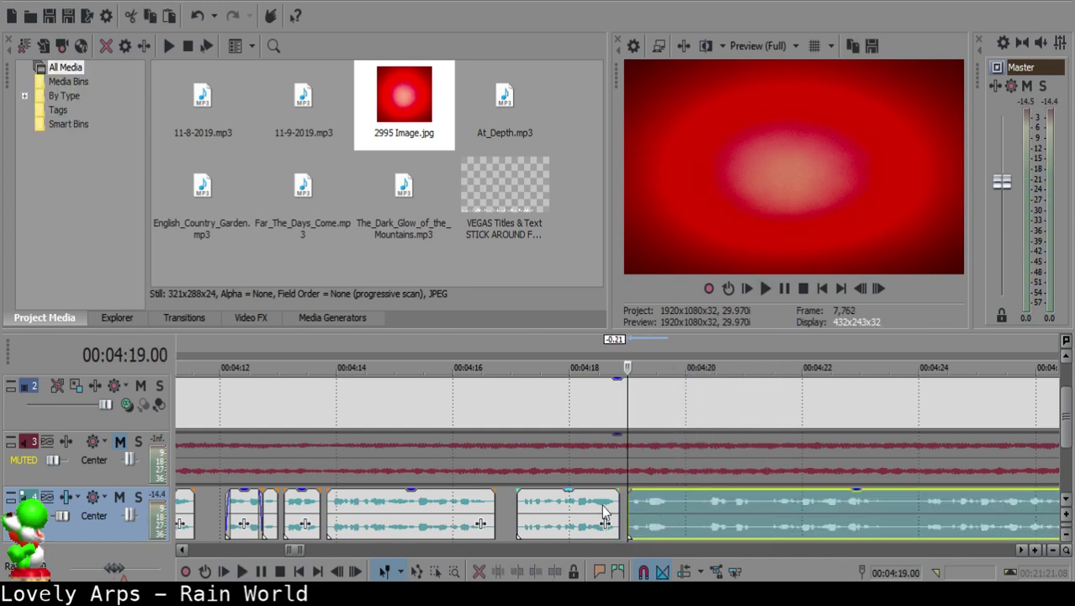
Step: Move the remaining audio two frames earlier to 04:18.28, add a short fade-out to the clip before it and replay the join
{"action": "key", "text": "space"}
{"action": "left_click", "coordinate": [589, 505]}
{"action": "scroll", "coordinate": [597, 509], "scroll_direction": "up", "scroll_amount": 4}
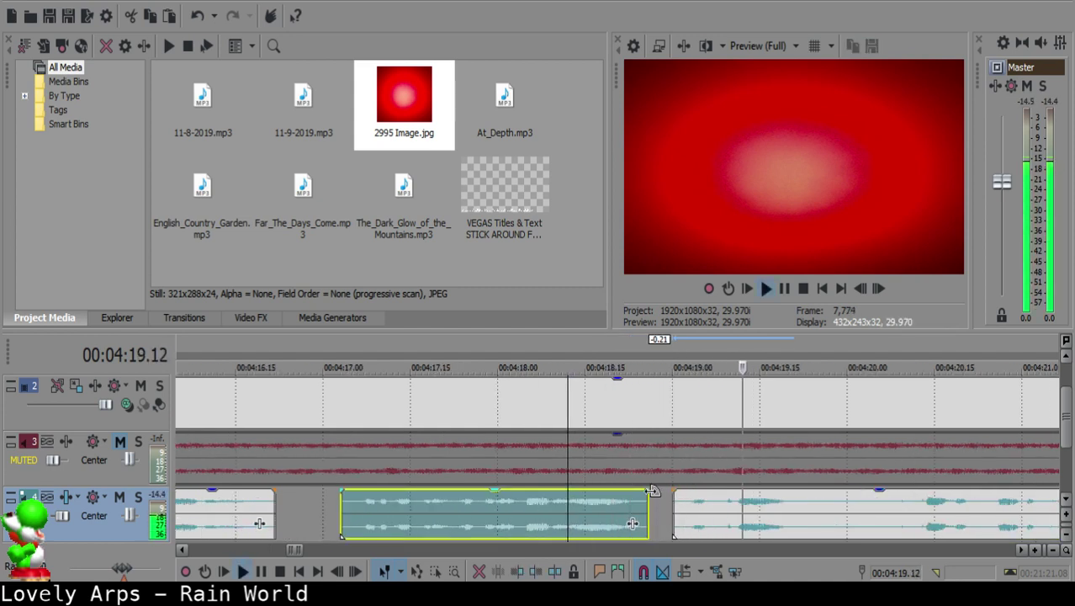
{"action": "key", "text": "space"}
{"action": "left_click", "coordinate": [664, 511]}
{"action": "key", "text": "Left"}
{"action": "key", "text": "Left"}
{"action": "left_click_drag", "start_coordinate": [681, 510], "coordinate": [668, 509]}
{"action": "left_click", "coordinate": [527, 503]}
{"action": "key", "text": "space"}
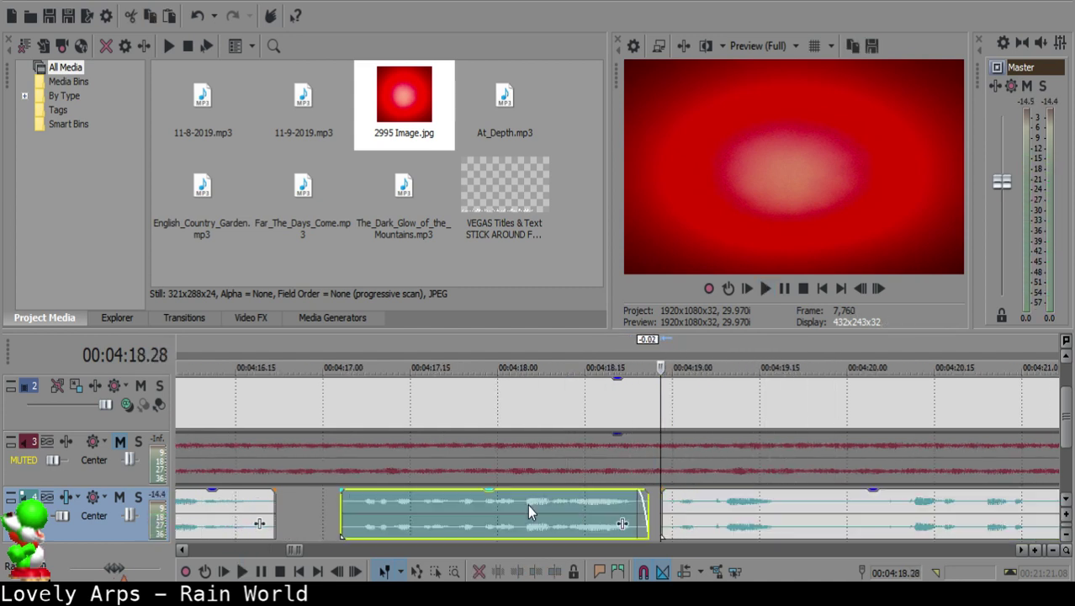
Step: Play past the join and split the remaining audio at about 04:19.24
{"action": "scroll", "coordinate": [605, 502], "scroll_direction": "right", "scroll_amount": 2}
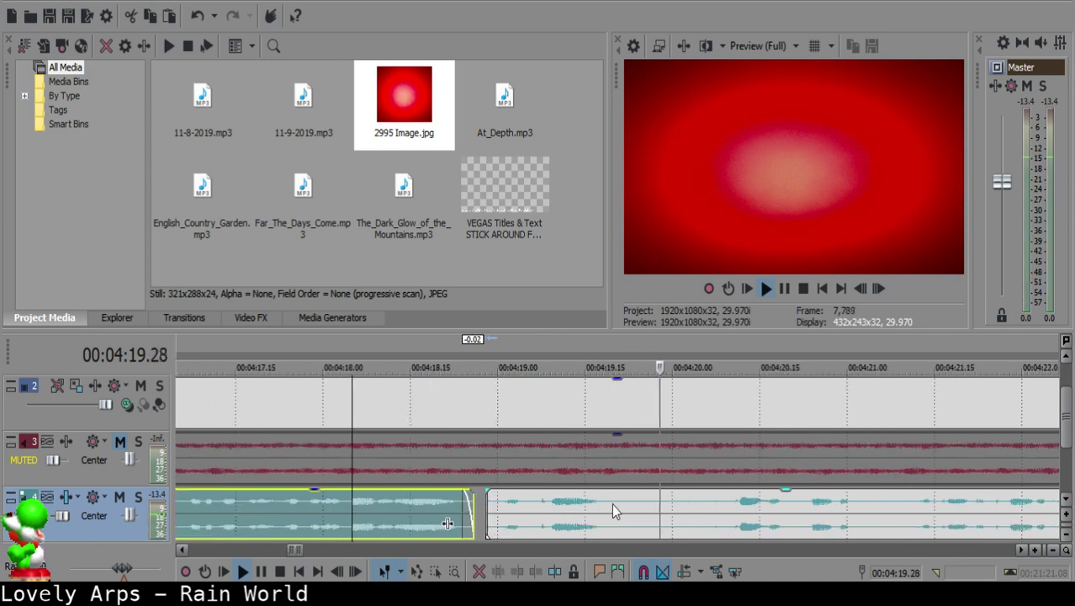
{"action": "left_click", "coordinate": [620, 504]}
{"action": "key", "text": "space"}
{"action": "key", "text": "Return"}
{"action": "left_click", "coordinate": [635, 504]}
{"action": "key", "text": "space"}
{"action": "key", "text": "space"}
{"action": "key", "text": "s"}
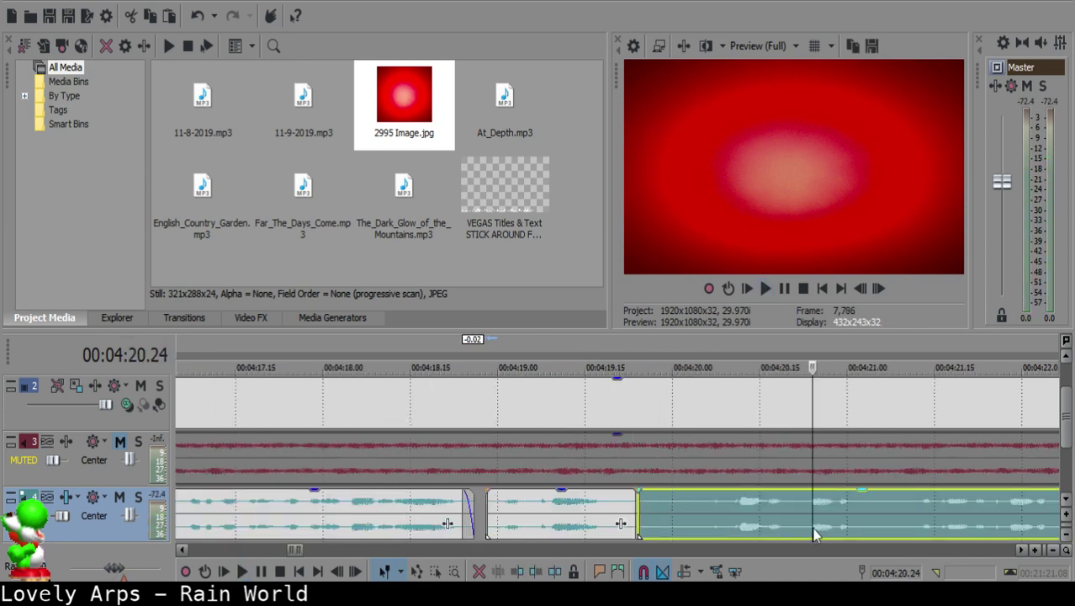
Step: Play back the following passage and split the remaining audio at about 04:24.14
{"action": "left_click", "coordinate": [810, 525]}
{"action": "key", "text": "space"}
{"action": "scroll", "coordinate": [795, 523], "scroll_direction": "down", "scroll_amount": 2}
{"action": "left_click", "coordinate": [769, 511]}
{"action": "left_click", "coordinate": [871, 517]}
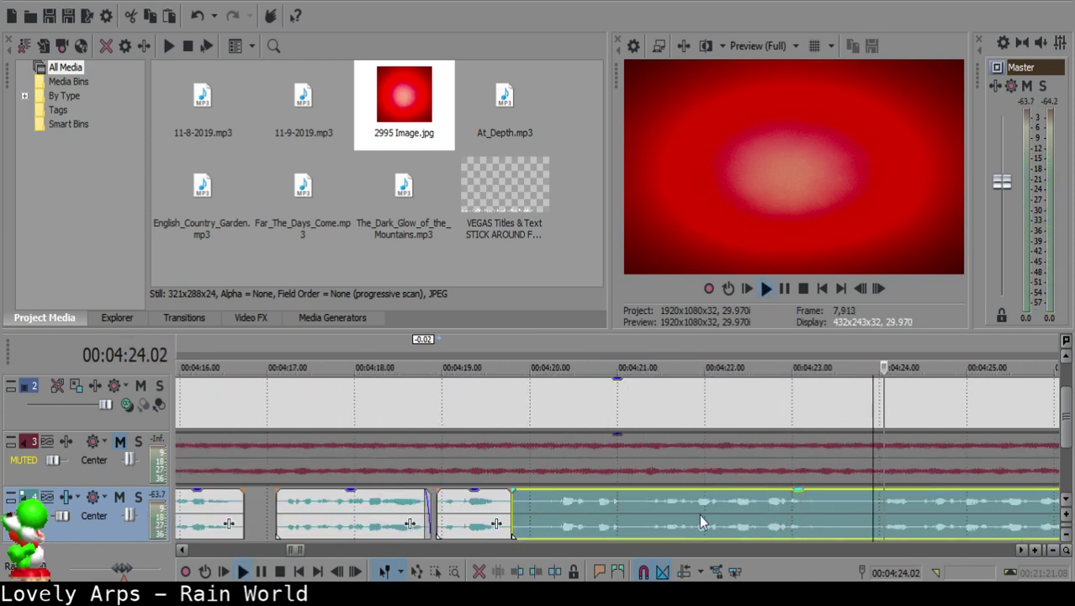
{"action": "scroll", "coordinate": [756, 519], "scroll_direction": "down", "scroll_amount": 2}
{"action": "left_click", "coordinate": [710, 502]}
{"action": "left_click", "coordinate": [599, 507]}
{"action": "key", "text": "space"}
{"action": "key", "text": "s"}
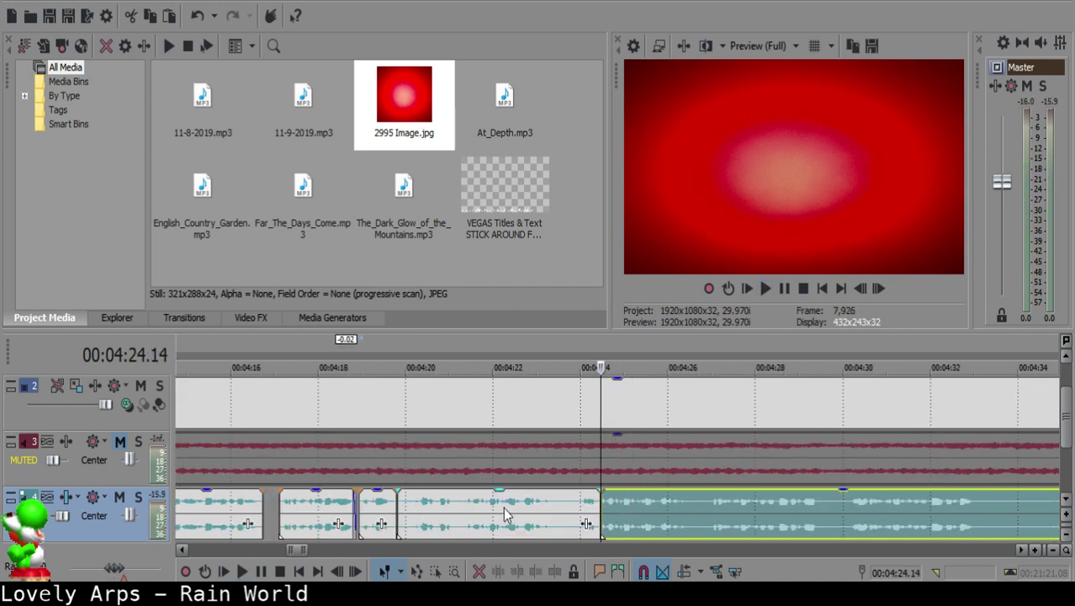
Step: Delete the passage between 04:19.24 and 04:24.14 and move the remaining audio earlier to about 04:20.00
{"action": "left_click", "coordinate": [406, 505]}
{"action": "key", "text": "Delete"}
{"action": "left_click_drag", "start_coordinate": [670, 513], "coordinate": [455, 507]}
Step: Play back the join, move the remaining audio three frames earlier to about 04:19.27 and replay it
{"action": "left_click", "coordinate": [380, 513]}
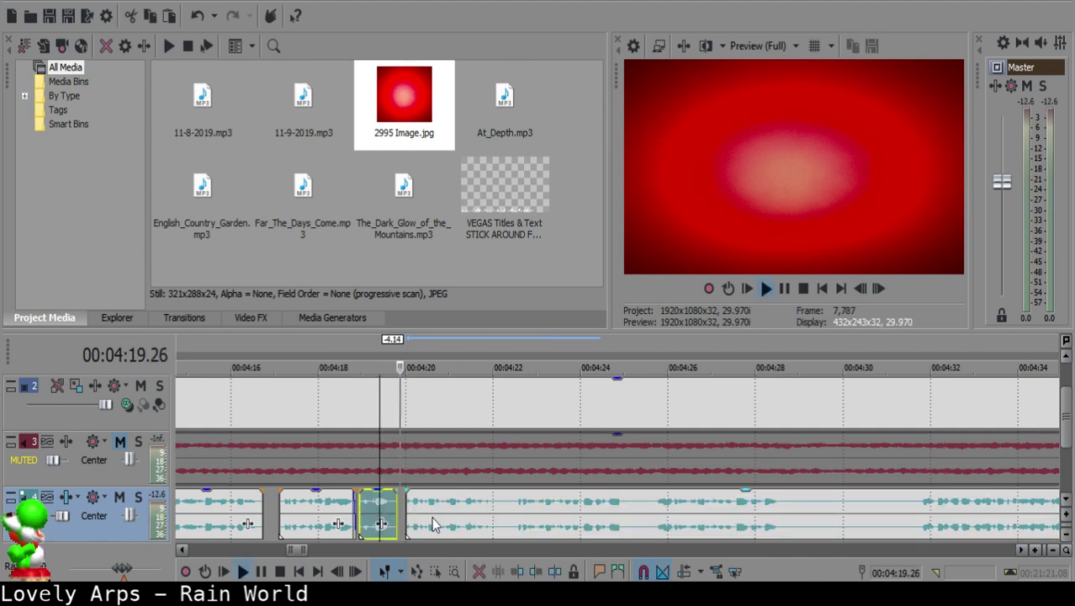
{"action": "scroll", "coordinate": [432, 517], "scroll_direction": "up", "scroll_amount": 2}
{"action": "key", "text": "Return"}
{"action": "left_click", "coordinate": [561, 510]}
{"action": "left_click_drag", "start_coordinate": [621, 519], "coordinate": [602, 519]}
{"action": "left_click", "coordinate": [461, 510]}
{"action": "key", "text": "space"}
{"action": "key", "text": "space"}
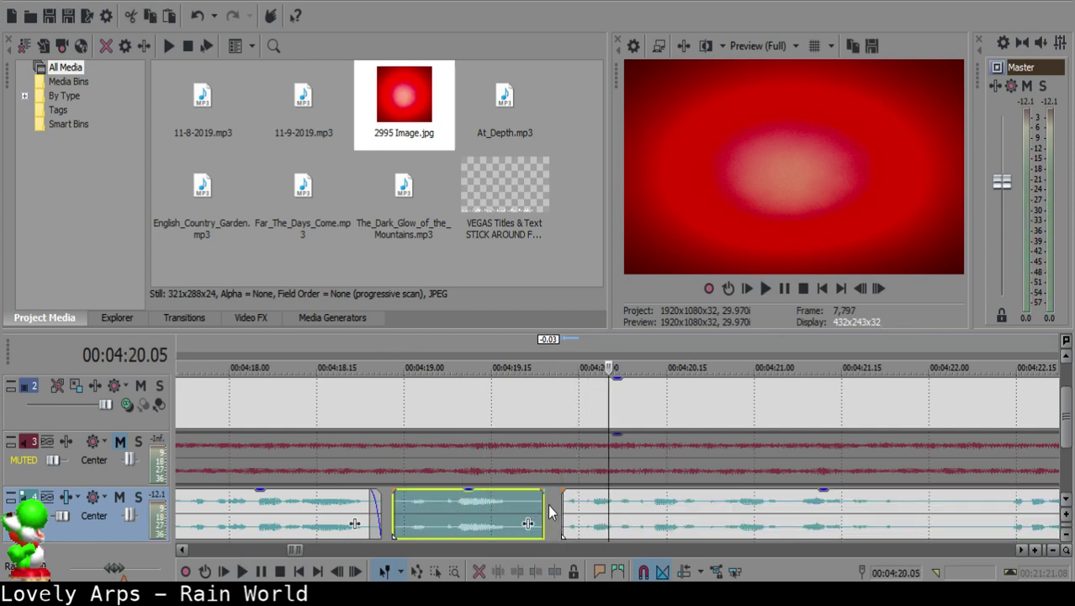
Step: Move the remaining audio two more frames earlier to about 04:19.25 and replay the join
{"action": "left_click", "coordinate": [552, 511]}
{"action": "left_click_drag", "start_coordinate": [587, 528], "coordinate": [565, 521]}
{"action": "left_click", "coordinate": [438, 502]}
{"action": "key", "text": "space"}
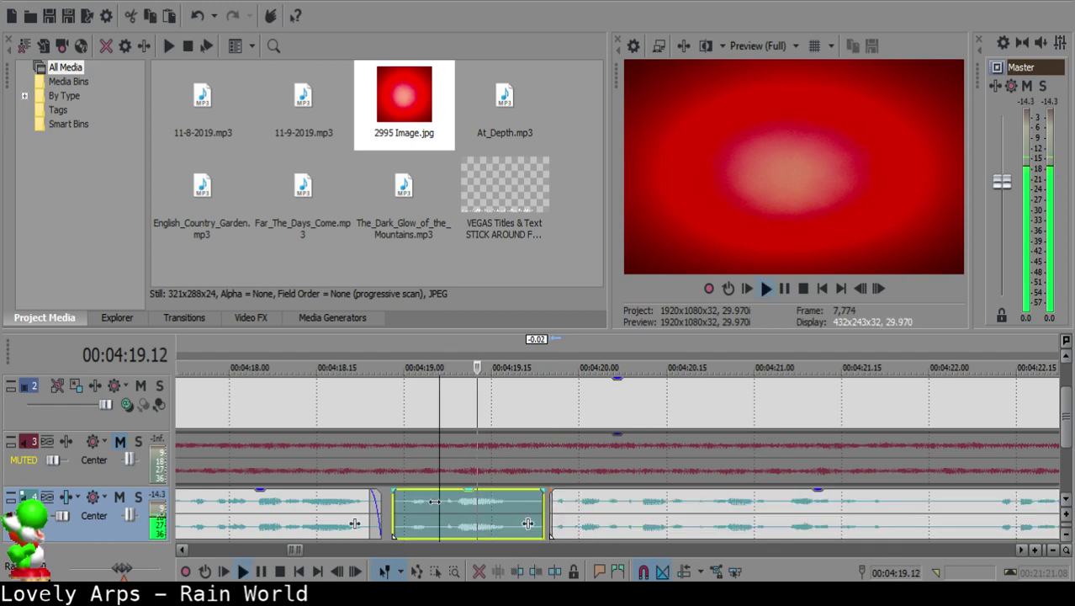
Step: Split the remaining audio at about 04:21.23 and 04:22.09 and delete the pause between the two splits
{"action": "scroll", "coordinate": [597, 527], "scroll_direction": "down", "scroll_amount": 8}
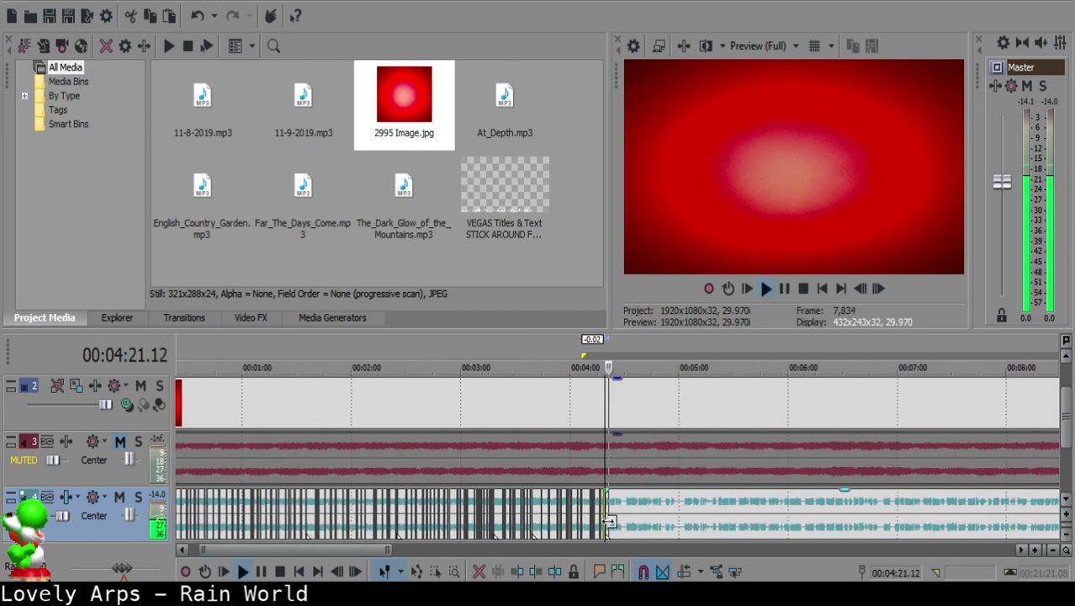
{"action": "scroll", "coordinate": [613, 513], "scroll_direction": "up", "scroll_amount": 6}
{"action": "key", "text": "Return"}
{"action": "left_click", "coordinate": [605, 501]}
{"action": "key", "text": "s"}
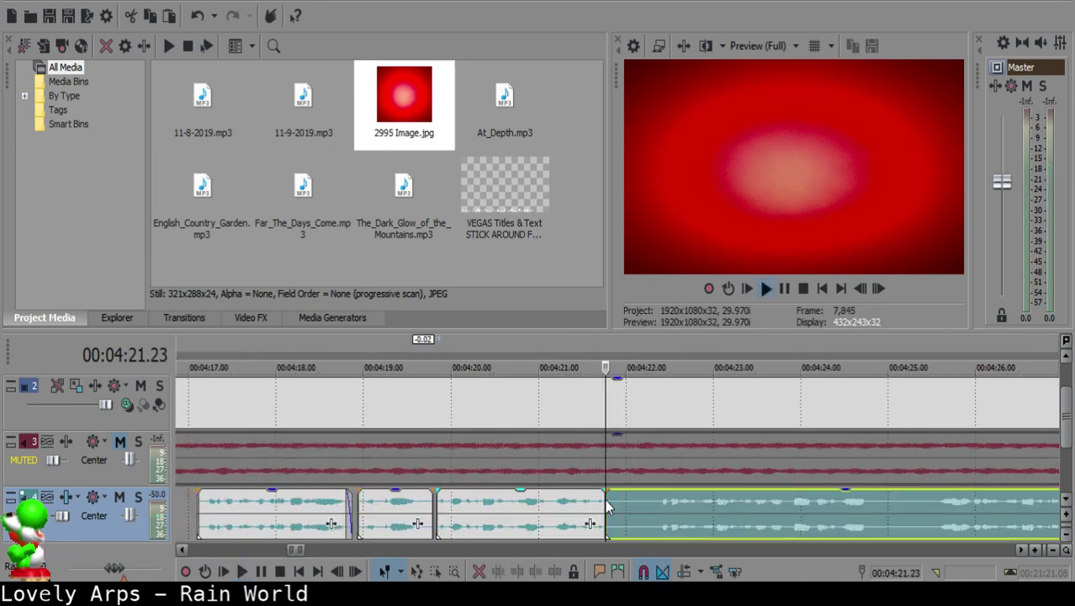
{"action": "key", "text": "Return"}
{"action": "key", "text": "s"}
{"action": "left_click", "coordinate": [617, 508]}
{"action": "key", "text": "Delete"}
Step: Play back the audio on both sides of the gap after 04:21.23
{"action": "left_click", "coordinate": [580, 505]}
{"action": "key", "text": "space"}
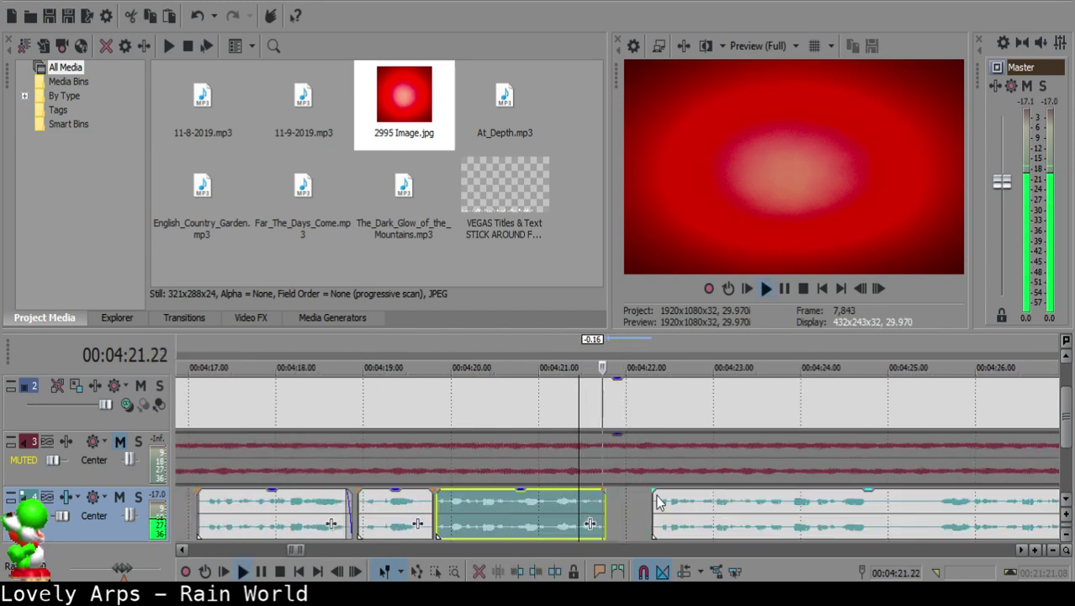
{"action": "left_click", "coordinate": [667, 502]}
{"action": "scroll", "coordinate": [669, 506], "scroll_direction": "down", "scroll_amount": 1}
{"action": "key", "text": "space"}
{"action": "left_click", "coordinate": [726, 516]}
{"action": "left_click", "coordinate": [603, 502]}
{"action": "key", "text": "space"}
{"action": "key", "text": "space"}
Step: Move the remaining audio 15 frames earlier to about 04:21.24 and add a short fade-out to the clip before it
{"action": "left_click", "coordinate": [576, 499]}
{"action": "scroll", "coordinate": [585, 501], "scroll_direction": "up", "scroll_amount": 2}
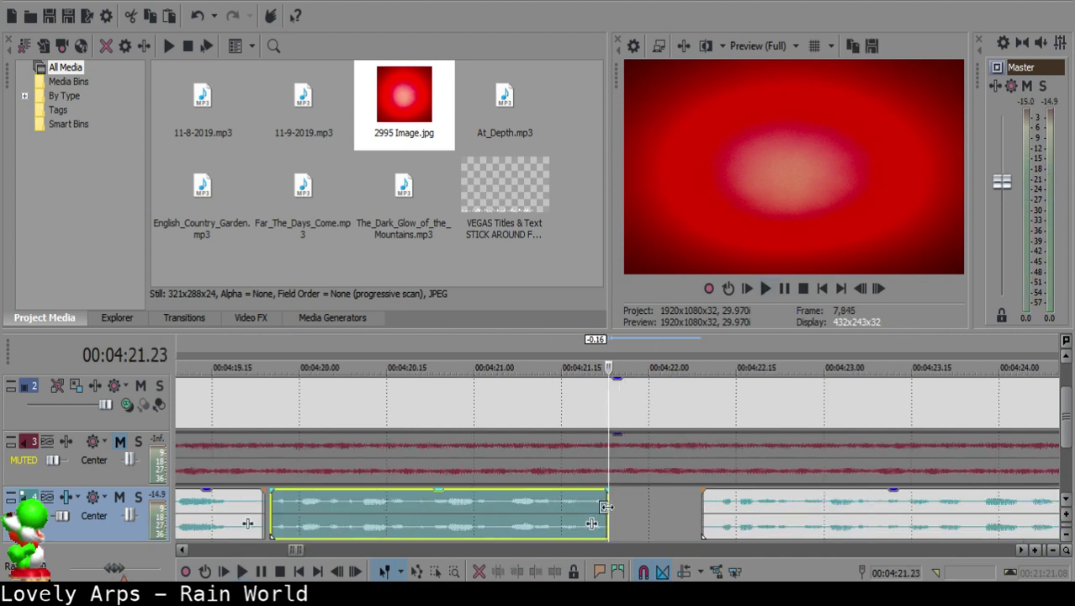
{"action": "left_click", "coordinate": [614, 506]}
{"action": "left_click_drag", "start_coordinate": [730, 526], "coordinate": [651, 512]}
{"action": "left_click", "coordinate": [563, 514]}
{"action": "key", "text": "space"}
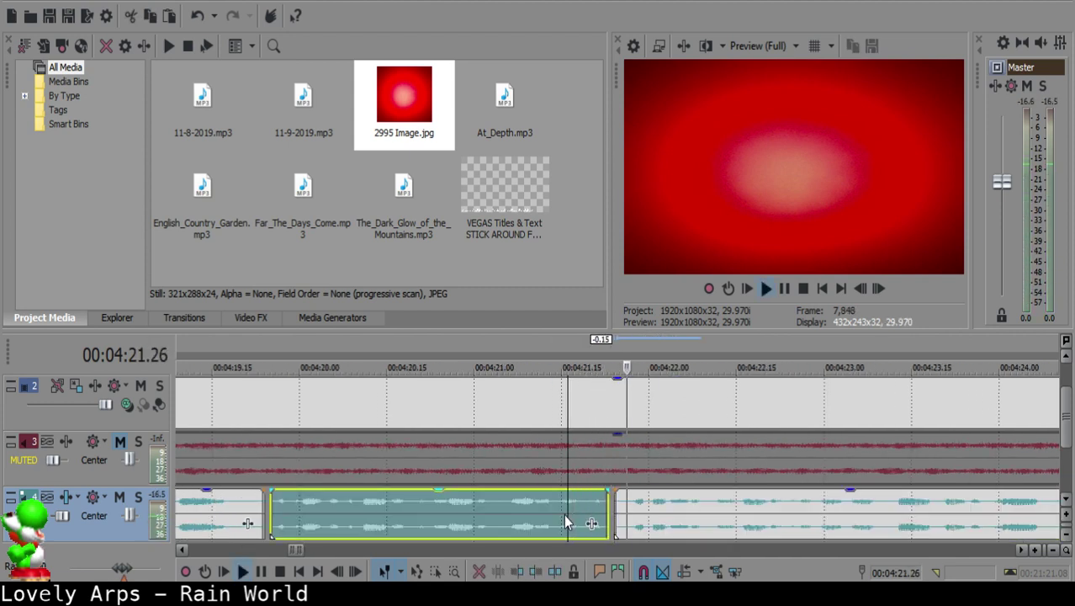
{"action": "left_click", "coordinate": [529, 515]}
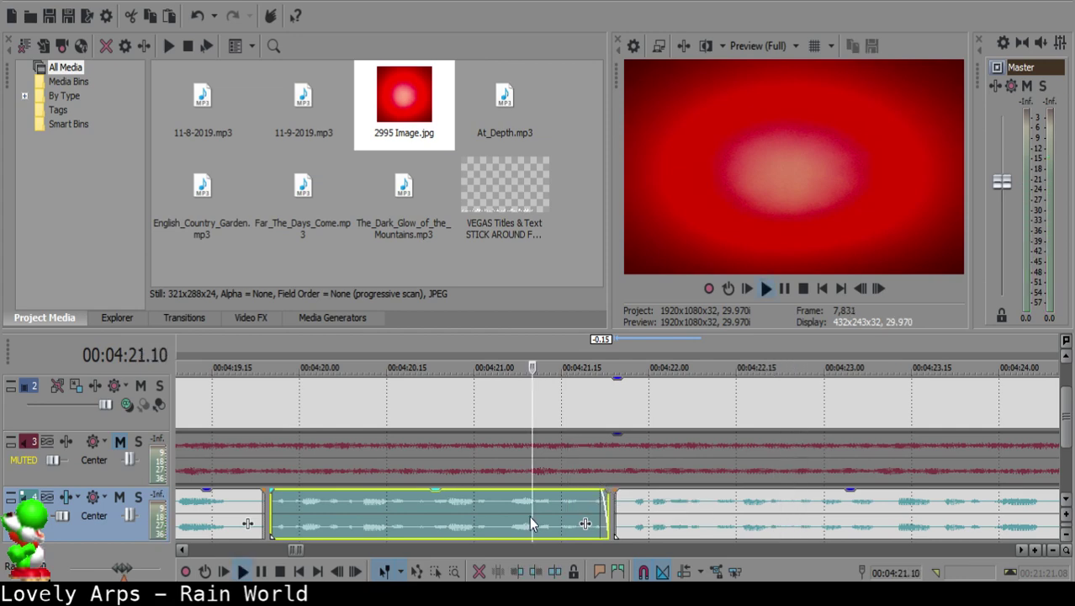
Step: Play past the join and split the remaining audio at about 04:24.13
{"action": "scroll", "coordinate": [599, 513], "scroll_direction": "down", "scroll_amount": 8}
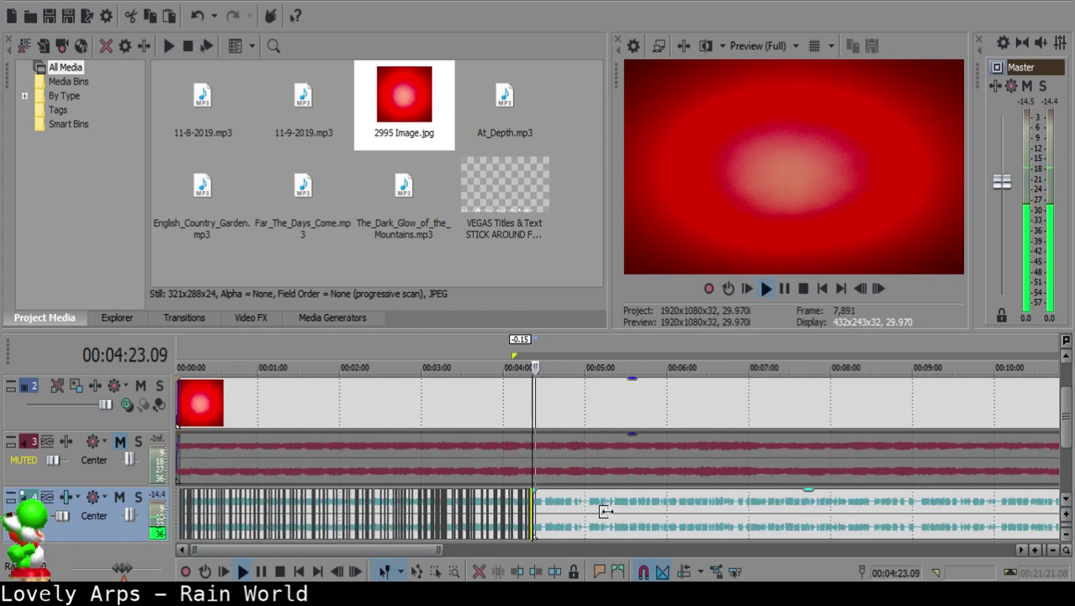
{"action": "scroll", "coordinate": [656, 514], "scroll_direction": "up", "scroll_amount": 8}
{"action": "left_click", "coordinate": [628, 504]}
{"action": "key", "text": "space"}
{"action": "key", "text": "s"}
Step: Play further ahead and split the remaining audio at about 04:25.00
{"action": "scroll", "coordinate": [746, 513], "scroll_direction": "down", "scroll_amount": 4}
{"action": "key", "text": "space"}
{"action": "left_click", "coordinate": [723, 514]}
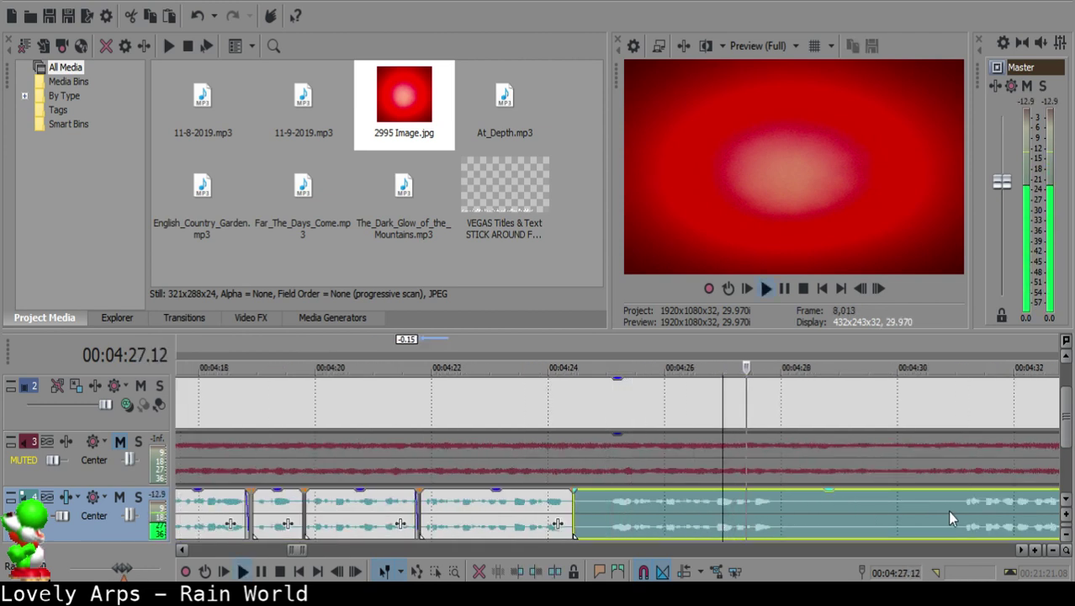
{"action": "left_click", "coordinate": [605, 501]}
{"action": "key", "text": "space"}
{"action": "key", "text": "s"}
Step: Move the remaining audio 14 frames earlier to about 04:24.16 and delete the pause segment before it
{"action": "left_click", "coordinate": [583, 503]}
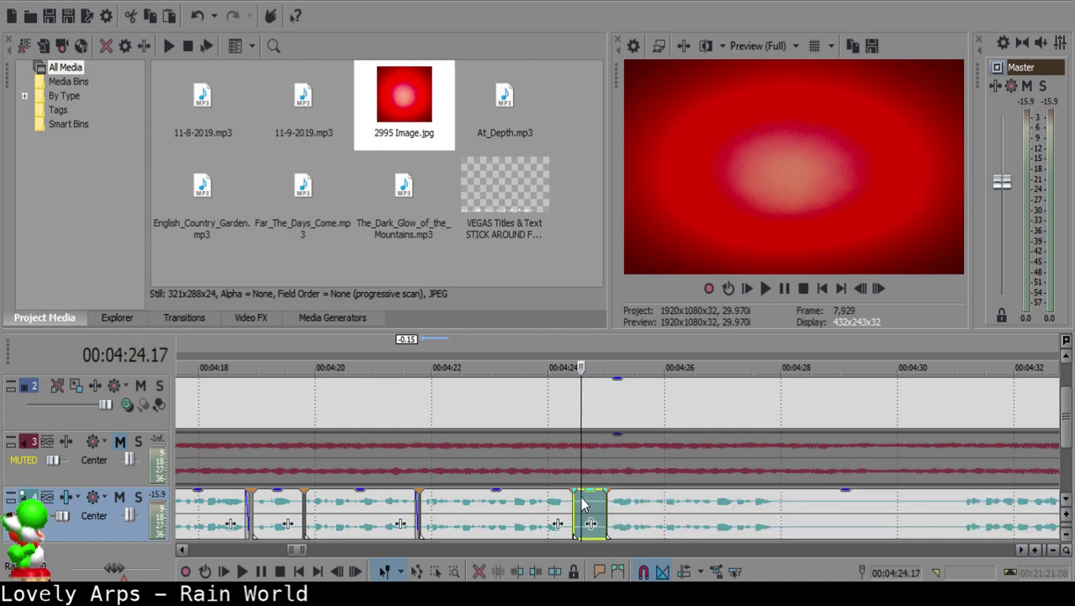
{"action": "left_click_drag", "start_coordinate": [639, 503], "coordinate": [594, 511]}
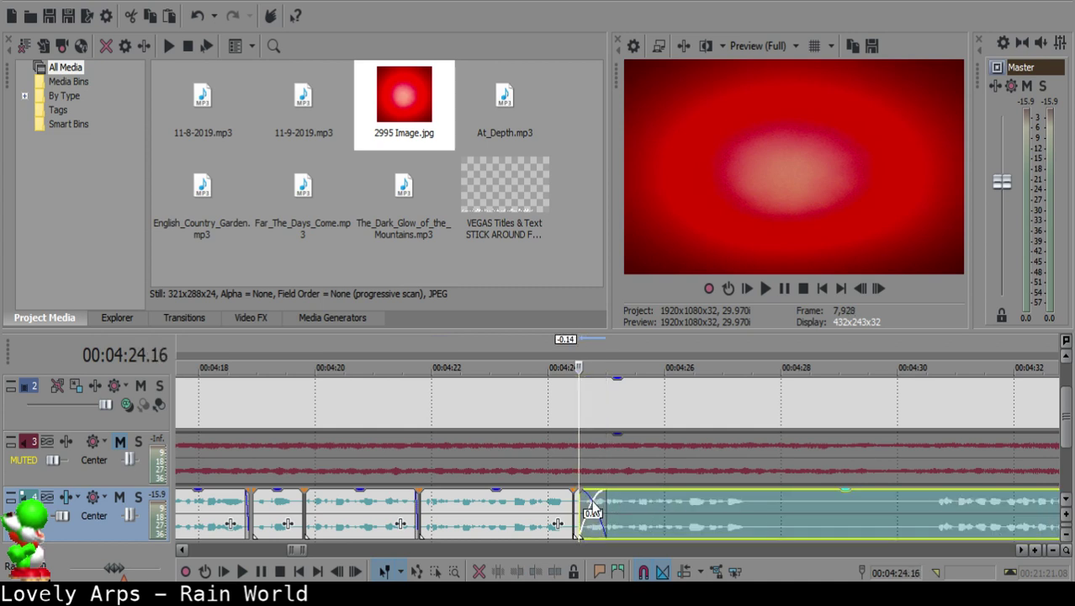
{"action": "left_click", "coordinate": [575, 498]}
{"action": "key", "text": "Delete"}
Step: Play back the join, move the remaining audio two frames earlier to about 04:24.14 and replay it
{"action": "left_click", "coordinate": [541, 505]}
{"action": "key", "text": "space"}
{"action": "scroll", "coordinate": [570, 506], "scroll_direction": "up", "scroll_amount": 3}
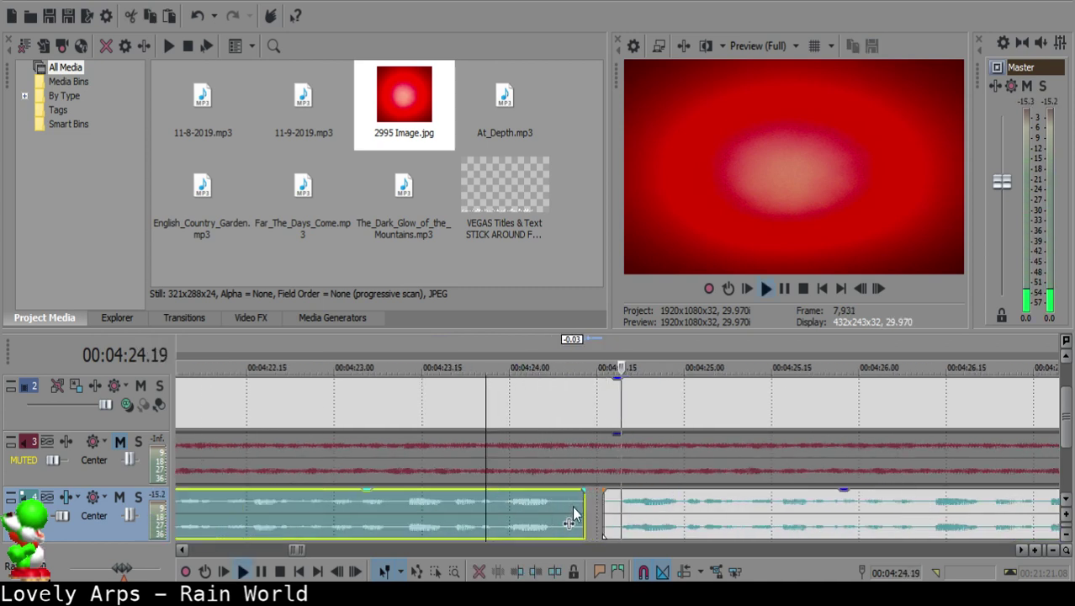
{"action": "key", "text": "Return"}
{"action": "left_click", "coordinate": [591, 512]}
{"action": "left_click_drag", "start_coordinate": [632, 516], "coordinate": [621, 516]}
{"action": "left_click", "coordinate": [538, 518]}
{"action": "key", "text": "space"}
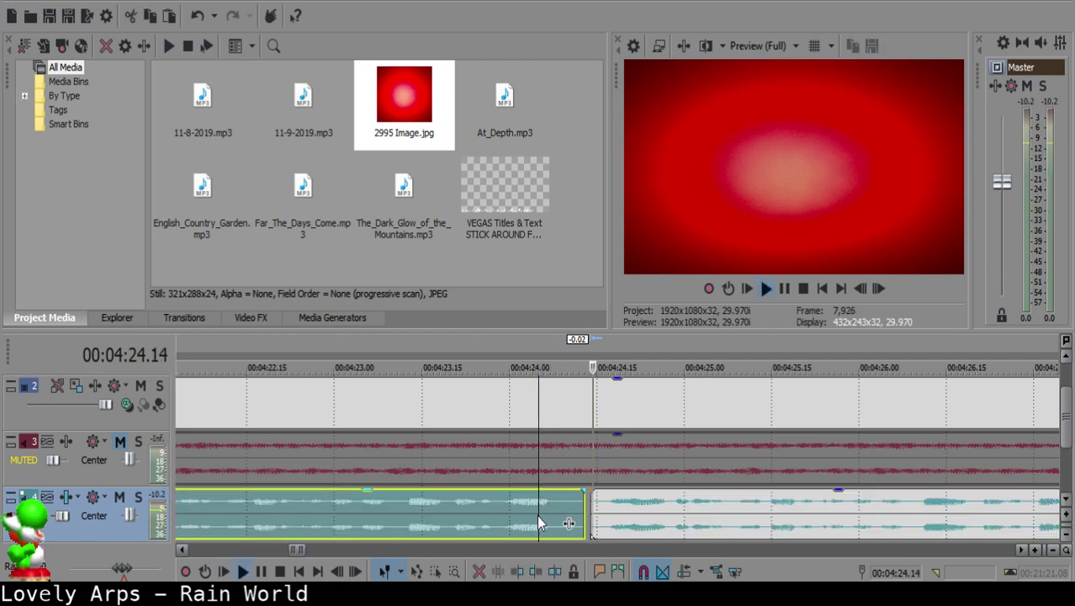
Step: Play ahead and split the remaining track 4 audio at about 04:27.19
{"action": "scroll", "coordinate": [539, 521], "scroll_direction": "down", "scroll_amount": 8}
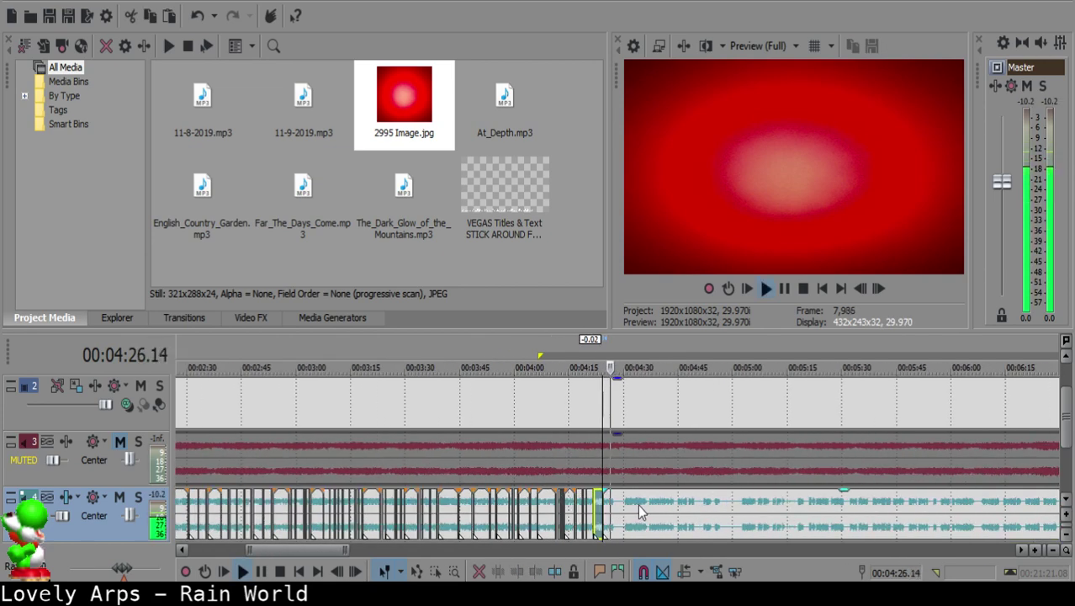
{"action": "scroll", "coordinate": [639, 510], "scroll_direction": "up", "scroll_amount": 8}
{"action": "left_click", "coordinate": [681, 507]}
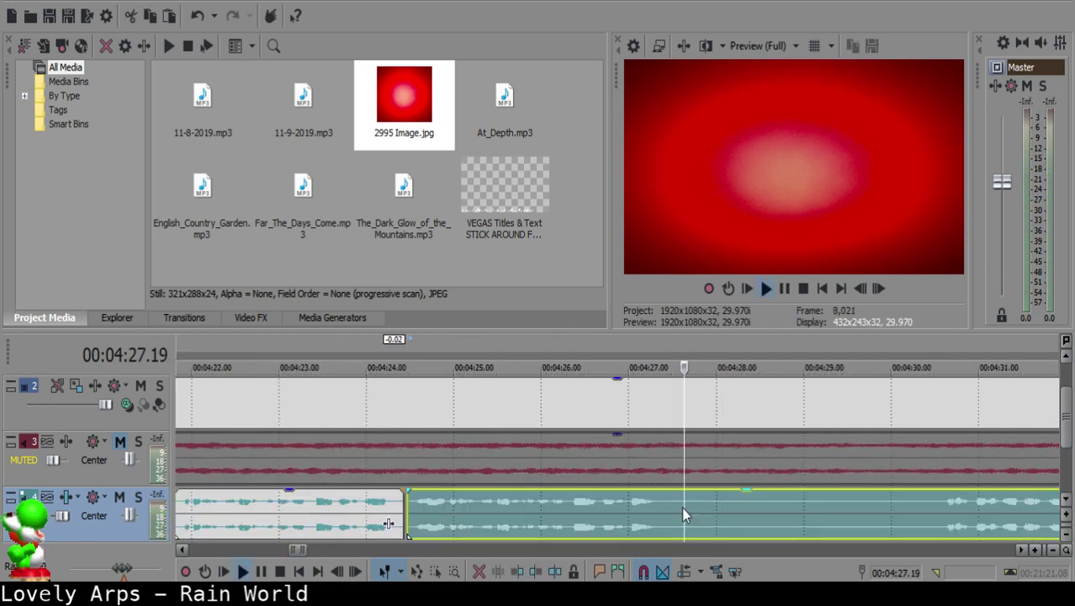
{"action": "key", "text": "space"}
{"action": "key", "text": "s"}
Step: Listen through the following passage, split the audio at about 04:37.06 and delete the unwanted segment before that split
{"action": "left_click", "coordinate": [947, 504]}
{"action": "key", "text": "space"}
{"action": "scroll", "coordinate": [761, 516], "scroll_direction": "down", "scroll_amount": 3}
{"action": "key", "text": "space"}
{"action": "left_click", "coordinate": [795, 510]}
{"action": "key", "text": "space"}
{"action": "scroll", "coordinate": [796, 510], "scroll_direction": "up", "scroll_amount": 2}
{"action": "left_click", "coordinate": [930, 520]}
{"action": "left_click", "coordinate": [583, 510]}
{"action": "key", "text": "s"}
{"action": "left_click", "coordinate": [576, 505]}
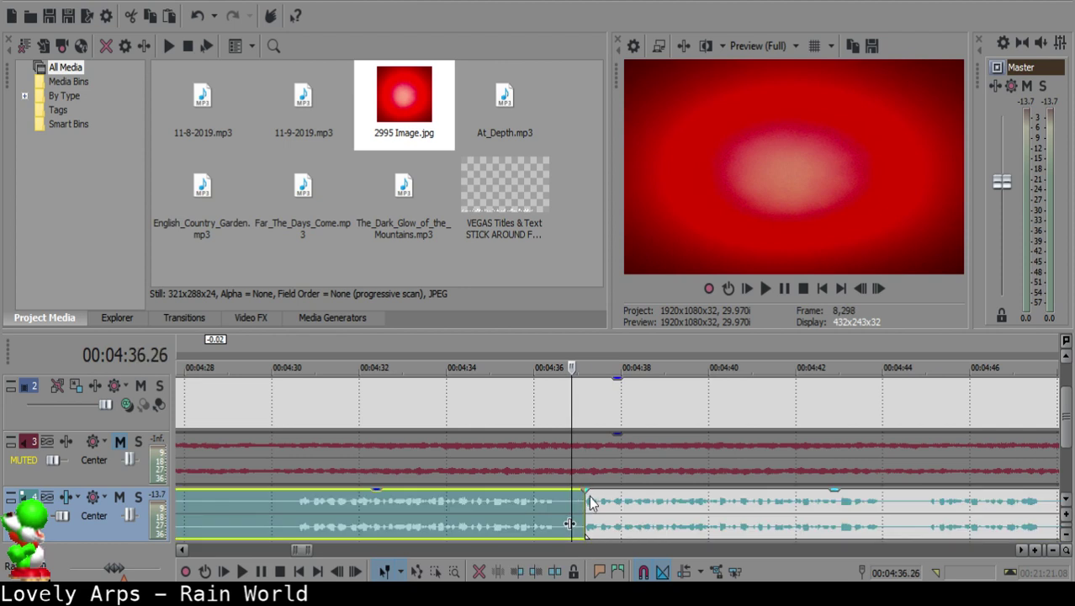
{"action": "key", "text": "Delete"}
Step: Move the remaining audio 8 seconds 22 frames earlier, toward the preceding clip, and play across the gap
{"action": "scroll", "coordinate": [589, 504], "scroll_direction": "down", "scroll_amount": 3}
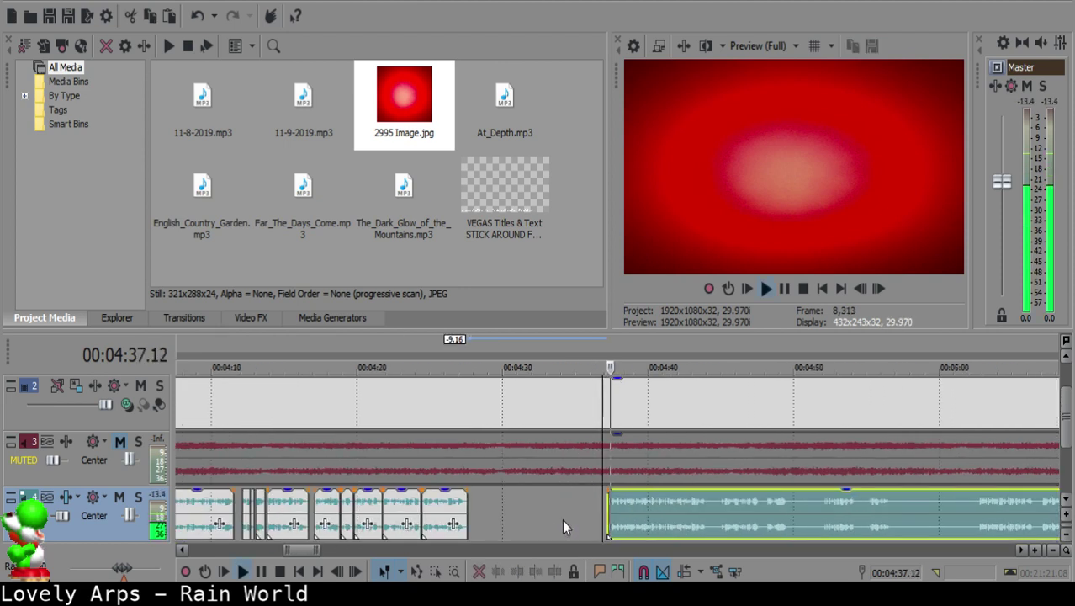
{"action": "left_click", "coordinate": [476, 500]}
{"action": "left_click_drag", "start_coordinate": [653, 506], "coordinate": [526, 503]}
{"action": "left_click", "coordinate": [454, 515]}
{"action": "key", "text": "space"}
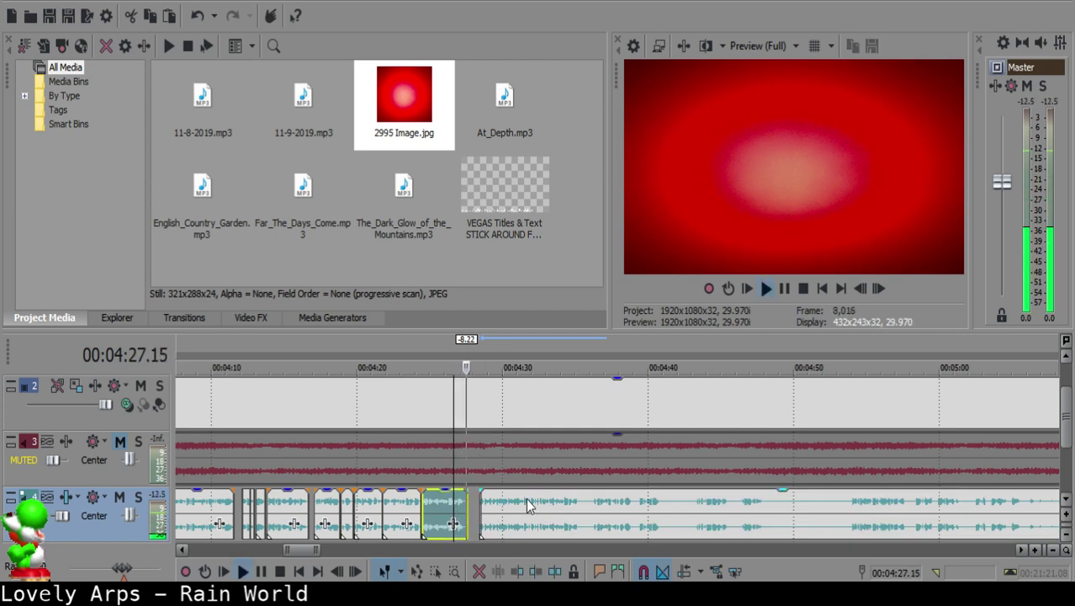
Step: Nudge the remaining audio earlier to about 04:28.06 with a short fade-in at its start, replaying the join
{"action": "scroll", "coordinate": [612, 530], "scroll_direction": "up", "scroll_amount": 5}
{"action": "left_click_drag", "start_coordinate": [656, 513], "coordinate": [614, 509]}
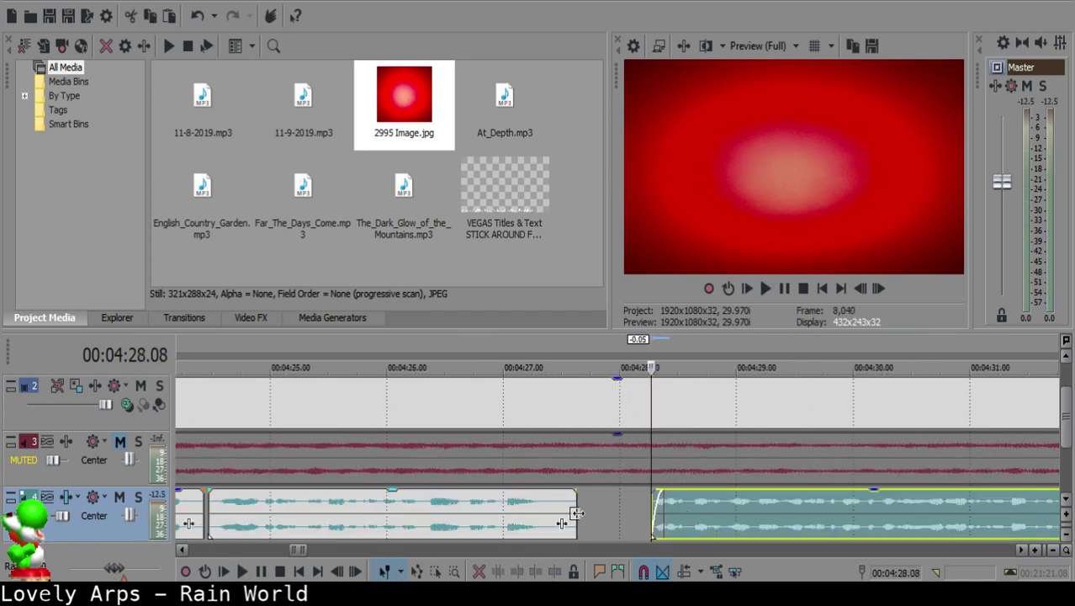
{"action": "left_click", "coordinate": [513, 522]}
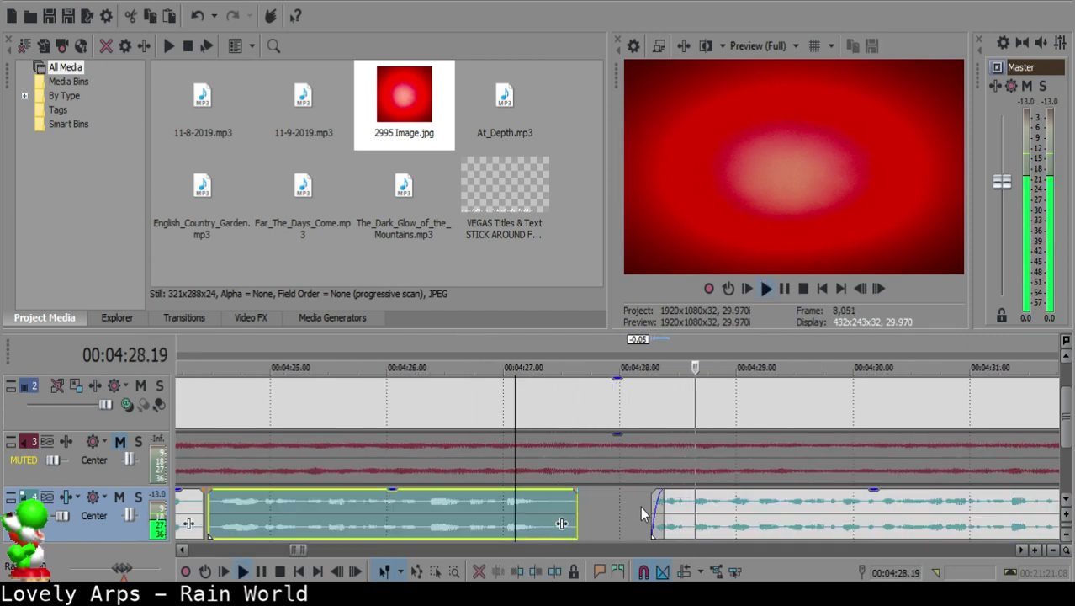
{"action": "key", "text": "space"}
{"action": "left_click", "coordinate": [643, 506]}
{"action": "left_click_drag", "start_coordinate": [686, 506], "coordinate": [677, 505]}
{"action": "left_click", "coordinate": [503, 505]}
{"action": "key", "text": "space"}
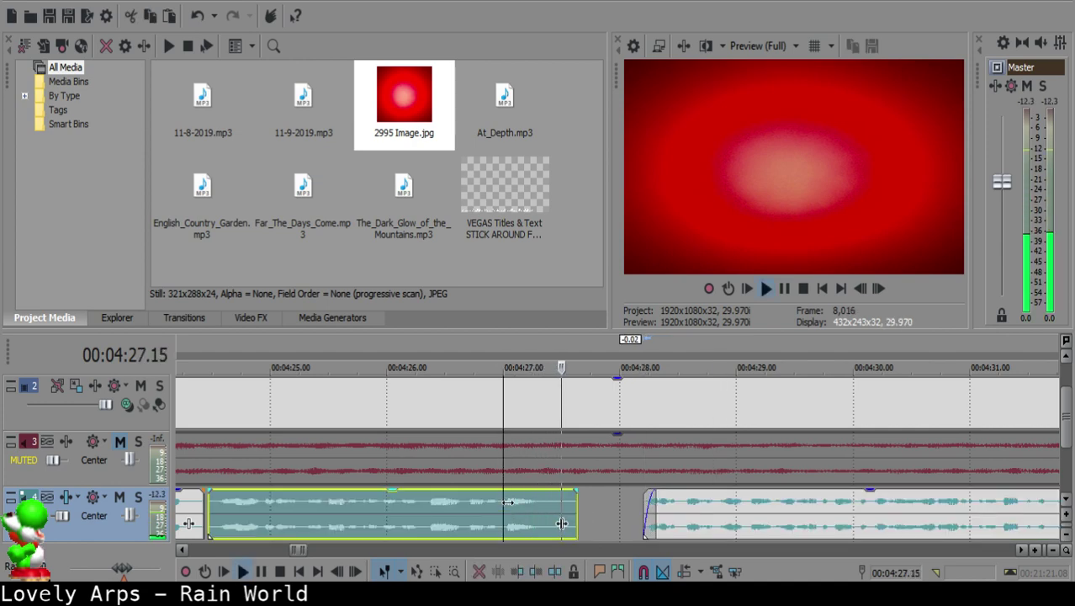
Step: Play ahead and split the remaining audio at the pause, at about 04:35.05
{"action": "scroll", "coordinate": [683, 517], "scroll_direction": "down", "scroll_amount": 5}
{"action": "scroll", "coordinate": [680, 526], "scroll_direction": "down", "scroll_amount": 8}
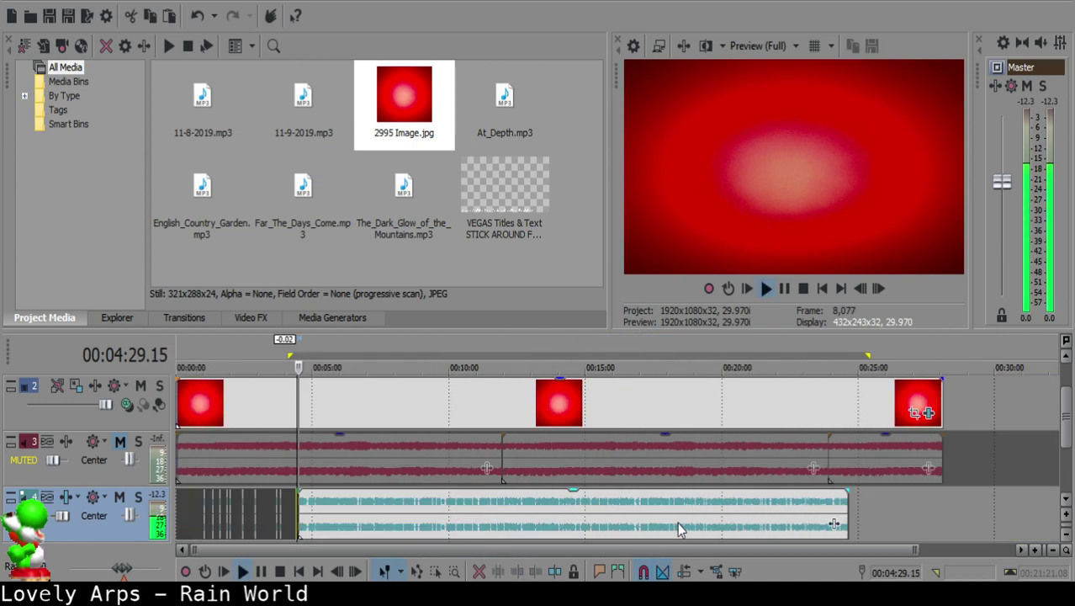
{"action": "scroll", "coordinate": [680, 525], "scroll_direction": "up", "scroll_amount": 8}
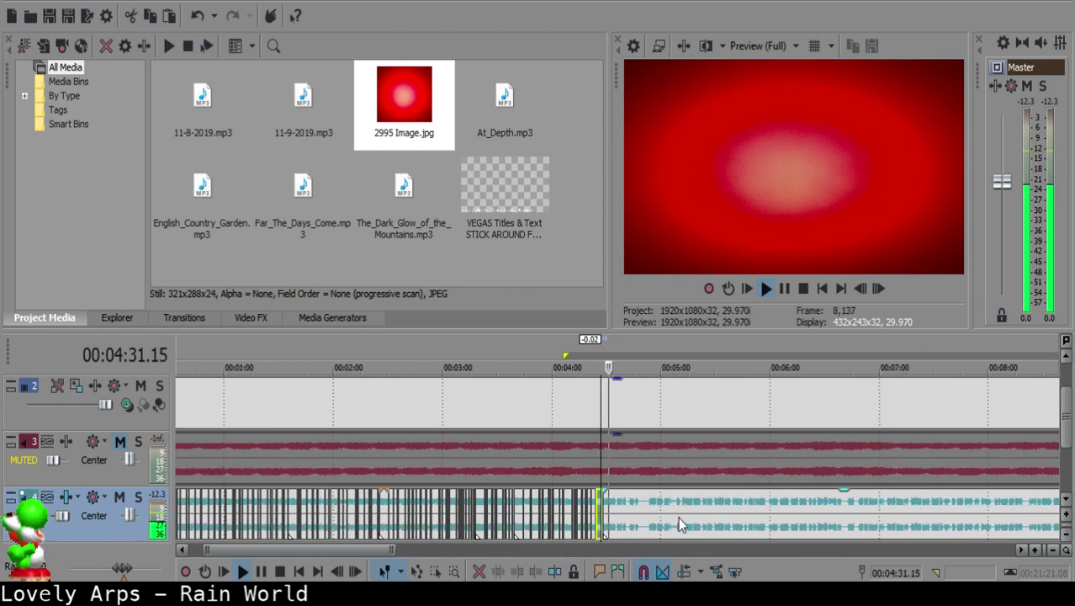
{"action": "scroll", "coordinate": [681, 513], "scroll_direction": "down", "scroll_amount": 2}
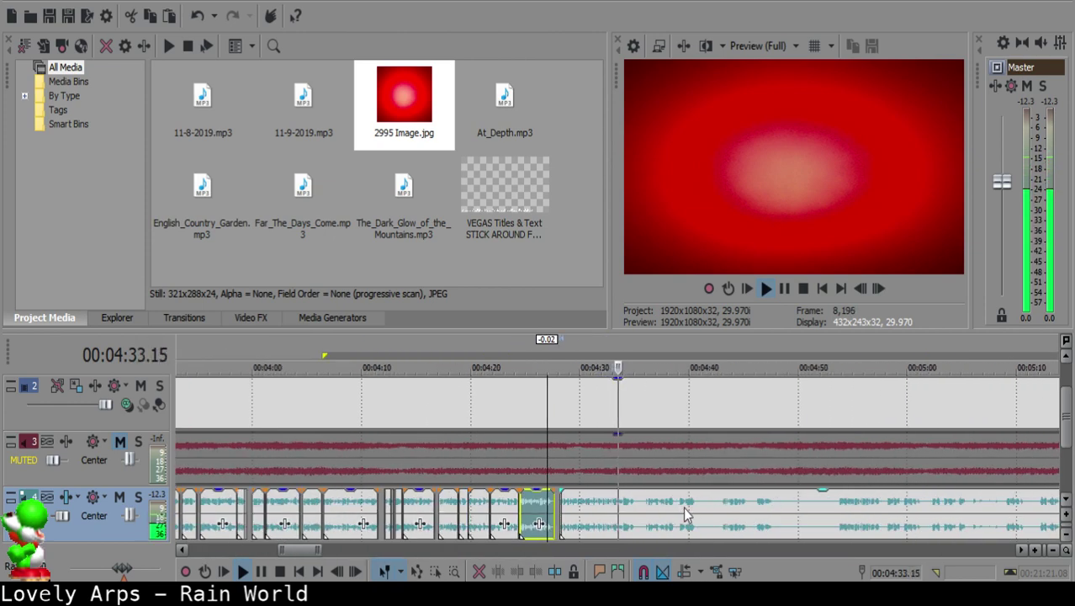
{"action": "scroll", "coordinate": [646, 510], "scroll_direction": "up", "scroll_amount": 5}
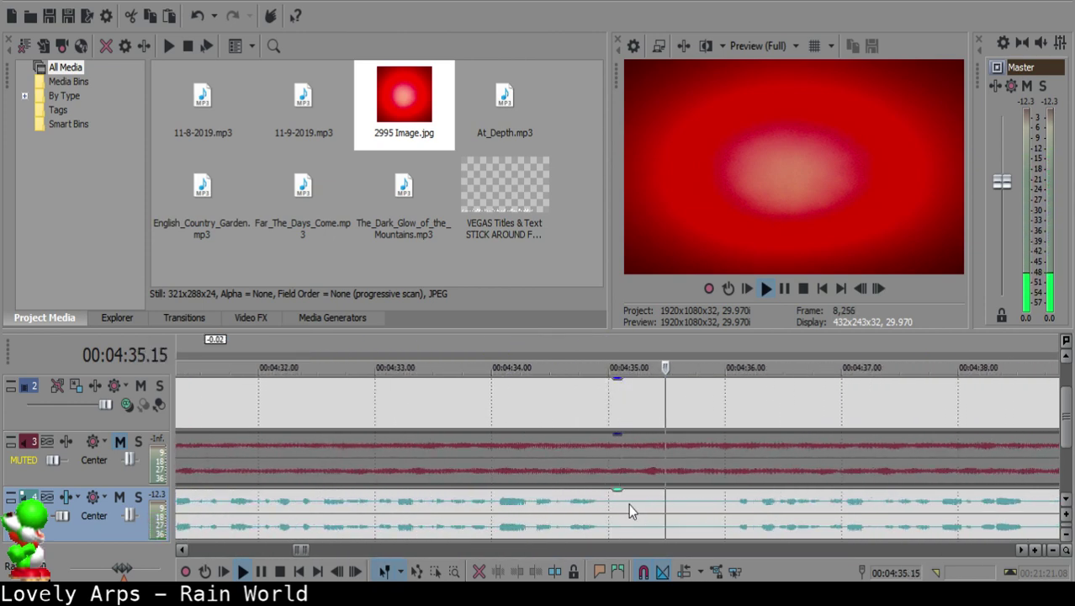
{"action": "key", "text": "s"}
Step: Split the audio again at about 04:36.00 and delete the pause segment between the two splits
{"action": "scroll", "coordinate": [724, 500], "scroll_direction": "down", "scroll_amount": 2}
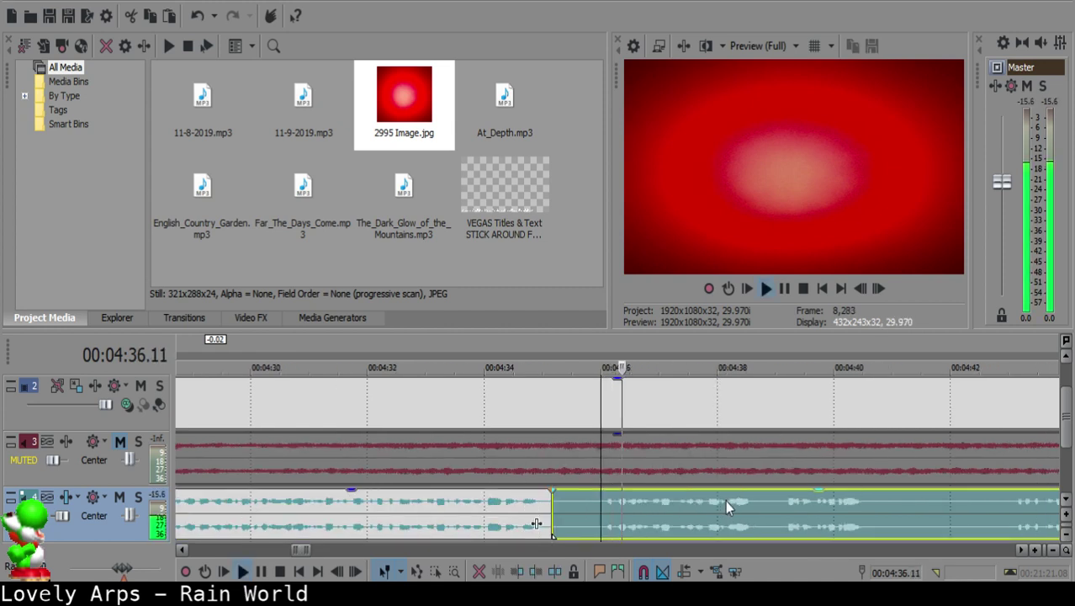
{"action": "left_click", "coordinate": [601, 502]}
{"action": "key", "text": "space"}
{"action": "key", "text": "s"}
{"action": "left_click", "coordinate": [560, 505]}
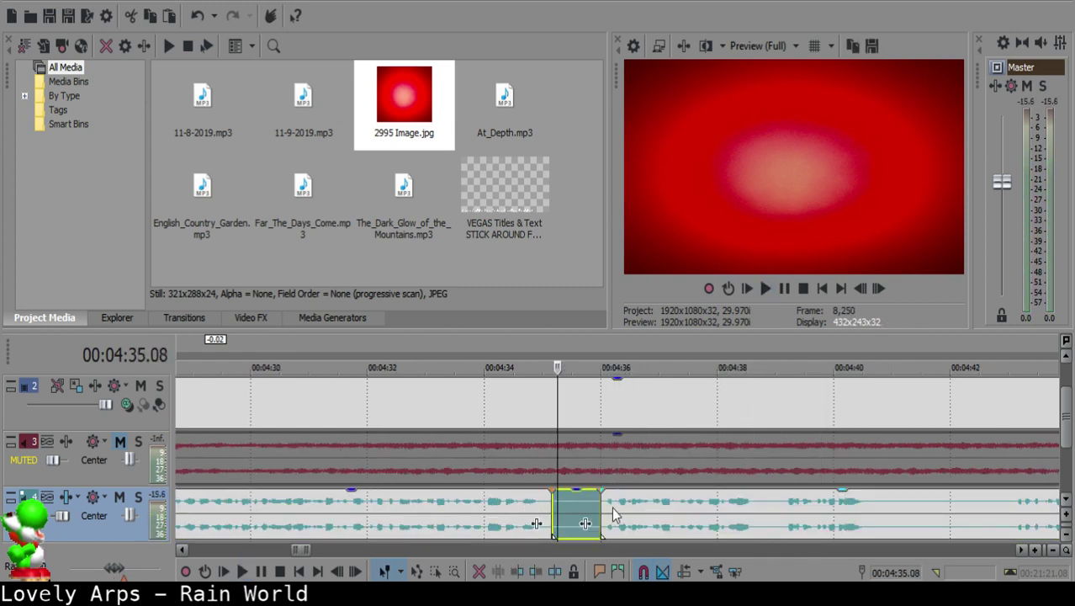
{"action": "key", "text": "Delete"}
Step: Move the remaining audio 22 frames earlier to about 04:35.08 and play across the join
{"action": "left_click", "coordinate": [523, 505]}
{"action": "key", "text": "space"}
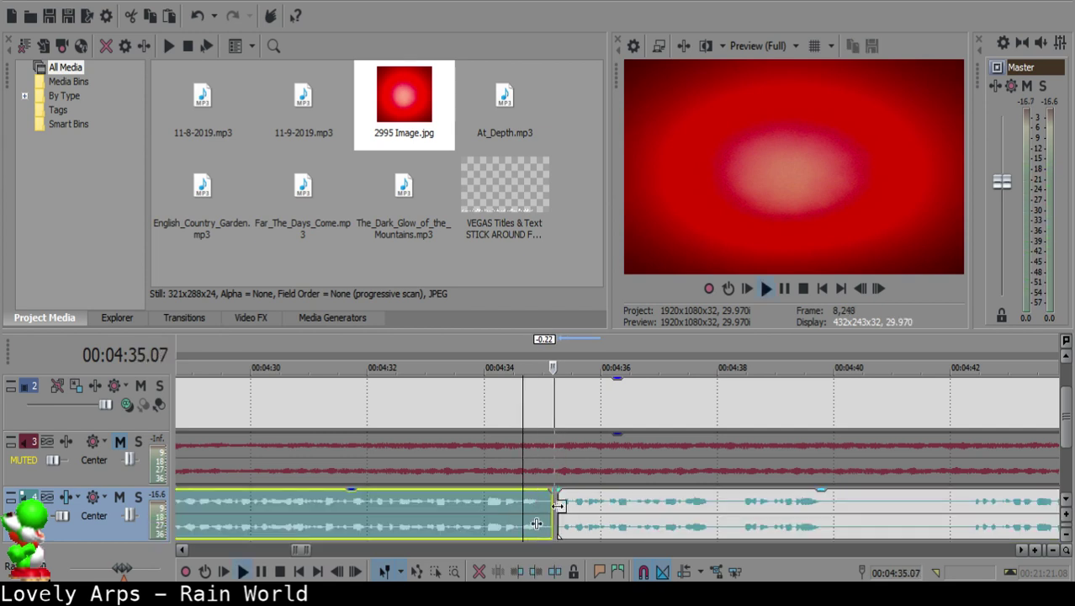
{"action": "scroll", "coordinate": [552, 504], "scroll_direction": "up", "scroll_amount": 3}
{"action": "left_click", "coordinate": [553, 504]}
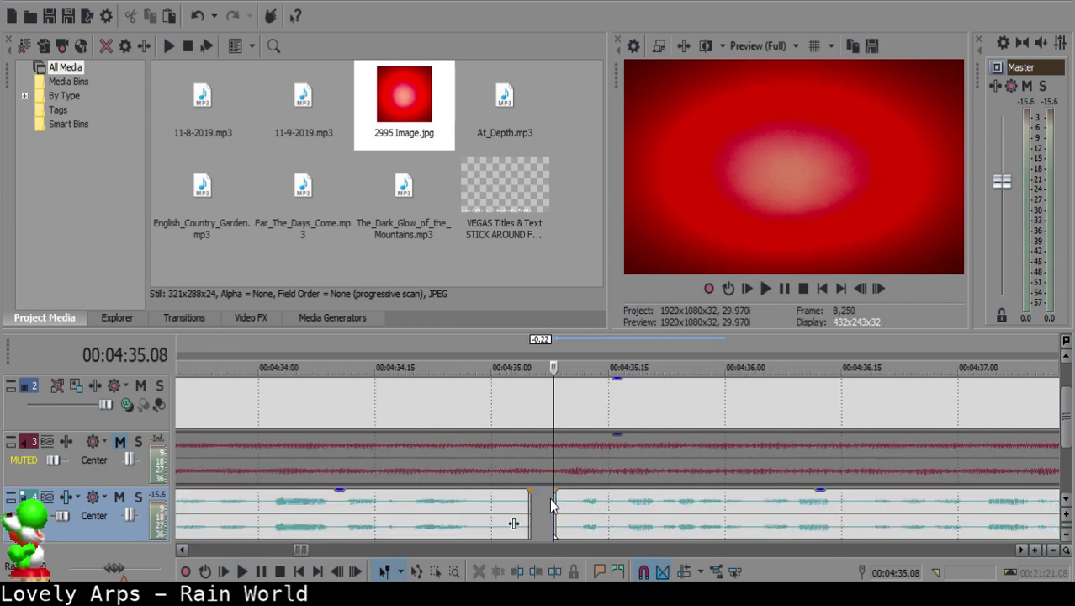
{"action": "left_click", "coordinate": [395, 507]}
{"action": "key", "text": "space"}
Step: Play ahead and split the remaining audio at about 04:38.01
{"action": "scroll", "coordinate": [631, 490], "scroll_direction": "down", "scroll_amount": 12}
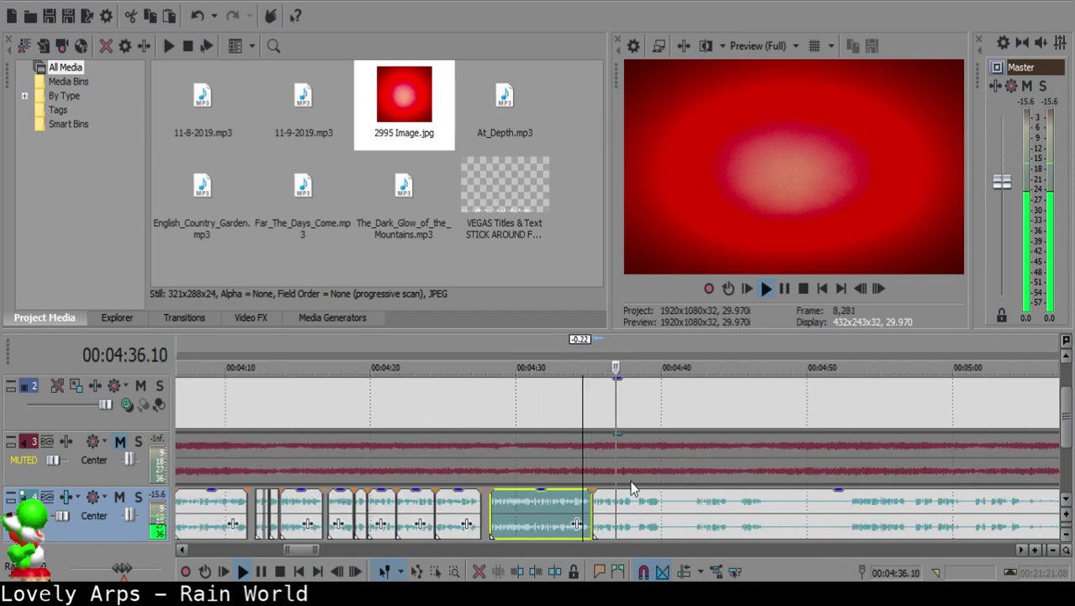
{"action": "scroll", "coordinate": [636, 484], "scroll_direction": "up", "scroll_amount": 6}
{"action": "scroll", "coordinate": [633, 506], "scroll_direction": "up", "scroll_amount": 5}
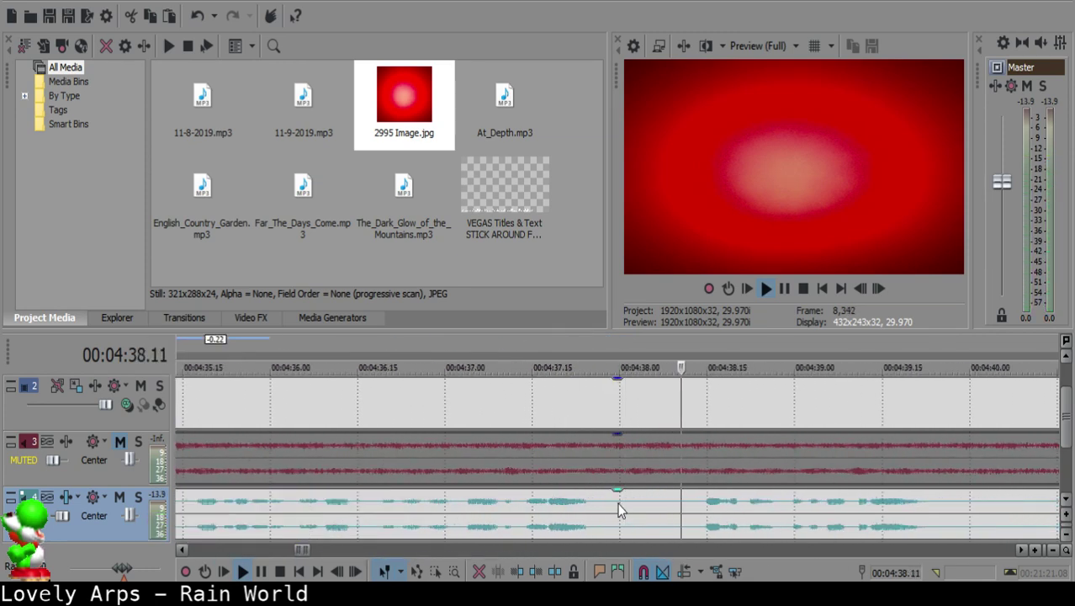
{"action": "left_click", "coordinate": [627, 503]}
{"action": "key", "text": "s"}
{"action": "key", "text": "Return"}
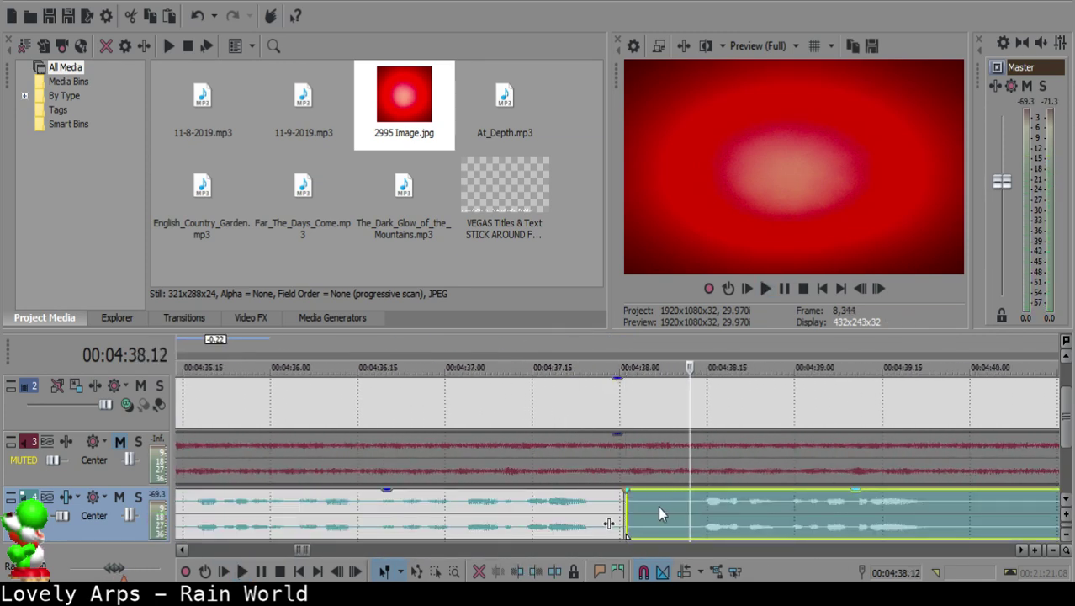
Step: Split the audio again at about 04:38.10 and delete the pause segment before it
{"action": "left_click", "coordinate": [678, 505]}
{"action": "key", "text": "s"}
{"action": "left_click", "coordinate": [657, 504]}
{"action": "key", "text": "Delete"}
Step: Move the remaining audio nine frames earlier to about 04:38.01 and play across the join
{"action": "left_click_drag", "start_coordinate": [668, 511], "coordinate": [648, 509]}
{"action": "left_click", "coordinate": [545, 507]}
{"action": "key", "text": "space"}
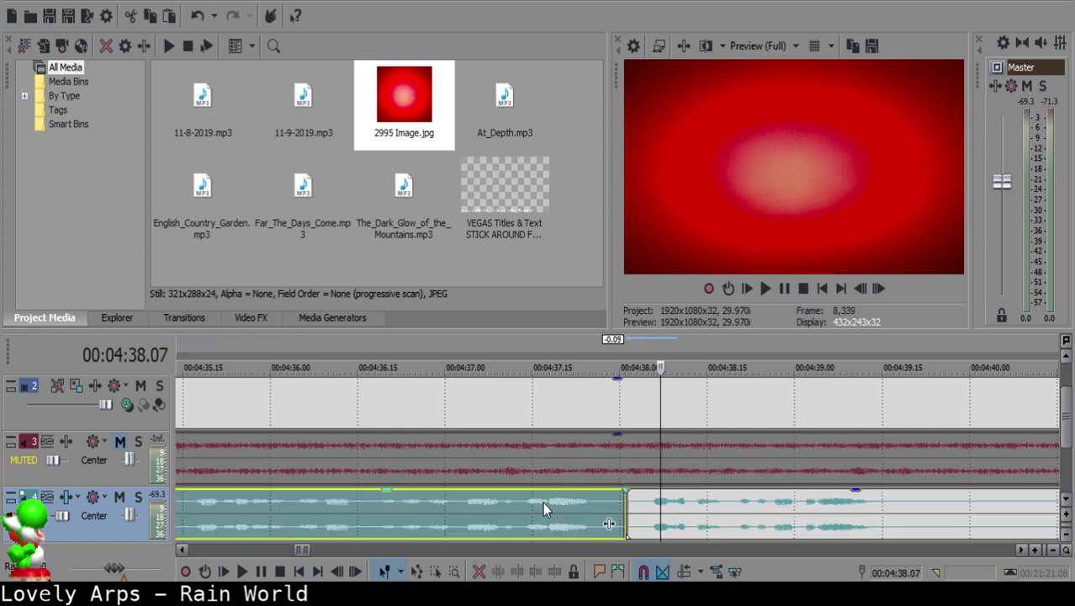
Step: Play ahead and split the remaining audio at about 04:39.18
{"action": "scroll", "coordinate": [632, 506], "scroll_direction": "down", "scroll_amount": 1}
{"action": "scroll", "coordinate": [632, 503], "scroll_direction": "down", "scroll_amount": 4}
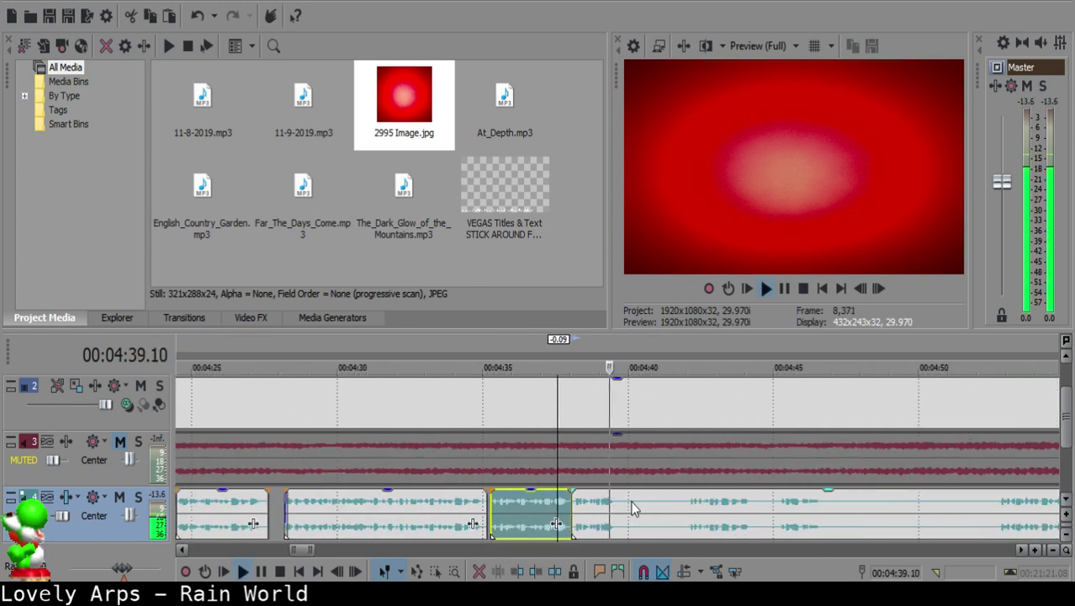
{"action": "scroll", "coordinate": [634, 504], "scroll_direction": "up", "scroll_amount": 5}
{"action": "key", "text": "Return"}
{"action": "left_click", "coordinate": [644, 507]}
{"action": "key", "text": "s"}
Step: Audition the next passage, split the audio at about 04:42.00 and delete the pause segment before it
{"action": "scroll", "coordinate": [673, 510], "scroll_direction": "down", "scroll_amount": 3}
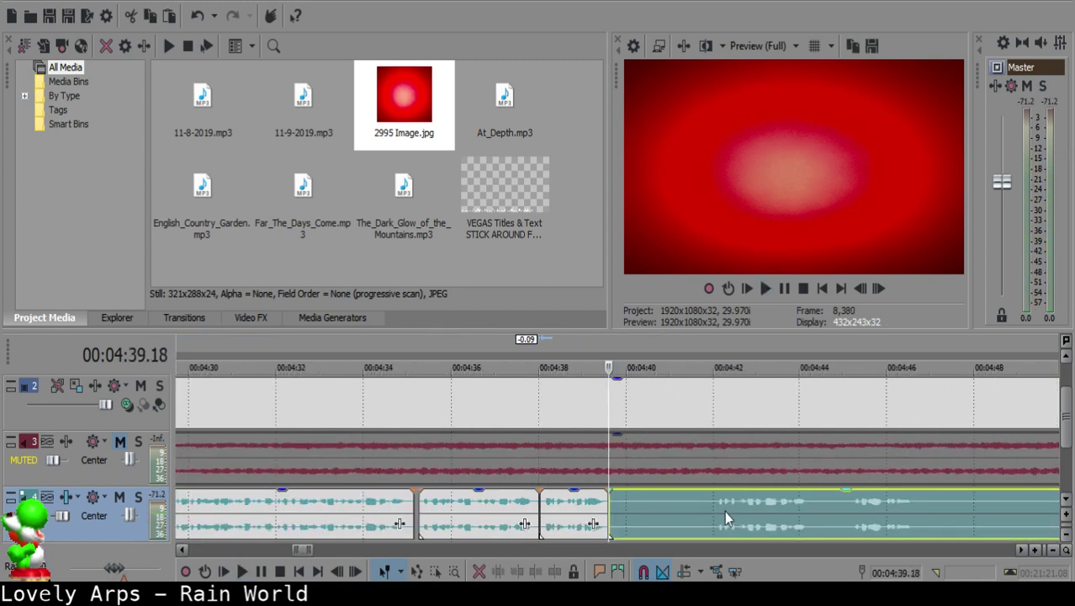
{"action": "left_click", "coordinate": [711, 510]}
{"action": "key", "text": "space"}
{"action": "left_click", "coordinate": [850, 509]}
{"action": "left_click", "coordinate": [714, 499]}
{"action": "key", "text": "space"}
{"action": "key", "text": "s"}
{"action": "left_click", "coordinate": [641, 508]}
{"action": "left_click", "coordinate": [645, 504]}
{"action": "key", "text": "Delete"}
Step: Move the remaining audio 1 second 16 frames earlier to about 04:40.14 and play across the gap
{"action": "left_click_drag", "start_coordinate": [748, 513], "coordinate": [684, 511]}
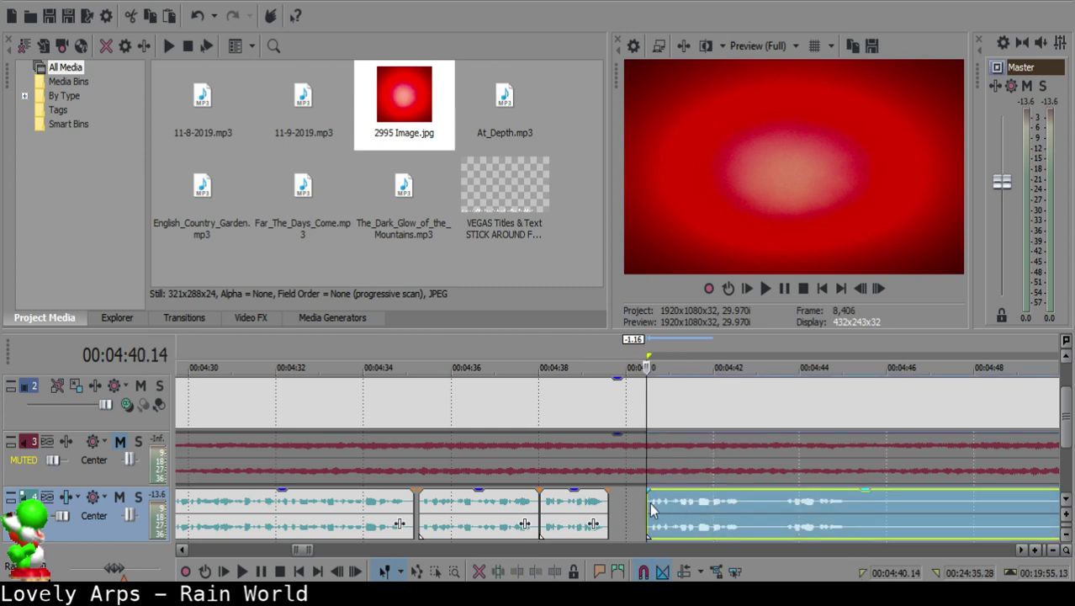
{"action": "left_click", "coordinate": [577, 505]}
{"action": "key", "text": "space"}
{"action": "scroll", "coordinate": [637, 506], "scroll_direction": "up", "scroll_amount": 2}
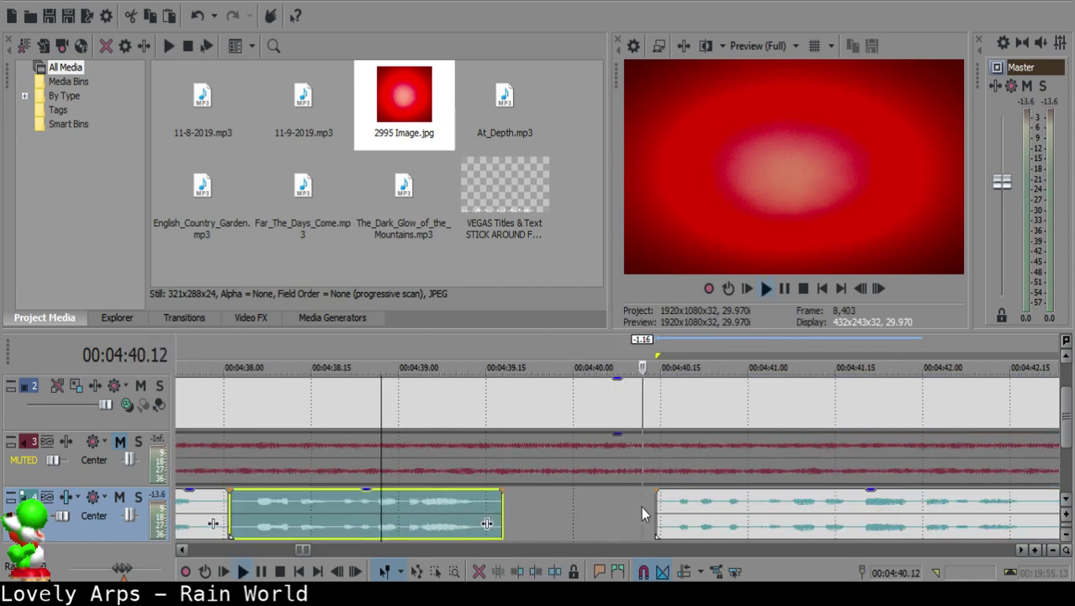
Step: Move the remaining audio two frames earlier to about 04:40.12 and fade out the end of the preceding clip
{"action": "key", "text": "Return"}
{"action": "left_click", "coordinate": [643, 506]}
{"action": "left_click_drag", "start_coordinate": [670, 513], "coordinate": [657, 515]}
{"action": "left_click", "coordinate": [474, 517]}
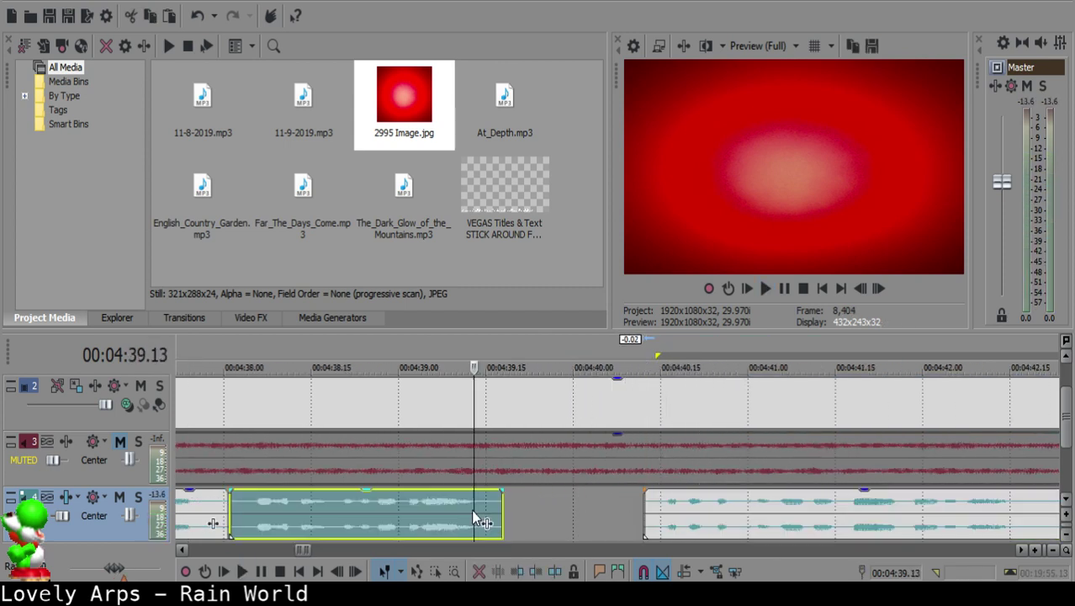
{"action": "key", "text": "space"}
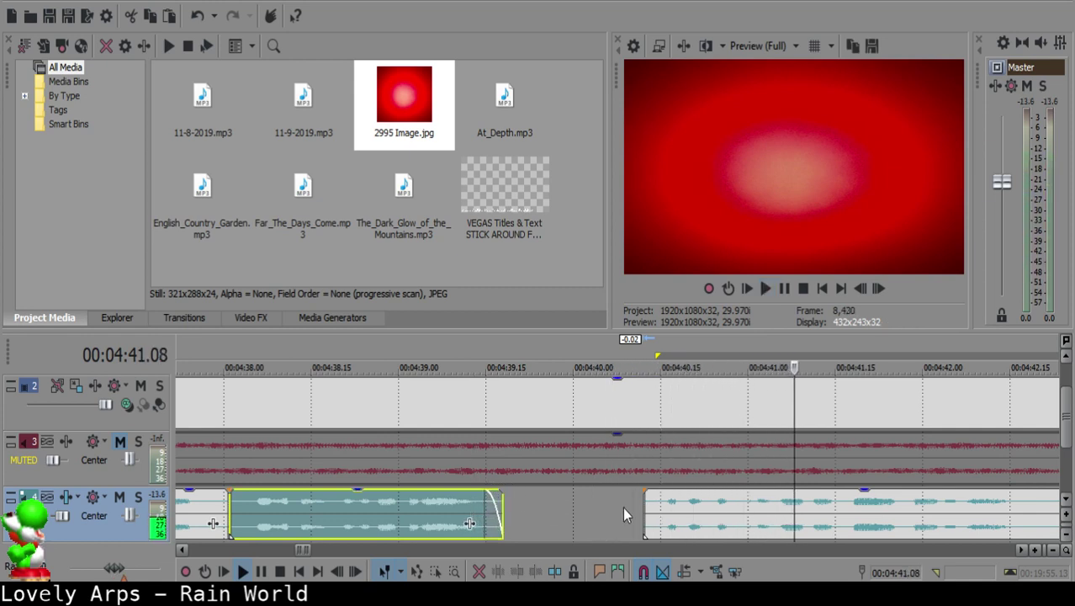
Step: Audition the start of the remaining audio and split it at about 04:41.00
{"action": "left_click", "coordinate": [694, 509]}
{"action": "left_click", "coordinate": [742, 513]}
{"action": "key", "text": "space"}
{"action": "key", "text": "space"}
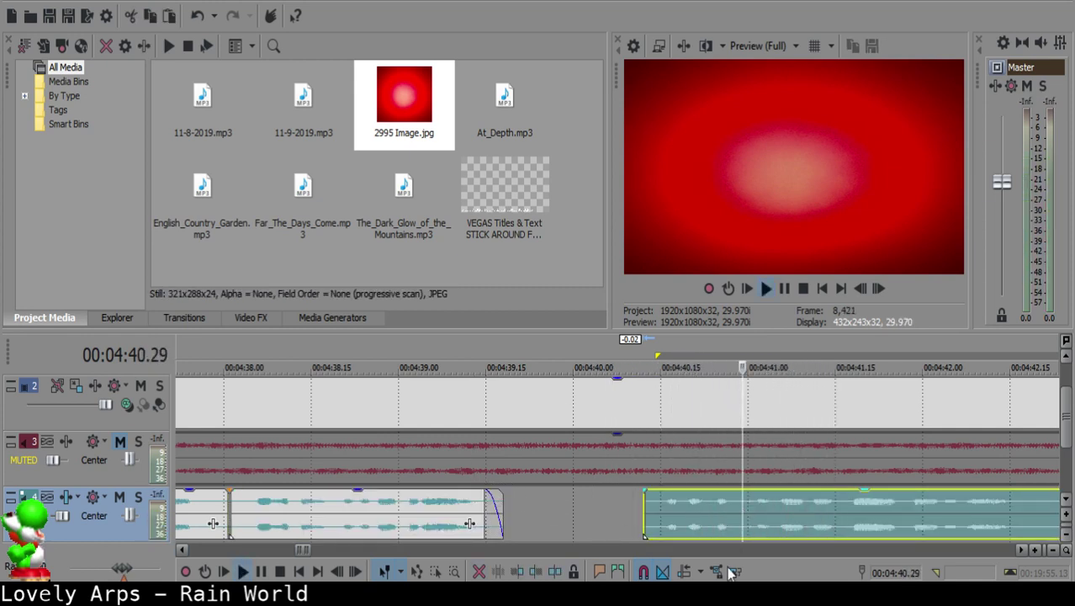
{"action": "left_click", "coordinate": [747, 507]}
{"action": "key", "text": "space"}
{"action": "key", "text": "space"}
{"action": "key", "text": "s"}
Step: Try shifting the audio after the 04:41.00 split slightly later, replay the join and undo the shift
{"action": "left_click_drag", "start_coordinate": [749, 508], "coordinate": [771, 513]}
{"action": "left_click", "coordinate": [684, 512]}
{"action": "key", "text": "space"}
{"action": "scroll", "coordinate": [673, 513], "scroll_direction": "up", "scroll_amount": 3}
{"action": "key", "text": "space"}
{"action": "key", "text": "ctrl+z"}
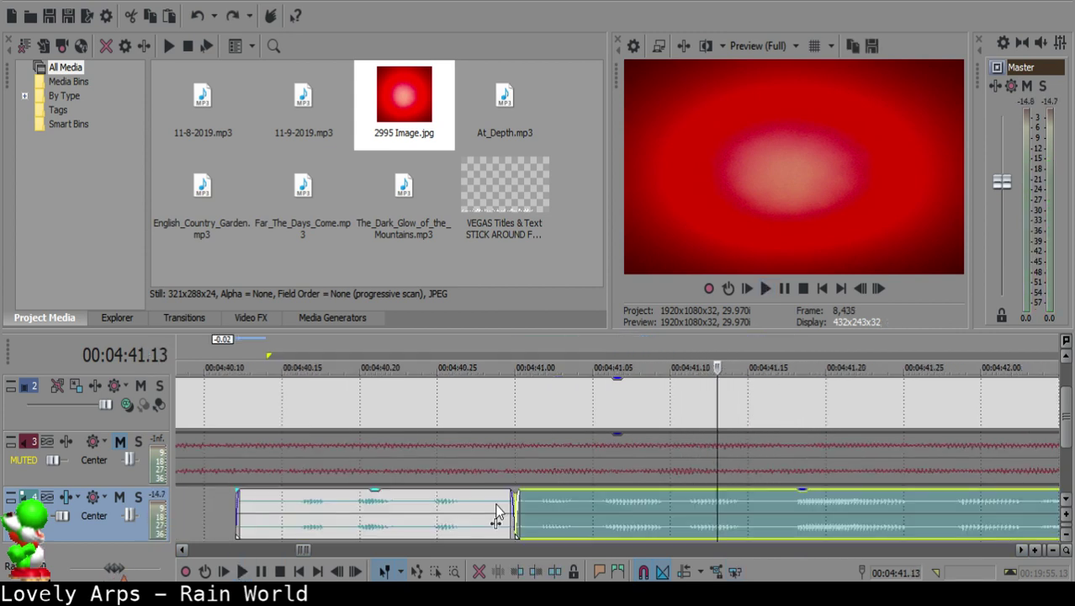
Step: Shorten the end of the short clip before 04:41.00 by one frame to about 04:40.29 and replay it
{"action": "left_click", "coordinate": [497, 509]}
{"action": "key", "text": "s"}
{"action": "key", "text": "space"}
{"action": "key", "text": "space"}
{"action": "key", "text": "Delete"}
{"action": "left_click", "coordinate": [294, 524]}
{"action": "key", "text": "space"}
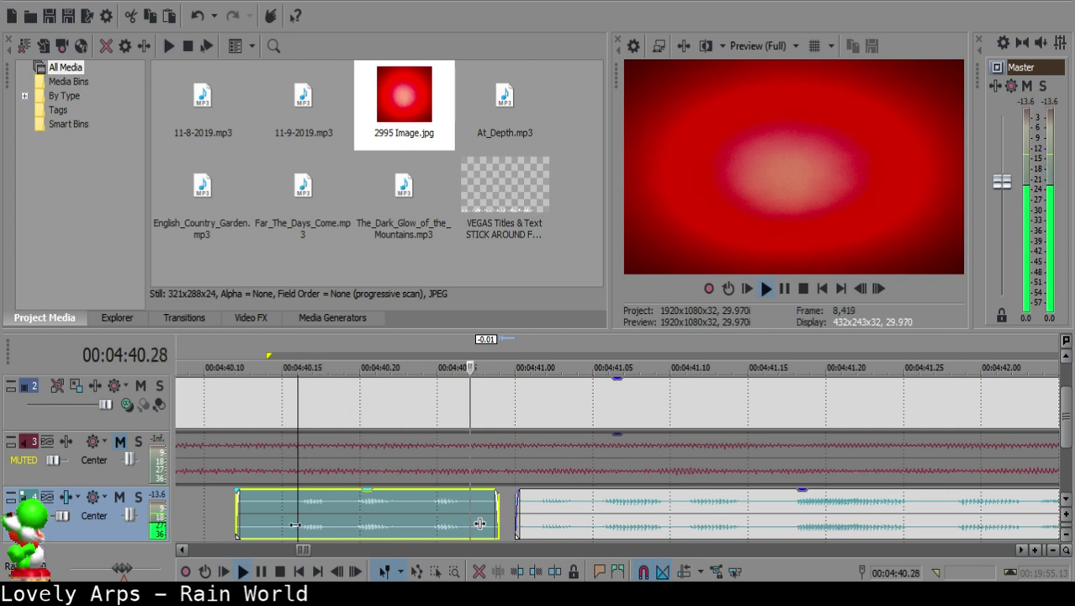
Step: Shorten the short clip's end further to about 04:40.28 and replay it
{"action": "key", "text": "space"}
{"action": "left_click", "coordinate": [488, 509]}
{"action": "key", "text": "s"}
{"action": "key", "text": "space"}
{"action": "key", "text": "space"}
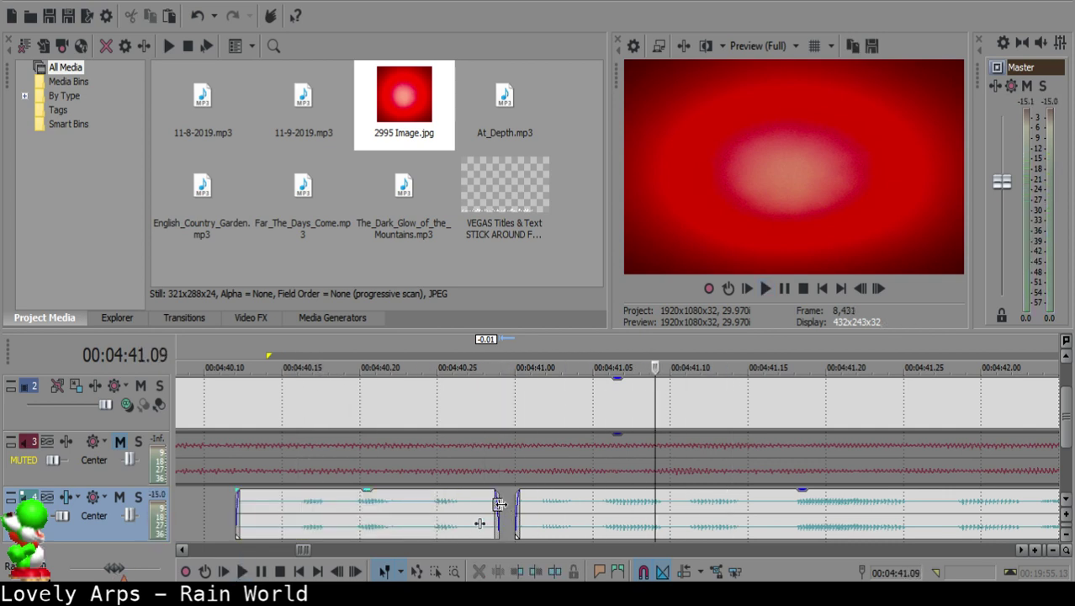
{"action": "key", "text": "Delete"}
{"action": "left_click", "coordinate": [279, 516]}
{"action": "left_click", "coordinate": [266, 523]}
{"action": "key", "text": "space"}
{"action": "left_click", "coordinate": [513, 509]}
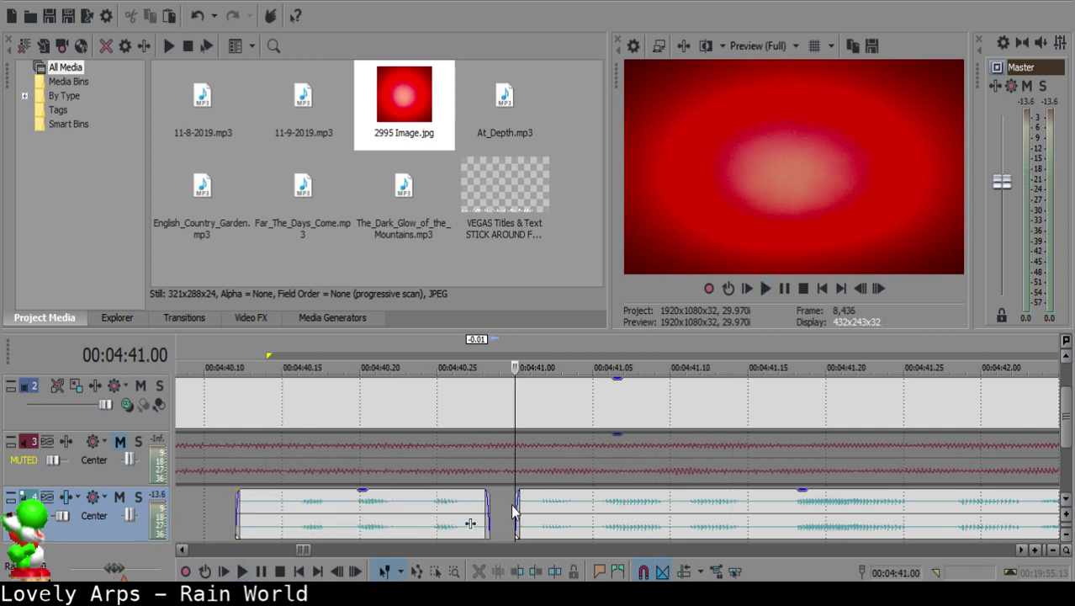
Step: Fine-tune the end edge and fade-out of the short clip, replaying it after each adjustment
{"action": "left_click", "coordinate": [489, 501]}
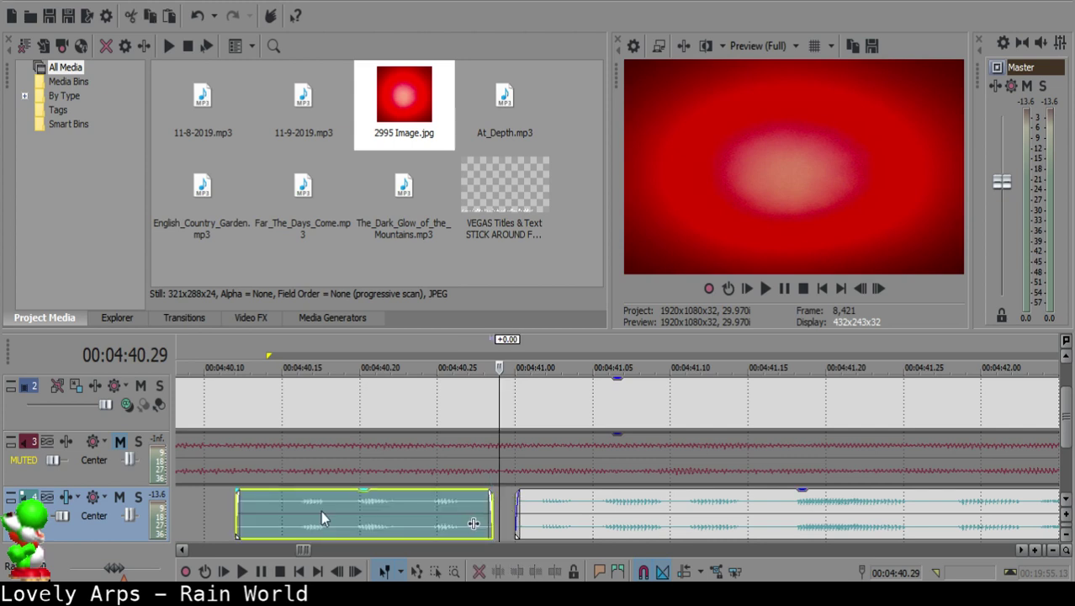
{"action": "left_click", "coordinate": [333, 519]}
{"action": "key", "text": "space"}
{"action": "key", "text": "space"}
{"action": "mouse_move", "coordinate": [490, 498]}
{"action": "left_mouse_down"}
{"action": "mouse_move", "coordinate": [494, 514]}
{"action": "mouse_move", "coordinate": [508, 498]}
{"action": "left_mouse_up"}
{"action": "left_click", "coordinate": [302, 512]}
{"action": "key", "text": "space"}
{"action": "key", "text": "space"}
Step: Move the audio after the short clip slightly earlier to about 04:40.29 and replay the join
{"action": "left_click", "coordinate": [514, 513]}
{"action": "left_click", "coordinate": [343, 520]}
{"action": "key", "text": "space"}
{"action": "key", "text": "space"}
{"action": "left_click", "coordinate": [266, 512]}
{"action": "key", "text": "space"}
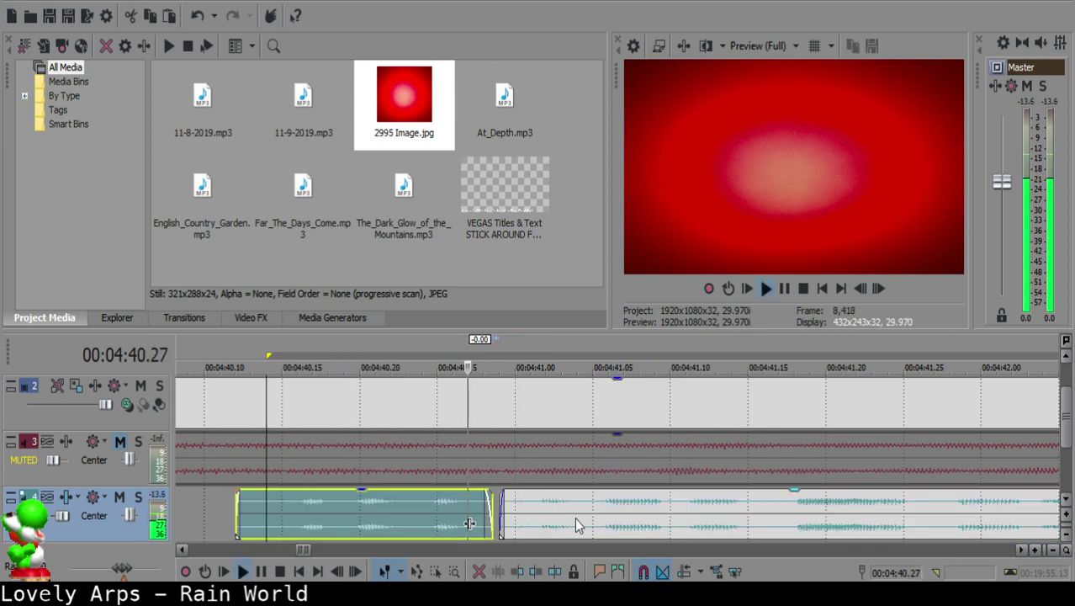
Step: Play from the start of the short clip across its join and on to the pause at about 04:42.23
{"action": "scroll", "coordinate": [470, 523], "scroll_direction": "down", "scroll_amount": 8}
{"action": "key", "text": "Return"}
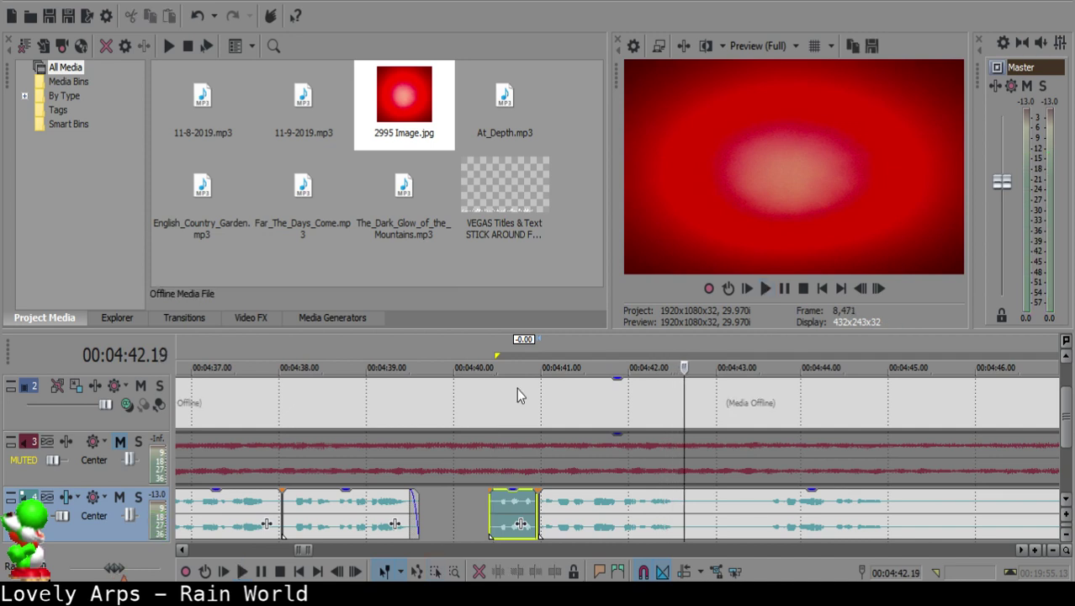
{"action": "key", "text": "space"}
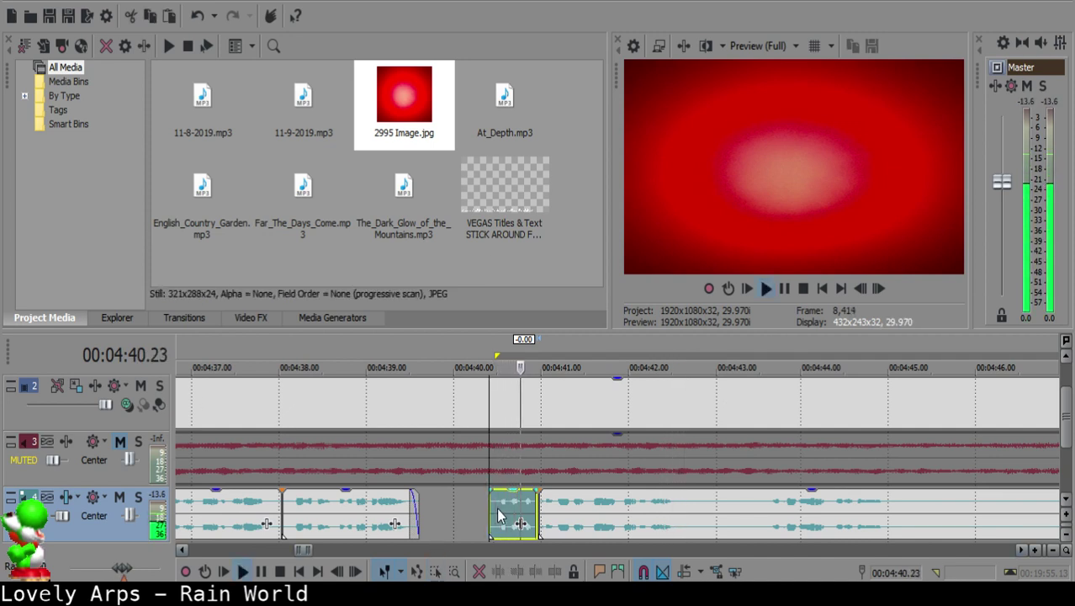
{"action": "scroll", "coordinate": [652, 524], "scroll_direction": "down", "scroll_amount": 4}
{"action": "scroll", "coordinate": [653, 520], "scroll_direction": "up", "scroll_amount": 5}
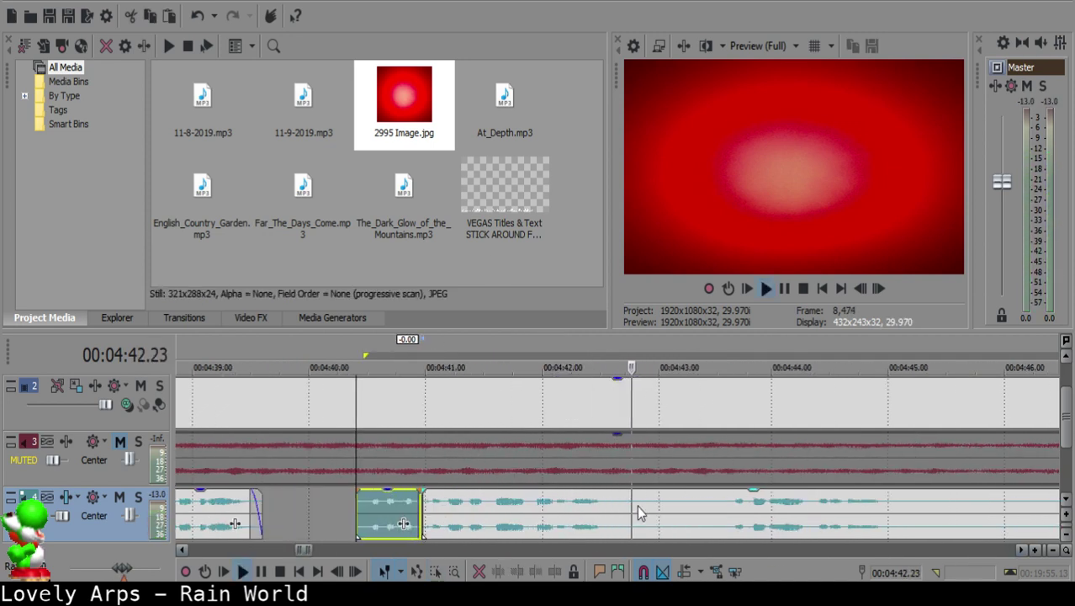
Step: Split the track 4 voice audio at about 4:42.21 and again at about 4:43.18, around the pause between phrases
{"action": "left_click", "coordinate": [621, 497]}
{"action": "key", "text": "s"}
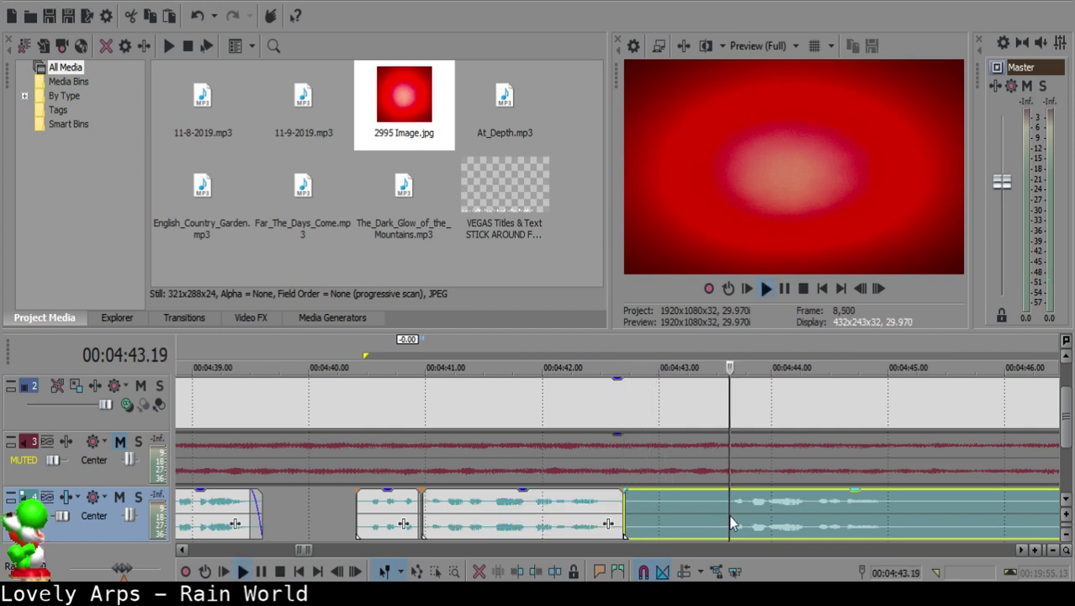
{"action": "scroll", "coordinate": [729, 515], "scroll_direction": "down", "scroll_amount": 5}
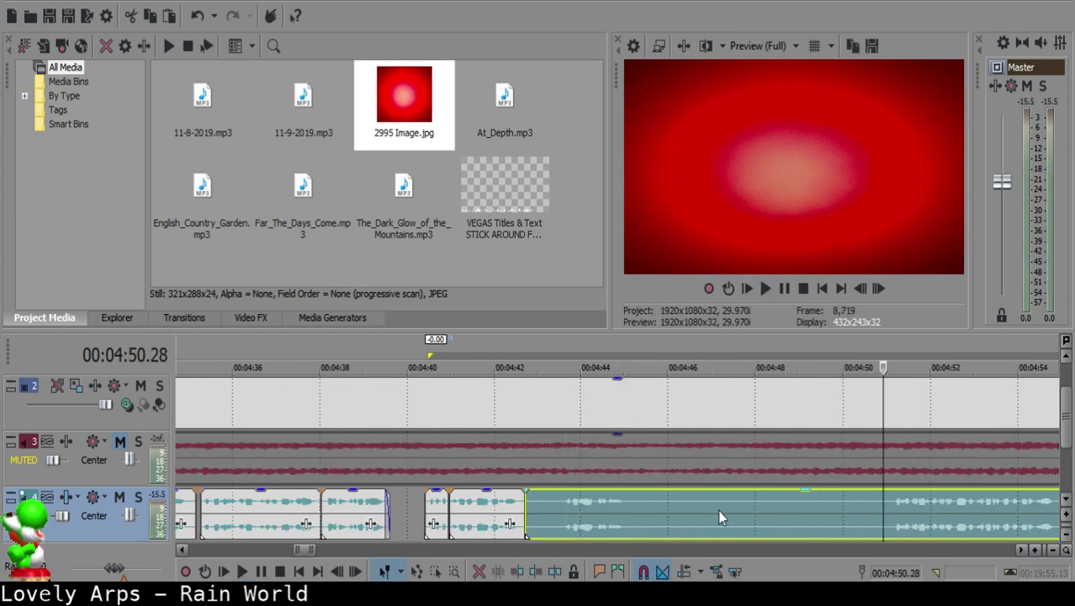
{"action": "left_click", "coordinate": [563, 505]}
{"action": "key", "text": "space"}
{"action": "key", "text": "s"}
Step: Delete the silent piece after 4:42.21 on track 4 and move the following audio 21 frames earlier
{"action": "left_click", "coordinate": [533, 510]}
{"action": "key", "text": "Delete"}
{"action": "left_click_drag", "start_coordinate": [596, 510], "coordinate": [566, 506]}
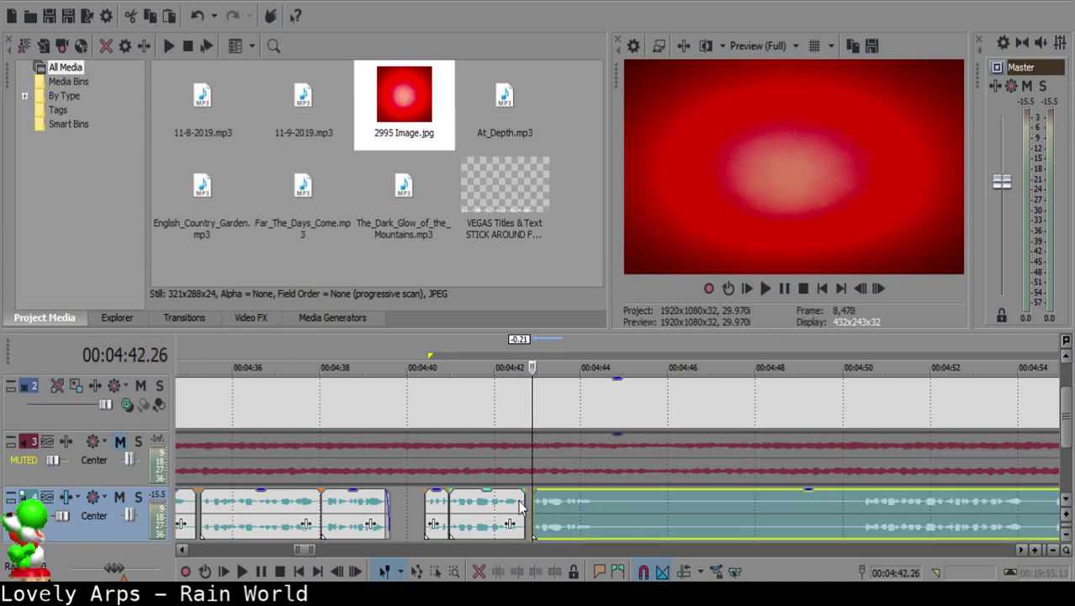
Step: Add a fade-in of about 3 frames to the track 4 clip starting near 4:42.27 and play back the transition
{"action": "left_click", "coordinate": [521, 507]}
{"action": "key", "text": "space"}
{"action": "scroll", "coordinate": [515, 517], "scroll_direction": "up", "scroll_amount": 6}
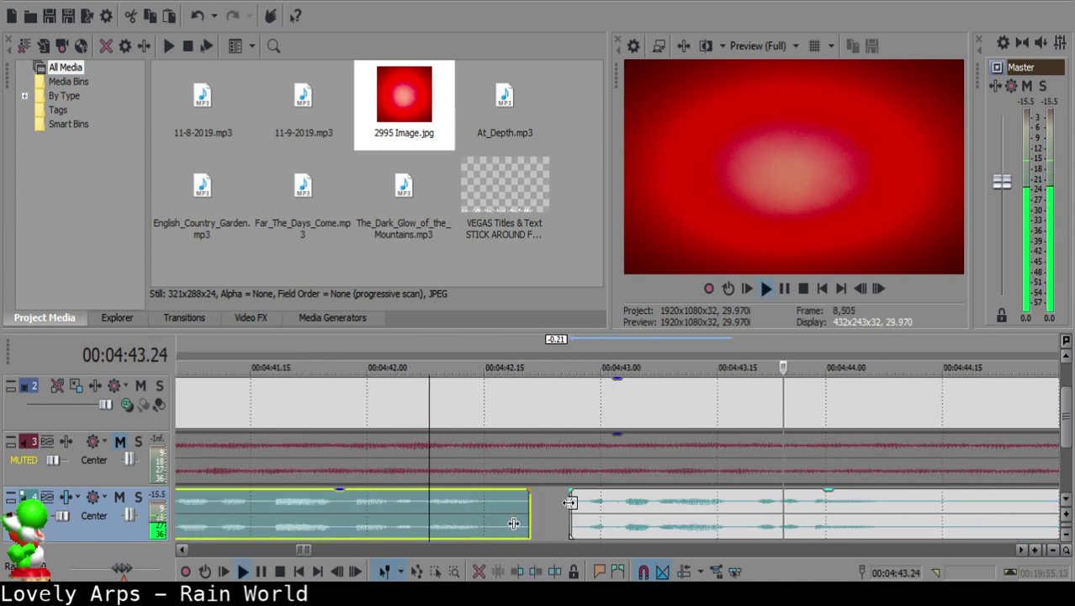
{"action": "left_click", "coordinate": [589, 492]}
{"action": "left_click", "coordinate": [491, 507]}
{"action": "key", "text": "space"}
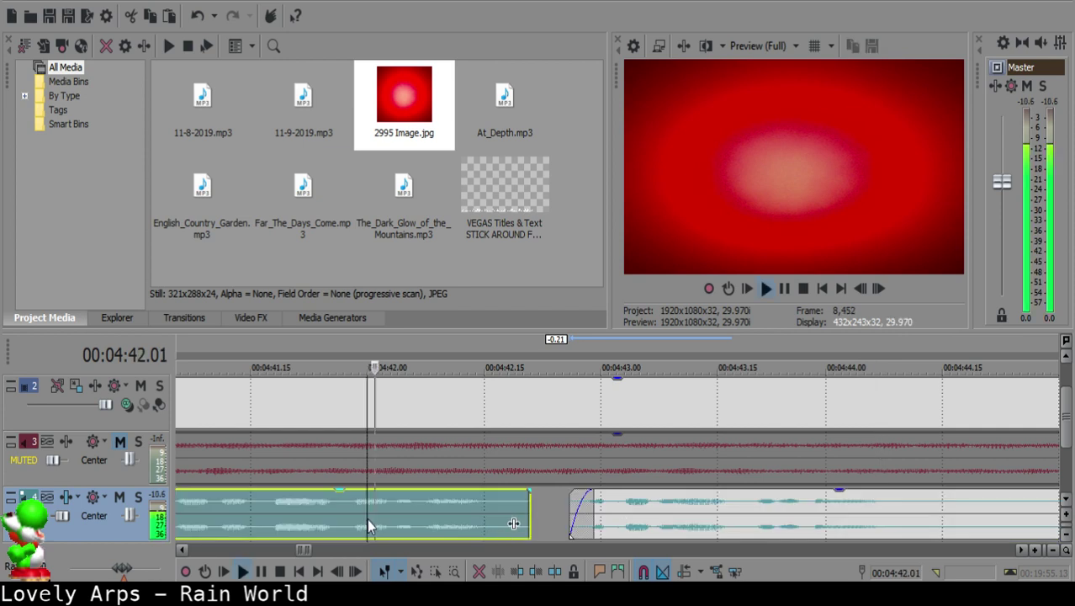
Step: Move the faded-in clip near 4:42.27 one frame later and play across the gap before it
{"action": "key", "text": "space"}
{"action": "left_click_drag", "start_coordinate": [608, 507], "coordinate": [617, 506]}
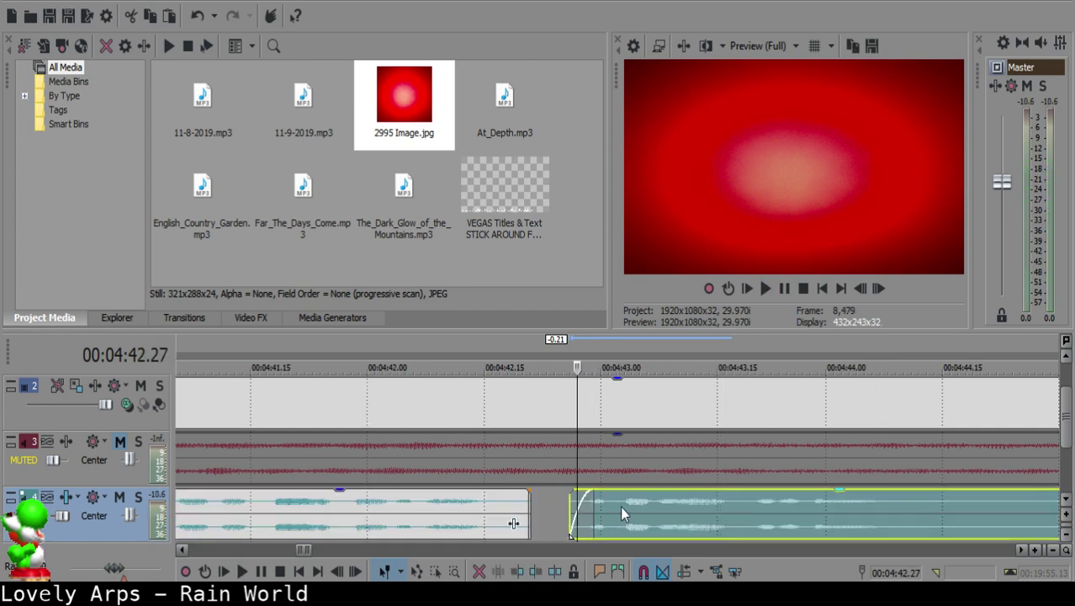
{"action": "left_click", "coordinate": [429, 511]}
{"action": "key", "text": "space"}
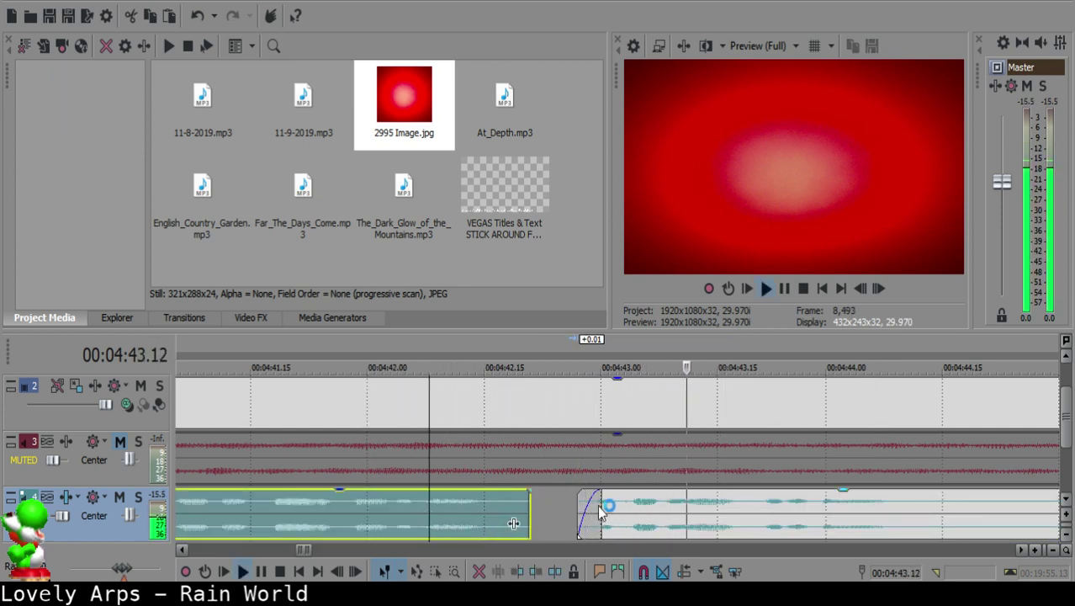
Step: Split the track 4 audio at about 4:44.10, where the phrase ends, and at about 4:50.12, just before speech resumes
{"action": "scroll", "coordinate": [647, 505], "scroll_direction": "down", "scroll_amount": 4}
{"action": "left_click", "coordinate": [638, 504]}
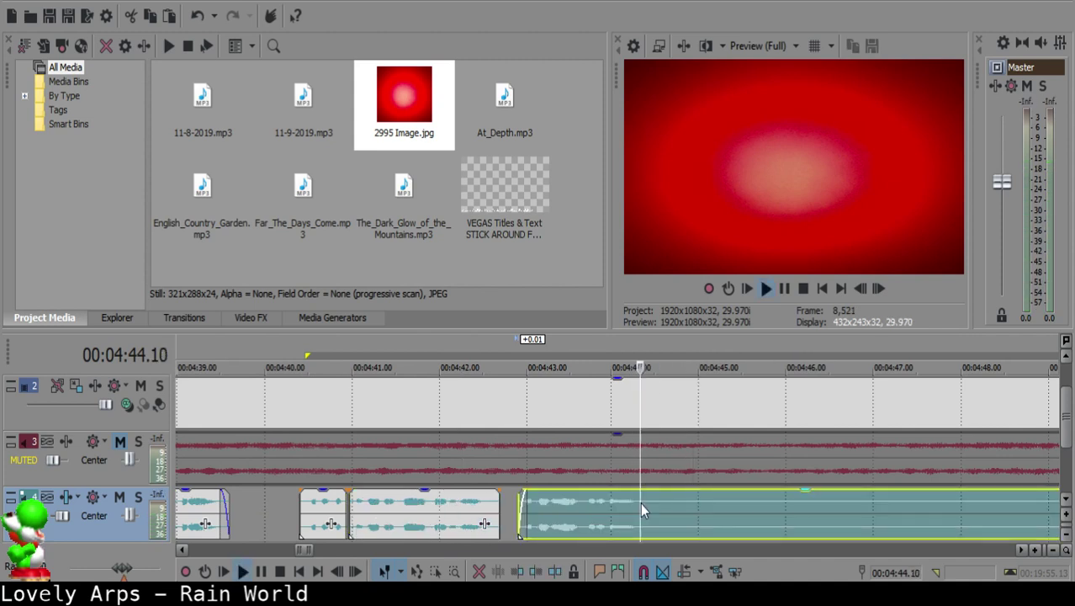
{"action": "scroll", "coordinate": [640, 502], "scroll_direction": "down", "scroll_amount": 4}
{"action": "left_click", "coordinate": [745, 509]}
{"action": "key", "text": "space"}
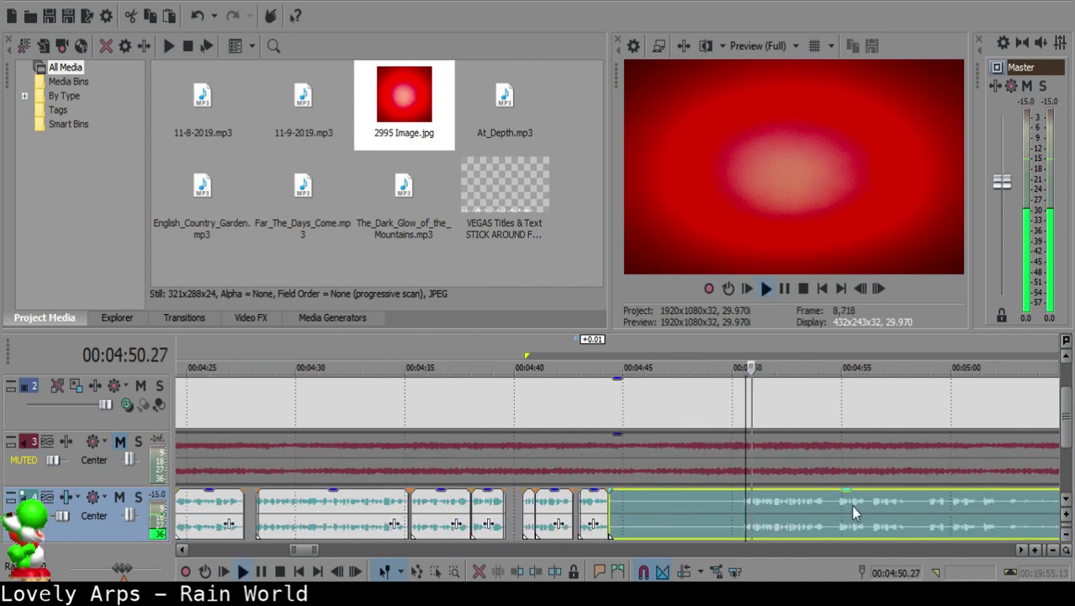
{"action": "left_click", "coordinate": [738, 502]}
{"action": "key", "text": "space"}
{"action": "key", "text": "s"}
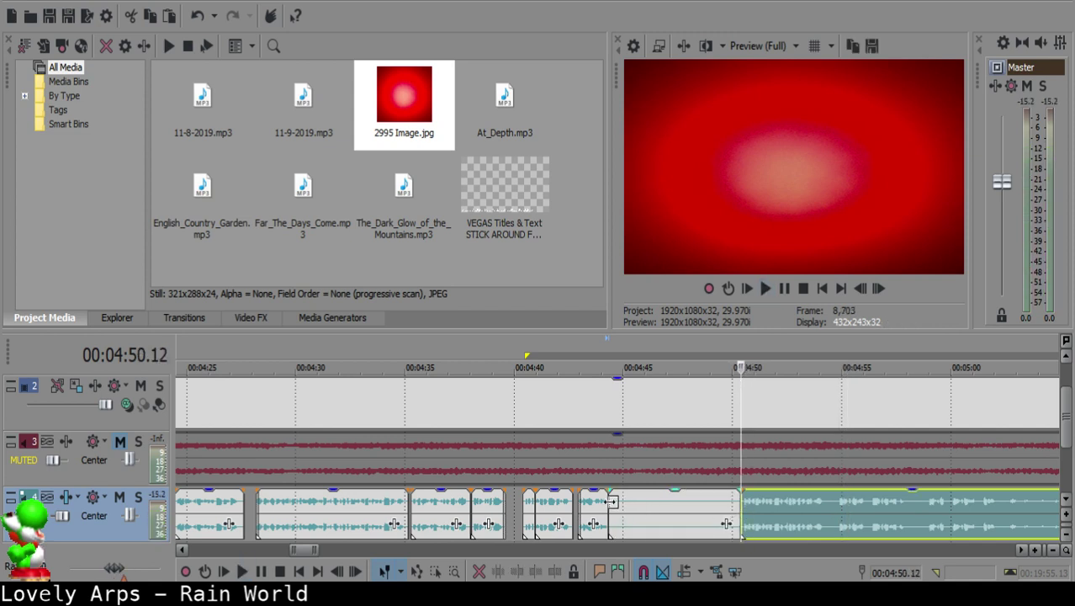
Step: Delete the silent section after 4:44.10, move the following audio 5.20 earlier, and play back the new transition
{"action": "left_click", "coordinate": [615, 509]}
{"action": "key", "text": "Delete"}
{"action": "left_click_drag", "start_coordinate": [781, 502], "coordinate": [657, 501]}
{"action": "left_click", "coordinate": [588, 502]}
{"action": "key", "text": "space"}
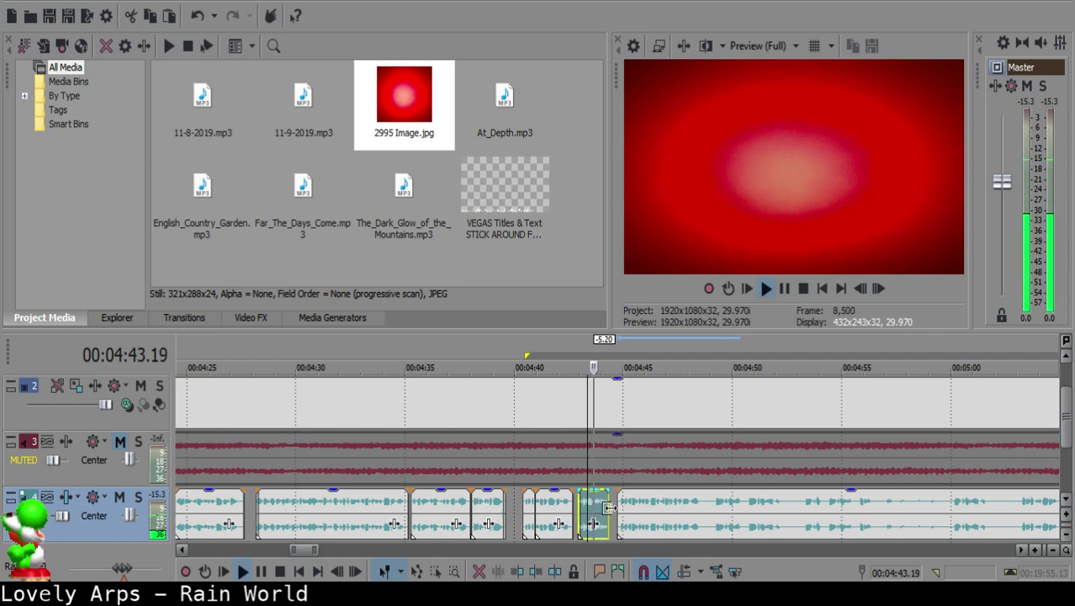
Step: Play the moved audio and split it at the end of the phrase, at about 4:48.15
{"action": "scroll", "coordinate": [609, 506], "scroll_direction": "down", "scroll_amount": 5}
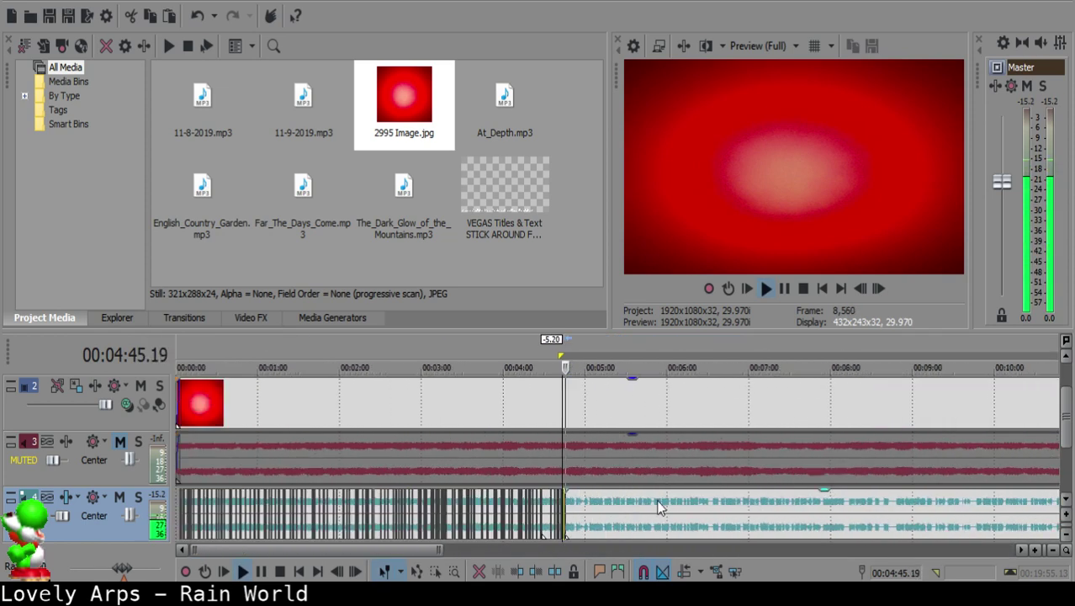
{"action": "scroll", "coordinate": [657, 515], "scroll_direction": "up", "scroll_amount": 5}
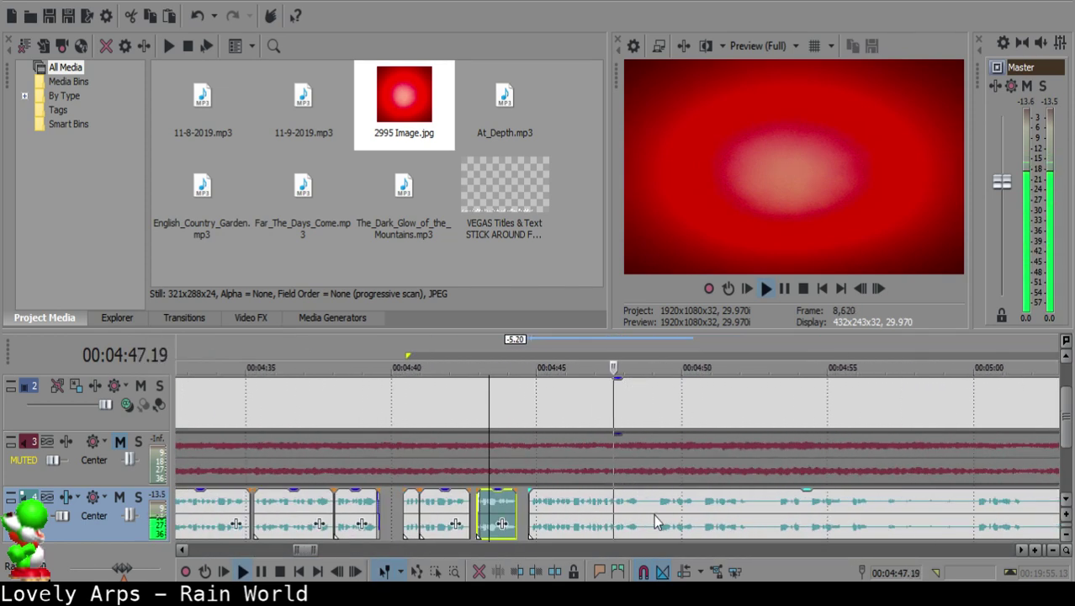
{"action": "scroll", "coordinate": [646, 514], "scroll_direction": "up", "scroll_amount": 3}
{"action": "left_click", "coordinate": [660, 502]}
{"action": "key", "text": "space"}
{"action": "key", "text": "space"}
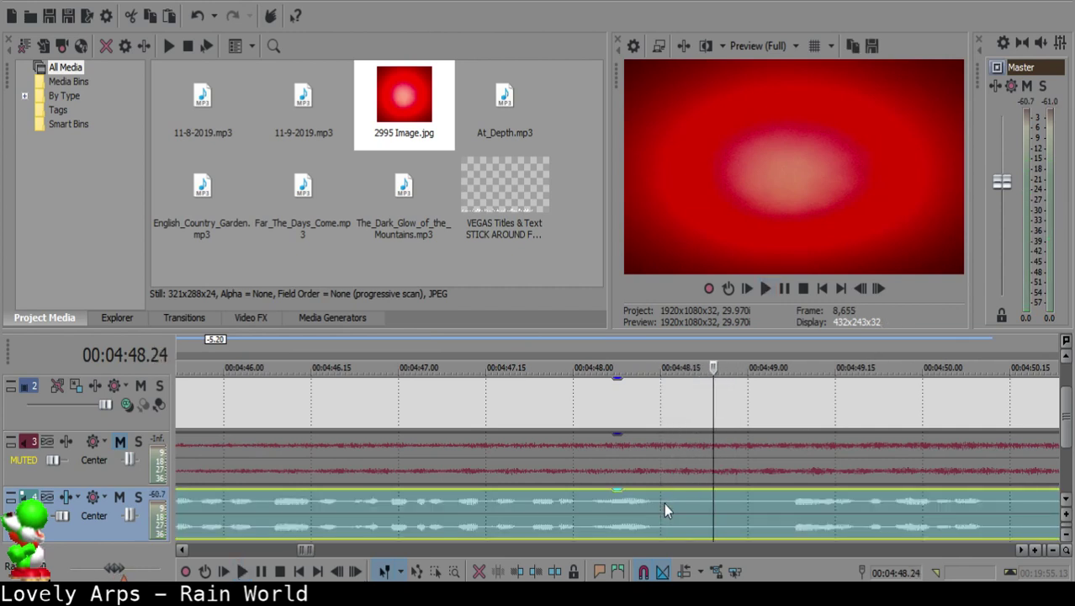
{"action": "key", "text": "space"}
{"action": "key", "text": "s"}
Step: Listen to the track 4 speech following the 4:48.15 split, sampling phrases up to about 5:01
{"action": "key", "text": "space"}
{"action": "scroll", "coordinate": [676, 506], "scroll_direction": "down", "scroll_amount": 1}
{"action": "left_click", "coordinate": [792, 511]}
{"action": "scroll", "coordinate": [792, 510], "scroll_direction": "down", "scroll_amount": 1}
{"action": "scroll", "coordinate": [792, 510], "scroll_direction": "up", "scroll_amount": 1}
{"action": "left_click", "coordinate": [834, 511]}
{"action": "scroll", "coordinate": [741, 508], "scroll_direction": "down", "scroll_amount": 1}
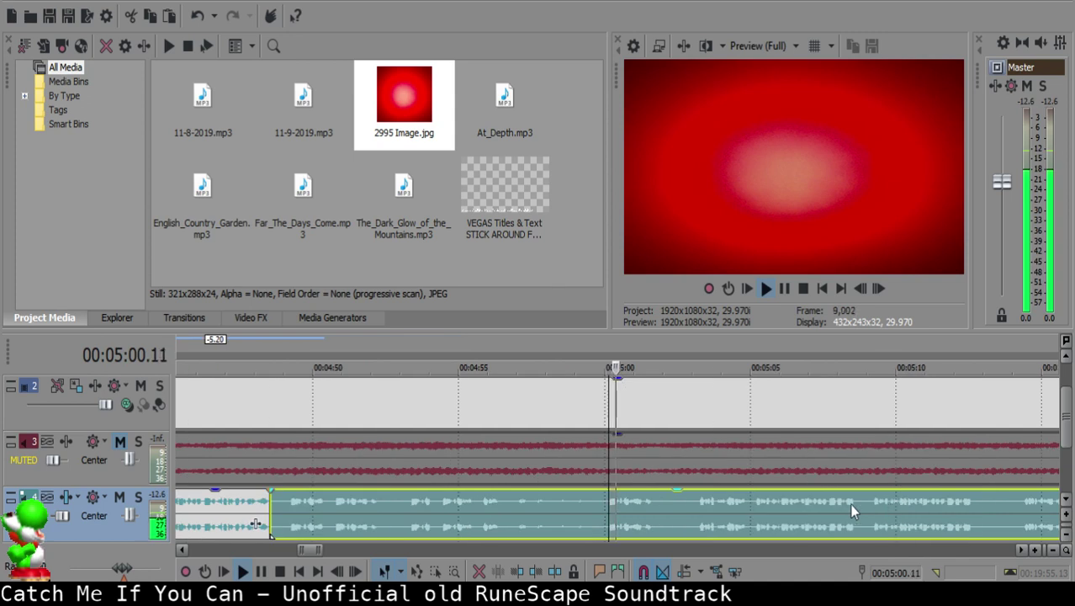
{"action": "scroll", "coordinate": [697, 505], "scroll_direction": "up", "scroll_amount": 3}
{"action": "left_click", "coordinate": [727, 502]}
{"action": "left_click", "coordinate": [476, 501]}
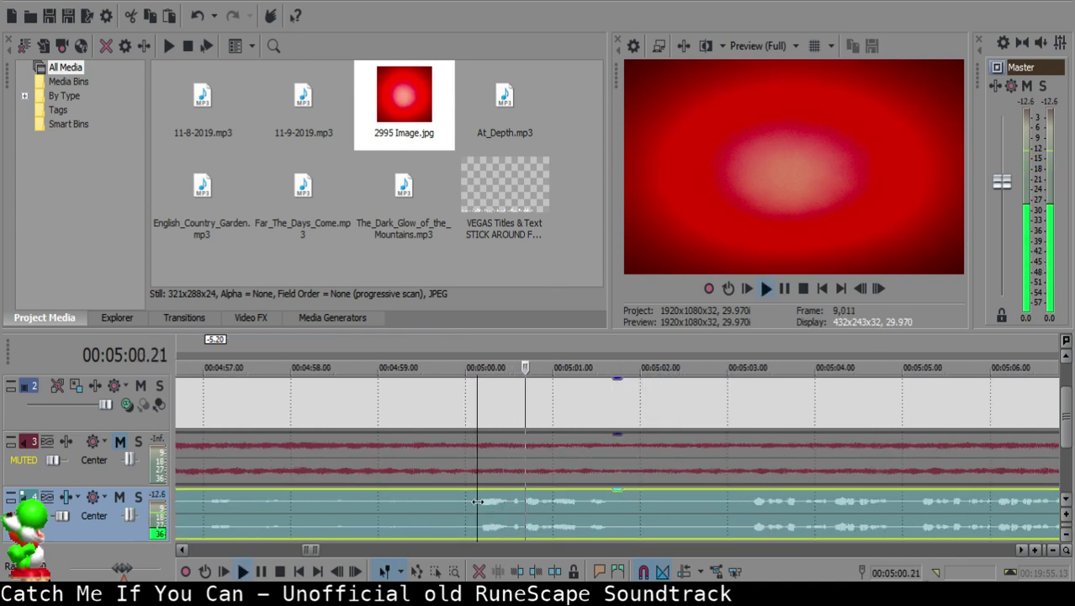
{"action": "scroll", "coordinate": [411, 511], "scroll_direction": "down", "scroll_amount": 2}
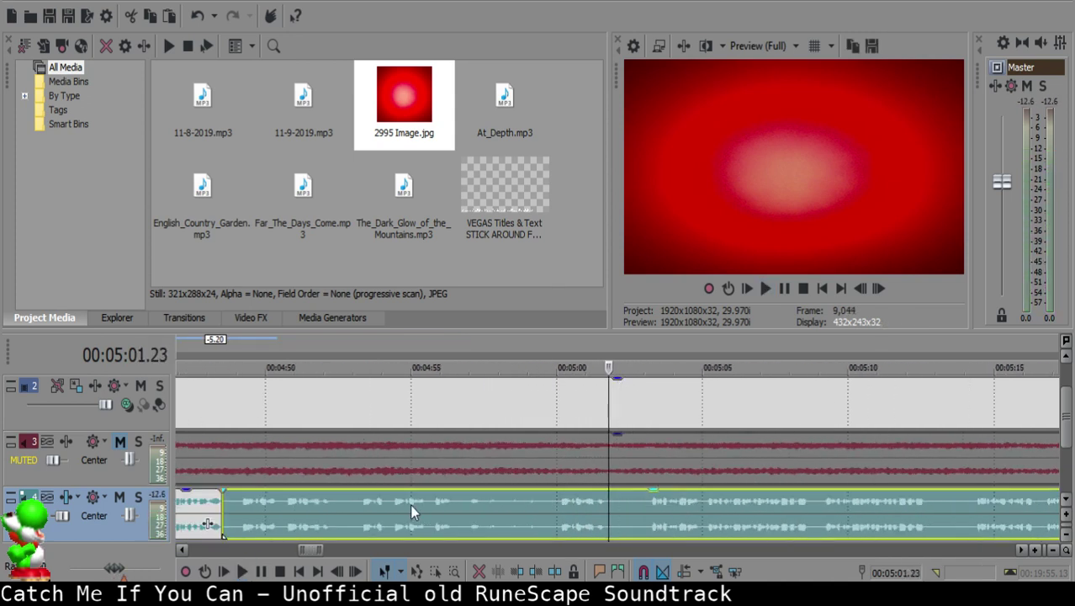
Step: Play the phrases around 4:50 and split the track 4 audio between them at about 4:50.21
{"action": "left_click", "coordinate": [253, 505]}
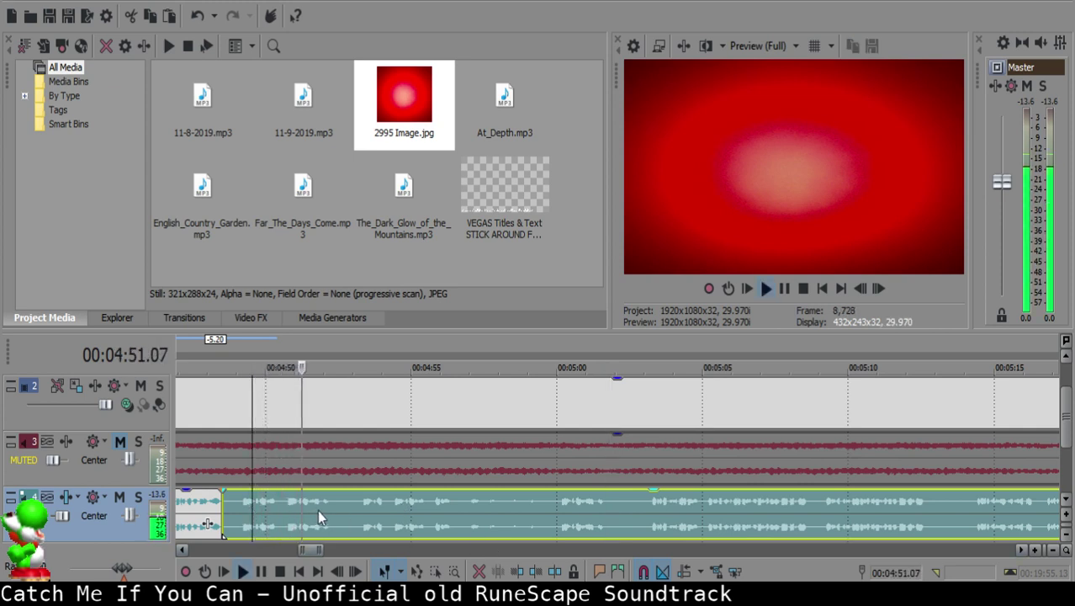
{"action": "left_click", "coordinate": [286, 503]}
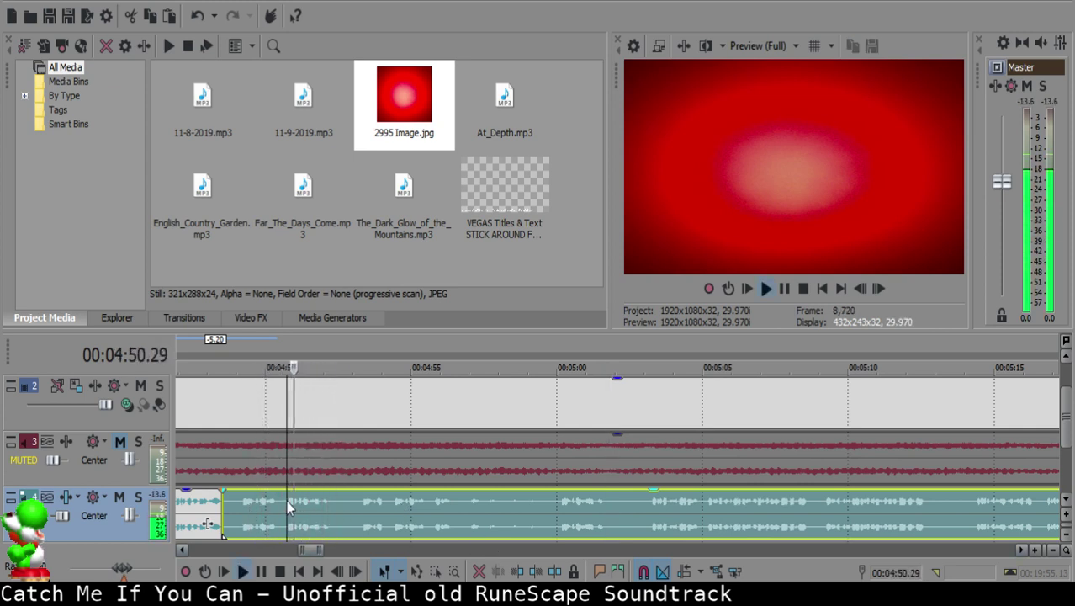
{"action": "scroll", "coordinate": [560, 496], "scroll_direction": "up", "scroll_amount": 3}
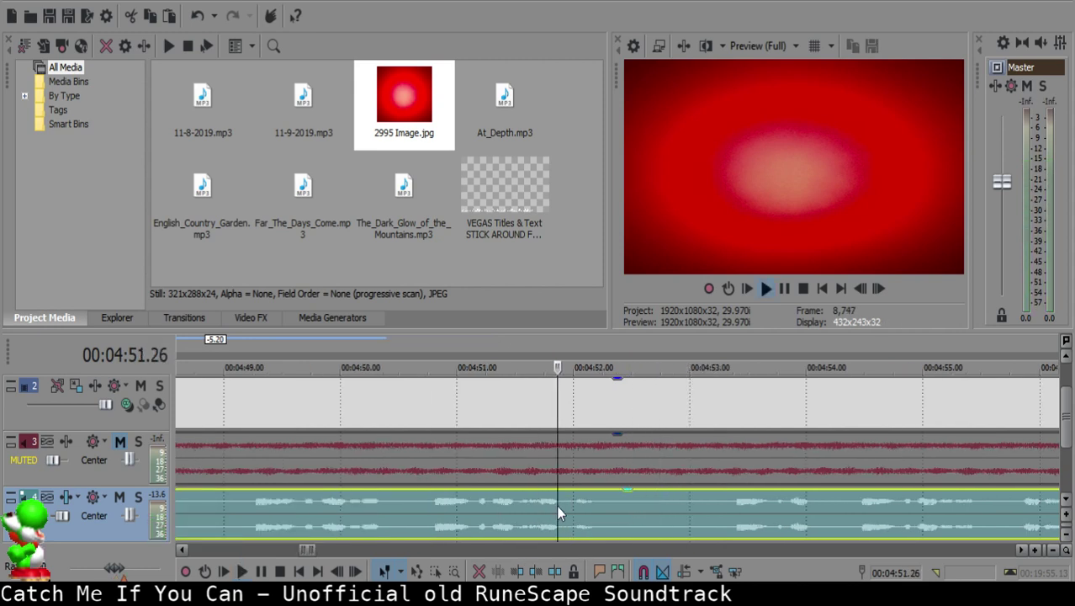
{"action": "key", "text": "s"}
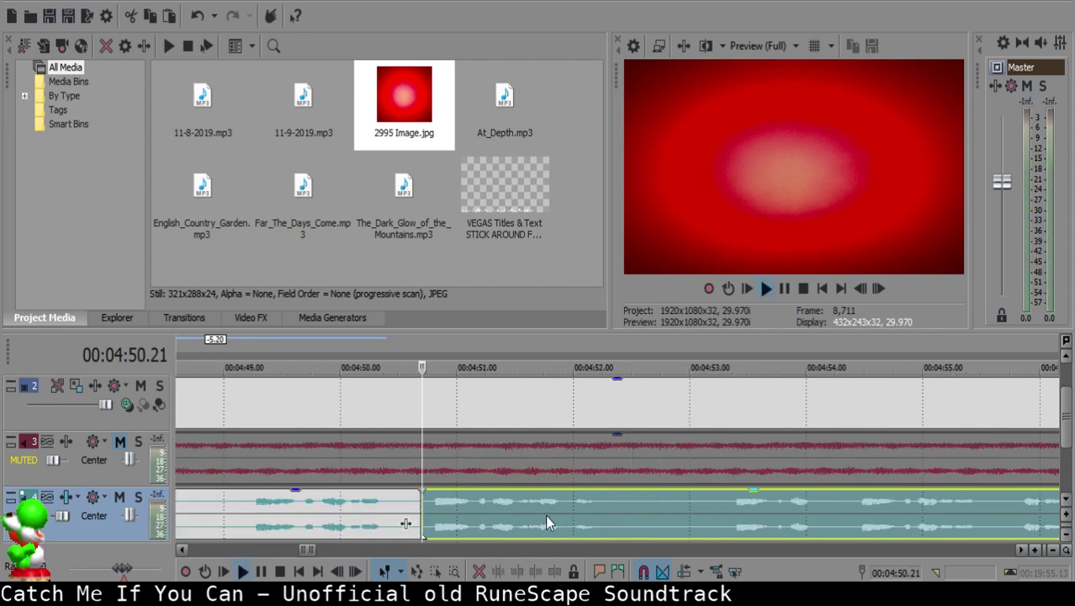
Step: Cut out the track 4 section between about 4:51.28 and 4:52.22 and play the phrase before it
{"action": "left_click", "coordinate": [564, 505]}
{"action": "key", "text": "space"}
{"action": "key", "text": "space"}
{"action": "key", "text": "s"}
{"action": "left_click", "coordinate": [659, 504]}
{"action": "key", "text": "s"}
{"action": "left_click", "coordinate": [608, 507]}
{"action": "key", "text": "Delete"}
{"action": "left_click", "coordinate": [530, 511]}
{"action": "scroll", "coordinate": [546, 509], "scroll_direction": "up", "scroll_amount": 1}
{"action": "key", "text": "space"}
Step: Play the speech near 5:00 and split the track 4 audio at about 5:01.11
{"action": "scroll", "coordinate": [669, 506], "scroll_direction": "down", "scroll_amount": 2}
{"action": "key", "text": "Return"}
{"action": "scroll", "coordinate": [875, 517], "scroll_direction": "down", "scroll_amount": 1}
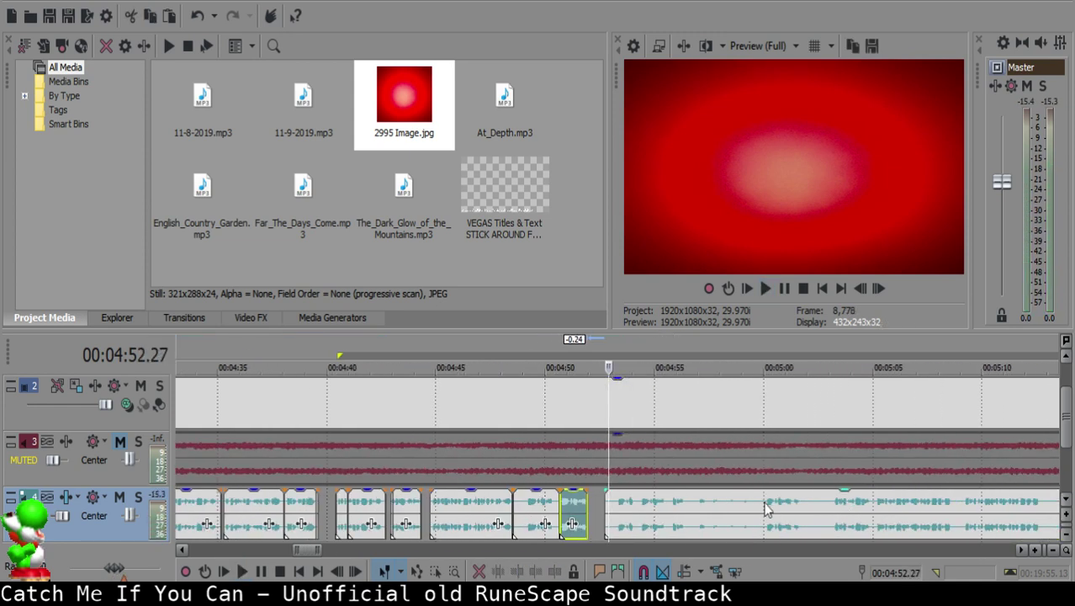
{"action": "left_click", "coordinate": [783, 503]}
{"action": "key", "text": "space"}
{"action": "scroll", "coordinate": [782, 504], "scroll_direction": "up", "scroll_amount": 3}
{"action": "left_click", "coordinate": [624, 502]}
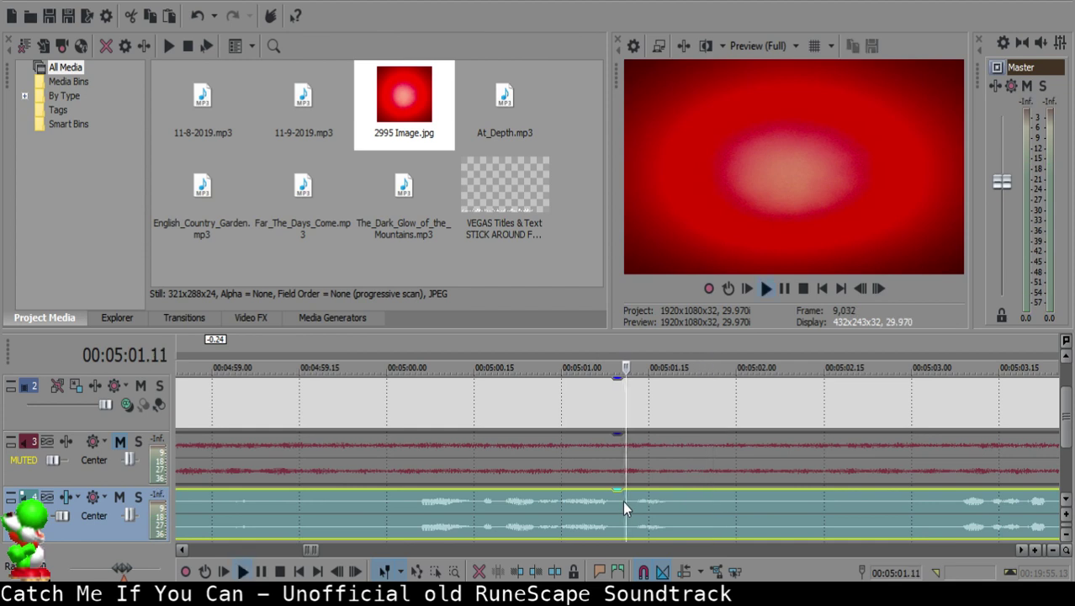
{"action": "key", "text": "space"}
{"action": "key", "text": "s"}
Step: Delete the section before the 5:01.11 split, move the remaining audio 9.13 earlier against the previous clip, and play the join
{"action": "scroll", "coordinate": [622, 502], "scroll_direction": "down", "scroll_amount": 2}
{"action": "left_click", "coordinate": [579, 504]}
{"action": "key", "text": "Delete"}
{"action": "left_click_drag", "start_coordinate": [634, 514], "coordinate": [240, 504]}
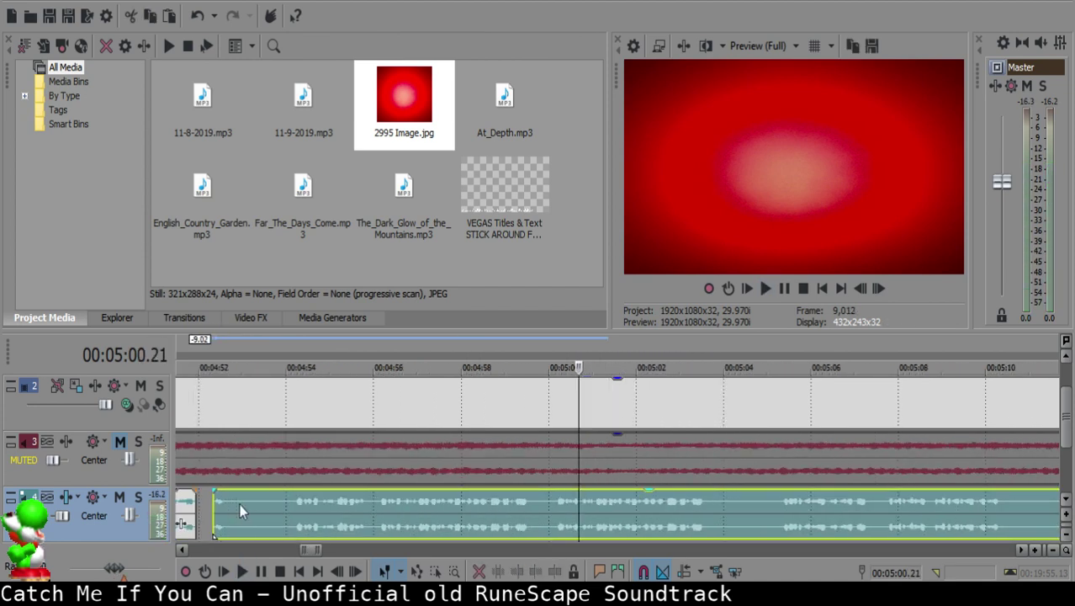
{"action": "scroll", "coordinate": [415, 505], "scroll_direction": "down", "scroll_amount": 3}
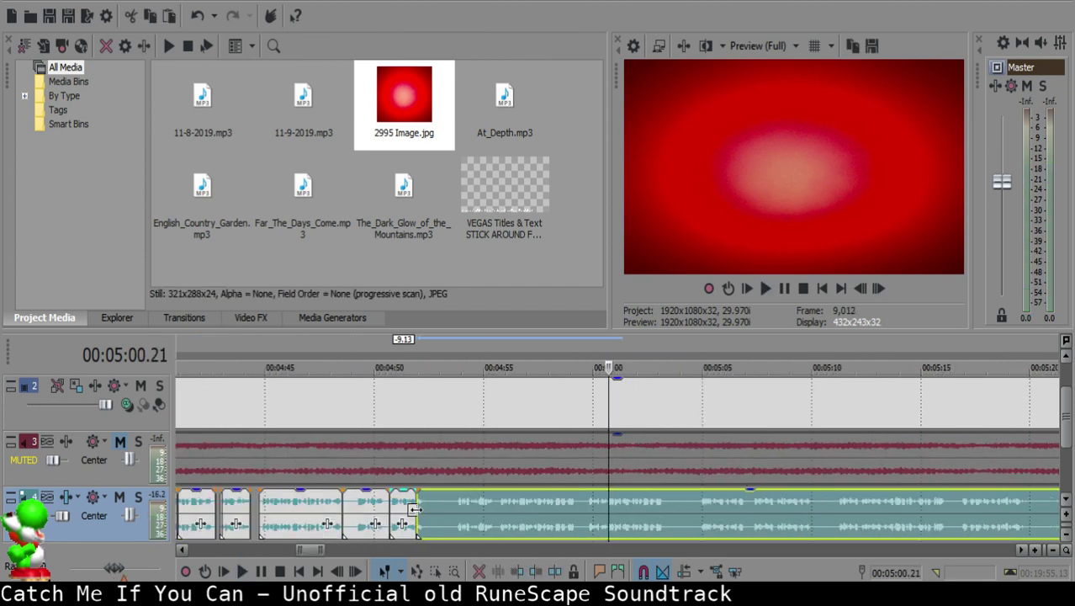
{"action": "left_click", "coordinate": [405, 509]}
{"action": "key", "text": "space"}
{"action": "scroll", "coordinate": [437, 522], "scroll_direction": "up", "scroll_amount": 3}
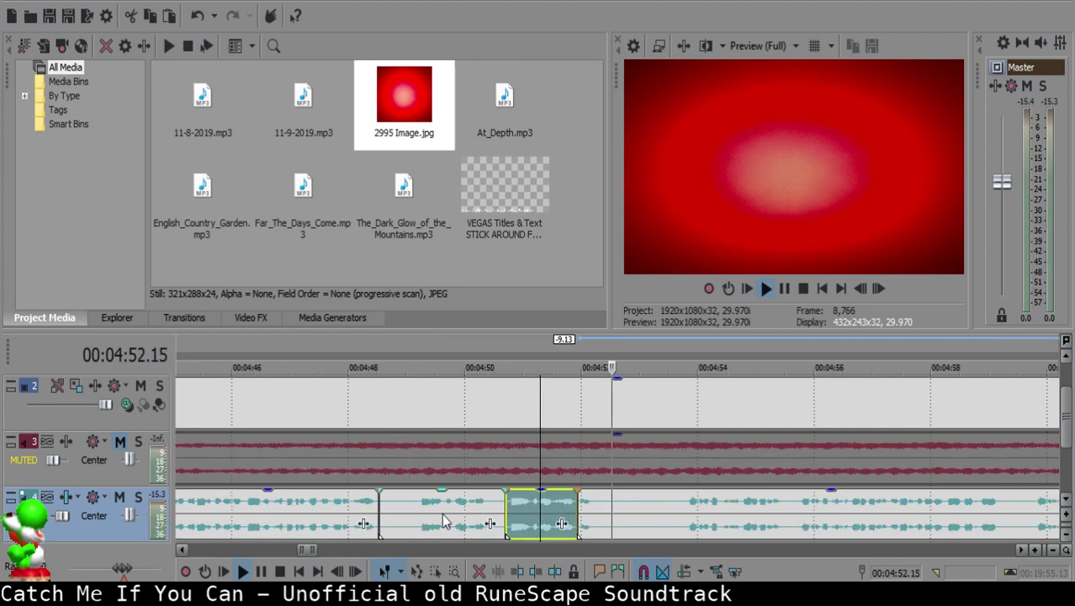
Step: Delete the phrase clip between about 4:48.15 and 4:50.21, move the two following clips 1.29 earlier, and play the transition
{"action": "left_click", "coordinate": [446, 508]}
{"action": "key", "text": "space"}
{"action": "left_click", "coordinate": [390, 502]}
{"action": "key", "text": "Delete"}
{"action": "left_click", "coordinate": [523, 517]}
{"action": "left_click_drag", "start_coordinate": [523, 517], "coordinate": [403, 504]}
{"action": "left_click", "coordinate": [349, 513]}
{"action": "key", "text": "space"}
{"action": "scroll", "coordinate": [537, 503], "scroll_direction": "up", "scroll_amount": 4}
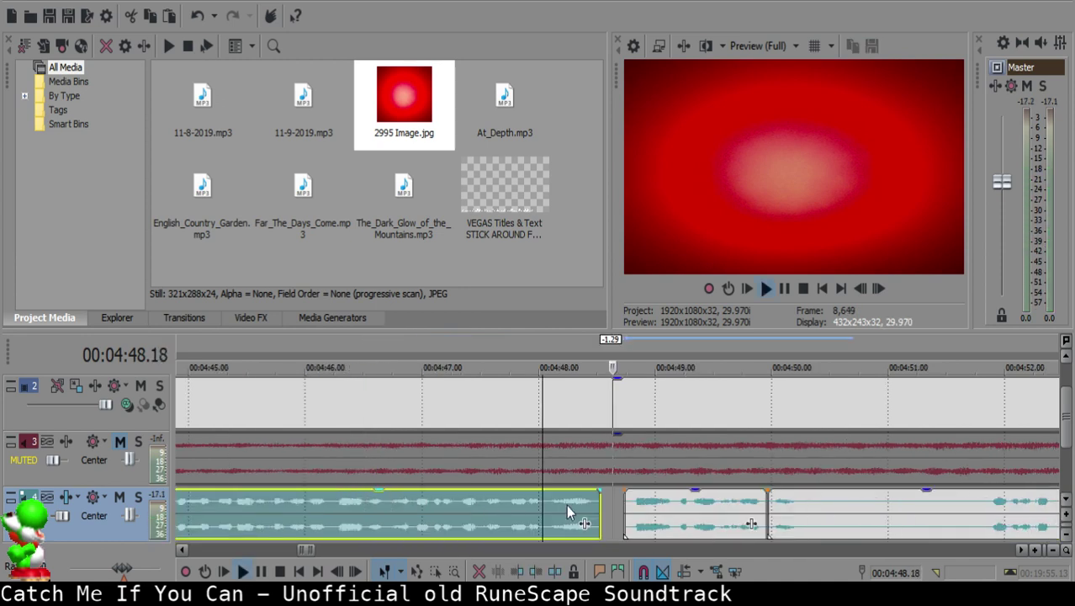
Step: Move the last two track 4 clips together 3 frames earlier and play back the transition near 4:48.19
{"action": "key", "text": "space"}
{"action": "left_click", "coordinate": [610, 499]}
{"action": "scroll", "coordinate": [673, 507], "scroll_direction": "down", "scroll_amount": 5}
{"action": "left_click", "coordinate": [697, 504], "text": "shift"}
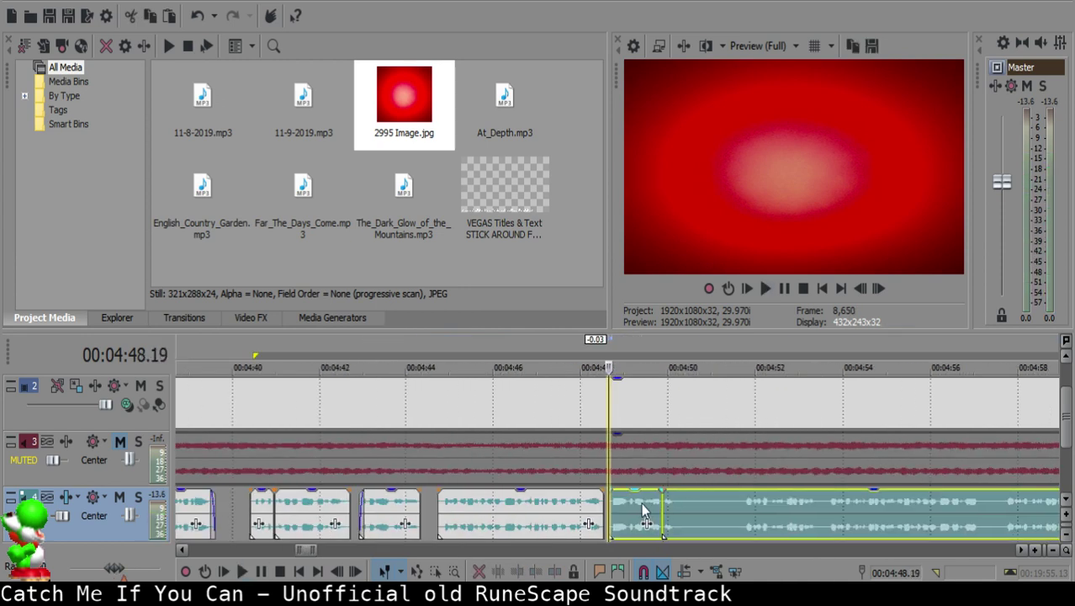
{"action": "left_click", "coordinate": [565, 502]}
{"action": "key", "text": "space"}
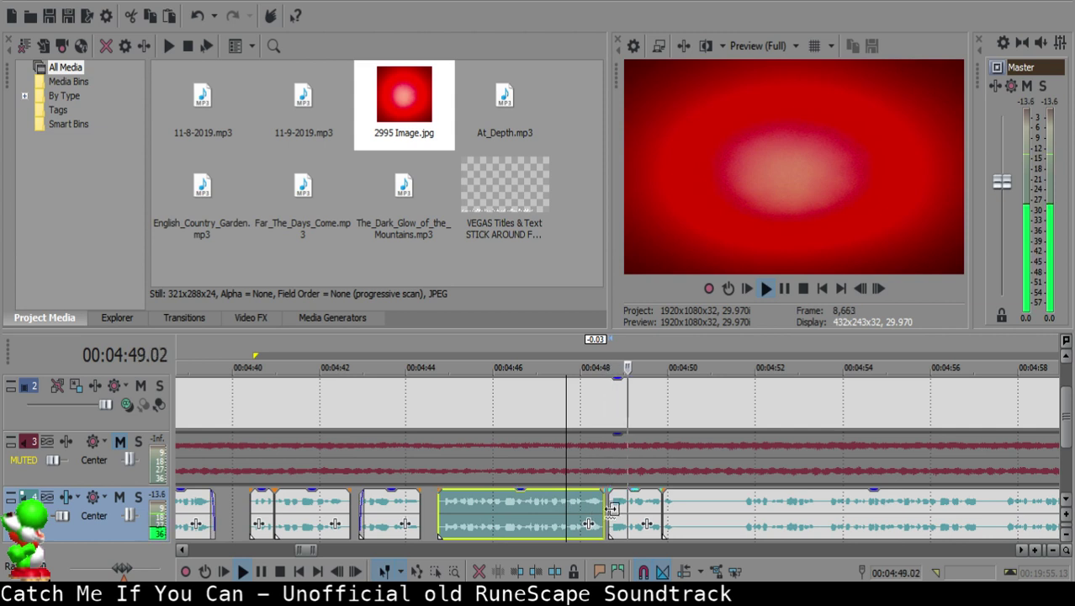
{"action": "scroll", "coordinate": [567, 502], "scroll_direction": "down", "scroll_amount": 3}
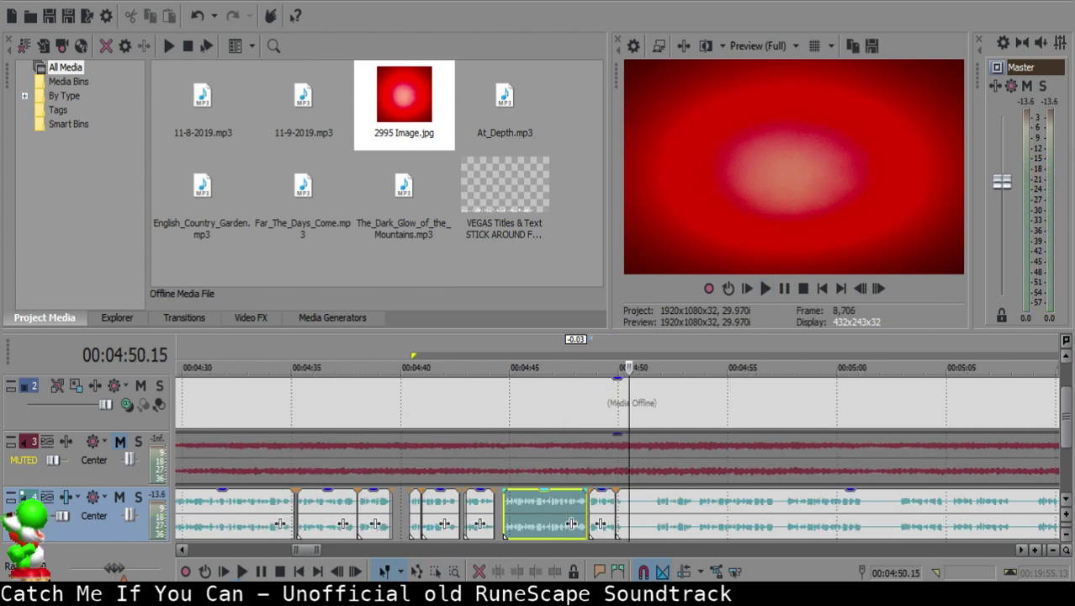
Step: Split the remaining track 4 audio at about 4:50.09, after the trailing sound at its start
{"action": "scroll", "coordinate": [589, 503], "scroll_direction": "up", "scroll_amount": 3}
{"action": "left_click", "coordinate": [589, 503]}
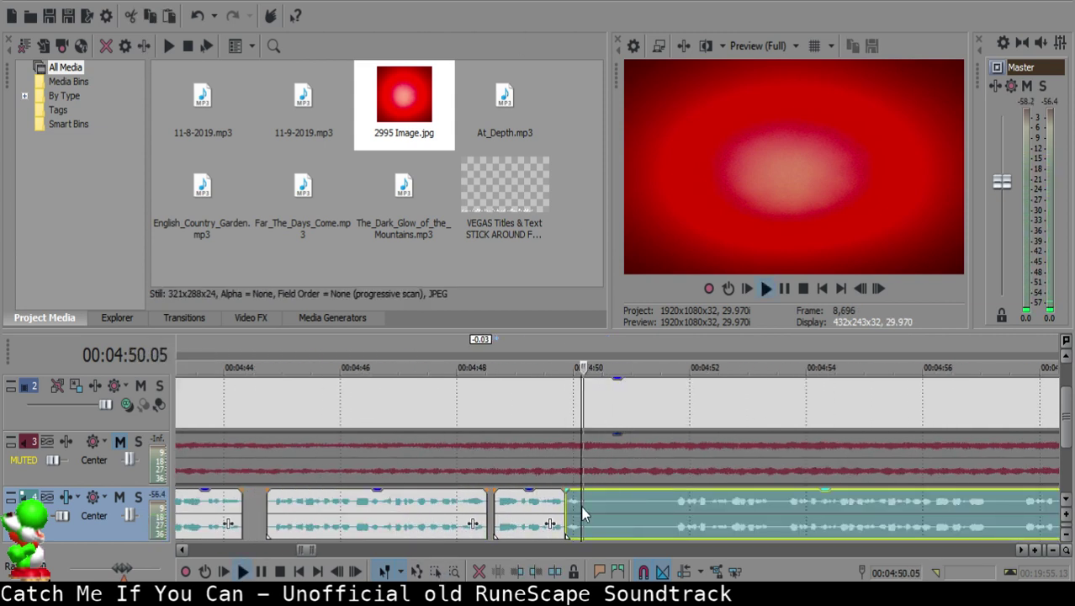
{"action": "key", "text": "space"}
{"action": "key", "text": "Return"}
{"action": "left_click", "coordinate": [591, 502]}
{"action": "key", "text": "space"}
{"action": "key", "text": "space"}
{"action": "key", "text": "space"}
Step: Listen to the phrases up to about 5:00, split the track 4 audio at about 4:57.21, and play the section before it
{"action": "scroll", "coordinate": [782, 510], "scroll_direction": "down", "scroll_amount": 1}
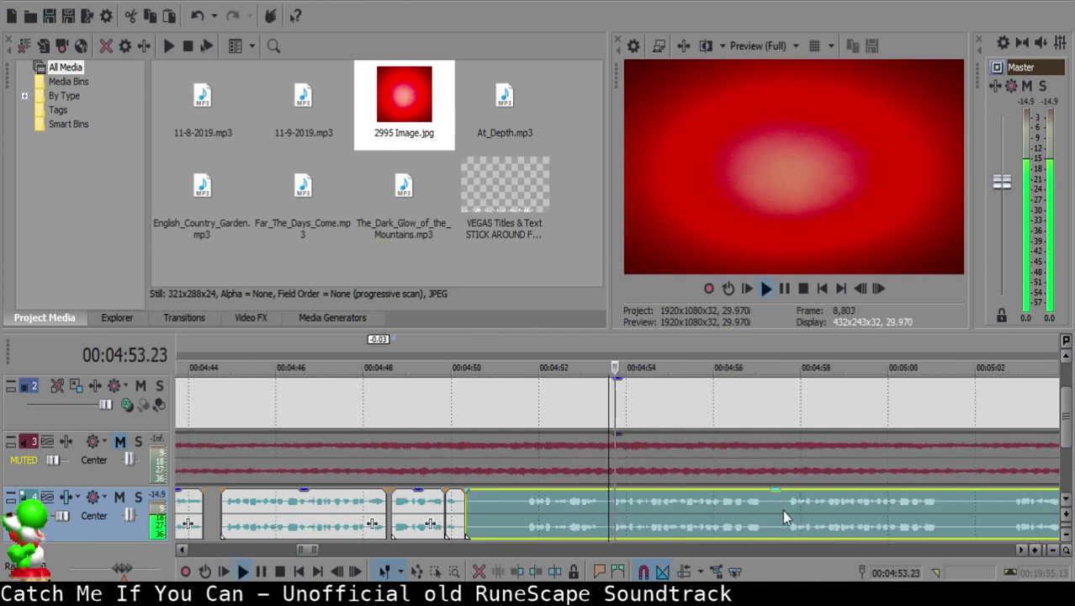
{"action": "left_click", "coordinate": [787, 502]}
{"action": "left_click", "coordinate": [818, 509]}
{"action": "left_click", "coordinate": [928, 517]}
{"action": "left_click", "coordinate": [721, 514]}
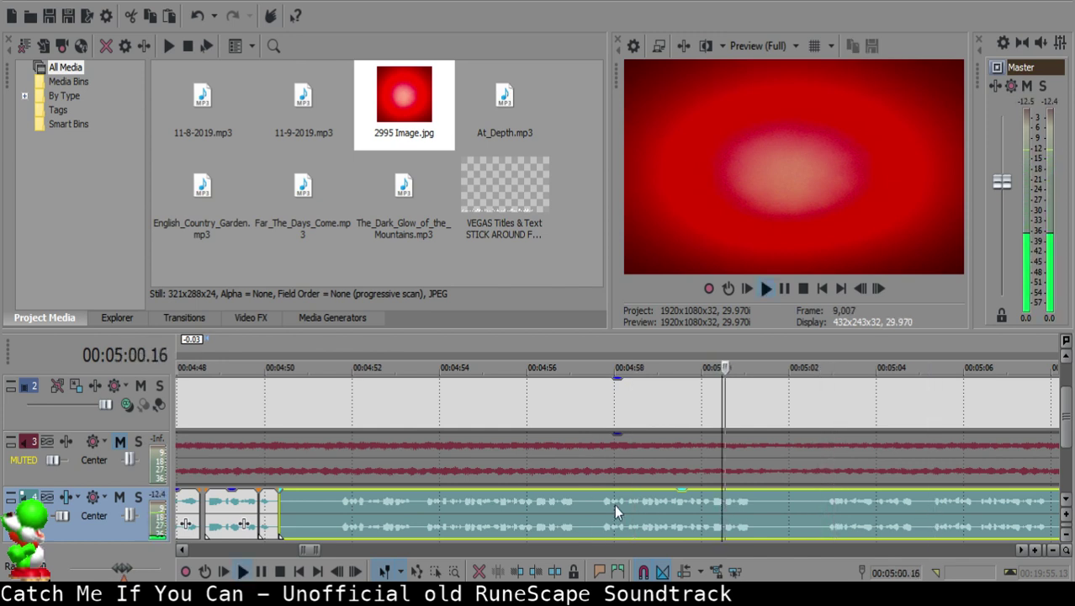
{"action": "left_click", "coordinate": [602, 504]}
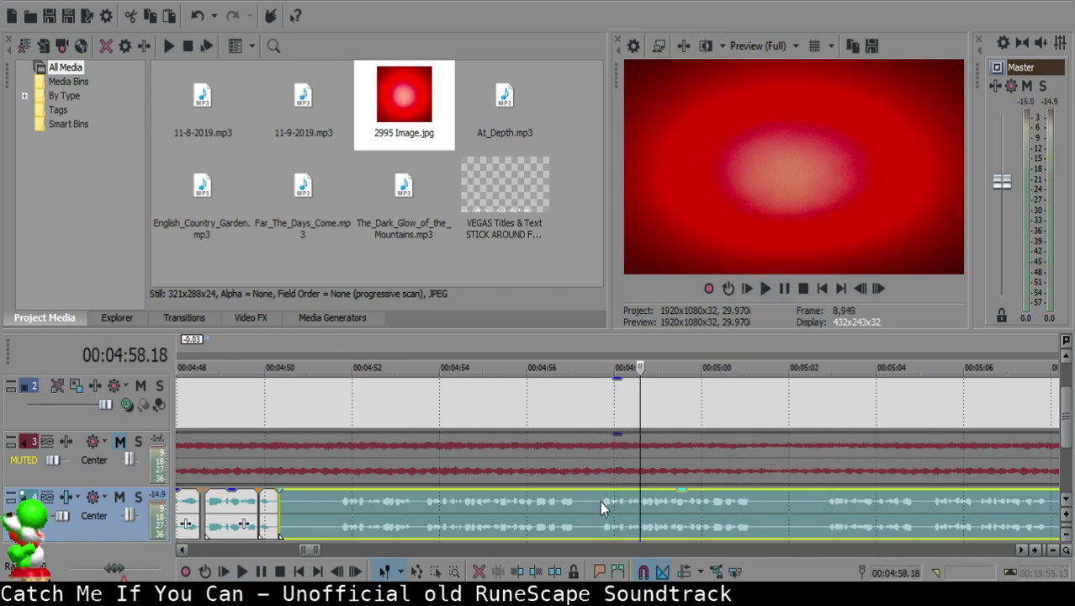
{"action": "key", "text": "space"}
{"action": "key", "text": "s"}
{"action": "left_click", "coordinate": [449, 514]}
{"action": "key", "text": "space"}
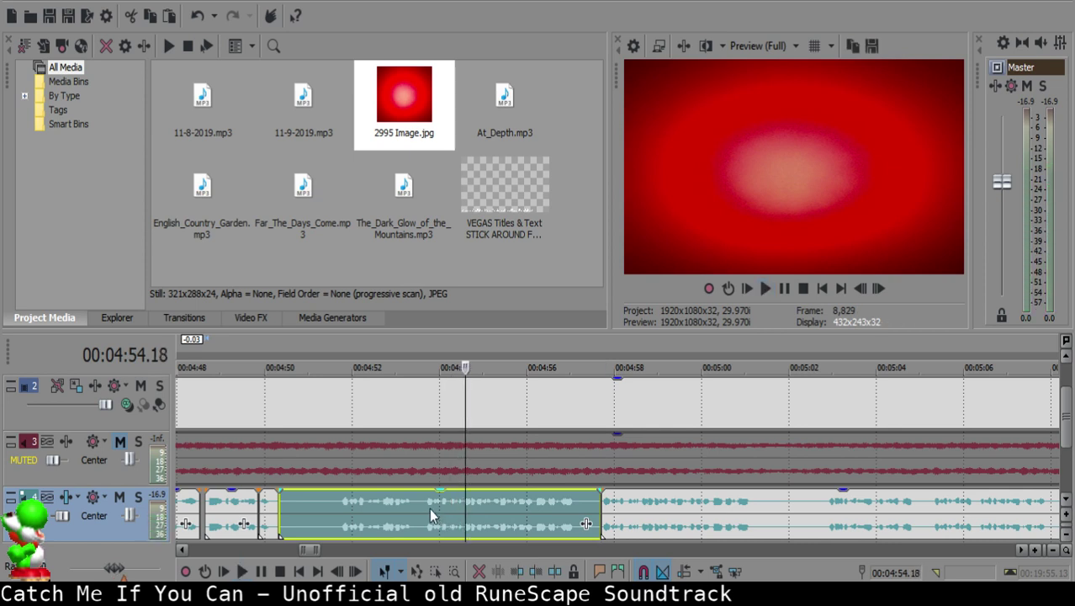
Step: Delete the track 4 clip between about 4:50.09 and 4:57.21, move the remaining audio 6.26 earlier, and play the transition
{"action": "left_click", "coordinate": [430, 508]}
{"action": "left_click", "coordinate": [300, 508]}
{"action": "scroll", "coordinate": [660, 545], "scroll_direction": "down", "scroll_amount": 1}
{"action": "key", "text": "Delete"}
{"action": "left_click_drag", "start_coordinate": [823, 519], "coordinate": [675, 499]}
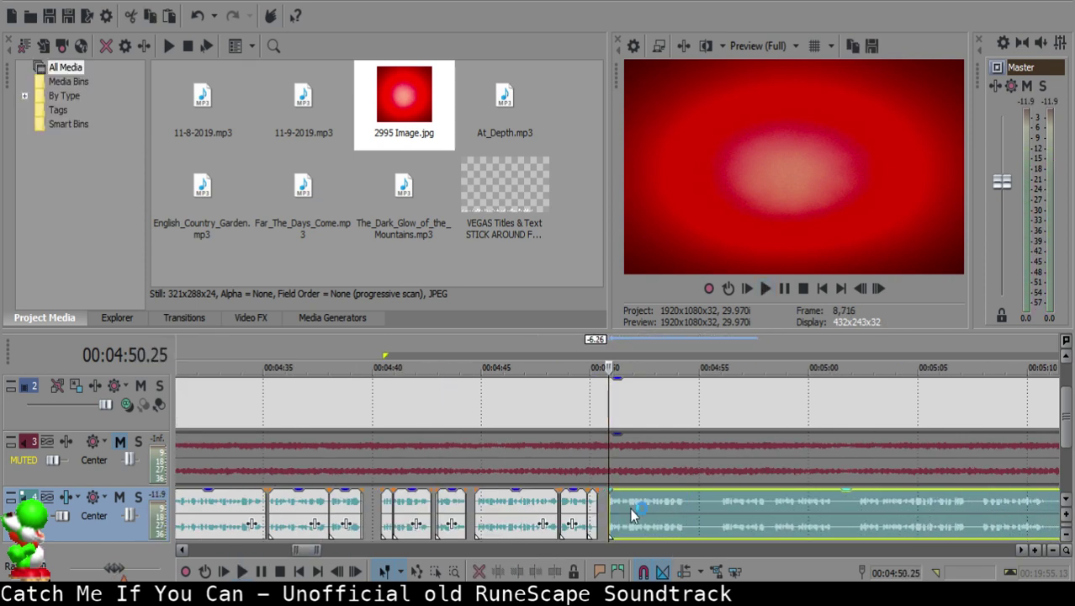
{"action": "left_click", "coordinate": [593, 503]}
{"action": "scroll", "coordinate": [604, 508], "scroll_direction": "up", "scroll_amount": 2}
{"action": "key", "text": "space"}
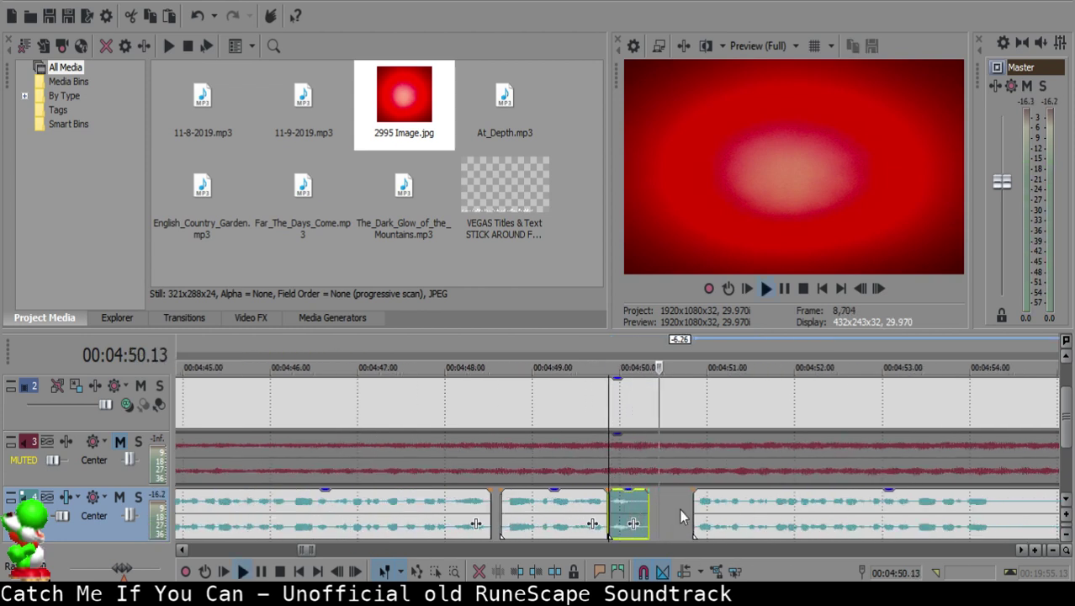
Step: Move the remaining track 4 audio 4 frames earlier to start at 4:50.21 and play back the transition
{"action": "key", "text": "Return"}
{"action": "left_click", "coordinate": [680, 502]}
{"action": "left_click_drag", "start_coordinate": [715, 506], "coordinate": [702, 508]}
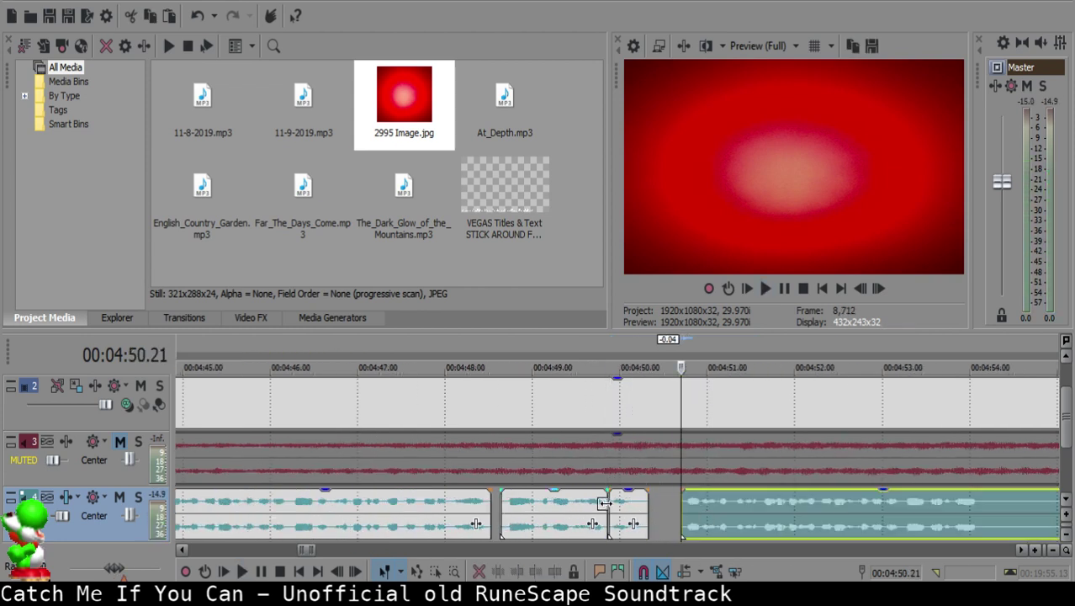
{"action": "left_click", "coordinate": [604, 503]}
{"action": "key", "text": "space"}
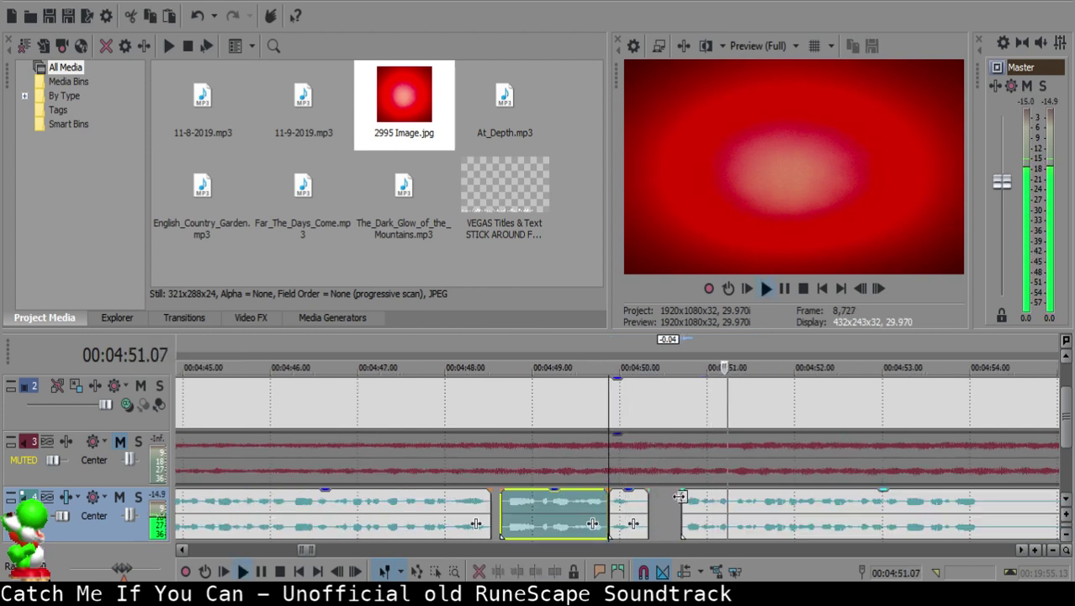
Step: Split the remaining track 4 audio at about 4:54.07, right after the phrase ends
{"action": "scroll", "coordinate": [679, 502], "scroll_direction": "down", "scroll_amount": 6}
{"action": "scroll", "coordinate": [645, 516], "scroll_direction": "up", "scroll_amount": 6}
{"action": "left_click", "coordinate": [631, 502]}
{"action": "key", "text": "space"}
{"action": "key", "text": "s"}
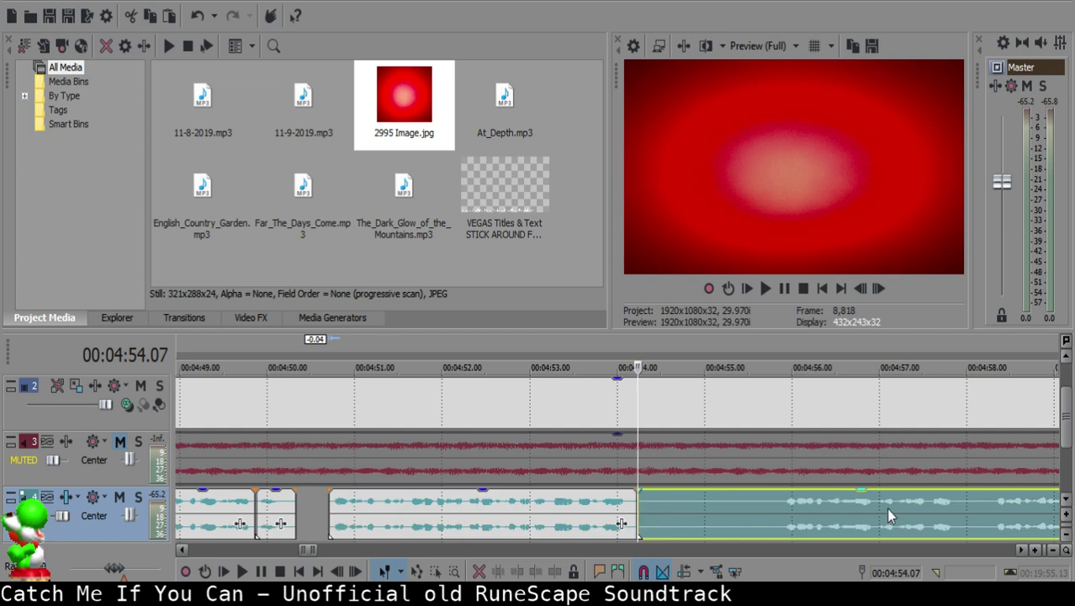
Step: Listen to the track 4 phrases following 4:54.07, up to about 5:04
{"action": "left_click", "coordinate": [883, 508]}
{"action": "scroll", "coordinate": [882, 504], "scroll_direction": "down", "scroll_amount": 2}
{"action": "key", "text": "space"}
{"action": "key", "text": "space"}
{"action": "key", "text": "space"}
{"action": "left_click", "coordinate": [880, 508]}
{"action": "scroll", "coordinate": [880, 507], "scroll_direction": "down", "scroll_amount": 2}
{"action": "key", "text": "space"}
{"action": "scroll", "coordinate": [879, 507], "scroll_direction": "up", "scroll_amount": 3}
{"action": "key", "text": "space"}
{"action": "left_click", "coordinate": [783, 509]}
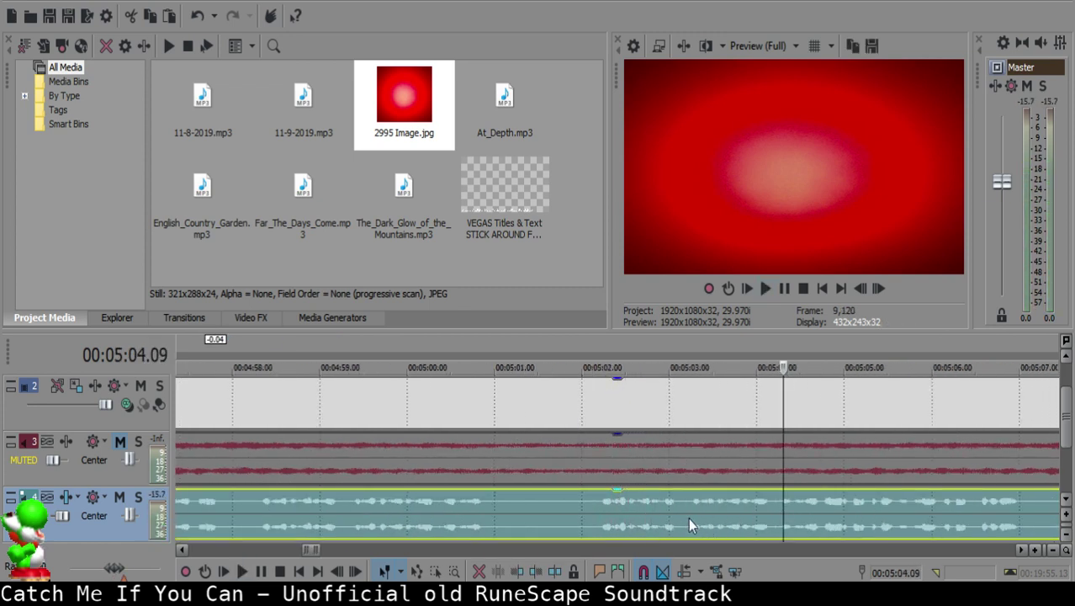
Step: Replay the phrases around 5:03 and split the track 4 audio at 5:03.05
{"action": "left_click", "coordinate": [688, 517]}
{"action": "scroll", "coordinate": [715, 519], "scroll_direction": "down", "scroll_amount": 2}
{"action": "left_click", "coordinate": [806, 507]}
{"action": "left_click", "coordinate": [607, 506]}
{"action": "key", "text": "space"}
{"action": "key", "text": "s"}
{"action": "scroll", "coordinate": [604, 504], "scroll_direction": "down", "scroll_amount": 2}
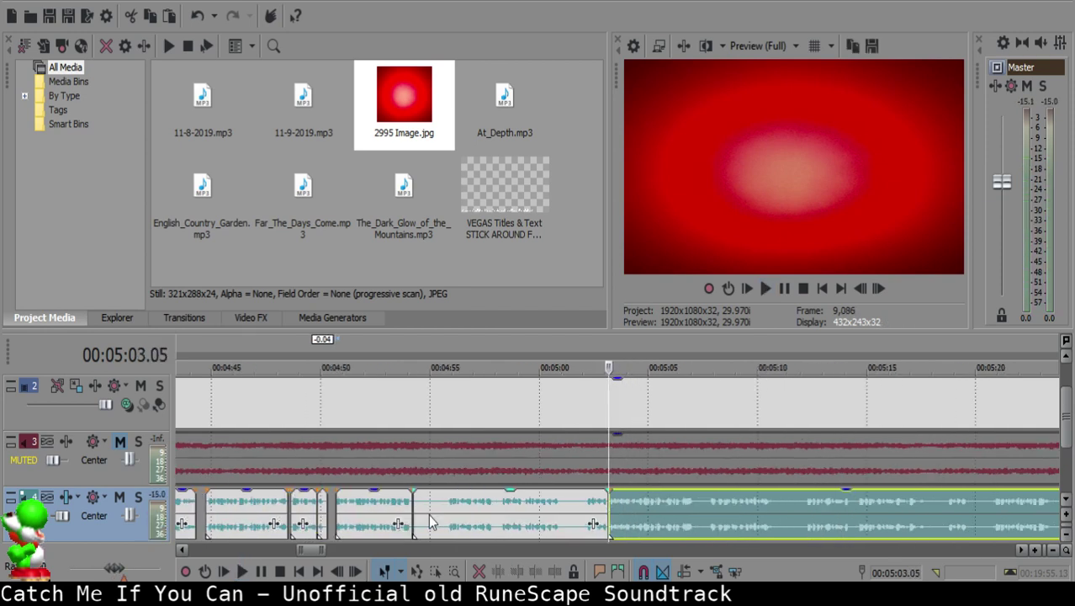
Step: Delete the track 4 clip between 4:54.07 and 5:03.05, move the remaining audio 8.28 earlier, and play the join
{"action": "left_click", "coordinate": [528, 521]}
{"action": "key", "text": "Delete"}
{"action": "left_click_drag", "start_coordinate": [649, 522], "coordinate": [431, 498]}
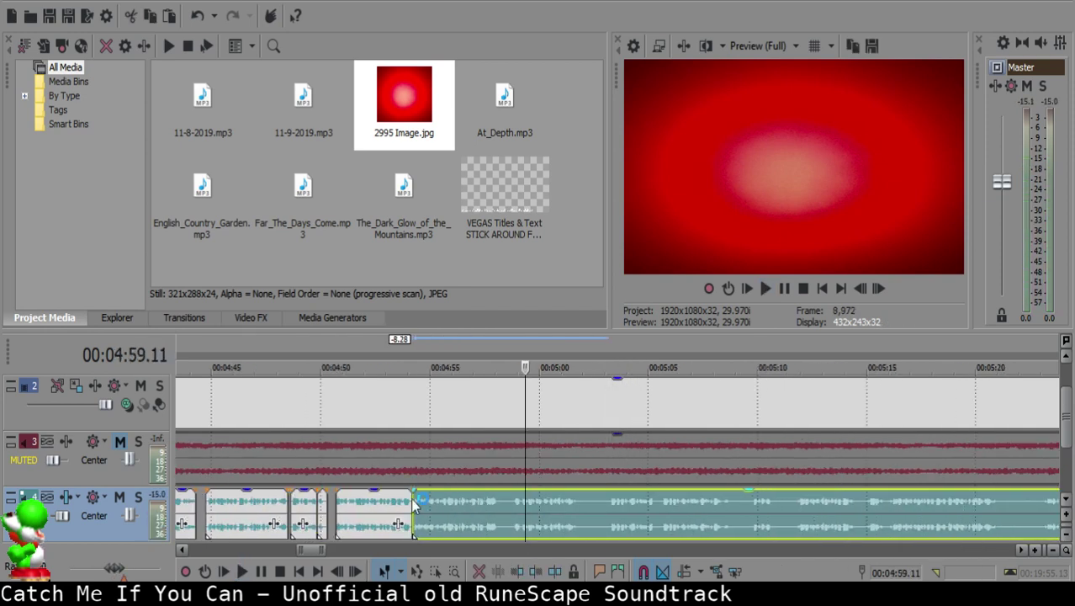
{"action": "left_click", "coordinate": [399, 504]}
{"action": "key", "text": "space"}
{"action": "scroll", "coordinate": [656, 499], "scroll_direction": "up", "scroll_amount": 2}
Step: Split the remaining track 4 audio at 4:58.04, at the end of the phrase
{"action": "scroll", "coordinate": [675, 507], "scroll_direction": "down", "scroll_amount": 9}
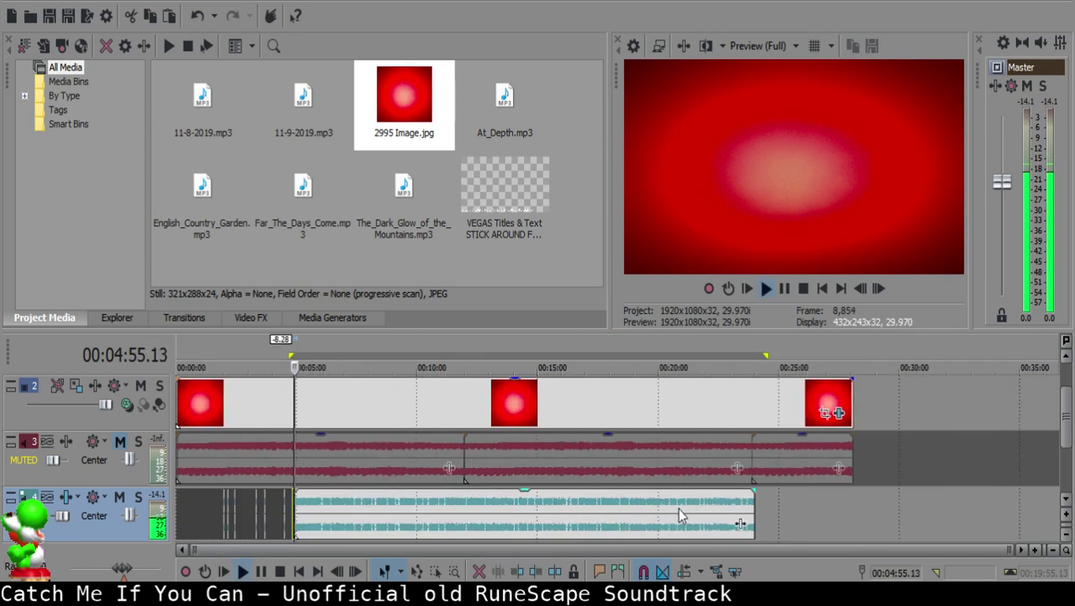
{"action": "scroll", "coordinate": [679, 506], "scroll_direction": "up", "scroll_amount": 6}
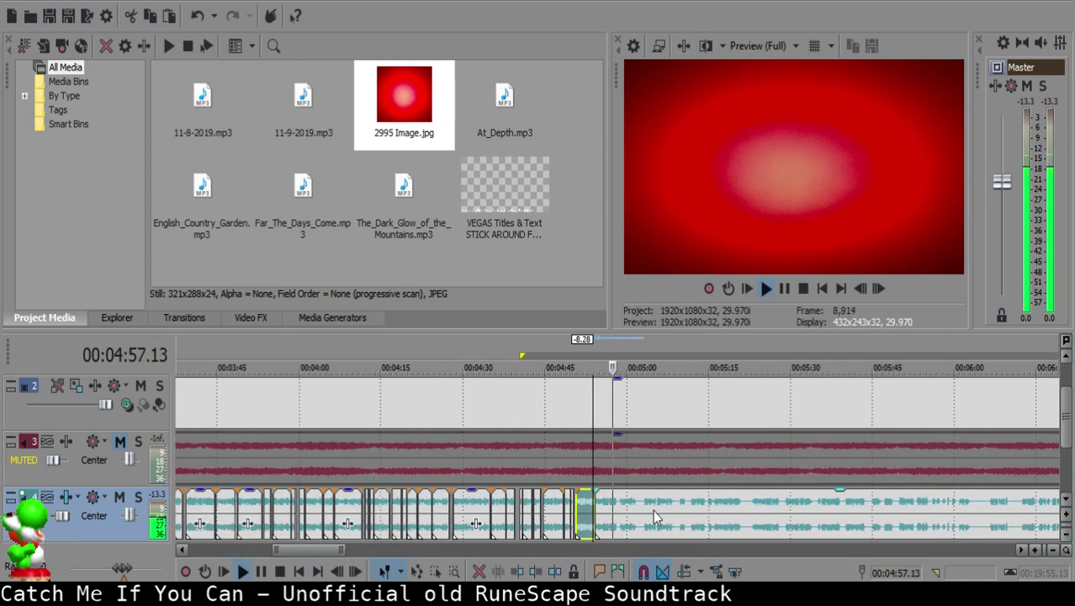
{"action": "scroll", "coordinate": [646, 525], "scroll_direction": "up", "scroll_amount": 4}
{"action": "left_click", "coordinate": [623, 500]}
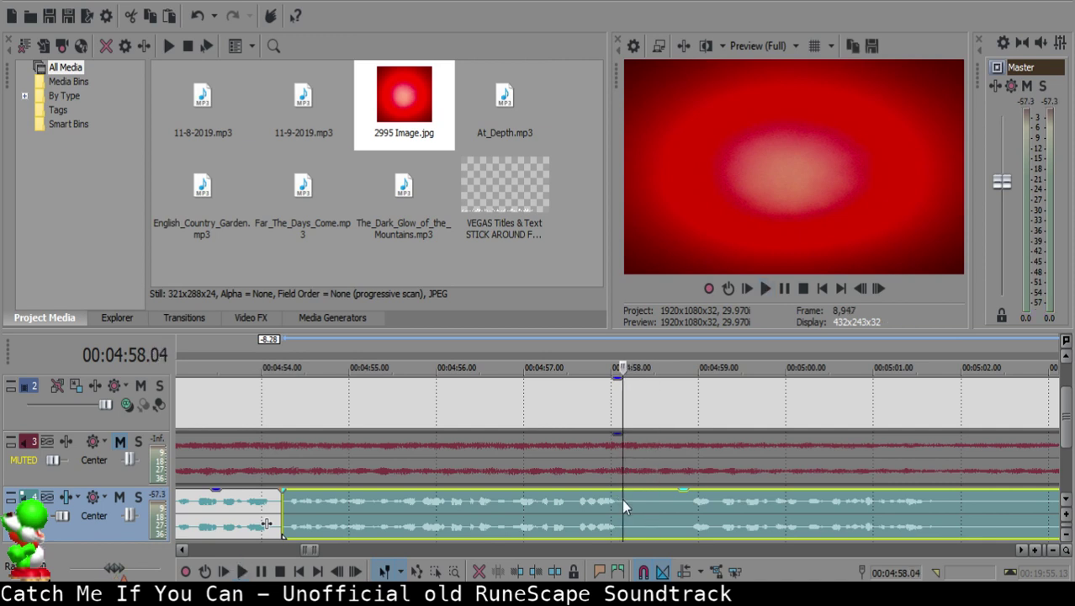
{"action": "key", "text": "space"}
{"action": "key", "text": "s"}
Step: Listen to the following phrases up to about 5:03 and split the track 4 audio at 4:58.25, just before the next phrase
{"action": "key", "text": "space"}
{"action": "scroll", "coordinate": [715, 528], "scroll_direction": "down", "scroll_amount": 2}
{"action": "left_click", "coordinate": [799, 504]}
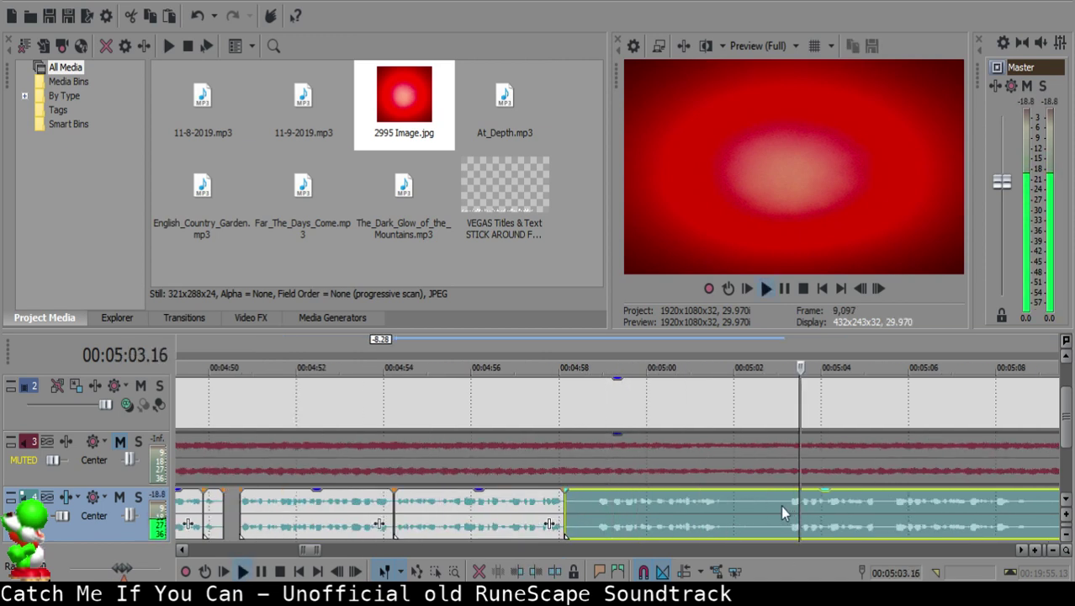
{"action": "left_click", "coordinate": [686, 504]}
{"action": "left_click", "coordinate": [593, 503]}
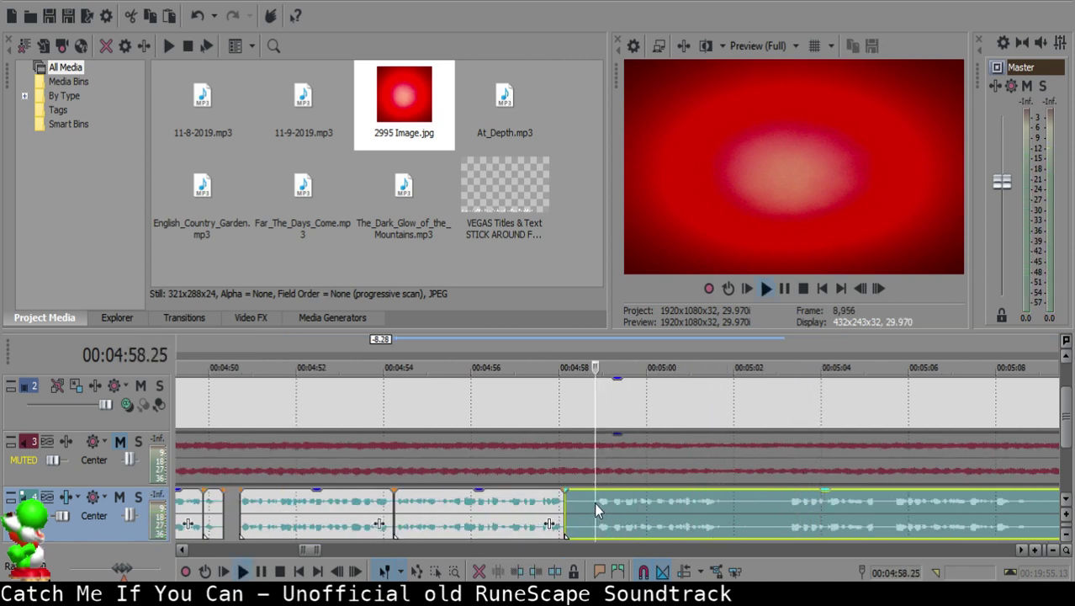
{"action": "key", "text": "space"}
{"action": "key", "text": "s"}
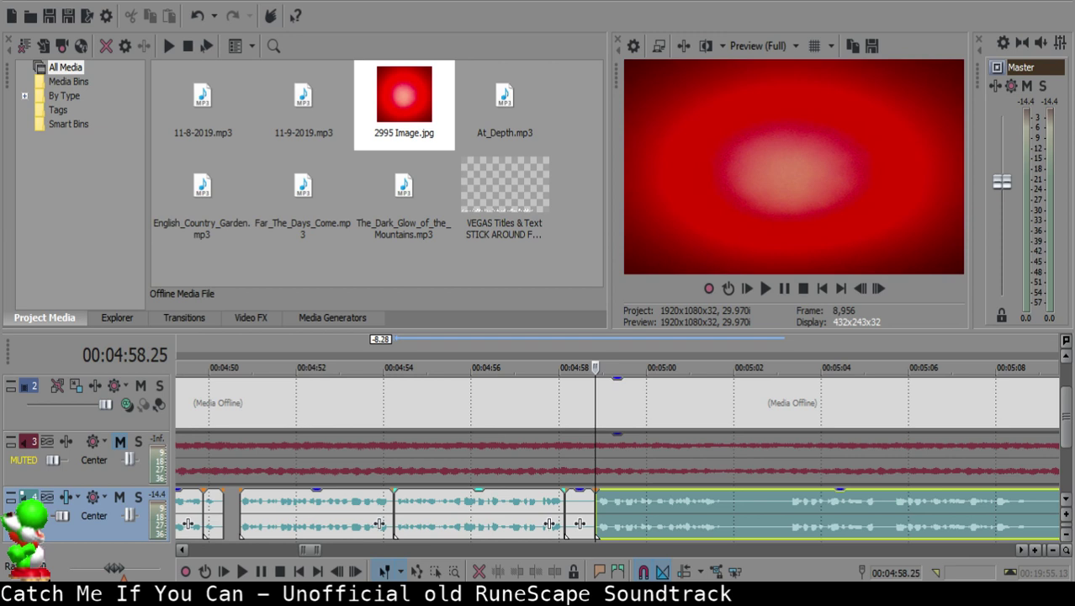
Step: Delete the silent clip between 4:58.04 and 4:58.25, move the remaining audio 15 frames earlier, and play the transition
{"action": "key", "text": "alt+Tab"}
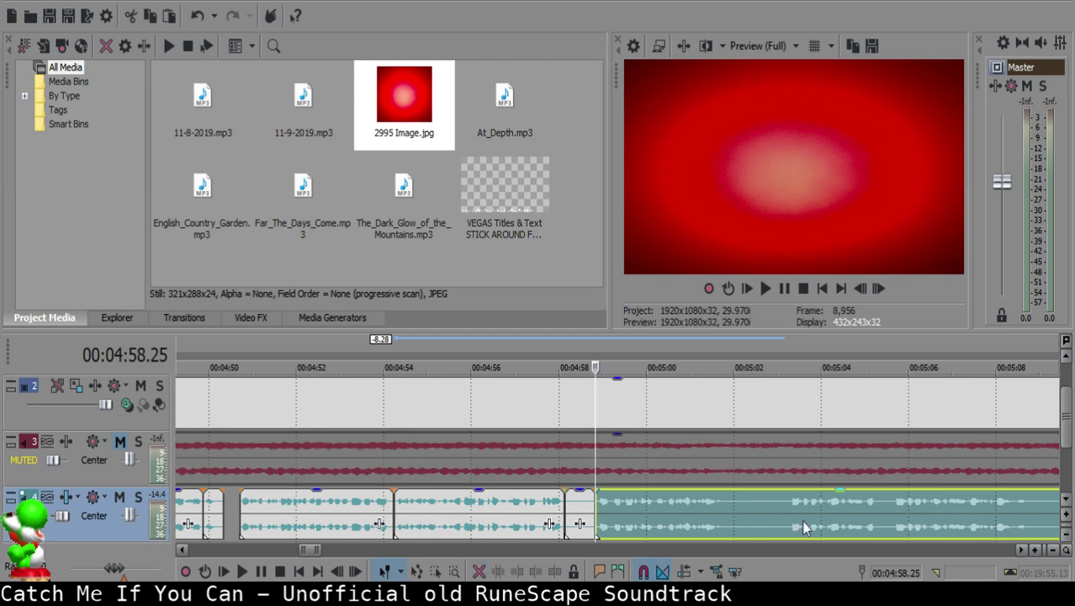
{"action": "left_click", "coordinate": [574, 503]}
{"action": "key", "text": "Delete"}
{"action": "left_click_drag", "start_coordinate": [623, 513], "coordinate": [587, 510]}
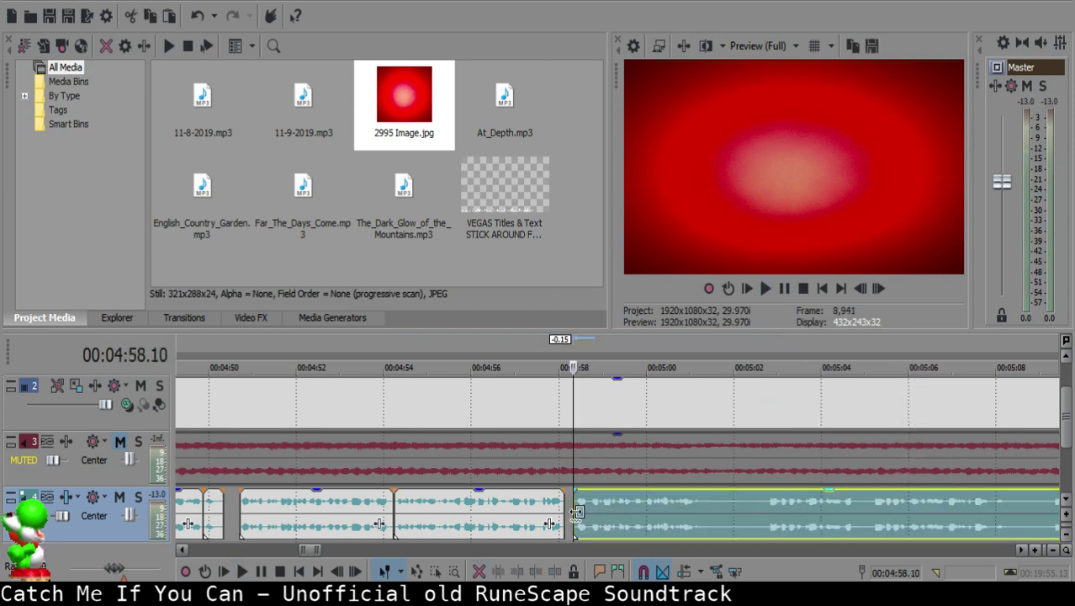
{"action": "left_click", "coordinate": [550, 509]}
{"action": "key", "text": "space"}
{"action": "scroll", "coordinate": [577, 508], "scroll_direction": "up", "scroll_amount": 2}
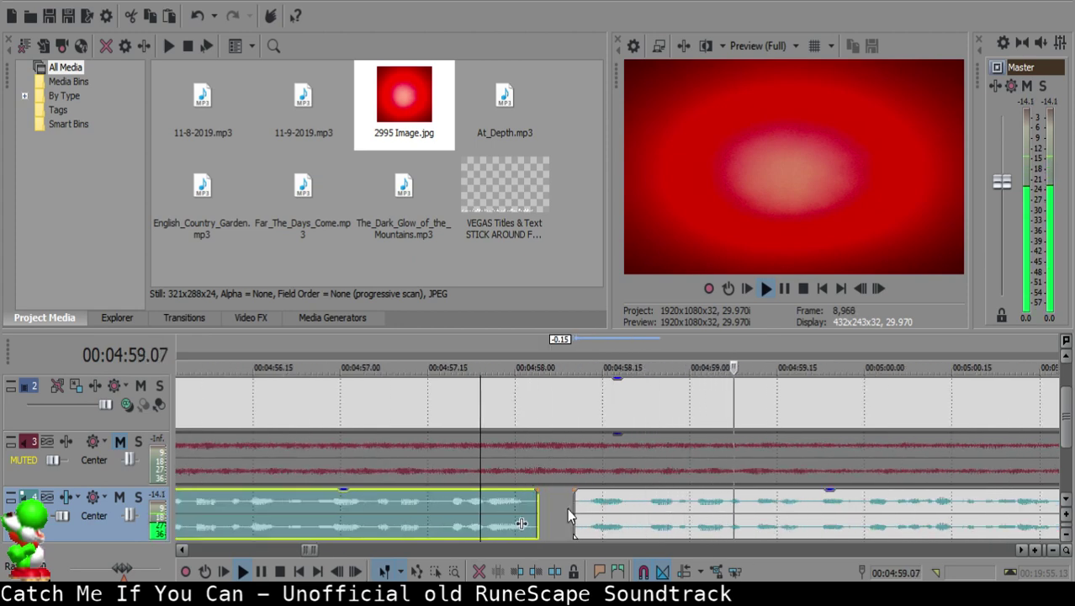
Step: Split the remaining track 4 audio at 5:01.08, in the silence after the phrase
{"action": "scroll", "coordinate": [568, 508], "scroll_direction": "down", "scroll_amount": 6}
{"action": "scroll", "coordinate": [616, 508], "scroll_direction": "up", "scroll_amount": 5}
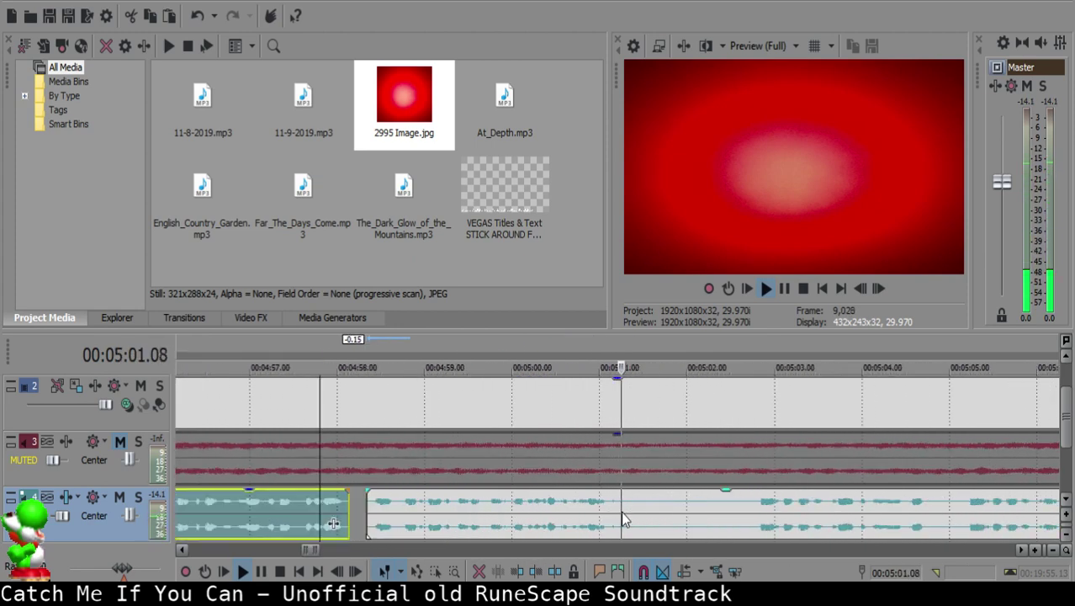
{"action": "key", "text": "Return"}
{"action": "left_click", "coordinate": [622, 506]}
{"action": "key", "text": "space"}
{"action": "key", "text": "space"}
{"action": "key", "text": "s"}
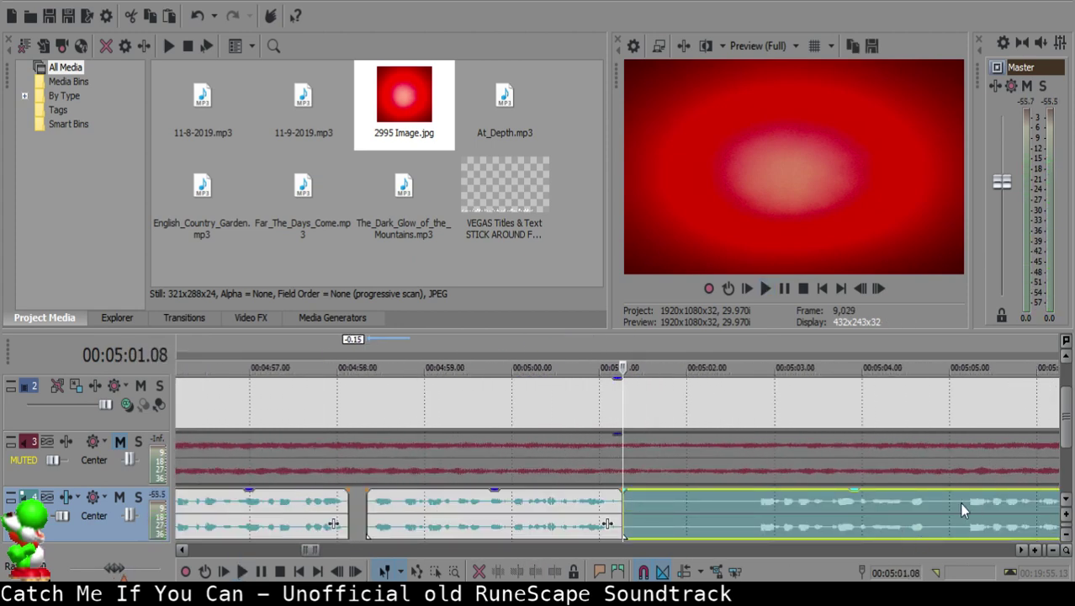
Step: Listen to the following phrases, split the track 4 audio at about 5:05.06, and delete the section back to 5:01.08
{"action": "left_click", "coordinate": [962, 501]}
{"action": "key", "text": "space"}
{"action": "scroll", "coordinate": [957, 502], "scroll_direction": "down", "scroll_amount": 3}
{"action": "left_click", "coordinate": [723, 509]}
{"action": "left_click", "coordinate": [604, 505]}
{"action": "key", "text": "space"}
{"action": "key", "text": "s"}
{"action": "left_click", "coordinate": [585, 507]}
{"action": "key", "text": "Delete"}
Step: Add a short fade-in at the start of the remaining track 4 clip near 5:05.06 and play it
{"action": "scroll", "coordinate": [616, 512], "scroll_direction": "up", "scroll_amount": 3}
{"action": "left_click", "coordinate": [652, 502]}
{"action": "left_click_drag", "start_coordinate": [664, 488], "coordinate": [667, 489]}
{"action": "key", "text": "space"}
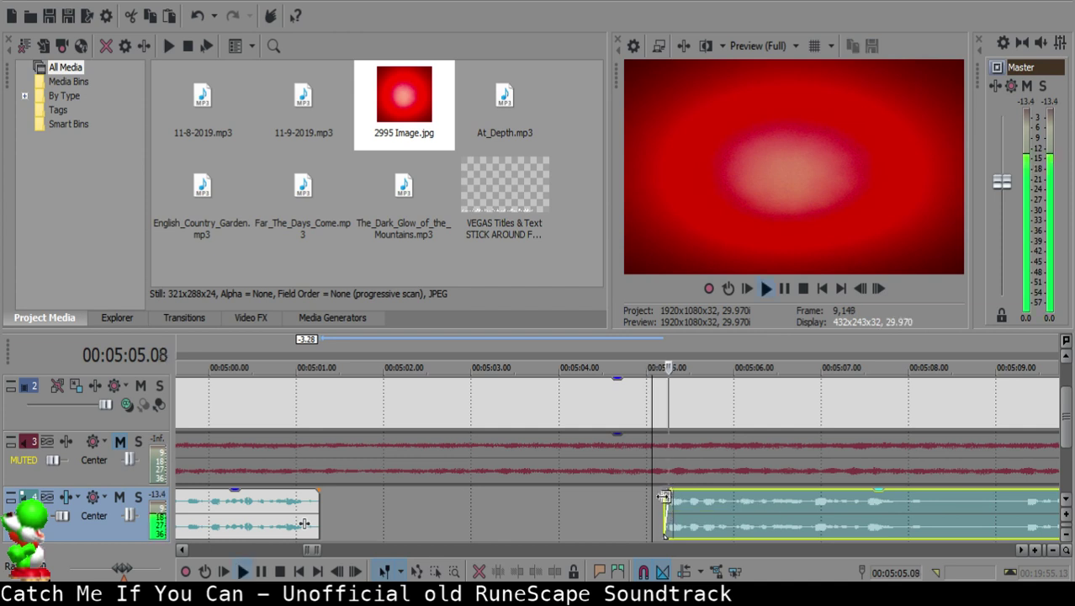
Step: Move the remaining track 4 audio earlier to start at about 5:01.10, and play the transition
{"action": "left_click", "coordinate": [326, 504]}
{"action": "left_click_drag", "start_coordinate": [776, 514], "coordinate": [345, 503]}
{"action": "left_click", "coordinate": [295, 503]}
{"action": "key", "text": "space"}
{"action": "scroll", "coordinate": [579, 531], "scroll_direction": "up", "scroll_amount": 3}
{"action": "key", "text": "space"}
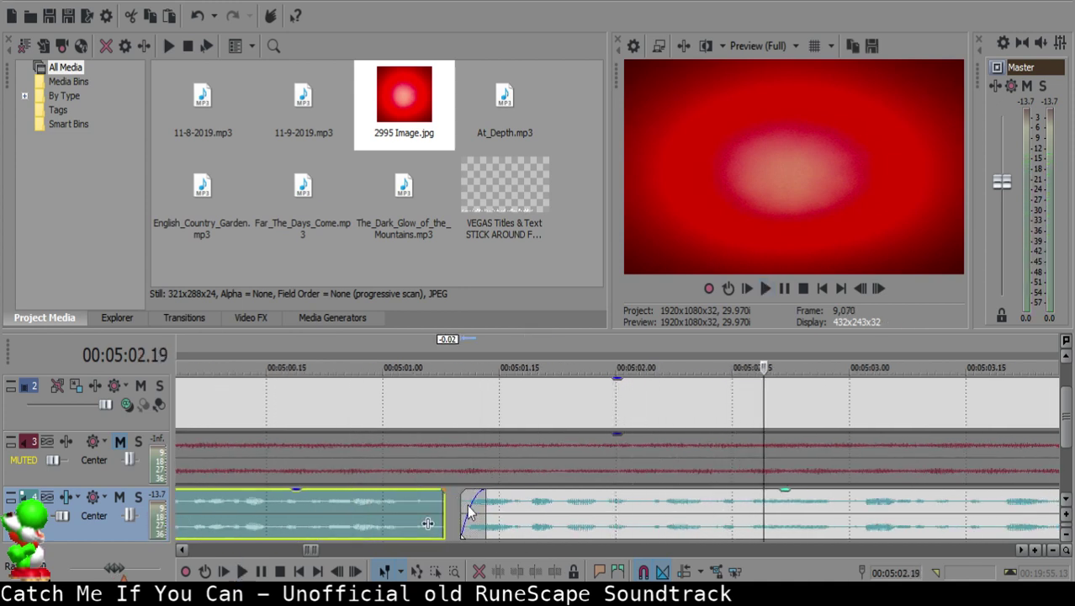
Step: Move the remaining audio 2 frames later, add a short fade-out to the clip ending at about 5:01.08, and play it
{"action": "left_click", "coordinate": [476, 505]}
{"action": "scroll", "coordinate": [539, 512], "scroll_direction": "down", "scroll_amount": 3}
{"action": "left_click_drag", "start_coordinate": [679, 515], "coordinate": [686, 515]}
{"action": "left_click", "coordinate": [570, 501]}
{"action": "key", "text": "space"}
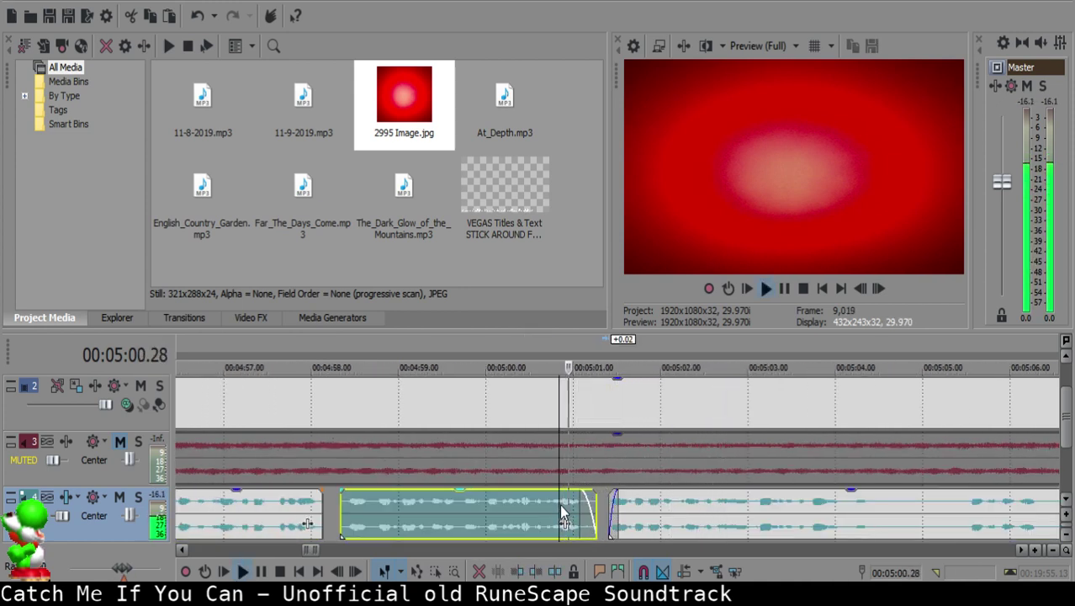
Step: Split the remaining track 4 audio at about 5:04.14, at the end of the phrase
{"action": "scroll", "coordinate": [657, 502], "scroll_direction": "down", "scroll_amount": 5}
{"action": "scroll", "coordinate": [658, 502], "scroll_direction": "up", "scroll_amount": 6}
{"action": "scroll", "coordinate": [624, 507], "scroll_direction": "up", "scroll_amount": 1}
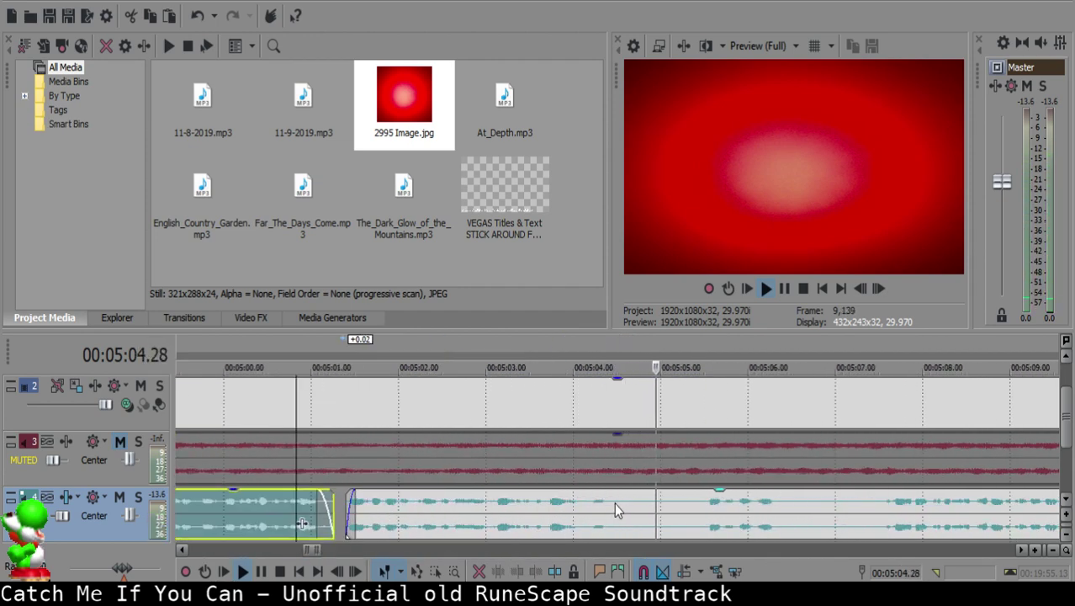
{"action": "left_click", "coordinate": [615, 504]}
{"action": "key", "text": "space"}
{"action": "key", "text": "s"}
Step: Listen to the next phrase and split the track 4 audio just before it, at about 5:05.14
{"action": "left_click", "coordinate": [681, 510]}
{"action": "key", "text": "space"}
{"action": "scroll", "coordinate": [680, 508], "scroll_direction": "down", "scroll_amount": 2}
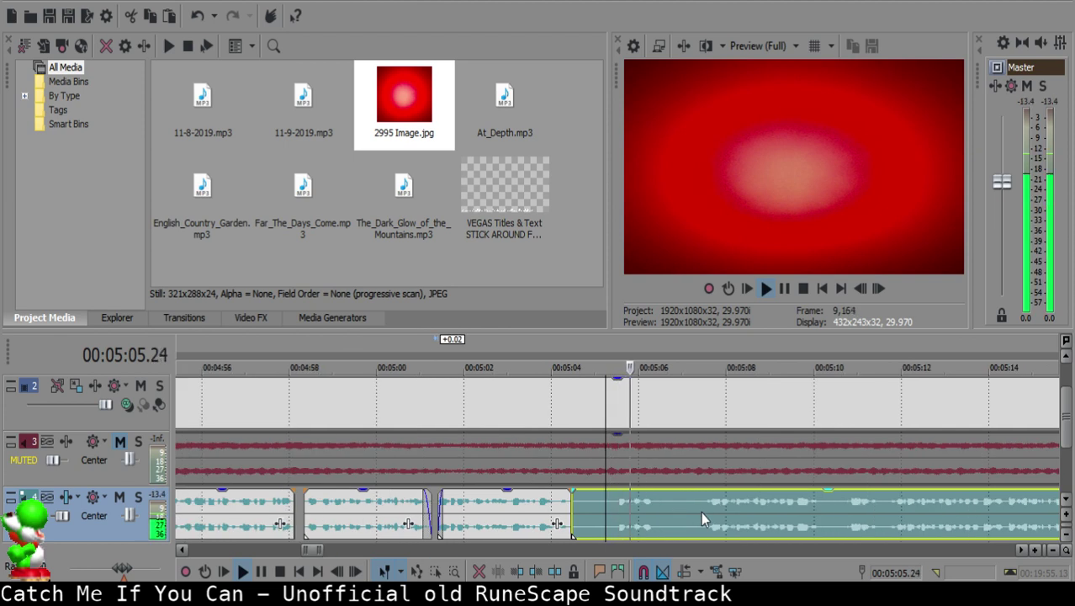
{"action": "left_click", "coordinate": [615, 507]}
{"action": "key", "text": "space"}
{"action": "key", "text": "space"}
Step: Delete the silent clip between about 5:04.14 and 5:05.14 and move the remaining audio 16 frames earlier to 5:04.28
{"action": "left_click", "coordinate": [588, 506]}
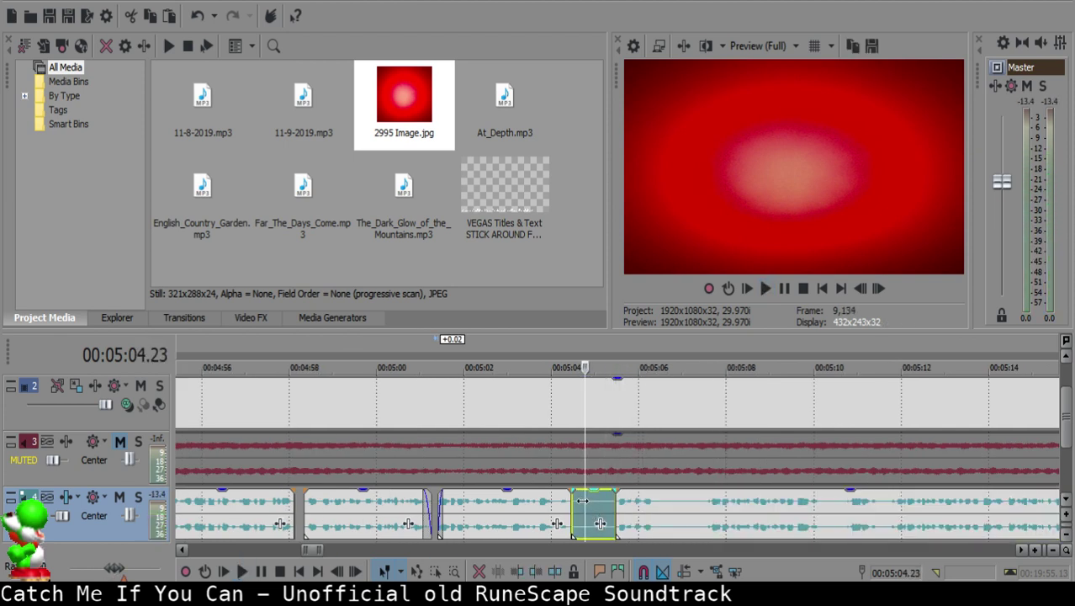
{"action": "scroll", "coordinate": [634, 505], "scroll_direction": "up", "scroll_amount": 2}
{"action": "key", "text": "Right"}
{"action": "key", "text": "Right"}
{"action": "key", "text": "Right"}
{"action": "key", "text": "Right"}
{"action": "key", "text": "Right"}
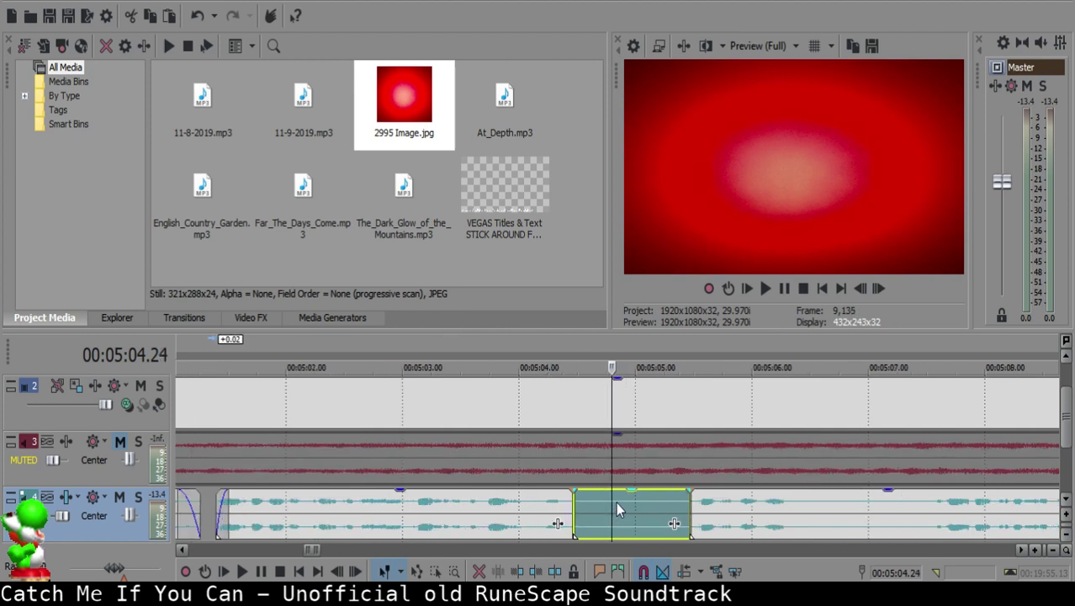
{"action": "key", "text": "Delete"}
{"action": "left_click_drag", "start_coordinate": [788, 517], "coordinate": [736, 512]}
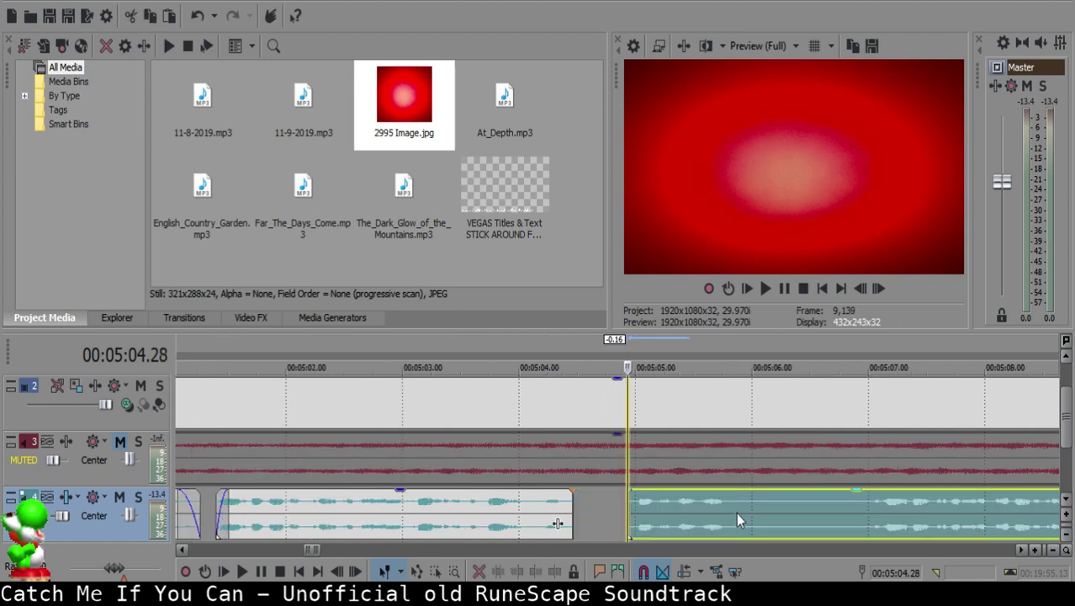
Step: Play the transition from 5:03.23 and split the remaining track 4 audio at about 5:05.27, after the short phrase
{"action": "left_click", "coordinate": [491, 516]}
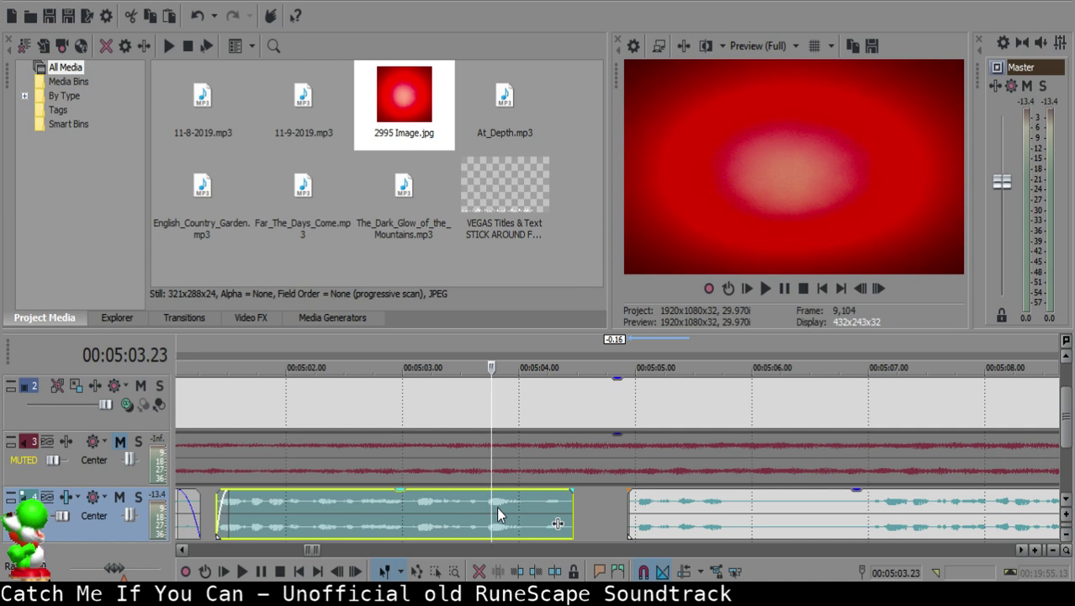
{"action": "key", "text": "space"}
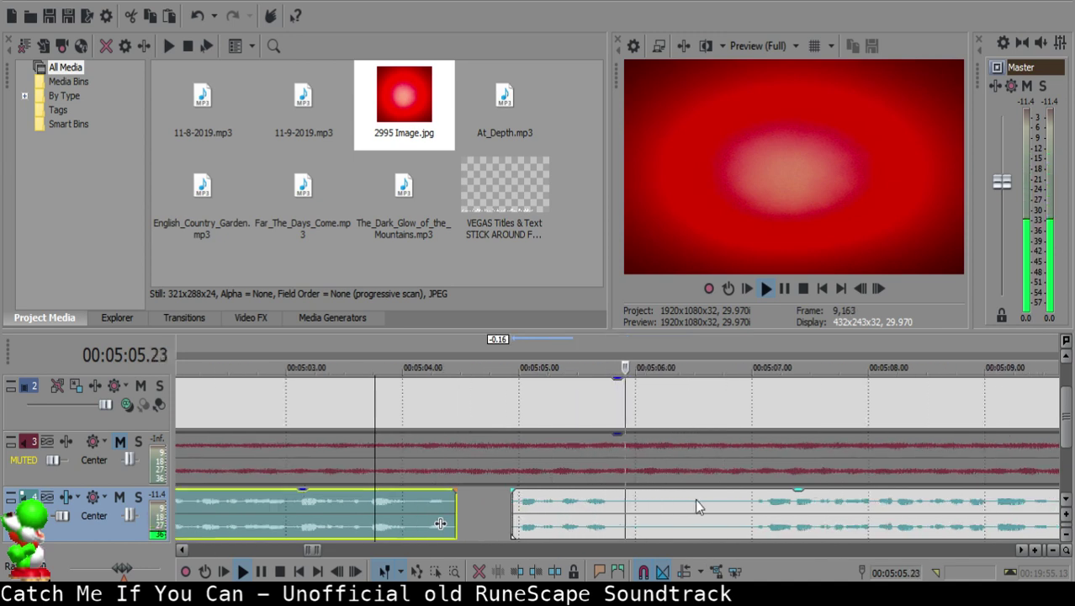
{"action": "left_click", "coordinate": [624, 503]}
{"action": "key", "text": "s"}
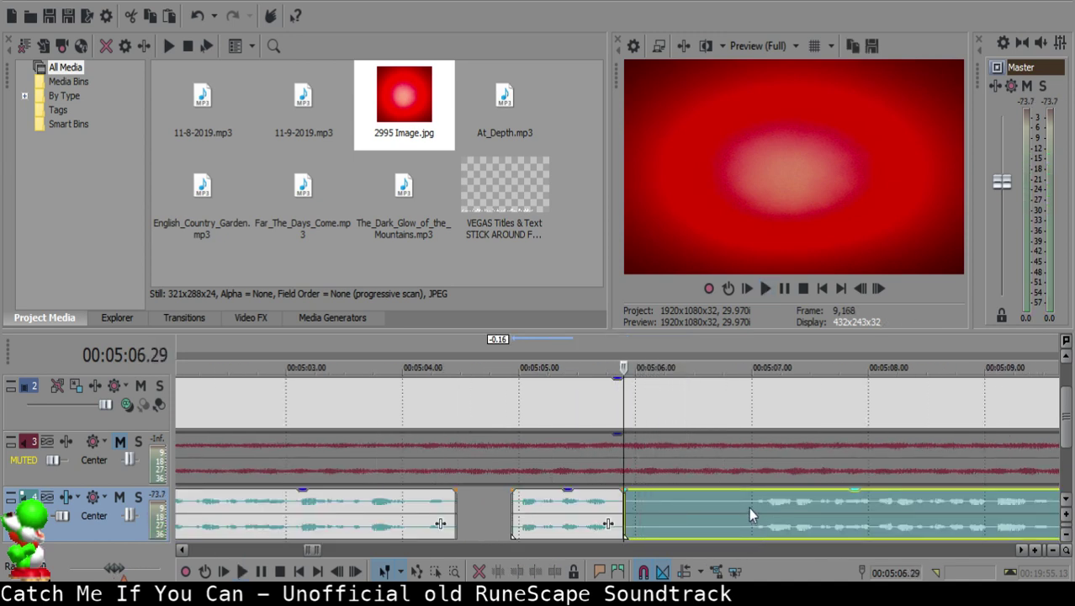
Step: Listen through the remaining track 4 phrases at several points from about 5:07 to 5:40
{"action": "left_click", "coordinate": [747, 507]}
{"action": "key", "text": "space"}
{"action": "scroll", "coordinate": [761, 511], "scroll_direction": "down", "scroll_amount": 1}
{"action": "key", "text": "space"}
{"action": "left_click", "coordinate": [789, 513]}
{"action": "key", "text": "space"}
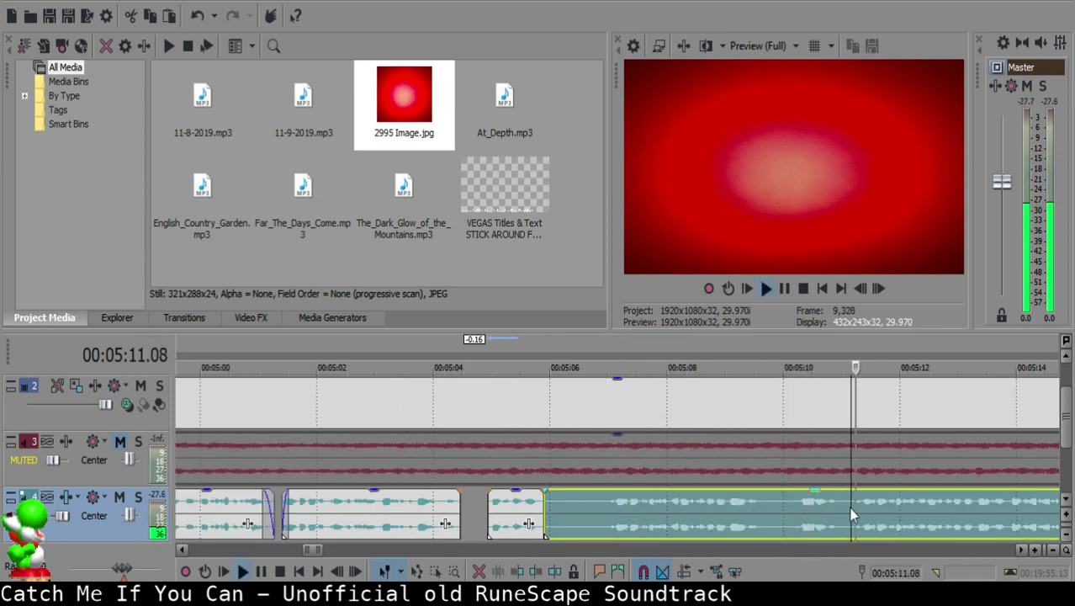
{"action": "scroll", "coordinate": [807, 510], "scroll_direction": "down", "scroll_amount": 1}
{"action": "scroll", "coordinate": [907, 517], "scroll_direction": "down", "scroll_amount": 1}
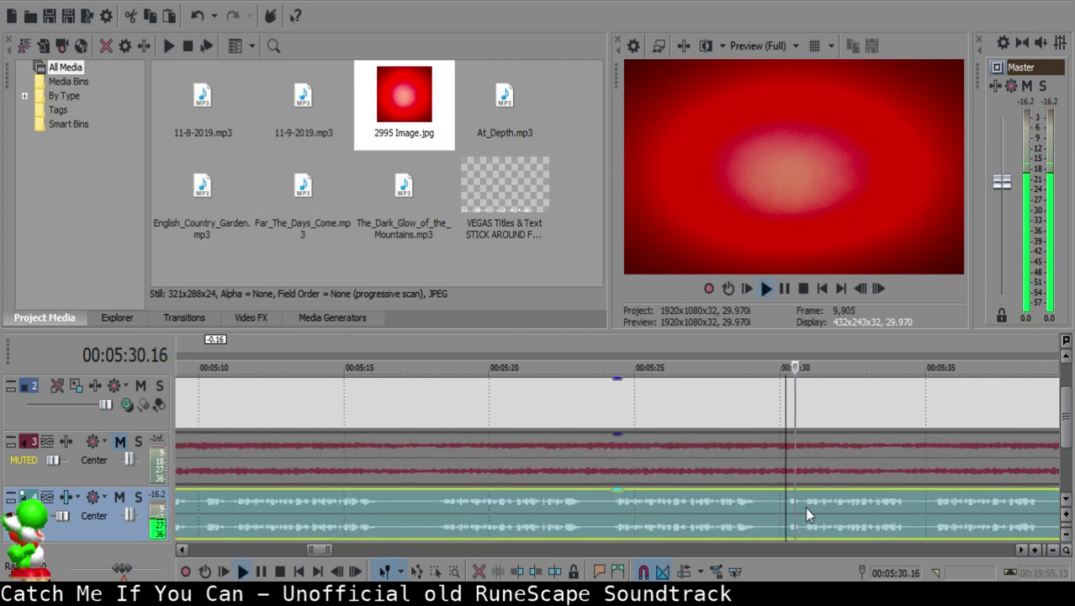
{"action": "left_click", "coordinate": [925, 509]}
{"action": "left_click", "coordinate": [765, 513]}
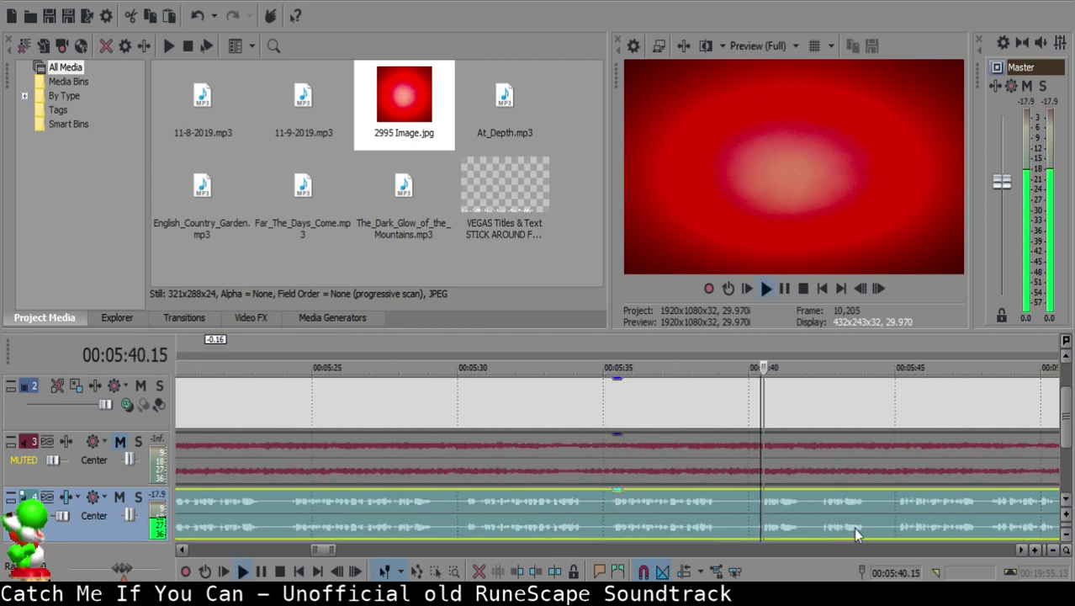
Step: Listen to the track 4 phrases around 5:35 to 5:42 and split the audio at about 5:35.07, just before the phrase
{"action": "left_click", "coordinate": [814, 517]}
{"action": "left_click", "coordinate": [700, 510]}
{"action": "key", "text": "Return"}
{"action": "left_click", "coordinate": [609, 503]}
{"action": "key", "text": "space"}
{"action": "key", "text": "space"}
{"action": "scroll", "coordinate": [629, 512], "scroll_direction": "up", "scroll_amount": 1}
{"action": "left_click", "coordinate": [619, 508]}
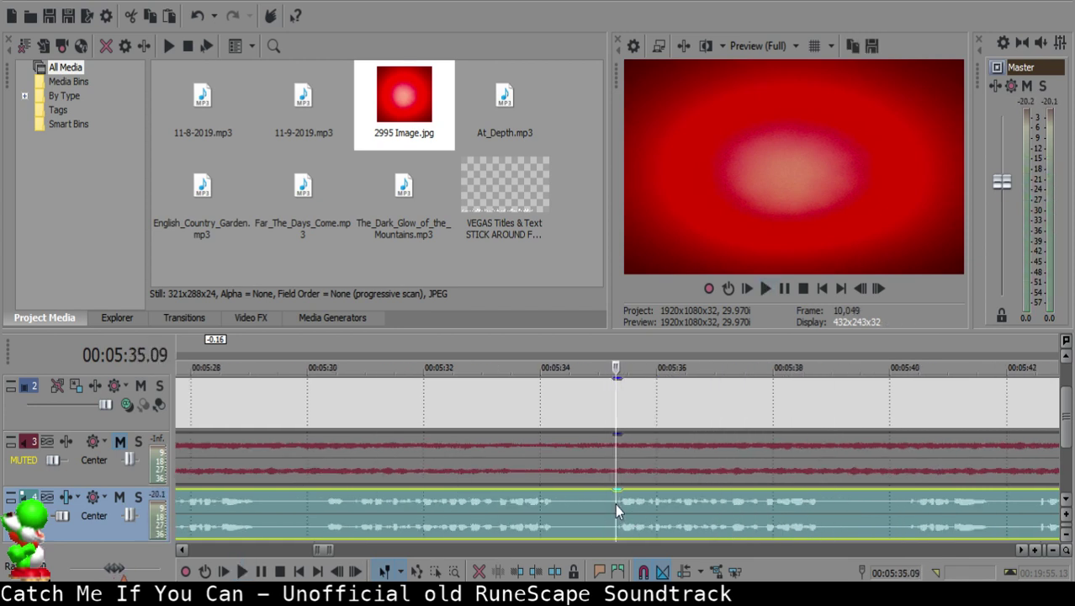
{"action": "key", "text": "space"}
{"action": "left_click", "coordinate": [615, 503]}
{"action": "left_click", "coordinate": [611, 501]}
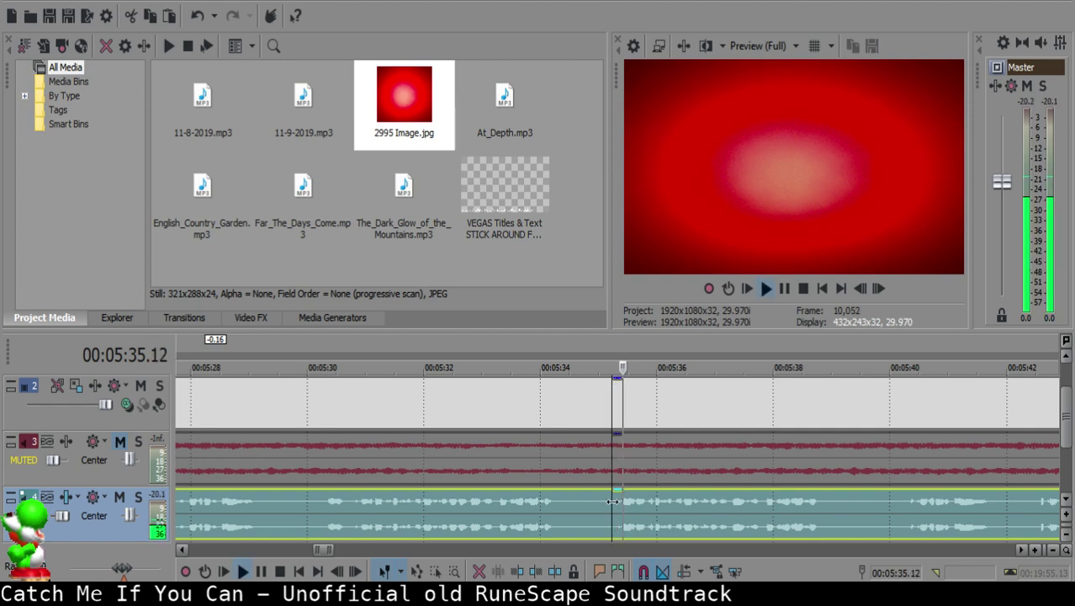
{"action": "key", "text": "space"}
{"action": "key", "text": "s"}
Step: Delete the unwanted track 4 audio between about 5:05.27 and 5:35.07 and move the remaining audio 29.07 earlier to 5:06.00
{"action": "scroll", "coordinate": [399, 503], "scroll_direction": "down", "scroll_amount": 4}
{"action": "left_click", "coordinate": [280, 506]}
{"action": "scroll", "coordinate": [290, 506], "scroll_direction": "up", "scroll_amount": 3}
{"action": "key", "text": "space"}
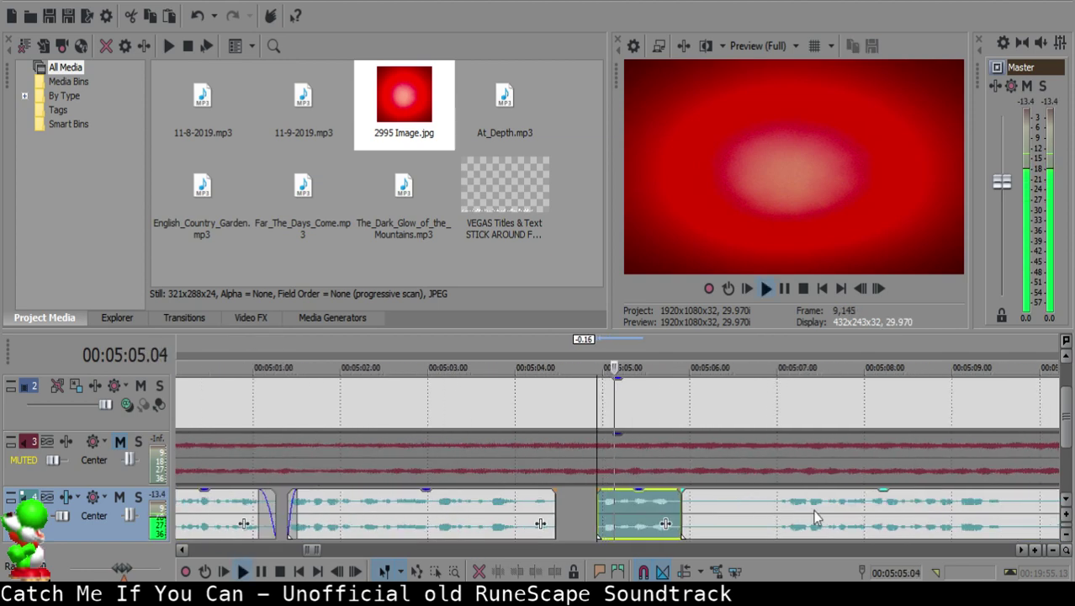
{"action": "key", "text": "Return"}
{"action": "left_click", "coordinate": [690, 504]}
{"action": "scroll", "coordinate": [740, 504], "scroll_direction": "down", "scroll_amount": 3}
{"action": "key", "text": "Delete"}
{"action": "left_click_drag", "start_coordinate": [935, 505], "coordinate": [626, 502]}
Step: Play the join after the short phrase and move the remaining track 4 audio one frame earlier, to about 5:05.29
{"action": "left_click", "coordinate": [599, 503]}
{"action": "key", "text": "space"}
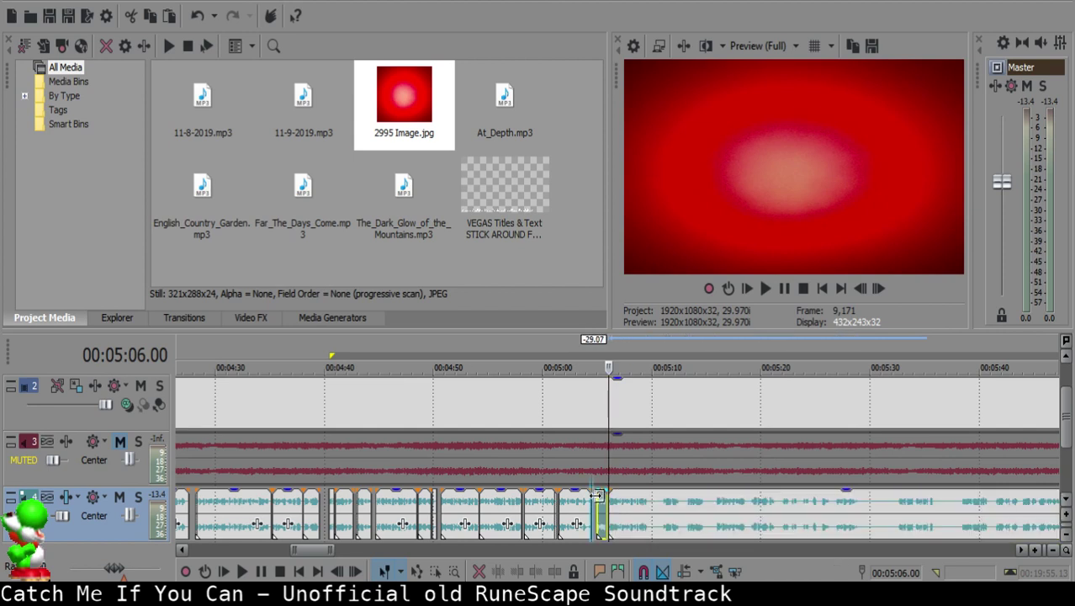
{"action": "scroll", "coordinate": [684, 496], "scroll_direction": "up", "scroll_amount": 7}
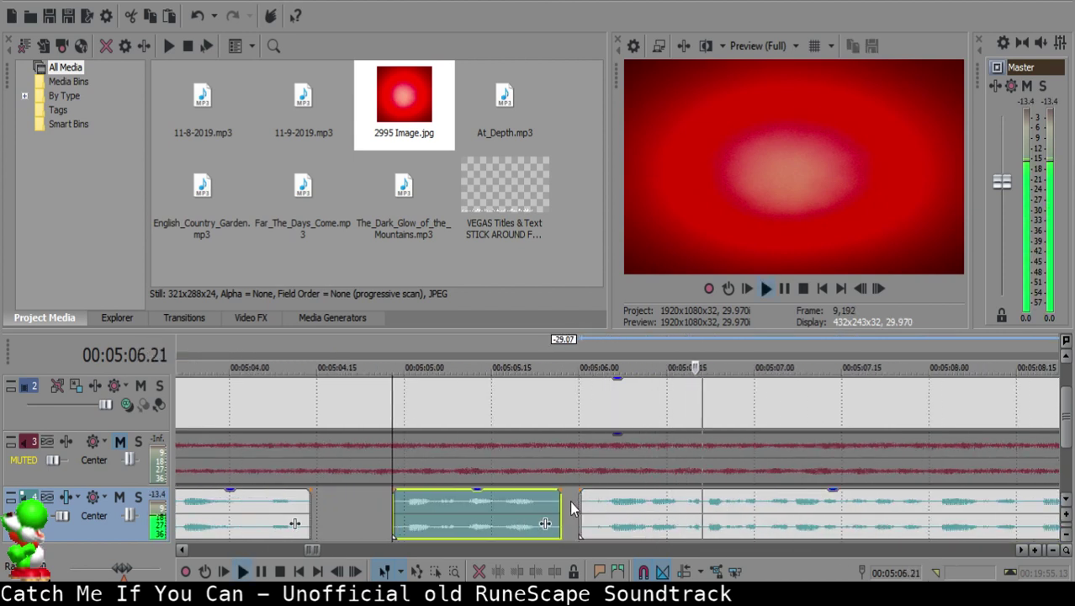
{"action": "key", "text": "Return"}
{"action": "left_click", "coordinate": [573, 505]}
{"action": "left_click_drag", "start_coordinate": [622, 506], "coordinate": [615, 506]}
{"action": "left_click", "coordinate": [523, 513]}
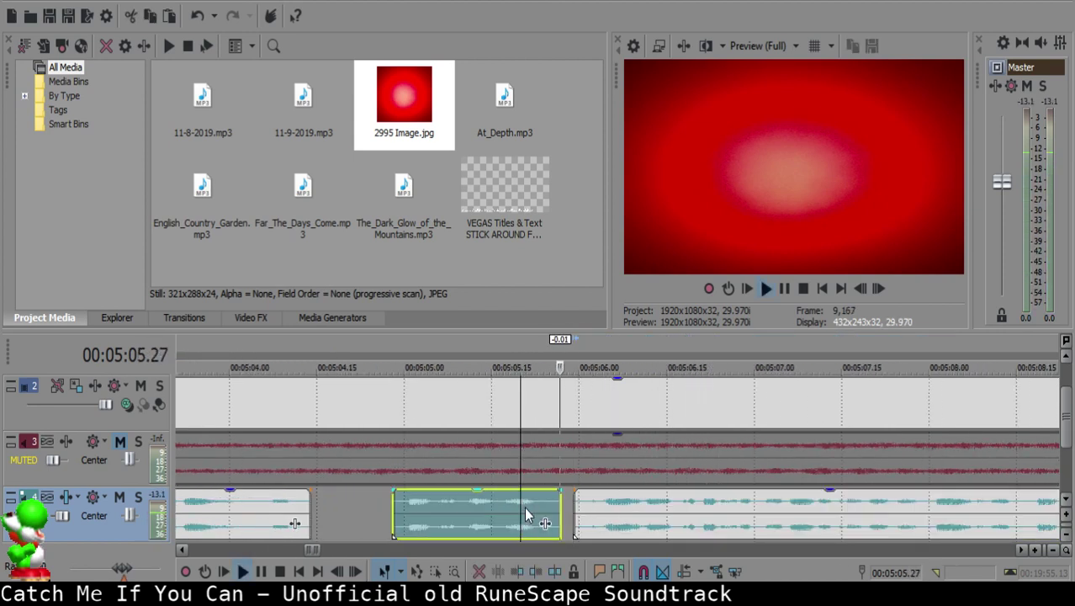
{"action": "key", "text": "space"}
Step: Listen to the following phrase and split the track 4 audio just after it, at about 5:09.20
{"action": "scroll", "coordinate": [631, 504], "scroll_direction": "down", "scroll_amount": 6}
{"action": "scroll", "coordinate": [673, 505], "scroll_direction": "down", "scroll_amount": 2}
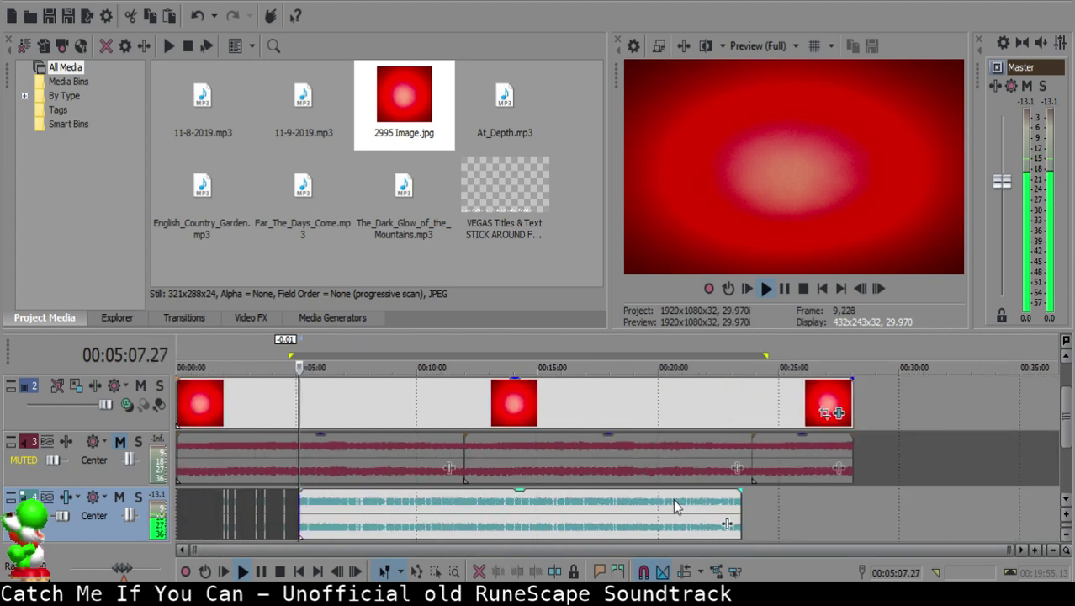
{"action": "scroll", "coordinate": [677, 507], "scroll_direction": "up", "scroll_amount": 8}
{"action": "scroll", "coordinate": [699, 514], "scroll_direction": "up", "scroll_amount": 5}
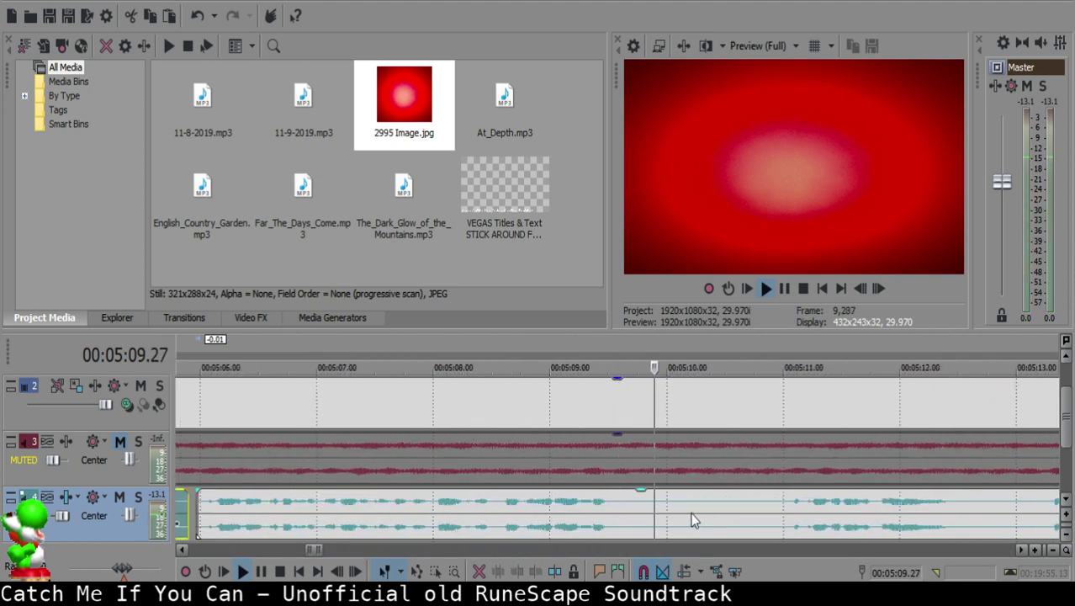
{"action": "left_click", "coordinate": [622, 505]}
{"action": "key", "text": "space"}
{"action": "key", "text": "s"}
Step: Play on to about 5:15.25 and split the track 4 audio before the phrase at 5:13.08
{"action": "key", "text": "space"}
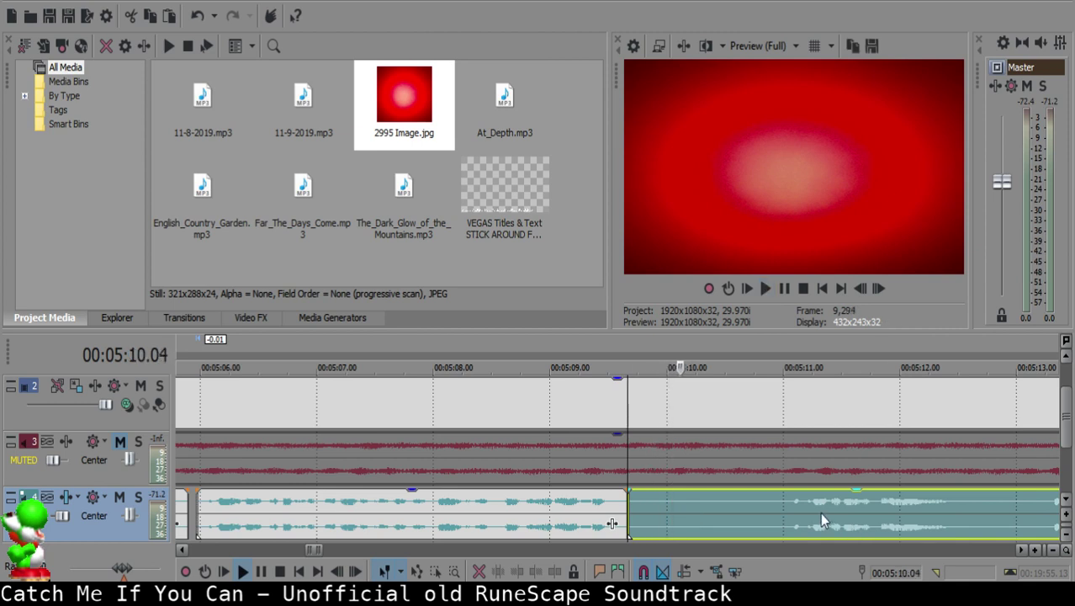
{"action": "scroll", "coordinate": [841, 513], "scroll_direction": "down", "scroll_amount": 2}
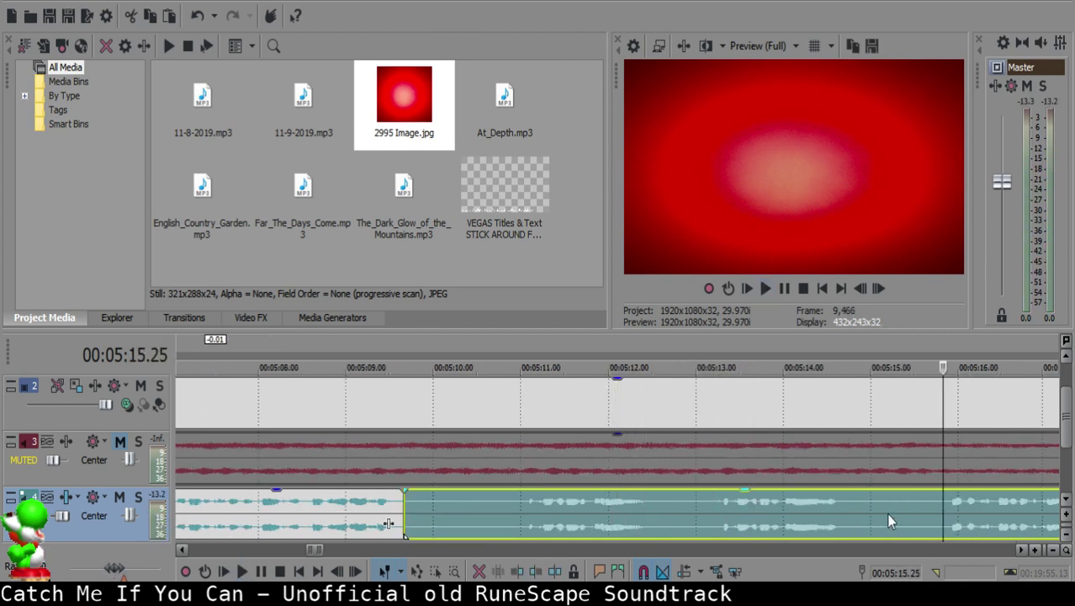
{"action": "key", "text": "space"}
{"action": "left_click", "coordinate": [716, 502]}
{"action": "key", "text": "s"}
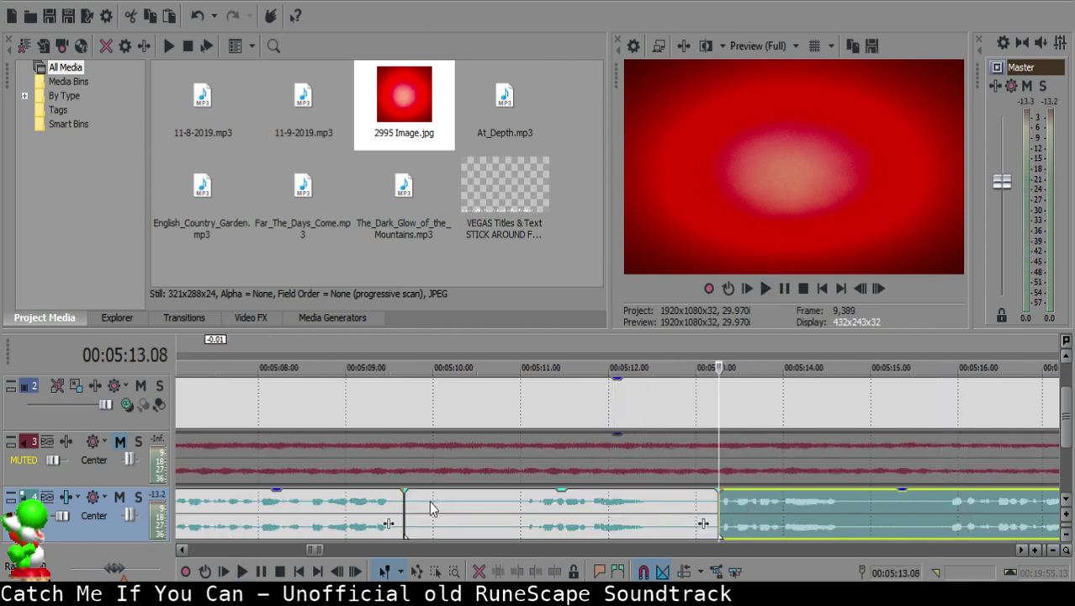
Step: Delete the clip between about 5:09.20 and 5:13.08 and move the remaining track 4 audio 3.14 earlier to 5:09.24
{"action": "left_click", "coordinate": [415, 508]}
{"action": "key", "text": "Delete"}
{"action": "left_click_drag", "start_coordinate": [739, 505], "coordinate": [431, 490]}
Step: Play the new join and add a fade-in of about 5 frames to the track 4 clip starting at 5:09.24
{"action": "left_click", "coordinate": [367, 502]}
{"action": "key", "text": "space"}
{"action": "key", "text": "Return"}
{"action": "left_click_drag", "start_coordinate": [404, 490], "coordinate": [403, 492]}
{"action": "key", "text": "space"}
{"action": "scroll", "coordinate": [623, 523], "scroll_direction": "up", "scroll_amount": 2}
Step: Move the faded-in track 4 audio two frames earlier, to about 5:09.22, and replay the join
{"action": "key", "text": "Return"}
{"action": "left_click", "coordinate": [594, 506]}
{"action": "scroll", "coordinate": [594, 506], "scroll_direction": "down", "scroll_amount": 1}
{"action": "left_click", "coordinate": [592, 507]}
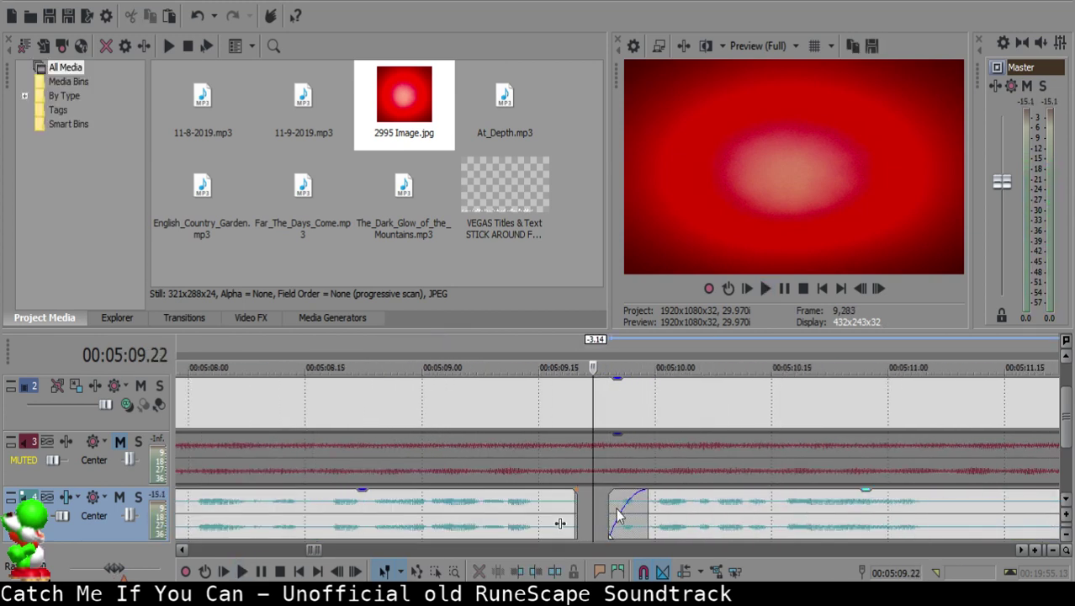
{"action": "left_click_drag", "start_coordinate": [692, 514], "coordinate": [677, 514]}
{"action": "left_click", "coordinate": [517, 512]}
{"action": "key", "text": "space"}
Step: Split the track 4 audio at 5:11.06, just after the short phrase ends
{"action": "scroll", "coordinate": [642, 509], "scroll_direction": "down", "scroll_amount": 4}
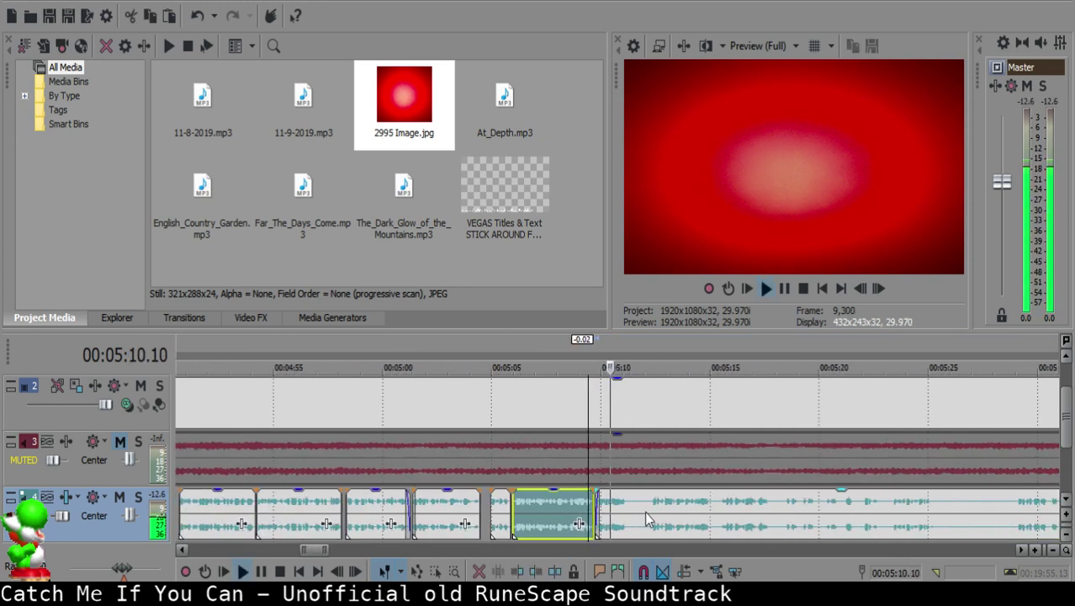
{"action": "scroll", "coordinate": [627, 508], "scroll_direction": "up", "scroll_amount": 4}
{"action": "left_click", "coordinate": [639, 505]}
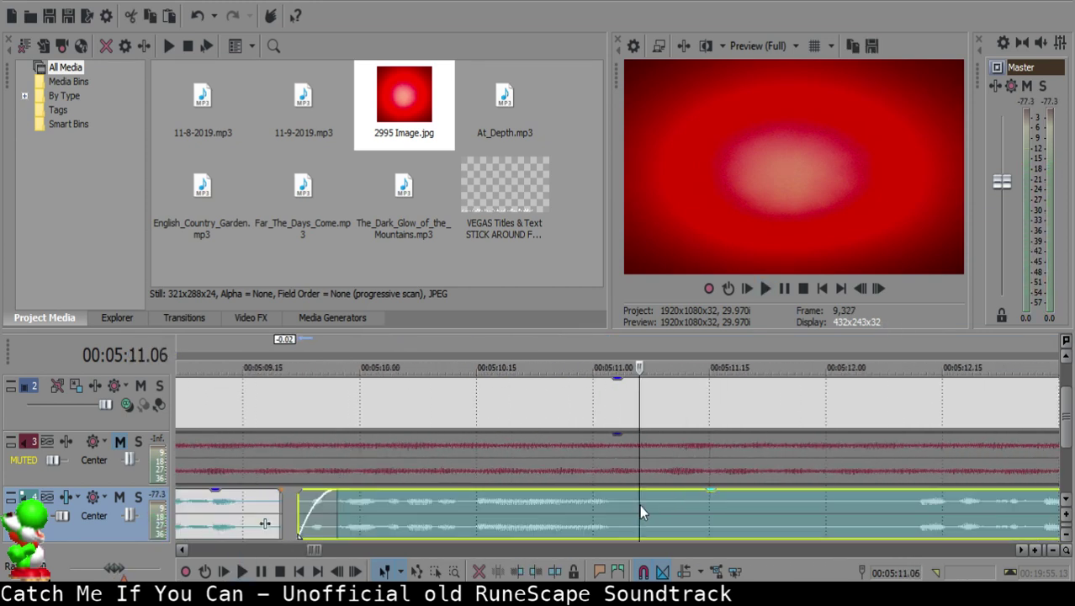
{"action": "key", "text": "s"}
Step: Listen to the audio after 5:11.06 and split track 4 at about 5:12.11, where the next phrase starts
{"action": "left_click", "coordinate": [866, 510]}
{"action": "scroll", "coordinate": [841, 512], "scroll_direction": "down", "scroll_amount": 2}
{"action": "key", "text": "space"}
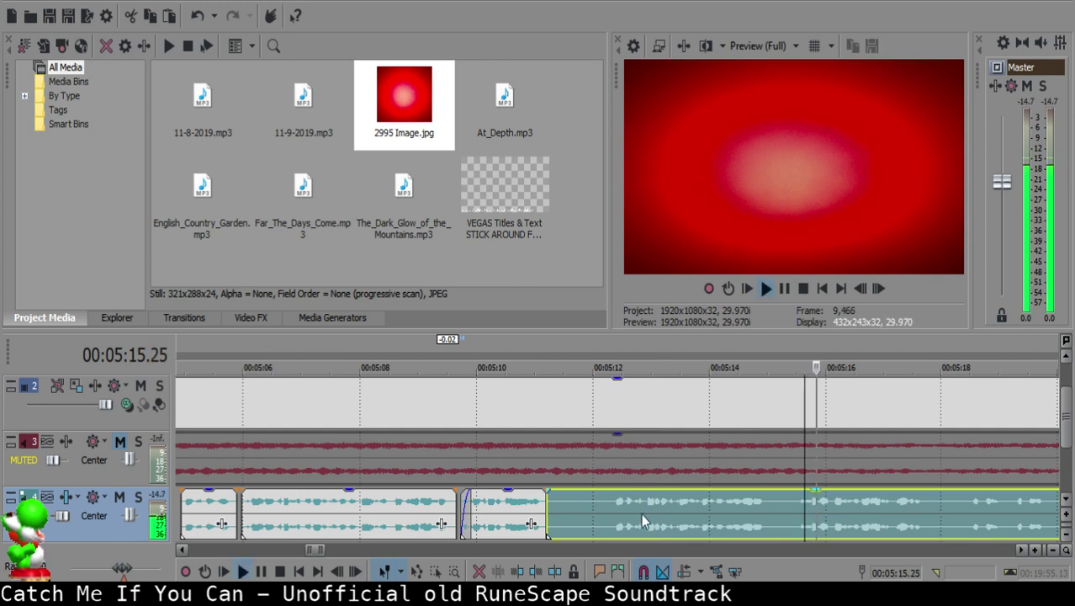
{"action": "left_click", "coordinate": [612, 507]}
{"action": "key", "text": "space"}
{"action": "key", "text": "s"}
Step: Delete the clip between 5:11.06 and 5:12.11 and give the following track 4 clip a fade-in of about 2 frames
{"action": "left_click", "coordinate": [606, 508]}
{"action": "key", "text": "Delete"}
{"action": "left_click_drag", "start_coordinate": [615, 492], "coordinate": [620, 494]}
{"action": "key", "text": "space"}
{"action": "scroll", "coordinate": [622, 514], "scroll_direction": "up", "scroll_amount": 2}
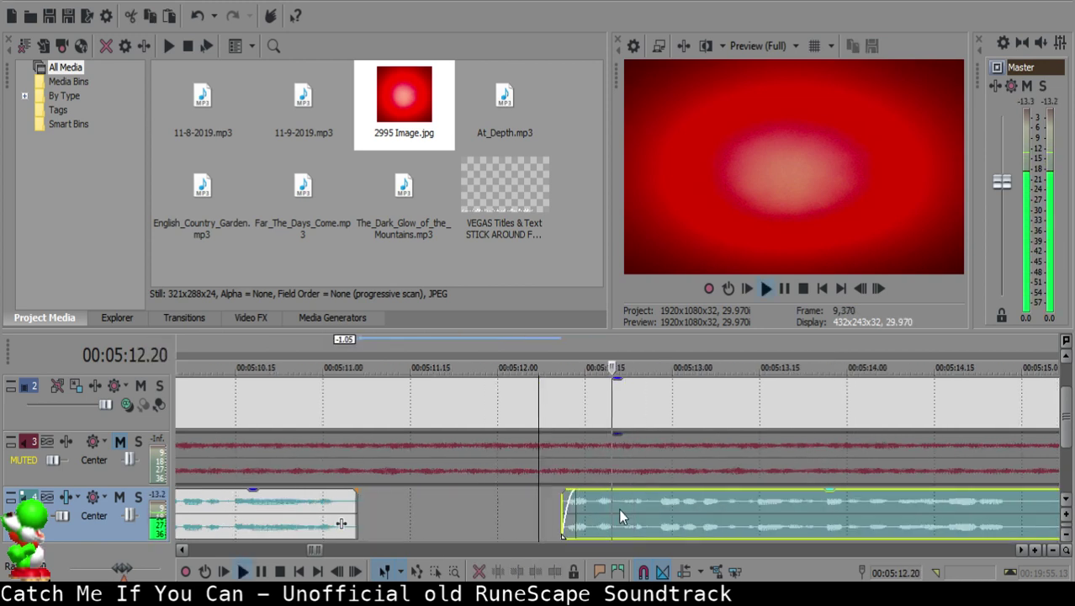
Step: Move the remaining track 4 audio earlier so that it starts at about 5:11.23, checking the gap by playback
{"action": "left_click", "coordinate": [412, 503]}
{"action": "scroll", "coordinate": [623, 506], "scroll_direction": "down", "scroll_amount": 5}
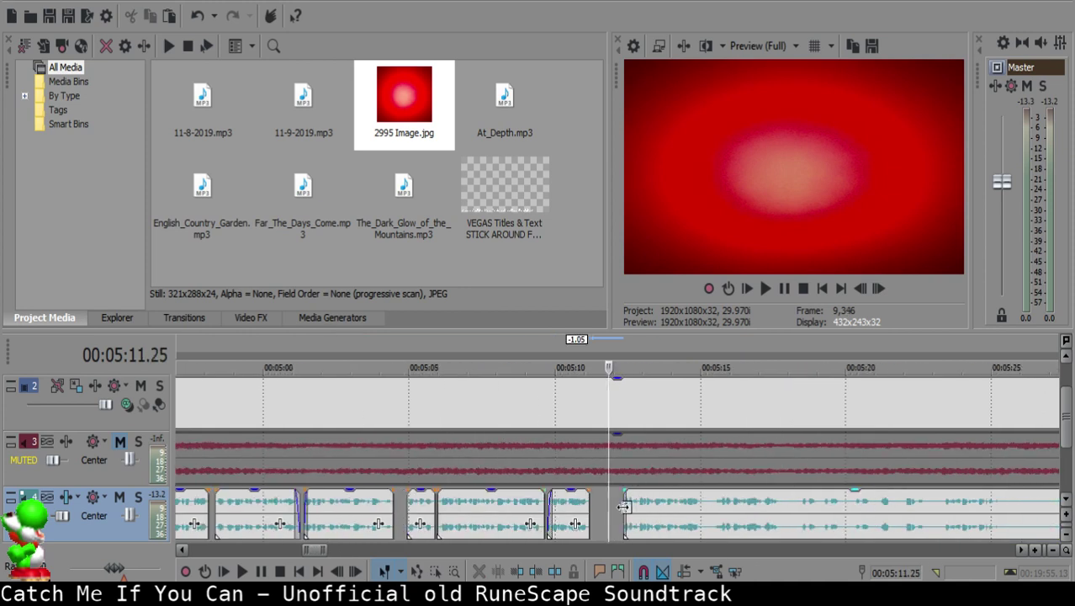
{"action": "left_click_drag", "start_coordinate": [646, 505], "coordinate": [633, 503]}
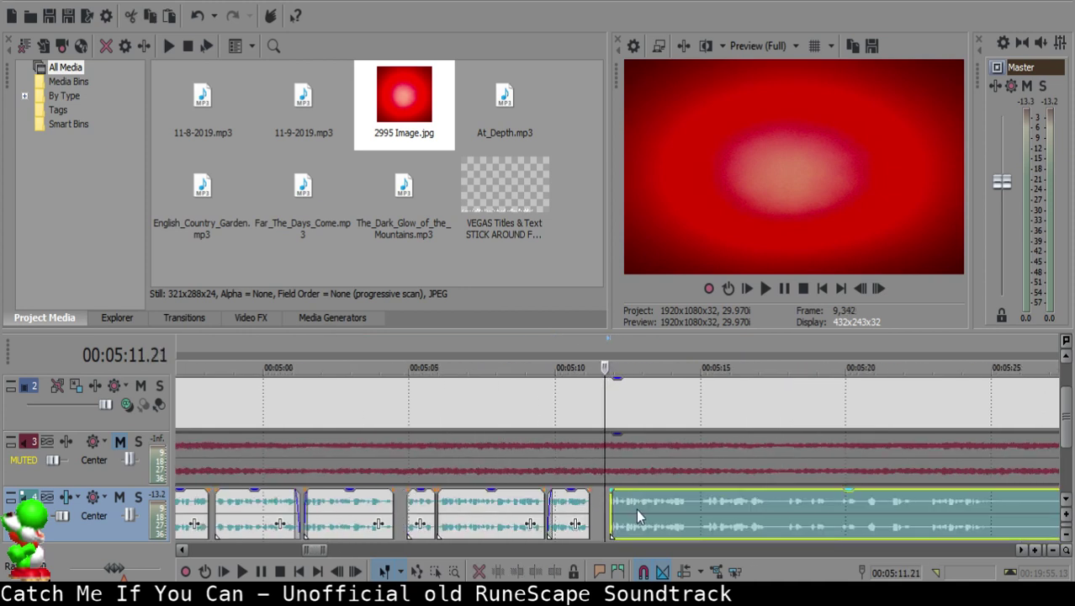
{"action": "left_click", "coordinate": [569, 509]}
{"action": "key", "text": "space"}
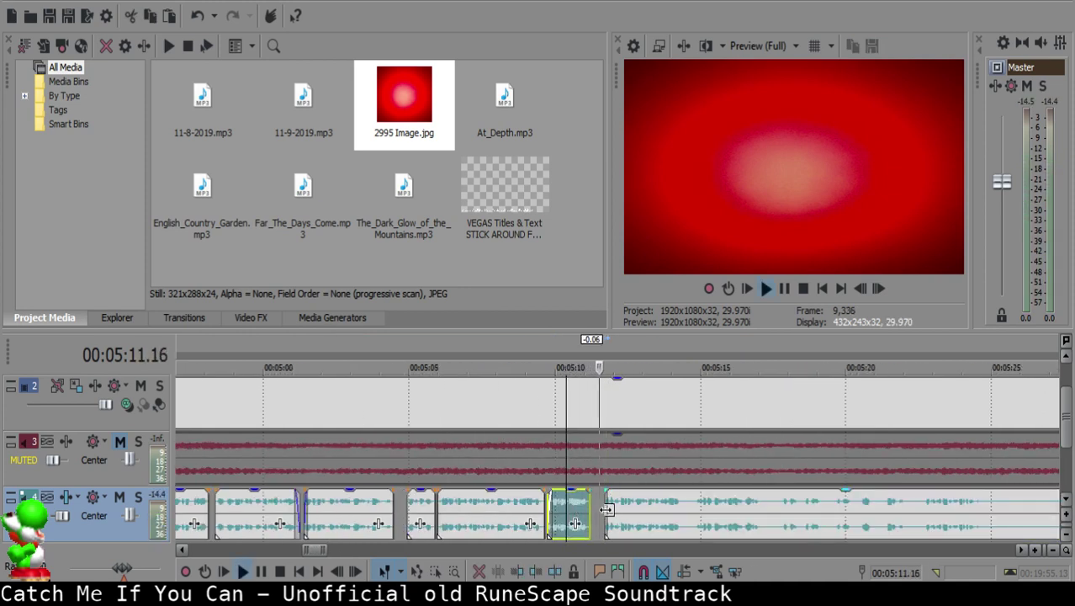
{"action": "scroll", "coordinate": [588, 509], "scroll_direction": "up", "scroll_amount": 6}
{"action": "left_click", "coordinate": [505, 505]}
{"action": "scroll", "coordinate": [618, 515], "scroll_direction": "down", "scroll_amount": 1}
{"action": "scroll", "coordinate": [621, 515], "scroll_direction": "up", "scroll_amount": 2}
{"action": "left_click_drag", "start_coordinate": [661, 504], "coordinate": [554, 511]}
{"action": "scroll", "coordinate": [716, 513], "scroll_direction": "down", "scroll_amount": 5}
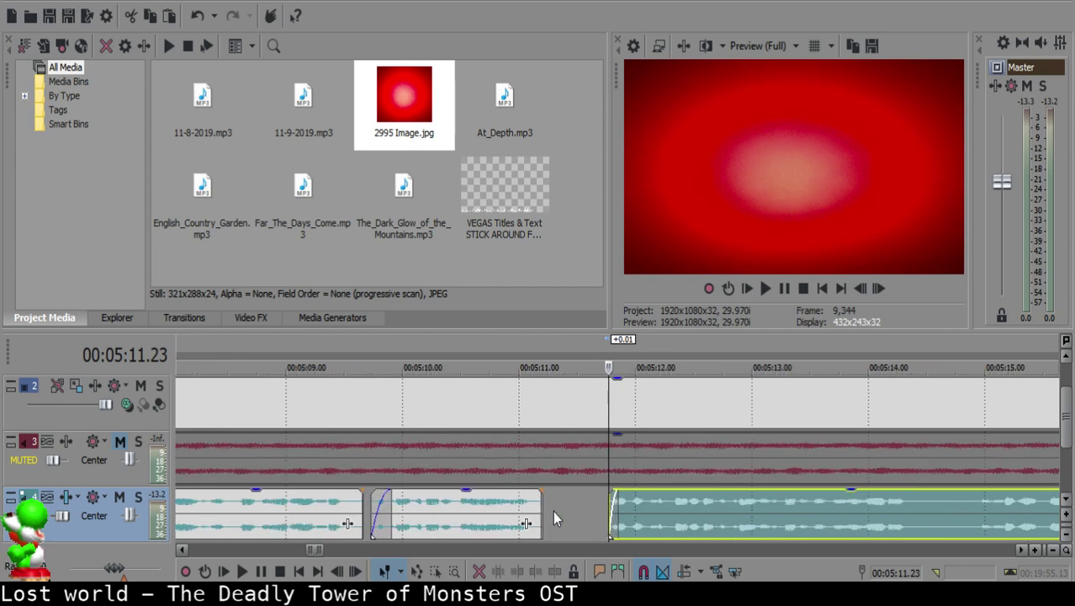
Step: Play the transition from about 5:10.23 and split the track 4 audio at about 5:14.13, after the phrase
{"action": "left_click", "coordinate": [490, 507]}
{"action": "key", "text": "space"}
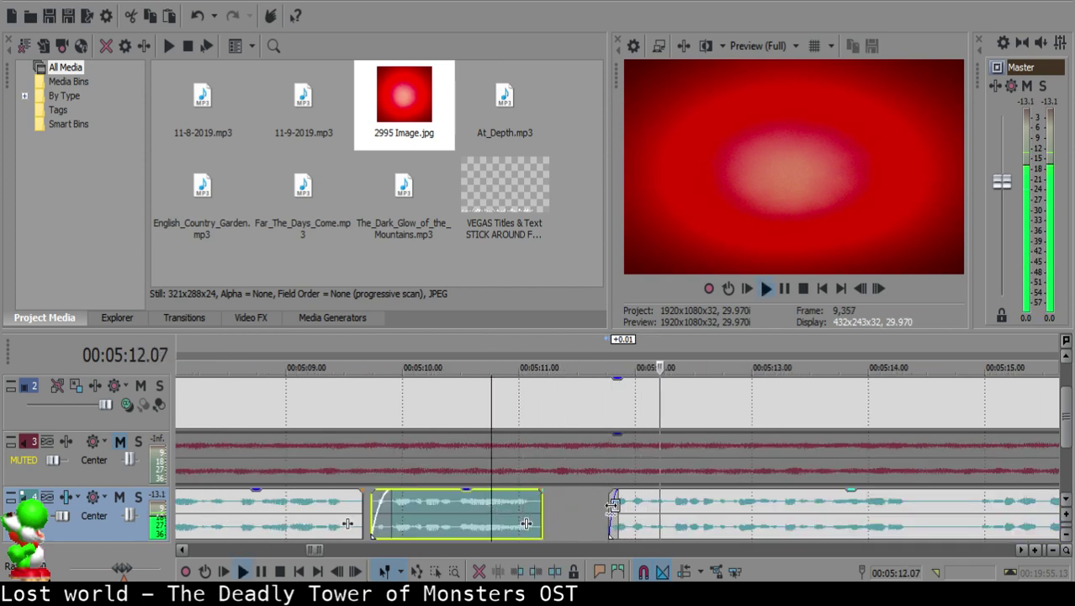
{"action": "scroll", "coordinate": [611, 508], "scroll_direction": "down", "scroll_amount": 6}
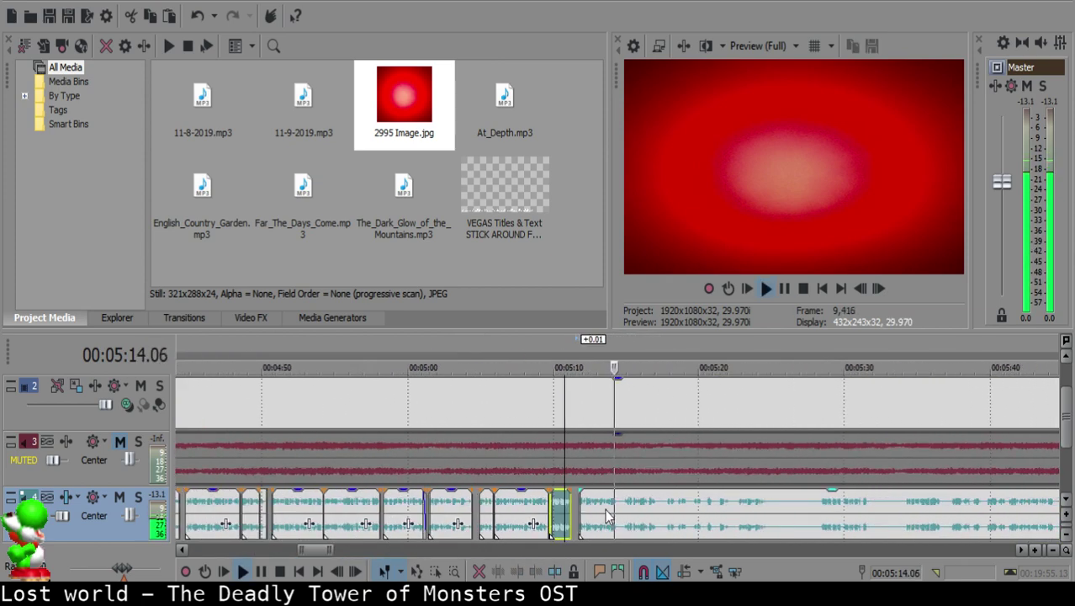
{"action": "scroll", "coordinate": [607, 509], "scroll_direction": "up", "scroll_amount": 6}
{"action": "left_click", "coordinate": [612, 502]}
{"action": "key", "text": "s"}
Step: Remove the silence between about 5:14.13 and 5:14.26 on track 4 and move the remaining audio 13 frames earlier
{"action": "left_click", "coordinate": [719, 519]}
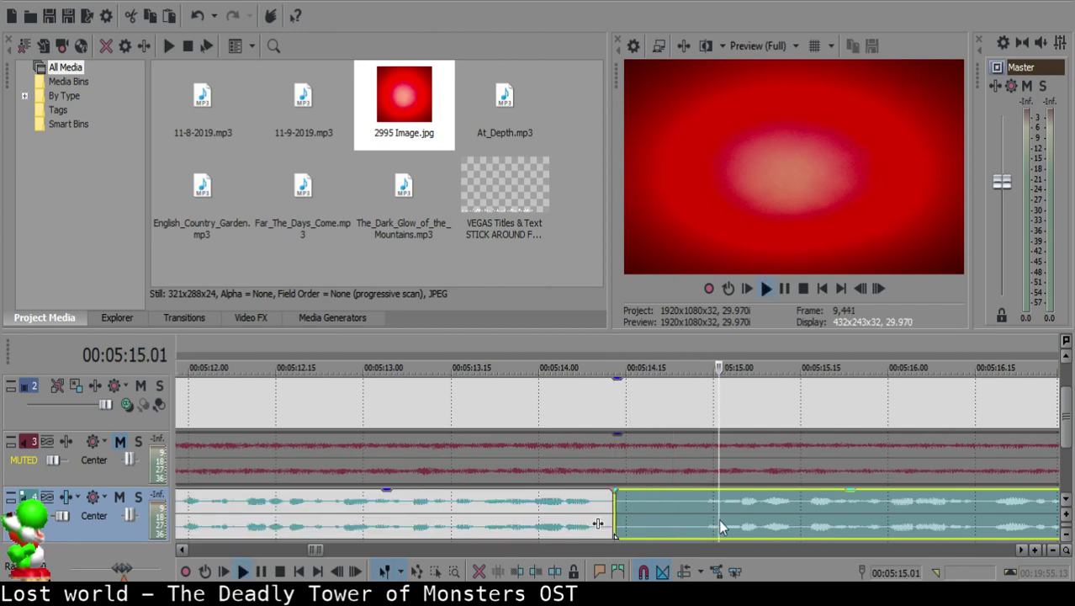
{"action": "scroll", "coordinate": [740, 515], "scroll_direction": "down", "scroll_amount": 3}
{"action": "left_click", "coordinate": [596, 501]}
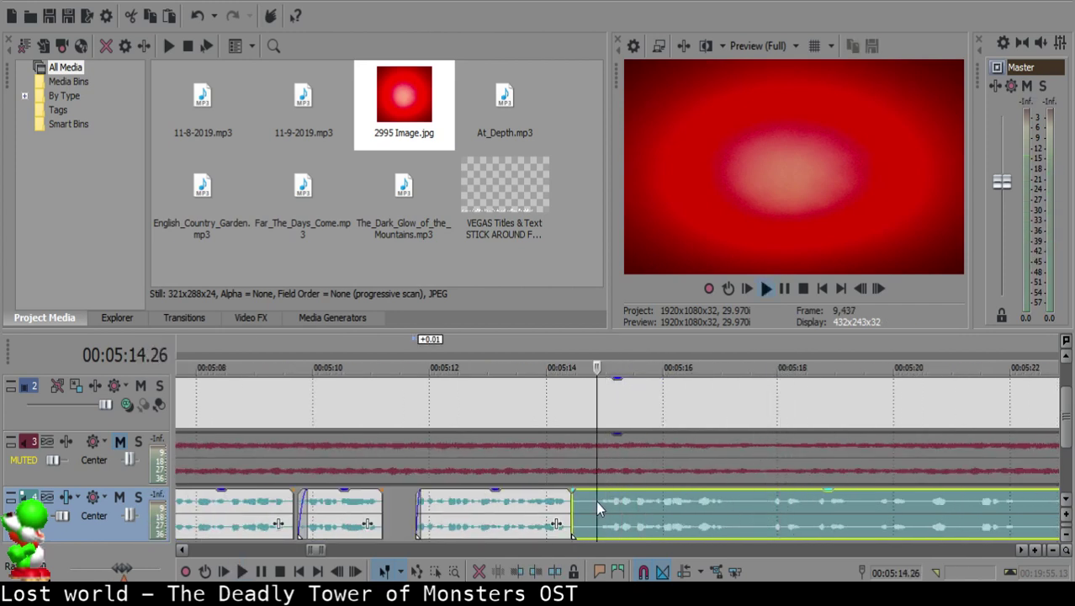
{"action": "left_click", "coordinate": [589, 503]}
{"action": "left_click", "coordinate": [541, 503]}
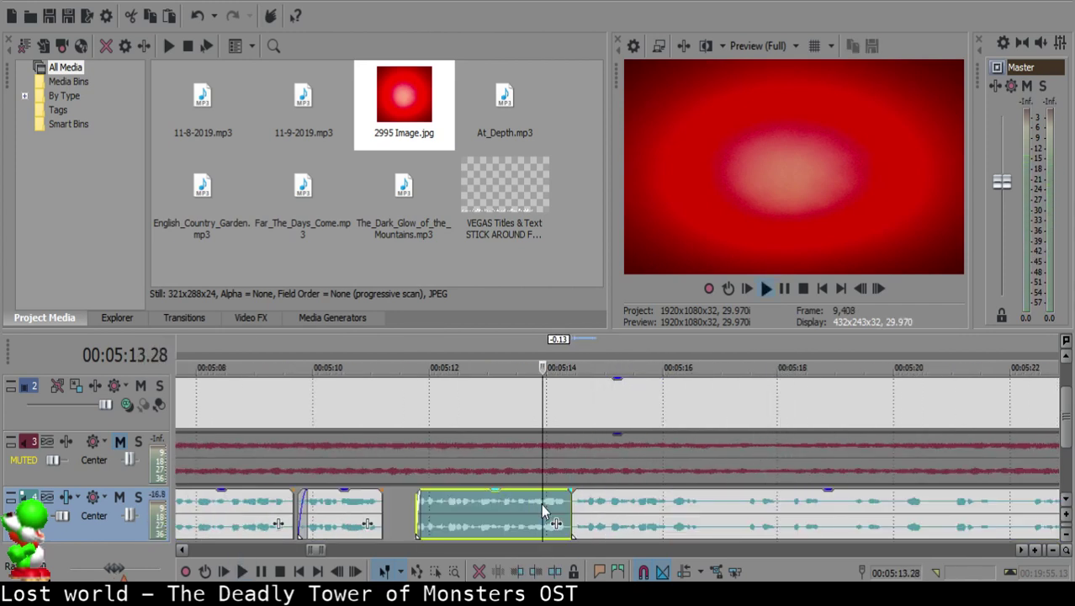
Step: Play through the closed join and split the track 4 audio at about 5:16.22, after the phrase
{"action": "key", "text": "space"}
{"action": "scroll", "coordinate": [639, 510], "scroll_direction": "down", "scroll_amount": 11}
{"action": "scroll", "coordinate": [644, 508], "scroll_direction": "up", "scroll_amount": 12}
{"action": "left_click", "coordinate": [607, 498]}
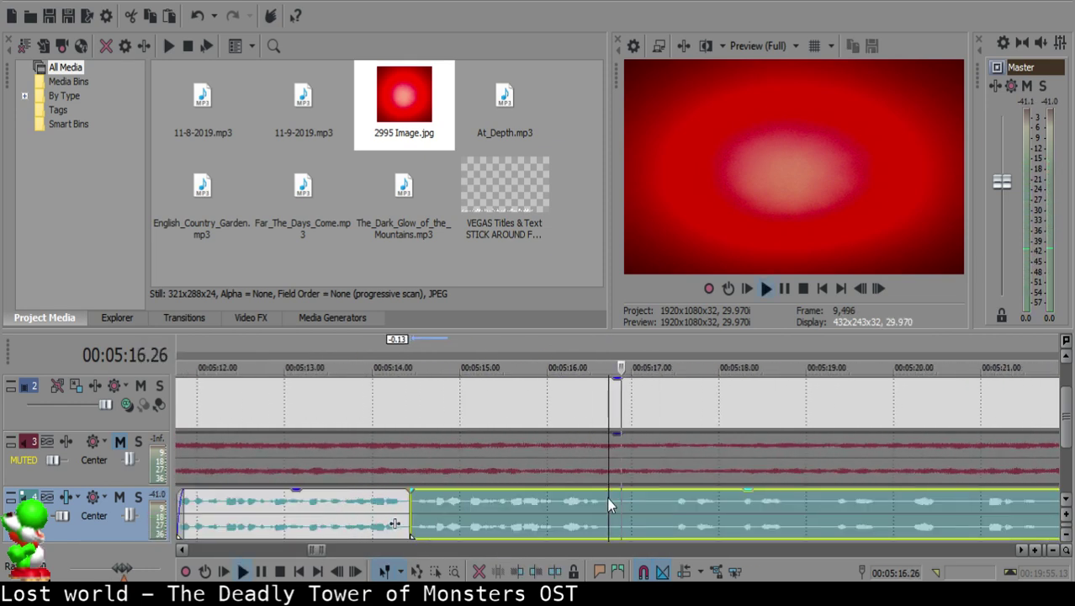
{"action": "left_click", "coordinate": [611, 502]}
{"action": "key", "text": "s"}
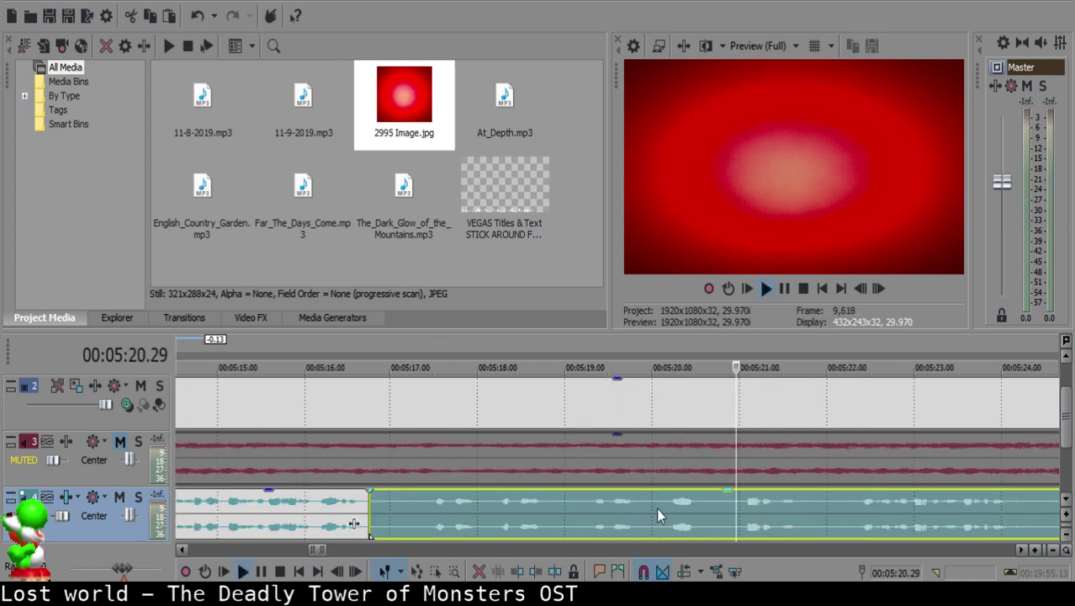
Step: Listen to the words up to about 5:21 and split the track 4 audio at about 5:19.07 and 5:16.28
{"action": "left_click", "coordinate": [588, 511]}
{"action": "left_click", "coordinate": [586, 505]}
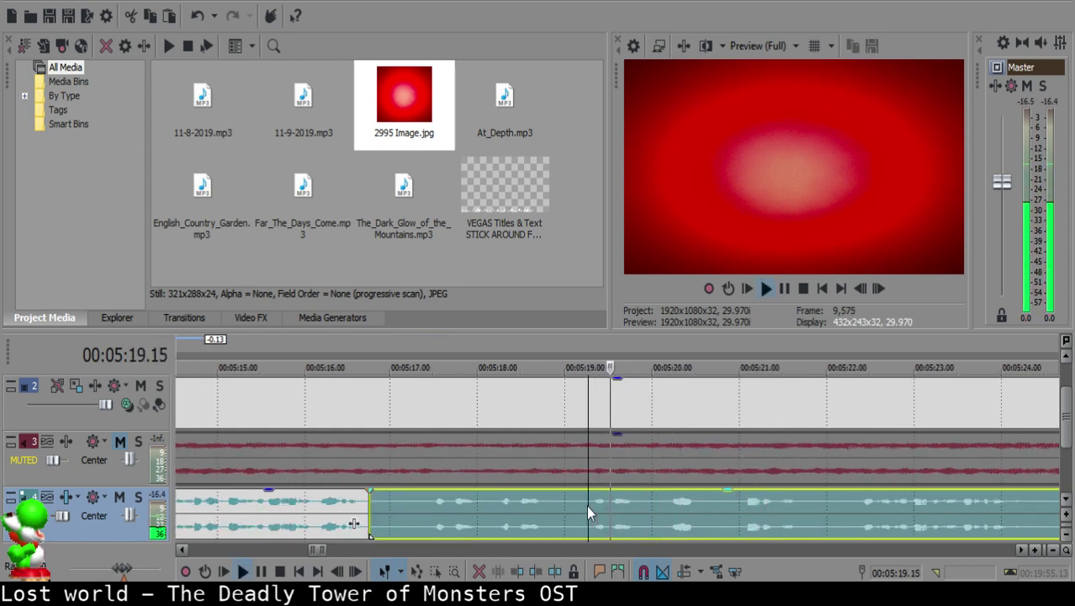
{"action": "key", "text": "space"}
{"action": "key", "text": "s"}
{"action": "left_click", "coordinate": [386, 505]}
{"action": "key", "text": "s"}
Step: Delete the clip between 5:16.28 and about 5:19.07 and move the remaining track 4 audio 2.09 earlier to 5:16.28
{"action": "scroll", "coordinate": [720, 516], "scroll_direction": "down", "scroll_amount": 4}
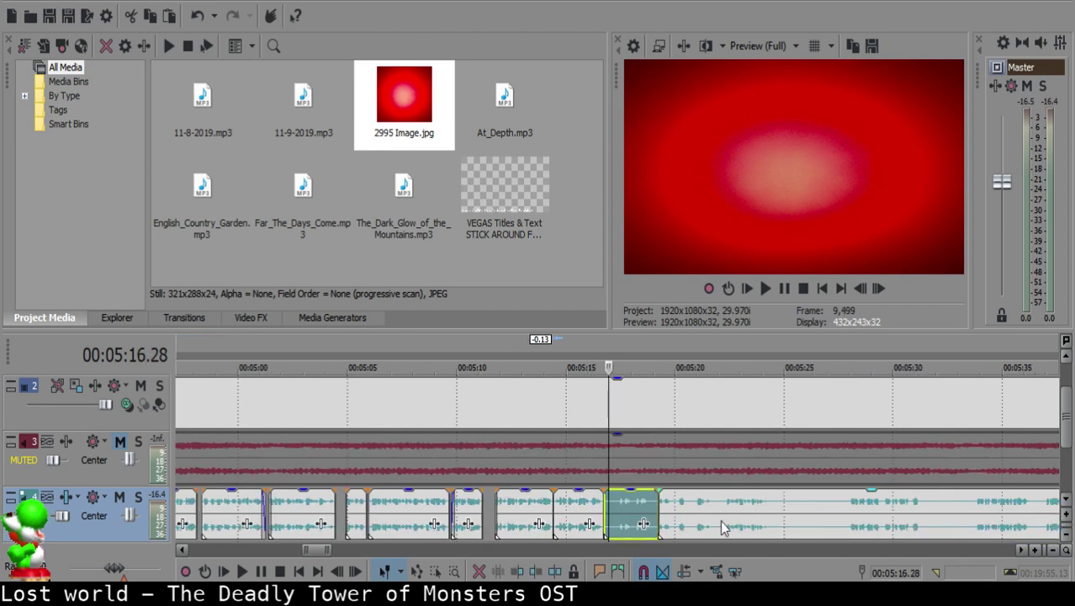
{"action": "key", "text": "Delete"}
{"action": "left_click_drag", "start_coordinate": [728, 516], "coordinate": [670, 514]}
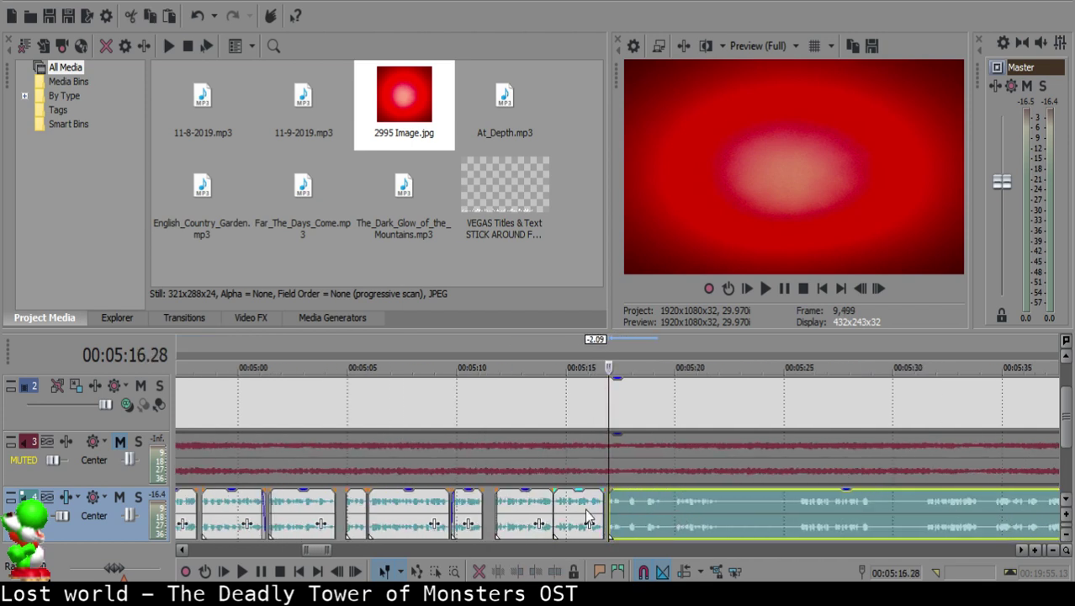
Step: Play the join, split the track 4 audio at 5:17.19 and close 5 frames of silence after the cut
{"action": "left_click", "coordinate": [587, 508]}
{"action": "key", "text": "space"}
{"action": "scroll", "coordinate": [640, 517], "scroll_direction": "up", "scroll_amount": 4}
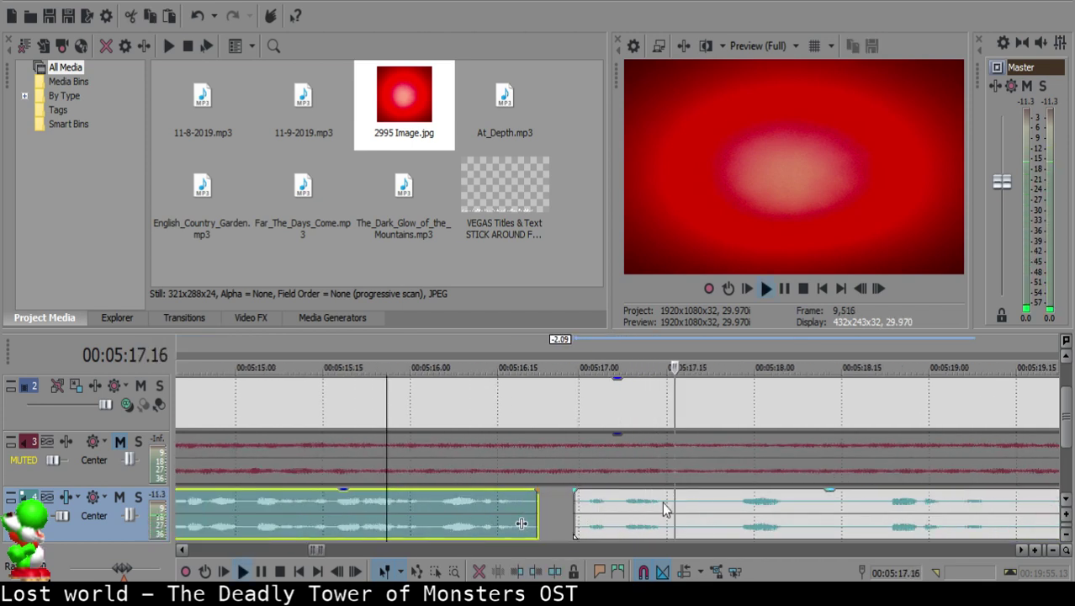
{"action": "left_click", "coordinate": [689, 510]}
{"action": "key", "text": "s"}
{"action": "key", "text": "space"}
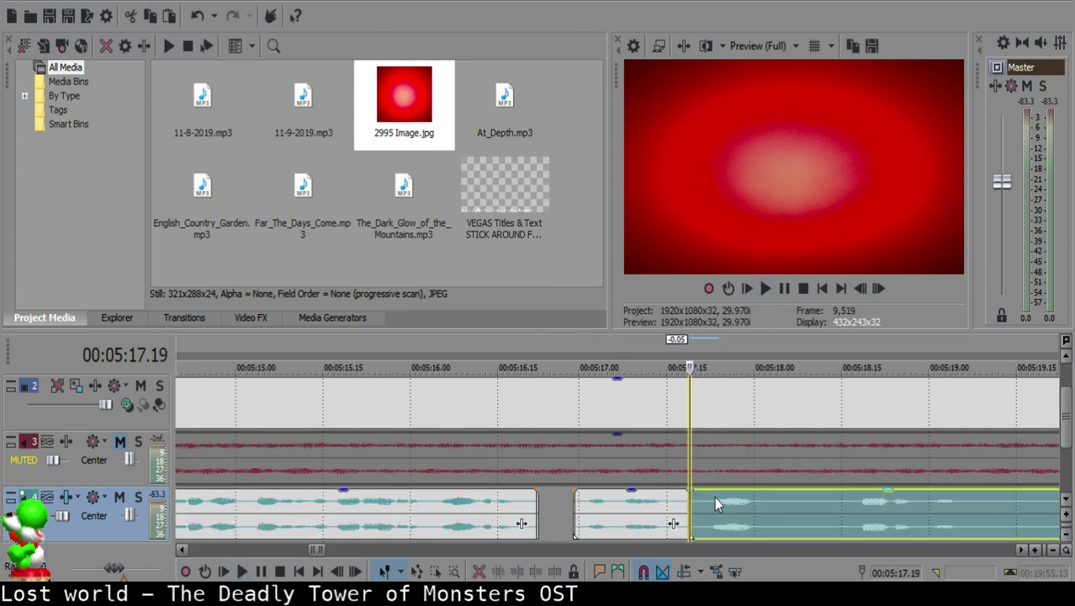
Step: Replay the phrases from about 5:16, cut out the silence at about 5:18.11 and move the remaining audio 4 frames earlier
{"action": "left_click", "coordinate": [465, 521]}
{"action": "key", "text": "space"}
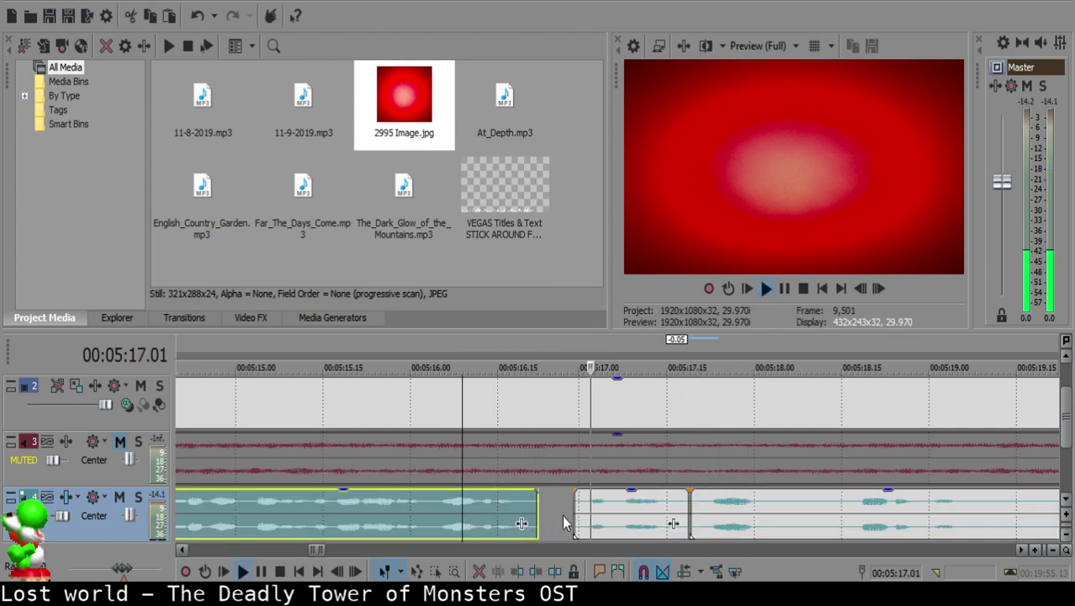
{"action": "key", "text": "Return"}
{"action": "left_click", "coordinate": [678, 506]}
{"action": "key", "text": "s"}
{"action": "key", "text": "Return"}
{"action": "key", "text": "Return"}
{"action": "key", "text": "s"}
{"action": "left_click", "coordinate": [683, 506]}
{"action": "key", "text": "Delete"}
Step: Play the tightened track 4 phrases around 5:18
{"action": "left_click", "coordinate": [617, 513]}
{"action": "key", "text": "space"}
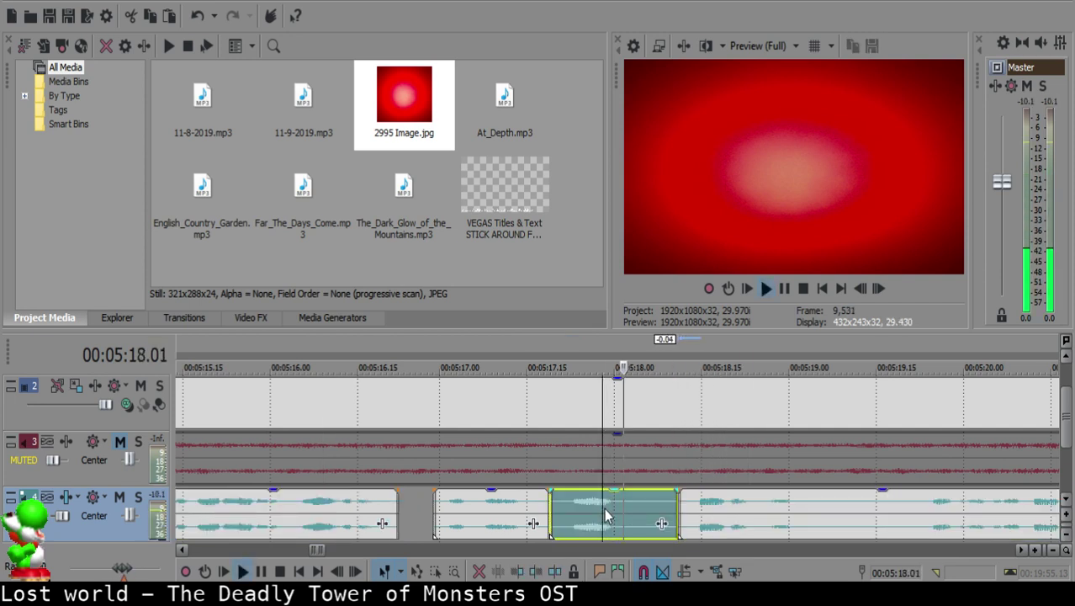
{"action": "left_click", "coordinate": [453, 519]}
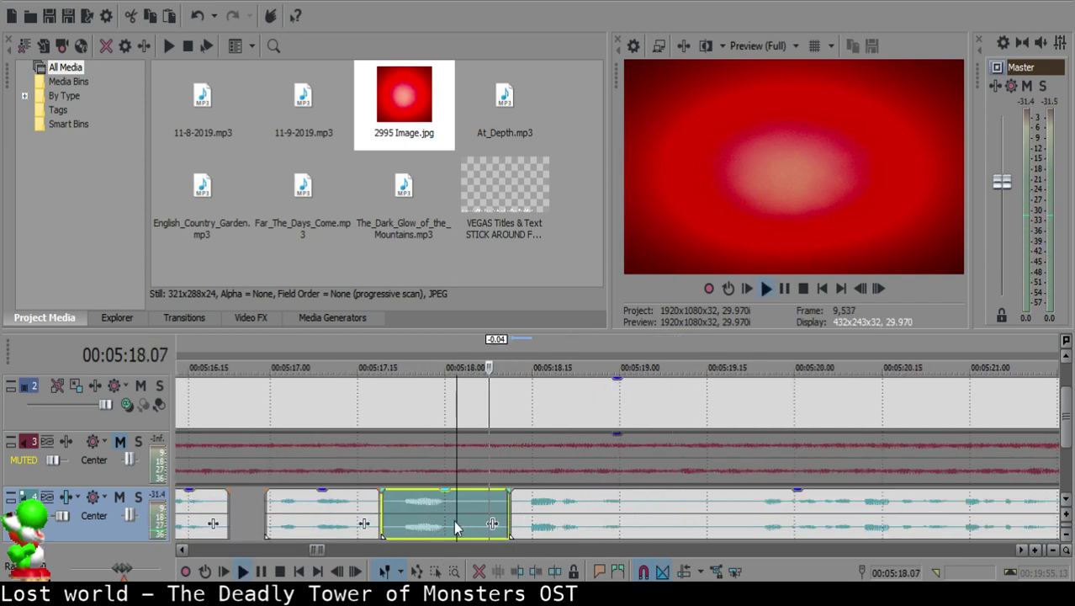
Step: Split the track 4 audio at 5:18.02, add a fade-in of about 5 frames to the clip after the cut and play the join
{"action": "key", "text": "space"}
{"action": "key", "text": "s"}
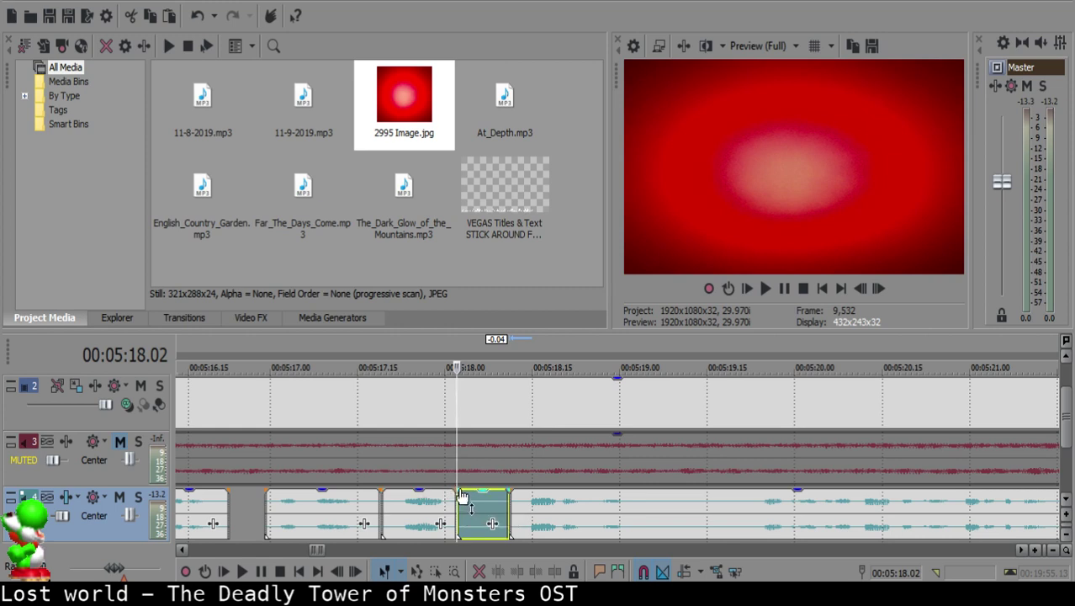
{"action": "left_click_drag", "start_coordinate": [456, 488], "coordinate": [484, 502]}
{"action": "left_click", "coordinate": [434, 507]}
{"action": "key", "text": "space"}
{"action": "key", "text": "Return"}
{"action": "left_click", "coordinate": [368, 509]}
{"action": "key", "text": "space"}
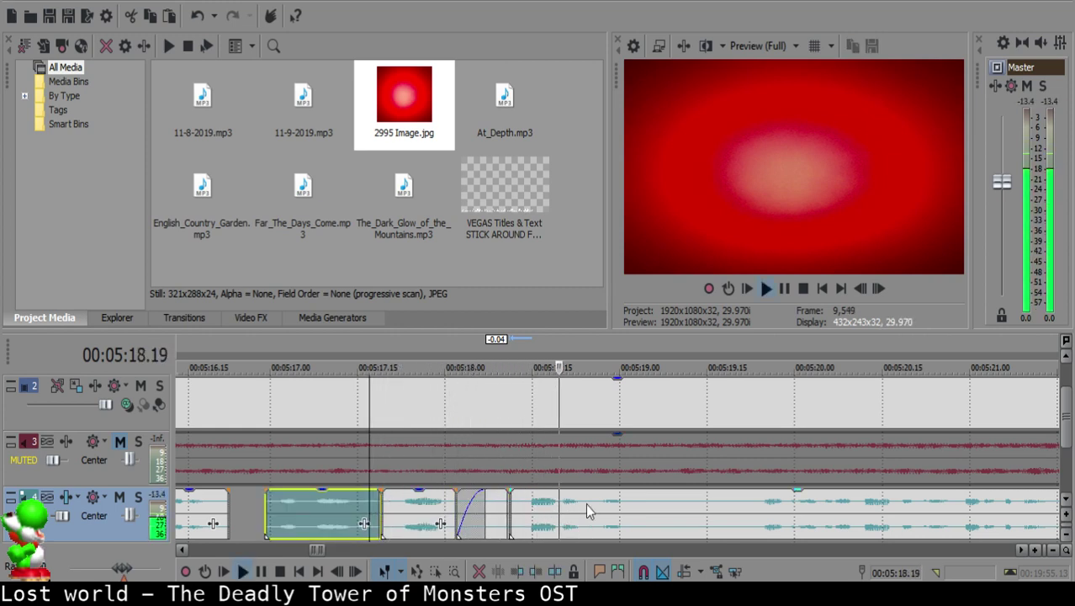
Step: Split the track 4 audio at about 5:19.03 and play the phrases that follow
{"action": "left_click", "coordinate": [637, 504]}
{"action": "key", "text": "space"}
{"action": "key", "text": "s"}
{"action": "key", "text": "space"}
{"action": "scroll", "coordinate": [637, 504], "scroll_direction": "down", "scroll_amount": 1}
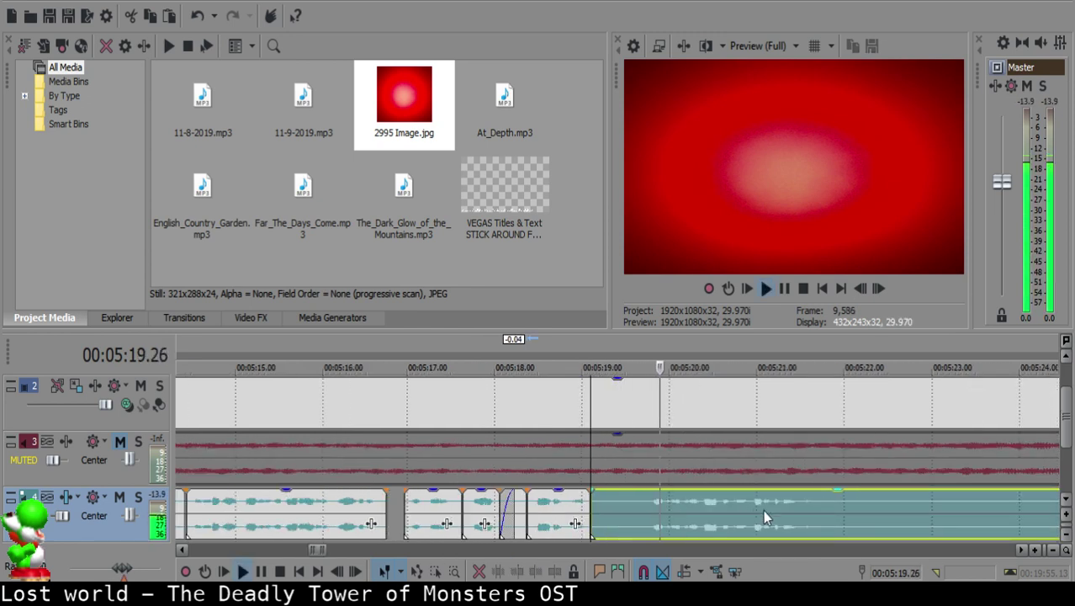
{"action": "left_click", "coordinate": [773, 513]}
{"action": "key", "text": "space"}
{"action": "key", "text": "space"}
{"action": "scroll", "coordinate": [773, 512], "scroll_direction": "down", "scroll_amount": 1}
{"action": "scroll", "coordinate": [773, 519], "scroll_direction": "up", "scroll_amount": 1}
Step: Split track 4 at about 5:19.21, delete the piece from about 5:19.03 and move the remaining audio 13 frames earlier
{"action": "left_click", "coordinate": [518, 513]}
{"action": "key", "text": "space"}
{"action": "key", "text": "s"}
{"action": "left_click", "coordinate": [491, 503]}
{"action": "key", "text": "Delete"}
{"action": "left_click_drag", "start_coordinate": [550, 500], "coordinate": [528, 499]}
Step: Play the join around 5:19 and split the track 4 audio at 5:21.08
{"action": "left_click", "coordinate": [458, 499]}
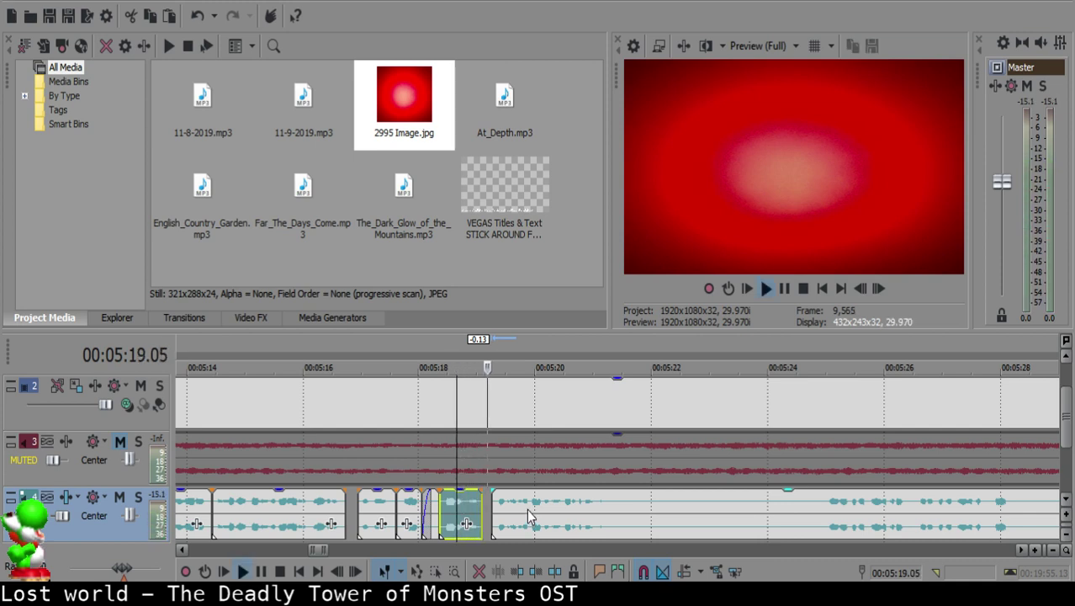
{"action": "left_click", "coordinate": [498, 507]}
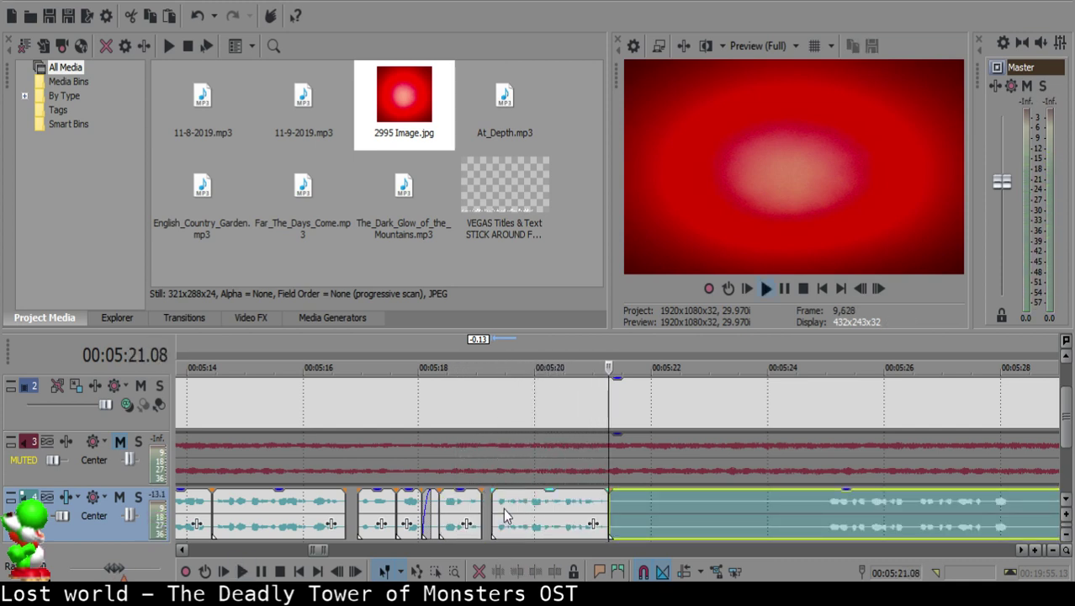
{"action": "left_click", "coordinate": [816, 509]}
{"action": "scroll", "coordinate": [816, 510], "scroll_direction": "down", "scroll_amount": 3}
Step: Split track 4 at about 5:30.21, delete the clip from 5:21.08 to there and move the remaining audio 8.26 earlier
{"action": "key", "text": "space"}
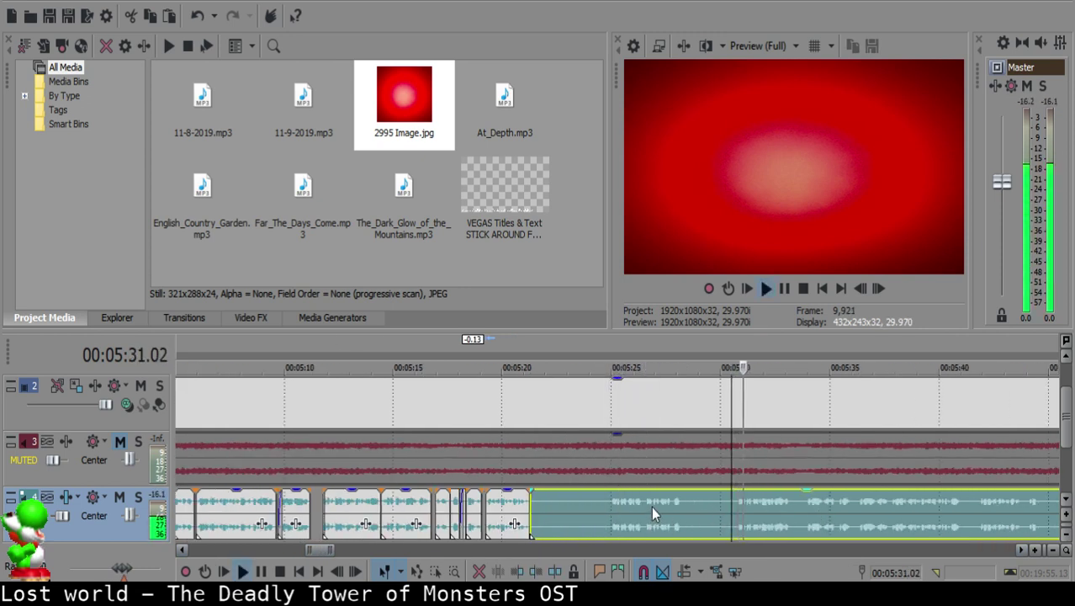
{"action": "left_click", "coordinate": [734, 508]}
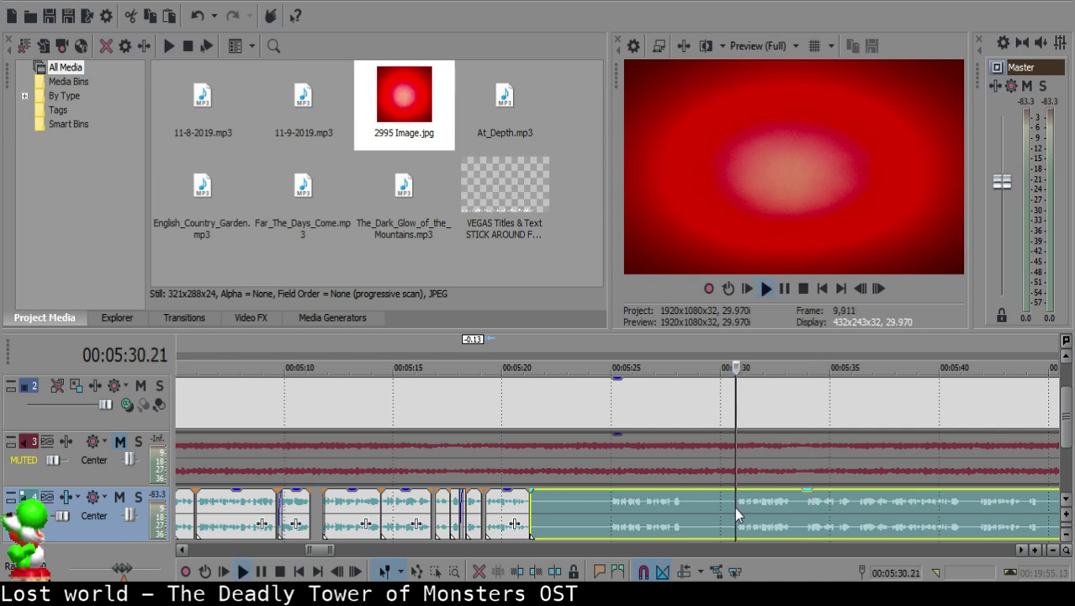
{"action": "key", "text": "s"}
{"action": "left_click", "coordinate": [540, 499]}
{"action": "key", "text": "Delete"}
{"action": "left_click_drag", "start_coordinate": [753, 522], "coordinate": [554, 512]}
Step: Play the join near 5:21.24 and move the audio after the gap one frame earlier
{"action": "left_click", "coordinate": [519, 505]}
{"action": "key", "text": "space"}
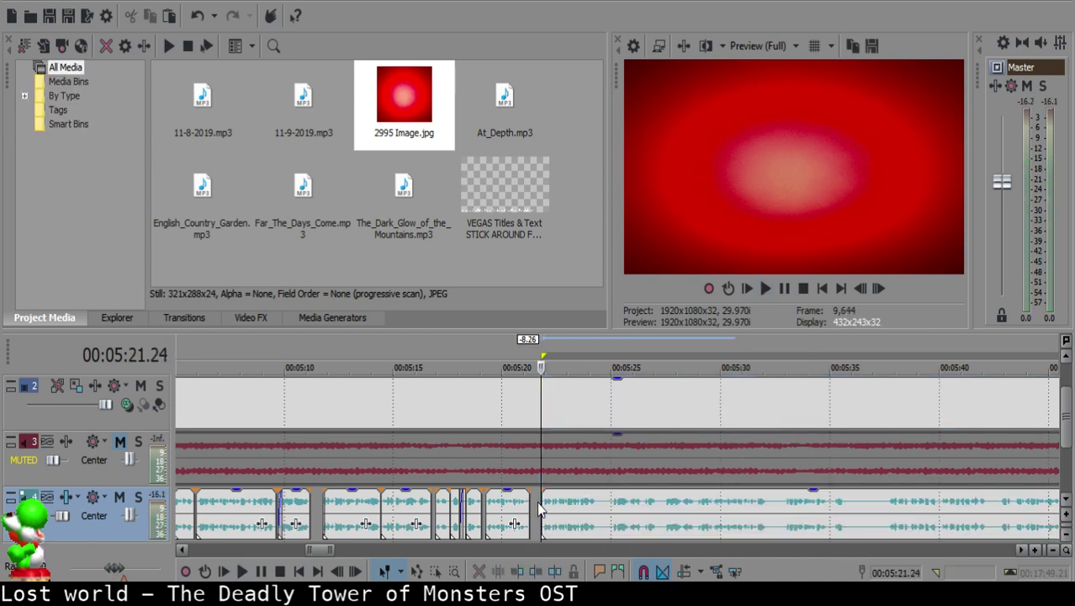
{"action": "scroll", "coordinate": [599, 509], "scroll_direction": "up", "scroll_amount": 4}
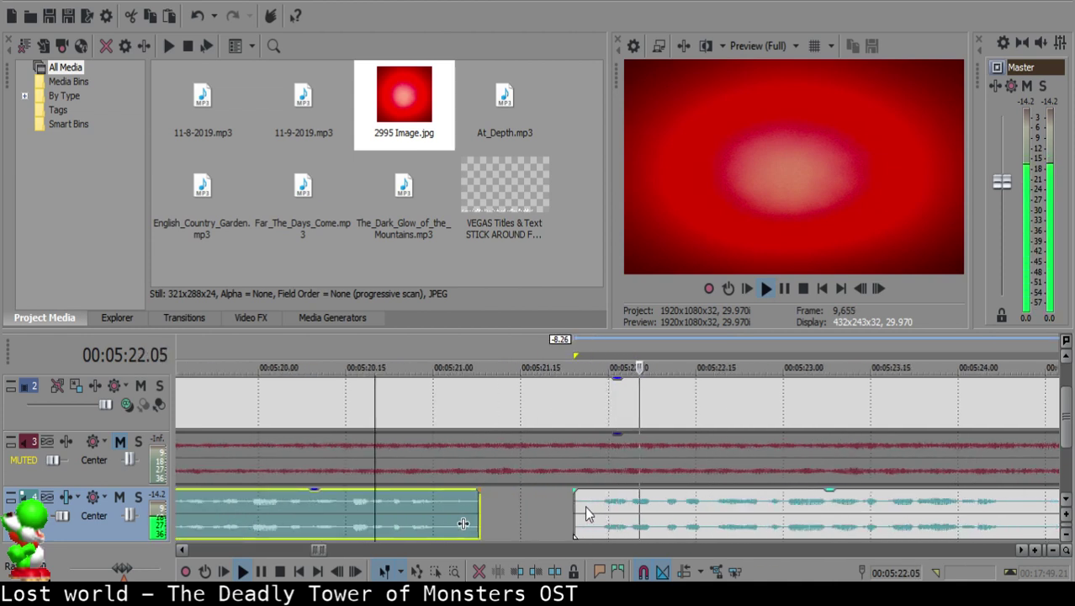
{"action": "key", "text": "space"}
{"action": "left_click", "coordinate": [568, 504]}
{"action": "left_click_drag", "start_coordinate": [583, 510], "coordinate": [577, 511]}
Step: Split the track 4 audio at 5:21.03, fade in the short tail over about 5 frames and play the join
{"action": "left_click", "coordinate": [392, 505]}
{"action": "key", "text": "space"}
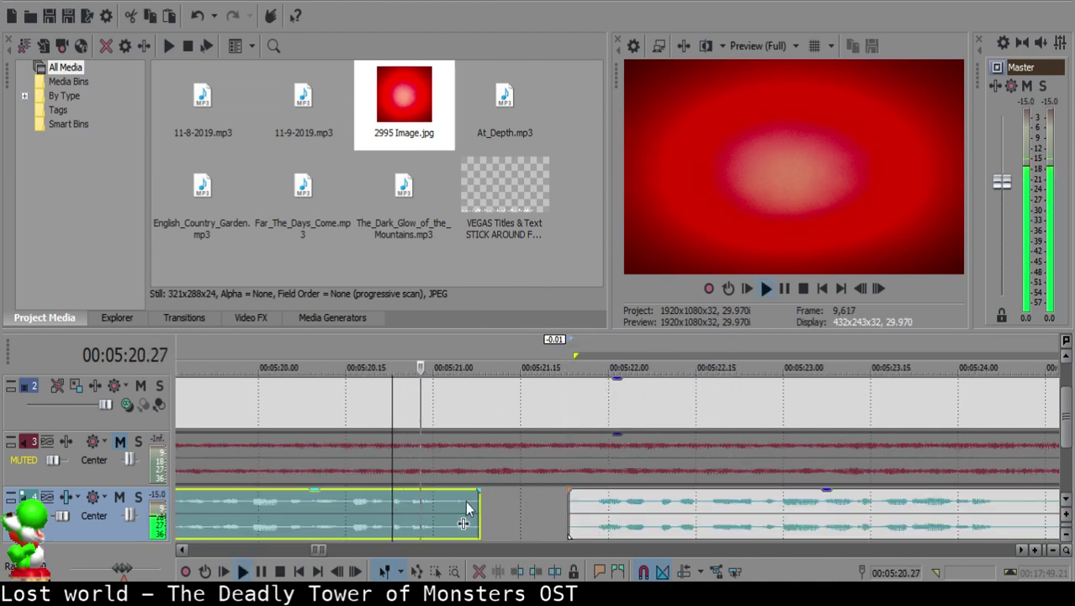
{"action": "left_click", "coordinate": [453, 510]}
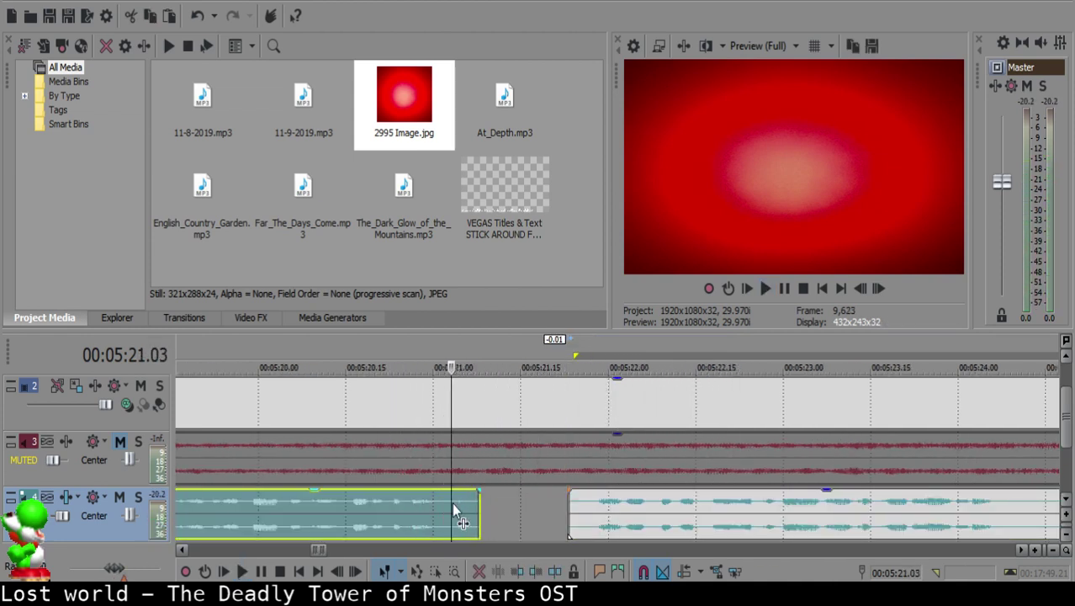
{"action": "key", "text": "s"}
{"action": "left_click_drag", "start_coordinate": [452, 491], "coordinate": [481, 495]}
{"action": "left_click", "coordinate": [364, 514]}
{"action": "key", "text": "space"}
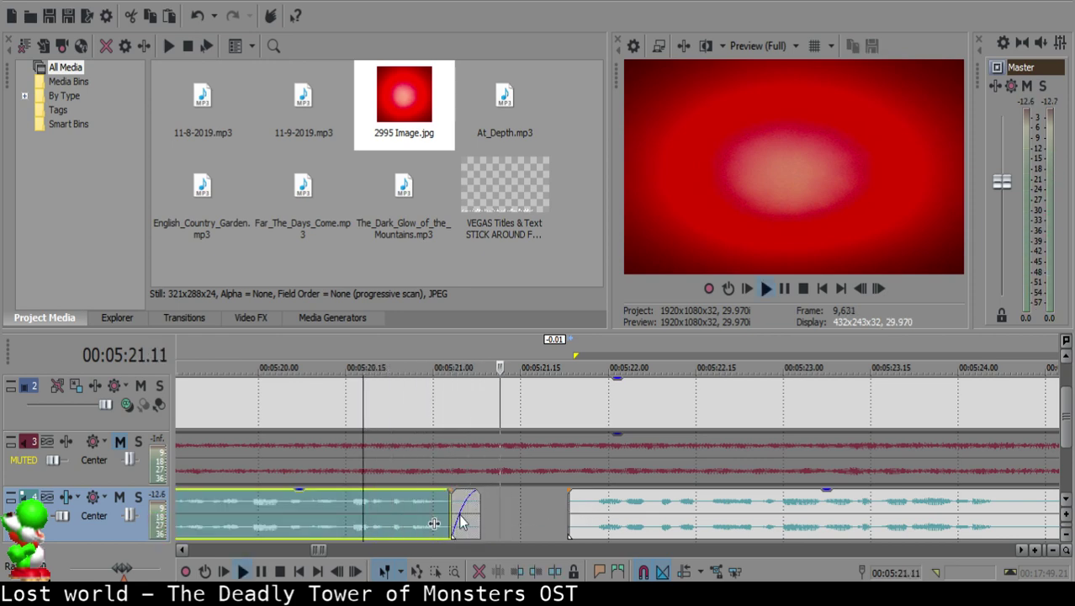
Step: Move the track 4 audio after the 5:21 gap one more frame earlier and play it
{"action": "key", "text": "space"}
{"action": "left_click", "coordinate": [561, 504]}
{"action": "left_click_drag", "start_coordinate": [583, 503], "coordinate": [577, 503]}
{"action": "key", "text": "space"}
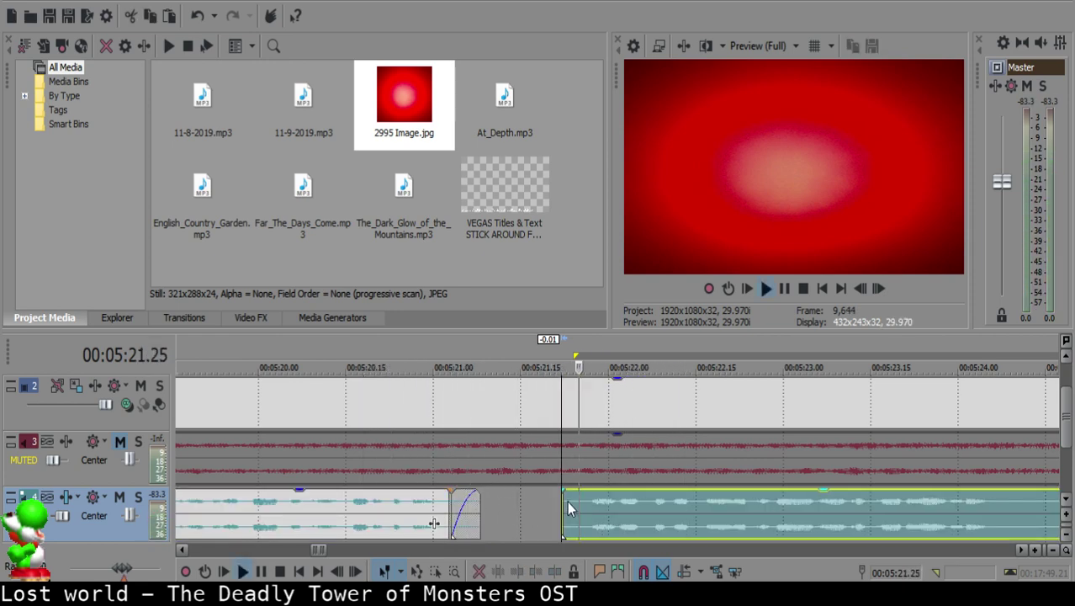
Step: Split the track 4 audio at the pause at 5:24.10
{"action": "scroll", "coordinate": [630, 506], "scroll_direction": "down", "scroll_amount": 5}
{"action": "scroll", "coordinate": [630, 505], "scroll_direction": "up", "scroll_amount": 5}
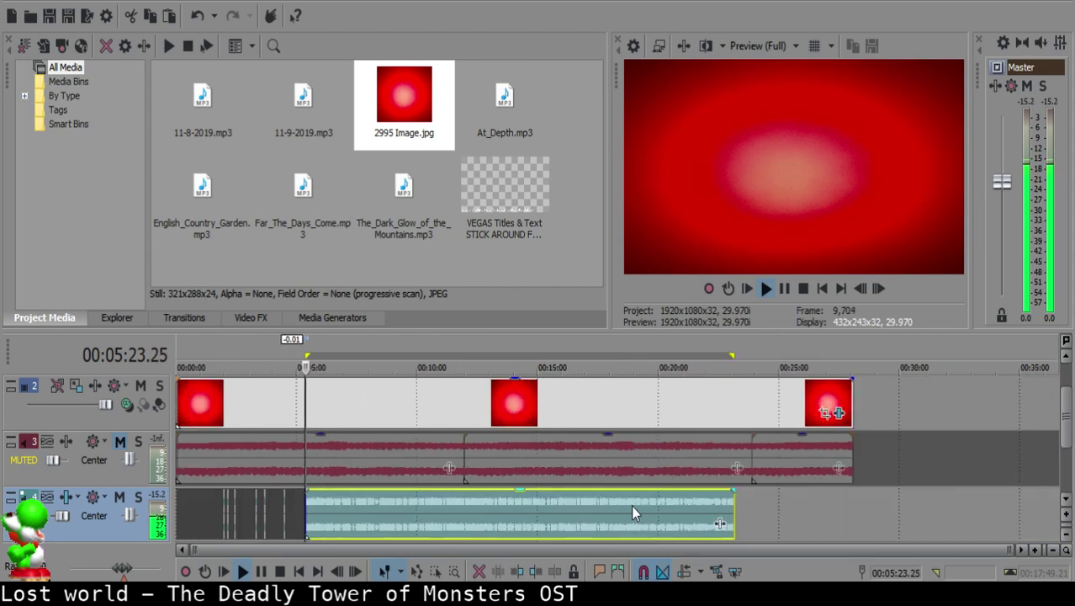
{"action": "left_click", "coordinate": [583, 502]}
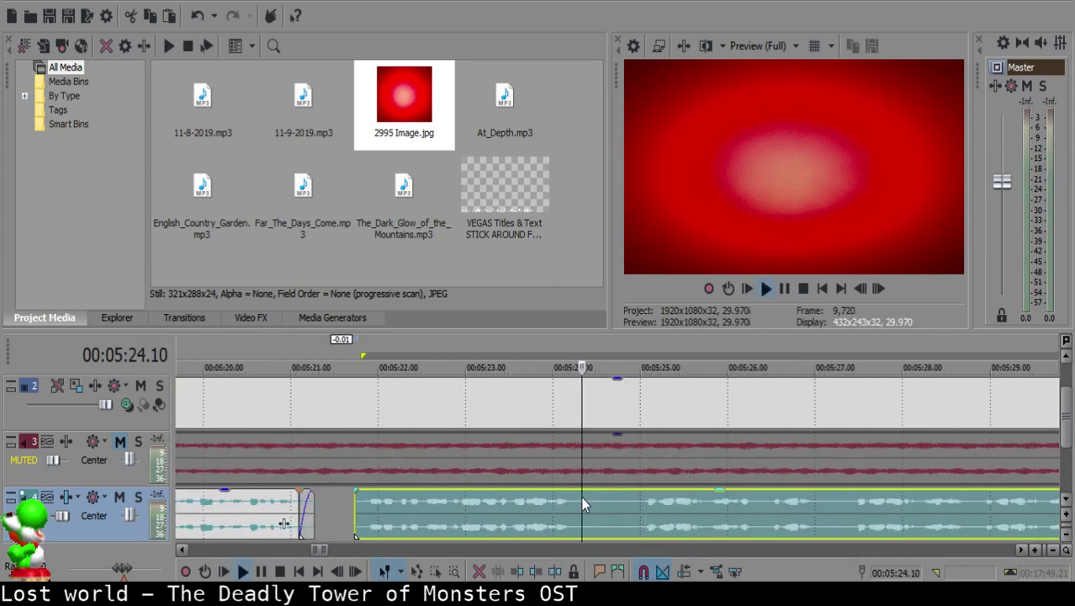
{"action": "key", "text": "s"}
Step: Play onward, split track 4 at about 5:28.25, delete the phrase after 5:24.10 and move the remaining audio 4.15 earlier
{"action": "left_click", "coordinate": [716, 504]}
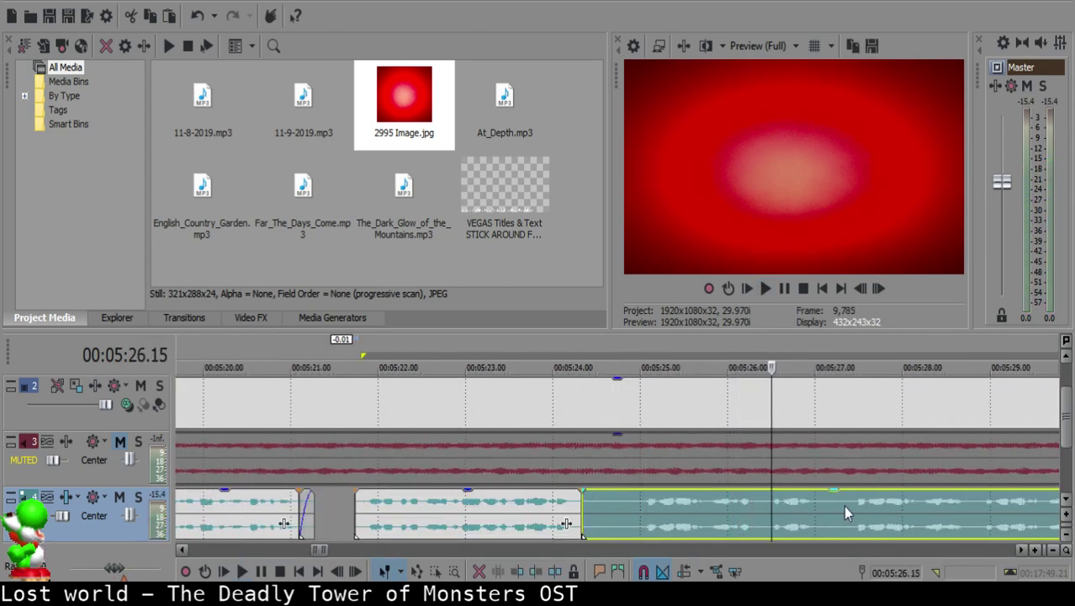
{"action": "scroll", "coordinate": [841, 507], "scroll_direction": "down", "scroll_amount": 3}
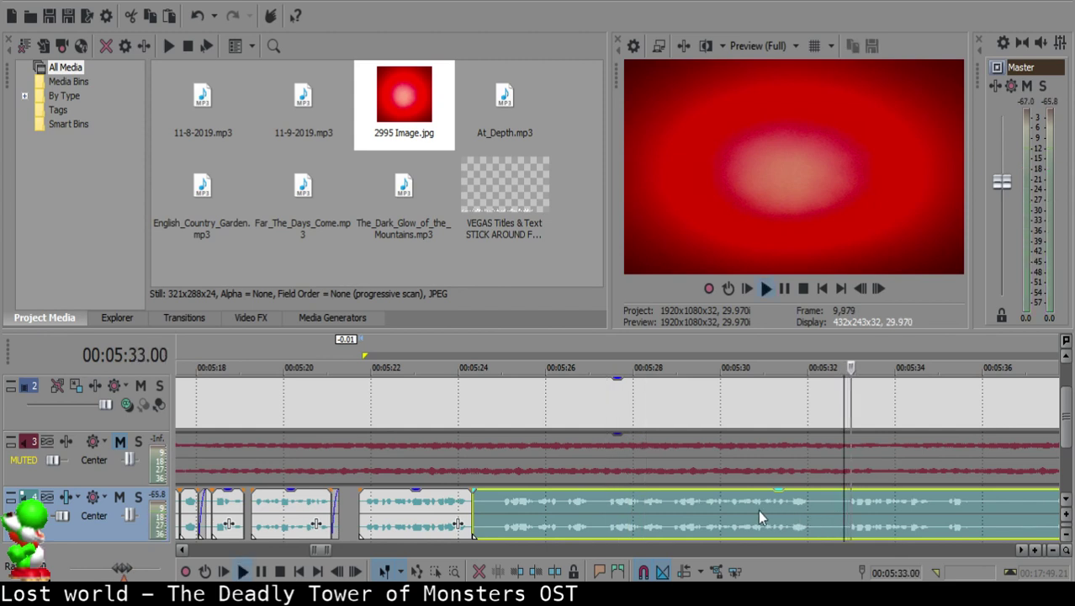
{"action": "left_click", "coordinate": [695, 499]}
{"action": "left_click", "coordinate": [670, 501]}
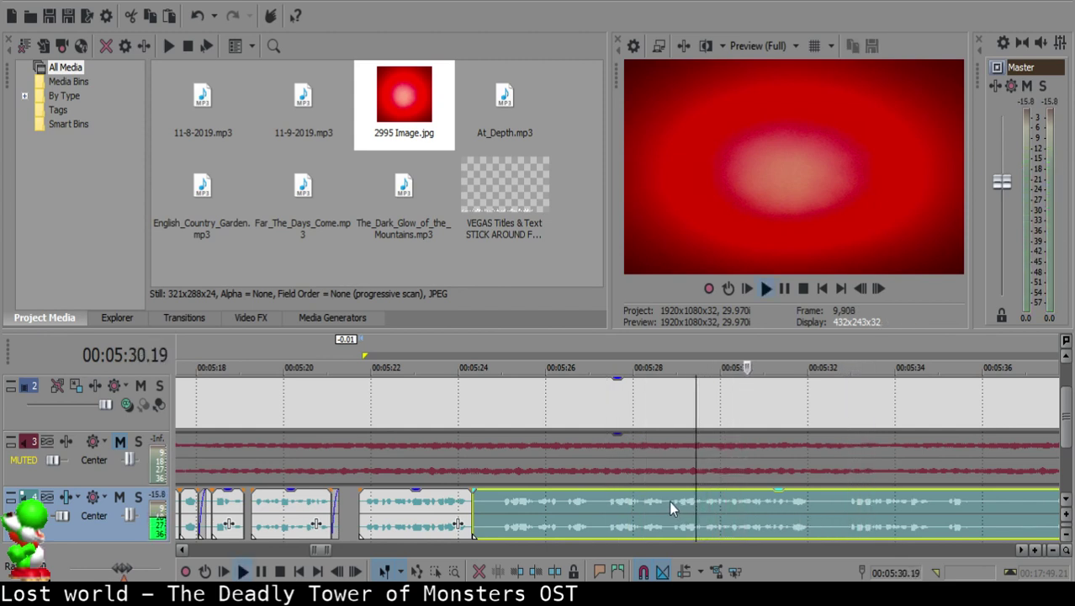
{"action": "key", "text": "space"}
{"action": "key", "text": "s"}
{"action": "left_click", "coordinate": [646, 505]}
{"action": "key", "text": "Delete"}
{"action": "left_click_drag", "start_coordinate": [695, 513], "coordinate": [499, 521]}
Step: Play the join at 5:24.10 and split the track 4 audio at the end of the phrase at 5:27.19
{"action": "left_click", "coordinate": [462, 519]}
{"action": "key", "text": "space"}
{"action": "scroll", "coordinate": [504, 517], "scroll_direction": "down", "scroll_amount": 5}
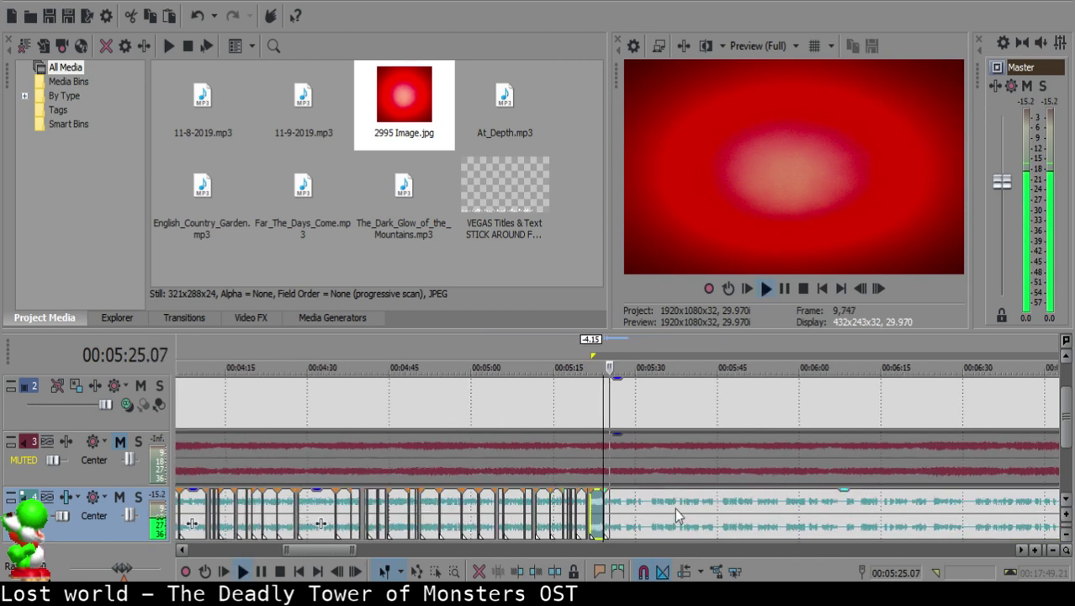
{"action": "scroll", "coordinate": [673, 513], "scroll_direction": "up", "scroll_amount": 3}
{"action": "scroll", "coordinate": [648, 517], "scroll_direction": "up", "scroll_amount": 3}
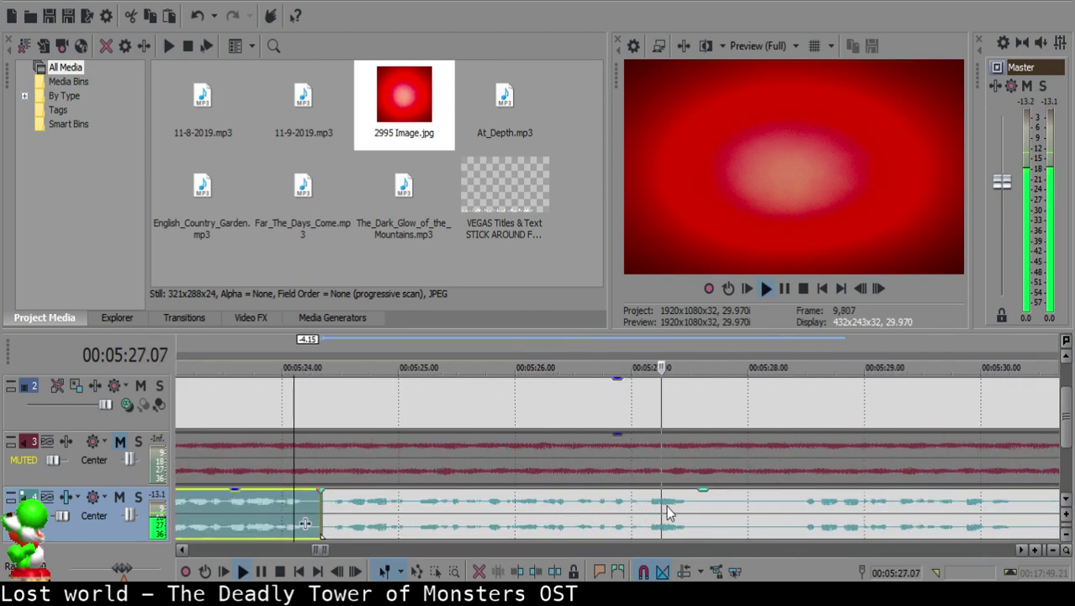
{"action": "left_click", "coordinate": [706, 502]}
{"action": "key", "text": "s"}
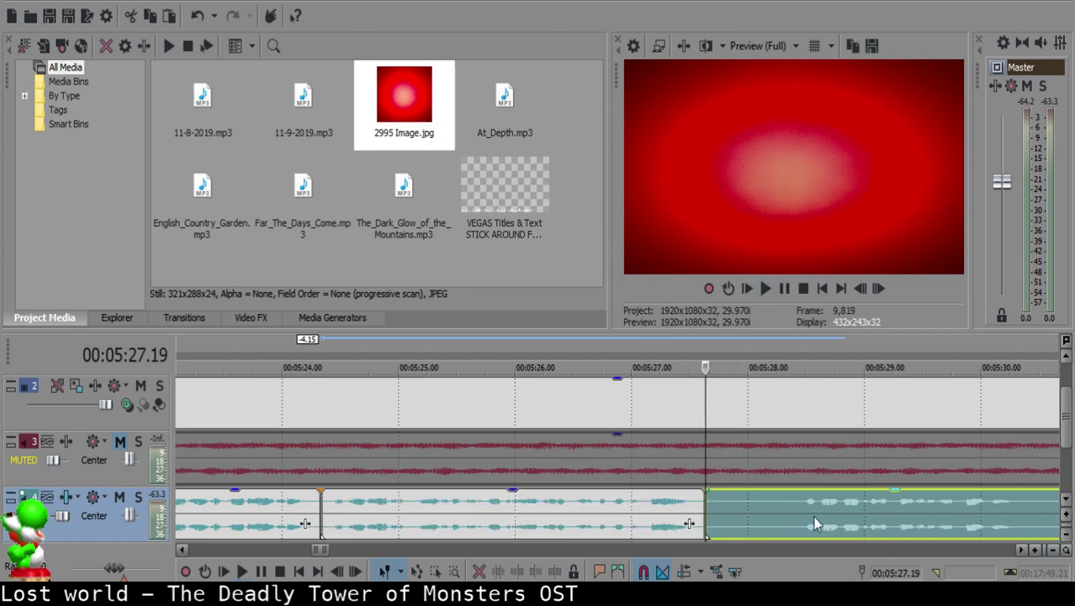
Step: Split track 4 at 5:28.11, delete the silence after 5:27.19 and move the remaining audio 16 frames earlier
{"action": "scroll", "coordinate": [794, 523], "scroll_direction": "down", "scroll_amount": 2}
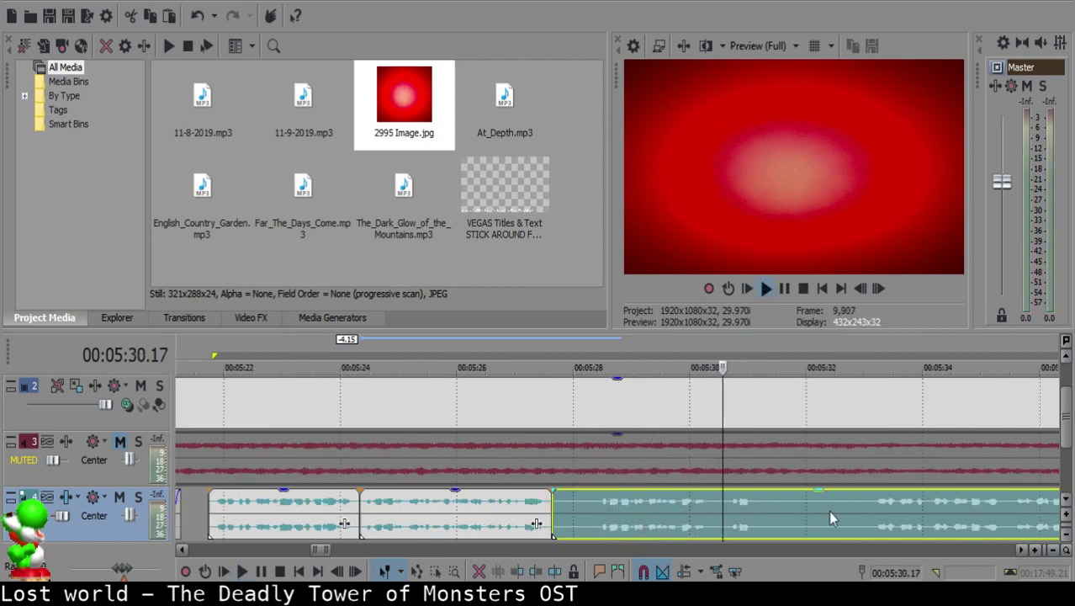
{"action": "left_click", "coordinate": [881, 507]}
{"action": "left_click", "coordinate": [594, 502]}
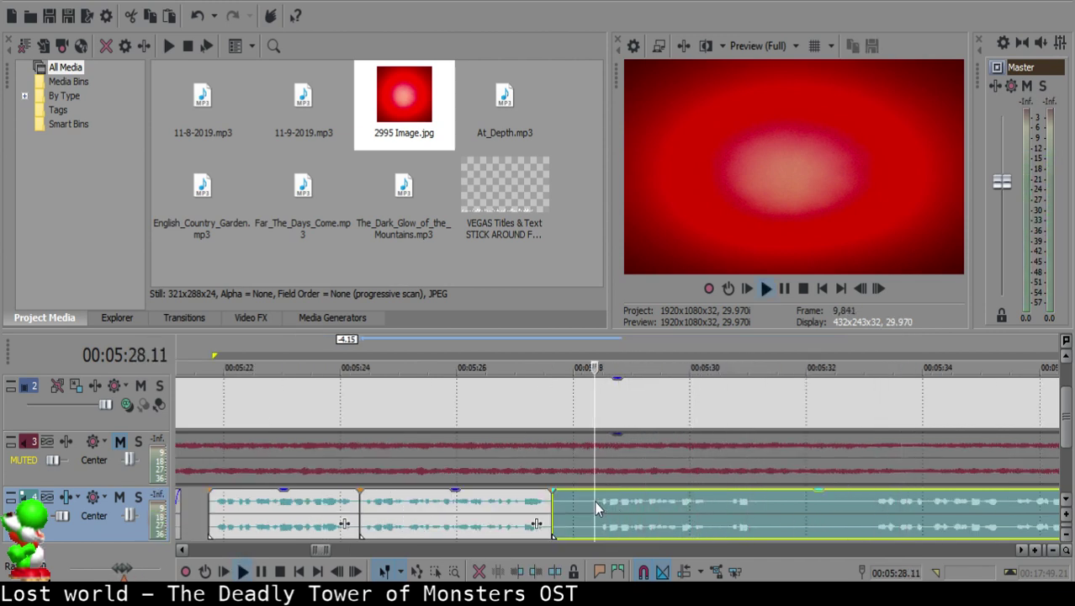
{"action": "key", "text": "s"}
{"action": "key", "text": "space"}
{"action": "left_click", "coordinate": [563, 505]}
{"action": "key", "text": "Delete"}
{"action": "left_click_drag", "start_coordinate": [618, 508], "coordinate": [590, 508]}
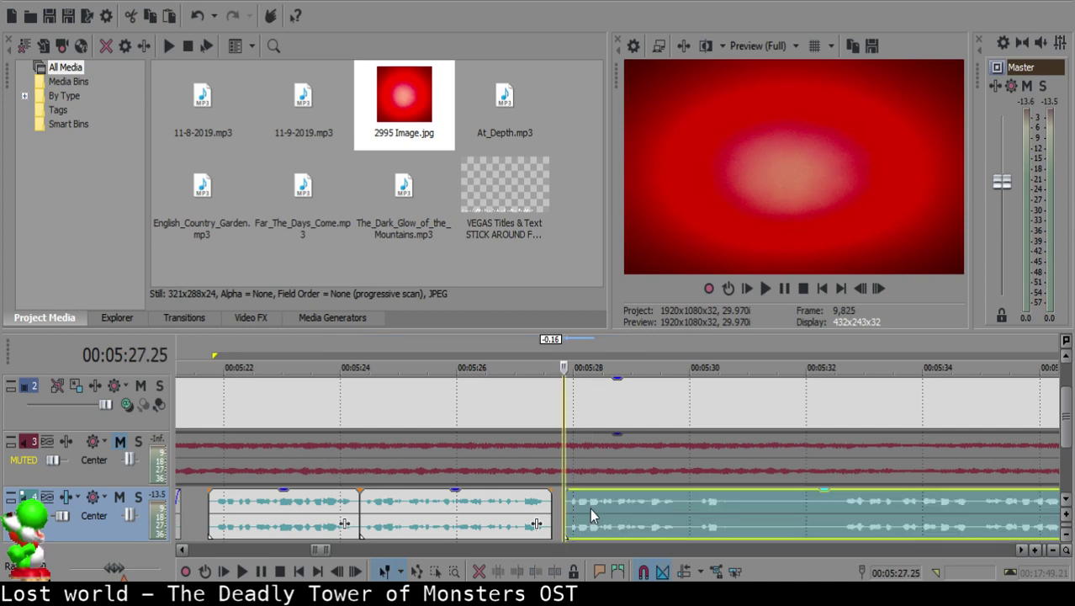
Step: Play the join around 5:27 and move the audio after the gap one frame earlier
{"action": "left_click", "coordinate": [514, 505]}
{"action": "key", "text": "space"}
{"action": "scroll", "coordinate": [584, 507], "scroll_direction": "up", "scroll_amount": 3}
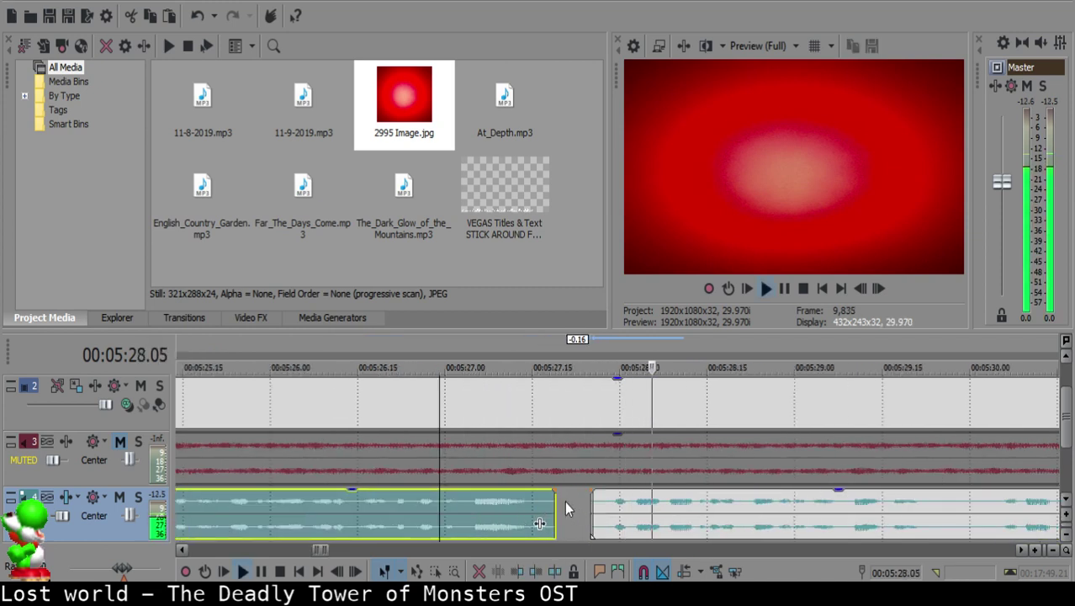
{"action": "key", "text": "space"}
{"action": "left_click", "coordinate": [585, 503]}
{"action": "left_click_drag", "start_coordinate": [615, 503], "coordinate": [609, 503]}
Step: Replay the join around 5:27, nudge the following track 4 audio another frame earlier and play the result
{"action": "left_click", "coordinate": [488, 502]}
{"action": "key", "text": "space"}
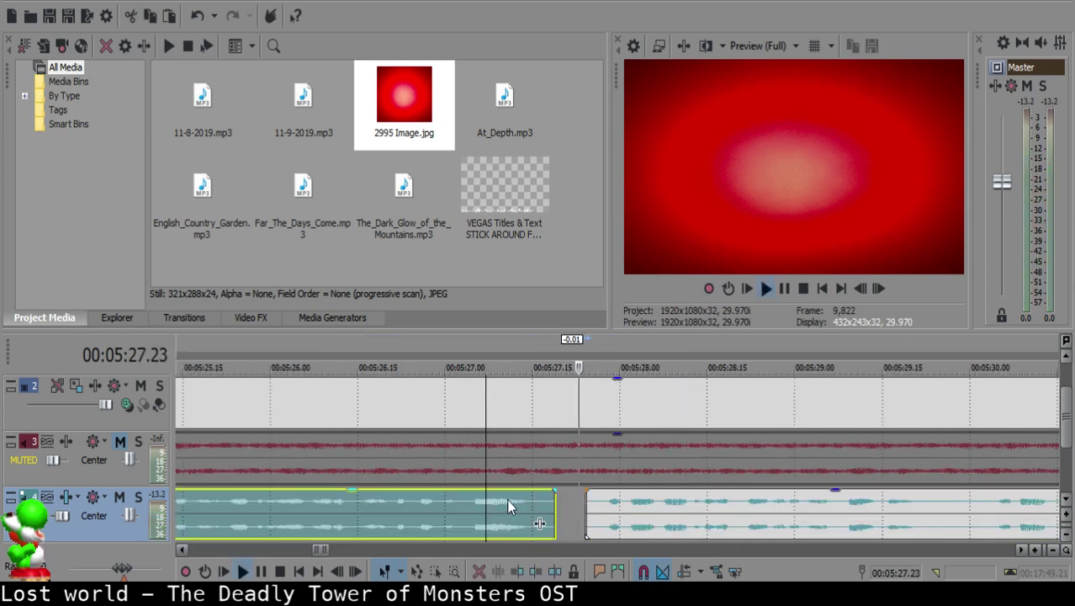
{"action": "key", "text": "space"}
{"action": "left_click", "coordinate": [579, 503]}
{"action": "left_click_drag", "start_coordinate": [607, 506], "coordinate": [599, 506]}
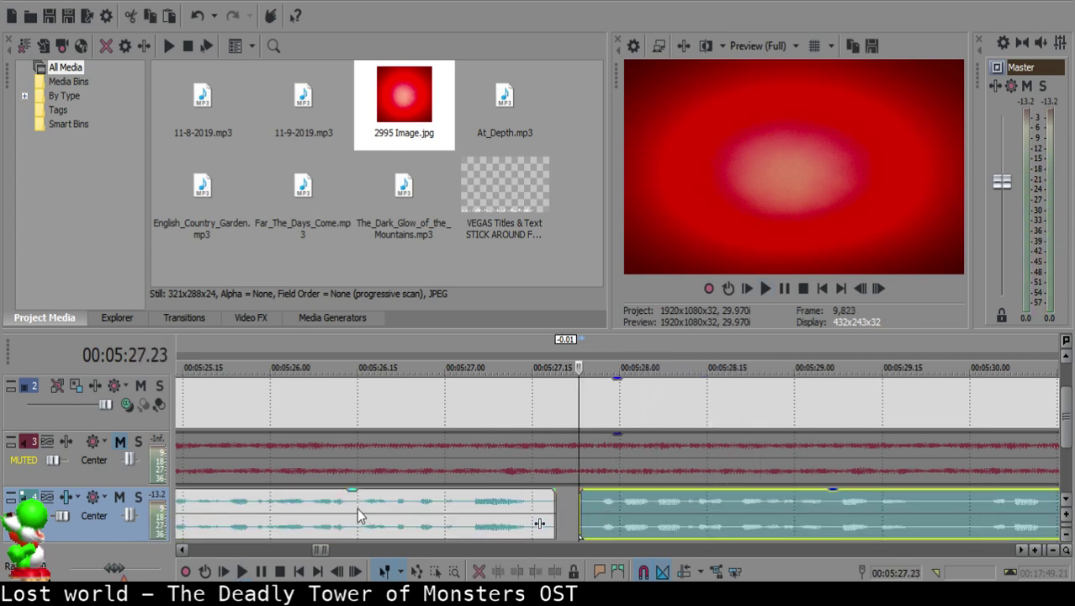
{"action": "left_click", "coordinate": [358, 506]}
{"action": "key", "text": "space"}
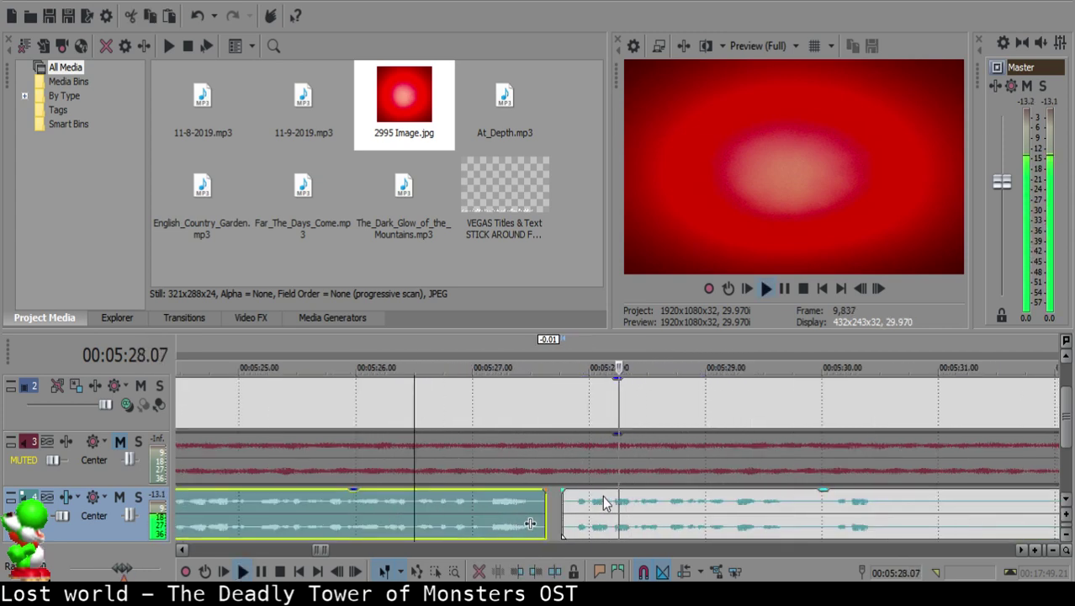
Step: Cut out the silence from about 5:29.25 to 5:30.00, move the remaining audio 5 frames earlier and play the join
{"action": "scroll", "coordinate": [633, 514], "scroll_direction": "down", "scroll_amount": 10}
{"action": "scroll", "coordinate": [633, 515], "scroll_direction": "up", "scroll_amount": 10}
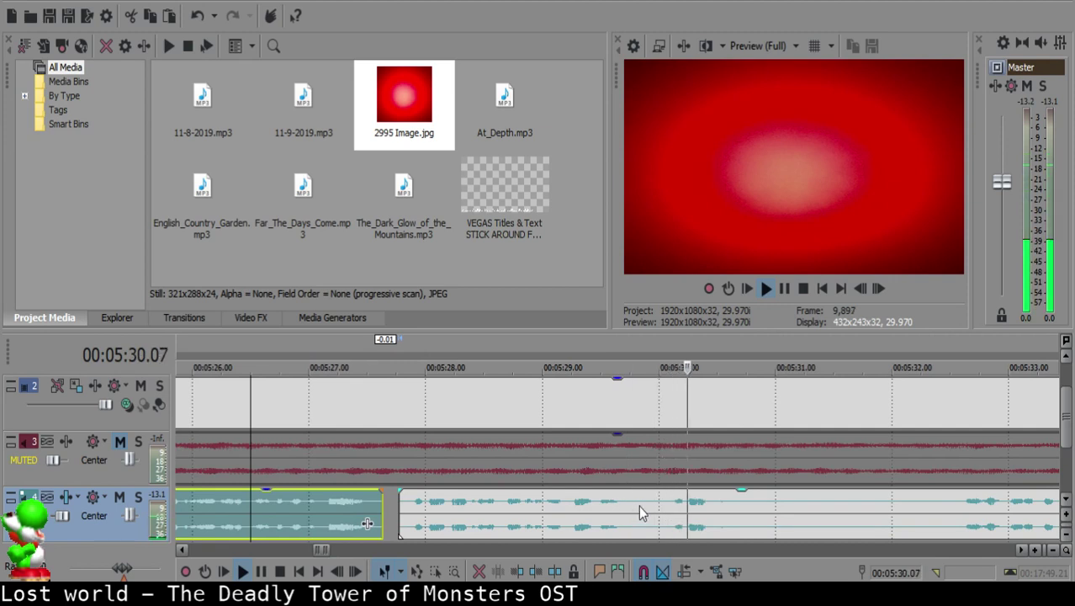
{"action": "left_click", "coordinate": [641, 510]}
{"action": "key", "text": "space"}
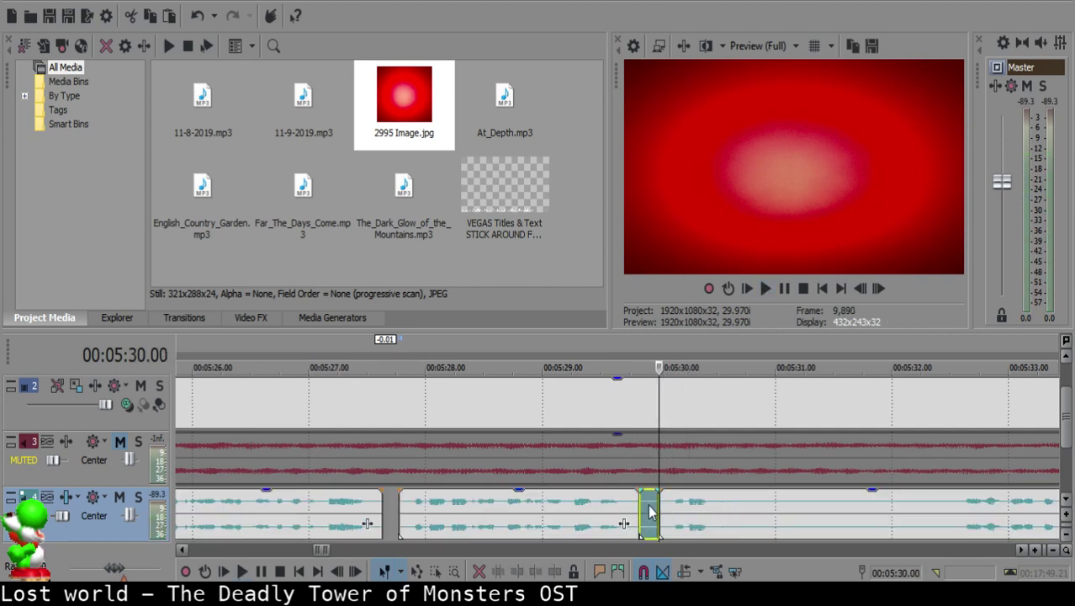
{"action": "left_click", "coordinate": [593, 506]}
{"action": "key", "text": "space"}
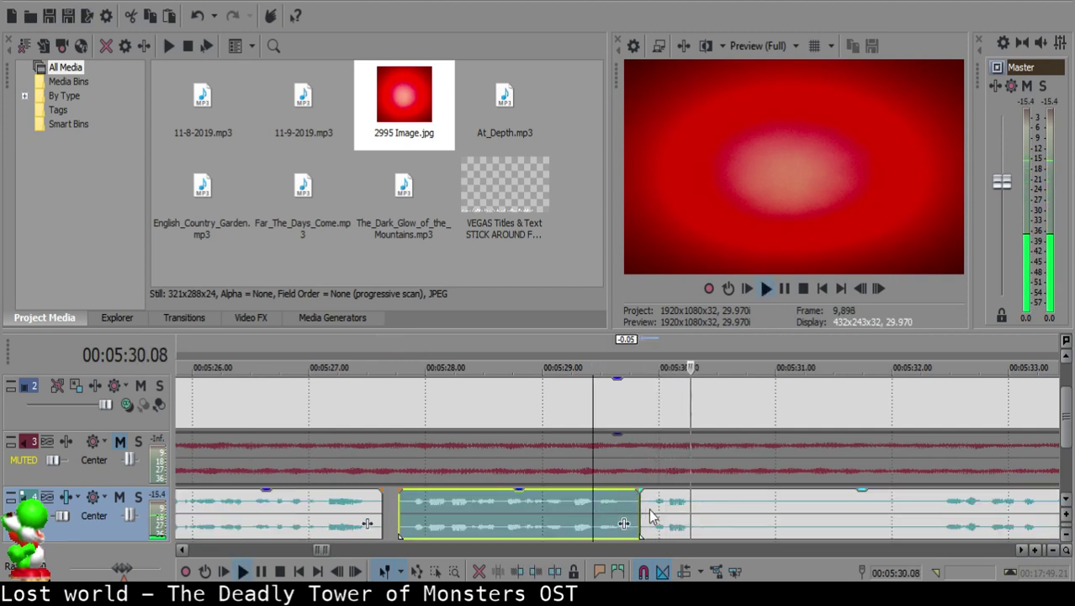
Step: Cut out the silence after about 5:30.18 on track 4 and move the remaining audio 14 frames earlier
{"action": "scroll", "coordinate": [650, 515], "scroll_direction": "up", "scroll_amount": 2}
{"action": "left_click", "coordinate": [613, 508]}
{"action": "left_click", "coordinate": [622, 507]}
{"action": "key", "text": "s"}
{"action": "key", "text": "s"}
{"action": "left_click", "coordinate": [648, 506]}
{"action": "key", "text": "Delete"}
Step: Undo the last edit, add a fade-out of about 5 frames to the clip ending at 5:30.18 and play it
{"action": "left_click_drag", "start_coordinate": [628, 496], "coordinate": [609, 487]}
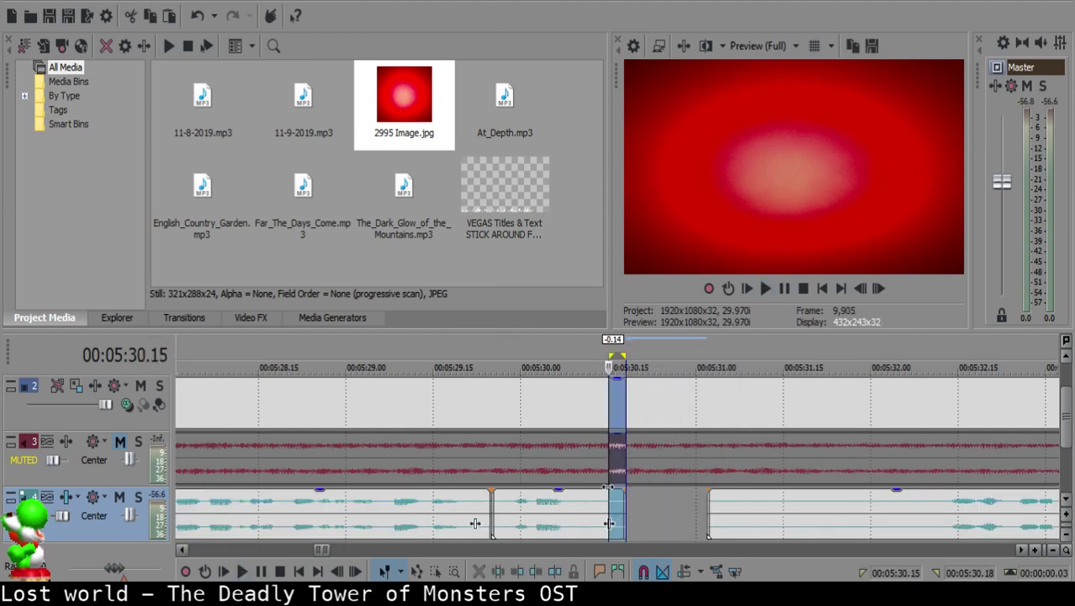
{"action": "key", "text": "ctrl+z"}
{"action": "left_click", "coordinate": [626, 489]}
{"action": "left_click", "coordinate": [644, 503]}
{"action": "key", "text": "Delete"}
{"action": "left_click", "coordinate": [628, 488]}
{"action": "left_click_drag", "start_coordinate": [626, 488], "coordinate": [597, 489]}
{"action": "left_click", "coordinate": [531, 498]}
{"action": "key", "text": "space"}
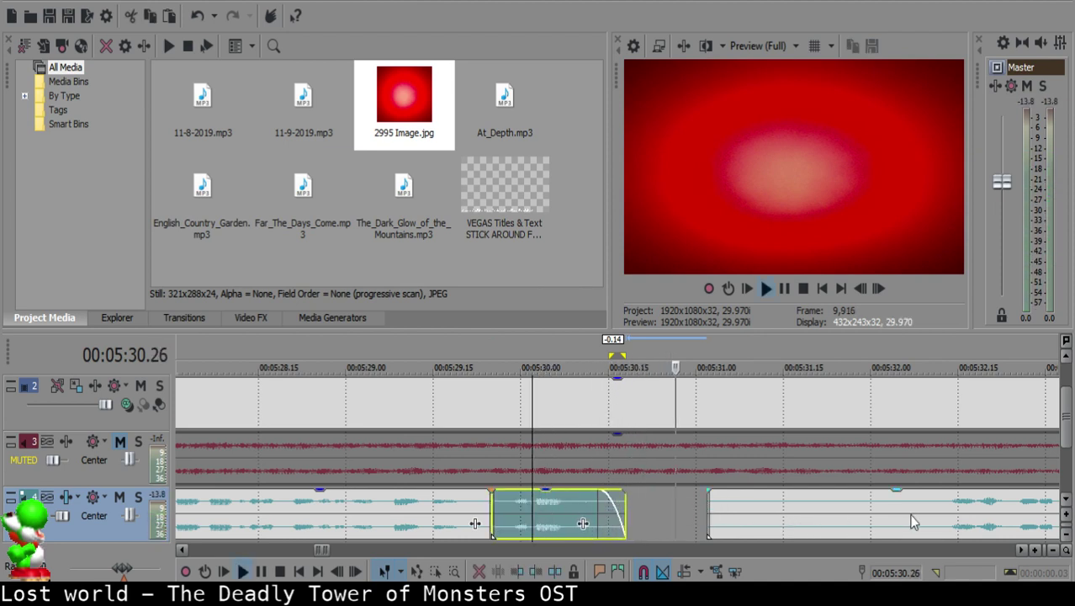
Step: Play the phrases following the 5:30 gap and split the track 4 audio at about 5:34.24
{"action": "left_click", "coordinate": [942, 514]}
{"action": "scroll", "coordinate": [942, 514], "scroll_direction": "down", "scroll_amount": 2}
{"action": "left_click", "coordinate": [805, 516]}
{"action": "scroll", "coordinate": [807, 514], "scroll_direction": "down", "scroll_amount": 1}
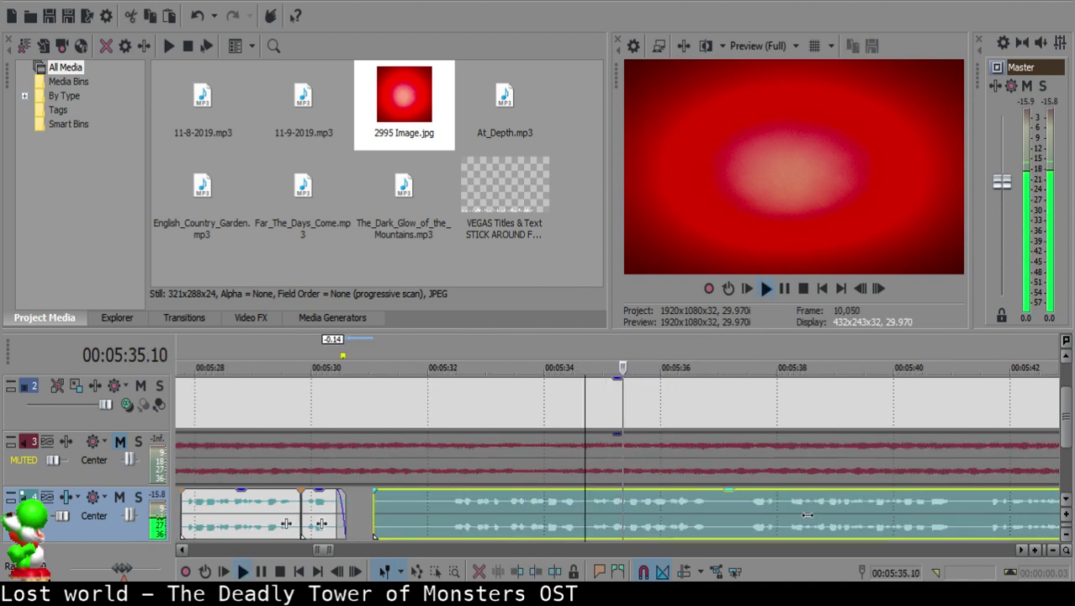
{"action": "left_click", "coordinate": [589, 503]}
{"action": "key", "text": "space"}
{"action": "key", "text": "space"}
{"action": "key", "text": "space"}
{"action": "key", "text": "s"}
Step: Delete the clip before the 5:34.24 split and move the remaining track 4 audio 3.21 earlier to 5:31.03
{"action": "left_click", "coordinate": [589, 503]}
{"action": "key", "text": "Delete"}
{"action": "left_click_drag", "start_coordinate": [591, 490], "coordinate": [595, 492]}
{"action": "key", "text": "space"}
{"action": "left_click", "coordinate": [374, 509]}
{"action": "scroll", "coordinate": [696, 509], "scroll_direction": "down", "scroll_amount": 1}
{"action": "left_click_drag", "start_coordinate": [827, 510], "coordinate": [719, 496]}
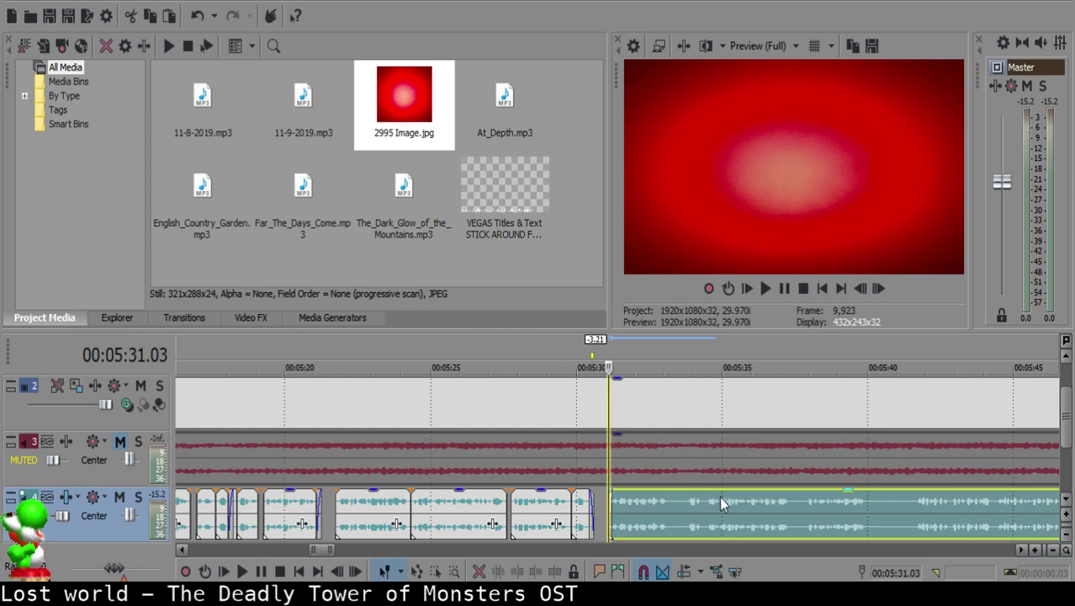
Step: Add a fade-in of about 3 frames to the clip starting at 5:31.03 on track 4 and move it one frame earlier, replaying the join
{"action": "left_click", "coordinate": [569, 508]}
{"action": "key", "text": "space"}
{"action": "scroll", "coordinate": [629, 512], "scroll_direction": "up", "scroll_amount": 5}
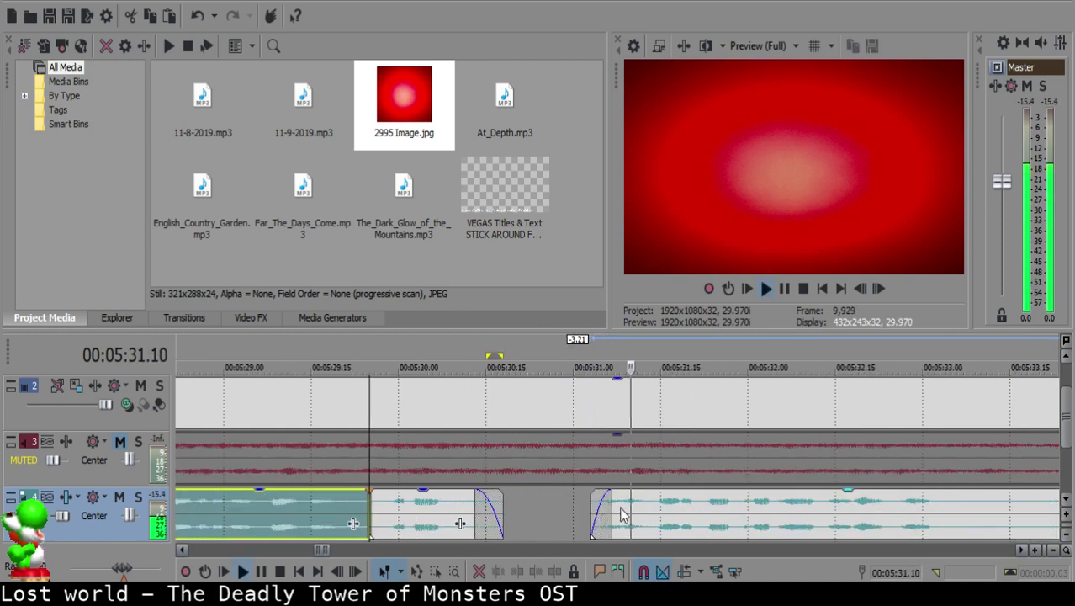
{"action": "left_click", "coordinate": [590, 508]}
{"action": "left_click_drag", "start_coordinate": [627, 505], "coordinate": [620, 501]}
{"action": "left_click", "coordinate": [578, 509]}
{"action": "left_click", "coordinate": [588, 507]}
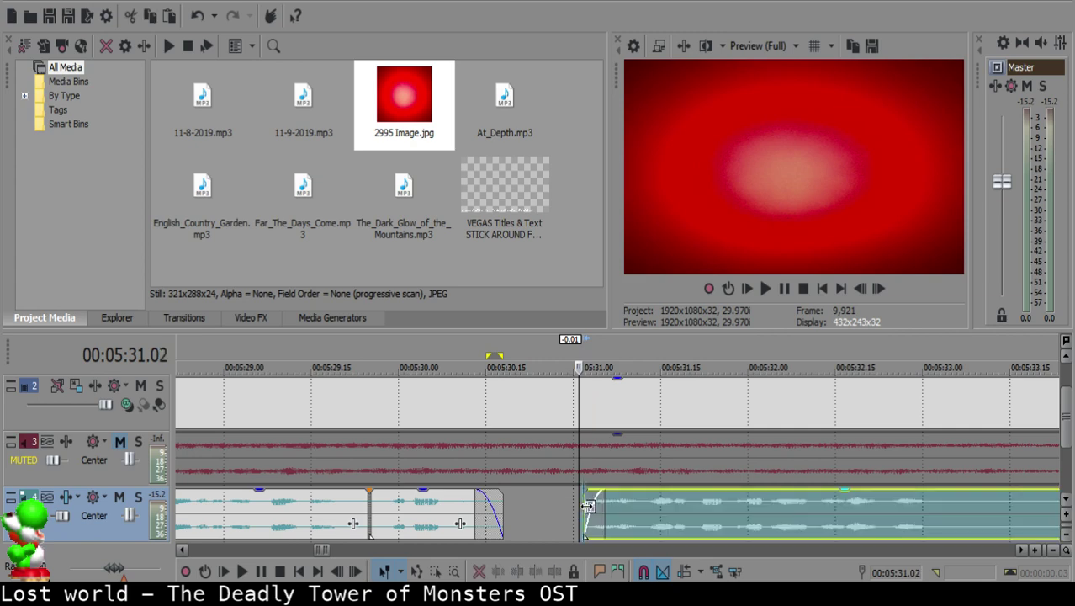
{"action": "left_click", "coordinate": [358, 523]}
{"action": "key", "text": "space"}
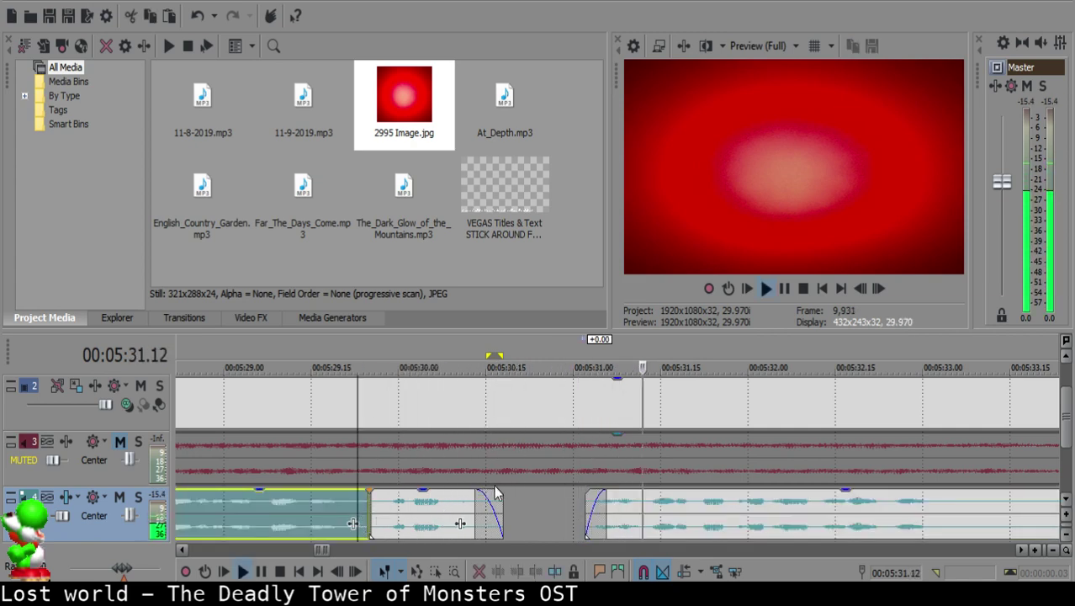
Step: Play on and split the track 4 audio at about 5:33.05 and 5:34.12
{"action": "scroll", "coordinate": [652, 480], "scroll_direction": "down", "scroll_amount": 5}
{"action": "scroll", "coordinate": [659, 479], "scroll_direction": "up", "scroll_amount": 4}
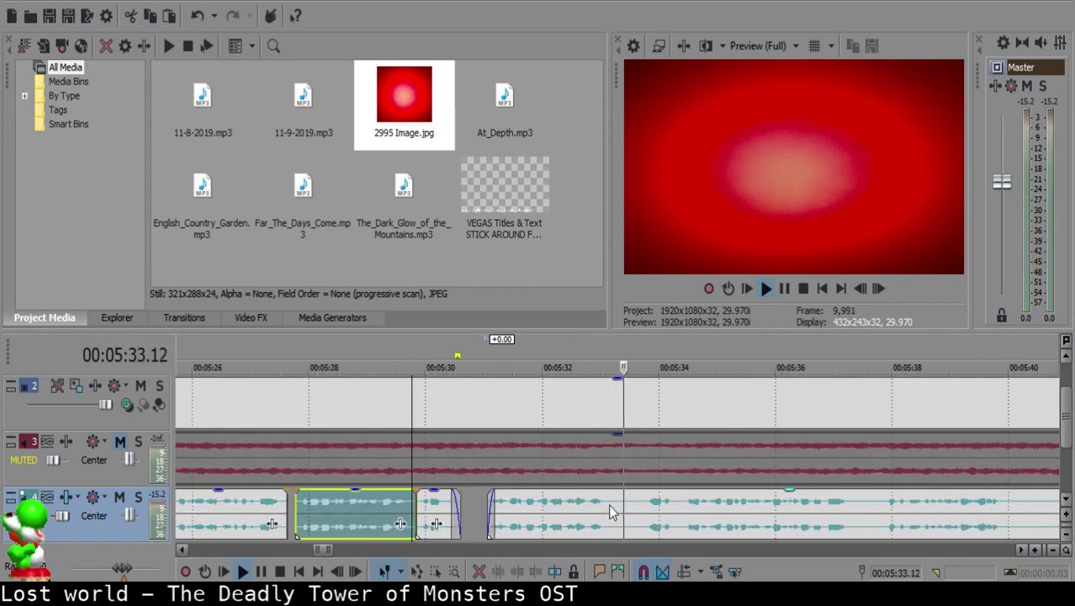
{"action": "left_click", "coordinate": [610, 501]}
{"action": "key", "text": "space"}
{"action": "key", "text": "s"}
{"action": "left_click", "coordinate": [820, 512]}
{"action": "key", "text": "space"}
{"action": "left_click", "coordinate": [886, 509]}
{"action": "key", "text": "Return"}
{"action": "left_click", "coordinate": [682, 498]}
{"action": "key", "text": "space"}
{"action": "left_click", "coordinate": [652, 501]}
{"action": "left_click", "coordinate": [680, 506]}
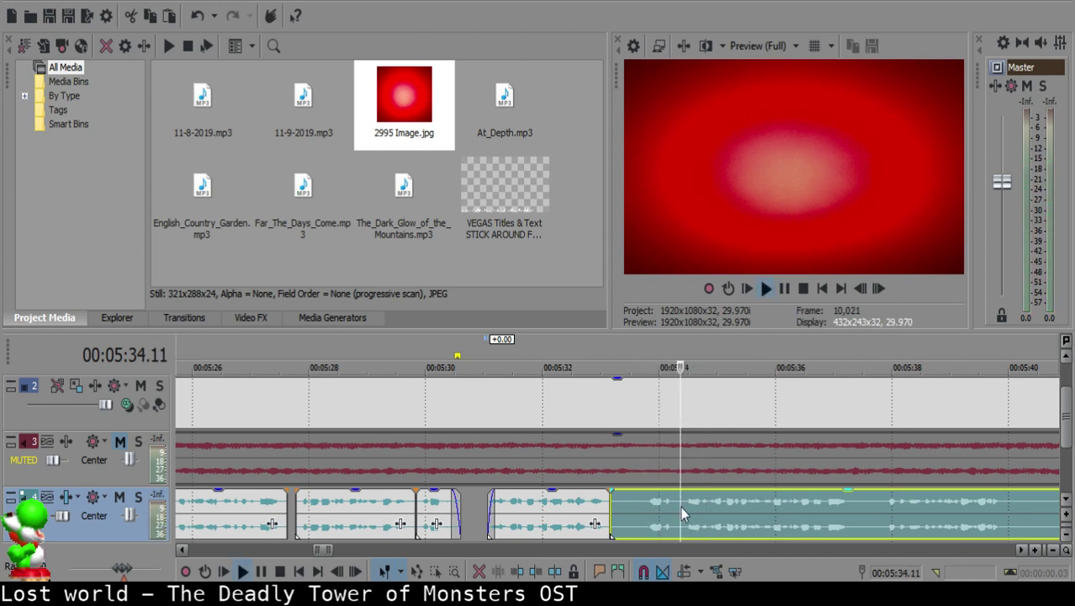
{"action": "key", "text": "space"}
{"action": "key", "text": "s"}
{"action": "key", "text": "space"}
{"action": "key", "text": "space"}
Step: Delete the clip between 5:33.05 and 5:34.12 and move the remaining track 4 audio 1.03 earlier to about 5:33.09
{"action": "left_click", "coordinate": [620, 504]}
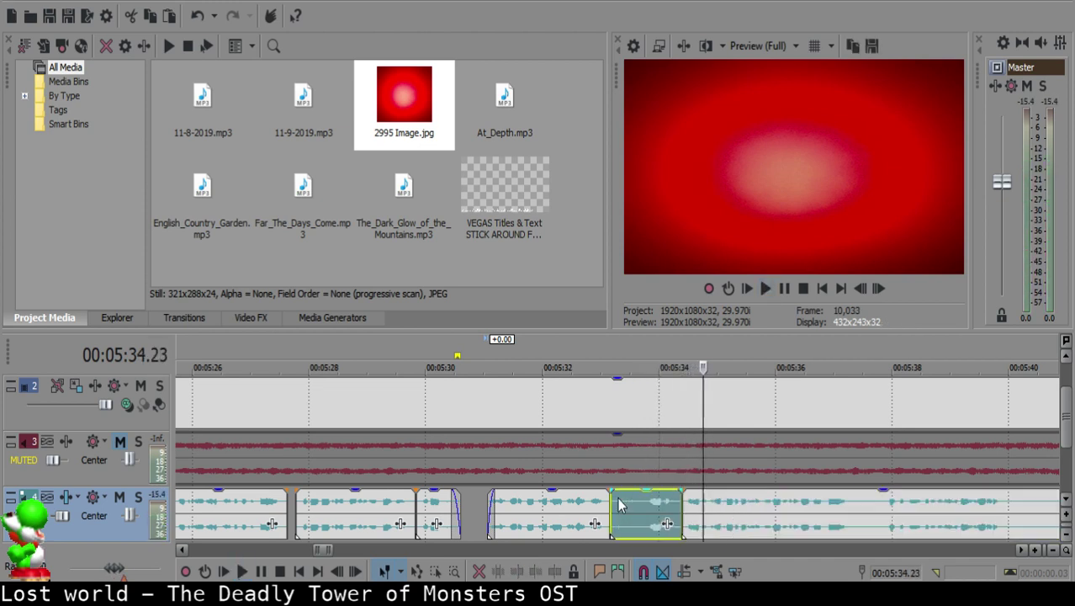
{"action": "key", "text": "Delete"}
{"action": "left_click", "coordinate": [591, 505]}
{"action": "key", "text": "space"}
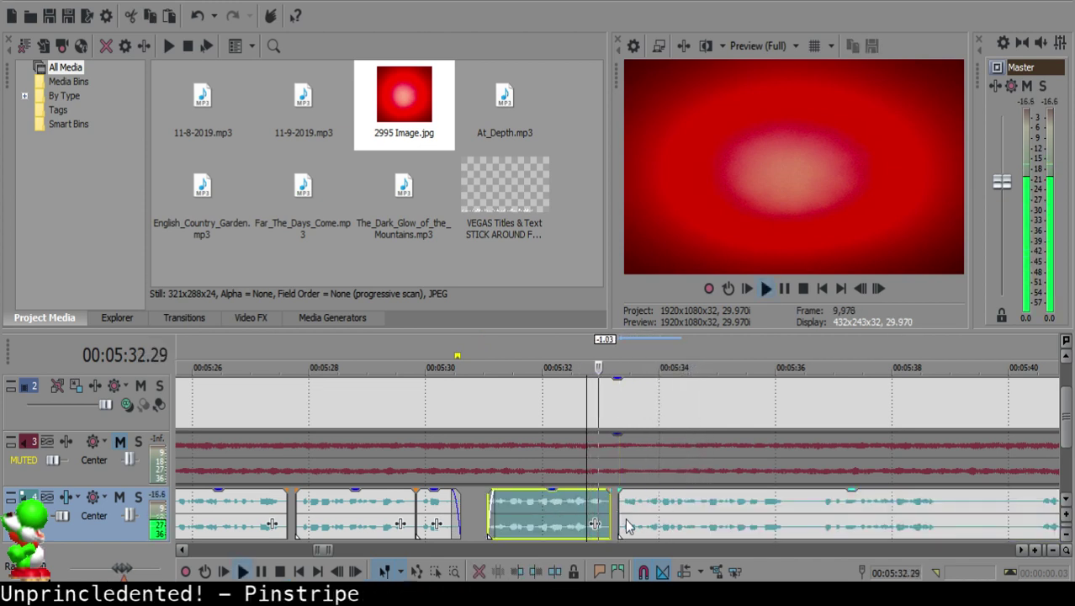
Step: Move the audio after the 5:33 cut 2 frames earlier to about 5:33.07 and play the join
{"action": "scroll", "coordinate": [631, 518], "scroll_direction": "up", "scroll_amount": 3}
{"action": "key", "text": "Return"}
{"action": "left_click", "coordinate": [597, 500]}
{"action": "left_click_drag", "start_coordinate": [638, 501], "coordinate": [625, 500]}
{"action": "left_click", "coordinate": [540, 503]}
{"action": "key", "text": "space"}
{"action": "key", "text": "space"}
{"action": "left_click", "coordinate": [476, 510]}
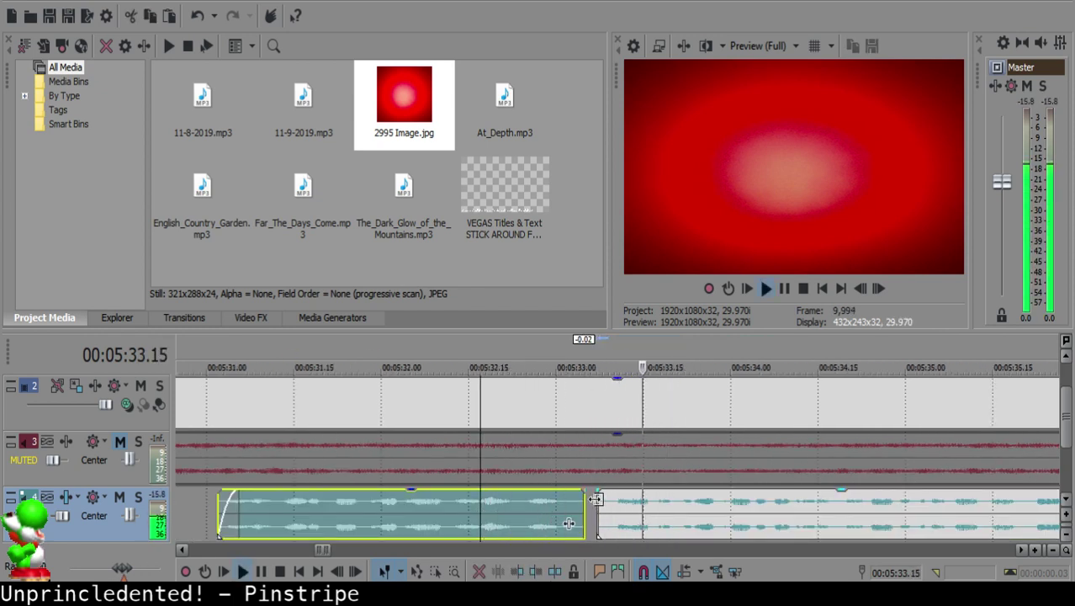
Step: Split the track 4 audio at about 5:36.06 and 5:36.11 and delete the silent piece between the splits
{"action": "scroll", "coordinate": [658, 517], "scroll_direction": "down", "scroll_amount": 8}
{"action": "scroll", "coordinate": [658, 516], "scroll_direction": "up", "scroll_amount": 8}
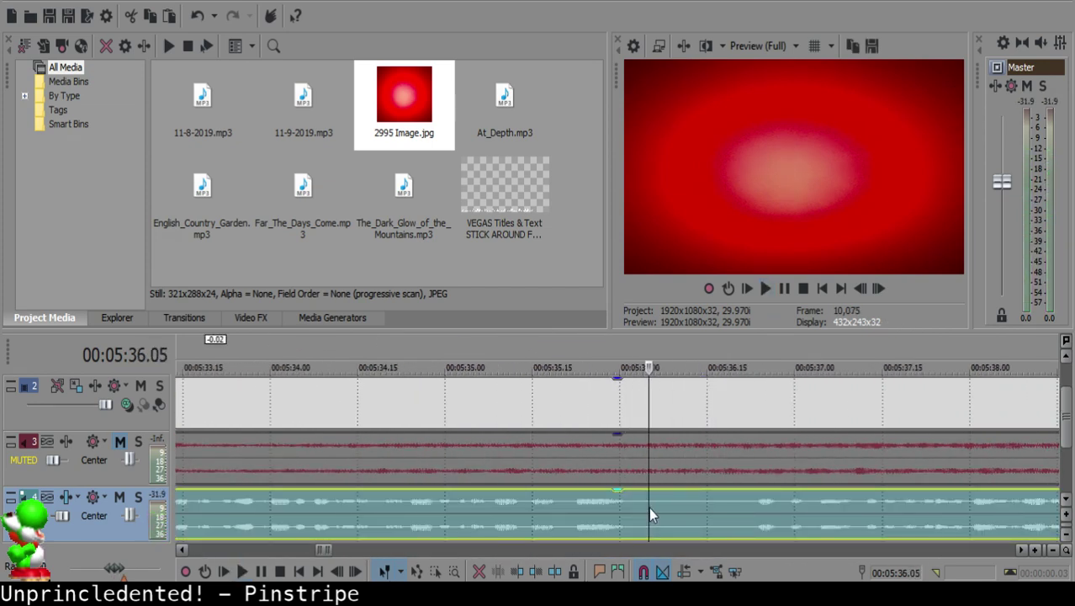
{"action": "left_click", "coordinate": [653, 507]}
{"action": "key", "text": "space"}
{"action": "key", "text": "s"}
{"action": "left_click", "coordinate": [684, 507]}
{"action": "key", "text": "s"}
{"action": "left_click", "coordinate": [661, 508]}
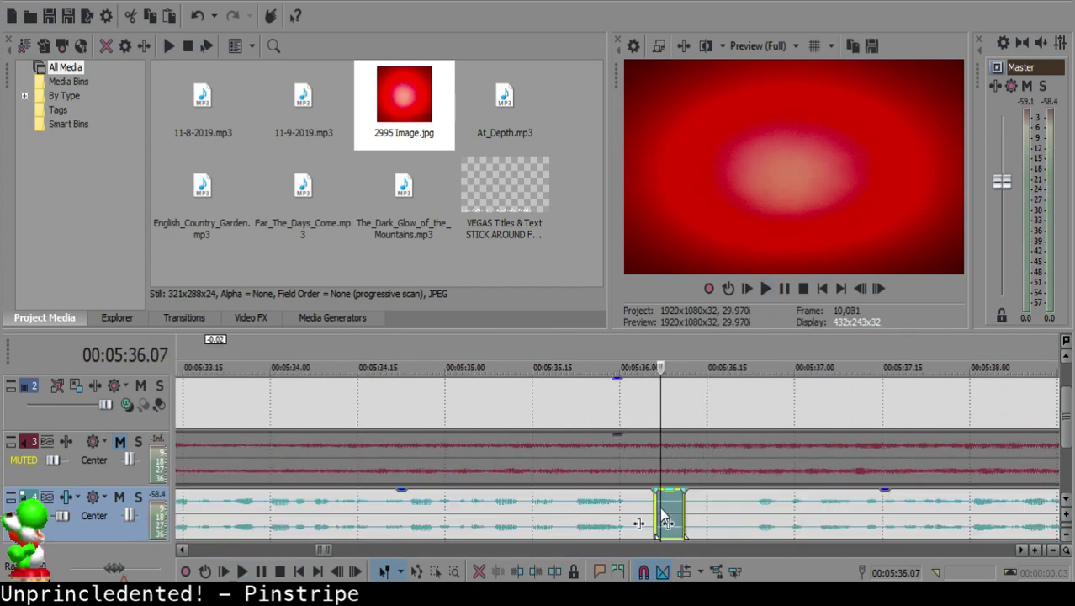
{"action": "key", "text": "Delete"}
Step: Add a fade-out of about 3 frames to the clip ending at 5:36.06 and play it
{"action": "left_click", "coordinate": [602, 510]}
{"action": "key", "text": "space"}
{"action": "left_click_drag", "start_coordinate": [653, 491], "coordinate": [635, 492]}
{"action": "left_click", "coordinate": [578, 507]}
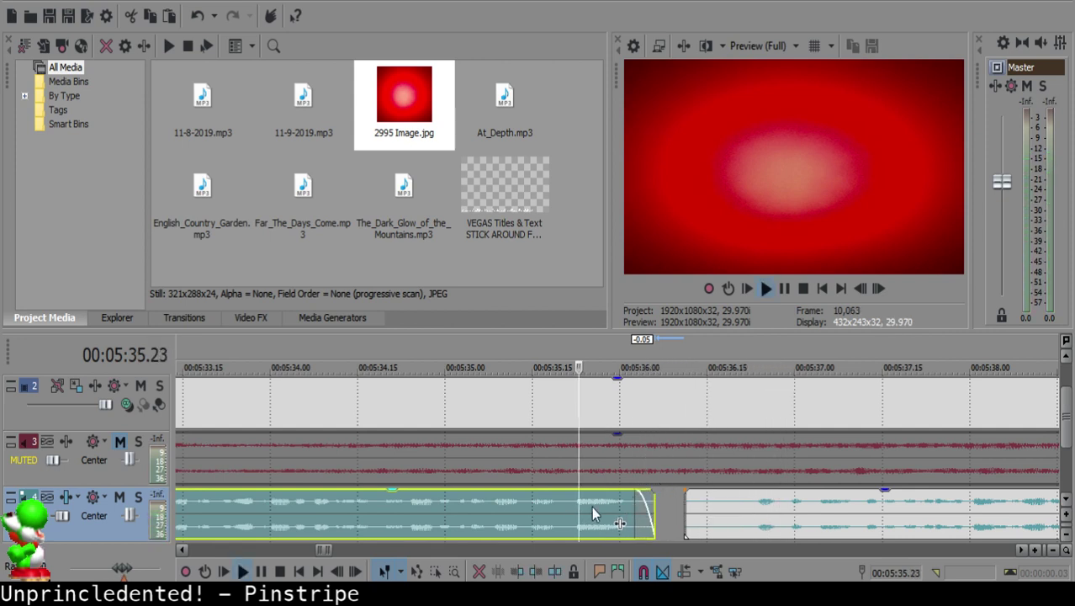
Step: Split the remaining track 4 audio at about 5:36.21 and delete the short clip before the split
{"action": "left_click", "coordinate": [722, 507]}
{"action": "scroll", "coordinate": [738, 509], "scroll_direction": "down", "scroll_amount": 6}
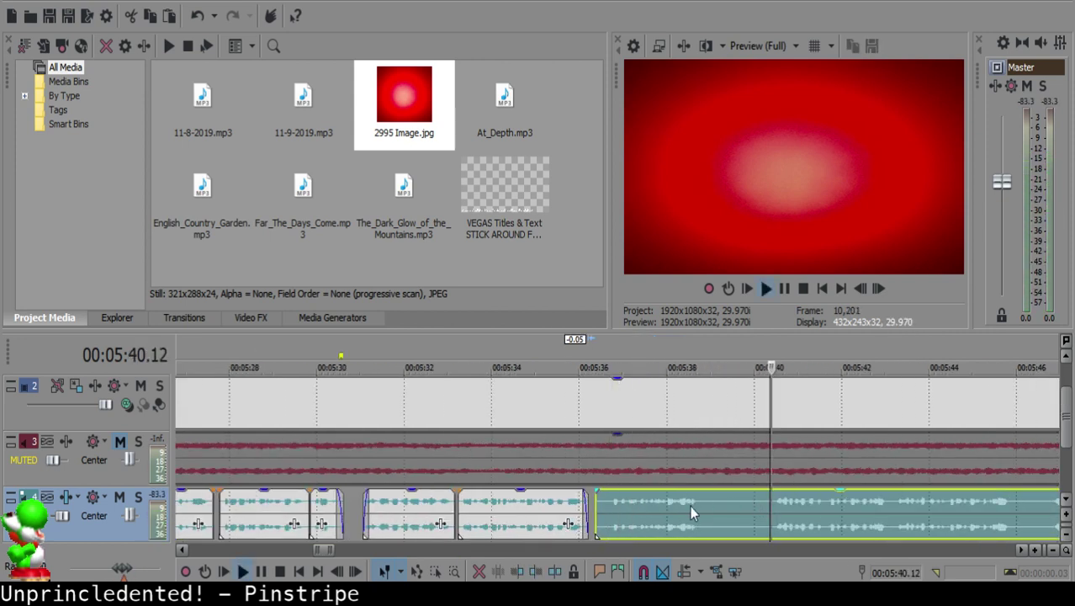
{"action": "left_click", "coordinate": [609, 497]}
{"action": "key", "text": "space"}
{"action": "key", "text": "s"}
{"action": "left_click", "coordinate": [602, 497]}
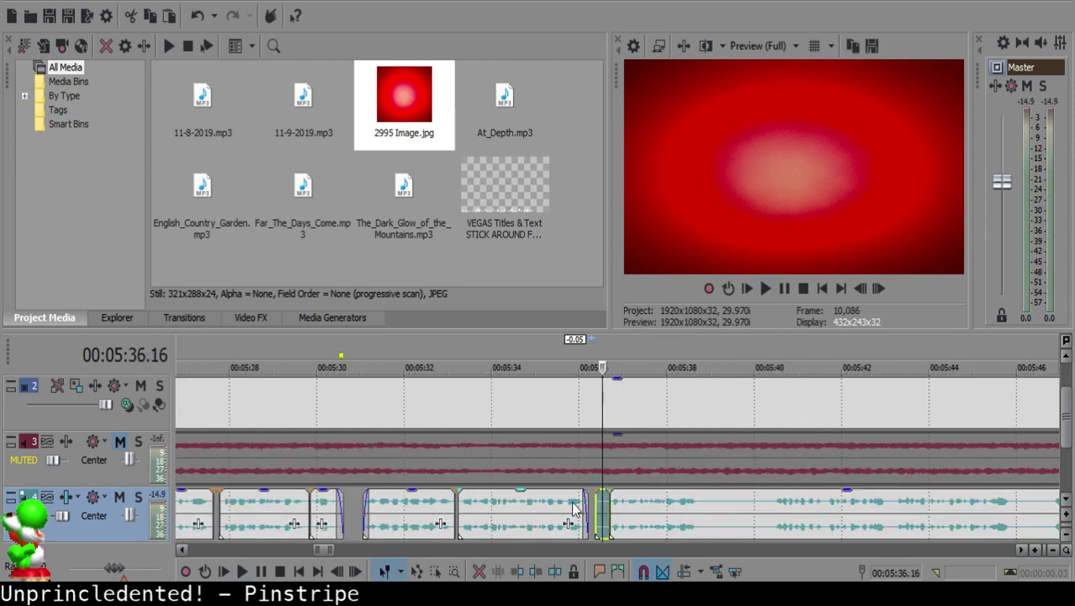
{"action": "key", "text": "Delete"}
Step: Move the remaining track 4 audio 13 frames earlier to about 5:36.08 and play the join
{"action": "left_click", "coordinate": [556, 507]}
{"action": "key", "text": "space"}
{"action": "scroll", "coordinate": [633, 528], "scroll_direction": "up", "scroll_amount": 6}
{"action": "key", "text": "Return"}
{"action": "left_click", "coordinate": [671, 509]}
{"action": "left_click_drag", "start_coordinate": [828, 526], "coordinate": [728, 506]}
{"action": "left_click", "coordinate": [515, 503]}
{"action": "key", "text": "space"}
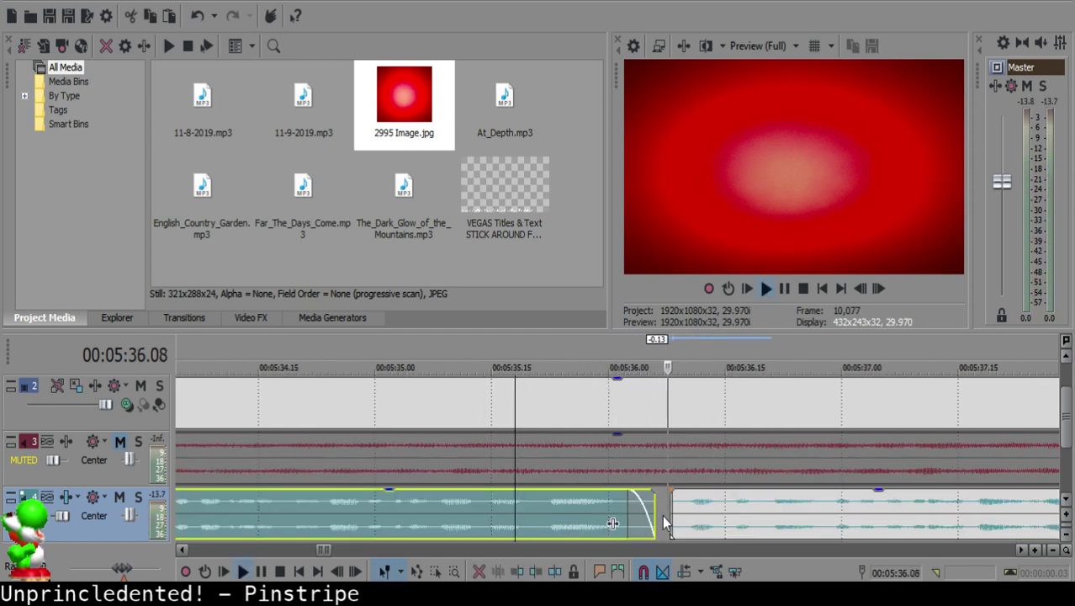
Step: Split the track 4 audio at about 5:38.11 and 5:38.21 and delete the silent piece between the splits
{"action": "scroll", "coordinate": [666, 512], "scroll_direction": "down", "scroll_amount": 8}
{"action": "scroll", "coordinate": [637, 515], "scroll_direction": "up", "scroll_amount": 6}
{"action": "left_click", "coordinate": [610, 500]}
{"action": "left_click", "coordinate": [541, 502]}
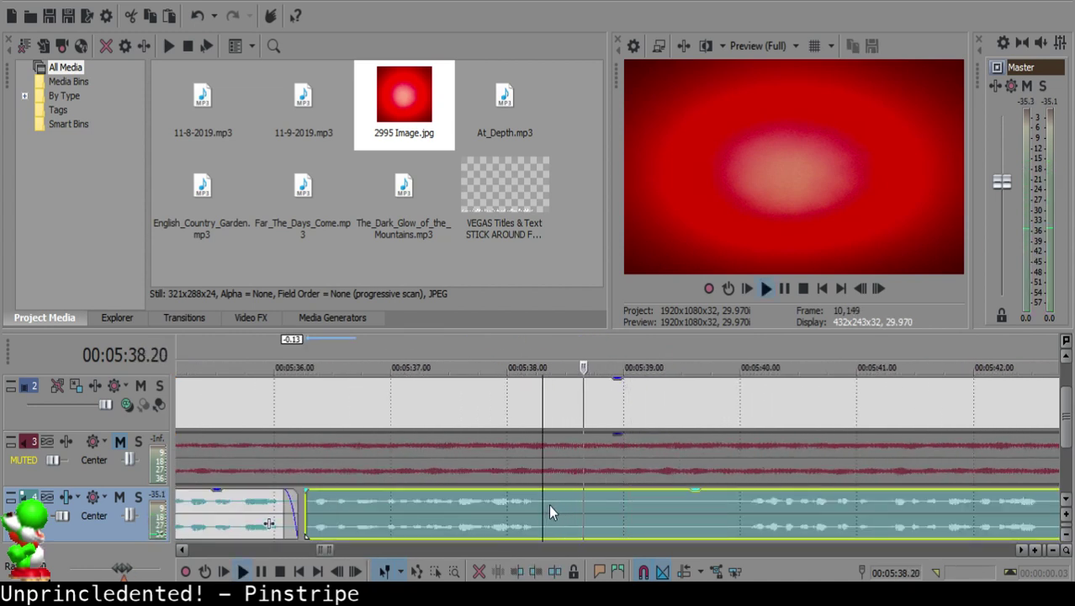
{"action": "key", "text": "s"}
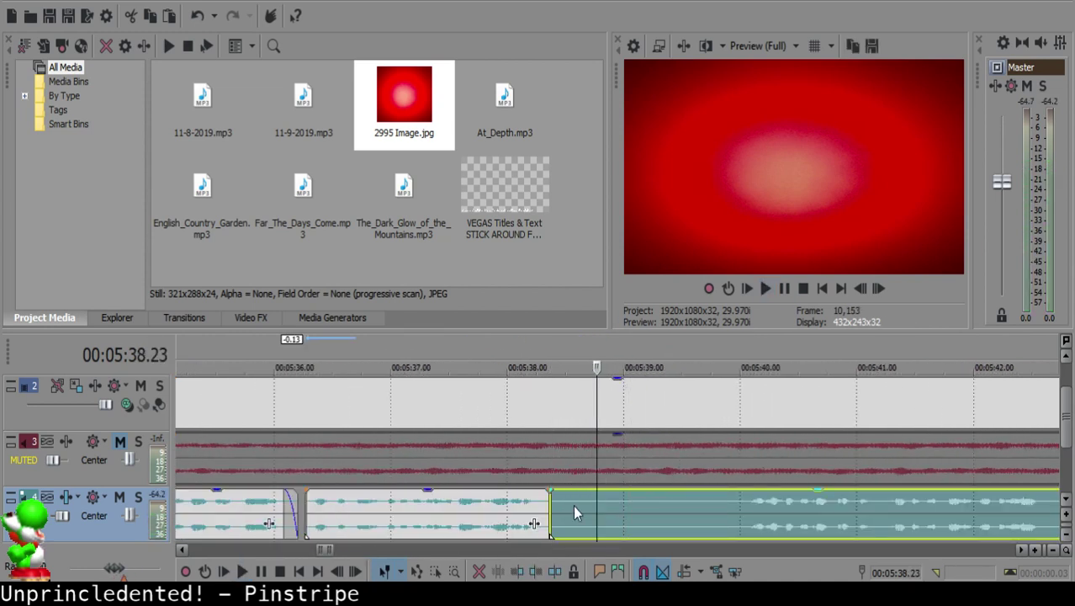
{"action": "left_click", "coordinate": [587, 501]}
{"action": "key", "text": "s"}
{"action": "left_click", "coordinate": [569, 501]}
{"action": "key", "text": "Delete"}
Step: Add a fade-out of about 3 frames to the clip ending at 5:38.11 and play past it
{"action": "left_click", "coordinate": [539, 495]}
{"action": "key", "text": "space"}
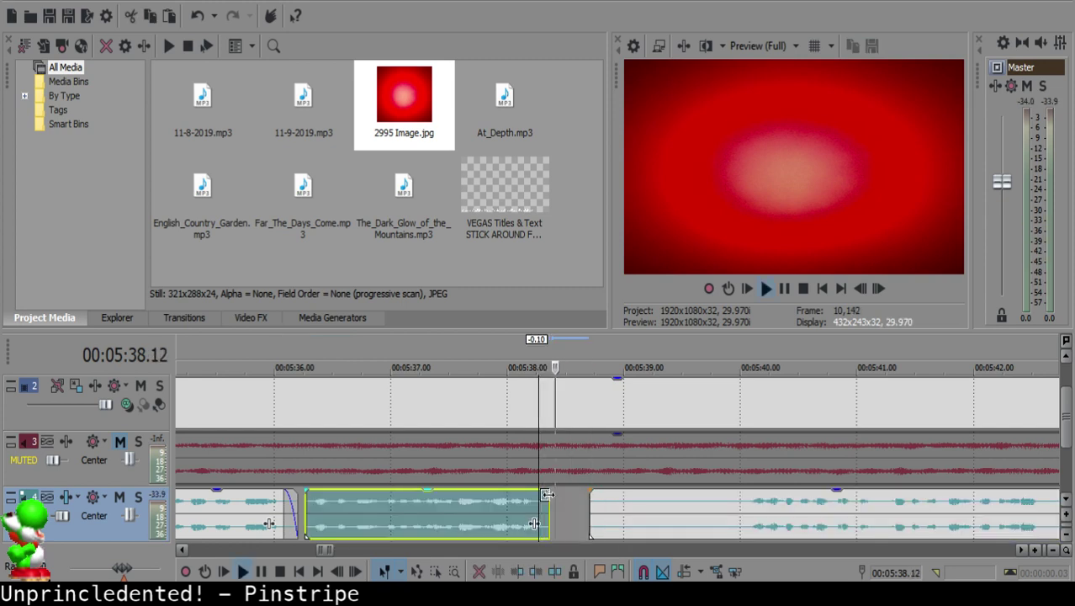
{"action": "left_click", "coordinate": [635, 502]}
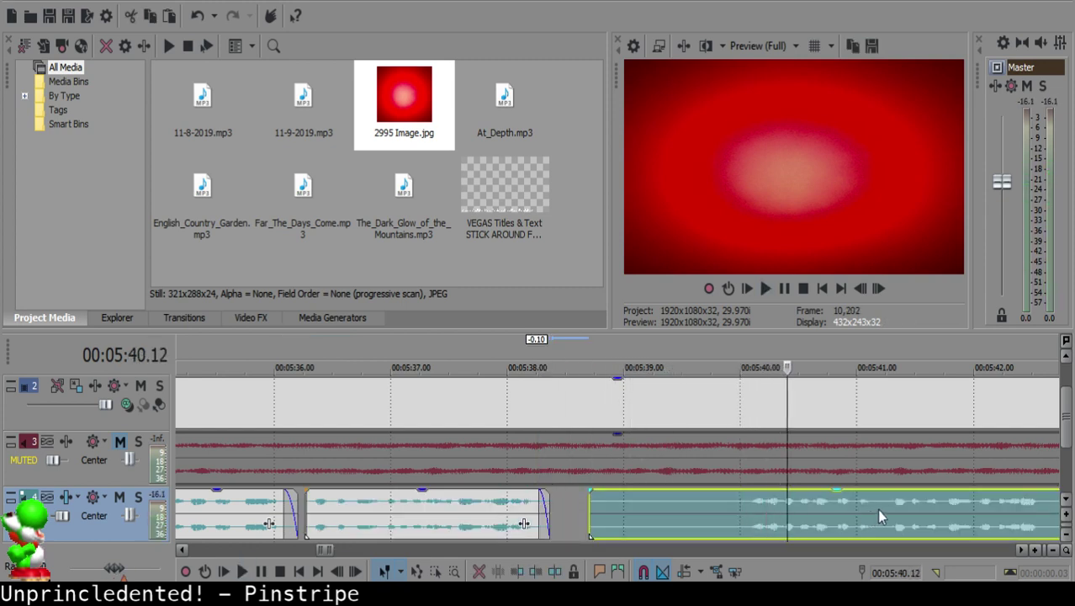
Step: Play the phrases following the 5:38 gap and split the track 4 audio at about 5:42.23
{"action": "scroll", "coordinate": [876, 509], "scroll_direction": "down", "scroll_amount": 3}
{"action": "left_click", "coordinate": [901, 510]}
{"action": "left_click", "coordinate": [700, 504]}
{"action": "key", "text": "Return"}
{"action": "left_click", "coordinate": [699, 501]}
{"action": "key", "text": "s"}
Step: Delete the clip before the 5:42.23 split and move the remaining track 4 audio 4.02 earlier to about 5:38.21
{"action": "left_click", "coordinate": [464, 508]}
{"action": "scroll", "coordinate": [681, 509], "scroll_direction": "down", "scroll_amount": 1}
{"action": "key", "text": "Delete"}
{"action": "left_click_drag", "start_coordinate": [789, 509], "coordinate": [673, 499]}
{"action": "left_click", "coordinate": [588, 505]}
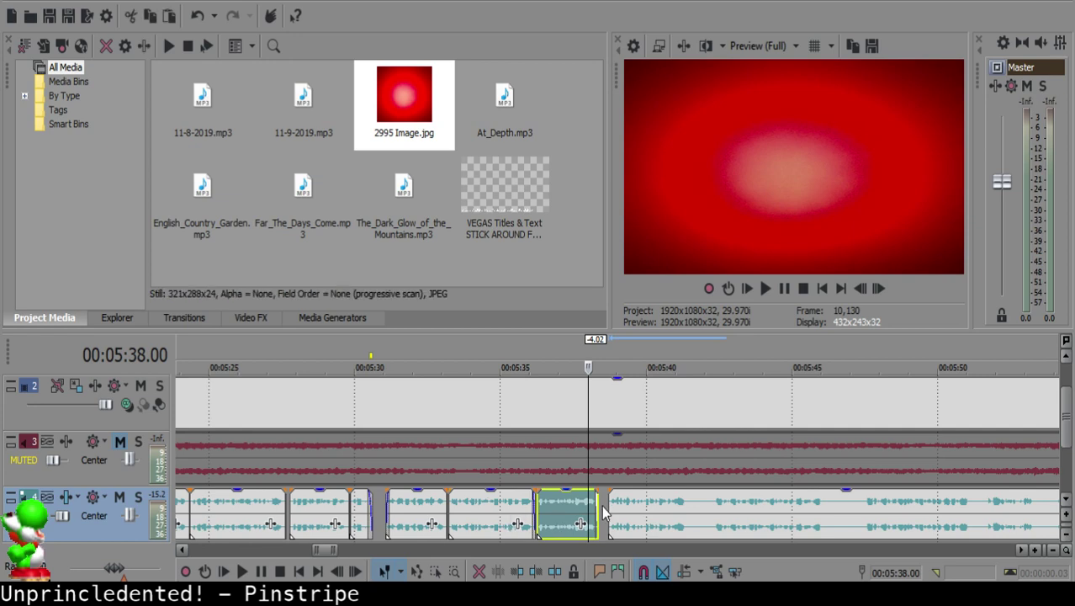
Step: Play the join and move the audio after the 5:38 gap 2 frames later to about 5:38.23
{"action": "scroll", "coordinate": [605, 513], "scroll_direction": "down", "scroll_amount": 5}
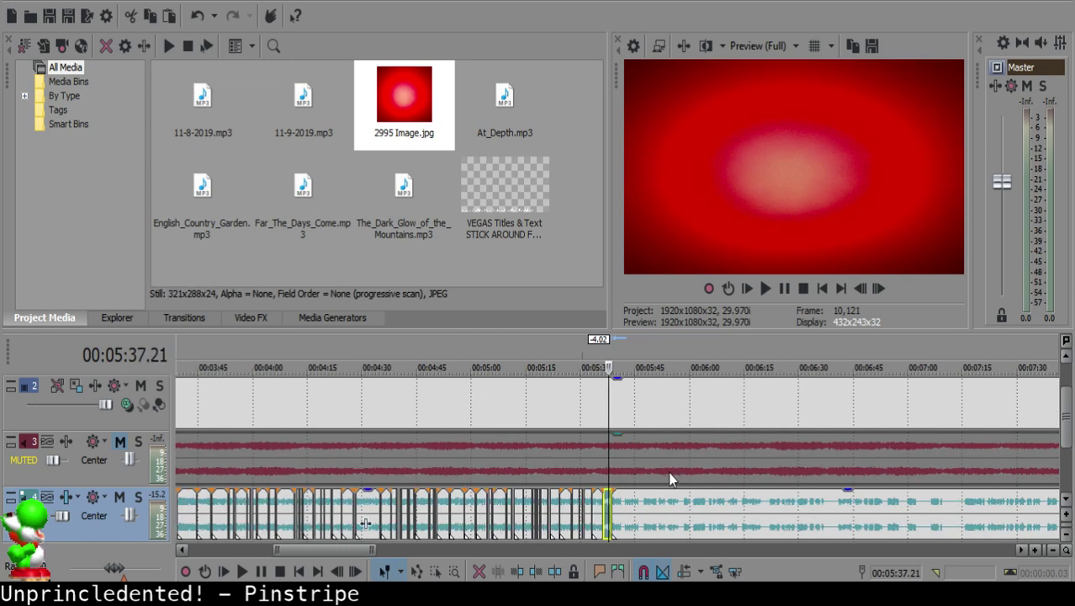
{"action": "key", "text": "space"}
{"action": "scroll", "coordinate": [643, 519], "scroll_direction": "up", "scroll_amount": 5}
{"action": "key", "text": "Return"}
{"action": "left_click_drag", "start_coordinate": [569, 507], "coordinate": [578, 506]}
{"action": "left_click", "coordinate": [460, 510]}
{"action": "key", "text": "space"}
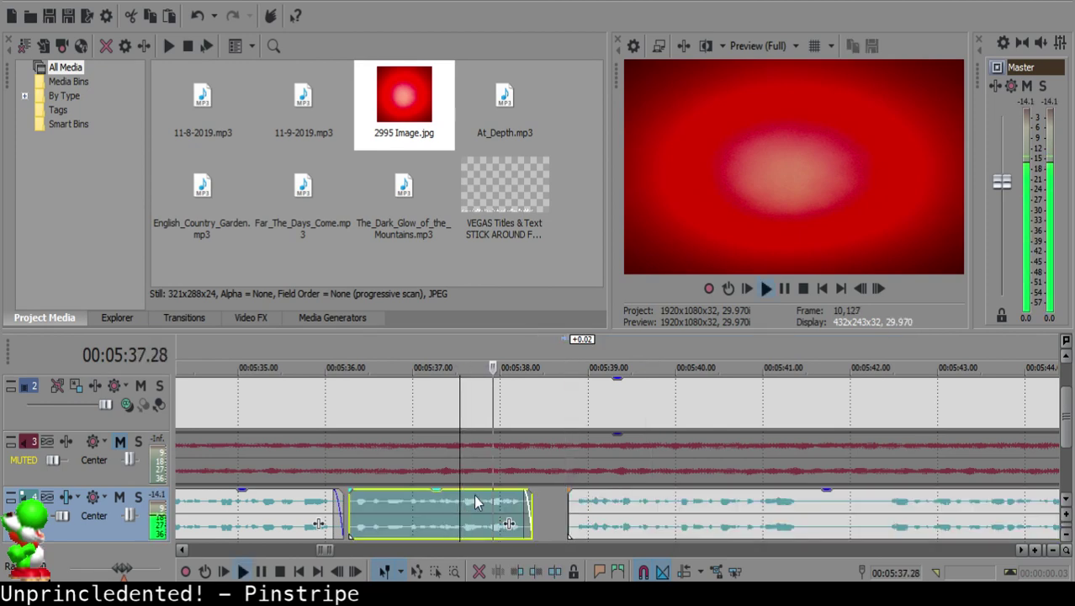
Step: Move the audio after the 5:38 gap another 3 frames later to 5:38.26 and replay the join
{"action": "scroll", "coordinate": [632, 513], "scroll_direction": "down", "scroll_amount": 5}
{"action": "key", "text": "Return"}
{"action": "scroll", "coordinate": [636, 515], "scroll_direction": "up", "scroll_amount": 5}
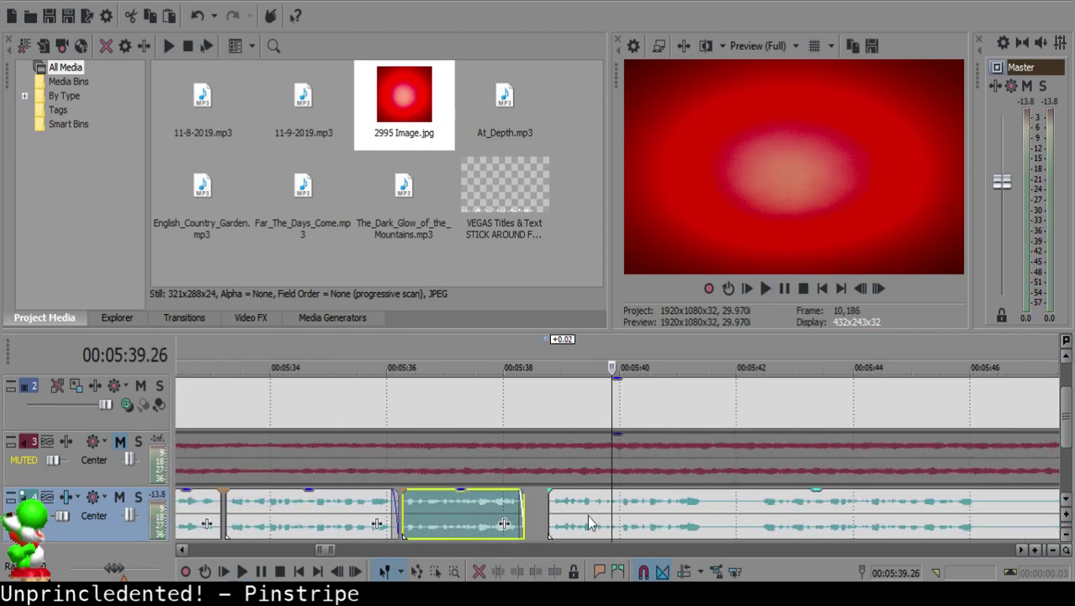
{"action": "left_click", "coordinate": [554, 509]}
{"action": "scroll", "coordinate": [602, 513], "scroll_direction": "up", "scroll_amount": 4}
{"action": "left_click_drag", "start_coordinate": [627, 516], "coordinate": [656, 508]}
{"action": "scroll", "coordinate": [639, 509], "scroll_direction": "down", "scroll_amount": 3}
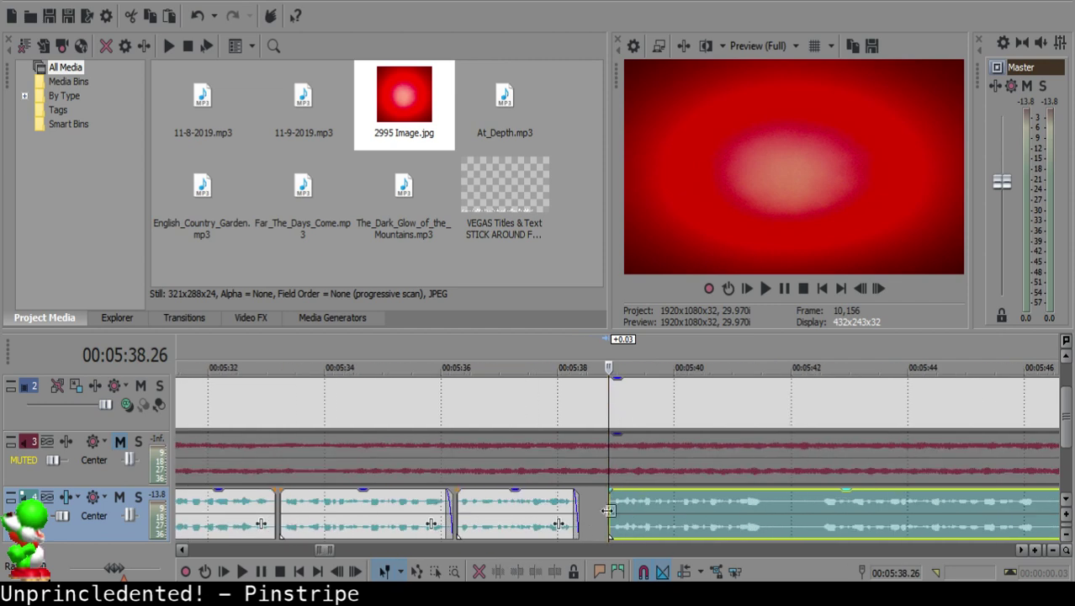
{"action": "left_click", "coordinate": [516, 508]}
{"action": "key", "text": "space"}
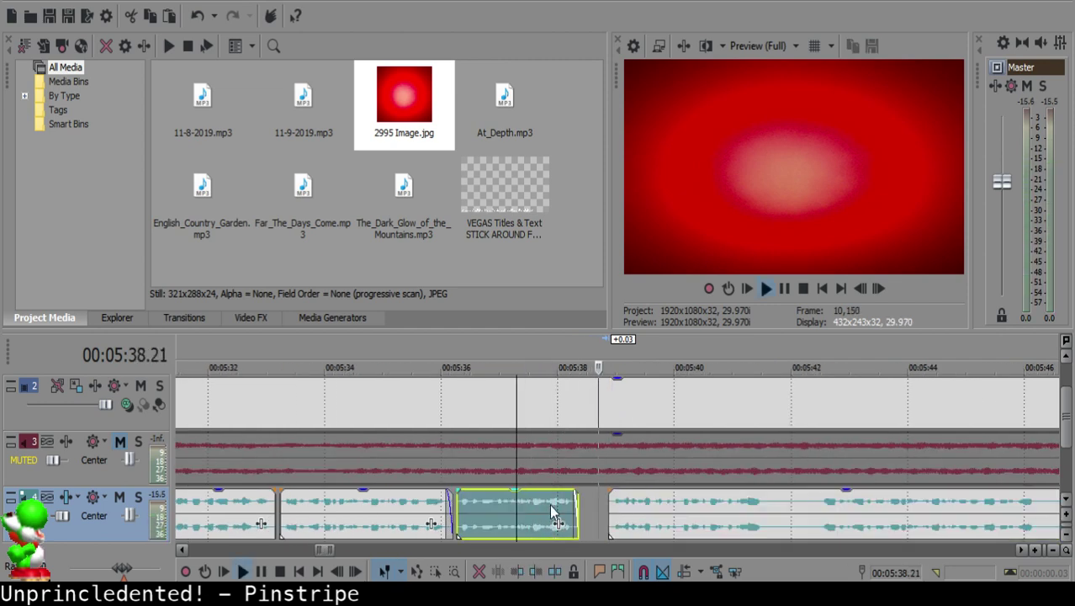
Step: Play on and split the track 4 audio at about 5:41.19 and 5:47.20
{"action": "scroll", "coordinate": [641, 505], "scroll_direction": "down", "scroll_amount": 6}
{"action": "scroll", "coordinate": [635, 512], "scroll_direction": "up", "scroll_amount": 8}
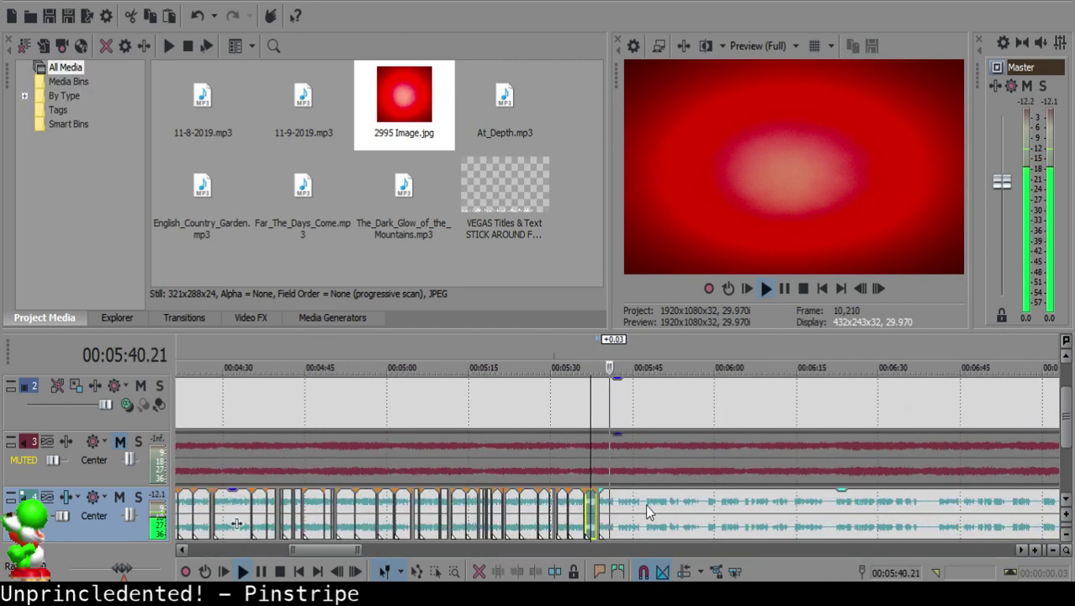
{"action": "left_click", "coordinate": [615, 507]}
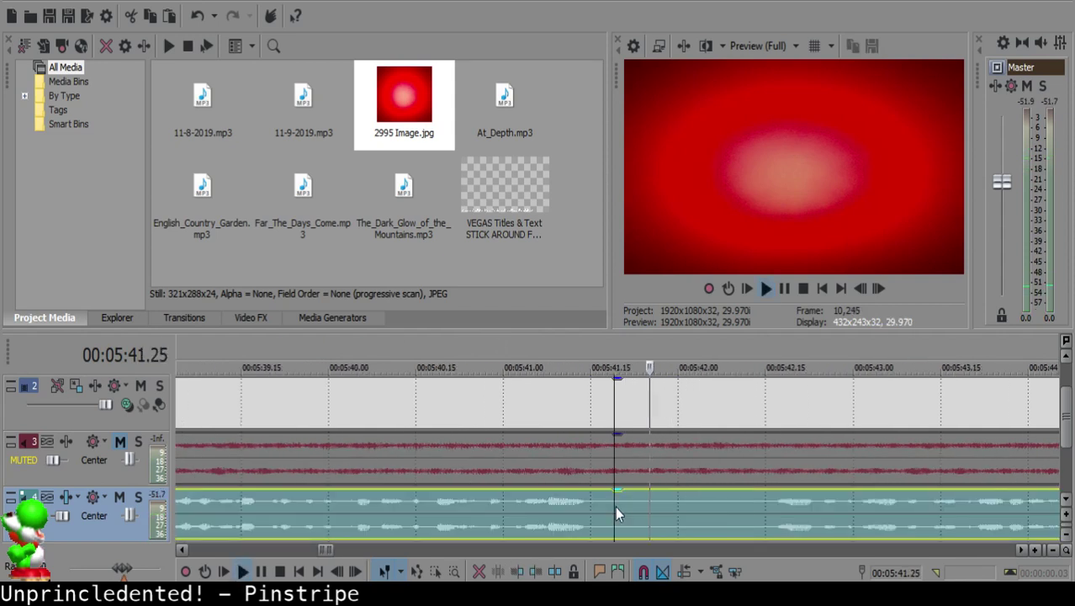
{"action": "key", "text": "s"}
{"action": "scroll", "coordinate": [768, 500], "scroll_direction": "down", "scroll_amount": 4}
{"action": "left_click", "coordinate": [823, 507]}
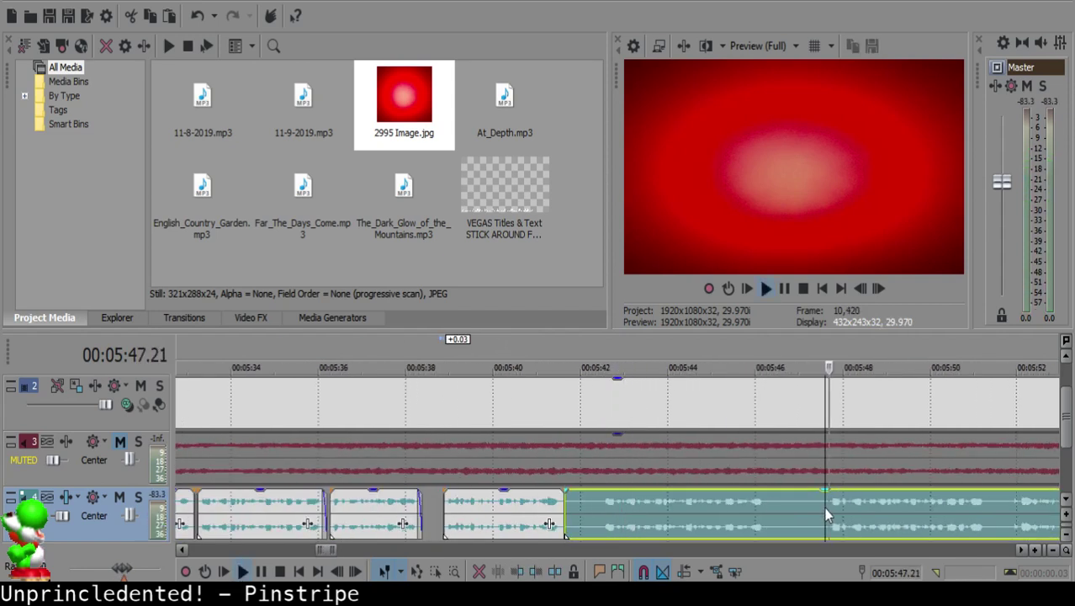
{"action": "left_click", "coordinate": [1008, 509]}
{"action": "left_click", "coordinate": [827, 504]}
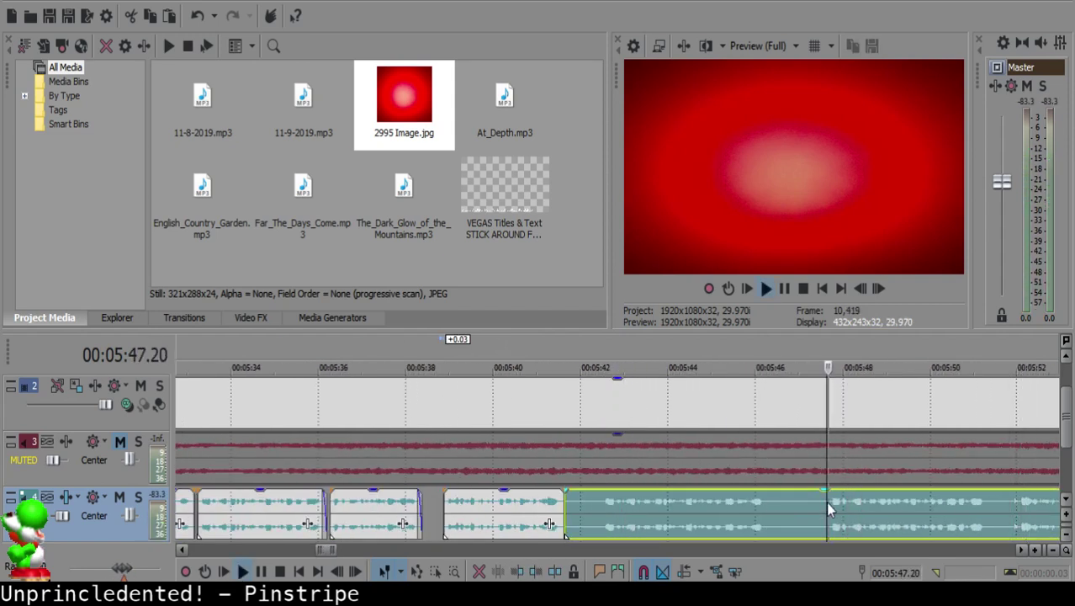
{"action": "key", "text": "space"}
{"action": "key", "text": "s"}
Step: Delete the clip between 5:41.19 and 5:47.20 and move the remaining track 4 audio 5.26 earlier to about 5:41.23
{"action": "left_click", "coordinate": [570, 505]}
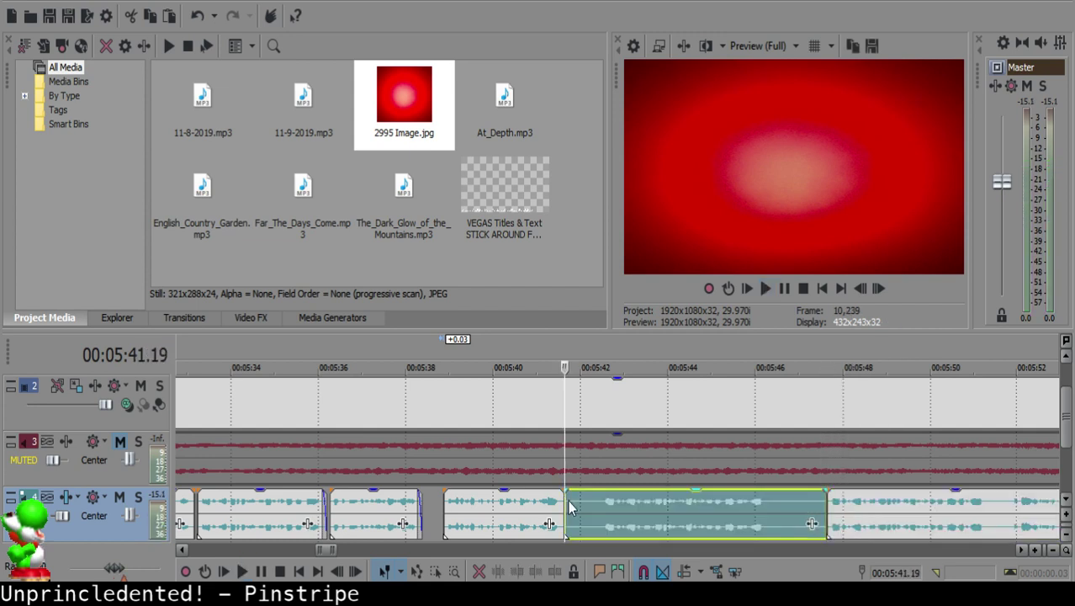
{"action": "left_click_drag", "start_coordinate": [882, 516], "coordinate": [681, 524]}
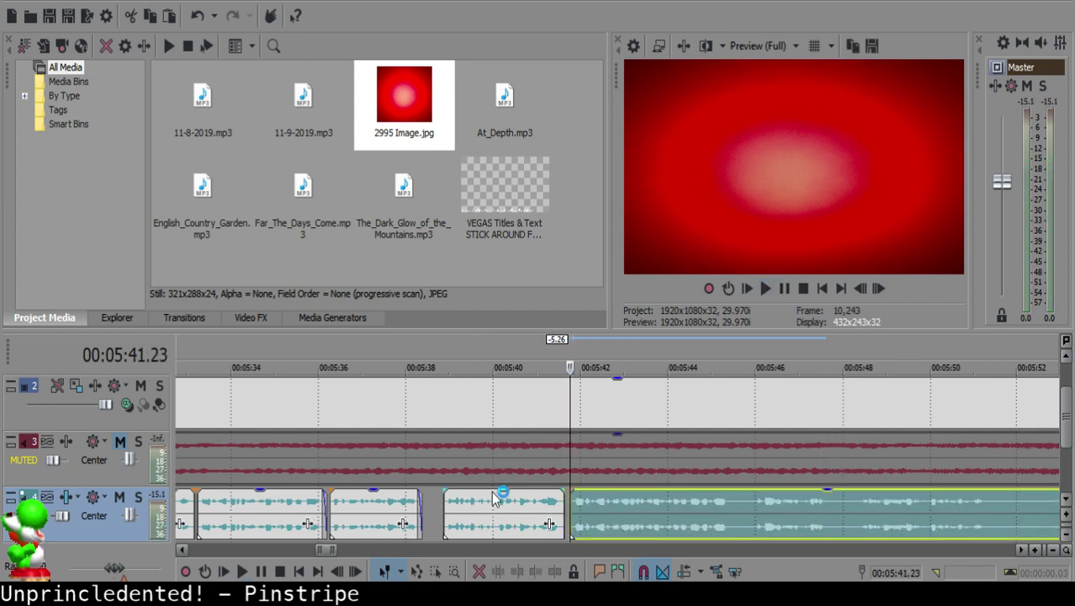
{"action": "left_click", "coordinate": [531, 501]}
{"action": "key", "text": "space"}
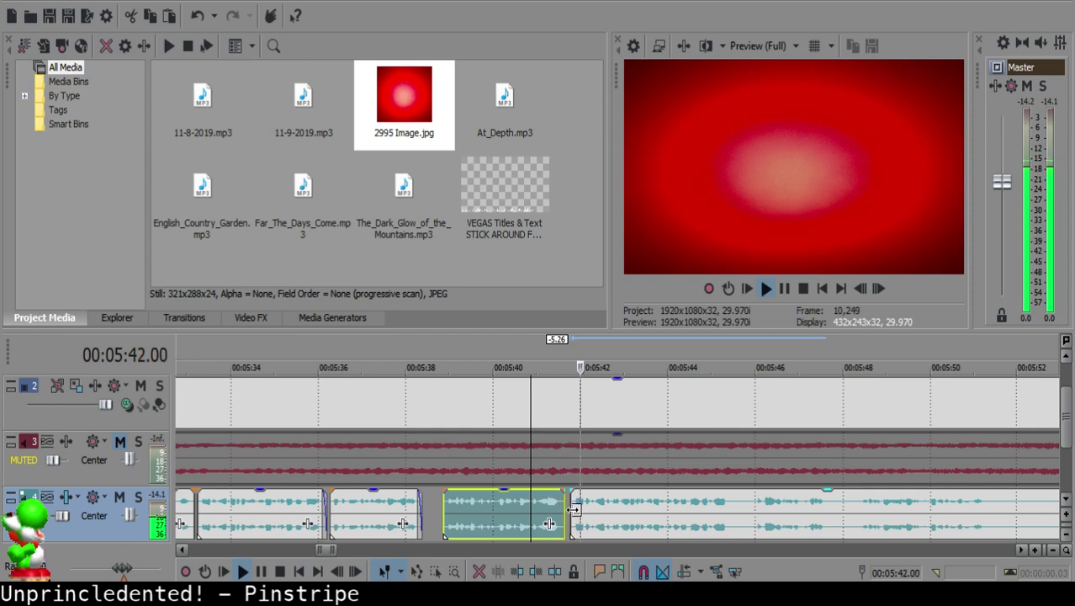
Step: Add a one-frame fade-in to the clip starting at about 5:41.23 and replay the join
{"action": "scroll", "coordinate": [570, 509], "scroll_direction": "up", "scroll_amount": 4}
{"action": "left_click", "coordinate": [527, 490]}
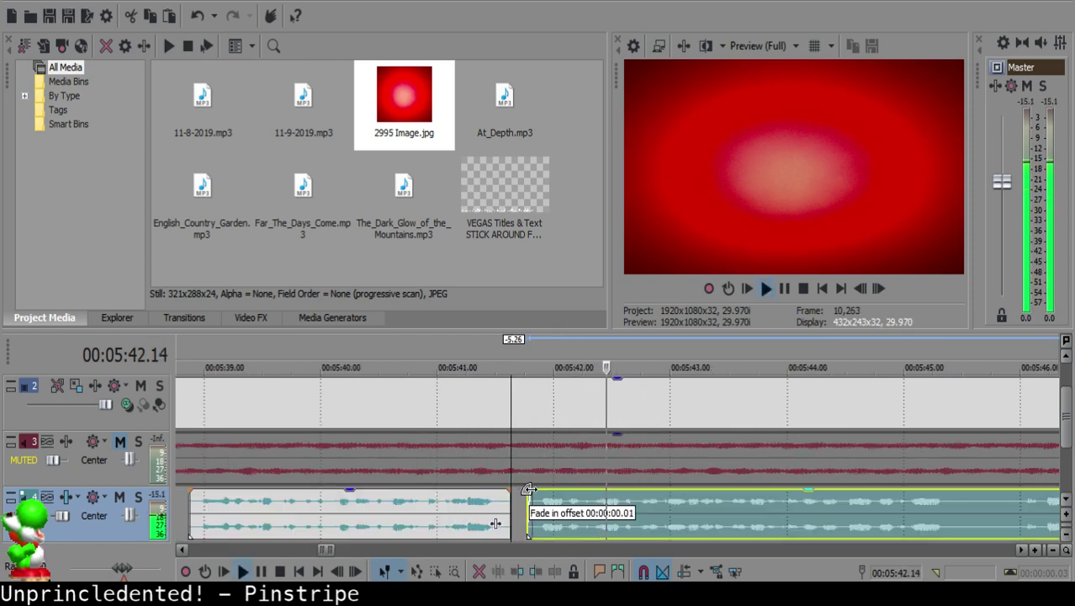
{"action": "left_click", "coordinate": [467, 511]}
Step: Play on and split the track 4 audio at about 5:45.15 and 5:45.27
{"action": "scroll", "coordinate": [520, 505], "scroll_direction": "down", "scroll_amount": 5}
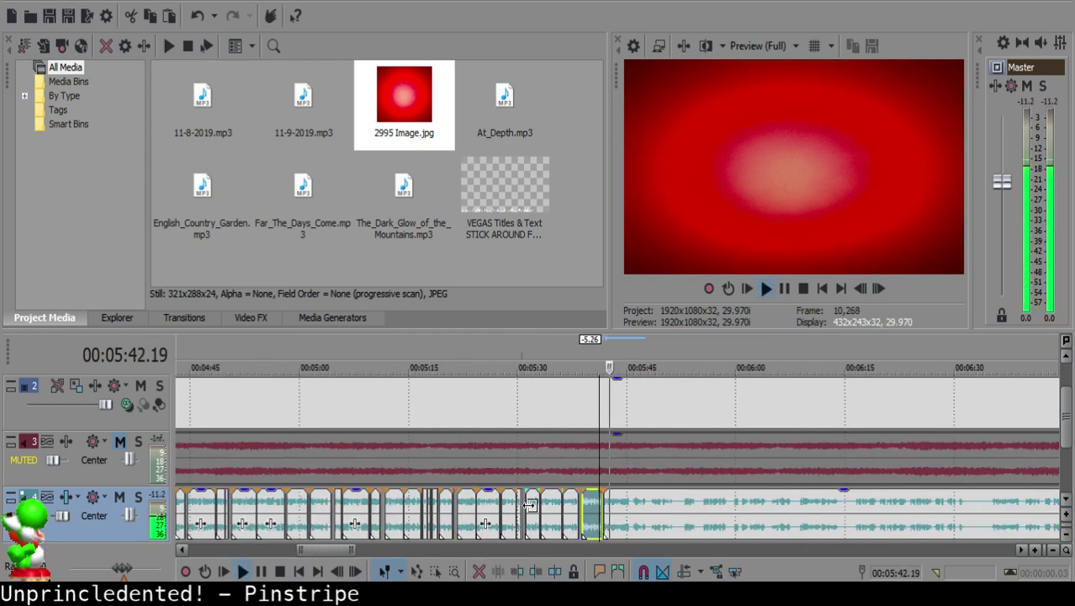
{"action": "scroll", "coordinate": [631, 506], "scroll_direction": "down", "scroll_amount": 3}
{"action": "scroll", "coordinate": [631, 507], "scroll_direction": "up", "scroll_amount": 3}
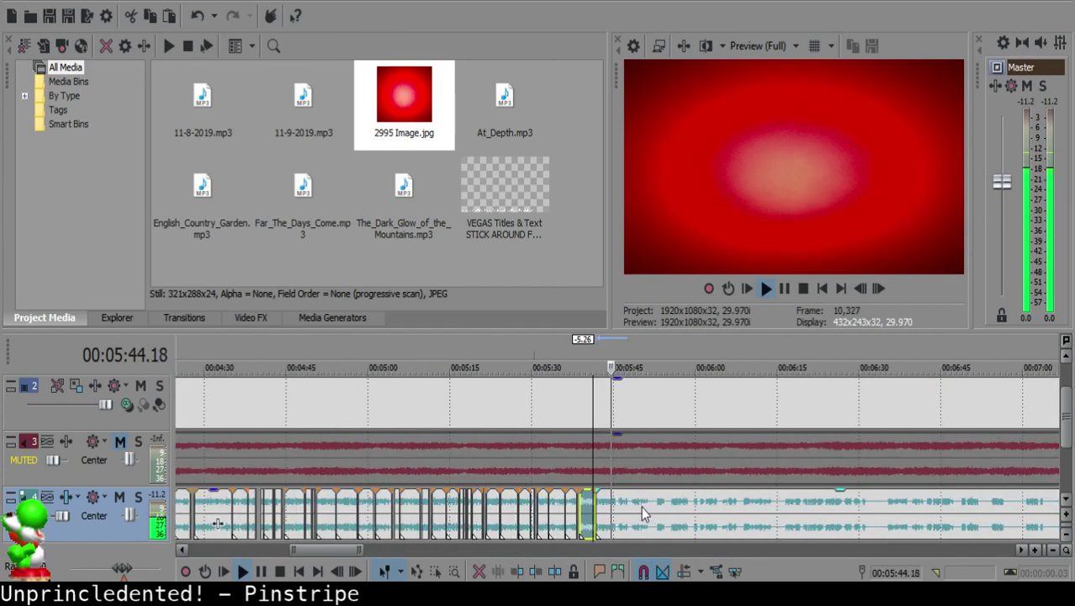
{"action": "scroll", "coordinate": [641, 506], "scroll_direction": "up", "scroll_amount": 6}
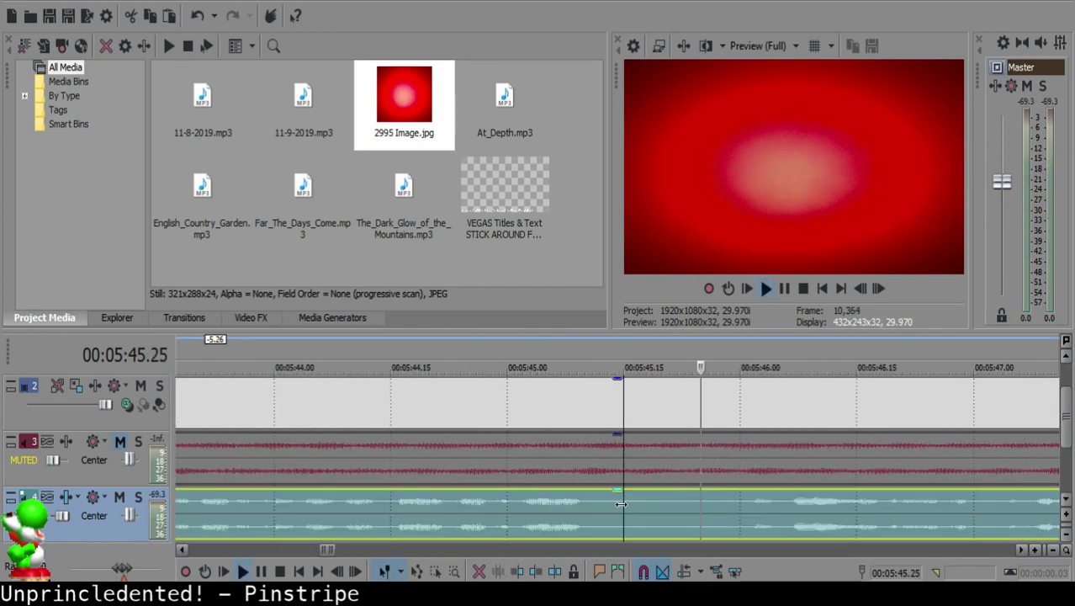
{"action": "key", "text": "space"}
{"action": "key", "text": "s"}
{"action": "key", "text": "space"}
{"action": "key", "text": "Return"}
{"action": "scroll", "coordinate": [773, 507], "scroll_direction": "down", "scroll_amount": 1}
{"action": "left_click", "coordinate": [608, 507]}
{"action": "key", "text": "s"}
{"action": "left_click", "coordinate": [594, 507]}
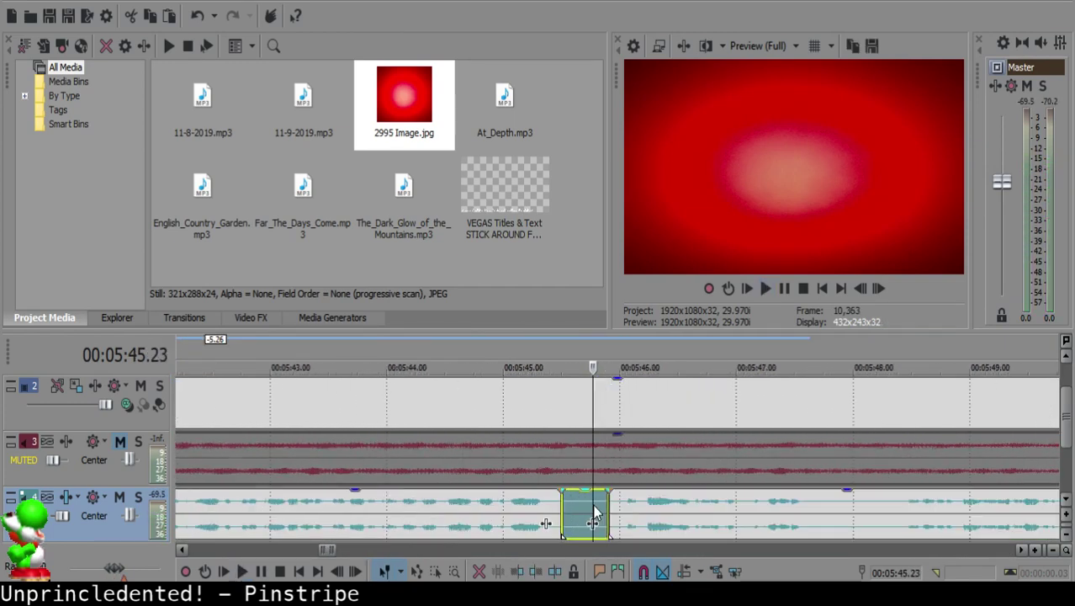
Step: Delete the clip between 5:45.15 and 5:45.27, and add a fade-out of about three frames to the preceding clip
{"action": "key", "text": "Delete"}
{"action": "left_click", "coordinate": [530, 504]}
{"action": "key", "text": "space"}
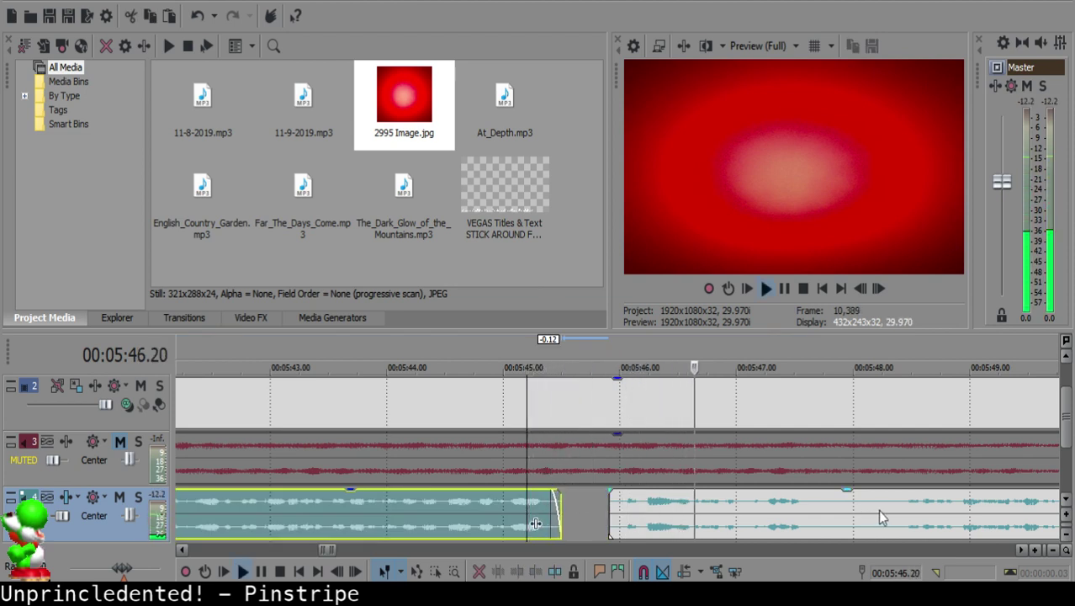
Step: Move the remaining track 4 audio 12 frames earlier to about 5:45.15 and replay the join
{"action": "left_click", "coordinate": [878, 510]}
{"action": "key", "text": "Return"}
{"action": "left_click_drag", "start_coordinate": [672, 509], "coordinate": [626, 504]}
{"action": "left_click", "coordinate": [502, 503]}
{"action": "key", "text": "space"}
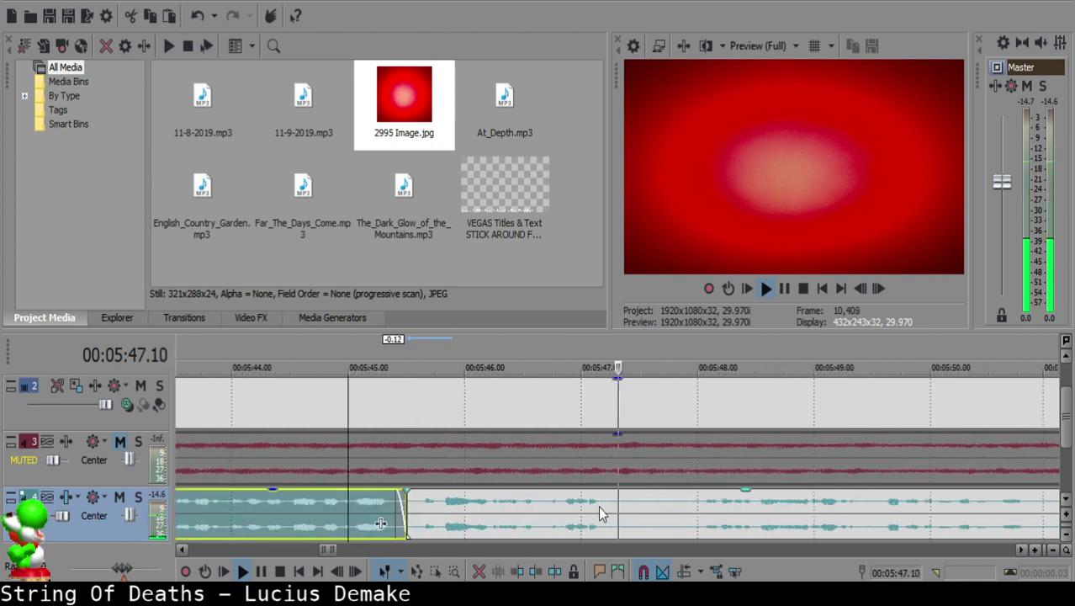
Step: Split the track 4 audio at about 5:47.11 and 5:47.27 and delete the clip between the splits
{"action": "left_click", "coordinate": [622, 503]}
{"action": "key", "text": "s"}
{"action": "left_click", "coordinate": [808, 505]}
{"action": "scroll", "coordinate": [790, 503], "scroll_direction": "down", "scroll_amount": 2}
{"action": "left_click", "coordinate": [803, 505]}
{"action": "left_click", "coordinate": [539, 500]}
{"action": "key", "text": "space"}
{"action": "key", "text": "s"}
{"action": "left_click", "coordinate": [519, 503]}
{"action": "key", "text": "Delete"}
Step: Move the remaining track 4 audio 11 frames earlier to about 5:47.16 and replay the join
{"action": "left_click_drag", "start_coordinate": [575, 505], "coordinate": [555, 505]}
{"action": "left_click", "coordinate": [475, 507]}
{"action": "key", "text": "space"}
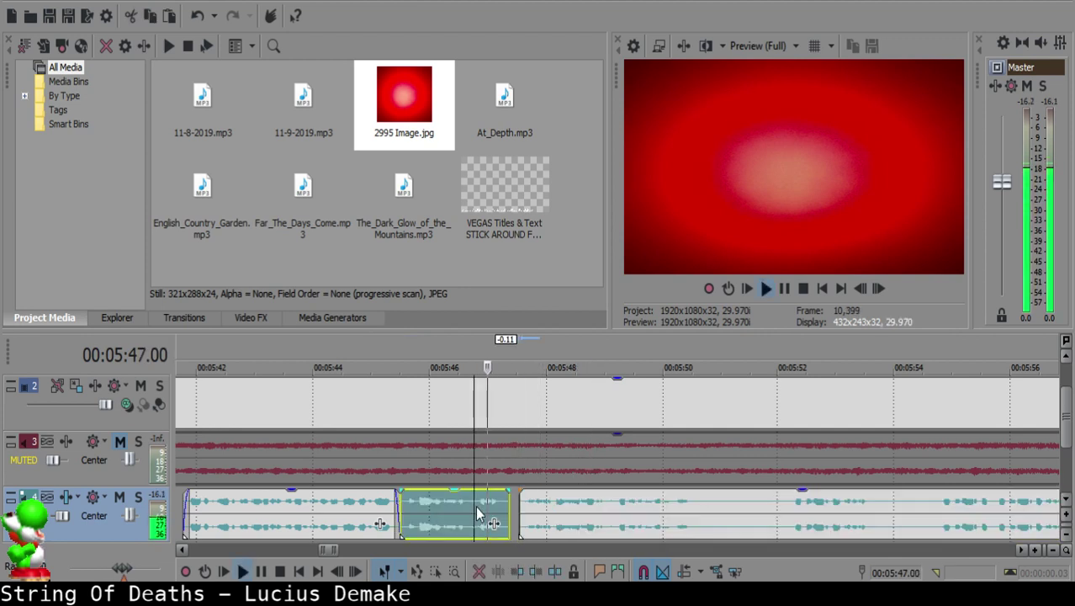
Step: Move the audio after the 5:47.11 cut another 3 frames earlier to about 5:47.13 and replay the join
{"action": "scroll", "coordinate": [514, 511], "scroll_direction": "up", "scroll_amount": 3}
{"action": "key", "text": "space"}
{"action": "left_click", "coordinate": [530, 512]}
{"action": "left_click_drag", "start_coordinate": [645, 538], "coordinate": [606, 518]}
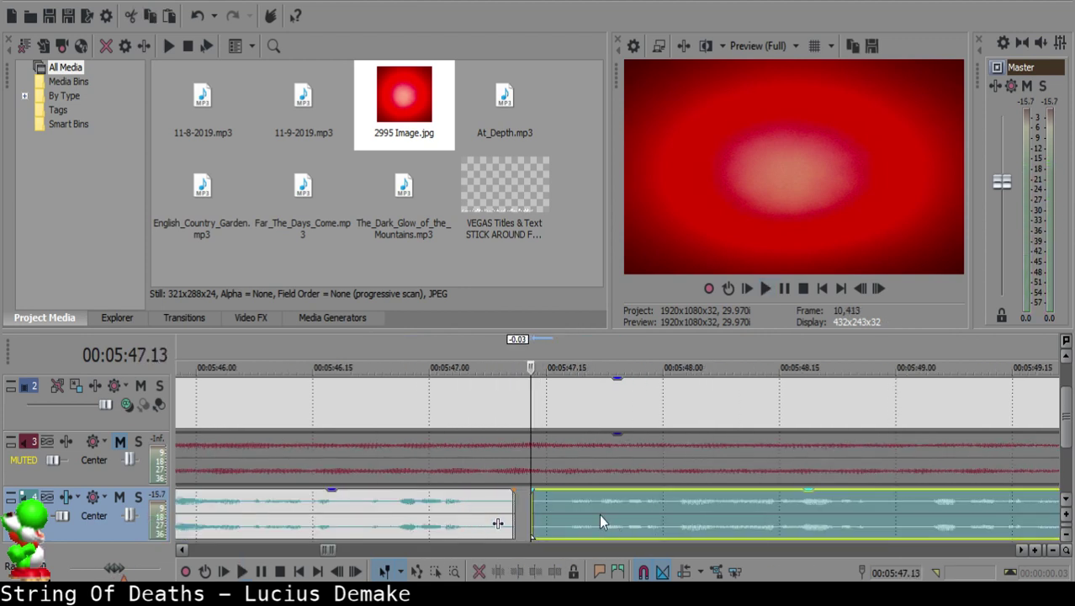
{"action": "left_click", "coordinate": [403, 507]}
{"action": "left_click", "coordinate": [375, 504]}
{"action": "key", "text": "space"}
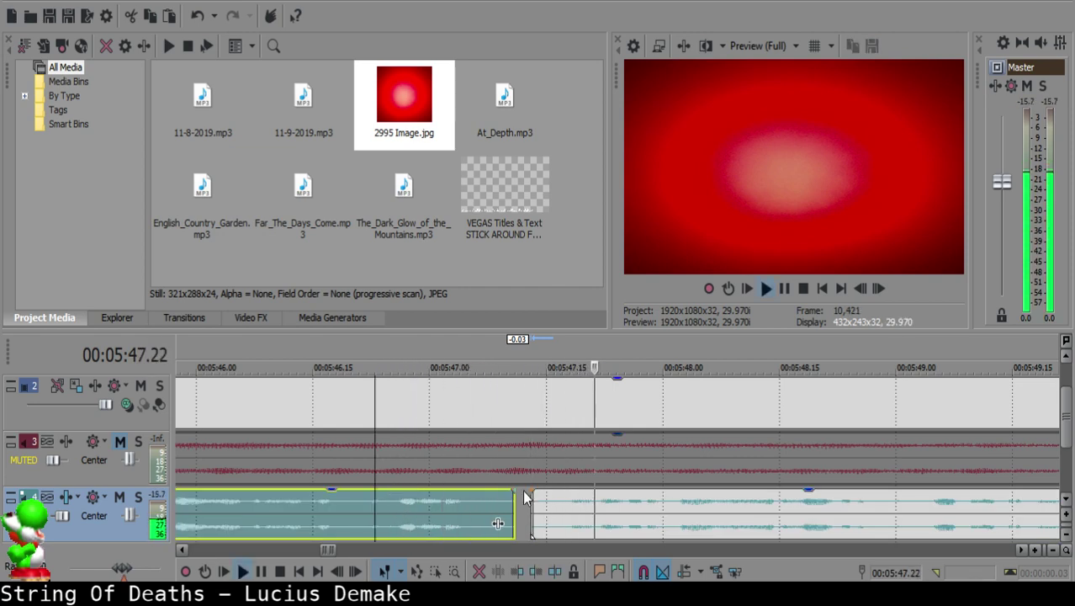
Step: Play on, split the track 4 audio at about 5:50.15 and 5:54.20, and delete the clip between the splits
{"action": "scroll", "coordinate": [530, 500], "scroll_direction": "down", "scroll_amount": 12}
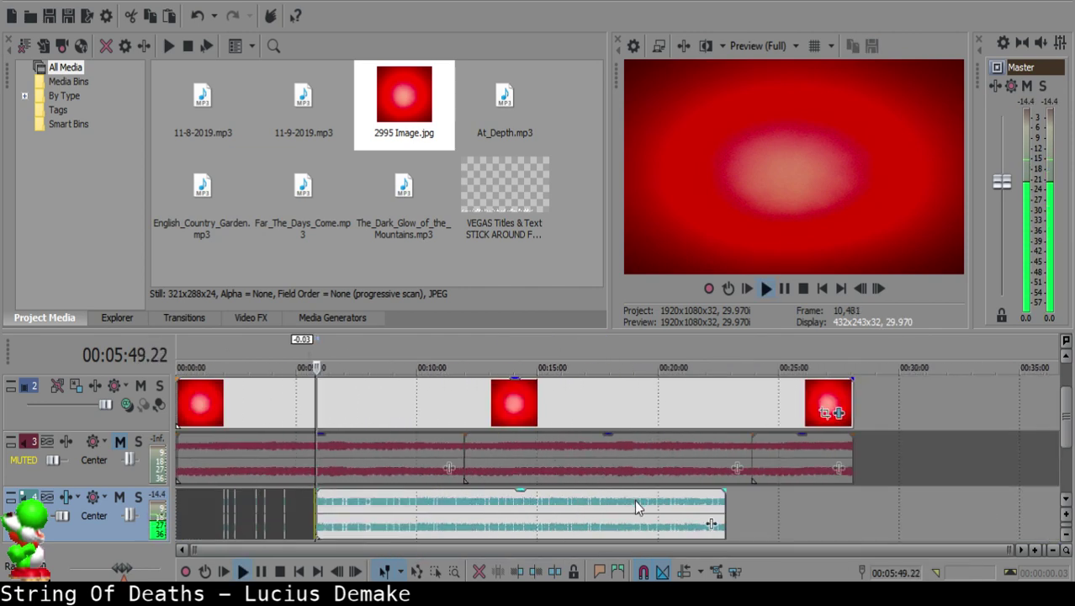
{"action": "scroll", "coordinate": [637, 507], "scroll_direction": "up", "scroll_amount": 6}
{"action": "left_click", "coordinate": [613, 501]}
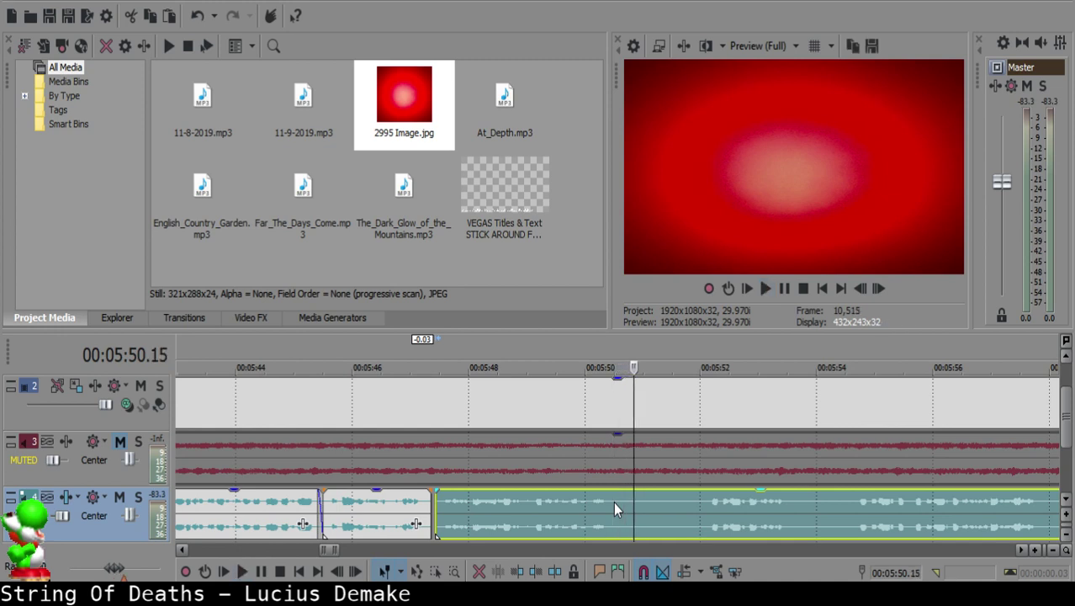
{"action": "key", "text": "space"}
{"action": "scroll", "coordinate": [849, 508], "scroll_direction": "down", "scroll_amount": 1}
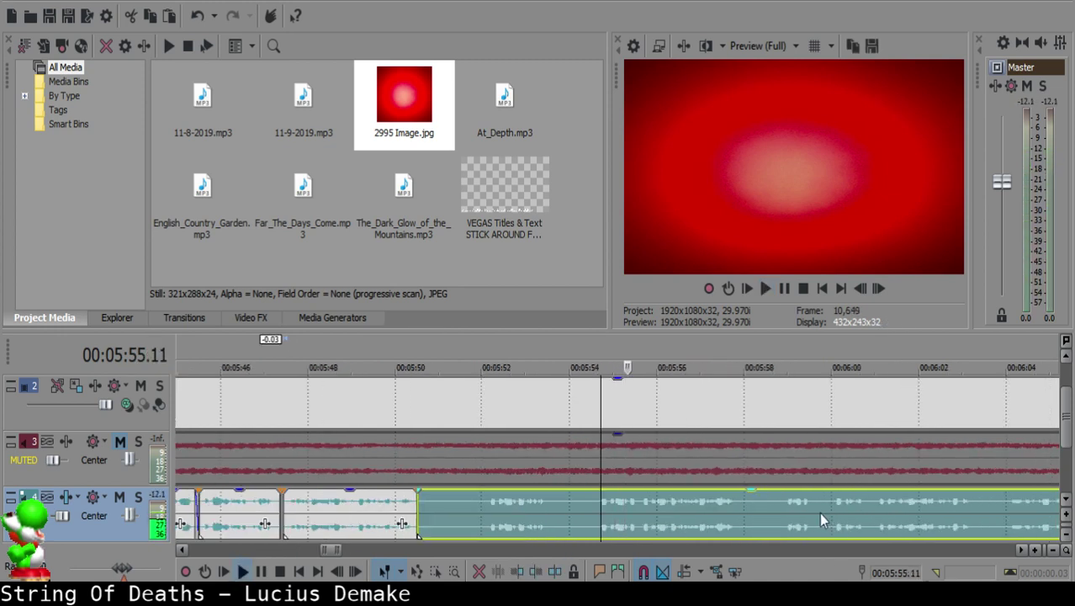
{"action": "left_click", "coordinate": [596, 501]}
{"action": "key", "text": "s"}
{"action": "left_click", "coordinate": [444, 501]}
{"action": "key", "text": "Delete"}
Step: Move the remaining track 4 audio 3.15 earlier to about 5:51.05 and replay the join
{"action": "left_click_drag", "start_coordinate": [653, 518], "coordinate": [497, 513]}
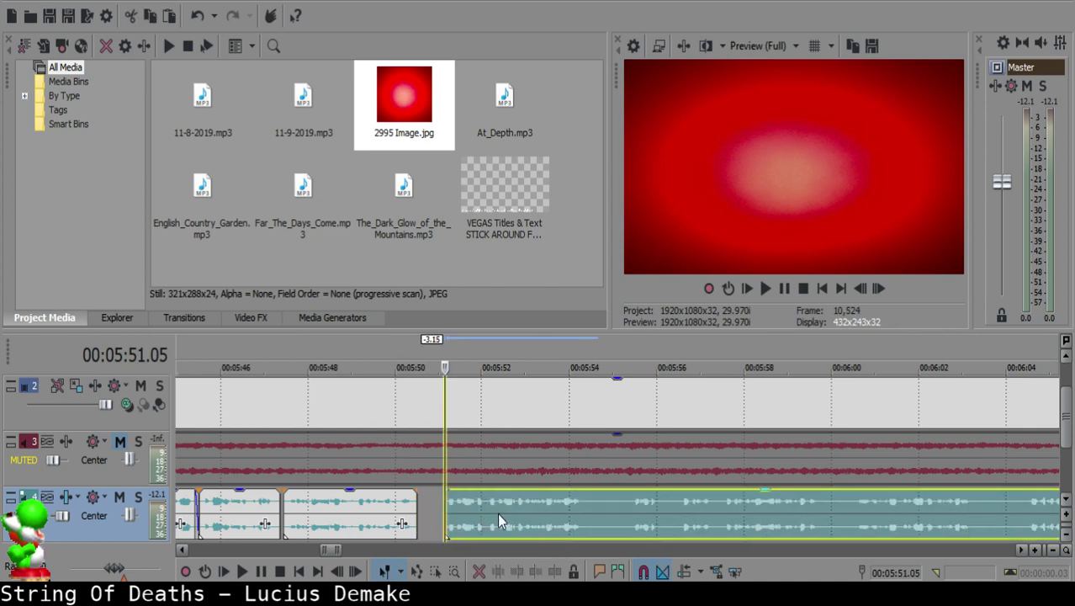
{"action": "left_click", "coordinate": [397, 509]}
{"action": "key", "text": "space"}
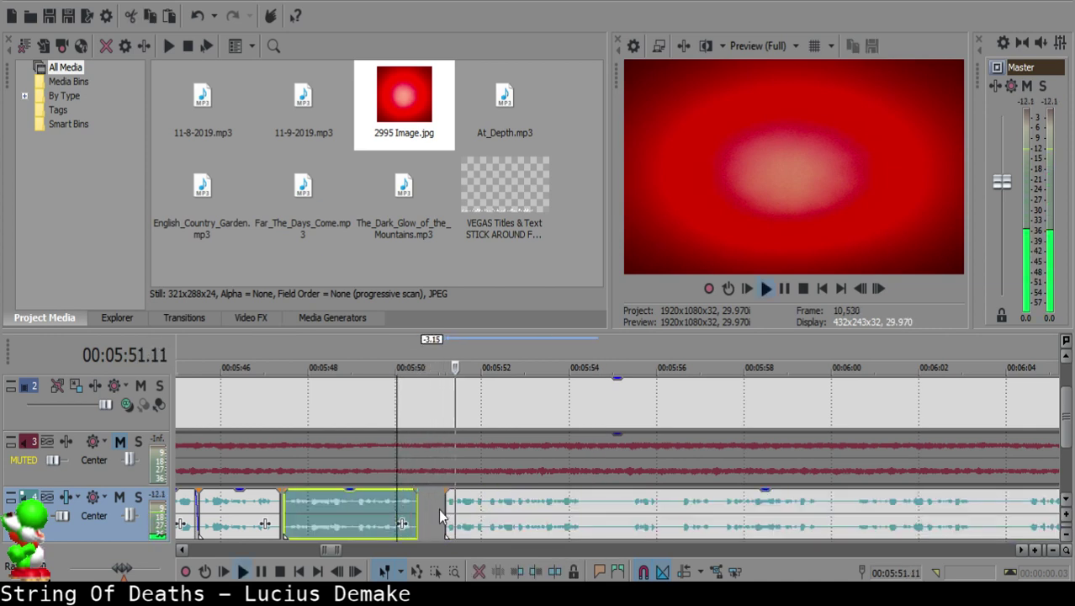
Step: Audition the audio after 5:51.05 and split track 4 at about 5:52.05
{"action": "scroll", "coordinate": [425, 510], "scroll_direction": "up", "scroll_amount": 2}
{"action": "key", "text": "Return"}
{"action": "left_click", "coordinate": [514, 503]}
{"action": "left_click", "coordinate": [690, 502]}
{"action": "key", "text": "space"}
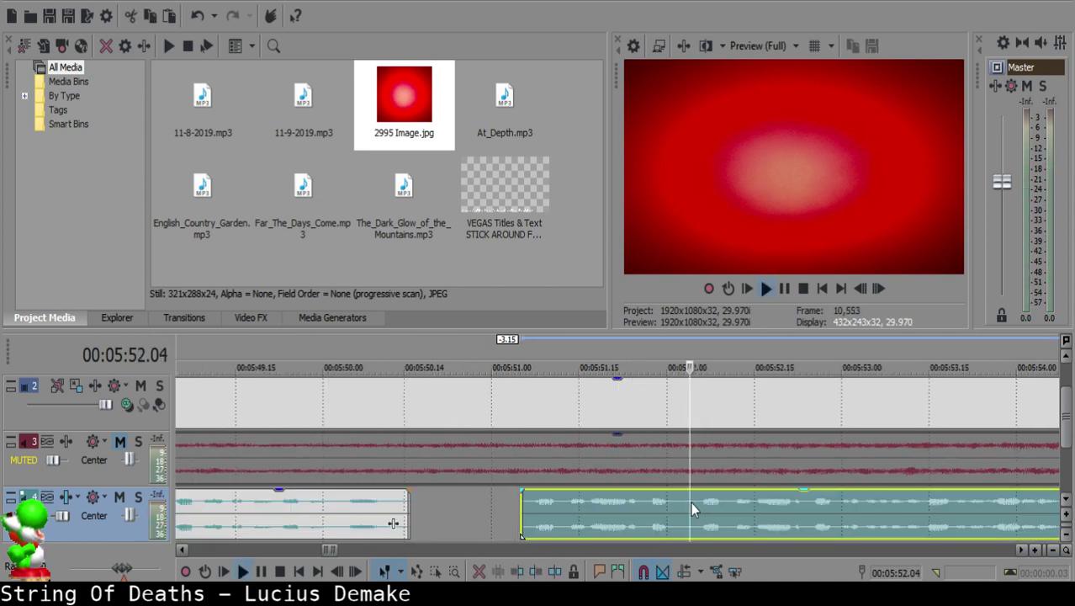
{"action": "key", "text": "Return"}
{"action": "left_click", "coordinate": [696, 502]}
{"action": "key", "text": "space"}
{"action": "key", "text": "Return"}
{"action": "left_click", "coordinate": [696, 502]}
{"action": "key", "text": "s"}
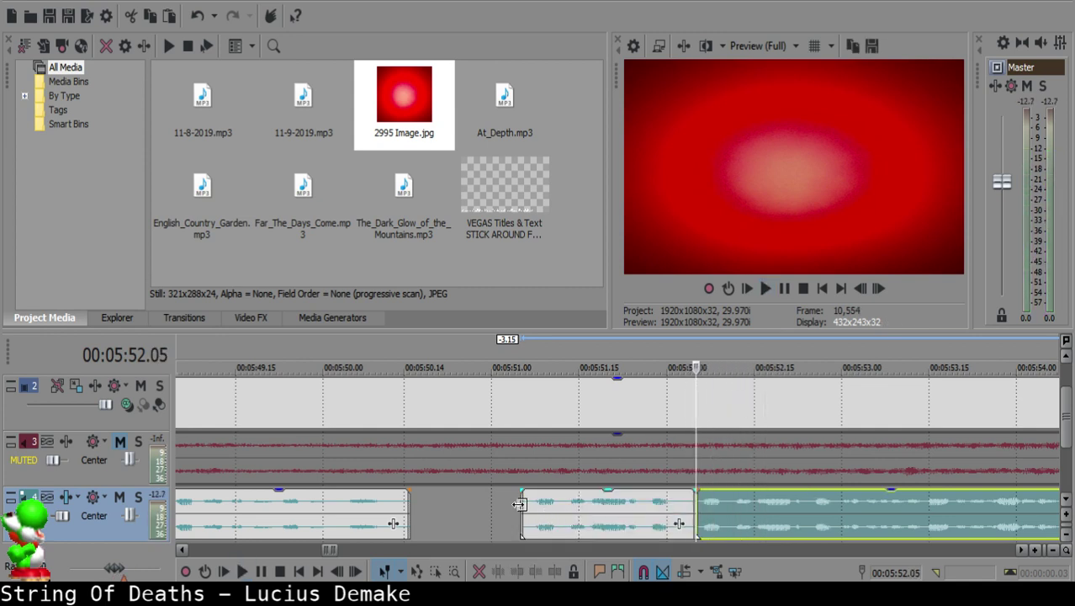
Step: Delete the clip between 5:51.05 and 5:52.05, move the remaining audio 1.00 earlier to about 5:51.05, and replay
{"action": "left_click", "coordinate": [520, 503]}
{"action": "left_click", "coordinate": [538, 511]}
{"action": "key", "text": "Delete"}
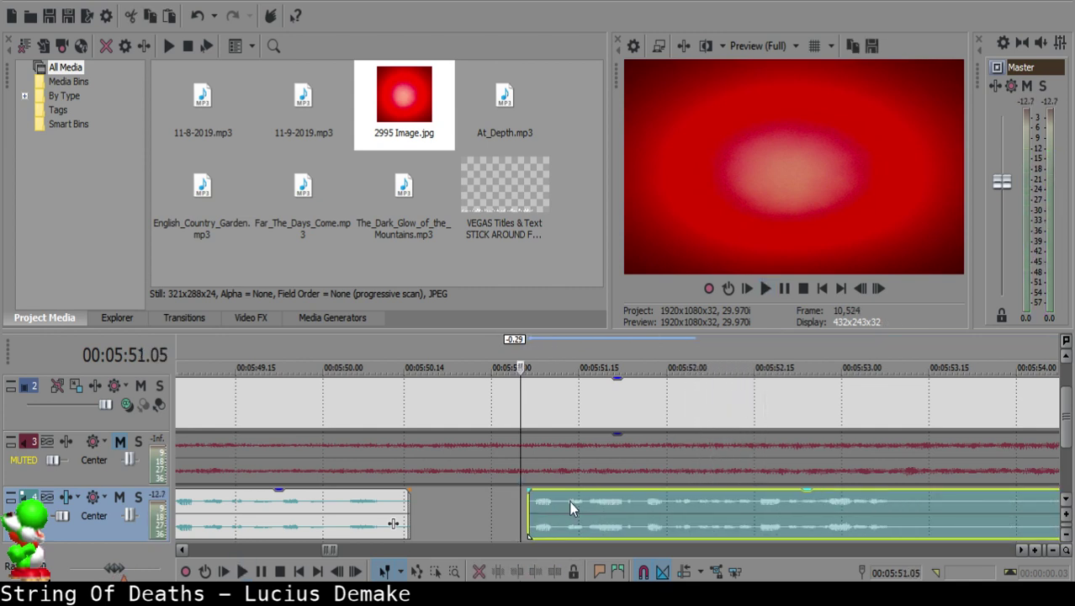
{"action": "left_click", "coordinate": [353, 511]}
{"action": "key", "text": "space"}
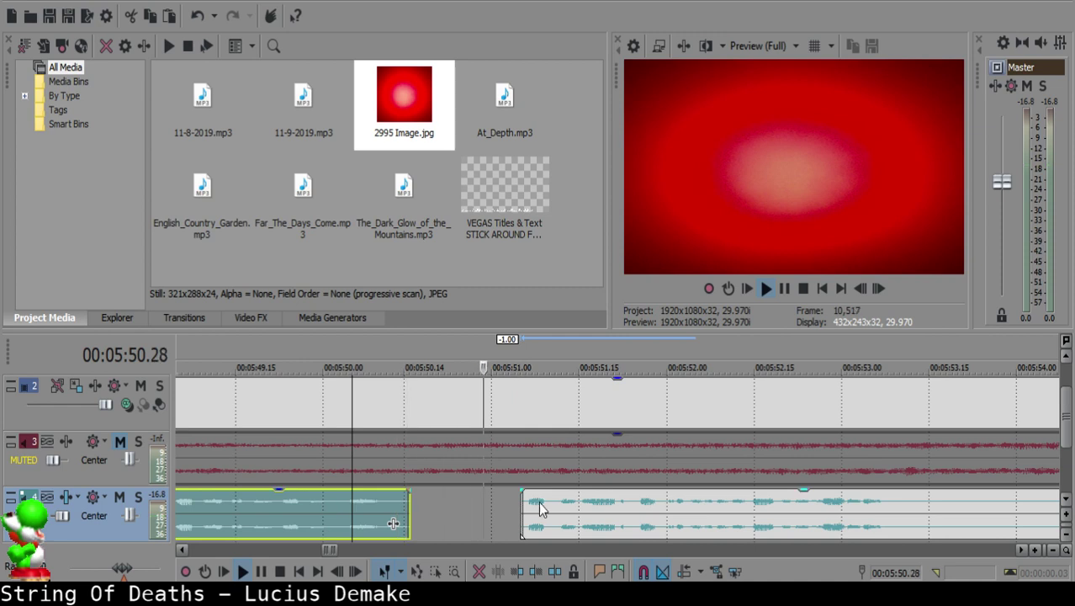
Step: Move the audio after the gap 2 frames earlier to about 5:51.03 and replay the join
{"action": "key", "text": "space"}
{"action": "left_click", "coordinate": [509, 506]}
{"action": "left_click_drag", "start_coordinate": [566, 521], "coordinate": [554, 521]}
{"action": "left_click", "coordinate": [345, 517]}
{"action": "key", "text": "space"}
{"action": "key", "text": "space"}
Step: Trim the end of the clip before the gap to about 5:50.12, add a fade-out of about eight frames, and replay
{"action": "left_click", "coordinate": [306, 512]}
{"action": "key", "text": "space"}
{"action": "left_click_drag", "start_coordinate": [408, 498], "coordinate": [345, 490]}
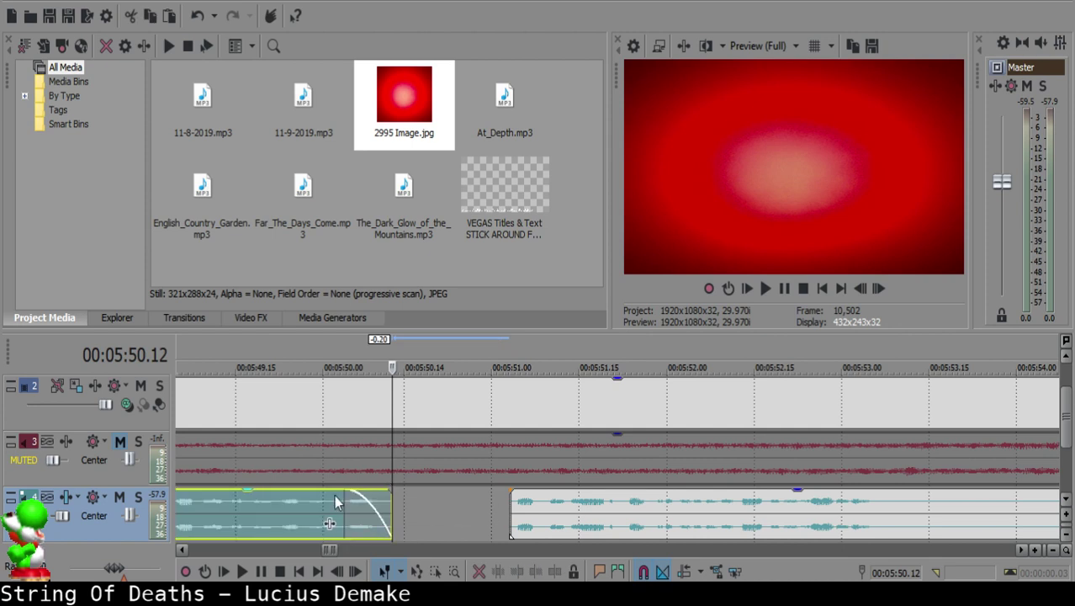
{"action": "left_click", "coordinate": [250, 510]}
{"action": "key", "text": "space"}
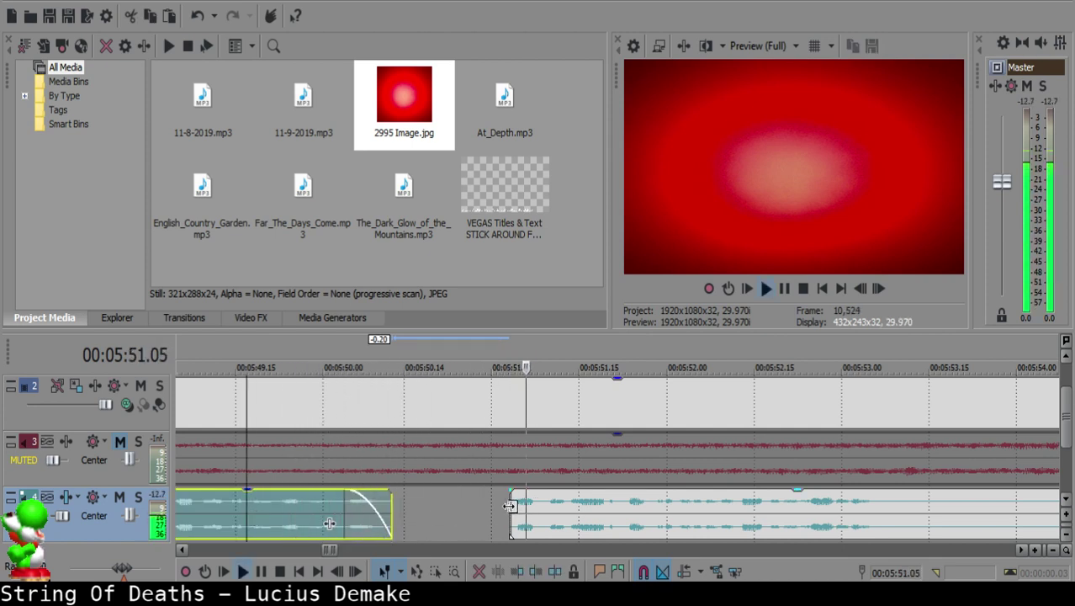
Step: Split the track 4 audio at about 5:51.09, add a fade-in of about three frames after the split, and replay
{"action": "key", "text": "Return"}
{"action": "left_click", "coordinate": [542, 508]}
{"action": "key", "text": "Return"}
{"action": "key", "text": "Return"}
{"action": "left_click", "coordinate": [542, 508]}
{"action": "key", "text": "s"}
{"action": "left_click_drag", "start_coordinate": [545, 490], "coordinate": [558, 486]}
{"action": "left_click", "coordinate": [498, 508]}
{"action": "key", "text": "space"}
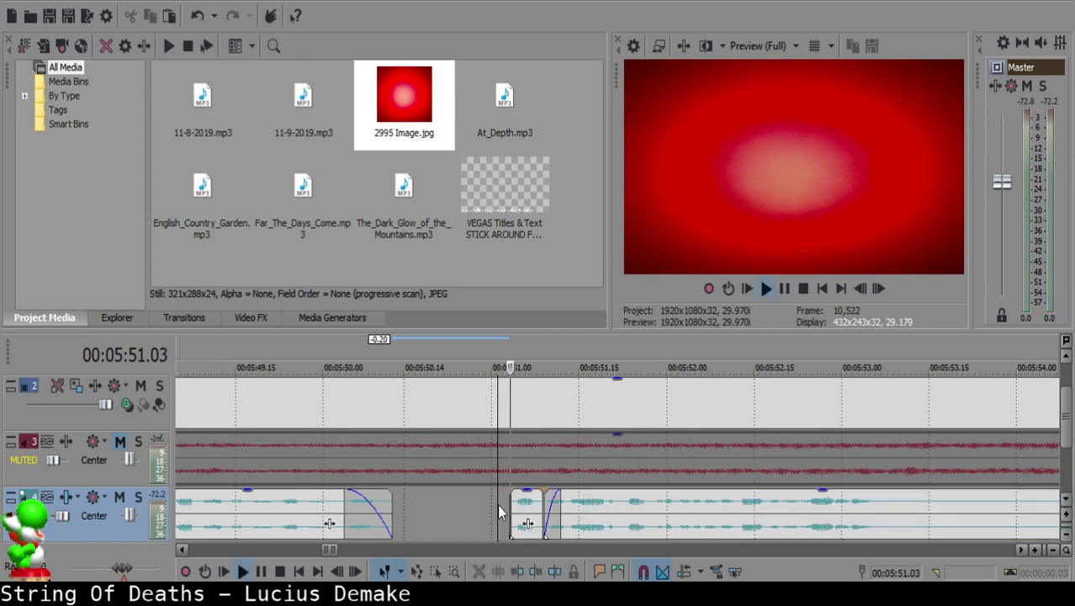
Step: Play on and split the track 4 audio at about 5:53.11
{"action": "scroll", "coordinate": [635, 510], "scroll_direction": "down", "scroll_amount": 7}
{"action": "scroll", "coordinate": [638, 510], "scroll_direction": "up", "scroll_amount": 8}
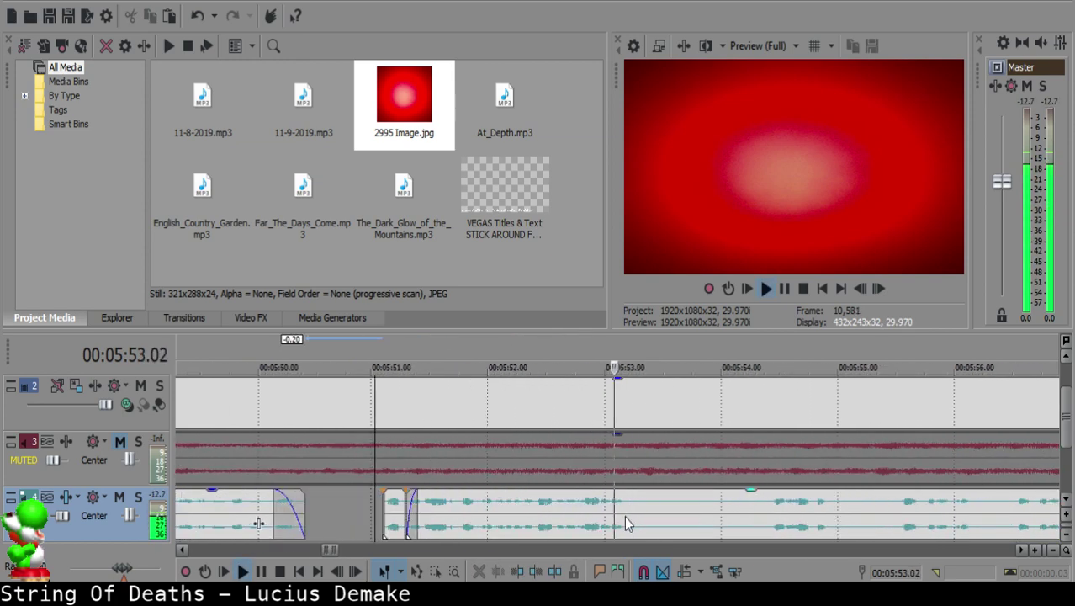
{"action": "left_click", "coordinate": [638, 500]}
{"action": "left_click", "coordinate": [645, 503]}
{"action": "key", "text": "space"}
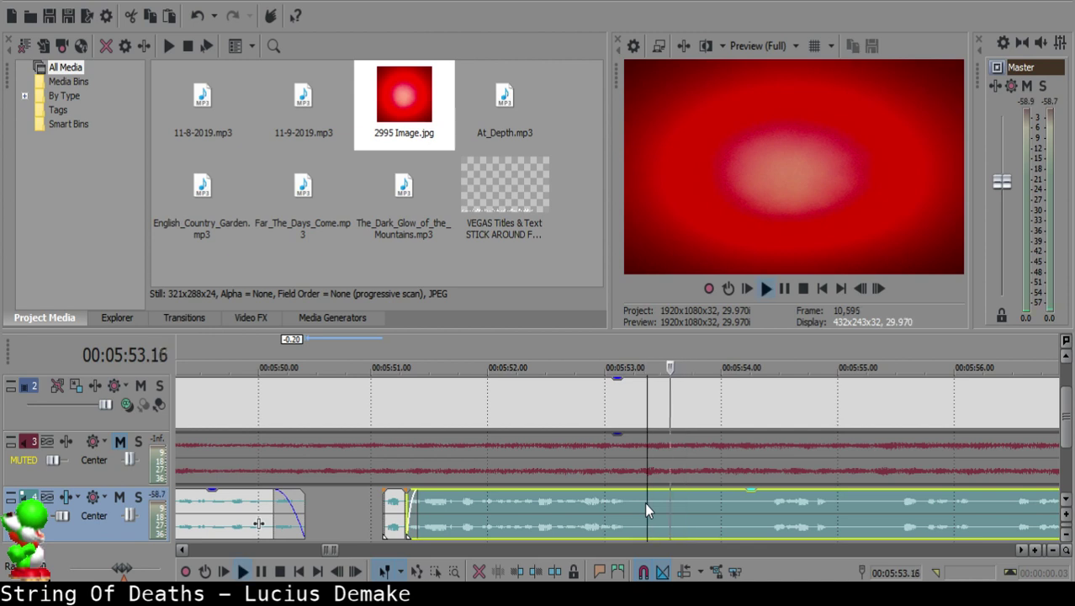
{"action": "key", "text": "space"}
{"action": "key", "text": "s"}
Step: Split the audio again at about 5:54.10, delete the clip between 5:53.11 and 5:54.10, and replay the cut
{"action": "left_click", "coordinate": [767, 514]}
{"action": "key", "text": "space"}
{"action": "scroll", "coordinate": [767, 514], "scroll_direction": "down", "scroll_amount": 2}
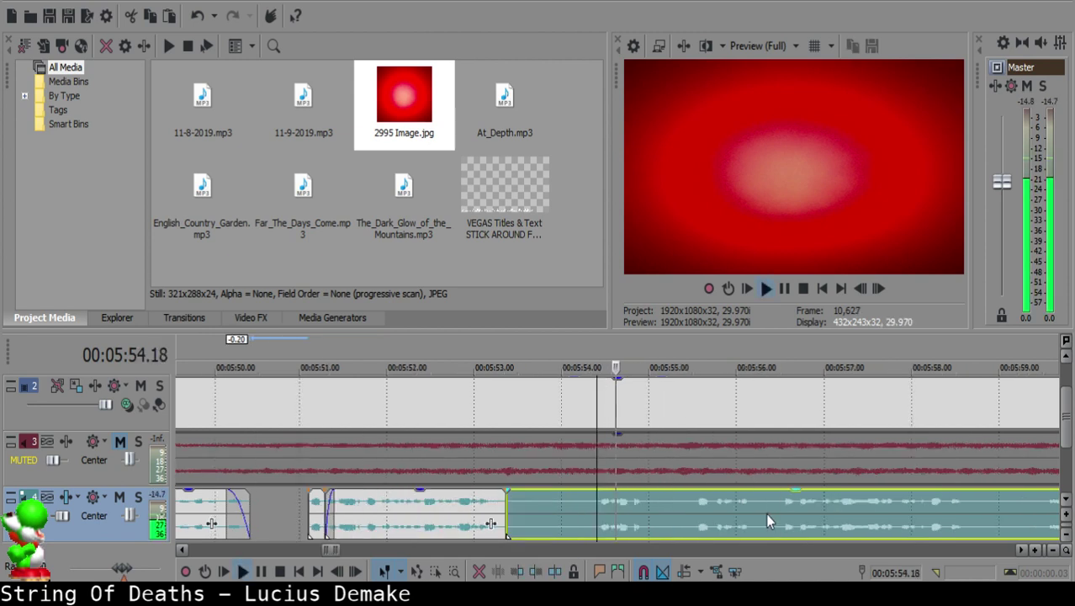
{"action": "key", "text": "space"}
{"action": "left_click", "coordinate": [590, 503]}
{"action": "key", "text": "s"}
{"action": "left_click", "coordinate": [579, 502]}
{"action": "key", "text": "Delete"}
{"action": "left_click", "coordinate": [508, 510]}
{"action": "key", "text": "space"}
{"action": "scroll", "coordinate": [643, 514], "scroll_direction": "up", "scroll_amount": 5}
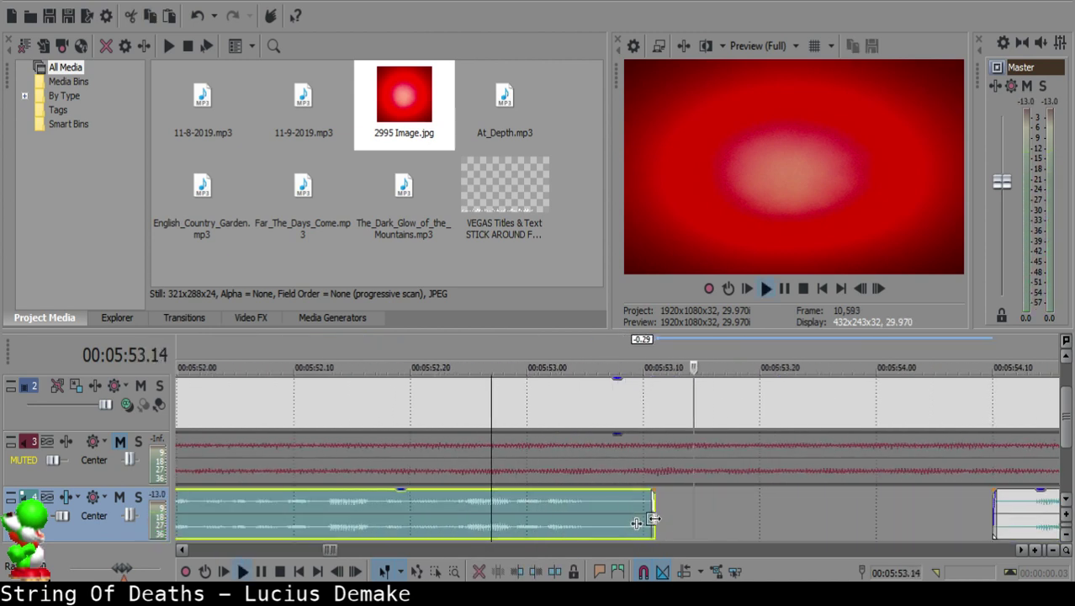
Step: Move the remaining track 4 audio earlier to about 5:53.14 and replay the join
{"action": "key", "text": "space"}
{"action": "left_click", "coordinate": [669, 508]}
{"action": "scroll", "coordinate": [689, 511], "scroll_direction": "down", "scroll_amount": 2}
{"action": "left_click_drag", "start_coordinate": [790, 513], "coordinate": [630, 500]}
{"action": "left_click", "coordinate": [535, 502]}
{"action": "left_click", "coordinate": [614, 500]}
{"action": "left_click", "coordinate": [515, 521]}
{"action": "key", "text": "space"}
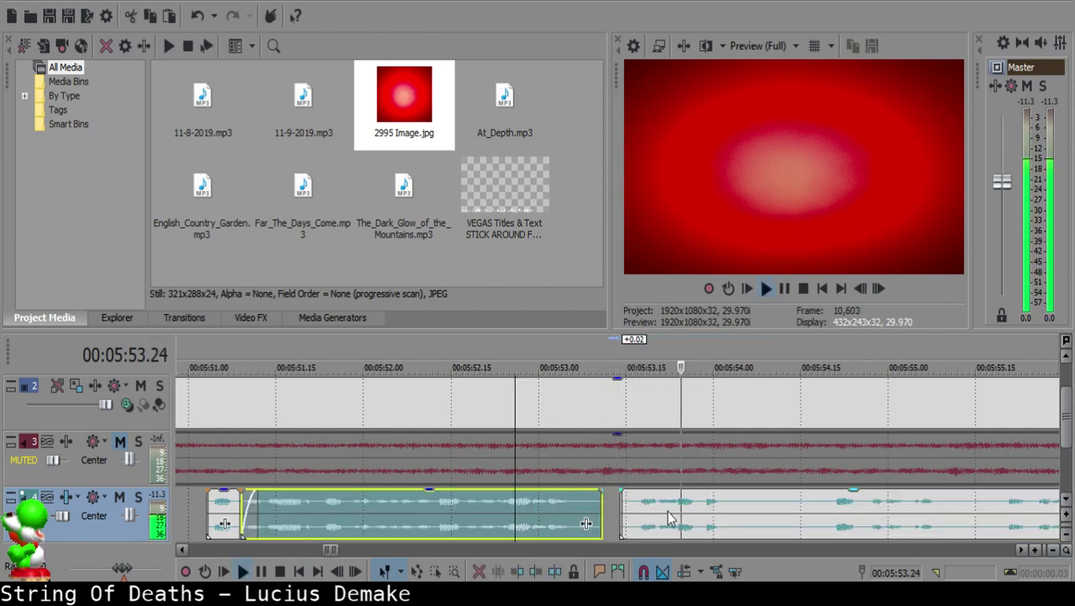
Step: Trim 2 frames off the start of the clip after the gap, to about 5:53.16, and replay the join
{"action": "scroll", "coordinate": [668, 510], "scroll_direction": "up", "scroll_amount": 1}
{"action": "left_click", "coordinate": [485, 511]}
{"action": "left_click_drag", "start_coordinate": [486, 511], "coordinate": [498, 510]}
{"action": "left_click", "coordinate": [481, 504]}
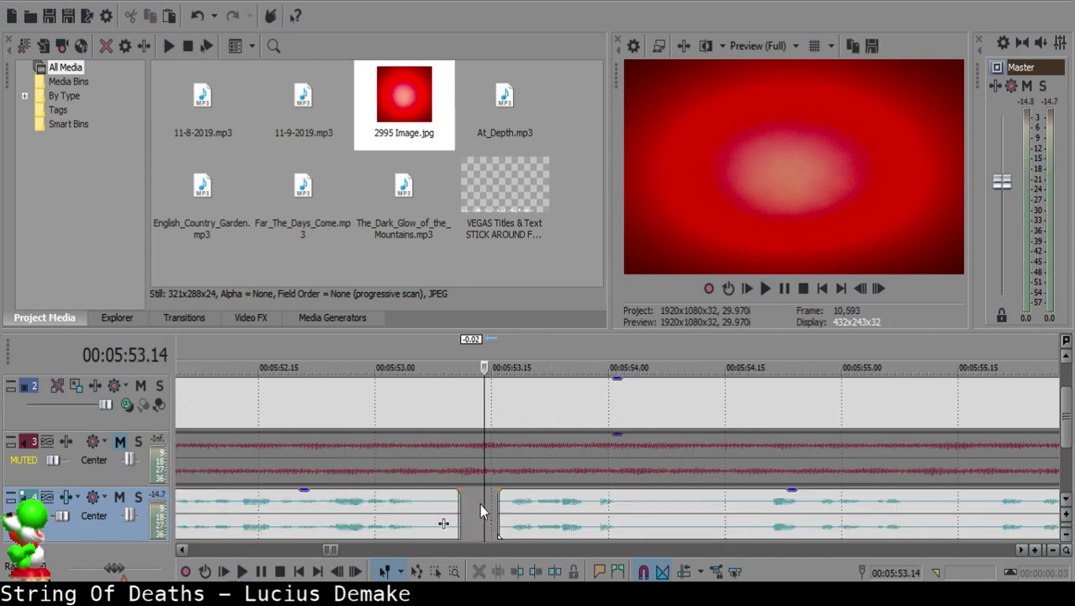
{"action": "left_click", "coordinate": [333, 503]}
{"action": "left_click", "coordinate": [501, 506]}
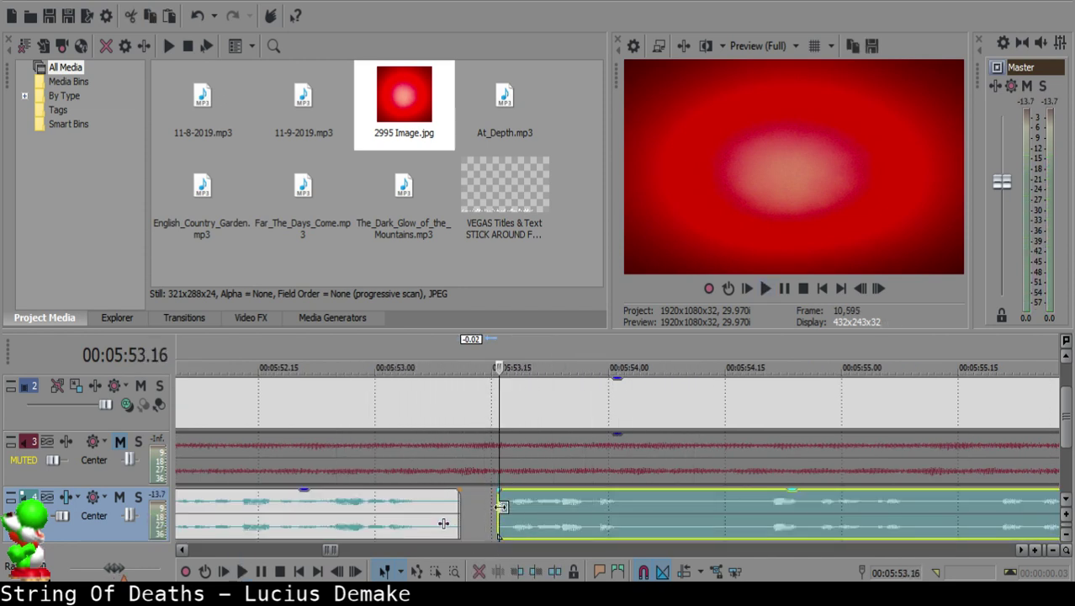
{"action": "left_click", "coordinate": [361, 515]}
{"action": "key", "text": "space"}
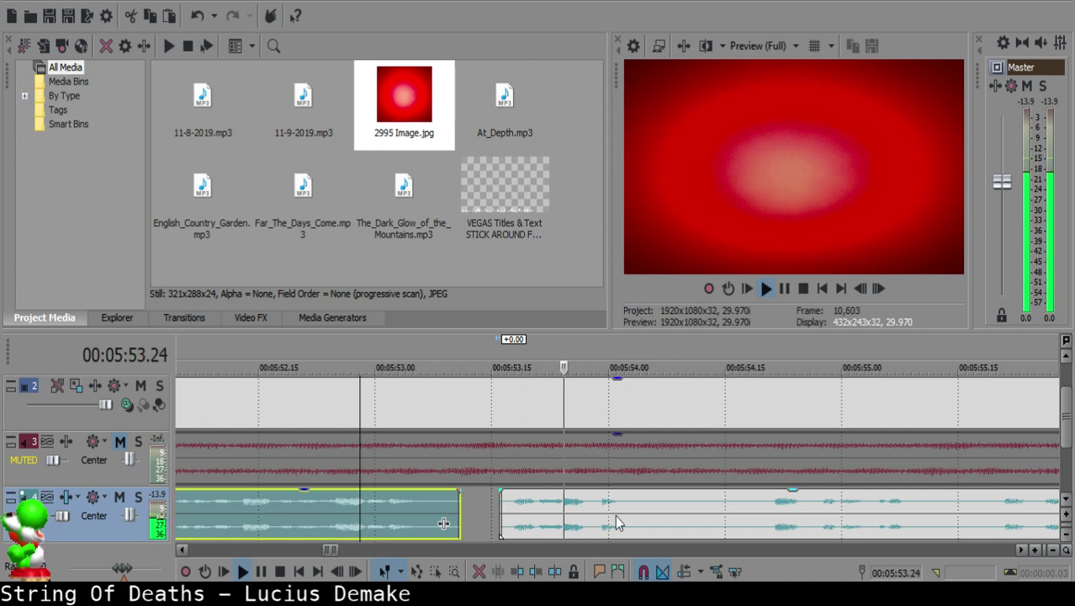
Step: Play on and split the track 4 audio at about 5:54.08 and 5:55.17
{"action": "left_click", "coordinate": [653, 510]}
{"action": "left_click", "coordinate": [671, 510]}
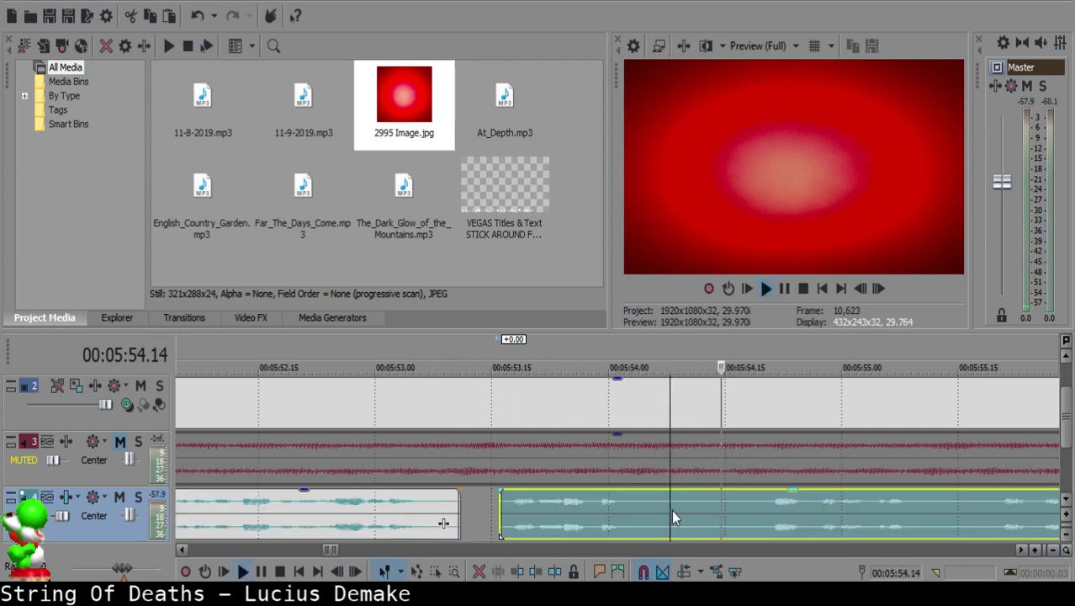
{"action": "key", "text": "s"}
{"action": "scroll", "coordinate": [794, 528], "scroll_direction": "down", "scroll_amount": 4}
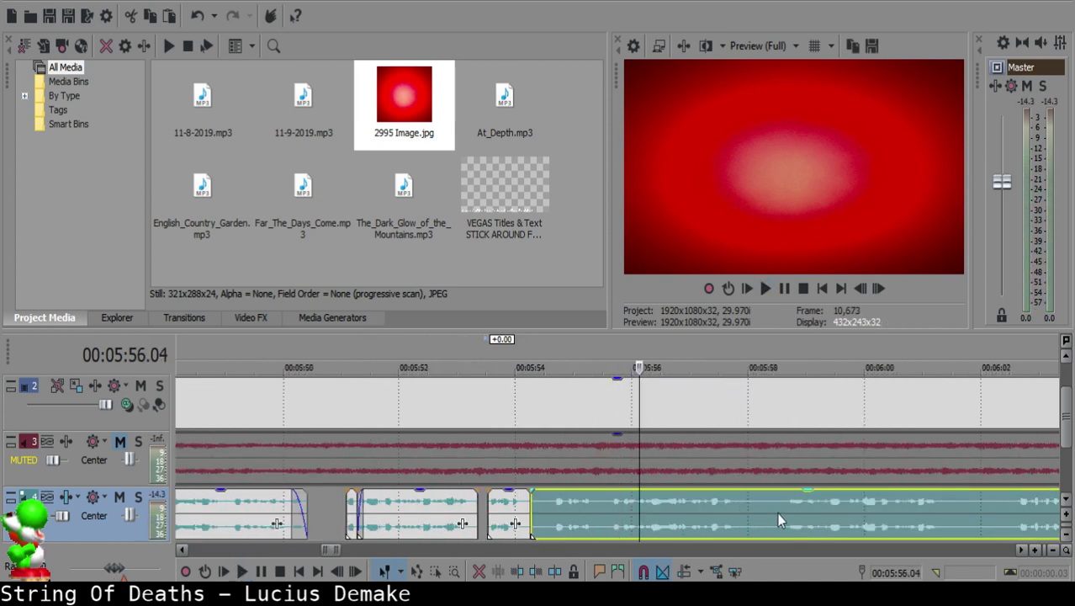
{"action": "left_click", "coordinate": [605, 498]}
{"action": "key", "text": "s"}
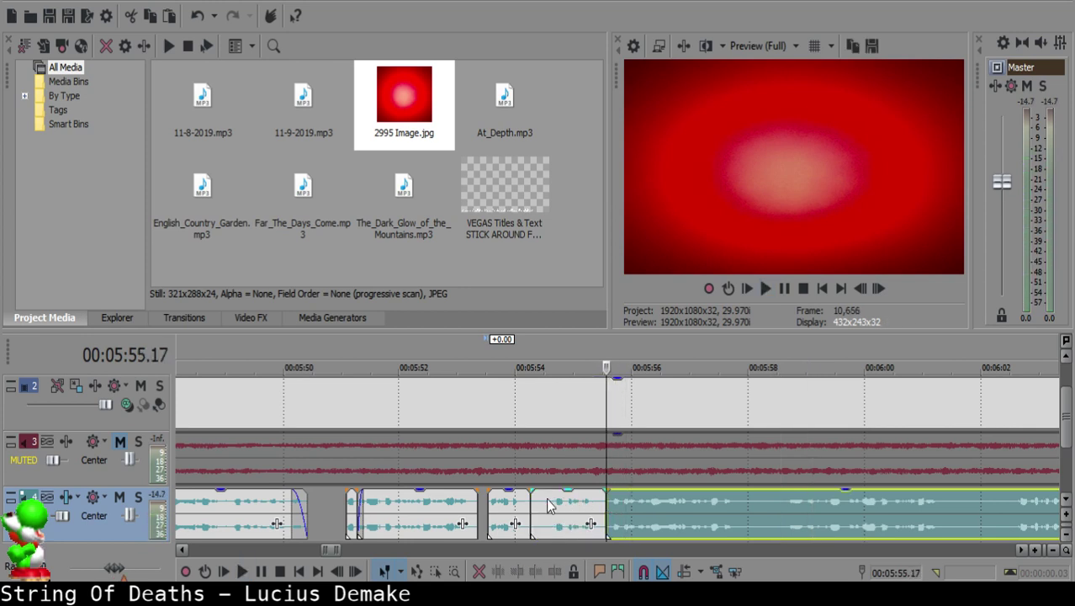
Step: Delete the clip between 5:54.08 and 5:55.17, move the remaining audio 1.09 earlier to about 5:54.08, and replay the join
{"action": "left_click", "coordinate": [535, 505]}
{"action": "key", "text": "Delete"}
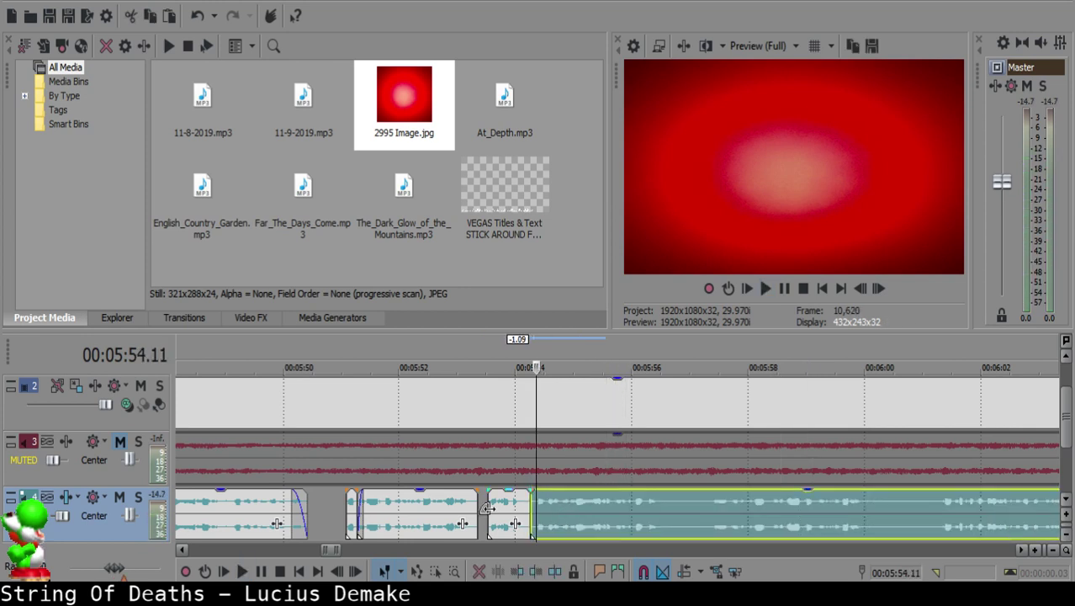
{"action": "left_click", "coordinate": [491, 508]}
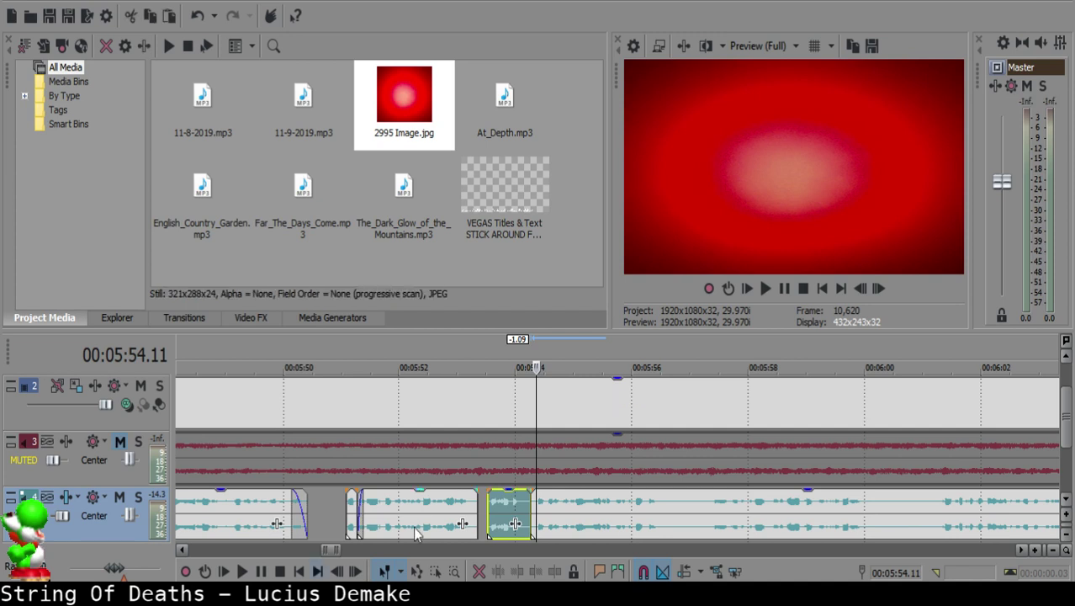
{"action": "left_click", "coordinate": [508, 511]}
{"action": "key", "text": "space"}
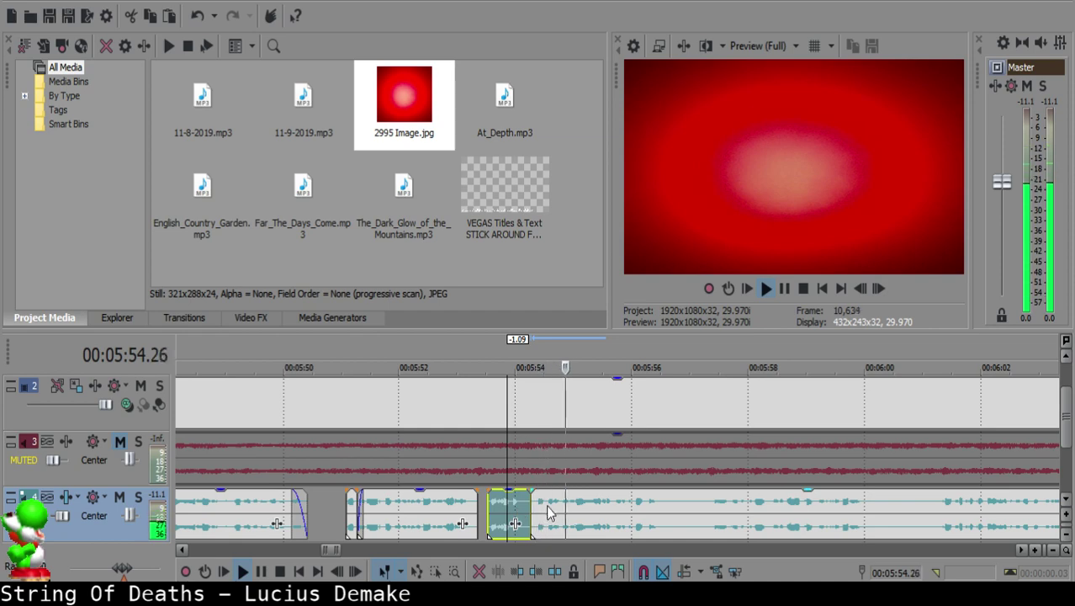
Step: Trim 1 frame off the start of the track 4 clip after the join, to about 5:54.09, and replay the join
{"action": "left_click", "coordinate": [524, 510]}
{"action": "key", "text": "space"}
{"action": "scroll", "coordinate": [559, 503], "scroll_direction": "up", "scroll_amount": 3}
{"action": "left_click", "coordinate": [654, 499]}
{"action": "key", "text": "alt+bracketleft"}
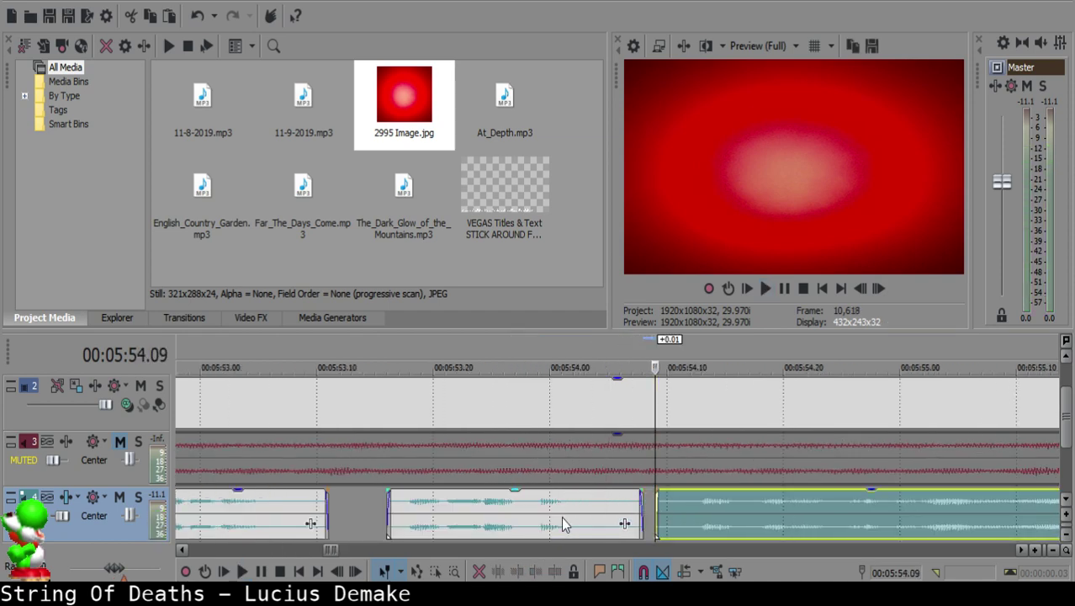
{"action": "left_click", "coordinate": [525, 516]}
{"action": "key", "text": "space"}
{"action": "scroll", "coordinate": [605, 501], "scroll_direction": "down", "scroll_amount": 10}
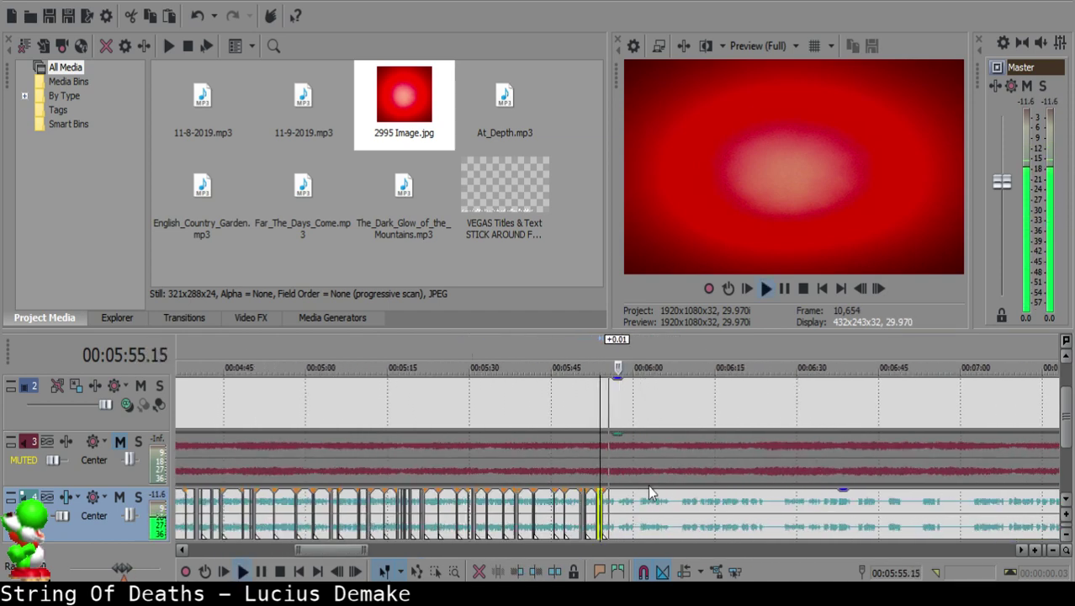
Step: Play on and split the track 4 audio at about 5:56.18 and 5:57.09
{"action": "scroll", "coordinate": [622, 504], "scroll_direction": "up", "scroll_amount": 8}
{"action": "left_click", "coordinate": [615, 510]}
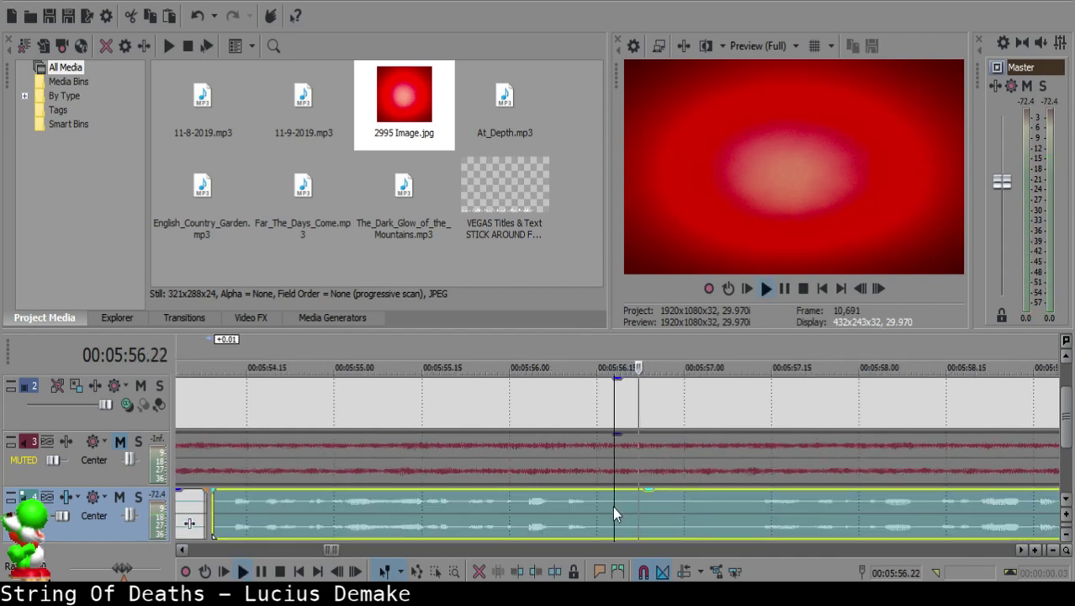
{"action": "scroll", "coordinate": [756, 510], "scroll_direction": "down", "scroll_amount": 4}
{"action": "left_click", "coordinate": [764, 511]}
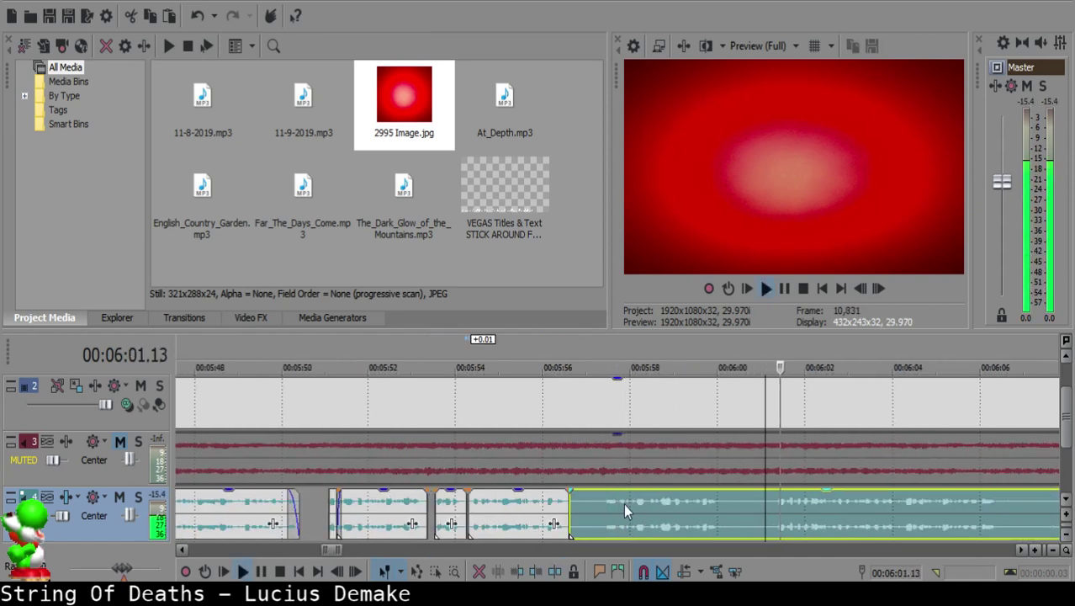
{"action": "left_click", "coordinate": [599, 497]}
{"action": "key", "text": "space"}
{"action": "key", "text": "space"}
{"action": "key", "text": "s"}
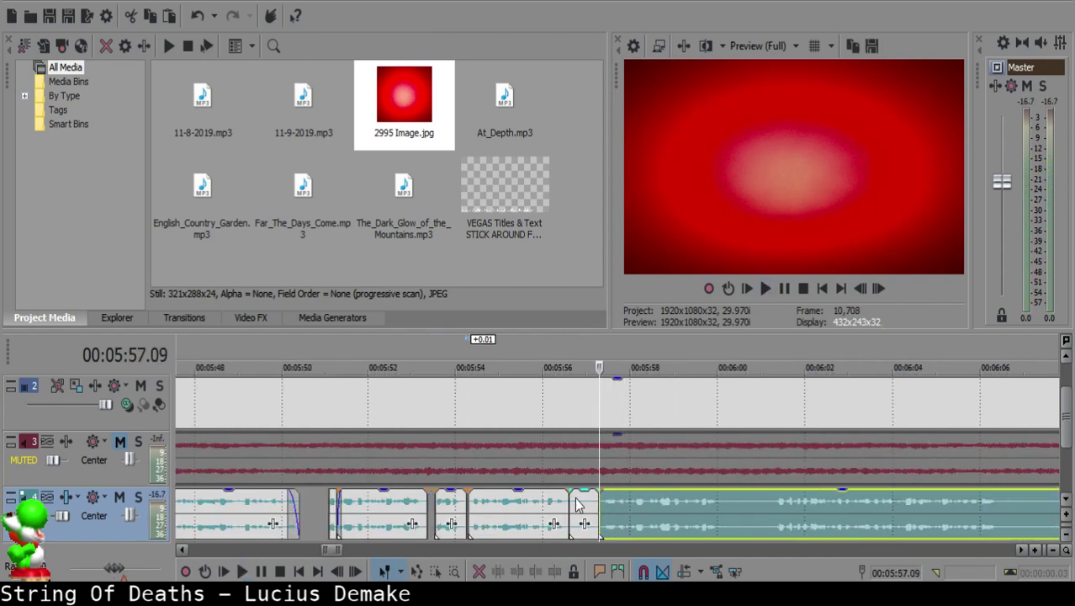
Step: Delete the clip between 5:56.18 and 5:57.09, move the remaining audio 0.16 earlier to about 5:56.23, and replay the join
{"action": "left_click", "coordinate": [575, 498]}
{"action": "key", "text": "Delete"}
{"action": "left_click_drag", "start_coordinate": [626, 504], "coordinate": [603, 504]}
{"action": "left_click", "coordinate": [561, 504]}
{"action": "key", "text": "space"}
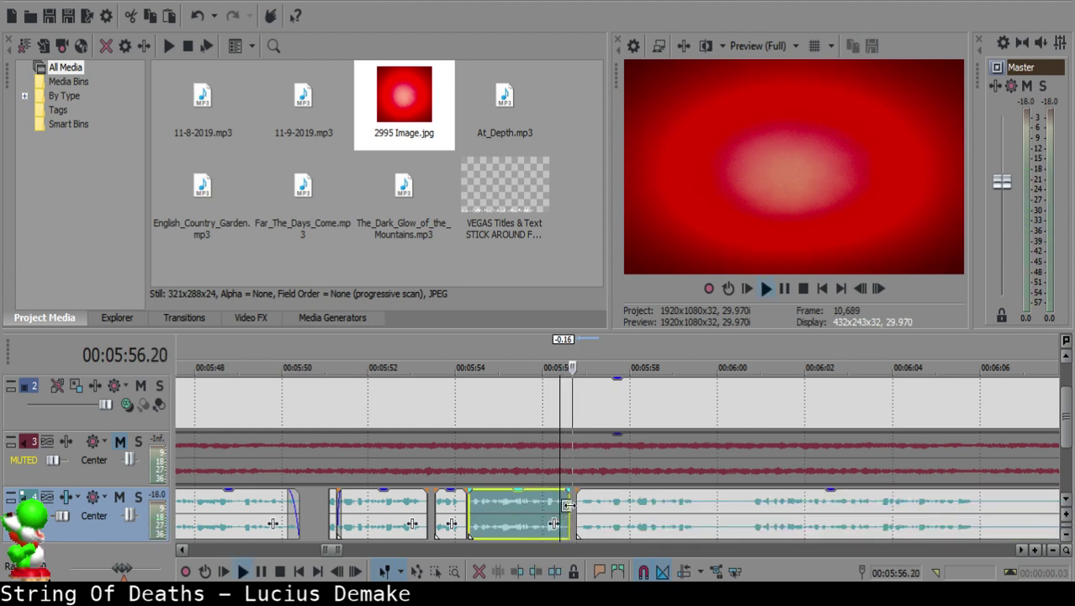
Step: Move the remaining track 4 audio 1 frame earlier, to about 5:56.22, and replay the join
{"action": "scroll", "coordinate": [574, 501], "scroll_direction": "up", "scroll_amount": 3}
{"action": "key", "text": "space"}
{"action": "scroll", "coordinate": [549, 510], "scroll_direction": "down", "scroll_amount": 3}
{"action": "left_click", "coordinate": [633, 502]}
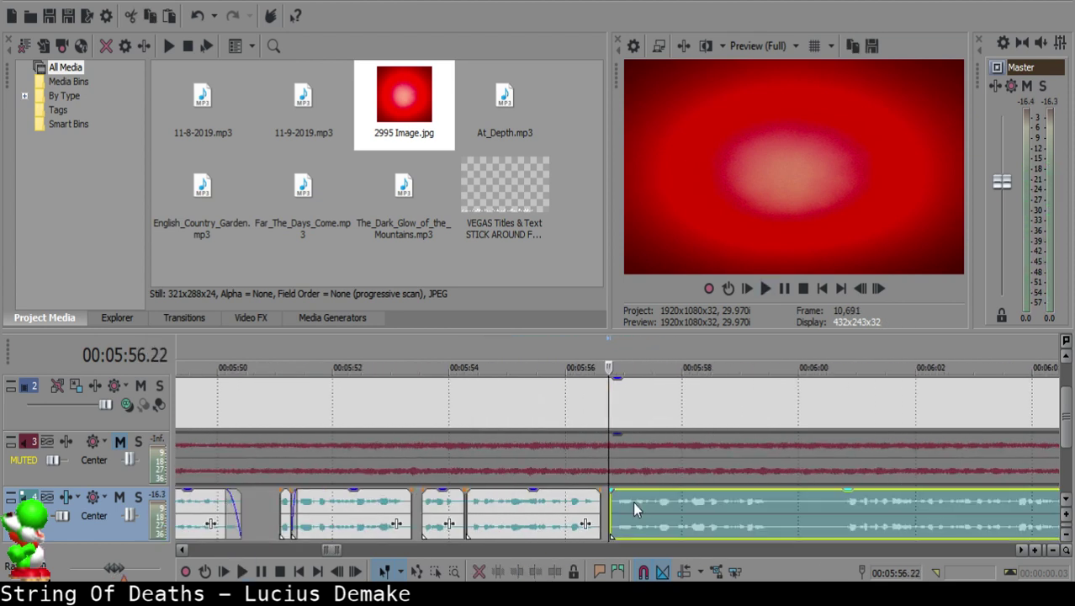
{"action": "left_click", "coordinate": [575, 508]}
{"action": "left_click", "coordinate": [575, 507]}
{"action": "key", "text": "space"}
{"action": "scroll", "coordinate": [597, 500], "scroll_direction": "down", "scroll_amount": 10}
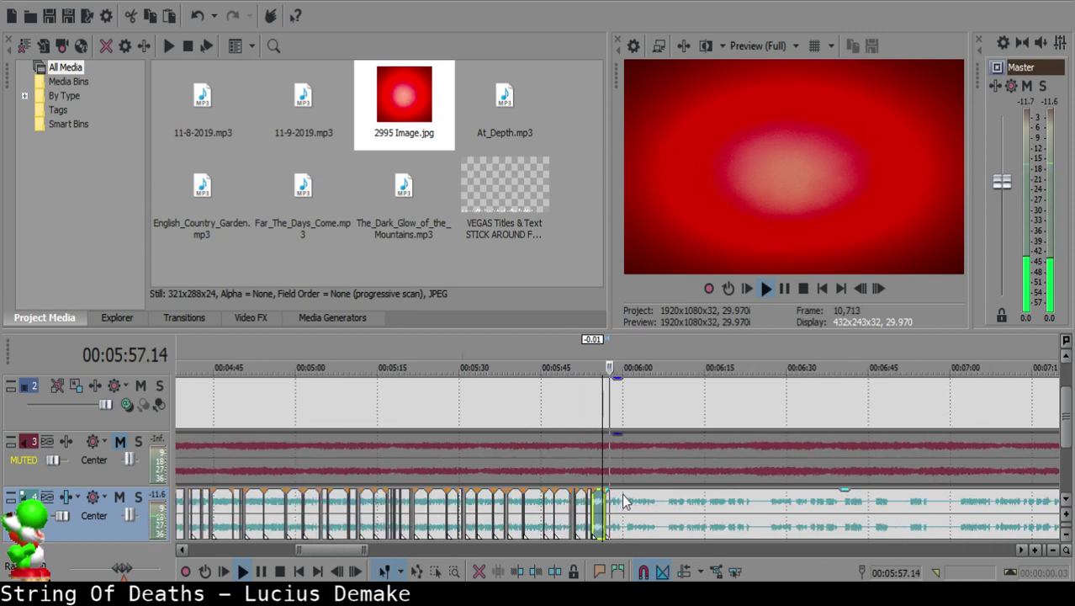
Step: Play on and split the track 4 audio at about 5:59.15 and 6:00.20
{"action": "scroll", "coordinate": [622, 493], "scroll_direction": "up", "scroll_amount": 12}
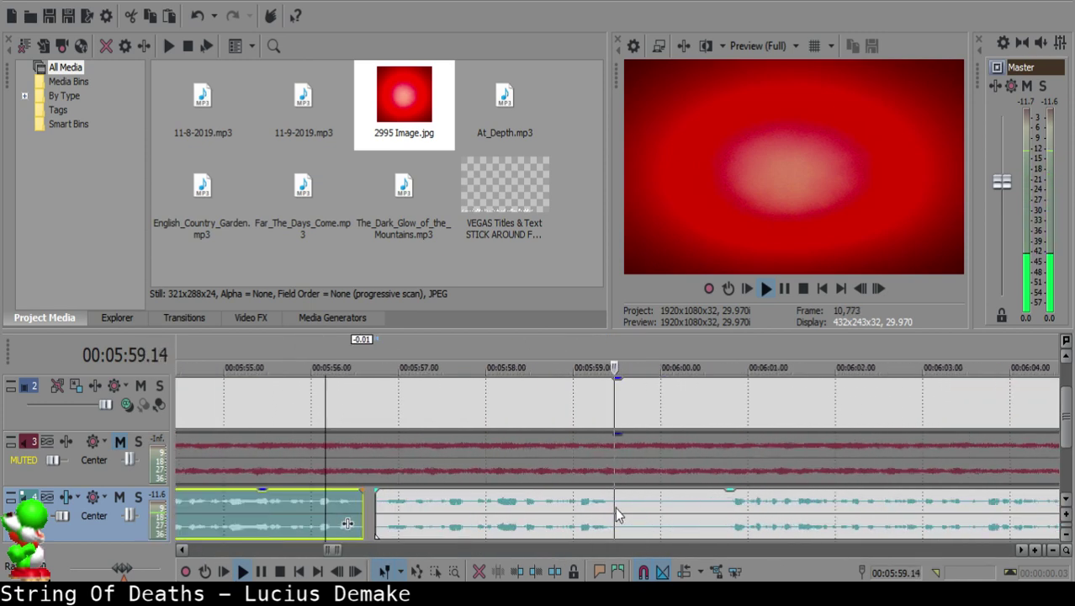
{"action": "left_click", "coordinate": [614, 508]}
{"action": "key", "text": "s"}
{"action": "key", "text": "space"}
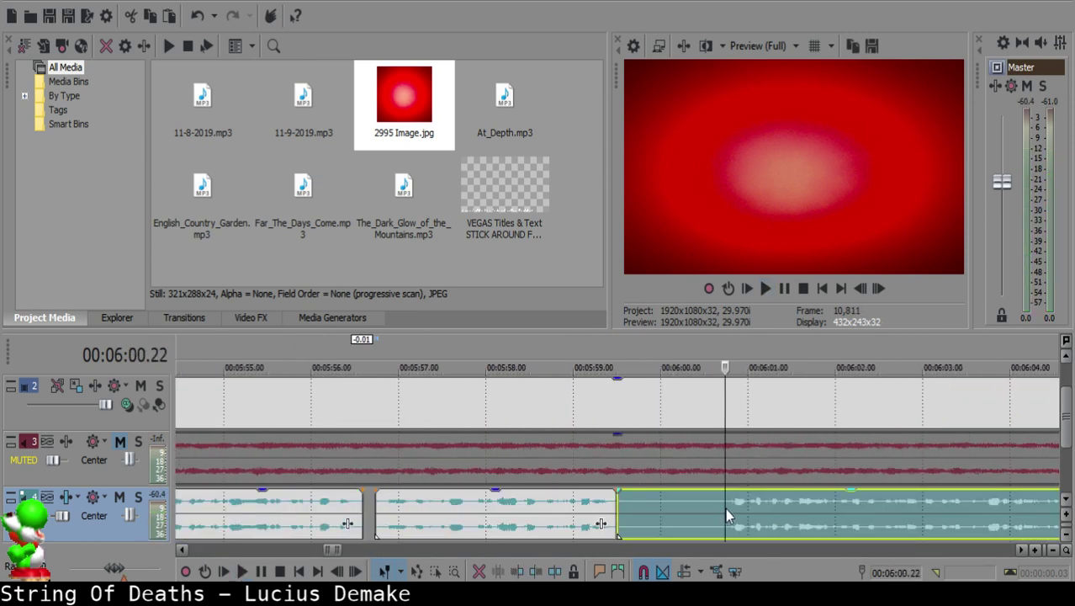
{"action": "scroll", "coordinate": [730, 510], "scroll_direction": "down", "scroll_amount": 3}
{"action": "left_click", "coordinate": [810, 511]}
{"action": "left_click", "coordinate": [938, 511]}
{"action": "left_click", "coordinate": [603, 507]}
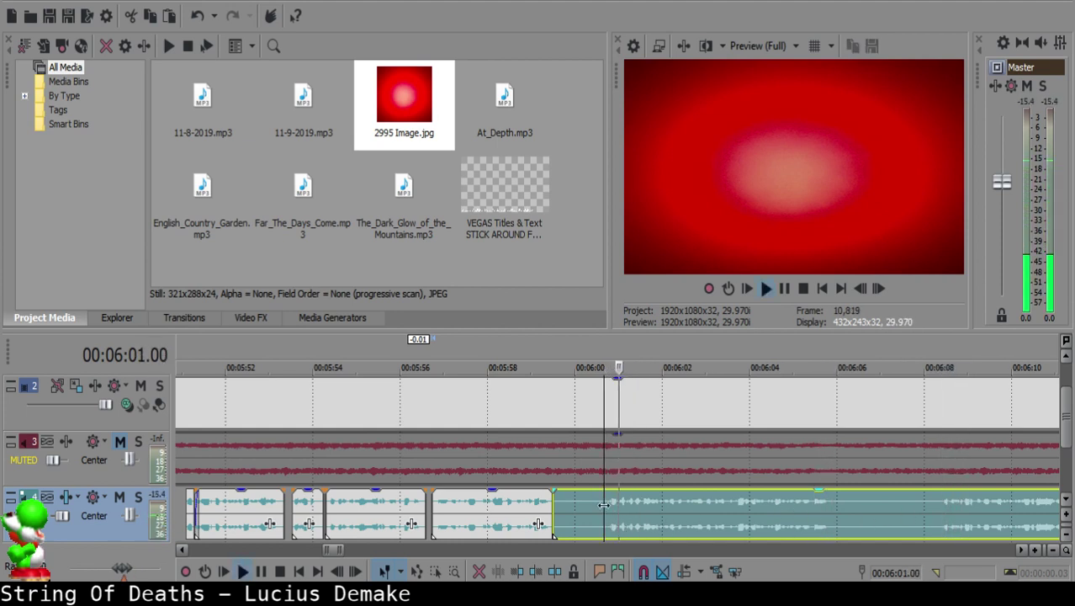
{"action": "key", "text": "space"}
{"action": "key", "text": "s"}
Step: Delete the clip between 5:59.15 and 6:00.20, move the remaining audio 0.20 earlier to about 6:00.00, and save the project
{"action": "left_click", "coordinate": [575, 508]}
{"action": "key", "text": "space"}
{"action": "key", "text": "Delete"}
{"action": "left_click_drag", "start_coordinate": [634, 511], "coordinate": [610, 507]}
{"action": "key", "text": "ctrl+s"}
Step: Replay the join, shift the remaining track 4 audio 1 frame later, to about 6:00.01, and replay it
{"action": "left_click", "coordinate": [541, 508]}
{"action": "key", "text": "space"}
{"action": "scroll", "coordinate": [599, 505], "scroll_direction": "up", "scroll_amount": 2}
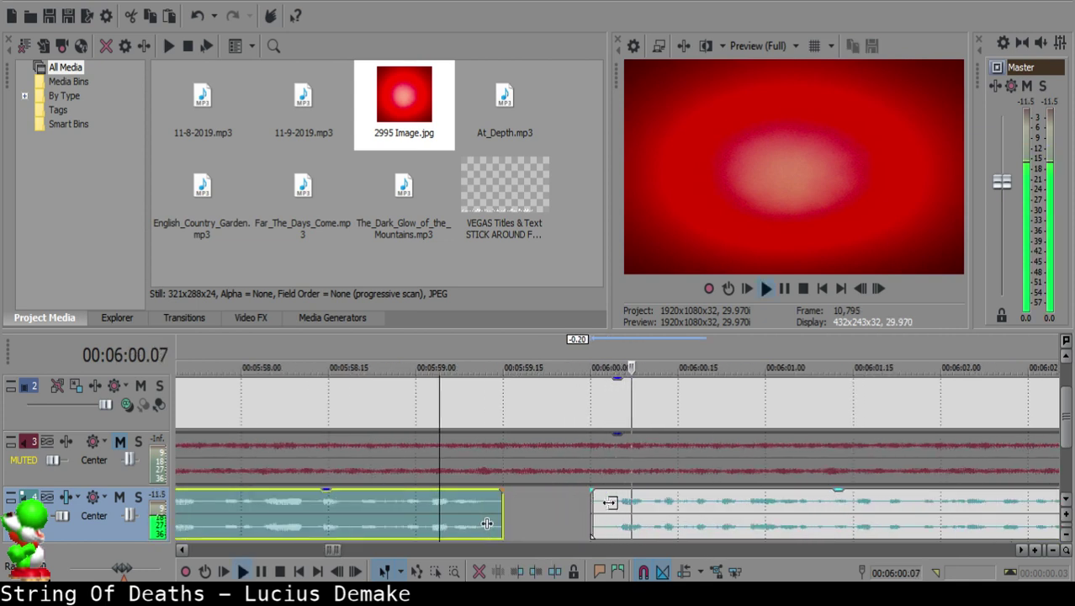
{"action": "left_click", "coordinate": [596, 507]}
{"action": "left_click_drag", "start_coordinate": [596, 507], "coordinate": [617, 506]}
{"action": "left_click", "coordinate": [417, 510]}
{"action": "key", "text": "space"}
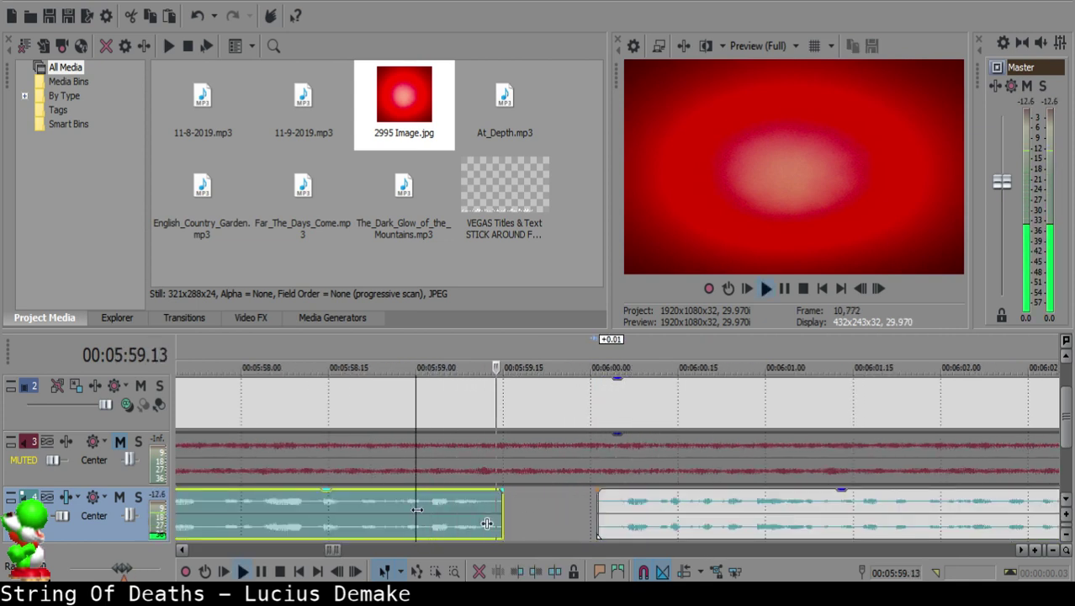
Step: Play on and split the track 4 audio at about 6:05.09, where the phrase ends
{"action": "scroll", "coordinate": [621, 505], "scroll_direction": "down", "scroll_amount": 6}
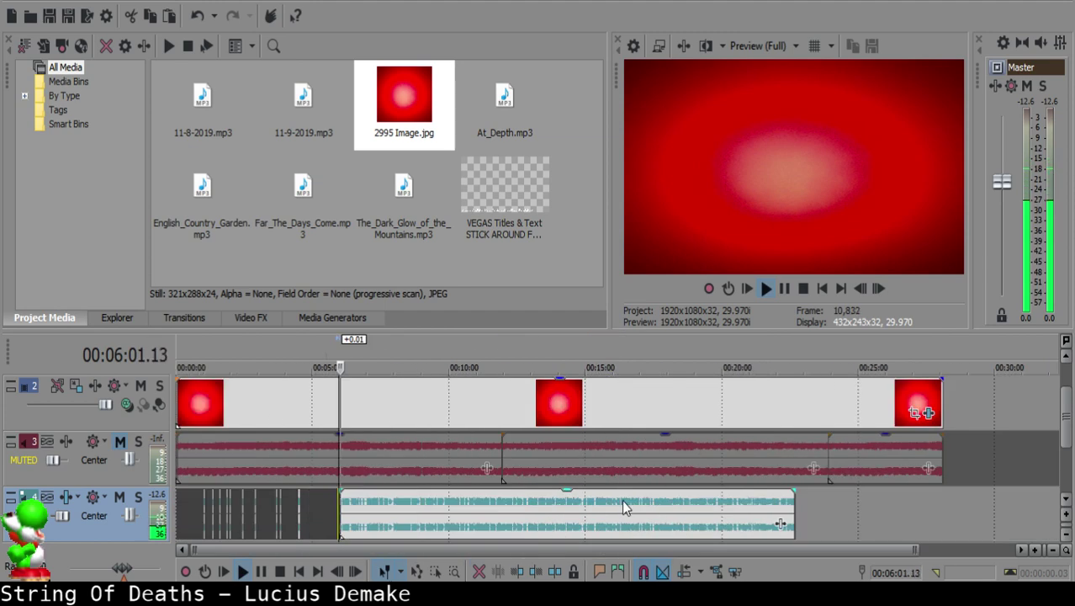
{"action": "scroll", "coordinate": [622, 504], "scroll_direction": "up", "scroll_amount": 6}
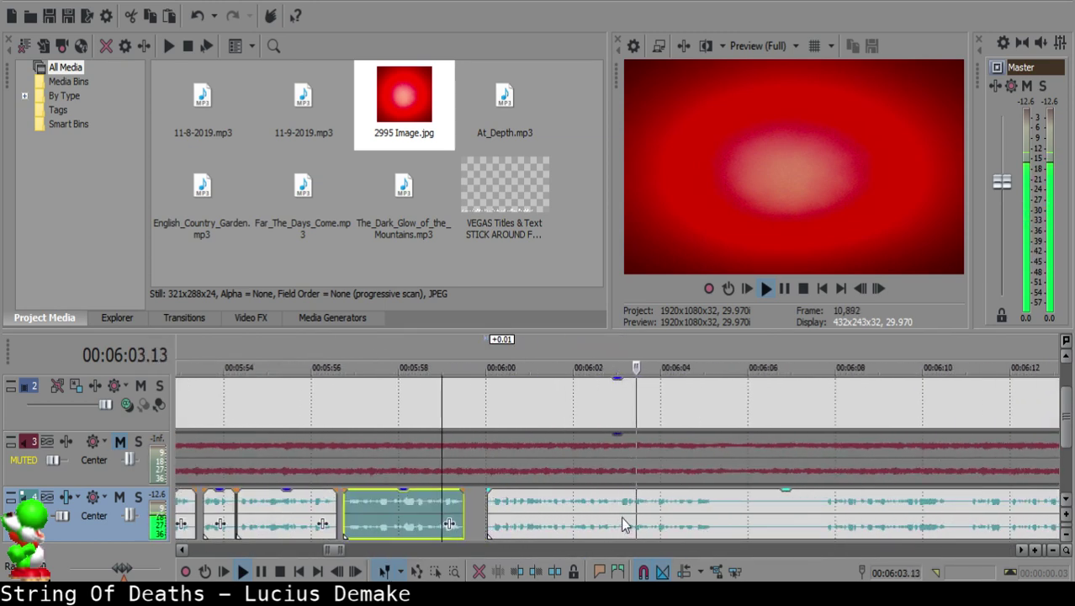
{"action": "scroll", "coordinate": [630, 513], "scroll_direction": "up", "scroll_amount": 5}
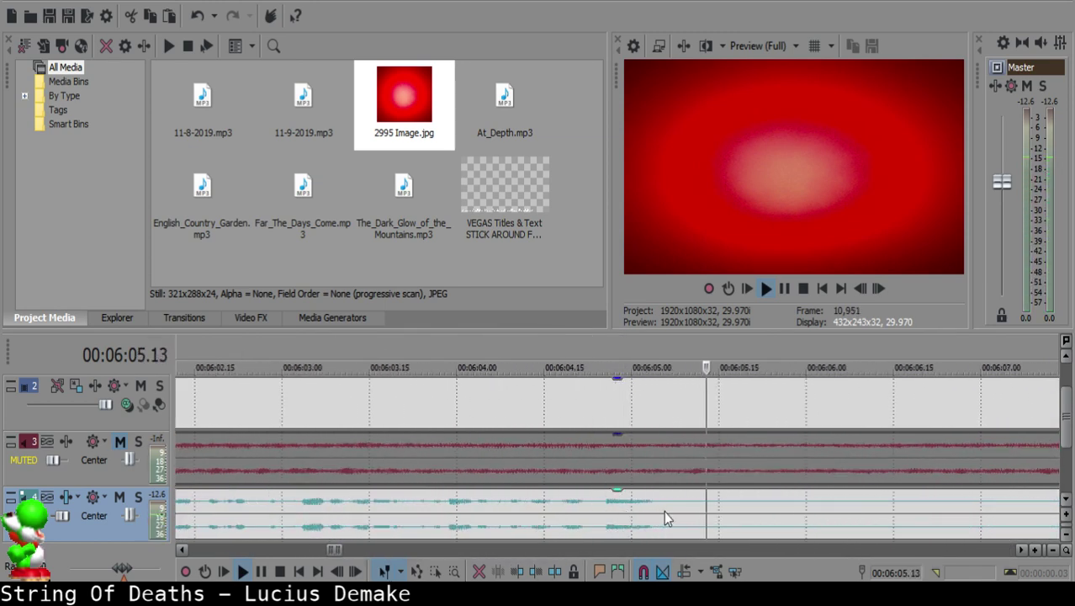
{"action": "left_click", "coordinate": [683, 519]}
{"action": "key", "text": "space"}
{"action": "scroll", "coordinate": [682, 511], "scroll_direction": "down", "scroll_amount": 5}
{"action": "key", "text": "space"}
{"action": "key", "text": "s"}
{"action": "key", "text": "space"}
{"action": "key", "text": "Return"}
Step: Listen ahead on track 4 for the next phrase to keep and split the audio at about 6:15.05
{"action": "left_click", "coordinate": [739, 510]}
{"action": "key", "text": "space"}
{"action": "left_click", "coordinate": [688, 502]}
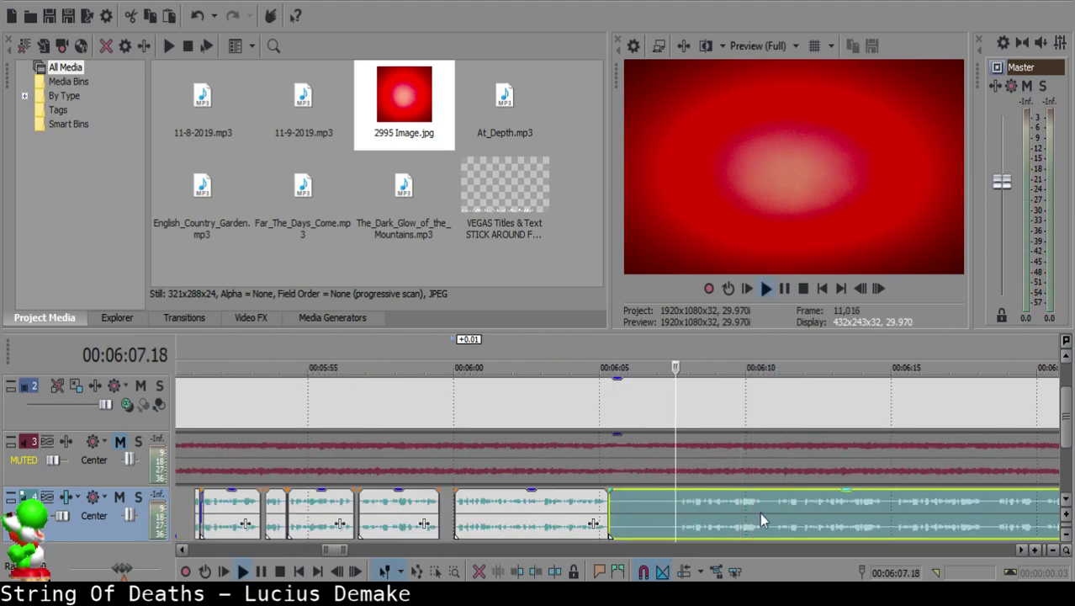
{"action": "left_click", "coordinate": [896, 507]}
{"action": "scroll", "coordinate": [883, 504], "scroll_direction": "up", "scroll_amount": 2}
{"action": "left_click", "coordinate": [731, 508]}
{"action": "left_click", "coordinate": [572, 503]}
{"action": "key", "text": "space"}
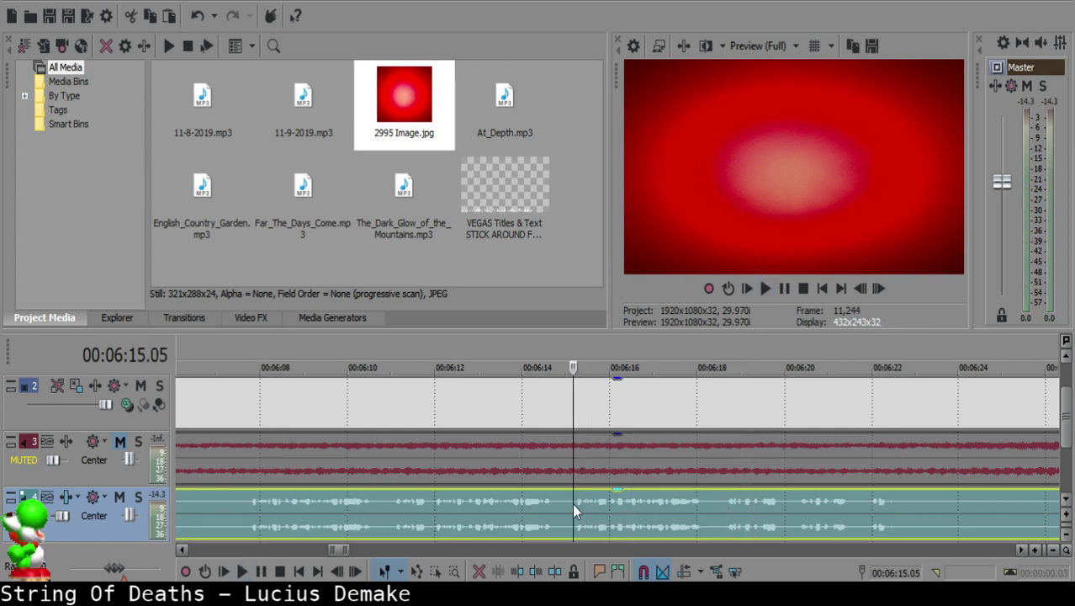
{"action": "scroll", "coordinate": [538, 505], "scroll_direction": "down", "scroll_amount": 3}
{"action": "key", "text": "s"}
Step: Delete the clip between 6:05.09 and 6:15.05, move the remaining audio 9.22 earlier to about 6:05.13, and replay the join
{"action": "left_click", "coordinate": [471, 503]}
{"action": "scroll", "coordinate": [538, 509], "scroll_direction": "up", "scroll_amount": 3}
{"action": "left_click", "coordinate": [585, 503]}
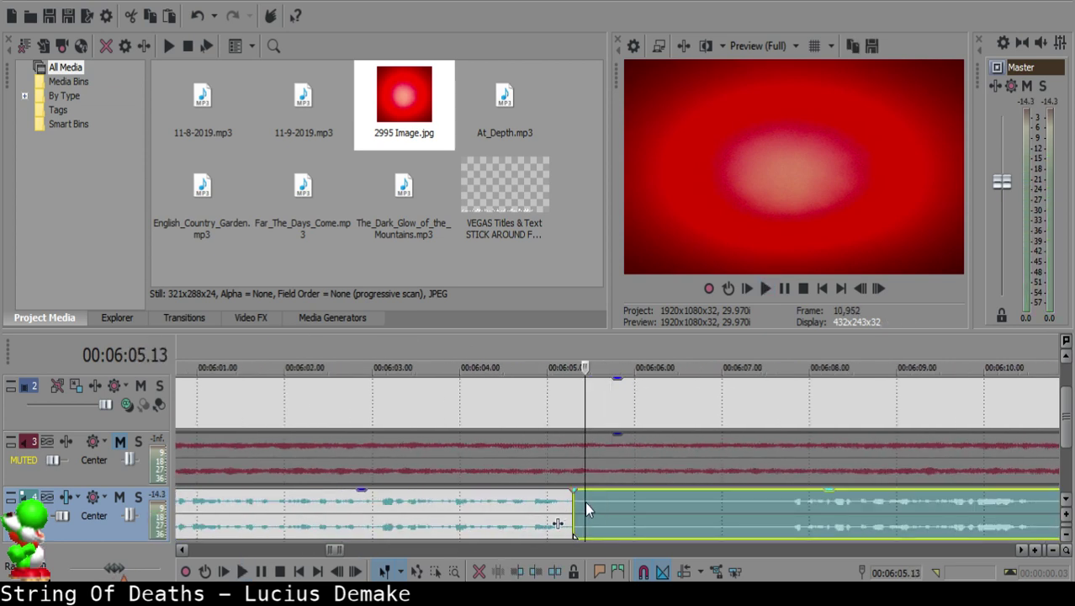
{"action": "scroll", "coordinate": [586, 507], "scroll_direction": "down", "scroll_amount": 3}
{"action": "key", "text": "Delete"}
{"action": "left_click_drag", "start_coordinate": [866, 519], "coordinate": [721, 510]}
{"action": "left_click", "coordinate": [594, 509]}
{"action": "key", "text": "space"}
{"action": "scroll", "coordinate": [594, 509], "scroll_direction": "up", "scroll_amount": 4}
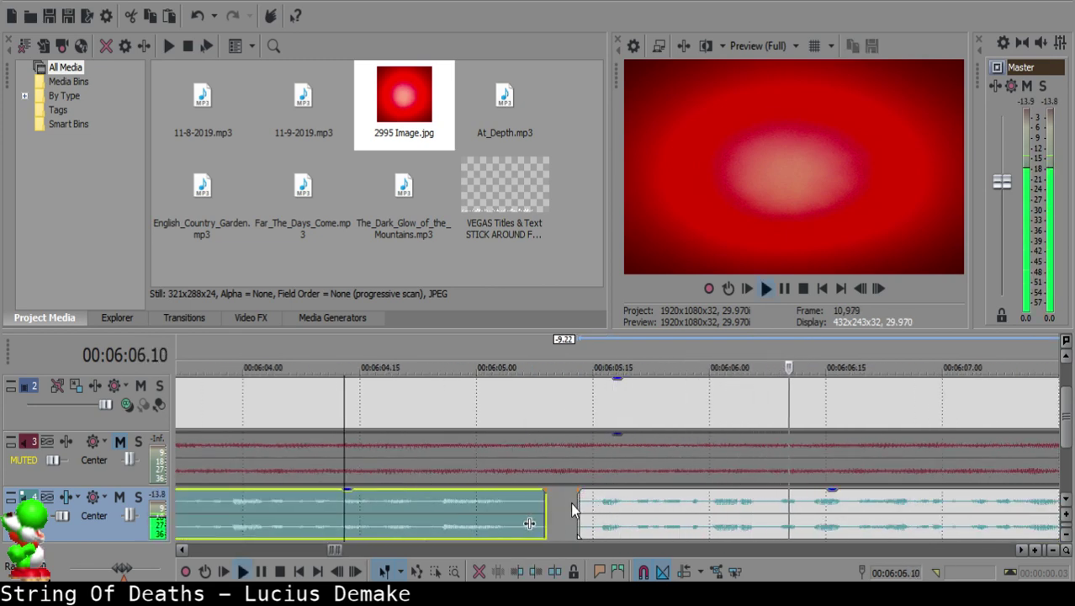
Step: Move the remaining track 4 audio 1 frame earlier, to about 6:05.12, and replay the join
{"action": "key", "text": "space"}
{"action": "left_click", "coordinate": [570, 507]}
{"action": "left_click_drag", "start_coordinate": [609, 512], "coordinate": [599, 511]}
{"action": "left_click", "coordinate": [445, 508]}
{"action": "key", "text": "space"}
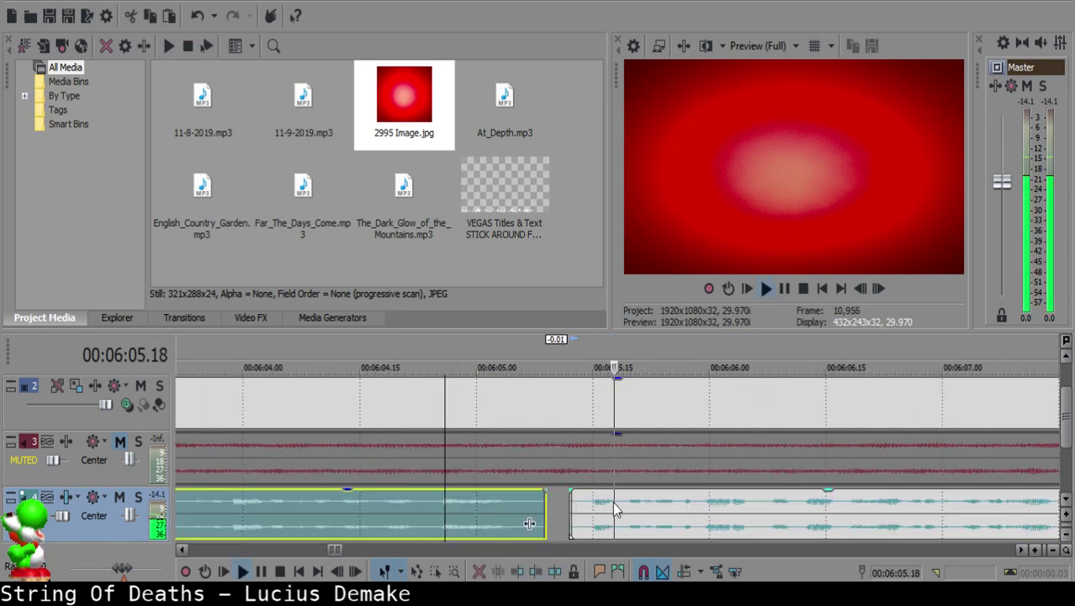
Step: Play on and split the track 4 audio at about 6:08.11
{"action": "scroll", "coordinate": [646, 496], "scroll_direction": "down", "scroll_amount": 4}
{"action": "scroll", "coordinate": [664, 509], "scroll_direction": "down", "scroll_amount": 3}
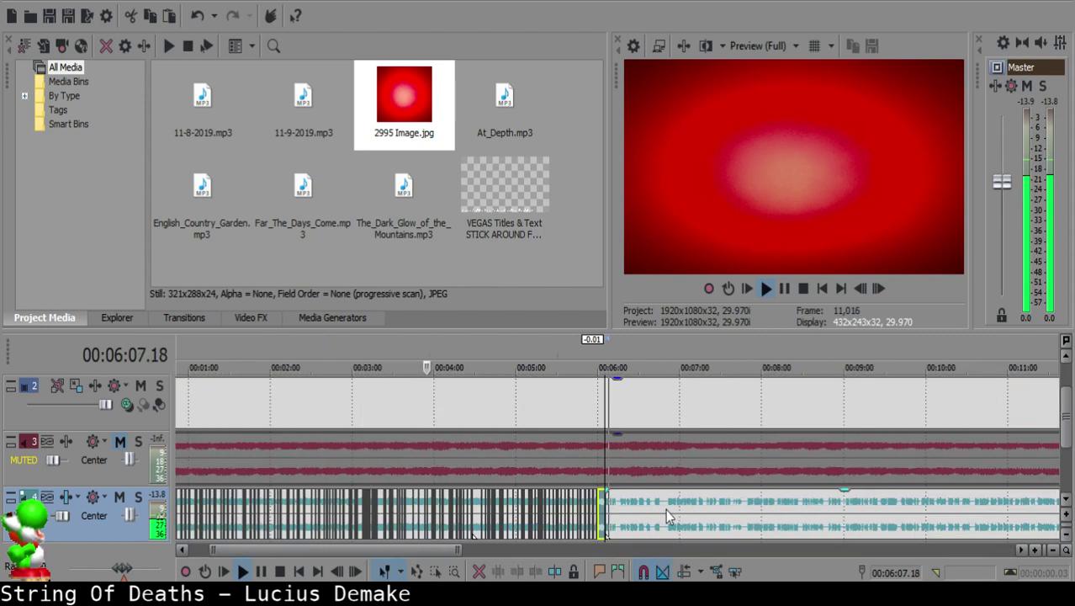
{"action": "scroll", "coordinate": [664, 509], "scroll_direction": "up", "scroll_amount": 6}
{"action": "key", "text": "space"}
{"action": "left_click", "coordinate": [618, 505]}
{"action": "key", "text": "space"}
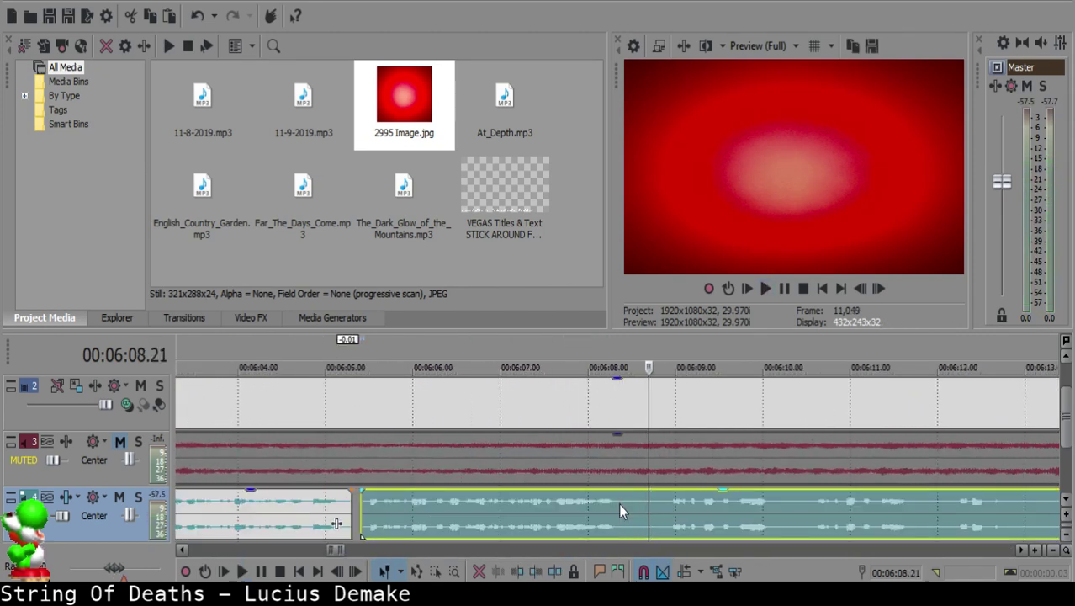
{"action": "key", "text": "space"}
{"action": "key", "text": "s"}
Step: Listen to the following phrases and split the track 4 audio at about 6:10.16
{"action": "left_click", "coordinate": [816, 517]}
{"action": "key", "text": "space"}
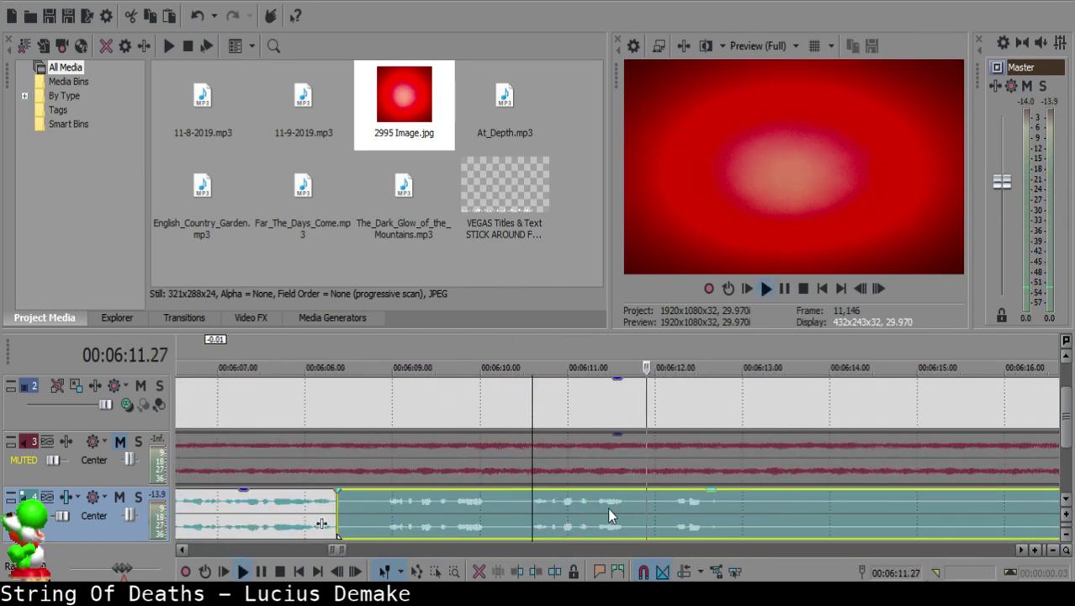
{"action": "left_click", "coordinate": [412, 516]}
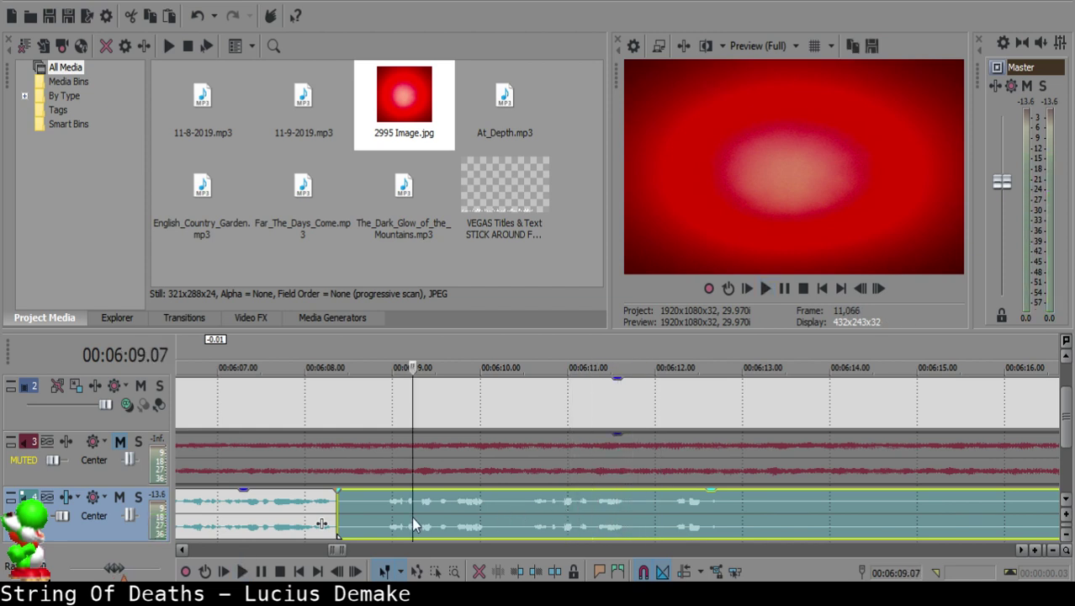
{"action": "left_click", "coordinate": [527, 504]}
{"action": "key", "text": "space"}
{"action": "key", "text": "s"}
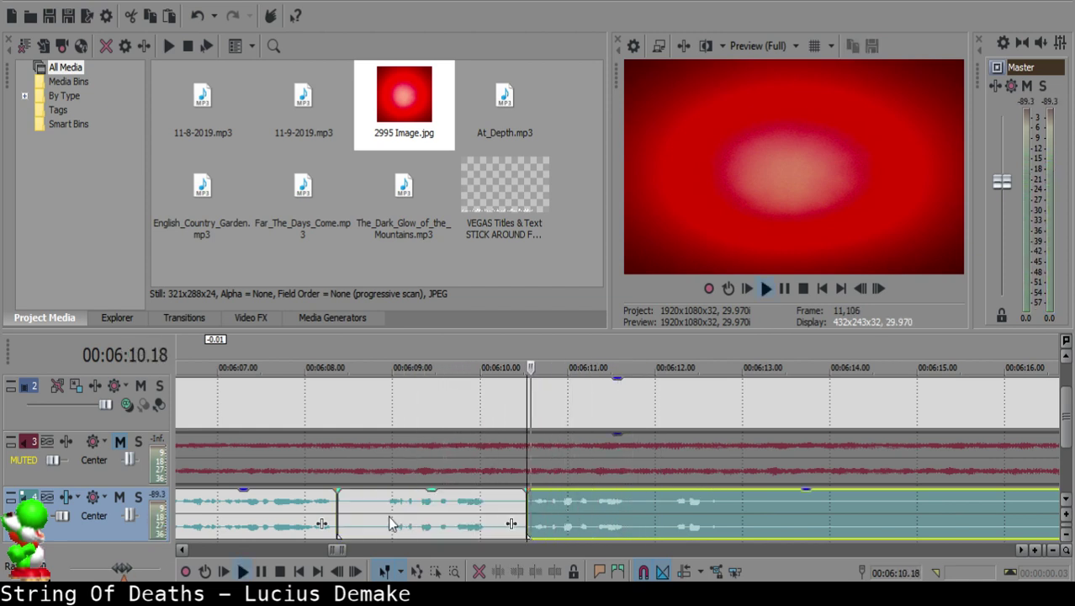
Step: Delete the clip between 6:08.11 and 6:10.16, move the remaining audio 2.02 earlier to about 6:08.14, and replay the join
{"action": "key", "text": "space"}
{"action": "left_click", "coordinate": [341, 510]}
{"action": "key", "text": "space"}
{"action": "key", "text": "Delete"}
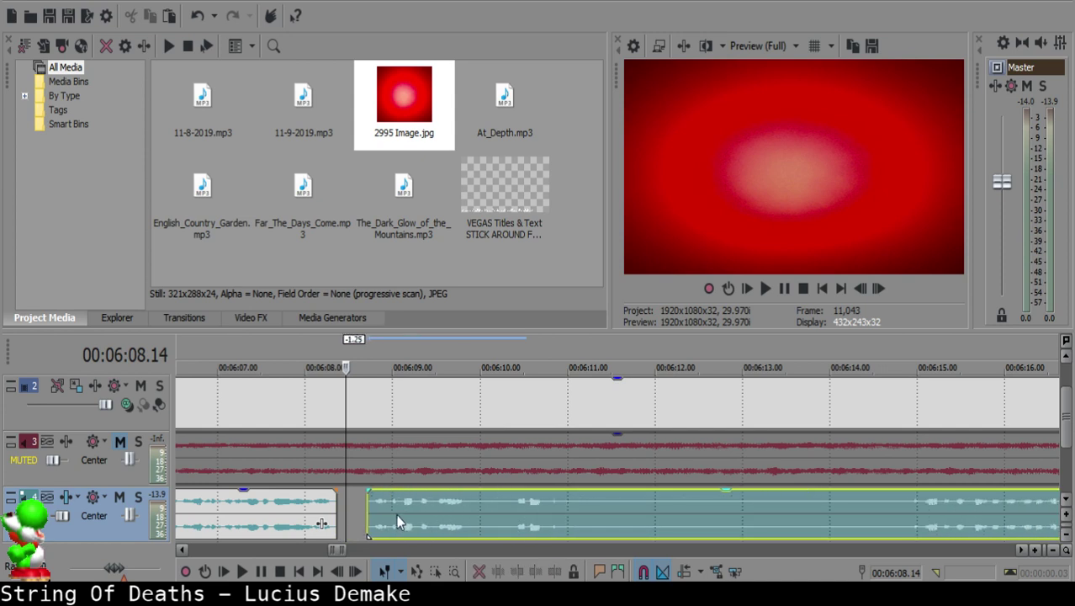
{"action": "left_click", "coordinate": [320, 509]}
{"action": "key", "text": "space"}
{"action": "scroll", "coordinate": [446, 502], "scroll_direction": "up", "scroll_amount": 3}
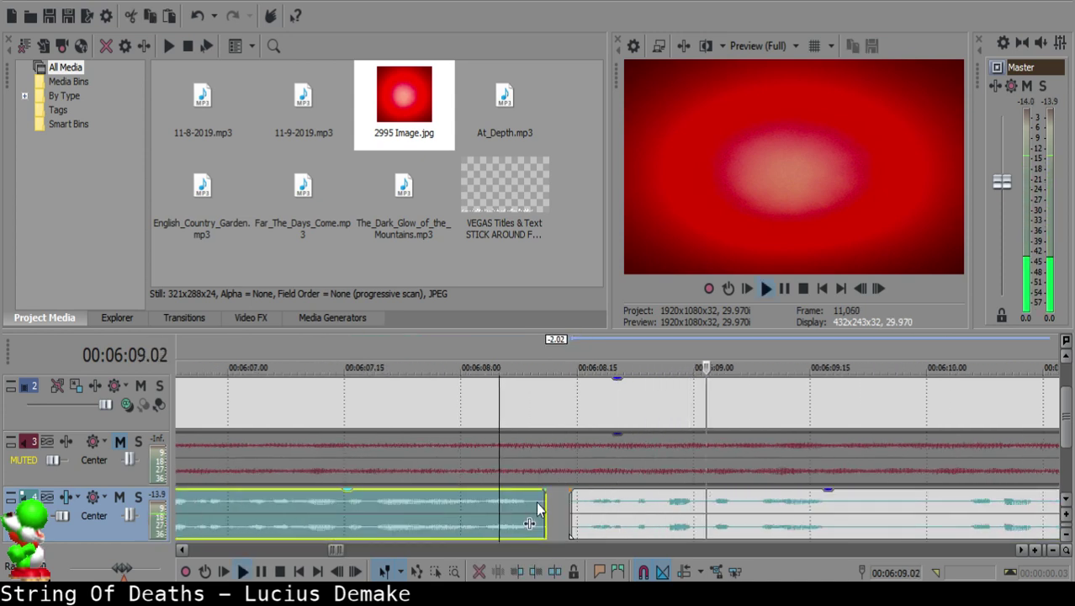
Step: Close the small gap at about 6:08.11 by moving the remaining track 4 audio earlier, and replay the join
{"action": "key", "text": "space"}
{"action": "left_click", "coordinate": [562, 504]}
{"action": "left_click_drag", "start_coordinate": [580, 510], "coordinate": [617, 509]}
{"action": "left_click", "coordinate": [447, 513]}
{"action": "key", "text": "space"}
{"action": "key", "text": "space"}
{"action": "left_click", "coordinate": [407, 515]}
{"action": "key", "text": "space"}
Step: Play on and split the track 4 audio at about 6:09.18 and 6:09.28
{"action": "scroll", "coordinate": [669, 499], "scroll_direction": "down", "scroll_amount": 3}
{"action": "scroll", "coordinate": [677, 501], "scroll_direction": "up", "scroll_amount": 3}
{"action": "key", "text": "space"}
{"action": "left_click", "coordinate": [645, 506]}
{"action": "key", "text": "s"}
{"action": "key", "text": "space"}
{"action": "key", "text": "space"}
{"action": "key", "text": "s"}
Step: Delete the clip between 6:09.18 and 6:09.28, move the remaining audio 0.10 earlier to about 6:09.18, and replay the join
{"action": "left_click", "coordinate": [689, 504]}
{"action": "key", "text": "Delete"}
{"action": "left_click_drag", "start_coordinate": [766, 516], "coordinate": [689, 513]}
{"action": "left_click", "coordinate": [577, 513]}
{"action": "key", "text": "space"}
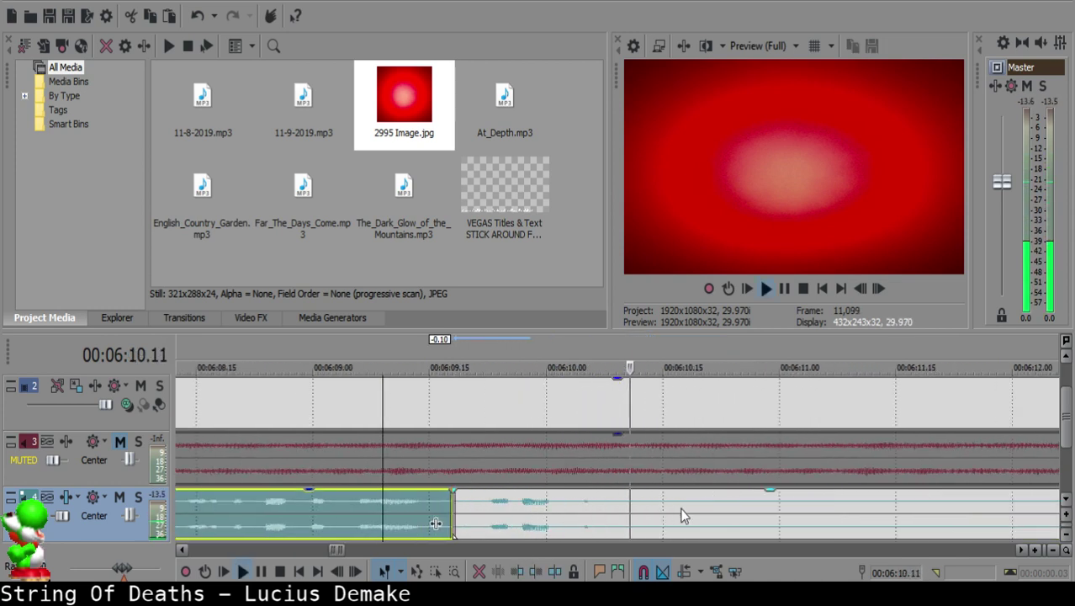
Step: Split the track 4 audio at about 6:10.12, after the end of the phrase
{"action": "left_click", "coordinate": [633, 511]}
{"action": "key", "text": "space"}
{"action": "key", "text": "space"}
{"action": "left_click", "coordinate": [641, 511]}
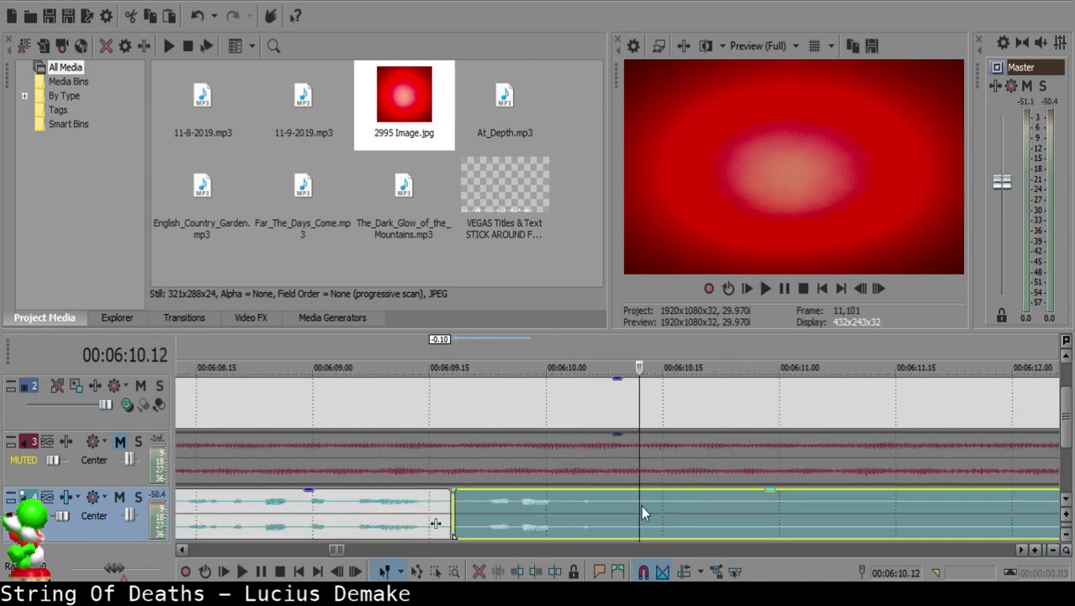
{"action": "key", "text": "s"}
{"action": "key", "text": "space"}
Step: Listen ahead, split the track 4 audio at about 6:14.06, and delete the clip between 6:10.12 and 6:14.06
{"action": "scroll", "coordinate": [732, 519], "scroll_direction": "down", "scroll_amount": 2}
{"action": "left_click", "coordinate": [818, 511]}
{"action": "scroll", "coordinate": [820, 511], "scroll_direction": "down", "scroll_amount": 1}
{"action": "left_click", "coordinate": [792, 505]}
{"action": "left_click", "coordinate": [603, 501]}
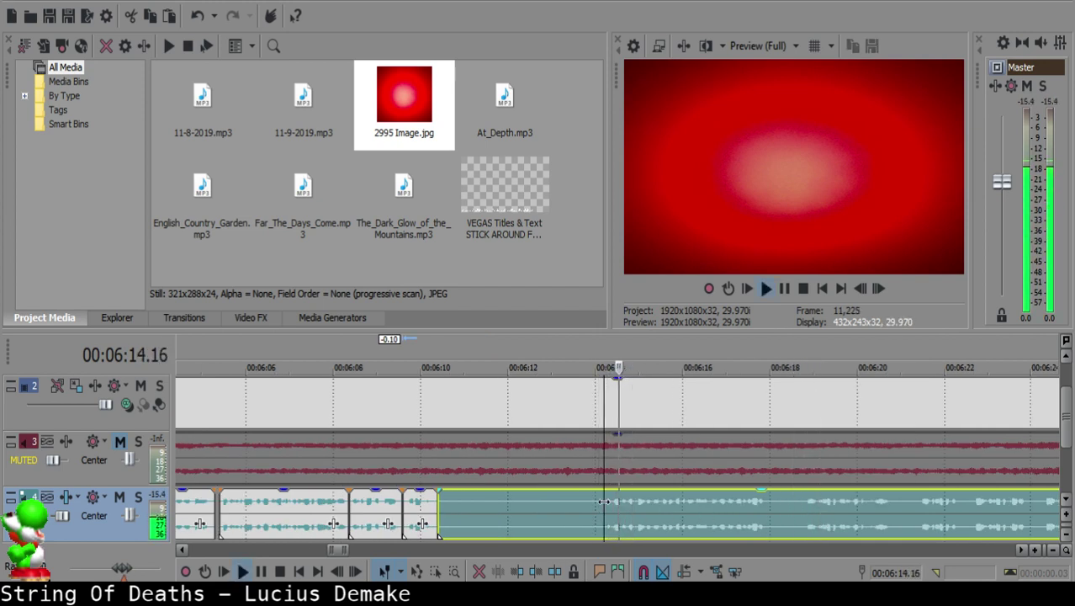
{"action": "key", "text": "space"}
{"action": "key", "text": "s"}
{"action": "scroll", "coordinate": [600, 505], "scroll_direction": "up", "scroll_amount": 1}
{"action": "key", "text": "Delete"}
Step: Add a short fade-in to the start of the track 4 clip at about 6:14.06 and play it
{"action": "left_click", "coordinate": [617, 505]}
{"action": "left_click_drag", "start_coordinate": [609, 490], "coordinate": [621, 487]}
{"action": "key", "text": "space"}
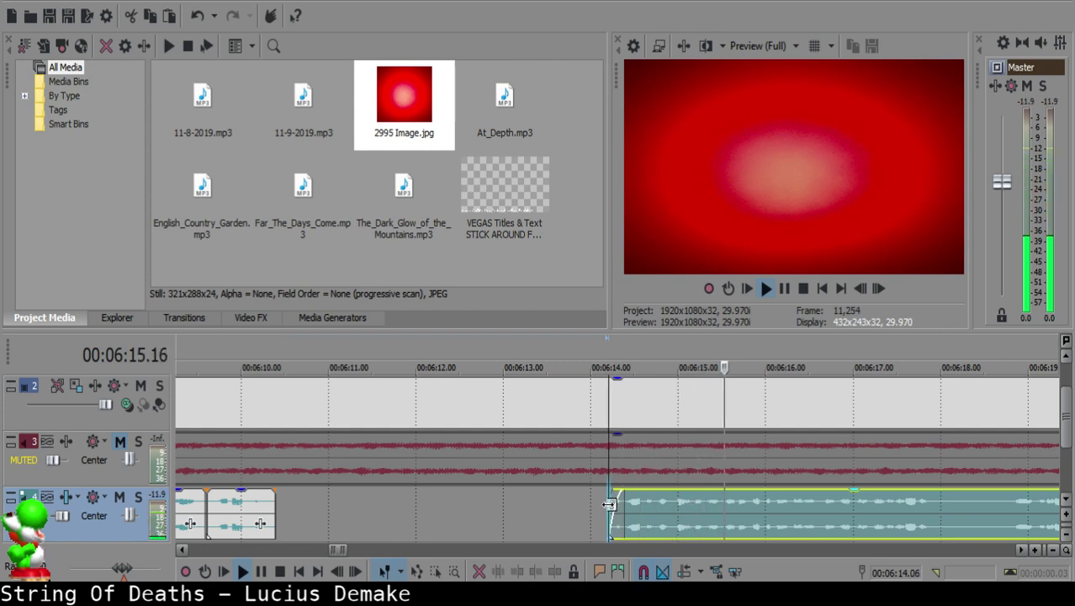
Step: Listen to the track 4 audio following the fade-in, from about 6:14 onwards
{"action": "key", "text": "space"}
{"action": "key", "text": "space"}
{"action": "key", "text": "Return"}
{"action": "scroll", "coordinate": [611, 507], "scroll_direction": "down", "scroll_amount": 3}
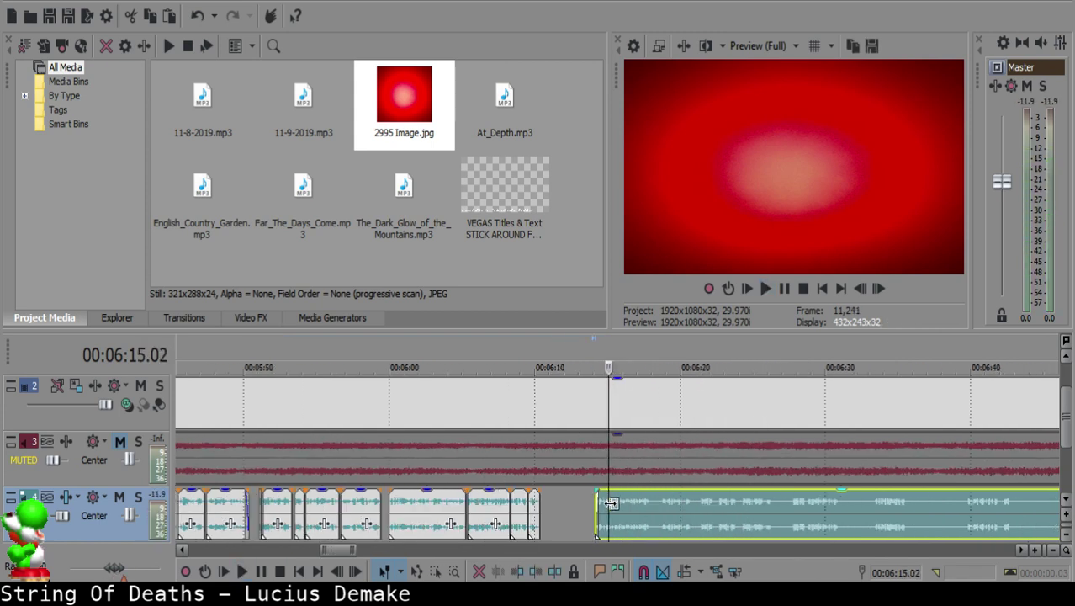
{"action": "key", "text": "space"}
{"action": "scroll", "coordinate": [567, 506], "scroll_direction": "up", "scroll_amount": 3}
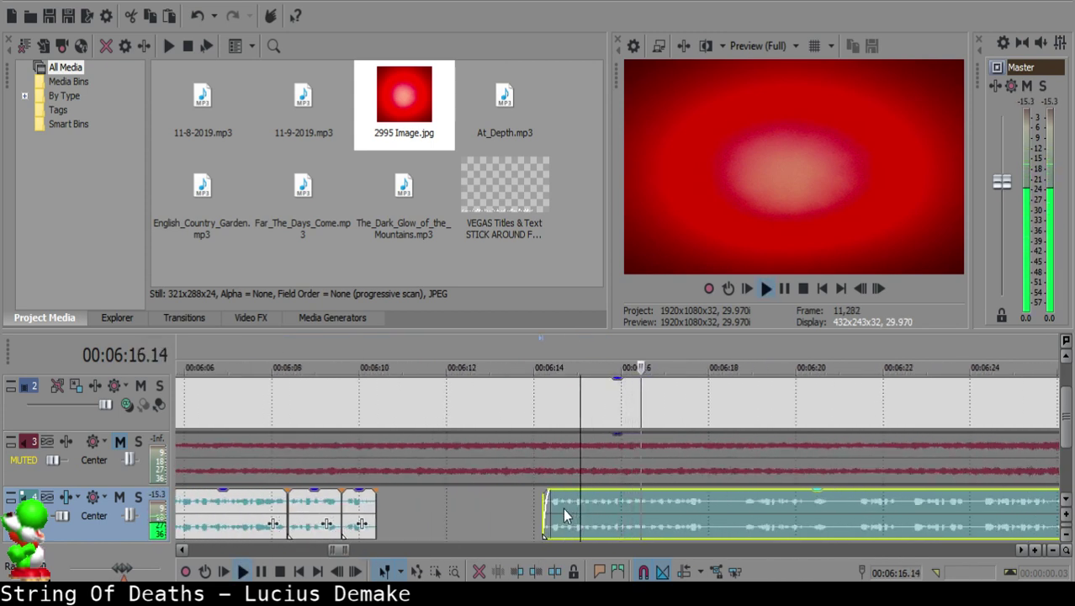
{"action": "key", "text": "space"}
{"action": "key", "text": "space"}
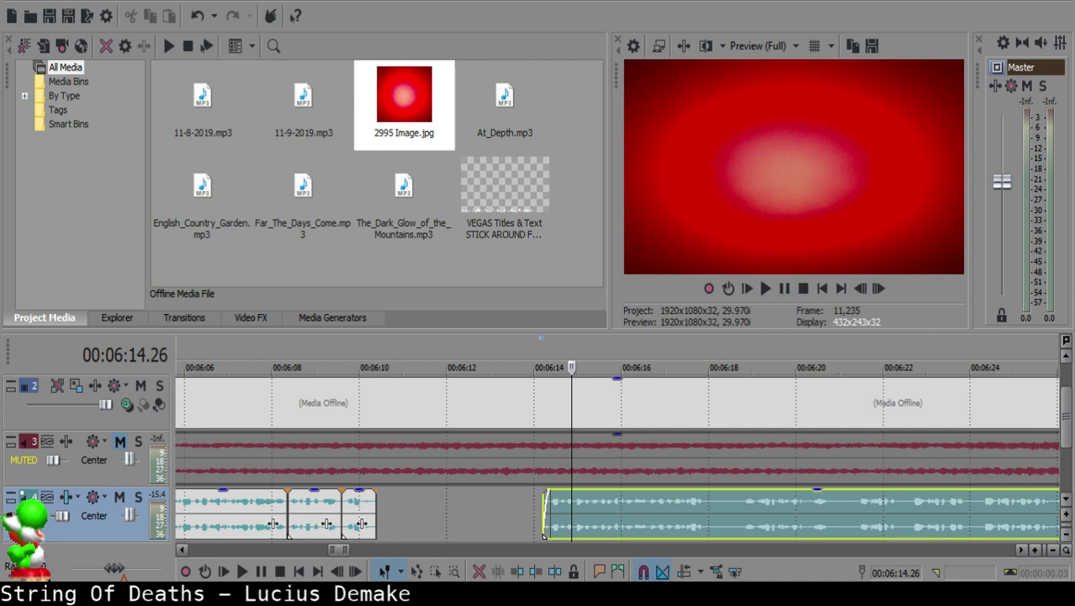
Step: Play the track 4 phrase from about 6:17 and import the replacement recording Fix 1.mp3 into the project media
{"action": "left_click", "coordinate": [673, 505]}
{"action": "key", "text": "space"}
{"action": "key", "text": "Return"}
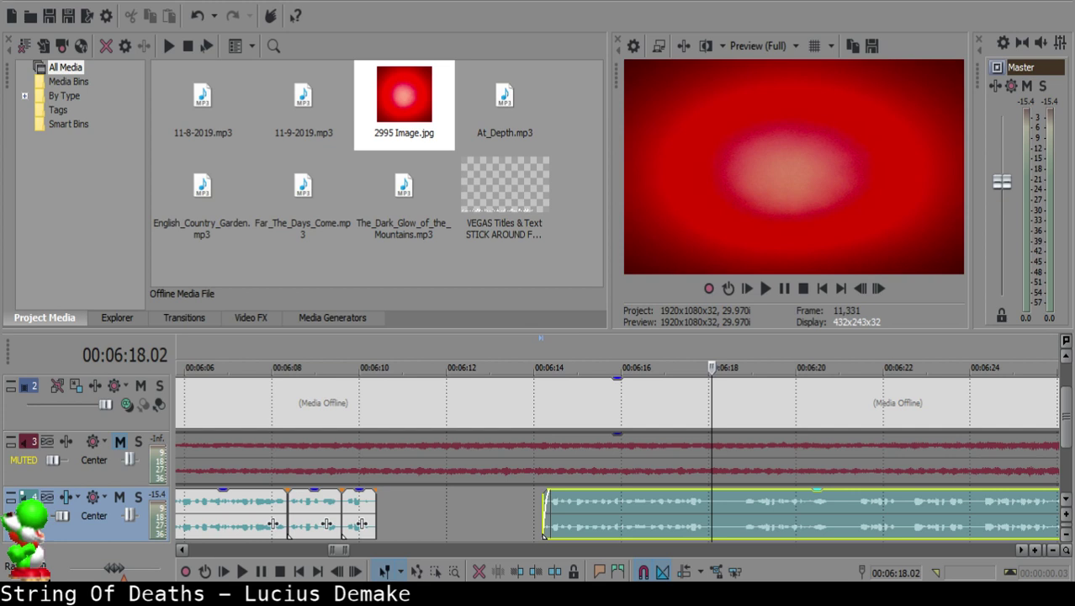
{"action": "left_click", "coordinate": [42, 45]}
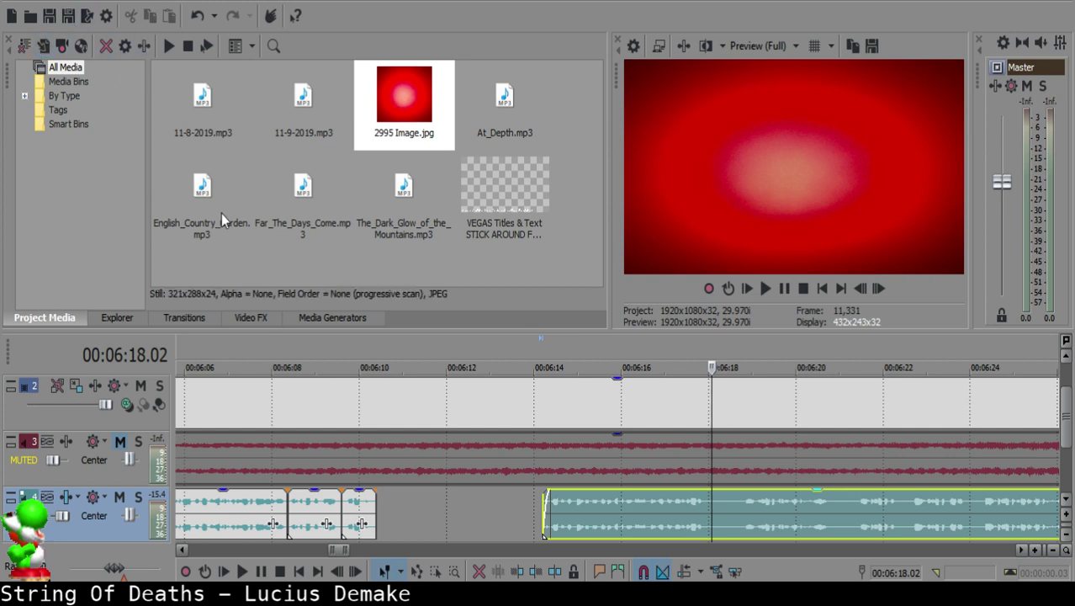
{"action": "double_click", "coordinate": [211, 234]}
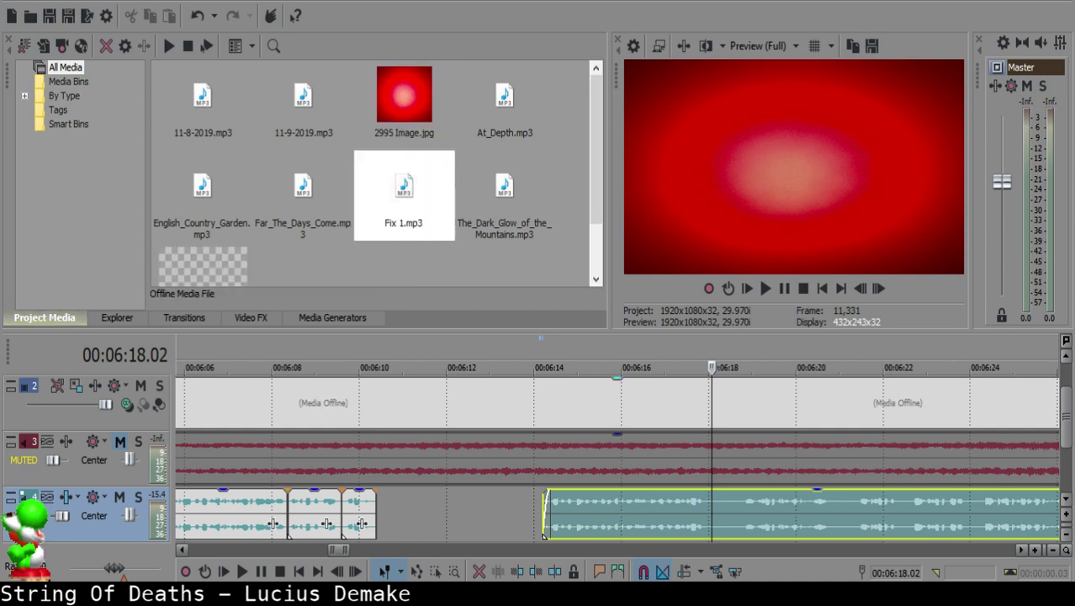
Step: Split the track 4 audio at about 6:18 and delete the clip between 6:14.06 and the split
{"action": "left_click", "coordinate": [704, 500]}
{"action": "key", "text": "space"}
{"action": "key", "text": "space"}
{"action": "left_click", "coordinate": [709, 502]}
{"action": "key", "text": "s"}
{"action": "left_click", "coordinate": [648, 502]}
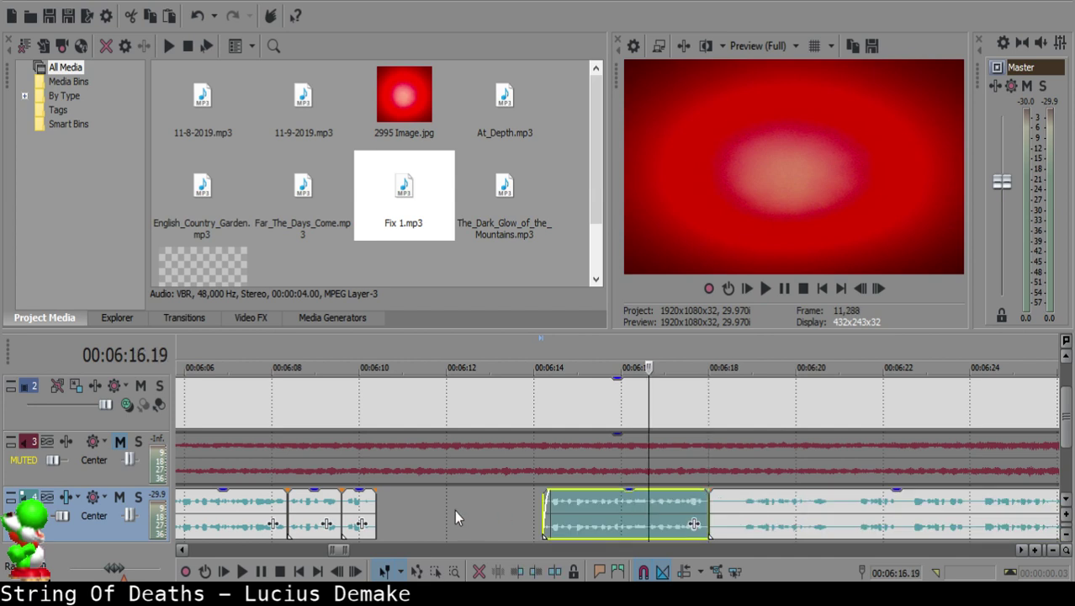
{"action": "key", "text": "Delete"}
Step: Place Fix 1.mp3 on track 4 at about 6:11.03, in the gap after the preceding phrase, and play it
{"action": "left_click_drag", "start_coordinate": [405, 239], "coordinate": [413, 502]}
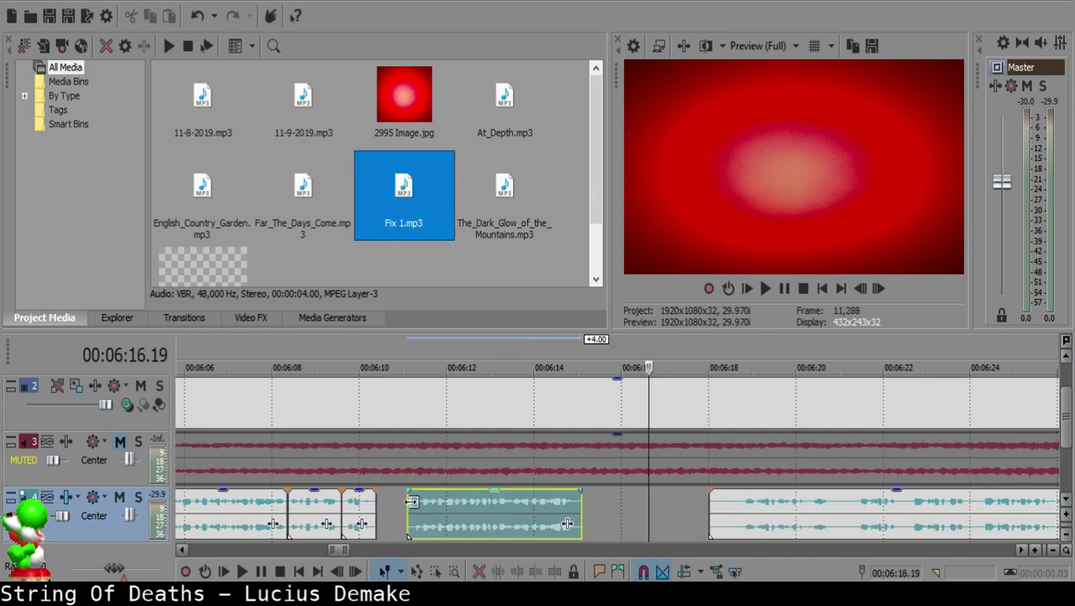
{"action": "left_click", "coordinate": [412, 500]}
{"action": "scroll", "coordinate": [412, 500], "scroll_direction": "up", "scroll_amount": 3}
{"action": "key", "text": "space"}
Step: Cut the silence off the start of the Fix 1 clip at about 6:11.07 and slightly lower the clip's gain
{"action": "left_click", "coordinate": [589, 499]}
{"action": "key", "text": "s"}
{"action": "left_click", "coordinate": [583, 498]}
{"action": "key", "text": "Delete"}
{"action": "left_click_drag", "start_coordinate": [629, 491], "coordinate": [644, 504]}
{"action": "key", "text": "space"}
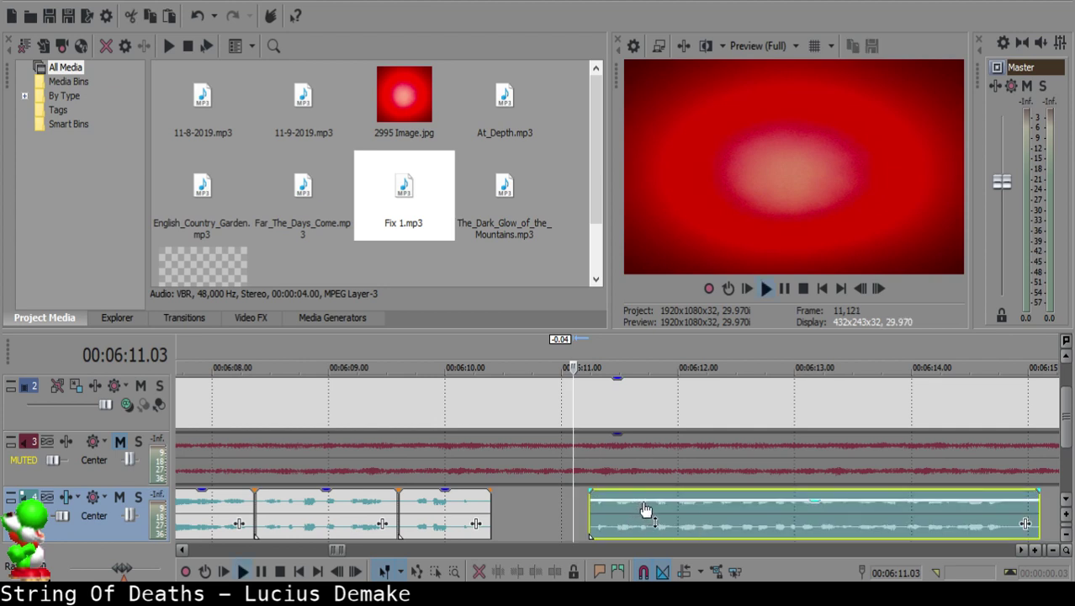
Step: Listen to the end of the Fix 1 clip, split it at about 6:14.28, and delete the leftover tail
{"action": "scroll", "coordinate": [730, 523], "scroll_direction": "down", "scroll_amount": 3}
{"action": "scroll", "coordinate": [756, 507], "scroll_direction": "up", "scroll_amount": 1}
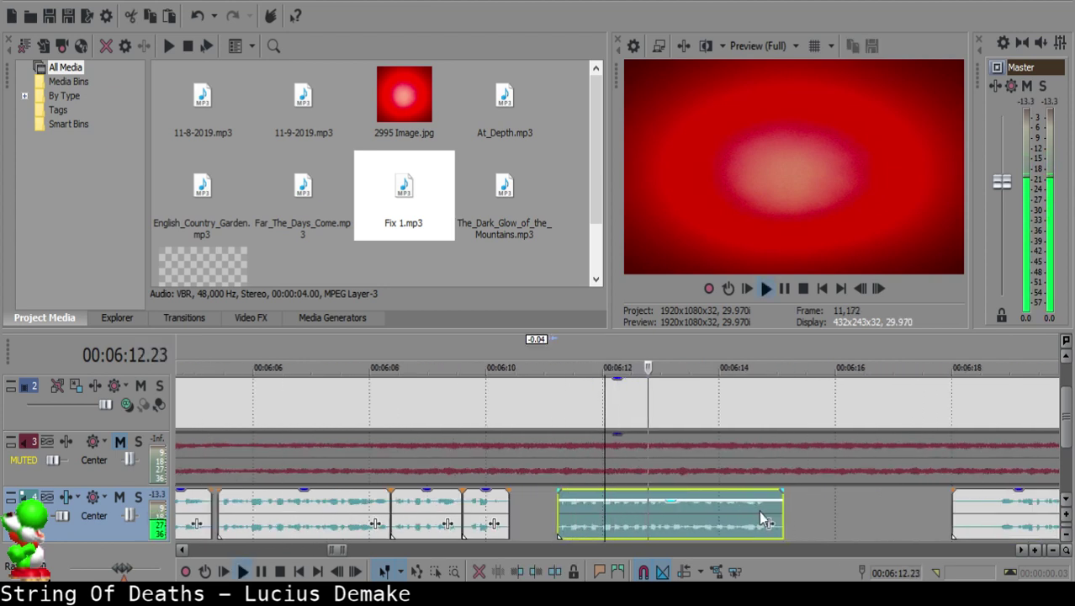
{"action": "scroll", "coordinate": [758, 511], "scroll_direction": "up", "scroll_amount": 2}
{"action": "left_click", "coordinate": [628, 515]}
{"action": "left_click", "coordinate": [628, 515]}
{"action": "key", "text": "space"}
{"action": "key", "text": "space"}
{"action": "key", "text": "space"}
{"action": "key", "text": "s"}
{"action": "scroll", "coordinate": [595, 523], "scroll_direction": "down", "scroll_amount": 3}
{"action": "key", "text": "Delete"}
Step: Play the join before the Fix 1 clip and move the clip three frames earlier to about 6:11.04
{"action": "left_click", "coordinate": [461, 509]}
{"action": "key", "text": "space"}
{"action": "scroll", "coordinate": [519, 510], "scroll_direction": "up", "scroll_amount": 3}
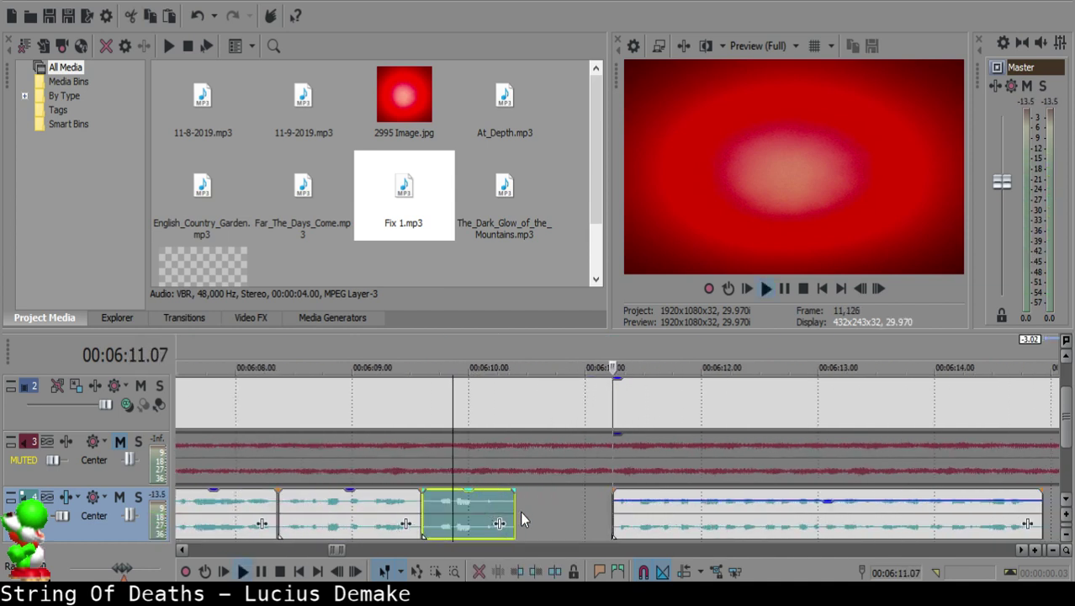
{"action": "left_click", "coordinate": [592, 509]}
{"action": "scroll", "coordinate": [618, 513], "scroll_direction": "down", "scroll_amount": 3}
{"action": "left_click_drag", "start_coordinate": [643, 518], "coordinate": [635, 519]}
Step: Replay the join and move the Fix 1 clip two more frames earlier, starting at about 6:11.02
{"action": "left_click", "coordinate": [496, 518]}
{"action": "left_click", "coordinate": [514, 509]}
{"action": "key", "text": "space"}
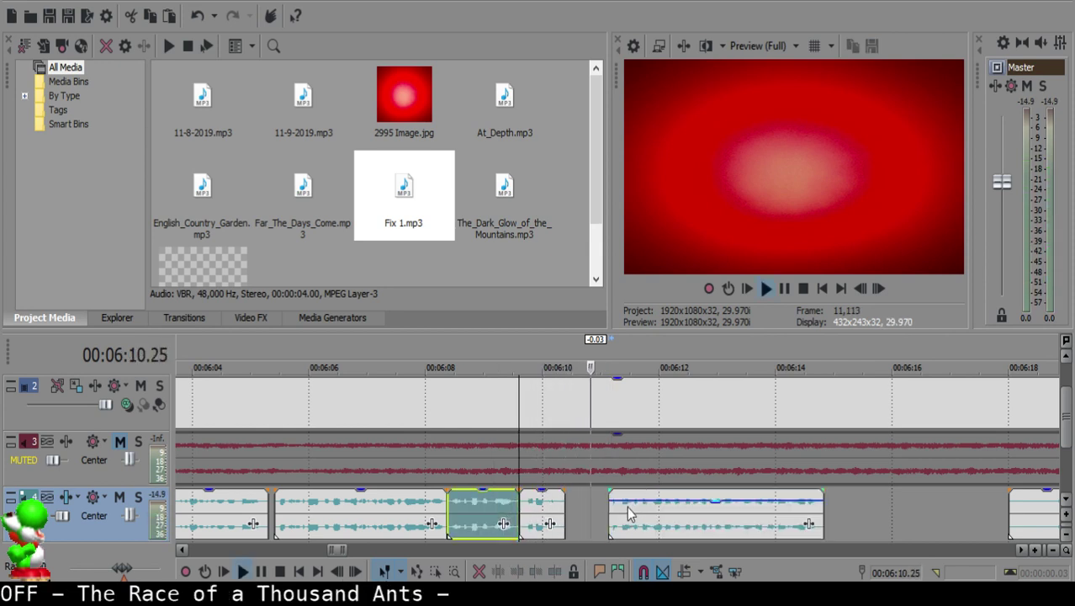
{"action": "scroll", "coordinate": [578, 509], "scroll_direction": "up", "scroll_amount": 3}
{"action": "key", "text": "space"}
{"action": "left_click", "coordinate": [542, 509]}
{"action": "left_click_drag", "start_coordinate": [579, 522], "coordinate": [567, 521]}
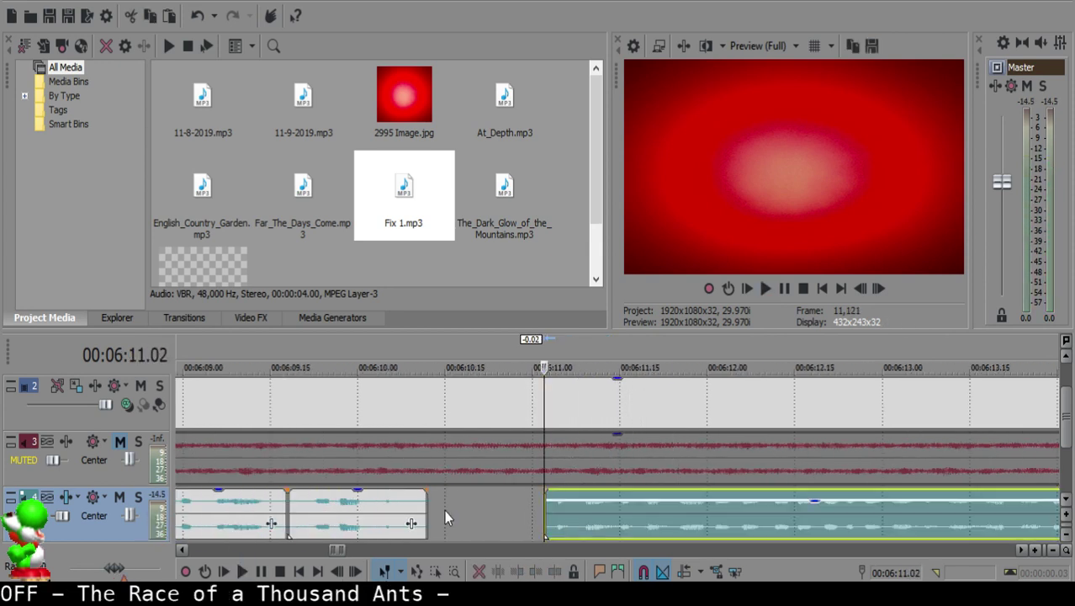
Step: Extend the end of the clip preceding the Fix 1 clip by one frame and replay the transition
{"action": "left_click", "coordinate": [344, 512]}
{"action": "key", "text": "space"}
{"action": "left_click", "coordinate": [412, 509]}
{"action": "key", "text": "Return"}
{"action": "left_click", "coordinate": [421, 505]}
{"action": "key", "text": "Return"}
{"action": "key", "text": "Return"}
{"action": "left_click_drag", "start_coordinate": [427, 505], "coordinate": [431, 505]}
{"action": "left_click", "coordinate": [383, 502]}
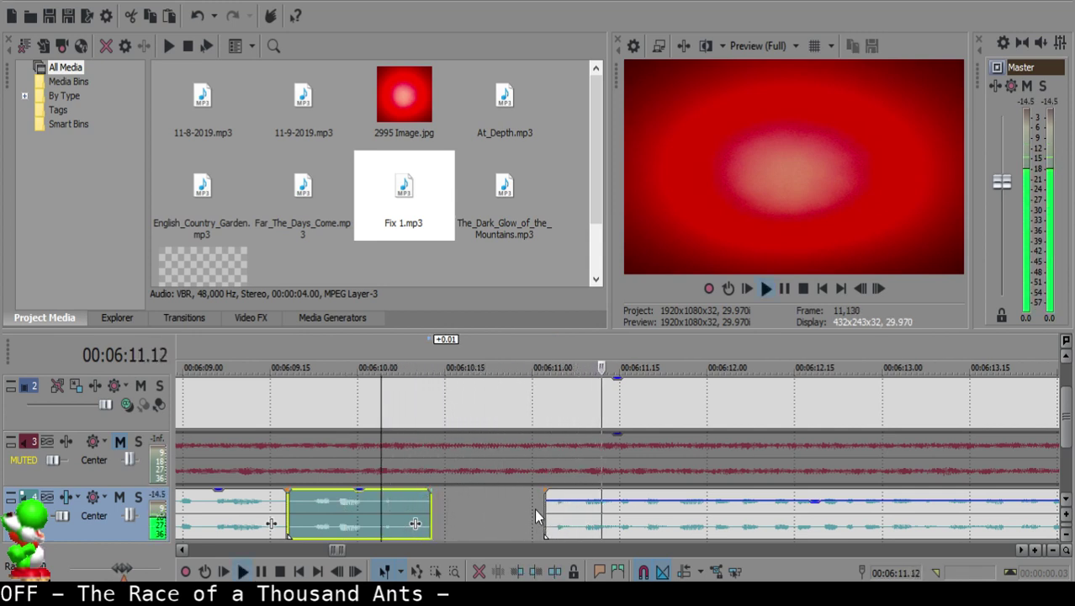
Step: Listen to the track 4 audio from about 6:18 to 6:24 and compare it with the end of the Fix 1 clip
{"action": "scroll", "coordinate": [748, 530], "scroll_direction": "down", "scroll_amount": 4}
{"action": "left_click", "coordinate": [946, 512]}
{"action": "scroll", "coordinate": [909, 513], "scroll_direction": "up", "scroll_amount": 1}
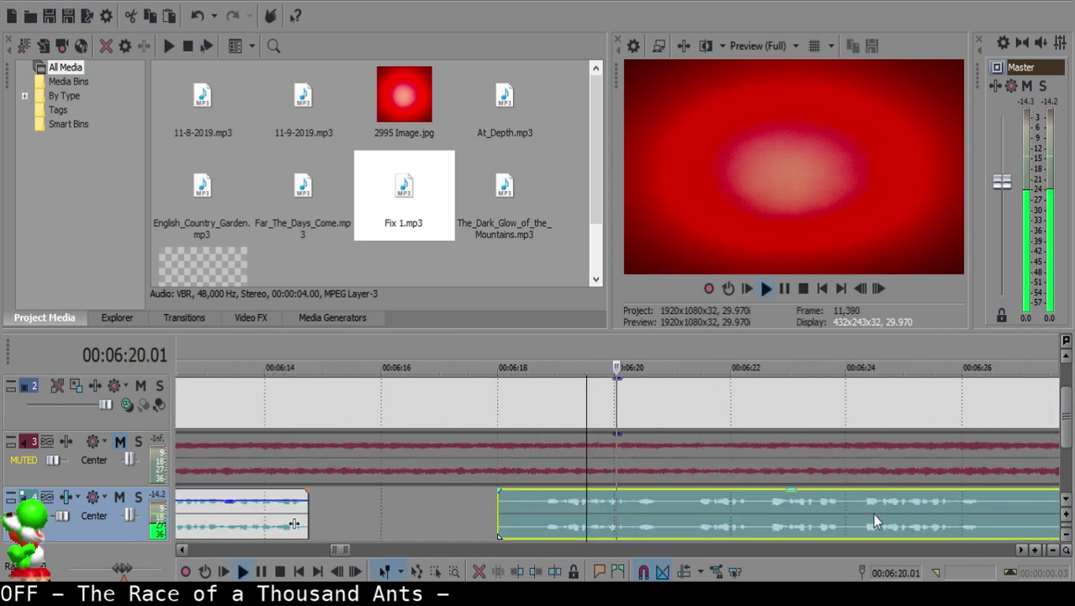
{"action": "left_click", "coordinate": [541, 509]}
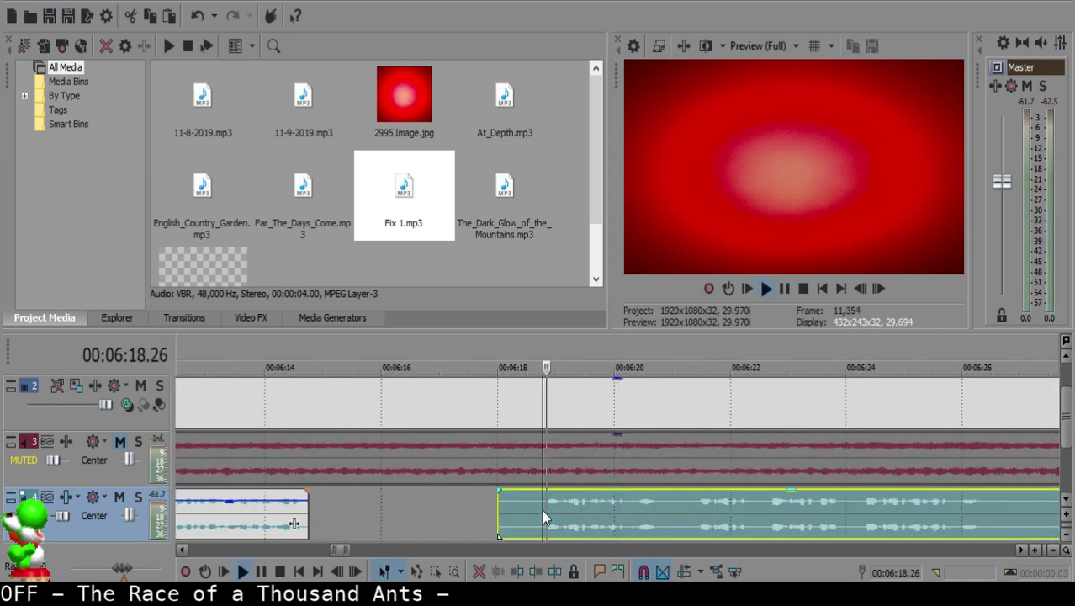
{"action": "left_click", "coordinate": [912, 513]}
{"action": "left_click", "coordinate": [615, 504]}
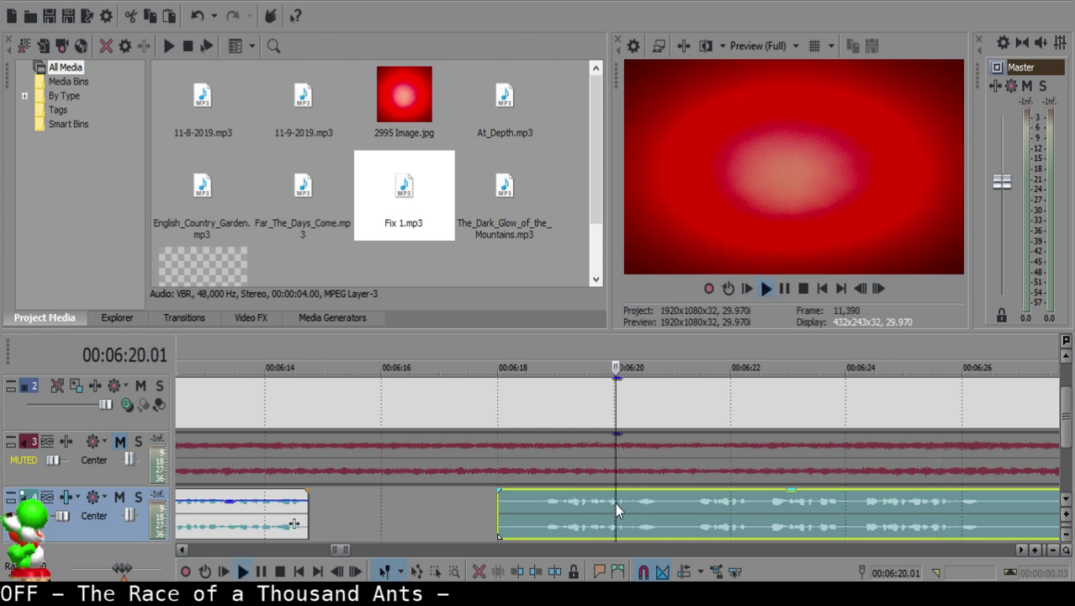
{"action": "key", "text": "Return"}
{"action": "left_click", "coordinate": [555, 507]}
{"action": "key", "text": "Return"}
{"action": "left_click", "coordinate": [243, 524]}
{"action": "left_click", "coordinate": [242, 523]}
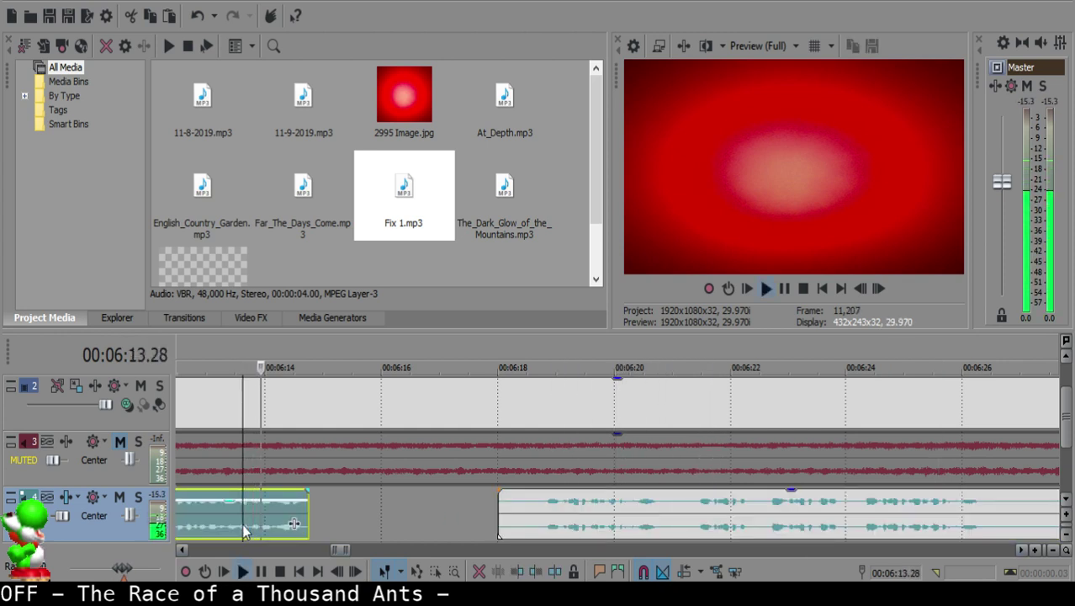
{"action": "left_click", "coordinate": [849, 532]}
{"action": "left_click", "coordinate": [773, 526]}
{"action": "left_click", "coordinate": [679, 522]}
{"action": "left_click", "coordinate": [617, 513]}
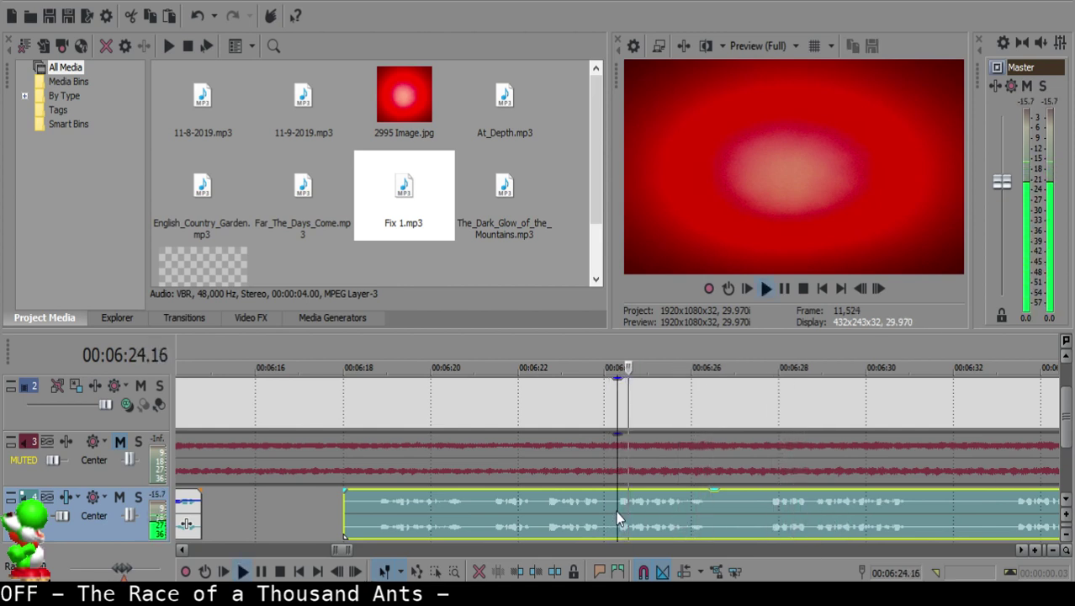
Step: Split the track 4 audio at about 6:24.08 and delete the clip between 6:18 and the split
{"action": "key", "text": "space"}
{"action": "key", "text": "s"}
{"action": "left_click", "coordinate": [394, 510]}
{"action": "scroll", "coordinate": [394, 510], "scroll_direction": "down", "scroll_amount": 2}
{"action": "key", "text": "Delete"}
{"action": "left_click", "coordinate": [513, 509]}
Step: Move the remaining track 4 audio to start at about 6:14.28, just after the Fix 1 clip, and play the join
{"action": "scroll", "coordinate": [562, 515], "scroll_direction": "up", "scroll_amount": 5}
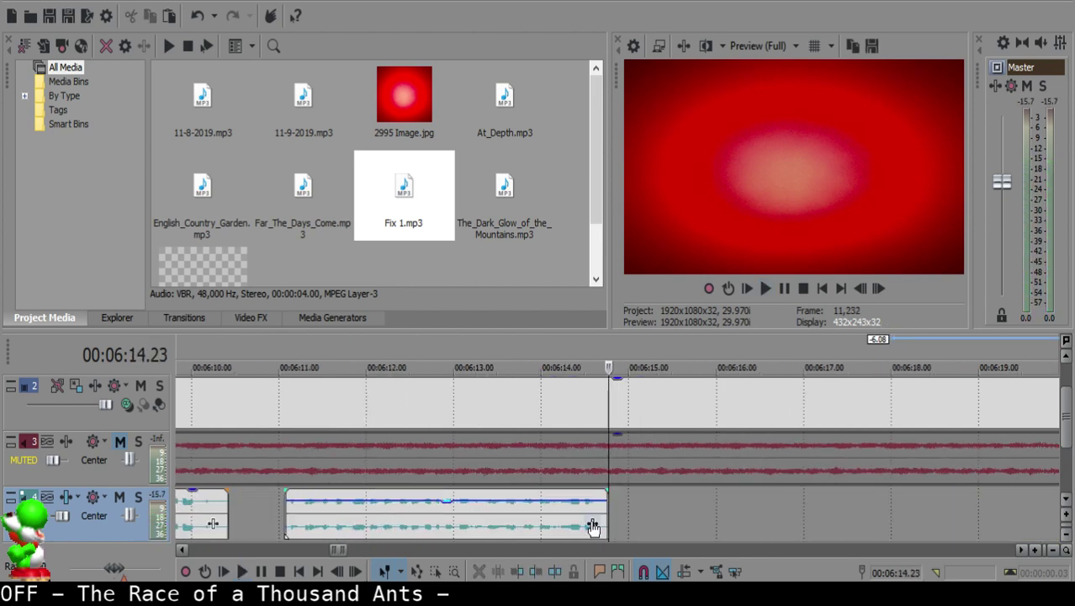
{"action": "left_click", "coordinate": [619, 510]}
{"action": "left_click", "coordinate": [628, 503]}
{"action": "scroll", "coordinate": [628, 503], "scroll_direction": "down", "scroll_amount": 5}
{"action": "left_click_drag", "start_coordinate": [902, 518], "coordinate": [676, 498]}
{"action": "left_click", "coordinate": [578, 510]}
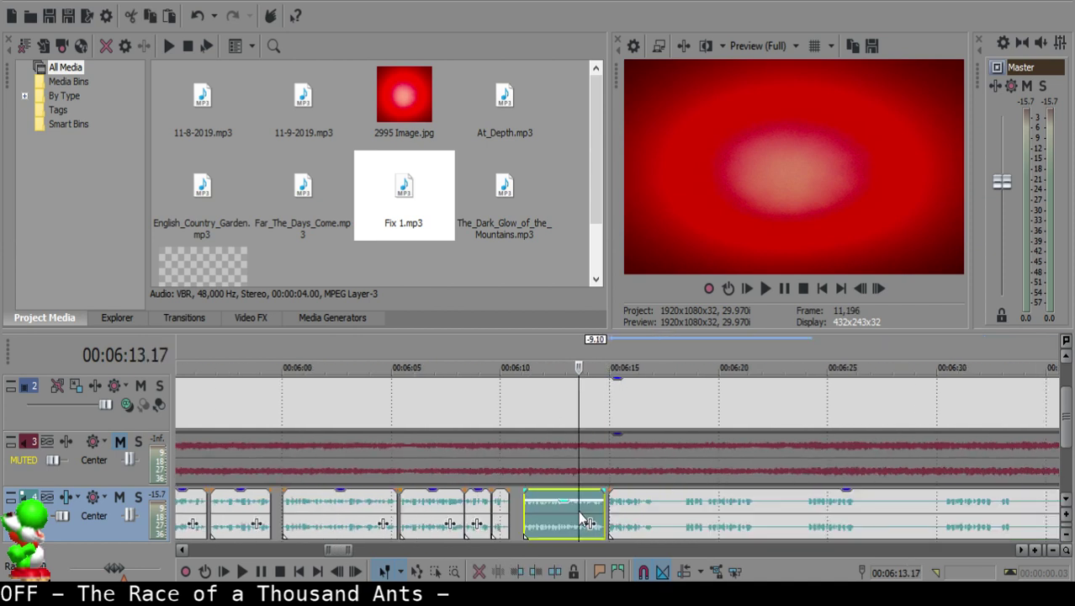
{"action": "key", "text": "space"}
{"action": "scroll", "coordinate": [592, 523], "scroll_direction": "up", "scroll_amount": 5}
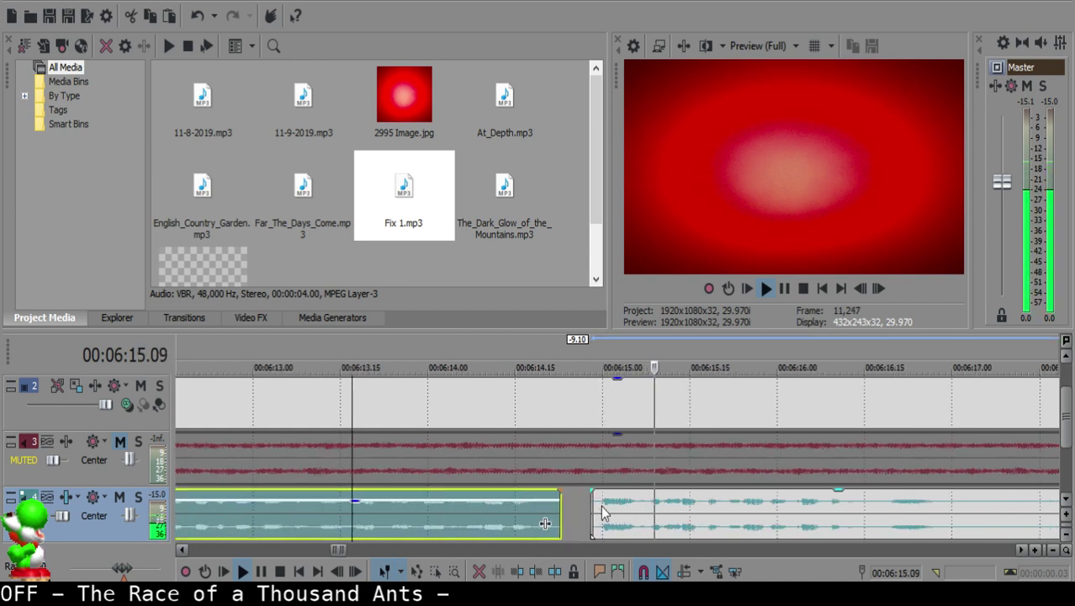
Step: Split the track 4 audio at about 6:17.01 and 6:17.05 and delete the short piece between the splits
{"action": "left_click", "coordinate": [648, 511]}
{"action": "left_click", "coordinate": [654, 507]}
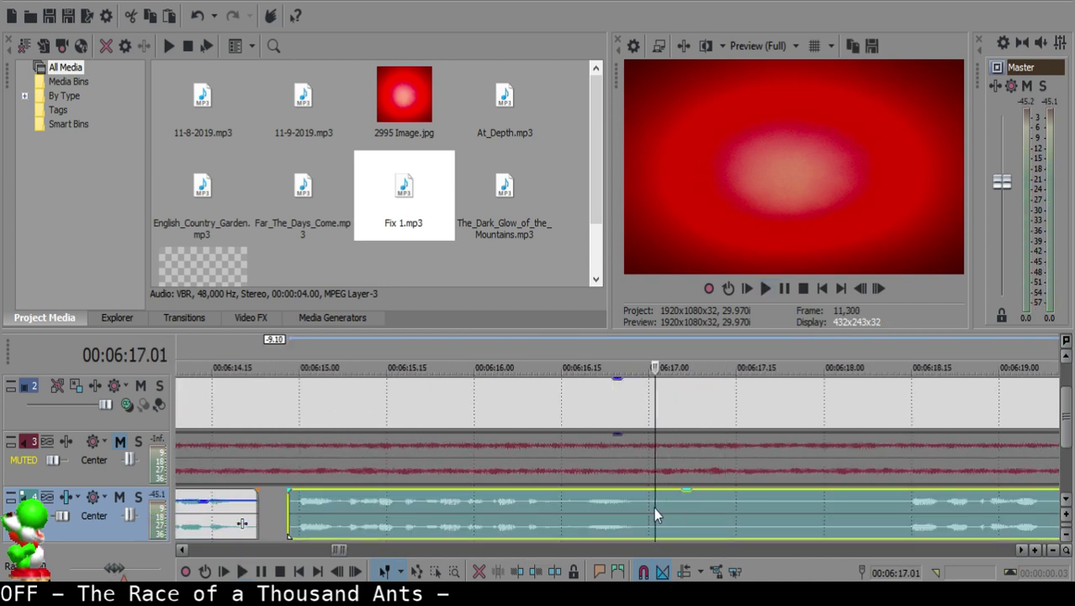
{"action": "key", "text": "space"}
{"action": "key", "text": "s"}
{"action": "left_click", "coordinate": [678, 510]}
{"action": "key", "text": "s"}
{"action": "left_click", "coordinate": [662, 509]}
{"action": "key", "text": "Delete"}
Step: Add a short fade-out to the end of the track 4 clip at about 6:17.01 and play it
{"action": "left_click_drag", "start_coordinate": [653, 491], "coordinate": [643, 494]}
{"action": "left_click", "coordinate": [611, 500]}
{"action": "key", "text": "space"}
{"action": "scroll", "coordinate": [621, 510], "scroll_direction": "down", "scroll_amount": 1}
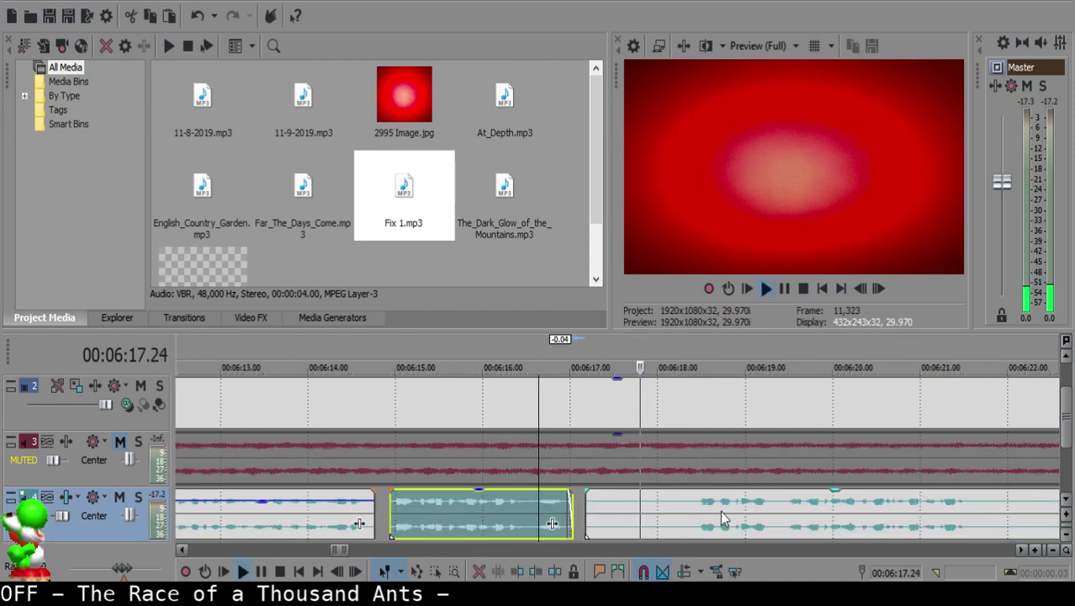
Step: Listen to the track 4 phrases from about 6:18 to 6:39 to find where the next usable phrase begins
{"action": "left_click", "coordinate": [709, 509]}
{"action": "left_click", "coordinate": [785, 511]}
{"action": "scroll", "coordinate": [785, 511], "scroll_direction": "down", "scroll_amount": 1}
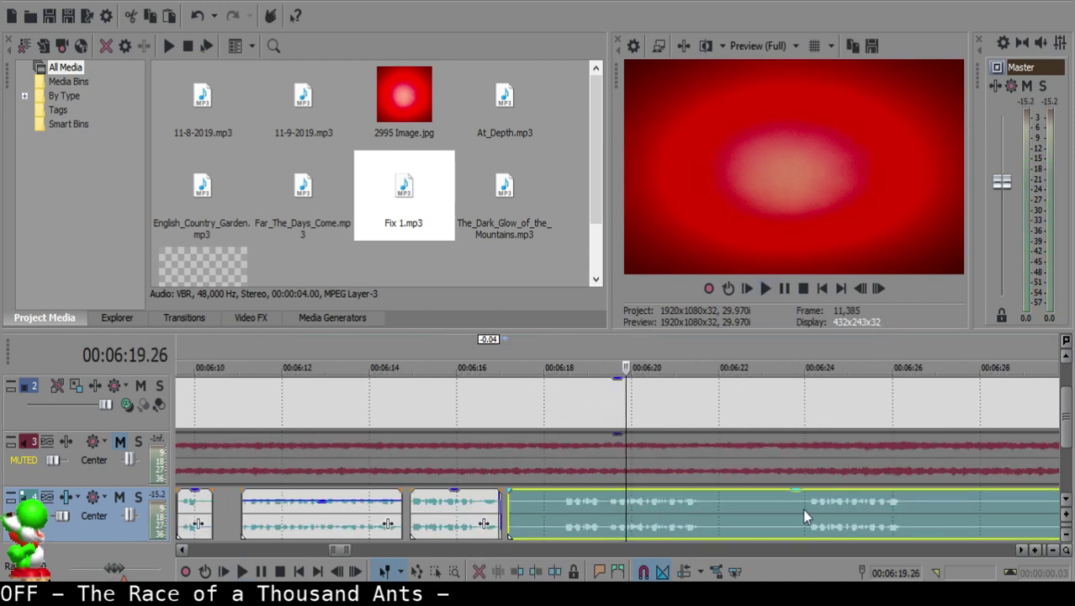
{"action": "left_click", "coordinate": [803, 511]}
{"action": "scroll", "coordinate": [775, 516], "scroll_direction": "down", "scroll_amount": 2}
{"action": "left_click", "coordinate": [783, 506]}
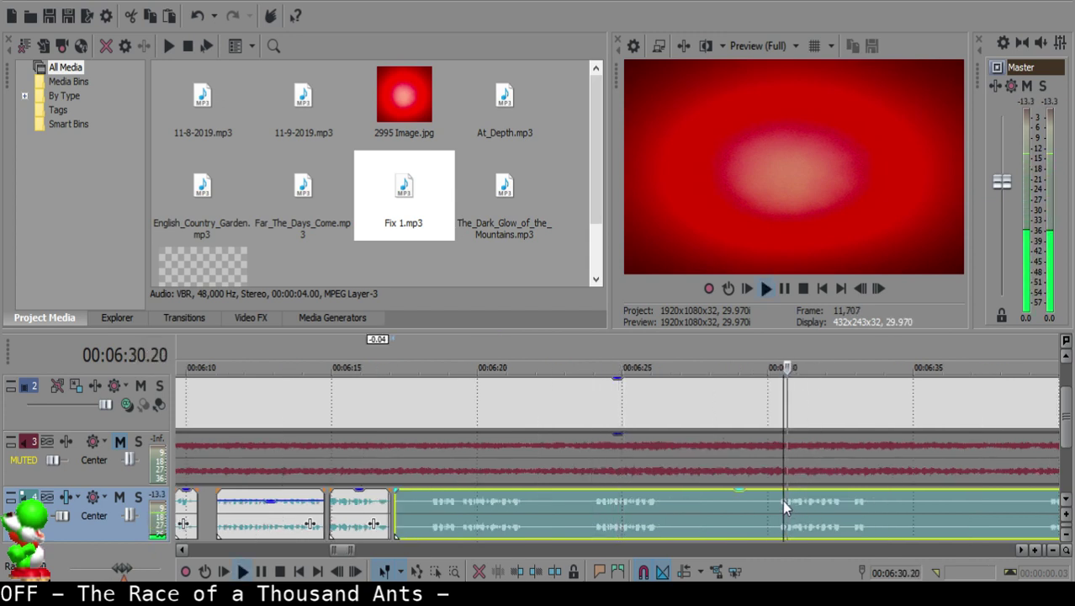
{"action": "scroll", "coordinate": [787, 505], "scroll_direction": "down", "scroll_amount": 1}
{"action": "scroll", "coordinate": [787, 505], "scroll_direction": "up", "scroll_amount": 1}
{"action": "left_click", "coordinate": [864, 514]}
{"action": "scroll", "coordinate": [909, 514], "scroll_direction": "down", "scroll_amount": 1}
{"action": "left_click", "coordinate": [719, 506]}
{"action": "left_click", "coordinate": [592, 502]}
{"action": "scroll", "coordinate": [591, 501], "scroll_direction": "up", "scroll_amount": 2}
{"action": "key", "text": "space"}
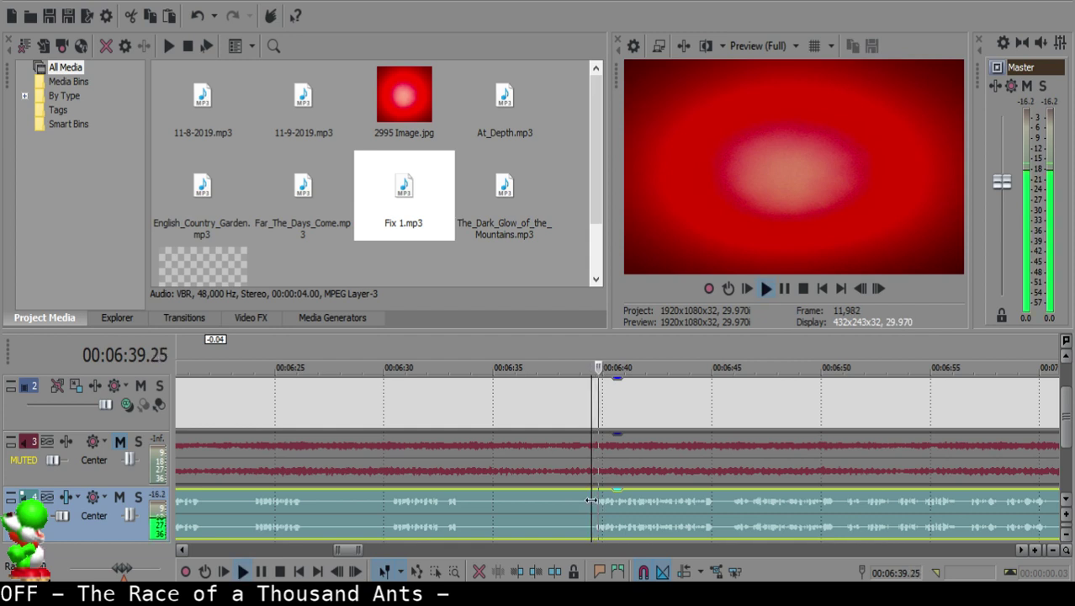
Step: Split the track 4 audio at about 6:39.15, just before the next phrase
{"action": "key", "text": "space"}
{"action": "key", "text": "s"}
{"action": "scroll", "coordinate": [591, 502], "scroll_direction": "down", "scroll_amount": 2}
{"action": "left_click", "coordinate": [445, 504]}
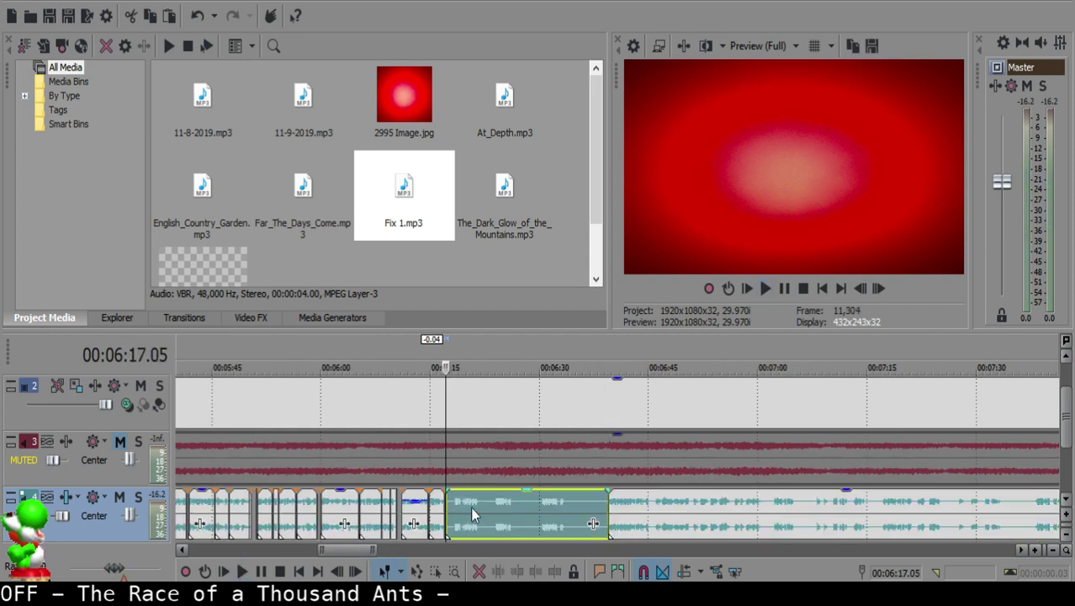
Step: Delete the track 4 clip between 6:17.05 and 6:39.15 and move the following clip to start at 6:17.15
{"action": "scroll", "coordinate": [677, 518], "scroll_direction": "up", "scroll_amount": 4}
{"action": "left_click", "coordinate": [620, 505]}
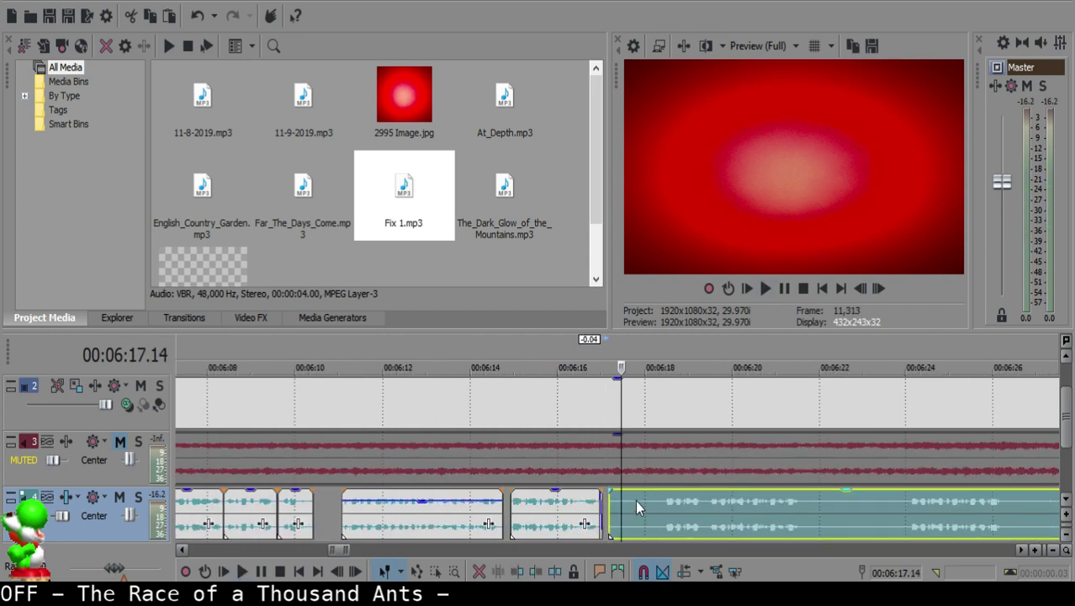
{"action": "scroll", "coordinate": [635, 499], "scroll_direction": "up", "scroll_amount": 2}
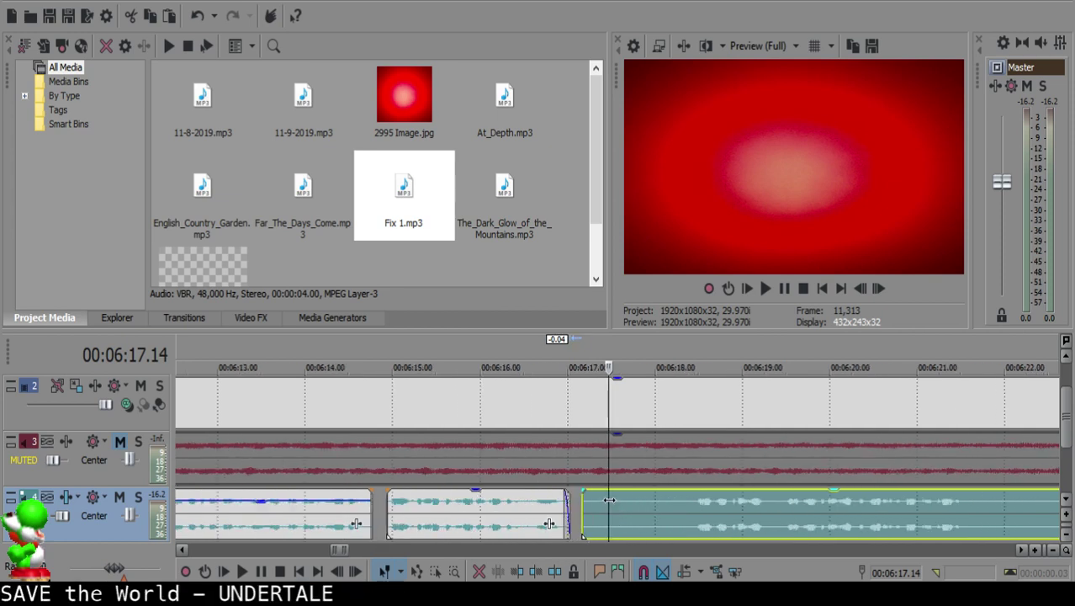
{"action": "left_click", "coordinate": [615, 499]}
{"action": "left_click", "coordinate": [612, 499]}
{"action": "scroll", "coordinate": [612, 506], "scroll_direction": "down", "scroll_amount": 6}
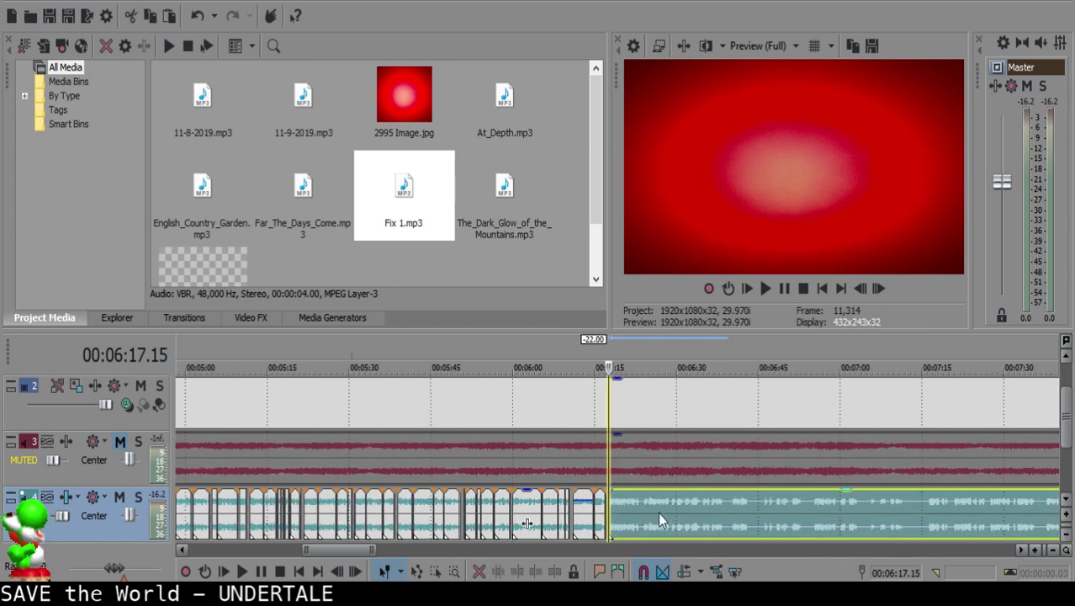
Step: Play the transition between the faded-out clip and the clip starting at 6:17.15 on track 4
{"action": "scroll", "coordinate": [658, 511], "scroll_direction": "up", "scroll_amount": 3}
{"action": "scroll", "coordinate": [598, 508], "scroll_direction": "up", "scroll_amount": 3}
{"action": "left_click", "coordinate": [558, 505]}
{"action": "key", "text": "space"}
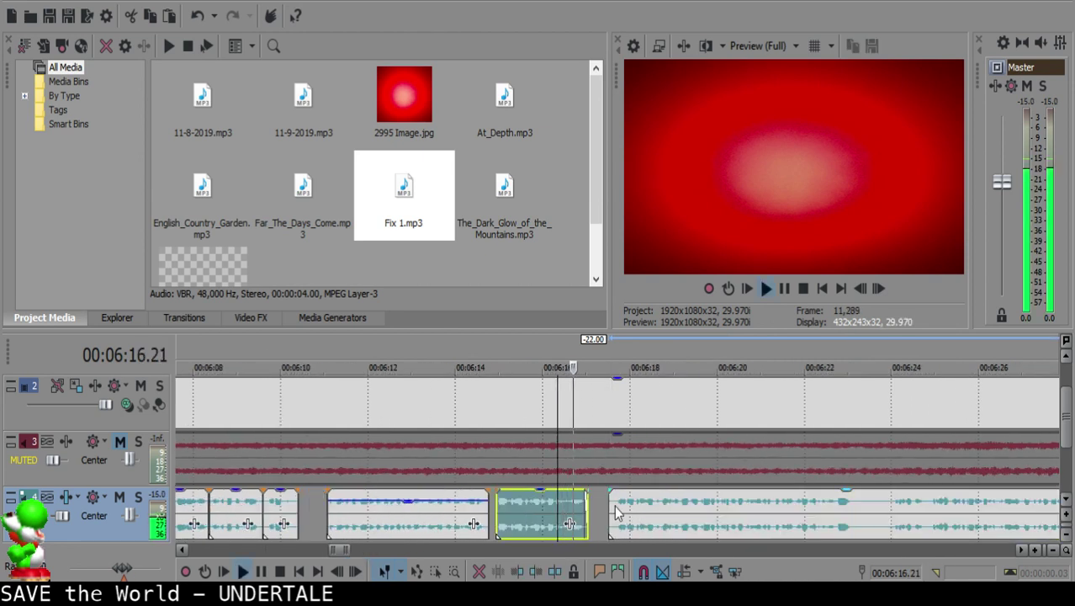
{"action": "scroll", "coordinate": [614, 511], "scroll_direction": "up", "scroll_amount": 3}
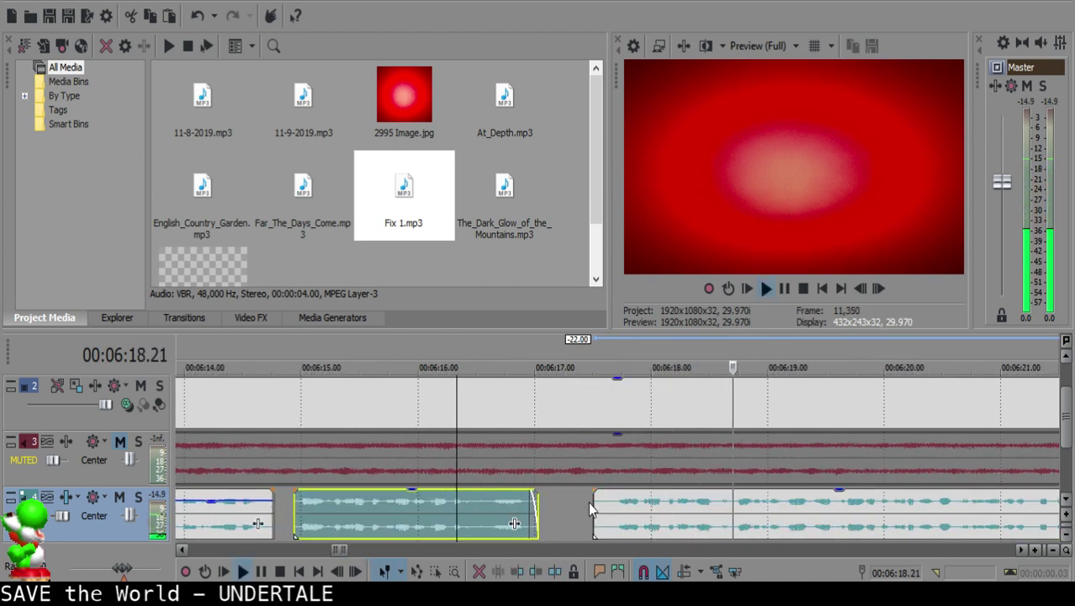
{"action": "key", "text": "space"}
Step: Add a short fade-in to the track 4 clip at 6:17.15 and move the clip one frame earlier to 6:17.14
{"action": "left_click", "coordinate": [601, 503]}
{"action": "scroll", "coordinate": [592, 505], "scroll_direction": "up", "scroll_amount": 3}
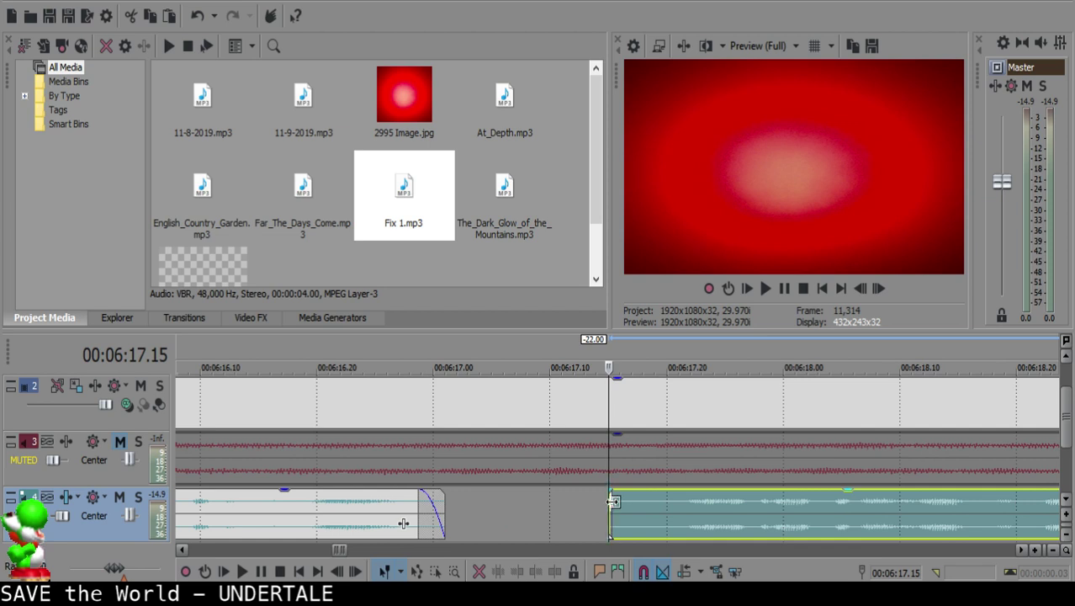
{"action": "scroll", "coordinate": [616, 501], "scroll_direction": "up", "scroll_amount": 1}
{"action": "left_click", "coordinate": [593, 504]}
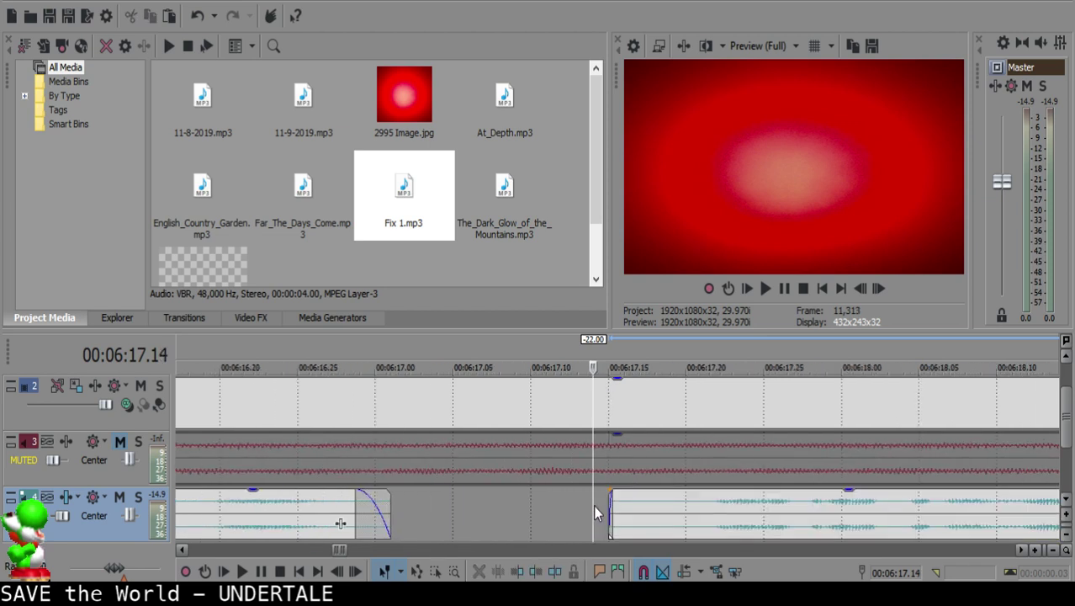
{"action": "left_click_drag", "start_coordinate": [638, 511], "coordinate": [623, 507]}
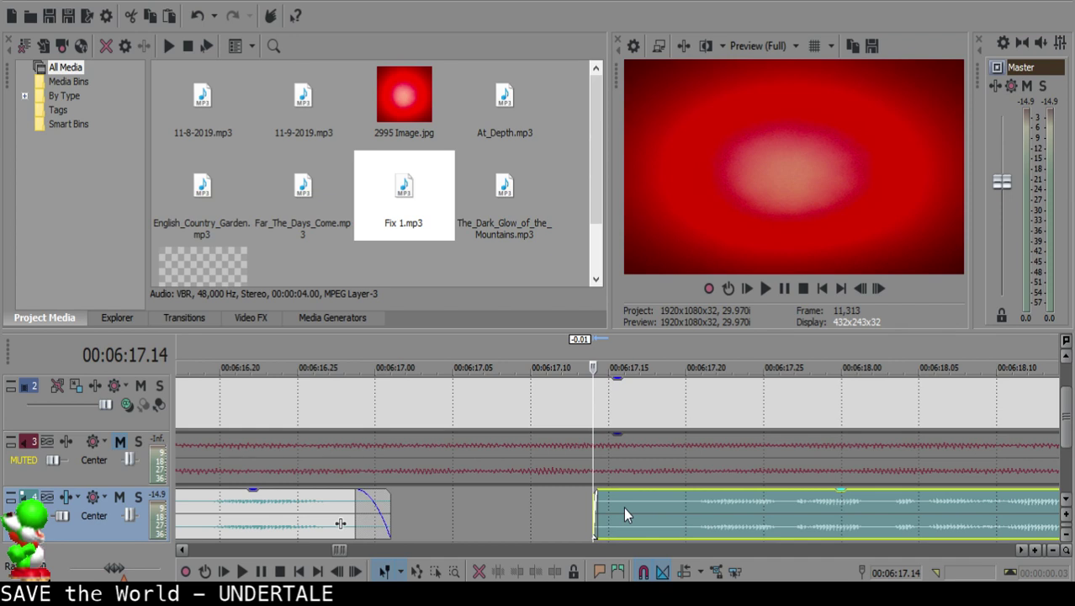
Step: Replay the track 4 transition from about 6:16 into the clip starting at 6:17.14
{"action": "scroll", "coordinate": [624, 507], "scroll_direction": "down", "scroll_amount": 5}
{"action": "double_click", "coordinate": [742, 504]}
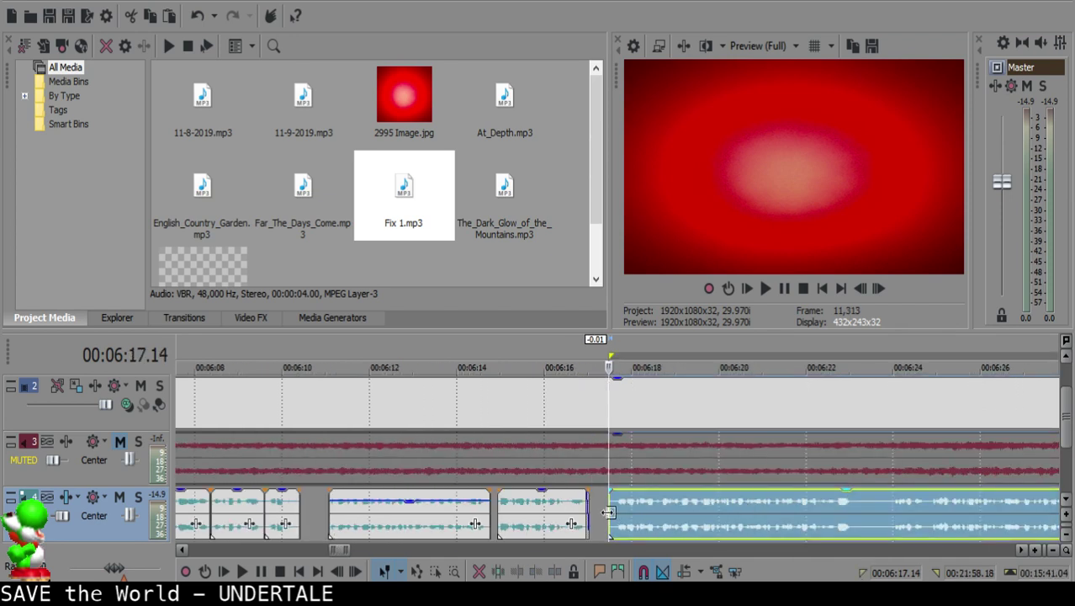
{"action": "left_click", "coordinate": [562, 513]}
{"action": "key", "text": "space"}
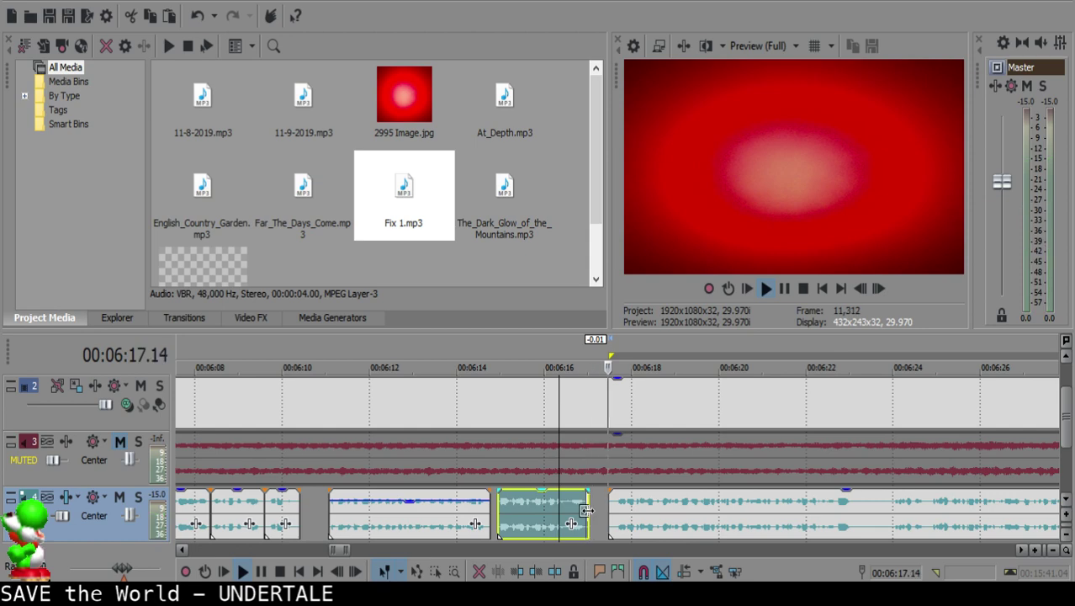
Step: Split the track 4 clip at about 6:23.02, at the end of the phrase, and again at 6:24.24
{"action": "scroll", "coordinate": [620, 509], "scroll_direction": "down", "scroll_amount": 18}
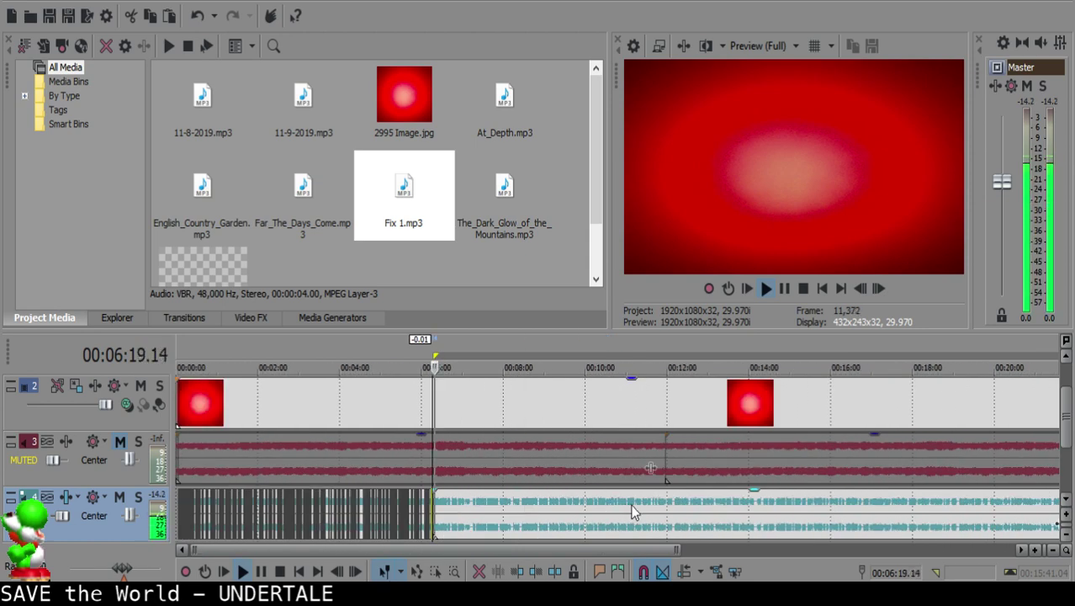
{"action": "scroll", "coordinate": [631, 511], "scroll_direction": "up", "scroll_amount": 6}
{"action": "scroll", "coordinate": [664, 517], "scroll_direction": "up", "scroll_amount": 6}
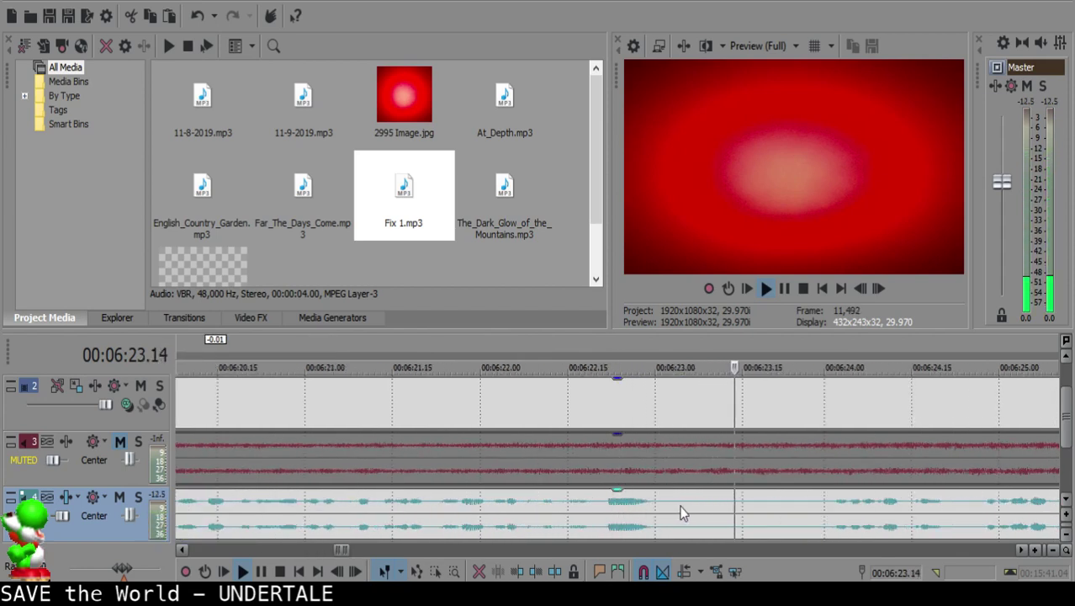
{"action": "left_click", "coordinate": [669, 507]}
{"action": "key", "text": "s"}
{"action": "scroll", "coordinate": [851, 528], "scroll_direction": "down", "scroll_amount": 2}
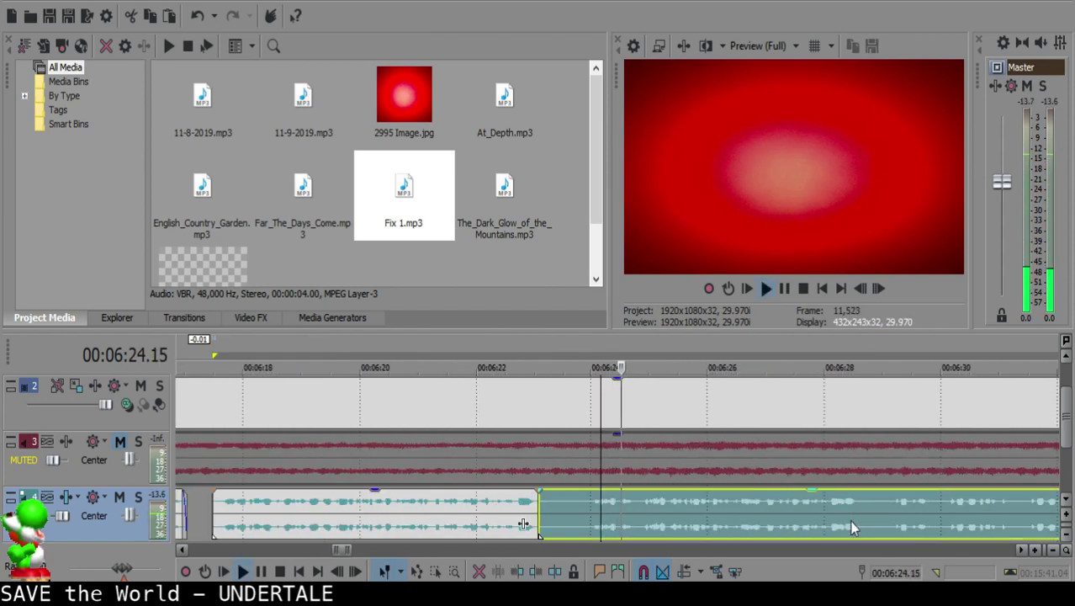
{"action": "left_click", "coordinate": [897, 514]}
{"action": "left_click", "coordinate": [637, 504]}
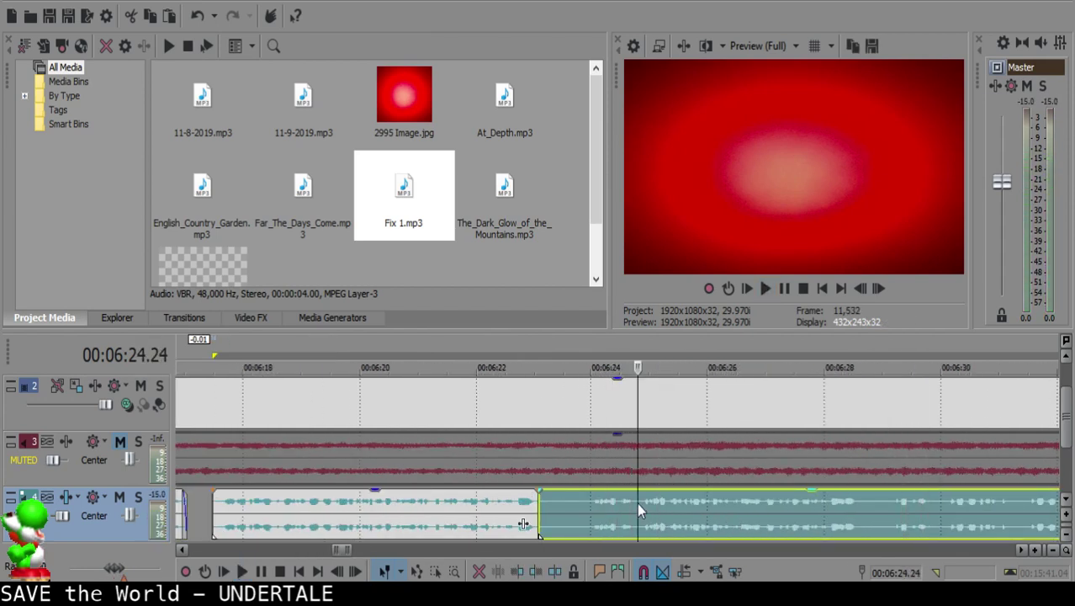
{"action": "key", "text": "s"}
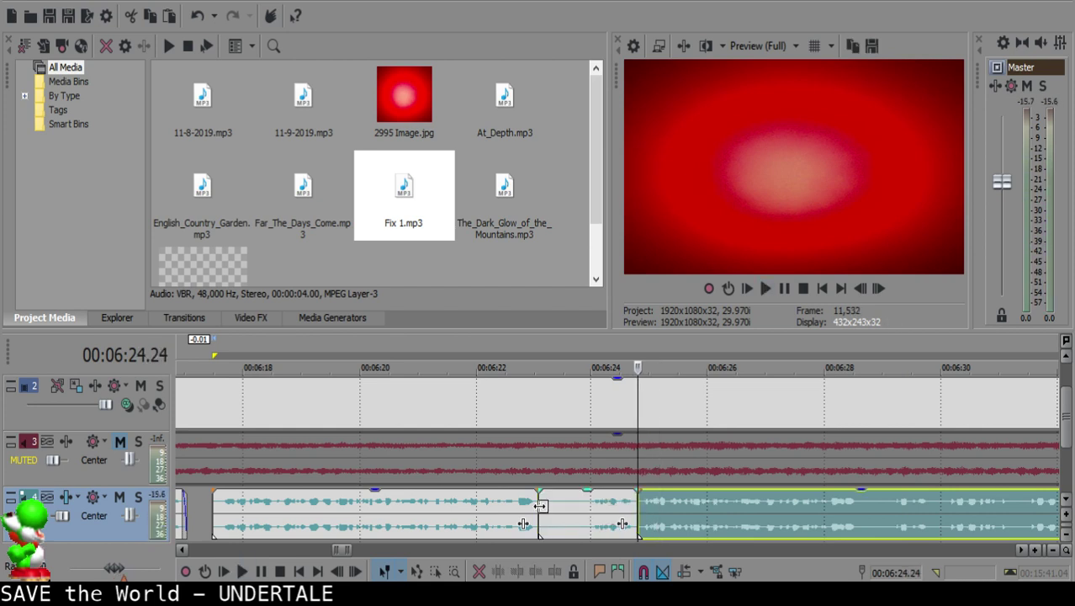
Step: Delete the track 4 piece between 6:23.02 and 6:24.24 and move the following clip to start at 6:23.06
{"action": "left_click", "coordinate": [545, 513]}
{"action": "key", "text": "Delete"}
{"action": "left_click_drag", "start_coordinate": [678, 513], "coordinate": [584, 496]}
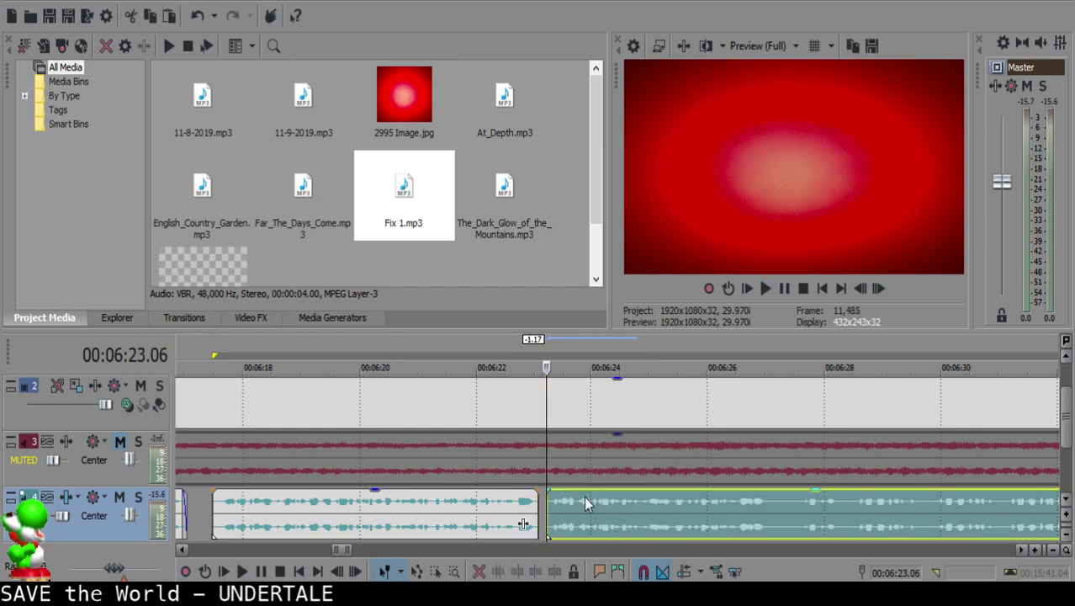
Step: Play the join after 6:23.02 on track 4 and move the following clip two frames earlier to 6:23.04
{"action": "left_click", "coordinate": [490, 508]}
{"action": "key", "text": "space"}
{"action": "scroll", "coordinate": [580, 511], "scroll_direction": "up", "scroll_amount": 3}
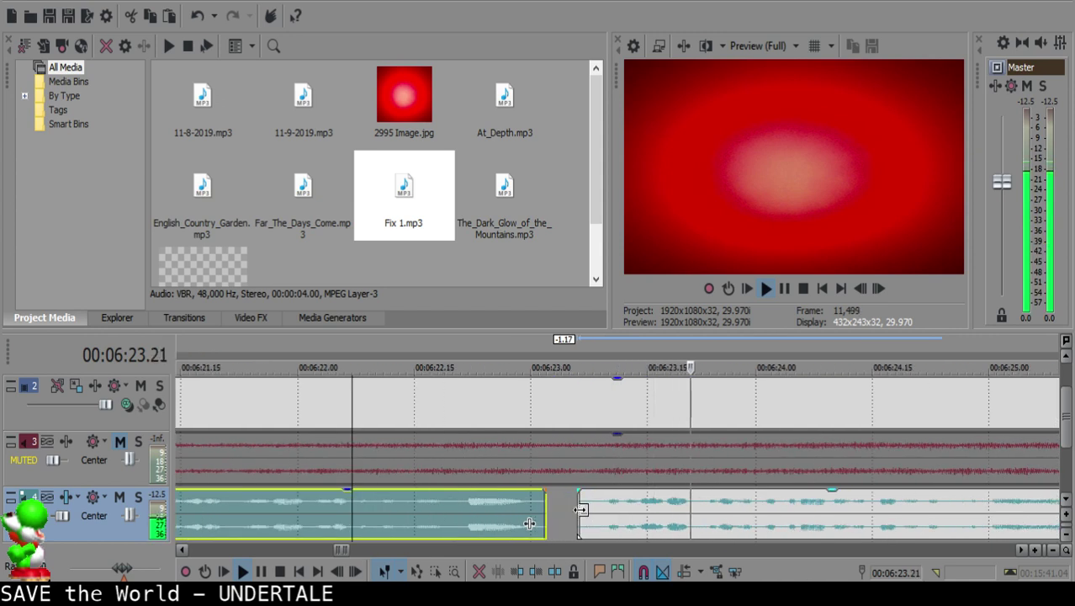
{"action": "left_click", "coordinate": [561, 510]}
{"action": "left_click_drag", "start_coordinate": [609, 508], "coordinate": [593, 507]}
{"action": "left_click", "coordinate": [458, 508]}
{"action": "key", "text": "space"}
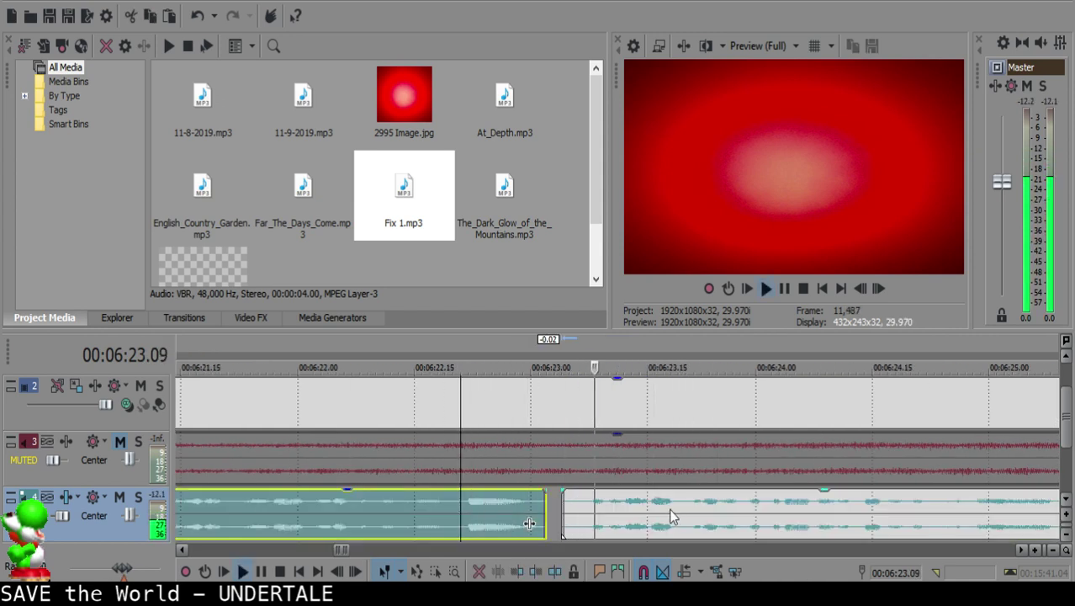
Step: Split the track 4 clip that starts at 6:23.04 at about 6:23.20
{"action": "left_click", "coordinate": [680, 504]}
{"action": "key", "text": "space"}
{"action": "key", "text": "s"}
Step: Try moving the track 4 clip after the 6:23.20 split one frame later, play the join, and undo the move
{"action": "left_click_drag", "start_coordinate": [720, 506], "coordinate": [730, 506]}
{"action": "left_click", "coordinate": [598, 518]}
{"action": "key", "text": "space"}
{"action": "key", "text": "Return"}
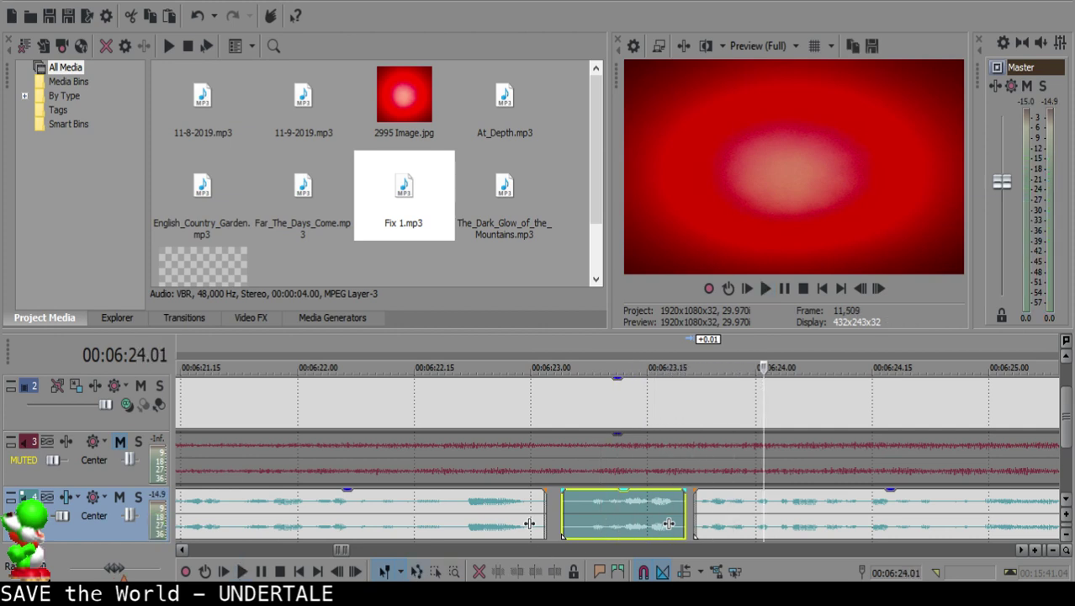
{"action": "key", "text": "ctrl+z"}
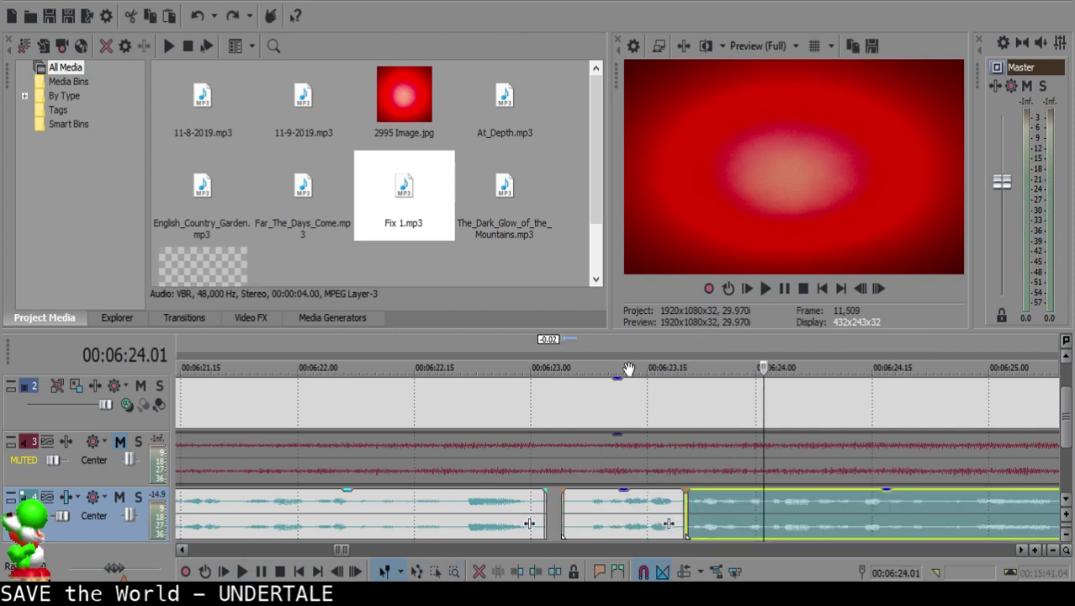
Step: Add short fades at the 6:23.20 split on track 4 and replay the join
{"action": "left_click", "coordinate": [644, 517]}
{"action": "key", "text": "space"}
{"action": "left_click_drag", "start_coordinate": [685, 489], "coordinate": [696, 489]}
{"action": "left_click", "coordinate": [593, 520]}
{"action": "key", "text": "space"}
{"action": "key", "text": "Return"}
{"action": "left_click", "coordinate": [565, 510]}
{"action": "key", "text": "space"}
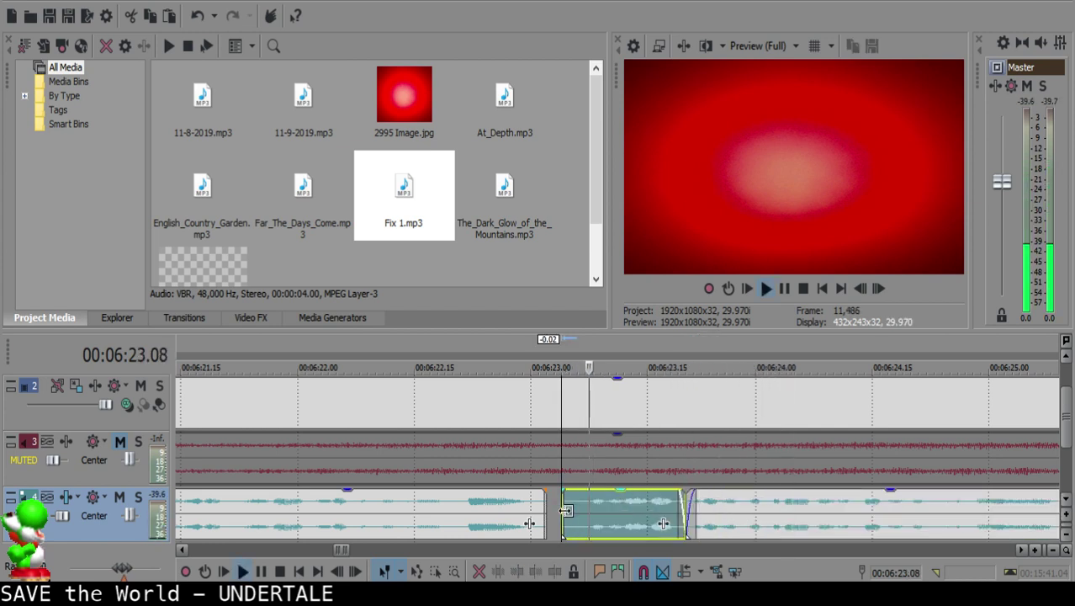
{"action": "key", "text": "Return"}
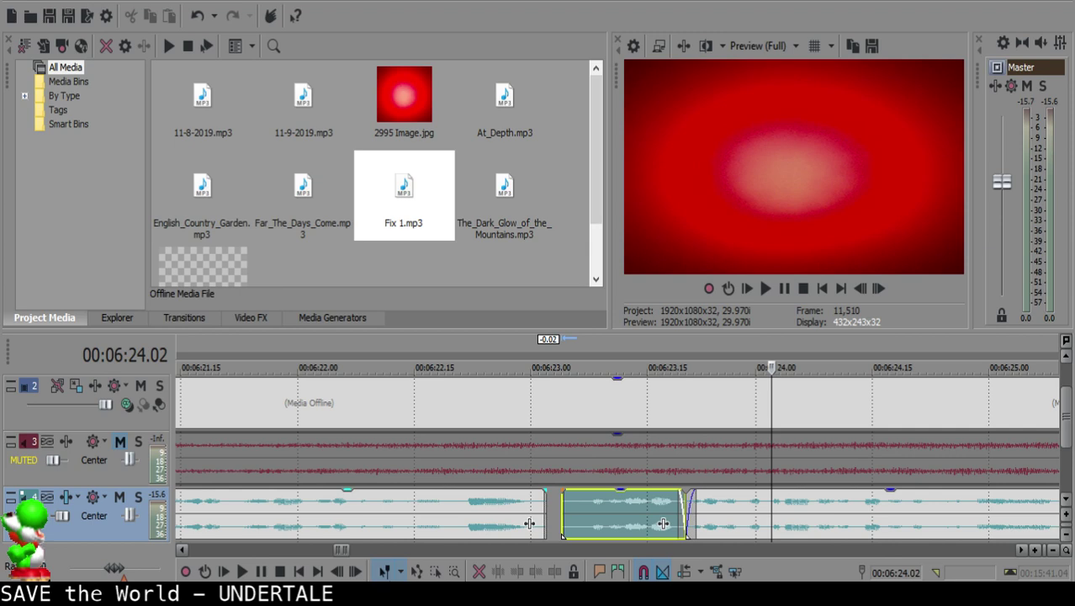
Step: Split the track 4 clip at about 6:26.28 and 6:27.04 and delete the piece between the cuts
{"action": "key", "text": "space"}
{"action": "scroll", "coordinate": [773, 505], "scroll_direction": "down", "scroll_amount": 5}
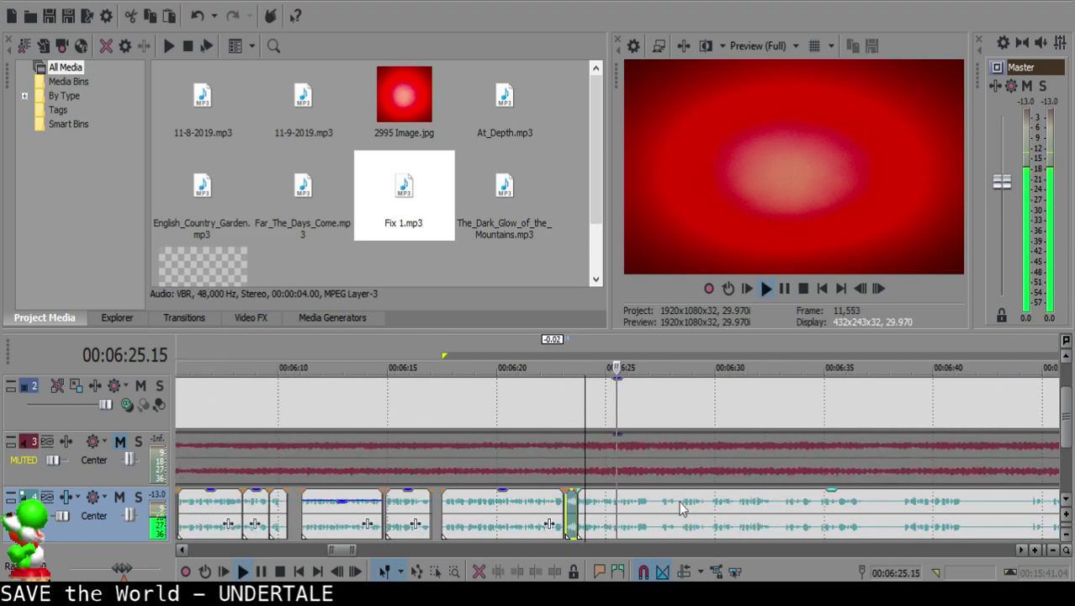
{"action": "scroll", "coordinate": [634, 503], "scroll_direction": "up", "scroll_amount": 5}
{"action": "left_click", "coordinate": [634, 503]}
{"action": "key", "text": "space"}
{"action": "key", "text": "space"}
{"action": "key", "text": "s"}
{"action": "key", "text": "space"}
{"action": "key", "text": "s"}
{"action": "left_click", "coordinate": [649, 504]}
{"action": "key", "text": "Delete"}
Step: Add a short fade-out to the track 4 clip ending at 6:26.28 and move the following clip to start at 6:27.05
{"action": "left_click_drag", "start_coordinate": [636, 490], "coordinate": [627, 491]}
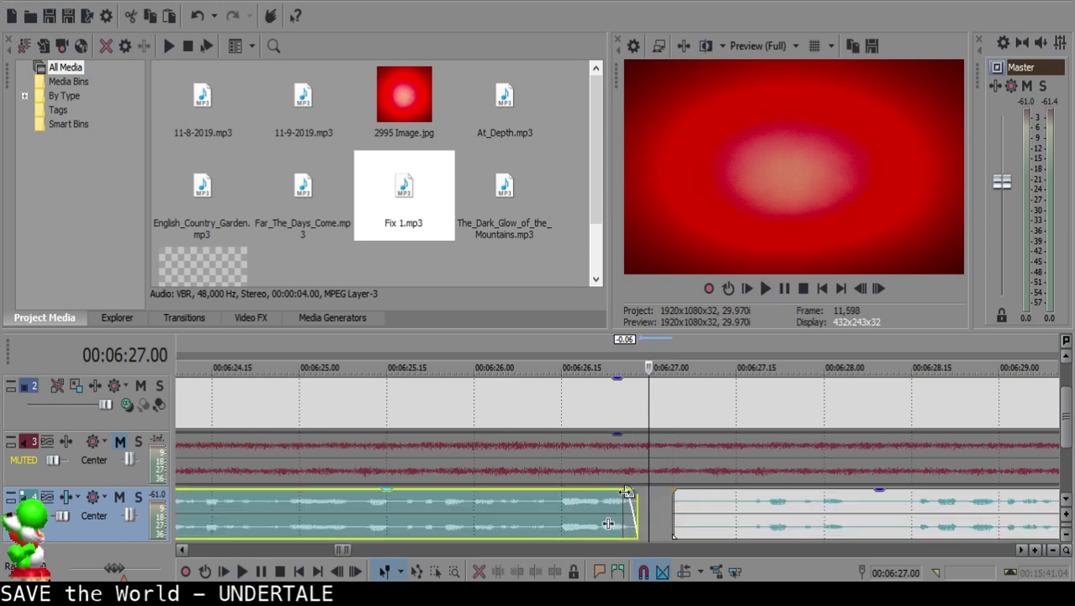
{"action": "left_click", "coordinate": [569, 515]}
{"action": "key", "text": "space"}
{"action": "key", "text": "space"}
{"action": "left_click_drag", "start_coordinate": [743, 509], "coordinate": [749, 509]}
Step: Play the track 4 clip starting at 6:27.05 and split it at about 6:31.05
{"action": "left_click", "coordinate": [789, 514]}
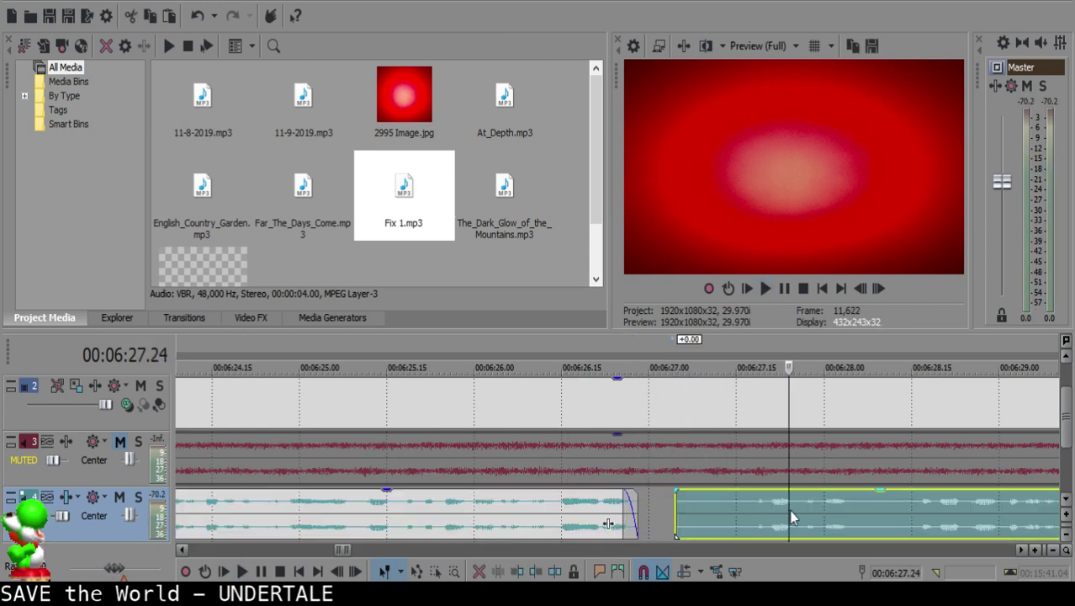
{"action": "scroll", "coordinate": [795, 513], "scroll_direction": "down", "scroll_amount": 2}
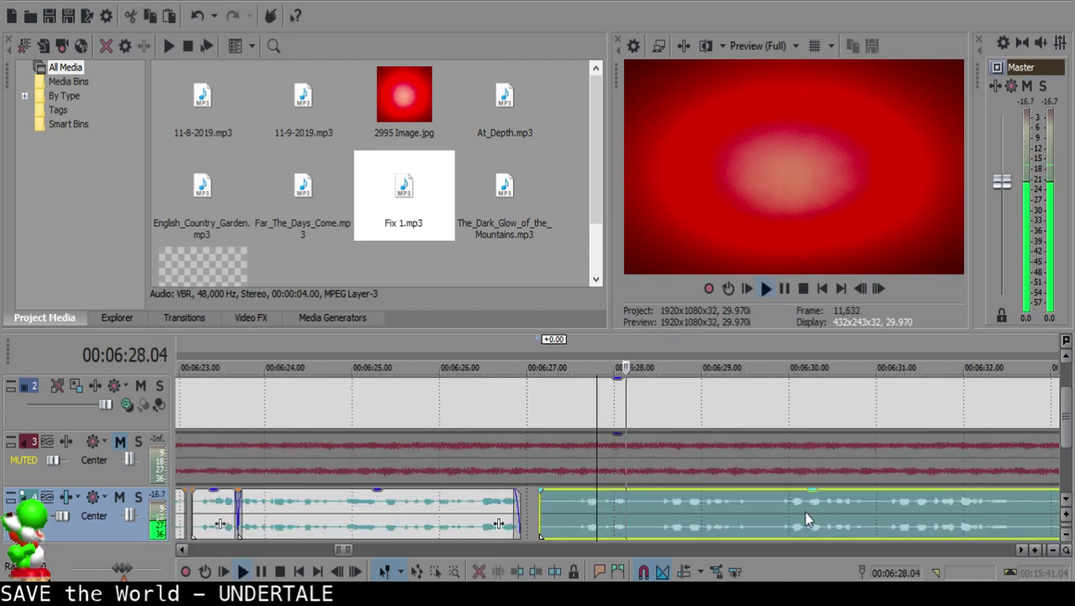
{"action": "scroll", "coordinate": [880, 515], "scroll_direction": "right", "scroll_amount": 2}
{"action": "left_click", "coordinate": [853, 505]}
{"action": "left_click", "coordinate": [669, 503]}
{"action": "key", "text": "space"}
{"action": "key", "text": "s"}
Step: Delete the track 4 piece between 6:27.05 and 6:31.05 and move the following clip to start at 6:27.01
{"action": "left_click", "coordinate": [324, 526]}
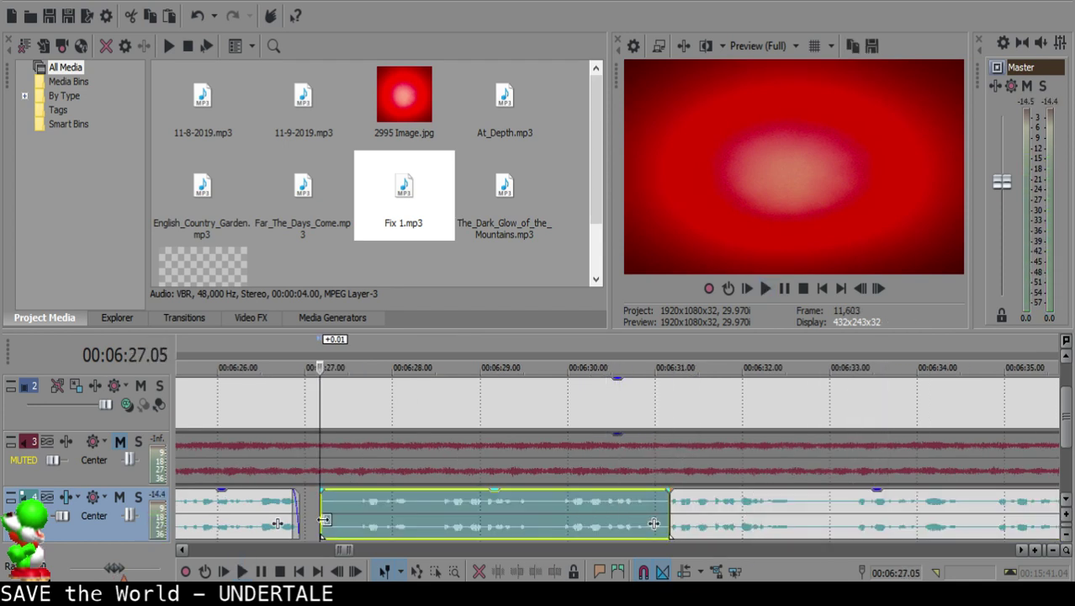
{"action": "key", "text": "Delete"}
{"action": "left_click_drag", "start_coordinate": [740, 513], "coordinate": [384, 504]}
{"action": "left_click", "coordinate": [271, 508]}
{"action": "key", "text": "space"}
{"action": "scroll", "coordinate": [528, 517], "scroll_direction": "up", "scroll_amount": 3}
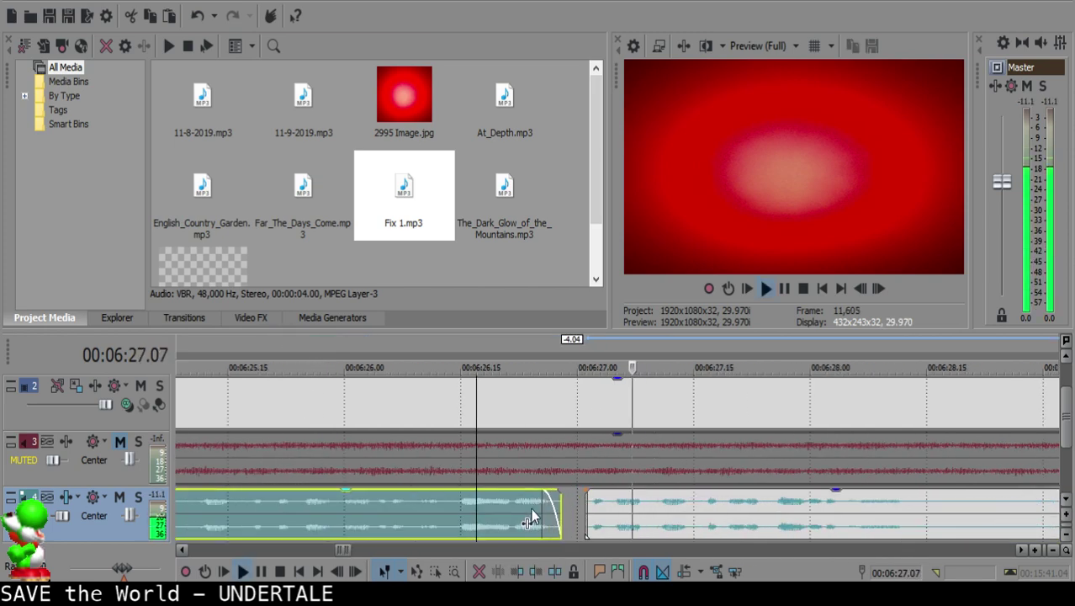
Step: Split the track 4 clip starting at 6:27.01 at about 6:28.18, after its first phrase
{"action": "scroll", "coordinate": [618, 514], "scroll_direction": "down", "scroll_amount": 5}
{"action": "scroll", "coordinate": [639, 514], "scroll_direction": "up", "scroll_amount": 5}
{"action": "key", "text": "Return"}
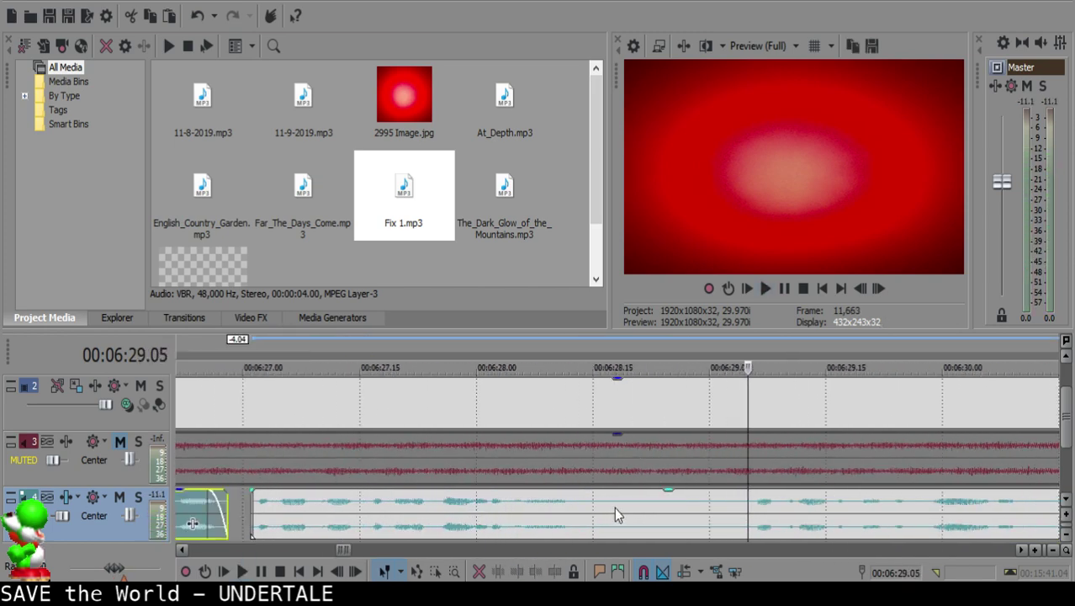
{"action": "left_click", "coordinate": [612, 508]}
{"action": "key", "text": "space"}
{"action": "scroll", "coordinate": [656, 514], "scroll_direction": "down", "scroll_amount": 1}
{"action": "scroll", "coordinate": [648, 523], "scroll_direction": "down", "scroll_amount": 2}
{"action": "left_click", "coordinate": [601, 505]}
{"action": "key", "text": "s"}
{"action": "key", "text": "space"}
{"action": "key", "text": "Return"}
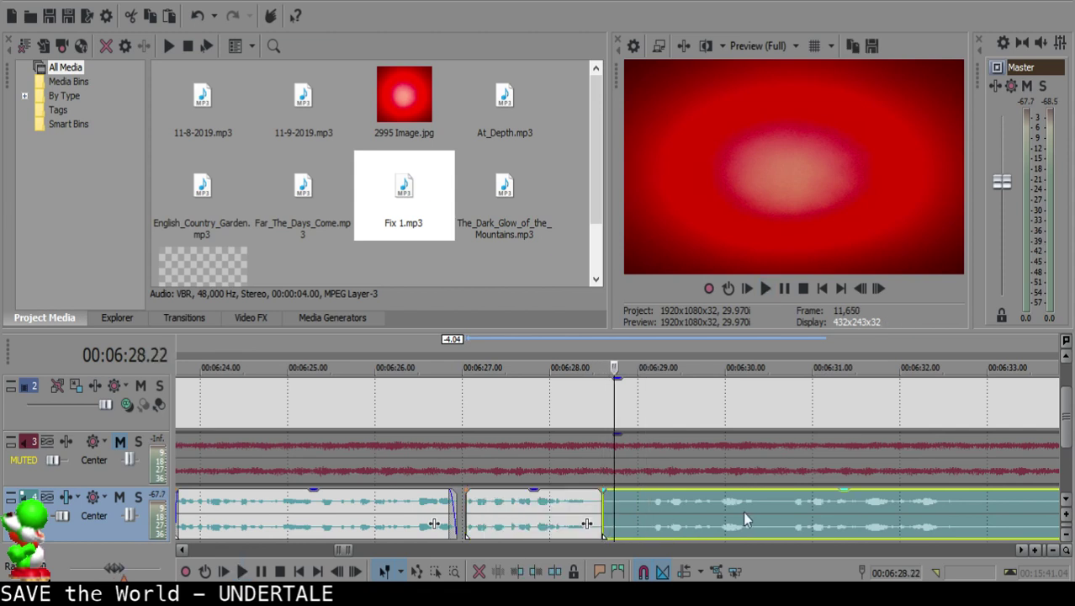
Step: Play the track 4 clip after the 6:28.18 cut and split it at about 6:30.23
{"action": "left_click", "coordinate": [744, 510]}
{"action": "key", "text": "space"}
{"action": "scroll", "coordinate": [787, 516], "scroll_direction": "down", "scroll_amount": 3}
{"action": "scroll", "coordinate": [787, 516], "scroll_direction": "up", "scroll_amount": 3}
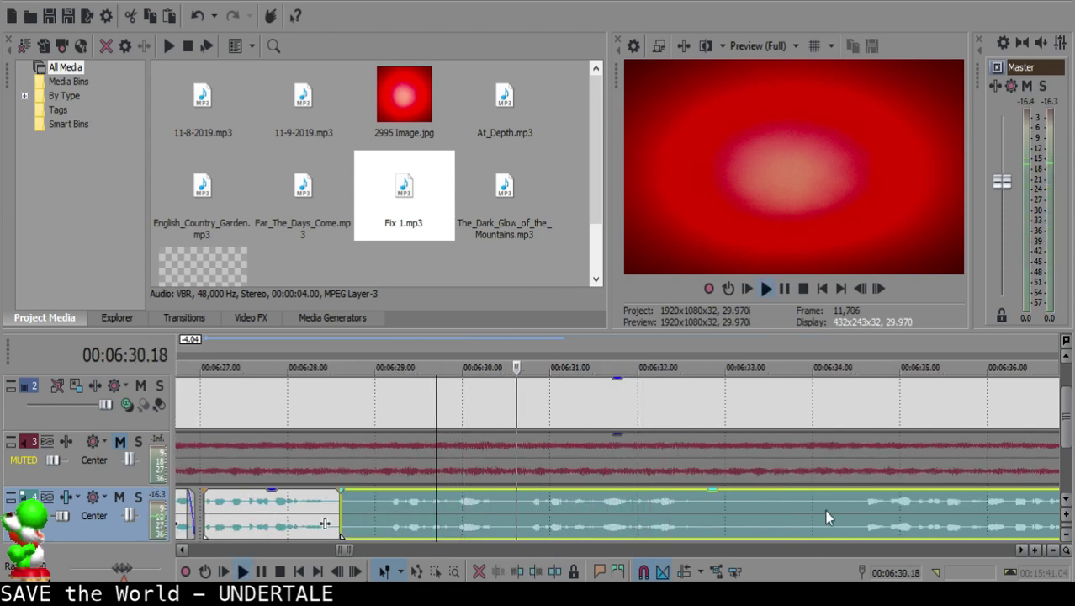
{"action": "left_click", "coordinate": [859, 504]}
{"action": "left_click", "coordinate": [529, 503]}
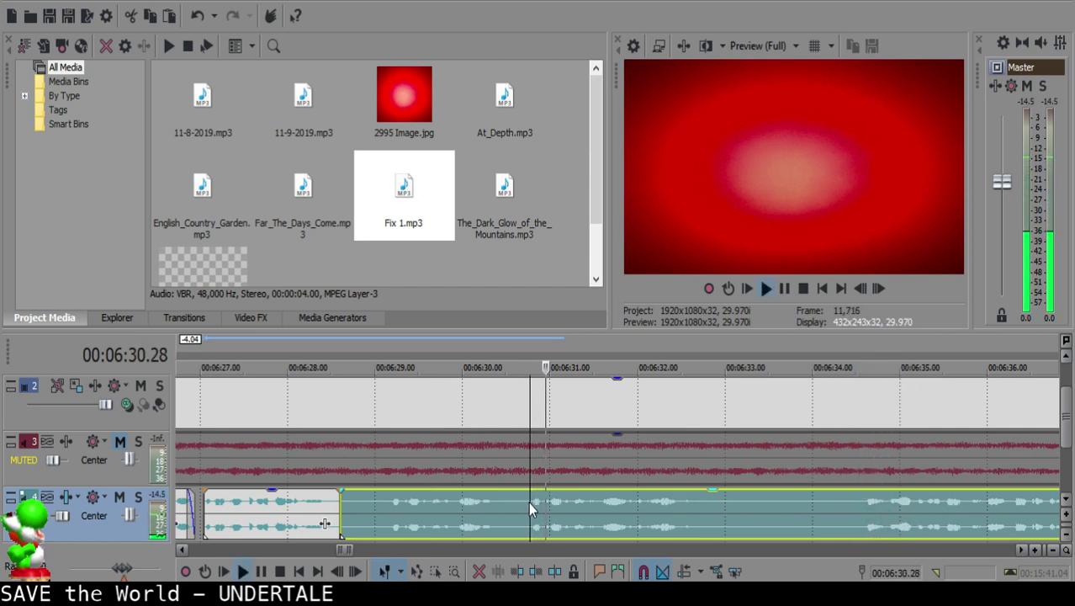
{"action": "key", "text": "space"}
{"action": "key", "text": "s"}
Step: Delete the track 4 piece between 6:28.18 and 6:30.23, move the following clip to start at 6:28.21, and play the join
{"action": "left_click", "coordinate": [349, 502]}
{"action": "key", "text": "Delete"}
{"action": "left_click_drag", "start_coordinate": [564, 511], "coordinate": [393, 504]}
{"action": "left_click", "coordinate": [278, 506]}
{"action": "key", "text": "space"}
{"action": "scroll", "coordinate": [667, 522], "scroll_direction": "up", "scroll_amount": 2}
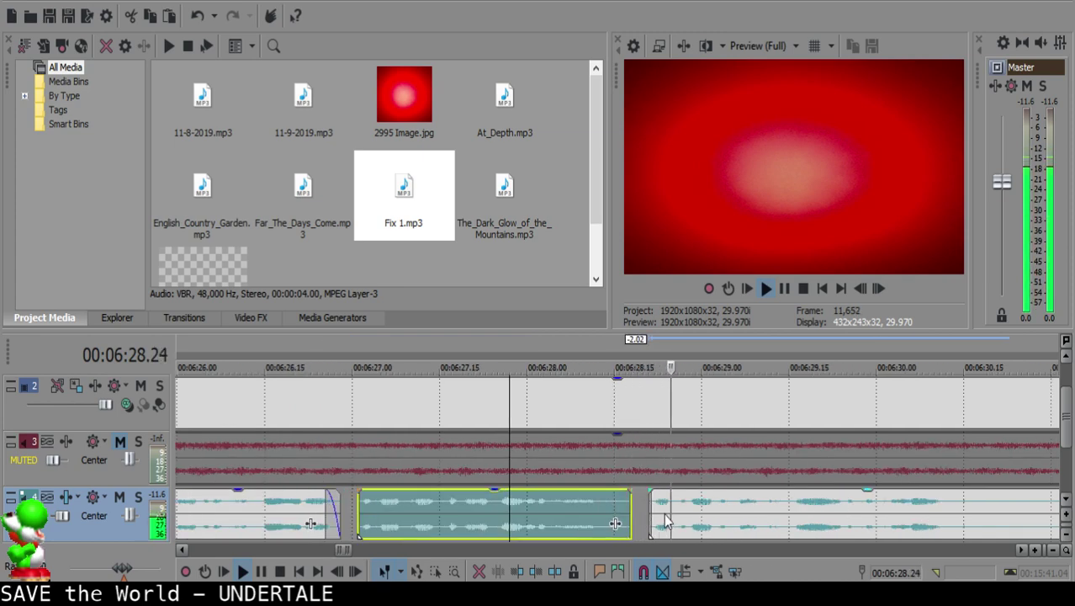
Step: Split the track 4 clip starting at 6:28.21 at about 6:30.18, where its phrase ends
{"action": "scroll", "coordinate": [648, 507], "scroll_direction": "down", "scroll_amount": 3}
{"action": "scroll", "coordinate": [628, 519], "scroll_direction": "up", "scroll_amount": 3}
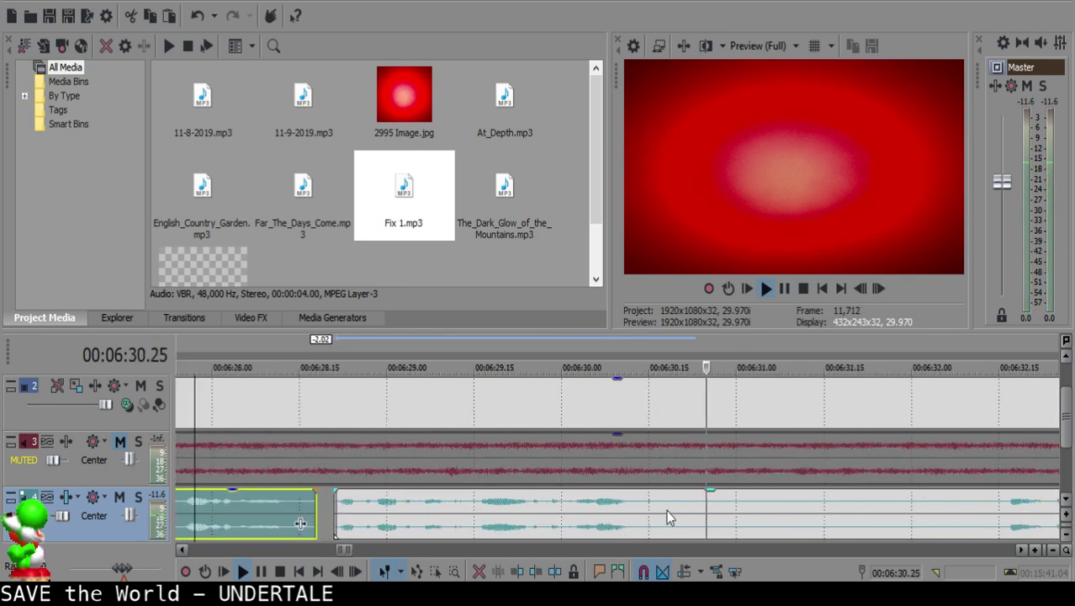
{"action": "key", "text": "s"}
{"action": "key", "text": "Return"}
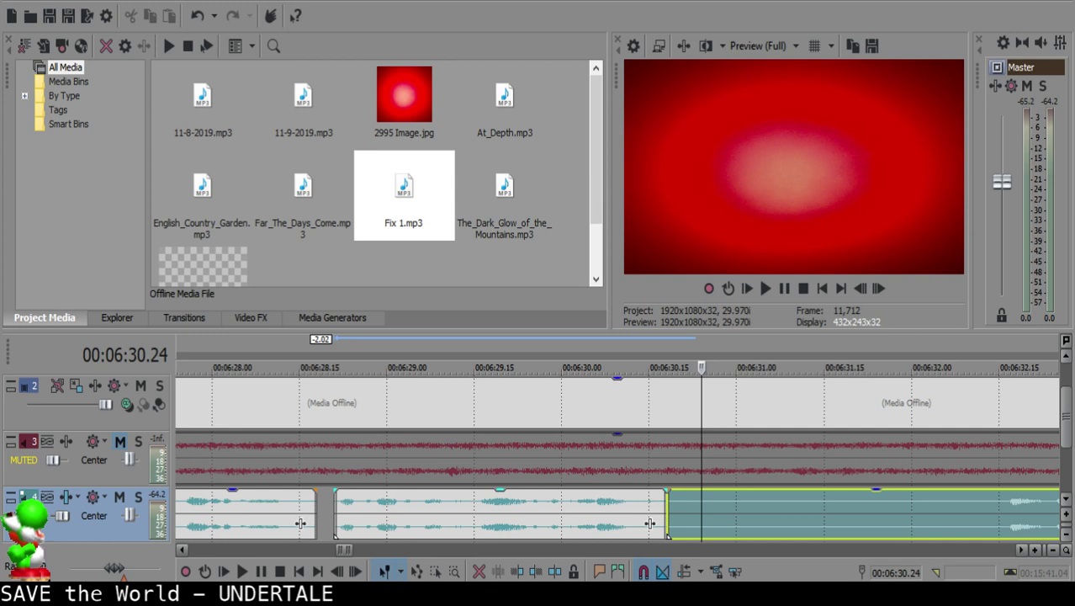
Step: Split the track 4 clip at about 6:32.13 and delete the silent piece between 6:30.18 and 6:32.13
{"action": "scroll", "coordinate": [599, 519], "scroll_direction": "down", "scroll_amount": 2}
{"action": "left_click", "coordinate": [793, 521]}
{"action": "key", "text": "Return"}
{"action": "scroll", "coordinate": [786, 518], "scroll_direction": "down", "scroll_amount": 2}
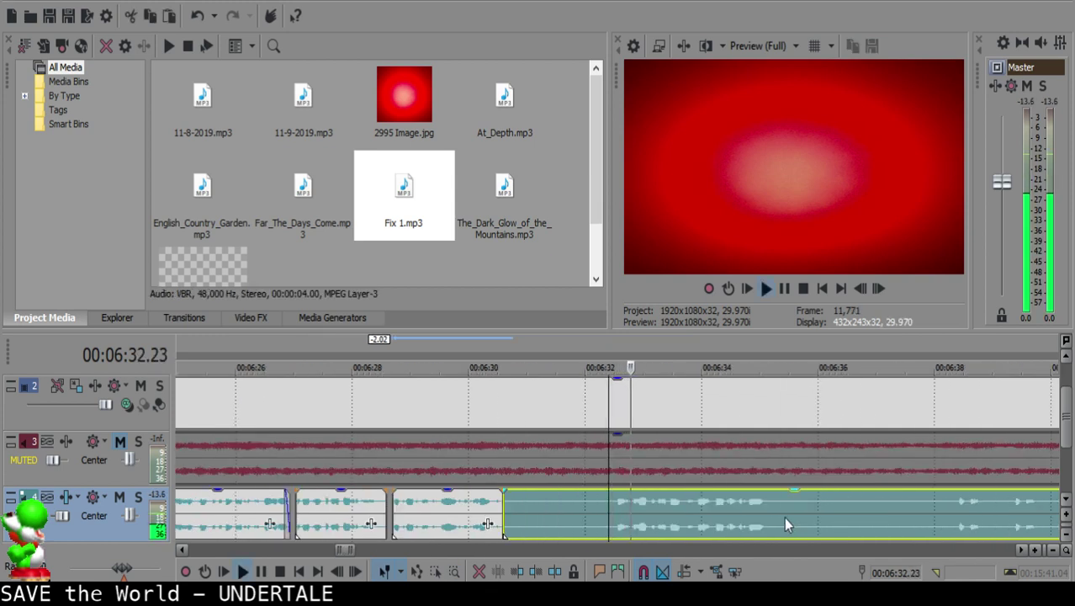
{"action": "left_click", "coordinate": [943, 512]}
{"action": "left_click", "coordinate": [609, 501]}
{"action": "key", "text": "Return"}
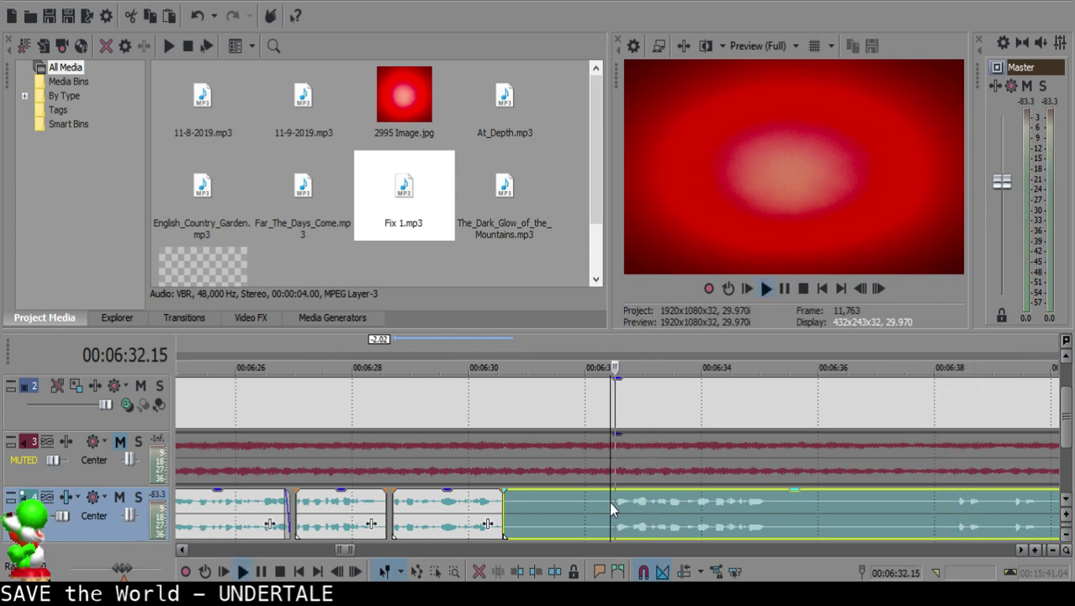
{"action": "key", "text": "s"}
{"action": "left_click", "coordinate": [527, 503]}
{"action": "key", "text": "Delete"}
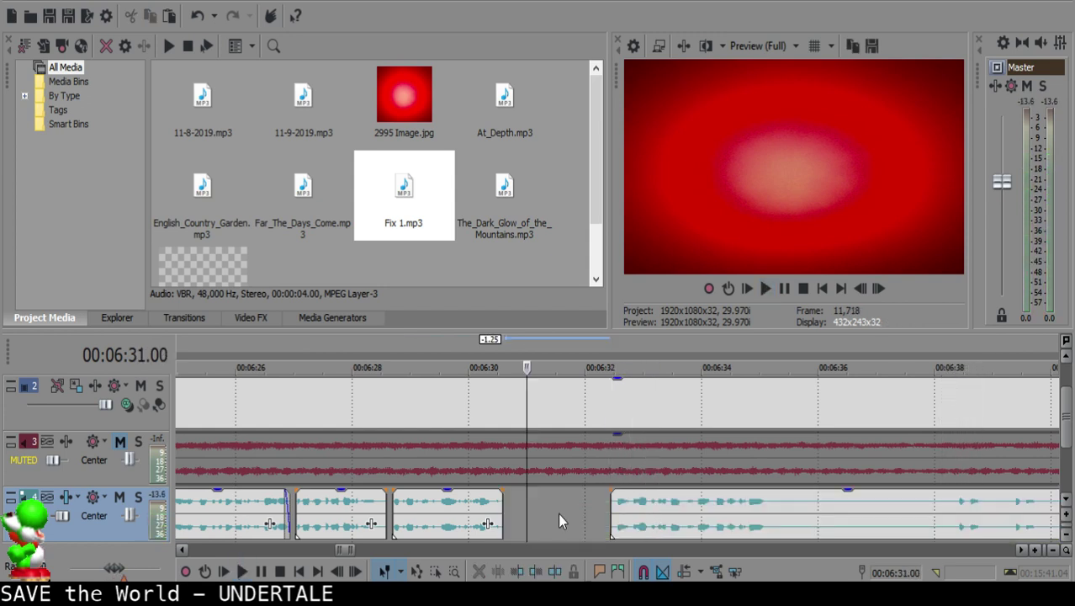
Step: Move the track 4 clip after the gap to start at 6:31.04 and play the transition into it
{"action": "left_click_drag", "start_coordinate": [693, 523], "coordinate": [621, 521]}
{"action": "left_click", "coordinate": [461, 526]}
{"action": "key", "text": "Return"}
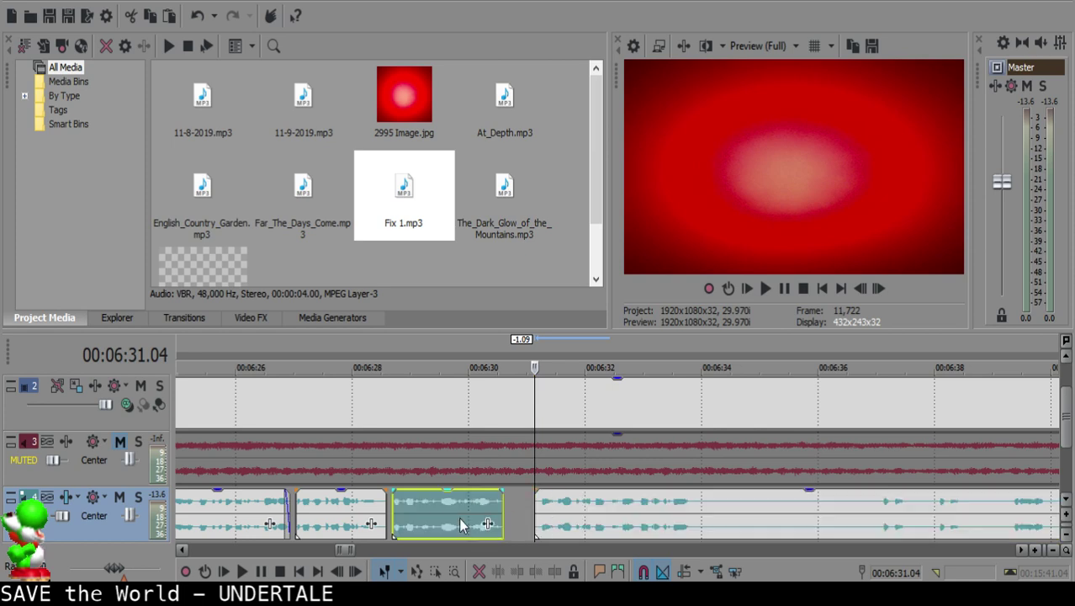
{"action": "scroll", "coordinate": [560, 519], "scroll_direction": "up", "scroll_amount": 4}
{"action": "scroll", "coordinate": [560, 520], "scroll_direction": "down", "scroll_amount": 10}
Step: Play the track 4 clip starting at 6:31.04 and split it at 6:32.12
{"action": "left_click", "coordinate": [595, 505]}
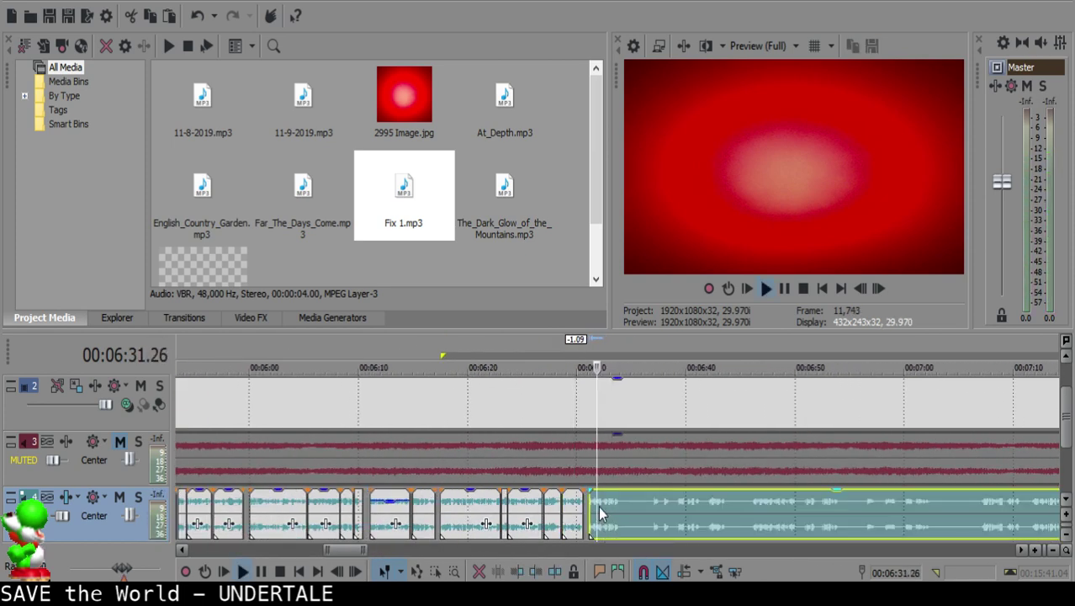
{"action": "scroll", "coordinate": [597, 506], "scroll_direction": "up", "scroll_amount": 7}
{"action": "key", "text": "Return"}
{"action": "left_click", "coordinate": [645, 504]}
{"action": "key", "text": "space"}
{"action": "key", "text": "space"}
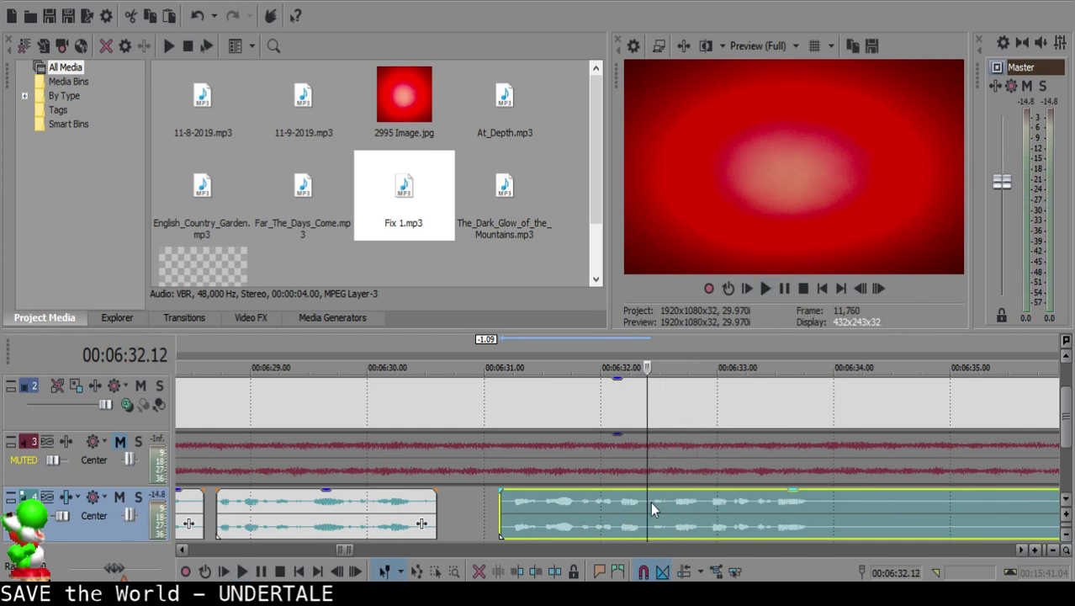
{"action": "key", "text": "s"}
Step: Add a short fade-in to the track 4 clip starting at 6:32.12 and replay the join
{"action": "left_click_drag", "start_coordinate": [647, 491], "coordinate": [654, 491]}
{"action": "left_click", "coordinate": [612, 517]}
{"action": "key", "text": "space"}
{"action": "scroll", "coordinate": [613, 520], "scroll_direction": "up", "scroll_amount": 3}
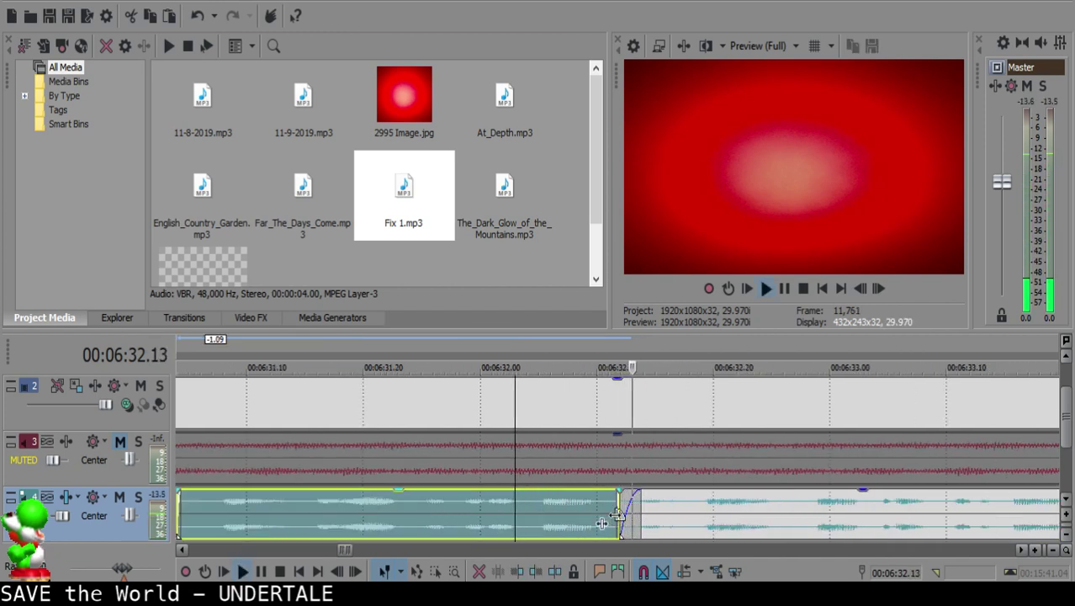
{"action": "key", "text": "Return"}
{"action": "key", "text": "Return"}
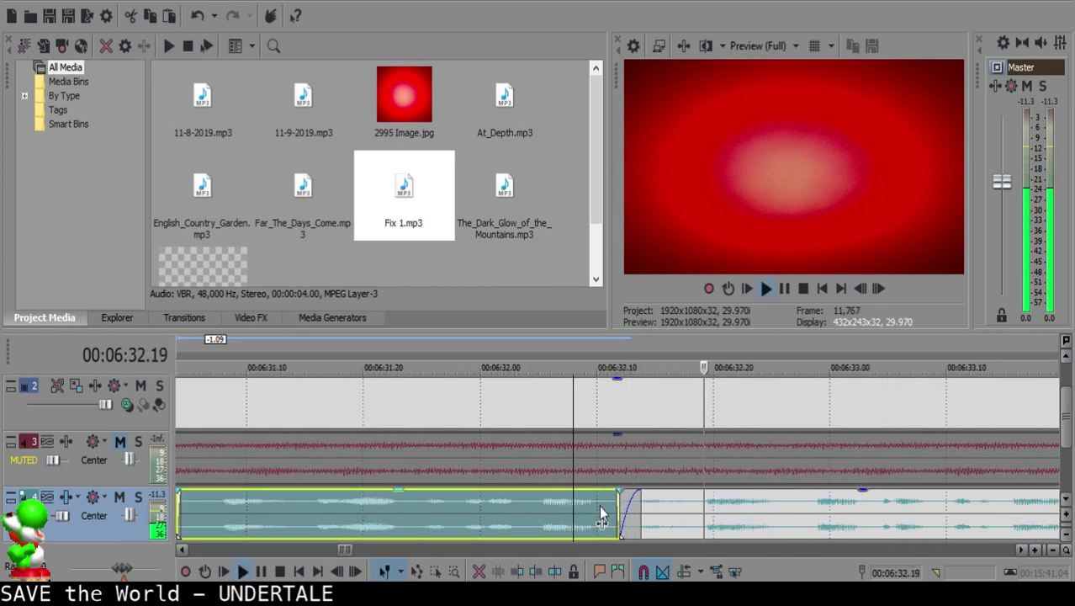
Step: Split the track 4 clip starting at 6:32.12 at about 6:33.28, after the end of its phrase
{"action": "scroll", "coordinate": [599, 511], "scroll_direction": "down", "scroll_amount": 3}
{"action": "left_click", "coordinate": [732, 506]}
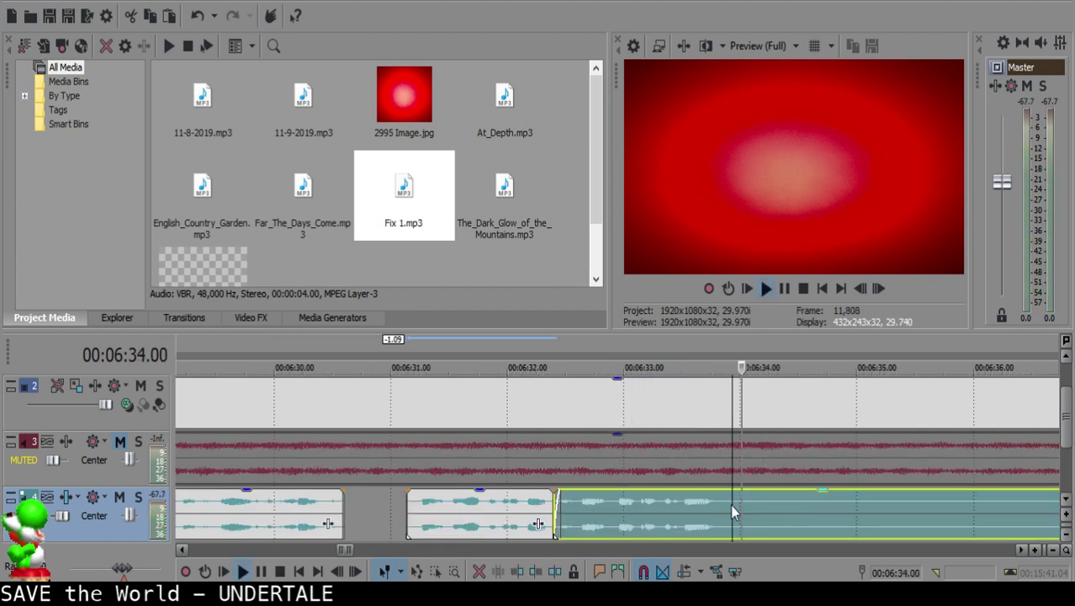
{"action": "key", "text": "space"}
{"action": "key", "text": "s"}
Step: Play the track 4 clip onward from 6:33.28 and split it at 6:37.29
{"action": "scroll", "coordinate": [733, 507], "scroll_direction": "down", "scroll_amount": 3}
{"action": "left_click", "coordinate": [717, 506]}
{"action": "scroll", "coordinate": [719, 506], "scroll_direction": "up", "scroll_amount": 3}
{"action": "key", "text": "Return"}
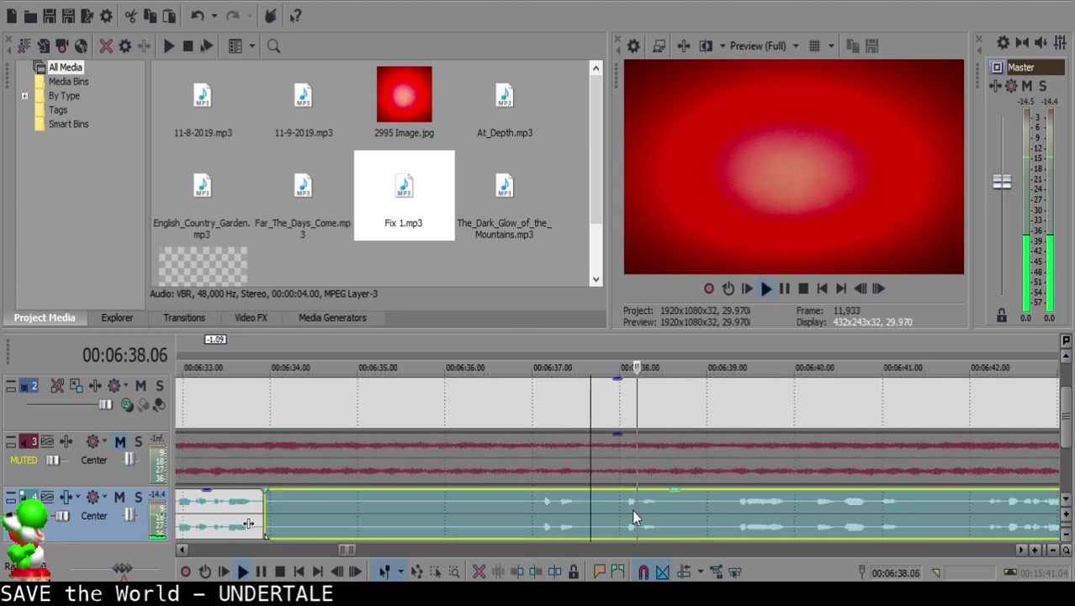
{"action": "left_click", "coordinate": [617, 503]}
{"action": "key", "text": "space"}
{"action": "key", "text": "s"}
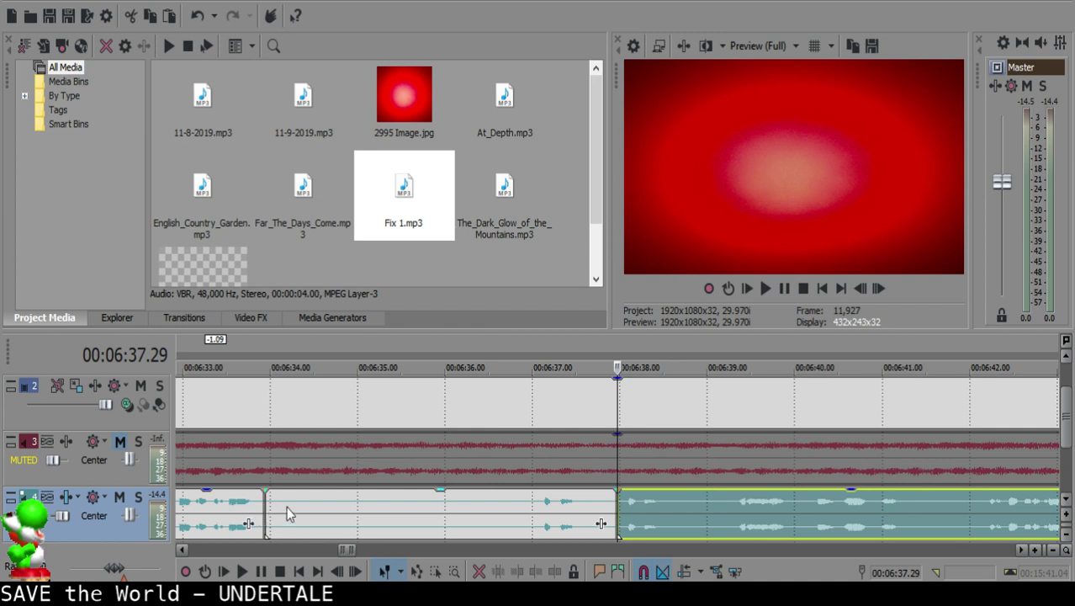
Step: Delete the track 4 section between 6:33.28 and 6:37.29, move the following clip to about 6:34.13, and play the transition
{"action": "left_click", "coordinate": [305, 501]}
{"action": "scroll", "coordinate": [711, 523], "scroll_direction": "down", "scroll_amount": 5}
{"action": "left_click_drag", "start_coordinate": [710, 523], "coordinate": [664, 504]}
{"action": "left_click", "coordinate": [583, 508]}
{"action": "key", "text": "space"}
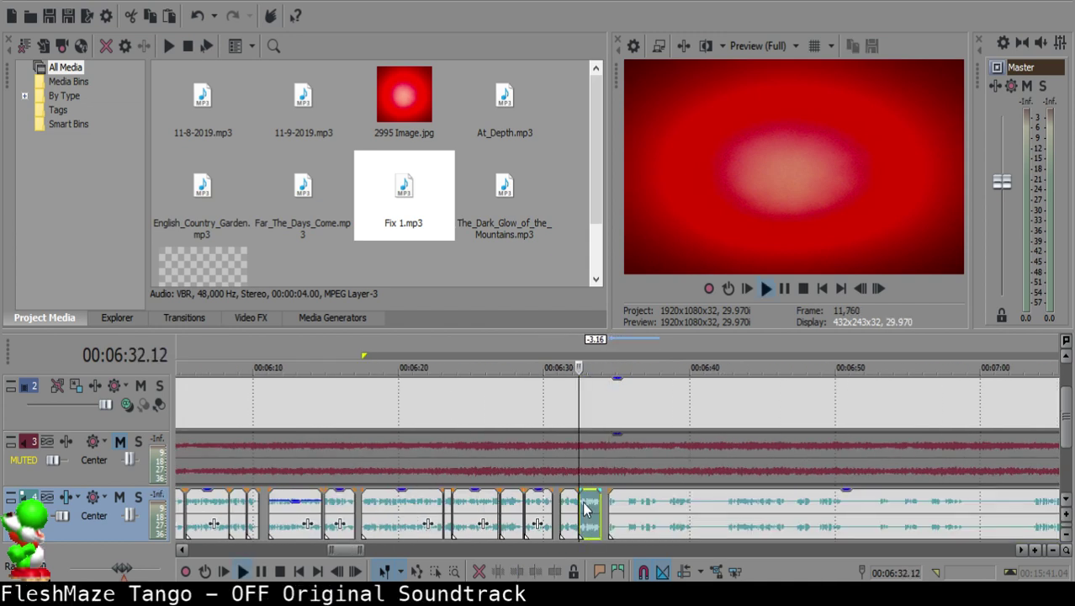
{"action": "scroll", "coordinate": [623, 506], "scroll_direction": "up", "scroll_amount": 5}
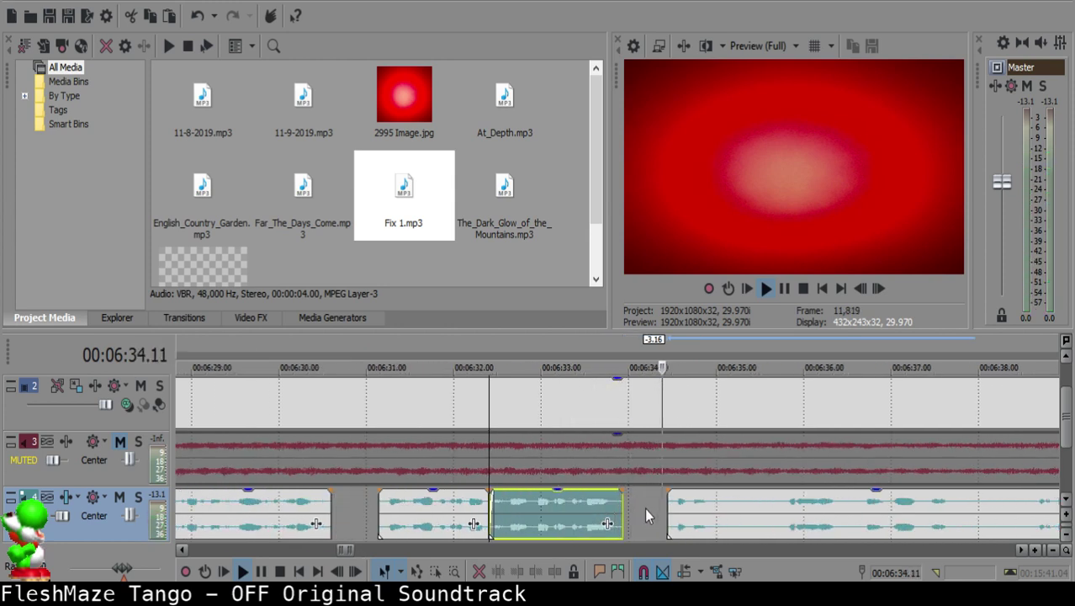
Step: Move the track 4 clip after the gap to start at 6:34.11 and replay the transition into it
{"action": "key", "text": "Return"}
{"action": "left_click", "coordinate": [661, 509]}
{"action": "left_click_drag", "start_coordinate": [691, 511], "coordinate": [676, 510]}
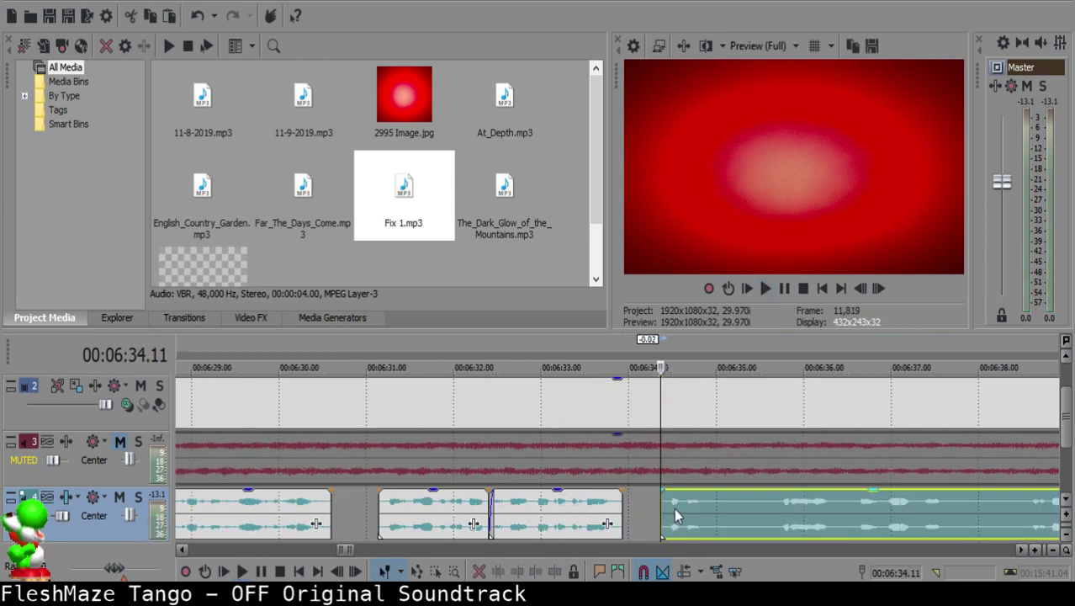
{"action": "left_click", "coordinate": [566, 511]}
{"action": "key", "text": "space"}
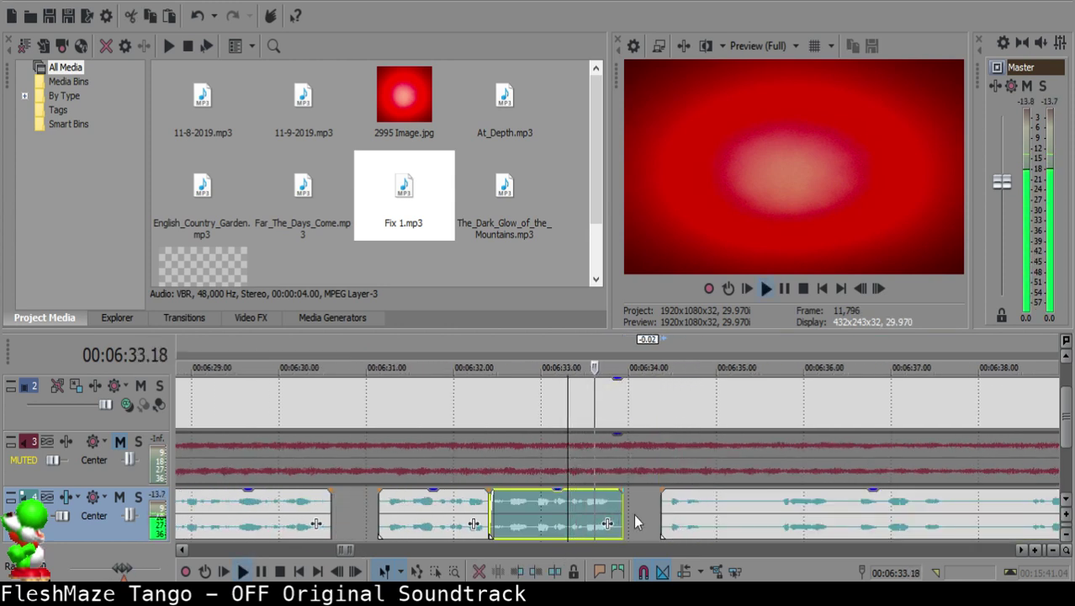
{"action": "left_click", "coordinate": [715, 504]}
{"action": "key", "text": "space"}
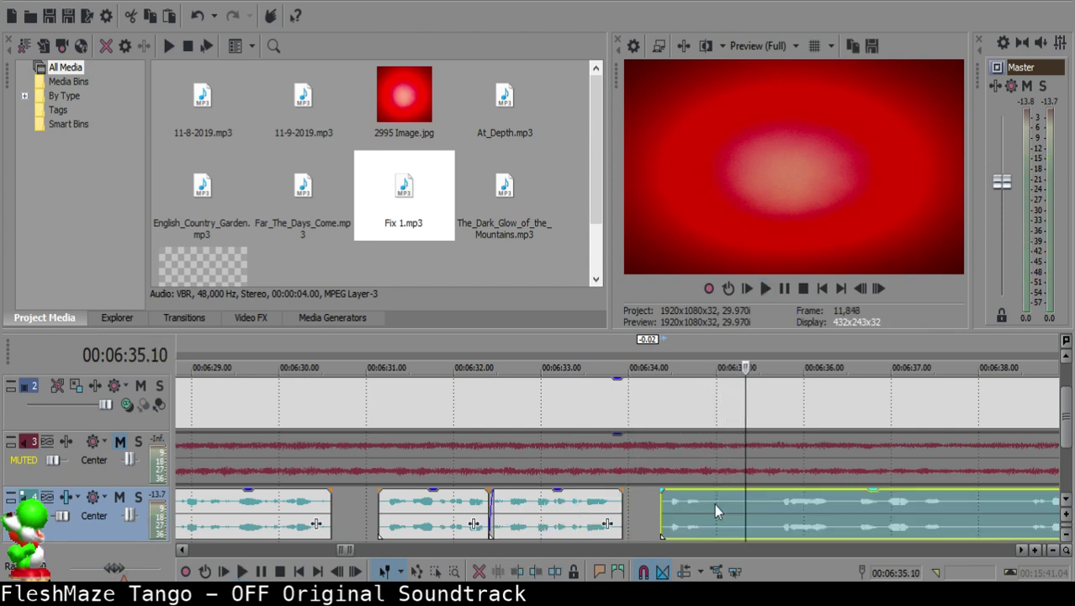
Step: Cut out the silent track 4 section between about 6:35.00 and 6:35.18
{"action": "key", "text": "space"}
{"action": "key", "text": "s"}
{"action": "left_click", "coordinate": [771, 507]}
{"action": "key", "text": "space"}
{"action": "scroll", "coordinate": [772, 507], "scroll_direction": "down", "scroll_amount": 1}
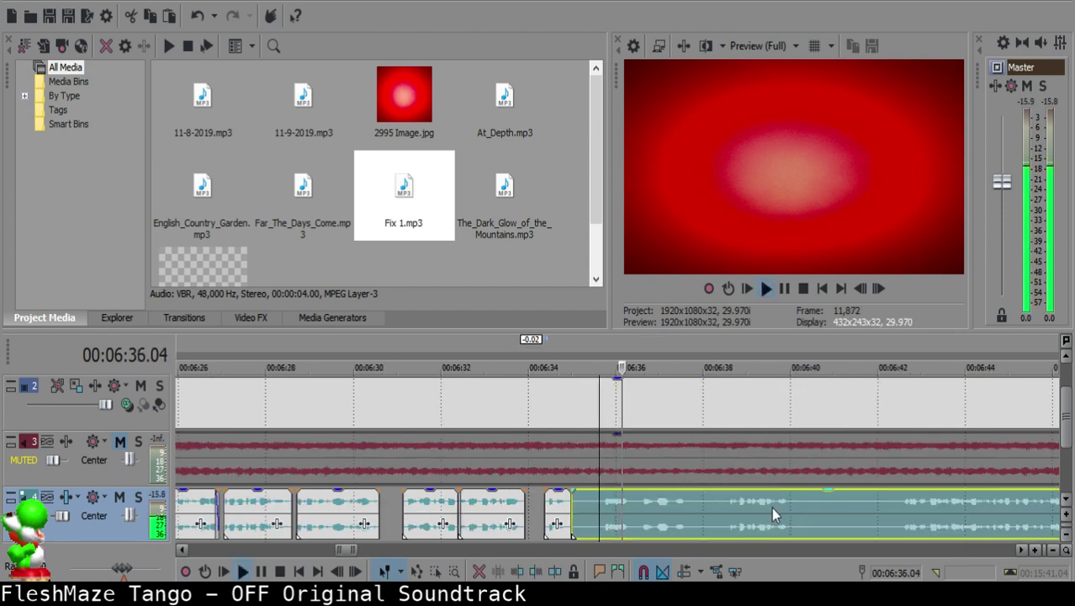
{"action": "scroll", "coordinate": [772, 508], "scroll_direction": "up", "scroll_amount": 1}
{"action": "key", "text": "space"}
{"action": "left_click", "coordinate": [552, 510]}
{"action": "key", "text": "s"}
{"action": "left_click", "coordinate": [511, 504]}
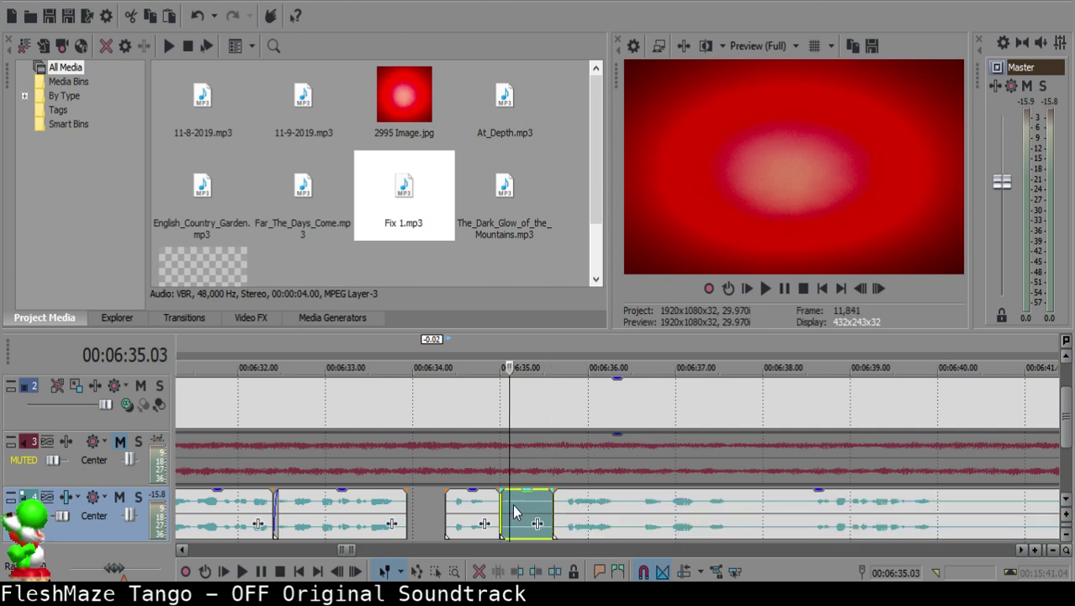
{"action": "key", "text": "Delete"}
Step: Move the track 4 clip after the cut to start at about 6:35.05 and play the transition
{"action": "left_click_drag", "start_coordinate": [579, 505], "coordinate": [541, 502]}
{"action": "left_click", "coordinate": [474, 511]}
{"action": "key", "text": "space"}
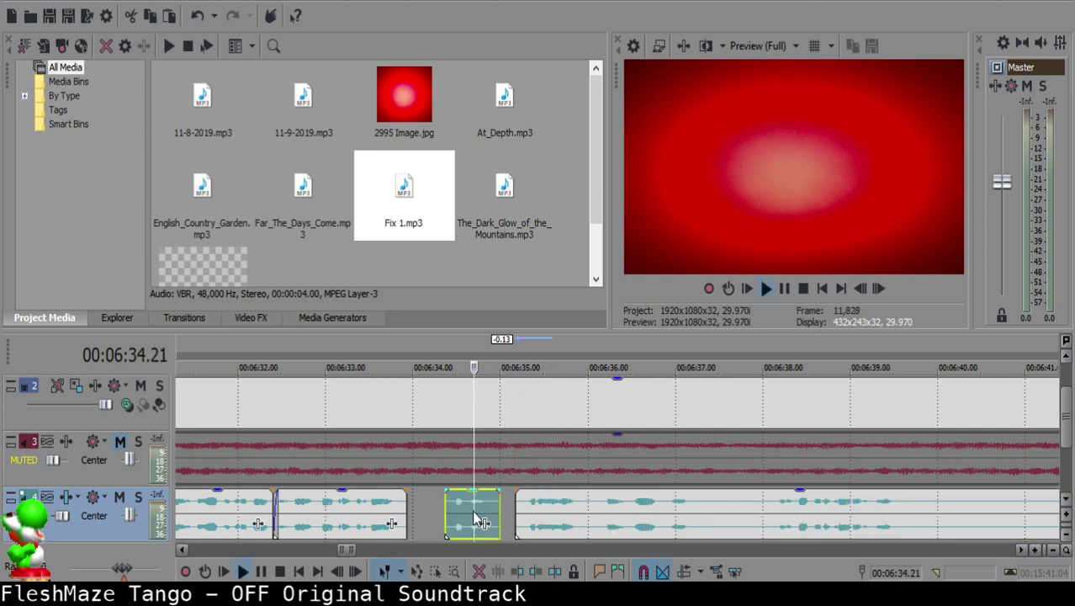
{"action": "scroll", "coordinate": [514, 517], "scroll_direction": "up", "scroll_amount": 2}
{"action": "left_click", "coordinate": [579, 512]}
{"action": "key", "text": "space"}
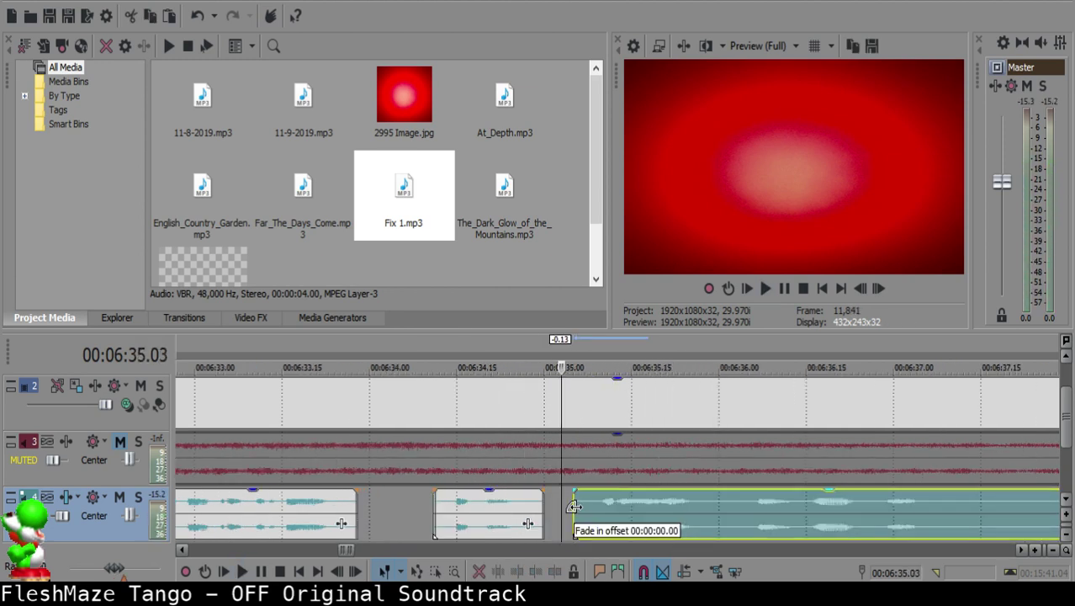
Step: Tighten the gap by moving the following track 4 clip to start at 6:35.03, and replay the transition
{"action": "left_click_drag", "start_coordinate": [593, 503], "coordinate": [582, 500]}
{"action": "left_click", "coordinate": [451, 515]}
{"action": "key", "text": "space"}
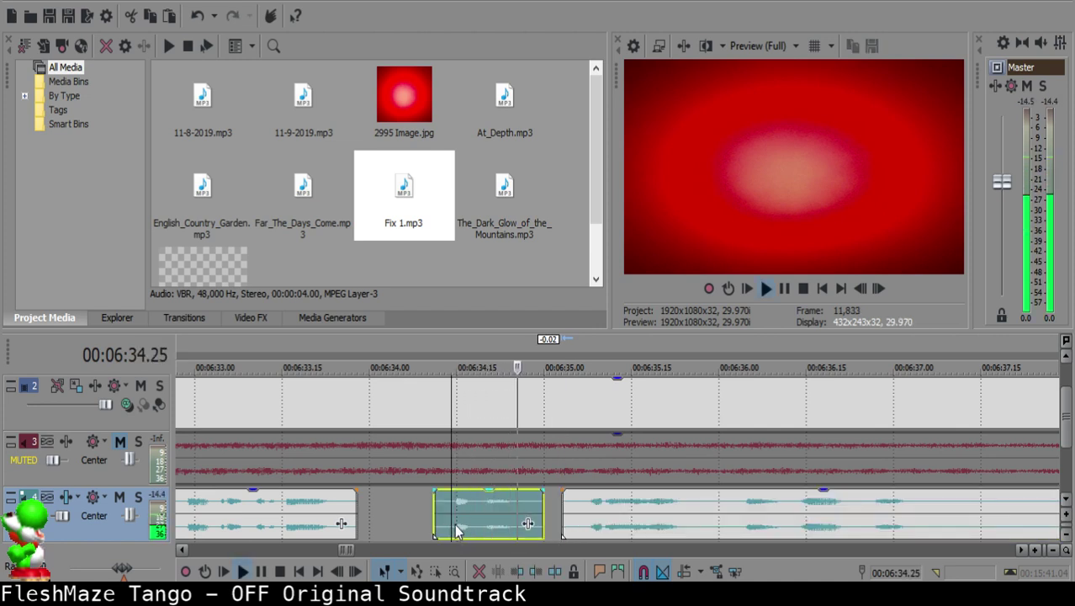
Step: Split the track 4 clip starting at 6:35.03 at 6:35.28 and play across the split
{"action": "left_click", "coordinate": [645, 505]}
{"action": "key", "text": "s"}
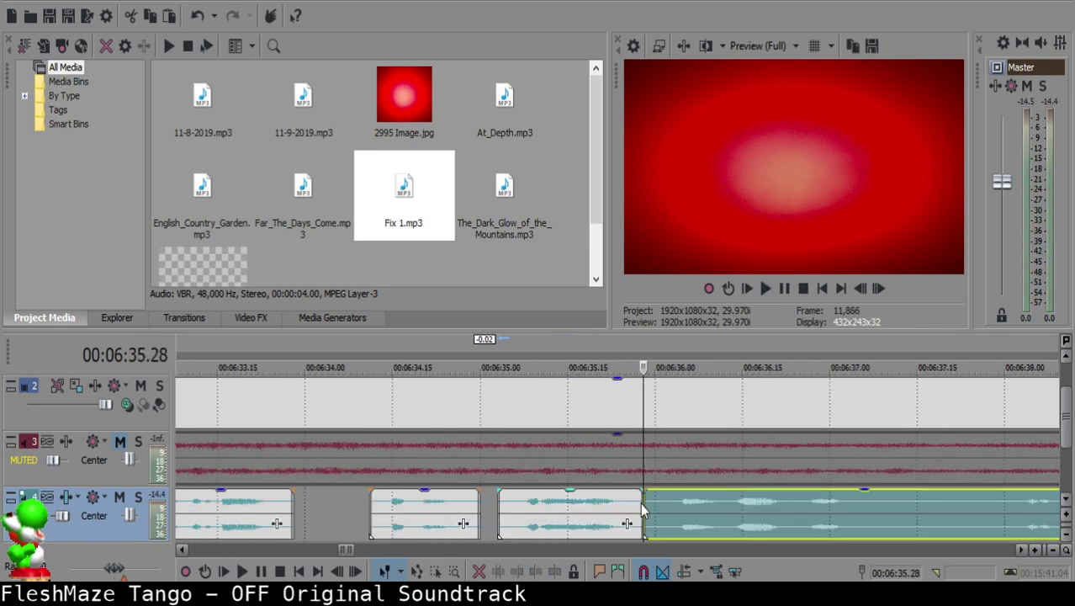
{"action": "left_click", "coordinate": [571, 504]}
{"action": "key", "text": "space"}
Step: Split the track 4 clip starting at 6:35.28 at about 6:37.05, after the end of its phrase
{"action": "scroll", "coordinate": [702, 504], "scroll_direction": "down", "scroll_amount": 2}
{"action": "scroll", "coordinate": [699, 505], "scroll_direction": "up", "scroll_amount": 3}
{"action": "key", "text": "Return"}
{"action": "left_click", "coordinate": [722, 507]}
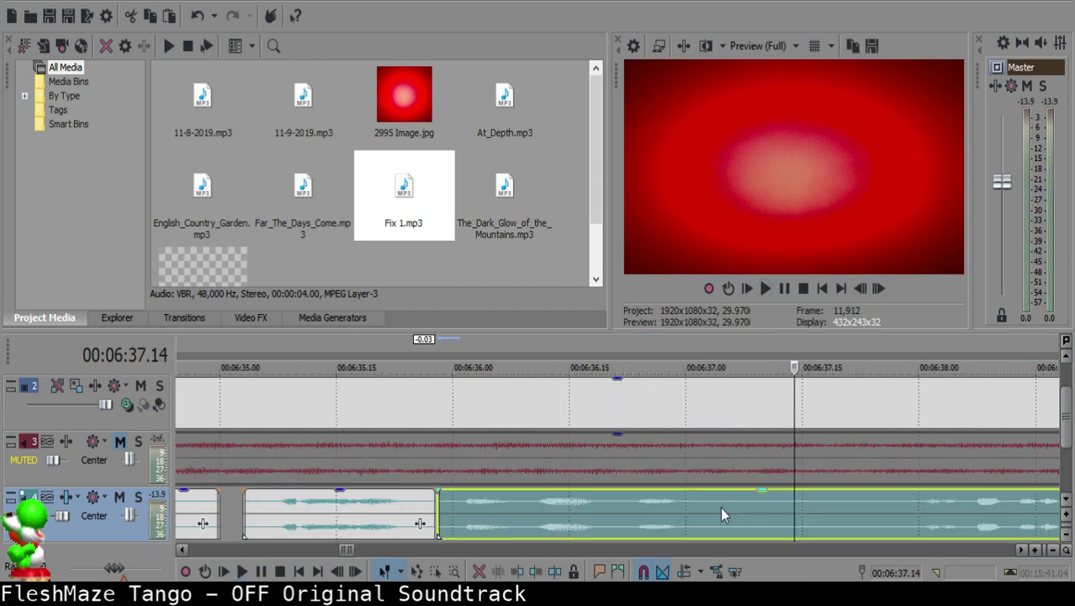
{"action": "key", "text": "s"}
Step: Listen ahead, split track 4 at 6:37.27, and delete the silent section between 6:37.05 and that split
{"action": "key", "text": "space"}
{"action": "scroll", "coordinate": [748, 508], "scroll_direction": "down", "scroll_amount": 3}
{"action": "left_click", "coordinate": [740, 510]}
{"action": "scroll", "coordinate": [740, 509], "scroll_direction": "down", "scroll_amount": 1}
{"action": "left_click", "coordinate": [785, 514]}
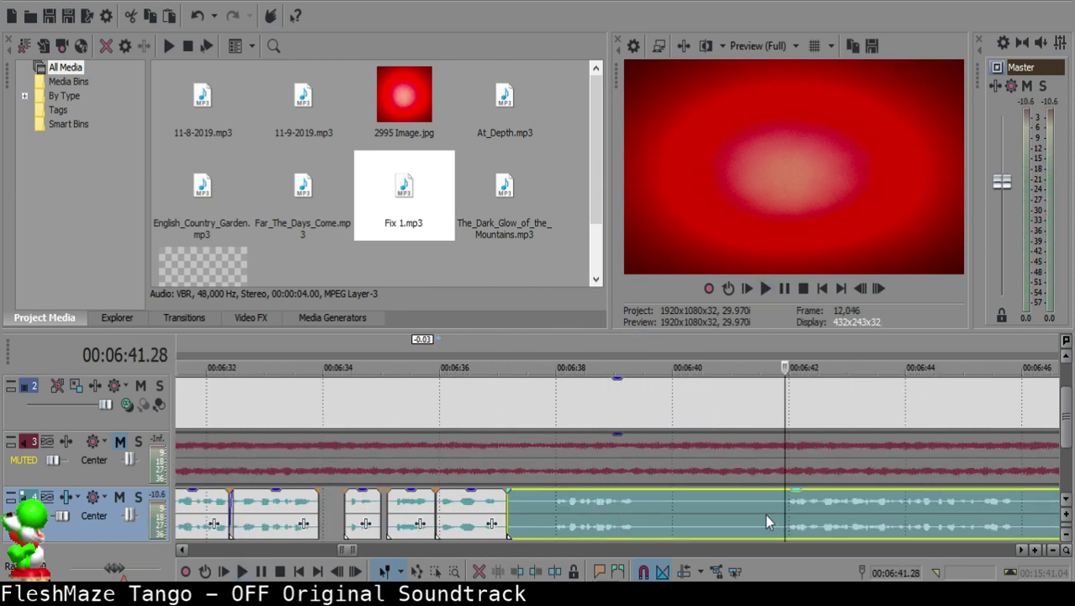
{"action": "left_click", "coordinate": [549, 505]}
{"action": "key", "text": "space"}
{"action": "key", "text": "s"}
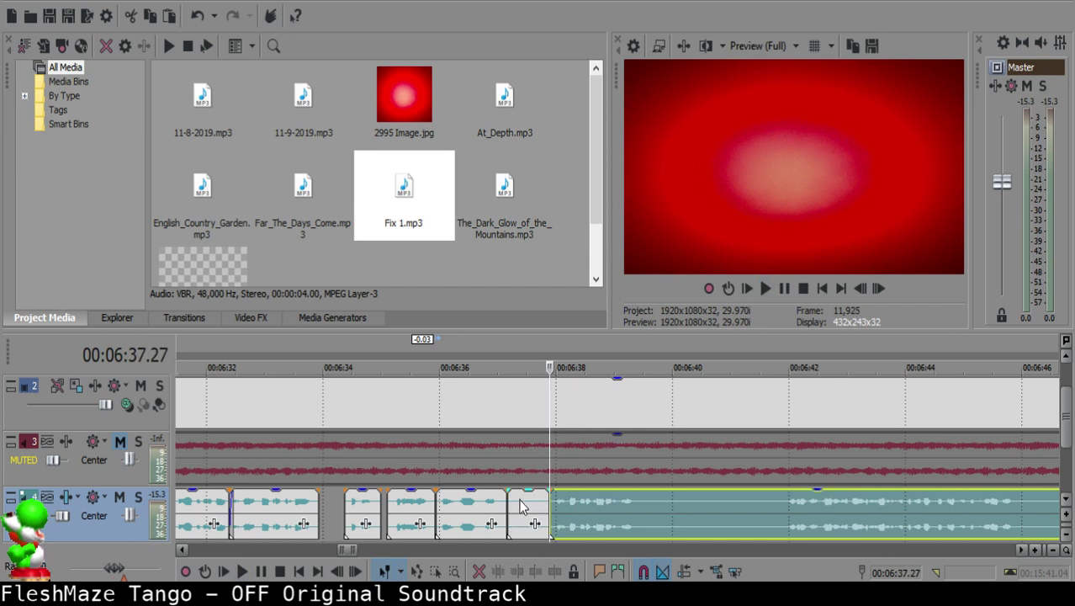
{"action": "left_click", "coordinate": [513, 505]}
{"action": "scroll", "coordinate": [568, 513], "scroll_direction": "up", "scroll_amount": 3}
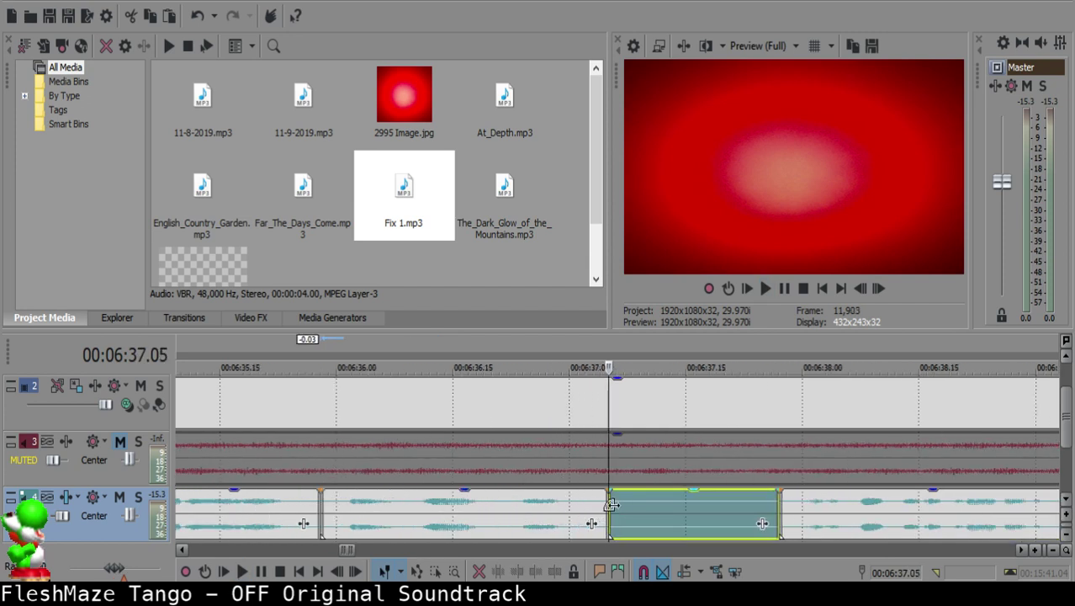
{"action": "key", "text": "Delete"}
Step: Move the following track 4 clip to start at 6:37.05, against the previous phrase, and play the join
{"action": "left_click_drag", "start_coordinate": [793, 511], "coordinate": [629, 508]}
{"action": "left_click", "coordinate": [539, 511]}
{"action": "key", "text": "space"}
{"action": "left_click", "coordinate": [482, 505]}
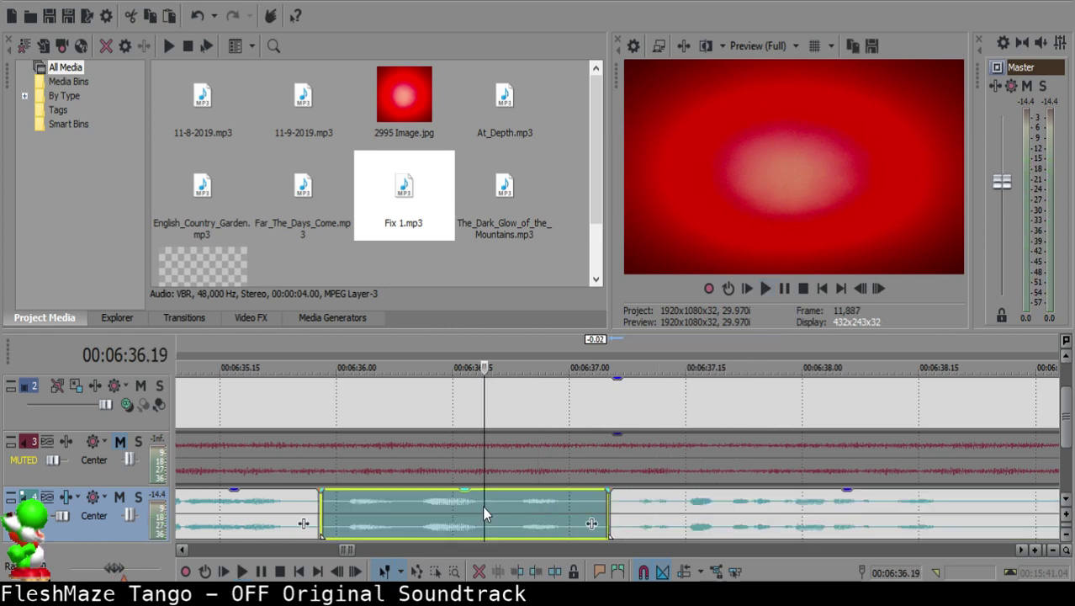
Step: Play the track 4 clip starting at 6:37.05 and split it at about 6:38.19
{"action": "left_click", "coordinate": [703, 504]}
{"action": "key", "text": "space"}
{"action": "key", "text": "space"}
{"action": "key", "text": "s"}
{"action": "key", "text": "space"}
Step: Add a fade-in of about 3 frames to the track 4 clip starting at 6:38.19 and replay the join
{"action": "key", "text": "Return"}
{"action": "left_click_drag", "start_coordinate": [704, 492], "coordinate": [729, 491]}
{"action": "left_click", "coordinate": [655, 514]}
{"action": "key", "text": "space"}
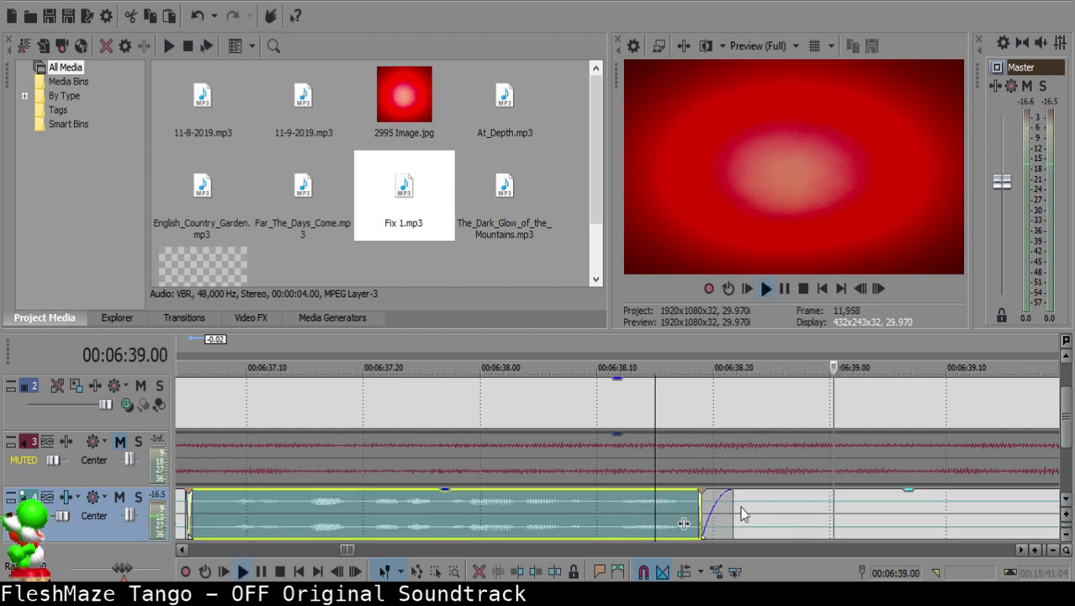
Step: Split track 4 just after the fade-in at about 6:38.23 and again at 6:41.04, before the next phrase
{"action": "left_click", "coordinate": [751, 501]}
{"action": "scroll", "coordinate": [748, 501], "scroll_direction": "down", "scroll_amount": 3}
{"action": "left_click", "coordinate": [806, 517]}
{"action": "scroll", "coordinate": [816, 514], "scroll_direction": "down", "scroll_amount": 2}
{"action": "left_click", "coordinate": [810, 503]}
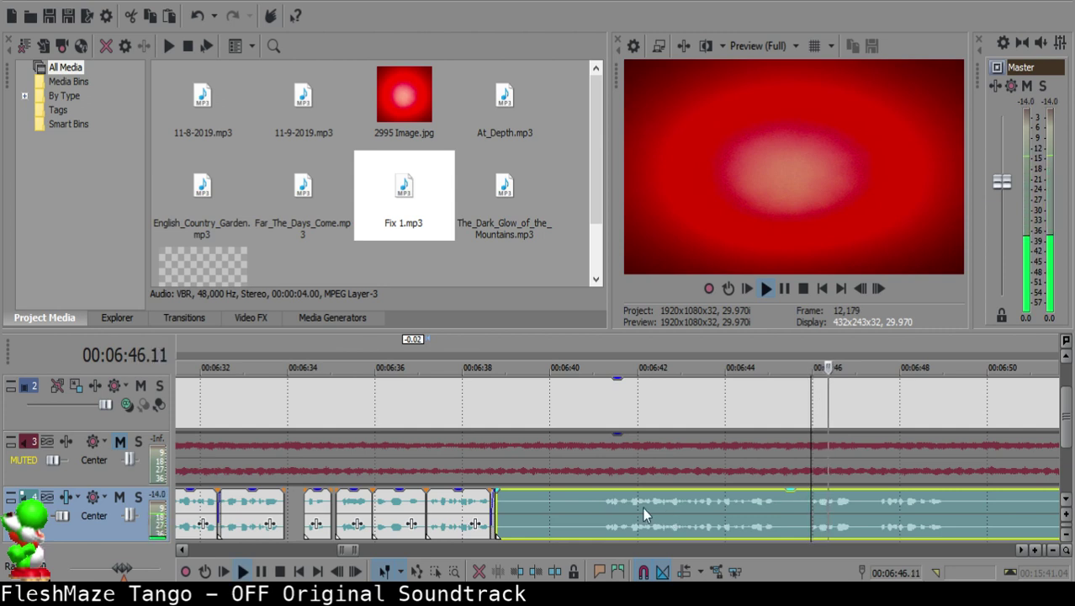
{"action": "left_click", "coordinate": [599, 500]}
{"action": "key", "text": "space"}
{"action": "key", "text": "s"}
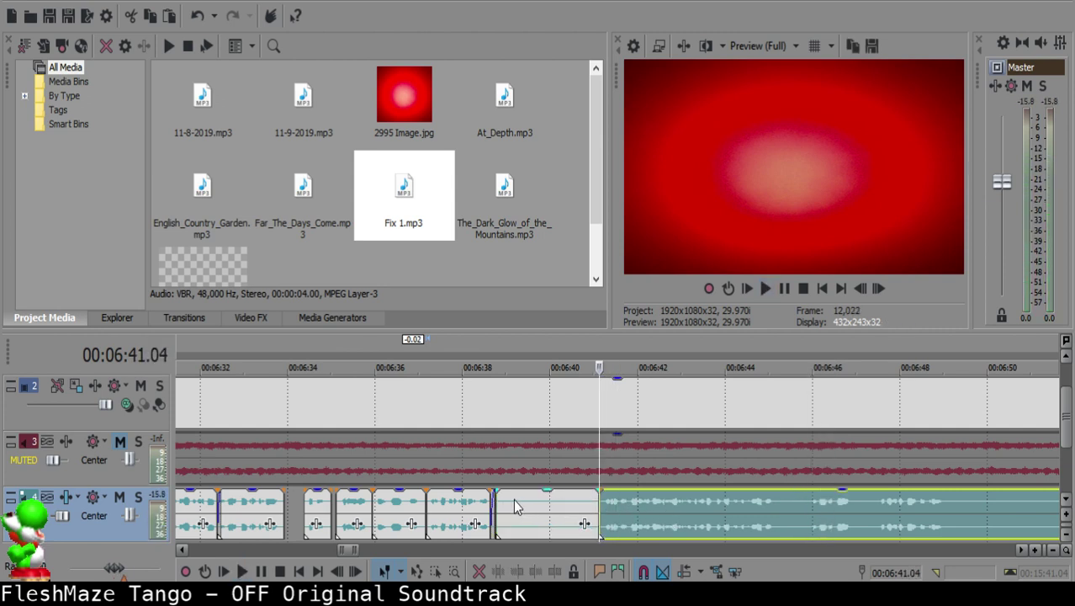
Step: Delete the silent track 4 section before 6:41.04, move the following clip to start at 6:39.07, and play the transition
{"action": "left_click", "coordinate": [512, 499]}
{"action": "left_click", "coordinate": [514, 500]}
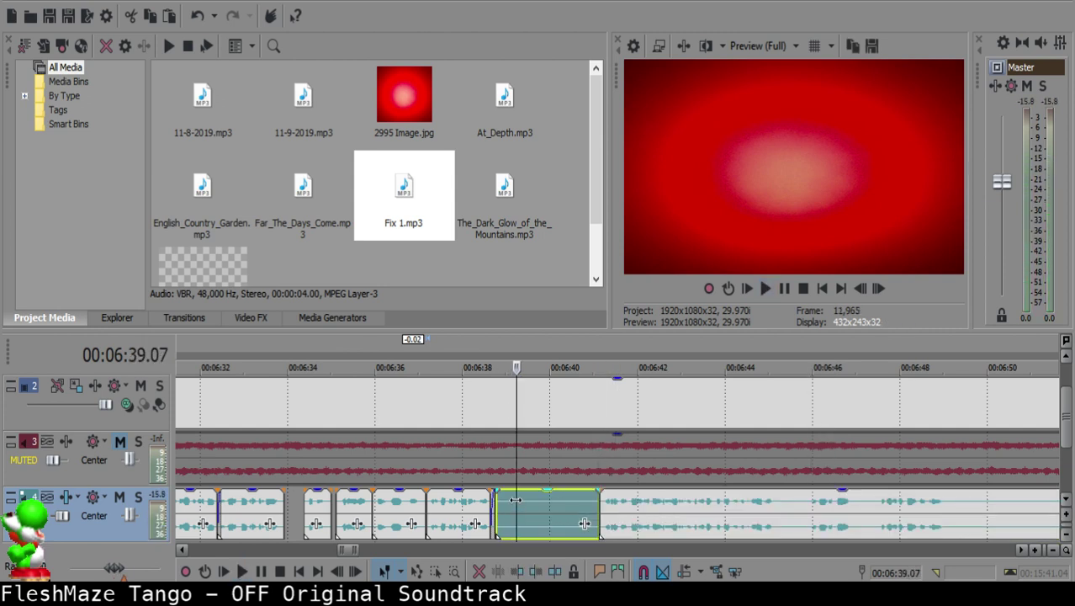
{"action": "left_click_drag", "start_coordinate": [633, 513], "coordinate": [552, 499]}
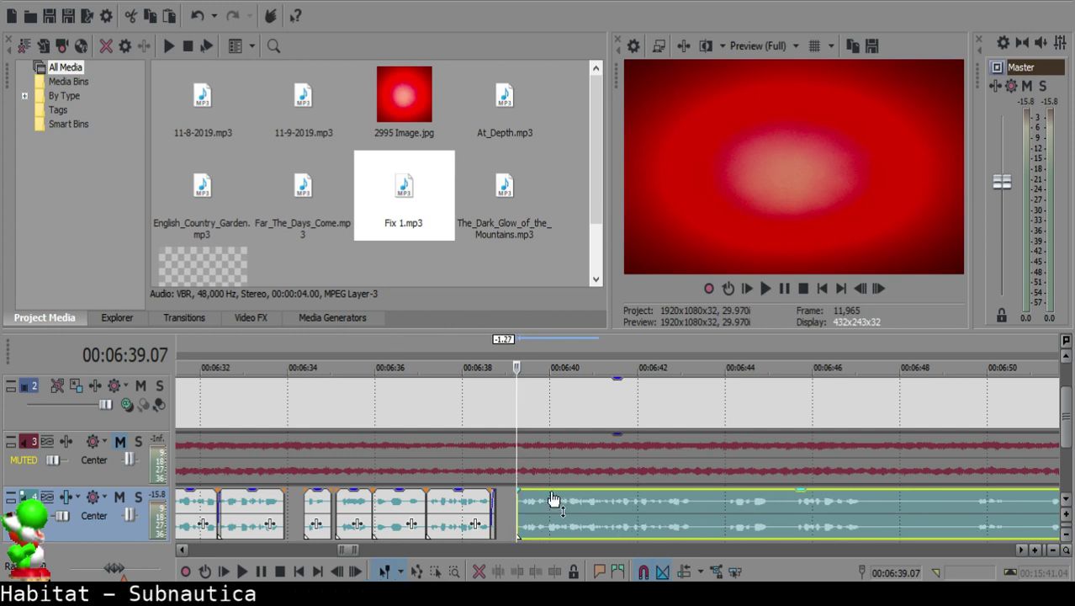
{"action": "left_click", "coordinate": [468, 503]}
{"action": "key", "text": "space"}
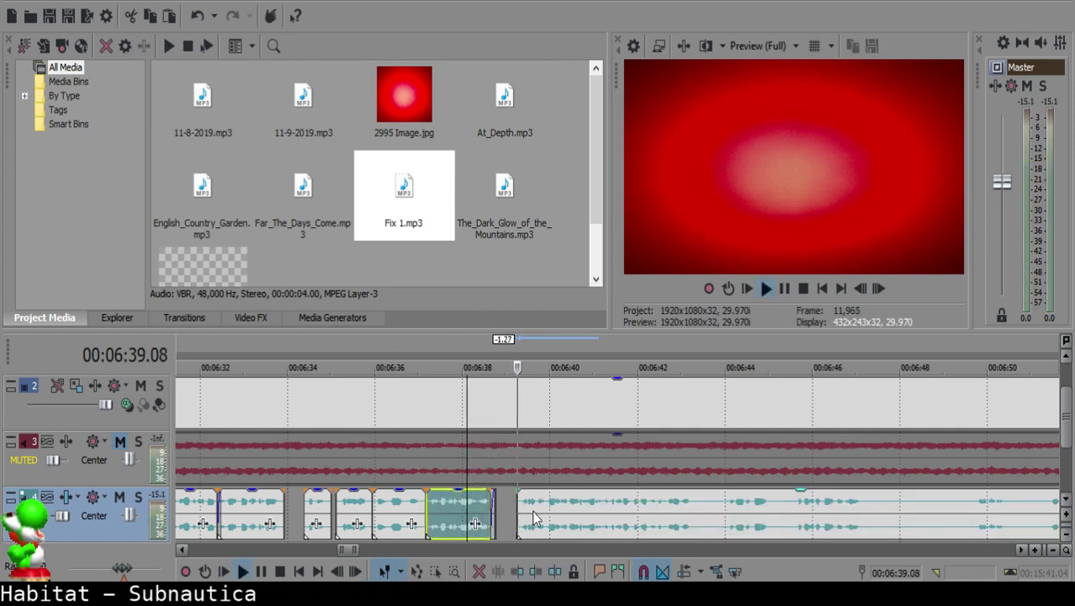
Step: Trim the start of the track 4 clip at 6:39.07 to about 6:39.10 and give it a short fade-in
{"action": "scroll", "coordinate": [530, 522], "scroll_direction": "up", "scroll_amount": 4}
{"action": "left_click", "coordinate": [563, 502]}
{"action": "key", "text": "space"}
{"action": "left_click", "coordinate": [573, 503]}
{"action": "key", "text": "s"}
{"action": "key", "text": "space"}
{"action": "key", "text": "space"}
{"action": "left_click", "coordinate": [561, 502]}
{"action": "left_click_drag", "start_coordinate": [568, 487], "coordinate": [582, 488]}
{"action": "key", "text": "space"}
Step: Move the trimmed track 4 clip to start at 6:39.08 and play the transition into it
{"action": "left_click_drag", "start_coordinate": [583, 502], "coordinate": [565, 499]}
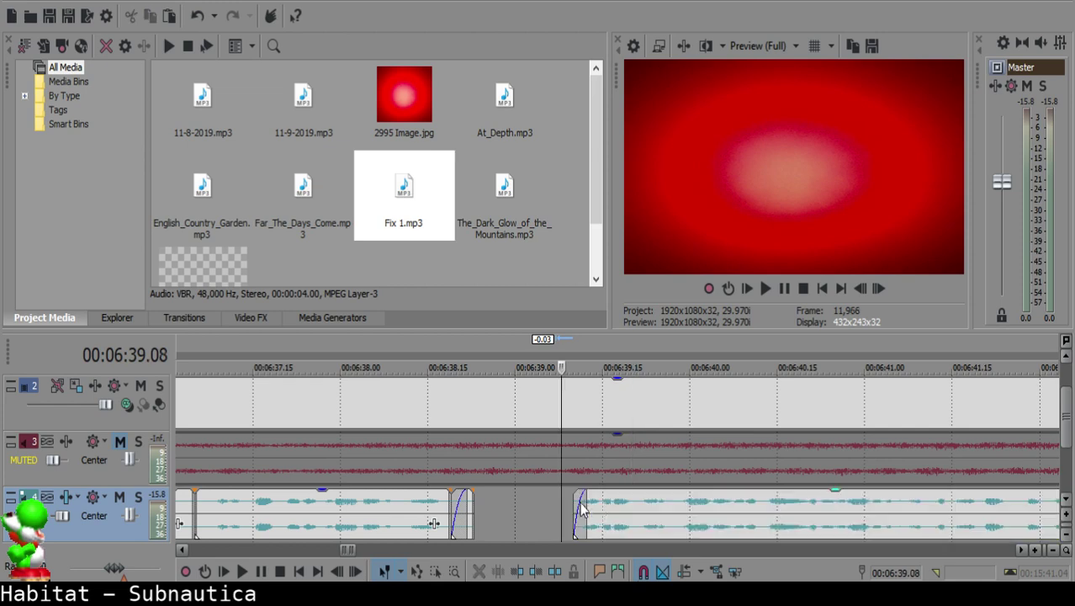
{"action": "left_click", "coordinate": [386, 500]}
{"action": "key", "text": "space"}
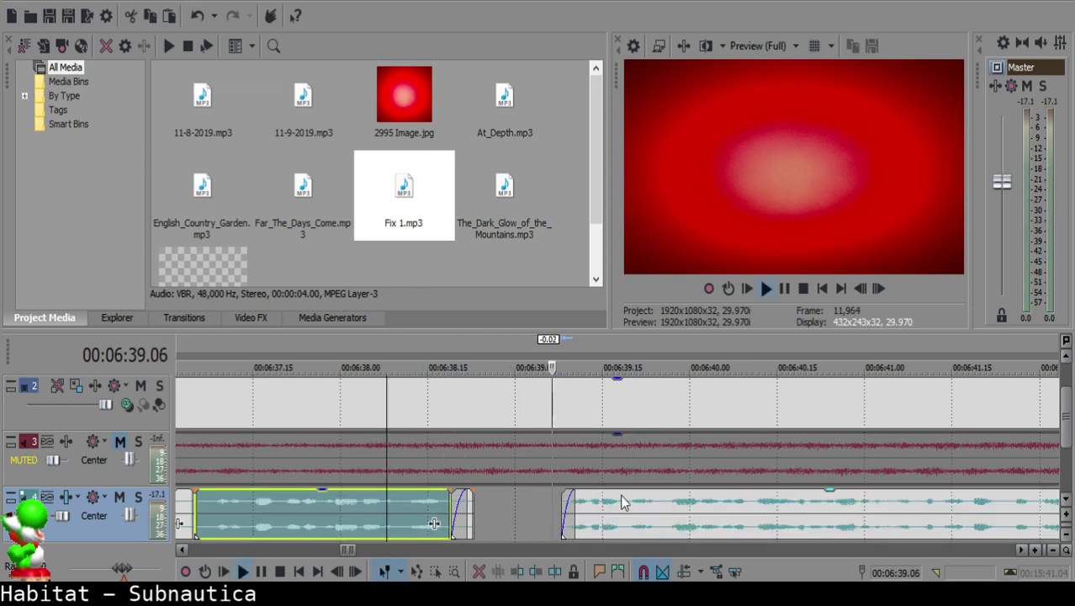
Step: Keep playing the track 4 clip starting at 6:39.08 and split it at 6:43.06, after its phrase
{"action": "scroll", "coordinate": [613, 498], "scroll_direction": "down", "scroll_amount": 10}
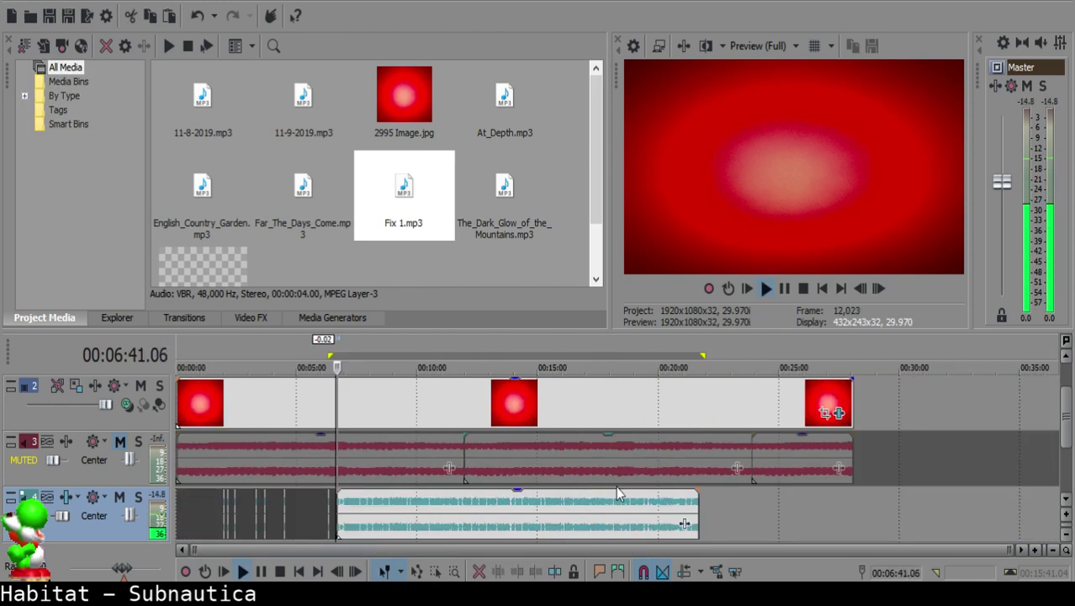
{"action": "scroll", "coordinate": [613, 494], "scroll_direction": "up", "scroll_amount": 5}
{"action": "scroll", "coordinate": [652, 516], "scroll_direction": "up", "scroll_amount": 8}
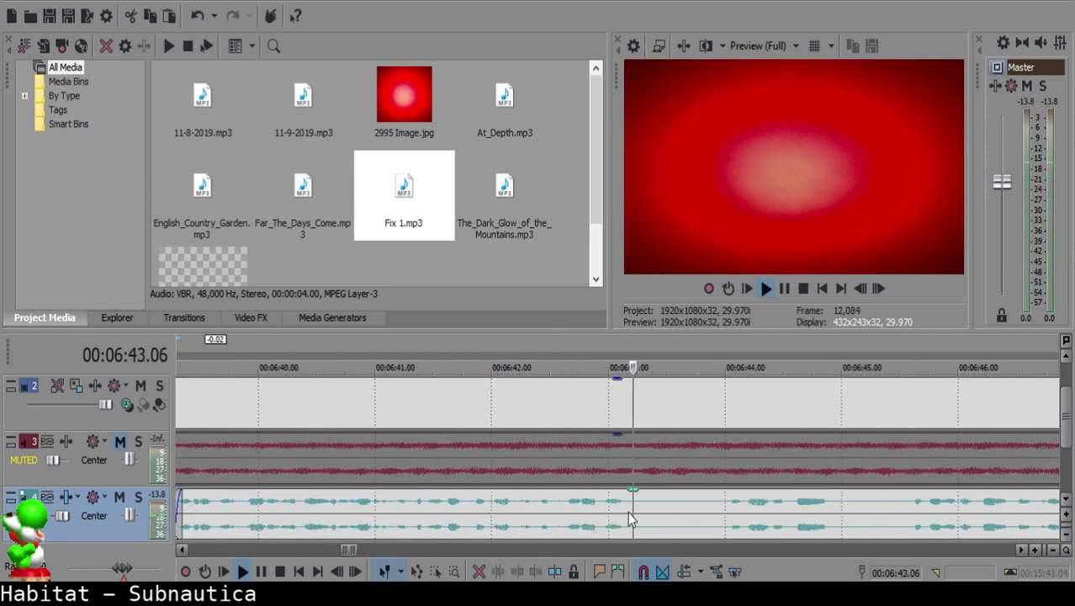
{"action": "left_click", "coordinate": [632, 507]}
{"action": "key", "text": "s"}
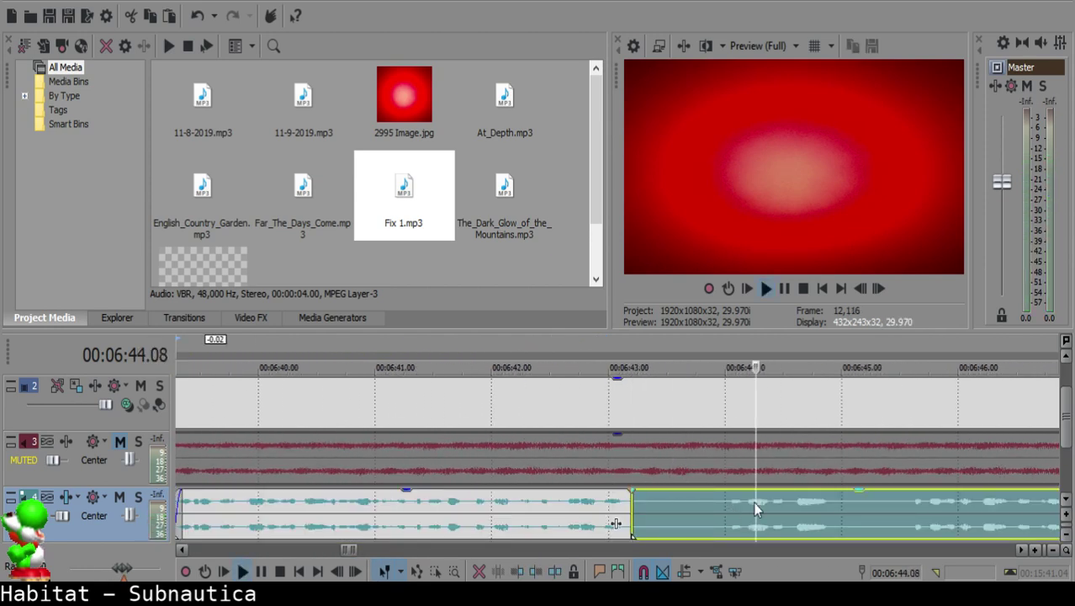
Step: Listen past 6:43.06, split track 4 at about 6:45.16, and delete the unwanted section between the two cuts
{"action": "scroll", "coordinate": [754, 501], "scroll_direction": "down", "scroll_amount": 2}
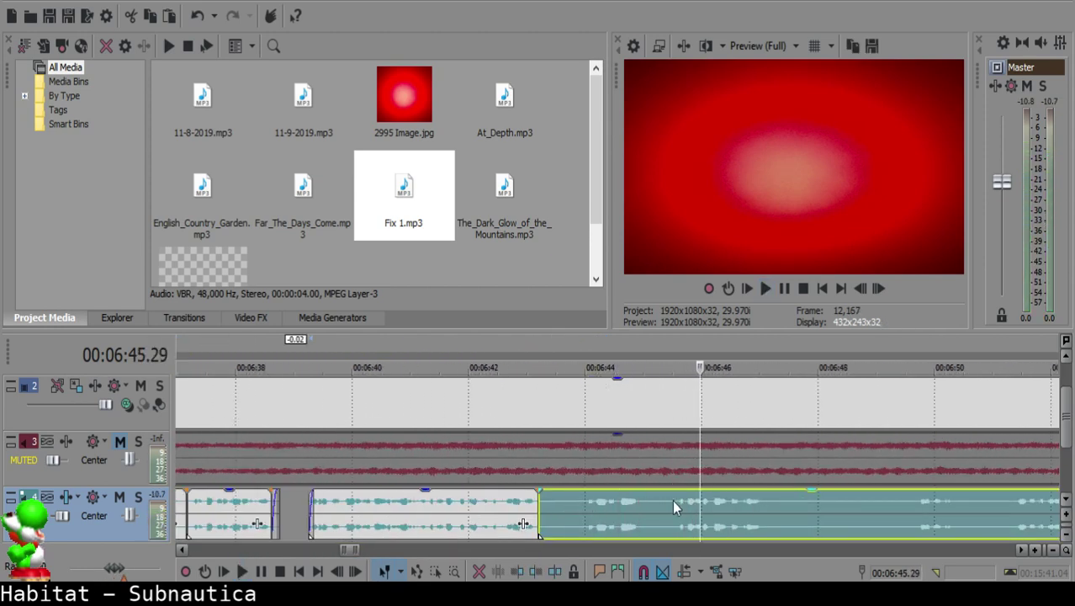
{"action": "left_click", "coordinate": [914, 500]}
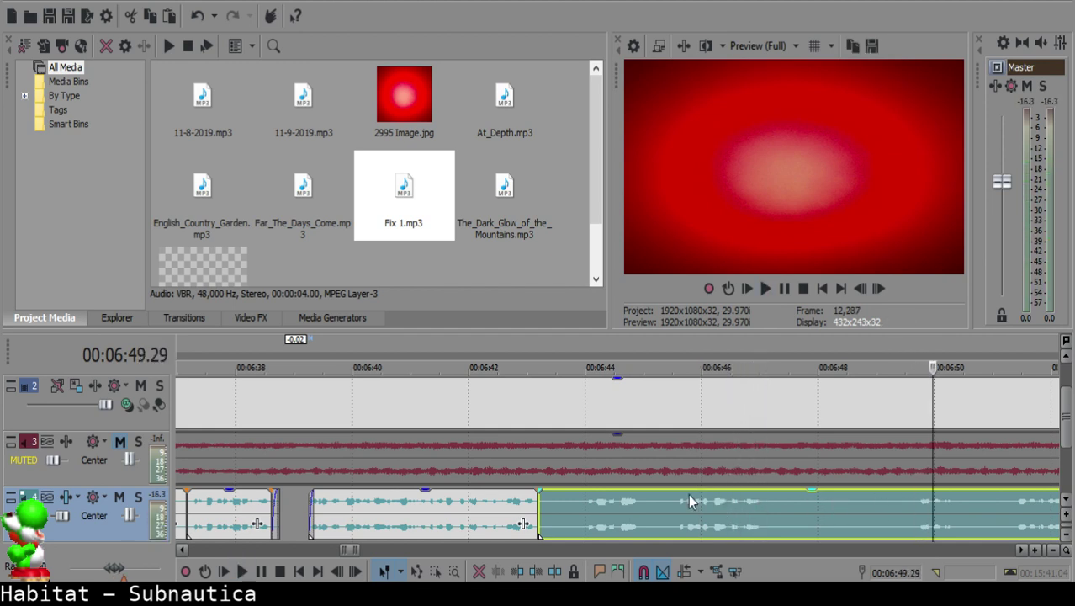
{"action": "left_click", "coordinate": [693, 525]}
{"action": "left_click", "coordinate": [675, 502]}
{"action": "key", "text": "space"}
{"action": "key", "text": "s"}
{"action": "left_click", "coordinate": [545, 505]}
{"action": "key", "text": "Delete"}
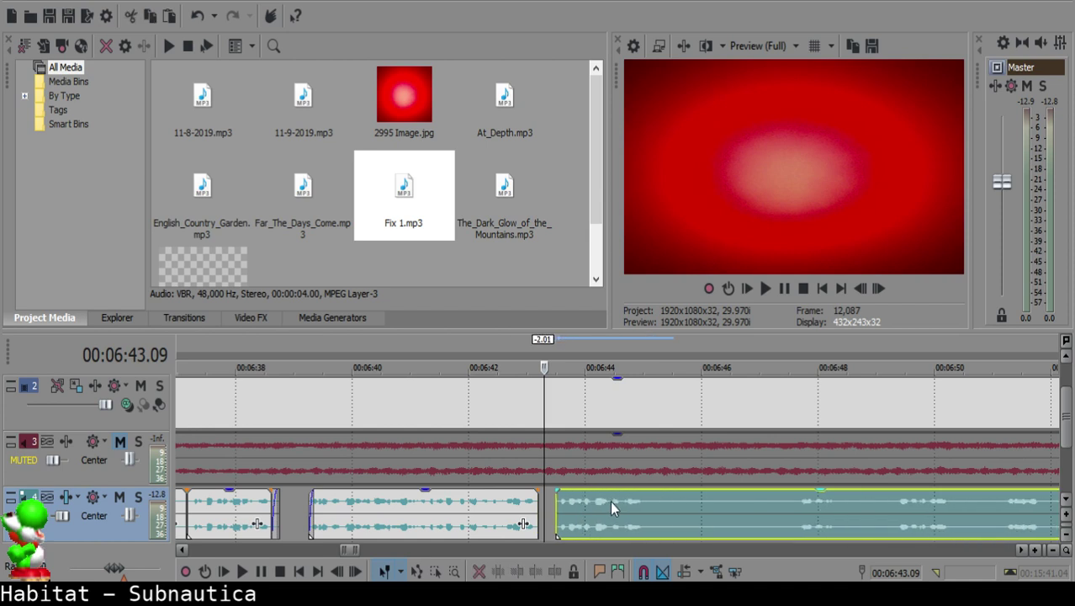
Step: Move the track 4 clip after the cut to start at about 6:43.09 and play the transition into it
{"action": "left_click", "coordinate": [525, 513]}
{"action": "key", "text": "space"}
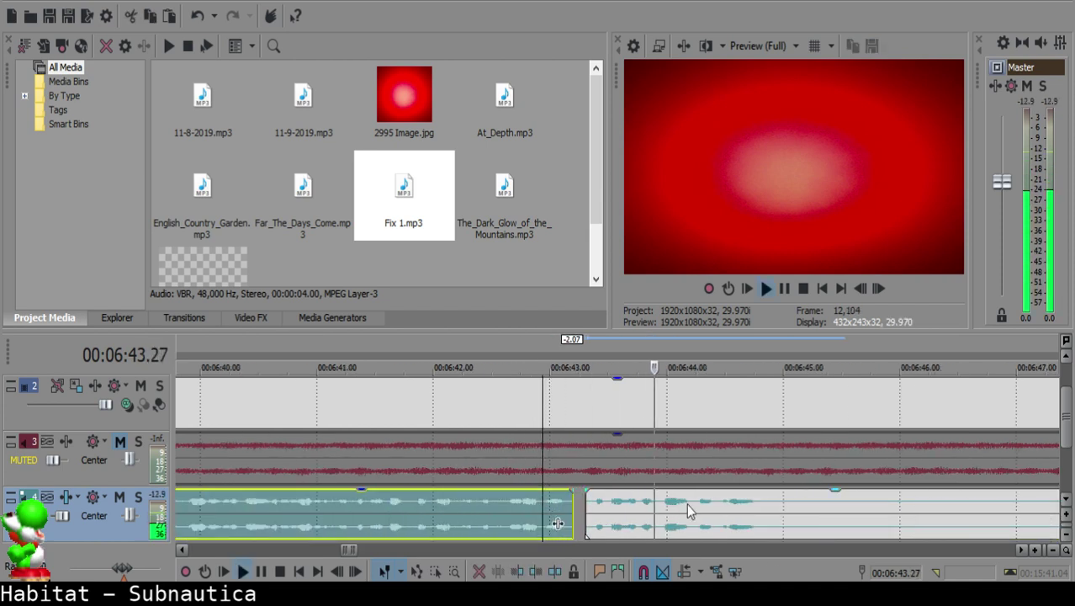
{"action": "key", "text": "space"}
Step: Play the track 4 clip starting at 6:43.09 and split it at about 6:44.27, after its phrase
{"action": "left_click", "coordinate": [668, 512]}
{"action": "key", "text": "space"}
{"action": "key", "text": "space"}
{"action": "key", "text": "s"}
Step: Listen to the phrases after 6:44.27 on track 4 and split the clip at about 6:49.02
{"action": "left_click", "coordinate": [1008, 505]}
{"action": "scroll", "coordinate": [728, 517], "scroll_direction": "down", "scroll_amount": 2}
{"action": "key", "text": "space"}
{"action": "left_click", "coordinate": [791, 505]}
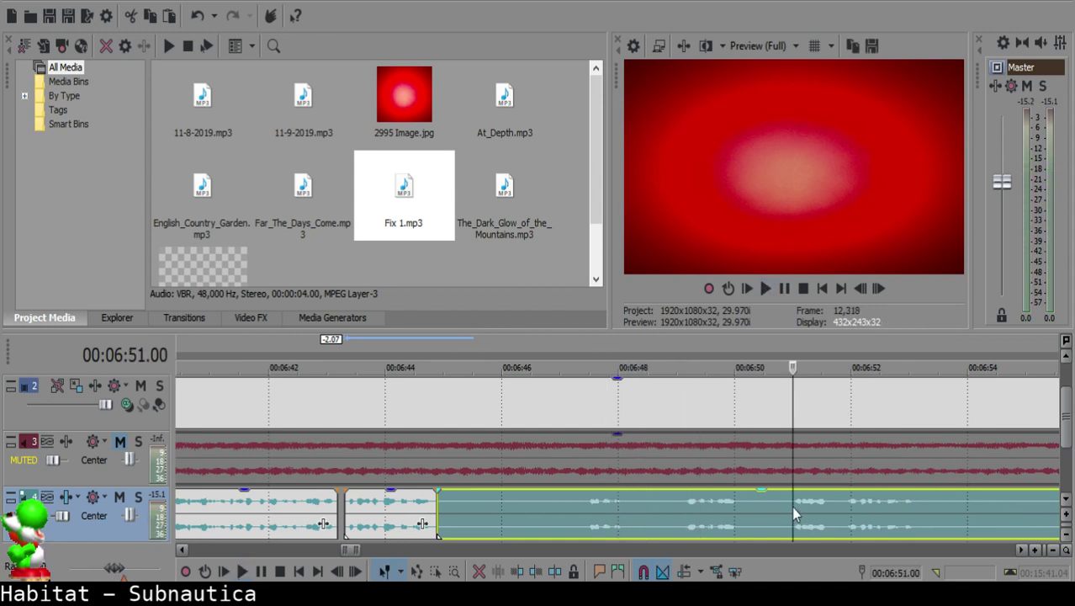
{"action": "left_click", "coordinate": [693, 495]}
{"action": "left_click", "coordinate": [679, 496]}
{"action": "key", "text": "space"}
{"action": "key", "text": "s"}
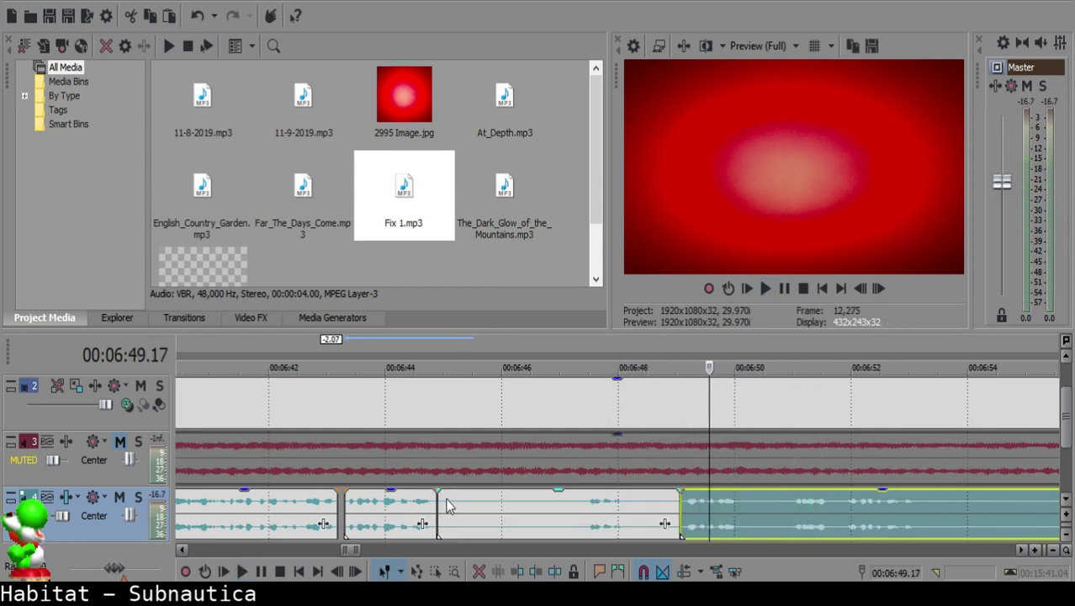
Step: Delete the track 4 section between 6:44.27 and 6:49.02, move the following clip to about 6:45.01, and play the join
{"action": "left_click", "coordinate": [445, 505]}
{"action": "key", "text": "Delete"}
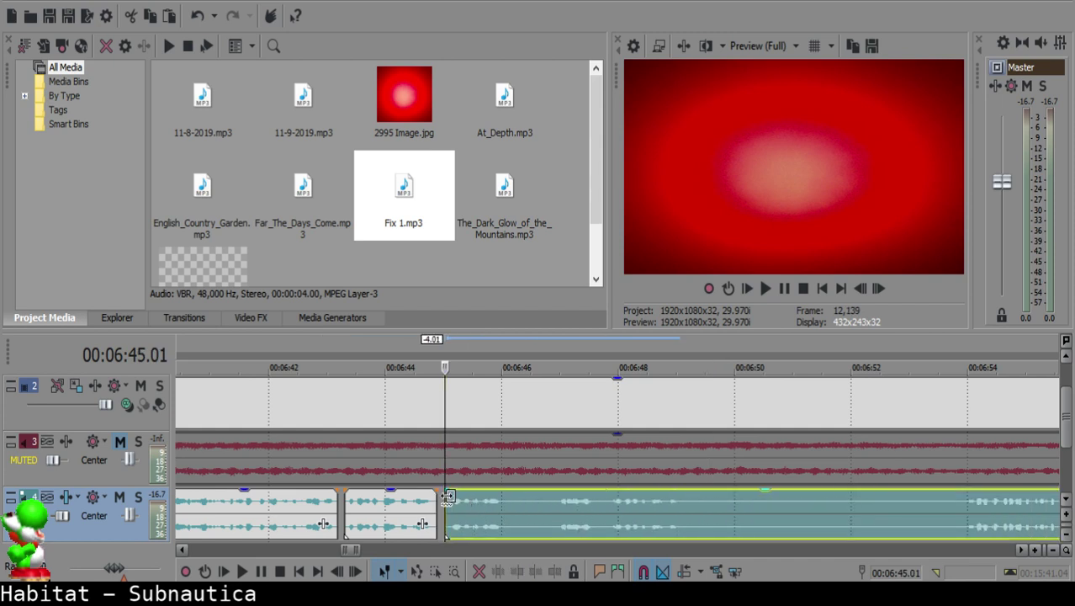
{"action": "left_click", "coordinate": [419, 505]}
{"action": "key", "text": "space"}
{"action": "scroll", "coordinate": [538, 509], "scroll_direction": "up", "scroll_amount": 8}
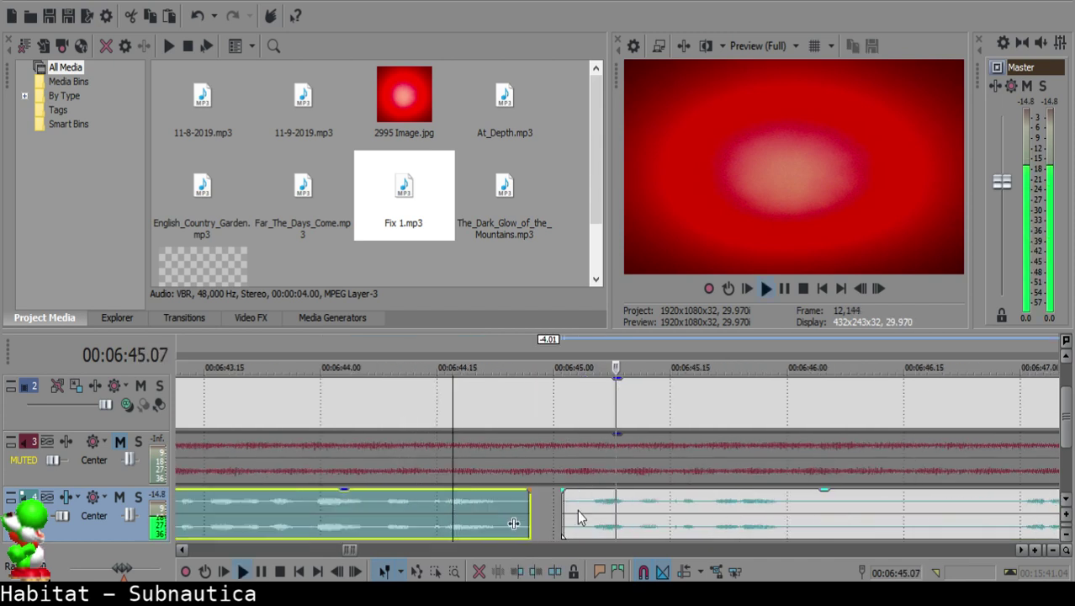
Step: Replay the join, shift the track 4 clip after it two frames earlier to about 6:44.29, and play it again
{"action": "key", "text": "space"}
{"action": "left_click", "coordinate": [524, 502]}
{"action": "key", "text": "space"}
{"action": "key", "text": "space"}
{"action": "left_click", "coordinate": [519, 503]}
{"action": "left_click_drag", "start_coordinate": [564, 518], "coordinate": [540, 515]}
{"action": "left_click", "coordinate": [428, 512]}
{"action": "key", "text": "space"}
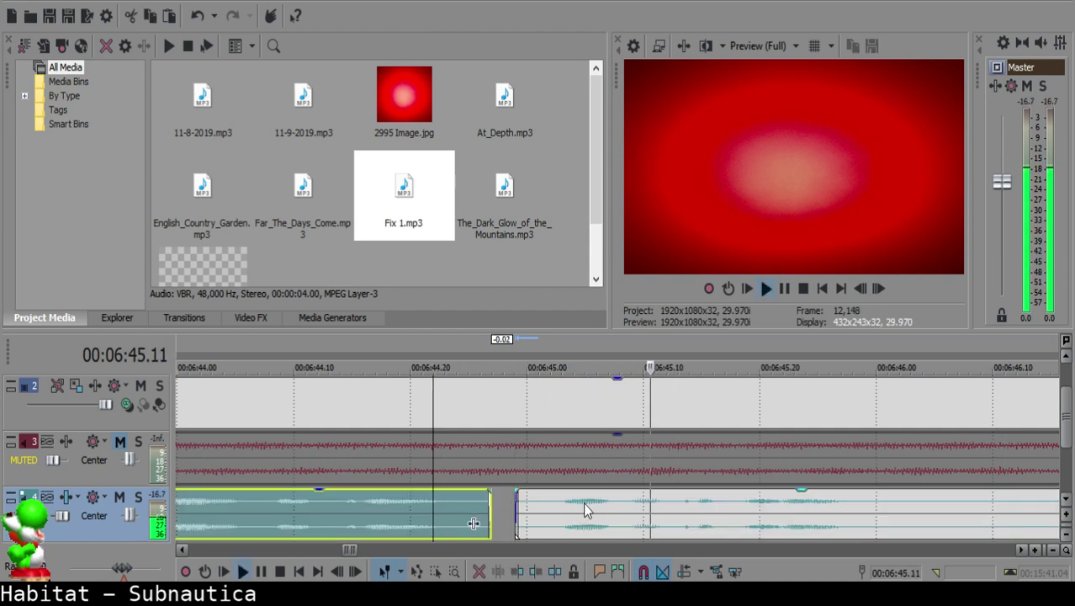
Step: Play the first phrase of the track 4 clip starting at 6:44.29 and split the clip at 6:46.00
{"action": "scroll", "coordinate": [589, 503], "scroll_direction": "down", "scroll_amount": 2}
{"action": "left_click", "coordinate": [692, 506]}
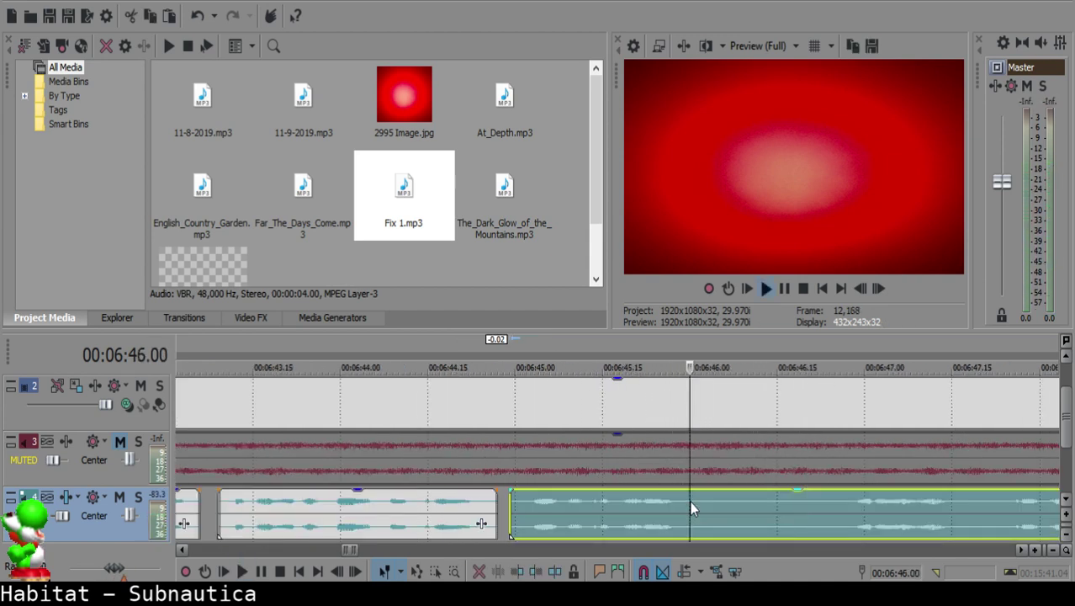
{"action": "key", "text": "space"}
{"action": "key", "text": "s"}
Step: Listen to the phrases after 6:46.00 on track 4 and split the clip at about 6:46.27
{"action": "left_click", "coordinate": [888, 520]}
{"action": "key", "text": "space"}
{"action": "scroll", "coordinate": [886, 519], "scroll_direction": "down", "scroll_amount": 2}
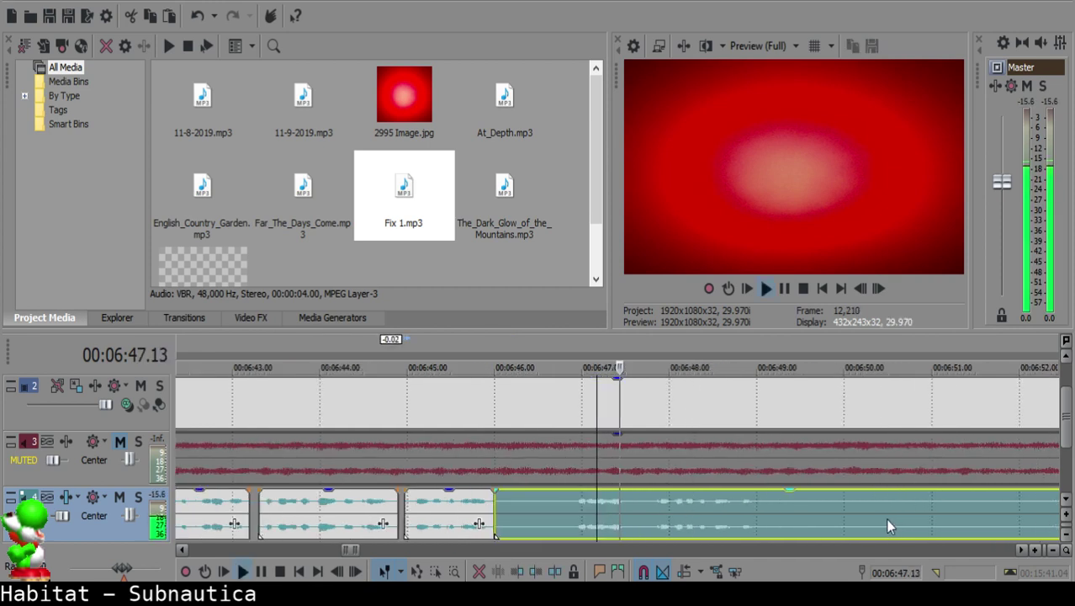
{"action": "key", "text": "space"}
{"action": "left_click", "coordinate": [572, 501]}
{"action": "key", "text": "space"}
{"action": "key", "text": "space"}
{"action": "key", "text": "space"}
{"action": "key", "text": "s"}
Step: Delete the section between the two cuts, move the following track 4 clip to about 6:46.06, and play the join
{"action": "left_click", "coordinate": [511, 500]}
{"action": "key", "text": "Delete"}
{"action": "left_click_drag", "start_coordinate": [611, 504], "coordinate": [556, 498]}
{"action": "left_click", "coordinate": [464, 515]}
{"action": "key", "text": "space"}
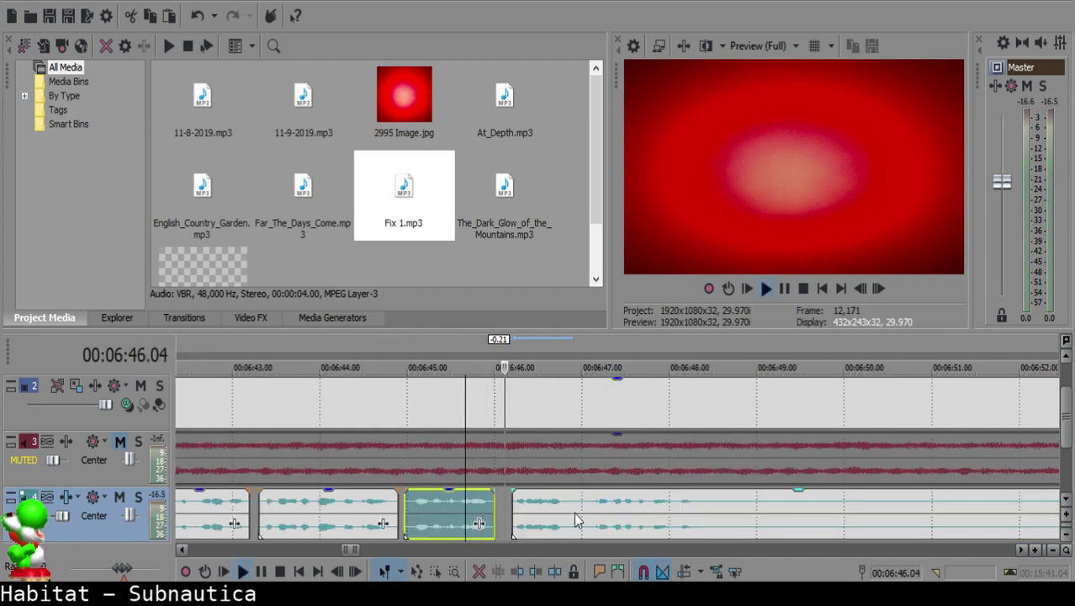
Step: Shift the track 4 clip after the 6:46.00 cut one frame later to about 6:46.07 and replay the transition
{"action": "scroll", "coordinate": [501, 506], "scroll_direction": "up", "scroll_amount": 3}
{"action": "key", "text": "space"}
{"action": "left_click", "coordinate": [509, 506]}
{"action": "left_click_drag", "start_coordinate": [539, 515], "coordinate": [548, 519]}
{"action": "key", "text": "space"}
Step: Replay the start of the clip at 6:46.07 to find the phrase's end and split it at about 6:46.25
{"action": "left_click", "coordinate": [652, 502]}
{"action": "key", "text": "space"}
{"action": "left_click", "coordinate": [651, 502]}
{"action": "key", "text": "space"}
{"action": "key", "text": "space"}
{"action": "left_click", "coordinate": [650, 498]}
{"action": "key", "text": "space"}
{"action": "key", "text": "space"}
{"action": "left_click", "coordinate": [650, 499]}
{"action": "key", "text": "s"}
Step: Split track 4 again at about 6:46.29 and delete the short piece between the two cuts
{"action": "left_click", "coordinate": [678, 502]}
{"action": "key", "text": "s"}
{"action": "left_click", "coordinate": [652, 500]}
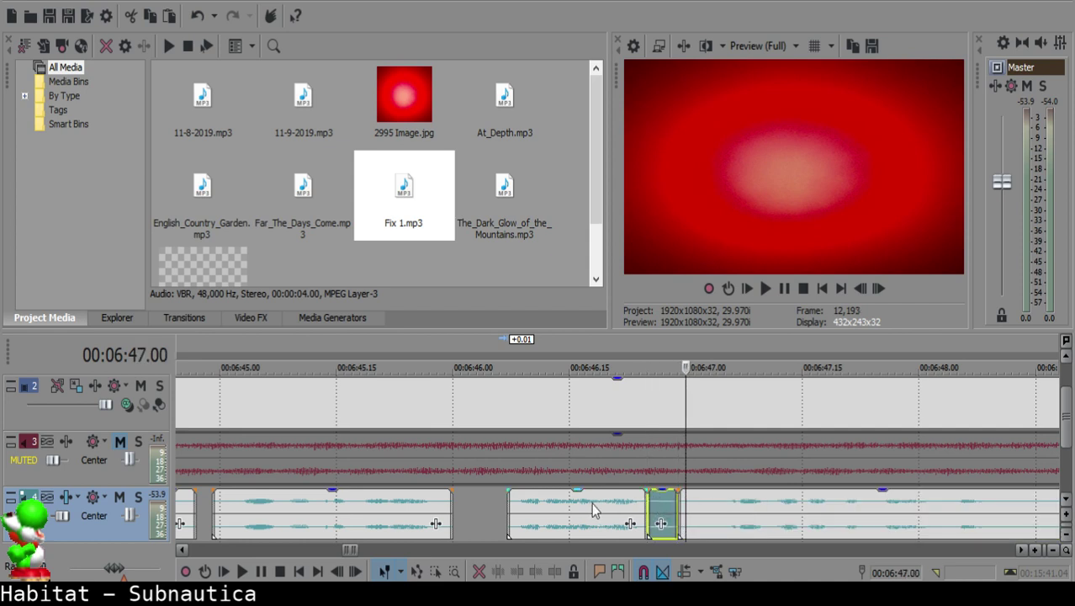
{"action": "key", "text": "Delete"}
Step: Add a fade-out of about two frames to the clip ending at 6:46.25, move the next clip up against it, and play on
{"action": "left_click", "coordinate": [587, 501]}
{"action": "key", "text": "space"}
{"action": "left_click_drag", "start_coordinate": [645, 490], "coordinate": [629, 490]}
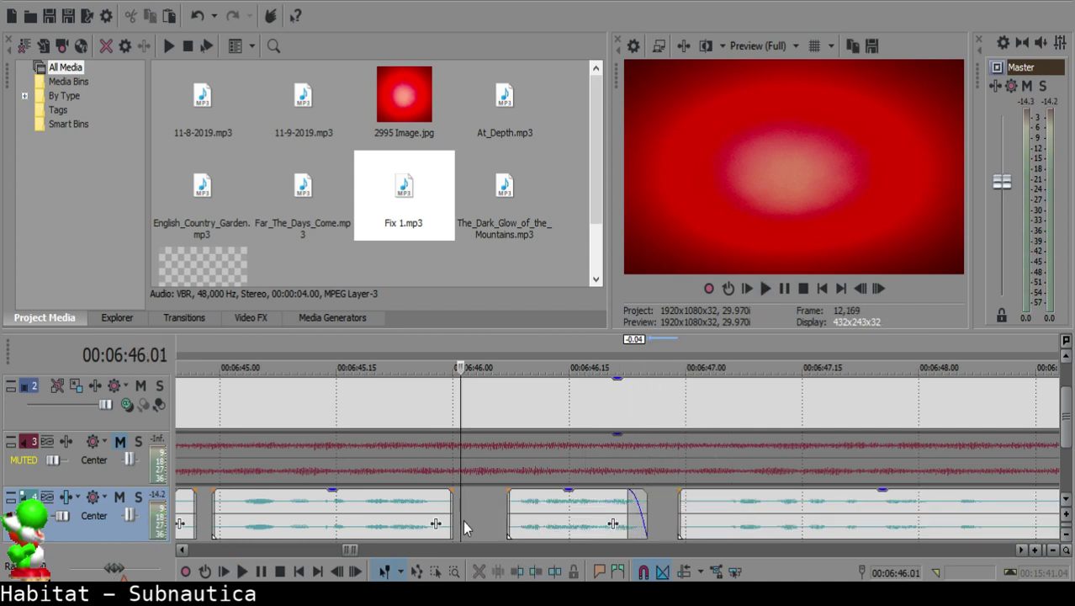
{"action": "left_click_drag", "start_coordinate": [730, 507], "coordinate": [697, 508]}
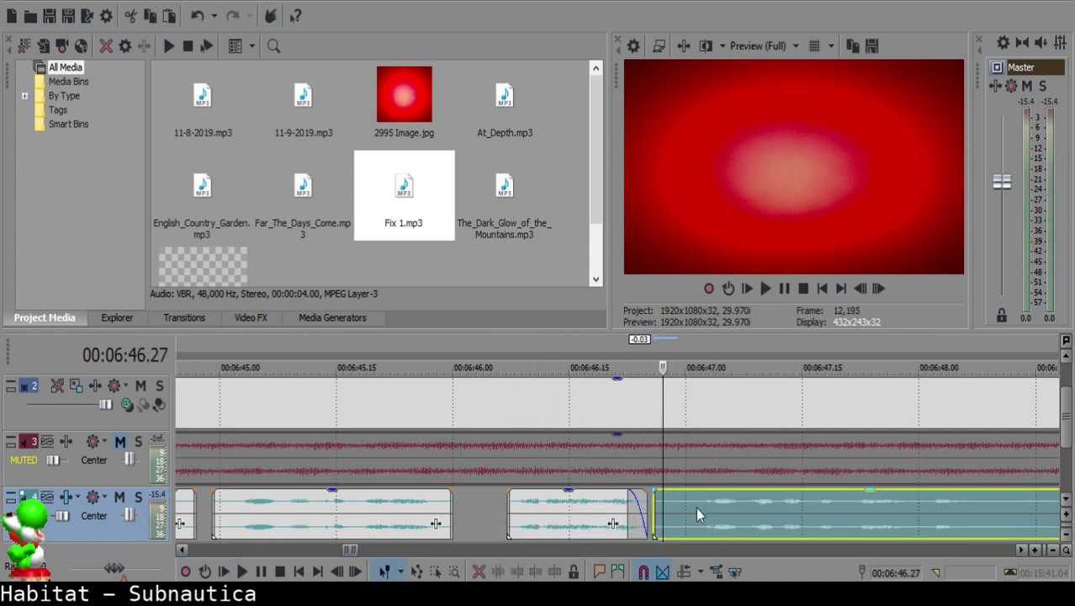
{"action": "left_click", "coordinate": [565, 501]}
{"action": "scroll", "coordinate": [690, 503], "scroll_direction": "down", "scroll_amount": 3}
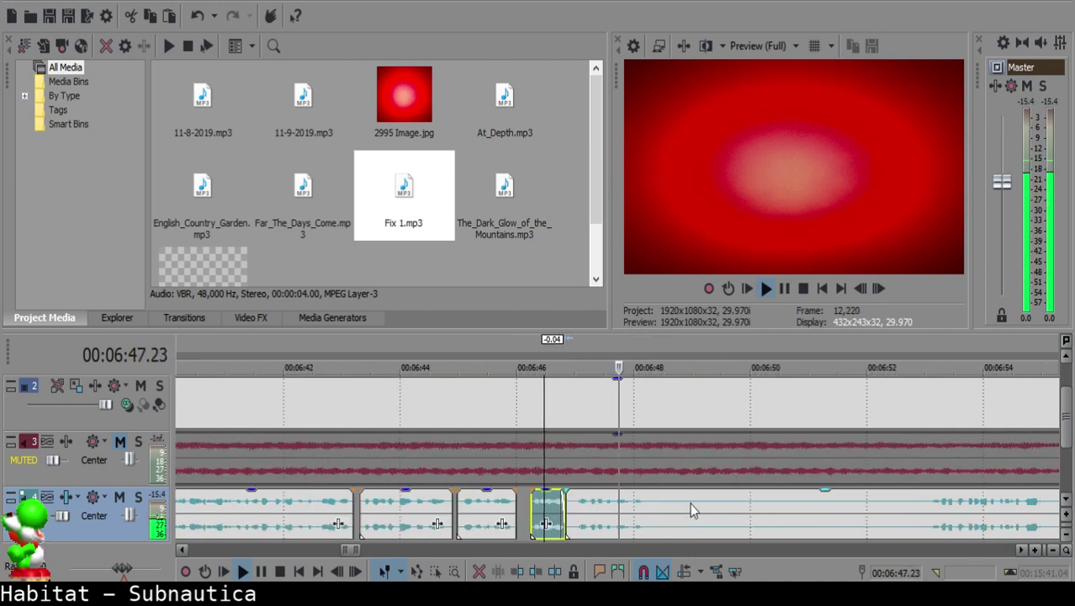
Step: Find the end of the following phrase on track 4 and split the clip at 6:48.07
{"action": "scroll", "coordinate": [691, 503], "scroll_direction": "up", "scroll_amount": 3}
{"action": "left_click", "coordinate": [662, 502]}
{"action": "key", "text": "Return"}
{"action": "left_click", "coordinate": [661, 501]}
{"action": "key", "text": "space"}
{"action": "key", "text": "s"}
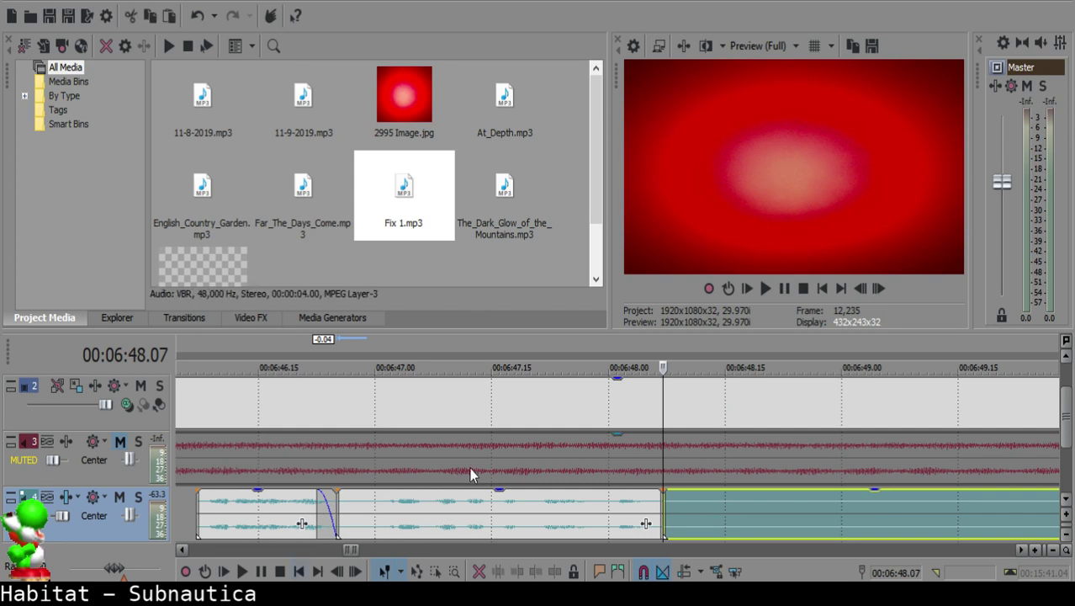
Step: Select all track 4 clips after the pause near 6:39, shift them eight frames earlier, and play across the shortened pause
{"action": "scroll", "coordinate": [450, 493], "scroll_direction": "down", "scroll_amount": 5}
{"action": "left_click", "coordinate": [515, 502]}
{"action": "key", "text": "space"}
{"action": "scroll", "coordinate": [539, 503], "scroll_direction": "up", "scroll_amount": 3}
{"action": "key", "text": "space"}
{"action": "left_click", "coordinate": [577, 499]}
{"action": "scroll", "coordinate": [580, 499], "scroll_direction": "down", "scroll_amount": 3}
{"action": "left_click", "coordinate": [822, 496], "text": "shift"}
{"action": "scroll", "coordinate": [677, 502], "scroll_direction": "up", "scroll_amount": 3}
{"action": "left_click_drag", "start_coordinate": [641, 497], "coordinate": [629, 495]}
{"action": "left_click", "coordinate": [578, 502]}
{"action": "key", "text": "space"}
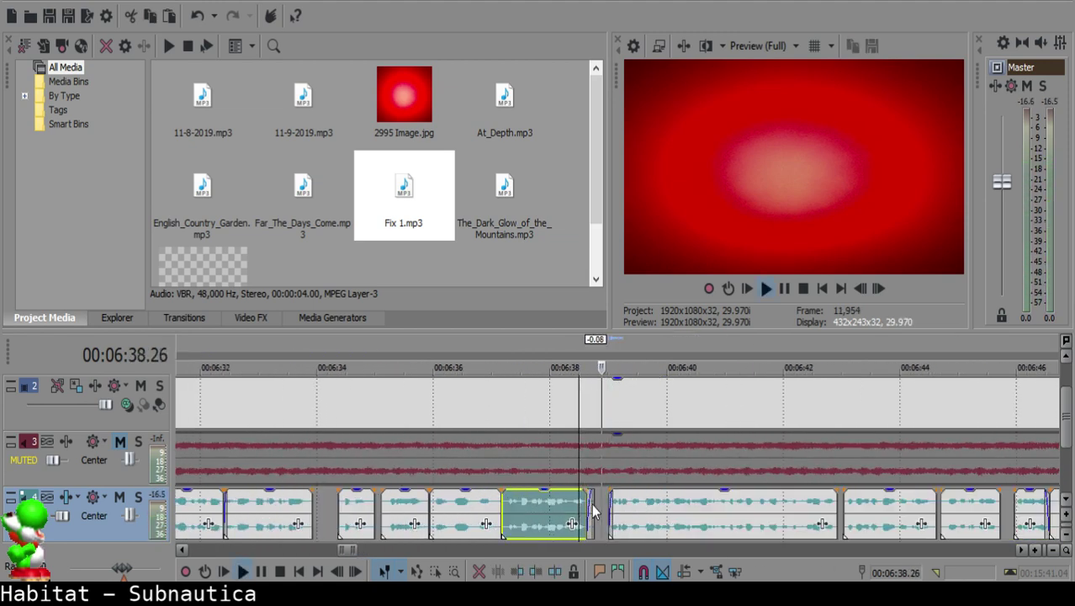
{"action": "scroll", "coordinate": [728, 528], "scroll_direction": "down", "scroll_amount": 4}
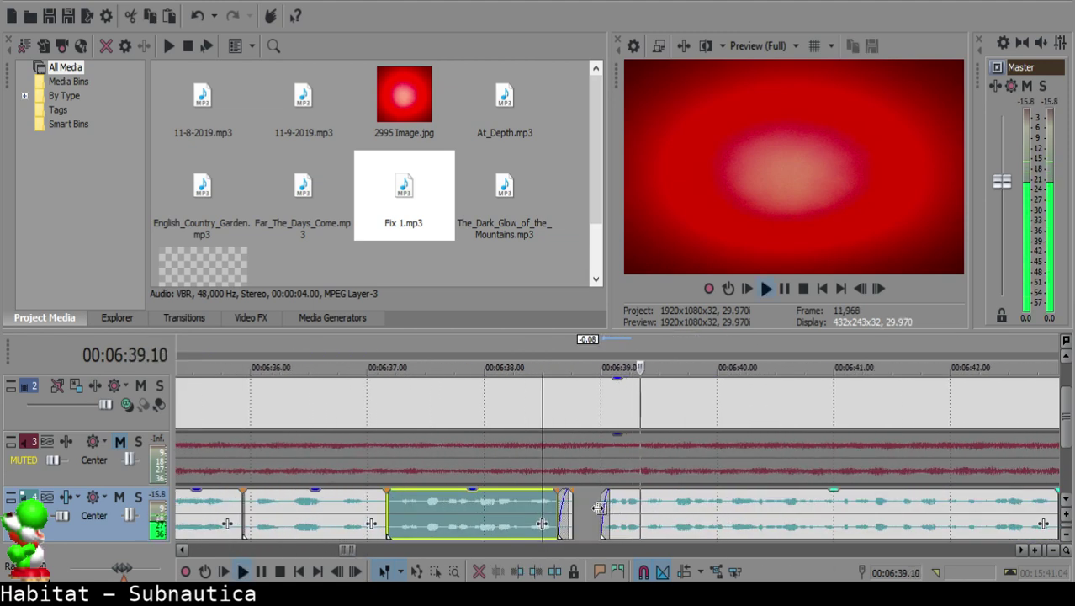
Step: Listen to the track 4 material after 6:47.29 and split it at about 6:57.12, before the phrase to keep
{"action": "left_click", "coordinate": [677, 506]}
{"action": "scroll", "coordinate": [814, 508], "scroll_direction": "up", "scroll_amount": 3}
{"action": "left_click", "coordinate": [876, 507]}
{"action": "key", "text": "space"}
{"action": "scroll", "coordinate": [874, 498], "scroll_direction": "down", "scroll_amount": 2}
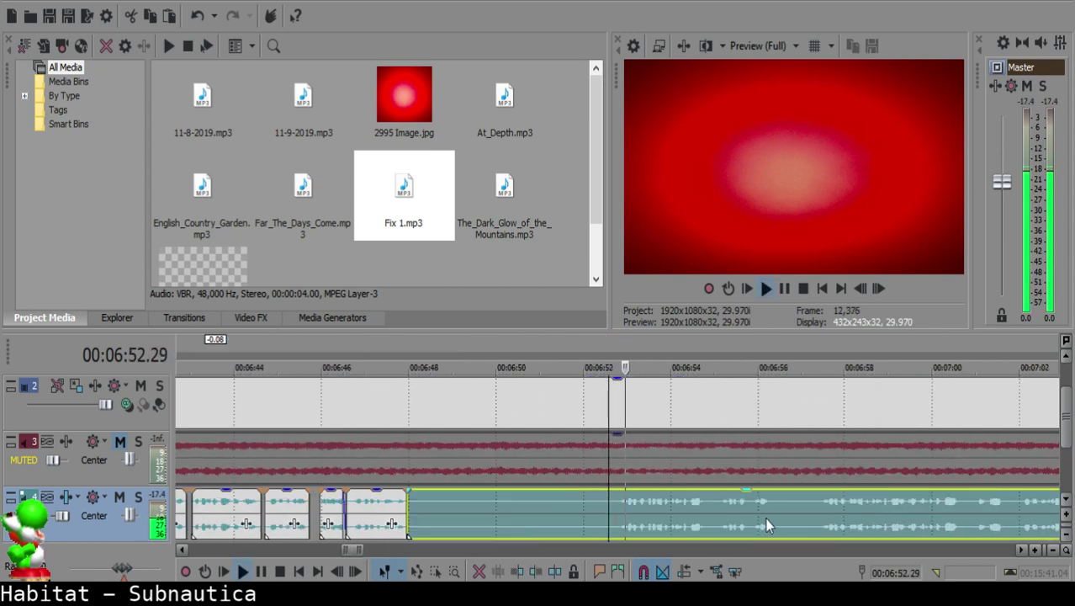
{"action": "scroll", "coordinate": [805, 504], "scroll_direction": "down", "scroll_amount": 2}
{"action": "scroll", "coordinate": [816, 506], "scroll_direction": "up", "scroll_amount": 2}
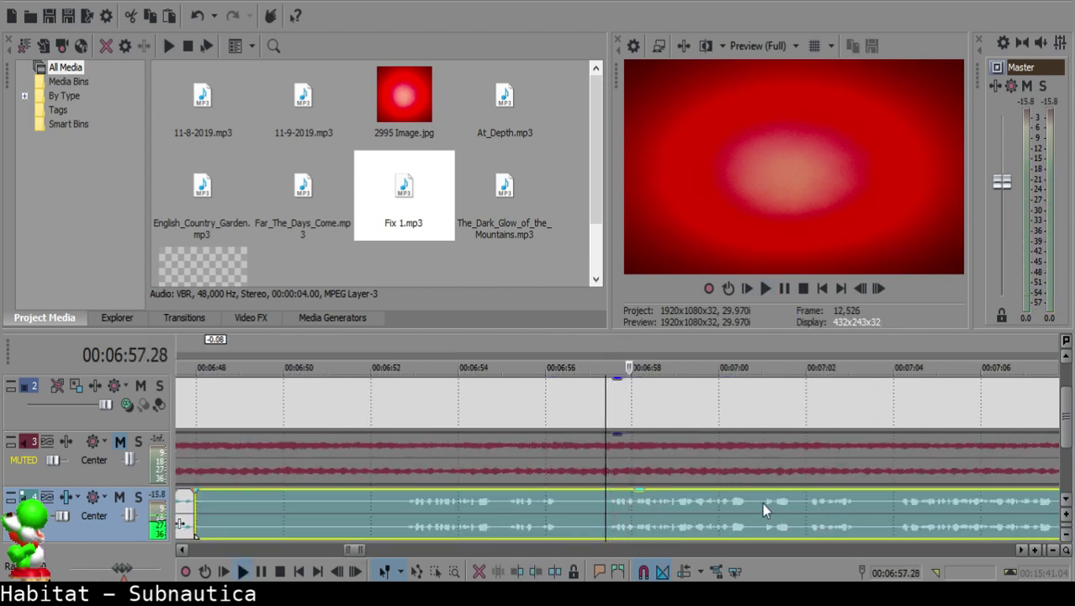
{"action": "key", "text": "space"}
{"action": "left_click", "coordinate": [607, 497]}
{"action": "key", "text": "space"}
{"action": "key", "text": "space"}
{"action": "left_click", "coordinate": [607, 497]}
{"action": "key", "text": "s"}
Step: Play from the new cut, then delete the unwanted track 4 section between 6:47.29 and that cut
{"action": "key", "text": "space"}
{"action": "key", "text": "space"}
{"action": "left_click", "coordinate": [599, 499]}
{"action": "scroll", "coordinate": [614, 503], "scroll_direction": "up", "scroll_amount": 3}
{"action": "key", "text": "Delete"}
Step: Give the track 4 clip near 6:57 a fade-in of about four frames and replay its opening
{"action": "left_click", "coordinate": [636, 505]}
{"action": "key", "text": "space"}
{"action": "key", "text": "space"}
{"action": "left_click_drag", "start_coordinate": [632, 504], "coordinate": [636, 503]}
{"action": "left_click", "coordinate": [629, 500]}
{"action": "key", "text": "space"}
{"action": "key", "text": "space"}
{"action": "left_click", "coordinate": [626, 497]}
{"action": "key", "text": "space"}
{"action": "key", "text": "space"}
{"action": "left_click", "coordinate": [622, 498]}
{"action": "key", "text": "space"}
{"action": "scroll", "coordinate": [625, 496], "scroll_direction": "down", "scroll_amount": 5}
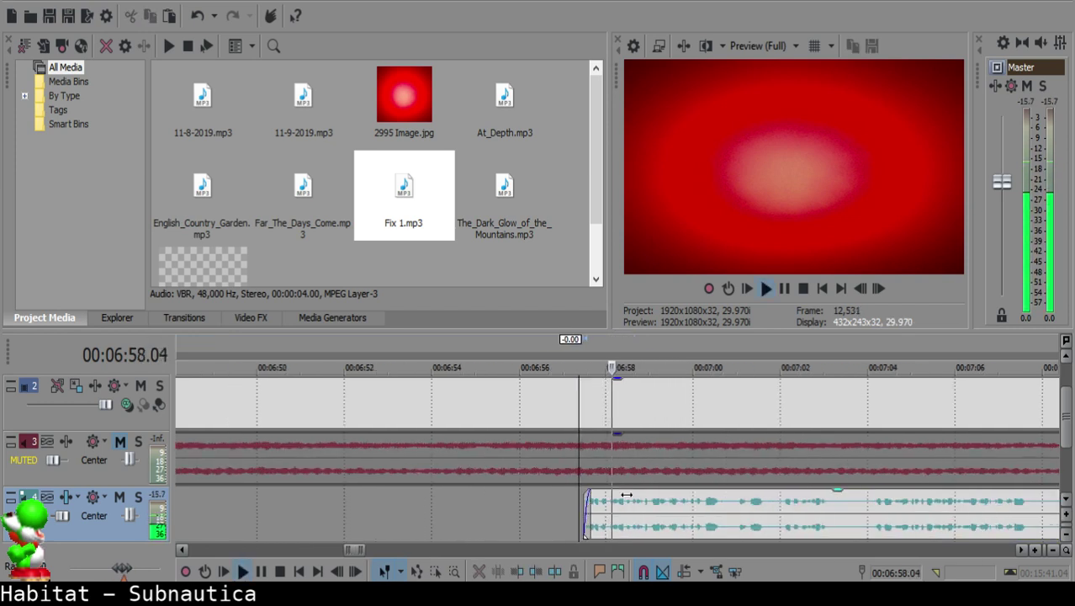
Step: Move the faded-in track 4 clip back across the gap to start at about 6:48.20 and play the transition
{"action": "key", "text": "space"}
{"action": "left_click", "coordinate": [390, 493]}
{"action": "scroll", "coordinate": [391, 493], "scroll_direction": "down", "scroll_amount": 2}
{"action": "left_click_drag", "start_coordinate": [720, 508], "coordinate": [638, 505]}
{"action": "left_click", "coordinate": [596, 501]}
{"action": "key", "text": "space"}
{"action": "scroll", "coordinate": [595, 506], "scroll_direction": "up", "scroll_amount": 4}
{"action": "key", "text": "space"}
{"action": "left_click", "coordinate": [575, 508]}
{"action": "key", "text": "space"}
{"action": "scroll", "coordinate": [613, 508], "scroll_direction": "up", "scroll_amount": 2}
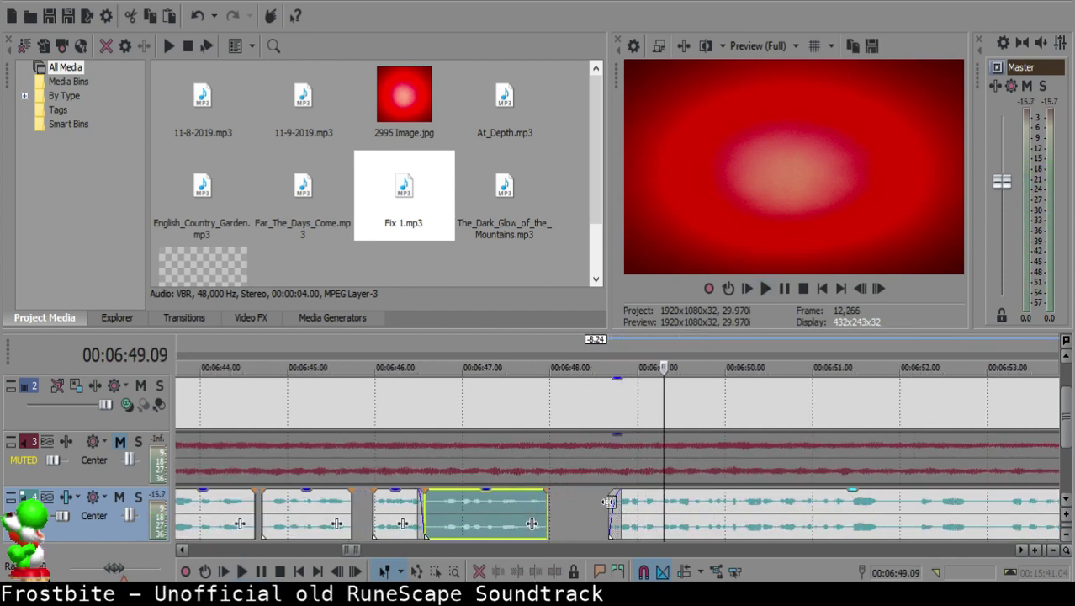
Step: Shift the faded-in track 4 clip two frames later to 6:48.22 and play across the pause before it
{"action": "left_click", "coordinate": [615, 505]}
{"action": "left_click", "coordinate": [520, 508]}
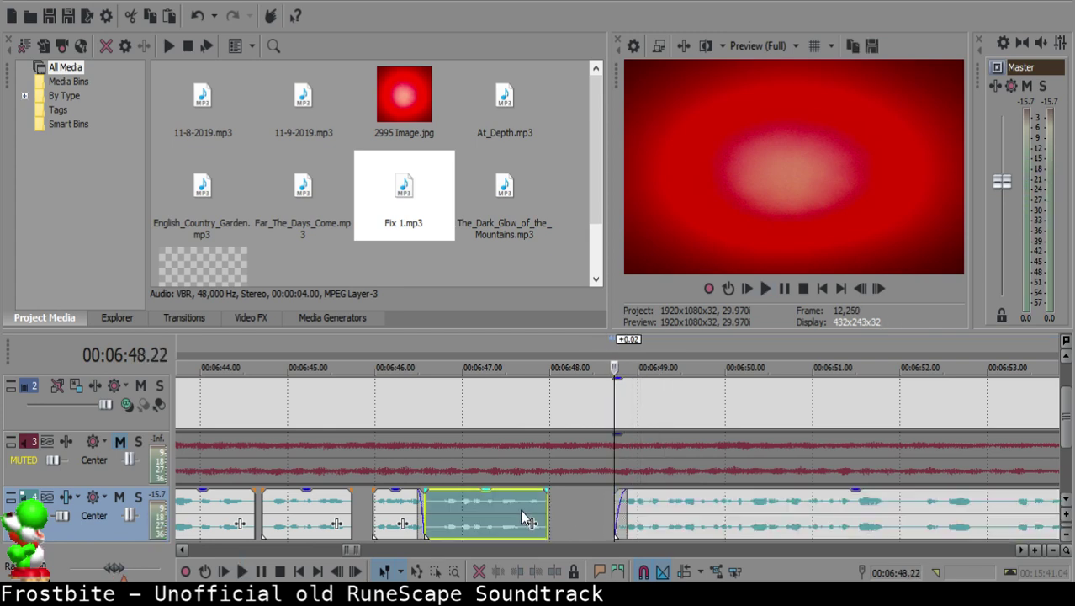
{"action": "scroll", "coordinate": [589, 513], "scroll_direction": "down", "scroll_amount": 15}
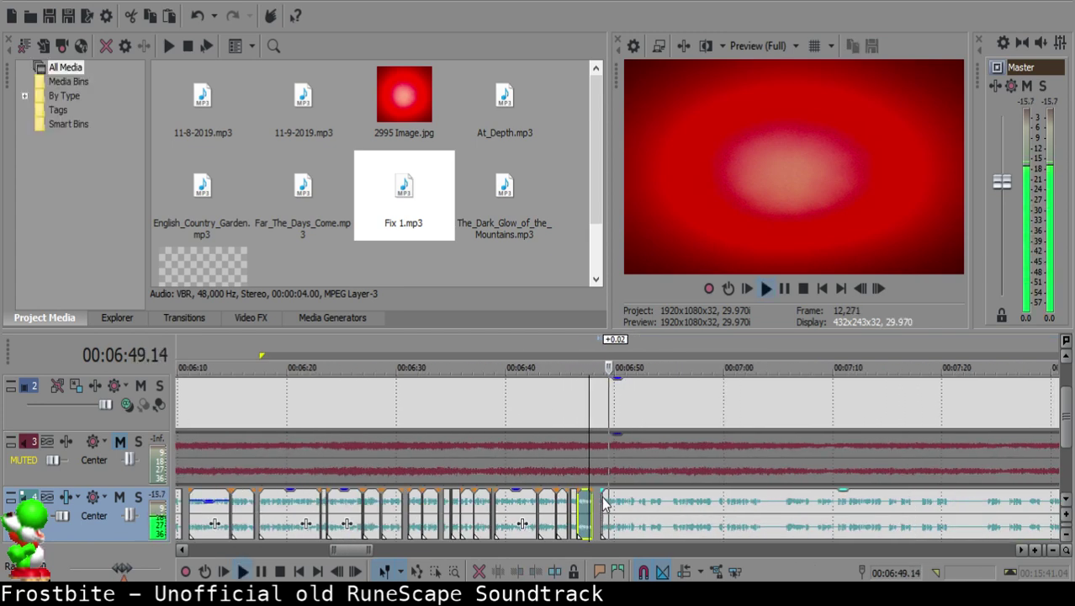
{"action": "scroll", "coordinate": [619, 513], "scroll_direction": "up", "scroll_amount": 12}
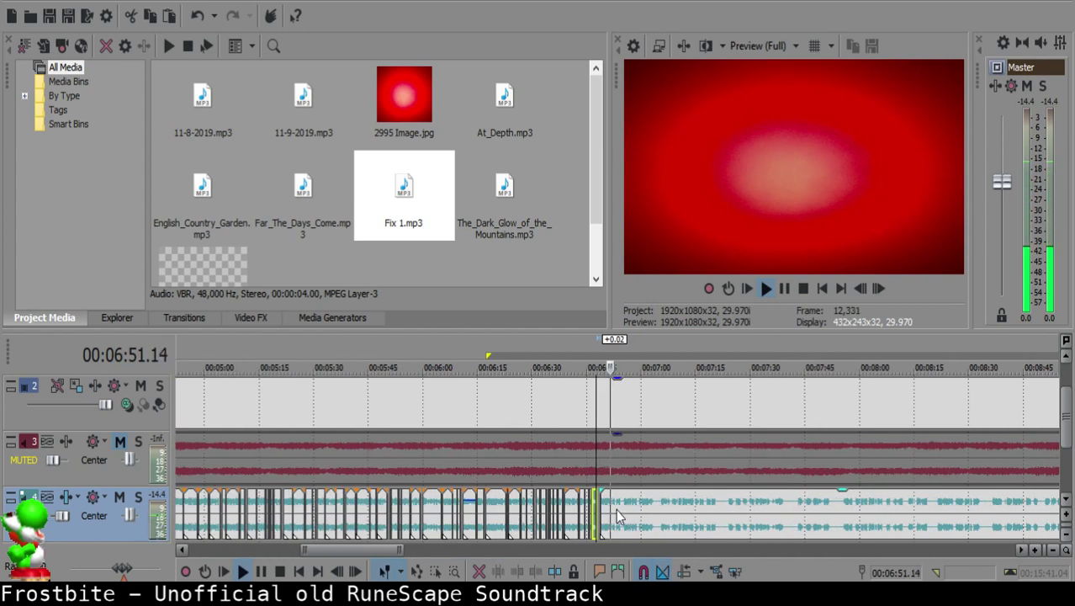
Step: Cut out the track 4 section between about 6:51.29 and 6:52.05, close the gap with the following clip, and play the join
{"action": "left_click", "coordinate": [611, 503]}
{"action": "key", "text": "s"}
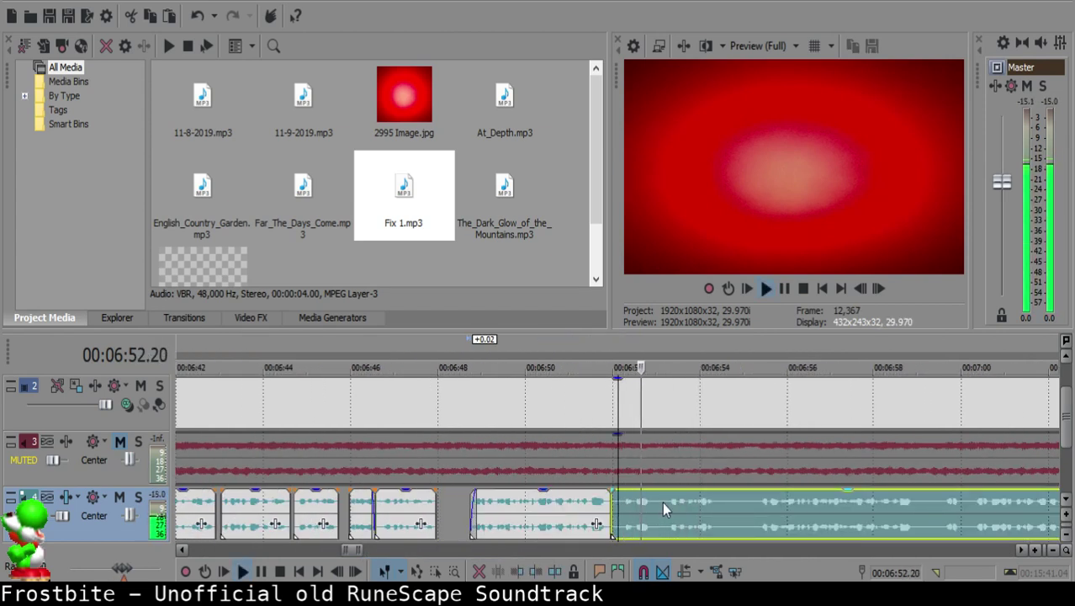
{"action": "key", "text": "Return"}
{"action": "left_click", "coordinate": [620, 502]}
{"action": "key", "text": "s"}
{"action": "left_click", "coordinate": [612, 495]}
{"action": "key", "text": "Delete"}
{"action": "left_click_drag", "start_coordinate": [629, 498], "coordinate": [620, 499]}
{"action": "left_click", "coordinate": [589, 501]}
{"action": "key", "text": "space"}
Step: Split track 4 at about 6:52.25 and 6:52.29 and delete the short piece between the cuts
{"action": "scroll", "coordinate": [622, 506], "scroll_direction": "down", "scroll_amount": 2}
{"action": "scroll", "coordinate": [622, 510], "scroll_direction": "up", "scroll_amount": 3}
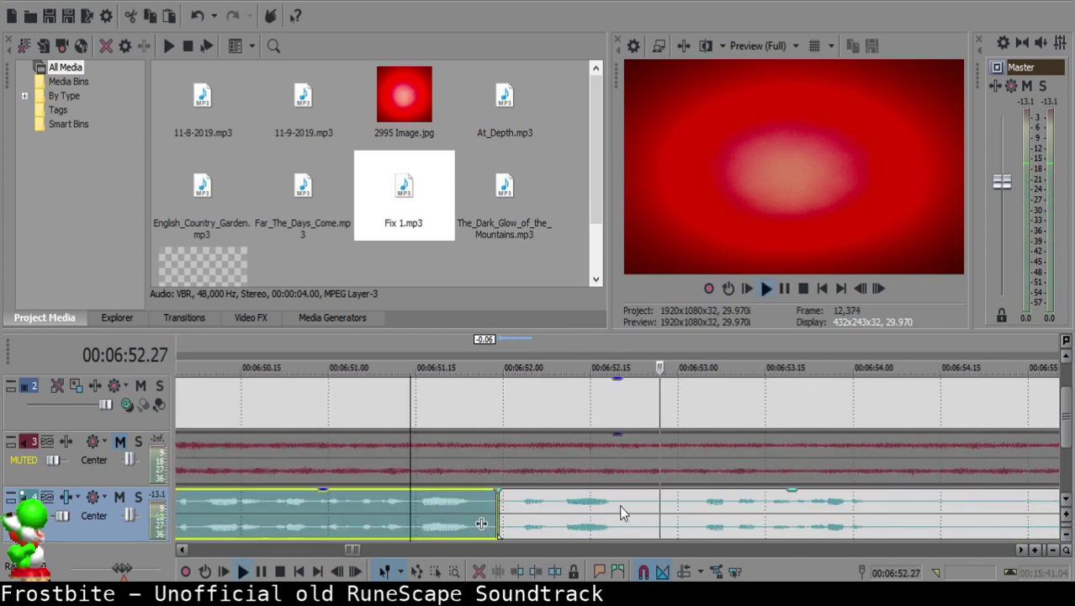
{"action": "left_click", "coordinate": [634, 503]}
{"action": "key", "text": "ctrl+z"}
{"action": "left_click", "coordinate": [648, 503]}
{"action": "key", "text": "s"}
{"action": "left_click", "coordinate": [672, 505]}
{"action": "key", "text": "s"}
{"action": "left_click", "coordinate": [660, 505]}
{"action": "key", "text": "Delete"}
Step: Move the following track 4 clip four frames earlier against the 6:52.25 cut and play from before 6:52.00
{"action": "left_click_drag", "start_coordinate": [719, 505], "coordinate": [691, 505]}
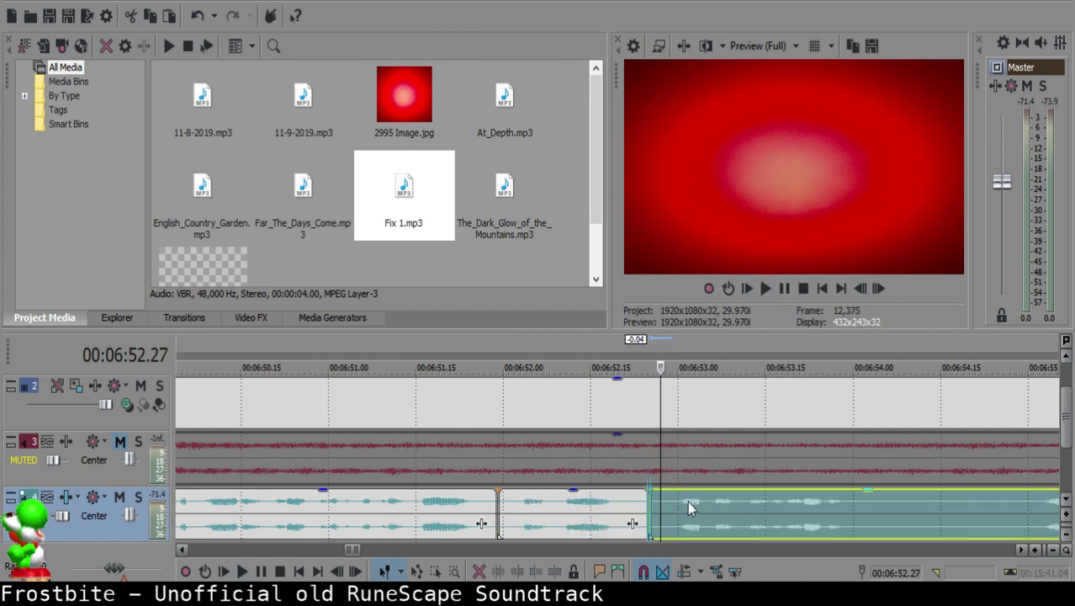
{"action": "left_click", "coordinate": [481, 507]}
{"action": "key", "text": "space"}
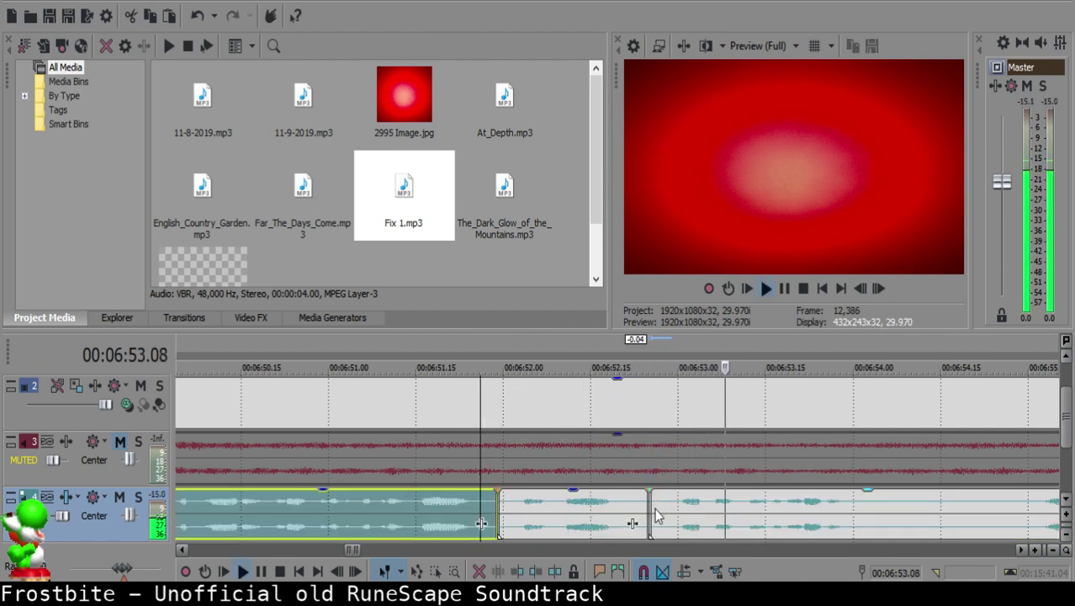
Step: Remove the first two frames of the clip after 6:52.25, move the remainder against the cut, and play the join
{"action": "key", "text": "Return"}
{"action": "left_click", "coordinate": [661, 504]}
{"action": "key", "text": "s"}
{"action": "left_click", "coordinate": [652, 505]}
{"action": "key", "text": "Delete"}
{"action": "left_click_drag", "start_coordinate": [682, 505], "coordinate": [670, 501]}
{"action": "left_click", "coordinate": [620, 501]}
{"action": "key", "text": "space"}
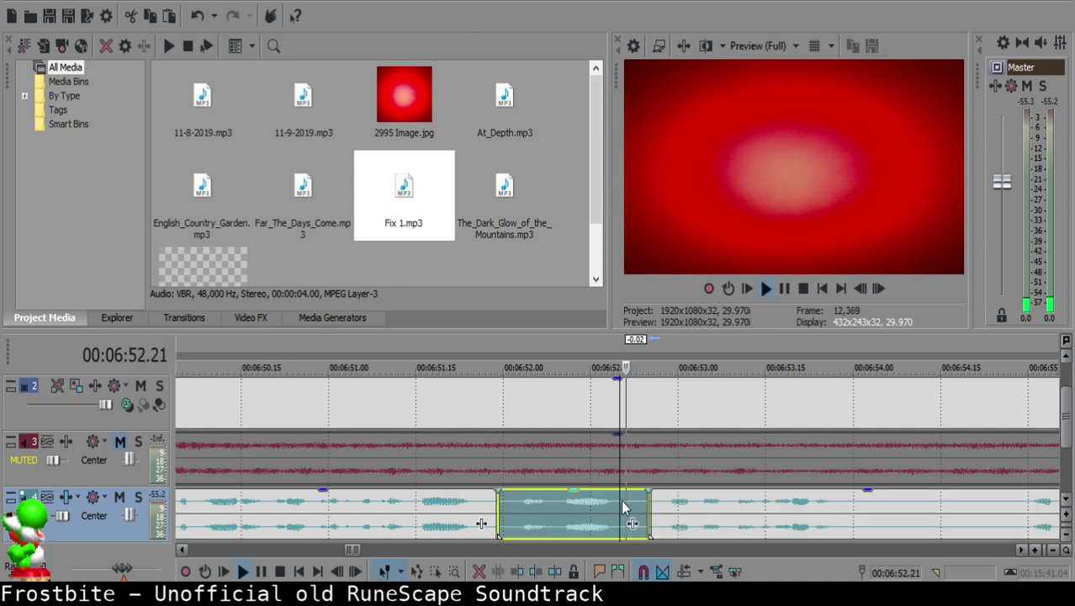
Step: Split the track 4 clip at 6:54.01 and again at 6:54.25, on both sides of the silence
{"action": "scroll", "coordinate": [643, 502], "scroll_direction": "down", "scroll_amount": 3}
{"action": "scroll", "coordinate": [648, 499], "scroll_direction": "up", "scroll_amount": 2}
{"action": "left_click", "coordinate": [647, 501]}
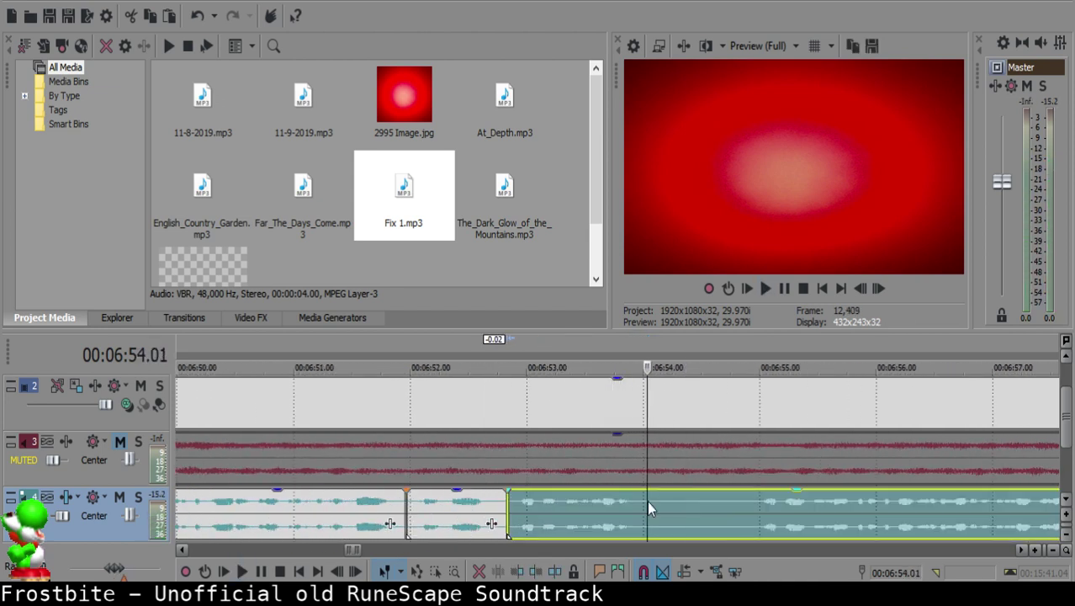
{"action": "key", "text": "s"}
{"action": "key", "text": "Return"}
{"action": "key", "text": "s"}
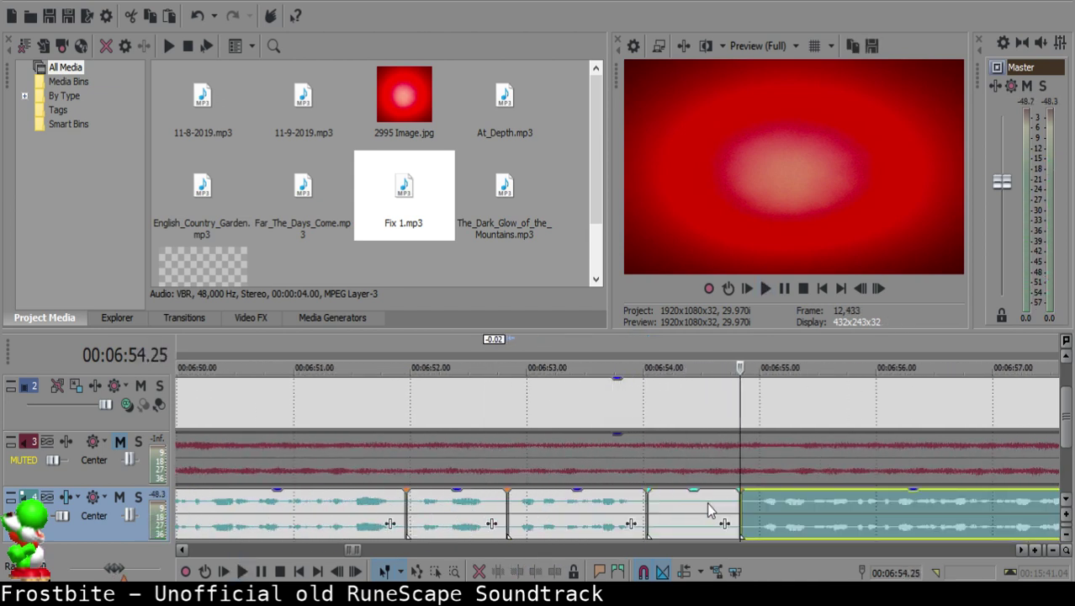
Step: Delete the silent track 4 piece between 6:54.01 and 6:54.25, fade out the preceding clip's end briefly, and play across the gap
{"action": "left_click", "coordinate": [708, 508]}
{"action": "key", "text": "Delete"}
{"action": "left_click", "coordinate": [601, 509]}
{"action": "key", "text": "space"}
{"action": "scroll", "coordinate": [644, 487], "scroll_direction": "down", "scroll_amount": 2}
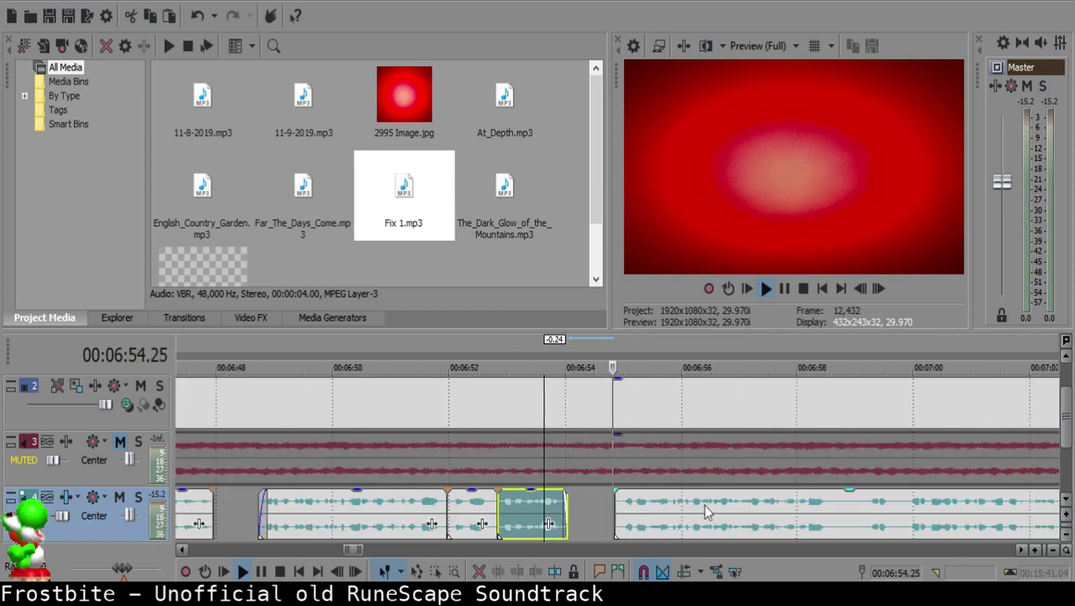
{"action": "left_click", "coordinate": [861, 505]}
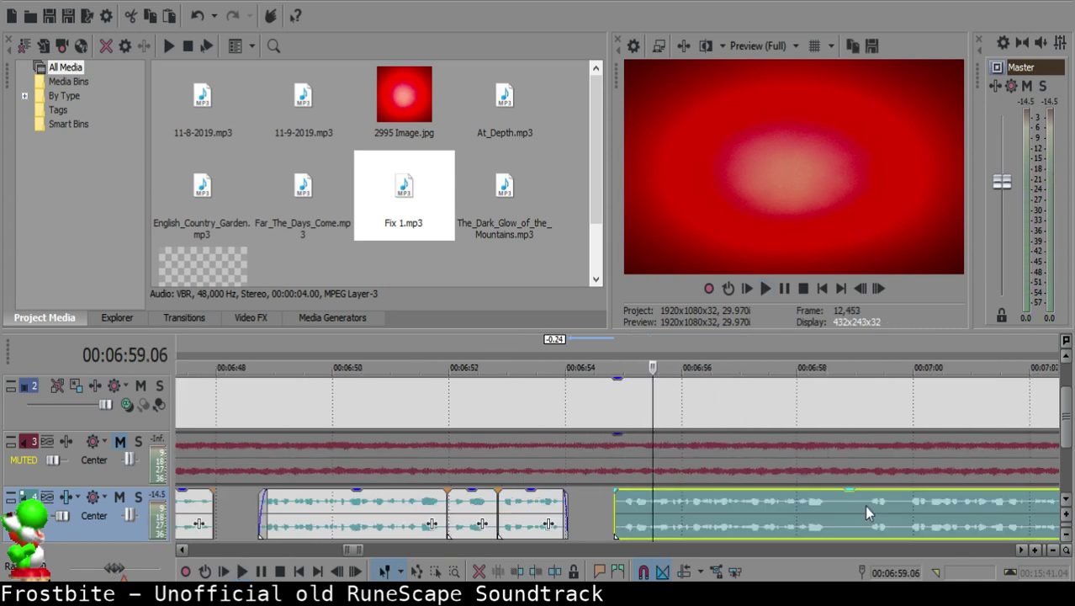
Step: Move the track 4 clip after the gap earlier to about 6:54.16 and play the transition from the preceding clip
{"action": "left_click", "coordinate": [794, 516]}
{"action": "left_click", "coordinate": [622, 502]}
{"action": "key", "text": "space"}
{"action": "left_click", "coordinate": [598, 499]}
{"action": "mouse_move", "coordinate": [662, 504]}
{"action": "left_mouse_down"}
{"action": "mouse_move", "coordinate": [623, 499]}
{"action": "mouse_move", "coordinate": [671, 506]}
{"action": "left_mouse_up"}
{"action": "left_click", "coordinate": [552, 502]}
{"action": "key", "text": "space"}
{"action": "scroll", "coordinate": [585, 508], "scroll_direction": "up", "scroll_amount": 3}
{"action": "key", "text": "space"}
{"action": "left_click", "coordinate": [415, 520]}
{"action": "key", "text": "space"}
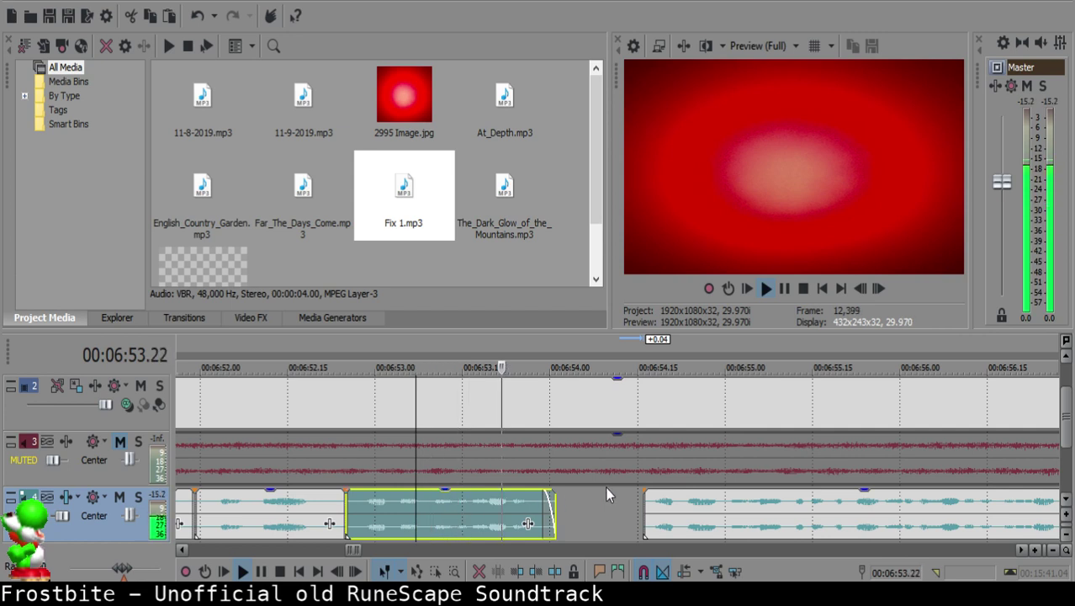
Step: Nudge the clip after the gap later to about 6:54.18 and play the transition again from about 6:53.06
{"action": "left_click", "coordinate": [652, 501]}
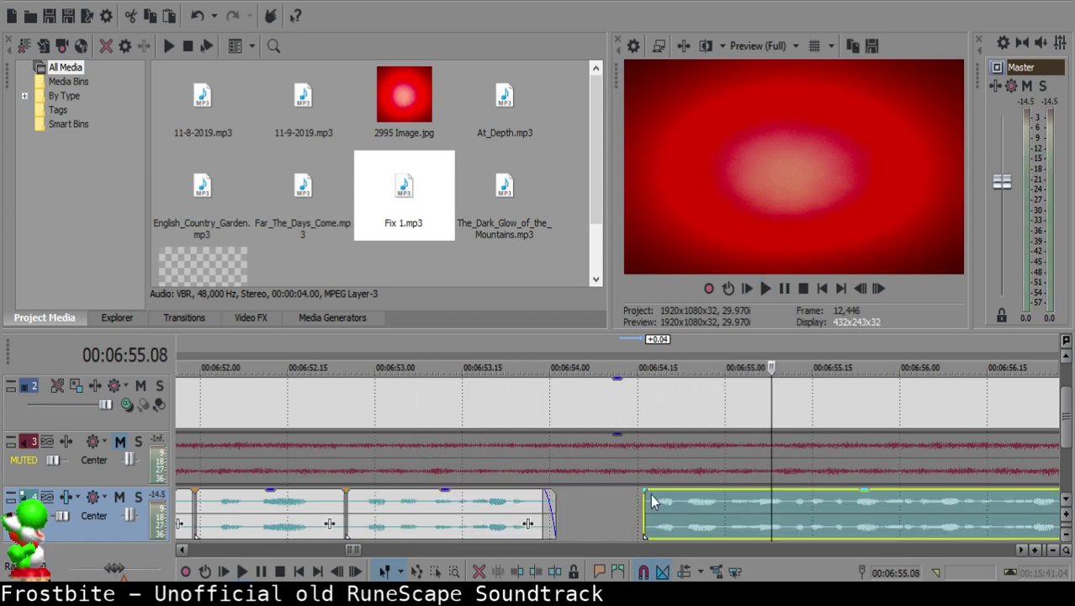
{"action": "left_click", "coordinate": [664, 507]}
{"action": "mouse_move", "coordinate": [648, 500]}
{"action": "left_mouse_down"}
{"action": "mouse_move", "coordinate": [681, 499]}
{"action": "mouse_move", "coordinate": [661, 512]}
{"action": "left_mouse_up"}
{"action": "left_click", "coordinate": [666, 500]}
{"action": "left_click", "coordinate": [514, 508]}
{"action": "key", "text": "space"}
{"action": "left_click", "coordinate": [433, 515]}
{"action": "key", "text": "space"}
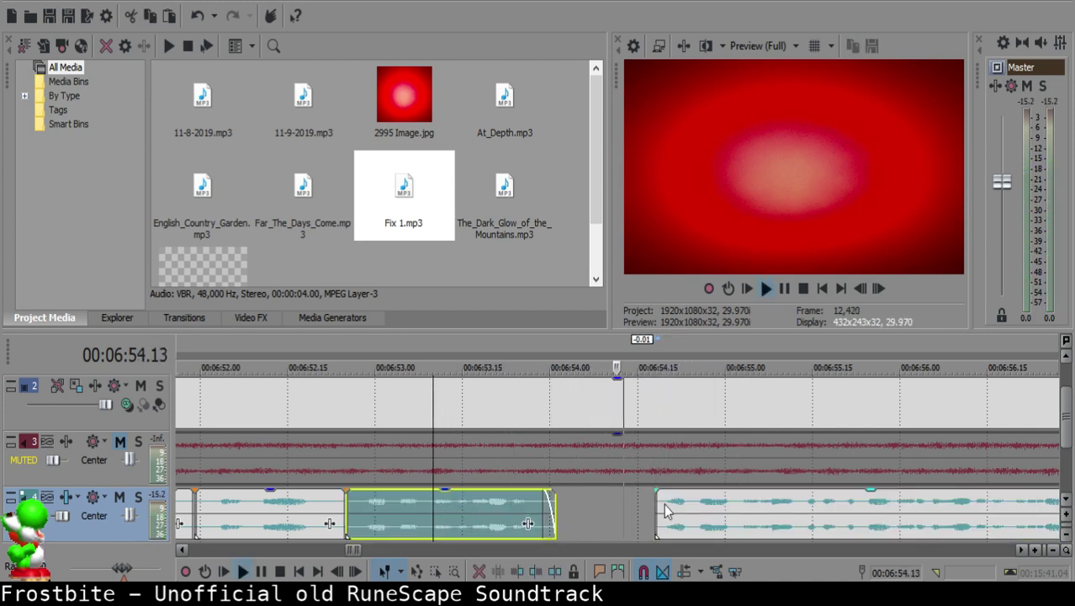
Step: Play on through the track 4 clip and split it at about 6:58.11, in the silence after the phrase
{"action": "scroll", "coordinate": [664, 508], "scroll_direction": "down", "scroll_amount": 10}
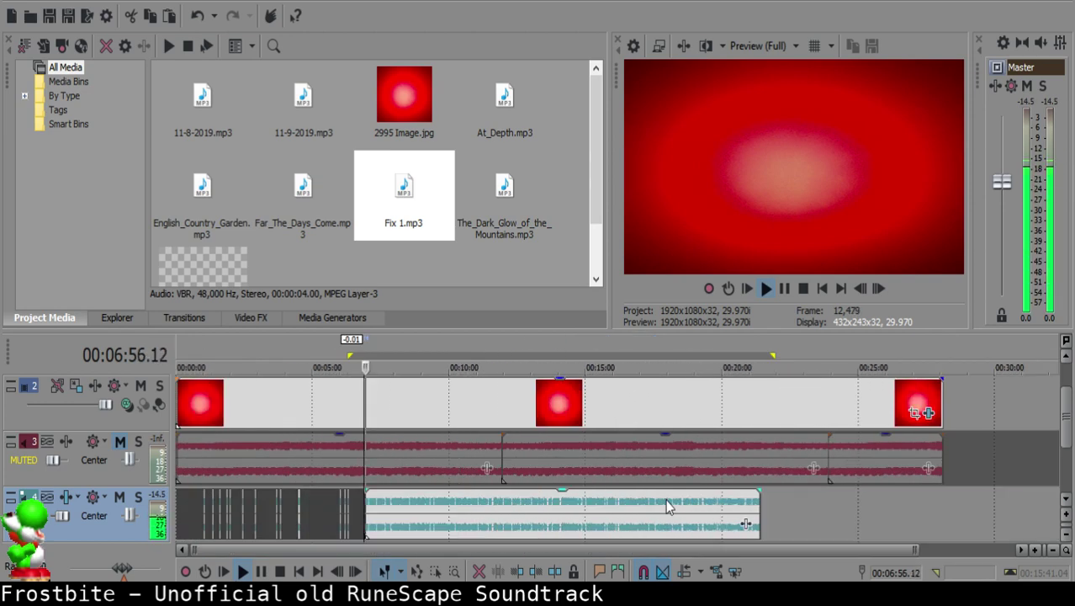
{"action": "scroll", "coordinate": [665, 501], "scroll_direction": "up", "scroll_amount": 12}
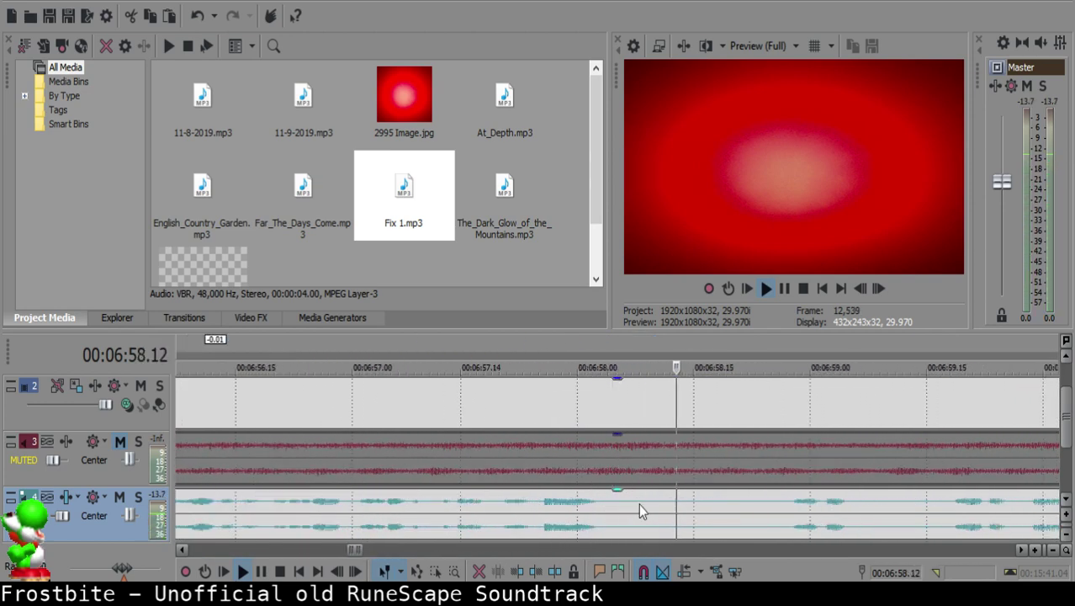
{"action": "key", "text": "Return"}
{"action": "left_click", "coordinate": [663, 507]}
{"action": "key", "text": "space"}
{"action": "key", "text": "space"}
{"action": "key", "text": "s"}
Step: Listen to the track 4 voice-over after the 6:58.11 split, playing from about 6:58.26 and from about 7:00.00
{"action": "left_click", "coordinate": [782, 507]}
{"action": "key", "text": "space"}
{"action": "scroll", "coordinate": [781, 507], "scroll_direction": "down", "scroll_amount": 2}
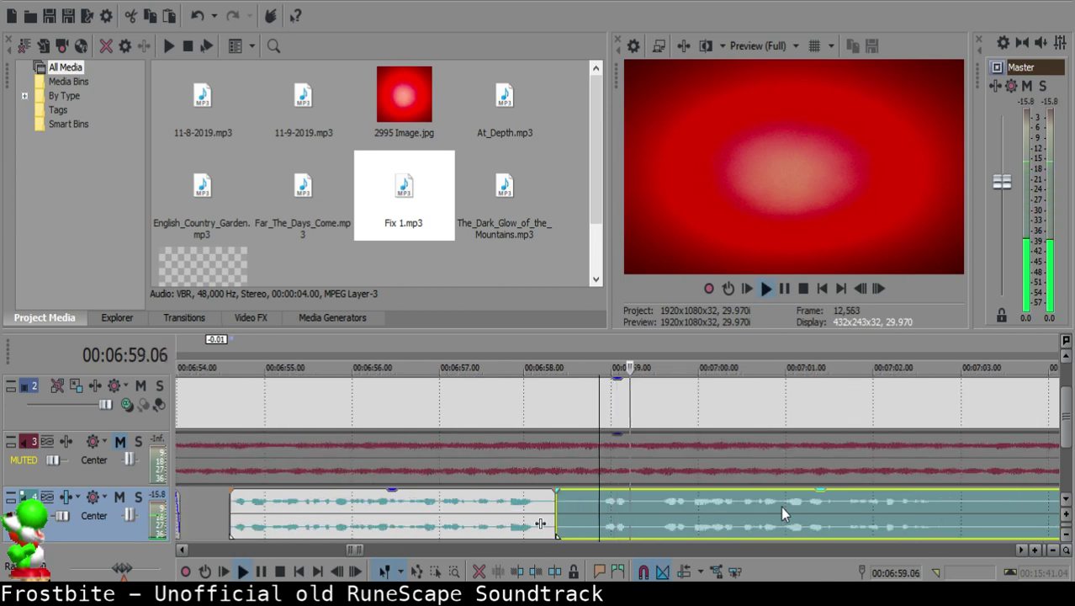
{"action": "left_click", "coordinate": [833, 510]}
{"action": "scroll", "coordinate": [829, 512], "scroll_direction": "down", "scroll_amount": 2}
{"action": "left_click", "coordinate": [756, 504]}
{"action": "left_click", "coordinate": [532, 505]}
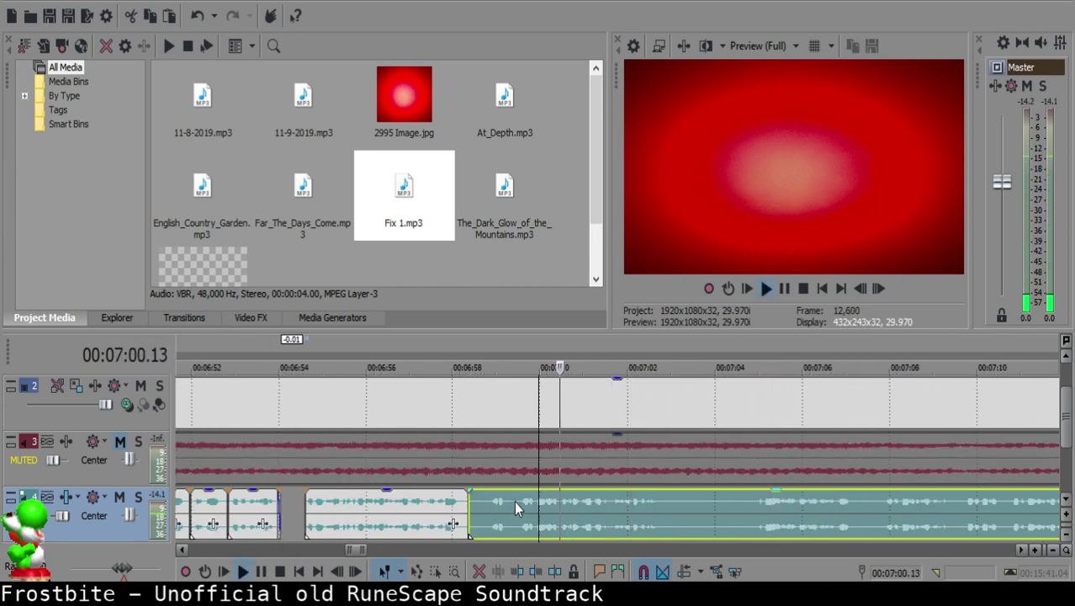
Step: Cut out the voice audio from about 6:58.11 to 6:59.15 and move the remaining clip one second earlier
{"action": "left_click", "coordinate": [517, 500]}
{"action": "key", "text": "space"}
{"action": "key", "text": "s"}
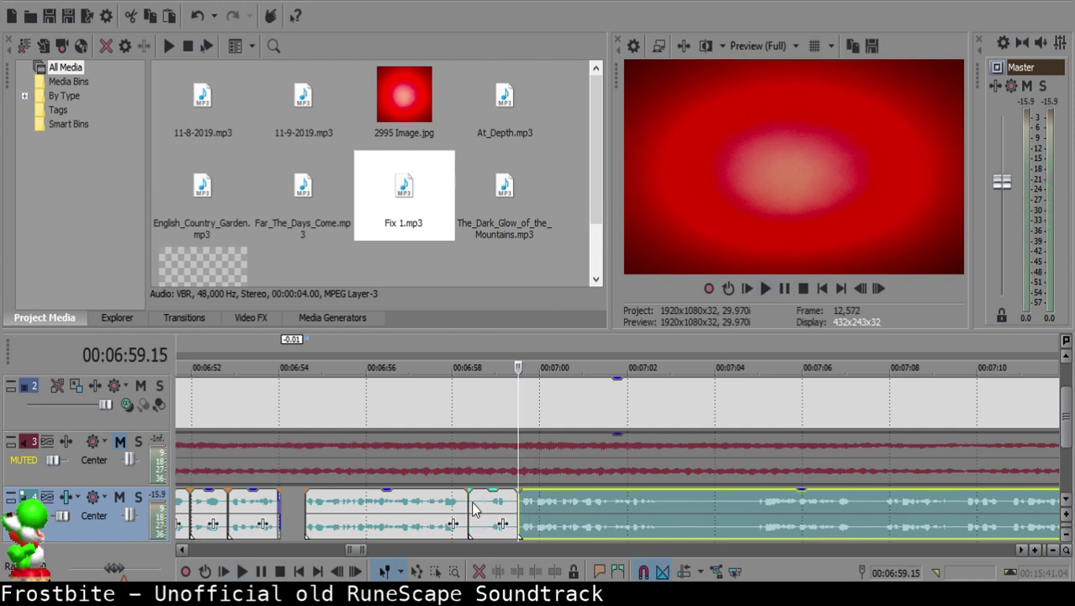
{"action": "left_click", "coordinate": [473, 509]}
{"action": "key", "text": "Delete"}
{"action": "left_click_drag", "start_coordinate": [553, 508], "coordinate": [515, 505]}
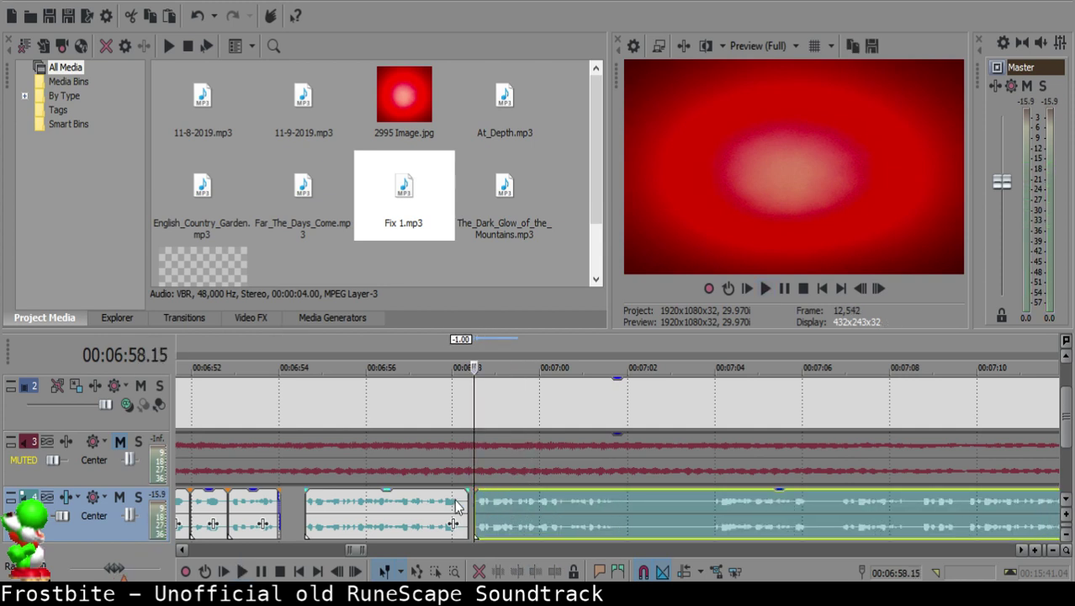
Step: Play back the join near 6:58 and nudge the following voice clip slightly earlier
{"action": "left_click", "coordinate": [456, 504]}
{"action": "key", "text": "space"}
{"action": "scroll", "coordinate": [615, 511], "scroll_direction": "up", "scroll_amount": 3}
{"action": "left_click", "coordinate": [597, 506]}
{"action": "key", "text": "space"}
{"action": "left_click_drag", "start_coordinate": [613, 504], "coordinate": [606, 503]}
{"action": "left_click", "coordinate": [531, 503]}
{"action": "key", "text": "space"}
{"action": "scroll", "coordinate": [615, 507], "scroll_direction": "down", "scroll_amount": 10}
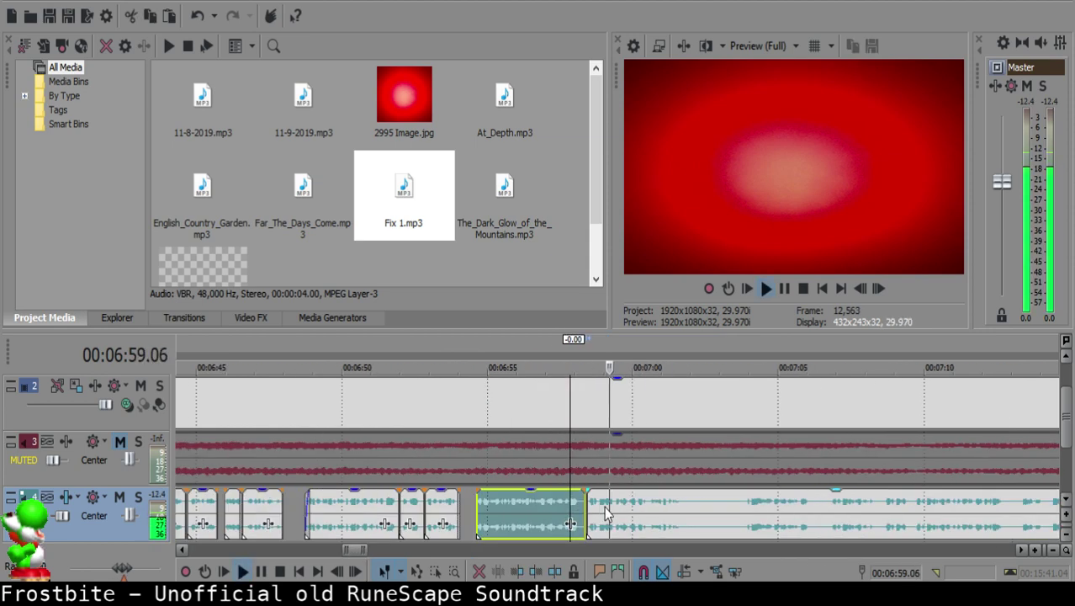
Step: Cut out the pause in the voice clip from about 7:01.20 to 7:03.27
{"action": "scroll", "coordinate": [603, 511], "scroll_direction": "up", "scroll_amount": 10}
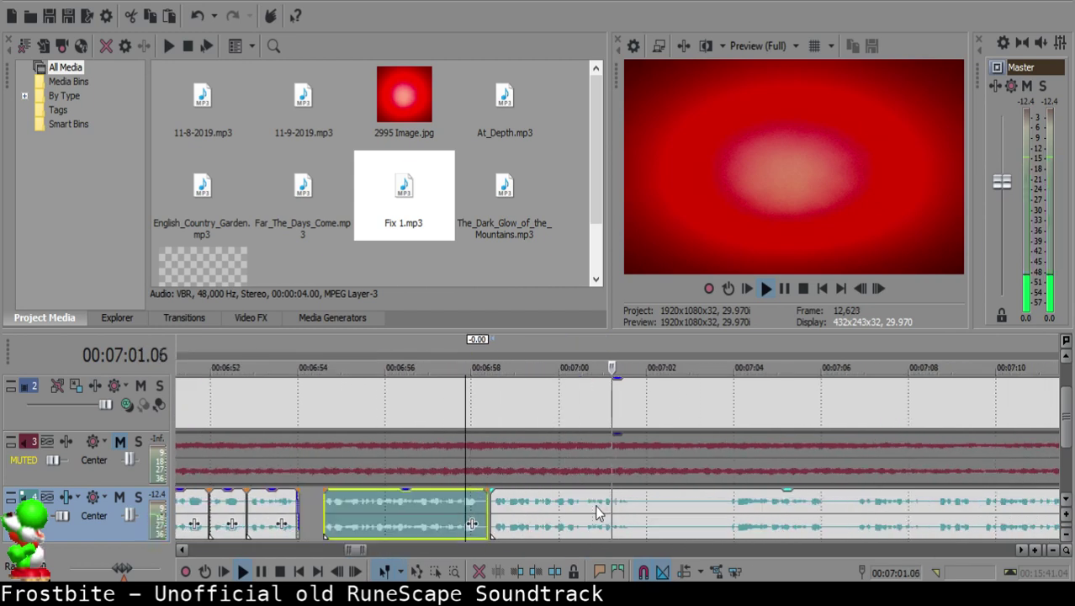
{"action": "left_click", "coordinate": [639, 507]}
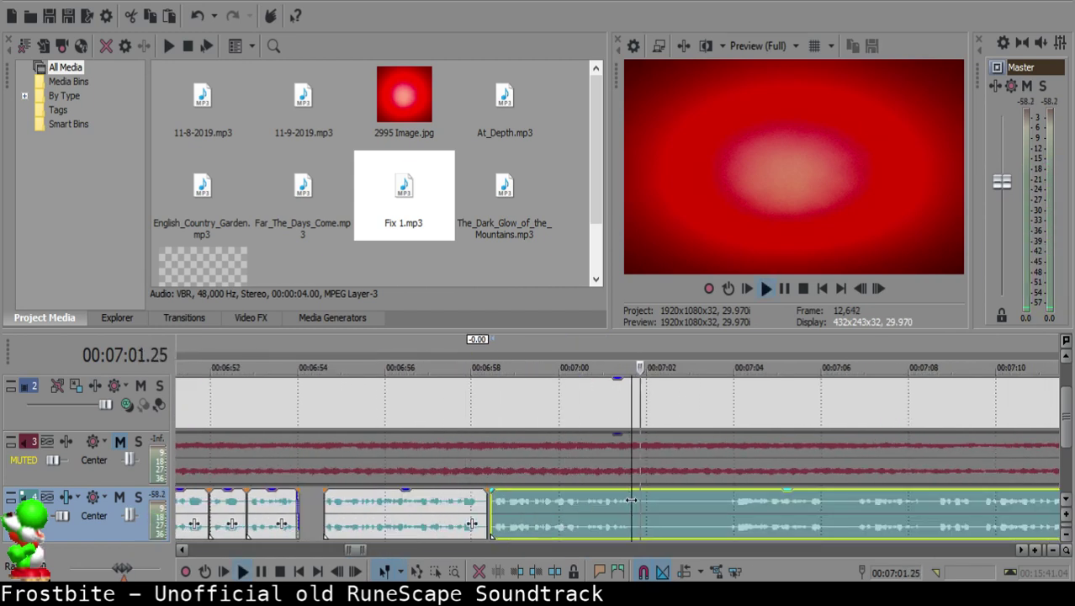
{"action": "key", "text": "s"}
{"action": "left_click", "coordinate": [777, 511]}
{"action": "scroll", "coordinate": [785, 511], "scroll_direction": "down", "scroll_amount": 1}
{"action": "scroll", "coordinate": [785, 511], "scroll_direction": "up", "scroll_amount": 2}
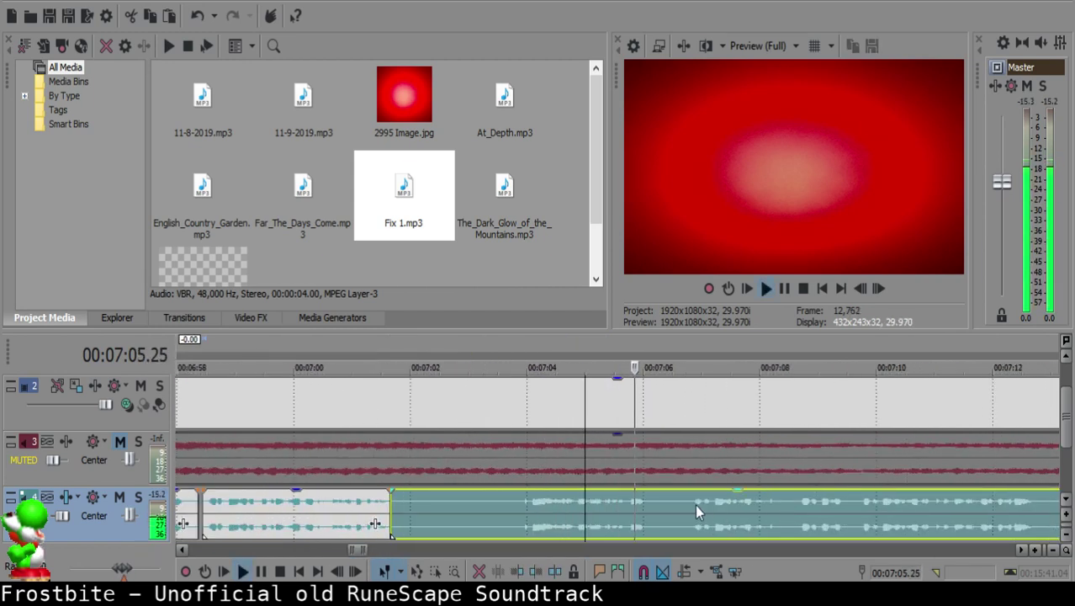
{"action": "left_click", "coordinate": [519, 502]}
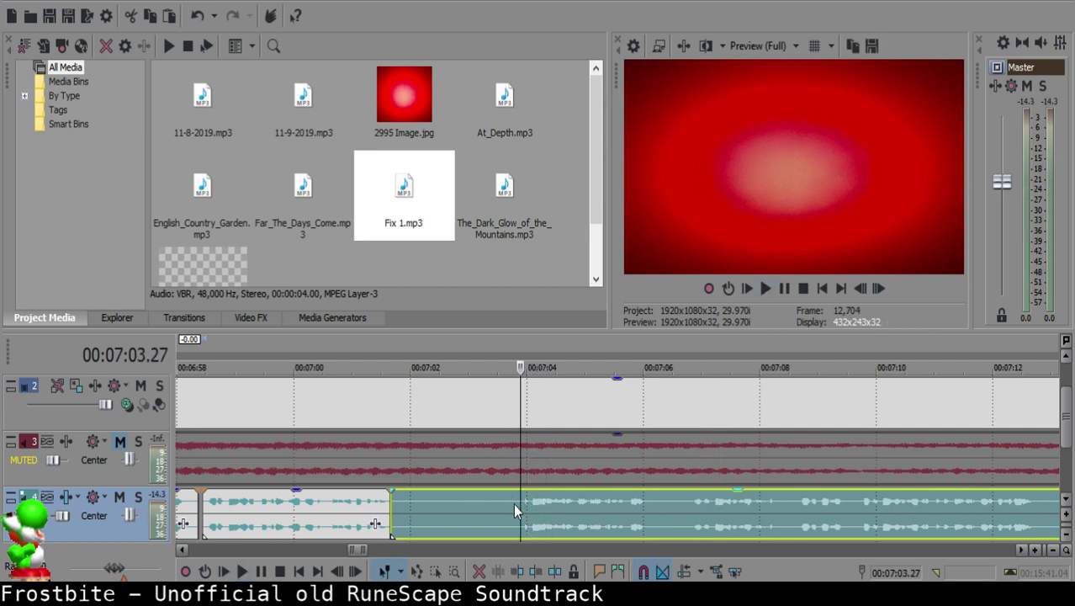
{"action": "key", "text": "s"}
{"action": "left_click", "coordinate": [417, 501]}
{"action": "scroll", "coordinate": [719, 536], "scroll_direction": "down", "scroll_amount": 4}
{"action": "key", "text": "Delete"}
Step: Move the remaining voice clip back to about 7:02.07, checking its spacing from the preceding phrase by ear
{"action": "left_click_drag", "start_coordinate": [708, 511], "coordinate": [682, 505]}
{"action": "double_click", "coordinate": [650, 504]}
{"action": "left_click", "coordinate": [577, 505]}
{"action": "key", "text": "space"}
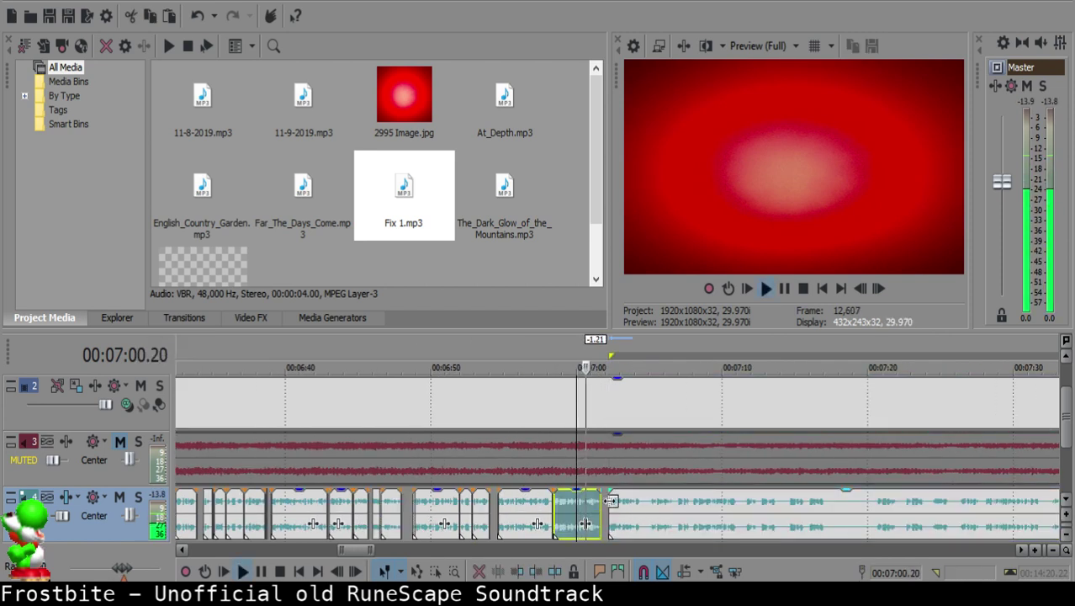
{"action": "scroll", "coordinate": [631, 516], "scroll_direction": "up", "scroll_amount": 5}
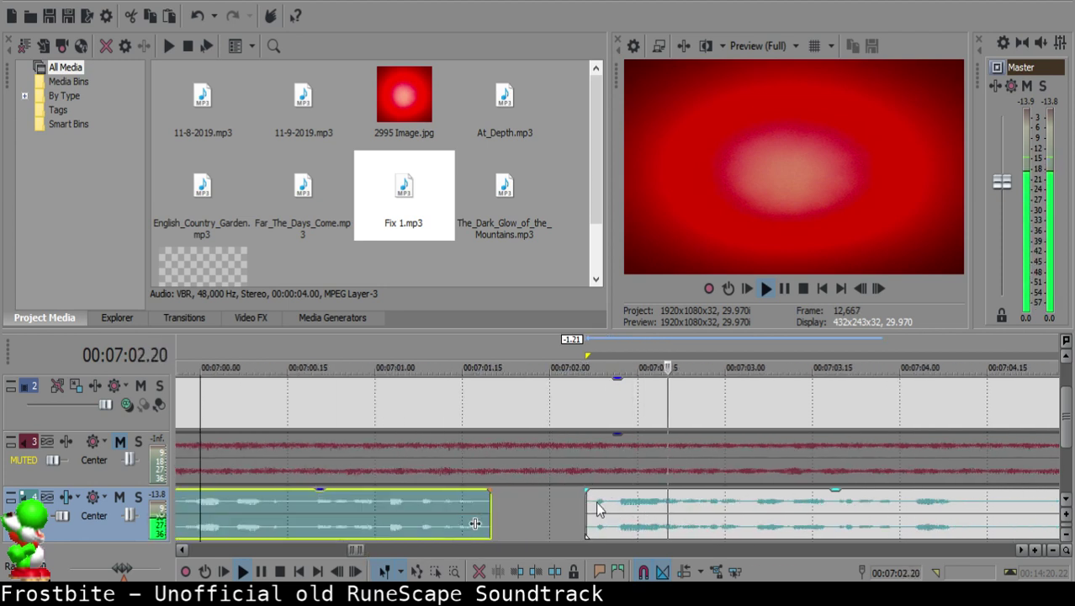
{"action": "left_click", "coordinate": [615, 515]}
{"action": "key", "text": "space"}
{"action": "left_click", "coordinate": [439, 515]}
{"action": "key", "text": "space"}
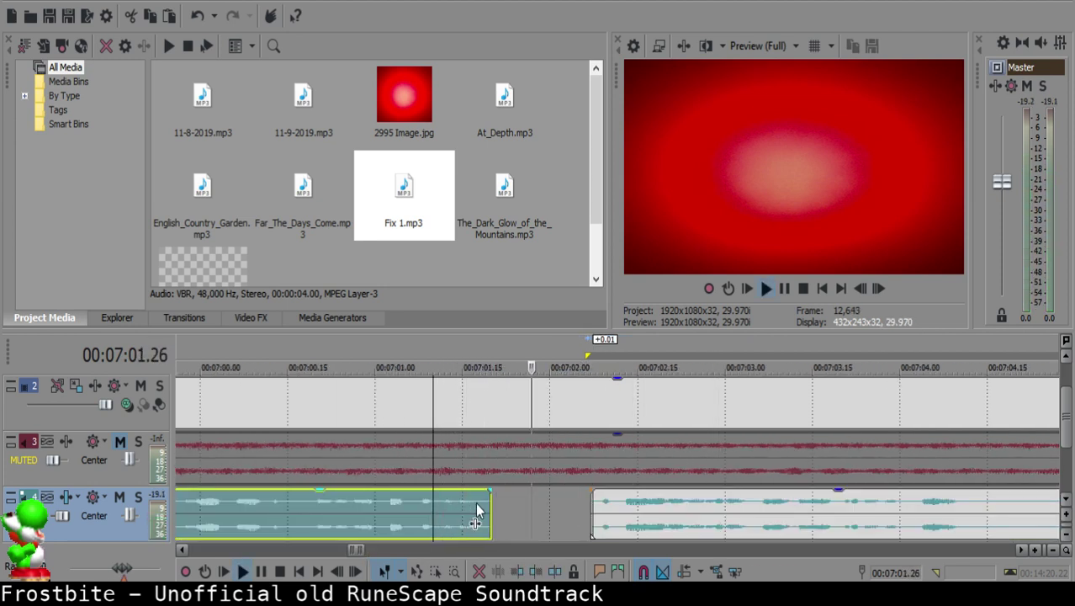
Step: Add a short fade-out to the end of the clip before the 7:02 gap and nudge the following clip about two frames later
{"action": "left_click_drag", "start_coordinate": [489, 491], "coordinate": [468, 498]}
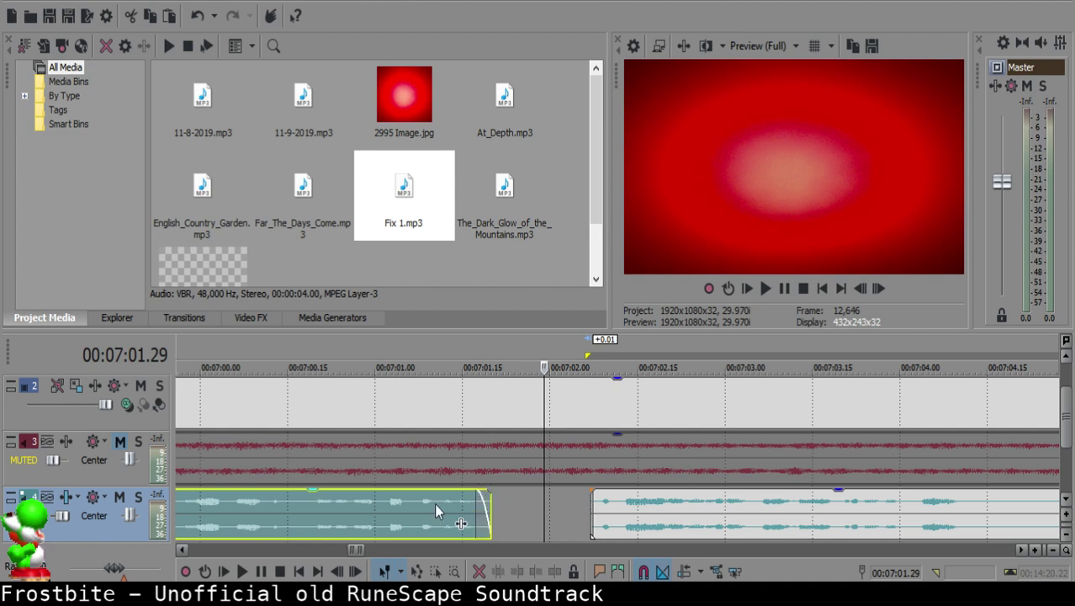
{"action": "left_click", "coordinate": [410, 510]}
{"action": "key", "text": "space"}
{"action": "left_click_drag", "start_coordinate": [599, 505], "coordinate": [612, 504]}
{"action": "key", "text": "space"}
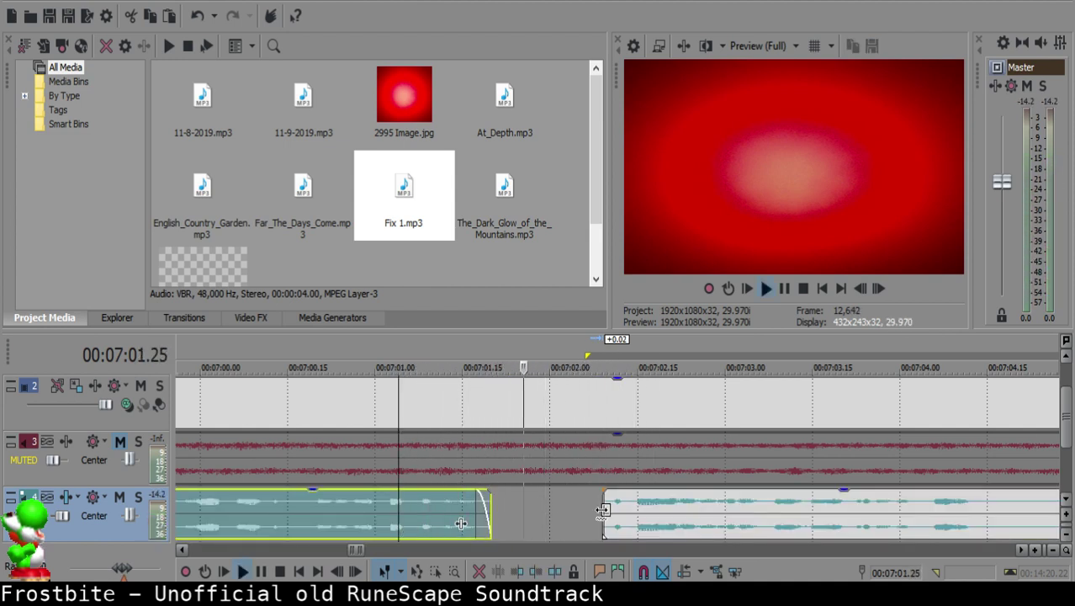
Step: Split the voice clip at the end of its first phrase, at about 7:04.17
{"action": "scroll", "coordinate": [640, 510], "scroll_direction": "down", "scroll_amount": 8}
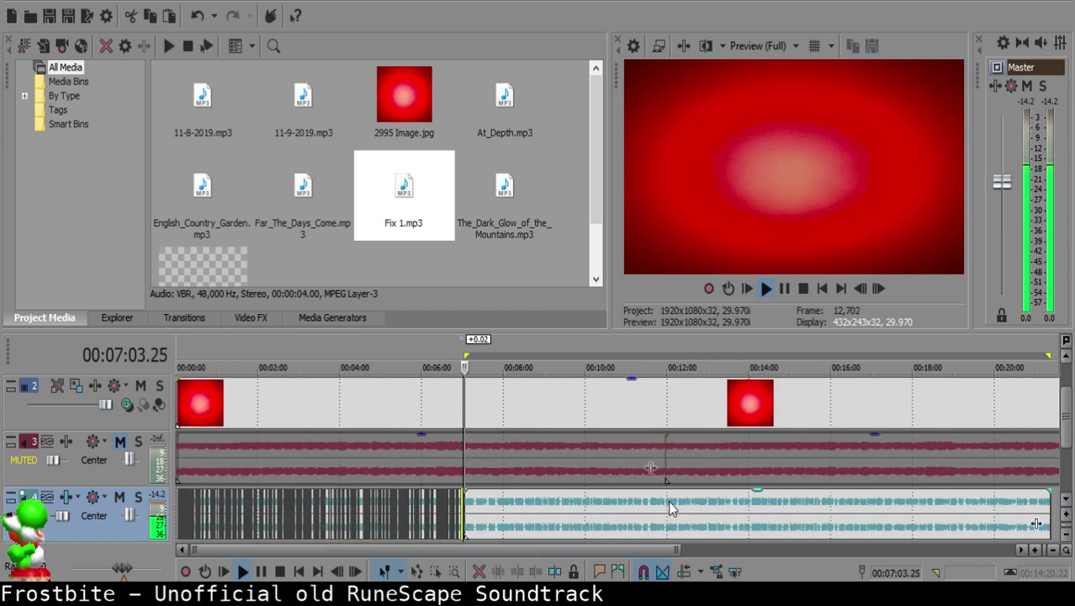
{"action": "scroll", "coordinate": [639, 501], "scroll_direction": "up", "scroll_amount": 5}
{"action": "left_click", "coordinate": [605, 500]}
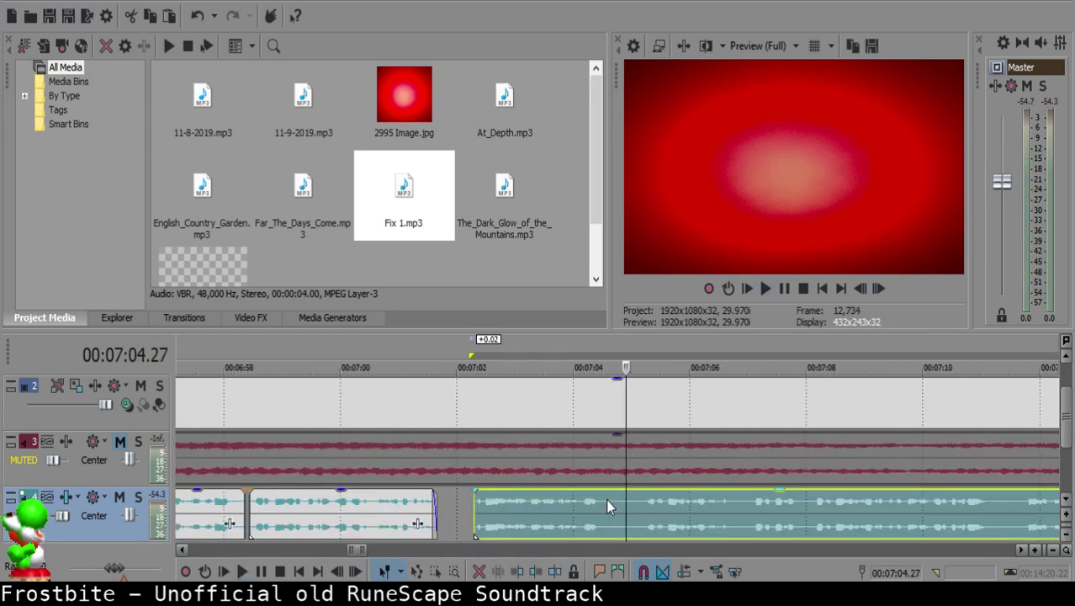
{"action": "key", "text": "s"}
Step: Cut out the unwanted voice audio from about 7:04.17 to 7:08.03 and move the remaining clip back to about 7:05.22
{"action": "left_click", "coordinate": [705, 504]}
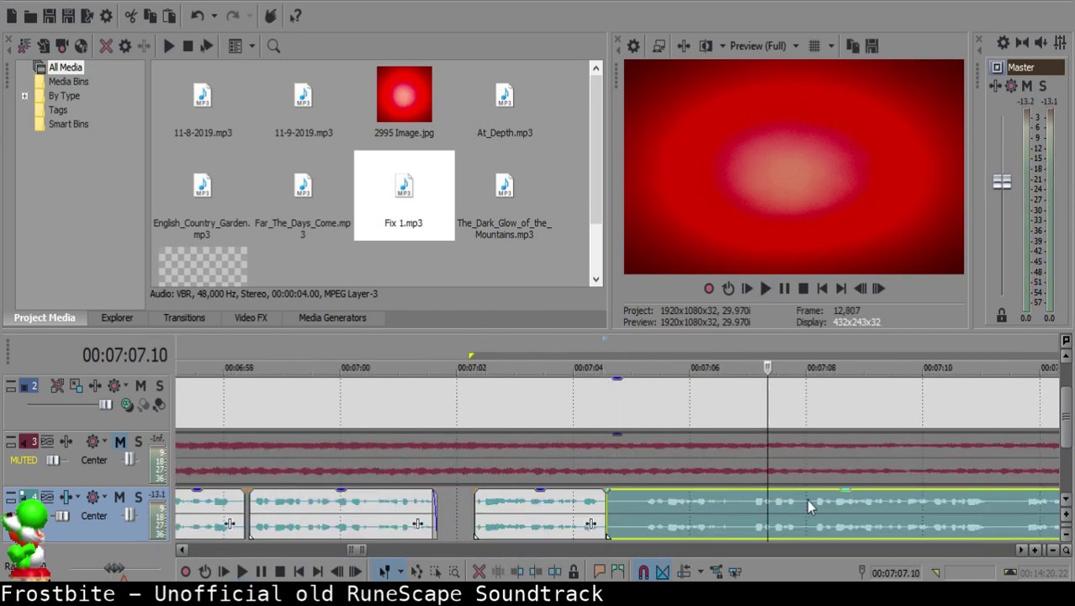
{"action": "scroll", "coordinate": [782, 509], "scroll_direction": "down", "scroll_amount": 3}
{"action": "left_click", "coordinate": [696, 505]}
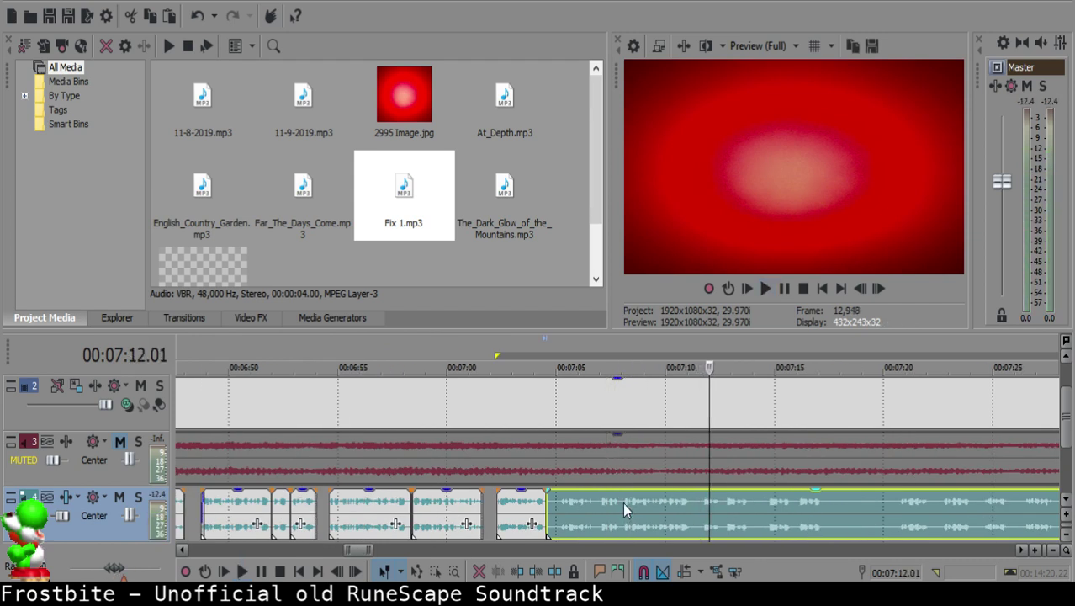
{"action": "left_click", "coordinate": [623, 502]}
{"action": "scroll", "coordinate": [622, 502], "scroll_direction": "up", "scroll_amount": 3}
{"action": "left_click", "coordinate": [584, 502]}
{"action": "key", "text": "space"}
{"action": "key", "text": "s"}
{"action": "left_click", "coordinate": [291, 513]}
{"action": "scroll", "coordinate": [717, 505], "scroll_direction": "down", "scroll_amount": 4}
{"action": "key", "text": "Delete"}
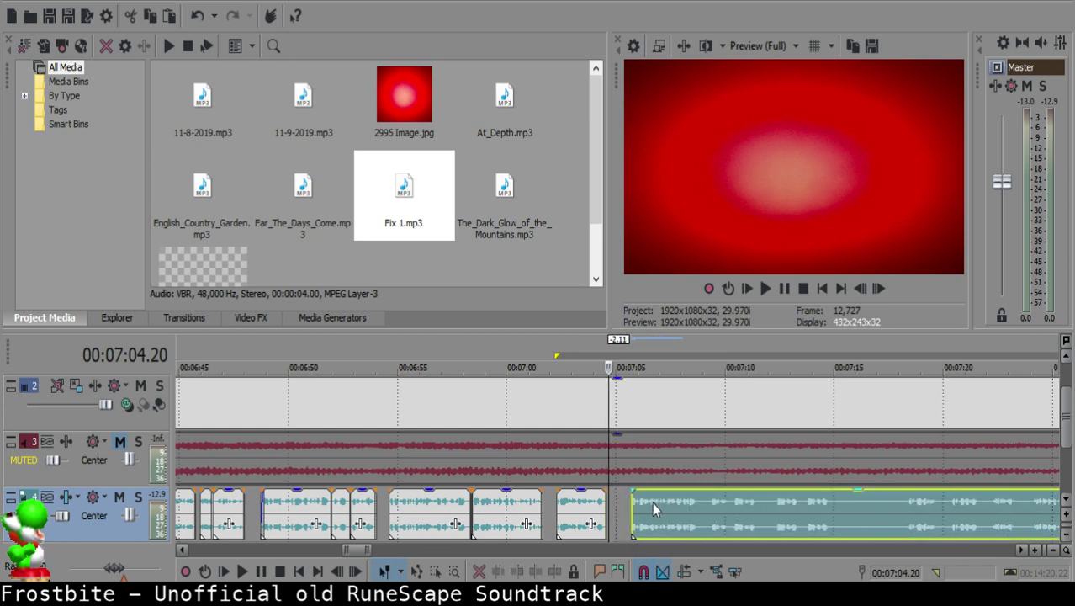
Step: Play back the join and move the following voice clip back to about 7:04.20, just behind the preceding phrase
{"action": "left_click", "coordinate": [594, 505]}
{"action": "key", "text": "space"}
{"action": "scroll", "coordinate": [626, 503], "scroll_direction": "down", "scroll_amount": 4}
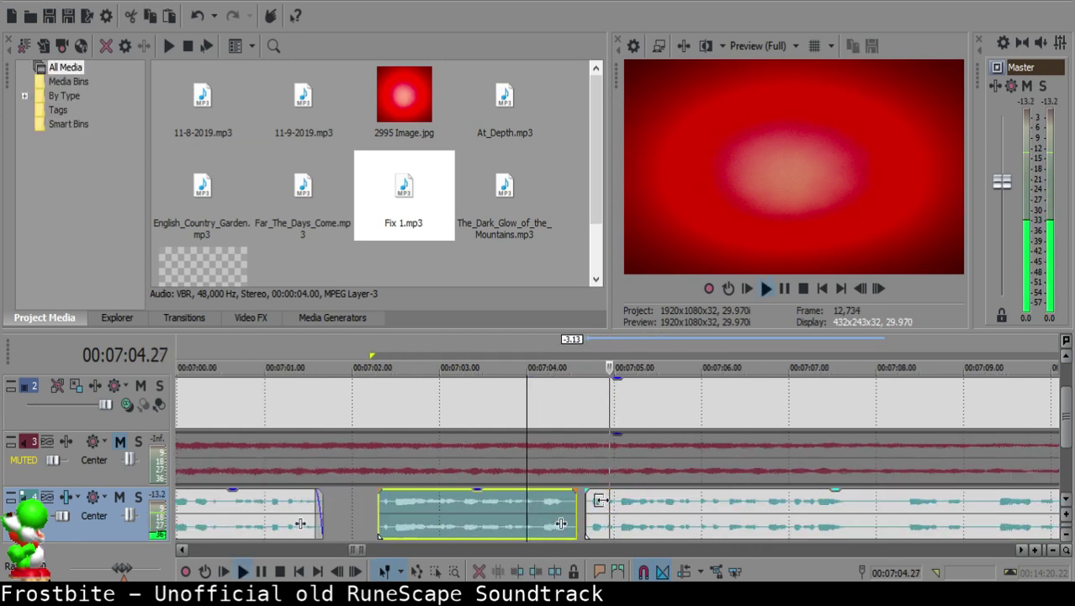
{"action": "scroll", "coordinate": [629, 502], "scroll_direction": "down", "scroll_amount": 5}
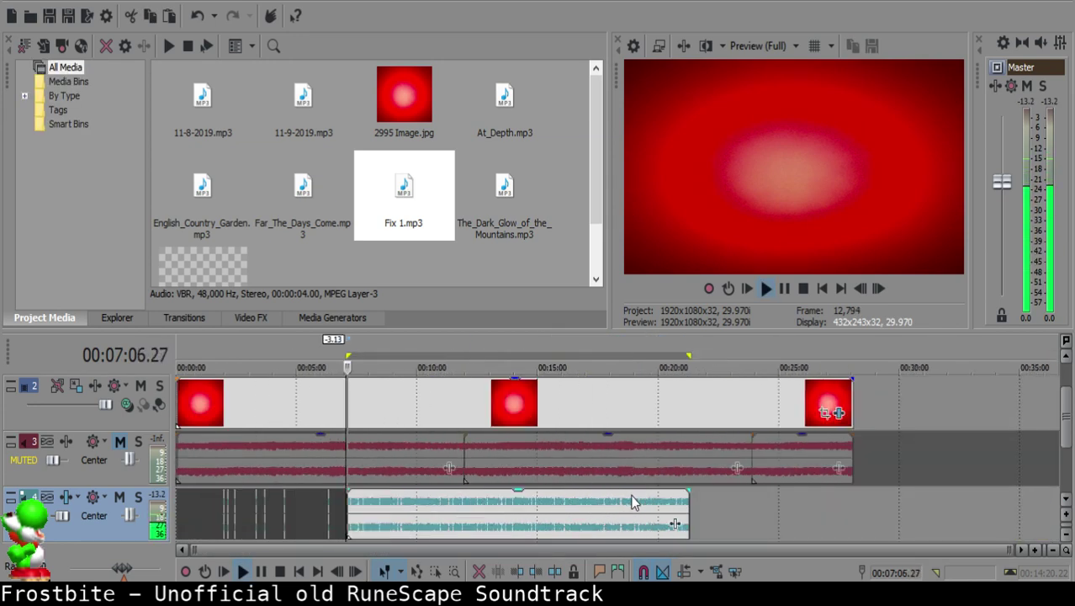
Step: Cut out the unwanted voice audio from about 7:07.22 to 7:12.19
{"action": "scroll", "coordinate": [632, 503], "scroll_direction": "up", "scroll_amount": 8}
{"action": "left_click", "coordinate": [589, 508]}
{"action": "left_click", "coordinate": [594, 506]}
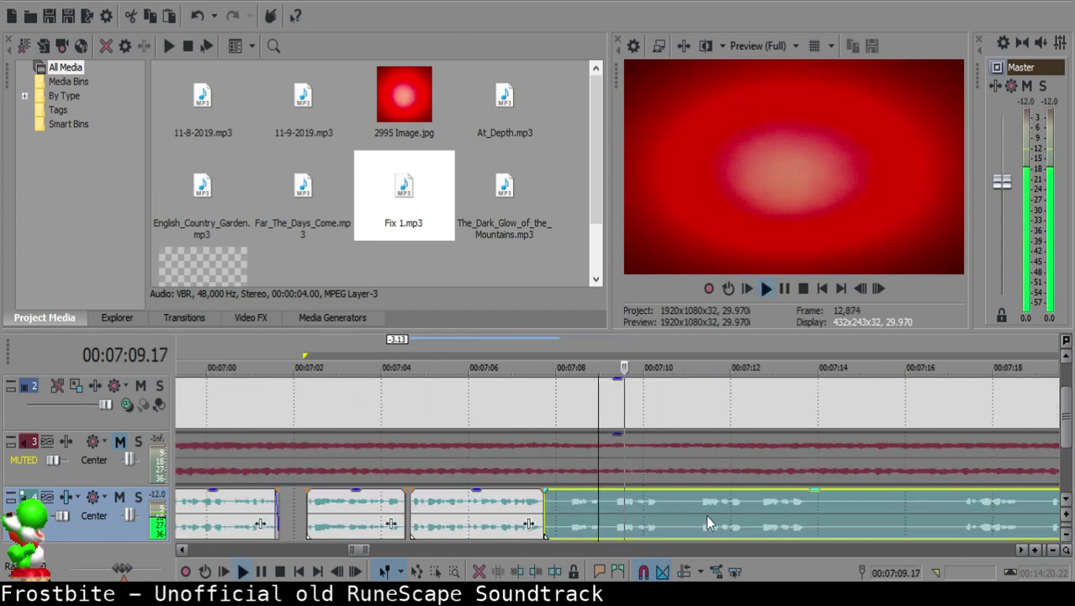
{"action": "scroll", "coordinate": [761, 502], "scroll_direction": "down", "scroll_amount": 3}
{"action": "left_click", "coordinate": [763, 503]}
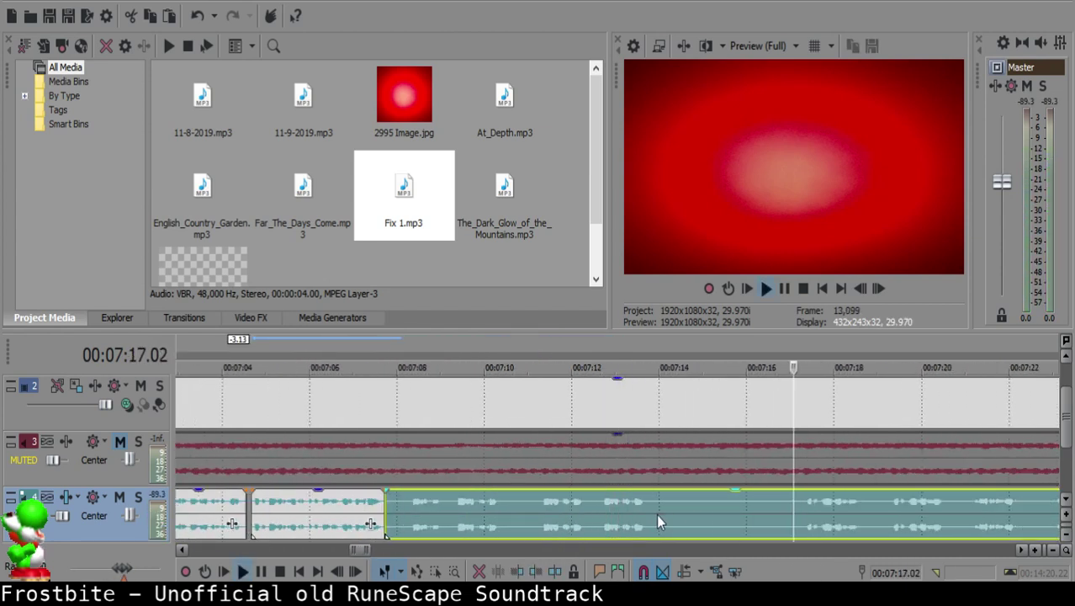
{"action": "left_click", "coordinate": [598, 500]}
{"action": "left_click", "coordinate": [599, 500]}
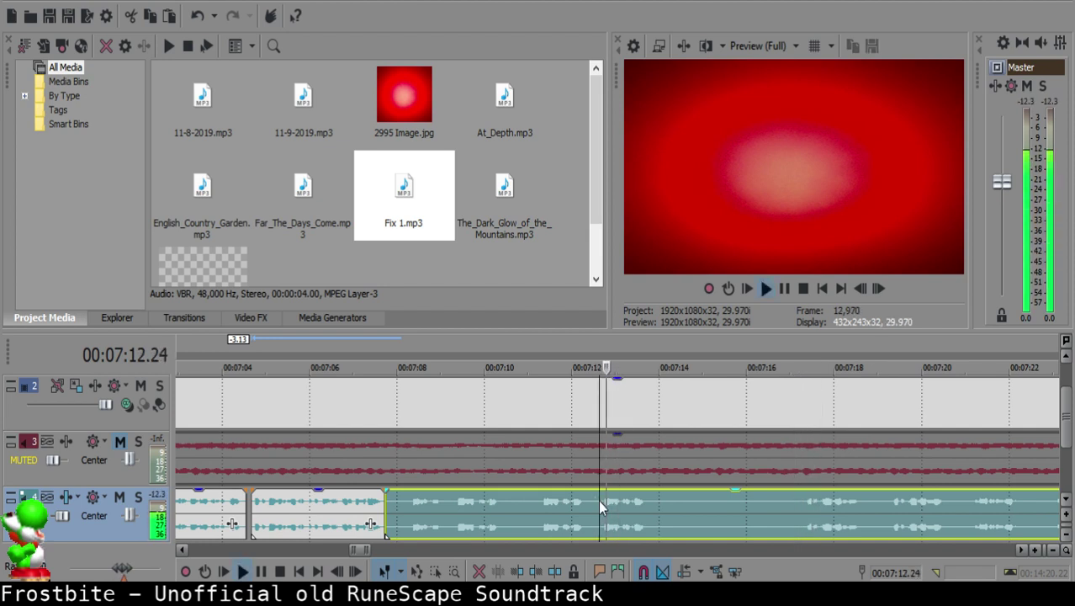
{"action": "key", "text": "space"}
{"action": "key", "text": "s"}
{"action": "left_click", "coordinate": [586, 504]}
{"action": "key", "text": "Delete"}
Step: Move the remaining voice clip about 4.12 earlier, leaving a short gap after the preceding phrase
{"action": "left_click", "coordinate": [592, 503]}
{"action": "key", "text": "space"}
{"action": "scroll", "coordinate": [605, 501], "scroll_direction": "up", "scroll_amount": 4}
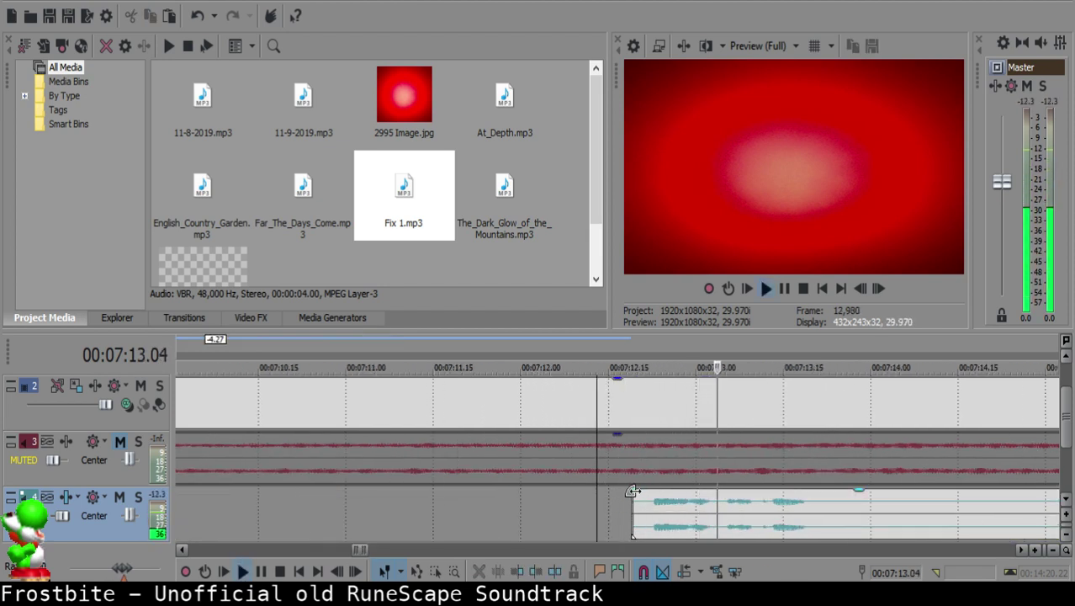
{"action": "scroll", "coordinate": [607, 508], "scroll_direction": "down", "scroll_amount": 7}
{"action": "left_click", "coordinate": [498, 502]}
{"action": "left_click_drag", "start_coordinate": [665, 516], "coordinate": [572, 511]}
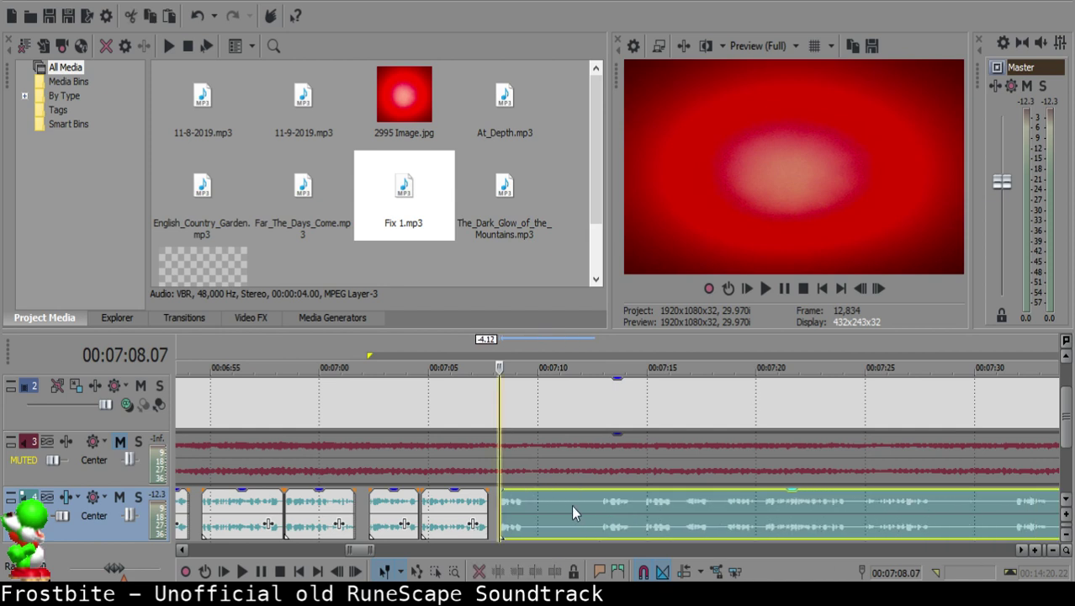
Step: Audition the gap after 7:07 and tighten it by moving the following voice clip back to about 7:07.24
{"action": "left_click", "coordinate": [468, 509]}
{"action": "key", "text": "space"}
{"action": "scroll", "coordinate": [530, 508], "scroll_direction": "up", "scroll_amount": 7}
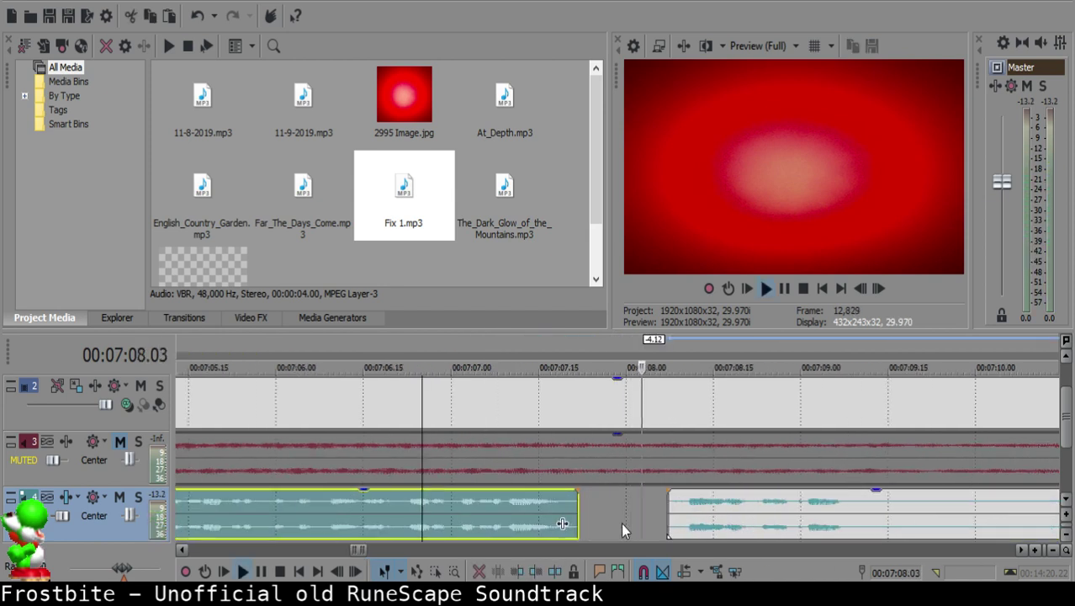
{"action": "key", "text": "space"}
{"action": "left_click", "coordinate": [673, 512]}
{"action": "left_click", "coordinate": [485, 502]}
{"action": "key", "text": "space"}
{"action": "left_click", "coordinate": [590, 501]}
{"action": "key", "text": "space"}
{"action": "left_click_drag", "start_coordinate": [646, 505], "coordinate": [618, 505]}
{"action": "left_click", "coordinate": [461, 509]}
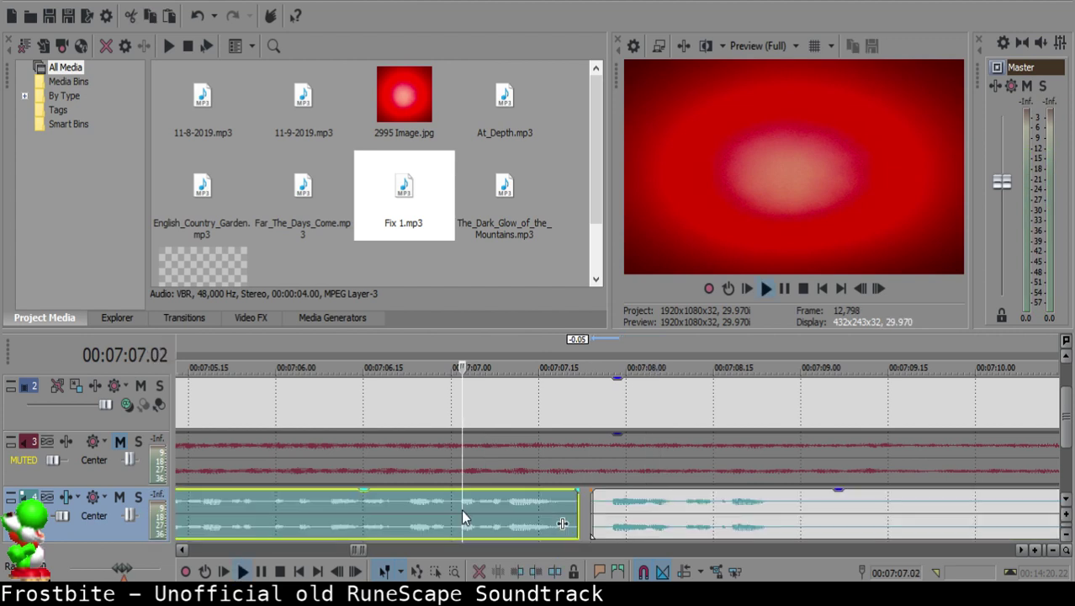
{"action": "key", "text": "space"}
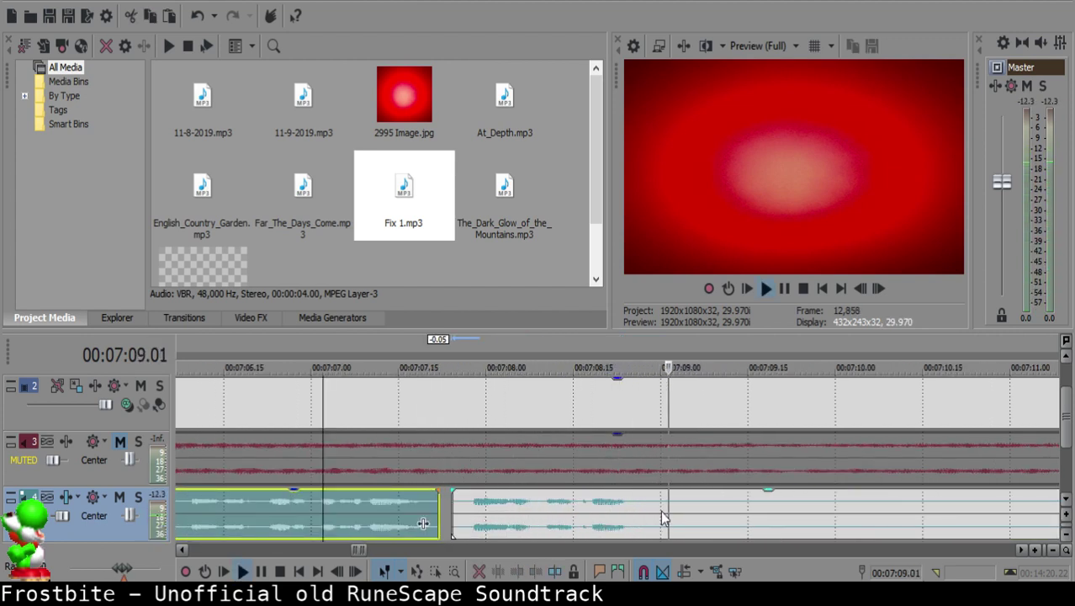
Step: Split the voice clip at 7:09.01 and at 7:14.13, isolating the unwanted take between two phrases
{"action": "left_click", "coordinate": [666, 507]}
{"action": "key", "text": "space"}
{"action": "scroll", "coordinate": [668, 505], "scroll_direction": "down", "scroll_amount": 4}
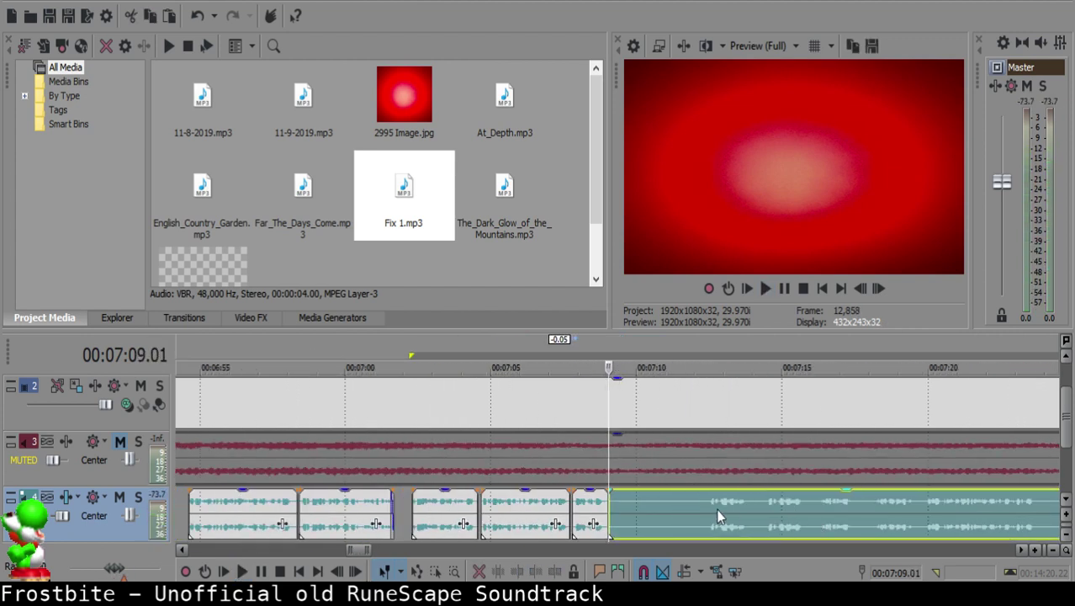
{"action": "left_click", "coordinate": [717, 510]}
{"action": "key", "text": "space"}
{"action": "scroll", "coordinate": [715, 511], "scroll_direction": "up", "scroll_amount": 2}
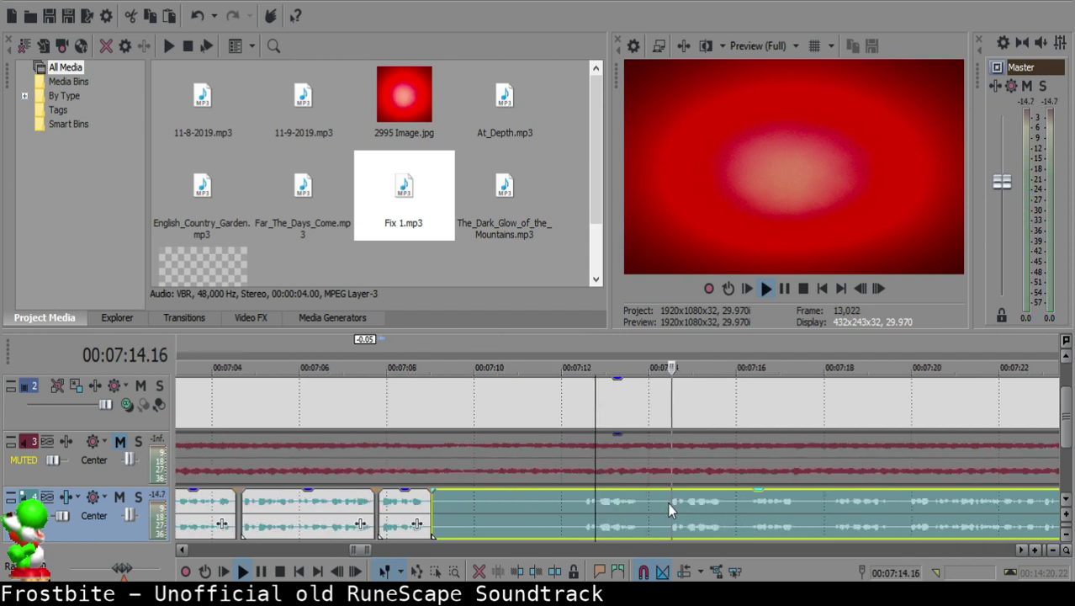
{"action": "left_click", "coordinate": [667, 501]}
{"action": "key", "text": "space"}
{"action": "key", "text": "s"}
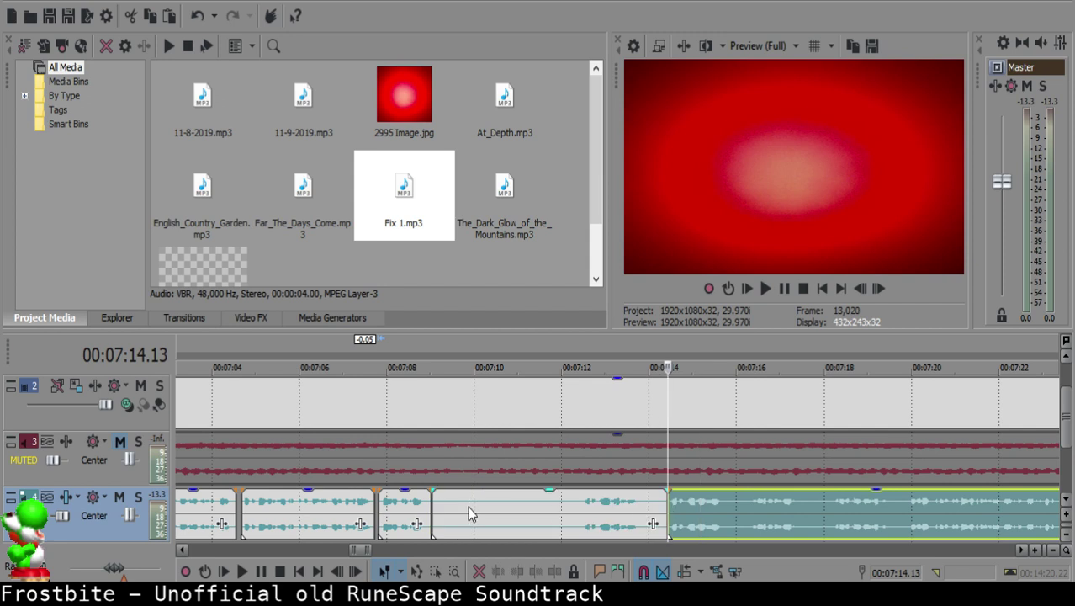
Step: Delete the isolated piece between 7:09.01 and 7:14.13 and move the remaining voice clip back to about 7:09.22
{"action": "left_click", "coordinate": [466, 505]}
{"action": "left_click", "coordinate": [461, 497]}
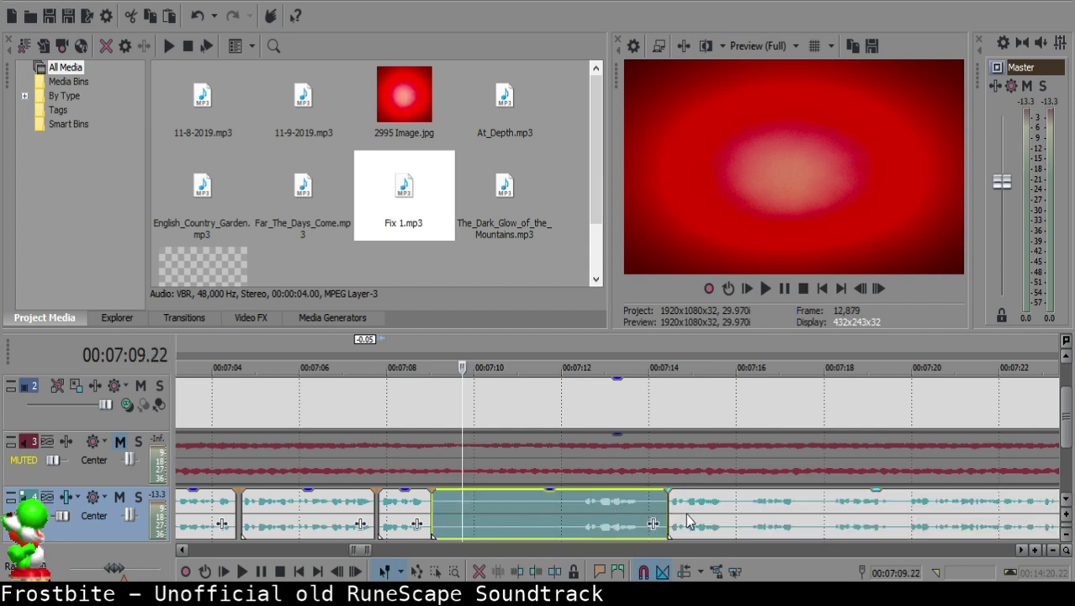
{"action": "key", "text": "Delete"}
{"action": "left_click_drag", "start_coordinate": [672, 512], "coordinate": [414, 509]}
Step: Play back the pause after 7:09 and lengthen it by moving the following voice clip about six frames later
{"action": "left_click", "coordinate": [414, 510]}
{"action": "key", "text": "space"}
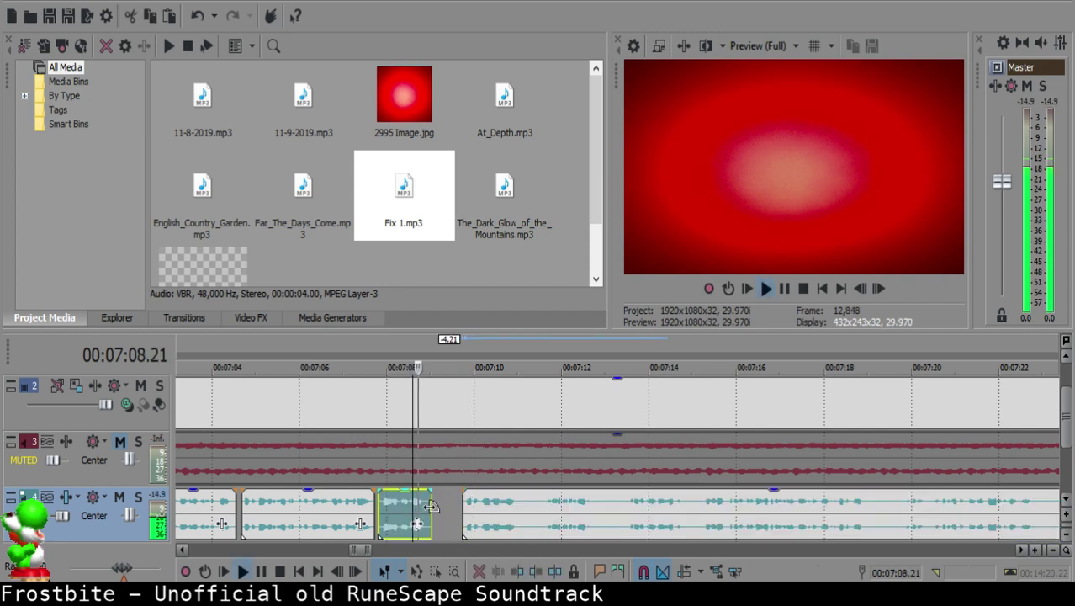
{"action": "scroll", "coordinate": [521, 510], "scroll_direction": "up", "scroll_amount": 6}
{"action": "left_click", "coordinate": [596, 508]}
{"action": "key", "text": "space"}
{"action": "scroll", "coordinate": [596, 508], "scroll_direction": "down", "scroll_amount": 4}
{"action": "left_click_drag", "start_coordinate": [661, 509], "coordinate": [680, 510]}
{"action": "left_click", "coordinate": [525, 515]}
{"action": "left_click", "coordinate": [468, 509]}
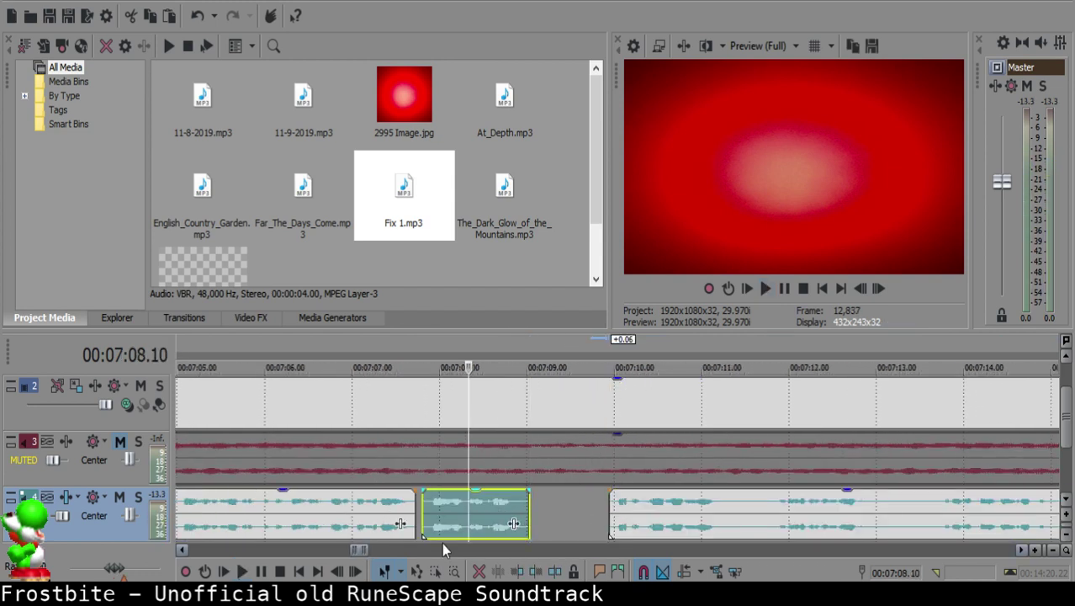
{"action": "key", "text": "space"}
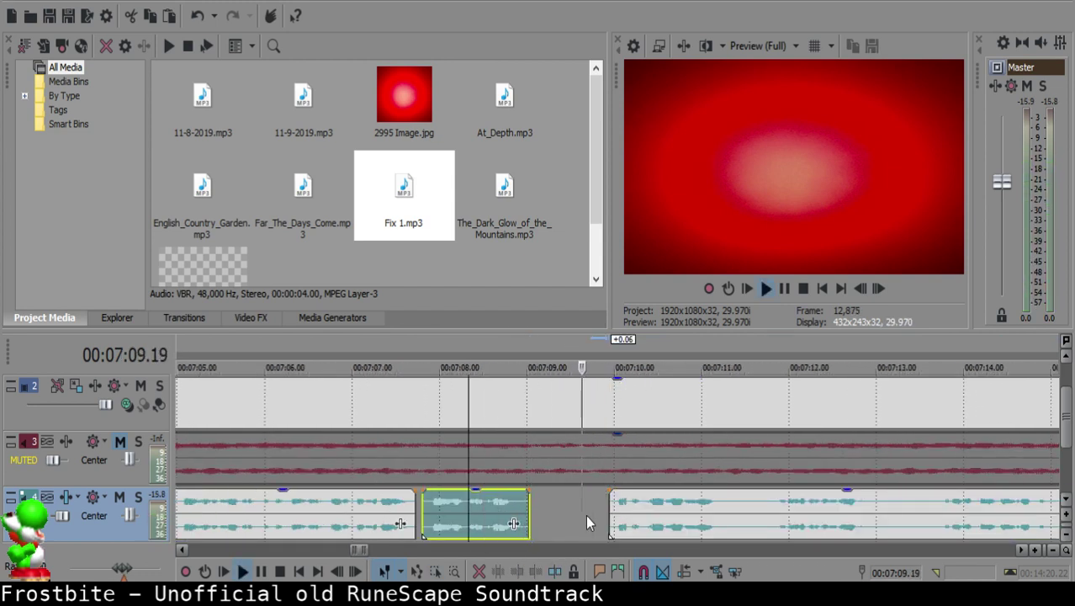
{"action": "scroll", "coordinate": [586, 514], "scroll_direction": "up", "scroll_amount": 3}
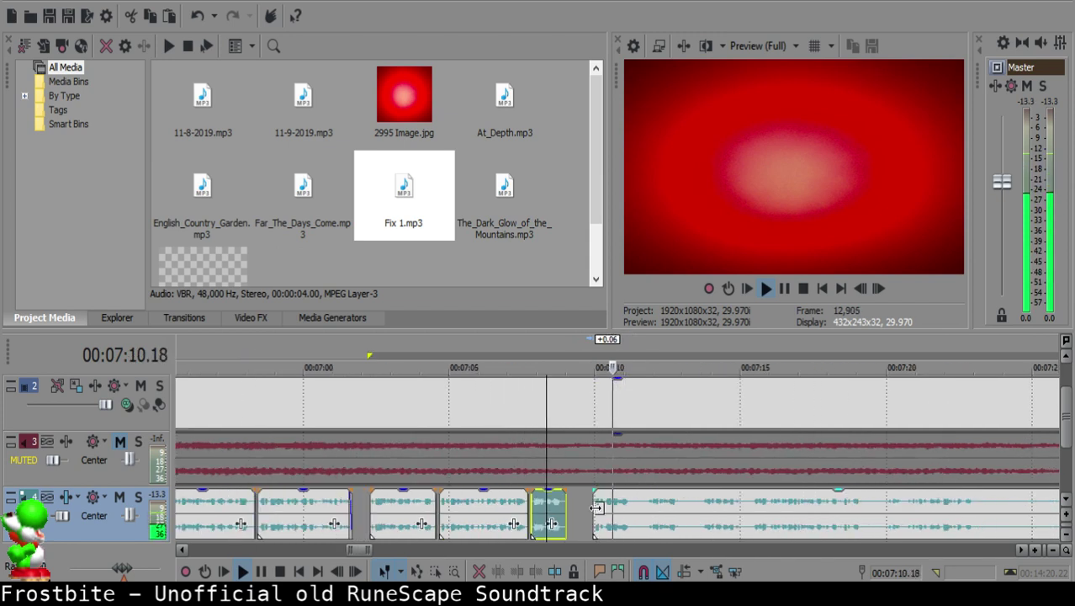
Step: Split the voice clip at about 7:11.10 and again just before the next phrase, isolating the pause
{"action": "left_click", "coordinate": [664, 506]}
{"action": "scroll", "coordinate": [664, 506], "scroll_direction": "down", "scroll_amount": 4}
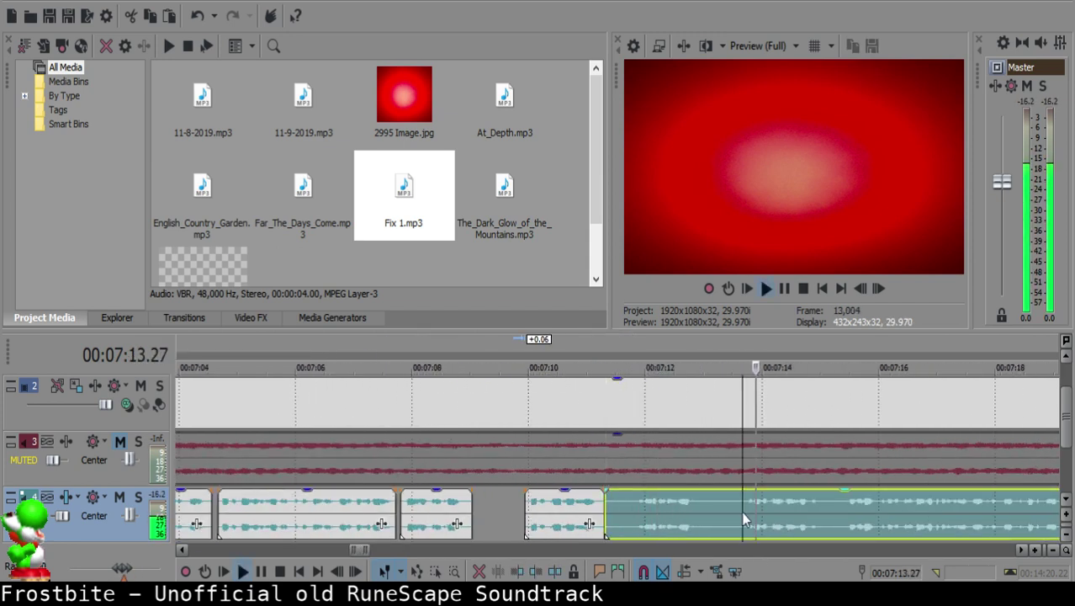
{"action": "left_click", "coordinate": [636, 501]}
{"action": "key", "text": "space"}
{"action": "key", "text": "space"}
{"action": "key", "text": "s"}
Step: Delete the isolated pause after 7:11.10 and move the remaining voice clip to about 7:11.17
{"action": "left_click", "coordinate": [620, 504]}
{"action": "key", "text": "Delete"}
{"action": "left_click_drag", "start_coordinate": [665, 505], "coordinate": [649, 506]}
{"action": "left_click", "coordinate": [588, 507]}
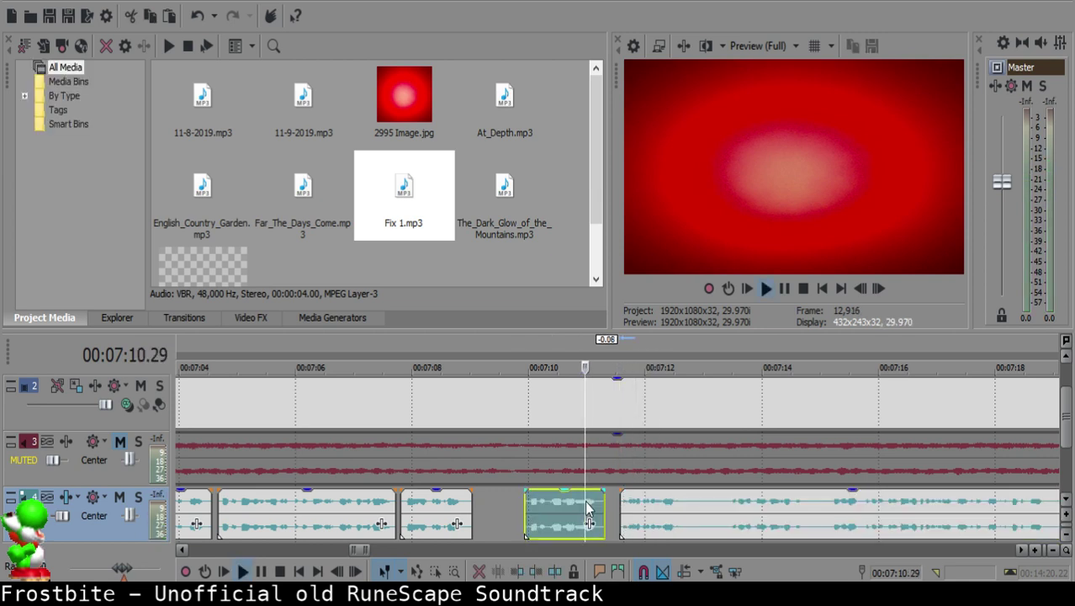
Step: Add a fade-in of about three frames to the voice clip starting near 7:11.18 and audition the transition
{"action": "scroll", "coordinate": [643, 509], "scroll_direction": "up", "scroll_amount": 4}
{"action": "left_click", "coordinate": [642, 509]}
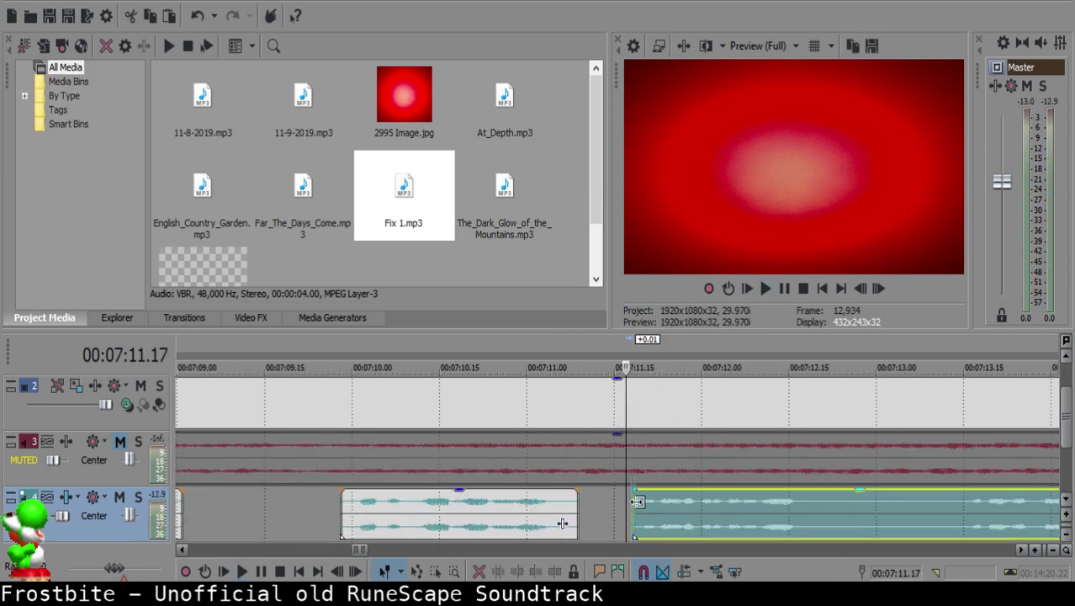
{"action": "left_click_drag", "start_coordinate": [631, 495], "coordinate": [648, 493]}
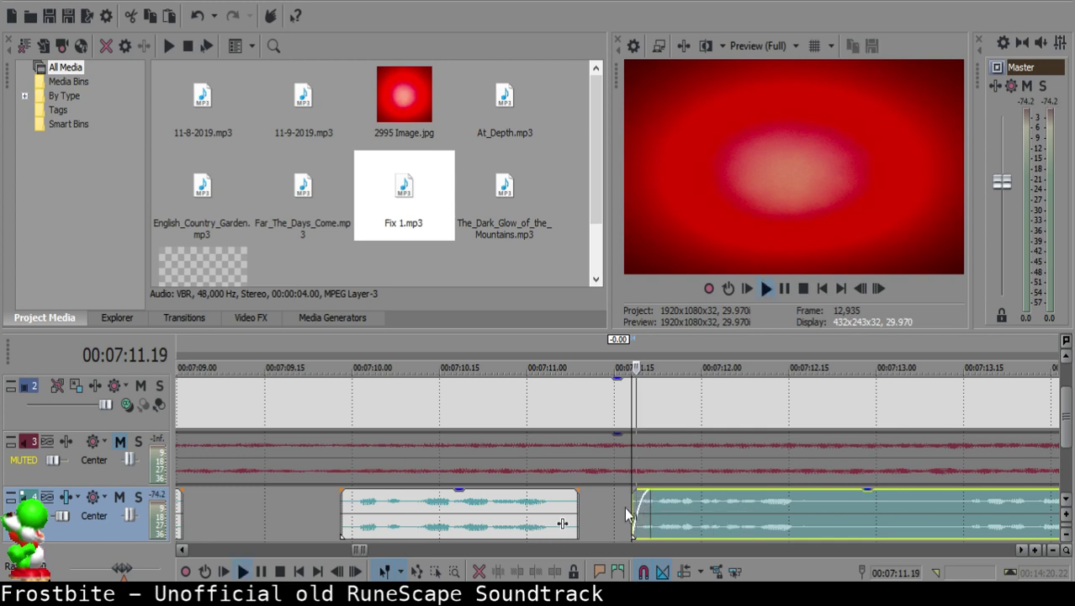
{"action": "key", "text": "space"}
{"action": "left_click", "coordinate": [496, 511]}
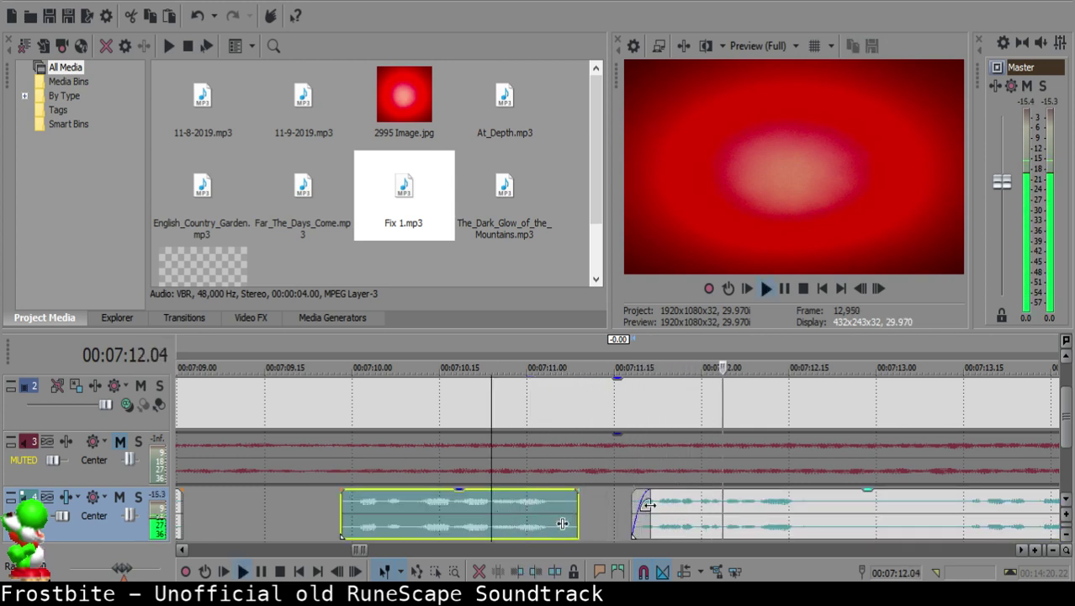
Step: Split the voice clip at about 7:12.23 and at 7:15.24, isolating the unwanted part between the phrases
{"action": "left_click", "coordinate": [654, 505]}
{"action": "key", "text": "s"}
{"action": "scroll", "coordinate": [654, 502], "scroll_direction": "down", "scroll_amount": 4}
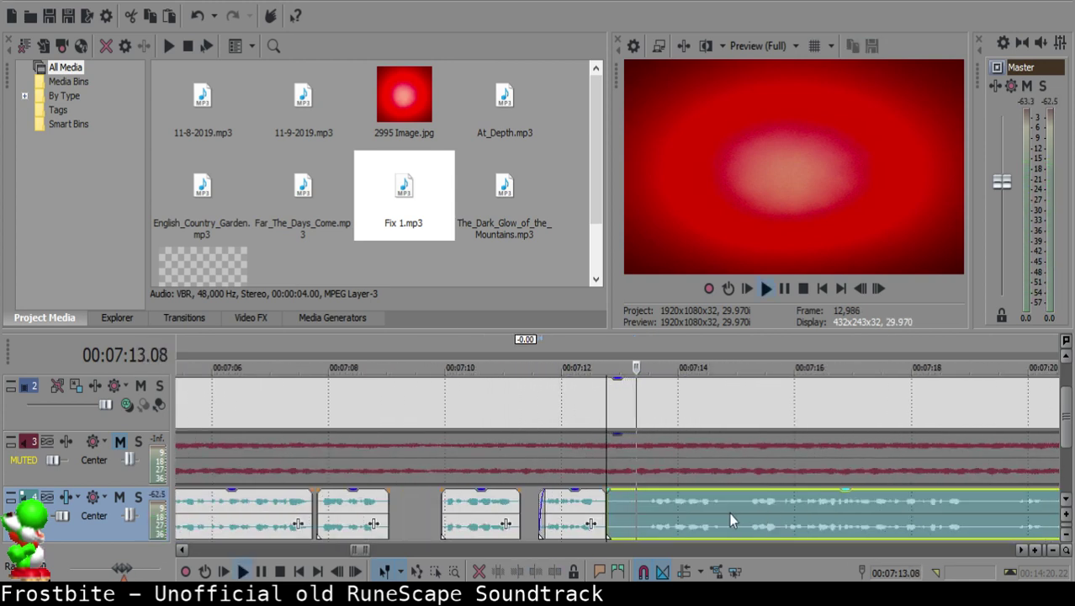
{"action": "scroll", "coordinate": [748, 506], "scroll_direction": "down", "scroll_amount": 1}
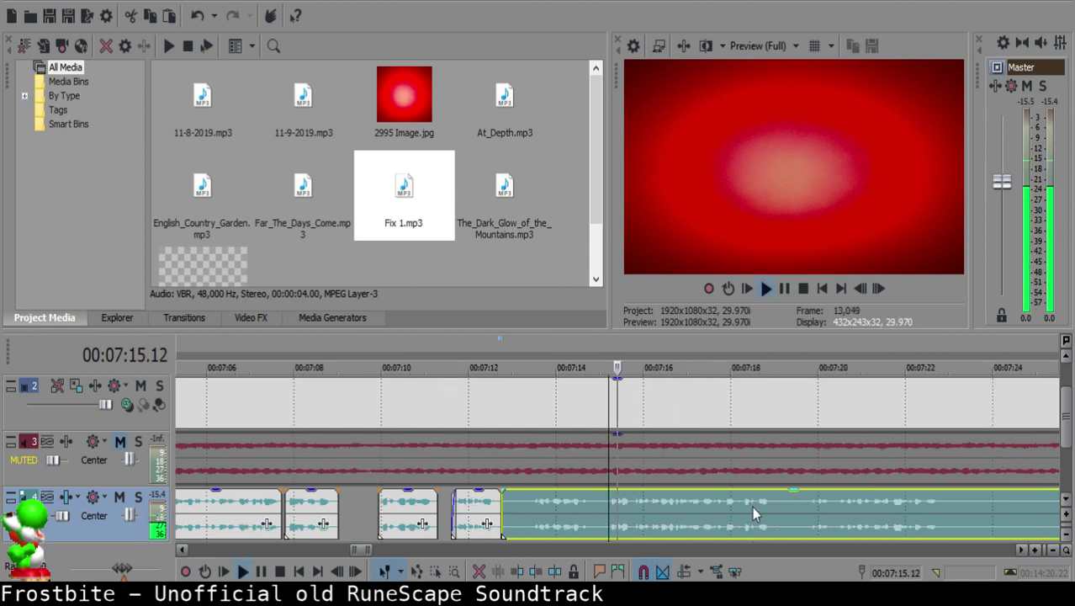
{"action": "left_click", "coordinate": [805, 507]}
{"action": "left_click", "coordinate": [629, 496]}
{"action": "key", "text": "space"}
{"action": "key", "text": "s"}
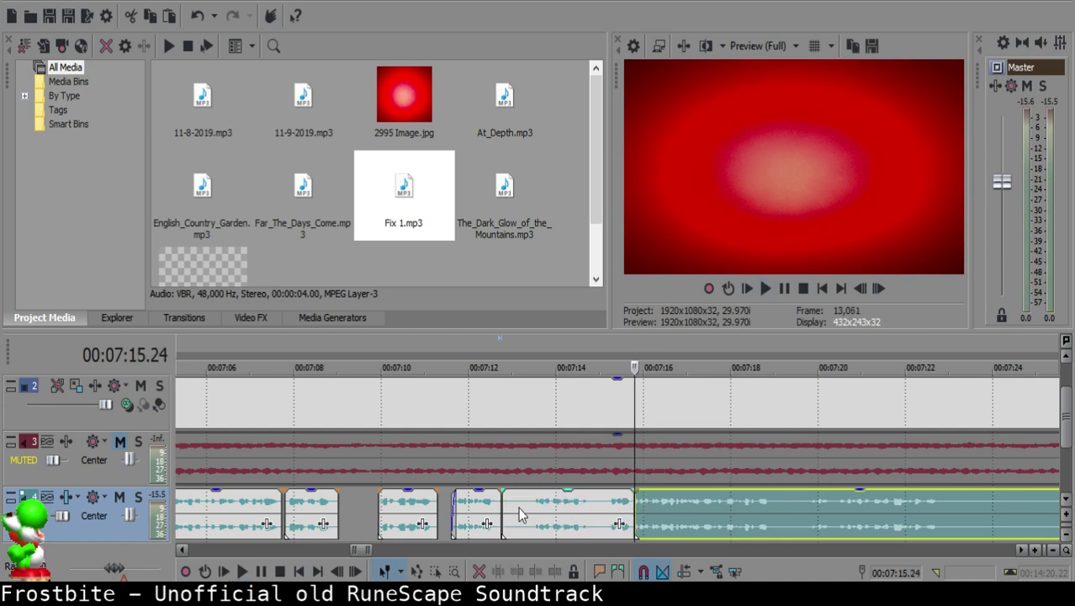
Step: Delete the isolated piece between 7:12.23 and 7:15.24 and move the remaining voice clip back to about 7:12.27
{"action": "left_click", "coordinate": [507, 506]}
{"action": "left_click", "coordinate": [510, 505]}
{"action": "scroll", "coordinate": [538, 507], "scroll_direction": "up", "scroll_amount": 5}
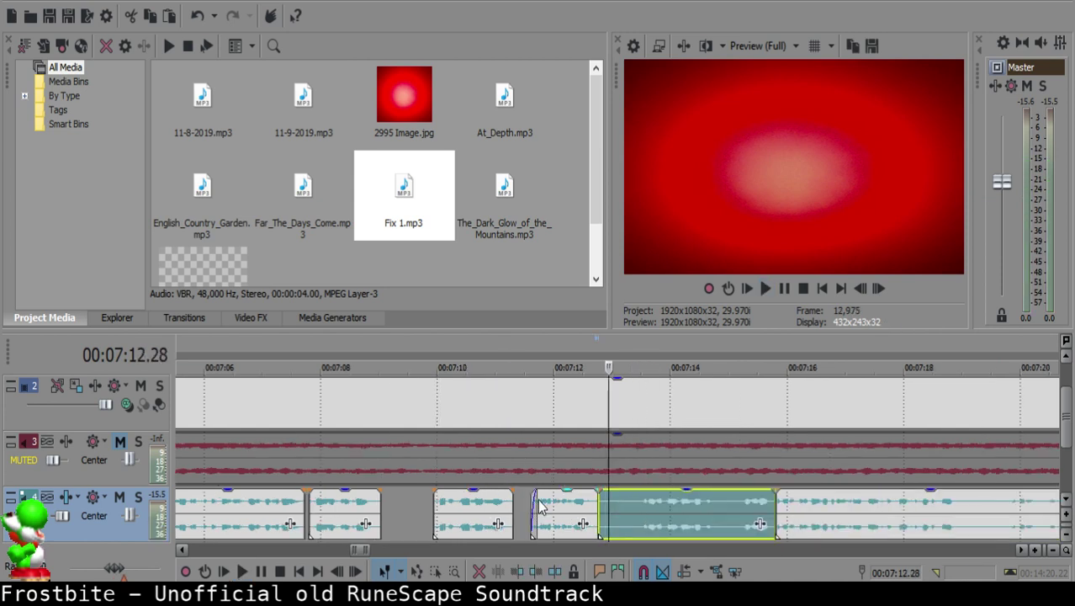
{"action": "left_click", "coordinate": [603, 512]}
{"action": "key", "text": "s"}
{"action": "scroll", "coordinate": [673, 512], "scroll_direction": "down", "scroll_amount": 5}
{"action": "key", "text": "Delete"}
{"action": "left_click_drag", "start_coordinate": [790, 518], "coordinate": [666, 503]}
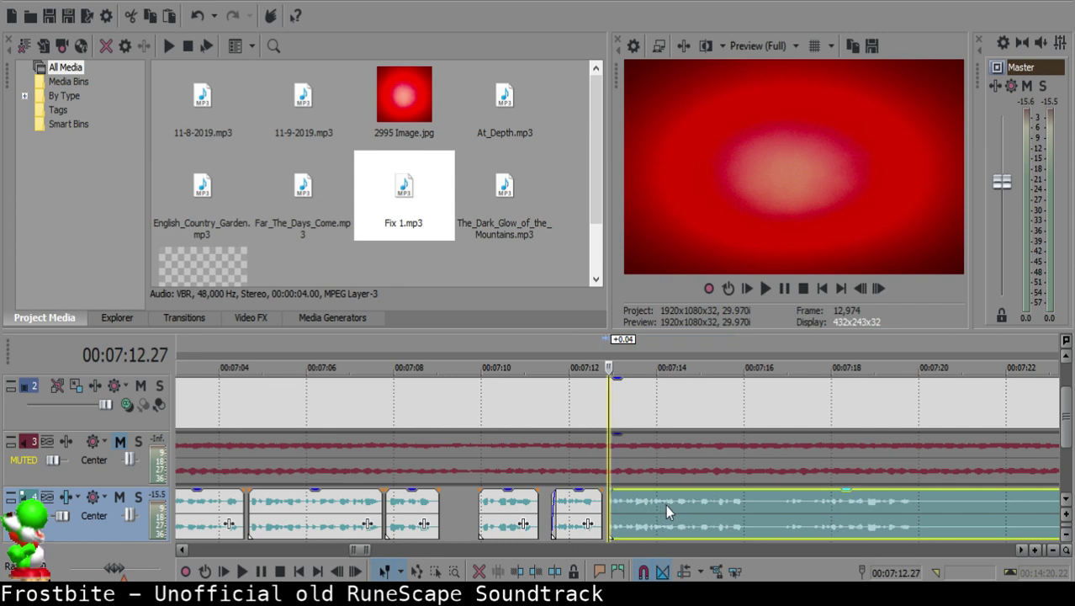
Step: Audition the gap after 7:12.23 and add a fade-in of about three frames to the following voice clip
{"action": "left_click", "coordinate": [589, 507]}
{"action": "key", "text": "space"}
{"action": "scroll", "coordinate": [592, 506], "scroll_direction": "up", "scroll_amount": 3}
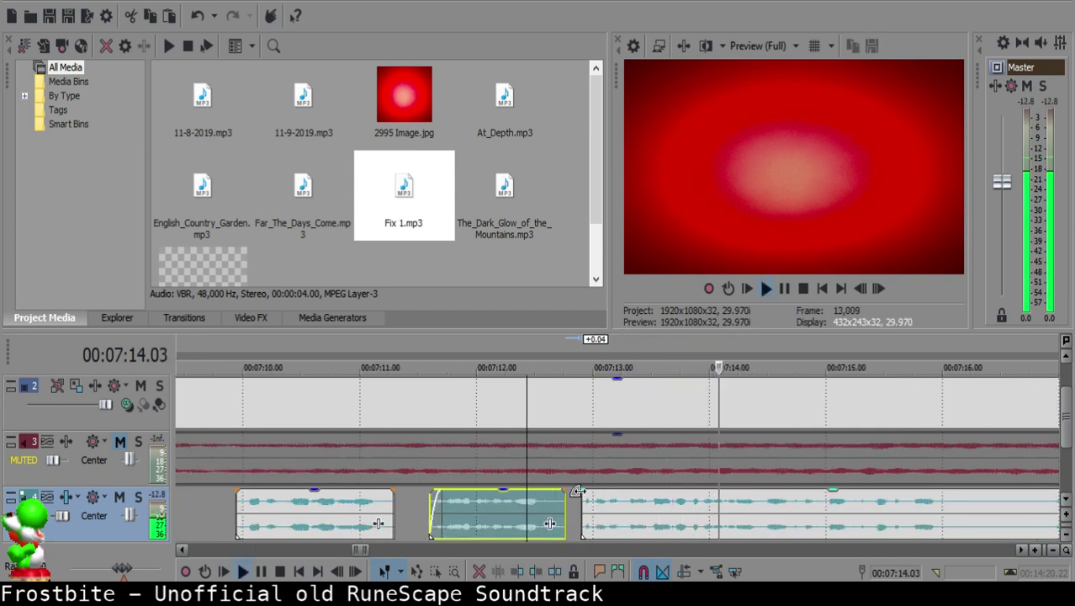
{"action": "left_click", "coordinate": [579, 494]}
{"action": "left_click", "coordinate": [510, 508]}
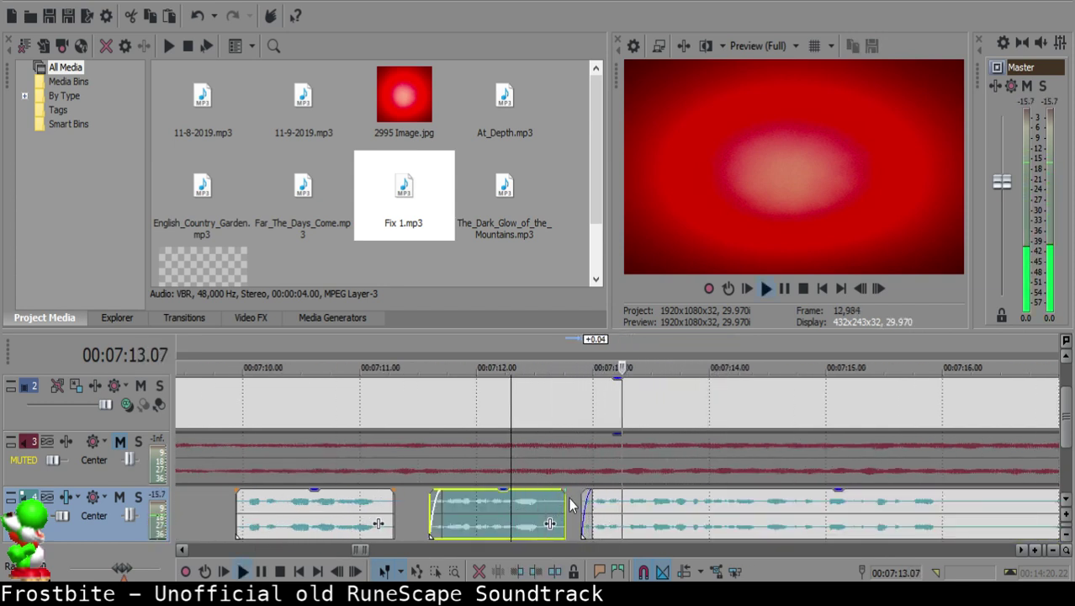
Step: Split the voice clip at about 7:16.04 and at about 7:17.15 to isolate the unwanted section
{"action": "scroll", "coordinate": [672, 512], "scroll_direction": "down", "scroll_amount": 6}
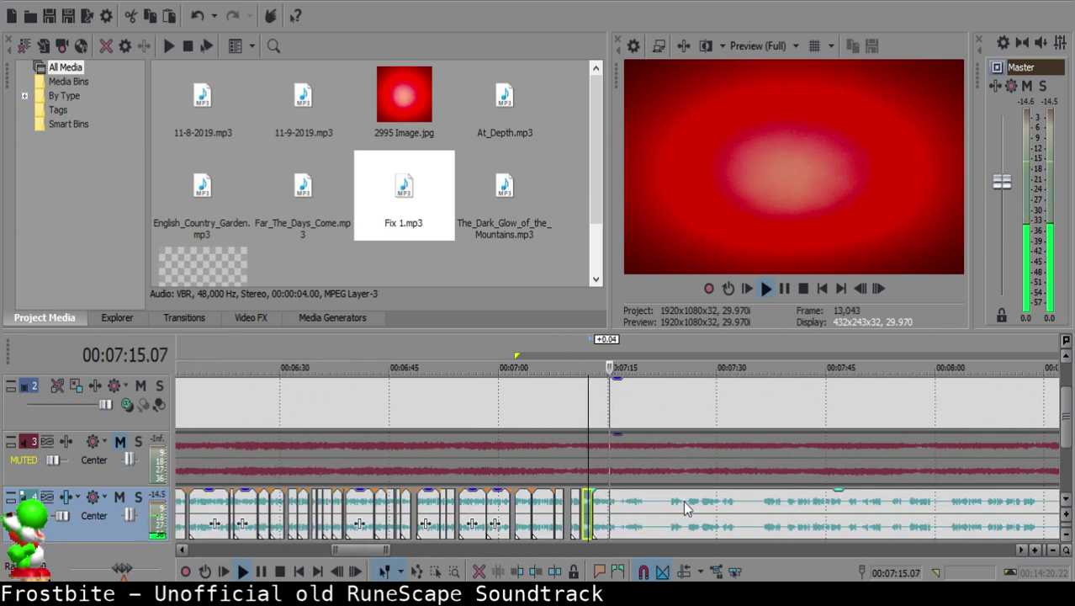
{"action": "scroll", "coordinate": [624, 503], "scroll_direction": "up", "scroll_amount": 6}
{"action": "left_click", "coordinate": [623, 504]}
{"action": "key", "text": "s"}
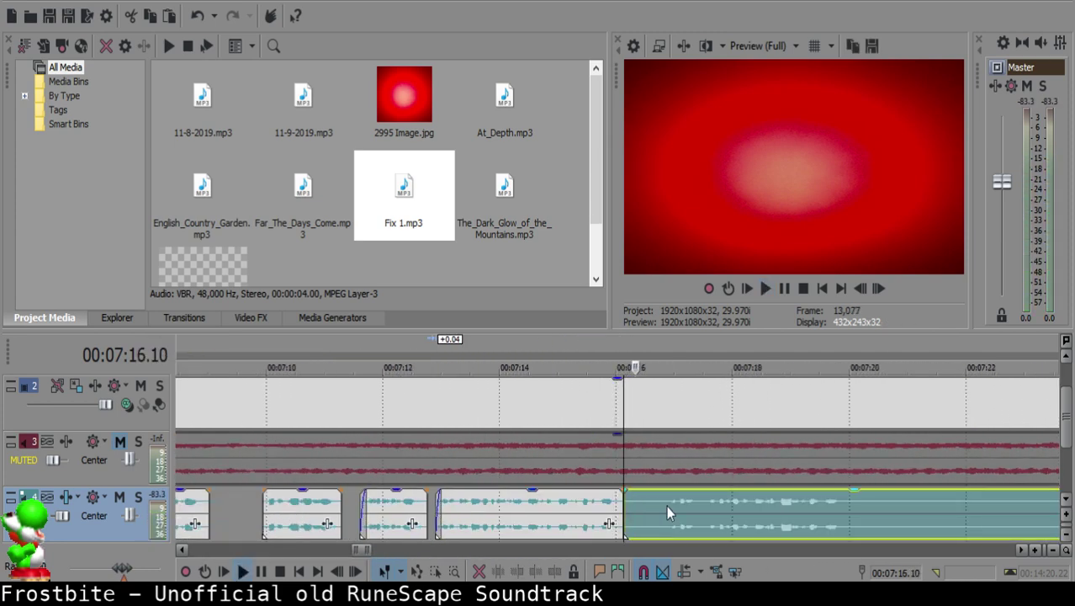
{"action": "scroll", "coordinate": [706, 511], "scroll_direction": "down", "scroll_amount": 2}
{"action": "left_click", "coordinate": [602, 501]}
{"action": "scroll", "coordinate": [603, 499], "scroll_direction": "up", "scroll_amount": 4}
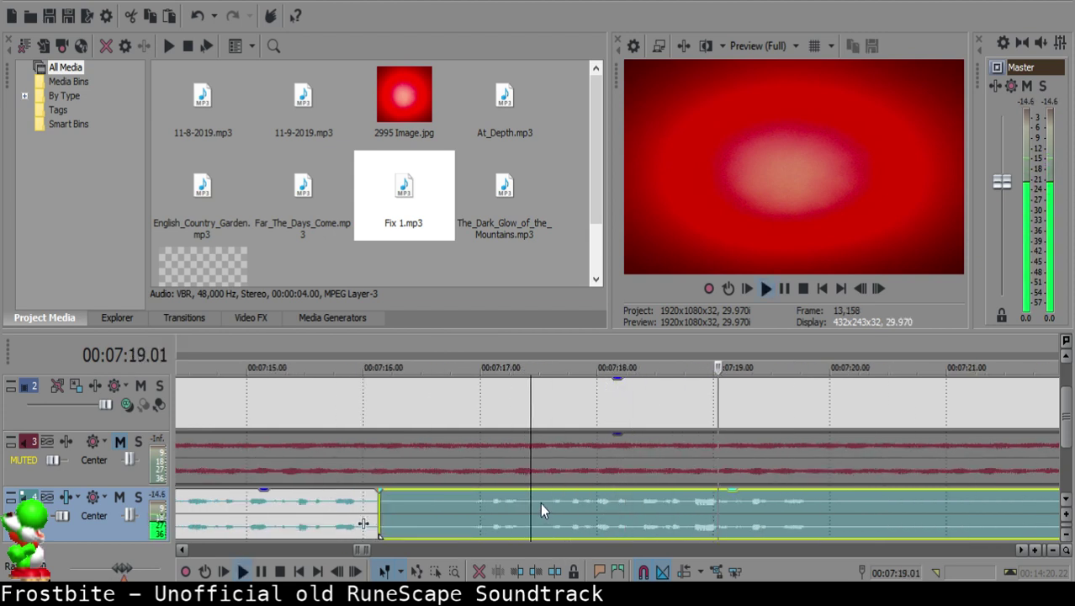
{"action": "left_click", "coordinate": [538, 501]}
{"action": "key", "text": "s"}
Step: Delete the isolated section between 7:16.04 and 7:17.15 and move the remaining voice clip back to about 7:16.08
{"action": "left_click", "coordinate": [436, 500]}
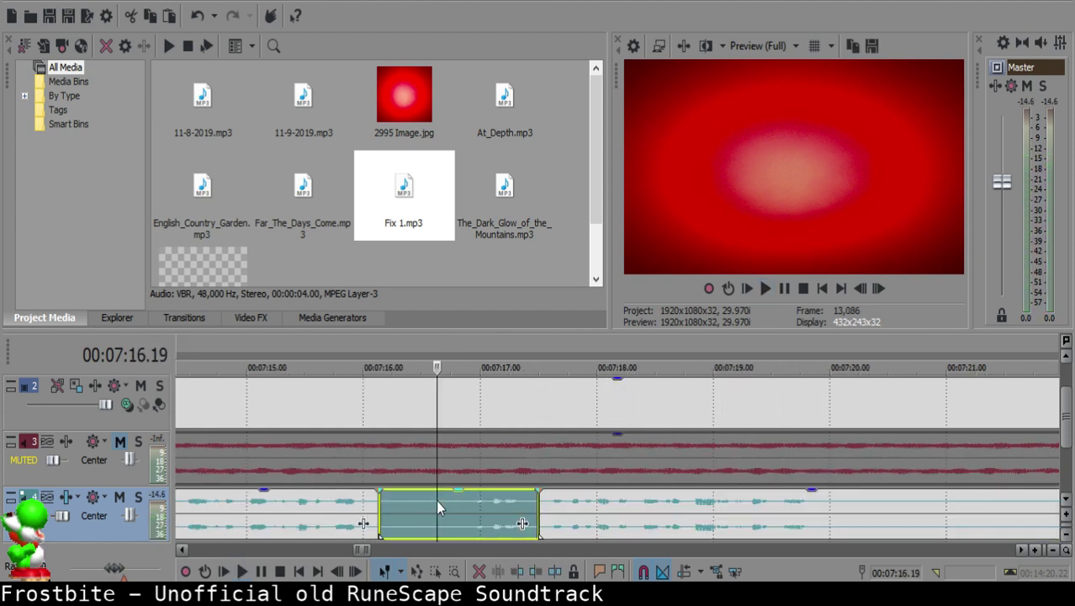
{"action": "left_click", "coordinate": [432, 500]}
{"action": "scroll", "coordinate": [432, 499], "scroll_direction": "down", "scroll_amount": 3}
{"action": "key", "text": "Delete"}
{"action": "left_click_drag", "start_coordinate": [660, 513], "coordinate": [646, 490]}
{"action": "left_click", "coordinate": [555, 515]}
Step: Add a short fade-in to the voice clip at 7:16.08 and audition the transition into it
{"action": "scroll", "coordinate": [623, 509], "scroll_direction": "up", "scroll_amount": 3}
{"action": "left_click", "coordinate": [477, 515]}
{"action": "key", "text": "space"}
{"action": "left_click", "coordinate": [455, 510]}
{"action": "key", "text": "space"}
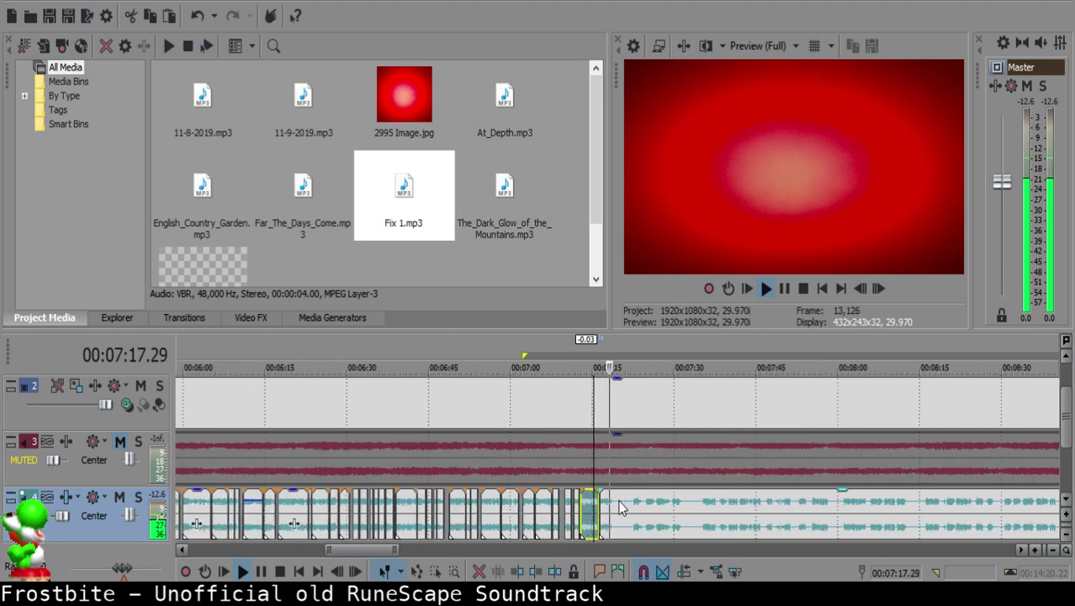
Step: Split the voice clip at 7:18.22 and at 7:22.16, isolating the long pause and unwanted audio between them
{"action": "left_click", "coordinate": [663, 503]}
{"action": "scroll", "coordinate": [663, 503], "scroll_direction": "down", "scroll_amount": 5}
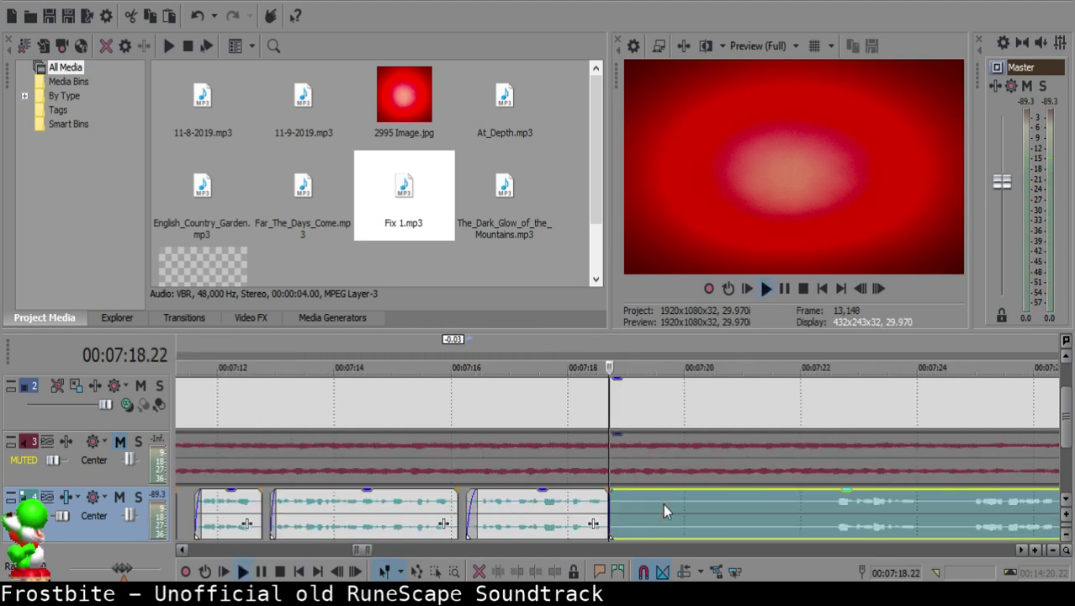
{"action": "left_click", "coordinate": [773, 506]}
{"action": "key", "text": "space"}
{"action": "key", "text": "s"}
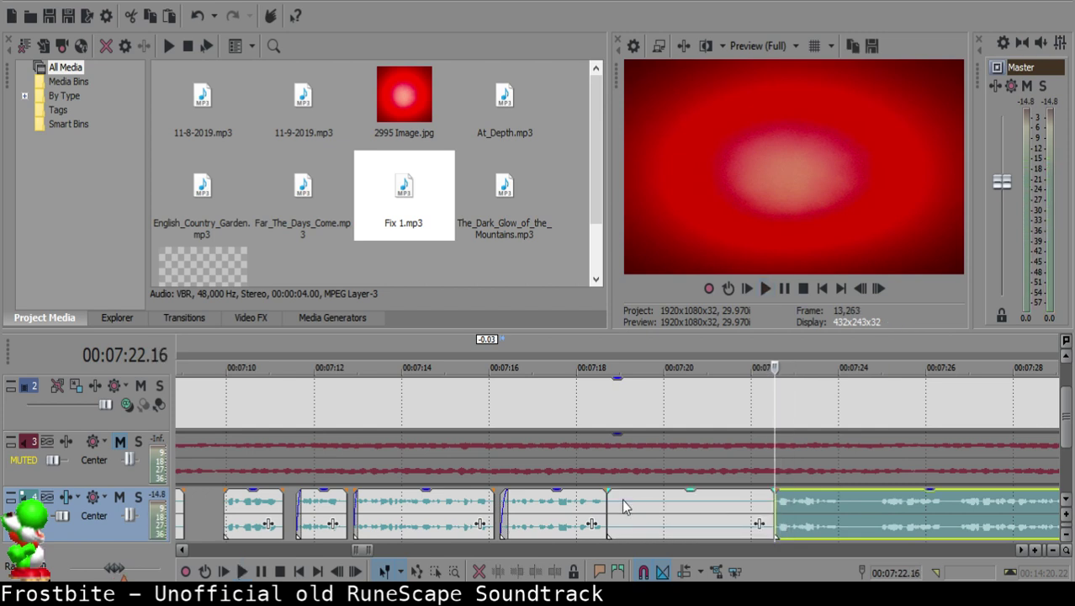
Step: Delete the isolated piece between 7:18.22 and 7:22.16 and move the remaining voice clip back to about 7:19.02
{"action": "left_click", "coordinate": [623, 504]}
{"action": "key", "text": "Delete"}
{"action": "left_click_drag", "start_coordinate": [812, 515], "coordinate": [659, 511]}
{"action": "left_click", "coordinate": [593, 513]}
{"action": "key", "text": "space"}
{"action": "scroll", "coordinate": [605, 506], "scroll_direction": "up", "scroll_amount": 5}
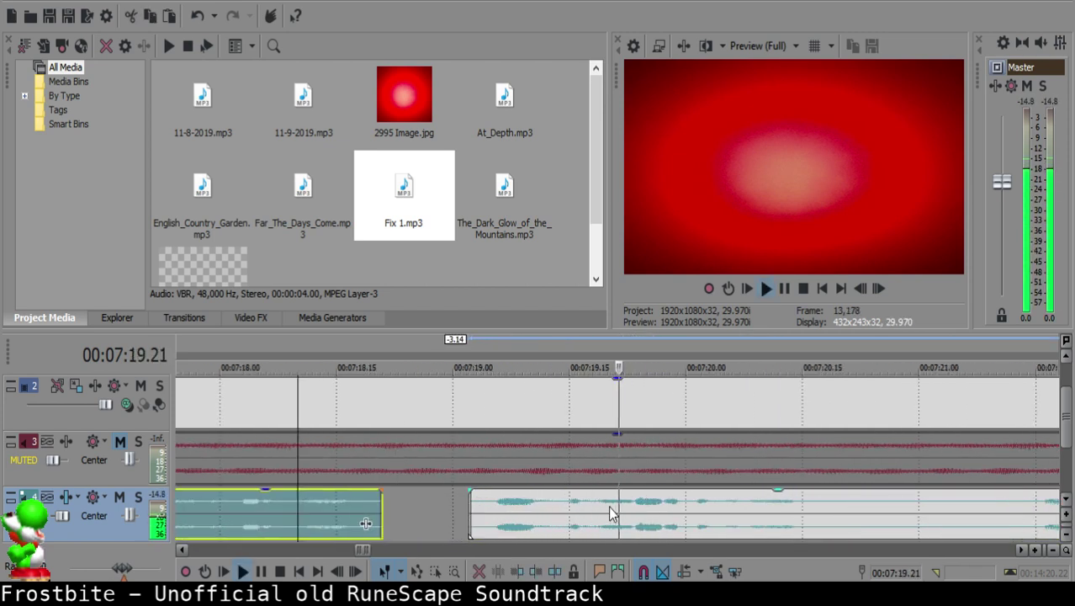
Step: Shift the start of the voice clip after the gap to about 7:19.03 and audition the transition
{"action": "left_click", "coordinate": [474, 510]}
{"action": "key", "text": "space"}
{"action": "left_click_drag", "start_coordinate": [474, 509], "coordinate": [502, 512]}
{"action": "key", "text": "Down"}
{"action": "key", "text": "Down"}
{"action": "key", "text": "Down"}
{"action": "key", "text": "Down"}
{"action": "key", "text": "Down"}
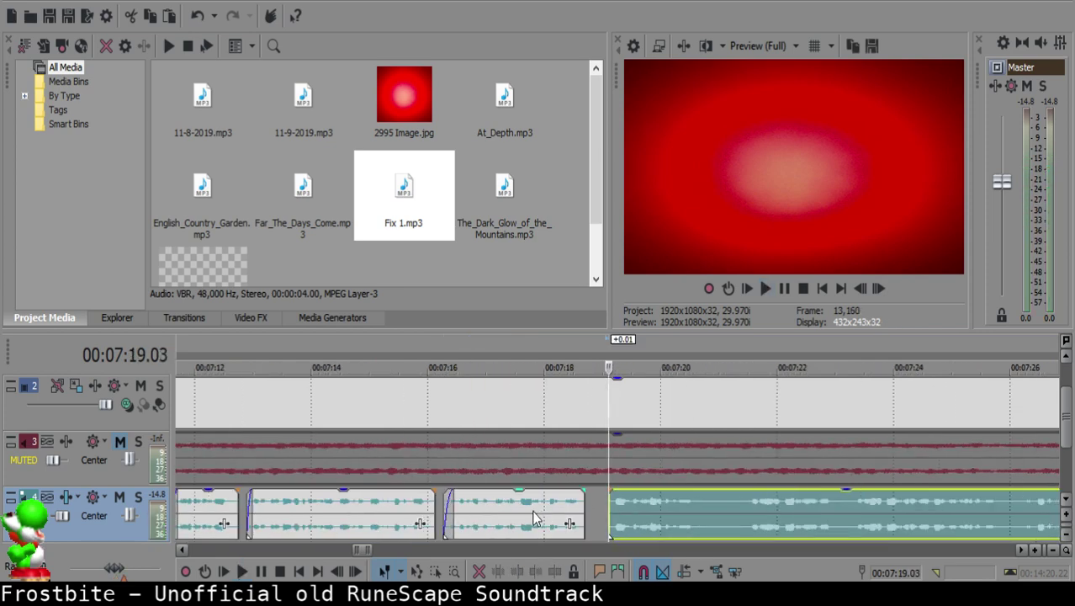
{"action": "left_click", "coordinate": [532, 513]}
{"action": "key", "text": "space"}
Step: Split the voice clip at the end of the phrase at about 7:20.20
{"action": "scroll", "coordinate": [620, 516], "scroll_direction": "down", "scroll_amount": 4}
{"action": "scroll", "coordinate": [626, 513], "scroll_direction": "up", "scroll_amount": 8}
{"action": "left_click", "coordinate": [663, 513]}
{"action": "key", "text": "Down"}
{"action": "key", "text": "Down"}
{"action": "key", "text": "Down"}
{"action": "key", "text": "Down"}
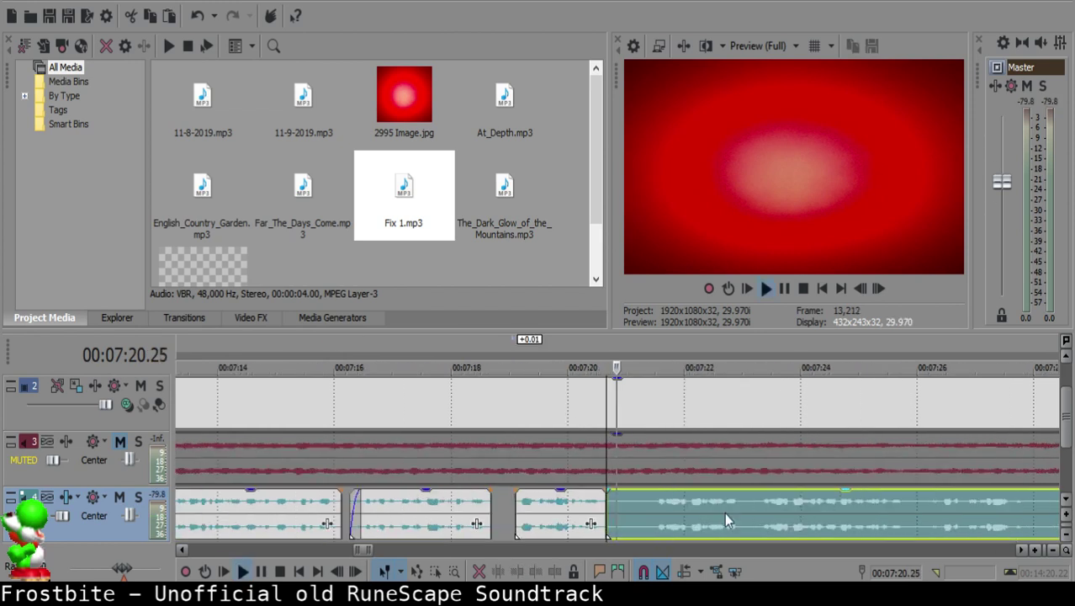
Step: Listen for the end of the unwanted take and split the voice clip at 7:23.07
{"action": "scroll", "coordinate": [747, 506], "scroll_direction": "down", "scroll_amount": 2}
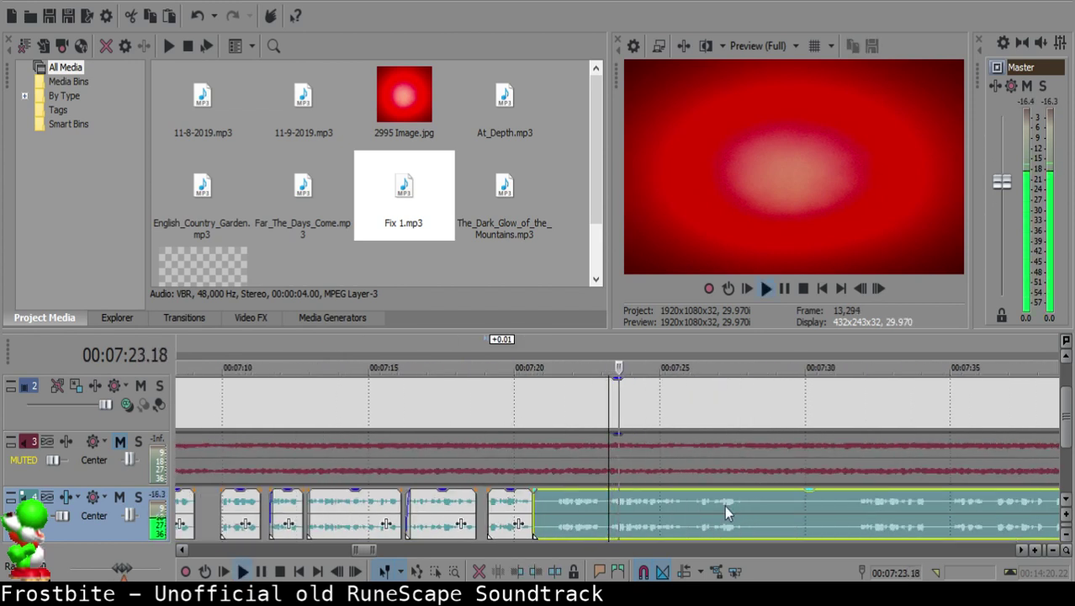
{"action": "scroll", "coordinate": [738, 506], "scroll_direction": "up", "scroll_amount": 2}
{"action": "left_click", "coordinate": [746, 508]}
{"action": "left_click", "coordinate": [475, 509]}
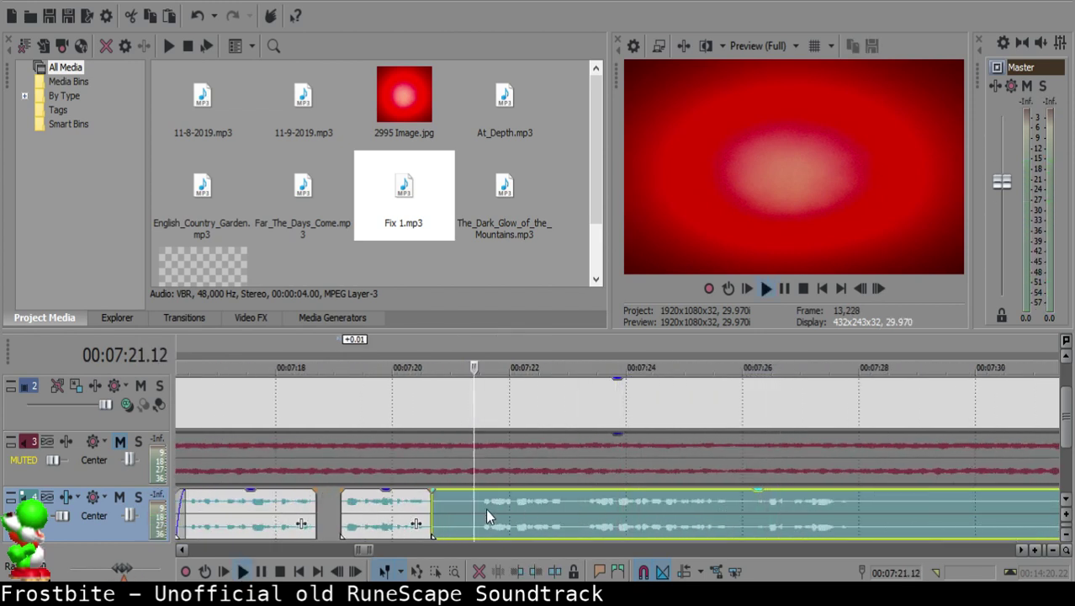
{"action": "left_click", "coordinate": [580, 515]}
{"action": "key", "text": "space"}
{"action": "key", "text": "s"}
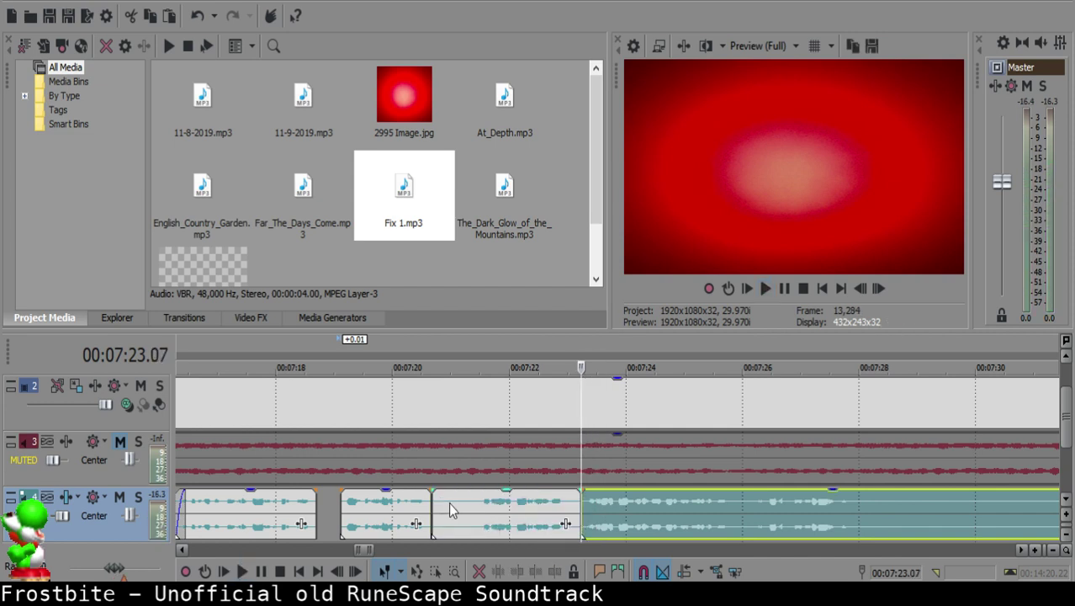
Step: Delete the isolated take between 7:20.20 and 7:23.07 and move the remaining voice clip back to about 7:20.26
{"action": "left_click", "coordinate": [443, 504]}
{"action": "key", "text": "Delete"}
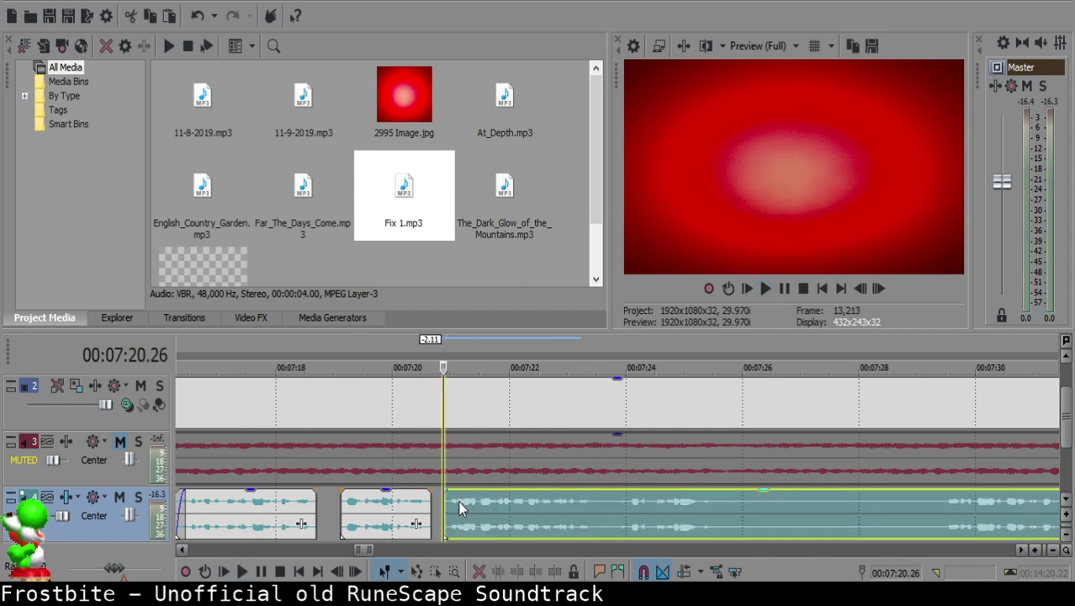
{"action": "left_click", "coordinate": [402, 514]}
{"action": "key", "text": "space"}
{"action": "scroll", "coordinate": [479, 519], "scroll_direction": "down", "scroll_amount": 6}
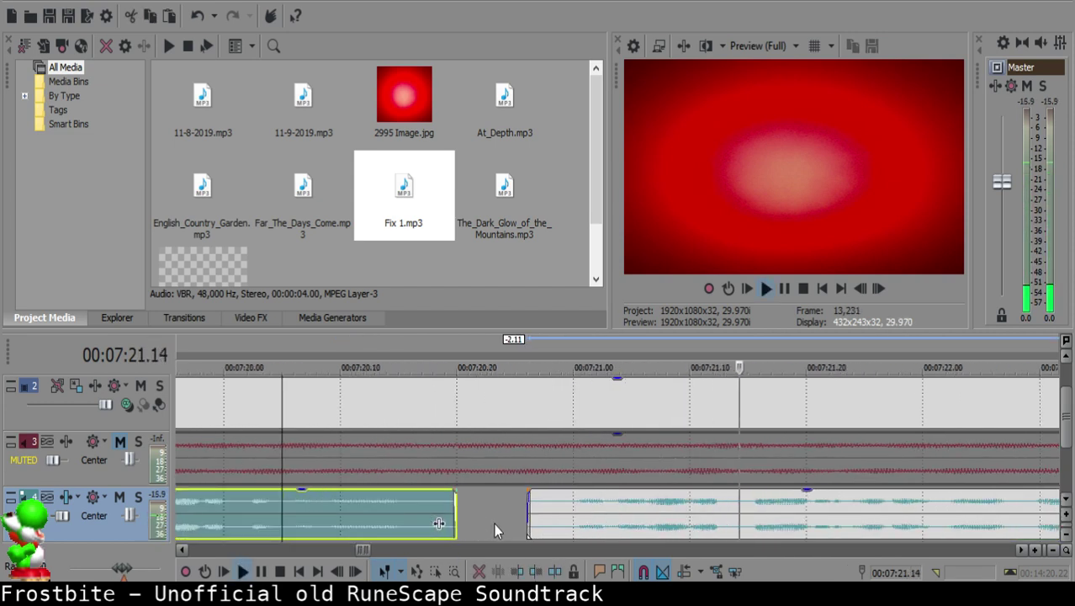
Step: Split the voice clip at about 7:23.14 and at about 7:23.24, isolating the short pause between phrases
{"action": "scroll", "coordinate": [583, 519], "scroll_direction": "up", "scroll_amount": 8}
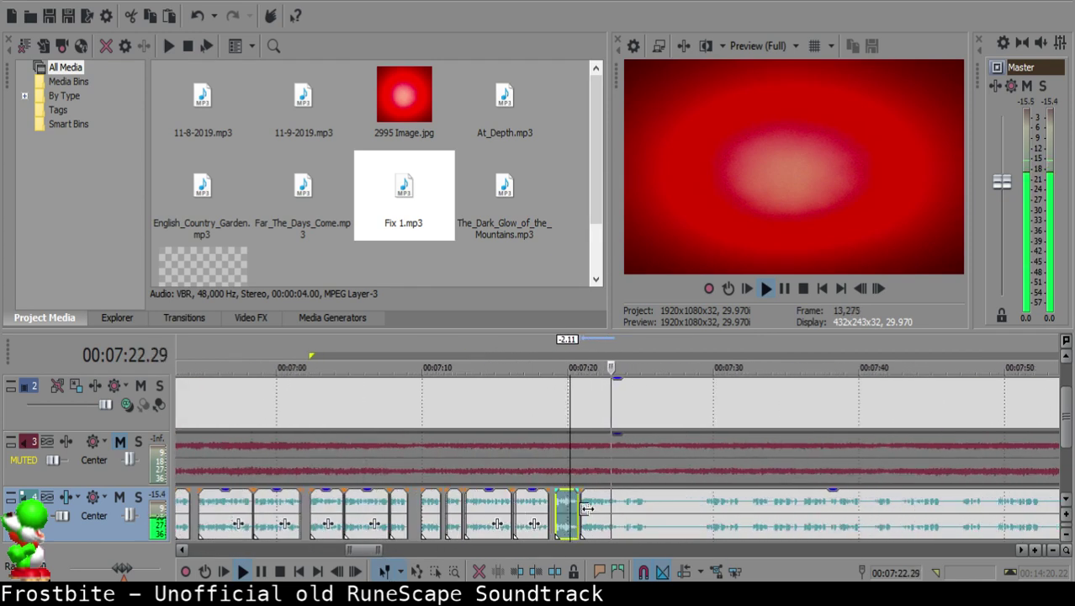
{"action": "left_click", "coordinate": [654, 509]}
{"action": "key", "text": "s"}
{"action": "scroll", "coordinate": [653, 508], "scroll_direction": "down", "scroll_amount": 2}
{"action": "left_click", "coordinate": [680, 508]}
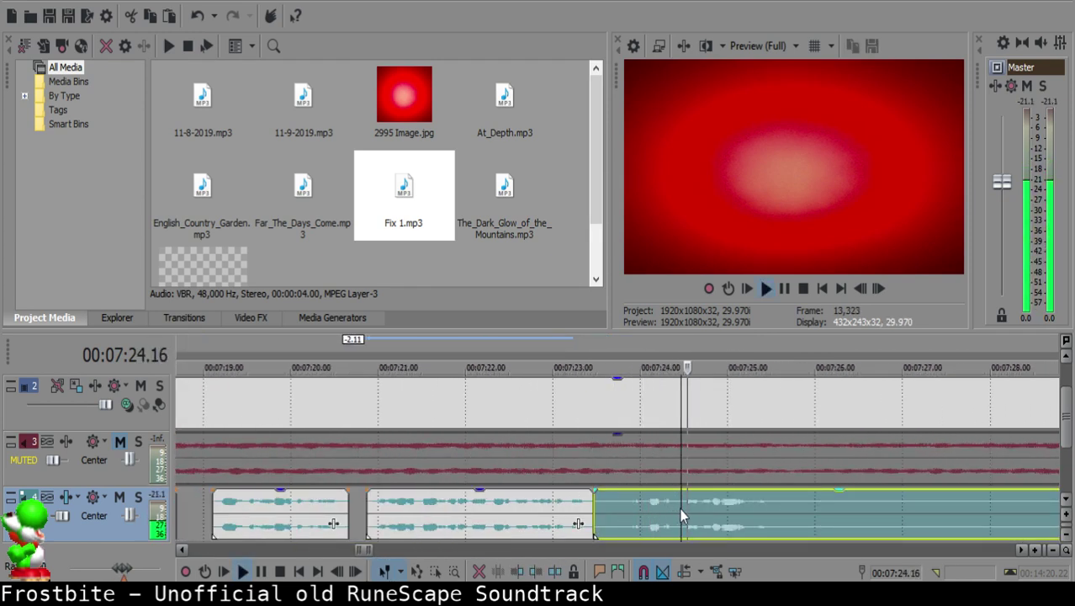
{"action": "left_click", "coordinate": [623, 499]}
{"action": "key", "text": "space"}
{"action": "key", "text": "s"}
Step: Delete the short pause after 7:23.14 and tighten the gap by moving the following voice clip to about 7:23.16
{"action": "left_click", "coordinate": [608, 505]}
{"action": "key", "text": "Delete"}
{"action": "left_click_drag", "start_coordinate": [666, 509], "coordinate": [615, 510]}
{"action": "left_click", "coordinate": [543, 503]}
{"action": "key", "text": "space"}
{"action": "scroll", "coordinate": [622, 510], "scroll_direction": "up", "scroll_amount": 2}
{"action": "left_click", "coordinate": [590, 509]}
{"action": "key", "text": "space"}
{"action": "left_click", "coordinate": [444, 506]}
{"action": "key", "text": "space"}
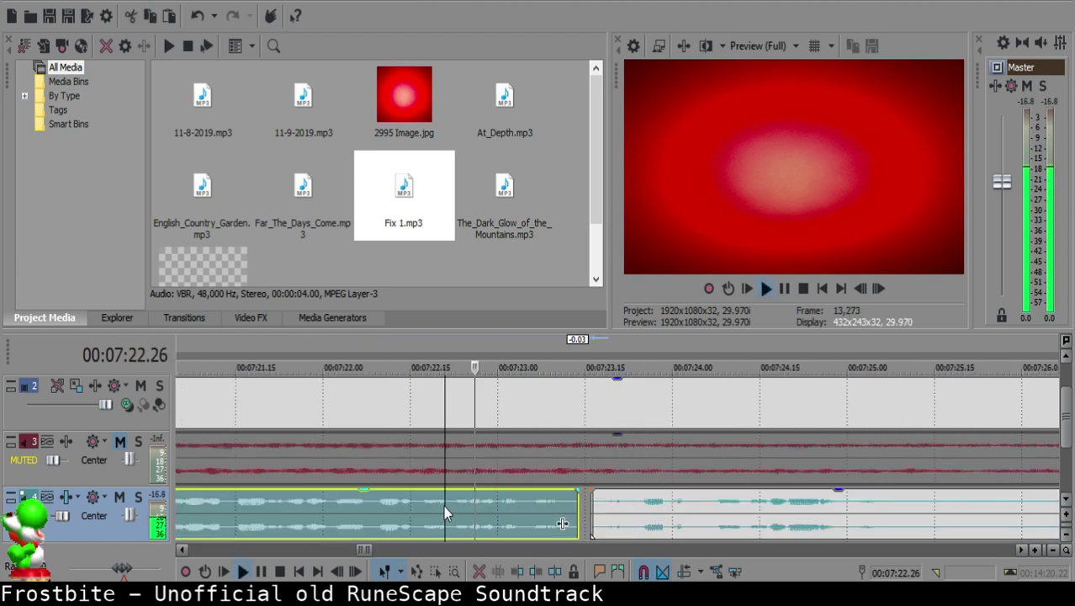
Step: Split the voice clip at the end of the phrase at 7:25.07
{"action": "scroll", "coordinate": [572, 508], "scroll_direction": "down", "scroll_amount": 4}
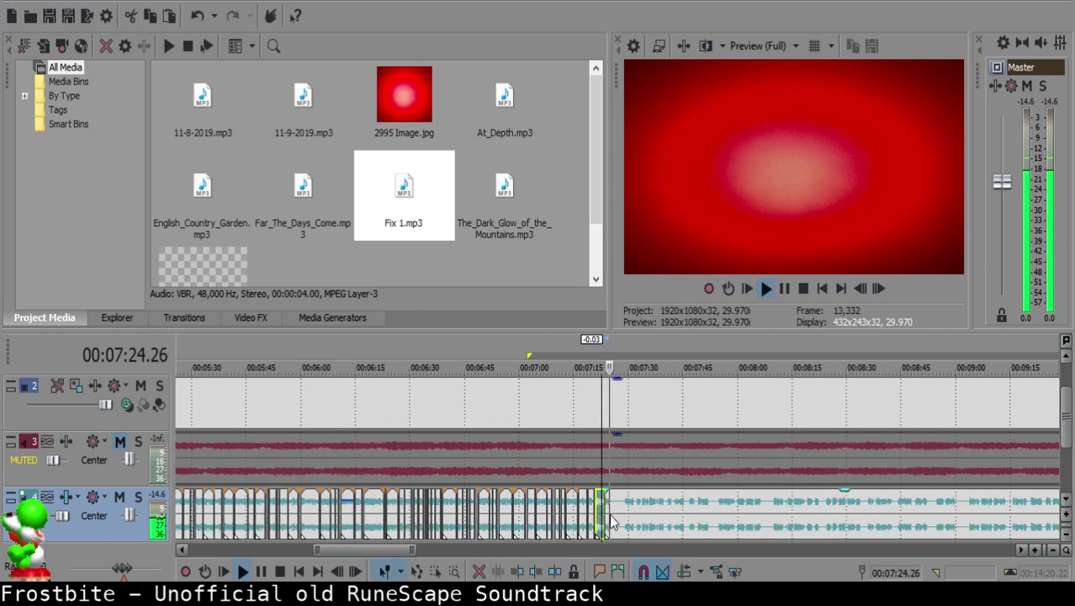
{"action": "scroll", "coordinate": [611, 509], "scroll_direction": "up", "scroll_amount": 2}
{"action": "left_click", "coordinate": [616, 504]}
{"action": "key", "text": "space"}
{"action": "key", "text": "s"}
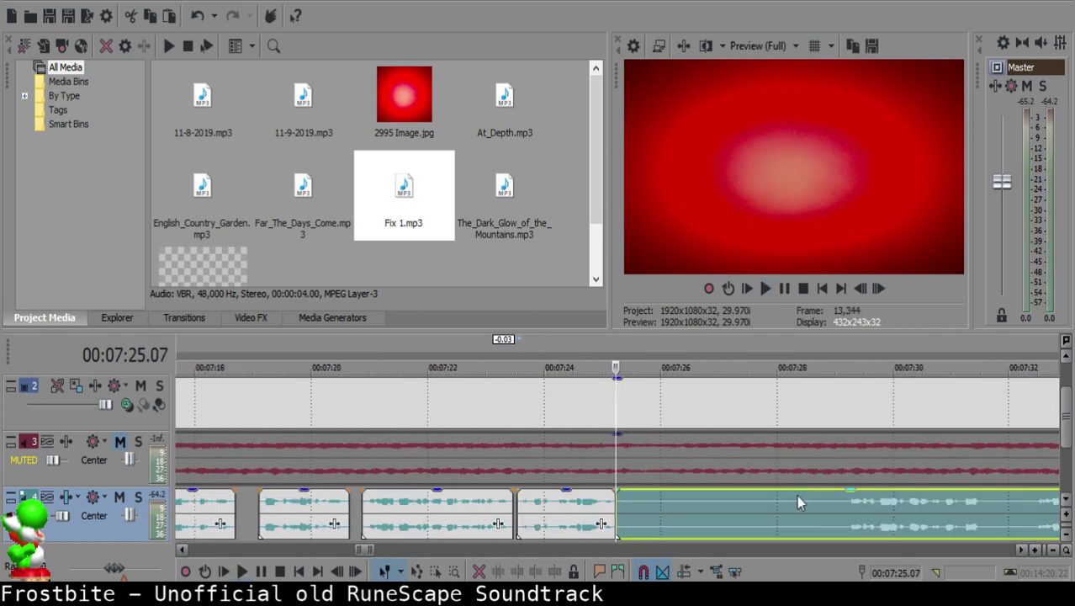
Step: Audition the audio after 7:25.07 and split the voice clip at about 7:29.06, before the phrase that stays
{"action": "left_click", "coordinate": [843, 512]}
{"action": "key", "text": "space"}
{"action": "scroll", "coordinate": [843, 512], "scroll_direction": "down", "scroll_amount": 1}
{"action": "scroll", "coordinate": [844, 512], "scroll_direction": "up", "scroll_amount": 1}
{"action": "left_click", "coordinate": [794, 506]}
{"action": "left_click", "coordinate": [724, 506]}
{"action": "left_click", "coordinate": [603, 499]}
{"action": "key", "text": "space"}
{"action": "key", "text": "s"}
Step: Delete the piece between 7:25.07 and 7:29.06 and move the remaining voice clip back to about 7:25.22
{"action": "left_click", "coordinate": [401, 510]}
{"action": "left_click_drag", "start_coordinate": [668, 515], "coordinate": [467, 506]}
{"action": "left_click", "coordinate": [388, 507]}
{"action": "left_click", "coordinate": [319, 506]}
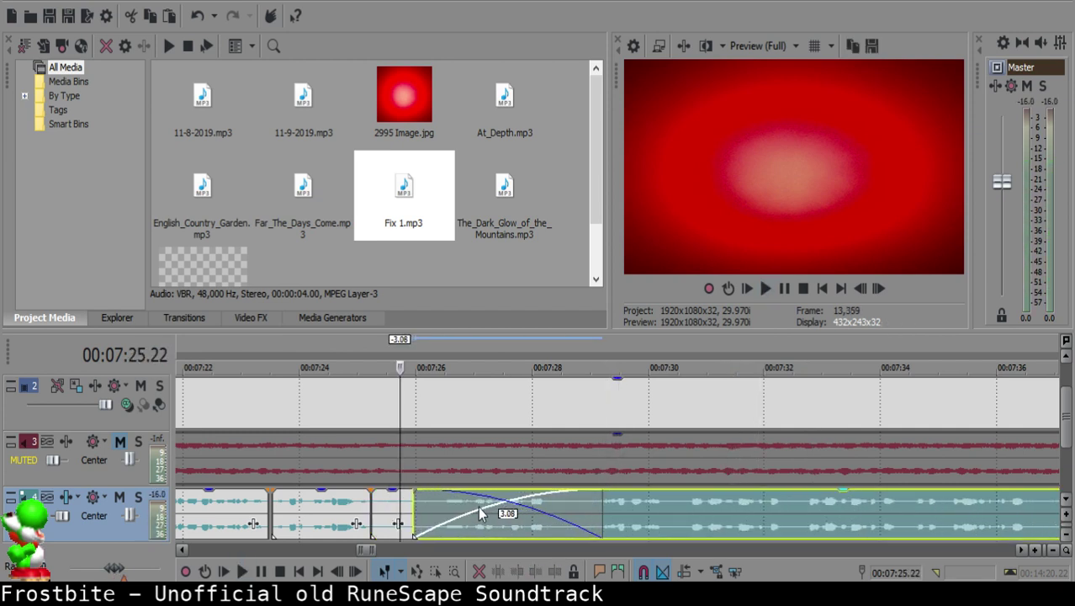
{"action": "key", "text": "space"}
{"action": "key", "text": "space"}
{"action": "left_click", "coordinate": [375, 505]}
{"action": "key", "text": "Delete"}
{"action": "left_click", "coordinate": [342, 505]}
{"action": "key", "text": "space"}
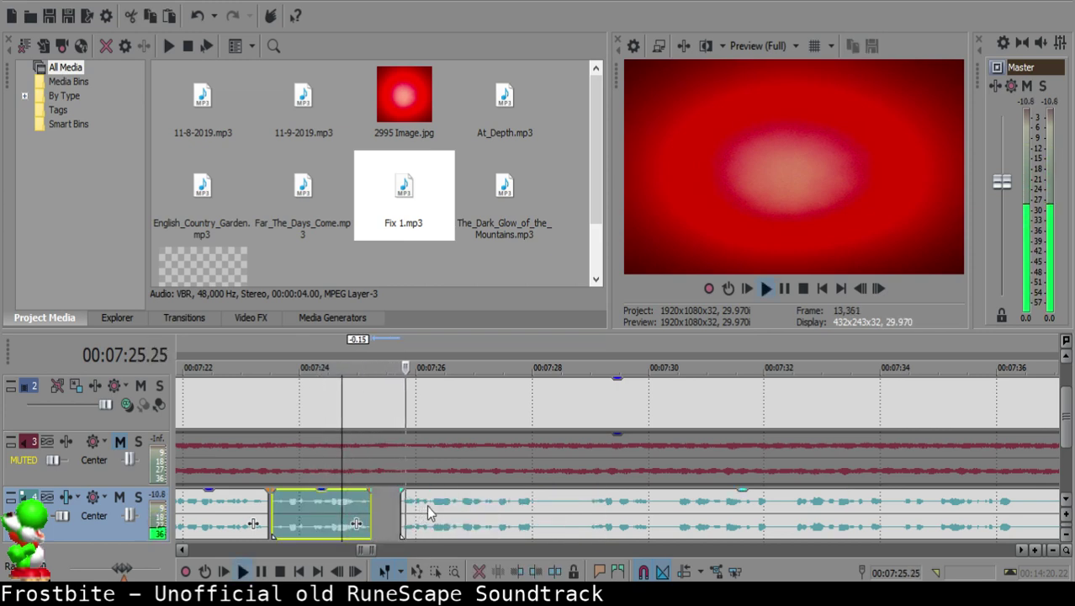
{"action": "scroll", "coordinate": [427, 504], "scroll_direction": "down", "scroll_amount": 5}
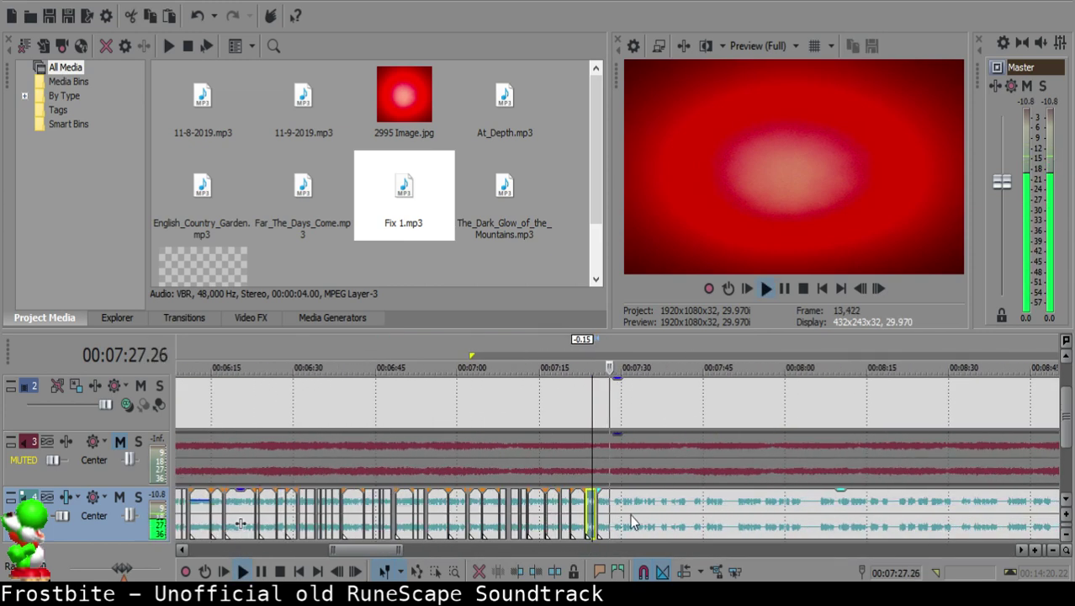
Step: Split the voice clip at the end of the phrase at about 7:28.03
{"action": "scroll", "coordinate": [636, 515], "scroll_direction": "up", "scroll_amount": 5}
{"action": "left_click", "coordinate": [619, 504]}
{"action": "key", "text": "s"}
{"action": "left_click", "coordinate": [756, 519]}
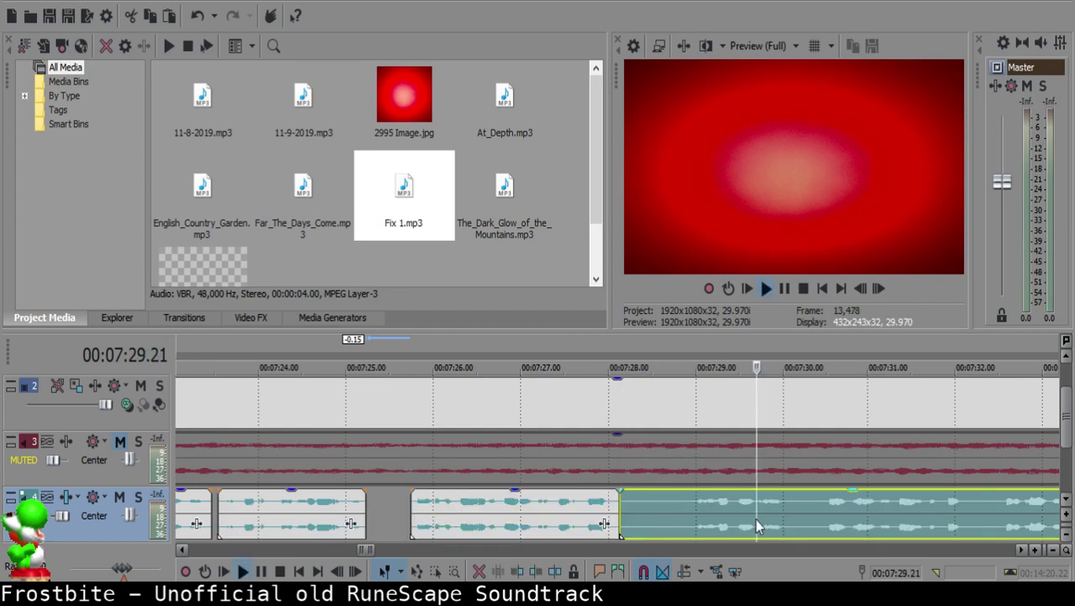
Step: Audition the audio after 7:28.03 and split the voice clip at 7:28.27, just before the next phrase
{"action": "key", "text": "space"}
{"action": "scroll", "coordinate": [757, 519], "scroll_direction": "down", "scroll_amount": 1}
{"action": "key", "text": "space"}
{"action": "left_click", "coordinate": [552, 506]}
{"action": "key", "text": "space"}
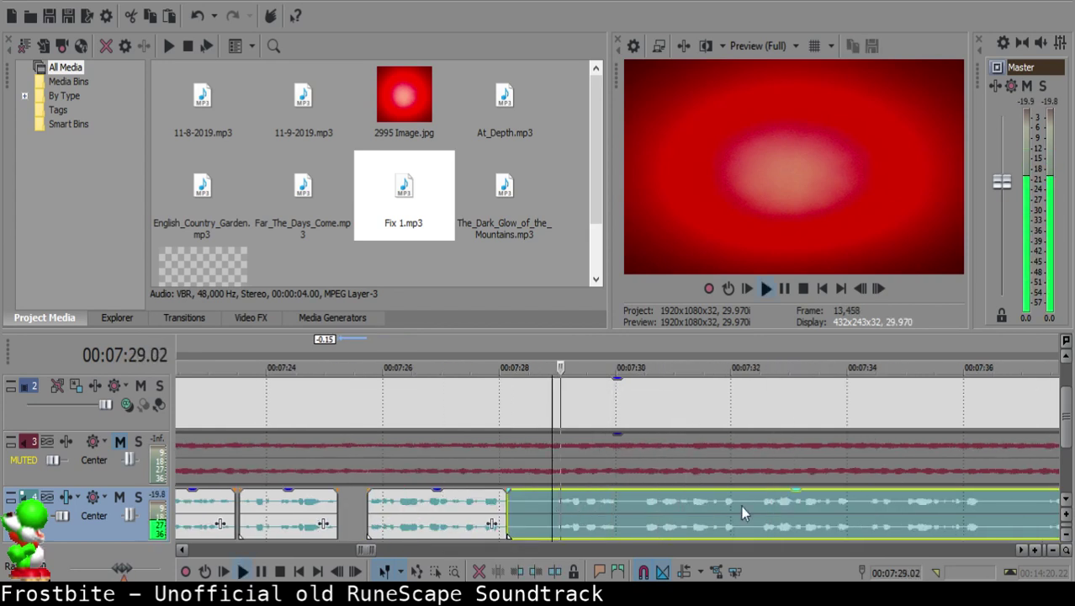
{"action": "key", "text": "space"}
{"action": "key", "text": "s"}
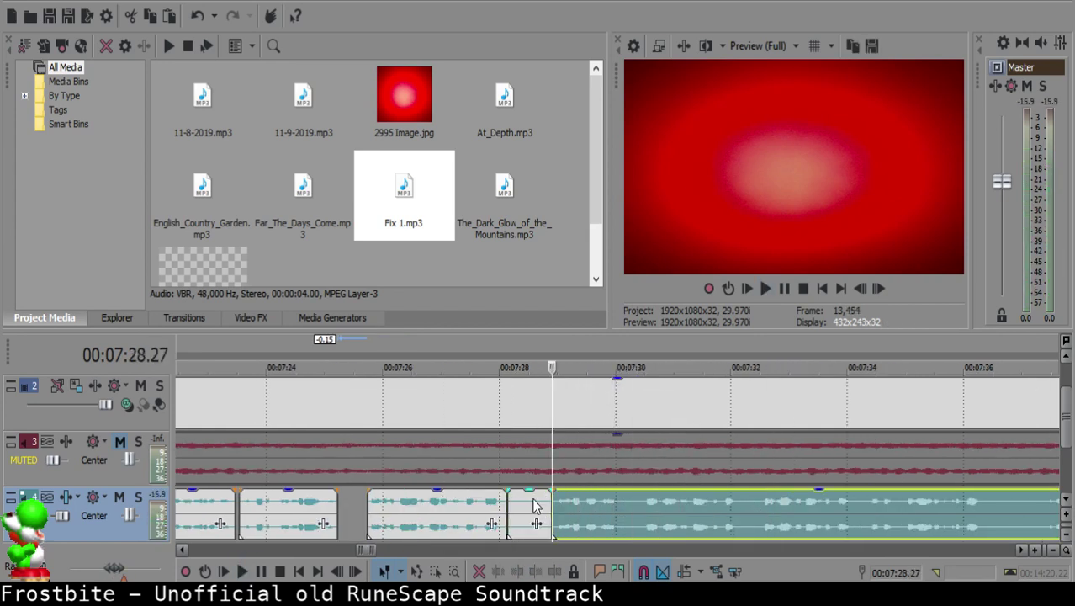
Step: Delete the pause between 7:28.03 and 7:28.27 and move the following voice clip back to 7:28.15
{"action": "left_click", "coordinate": [529, 509]}
{"action": "key", "text": "Delete"}
{"action": "left_click_drag", "start_coordinate": [574, 511], "coordinate": [550, 507]}
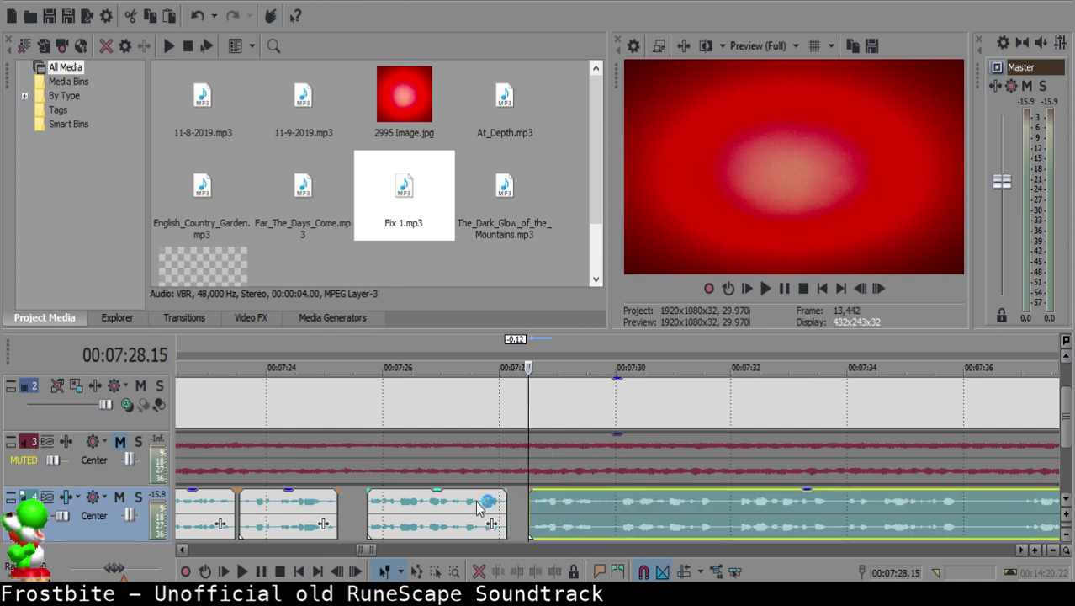
Step: Audition the join after 7:28.03 and nudge the following voice clip two frames earlier, to about 7:28.13
{"action": "left_click", "coordinate": [477, 500]}
{"action": "key", "text": "space"}
{"action": "scroll", "coordinate": [525, 511], "scroll_direction": "up", "scroll_amount": 2}
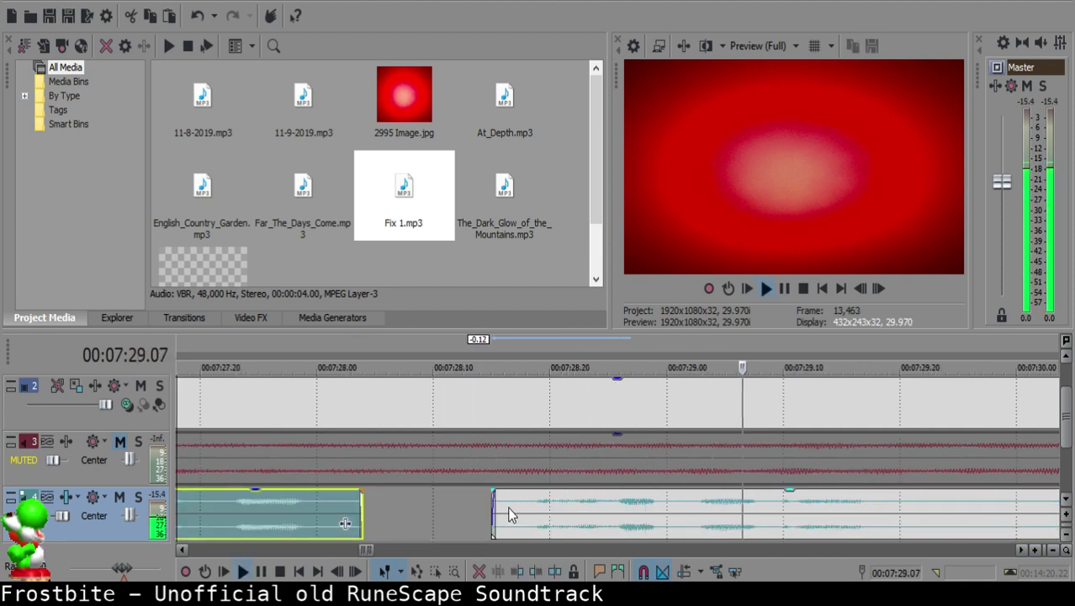
{"action": "key", "text": "space"}
{"action": "left_click", "coordinate": [473, 500]}
{"action": "scroll", "coordinate": [473, 501], "scroll_direction": "down", "scroll_amount": 1}
{"action": "left_click_drag", "start_coordinate": [615, 511], "coordinate": [613, 506]}
{"action": "left_click", "coordinate": [416, 505]}
{"action": "key", "text": "space"}
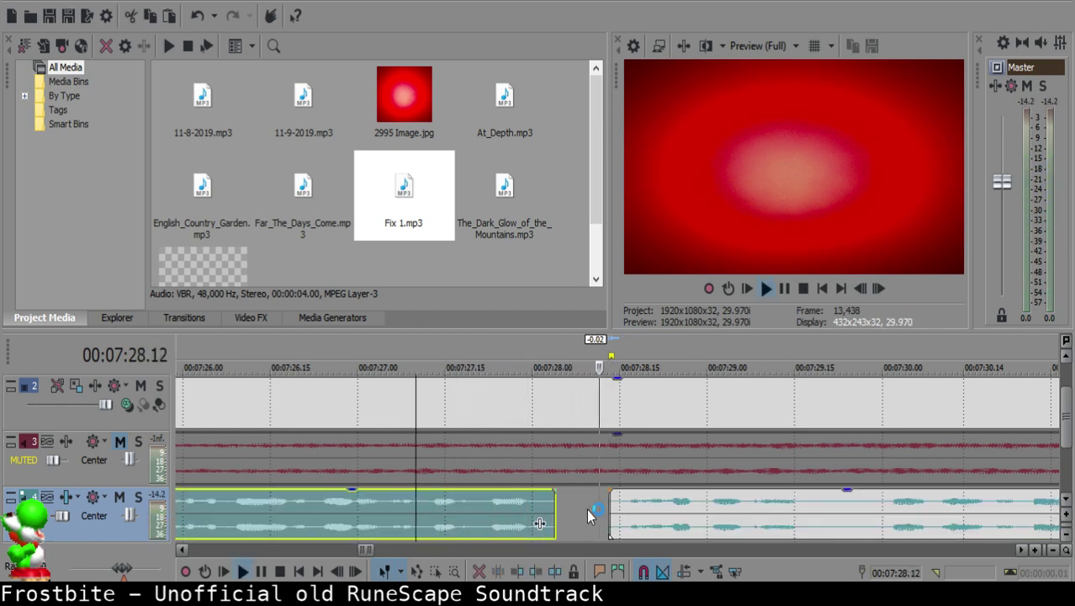
Step: Audition the phrase from 7:28.13 and split the voice clip at its end, at 7:29.22
{"action": "scroll", "coordinate": [602, 506], "scroll_direction": "down", "scroll_amount": 5}
{"action": "scroll", "coordinate": [626, 507], "scroll_direction": "up", "scroll_amount": 5}
{"action": "left_click", "coordinate": [645, 505]}
{"action": "key", "text": "space"}
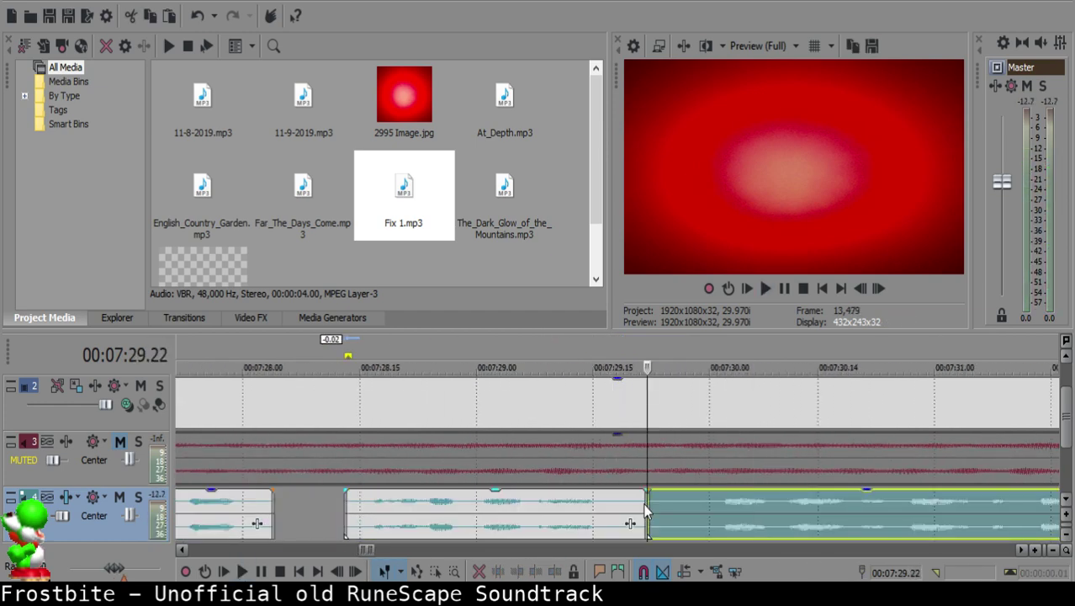
{"action": "key", "text": "s"}
Step: Audition the audio after 7:29.22 and split the voice clip at about 7:31.29, before the phrase that stays
{"action": "key", "text": "space"}
{"action": "scroll", "coordinate": [646, 506], "scroll_direction": "down", "scroll_amount": 3}
{"action": "left_click", "coordinate": [811, 510]}
{"action": "scroll", "coordinate": [810, 510], "scroll_direction": "down", "scroll_amount": 1}
{"action": "scroll", "coordinate": [811, 510], "scroll_direction": "up", "scroll_amount": 1}
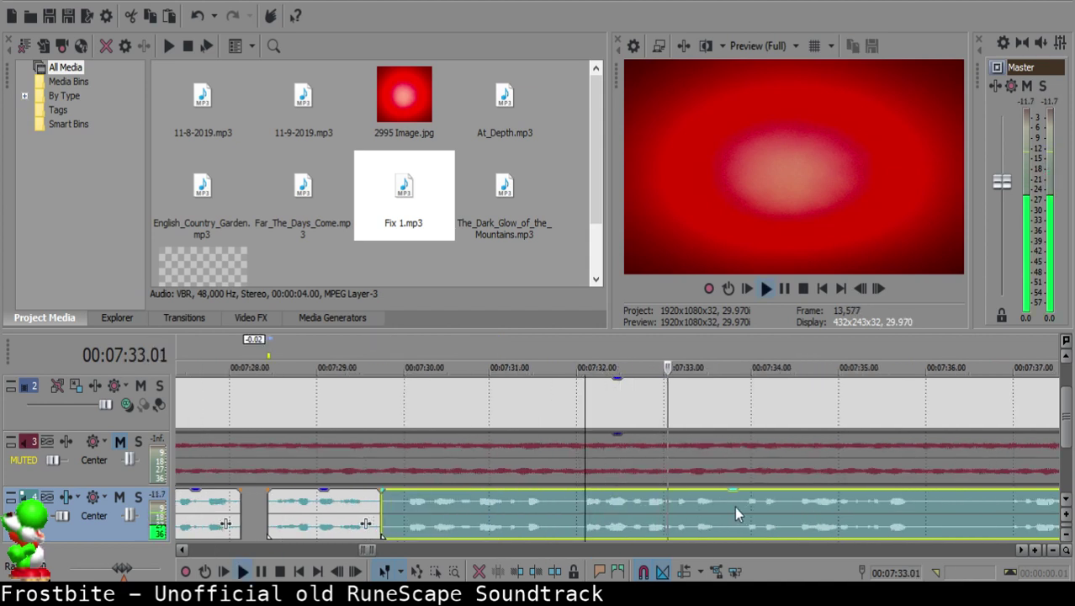
{"action": "left_click", "coordinate": [575, 505]}
{"action": "key", "text": "s"}
Step: Delete the piece between 7:29.22 and 7:31.29 and move the remaining voice clip back to 7:29.25
{"action": "left_click", "coordinate": [391, 501]}
{"action": "key", "text": "Delete"}
{"action": "left_click_drag", "start_coordinate": [614, 523], "coordinate": [431, 510]}
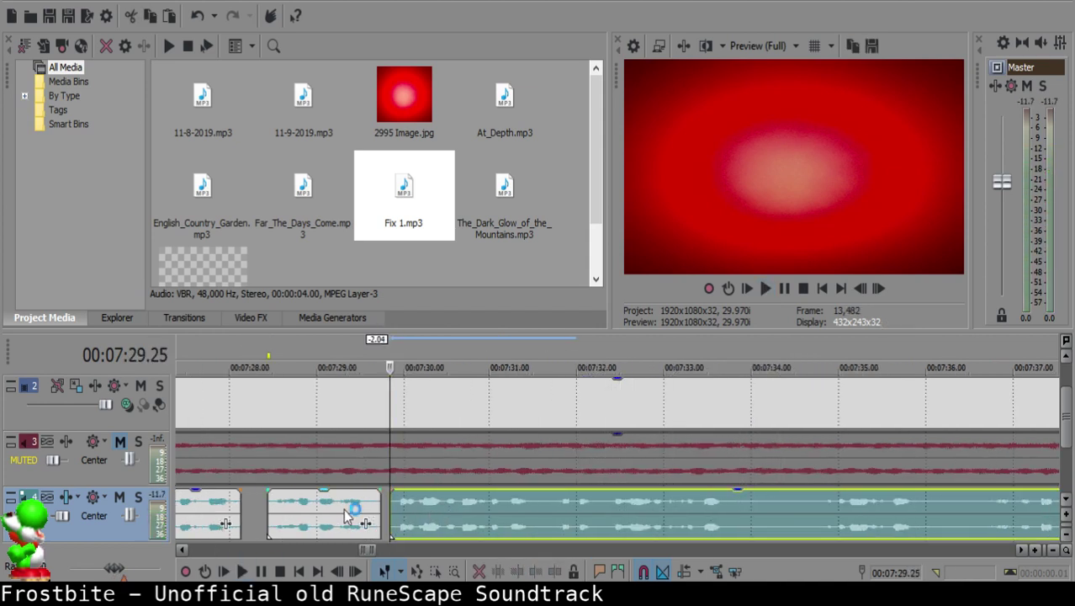
Step: Audition the join at 7:29.22 and move the following voice clip three frames earlier so it meets the previous one
{"action": "left_click", "coordinate": [344, 511]}
{"action": "key", "text": "space"}
{"action": "key", "text": "Return"}
{"action": "scroll", "coordinate": [453, 516], "scroll_direction": "up", "scroll_amount": 3}
{"action": "left_click_drag", "start_coordinate": [597, 516], "coordinate": [574, 514]}
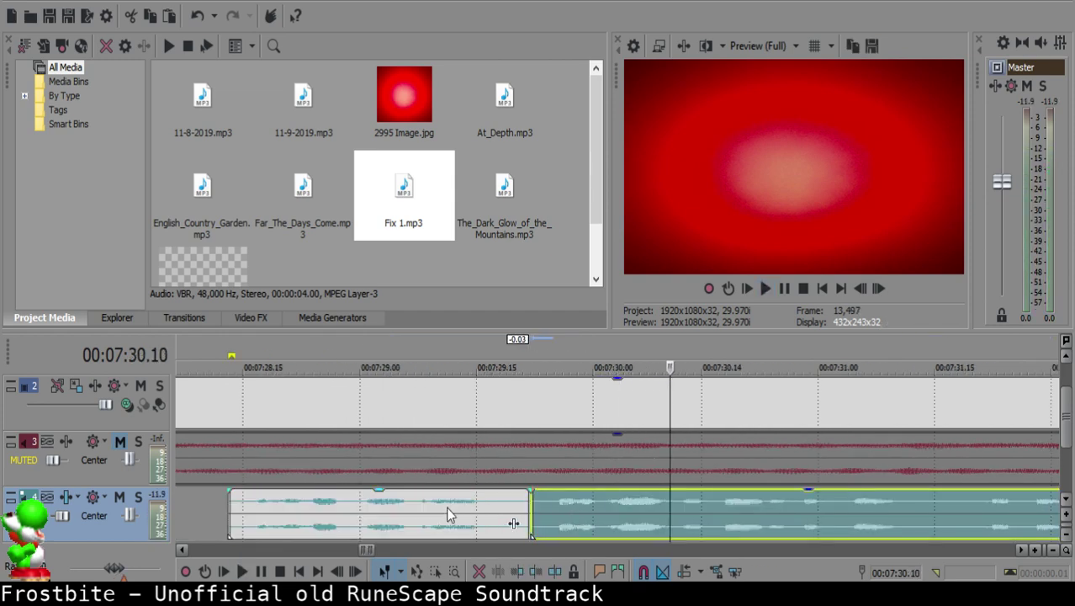
Step: Audition the phrase from 7:29.22 and split out the pause between about 7:31.16 and 7:32.07
{"action": "left_click", "coordinate": [446, 514]}
{"action": "key", "text": "space"}
{"action": "scroll", "coordinate": [626, 508], "scroll_direction": "down", "scroll_amount": 10}
{"action": "scroll", "coordinate": [626, 509], "scroll_direction": "up", "scroll_amount": 10}
{"action": "key", "text": "Return"}
{"action": "left_click", "coordinate": [662, 506]}
{"action": "key", "text": "space"}
{"action": "key", "text": "space"}
{"action": "key", "text": "s"}
Step: Delete the pause after 7:31.16, move the following voice clip back 21 frames against the previous one, and audition the join
{"action": "scroll", "coordinate": [618, 506], "scroll_direction": "up", "scroll_amount": 2}
{"action": "left_click", "coordinate": [559, 513]}
{"action": "key", "text": "Delete"}
{"action": "left_click", "coordinate": [426, 521]}
{"action": "key", "text": "space"}
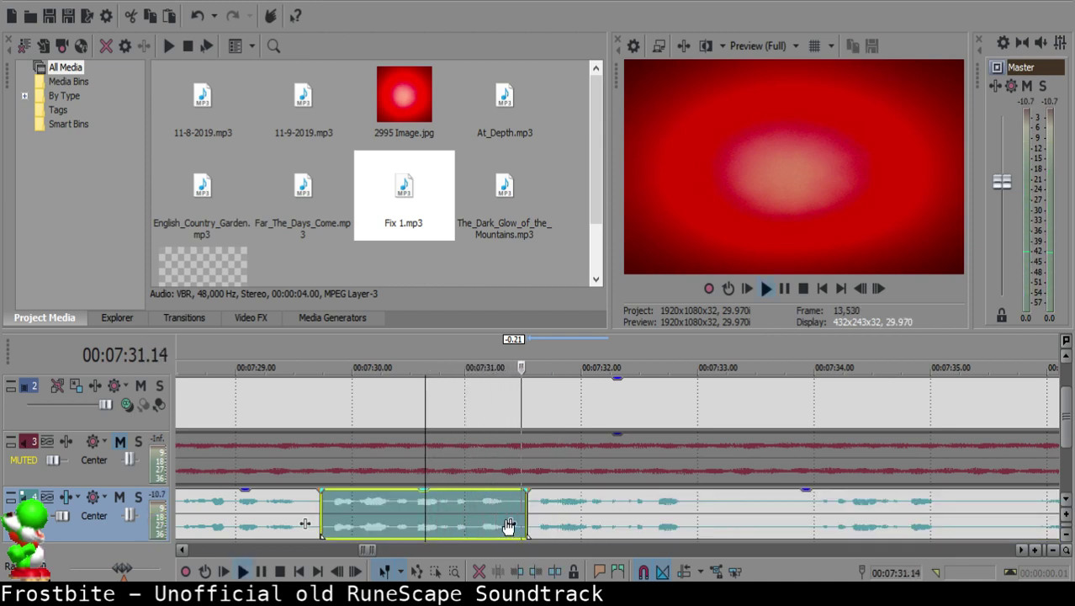
Step: Split the voice clip at the end of the phrase at about 7:33.00
{"action": "scroll", "coordinate": [565, 517], "scroll_direction": "down", "scroll_amount": 8}
{"action": "scroll", "coordinate": [629, 515], "scroll_direction": "up", "scroll_amount": 7}
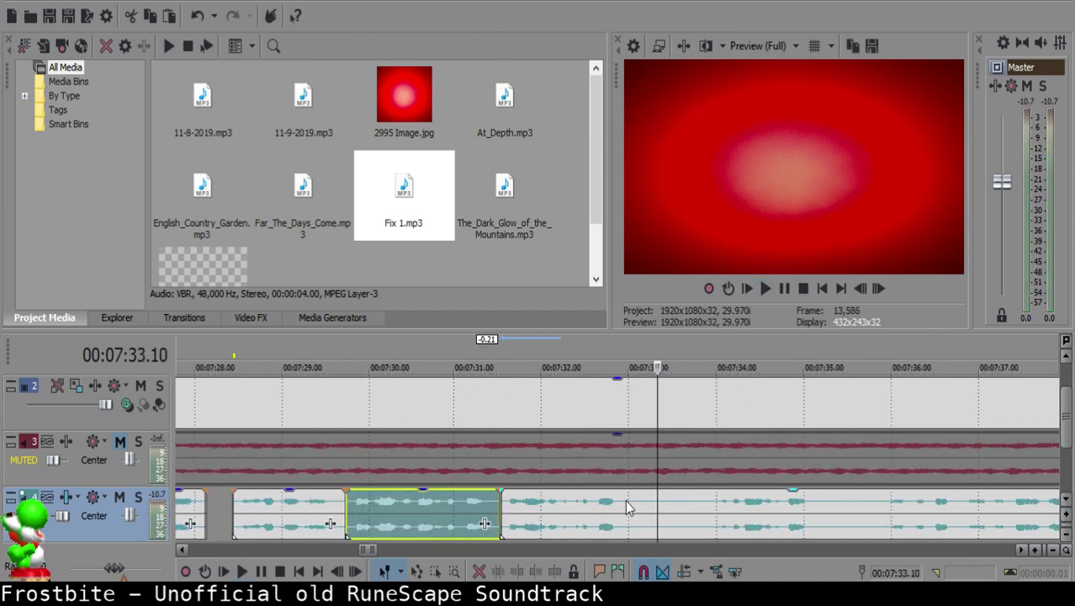
{"action": "left_click", "coordinate": [629, 515]}
{"action": "key", "text": "s"}
Step: Audition the audio after 7:33.00 and split the voice clip at about 7:34.00, before the next phrase
{"action": "scroll", "coordinate": [761, 516], "scroll_direction": "down", "scroll_amount": 2}
{"action": "scroll", "coordinate": [767, 517], "scroll_direction": "up", "scroll_amount": 2}
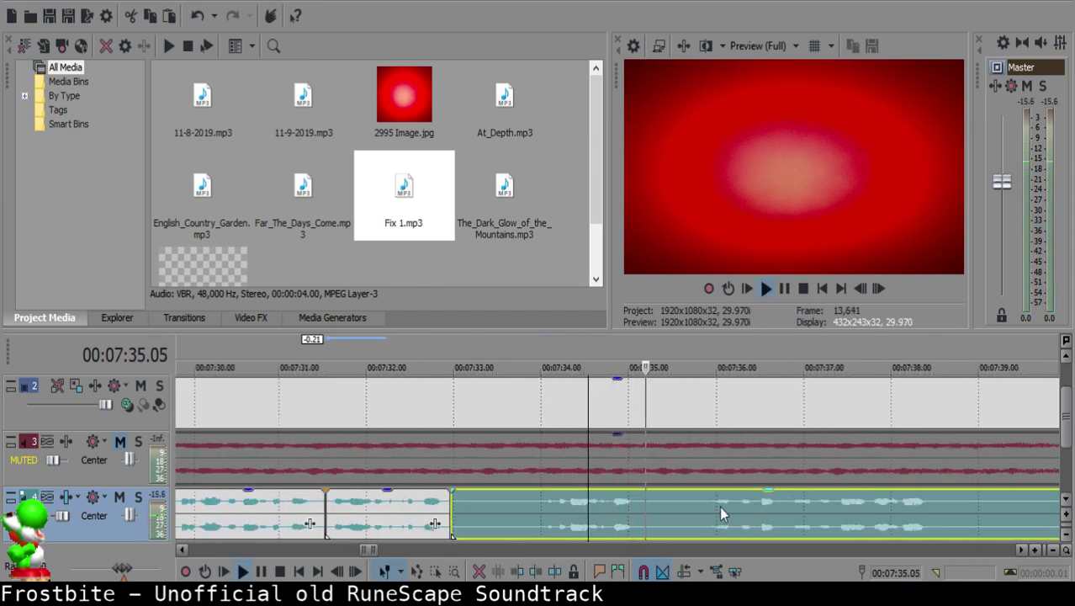
{"action": "left_click", "coordinate": [544, 511]}
{"action": "key", "text": "space"}
{"action": "key", "text": "s"}
Step: Delete the pause between 7:33.00 and 7:34.00 and move the following voice clip back to about 7:33.10
{"action": "left_click", "coordinate": [479, 507]}
{"action": "key", "text": "Delete"}
{"action": "left_click_drag", "start_coordinate": [581, 509], "coordinate": [519, 504]}
Step: Audition the join after 7:33.00 and nudge the following voice clip two frames later, to 7:33.12
{"action": "left_click", "coordinate": [423, 514]}
{"action": "key", "text": "space"}
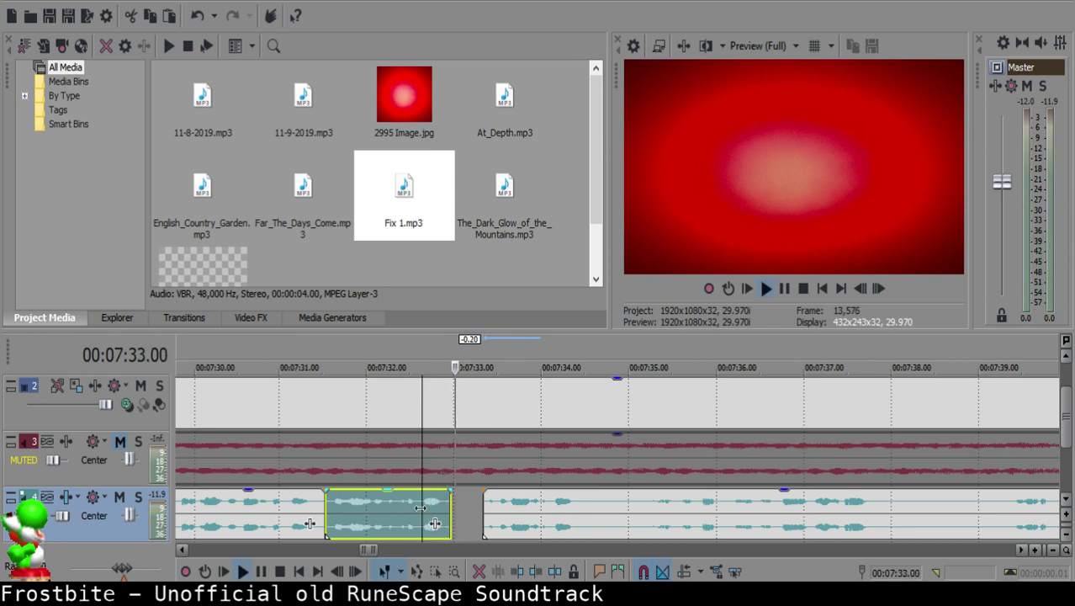
{"action": "scroll", "coordinate": [502, 514], "scroll_direction": "up", "scroll_amount": 2}
{"action": "left_click", "coordinate": [577, 507]}
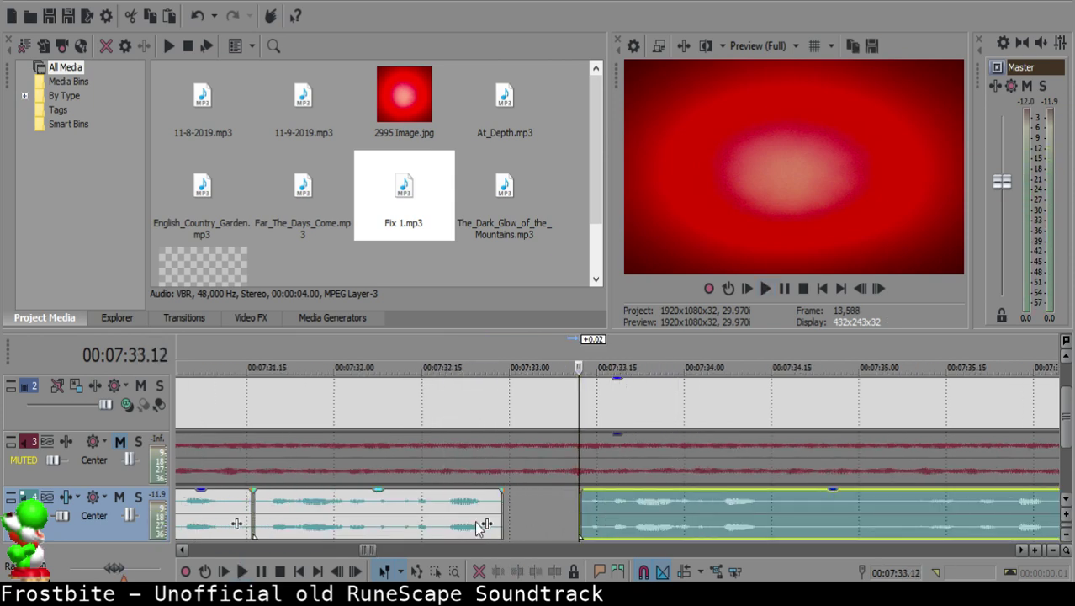
Step: Audition the phrase from 7:33.12 and split the voice clip at about 7:34.17 and at 7:35.04
{"action": "left_click", "coordinate": [377, 515]}
{"action": "scroll", "coordinate": [594, 504], "scroll_direction": "down", "scroll_amount": 6}
{"action": "scroll", "coordinate": [595, 504], "scroll_direction": "up", "scroll_amount": 6}
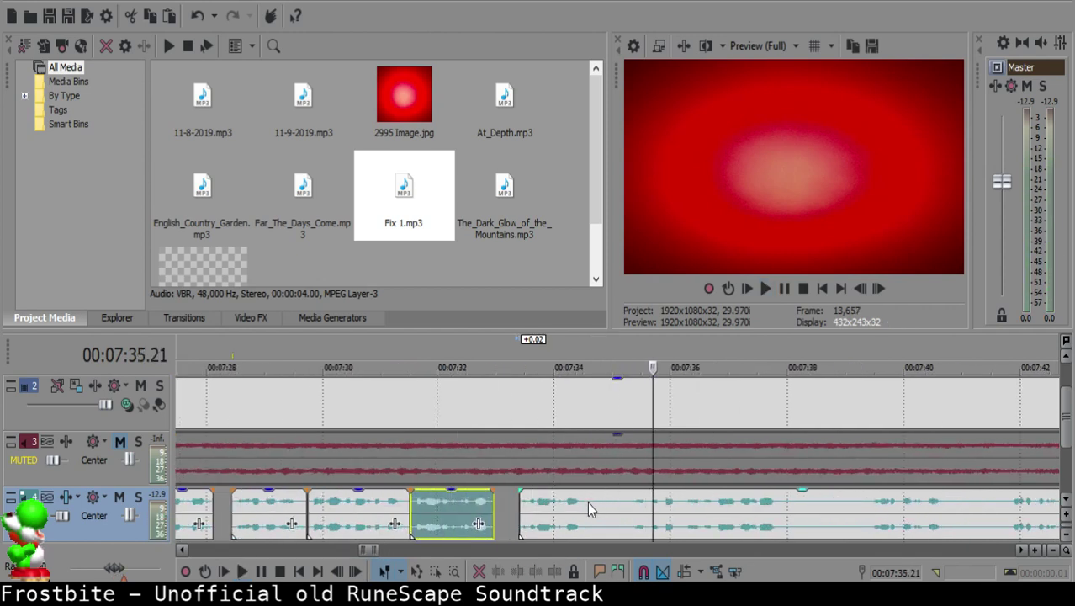
{"action": "left_click", "coordinate": [587, 501]}
{"action": "key", "text": "s"}
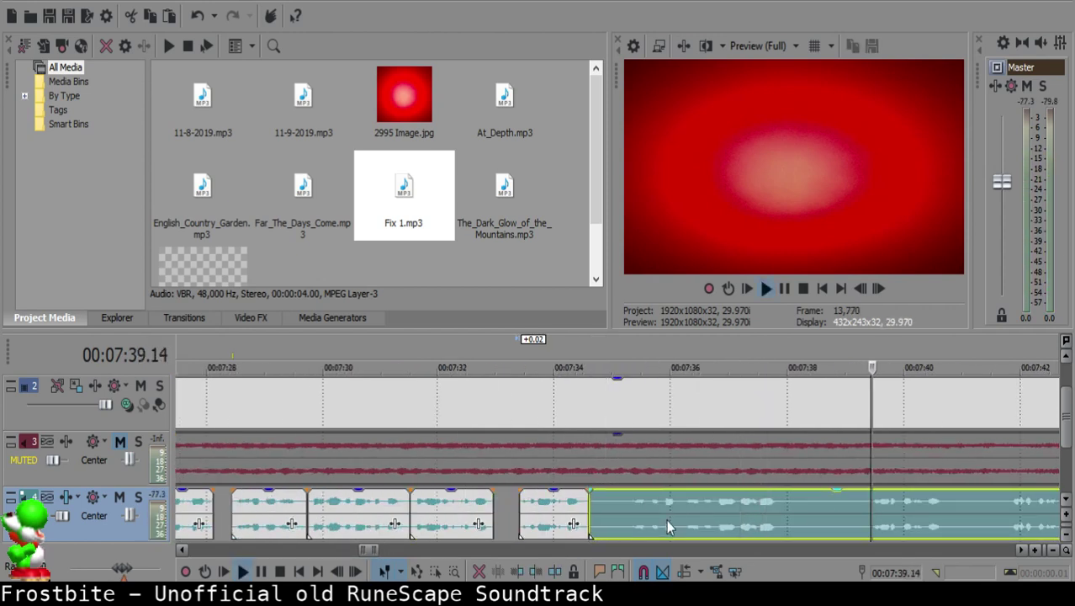
{"action": "left_click", "coordinate": [618, 505]}
{"action": "key", "text": "s"}
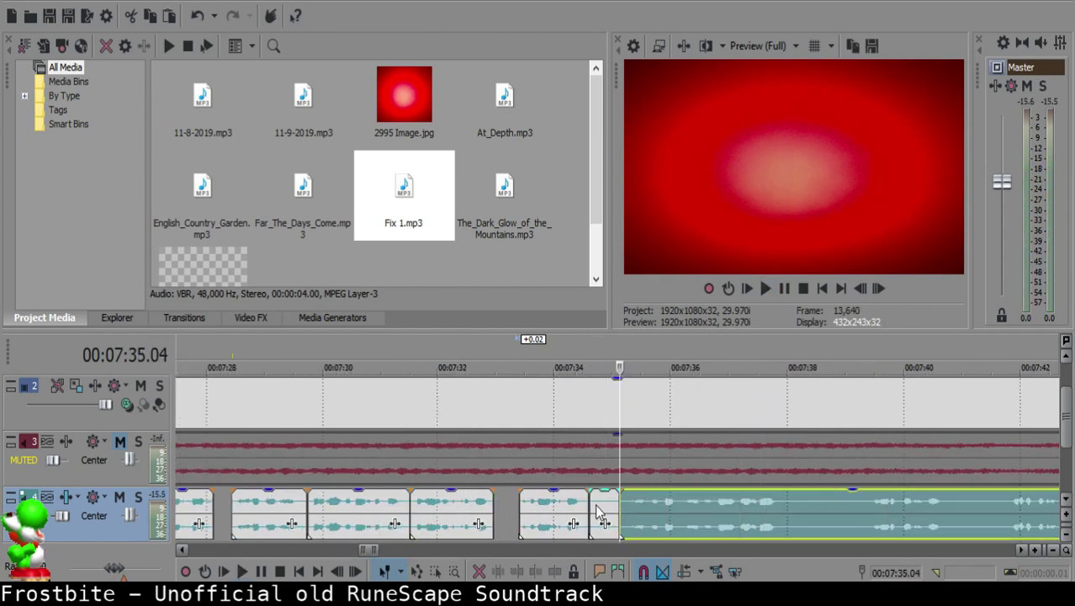
Step: Audition the audio after 7:35.04 and split the voice clip at about 7:36.06, before the phrase that stays
{"action": "left_click", "coordinate": [676, 503]}
{"action": "left_click", "coordinate": [681, 503]}
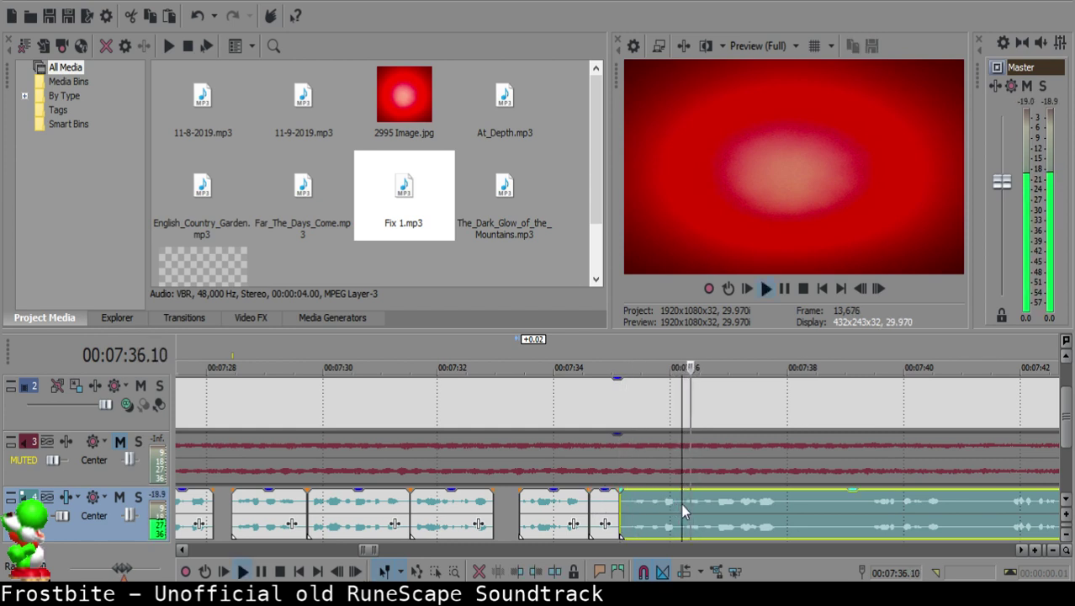
{"action": "key", "text": "space"}
{"action": "key", "text": "s"}
Step: Delete the two pieces between 7:34.17 and 7:36.06 and move the following voice clip back to about 7:34.21
{"action": "left_click", "coordinate": [645, 514]}
{"action": "key", "text": "Delete"}
{"action": "left_click", "coordinate": [598, 508]}
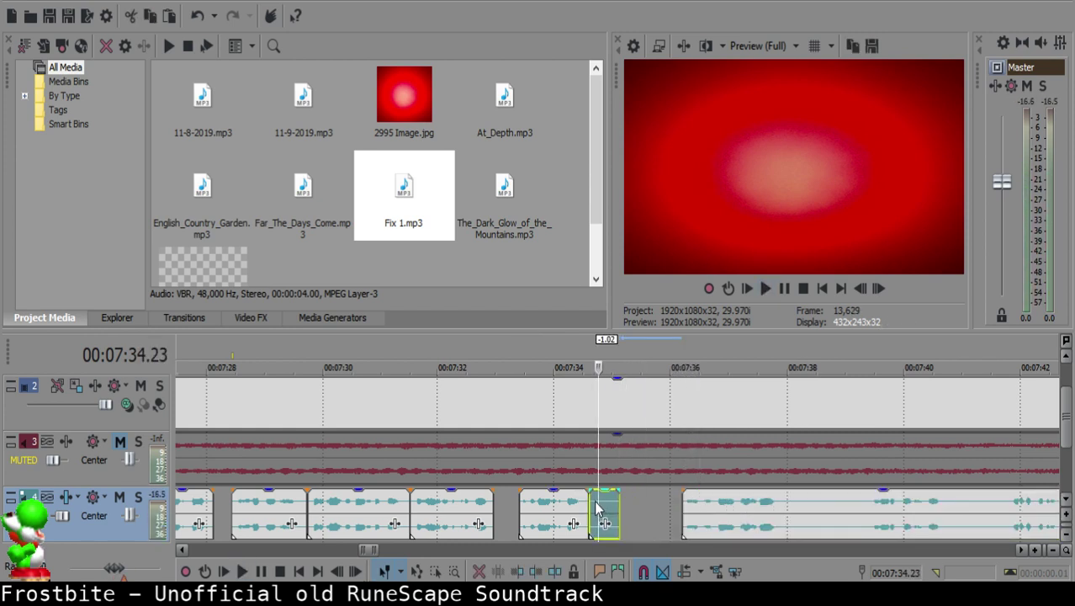
{"action": "left_click_drag", "start_coordinate": [748, 514], "coordinate": [657, 502]}
Step: Audition the join after 7:34.17 and nudge the following voice clip one frame earlier, to about 7:34.20
{"action": "left_click", "coordinate": [551, 520]}
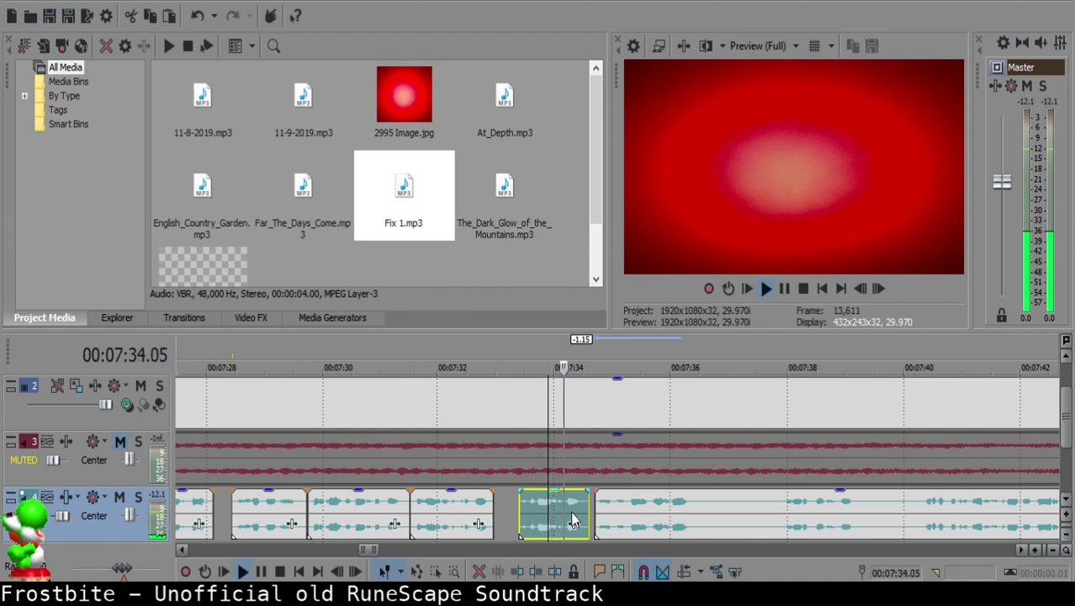
{"action": "scroll", "coordinate": [535, 511], "scroll_direction": "up", "scroll_amount": 3}
{"action": "key", "text": "space"}
{"action": "left_click", "coordinate": [520, 506]}
{"action": "left_click_drag", "start_coordinate": [539, 504], "coordinate": [533, 503]}
Step: Audition the phrase from 7:34.20 and split the voice clip at its end, at about 7:36.11
{"action": "left_click", "coordinate": [398, 520]}
{"action": "key", "text": "space"}
{"action": "scroll", "coordinate": [594, 513], "scroll_direction": "down", "scroll_amount": 5}
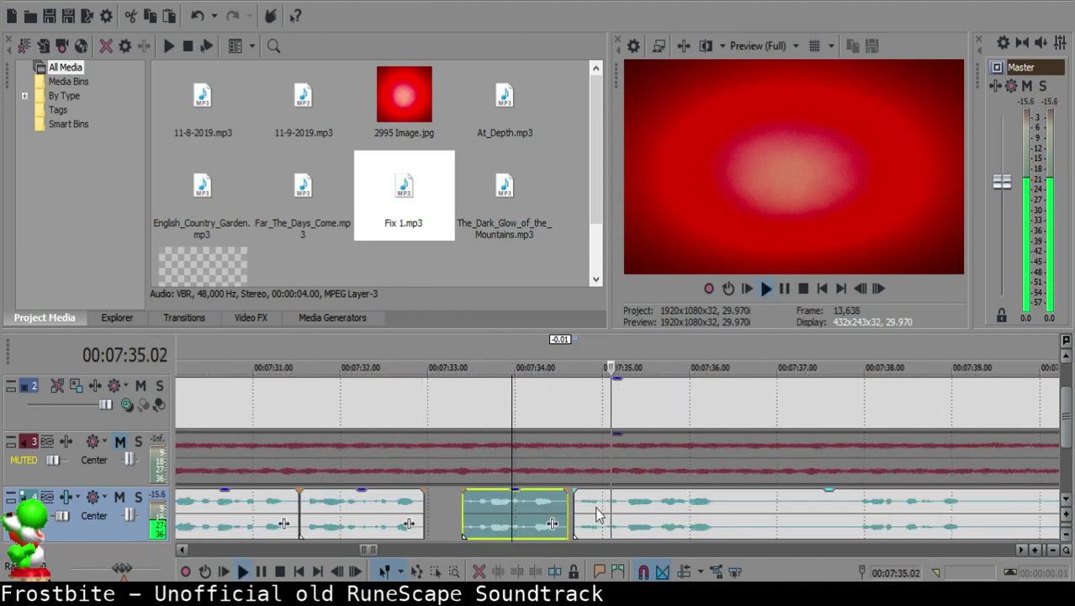
{"action": "scroll", "coordinate": [638, 527], "scroll_direction": "up", "scroll_amount": 5}
{"action": "left_click", "coordinate": [677, 522]}
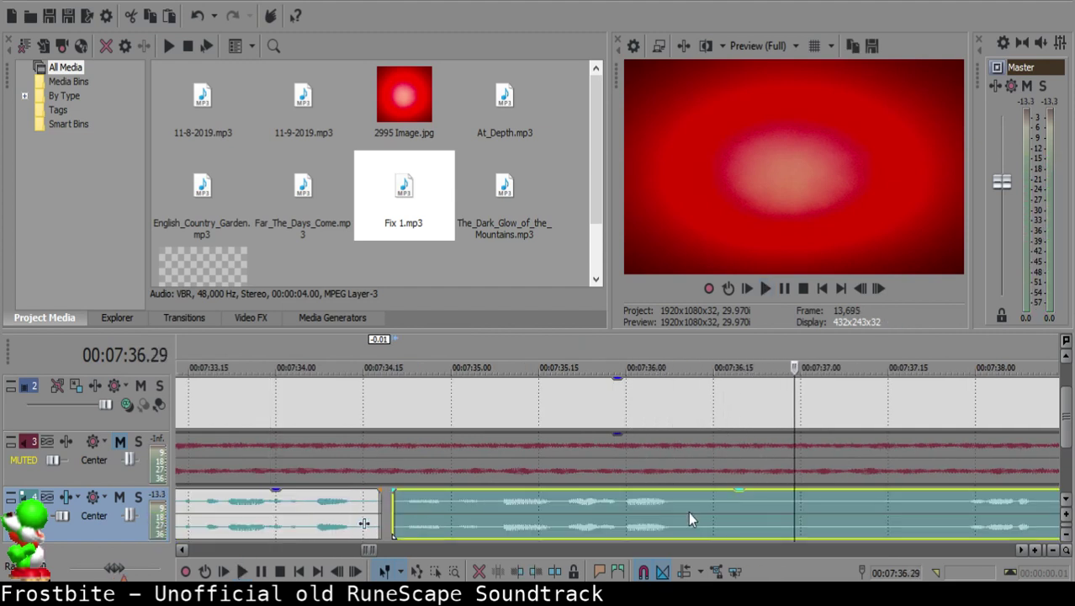
{"action": "scroll", "coordinate": [690, 513], "scroll_direction": "down", "scroll_amount": 4}
{"action": "left_click", "coordinate": [825, 527]}
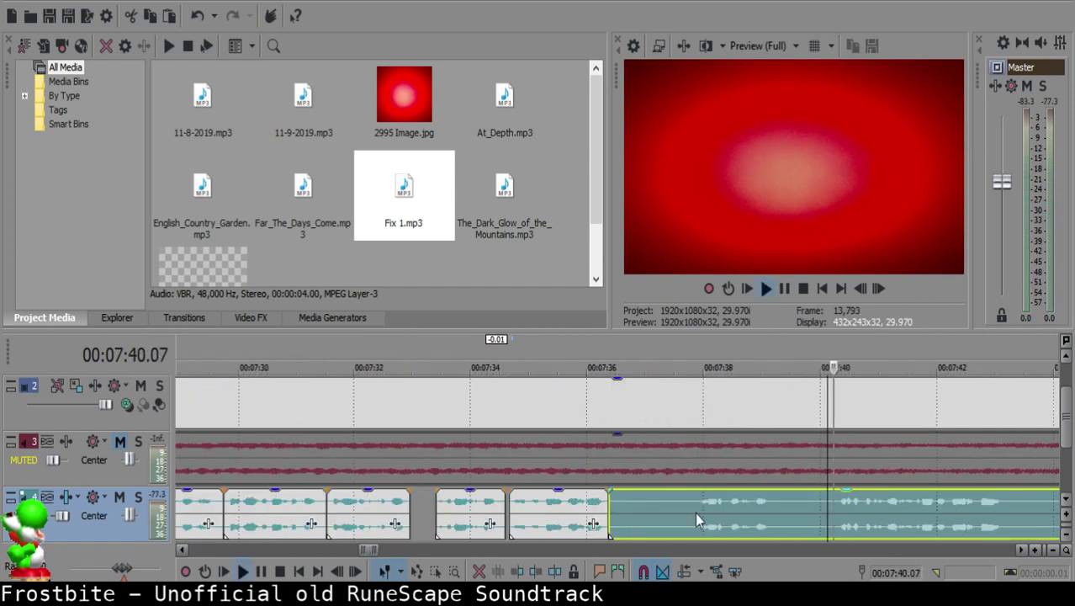
Step: Split the voice clip at about 7:37.27, at the start of the next phrase, and audition from there
{"action": "left_click", "coordinate": [696, 500]}
{"action": "key", "text": "space"}
{"action": "key", "text": "s"}
{"action": "key", "text": "space"}
{"action": "key", "text": "space"}
Step: Move the voice clip from 7:37.27 back to 7:36.15 and delete the silent piece it overlaps
{"action": "left_click", "coordinate": [616, 509]}
{"action": "left_click_drag", "start_coordinate": [738, 516], "coordinate": [621, 500]}
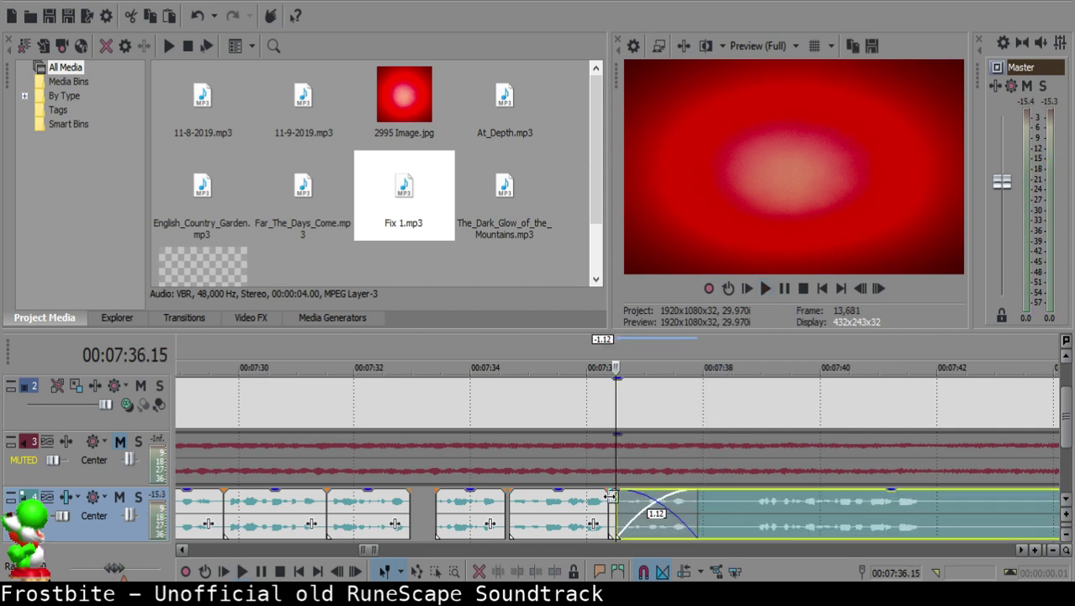
{"action": "left_click", "coordinate": [612, 497]}
{"action": "key", "text": "Delete"}
Step: Audition the join after 7:36.11 and try nudging the following voice clip one frame later, to 7:36.16
{"action": "left_click", "coordinate": [581, 500]}
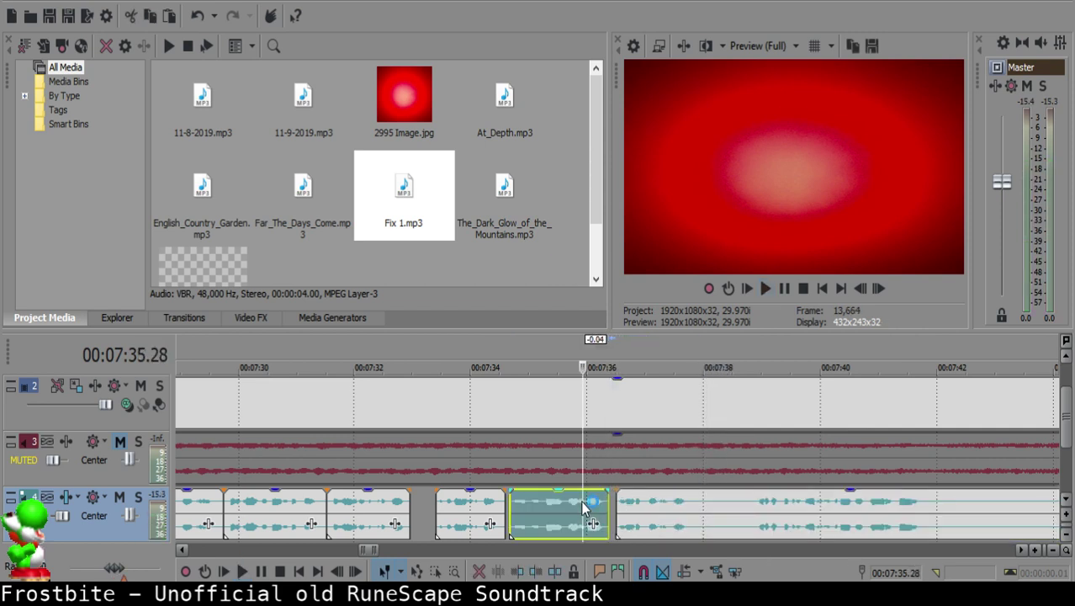
{"action": "key", "text": "space"}
{"action": "scroll", "coordinate": [616, 504], "scroll_direction": "up", "scroll_amount": 1}
{"action": "scroll", "coordinate": [617, 503], "scroll_direction": "up", "scroll_amount": 2}
{"action": "left_click", "coordinate": [574, 507]}
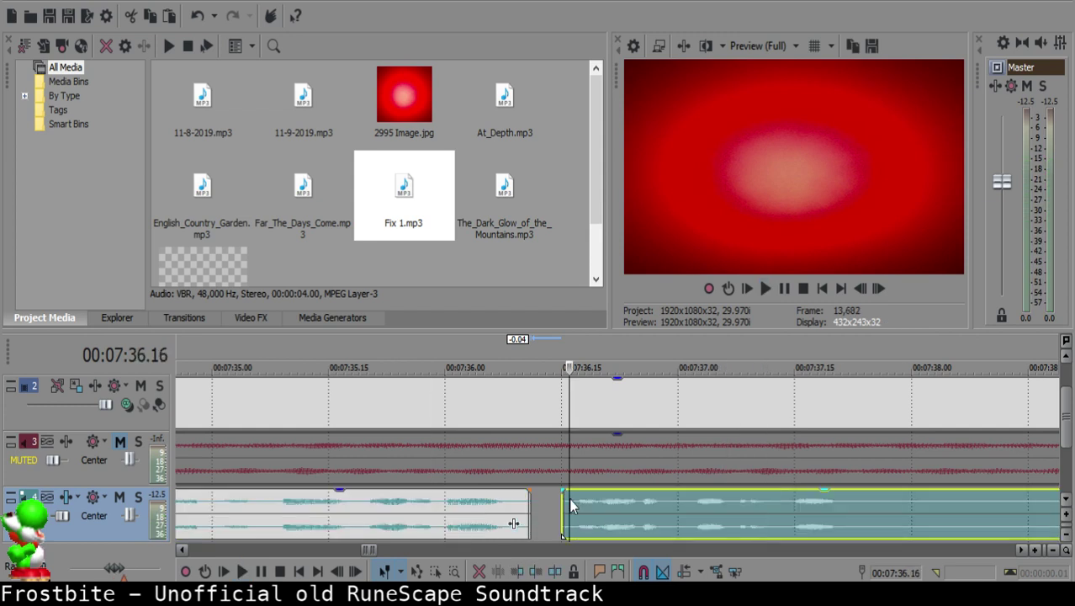
{"action": "left_click", "coordinate": [409, 526]}
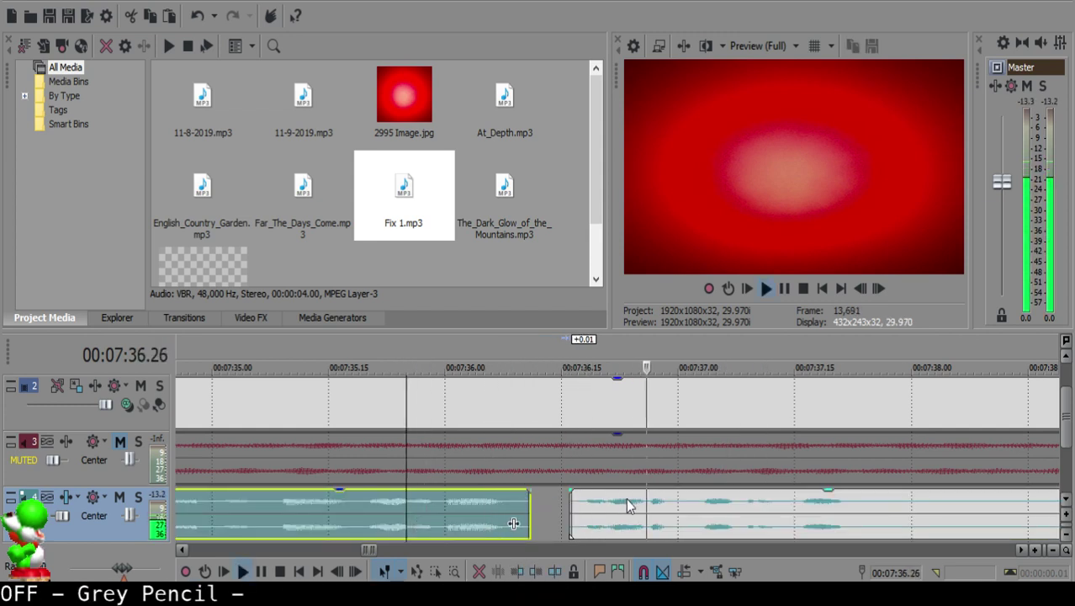
Step: Undo the last nudge of the voice clip that follows 7:36.11
{"action": "key", "text": "Return"}
{"action": "left_click_drag", "start_coordinate": [630, 498], "coordinate": [621, 498]}
{"action": "key", "text": "Return"}
Step: Audition the phrase from 7:36.15 and split out the pause between about 7:37.23 and 7:38.25
{"action": "scroll", "coordinate": [636, 502], "scroll_direction": "down", "scroll_amount": 4}
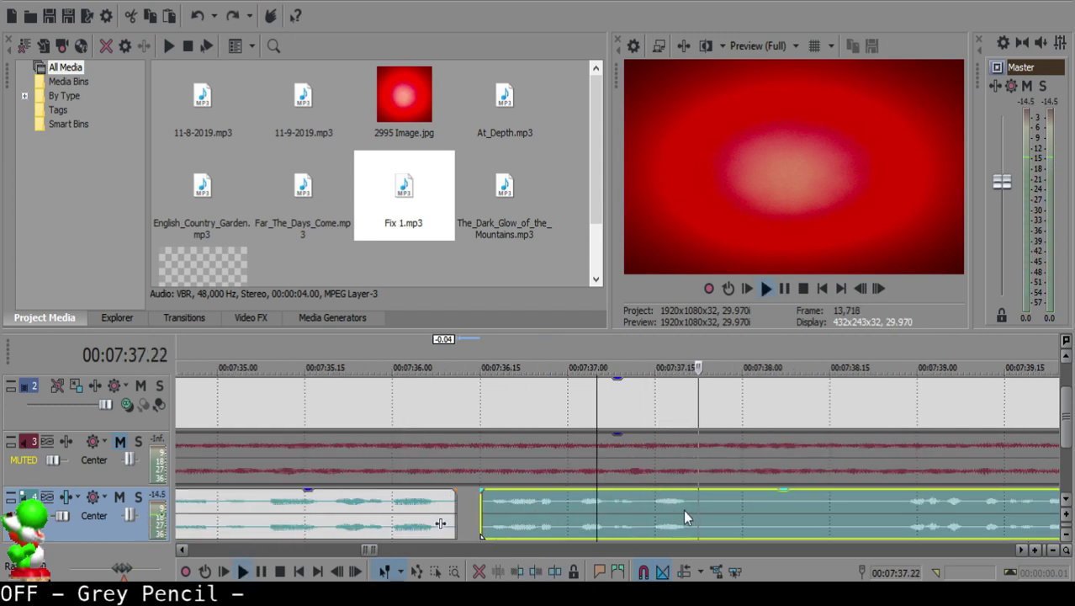
{"action": "left_click", "coordinate": [797, 511]}
{"action": "left_click", "coordinate": [802, 513]}
{"action": "left_click", "coordinate": [462, 499]}
{"action": "key", "text": "space"}
{"action": "key", "text": "space"}
{"action": "key", "text": "s"}
Step: Delete the pause after 7:37.23 and move the following voice clip back to about 7:38.00
{"action": "left_click", "coordinate": [414, 501]}
{"action": "key", "text": "Delete"}
{"action": "left_click_drag", "start_coordinate": [465, 505], "coordinate": [448, 503]}
Step: Audition the join after 7:37.23 and nudge the following voice clip two frames later, to about 7:38.02
{"action": "left_click", "coordinate": [385, 499]}
{"action": "key", "text": "space"}
{"action": "scroll", "coordinate": [395, 502], "scroll_direction": "up", "scroll_amount": 3}
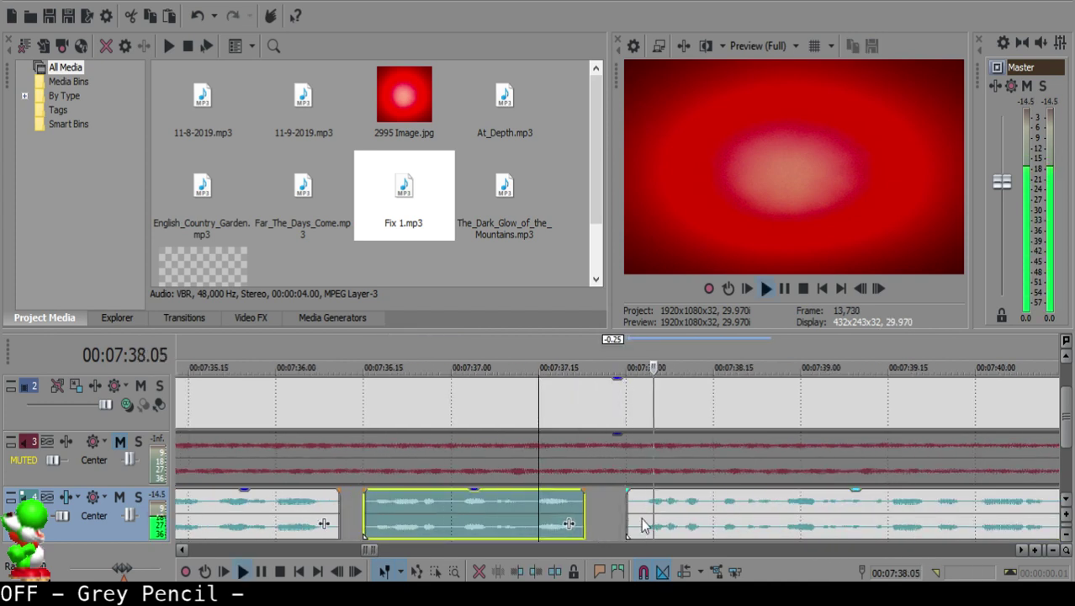
{"action": "left_click_drag", "start_coordinate": [634, 498], "coordinate": [647, 501]}
{"action": "left_click", "coordinate": [468, 509]}
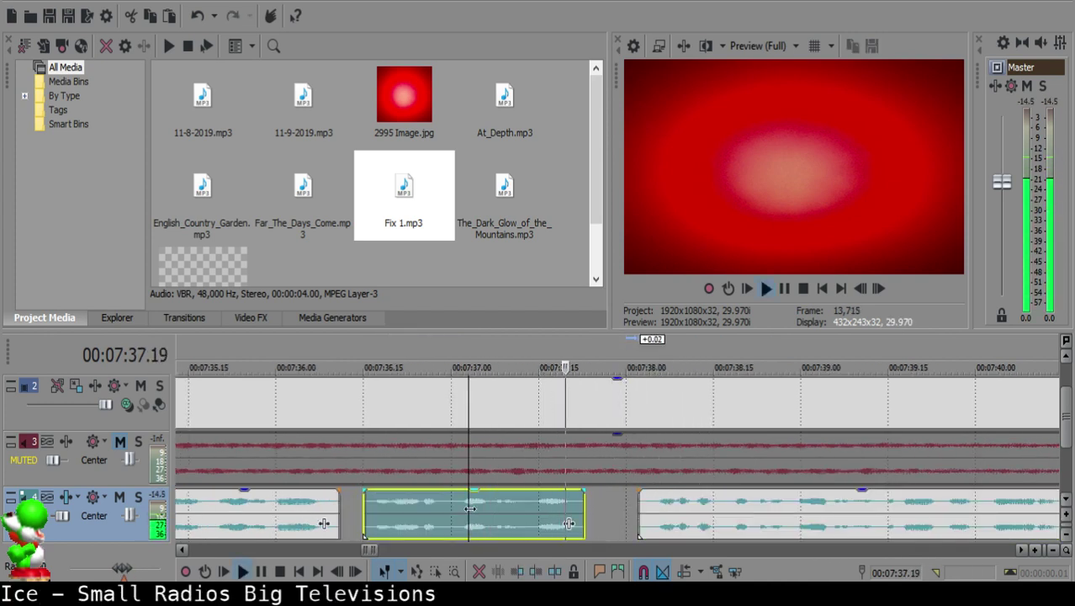
Step: Audition the phrase from 7:38.02 and split the voice clip at its end, at about 7:41.00
{"action": "scroll", "coordinate": [628, 525], "scroll_direction": "down", "scroll_amount": 5}
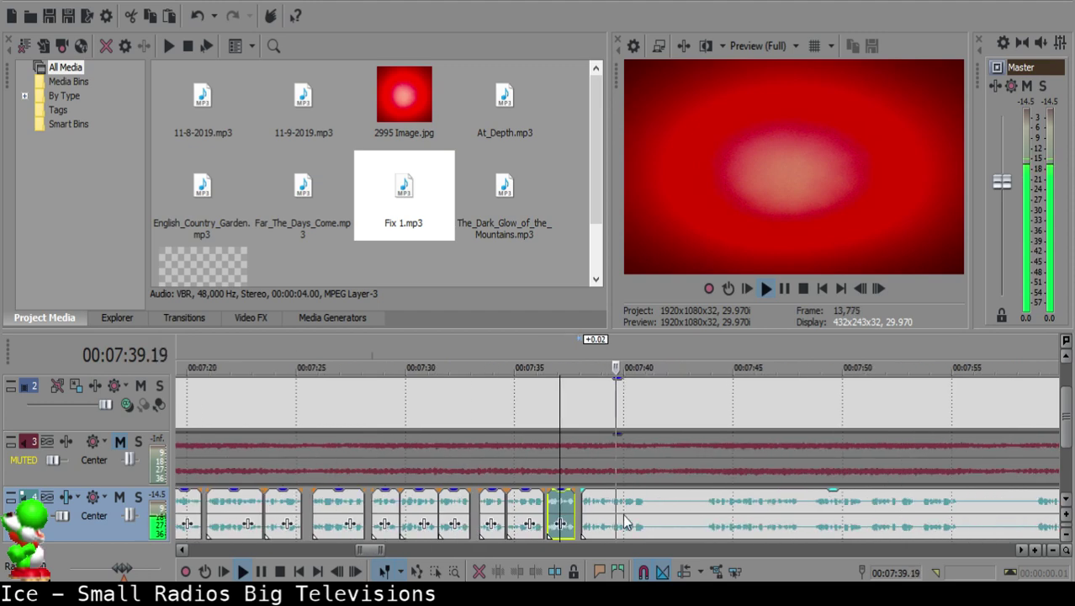
{"action": "scroll", "coordinate": [613, 517], "scroll_direction": "up", "scroll_amount": 4}
{"action": "left_click", "coordinate": [637, 510]}
{"action": "key", "text": "space"}
{"action": "key", "text": "space"}
{"action": "key", "text": "s"}
Step: Audition the audio after 7:41.00 and split the voice clip at about 7:43.24, before the next phrase
{"action": "left_click", "coordinate": [900, 514]}
{"action": "key", "text": "space"}
{"action": "scroll", "coordinate": [824, 515], "scroll_direction": "down", "scroll_amount": 2}
{"action": "left_click", "coordinate": [813, 503]}
{"action": "left_click", "coordinate": [598, 498]}
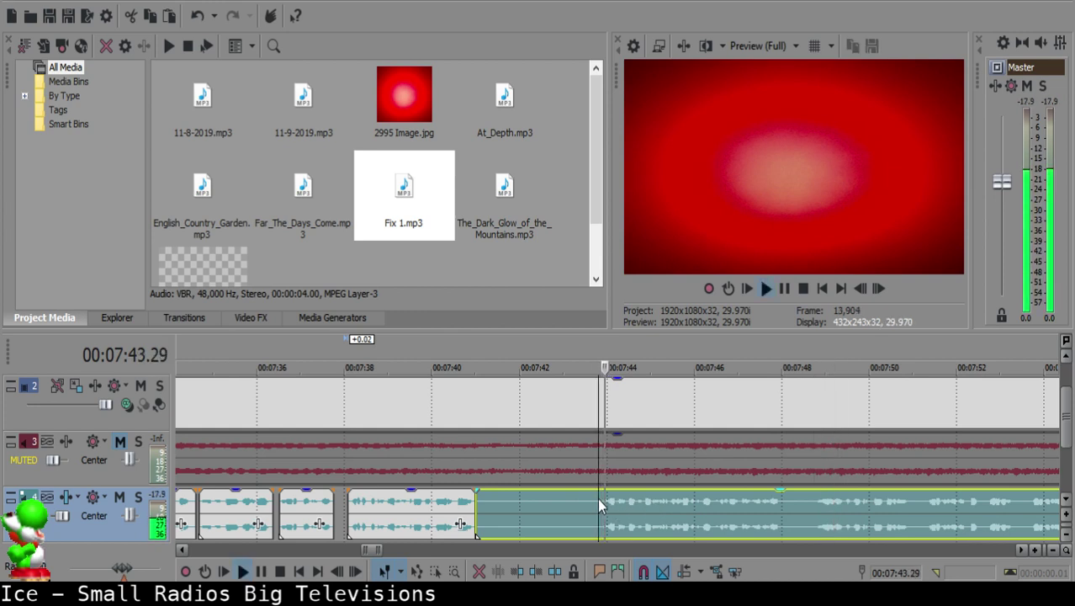
{"action": "key", "text": "s"}
Step: Delete the piece between 7:41.00 and 7:43.24 and move the following voice clip back to about 7:41.10
{"action": "left_click", "coordinate": [488, 504]}
{"action": "key", "text": "Delete"}
{"action": "left_click_drag", "start_coordinate": [636, 502], "coordinate": [535, 500]}
Step: Audition the join after 7:41.00 and nudge the following voice clip a few frames later, to about 7:41.14
{"action": "left_click", "coordinate": [433, 501]}
{"action": "key", "text": "space"}
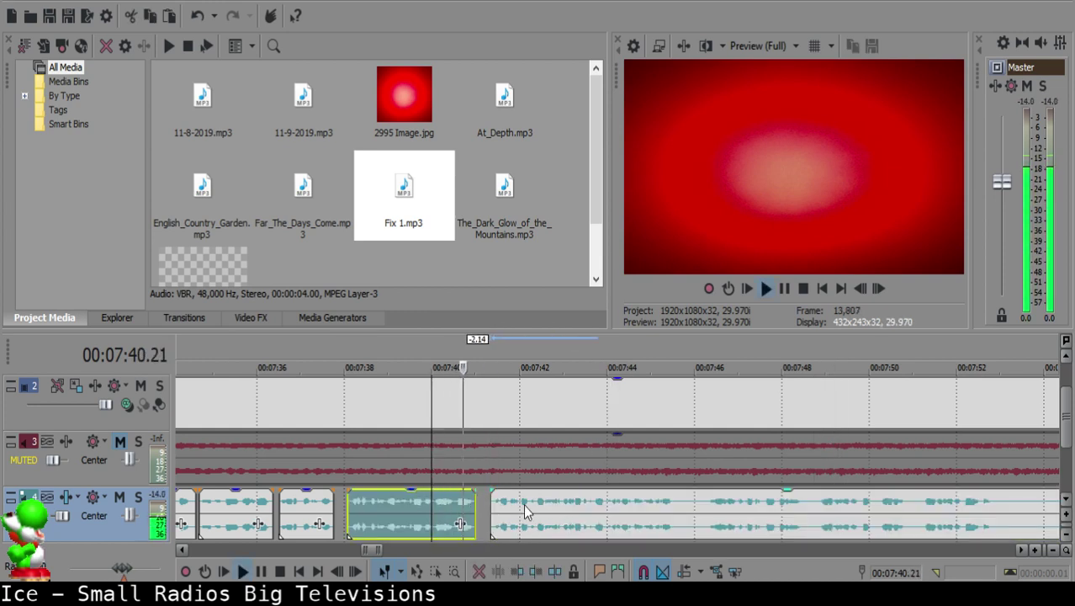
{"action": "scroll", "coordinate": [564, 513], "scroll_direction": "up", "scroll_amount": 4}
{"action": "left_click", "coordinate": [586, 510]}
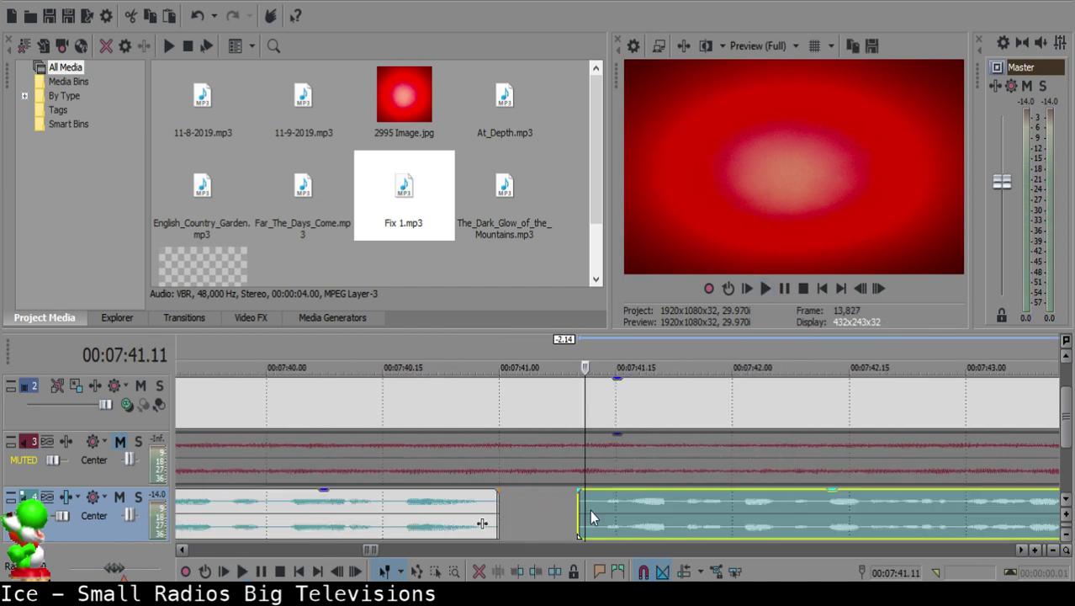
{"action": "left_click", "coordinate": [608, 504]}
{"action": "left_click_drag", "start_coordinate": [621, 505], "coordinate": [649, 506]}
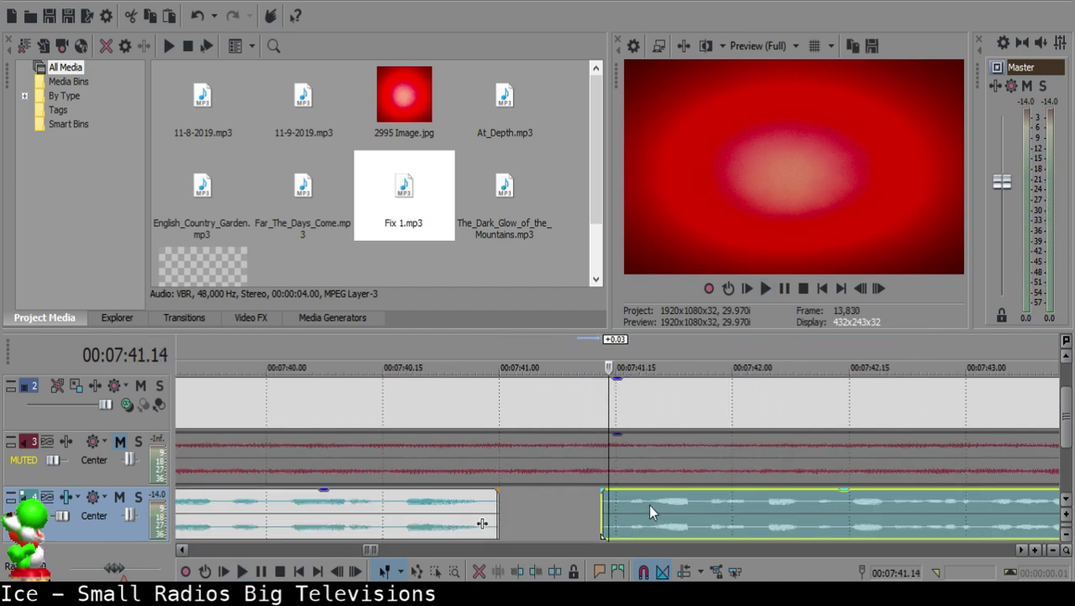
{"action": "left_click", "coordinate": [409, 512]}
{"action": "key", "text": "space"}
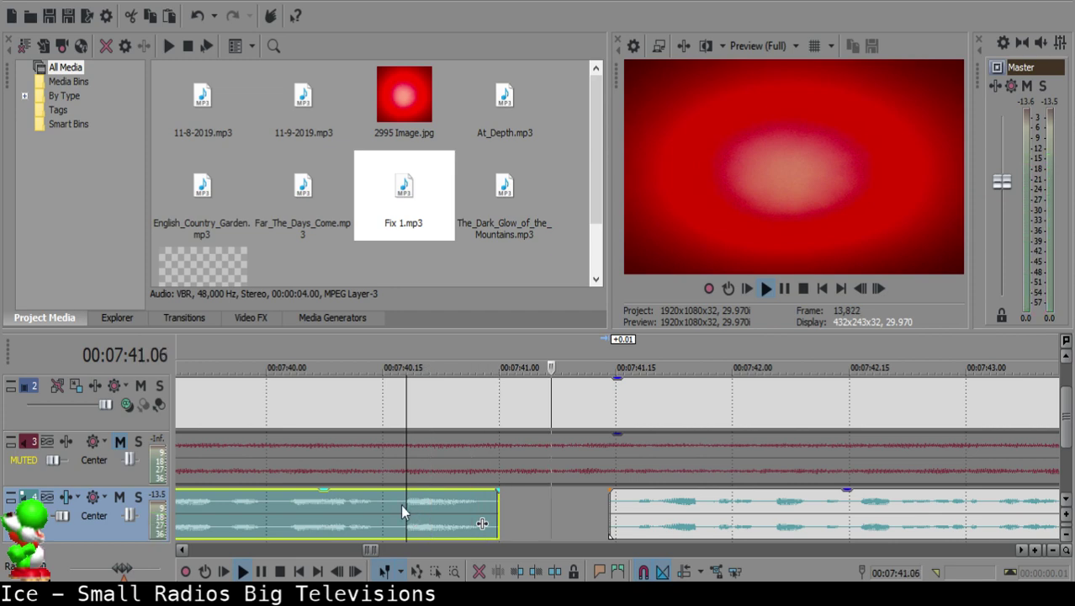
Step: Audition the phrase from 7:41.14 and split the voice clip at its end, about 7:45.21, and again at about 7:46.11
{"action": "scroll", "coordinate": [482, 523], "scroll_direction": "down", "scroll_amount": 8}
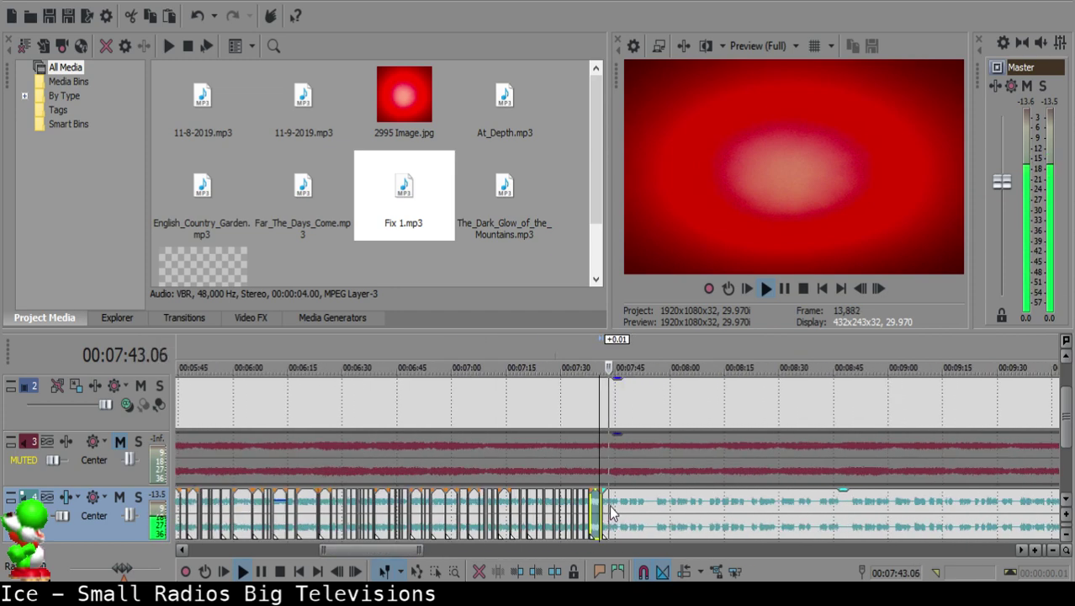
{"action": "scroll", "coordinate": [636, 504], "scroll_direction": "up", "scroll_amount": 6}
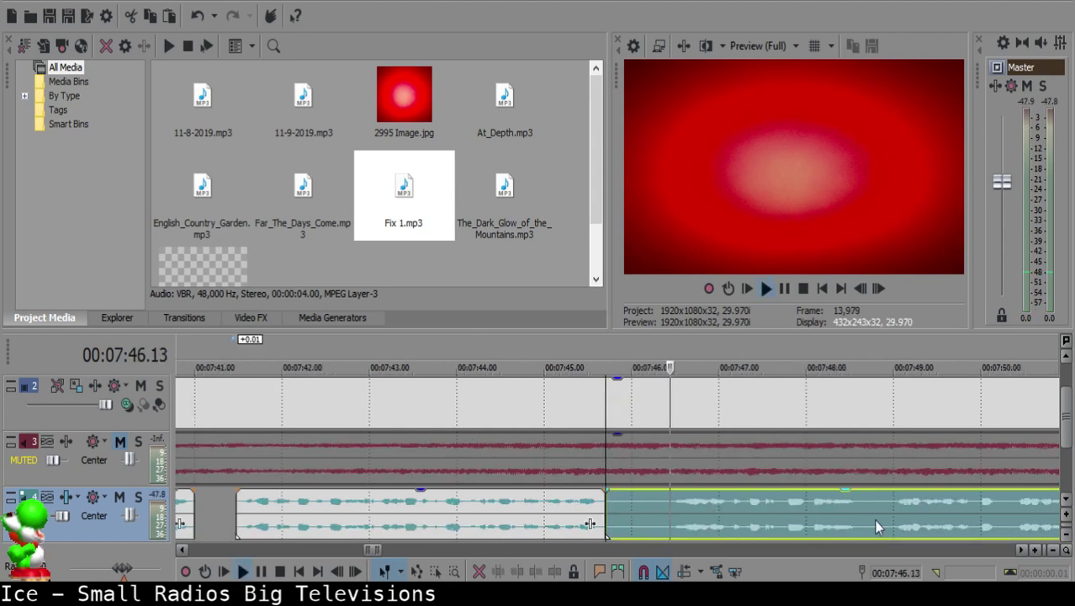
{"action": "scroll", "coordinate": [894, 515], "scroll_direction": "down", "scroll_amount": 1}
{"action": "left_click", "coordinate": [453, 504]}
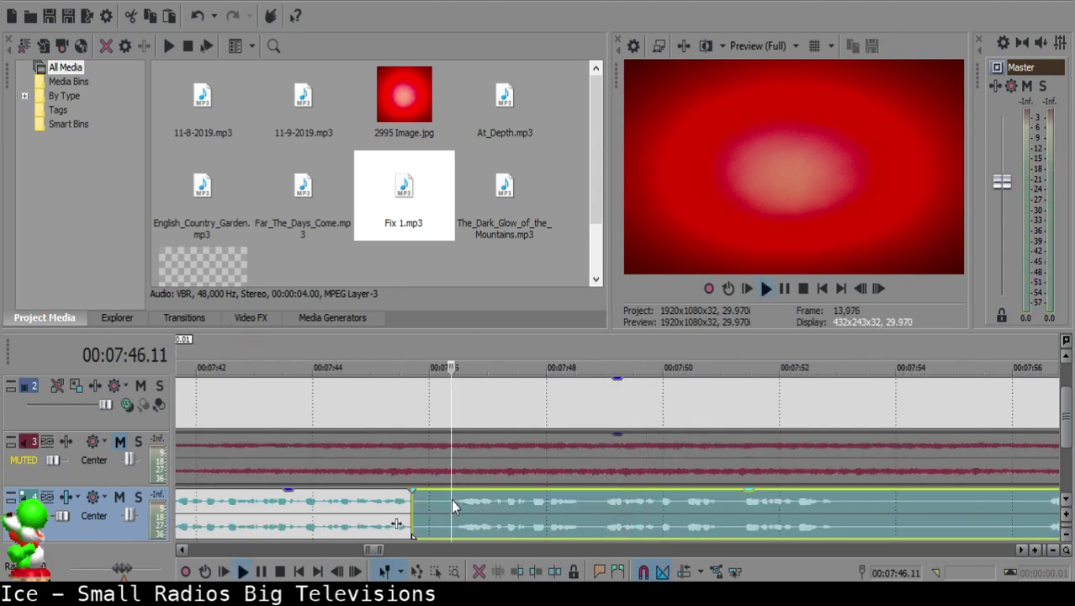
{"action": "key", "text": "s"}
Step: Delete the piece between 7:45.21 and 7:46.11 and move the following voice clip back to about 7:45.24
{"action": "left_click", "coordinate": [421, 503]}
{"action": "key", "text": "Delete"}
{"action": "left_click", "coordinate": [389, 509]}
{"action": "key", "text": "space"}
{"action": "scroll", "coordinate": [628, 504], "scroll_direction": "down", "scroll_amount": 4}
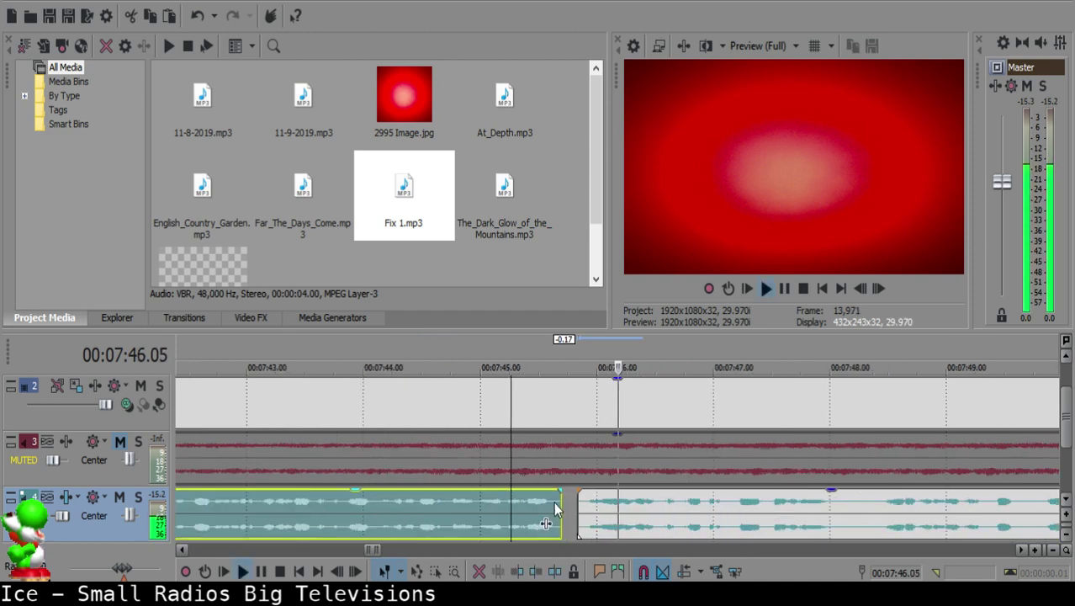
Step: Audition the phrase from 7:45.24 and split the voice clip at its end, at about 7:48.05
{"action": "scroll", "coordinate": [634, 508], "scroll_direction": "up", "scroll_amount": 3}
{"action": "key", "text": "space"}
{"action": "left_click", "coordinate": [630, 509]}
{"action": "key", "text": "s"}
Step: Cut out the voice audio between 7:48.05 and about 7:50.21 and move the following clip back to about 7:48.10
{"action": "left_click", "coordinate": [838, 516]}
{"action": "key", "text": "space"}
{"action": "scroll", "coordinate": [839, 515], "scroll_direction": "down", "scroll_amount": 1}
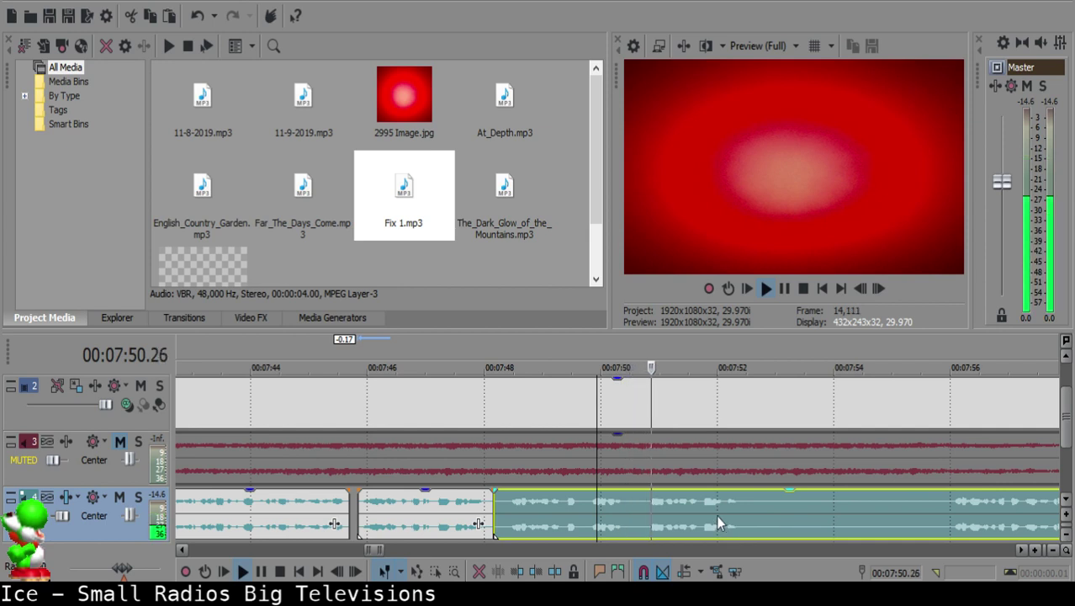
{"action": "left_click", "coordinate": [643, 506]}
{"action": "key", "text": "s"}
{"action": "left_click", "coordinate": [495, 504]}
{"action": "key", "text": "Delete"}
{"action": "left_click_drag", "start_coordinate": [714, 530], "coordinate": [571, 506]}
Step: Audition the join at 7:48.05 and nudge the following voice clip a few frames earlier until it starts at about 7:48.05
{"action": "left_click", "coordinate": [468, 509]}
{"action": "key", "text": "space"}
{"action": "scroll", "coordinate": [528, 515], "scroll_direction": "up", "scroll_amount": 2}
{"action": "key", "text": "space"}
{"action": "left_click_drag", "start_coordinate": [705, 507], "coordinate": [673, 505]}
{"action": "left_click", "coordinate": [531, 498]}
{"action": "key", "text": "space"}
{"action": "key", "text": "space"}
{"action": "left_click", "coordinate": [617, 501]}
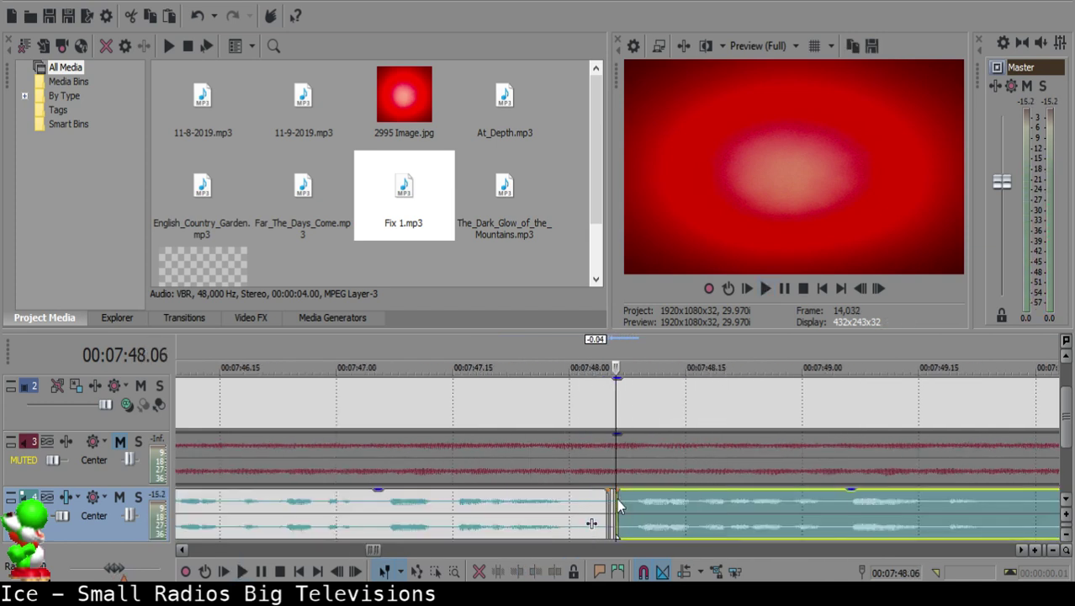
{"action": "left_click", "coordinate": [421, 505]}
{"action": "key", "text": "space"}
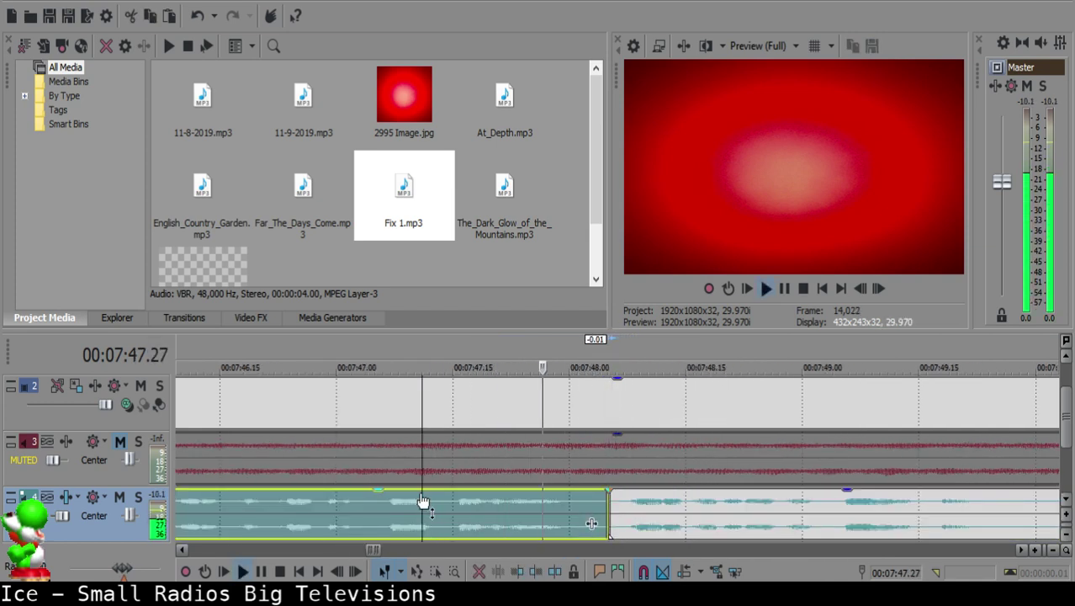
Step: Audition the phrase from 7:48.05 and split the voice clip at its end, at about 7:49.26
{"action": "scroll", "coordinate": [665, 503], "scroll_direction": "down", "scroll_amount": 3}
{"action": "scroll", "coordinate": [667, 497], "scroll_direction": "up", "scroll_amount": 2}
{"action": "key", "text": "Return"}
{"action": "left_click", "coordinate": [623, 504]}
{"action": "key", "text": "space"}
{"action": "key", "text": "space"}
{"action": "key", "text": "s"}
Step: Audition the audio after 7:49.26 and split the voice clip at 7:53.12, just before the next phrase
{"action": "scroll", "coordinate": [623, 504], "scroll_direction": "down", "scroll_amount": 2}
{"action": "scroll", "coordinate": [623, 503], "scroll_direction": "down", "scroll_amount": 1}
{"action": "left_click", "coordinate": [758, 509]}
{"action": "key", "text": "space"}
{"action": "left_click", "coordinate": [905, 510]}
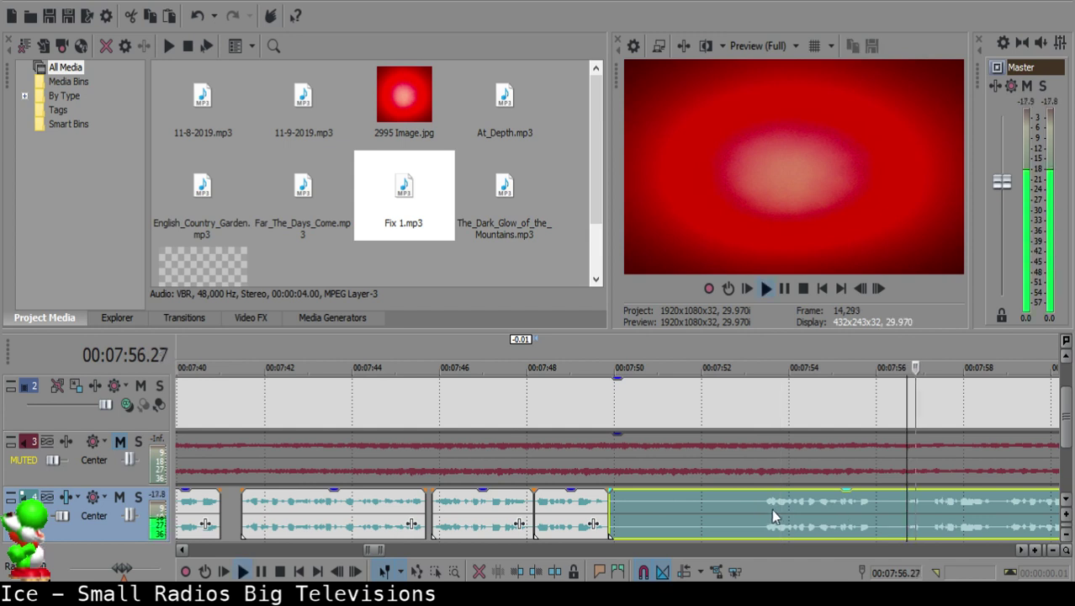
{"action": "left_click", "coordinate": [764, 503]}
{"action": "key", "text": "space"}
{"action": "key", "text": "s"}
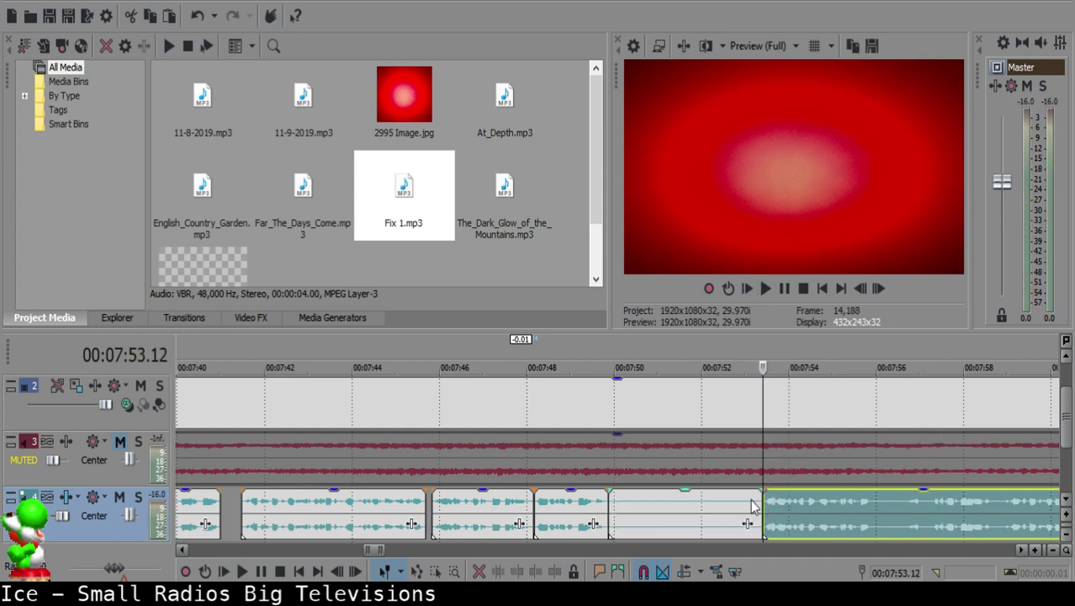
Step: Delete the piece between 7:49.26 and 7:53.12 and move the following voice clip back to about 7:50.05
{"action": "left_click", "coordinate": [621, 504]}
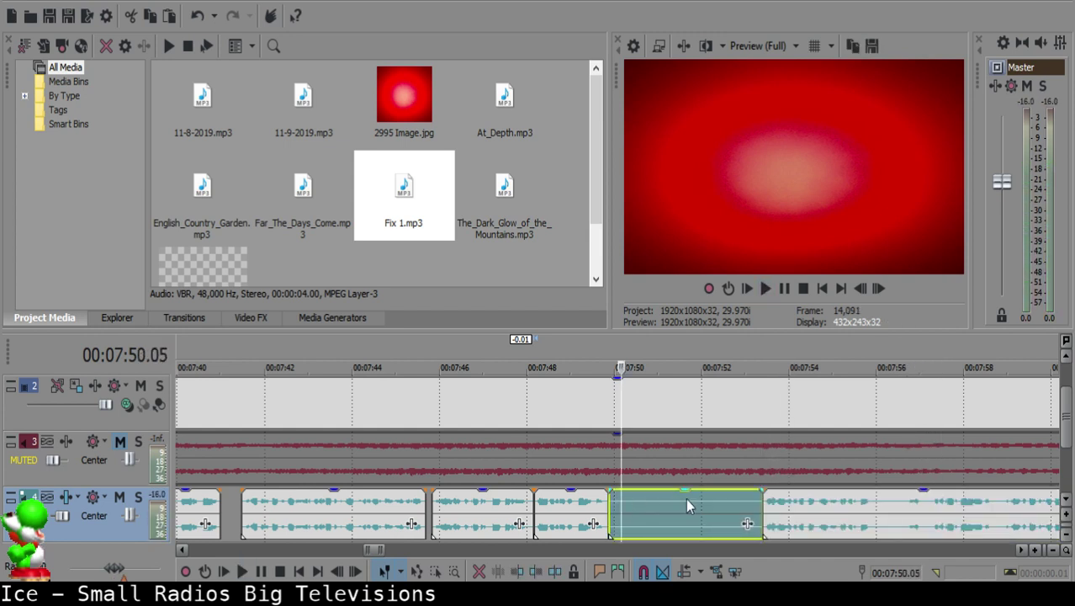
{"action": "key", "text": "Delete"}
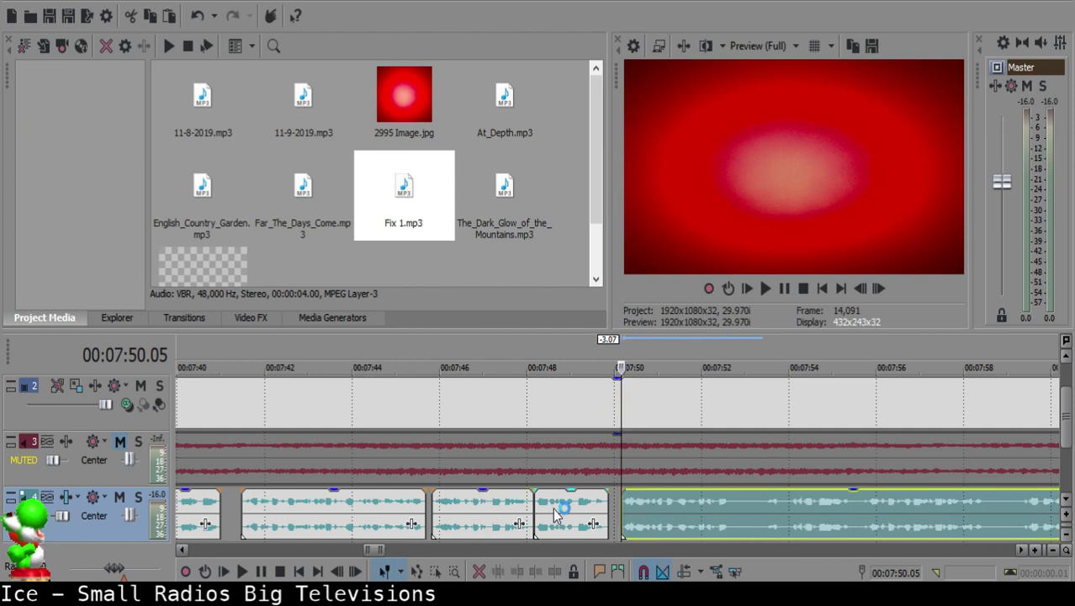
{"action": "left_click", "coordinate": [593, 505]}
{"action": "key", "text": "space"}
{"action": "scroll", "coordinate": [593, 504], "scroll_direction": "up", "scroll_amount": 3}
{"action": "key", "text": "space"}
Step: Audition the join after 7:49.26 and nudge the following voice clip later in small moves, to about 7:50.13
{"action": "left_click", "coordinate": [622, 500]}
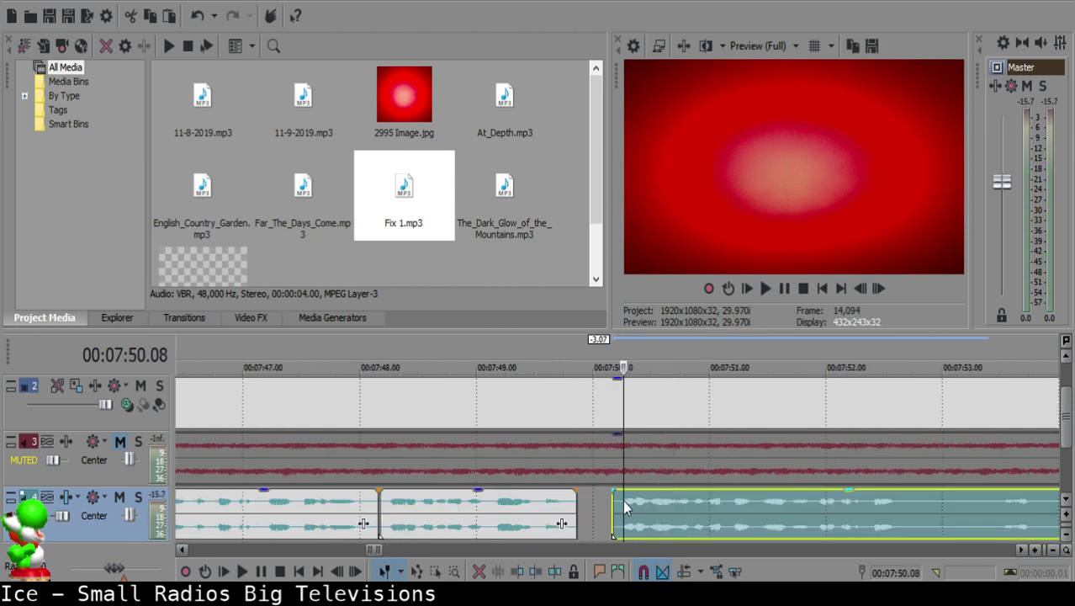
{"action": "left_click", "coordinate": [511, 509]}
{"action": "key", "text": "space"}
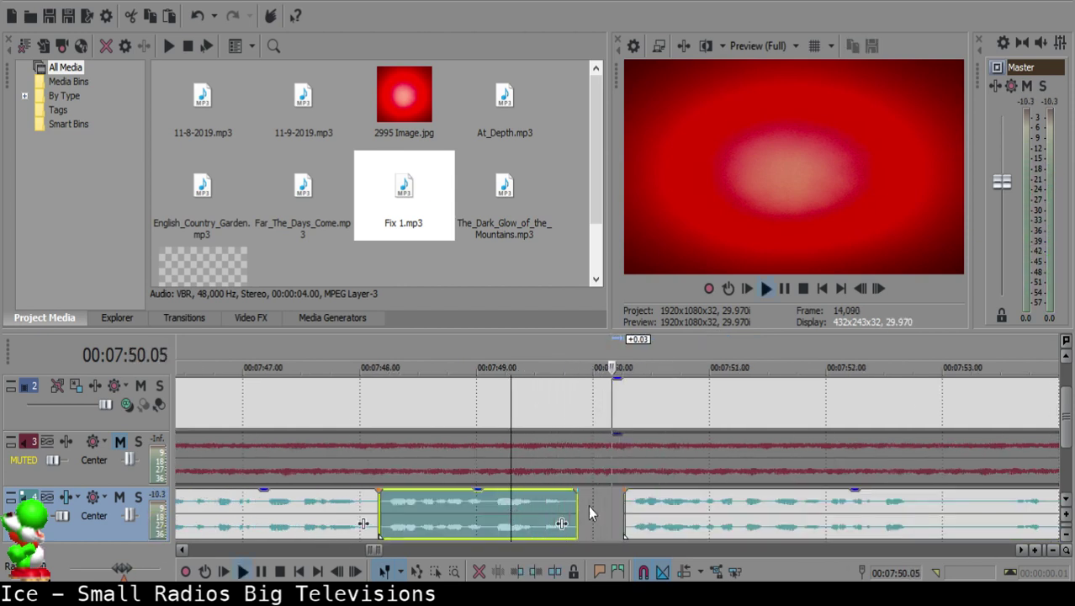
{"action": "left_click_drag", "start_coordinate": [630, 505], "coordinate": [632, 498]}
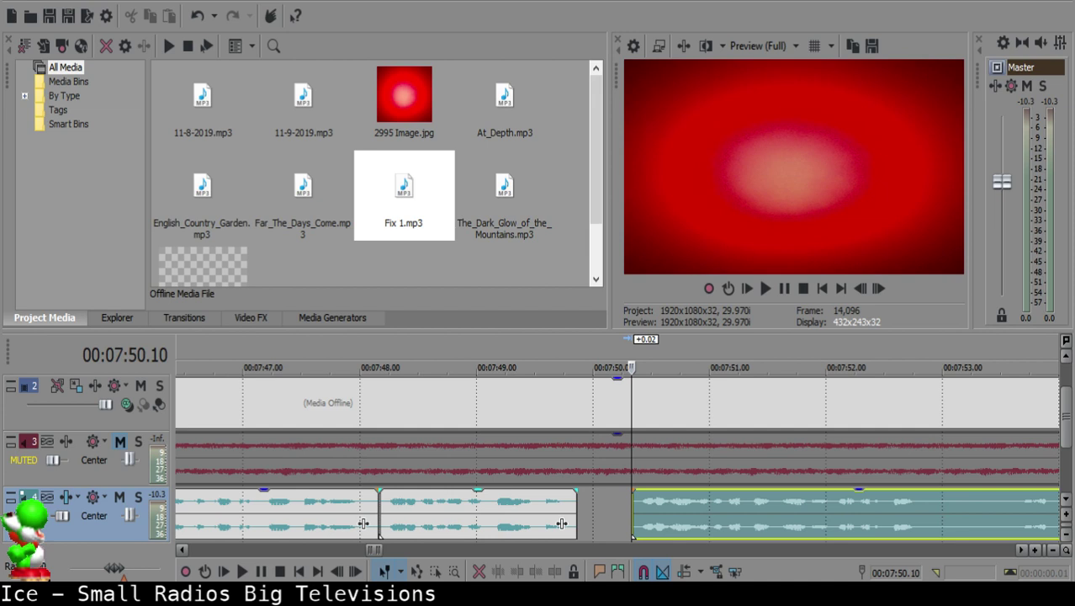
{"action": "left_click", "coordinate": [531, 503]}
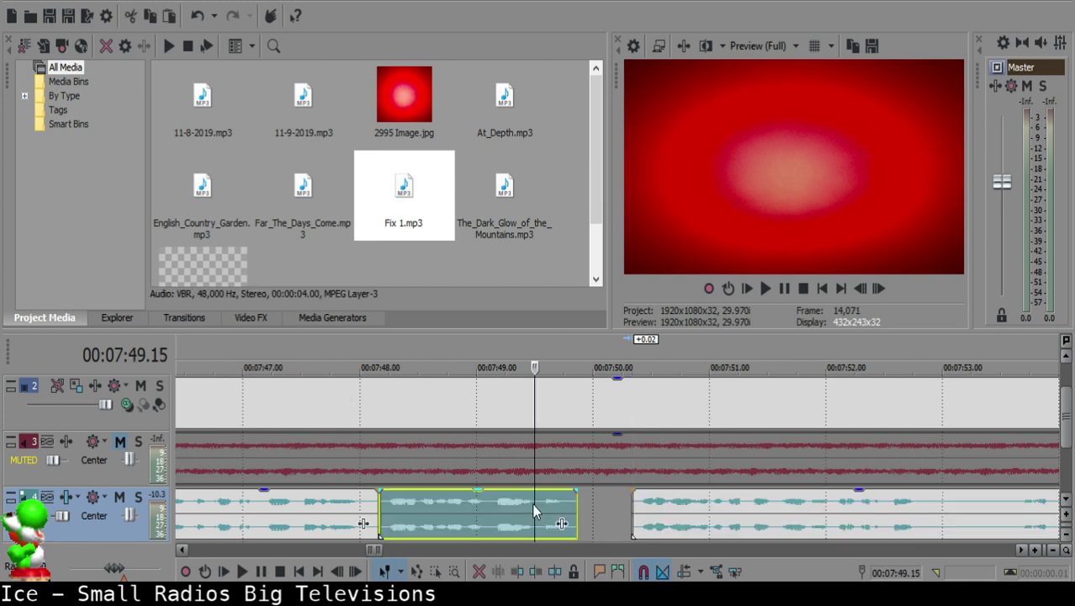
{"action": "key", "text": "space"}
{"action": "left_click_drag", "start_coordinate": [632, 509], "coordinate": [662, 502]}
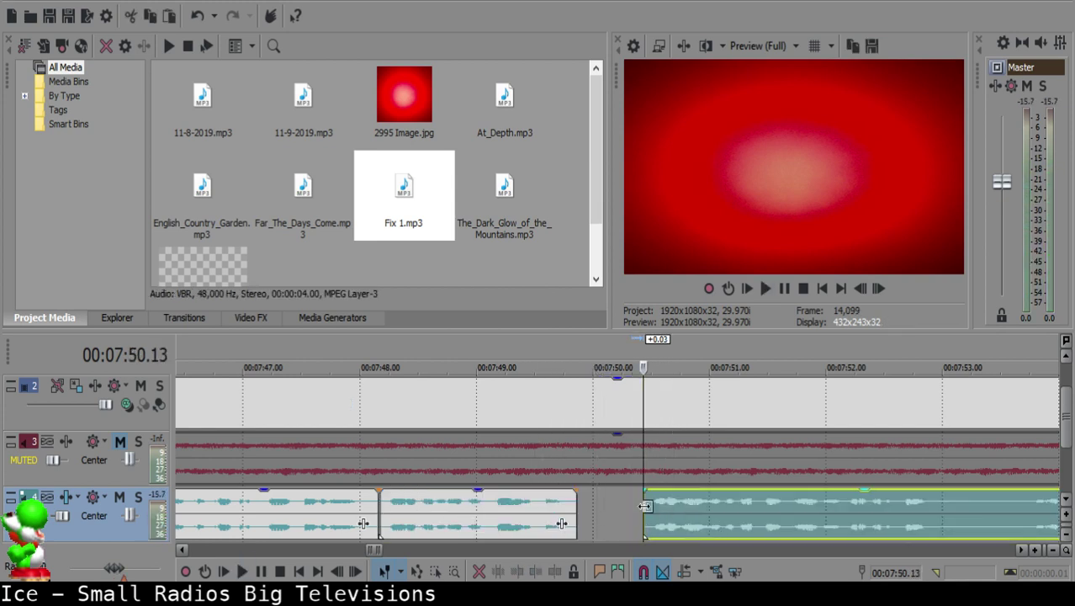
{"action": "left_click", "coordinate": [451, 507]}
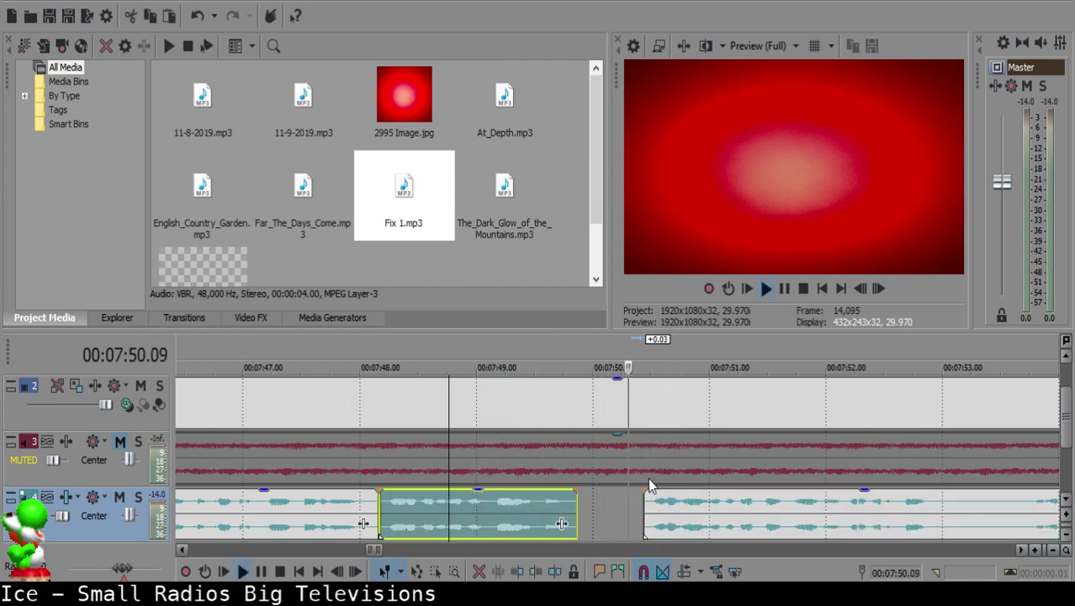
Step: Audition the phrase from 7:50.13 and split the voice clip at its end, at about 7:53.01
{"action": "scroll", "coordinate": [651, 505], "scroll_direction": "down", "scroll_amount": 8}
{"action": "scroll", "coordinate": [647, 503], "scroll_direction": "up", "scroll_amount": 8}
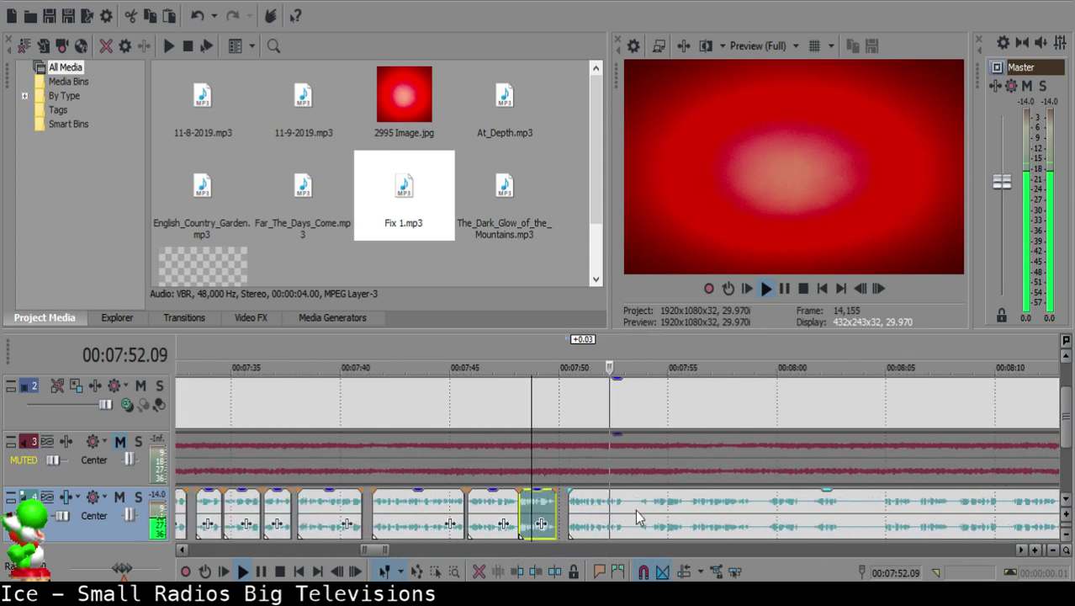
{"action": "left_click", "coordinate": [626, 502]}
{"action": "left_click", "coordinate": [629, 501]}
{"action": "key", "text": "space"}
{"action": "key", "text": "s"}
Step: Audition the audio after 7:53.01 and split the voice clip at about 7:54.10, before the next phrase
{"action": "left_click", "coordinate": [707, 506]}
{"action": "key", "text": "space"}
{"action": "scroll", "coordinate": [732, 510], "scroll_direction": "down", "scroll_amount": 2}
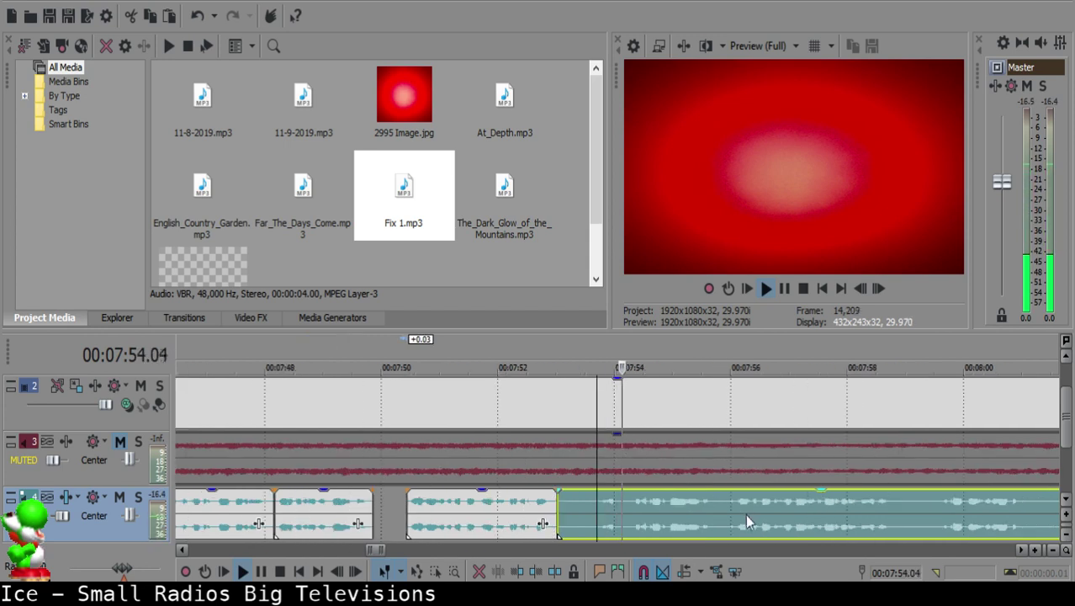
{"action": "left_click", "coordinate": [733, 506]}
{"action": "left_click", "coordinate": [631, 500]}
{"action": "key", "text": "space"}
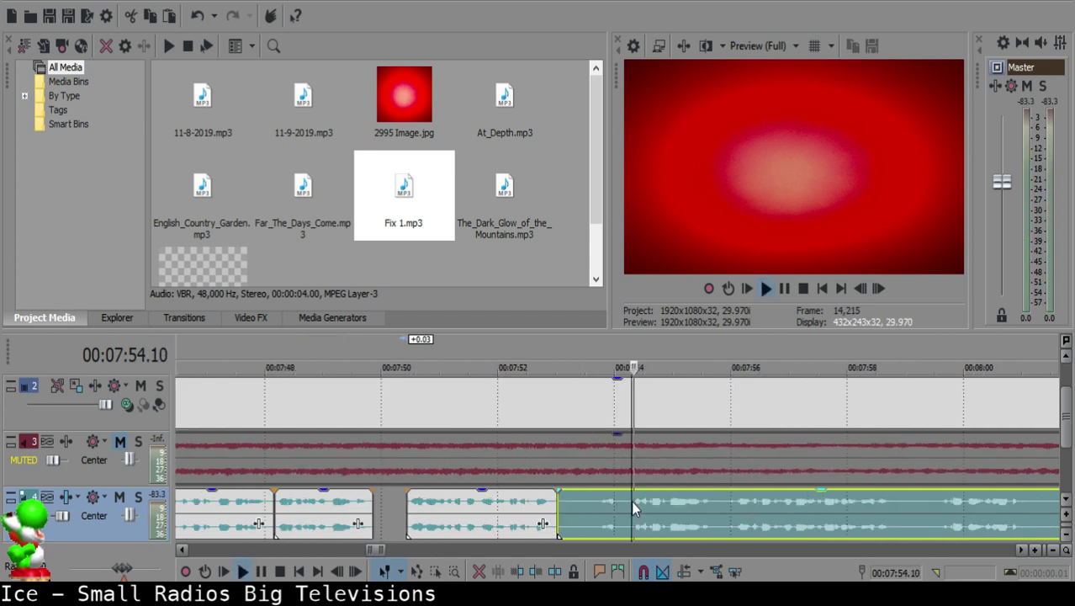
{"action": "key", "text": "s"}
Step: Delete the piece between 7:53.01 and 7:54.10 and move the following voice clip back to about 7:53.06
{"action": "left_click", "coordinate": [567, 500]}
{"action": "left_click", "coordinate": [566, 498]}
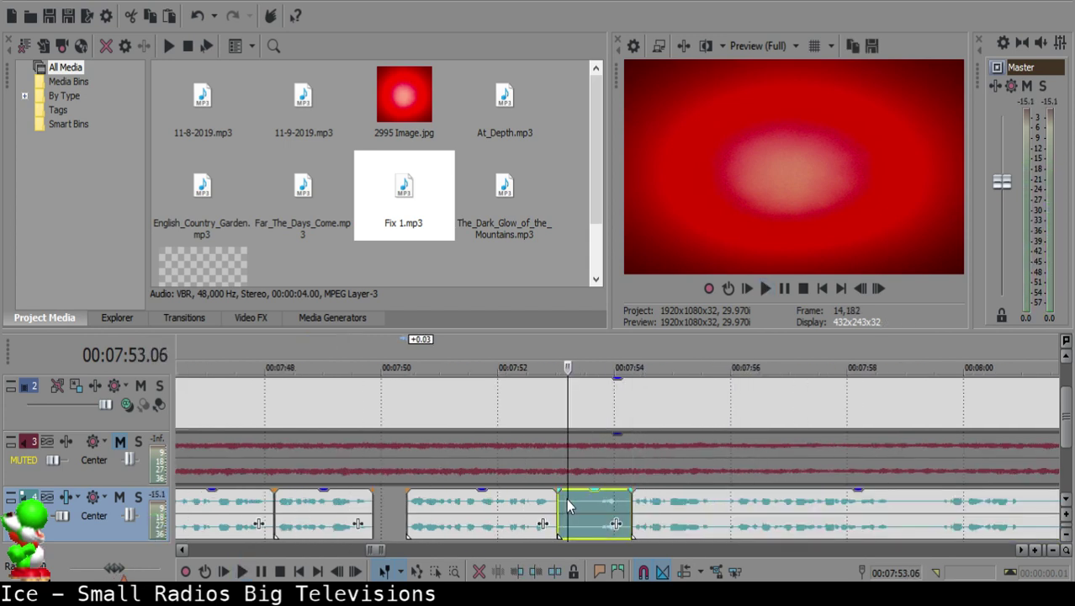
{"action": "key", "text": "Delete"}
{"action": "left_click_drag", "start_coordinate": [656, 501], "coordinate": [596, 492]}
{"action": "left_click", "coordinate": [539, 503]}
{"action": "key", "text": "space"}
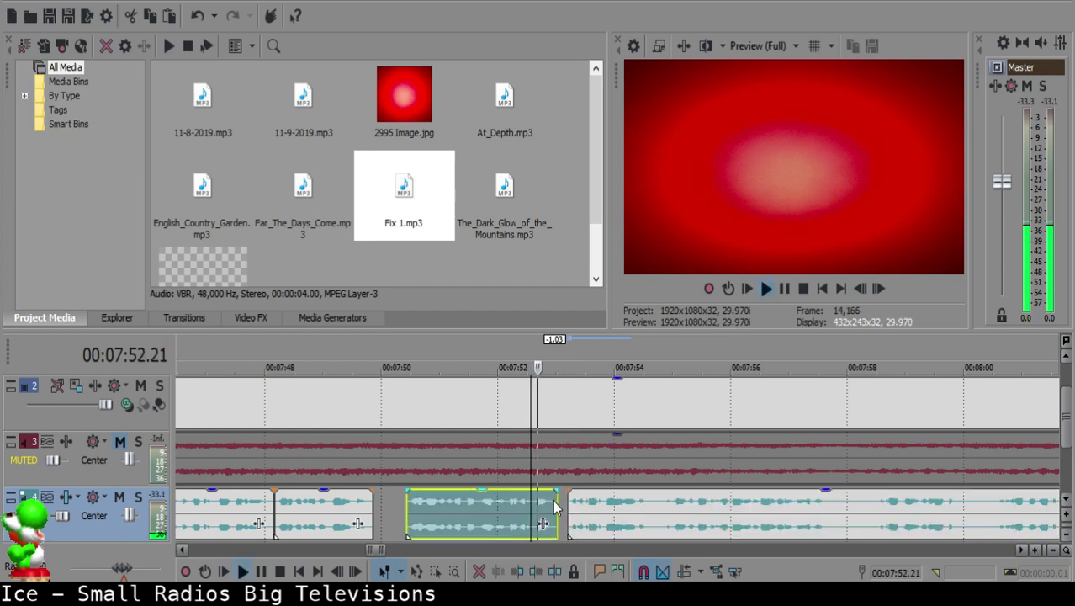
Step: Audition the join after 7:53.01 and nudge the following voice clip two frames later, to about 7:53.08
{"action": "scroll", "coordinate": [590, 513], "scroll_direction": "up", "scroll_amount": 5}
{"action": "key", "text": "Return"}
{"action": "left_click", "coordinate": [527, 504]}
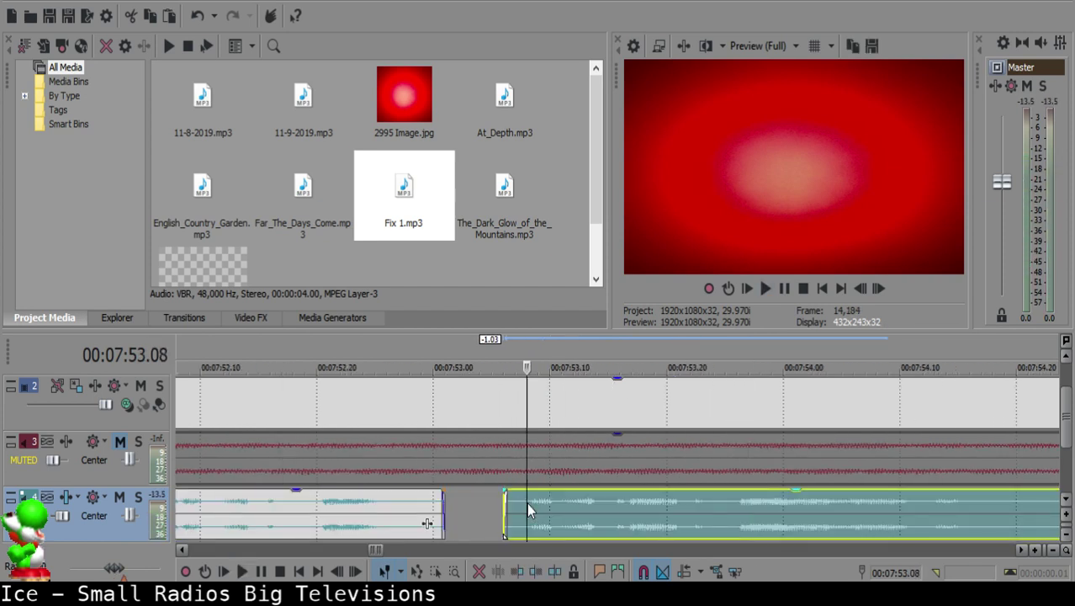
{"action": "scroll", "coordinate": [527, 504], "scroll_direction": "down", "scroll_amount": 4}
{"action": "left_click_drag", "start_coordinate": [650, 514], "coordinate": [656, 514]}
{"action": "left_click", "coordinate": [537, 513]}
{"action": "key", "text": "space"}
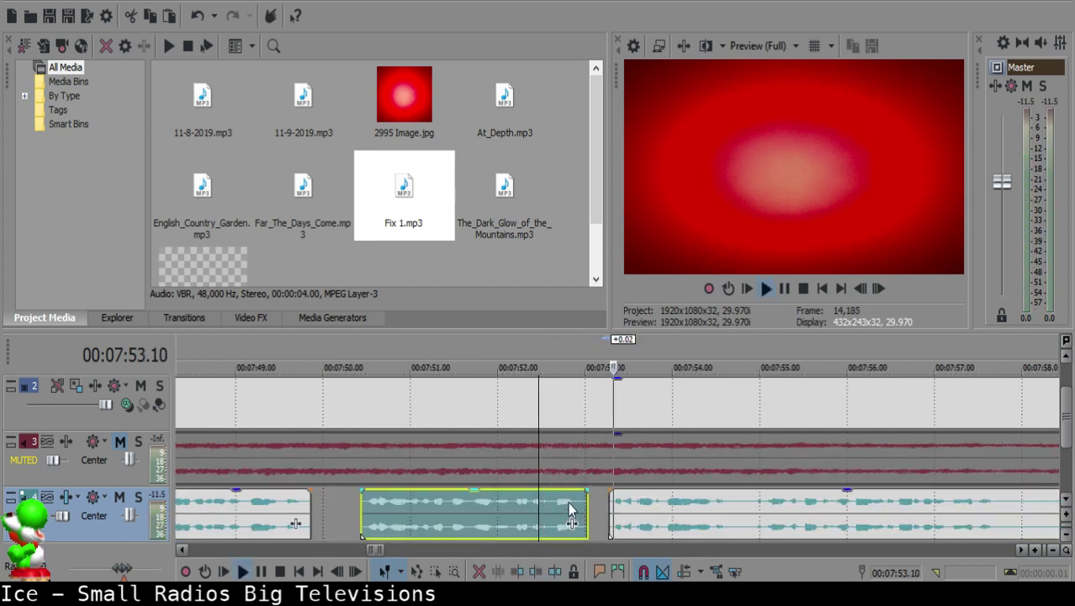
Step: Audition the phrase from 7:53.08 and split the voice clip at about 7:54.22
{"action": "scroll", "coordinate": [589, 500], "scroll_direction": "down", "scroll_amount": 2}
{"action": "scroll", "coordinate": [590, 503], "scroll_direction": "up", "scroll_amount": 2}
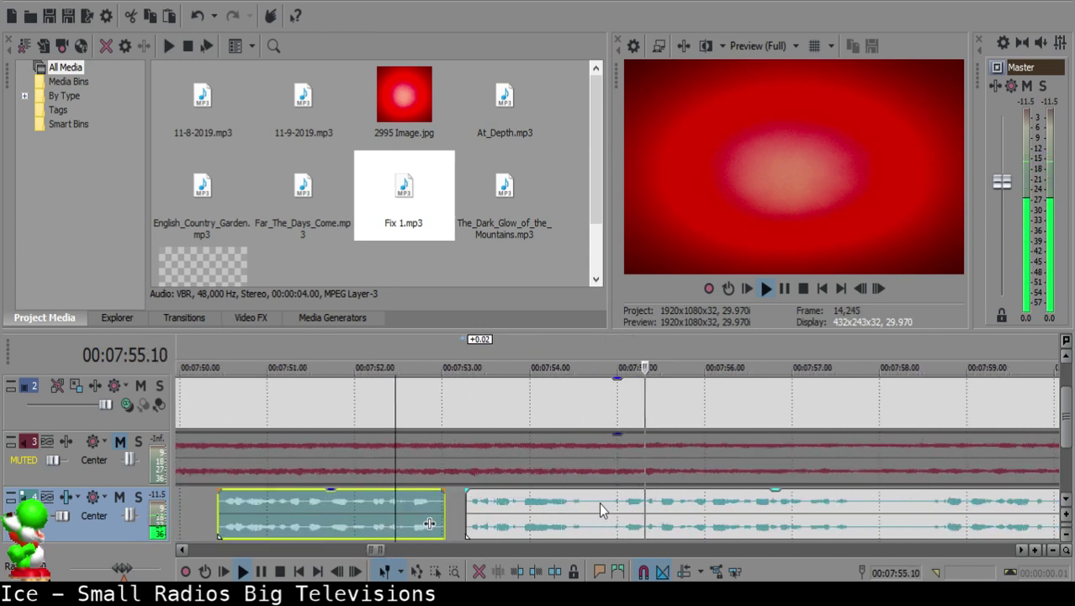
{"action": "left_click", "coordinate": [592, 505]}
{"action": "key", "text": "s"}
Step: Cut five frames from the voice audio after 7:54.22 and move the following clip back to close the gap
{"action": "key", "text": "space"}
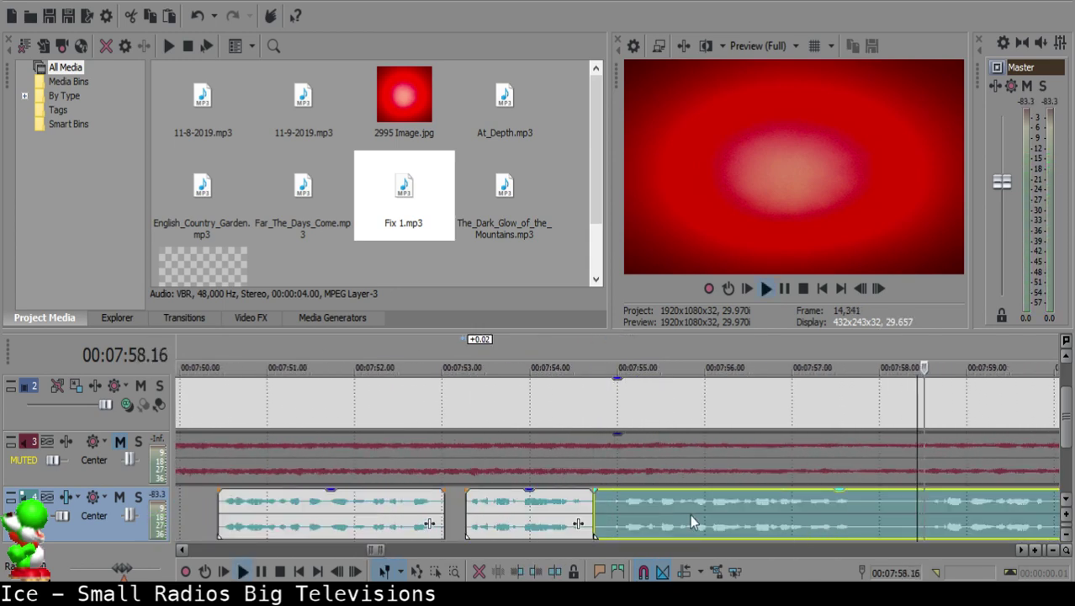
{"action": "left_click", "coordinate": [608, 503]}
{"action": "key", "text": "space"}
{"action": "key", "text": "space"}
{"action": "key", "text": "s"}
{"action": "left_click", "coordinate": [599, 501]}
{"action": "key", "text": "Delete"}
Step: Audition the join at 7:54.22 and the phrase after it, and split the voice clip at its end, at about 7:57.16
{"action": "left_click", "coordinate": [549, 504]}
{"action": "key", "text": "space"}
{"action": "scroll", "coordinate": [713, 526], "scroll_direction": "down", "scroll_amount": 5}
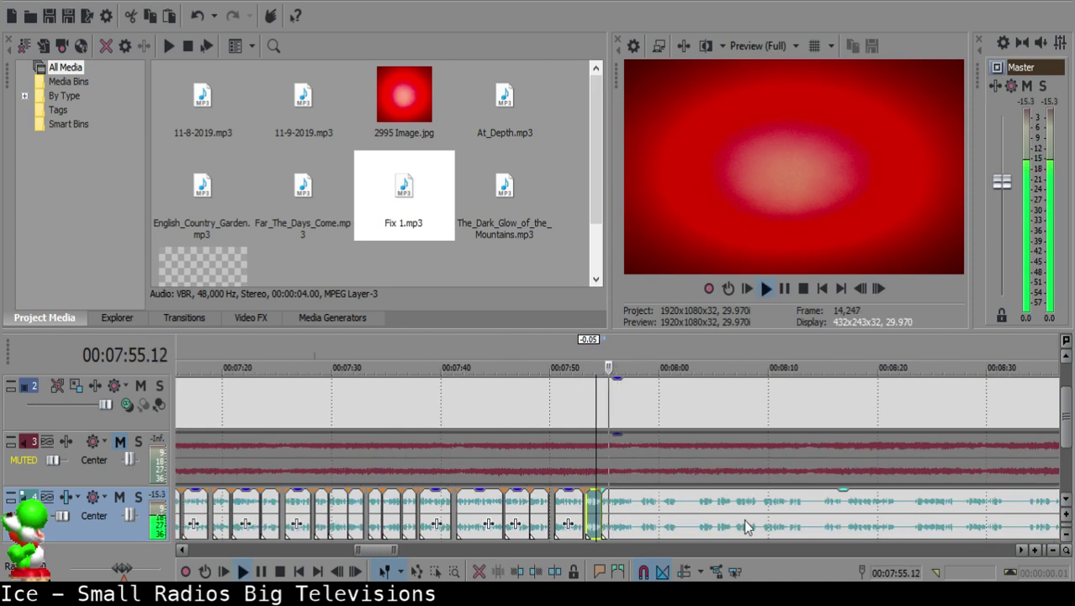
{"action": "scroll", "coordinate": [653, 517], "scroll_direction": "up", "scroll_amount": 6}
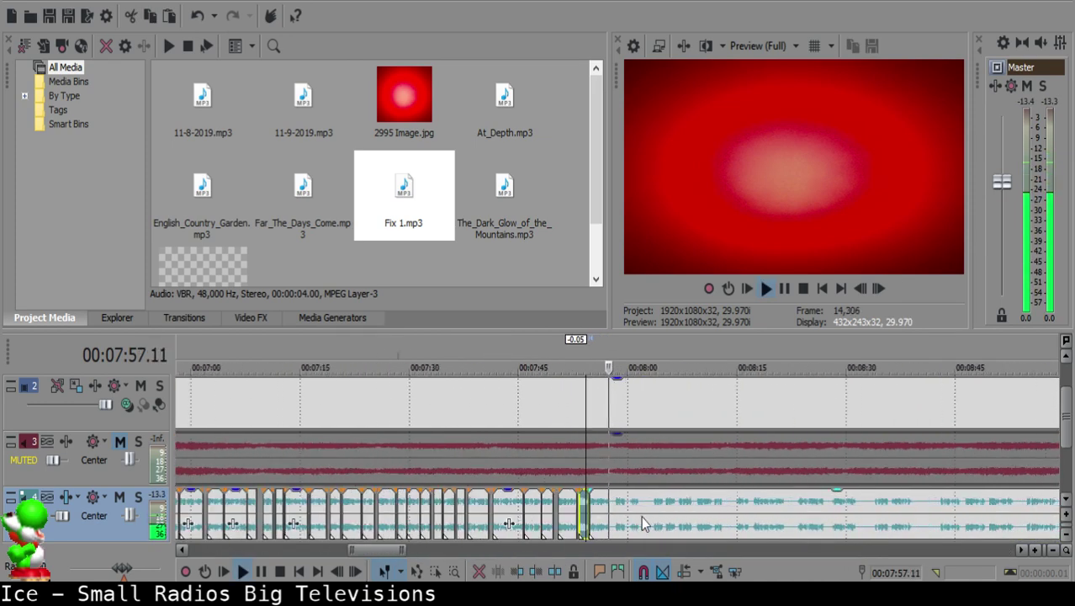
{"action": "key", "text": "Return"}
{"action": "left_click", "coordinate": [611, 503]}
{"action": "key", "text": "space"}
{"action": "key", "text": "Return"}
{"action": "left_click", "coordinate": [613, 502]}
{"action": "key", "text": "space"}
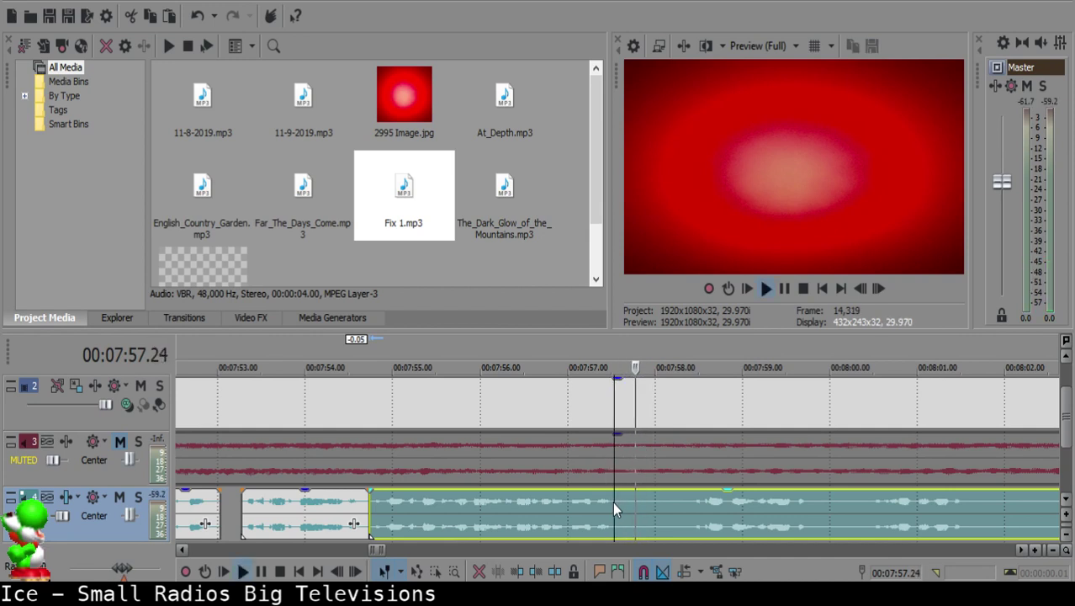
{"action": "key", "text": "space"}
{"action": "key", "text": "s"}
Step: Cut out the short piece of voice audio between 7:57.16 and about 7:57.21 and audition the end of the phrase before it
{"action": "key", "text": "space"}
{"action": "key", "text": "Return"}
{"action": "key", "text": "s"}
{"action": "left_click", "coordinate": [617, 503]}
{"action": "key", "text": "Delete"}
{"action": "left_click", "coordinate": [613, 503]}
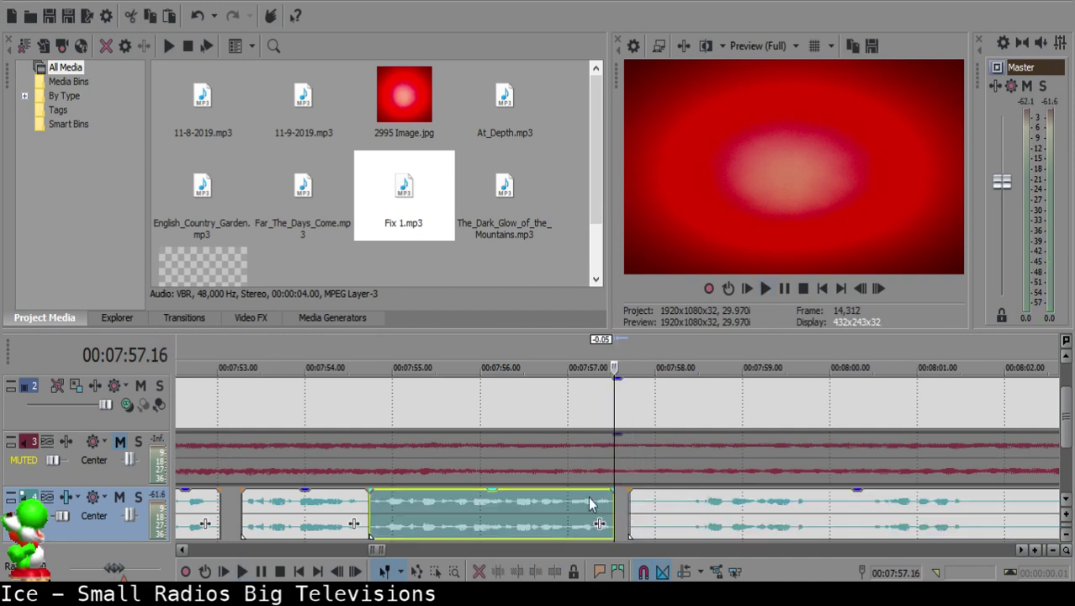
{"action": "left_click", "coordinate": [586, 501]}
{"action": "key", "text": "space"}
{"action": "key", "text": "space"}
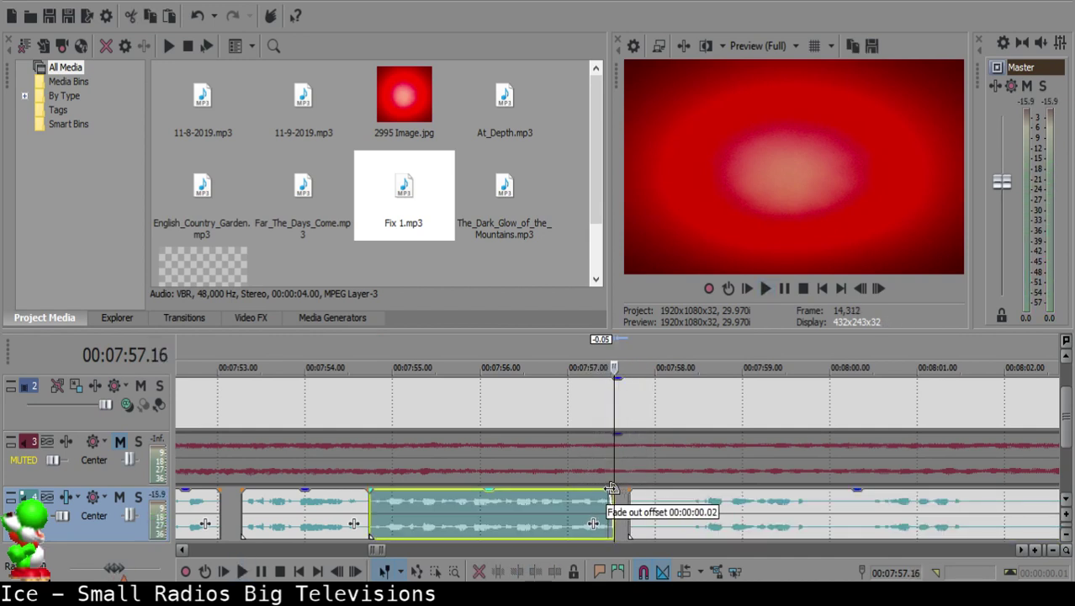
Step: Split the voice clip at about 7:58.09, delete the pause before it, and move the following clip back 13 frames
{"action": "key", "text": "space"}
{"action": "left_click", "coordinate": [767, 514]}
{"action": "scroll", "coordinate": [767, 514], "scroll_direction": "down", "scroll_amount": 2}
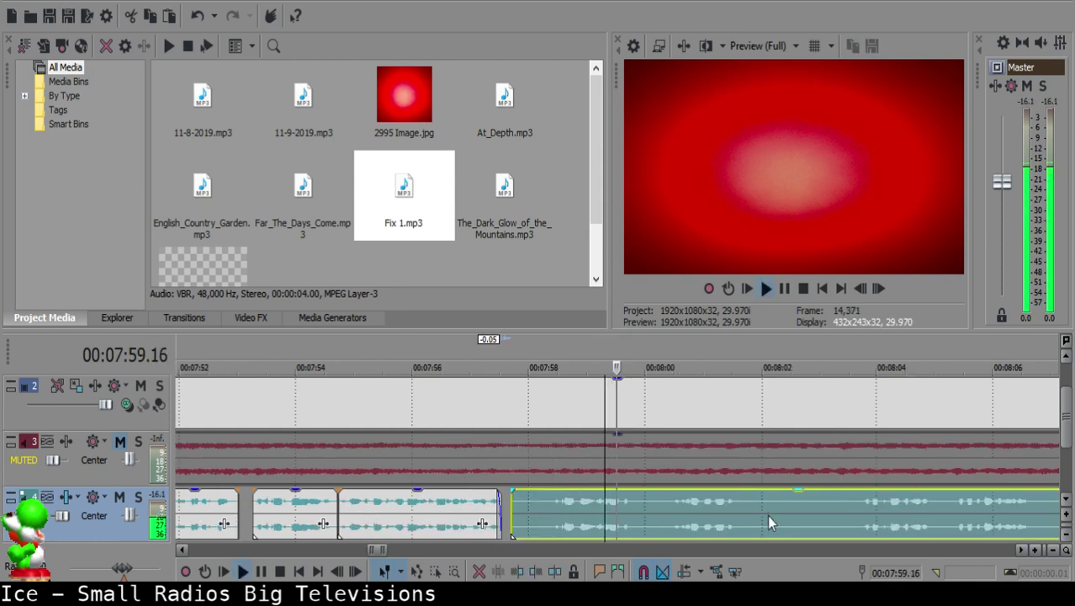
{"action": "left_click", "coordinate": [545, 505]}
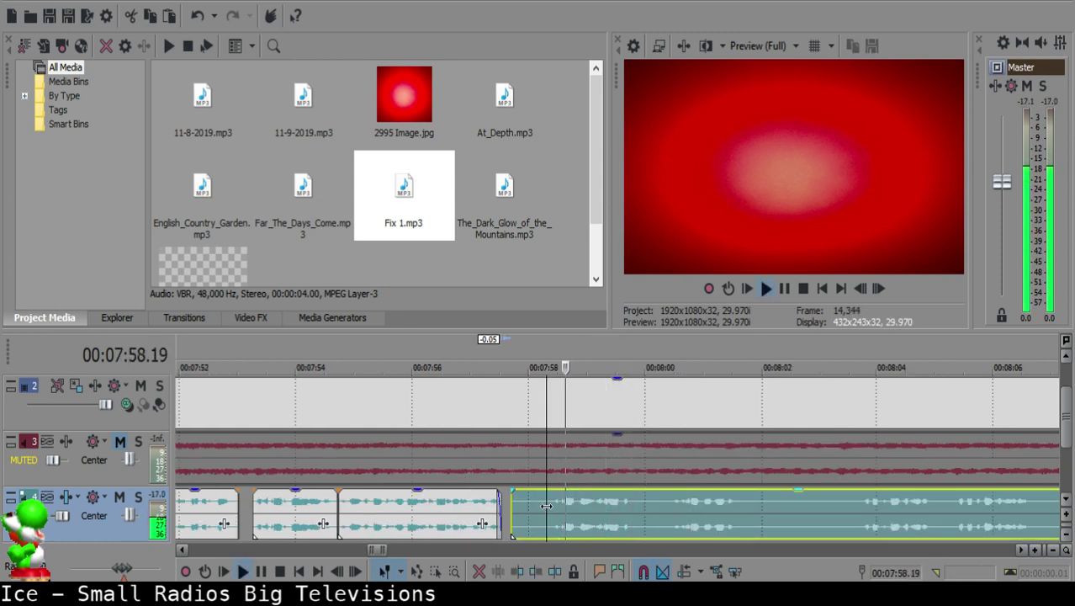
{"action": "key", "text": "space"}
{"action": "key", "text": "s"}
{"action": "left_click", "coordinate": [520, 501]}
{"action": "key", "text": "Delete"}
{"action": "left_click_drag", "start_coordinate": [572, 509], "coordinate": [545, 508]}
Step: Audition the join from 7:57.01 and split the voice clip at the end of the next phrase, at about 7:59.15
{"action": "left_click", "coordinate": [472, 504]}
{"action": "key", "text": "space"}
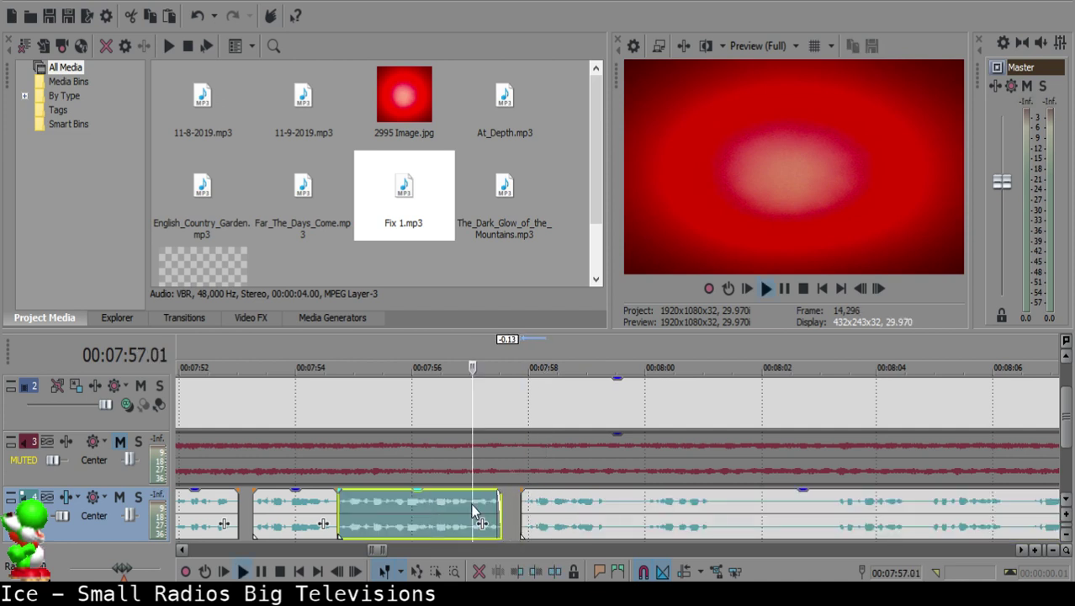
{"action": "scroll", "coordinate": [524, 507], "scroll_direction": "up", "scroll_amount": 4}
{"action": "scroll", "coordinate": [730, 506], "scroll_direction": "down", "scroll_amount": 2}
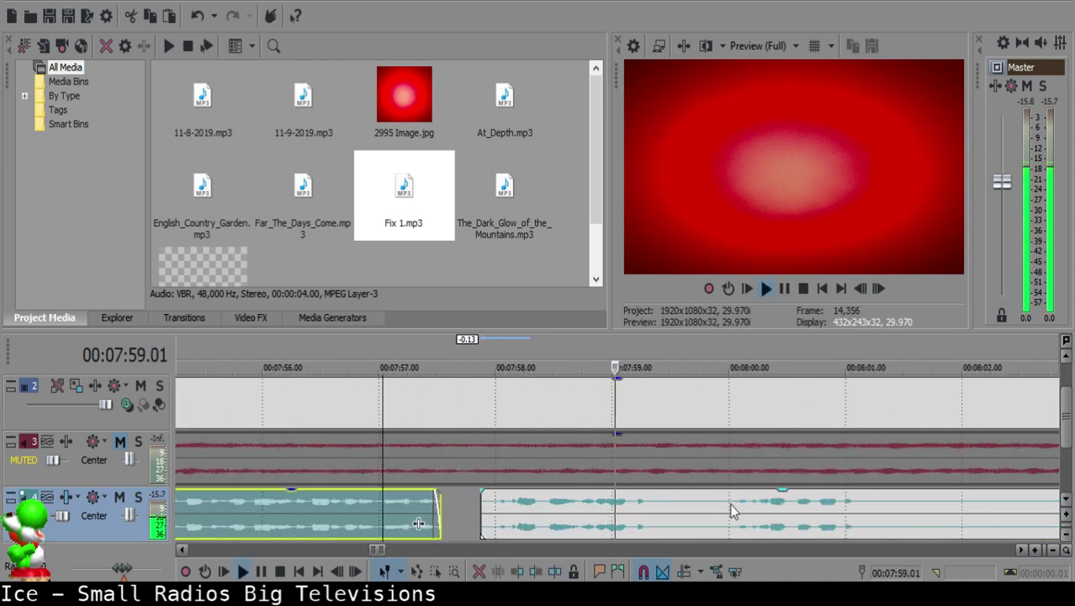
{"action": "scroll", "coordinate": [729, 506], "scroll_direction": "up", "scroll_amount": 1}
{"action": "left_click", "coordinate": [689, 506]}
{"action": "key", "text": "space"}
{"action": "key", "text": "s"}
Step: Audition the voice audio after 7:59.15 and split the clip just before the next phrase, at about 7:59.29
{"action": "scroll", "coordinate": [693, 507], "scroll_direction": "down", "scroll_amount": 3}
{"action": "key", "text": "space"}
{"action": "left_click", "coordinate": [685, 502]}
{"action": "key", "text": "space"}
{"action": "key", "text": "space"}
{"action": "key", "text": "space"}
{"action": "key", "text": "Return"}
{"action": "left_click", "coordinate": [633, 501]}
{"action": "key", "text": "space"}
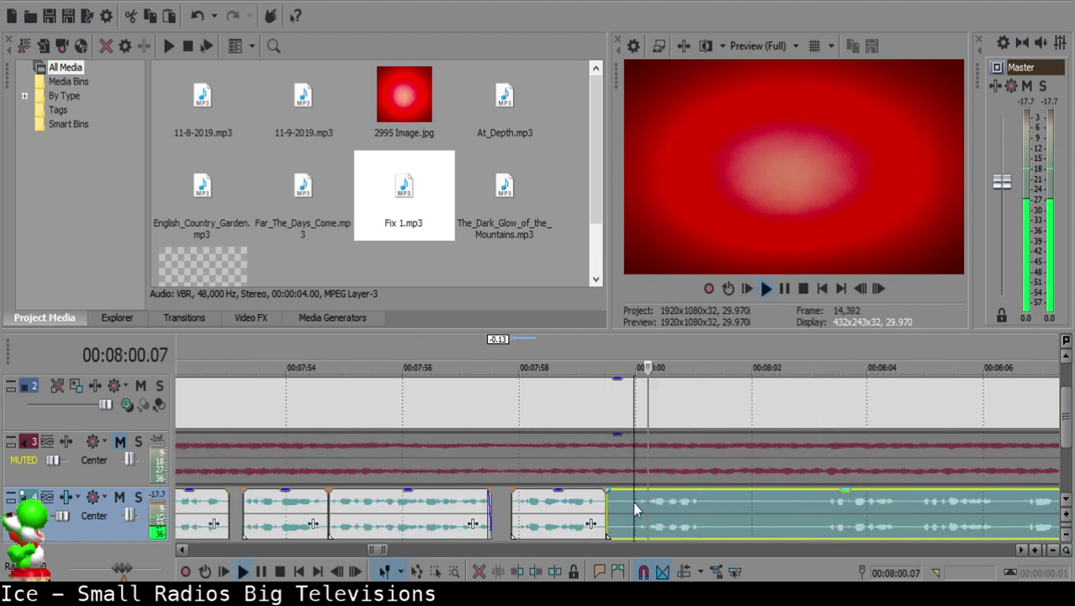
{"action": "key", "text": "space"}
{"action": "key", "text": "s"}
Step: Delete the pause between 7:59.15 and 7:59.29 and move the following voice clip back to 7:59.15
{"action": "left_click", "coordinate": [613, 499]}
{"action": "key", "text": "Delete"}
{"action": "left_click_drag", "start_coordinate": [677, 504], "coordinate": [650, 503]}
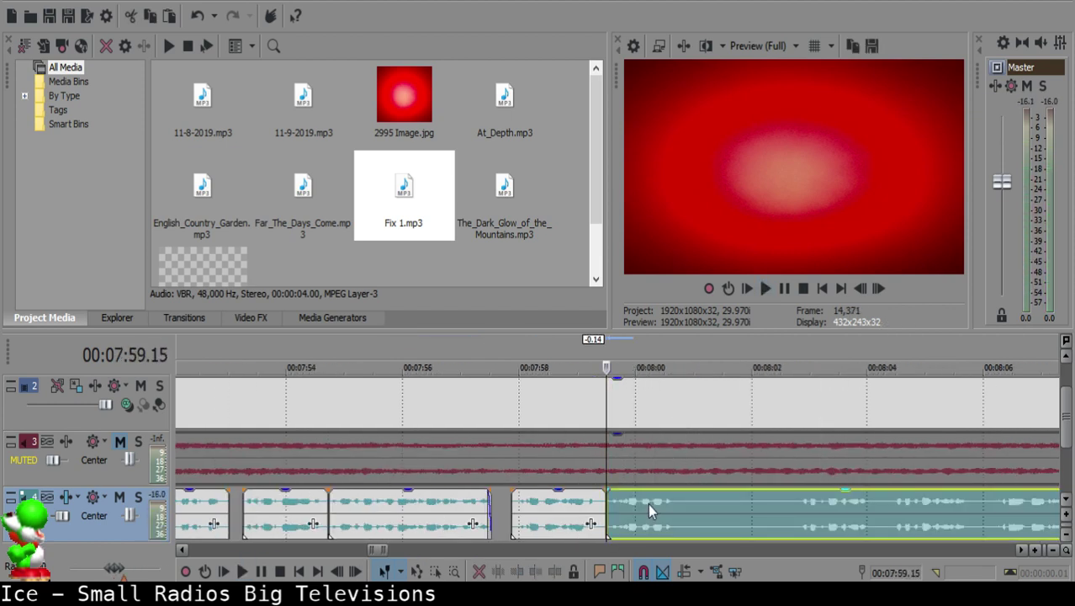
Step: Audition the join at 7:59.15 and split the voice clip at the end of the phrase, at about 8:00.21
{"action": "left_click", "coordinate": [579, 503]}
{"action": "key", "text": "space"}
{"action": "scroll", "coordinate": [622, 504], "scroll_direction": "down", "scroll_amount": 3}
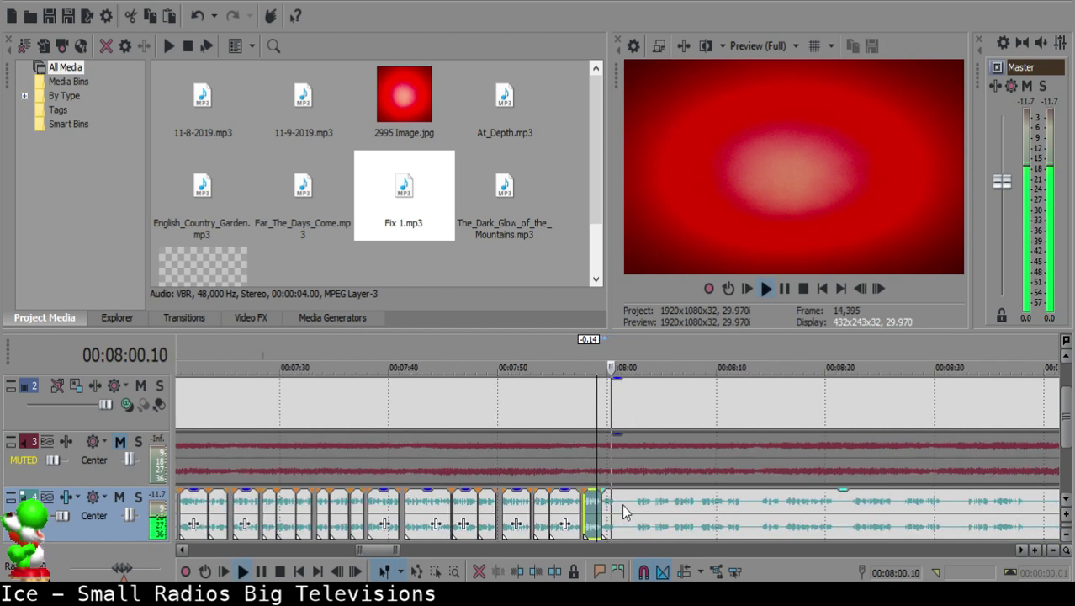
{"action": "scroll", "coordinate": [627, 508], "scroll_direction": "up", "scroll_amount": 4}
{"action": "left_click", "coordinate": [611, 499]}
{"action": "key", "text": "space"}
{"action": "key", "text": "s"}
Step: Split the voice clip again at about 8:00.25 and delete the short piece after 8:00.21
{"action": "key", "text": "space"}
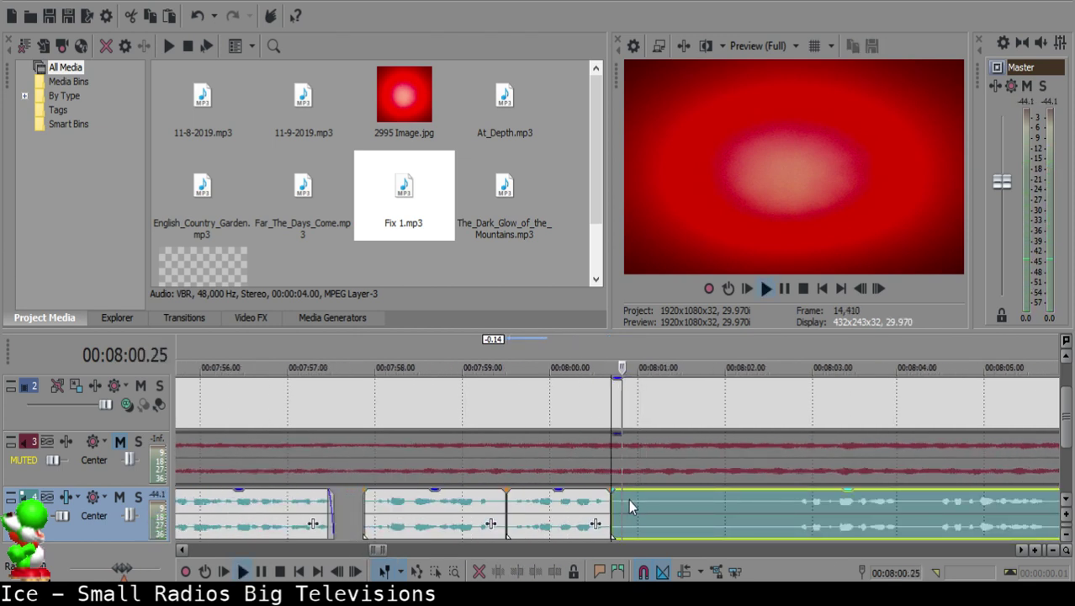
{"action": "key", "text": "s"}
{"action": "left_click", "coordinate": [618, 501]}
{"action": "key", "text": "Delete"}
Step: Audition the phrase ending at 8:00.21 and add a fade-out of about four frames to its end
{"action": "left_click", "coordinate": [582, 502]}
{"action": "key", "text": "space"}
{"action": "scroll", "coordinate": [595, 508], "scroll_direction": "up", "scroll_amount": 2}
{"action": "left_click", "coordinate": [655, 488]}
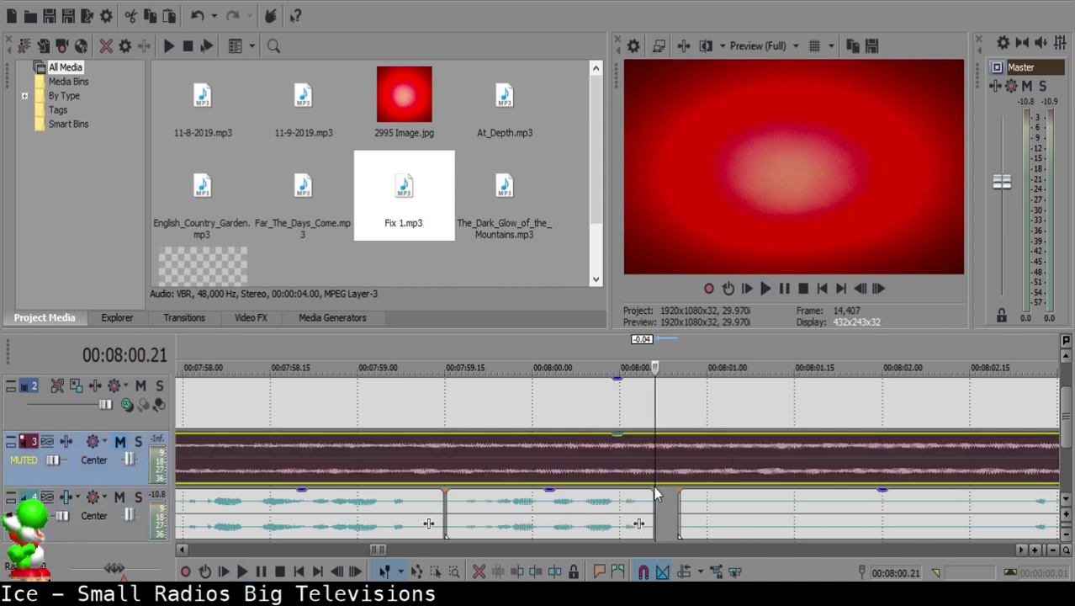
{"action": "left_click_drag", "start_coordinate": [658, 490], "coordinate": [637, 491]}
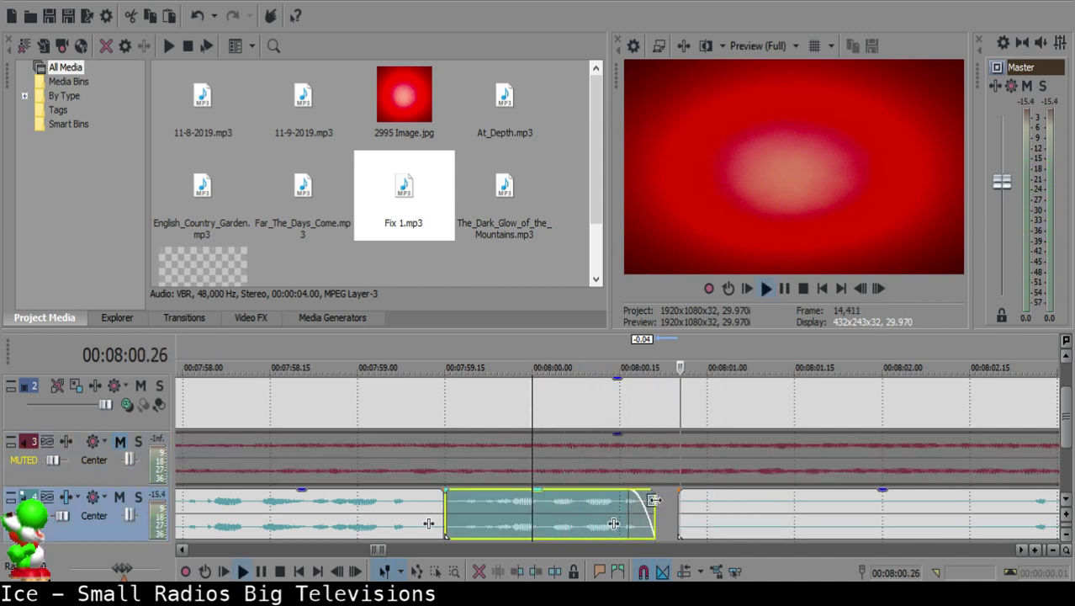
Step: Split the voice clip at about 8:04.11, delete the section before it, and move the following clip back to 8:01.06
{"action": "scroll", "coordinate": [605, 513], "scroll_direction": "down", "scroll_amount": 2}
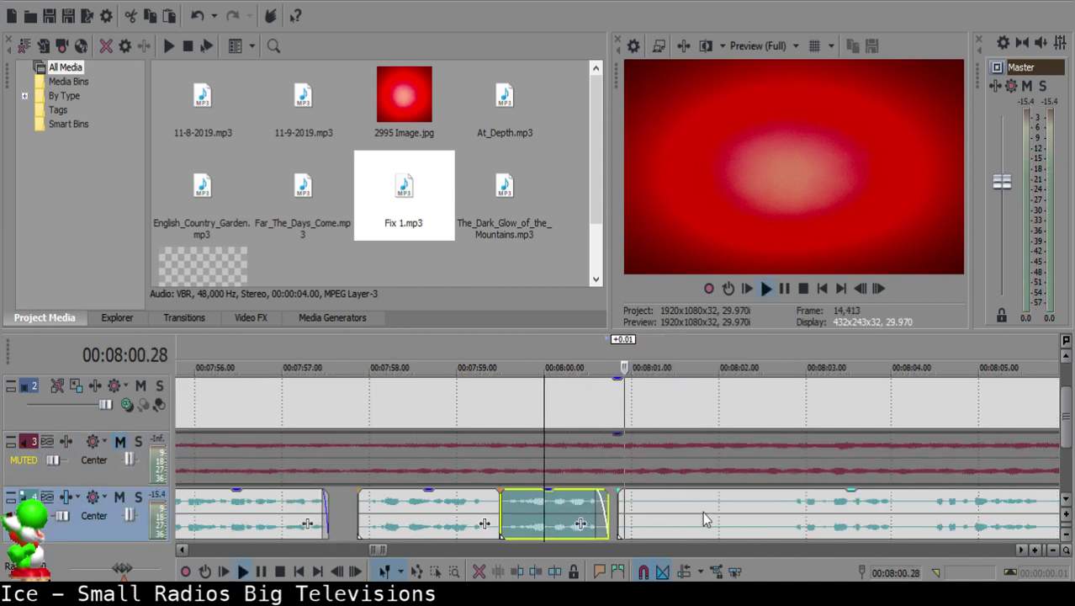
{"action": "scroll", "coordinate": [757, 513], "scroll_direction": "down", "scroll_amount": 1}
{"action": "left_click", "coordinate": [823, 515]}
{"action": "scroll", "coordinate": [807, 507], "scroll_direction": "up", "scroll_amount": 1}
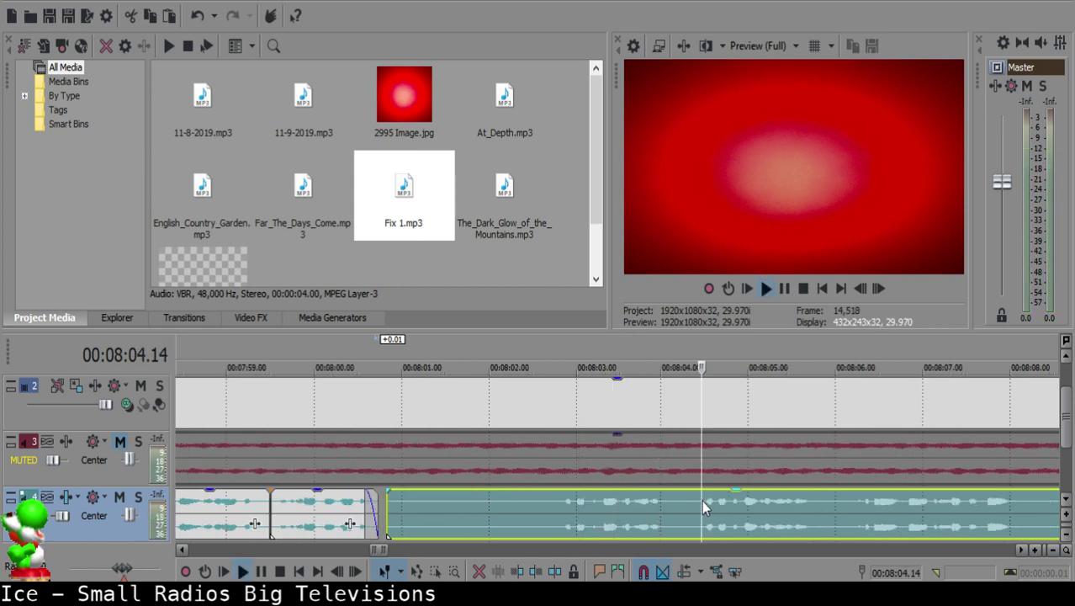
{"action": "left_click", "coordinate": [694, 506]}
{"action": "key", "text": "s"}
{"action": "left_click", "coordinate": [418, 502]}
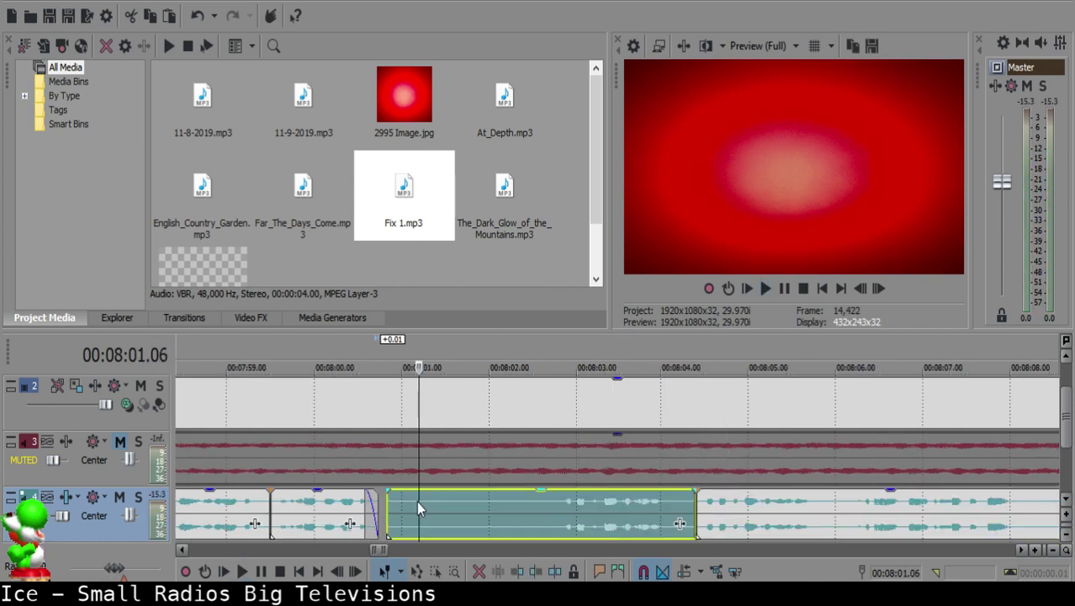
{"action": "key", "text": "Delete"}
{"action": "left_click_drag", "start_coordinate": [505, 491], "coordinate": [513, 487]}
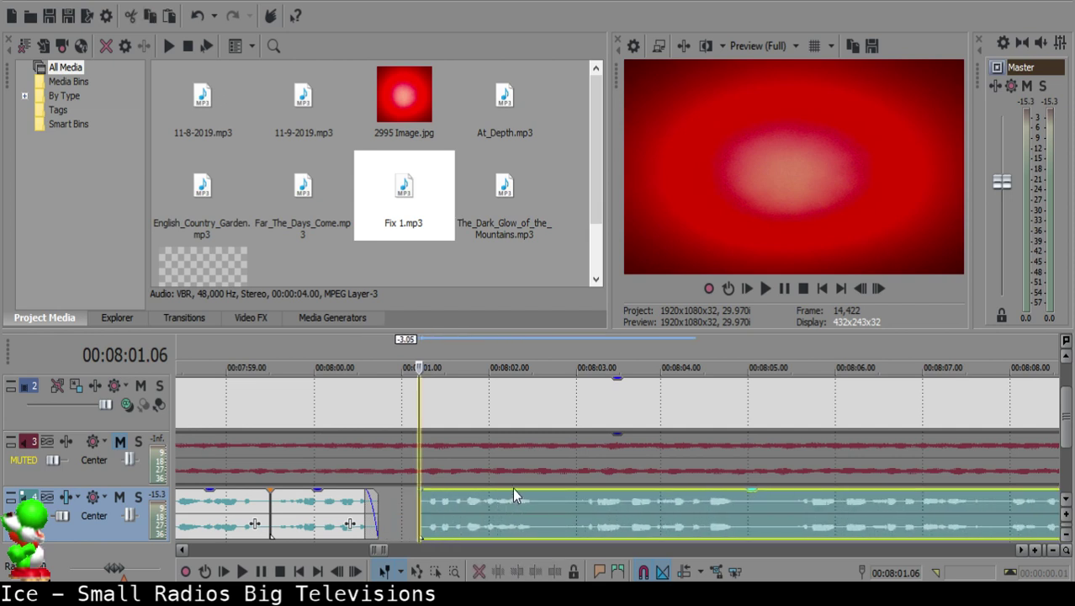
Step: Audition the gap before 8:01.06 and move the following voice clip one frame later
{"action": "left_click", "coordinate": [346, 510]}
{"action": "key", "text": "space"}
{"action": "scroll", "coordinate": [472, 511], "scroll_direction": "up", "scroll_amount": 1}
{"action": "key", "text": "Return"}
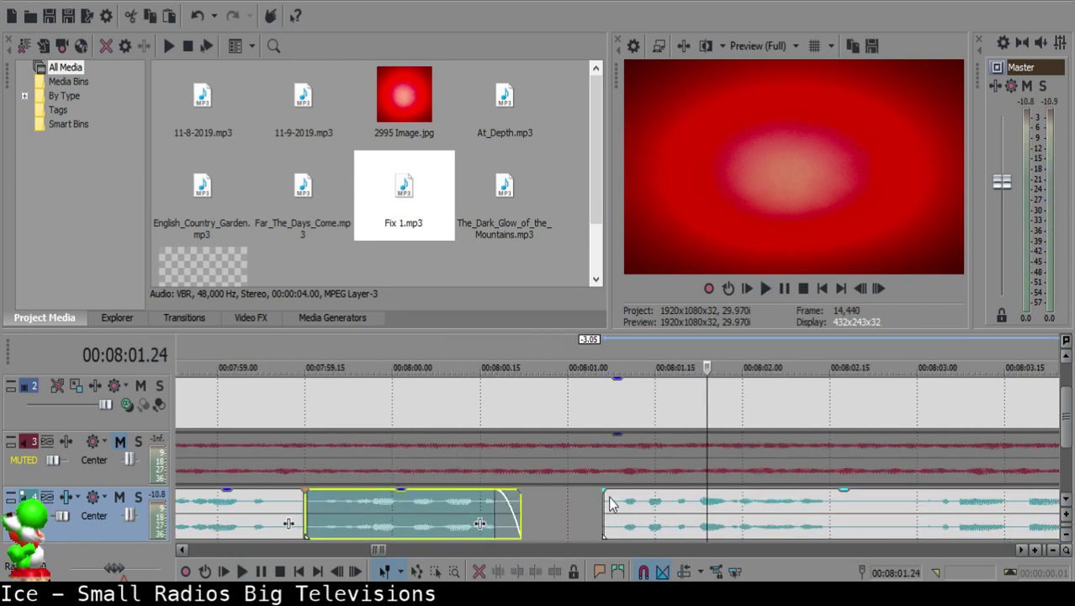
{"action": "left_click_drag", "start_coordinate": [609, 503], "coordinate": [625, 507]}
Step: Audition the adjusted gap and the phrase after it, and split the voice clip at its end, at about 8:02.18
{"action": "left_click", "coordinate": [375, 533]}
{"action": "key", "text": "space"}
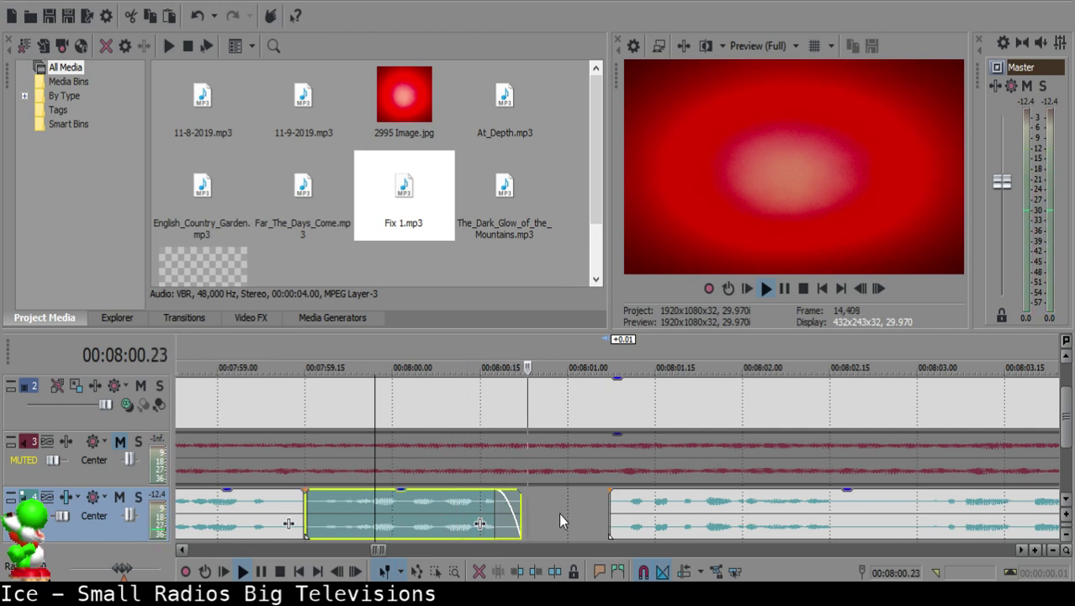
{"action": "scroll", "coordinate": [563, 517], "scroll_direction": "down", "scroll_amount": 5}
{"action": "scroll", "coordinate": [602, 505], "scroll_direction": "up", "scroll_amount": 5}
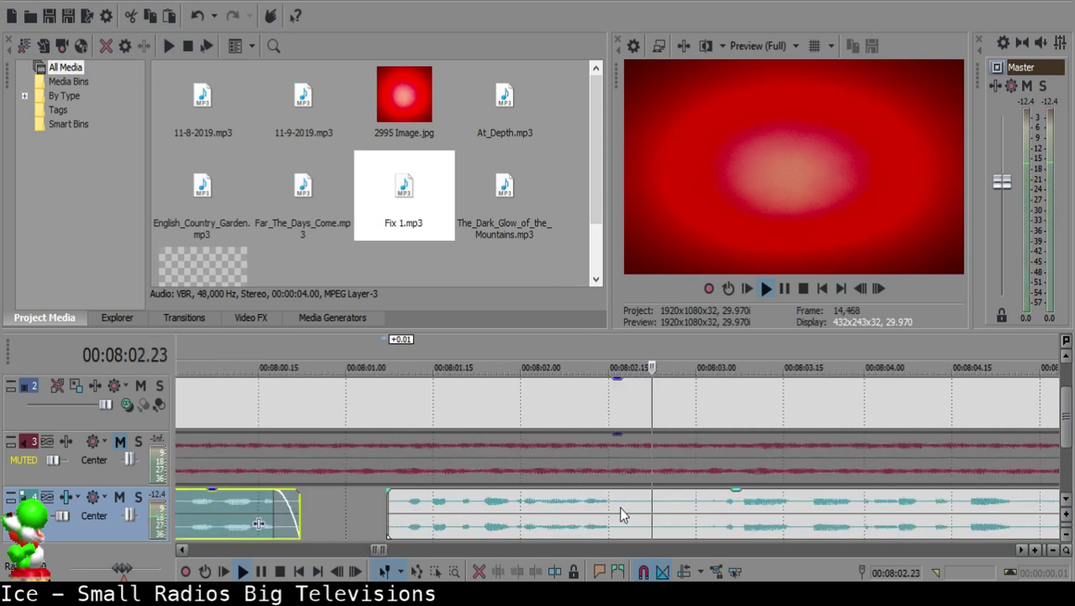
{"action": "left_click", "coordinate": [624, 505]}
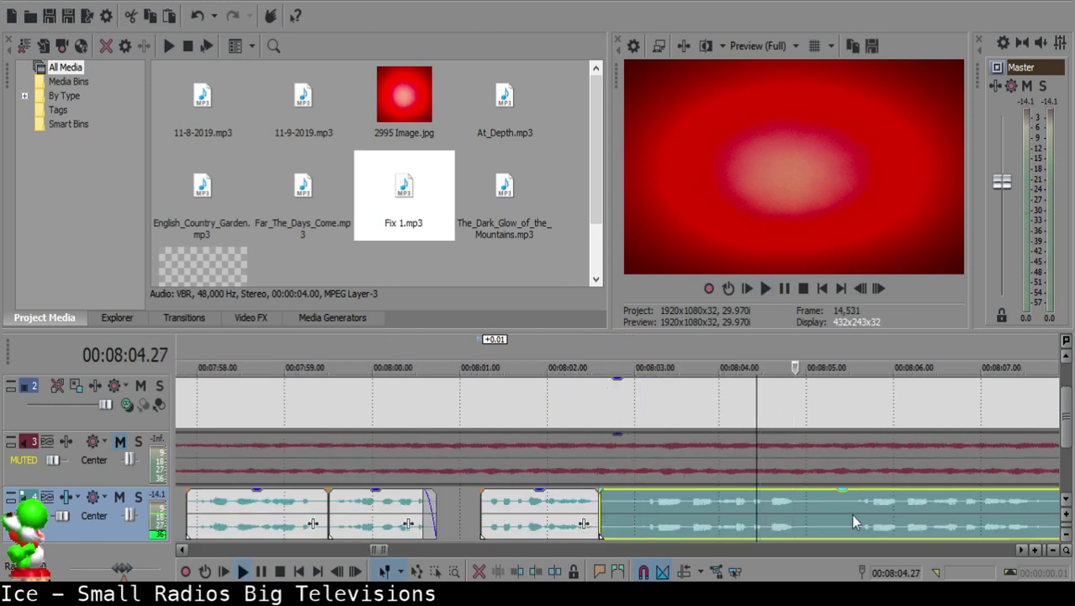
Step: Split the voice clip at about 8:05.15, delete the take after 8:02.18, and move the following clip back to 8:02.22
{"action": "scroll", "coordinate": [841, 514], "scroll_direction": "down", "scroll_amount": 2}
{"action": "left_click", "coordinate": [592, 503]}
{"action": "key", "text": "s"}
{"action": "left_click", "coordinate": [434, 506]}
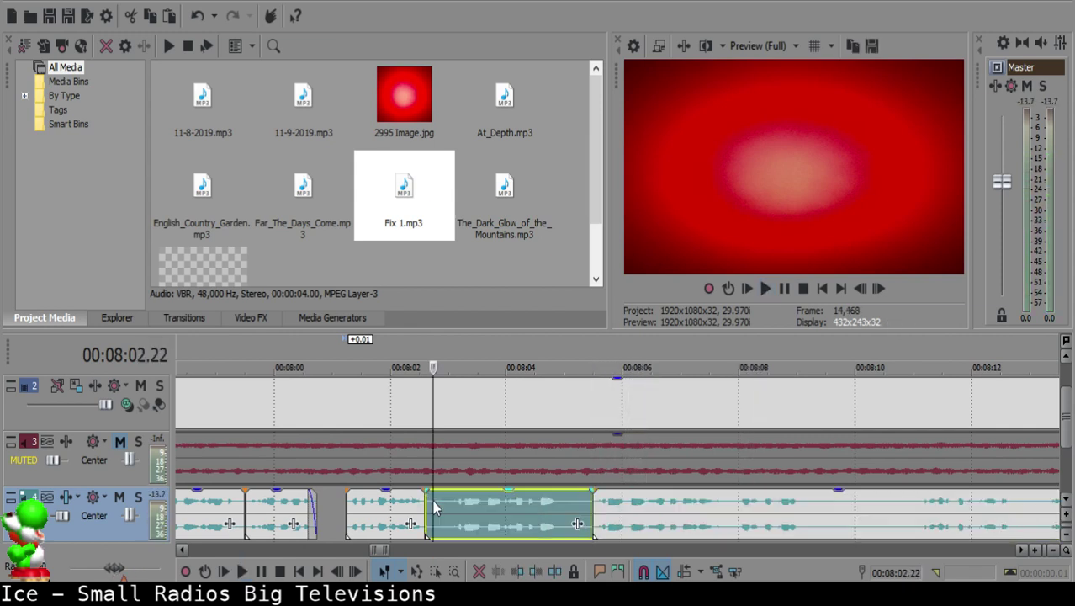
{"action": "key", "text": "Delete"}
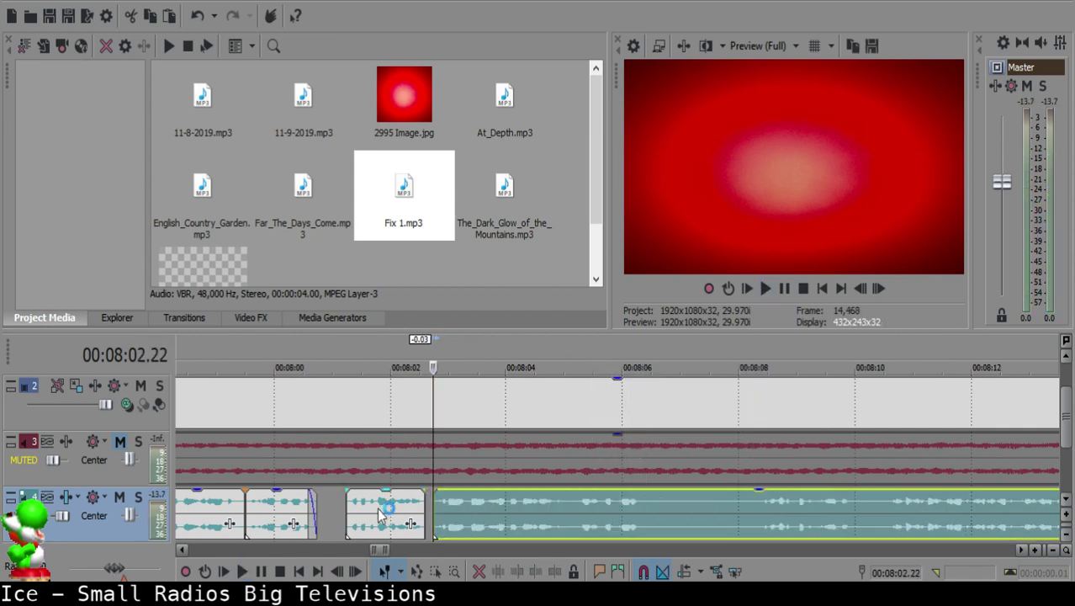
Step: Audition the gap after 8:02.18 and move the following voice clip three frames earlier, to about 8:02.19
{"action": "left_click", "coordinate": [378, 515]}
{"action": "key", "text": "space"}
{"action": "scroll", "coordinate": [393, 503], "scroll_direction": "up", "scroll_amount": 4}
{"action": "left_click", "coordinate": [556, 503]}
{"action": "left_click", "coordinate": [435, 509]}
{"action": "key", "text": "space"}
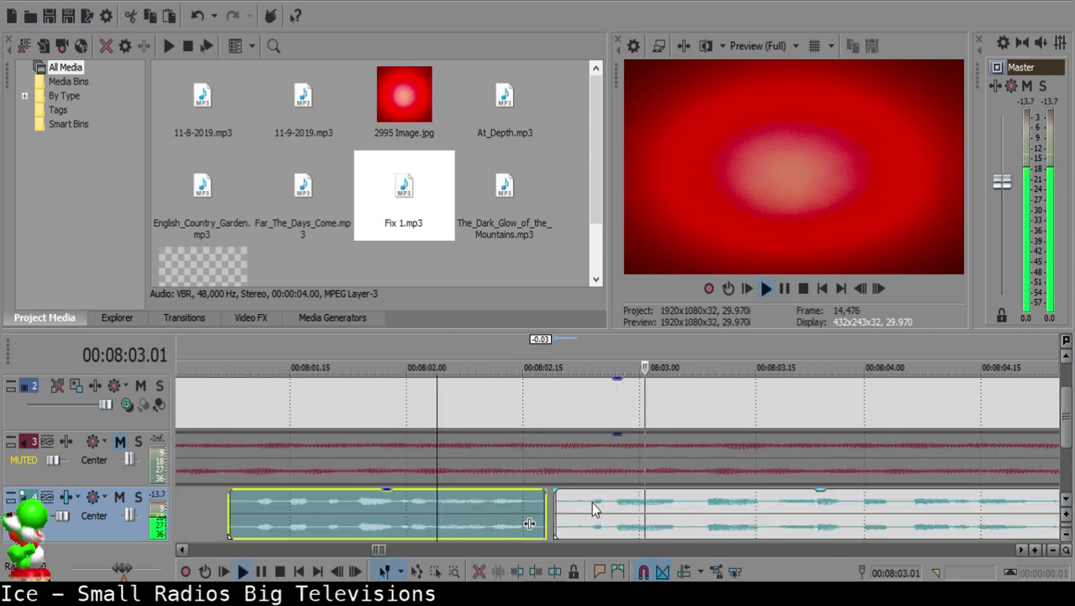
Step: Play on through the phrase after 8:02.19 and split the voice clip at its end, at 8:06.08
{"action": "scroll", "coordinate": [590, 501], "scroll_direction": "down", "scroll_amount": 5}
{"action": "scroll", "coordinate": [620, 511], "scroll_direction": "up", "scroll_amount": 5}
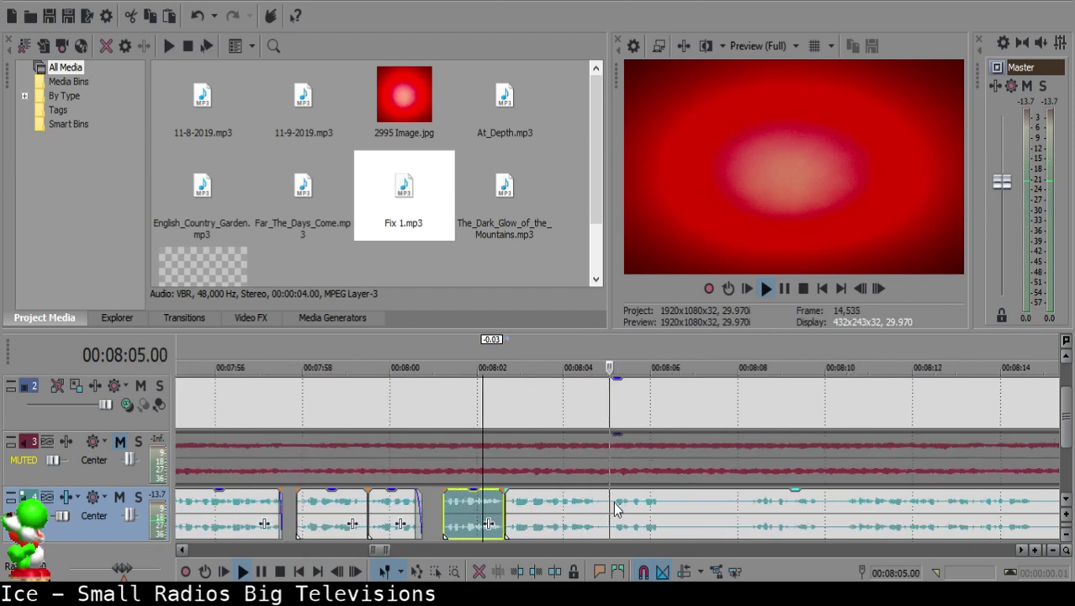
{"action": "left_click", "coordinate": [806, 508]}
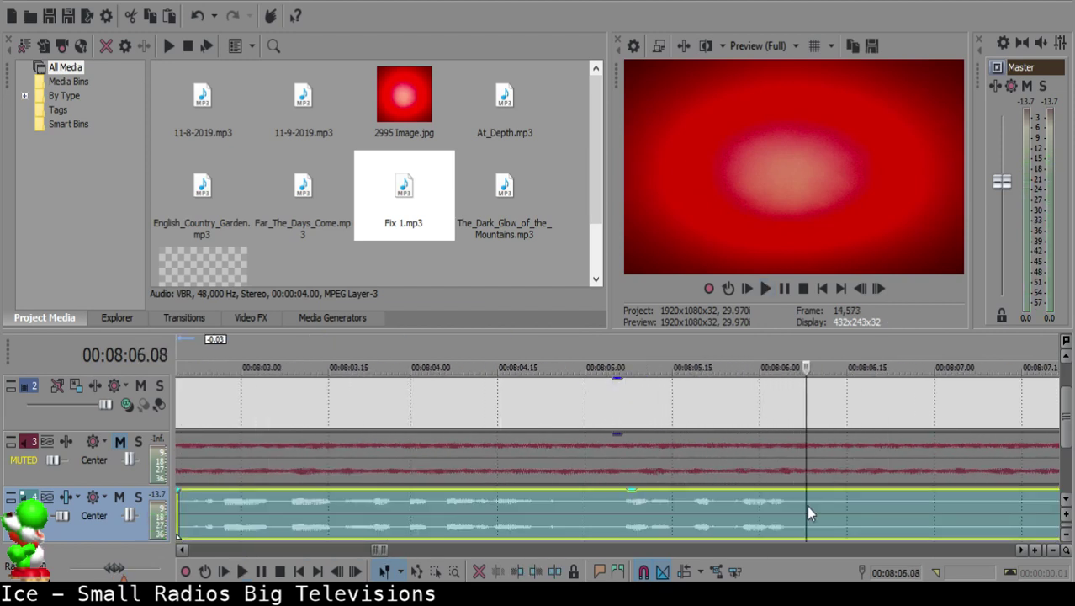
{"action": "key", "text": "space"}
{"action": "key", "text": "s"}
Step: Audition the voice audio after 8:06.08 and split the clip just before the next phrase, at 8:08.06
{"action": "scroll", "coordinate": [804, 509], "scroll_direction": "down", "scroll_amount": 6}
{"action": "left_click", "coordinate": [673, 509]}
{"action": "key", "text": "space"}
{"action": "scroll", "coordinate": [708, 512], "scroll_direction": "down", "scroll_amount": 1}
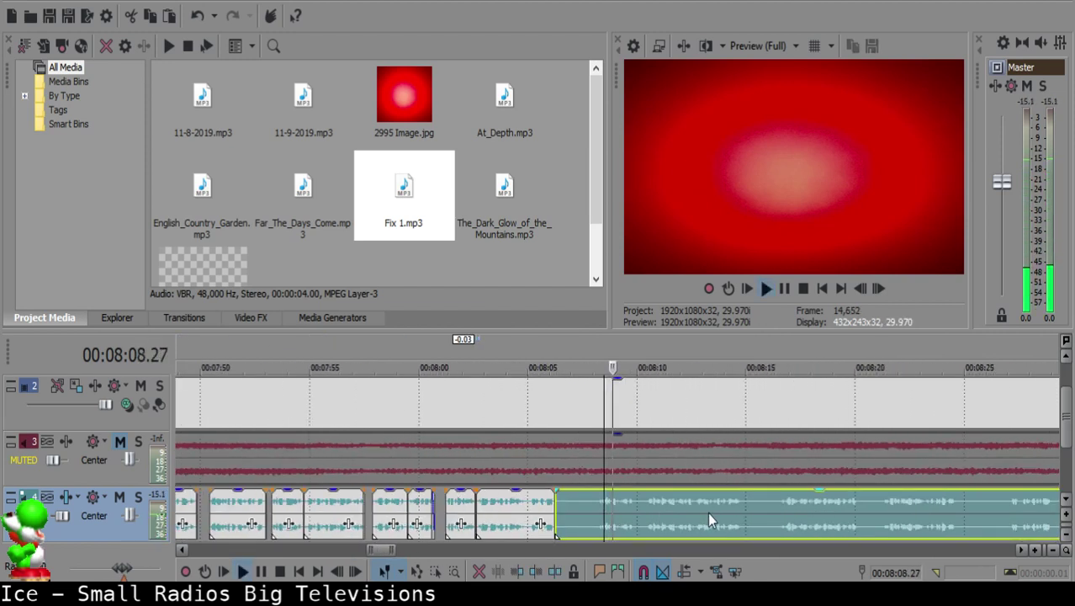
{"action": "scroll", "coordinate": [705, 512], "scroll_direction": "up", "scroll_amount": 3}
{"action": "key", "text": "space"}
{"action": "key", "text": "space"}
{"action": "left_click", "coordinate": [567, 503]}
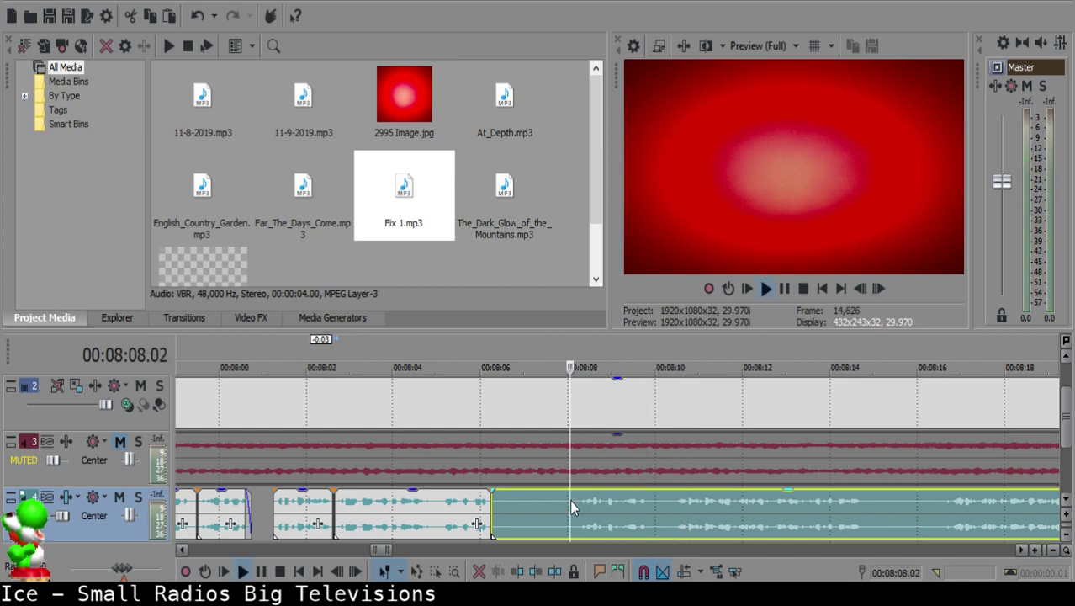
{"action": "key", "text": "space"}
{"action": "key", "text": "s"}
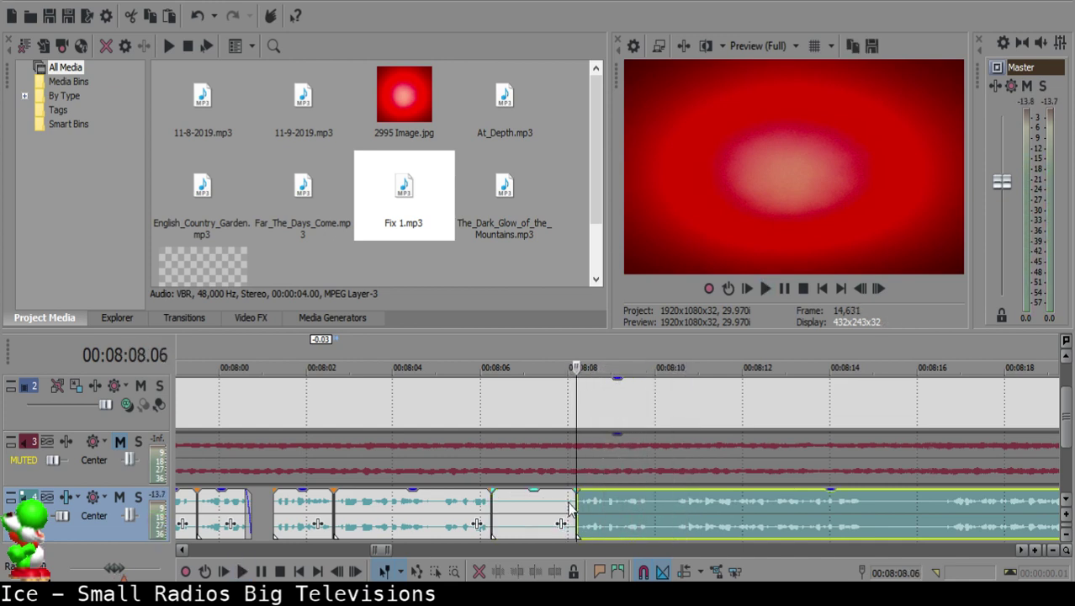
Step: Delete the voice audio between 8:06.08 and 8:08.06 and move the following clip back to about 8:06.17
{"action": "left_click", "coordinate": [505, 506]}
{"action": "key", "text": "Delete"}
{"action": "left_click_drag", "start_coordinate": [649, 506], "coordinate": [576, 502]}
Step: Audition the gap after 8:06.08 and move the following voice clip two frames earlier, to about 8:06.15
{"action": "left_click", "coordinate": [452, 512]}
{"action": "left_click", "coordinate": [416, 510]}
{"action": "key", "text": "space"}
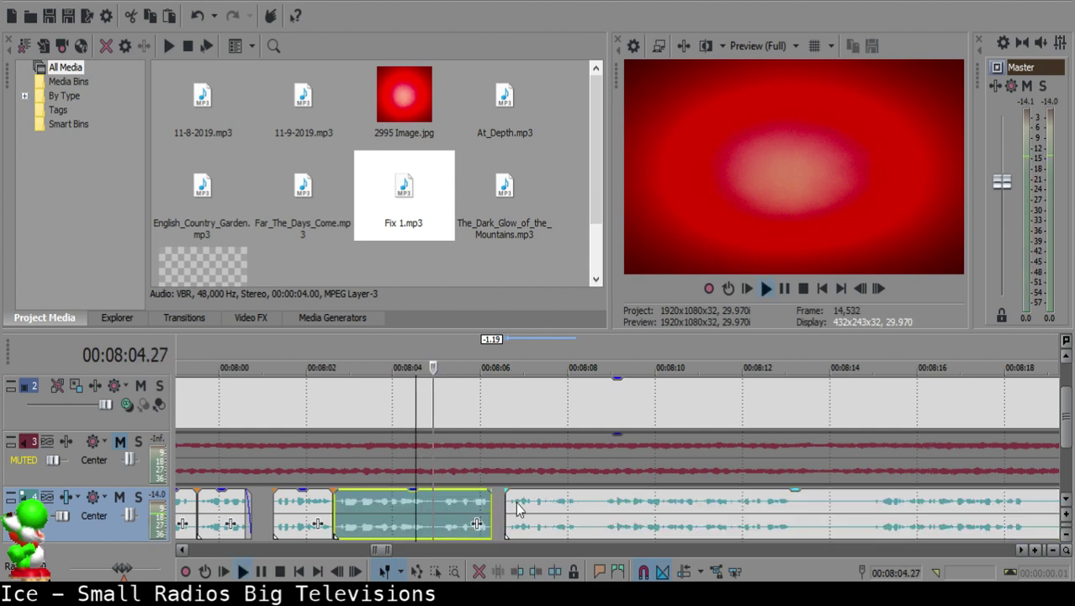
{"action": "scroll", "coordinate": [547, 508], "scroll_direction": "up", "scroll_amount": 1}
{"action": "scroll", "coordinate": [662, 508], "scroll_direction": "down", "scroll_amount": 1}
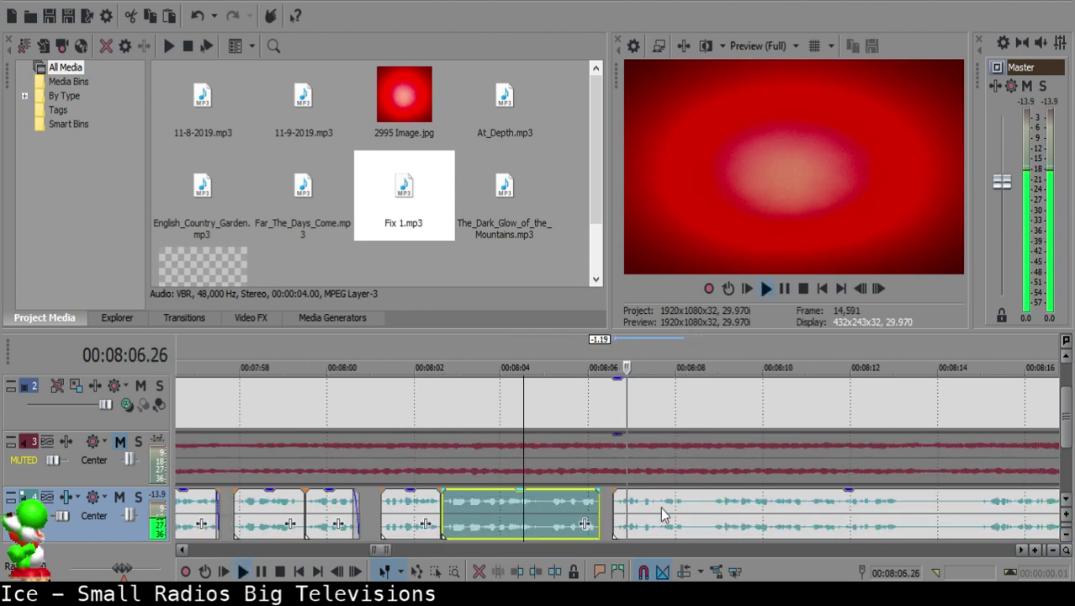
{"action": "scroll", "coordinate": [623, 510], "scroll_direction": "up", "scroll_amount": 3}
{"action": "key", "text": "space"}
{"action": "left_click", "coordinate": [553, 500]}
{"action": "left_click_drag", "start_coordinate": [576, 502], "coordinate": [569, 502]}
Step: Audition the end of the phrase that starts at 8:06.15 and split the voice clip at about 8:08.05
{"action": "left_click", "coordinate": [747, 515]}
{"action": "key", "text": "space"}
{"action": "key", "text": "space"}
{"action": "key", "text": "space"}
{"action": "scroll", "coordinate": [800, 513], "scroll_direction": "down", "scroll_amount": 3}
{"action": "left_click", "coordinate": [761, 503]}
{"action": "left_click", "coordinate": [700, 510]}
Step: Split the voice clip at about 8:08.21, delete the pause before it, and move the following clip back nine frames
{"action": "left_click", "coordinate": [601, 503]}
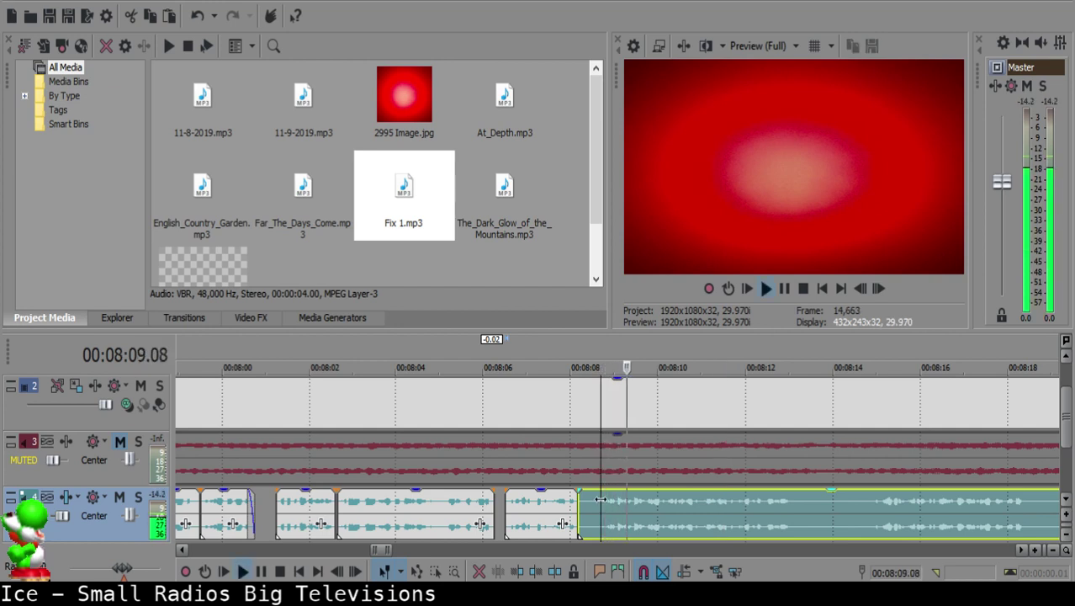
{"action": "key", "text": "space"}
{"action": "key", "text": "s"}
{"action": "left_click", "coordinate": [586, 503]}
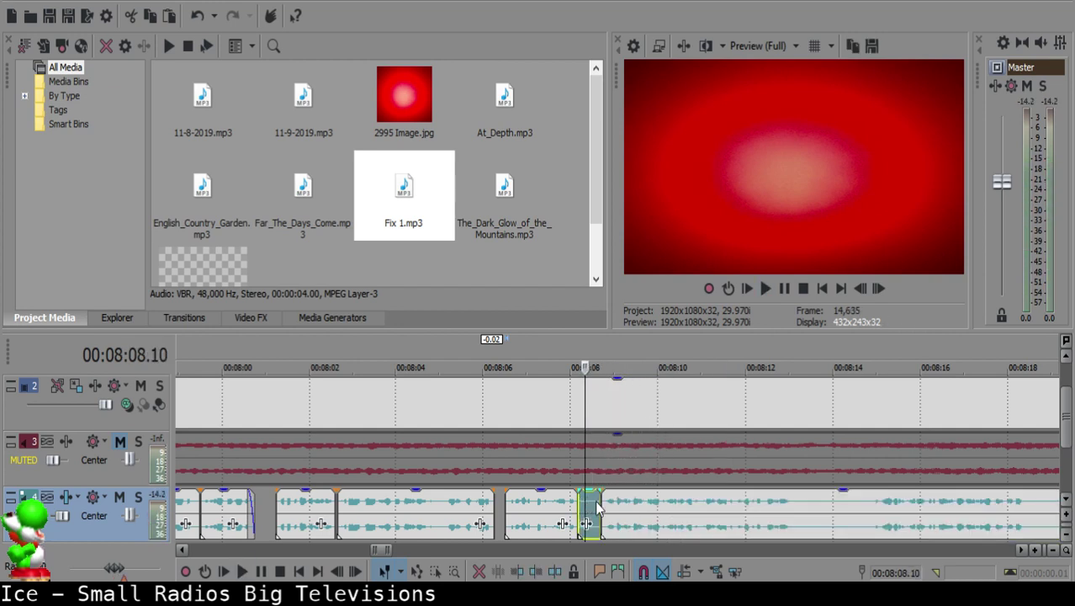
{"action": "key", "text": "Delete"}
{"action": "left_click_drag", "start_coordinate": [619, 509], "coordinate": [609, 508]}
Step: Audition the gap after 8:08.05 and the following phrase, and replay the edited joins from 8:05.18
{"action": "left_click", "coordinate": [569, 510]}
{"action": "key", "text": "space"}
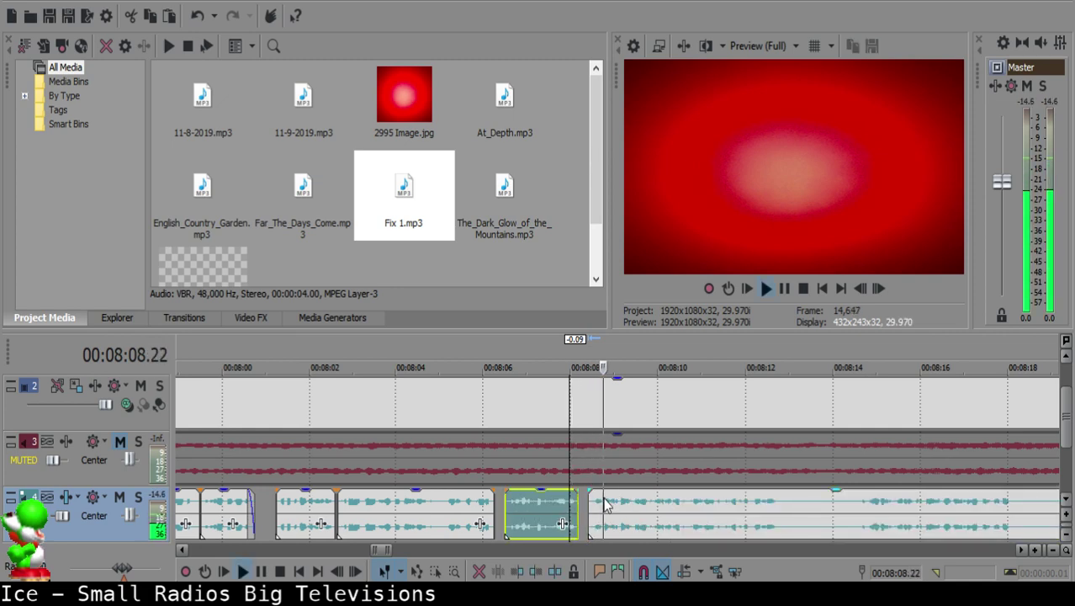
{"action": "scroll", "coordinate": [639, 511], "scroll_direction": "down", "scroll_amount": 6}
{"action": "scroll", "coordinate": [647, 509], "scroll_direction": "up", "scroll_amount": 6}
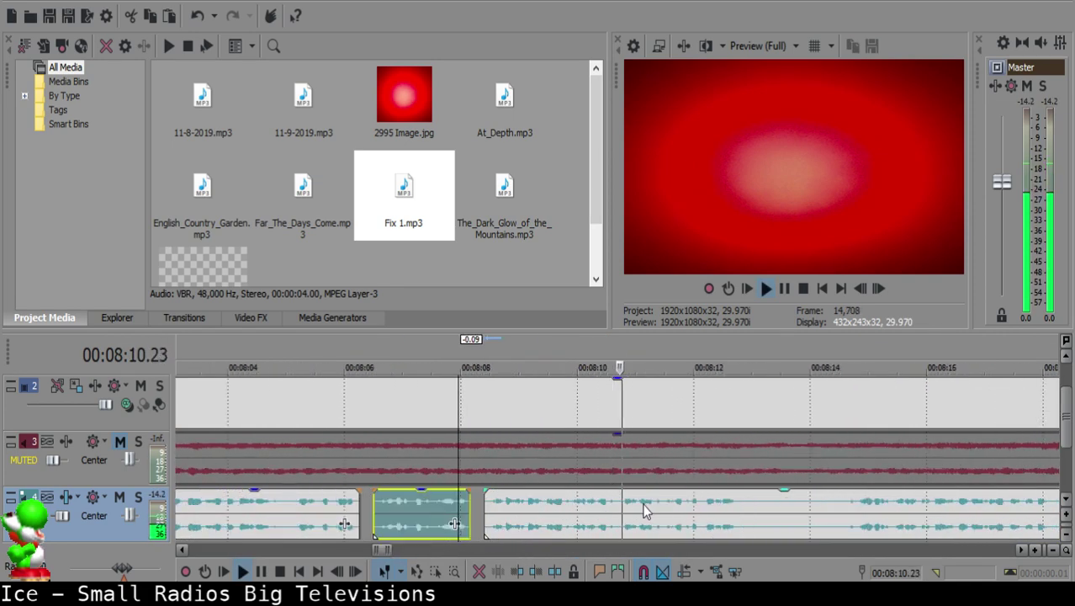
{"action": "left_click", "coordinate": [552, 514]}
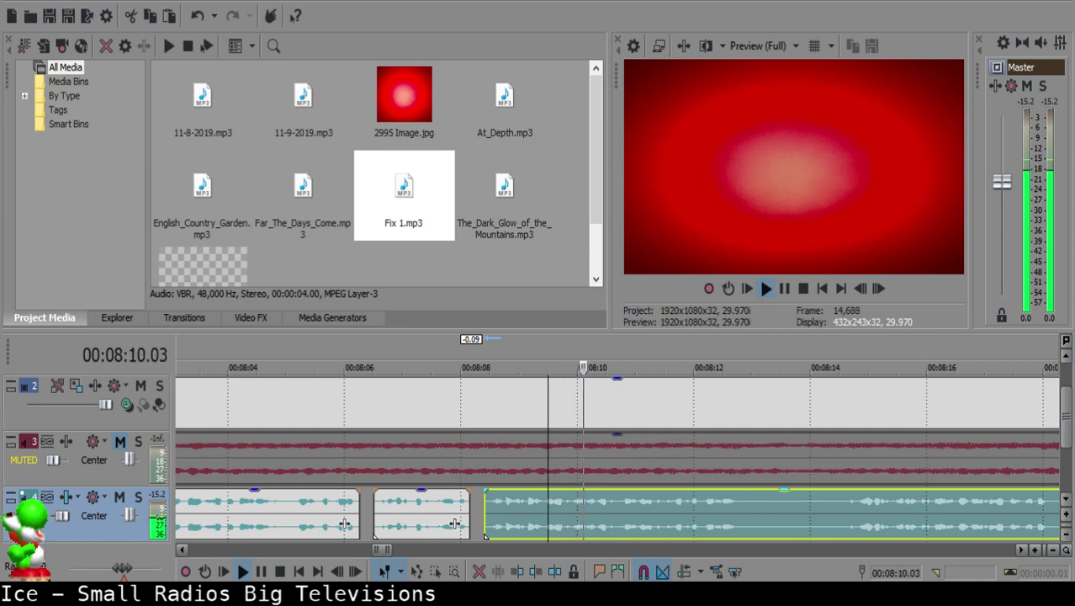
{"action": "left_click", "coordinate": [318, 537]}
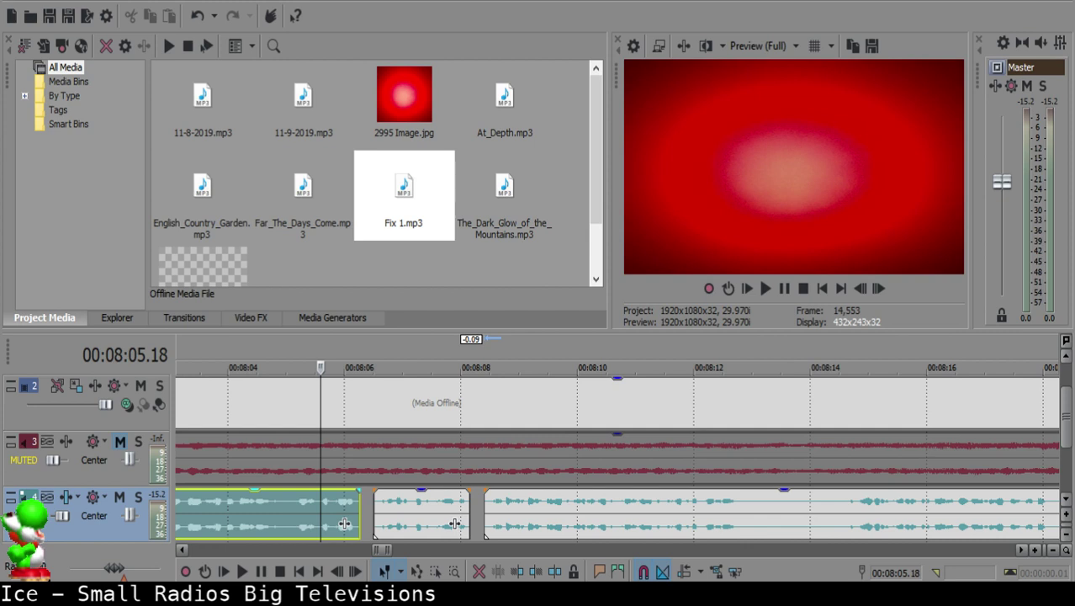
{"action": "key", "text": "space"}
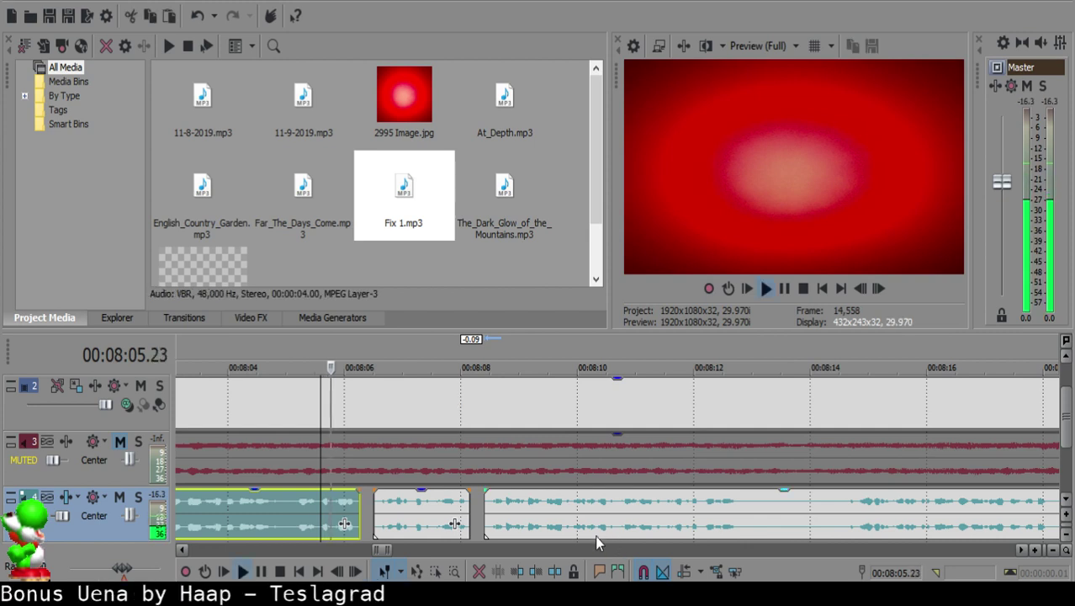
Step: Split the voice clip at about 8:12.25 and again at about 8:14.14, and delete the pause between the cuts
{"action": "left_click", "coordinate": [565, 505]}
{"action": "left_click", "coordinate": [566, 501]}
{"action": "scroll", "coordinate": [619, 496], "scroll_direction": "down", "scroll_amount": 2}
{"action": "key", "text": "s"}
{"action": "left_click", "coordinate": [828, 522]}
{"action": "left_click", "coordinate": [692, 502]}
{"action": "left_click", "coordinate": [686, 502]}
{"action": "left_click", "coordinate": [688, 502]}
{"action": "key", "text": "s"}
{"action": "left_click", "coordinate": [658, 511]}
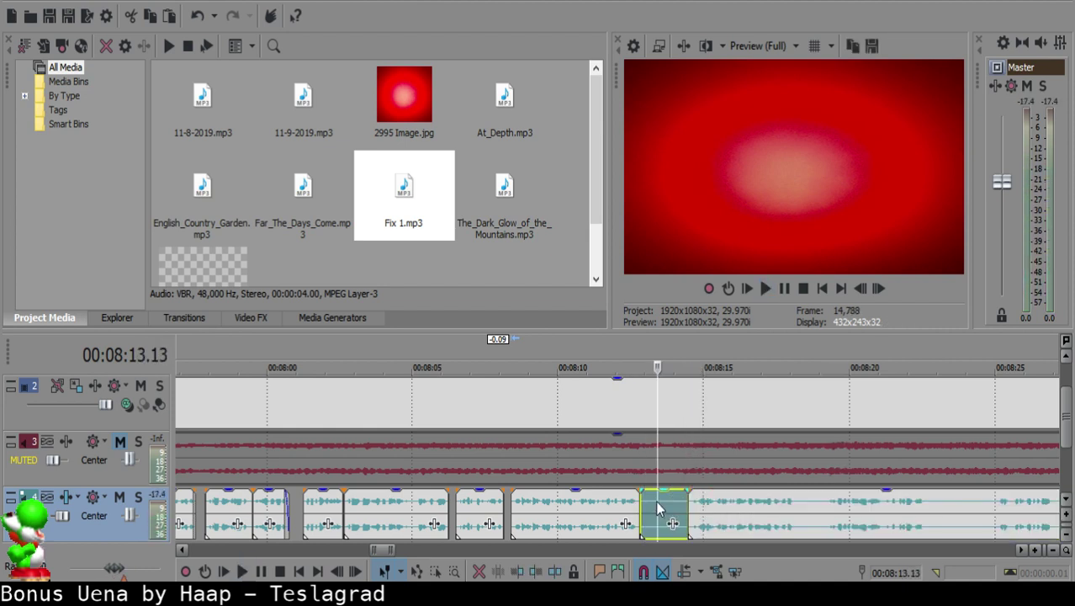
{"action": "key", "text": "Delete"}
Step: Move the following voice clip back by 1.01, to about 8:13.13, and audition the join
{"action": "left_click_drag", "start_coordinate": [760, 503], "coordinate": [716, 504]}
{"action": "left_click", "coordinate": [609, 519]}
{"action": "key", "text": "space"}
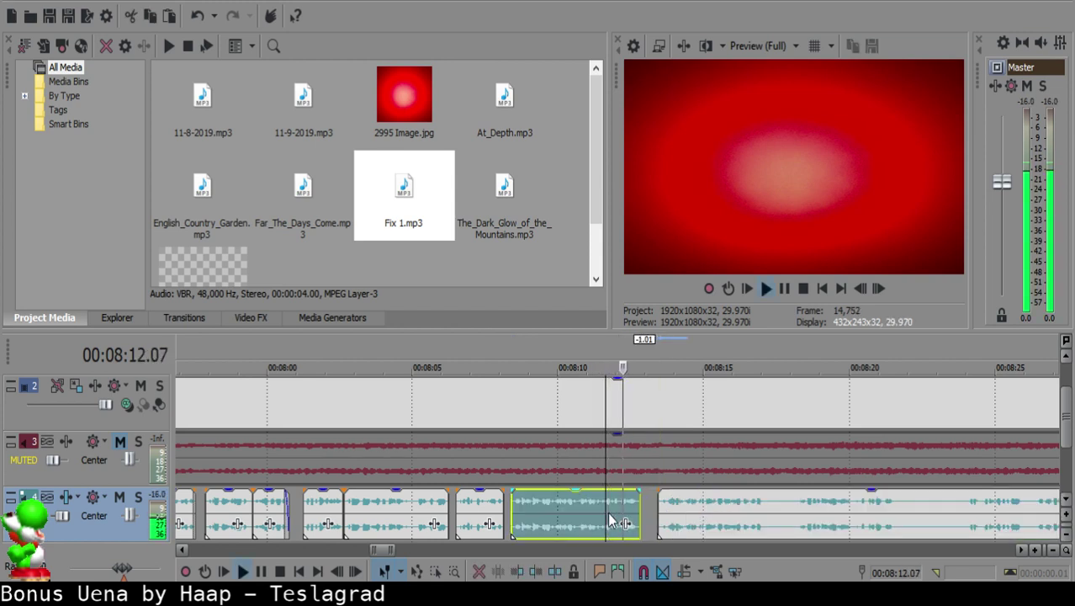
{"action": "scroll", "coordinate": [686, 389], "scroll_direction": "up", "scroll_amount": 5}
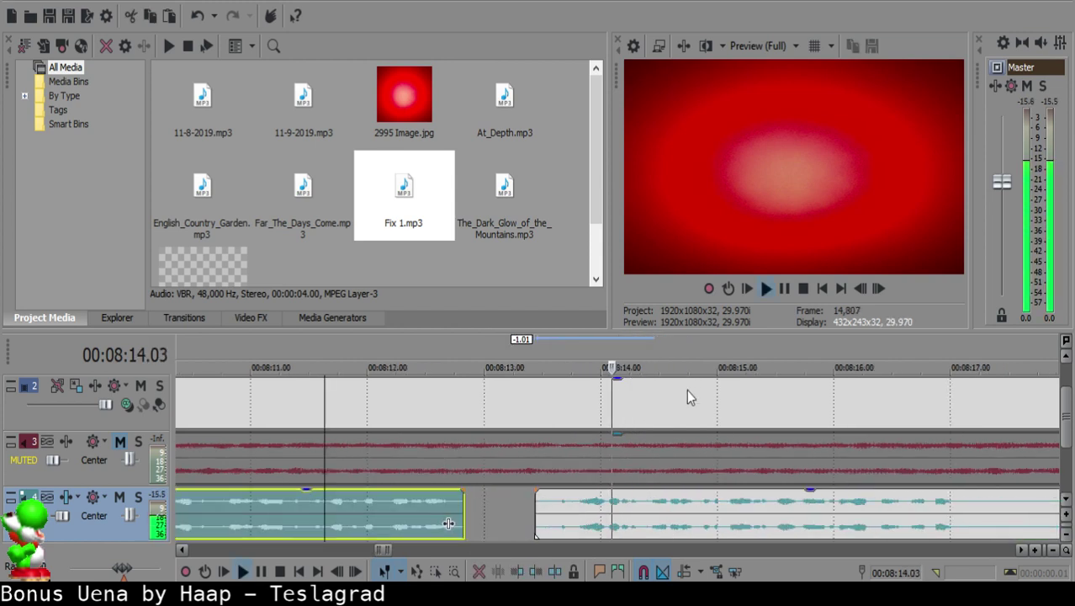
Step: Move the voice clip after the 8:12.25 cut five frames earlier, to about 8:13.08, and audition it
{"action": "left_click", "coordinate": [459, 516]}
{"action": "left_click_drag", "start_coordinate": [502, 505], "coordinate": [473, 496]}
{"action": "left_click", "coordinate": [269, 518]}
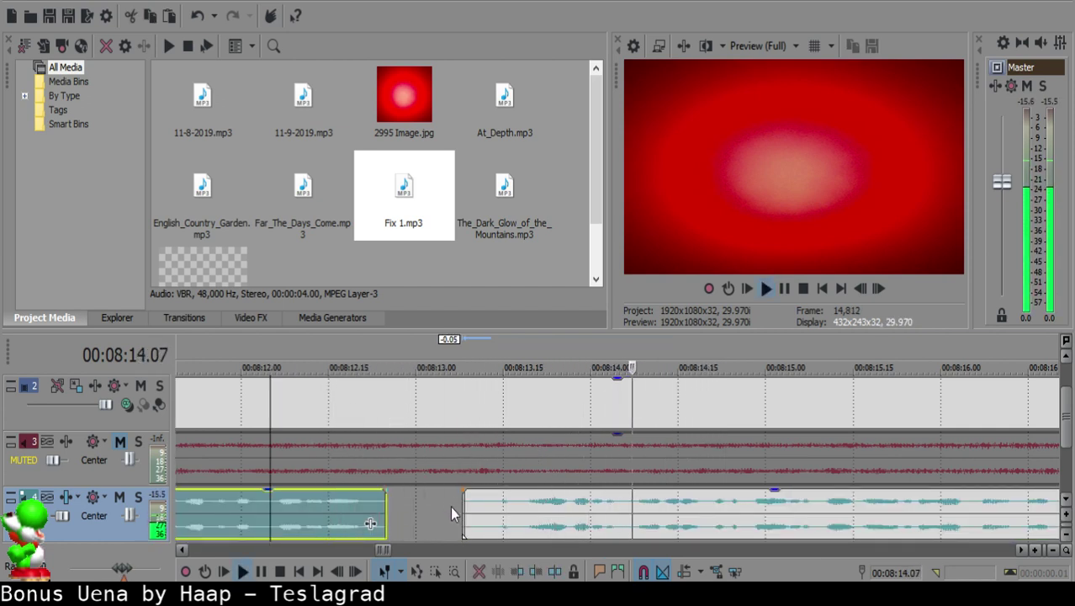
{"action": "scroll", "coordinate": [452, 509], "scroll_direction": "down", "scroll_amount": 2}
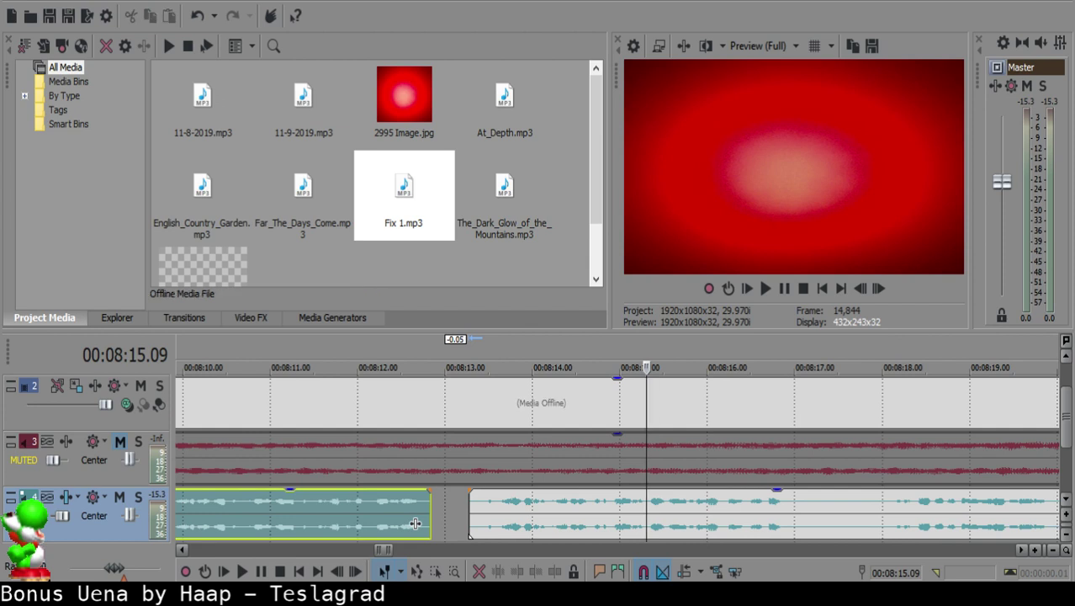
{"action": "key", "text": "space"}
Step: Audition the end of the phrase that starts at 8:13.08 and split the voice clip at about 8:17.00
{"action": "scroll", "coordinate": [713, 509], "scroll_direction": "down", "scroll_amount": 2}
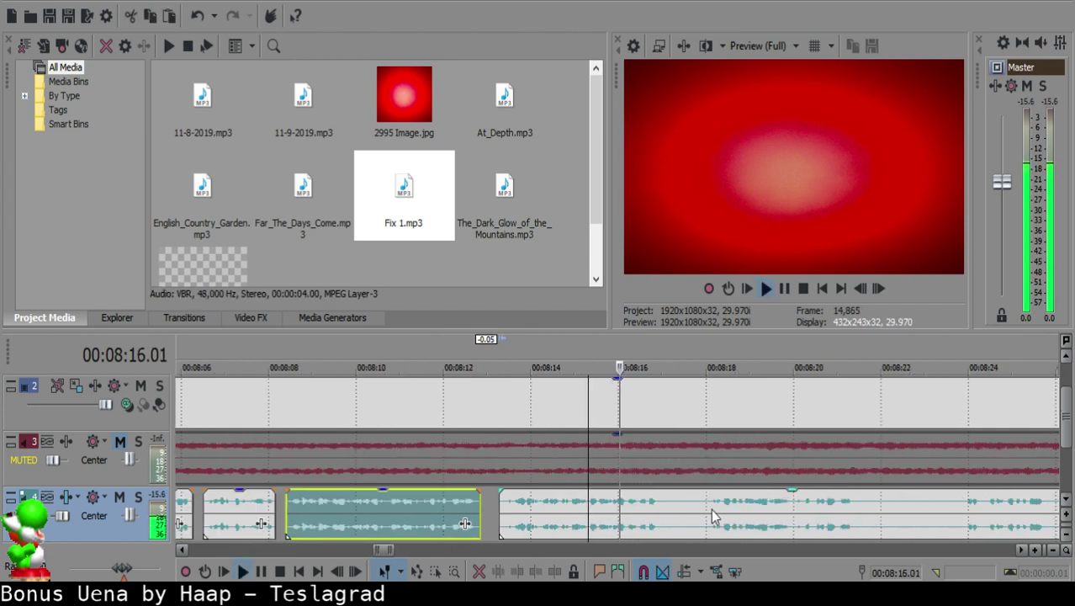
{"action": "scroll", "coordinate": [656, 514], "scroll_direction": "up", "scroll_amount": 4}
{"action": "key", "text": "Return"}
{"action": "left_click", "coordinate": [648, 508]}
{"action": "key", "text": "space"}
{"action": "key", "text": "Return"}
{"action": "left_click", "coordinate": [660, 508]}
{"action": "key", "text": "s"}
{"action": "key", "text": "space"}
Step: Split the voice clip at about 8:18.00, delete the pause before it, and move the following clip 24 frames earlier, to 8:17.06
{"action": "scroll", "coordinate": [854, 517], "scroll_direction": "down", "scroll_amount": 3}
{"action": "left_click", "coordinate": [930, 511]}
{"action": "left_click", "coordinate": [721, 519]}
{"action": "left_click", "coordinate": [596, 505]}
{"action": "key", "text": "space"}
{"action": "key", "text": "s"}
{"action": "left_click", "coordinate": [554, 511]}
{"action": "key", "text": "Delete"}
{"action": "left_click_drag", "start_coordinate": [612, 506], "coordinate": [565, 494]}
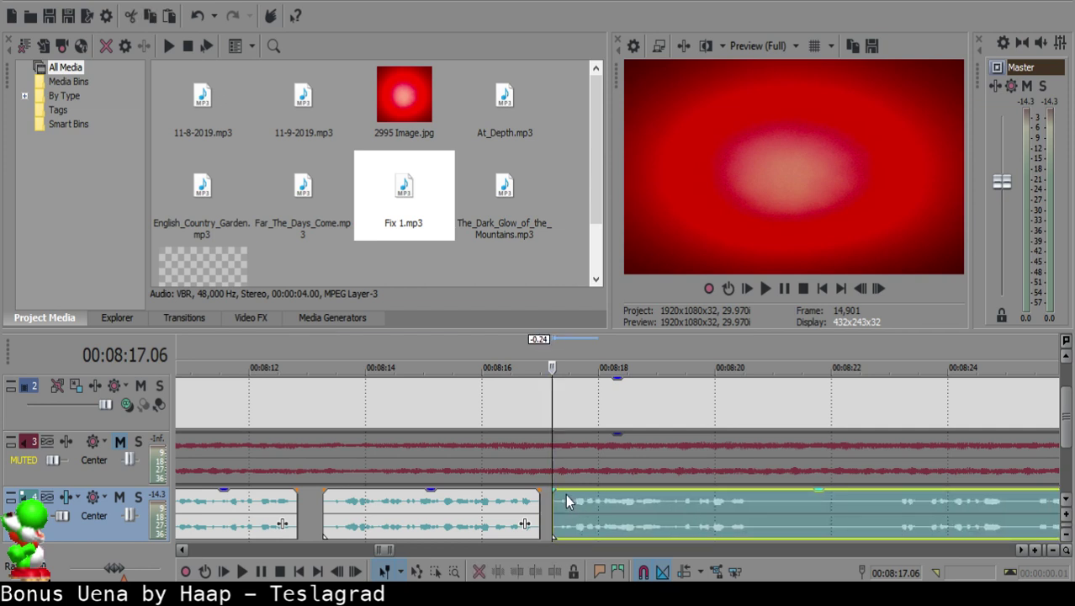
Step: Audition the join at 8:17.06 and the phrase after it, and split the voice clip at about 8:19.03
{"action": "left_click", "coordinate": [498, 504]}
{"action": "key", "text": "space"}
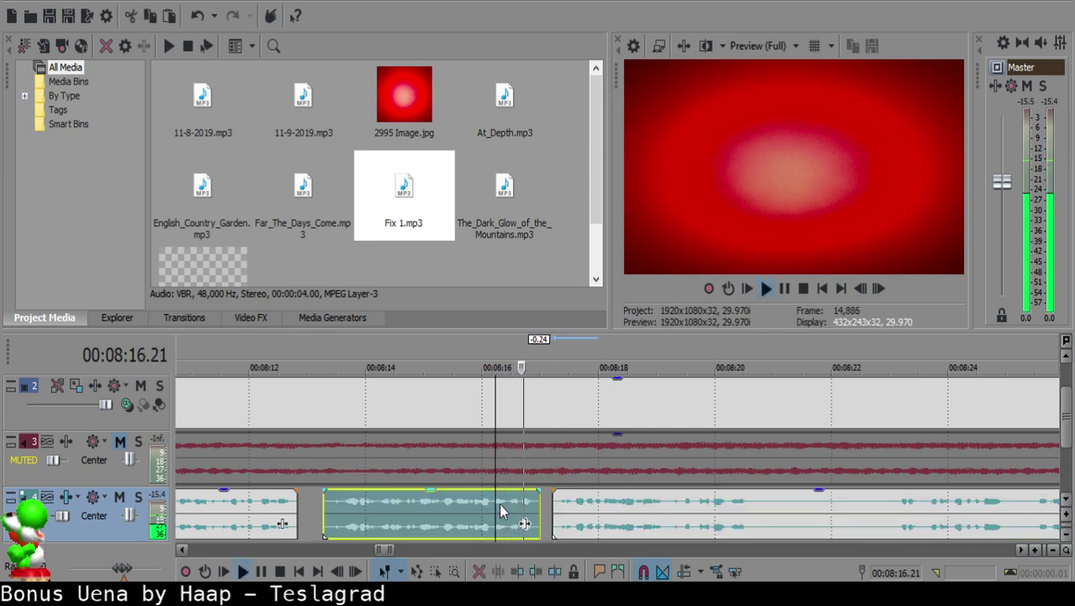
{"action": "scroll", "coordinate": [547, 509], "scroll_direction": "down", "scroll_amount": 8}
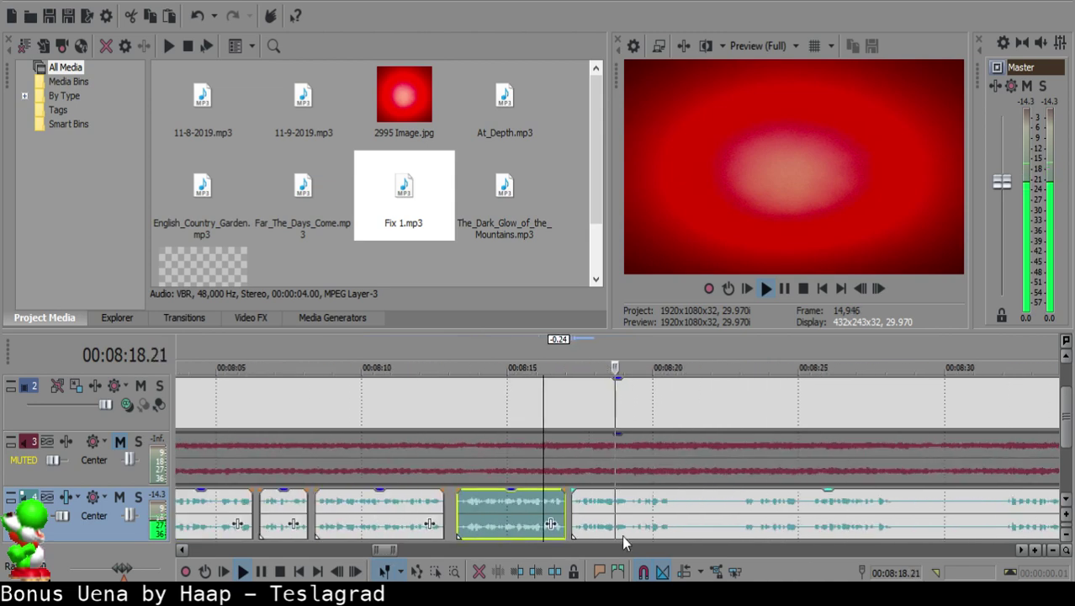
{"action": "left_click", "coordinate": [617, 511]}
{"action": "scroll", "coordinate": [645, 504], "scroll_direction": "up", "scroll_amount": 10}
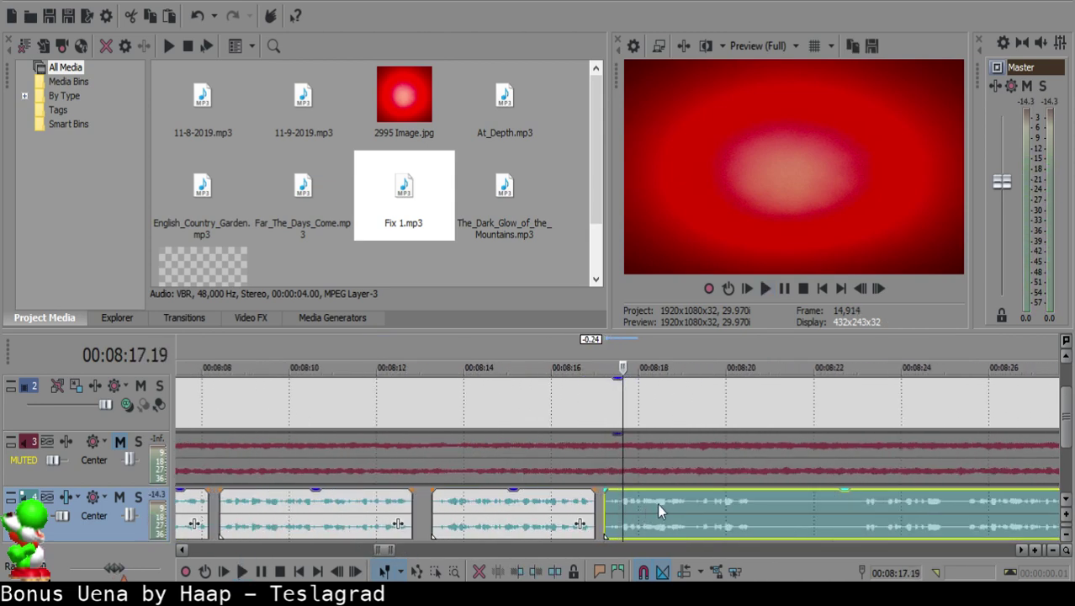
{"action": "key", "text": "Return"}
{"action": "left_click", "coordinate": [623, 496]}
{"action": "key", "text": "space"}
{"action": "key", "text": "space"}
{"action": "key", "text": "s"}
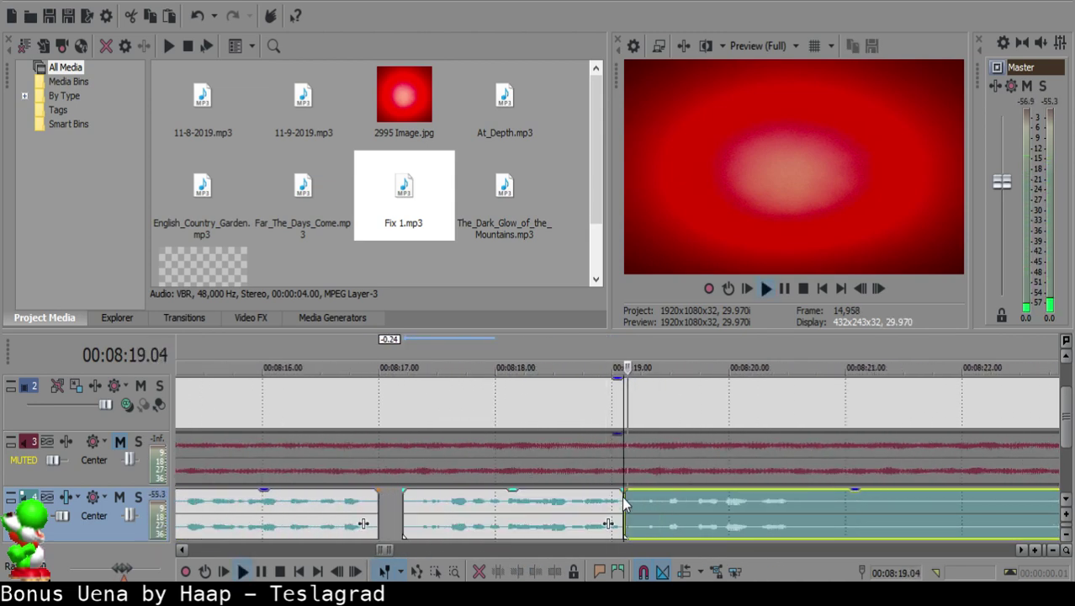
Step: Split the voice clip at about 8:19.06 and delete the short piece between the two cuts
{"action": "left_click", "coordinate": [637, 496]}
{"action": "key", "text": "s"}
{"action": "left_click", "coordinate": [628, 497]}
{"action": "key", "text": "Delete"}
Step: Audition the gap after 8:19.03 and give the clip ending there a short fade-out of about three frames
{"action": "left_click", "coordinate": [596, 506]}
{"action": "key", "text": "space"}
{"action": "key", "text": "Return"}
{"action": "left_click_drag", "start_coordinate": [623, 492], "coordinate": [615, 495]}
{"action": "left_click", "coordinate": [589, 503]}
{"action": "key", "text": "space"}
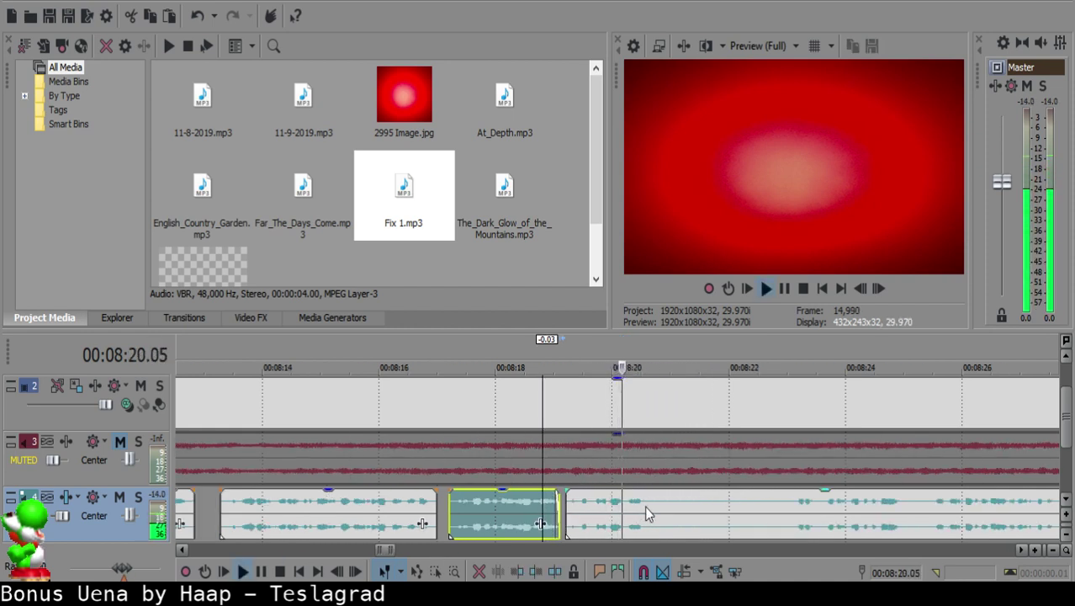
Step: Split the voice clip at 8:20.19 and audition the pause after it up to the next phrase
{"action": "left_click", "coordinate": [644, 506]}
{"action": "key", "text": "space"}
{"action": "key", "text": "s"}
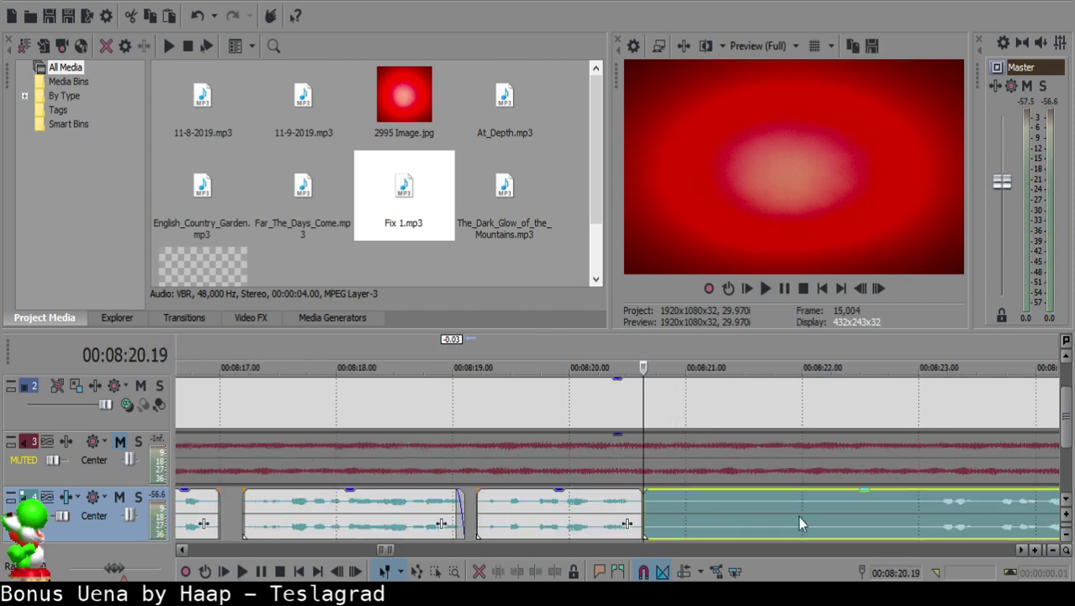
{"action": "left_click", "coordinate": [930, 535]}
{"action": "key", "text": "space"}
{"action": "scroll", "coordinate": [931, 531], "scroll_direction": "down", "scroll_amount": 2}
{"action": "key", "text": "Return"}
{"action": "left_click", "coordinate": [736, 507]}
{"action": "key", "text": "space"}
Step: Split the voice clip before the next phrase, delete the pause after 8:20.19, and move the following clip back to about 8:20.24
{"action": "left_click", "coordinate": [630, 503]}
{"action": "key", "text": "space"}
{"action": "key", "text": "s"}
{"action": "left_click", "coordinate": [466, 505]}
{"action": "left_click", "coordinate": [464, 503]}
{"action": "key", "text": "Delete"}
{"action": "left_click_drag", "start_coordinate": [737, 505], "coordinate": [591, 501]}
Step: Audition the join after 8:20.19 and shift the start of the following voice clip one frame later, to about 8:20.25
{"action": "left_click", "coordinate": [446, 504]}
{"action": "key", "text": "space"}
{"action": "scroll", "coordinate": [581, 506], "scroll_direction": "up", "scroll_amount": 5}
{"action": "left_click", "coordinate": [492, 511]}
{"action": "key", "text": "space"}
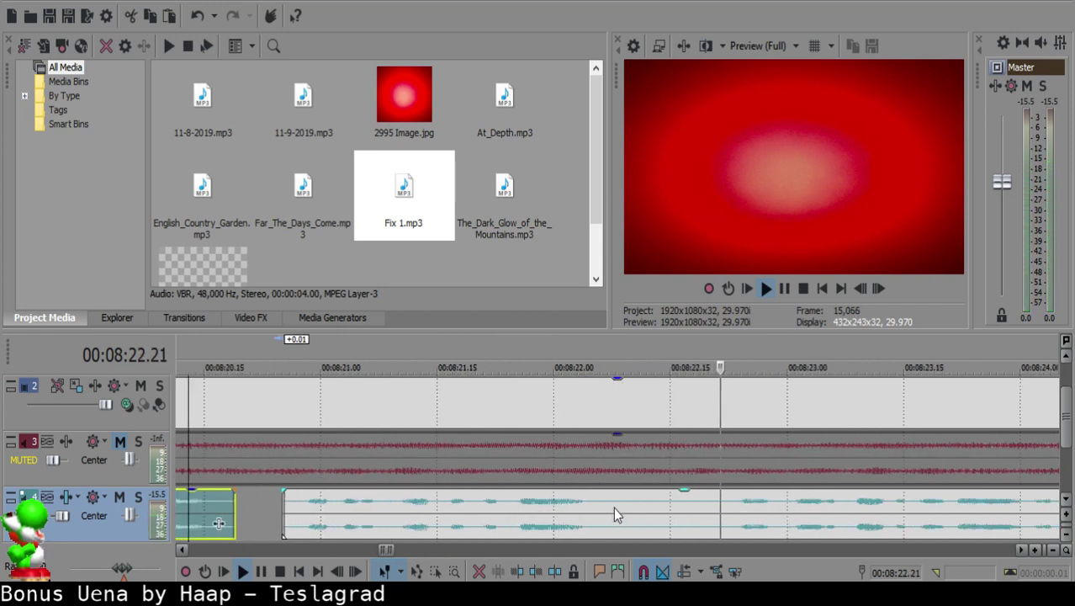
Step: Split the voice clip at about 8:22.09, at the end of the phrase that starts at 8:20.25
{"action": "left_click", "coordinate": [623, 512]}
{"action": "key", "text": "s"}
{"action": "scroll", "coordinate": [628, 508], "scroll_direction": "down", "scroll_amount": 3}
{"action": "left_click", "coordinate": [791, 510]}
{"action": "scroll", "coordinate": [798, 510], "scroll_direction": "down", "scroll_amount": 1}
{"action": "left_click", "coordinate": [888, 509]}
Step: Split before the next phrase, delete the pause after 8:22.09, and move the following clip four frames earlier, to about 8:22.15
{"action": "left_click", "coordinate": [494, 500]}
{"action": "key", "text": "space"}
{"action": "key", "text": "s"}
{"action": "left_click", "coordinate": [488, 505]}
{"action": "key", "text": "Delete"}
Step: Audition the join at 8:22.15 and the phrase after it, and split the voice clip at about 8:25.20
{"action": "left_click", "coordinate": [451, 509]}
{"action": "key", "text": "space"}
{"action": "scroll", "coordinate": [673, 510], "scroll_direction": "down", "scroll_amount": 10}
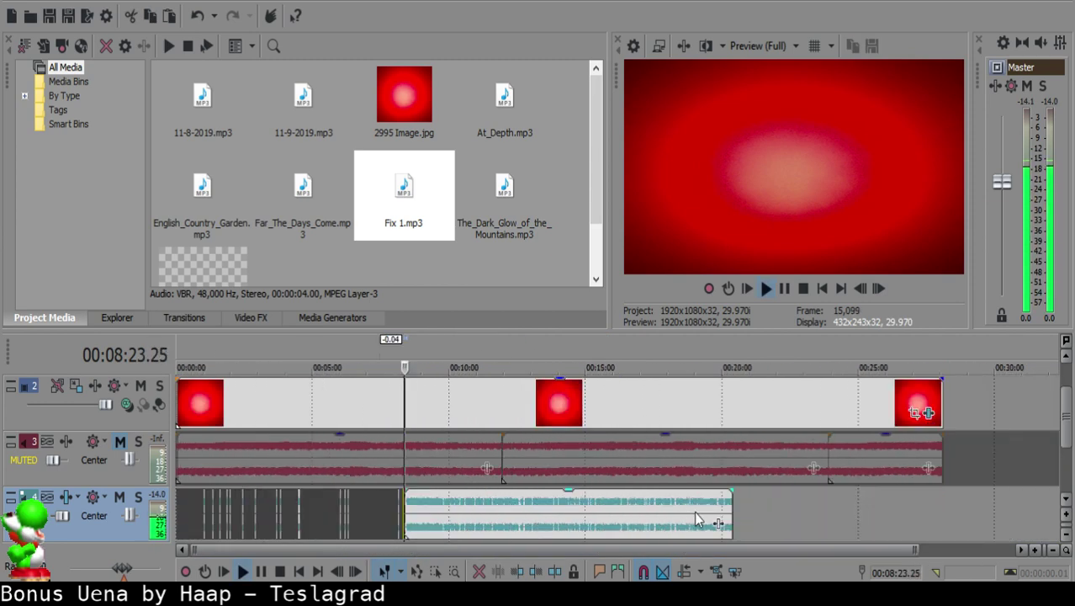
{"action": "scroll", "coordinate": [710, 522], "scroll_direction": "up", "scroll_amount": 9}
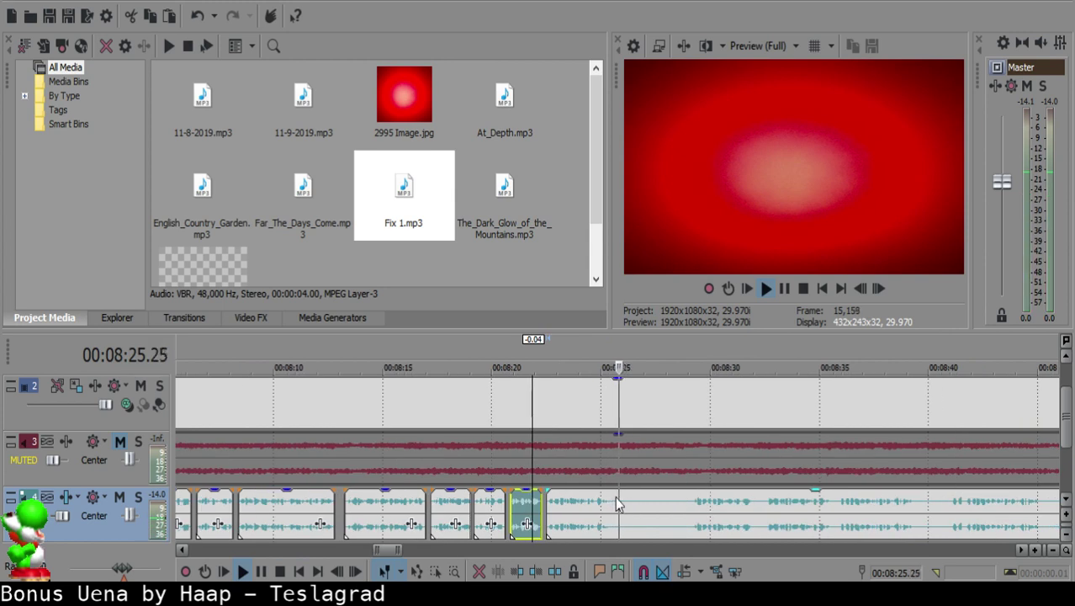
{"action": "left_click", "coordinate": [615, 507]}
{"action": "key", "text": "s"}
Step: Split the voice clip at about 8:29.05, delete the pause before it, and move the following clip back by 2.28, to about 8:26.07
{"action": "key", "text": "space"}
{"action": "left_click", "coordinate": [744, 508]}
{"action": "scroll", "coordinate": [744, 508], "scroll_direction": "up", "scroll_amount": 1}
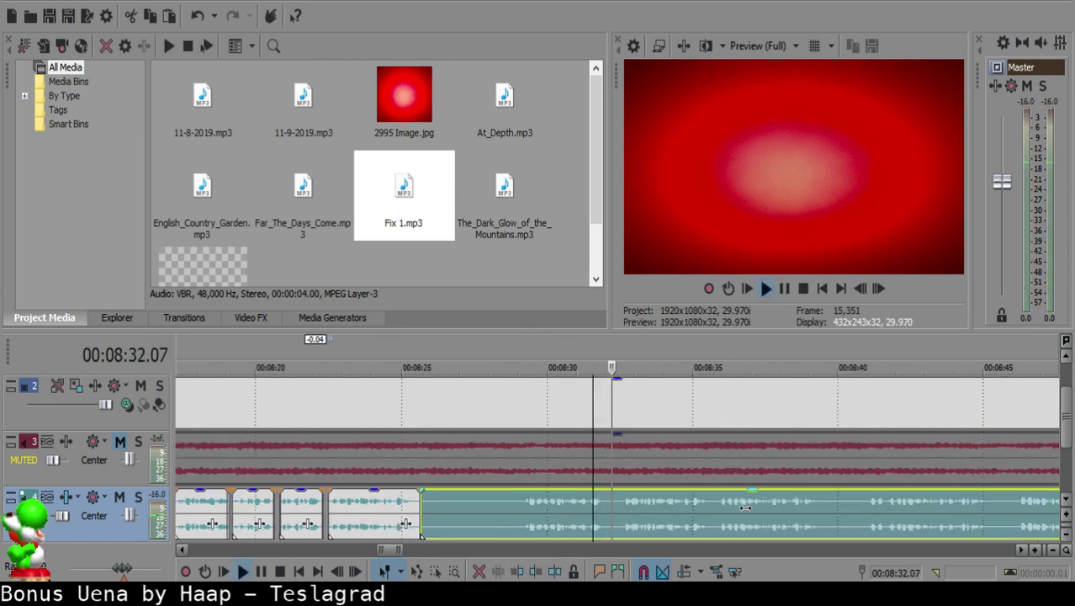
{"action": "left_click", "coordinate": [522, 499]}
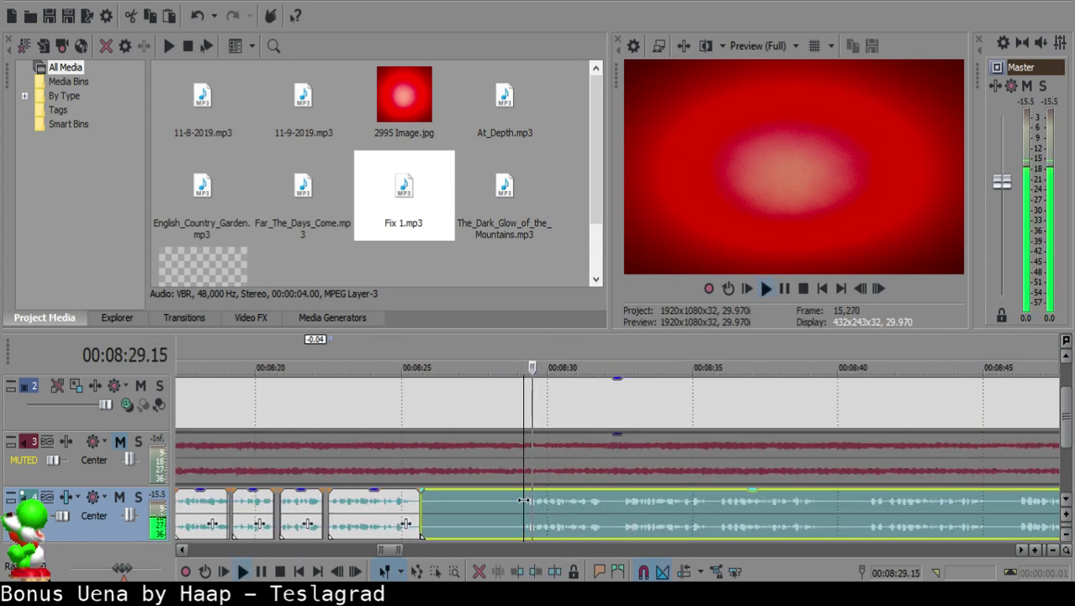
{"action": "key", "text": "space"}
{"action": "key", "text": "s"}
{"action": "left_click", "coordinate": [438, 498]}
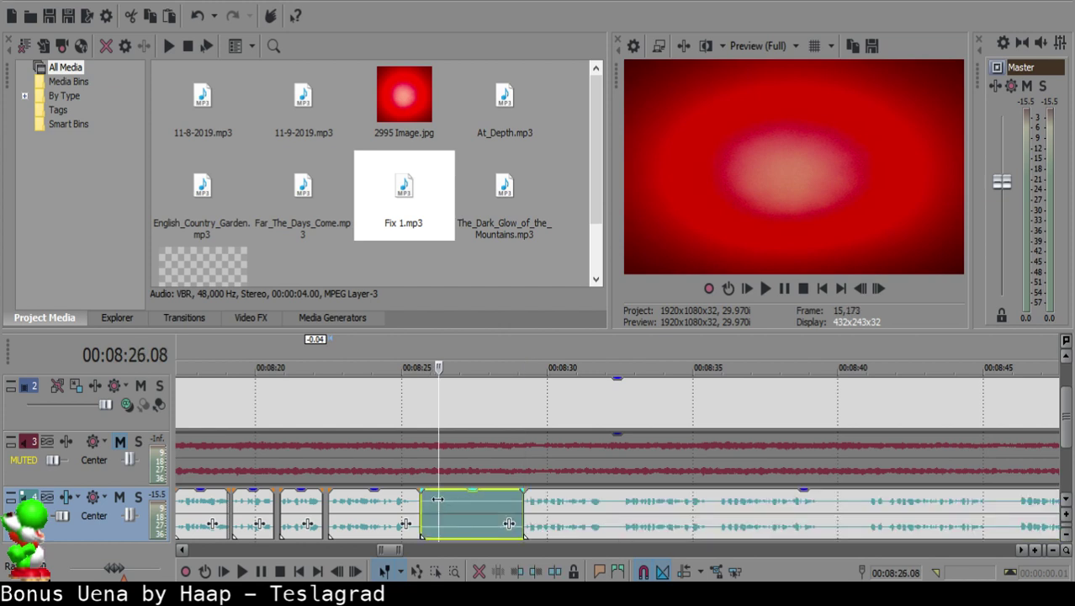
{"action": "key", "text": "Delete"}
{"action": "left_click_drag", "start_coordinate": [569, 500], "coordinate": [483, 499]}
Step: Audition the gap after 8:25.20 and move the following voice clip four frames earlier, to about 8:26.04
{"action": "left_click", "coordinate": [385, 504]}
{"action": "key", "text": "space"}
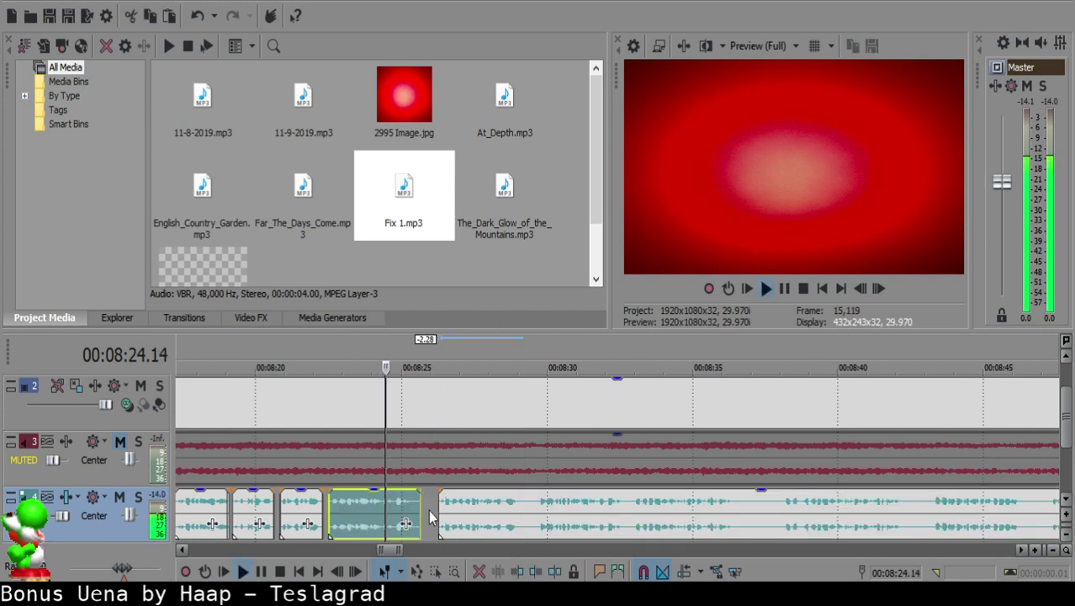
{"action": "scroll", "coordinate": [572, 504], "scroll_direction": "up", "scroll_amount": 3}
{"action": "key", "text": "space"}
{"action": "left_click", "coordinate": [585, 503]}
{"action": "left_click_drag", "start_coordinate": [639, 505], "coordinate": [623, 505]}
Step: Replay the gap after 8:25.20, move the following voice clip two frames earlier, to about 8:26.02, and audition it
{"action": "left_click", "coordinate": [484, 500]}
{"action": "key", "text": "space"}
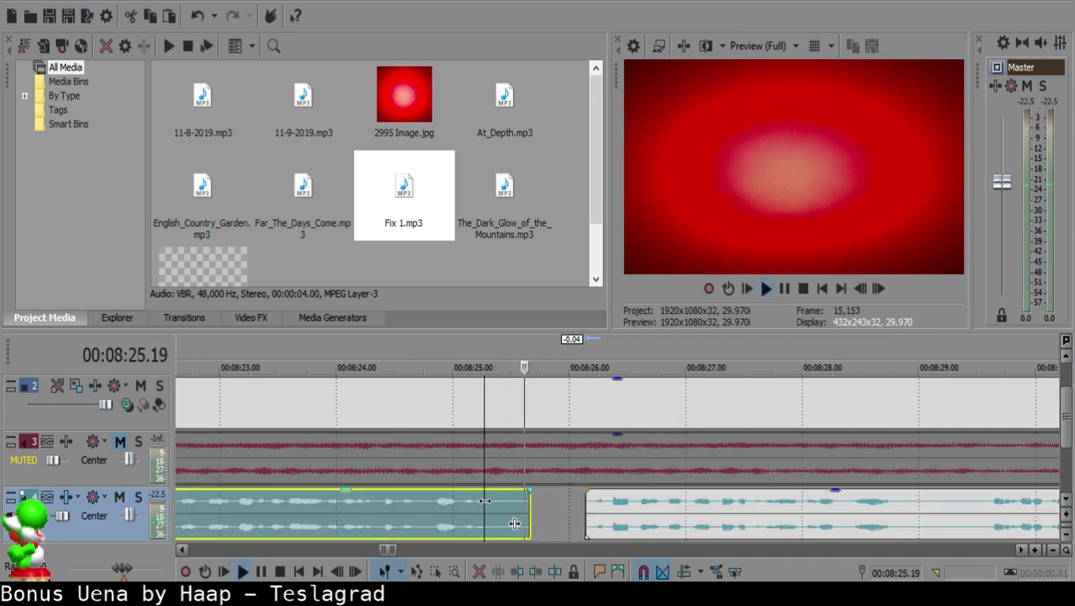
{"action": "left_click", "coordinate": [576, 500]}
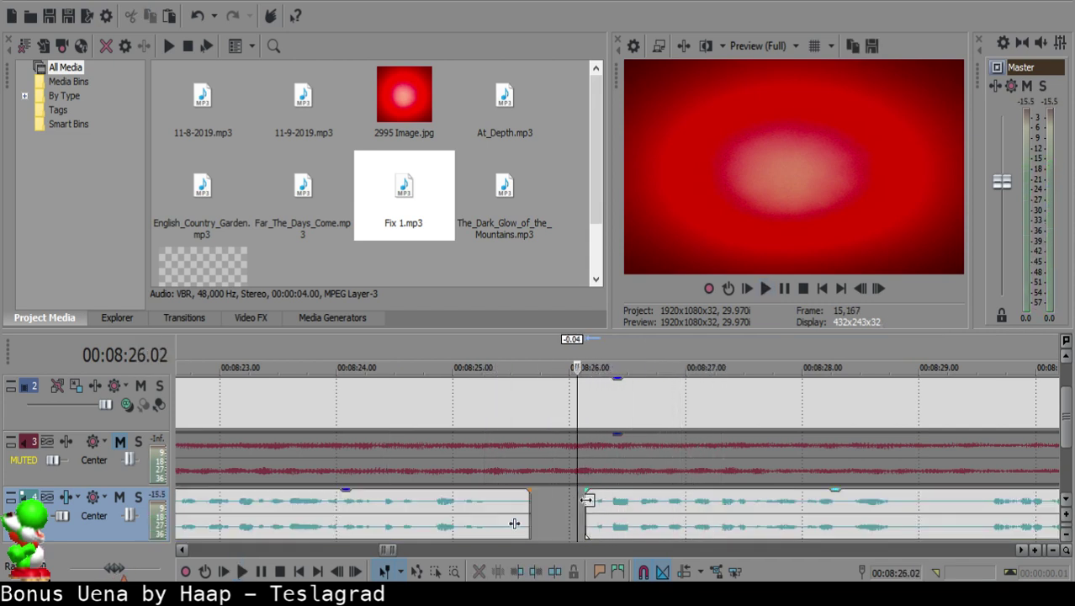
{"action": "left_click", "coordinate": [488, 521]}
{"action": "key", "text": "space"}
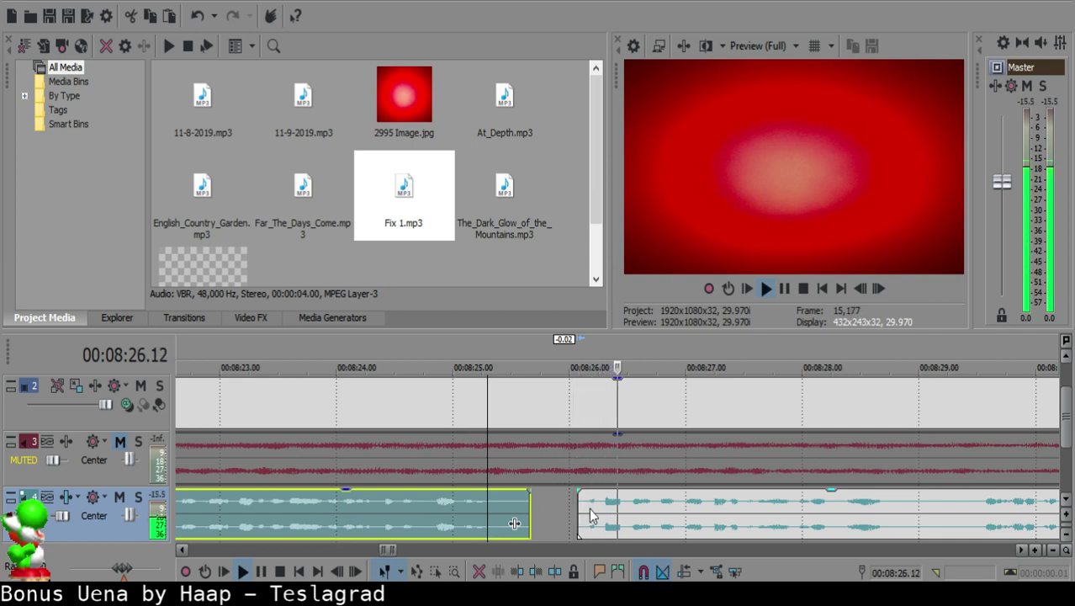
{"action": "scroll", "coordinate": [601, 509], "scroll_direction": "down", "scroll_amount": 8}
{"action": "scroll", "coordinate": [601, 510], "scroll_direction": "up", "scroll_amount": 8}
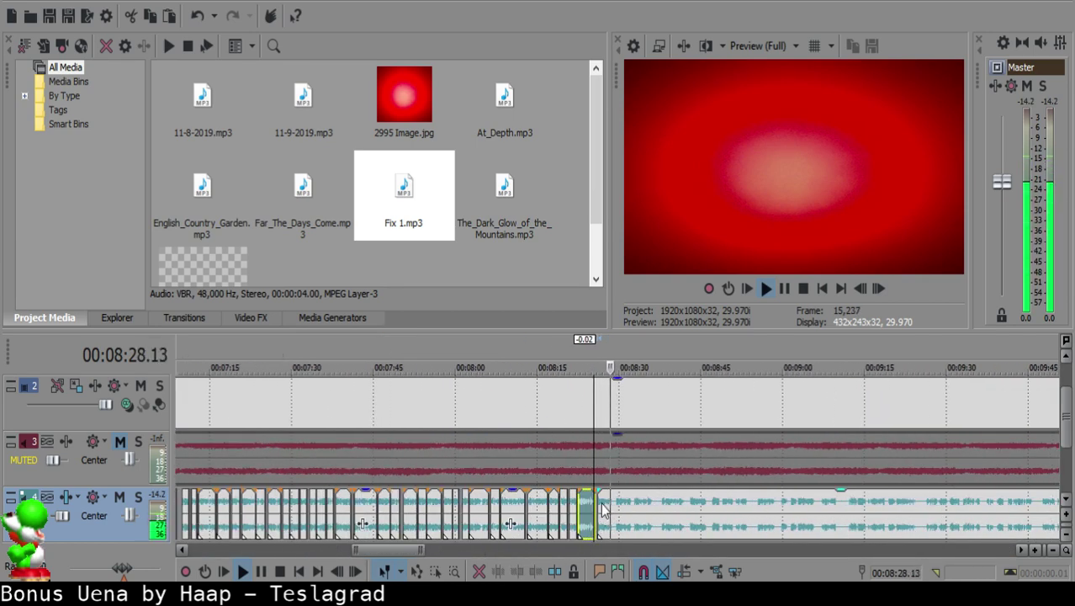
Step: Cut and delete the pause between about 8:28.25 and 8:29.13, and move the following voice clip eleven frames earlier, to 8:29.02
{"action": "left_click", "coordinate": [614, 502]}
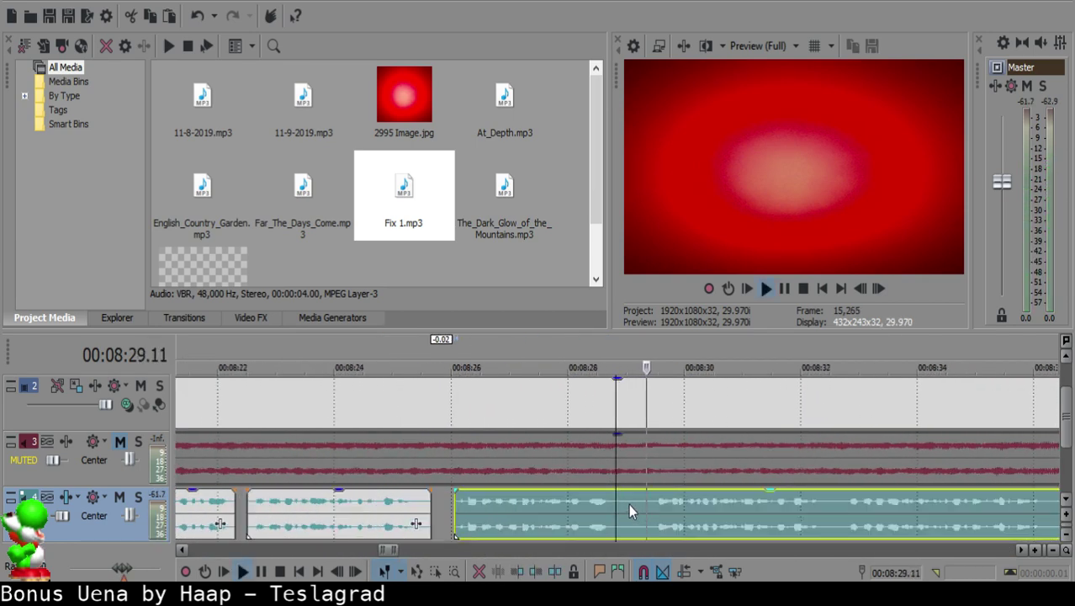
{"action": "key", "text": "s"}
{"action": "left_click", "coordinate": [807, 521]}
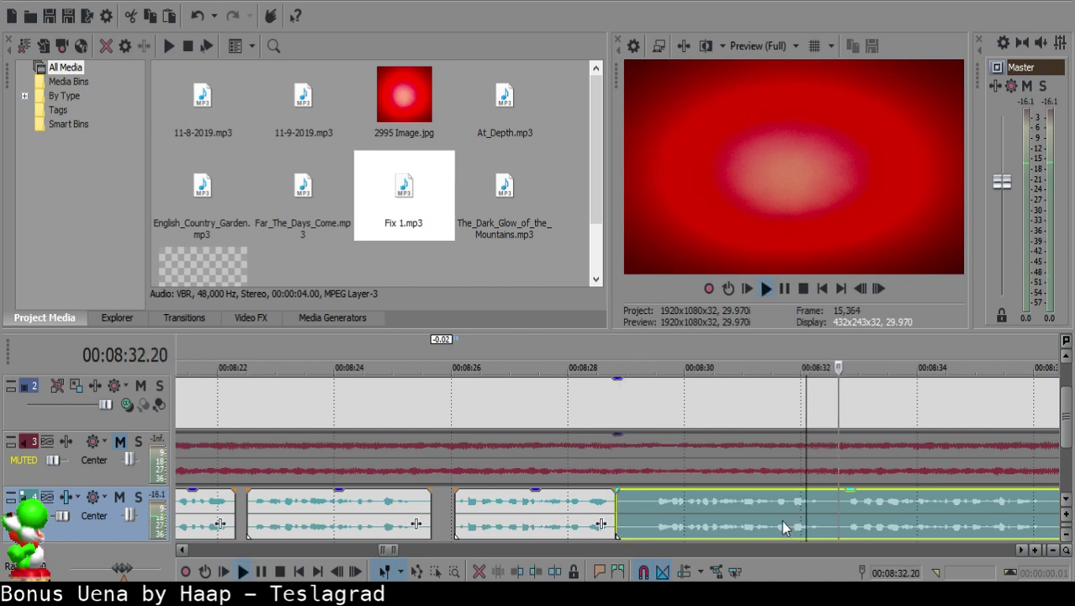
{"action": "left_click", "coordinate": [651, 507]}
{"action": "key", "text": "s"}
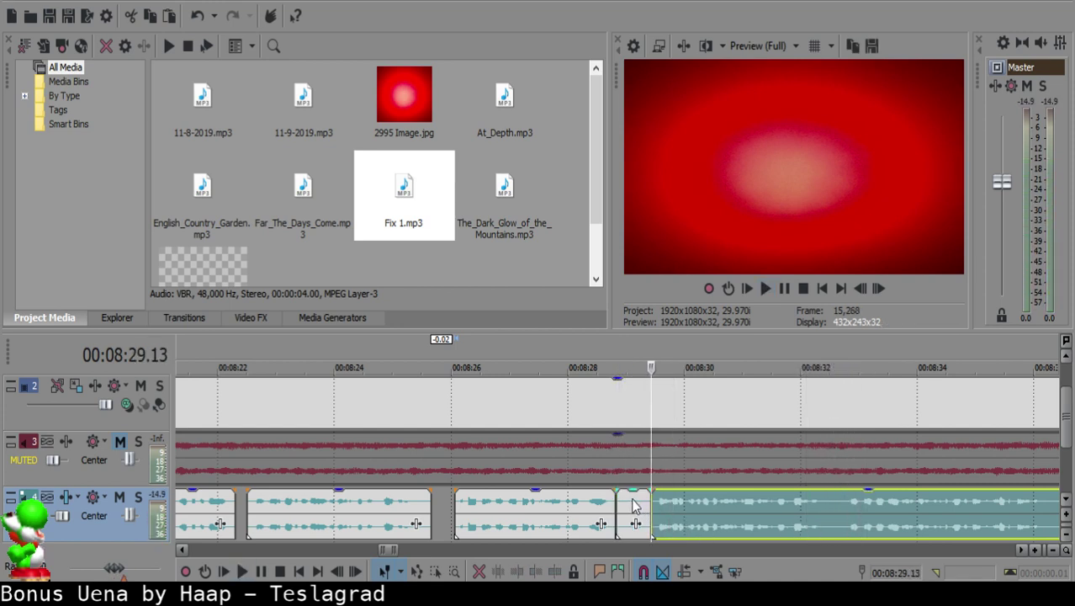
{"action": "left_click", "coordinate": [631, 503]}
{"action": "key", "text": "Delete"}
{"action": "left_click_drag", "start_coordinate": [691, 513], "coordinate": [669, 513]}
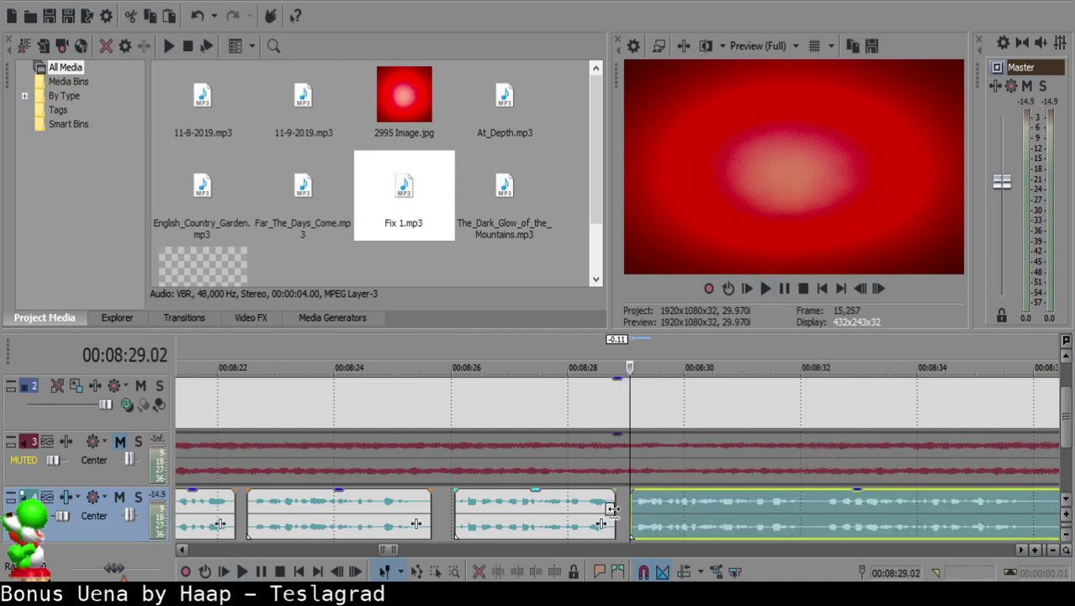
Step: Audition the gap after 8:28.25 and the phrase that starts at 8:29.02
{"action": "left_click", "coordinate": [599, 515]}
{"action": "key", "text": "space"}
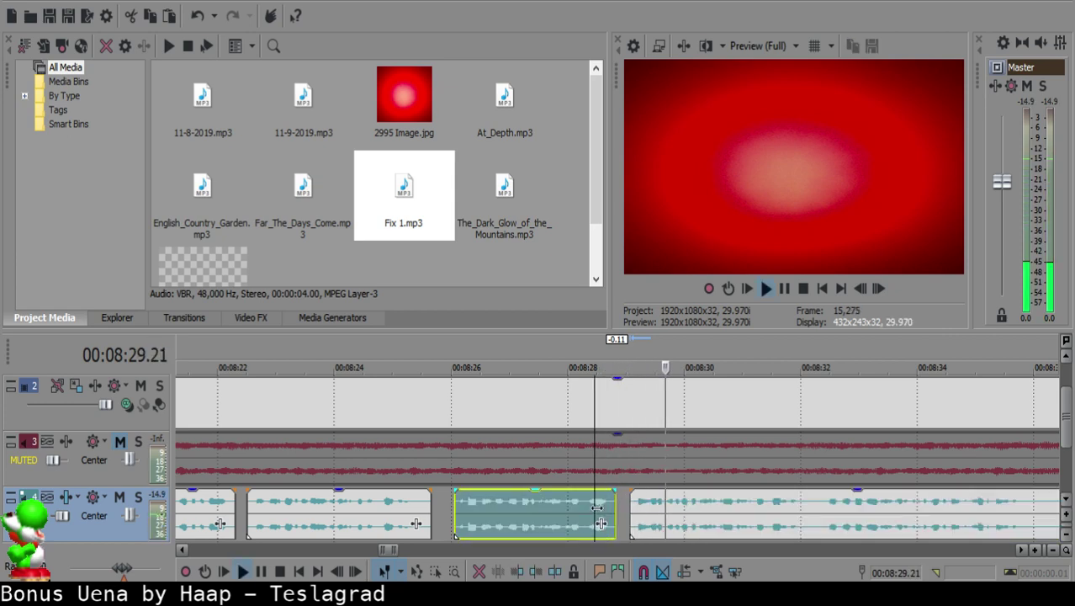
{"action": "scroll", "coordinate": [646, 503], "scroll_direction": "down", "scroll_amount": 6}
{"action": "scroll", "coordinate": [645, 503], "scroll_direction": "down", "scroll_amount": 3}
{"action": "scroll", "coordinate": [622, 506], "scroll_direction": "up", "scroll_amount": 8}
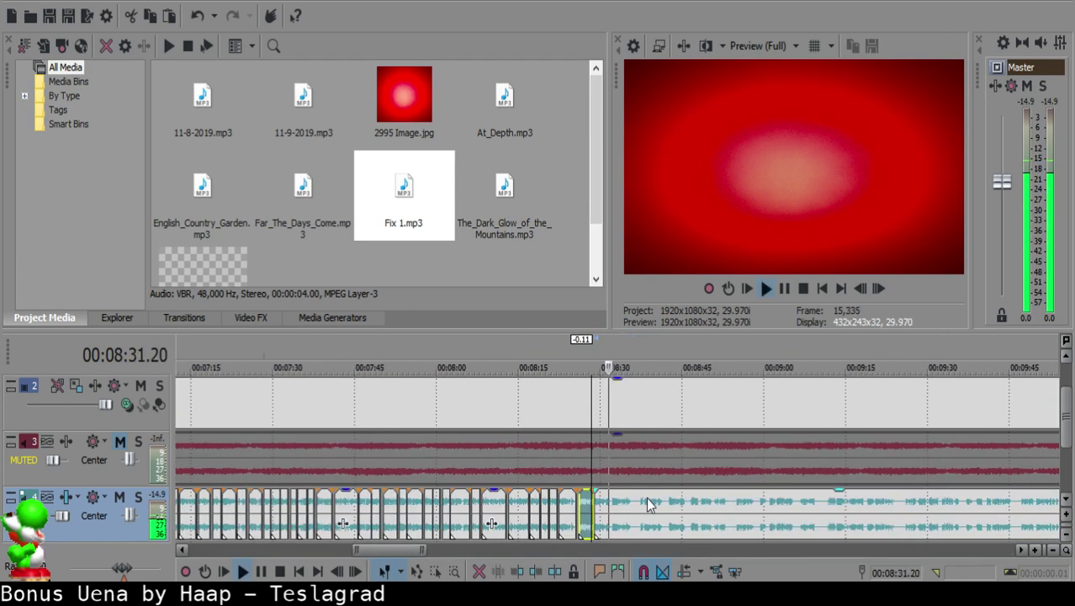
Step: Split the voice clip twice near 8:32, delete the piece between the cuts, and move the following clip six frames earlier, to about 8:32.03
{"action": "key", "text": "space"}
{"action": "left_click", "coordinate": [611, 502]}
{"action": "key", "text": "s"}
{"action": "key", "text": "space"}
{"action": "key", "text": "space"}
{"action": "key", "text": "s"}
{"action": "left_click", "coordinate": [618, 502]}
{"action": "key", "text": "Delete"}
{"action": "left_click", "coordinate": [632, 499]}
Step: Play the voice track from about 8:31.17 and sample the phrases that follow, up to about 8:41
{"action": "left_click", "coordinate": [562, 505]}
{"action": "key", "text": "space"}
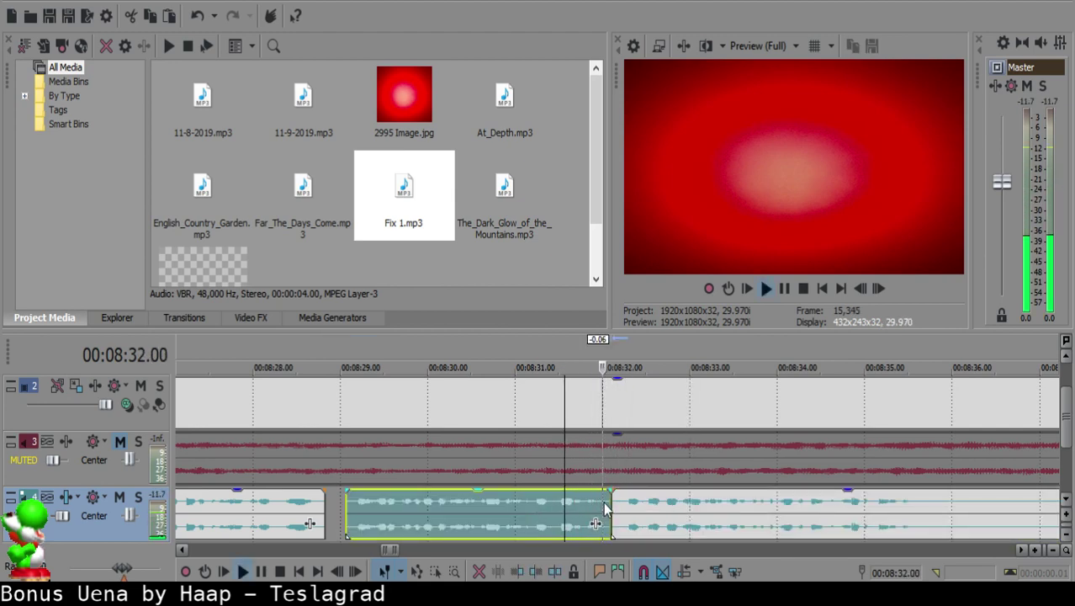
{"action": "scroll", "coordinate": [664, 509], "scroll_direction": "down", "scroll_amount": 6}
{"action": "scroll", "coordinate": [681, 507], "scroll_direction": "up", "scroll_amount": 2}
{"action": "scroll", "coordinate": [682, 507], "scroll_direction": "up", "scroll_amount": 3}
{"action": "key", "text": "space"}
{"action": "left_click", "coordinate": [768, 510]}
{"action": "left_click", "coordinate": [653, 505]}
{"action": "left_click", "coordinate": [967, 508]}
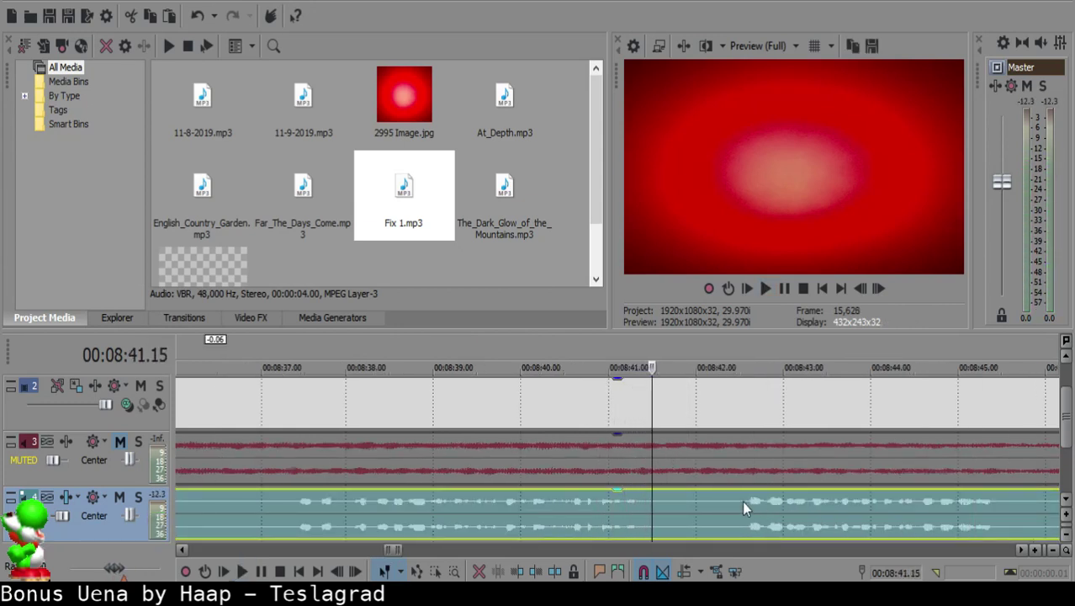
{"action": "left_click", "coordinate": [496, 513]}
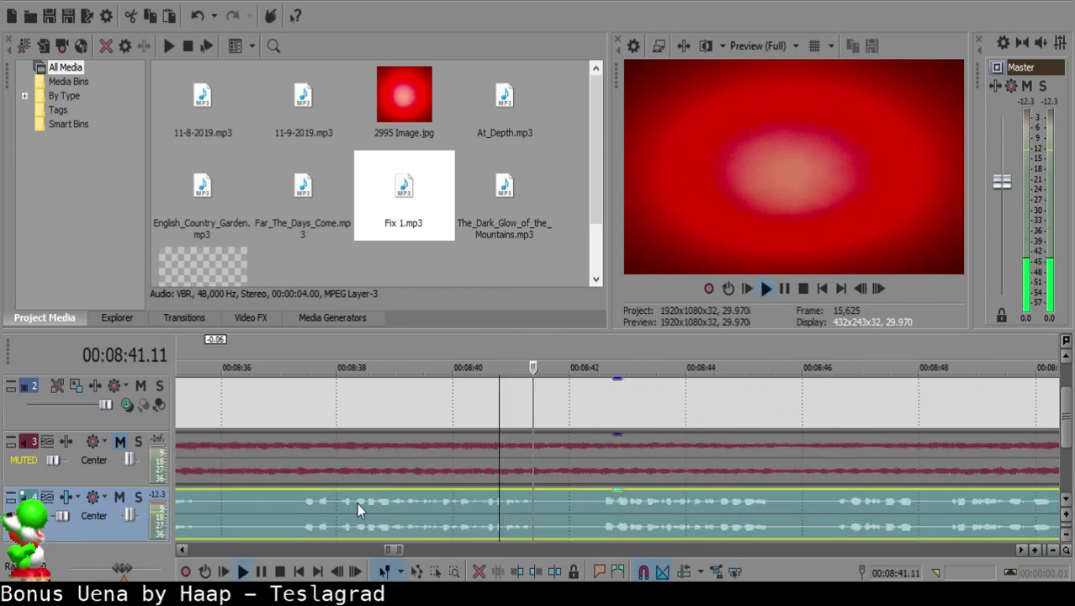
Step: Split the voice clip at about 8:38.00, delete the take between 8:32.03 and the cut, and move the following clip 5 seconds 25 frames earlier
{"action": "left_click", "coordinate": [337, 502]}
{"action": "key", "text": "space"}
{"action": "key", "text": "s"}
{"action": "scroll", "coordinate": [337, 501], "scroll_direction": "down", "scroll_amount": 3}
{"action": "left_click", "coordinate": [481, 503]}
{"action": "scroll", "coordinate": [482, 503], "scroll_direction": "up", "scroll_amount": 3}
{"action": "left_click", "coordinate": [620, 502]}
{"action": "scroll", "coordinate": [620, 502], "scroll_direction": "down", "scroll_amount": 3}
{"action": "left_click_drag", "start_coordinate": [800, 519], "coordinate": [672, 510]}
Step: Audition the transition after 8:32.03, move the following voice clip one frame later, to about 8:32.06, and replay it
{"action": "left_click", "coordinate": [599, 507]}
{"action": "key", "text": "space"}
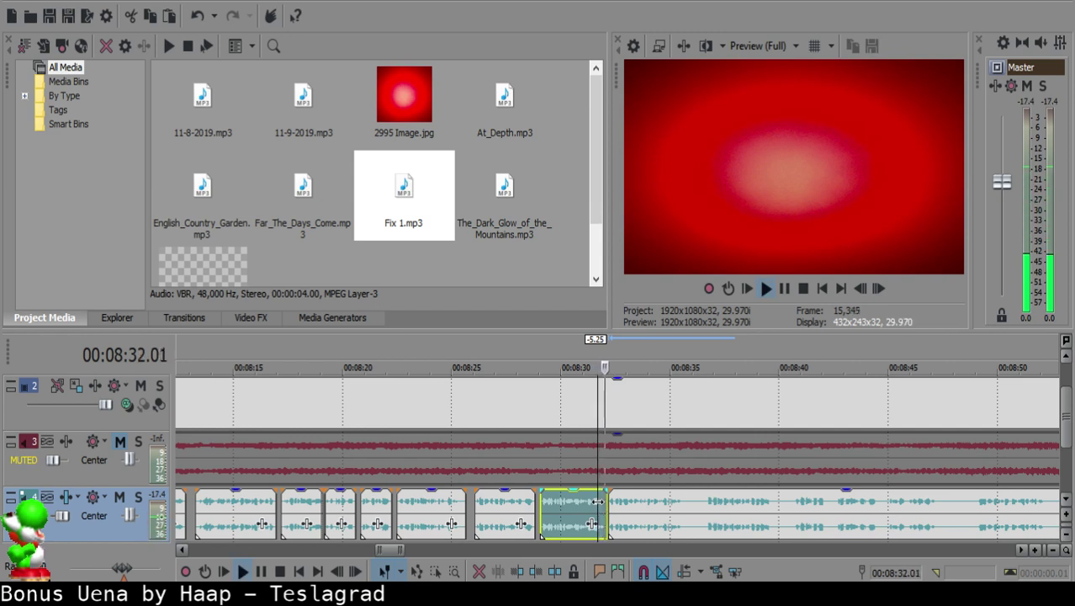
{"action": "scroll", "coordinate": [598, 507], "scroll_direction": "up", "scroll_amount": 8}
{"action": "left_click_drag", "start_coordinate": [496, 508], "coordinate": [512, 500]}
{"action": "left_click", "coordinate": [362, 503]}
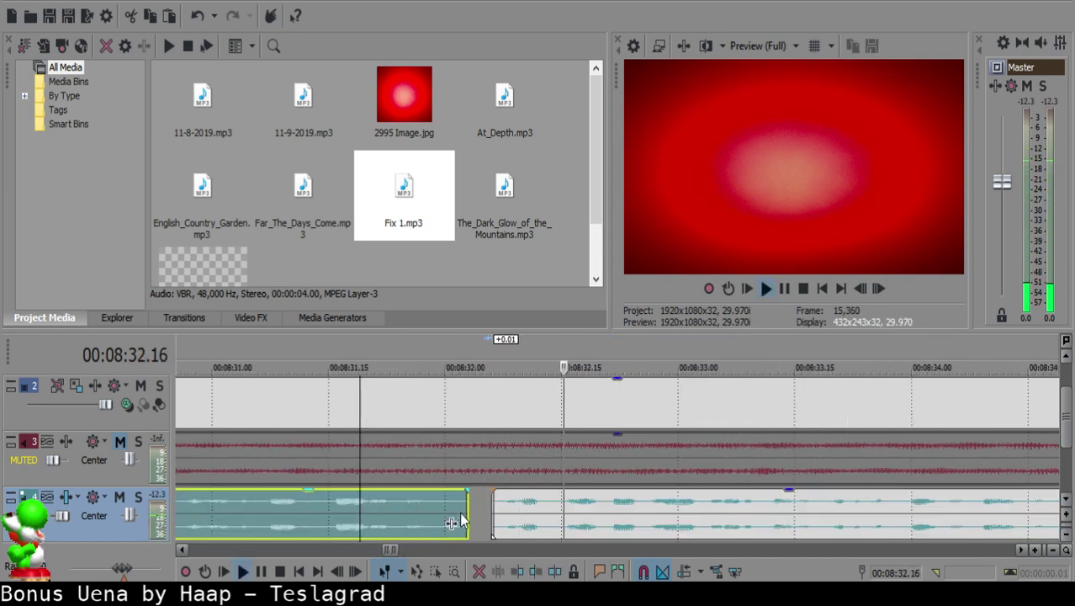
Step: Split the voice clip at the end of the phrase, at about 8:35.16
{"action": "scroll", "coordinate": [458, 522], "scroll_direction": "down", "scroll_amount": 9}
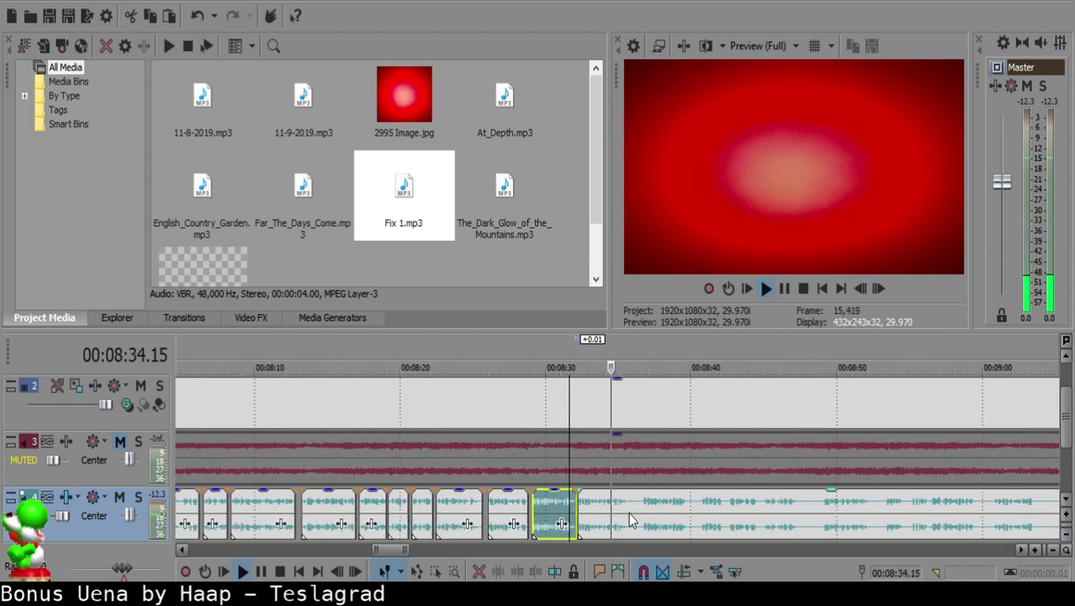
{"action": "scroll", "coordinate": [633, 513], "scroll_direction": "up", "scroll_amount": 8}
{"action": "left_click", "coordinate": [681, 509]}
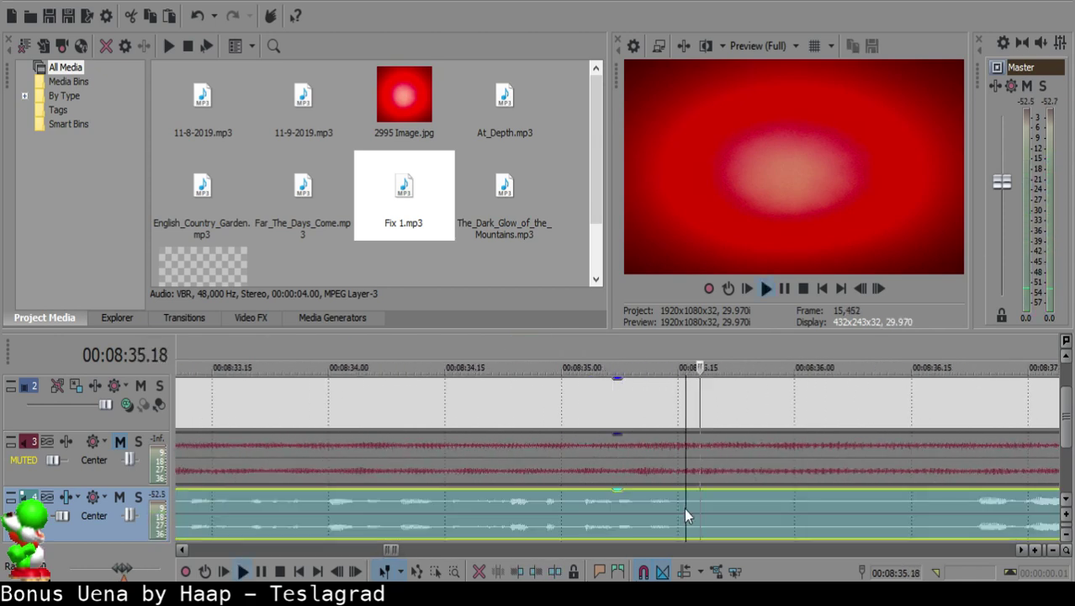
{"action": "key", "text": "s"}
{"action": "scroll", "coordinate": [841, 513], "scroll_direction": "down", "scroll_amount": 3}
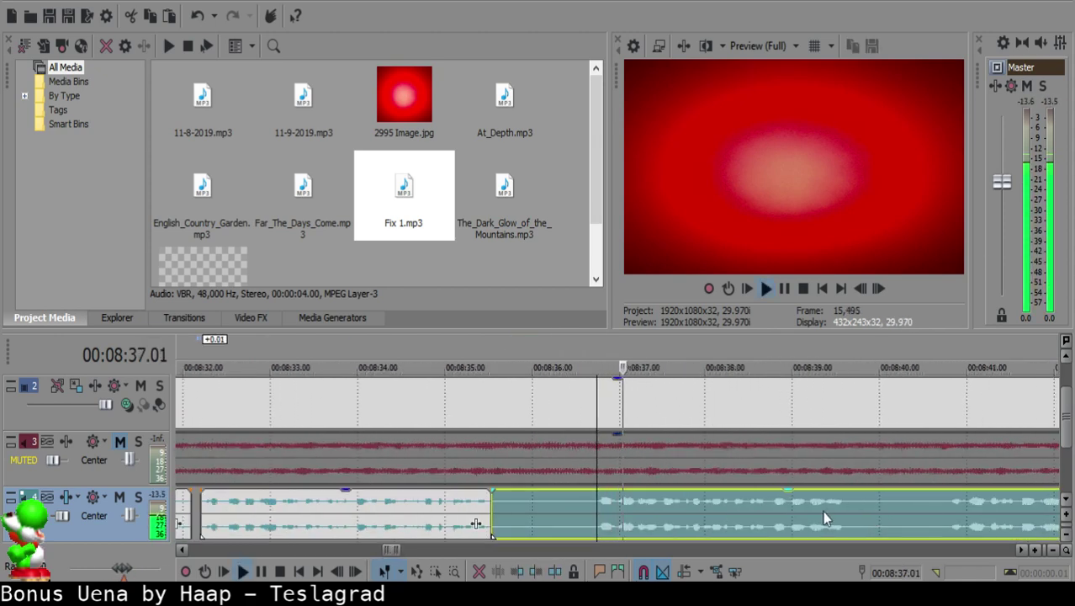
Step: Split the voice clip at about 8:36.20, delete the pause before the cut, and move the following clip 23 frames earlier, to 8:35.27
{"action": "left_click", "coordinate": [580, 505]}
{"action": "left_click", "coordinate": [590, 503]}
{"action": "key", "text": "space"}
{"action": "key", "text": "space"}
{"action": "key", "text": "s"}
{"action": "left_click", "coordinate": [523, 502]}
{"action": "key", "text": "Delete"}
{"action": "left_click_drag", "start_coordinate": [617, 512], "coordinate": [559, 501]}
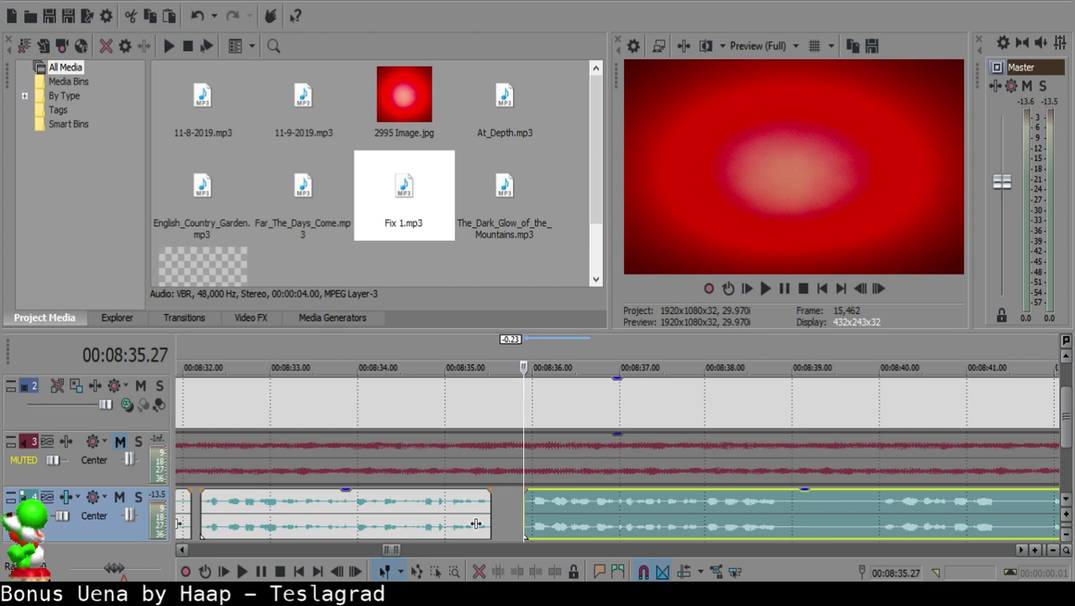
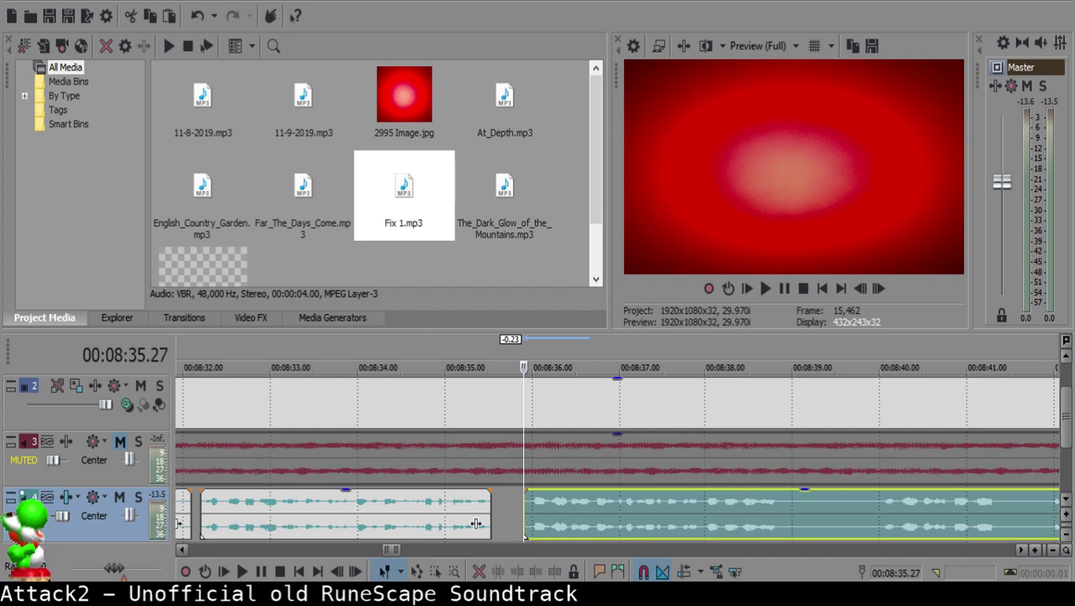
Step: Audition the gap after 8:35.16 and the phrase that starts at 8:35.27
{"action": "key", "text": "space"}
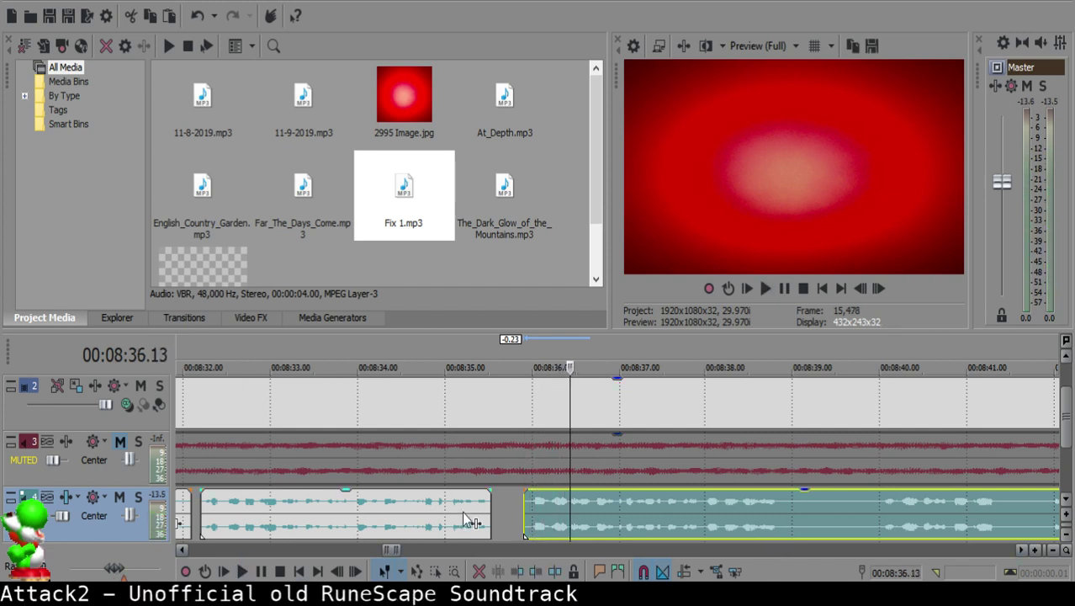
{"action": "left_click", "coordinate": [460, 507]}
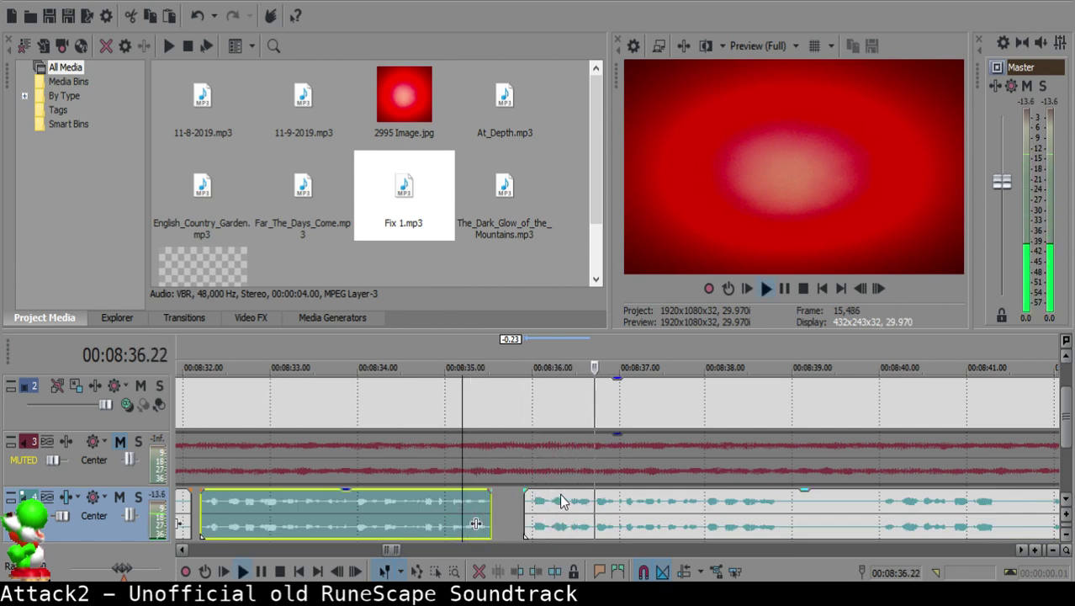
{"action": "scroll", "coordinate": [568, 497], "scroll_direction": "down", "scroll_amount": 3}
{"action": "scroll", "coordinate": [643, 505], "scroll_direction": "up", "scroll_amount": 3}
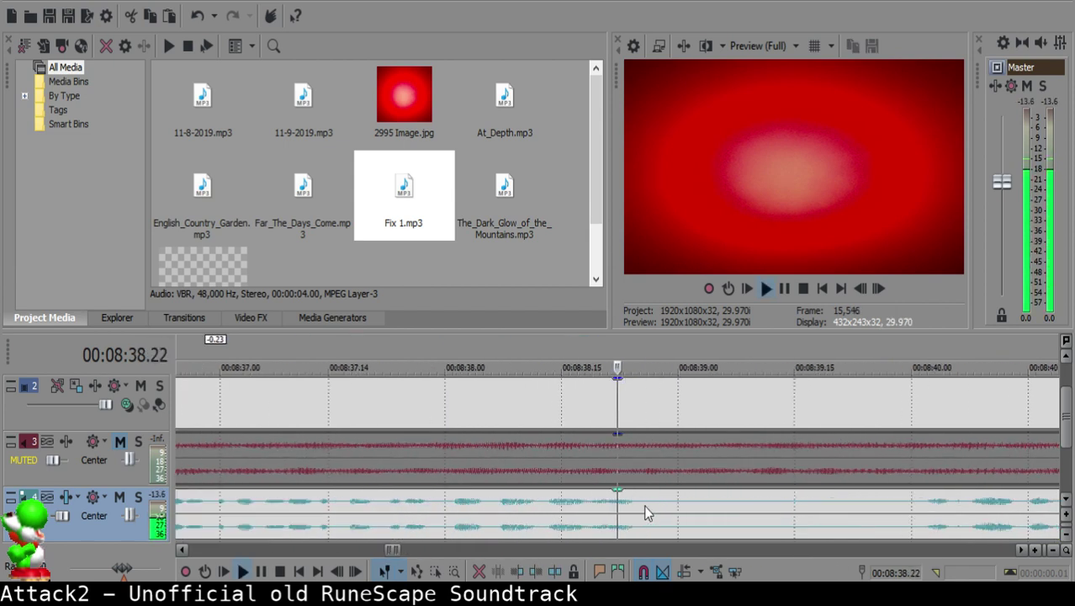
Step: Cut and delete the pause between about 8:38.27 and 8:40.00, and move the following voice clip earlier to tighten the gap
{"action": "left_click", "coordinate": [649, 504]}
{"action": "left_click", "coordinate": [765, 501]}
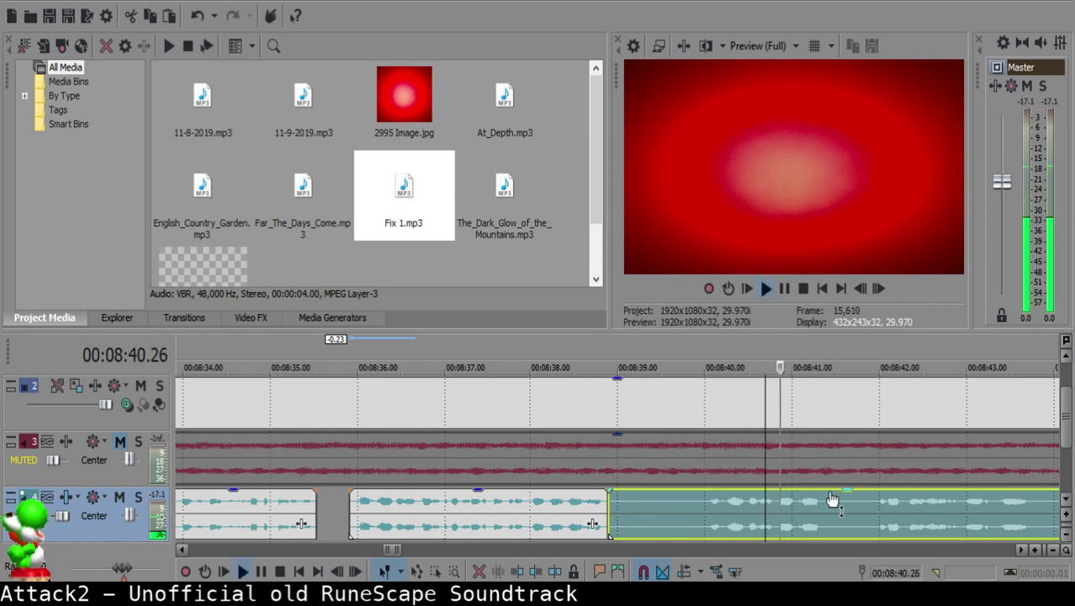
{"action": "left_click", "coordinate": [702, 500]}
{"action": "key", "text": "space"}
{"action": "key", "text": "s"}
{"action": "left_click", "coordinate": [639, 504]}
{"action": "key", "text": "Delete"}
{"action": "left_click_drag", "start_coordinate": [761, 528], "coordinate": [663, 508]}
Step: Move the voice clip that follows the 8:38.27 cut three frames later, to about 8:39.12, and audition the transition
{"action": "left_click", "coordinate": [586, 521]}
{"action": "left_click", "coordinate": [652, 508]}
{"action": "key", "text": "space"}
{"action": "left_click", "coordinate": [496, 515]}
{"action": "key", "text": "space"}
{"action": "scroll", "coordinate": [623, 510], "scroll_direction": "down", "scroll_amount": 12}
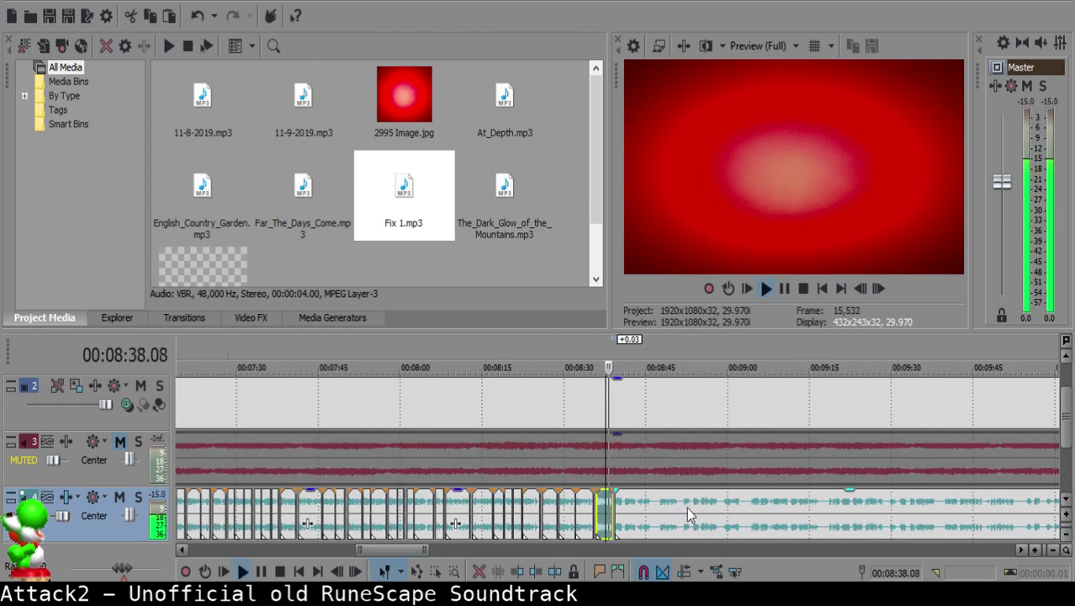
{"action": "scroll", "coordinate": [692, 509], "scroll_direction": "up", "scroll_amount": 12}
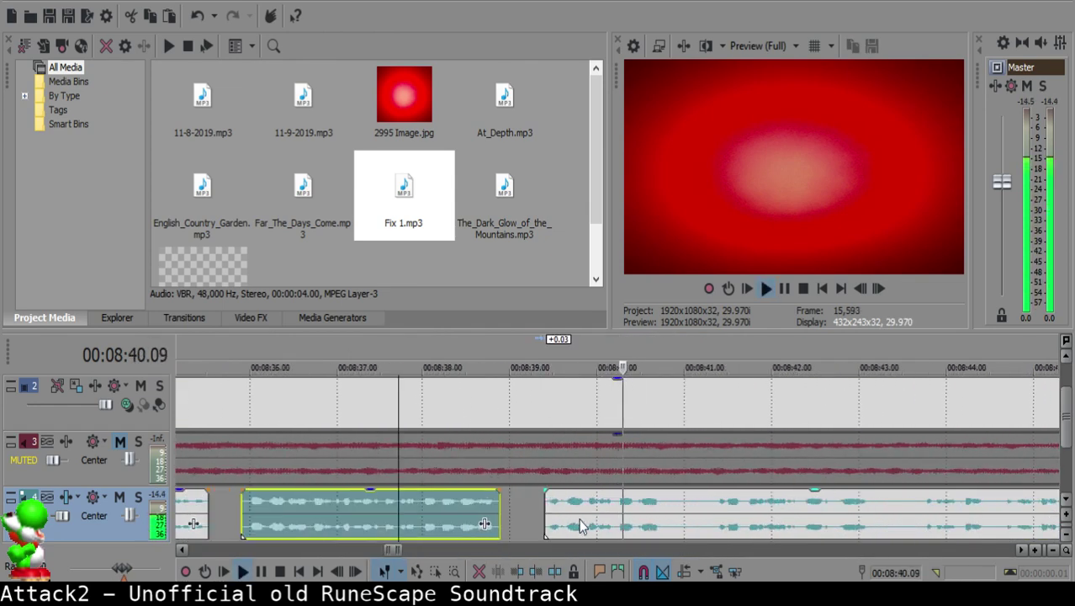
Step: Move the same voice clip another three frames later, to 8:39.15, and replay the gap before it
{"action": "left_click", "coordinate": [547, 502]}
{"action": "key", "text": "space"}
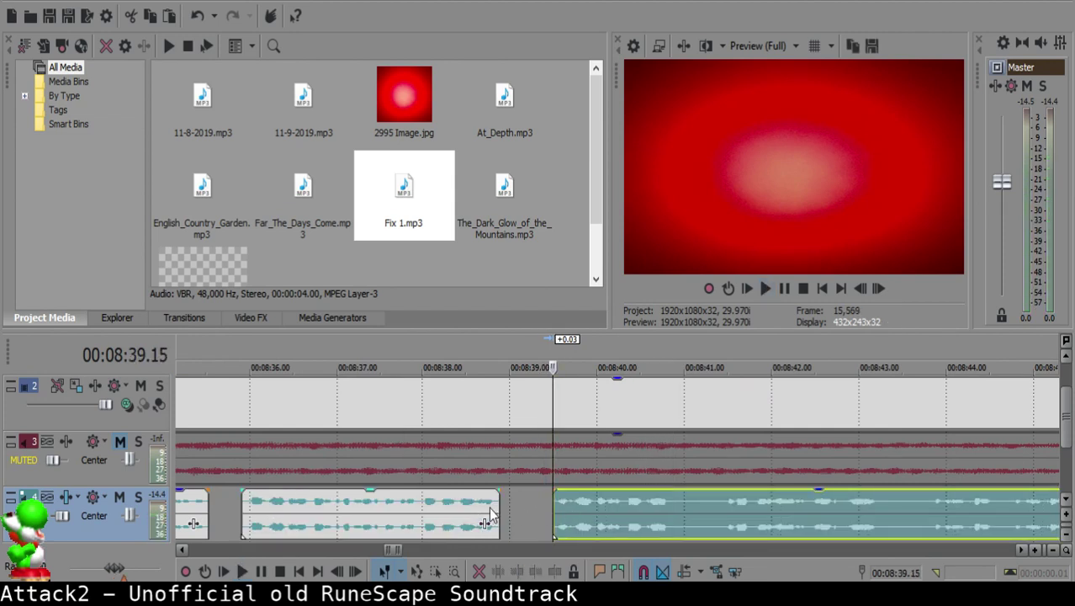
{"action": "left_click", "coordinate": [456, 503]}
{"action": "key", "text": "space"}
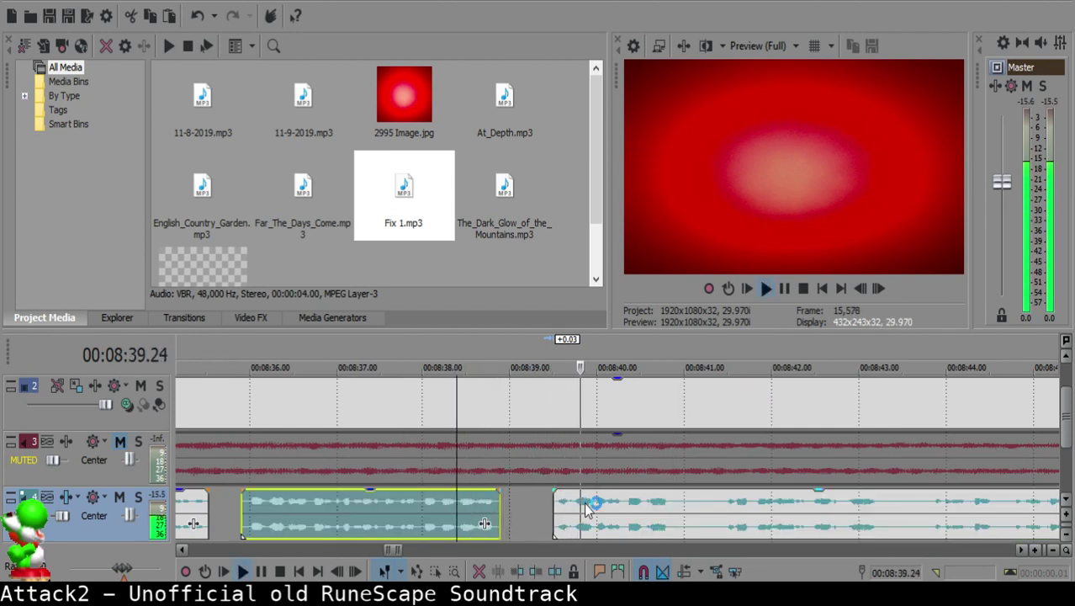
Step: Cut and delete the piece between 8:41.01 and 8:41.13, and move the following voice clip seven frames earlier, to 8:41.06
{"action": "scroll", "coordinate": [588, 510], "scroll_direction": "down", "scroll_amount": 3}
{"action": "scroll", "coordinate": [647, 515], "scroll_direction": "up", "scroll_amount": 4}
{"action": "left_click", "coordinate": [620, 505]}
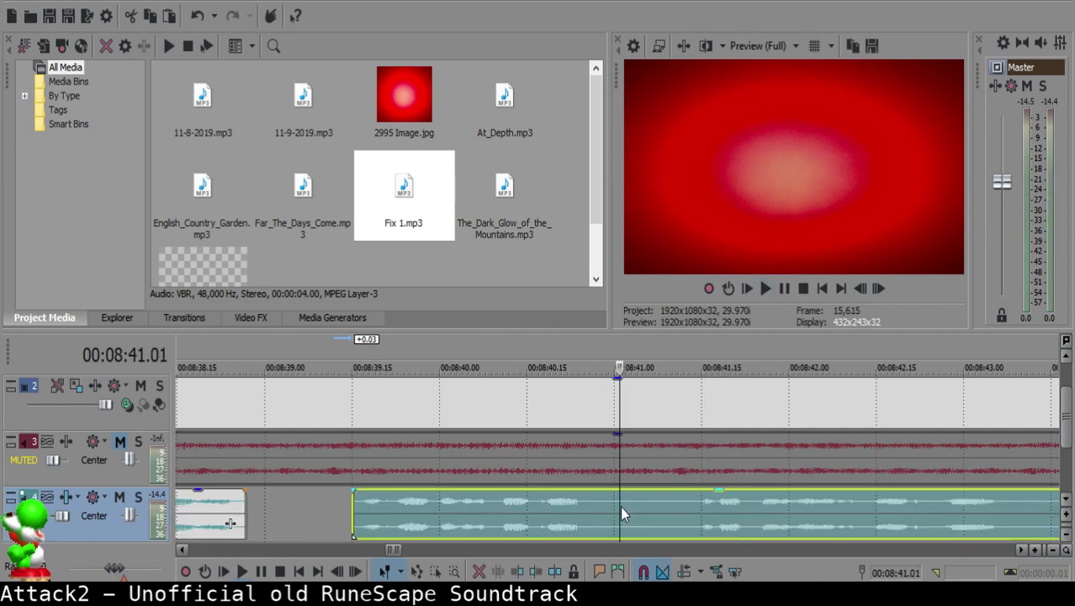
{"action": "scroll", "coordinate": [620, 505], "scroll_direction": "down", "scroll_amount": 2}
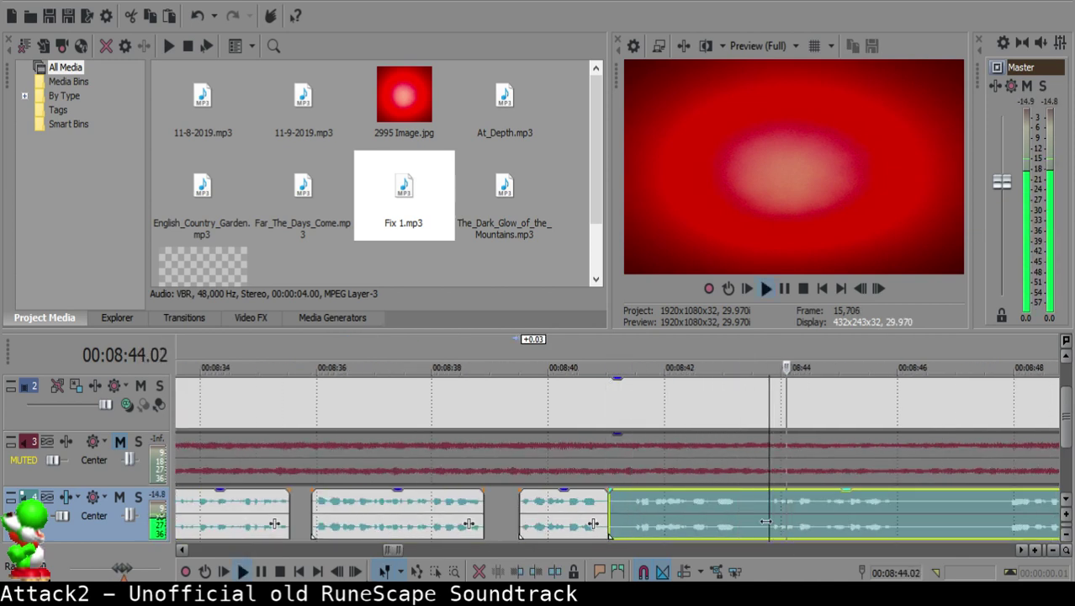
{"action": "left_click", "coordinate": [631, 504]}
{"action": "key", "text": "s"}
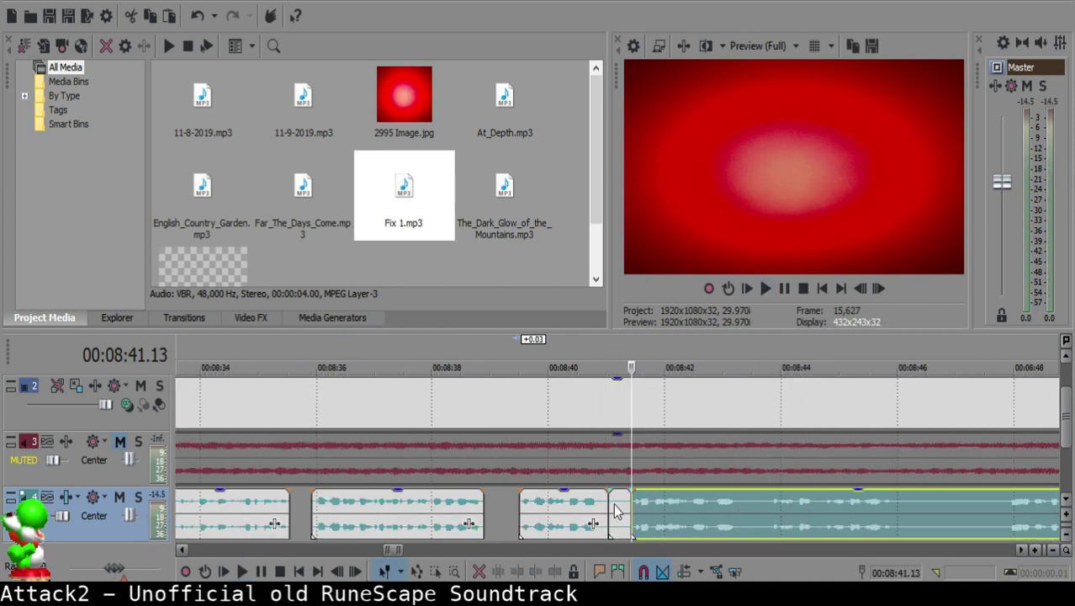
{"action": "left_click", "coordinate": [618, 509]}
{"action": "left_click_drag", "start_coordinate": [664, 508], "coordinate": [646, 505]}
Step: Audition the transition after 8:41.01 and split the voice clip at the end of the next phrase, at about 8:43.06
{"action": "left_click", "coordinate": [588, 506]}
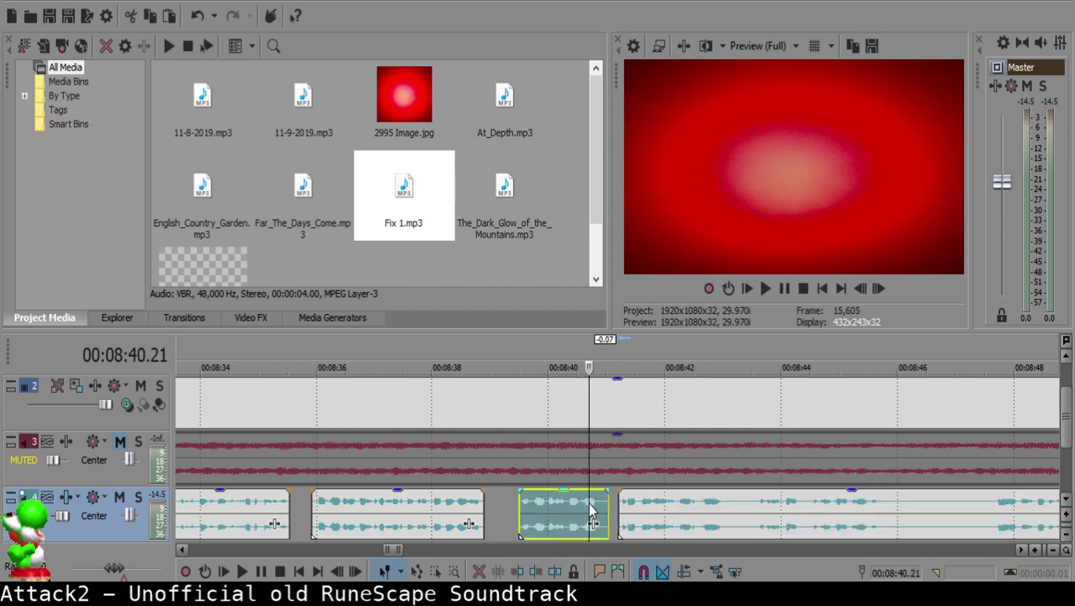
{"action": "key", "text": "space"}
{"action": "scroll", "coordinate": [635, 505], "scroll_direction": "up", "scroll_amount": 2}
{"action": "scroll", "coordinate": [633, 504], "scroll_direction": "down", "scroll_amount": 3}
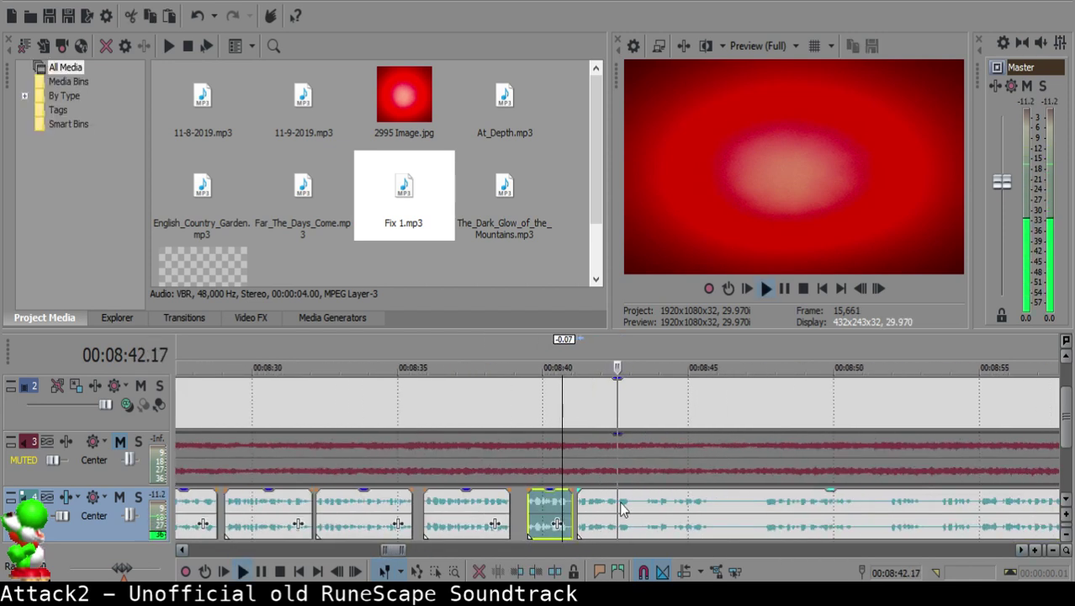
{"action": "key", "text": "Return"}
{"action": "left_click", "coordinate": [629, 506]}
{"action": "key", "text": "s"}
Step: Split the voice clip at 8:44.13, delete the pause before the cut, and move the following clip 1 second 4 frames earlier, to about 8:43.09
{"action": "left_click", "coordinate": [701, 510]}
{"action": "key", "text": "space"}
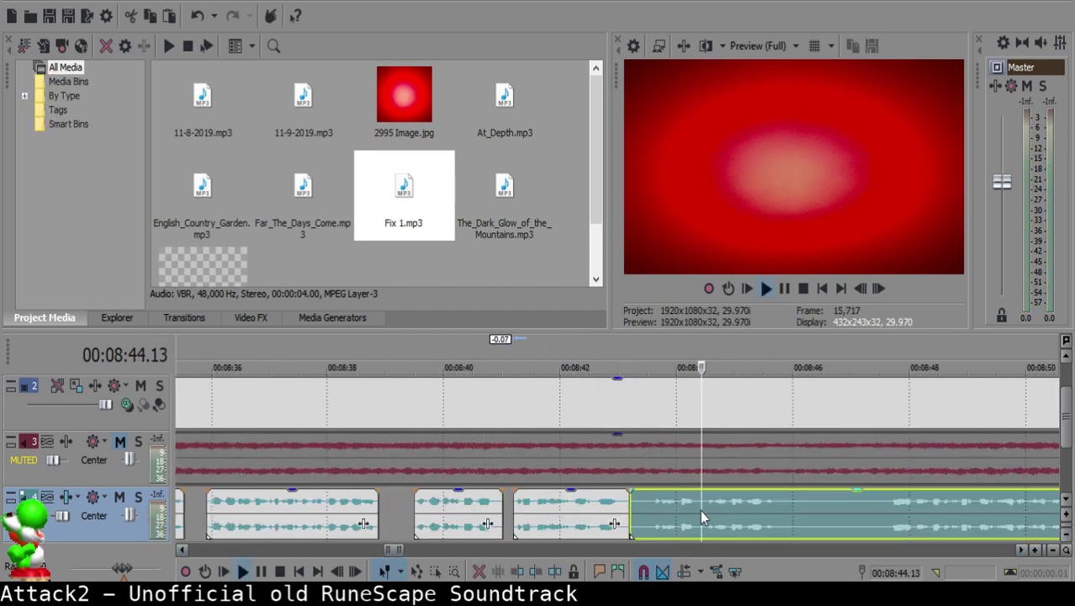
{"action": "key", "text": "space"}
{"action": "key", "text": "s"}
{"action": "left_click", "coordinate": [637, 508]}
{"action": "key", "text": "Delete"}
{"action": "left_click_drag", "start_coordinate": [769, 513], "coordinate": [703, 497]}
Step: Audition the transition near 8:43, move the following voice clip up close to the preceding one, at about 8:43.06, and replay it
{"action": "left_click", "coordinate": [607, 500]}
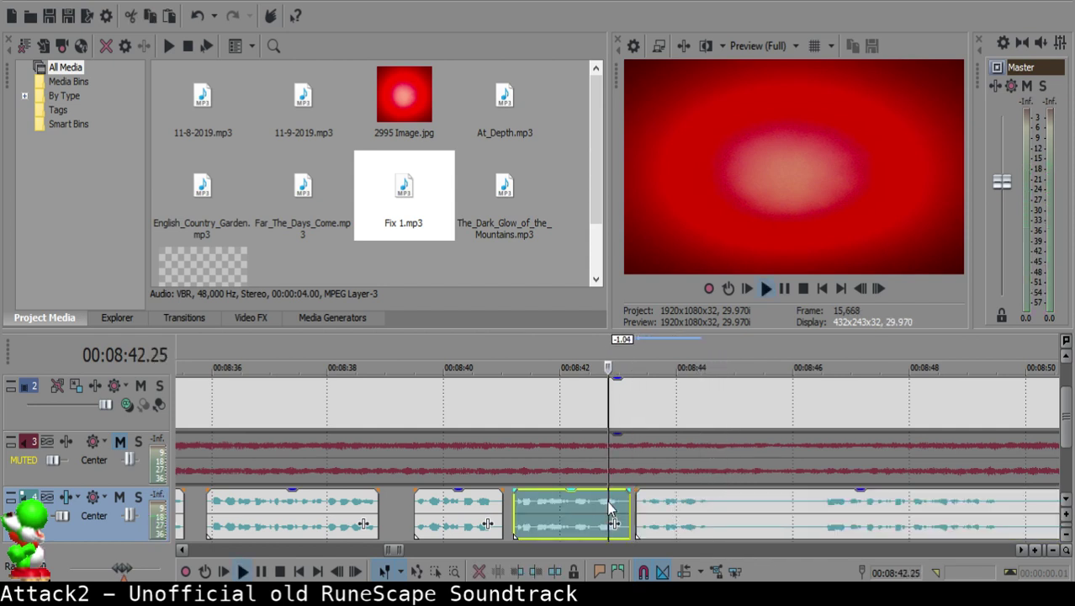
{"action": "scroll", "coordinate": [629, 504], "scroll_direction": "up", "scroll_amount": 3}
{"action": "left_click", "coordinate": [629, 504]}
{"action": "left_click_drag", "start_coordinate": [630, 504], "coordinate": [625, 507]}
{"action": "left_click", "coordinate": [407, 528]}
{"action": "left_click_drag", "start_coordinate": [540, 521], "coordinate": [502, 514]}
{"action": "key", "text": "space"}
{"action": "left_click", "coordinate": [401, 519]}
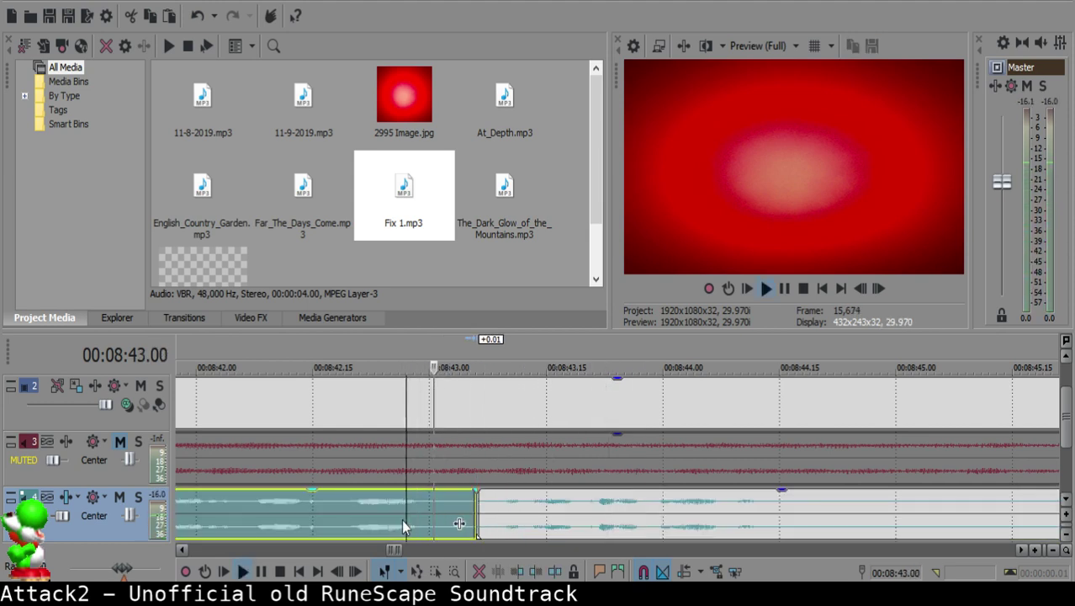
Step: Split the voice clip after the short phrase, at about 8:44.16
{"action": "left_click", "coordinate": [789, 511]}
{"action": "key", "text": "space"}
{"action": "scroll", "coordinate": [798, 513], "scroll_direction": "down", "scroll_amount": 4}
Step: Find the next phrase's start, split at 8:46.13, delete the pause before the cut, and move the following voice clip 1 second 24 frames earlier
{"action": "left_click", "coordinate": [712, 503]}
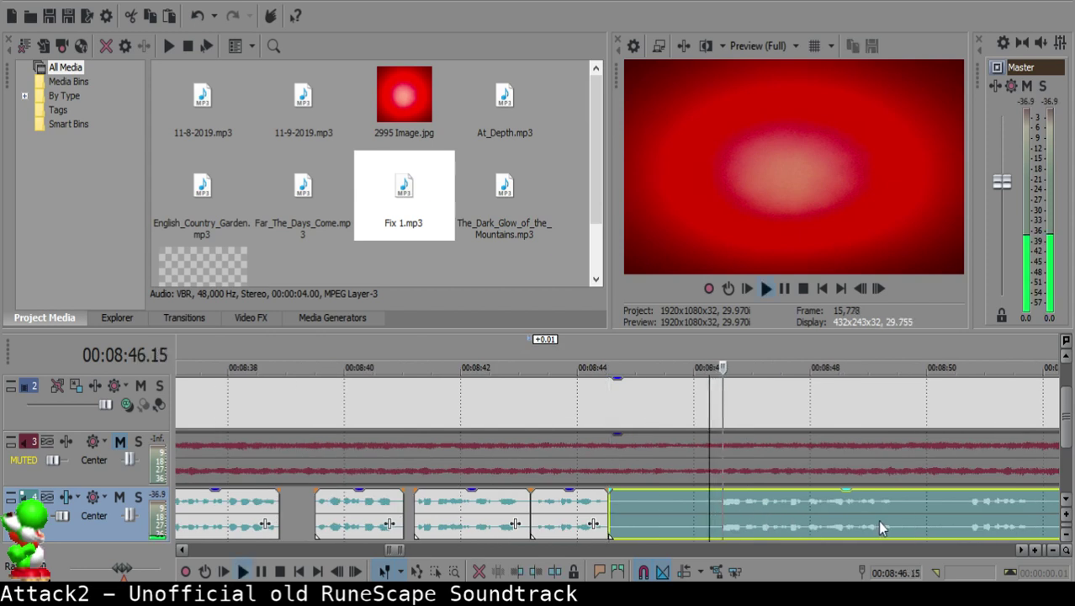
{"action": "left_click", "coordinate": [949, 514]}
{"action": "left_click", "coordinate": [720, 503]}
{"action": "key", "text": "space"}
{"action": "key", "text": "space"}
{"action": "left_click", "coordinate": [718, 501]}
{"action": "key", "text": "space"}
{"action": "key", "text": "space"}
{"action": "key", "text": "s"}
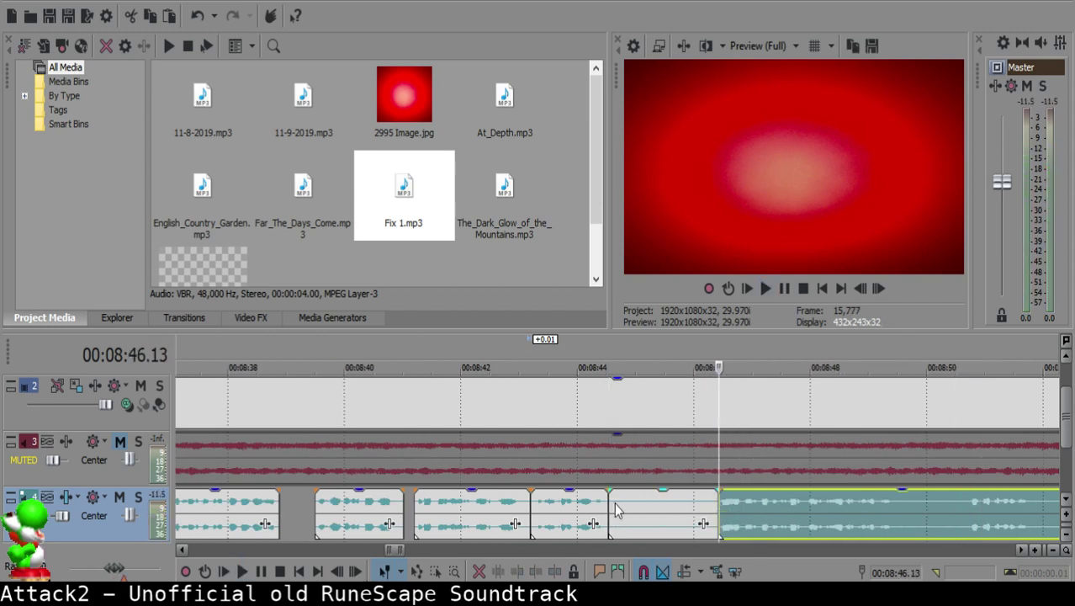
{"action": "left_click", "coordinate": [614, 503]}
{"action": "key", "text": "Delete"}
Step: Audition the gap after 8:44.16, move the following voice clip slightly later, to about 8:44.21, and replay the transition
{"action": "left_click", "coordinate": [594, 506]}
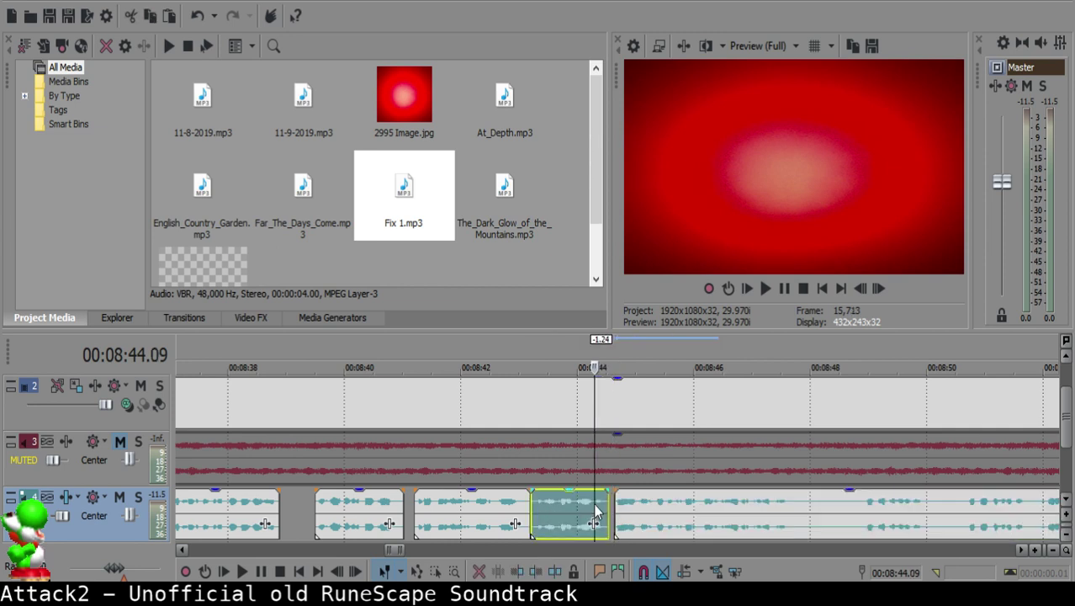
{"action": "key", "text": "space"}
{"action": "scroll", "coordinate": [594, 506], "scroll_direction": "up", "scroll_amount": 3}
{"action": "key", "text": "Return"}
{"action": "left_click", "coordinate": [565, 505]}
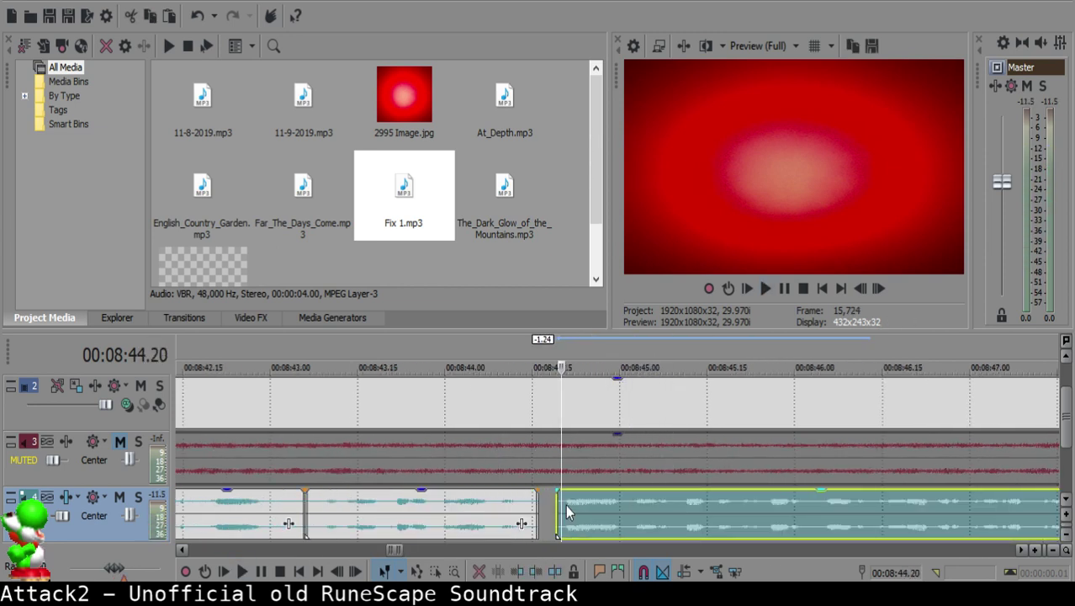
{"action": "left_click", "coordinate": [487, 517]}
{"action": "key", "text": "space"}
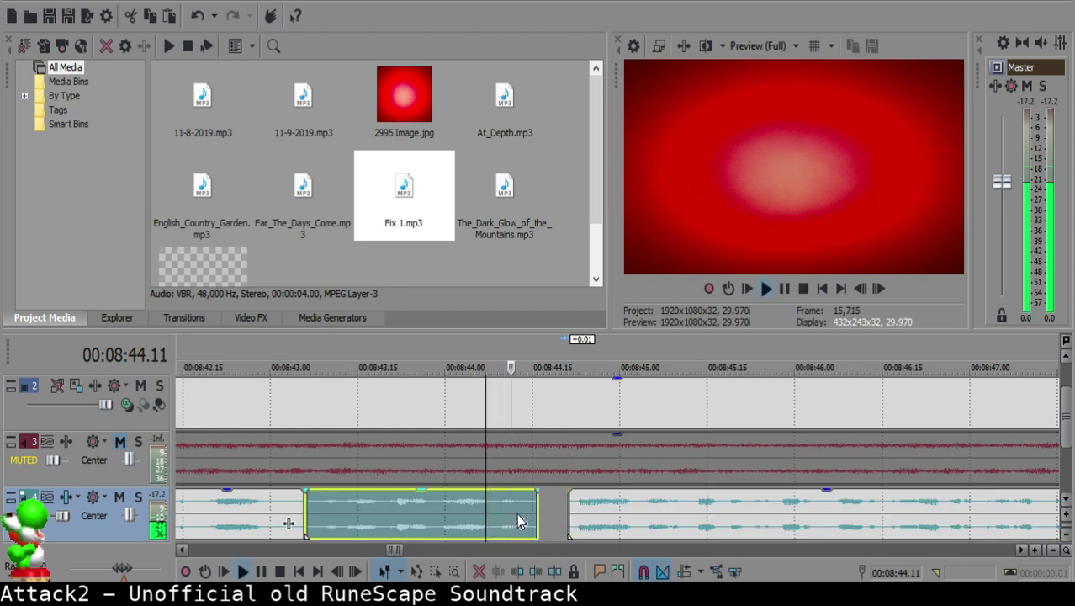
Step: Replay the edges of the gap and move the following voice clip two frames later, to 8:44.23
{"action": "left_click", "coordinate": [535, 503]}
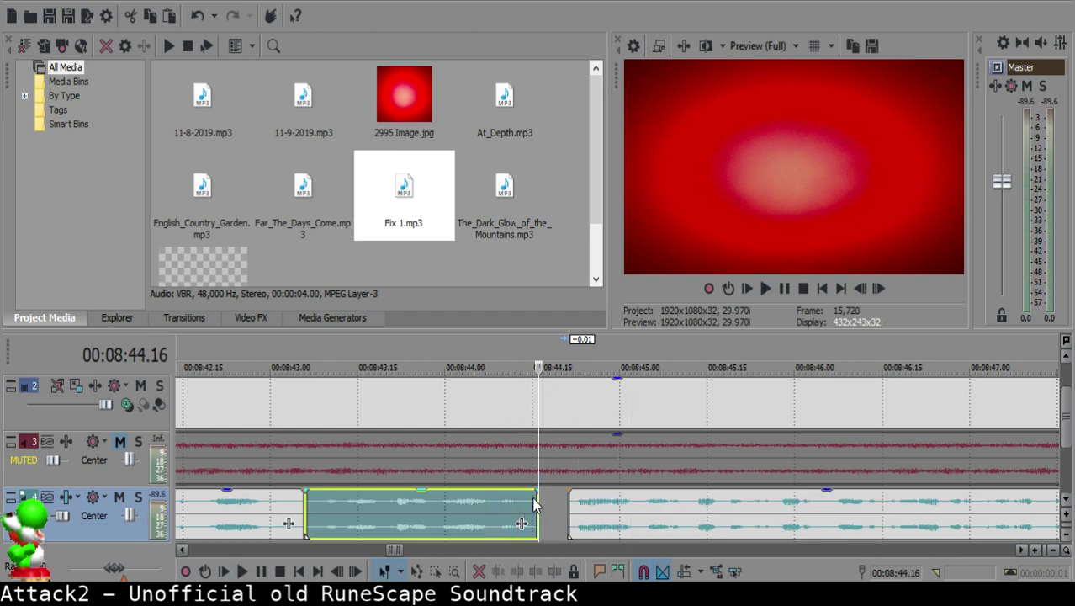
{"action": "key", "text": "space"}
{"action": "left_click", "coordinate": [580, 504]}
{"action": "key", "text": "space"}
{"action": "left_click_drag", "start_coordinate": [590, 505], "coordinate": [600, 505]}
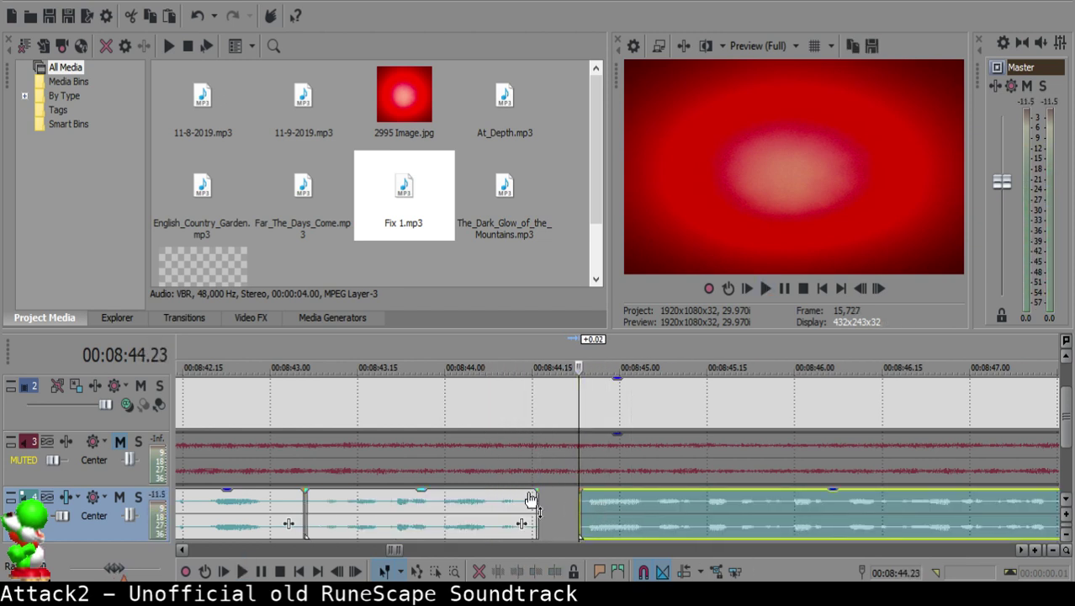
Step: Extend the end of the preceding voice clip by two frames, to about 8:44.18, and audition the transition
{"action": "left_click_drag", "start_coordinate": [535, 500], "coordinate": [547, 503]}
{"action": "left_click", "coordinate": [476, 504]}
{"action": "key", "text": "space"}
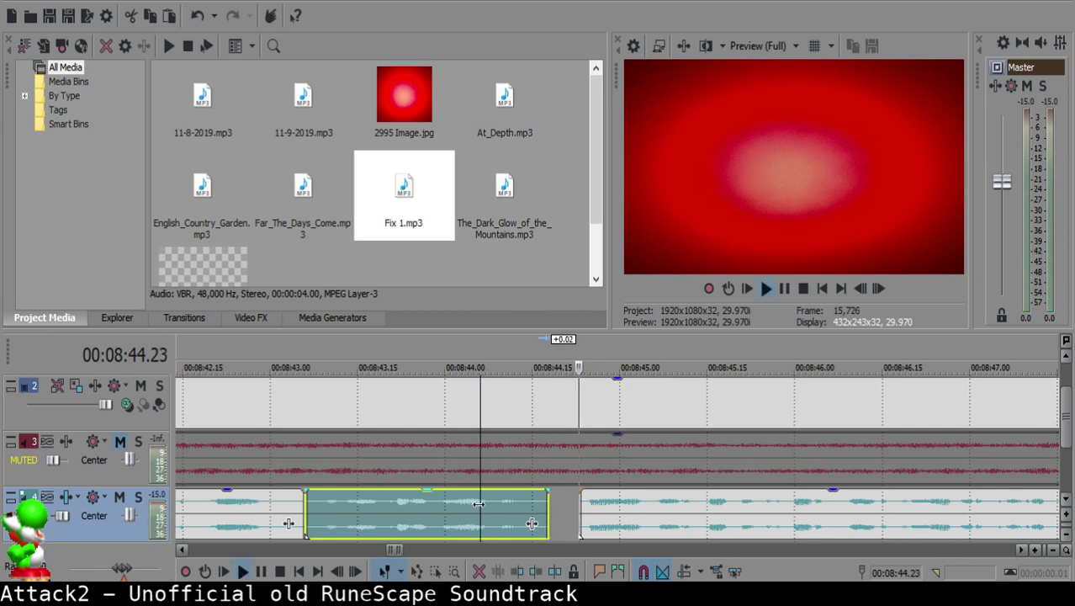
{"action": "scroll", "coordinate": [551, 487], "scroll_direction": "down", "scroll_amount": 8}
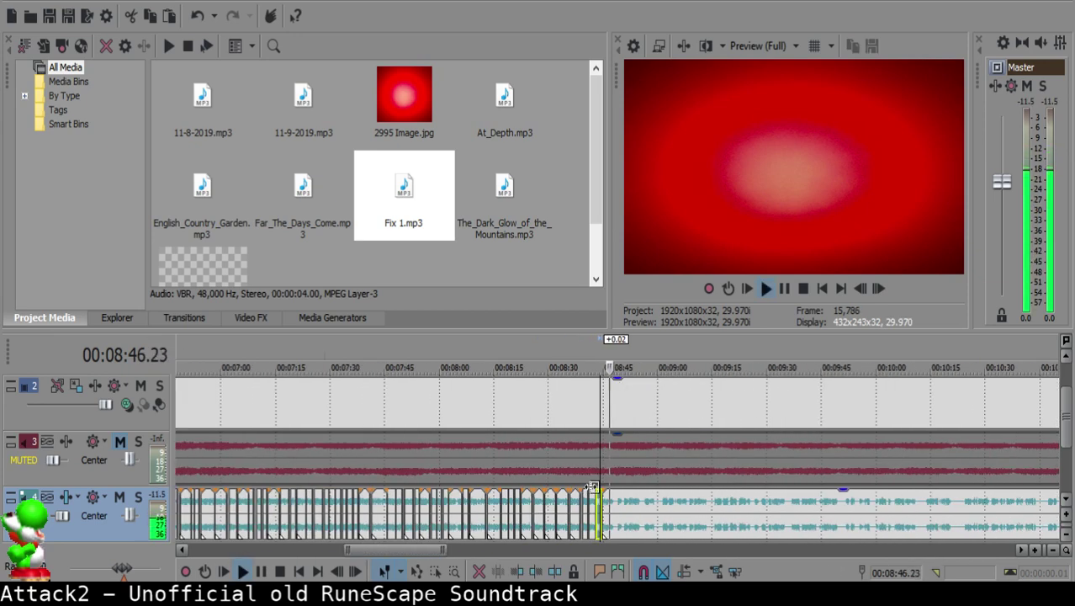
Step: Locate the end of the current phrase in the voice clip after 8:46 and split it at about 8:47.25
{"action": "scroll", "coordinate": [612, 505], "scroll_direction": "up", "scroll_amount": 8}
{"action": "key", "text": "space"}
{"action": "left_click", "coordinate": [598, 502]}
{"action": "key", "text": "space"}
{"action": "key", "text": "space"}
{"action": "left_click", "coordinate": [598, 502]}
{"action": "key", "text": "s"}
Step: Cut out the voice section from 8:47.25 to 8:50.23 and move the following voice clip 2 seconds 17 frames earlier, to 8:48.06
{"action": "left_click", "coordinate": [692, 518]}
{"action": "left_click", "coordinate": [770, 509]}
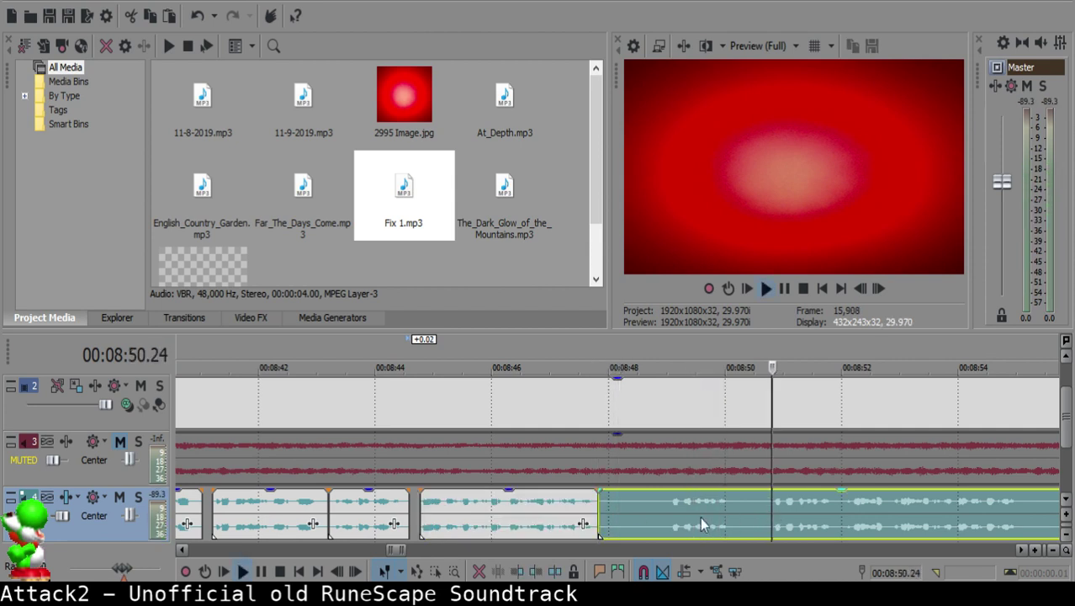
{"action": "key", "text": "space"}
{"action": "key", "text": "s"}
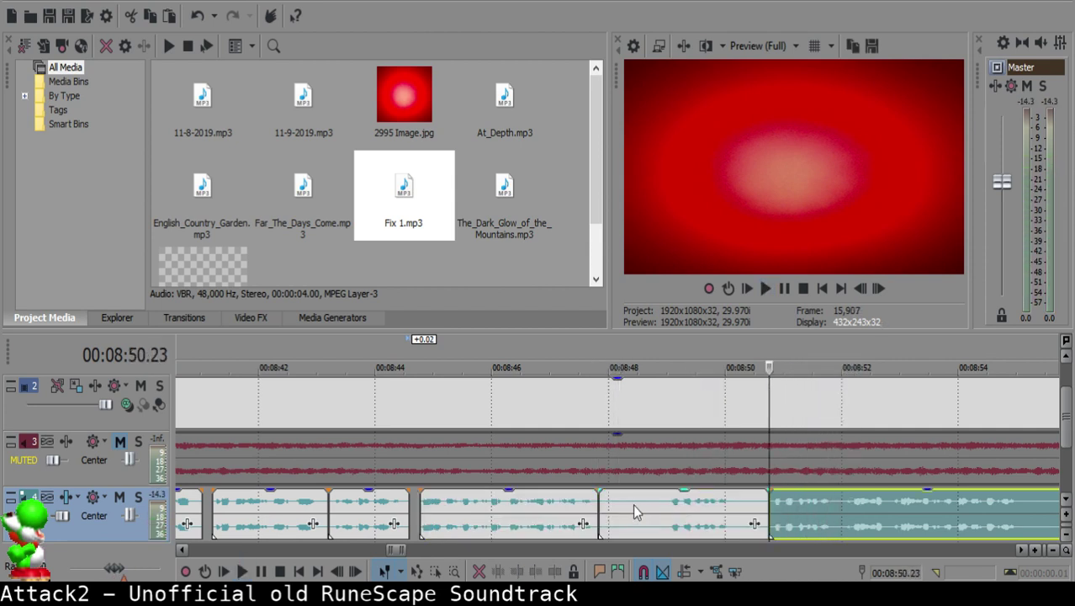
{"action": "left_click", "coordinate": [615, 504]}
{"action": "key", "text": "Delete"}
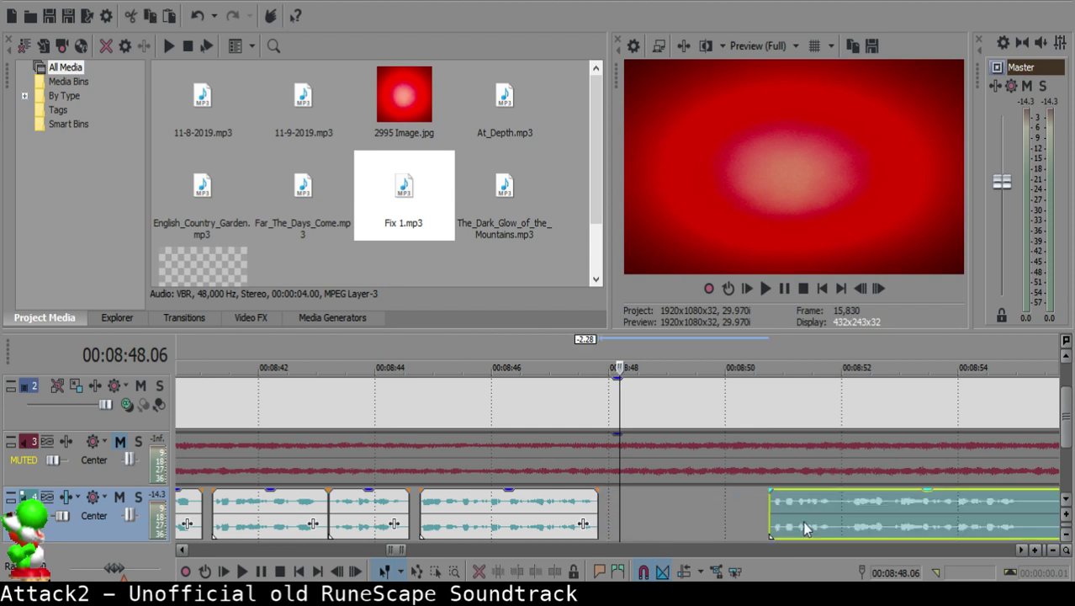
Step: Audition the gap after 8:47.25, move the following voice clip four frames later, to 8:48.10, and replay the transition
{"action": "left_click", "coordinate": [564, 504]}
{"action": "key", "text": "space"}
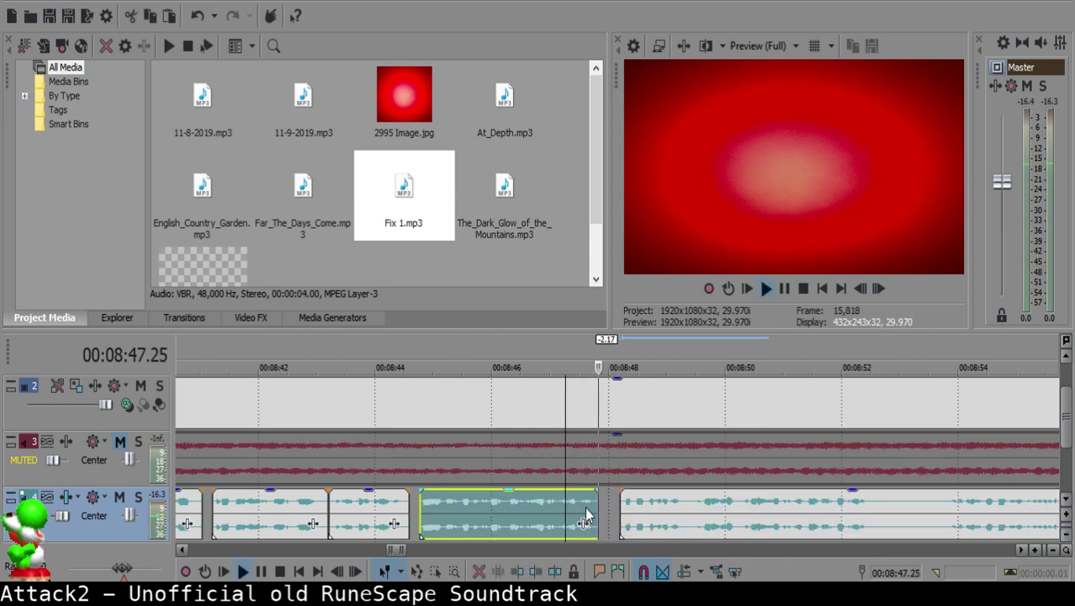
{"action": "scroll", "coordinate": [619, 508], "scroll_direction": "up", "scroll_amount": 3}
{"action": "key", "text": "space"}
{"action": "left_click", "coordinate": [614, 504]}
{"action": "left_click_drag", "start_coordinate": [630, 515], "coordinate": [655, 515]}
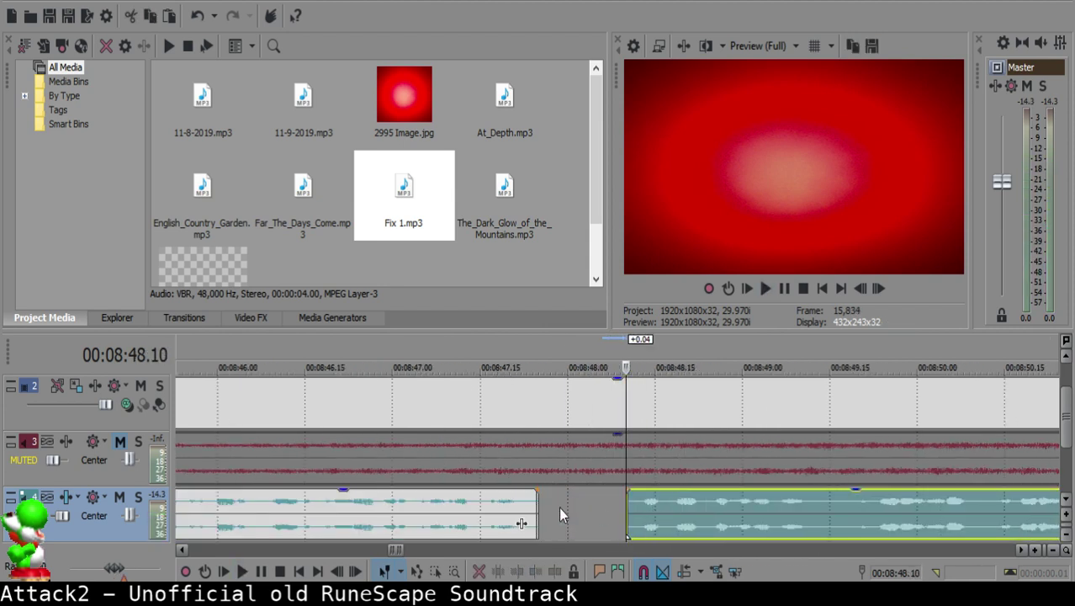
{"action": "left_click", "coordinate": [462, 508]}
{"action": "key", "text": "space"}
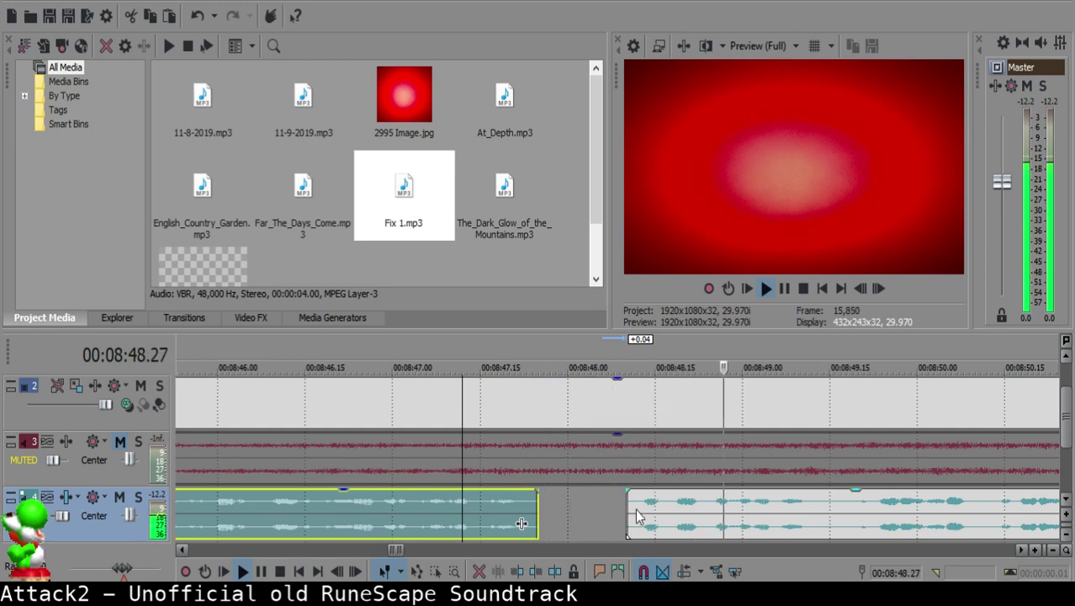
Step: Split the voice clip at the phrase end, at about 8:49.15
{"action": "left_click", "coordinate": [638, 508]}
{"action": "key", "text": "space"}
{"action": "key", "text": "s"}
Step: Find the next phrase's start, cut out the pause after 8:49.15, and move the following voice clip earlier toward the cut
{"action": "left_click", "coordinate": [792, 511]}
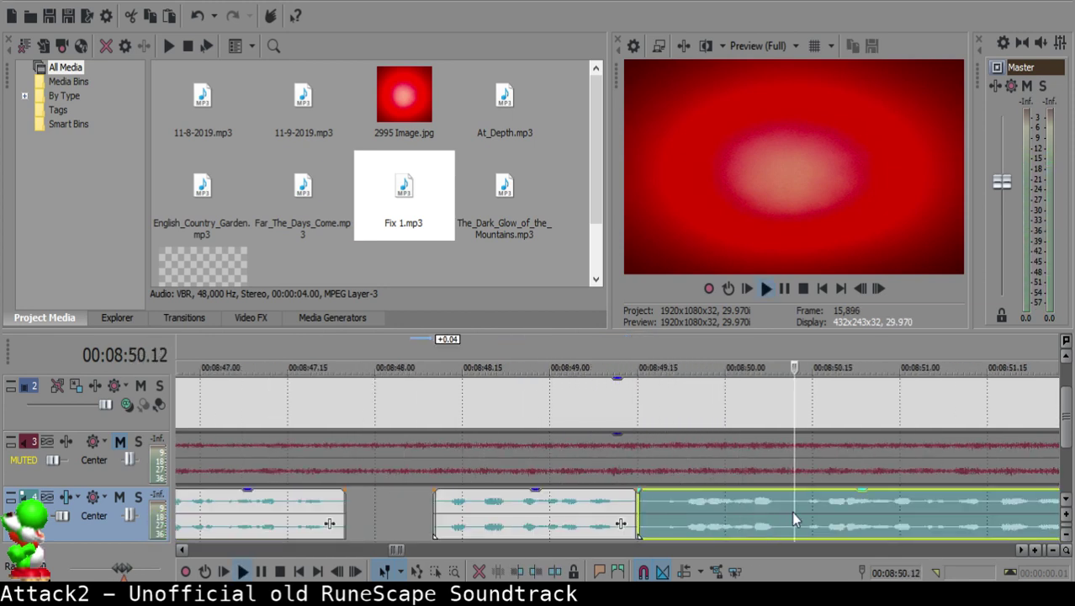
{"action": "key", "text": "space"}
{"action": "scroll", "coordinate": [792, 511], "scroll_direction": "down", "scroll_amount": 2}
{"action": "left_click", "coordinate": [958, 523]}
{"action": "left_click", "coordinate": [580, 504]}
{"action": "key", "text": "space"}
{"action": "key", "text": "s"}
{"action": "left_click", "coordinate": [486, 499]}
{"action": "key", "text": "Delete"}
{"action": "left_click_drag", "start_coordinate": [608, 512], "coordinate": [514, 515]}
Step: Audition the cut, move the following voice clip three frames earlier, to about 8:49.15, and replay the transition
{"action": "left_click", "coordinate": [437, 511]}
{"action": "key", "text": "space"}
{"action": "scroll", "coordinate": [555, 519], "scroll_direction": "up", "scroll_amount": 1}
{"action": "left_click_drag", "start_coordinate": [635, 515], "coordinate": [618, 514]}
{"action": "left_click", "coordinate": [467, 513]}
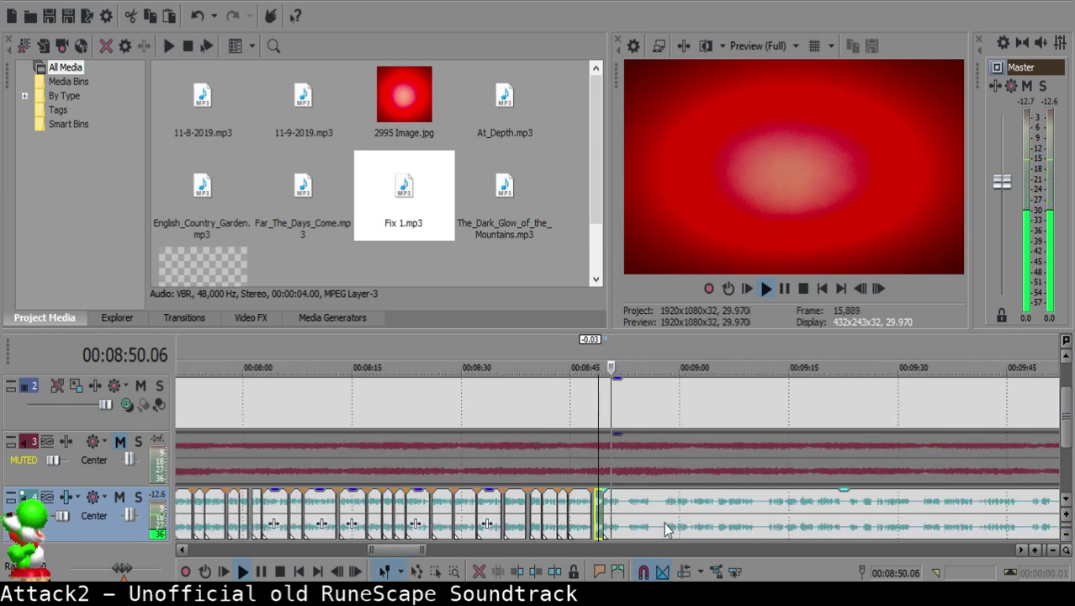
Step: Play on to the end of the next phrase and split the voice clip at about 8:51.24
{"action": "scroll", "coordinate": [660, 526], "scroll_direction": "down", "scroll_amount": 10}
{"action": "scroll", "coordinate": [660, 525], "scroll_direction": "up", "scroll_amount": 10}
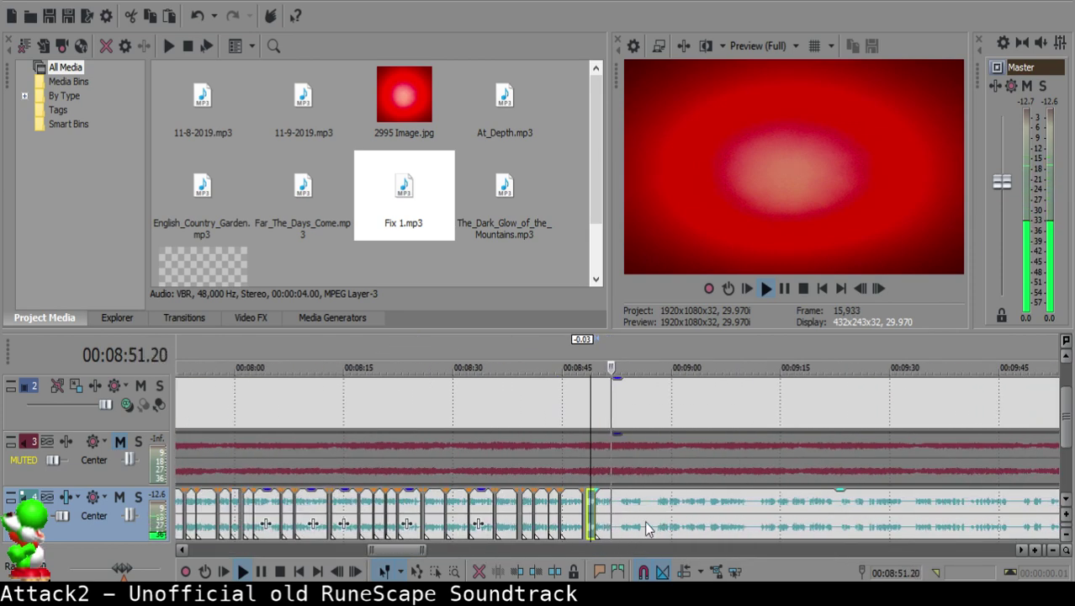
{"action": "left_click", "coordinate": [604, 511]}
{"action": "key", "text": "s"}
{"action": "scroll", "coordinate": [763, 504], "scroll_direction": "down", "scroll_amount": 4}
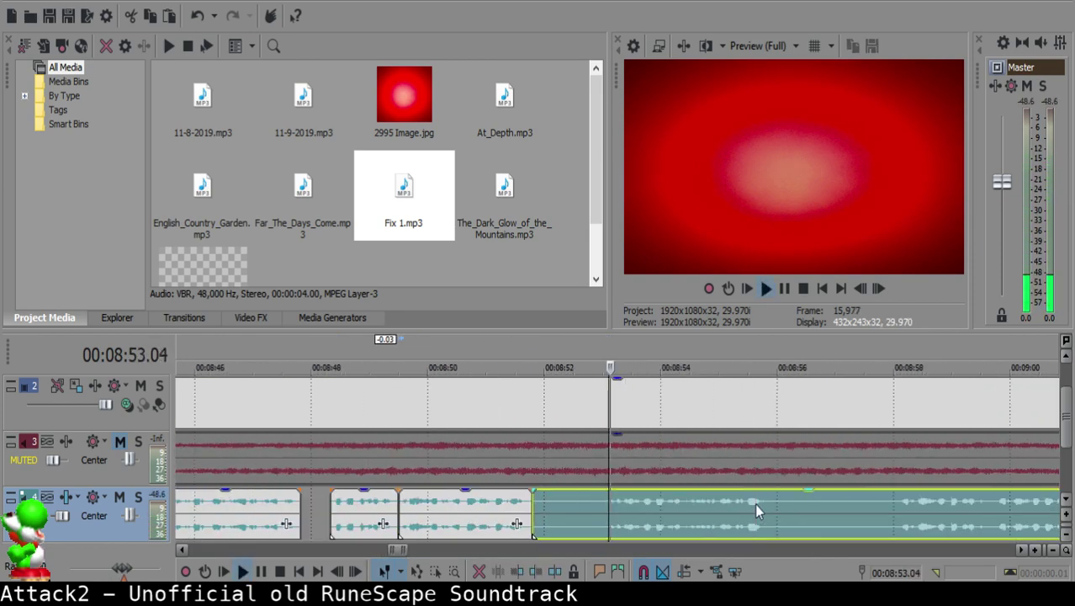
Step: Cut out the unwanted voice takes from 8:51.24 to about 9:01.27 and move the following clip 9 seconds 19 frames earlier, to 8:52.08
{"action": "left_click", "coordinate": [822, 512]}
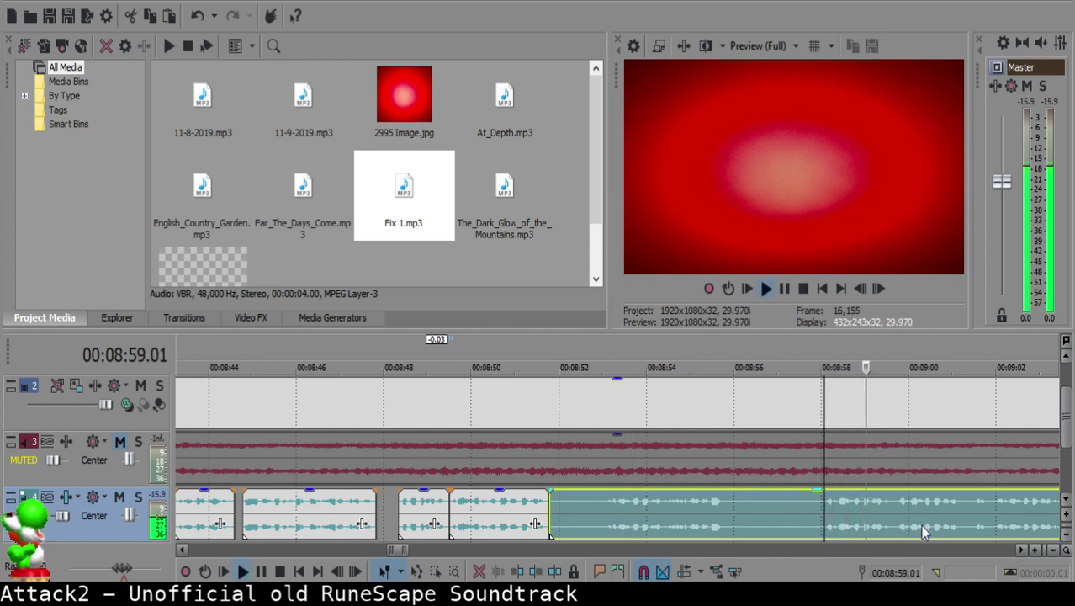
{"action": "left_click", "coordinate": [679, 512]}
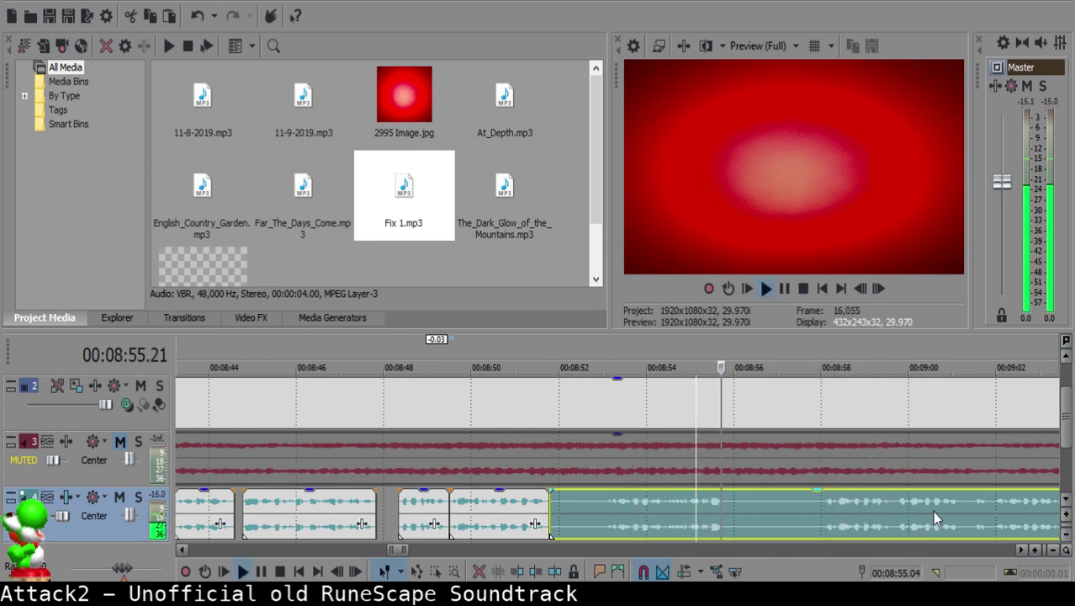
{"action": "left_click", "coordinate": [935, 510]}
{"action": "left_click", "coordinate": [722, 515]}
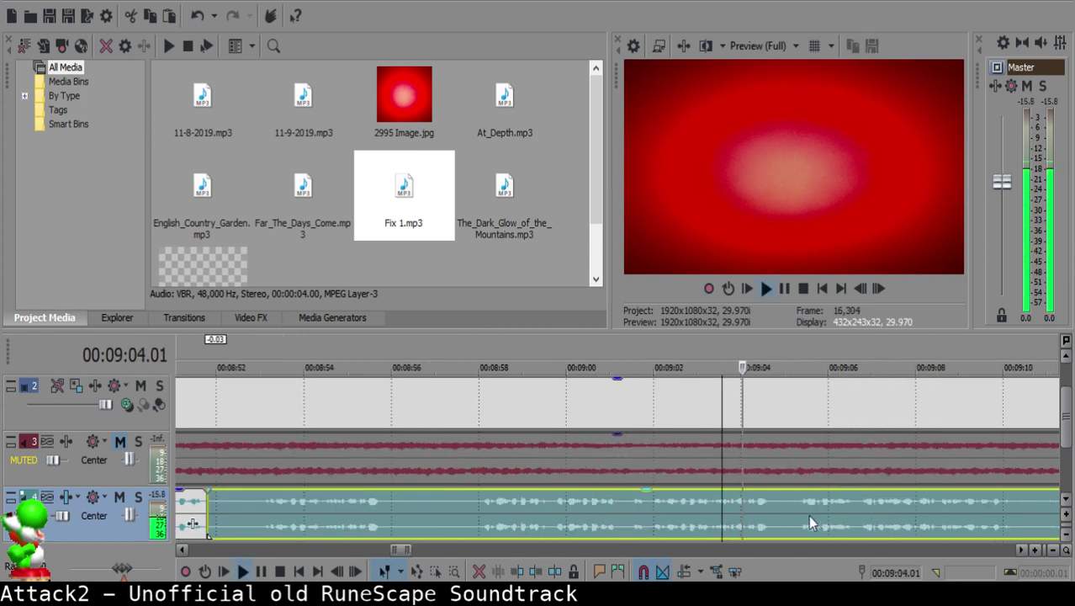
{"action": "left_click", "coordinate": [645, 504]}
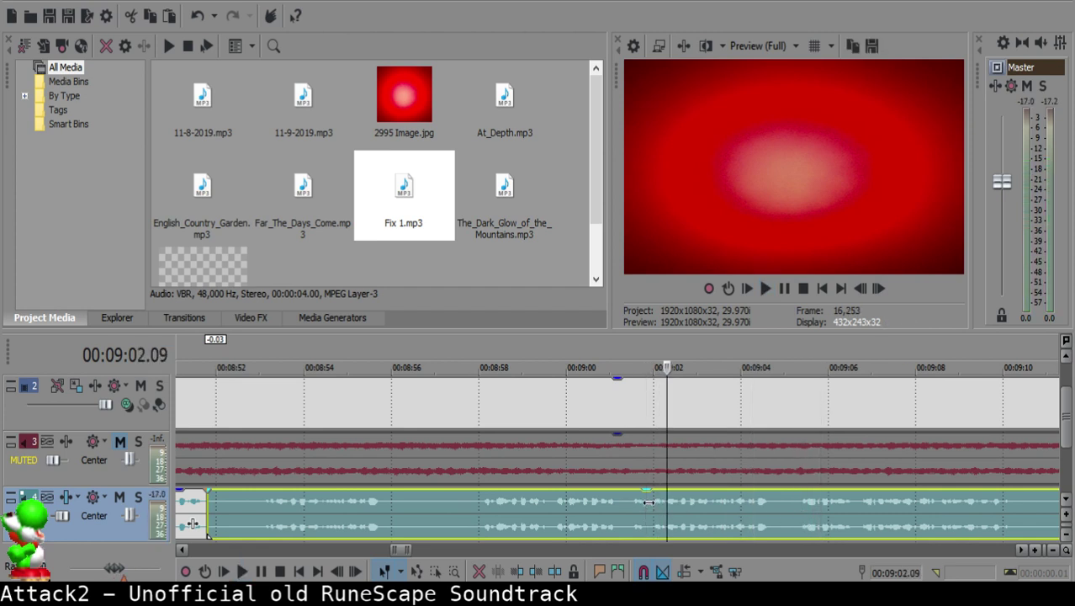
{"action": "key", "text": "space"}
{"action": "scroll", "coordinate": [636, 507], "scroll_direction": "down", "scroll_amount": 3}
{"action": "left_click", "coordinate": [397, 501]}
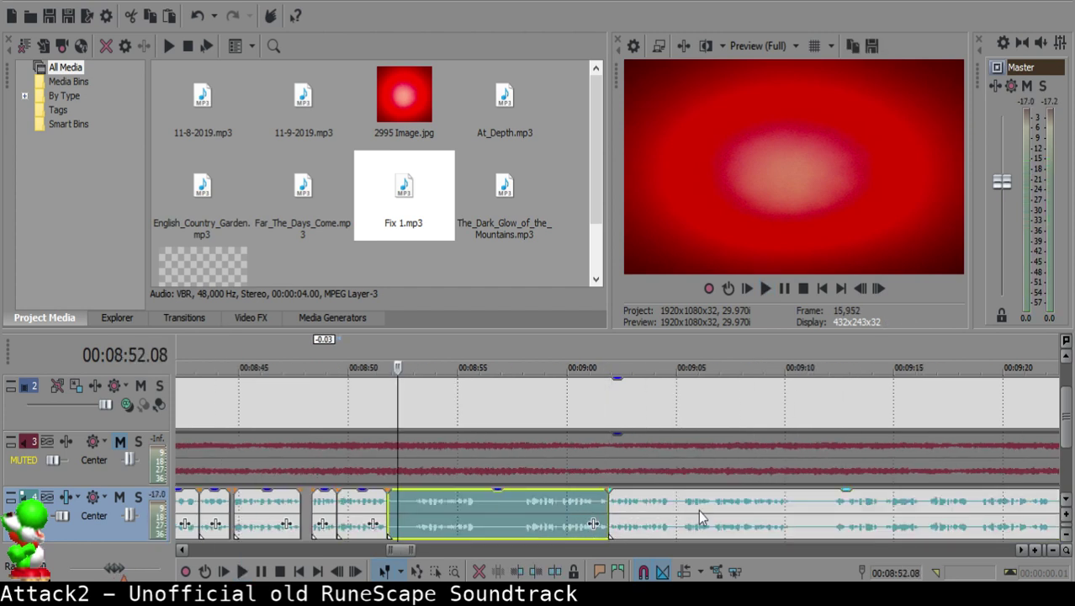
{"action": "key", "text": "Delete"}
Step: Audition the gap after 8:51.24, move the following voice clip two frames earlier, to 8:52.06, and replay the transition
{"action": "left_click", "coordinate": [370, 509]}
{"action": "key", "text": "space"}
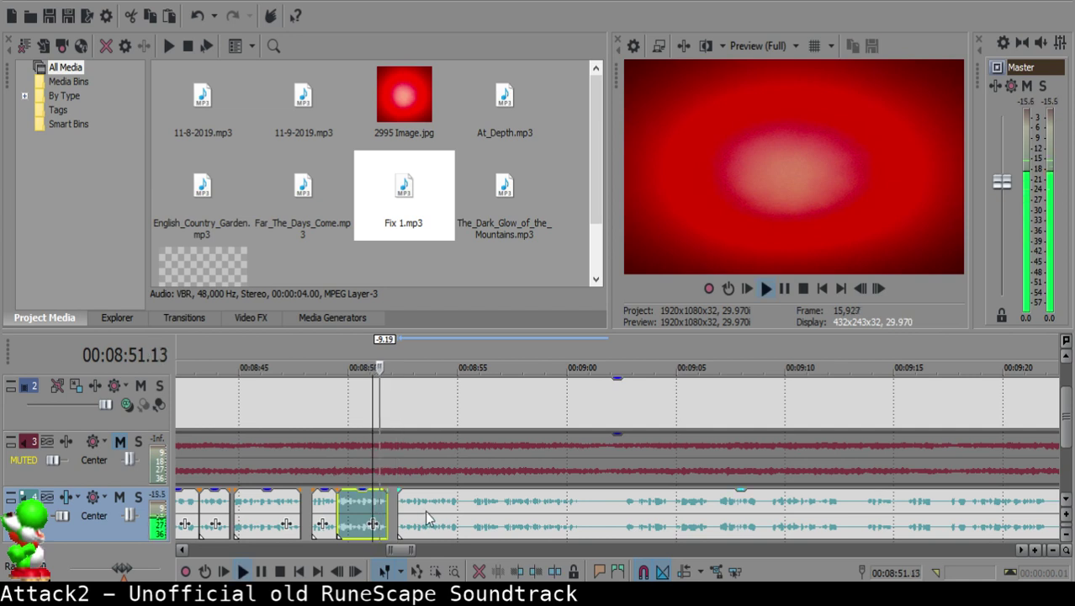
{"action": "scroll", "coordinate": [505, 518], "scroll_direction": "up", "scroll_amount": 5}
{"action": "key", "text": "space"}
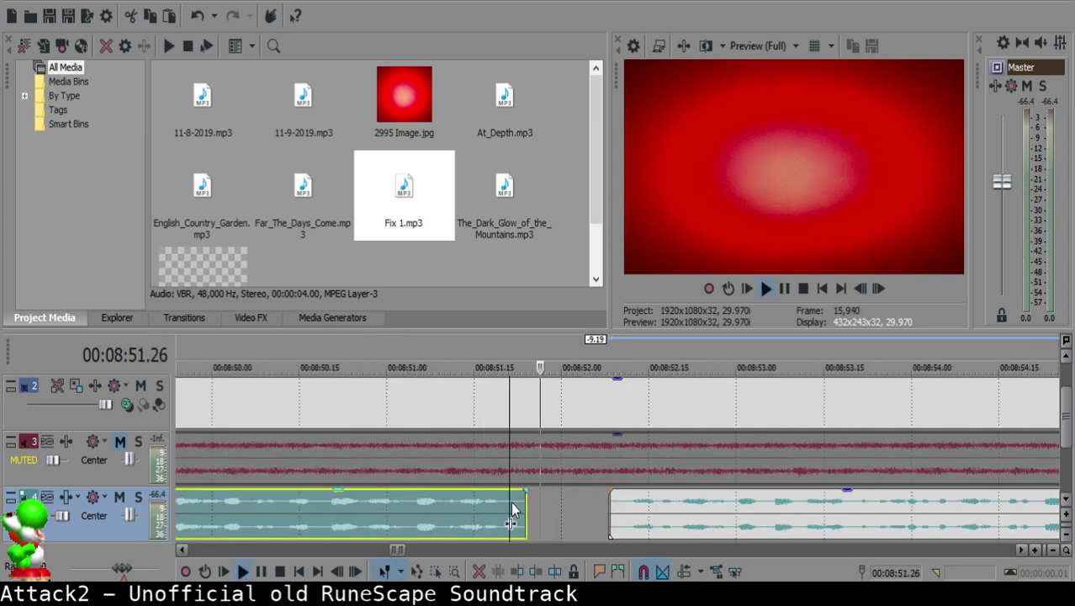
{"action": "left_click", "coordinate": [596, 503]}
{"action": "key", "text": "space"}
{"action": "left_click_drag", "start_coordinate": [650, 511], "coordinate": [638, 510]}
{"action": "left_click", "coordinate": [402, 505]}
{"action": "key", "text": "space"}
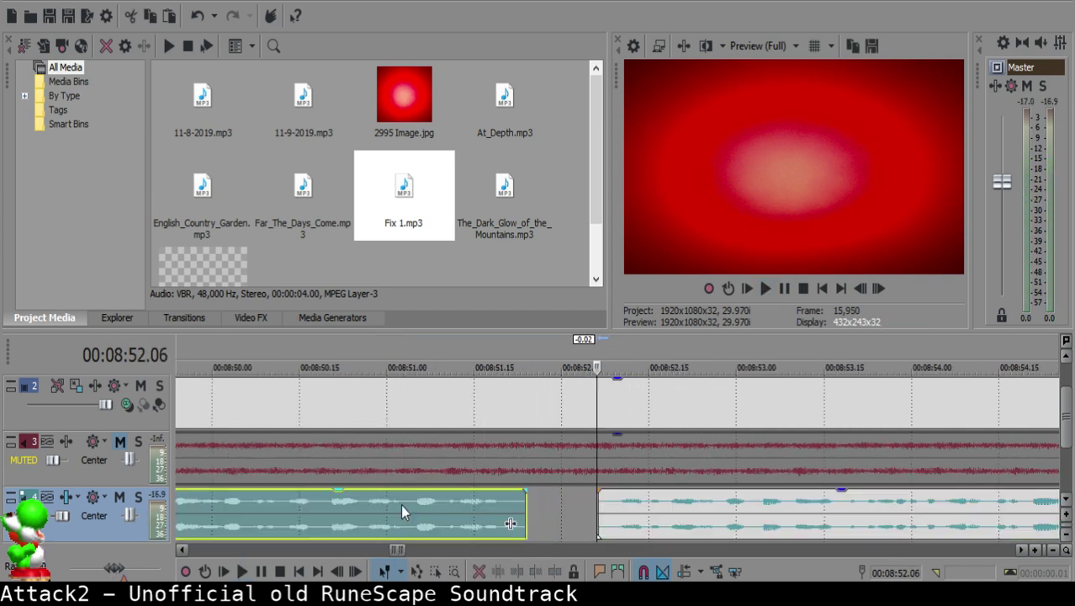
Step: Play on to the end of the phrase and split the voice clip at 8:55.03
{"action": "scroll", "coordinate": [654, 507], "scroll_direction": "down", "scroll_amount": 10}
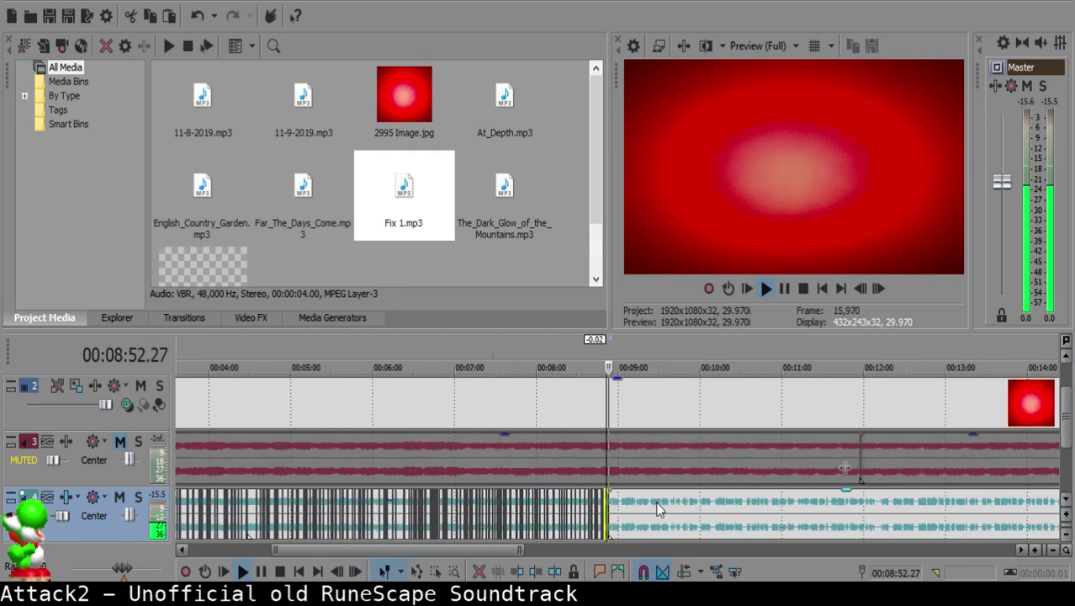
{"action": "scroll", "coordinate": [657, 508], "scroll_direction": "up", "scroll_amount": 10}
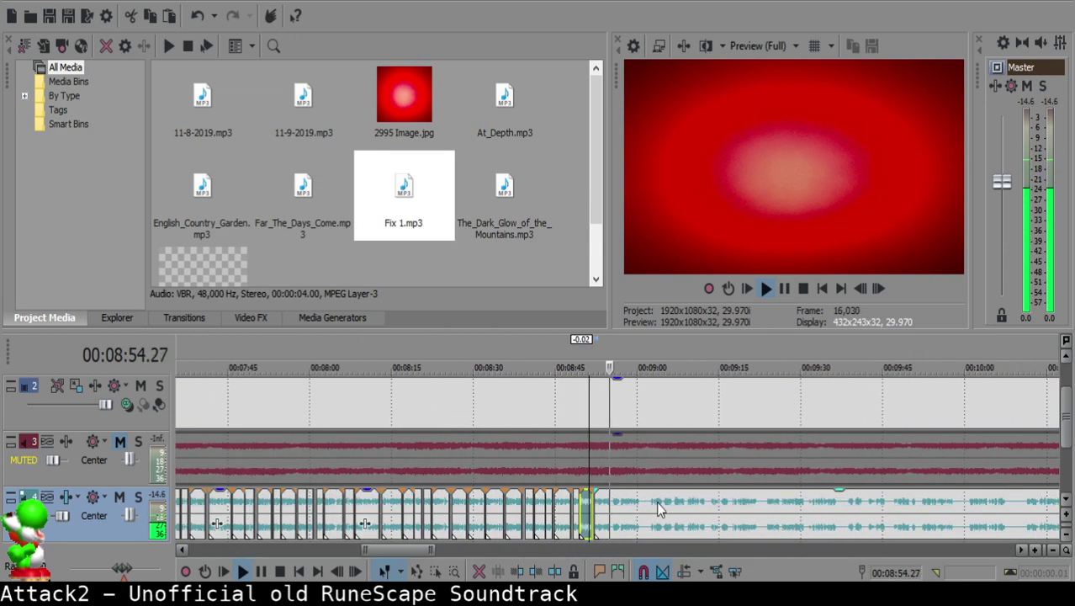
{"action": "left_click", "coordinate": [600, 503]}
{"action": "key", "text": "s"}
{"action": "key", "text": "space"}
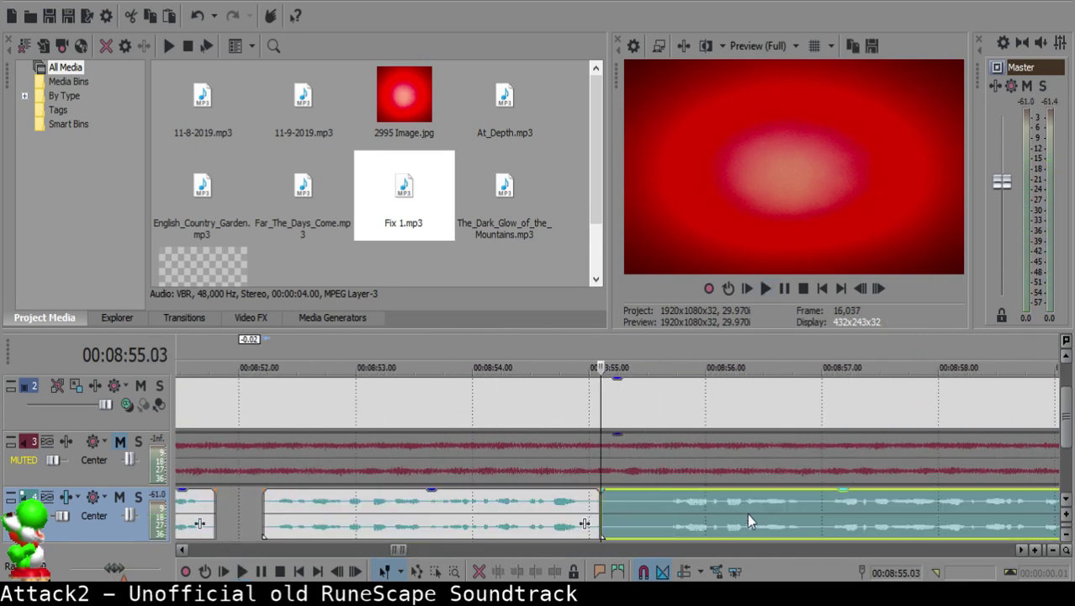
Step: Cut out the voice section from 8:55.03 to 8:57.00 and move the following voice clip 1 second 22 frames earlier, to 8:55.08
{"action": "scroll", "coordinate": [750, 513], "scroll_direction": "down", "scroll_amount": 4}
{"action": "scroll", "coordinate": [797, 517], "scroll_direction": "down", "scroll_amount": 2}
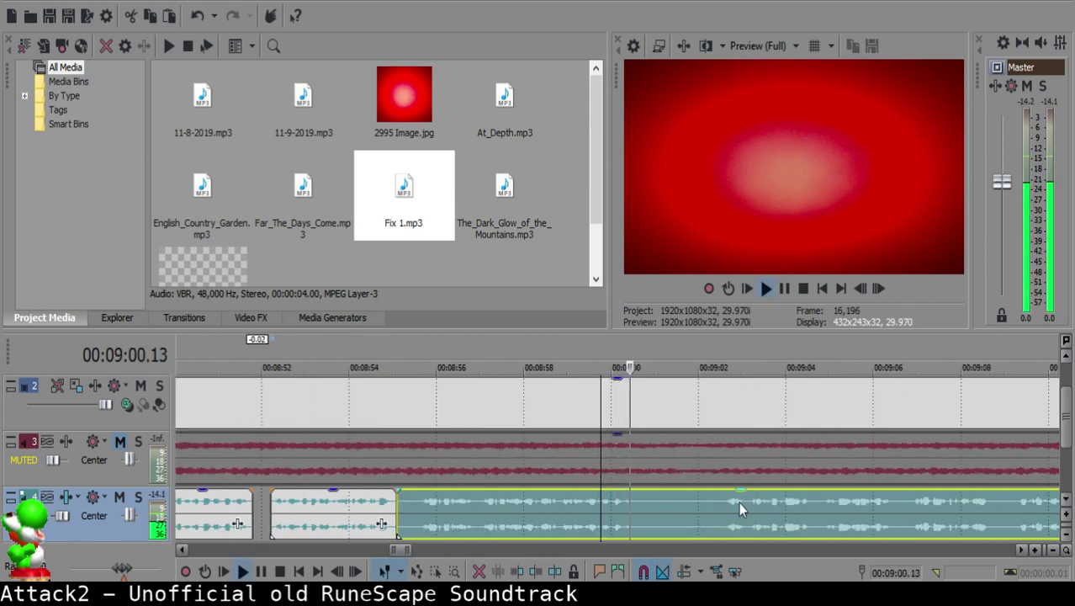
{"action": "left_click", "coordinate": [554, 505]}
{"action": "left_click", "coordinate": [479, 504]}
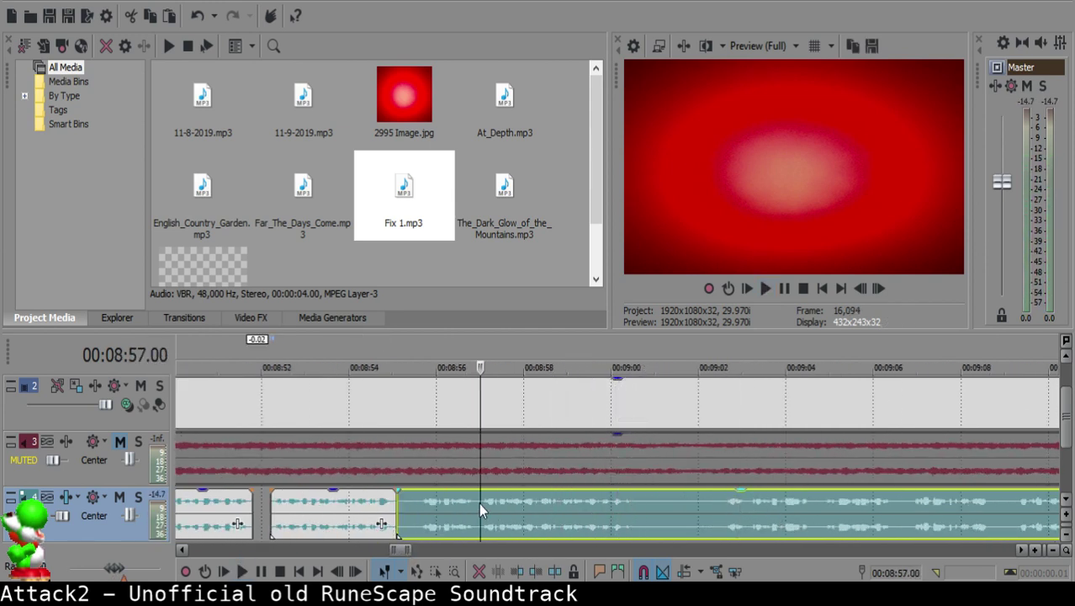
{"action": "key", "text": "space"}
{"action": "key", "text": "s"}
{"action": "left_click", "coordinate": [405, 506]}
{"action": "key", "text": "Delete"}
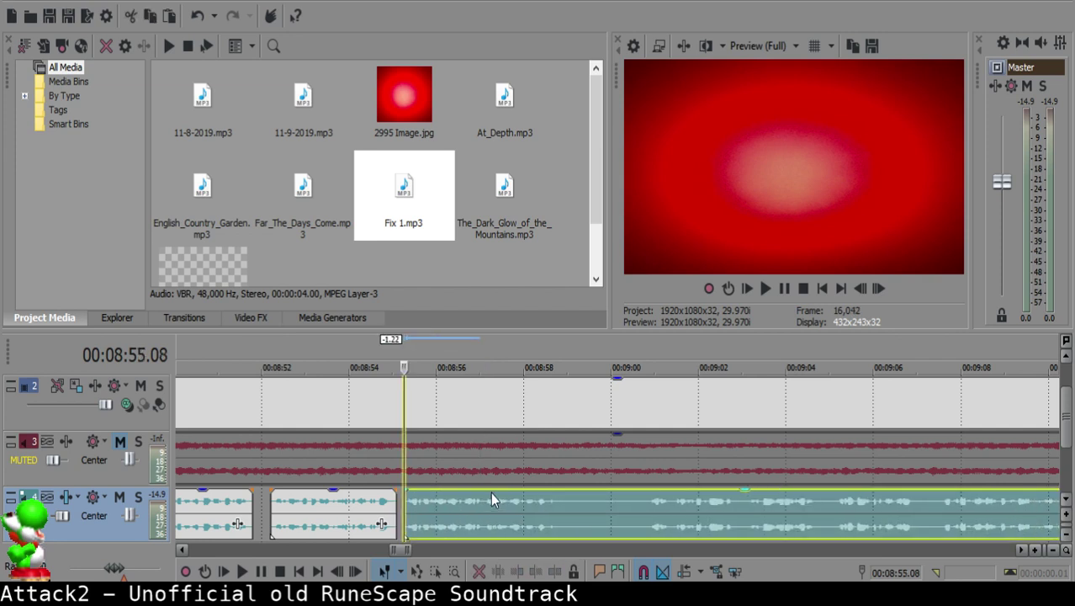
Step: Audition the gap after 8:55.03, move the following voice clip five frames earlier to close it, and replay the transition
{"action": "left_click", "coordinate": [361, 511]}
{"action": "key", "text": "space"}
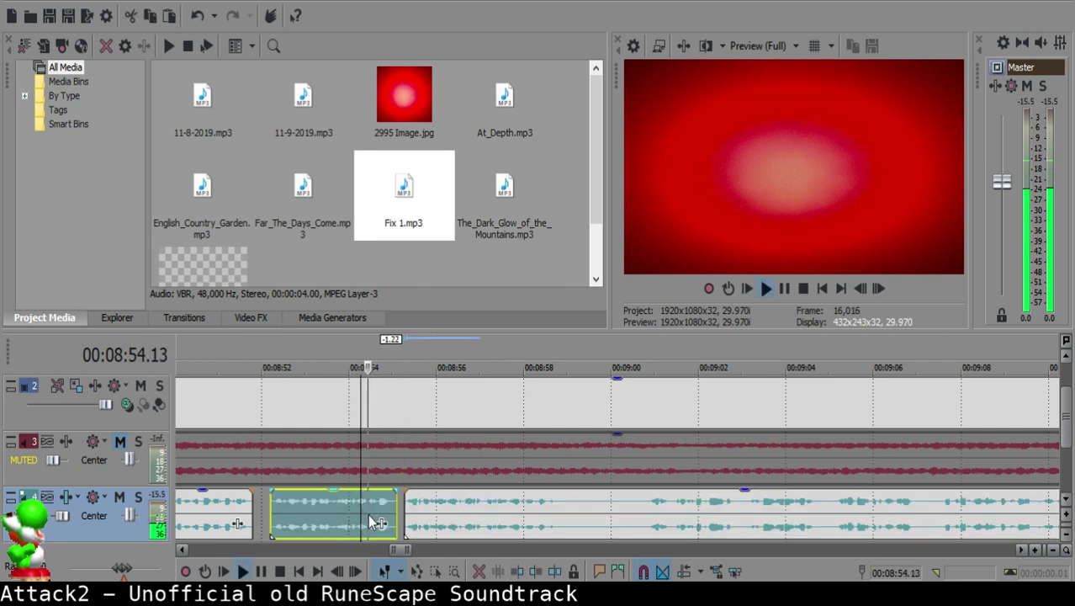
{"action": "scroll", "coordinate": [448, 505], "scroll_direction": "up", "scroll_amount": 4}
{"action": "key", "text": "Return"}
{"action": "left_click_drag", "start_coordinate": [746, 516], "coordinate": [688, 518]}
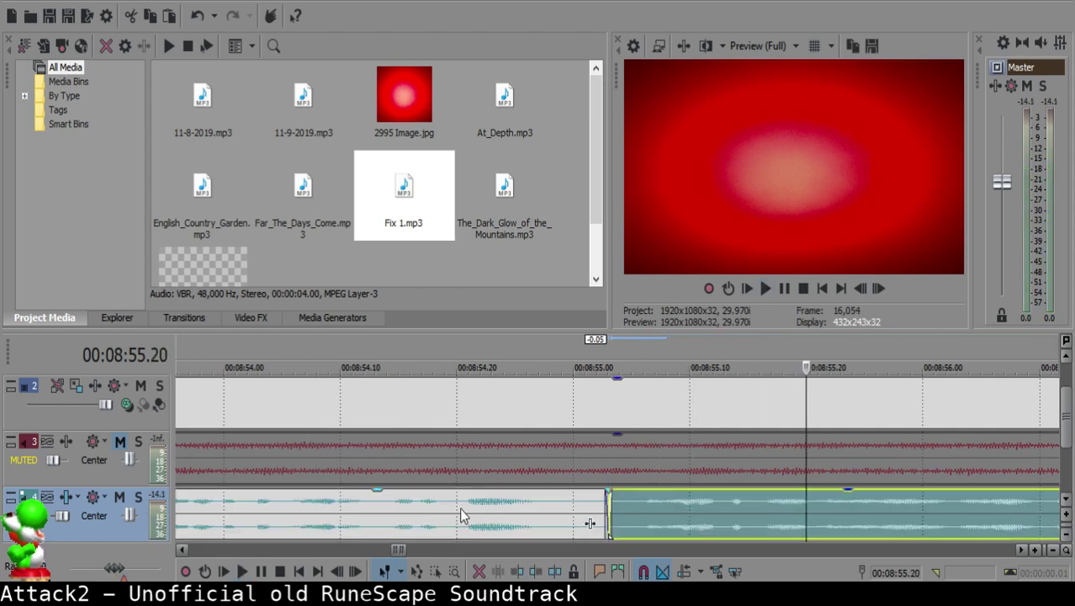
{"action": "left_click", "coordinate": [457, 509]}
{"action": "key", "text": "space"}
Step: Find the end of the phrase after 8:55.03 and split the voice clip at 8:58.18
{"action": "scroll", "coordinate": [638, 498], "scroll_direction": "down", "scroll_amount": 5}
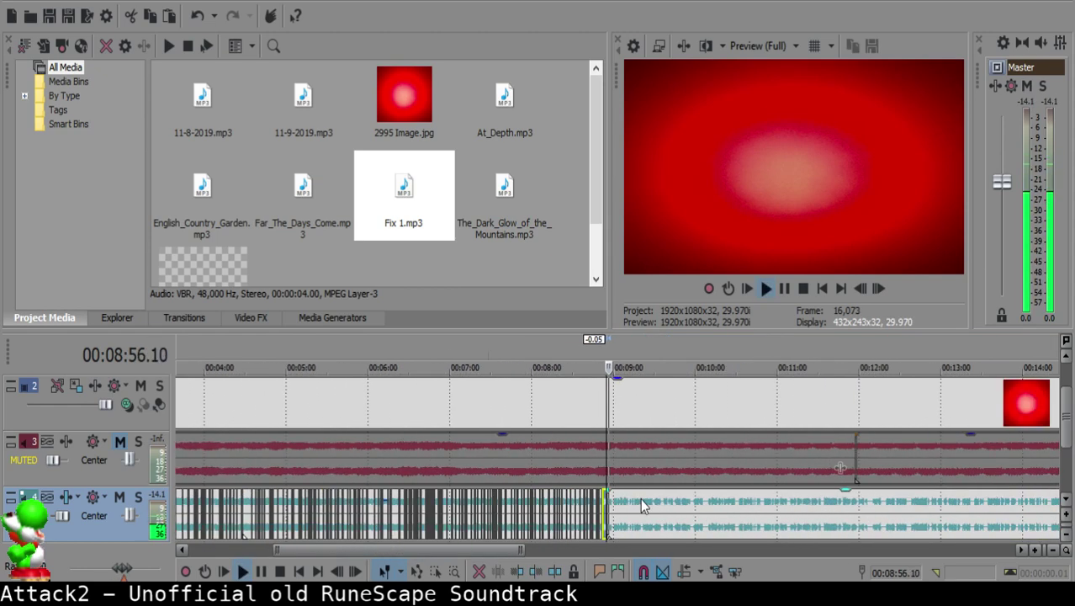
{"action": "scroll", "coordinate": [641, 505], "scroll_direction": "up", "scroll_amount": 3}
{"action": "scroll", "coordinate": [630, 511], "scroll_direction": "up", "scroll_amount": 3}
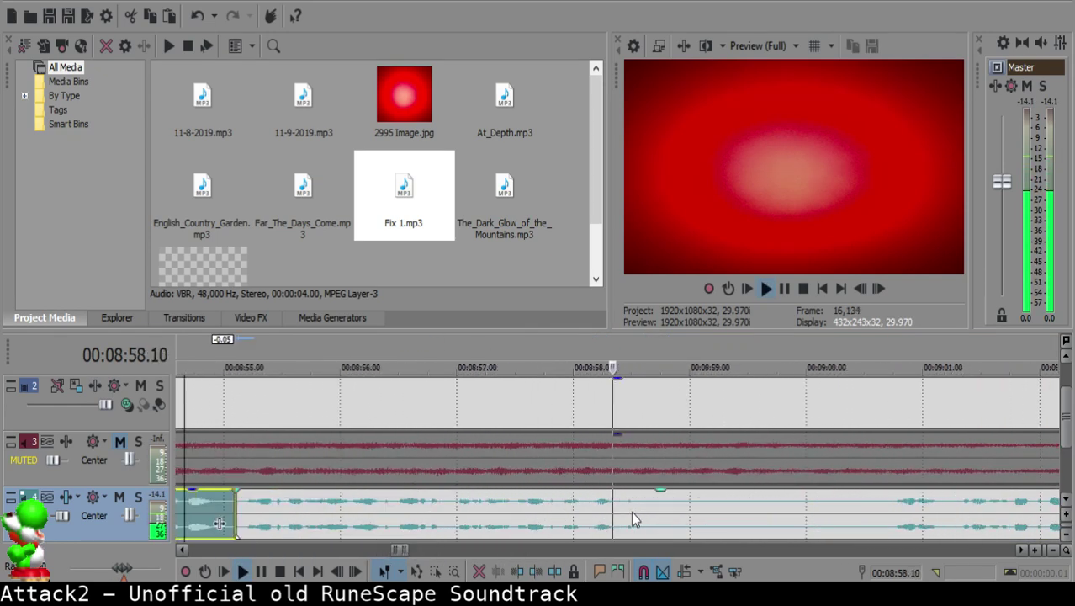
{"action": "left_click", "coordinate": [648, 507]}
{"action": "key", "text": "space"}
{"action": "scroll", "coordinate": [706, 508], "scroll_direction": "down", "scroll_amount": 3}
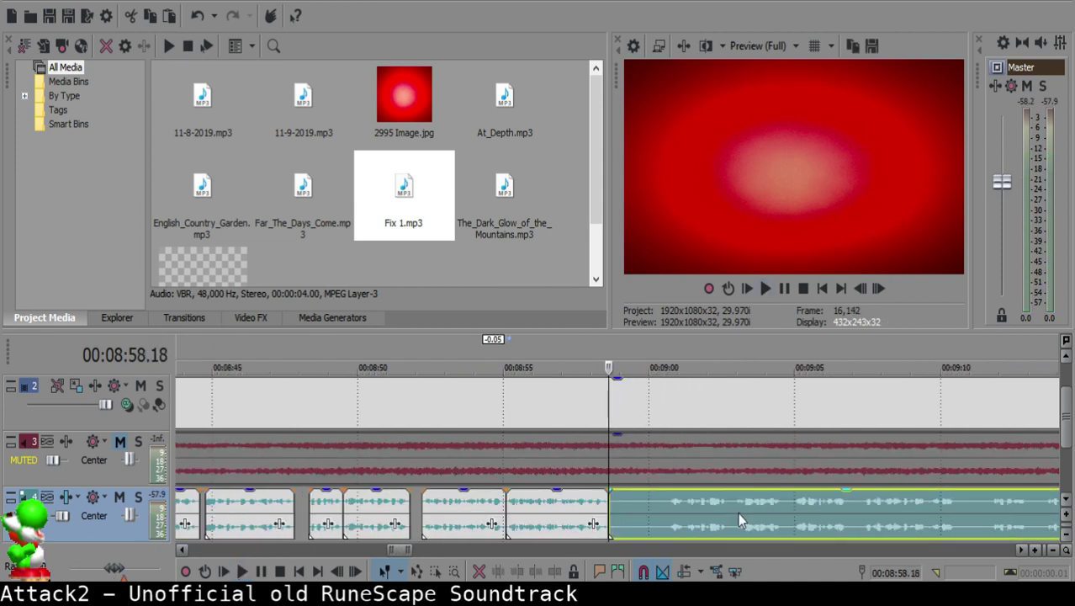
Step: Audition the voice-over around 9:00 to 9:04 to find the next phrase's start and split the clip at 9:01.08
{"action": "left_click", "coordinate": [704, 505]}
{"action": "key", "text": "space"}
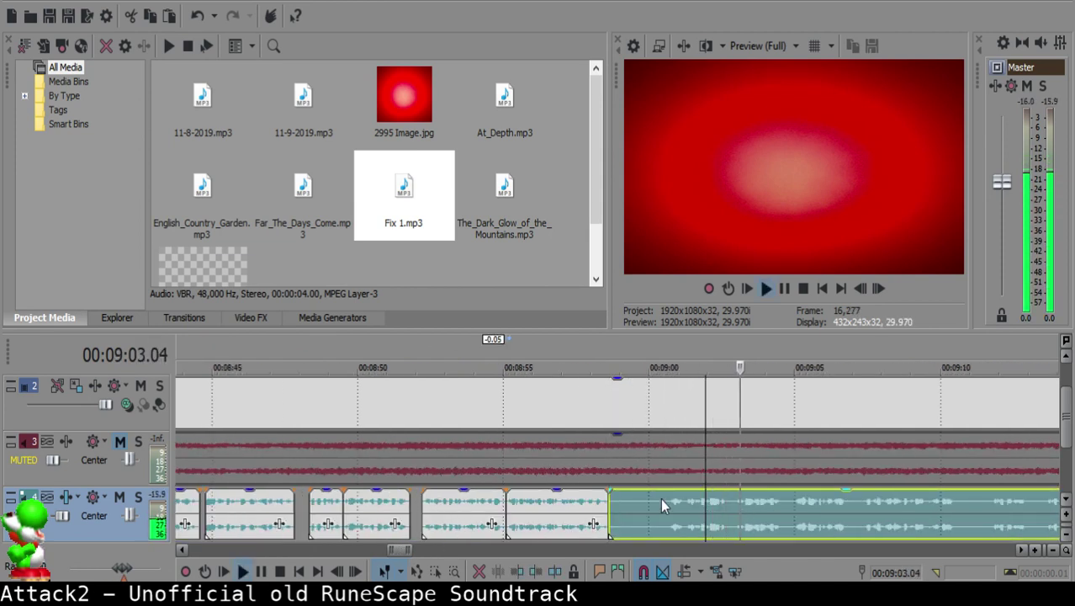
{"action": "left_click", "coordinate": [669, 503]}
{"action": "left_click", "coordinate": [762, 509]}
{"action": "left_click", "coordinate": [683, 497]}
{"action": "key", "text": "space"}
{"action": "key", "text": "space"}
{"action": "scroll", "coordinate": [685, 499], "scroll_direction": "up", "scroll_amount": 3}
{"action": "left_click", "coordinate": [616, 503]}
{"action": "key", "text": "space"}
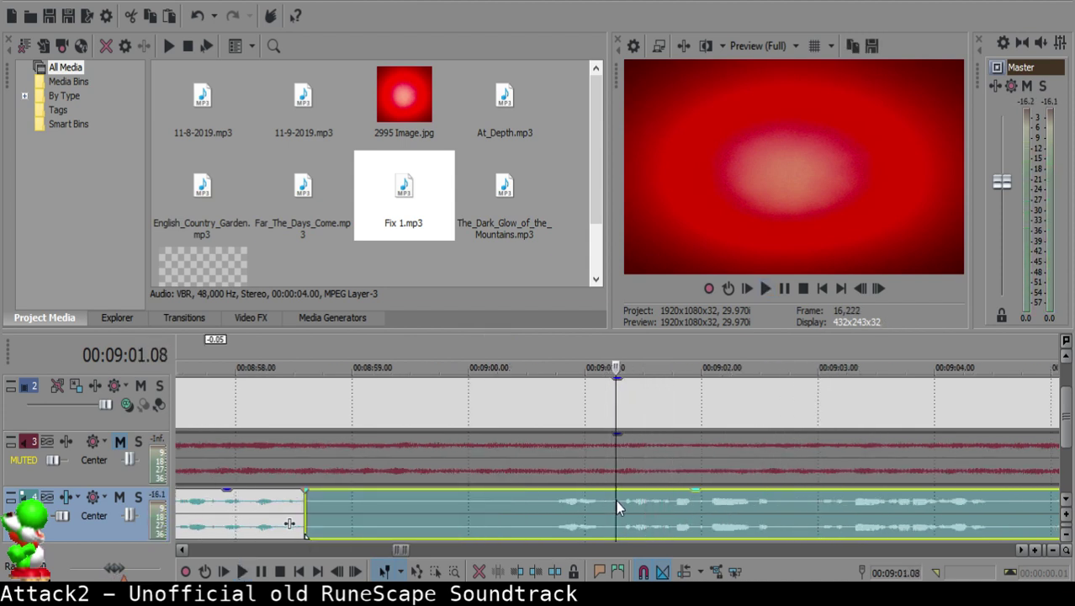
{"action": "key", "text": "s"}
{"action": "key", "text": "space"}
Step: Delete the voice section between 8:58.18 and 9:01.08 and move the following voice clip earlier, to about 8:58.26
{"action": "scroll", "coordinate": [541, 507], "scroll_direction": "down", "scroll_amount": 2}
{"action": "left_click", "coordinate": [509, 505]}
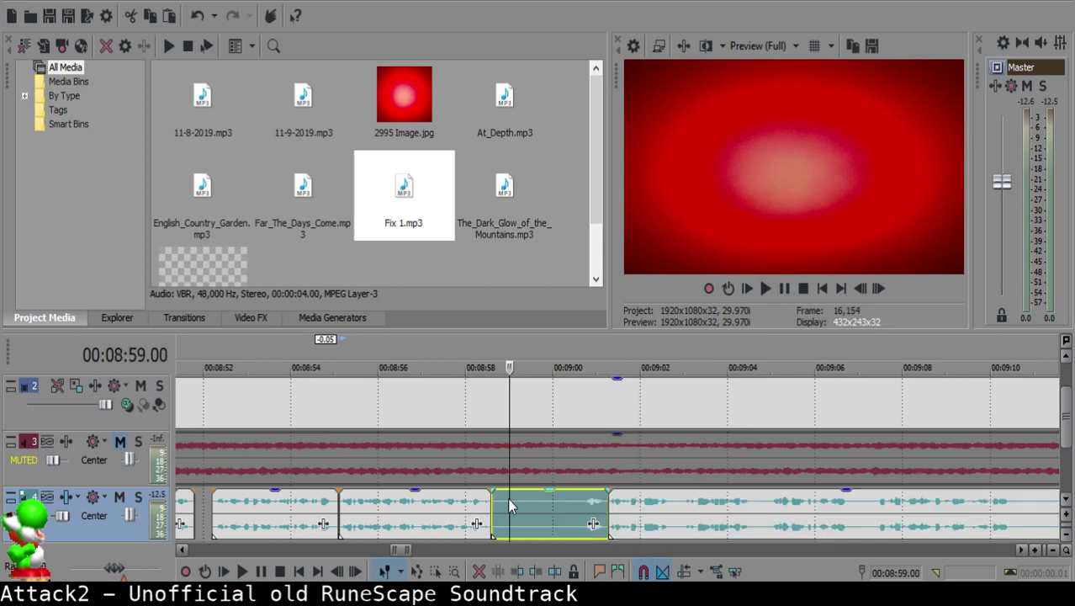
{"action": "double_click", "coordinate": [508, 500]}
{"action": "key", "text": "Delete"}
{"action": "left_click_drag", "start_coordinate": [637, 512], "coordinate": [531, 501]}
Step: Audition the gap after 8:58.18, move the following voice clip four frames later, to about 8:59.00, and replay the transition
{"action": "left_click", "coordinate": [478, 505]}
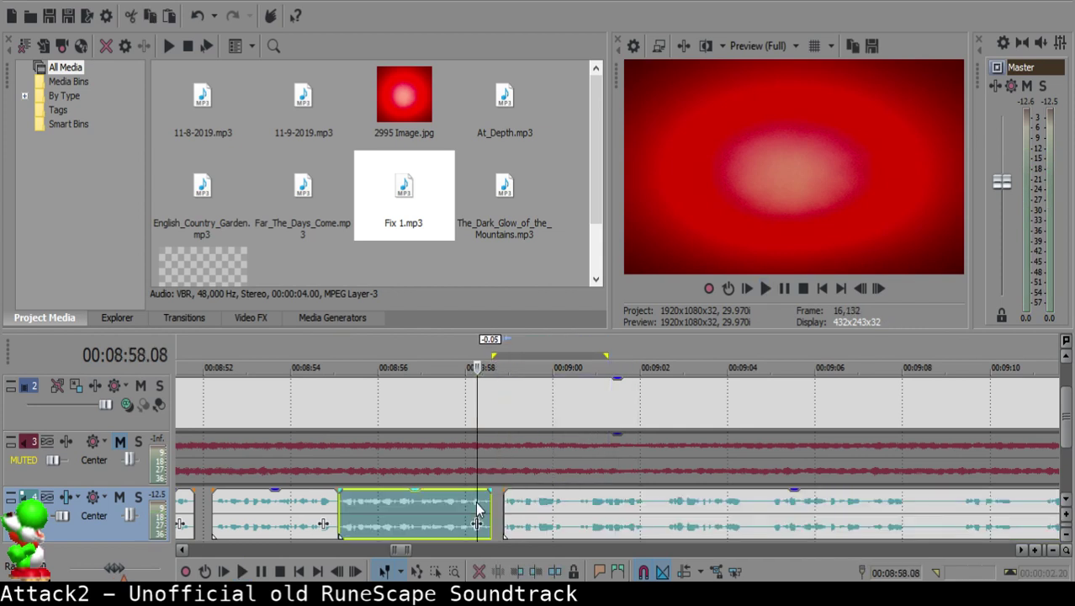
{"action": "key", "text": "space"}
{"action": "scroll", "coordinate": [616, 517], "scroll_direction": "up", "scroll_amount": 4}
{"action": "key", "text": "Return"}
{"action": "left_click", "coordinate": [630, 504]}
{"action": "scroll", "coordinate": [656, 508], "scroll_direction": "down", "scroll_amount": 1}
{"action": "left_click_drag", "start_coordinate": [667, 509], "coordinate": [683, 505]}
{"action": "left_click", "coordinate": [498, 515]}
{"action": "left_click", "coordinate": [497, 514]}
{"action": "key", "text": "space"}
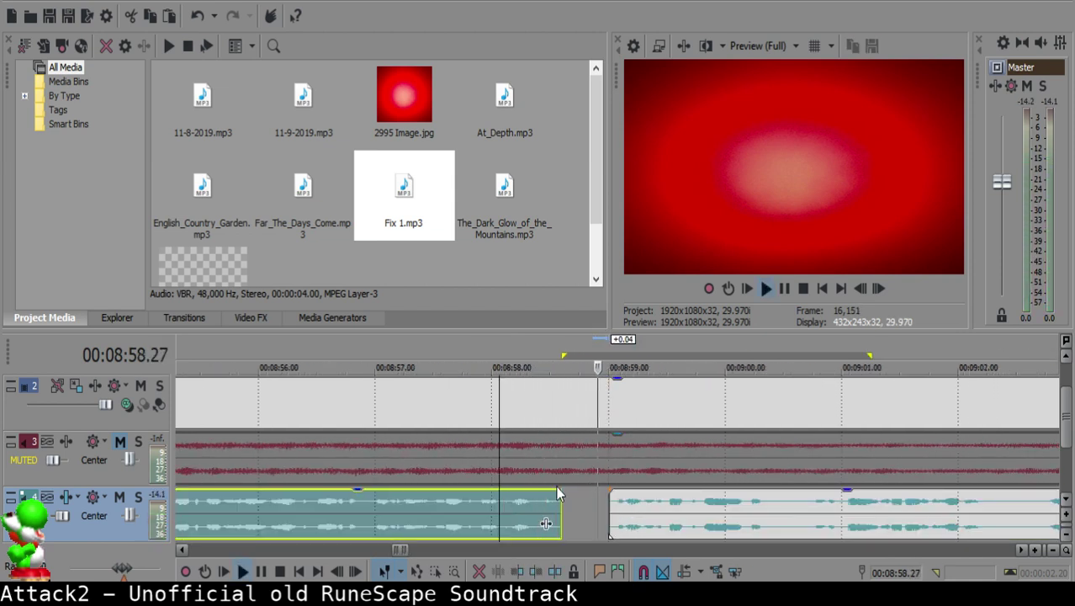
Step: Add a fade-out of about four frames to the end of the voice clip at 8:58.18 and resume playback
{"action": "left_click", "coordinate": [561, 495]}
{"action": "key", "text": "Return"}
{"action": "left_click_drag", "start_coordinate": [561, 492], "coordinate": [547, 498]}
{"action": "key", "text": "space"}
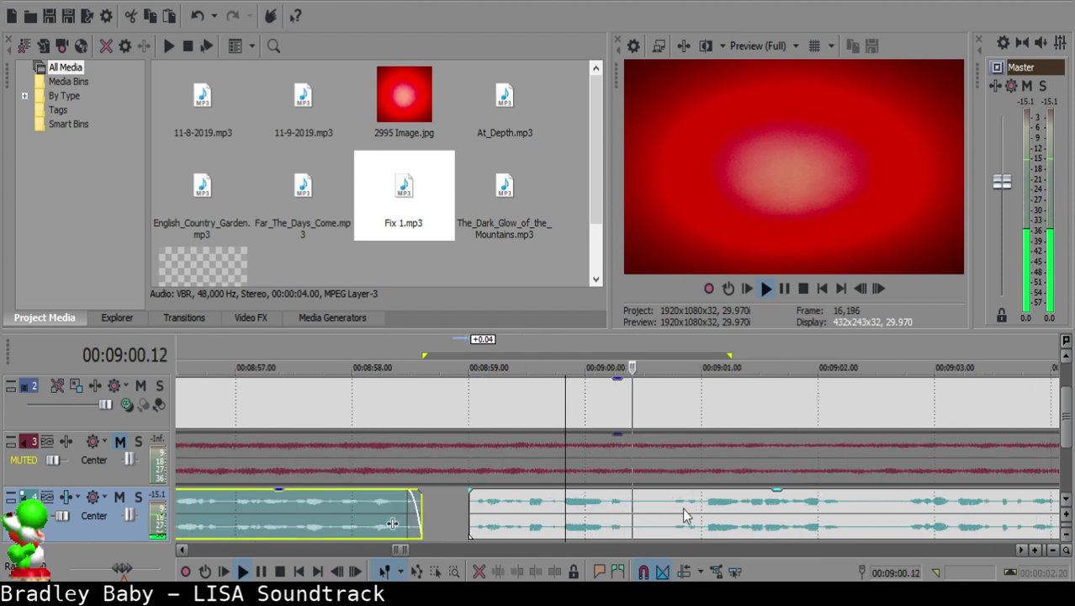
Step: Split the voice clip at about 9:00.14 and 9:00.20 and delete the short section between the cuts
{"action": "left_click", "coordinate": [638, 511]}
{"action": "key", "text": "s"}
{"action": "left_click", "coordinate": [792, 511]}
{"action": "scroll", "coordinate": [791, 515], "scroll_direction": "down", "scroll_amount": 1}
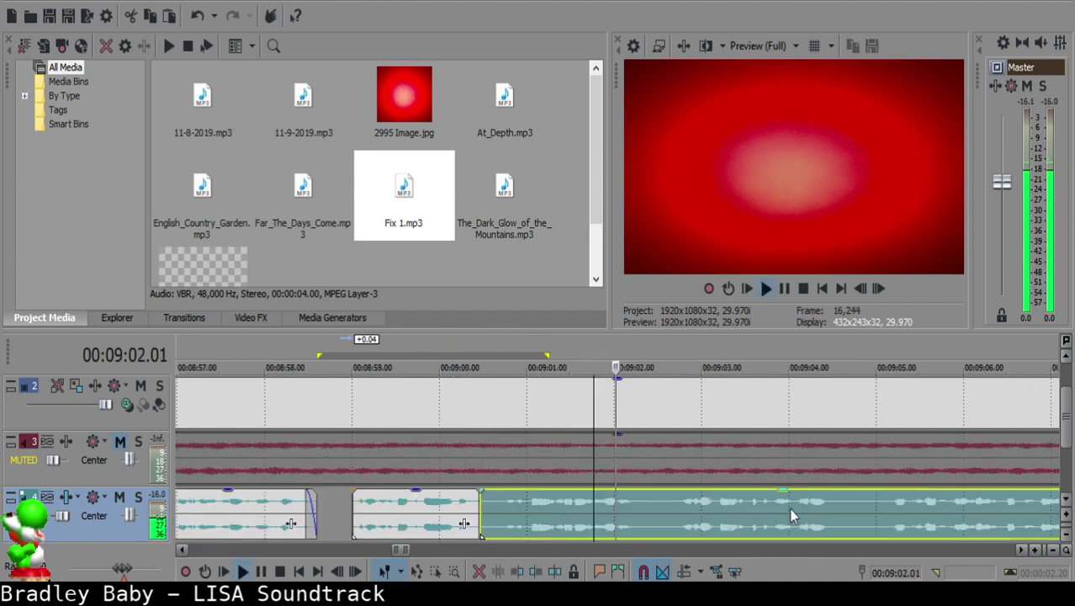
{"action": "left_click", "coordinate": [497, 507]}
{"action": "key", "text": "s"}
{"action": "key", "text": "Return"}
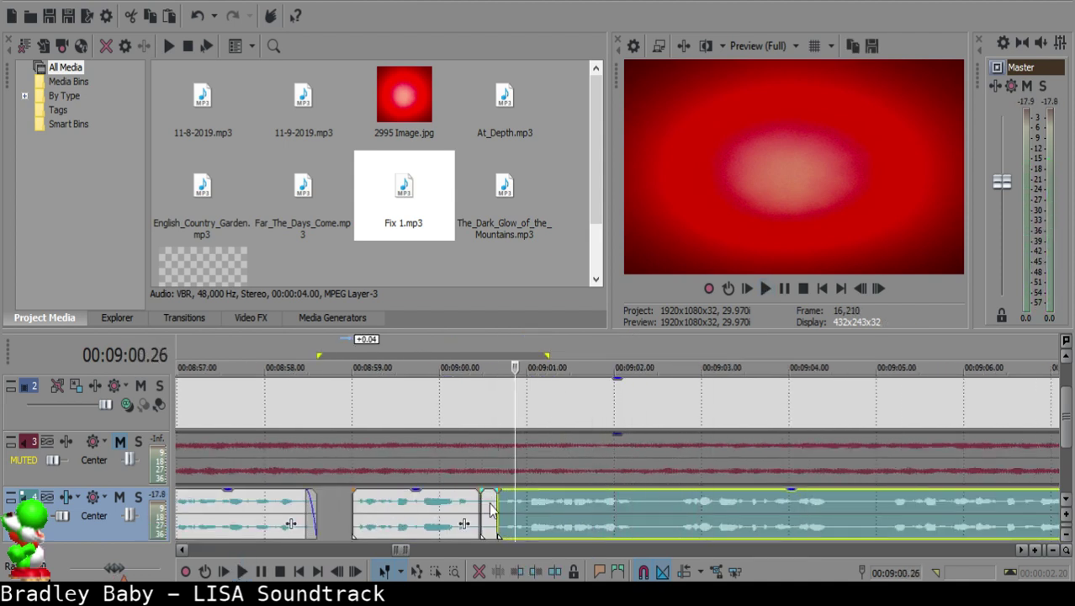
{"action": "left_click", "coordinate": [488, 505]}
{"action": "key", "text": "Delete"}
Step: Move the following voice clip three frames earlier, to about 9:00.17, and replay the transition
{"action": "left_click_drag", "start_coordinate": [531, 505], "coordinate": [523, 504]}
{"action": "left_click", "coordinate": [445, 514]}
{"action": "key", "text": "space"}
{"action": "scroll", "coordinate": [649, 515], "scroll_direction": "down", "scroll_amount": 4}
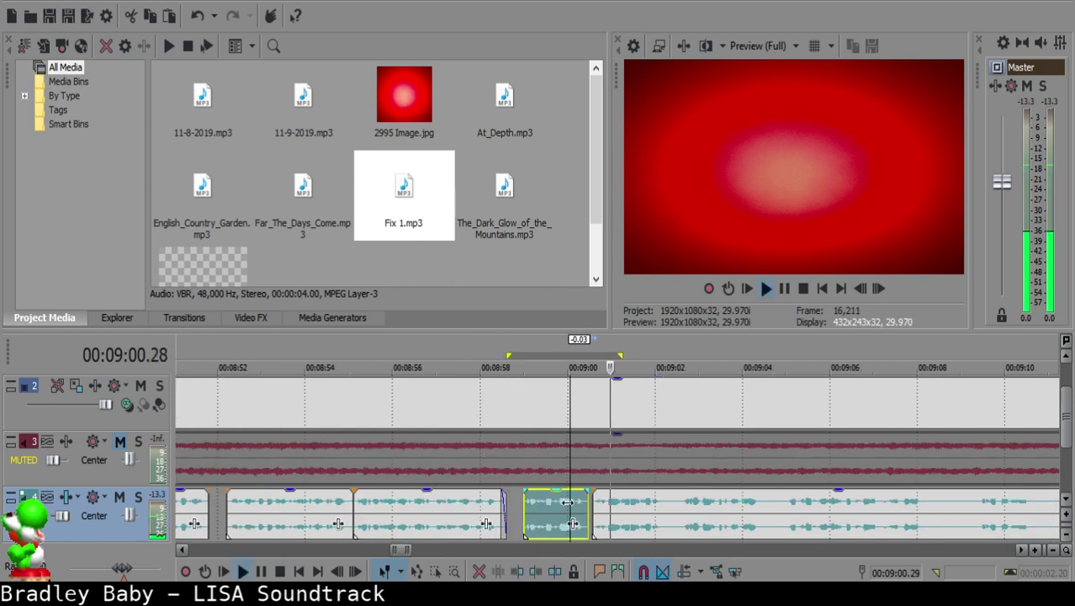
Step: Audition the next phrase's end and remove the voice section between about 9:02.04 and 9:02.16
{"action": "scroll", "coordinate": [649, 510], "scroll_direction": "up", "scroll_amount": 4}
{"action": "left_click", "coordinate": [606, 505]}
{"action": "key", "text": "space"}
{"action": "key", "text": "s"}
{"action": "key", "text": "space"}
{"action": "key", "text": "Return"}
{"action": "key", "text": "s"}
{"action": "left_click", "coordinate": [638, 502]}
{"action": "key", "text": "Delete"}
Step: Add a fade-out of about two frames to the end of the voice clip at 9:02.04 and replay it
{"action": "left_click", "coordinate": [546, 516]}
{"action": "key", "text": "space"}
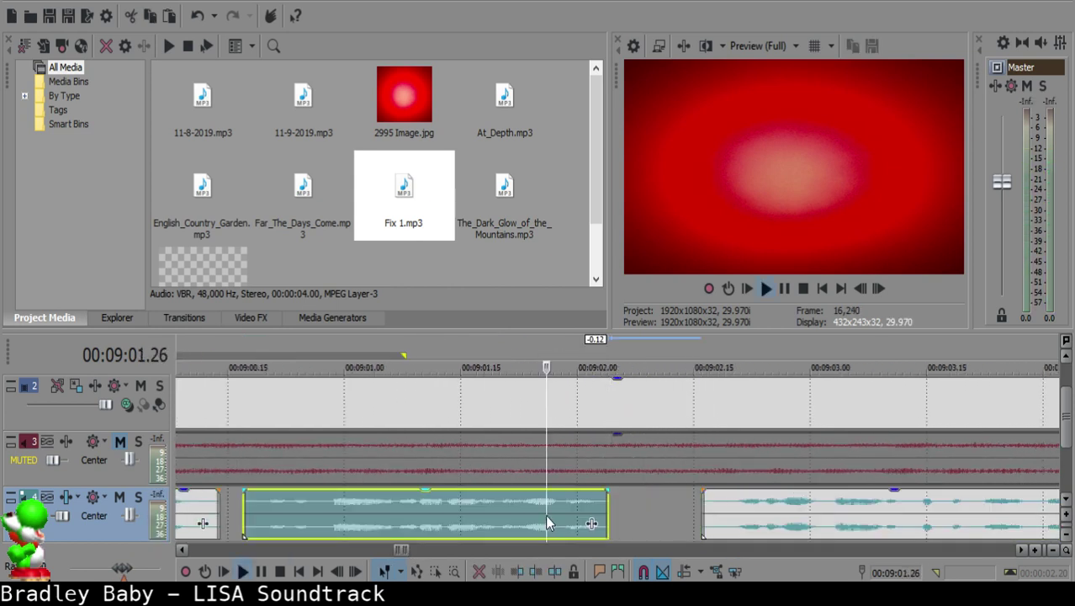
{"action": "key", "text": "Return"}
{"action": "left_click_drag", "start_coordinate": [609, 491], "coordinate": [606, 490]}
{"action": "key", "text": "space"}
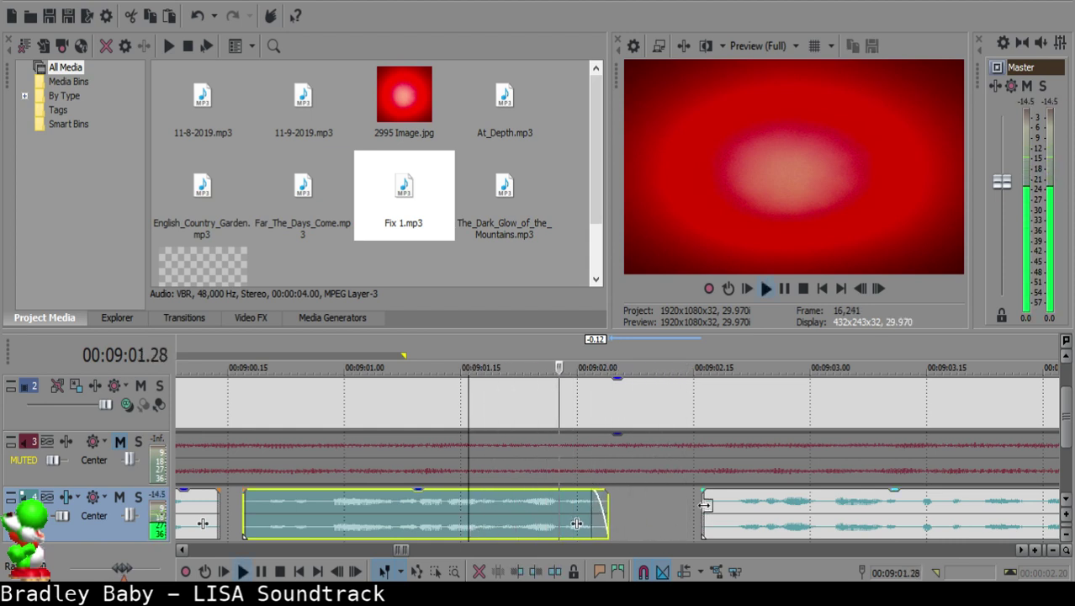
Step: Move the voice clip after 9:02.04 earlier in two nudges of seven and two frames, to about 9:02.07, replaying the transition
{"action": "scroll", "coordinate": [711, 508], "scroll_direction": "down", "scroll_amount": 4}
{"action": "left_click", "coordinate": [757, 512]}
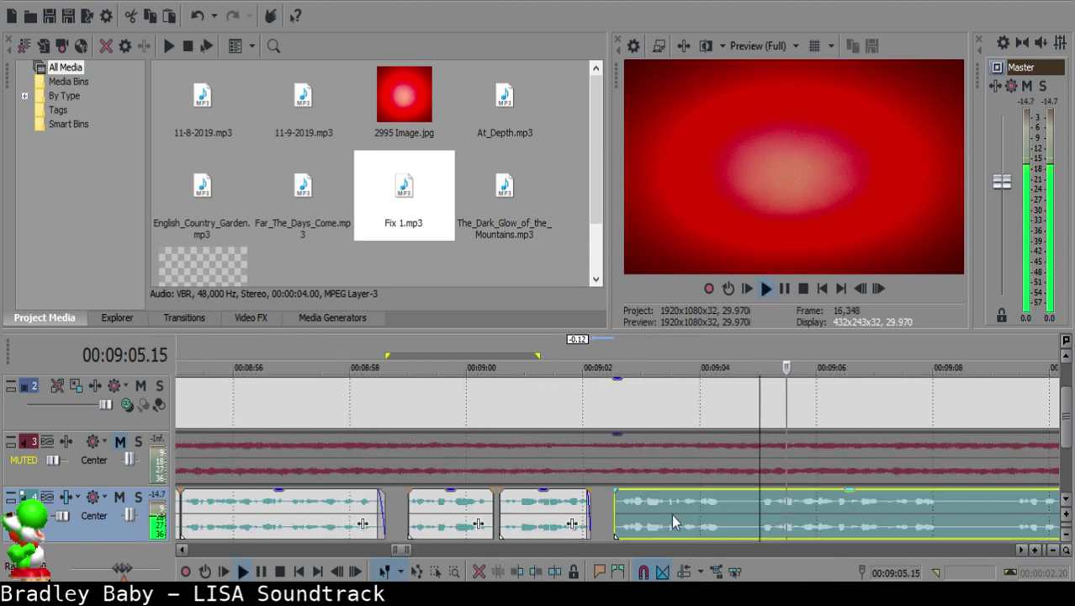
{"action": "key", "text": "Return"}
{"action": "left_click_drag", "start_coordinate": [641, 504], "coordinate": [628, 502]}
{"action": "left_click", "coordinate": [556, 508]}
{"action": "key", "text": "space"}
{"action": "scroll", "coordinate": [612, 524], "scroll_direction": "up", "scroll_amount": 2}
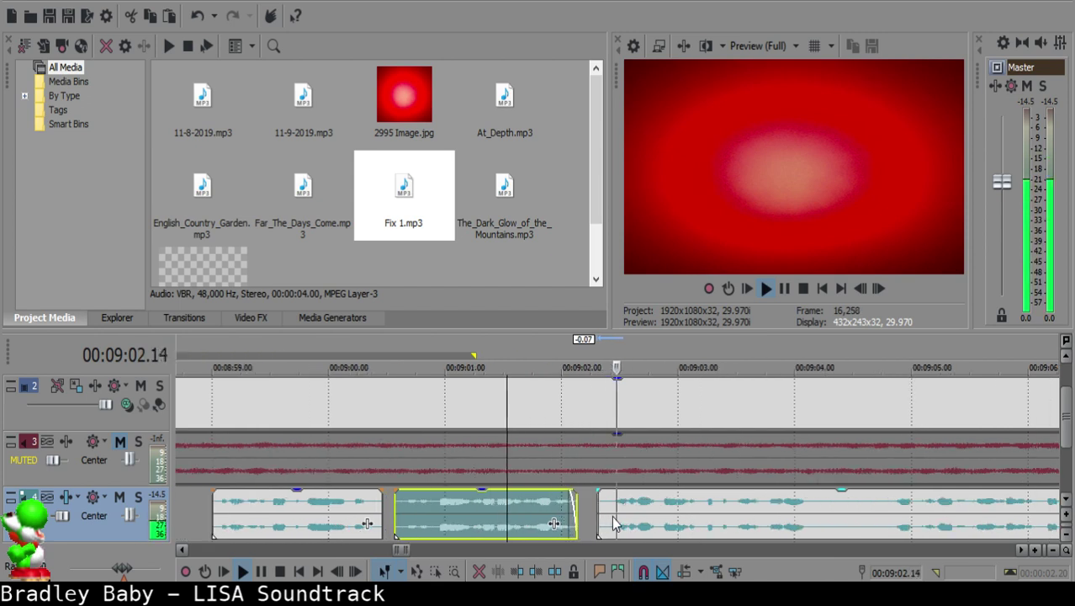
{"action": "left_click_drag", "start_coordinate": [617, 513], "coordinate": [610, 513]}
{"action": "left_click", "coordinate": [508, 524]}
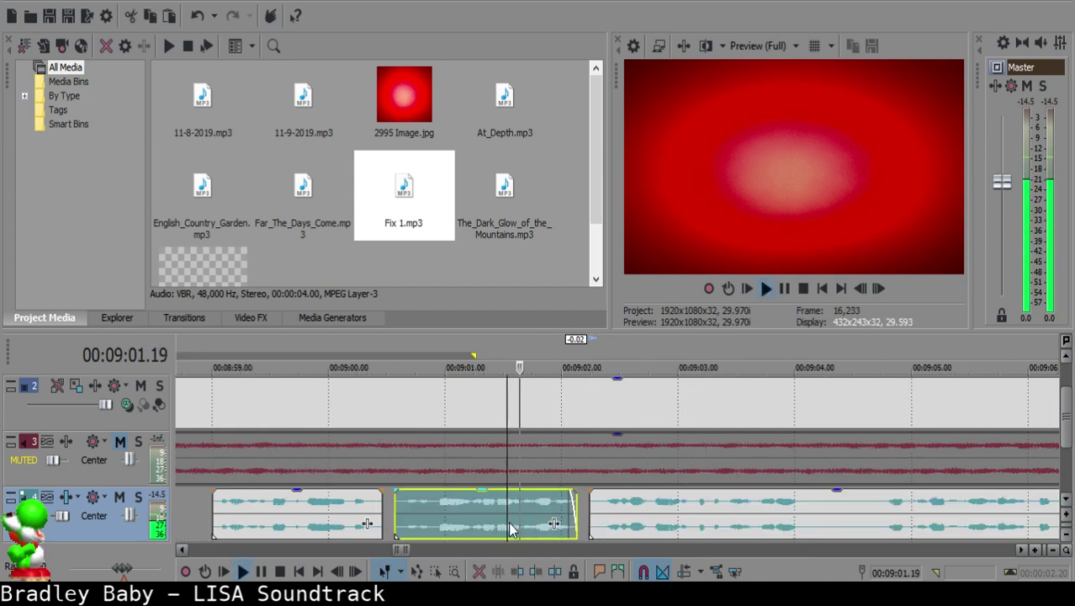
Step: Split the voice clip at about 9:04.04 and 9:04.20 and delete the section between the cuts
{"action": "scroll", "coordinate": [607, 508], "scroll_direction": "down", "scroll_amount": 6}
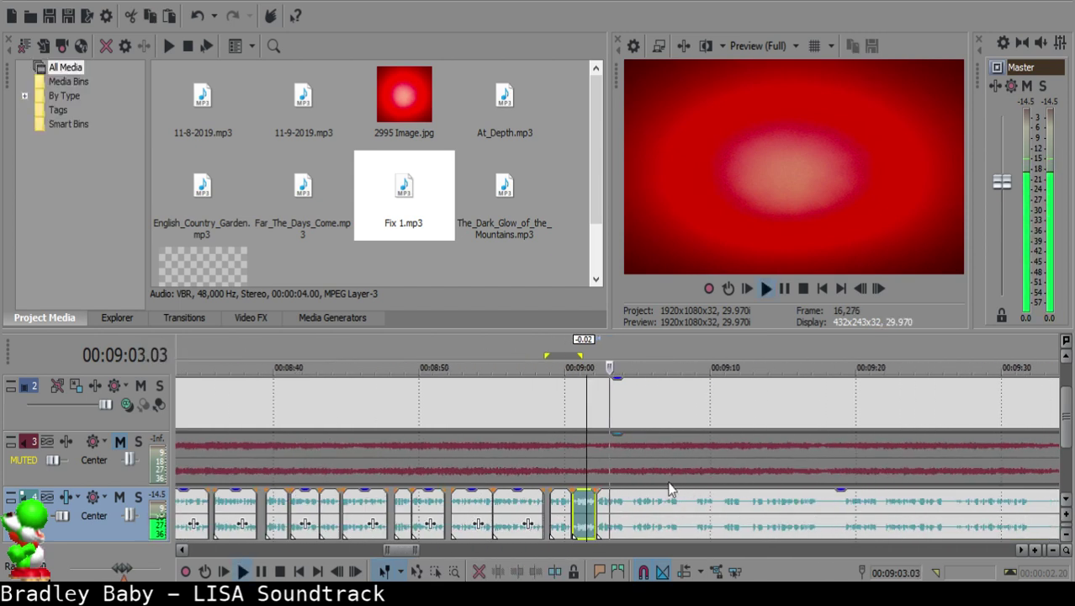
{"action": "scroll", "coordinate": [619, 513], "scroll_direction": "up", "scroll_amount": 6}
{"action": "left_click", "coordinate": [627, 509]}
{"action": "scroll", "coordinate": [627, 509], "scroll_direction": "down", "scroll_amount": 3}
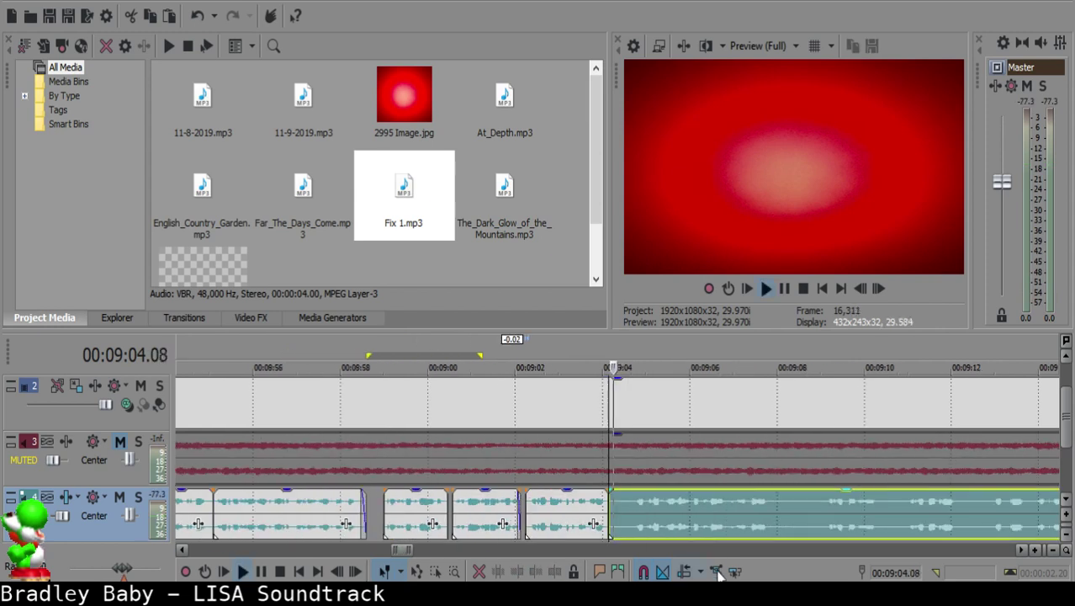
{"action": "left_click", "coordinate": [750, 510]}
{"action": "left_click", "coordinate": [825, 506]}
{"action": "left_click", "coordinate": [631, 496]}
{"action": "key", "text": "space"}
{"action": "key", "text": "s"}
{"action": "double_click", "coordinate": [619, 499]}
{"action": "left_click", "coordinate": [621, 499]}
{"action": "key", "text": "Delete"}
Step: Close up the gap after 9:04.04 by moving the following voice clip to about 9:04.09, replaying the transition
{"action": "left_click_drag", "start_coordinate": [662, 505], "coordinate": [647, 505]}
{"action": "left_click", "coordinate": [585, 500]}
{"action": "key", "text": "space"}
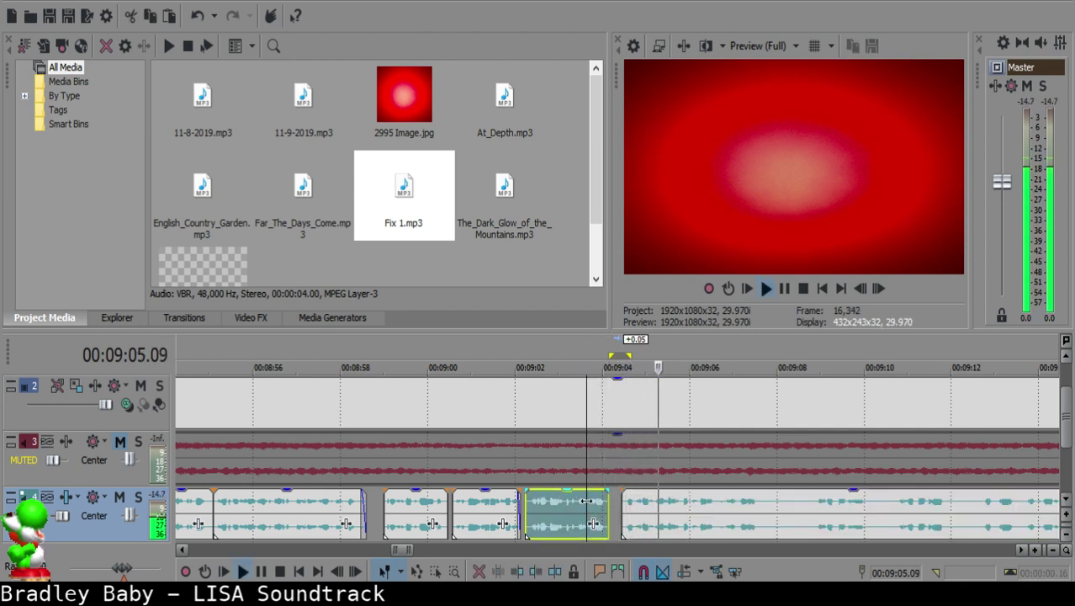
{"action": "key", "text": "space"}
{"action": "left_click", "coordinate": [616, 510]}
{"action": "left_click_drag", "start_coordinate": [637, 510], "coordinate": [631, 508]}
{"action": "left_click", "coordinate": [585, 501]}
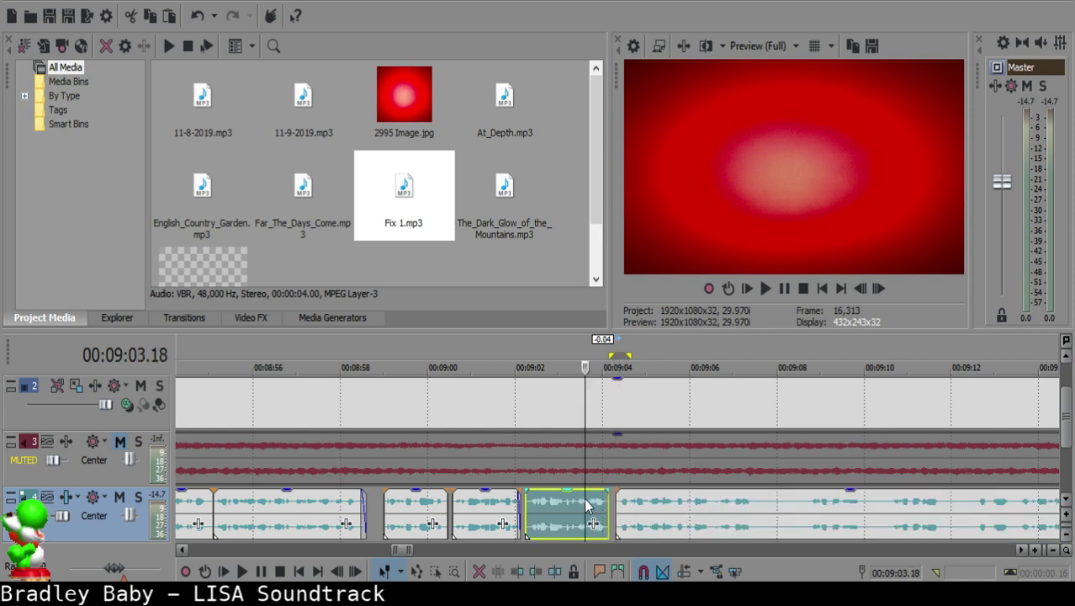
{"action": "key", "text": "space"}
Step: Audition the voice-over up to the end of the next phrase and split the clip at 9:07.16
{"action": "scroll", "coordinate": [586, 503], "scroll_direction": "up", "scroll_amount": 2}
{"action": "scroll", "coordinate": [604, 509], "scroll_direction": "down", "scroll_amount": 8}
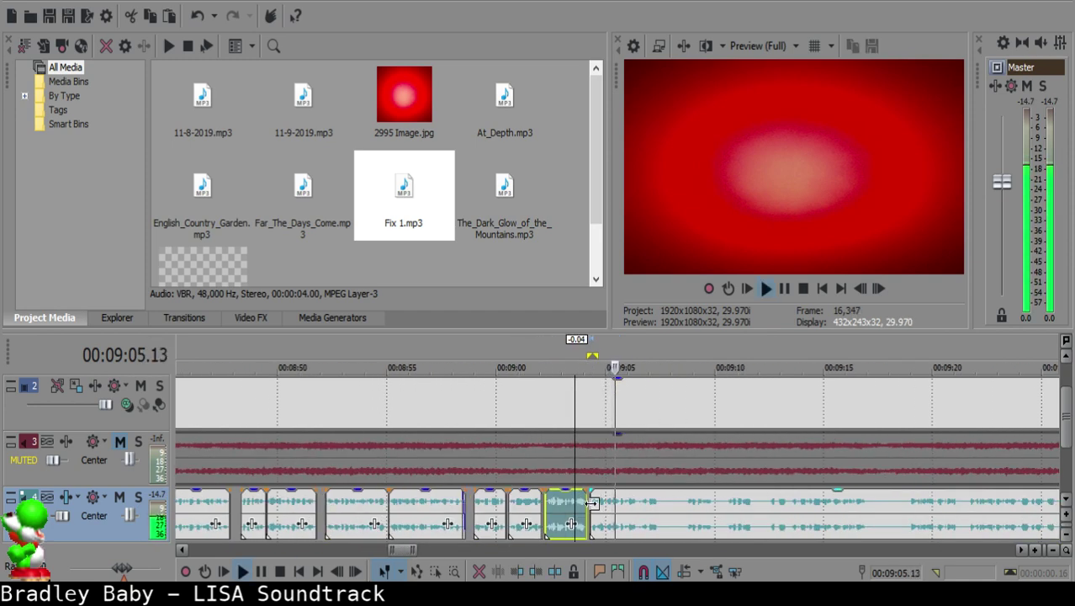
{"action": "scroll", "coordinate": [628, 517], "scroll_direction": "down", "scroll_amount": 3}
{"action": "scroll", "coordinate": [628, 518], "scroll_direction": "up", "scroll_amount": 8}
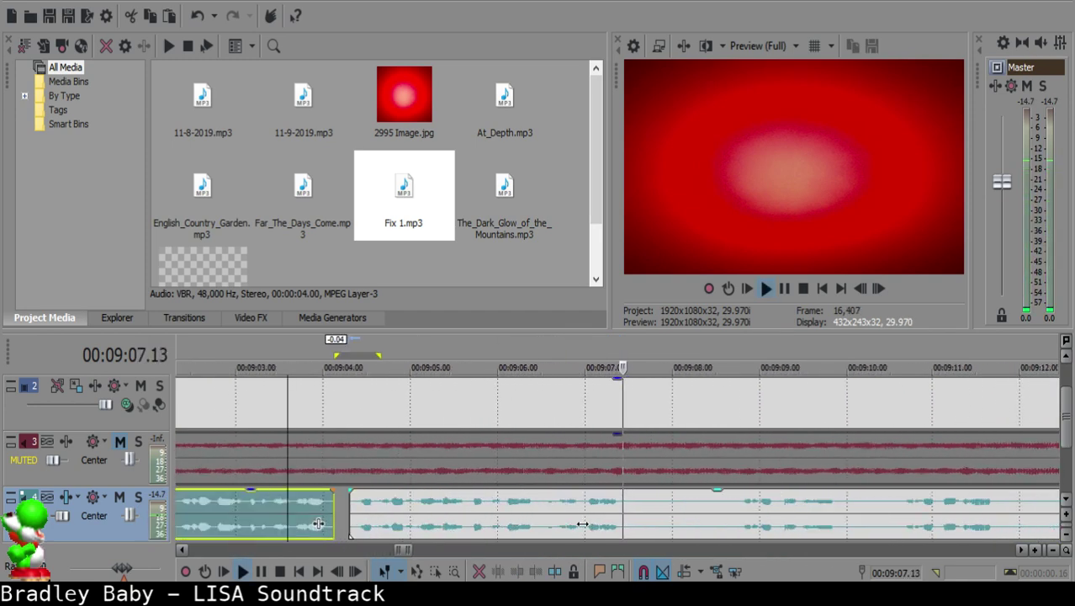
{"action": "left_click", "coordinate": [633, 511]}
{"action": "key", "text": "s"}
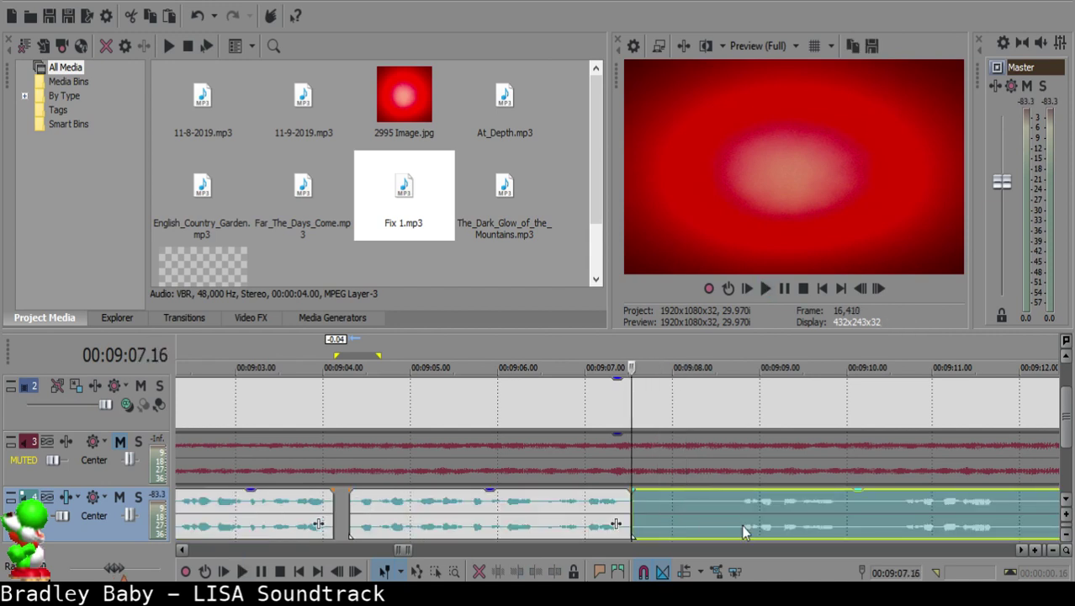
Step: Split the voice clip again at about 9:10.15 and delete the section from 9:07.16 to there
{"action": "key", "text": "space"}
{"action": "scroll", "coordinate": [711, 532], "scroll_direction": "down", "scroll_amount": 3}
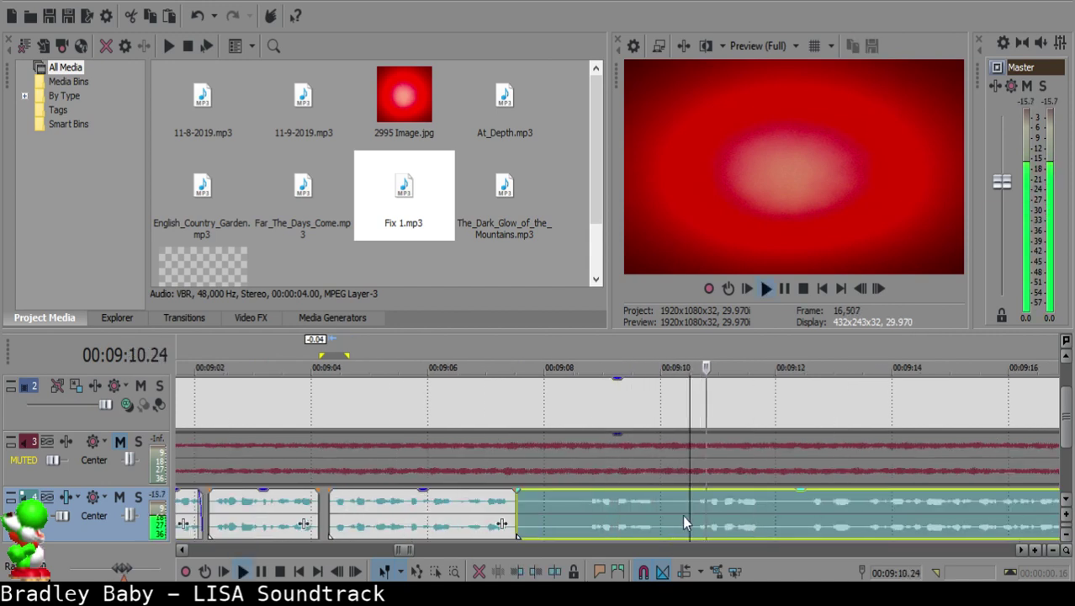
{"action": "key", "text": "space"}
{"action": "key", "text": "s"}
{"action": "left_click", "coordinate": [537, 501]}
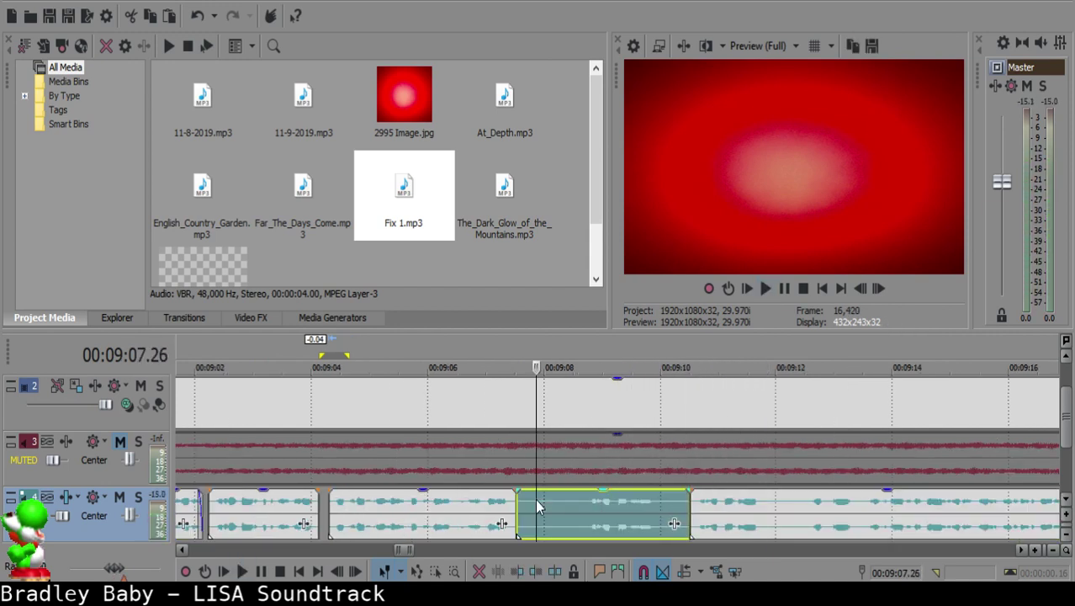
{"action": "key", "text": "Delete"}
Step: Move the following voice clip earlier, to about 9:07.28, and play the transition
{"action": "left_click_drag", "start_coordinate": [736, 515], "coordinate": [583, 509]}
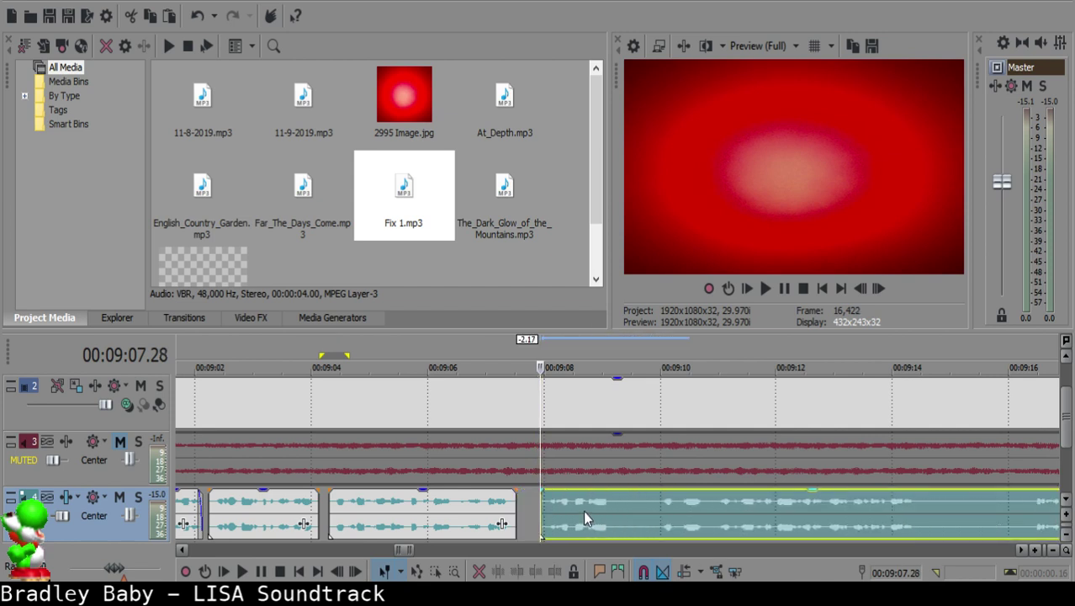
{"action": "left_click", "coordinate": [485, 508]}
{"action": "key", "text": "space"}
{"action": "scroll", "coordinate": [523, 523], "scroll_direction": "up", "scroll_amount": 4}
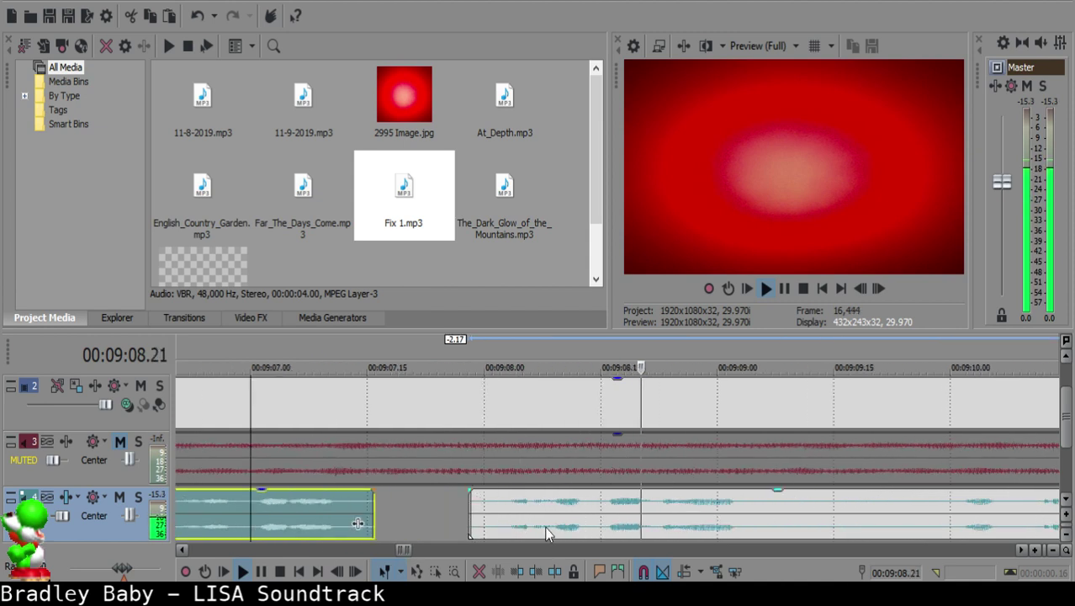
Step: Tighten the gap after 9:07.16 by nudging the following voice clip three and two frames earlier, to about 9:07.23, replaying each time
{"action": "key", "text": "space"}
{"action": "left_click", "coordinate": [444, 513]}
{"action": "left_click_drag", "start_coordinate": [542, 505], "coordinate": [518, 503]}
{"action": "left_click", "coordinate": [228, 516]}
{"action": "key", "text": "space"}
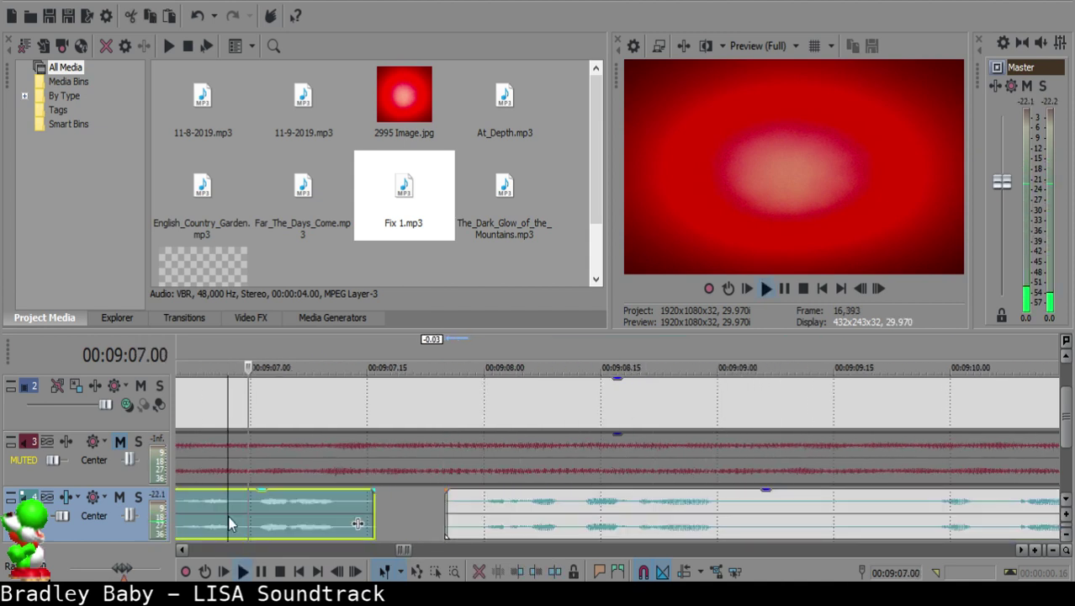
{"action": "key", "text": "space"}
{"action": "left_click", "coordinate": [429, 509]}
{"action": "left_click_drag", "start_coordinate": [468, 512], "coordinate": [451, 512]}
{"action": "left_click", "coordinate": [243, 515]}
{"action": "key", "text": "space"}
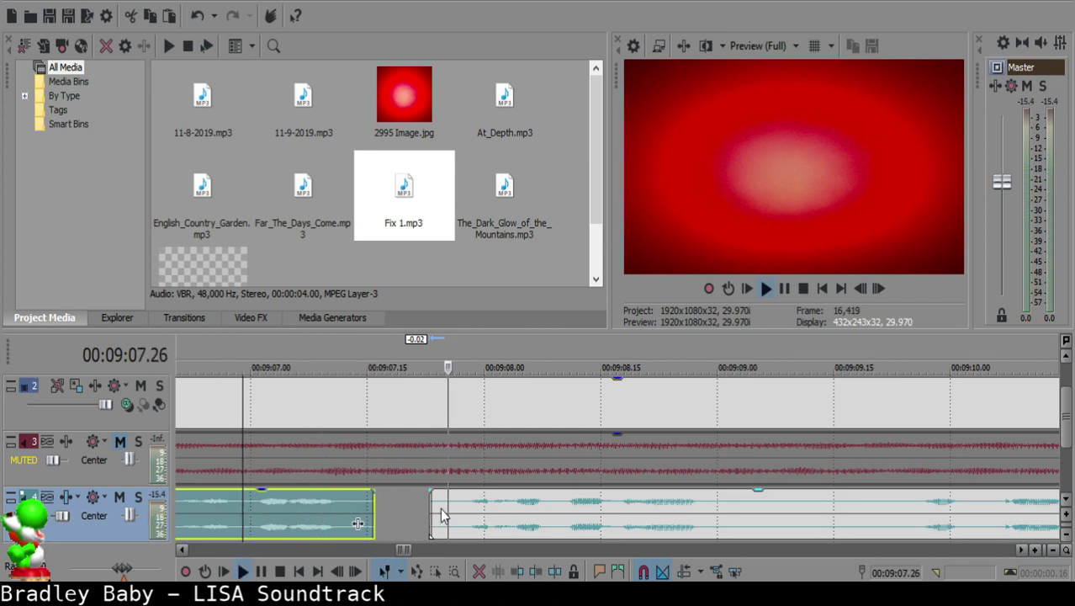
Step: Split the voice clip at the end of the next phrase, at about 9:09.06, and audition what follows
{"action": "scroll", "coordinate": [551, 502], "scroll_direction": "down", "scroll_amount": 5}
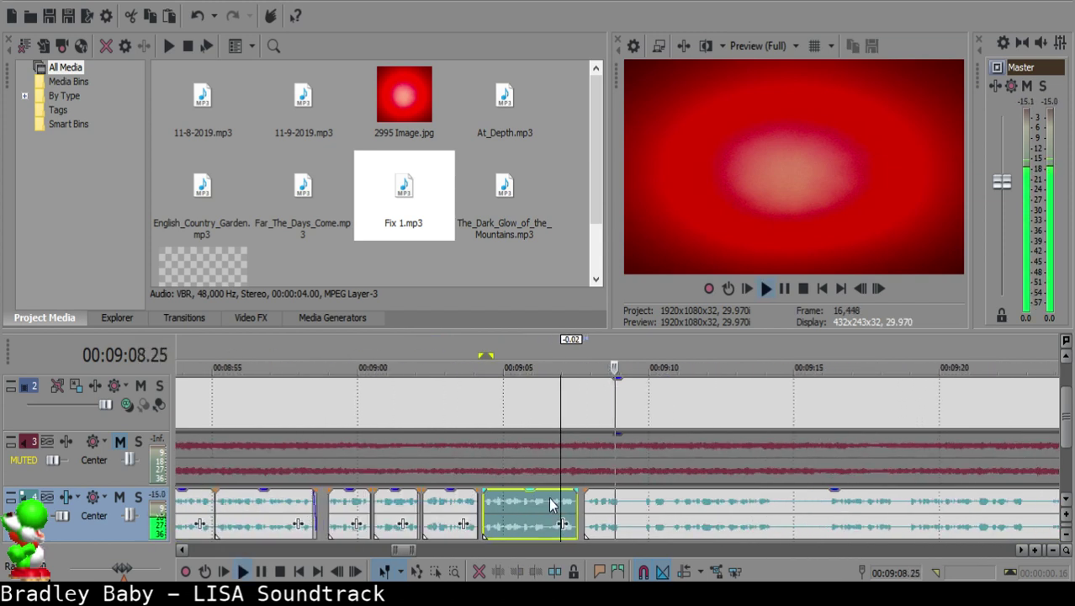
{"action": "left_click", "coordinate": [628, 509]}
{"action": "left_click", "coordinate": [638, 516]}
{"action": "key", "text": "space"}
{"action": "key", "text": "s"}
{"action": "left_click", "coordinate": [712, 522]}
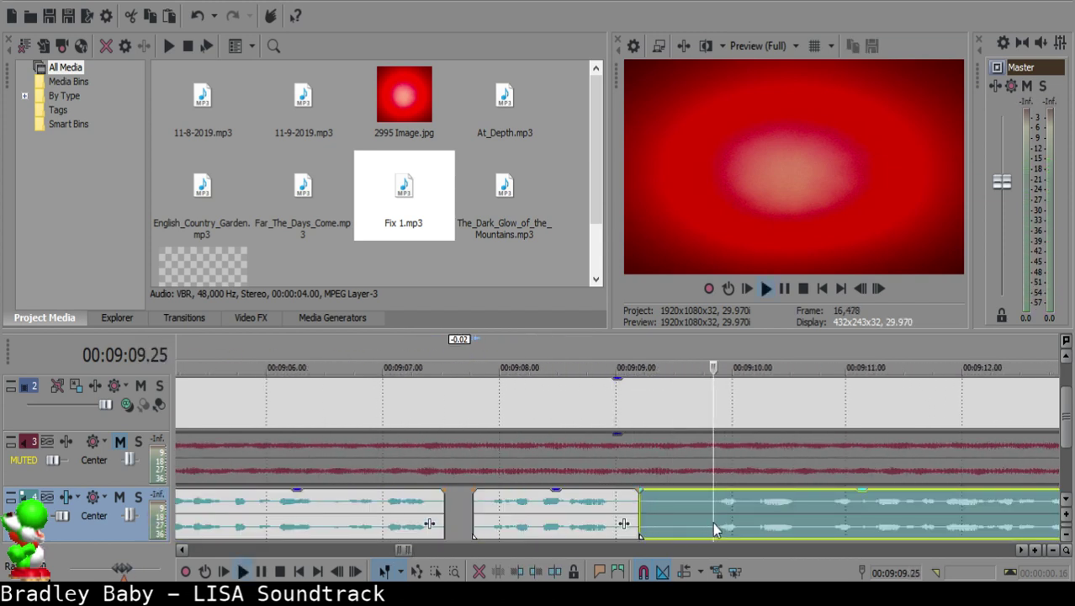
Step: Delete the voice section between about 9:09.06 and 9:10.23 and move the following clip earlier, to about 9:09.14
{"action": "scroll", "coordinate": [715, 521], "scroll_direction": "down", "scroll_amount": 4}
{"action": "key", "text": "space"}
{"action": "left_click", "coordinate": [711, 516]}
{"action": "left_click", "coordinate": [786, 509]}
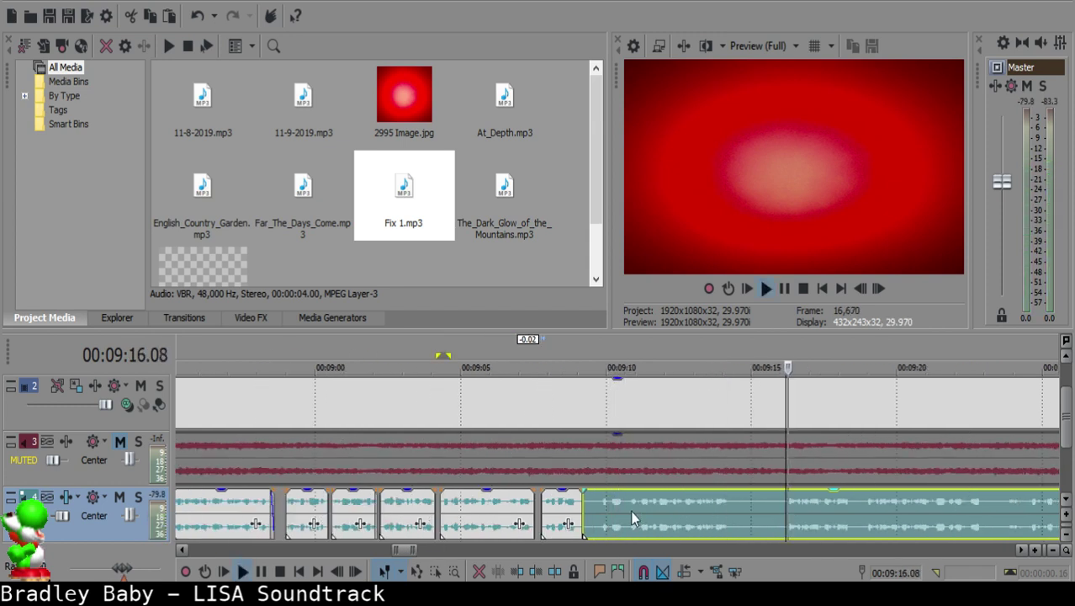
{"action": "left_click", "coordinate": [627, 505]}
{"action": "key", "text": "space"}
{"action": "key", "text": "s"}
{"action": "left_click", "coordinate": [591, 504]}
{"action": "key", "text": "Delete"}
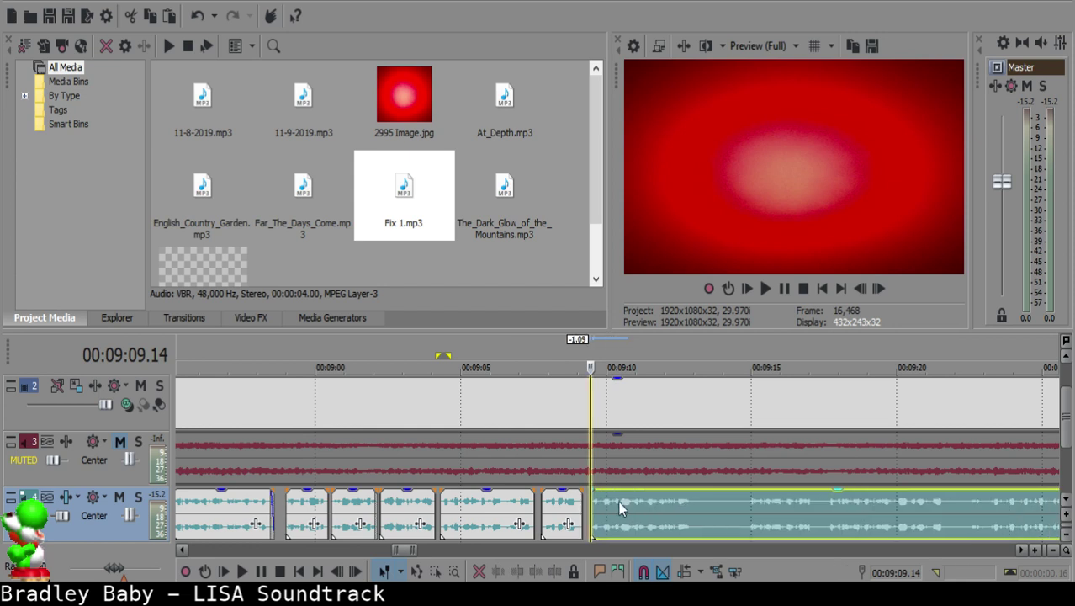
Step: Move the voice clip at 9:09.14 three frames earlier, to about 9:09.11, and replay the transition
{"action": "left_click", "coordinate": [574, 507]}
{"action": "scroll", "coordinate": [606, 510], "scroll_direction": "up", "scroll_amount": 5}
{"action": "left_click", "coordinate": [628, 513]}
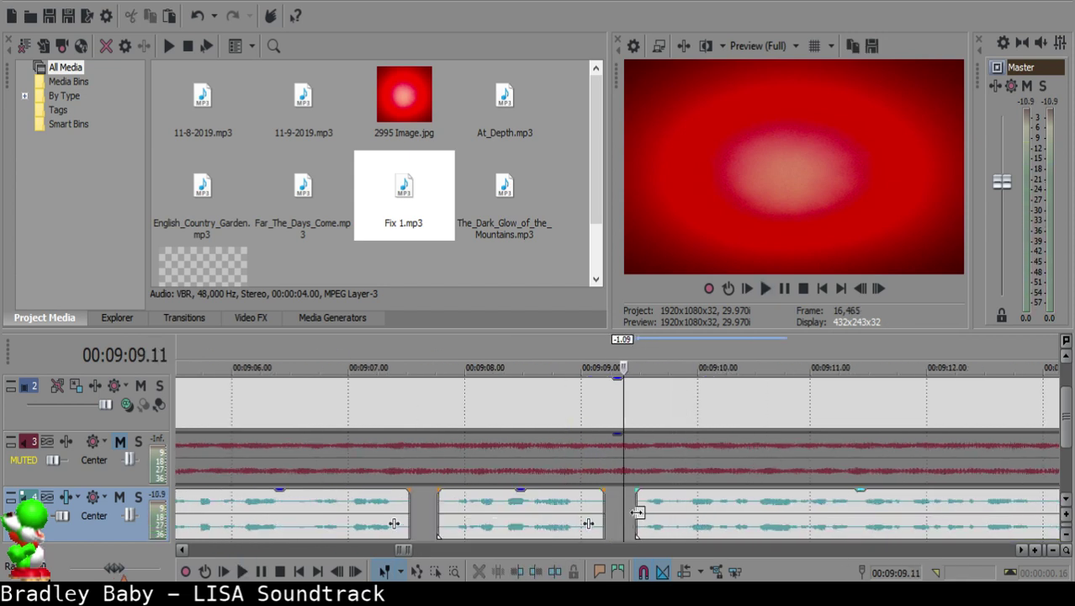
{"action": "left_click", "coordinate": [439, 505]}
{"action": "key", "text": "space"}
{"action": "left_click", "coordinate": [510, 522]}
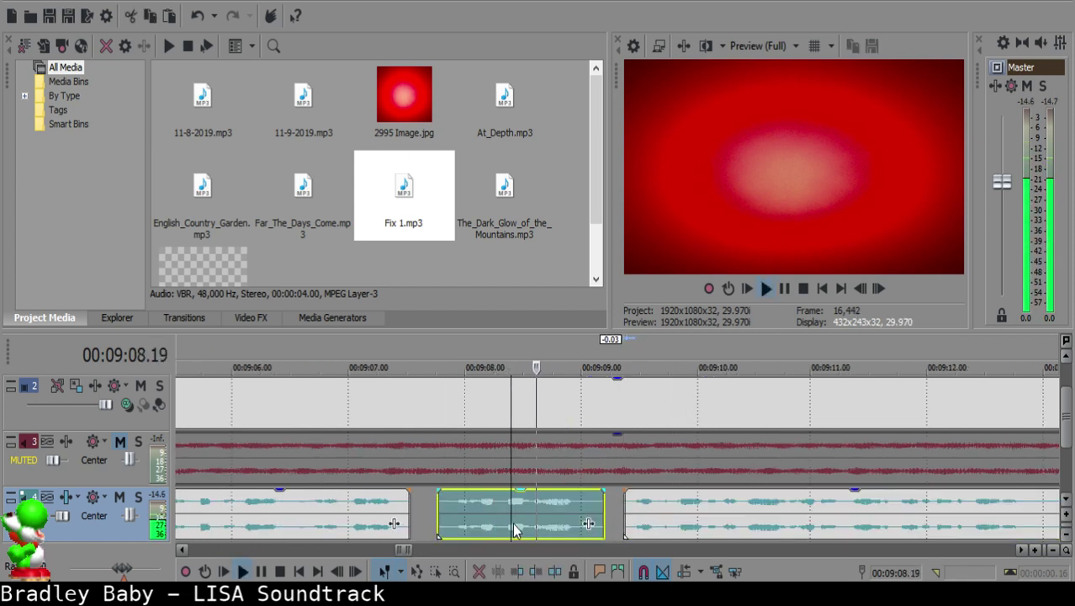
Step: Remove the voice section between about 9:12.25 and 9:13.12 and add a short fade-out to the end of the preceding clip
{"action": "scroll", "coordinate": [632, 520], "scroll_direction": "down", "scroll_amount": 10}
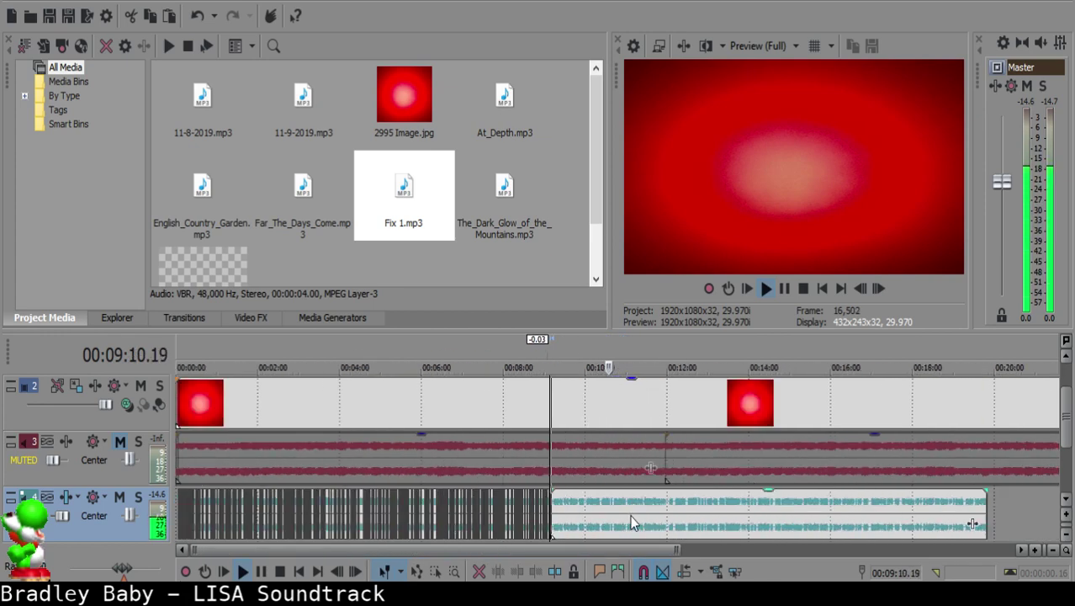
{"action": "scroll", "coordinate": [632, 520], "scroll_direction": "up", "scroll_amount": 8}
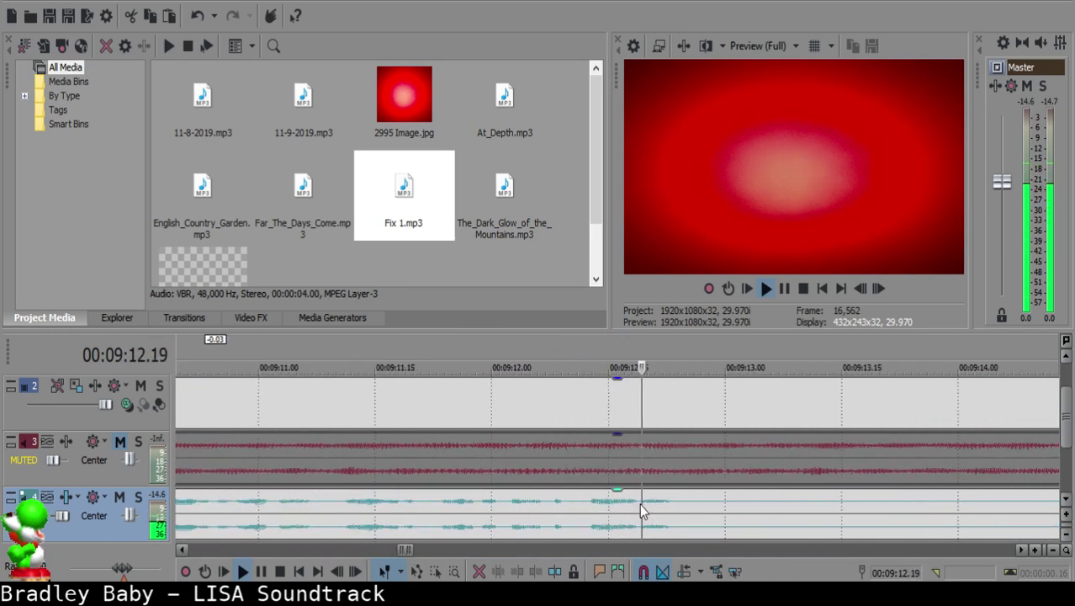
{"action": "left_click", "coordinate": [685, 504]}
{"action": "key", "text": "space"}
{"action": "key", "text": "s"}
{"action": "left_click", "coordinate": [818, 510]}
{"action": "key", "text": "s"}
{"action": "left_click", "coordinate": [759, 515]}
{"action": "key", "text": "Delete"}
{"action": "left_click", "coordinate": [587, 521]}
{"action": "key", "text": "space"}
{"action": "scroll", "coordinate": [706, 512], "scroll_direction": "down", "scroll_amount": 3}
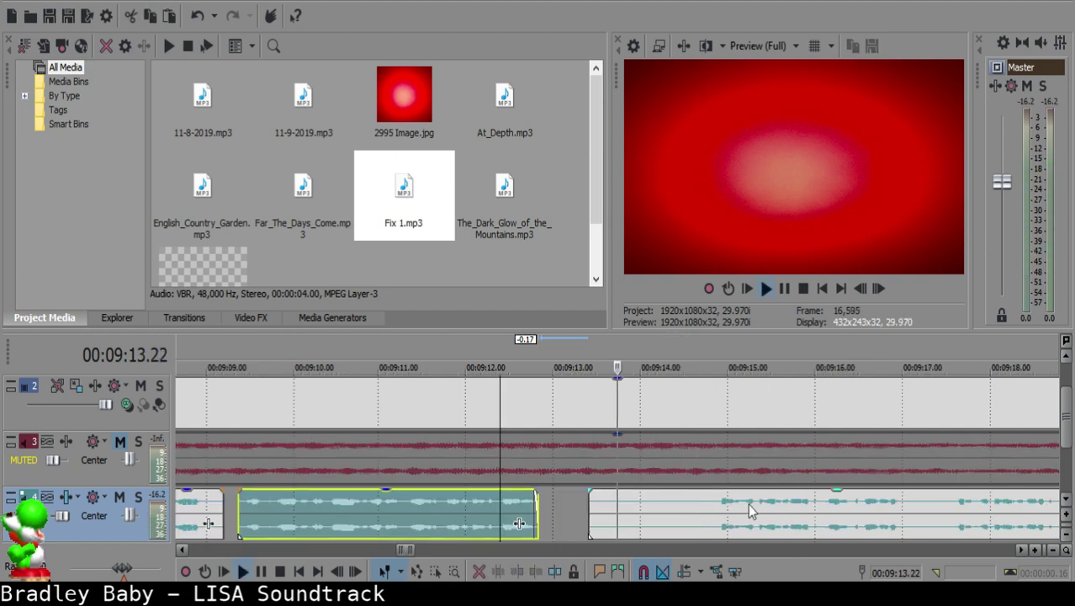
Step: Audition the voice-over after 9:13.12 to find the next phrase's start and split the clip at 9:17.16
{"action": "left_click", "coordinate": [706, 512]}
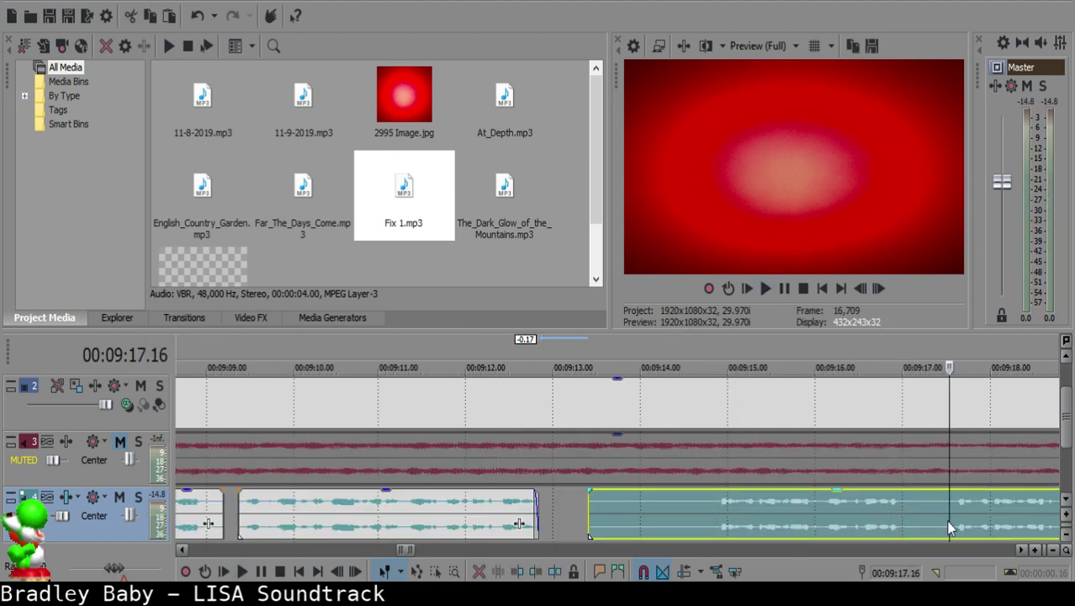
{"action": "scroll", "coordinate": [948, 523], "scroll_direction": "down", "scroll_amount": 2}
{"action": "left_click", "coordinate": [906, 521]}
{"action": "left_click", "coordinate": [605, 500]}
{"action": "key", "text": "space"}
{"action": "key", "text": "s"}
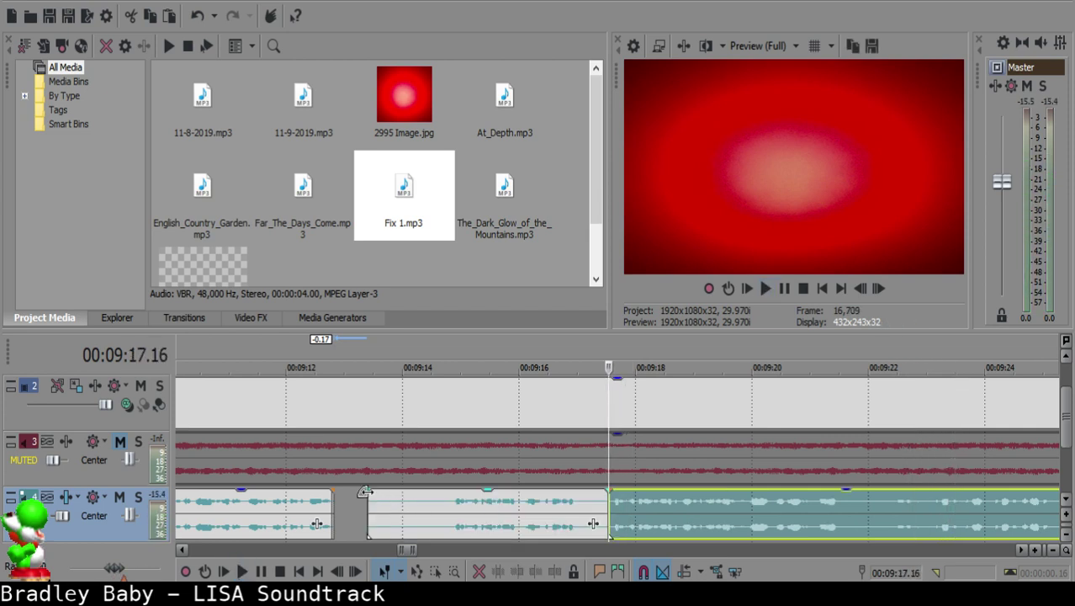
Step: Delete the voice section between 9:13.12 and 9:17.16 and move the following clip earlier, to about 9:13.04
{"action": "left_click", "coordinate": [367, 493]}
{"action": "key", "text": "Delete"}
{"action": "left_click", "coordinate": [351, 506]}
{"action": "left_click_drag", "start_coordinate": [645, 507], "coordinate": [404, 503]}
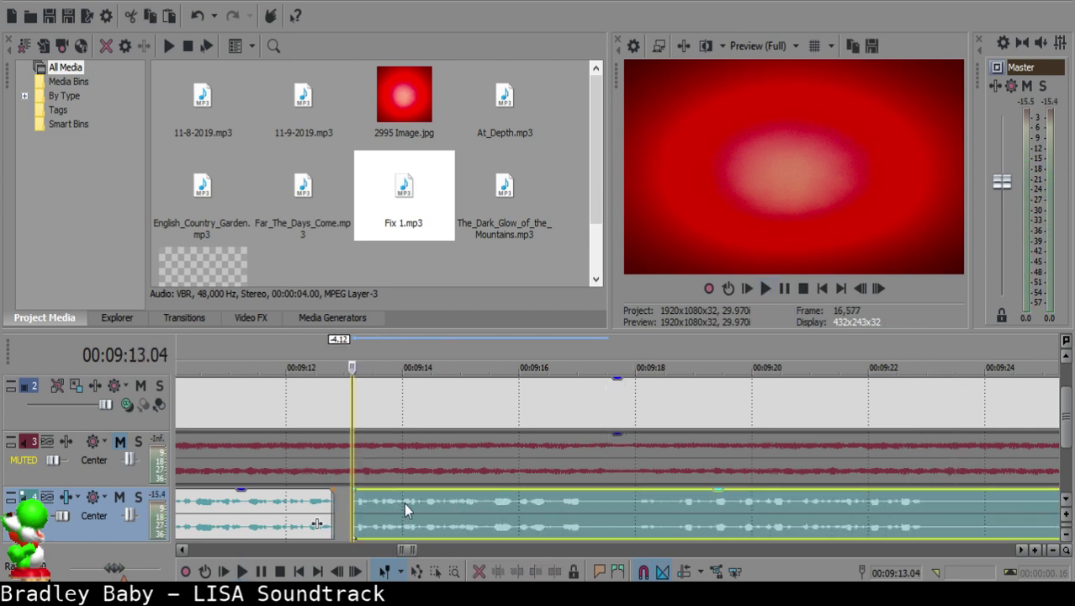
Step: Play the voice-over from about 9:12 across the new transition up to the pause around 9:17
{"action": "left_click", "coordinate": [285, 504]}
{"action": "key", "text": "space"}
{"action": "scroll", "coordinate": [705, 522], "scroll_direction": "down", "scroll_amount": 5}
{"action": "scroll", "coordinate": [665, 509], "scroll_direction": "down", "scroll_amount": 8}
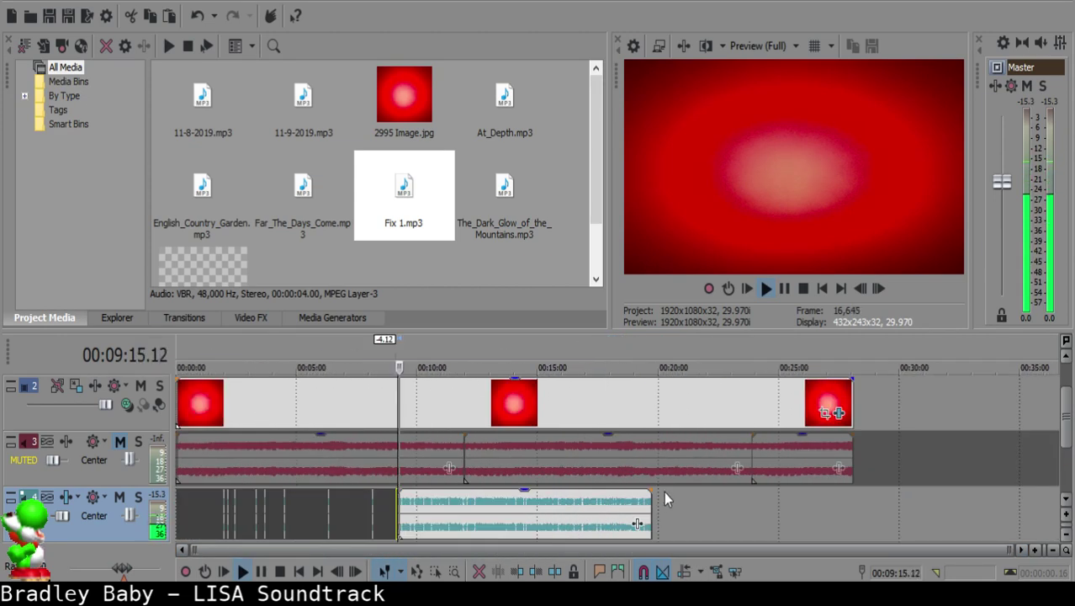
{"action": "scroll", "coordinate": [665, 499], "scroll_direction": "up", "scroll_amount": 5}
{"action": "scroll", "coordinate": [651, 512], "scroll_direction": "up", "scroll_amount": 3}
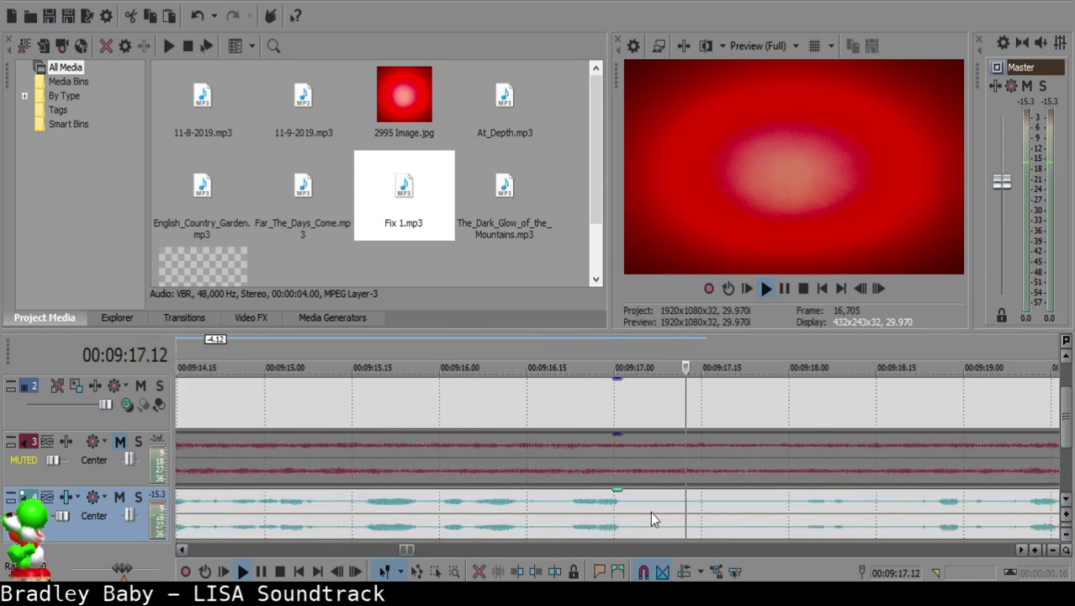
Step: Audition the end of the phrase around 9:17 and split the voice-over clip at about 9:17.04
{"action": "key", "text": "space"}
{"action": "left_click", "coordinate": [636, 499]}
{"action": "key", "text": "space"}
{"action": "key", "text": "space"}
{"action": "left_click", "coordinate": [639, 507]}
{"action": "key", "text": "s"}
{"action": "key", "text": "space"}
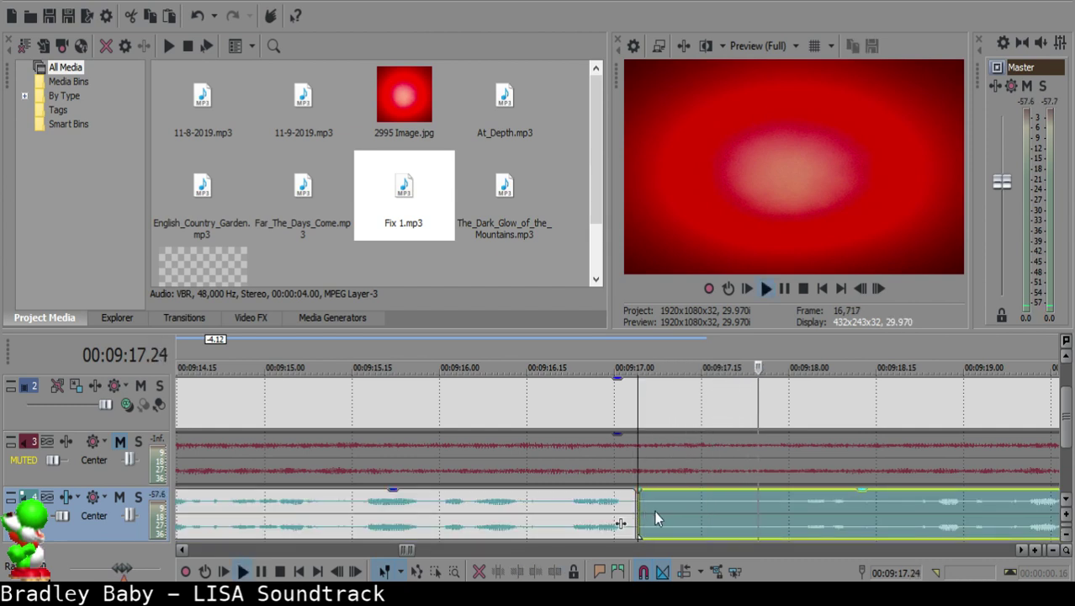
Step: Split the voice-over at about 9:17.26, delete the pause between 9:17.04 and that point, and play across the gap
{"action": "key", "text": "Return"}
{"action": "key", "text": "s"}
{"action": "left_click", "coordinate": [686, 513]}
{"action": "key", "text": "Delete"}
{"action": "left_click", "coordinate": [580, 513]}
{"action": "key", "text": "space"}
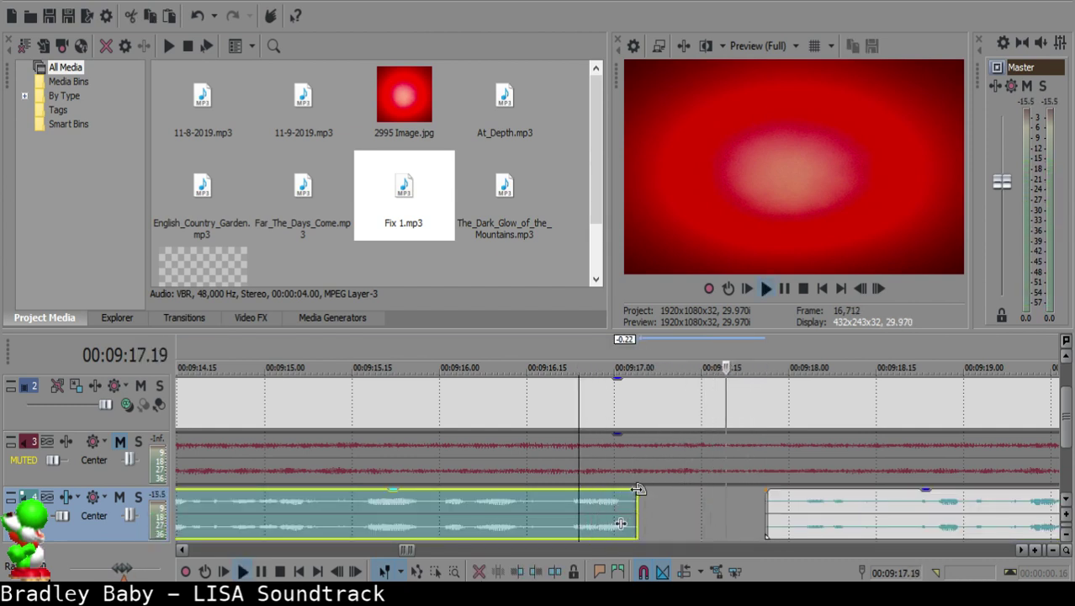
Step: Audition the voice-over after 9:17.26, split it at about 9:19.21 and delete the section in between
{"action": "scroll", "coordinate": [635, 498], "scroll_direction": "down", "scroll_amount": 4}
{"action": "left_click", "coordinate": [788, 520]}
{"action": "scroll", "coordinate": [786, 520], "scroll_direction": "down", "scroll_amount": 2}
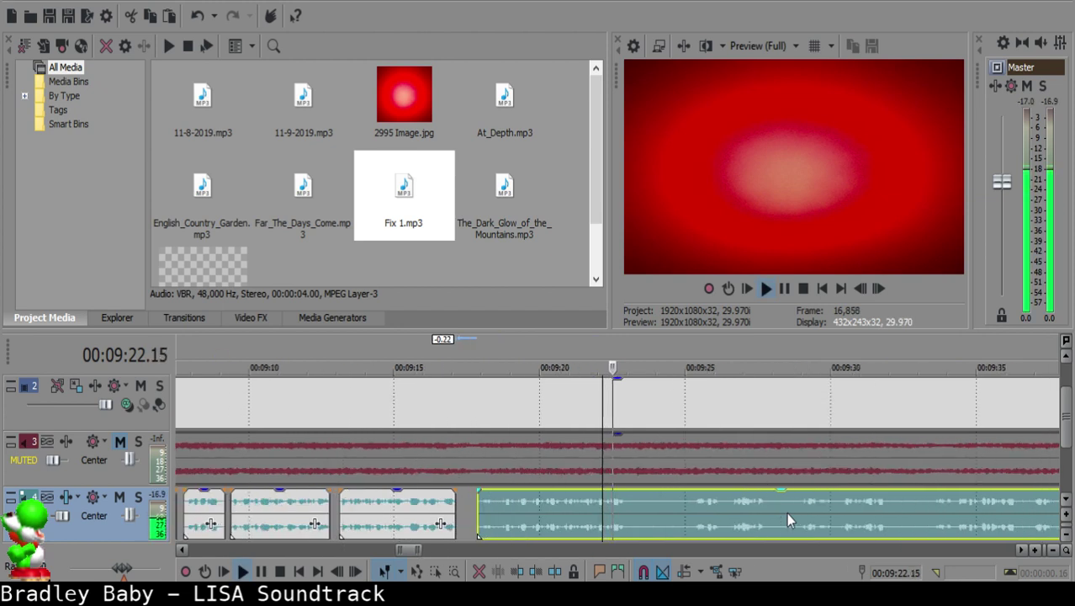
{"action": "left_click", "coordinate": [704, 509]}
{"action": "left_click", "coordinate": [517, 520]}
{"action": "scroll", "coordinate": [517, 520], "scroll_direction": "up", "scroll_amount": 5}
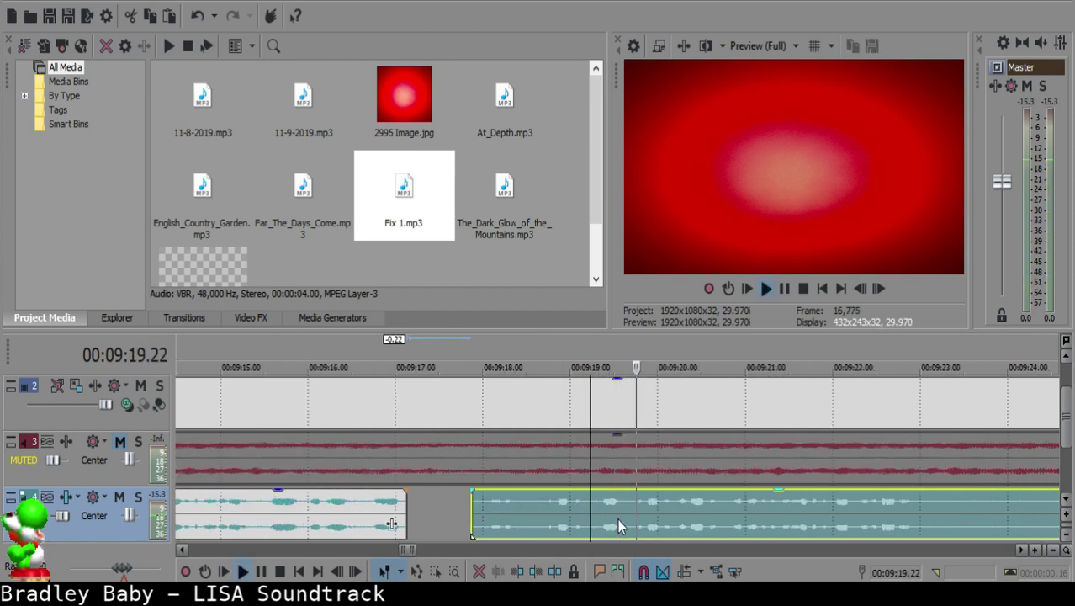
{"action": "left_click", "coordinate": [630, 513]}
{"action": "key", "text": "space"}
{"action": "key", "text": "s"}
{"action": "left_click", "coordinate": [528, 512]}
{"action": "key", "text": "Delete"}
Step: Move the following voice clip earlier to start at about 9:17.09 and play it from the preceding phrase
{"action": "left_click", "coordinate": [421, 504]}
{"action": "left_click_drag", "start_coordinate": [713, 511], "coordinate": [503, 502]}
{"action": "left_click", "coordinate": [340, 503]}
{"action": "key", "text": "space"}
{"action": "scroll", "coordinate": [488, 529], "scroll_direction": "up", "scroll_amount": 3}
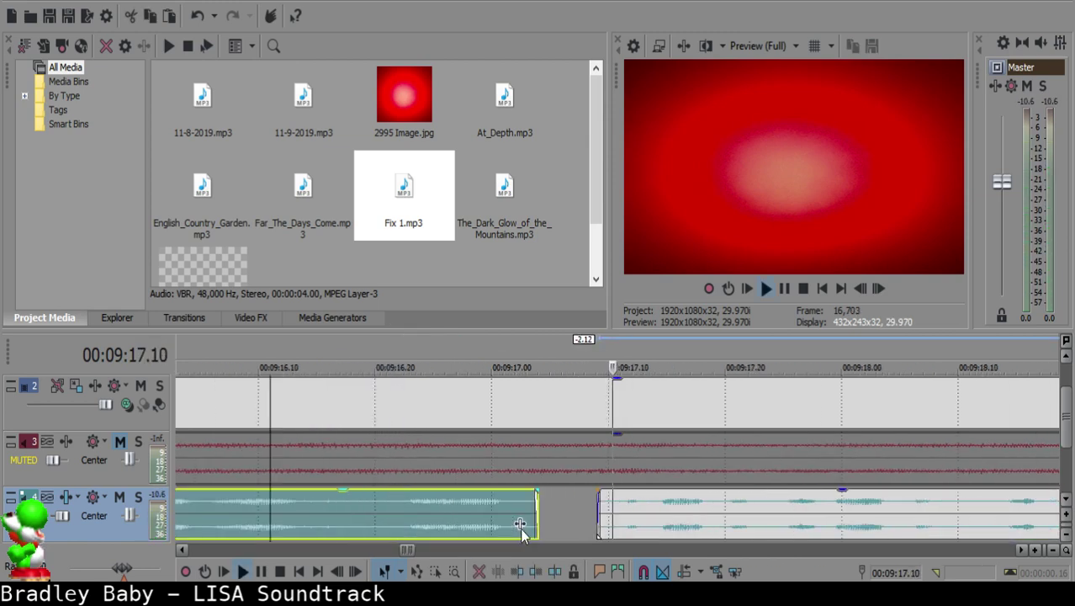
{"action": "scroll", "coordinate": [566, 517], "scroll_direction": "down", "scroll_amount": 14}
{"action": "scroll", "coordinate": [602, 503], "scroll_direction": "up", "scroll_amount": 10}
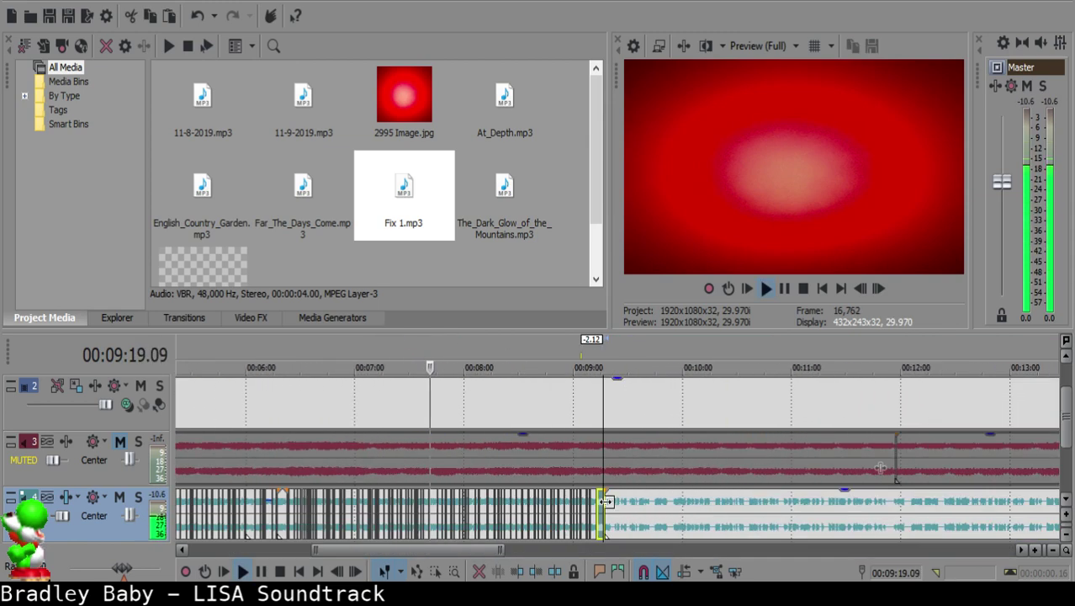
Step: Audition the voice-over around 9:19 and split the clip at about 9:19.17
{"action": "left_click", "coordinate": [623, 507]}
{"action": "key", "text": "Return"}
{"action": "left_click", "coordinate": [634, 507]}
{"action": "key", "text": "Return"}
{"action": "key", "text": "Return"}
{"action": "left_click", "coordinate": [637, 507]}
{"action": "key", "text": "s"}
Step: Add a short fade-in to the clip after the 9:19.17 split and a short fade-out to the preceding clip
{"action": "left_click", "coordinate": [615, 504]}
{"action": "key", "text": "Return"}
{"action": "key", "text": "Return"}
{"action": "mouse_move", "coordinate": [637, 490]}
{"action": "left_mouse_down"}
{"action": "mouse_move", "coordinate": [658, 506]}
{"action": "mouse_move", "coordinate": [648, 490]}
{"action": "mouse_move", "coordinate": [654, 498]}
{"action": "left_mouse_up"}
{"action": "left_click", "coordinate": [591, 510]}
{"action": "key", "text": "Return"}
{"action": "left_click", "coordinate": [618, 526]}
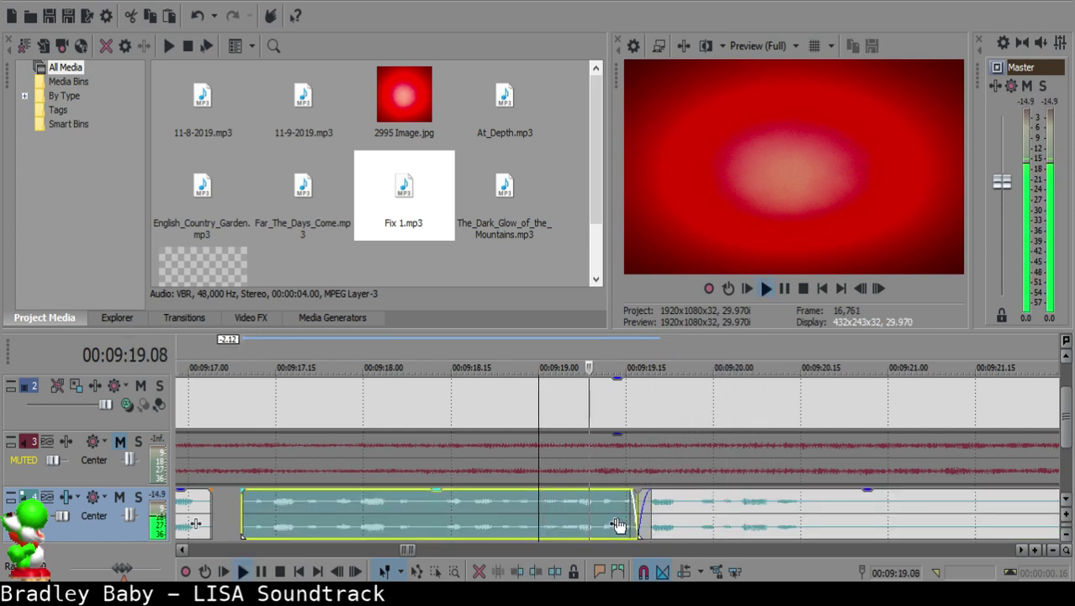
Step: Trim the following clip's start to about 9:19.18 and the preceding clip's end to about 9:19.16, replaying the join
{"action": "left_click", "coordinate": [642, 502]}
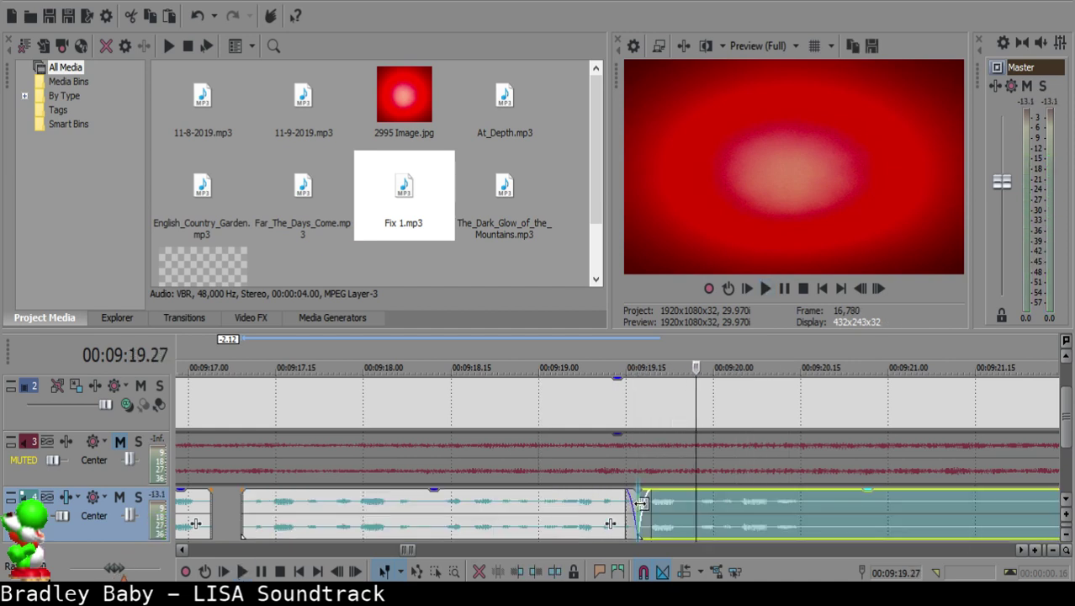
{"action": "left_click", "coordinate": [590, 521]}
{"action": "key", "text": "space"}
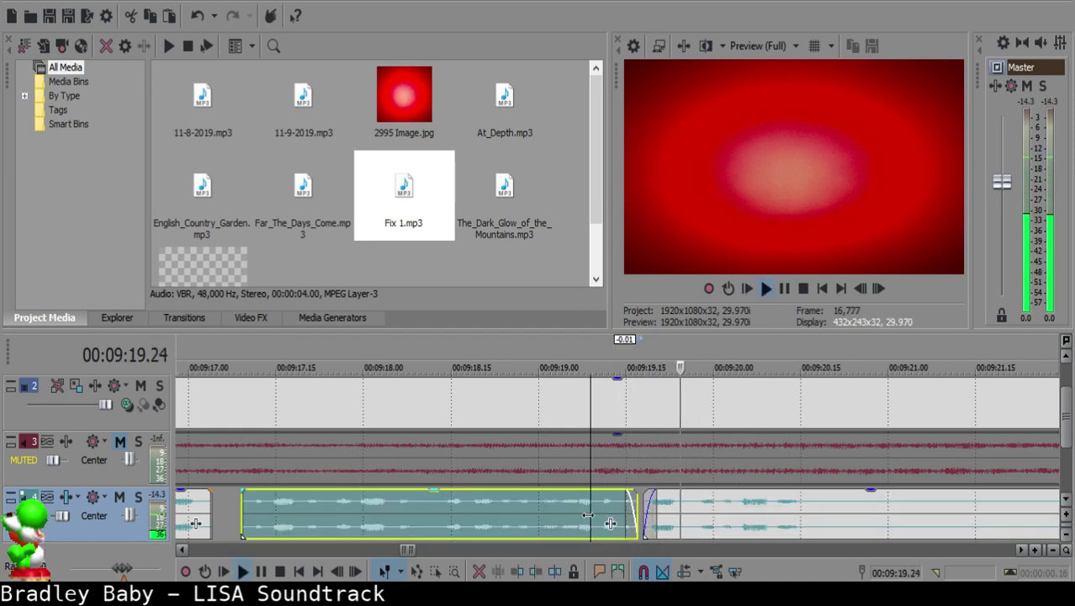
{"action": "key", "text": "space"}
{"action": "mouse_move", "coordinate": [646, 510]}
{"action": "left_mouse_down"}
{"action": "mouse_move", "coordinate": [625, 505]}
{"action": "mouse_move", "coordinate": [632, 517]}
{"action": "left_mouse_up"}
{"action": "left_click", "coordinate": [561, 518]}
{"action": "key", "text": "space"}
{"action": "left_click", "coordinate": [548, 517]}
{"action": "key", "text": "space"}
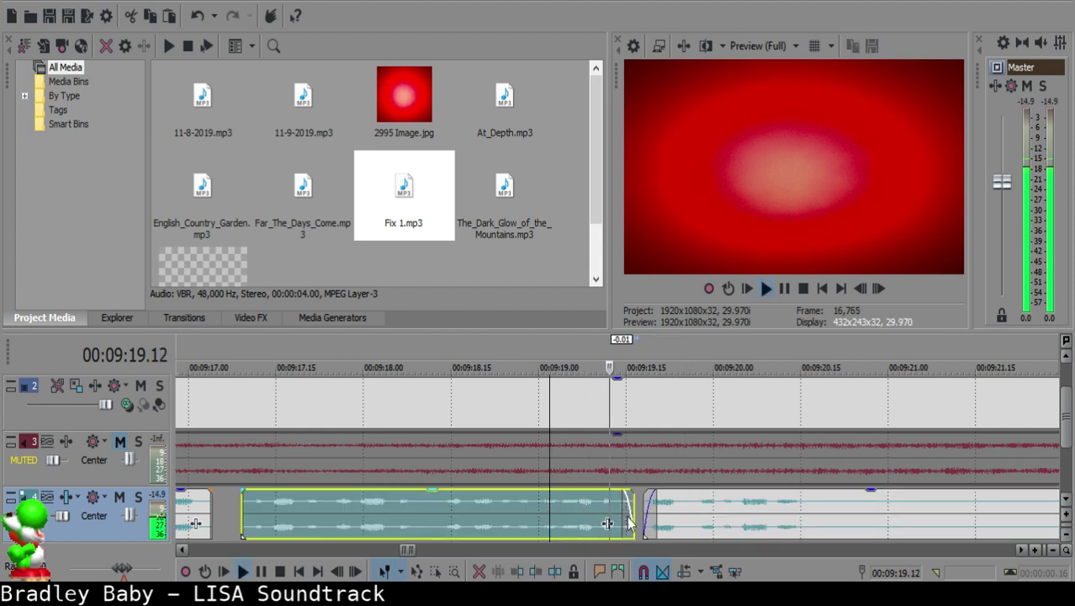
Step: Extend the preceding clip's fade-out to begin at about 9:19.13 and play the join through to the next pause
{"action": "key", "text": "Return"}
{"action": "left_click", "coordinate": [487, 513]}
{"action": "key", "text": "space"}
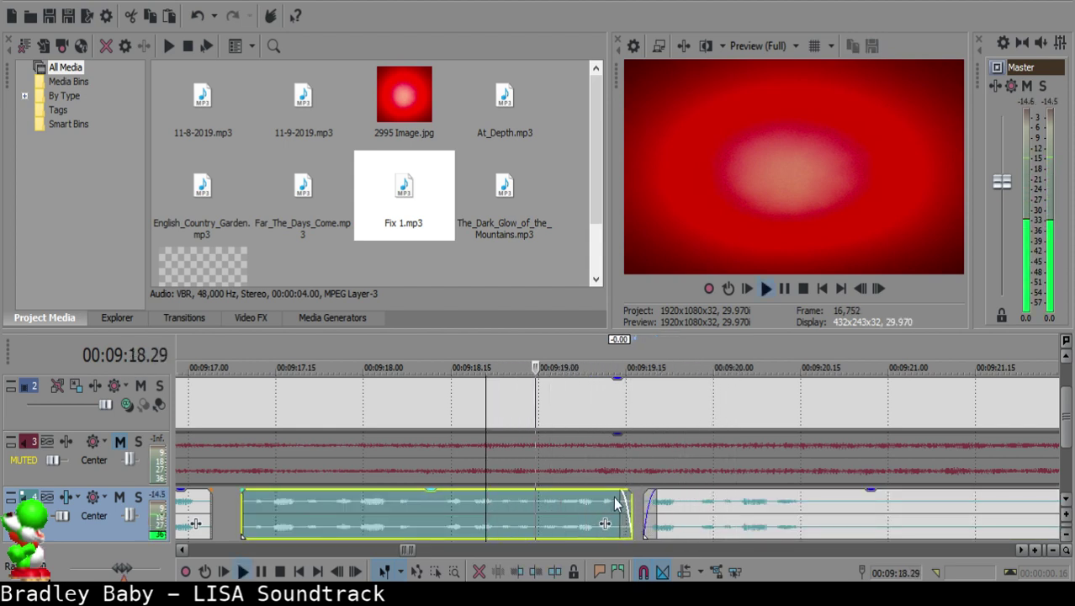
{"action": "key", "text": "Return"}
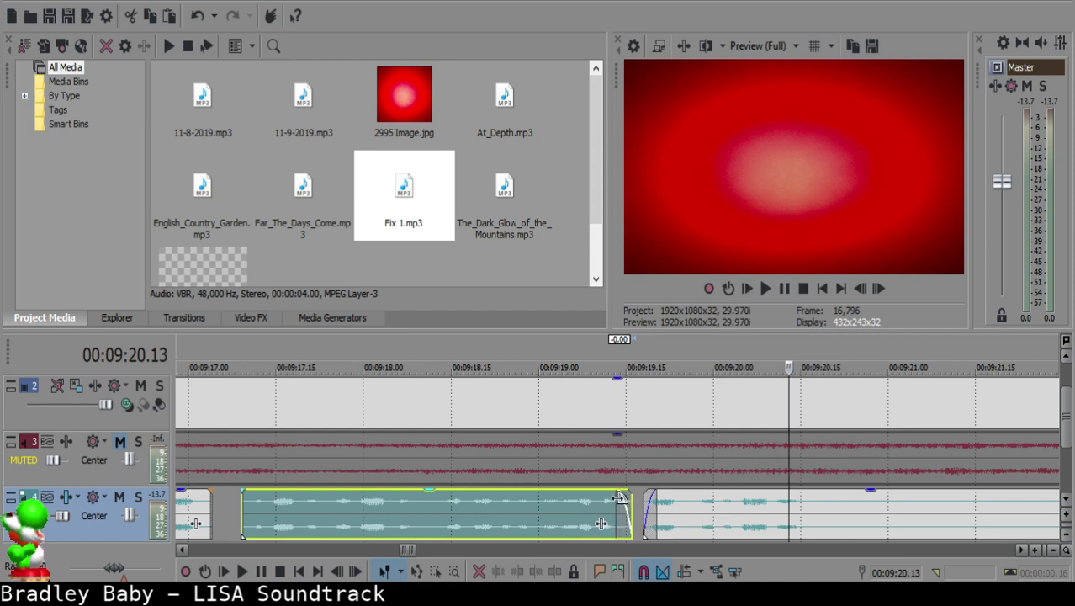
{"action": "left_click", "coordinate": [574, 511]}
{"action": "key", "text": "space"}
{"action": "scroll", "coordinate": [644, 513], "scroll_direction": "down", "scroll_amount": 1}
{"action": "key", "text": "Return"}
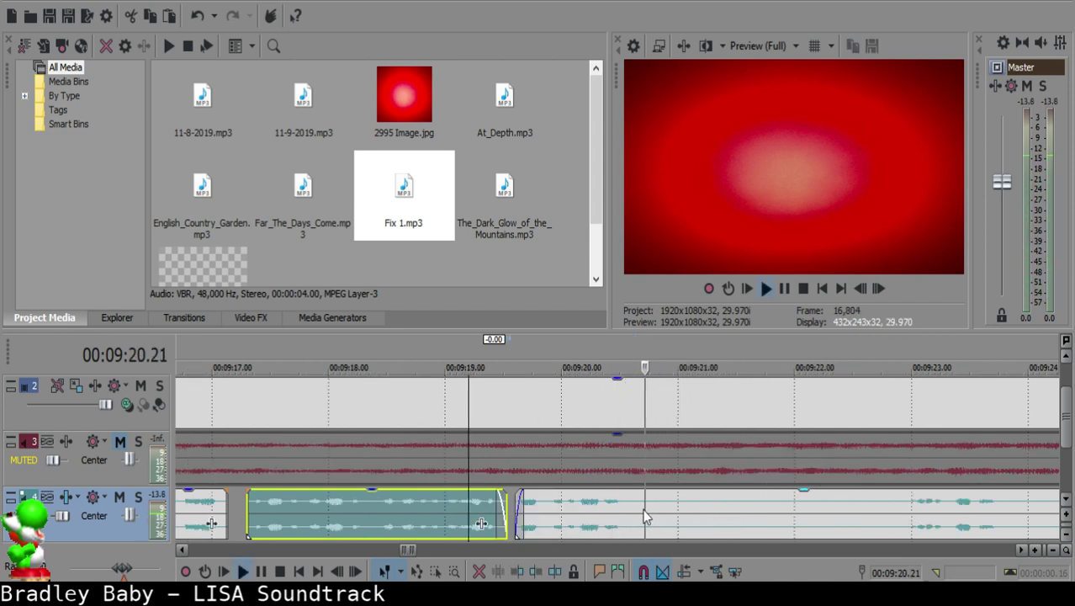
Step: Split the voice-over clip at 9:20.21, at the end of the phrase
{"action": "left_click", "coordinate": [643, 510]}
{"action": "key", "text": "space"}
{"action": "key", "text": "space"}
{"action": "key", "text": "s"}
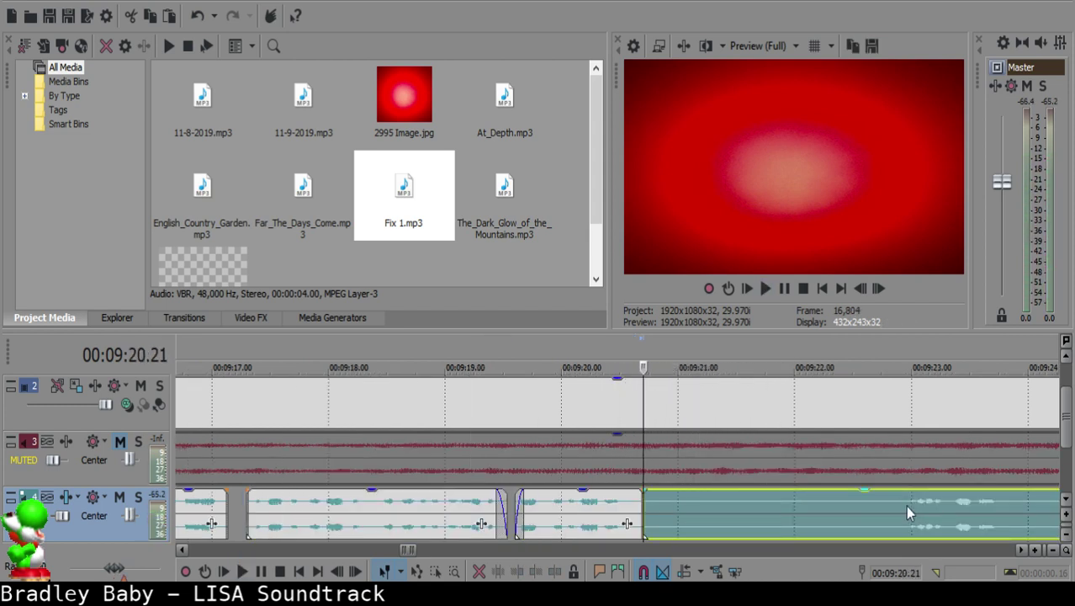
Step: Find the next phrase's start, split the voice-over at about 9:22.28 and delete the section from 9:20.21 to there
{"action": "left_click", "coordinate": [907, 507]}
{"action": "key", "text": "space"}
{"action": "scroll", "coordinate": [873, 510], "scroll_direction": "down", "scroll_amount": 1}
{"action": "key", "text": "Return"}
{"action": "left_click", "coordinate": [705, 505]}
{"action": "left_click", "coordinate": [593, 505]}
{"action": "key", "text": "Return"}
{"action": "key", "text": "s"}
{"action": "key", "text": "space"}
{"action": "left_click", "coordinate": [424, 509]}
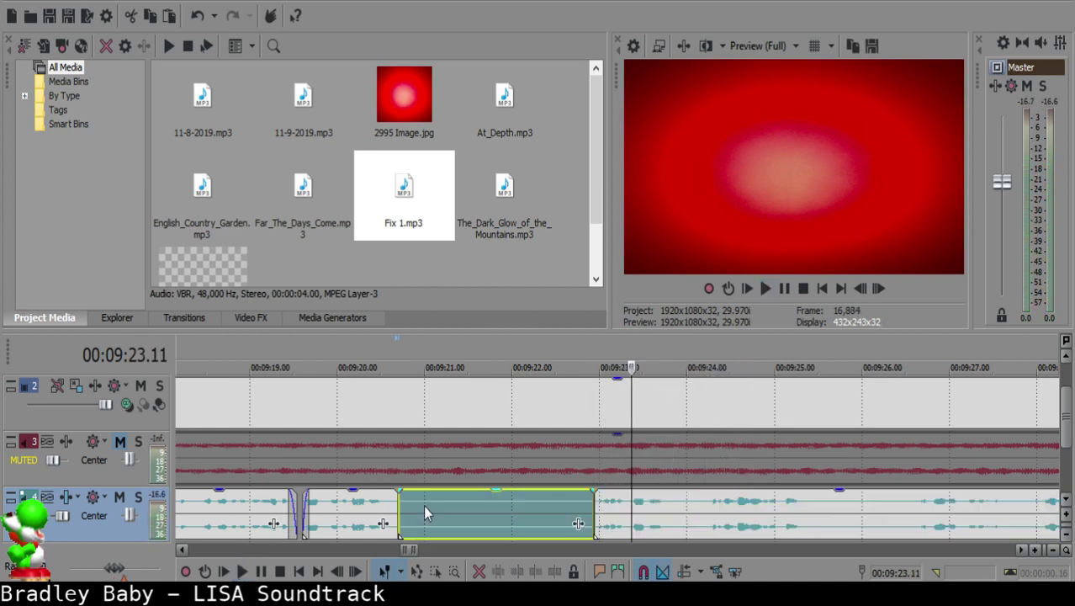
{"action": "key", "text": "Delete"}
Step: Move the following voice clip earlier to start at about 9:21.05, adjusting the gap by ear, and play the transition
{"action": "left_click_drag", "start_coordinate": [640, 504], "coordinate": [472, 521]}
{"action": "left_click", "coordinate": [368, 509]}
{"action": "key", "text": "space"}
{"action": "scroll", "coordinate": [623, 519], "scroll_direction": "up", "scroll_amount": 1}
{"action": "left_click_drag", "start_coordinate": [609, 517], "coordinate": [627, 509]}
{"action": "left_click", "coordinate": [461, 504]}
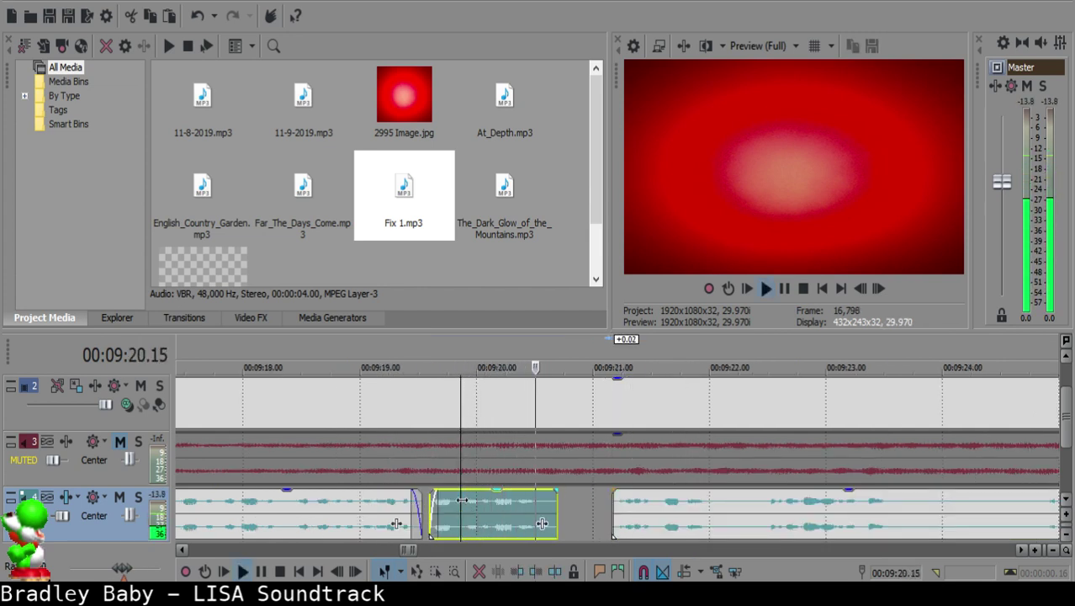
Step: Split the voice-over at about 9:22.02 and 9:22.12 and delete the short section between the splits
{"action": "left_click", "coordinate": [717, 513]}
{"action": "key", "text": "s"}
{"action": "scroll", "coordinate": [827, 511], "scroll_direction": "down", "scroll_amount": 1}
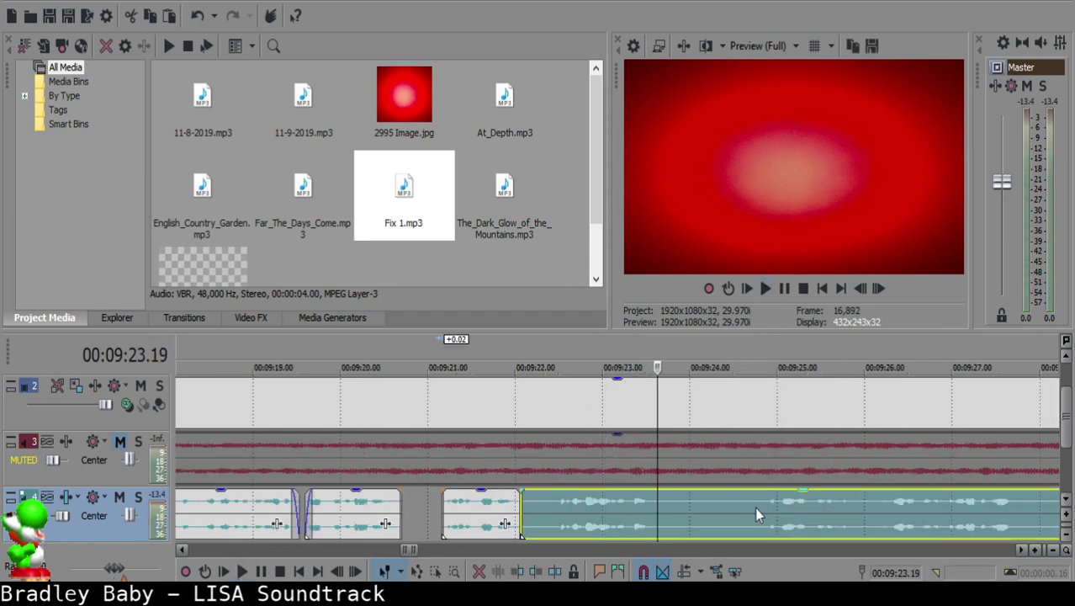
{"action": "left_click", "coordinate": [552, 505]}
{"action": "key", "text": "space"}
{"action": "key", "text": "s"}
{"action": "left_click", "coordinate": [527, 504]}
{"action": "key", "text": "Delete"}
Step: Move the following voice clip earlier to about 9:22.04 and play across the transition
{"action": "left_click_drag", "start_coordinate": [563, 507], "coordinate": [539, 504]}
{"action": "left_click", "coordinate": [486, 505]}
{"action": "key", "text": "space"}
{"action": "scroll", "coordinate": [605, 508], "scroll_direction": "up", "scroll_amount": 3}
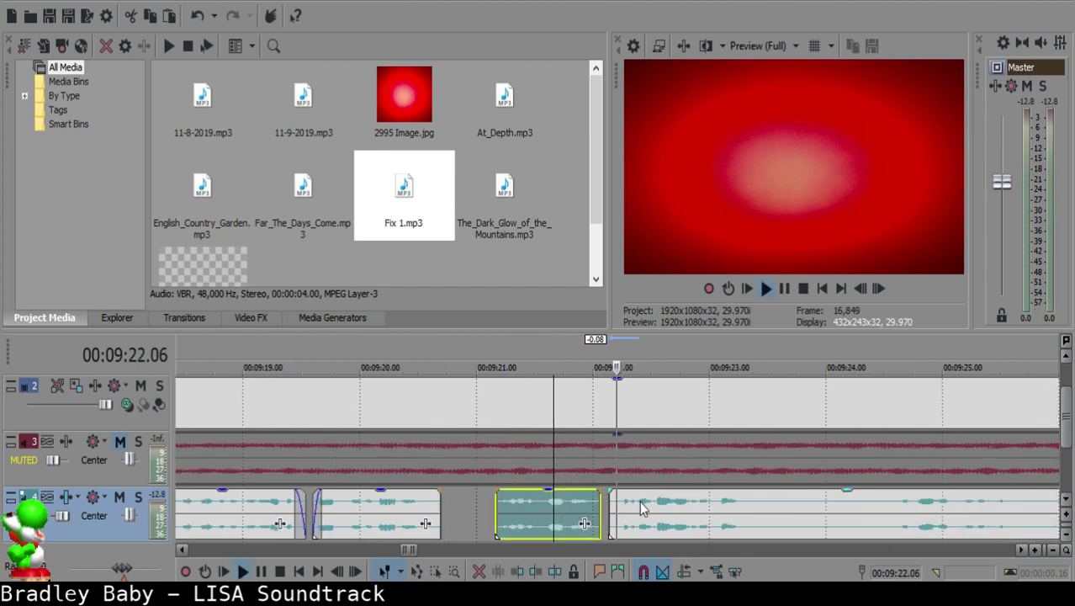
{"action": "scroll", "coordinate": [646, 505], "scroll_direction": "down", "scroll_amount": 2}
{"action": "scroll", "coordinate": [648, 504], "scroll_direction": "up", "scroll_amount": 1}
Step: Split the voice-over clip at about 9:23.08, at the end of the phrase, and continue playback
{"action": "left_click", "coordinate": [653, 507]}
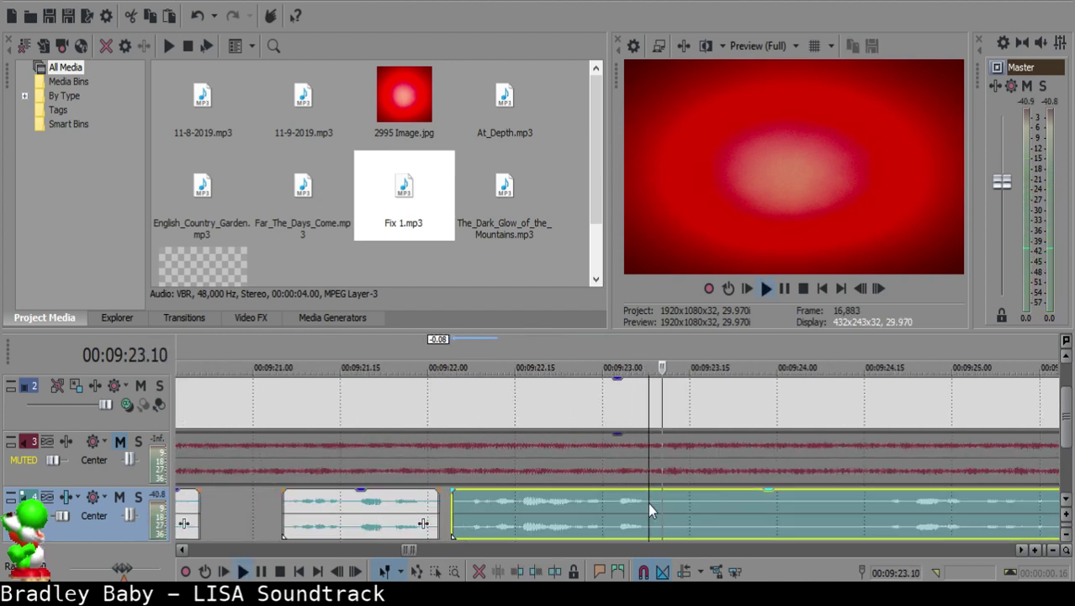
{"action": "key", "text": "space"}
{"action": "key", "text": "s"}
{"action": "key", "text": "space"}
Step: Audition the later takes, split the voice-over at about 9:25.25 and delete the section between 9:23.08 and that point
{"action": "scroll", "coordinate": [777, 503], "scroll_direction": "down", "scroll_amount": 3}
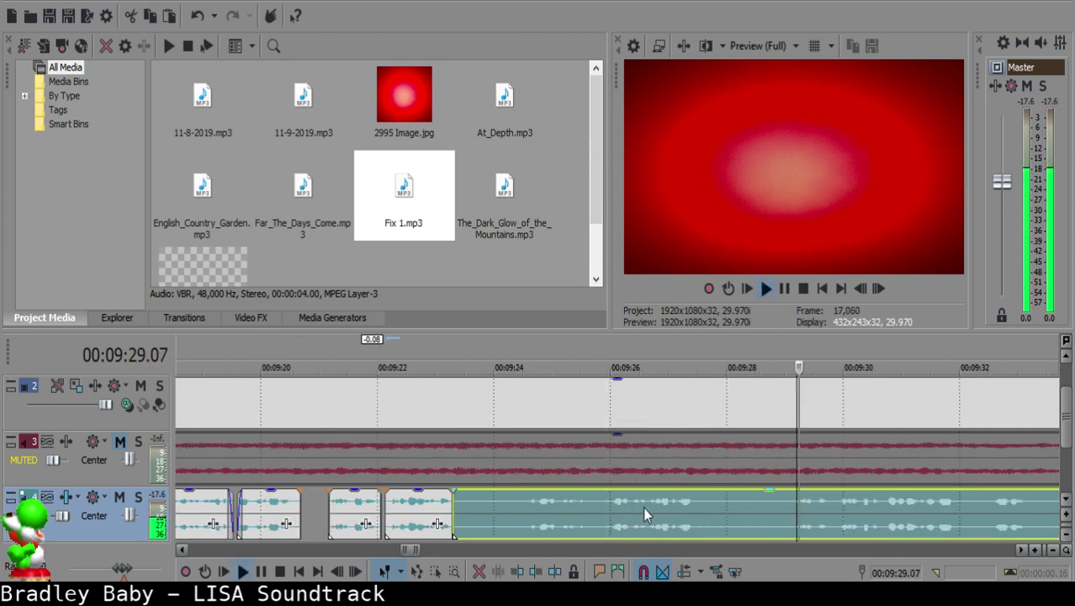
{"action": "left_click", "coordinate": [598, 497]}
{"action": "key", "text": "space"}
{"action": "key", "text": "s"}
{"action": "left_click", "coordinate": [464, 510]}
{"action": "key", "text": "Delete"}
Step: Move the following voice clip earlier to start at about 9:23.13 and play from the preceding phrase
{"action": "left_click_drag", "start_coordinate": [667, 522], "coordinate": [527, 521]}
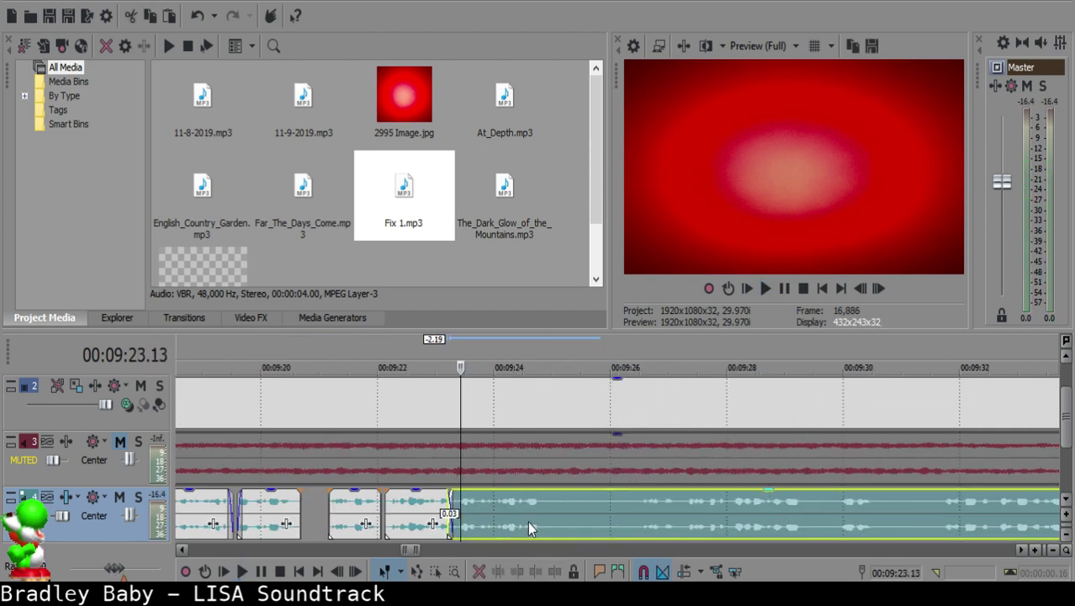
{"action": "left_click", "coordinate": [429, 502]}
{"action": "key", "text": "space"}
{"action": "scroll", "coordinate": [637, 535], "scroll_direction": "up", "scroll_amount": 3}
{"action": "scroll", "coordinate": [637, 535], "scroll_direction": "down", "scroll_amount": 5}
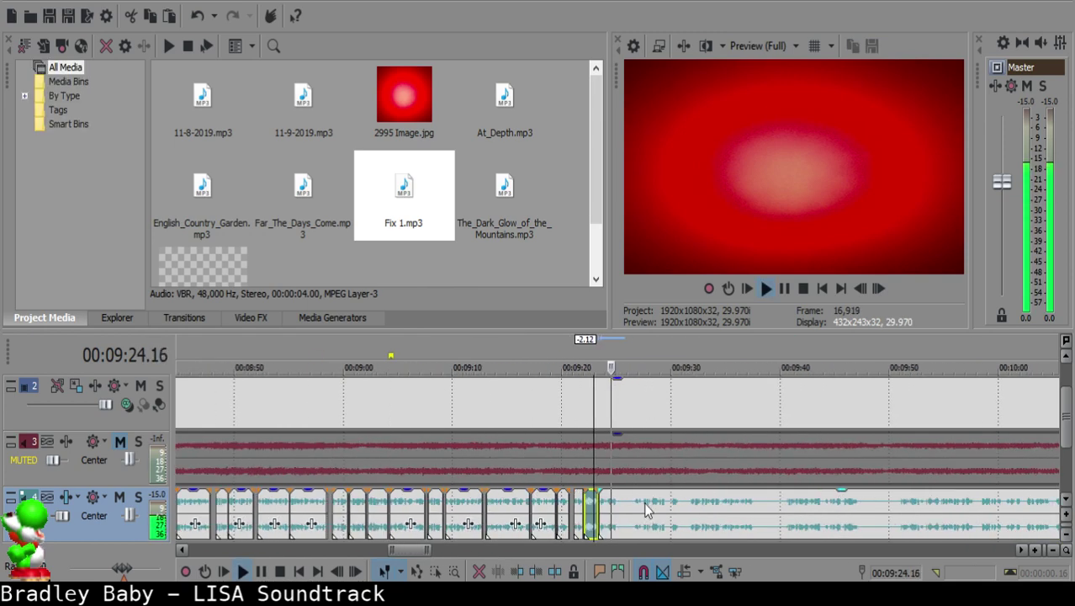
Step: Split the voice-over at 9:25.03, audition what follows and split again at about 9:27.14 before the next phrase
{"action": "scroll", "coordinate": [644, 513], "scroll_direction": "up", "scroll_amount": 3}
{"action": "left_click", "coordinate": [641, 513]}
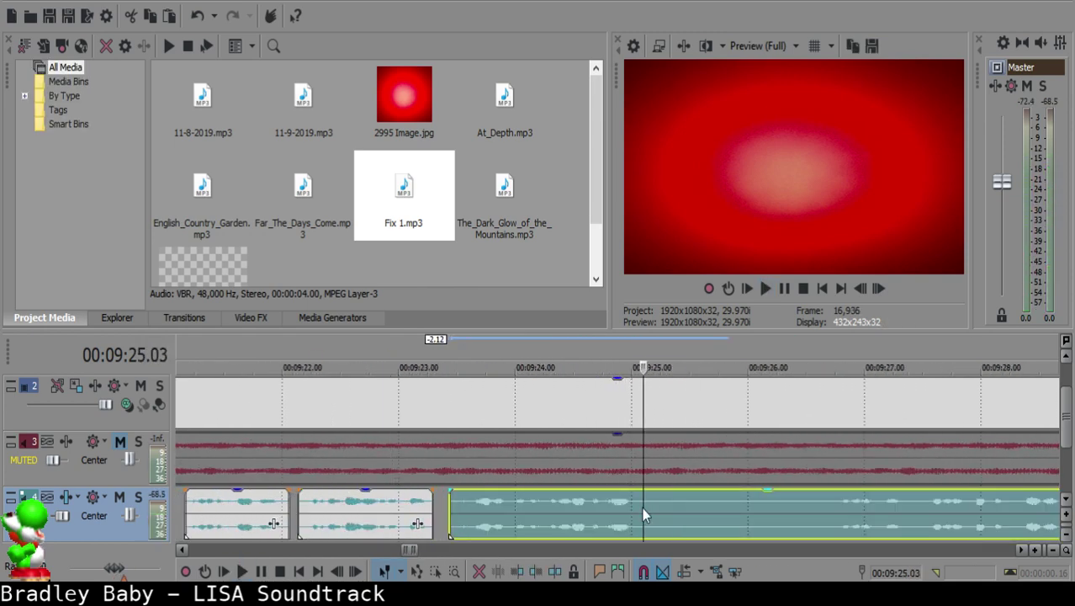
{"action": "scroll", "coordinate": [757, 522], "scroll_direction": "down", "scroll_amount": 2}
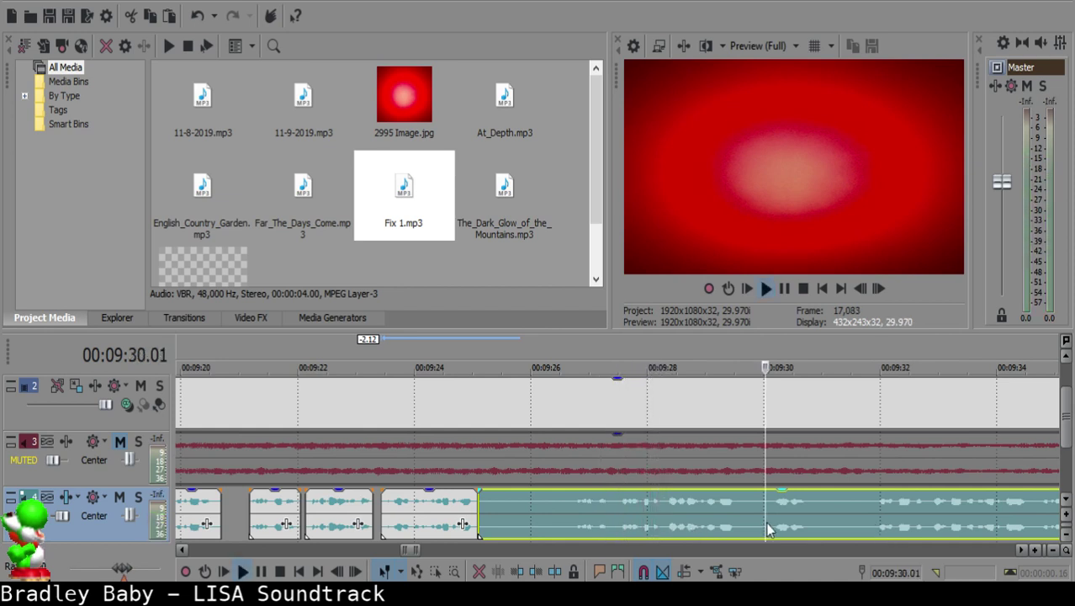
{"action": "left_click", "coordinate": [654, 504]}
{"action": "left_click", "coordinate": [615, 506]}
{"action": "key", "text": "space"}
{"action": "key", "text": "s"}
Step: Delete the section between 9:25.03 and 9:27.14, move the following clip earlier to 9:25.09 and play the transition
{"action": "left_click", "coordinate": [492, 510]}
{"action": "key", "text": "Delete"}
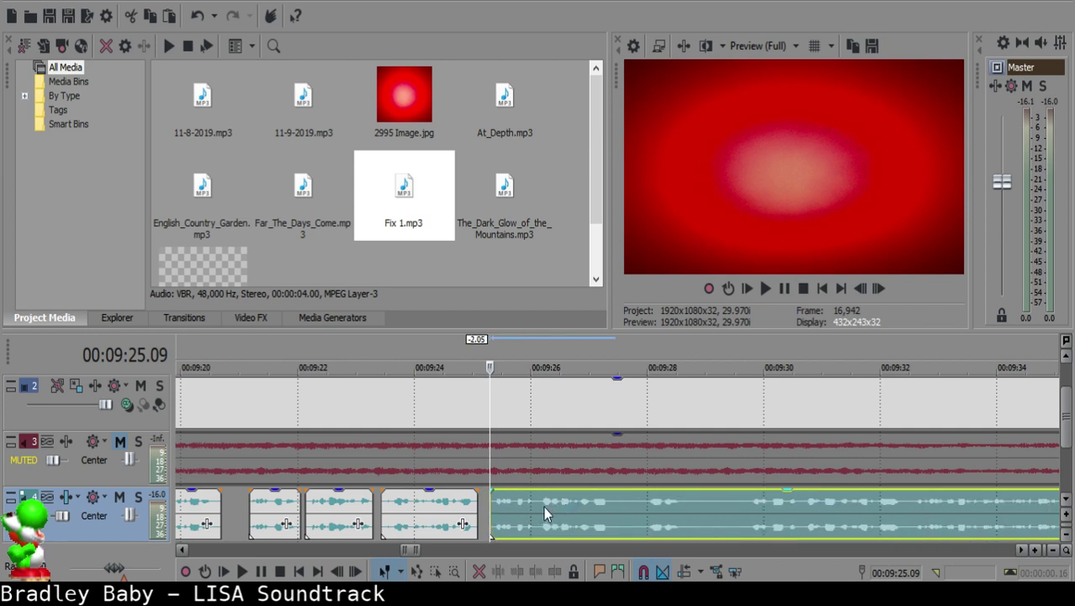
{"action": "left_click", "coordinate": [457, 502]}
{"action": "key", "text": "space"}
{"action": "scroll", "coordinate": [505, 500], "scroll_direction": "down", "scroll_amount": 5}
{"action": "scroll", "coordinate": [595, 500], "scroll_direction": "up", "scroll_amount": 6}
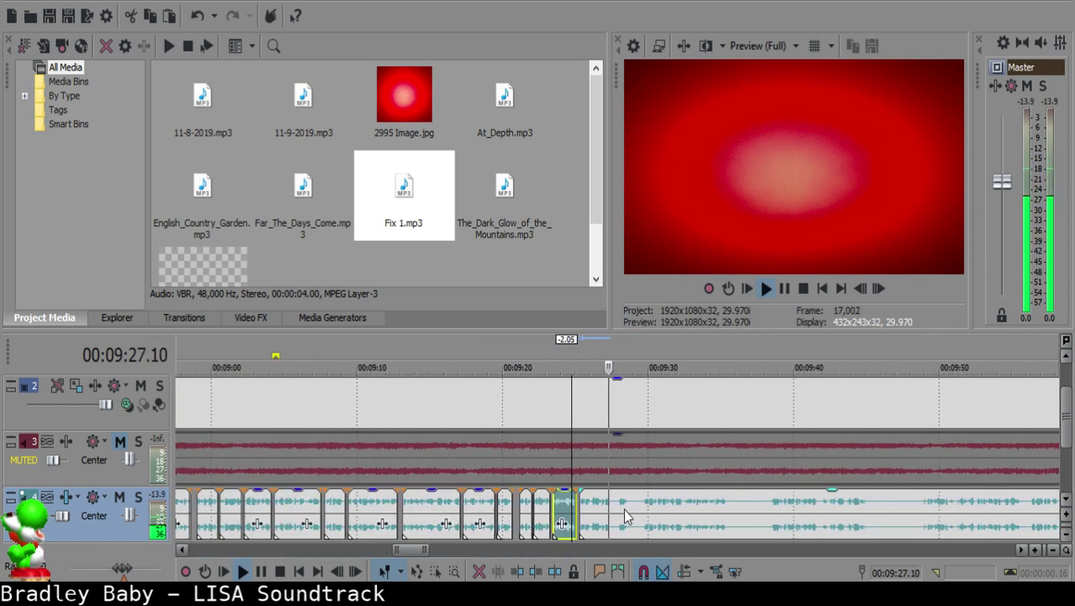
Step: Cut out the short voice section between about 9:27.14 and 9:27.26 and play across the gap
{"action": "left_click", "coordinate": [595, 504]}
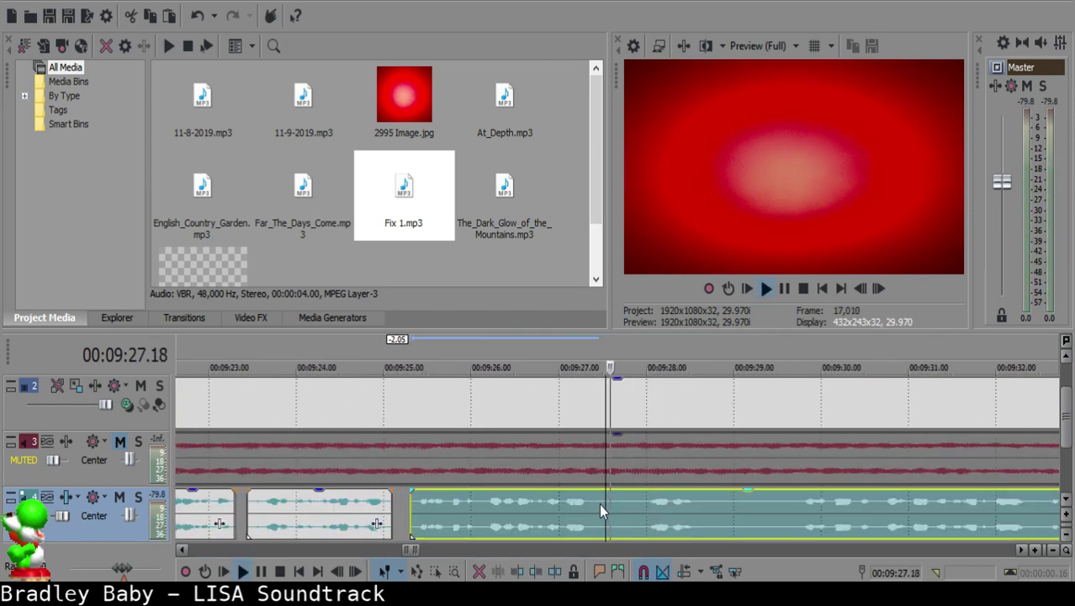
{"action": "key", "text": "s"}
{"action": "left_click_drag", "start_coordinate": [601, 503], "coordinate": [634, 503]}
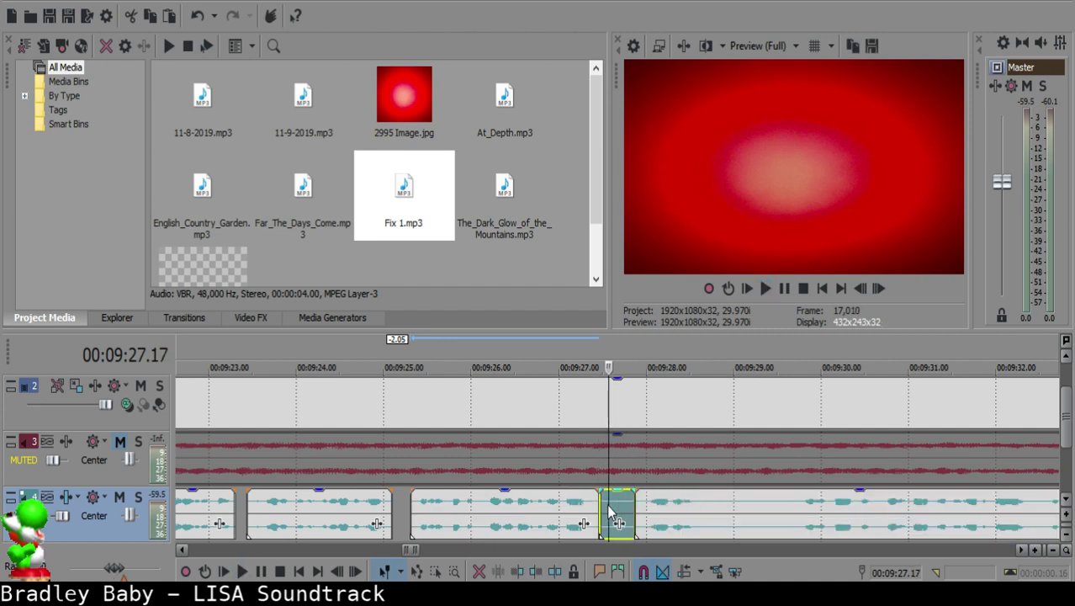
{"action": "left_click", "coordinate": [536, 512]}
{"action": "key", "text": "space"}
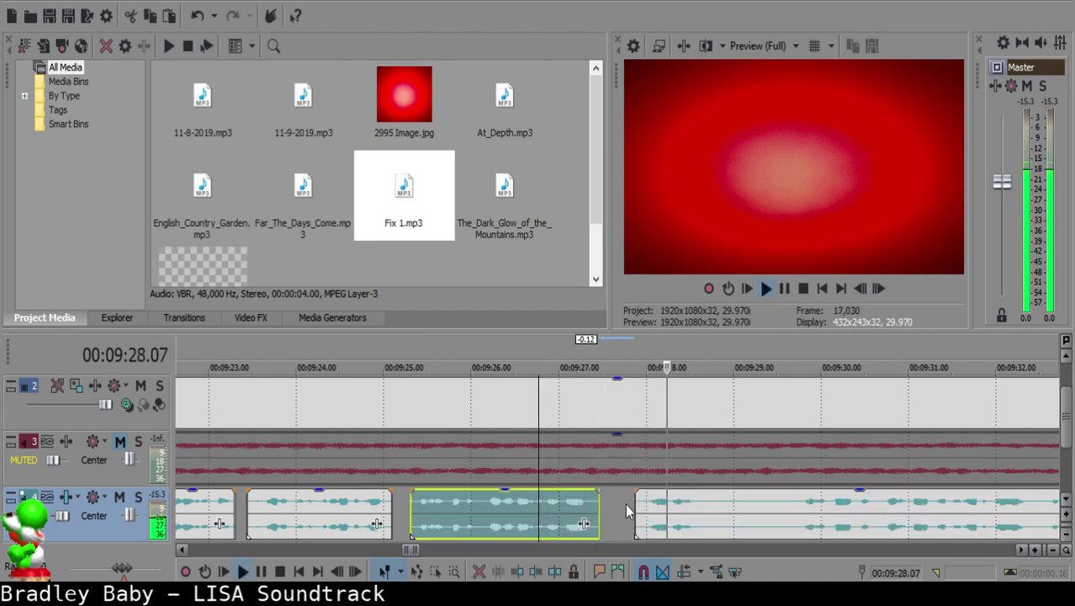
Step: Split the voice-over at about 9:28.24, audition the following takes and split again at 9:30.20
{"action": "left_click", "coordinate": [720, 512]}
{"action": "key", "text": "s"}
{"action": "scroll", "coordinate": [799, 511], "scroll_direction": "down", "scroll_amount": 3}
{"action": "left_click", "coordinate": [717, 503]}
{"action": "key", "text": "space"}
{"action": "key", "text": "Return"}
{"action": "left_click", "coordinate": [646, 505]}
{"action": "key", "text": "space"}
{"action": "key", "text": "space"}
{"action": "key", "text": "s"}
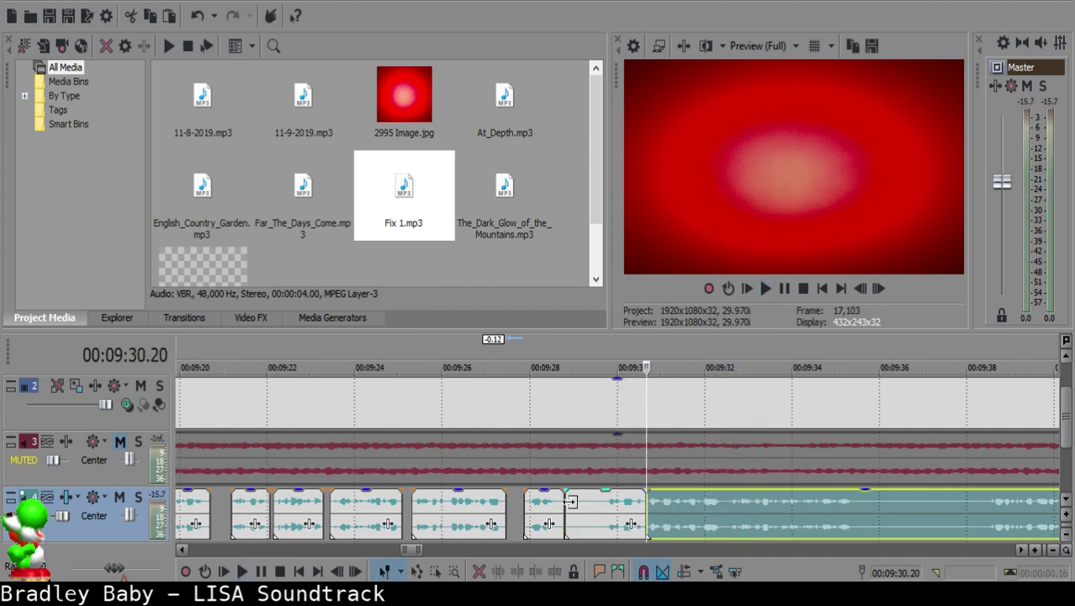
Step: Delete the section between 9:28.24 and 9:30.20, move the following clip earlier to about 9:29.02 and audition it
{"action": "left_click", "coordinate": [578, 507]}
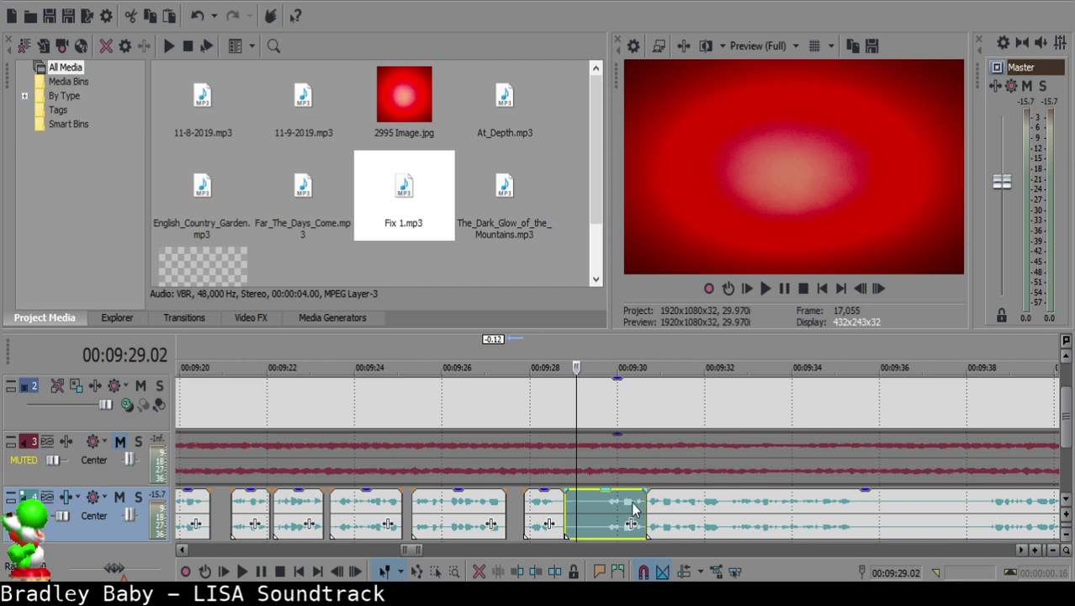
{"action": "key", "text": "Delete"}
{"action": "left_click", "coordinate": [556, 504]}
{"action": "key", "text": "Return"}
{"action": "left_click", "coordinate": [551, 508]}
{"action": "key", "text": "space"}
{"action": "scroll", "coordinate": [552, 509], "scroll_direction": "up", "scroll_amount": 3}
{"action": "key", "text": "Return"}
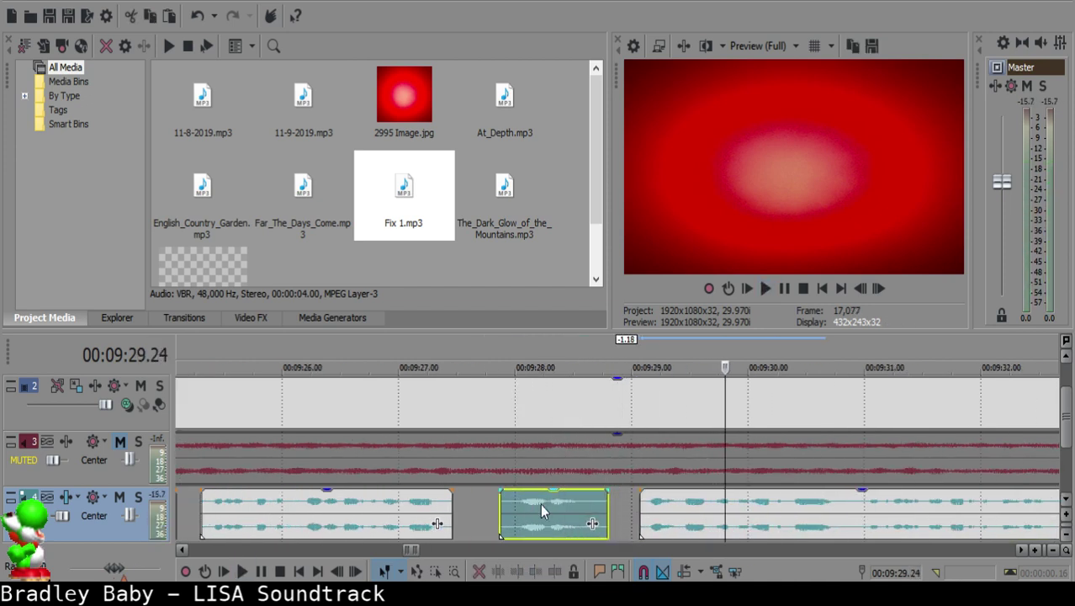
Step: Nudge the following voice clip two frames earlier to 9:29.00 and play the transition on past 9:31
{"action": "left_click", "coordinate": [634, 506]}
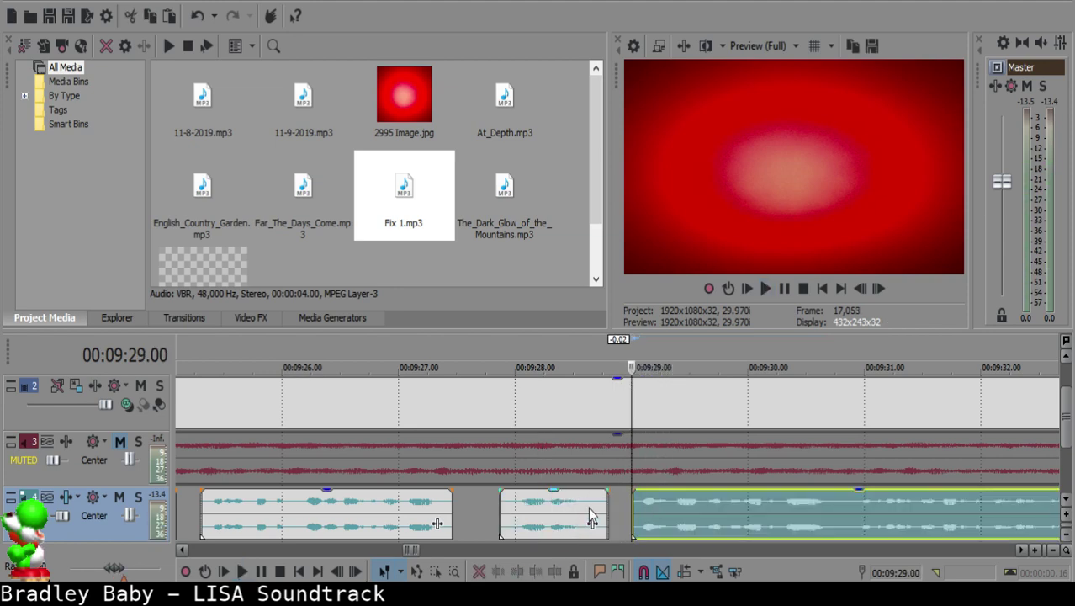
{"action": "left_click", "coordinate": [506, 511]}
{"action": "key", "text": "space"}
{"action": "scroll", "coordinate": [683, 519], "scroll_direction": "down", "scroll_amount": 3}
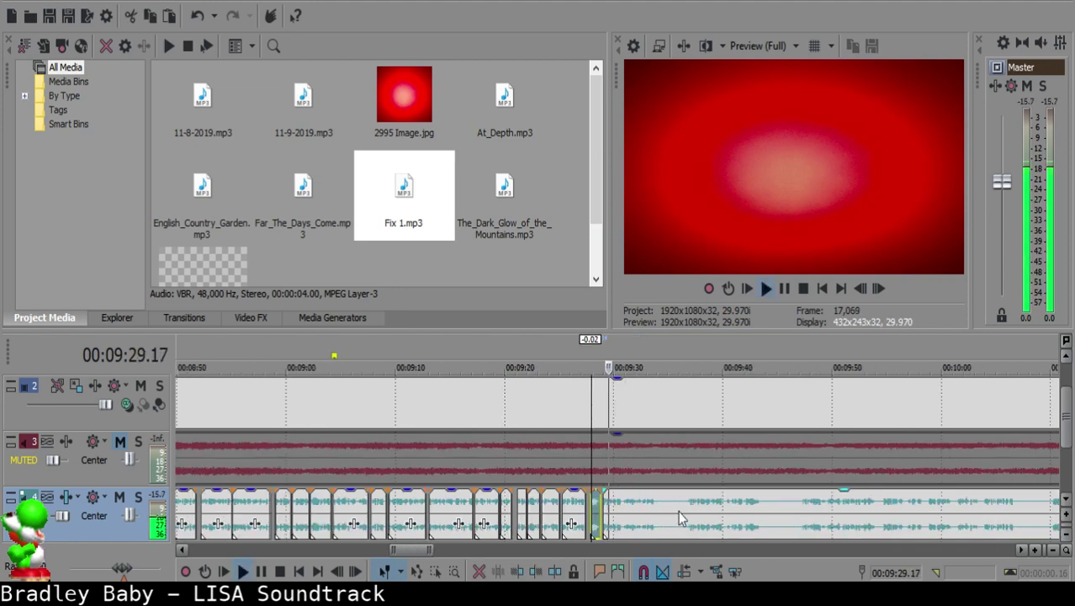
{"action": "scroll", "coordinate": [681, 520], "scroll_direction": "up", "scroll_amount": 4}
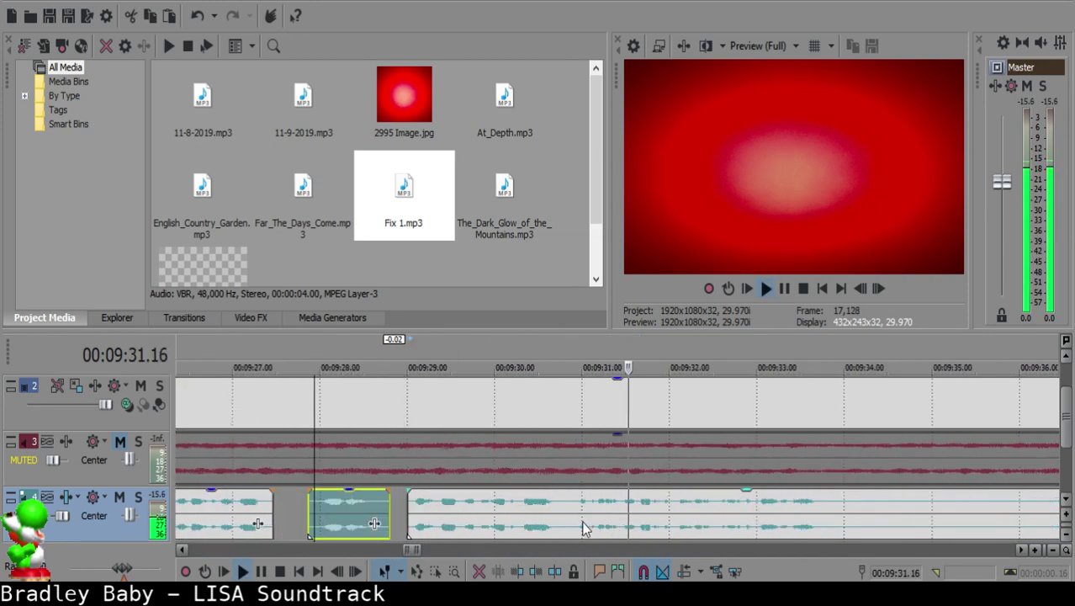
Step: Split the voice-over at about 9:30.23 and audition it from about 9:30.05
{"action": "left_click", "coordinate": [557, 507]}
{"action": "key", "text": "s"}
{"action": "left_click", "coordinate": [561, 503]}
{"action": "left_click", "coordinate": [581, 511]}
{"action": "left_click", "coordinate": [509, 503]}
{"action": "key", "text": "space"}
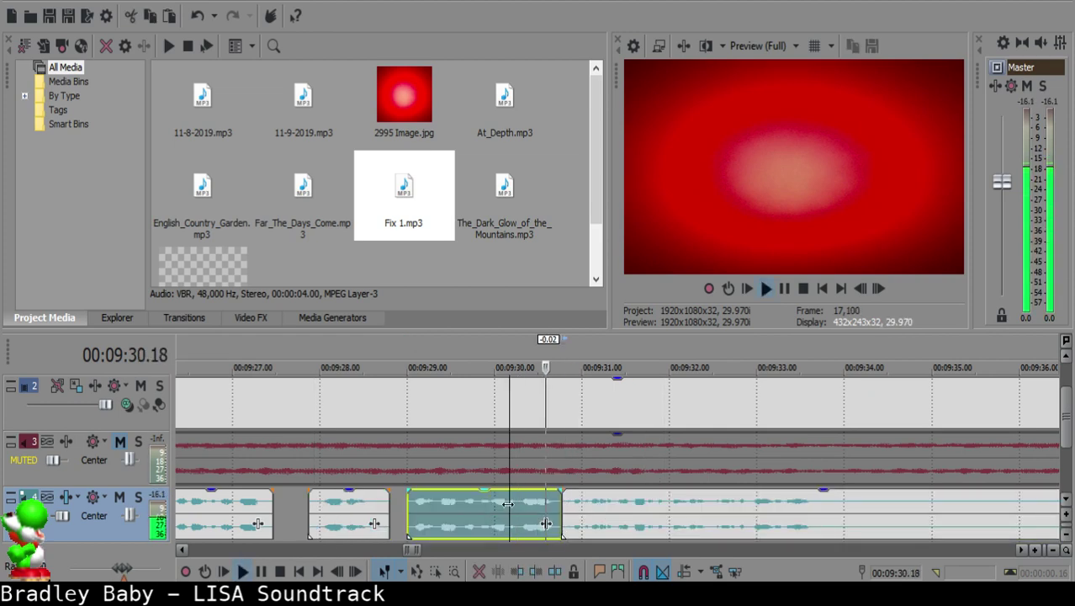
Step: Split the voice-over at 9:33.21, at the end of the phrase
{"action": "scroll", "coordinate": [667, 510], "scroll_direction": "down", "scroll_amount": 6}
{"action": "scroll", "coordinate": [667, 511], "scroll_direction": "up", "scroll_amount": 2}
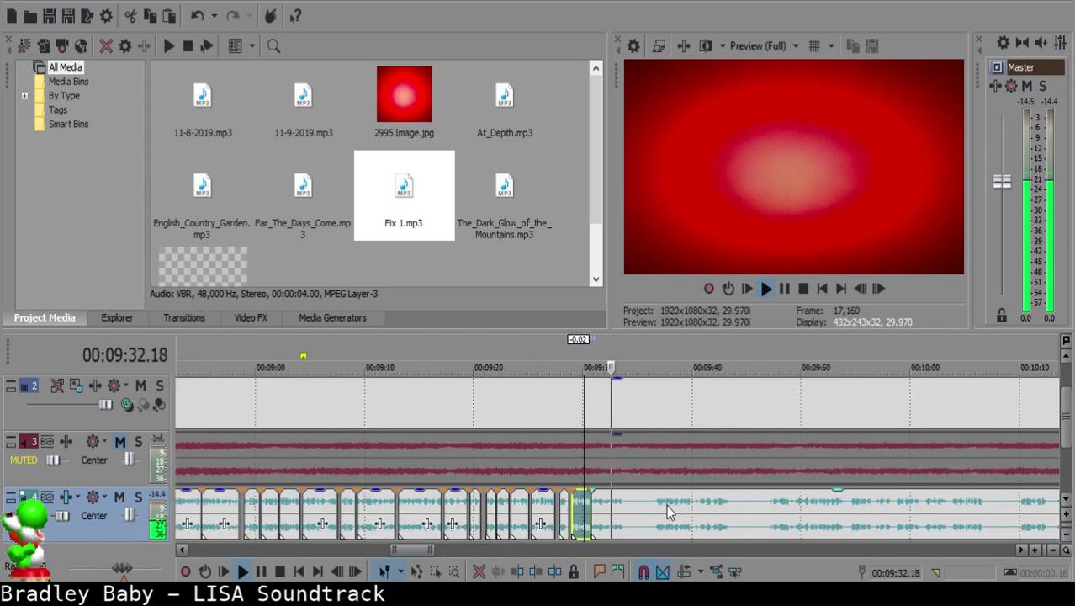
{"action": "scroll", "coordinate": [640, 504], "scroll_direction": "up", "scroll_amount": 4}
{"action": "left_click", "coordinate": [648, 509]}
{"action": "key", "text": "s"}
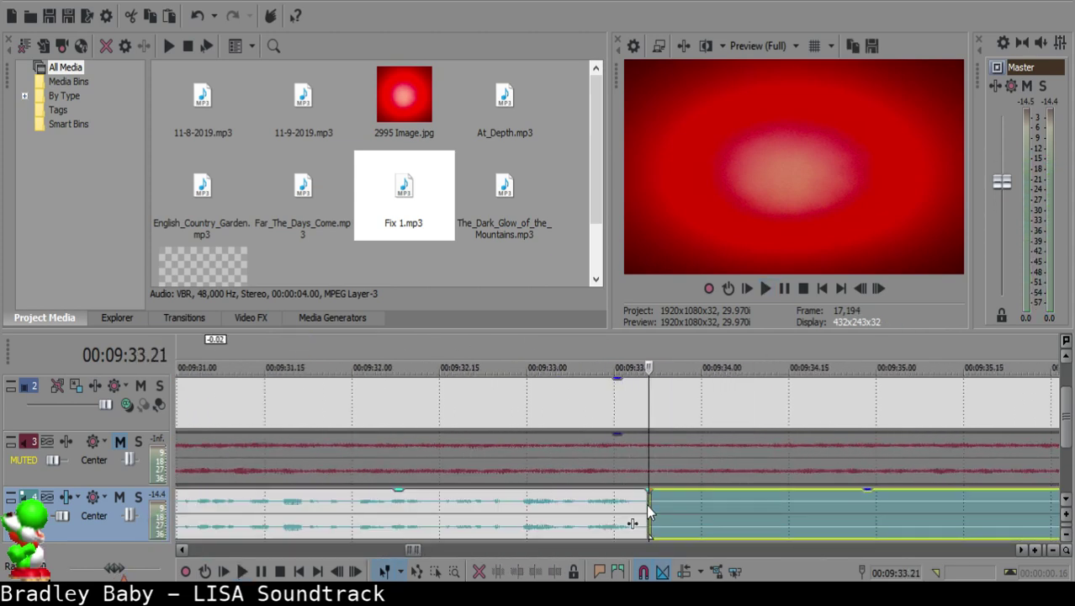
Step: Audition the following takes, split the voice-over at about 9:36.19 and delete the section from 9:33.21 to there
{"action": "left_click", "coordinate": [793, 505]}
{"action": "left_click", "coordinate": [993, 523]}
{"action": "key", "text": "Return"}
{"action": "left_click", "coordinate": [778, 509]}
{"action": "key", "text": "space"}
{"action": "key", "text": "space"}
{"action": "key", "text": "s"}
{"action": "left_click", "coordinate": [714, 509]}
{"action": "key", "text": "Delete"}
Step: Audition the end of the phrase before the gap, move the following voice clip earlier to about 9:34.03 and play the transition
{"action": "left_click", "coordinate": [545, 499]}
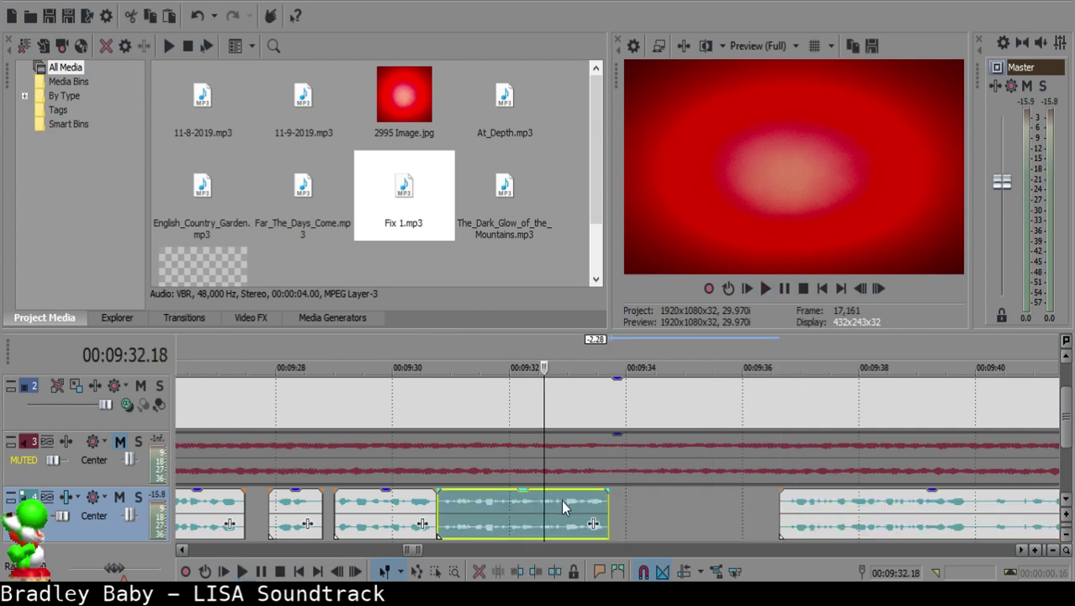
{"action": "key", "text": "space"}
{"action": "scroll", "coordinate": [694, 520], "scroll_direction": "up", "scroll_amount": 3}
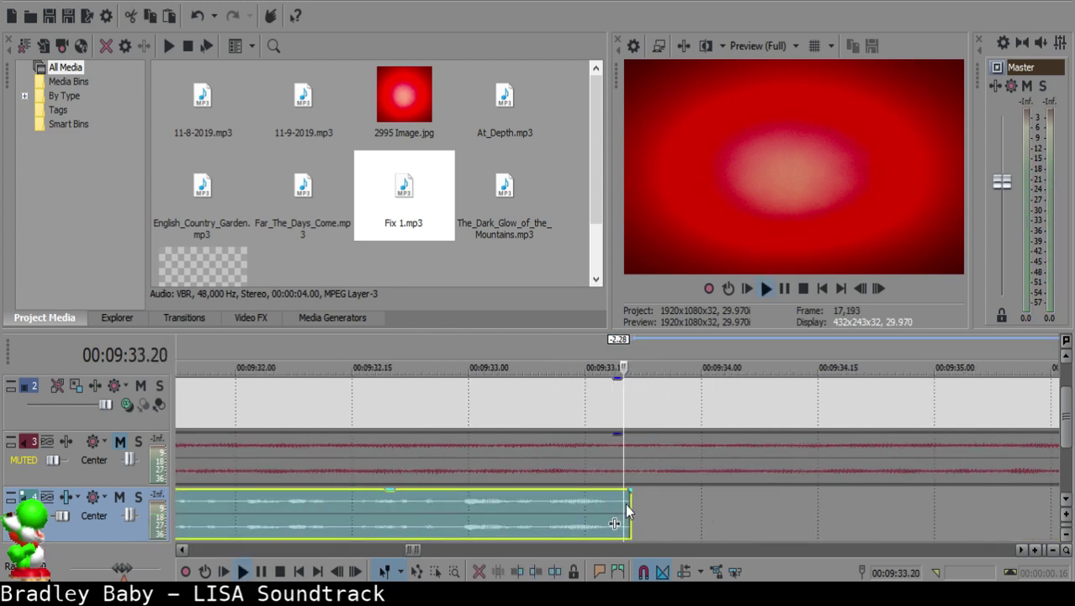
{"action": "scroll", "coordinate": [706, 502], "scroll_direction": "down", "scroll_amount": 3}
{"action": "key", "text": "space"}
{"action": "left_click_drag", "start_coordinate": [860, 511], "coordinate": [650, 512]}
{"action": "left_click", "coordinate": [504, 515]}
{"action": "key", "text": "space"}
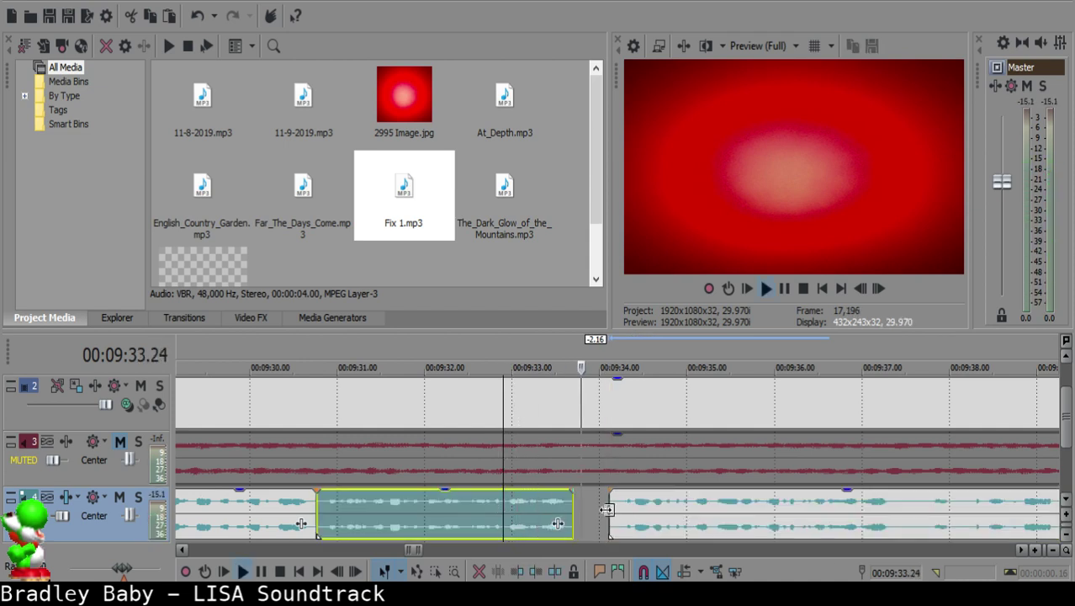
{"action": "key", "text": "Return"}
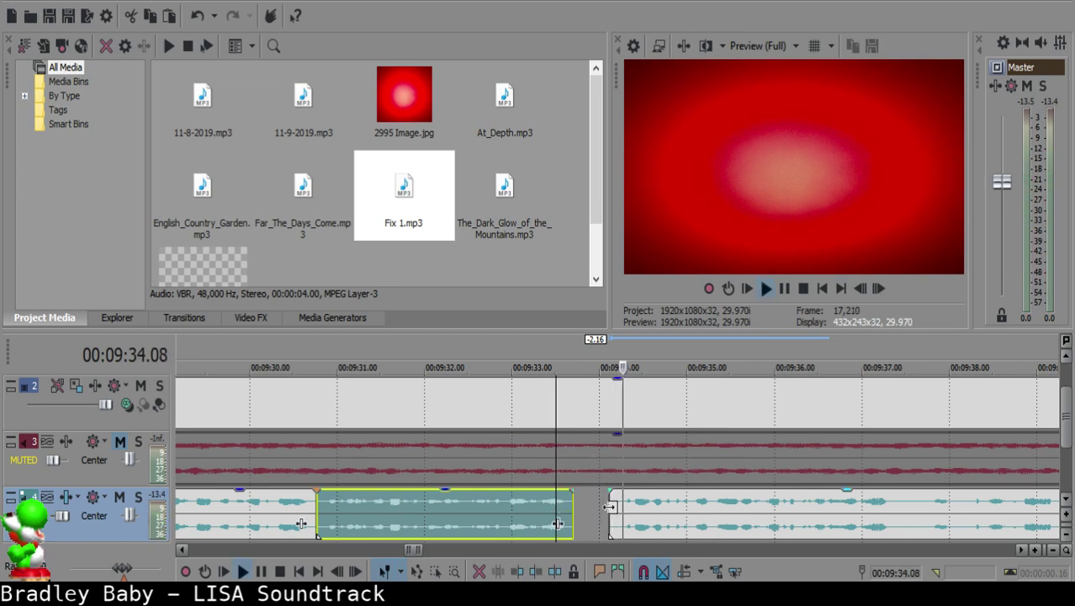
Step: Play on through the next phrase and split the voice-over at about 9:37.13
{"action": "scroll", "coordinate": [635, 519], "scroll_direction": "down", "scroll_amount": 10}
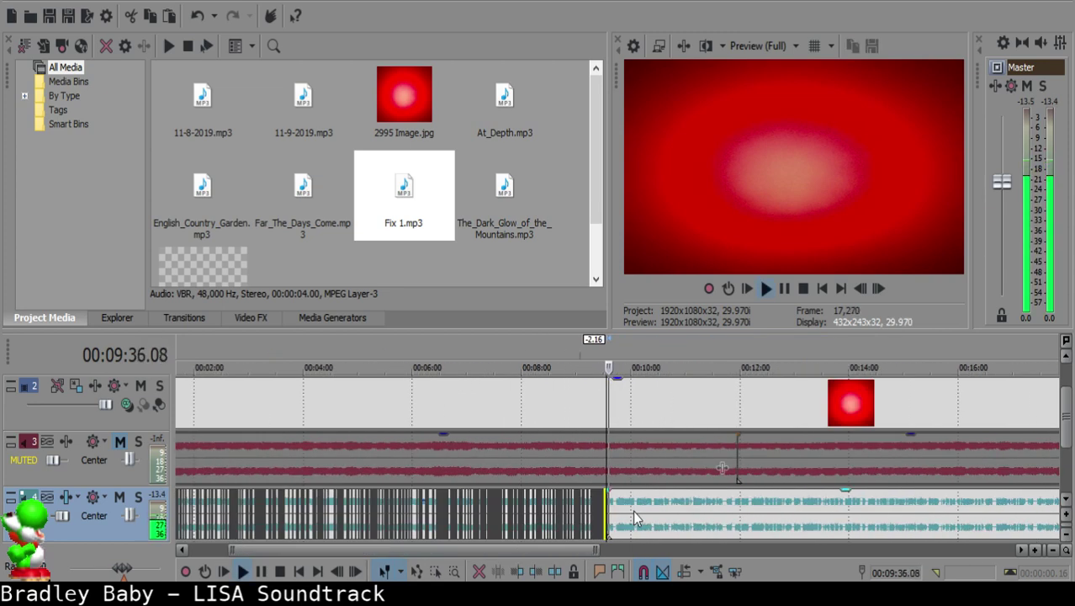
{"action": "scroll", "coordinate": [635, 519], "scroll_direction": "down", "scroll_amount": 3}
{"action": "scroll", "coordinate": [623, 517], "scroll_direction": "up", "scroll_amount": 12}
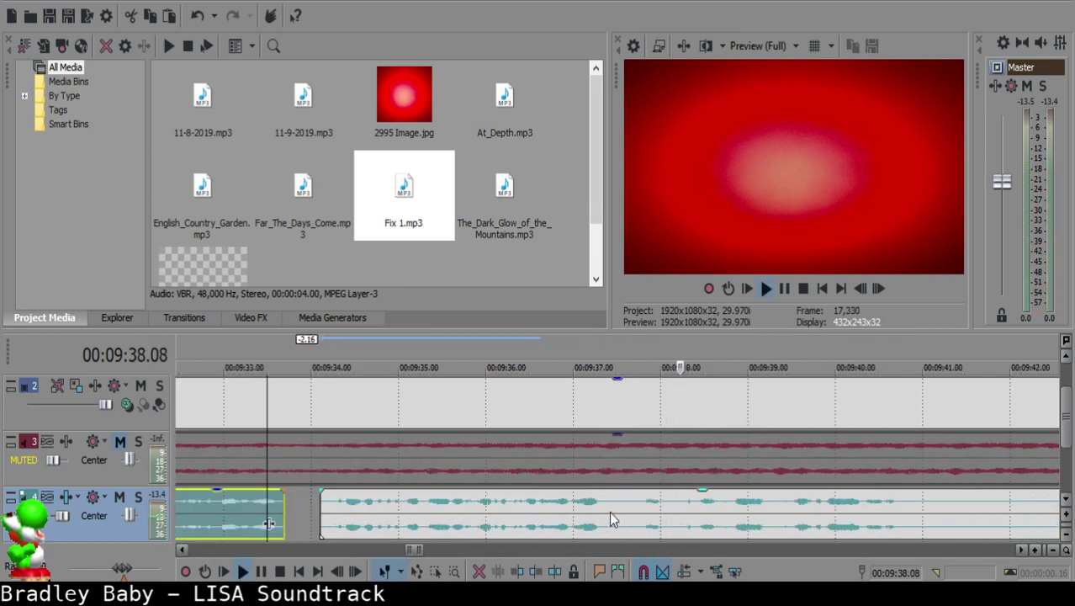
{"action": "left_click", "coordinate": [609, 516]}
{"action": "key", "text": "s"}
Step: Split the voice-over at 9:39.09 and delete the section between about 9:37.13 and 9:39.09
{"action": "scroll", "coordinate": [678, 519], "scroll_direction": "down", "scroll_amount": 2}
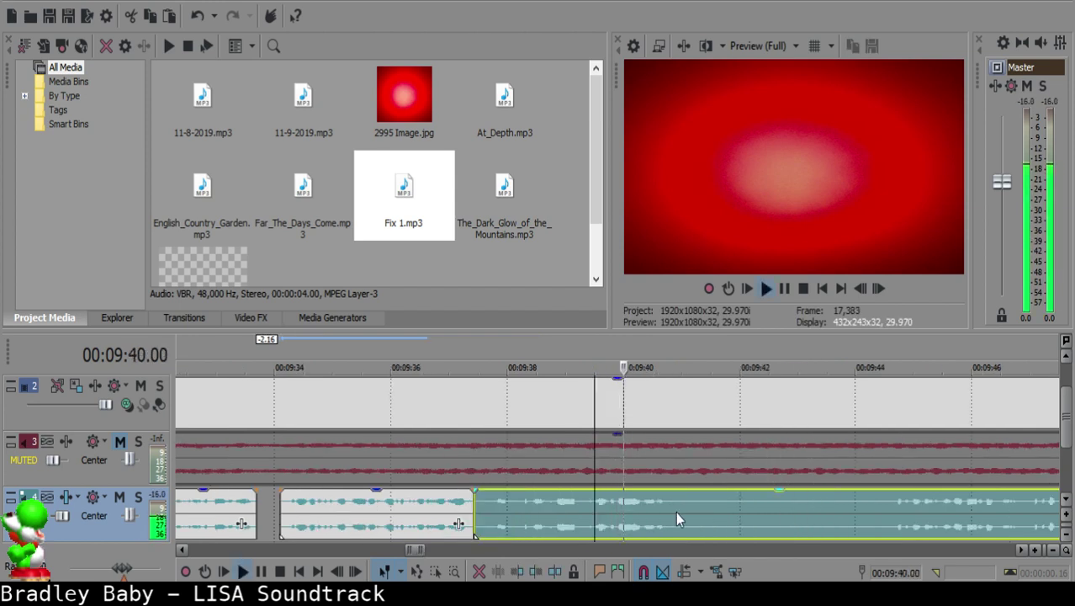
{"action": "left_click", "coordinate": [582, 506]}
{"action": "key", "text": "space"}
{"action": "key", "text": "s"}
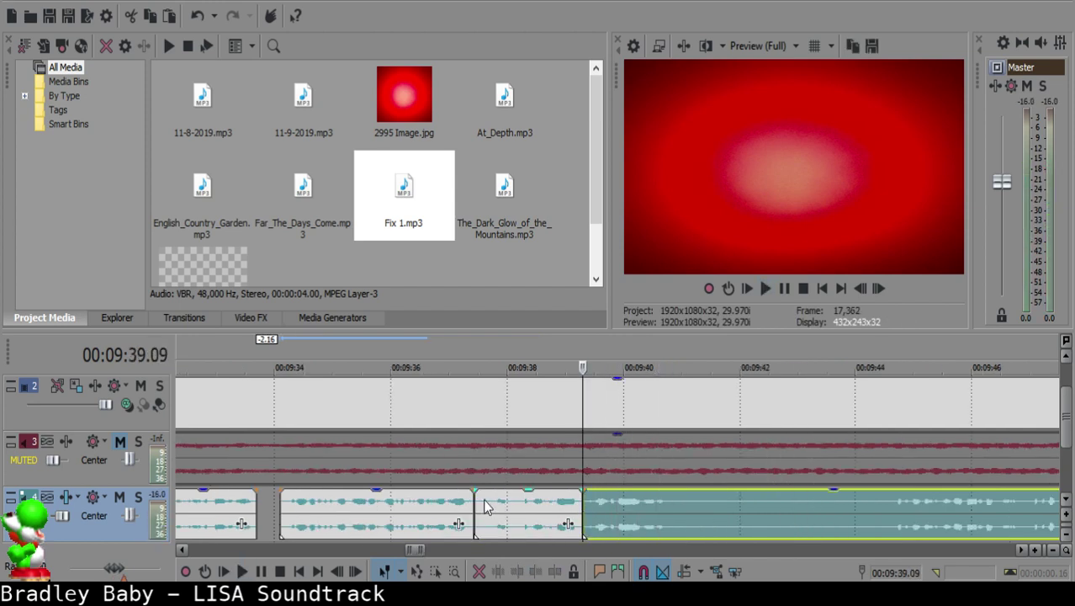
{"action": "left_click", "coordinate": [485, 505]}
{"action": "key", "text": "Delete"}
Step: Move the following voice clip earlier to about 9:37.15, auditioning the transition between adjustments
{"action": "left_click_drag", "start_coordinate": [653, 517], "coordinate": [549, 507]}
{"action": "left_click", "coordinate": [442, 506]}
{"action": "key", "text": "space"}
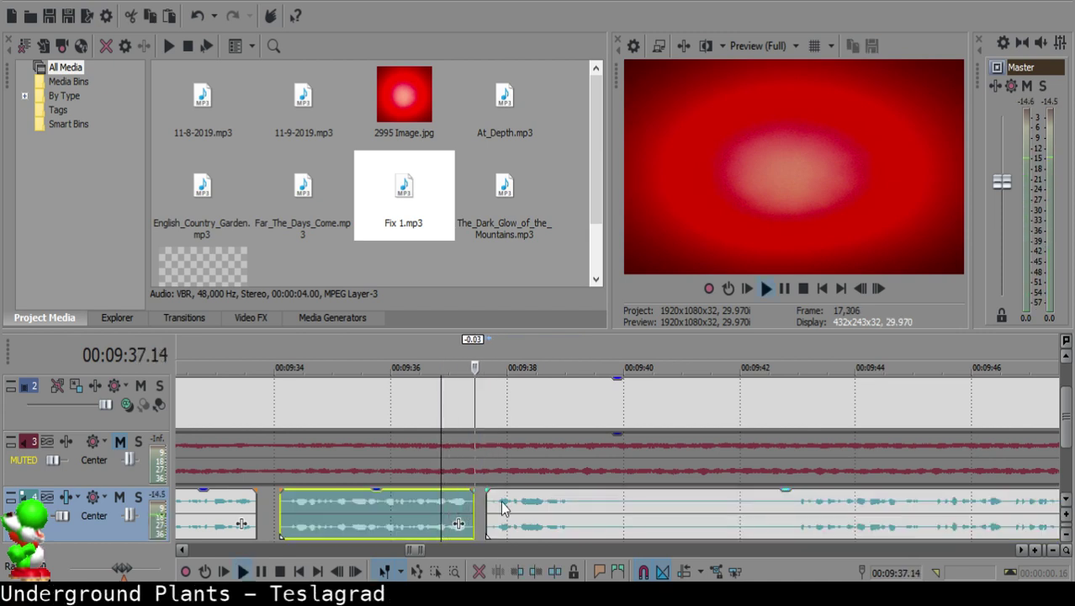
{"action": "scroll", "coordinate": [493, 507], "scroll_direction": "up", "scroll_amount": 2}
{"action": "left_click", "coordinate": [579, 509]}
{"action": "key", "text": "space"}
{"action": "left_click_drag", "start_coordinate": [626, 506], "coordinate": [593, 506]}
{"action": "left_click", "coordinate": [470, 515]}
{"action": "key", "text": "space"}
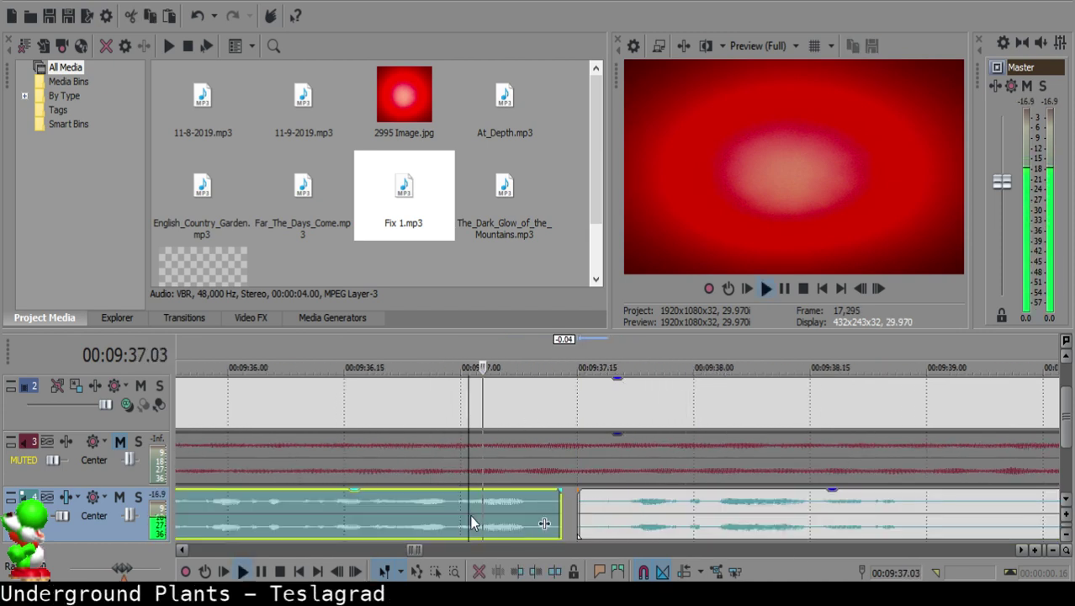
Step: Play past the next phrase and split the voice-over at 9:39.00
{"action": "scroll", "coordinate": [588, 513], "scroll_direction": "down", "scroll_amount": 4}
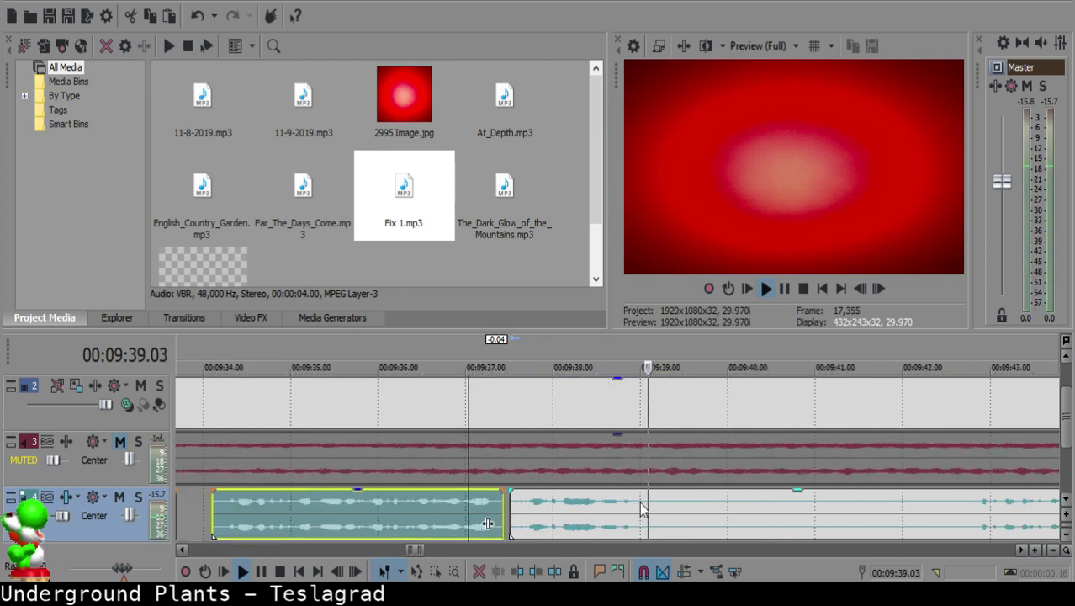
{"action": "left_click", "coordinate": [640, 502]}
{"action": "key", "text": "space"}
{"action": "key", "text": "s"}
Step: Audition the takes from 9:42.24 onward and split the voice-over at 9:46.15
{"action": "left_click", "coordinate": [970, 508]}
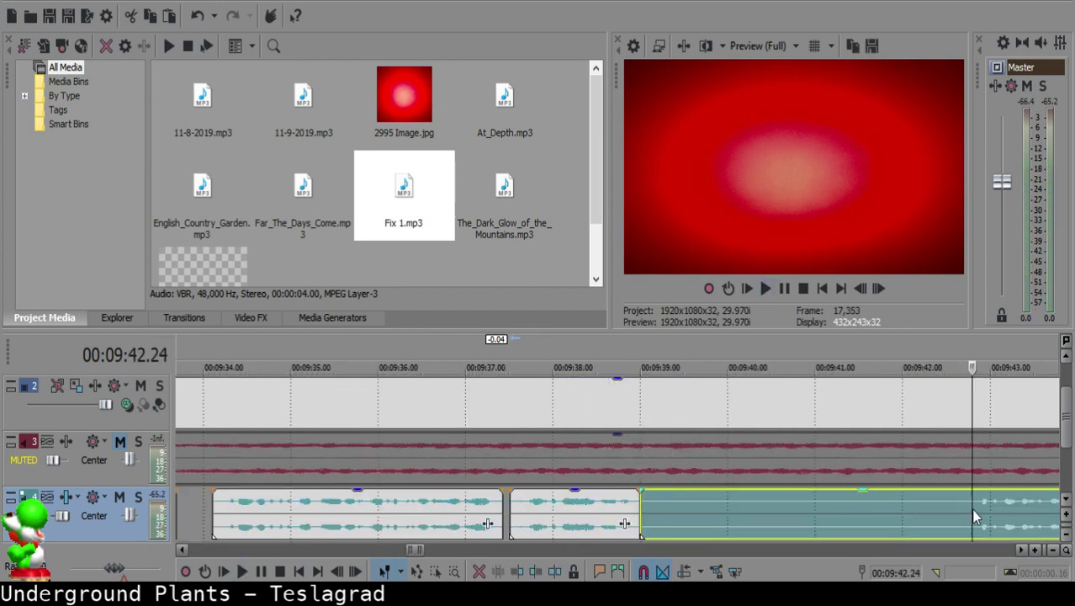
{"action": "key", "text": "space"}
{"action": "scroll", "coordinate": [970, 508], "scroll_direction": "down", "scroll_amount": 2}
{"action": "left_click", "coordinate": [734, 511]}
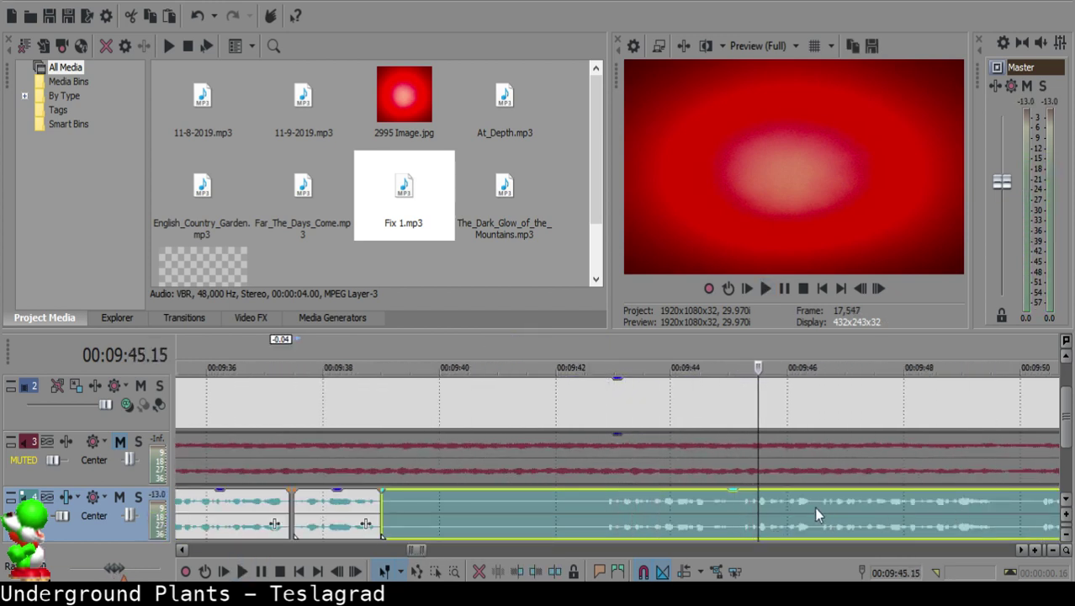
{"action": "left_click", "coordinate": [815, 508]}
{"action": "scroll", "coordinate": [814, 509], "scroll_direction": "down", "scroll_amount": 1}
{"action": "scroll", "coordinate": [812, 510], "scroll_direction": "up", "scroll_amount": 1}
{"action": "left_click", "coordinate": [820, 513]}
{"action": "left_click", "coordinate": [591, 504]}
{"action": "key", "text": "space"}
{"action": "key", "text": "s"}
{"action": "scroll", "coordinate": [591, 504], "scroll_direction": "down", "scroll_amount": 2}
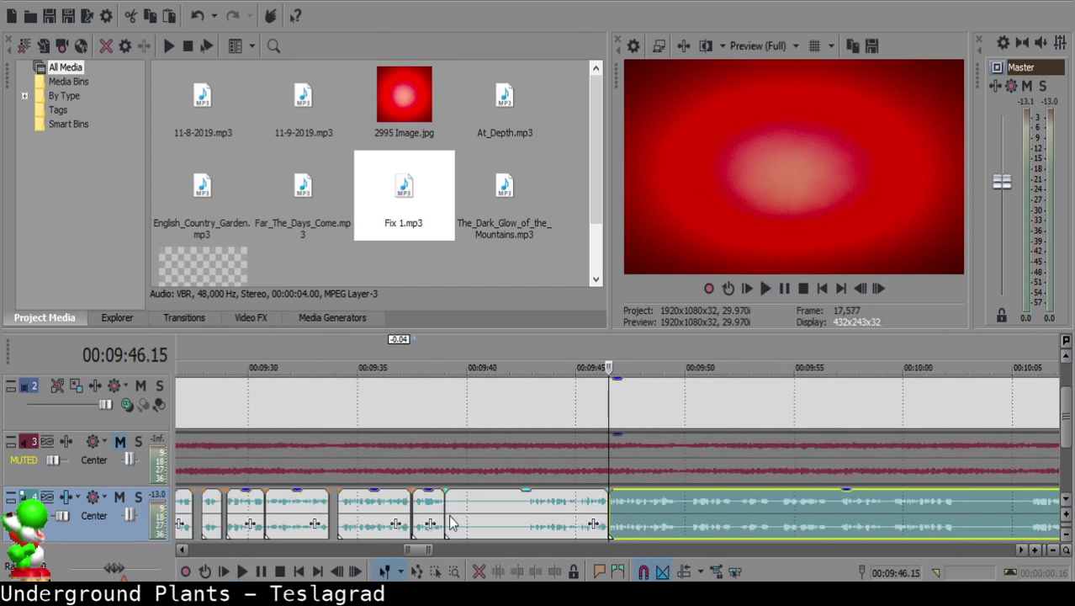
Step: Delete the section between 9:39.00 and 9:46.15, then move the following clip earlier to about 9:39.12 and play the transition
{"action": "left_click", "coordinate": [452, 514]}
{"action": "key", "text": "Delete"}
{"action": "left_click_drag", "start_coordinate": [636, 520], "coordinate": [481, 501]}
{"action": "left_click", "coordinate": [440, 503]}
{"action": "key", "text": "space"}
{"action": "scroll", "coordinate": [516, 513], "scroll_direction": "up", "scroll_amount": 3}
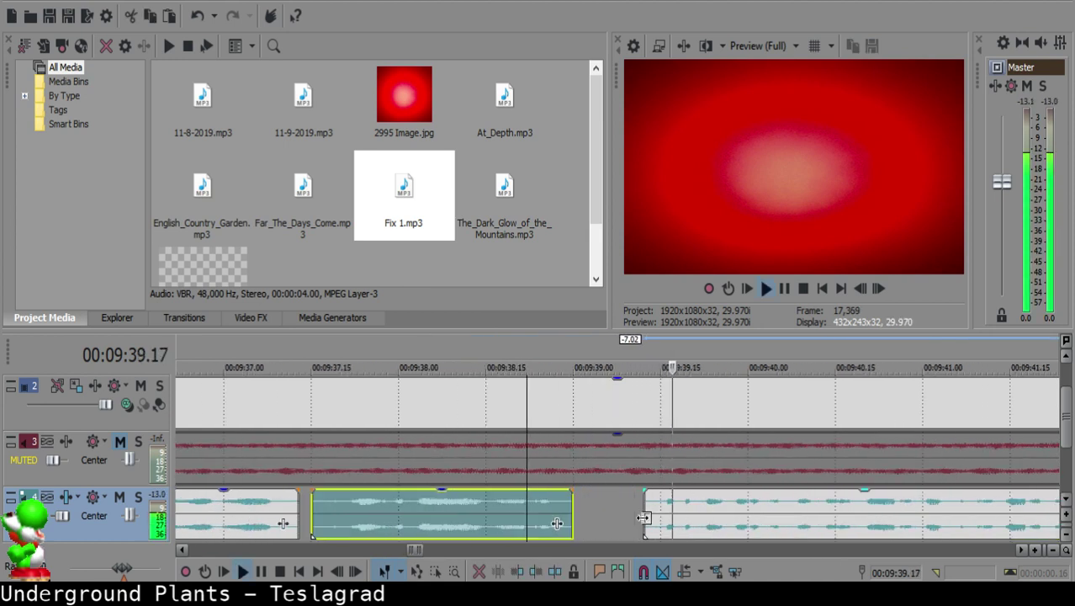
Step: Nudge the following voice clip earlier to 9:39.09 and audition the transition
{"action": "key", "text": "space"}
{"action": "left_click", "coordinate": [627, 513]}
{"action": "left_click_drag", "start_coordinate": [670, 507], "coordinate": [657, 505]}
{"action": "left_click_drag", "start_coordinate": [777, 518], "coordinate": [771, 517]}
{"action": "left_click", "coordinate": [518, 513]}
{"action": "key", "text": "space"}
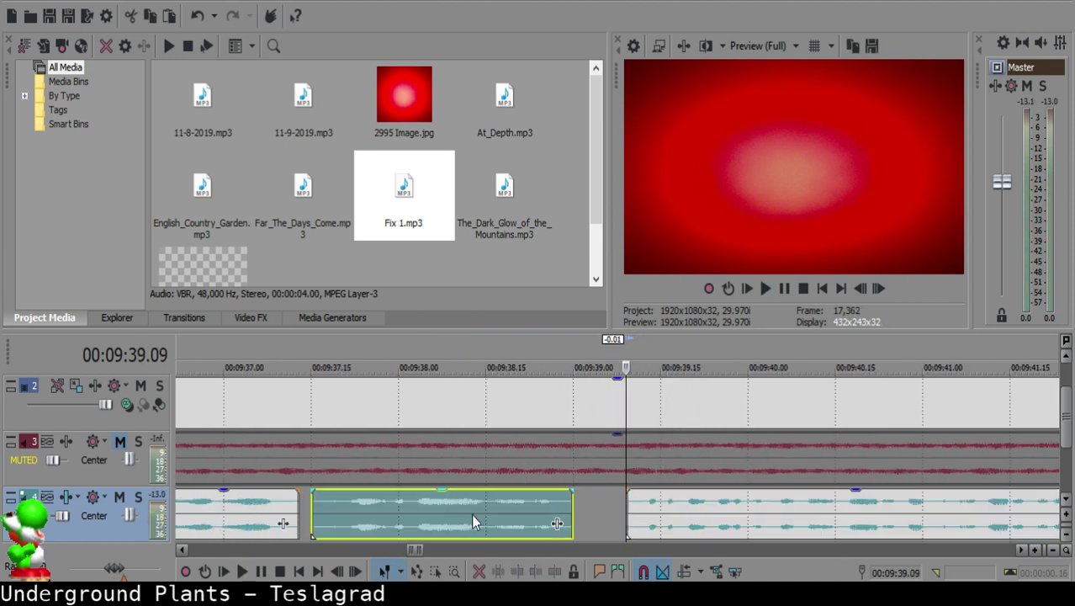
Step: Tighten the gap further by placing the following voice clip at about 9:39.07 and replay the transition
{"action": "left_click", "coordinate": [619, 501]}
{"action": "left_click_drag", "start_coordinate": [647, 504], "coordinate": [630, 503]}
{"action": "left_click", "coordinate": [504, 504]}
{"action": "key", "text": "space"}
{"action": "key", "text": "space"}
{"action": "left_click", "coordinate": [618, 500]}
{"action": "left_click", "coordinate": [614, 501]}
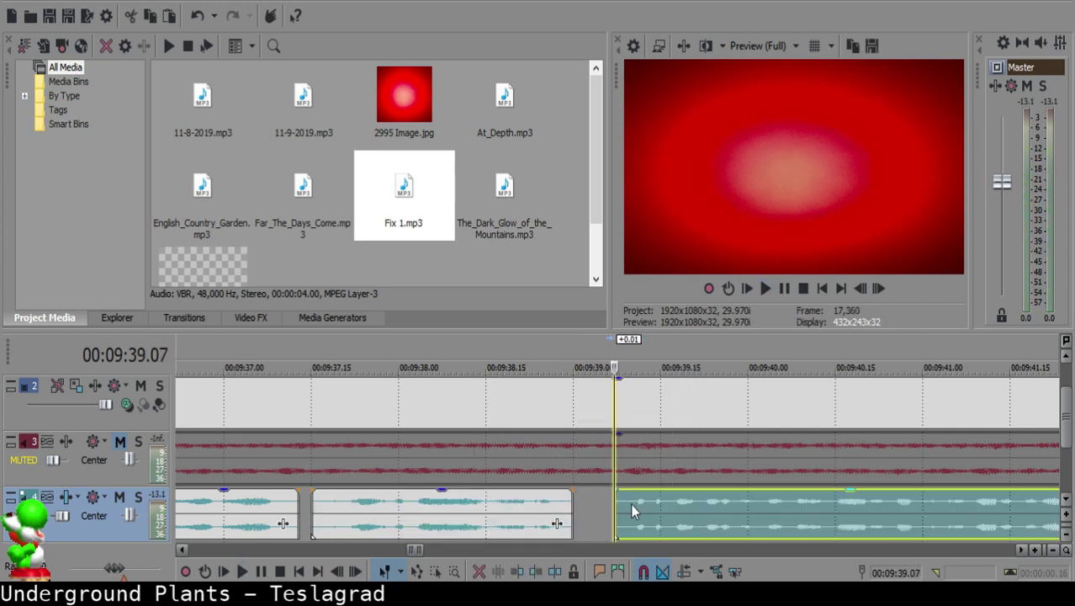
{"action": "left_click", "coordinate": [433, 509]}
{"action": "key", "text": "space"}
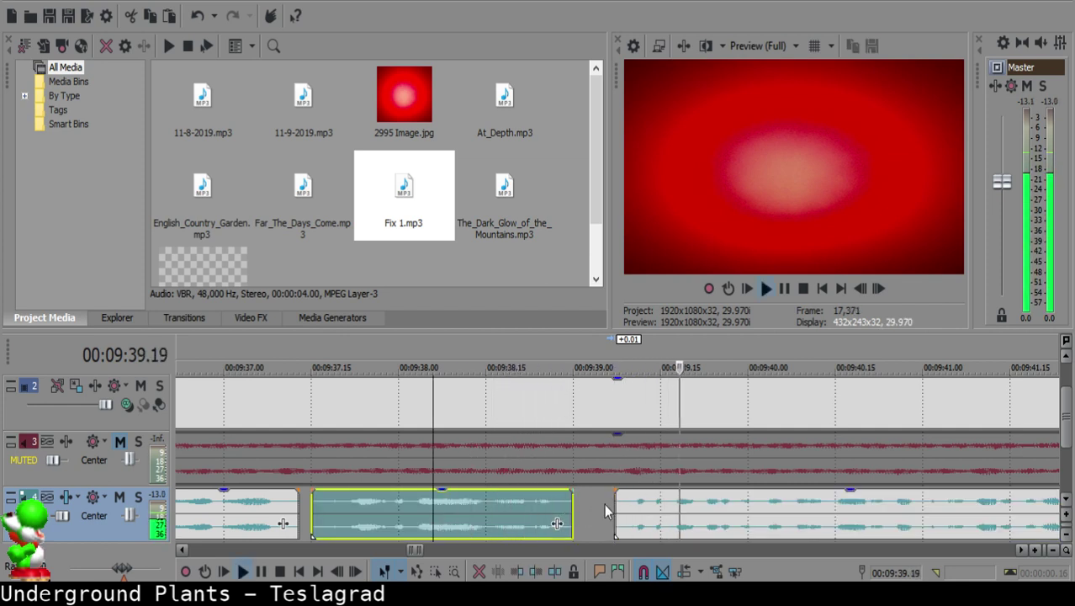
Step: Play on to the end of the next phrase and split the voice-over at 9:42.09
{"action": "scroll", "coordinate": [613, 508], "scroll_direction": "down", "scroll_amount": 4}
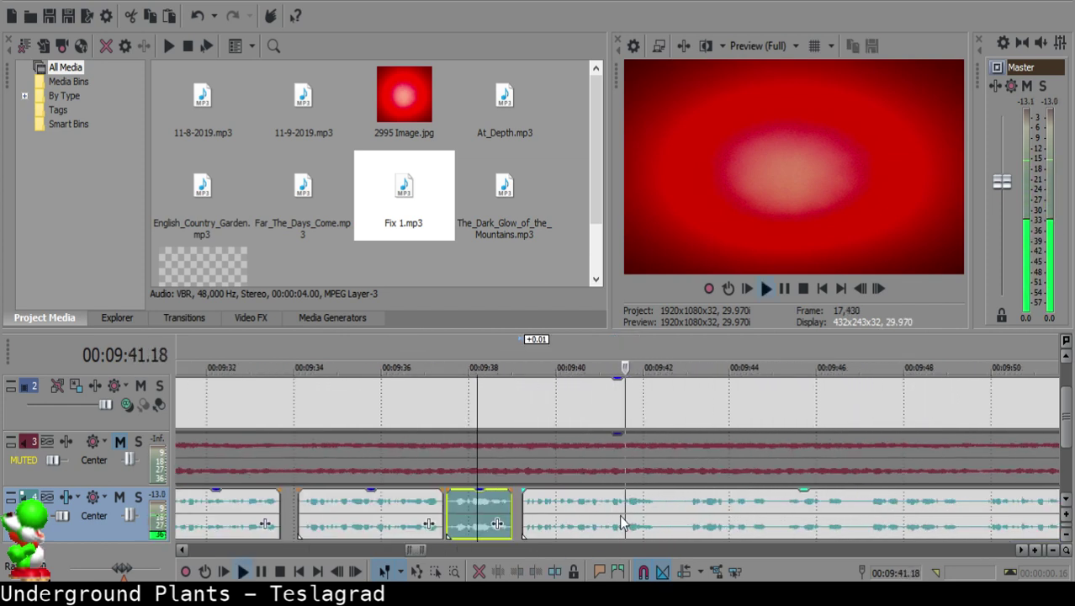
{"action": "scroll", "coordinate": [626, 518], "scroll_direction": "up", "scroll_amount": 4}
{"action": "left_click", "coordinate": [637, 505]}
{"action": "key", "text": "s"}
{"action": "key", "text": "space"}
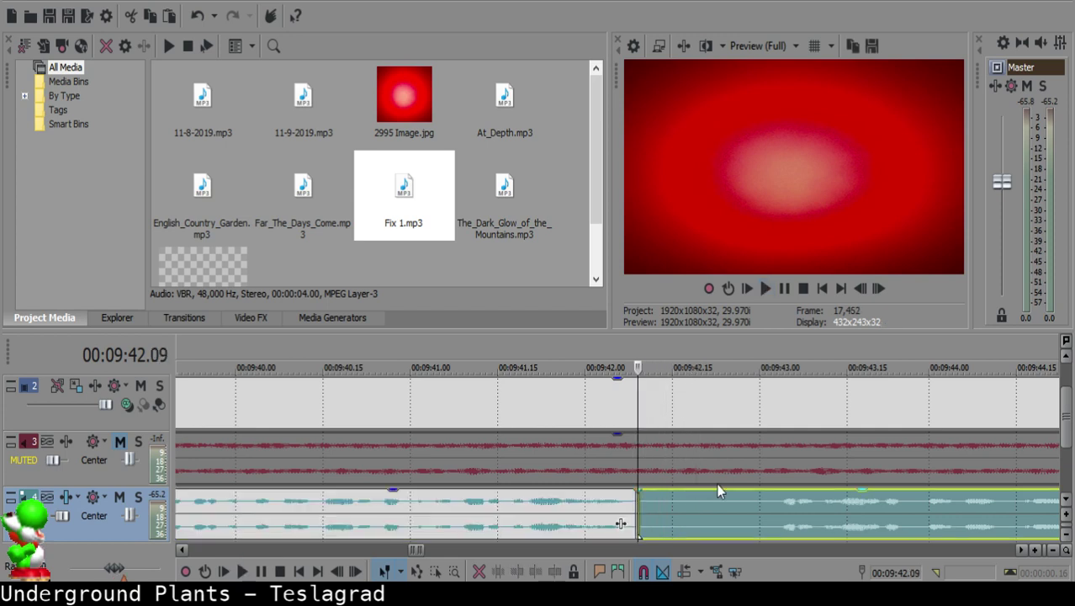
Step: Audition the following speech, split at about 9:43.01 and delete the section between 9:42.09 and that split
{"action": "scroll", "coordinate": [767, 514], "scroll_direction": "down", "scroll_amount": 3}
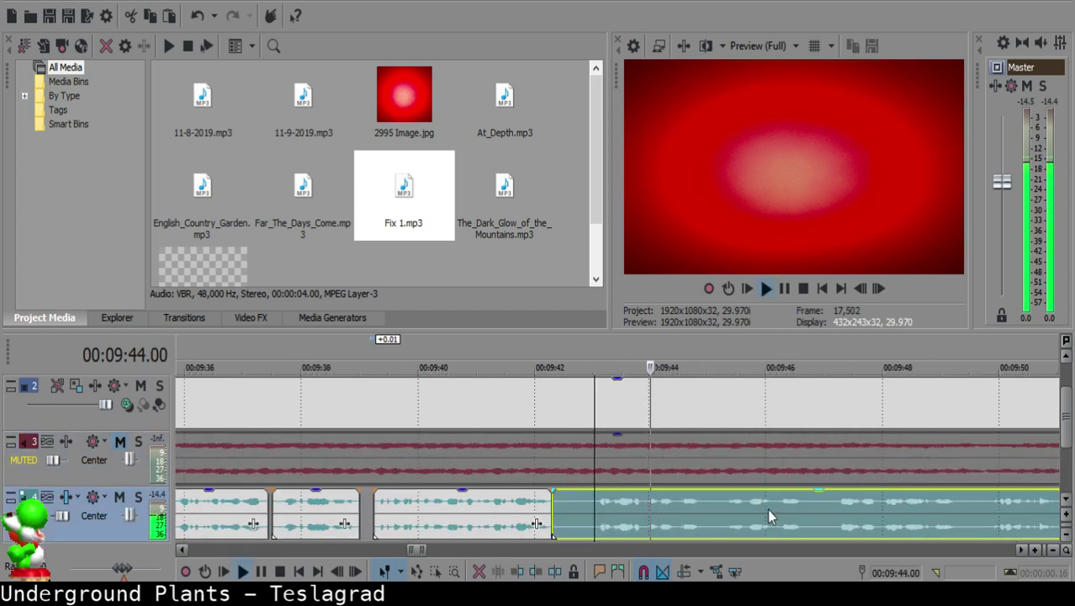
{"action": "key", "text": "space"}
{"action": "left_click", "coordinate": [595, 508]}
{"action": "key", "text": "s"}
{"action": "key", "text": "space"}
{"action": "key", "text": "space"}
{"action": "left_click", "coordinate": [570, 508]}
{"action": "key", "text": "Delete"}
Step: Reposition the following voice clip to start at 9:42.23 and audition the transition
{"action": "left_click_drag", "start_coordinate": [624, 505], "coordinate": [664, 518]}
{"action": "left_click", "coordinate": [530, 511]}
{"action": "key", "text": "space"}
{"action": "scroll", "coordinate": [580, 513], "scroll_direction": "up", "scroll_amount": 1}
{"action": "key", "text": "space"}
{"action": "left_click", "coordinate": [637, 507]}
{"action": "left_click", "coordinate": [502, 503]}
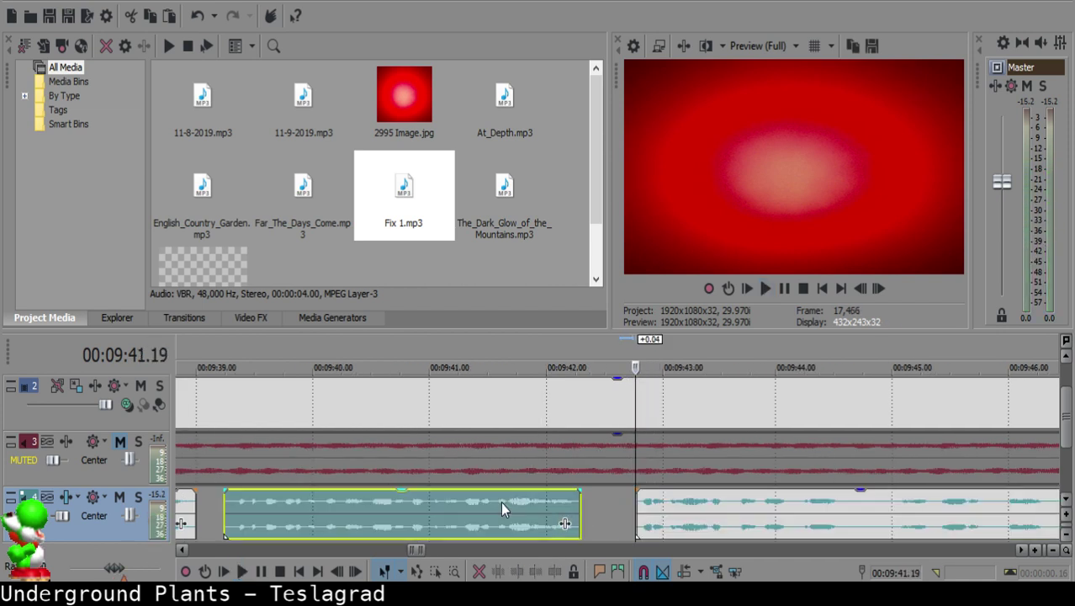
{"action": "key", "text": "space"}
{"action": "left_click", "coordinate": [419, 507]}
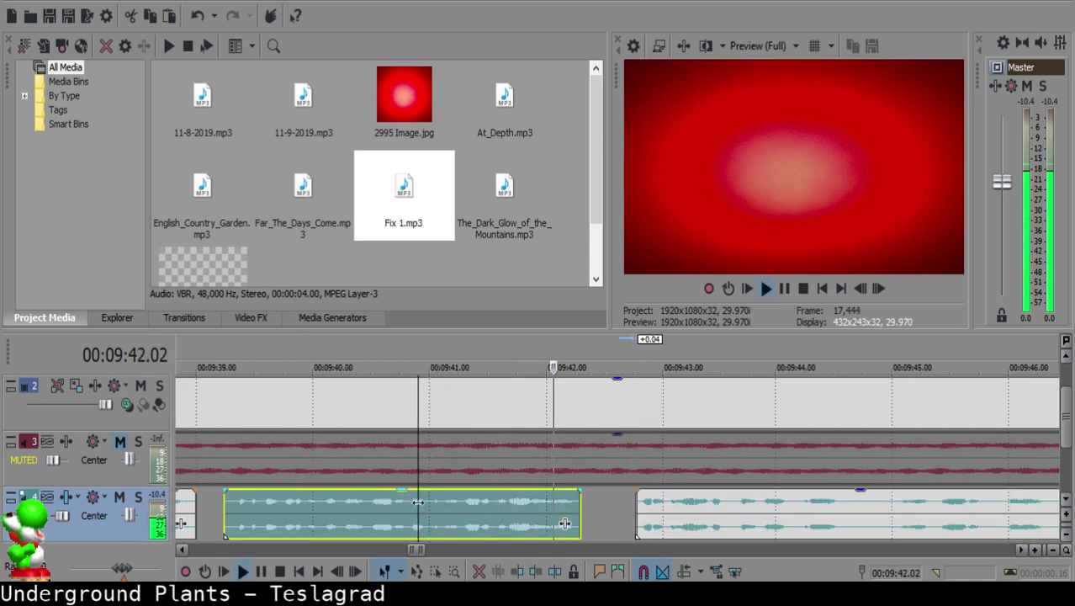
Step: Play on through the next phrase and split the voice-over at 9:44.20
{"action": "scroll", "coordinate": [642, 503], "scroll_direction": "down", "scroll_amount": 3}
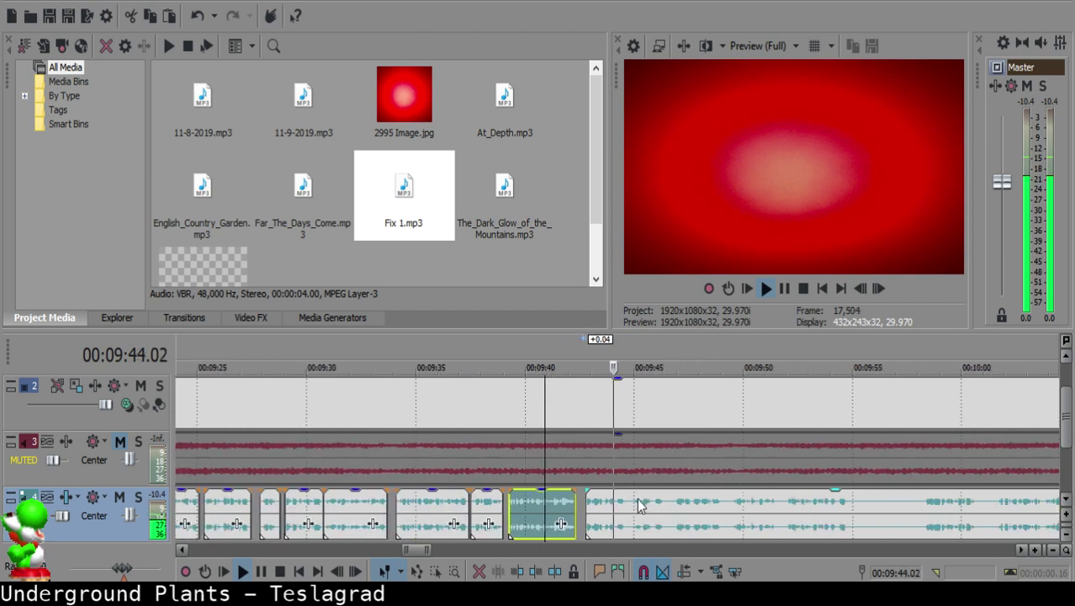
{"action": "scroll", "coordinate": [656, 506], "scroll_direction": "up", "scroll_amount": 4}
{"action": "left_click", "coordinate": [692, 508]}
Step: Split the voice-over again at about 9:47.21 after auditioning there, and delete the section between 9:44.20 and that split
{"action": "scroll", "coordinate": [690, 509], "scroll_direction": "down", "scroll_amount": 5}
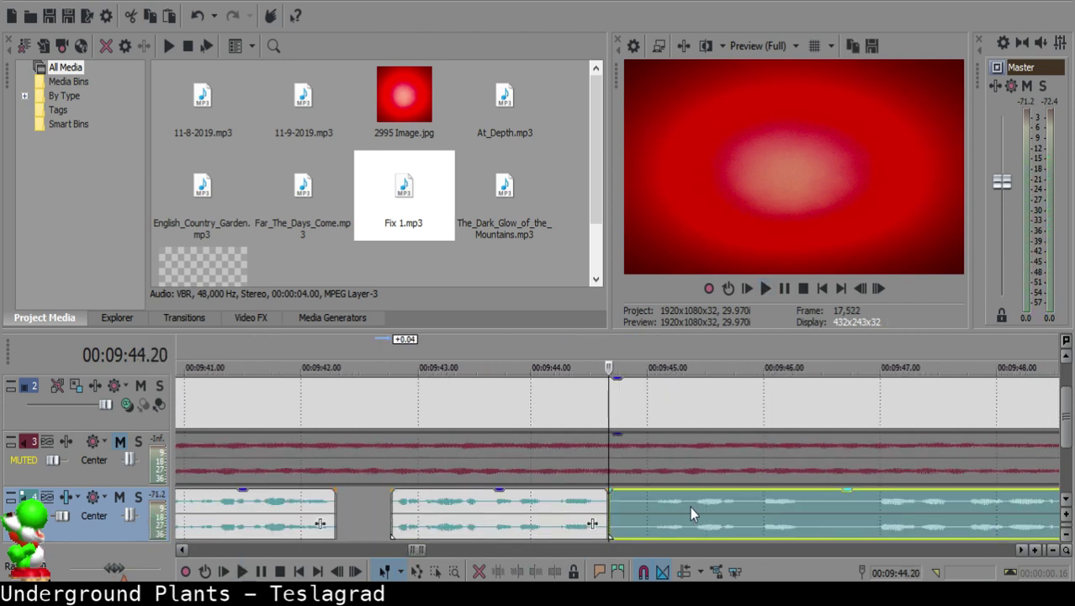
{"action": "left_click", "coordinate": [740, 515]}
{"action": "key", "text": "space"}
{"action": "key", "text": "space"}
{"action": "key", "text": "s"}
{"action": "key", "text": "space"}
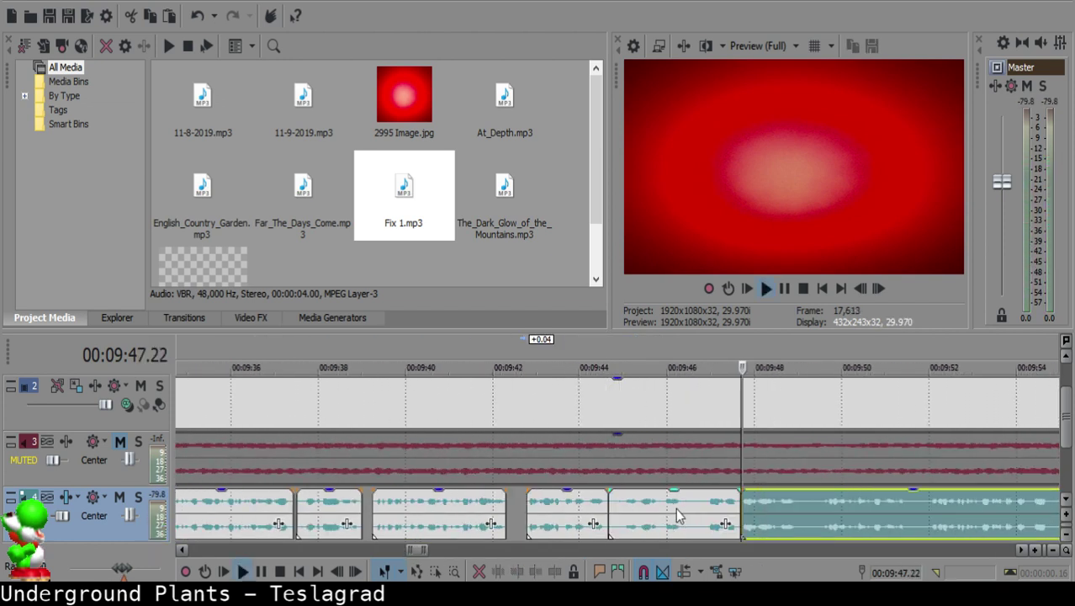
{"action": "left_click", "coordinate": [611, 502]}
{"action": "key", "text": "space"}
{"action": "key", "text": "Delete"}
Step: Move the following voice clip earlier to about 9:44.22 and audition the transition
{"action": "left_click_drag", "start_coordinate": [797, 509], "coordinate": [629, 490]}
{"action": "left_click", "coordinate": [586, 506]}
{"action": "key", "text": "space"}
{"action": "scroll", "coordinate": [650, 514], "scroll_direction": "up", "scroll_amount": 4}
{"action": "left_click", "coordinate": [481, 516]}
{"action": "key", "text": "space"}
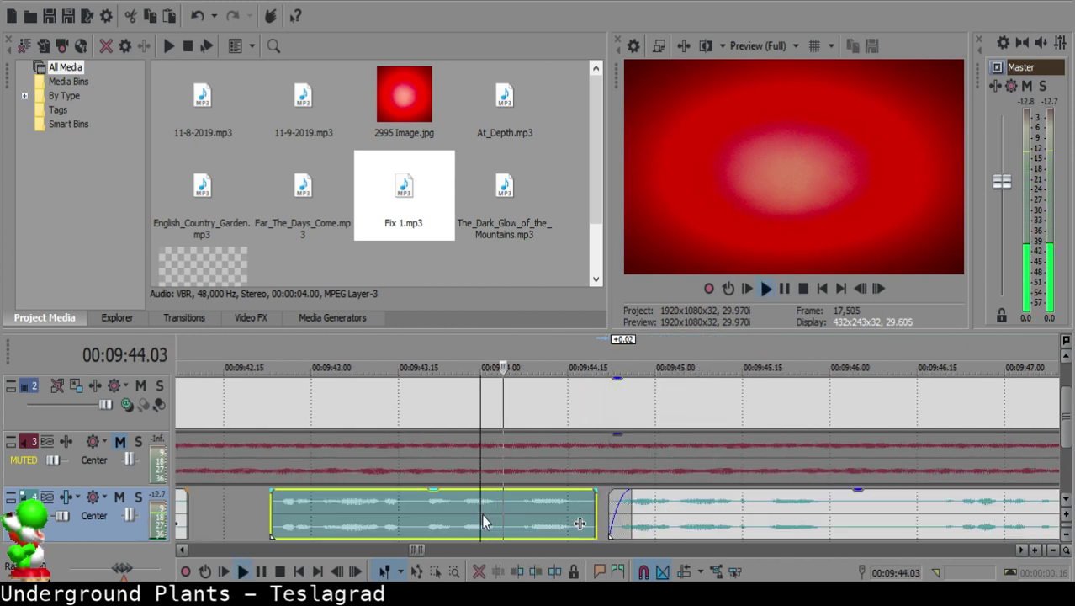
Step: Play on past the short phrase and split the voice-over at 9:46.00
{"action": "scroll", "coordinate": [668, 523], "scroll_direction": "down", "scroll_amount": 2}
{"action": "scroll", "coordinate": [669, 525], "scroll_direction": "down", "scroll_amount": 1}
{"action": "scroll", "coordinate": [669, 526], "scroll_direction": "up", "scroll_amount": 1}
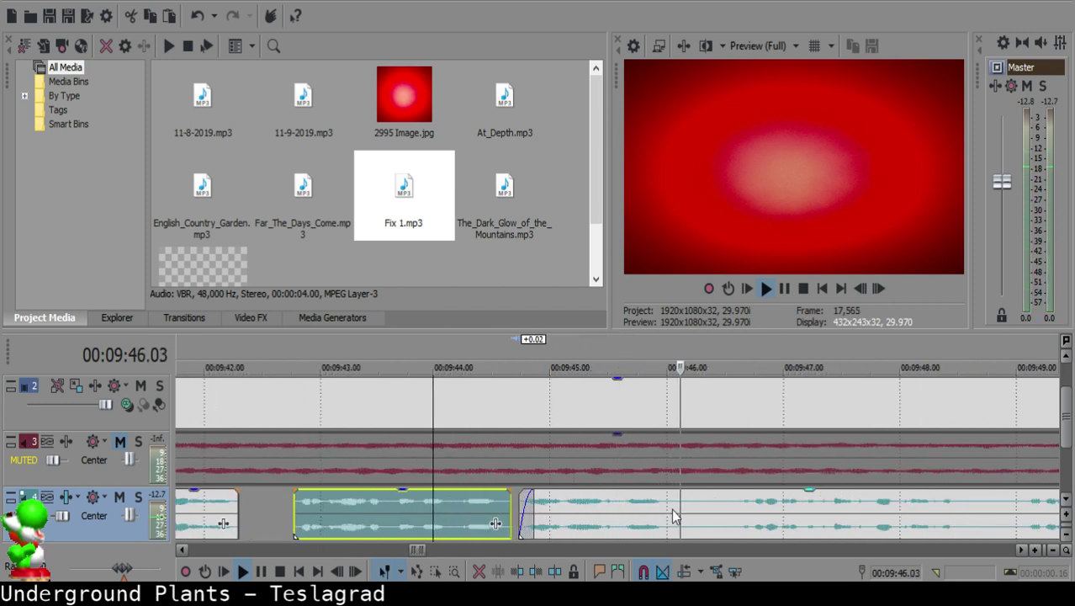
{"action": "left_click", "coordinate": [668, 506]}
{"action": "key", "text": "s"}
Step: Audition the following takes, split at about 9:48.29 and delete the section between 9:46.00 and that split
{"action": "left_click", "coordinate": [795, 520]}
{"action": "key", "text": "space"}
{"action": "scroll", "coordinate": [796, 519], "scroll_direction": "down", "scroll_amount": 2}
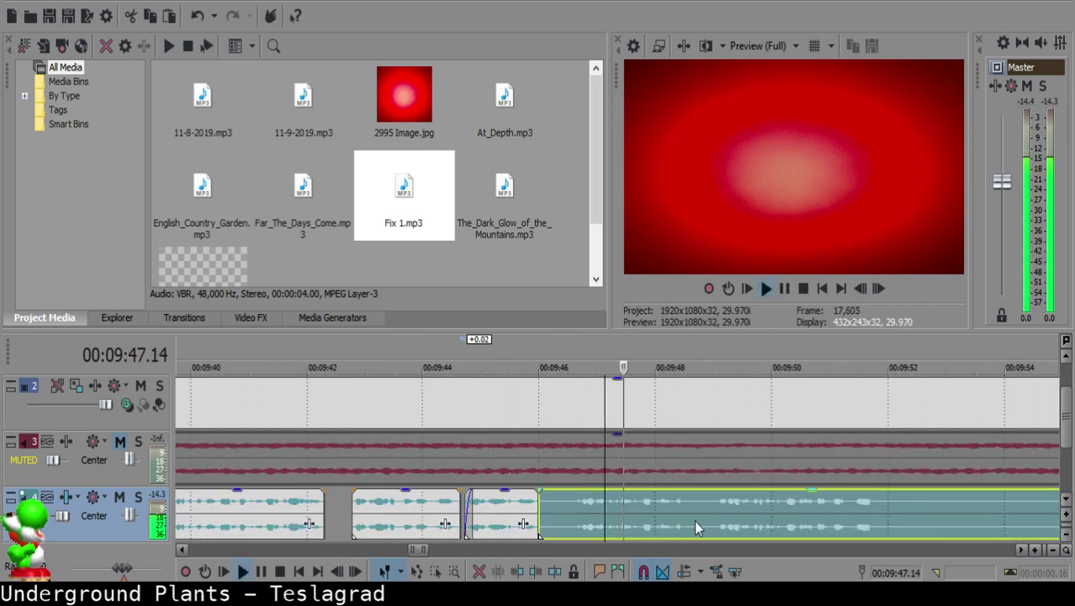
{"action": "left_click", "coordinate": [710, 508]}
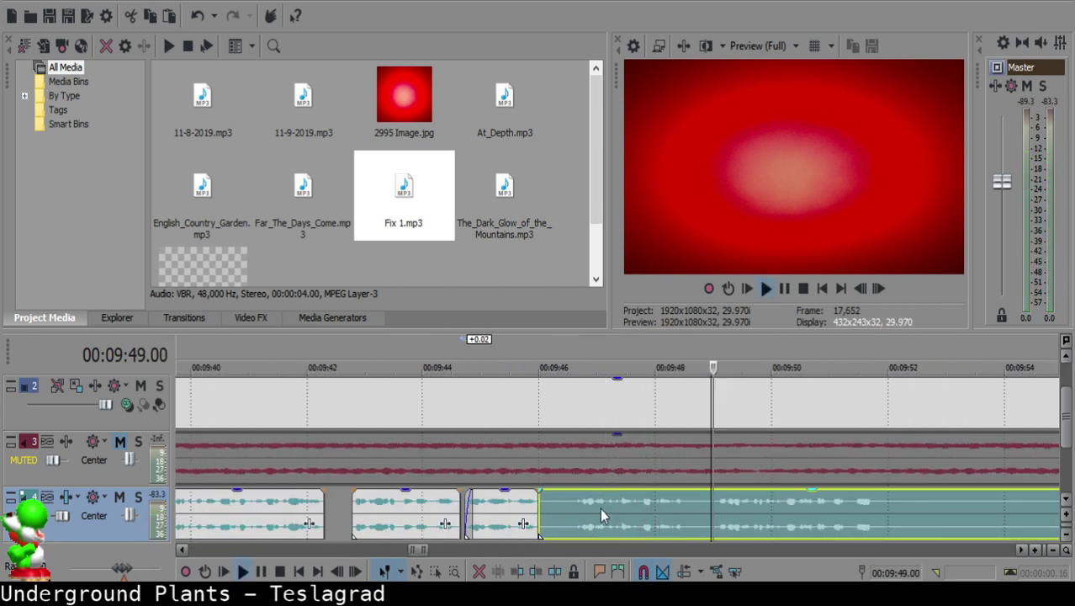
{"action": "left_click", "coordinate": [831, 511]}
{"action": "scroll", "coordinate": [837, 516], "scroll_direction": "down", "scroll_amount": 2}
{"action": "left_click", "coordinate": [510, 500]}
{"action": "key", "text": "space"}
{"action": "key", "text": "s"}
{"action": "left_click", "coordinate": [393, 505]}
{"action": "key", "text": "Delete"}
Step: Move the following voice clip earlier to 9:46.09 and play across the gap
{"action": "left_click_drag", "start_coordinate": [601, 512], "coordinate": [486, 507]}
{"action": "left_click", "coordinate": [366, 515]}
{"action": "key", "text": "space"}
{"action": "scroll", "coordinate": [507, 501], "scroll_direction": "up", "scroll_amount": 3}
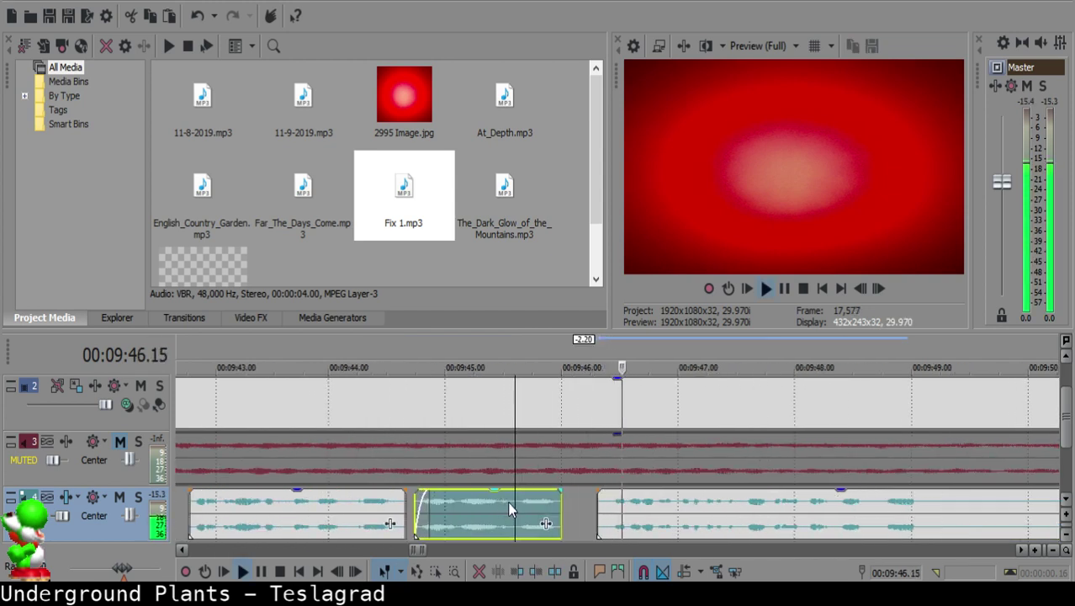
Step: Select the gap between 9:46.00 and 9:46.09 and move the following voice clip one frame earlier
{"action": "key", "text": "space"}
{"action": "left_click", "coordinate": [596, 506]}
{"action": "double_click", "coordinate": [590, 506]}
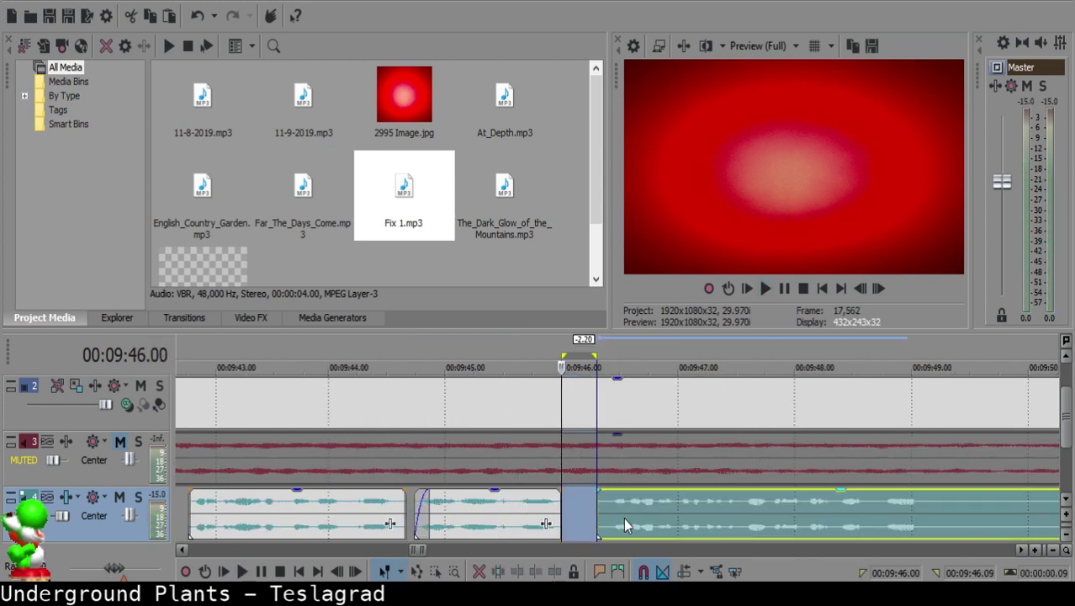
{"action": "left_click", "coordinate": [590, 506]}
{"action": "scroll", "coordinate": [591, 507], "scroll_direction": "up", "scroll_amount": 2}
{"action": "left_click", "coordinate": [618, 508]}
{"action": "left_click", "coordinate": [642, 514]}
Step: Add a short fade-out to the voice clip ending at 9:46.00 and audition the transition into the next clip
{"action": "left_click", "coordinate": [451, 515]}
{"action": "key", "text": "space"}
{"action": "left_click_drag", "start_coordinate": [551, 490], "coordinate": [534, 492]}
{"action": "key", "text": "space"}
{"action": "left_click", "coordinate": [435, 507]}
{"action": "key", "text": "space"}
Step: Play on to the end of the next phrase and split the voice-over at about 9:49.04
{"action": "scroll", "coordinate": [604, 504], "scroll_direction": "down", "scroll_amount": 8}
{"action": "scroll", "coordinate": [611, 514], "scroll_direction": "up", "scroll_amount": 8}
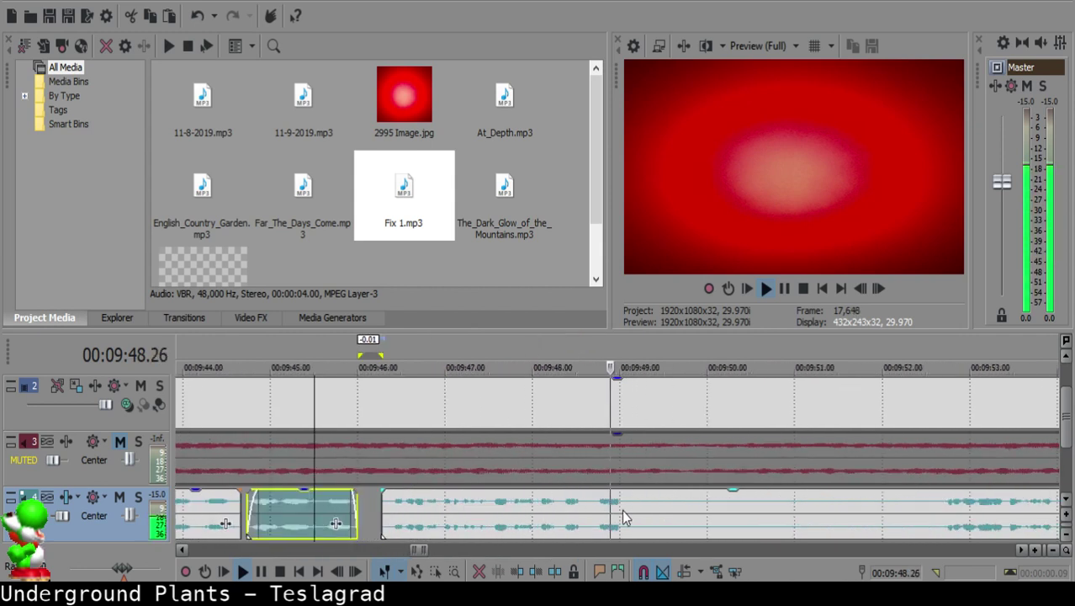
{"action": "scroll", "coordinate": [631, 505], "scroll_direction": "down", "scroll_amount": 3}
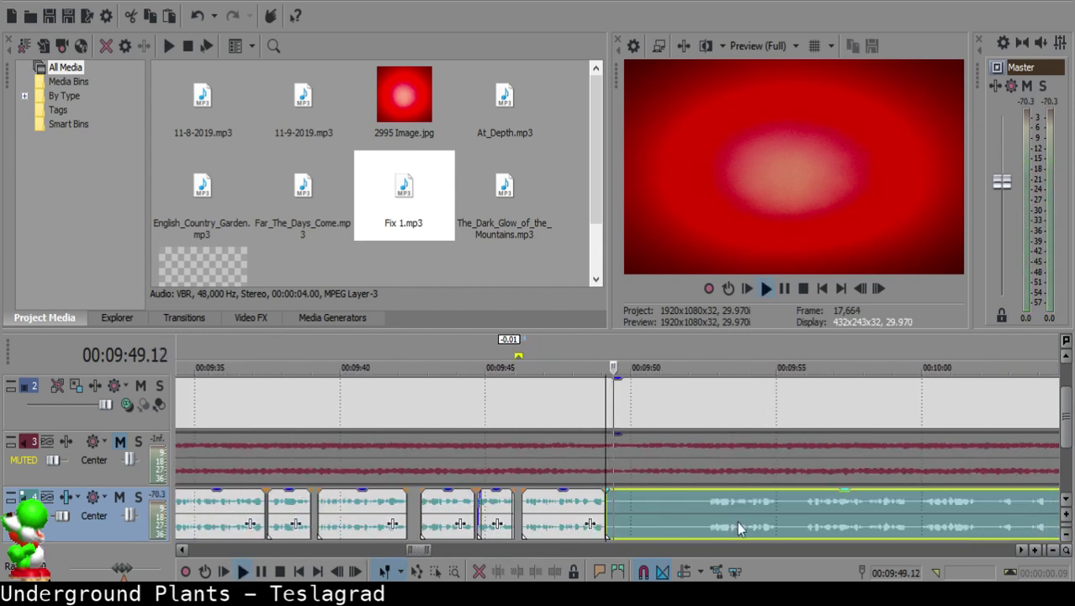
Step: Split the narration clip on track 4 after 09:49, delete the silent section, and move the remaining clip 2.26 earlier
{"action": "left_click", "coordinate": [711, 511]}
{"action": "left_click", "coordinate": [794, 519]}
{"action": "left_click", "coordinate": [705, 507]}
{"action": "key", "text": "s"}
{"action": "left_click", "coordinate": [623, 502]}
{"action": "key", "text": "Delete"}
{"action": "left_click_drag", "start_coordinate": [756, 510], "coordinate": [669, 503]}
{"action": "left_click", "coordinate": [579, 515]}
{"action": "key", "text": "space"}
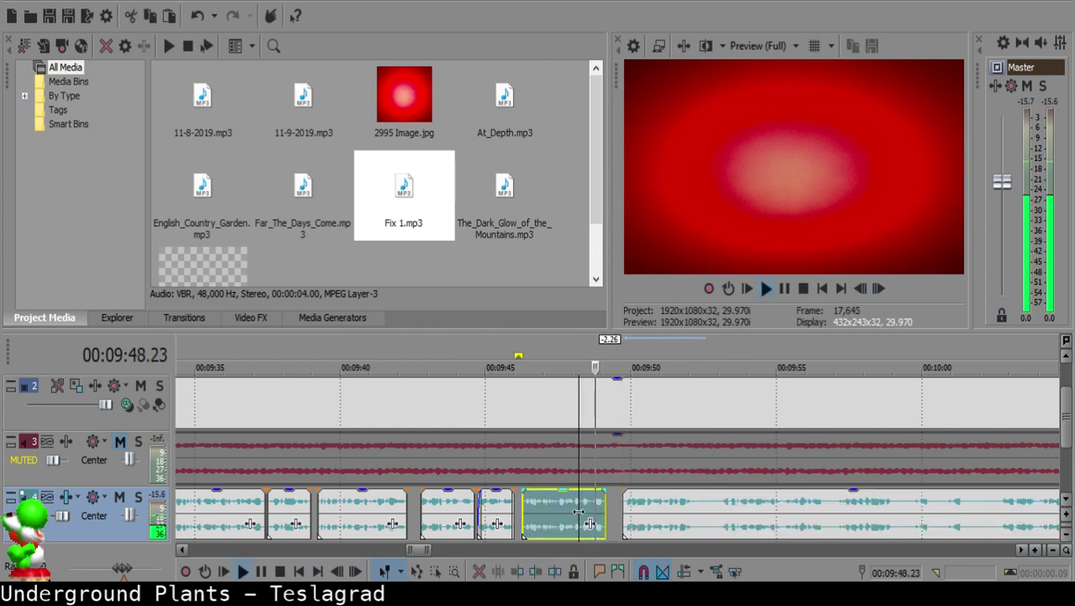
Step: Move the last narration clip another 0.02 earlier and play back the transition from the clip before it
{"action": "scroll", "coordinate": [654, 522], "scroll_direction": "up", "scroll_amount": 5}
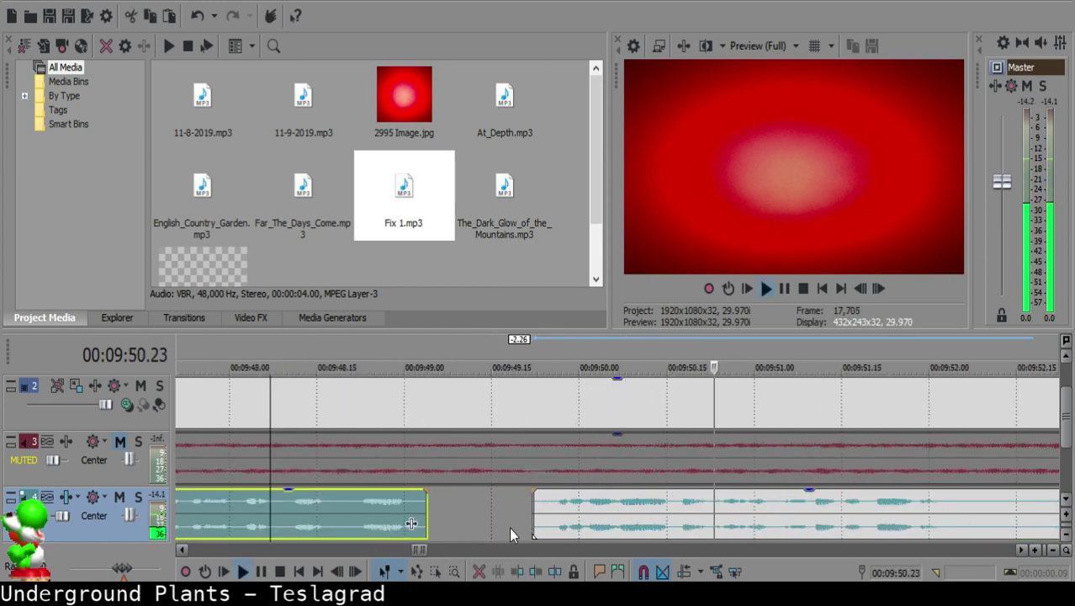
{"action": "left_click", "coordinate": [550, 511]}
{"action": "key", "text": "space"}
{"action": "left_click_drag", "start_coordinate": [550, 509], "coordinate": [539, 510]}
{"action": "left_click", "coordinate": [314, 534]}
{"action": "key", "text": "space"}
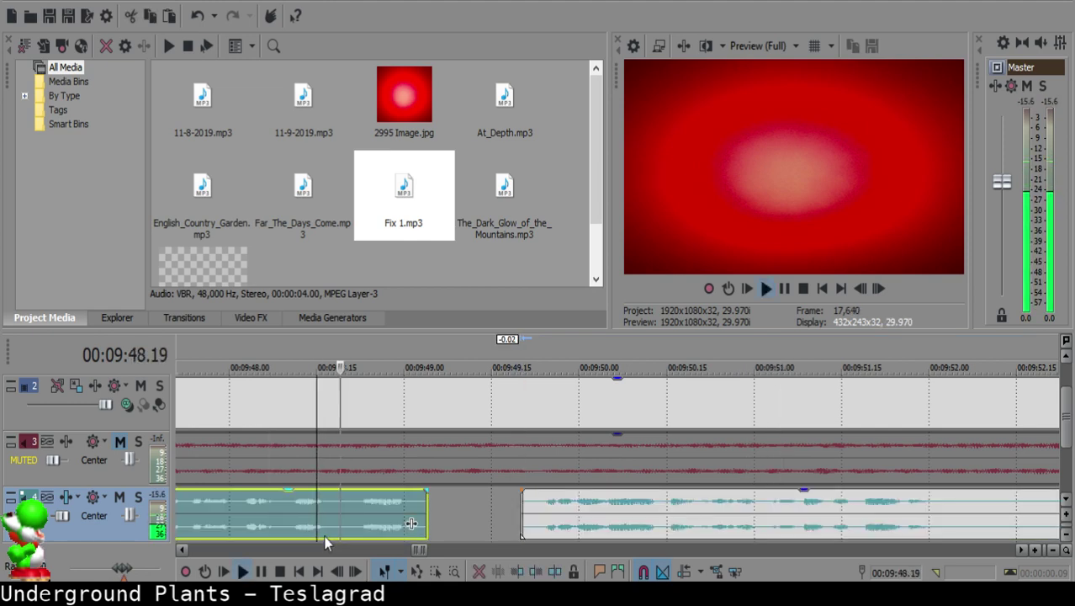
Step: Split the last narration clip in the pause at about 09:52 and play the part that follows
{"action": "scroll", "coordinate": [522, 515], "scroll_direction": "down", "scroll_amount": 10}
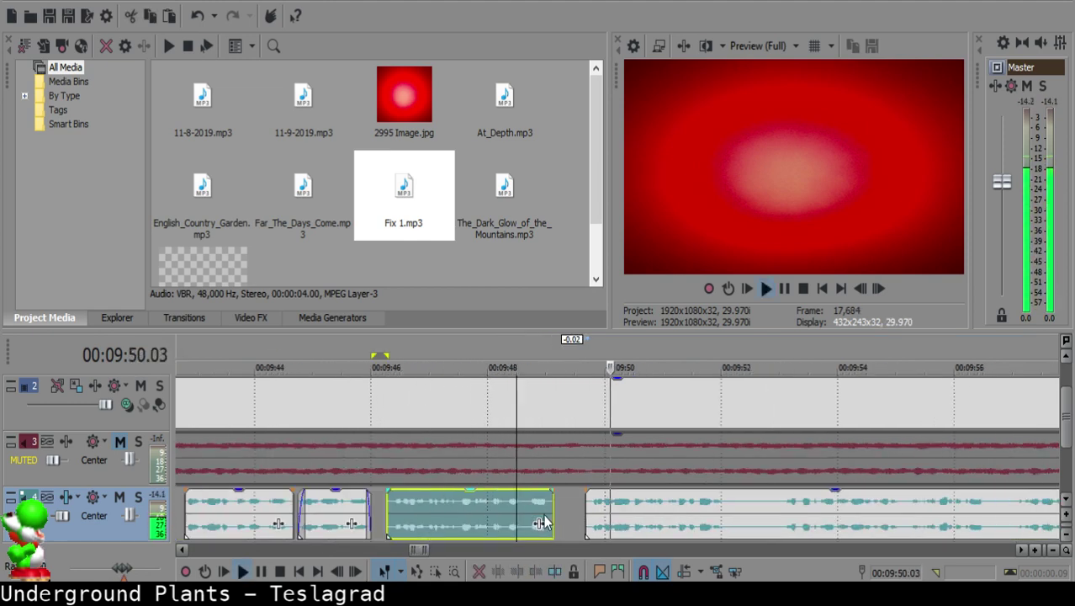
{"action": "scroll", "coordinate": [629, 517], "scroll_direction": "up", "scroll_amount": 5}
{"action": "scroll", "coordinate": [635, 513], "scroll_direction": "up", "scroll_amount": 5}
{"action": "left_click", "coordinate": [672, 510]}
{"action": "key", "text": "space"}
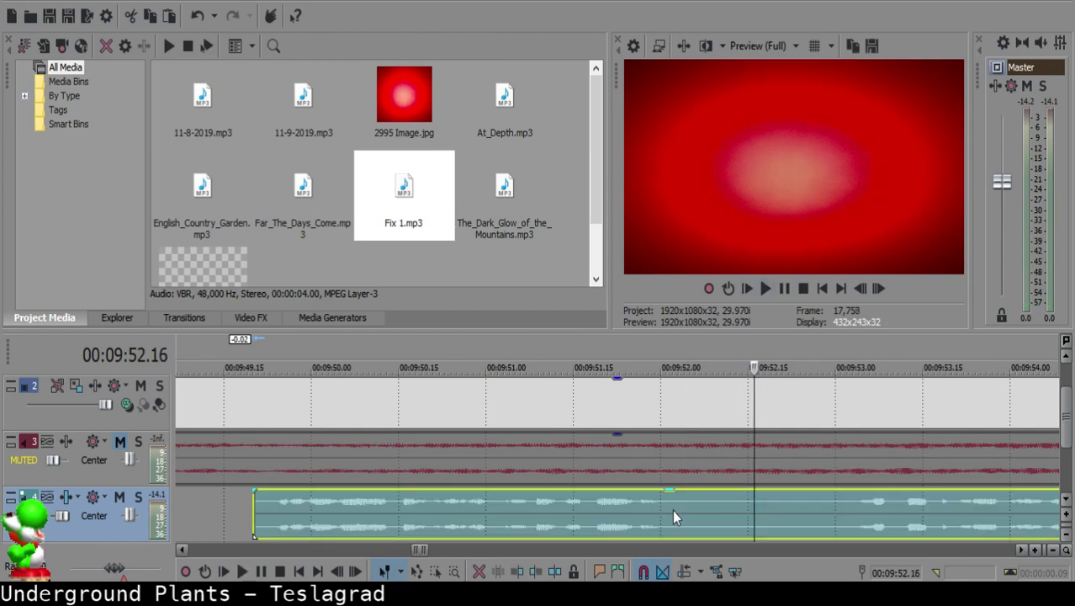
{"action": "key", "text": "s"}
{"action": "key", "text": "space"}
{"action": "scroll", "coordinate": [675, 510], "scroll_direction": "down", "scroll_amount": 6}
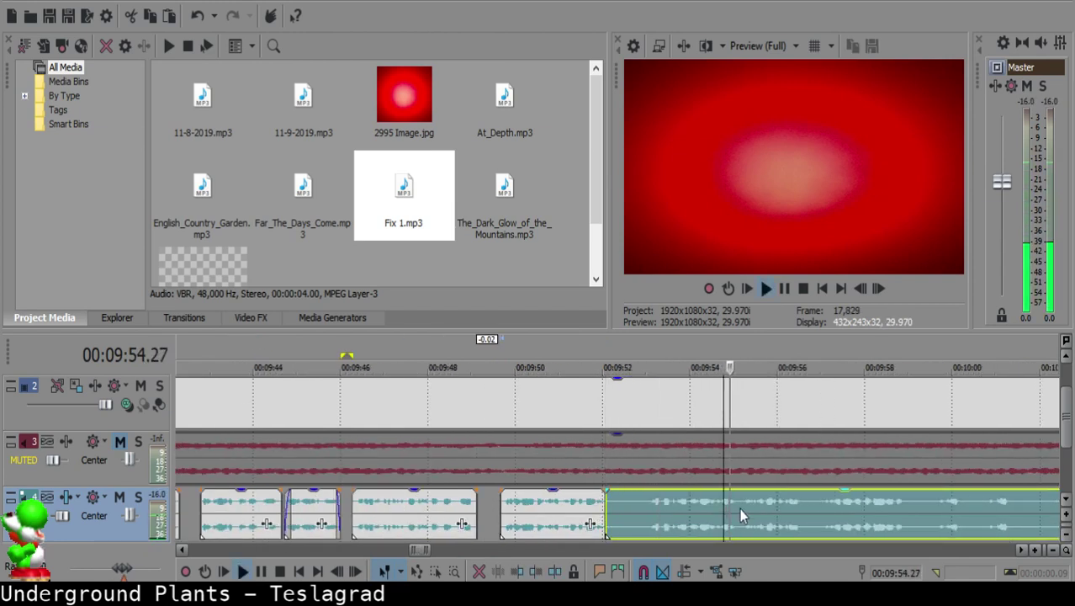
Step: Split the narration at about 09:53, delete the silent piece after 09:52, and move the remaining clip earlier to shorten the pause
{"action": "left_click", "coordinate": [647, 505]}
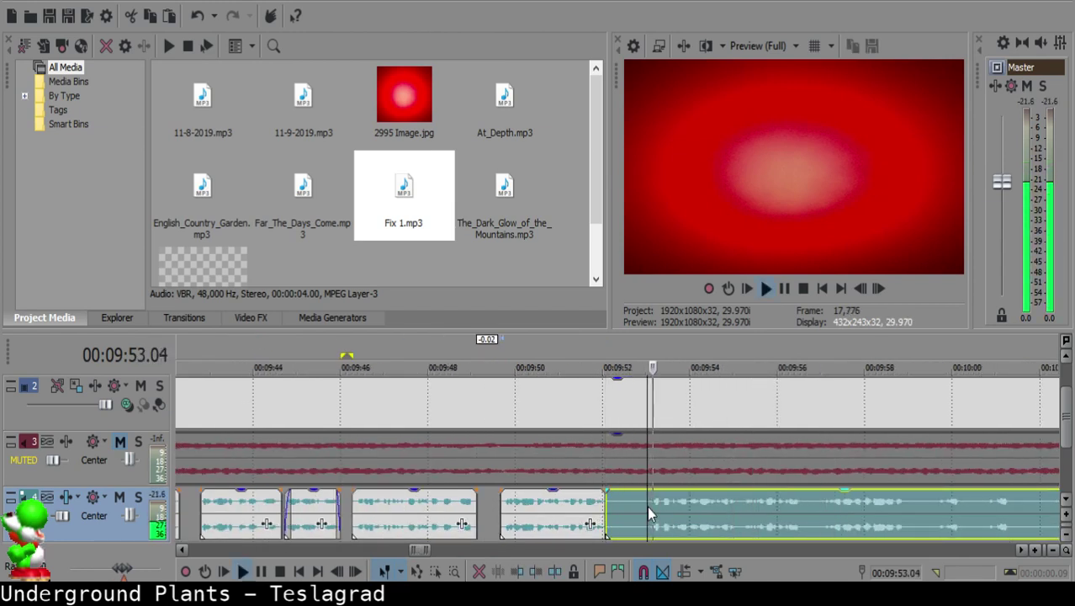
{"action": "key", "text": "s"}
{"action": "left_click", "coordinate": [617, 508]}
{"action": "key", "text": "Delete"}
{"action": "left_click_drag", "start_coordinate": [662, 507], "coordinate": [630, 506]}
{"action": "key", "text": "space"}
{"action": "key", "text": "space"}
Step: Move the narration clip after 09:52 later by 0.02 and play back the transition into it
{"action": "left_click", "coordinate": [582, 517]}
{"action": "key", "text": "space"}
{"action": "scroll", "coordinate": [602, 513], "scroll_direction": "down", "scroll_amount": 2}
{"action": "scroll", "coordinate": [617, 510], "scroll_direction": "up", "scroll_amount": 4}
{"action": "left_click_drag", "start_coordinate": [606, 503], "coordinate": [629, 502]}
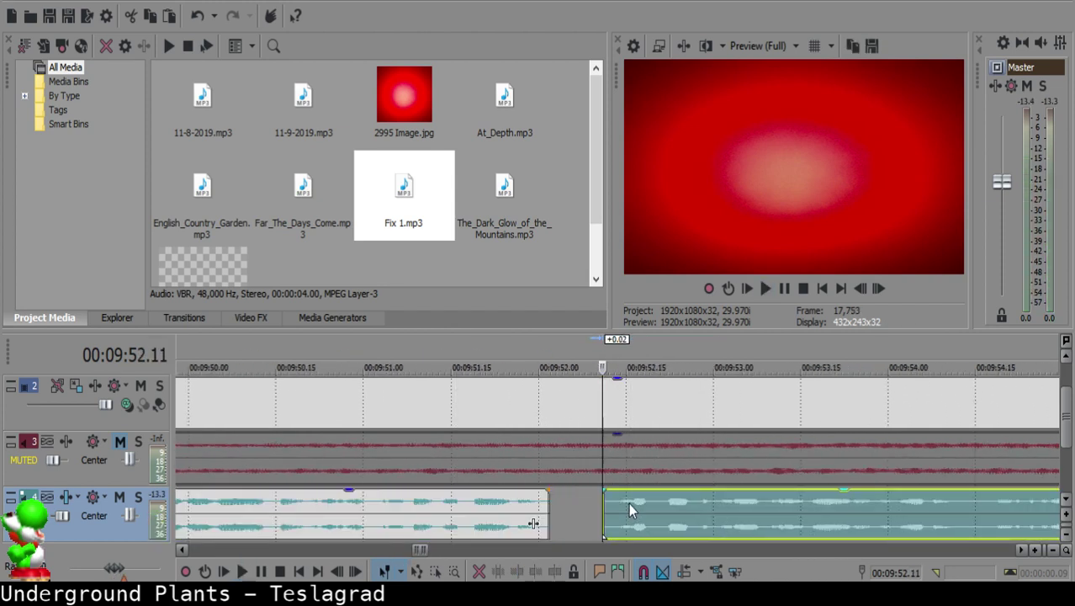
{"action": "left_click", "coordinate": [438, 510]}
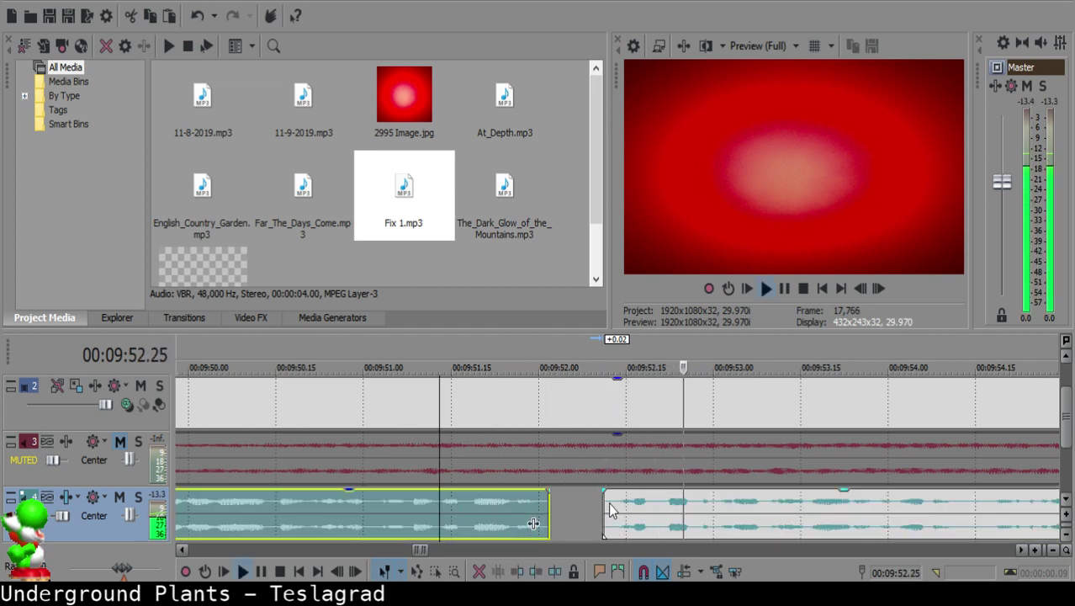
{"action": "scroll", "coordinate": [612, 505], "scroll_direction": "down", "scroll_amount": 5}
{"action": "scroll", "coordinate": [611, 505], "scroll_direction": "up", "scroll_amount": 4}
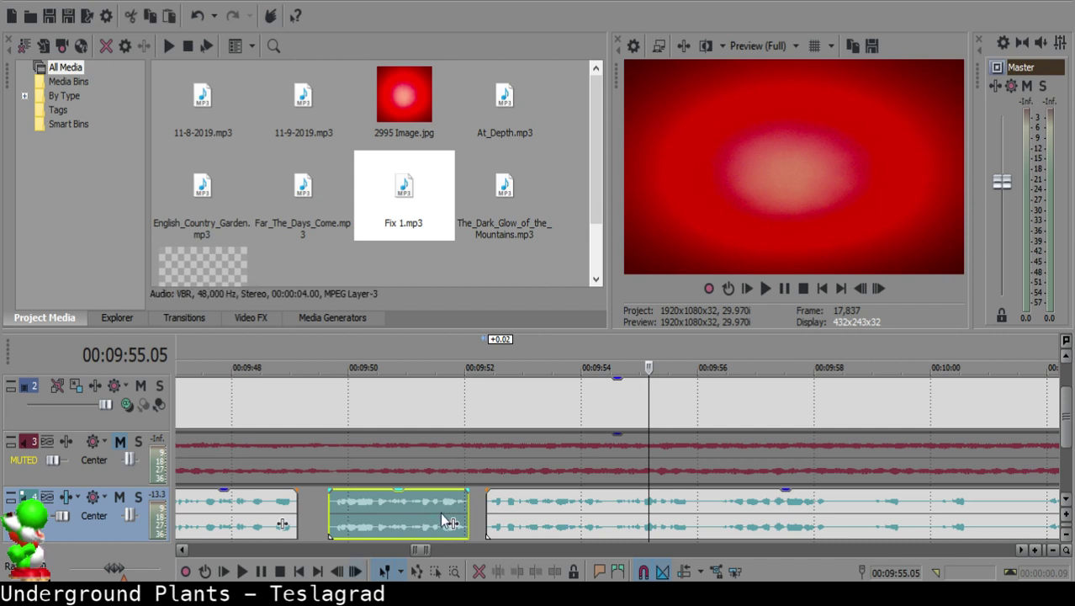
{"action": "left_click", "coordinate": [426, 506]}
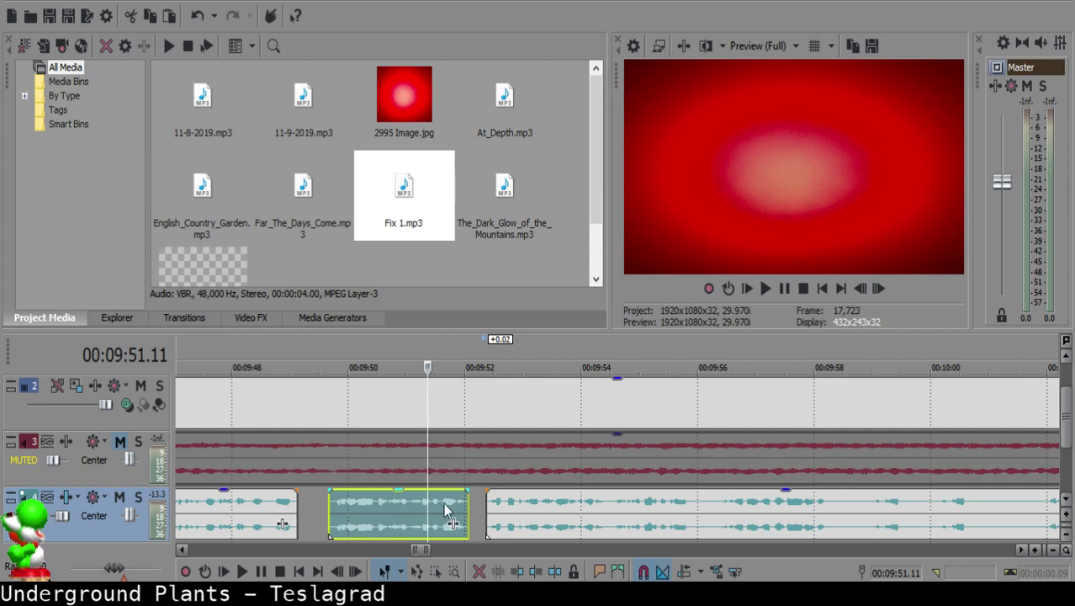
{"action": "key", "text": "space"}
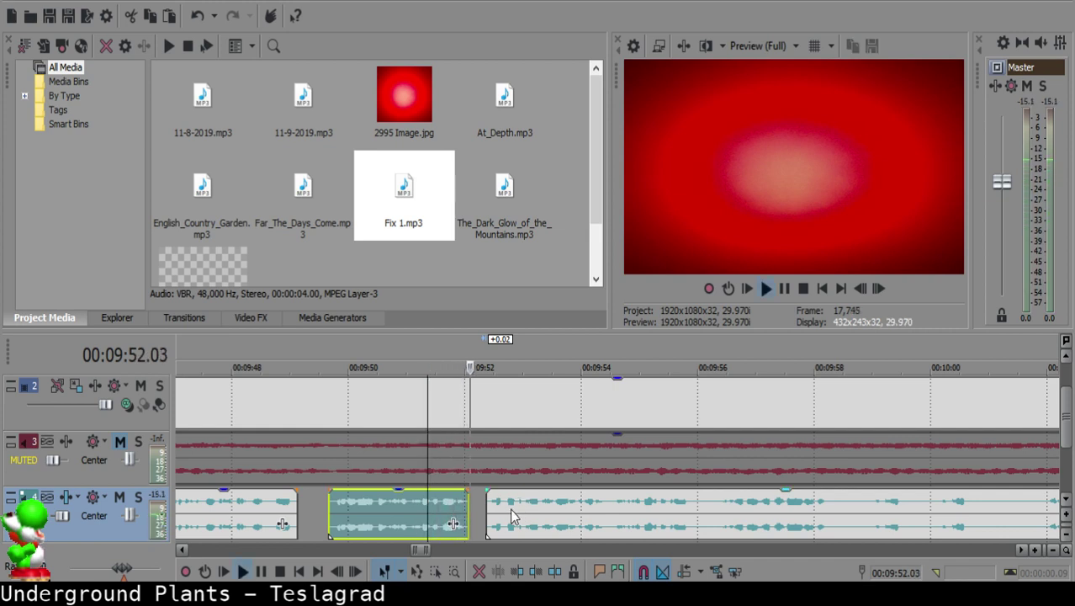
Step: Move the last two narration clips together 0.02 later and play the pause before them at about 09:49
{"action": "scroll", "coordinate": [514, 510], "scroll_direction": "up", "scroll_amount": 2}
{"action": "key", "text": "space"}
{"action": "left_click", "coordinate": [285, 515]}
{"action": "scroll", "coordinate": [480, 517], "scroll_direction": "down", "scroll_amount": 3}
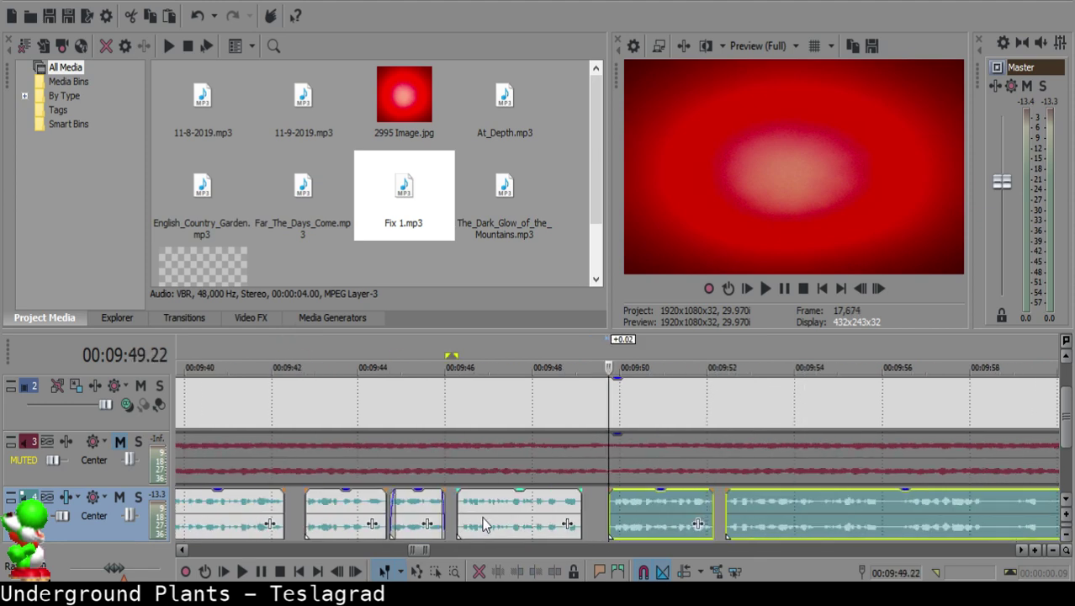
{"action": "left_click", "coordinate": [555, 515]}
{"action": "key", "text": "space"}
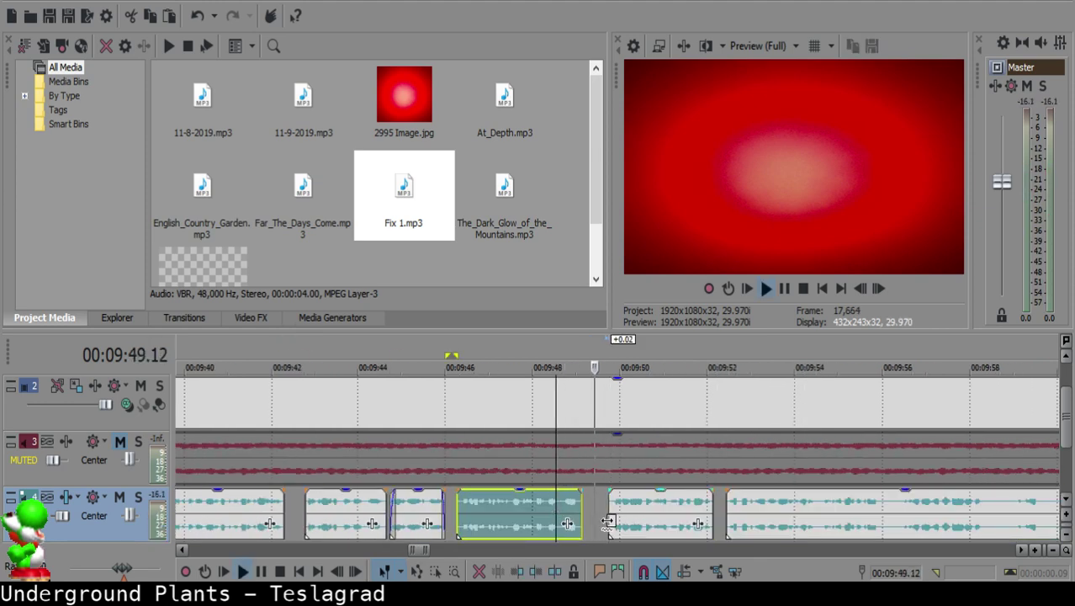
Step: Play on through the last narration clip and split it in the short pause between 09:54 and 09:55
{"action": "scroll", "coordinate": [626, 509], "scroll_direction": "down", "scroll_amount": 8}
{"action": "scroll", "coordinate": [626, 510], "scroll_direction": "down", "scroll_amount": 4}
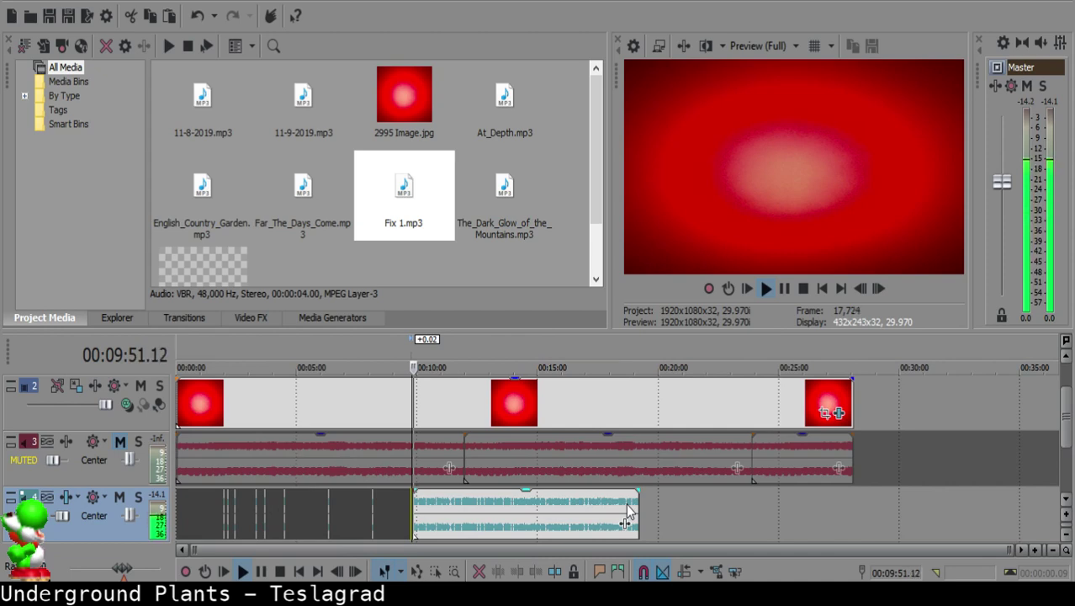
{"action": "scroll", "coordinate": [626, 510], "scroll_direction": "up", "scroll_amount": 5}
{"action": "scroll", "coordinate": [629, 507], "scroll_direction": "up", "scroll_amount": 4}
{"action": "scroll", "coordinate": [634, 504], "scroll_direction": "down", "scroll_amount": 3}
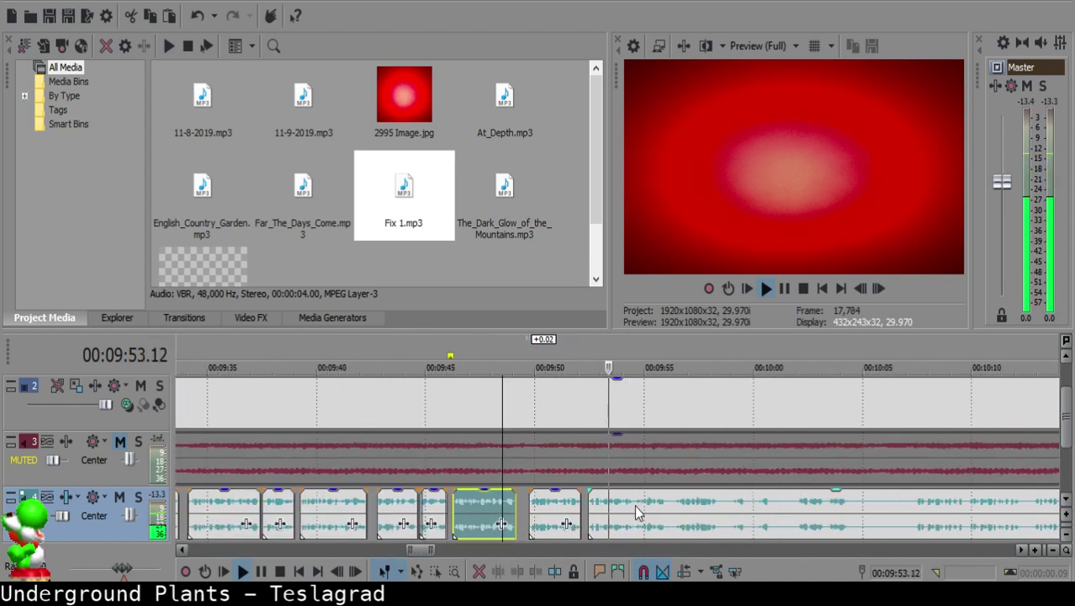
{"action": "scroll", "coordinate": [634, 509], "scroll_direction": "up", "scroll_amount": 4}
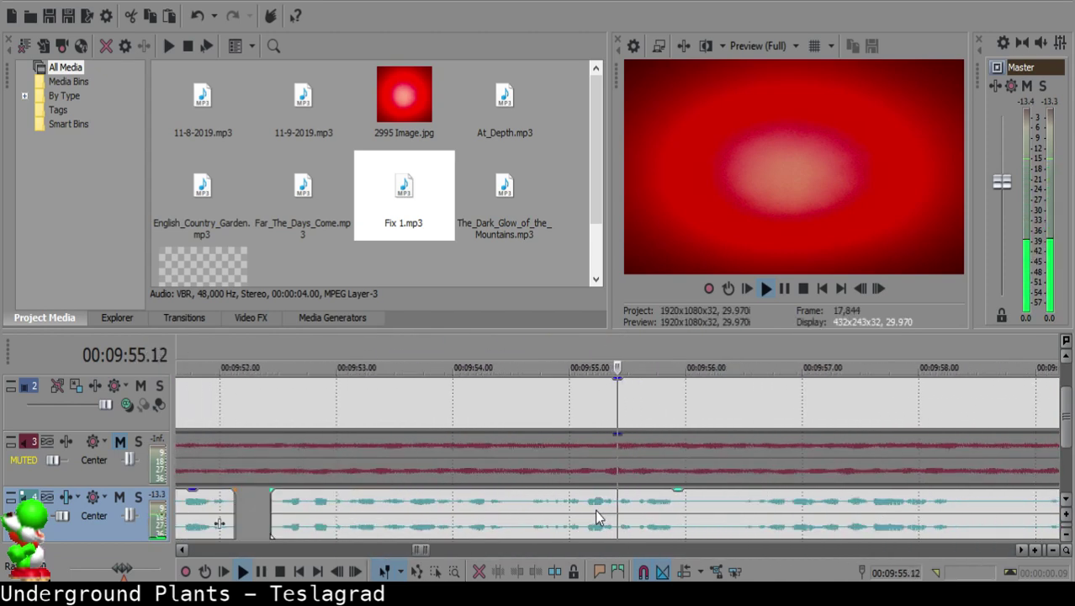
{"action": "left_click", "coordinate": [511, 506]}
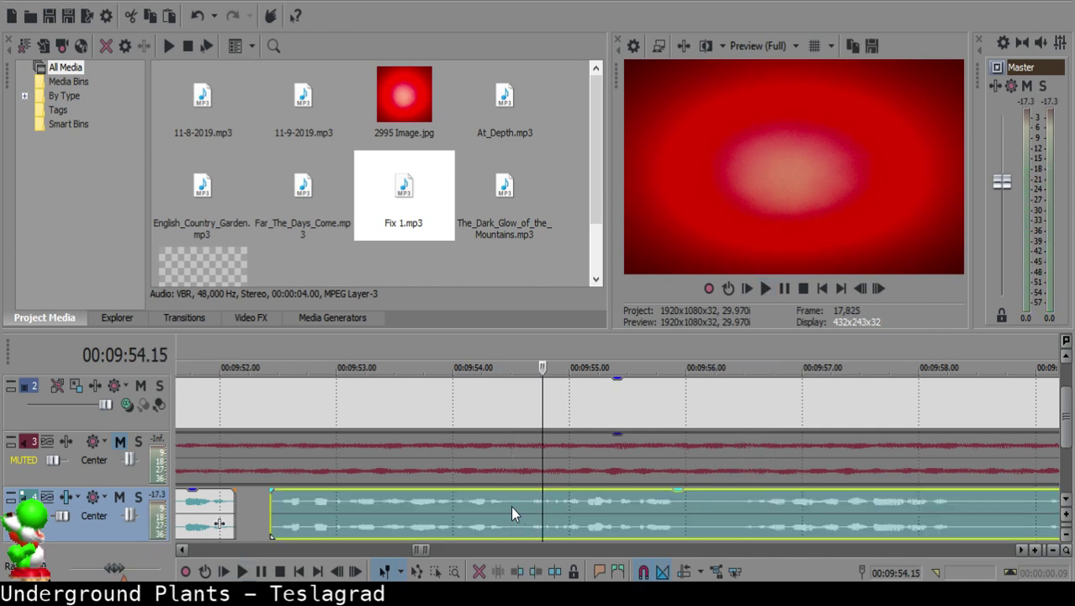
{"action": "key", "text": "space"}
{"action": "key", "text": "s"}
Step: Split the narration once more just after that cut, delete the short fragment, move the rest 0.01 earlier, and play the join
{"action": "left_click", "coordinate": [519, 505]}
{"action": "scroll", "coordinate": [545, 506], "scroll_direction": "up", "scroll_amount": 2}
{"action": "key", "text": "s"}
{"action": "left_click", "coordinate": [590, 503]}
{"action": "key", "text": "Delete"}
{"action": "left_click_drag", "start_coordinate": [613, 504], "coordinate": [602, 504]}
{"action": "left_click", "coordinate": [488, 514]}
{"action": "key", "text": "space"}
{"action": "scroll", "coordinate": [546, 512], "scroll_direction": "down", "scroll_amount": 2}
{"action": "scroll", "coordinate": [580, 507], "scroll_direction": "down", "scroll_amount": 4}
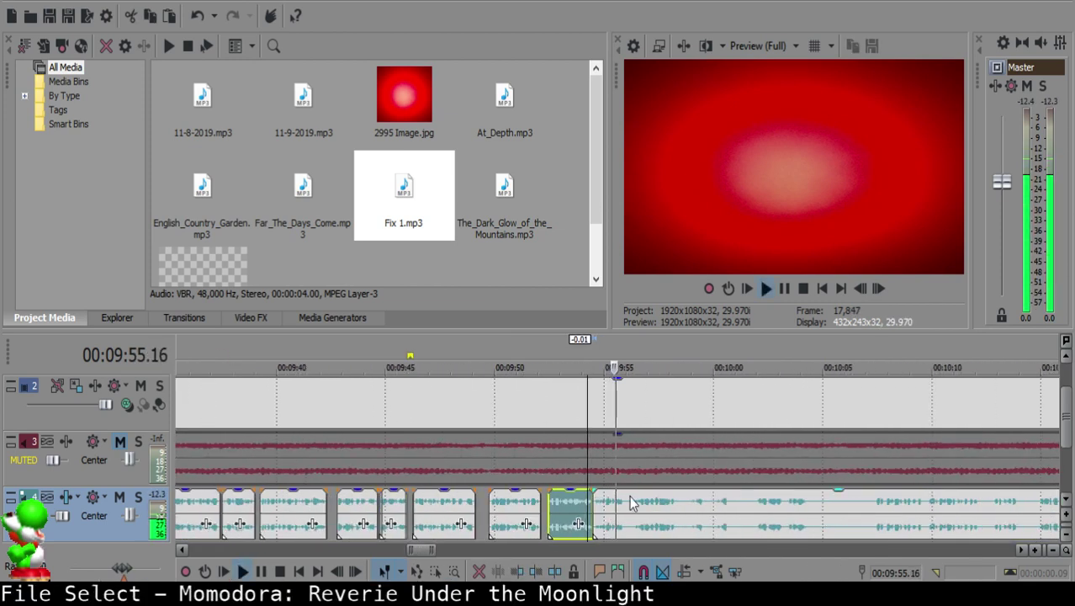
Step: Split the last narration clip in the pause at about 09:56 and play the audio after the cut
{"action": "scroll", "coordinate": [635, 507], "scroll_direction": "up", "scroll_amount": 6}
{"action": "left_click", "coordinate": [653, 520]}
{"action": "key", "text": "space"}
{"action": "key", "text": "s"}
{"action": "scroll", "coordinate": [730, 527], "scroll_direction": "down", "scroll_amount": 3}
{"action": "left_click", "coordinate": [736, 527]}
{"action": "left_click", "coordinate": [721, 520]}
{"action": "left_click", "coordinate": [785, 523]}
{"action": "key", "text": "space"}
Step: Split off and delete the short silence after 09:56, move the remaining narration 0.08 earlier, and play the join
{"action": "left_click", "coordinate": [632, 510]}
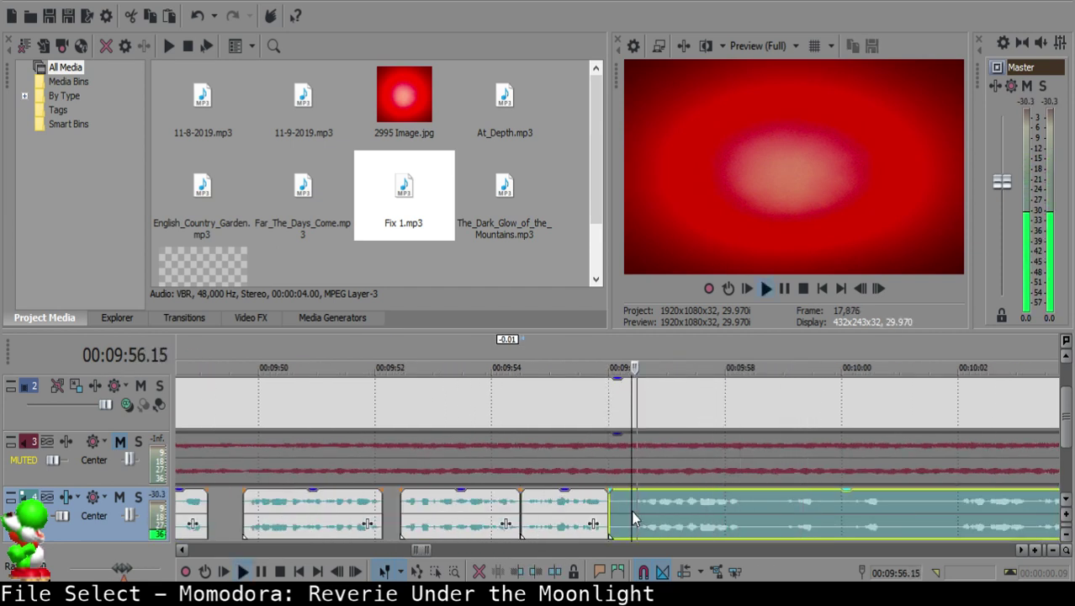
{"action": "key", "text": "space"}
{"action": "key", "text": "s"}
{"action": "left_click", "coordinate": [616, 507]}
{"action": "key", "text": "Delete"}
{"action": "left_click_drag", "start_coordinate": [632, 513], "coordinate": [616, 513]}
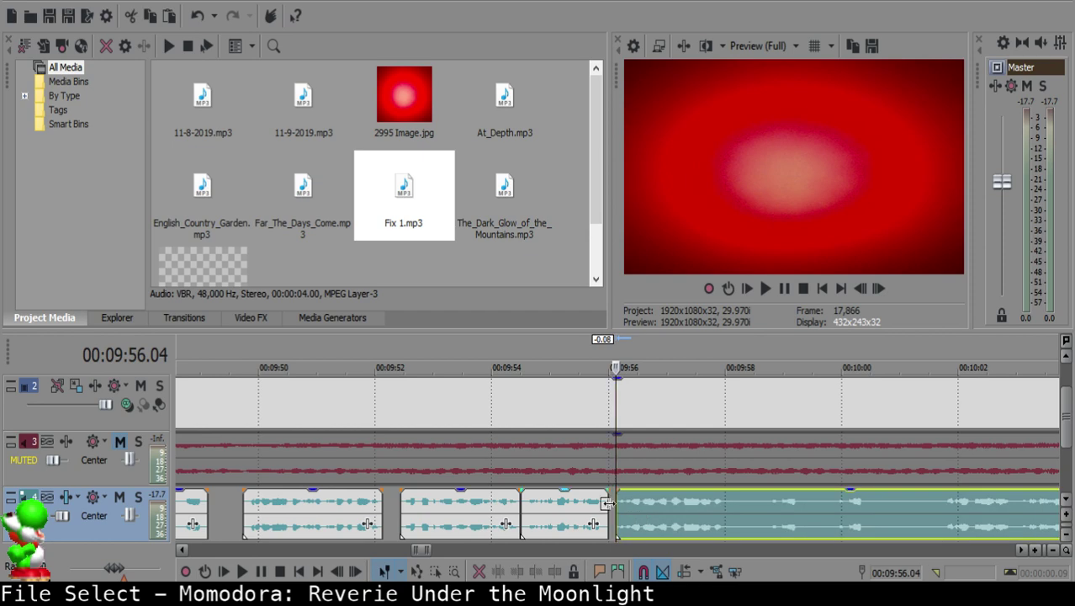
{"action": "left_click", "coordinate": [580, 513]}
{"action": "key", "text": "space"}
{"action": "scroll", "coordinate": [617, 511], "scroll_direction": "down", "scroll_amount": 4}
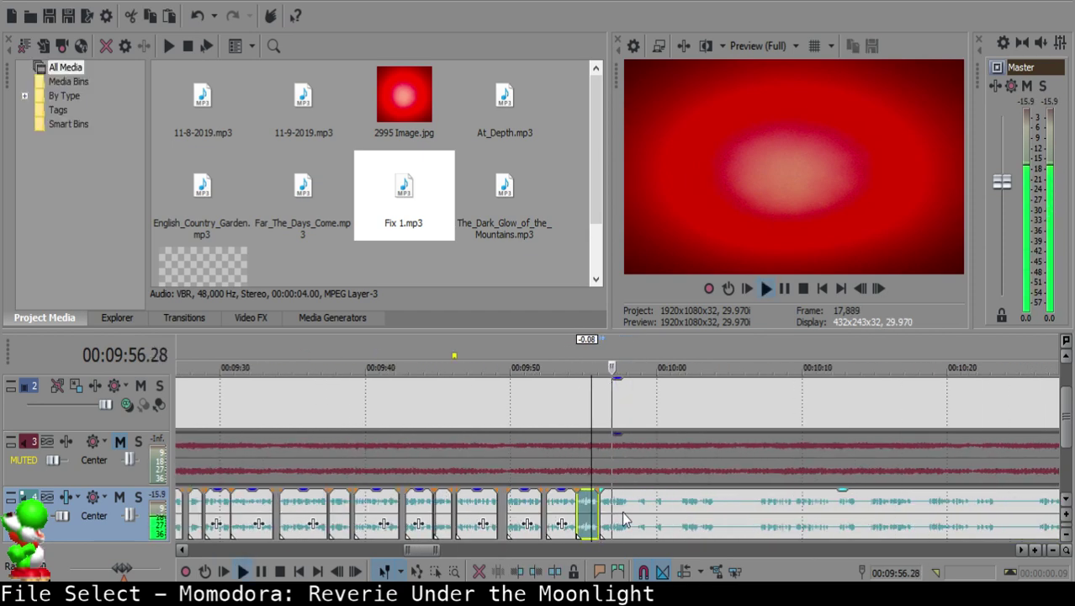
Step: Split the last narration clip at about 09:58 and again just before 10:00
{"action": "left_click", "coordinate": [605, 515]}
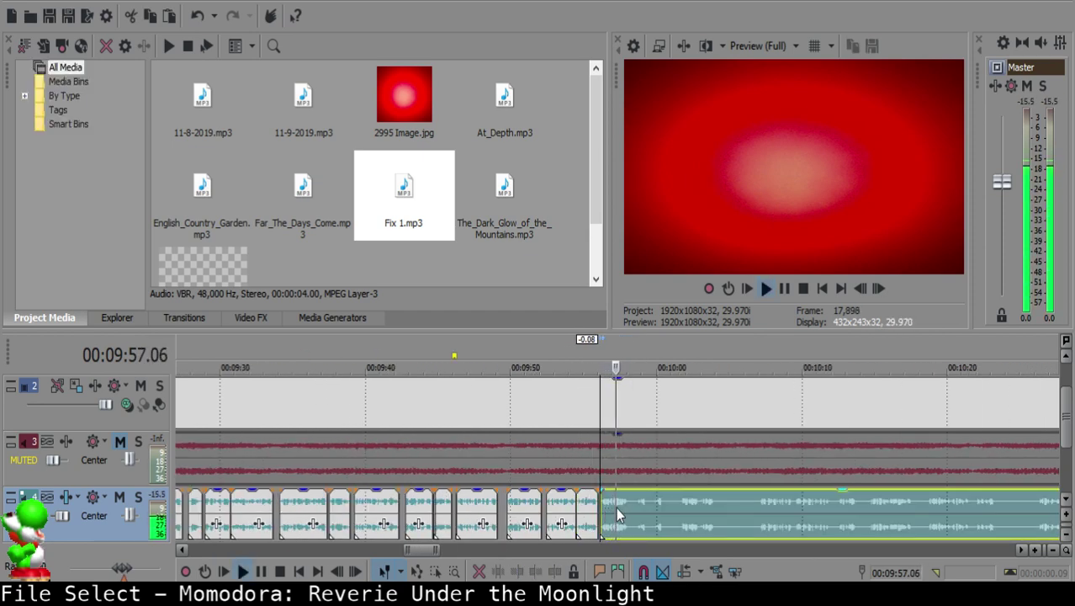
{"action": "scroll", "coordinate": [621, 507], "scroll_direction": "up", "scroll_amount": 4}
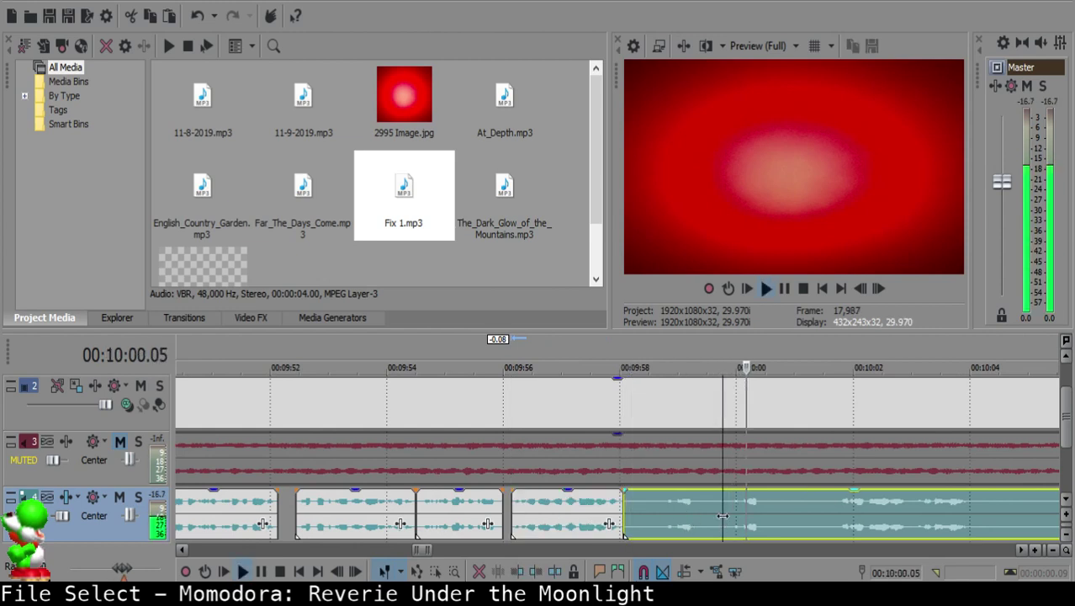
{"action": "key", "text": "space"}
{"action": "key", "text": "s"}
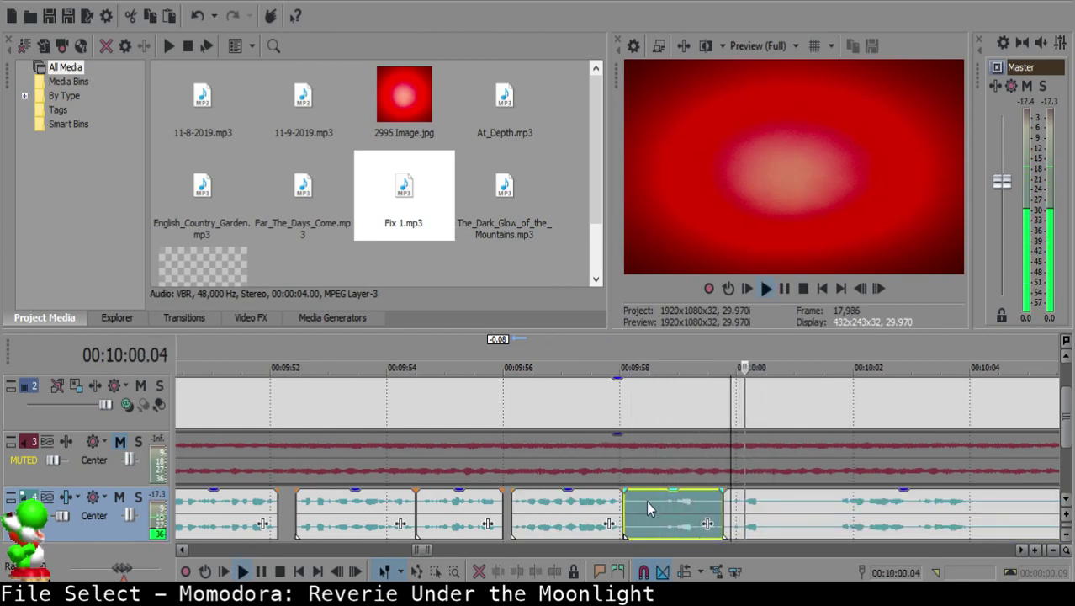
Step: Delete the narration fragment between 09:58 and 10:00, move the remaining clip 1.09 earlier, and play the join
{"action": "left_click", "coordinate": [664, 505]}
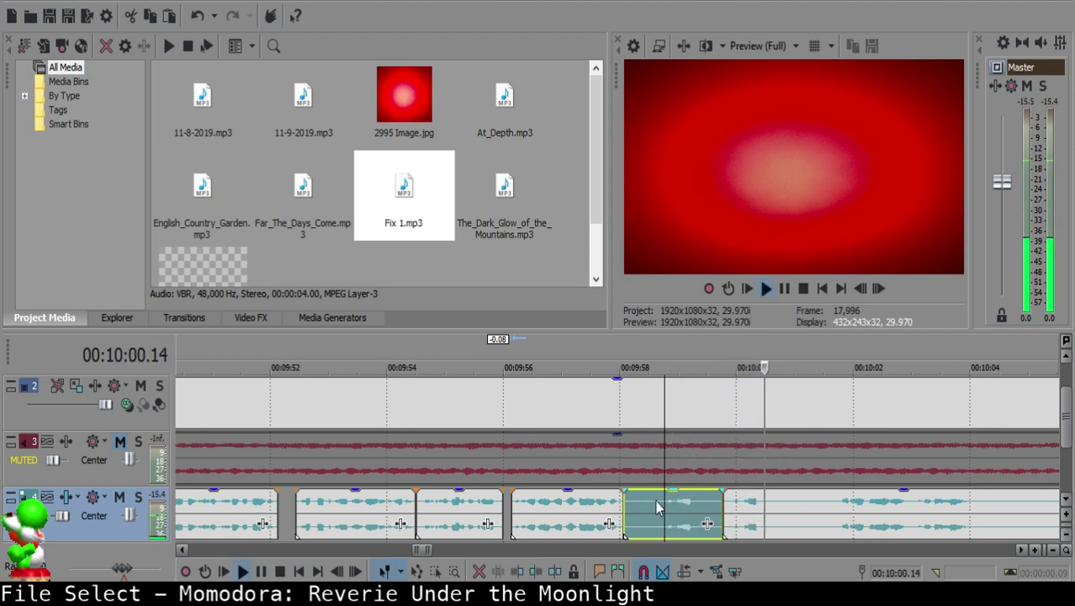
{"action": "left_click", "coordinate": [643, 501]}
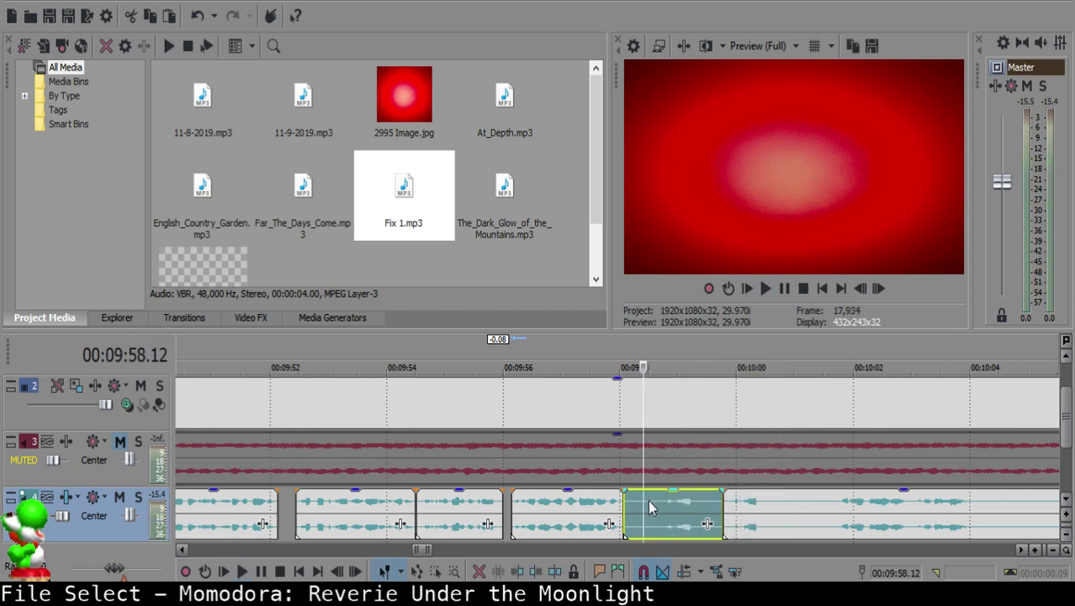
{"action": "left_click", "coordinate": [645, 499]}
{"action": "key", "text": "Delete"}
{"action": "left_click_drag", "start_coordinate": [742, 515], "coordinate": [667, 508]}
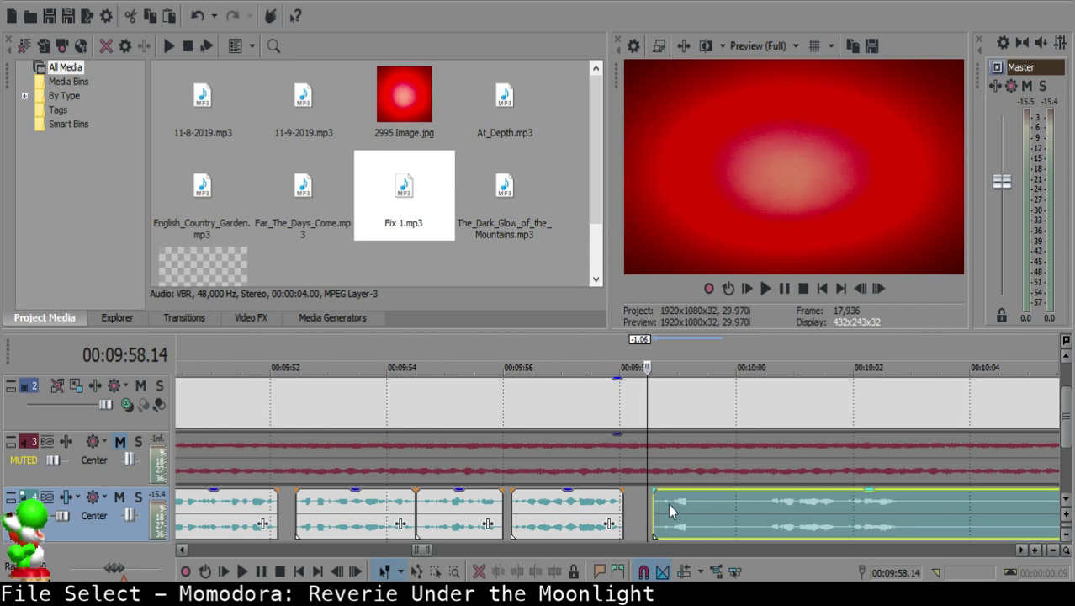
{"action": "left_click", "coordinate": [570, 508]}
{"action": "key", "text": "space"}
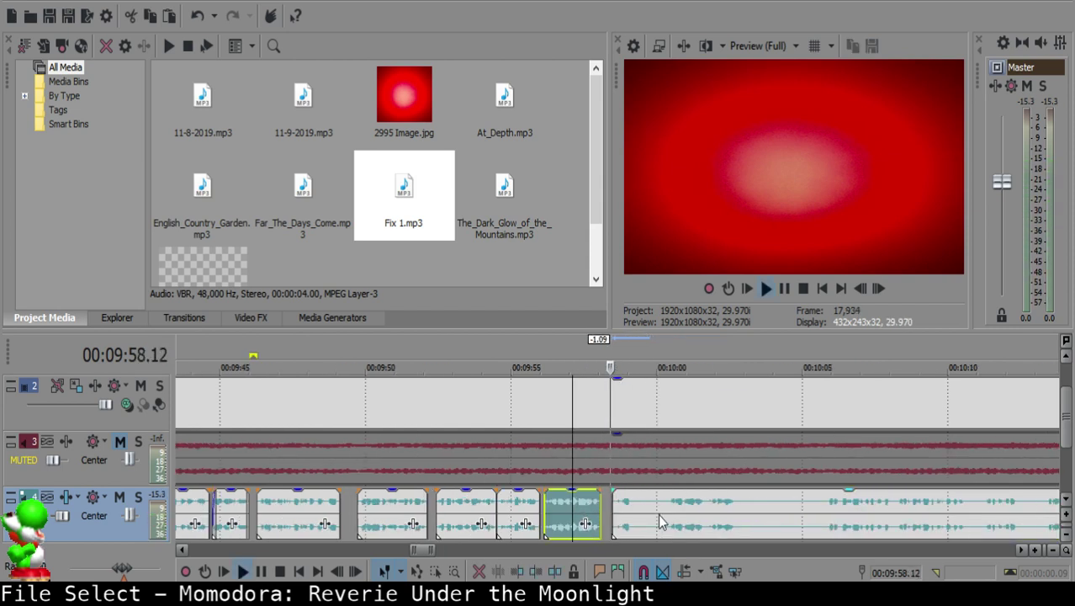
Step: Move the last narration clip 0.01 later and play the transition from the preceding clip
{"action": "scroll", "coordinate": [658, 514], "scroll_direction": "up", "scroll_amount": 4}
{"action": "left_click", "coordinate": [576, 504]}
{"action": "left_click", "coordinate": [389, 522]}
{"action": "key", "text": "space"}
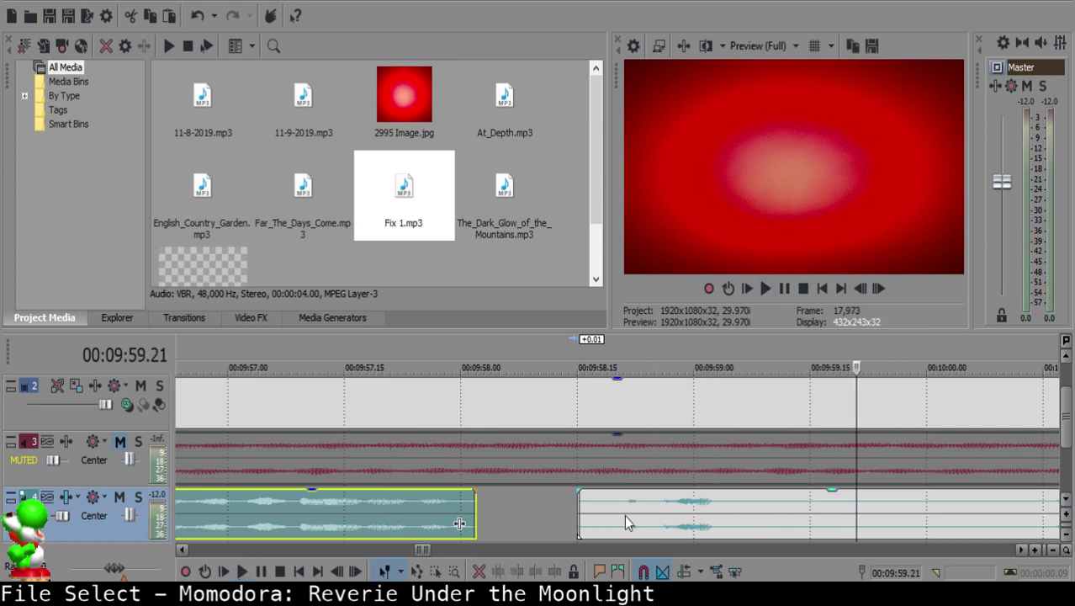
Step: Split the last narration clip after the short phrase at about 09:59 and play the speech that follows
{"action": "left_click", "coordinate": [781, 508]}
{"action": "key", "text": "space"}
{"action": "scroll", "coordinate": [781, 509], "scroll_direction": "down", "scroll_amount": 4}
{"action": "left_click", "coordinate": [723, 506]}
{"action": "key", "text": "space"}
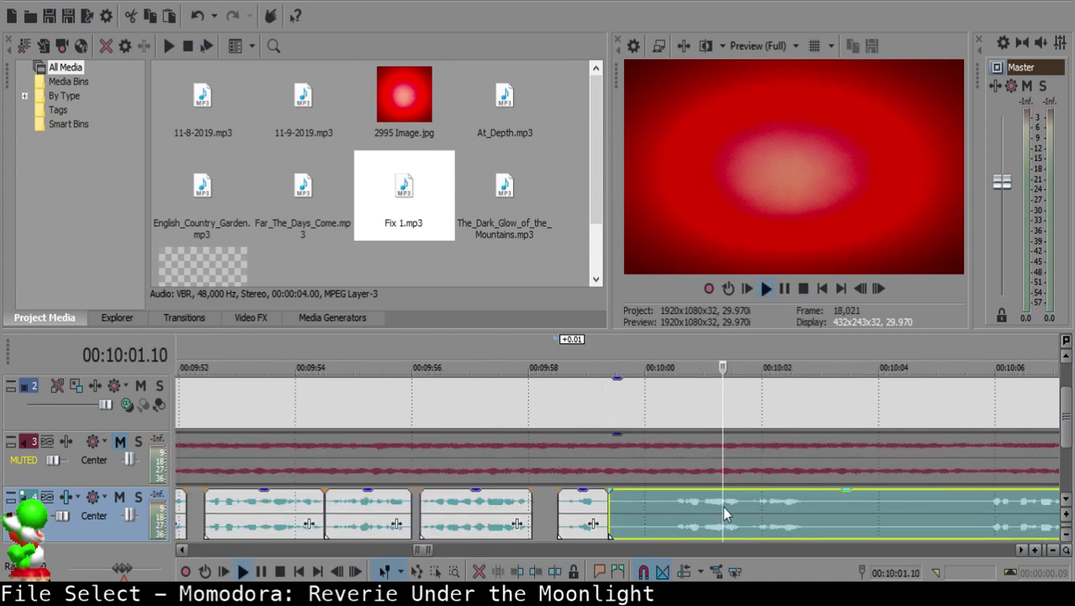
Step: Split off and delete the silence after the short phrase at 09:59, then move the remaining narration 0.25 earlier and play the join
{"action": "scroll", "coordinate": [732, 506], "scroll_direction": "down", "scroll_amount": 2}
{"action": "left_click", "coordinate": [558, 508]}
{"action": "key", "text": "space"}
{"action": "key", "text": "space"}
{"action": "key", "text": "space"}
{"action": "key", "text": "s"}
{"action": "key", "text": "space"}
{"action": "key", "text": "Return"}
{"action": "left_click", "coordinate": [523, 512]}
{"action": "key", "text": "space"}
{"action": "key", "text": "Delete"}
{"action": "left_click", "coordinate": [510, 499]}
{"action": "key", "text": "space"}
{"action": "scroll", "coordinate": [510, 500], "scroll_direction": "up", "scroll_amount": 3}
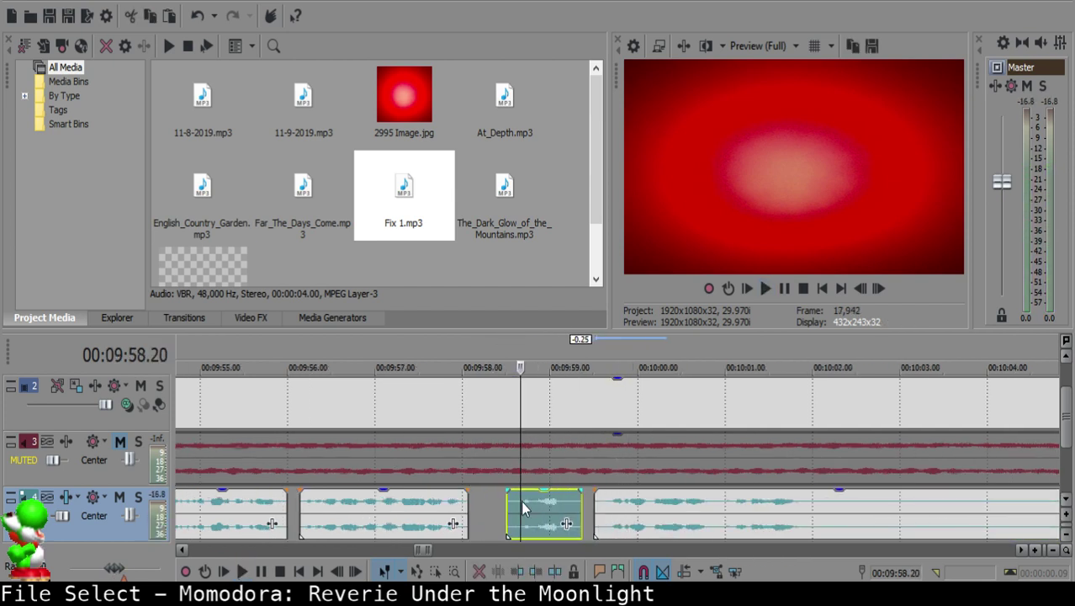
Step: Move the last narration clip 0.05 later and play the pause between it and the short phrase before it
{"action": "left_click", "coordinate": [607, 499]}
{"action": "left_click_drag", "start_coordinate": [608, 499], "coordinate": [634, 506]}
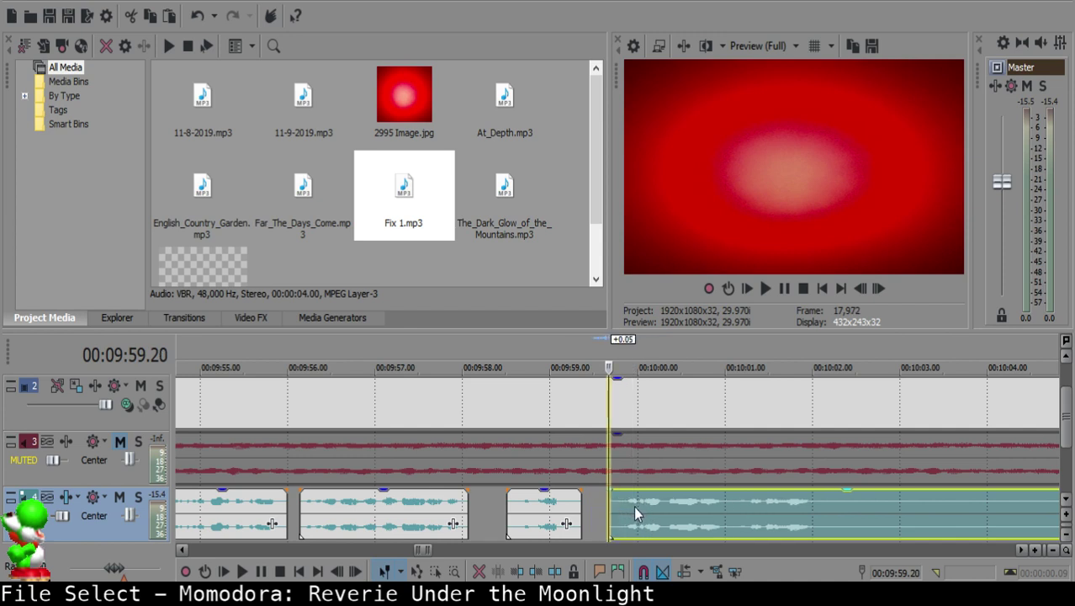
{"action": "left_click", "coordinate": [546, 506]}
{"action": "key", "text": "space"}
{"action": "scroll", "coordinate": [609, 506], "scroll_direction": "down", "scroll_amount": 2}
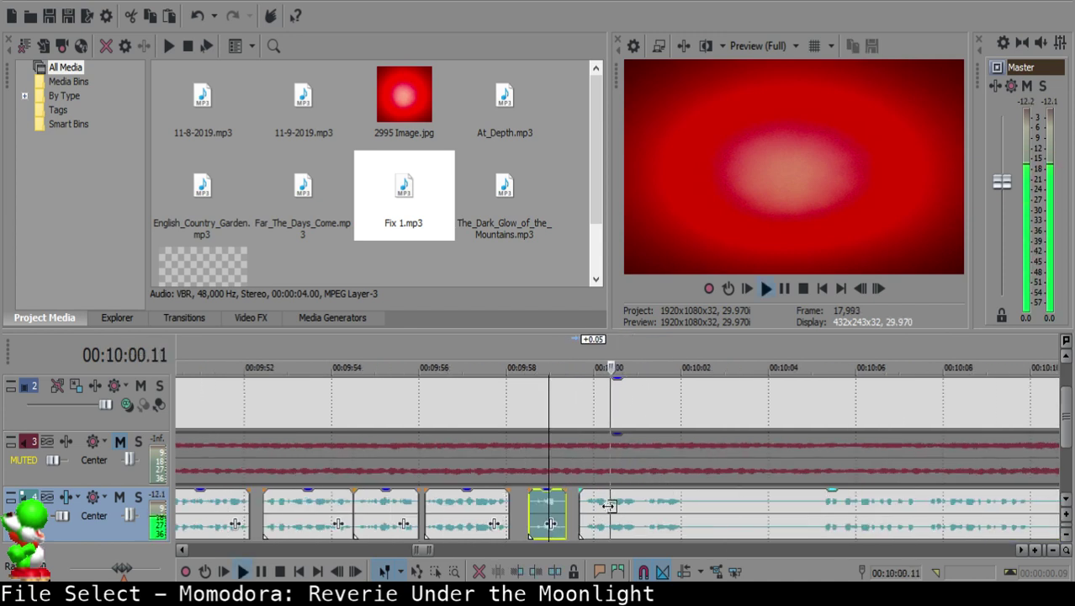
{"action": "scroll", "coordinate": [633, 516], "scroll_direction": "up", "scroll_amount": 2}
{"action": "key", "text": "space"}
{"action": "left_click", "coordinate": [494, 508]}
{"action": "scroll", "coordinate": [619, 503], "scroll_direction": "up", "scroll_amount": 2}
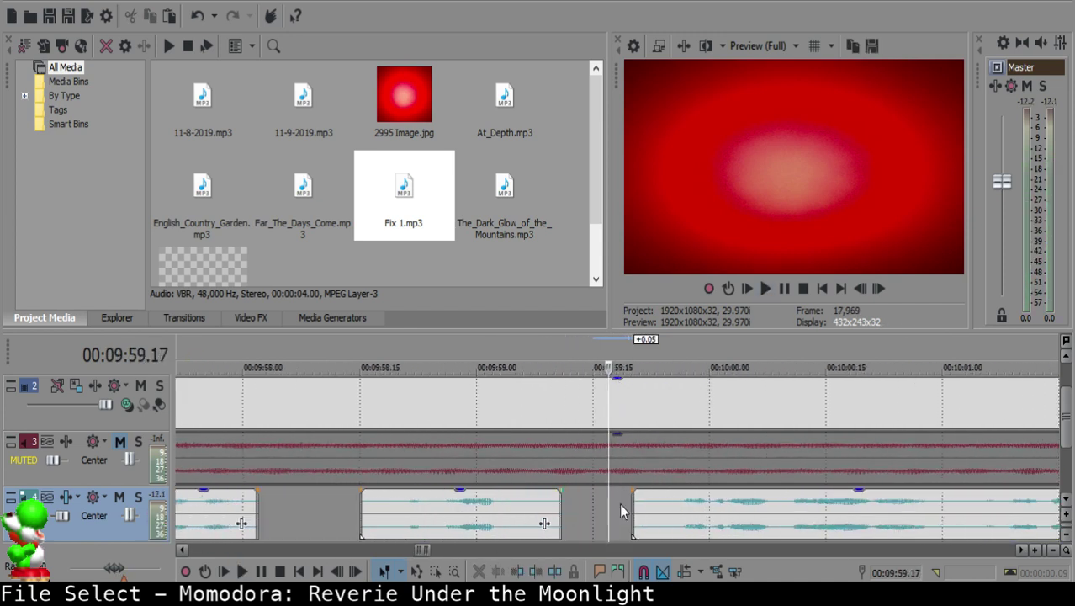
Step: Move the last narration clip 0.01 earlier and play the transition from the short phrase before it
{"action": "left_click", "coordinate": [656, 502]}
{"action": "left_click", "coordinate": [545, 509]}
{"action": "key", "text": "space"}
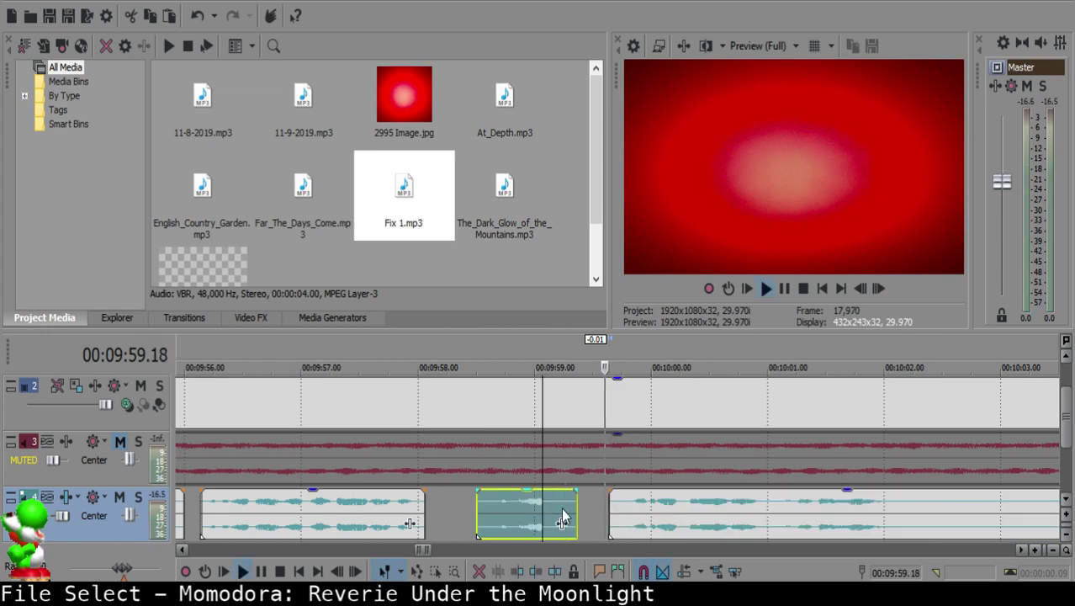
{"action": "scroll", "coordinate": [589, 509], "scroll_direction": "down", "scroll_amount": 5}
{"action": "scroll", "coordinate": [625, 515], "scroll_direction": "up", "scroll_amount": 5}
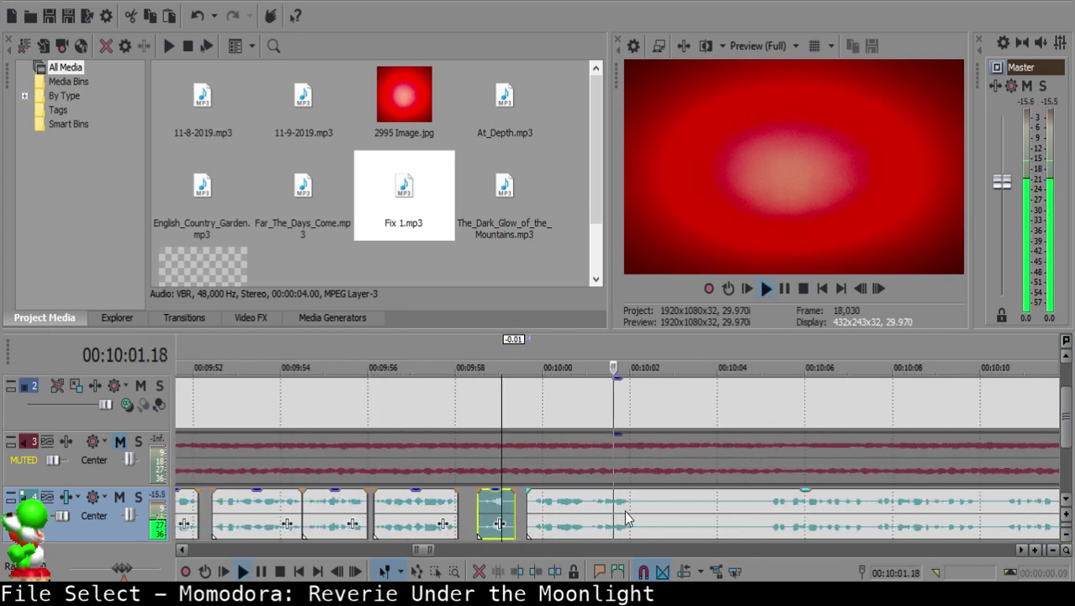
Step: Split off and delete the silence in the narration between about 10:02.05 and 10:02.18
{"action": "left_click", "coordinate": [637, 506]}
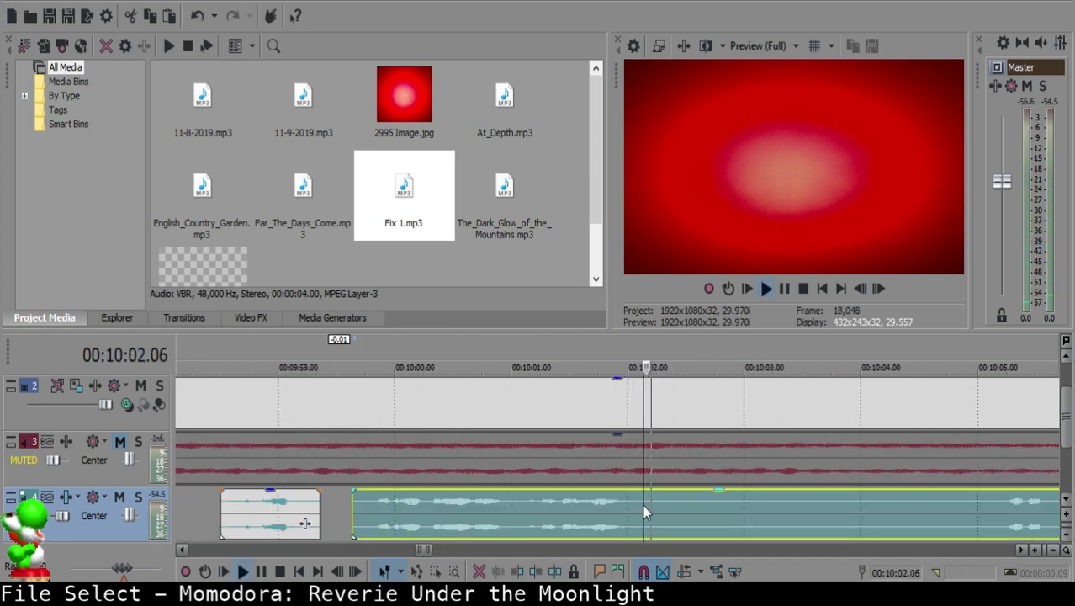
{"action": "key", "text": "space"}
{"action": "key", "text": "s"}
{"action": "left_click", "coordinate": [696, 506]}
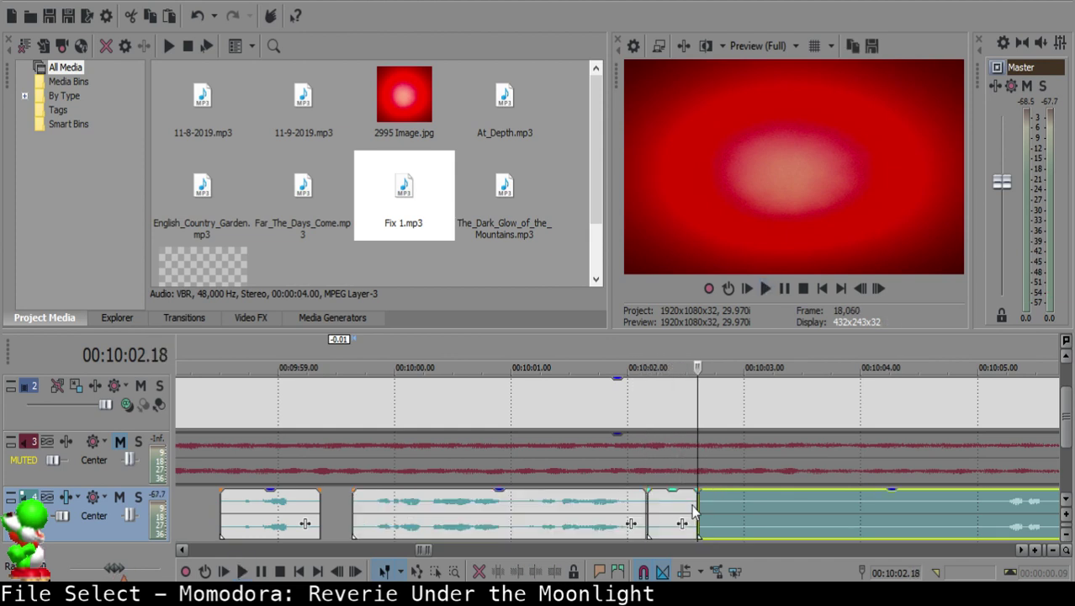
{"action": "key", "text": "s"}
{"action": "left_click", "coordinate": [654, 506]}
{"action": "key", "text": "Delete"}
Step: Add a short fade-out to the end of the clip ending near 10:02.05 and play on into the last narration clip
{"action": "left_click_drag", "start_coordinate": [646, 491], "coordinate": [636, 491]}
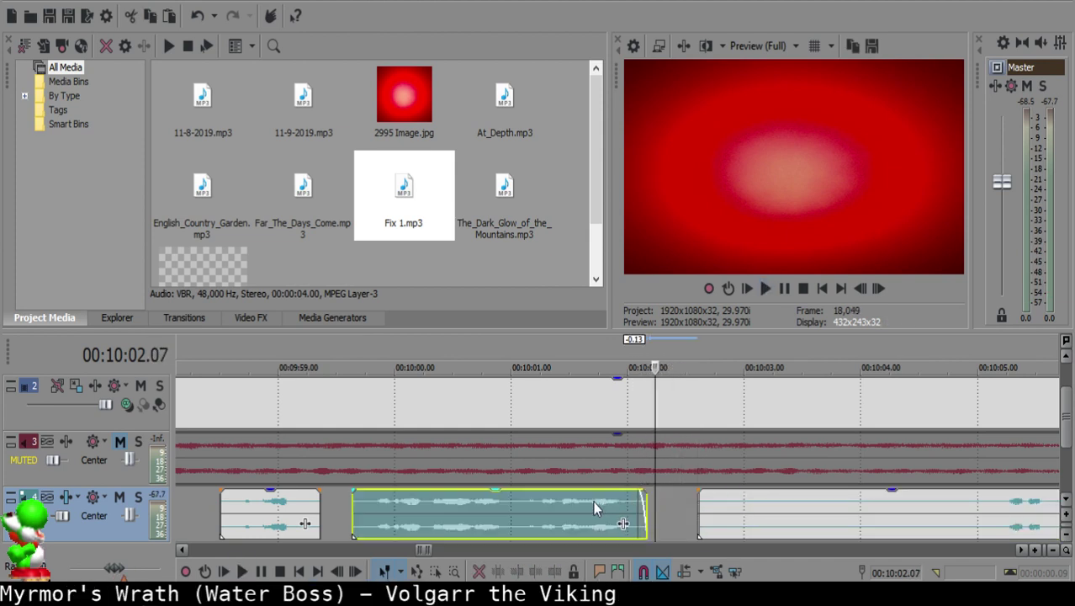
{"action": "left_click", "coordinate": [581, 502]}
{"action": "key", "text": "space"}
{"action": "scroll", "coordinate": [647, 506], "scroll_direction": "down", "scroll_amount": 3}
{"action": "left_click", "coordinate": [780, 509]}
{"action": "key", "text": "Return"}
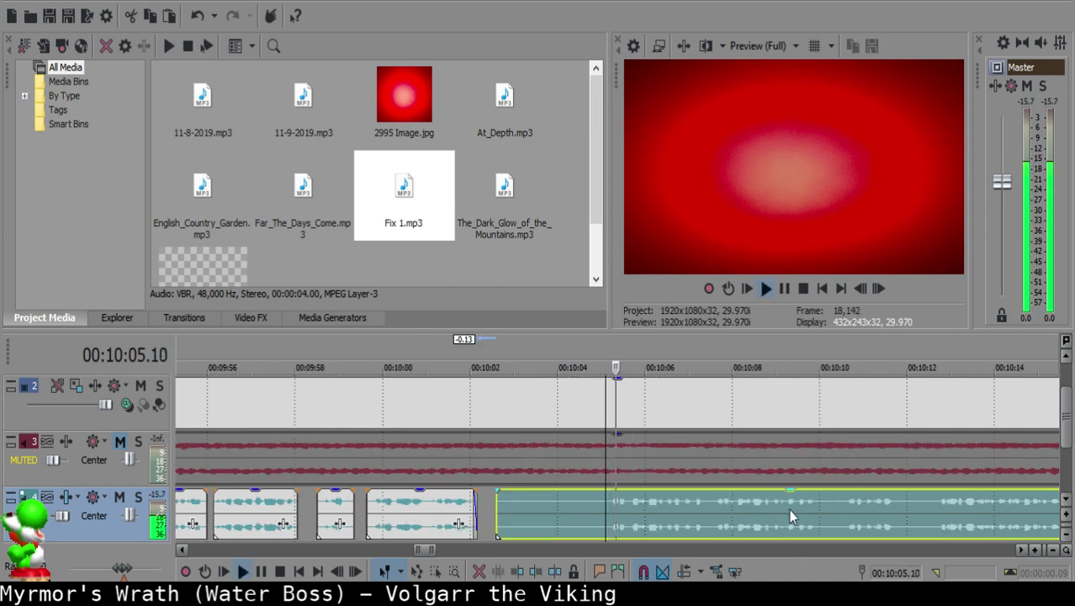
Step: Split the last narration clip at about 10:07.16, delete the part before the split and move the remaining narration 5.00 earlier
{"action": "left_click", "coordinate": [727, 505]}
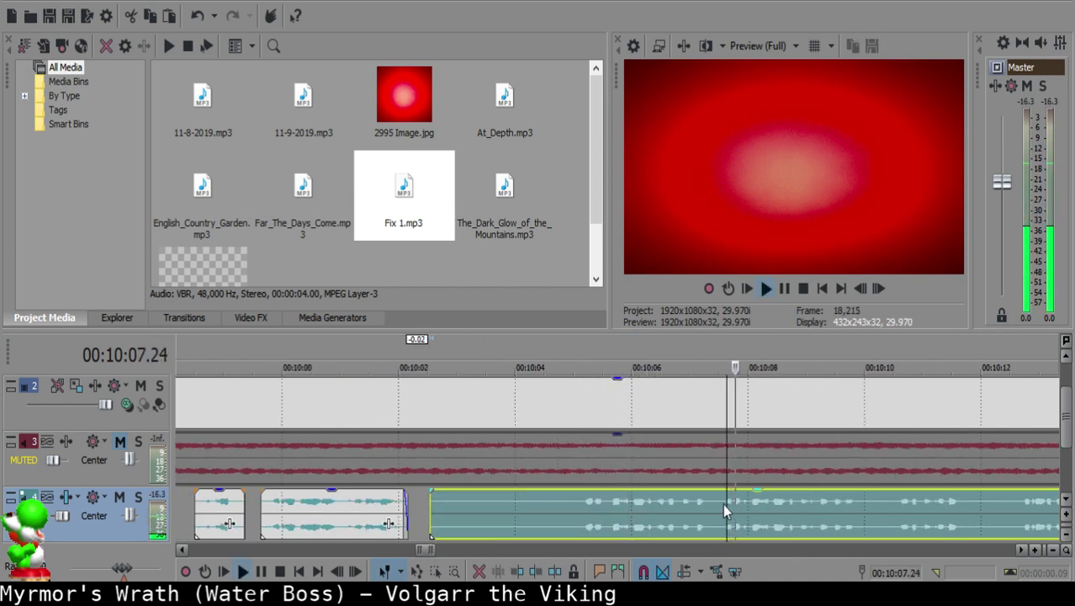
{"action": "left_click", "coordinate": [879, 514]}
{"action": "left_click", "coordinate": [721, 507]}
{"action": "key", "text": "space"}
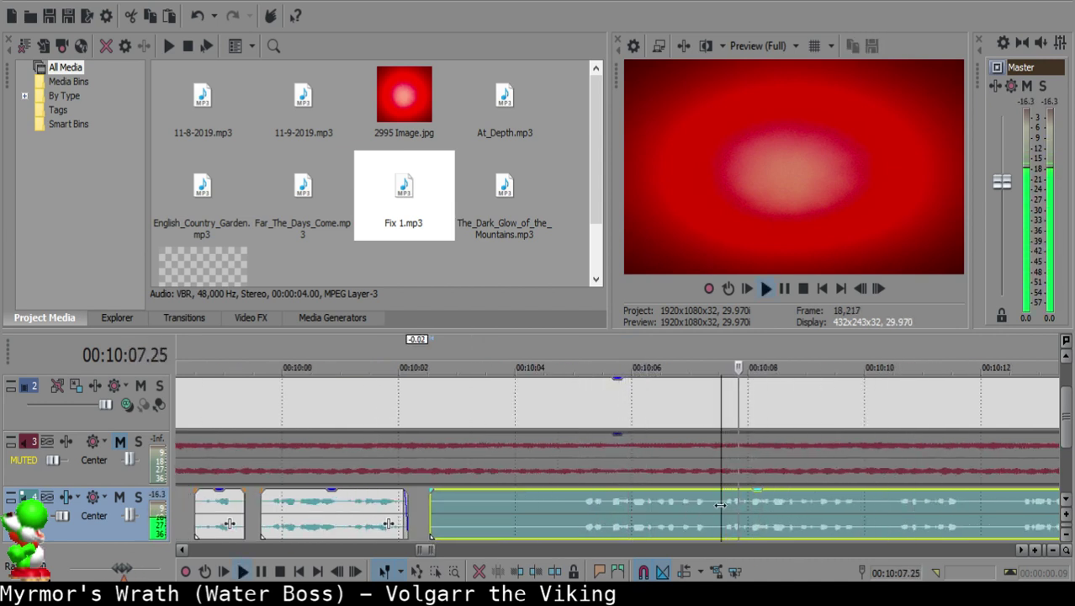
{"action": "key", "text": "space"}
{"action": "key", "text": "s"}
{"action": "key", "text": "space"}
{"action": "left_click", "coordinate": [432, 510]}
{"action": "key", "text": "space"}
{"action": "key", "text": "Delete"}
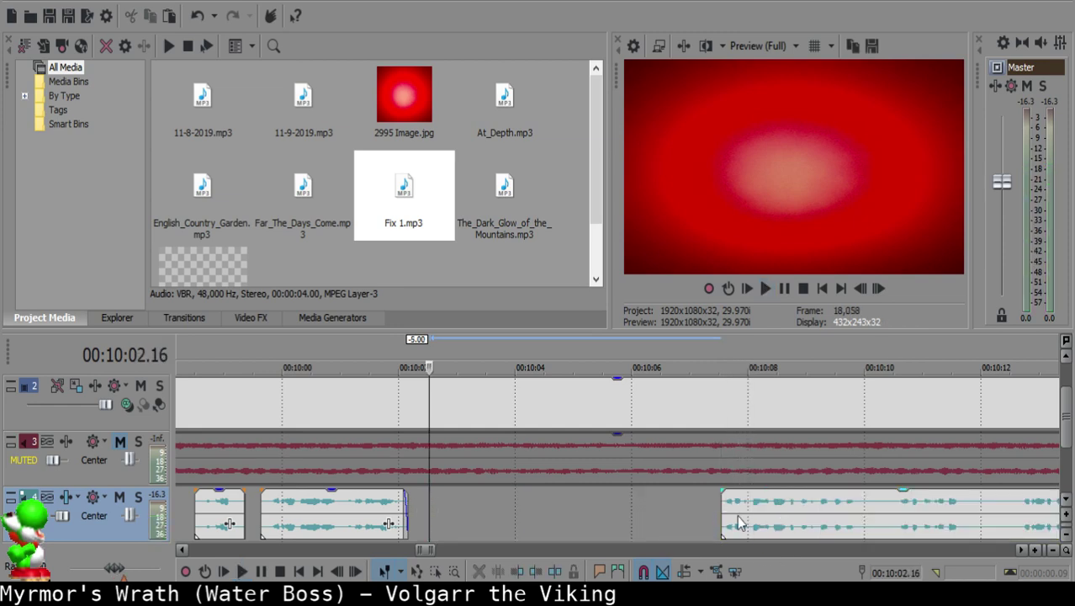
Step: Play the join near 10:02.16 and split the last narration clip after the phrase ending at about 10:04.28
{"action": "left_click", "coordinate": [380, 505]}
{"action": "key", "text": "space"}
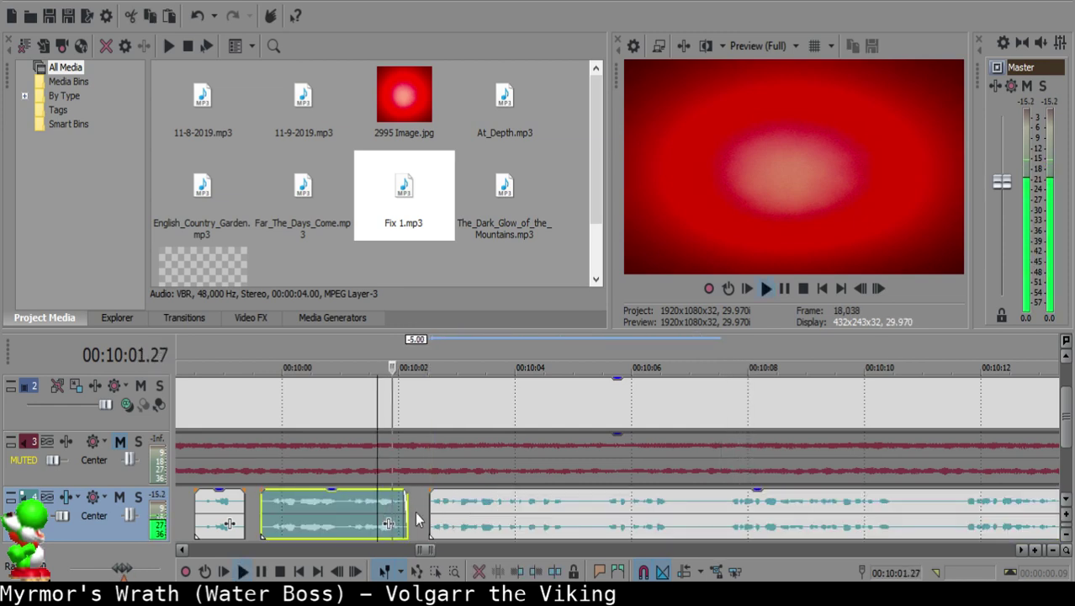
{"action": "scroll", "coordinate": [611, 515], "scroll_direction": "down", "scroll_amount": 2}
{"action": "scroll", "coordinate": [635, 510], "scroll_direction": "down", "scroll_amount": 2}
{"action": "scroll", "coordinate": [659, 505], "scroll_direction": "up", "scroll_amount": 6}
{"action": "key", "text": "space"}
{"action": "left_click", "coordinate": [615, 508]}
{"action": "key", "text": "s"}
Step: Split off and delete the narration between about 10:04.28 and 10:05.15, then move the remaining clip 0.12 earlier
{"action": "left_click", "coordinate": [846, 506]}
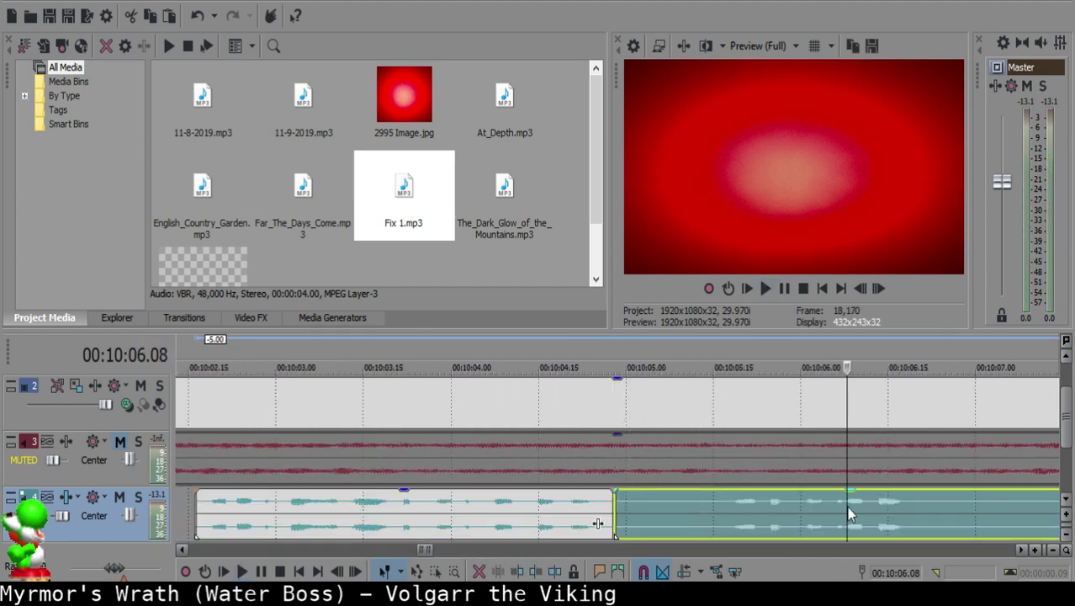
{"action": "key", "text": "space"}
{"action": "scroll", "coordinate": [846, 506], "scroll_direction": "down", "scroll_amount": 1}
{"action": "key", "text": "space"}
{"action": "left_click", "coordinate": [539, 504]}
{"action": "key", "text": "space"}
{"action": "key", "text": "space"}
{"action": "key", "text": "s"}
{"action": "left_click", "coordinate": [503, 504]}
{"action": "key", "text": "Delete"}
{"action": "left_click", "coordinate": [600, 503]}
{"action": "left_click_drag", "start_coordinate": [598, 503], "coordinate": [561, 498]}
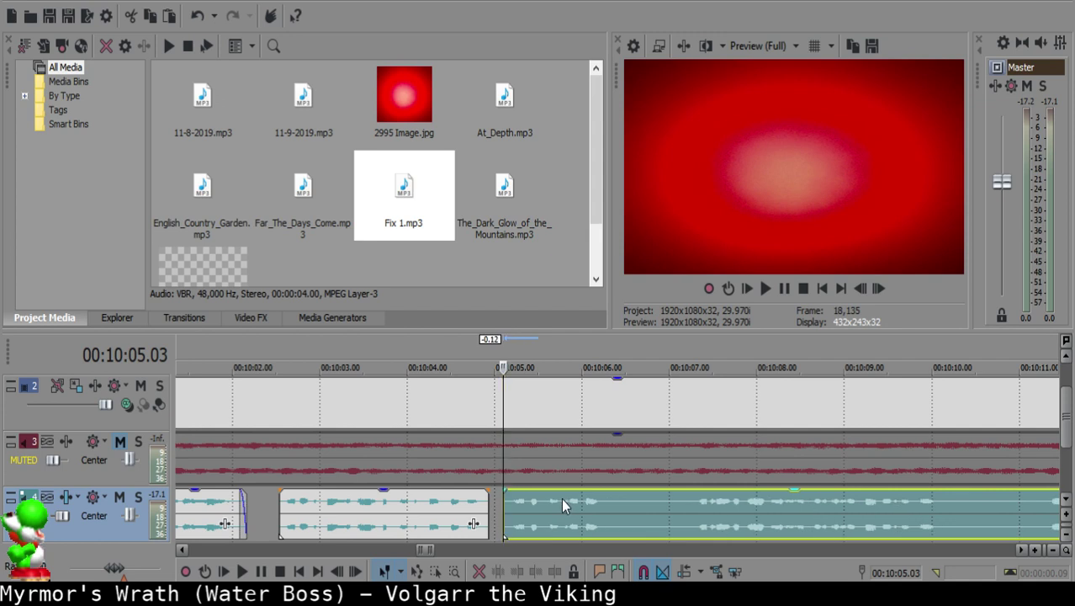
Step: Play the pause near 10:05, move the last narration clip 0.01 earlier and replay the transition
{"action": "left_click", "coordinate": [428, 513]}
{"action": "key", "text": "space"}
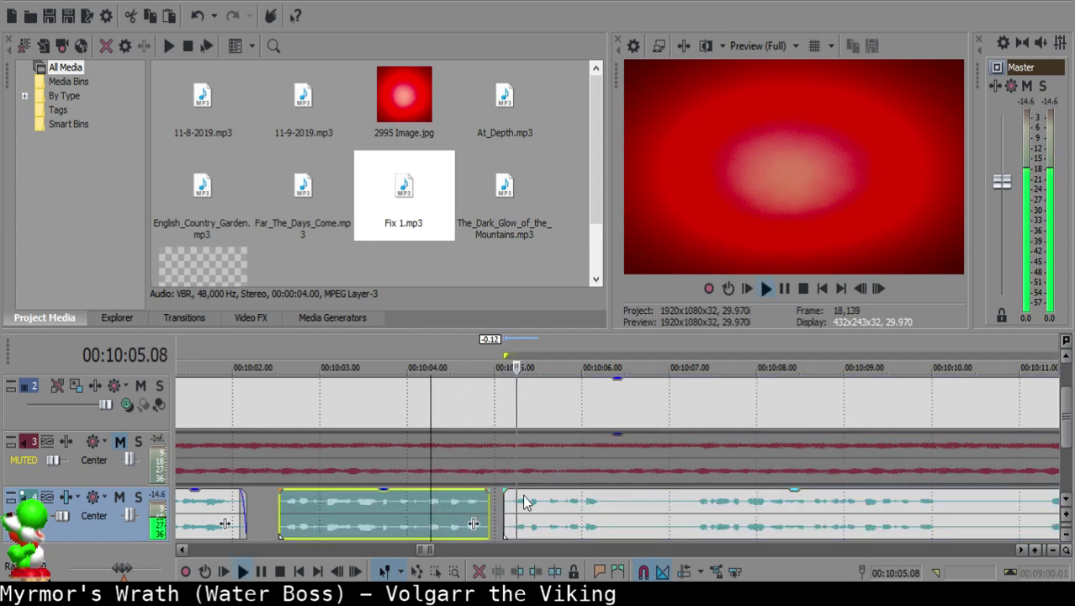
{"action": "scroll", "coordinate": [517, 526], "scroll_direction": "up", "scroll_amount": 2}
{"action": "left_click", "coordinate": [492, 512]}
{"action": "key", "text": "space"}
{"action": "left_click", "coordinate": [528, 499]}
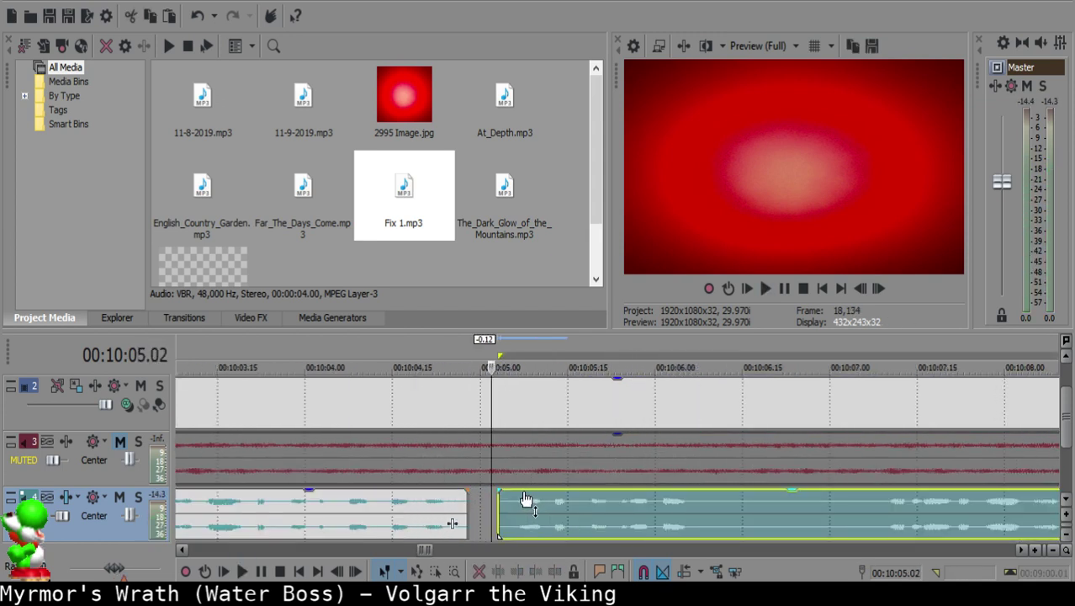
{"action": "left_click", "coordinate": [487, 507]}
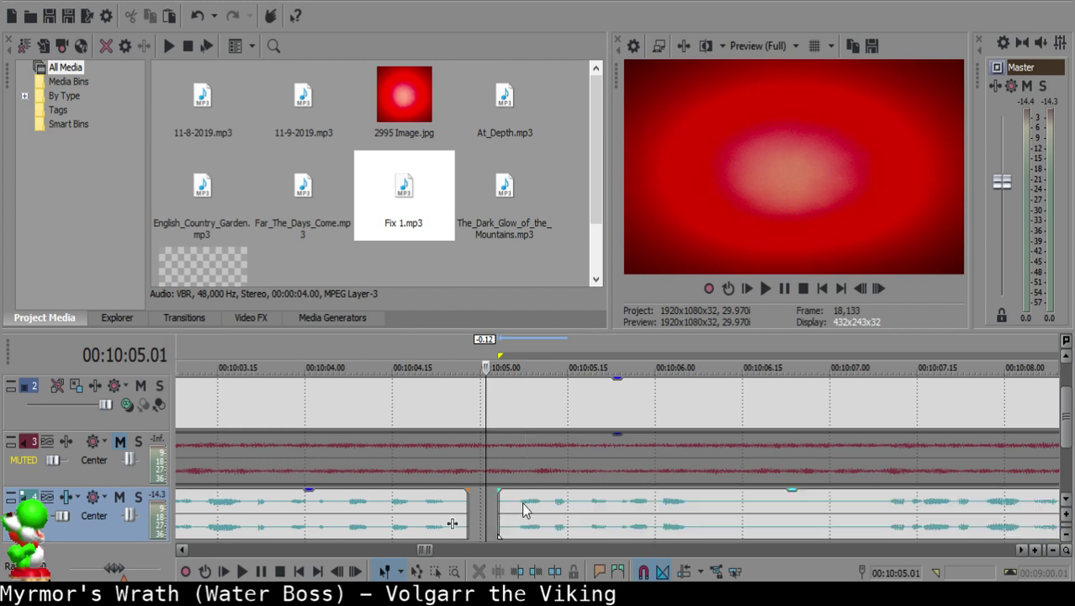
{"action": "left_click", "coordinate": [492, 510]}
{"action": "left_click_drag", "start_coordinate": [507, 510], "coordinate": [499, 510]}
{"action": "left_click", "coordinate": [352, 511]}
{"action": "key", "text": "space"}
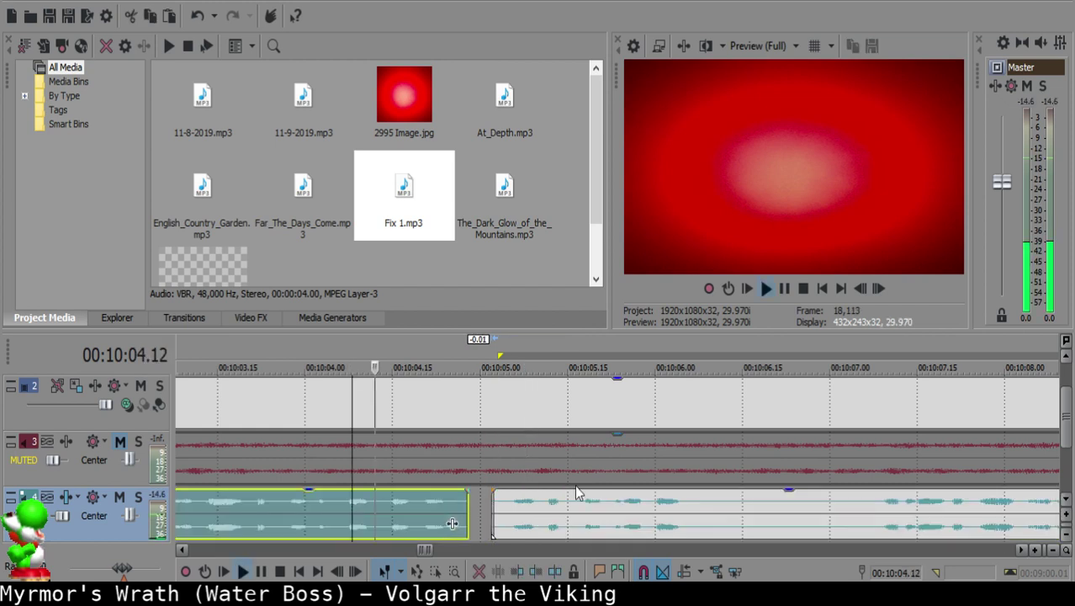
Step: Split the last narration clip after the phrase at 10:06.09 and play the speech that follows
{"action": "left_click", "coordinate": [582, 499]}
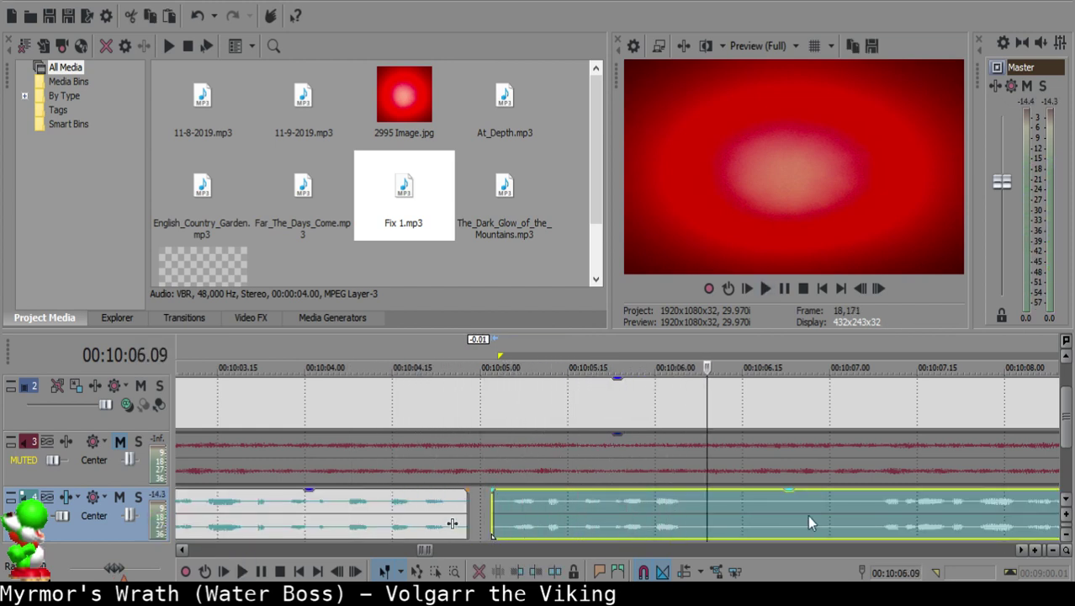
{"action": "key", "text": "s"}
{"action": "left_click", "coordinate": [889, 514]}
{"action": "scroll", "coordinate": [890, 514], "scroll_direction": "down", "scroll_amount": 3}
{"action": "key", "text": "space"}
{"action": "key", "text": "space"}
{"action": "left_click", "coordinate": [832, 517]}
{"action": "key", "text": "space"}
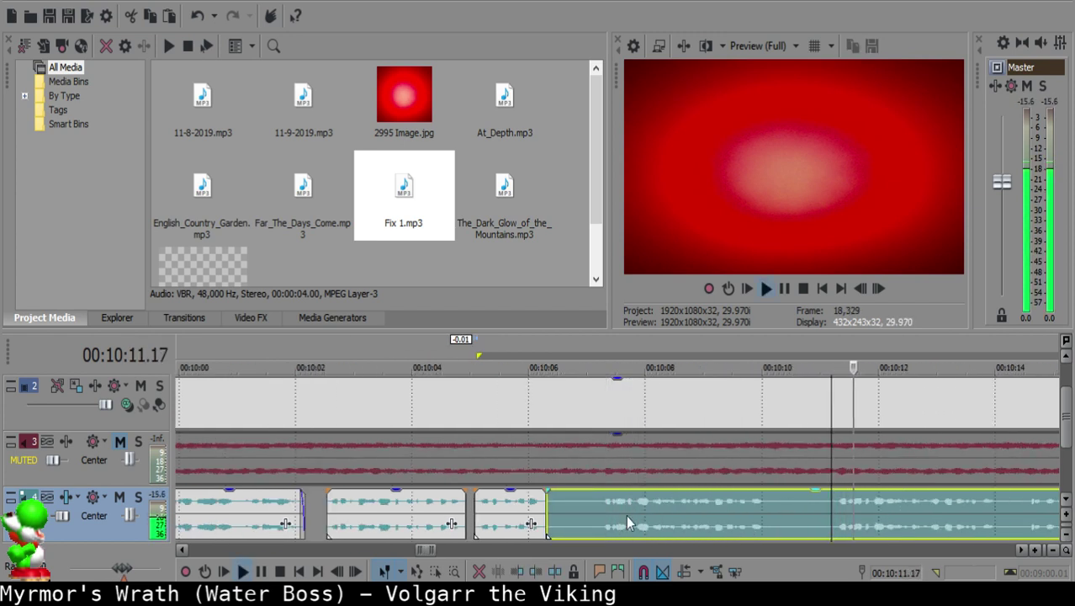
Step: Split the last clip at about 10:11.05, delete the part between 10:06.09 and the split, and move the remaining narration 4.08 earlier
{"action": "left_click", "coordinate": [762, 503]}
{"action": "left_click", "coordinate": [561, 502]}
{"action": "key", "text": "space"}
{"action": "key", "text": "s"}
{"action": "left_click", "coordinate": [312, 505]}
{"action": "key", "text": "Delete"}
{"action": "left_click_drag", "start_coordinate": [724, 503], "coordinate": [479, 494]}
Step: Play the join after 10:06.09, move the last narration clip 0.03 earlier to 10:06.24 and replay the pause
{"action": "left_click", "coordinate": [270, 505]}
{"action": "left_click", "coordinate": [243, 502]}
{"action": "key", "text": "space"}
{"action": "scroll", "coordinate": [301, 513], "scroll_direction": "up", "scroll_amount": 5}
{"action": "key", "text": "space"}
{"action": "left_click", "coordinate": [579, 509]}
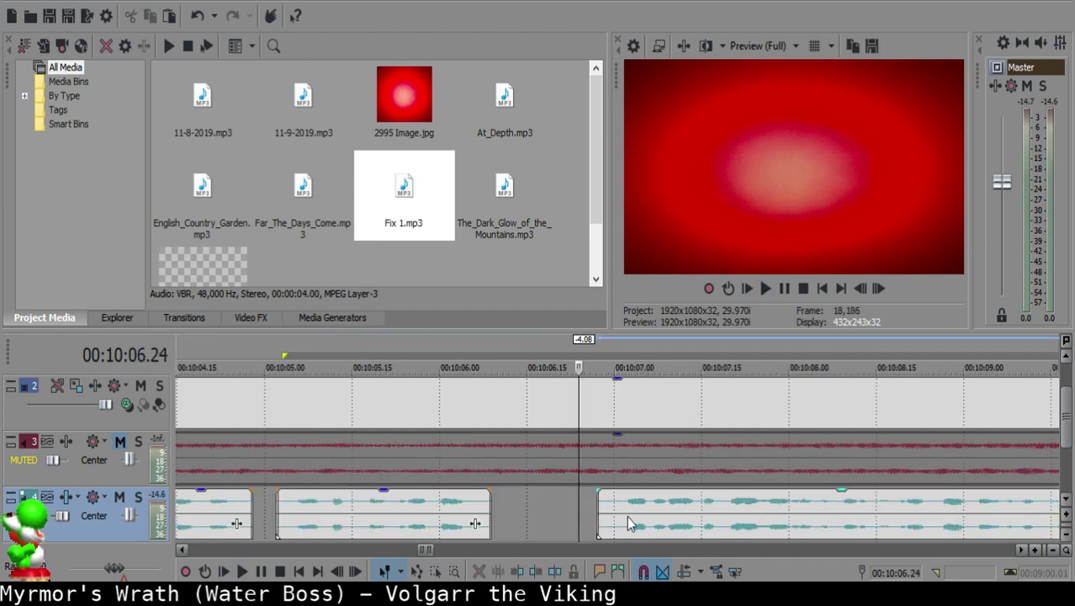
{"action": "left_click", "coordinate": [409, 506]}
{"action": "key", "text": "space"}
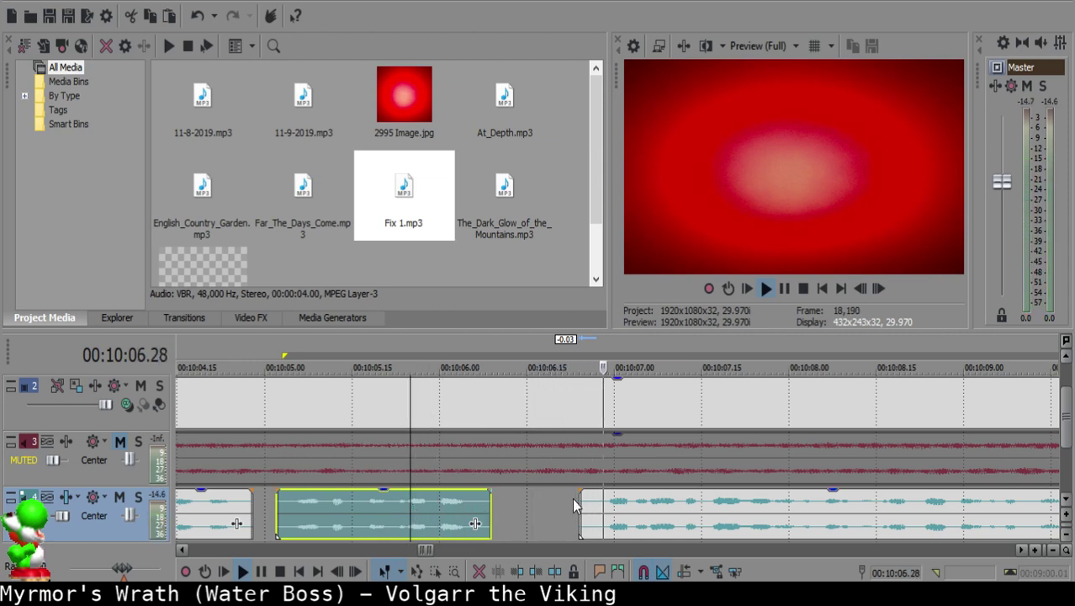
Step: Move the last narration clip another 0.02 earlier and play the pause before it
{"action": "key", "text": "space"}
{"action": "left_click", "coordinate": [567, 506]}
{"action": "left_click_drag", "start_coordinate": [594, 513], "coordinate": [582, 513]}
{"action": "left_click", "coordinate": [392, 504]}
{"action": "key", "text": "space"}
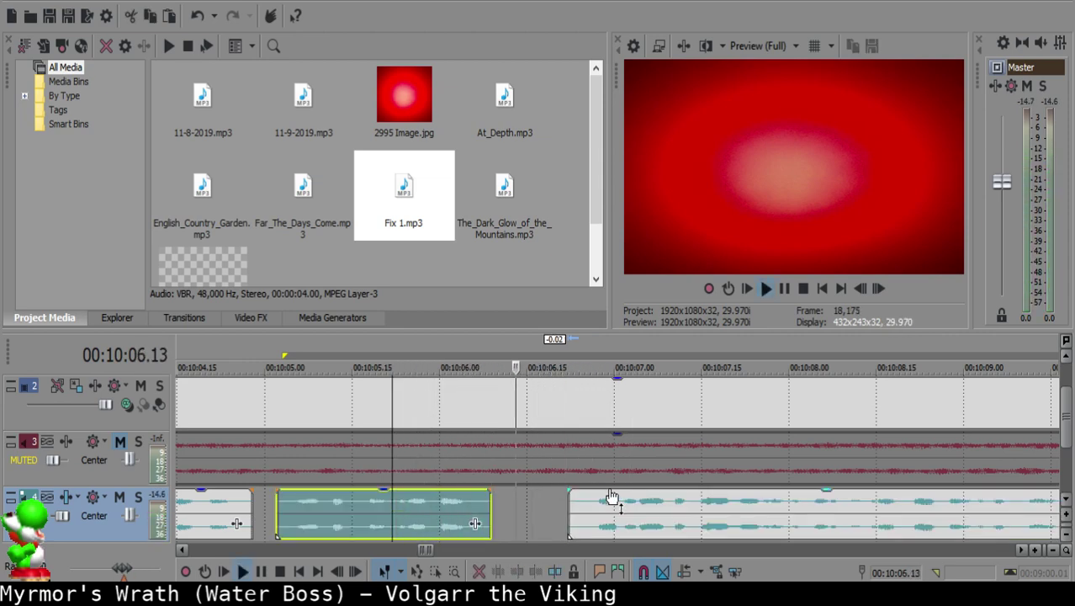
Step: Play the last narration clip and split it in the silence at 10:09.22
{"action": "scroll", "coordinate": [614, 501], "scroll_direction": "down", "scroll_amount": 10}
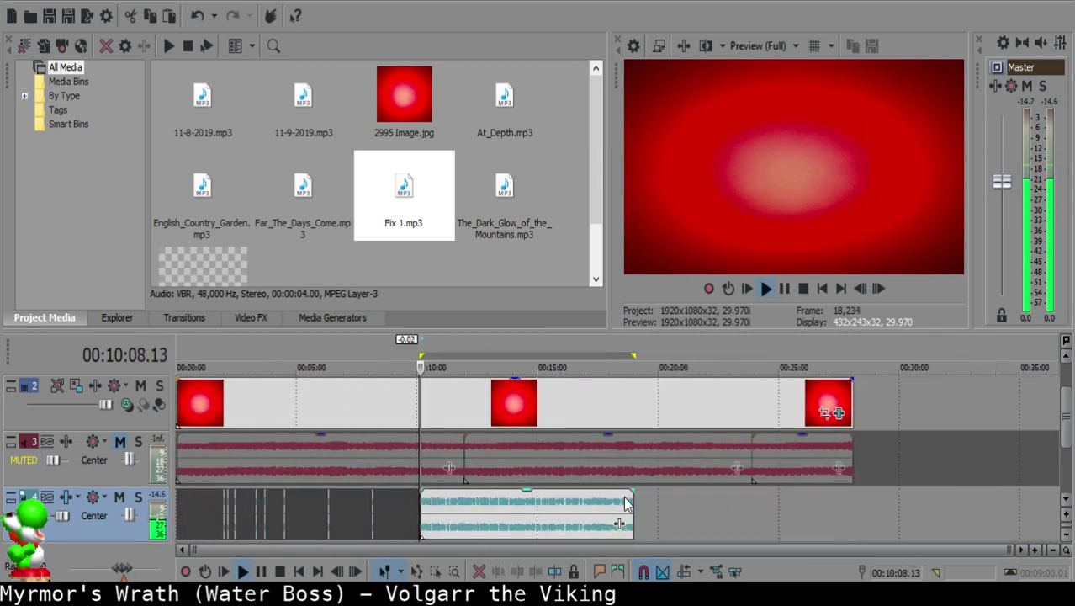
{"action": "scroll", "coordinate": [621, 508], "scroll_direction": "up", "scroll_amount": 10}
{"action": "left_click", "coordinate": [621, 508]}
{"action": "key", "text": "space"}
{"action": "key", "text": "s"}
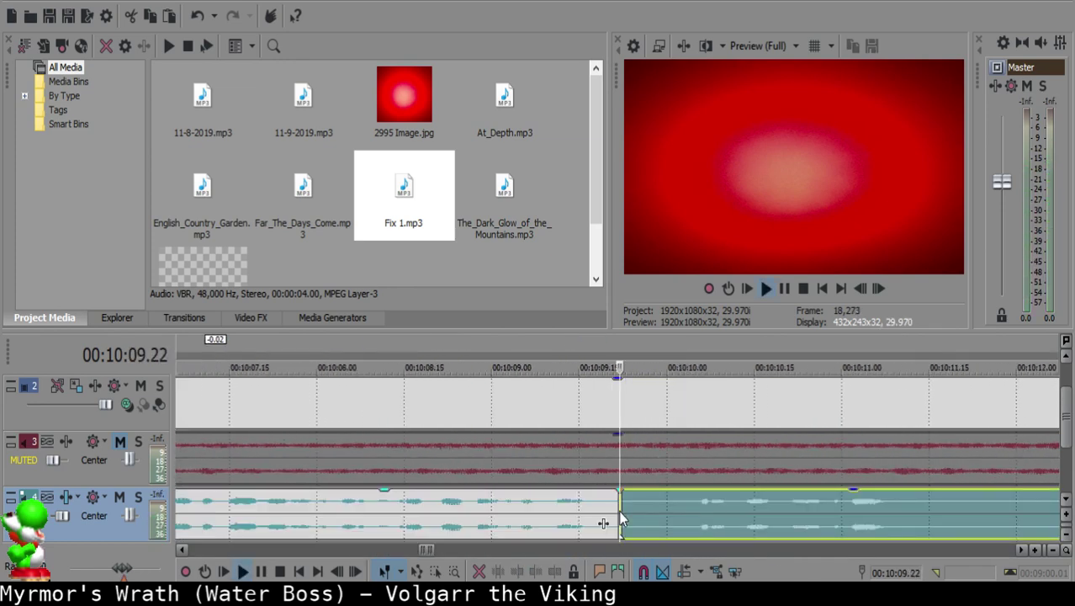
Step: Split off and delete a few frames of silence right after 10:09.22, close the gap and play the join
{"action": "key", "text": "Right"}
{"action": "key", "text": "Right"}
{"action": "key", "text": "Right"}
{"action": "key", "text": "Right"}
{"action": "key", "text": "s"}
{"action": "left_click", "coordinate": [625, 508]}
{"action": "key", "text": "Delete"}
{"action": "left_click_drag", "start_coordinate": [664, 519], "coordinate": [635, 513]}
{"action": "left_click", "coordinate": [556, 512]}
{"action": "key", "text": "space"}
Step: Trim another short silence after 10:09.22, moving the remaining narration 0.03 earlier against the preceding clip, and play the join
{"action": "left_click", "coordinate": [637, 507]}
{"action": "key", "text": "space"}
{"action": "key", "text": "s"}
{"action": "left_click", "coordinate": [627, 510]}
{"action": "key", "text": "Delete"}
{"action": "left_click", "coordinate": [497, 512]}
{"action": "key", "text": "space"}
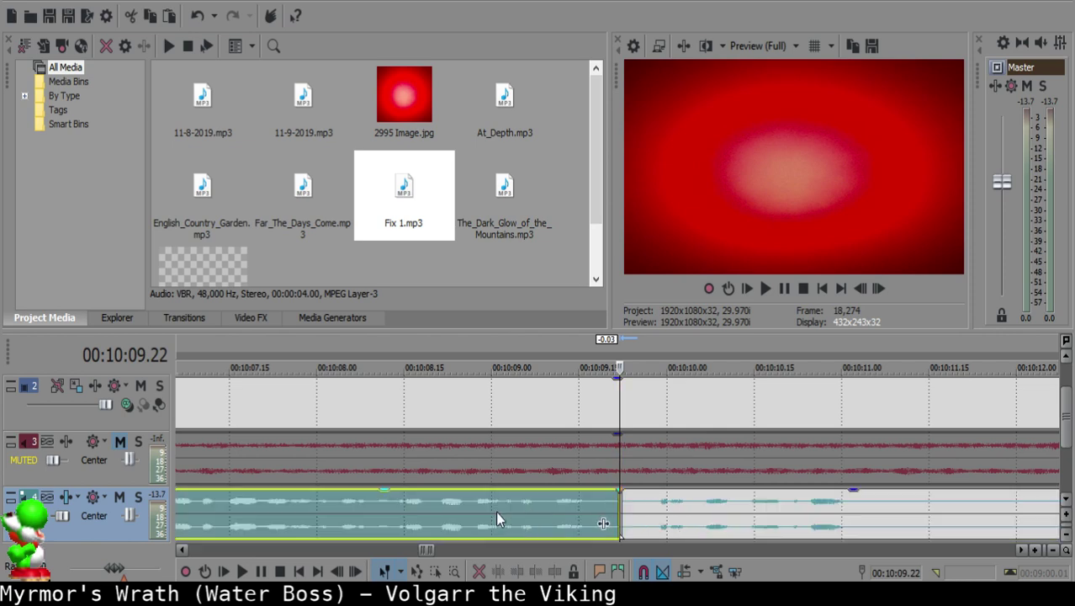
Step: Split the last narration clip after the phrase ending at about 10:11.06 and play the speech that follows
{"action": "scroll", "coordinate": [668, 505], "scroll_direction": "down", "scroll_amount": 5}
{"action": "scroll", "coordinate": [635, 521], "scroll_direction": "up", "scroll_amount": 4}
{"action": "scroll", "coordinate": [635, 521], "scroll_direction": "down", "scroll_amount": 3}
{"action": "left_click", "coordinate": [694, 505]}
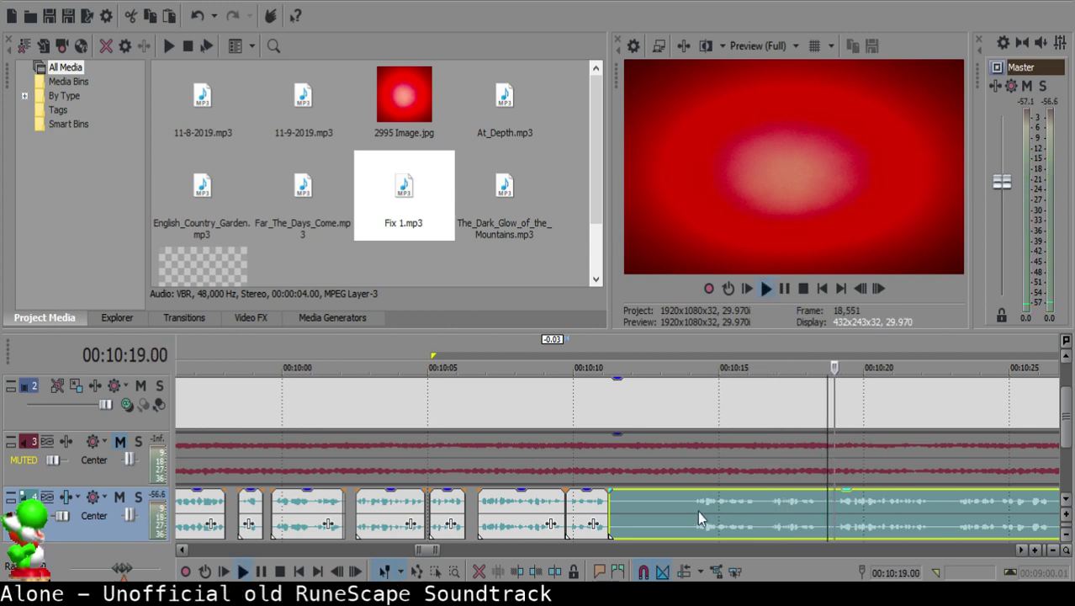
Step: Play the following takes, then split off and delete the passage between about 10:11.06 and 10:14
{"action": "left_click", "coordinate": [693, 507]}
{"action": "left_click", "coordinate": [899, 527]}
{"action": "left_click", "coordinate": [872, 523]}
{"action": "key", "text": "space"}
{"action": "scroll", "coordinate": [872, 523], "scroll_direction": "down", "scroll_amount": 1}
{"action": "scroll", "coordinate": [872, 523], "scroll_direction": "up", "scroll_amount": 2}
{"action": "left_click", "coordinate": [538, 508]}
{"action": "left_click", "coordinate": [361, 506]}
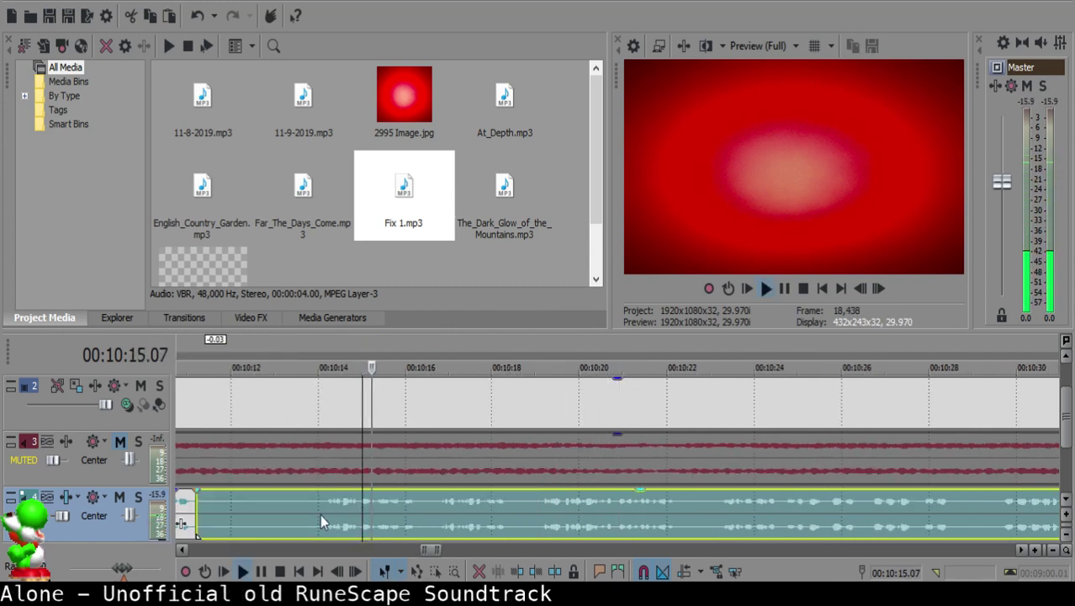
{"action": "left_click", "coordinate": [327, 517]}
{"action": "key", "text": "s"}
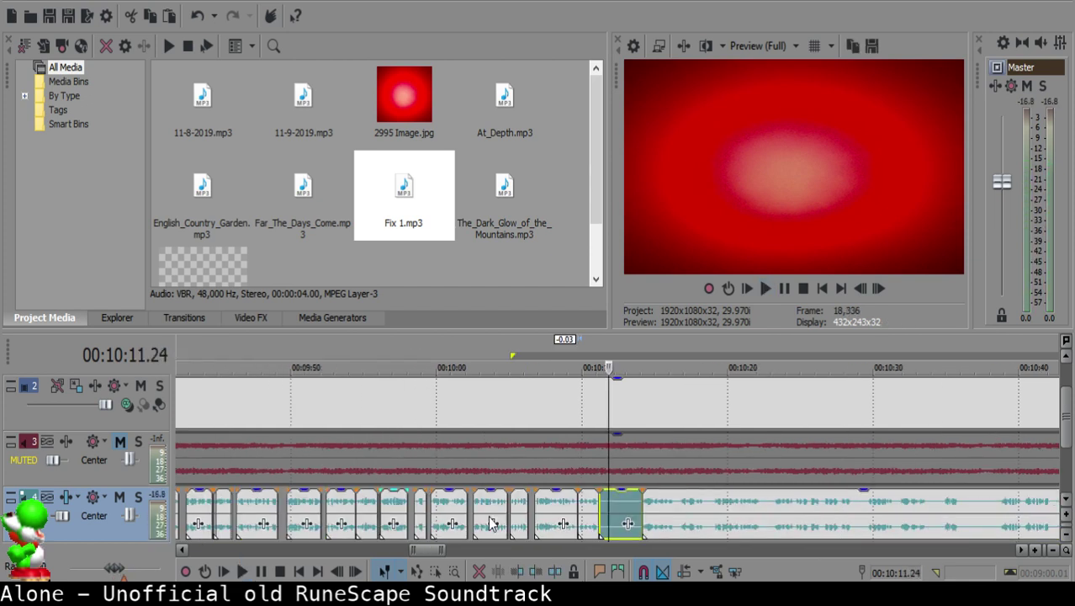
{"action": "key", "text": "Delete"}
Step: Move the remaining narration earlier to start at about 10:11.24 and play the transition from the preceding clip
{"action": "left_click_drag", "start_coordinate": [713, 515], "coordinate": [648, 504]}
{"action": "left_click", "coordinate": [587, 503]}
{"action": "key", "text": "space"}
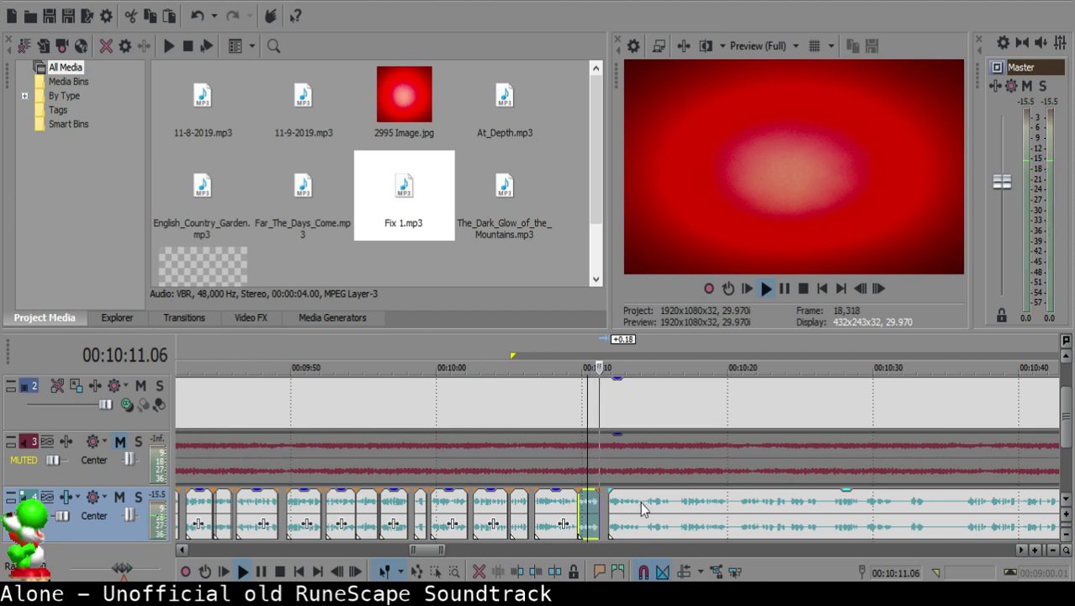
Step: Tighten the pause by moving the last narration clip to start at about 10:11.21, and play the transition
{"action": "scroll", "coordinate": [643, 506], "scroll_direction": "up", "scroll_amount": 5}
{"action": "key", "text": "Return"}
{"action": "left_click", "coordinate": [602, 509]}
{"action": "left_click_drag", "start_coordinate": [630, 508], "coordinate": [606, 510]}
{"action": "left_click", "coordinate": [473, 514]}
{"action": "key", "text": "space"}
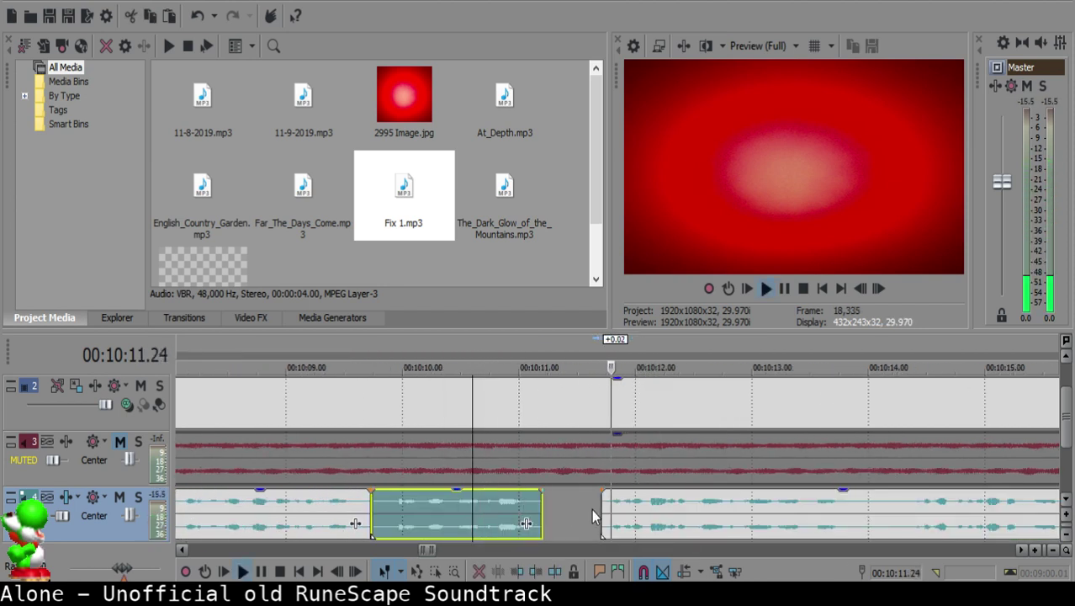
Step: Move the last narration clip 0.02 earlier and play from its start
{"action": "key", "text": "space"}
{"action": "left_click", "coordinate": [592, 510]}
{"action": "left_click_drag", "start_coordinate": [612, 510], "coordinate": [604, 509]}
{"action": "key", "text": "space"}
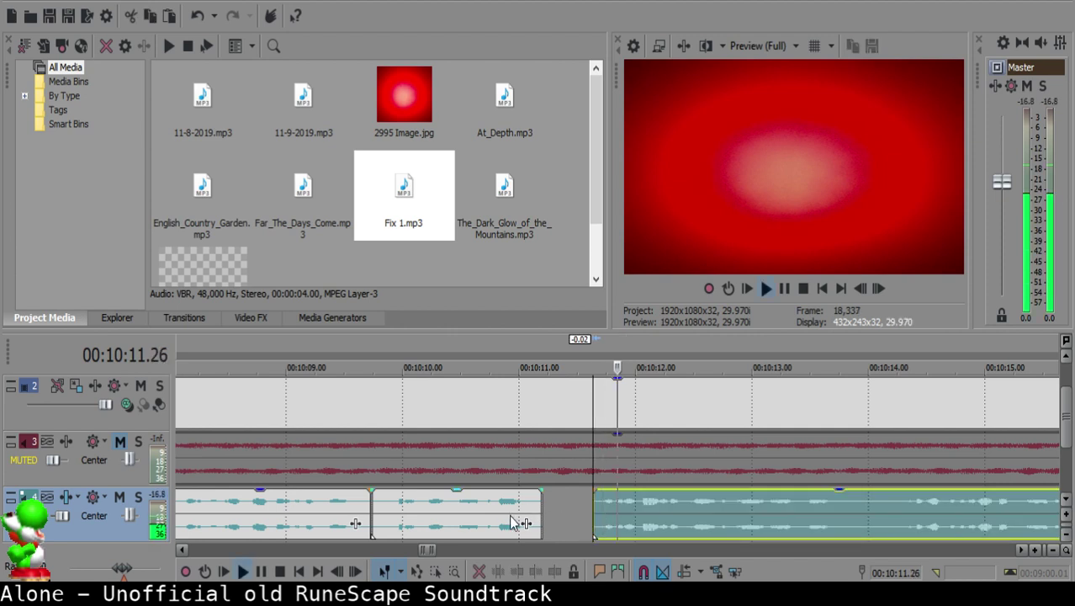
{"action": "scroll", "coordinate": [634, 514], "scroll_direction": "down", "scroll_amount": 2}
{"action": "left_click", "coordinate": [572, 510]}
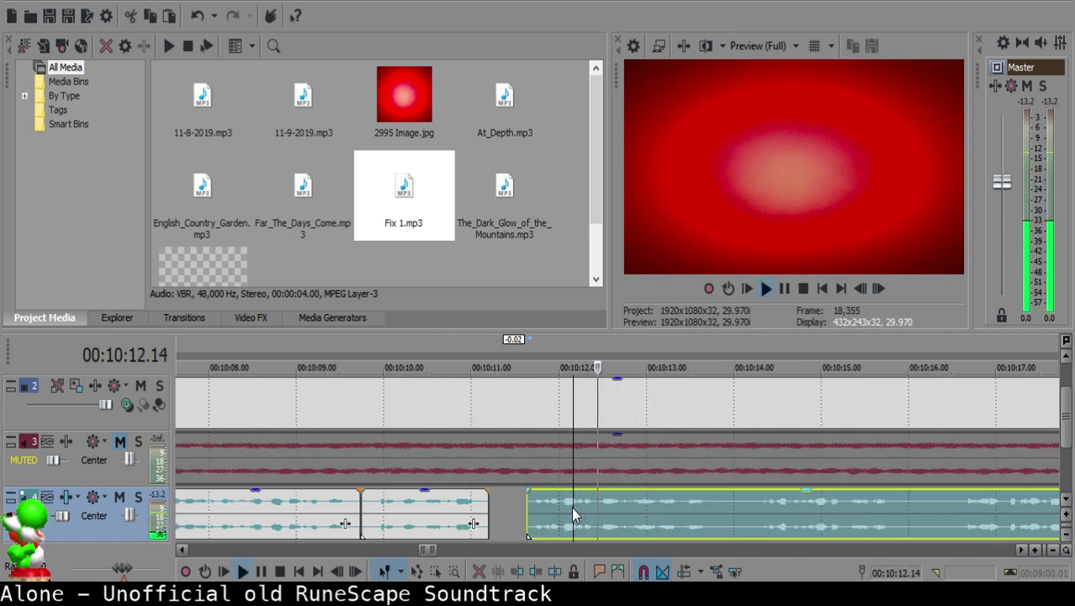
Step: Split off and delete the silence after the phrase ending at about 10:13.23, with the remaining narration moved 0.12 earlier
{"action": "left_click", "coordinate": [549, 502]}
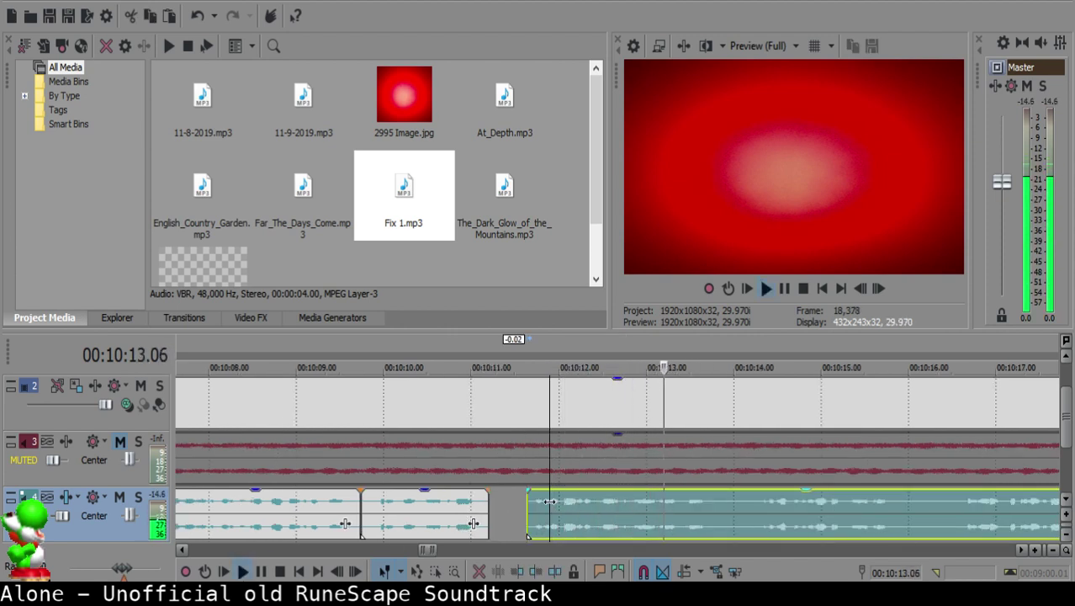
{"action": "key", "text": "s"}
{"action": "left_click", "coordinate": [833, 519]}
{"action": "key", "text": "Return"}
{"action": "left_click", "coordinate": [496, 509]}
{"action": "key", "text": "space"}
{"action": "key", "text": "space"}
{"action": "key", "text": "s"}
{"action": "left_click", "coordinate": [474, 510]}
{"action": "key", "text": "Delete"}
Step: Play the narration from 10:12.12 across the join near 10:13.23 to check the timing
{"action": "left_click", "coordinate": [376, 509]}
{"action": "key", "text": "space"}
{"action": "left_click", "coordinate": [332, 509]}
{"action": "left_click", "coordinate": [321, 509]}
{"action": "left_click", "coordinate": [287, 515]}
{"action": "key", "text": "Return"}
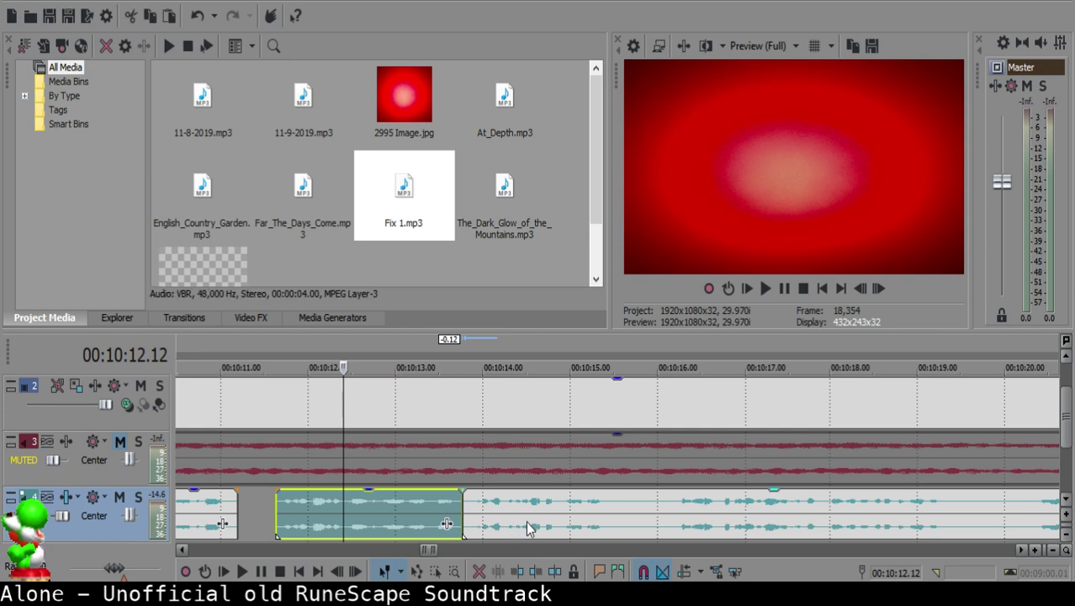
{"action": "key", "text": "space"}
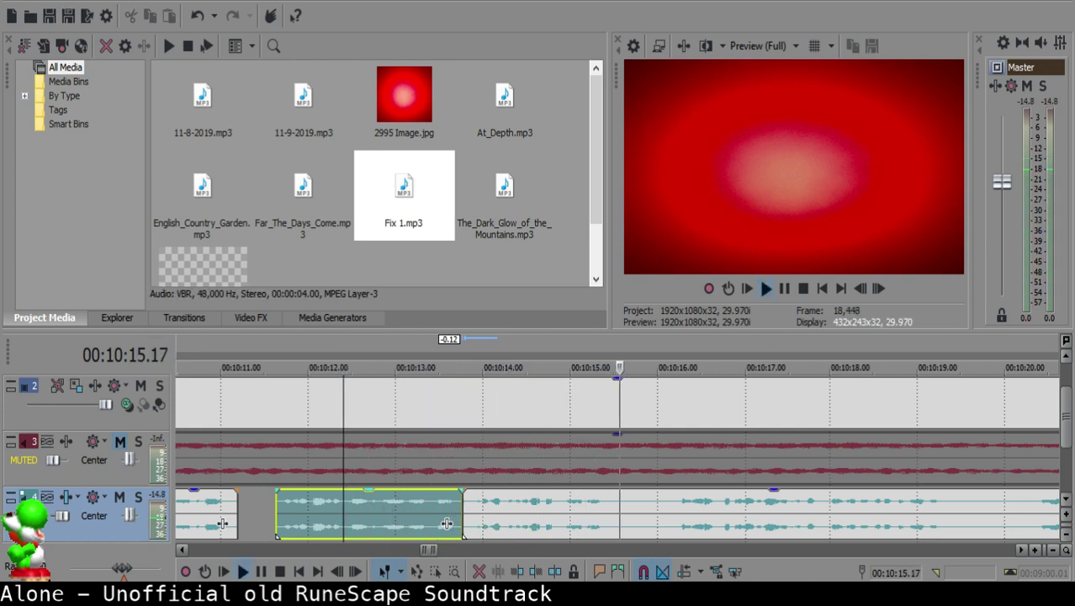
Step: Split the last narration clip in the silence after the phrase, at 10:15.14
{"action": "key", "text": "Return"}
{"action": "left_click", "coordinate": [612, 510]}
{"action": "key", "text": "s"}
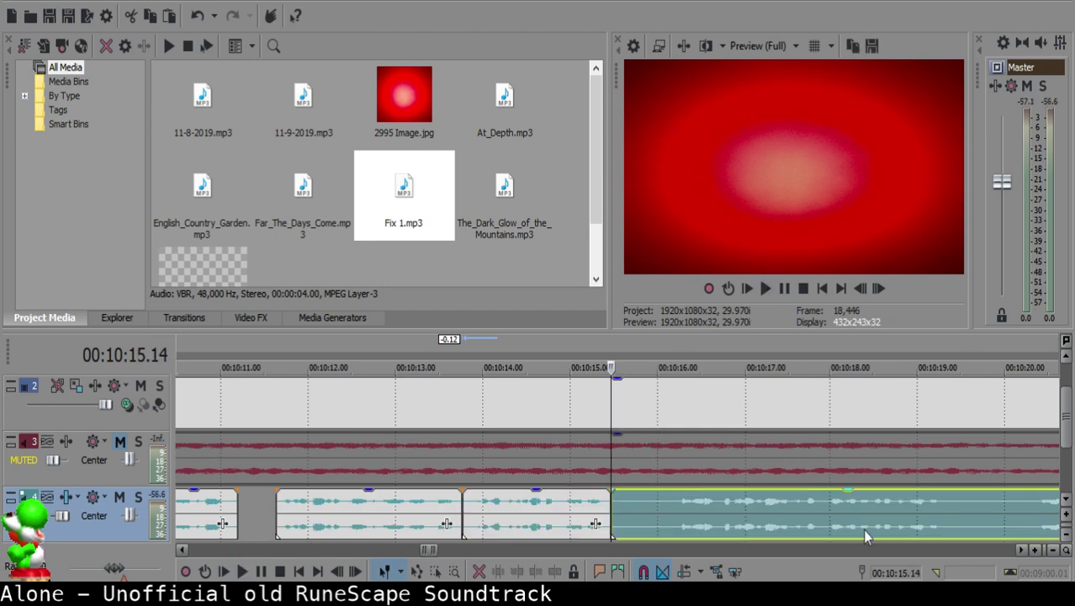
Step: Split off and delete the silence after 10:15.14, with the remaining narration moved 0.11 earlier, and play across the join
{"action": "left_click", "coordinate": [887, 535]}
{"action": "key", "text": "space"}
{"action": "scroll", "coordinate": [731, 521], "scroll_direction": "right", "scroll_amount": 3}
{"action": "left_click", "coordinate": [374, 502]}
{"action": "key", "text": "space"}
{"action": "key", "text": "s"}
{"action": "left_click", "coordinate": [343, 495]}
{"action": "key", "text": "Delete"}
{"action": "left_click_drag", "start_coordinate": [437, 519], "coordinate": [406, 514]}
{"action": "left_click", "coordinate": [280, 507]}
{"action": "key", "text": "space"}
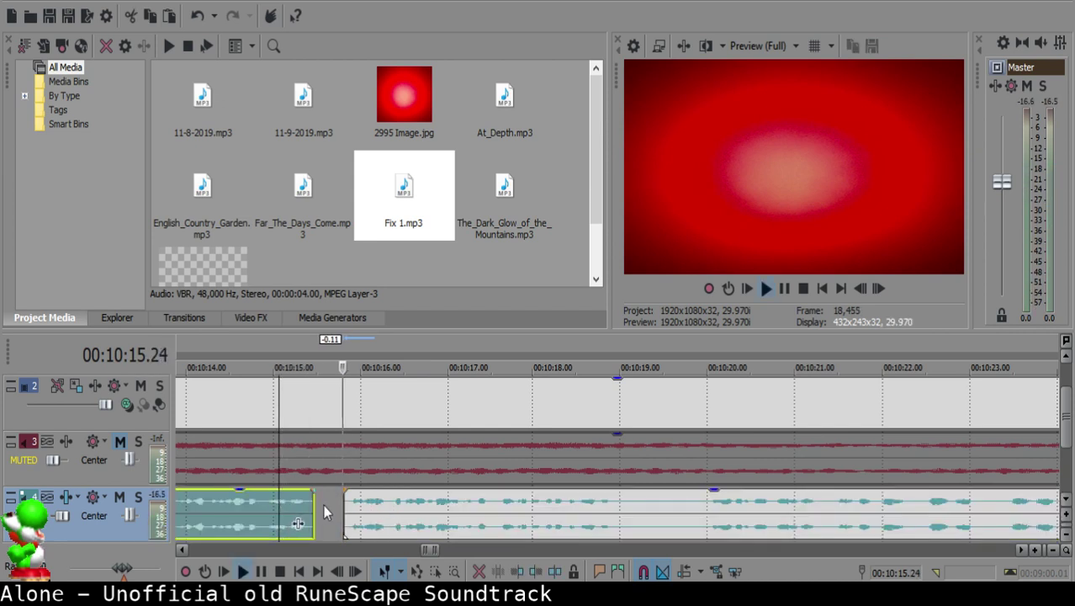
Step: Shift the last narration clip to narrow the gap after 10:15.14 and play across the join
{"action": "key", "text": "Return"}
{"action": "left_click", "coordinate": [337, 496]}
{"action": "mouse_move", "coordinate": [375, 517]}
{"action": "left_mouse_down"}
{"action": "mouse_move", "coordinate": [358, 515]}
{"action": "mouse_move", "coordinate": [370, 504]}
{"action": "left_mouse_up"}
{"action": "left_click", "coordinate": [266, 515]}
{"action": "key", "text": "space"}
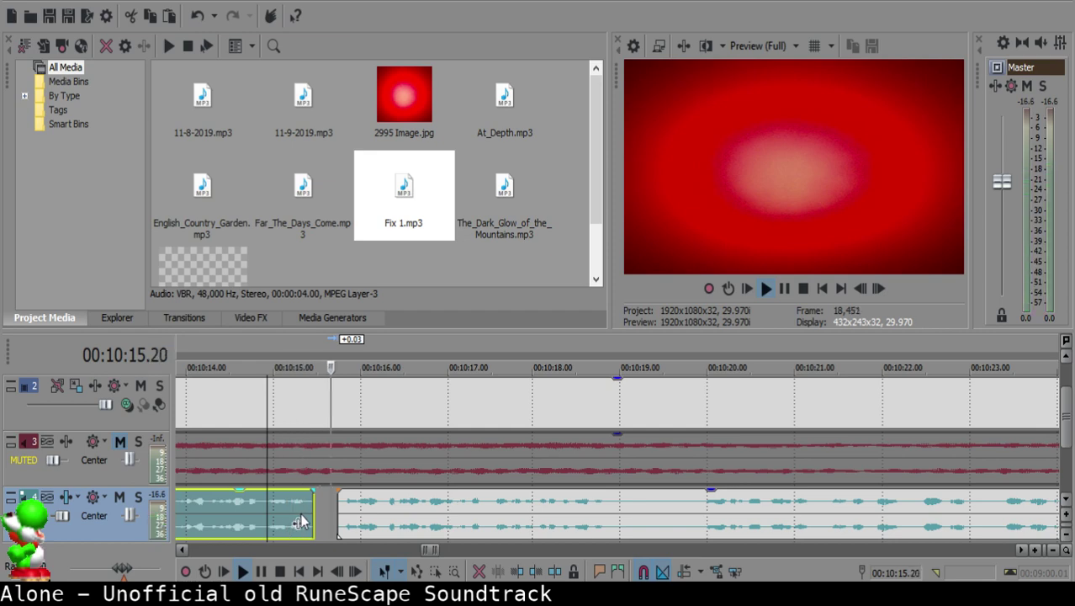
Step: Split the last narration clip in the silence after the phrase, at about 10:18.27
{"action": "scroll", "coordinate": [450, 519], "scroll_direction": "down", "scroll_amount": 3}
{"action": "scroll", "coordinate": [450, 519], "scroll_direction": "down", "scroll_amount": 10}
{"action": "scroll", "coordinate": [619, 516], "scroll_direction": "up", "scroll_amount": 8}
{"action": "scroll", "coordinate": [618, 516], "scroll_direction": "up", "scroll_amount": 3}
{"action": "left_click", "coordinate": [618, 509]}
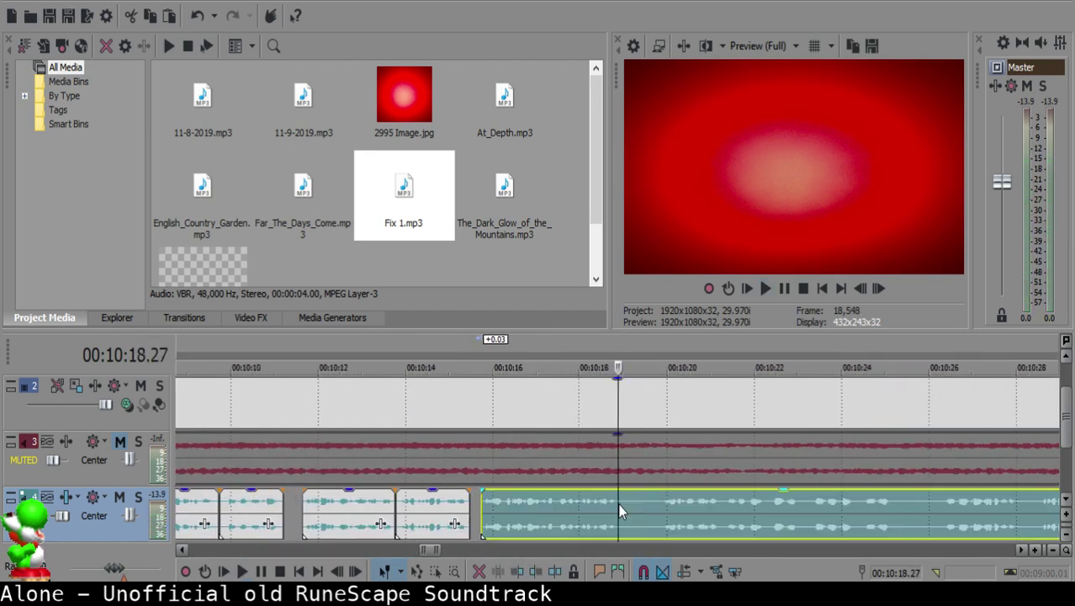
{"action": "key", "text": "s"}
Step: Split off and delete the silence up to 10:19.26, with the remaining narration moved 0.16 earlier, and play across the join
{"action": "left_click", "coordinate": [710, 515]}
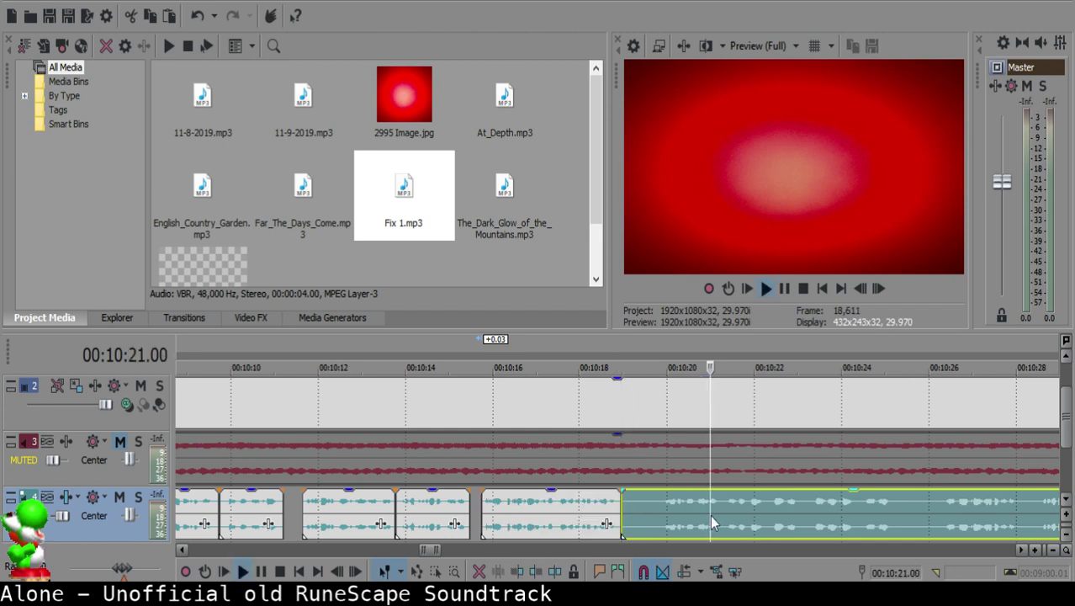
{"action": "left_click", "coordinate": [661, 504]}
{"action": "key", "text": "space"}
{"action": "key", "text": "s"}
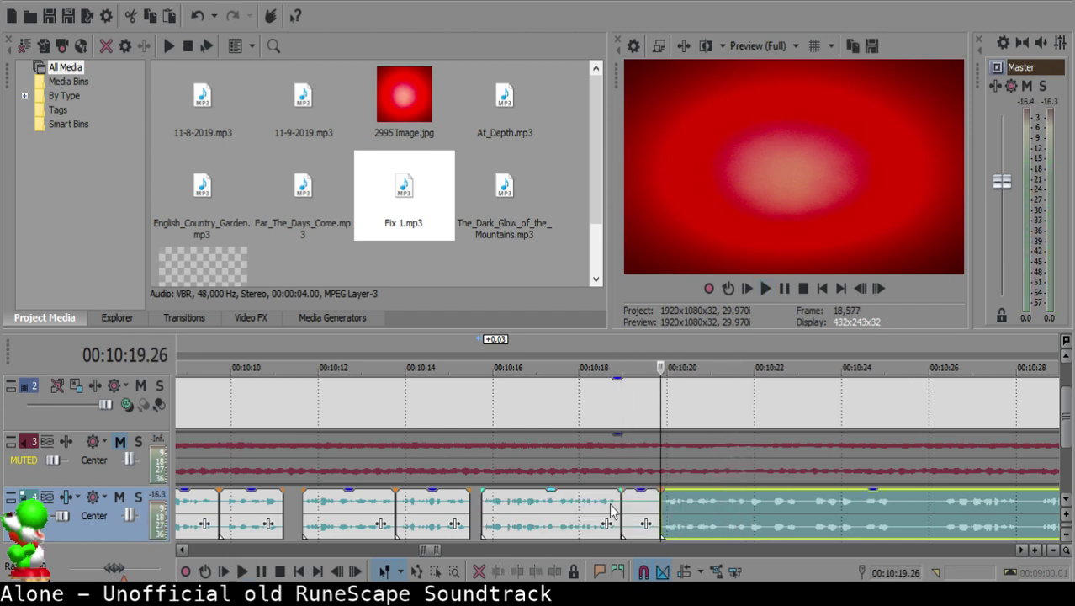
{"action": "left_click", "coordinate": [636, 503]}
{"action": "key", "text": "Delete"}
{"action": "left_click_drag", "start_coordinate": [680, 504], "coordinate": [655, 498]}
{"action": "left_click", "coordinate": [613, 503]}
{"action": "key", "text": "space"}
Step: Split the last narration clip between phrases at about 10:20.22
{"action": "scroll", "coordinate": [619, 511], "scroll_direction": "up", "scroll_amount": 4}
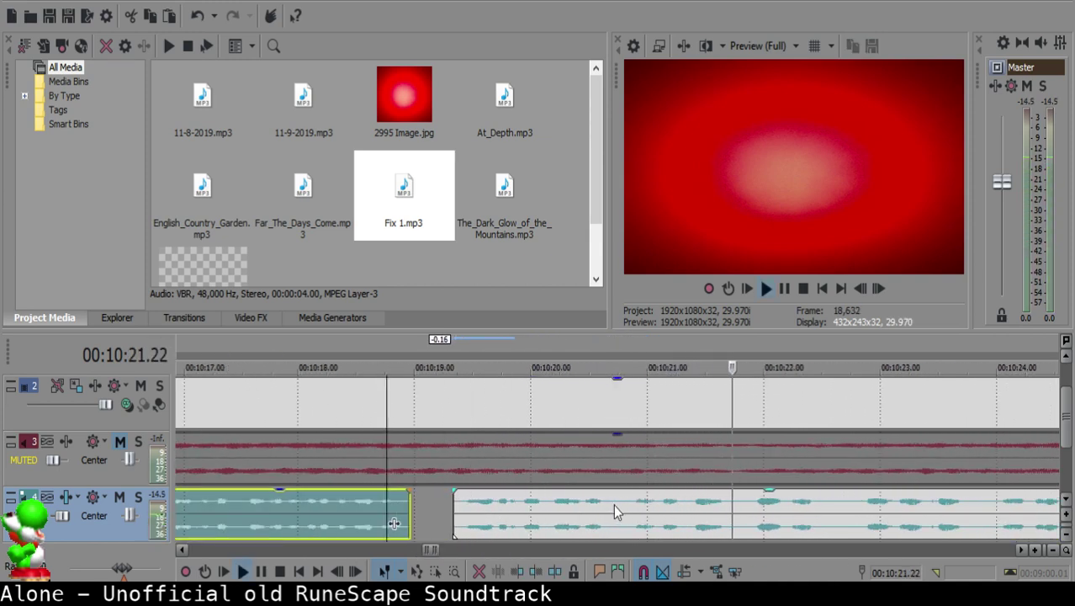
{"action": "left_click", "coordinate": [615, 506]}
{"action": "key", "text": "space"}
{"action": "key", "text": "s"}
Step: Split off and delete the unwanted narration after about 10:20.22, with the remaining narration moved 5.00 earlier, and play the join
{"action": "left_click", "coordinate": [884, 514]}
{"action": "key", "text": "space"}
{"action": "scroll", "coordinate": [885, 514], "scroll_direction": "down", "scroll_amount": 1}
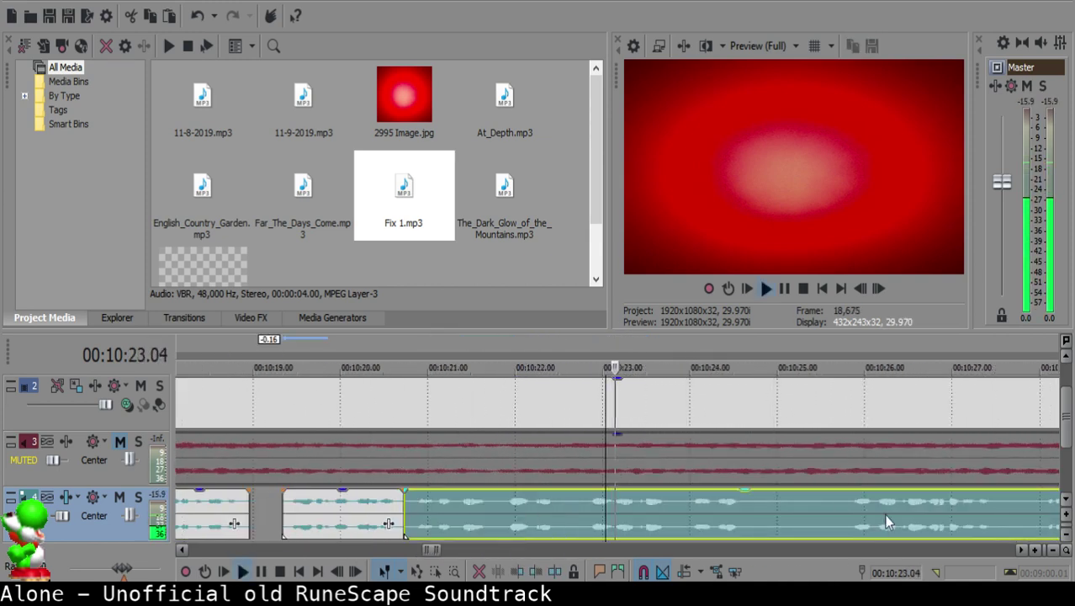
{"action": "left_click", "coordinate": [758, 503]}
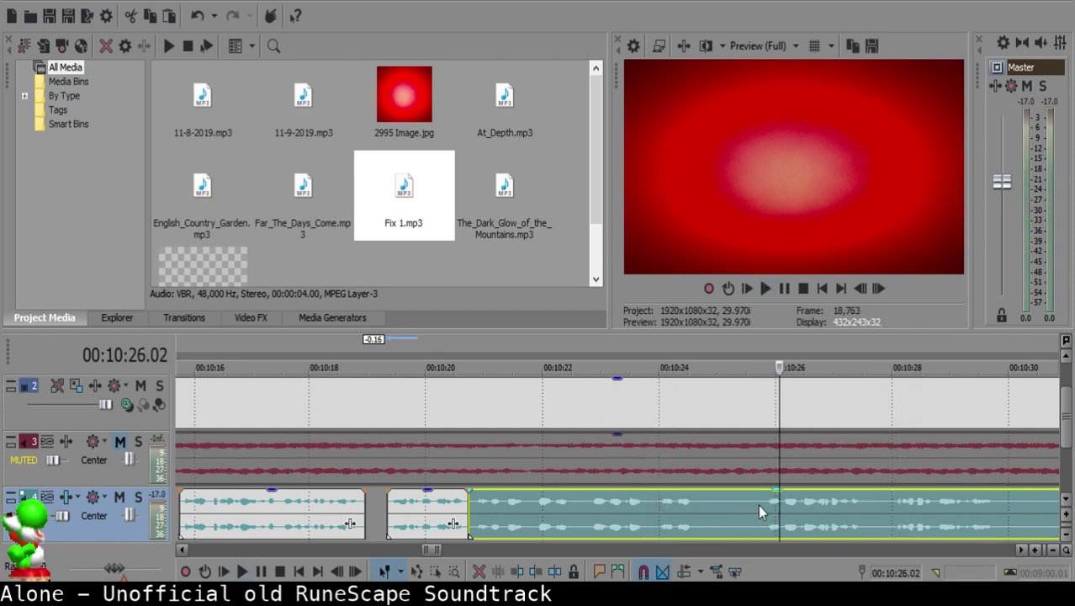
{"action": "key", "text": "space"}
{"action": "key", "text": "s"}
{"action": "left_click", "coordinate": [602, 519]}
{"action": "key", "text": "Delete"}
{"action": "left_click_drag", "start_coordinate": [775, 526], "coordinate": [481, 501]}
{"action": "left_click", "coordinate": [444, 500]}
{"action": "key", "text": "space"}
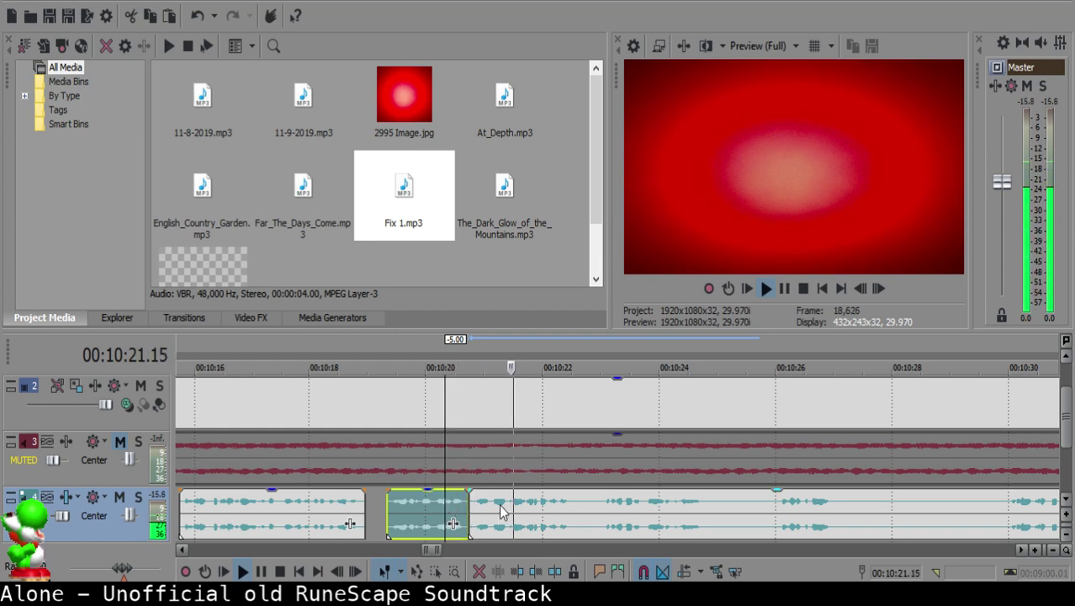
Step: Add short fades to the narration clips at the join near 10:20.22 and play across it
{"action": "left_click", "coordinate": [460, 504]}
{"action": "key", "text": "space"}
{"action": "scroll", "coordinate": [461, 506], "scroll_direction": "up", "scroll_amount": 3}
{"action": "key", "text": "space"}
{"action": "key", "text": "Return"}
{"action": "mouse_move", "coordinate": [599, 493]}
{"action": "left_mouse_down"}
{"action": "mouse_move", "coordinate": [585, 499]}
{"action": "mouse_move", "coordinate": [614, 497]}
{"action": "left_mouse_up"}
{"action": "left_click", "coordinate": [460, 522]}
{"action": "key", "text": "space"}
{"action": "left_click", "coordinate": [486, 514]}
{"action": "key", "text": "space"}
{"action": "scroll", "coordinate": [695, 508], "scroll_direction": "down", "scroll_amount": 5}
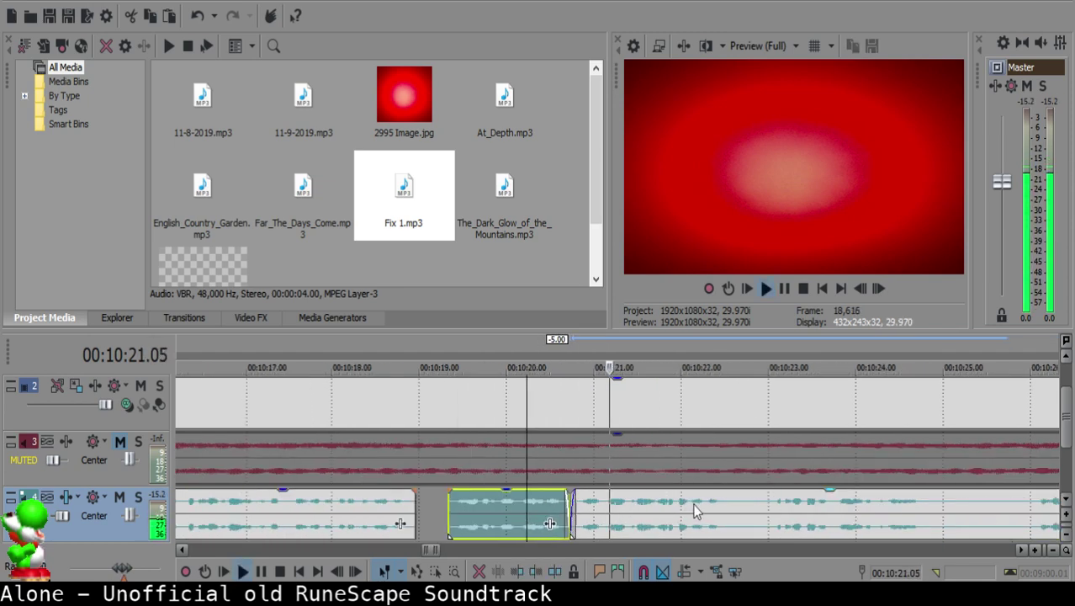
Step: Split the last narration clip after the phrase, at about 10:22.17
{"action": "scroll", "coordinate": [632, 507], "scroll_direction": "up", "scroll_amount": 3}
{"action": "left_click", "coordinate": [624, 506]}
{"action": "key", "text": "s"}
Step: Play the narration after about 10:22.17 to find the next phrase and split the clip just before it
{"action": "left_click", "coordinate": [778, 529]}
{"action": "scroll", "coordinate": [779, 530], "scroll_direction": "down", "scroll_amount": 1}
{"action": "left_click", "coordinate": [729, 506]}
{"action": "key", "text": "space"}
{"action": "key", "text": "space"}
{"action": "left_click", "coordinate": [584, 508]}
{"action": "key", "text": "space"}
{"action": "key", "text": "space"}
{"action": "left_click", "coordinate": [552, 507]}
{"action": "key", "text": "space"}
{"action": "key", "text": "space"}
{"action": "key", "text": "space"}
{"action": "key", "text": "s"}
Step: Delete the short piece after about 10:22.17, move the remaining narration 0.08 earlier and play across the join
{"action": "left_click", "coordinate": [536, 506]}
{"action": "key", "text": "Delete"}
{"action": "left_click_drag", "start_coordinate": [571, 505], "coordinate": [556, 505]}
{"action": "left_click", "coordinate": [490, 511]}
{"action": "key", "text": "space"}
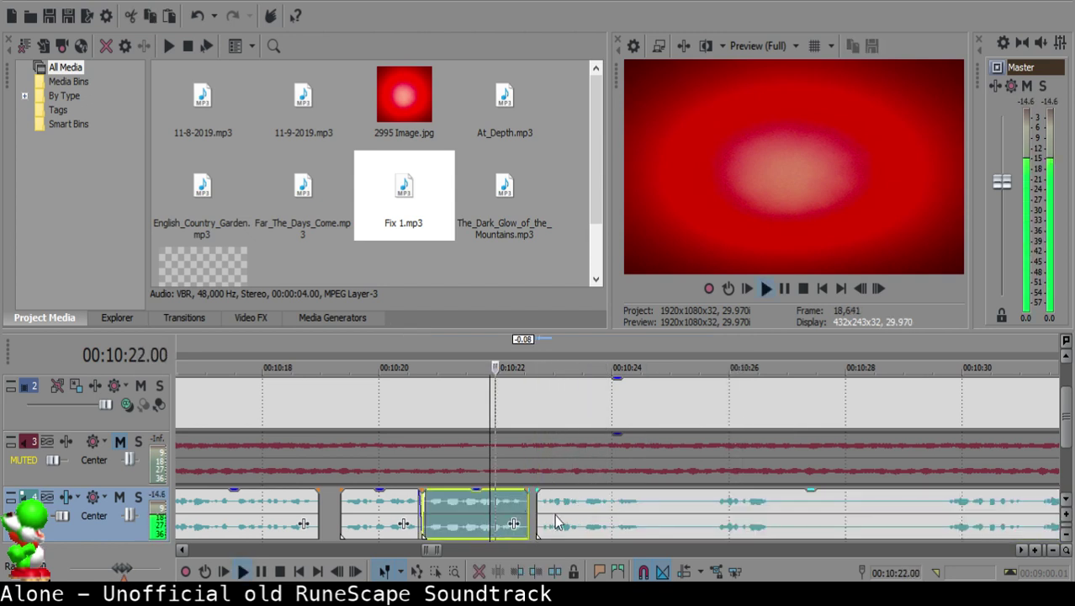
Step: Play the last narration clip through its phrase and split it in the following silence at 10:24.19
{"action": "scroll", "coordinate": [632, 511], "scroll_direction": "up", "scroll_amount": 1}
{"action": "scroll", "coordinate": [647, 510], "scroll_direction": "down", "scroll_amount": 1}
{"action": "scroll", "coordinate": [652, 512], "scroll_direction": "down", "scroll_amount": 4}
{"action": "scroll", "coordinate": [658, 512], "scroll_direction": "up", "scroll_amount": 5}
{"action": "left_click", "coordinate": [520, 505]}
{"action": "key", "text": "space"}
{"action": "key", "text": "space"}
{"action": "left_click", "coordinate": [503, 505]}
{"action": "key", "text": "space"}
{"action": "key", "text": "space"}
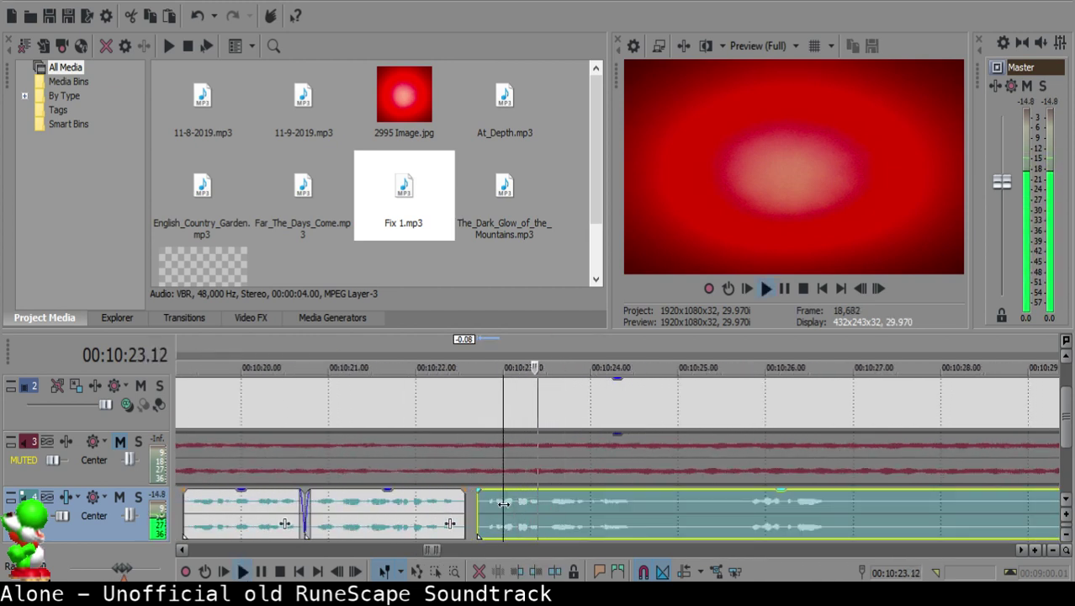
{"action": "key", "text": "s"}
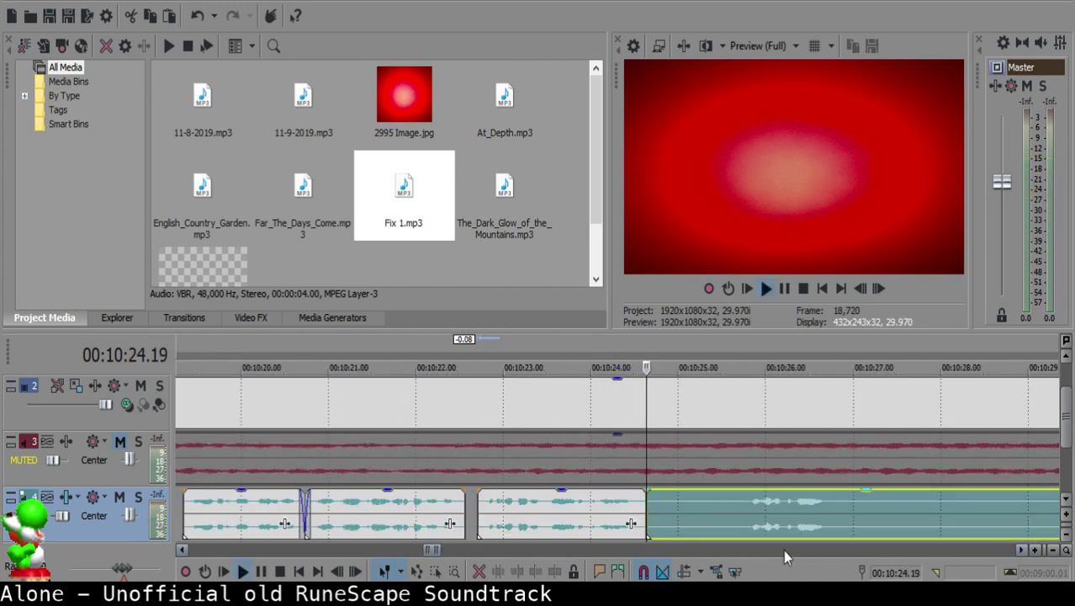
Step: Split off and delete the silence up to 10:25.23, with the remaining narration moved 0.17 earlier, and play across the gap
{"action": "key", "text": "space"}
{"action": "key", "text": "s"}
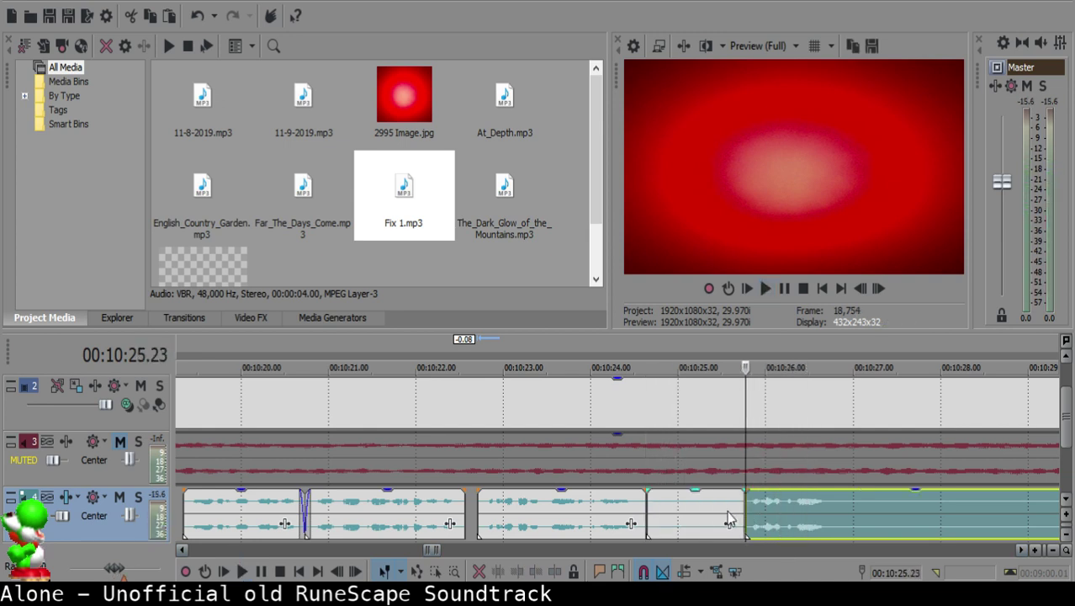
{"action": "left_click", "coordinate": [706, 506]}
{"action": "key", "text": "Delete"}
{"action": "left_click_drag", "start_coordinate": [780, 519], "coordinate": [732, 507]}
{"action": "left_click", "coordinate": [592, 506]}
{"action": "left_click", "coordinate": [592, 504]}
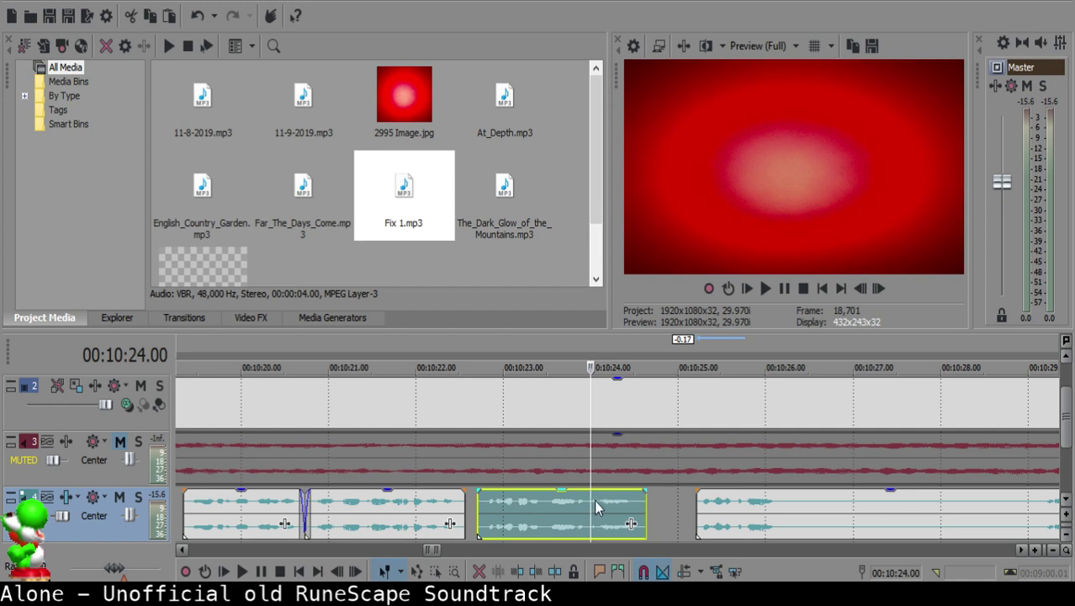
{"action": "key", "text": "space"}
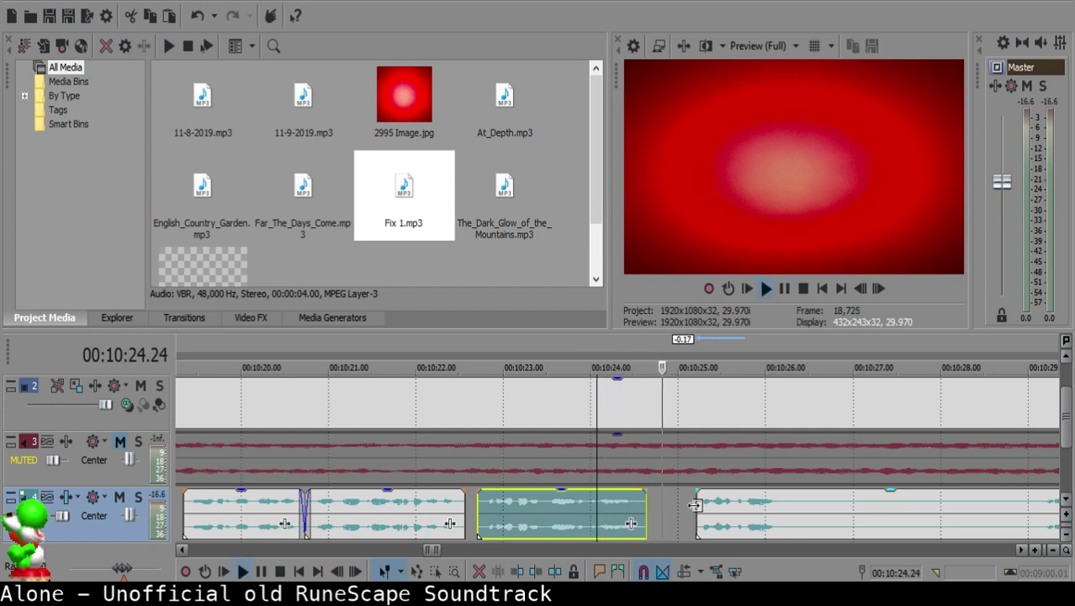
{"action": "key", "text": "Return"}
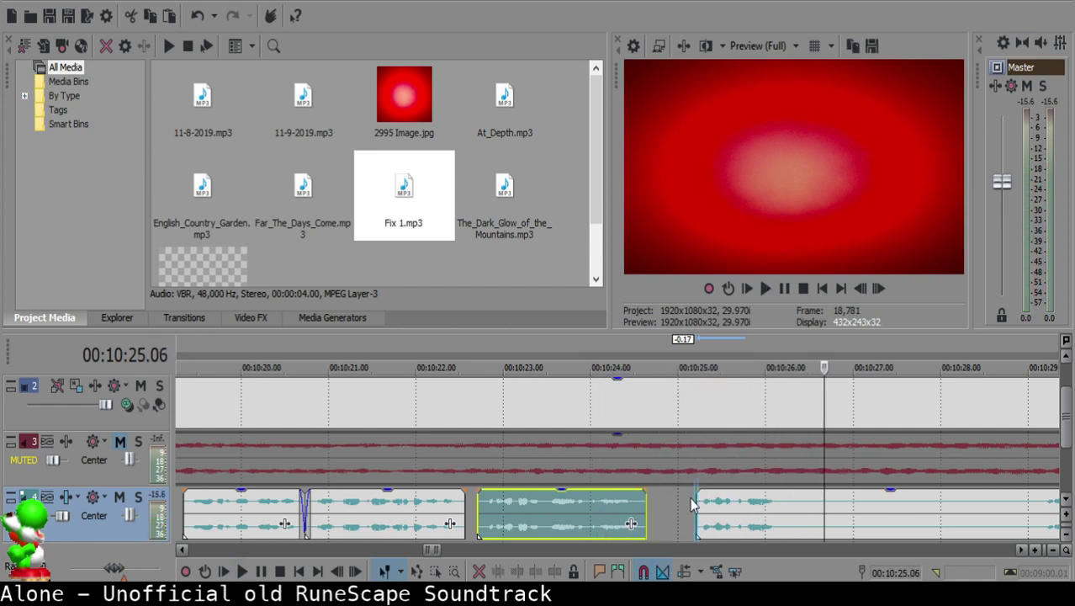
Step: Move the last narration clip 0.01 earlier and play from its start at 10:25.05
{"action": "left_click", "coordinate": [693, 503]}
{"action": "scroll", "coordinate": [675, 519], "scroll_direction": "up", "scroll_amount": 2}
{"action": "left_click_drag", "start_coordinate": [636, 518], "coordinate": [626, 511]}
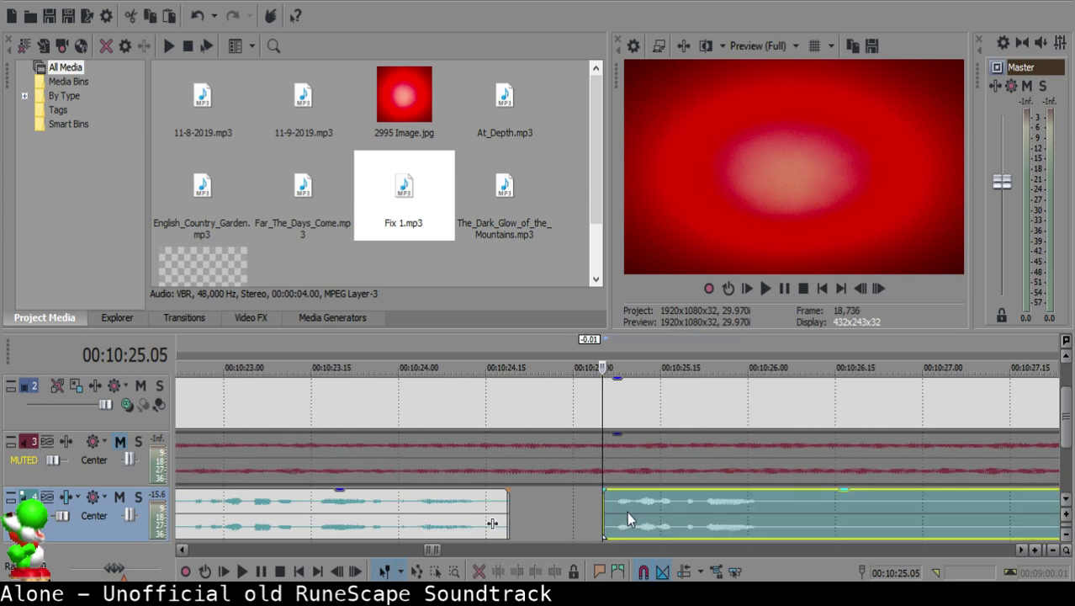
{"action": "key", "text": "space"}
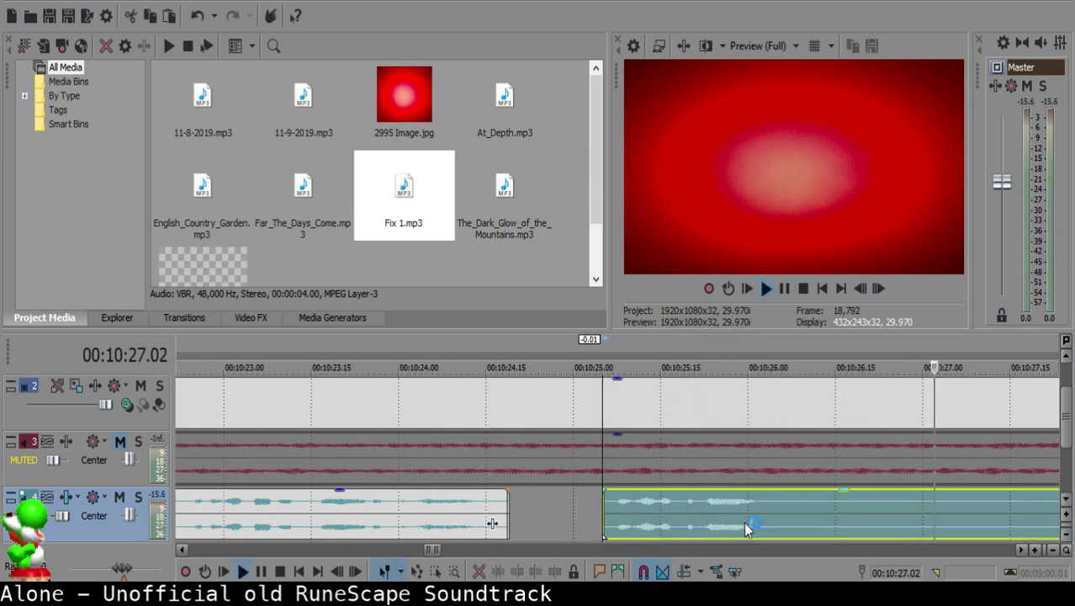
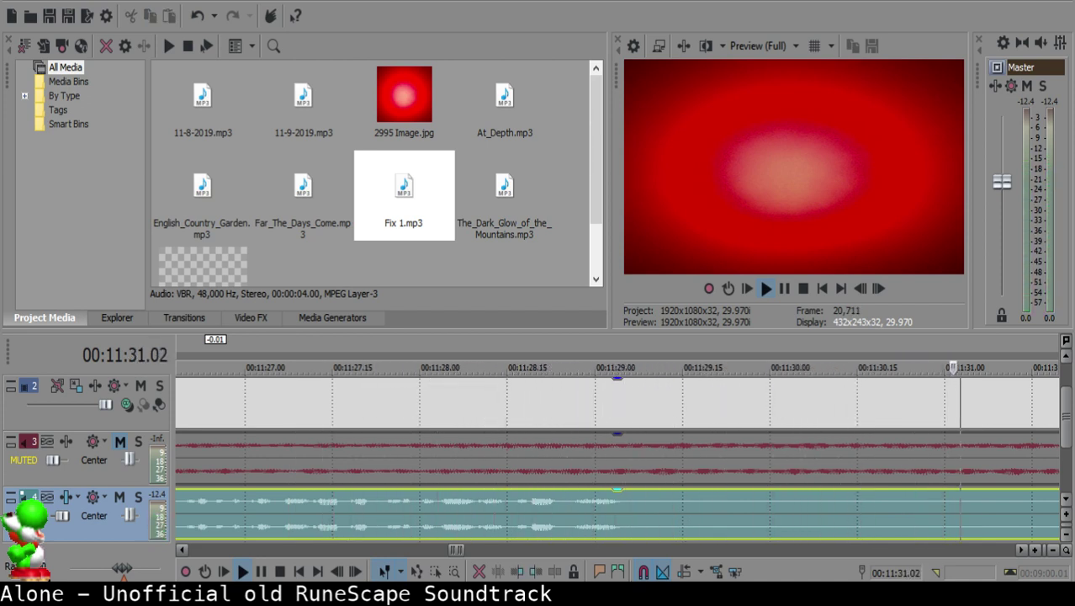
Step: Return to the latest narration cuts near 10:24 and play across the gap before the last clip
{"action": "left_click", "coordinate": [510, 442]}
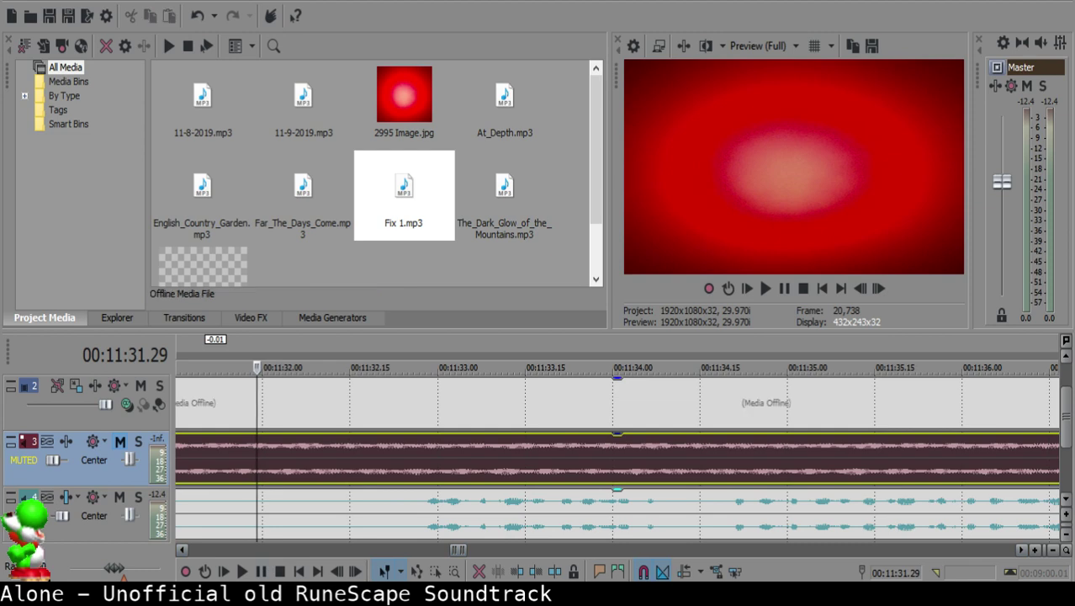
{"action": "scroll", "coordinate": [465, 515], "scroll_direction": "down", "scroll_amount": 10}
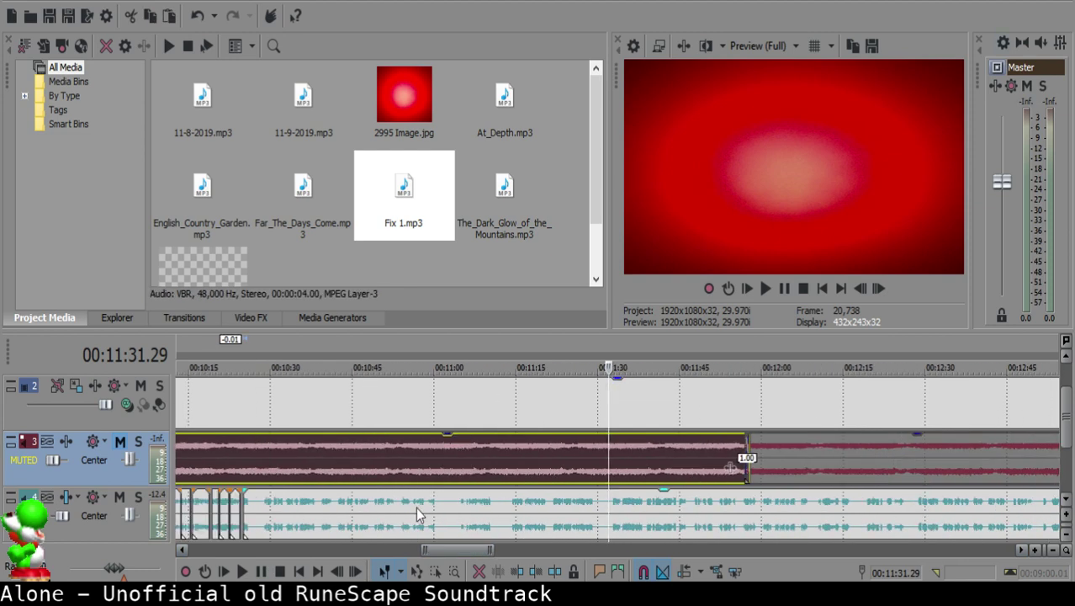
{"action": "left_click", "coordinate": [428, 513]}
{"action": "scroll", "coordinate": [427, 513], "scroll_direction": "up", "scroll_amount": 10}
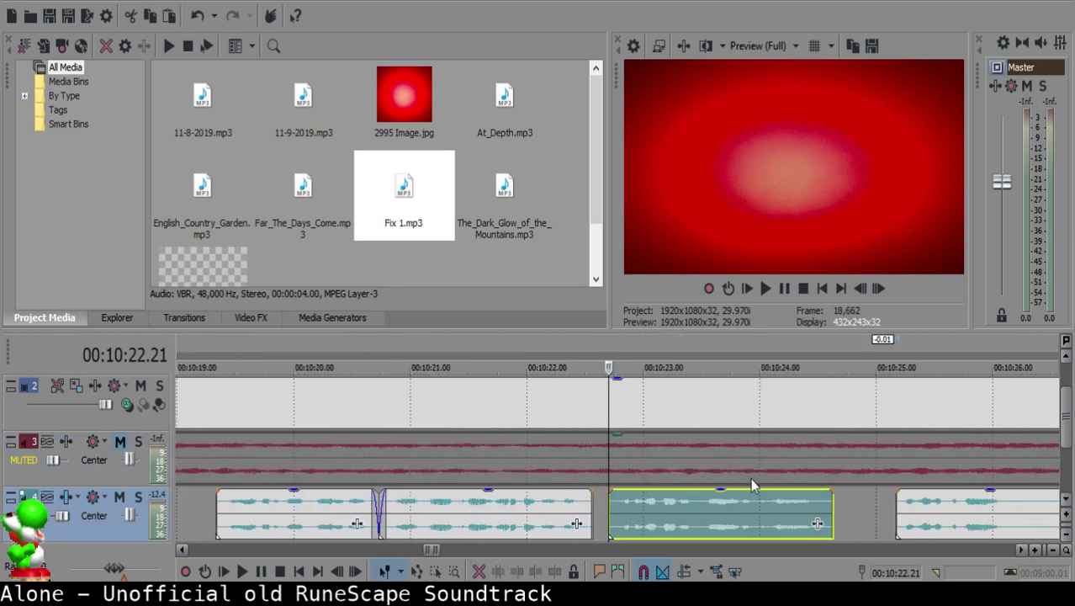
{"action": "left_click", "coordinate": [756, 519]}
{"action": "key", "text": "space"}
{"action": "scroll", "coordinate": [706, 514], "scroll_direction": "down", "scroll_amount": 4}
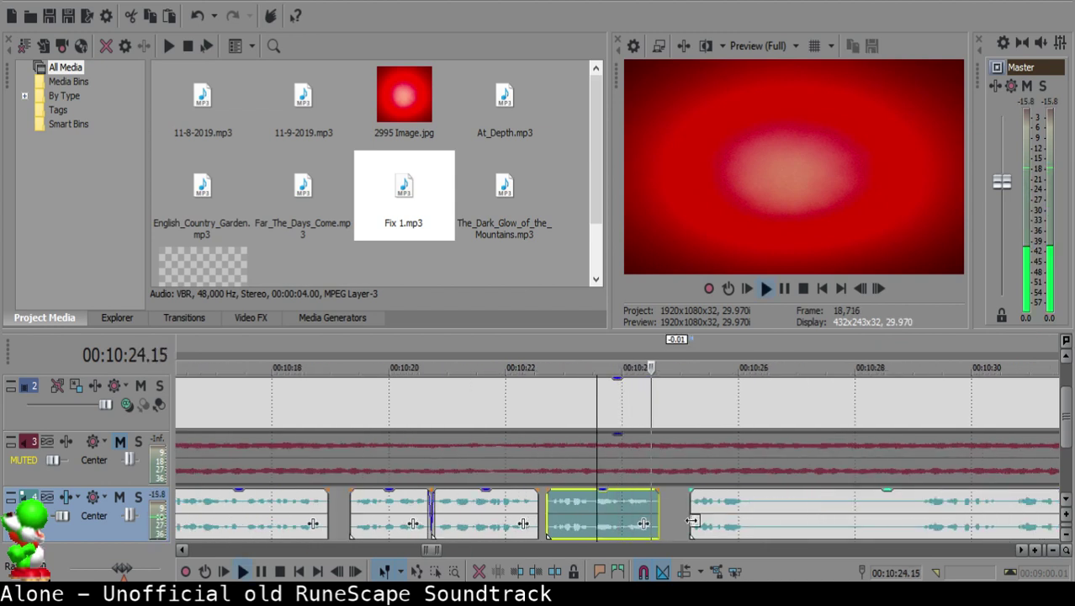
Step: Move the last narration clip 0.02 earlier and split it after its first phrase, at 10:26.03
{"action": "scroll", "coordinate": [627, 508], "scroll_direction": "up", "scroll_amount": 4}
{"action": "left_click", "coordinate": [631, 512]}
{"action": "left_click", "coordinate": [766, 517]}
{"action": "scroll", "coordinate": [813, 515], "scroll_direction": "down", "scroll_amount": 4}
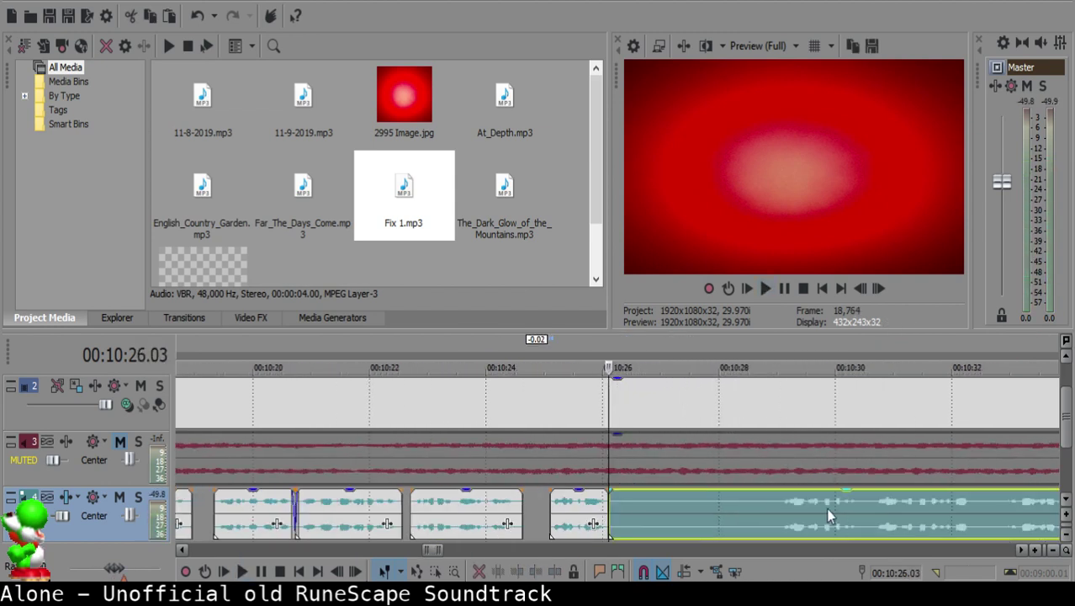
Step: Split off and delete the unwanted narration from 10:26.03 to about 10:30.19, with the remaining narration moved 4.15 earlier
{"action": "left_click", "coordinate": [793, 506]}
{"action": "key", "text": "space"}
{"action": "left_click", "coordinate": [877, 511]}
{"action": "key", "text": "space"}
{"action": "left_click", "coordinate": [731, 504]}
{"action": "left_click", "coordinate": [576, 503]}
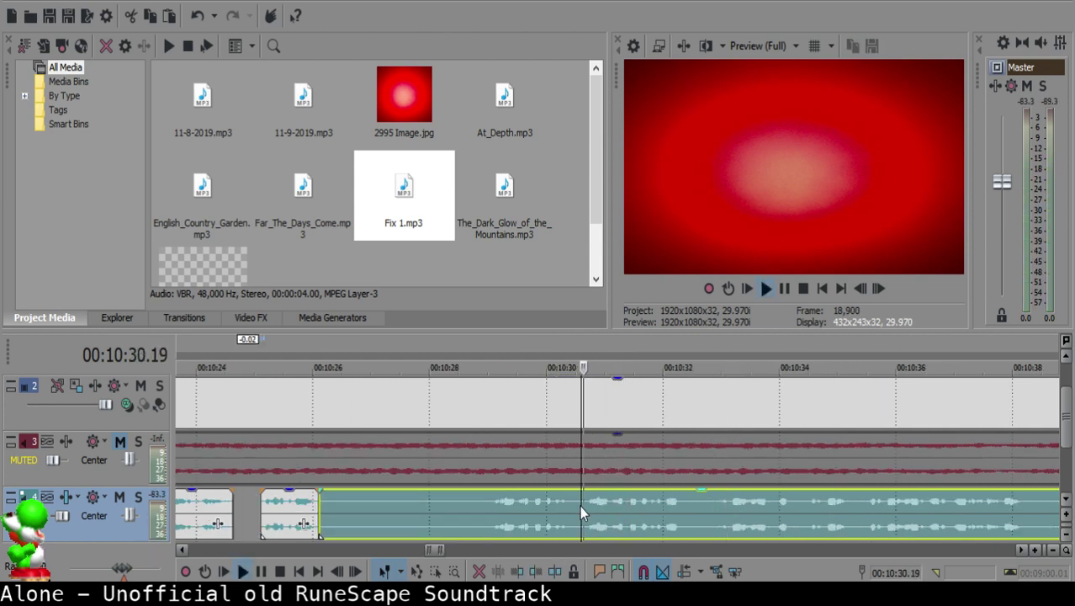
{"action": "key", "text": "s"}
{"action": "left_click", "coordinate": [432, 505]}
{"action": "key", "text": "Delete"}
{"action": "left_click_drag", "start_coordinate": [631, 503], "coordinate": [371, 503]}
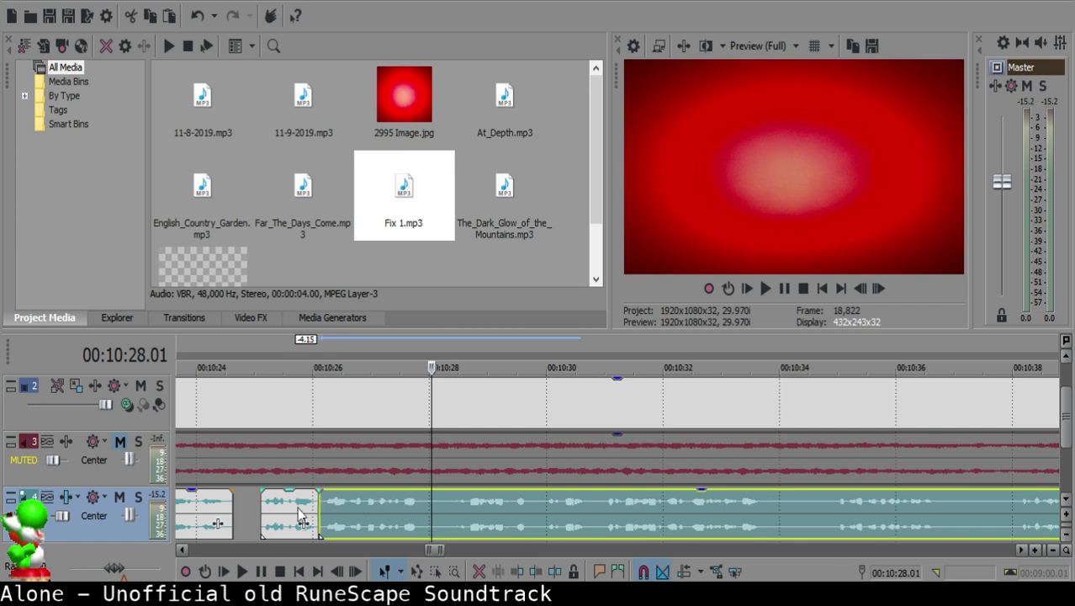
Step: Move the last narration clip 0.01 later and play across the join near 10:26.03
{"action": "left_click", "coordinate": [284, 510]}
{"action": "key", "text": "space"}
{"action": "scroll", "coordinate": [364, 517], "scroll_direction": "up", "scroll_amount": 1}
{"action": "mouse_move", "coordinate": [593, 505]}
{"action": "left_mouse_down"}
{"action": "mouse_move", "coordinate": [618, 508]}
{"action": "mouse_move", "coordinate": [602, 503]}
{"action": "left_mouse_up"}
{"action": "left_click", "coordinate": [554, 505]}
{"action": "key", "text": "space"}
{"action": "left_click", "coordinate": [527, 510]}
{"action": "key", "text": "space"}
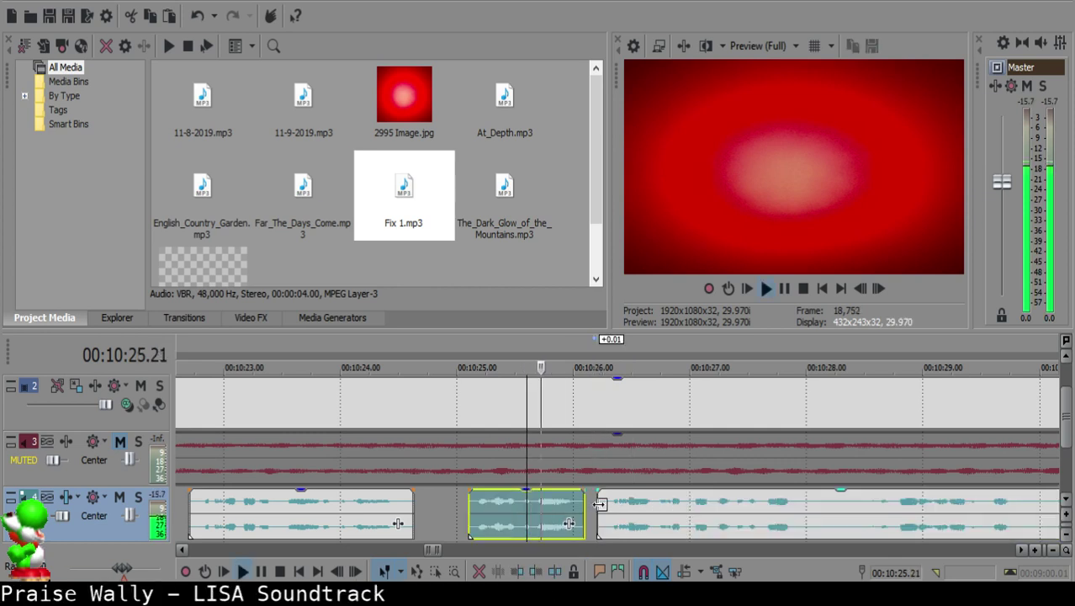
Step: Split the last narration clip at about 10:26.29 and add a short fade-out to the piece before the split
{"action": "left_click", "coordinate": [630, 502]}
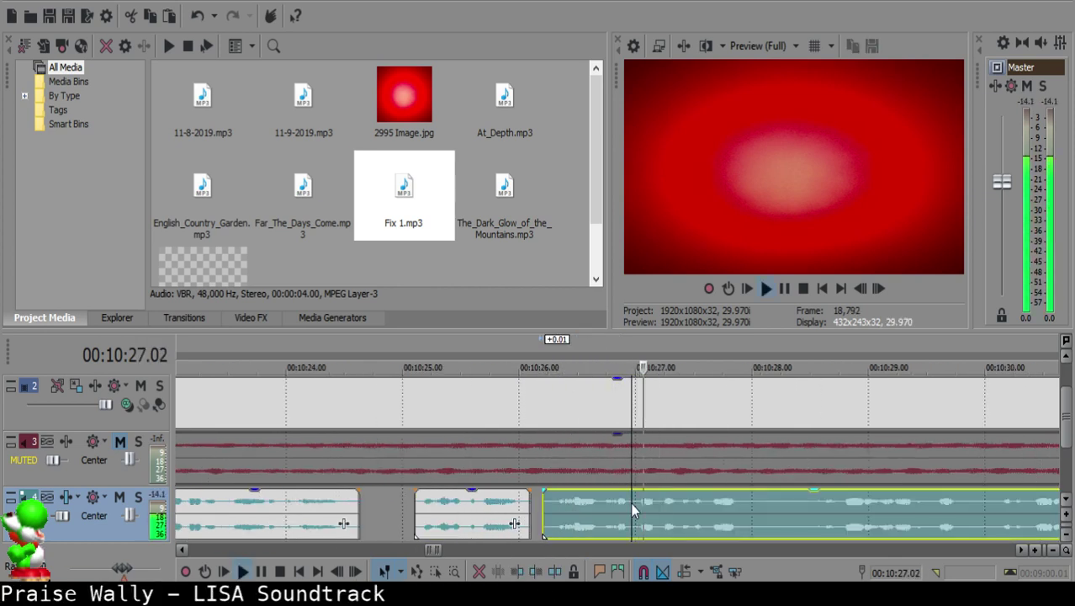
{"action": "left_click", "coordinate": [629, 501]}
{"action": "scroll", "coordinate": [629, 501], "scroll_direction": "up", "scroll_amount": 3}
{"action": "left_click", "coordinate": [506, 514]}
{"action": "key", "text": "space"}
{"action": "left_click_drag", "start_coordinate": [607, 495], "coordinate": [583, 495]}
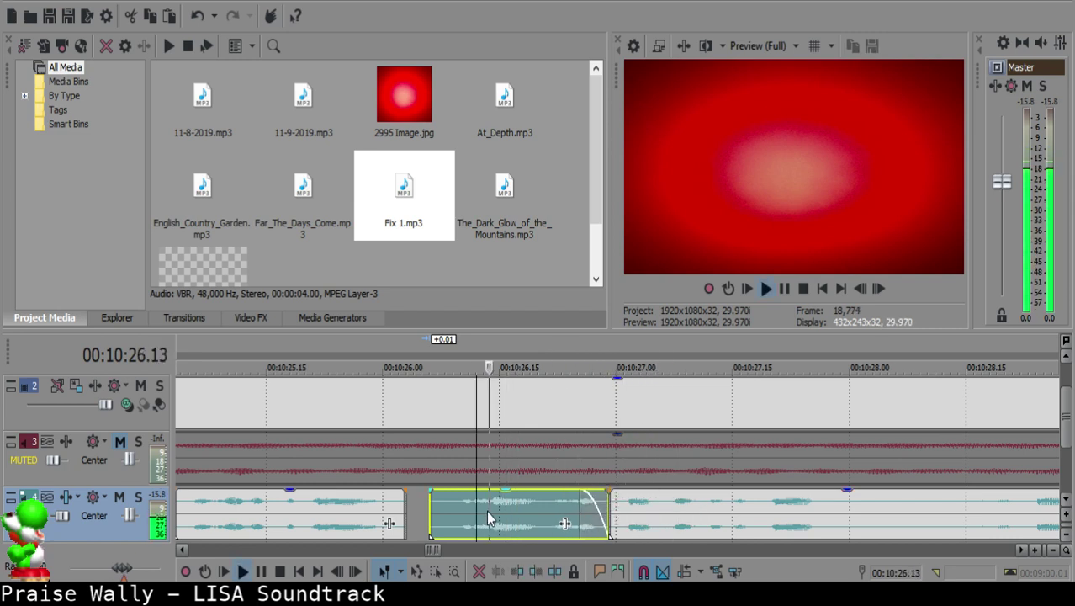
Step: Split the last narration clip after the phrase, at about 10:28.00
{"action": "scroll", "coordinate": [487, 509], "scroll_direction": "down", "scroll_amount": 4}
{"action": "left_click", "coordinate": [654, 507]}
{"action": "key", "text": "Return"}
{"action": "left_click", "coordinate": [654, 506]}
{"action": "key", "text": "space"}
{"action": "key", "text": "space"}
{"action": "key", "text": "s"}
Step: Play the narration after about 10:28.00 to find the phrase to keep and split the clip before it, at 10:31.03
{"action": "left_click", "coordinate": [744, 514]}
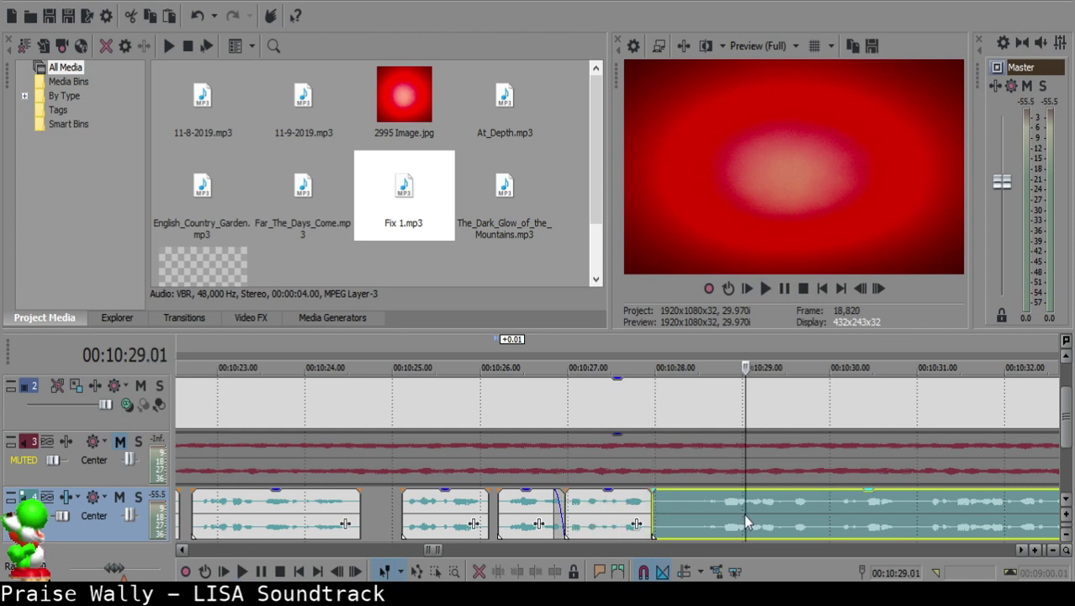
{"action": "key", "text": "space"}
{"action": "scroll", "coordinate": [744, 514], "scroll_direction": "down", "scroll_amount": 1}
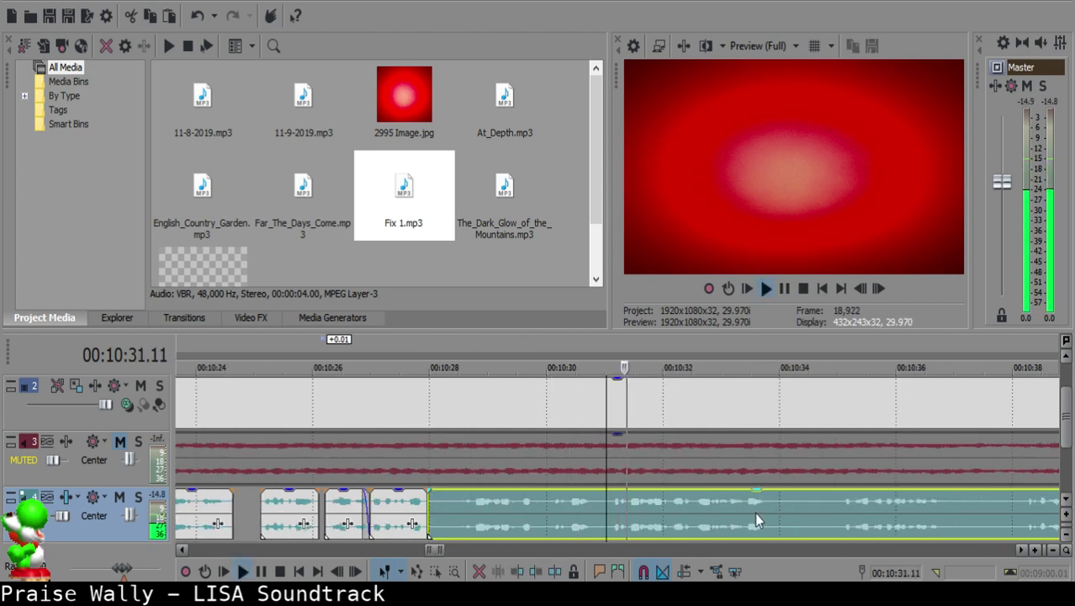
{"action": "left_click", "coordinate": [835, 513]}
{"action": "left_click", "coordinate": [677, 503]}
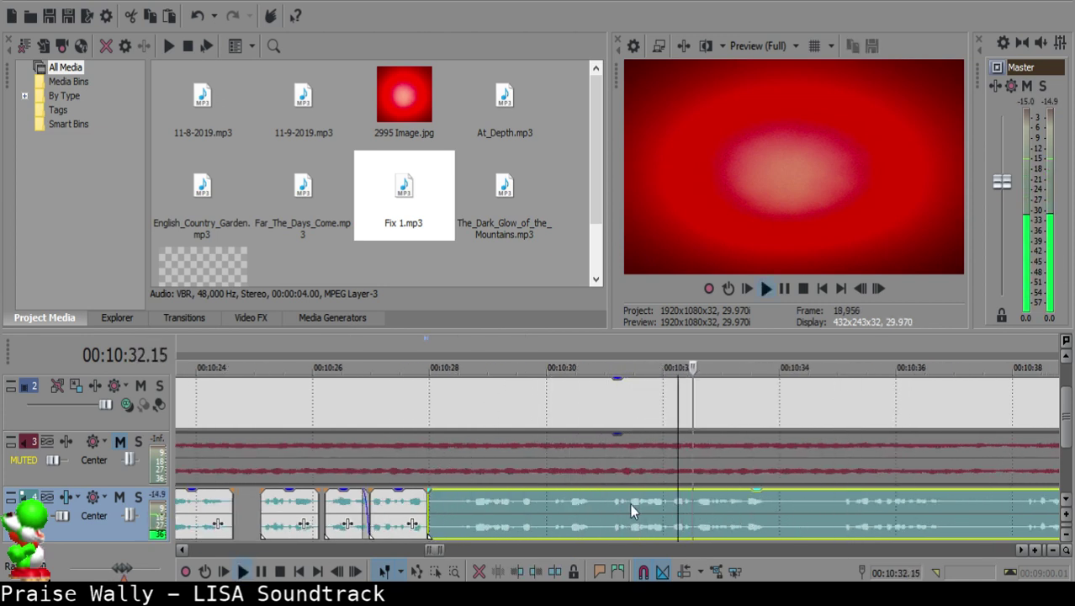
{"action": "left_click", "coordinate": [609, 502]}
{"action": "key", "text": "space"}
{"action": "key", "text": "space"}
{"action": "key", "text": "s"}
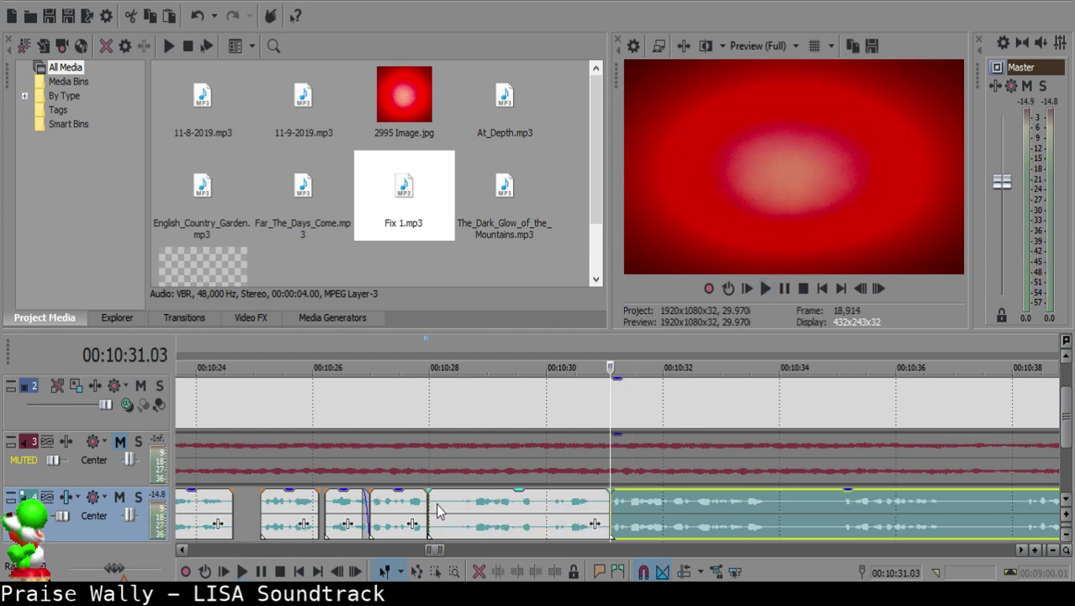
Step: Delete the narration between about 10:28.00 and 10:31.03, move the remaining narration 2.29 earlier and play from 10:27.11
{"action": "left_click", "coordinate": [436, 507]}
{"action": "key", "text": "Delete"}
{"action": "left_click_drag", "start_coordinate": [626, 518], "coordinate": [467, 511]}
{"action": "left_click", "coordinate": [392, 504]}
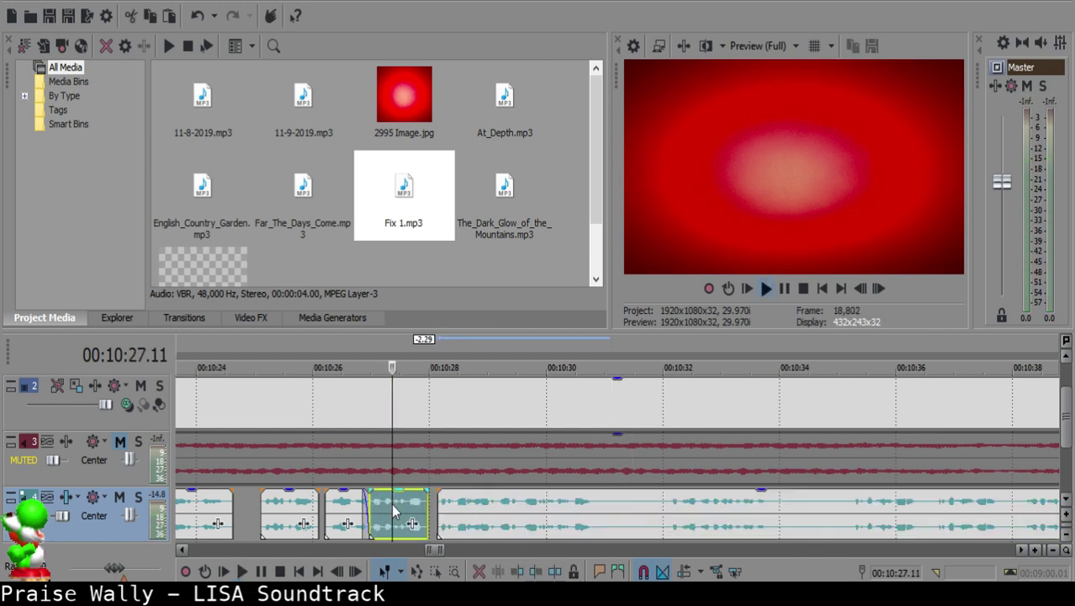
Step: Play on from 10:27.11 and cut the silence between about 10:30.25 and 10:31.15 out of the last narration clip on track 4
{"action": "key", "text": "space"}
{"action": "scroll", "coordinate": [505, 517], "scroll_direction": "up", "scroll_amount": 3}
{"action": "scroll", "coordinate": [551, 523], "scroll_direction": "down", "scroll_amount": 8}
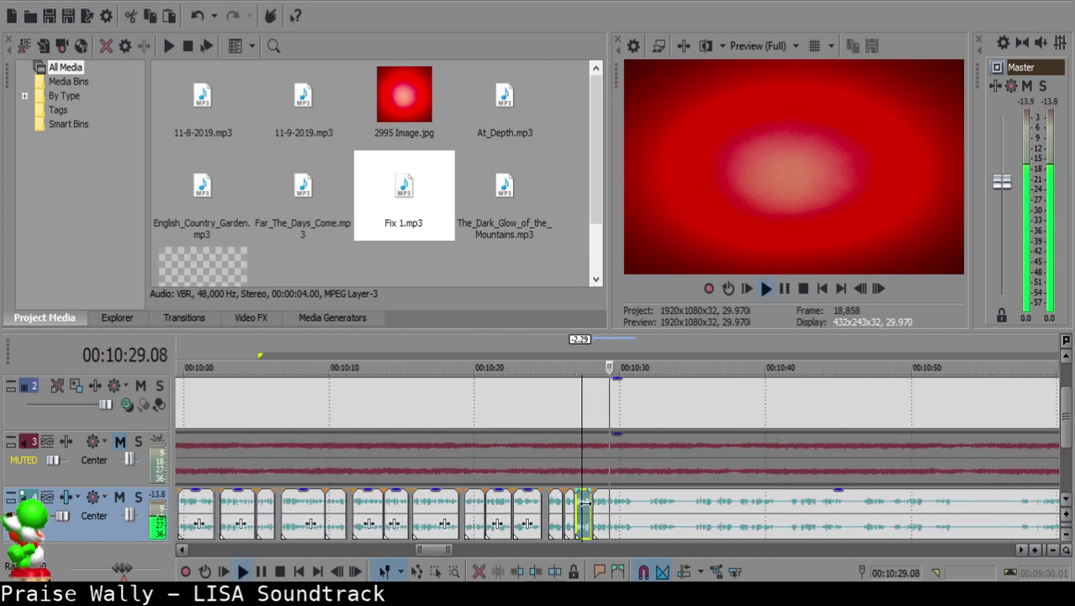
{"action": "scroll", "coordinate": [626, 515], "scroll_direction": "up", "scroll_amount": 5}
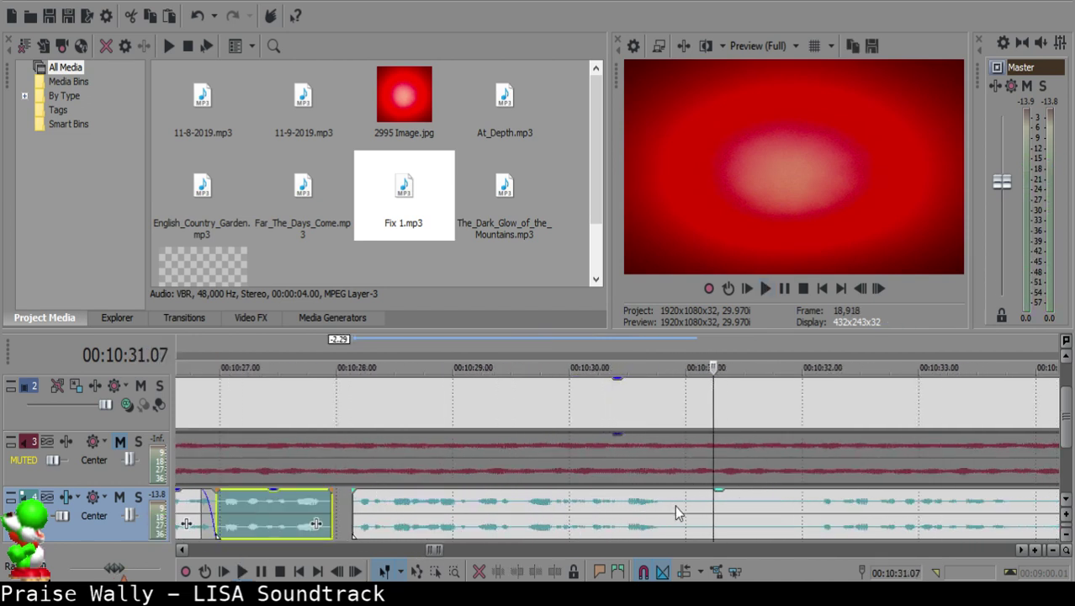
{"action": "left_click", "coordinate": [666, 513]}
{"action": "key", "text": "space"}
{"action": "key", "text": "s"}
{"action": "left_click", "coordinate": [744, 505]}
{"action": "key", "text": "s"}
{"action": "left_click", "coordinate": [704, 506]}
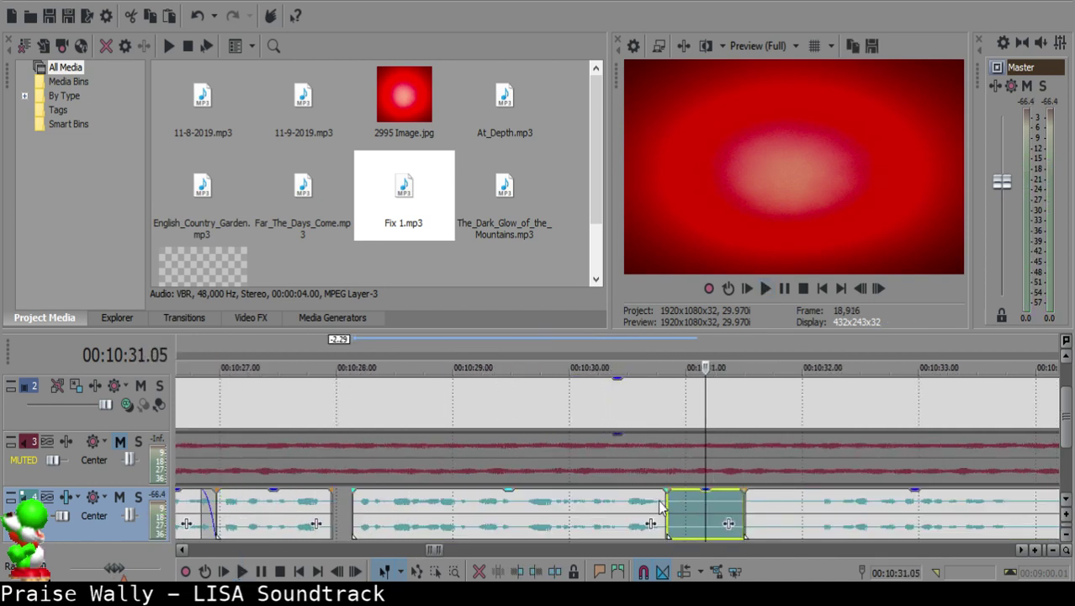
{"action": "key", "text": "Delete"}
Step: Play the narration around the new gap, split the last clip at about 10:32.04 and delete the piece before the split
{"action": "left_click", "coordinate": [648, 503]}
{"action": "key", "text": "space"}
{"action": "left_click", "coordinate": [814, 512]}
{"action": "scroll", "coordinate": [814, 512], "scroll_direction": "down", "scroll_amount": 1}
{"action": "left_click", "coordinate": [788, 508]}
{"action": "key", "text": "space"}
{"action": "left_click", "coordinate": [606, 499]}
{"action": "key", "text": "space"}
{"action": "key", "text": "s"}
{"action": "left_click", "coordinate": [573, 503]}
{"action": "key", "text": "Delete"}
Step: Move the remaining narration 0.27 earlier to 10:31.07 and play the transition from about 10:30.05
{"action": "left_click", "coordinate": [556, 505]}
{"action": "left_click_drag", "start_coordinate": [629, 507], "coordinate": [577, 506]}
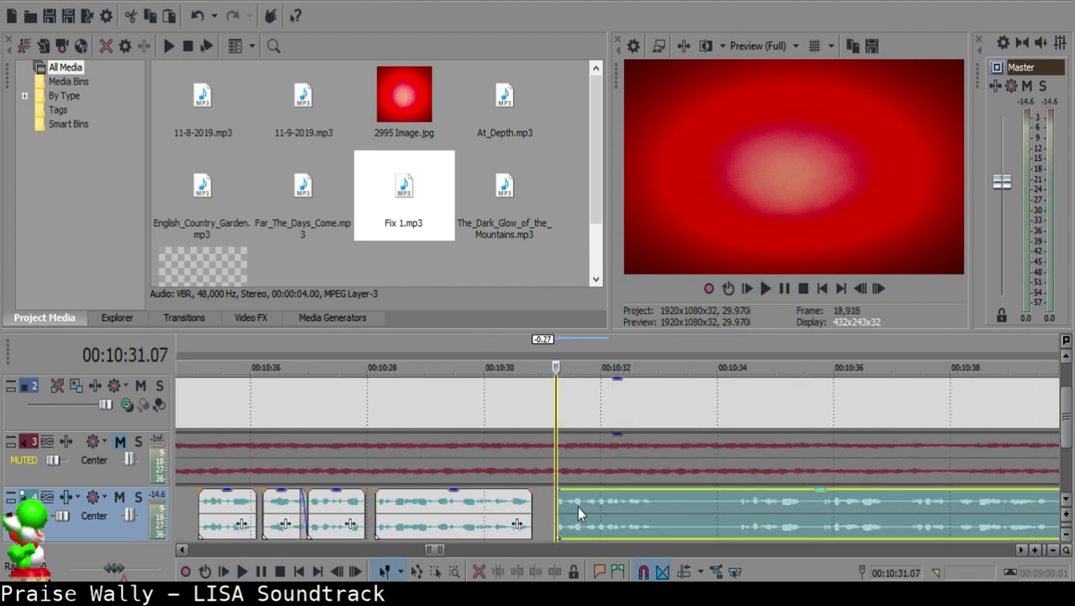
{"action": "left_click", "coordinate": [493, 504]}
{"action": "scroll", "coordinate": [546, 505], "scroll_direction": "up", "scroll_amount": 3}
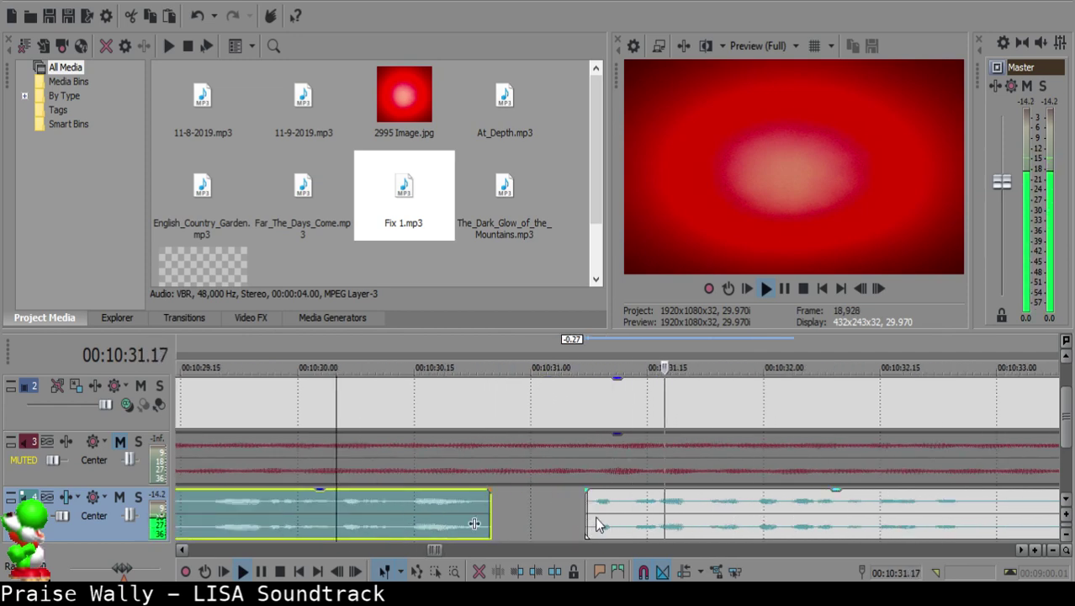
Step: Lengthen the pause by moving the remaining narration 0.03 later, and play from about 10:30.13
{"action": "left_click", "coordinate": [609, 503]}
{"action": "left_click_drag", "start_coordinate": [609, 502], "coordinate": [633, 503]}
{"action": "left_click", "coordinate": [398, 511]}
{"action": "key", "text": "space"}
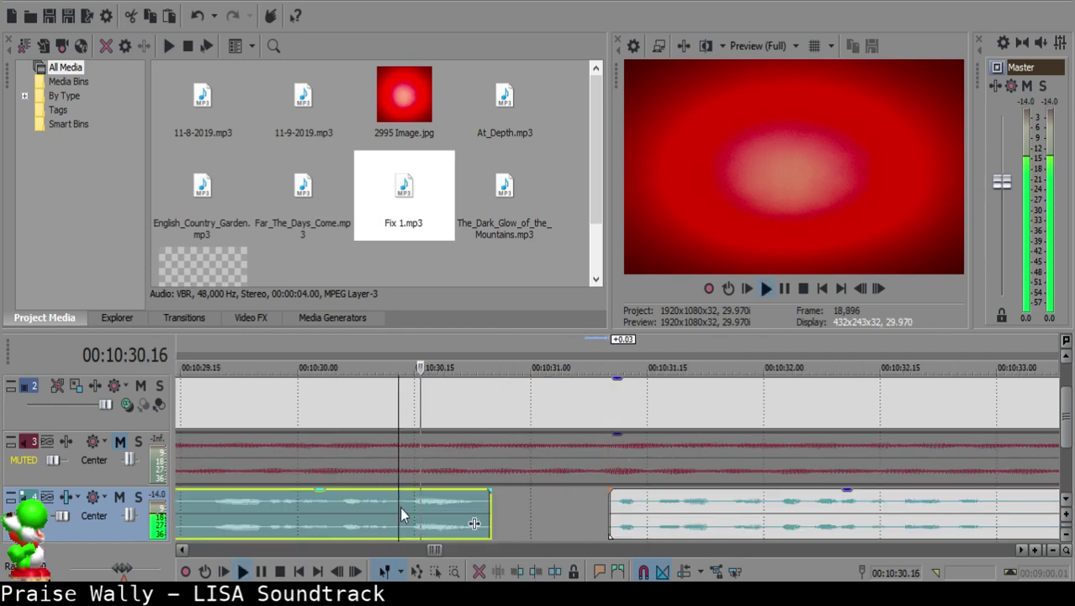
Step: Split the last narration clip at about 10:33.02 and 10:35.25 and delete the piece between the splits
{"action": "scroll", "coordinate": [611, 514], "scroll_direction": "down", "scroll_amount": 4}
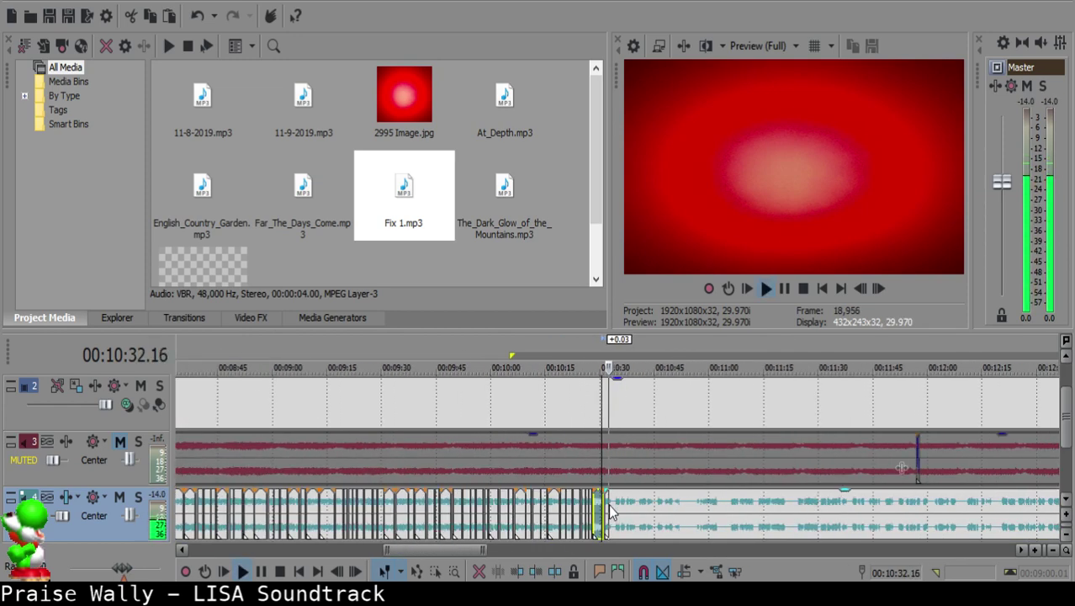
{"action": "left_click", "coordinate": [613, 504]}
{"action": "key", "text": "s"}
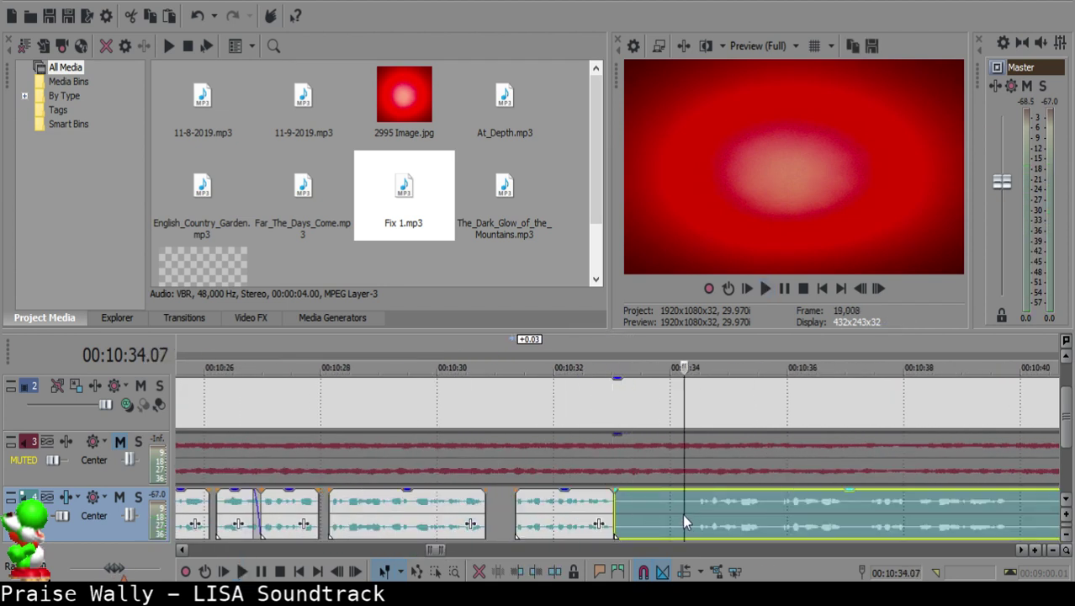
{"action": "key", "text": "space"}
{"action": "key", "text": "s"}
{"action": "left_click", "coordinate": [623, 504]}
{"action": "key", "text": "Delete"}
Step: Move the remaining narration 2.19 earlier to about 10:33.06 and play the transition from about 10:32.23
{"action": "left_click", "coordinate": [778, 506]}
{"action": "left_click_drag", "start_coordinate": [778, 506], "coordinate": [640, 510]}
{"action": "left_click", "coordinate": [599, 506]}
{"action": "key", "text": "space"}
{"action": "scroll", "coordinate": [598, 506], "scroll_direction": "up", "scroll_amount": 2}
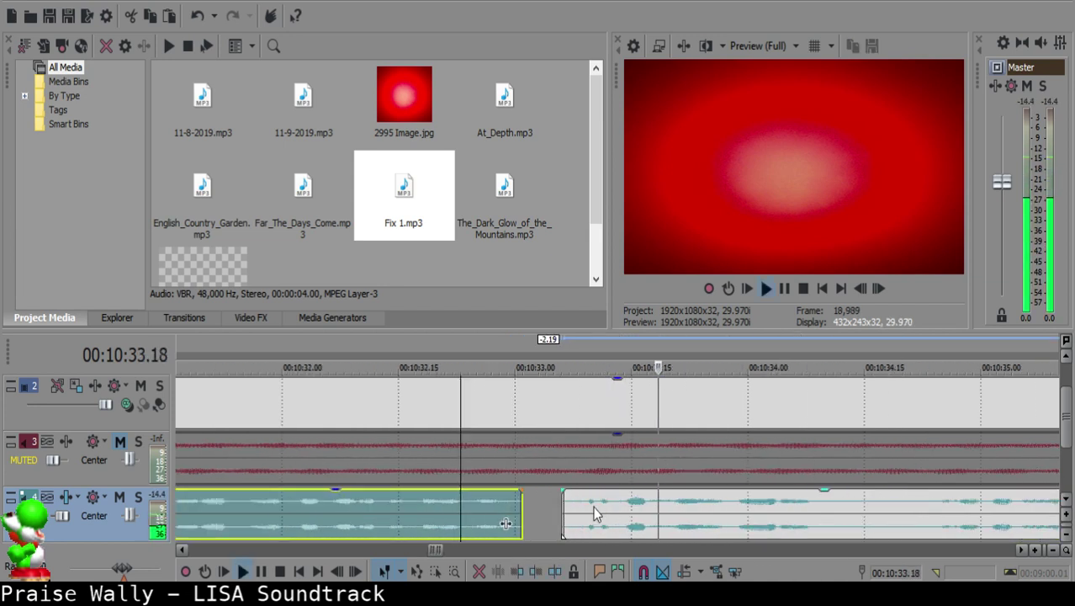
Step: Shorten the pause by moving the remaining narration 0.01 earlier, and play from about 10:32.18
{"action": "key", "text": "space"}
{"action": "left_click", "coordinate": [554, 506]}
{"action": "left_click_drag", "start_coordinate": [581, 507], "coordinate": [573, 507]}
{"action": "left_click", "coordinate": [422, 507]}
{"action": "key", "text": "space"}
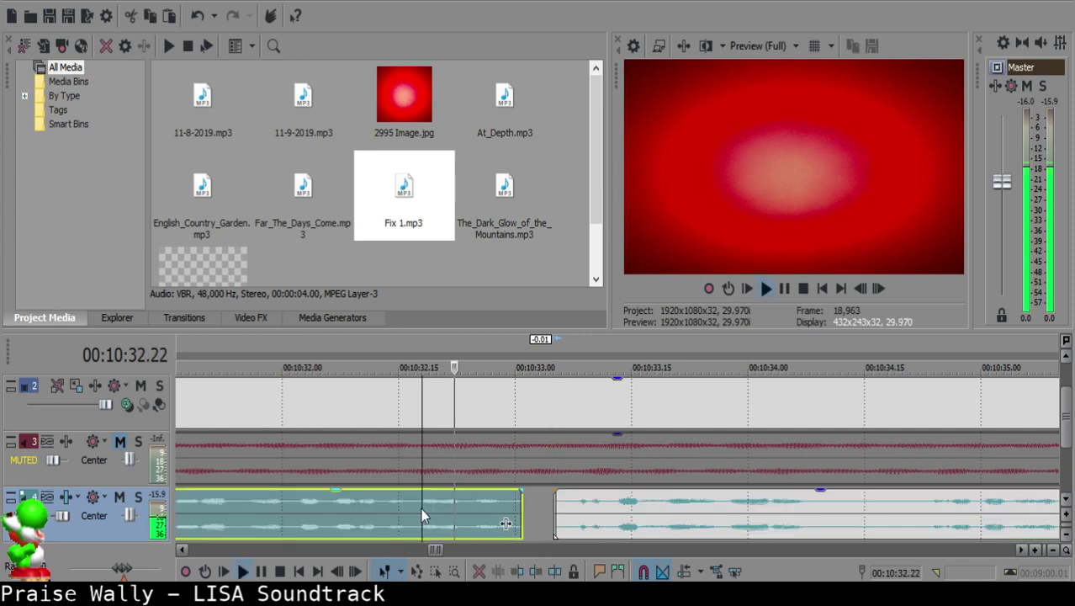
Step: Cut the short stretch between about 10:34.11 and 10:34.16 out of the last narration clip
{"action": "scroll", "coordinate": [542, 527], "scroll_direction": "down", "scroll_amount": 3}
{"action": "scroll", "coordinate": [643, 509], "scroll_direction": "down", "scroll_amount": 3}
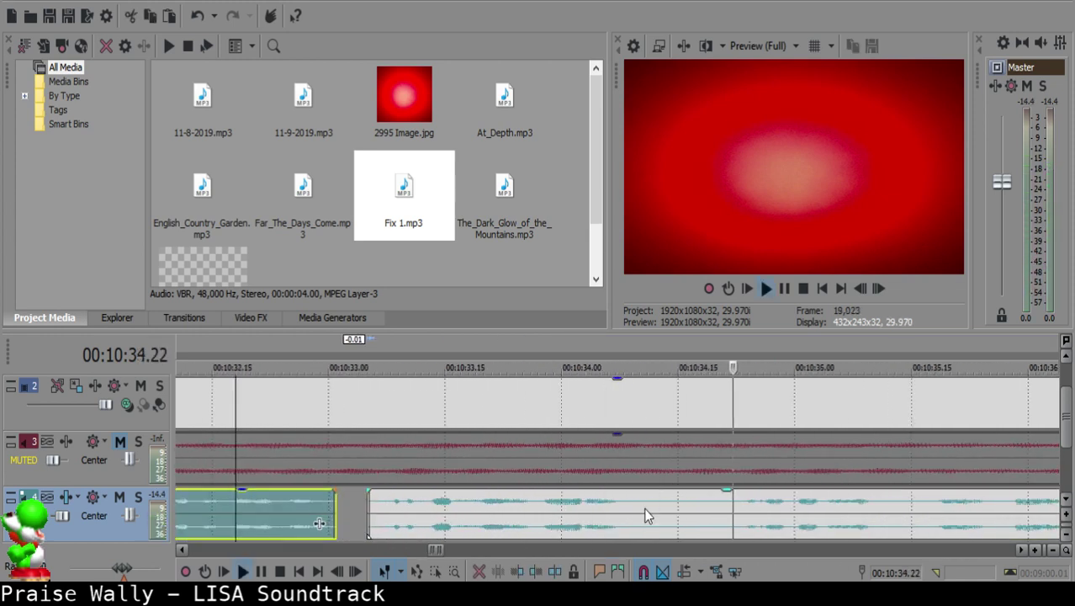
{"action": "key", "text": "s"}
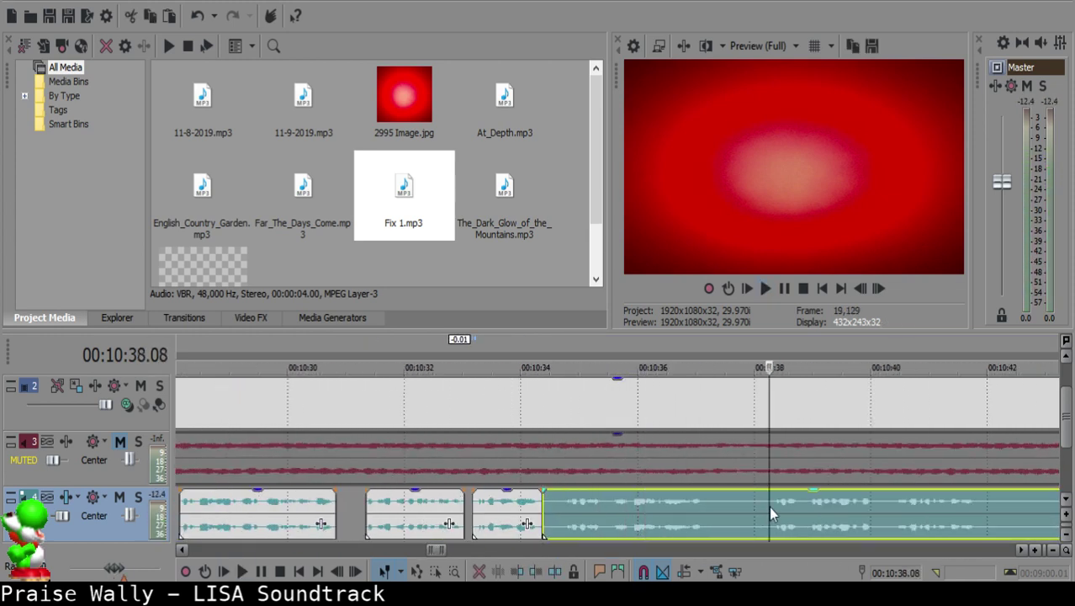
{"action": "left_click_drag", "start_coordinate": [544, 499], "coordinate": [558, 503]}
{"action": "left_click", "coordinate": [551, 503]}
{"action": "key", "text": "Delete"}
Step: Move the remaining narration 0.05 earlier to close the gap at about 10:34.11, and play from about 10:33.26
{"action": "left_click", "coordinate": [527, 509]}
{"action": "key", "text": "space"}
{"action": "scroll", "coordinate": [587, 515], "scroll_direction": "up", "scroll_amount": 1}
{"action": "scroll", "coordinate": [588, 515], "scroll_direction": "up", "scroll_amount": 3}
{"action": "key", "text": "space"}
{"action": "left_click", "coordinate": [600, 508]}
{"action": "left_click_drag", "start_coordinate": [658, 502], "coordinate": [619, 501]}
{"action": "left_click", "coordinate": [470, 501]}
{"action": "key", "text": "space"}
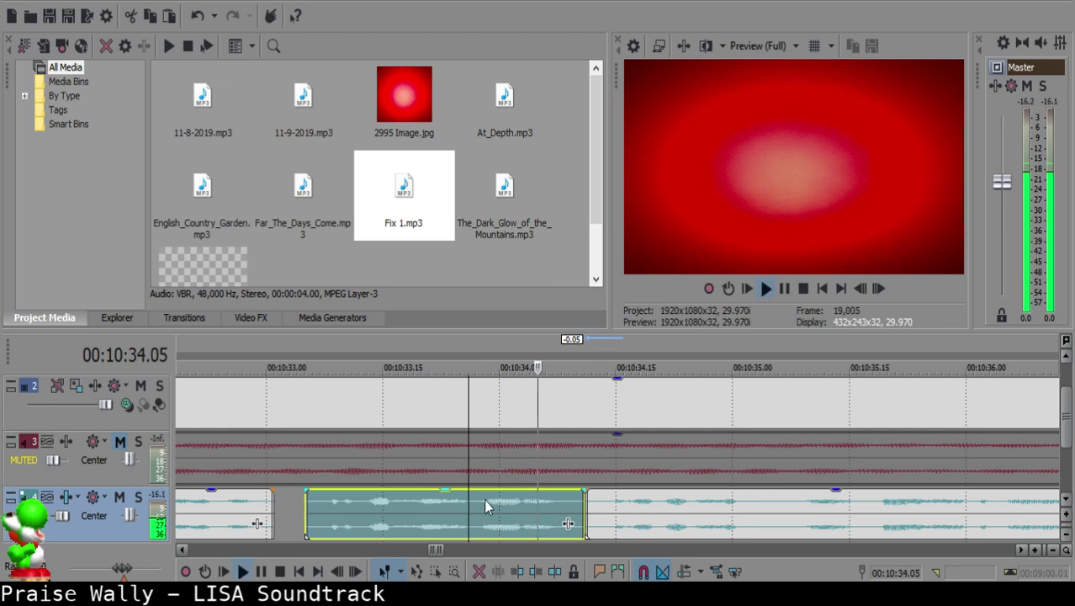
Step: Split the last narration clip after the phrase, at about 10:36.27
{"action": "scroll", "coordinate": [588, 504], "scroll_direction": "down", "scroll_amount": 8}
{"action": "scroll", "coordinate": [629, 506], "scroll_direction": "up", "scroll_amount": 5}
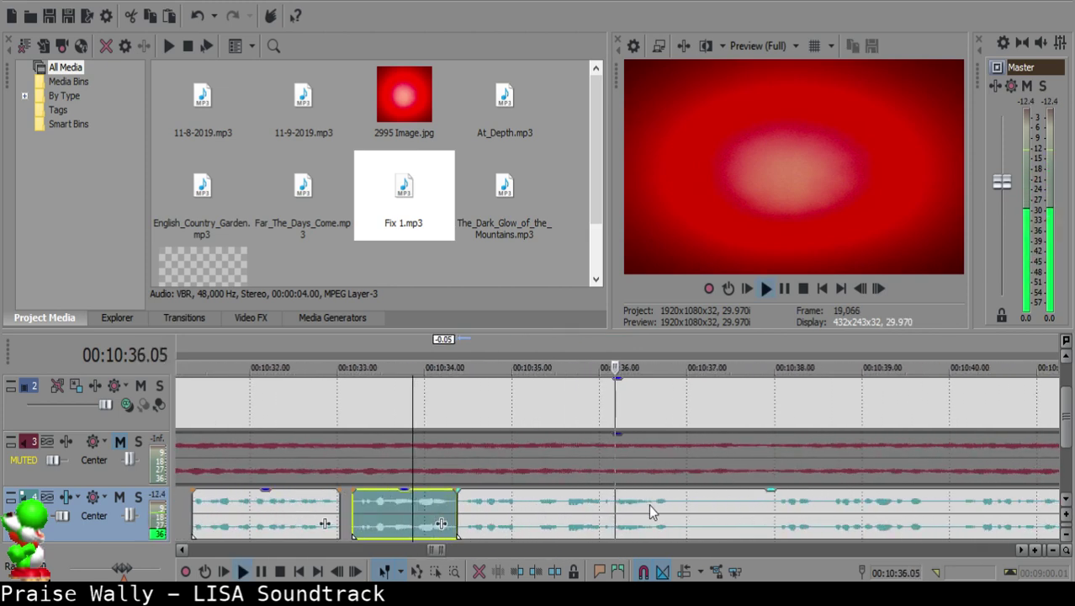
{"action": "key", "text": "space"}
{"action": "left_click", "coordinate": [678, 509]}
{"action": "key", "text": "s"}
Step: Find the start of the next phrase, split the narration there at about 10:38.18 and delete the piece before it
{"action": "scroll", "coordinate": [761, 513], "scroll_direction": "down", "scroll_amount": 2}
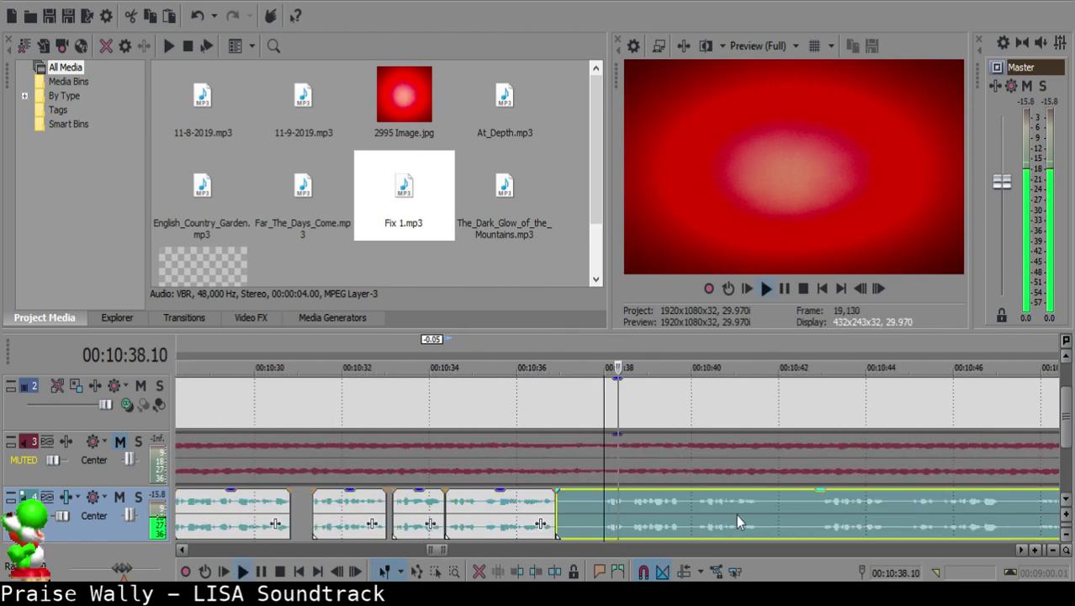
{"action": "left_click", "coordinate": [629, 499]}
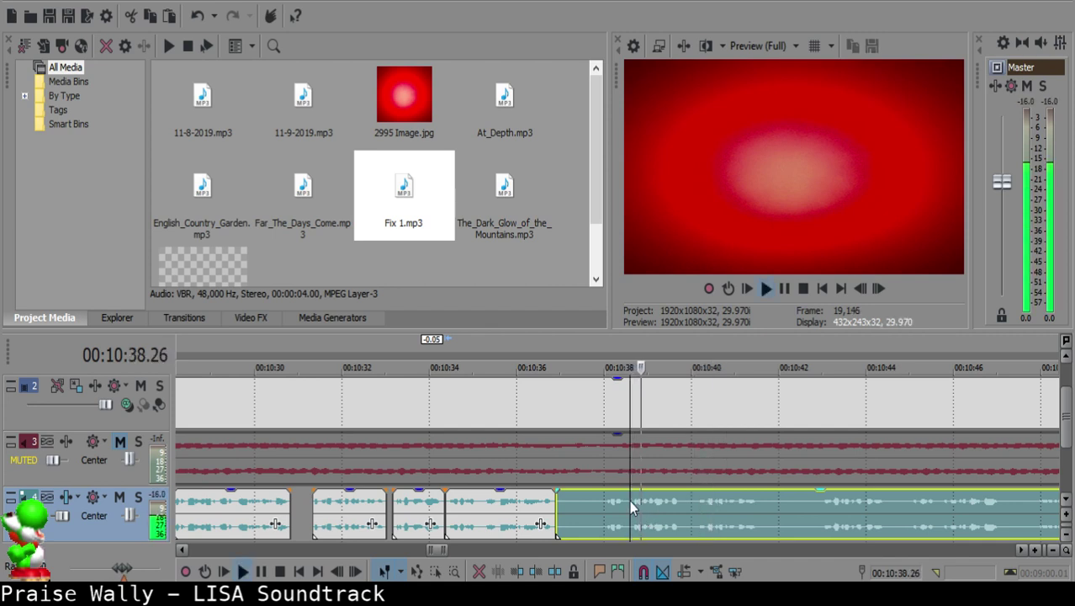
{"action": "key", "text": "space"}
{"action": "key", "text": "s"}
{"action": "left_click", "coordinate": [569, 507]}
{"action": "key", "text": "Delete"}
Step: Move the remaining narration 1.10 earlier to about 10:37.09 and play from about 10:36.15
{"action": "left_click_drag", "start_coordinate": [670, 511], "coordinate": [612, 507]}
{"action": "left_click", "coordinate": [538, 507]}
{"action": "key", "text": "space"}
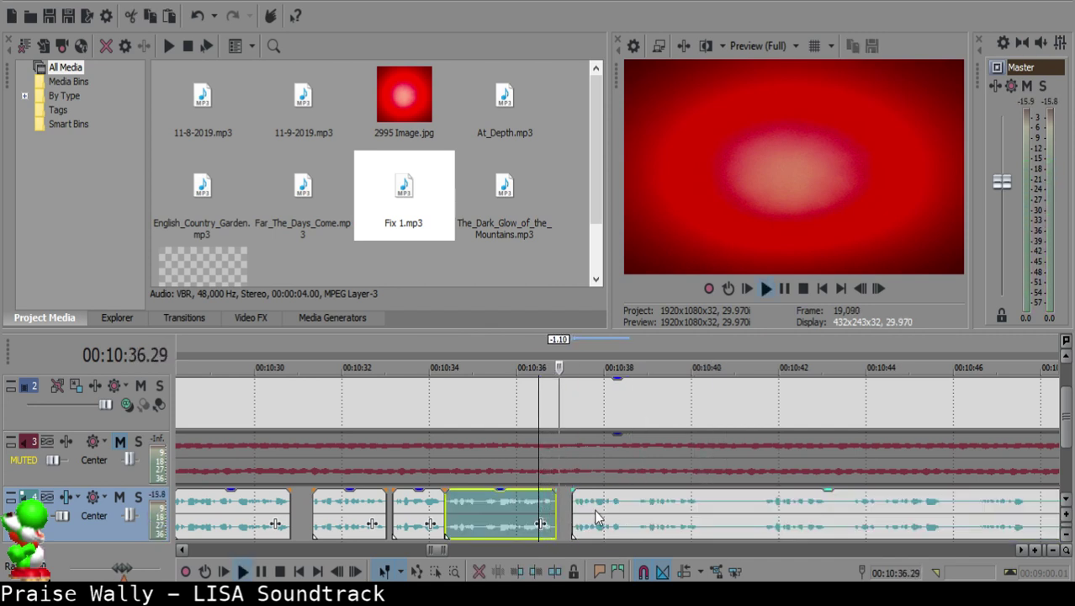
{"action": "scroll", "coordinate": [597, 517], "scroll_direction": "up", "scroll_amount": 4}
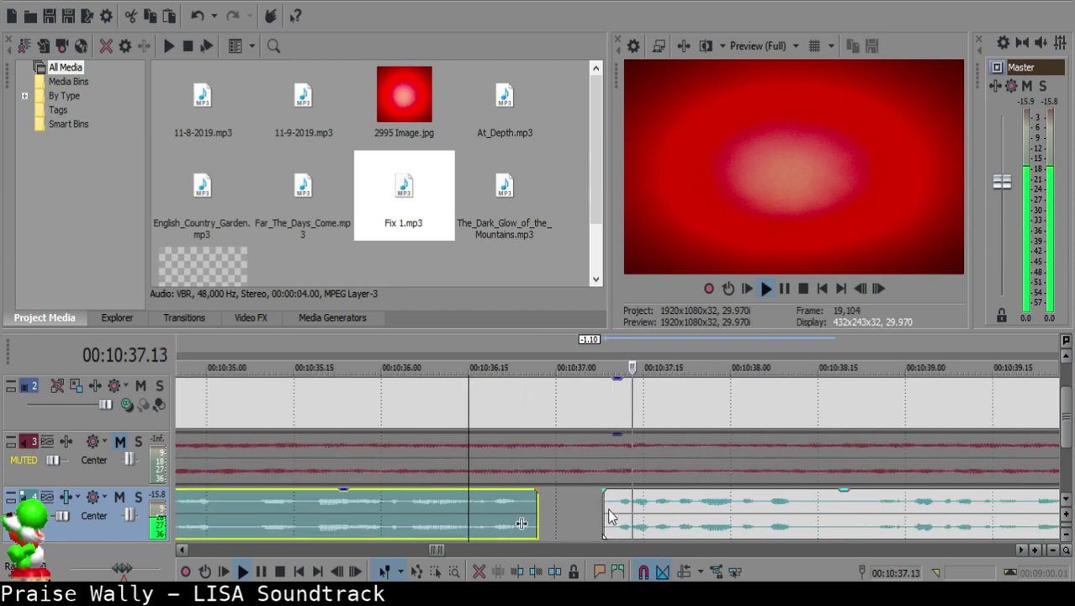
Step: Cut the narration between about 10:38.16 and 10:38.20 and move the remainder 0.04 earlier to close the gap
{"action": "left_click", "coordinate": [823, 514]}
{"action": "key", "text": "space"}
{"action": "key", "text": "s"}
{"action": "left_click", "coordinate": [847, 513]}
{"action": "key", "text": "s"}
{"action": "left_click", "coordinate": [830, 511]}
{"action": "key", "text": "Delete"}
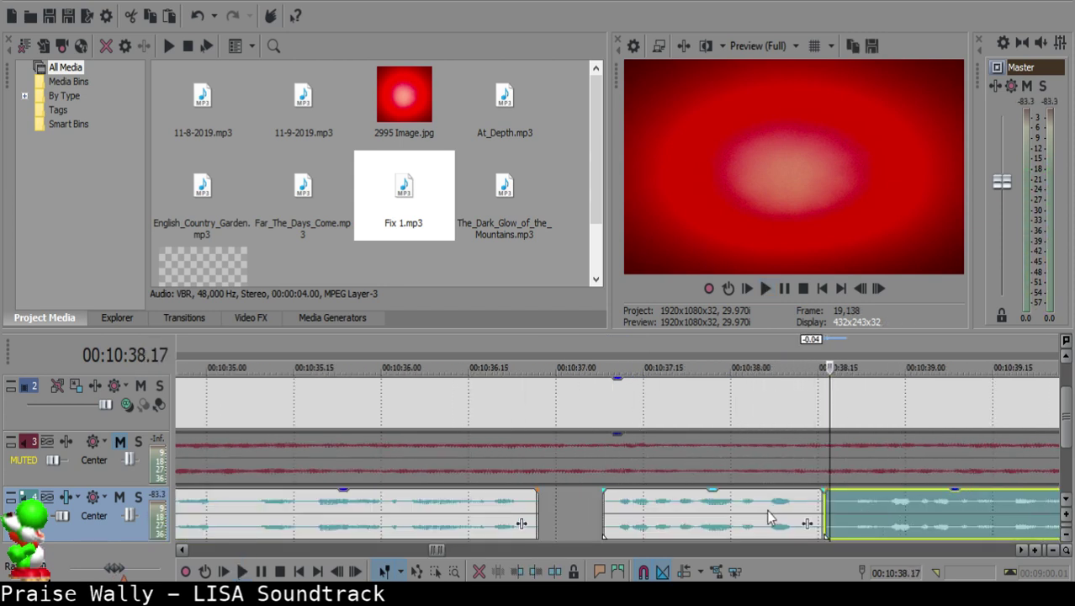
Step: Play the narration after the last cut, split it at about 10:41.12 and delete the piece before the split
{"action": "left_click", "coordinate": [771, 509]}
{"action": "key", "text": "space"}
{"action": "scroll", "coordinate": [772, 510], "scroll_direction": "down", "scroll_amount": 3}
{"action": "scroll", "coordinate": [690, 510], "scroll_direction": "up", "scroll_amount": 2}
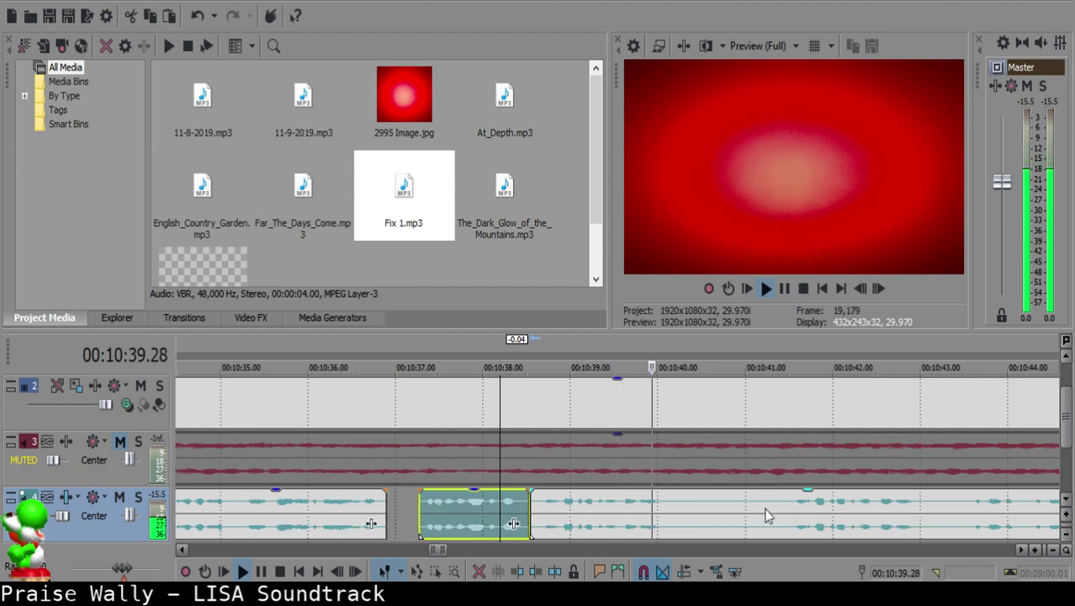
{"action": "left_click", "coordinate": [781, 508]}
{"action": "key", "text": "space"}
{"action": "key", "text": "s"}
{"action": "left_click", "coordinate": [757, 508]}
{"action": "key", "text": "Delete"}
Step: Move the remaining narration 2.27 earlier against the previous clip and play from about 10:38.02
{"action": "left_click_drag", "start_coordinate": [814, 508], "coordinate": [563, 507]}
{"action": "left_click", "coordinate": [489, 507]}
{"action": "left_click", "coordinate": [492, 515]}
{"action": "key", "text": "space"}
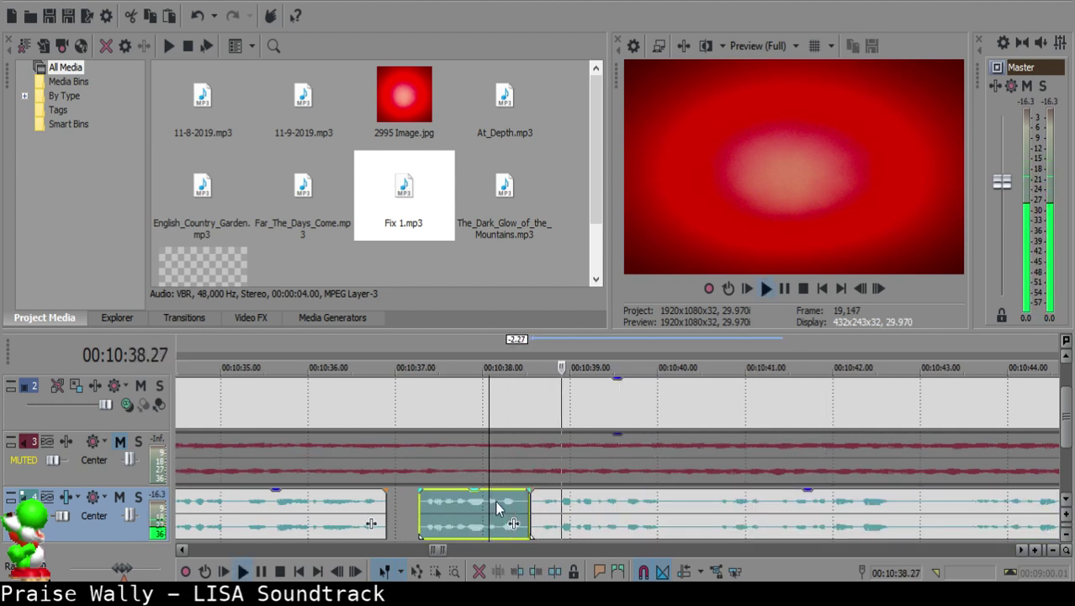
Step: Split the last narration clip at the end of the phrase, at about 10:40.05
{"action": "scroll", "coordinate": [588, 505], "scroll_direction": "down", "scroll_amount": 3}
{"action": "scroll", "coordinate": [642, 499], "scroll_direction": "up", "scroll_amount": 4}
{"action": "left_click", "coordinate": [649, 503]}
{"action": "left_click", "coordinate": [648, 502]}
{"action": "key", "text": "space"}
{"action": "key", "text": "s"}
Step: Play past the last split, split the narration at about 10:41.10 and delete the piece before it
{"action": "key", "text": "space"}
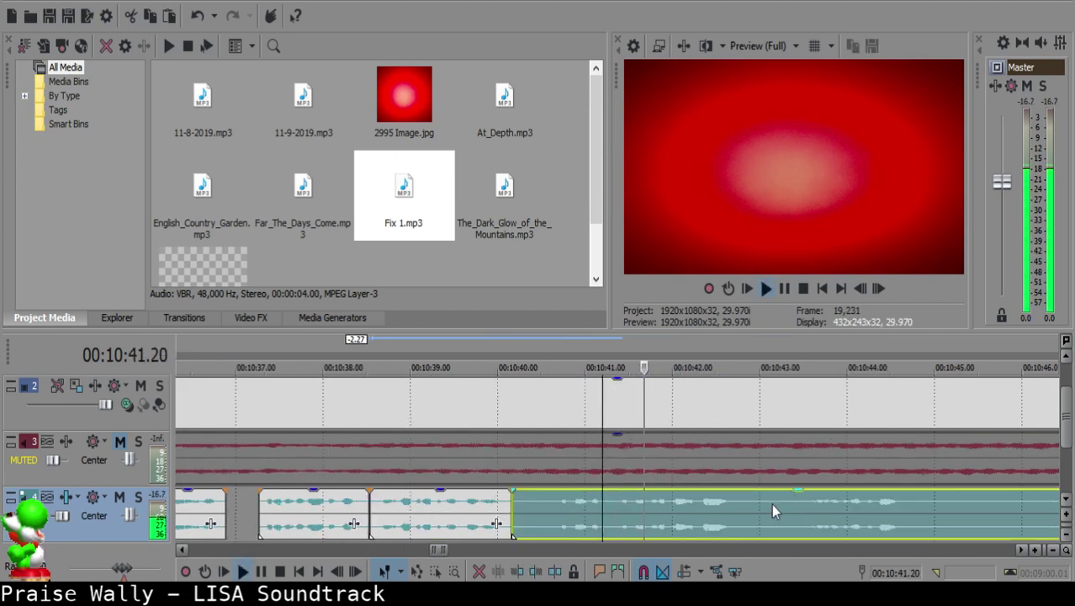
{"action": "left_click", "coordinate": [614, 501]}
{"action": "key", "text": "space"}
{"action": "key", "text": "s"}
{"action": "left_click", "coordinate": [543, 499]}
{"action": "key", "text": "Delete"}
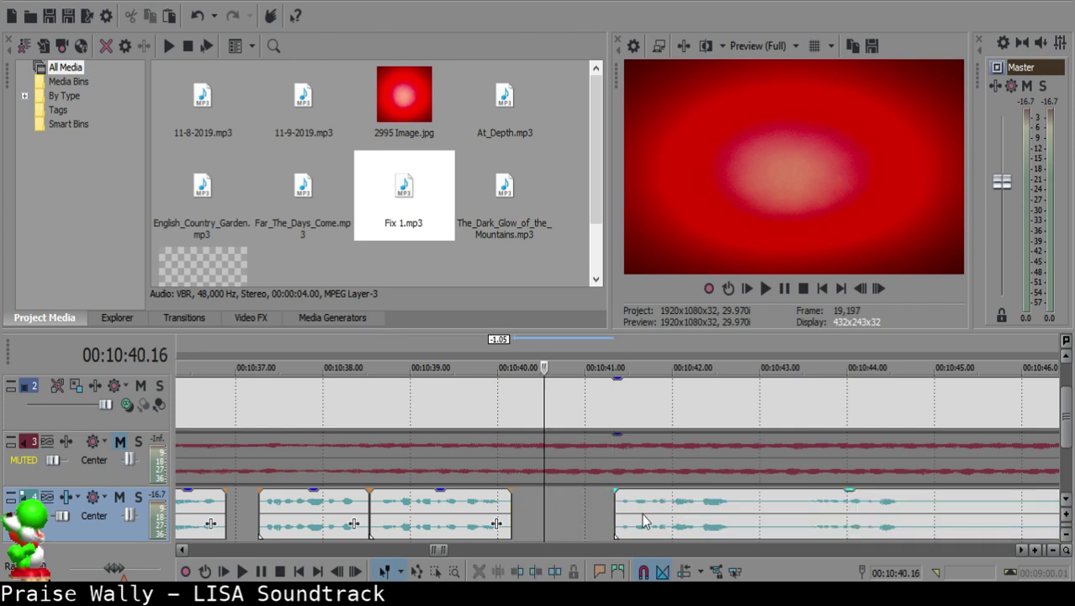
Step: Move the remaining narration 0.27 earlier to 10:40.13 and play the transition from about 10:39.23
{"action": "left_click", "coordinate": [533, 503]}
{"action": "left_click", "coordinate": [640, 503]}
{"action": "left_click_drag", "start_coordinate": [640, 503], "coordinate": [565, 496]}
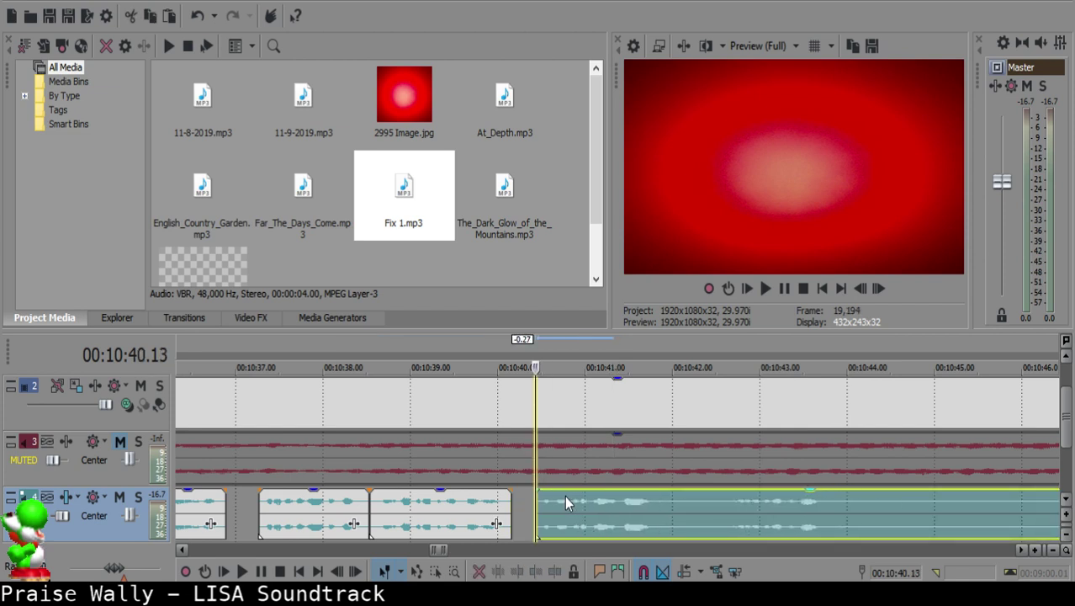
{"action": "left_click", "coordinate": [477, 496]}
{"action": "key", "text": "space"}
{"action": "scroll", "coordinate": [538, 501], "scroll_direction": "up", "scroll_amount": 1}
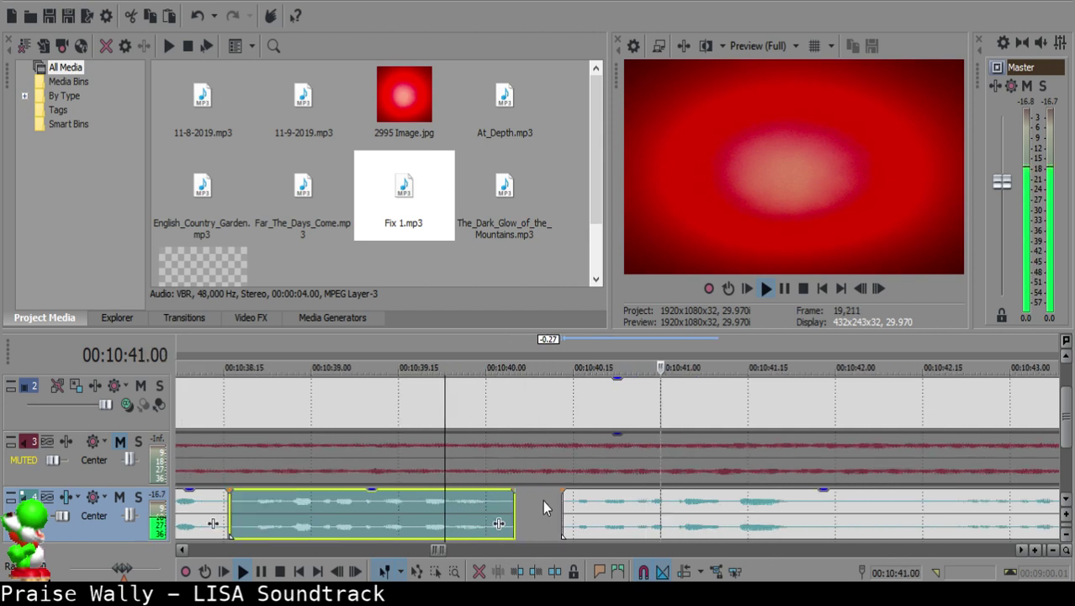
Step: Shorten the pause by moving the remaining narration 0.02 earlier to about 10:40.11, and play from about 10:39.25
{"action": "key", "text": "space"}
{"action": "left_click", "coordinate": [549, 503]}
{"action": "left_click_drag", "start_coordinate": [604, 523], "coordinate": [593, 520]}
{"action": "left_click", "coordinate": [456, 513]}
{"action": "key", "text": "space"}
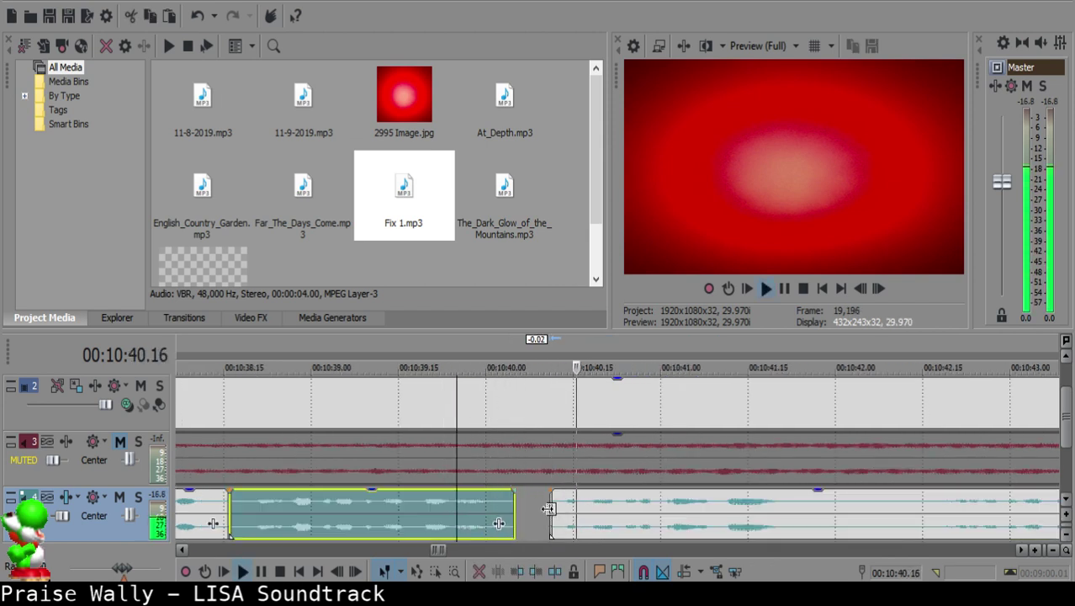
Step: Split the last narration clip at about 10:41.27 and 10:42.15 and delete the silence between the splits
{"action": "scroll", "coordinate": [499, 523], "scroll_direction": "down", "scroll_amount": 2}
{"action": "scroll", "coordinate": [616, 517], "scroll_direction": "down", "scroll_amount": 1}
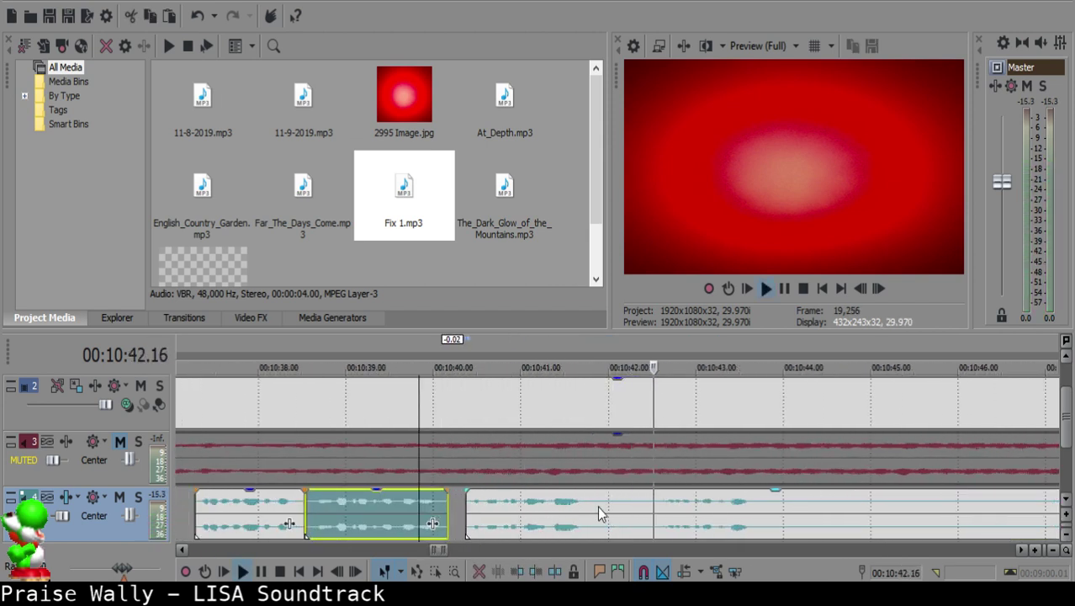
{"action": "left_click", "coordinate": [600, 515]}
{"action": "key", "text": "s"}
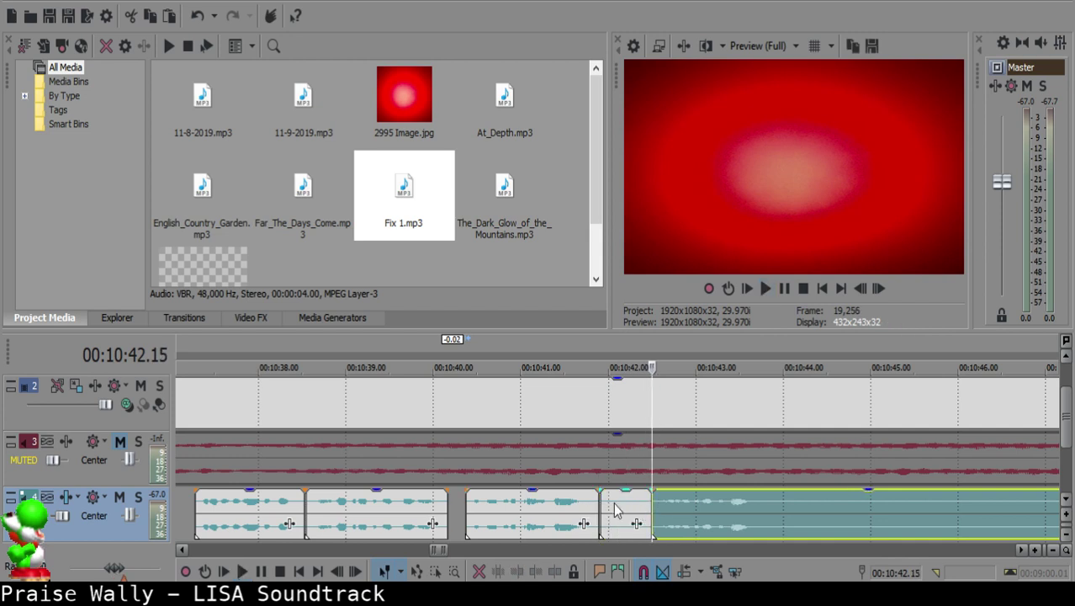
{"action": "left_click", "coordinate": [617, 500]}
{"action": "key", "text": "Delete"}
Step: Move the remaining narration earlier to start at about 10:42.03 and play from about 10:41.14
{"action": "left_click_drag", "start_coordinate": [707, 509], "coordinate": [677, 513]}
{"action": "left_click", "coordinate": [561, 511]}
{"action": "key", "text": "space"}
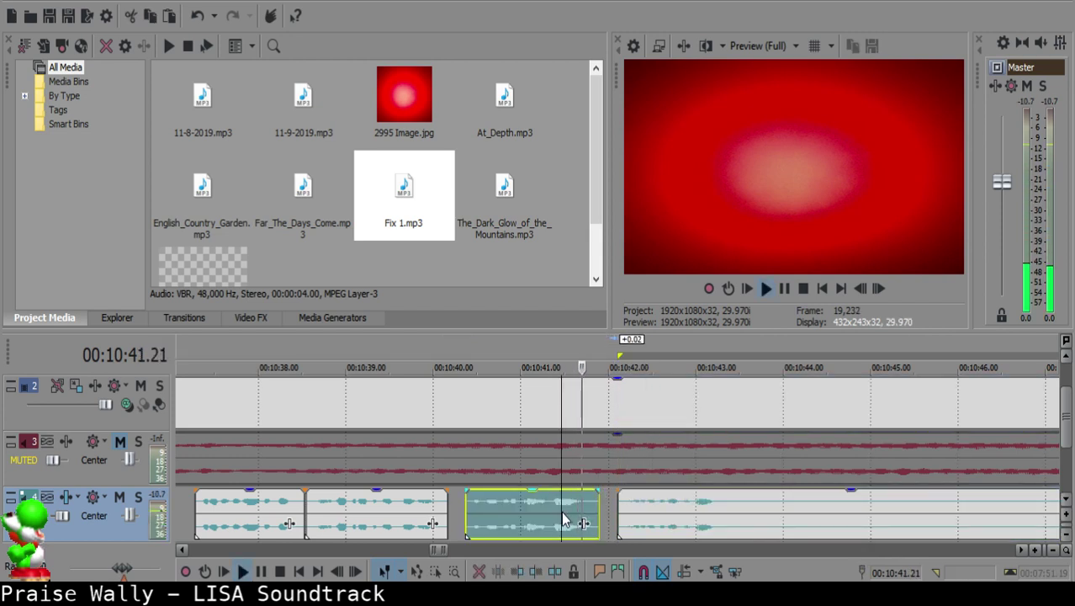
Step: Lengthen the pause by shifting the remaining narration to start at about 10:42.06, and play from about 10:41.05
{"action": "scroll", "coordinate": [569, 511], "scroll_direction": "down", "scroll_amount": 8}
{"action": "scroll", "coordinate": [589, 512], "scroll_direction": "up", "scroll_amount": 9}
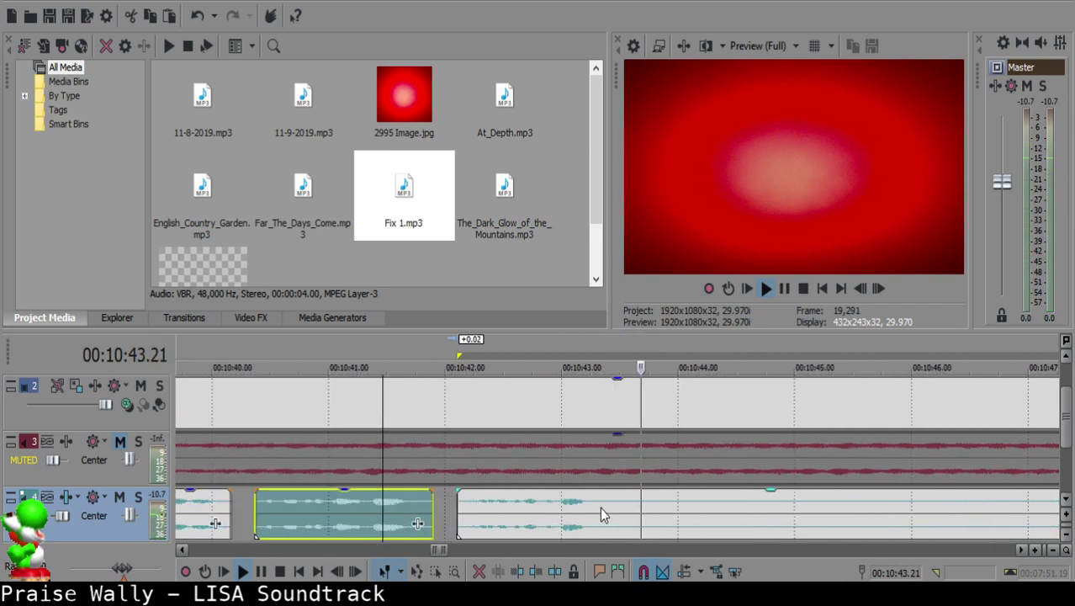
{"action": "key", "text": "Return"}
{"action": "left_click", "coordinate": [611, 509]}
{"action": "left_click", "coordinate": [474, 504]}
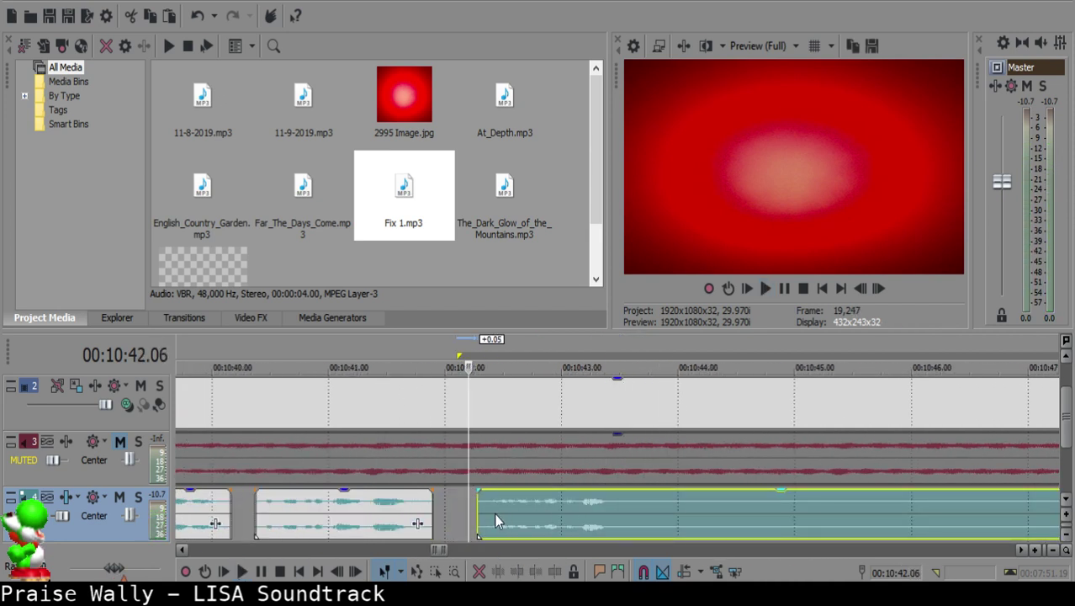
{"action": "left_click", "coordinate": [349, 516]}
{"action": "key", "text": "space"}
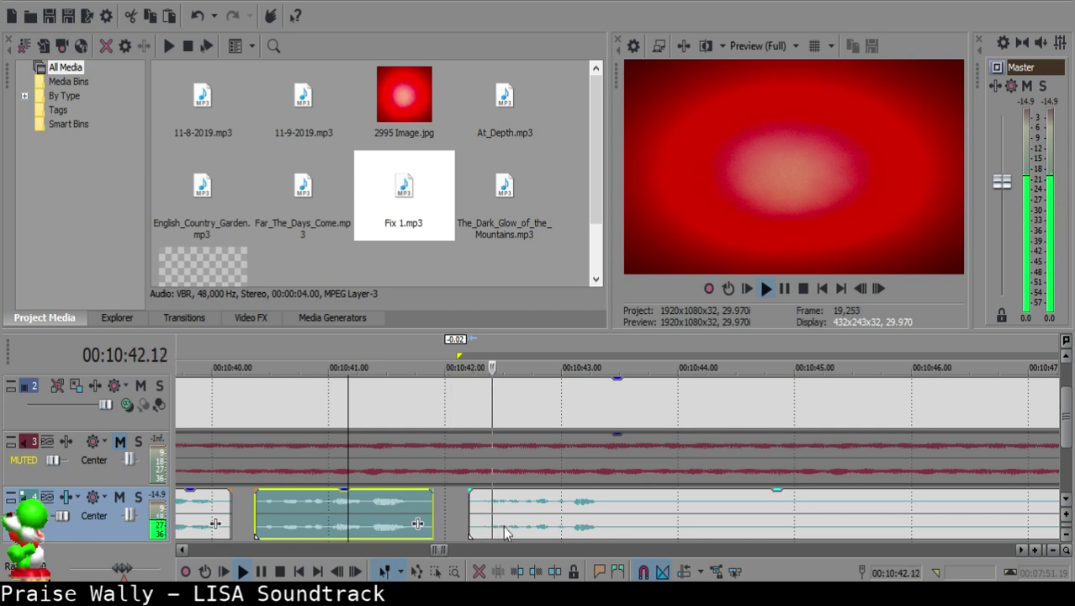
Step: Split the last narration clip at about 10:43.18 and spot-check the audio after it, past about 11:03
{"action": "left_click", "coordinate": [631, 503]}
{"action": "scroll", "coordinate": [694, 510], "scroll_direction": "down", "scroll_amount": 4}
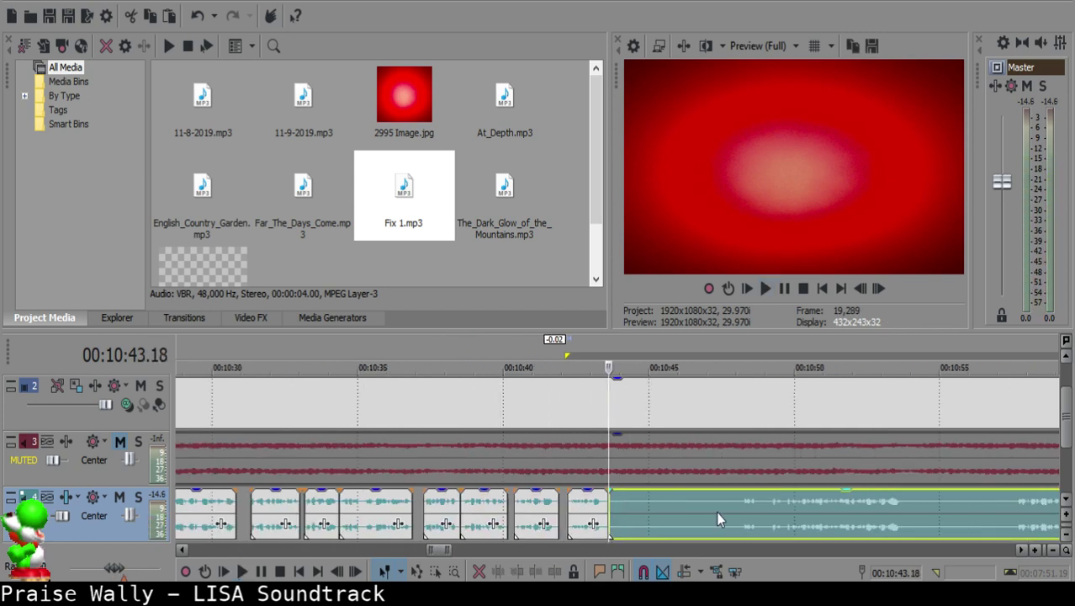
{"action": "key", "text": "space"}
{"action": "scroll", "coordinate": [747, 512], "scroll_direction": "right", "scroll_amount": 2}
{"action": "key", "text": "space"}
{"action": "left_click", "coordinate": [858, 517]}
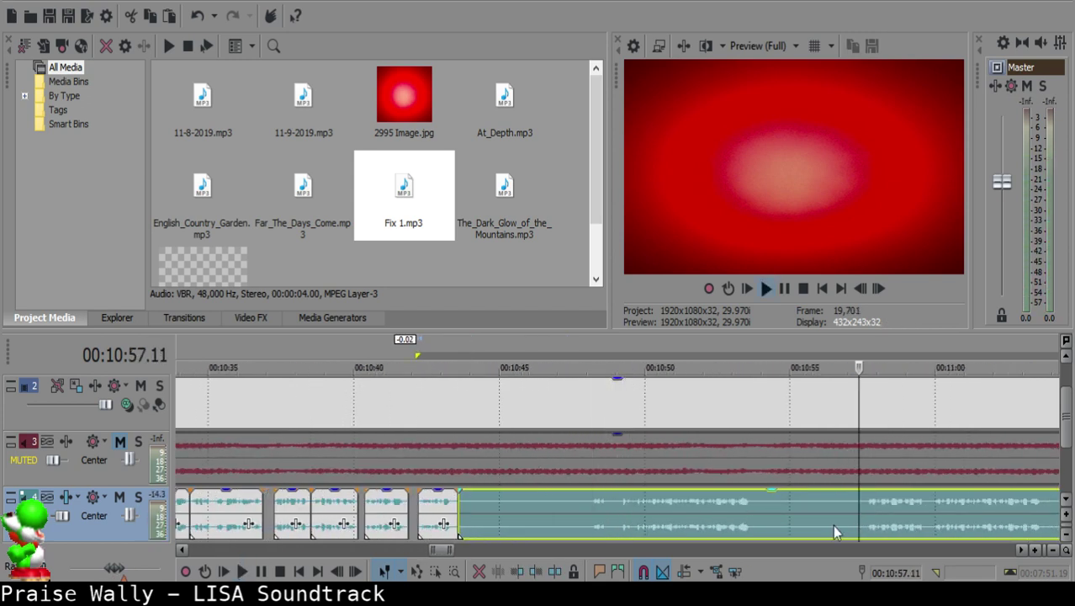
{"action": "key", "text": "space"}
{"action": "left_click", "coordinate": [718, 509]}
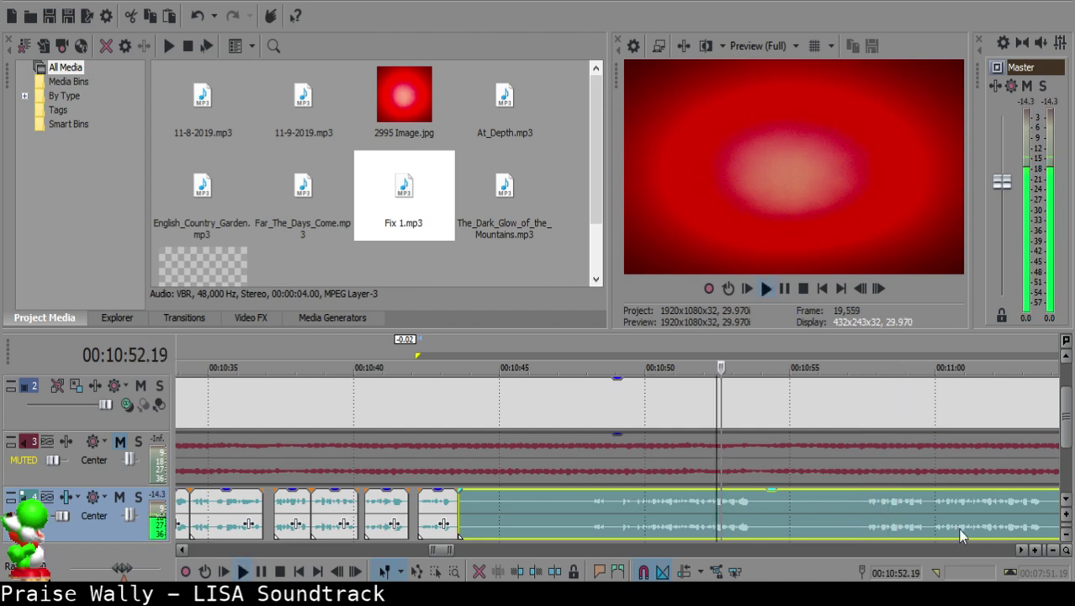
{"action": "left_click", "coordinate": [1001, 508]}
{"action": "scroll", "coordinate": [997, 508], "scroll_direction": "up", "scroll_amount": 2}
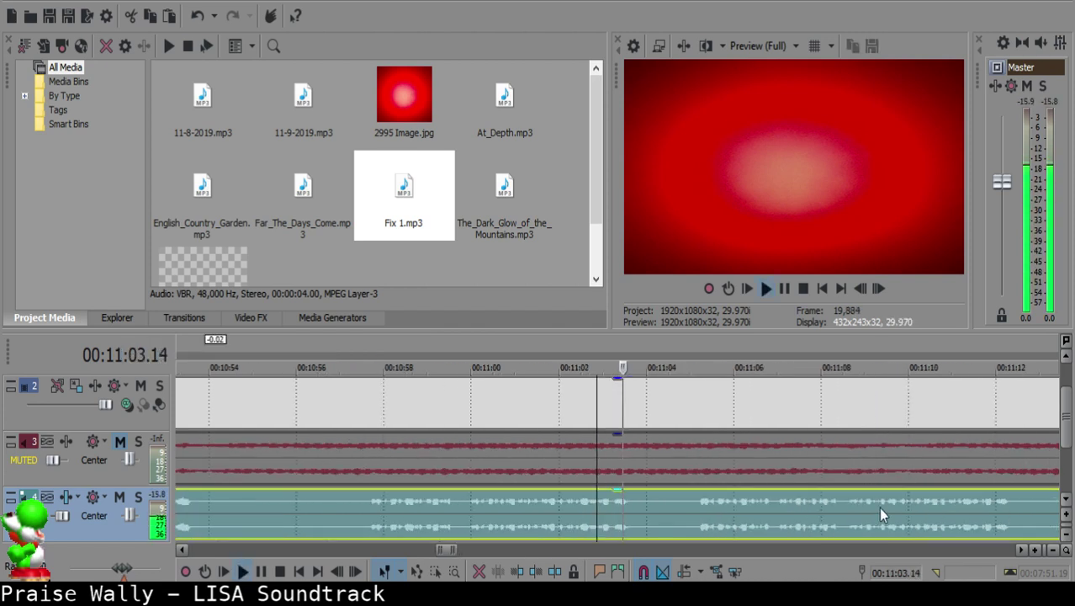
{"action": "left_click", "coordinate": [972, 513]}
Step: Find where the good take starts after about 11:15 and split the narration at about 11:17.22
{"action": "left_click", "coordinate": [853, 513]}
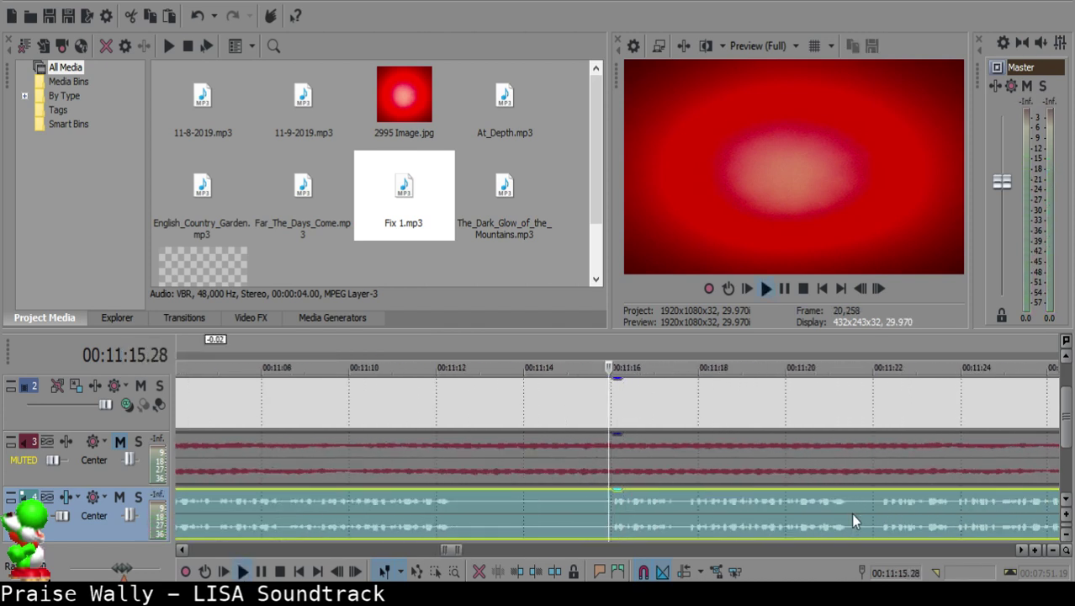
{"action": "left_click", "coordinate": [820, 513]}
{"action": "left_click", "coordinate": [884, 516]}
{"action": "left_click", "coordinate": [686, 502]}
{"action": "key", "text": "space"}
{"action": "key", "text": "s"}
{"action": "scroll", "coordinate": [375, 503], "scroll_direction": "down", "scroll_amount": 5}
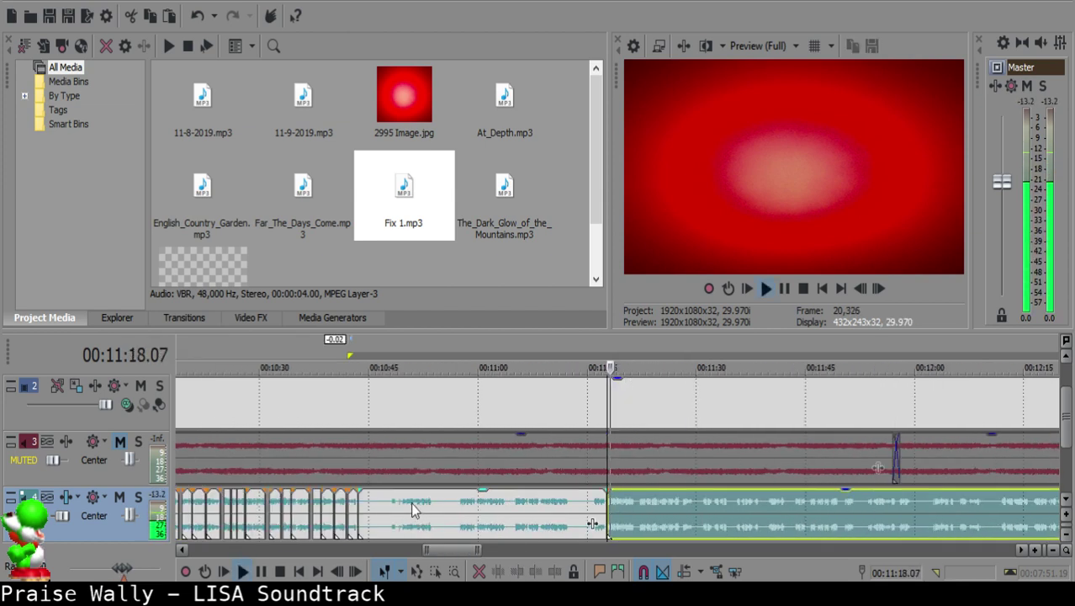
Step: Delete the narration section between the splits at about 10:43.18 and 11:17.22
{"action": "left_click", "coordinate": [367, 502]}
{"action": "scroll", "coordinate": [567, 502], "scroll_direction": "down", "scroll_amount": 3}
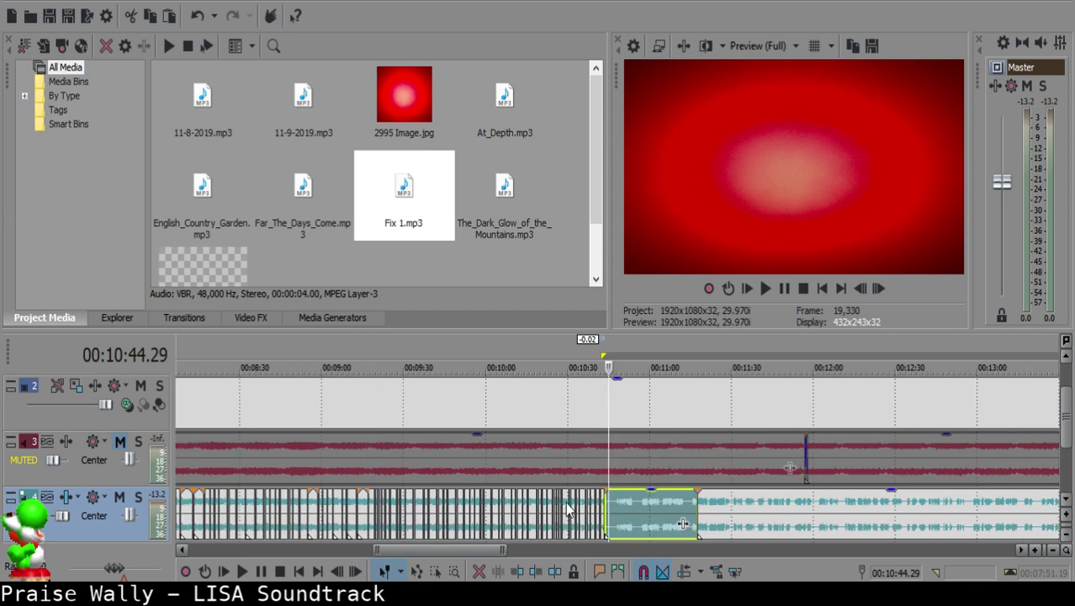
{"action": "key", "text": "Delete"}
Step: Move the remaining narration earlier to start at about 10:45.00, and play across the gap from about 10:42.15
{"action": "left_click_drag", "start_coordinate": [729, 522], "coordinate": [649, 514]}
{"action": "scroll", "coordinate": [669, 507], "scroll_direction": "up", "scroll_amount": 5}
{"action": "left_click", "coordinate": [537, 504]}
{"action": "key", "text": "space"}
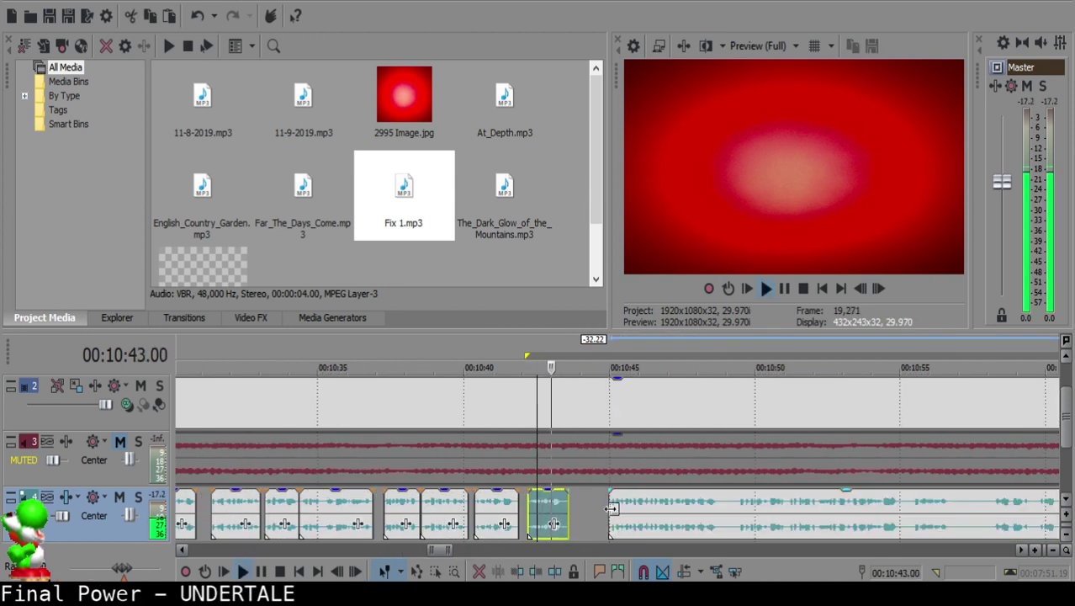
Step: Shorten the pause by moving the remaining narration 0.15 earlier to about 10:44.15, and play from about 10:43.03
{"action": "scroll", "coordinate": [630, 516], "scroll_direction": "up", "scroll_amount": 1}
{"action": "scroll", "coordinate": [630, 516], "scroll_direction": "up", "scroll_amount": 1}
{"action": "left_click", "coordinate": [696, 505]}
{"action": "key", "text": "space"}
{"action": "left_click_drag", "start_coordinate": [788, 505], "coordinate": [744, 504]}
{"action": "left_click", "coordinate": [576, 516]}
{"action": "key", "text": "space"}
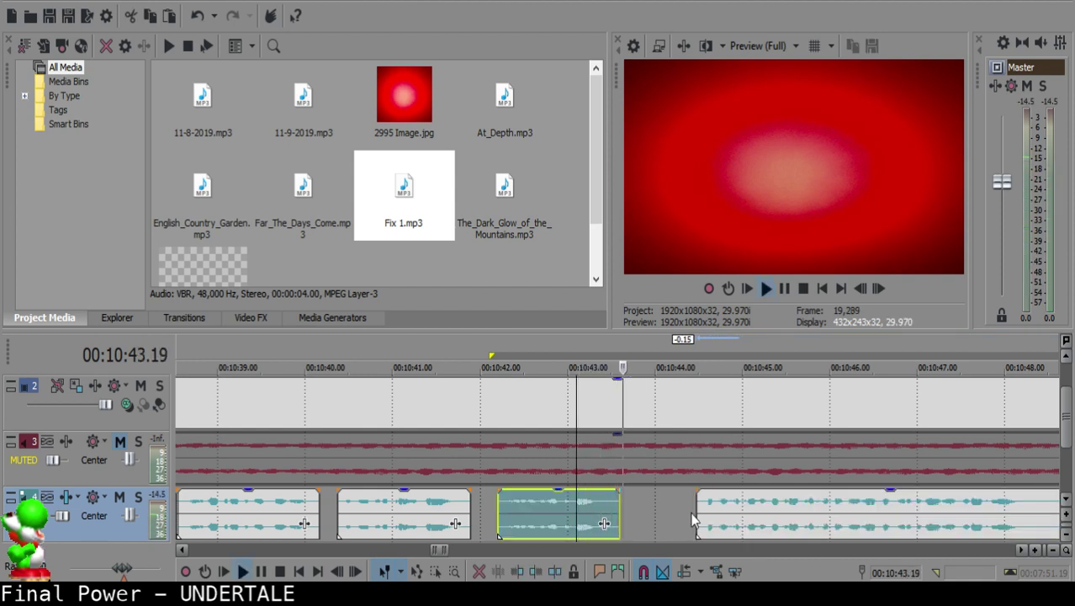
Step: Shorten the pause further by moving the remaining narration 0.04 earlier to about 10:44.10, and play from about 10:42.27
{"action": "left_click", "coordinate": [684, 507]}
{"action": "key", "text": "space"}
{"action": "left_click_drag", "start_coordinate": [707, 509], "coordinate": [696, 509]}
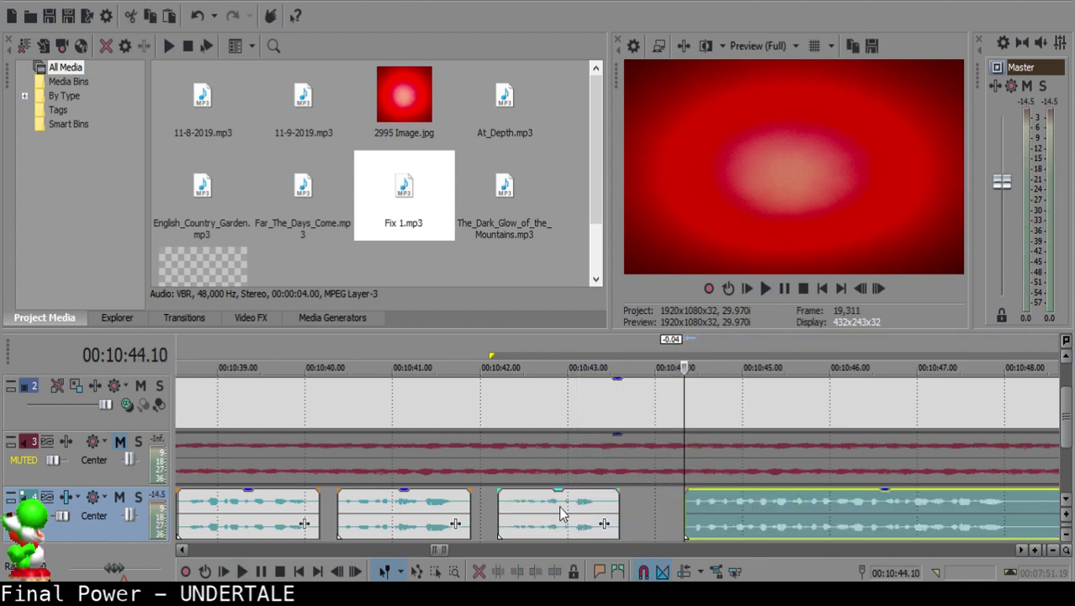
{"action": "left_click", "coordinate": [558, 509]}
{"action": "key", "text": "space"}
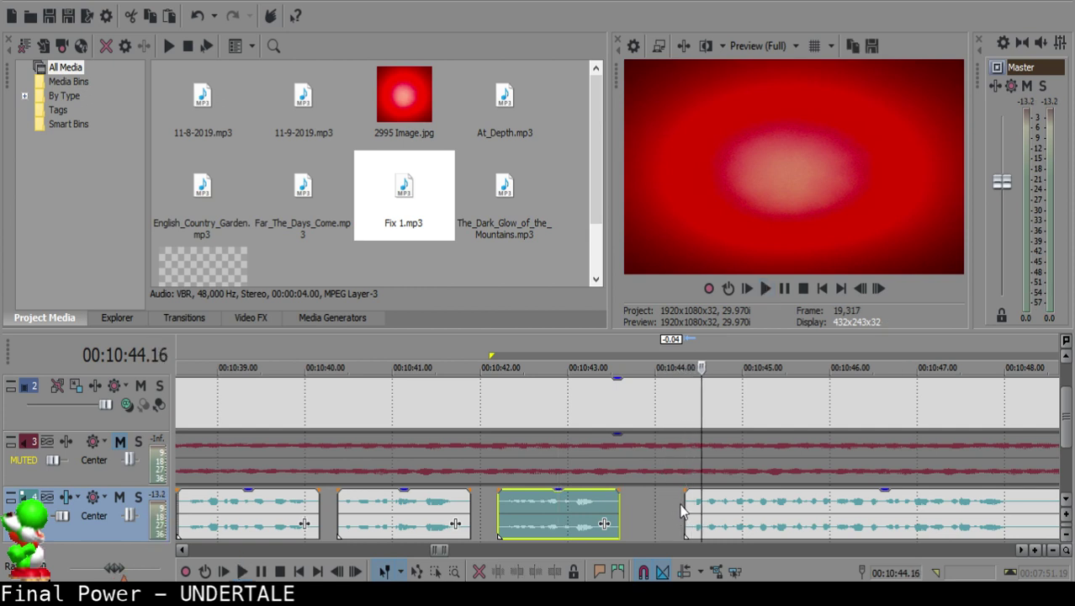
Step: Tighten the pause by moving the remaining narration 0.03 earlier to about 10:44.07, and play from about 10:42.24
{"action": "left_click", "coordinate": [690, 508]}
{"action": "left_click", "coordinate": [683, 502]}
{"action": "left_click", "coordinate": [676, 499]}
{"action": "left_click_drag", "start_coordinate": [701, 505], "coordinate": [692, 503]}
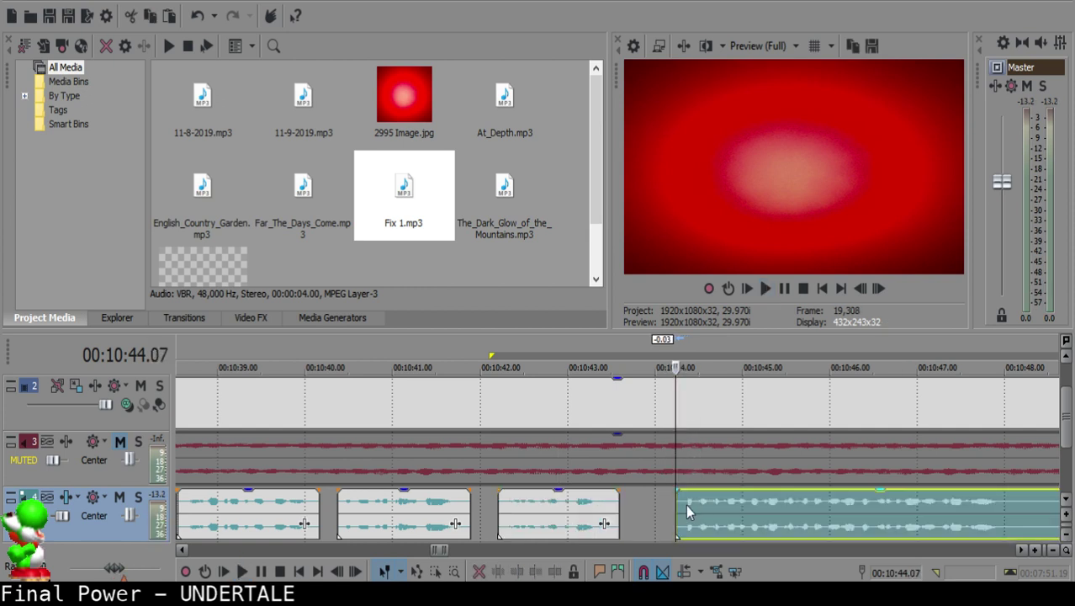
{"action": "left_click", "coordinate": [550, 507]}
{"action": "key", "text": "space"}
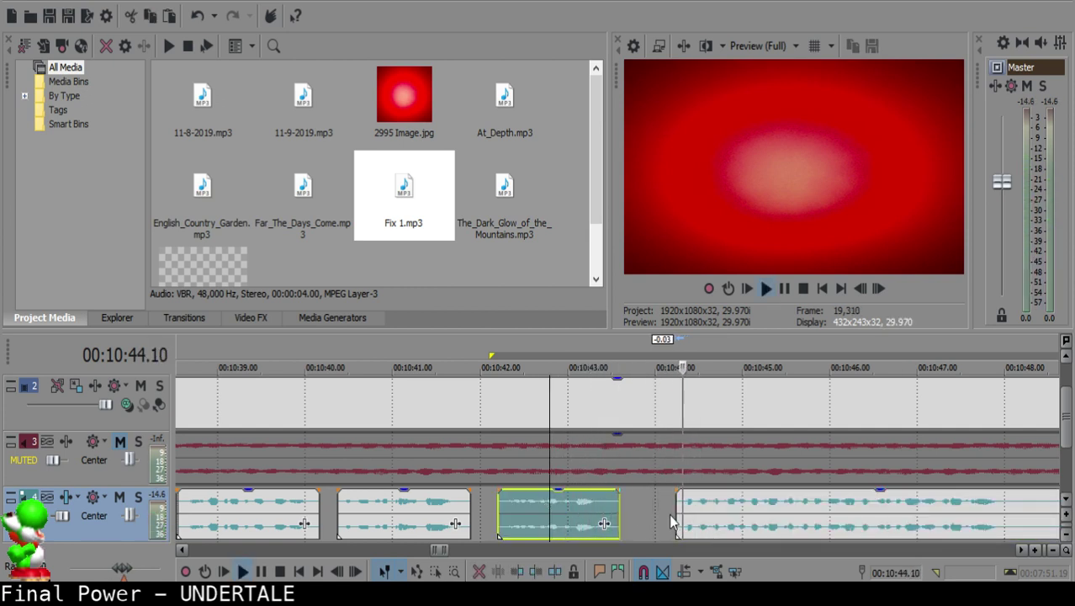
Step: Split the last narration clip at the end of the phrase, at about 10:48.00
{"action": "scroll", "coordinate": [668, 515], "scroll_direction": "down", "scroll_amount": 8}
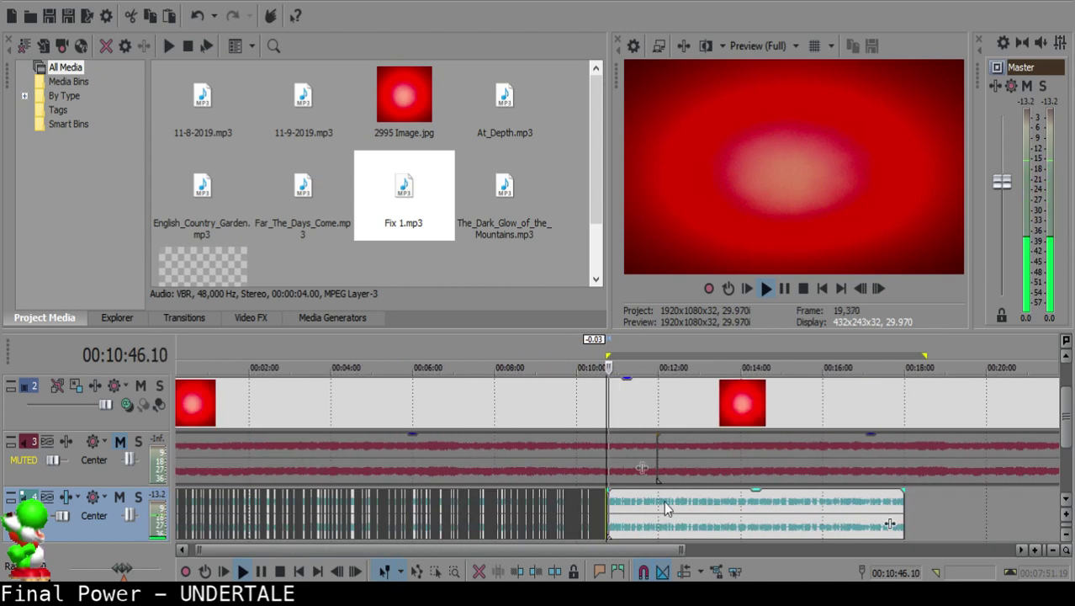
{"action": "scroll", "coordinate": [664, 509], "scroll_direction": "up", "scroll_amount": 8}
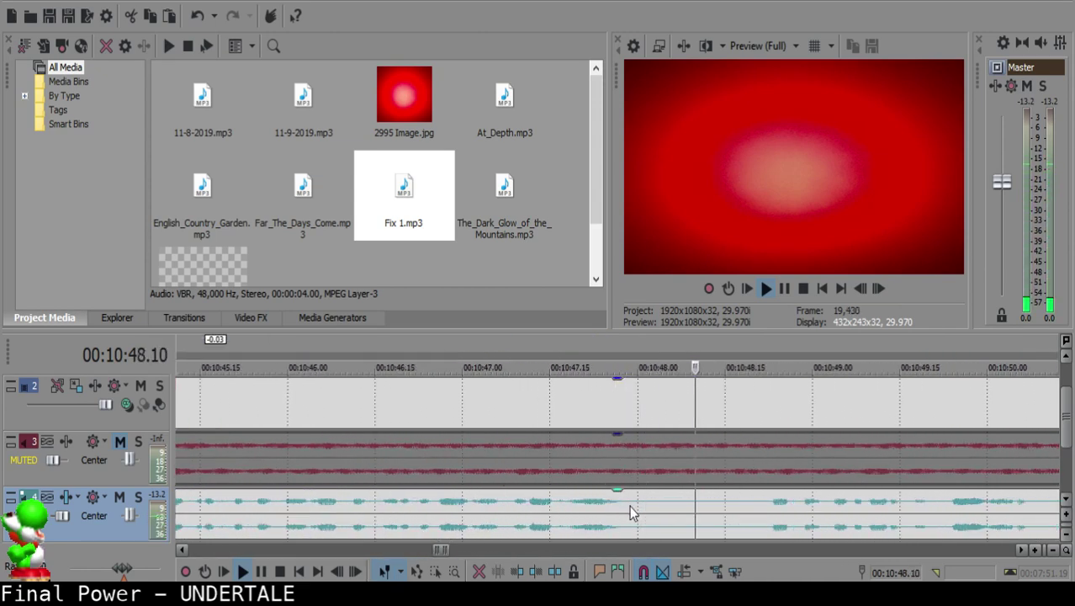
{"action": "left_click", "coordinate": [629, 506]}
{"action": "key", "text": "space"}
{"action": "left_click", "coordinate": [636, 505]}
{"action": "key", "text": "s"}
Step: Sample the narration after the split and split it again at about 10:50.13
{"action": "left_click", "coordinate": [860, 533]}
{"action": "key", "text": "space"}
{"action": "scroll", "coordinate": [732, 511], "scroll_direction": "down", "scroll_amount": 3}
{"action": "left_click", "coordinate": [664, 511]}
{"action": "left_click", "coordinate": [908, 527]}
{"action": "left_click", "coordinate": [666, 507]}
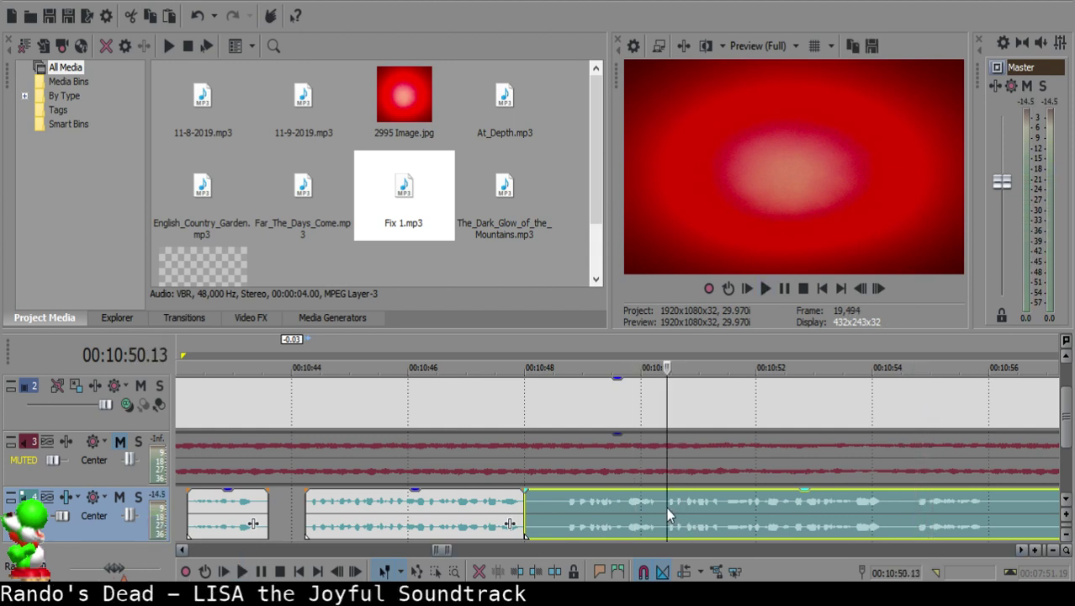
{"action": "key", "text": "space"}
{"action": "key", "text": "s"}
Step: Delete the narration section between the splits at about 10:48.00 and 10:50.13
{"action": "left_click", "coordinate": [532, 505]}
{"action": "scroll", "coordinate": [698, 519], "scroll_direction": "up", "scroll_amount": 5}
{"action": "left_click", "coordinate": [557, 502]}
{"action": "left_click", "coordinate": [575, 506]}
{"action": "scroll", "coordinate": [576, 508], "scroll_direction": "down", "scroll_amount": 6}
{"action": "key", "text": "Delete"}
Step: Move the remaining narration 2.12 earlier to start at about 10:48.01, and play from about 10:47.18
{"action": "left_click_drag", "start_coordinate": [880, 532], "coordinate": [671, 514]}
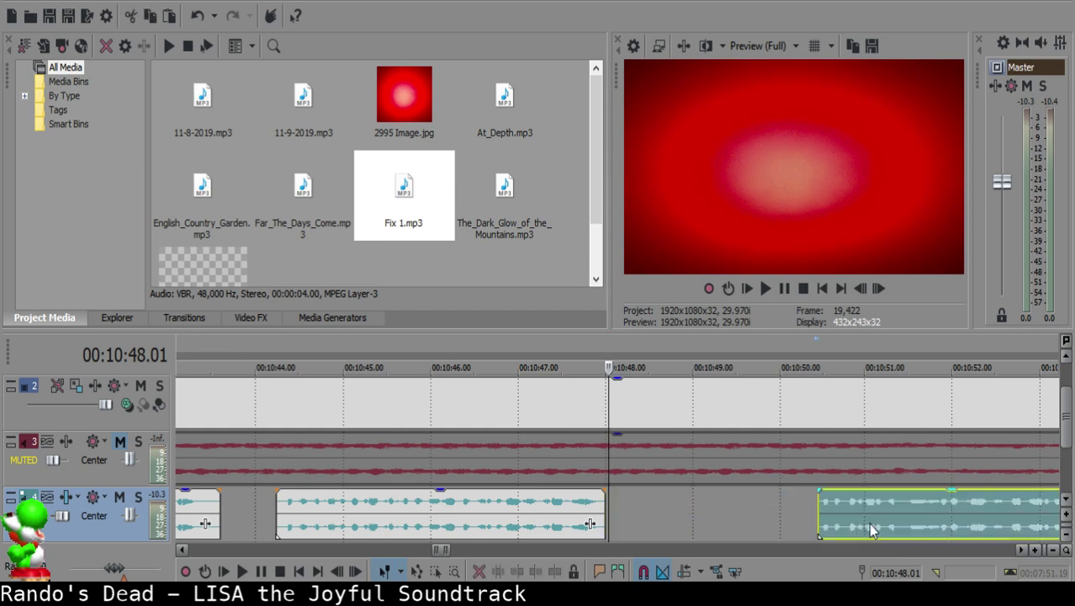
{"action": "left_click", "coordinate": [573, 513]}
{"action": "key", "text": "space"}
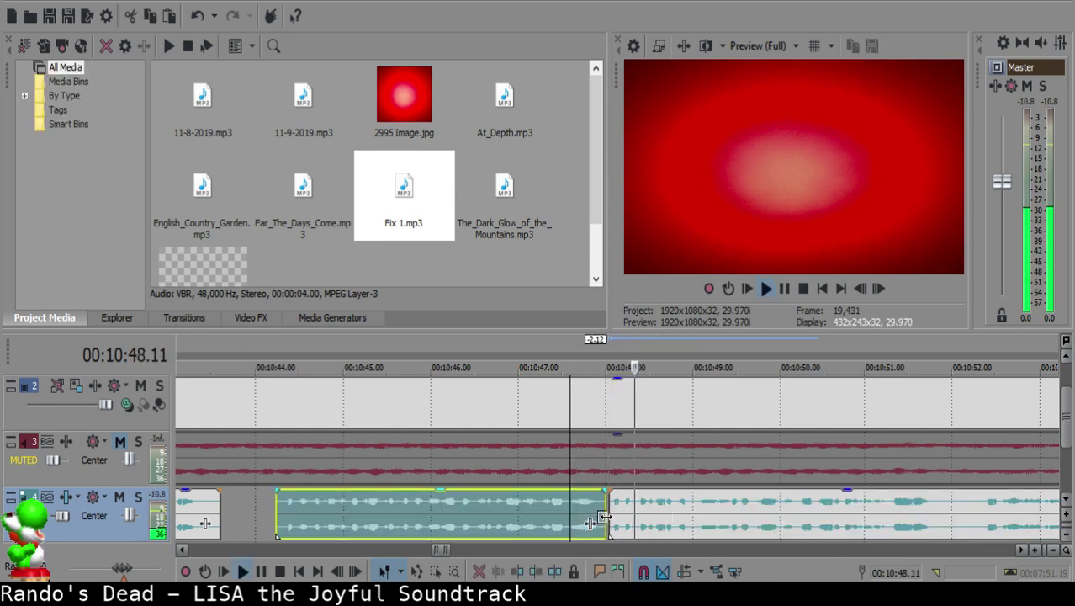
Step: Cut out the silence from about 10:51.27 to 10:52.10 and close the gap by moving the remaining narration 0.13 earlier
{"action": "scroll", "coordinate": [640, 510], "scroll_direction": "down", "scroll_amount": 4}
{"action": "scroll", "coordinate": [688, 513], "scroll_direction": "down", "scroll_amount": 3}
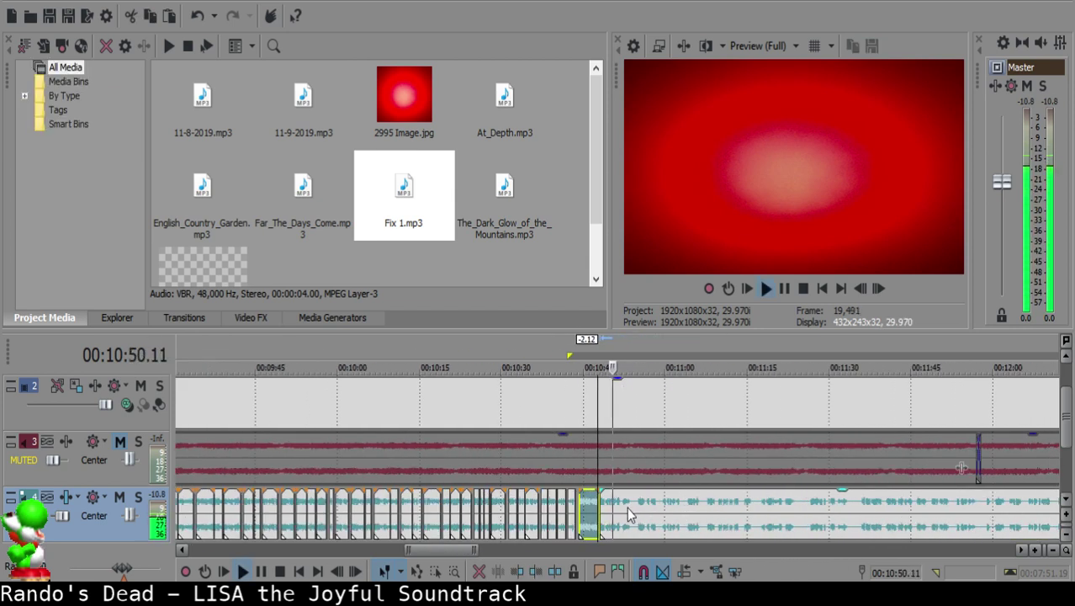
{"action": "scroll", "coordinate": [629, 514], "scroll_direction": "up", "scroll_amount": 8}
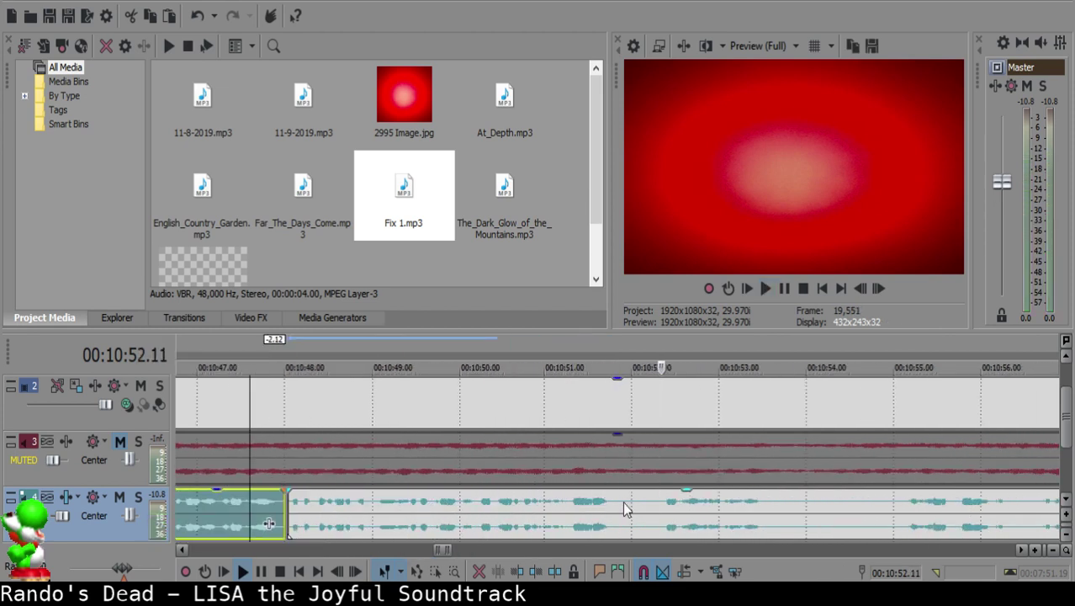
{"action": "left_click", "coordinate": [625, 508]}
{"action": "key", "text": "s"}
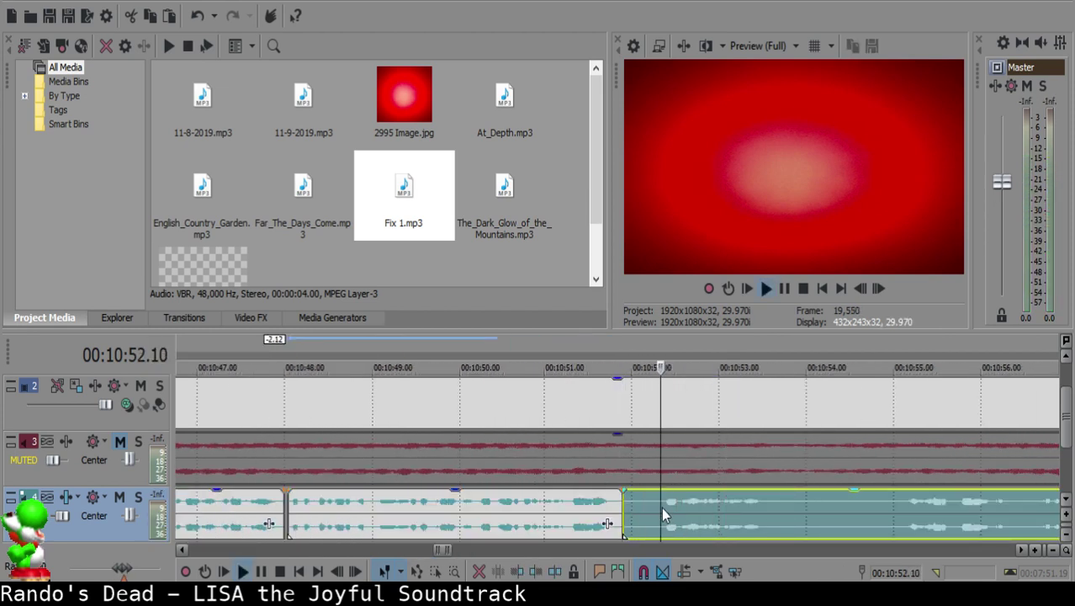
{"action": "mouse_move", "coordinate": [661, 507]}
{"action": "left_mouse_down"}
{"action": "mouse_move", "coordinate": [680, 505]}
{"action": "mouse_move", "coordinate": [647, 505]}
{"action": "left_mouse_up"}
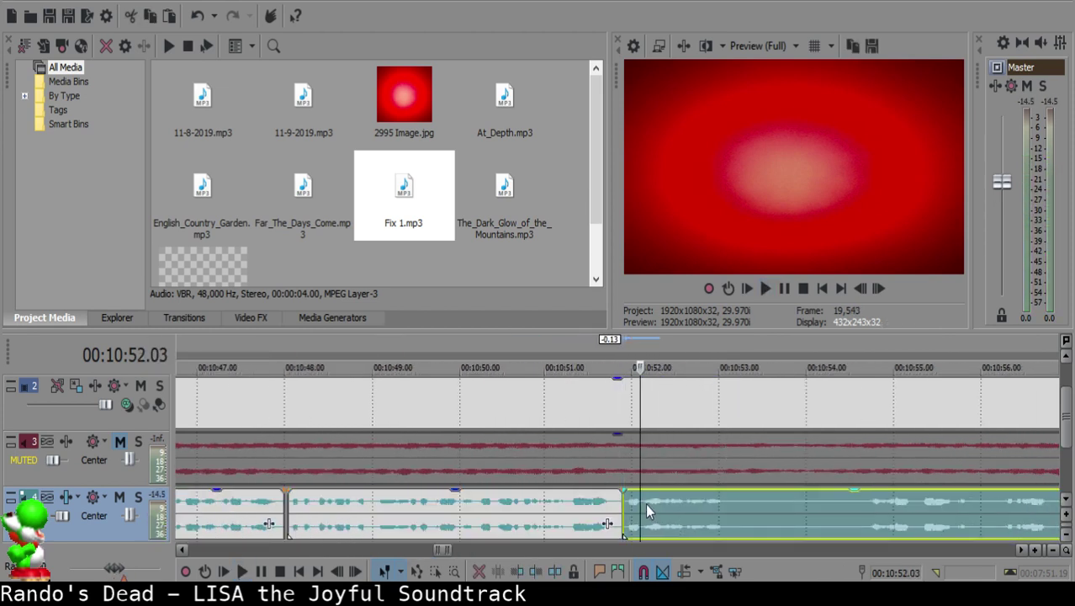
{"action": "left_click", "coordinate": [580, 506]}
{"action": "key", "text": "space"}
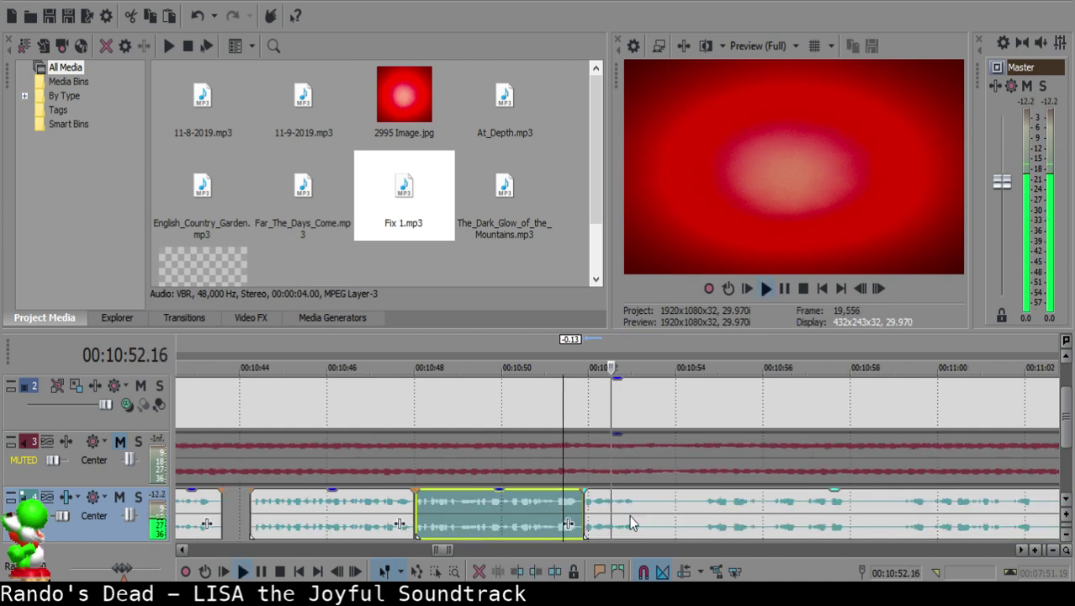
Step: Split the last narration clip at about 10:53.04 and spot-check the takes that follow it
{"action": "left_click", "coordinate": [640, 511]}
{"action": "key", "text": "s"}
{"action": "left_click", "coordinate": [883, 525]}
{"action": "key", "text": "space"}
{"action": "scroll", "coordinate": [858, 524], "scroll_direction": "down", "scroll_amount": 2}
{"action": "left_click", "coordinate": [550, 509]}
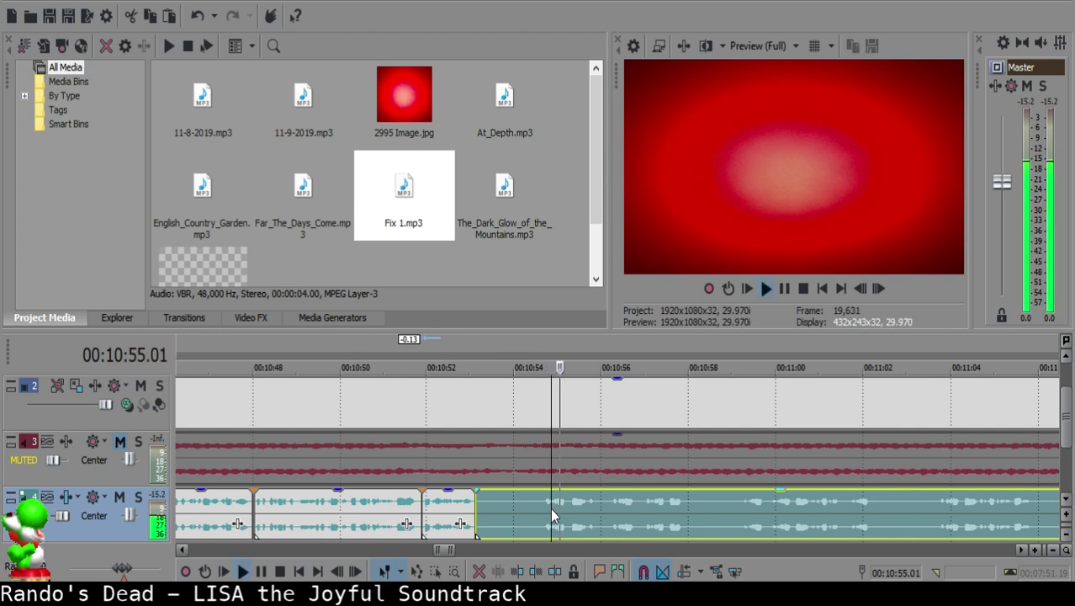
{"action": "left_click", "coordinate": [662, 515]}
{"action": "left_click", "coordinate": [745, 505]}
{"action": "left_click", "coordinate": [832, 511]}
{"action": "key", "text": "Return"}
{"action": "left_click_drag", "start_coordinate": [995, 511], "coordinate": [986, 510]}
{"action": "left_click", "coordinate": [545, 506]}
{"action": "key", "text": "space"}
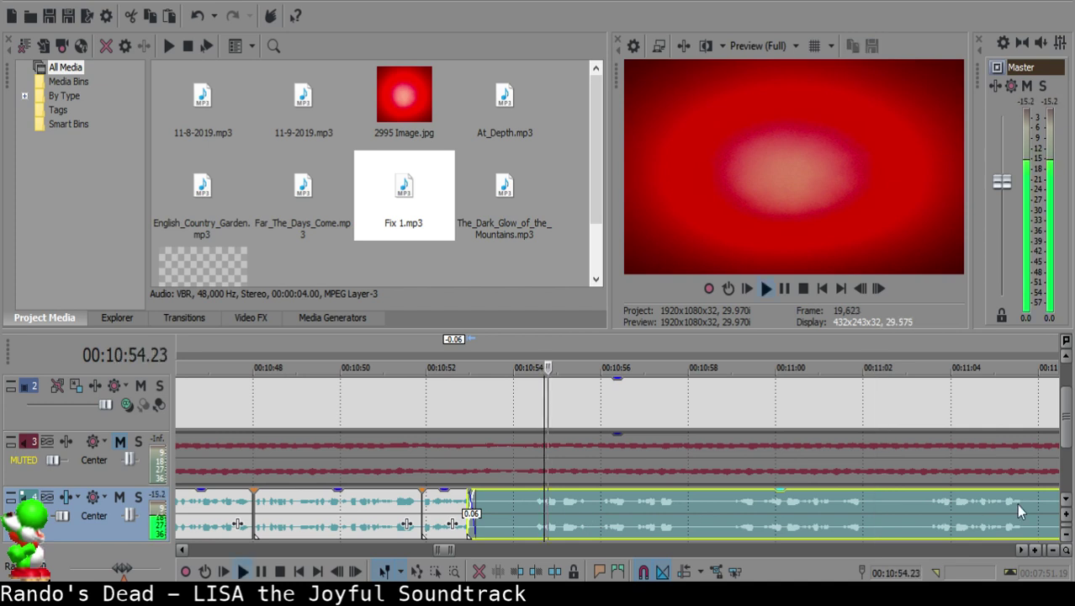
Step: Find the start of the good take before about 11:05 and split the narration at about 11:03.15
{"action": "left_click", "coordinate": [995, 502]}
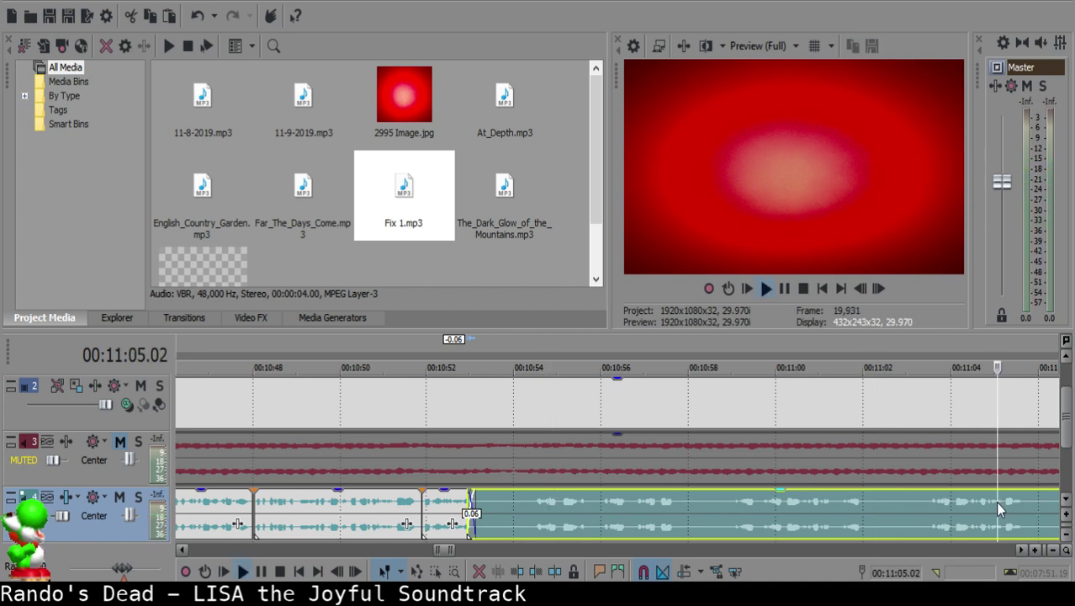
{"action": "scroll", "coordinate": [992, 503], "scroll_direction": "up", "scroll_amount": 1}
{"action": "left_click", "coordinate": [767, 500]}
{"action": "left_click", "coordinate": [521, 500]}
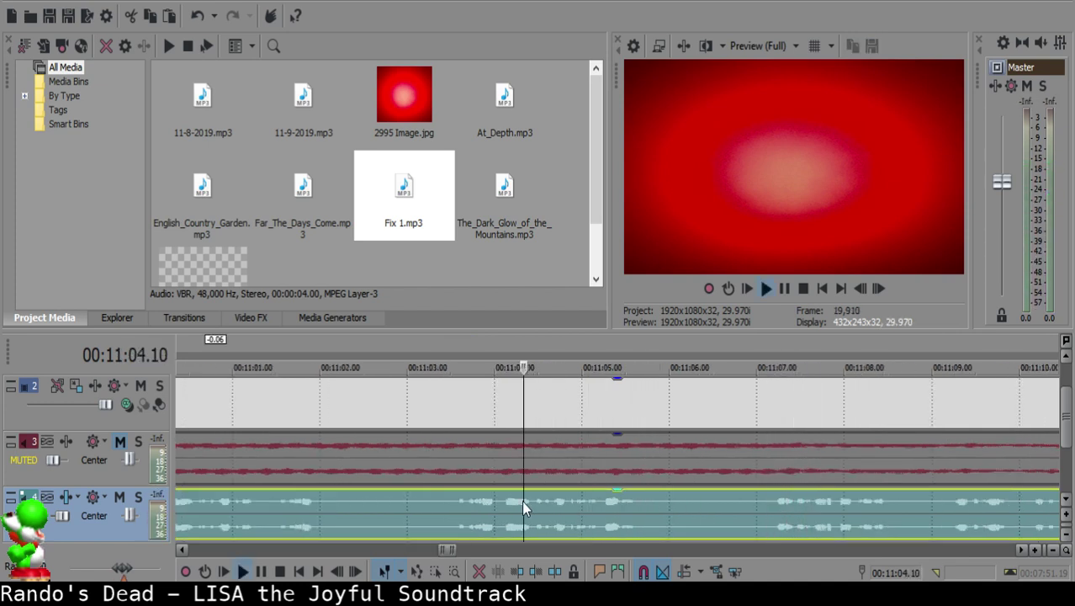
{"action": "left_click", "coordinate": [449, 502]}
{"action": "key", "text": "space"}
{"action": "key", "text": "space"}
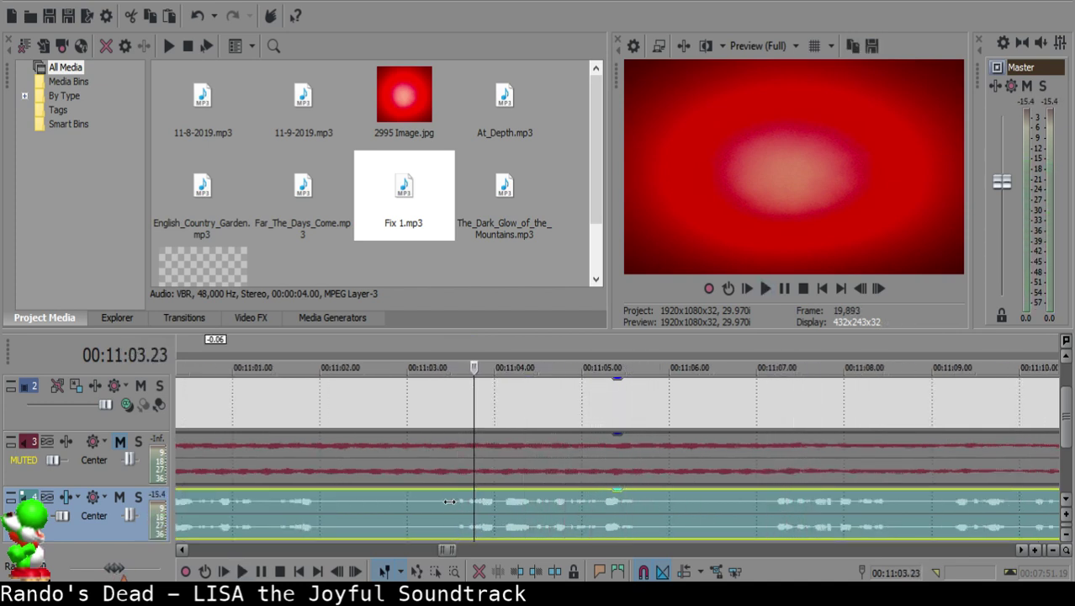
{"action": "key", "text": "space"}
{"action": "key", "text": "s"}
Step: Delete the narration section between the splits at about 10:53.04 and 11:03.15
{"action": "scroll", "coordinate": [450, 502], "scroll_direction": "down", "scroll_amount": 1}
{"action": "left_click", "coordinate": [542, 508]}
{"action": "scroll", "coordinate": [765, 519], "scroll_direction": "down", "scroll_amount": 2}
{"action": "key", "text": "Delete"}
Step: Move the remaining narration 10.11 earlier to start at about 10:53.04, and play from about 10:52.19
{"action": "left_click_drag", "start_coordinate": [770, 521], "coordinate": [617, 510]}
{"action": "left_click", "coordinate": [473, 508]}
{"action": "key", "text": "space"}
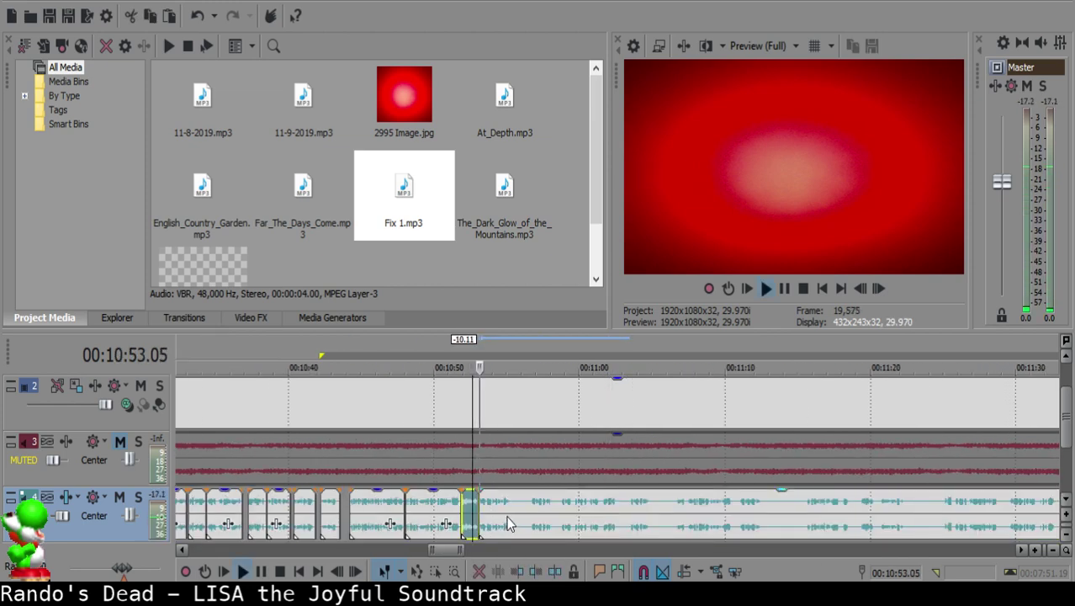
Step: Split the last narration clip at about 10:55.11 and 10:55.25 and delete the silence between the splits
{"action": "scroll", "coordinate": [538, 514], "scroll_direction": "down", "scroll_amount": 5}
{"action": "scroll", "coordinate": [639, 513], "scroll_direction": "up", "scroll_amount": 6}
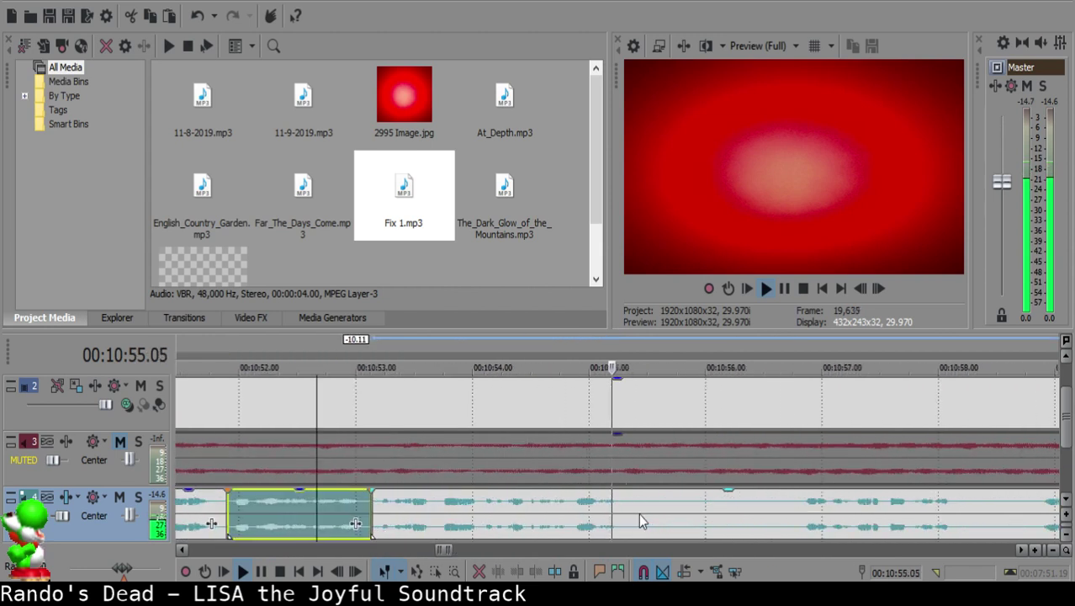
{"action": "left_click", "coordinate": [630, 504]}
{"action": "key", "text": "s"}
{"action": "left_click", "coordinate": [686, 507]}
{"action": "key", "text": "s"}
{"action": "left_click", "coordinate": [658, 508]}
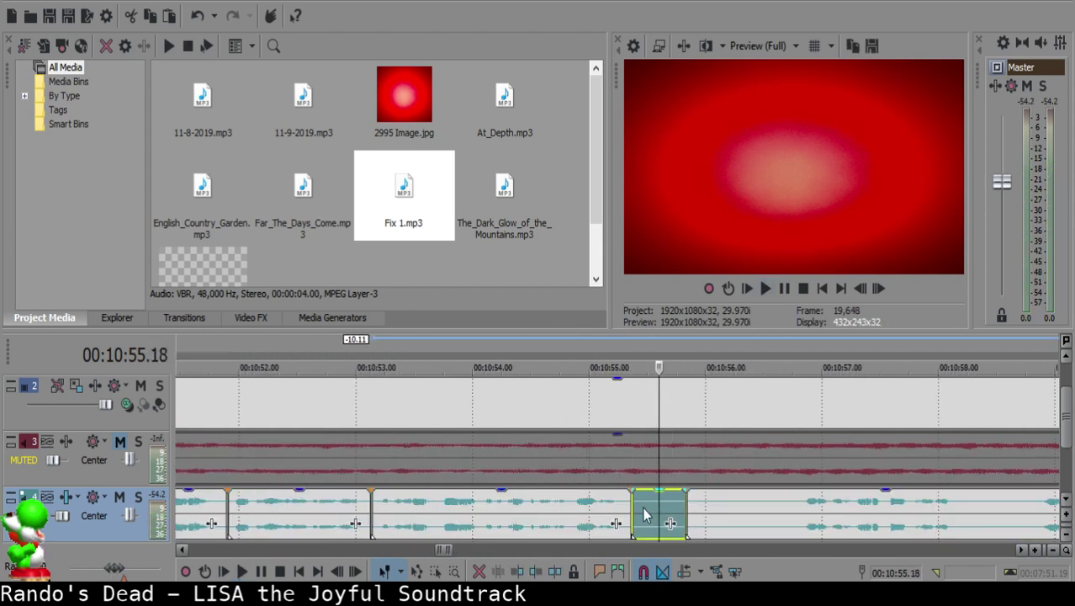
{"action": "key", "text": "Delete"}
Step: Play the clip ending at about 10:55.11 and add a short fade-out to its end
{"action": "left_click", "coordinate": [572, 505]}
{"action": "key", "text": "space"}
{"action": "left_click_drag", "start_coordinate": [630, 492], "coordinate": [626, 495]}
Step: Cut the silence before about 10:56.22 from the last narration clip and move the rest 0.27 earlier to about 10:55.25
{"action": "left_click", "coordinate": [837, 502]}
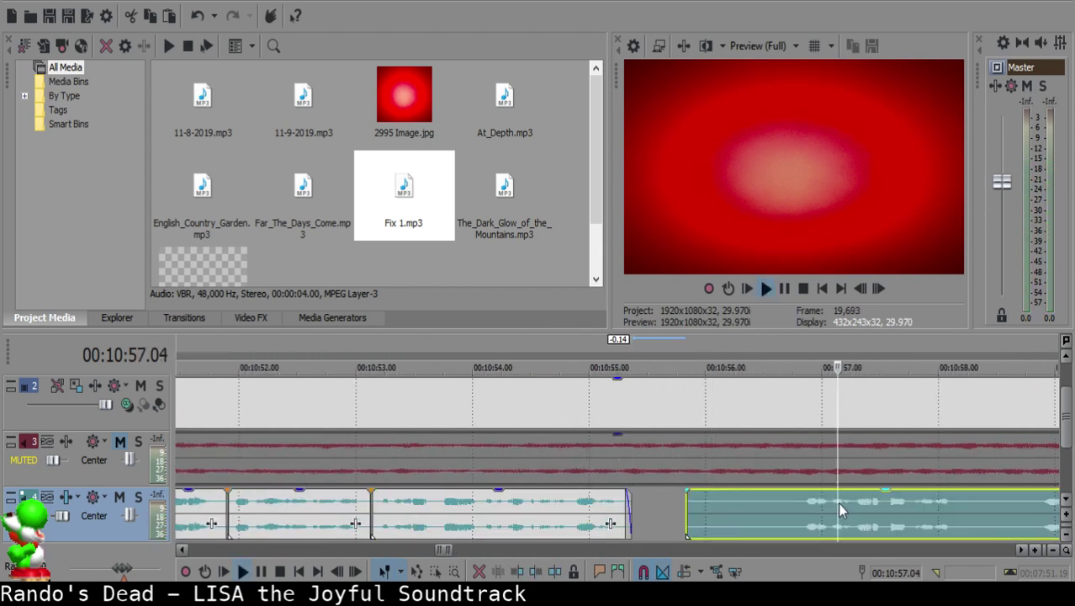
{"action": "scroll", "coordinate": [837, 502], "scroll_direction": "down", "scroll_amount": 2}
{"action": "left_click", "coordinate": [583, 506]}
{"action": "key", "text": "space"}
{"action": "key", "text": "s"}
{"action": "left_click", "coordinate": [532, 497]}
{"action": "key", "text": "Delete"}
{"action": "left_click_drag", "start_coordinate": [598, 507], "coordinate": [560, 505]}
{"action": "double_click", "coordinate": [560, 504]}
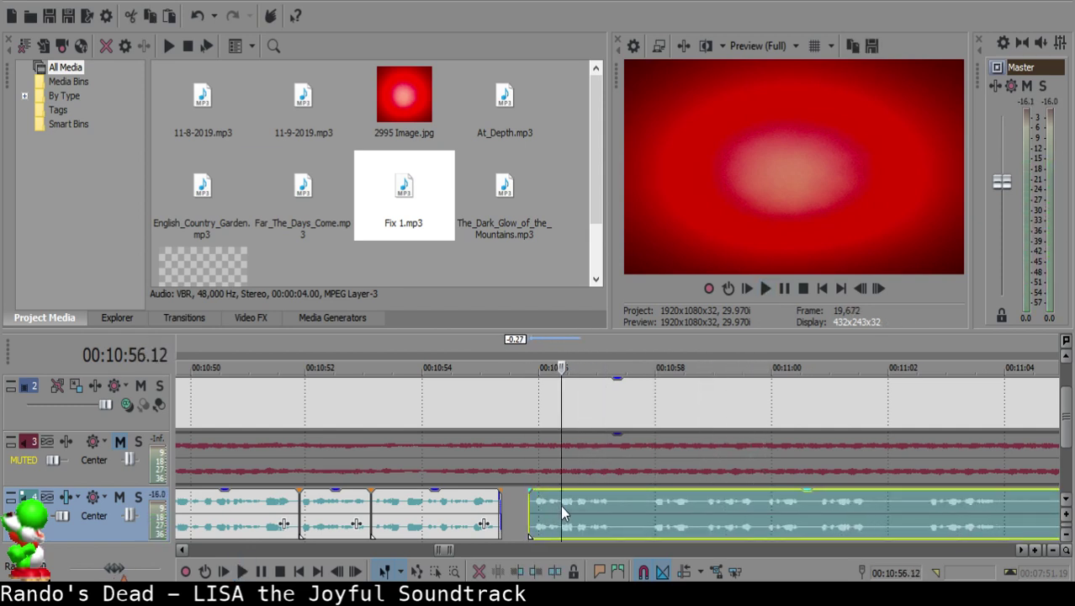
Step: Lengthen the pause by moving the remaining narration 0.02 later to about 10:55.27, and play from about 10:54.25
{"action": "left_click", "coordinate": [495, 511]}
{"action": "scroll", "coordinate": [494, 510], "scroll_direction": "up", "scroll_amount": 2}
{"action": "left_click_drag", "start_coordinate": [570, 508], "coordinate": [580, 507]}
{"action": "left_click", "coordinate": [390, 511]}
{"action": "key", "text": "space"}
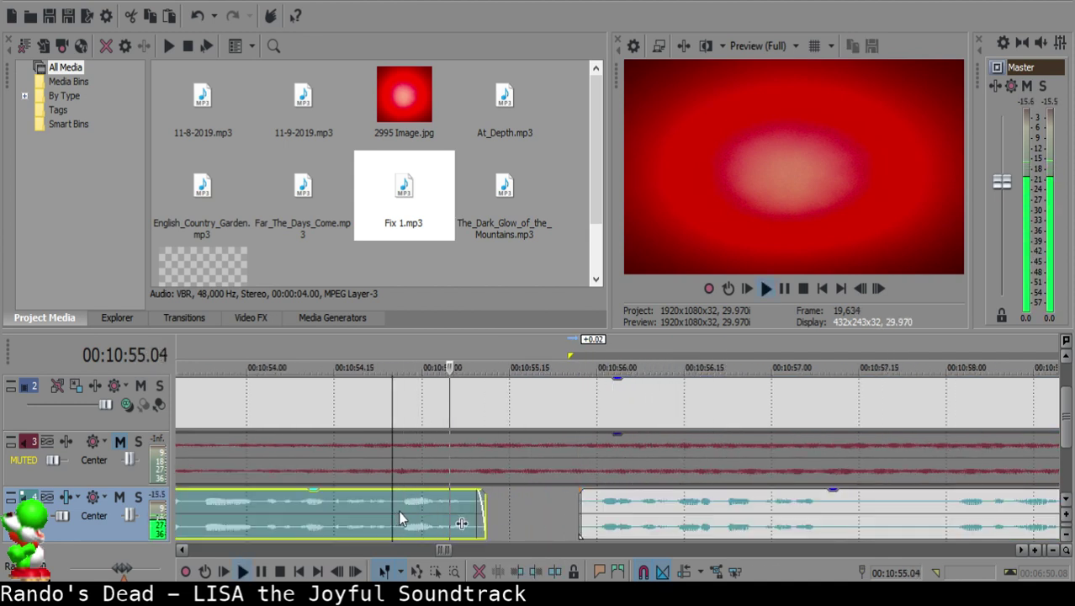
Step: Shift the remaining narration later to start at about 10:56.00, and play across the pause from about 10:54.17
{"action": "left_click", "coordinate": [601, 503]}
{"action": "mouse_move", "coordinate": [602, 503]}
{"action": "left_mouse_down"}
{"action": "mouse_move", "coordinate": [616, 502]}
{"action": "mouse_move", "coordinate": [604, 505]}
{"action": "left_mouse_up"}
{"action": "left_click", "coordinate": [352, 529]}
{"action": "key", "text": "space"}
{"action": "left_click", "coordinate": [346, 509]}
{"action": "key", "text": "space"}
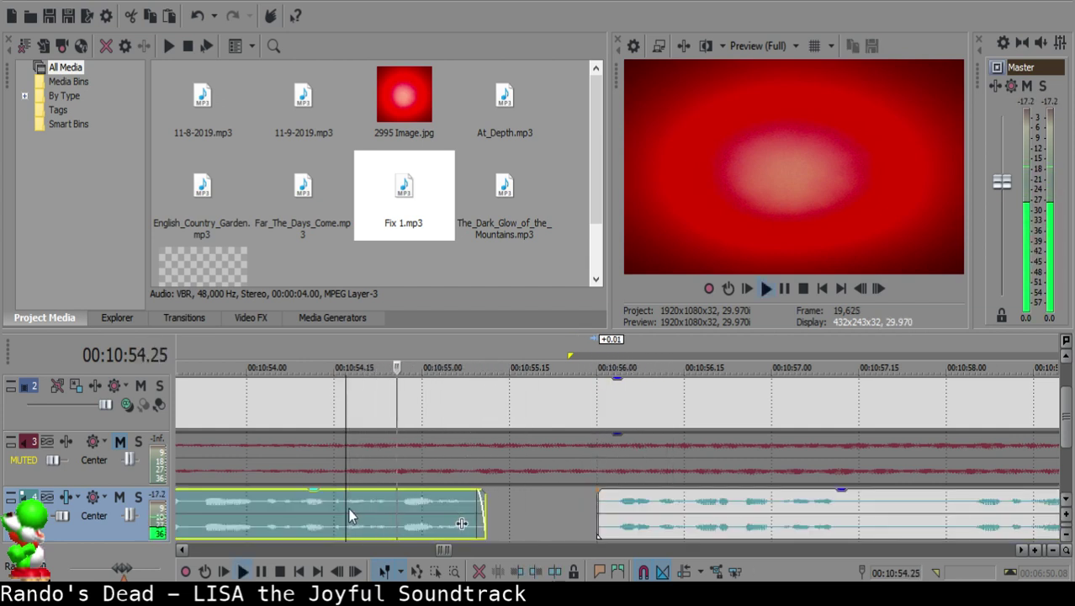
Step: Play the narration following the pause and split the last clip at about 10:57.15
{"action": "scroll", "coordinate": [605, 512], "scroll_direction": "down", "scroll_amount": 6}
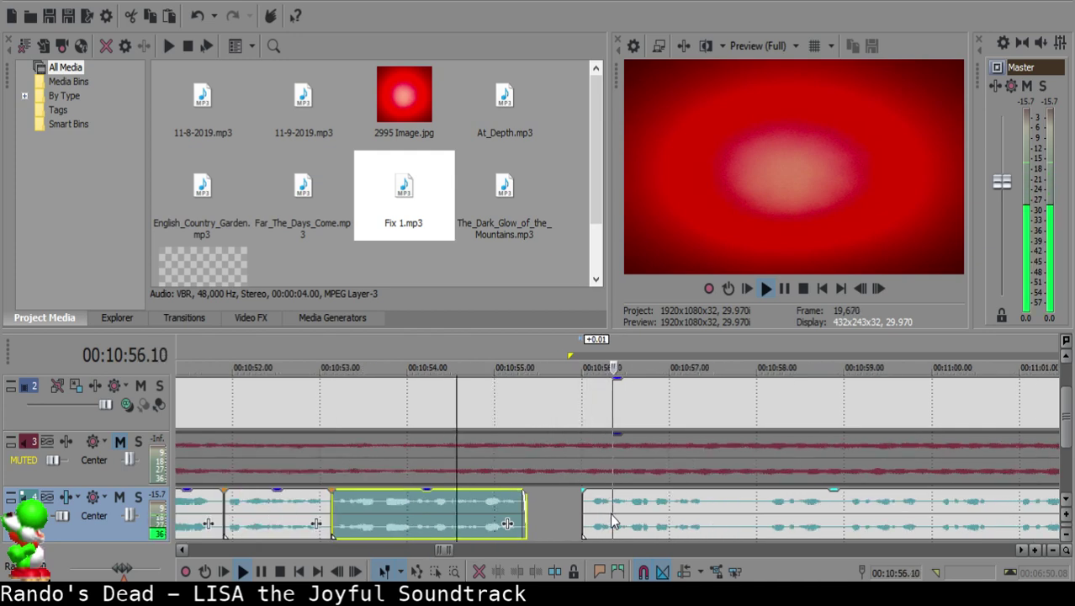
{"action": "scroll", "coordinate": [641, 521], "scroll_direction": "up", "scroll_amount": 6}
{"action": "left_click", "coordinate": [660, 508]}
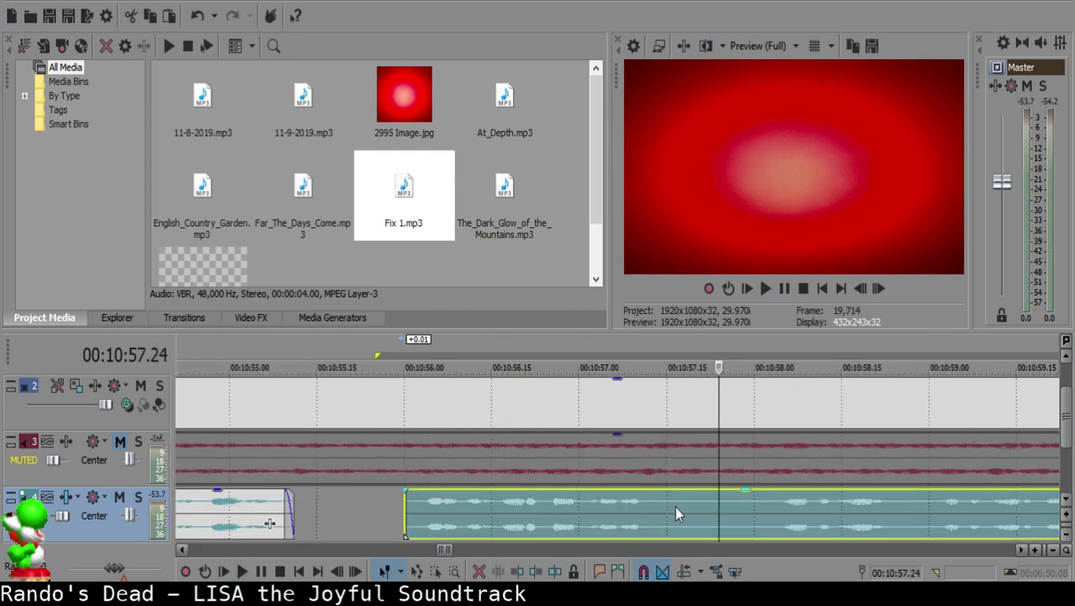
{"action": "key", "text": "s"}
Step: Audition the last narration clip and cut out the part between about 10:57.15 and 11:02.25
{"action": "scroll", "coordinate": [723, 506], "scroll_direction": "down", "scroll_amount": 3}
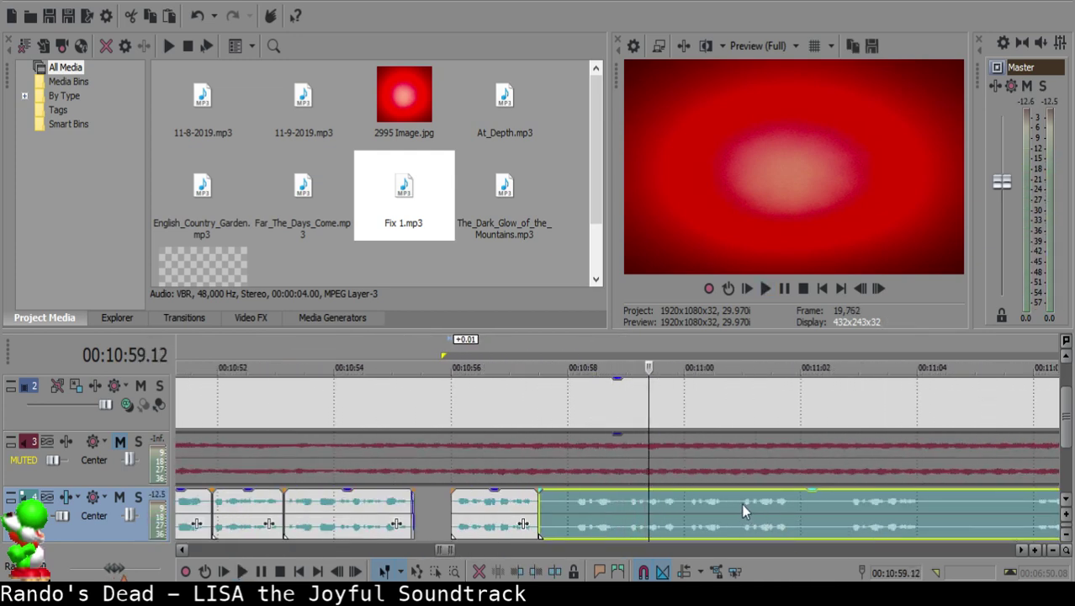
{"action": "left_click", "coordinate": [741, 503]}
{"action": "left_click", "coordinate": [845, 508]}
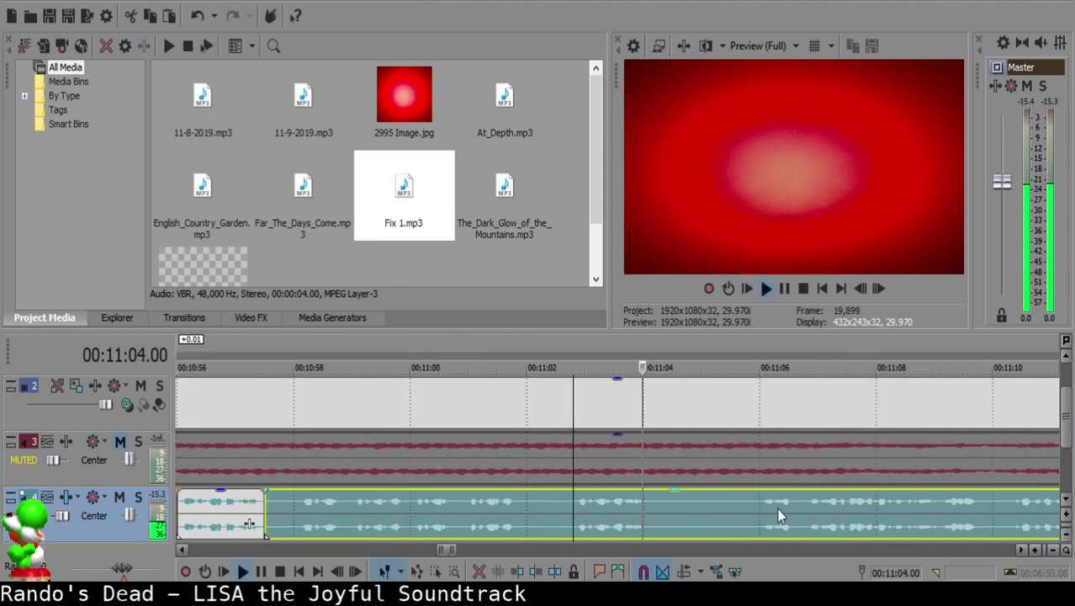
{"action": "left_click", "coordinate": [574, 504]}
{"action": "key", "text": "space"}
{"action": "key", "text": "s"}
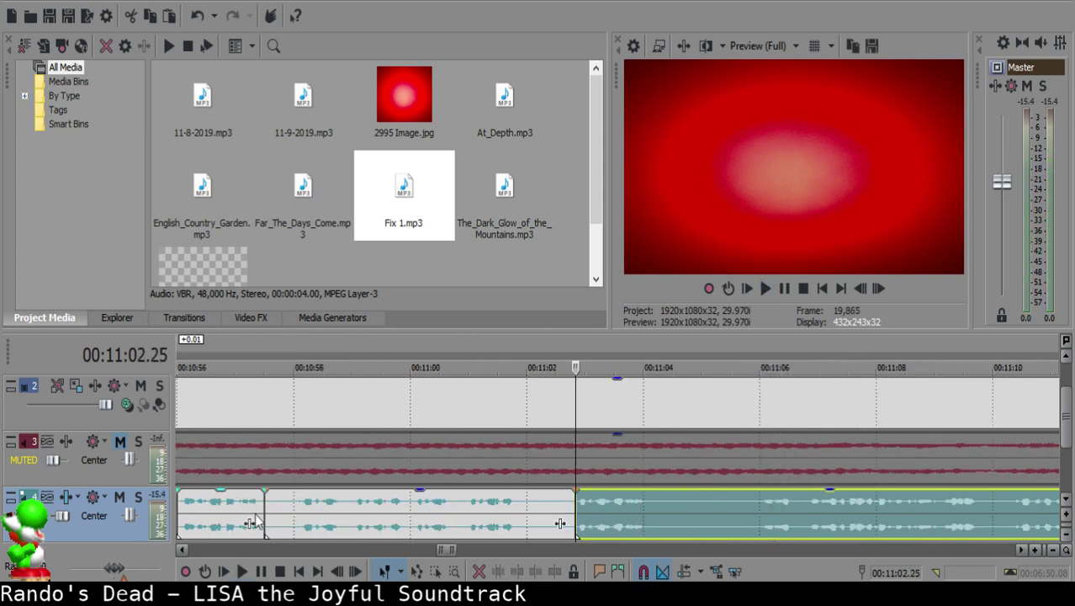
{"action": "left_click", "coordinate": [272, 511]}
{"action": "key", "text": "Delete"}
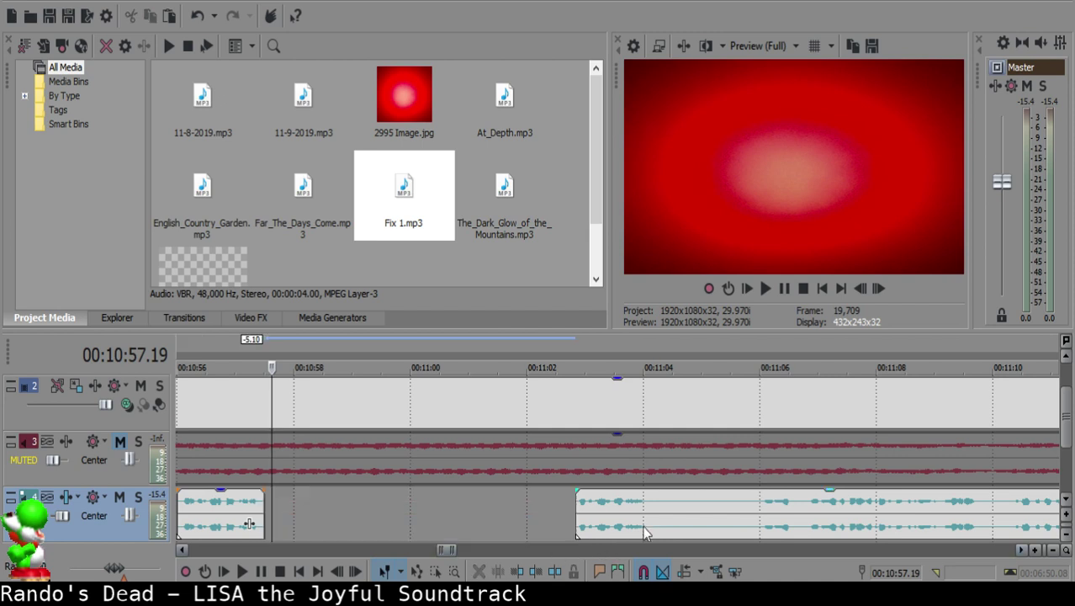
Step: Move the remaining narration 5.06 earlier to about 10:57.19, and play across the join
{"action": "left_click", "coordinate": [216, 517]}
{"action": "key", "text": "space"}
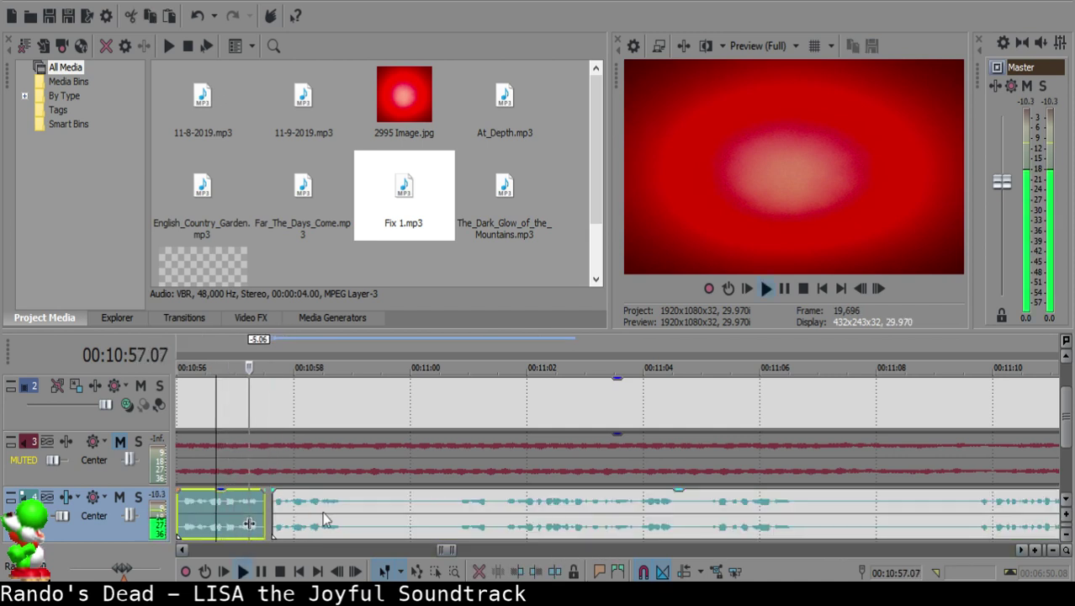
{"action": "scroll", "coordinate": [305, 511], "scroll_direction": "up", "scroll_amount": 2}
{"action": "key", "text": "space"}
Step: Try to shorten the pause by moving the remaining narration slightly earlier, and undo that move
{"action": "left_click", "coordinate": [614, 504]}
{"action": "left_click_drag", "start_coordinate": [651, 506], "coordinate": [635, 506]}
{"action": "left_click", "coordinate": [507, 512]}
{"action": "key", "text": "space"}
{"action": "scroll", "coordinate": [507, 510], "scroll_direction": "down", "scroll_amount": 2}
{"action": "key", "text": "Return"}
{"action": "key", "text": "ctrl+z"}
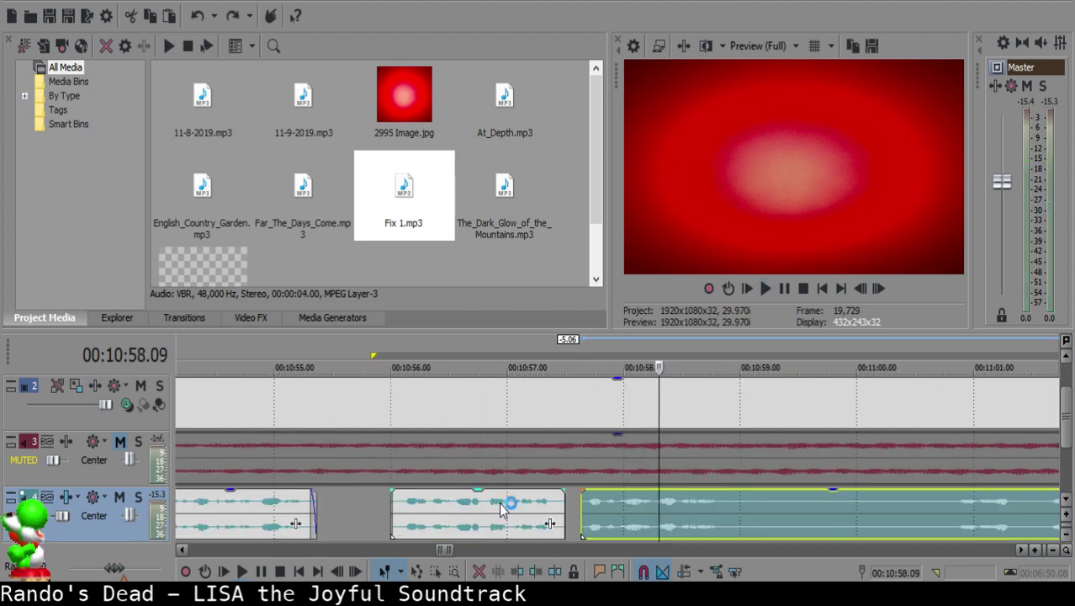
Step: Lengthen the pause by moving the remaining narration 0.01 later to about 10:57.20, and play from about 10:56.23
{"action": "left_click", "coordinate": [504, 505]}
{"action": "key", "text": "space"}
{"action": "scroll", "coordinate": [622, 515], "scroll_direction": "up", "scroll_amount": 2}
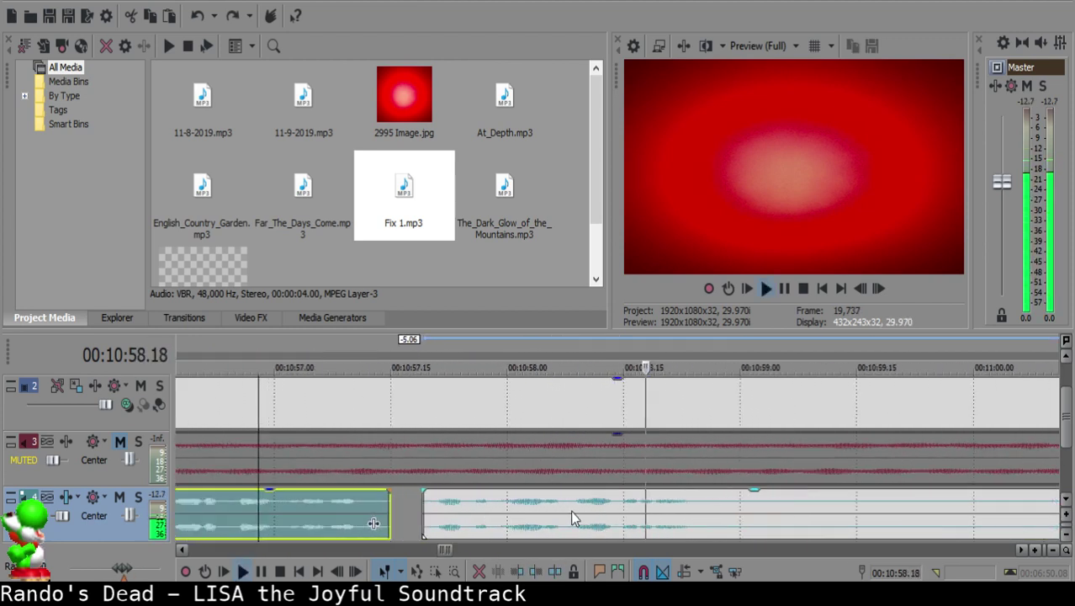
{"action": "left_click_drag", "start_coordinate": [424, 501], "coordinate": [431, 500]}
{"action": "left_click", "coordinate": [257, 501]}
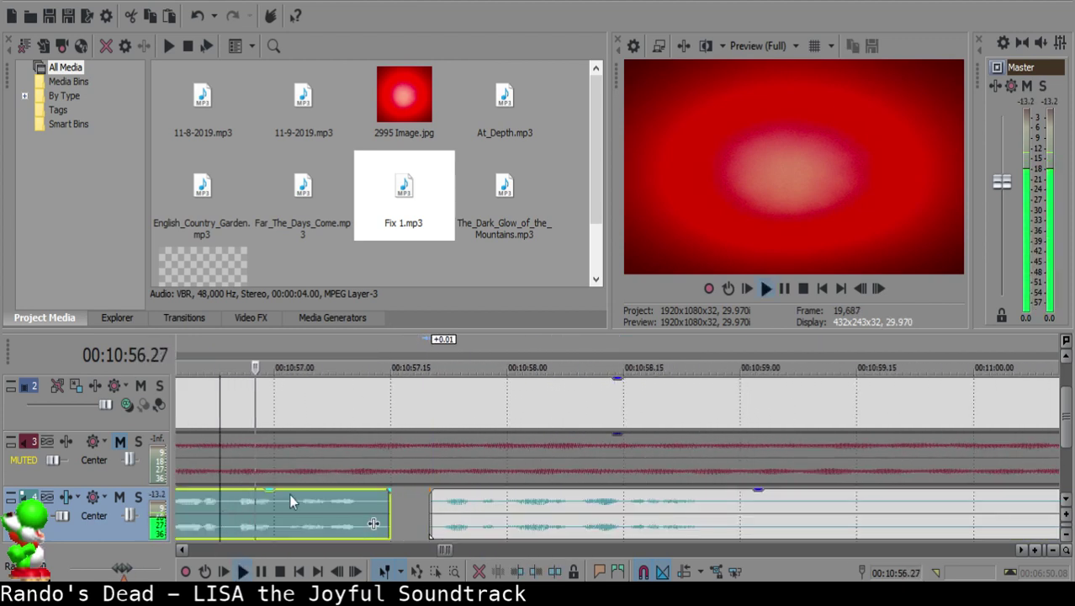
Step: Cut out the part of the last narration clip between about 10:59.01 and 11:01.17
{"action": "left_click", "coordinate": [751, 511]}
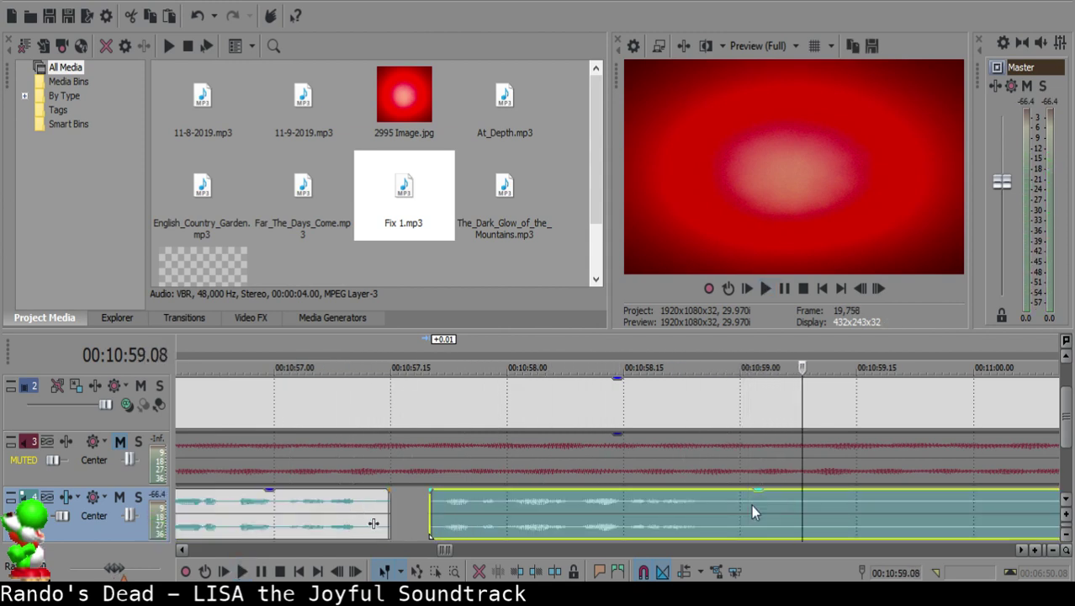
{"action": "scroll", "coordinate": [842, 515], "scroll_direction": "down", "scroll_amount": 4}
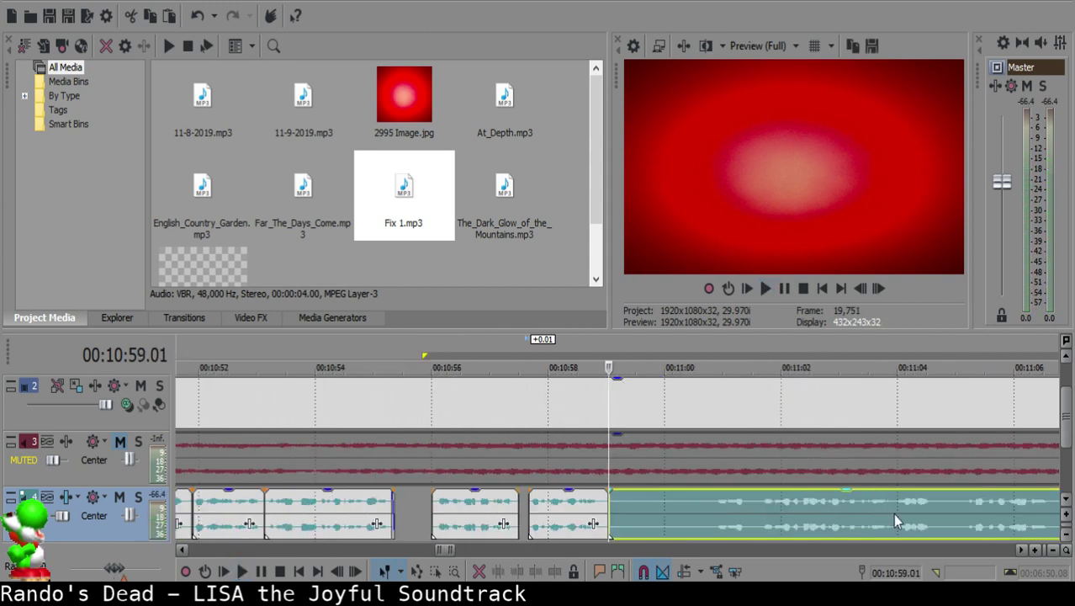
{"action": "key", "text": "space"}
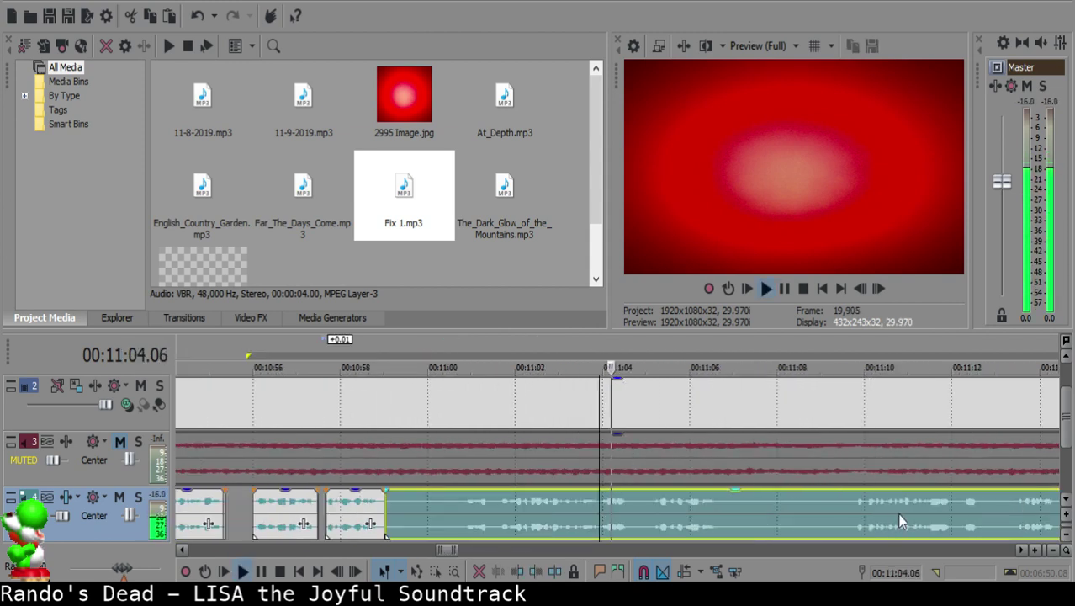
{"action": "scroll", "coordinate": [565, 527], "scroll_direction": "up", "scroll_amount": 2}
{"action": "left_click", "coordinate": [445, 498]}
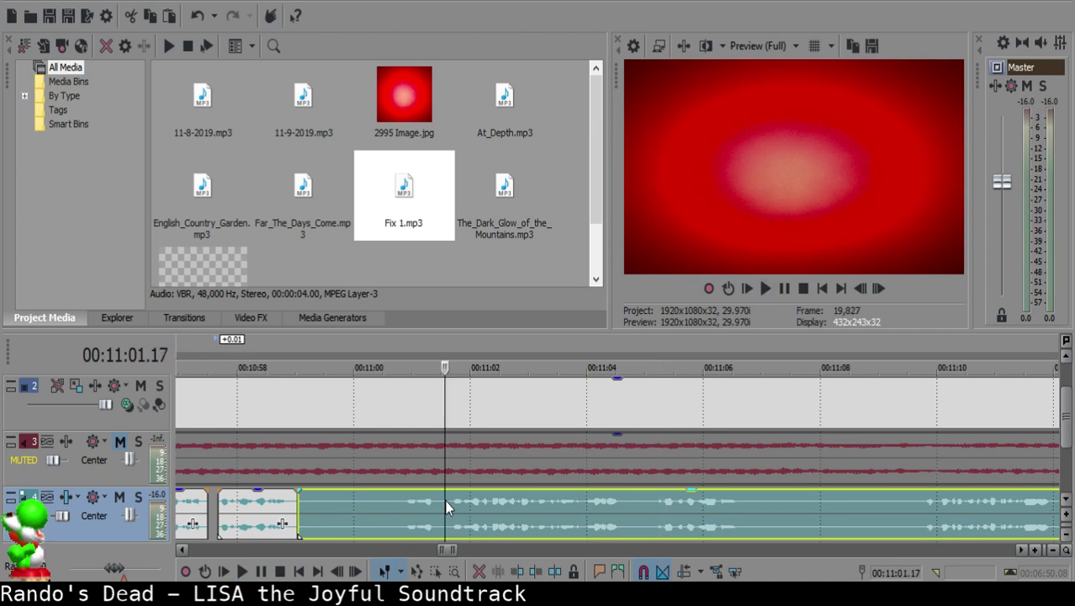
{"action": "key", "text": "space"}
{"action": "key", "text": "s"}
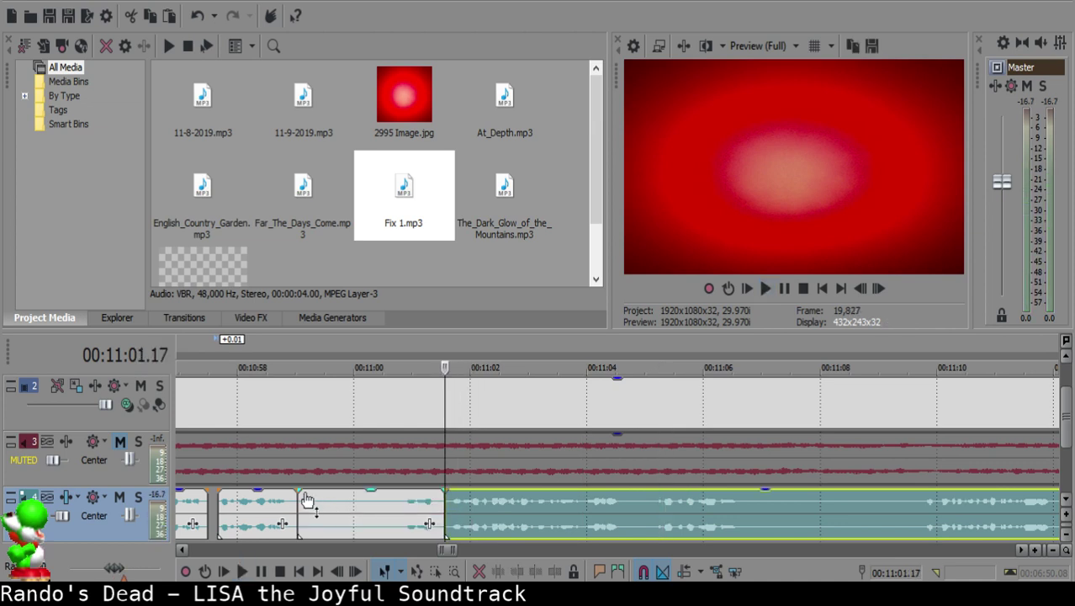
{"action": "left_click", "coordinate": [305, 502]}
{"action": "key", "text": "Delete"}
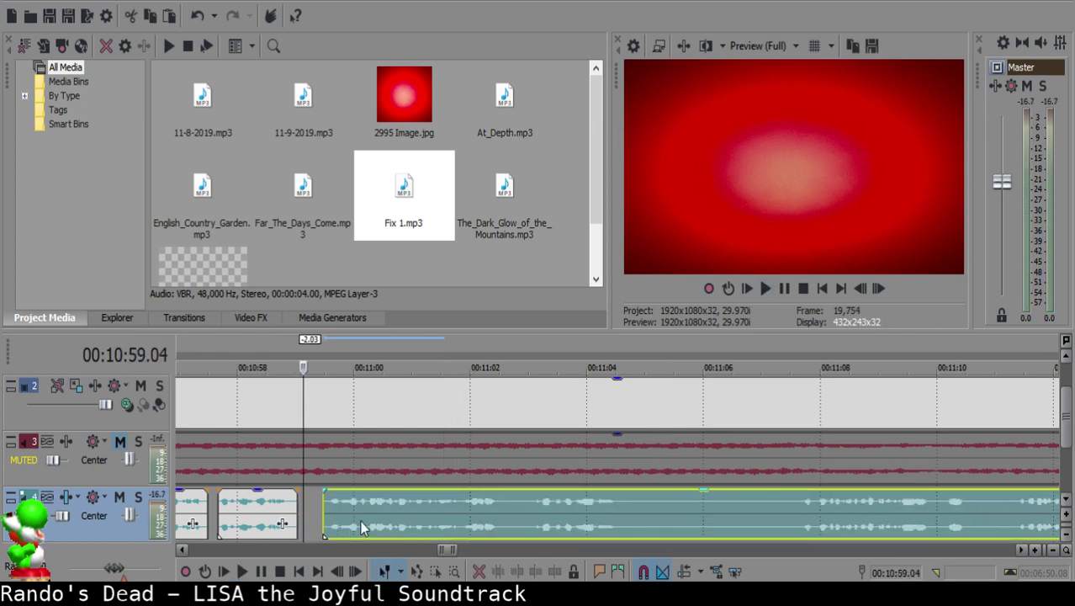
Step: Close the gap by moving the remaining narration earlier to about 10:59.02, and play from about 10:58.17
{"action": "left_click", "coordinate": [266, 509]}
{"action": "key", "text": "space"}
{"action": "scroll", "coordinate": [370, 528], "scroll_direction": "up", "scroll_amount": 4}
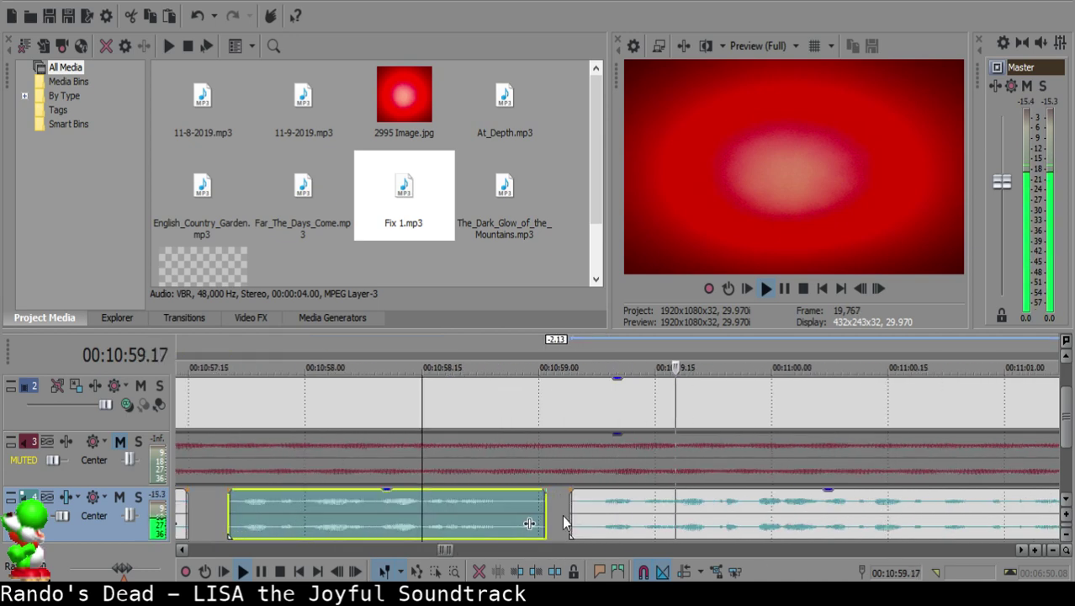
{"action": "left_click", "coordinate": [555, 501]}
{"action": "left_click", "coordinate": [433, 502]}
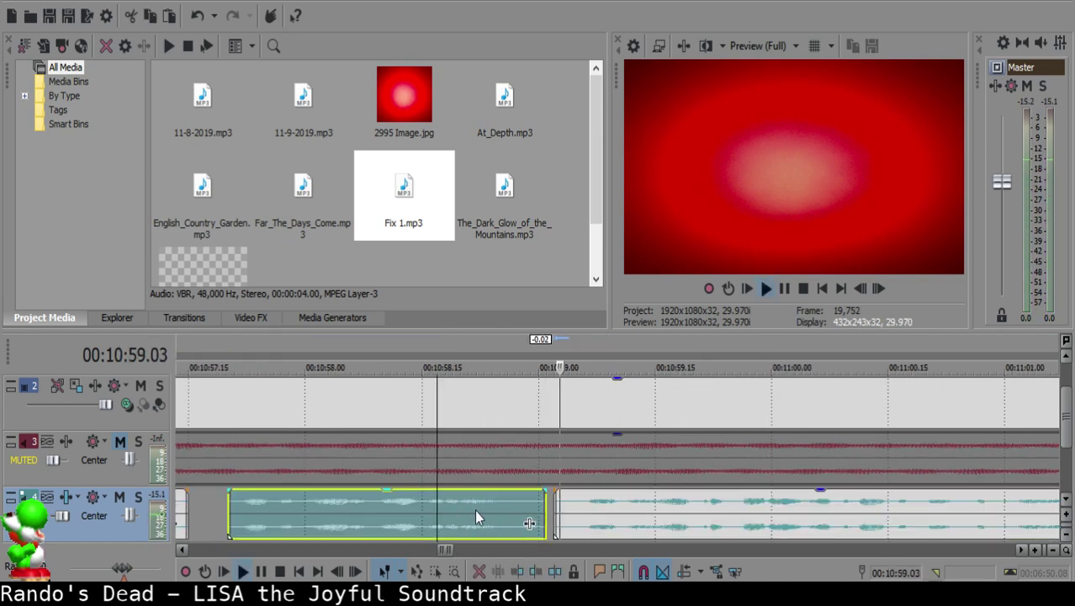
Step: Cut out the part of the last narration clip between about 11:02.04 and 11:02.20
{"action": "scroll", "coordinate": [681, 492], "scroll_direction": "down", "scroll_amount": 15}
{"action": "scroll", "coordinate": [683, 488], "scroll_direction": "up", "scroll_amount": 15}
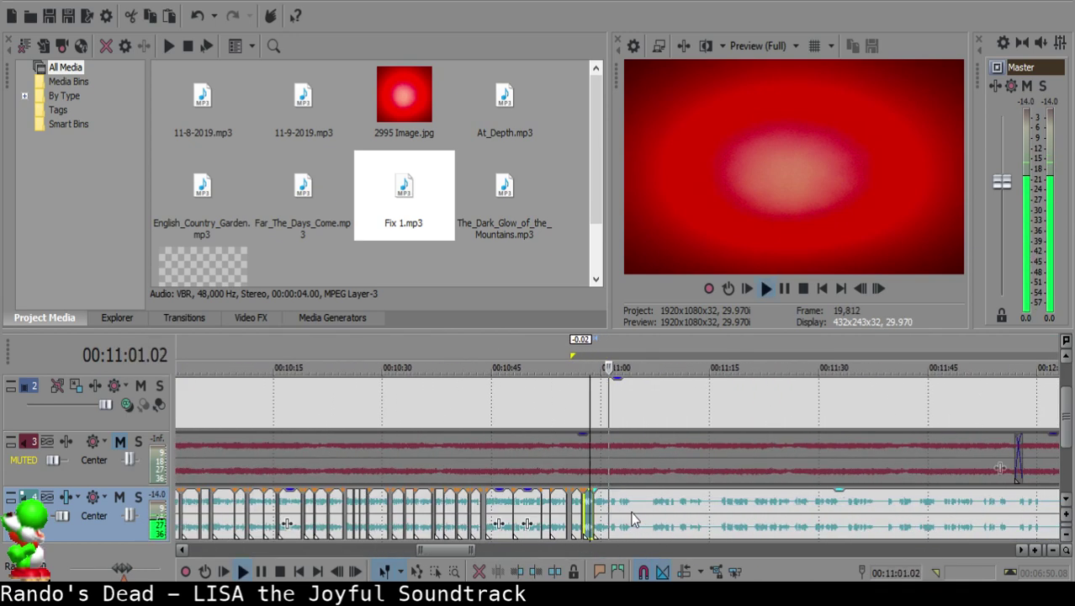
{"action": "left_click", "coordinate": [646, 506]}
{"action": "key", "text": "s"}
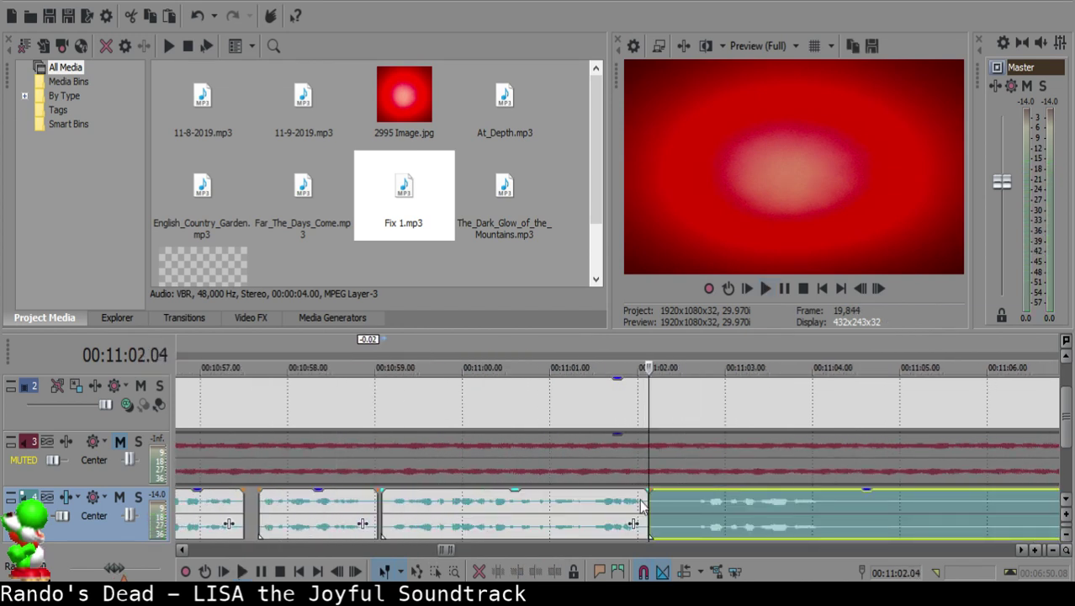
{"action": "left_click", "coordinate": [549, 506]}
{"action": "left_click", "coordinate": [693, 510]}
{"action": "key", "text": "space"}
{"action": "key", "text": "s"}
{"action": "left_click", "coordinate": [659, 508]}
{"action": "key", "text": "Delete"}
Step: Move the remaining narration 0.13 earlier to about 11:02.07, and play across the join
{"action": "left_click_drag", "start_coordinate": [747, 517], "coordinate": [703, 508]}
{"action": "left_click", "coordinate": [608, 502]}
{"action": "key", "text": "space"}
{"action": "scroll", "coordinate": [672, 517], "scroll_direction": "up", "scroll_amount": 2}
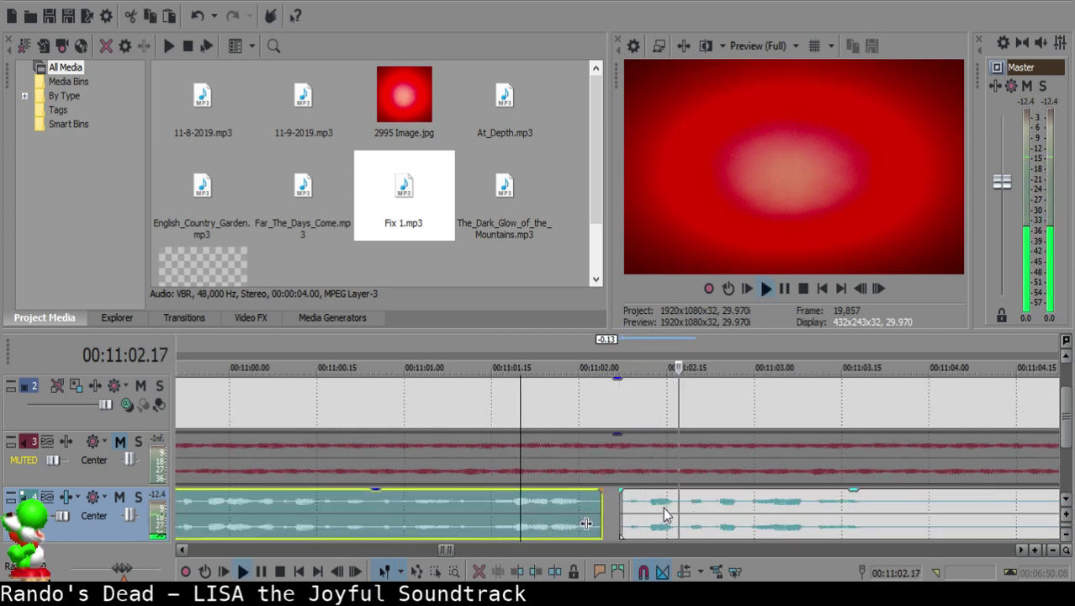
{"action": "key", "text": "space"}
Step: Tighten the join by moving the remaining narration earlier to about 11:02.04, and play from about 11:01.12
{"action": "left_click", "coordinate": [609, 503]}
{"action": "mouse_move", "coordinate": [628, 506]}
{"action": "left_mouse_down"}
{"action": "mouse_move", "coordinate": [615, 508]}
{"action": "mouse_move", "coordinate": [644, 508]}
{"action": "left_mouse_up"}
{"action": "left_click", "coordinate": [468, 515]}
{"action": "key", "text": "space"}
{"action": "left_click", "coordinate": [473, 513]}
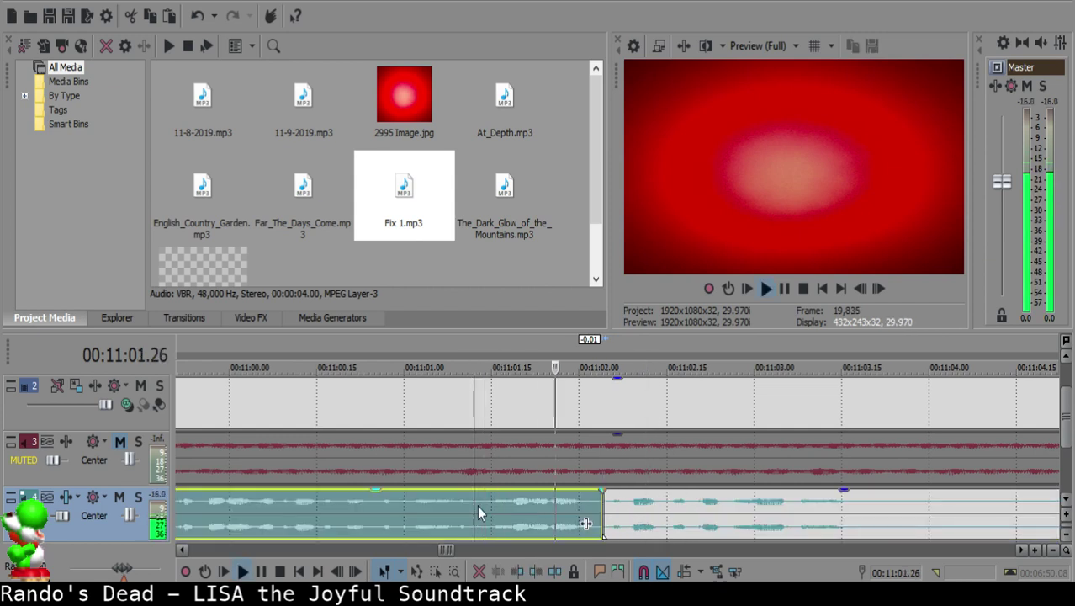
Step: Cut out the silence in the last narration clip between about 11:03.19 and 11:06.20
{"action": "scroll", "coordinate": [661, 513], "scroll_direction": "down", "scroll_amount": 1}
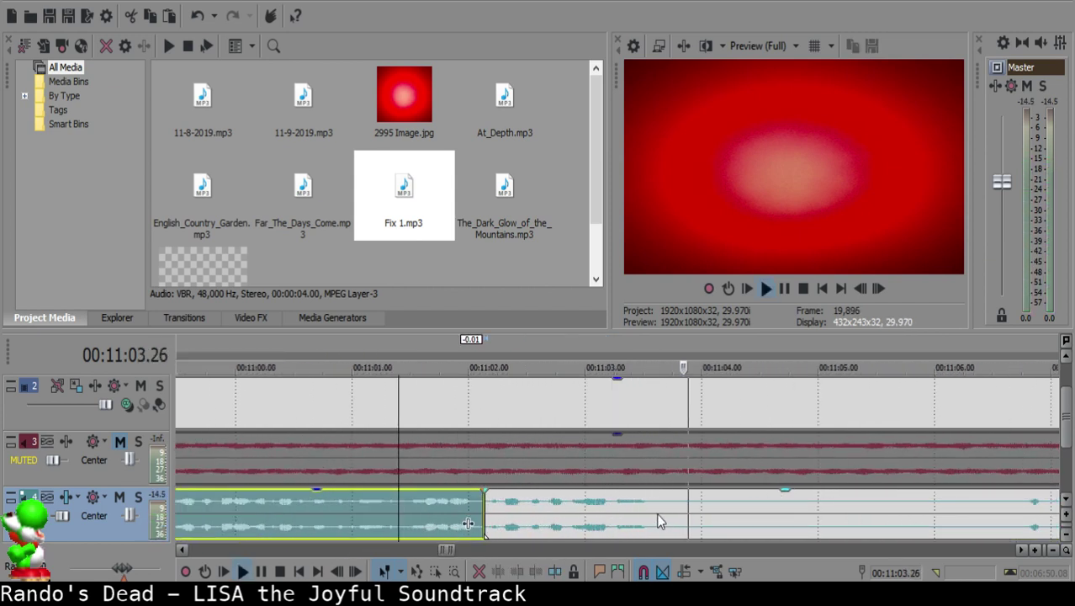
{"action": "left_click", "coordinate": [658, 522]}
{"action": "key", "text": "space"}
{"action": "key", "text": "s"}
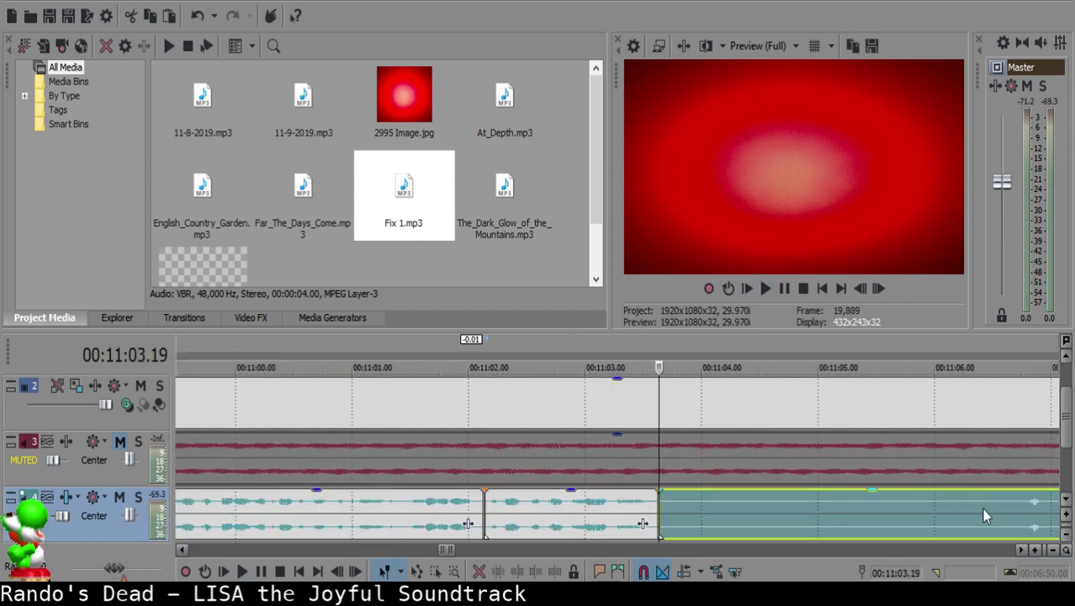
{"action": "scroll", "coordinate": [969, 510], "scroll_direction": "down", "scroll_amount": 2}
{"action": "left_click", "coordinate": [713, 506]}
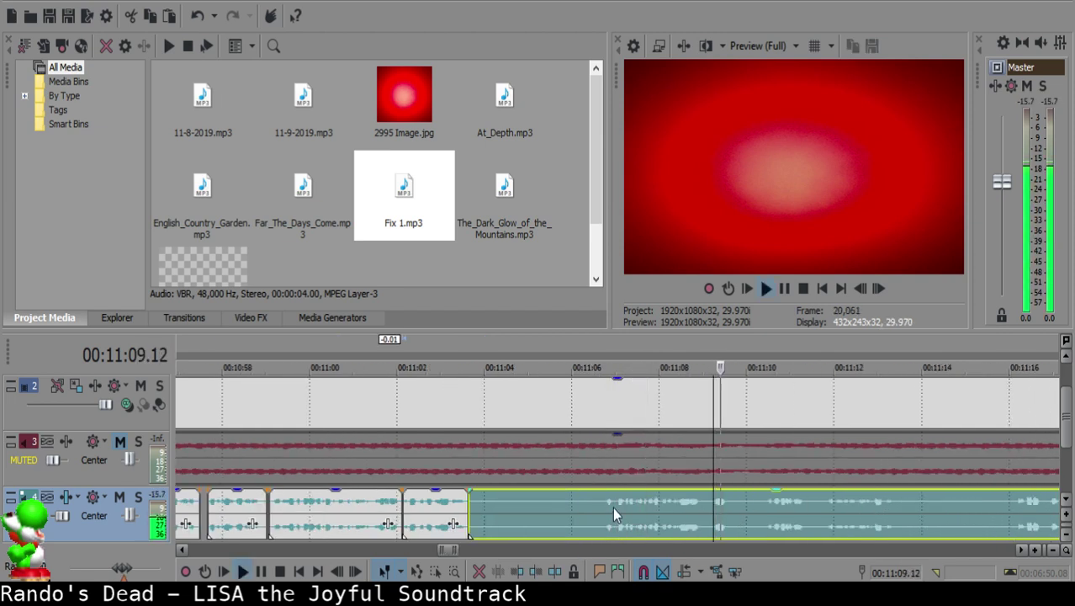
{"action": "left_click", "coordinate": [601, 508]}
{"action": "key", "text": "space"}
{"action": "key", "text": "space"}
{"action": "key", "text": "s"}
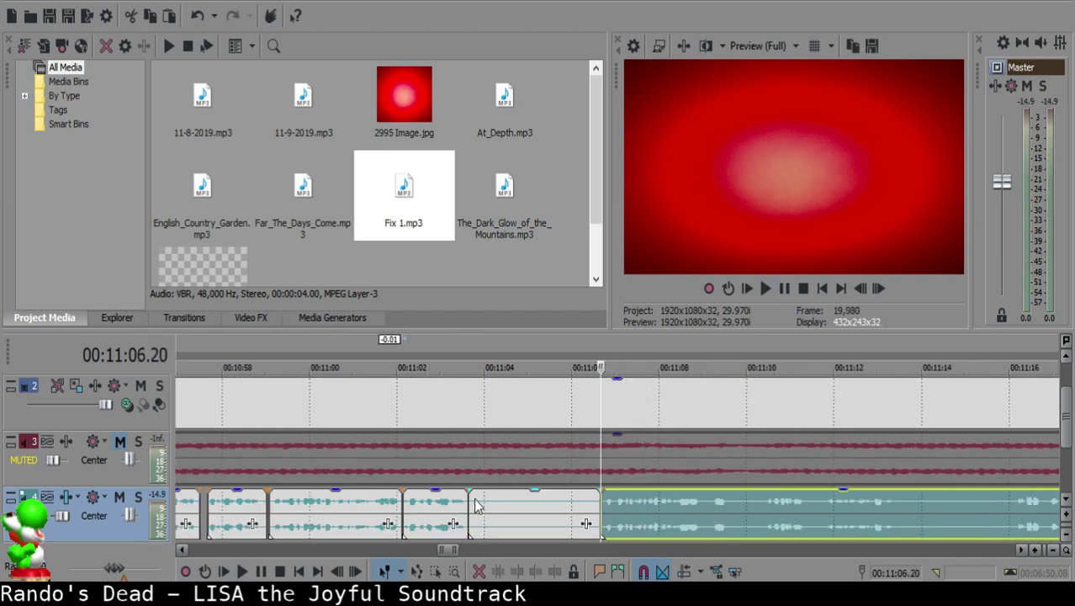
{"action": "left_click", "coordinate": [527, 506]}
{"action": "key", "text": "Delete"}
Step: Move the remaining narration earlier to start at about 11:03.23, and play from about 11:02.29
{"action": "left_click_drag", "start_coordinate": [622, 510], "coordinate": [492, 511]}
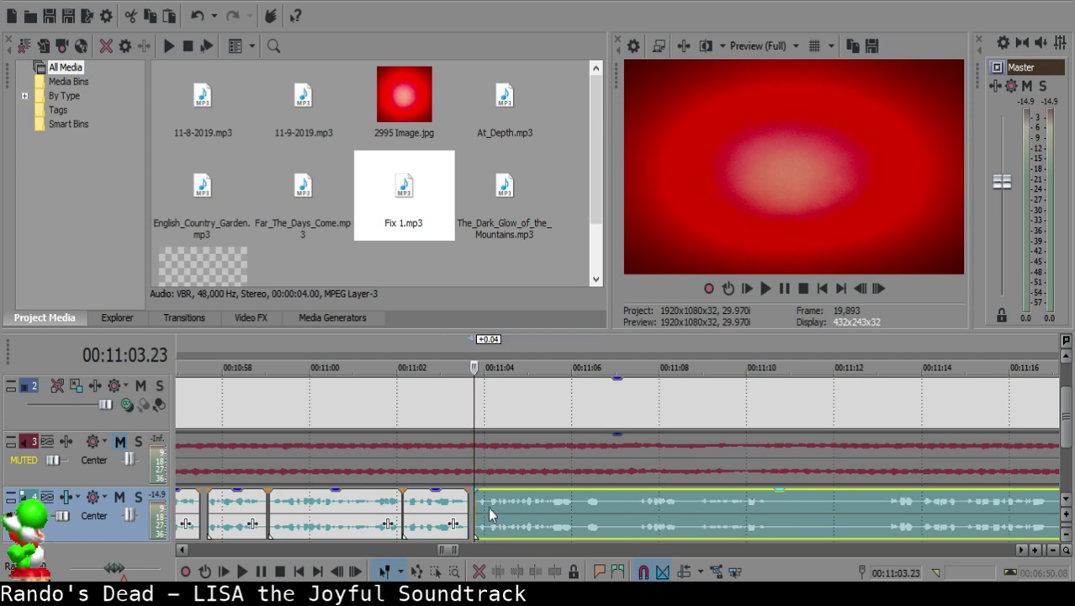
{"action": "left_click", "coordinate": [440, 507]}
{"action": "key", "text": "space"}
{"action": "scroll", "coordinate": [641, 509], "scroll_direction": "down", "scroll_amount": 10}
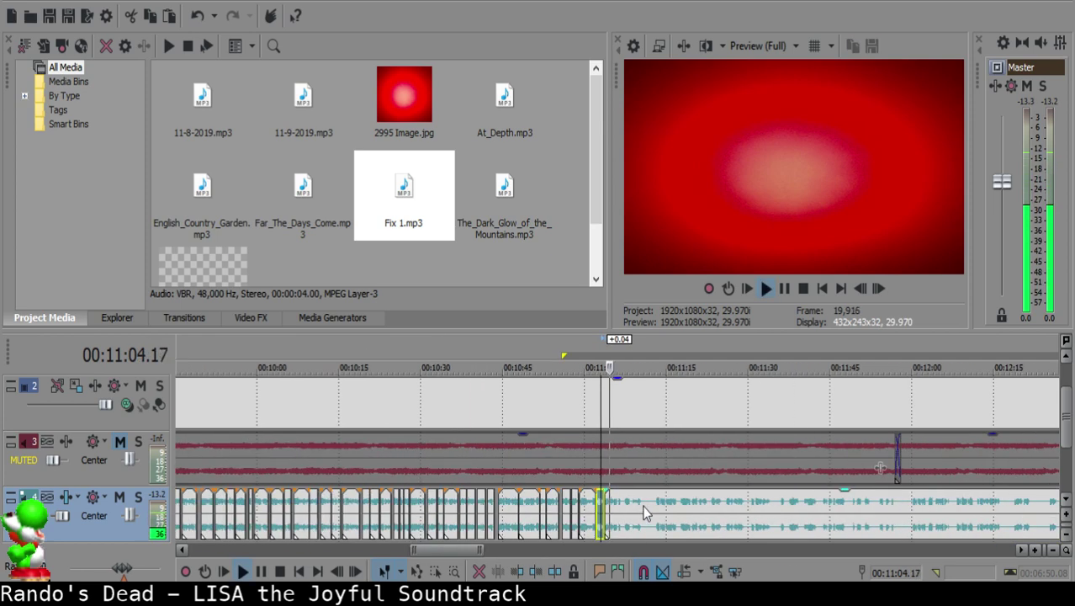
{"action": "scroll", "coordinate": [641, 510], "scroll_direction": "up", "scroll_amount": 10}
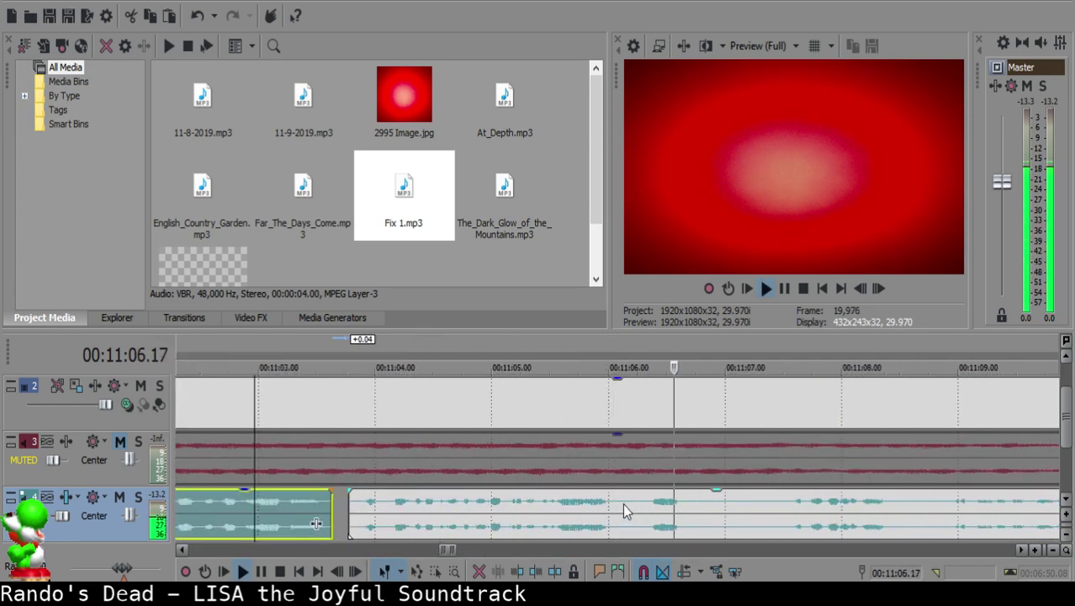
Step: Cut out the short piece of the last narration clip between about 11:06.03 and 11:06.07
{"action": "left_click", "coordinate": [620, 509]}
{"action": "key", "text": "s"}
{"action": "left_click", "coordinate": [634, 504]}
{"action": "key", "text": "s"}
{"action": "left_click", "coordinate": [618, 508]}
{"action": "left_click", "coordinate": [625, 508]}
{"action": "key", "text": "Delete"}
Step: Move the remaining narration 0.04 earlier to about 11:06.03, and play from about 11:05.28
{"action": "left_click_drag", "start_coordinate": [688, 507], "coordinate": [672, 507]}
{"action": "left_click", "coordinate": [602, 515]}
{"action": "key", "text": "space"}
Step: Cut out the silence in the last narration clip between about 11:06.20 and 11:07.10
{"action": "left_click", "coordinate": [688, 513]}
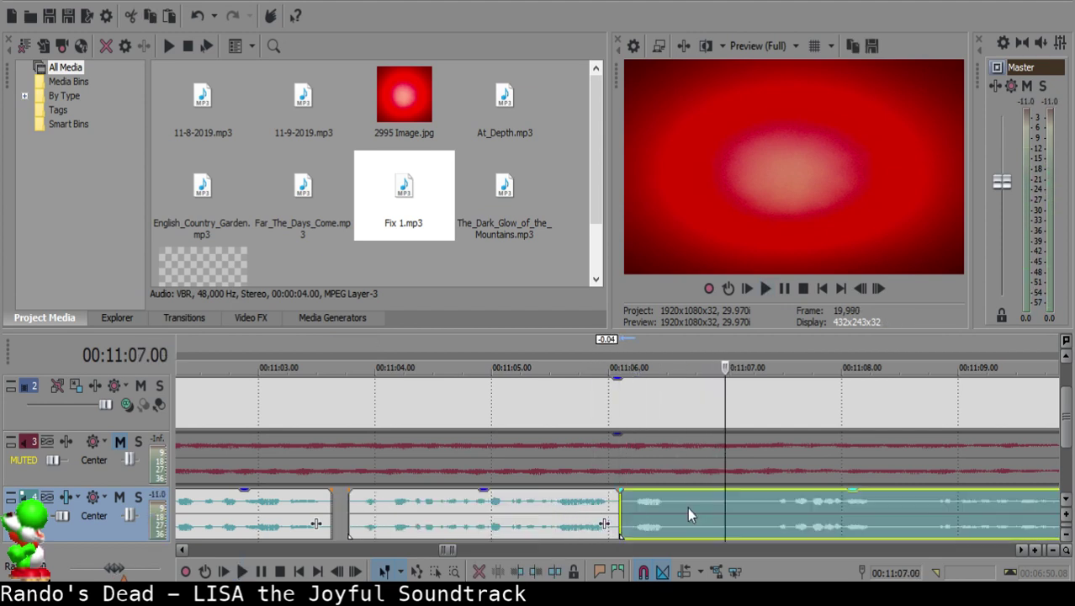
{"action": "key", "text": "s"}
{"action": "scroll", "coordinate": [823, 516], "scroll_direction": "down", "scroll_amount": 3}
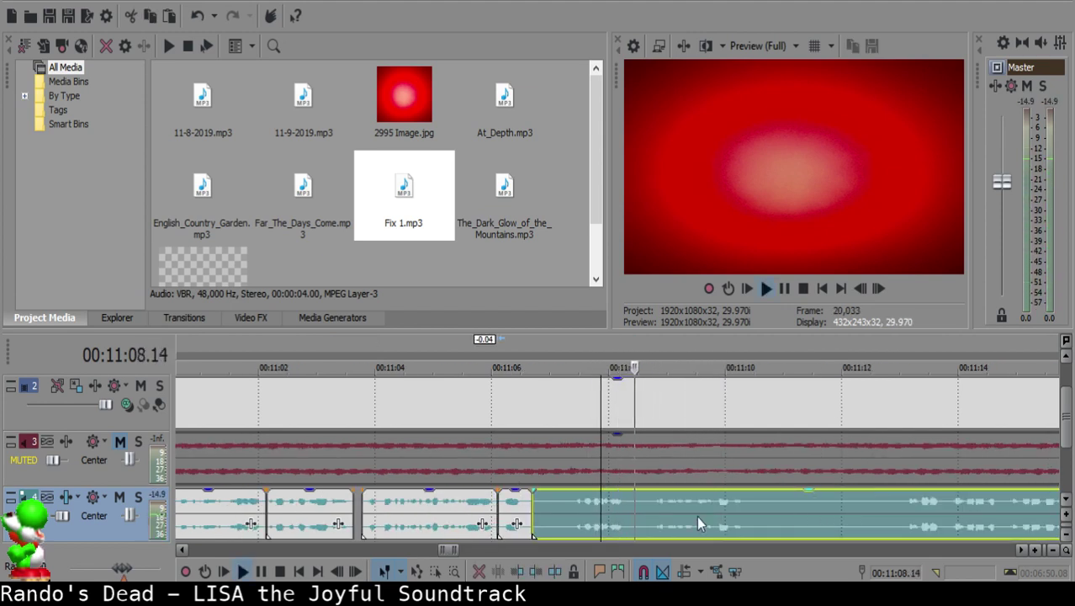
{"action": "left_click", "coordinate": [569, 499]}
{"action": "key", "text": "space"}
{"action": "key", "text": "s"}
{"action": "left_click", "coordinate": [547, 501]}
{"action": "key", "text": "Delete"}
Step: Move the remaining narration 0.13 earlier to about 11:06.27, and play across the pause
{"action": "left_click_drag", "start_coordinate": [602, 510], "coordinate": [577, 511]}
{"action": "left_click", "coordinate": [512, 502]}
{"action": "key", "text": "space"}
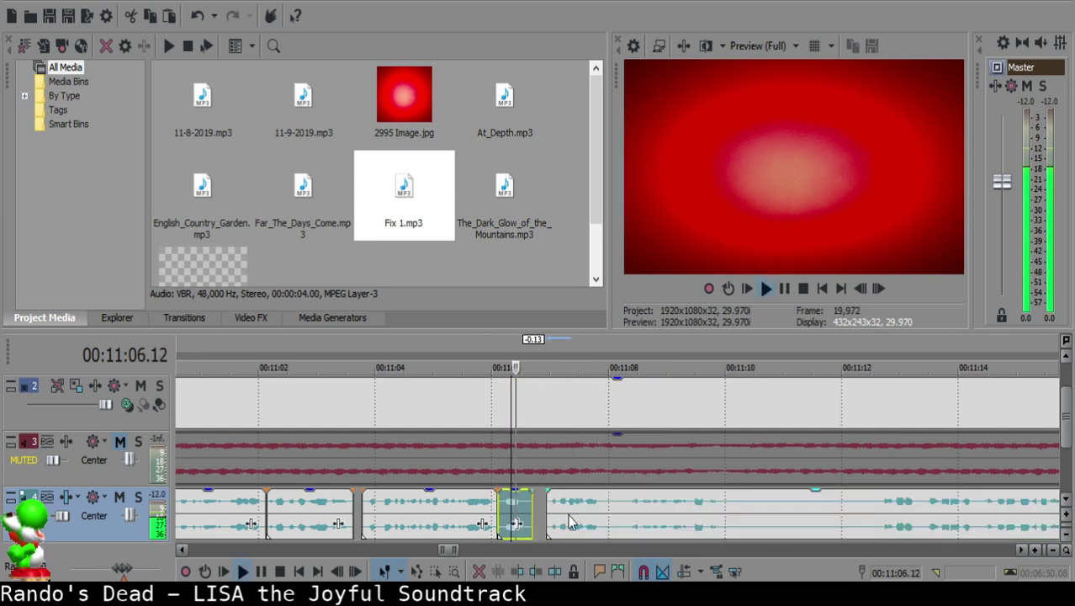
{"action": "scroll", "coordinate": [589, 510], "scroll_direction": "up", "scroll_amount": 3}
{"action": "key", "text": "space"}
Step: Shorten the pause by moving the remaining narration 0.01 earlier to about 11:06.26, and play across it
{"action": "left_click_drag", "start_coordinate": [701, 509], "coordinate": [672, 508]}
{"action": "left_click", "coordinate": [478, 505]}
{"action": "key", "text": "space"}
{"action": "scroll", "coordinate": [646, 513], "scroll_direction": "down", "scroll_amount": 3}
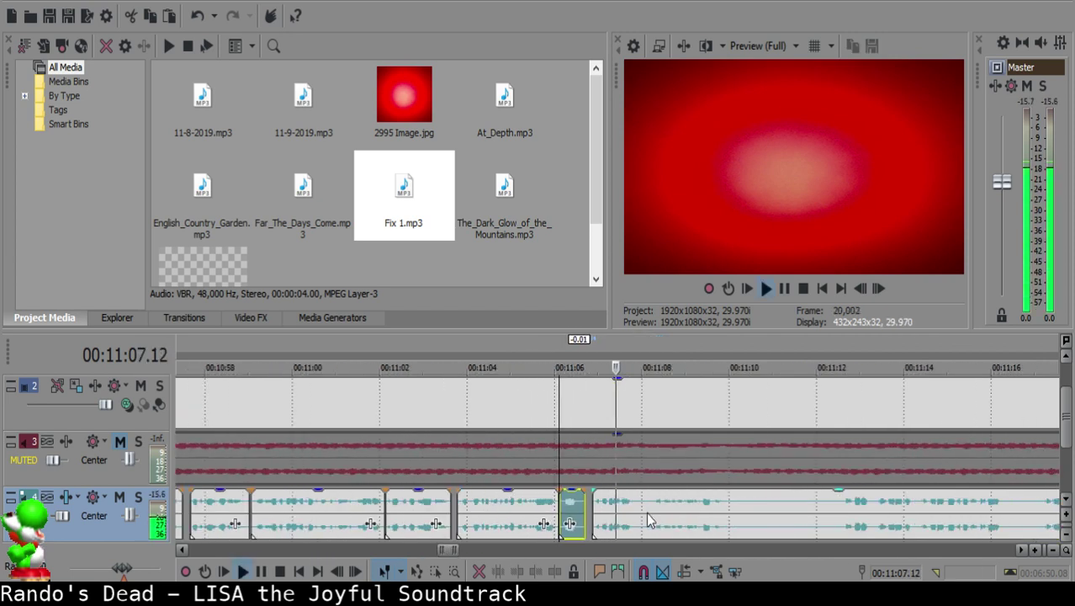
Step: Cut out the short piece of the last narration clip between about 11:07.29 and 11:08.04
{"action": "scroll", "coordinate": [647, 515], "scroll_direction": "up", "scroll_amount": 3}
{"action": "key", "text": "Return"}
{"action": "left_click", "coordinate": [685, 512]}
{"action": "key", "text": "s"}
{"action": "left_click", "coordinate": [725, 510]}
{"action": "key", "text": "s"}
{"action": "left_click", "coordinate": [694, 510]}
Step: Move the remaining narration 0.05 earlier to about 11:07.29, and play from about 11:07.21
{"action": "left_click_drag", "start_coordinate": [793, 501], "coordinate": [746, 505]}
{"action": "left_click", "coordinate": [626, 512]}
{"action": "key", "text": "space"}
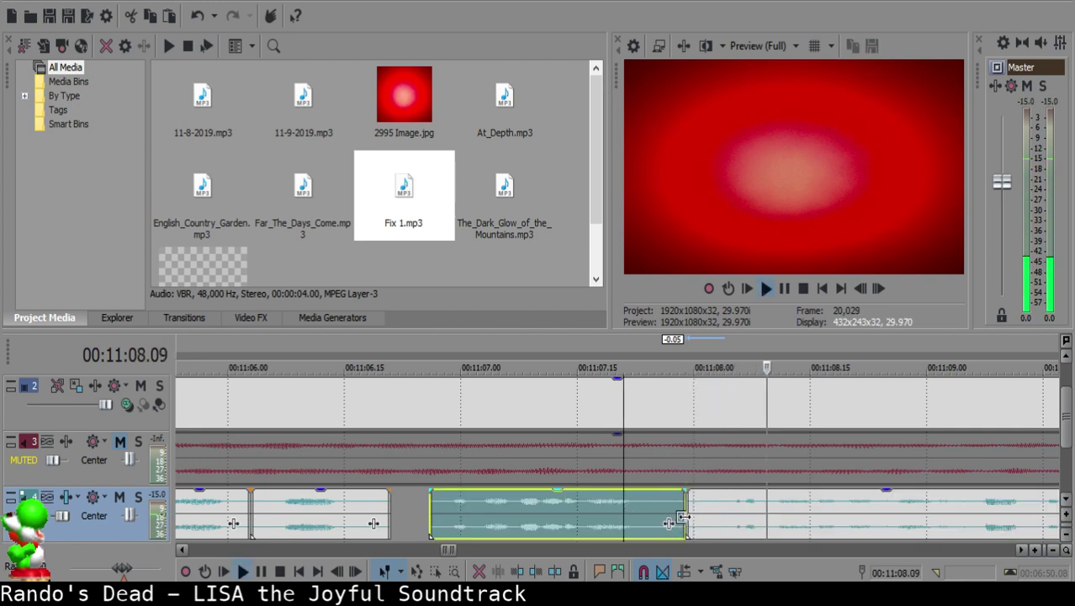
Step: Cut out the short piece of the last narration clip between about 11:09.22 and 11:09.28
{"action": "scroll", "coordinate": [685, 517], "scroll_direction": "down", "scroll_amount": 4}
{"action": "scroll", "coordinate": [635, 511], "scroll_direction": "up", "scroll_amount": 4}
{"action": "left_click", "coordinate": [656, 508]}
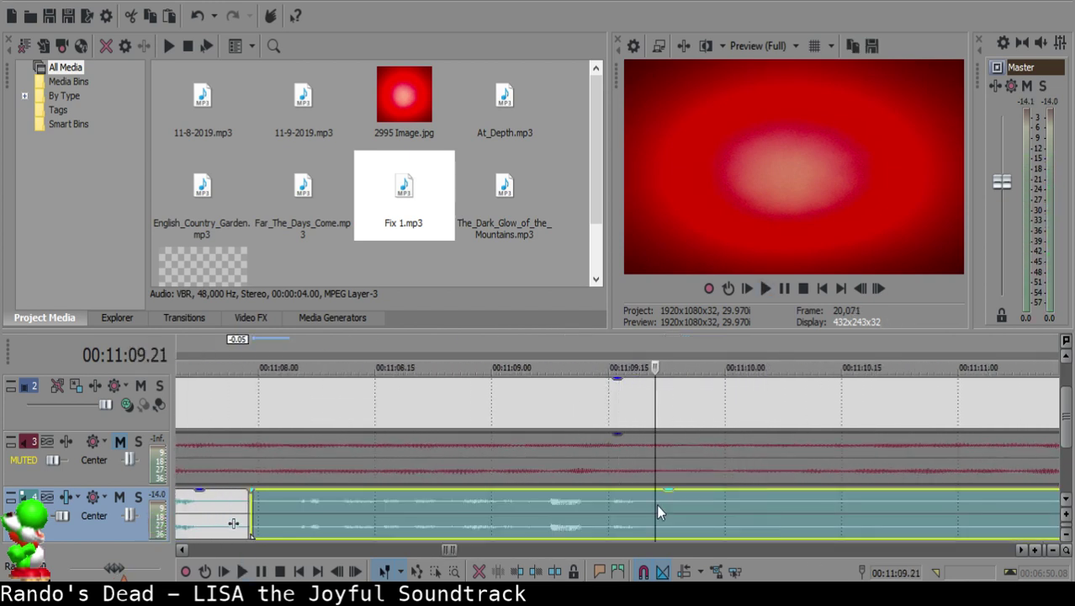
{"action": "left_click", "coordinate": [662, 504]}
{"action": "key", "text": "space"}
{"action": "key", "text": "s"}
{"action": "left_click", "coordinate": [710, 504]}
{"action": "key", "text": "s"}
{"action": "left_click", "coordinate": [676, 499]}
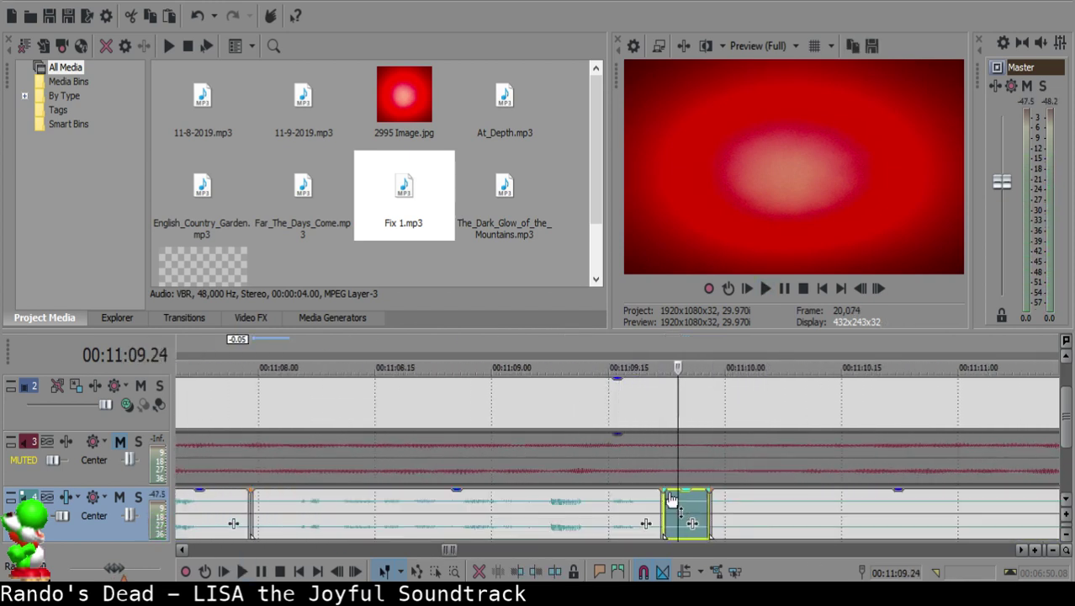
{"action": "key", "text": "Delete"}
Step: Add a fade-out about 0.01 long to the end of the clip at about 11:09.22, and play across the pause
{"action": "left_click", "coordinate": [658, 485]}
{"action": "left_click_drag", "start_coordinate": [663, 490], "coordinate": [655, 490]}
{"action": "left_click", "coordinate": [593, 504]}
{"action": "key", "text": "space"}
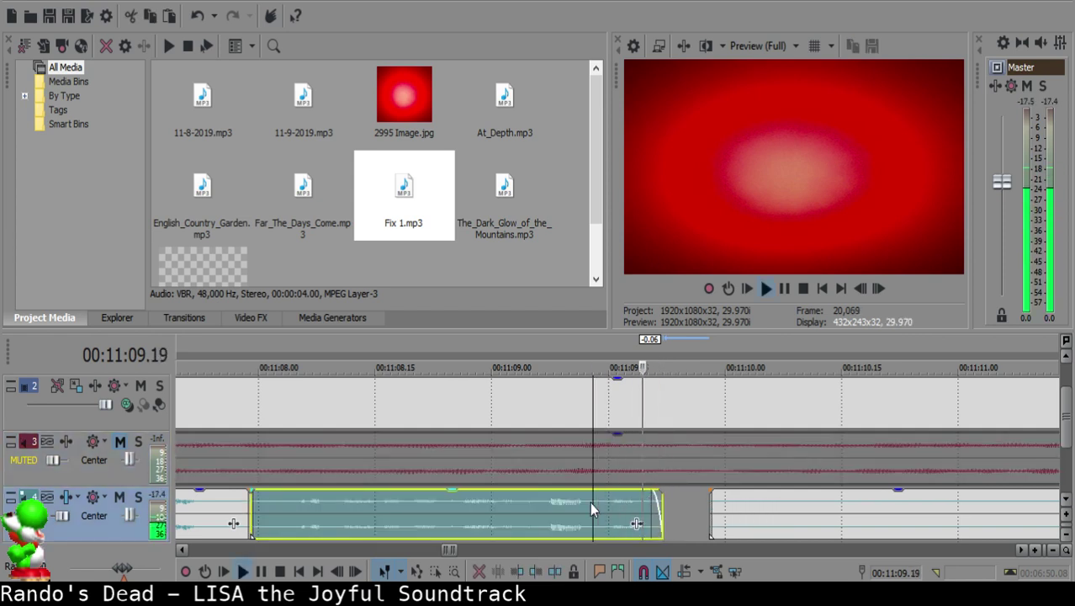
{"action": "scroll", "coordinate": [591, 504], "scroll_direction": "down", "scroll_amount": 3}
{"action": "key", "text": "Return"}
{"action": "key", "text": "space"}
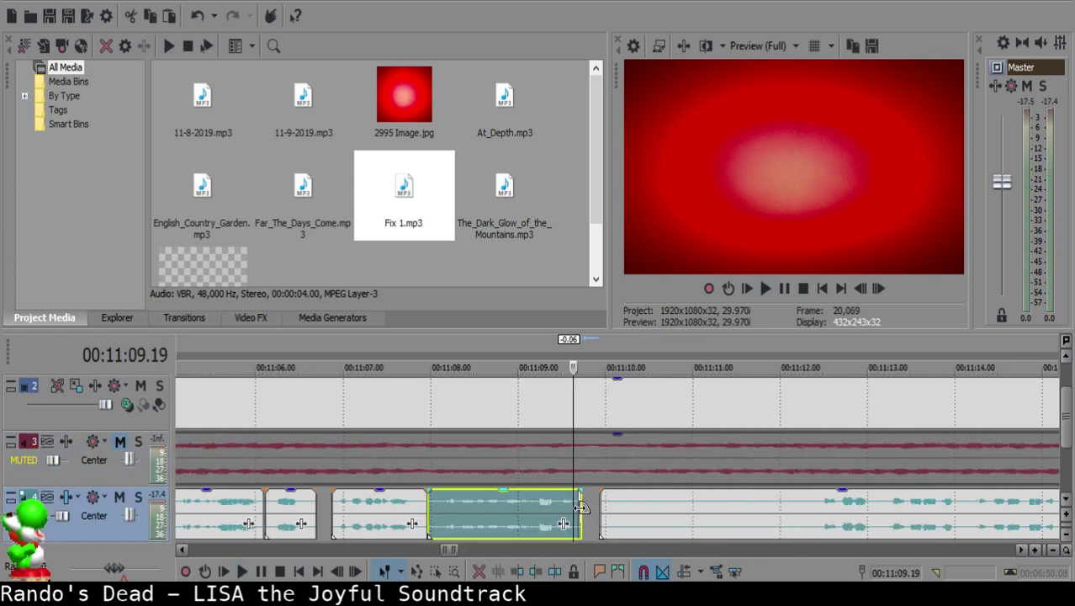
{"action": "scroll", "coordinate": [639, 514], "scroll_direction": "up", "scroll_amount": 4}
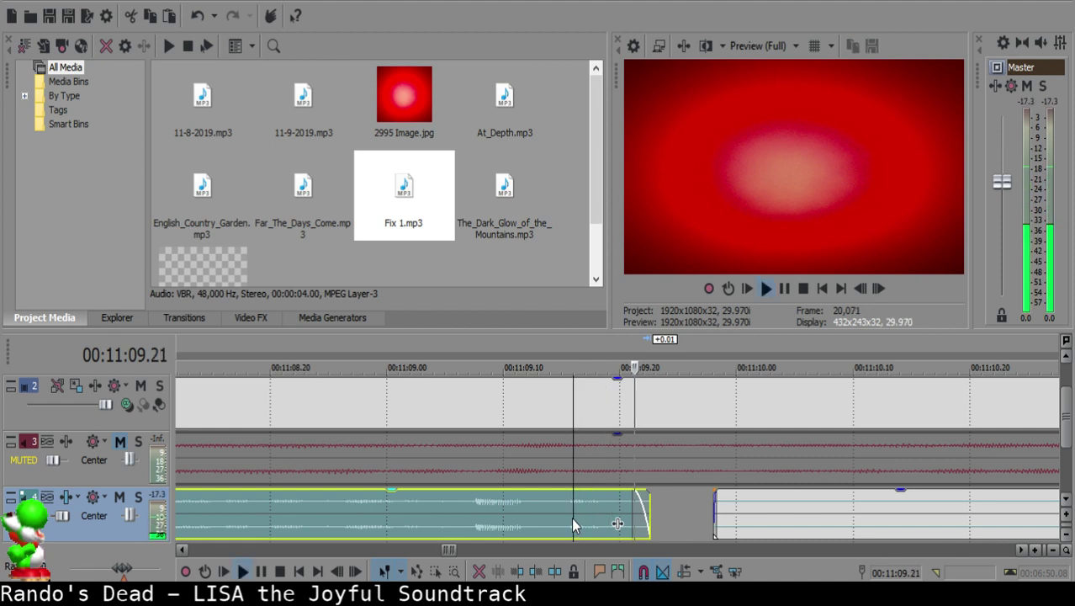
Step: Play on through the last narration clip and split it at about 11:16.29
{"action": "scroll", "coordinate": [784, 516], "scroll_direction": "down", "scroll_amount": 3}
{"action": "left_click", "coordinate": [795, 506]}
{"action": "scroll", "coordinate": [796, 506], "scroll_direction": "down", "scroll_amount": 2}
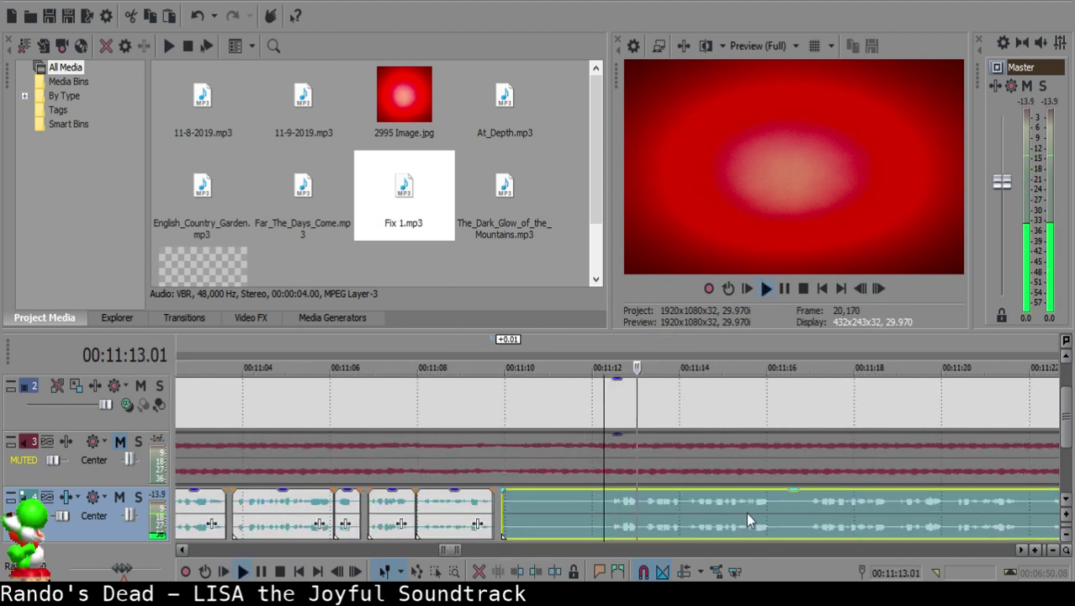
{"action": "scroll", "coordinate": [778, 518], "scroll_direction": "down", "scroll_amount": 2}
{"action": "scroll", "coordinate": [778, 517], "scroll_direction": "up", "scroll_amount": 2}
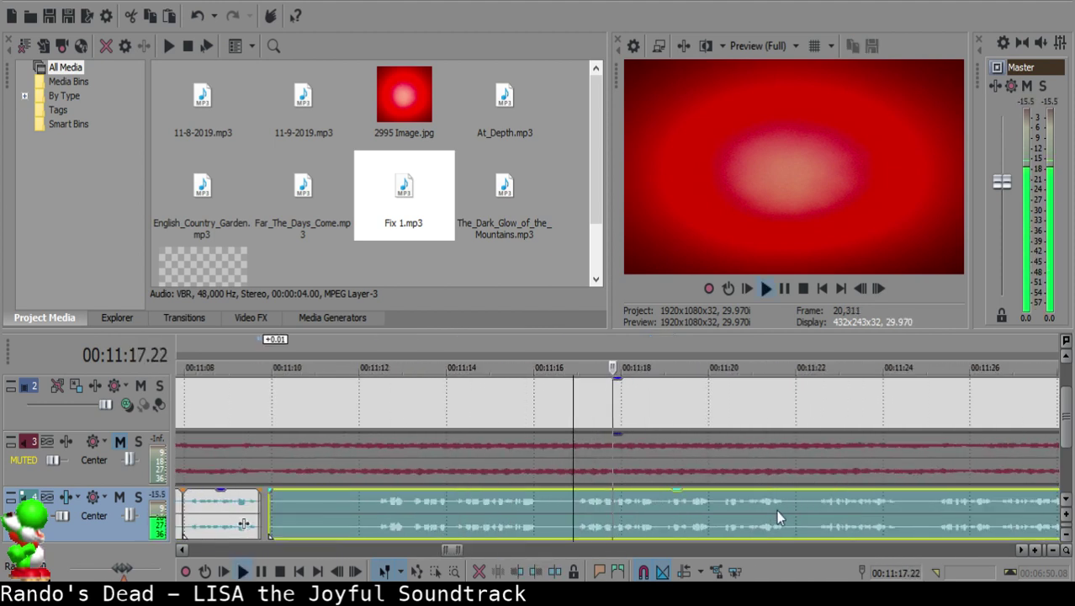
{"action": "left_click", "coordinate": [576, 505]}
{"action": "key", "text": "space"}
{"action": "key", "text": "space"}
{"action": "key", "text": "s"}
Step: Delete the narration between about 11:09.28 and 11:16.29
{"action": "scroll", "coordinate": [576, 504], "scroll_direction": "down", "scroll_amount": 2}
{"action": "left_click", "coordinate": [461, 503]}
{"action": "scroll", "coordinate": [480, 501], "scroll_direction": "up", "scroll_amount": 1}
{"action": "scroll", "coordinate": [558, 508], "scroll_direction": "up", "scroll_amount": 3}
{"action": "left_click", "coordinate": [581, 502]}
{"action": "scroll", "coordinate": [584, 501], "scroll_direction": "down", "scroll_amount": 3}
{"action": "key", "text": "Delete"}
Step: Move the remaining narration 6.27 earlier to about 11:10.02, and play across the pause
{"action": "left_click", "coordinate": [818, 515]}
{"action": "left_click_drag", "start_coordinate": [820, 522], "coordinate": [618, 519]}
{"action": "left_click", "coordinate": [587, 515]}
{"action": "key", "text": "space"}
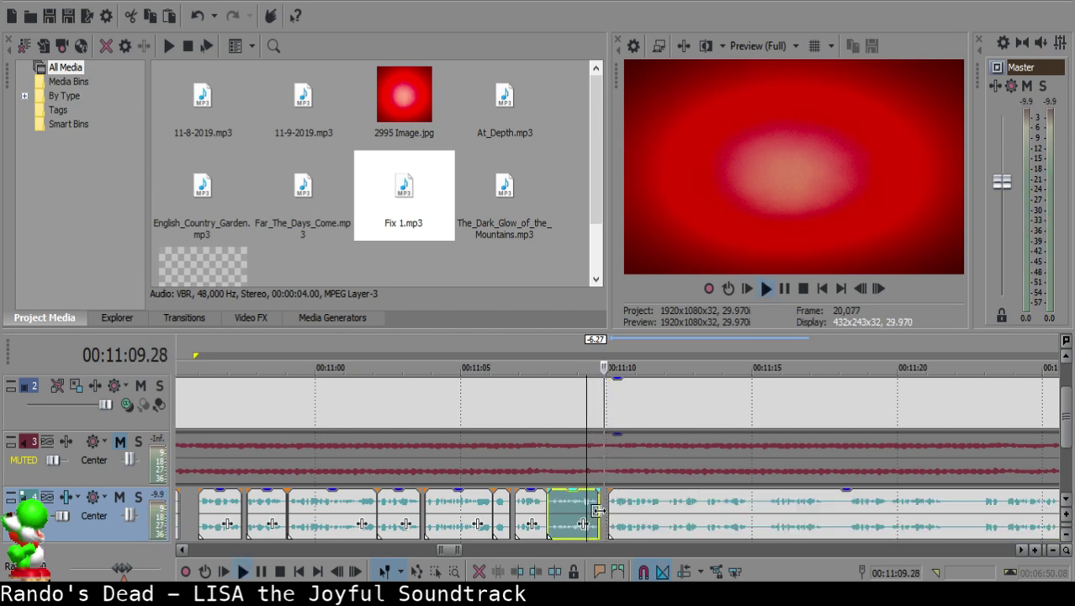
Step: Lengthen the pause by moving the remaining narration 0.03 later to about 11:10.05, and play across it
{"action": "scroll", "coordinate": [607, 513], "scroll_direction": "up", "scroll_amount": 4}
{"action": "key", "text": "space"}
{"action": "left_click", "coordinate": [628, 516]}
{"action": "scroll", "coordinate": [641, 520], "scroll_direction": "down", "scroll_amount": 2}
{"action": "left_click_drag", "start_coordinate": [646, 523], "coordinate": [656, 520]}
{"action": "scroll", "coordinate": [659, 519], "scroll_direction": "down", "scroll_amount": 1}
{"action": "left_click", "coordinate": [503, 516]}
{"action": "key", "text": "space"}
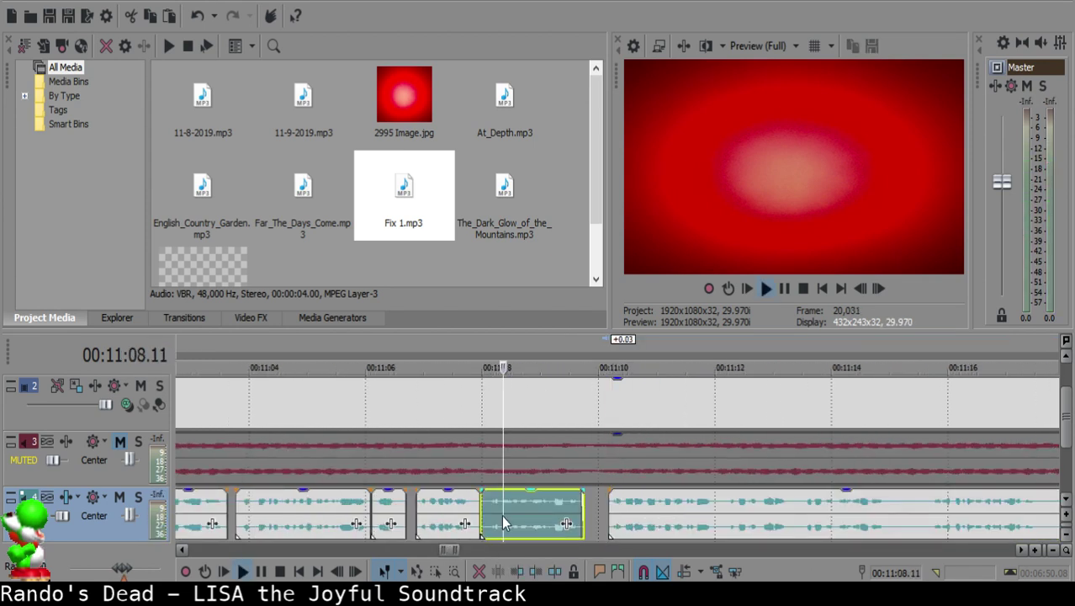
Step: Move the remaining narration later in steps of 0.03 and 0.01 to about 11:10.09, playing across the pause after each move
{"action": "scroll", "coordinate": [595, 525], "scroll_direction": "up", "scroll_amount": 3}
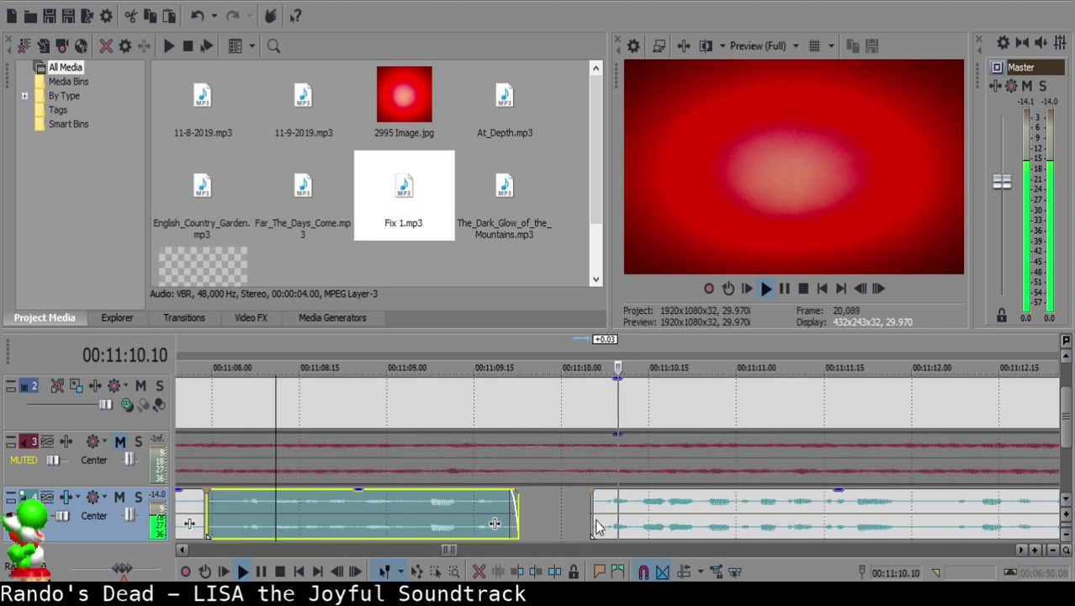
{"action": "left_click_drag", "start_coordinate": [607, 509], "coordinate": [624, 512]}
{"action": "left_click", "coordinate": [396, 501]}
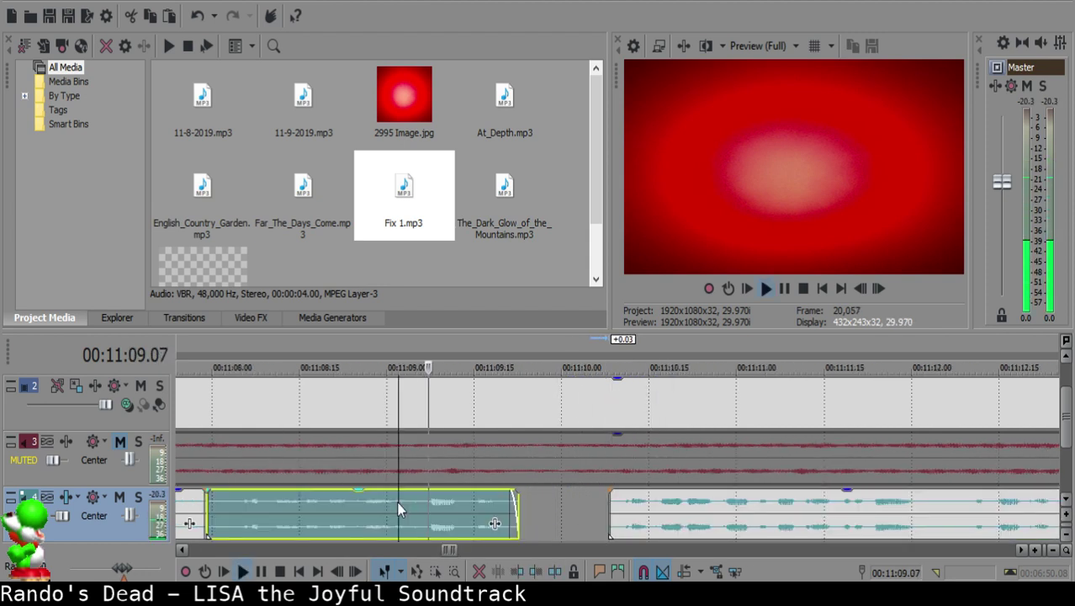
{"action": "left_click", "coordinate": [617, 502]}
{"action": "left_click_drag", "start_coordinate": [616, 497], "coordinate": [620, 498]}
{"action": "left_click", "coordinate": [462, 503]}
{"action": "key", "text": "space"}
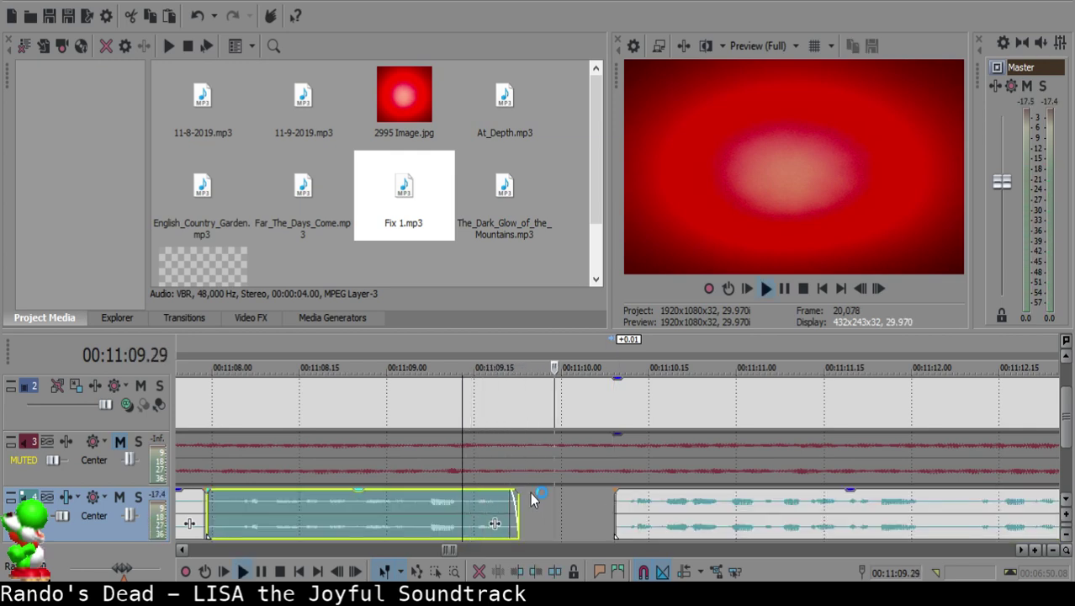
Step: Cut out a very short piece of the last narration clip starting at about 11:12.05
{"action": "scroll", "coordinate": [664, 521], "scroll_direction": "down", "scroll_amount": 15}
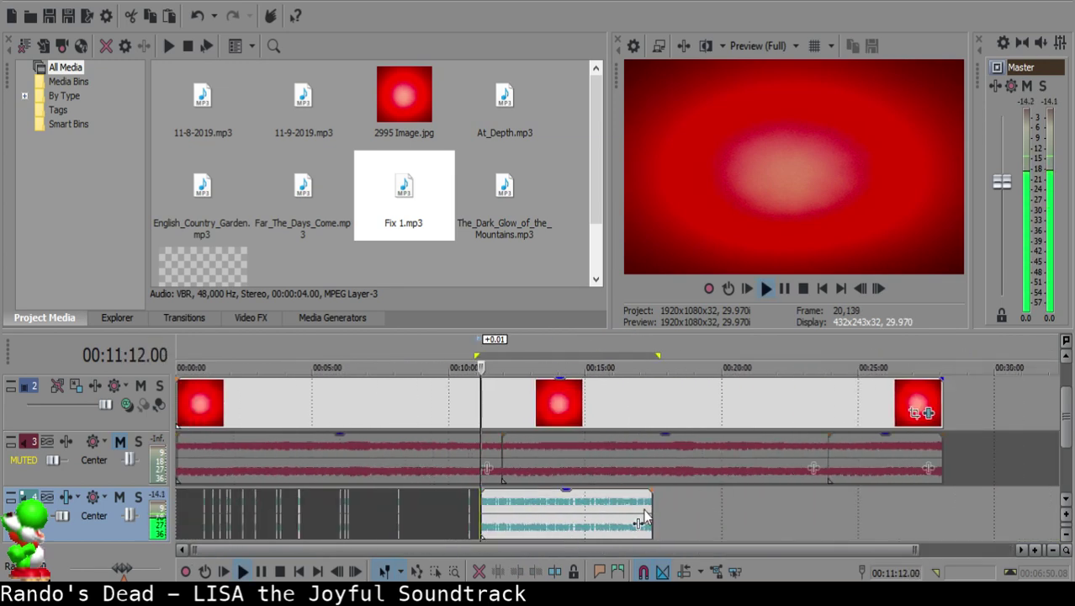
{"action": "scroll", "coordinate": [645, 510], "scroll_direction": "up", "scroll_amount": 15}
{"action": "left_click", "coordinate": [566, 506]}
{"action": "key", "text": "s"}
{"action": "key", "text": "space"}
{"action": "key", "text": "space"}
{"action": "left_click", "coordinate": [578, 506]}
{"action": "key", "text": "s"}
{"action": "left_click", "coordinate": [569, 507]}
{"action": "key", "text": "Delete"}
Step: Close the gap by moving the remaining narration 0.02 earlier to about 11:12.05, and play across the cut
{"action": "left_click_drag", "start_coordinate": [587, 506], "coordinate": [586, 503]}
{"action": "left_click", "coordinate": [549, 506]}
{"action": "key", "text": "space"}
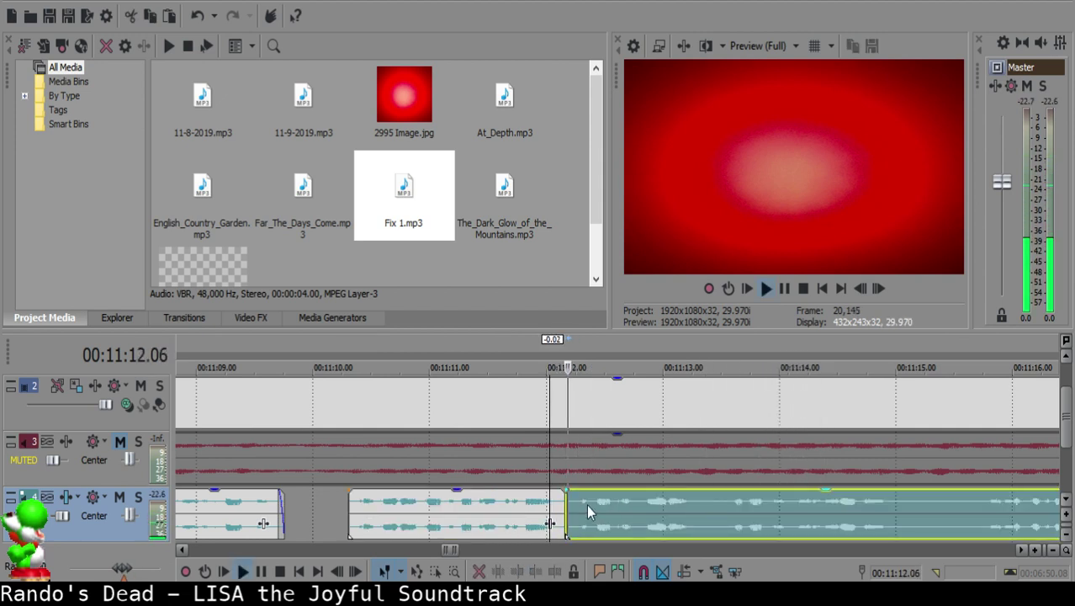
Step: Cut out a very short piece of the last narration clip starting at about 11:13.09, listening around the cut
{"action": "scroll", "coordinate": [639, 508], "scroll_direction": "up", "scroll_amount": 2}
{"action": "key", "text": "s"}
{"action": "key", "text": "s"}
{"action": "left_click", "coordinate": [663, 507]}
{"action": "key", "text": "Delete"}
{"action": "left_click", "coordinate": [709, 509]}
{"action": "left_click", "coordinate": [527, 522]}
{"action": "key", "text": "space"}
{"action": "left_click", "coordinate": [694, 505]}
{"action": "left_click", "coordinate": [547, 512]}
{"action": "left_click", "coordinate": [665, 509]}
{"action": "left_click", "coordinate": [665, 509]}
{"action": "key", "text": "Delete"}
Step: Close the gap by moving the remaining narration 0.02 earlier to about 11:13.09, and play across the cut
{"action": "left_click_drag", "start_coordinate": [679, 508], "coordinate": [664, 509]}
{"action": "left_click", "coordinate": [601, 505]}
{"action": "key", "text": "space"}
{"action": "scroll", "coordinate": [675, 517], "scroll_direction": "down", "scroll_amount": 2}
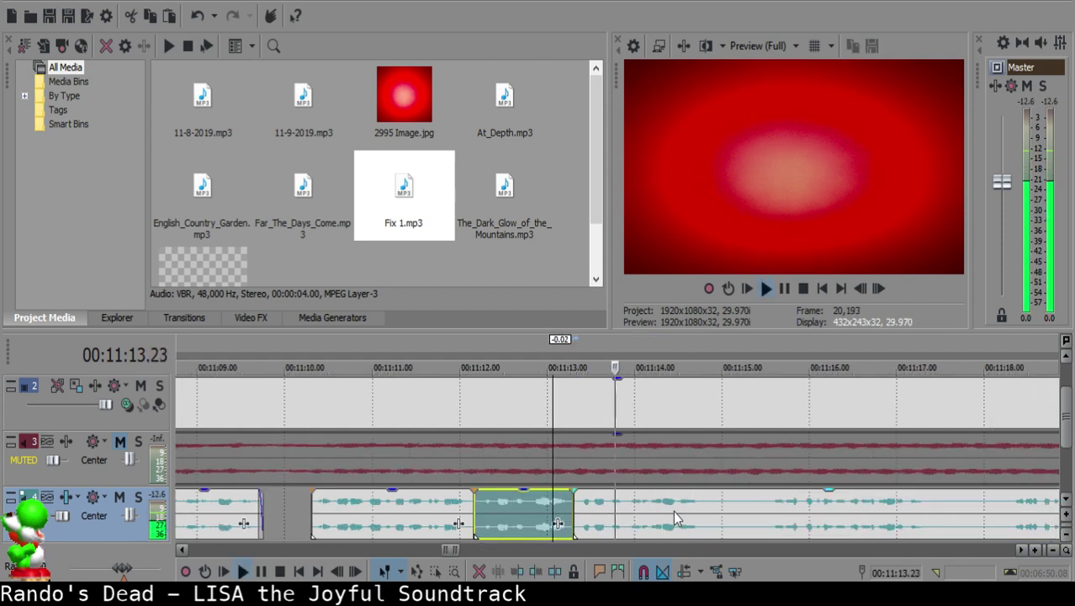
Step: Split the last narration clip at about 11:14.24, and listen on to about 11:20.27
{"action": "scroll", "coordinate": [673, 511], "scroll_direction": "up", "scroll_amount": 1}
{"action": "left_click", "coordinate": [688, 508]}
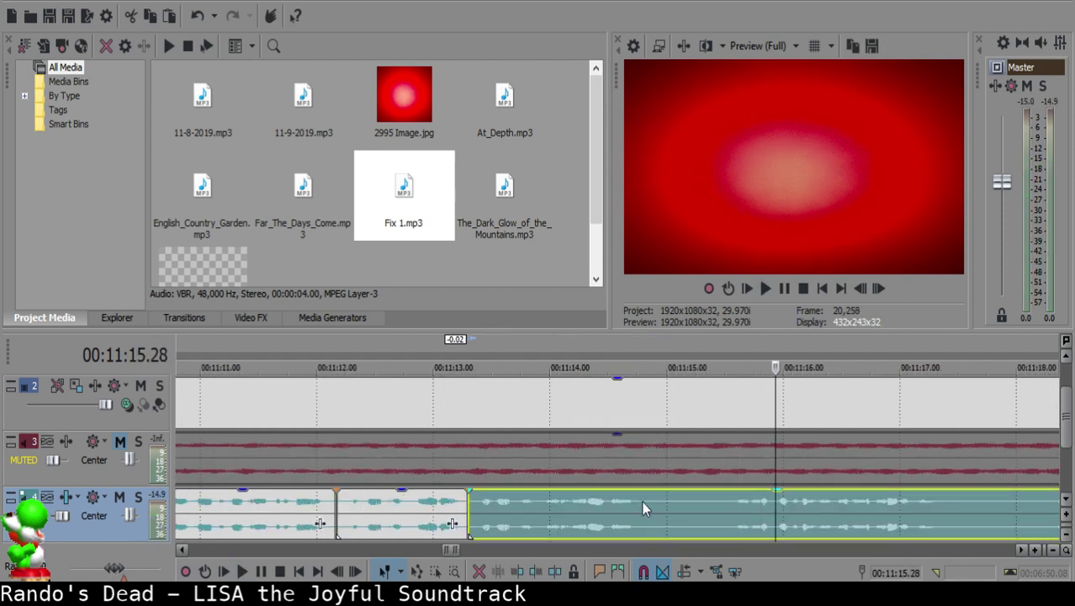
{"action": "scroll", "coordinate": [792, 522], "scroll_direction": "down", "scroll_amount": 1}
{"action": "left_click", "coordinate": [734, 505]}
{"action": "key", "text": "space"}
{"action": "scroll", "coordinate": [743, 533], "scroll_direction": "down", "scroll_amount": 2}
{"action": "scroll", "coordinate": [744, 532], "scroll_direction": "up", "scroll_amount": 2}
{"action": "key", "text": "space"}
{"action": "left_click", "coordinate": [754, 528]}
{"action": "key", "text": "space"}
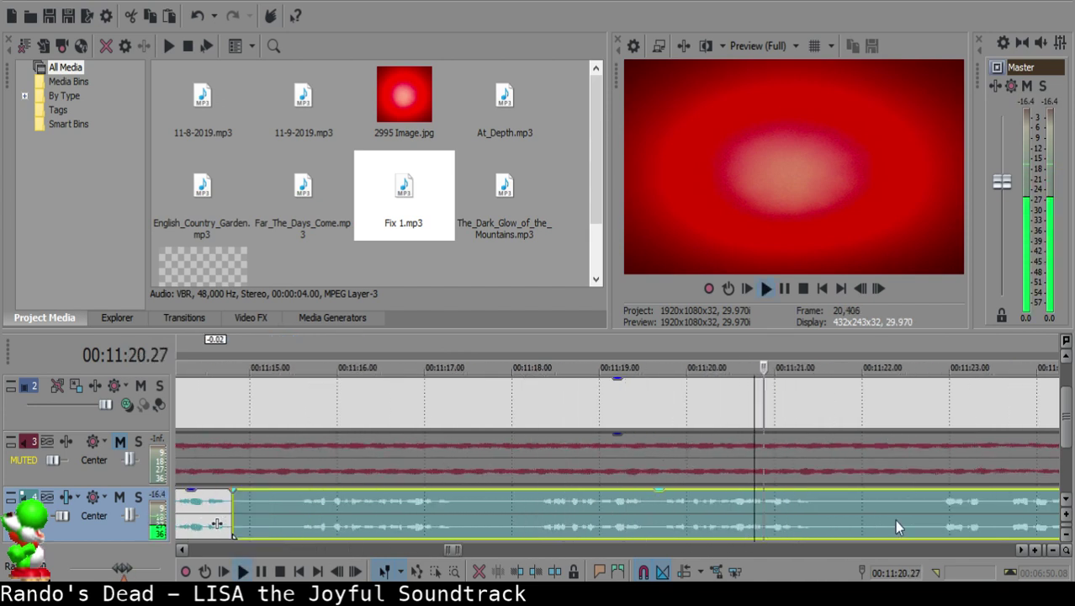
Step: Split the narration at about 11:19.19 and cut out the part between about 11:14.24 and that point
{"action": "left_click", "coordinate": [653, 502]}
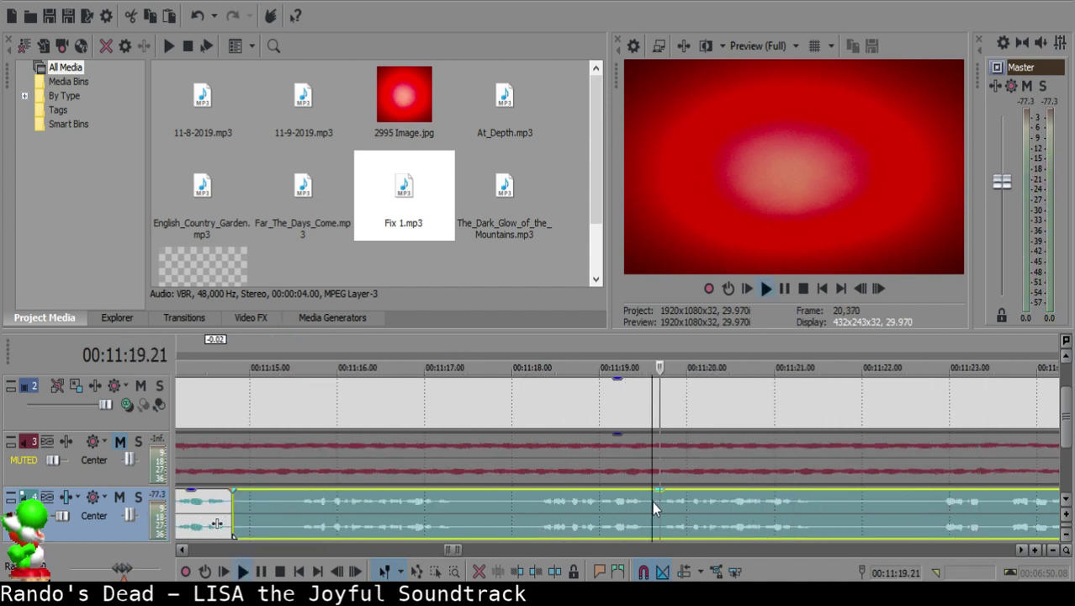
{"action": "key", "text": "space"}
{"action": "key", "text": "s"}
{"action": "left_click", "coordinate": [259, 505]}
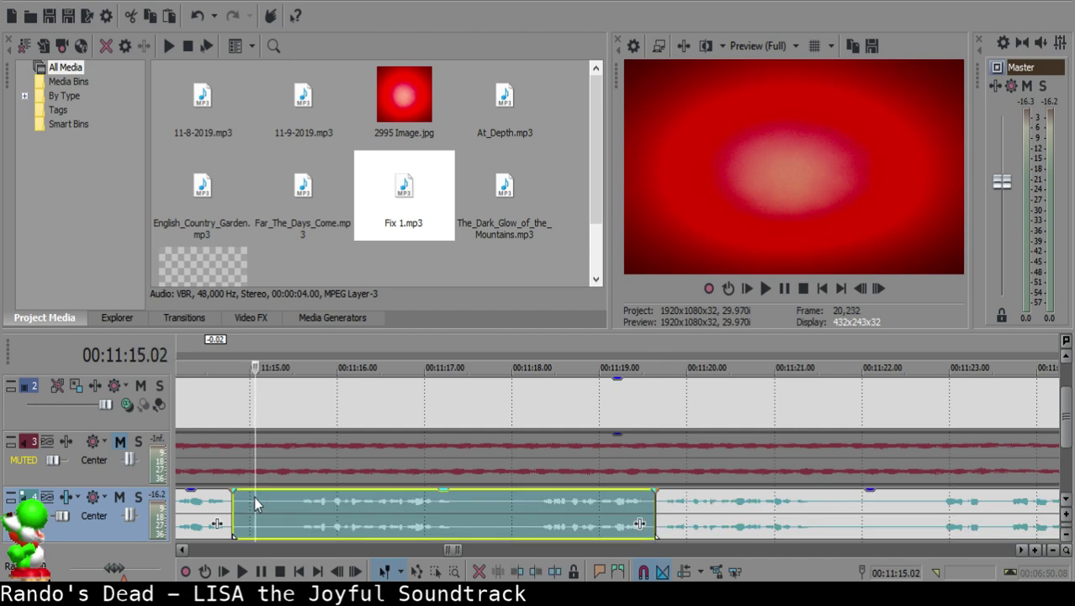
Step: Move the remaining narration earlier to about 11:14.28, playing across the pause to fine-tune it
{"action": "scroll", "coordinate": [259, 504], "scroll_direction": "down", "scroll_amount": 3}
{"action": "left_click_drag", "start_coordinate": [809, 510], "coordinate": [621, 502]}
{"action": "left_click", "coordinate": [598, 503]}
{"action": "left_click", "coordinate": [585, 503]}
{"action": "key", "text": "space"}
{"action": "scroll", "coordinate": [619, 503], "scroll_direction": "up", "scroll_amount": 4}
{"action": "left_click", "coordinate": [619, 502]}
{"action": "left_click", "coordinate": [544, 507]}
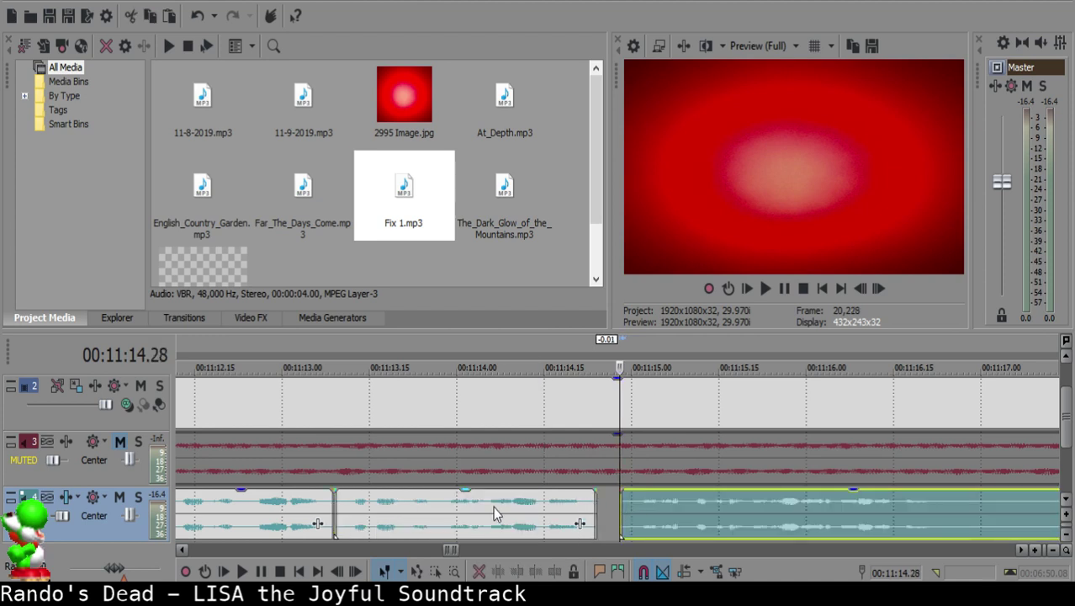
Step: Play across the pause and add a fade-out about 0.04 long to the clip ending at about 11:14.24
{"action": "left_click", "coordinate": [493, 506]}
{"action": "key", "text": "space"}
{"action": "key", "text": "space"}
{"action": "left_click_drag", "start_coordinate": [596, 490], "coordinate": [584, 491]}
Step: Move the remaining narration 0.02 earlier to about 11:14.26, and play across the pause
{"action": "left_click", "coordinate": [609, 503]}
{"action": "left_click_drag", "start_coordinate": [641, 513], "coordinate": [582, 503]}
{"action": "left_click", "coordinate": [527, 514]}
{"action": "key", "text": "space"}
{"action": "key", "text": "space"}
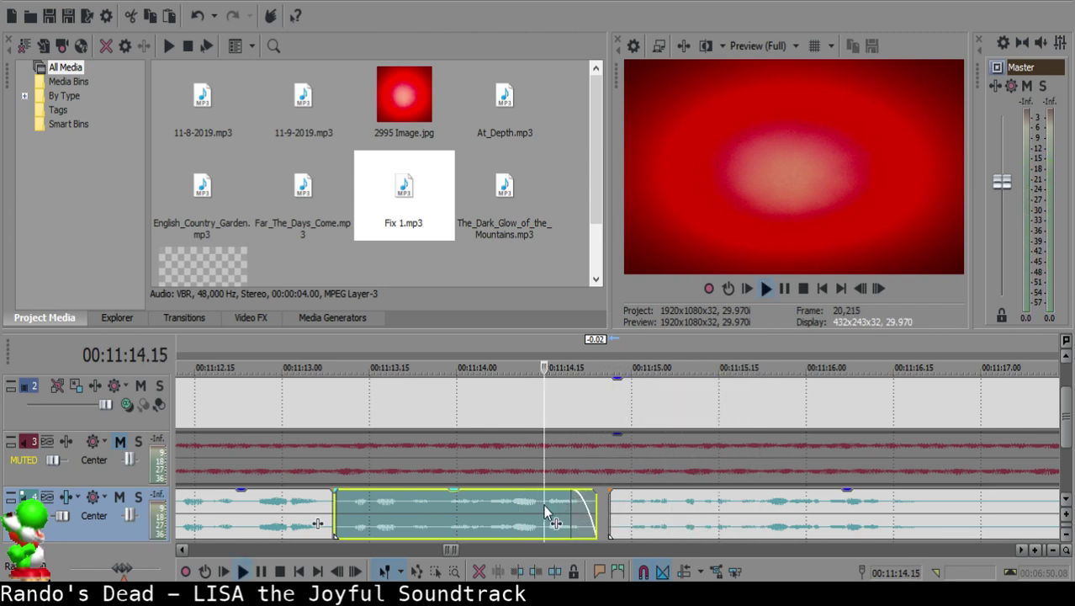
Step: Cut out the narration between about 11:16.21 and 11:18.25, listening ahead to find where to resume
{"action": "left_click", "coordinate": [669, 505]}
{"action": "key", "text": "s"}
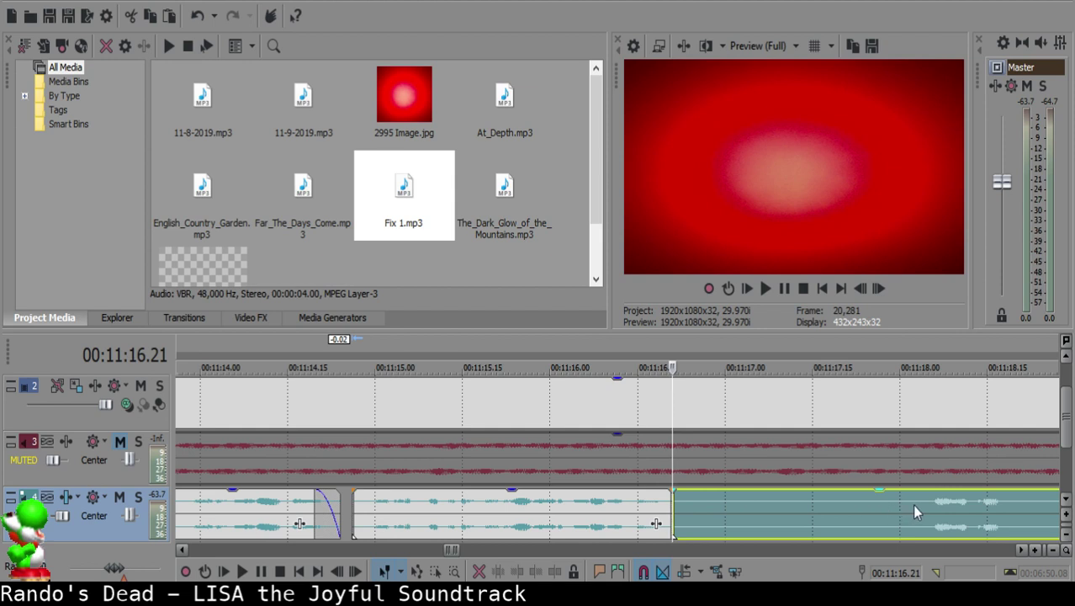
{"action": "left_click", "coordinate": [911, 504]}
{"action": "scroll", "coordinate": [911, 503], "scroll_direction": "down", "scroll_amount": 3}
{"action": "key", "text": "space"}
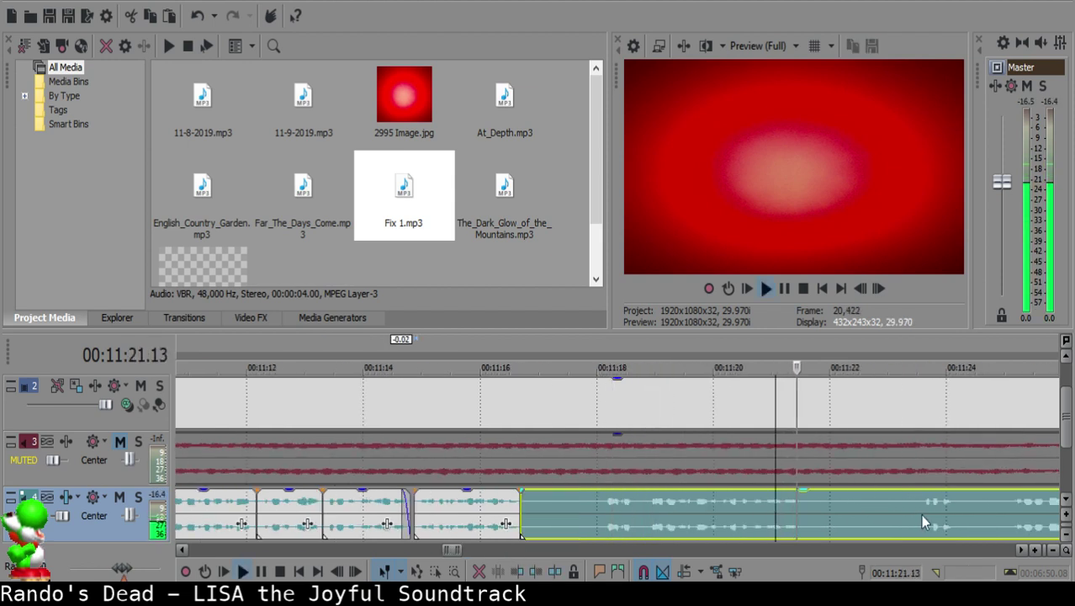
{"action": "left_click", "coordinate": [643, 504]}
{"action": "key", "text": "s"}
{"action": "left_click", "coordinate": [536, 503]}
{"action": "key", "text": "Delete"}
Step: Move the remaining narration 1.26 earlier to about 11:16.29, and play across the pause
{"action": "left_click_drag", "start_coordinate": [697, 525], "coordinate": [596, 514]}
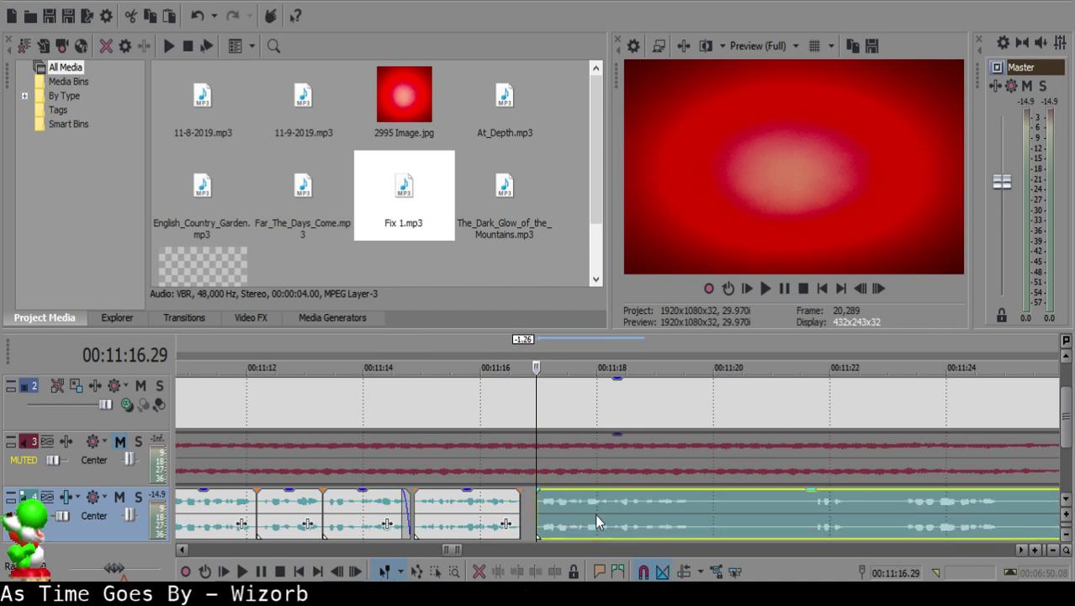
{"action": "left_click", "coordinate": [492, 505]}
{"action": "key", "text": "space"}
Step: Lengthen the pause by moving the remaining narration later to about 11:17.07, and play across it
{"action": "scroll", "coordinate": [714, 507], "scroll_direction": "up", "scroll_amount": 3}
{"action": "left_click", "coordinate": [653, 505]}
{"action": "left_click_drag", "start_coordinate": [671, 501], "coordinate": [700, 508]}
{"action": "left_click", "coordinate": [545, 520]}
{"action": "key", "text": "space"}
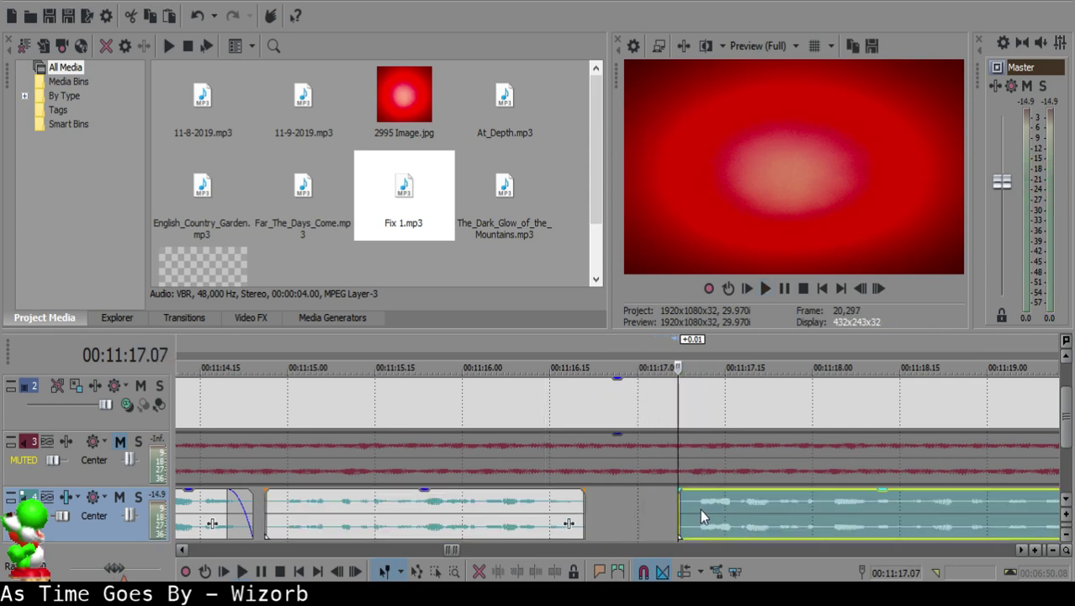
{"action": "left_click", "coordinate": [490, 515]}
{"action": "key", "text": "space"}
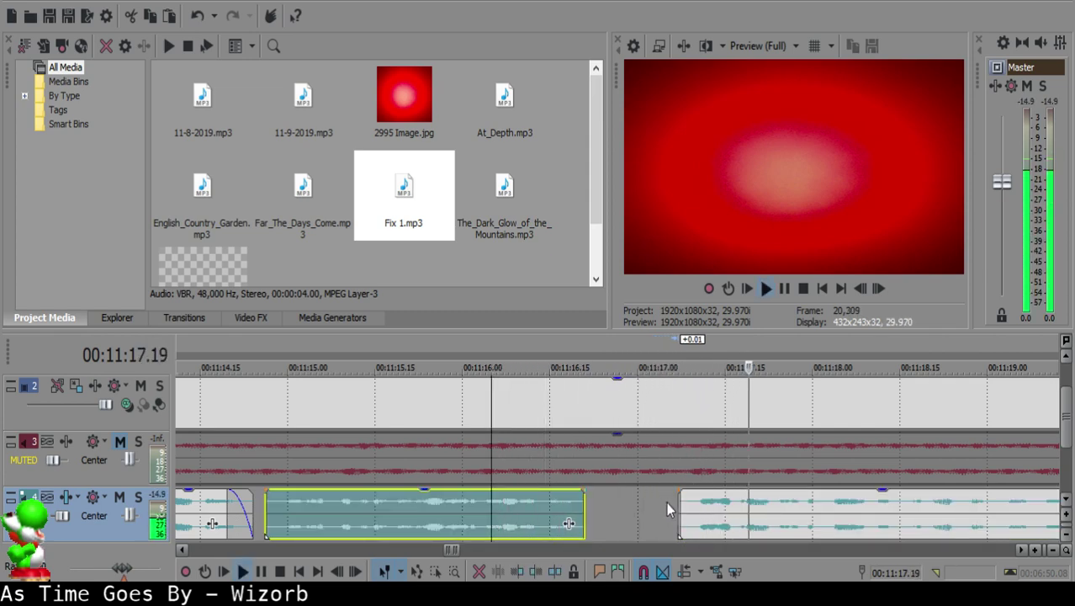
Step: Play on through the last narration clip and split it at about 11:19.27
{"action": "scroll", "coordinate": [671, 508], "scroll_direction": "down", "scroll_amount": 5}
{"action": "scroll", "coordinate": [671, 508], "scroll_direction": "up", "scroll_amount": 6}
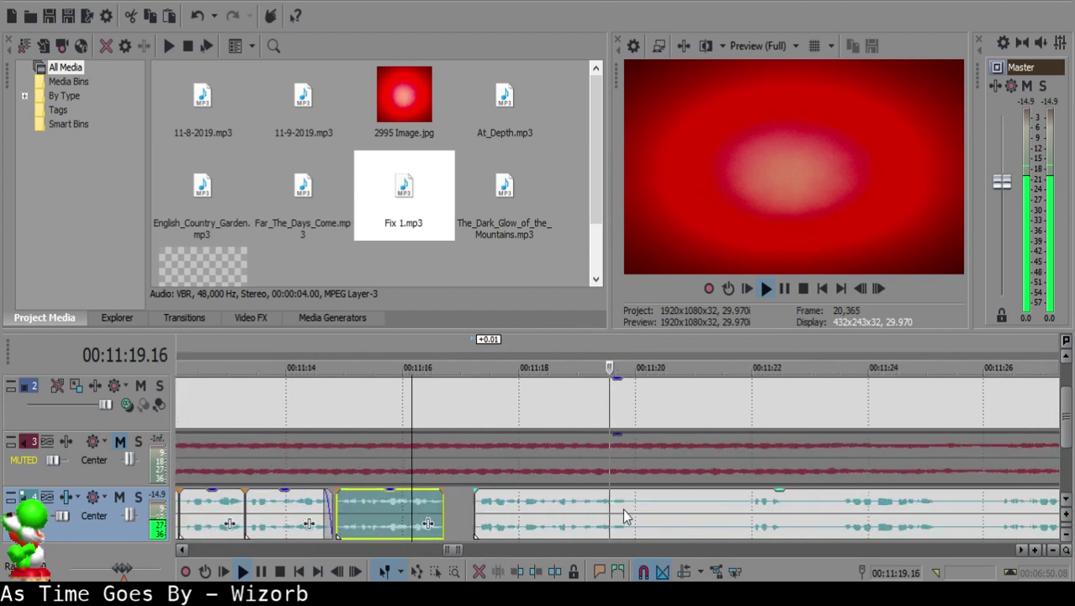
{"action": "left_click", "coordinate": [649, 500]}
{"action": "key", "text": "space"}
{"action": "key", "text": "s"}
Step: Split the narration again at about 11:22.01 and delete the part between about 11:19.27 and that point
{"action": "left_click", "coordinate": [894, 515]}
{"action": "scroll", "coordinate": [696, 520], "scroll_direction": "down", "scroll_amount": 2}
{"action": "left_click", "coordinate": [598, 504]}
{"action": "key", "text": "space"}
{"action": "key", "text": "s"}
{"action": "scroll", "coordinate": [599, 503], "scroll_direction": "up", "scroll_amount": 4}
{"action": "key", "text": "space"}
{"action": "left_click", "coordinate": [602, 497]}
{"action": "key", "text": "space"}
{"action": "key", "text": "Delete"}
Step: Add a fade-in about 0.01 long to the start of the remaining narration at about 11:22.01
{"action": "left_click_drag", "start_coordinate": [609, 492], "coordinate": [620, 495]}
{"action": "key", "text": "space"}
{"action": "left_click", "coordinate": [599, 502]}
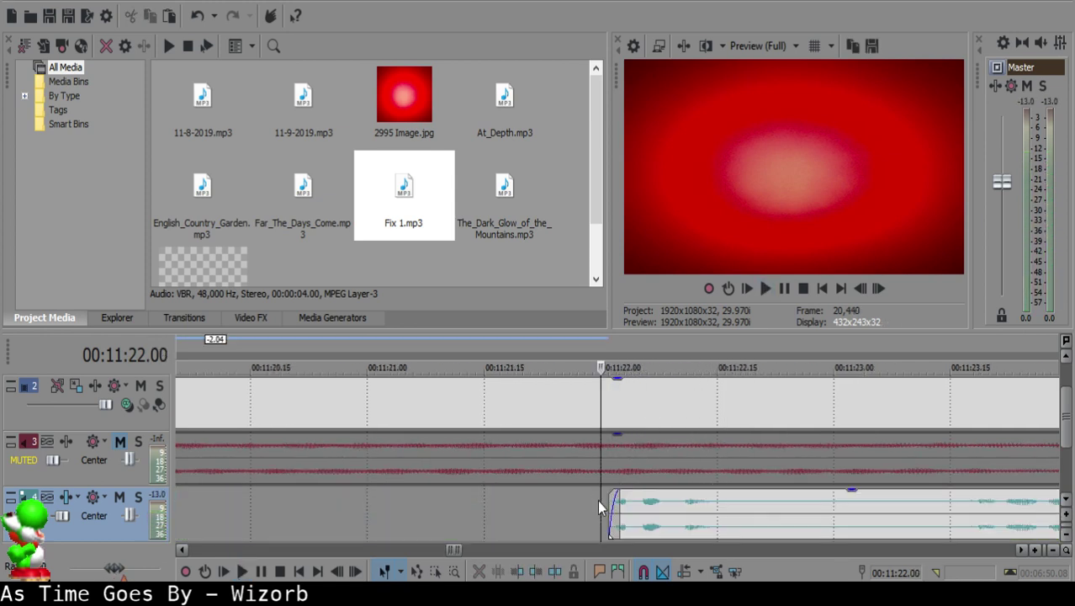
Step: Move the remaining narration 1.17 earlier to about 11:20.14
{"action": "scroll", "coordinate": [599, 505], "scroll_direction": "down", "scroll_amount": 4}
{"action": "left_click", "coordinate": [538, 503]}
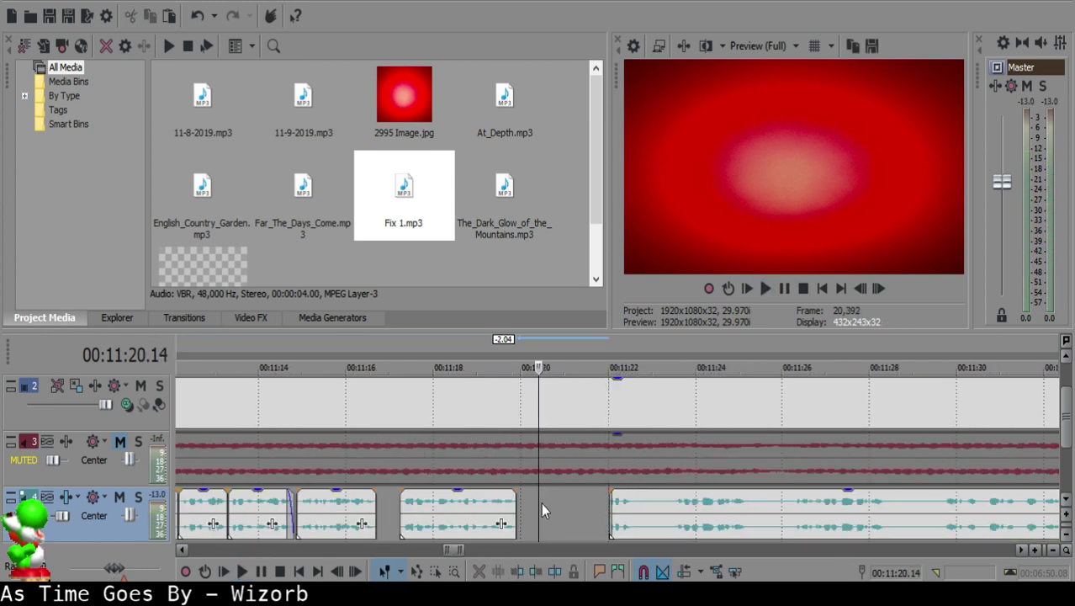
{"action": "left_click_drag", "start_coordinate": [638, 508], "coordinate": [535, 505]}
{"action": "left_click", "coordinate": [490, 504]}
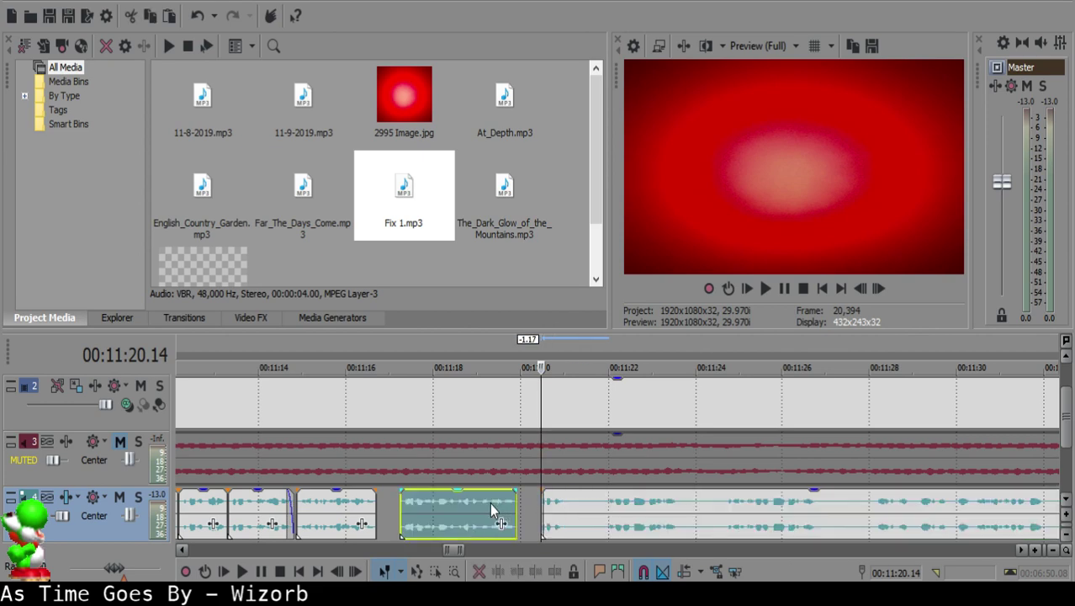
Step: Move the remaining narration 0.06 later to about 11:20.20 and play across the pause before it
{"action": "key", "text": "space"}
{"action": "scroll", "coordinate": [546, 509], "scroll_direction": "down", "scroll_amount": 10}
{"action": "scroll", "coordinate": [577, 509], "scroll_direction": "up", "scroll_amount": 8}
{"action": "scroll", "coordinate": [576, 514], "scroll_direction": "up", "scroll_amount": 6}
{"action": "left_click", "coordinate": [468, 498]}
{"action": "scroll", "coordinate": [491, 504], "scroll_direction": "down", "scroll_amount": 2}
{"action": "left_click_drag", "start_coordinate": [619, 512], "coordinate": [636, 509]}
{"action": "left_click", "coordinate": [515, 515]}
{"action": "key", "text": "space"}
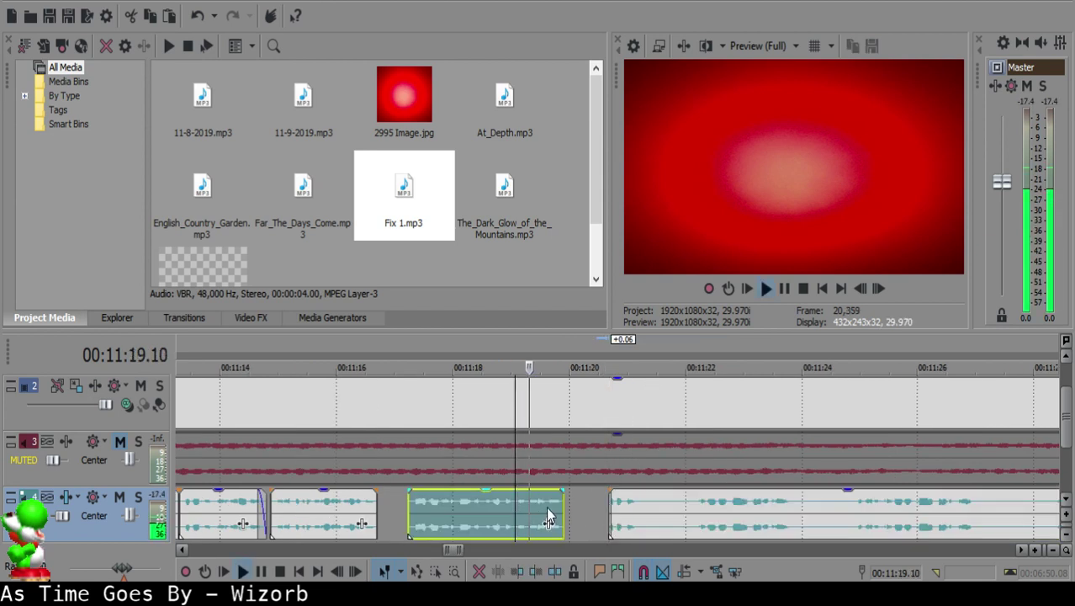
Step: Move the remaining narration another 0.03 later to about 11:20.23 and play across the pause again
{"action": "scroll", "coordinate": [621, 510], "scroll_direction": "up", "scroll_amount": 3}
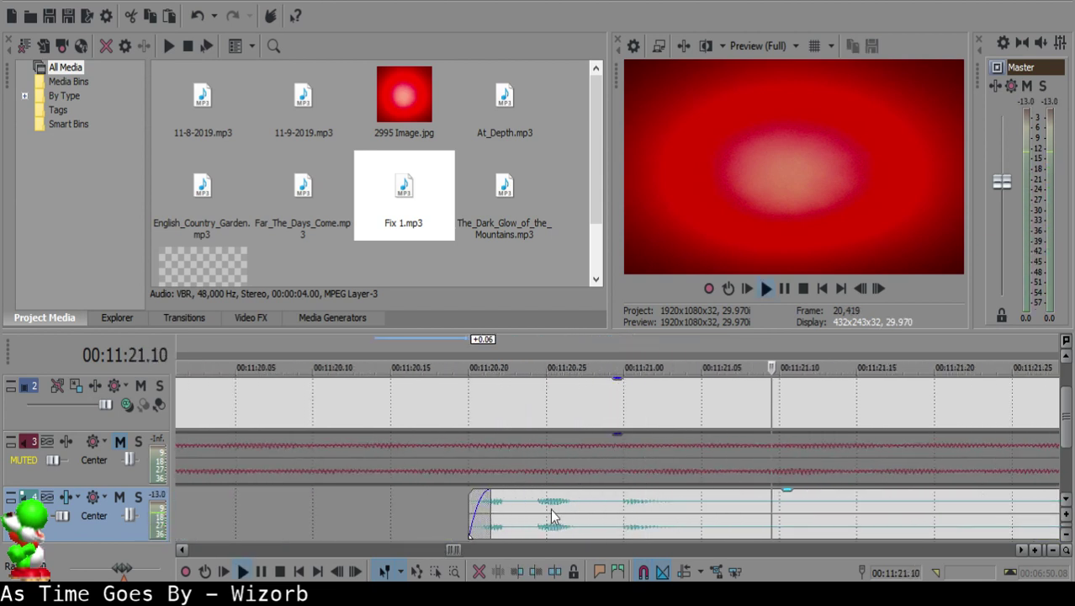
{"action": "key", "text": "space"}
{"action": "left_click", "coordinate": [510, 510]}
{"action": "scroll", "coordinate": [515, 510], "scroll_direction": "down", "scroll_amount": 2}
{"action": "left_click", "coordinate": [418, 527]}
{"action": "key", "text": "space"}
{"action": "scroll", "coordinate": [648, 513], "scroll_direction": "up", "scroll_amount": 5}
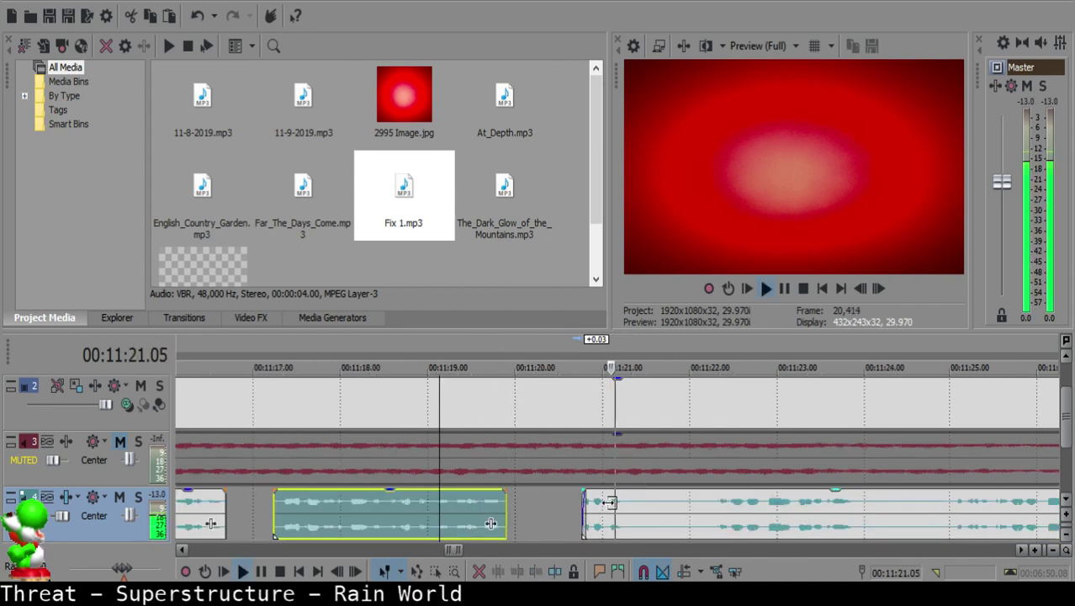
Step: Nudge the remaining narration 0.02 later to about 11:20.25
{"action": "left_click", "coordinate": [273, 513]}
{"action": "scroll", "coordinate": [421, 513], "scroll_direction": "down", "scroll_amount": 3}
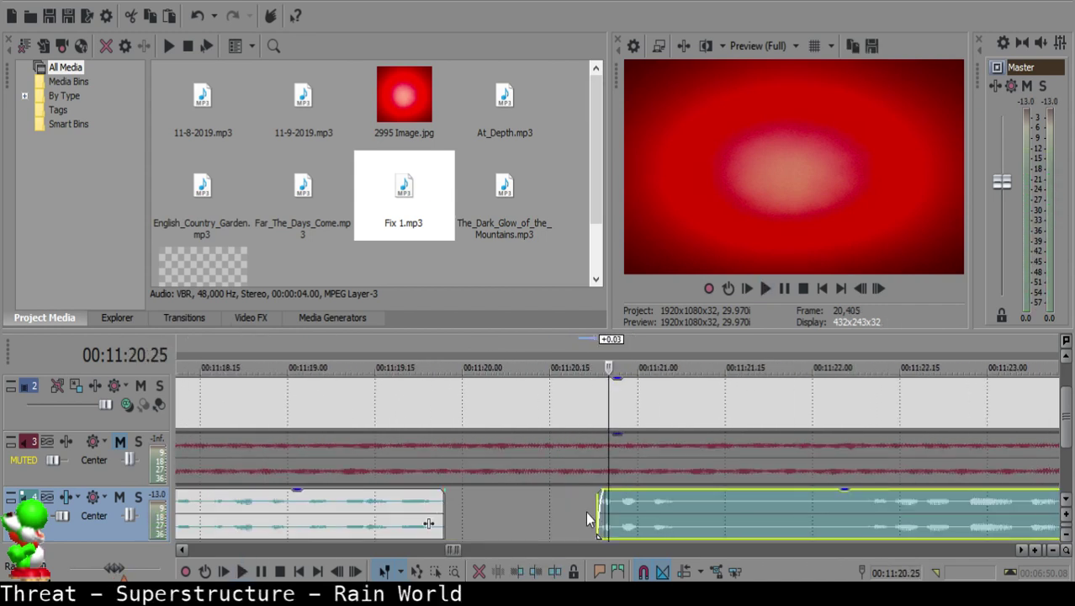
{"action": "key", "text": "KP_3"}
Step: Play the start of the remaining narration and split it after the first words at about 11:21.13
{"action": "left_click", "coordinate": [696, 508]}
{"action": "key", "text": "space"}
{"action": "left_click", "coordinate": [704, 508]}
{"action": "key", "text": "space"}
{"action": "key", "text": "space"}
{"action": "left_click", "coordinate": [710, 507]}
{"action": "key", "text": "s"}
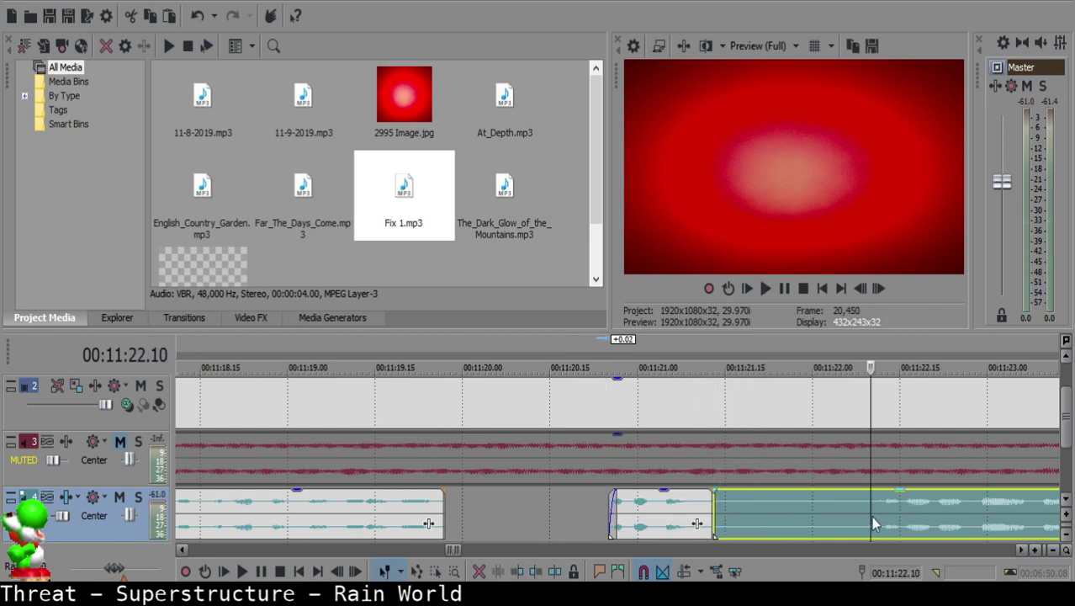
Step: Cut out the silence after about 11:21.13 and move the remaining narration 0.24 earlier to close the gap
{"action": "scroll", "coordinate": [791, 520], "scroll_direction": "down", "scroll_amount": 4}
{"action": "left_click", "coordinate": [659, 508]}
{"action": "left_click", "coordinate": [599, 505]}
{"action": "key", "text": "space"}
{"action": "left_click", "coordinate": [579, 508]}
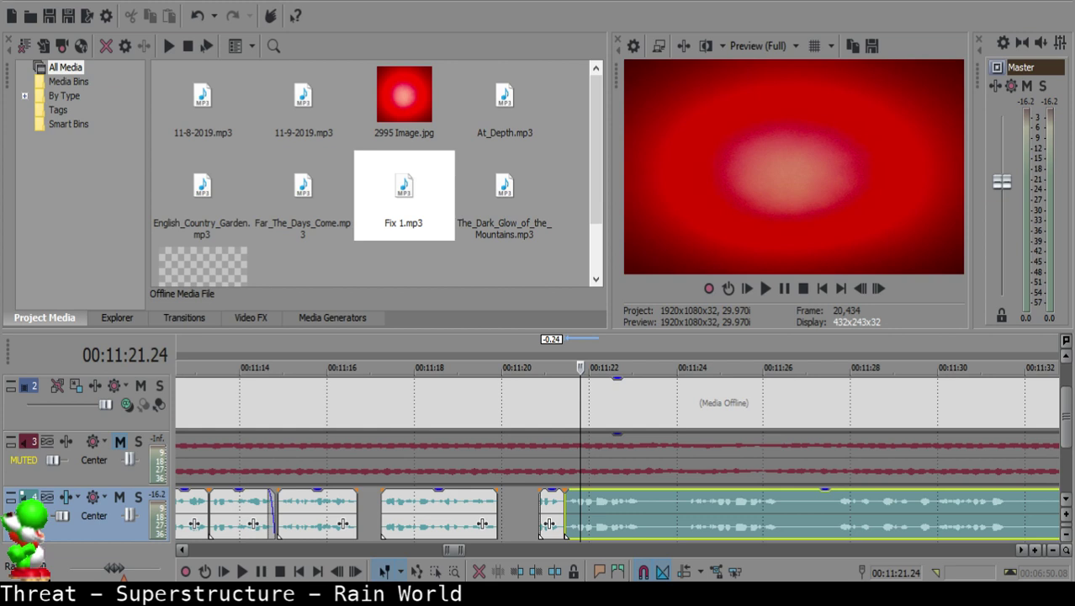
Step: Cut out the narration between about 11:21.12 and 11:21.14 and move the rest up against the short clip
{"action": "left_click", "coordinate": [548, 520]}
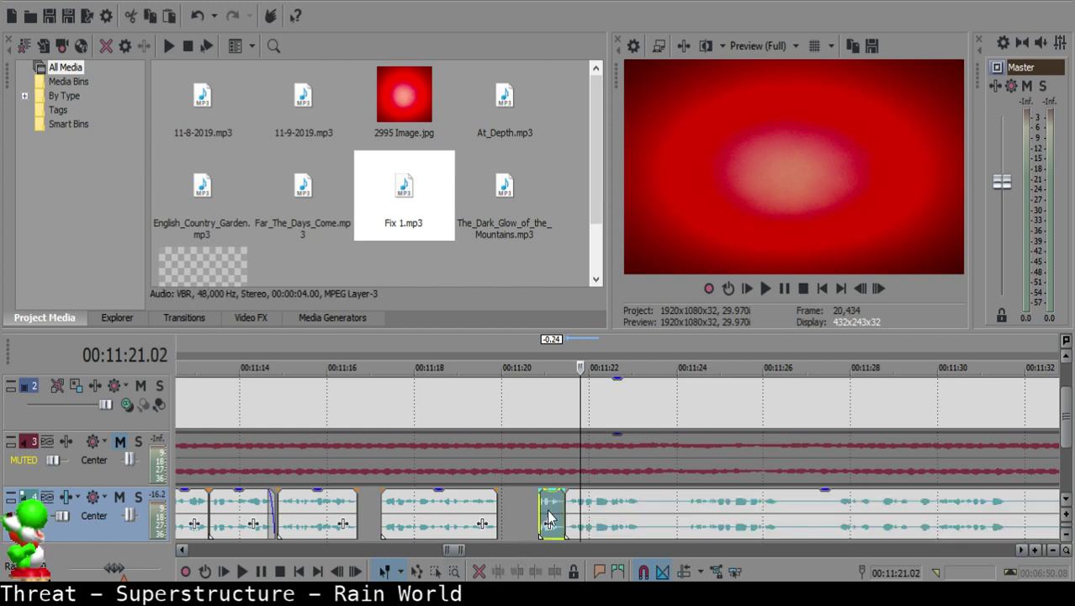
{"action": "scroll", "coordinate": [559, 505], "scroll_direction": "up", "scroll_amount": 6}
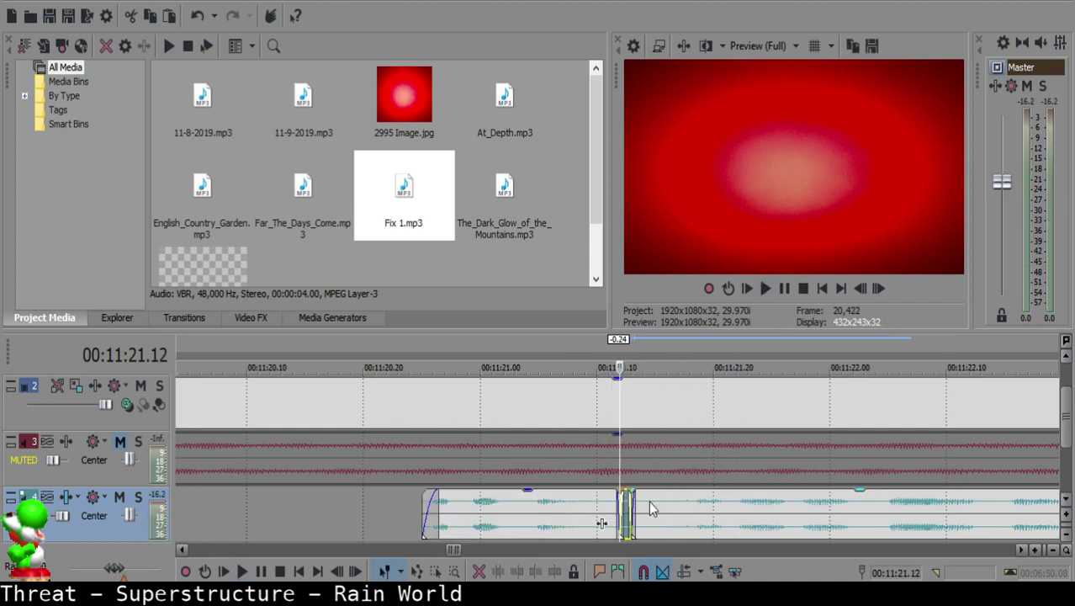
{"action": "left_click", "coordinate": [646, 507]}
{"action": "key", "text": "s"}
{"action": "left_click", "coordinate": [638, 510]}
{"action": "key", "text": "Delete"}
{"action": "left_click", "coordinate": [627, 511]}
{"action": "key", "text": "Delete"}
{"action": "left_click_drag", "start_coordinate": [686, 512], "coordinate": [658, 503]}
Step: Play across the new joint and split the remaining narration at about 11:23.08
{"action": "left_click", "coordinate": [515, 530]}
{"action": "left_click", "coordinate": [685, 507]}
{"action": "key", "text": "space"}
{"action": "scroll", "coordinate": [685, 507], "scroll_direction": "down", "scroll_amount": 8}
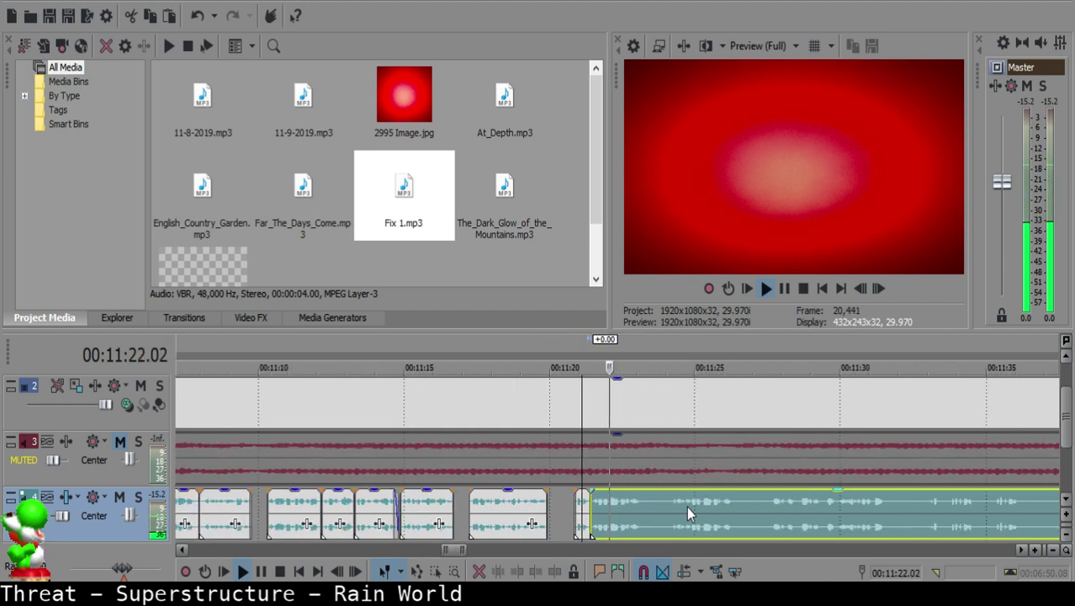
{"action": "key", "text": "s"}
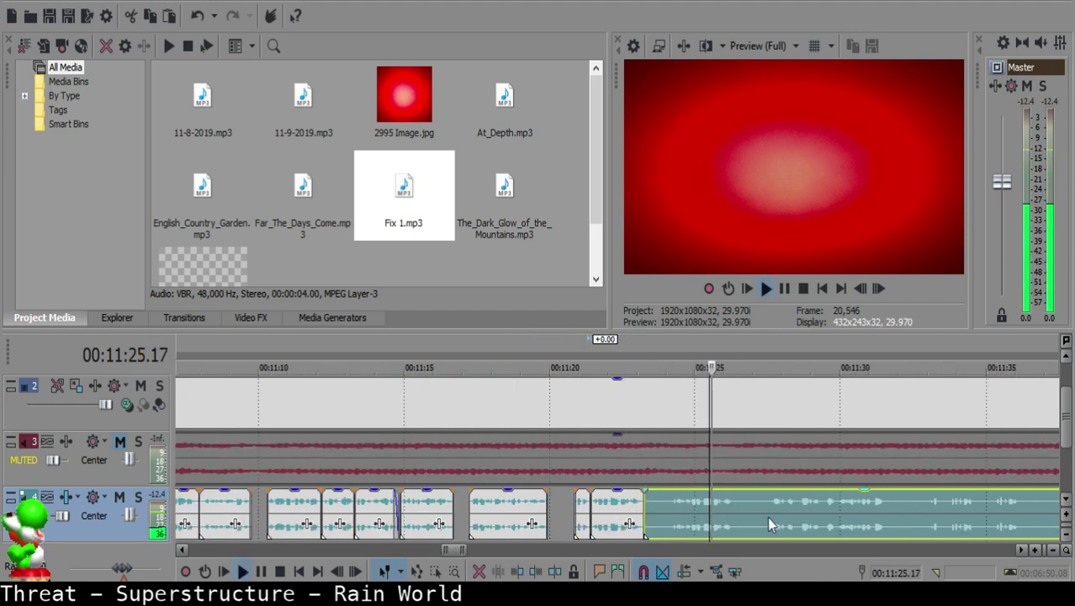
Step: Split again at about 11:24.06, delete the part from 11:23.08, and move the remaining narration 0.17 earlier
{"action": "left_click", "coordinate": [669, 502]}
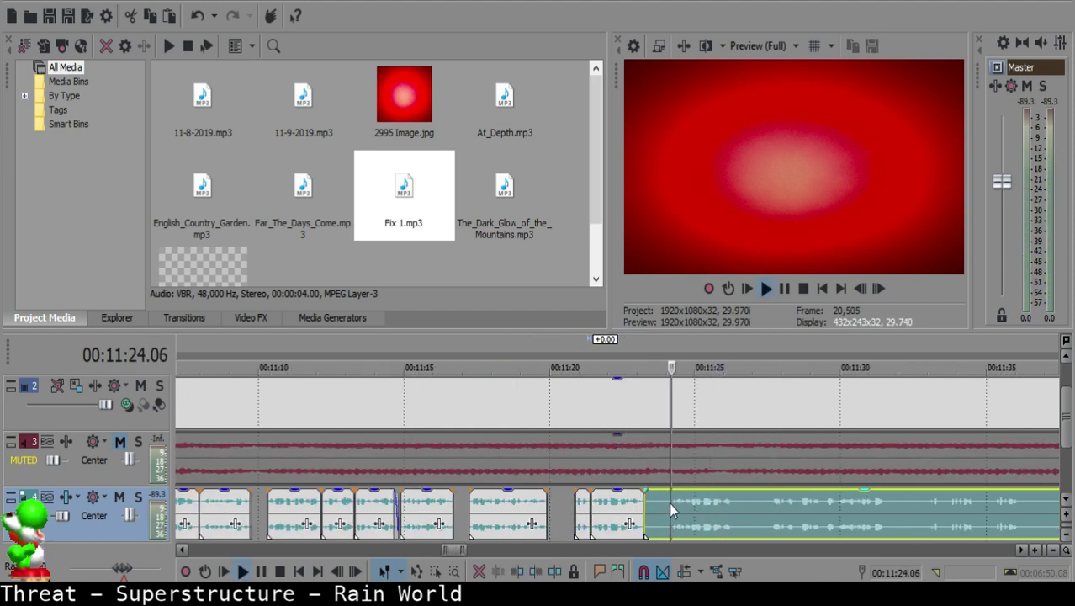
{"action": "key", "text": "s"}
{"action": "left_click", "coordinate": [655, 503]}
{"action": "left_click_drag", "start_coordinate": [695, 504], "coordinate": [677, 499]}
{"action": "left_click", "coordinate": [629, 504]}
{"action": "key", "text": "space"}
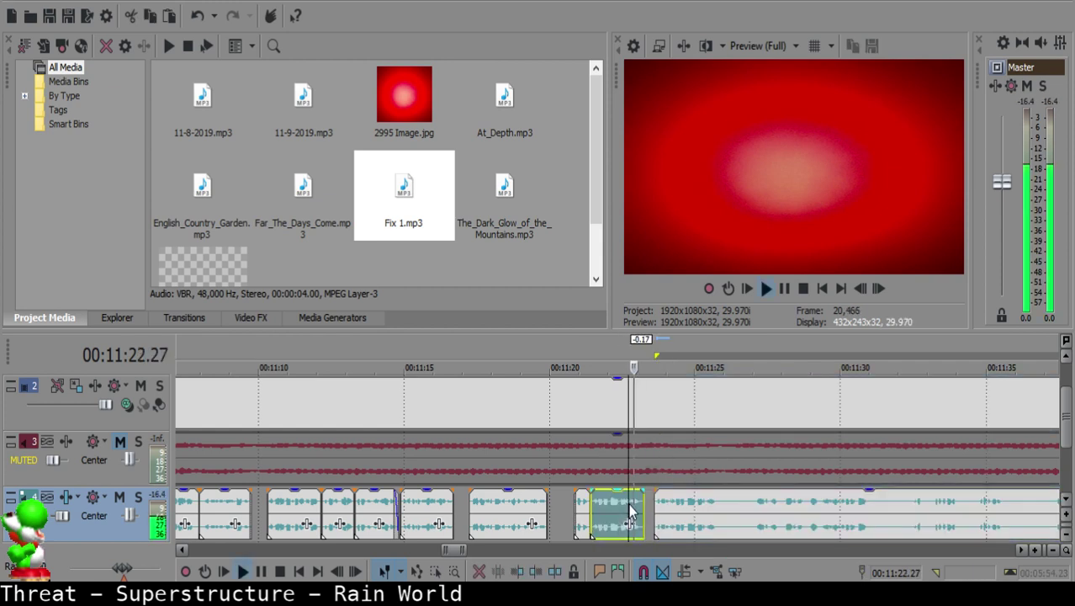
Step: Move the remaining narration 0.01 earlier and play across the pause after the clip ending at about 11:23.08
{"action": "scroll", "coordinate": [625, 513], "scroll_direction": "up", "scroll_amount": 3}
{"action": "key", "text": "Return"}
{"action": "left_click", "coordinate": [593, 508]}
{"action": "left_click_drag", "start_coordinate": [654, 514], "coordinate": [644, 515]}
{"action": "left_click", "coordinate": [448, 515]}
{"action": "key", "text": "space"}
{"action": "scroll", "coordinate": [629, 509], "scroll_direction": "down", "scroll_amount": 6}
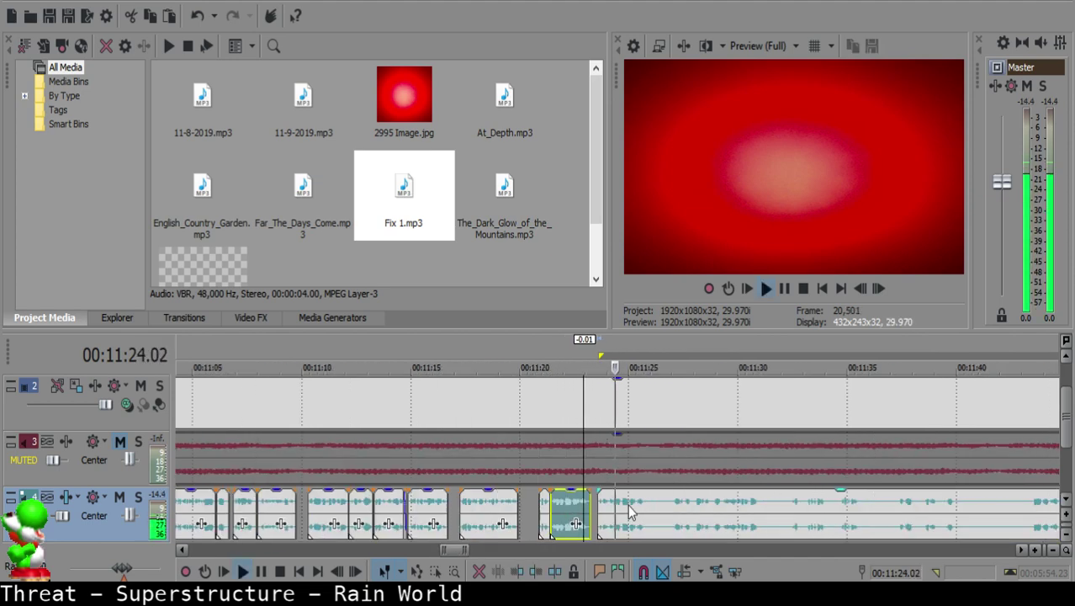
Step: Split the remaining narration after the phrase ending at about 11:25.27
{"action": "scroll", "coordinate": [630, 510], "scroll_direction": "up", "scroll_amount": 6}
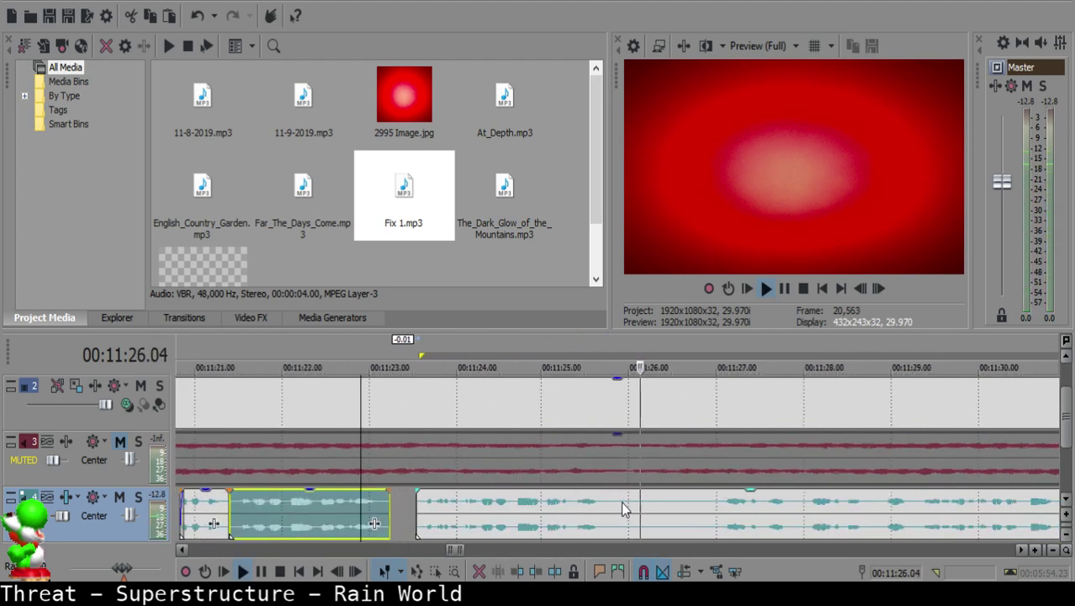
{"action": "left_click", "coordinate": [613, 502]}
{"action": "key", "text": "s"}
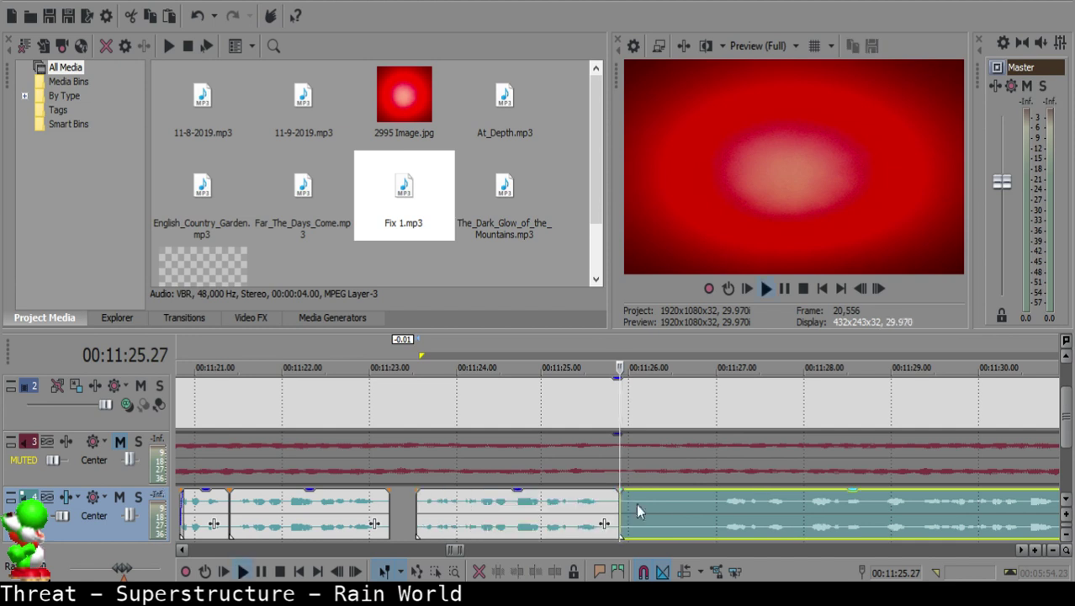
Step: Split the narration again at about 11:28.26 and delete the part between 11:25.27 and that point
{"action": "scroll", "coordinate": [752, 515], "scroll_direction": "down", "scroll_amount": 3}
{"action": "left_click", "coordinate": [727, 513]}
{"action": "left_click", "coordinate": [660, 512]}
{"action": "key", "text": "space"}
{"action": "key", "text": "s"}
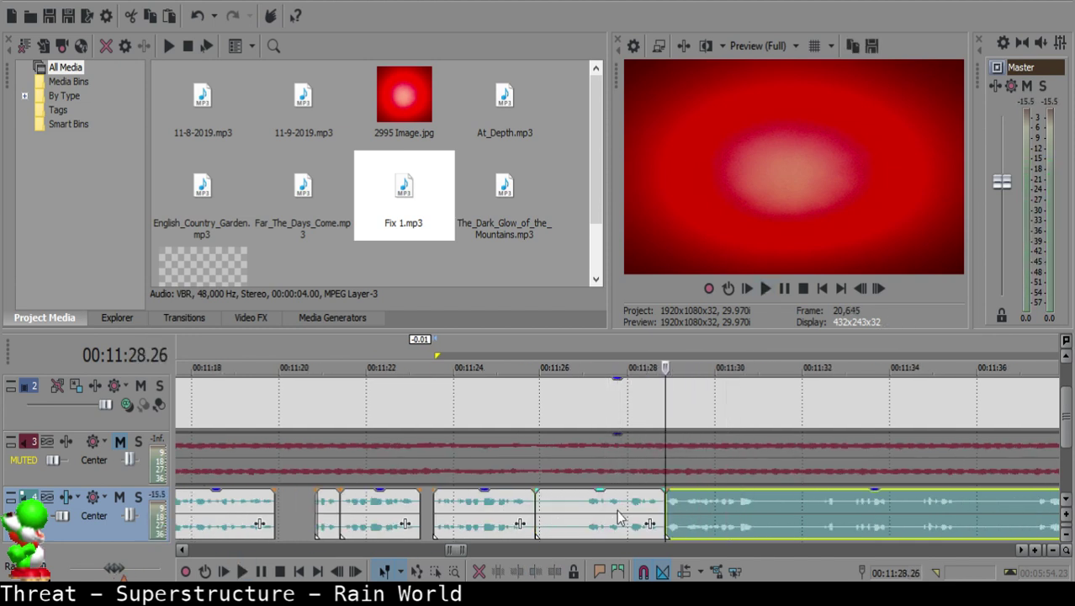
{"action": "left_click", "coordinate": [545, 511]}
{"action": "key", "text": "Delete"}
Step: Move the remaining narration earlier, close behind the clip ending at about 11:25.27, and play across the pause
{"action": "left_click_drag", "start_coordinate": [698, 507], "coordinate": [573, 500]}
{"action": "left_click", "coordinate": [494, 515]}
{"action": "key", "text": "space"}
{"action": "scroll", "coordinate": [649, 523], "scroll_direction": "up", "scroll_amount": 4}
{"action": "key", "text": "space"}
Step: Move the remaining narration 0.07 later to about 11:26.14 and play across the pause
{"action": "left_click", "coordinate": [674, 510]}
{"action": "scroll", "coordinate": [675, 510], "scroll_direction": "down", "scroll_amount": 5}
{"action": "left_click_drag", "start_coordinate": [688, 507], "coordinate": [696, 506]}
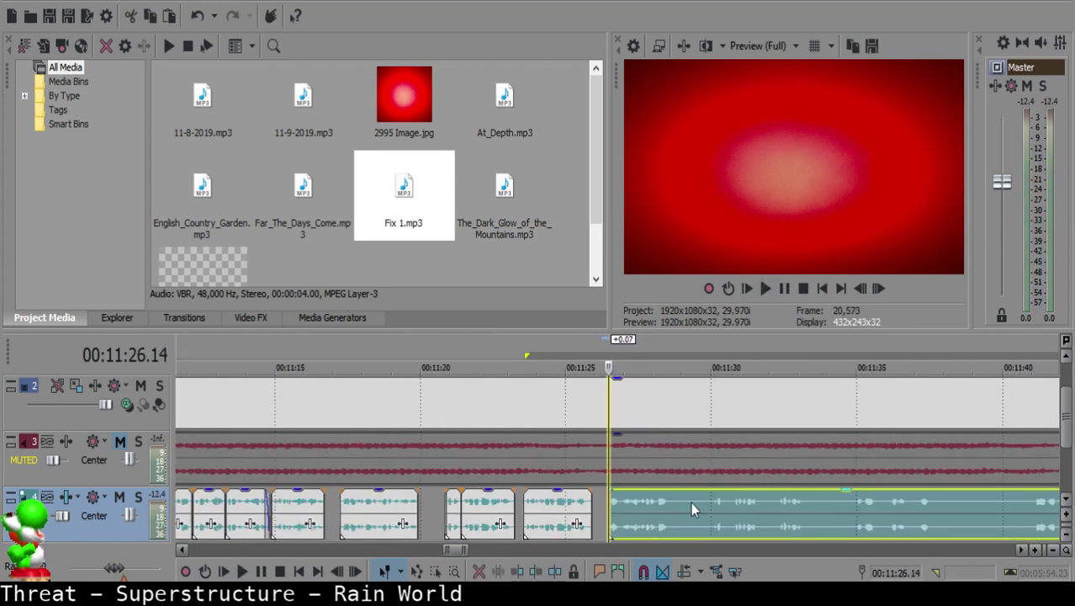
{"action": "left_click", "coordinate": [578, 513]}
{"action": "key", "text": "space"}
{"action": "scroll", "coordinate": [586, 515], "scroll_direction": "up", "scroll_amount": 5}
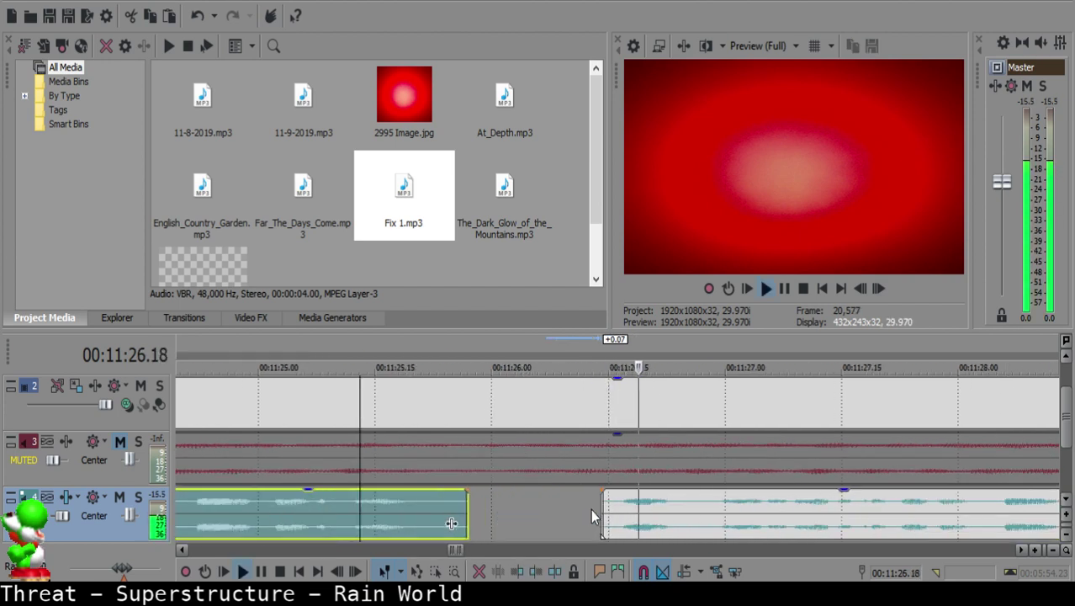
Step: Play the end of the clip before the pause and split it at about 11:25.21
{"action": "left_click", "coordinate": [412, 510]}
{"action": "key", "text": "space"}
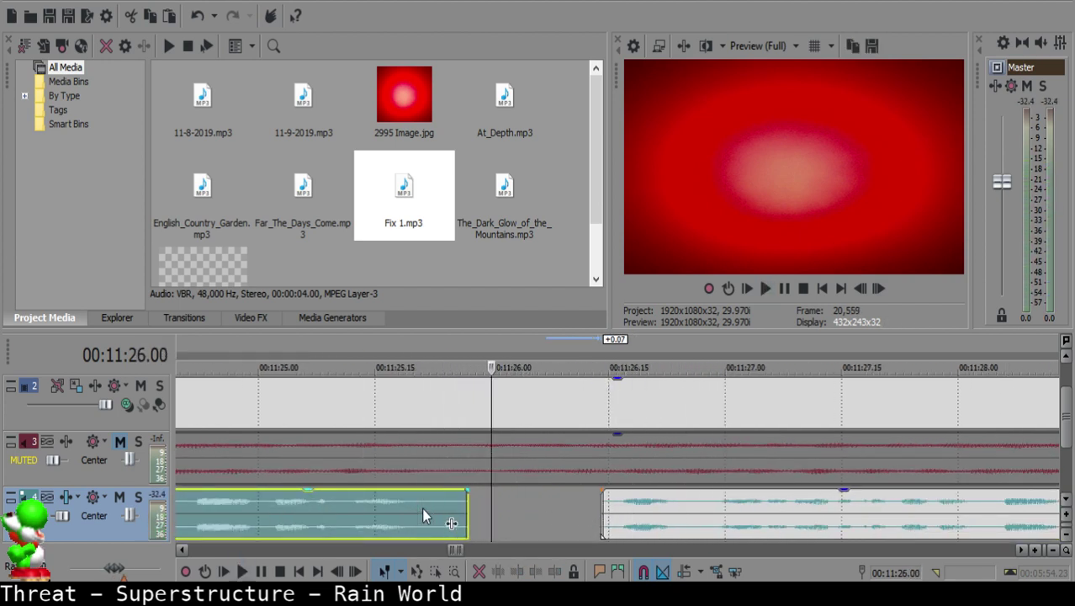
{"action": "key", "text": "s"}
Step: Split the short end piece at about 11:25.24 and delete everything in it after that point
{"action": "left_click", "coordinate": [435, 503]}
{"action": "key", "text": "space"}
{"action": "key", "text": "space"}
{"action": "left_click", "coordinate": [442, 503]}
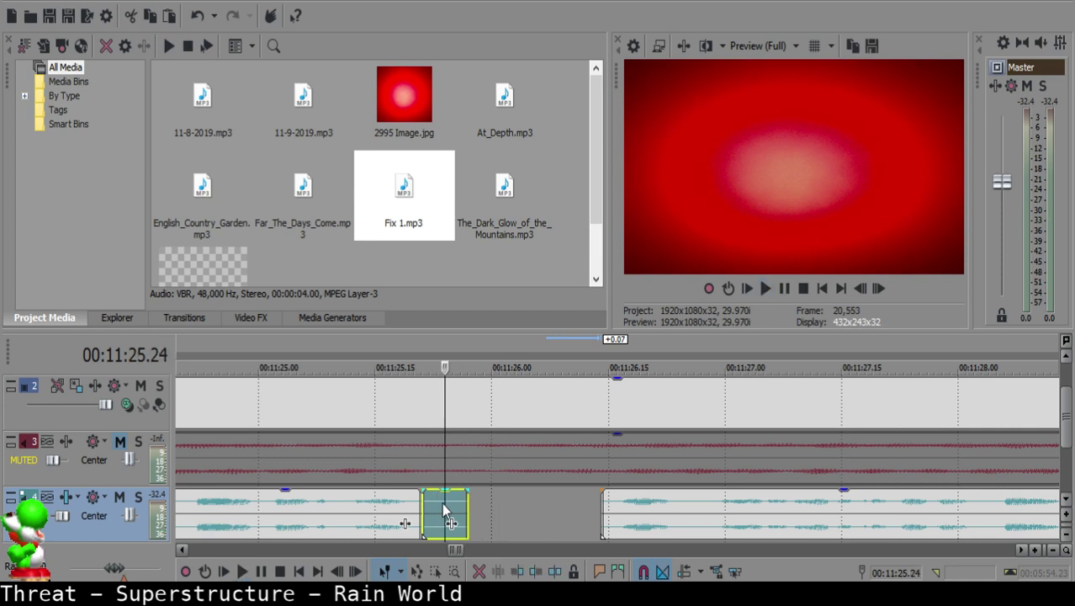
{"action": "key", "text": "s"}
{"action": "left_click", "coordinate": [436, 503]}
{"action": "key", "text": "space"}
{"action": "key", "text": "space"}
{"action": "key", "text": "Delete"}
Step: Add a fade-out about 0.03 long to the short piece ending at about 11:25.24 and play the joint
{"action": "left_click_drag", "start_coordinate": [459, 498], "coordinate": [434, 499]}
{"action": "left_click", "coordinate": [389, 508]}
{"action": "key", "text": "space"}
{"action": "key", "text": "space"}
{"action": "left_click", "coordinate": [353, 512]}
{"action": "key", "text": "space"}
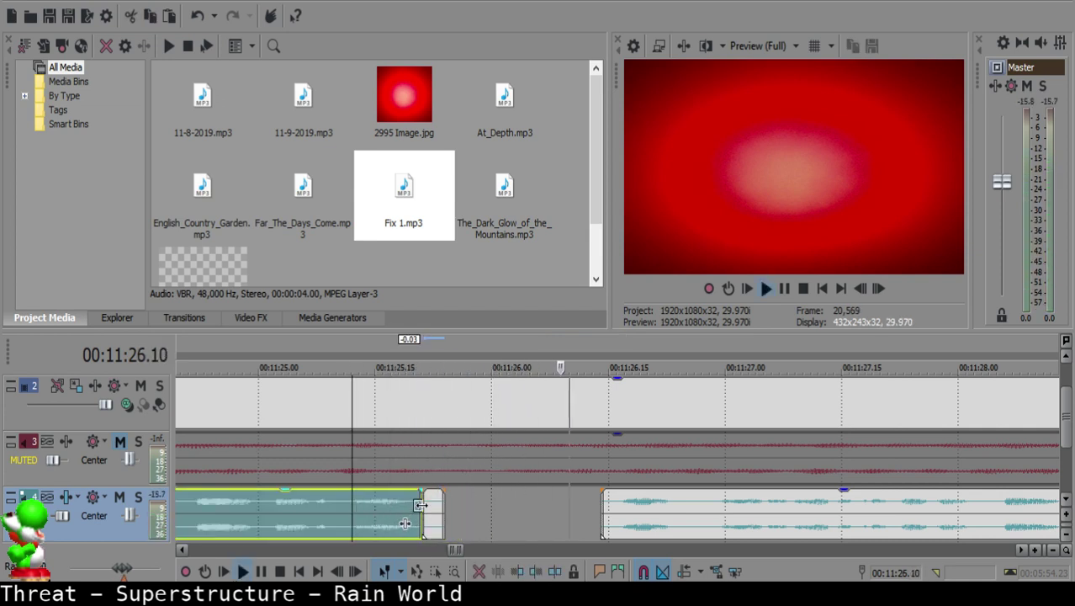
{"action": "key", "text": "Return"}
{"action": "left_click_drag", "start_coordinate": [443, 491], "coordinate": [414, 498]}
{"action": "left_click", "coordinate": [302, 508]}
{"action": "key", "text": "space"}
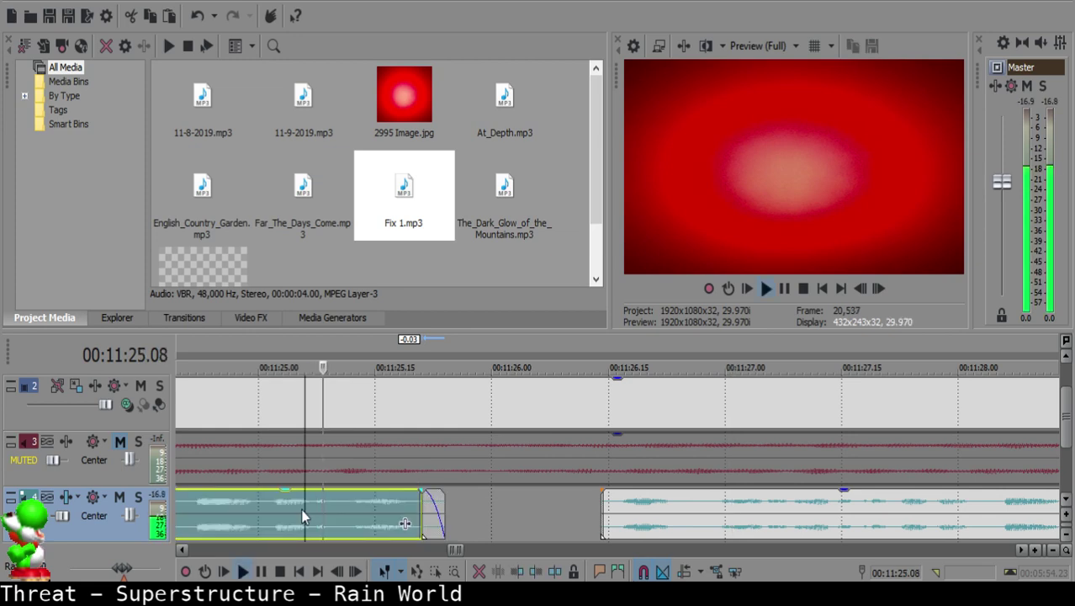
Step: Move the remaining narration 0.01 later to about 11:26.15 and play on through it
{"action": "left_click", "coordinate": [611, 507]}
{"action": "scroll", "coordinate": [622, 500], "scroll_direction": "down", "scroll_amount": 5}
{"action": "scroll", "coordinate": [643, 503], "scroll_direction": "up", "scroll_amount": 5}
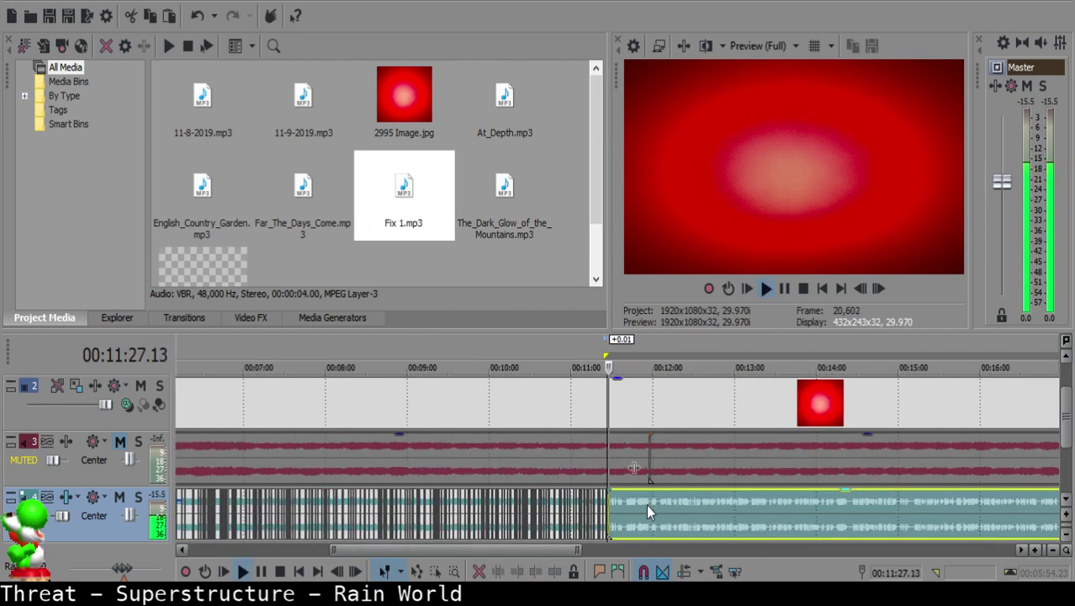
{"action": "key", "text": "Return"}
Step: Listen for the end of the phrase and split the remaining narration at about 11:28.25
{"action": "left_click", "coordinate": [607, 504]}
{"action": "key", "text": "space"}
{"action": "key", "text": "Return"}
{"action": "left_click", "coordinate": [604, 502]}
{"action": "key", "text": "space"}
{"action": "key", "text": "Return"}
{"action": "left_click", "coordinate": [610, 505]}
{"action": "key", "text": "s"}
Step: Split the narration again after the pause and delete the part up to about 11:29.04
{"action": "key", "text": "space"}
{"action": "key", "text": "Return"}
{"action": "key", "text": "s"}
{"action": "left_click", "coordinate": [619, 506]}
{"action": "key", "text": "Delete"}
Step: Play the clip starting at about 11:26.15 several times and split it before its last word at about 11:28.04
{"action": "left_click", "coordinate": [549, 508]}
{"action": "key", "text": "space"}
{"action": "scroll", "coordinate": [556, 508], "scroll_direction": "up", "scroll_amount": 4}
{"action": "key", "text": "Return"}
{"action": "left_click", "coordinate": [539, 506]}
{"action": "key", "text": "space"}
{"action": "key", "text": "Return"}
{"action": "left_click", "coordinate": [544, 506]}
{"action": "key", "text": "space"}
{"action": "key", "text": "space"}
{"action": "key", "text": "s"}
Step: Split the clip again at about 11:28.06 and delete the sliver between the two cuts
{"action": "left_click", "coordinate": [555, 506]}
{"action": "key", "text": "s"}
{"action": "key", "text": "space"}
{"action": "left_click", "coordinate": [549, 505]}
{"action": "key", "text": "space"}
{"action": "key", "text": "Delete"}
Step: Move the short last-word clip 0.02 earlier to about 11:28.04 and play across the joint
{"action": "left_click_drag", "start_coordinate": [569, 512], "coordinate": [557, 511]}
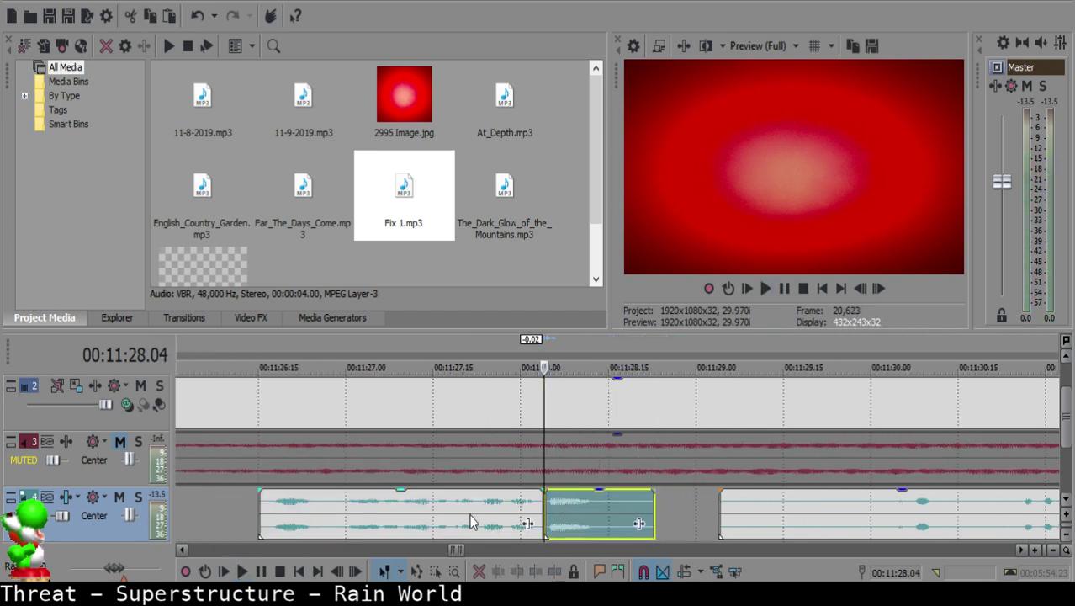
{"action": "left_click", "coordinate": [469, 514]}
{"action": "key", "text": "space"}
{"action": "left_click", "coordinate": [551, 505]}
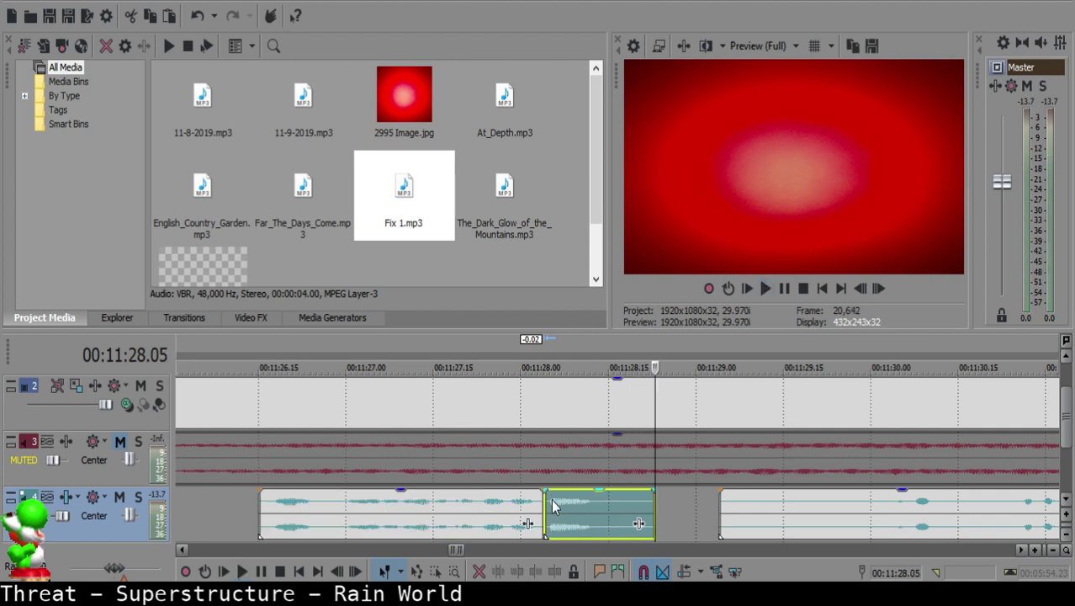
Step: Move the short last-word clip 0.01 later to about 11:28.05 and play across the joint again
{"action": "scroll", "coordinate": [553, 505], "scroll_direction": "up", "scroll_amount": 5}
{"action": "left_click_drag", "start_coordinate": [620, 501], "coordinate": [585, 505]}
{"action": "left_click", "coordinate": [420, 529]}
{"action": "key", "text": "space"}
{"action": "key", "text": "Return"}
{"action": "left_click", "coordinate": [398, 536]}
{"action": "key", "text": "space"}
{"action": "scroll", "coordinate": [398, 536], "scroll_direction": "down", "scroll_amount": 5}
{"action": "left_click", "coordinate": [487, 509]}
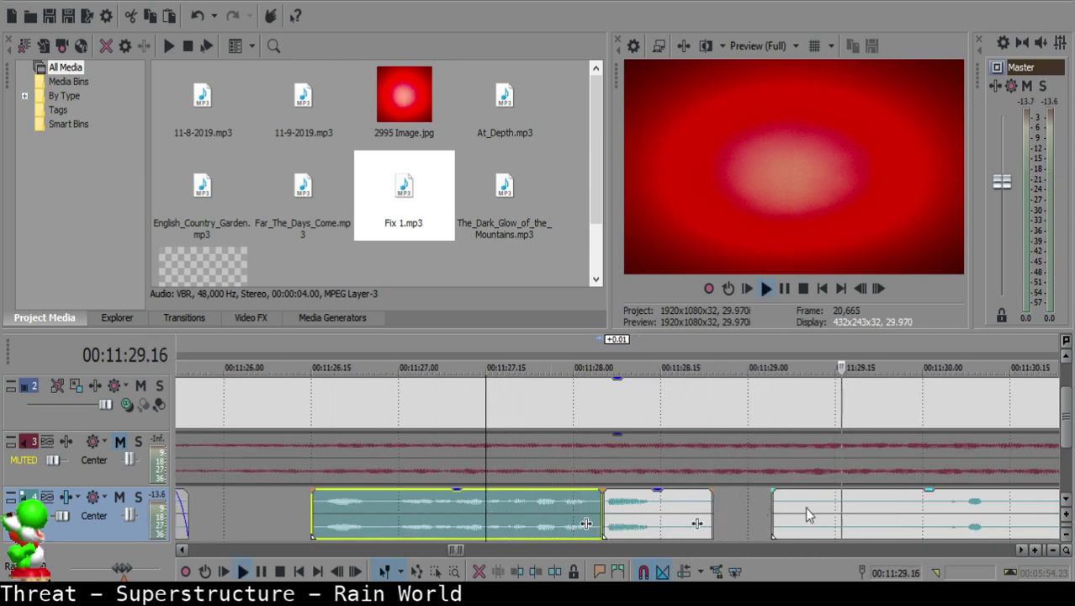
Step: Play on through the remaining narration and split it at about 11:32.09
{"action": "scroll", "coordinate": [683, 509], "scroll_direction": "down", "scroll_amount": 2}
{"action": "left_click", "coordinate": [708, 509]}
{"action": "left_click", "coordinate": [856, 510]}
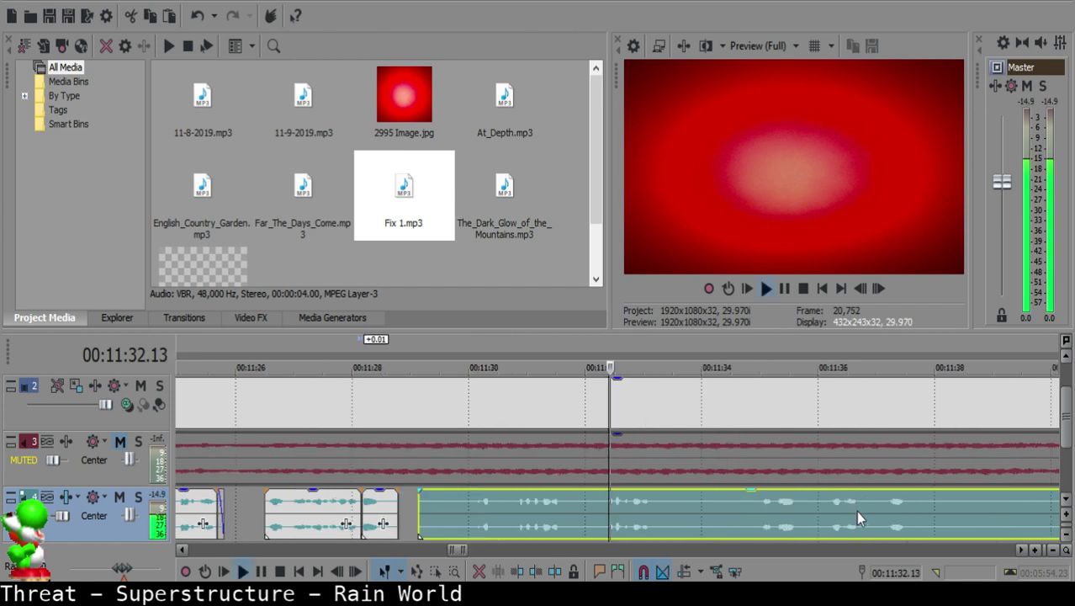
{"action": "left_click", "coordinate": [803, 510]}
{"action": "left_click", "coordinate": [582, 505]}
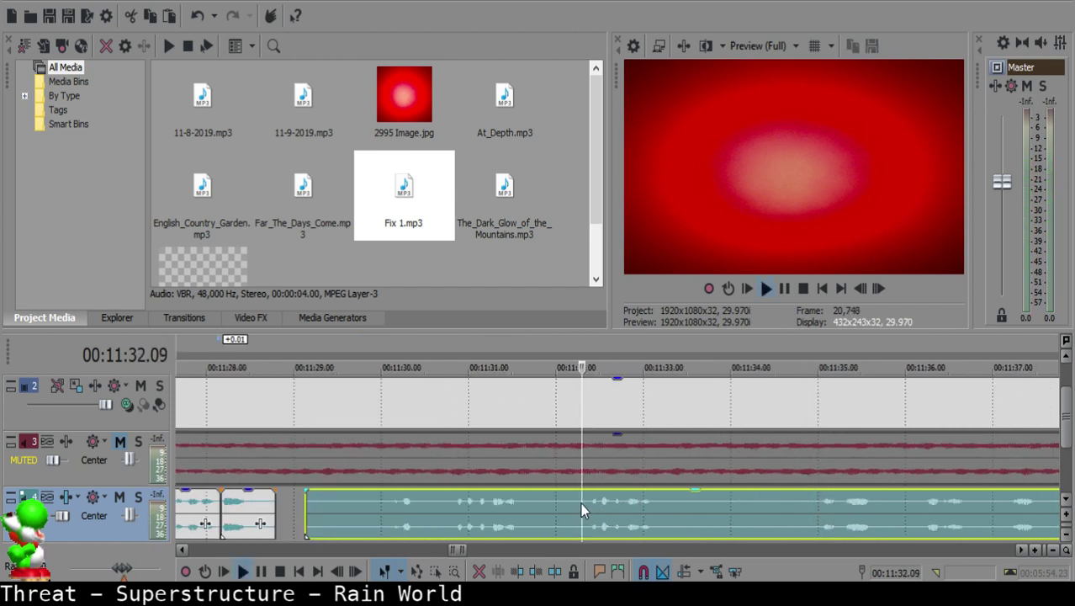
{"action": "left_click", "coordinate": [460, 510]}
{"action": "left_click", "coordinate": [584, 509]}
{"action": "key", "text": "space"}
{"action": "key", "text": "s"}
{"action": "scroll", "coordinate": [581, 506], "scroll_direction": "down", "scroll_amount": 4}
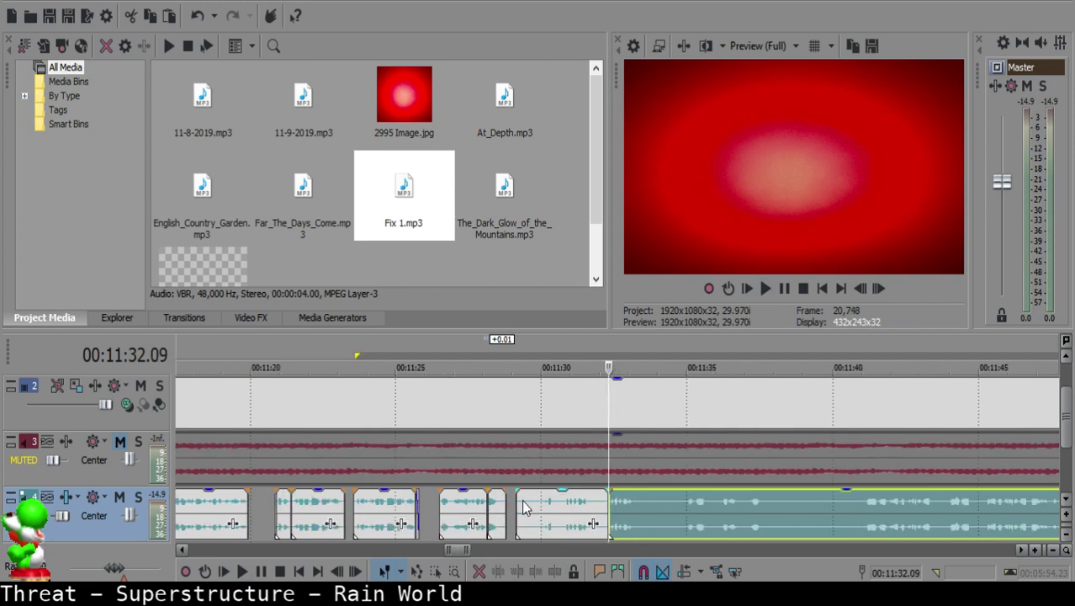
Step: Delete the clip before the 11:32.09 cut, move the remaining narration 3.01 earlier and play across the joint
{"action": "left_click", "coordinate": [526, 507]}
{"action": "scroll", "coordinate": [528, 507], "scroll_direction": "up", "scroll_amount": 5}
{"action": "scroll", "coordinate": [586, 506], "scroll_direction": "up", "scroll_amount": 1}
{"action": "left_click", "coordinate": [589, 505]}
{"action": "scroll", "coordinate": [591, 506], "scroll_direction": "down", "scroll_amount": 3}
{"action": "key", "text": "Delete"}
{"action": "left_click_drag", "start_coordinate": [829, 512], "coordinate": [657, 506]}
{"action": "left_click", "coordinate": [557, 504]}
{"action": "key", "text": "space"}
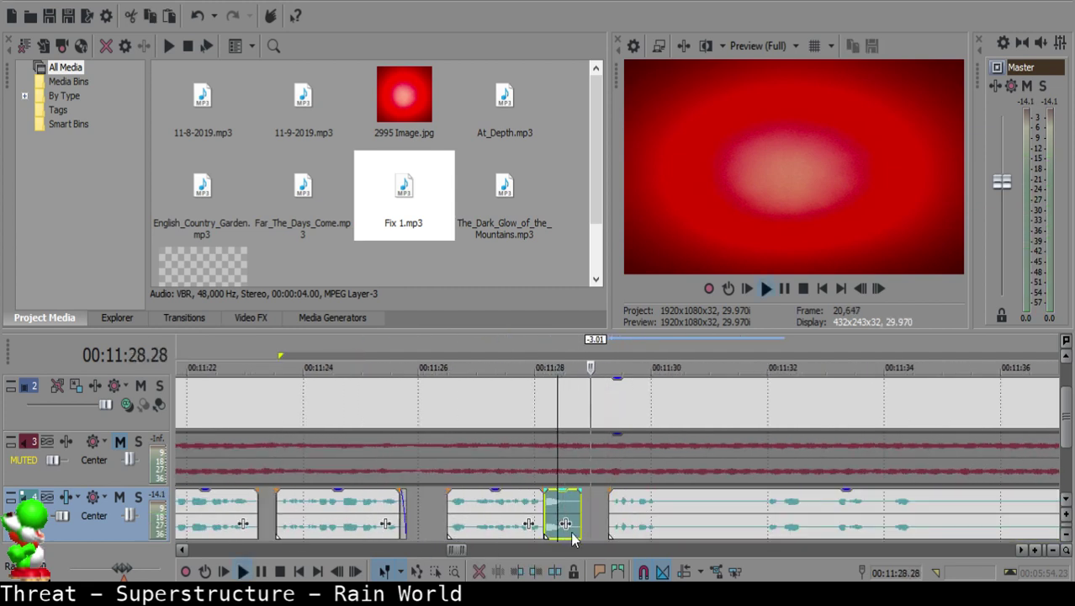
Step: Split the narration at about 11:30.07 and play on through the following words
{"action": "scroll", "coordinate": [620, 521], "scroll_direction": "up", "scroll_amount": 3}
{"action": "left_click", "coordinate": [619, 514]}
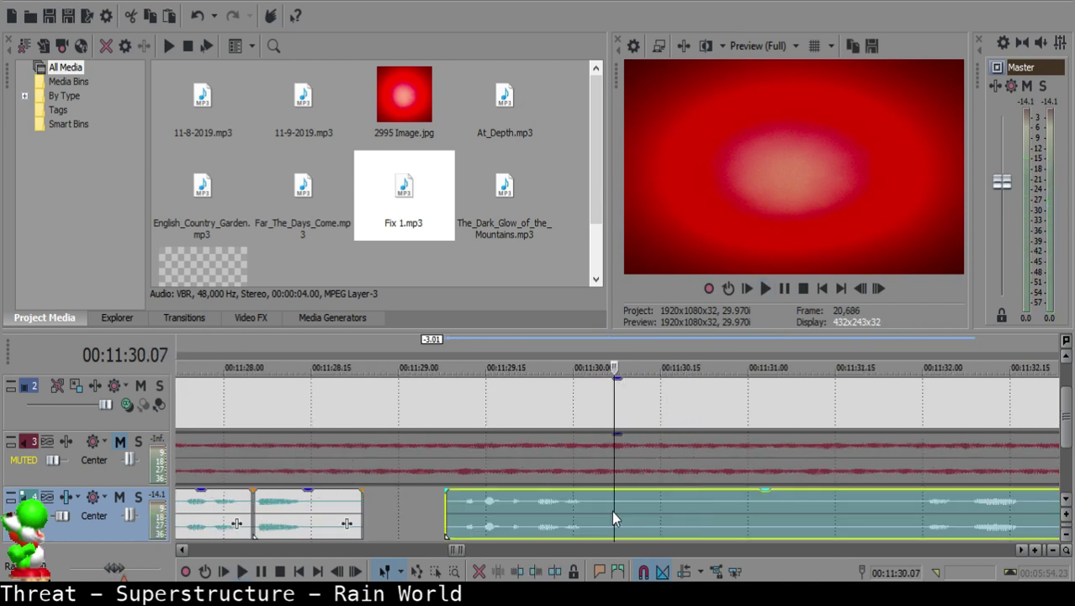
{"action": "key", "text": "s"}
{"action": "scroll", "coordinate": [841, 512], "scroll_direction": "down", "scroll_amount": 3}
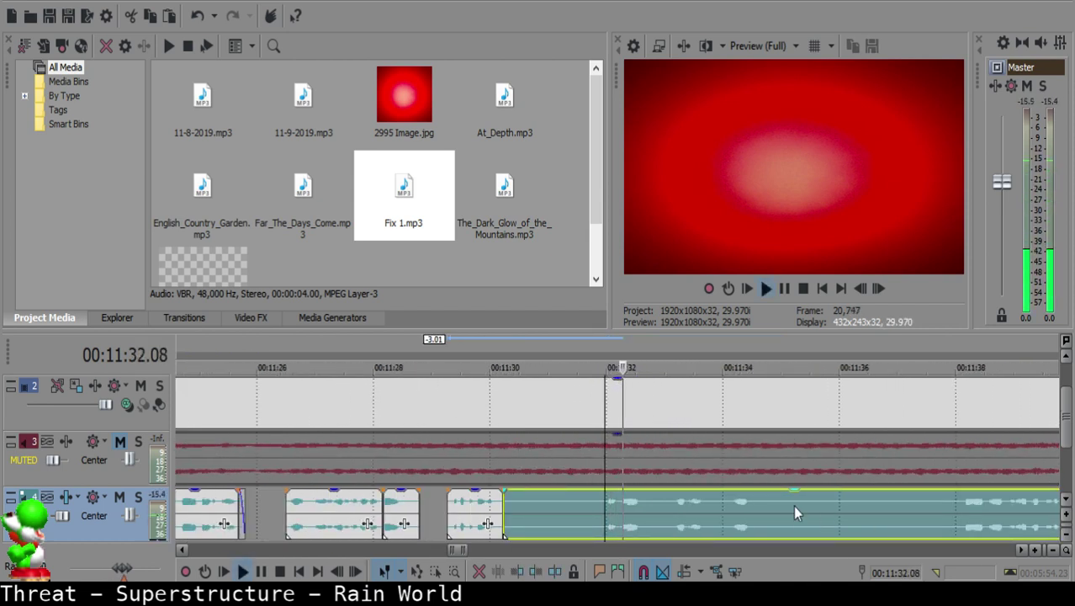
{"action": "key", "text": "Return"}
{"action": "key", "text": "alt+Tab"}
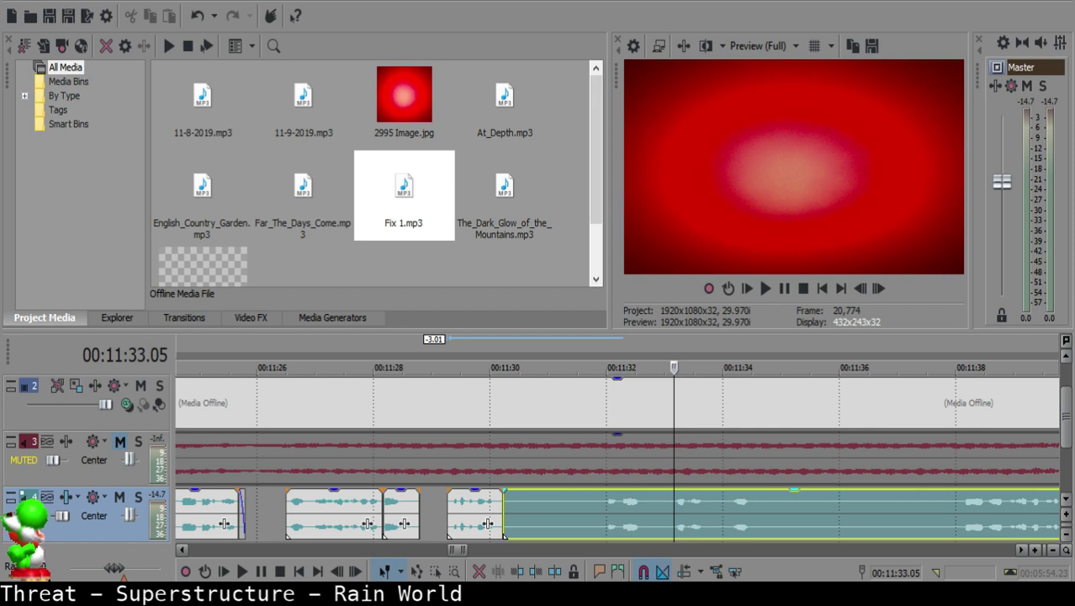
Step: Replay from about 11:31.23, split the narration at about 11:31.28 and delete the piece before the cut
{"action": "key", "text": "alt+Tab"}
{"action": "left_click", "coordinate": [592, 505]}
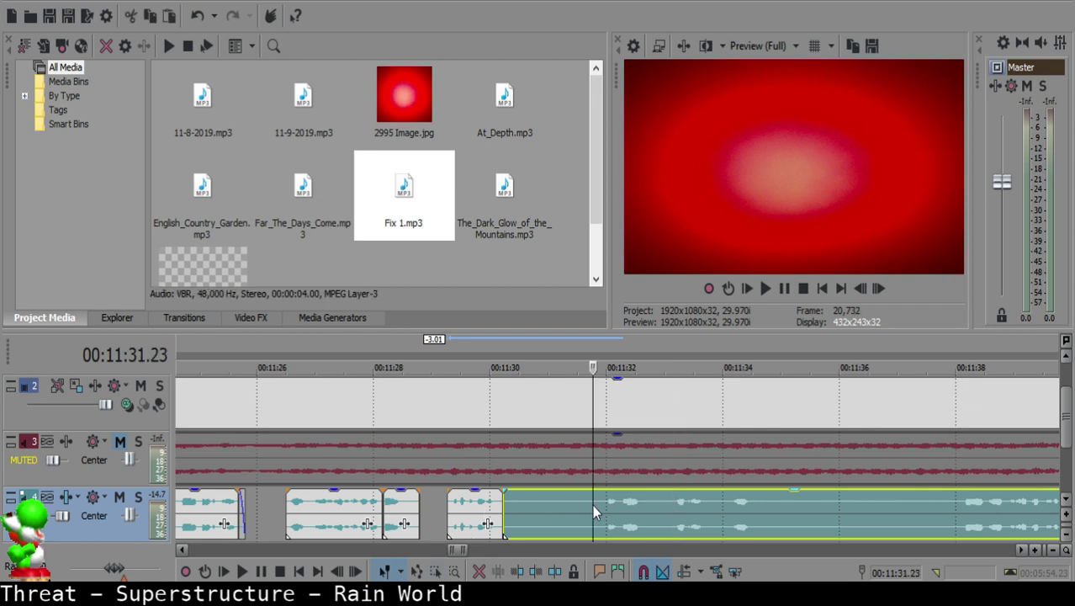
{"action": "key", "text": "space"}
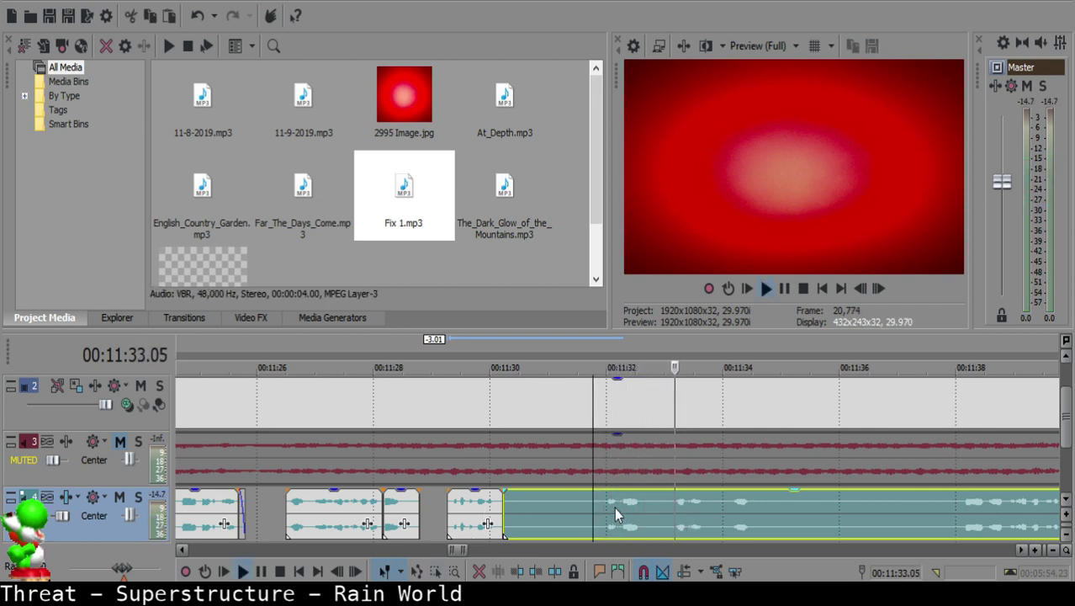
{"action": "left_click", "coordinate": [602, 499]}
{"action": "key", "text": "s"}
{"action": "left_click", "coordinate": [518, 502]}
{"action": "key", "text": "space"}
{"action": "key", "text": "Delete"}
Step: Move the remaining narration earlier so it starts at about 11:30.15, and play across the joint
{"action": "left_click_drag", "start_coordinate": [675, 512], "coordinate": [589, 509]}
{"action": "key", "text": "s"}
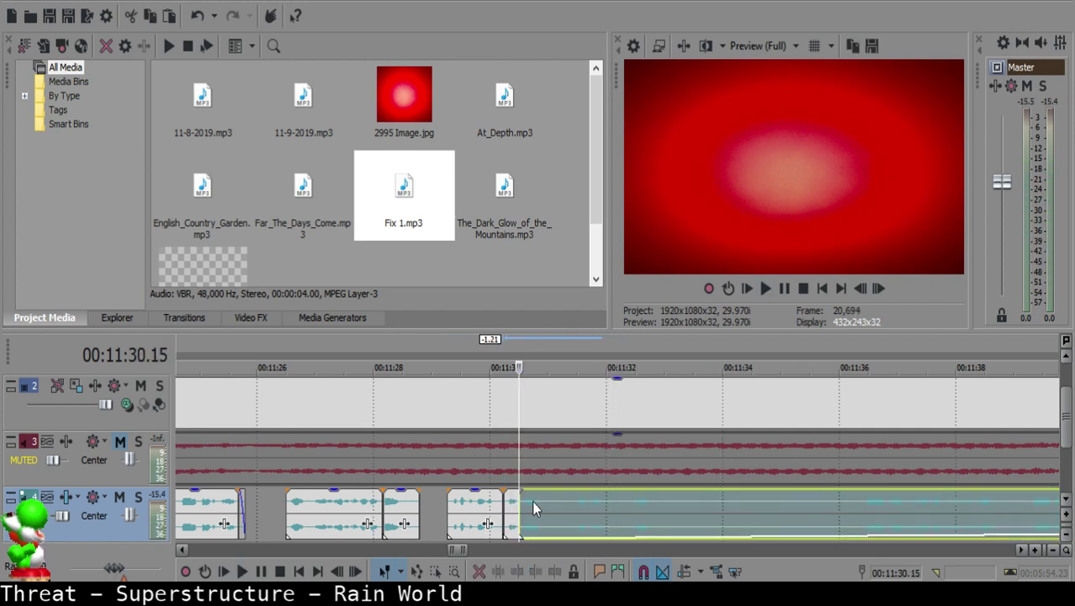
{"action": "left_click", "coordinate": [465, 515]}
{"action": "key", "text": "space"}
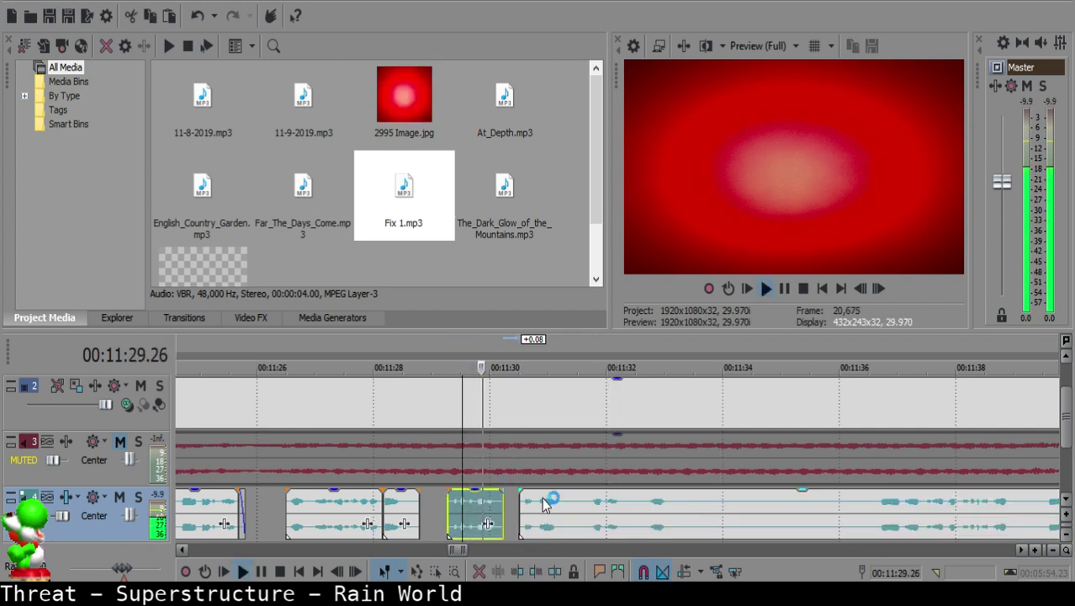
Step: Replay the joint from about 11:30.00 to check the pause between the clips
{"action": "left_click", "coordinate": [570, 509]}
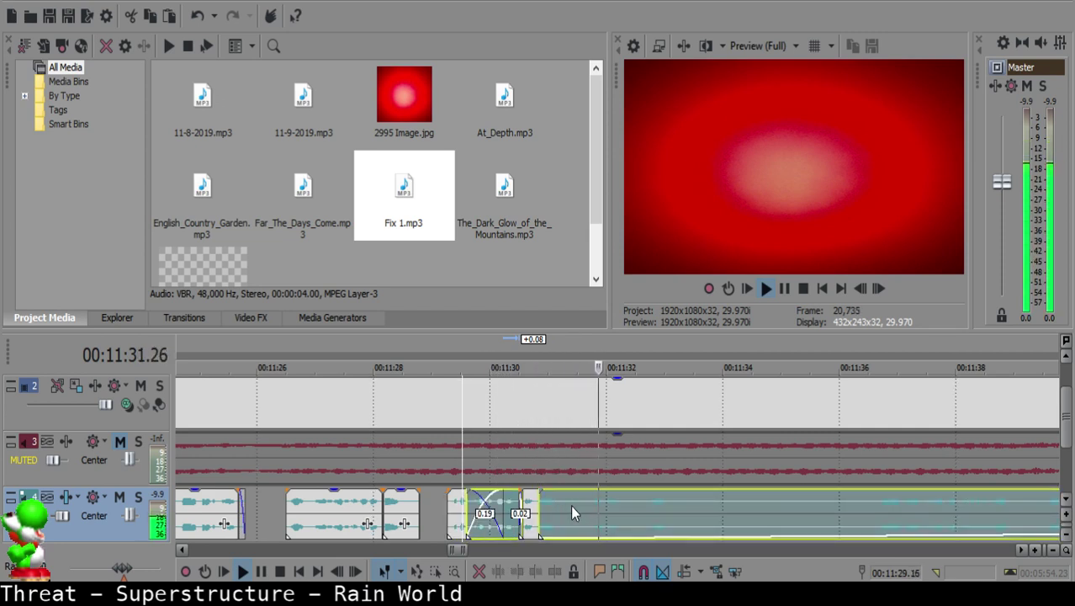
{"action": "key", "text": "space"}
{"action": "left_click", "coordinate": [627, 505]}
{"action": "left_click", "coordinate": [495, 507]}
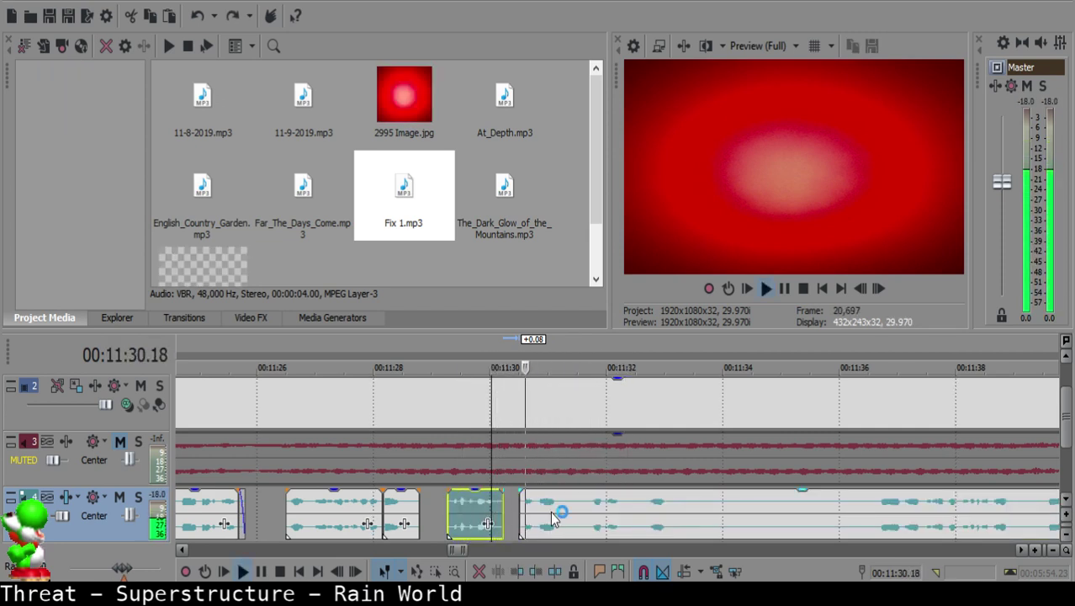
Step: Shift the start of the remaining narration 0.01 later to about 11:30.16 and play across the joint
{"action": "left_click", "coordinate": [531, 511]}
{"action": "scroll", "coordinate": [547, 511], "scroll_direction": "up", "scroll_amount": 5}
{"action": "left_click", "coordinate": [549, 513]}
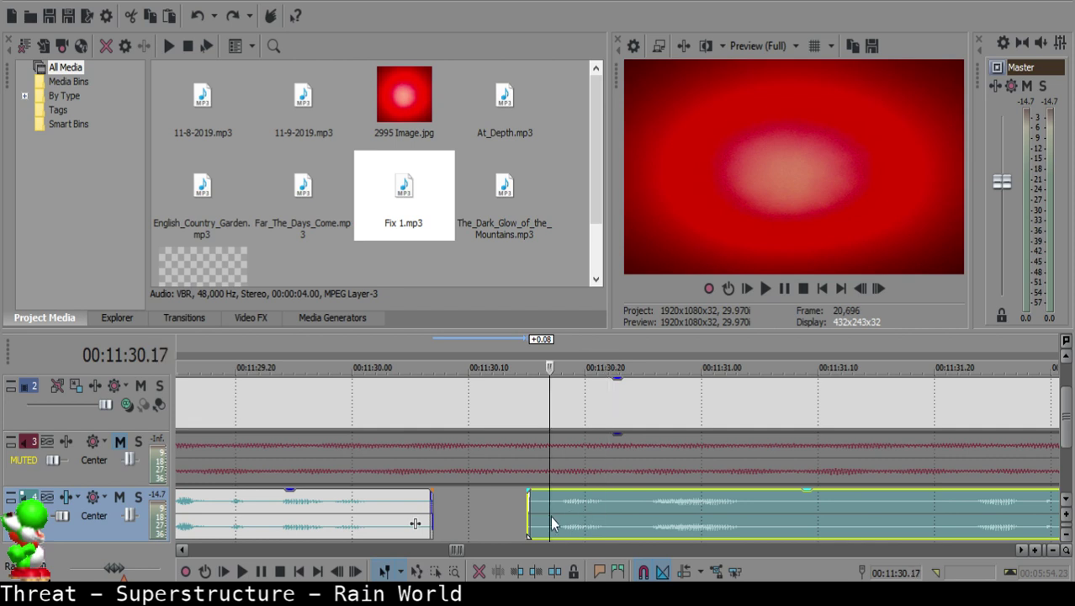
{"action": "scroll", "coordinate": [556, 510], "scroll_direction": "down", "scroll_amount": 4}
{"action": "scroll", "coordinate": [589, 513], "scroll_direction": "up", "scroll_amount": 4}
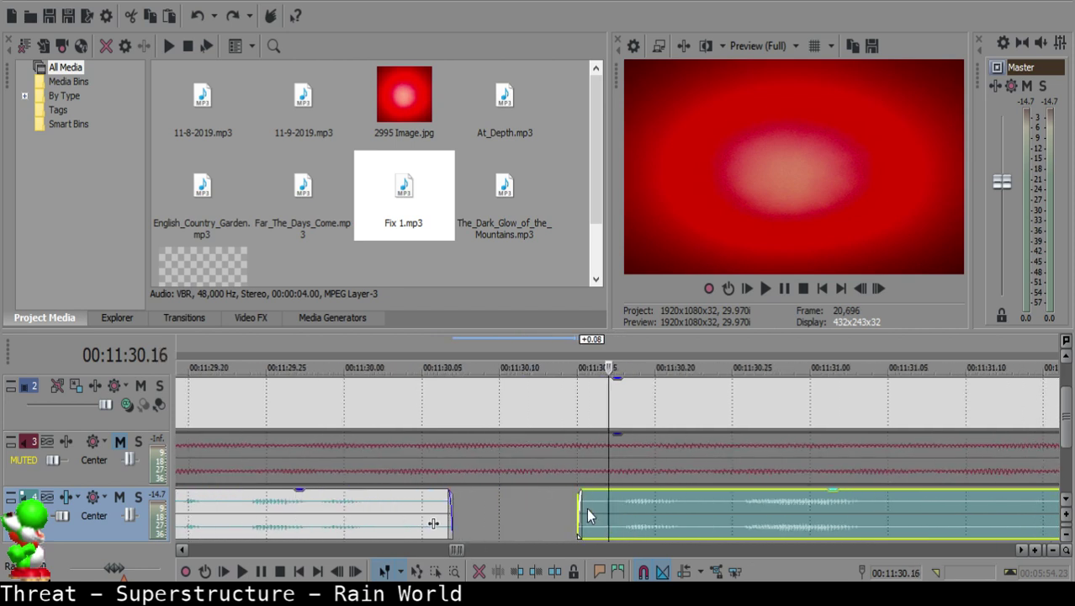
{"action": "left_click", "coordinate": [514, 515]}
{"action": "key", "text": "space"}
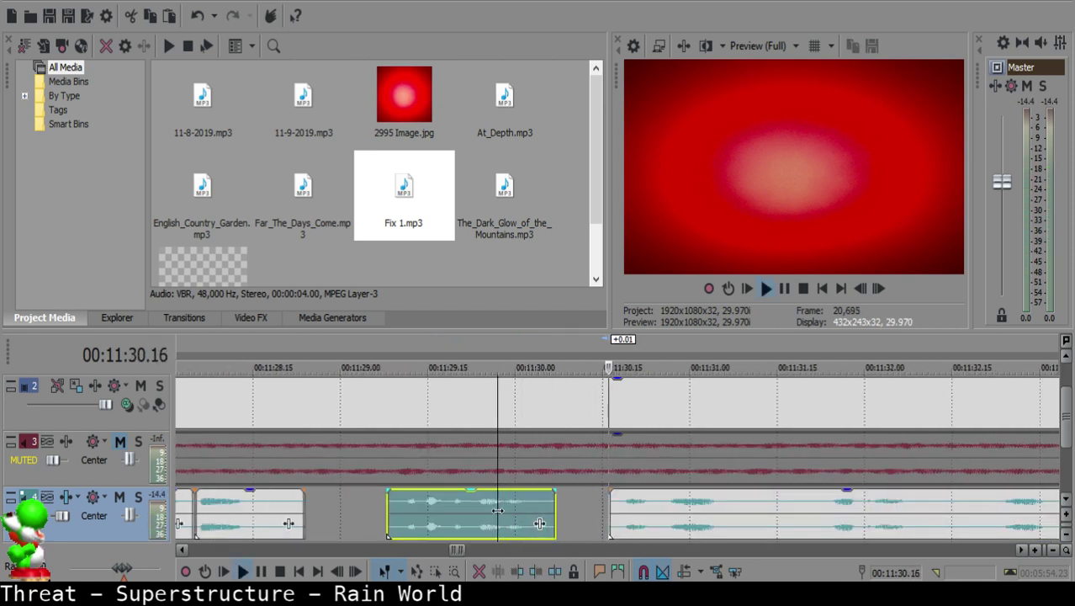
Step: Play the next words and split the narration at about 11:31.10
{"action": "scroll", "coordinate": [589, 509], "scroll_direction": "up", "scroll_amount": 1}
{"action": "left_click", "coordinate": [678, 511]}
{"action": "key", "text": "space"}
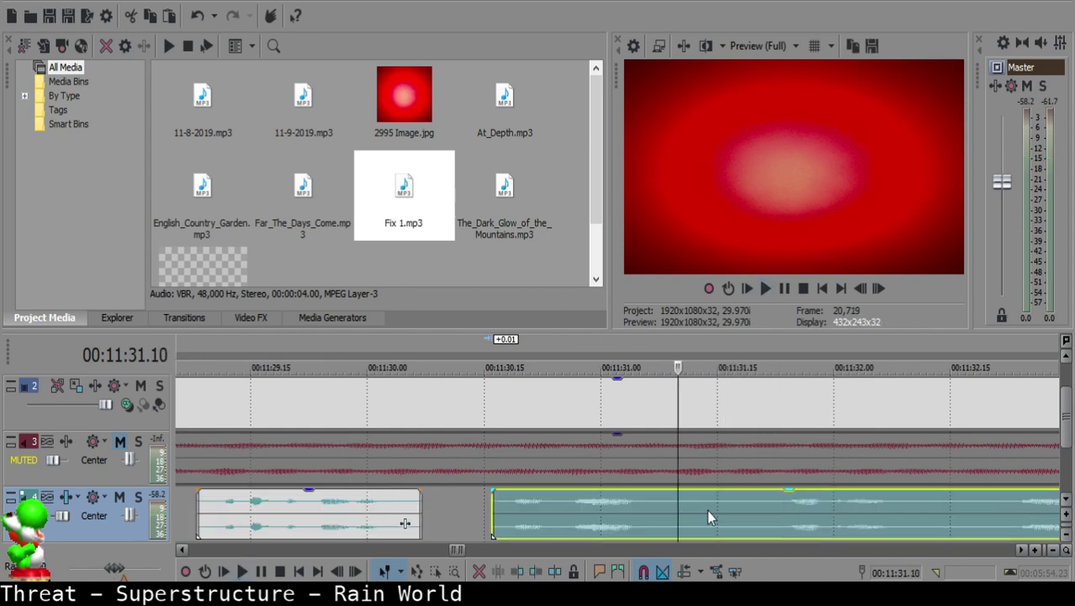
{"action": "key", "text": "s"}
Step: Listen for the next word, split the narration at about 11:31.22 and delete the piece between the two cuts
{"action": "left_click", "coordinate": [871, 517]}
{"action": "key", "text": "space"}
{"action": "left_click", "coordinate": [786, 516]}
{"action": "key", "text": "space"}
{"action": "left_click", "coordinate": [771, 509]}
{"action": "key", "text": "space"}
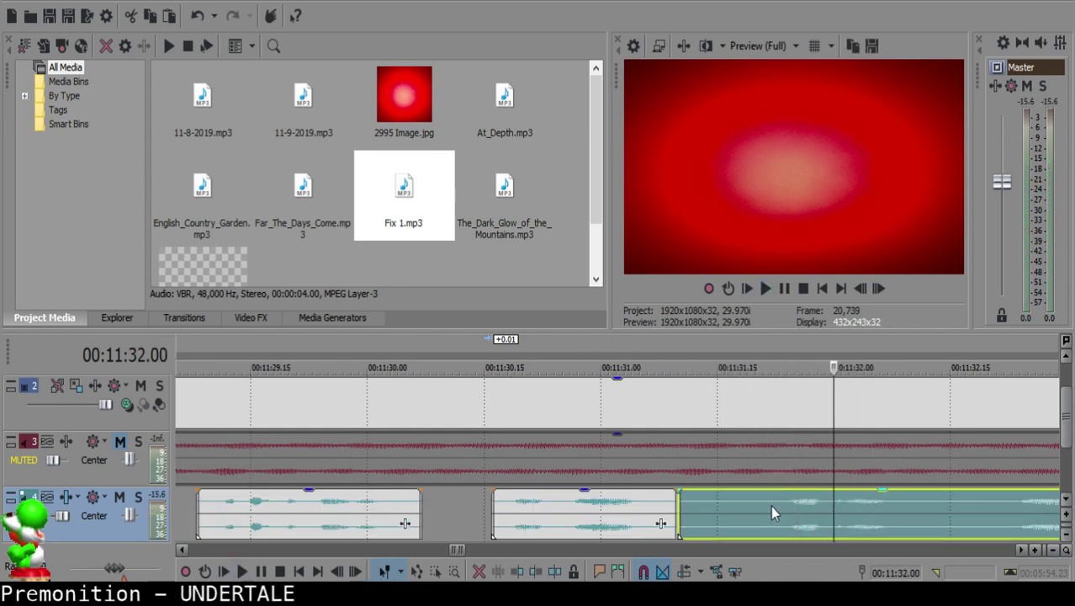
{"action": "key", "text": "space"}
{"action": "key", "text": "s"}
{"action": "left_click", "coordinate": [747, 511]}
{"action": "key", "text": "Delete"}
Step: Play across the gap, then move the remaining narration 0.08 earlier to about 11:31.14 and replay the joint
{"action": "left_click", "coordinate": [585, 516]}
{"action": "key", "text": "space"}
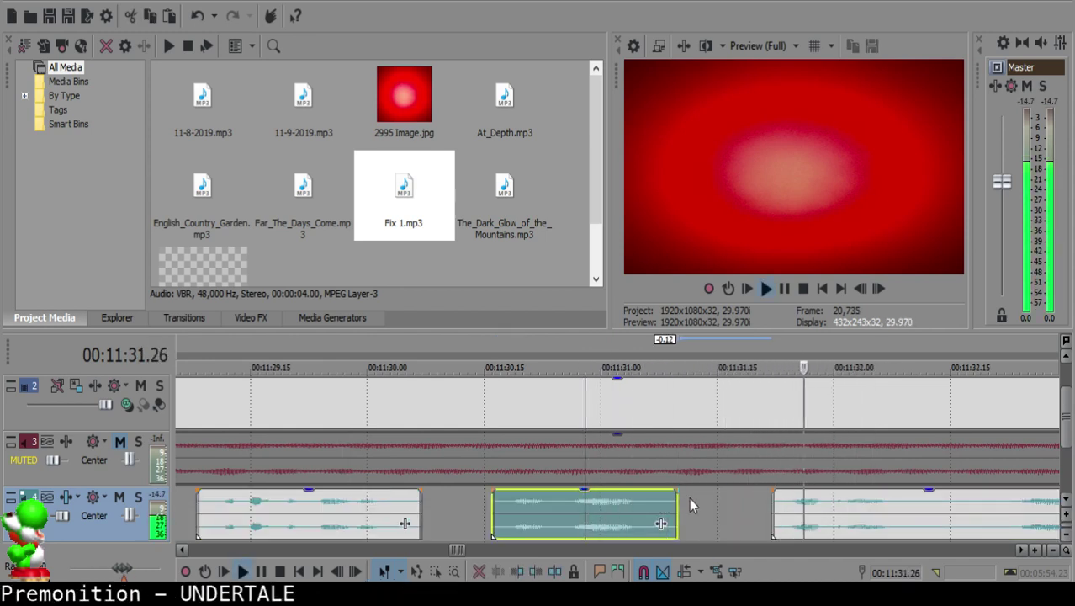
{"action": "left_click", "coordinate": [711, 504]}
{"action": "left_click_drag", "start_coordinate": [772, 513], "coordinate": [711, 513]}
{"action": "left_click", "coordinate": [527, 521]}
{"action": "key", "text": "space"}
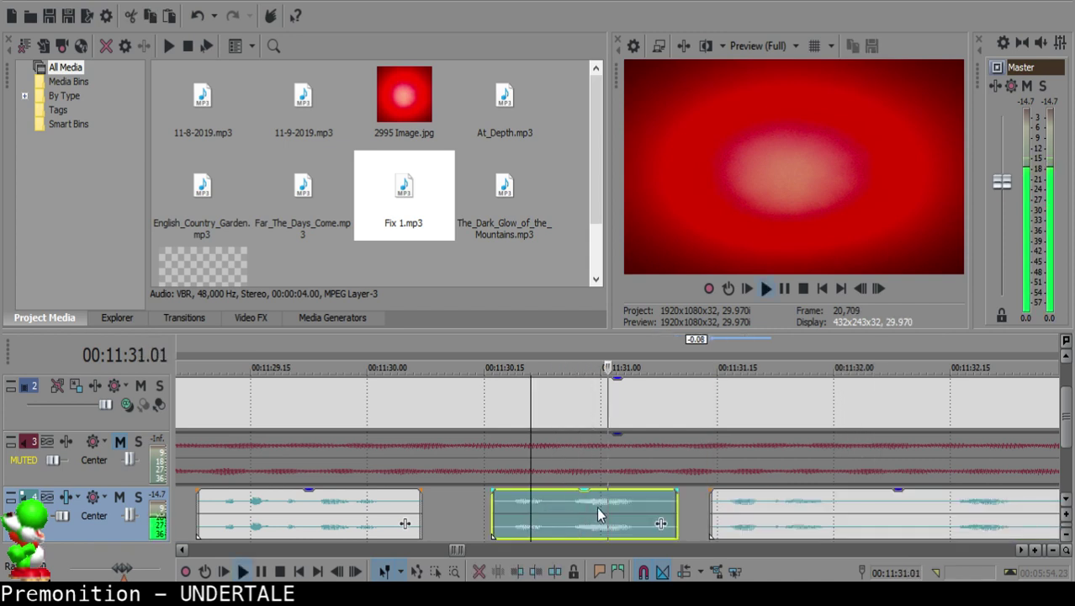
Step: Cut out the piece from about 11:32.03 to 11:32.10 and move the remaining narration 0.05 earlier
{"action": "left_click", "coordinate": [685, 512]}
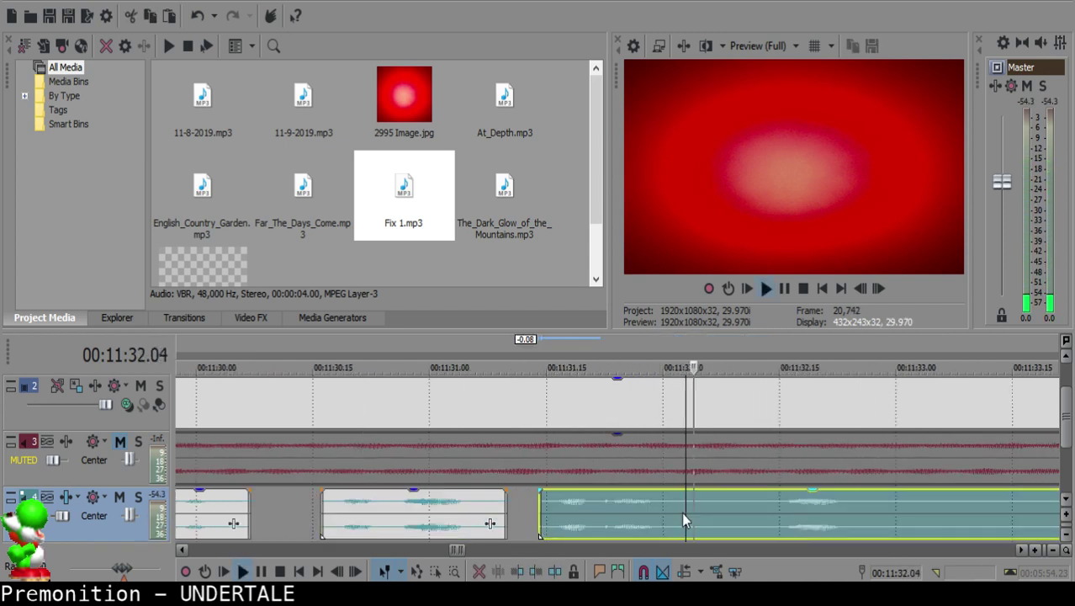
{"action": "key", "text": "space"}
{"action": "key", "text": "s"}
{"action": "left_click", "coordinate": [740, 512]}
{"action": "key", "text": "s"}
{"action": "left_click", "coordinate": [703, 509]}
{"action": "key", "text": "Delete"}
{"action": "left_click_drag", "start_coordinate": [791, 513], "coordinate": [754, 513]}
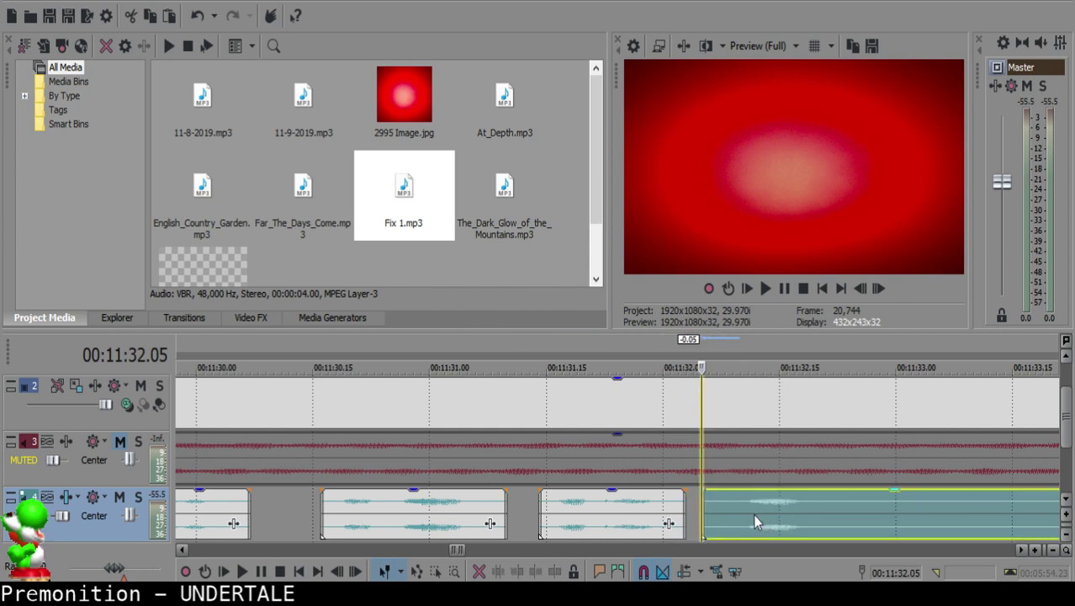
Step: Play the clip ending at about 11:32.03 and add a fade-out of about 0.02 at its end
{"action": "left_click", "coordinate": [608, 512]}
{"action": "key", "text": "space"}
{"action": "left_click_drag", "start_coordinate": [685, 491], "coordinate": [670, 492]}
{"action": "key", "text": "Return"}
Step: Play the single word after the faded clip and split the narration at about 11:32.25
{"action": "left_click", "coordinate": [826, 510]}
{"action": "key", "text": "space"}
{"action": "key", "text": "Return"}
{"action": "left_click", "coordinate": [842, 511]}
{"action": "key", "text": "space"}
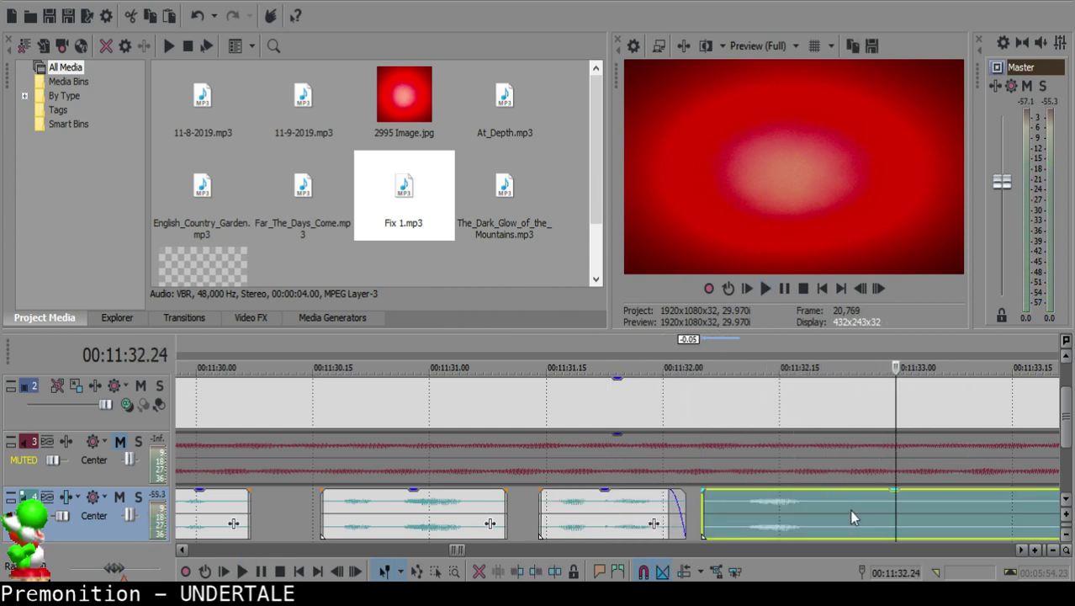
{"action": "left_click", "coordinate": [854, 509]}
{"action": "key", "text": "s"}
{"action": "scroll", "coordinate": [856, 515], "scroll_direction": "down", "scroll_amount": 5}
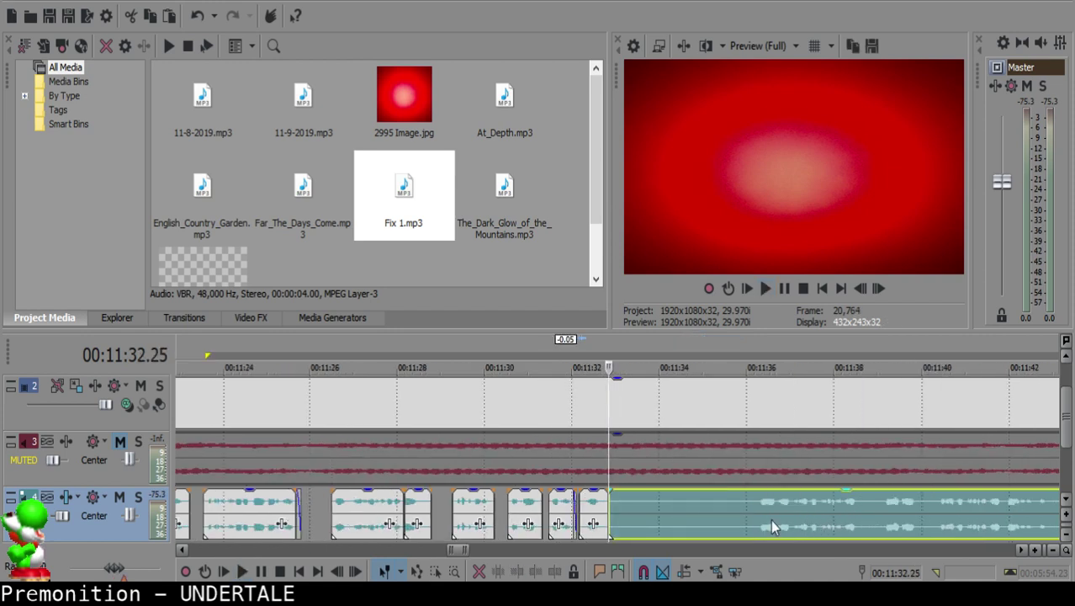
Step: Listen through the narration after 11:32.25 for the usable take and split it at about 11:39.02
{"action": "left_click", "coordinate": [756, 516]}
{"action": "key", "text": "space"}
{"action": "left_click", "coordinate": [879, 514]}
{"action": "left_click", "coordinate": [825, 508]}
{"action": "left_click", "coordinate": [937, 517]}
{"action": "scroll", "coordinate": [932, 515], "scroll_direction": "up", "scroll_amount": 2}
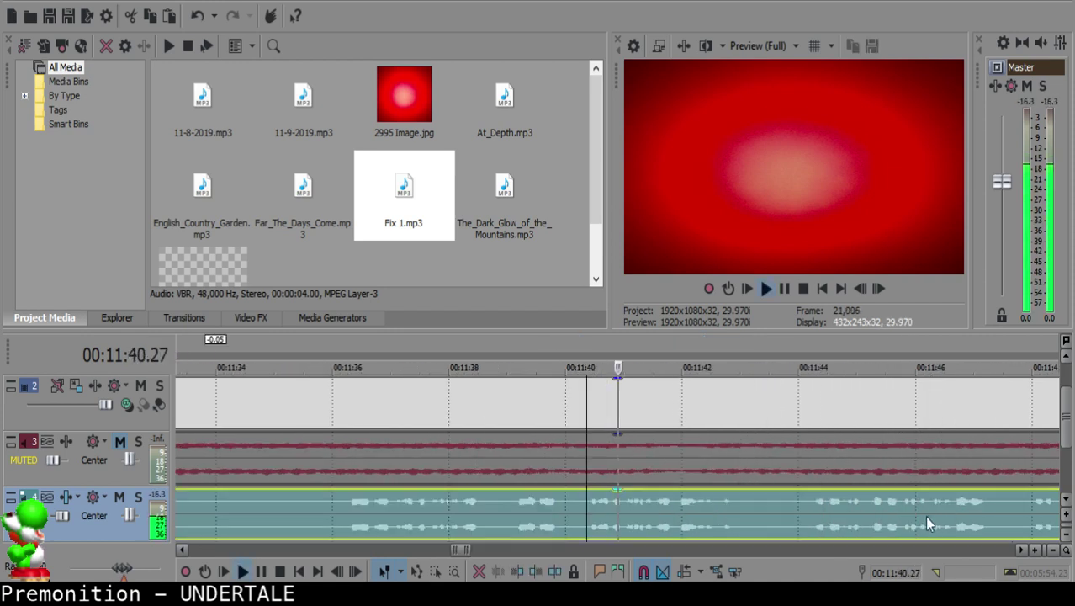
{"action": "left_click", "coordinate": [799, 507]}
{"action": "left_click", "coordinate": [511, 504]}
{"action": "key", "text": "space"}
{"action": "scroll", "coordinate": [510, 504], "scroll_direction": "down", "scroll_amount": 2}
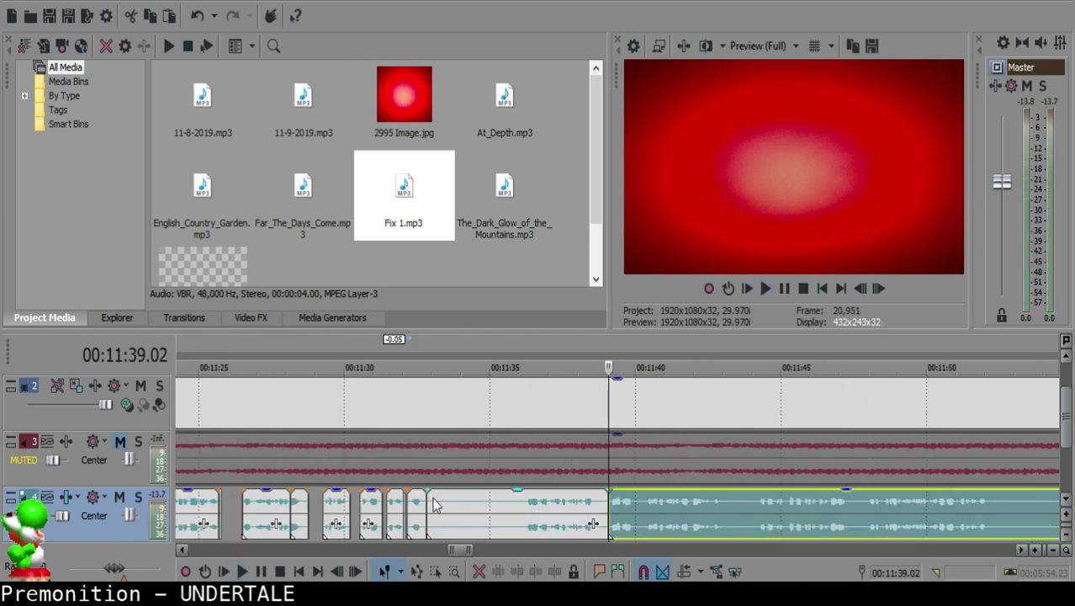
Step: Delete the clip before the 11:39.02 cut, move the remaining narration 6.00 earlier to 11:33.02 and play the joint
{"action": "left_click", "coordinate": [433, 507]}
{"action": "key", "text": "Delete"}
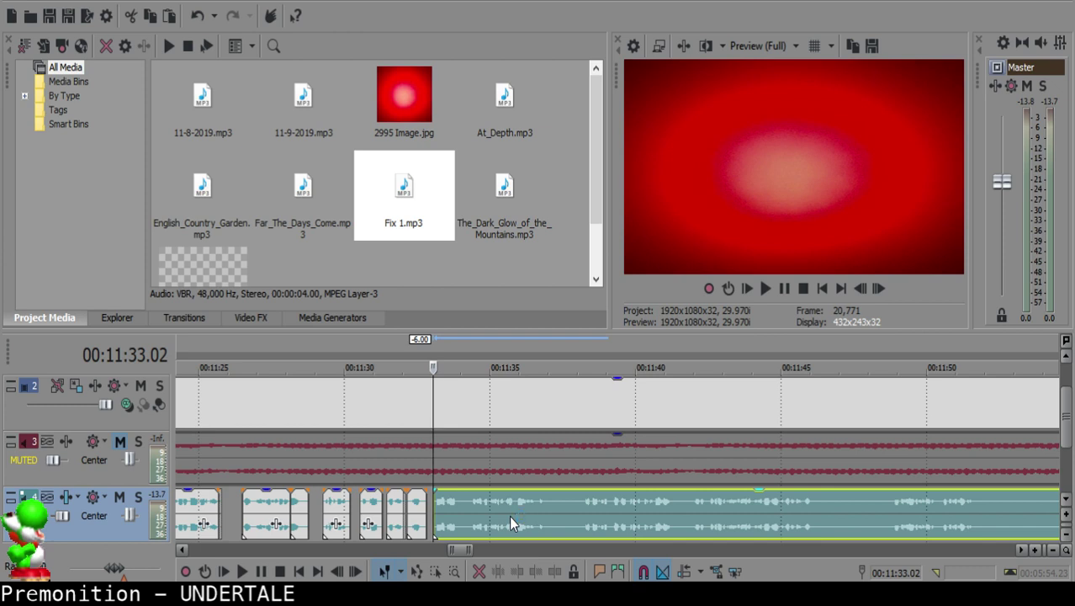
{"action": "scroll", "coordinate": [463, 483], "scroll_direction": "up", "scroll_amount": 4}
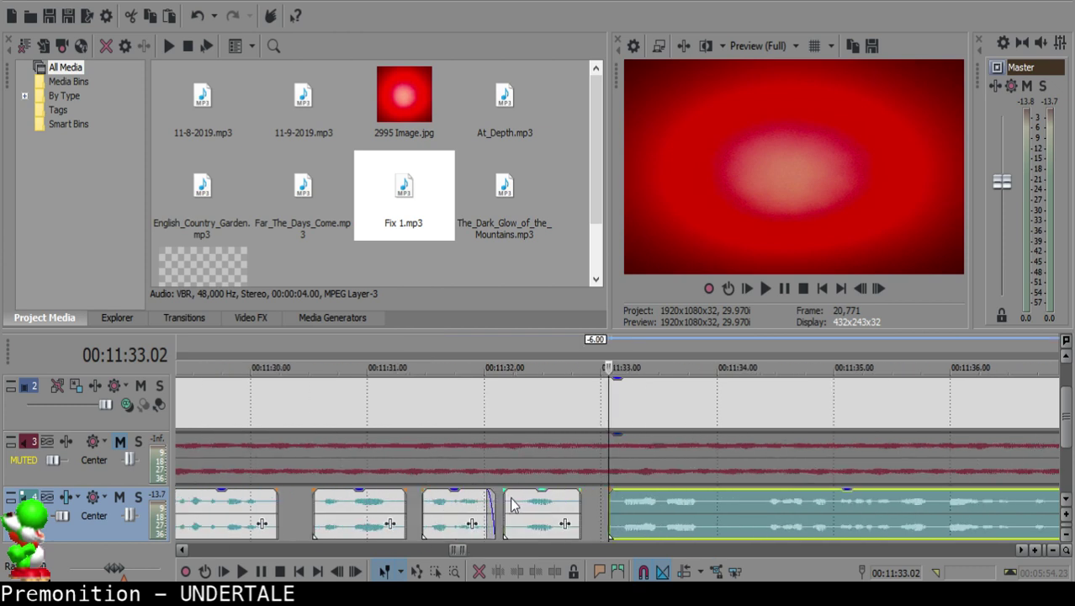
{"action": "left_click", "coordinate": [534, 503]}
{"action": "key", "text": "space"}
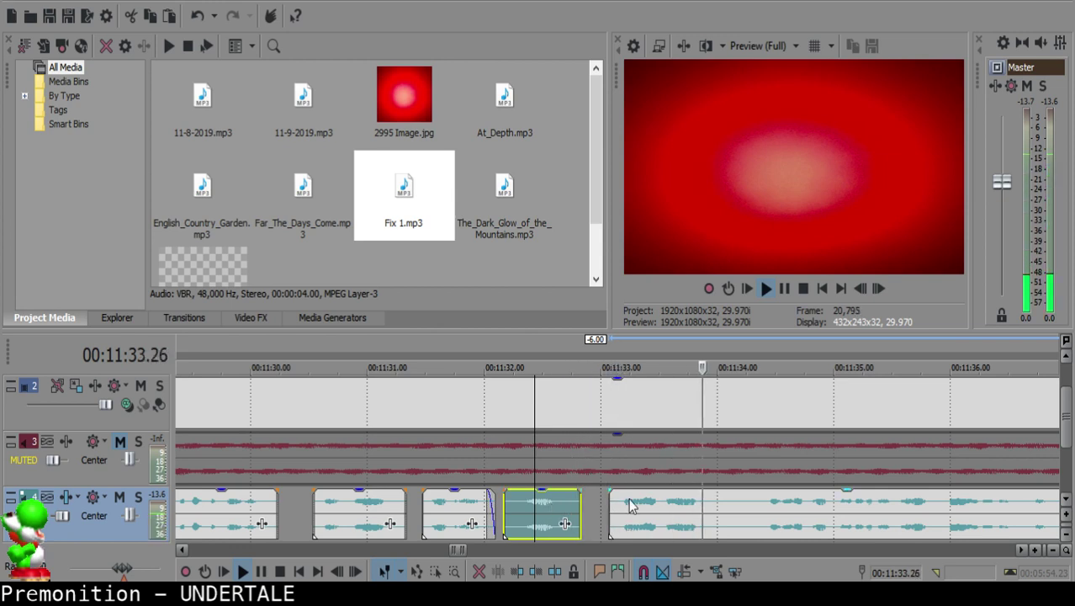
Step: Split the narration at about 11:34.02, delete the short piece following it and close the 0.08 gap
{"action": "left_click", "coordinate": [726, 506]}
{"action": "key", "text": "space"}
{"action": "scroll", "coordinate": [870, 530], "scroll_direction": "down", "scroll_amount": 3}
{"action": "key", "text": "space"}
{"action": "key", "text": "space"}
{"action": "key", "text": "s"}
{"action": "left_click", "coordinate": [618, 504]}
{"action": "key", "text": "Delete"}
{"action": "left_click", "coordinate": [613, 504]}
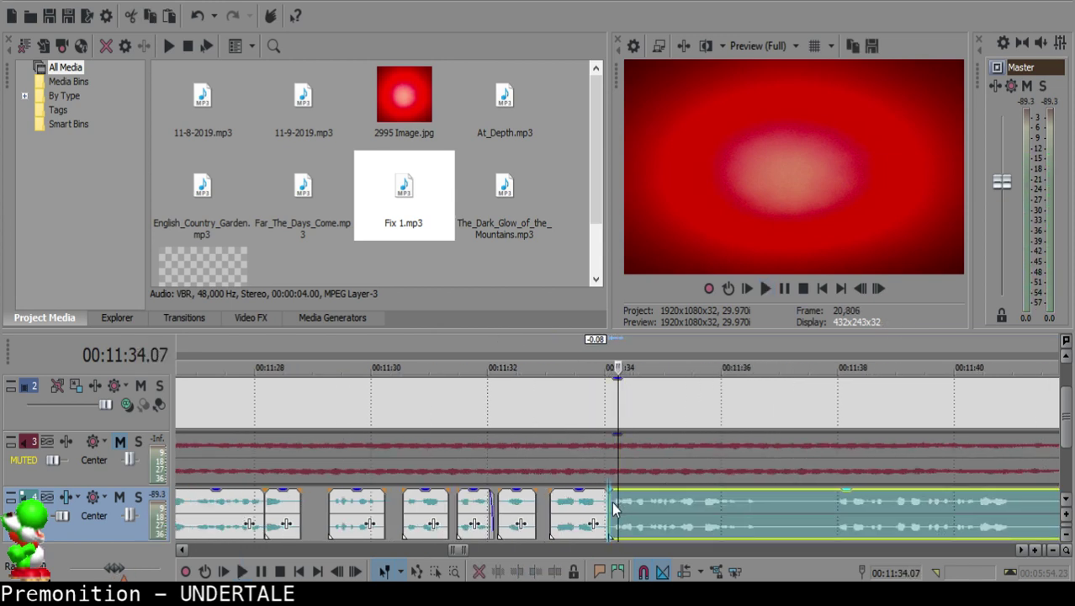
Step: Play across the joint at about 11:34.02, continue listening and split the narration at about 11:36.26
{"action": "left_click", "coordinate": [588, 508]}
{"action": "key", "text": "space"}
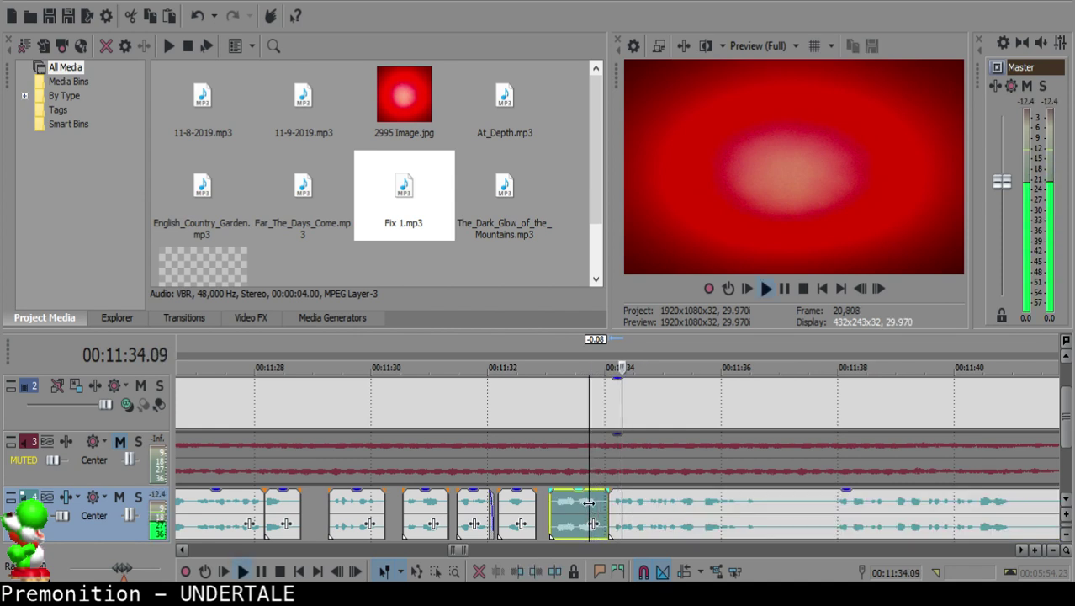
{"action": "scroll", "coordinate": [655, 514], "scroll_direction": "down", "scroll_amount": 3}
{"action": "scroll", "coordinate": [655, 514], "scroll_direction": "up", "scroll_amount": 4}
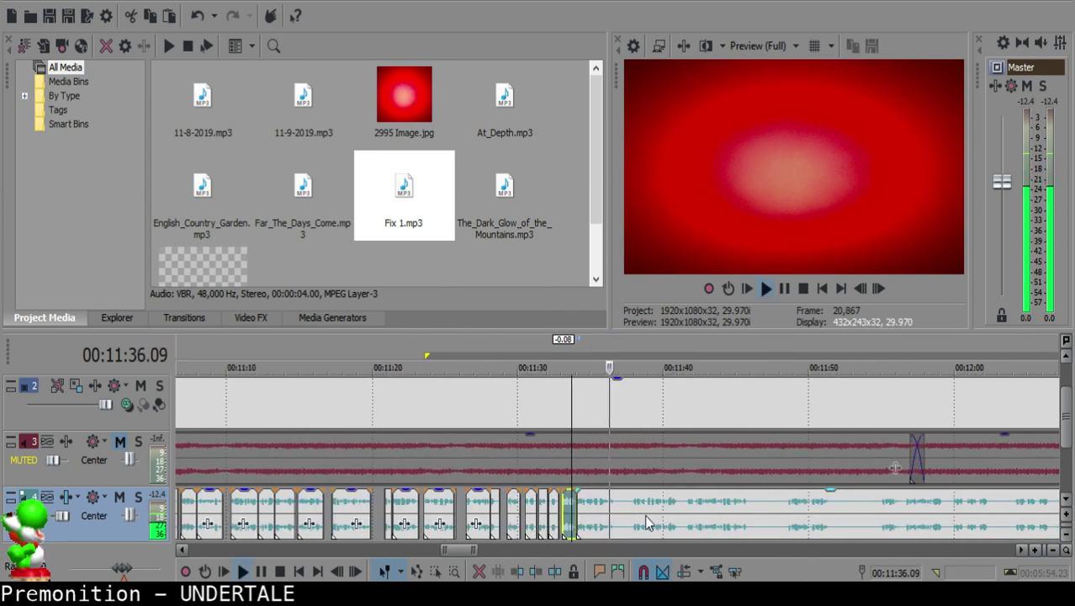
{"action": "key", "text": "s"}
{"action": "scroll", "coordinate": [782, 514], "scroll_direction": "down", "scroll_amount": 2}
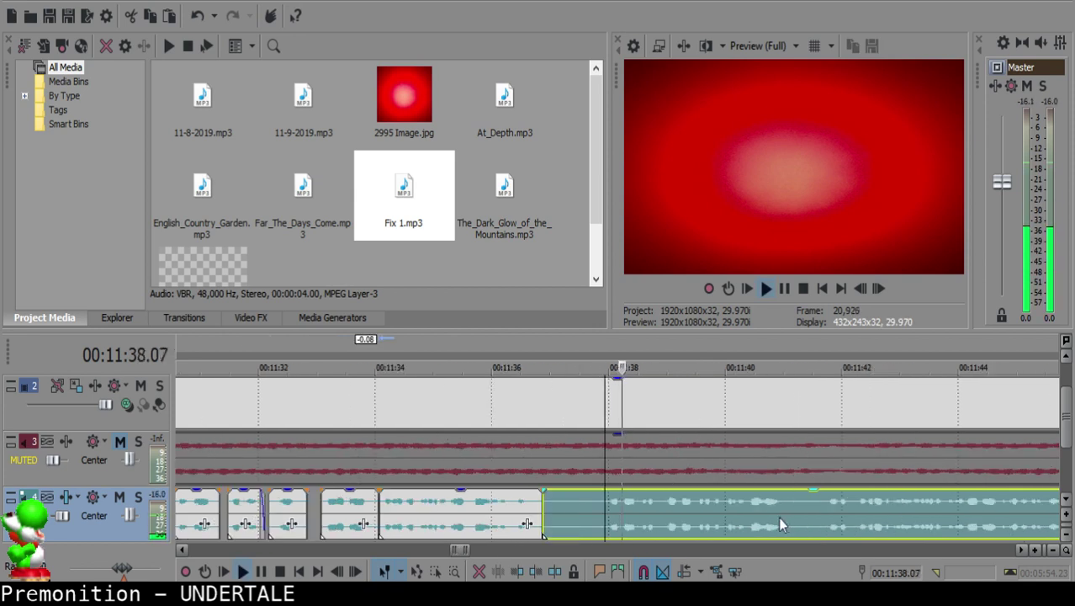
Step: Split the narration again at about 11:38.27 and delete the piece between the two cuts
{"action": "left_click", "coordinate": [667, 507]}
{"action": "left_click", "coordinate": [660, 503]}
{"action": "key", "text": "space"}
{"action": "key", "text": "s"}
{"action": "left_click", "coordinate": [568, 513]}
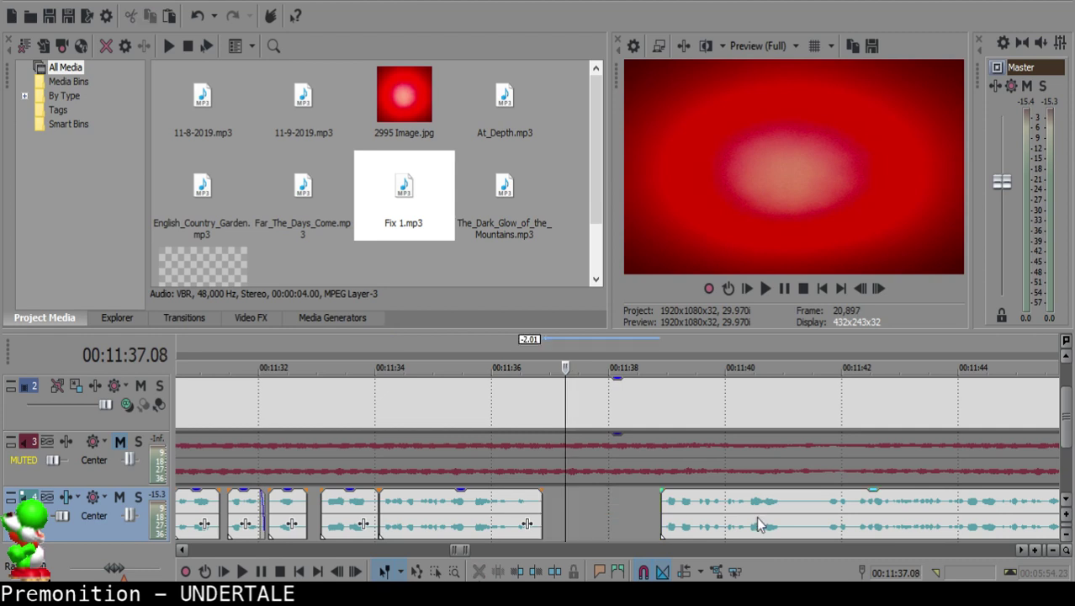
{"action": "key", "text": "Delete"}
Step: Move the remaining narration 1.19 earlier to about 11:37.08 and play across the joint
{"action": "left_click_drag", "start_coordinate": [756, 516], "coordinate": [669, 508]}
{"action": "left_click", "coordinate": [493, 507]}
{"action": "key", "text": "space"}
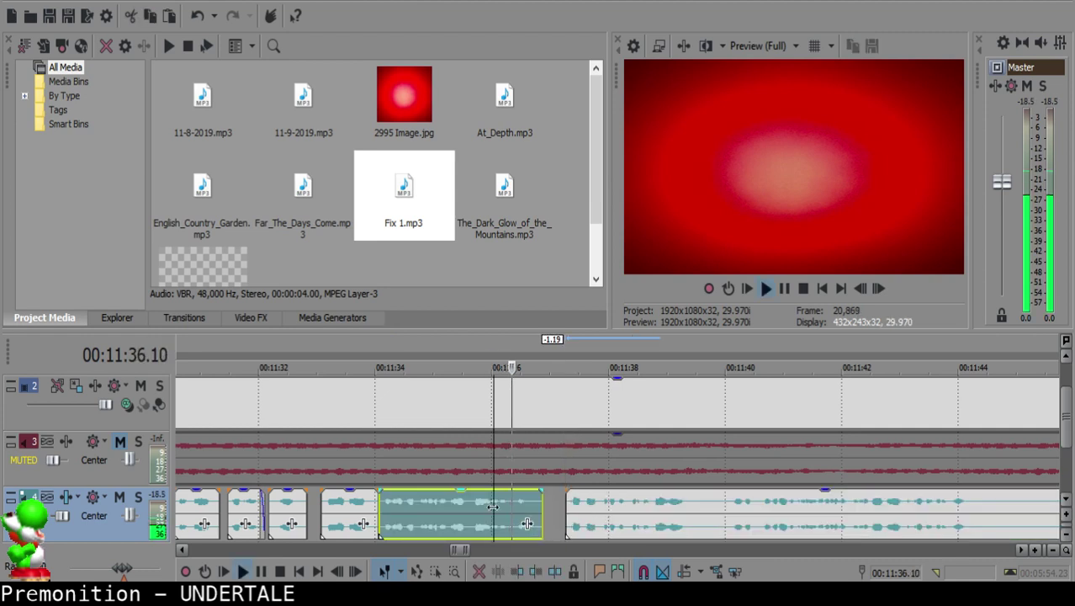
Step: Move the remaining narration 0.02 earlier to about 11:37.06 and play across the joint through the following words
{"action": "scroll", "coordinate": [577, 499], "scroll_direction": "up", "scroll_amount": 4}
{"action": "key", "text": "space"}
{"action": "left_click", "coordinate": [607, 513]}
{"action": "left_click", "coordinate": [600, 514]}
{"action": "left_click_drag", "start_coordinate": [628, 516], "coordinate": [611, 514]}
{"action": "left_click", "coordinate": [451, 513]}
{"action": "key", "text": "space"}
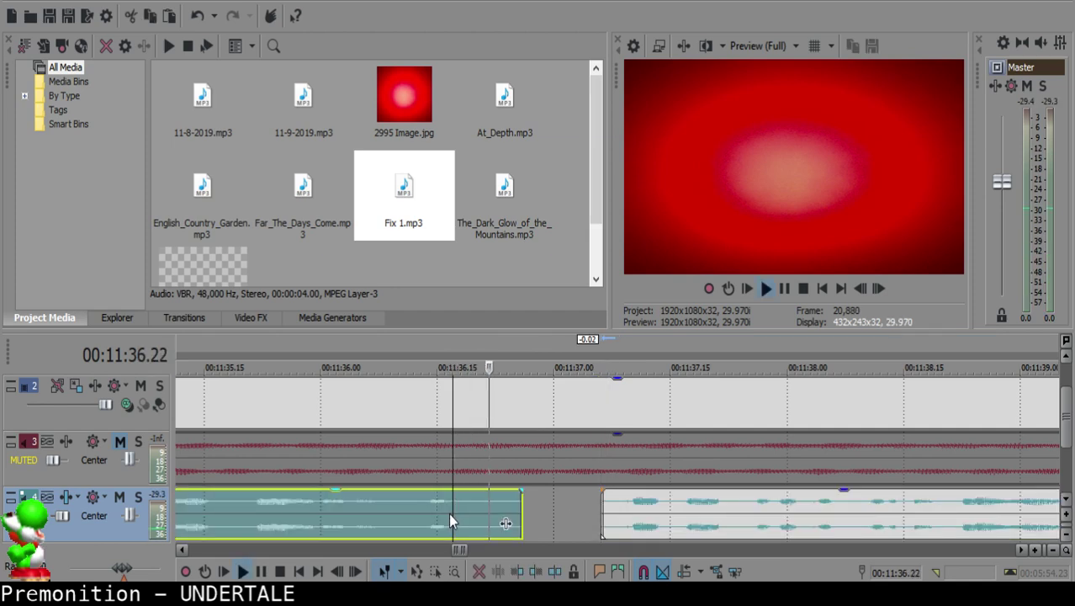
{"action": "scroll", "coordinate": [575, 522], "scroll_direction": "down", "scroll_amount": 8}
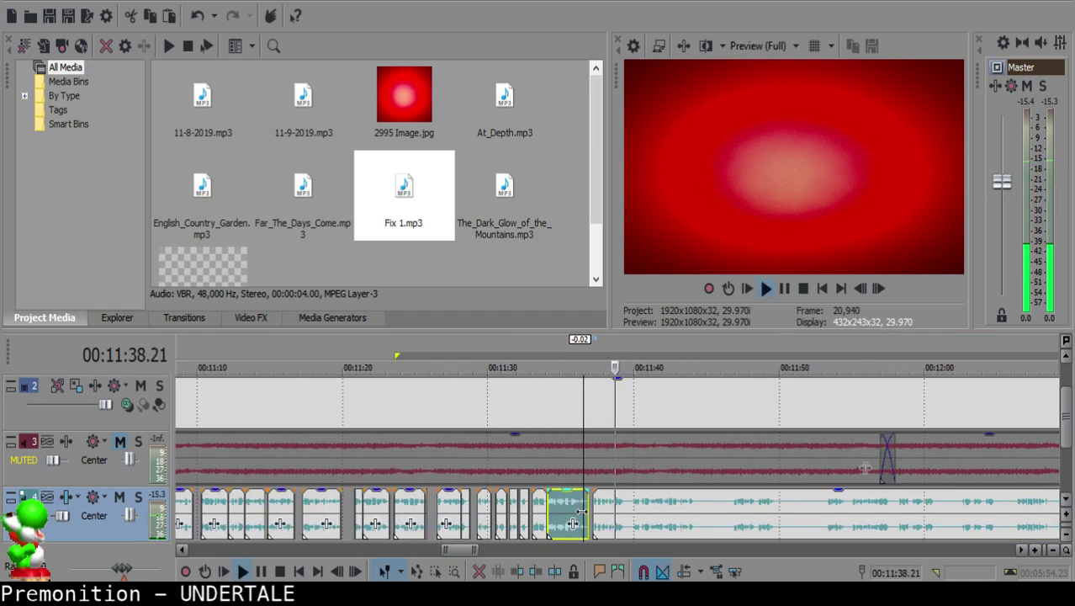
{"action": "left_click", "coordinate": [608, 506]}
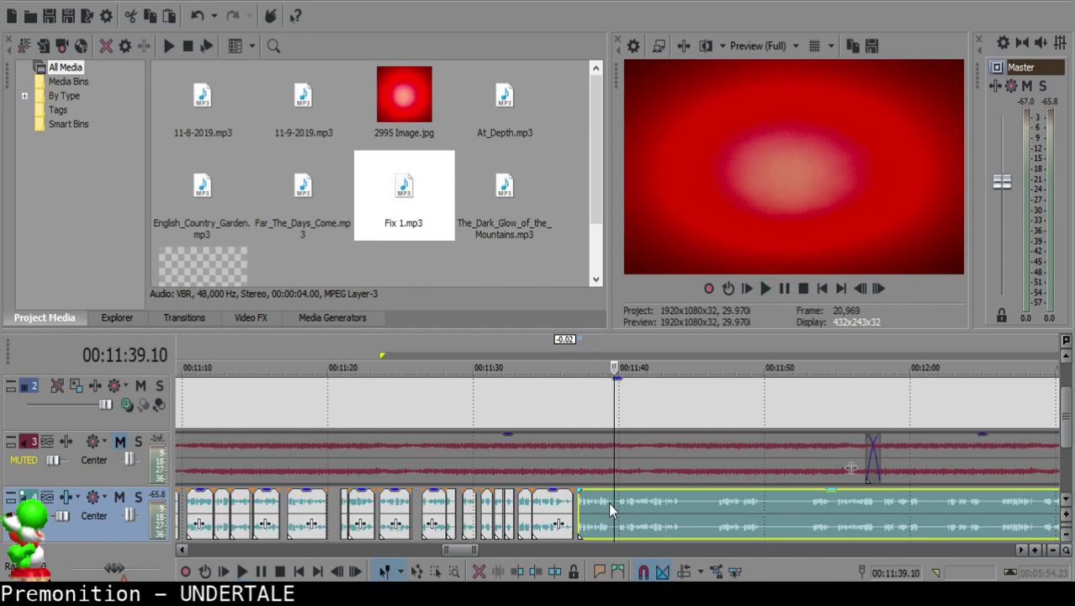
Step: Delete the piece of narration between about 11:39.10 and 11:39.22 and play the end of the clip before the gap
{"action": "scroll", "coordinate": [608, 503], "scroll_direction": "up", "scroll_amount": 4}
{"action": "left_click", "coordinate": [602, 507]}
{"action": "key", "text": "Delete"}
{"action": "left_click", "coordinate": [566, 508]}
{"action": "key", "text": "space"}
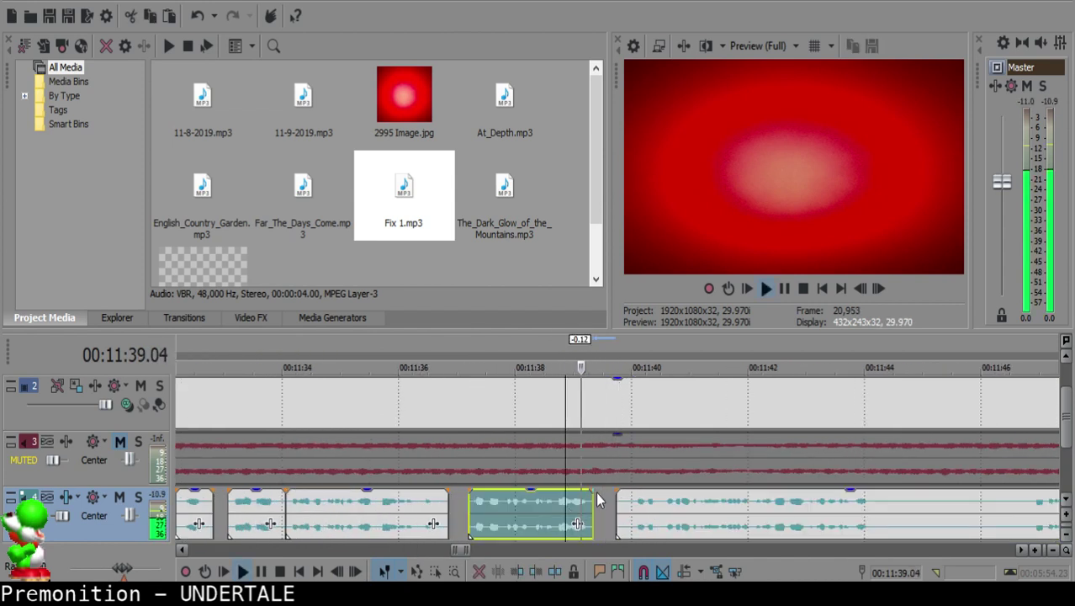
Step: Add a short fade-out to the end of the clip before the gap and play over it
{"action": "key", "text": "Return"}
{"action": "left_click_drag", "start_coordinate": [595, 488], "coordinate": [589, 512]}
{"action": "left_click", "coordinate": [560, 508]}
{"action": "key", "text": "space"}
{"action": "key", "text": "Return"}
{"action": "left_click", "coordinate": [560, 513]}
{"action": "key", "text": "space"}
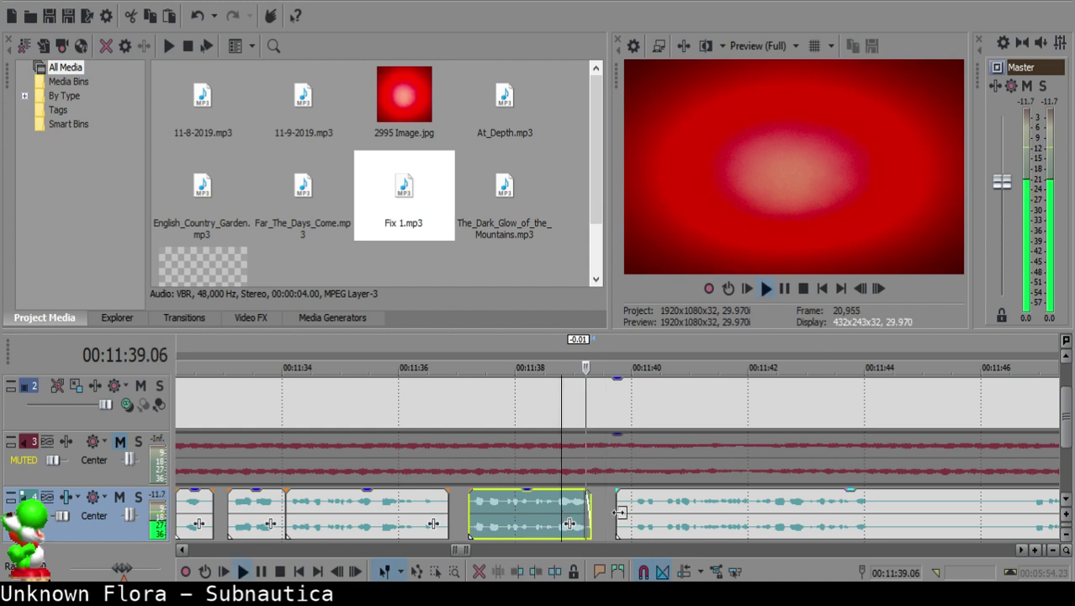
Step: Listen ahead, split the narration at about 11:40.17 and delete the short piece before the cut
{"action": "left_click", "coordinate": [631, 508]}
{"action": "scroll", "coordinate": [632, 508], "scroll_direction": "down", "scroll_amount": 1}
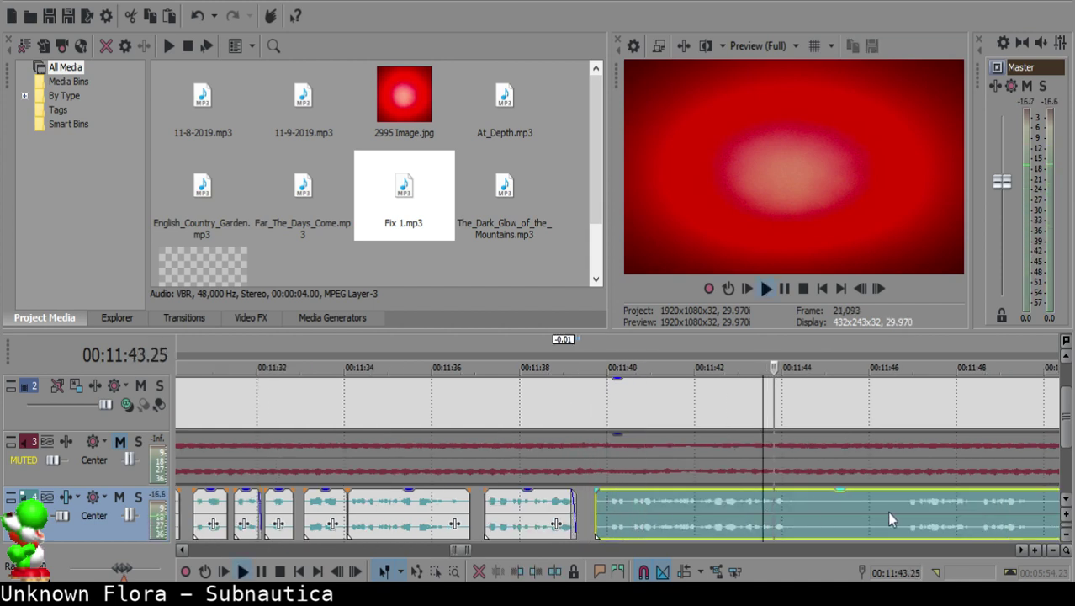
{"action": "left_click", "coordinate": [630, 509]}
{"action": "key", "text": "space"}
{"action": "key", "text": "s"}
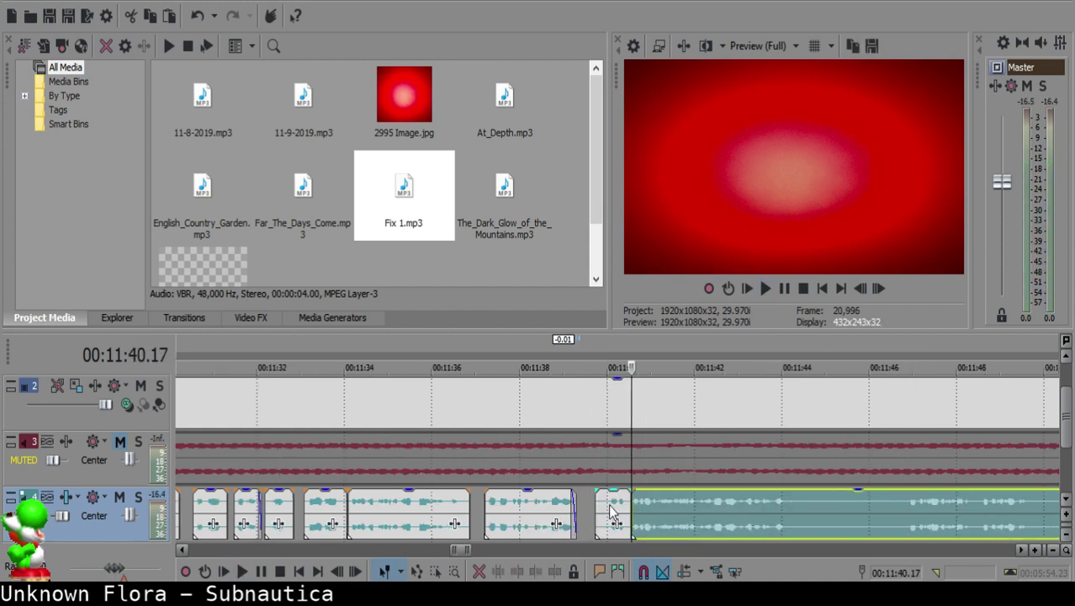
{"action": "left_click", "coordinate": [598, 504]}
{"action": "key", "text": "Delete"}
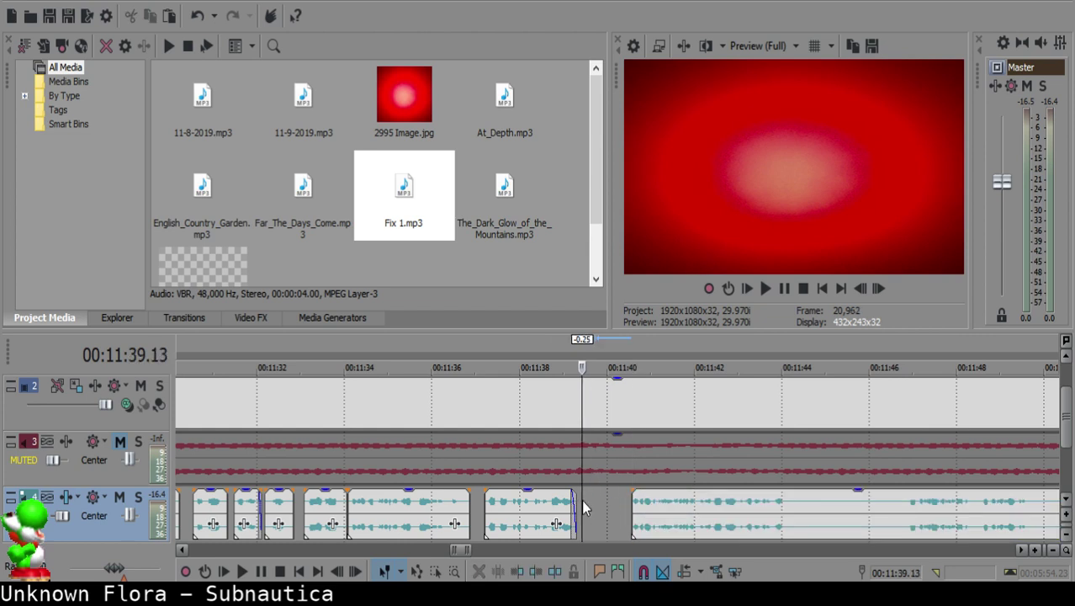
Step: Move the remaining narration 1.04 earlier to about 11:39.13 and play across the joint
{"action": "left_click_drag", "start_coordinate": [654, 505], "coordinate": [606, 503]}
{"action": "left_click", "coordinate": [558, 505]}
{"action": "key", "text": "space"}
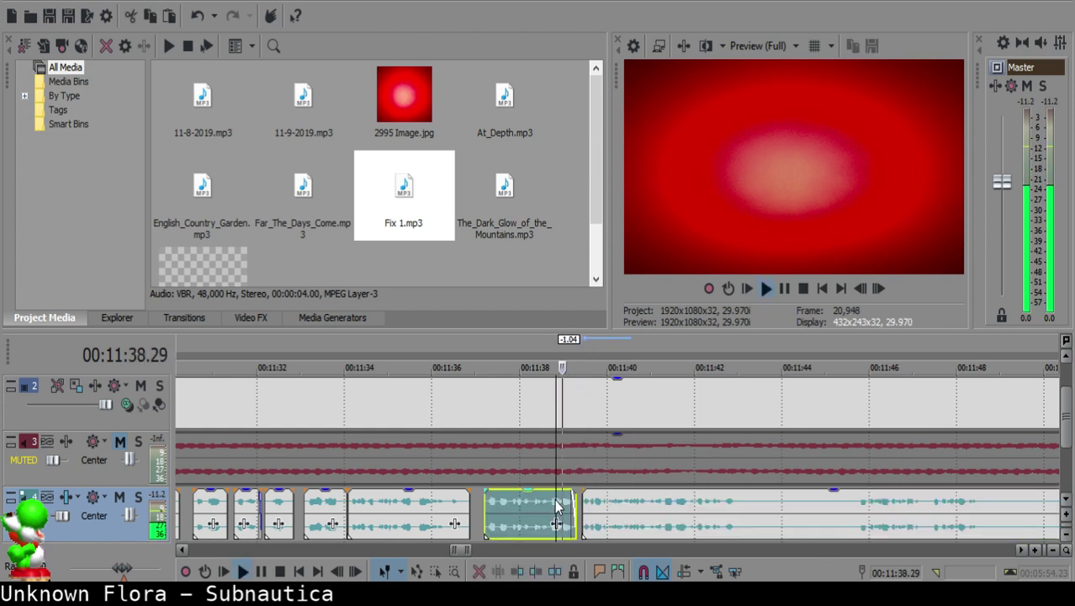
Step: Continue listening and split the narration where the words end at about 11:42.29
{"action": "scroll", "coordinate": [592, 504], "scroll_direction": "up", "scroll_amount": 3}
{"action": "scroll", "coordinate": [615, 508], "scroll_direction": "down", "scroll_amount": 14}
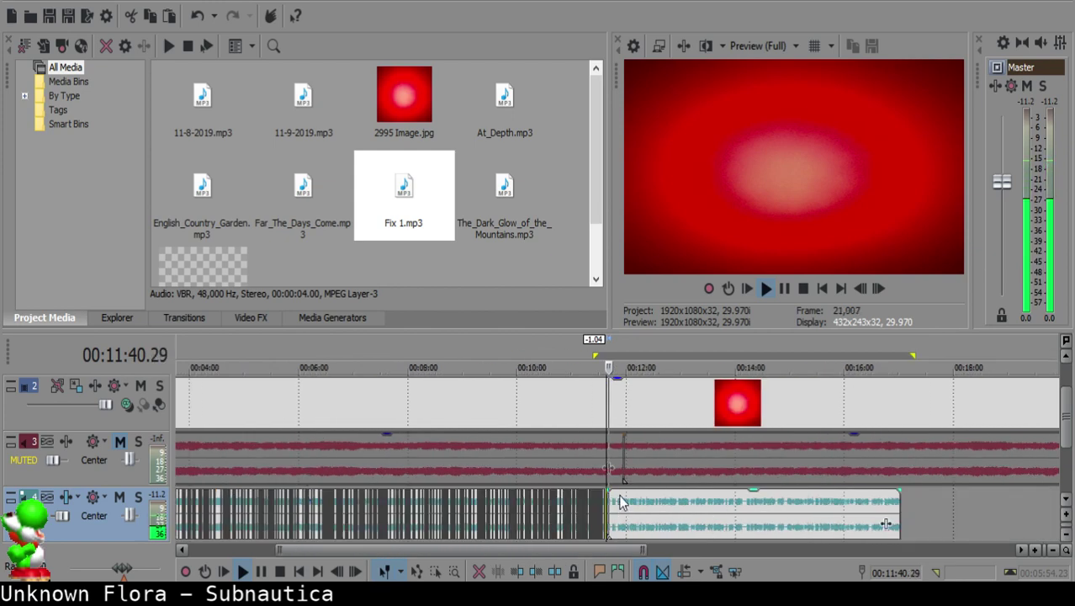
{"action": "scroll", "coordinate": [626, 519], "scroll_direction": "up", "scroll_amount": 10}
{"action": "scroll", "coordinate": [626, 505], "scroll_direction": "up", "scroll_amount": 3}
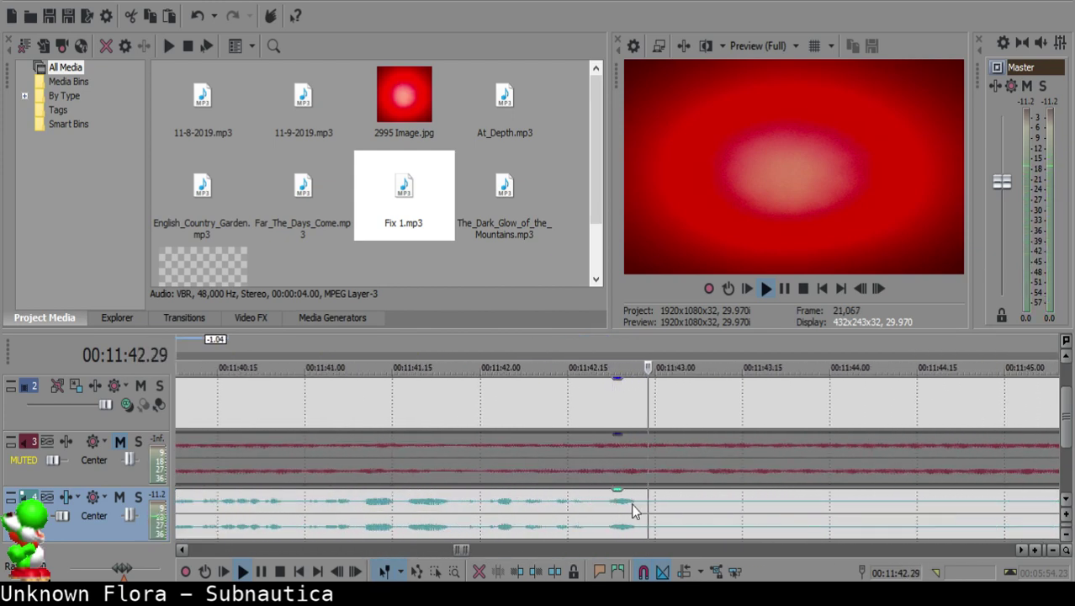
{"action": "left_click", "coordinate": [647, 506]}
{"action": "key", "text": "space"}
{"action": "key", "text": "s"}
{"action": "scroll", "coordinate": [649, 506], "scroll_direction": "down", "scroll_amount": 3}
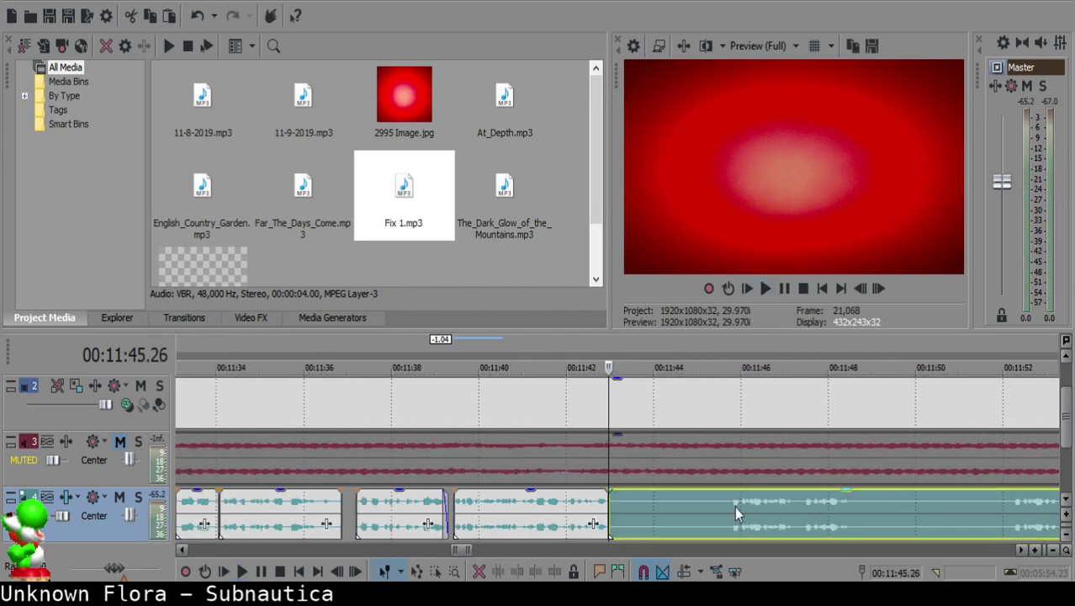
Step: Listen to the following narration at several points from about 11:45.26 and split it at about 11:53.26
{"action": "left_click", "coordinate": [737, 507]}
{"action": "key", "text": "space"}
{"action": "left_click", "coordinate": [800, 514]}
{"action": "scroll", "coordinate": [766, 508], "scroll_direction": "down", "scroll_amount": 1}
{"action": "scroll", "coordinate": [753, 509], "scroll_direction": "up", "scroll_amount": 1}
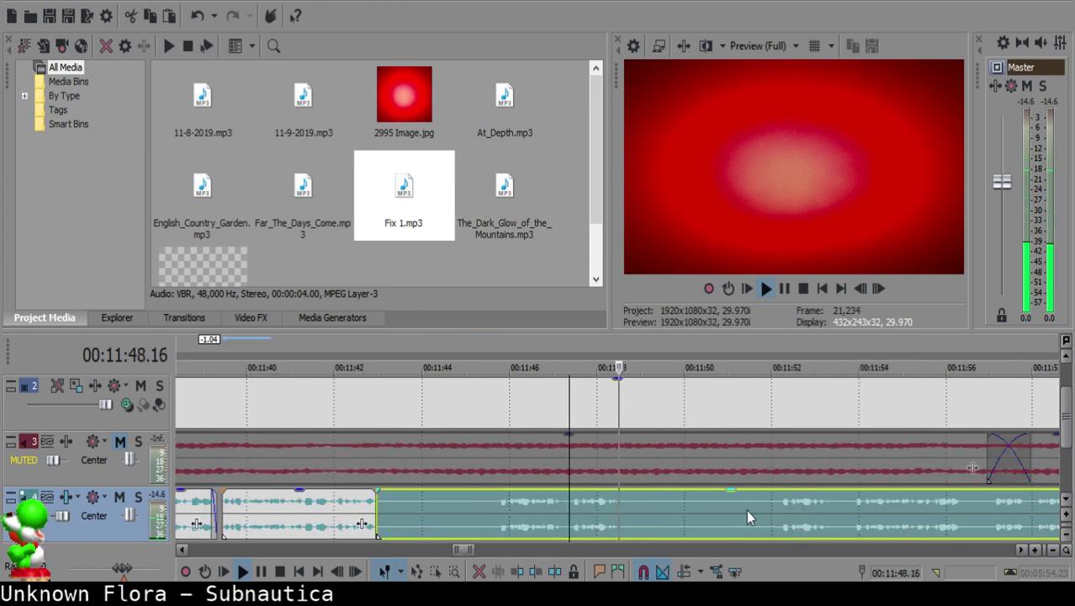
{"action": "left_click", "coordinate": [855, 515]}
{"action": "left_click", "coordinate": [532, 526]}
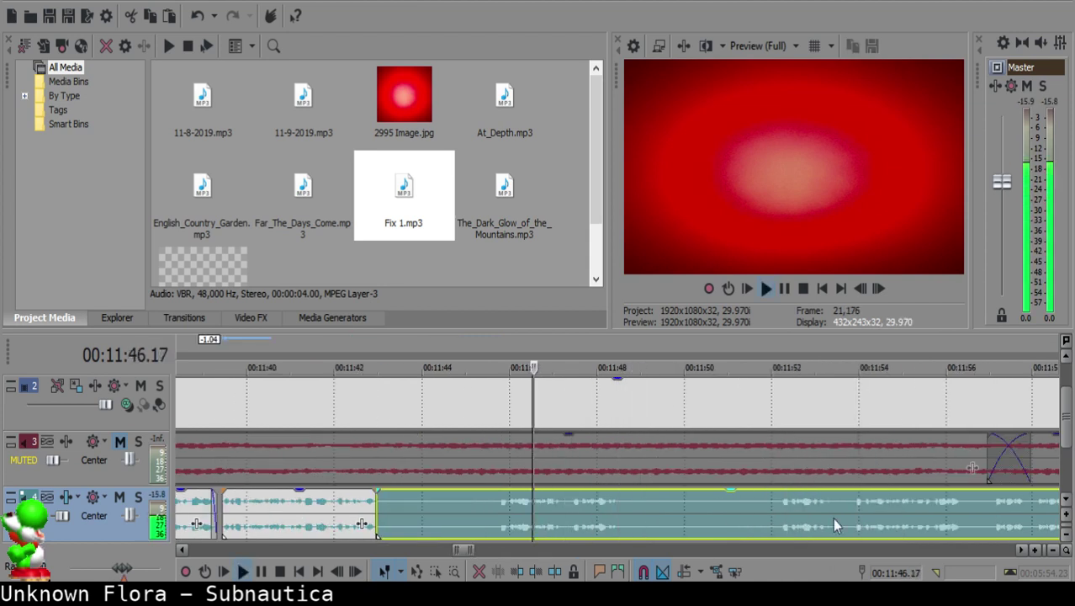
{"action": "left_click", "coordinate": [942, 518]}
{"action": "scroll", "coordinate": [931, 513], "scroll_direction": "down", "scroll_amount": 1}
{"action": "scroll", "coordinate": [925, 513], "scroll_direction": "up", "scroll_amount": 2}
{"action": "left_click", "coordinate": [672, 509]}
{"action": "key", "text": "Return"}
{"action": "left_click", "coordinate": [485, 505]}
{"action": "key", "text": "space"}
{"action": "key", "text": "s"}
{"action": "scroll", "coordinate": [478, 504], "scroll_direction": "down", "scroll_amount": 3}
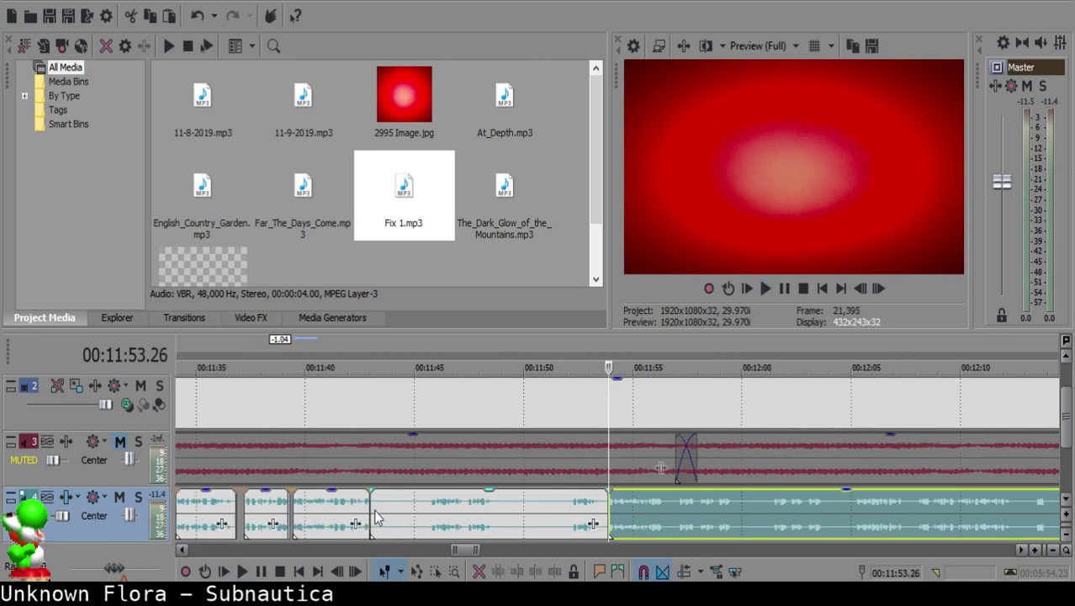
Step: Delete the piece between the last two cuts and move the remaining narration 10.17 earlier to about 11:43.09
{"action": "left_click", "coordinate": [377, 509]}
{"action": "left_click_drag", "start_coordinate": [677, 529], "coordinate": [448, 517]}
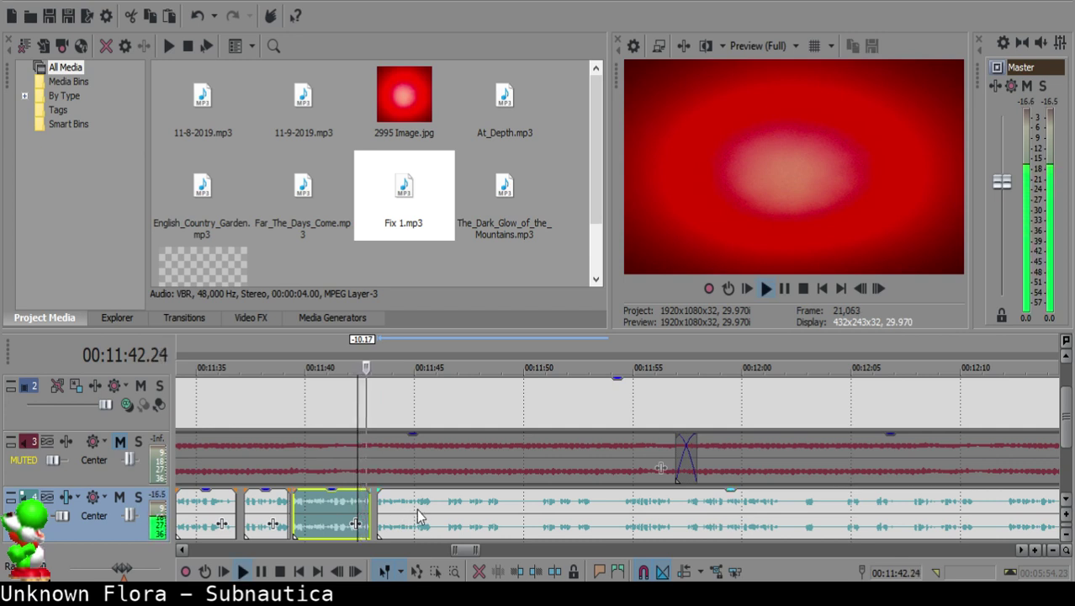
Step: Move the remaining narration later in two 0.02 shifts to about 11:43.13, playing across the joint after each
{"action": "scroll", "coordinate": [536, 505], "scroll_direction": "up", "scroll_amount": 6}
{"action": "left_click", "coordinate": [619, 511]}
{"action": "left_click", "coordinate": [513, 519]}
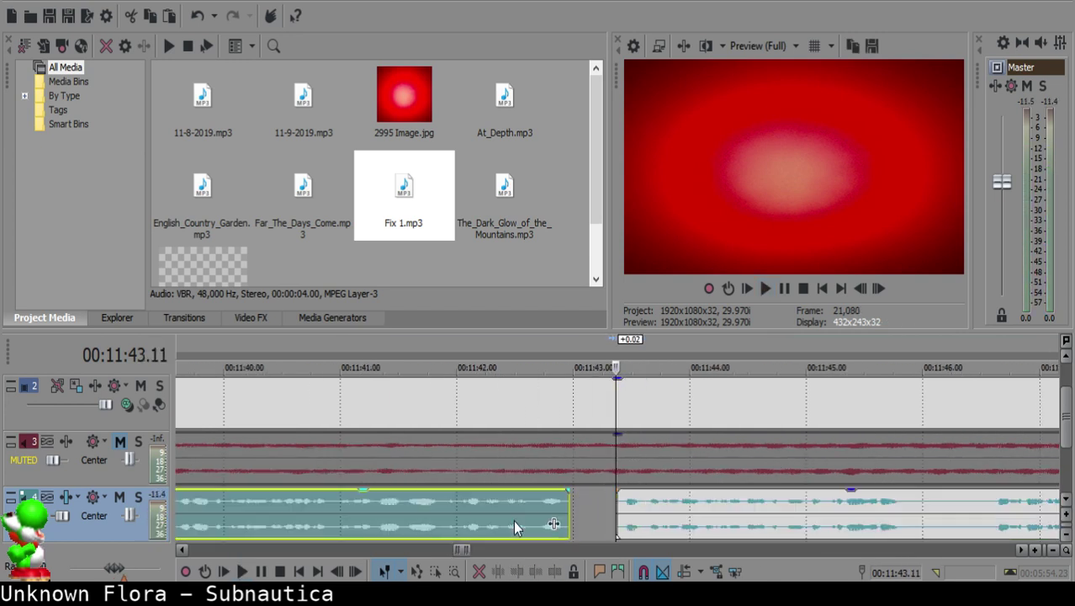
{"action": "key", "text": "space"}
{"action": "left_click", "coordinate": [622, 506]}
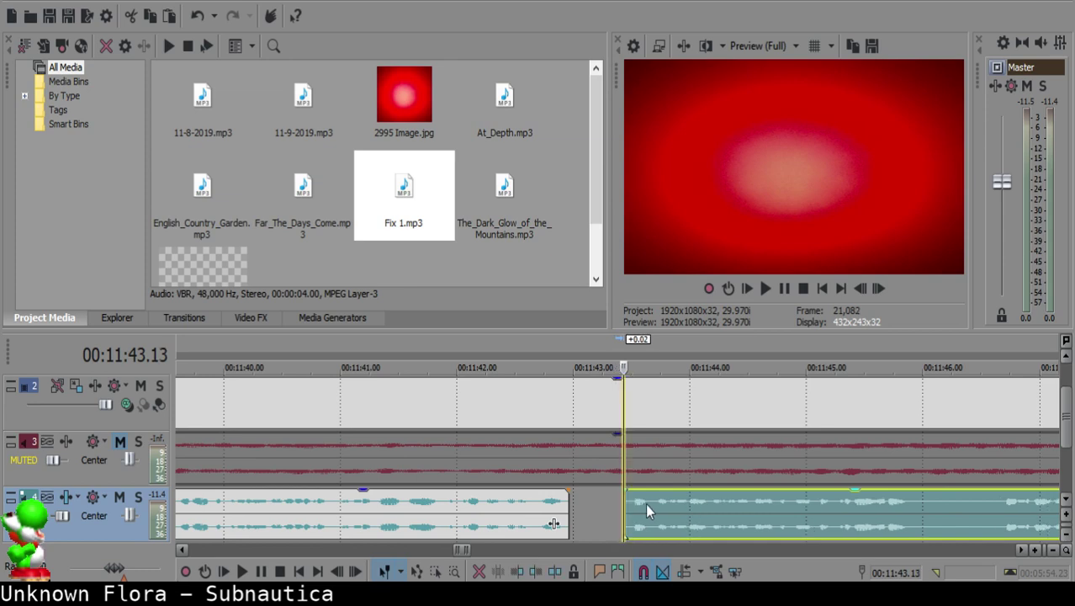
{"action": "left_click", "coordinate": [484, 514]}
{"action": "key", "text": "space"}
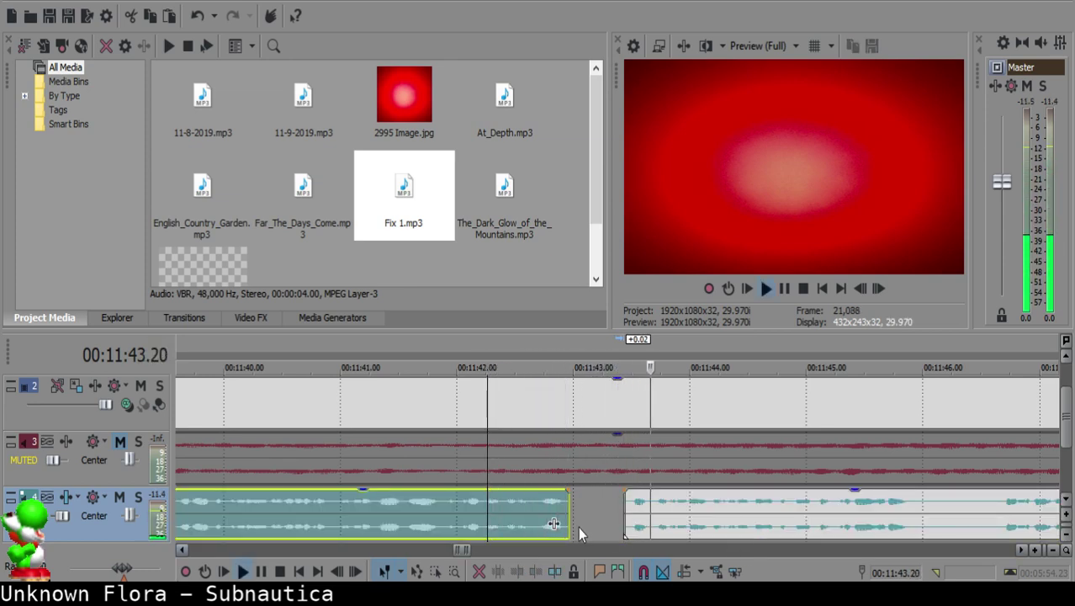
Step: Continue listening and split the narration at about 11:45.28
{"action": "scroll", "coordinate": [625, 512], "scroll_direction": "down", "scroll_amount": 8}
{"action": "scroll", "coordinate": [624, 512], "scroll_direction": "up", "scroll_amount": 8}
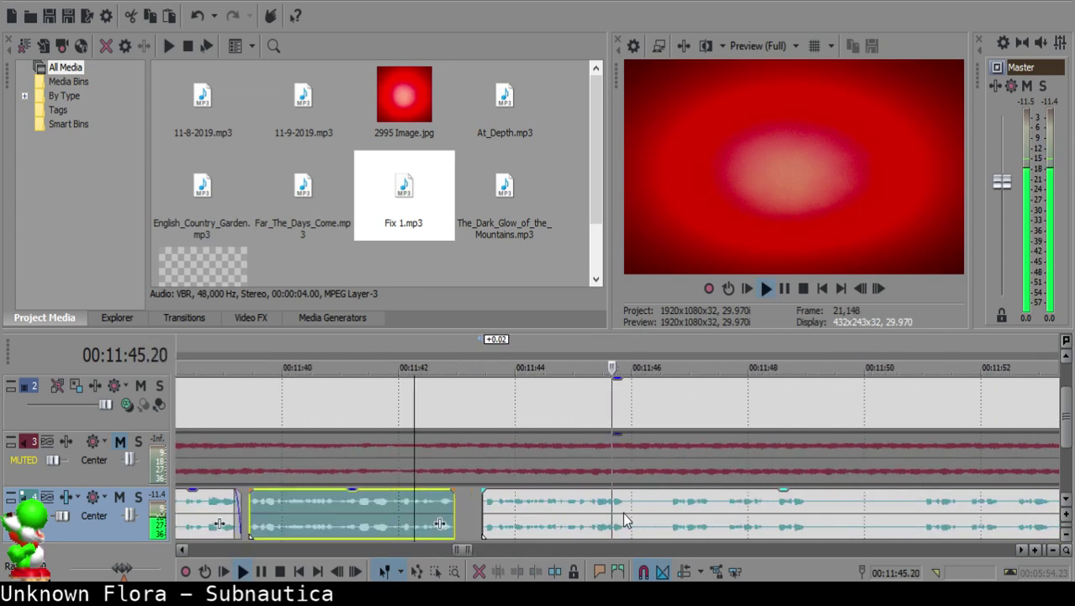
{"action": "left_click", "coordinate": [637, 508]}
{"action": "key", "text": "s"}
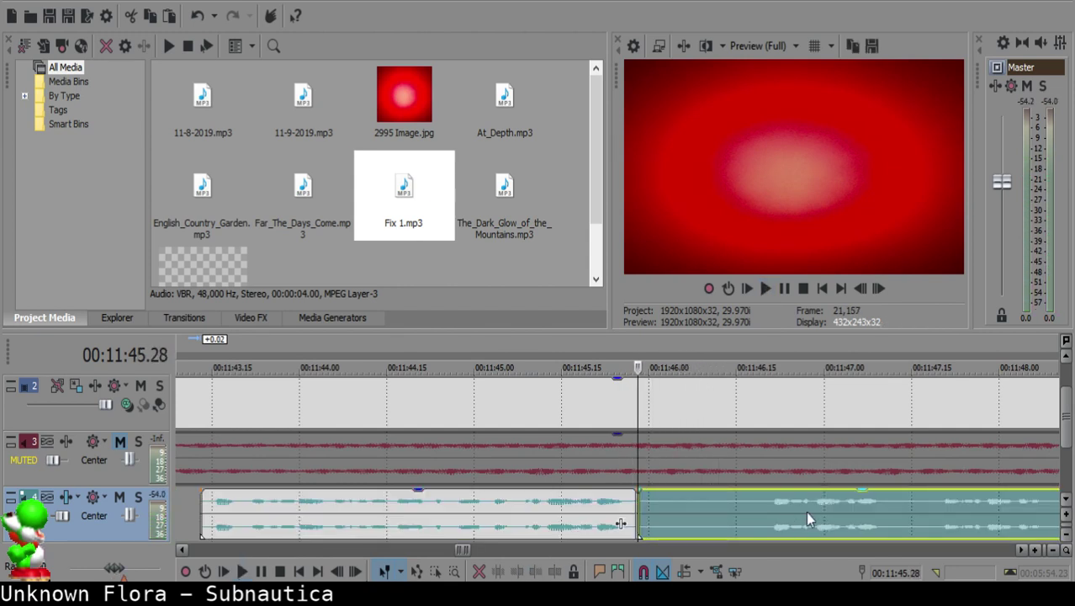
Step: Listen at several points further along the narration and split it at about 11:54.24
{"action": "scroll", "coordinate": [799, 511], "scroll_direction": "down", "scroll_amount": 3}
{"action": "left_click", "coordinate": [725, 513]}
{"action": "left_click", "coordinate": [804, 513]}
{"action": "left_click", "coordinate": [868, 513]}
{"action": "scroll", "coordinate": [870, 520], "scroll_direction": "up", "scroll_amount": 2}
{"action": "left_click", "coordinate": [808, 516]}
{"action": "left_click", "coordinate": [618, 521]}
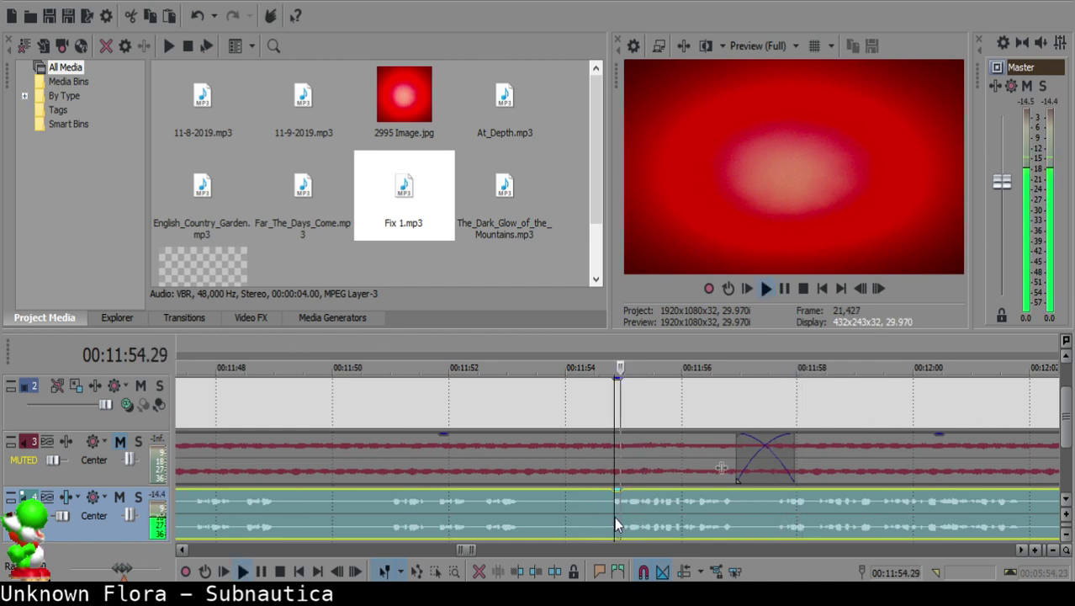
{"action": "left_click", "coordinate": [611, 510]}
{"action": "key", "text": "space"}
{"action": "scroll", "coordinate": [610, 509], "scroll_direction": "down", "scroll_amount": 3}
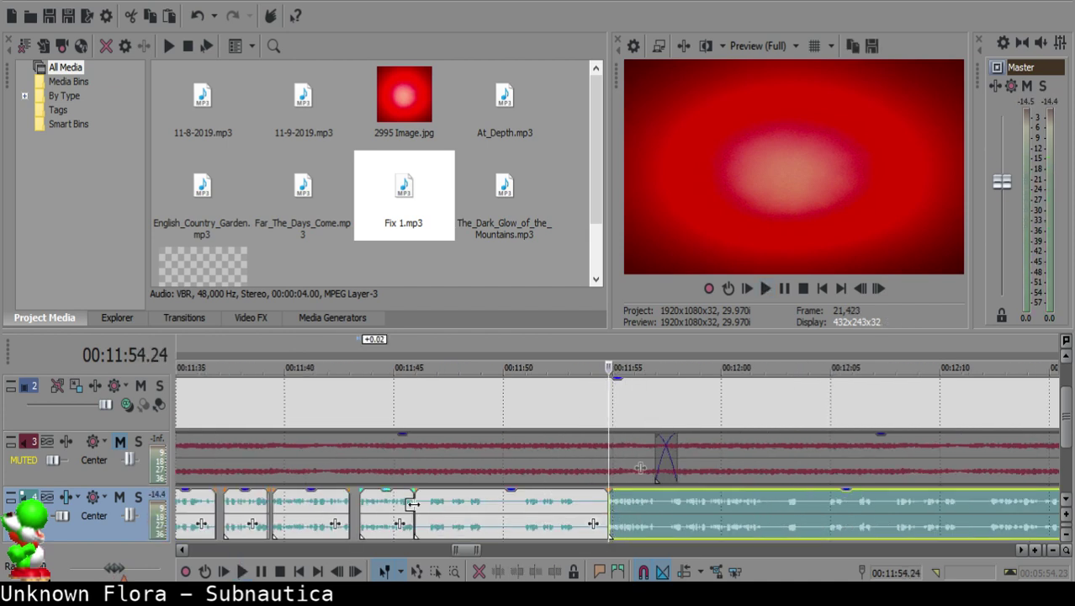
Step: Delete the piece between the two cuts, move the remaining narration 8.22 earlier to about 11:46.02 and play across the joint
{"action": "left_click", "coordinate": [421, 508]}
{"action": "scroll", "coordinate": [426, 509], "scroll_direction": "up", "scroll_amount": 7}
{"action": "left_click", "coordinate": [584, 507]}
{"action": "scroll", "coordinate": [583, 506], "scroll_direction": "down", "scroll_amount": 6}
{"action": "left_click_drag", "start_coordinate": [885, 536], "coordinate": [640, 507]}
{"action": "left_click", "coordinate": [596, 510]}
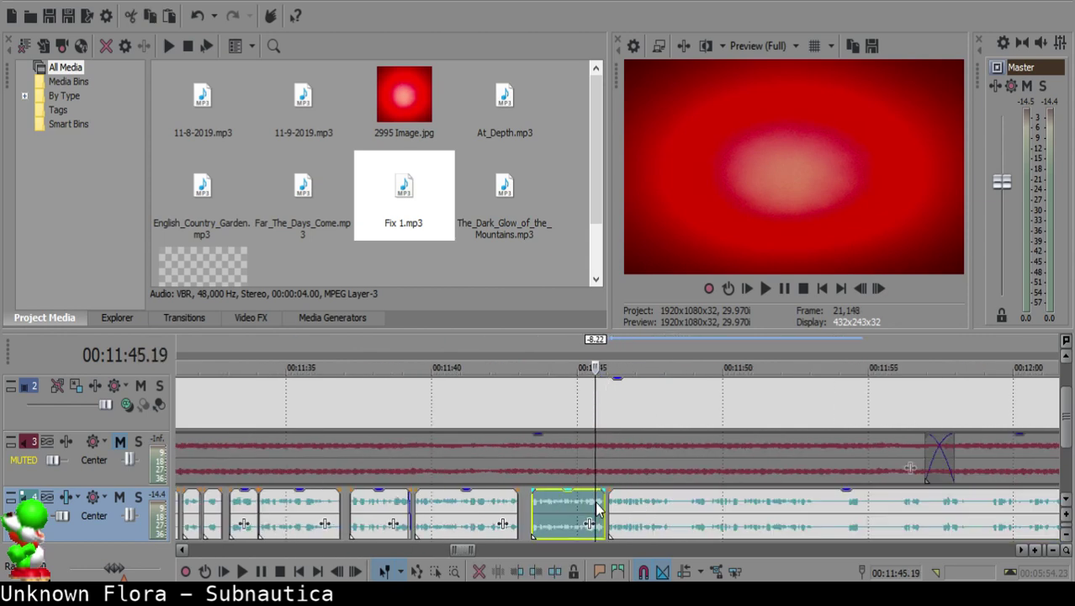
{"action": "key", "text": "space"}
Step: Continue listening and split the narration at about 11:48.06
{"action": "scroll", "coordinate": [553, 521], "scroll_direction": "up", "scroll_amount": 4}
{"action": "scroll", "coordinate": [589, 518], "scroll_direction": "down", "scroll_amount": 5}
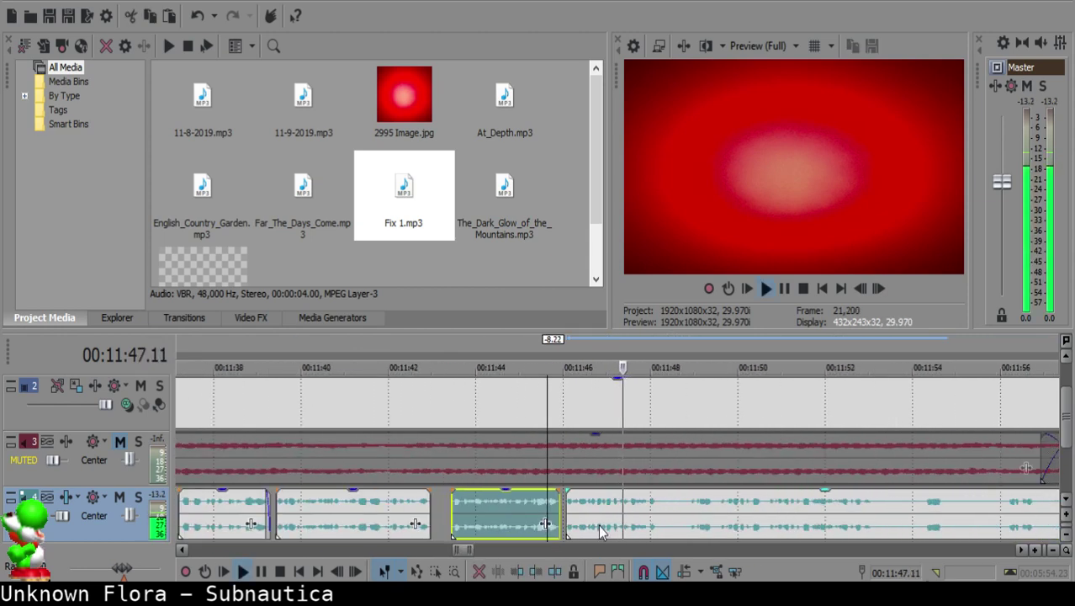
{"action": "scroll", "coordinate": [624, 516], "scroll_direction": "up", "scroll_amount": 3}
{"action": "left_click", "coordinate": [620, 505]}
{"action": "key", "text": "s"}
Step: Split the narration again at about 11:50.20, delete the piece between the cuts and move the rest 2.07 earlier, playing the joint
{"action": "left_click", "coordinate": [738, 525]}
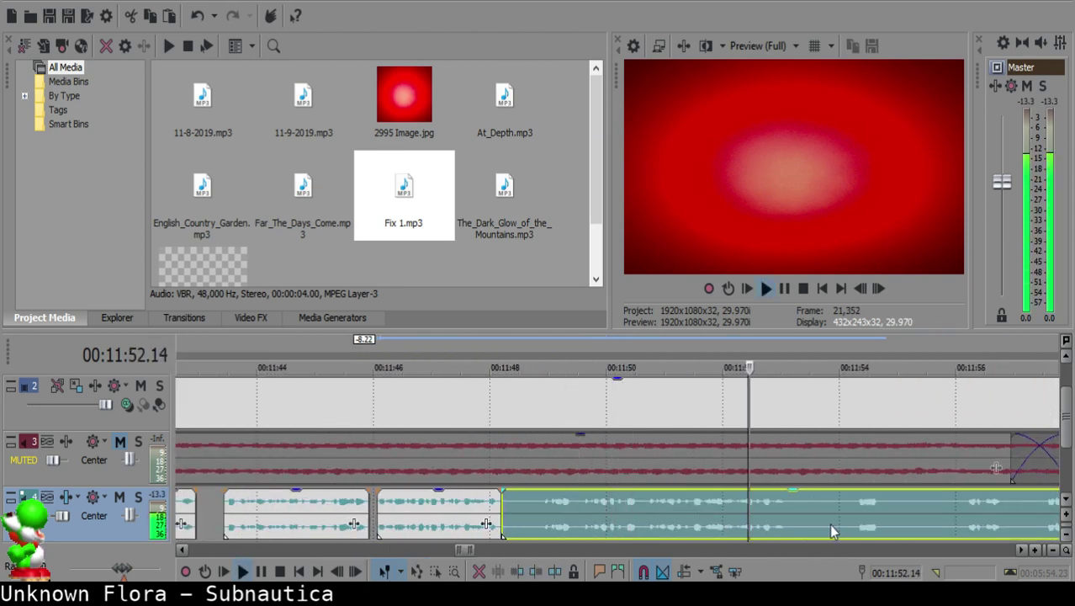
{"action": "left_click", "coordinate": [858, 517]}
{"action": "left_click", "coordinate": [644, 510]}
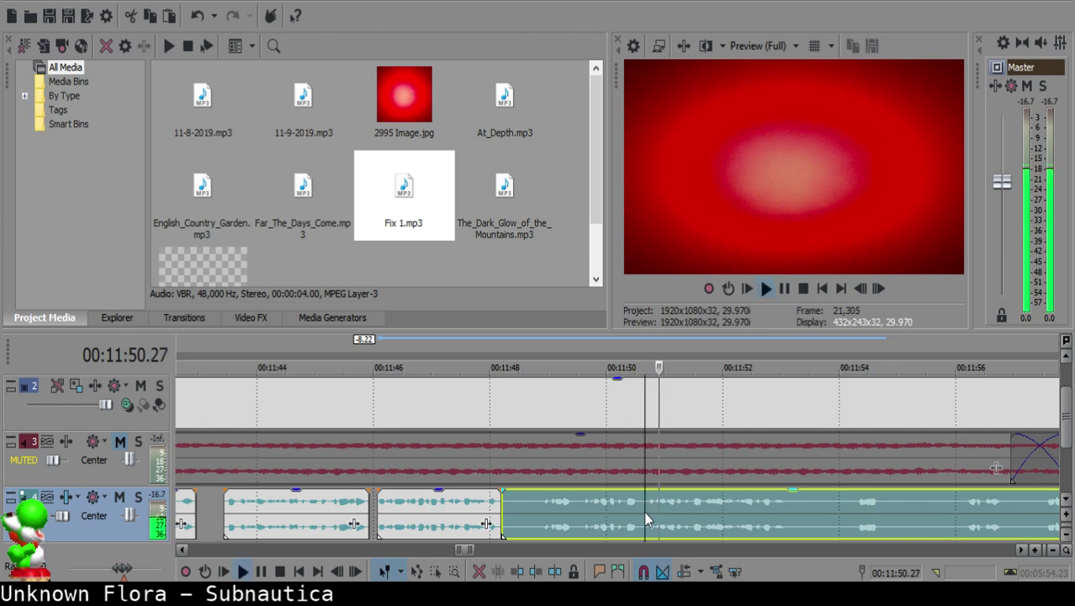
{"action": "key", "text": "s"}
{"action": "left_click", "coordinate": [513, 505]}
{"action": "mouse_move", "coordinate": [582, 511]}
{"action": "left_mouse_down"}
{"action": "mouse_move", "coordinate": [654, 510]}
{"action": "mouse_move", "coordinate": [571, 503]}
{"action": "left_mouse_up"}
{"action": "left_click", "coordinate": [468, 507]}
{"action": "key", "text": "space"}
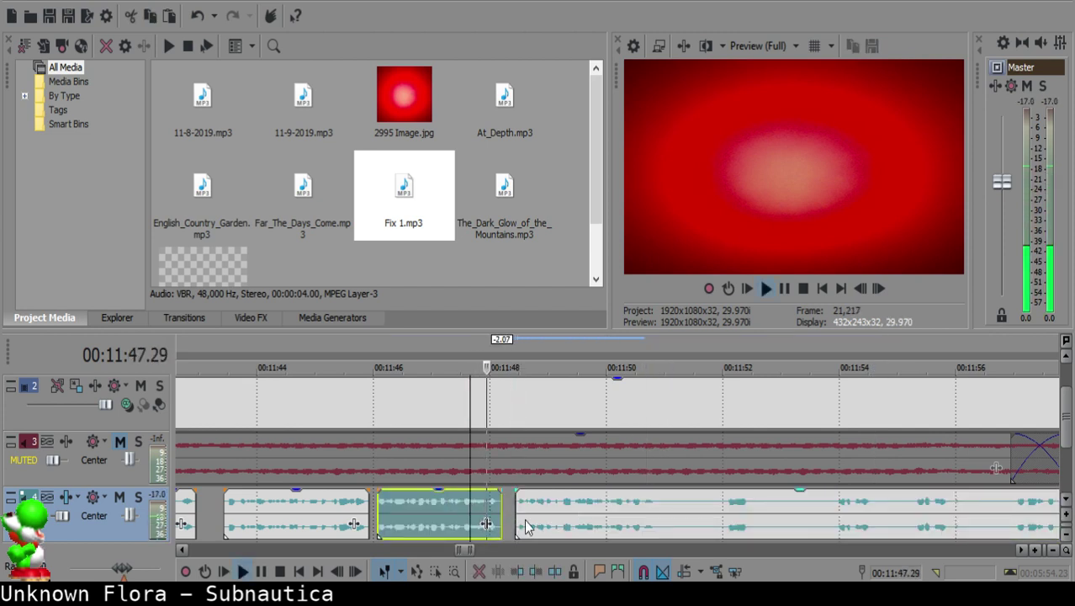
Step: Move the remaining narration slightly earlier to about 11:48.10 and play across the joint
{"action": "scroll", "coordinate": [583, 508], "scroll_direction": "up", "scroll_amount": 4}
{"action": "key", "text": "space"}
{"action": "left_click", "coordinate": [596, 509]}
{"action": "left_click_drag", "start_coordinate": [662, 513], "coordinate": [626, 518]}
{"action": "left_click", "coordinate": [446, 518]}
{"action": "key", "text": "space"}
{"action": "scroll", "coordinate": [613, 517], "scroll_direction": "down", "scroll_amount": 8}
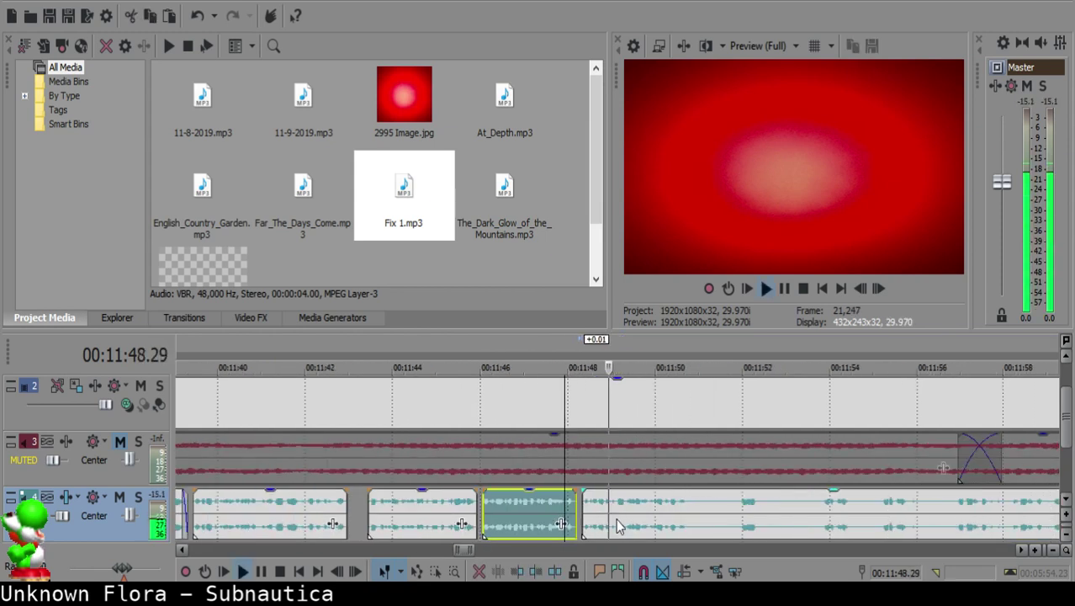
Step: Continue listening and split the narration at about 11:51.00
{"action": "scroll", "coordinate": [636, 519], "scroll_direction": "up", "scroll_amount": 6}
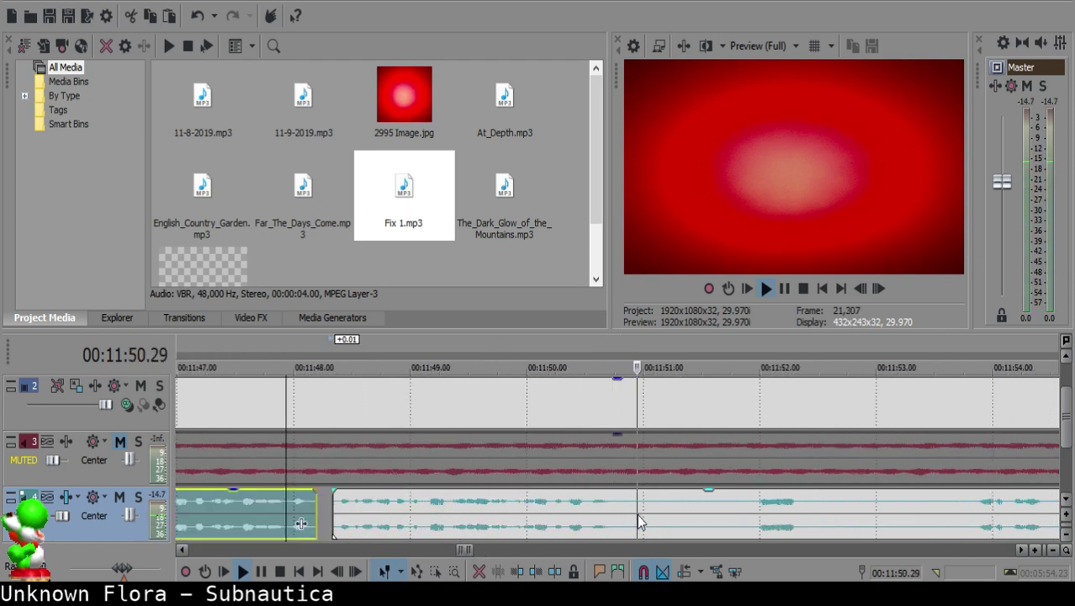
{"action": "key", "text": "space"}
{"action": "left_click", "coordinate": [643, 507]}
{"action": "key", "text": "s"}
Step: Listen to the words after the cut and split the narration just before them at about 11:51.28
{"action": "key", "text": "space"}
{"action": "key", "text": "space"}
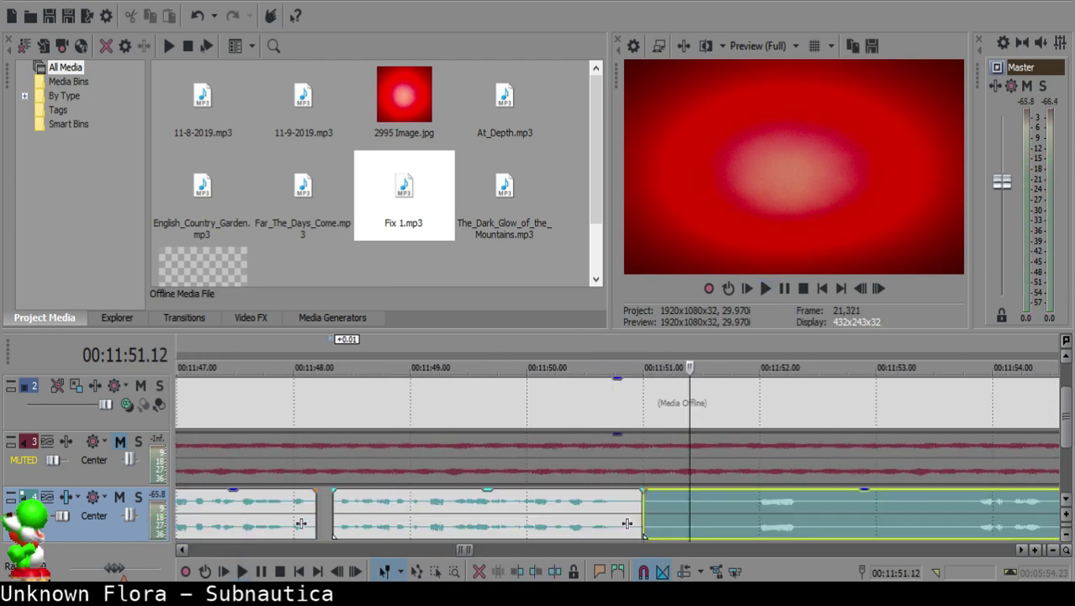
{"action": "key", "text": "space"}
{"action": "scroll", "coordinate": [812, 498], "scroll_direction": "down", "scroll_amount": 1}
{"action": "scroll", "coordinate": [797, 509], "scroll_direction": "up", "scroll_amount": 2}
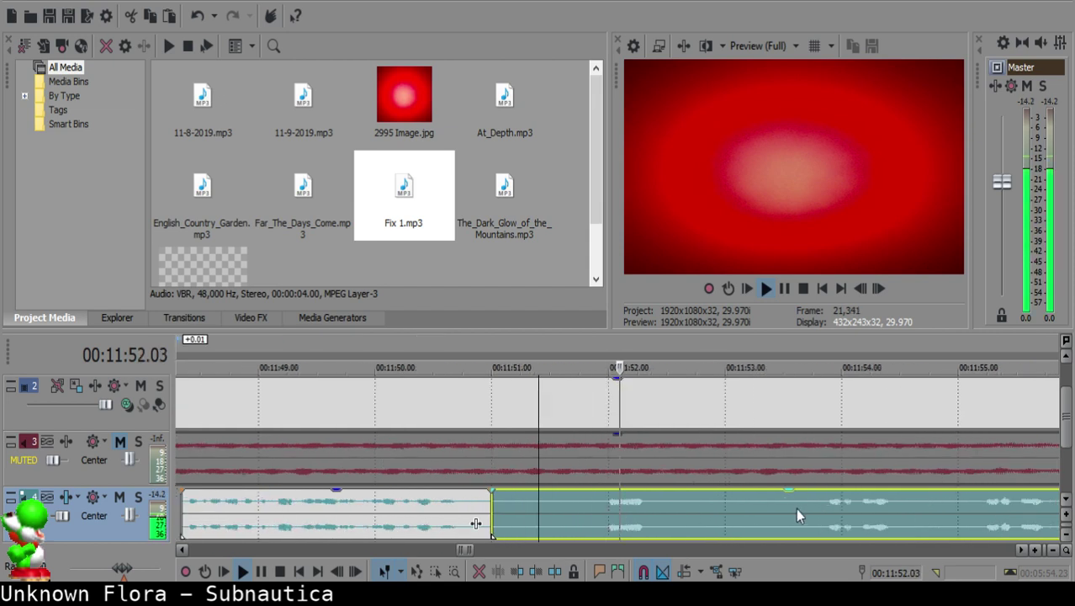
{"action": "key", "text": "space"}
{"action": "left_click", "coordinate": [815, 510]}
{"action": "left_click", "coordinate": [864, 517]}
{"action": "key", "text": "space"}
{"action": "scroll", "coordinate": [756, 526], "scroll_direction": "down", "scroll_amount": 1}
{"action": "key", "text": "space"}
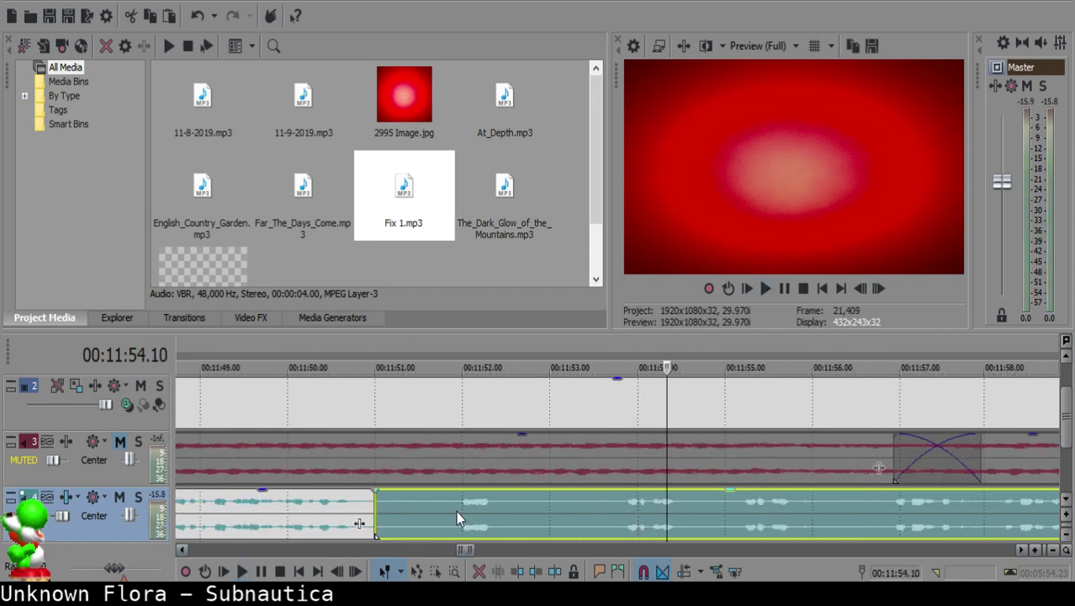
{"action": "left_click", "coordinate": [456, 511]}
{"action": "key", "text": "s"}
Step: Split the narration at about 11:52.11 and 11:52.23 and delete the piece between these cuts
{"action": "key", "text": "space"}
{"action": "key", "text": "space"}
{"action": "key", "text": "s"}
{"action": "key", "text": "space"}
{"action": "key", "text": "space"}
{"action": "key", "text": "s"}
{"action": "left_click", "coordinate": [502, 512]}
{"action": "key", "text": "Delete"}
{"action": "left_click", "coordinate": [465, 515]}
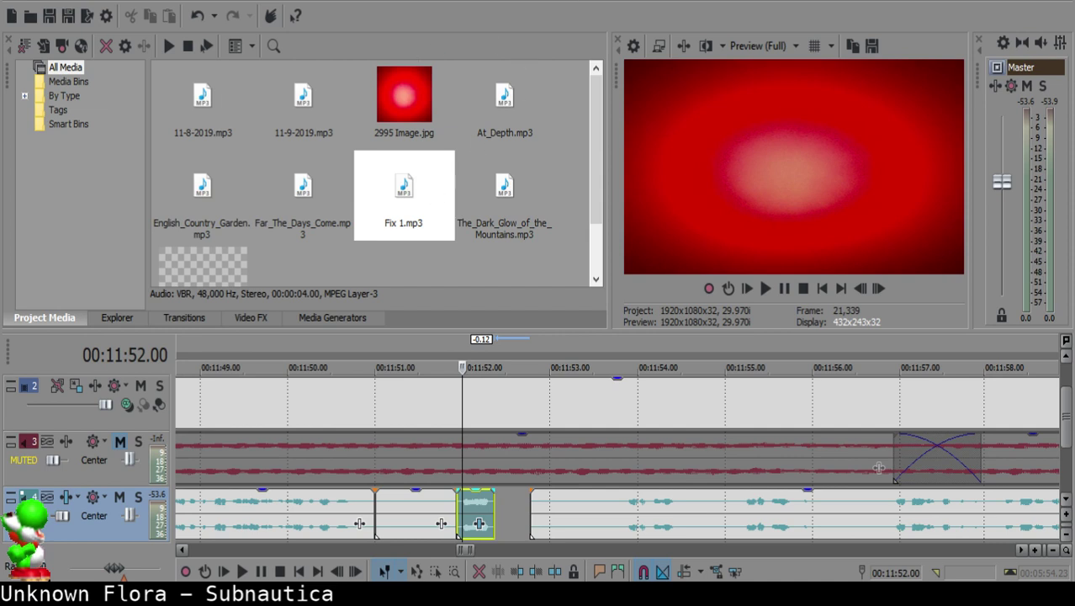
Step: Split the short clip before the gap at about 11:52.05 and play from the cut
{"action": "left_click", "coordinate": [471, 505]}
{"action": "scroll", "coordinate": [483, 507], "scroll_direction": "up", "scroll_amount": 3}
{"action": "left_click", "coordinate": [628, 505]}
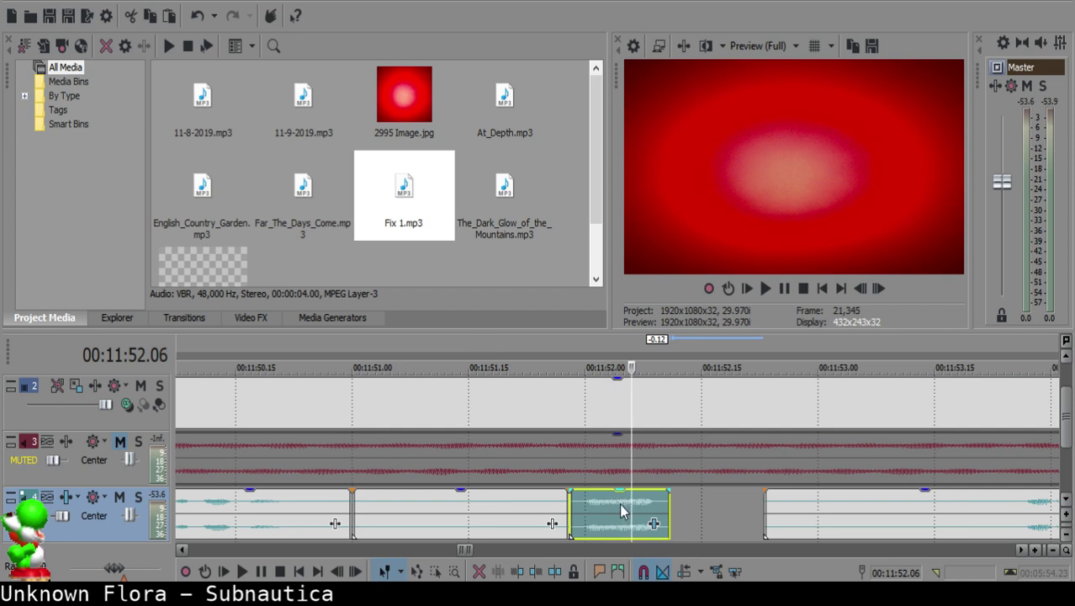
{"action": "key", "text": "Left"}
{"action": "key", "text": "s"}
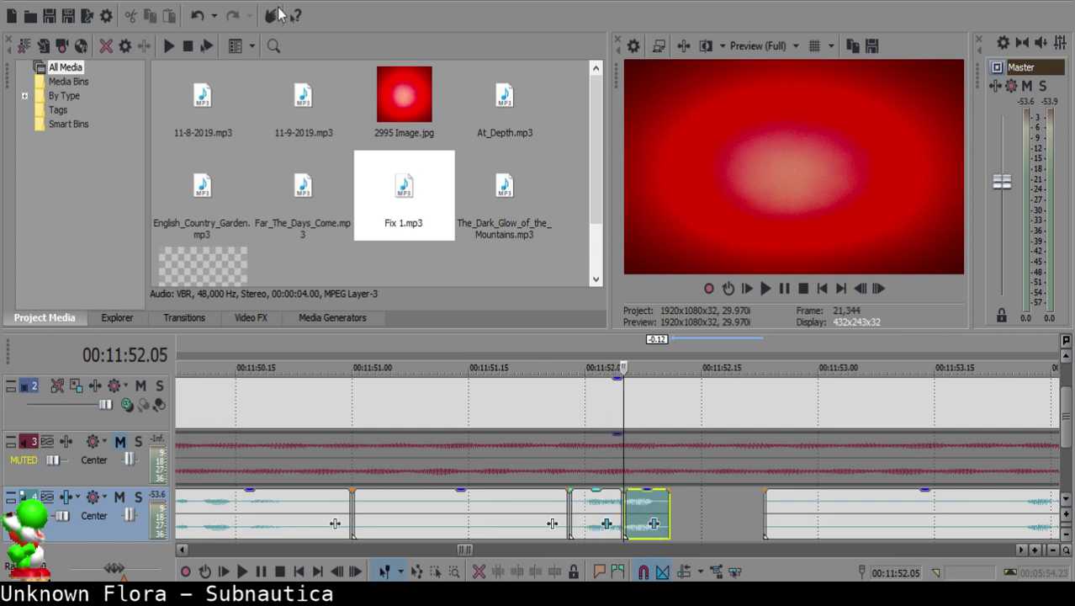
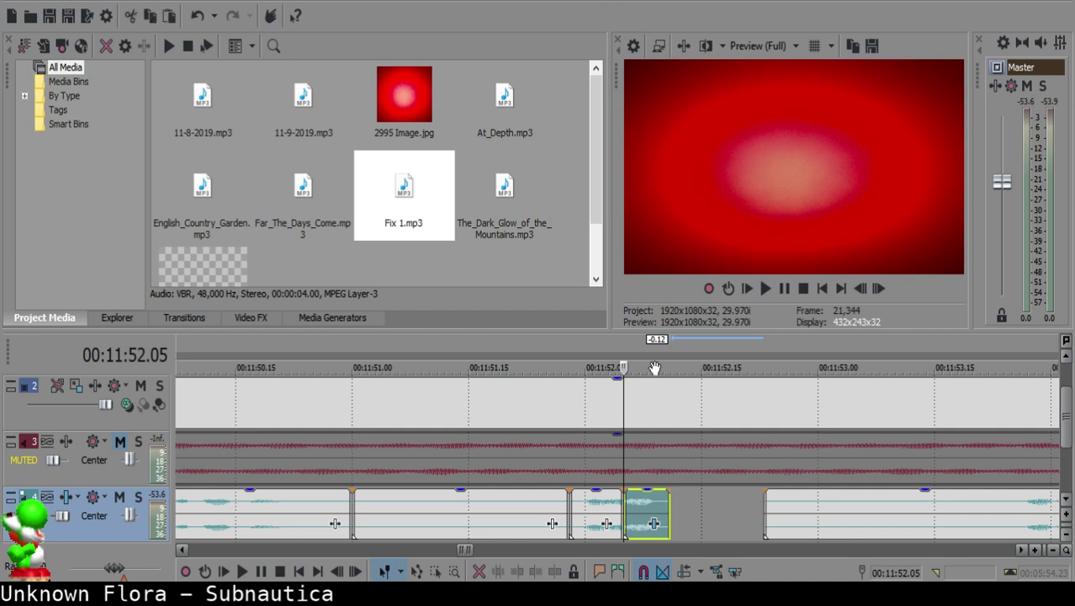
{"action": "key", "text": "space"}
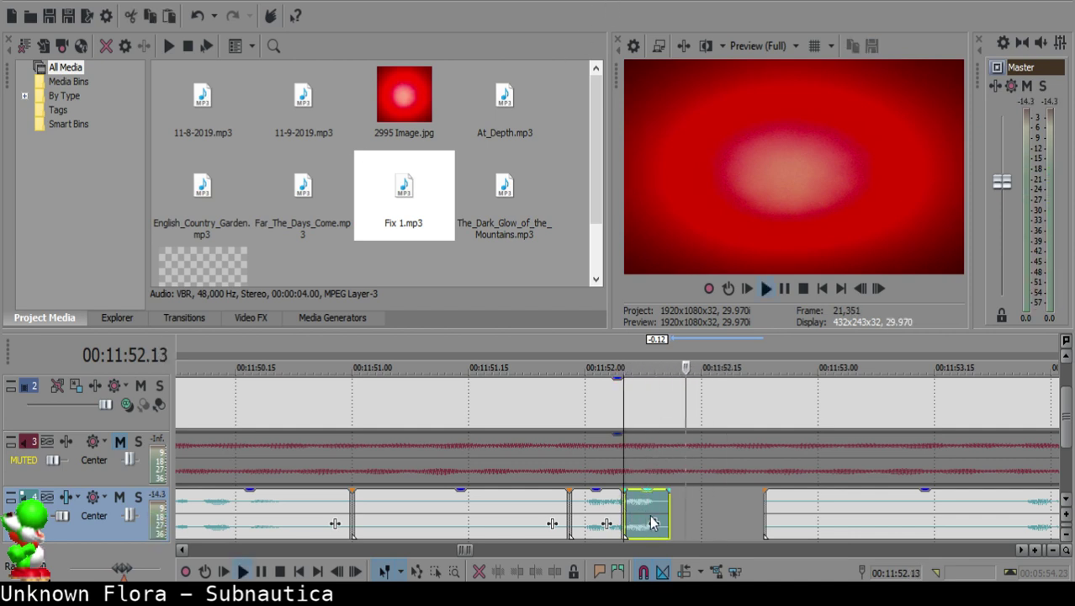
Step: Try to crossfade the two halves of the short split clip at about 11:52.05 by overlapping their edges
{"action": "mouse_move", "coordinate": [625, 511]}
{"action": "left_mouse_down"}
{"action": "mouse_move", "coordinate": [576, 506]}
{"action": "mouse_move", "coordinate": [615, 506]}
{"action": "left_mouse_up"}
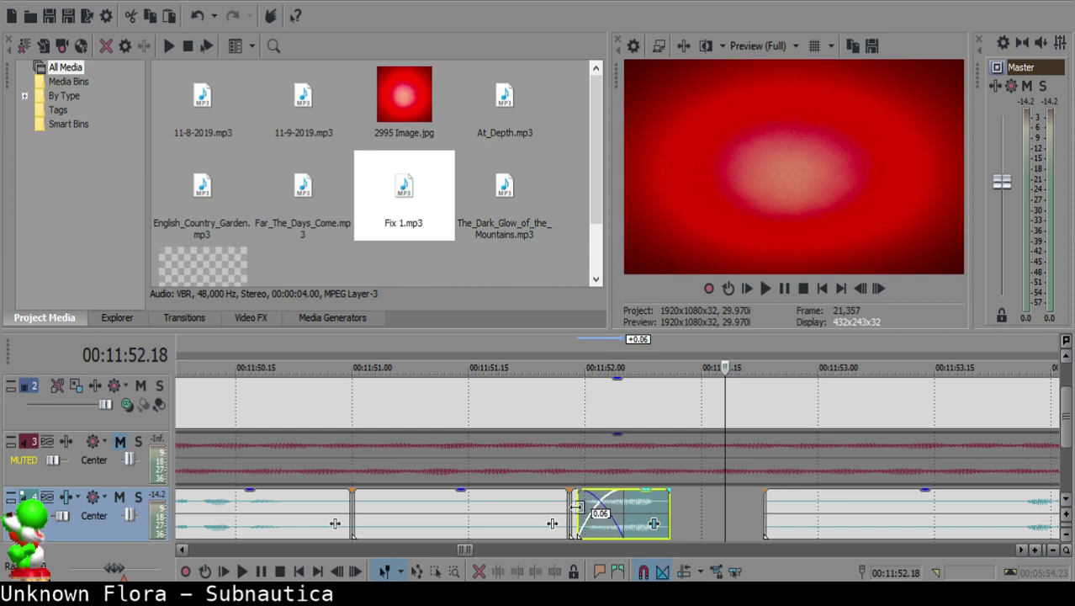
{"action": "key", "text": "space"}
{"action": "left_click", "coordinate": [585, 510]}
{"action": "key", "text": "space"}
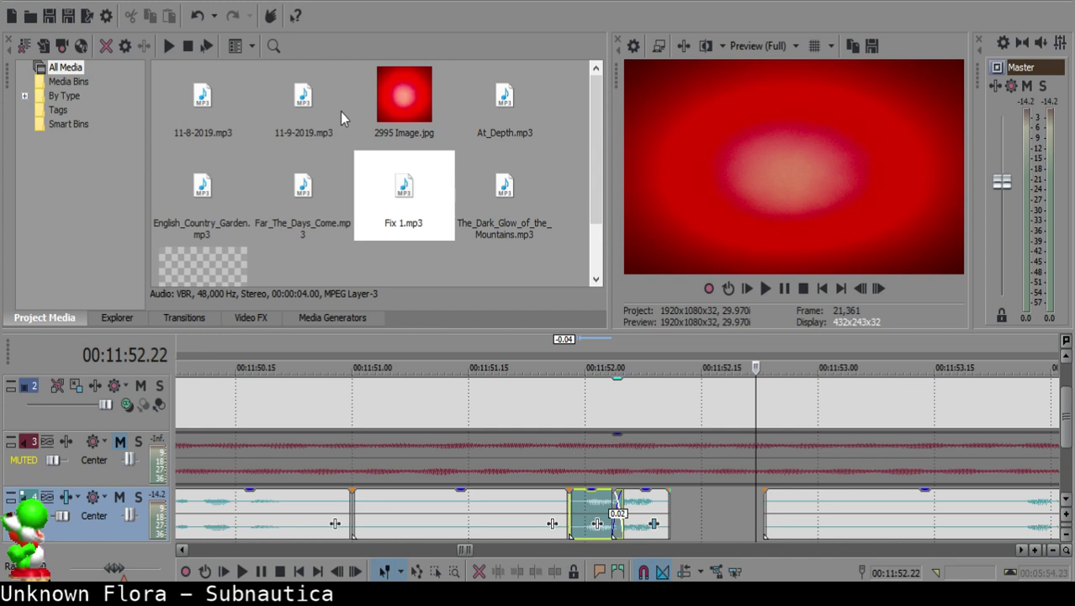
{"action": "left_click", "coordinate": [564, 515]}
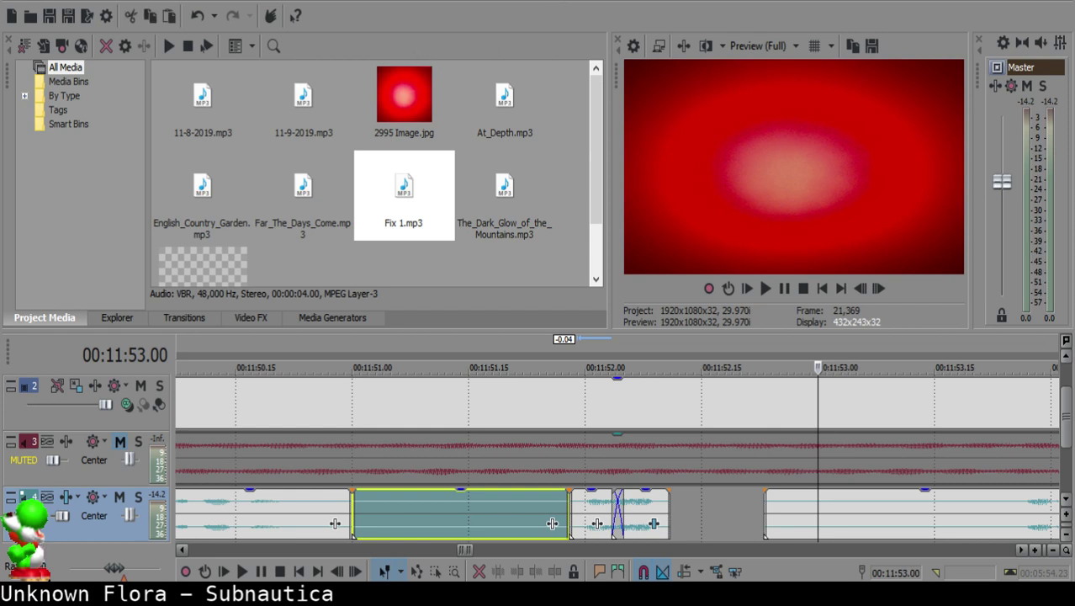
Step: Delete the first half of the short split clip and extend the second half's start back to about 11:51.28
{"action": "left_click", "coordinate": [602, 508]}
{"action": "key", "text": "Delete"}
{"action": "left_click_drag", "start_coordinate": [614, 508], "coordinate": [569, 509]}
{"action": "left_click", "coordinate": [568, 506]}
{"action": "key", "text": "space"}
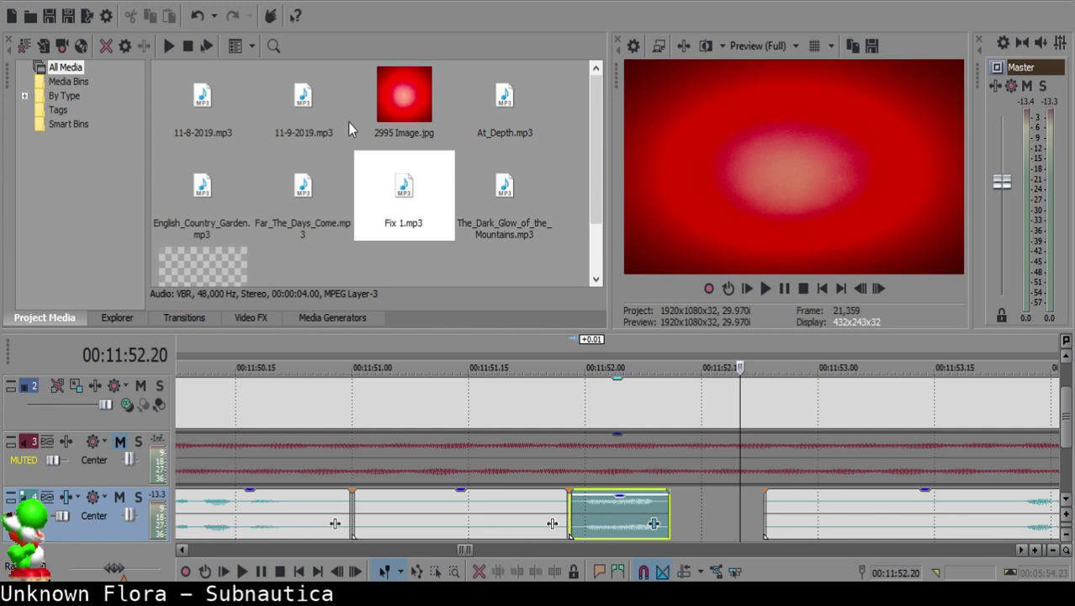
Step: Lower the gain of the short clip before the gap to -1.5 dB and fade in its start, replaying the transition
{"action": "left_click", "coordinate": [572, 522]}
{"action": "key", "text": "Return"}
{"action": "key", "text": "Return"}
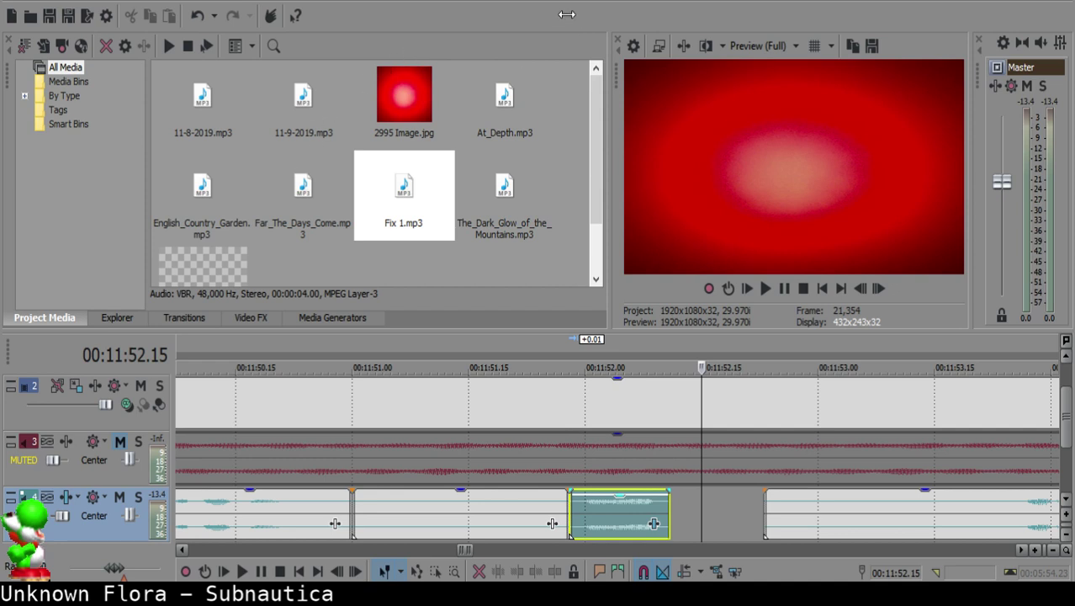
{"action": "left_click", "coordinate": [577, 511]}
{"action": "key", "text": "Return"}
{"action": "key", "text": "Return"}
{"action": "left_click_drag", "start_coordinate": [604, 496], "coordinate": [586, 515]}
{"action": "left_click", "coordinate": [523, 516]}
{"action": "key", "text": "Return"}
{"action": "key", "text": "Return"}
Step: Fade out the end of the short clip before the gap and replay it from the preceding silence
{"action": "left_click_drag", "start_coordinate": [669, 493], "coordinate": [590, 502]}
{"action": "left_click", "coordinate": [498, 531]}
{"action": "key", "text": "Return"}
{"action": "key", "text": "Return"}
{"action": "left_click", "coordinate": [503, 507]}
{"action": "scroll", "coordinate": [510, 504], "scroll_direction": "down", "scroll_amount": 3}
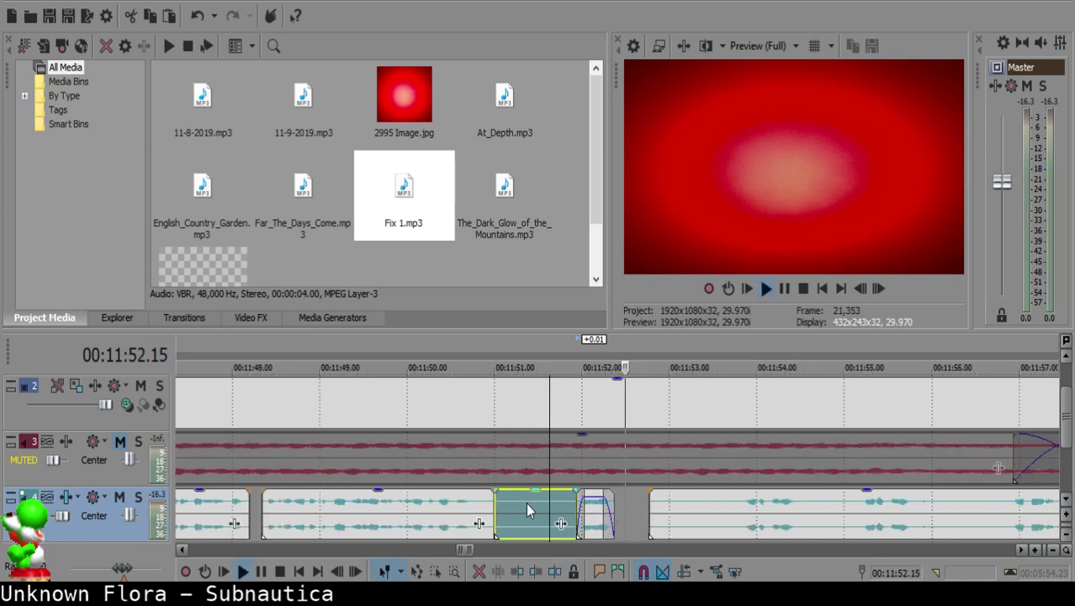
{"action": "left_click", "coordinate": [600, 503]}
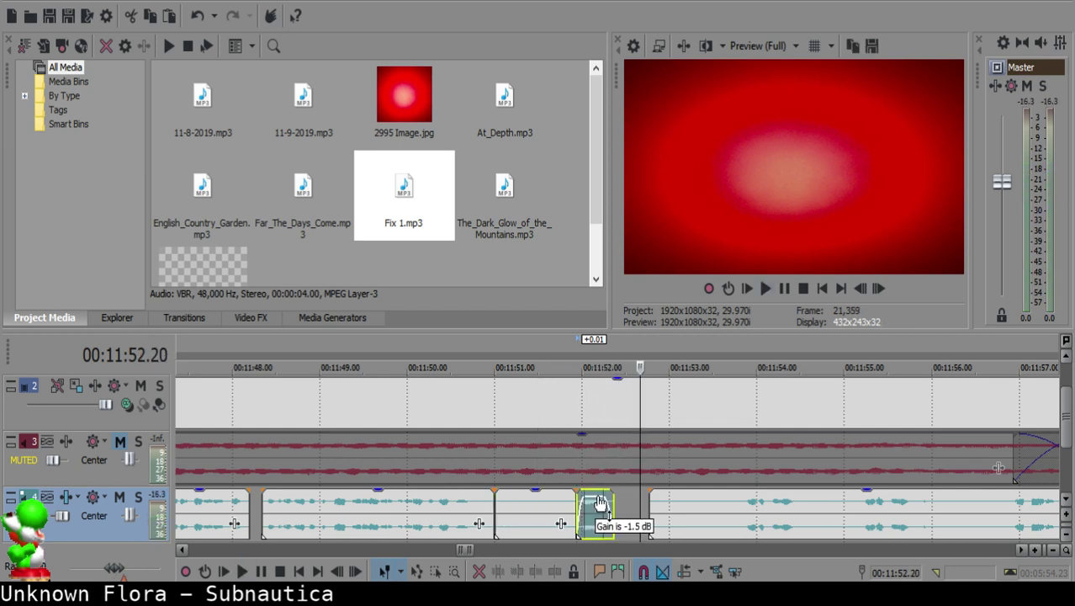
{"action": "left_click_drag", "start_coordinate": [609, 498], "coordinate": [611, 499]}
{"action": "left_click", "coordinate": [415, 593]}
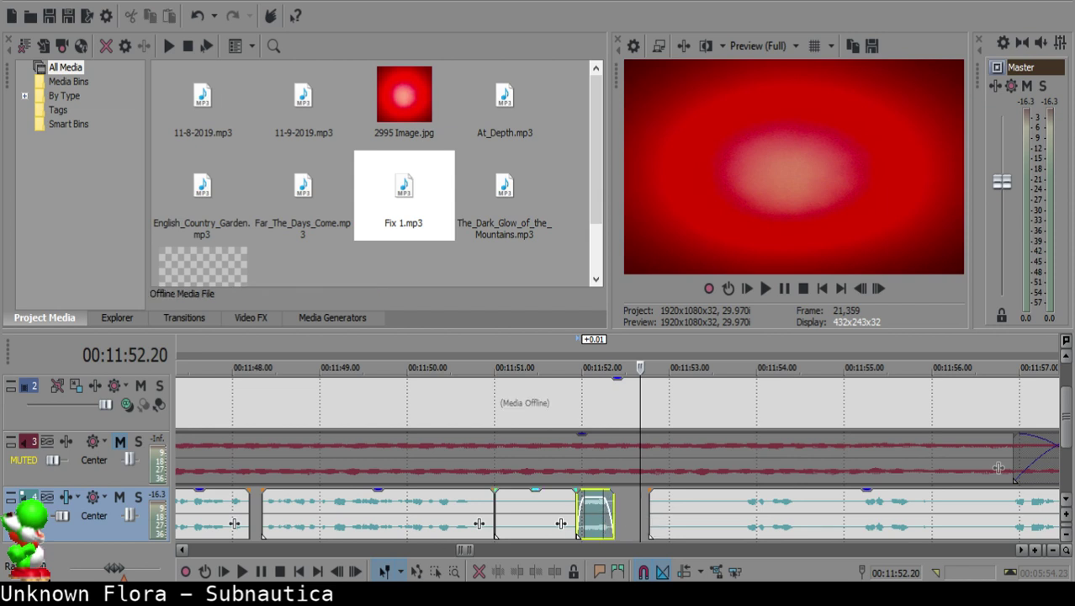
Step: Delete the silent clip after 11:51.00, move the short faded clip to start at about 11:51.12 and play the transition
{"action": "left_click", "coordinate": [528, 505]}
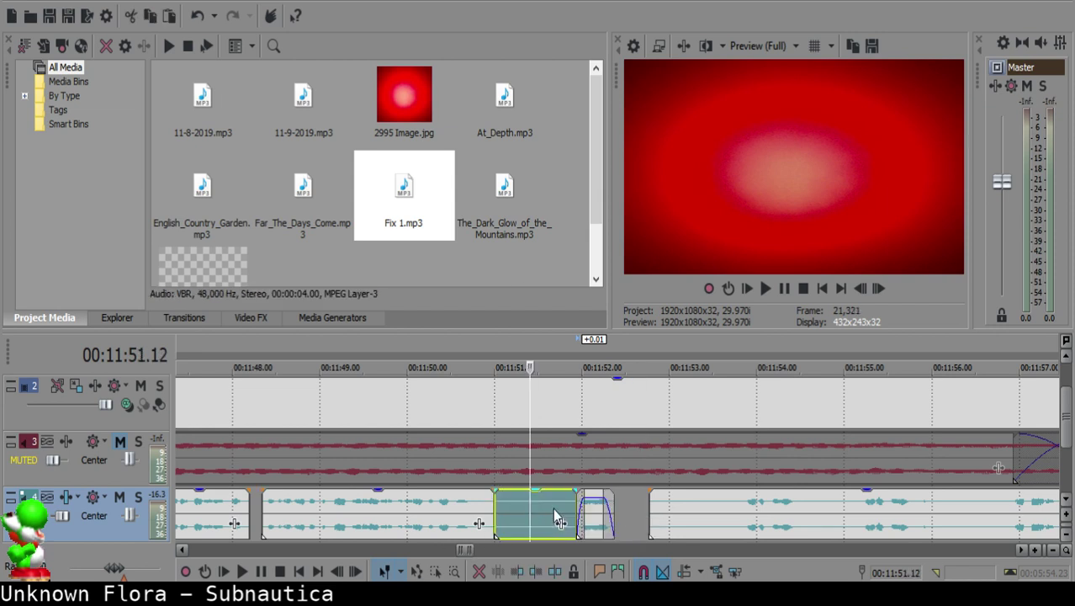
{"action": "key", "text": "Delete"}
{"action": "left_click_drag", "start_coordinate": [594, 515], "coordinate": [553, 513]}
{"action": "left_click", "coordinate": [428, 506]}
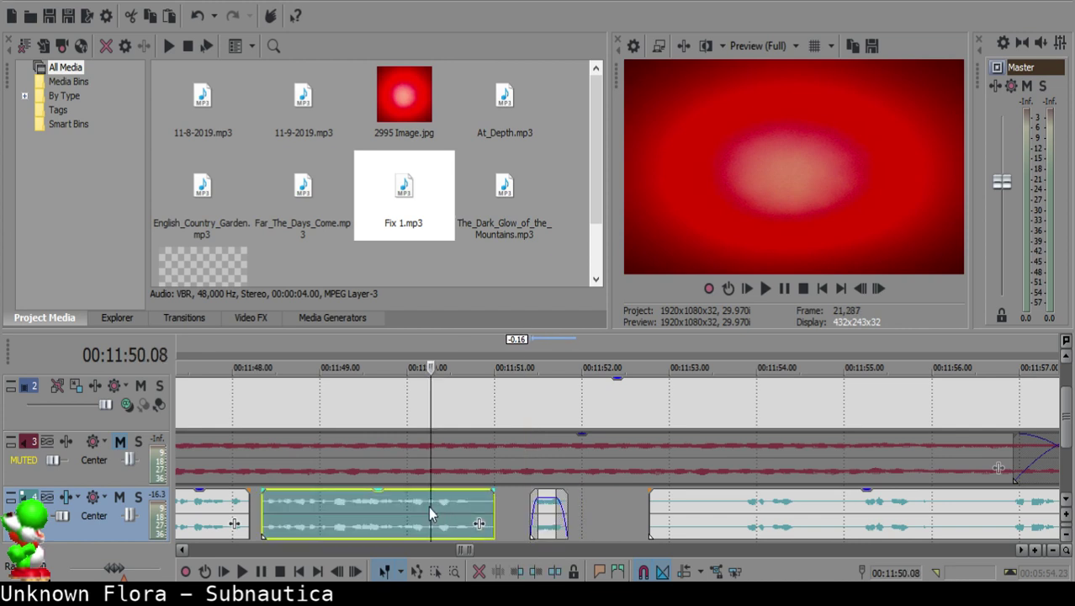
{"action": "key", "text": "space"}
{"action": "scroll", "coordinate": [646, 516], "scroll_direction": "up", "scroll_amount": 1}
{"action": "scroll", "coordinate": [646, 515], "scroll_direction": "up", "scroll_amount": 1}
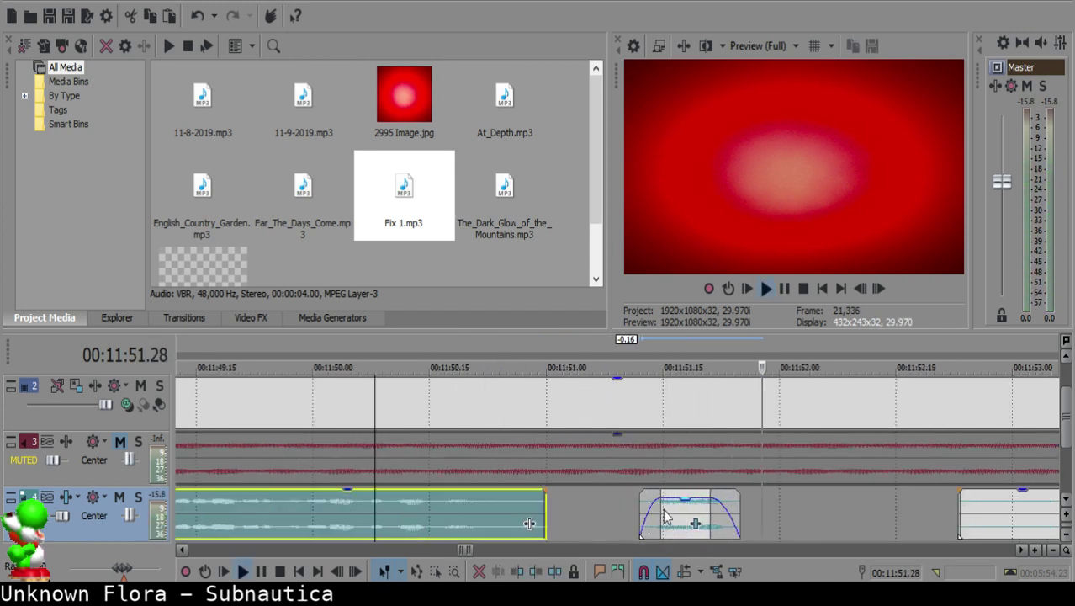
Step: Widen the pause by moving the short faded clip to start at about 11:51.17, replaying the transition
{"action": "left_click", "coordinate": [671, 511]}
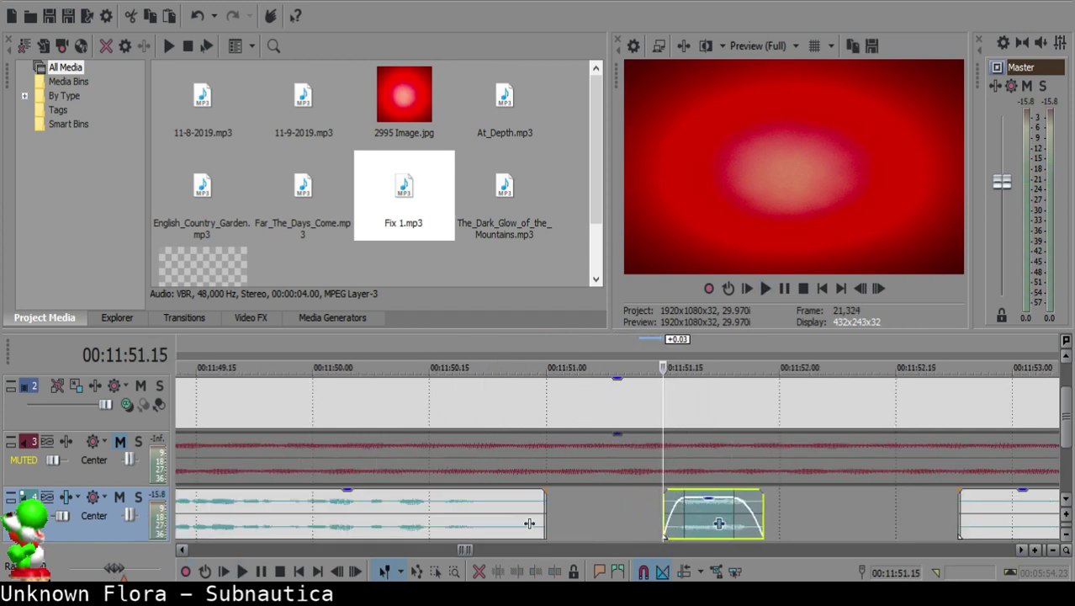
{"action": "key", "text": "alt+Tab"}
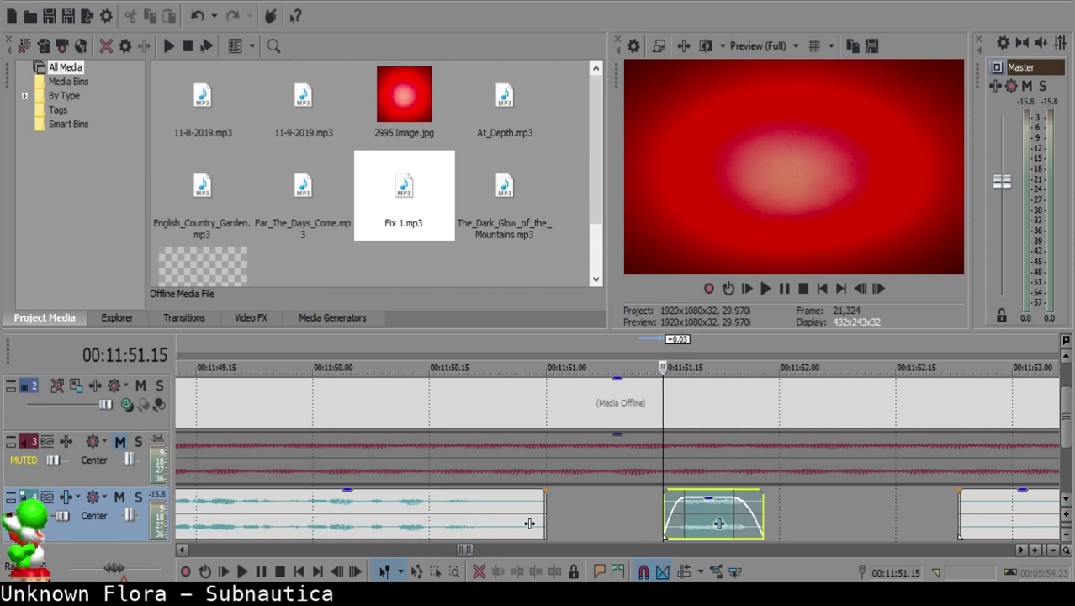
{"action": "left_click_drag", "start_coordinate": [719, 523], "coordinate": [801, 508]}
{"action": "key", "text": "space"}
{"action": "key", "text": "space"}
{"action": "key", "text": "ctrl+z"}
{"action": "left_click", "coordinate": [662, 514]}
{"action": "key", "text": "Return"}
{"action": "left_click", "coordinate": [326, 526]}
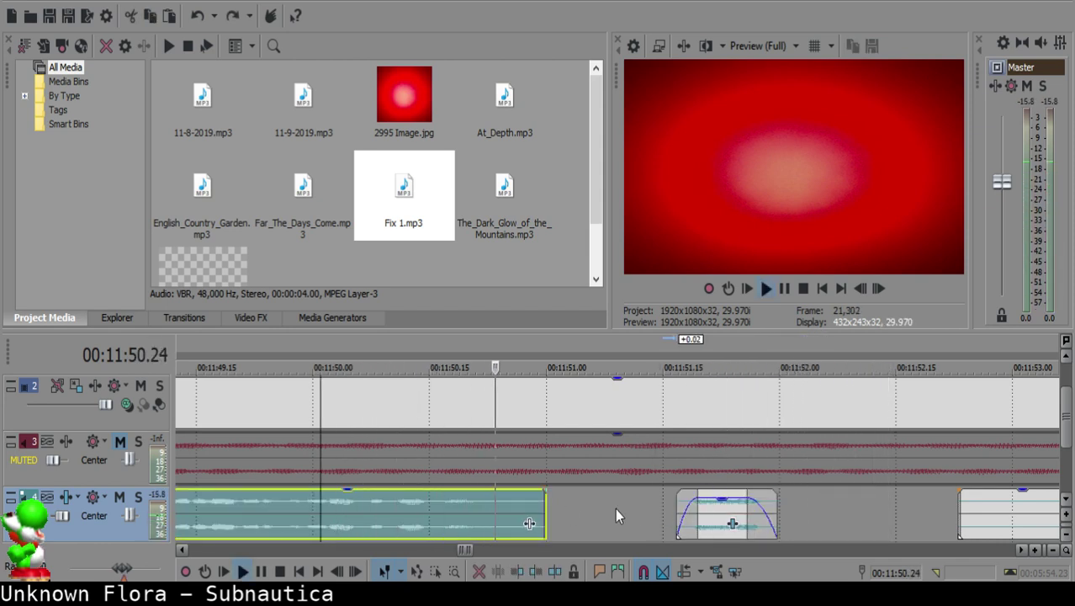
{"action": "key", "text": "Return"}
Step: Move the short faded clip to start at about 11:51.22 and play from the end of the preceding clip
{"action": "left_click", "coordinate": [730, 516]}
{"action": "left_click_drag", "start_coordinate": [736, 511], "coordinate": [779, 510]}
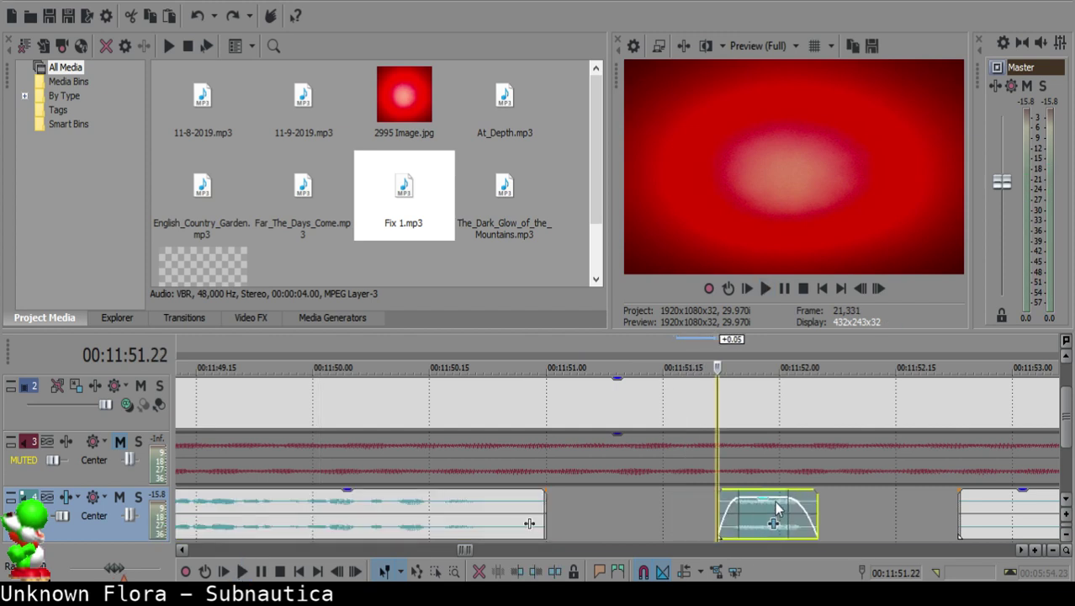
{"action": "left_click", "coordinate": [463, 516]}
{"action": "key", "text": "Return"}
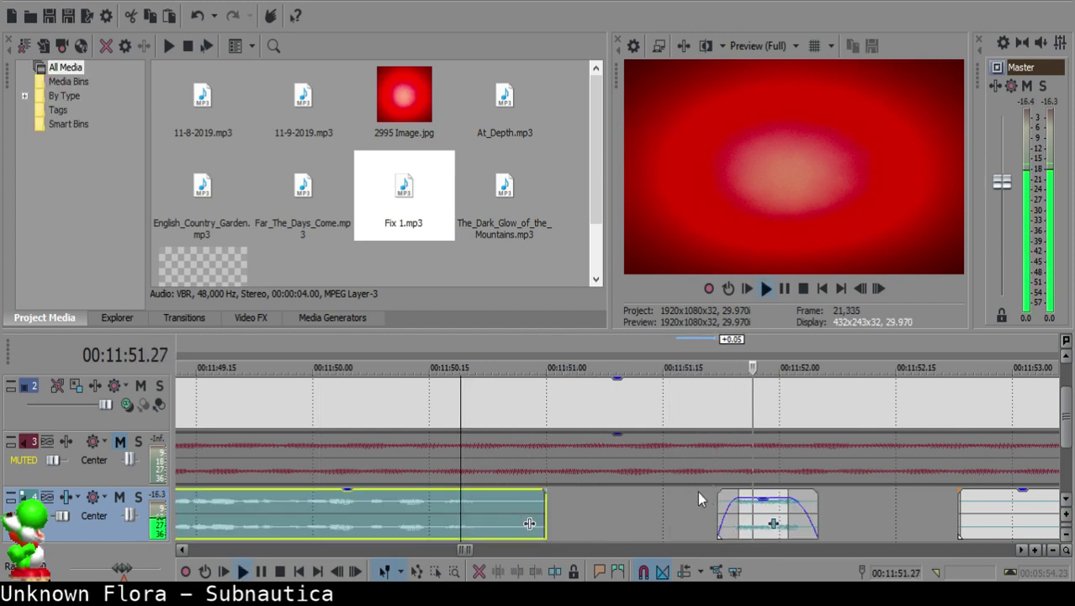
{"action": "scroll", "coordinate": [697, 496], "scroll_direction": "down", "scroll_amount": 3}
Step: Try splitting the narration after the gap at about 11:55.04 and deleting the part before the cut
{"action": "left_click", "coordinate": [830, 517]}
{"action": "left_click", "coordinate": [712, 505]}
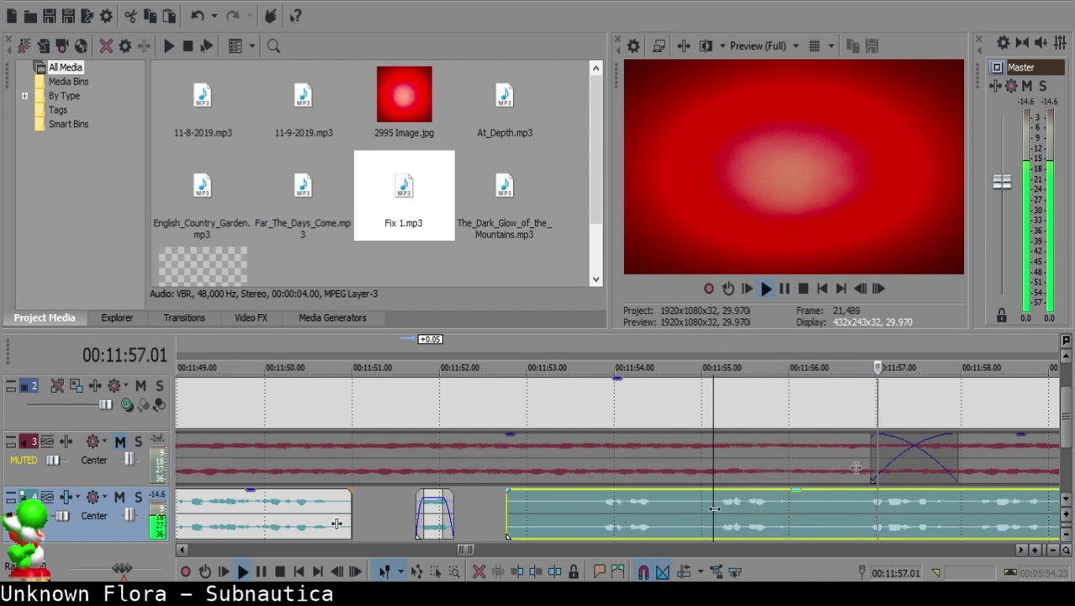
{"action": "key", "text": "space"}
{"action": "key", "text": "s"}
{"action": "left_click", "coordinate": [535, 511]}
{"action": "key", "text": "Delete"}
{"action": "left_click", "coordinate": [456, 496]}
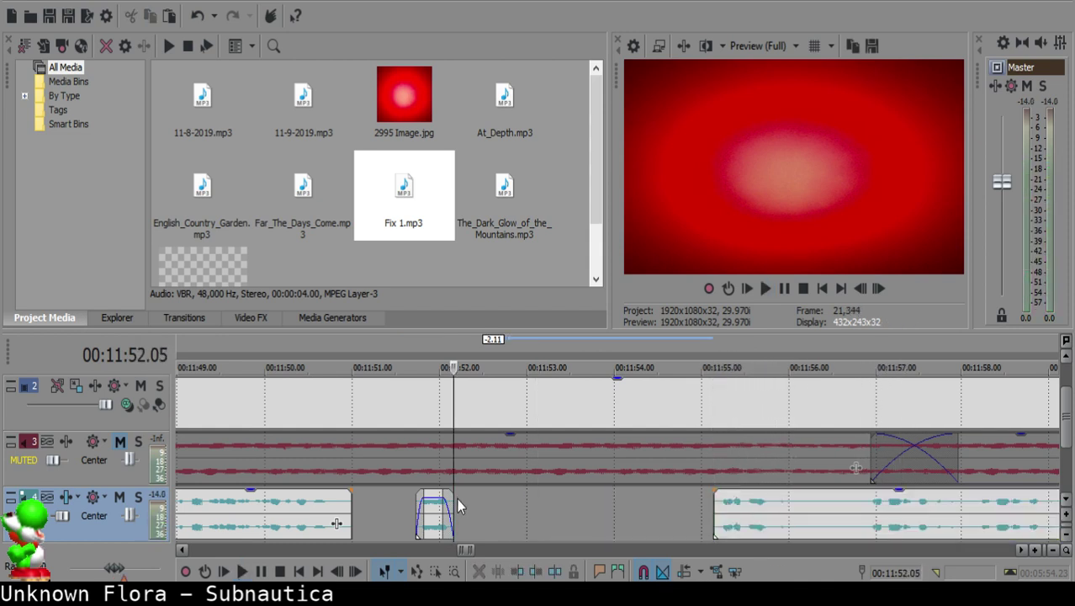
{"action": "scroll", "coordinate": [643, 513], "scroll_direction": "up", "scroll_amount": 5}
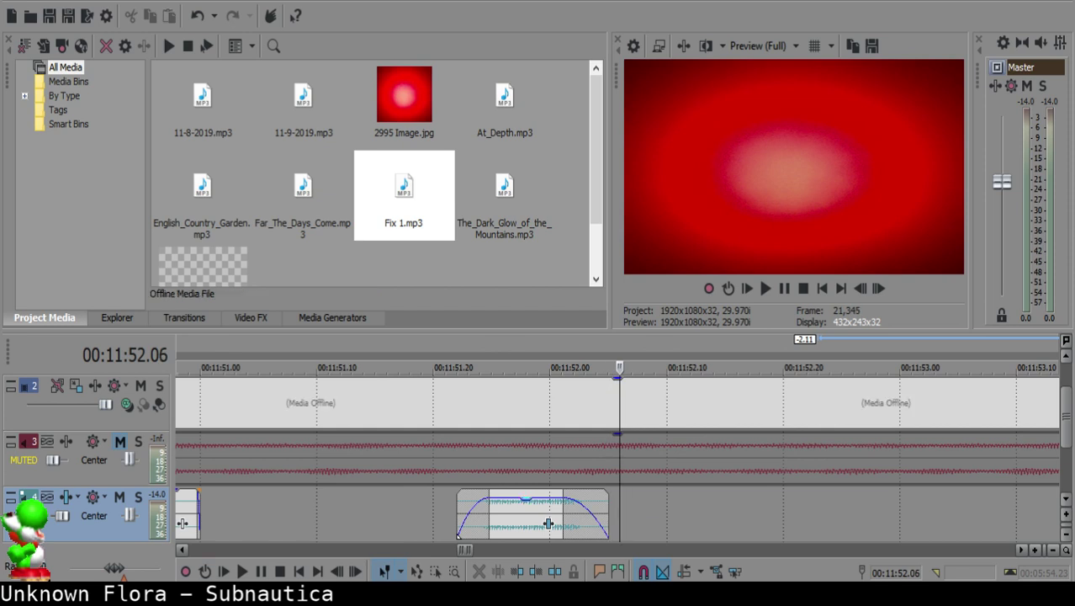
{"action": "key", "text": "ctrl+z"}
Step: Split the clip after the gap at 11:53.24, delete its silent beginning and move the rest to start at about 11:52.10
{"action": "scroll", "coordinate": [765, 513], "scroll_direction": "down", "scroll_amount": 3}
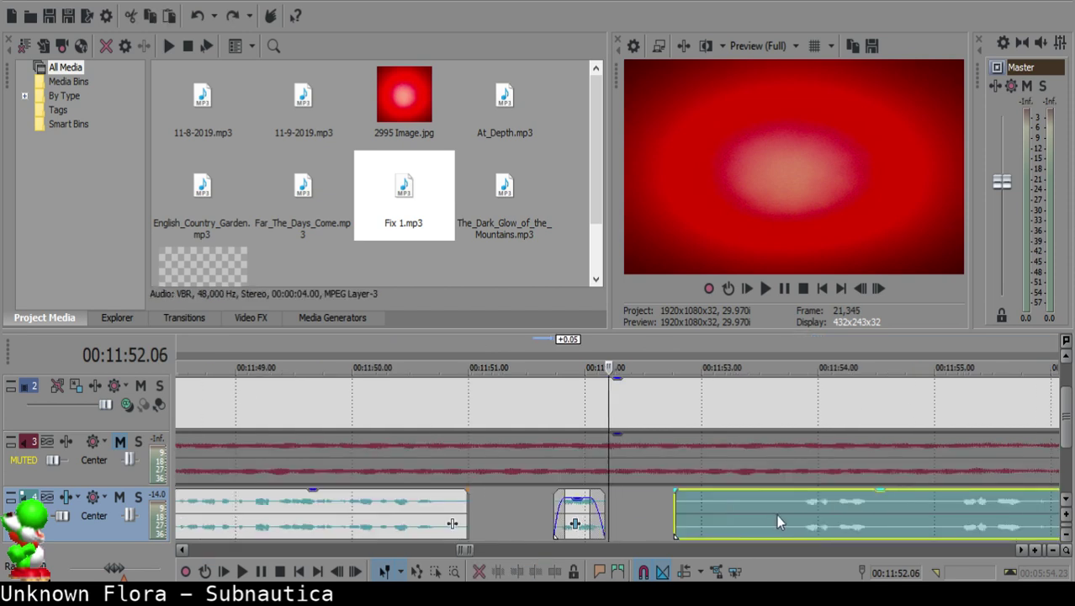
{"action": "left_click", "coordinate": [795, 508]}
{"action": "key", "text": "s"}
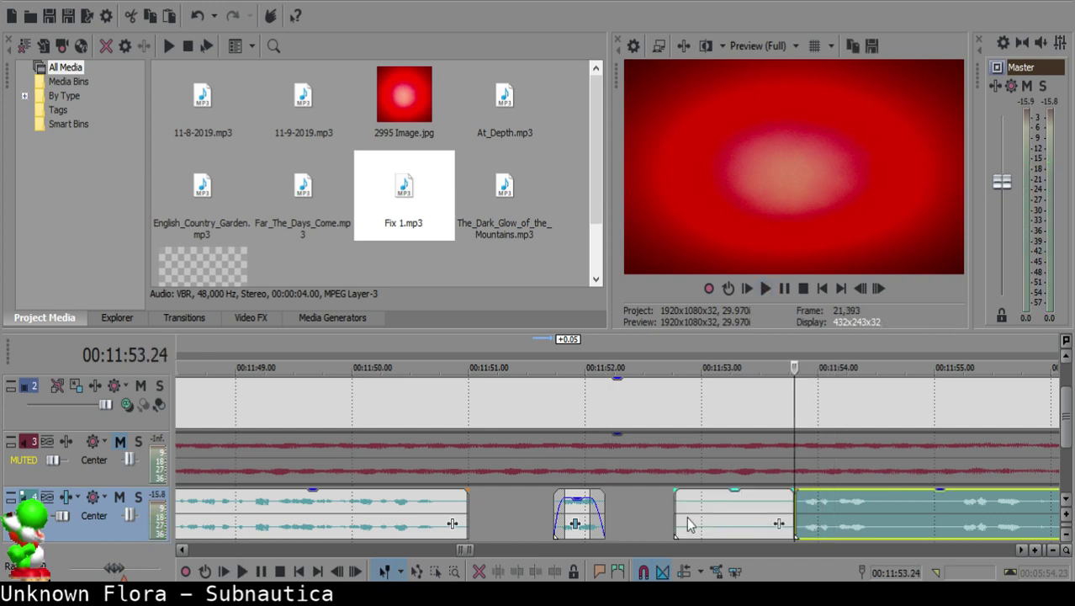
{"action": "left_click", "coordinate": [687, 516]}
{"action": "key", "text": "Delete"}
{"action": "left_click_drag", "start_coordinate": [875, 513], "coordinate": [711, 509]}
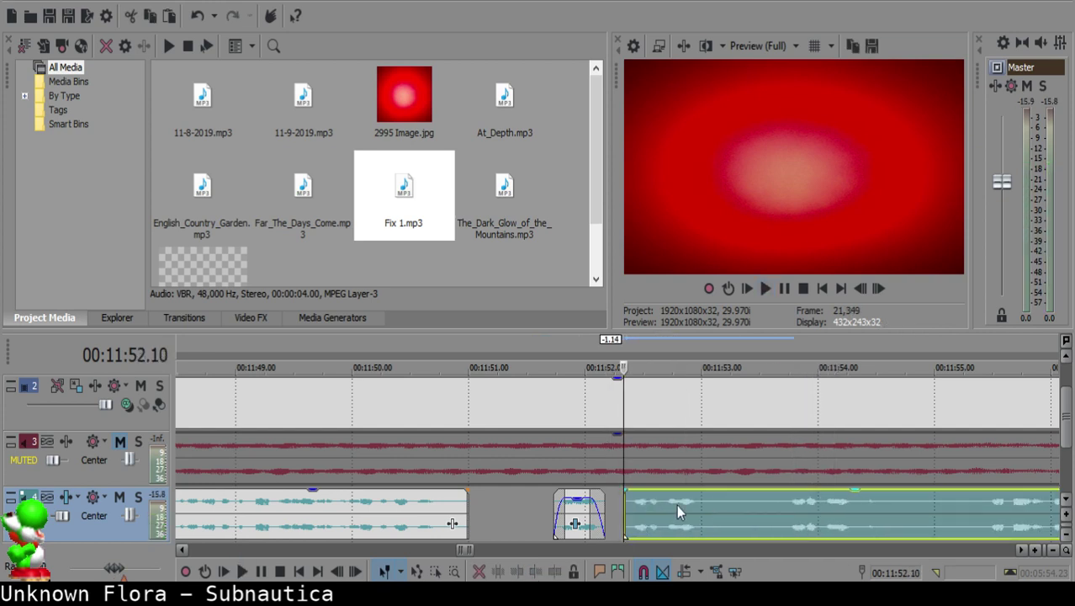
Step: Widen the pause after the short faded clip by moving the following narration to start at about 11:52.15, replaying the transition
{"action": "left_click", "coordinate": [569, 502]}
{"action": "scroll", "coordinate": [604, 506], "scroll_direction": "up", "scroll_amount": 3}
{"action": "left_click", "coordinate": [597, 507]}
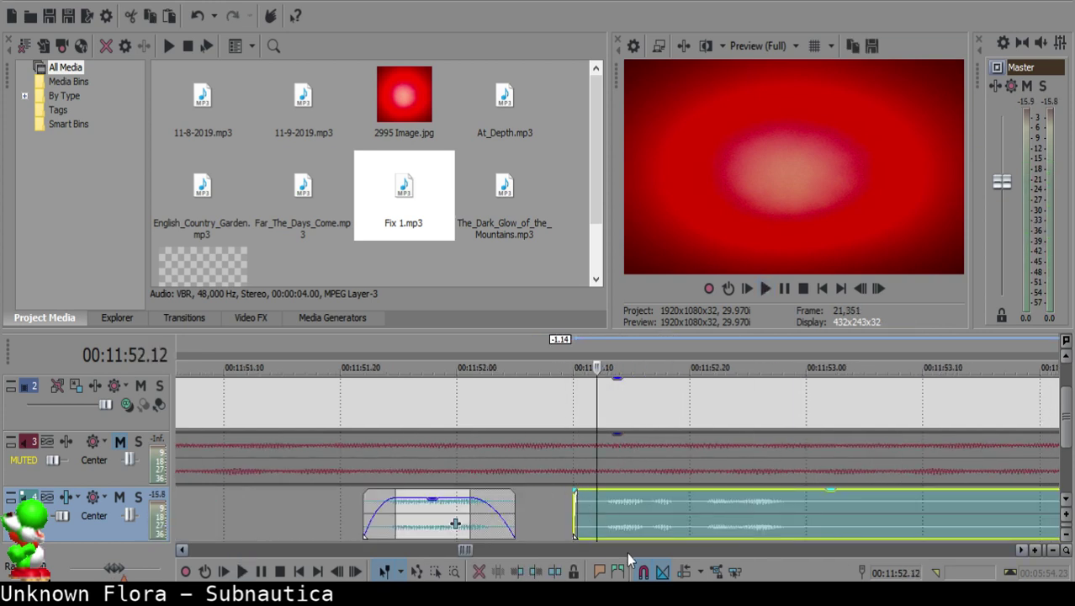
{"action": "left_click", "coordinate": [604, 513]}
{"action": "left_click_drag", "start_coordinate": [630, 513], "coordinate": [661, 495]}
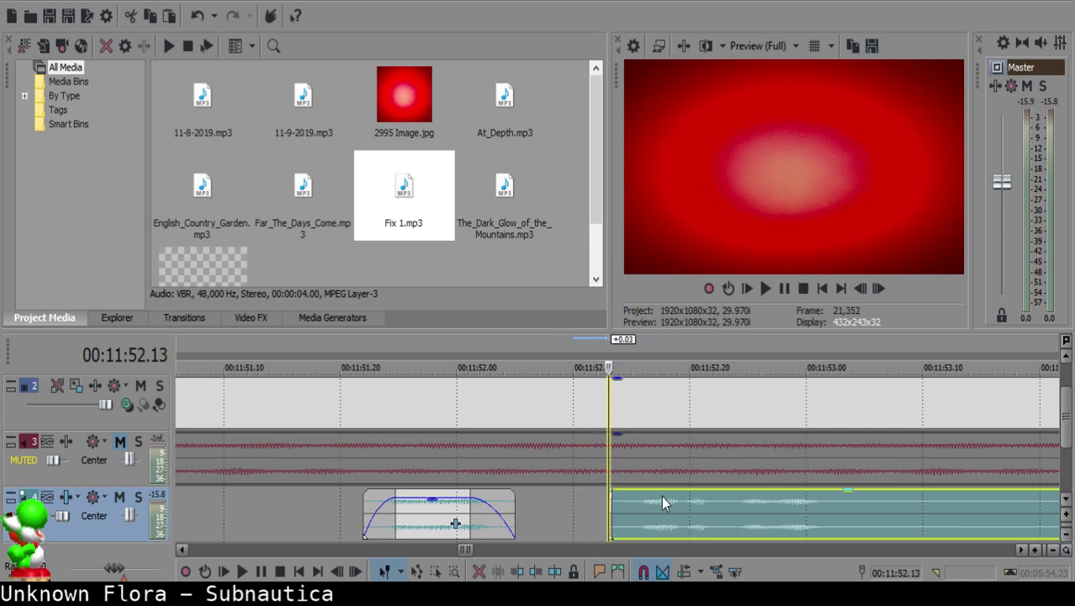
{"action": "left_click", "coordinate": [352, 510]}
{"action": "key", "text": "space"}
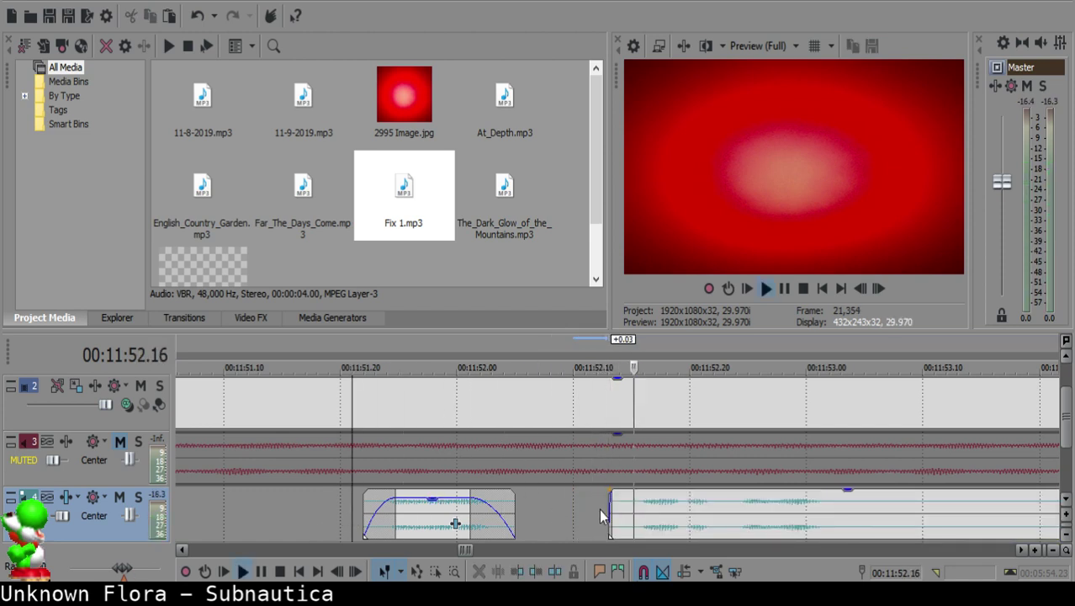
{"action": "key", "text": "Return"}
{"action": "left_click", "coordinate": [619, 504]}
{"action": "left_click", "coordinate": [632, 502]}
{"action": "left_click_drag", "start_coordinate": [632, 501], "coordinate": [673, 504]}
{"action": "left_click", "coordinate": [341, 513]}
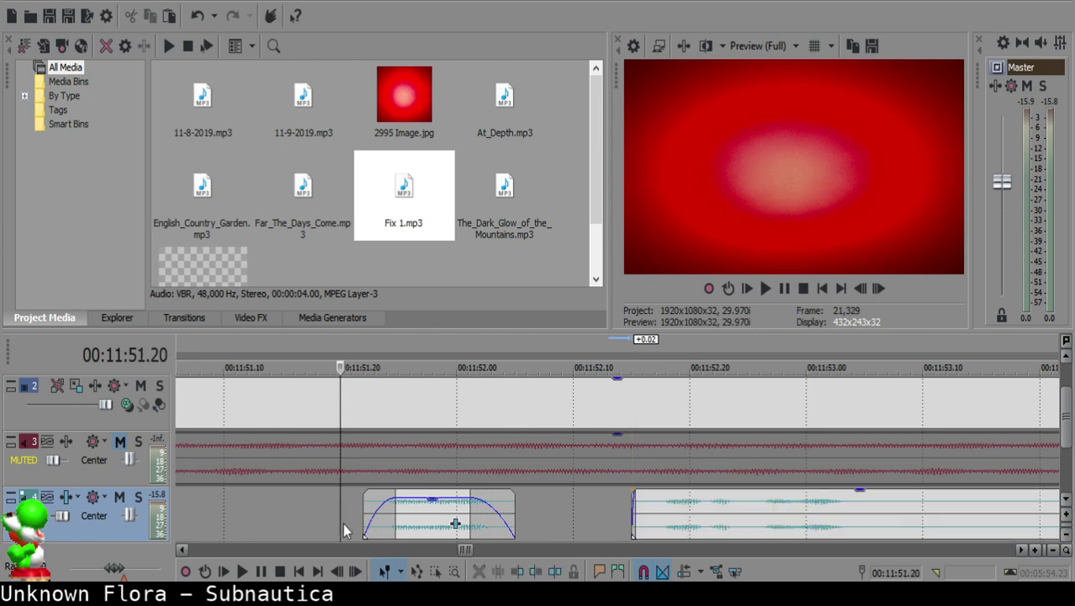
{"action": "key", "text": "space"}
Step: Move the narration after the short faded clip to start at about 11:52.18, replaying the pause
{"action": "left_click", "coordinate": [660, 502]}
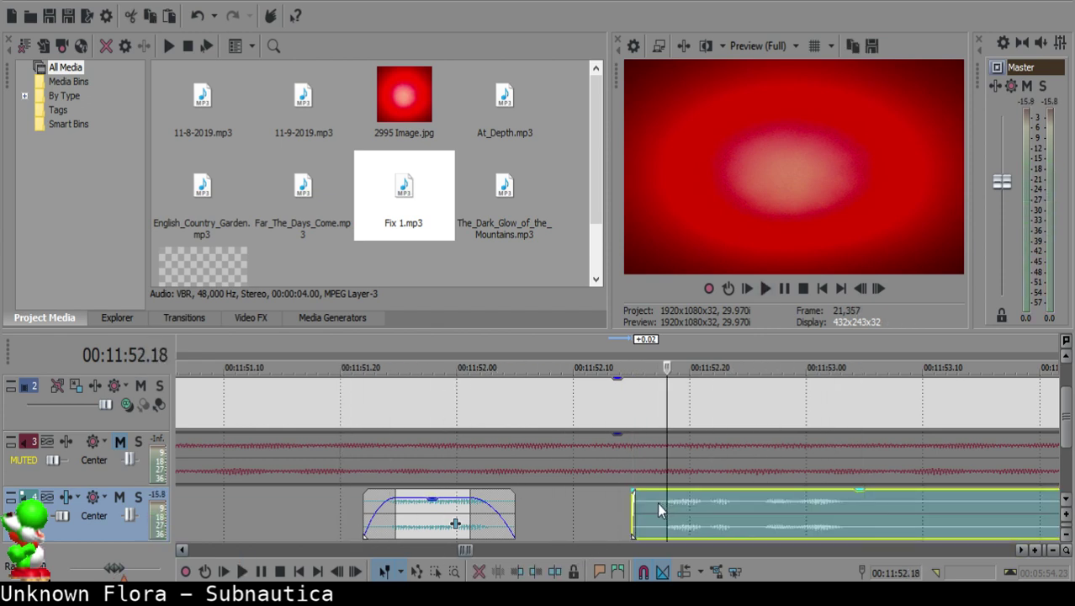
{"action": "left_click_drag", "start_coordinate": [669, 502], "coordinate": [694, 497]}
{"action": "left_click", "coordinate": [363, 508]}
{"action": "key", "text": "space"}
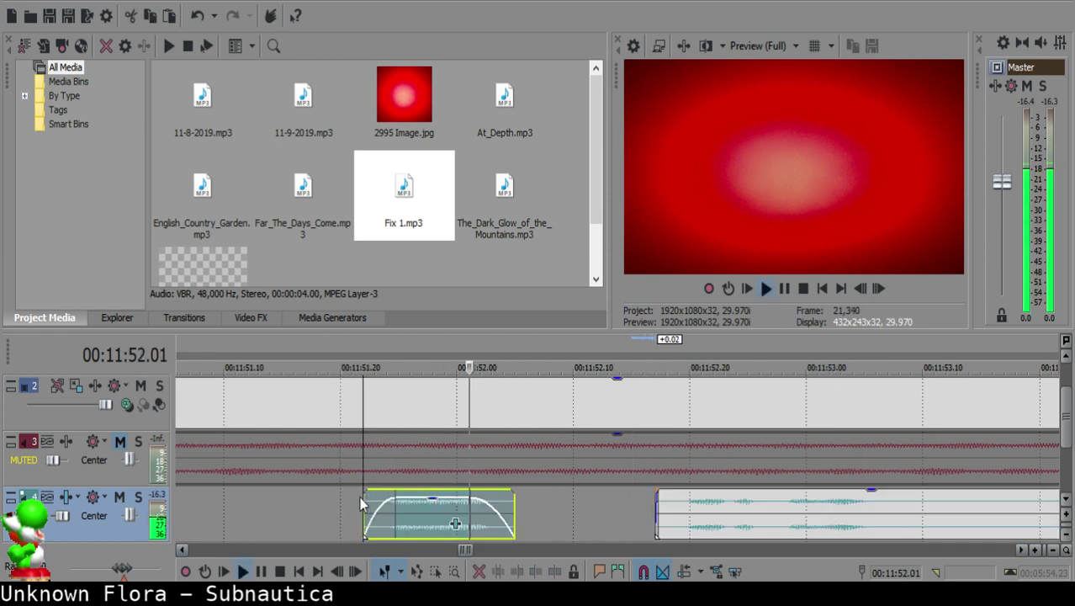
{"action": "scroll", "coordinate": [652, 504], "scroll_direction": "down", "scroll_amount": 1}
{"action": "scroll", "coordinate": [652, 504], "scroll_direction": "up", "scroll_amount": 1}
{"action": "left_click", "coordinate": [436, 509]}
{"action": "key", "text": "space"}
{"action": "left_click_drag", "start_coordinate": [439, 508], "coordinate": [451, 509]}
Step: Listen to the following words and split the narration after them at 11:53.14
{"action": "left_click", "coordinate": [698, 520]}
{"action": "key", "text": "space"}
{"action": "left_click", "coordinate": [724, 519]}
{"action": "left_click", "coordinate": [735, 513]}
{"action": "key", "text": "space"}
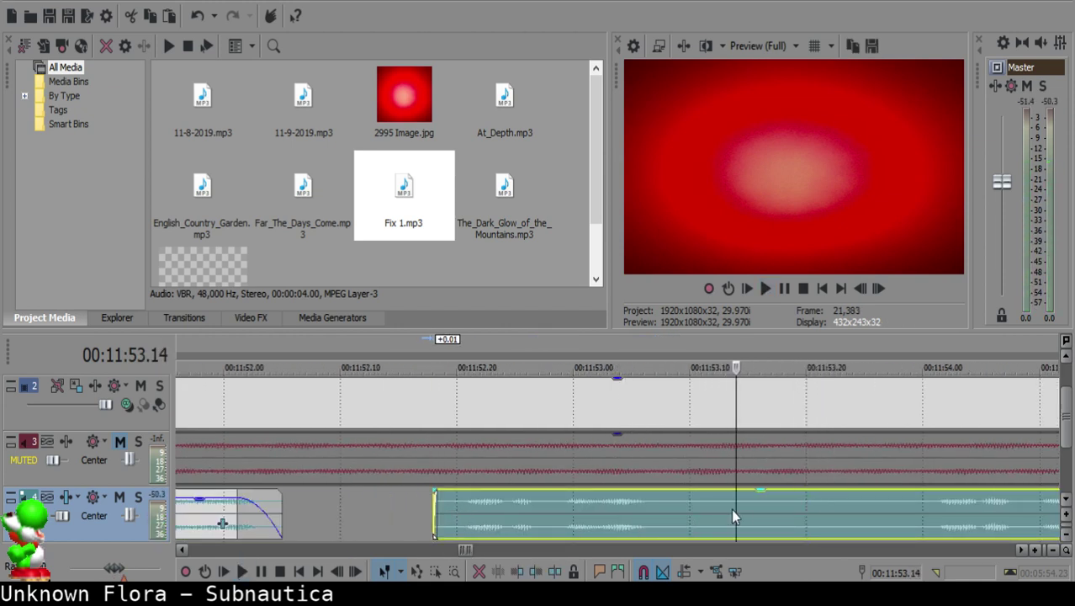
{"action": "key", "text": "s"}
{"action": "key", "text": "space"}
Step: Split off and remove the silence before about 11:54.00, then move the rest to start at about 11:53.21 and replay the transition
{"action": "left_click", "coordinate": [922, 528]}
{"action": "scroll", "coordinate": [717, 530], "scroll_direction": "down", "scroll_amount": 1}
{"action": "key", "text": "space"}
{"action": "key", "text": "s"}
{"action": "left_click", "coordinate": [499, 499]}
{"action": "left_click_drag", "start_coordinate": [607, 510], "coordinate": [539, 505]}
{"action": "left_click", "coordinate": [427, 504]}
{"action": "key", "text": "space"}
{"action": "key", "text": "space"}
{"action": "left_click", "coordinate": [348, 515]}
{"action": "key", "text": "space"}
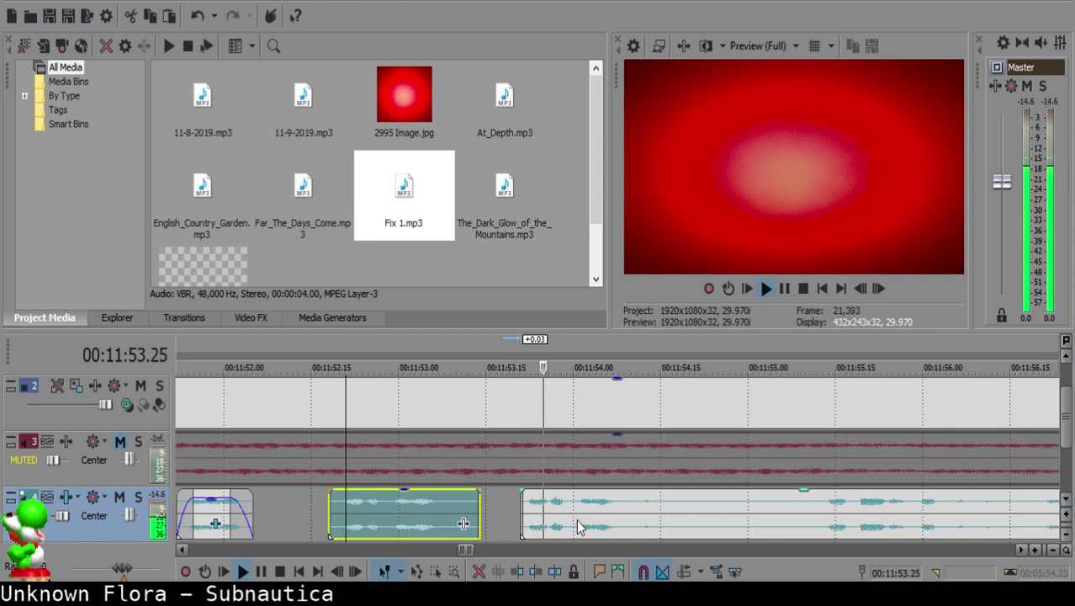
Step: Split the narration after the next words at about 11:54.18 and listen to what follows
{"action": "scroll", "coordinate": [639, 522], "scroll_direction": "up", "scroll_amount": 2}
{"action": "left_click", "coordinate": [676, 505]}
{"action": "scroll", "coordinate": [676, 505], "scroll_direction": "down", "scroll_amount": 2}
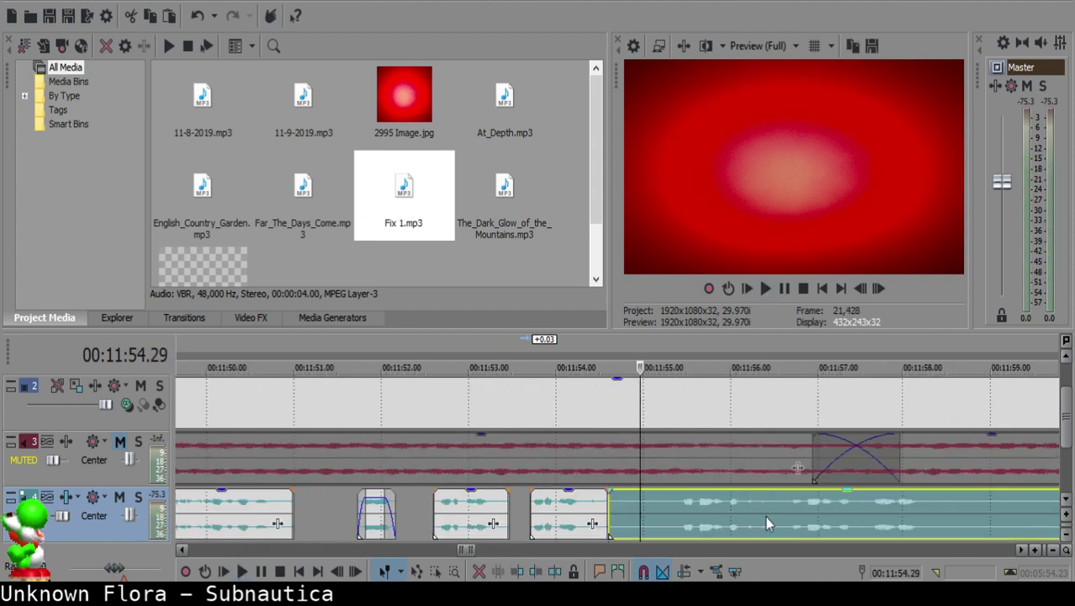
{"action": "scroll", "coordinate": [765, 516], "scroll_direction": "down", "scroll_amount": 1}
{"action": "scroll", "coordinate": [763, 518], "scroll_direction": "up", "scroll_amount": 2}
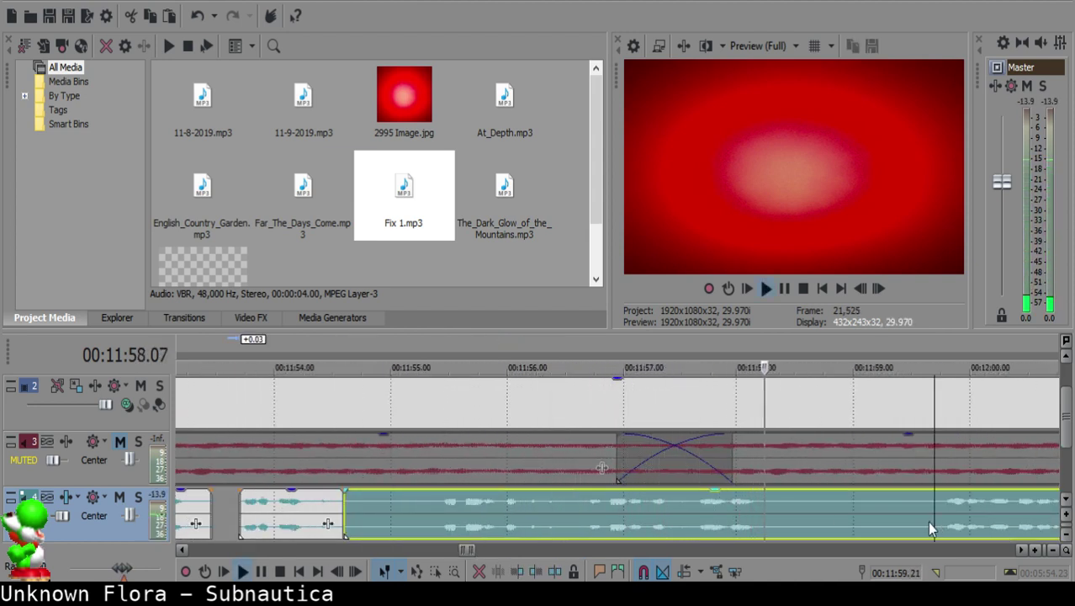
{"action": "key", "text": "space"}
{"action": "key", "text": "space"}
{"action": "key", "text": "space"}
Step: Delete the silent piece after the cut at about 11:54.18 and move the following narration closer to the preceding clip
{"action": "left_click", "coordinate": [573, 508]}
{"action": "left_click", "coordinate": [439, 520]}
{"action": "key", "text": "space"}
{"action": "key", "text": "space"}
{"action": "left_click", "coordinate": [580, 519]}
{"action": "left_click", "coordinate": [431, 507]}
{"action": "key", "text": "Delete"}
{"action": "left_click_drag", "start_coordinate": [648, 507], "coordinate": [442, 513]}
Step: Replay the shortened pause and adjust the following narration to start at about 11:55.05
{"action": "left_click", "coordinate": [294, 506]}
{"action": "key", "text": "space"}
{"action": "key", "text": "space"}
{"action": "left_click", "coordinate": [418, 508]}
{"action": "left_click", "coordinate": [317, 505]}
{"action": "key", "text": "space"}
{"action": "key", "text": "space"}
{"action": "left_click", "coordinate": [410, 523]}
{"action": "left_click", "coordinate": [286, 507]}
{"action": "key", "text": "space"}
{"action": "scroll", "coordinate": [505, 496], "scroll_direction": "down", "scroll_amount": 15}
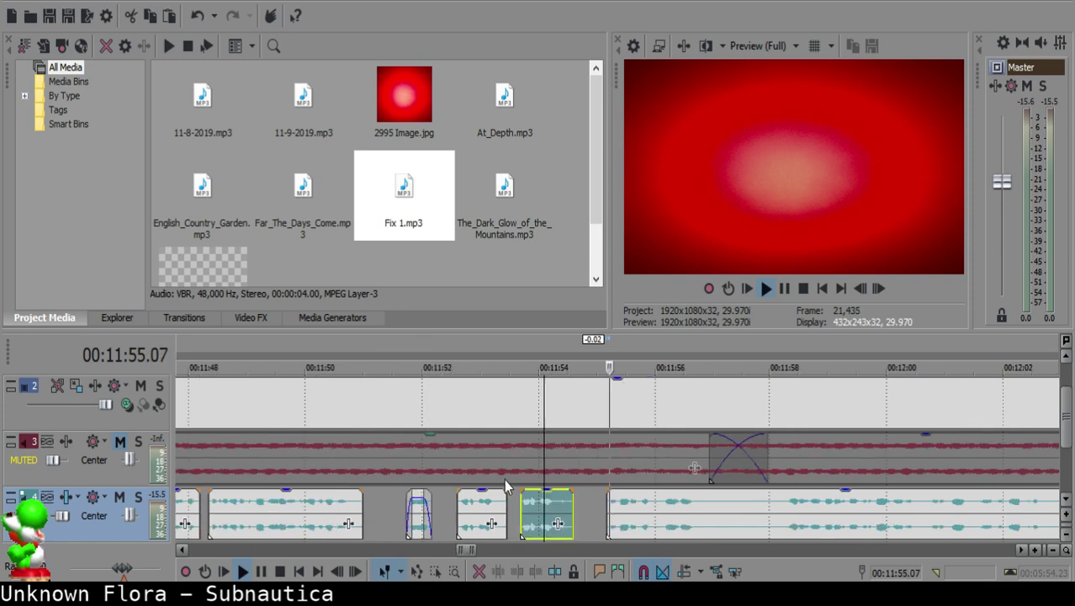
{"action": "scroll", "coordinate": [625, 497], "scroll_direction": "up", "scroll_amount": 14}
{"action": "scroll", "coordinate": [598, 524], "scroll_direction": "up", "scroll_amount": 2}
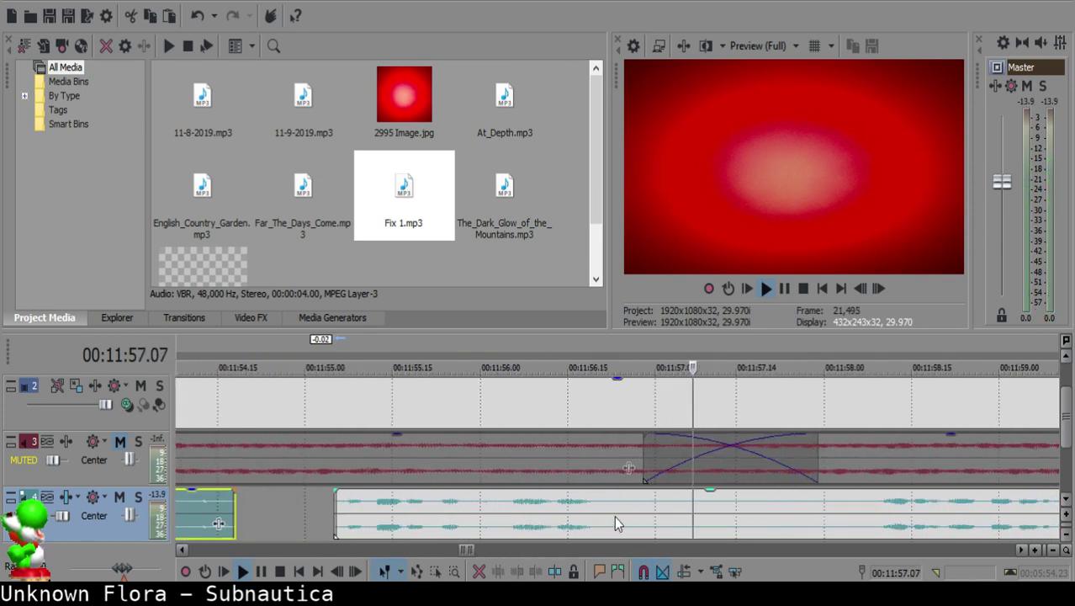
Step: Split the narration after the words at about 11:56.23 and play on from about 11:58.07
{"action": "left_click", "coordinate": [615, 515]}
{"action": "key", "text": "space"}
{"action": "key", "text": "s"}
{"action": "left_click", "coordinate": [875, 507]}
{"action": "scroll", "coordinate": [833, 520], "scroll_direction": "down", "scroll_amount": 5}
{"action": "key", "text": "space"}
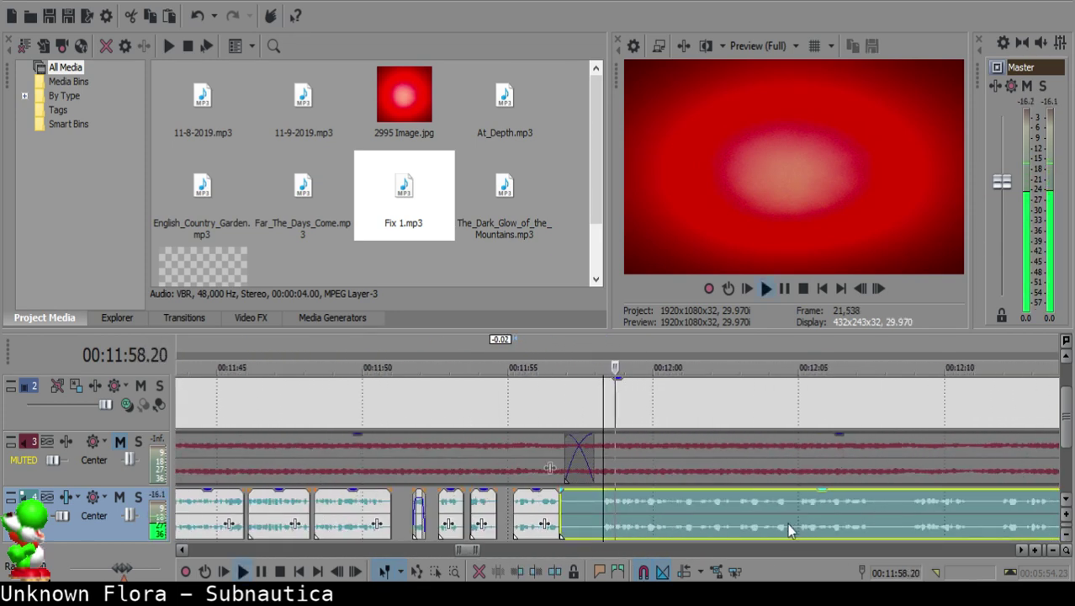
Step: Split the narration at the end of the silence, at about 11:58.05, just before the next words
{"action": "key", "text": "space"}
{"action": "left_click", "coordinate": [599, 509]}
{"action": "key", "text": "space"}
{"action": "key", "text": "space"}
{"action": "key", "text": "s"}
Step: Delete the silent piece and move the following narration earlier to start at about 11:57.05
{"action": "left_click", "coordinate": [575, 503]}
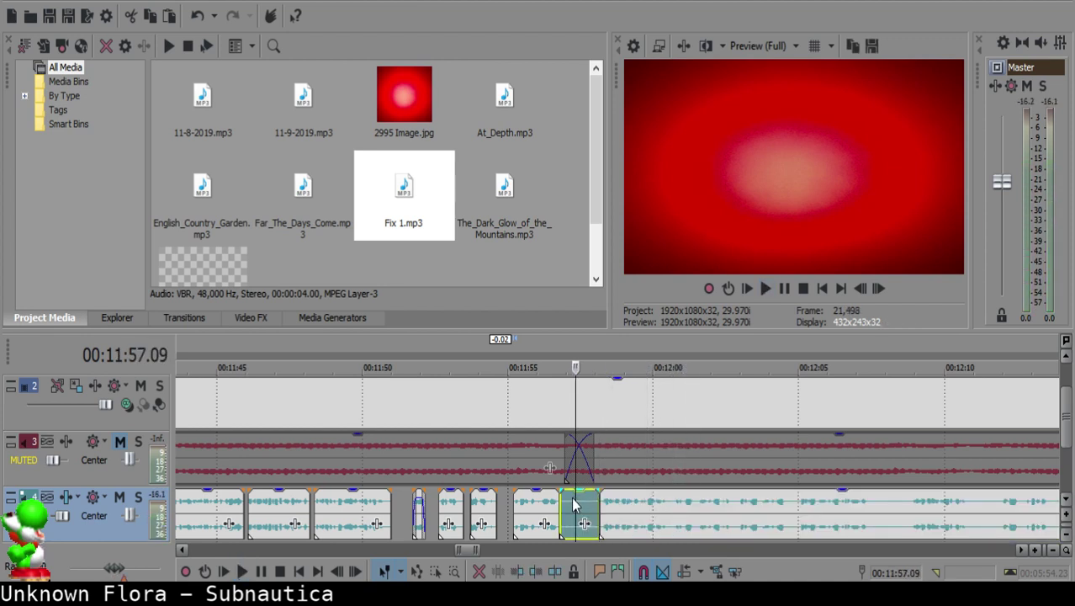
{"action": "key", "text": "Delete"}
{"action": "left_click_drag", "start_coordinate": [616, 499], "coordinate": [579, 502]}
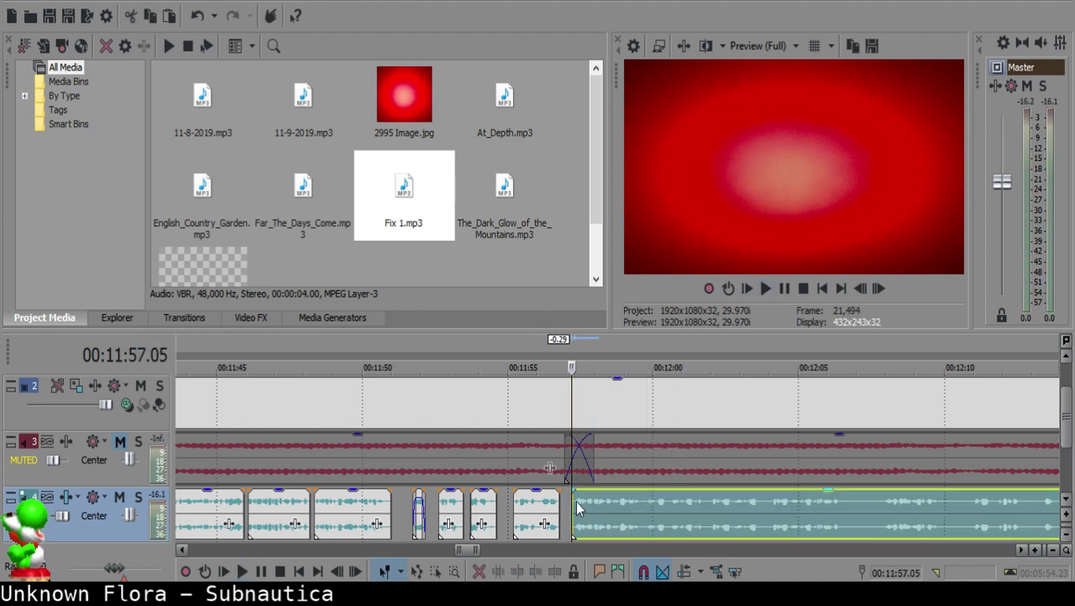
Step: Replay the end of the preceding clip and the shortened pause before the narration at about 11:57.05
{"action": "left_click", "coordinate": [546, 503]}
{"action": "key", "text": "space"}
{"action": "scroll", "coordinate": [536, 507], "scroll_direction": "up", "scroll_amount": 6}
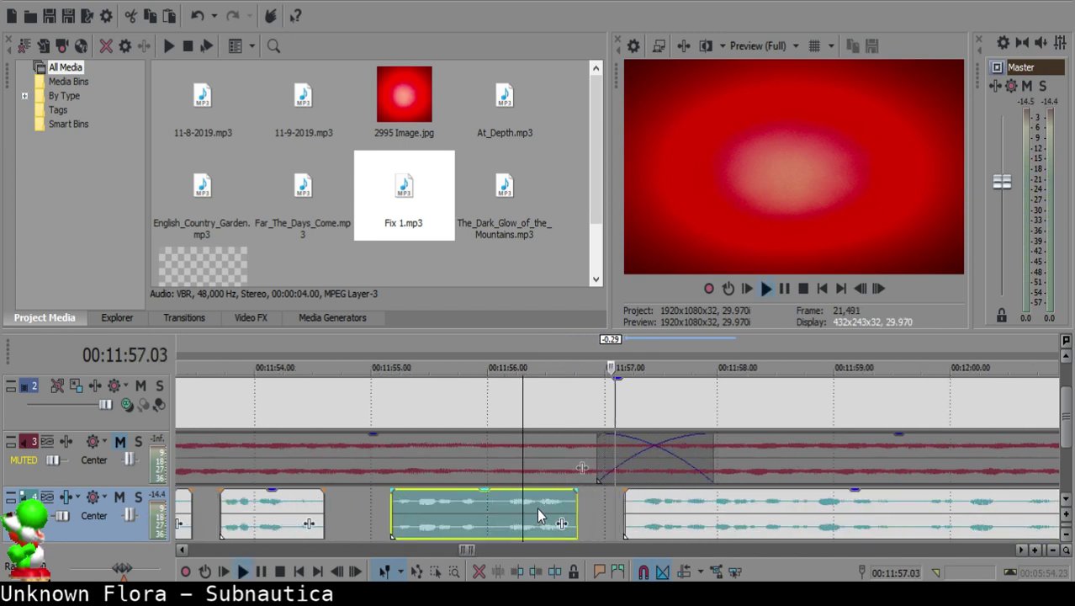
{"action": "scroll", "coordinate": [364, 508], "scroll_direction": "down", "scroll_amount": 3}
{"action": "key", "text": "space"}
{"action": "left_click", "coordinate": [453, 505]}
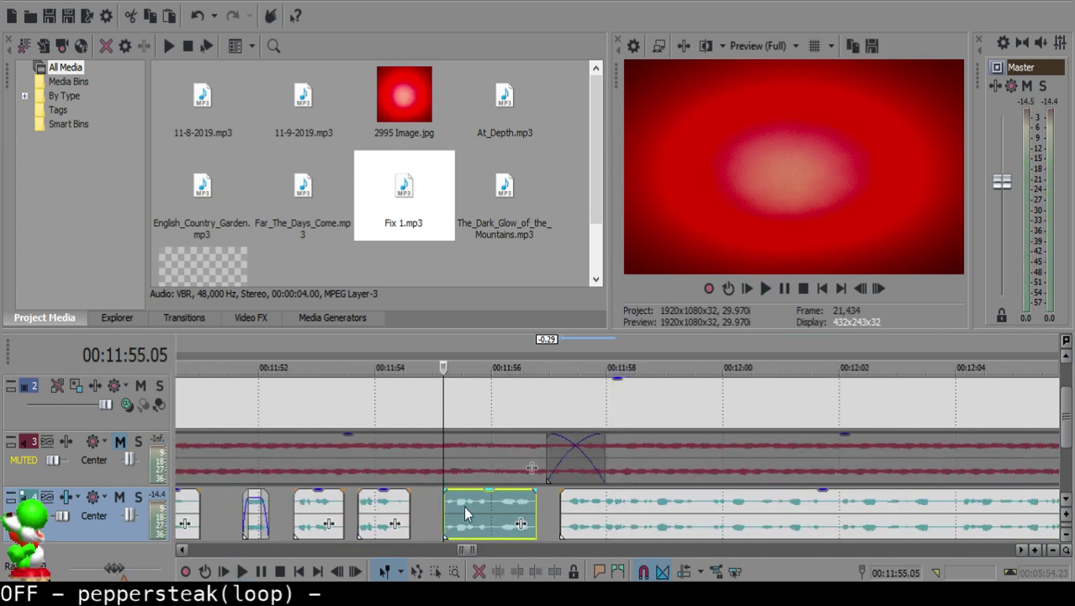
Step: Shift the clip at about 11:55.05 and the narration after it together two frames later
{"action": "scroll", "coordinate": [457, 502], "scroll_direction": "up", "scroll_amount": 3}
{"action": "left_click", "coordinate": [629, 508]}
{"action": "left_click", "coordinate": [623, 501]}
{"action": "scroll", "coordinate": [623, 500], "scroll_direction": "down", "scroll_amount": 3}
{"action": "left_click", "coordinate": [782, 505], "text": "ctrl"}
{"action": "left_click_drag", "start_coordinate": [681, 517], "coordinate": [684, 517]}
Step: Replay from the clip at about 11:54 and move the last narration clip four frames earlier to start at about 11:57.03
{"action": "left_click", "coordinate": [543, 511]}
{"action": "key", "text": "space"}
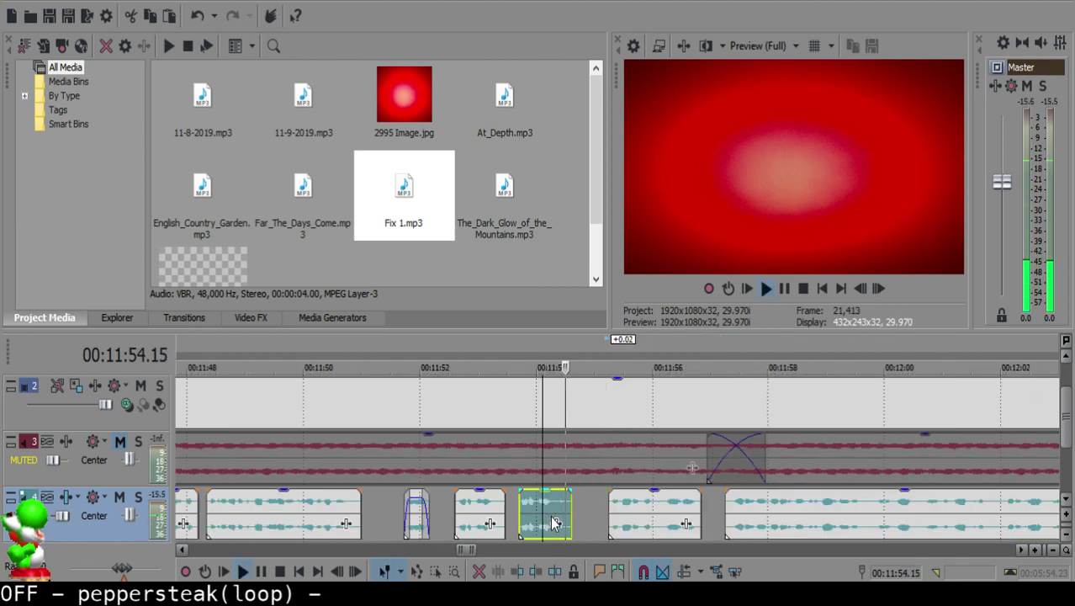
{"action": "scroll", "coordinate": [631, 525], "scroll_direction": "down", "scroll_amount": 8}
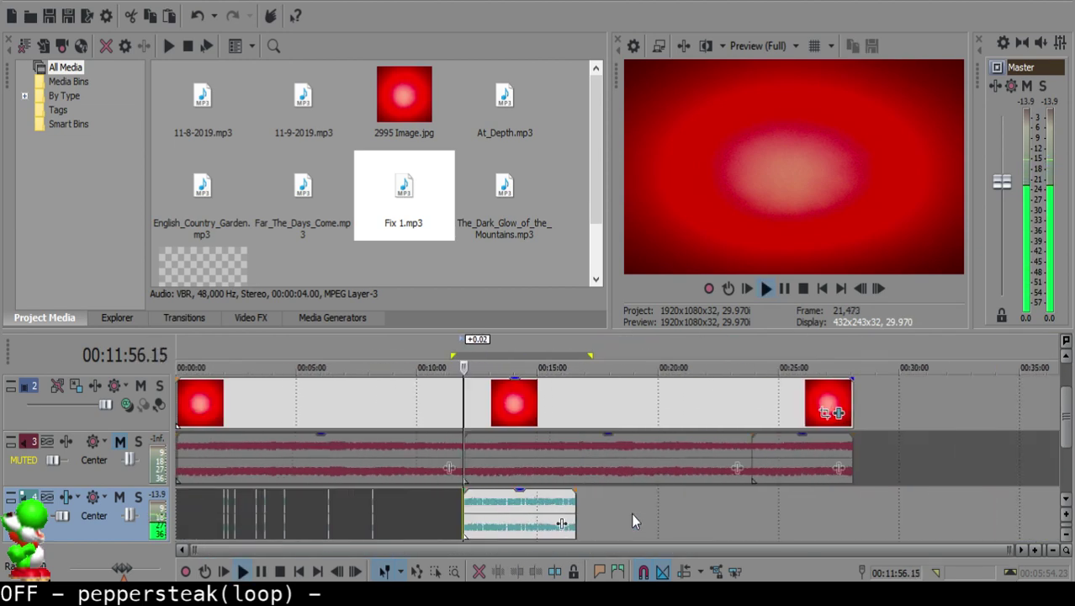
{"action": "scroll", "coordinate": [628, 527], "scroll_direction": "up", "scroll_amount": 8}
{"action": "left_click", "coordinate": [611, 513]}
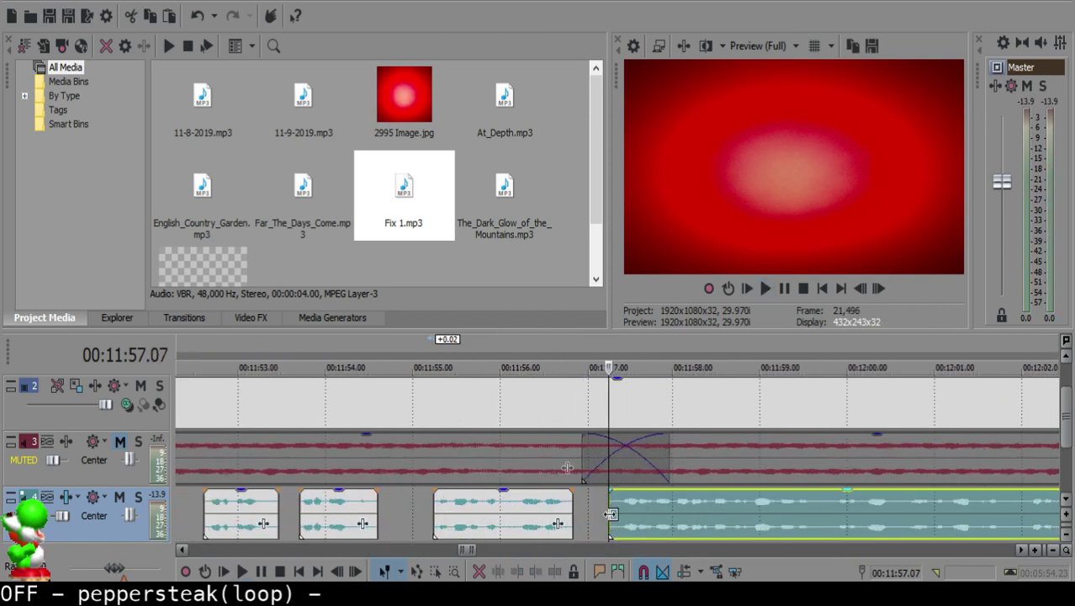
Step: Listen across the adjusted pause and split the narration after the words at about 11:59.17
{"action": "left_click", "coordinate": [535, 507]}
{"action": "key", "text": "space"}
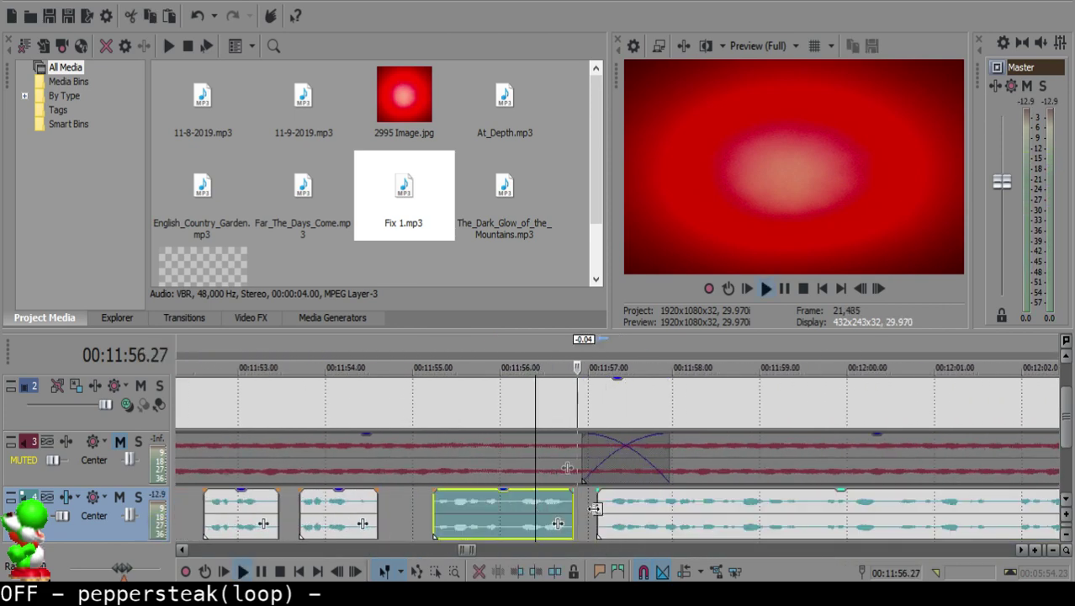
{"action": "scroll", "coordinate": [623, 509], "scroll_direction": "down", "scroll_amount": 4}
{"action": "scroll", "coordinate": [647, 513], "scroll_direction": "up", "scroll_amount": 6}
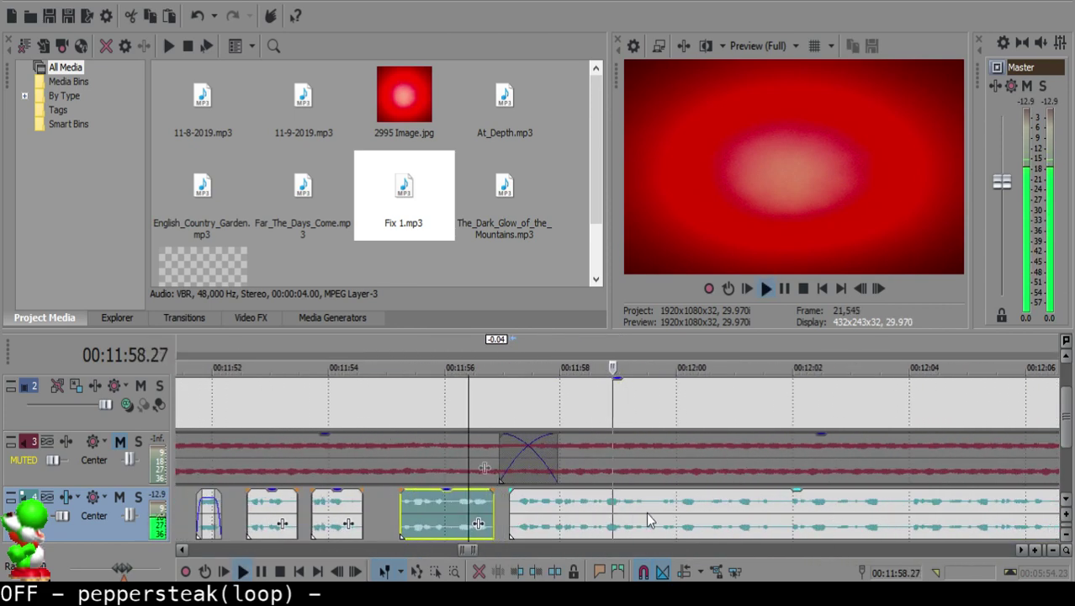
{"action": "left_click", "coordinate": [658, 505]}
{"action": "key", "text": "s"}
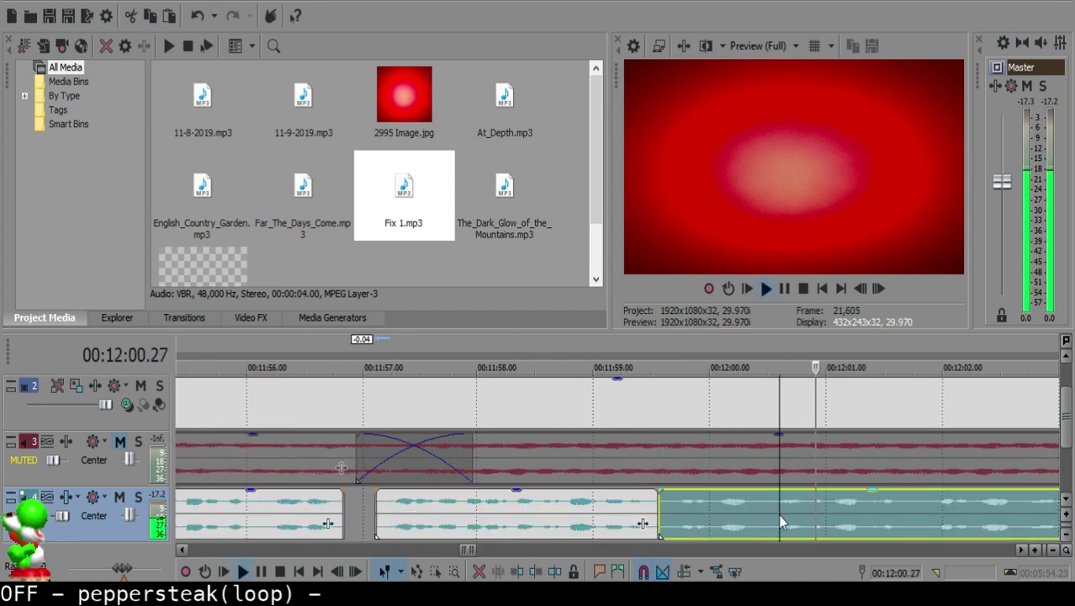
Step: Listen to the narration around the new split and on through about 12:04 for the next place to cut
{"action": "left_click", "coordinate": [460, 509]}
{"action": "left_click", "coordinate": [832, 522]}
{"action": "scroll", "coordinate": [833, 519], "scroll_direction": "down", "scroll_amount": 1}
{"action": "left_click", "coordinate": [812, 509]}
{"action": "scroll", "coordinate": [839, 508], "scroll_direction": "down", "scroll_amount": 2}
{"action": "key", "text": "Return"}
{"action": "left_click", "coordinate": [513, 504]}
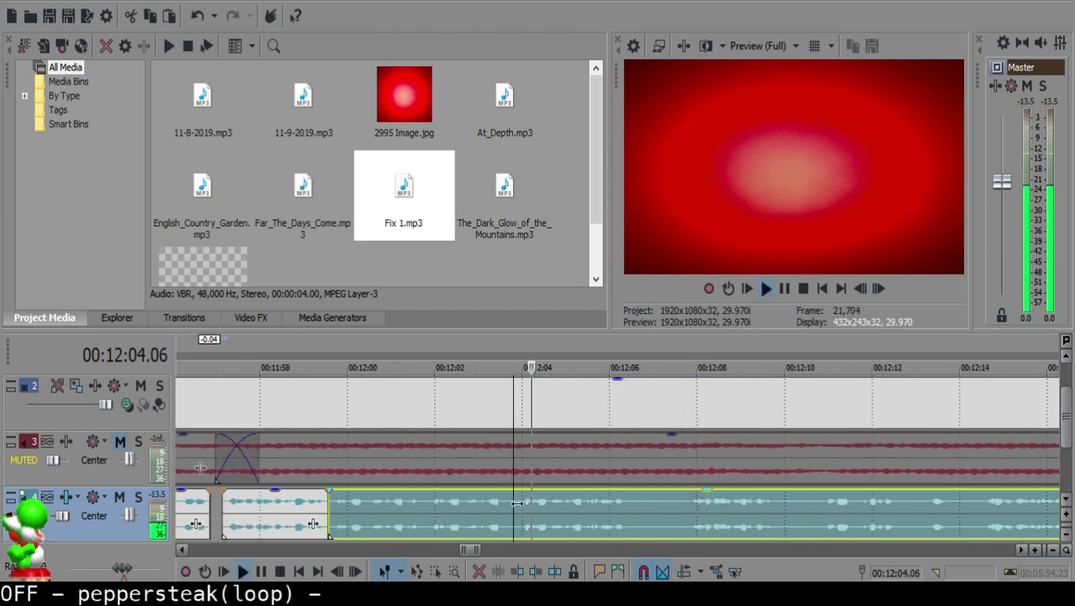
Step: Cut out the track 4 audio piece ending at 12:03.29 and move the following clip against the preceding one
{"action": "scroll", "coordinate": [517, 504], "scroll_direction": "up", "scroll_amount": 1}
{"action": "scroll", "coordinate": [517, 504], "scroll_direction": "up", "scroll_amount": 1}
{"action": "left_click", "coordinate": [517, 499]}
{"action": "scroll", "coordinate": [517, 505], "scroll_direction": "down", "scroll_amount": 3}
{"action": "key", "text": "space"}
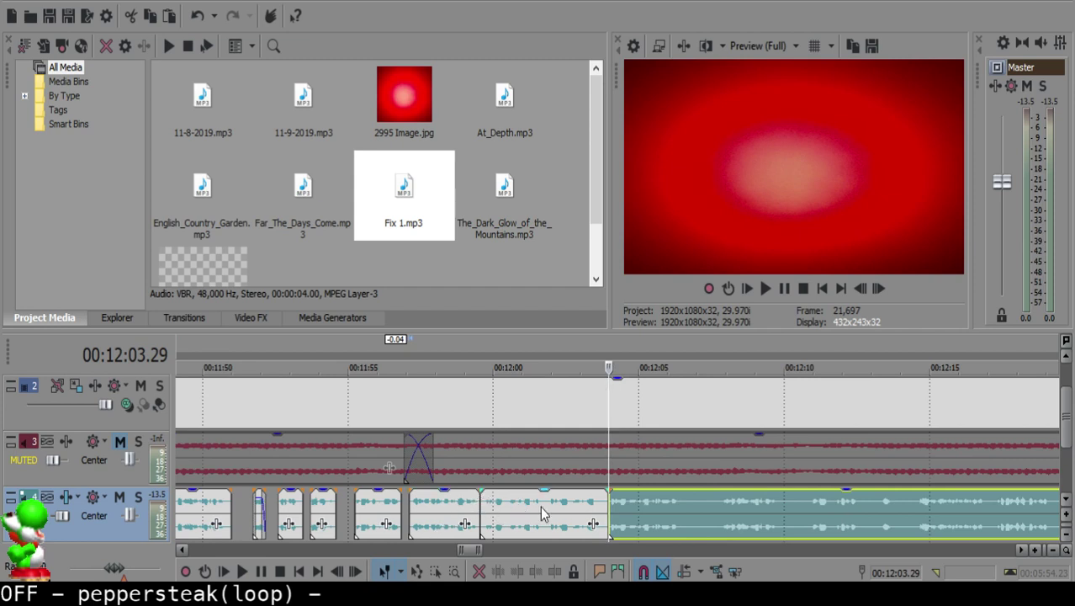
{"action": "left_click", "coordinate": [576, 509]}
{"action": "key", "text": "Delete"}
{"action": "left_click_drag", "start_coordinate": [633, 514], "coordinate": [501, 506]}
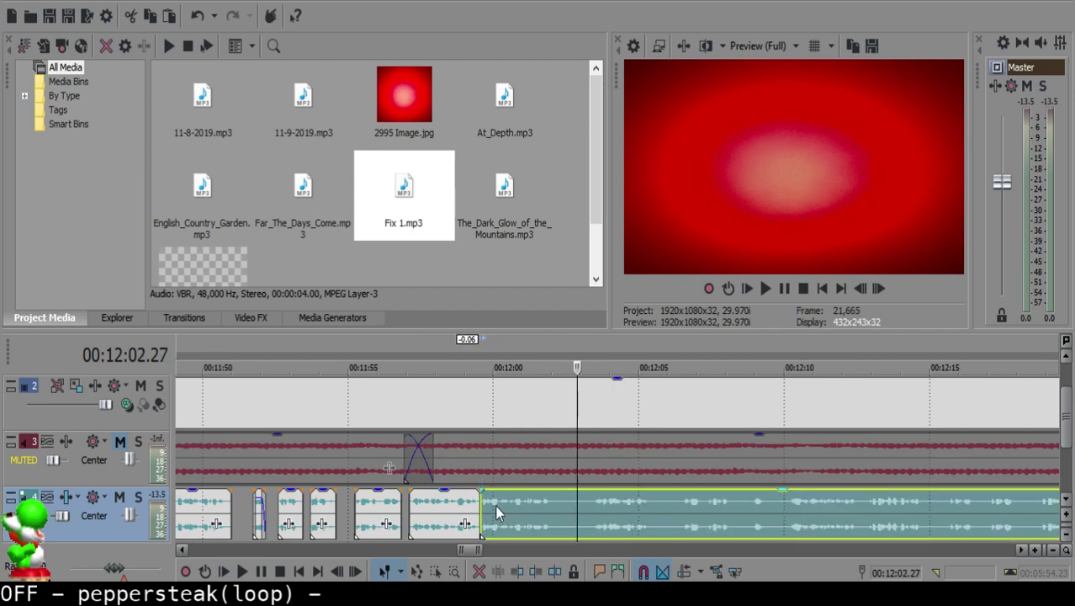
Step: Play across the new join on track 4 and split the audio at about 12:02.00
{"action": "left_click", "coordinate": [457, 511]}
{"action": "key", "text": "space"}
{"action": "scroll", "coordinate": [702, 502], "scroll_direction": "down", "scroll_amount": 5}
{"action": "scroll", "coordinate": [703, 502], "scroll_direction": "down", "scroll_amount": 2}
{"action": "scroll", "coordinate": [680, 519], "scroll_direction": "up", "scroll_amount": 8}
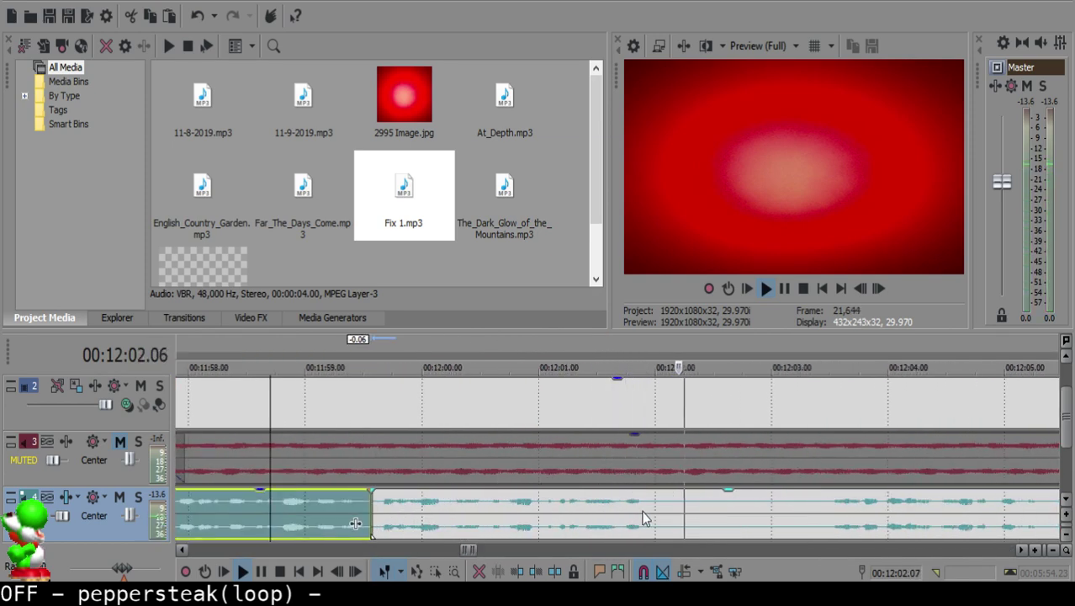
{"action": "left_click", "coordinate": [653, 509]}
{"action": "key", "text": "s"}
{"action": "scroll", "coordinate": [742, 531], "scroll_direction": "down", "scroll_amount": 1}
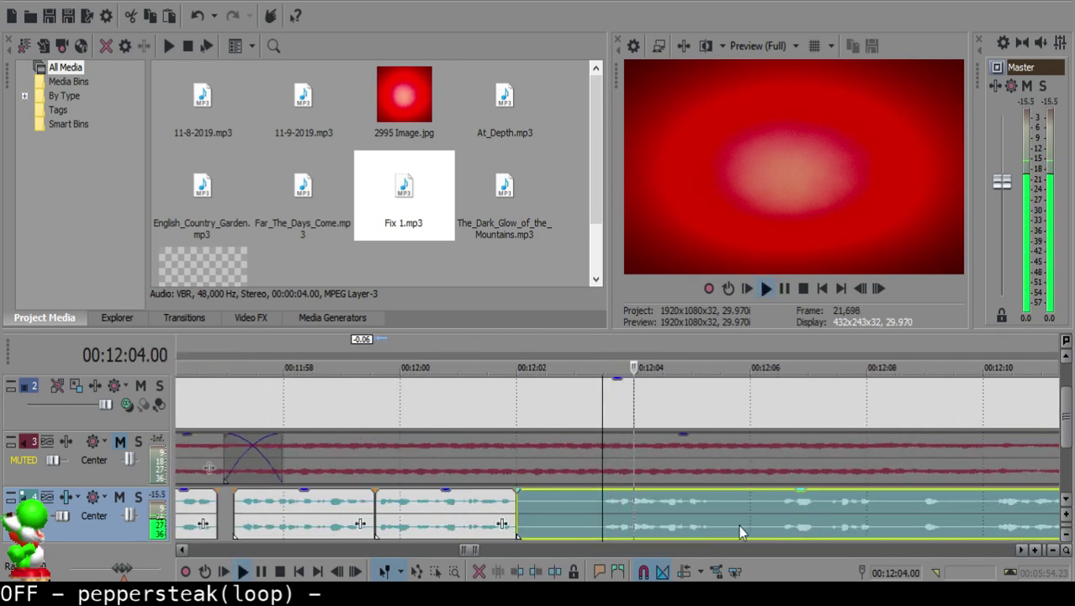
Step: Cut out the silent piece between the last split and 12:03.13, and move the following clip to start at 12:02.08
{"action": "left_click", "coordinate": [600, 510]}
{"action": "key", "text": "space"}
{"action": "key", "text": "s"}
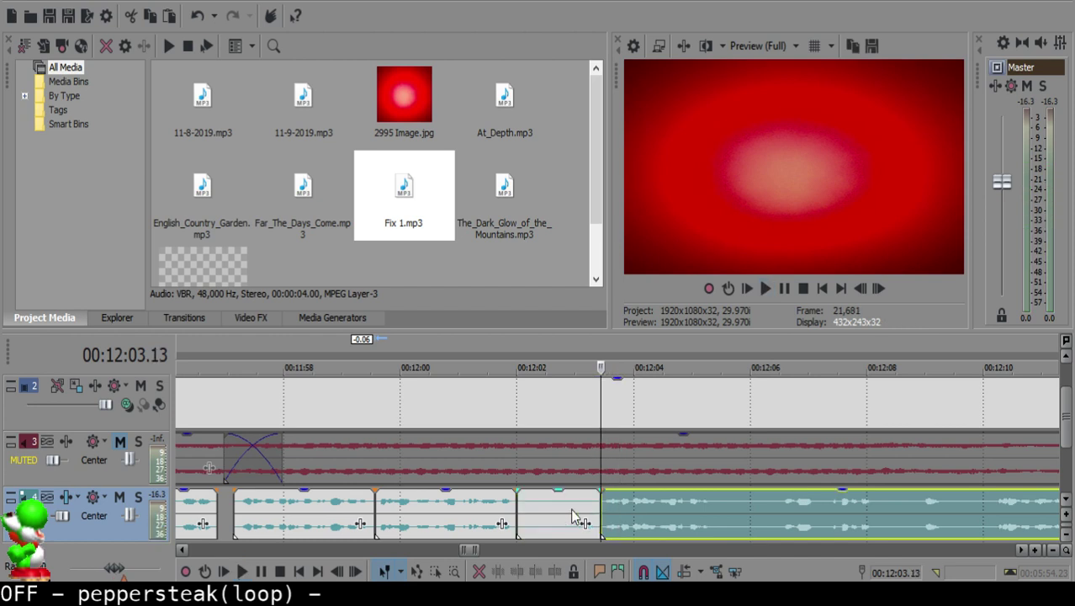
{"action": "left_click", "coordinate": [534, 498]}
{"action": "key", "text": "Delete"}
{"action": "left_click_drag", "start_coordinate": [661, 517], "coordinate": [594, 520]}
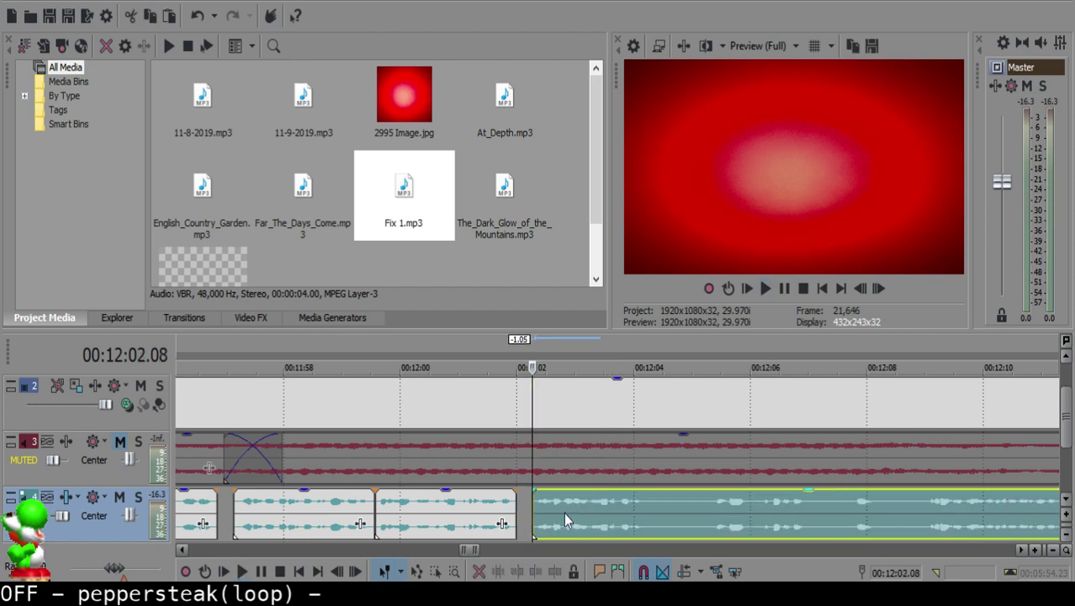
Step: Nudge the clip after the gap about one frame earlier and play across the gap
{"action": "scroll", "coordinate": [592, 505], "scroll_direction": "up", "scroll_amount": 4}
{"action": "left_click", "coordinate": [593, 504]}
{"action": "scroll", "coordinate": [663, 530], "scroll_direction": "down", "scroll_amount": 3}
{"action": "left_click_drag", "start_coordinate": [649, 508], "coordinate": [646, 508]}
{"action": "left_click", "coordinate": [562, 504]}
{"action": "key", "text": "space"}
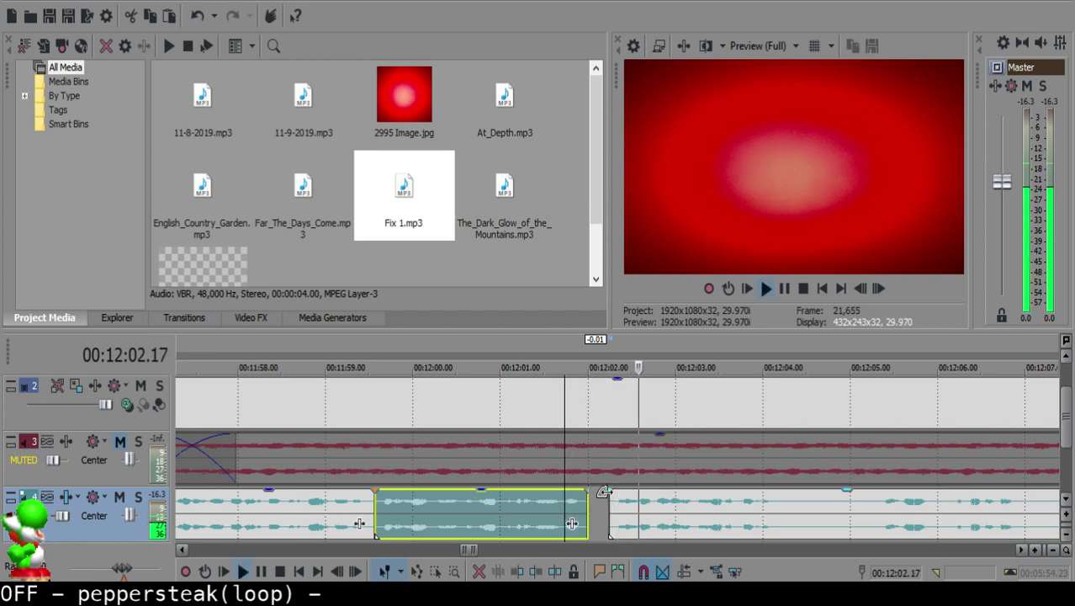
Step: Split the track 4 audio at 12:04.05 and about 12:04.11 and delete the short piece between the splits
{"action": "scroll", "coordinate": [673, 513], "scroll_direction": "down", "scroll_amount": 3}
{"action": "scroll", "coordinate": [661, 513], "scroll_direction": "up", "scroll_amount": 5}
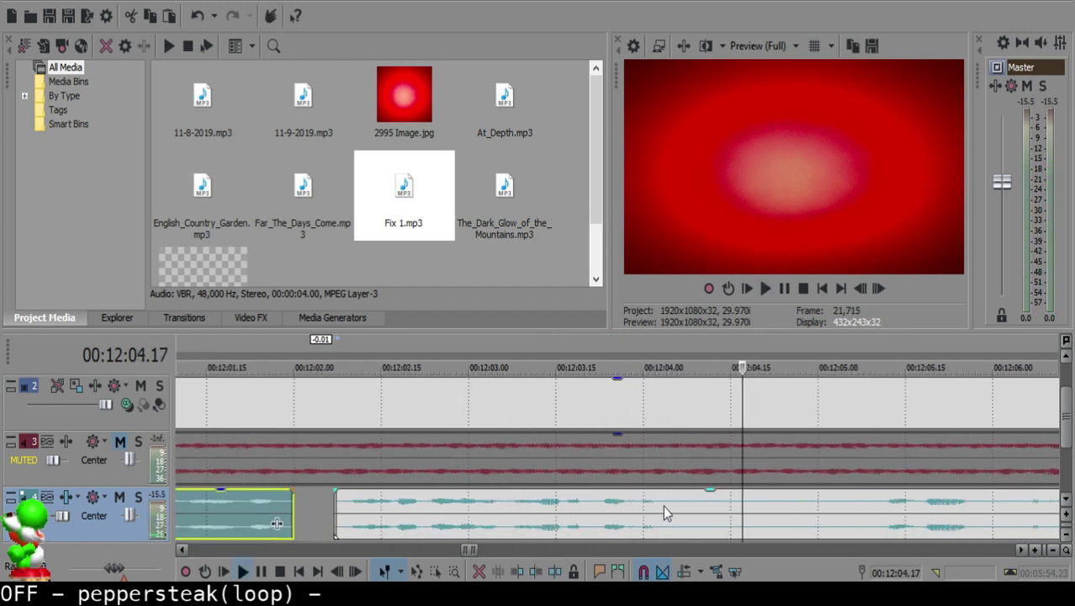
{"action": "left_click", "coordinate": [663, 507]}
{"action": "key", "text": "space"}
{"action": "left_click", "coordinate": [671, 505]}
{"action": "key", "text": "s"}
{"action": "left_click", "coordinate": [706, 505]}
{"action": "key", "text": "s"}
{"action": "left_click", "coordinate": [673, 504]}
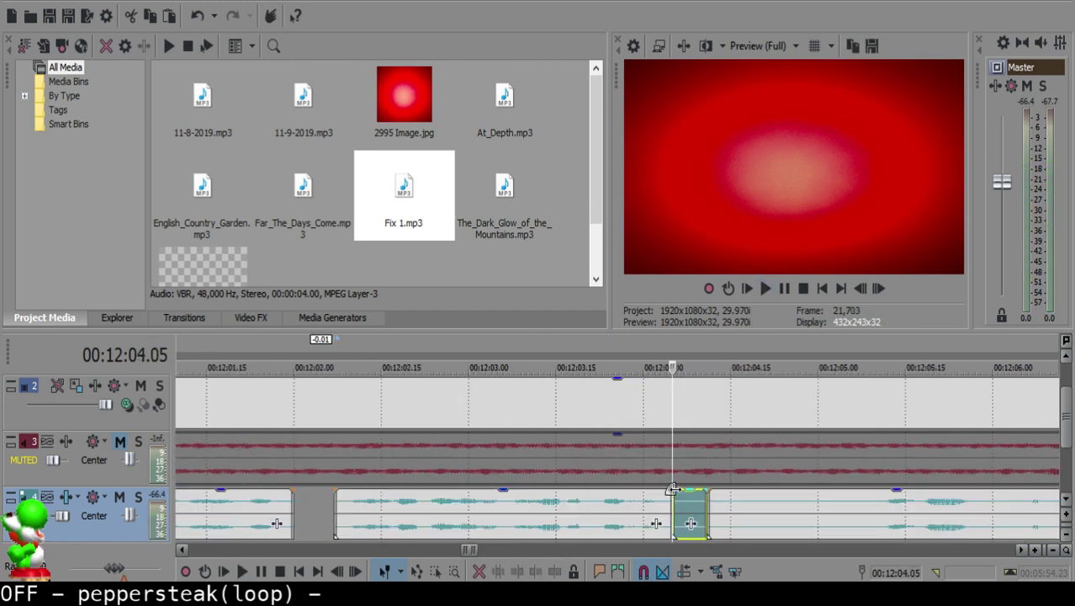
{"action": "key", "text": "Delete"}
Step: Add a short fade-out to the end of the clip ending at 12:04.05 and play it
{"action": "left_click_drag", "start_coordinate": [672, 489], "coordinate": [674, 488]}
{"action": "left_click", "coordinate": [562, 519]}
{"action": "key", "text": "space"}
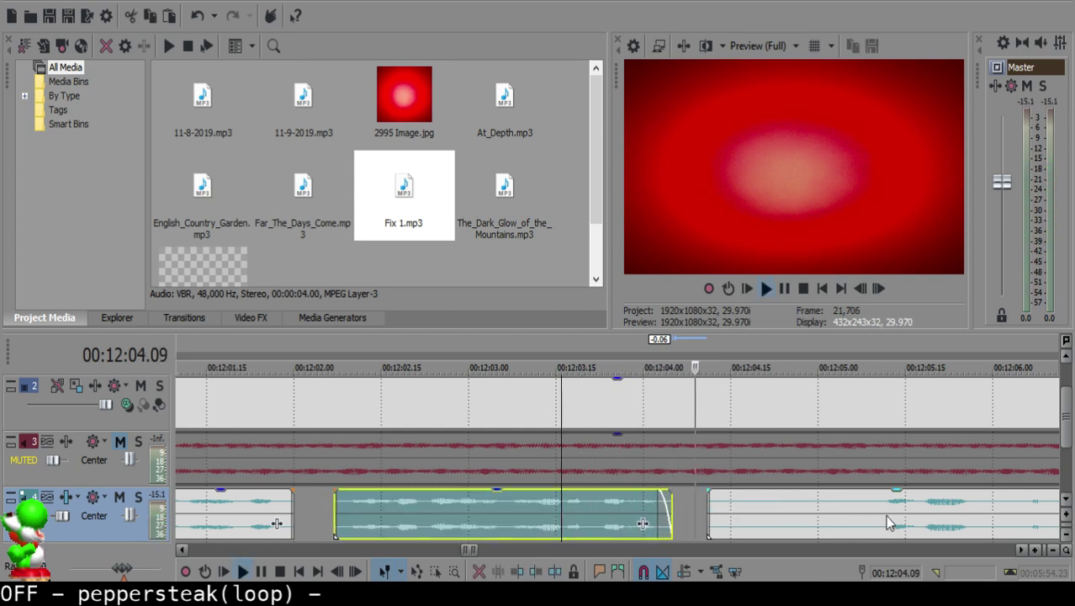
Step: Split the track 4 audio at about 12:05.09, just before the next phrase
{"action": "left_click", "coordinate": [888, 520]}
{"action": "scroll", "coordinate": [887, 520], "scroll_direction": "down", "scroll_amount": 3}
{"action": "scroll", "coordinate": [891, 522], "scroll_direction": "down", "scroll_amount": 1}
{"action": "key", "text": "space"}
{"action": "left_click", "coordinate": [592, 508]}
{"action": "key", "text": "s"}
Step: Delete the piece before the 12:05.09 split and move the following clip to start at 12:04.20
{"action": "left_click", "coordinate": [834, 505]}
{"action": "key", "text": "space"}
{"action": "key", "text": "space"}
{"action": "left_click", "coordinate": [804, 503]}
{"action": "key", "text": "space"}
{"action": "key", "text": "Return"}
{"action": "left_click", "coordinate": [535, 498]}
{"action": "key", "text": "Delete"}
{"action": "left_click_drag", "start_coordinate": [615, 508], "coordinate": [557, 506]}
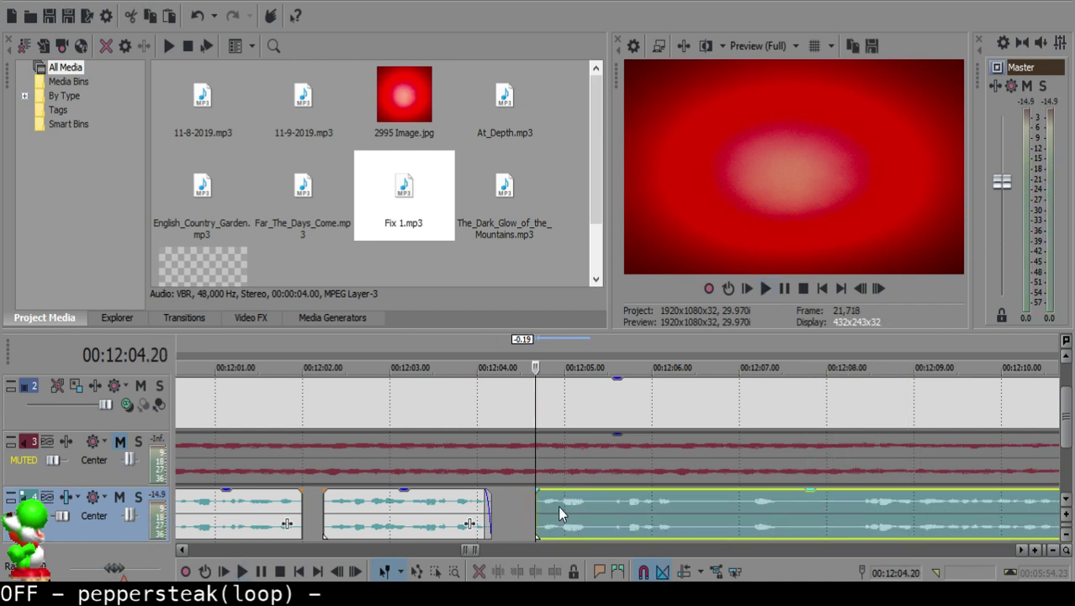
Step: Play across the gap and move the clip after it three frames later, to start at 12:04.23
{"action": "left_click", "coordinate": [448, 512]}
{"action": "key", "text": "space"}
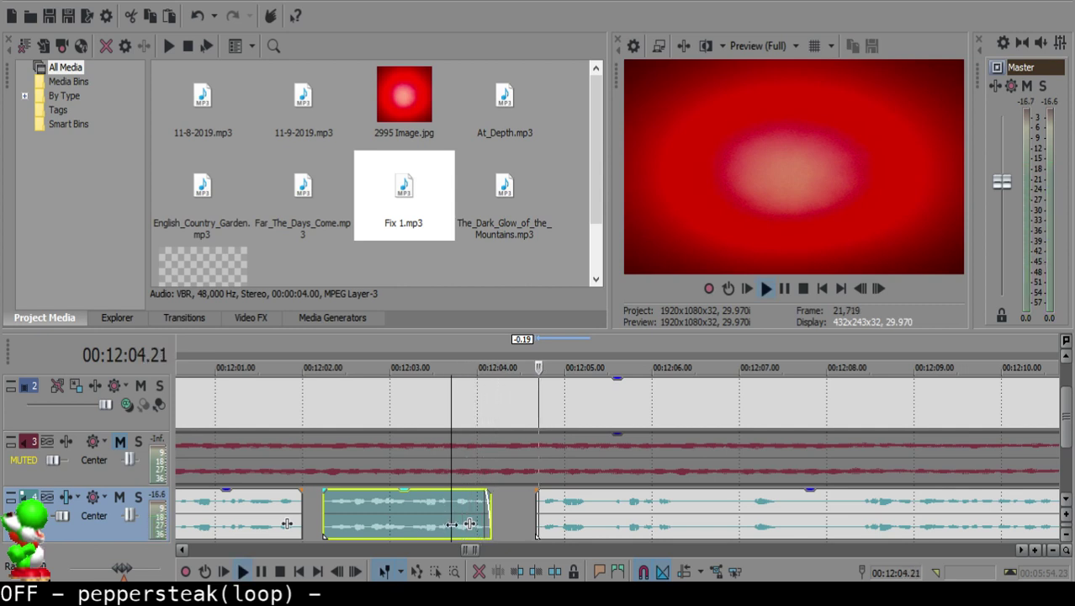
{"action": "key", "text": "Return"}
{"action": "left_click_drag", "start_coordinate": [543, 506], "coordinate": [561, 507]}
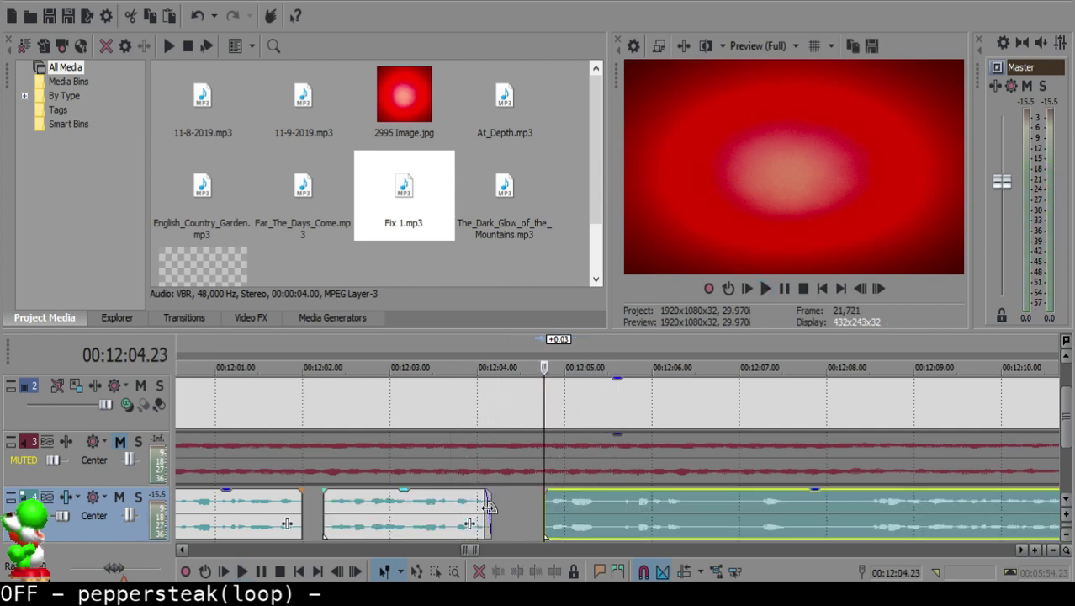
Step: Lengthen the fade-out of the clip before the gap slightly and play the transition
{"action": "left_click_drag", "start_coordinate": [490, 507], "coordinate": [484, 507]}
{"action": "left_click", "coordinate": [432, 509]}
{"action": "key", "text": "space"}
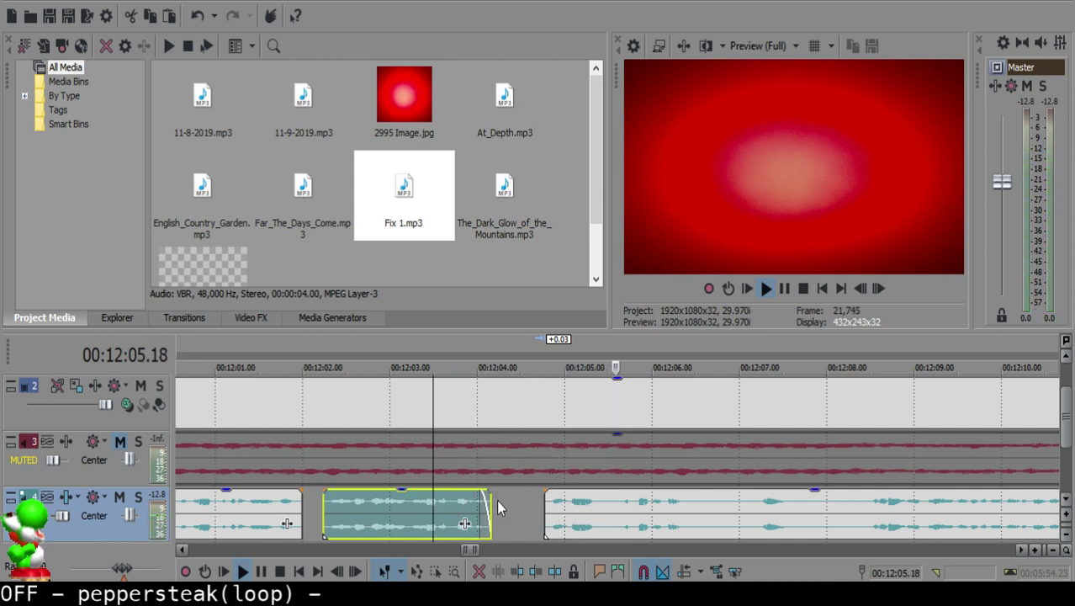
{"action": "left_click", "coordinate": [412, 514]}
{"action": "key", "text": "space"}
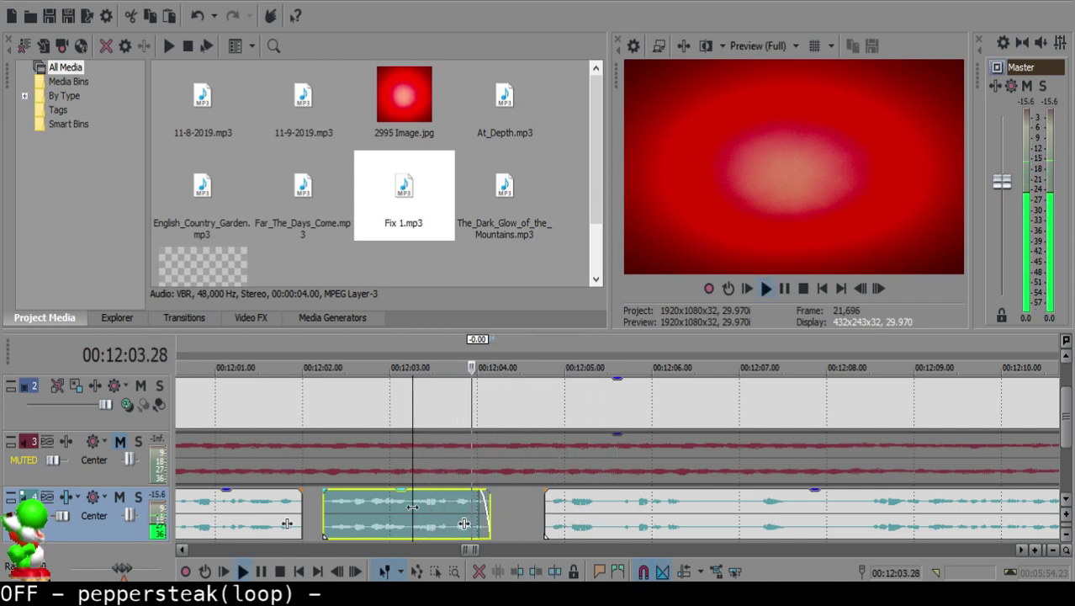
Step: Move the clip after the gap four frames later, to about 12:04.27, and replay the transition
{"action": "left_click", "coordinate": [552, 507]}
{"action": "left_click_drag", "start_coordinate": [553, 507], "coordinate": [576, 504]}
{"action": "key", "text": "space"}
{"action": "left_click", "coordinate": [448, 526]}
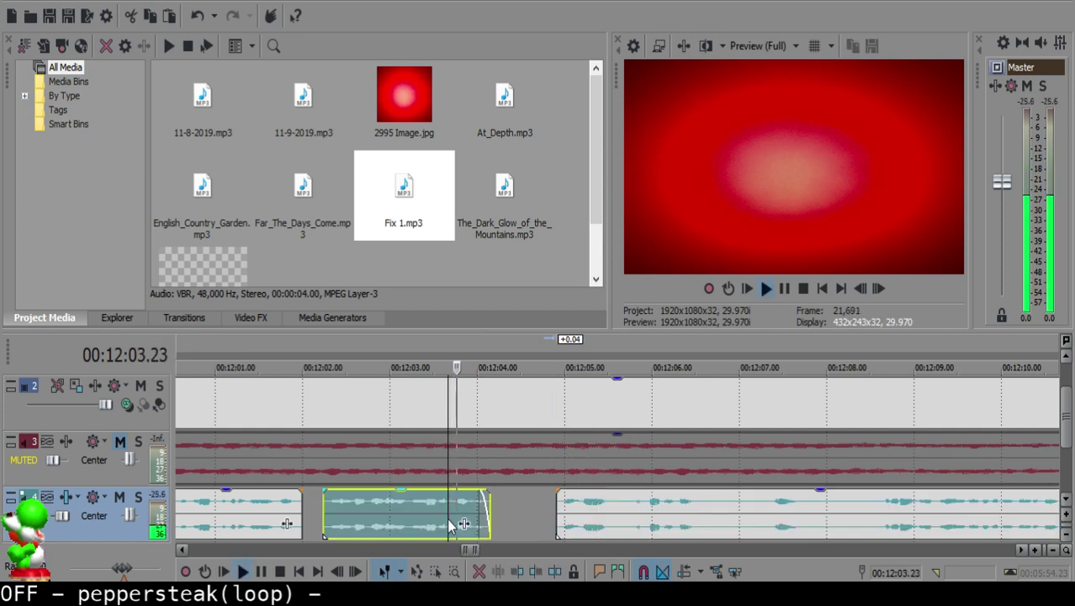
Step: Split the track 4 audio at 12:05.18 and play past the split
{"action": "left_click", "coordinate": [616, 513]}
{"action": "key", "text": "s"}
{"action": "left_click", "coordinate": [580, 509]}
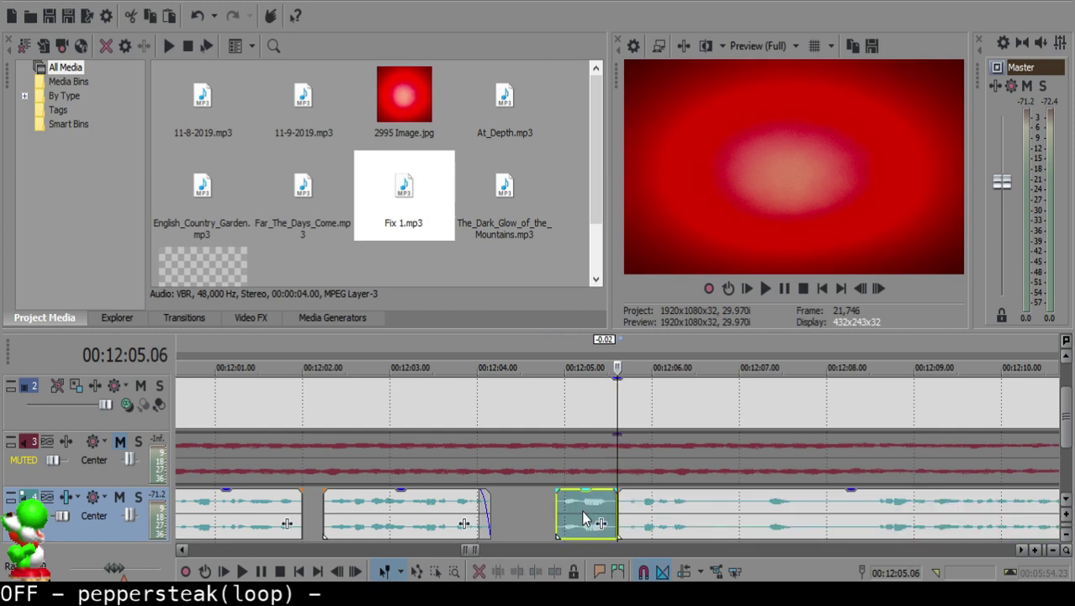
{"action": "key", "text": "space"}
{"action": "key", "text": "Return"}
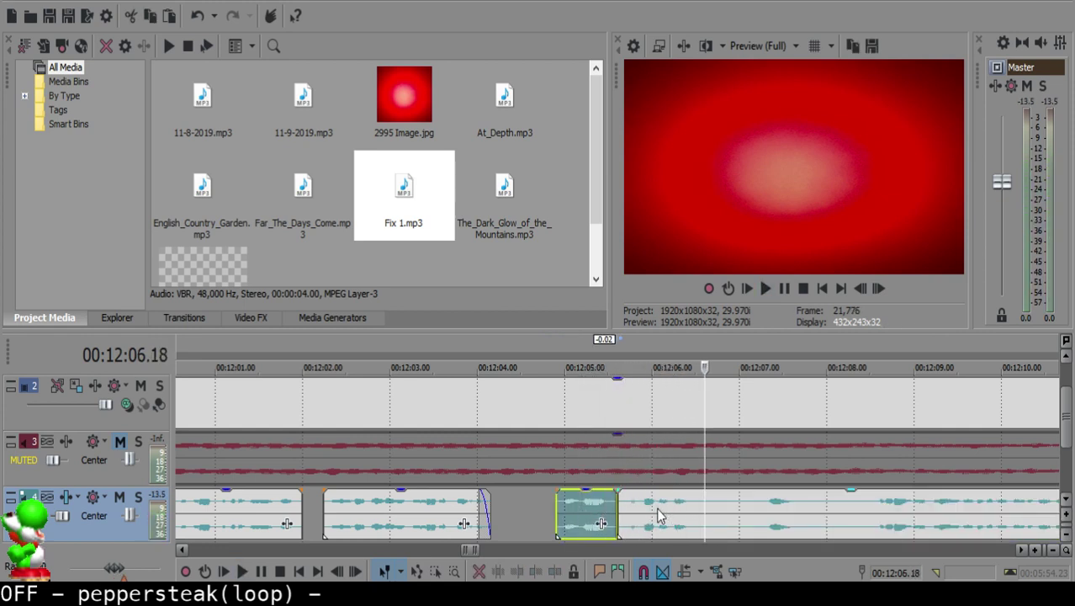
Step: Cut out the pause between about 12:06.17 and 12:07.01 and move the following clip earlier to close the gap
{"action": "left_click", "coordinate": [680, 516]}
{"action": "scroll", "coordinate": [634, 506], "scroll_direction": "down", "scroll_amount": 3}
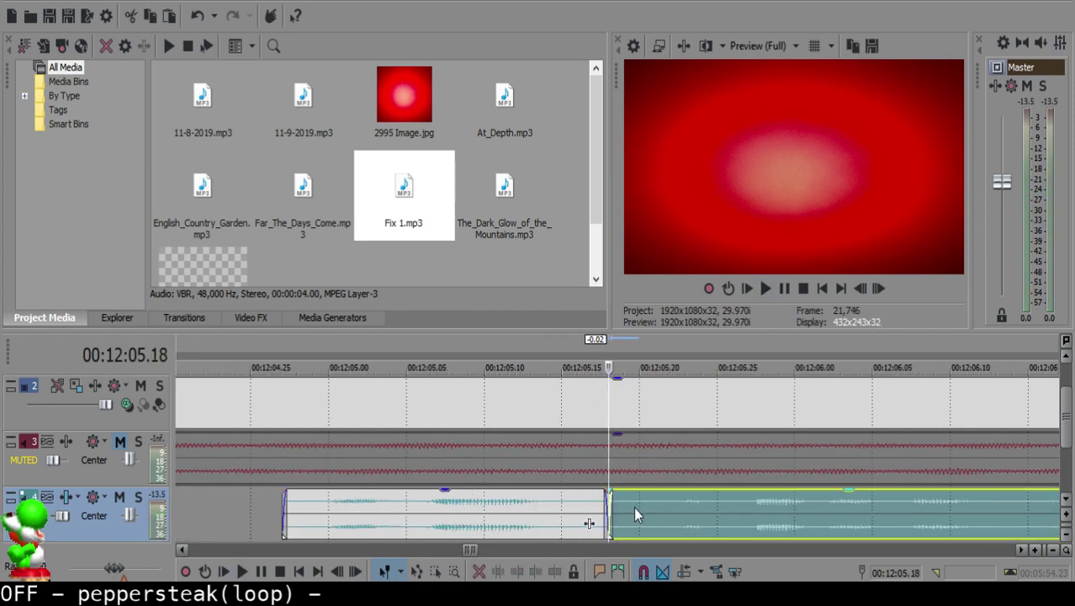
{"action": "key", "text": "space"}
{"action": "key", "text": "Return"}
{"action": "key", "text": "s"}
{"action": "key", "text": "space"}
{"action": "key", "text": "Return"}
{"action": "key", "text": "s"}
{"action": "left_click", "coordinate": [680, 507]}
{"action": "key", "text": "Delete"}
{"action": "left_click_drag", "start_coordinate": [705, 509], "coordinate": [672, 501]}
Step: Play across the join at about 12:06.17 and split the track 4 audio at 12:07.13
{"action": "left_click", "coordinate": [628, 500]}
{"action": "key", "text": "space"}
{"action": "scroll", "coordinate": [678, 511], "scroll_direction": "up", "scroll_amount": 3}
{"action": "scroll", "coordinate": [676, 509], "scroll_direction": "up", "scroll_amount": 1}
{"action": "key", "text": "Return"}
{"action": "left_click", "coordinate": [690, 512]}
{"action": "key", "text": "s"}
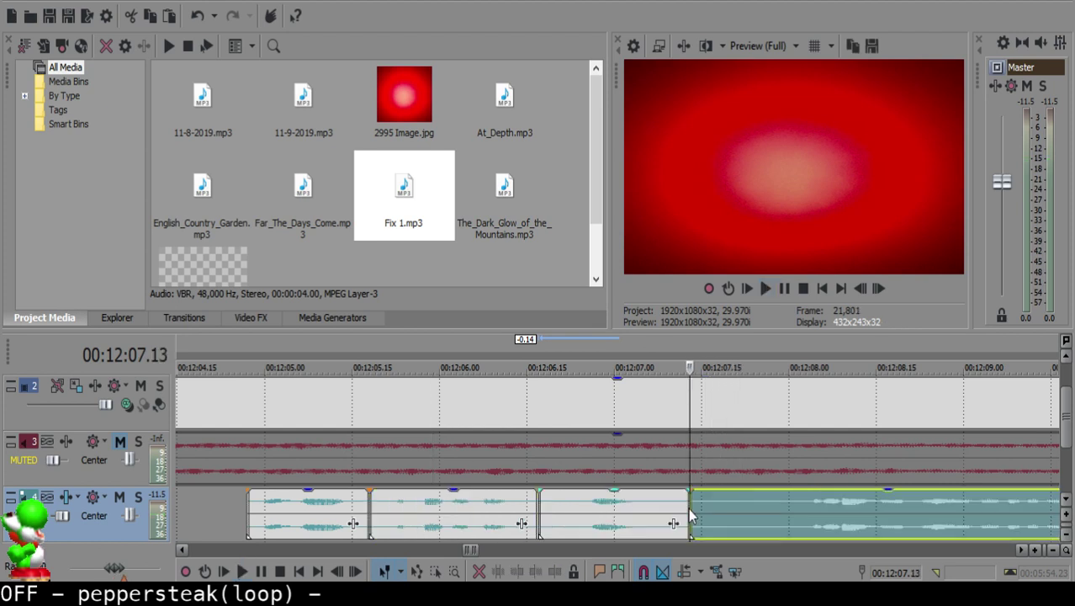
Step: Play ahead and split the track 4 audio again at about 12:08.02
{"action": "scroll", "coordinate": [706, 515], "scroll_direction": "down", "scroll_amount": 4}
{"action": "key", "text": "space"}
{"action": "key", "text": "Return"}
{"action": "left_click", "coordinate": [720, 517]}
{"action": "key", "text": "space"}
{"action": "key", "text": "Return"}
{"action": "left_click", "coordinate": [636, 507]}
{"action": "key", "text": "s"}
{"action": "key", "text": "space"}
Step: Delete the piece between 12:07.13 and 12:08.02, move the following clip 12 frames earlier and play the transition
{"action": "left_click", "coordinate": [623, 508]}
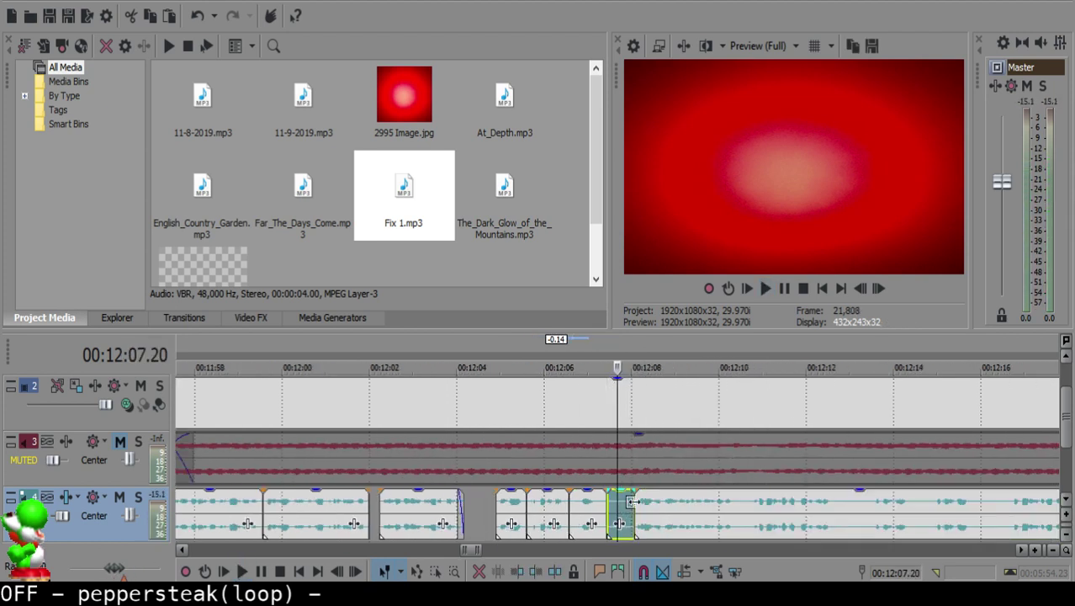
{"action": "key", "text": "Delete"}
{"action": "left_click_drag", "start_coordinate": [653, 516], "coordinate": [636, 519]}
{"action": "left_click", "coordinate": [584, 509]}
{"action": "key", "text": "space"}
{"action": "scroll", "coordinate": [628, 504], "scroll_direction": "up", "scroll_amount": 3}
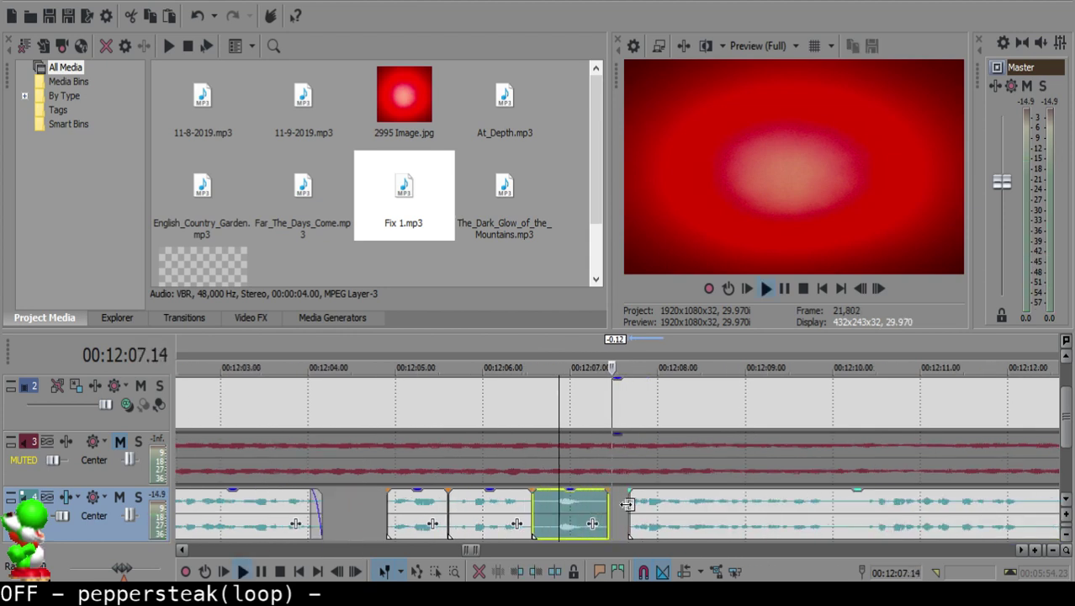
Step: Fine-tune the clip after the gap to start at about 12:07.20 and play the transition
{"action": "key", "text": "space"}
{"action": "left_click", "coordinate": [640, 504]}
{"action": "left_click_drag", "start_coordinate": [640, 504], "coordinate": [629, 503]}
{"action": "left_click", "coordinate": [549, 505]}
{"action": "key", "text": "space"}
{"action": "key", "text": "space"}
{"action": "left_click", "coordinate": [628, 503]}
{"action": "key", "text": "space"}
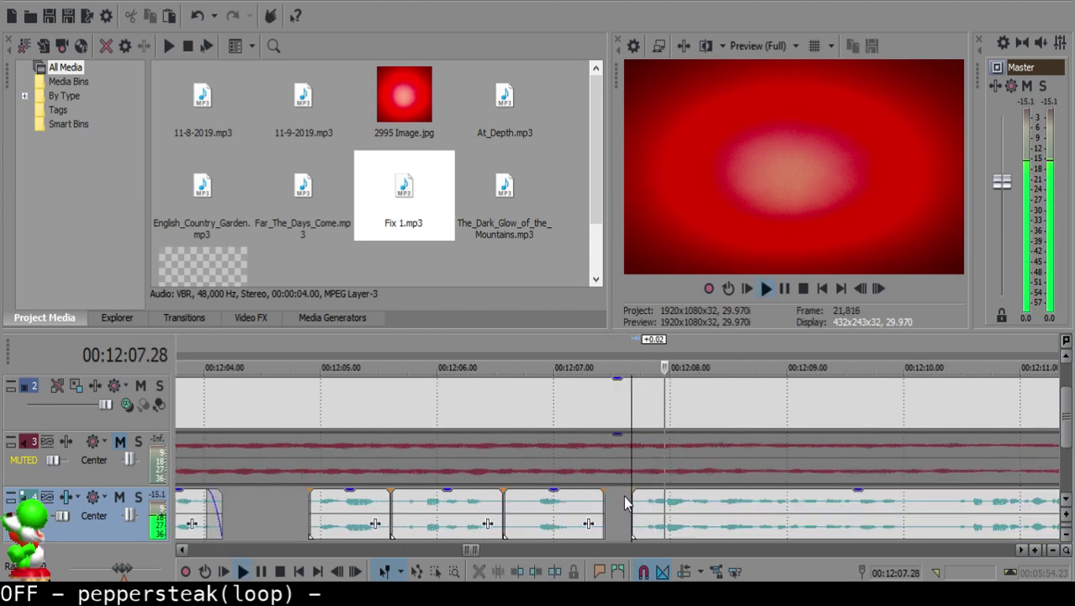
Step: Cut out the pause after about 12:10.04 on track 4 and move the following clip against the preceding one
{"action": "scroll", "coordinate": [691, 501], "scroll_direction": "down", "scroll_amount": 6}
{"action": "scroll", "coordinate": [643, 507], "scroll_direction": "up", "scroll_amount": 8}
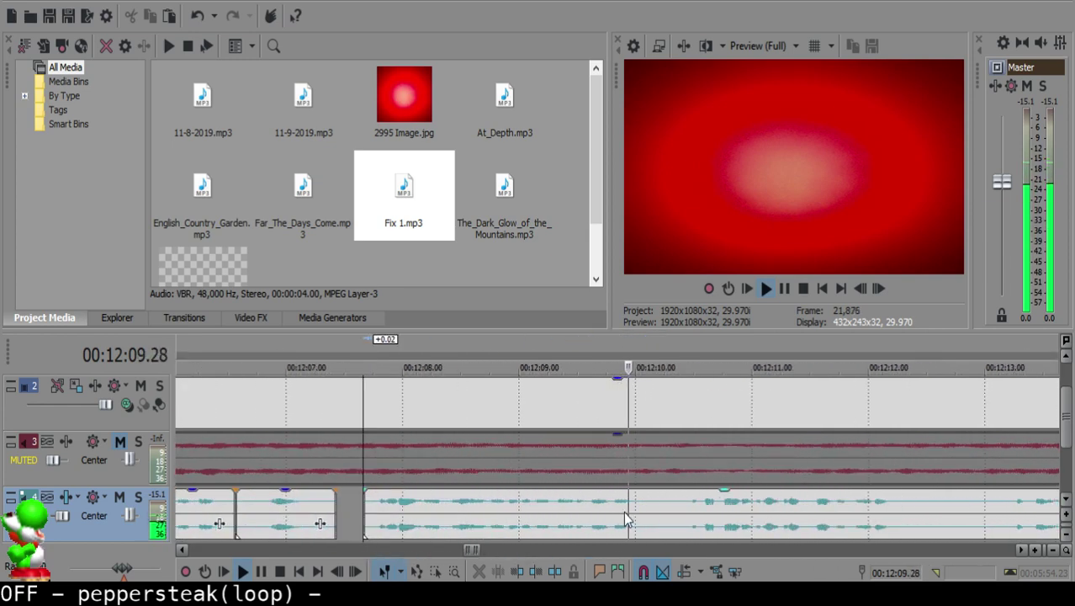
{"action": "left_click", "coordinate": [648, 509]}
{"action": "left_click", "coordinate": [806, 510]}
{"action": "scroll", "coordinate": [806, 512], "scroll_direction": "down", "scroll_amount": 2}
{"action": "scroll", "coordinate": [803, 513], "scroll_direction": "up", "scroll_amount": 1}
{"action": "left_click", "coordinate": [717, 515]}
{"action": "key", "text": "space"}
{"action": "left_click", "coordinate": [476, 503]}
{"action": "key", "text": "Delete"}
{"action": "left_click_drag", "start_coordinate": [508, 506], "coordinate": [484, 509]}
Step: Play across the join at about 12:10.04 and split the track 4 audio at about 12:12.02
{"action": "left_click", "coordinate": [449, 515]}
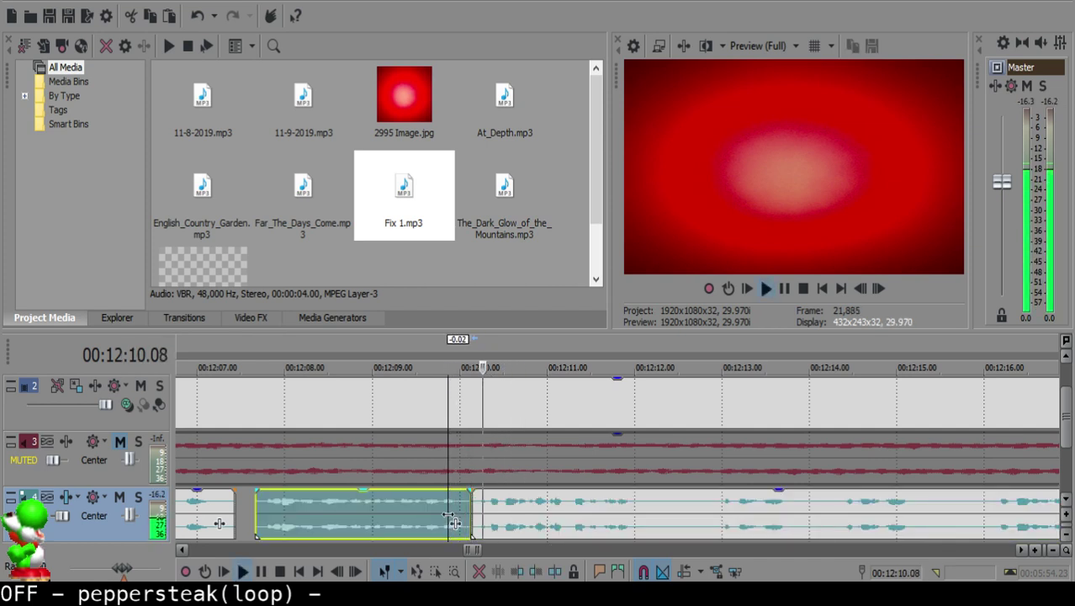
{"action": "scroll", "coordinate": [526, 505], "scroll_direction": "down", "scroll_amount": 6}
{"action": "scroll", "coordinate": [629, 506], "scroll_direction": "up", "scroll_amount": 6}
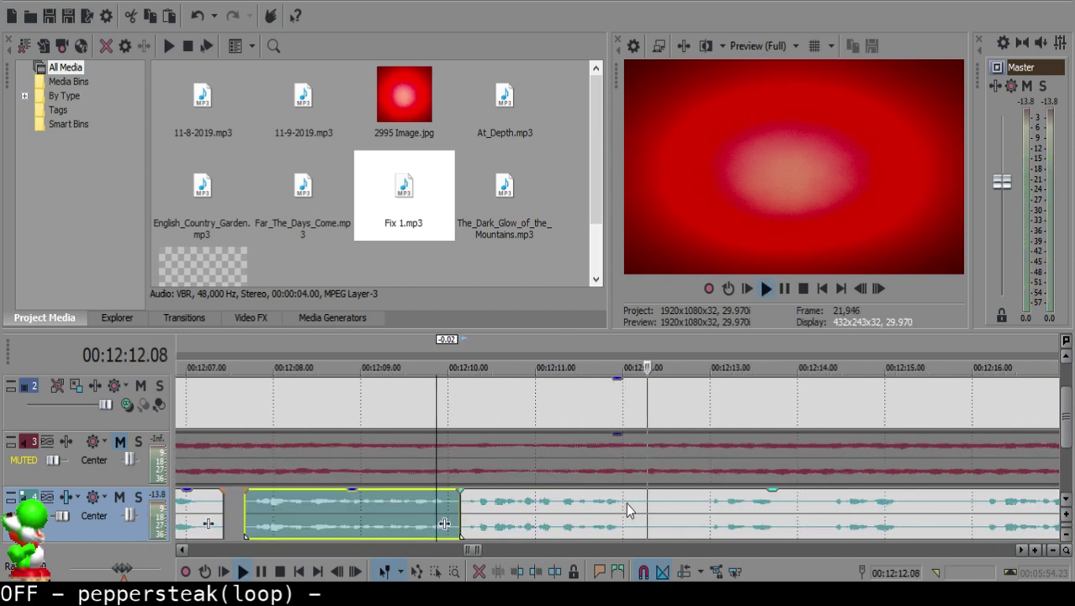
{"action": "key", "text": "Return"}
{"action": "left_click", "coordinate": [629, 504]}
{"action": "key", "text": "s"}
Step: Play ahead through the rest of the track 4 audio and split it at about 12:14.11
{"action": "left_click", "coordinate": [746, 503]}
{"action": "key", "text": "space"}
{"action": "left_click", "coordinate": [829, 500]}
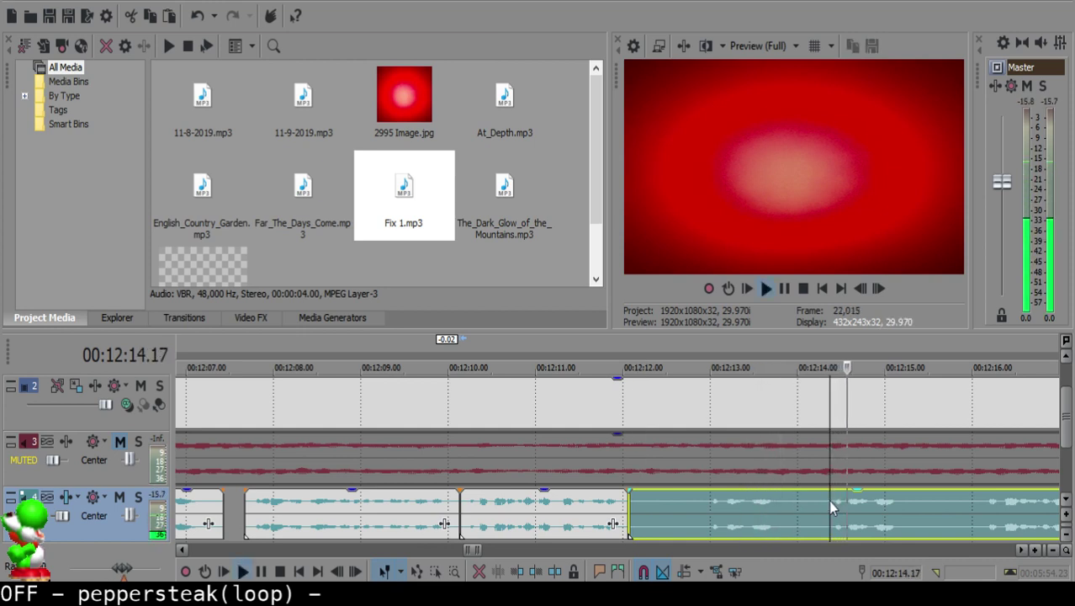
{"action": "key", "text": "space"}
{"action": "key", "text": "s"}
Step: Delete the piece between the last two splits, move the following clip to start at about 12:12.18 and play the transition
{"action": "left_click", "coordinate": [669, 501]}
{"action": "key", "text": "Delete"}
{"action": "left_click_drag", "start_coordinate": [917, 517], "coordinate": [687, 504]}
{"action": "left_click", "coordinate": [581, 503]}
{"action": "key", "text": "space"}
{"action": "left_click", "coordinate": [619, 510]}
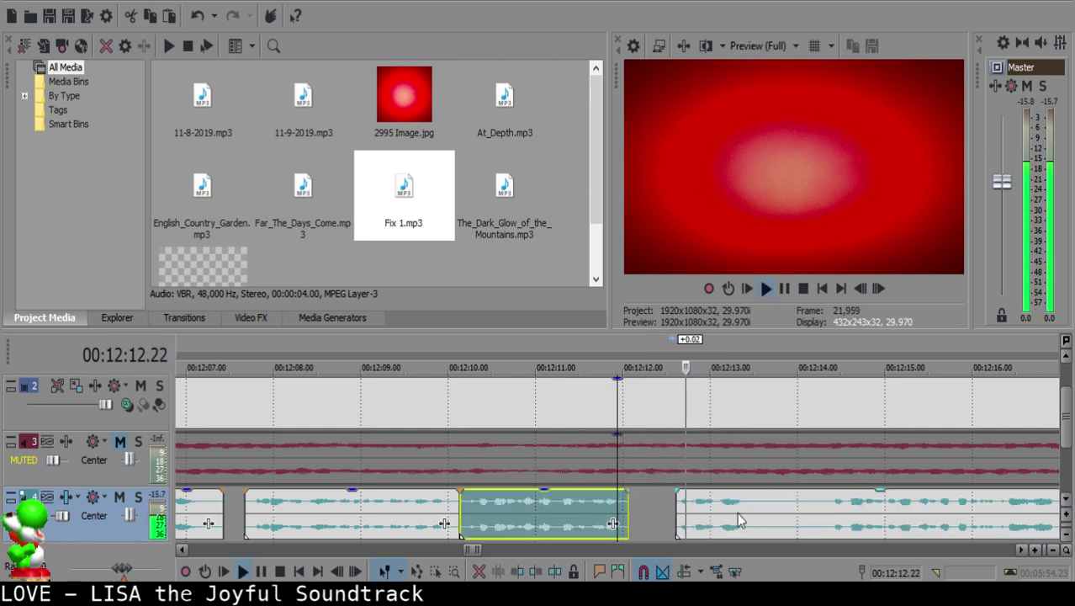
Step: Cut the track 4 audio at 12:13.20, remove part of the pause and start the following clip at 12:14.00
{"action": "scroll", "coordinate": [732, 512], "scroll_direction": "up", "scroll_amount": 2}
{"action": "left_click", "coordinate": [673, 511]}
{"action": "key", "text": "space"}
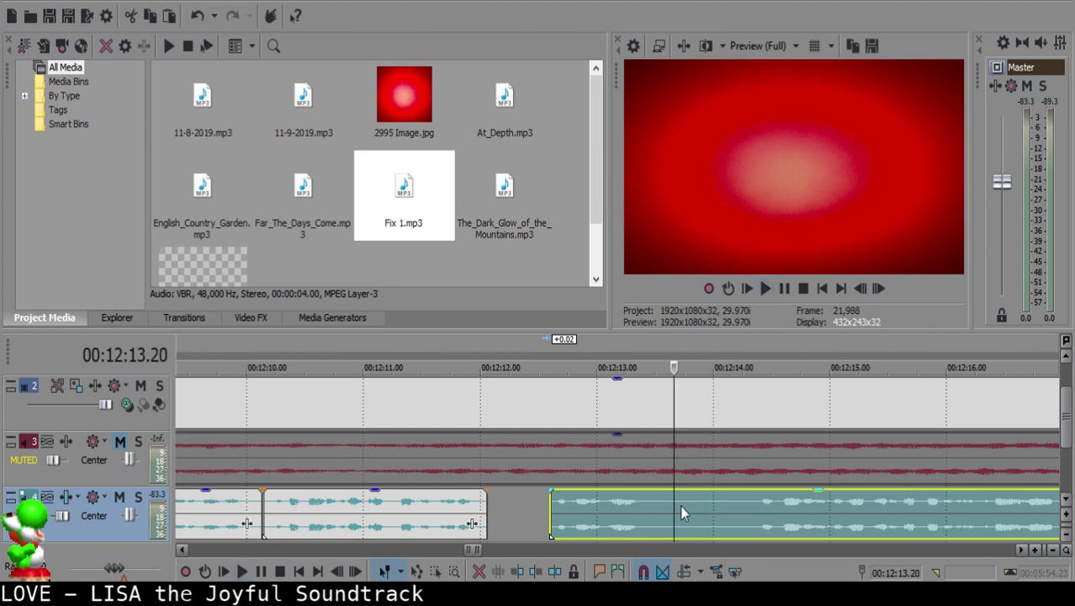
{"action": "scroll", "coordinate": [762, 513], "scroll_direction": "down", "scroll_amount": 3}
{"action": "key", "text": "space"}
{"action": "left_click", "coordinate": [595, 499]}
{"action": "key", "text": "s"}
{"action": "mouse_move", "coordinate": [592, 508]}
{"action": "left_mouse_down"}
{"action": "mouse_move", "coordinate": [624, 508]}
{"action": "mouse_move", "coordinate": [586, 503]}
{"action": "left_mouse_up"}
{"action": "left_click", "coordinate": [545, 508]}
{"action": "key", "text": "space"}
{"action": "scroll", "coordinate": [605, 510], "scroll_direction": "up", "scroll_amount": 4}
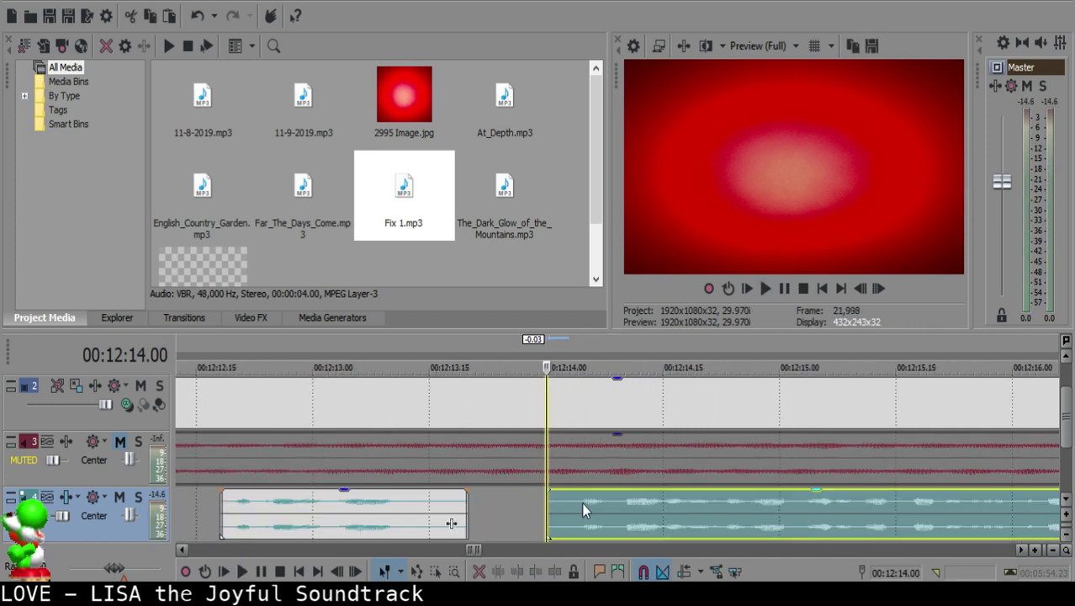
Step: Move the clip after the gap three frames earlier, to about 12:13.27, and play the transition
{"action": "left_click", "coordinate": [232, 534]}
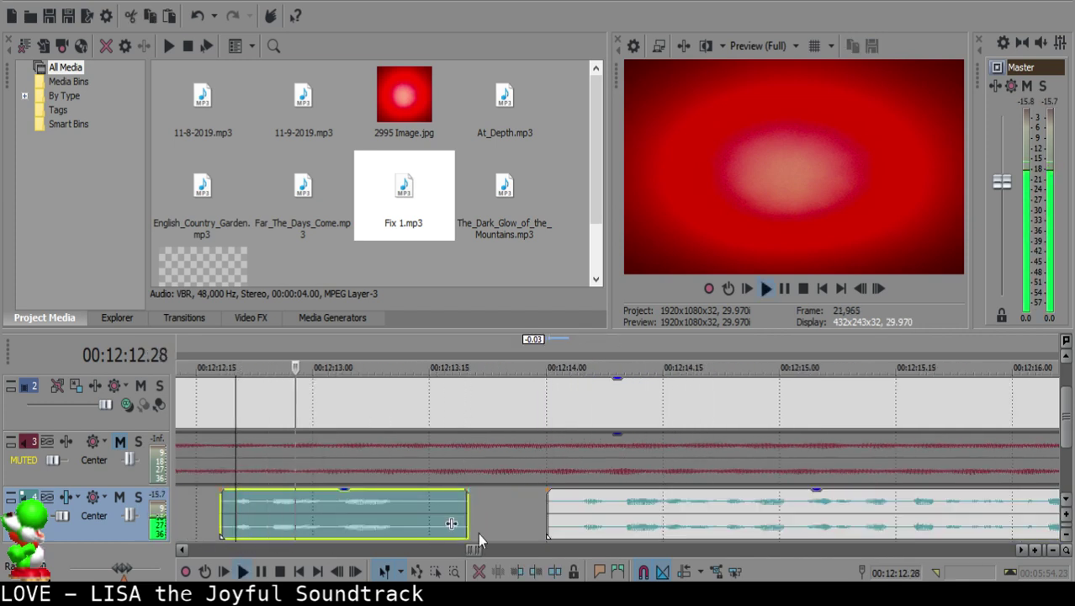
{"action": "left_click", "coordinate": [559, 509]}
{"action": "left_click_drag", "start_coordinate": [559, 503], "coordinate": [538, 494]}
{"action": "left_click", "coordinate": [375, 521]}
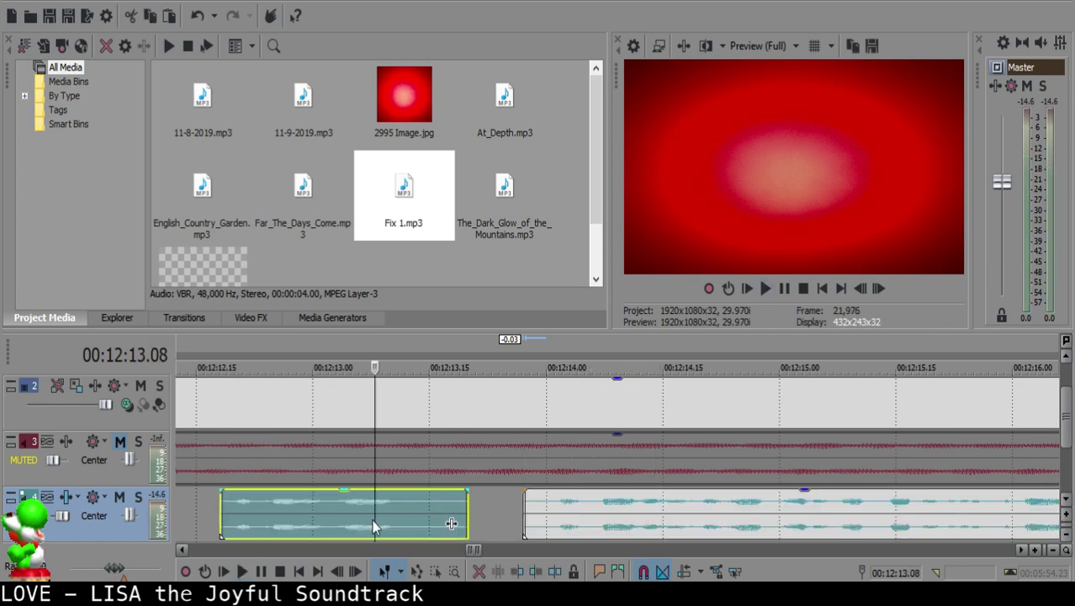
{"action": "key", "text": "space"}
{"action": "scroll", "coordinate": [555, 500], "scroll_direction": "down", "scroll_amount": 10}
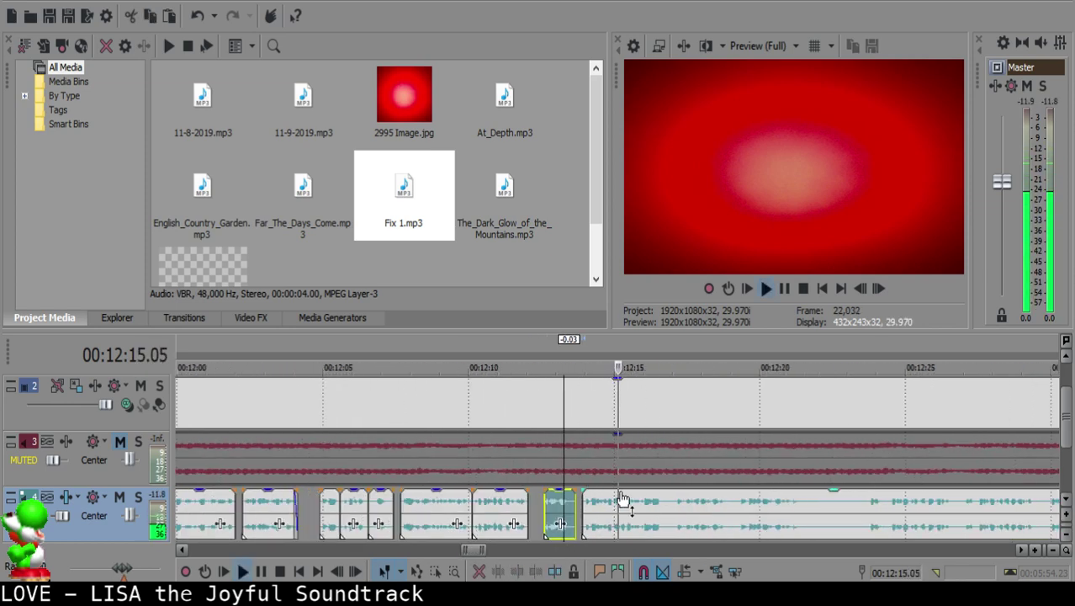
Step: Split the track 4 audio at about 12:16.23, delete the unwanted piece after it and move the following clip up against the cut
{"action": "scroll", "coordinate": [631, 514], "scroll_direction": "up", "scroll_amount": 10}
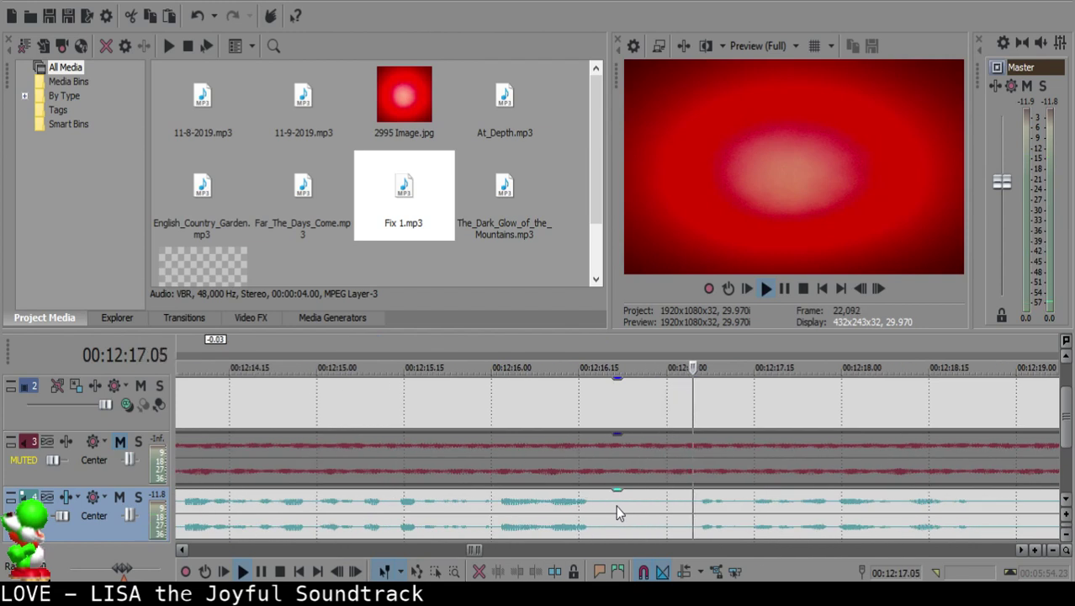
{"action": "key", "text": "space"}
{"action": "key", "text": "s"}
{"action": "key", "text": "space"}
{"action": "scroll", "coordinate": [757, 508], "scroll_direction": "down", "scroll_amount": 2}
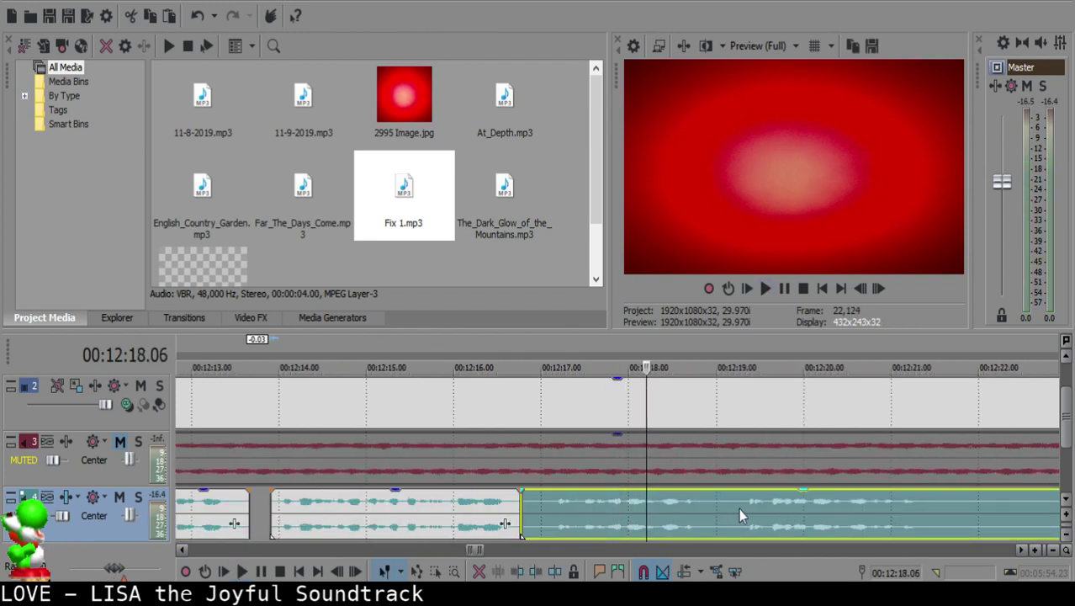
{"action": "key", "text": "s"}
{"action": "left_click", "coordinate": [536, 517]}
{"action": "key", "text": "Delete"}
{"action": "left_click_drag", "start_coordinate": [764, 514], "coordinate": [552, 505]}
Step: Play the join and fine-tune the following clip so it starts at about 12:16.23
{"action": "left_click", "coordinate": [471, 513]}
{"action": "key", "text": "space"}
{"action": "scroll", "coordinate": [539, 499], "scroll_direction": "up", "scroll_amount": 2}
{"action": "left_click", "coordinate": [539, 505]}
{"action": "key", "text": "space"}
{"action": "left_click", "coordinate": [368, 519]}
{"action": "key", "text": "space"}
{"action": "left_click", "coordinate": [387, 512]}
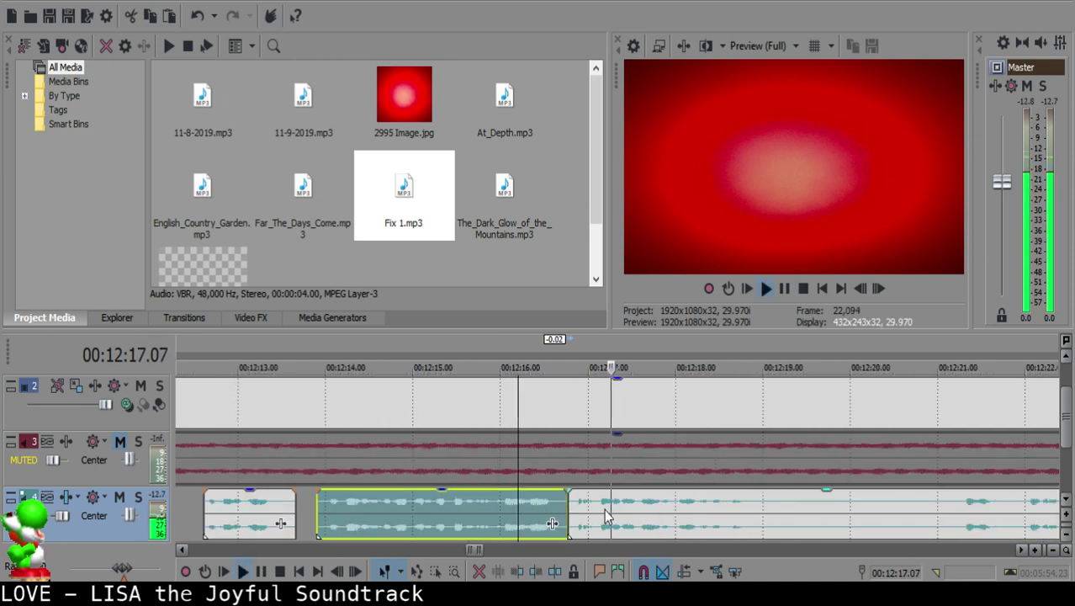
Step: Split the track 4 audio at about 12:18.27 and 12:19.11, delete the pause between the splits and play the end of the clip
{"action": "left_click", "coordinate": [689, 503]}
{"action": "key", "text": "space"}
{"action": "key", "text": "s"}
{"action": "left_click", "coordinate": [772, 507]}
{"action": "key", "text": "s"}
{"action": "left_click", "coordinate": [725, 508]}
{"action": "key", "text": "Delete"}
{"action": "left_click", "coordinate": [664, 516]}
{"action": "key", "text": "space"}
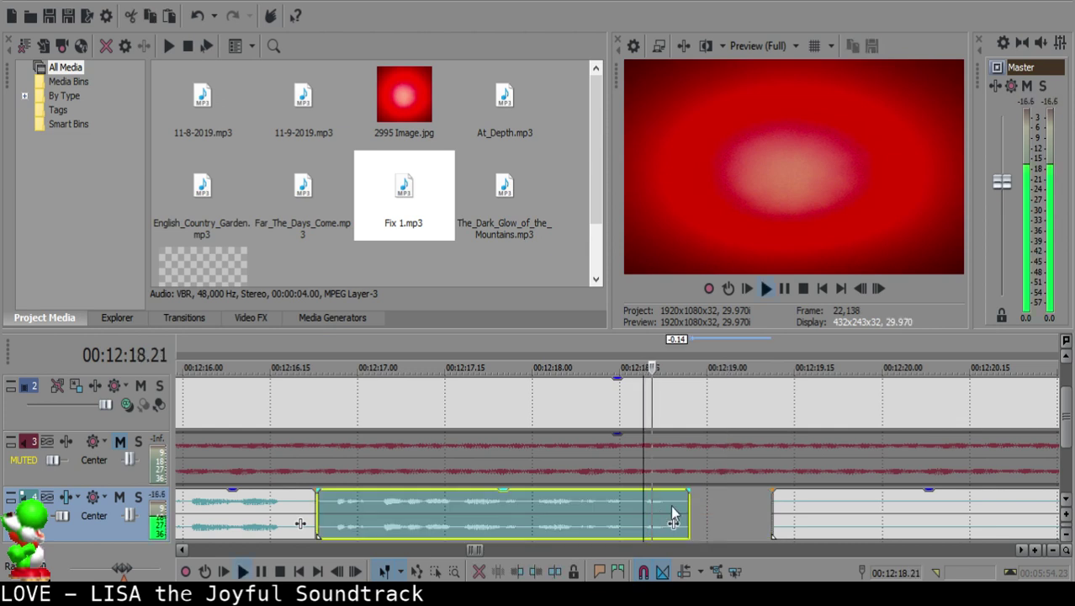
Step: Split the track 4 audio at about 12:29.08, delete the piece before it and start the following clip at 12:19.11
{"action": "scroll", "coordinate": [686, 509], "scroll_direction": "down", "scroll_amount": 3}
{"action": "left_click", "coordinate": [709, 505]}
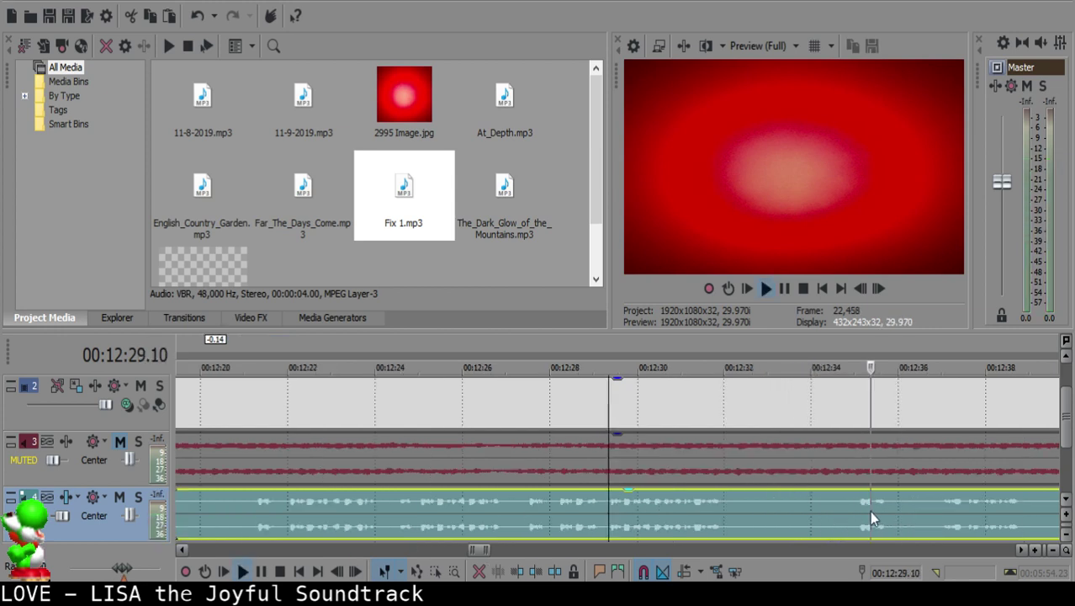
{"action": "left_click", "coordinate": [914, 510]}
{"action": "left_click", "coordinate": [595, 502]}
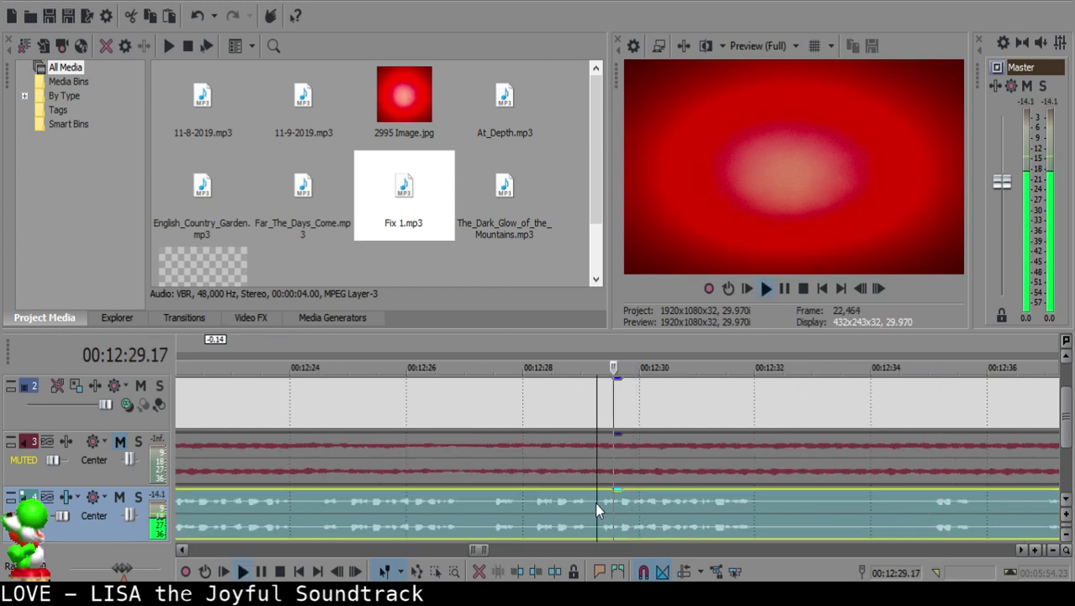
{"action": "key", "text": "space"}
{"action": "key", "text": "s"}
{"action": "scroll", "coordinate": [589, 505], "scroll_direction": "down", "scroll_amount": 5}
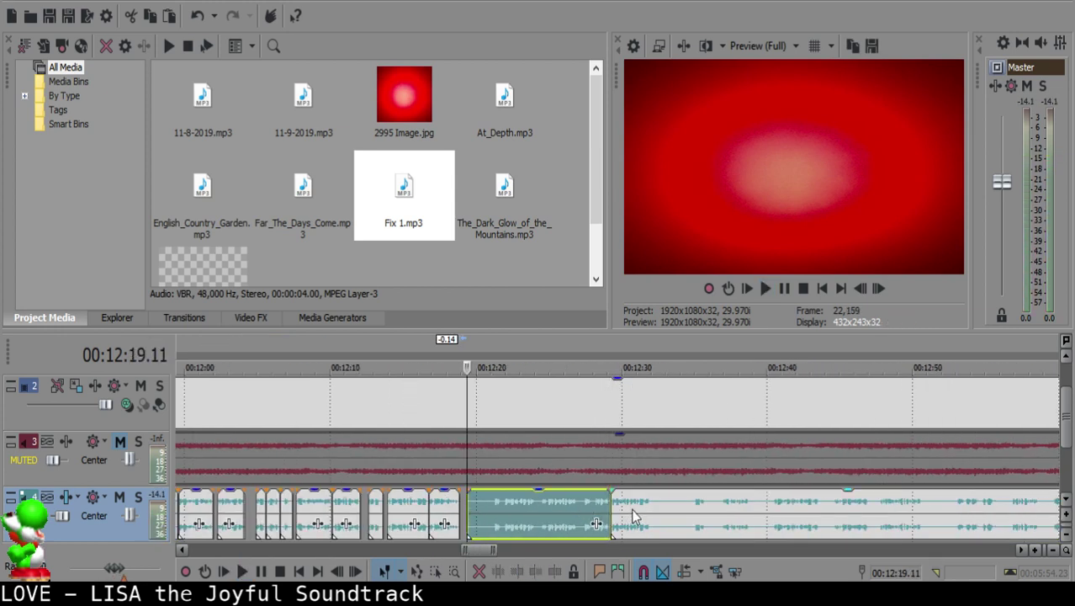
{"action": "key", "text": "Delete"}
{"action": "left_click", "coordinate": [440, 513]}
{"action": "key", "text": "space"}
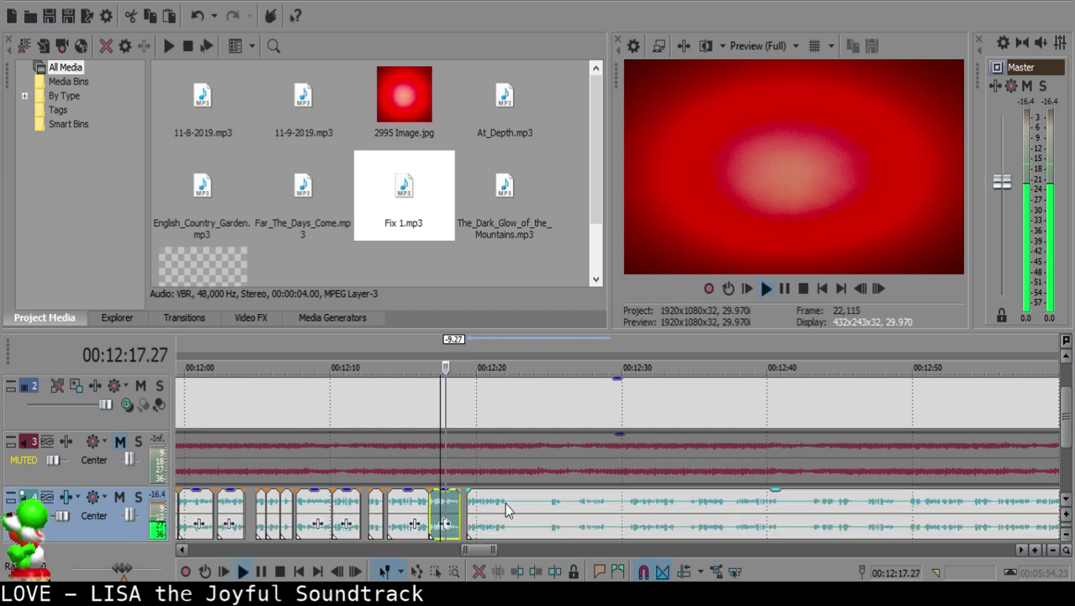
Step: Move the clip after the gap slightly earlier to start at about 12:19.09 and play the transition
{"action": "scroll", "coordinate": [521, 502], "scroll_direction": "up", "scroll_amount": 5}
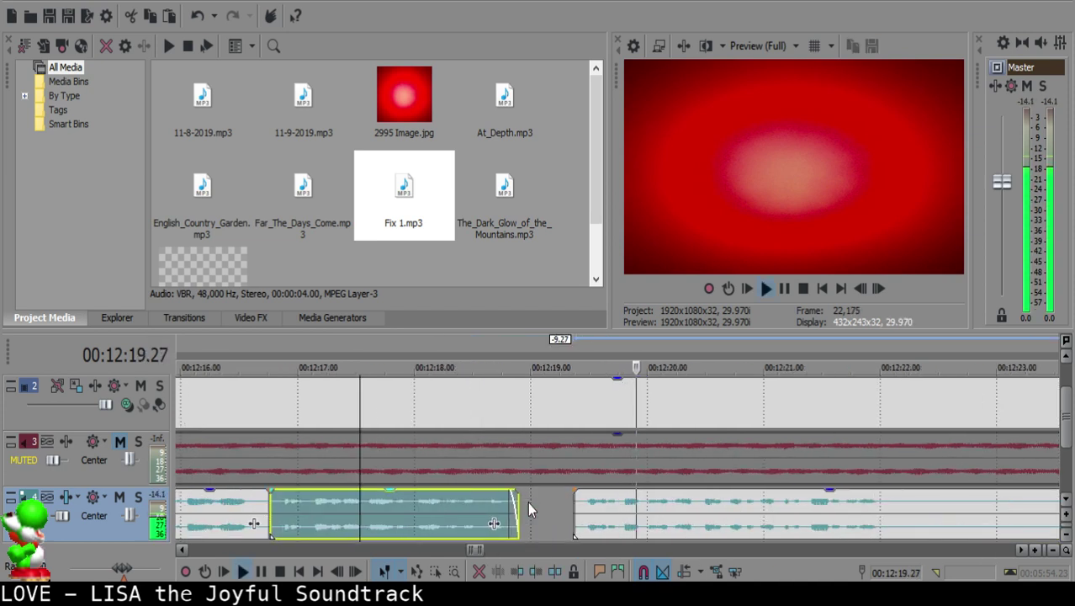
{"action": "key", "text": "space"}
{"action": "left_click", "coordinate": [564, 504]}
{"action": "mouse_move", "coordinate": [586, 507]}
{"action": "left_mouse_down"}
{"action": "mouse_move", "coordinate": [570, 508]}
{"action": "mouse_move", "coordinate": [587, 505]}
{"action": "left_mouse_up"}
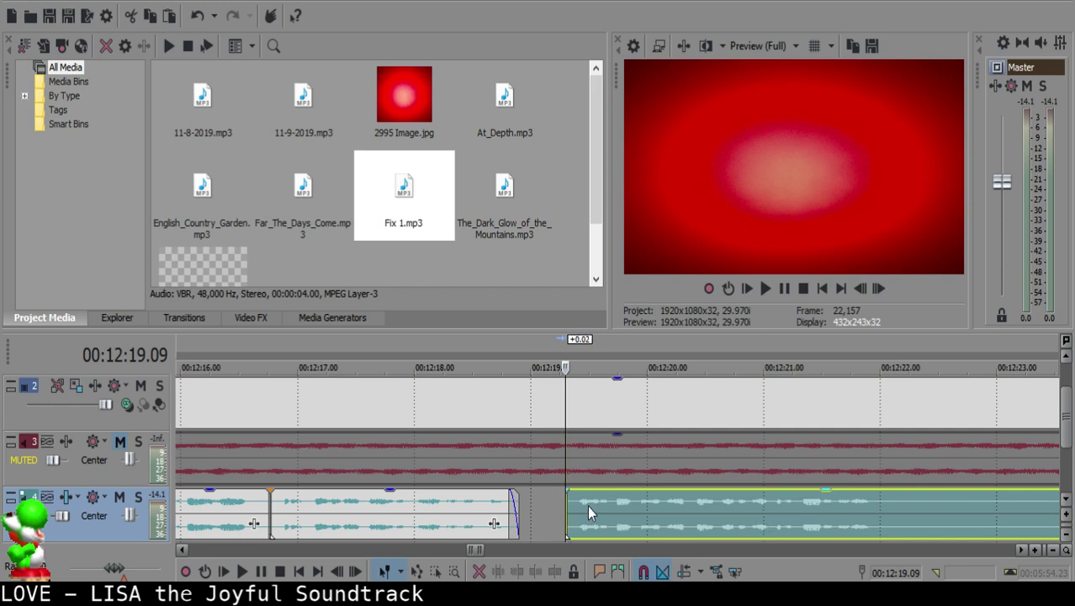
{"action": "left_click", "coordinate": [465, 526]}
{"action": "key", "text": "space"}
{"action": "key", "text": "space"}
Step: Split the track 4 audio at about 12:22.00 and play ahead to find where the wanted speech resumes
{"action": "scroll", "coordinate": [572, 507], "scroll_direction": "down", "scroll_amount": 5}
{"action": "scroll", "coordinate": [627, 511], "scroll_direction": "up", "scroll_amount": 3}
{"action": "key", "text": "Return"}
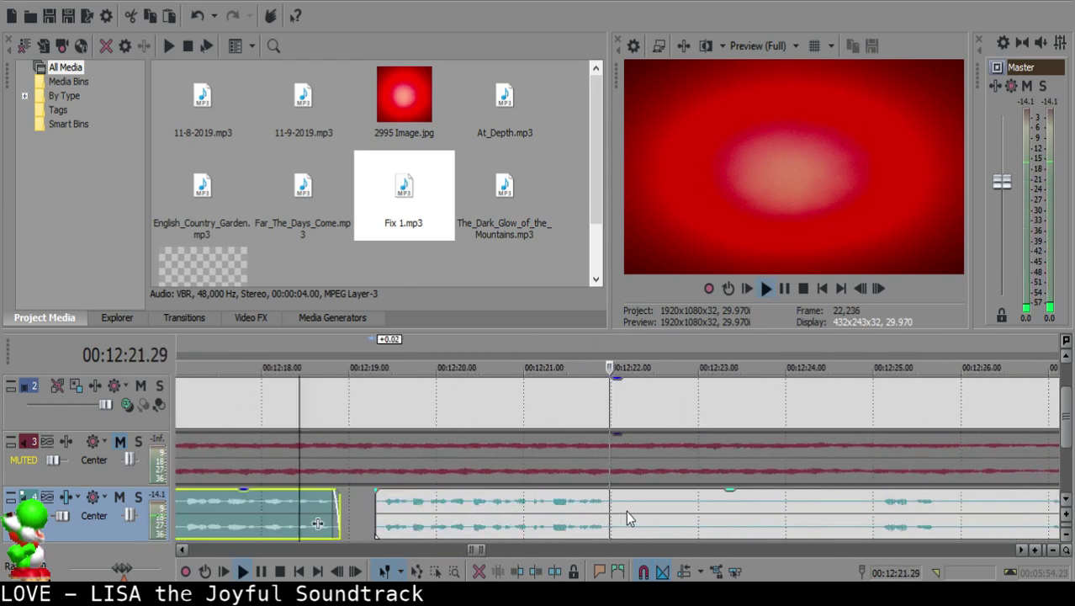
{"action": "left_click", "coordinate": [692, 504]}
{"action": "left_click", "coordinate": [802, 521]}
{"action": "key", "text": "space"}
{"action": "left_click", "coordinate": [891, 514]}
{"action": "left_click", "coordinate": [776, 504]}
{"action": "key", "text": "Return"}
Step: Split the audio again at about 12:24.24, delete the piece between the splits and move the following clip to start at 12:22.00
{"action": "left_click", "coordinate": [770, 503]}
{"action": "key", "text": "space"}
{"action": "key", "text": "space"}
{"action": "key", "text": "s"}
{"action": "left_click", "coordinate": [757, 505]}
{"action": "key", "text": "Delete"}
{"action": "left_click_drag", "start_coordinate": [804, 508], "coordinate": [638, 506]}
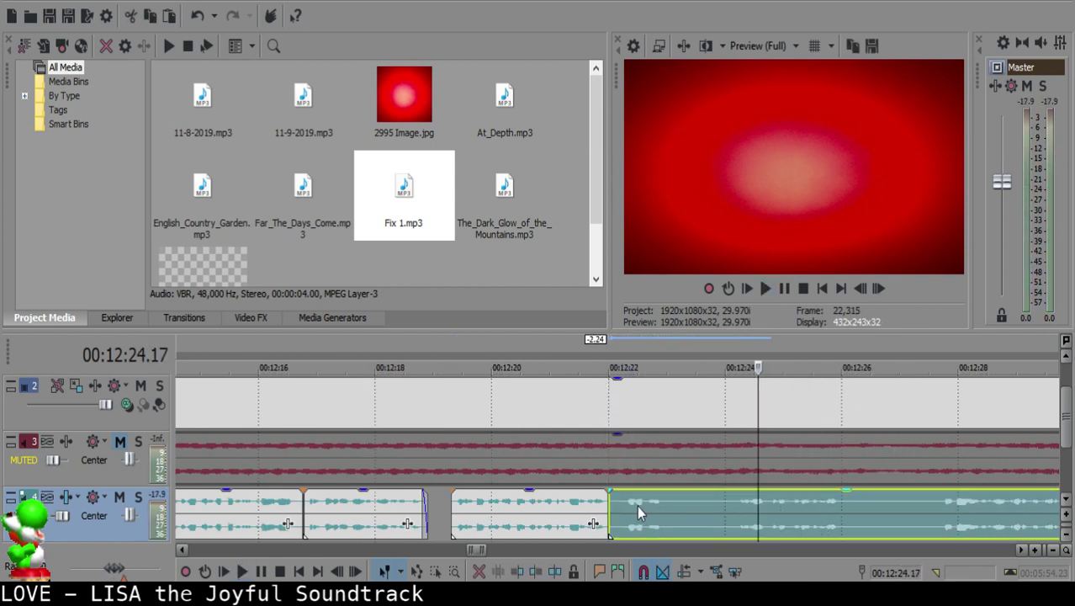
Step: Play the join, move the following clip one frame later to about 12:22.01 and play it again
{"action": "left_click", "coordinate": [585, 505]}
{"action": "key", "text": "space"}
{"action": "scroll", "coordinate": [595, 503], "scroll_direction": "up", "scroll_amount": 5}
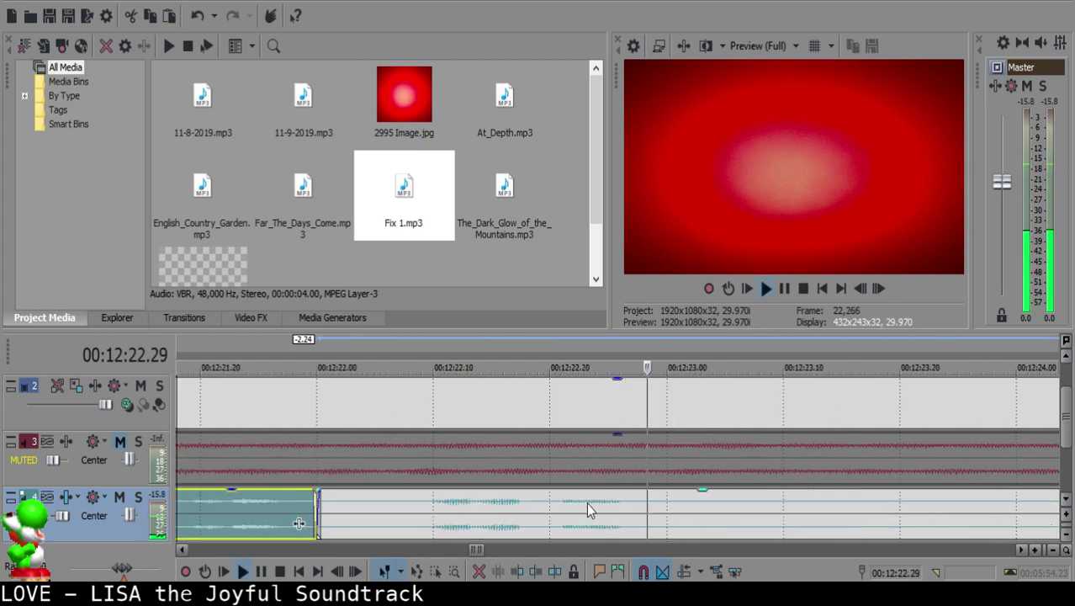
{"action": "left_click", "coordinate": [305, 518]}
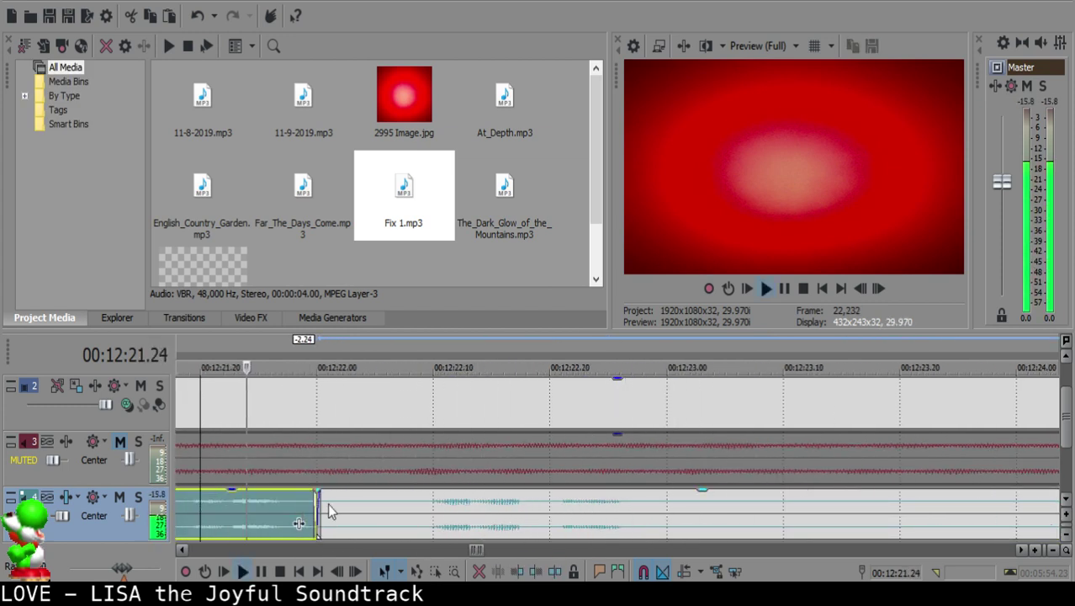
{"action": "scroll", "coordinate": [501, 503], "scroll_direction": "down", "scroll_amount": 3}
{"action": "key", "text": "space"}
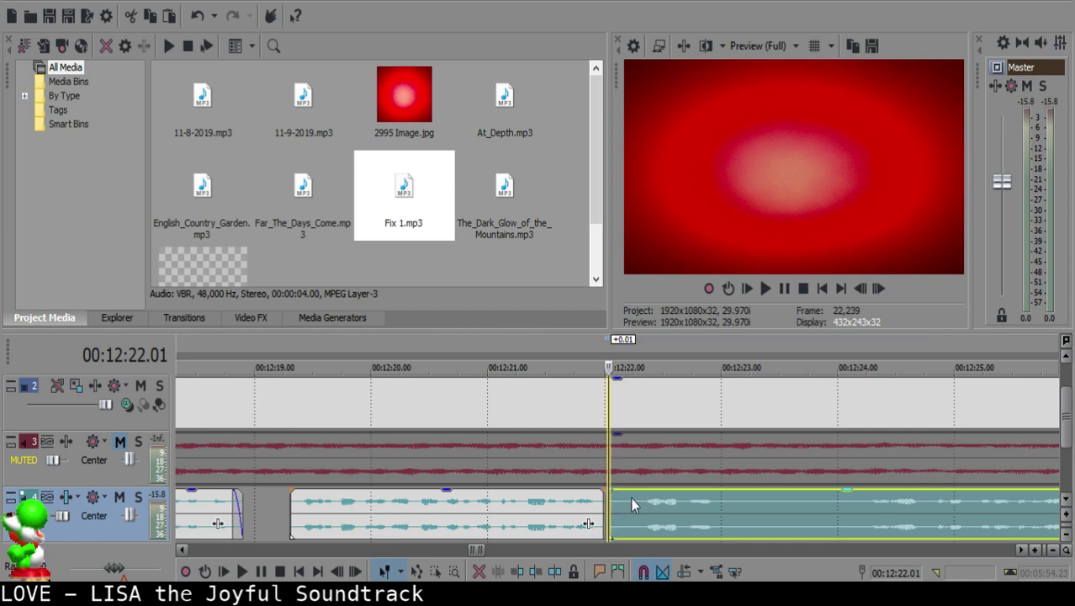
{"action": "left_click", "coordinate": [550, 510]}
{"action": "key", "text": "space"}
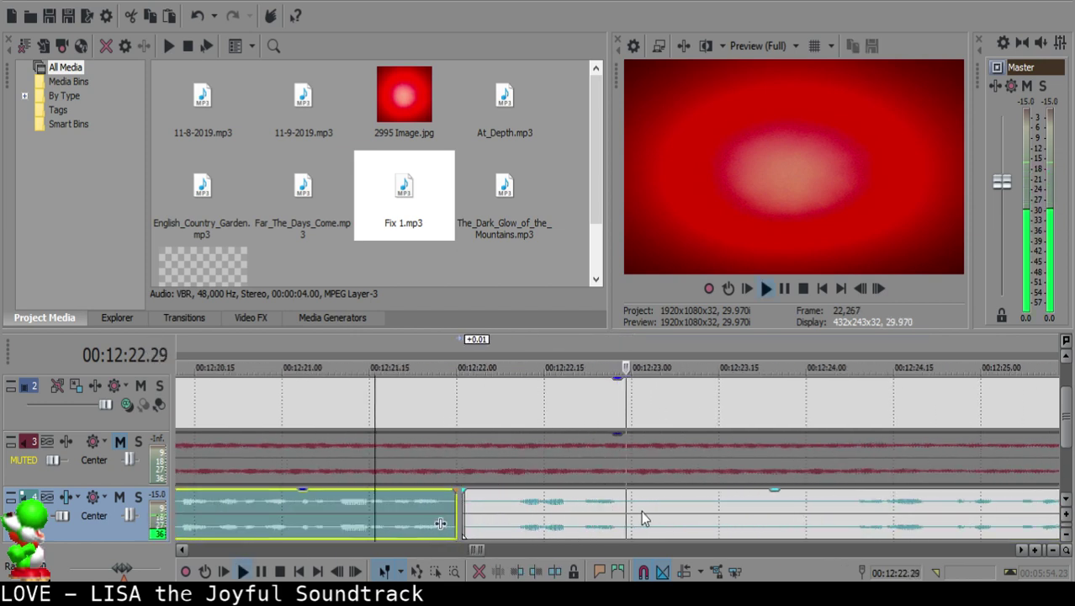
Step: Split the track 4 audio at 12:23.02 and about 12:24.01 and delete the pause between the splits
{"action": "left_click", "coordinate": [644, 503]}
{"action": "key", "text": "space"}
{"action": "key", "text": "s"}
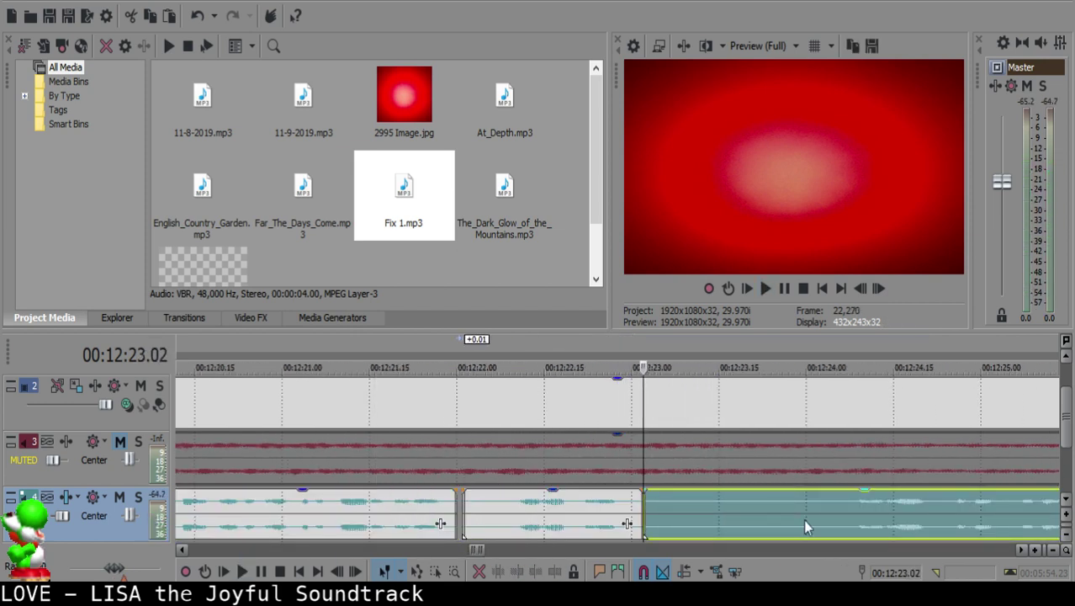
{"action": "scroll", "coordinate": [754, 512], "scroll_direction": "down", "scroll_amount": 5}
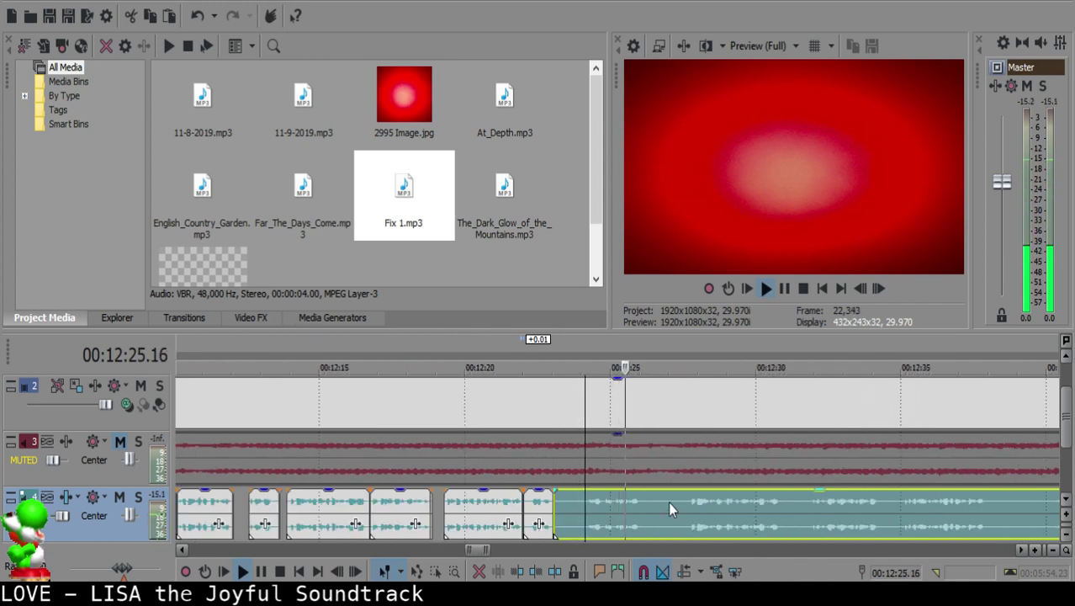
{"action": "key", "text": "Return"}
{"action": "left_click", "coordinate": [582, 502]}
{"action": "key", "text": "space"}
{"action": "key", "text": "space"}
{"action": "key", "text": "s"}
{"action": "key", "text": "space"}
{"action": "key", "text": "space"}
{"action": "scroll", "coordinate": [580, 508], "scroll_direction": "up", "scroll_amount": 4}
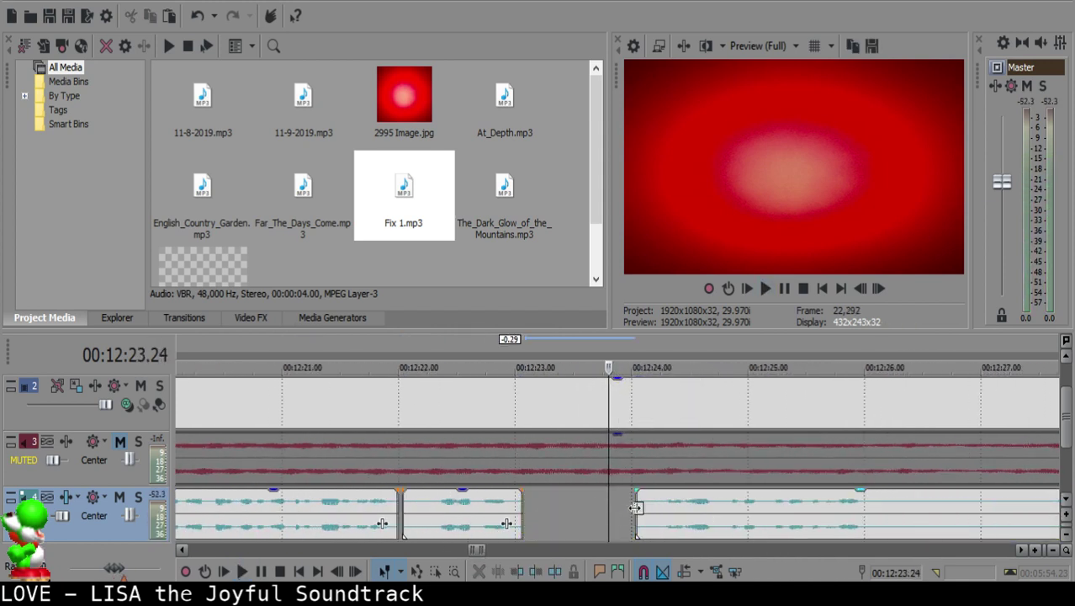
Step: Trim the start of the clip after the gap to about 12:24.03 and move the clip to start at 12:23.10
{"action": "left_click_drag", "start_coordinate": [635, 506], "coordinate": [644, 506]}
{"action": "left_click", "coordinate": [643, 507]}
{"action": "key", "text": "space"}
{"action": "left_click", "coordinate": [553, 510]}
{"action": "key", "text": "space"}
{"action": "left_click_drag", "start_coordinate": [722, 513], "coordinate": [632, 499]}
Step: Play the transition and move the clip after the gap two frames later, to about 12:23.12
{"action": "left_click", "coordinate": [471, 508]}
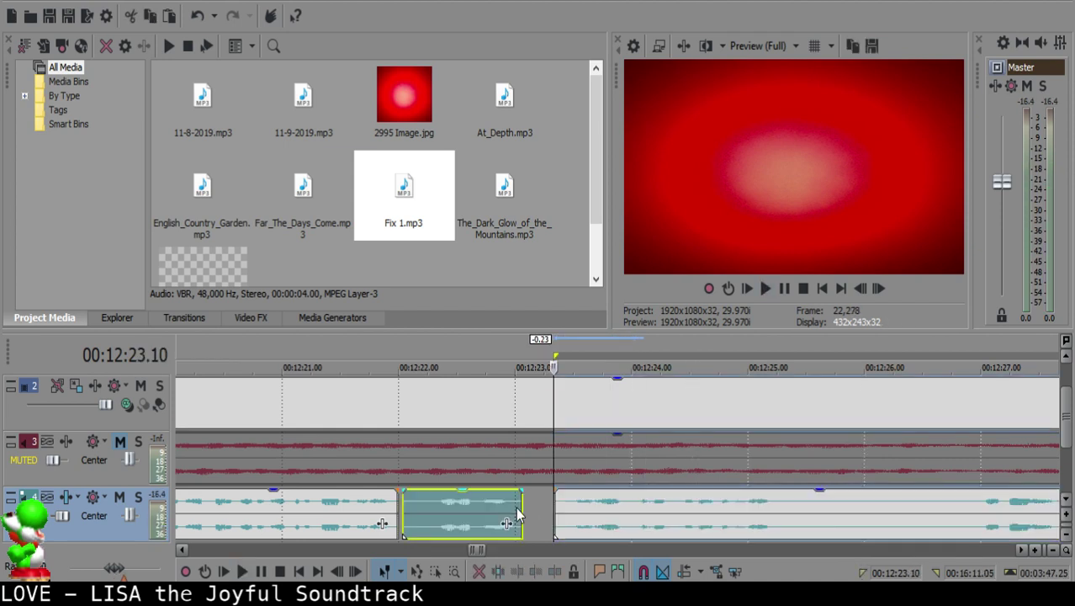
{"action": "key", "text": "space"}
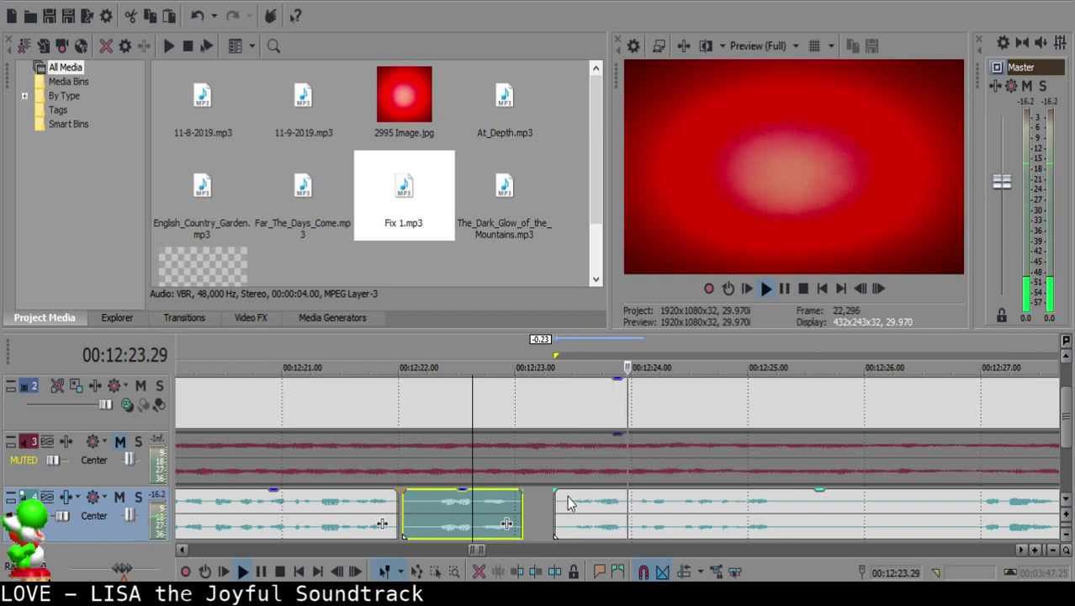
{"action": "left_click_drag", "start_coordinate": [568, 503], "coordinate": [579, 501]}
{"action": "left_click", "coordinate": [417, 501]}
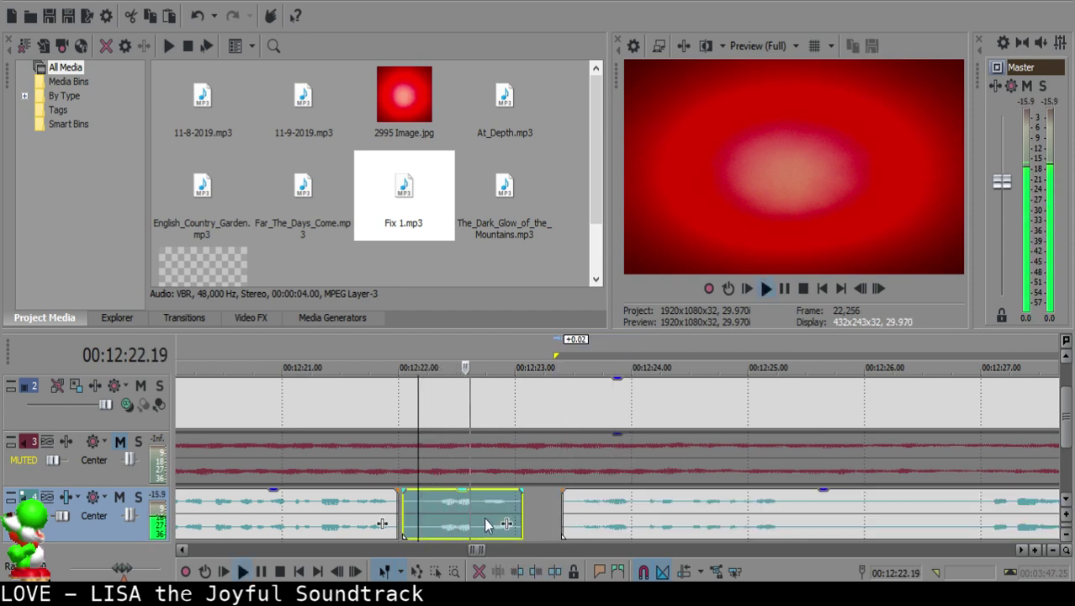
Step: Split the track 4 audio at about 12:25.11 and 12:27.00 and delete the pause between the splits
{"action": "scroll", "coordinate": [652, 513], "scroll_direction": "down", "scroll_amount": 10}
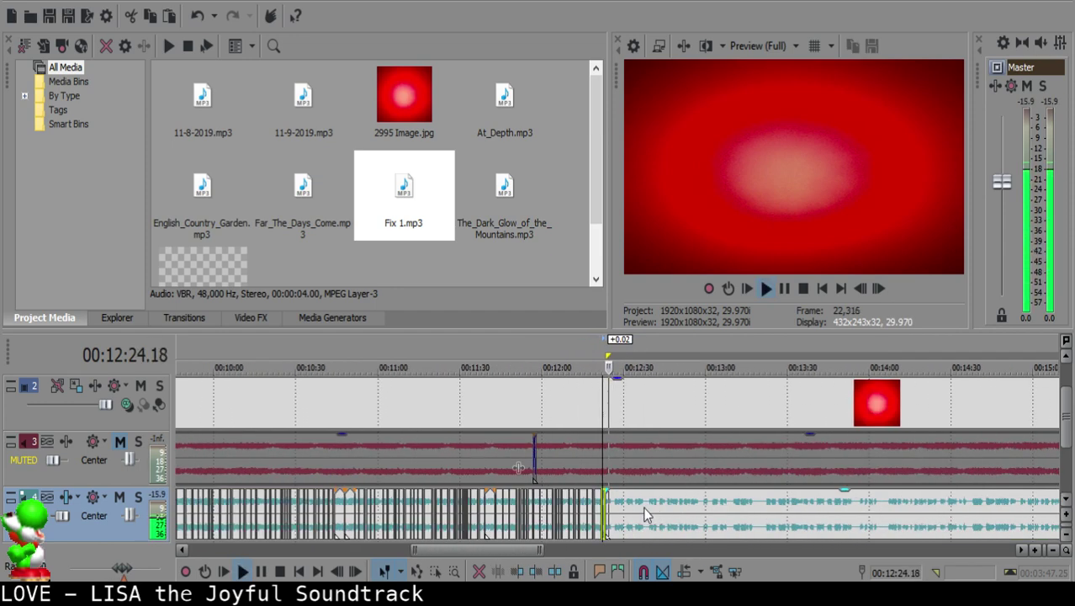
{"action": "scroll", "coordinate": [621, 506], "scroll_direction": "up", "scroll_amount": 10}
{"action": "left_click", "coordinate": [617, 505]}
{"action": "key", "text": "s"}
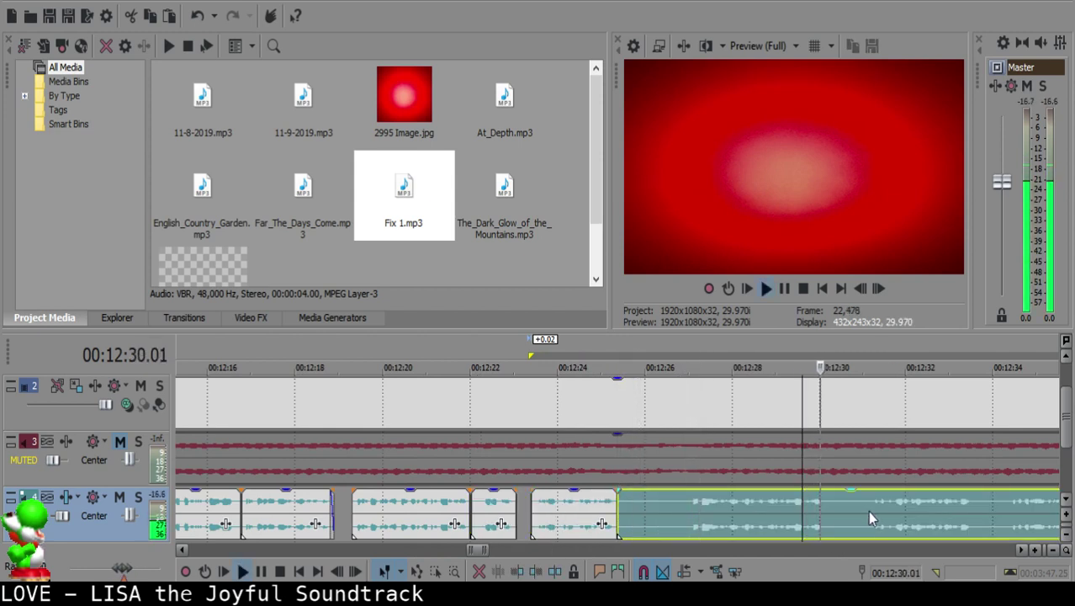
{"action": "left_click", "coordinate": [688, 505]}
{"action": "key", "text": "space"}
{"action": "key", "text": "s"}
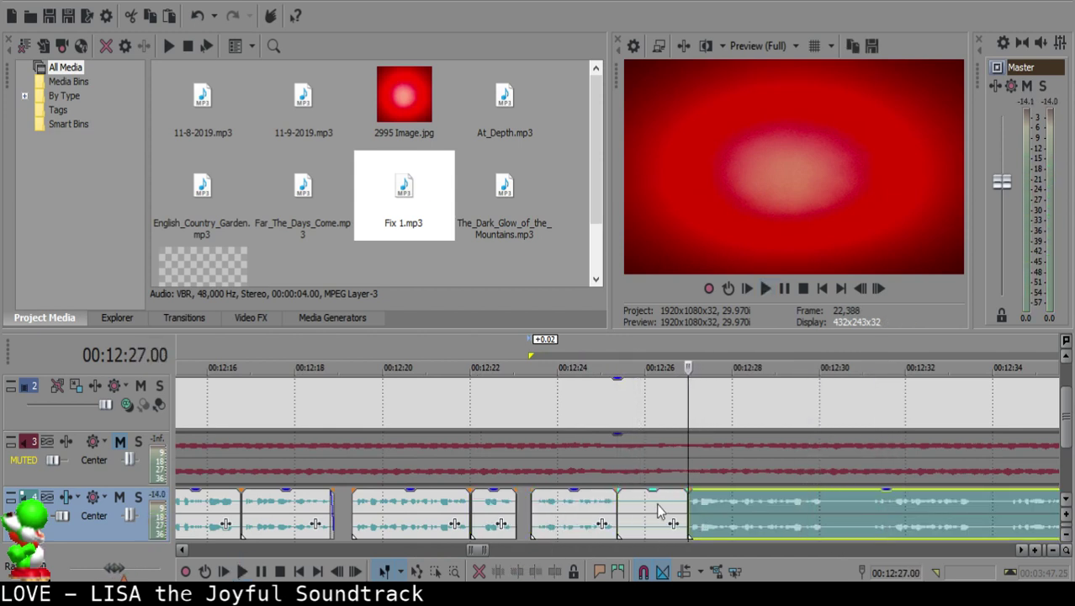
{"action": "left_click", "coordinate": [637, 502]}
{"action": "key", "text": "Delete"}
Step: Move the clip after the gap to start at about 12:25.27 and play the transition
{"action": "left_click_drag", "start_coordinate": [708, 506], "coordinate": [683, 503]}
{"action": "left_click", "coordinate": [577, 502]}
{"action": "key", "text": "space"}
{"action": "scroll", "coordinate": [683, 507], "scroll_direction": "up", "scroll_amount": 2}
{"action": "key", "text": "space"}
{"action": "left_click", "coordinate": [508, 515]}
{"action": "key", "text": "space"}
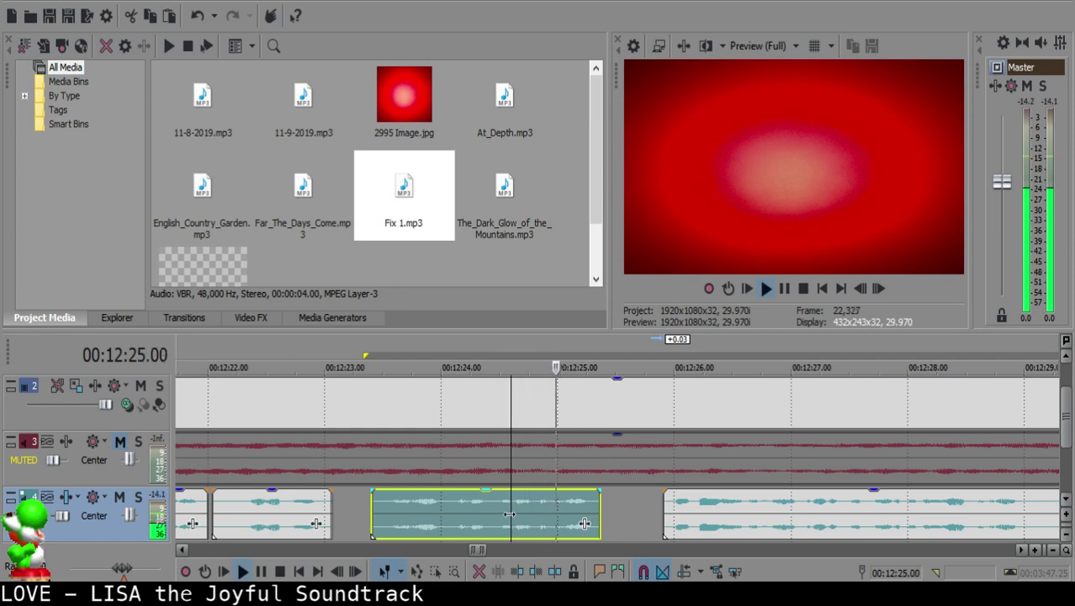
Step: Split the track 4 audio at about 12:29.05 and 12:30.01, delete the piece between and start the following clip at 12:29.15
{"action": "scroll", "coordinate": [589, 513], "scroll_direction": "down", "scroll_amount": 7}
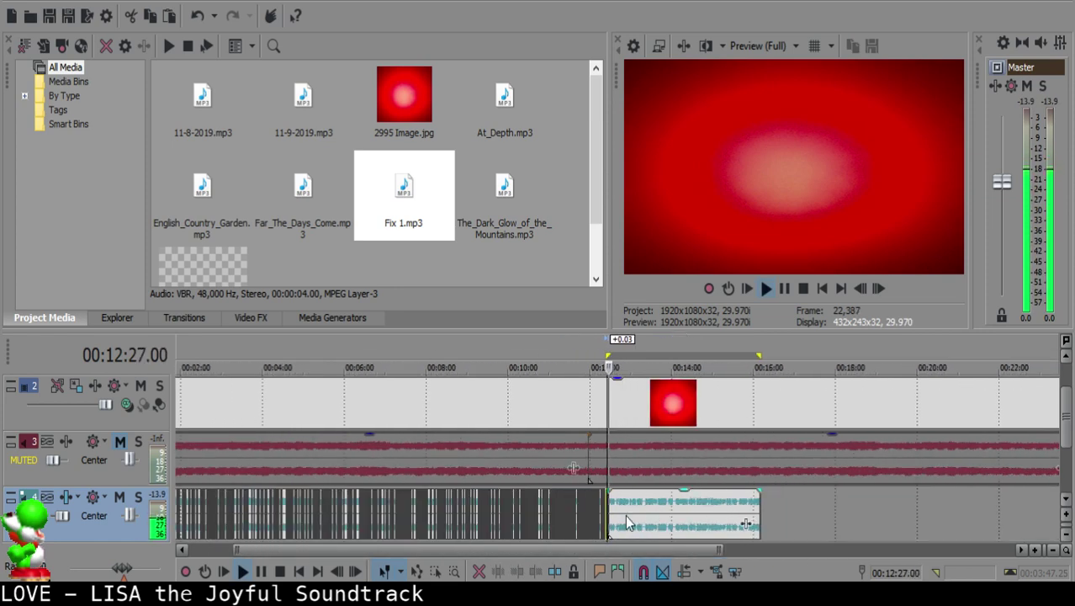
{"action": "scroll", "coordinate": [644, 510], "scroll_direction": "up", "scroll_amount": 5}
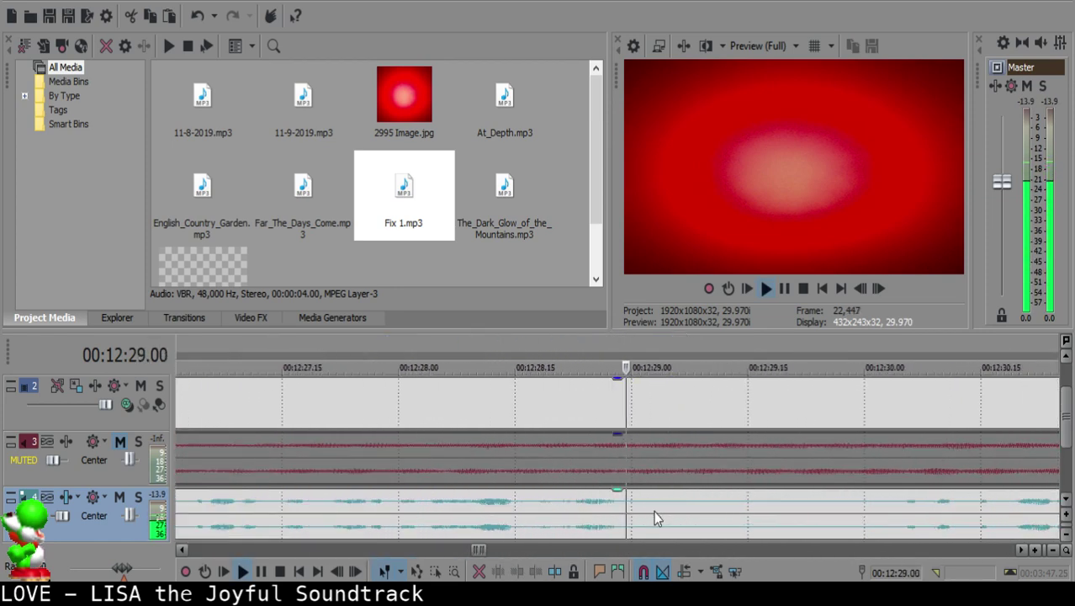
{"action": "left_click", "coordinate": [665, 504]}
{"action": "left_click", "coordinate": [714, 512]}
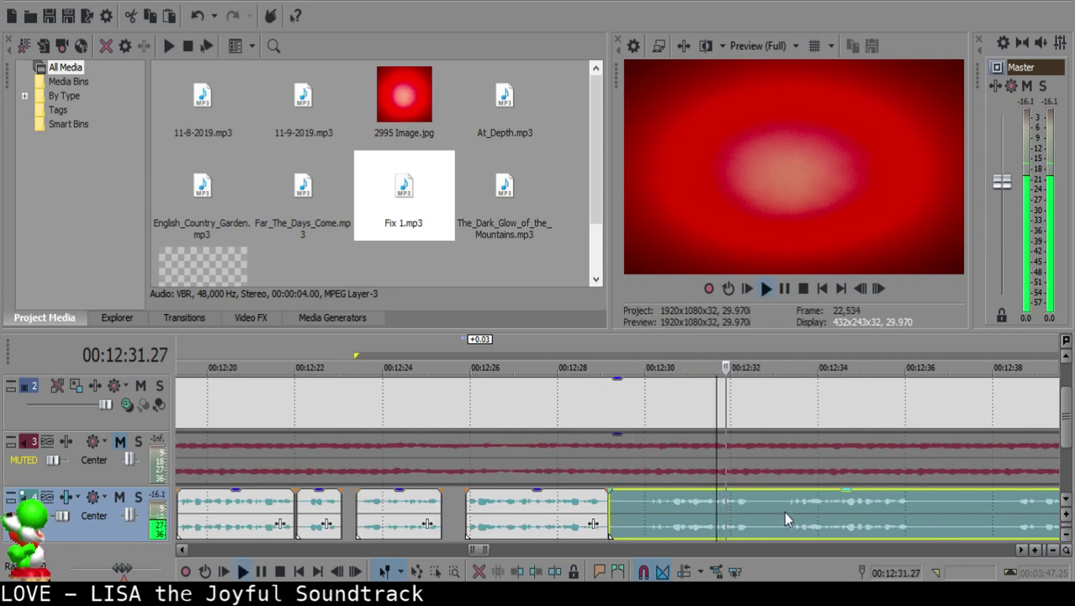
{"action": "left_click", "coordinate": [783, 508]}
{"action": "left_click", "coordinate": [644, 496]}
{"action": "key", "text": "space"}
{"action": "key", "text": "s"}
{"action": "left_click", "coordinate": [624, 503]}
{"action": "key", "text": "Delete"}
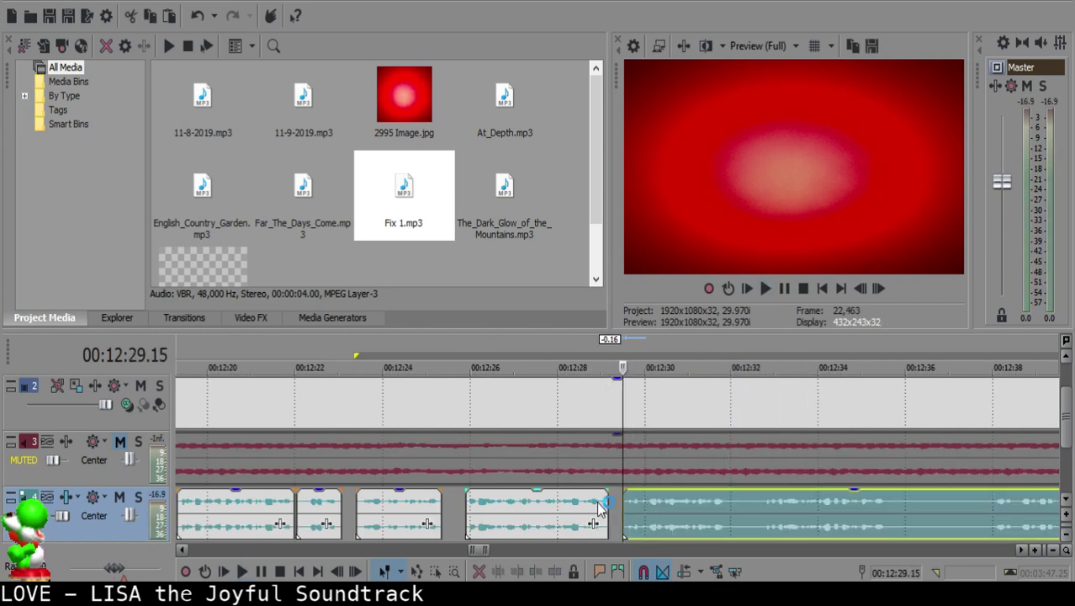
Step: Play the transition after the gap and split the following clip at about 12:29.27
{"action": "left_click", "coordinate": [589, 513]}
{"action": "key", "text": "space"}
{"action": "scroll", "coordinate": [622, 511], "scroll_direction": "up", "scroll_amount": 4}
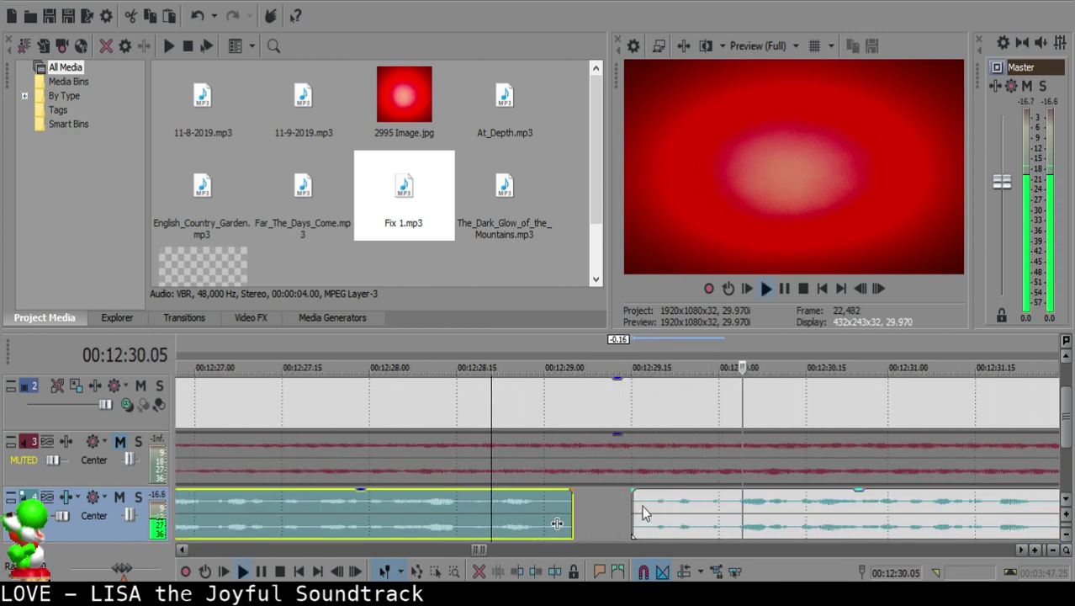
{"action": "scroll", "coordinate": [642, 508], "scroll_direction": "down", "scroll_amount": 1}
{"action": "key", "text": "Return"}
{"action": "left_click", "coordinate": [550, 503]}
{"action": "key", "text": "space"}
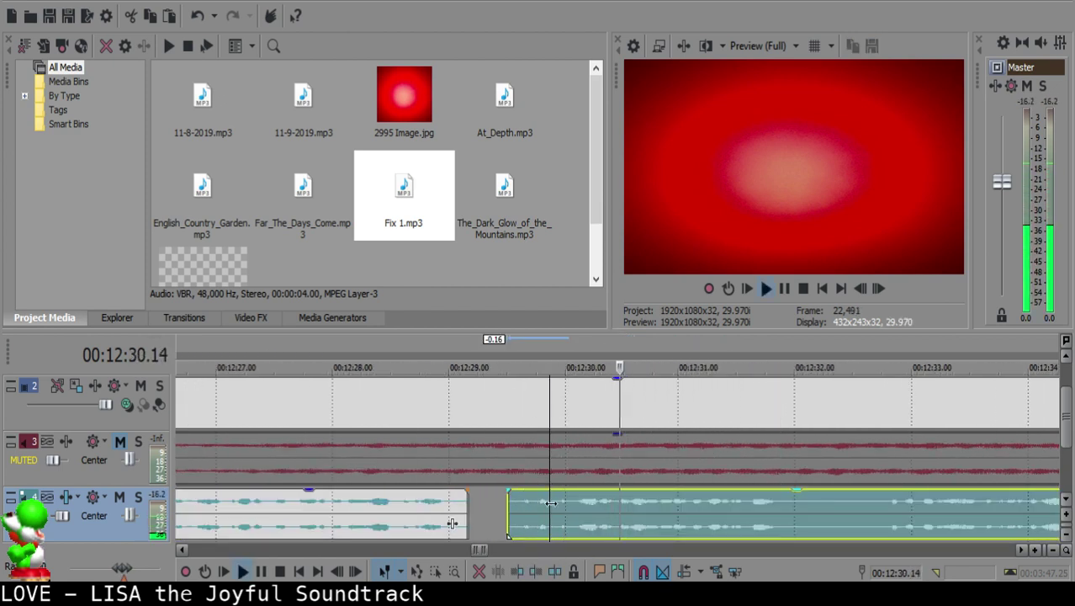
{"action": "key", "text": "space"}
{"action": "key", "text": "space"}
{"action": "key", "text": "s"}
Step: Fade out the end of the short clip before 12:29.27 and move the following clip three frames later to about 12:30.00
{"action": "left_click", "coordinate": [520, 506]}
{"action": "key", "text": "space"}
{"action": "scroll", "coordinate": [642, 509], "scroll_direction": "up", "scroll_amount": 5}
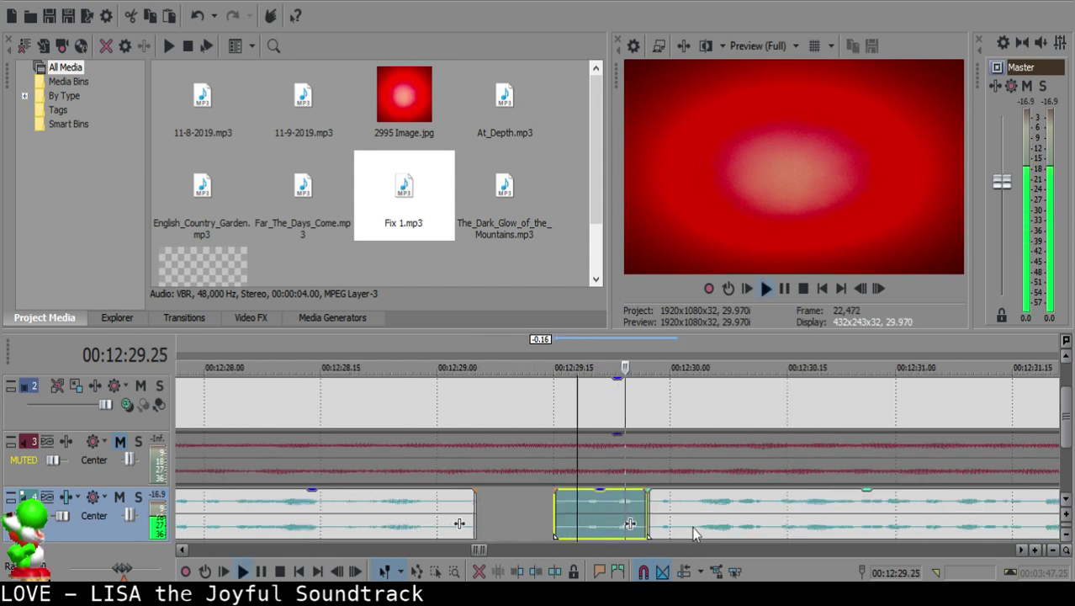
{"action": "key", "text": "space"}
{"action": "mouse_move", "coordinate": [632, 491]}
{"action": "left_mouse_down"}
{"action": "mouse_move", "coordinate": [614, 492]}
{"action": "mouse_move", "coordinate": [693, 515]}
{"action": "left_mouse_up"}
{"action": "left_click", "coordinate": [480, 510]}
{"action": "key", "text": "space"}
{"action": "key", "text": "space"}
Step: Play the transition out of the short clip and undo the last move of the following clip
{"action": "left_click", "coordinate": [640, 509]}
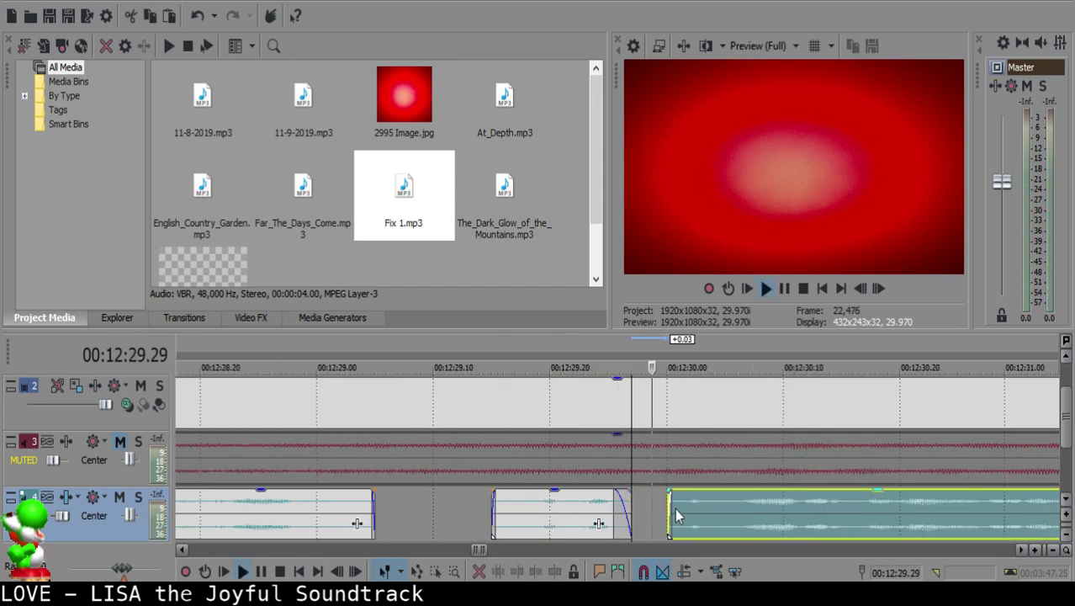
{"action": "left_click", "coordinate": [532, 517]}
{"action": "key", "text": "space"}
{"action": "key", "text": "ctrl+z"}
Step: Lengthen the fade-out at the end of the short clip and play the join
{"action": "mouse_move", "coordinate": [620, 505]}
{"action": "left_mouse_down"}
{"action": "mouse_move", "coordinate": [606, 507]}
{"action": "mouse_move", "coordinate": [626, 513]}
{"action": "left_mouse_up"}
{"action": "left_click", "coordinate": [483, 510]}
{"action": "key", "text": "space"}
{"action": "key", "text": "space"}
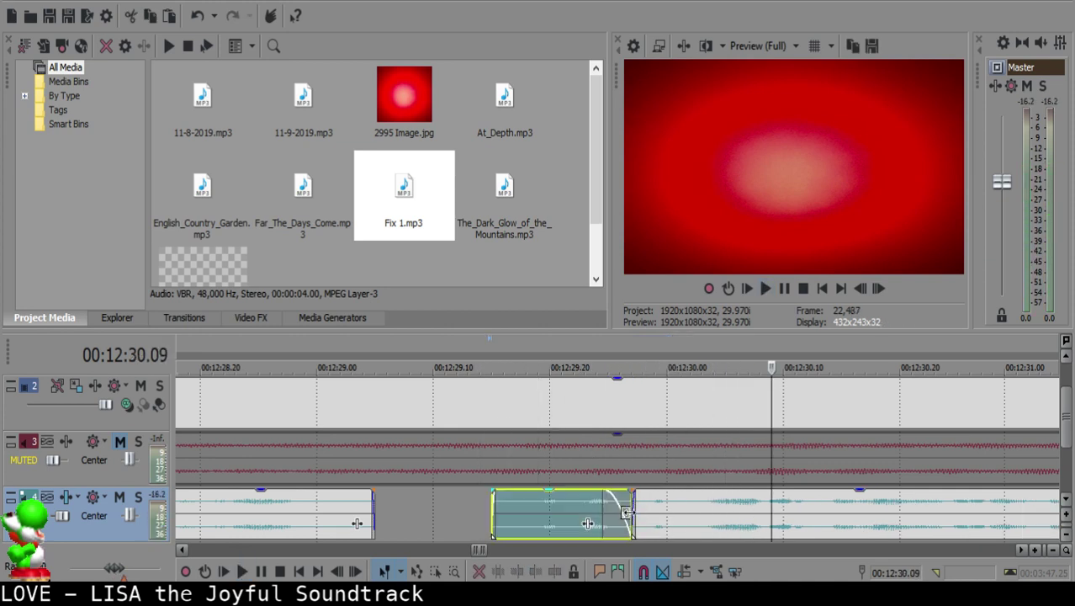
Step: Try trimming the end of the short clip before 12:29.27 by about one frame and play the join
{"action": "left_click", "coordinate": [494, 522]}
{"action": "key", "text": "space"}
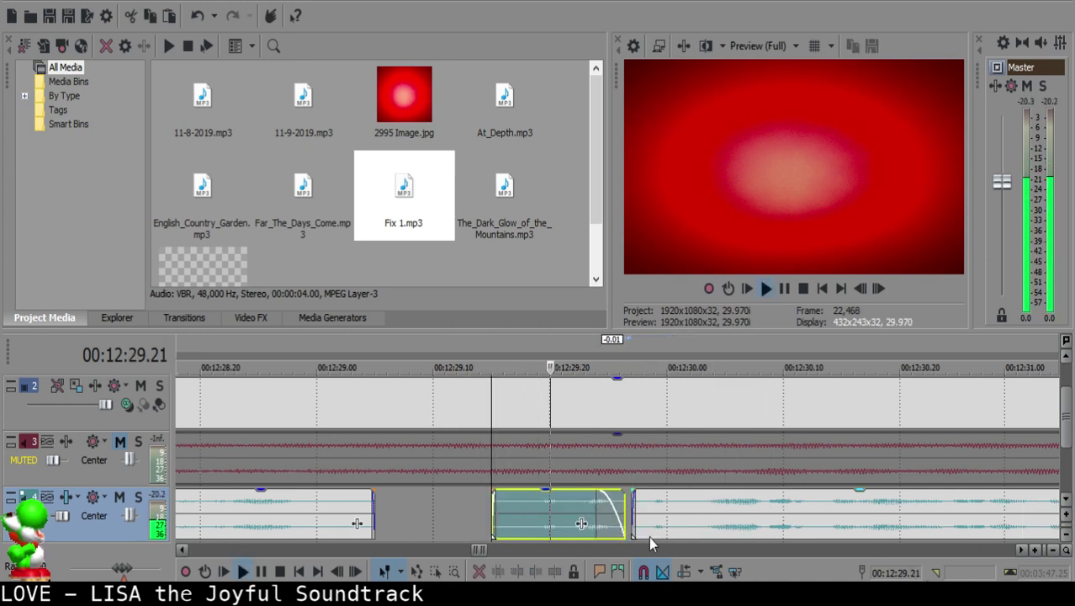
{"action": "key", "text": "space"}
{"action": "left_click_drag", "start_coordinate": [624, 514], "coordinate": [620, 514]}
{"action": "left_click", "coordinate": [502, 521]}
{"action": "key", "text": "space"}
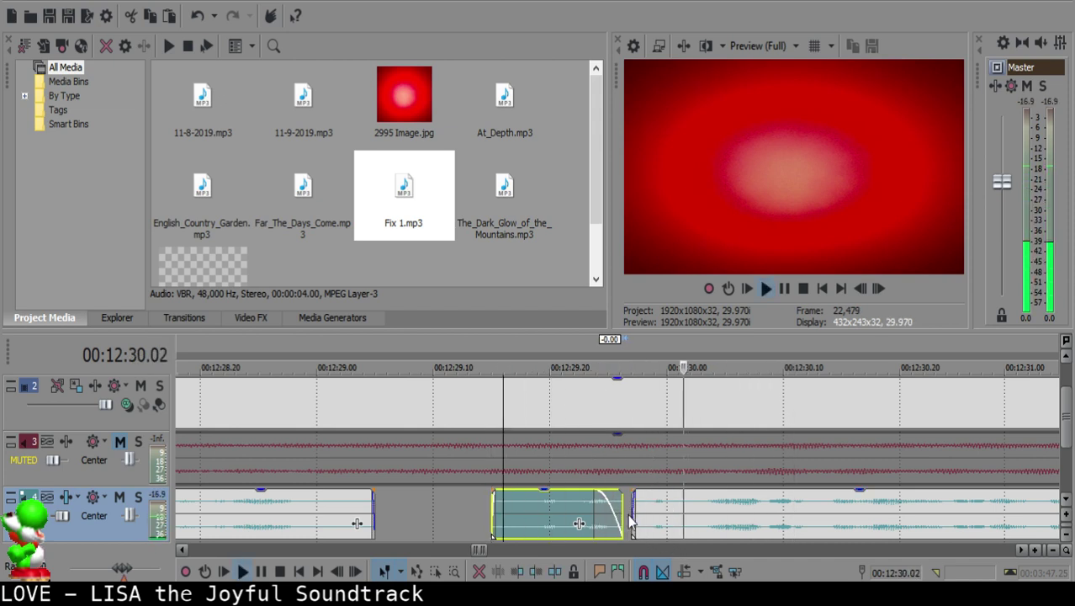
{"action": "left_click", "coordinate": [479, 515]}
{"action": "key", "text": "space"}
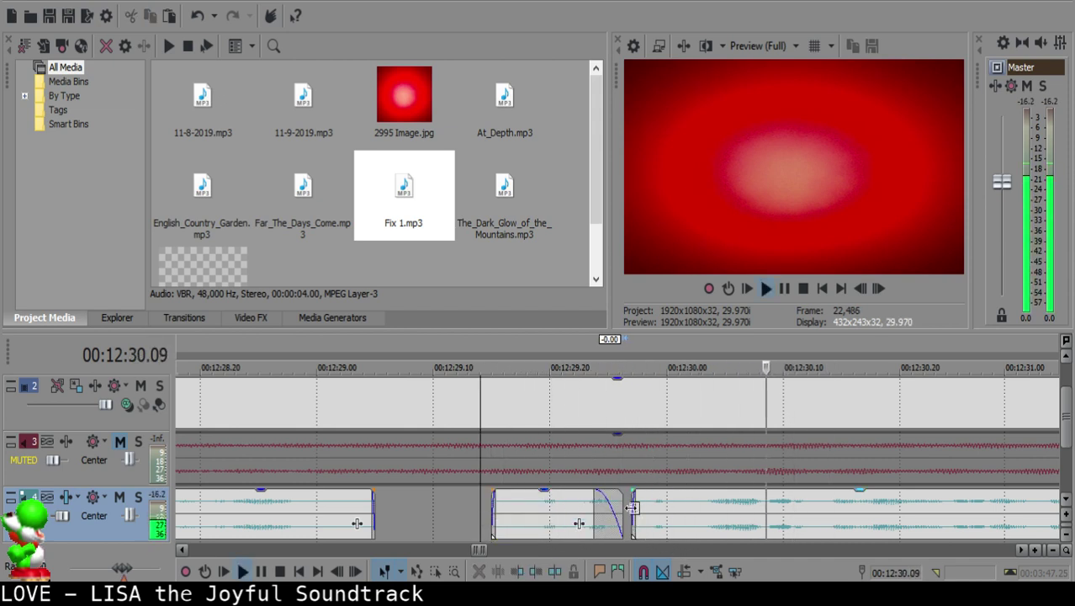
{"action": "left_click_drag", "start_coordinate": [630, 509], "coordinate": [632, 507]}
Step: Undo the trims, fade-out and split around 12:29.27 and play on from 12:29.23
{"action": "key", "text": "ctrl+z"}
{"action": "key", "text": "ctrl+z"}
{"action": "left_click", "coordinate": [585, 509]}
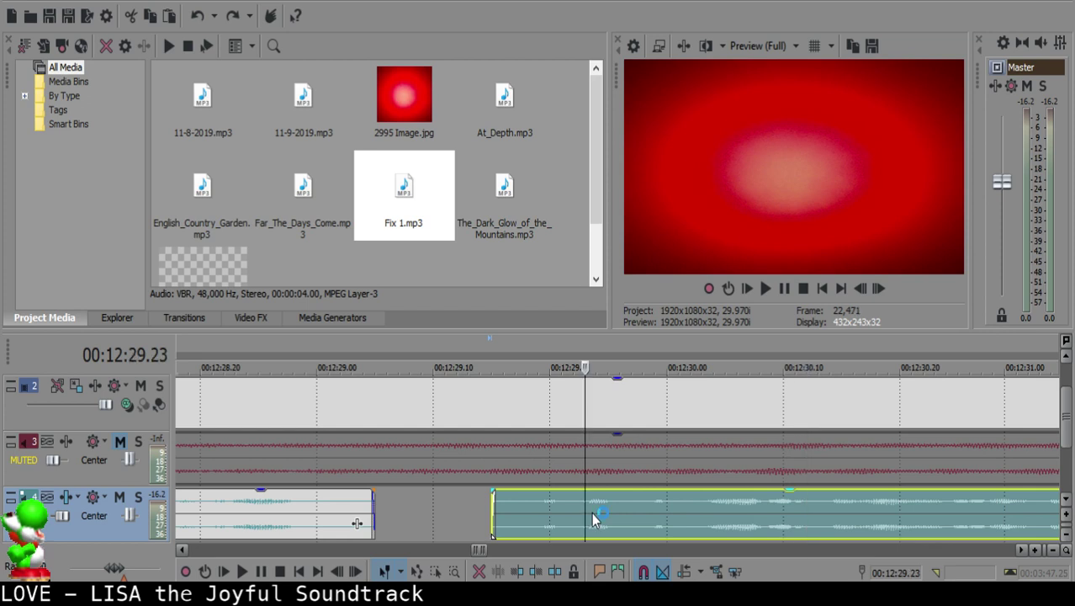
{"action": "key", "text": "space"}
Step: Split the voice clip at about 12:31.28 and again at 12:32.21
{"action": "scroll", "coordinate": [664, 504], "scroll_direction": "down", "scroll_amount": 5}
{"action": "scroll", "coordinate": [687, 509], "scroll_direction": "up", "scroll_amount": 4}
{"action": "scroll", "coordinate": [731, 509], "scroll_direction": "down", "scroll_amount": 3}
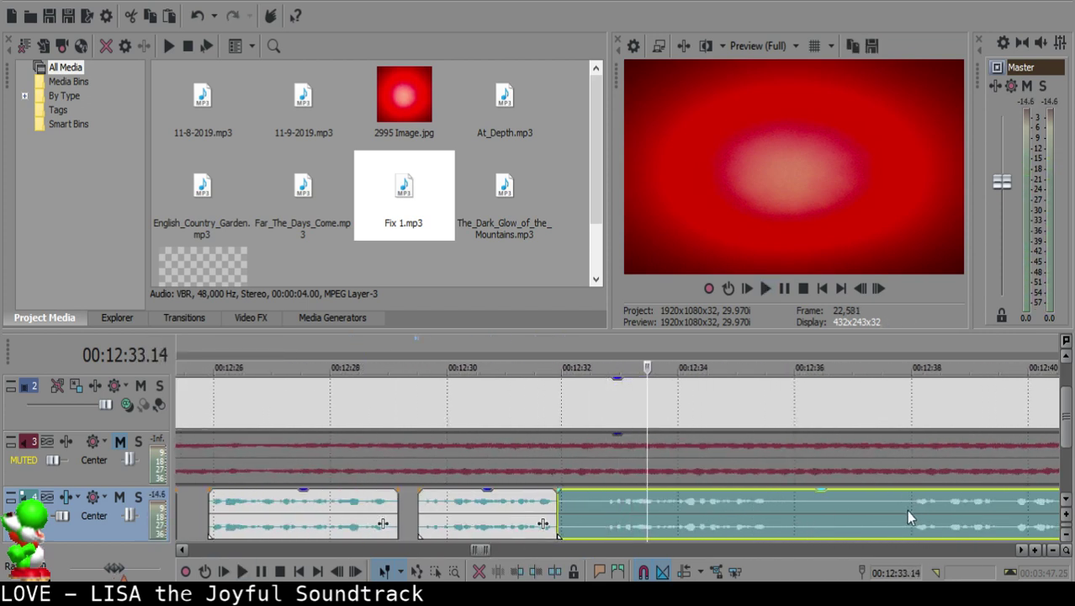
{"action": "key", "text": "Return"}
{"action": "key", "text": "s"}
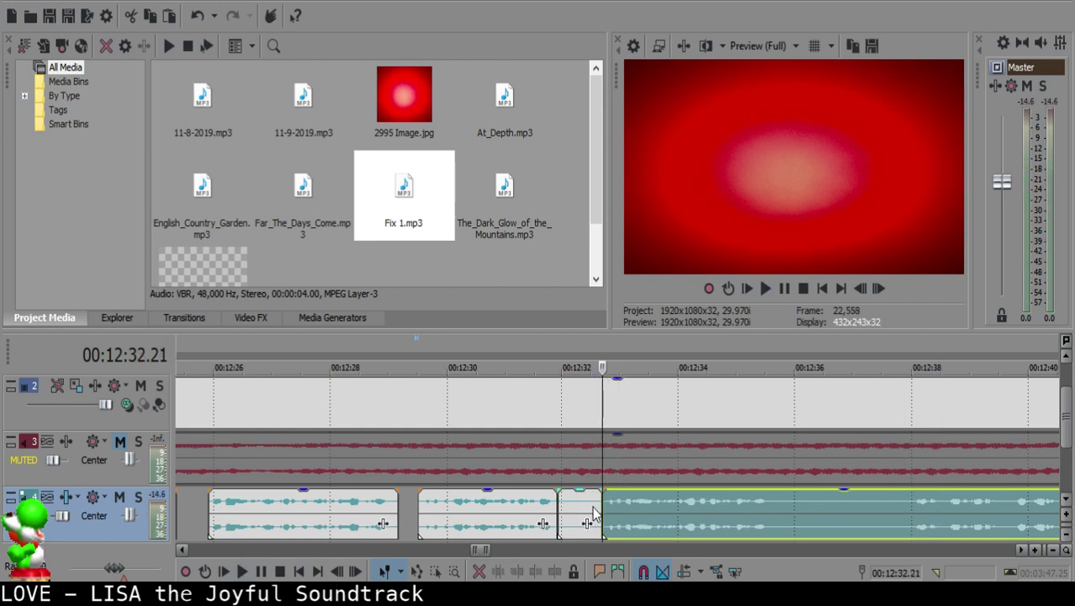
Step: Delete the pause before 12:32.21, move the following clip earlier to about 12:32.00 and play the join
{"action": "left_click", "coordinate": [565, 506]}
{"action": "key", "text": "Delete"}
{"action": "left_click_drag", "start_coordinate": [653, 513], "coordinate": [617, 513]}
{"action": "left_click", "coordinate": [542, 513]}
{"action": "key", "text": "space"}
{"action": "scroll", "coordinate": [565, 517], "scroll_direction": "up", "scroll_amount": 1}
{"action": "scroll", "coordinate": [565, 515], "scroll_direction": "up", "scroll_amount": 2}
{"action": "left_click", "coordinate": [575, 508]}
{"action": "left_click", "coordinate": [446, 513]}
Step: Split the clip that starts at about 12:32.00 where its phrase ends, at about 12:34.28
{"action": "scroll", "coordinate": [622, 513], "scroll_direction": "down", "scroll_amount": 8}
{"action": "scroll", "coordinate": [627, 517], "scroll_direction": "up", "scroll_amount": 8}
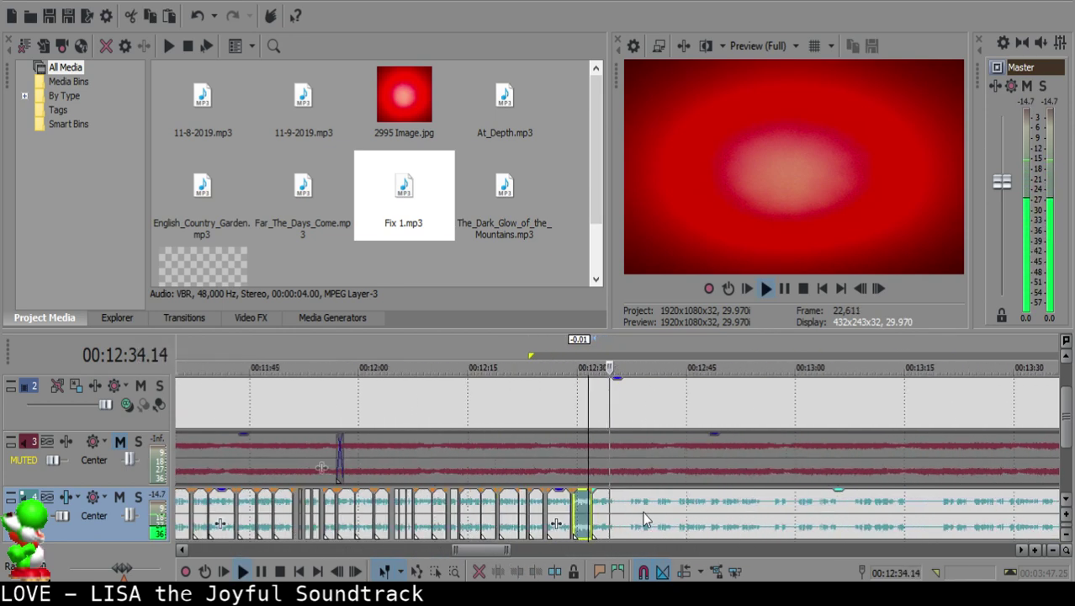
{"action": "left_click", "coordinate": [614, 511]}
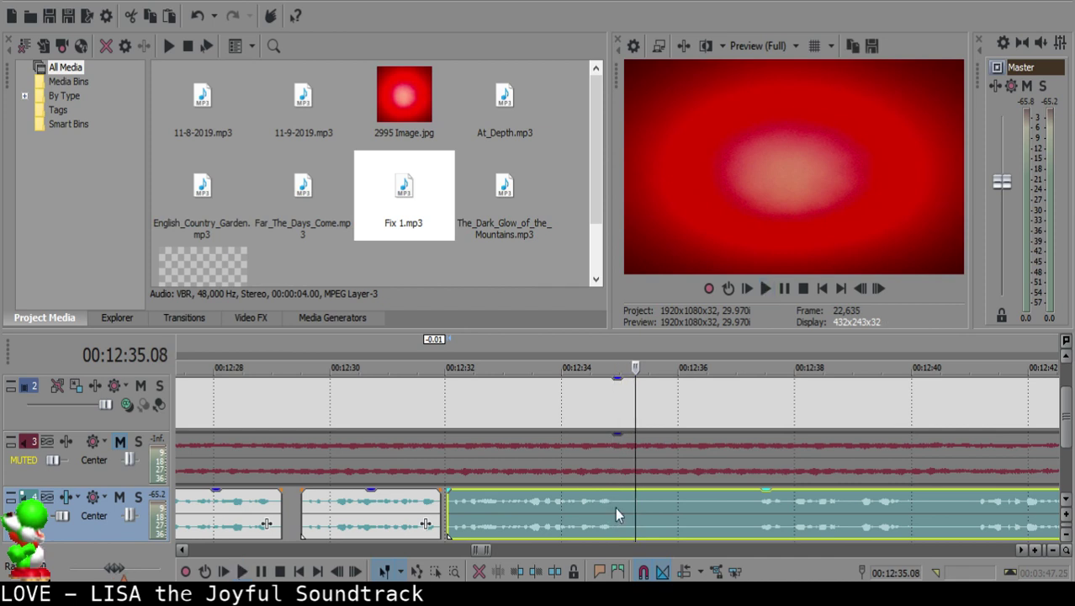
{"action": "key", "text": "s"}
{"action": "scroll", "coordinate": [772, 509], "scroll_direction": "down", "scroll_amount": 2}
{"action": "scroll", "coordinate": [772, 510], "scroll_direction": "up", "scroll_amount": 2}
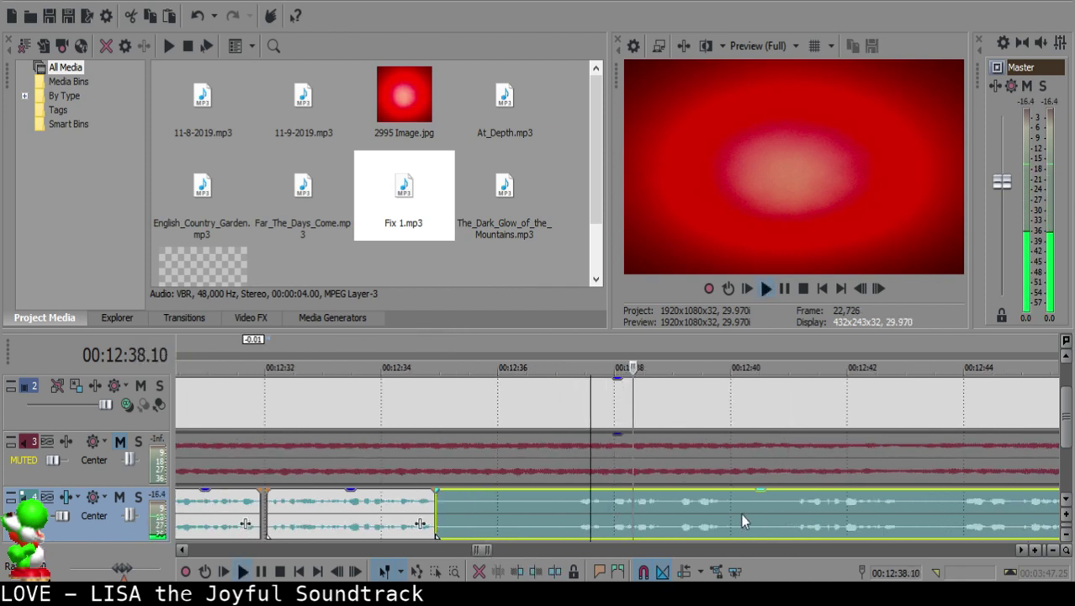
Step: Cut out the pause between about 12:34.28 and 12:37.27 and move the following clip earlier to about 12:35.10
{"action": "left_click", "coordinate": [609, 502]}
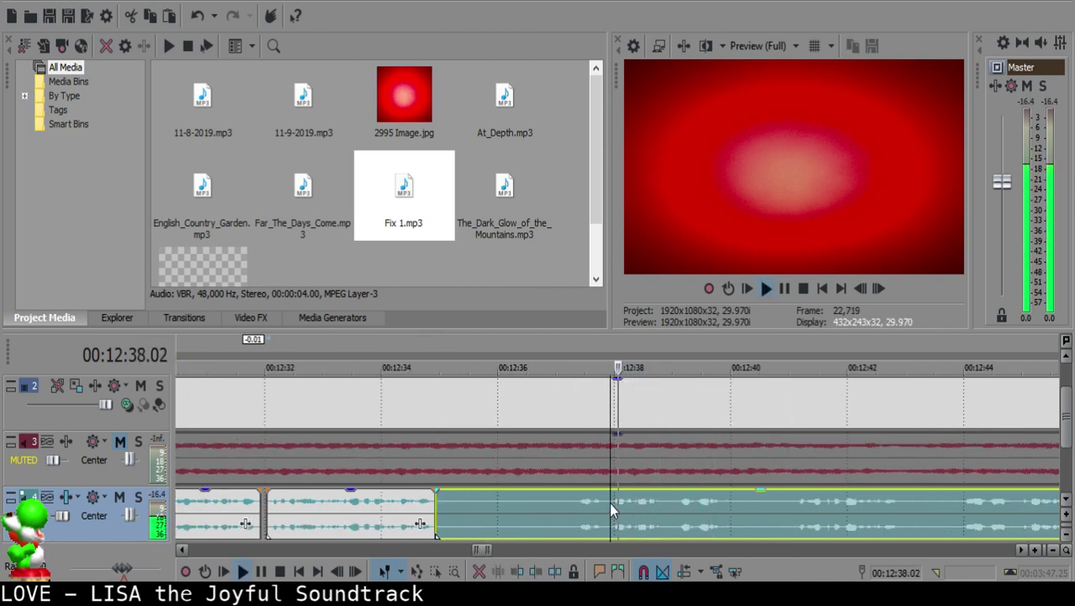
{"action": "key", "text": "space"}
{"action": "key", "text": "s"}
{"action": "left_click", "coordinate": [457, 503]}
{"action": "key", "text": "Delete"}
{"action": "left_click_drag", "start_coordinate": [633, 509], "coordinate": [480, 512]}
Step: Play the transition across the gap and move the following clip slightly later to about 12:35.11
{"action": "left_click", "coordinate": [416, 510]}
{"action": "key", "text": "space"}
{"action": "scroll", "coordinate": [731, 521], "scroll_direction": "up", "scroll_amount": 4}
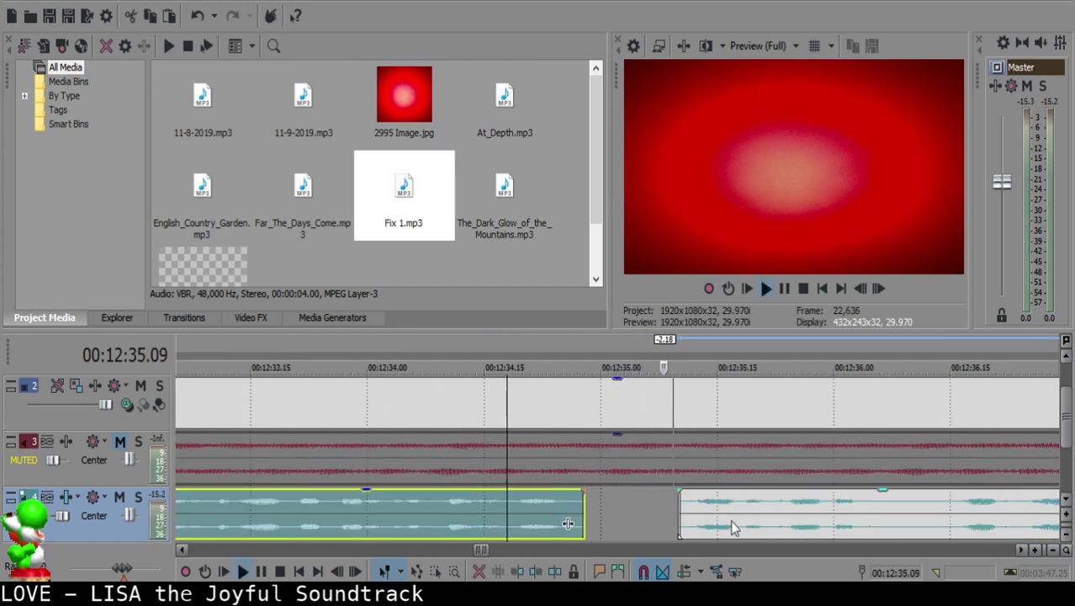
{"action": "left_click", "coordinate": [687, 502]}
{"action": "key", "text": "space"}
{"action": "mouse_move", "coordinate": [696, 503]}
{"action": "left_mouse_down"}
{"action": "mouse_move", "coordinate": [710, 502]}
{"action": "mouse_move", "coordinate": [702, 510]}
{"action": "left_mouse_up"}
{"action": "left_click", "coordinate": [422, 502]}
{"action": "left_click", "coordinate": [424, 513]}
{"action": "key", "text": "space"}
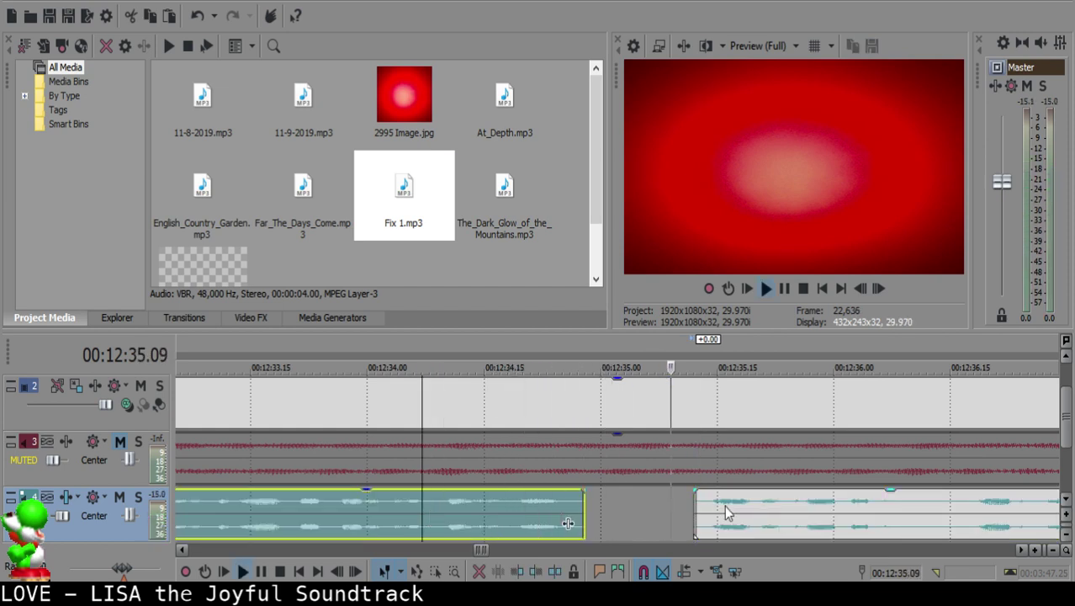
{"action": "left_click_drag", "start_coordinate": [442, 507], "coordinate": [424, 502]}
{"action": "left_click", "coordinate": [204, 506]}
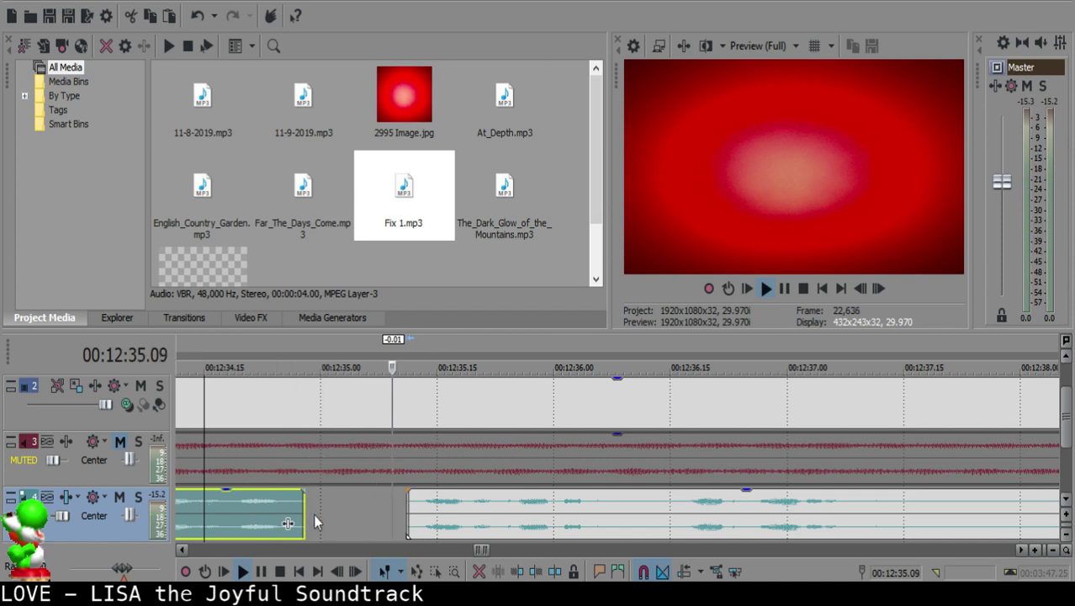
Step: Split the clip at about 12:36.10 and 12:36.13, delete the piece between and play the transition
{"action": "left_click", "coordinate": [632, 521]}
{"action": "key", "text": "s"}
{"action": "left_click", "coordinate": [656, 515]}
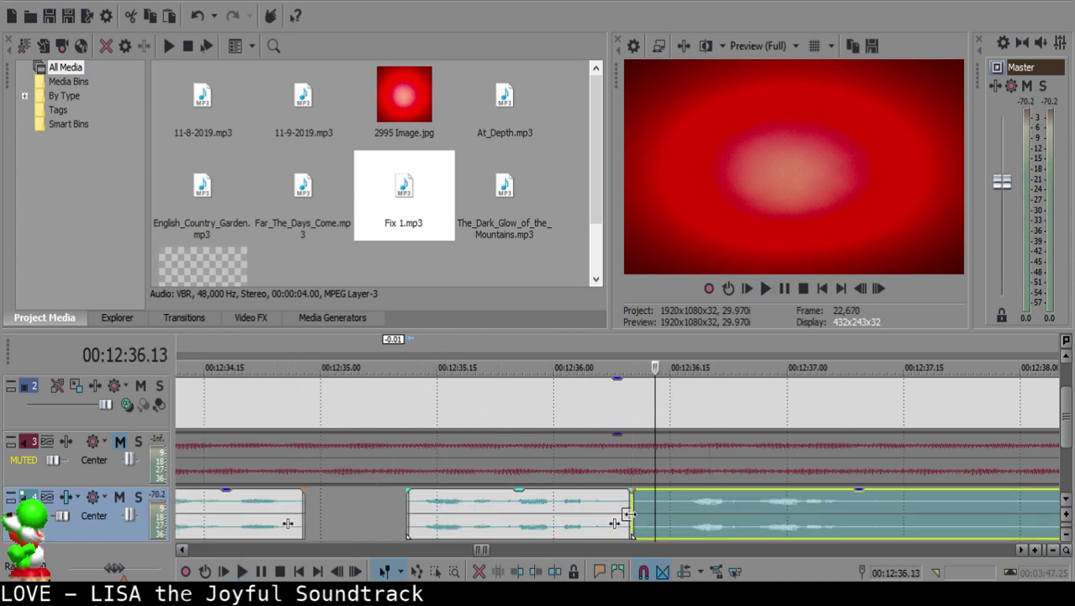
{"action": "key", "text": "s"}
{"action": "left_click", "coordinate": [639, 509]}
{"action": "key", "text": "Delete"}
{"action": "left_click", "coordinate": [547, 509]}
{"action": "key", "text": "space"}
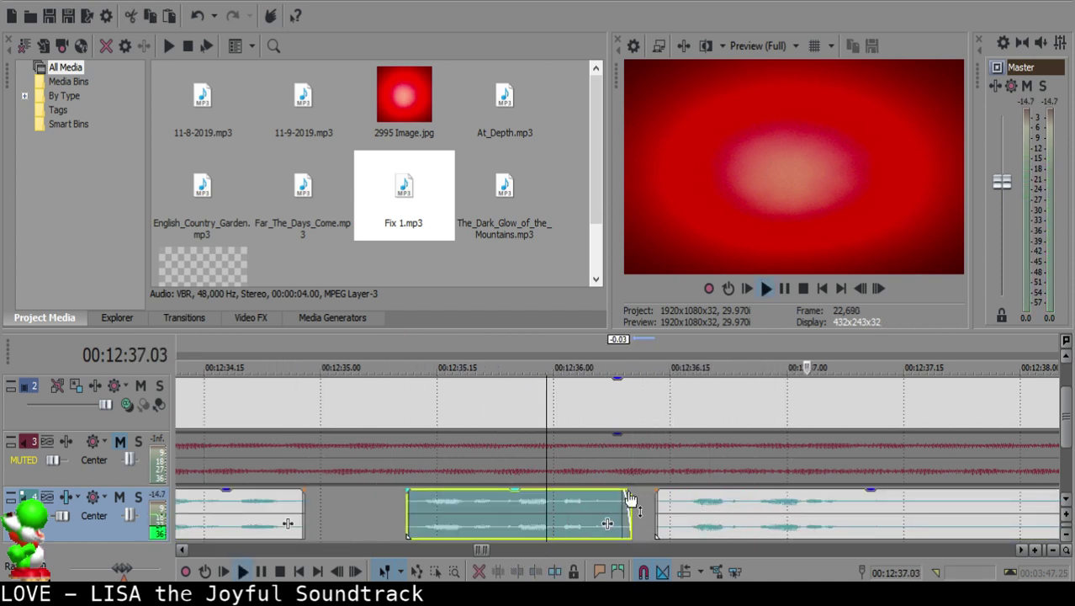
Step: Fade out the end of the clip before 12:36.10 and move the following clip two frames earlier to about 12:36.11
{"action": "left_click", "coordinate": [635, 507]}
{"action": "left_click_drag", "start_coordinate": [699, 520], "coordinate": [682, 519]}
{"action": "left_click", "coordinate": [577, 511]}
{"action": "key", "text": "space"}
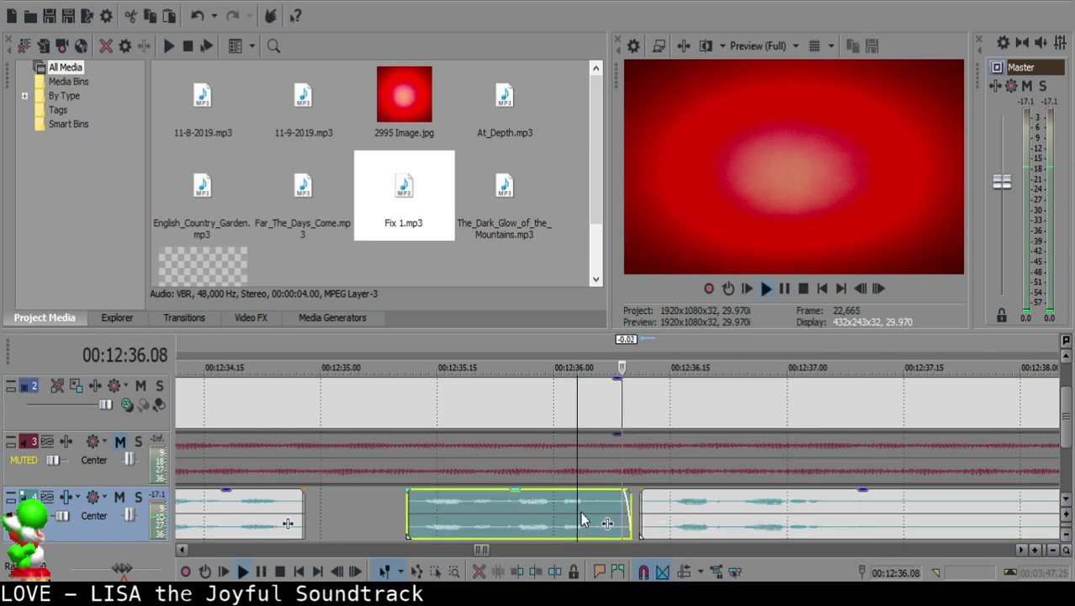
Step: Play on through the following clip and split it at 12:37.08
{"action": "scroll", "coordinate": [640, 506], "scroll_direction": "down", "scroll_amount": 3}
{"action": "left_click", "coordinate": [656, 508]}
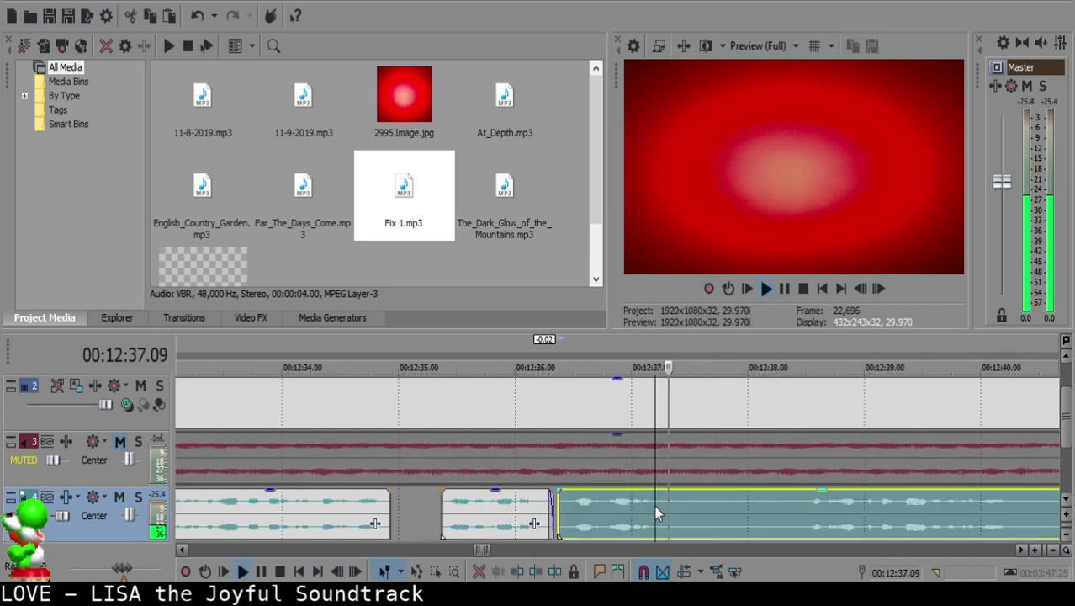
{"action": "key", "text": "space"}
{"action": "left_click", "coordinate": [663, 504]}
{"action": "key", "text": "s"}
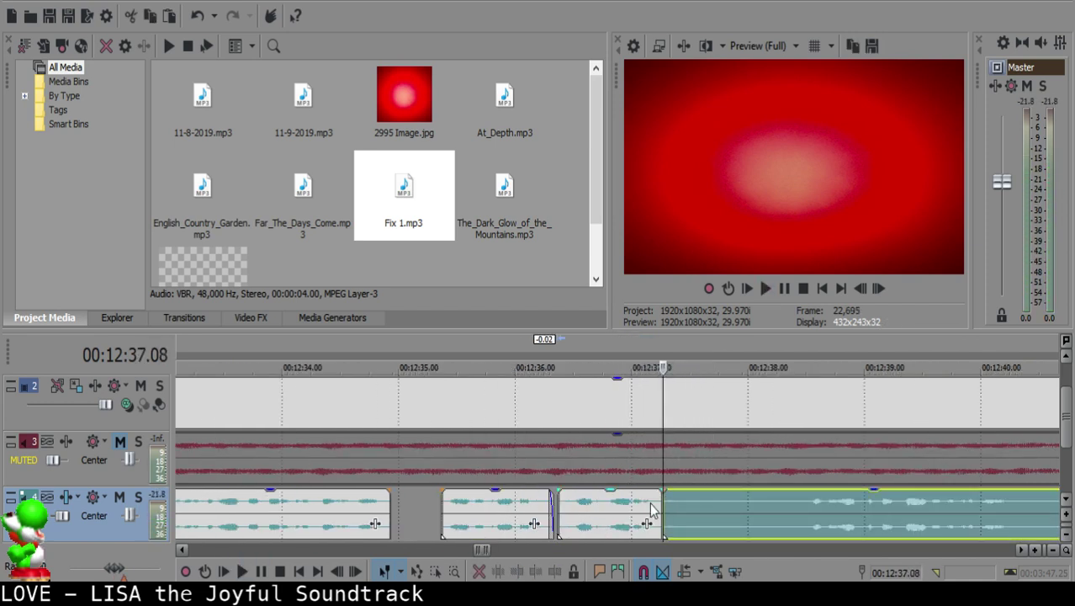
Step: Fade out the last three or so frames of the clip before 12:37.08 and play the join
{"action": "left_click", "coordinate": [651, 509]}
{"action": "key", "text": "space"}
{"action": "scroll", "coordinate": [665, 510], "scroll_direction": "up", "scroll_amount": 3}
{"action": "left_click_drag", "start_coordinate": [608, 491], "coordinate": [572, 492]}
{"action": "left_click", "coordinate": [468, 515]}
{"action": "key", "text": "space"}
{"action": "key", "text": "Return"}
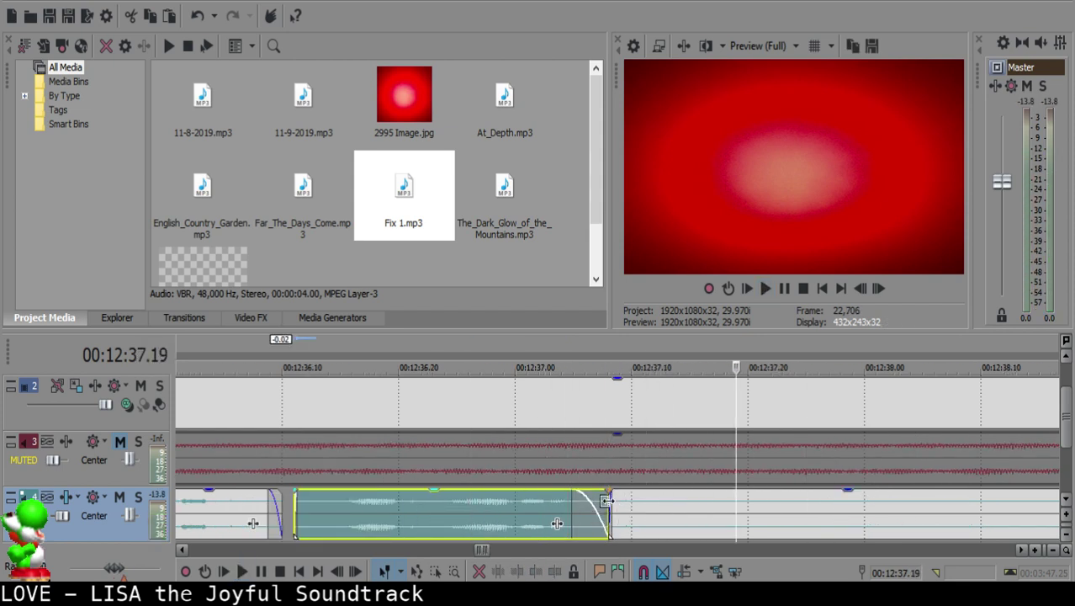
{"action": "key", "text": "space"}
Step: Shift the join at 12:37.08 slightly earlier, fade in the following clip over about two frames and play it
{"action": "left_click_drag", "start_coordinate": [609, 508], "coordinate": [603, 508]}
{"action": "left_click", "coordinate": [469, 521]}
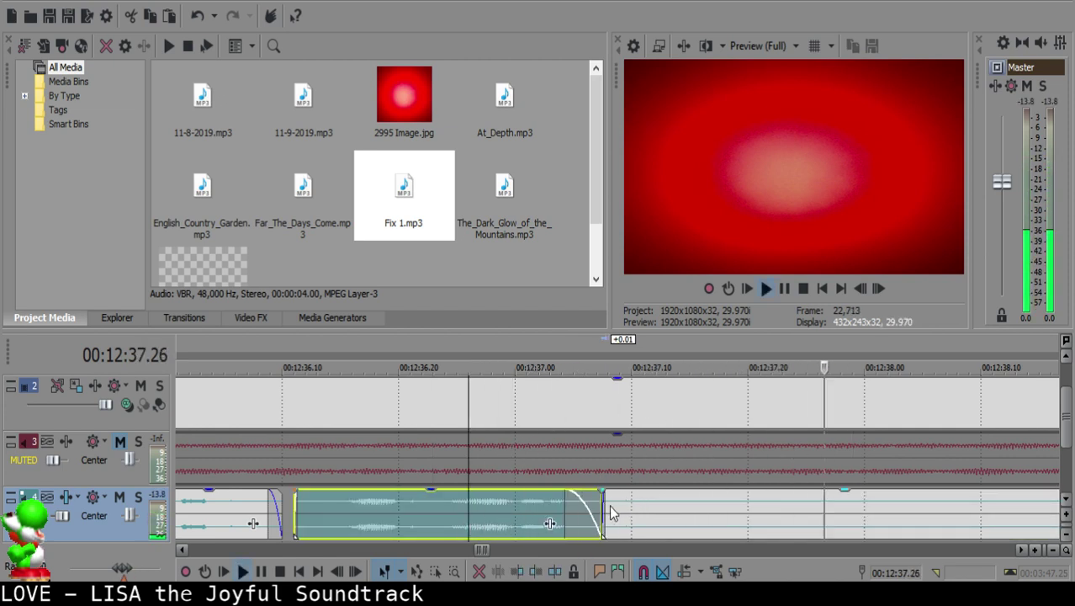
{"action": "left_click", "coordinate": [611, 507]}
{"action": "key", "text": "Return"}
{"action": "left_click_drag", "start_coordinate": [603, 490], "coordinate": [627, 491]}
{"action": "left_click", "coordinate": [503, 513]}
{"action": "key", "text": "space"}
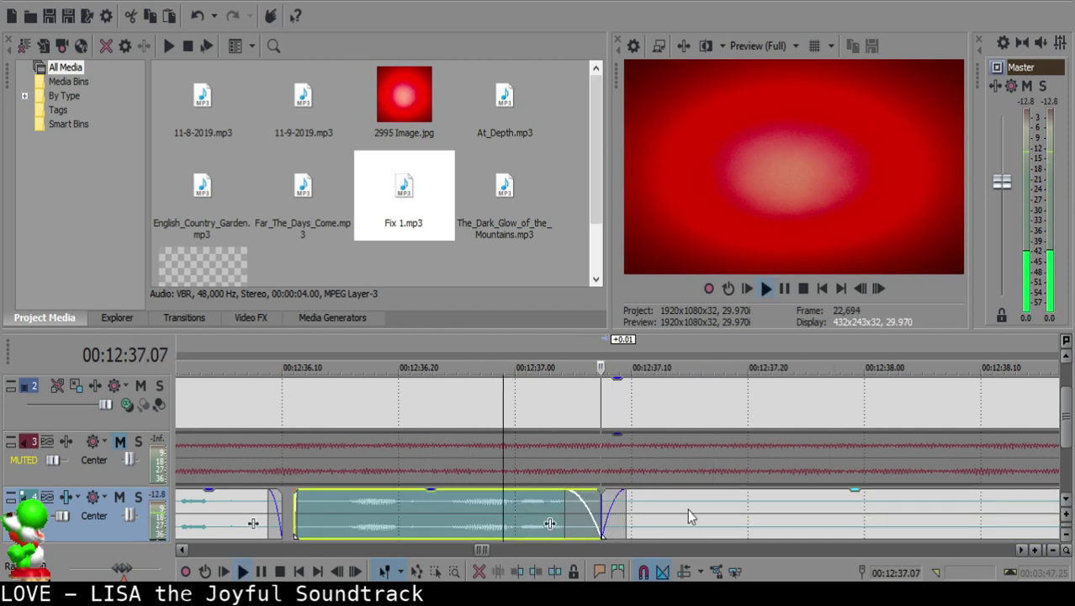
Step: Split the following clip at about 12:37.13 and 12:38.14 and delete the pause between the cuts
{"action": "left_click", "coordinate": [669, 510]}
{"action": "scroll", "coordinate": [796, 515], "scroll_direction": "down", "scroll_amount": 2}
{"action": "scroll", "coordinate": [793, 512], "scroll_direction": "down", "scroll_amount": 2}
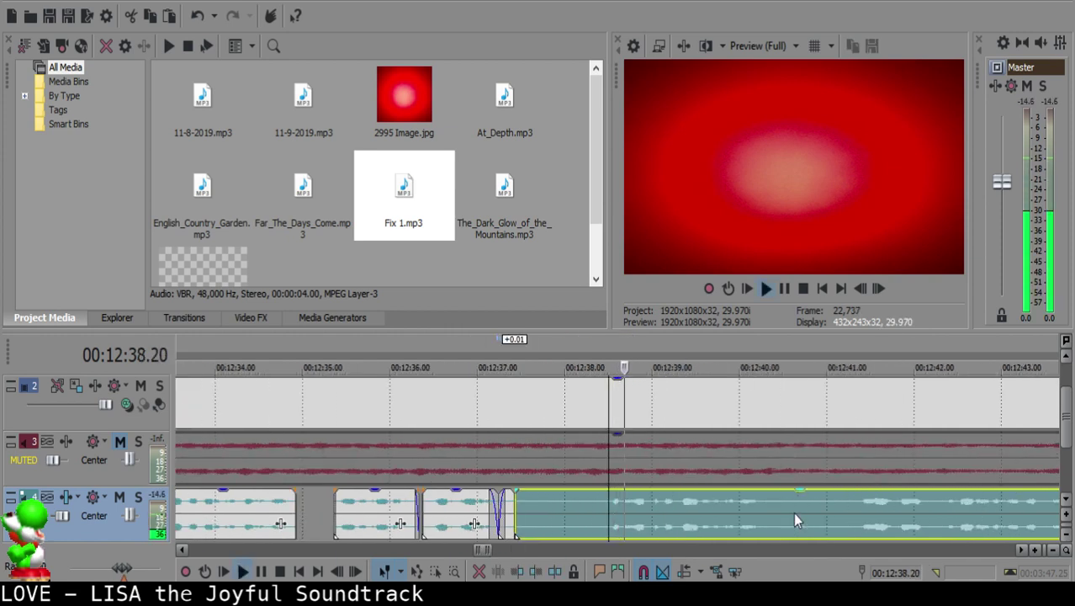
{"action": "left_click", "coordinate": [605, 499]}
{"action": "key", "text": "s"}
{"action": "left_click", "coordinate": [535, 508]}
{"action": "key", "text": "Delete"}
Step: Move the clip after the deleted pause earlier to about 12:37.18 and play the transition into it
{"action": "left_click_drag", "start_coordinate": [667, 508], "coordinate": [602, 504]}
{"action": "left_click", "coordinate": [509, 511]}
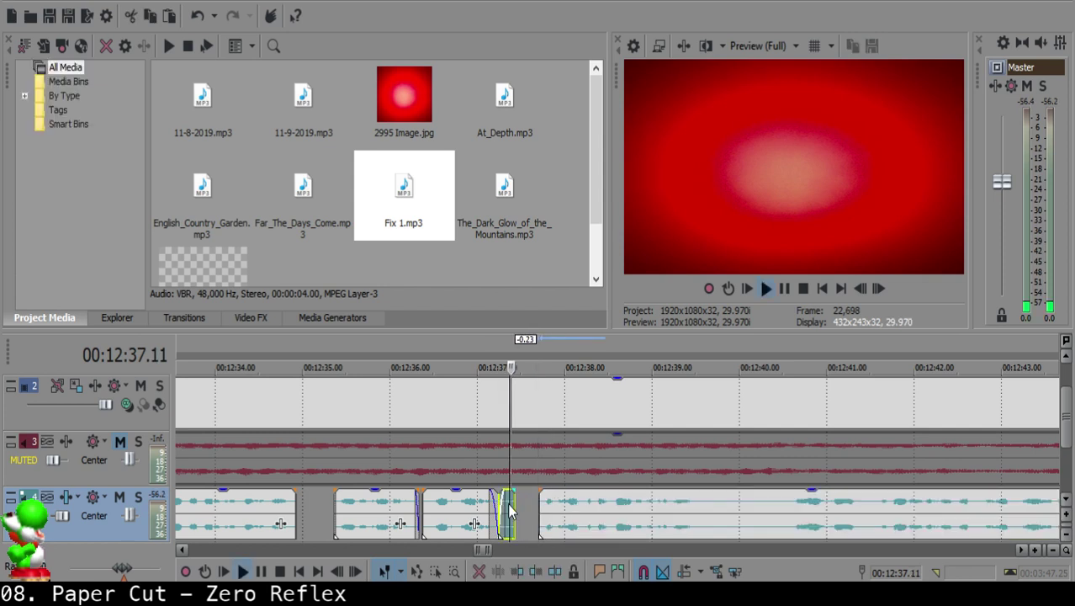
{"action": "left_click", "coordinate": [496, 503]}
{"action": "scroll", "coordinate": [658, 534], "scroll_direction": "up", "scroll_amount": 1}
{"action": "key", "text": "space"}
{"action": "left_click", "coordinate": [584, 513]}
{"action": "left_click_drag", "start_coordinate": [616, 512], "coordinate": [602, 509]}
{"action": "left_click", "coordinate": [452, 510]}
{"action": "key", "text": "space"}
{"action": "left_click", "coordinate": [416, 523]}
{"action": "key", "text": "space"}
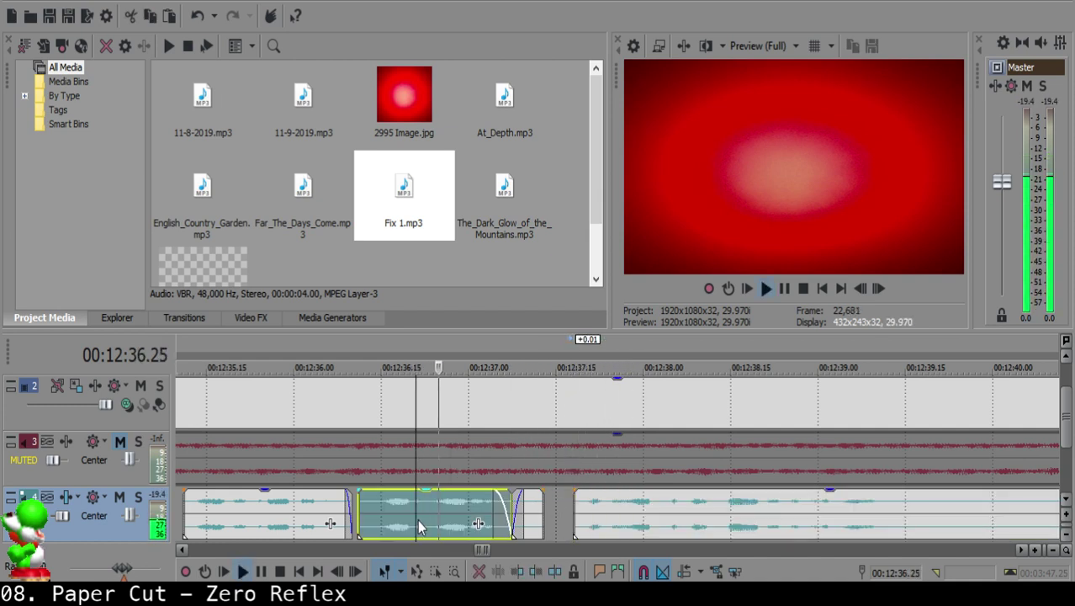
Step: Split the clip that starts at about 12:37.18 after its phrase, at about 12:39.17
{"action": "scroll", "coordinate": [592, 518], "scroll_direction": "down", "scroll_amount": 2}
{"action": "scroll", "coordinate": [622, 512], "scroll_direction": "up", "scroll_amount": 5}
{"action": "left_click", "coordinate": [637, 510]}
{"action": "left_click", "coordinate": [647, 504]}
{"action": "key", "text": "s"}
{"action": "scroll", "coordinate": [820, 516], "scroll_direction": "down", "scroll_amount": 3}
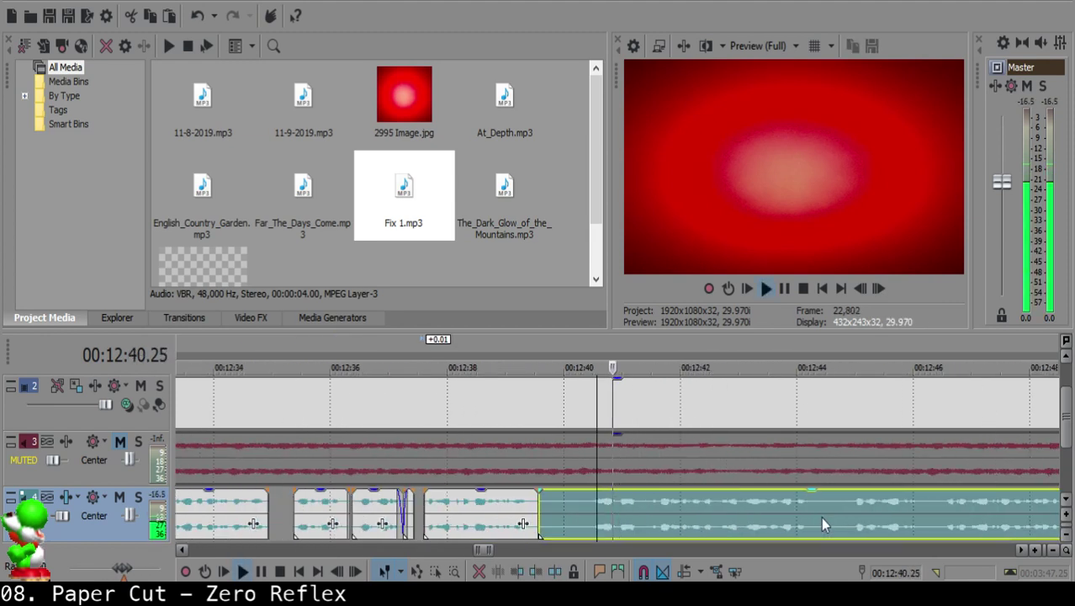
Step: Cut out the pause between about 12:39.17 and 12:40.12 and move the following clip to about 12:40.00
{"action": "left_click", "coordinate": [587, 508]}
{"action": "key", "text": "space"}
{"action": "key", "text": "s"}
{"action": "left_click", "coordinate": [560, 506]}
{"action": "key", "text": "Delete"}
{"action": "mouse_move", "coordinate": [650, 510]}
{"action": "left_mouse_down"}
{"action": "mouse_move", "coordinate": [629, 504]}
{"action": "mouse_move", "coordinate": [648, 503]}
{"action": "left_mouse_up"}
Step: Play the transition across the gap and move the following clip two frames later to about 12:40.02
{"action": "left_click", "coordinate": [517, 507]}
{"action": "key", "text": "space"}
{"action": "scroll", "coordinate": [632, 507], "scroll_direction": "up", "scroll_amount": 3}
{"action": "key", "text": "space"}
{"action": "left_click", "coordinate": [521, 510]}
{"action": "key", "text": "space"}
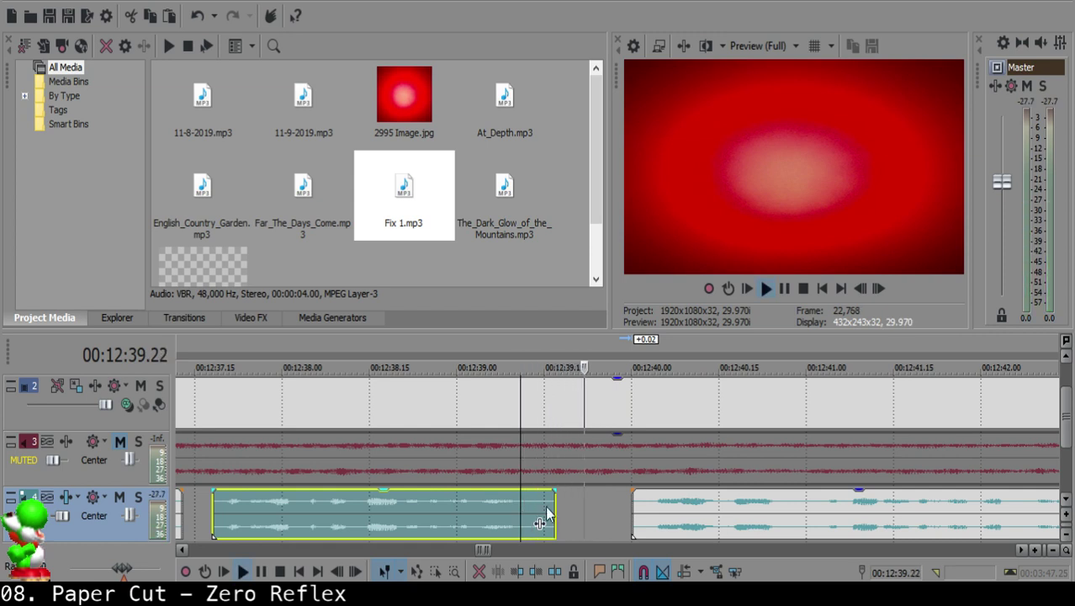
{"action": "left_click", "coordinate": [659, 509]}
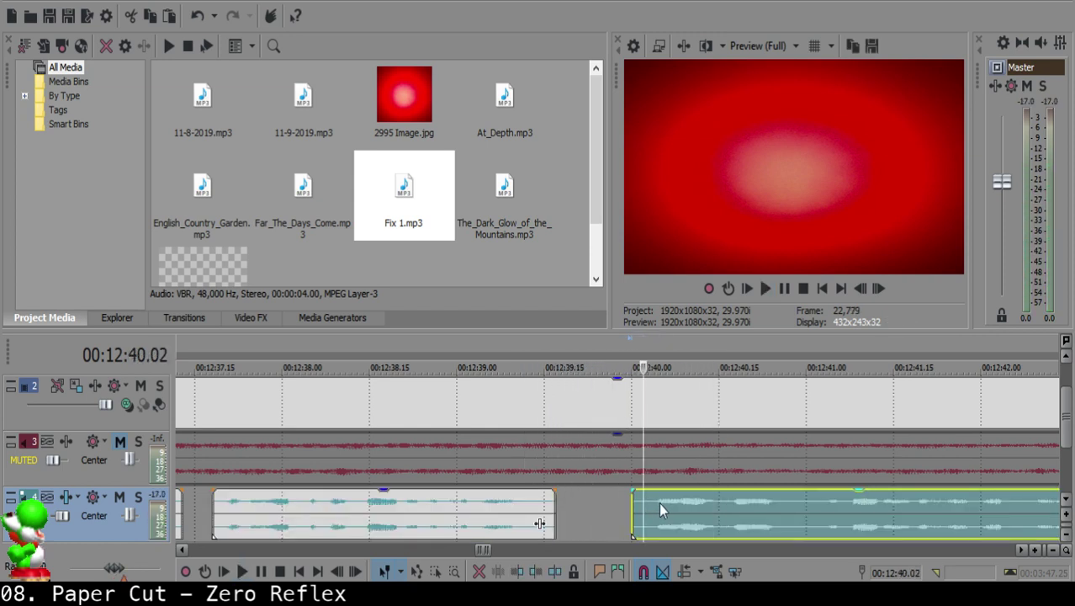
{"action": "left_click", "coordinate": [481, 500]}
{"action": "key", "text": "space"}
{"action": "scroll", "coordinate": [653, 508], "scroll_direction": "down", "scroll_amount": 2}
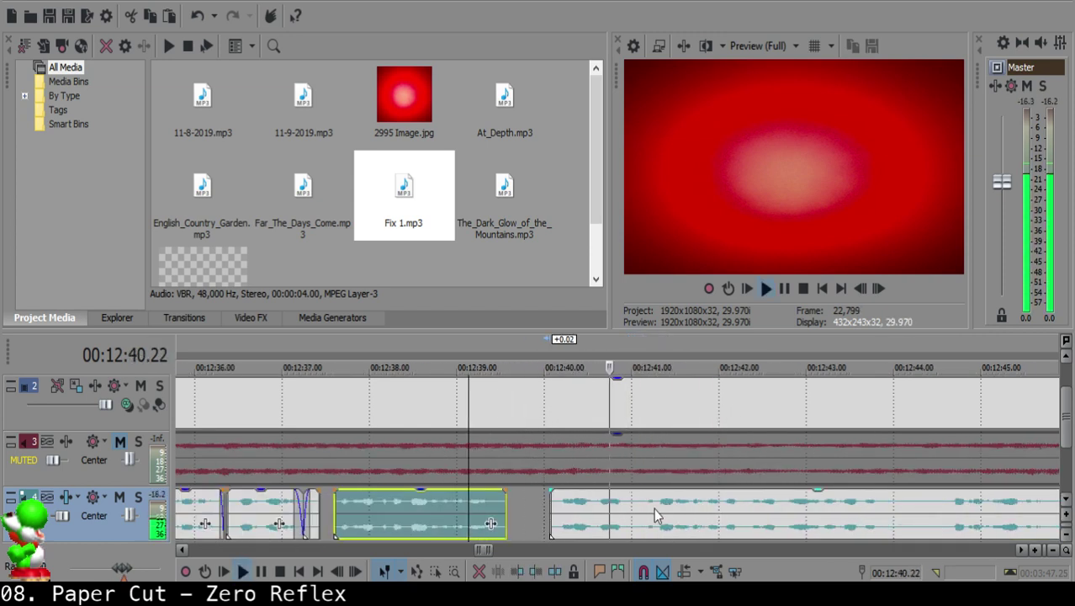
Step: Cut a tiny piece out of the clip at about 12:41.00, close the gap and play the join
{"action": "left_click", "coordinate": [630, 510]}
{"action": "key", "text": "s"}
{"action": "left_click", "coordinate": [635, 508]}
{"action": "key", "text": "s"}
{"action": "left_click", "coordinate": [631, 508]}
{"action": "key", "text": "Delete"}
{"action": "left_click_drag", "start_coordinate": [645, 511], "coordinate": [638, 511]}
{"action": "left_click", "coordinate": [589, 511]}
{"action": "key", "text": "space"}
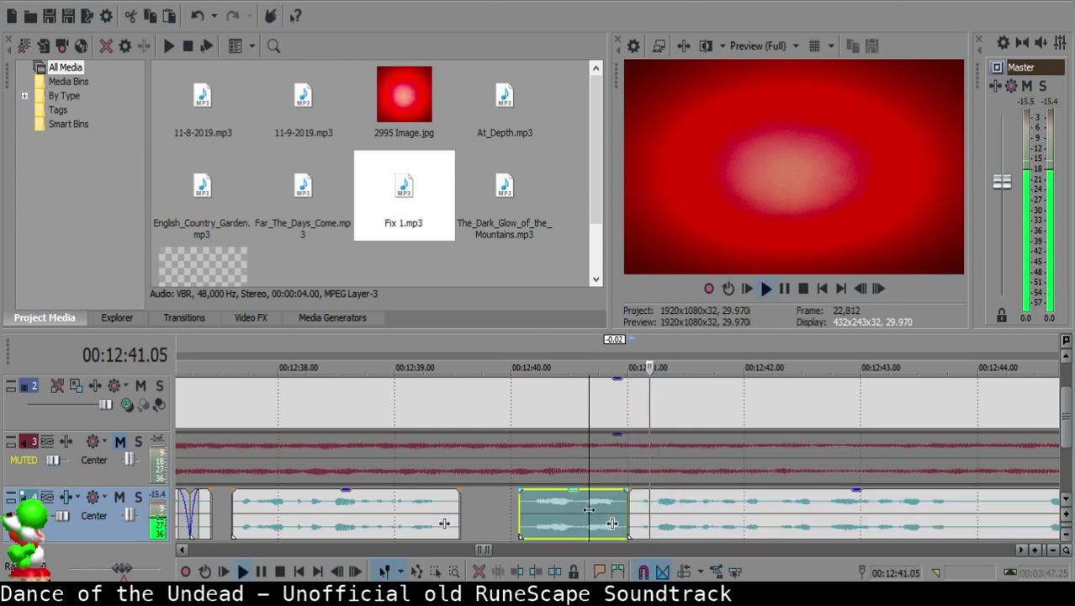
Step: Play on through the following clip and split it at about 12:43.25
{"action": "scroll", "coordinate": [684, 520], "scroll_direction": "down", "scroll_amount": 3}
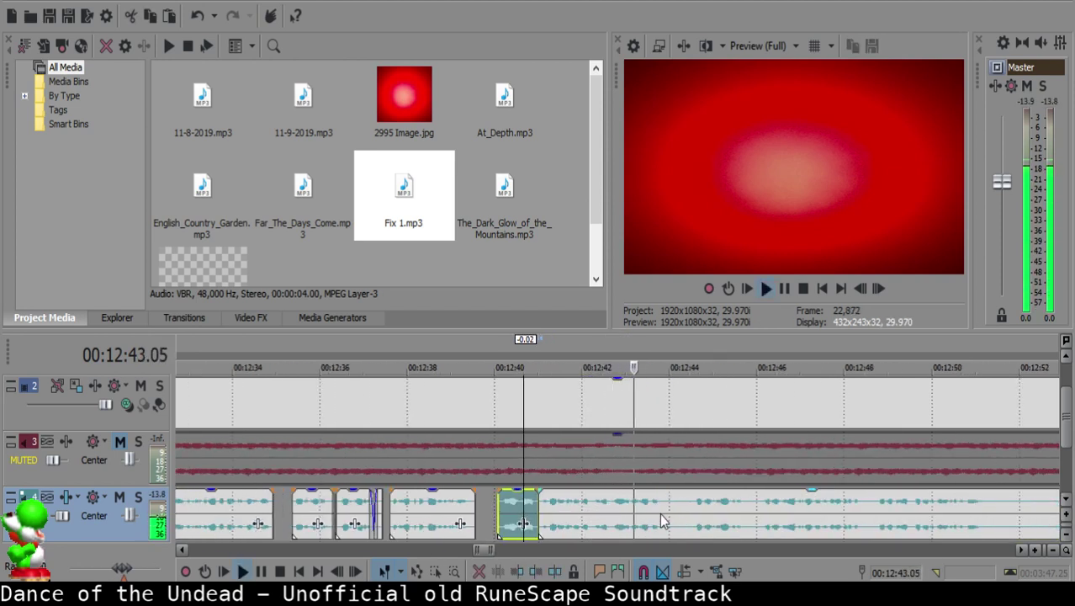
{"action": "scroll", "coordinate": [657, 512], "scroll_direction": "up", "scroll_amount": 5}
{"action": "left_click", "coordinate": [672, 502]}
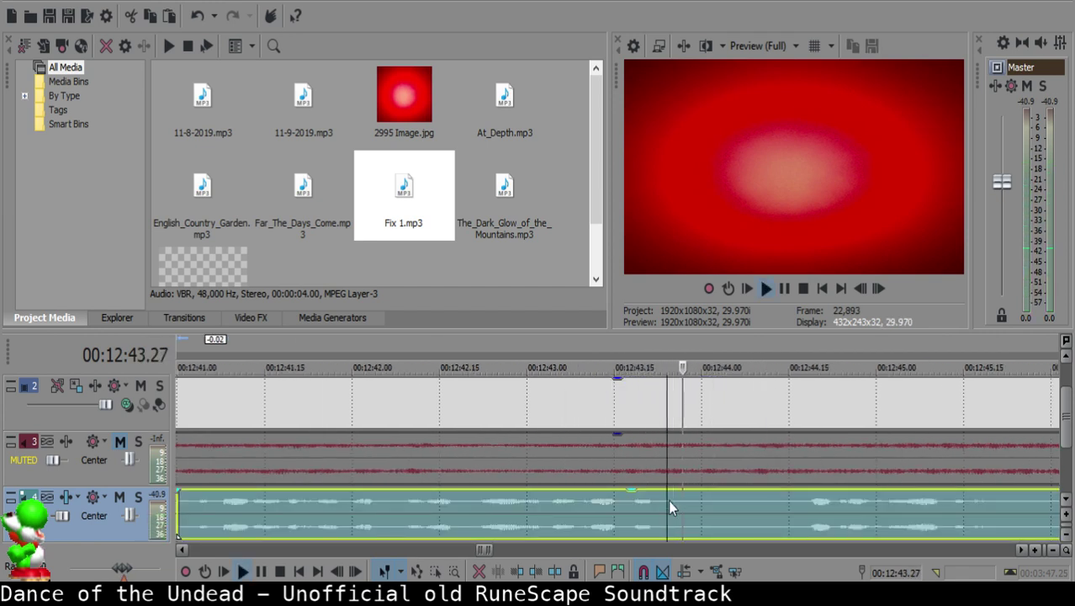
{"action": "left_click", "coordinate": [671, 498]}
{"action": "key", "text": "s"}
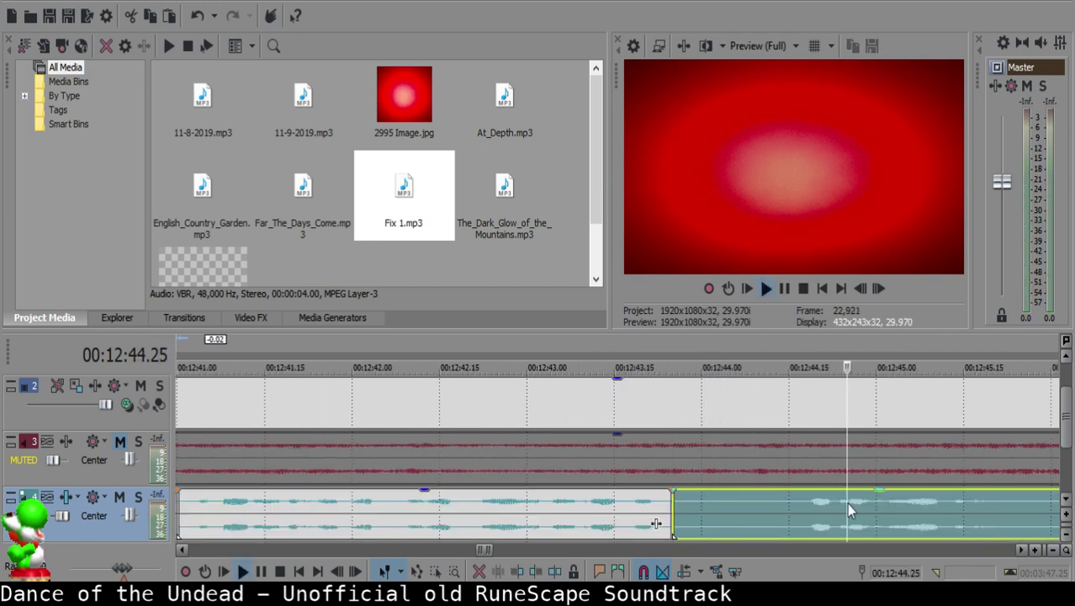
Step: Play ahead through the following clip on track 4 and split it at about 12:48.20
{"action": "scroll", "coordinate": [846, 502], "scroll_direction": "down", "scroll_amount": 2}
{"action": "left_click", "coordinate": [925, 504]}
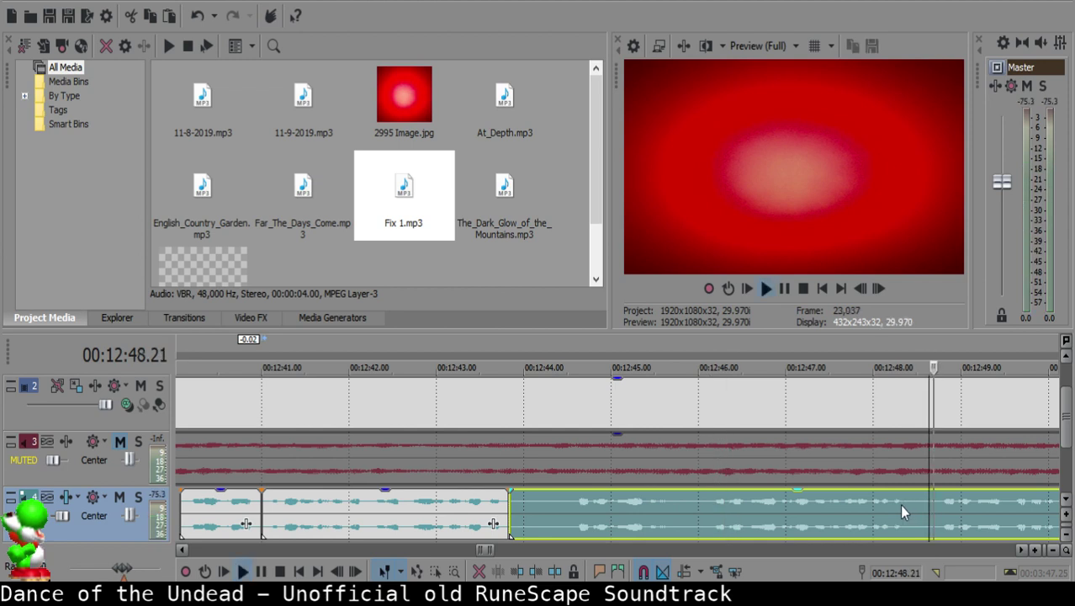
{"action": "scroll", "coordinate": [899, 504], "scroll_direction": "down", "scroll_amount": 2}
{"action": "left_click", "coordinate": [870, 507]}
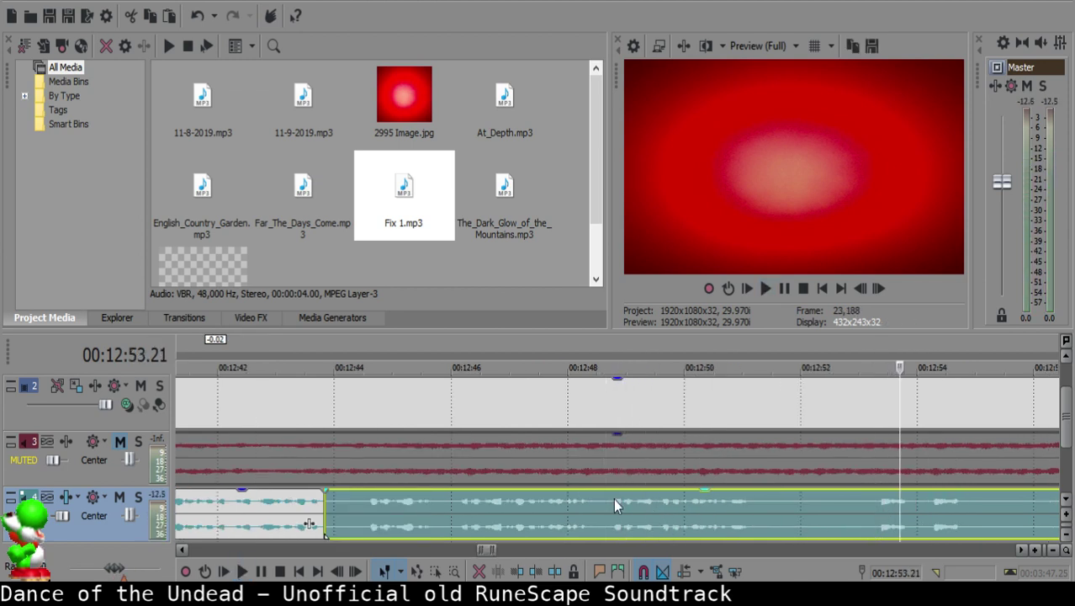
{"action": "key", "text": "Return"}
{"action": "left_click", "coordinate": [607, 509]}
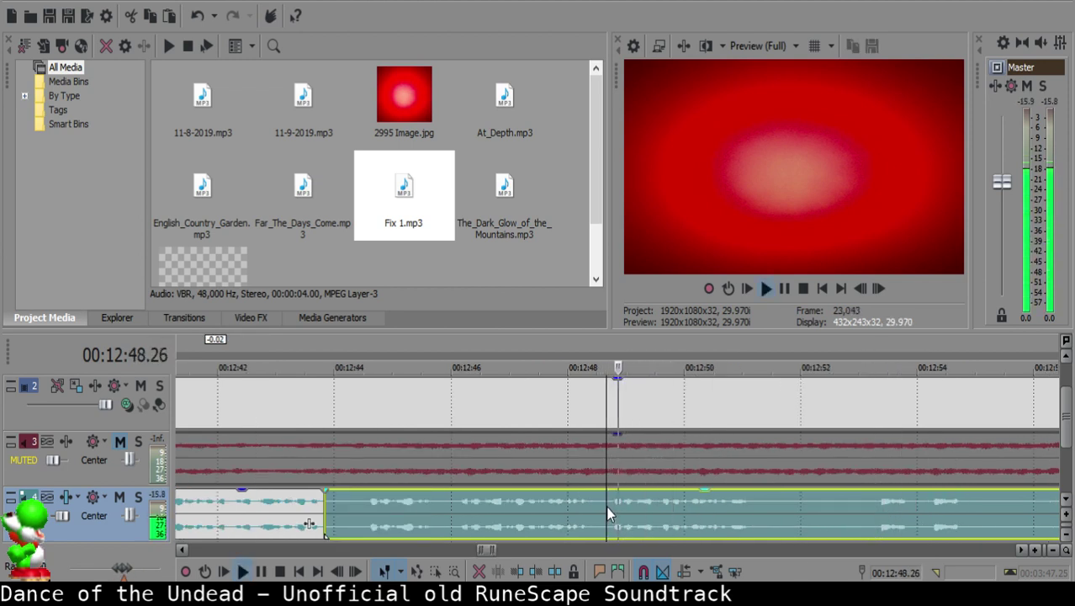
{"action": "key", "text": "s"}
Step: Delete the piece between about 12:43.25 and 12:48.20, move the following clip to about 12:44.00 and play the join
{"action": "left_click", "coordinate": [333, 498]}
{"action": "key", "text": "Delete"}
{"action": "left_click_drag", "start_coordinate": [690, 498], "coordinate": [414, 509]}
{"action": "left_click", "coordinate": [308, 511]}
{"action": "key", "text": "space"}
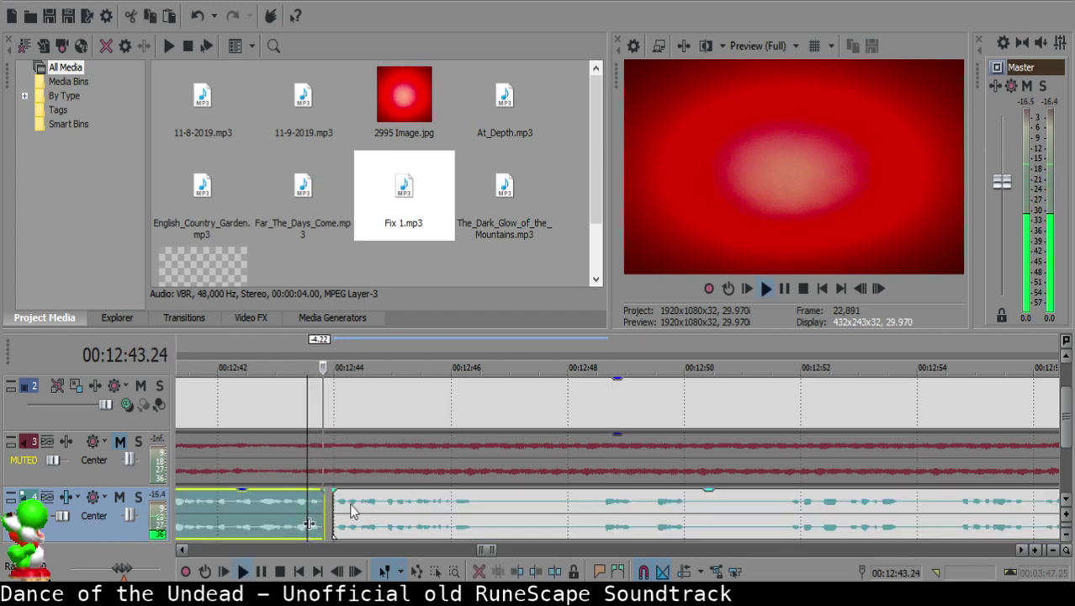
Step: Play on through the moved clip and split it at about 12:46.13
{"action": "scroll", "coordinate": [446, 513], "scroll_direction": "down", "scroll_amount": 10}
{"action": "scroll", "coordinate": [618, 501], "scroll_direction": "up", "scroll_amount": 10}
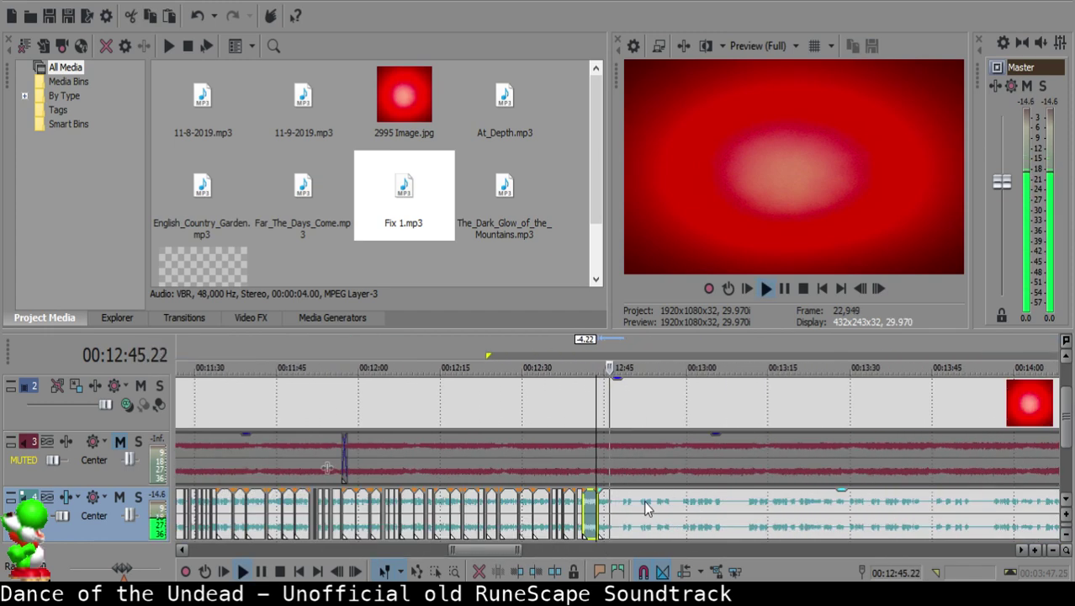
{"action": "left_click", "coordinate": [619, 508]}
{"action": "key", "text": "space"}
{"action": "key", "text": "s"}
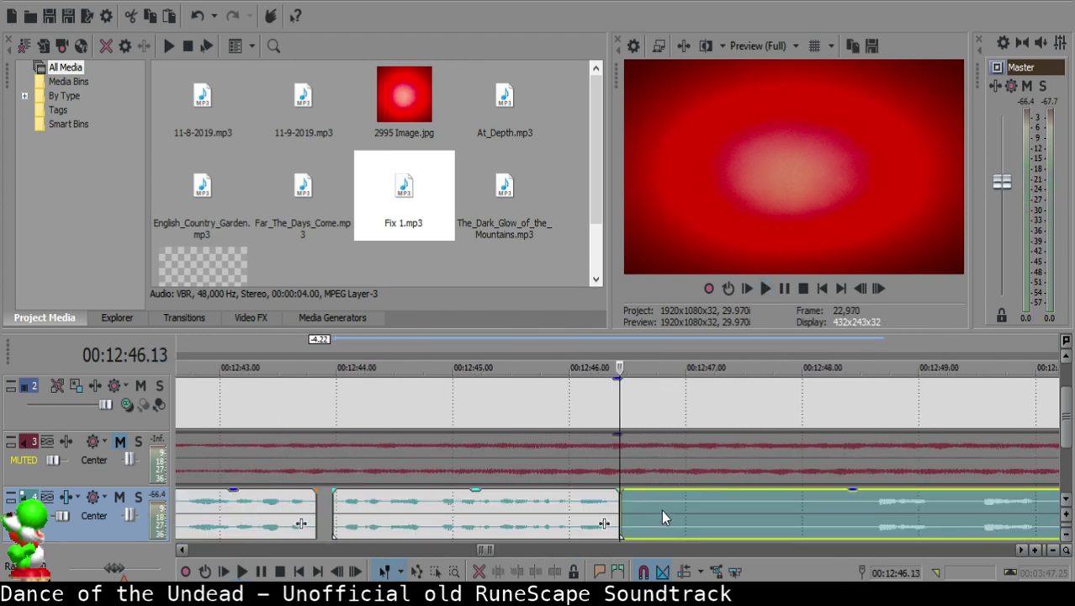
Step: Play ahead past the pause and split the following clip at about 12:49.12
{"action": "left_click", "coordinate": [874, 513]}
{"action": "key", "text": "space"}
{"action": "scroll", "coordinate": [844, 521], "scroll_direction": "down", "scroll_amount": 1}
{"action": "left_click", "coordinate": [672, 500]}
{"action": "key", "text": "s"}
{"action": "key", "text": "space"}
Step: Delete the piece between about 12:46.13 and 12:49.12, move the following clip to about 12:47.00 and play the transition
{"action": "left_click", "coordinate": [464, 500]}
{"action": "scroll", "coordinate": [464, 499], "scroll_direction": "down", "scroll_amount": 3}
{"action": "key", "text": "Delete"}
{"action": "left_click_drag", "start_coordinate": [751, 515], "coordinate": [680, 514]}
{"action": "left_click", "coordinate": [591, 513]}
{"action": "key", "text": "space"}
{"action": "left_click", "coordinate": [584, 508]}
{"action": "scroll", "coordinate": [623, 509], "scroll_direction": "up", "scroll_amount": 3}
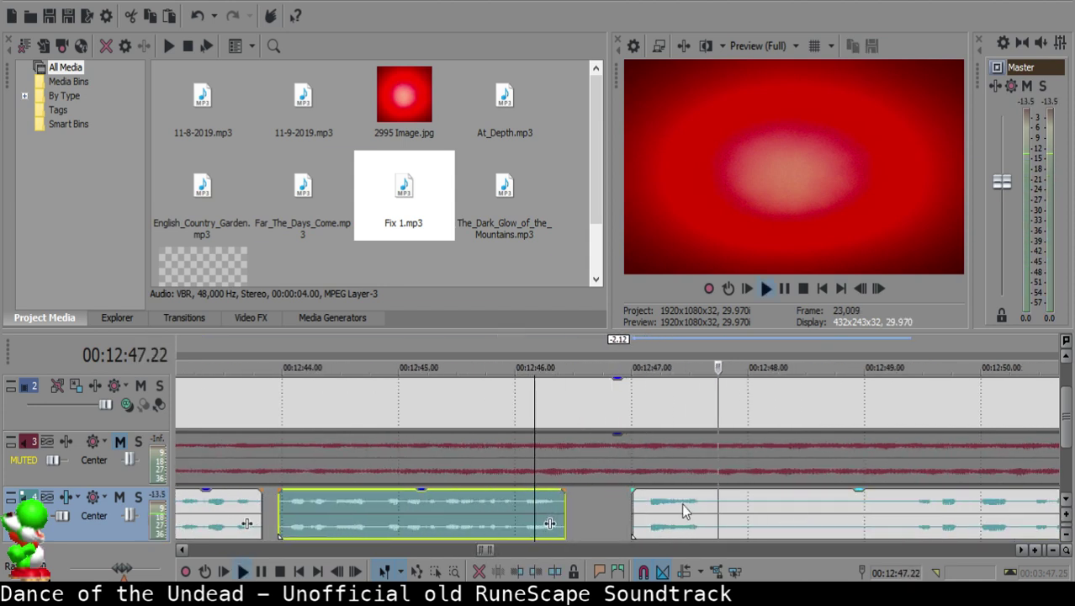
Step: Cut out the short piece between about 12:47.20 and 12:47.27 and fade out the preceding clip over 3 frames
{"action": "left_click", "coordinate": [709, 508]}
{"action": "key", "text": "space"}
{"action": "key", "text": "space"}
{"action": "key", "text": "space"}
{"action": "key", "text": "space"}
{"action": "key", "text": "s"}
{"action": "left_click", "coordinate": [736, 509]}
{"action": "key", "text": "s"}
{"action": "left_click", "coordinate": [717, 510]}
{"action": "key", "text": "Delete"}
{"action": "left_click_drag", "start_coordinate": [707, 490], "coordinate": [695, 490]}
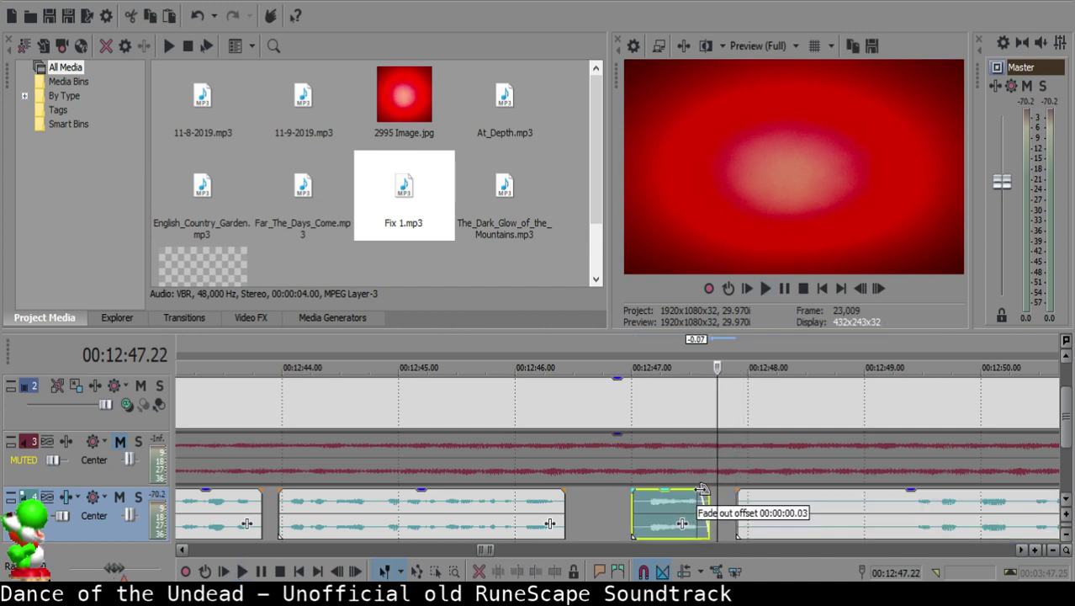
Step: Play through the takes after about 12:47.27 and split the long clip at about 13:13.19
{"action": "left_click", "coordinate": [680, 503]}
{"action": "left_click", "coordinate": [889, 523]}
{"action": "scroll", "coordinate": [883, 530], "scroll_direction": "down", "scroll_amount": 1}
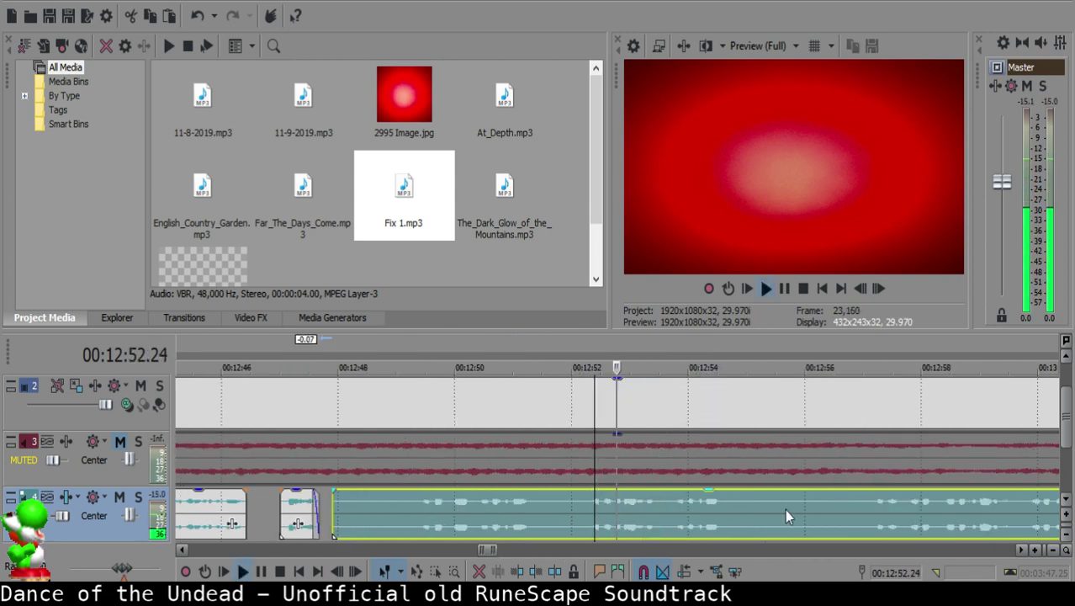
{"action": "scroll", "coordinate": [832, 523], "scroll_direction": "down", "scroll_amount": 1}
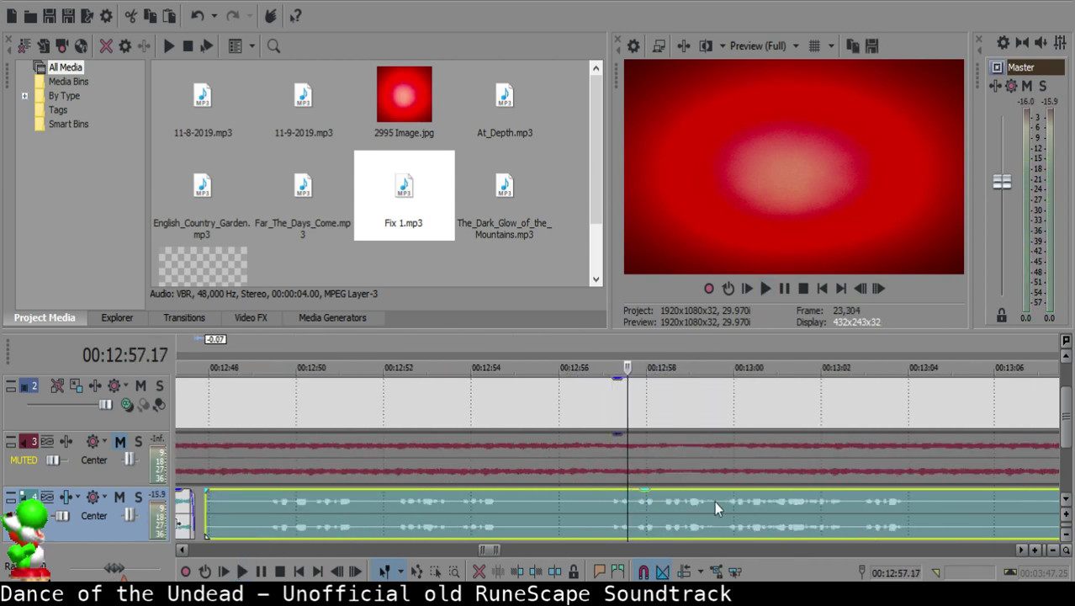
{"action": "scroll", "coordinate": [726, 507], "scroll_direction": "down", "scroll_amount": 3}
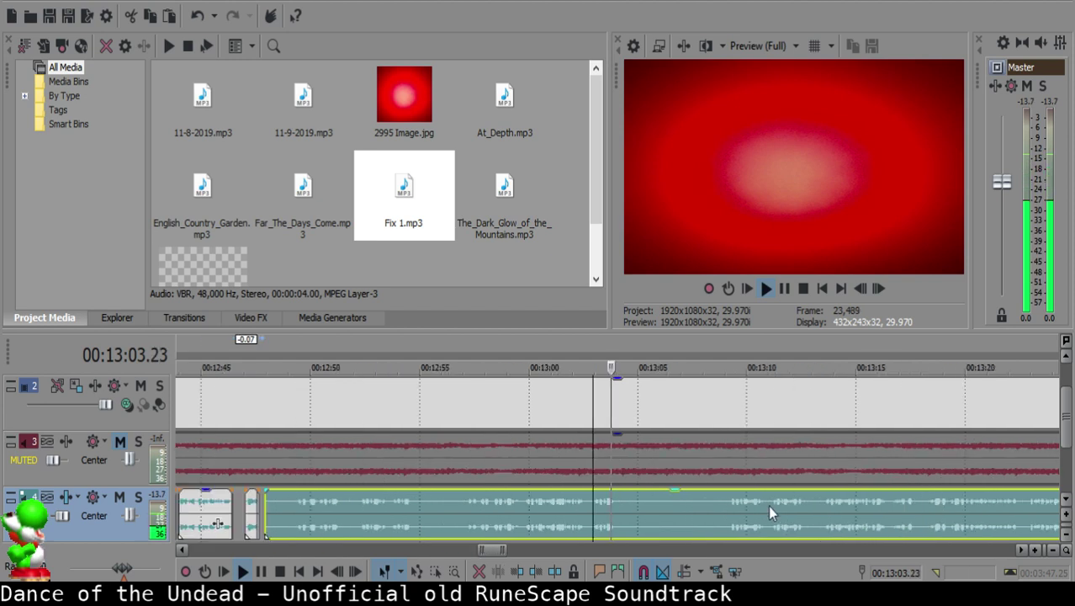
{"action": "scroll", "coordinate": [869, 514], "scroll_direction": "up", "scroll_amount": 1}
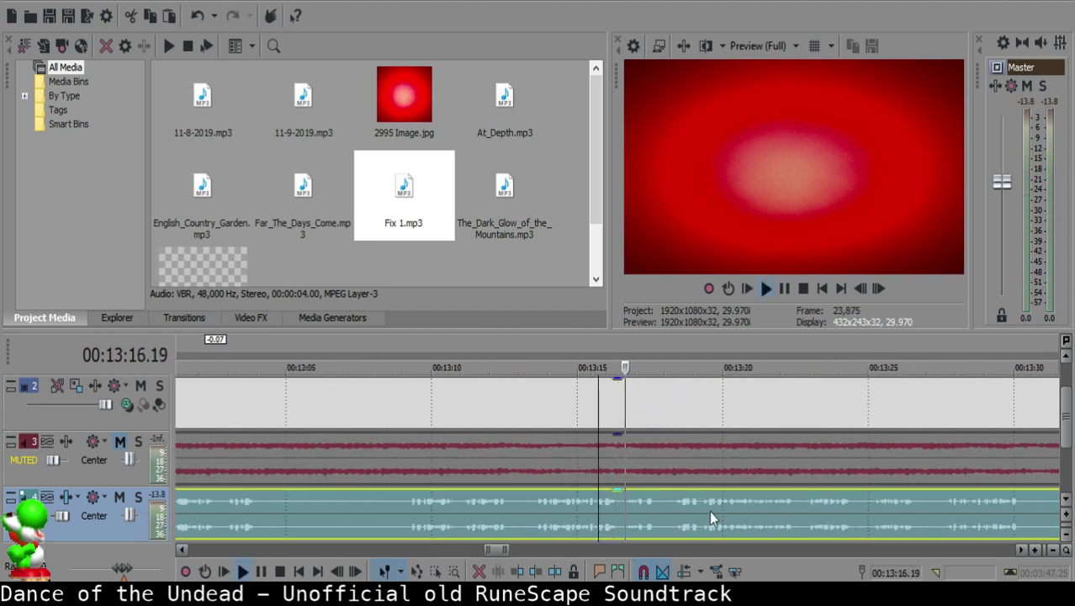
{"action": "left_click", "coordinate": [532, 507]}
{"action": "key", "text": "space"}
{"action": "key", "text": "space"}
{"action": "scroll", "coordinate": [539, 506], "scroll_direction": "up", "scroll_amount": 2}
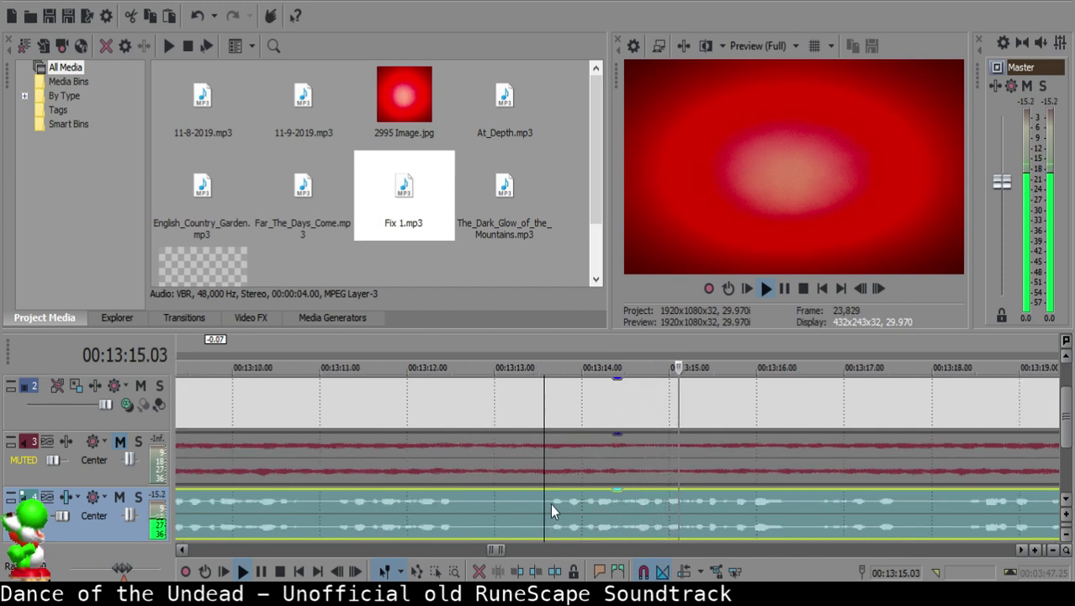
{"action": "key", "text": "space"}
{"action": "left_click", "coordinate": [550, 504]}
{"action": "key", "text": "s"}
{"action": "key", "text": "space"}
{"action": "scroll", "coordinate": [547, 501], "scroll_direction": "down", "scroll_amount": 1}
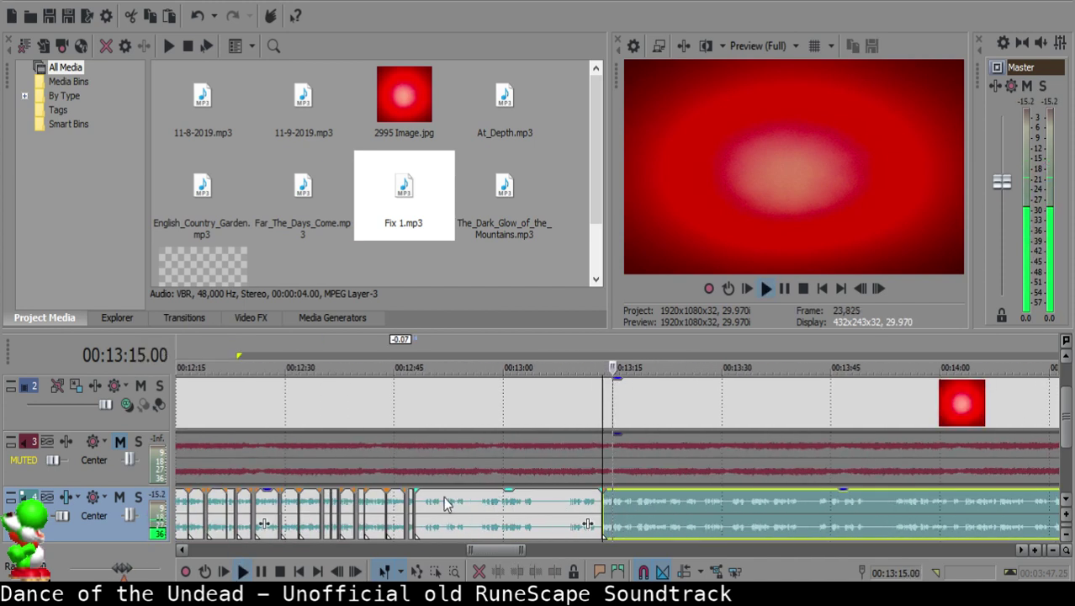
Step: Delete the piece between about 12:47.27 and 13:13.19, move the following clip to about 12:47.24 with a short fade-in and play the join
{"action": "key", "text": "Return"}
{"action": "left_click", "coordinate": [418, 501]}
{"action": "scroll", "coordinate": [632, 507], "scroll_direction": "up", "scroll_amount": 3}
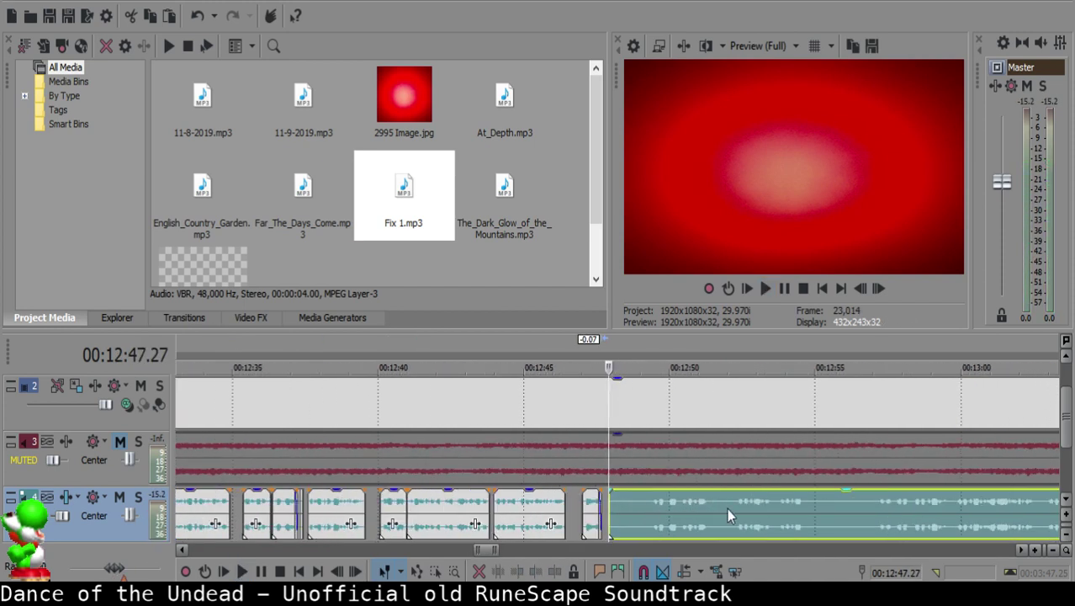
{"action": "scroll", "coordinate": [740, 511], "scroll_direction": "down", "scroll_amount": 3}
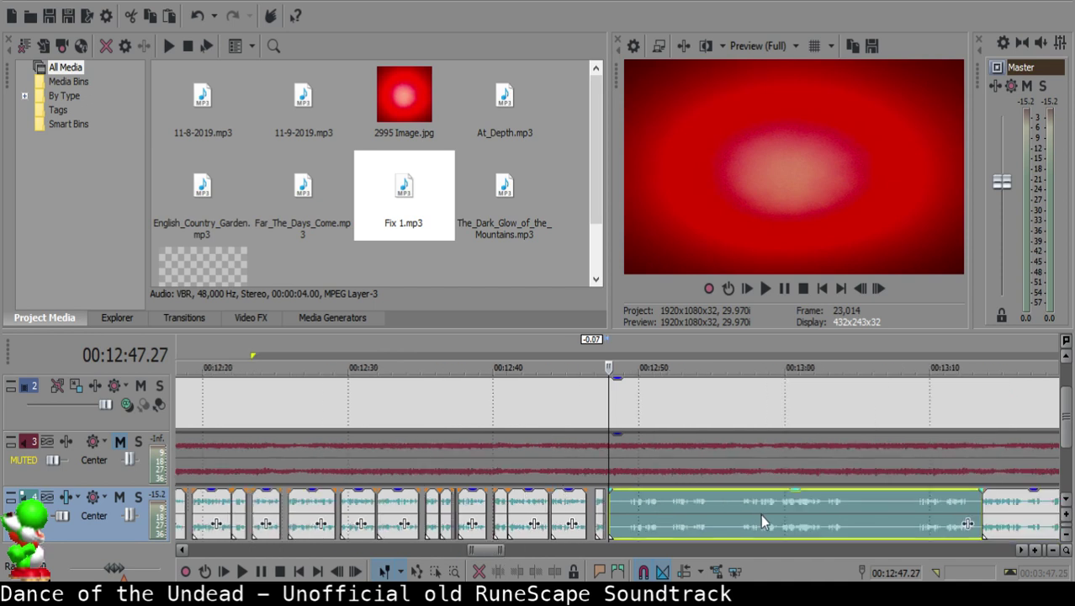
{"action": "scroll", "coordinate": [606, 508], "scroll_direction": "up", "scroll_amount": 7}
{"action": "mouse_move", "coordinate": [645, 507]}
{"action": "left_mouse_down"}
{"action": "mouse_move", "coordinate": [639, 490]}
{"action": "mouse_move", "coordinate": [625, 511]}
{"action": "left_mouse_up"}
{"action": "key", "text": "space"}
{"action": "left_click", "coordinate": [578, 510]}
{"action": "key", "text": "Return"}
{"action": "left_click", "coordinate": [626, 509]}
{"action": "key", "text": "space"}
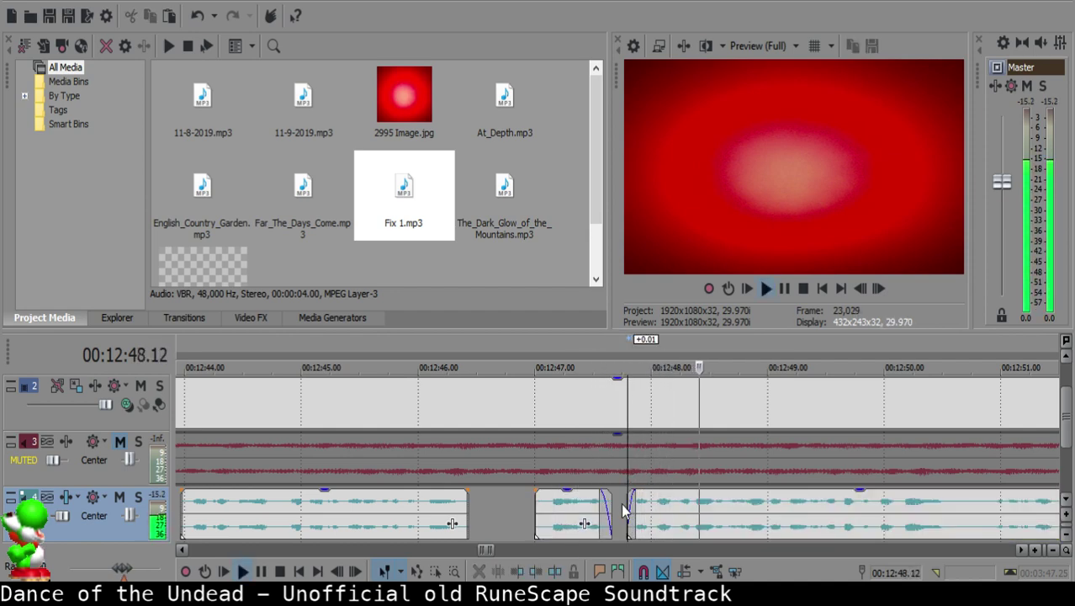
Step: Split the moved clip at the end of its phrase at about 12:50.20
{"action": "scroll", "coordinate": [627, 512], "scroll_direction": "down", "scroll_amount": 10}
{"action": "scroll", "coordinate": [629, 508], "scroll_direction": "up", "scroll_amount": 7}
{"action": "left_click", "coordinate": [636, 506]}
{"action": "key", "text": "s"}
{"action": "scroll", "coordinate": [744, 511], "scroll_direction": "down", "scroll_amount": 2}
{"action": "key", "text": "Return"}
Step: Cut out the short unwanted piece after about 12:50.20 and move the following clip to about 12:50.22
{"action": "left_click", "coordinate": [725, 501]}
{"action": "key", "text": "space"}
{"action": "key", "text": "Return"}
{"action": "left_click", "coordinate": [570, 505]}
{"action": "key", "text": "s"}
{"action": "left_click", "coordinate": [560, 503]}
{"action": "key", "text": "Delete"}
{"action": "left_click_drag", "start_coordinate": [587, 500], "coordinate": [609, 505]}
Step: Play the transition and move the following clip back against the preceding one at about 12:50.20
{"action": "left_click", "coordinate": [524, 505]}
{"action": "key", "text": "space"}
{"action": "scroll", "coordinate": [581, 505], "scroll_direction": "up", "scroll_amount": 2}
{"action": "key", "text": "Return"}
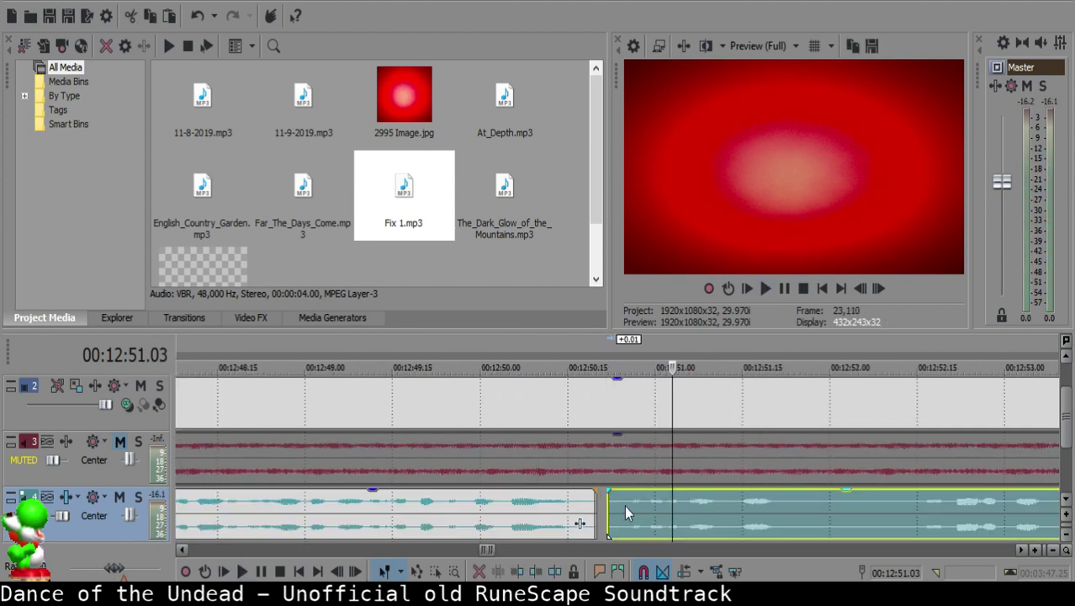
{"action": "left_click", "coordinate": [530, 509]}
{"action": "key", "text": "space"}
{"action": "scroll", "coordinate": [675, 514], "scroll_direction": "down", "scroll_amount": 4}
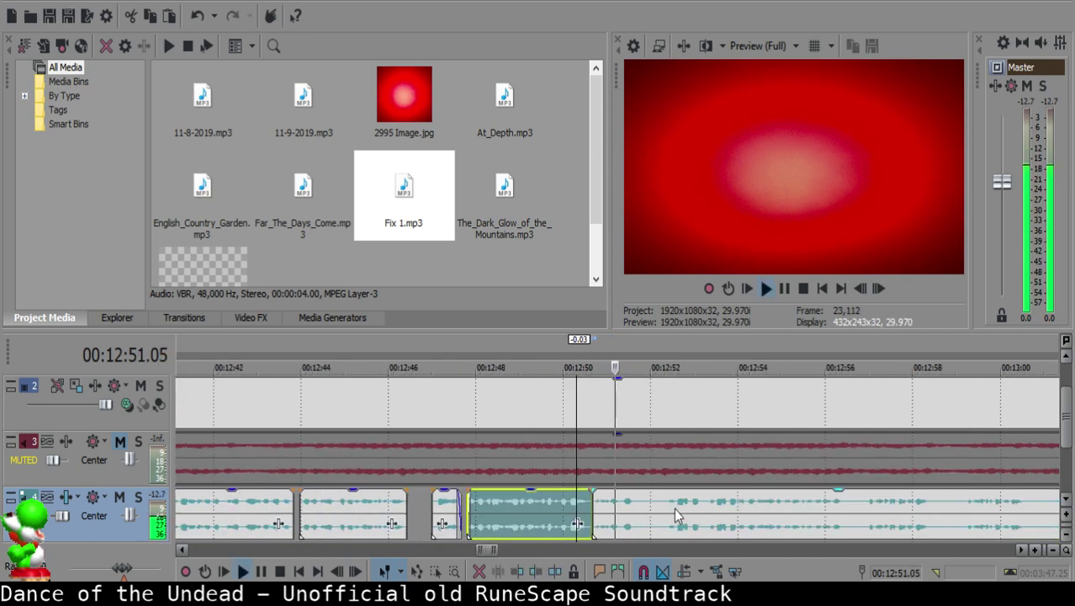
Step: Play on through the following clip and split it at about 12:51.20
{"action": "scroll", "coordinate": [672, 514], "scroll_direction": "up", "scroll_amount": 3}
{"action": "key", "text": "Return"}
{"action": "left_click", "coordinate": [647, 506]}
{"action": "key", "text": "space"}
{"action": "key", "text": "Return"}
{"action": "left_click", "coordinate": [655, 506]}
{"action": "key", "text": "s"}
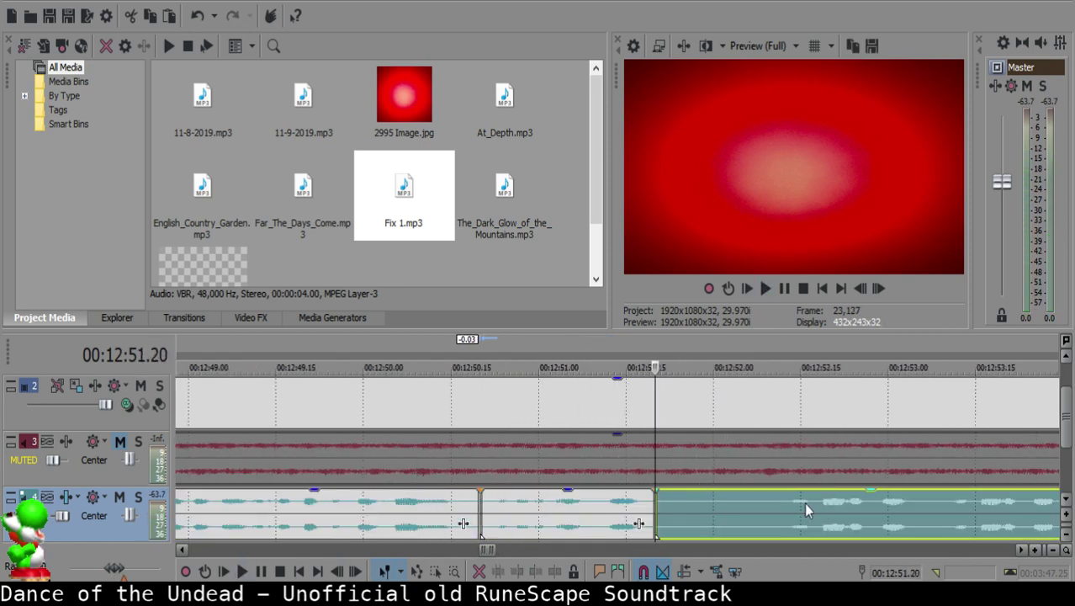
Step: Play ahead past the pause and split the following clip at about 12:53.08
{"action": "key", "text": "space"}
{"action": "scroll", "coordinate": [799, 503], "scroll_direction": "down", "scroll_amount": 5}
{"action": "left_click", "coordinate": [816, 510]}
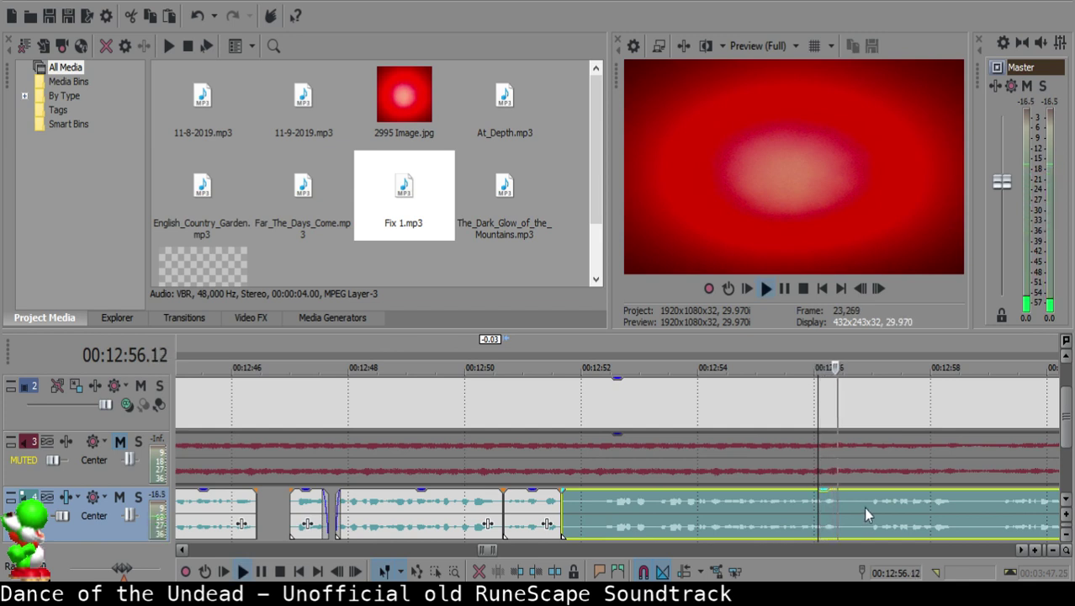
{"action": "left_click", "coordinate": [653, 502]}
{"action": "key", "text": "space"}
{"action": "key", "text": "s"}
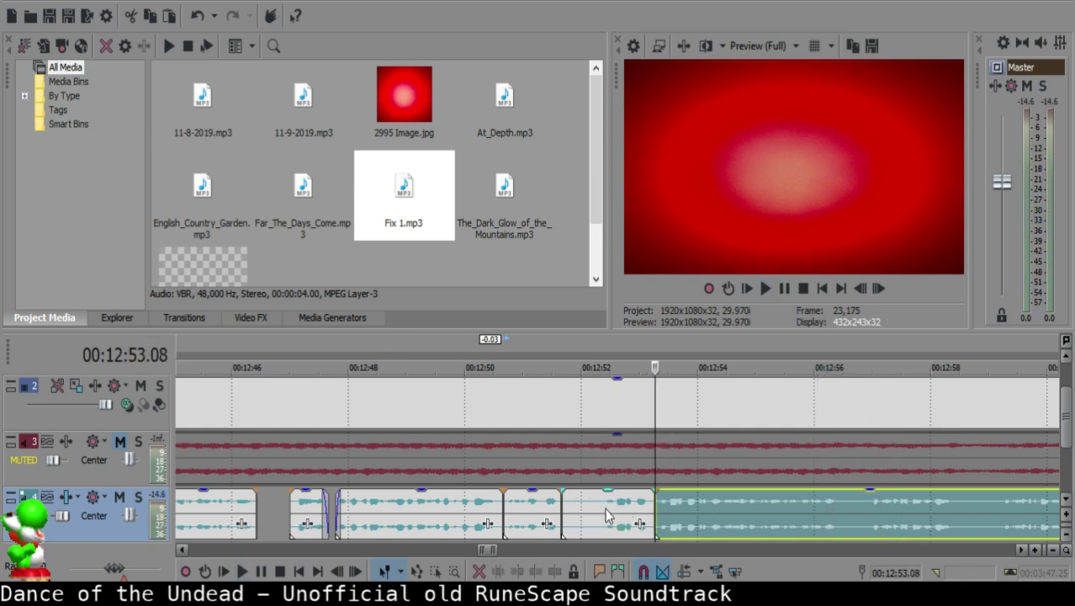
Step: Delete the piece between about 12:51.20 and 12:53.08, move the following clip to about 12:52.04 and play the transition
{"action": "left_click", "coordinate": [587, 505]}
{"action": "key", "text": "Delete"}
{"action": "left_click_drag", "start_coordinate": [672, 505], "coordinate": [602, 502]}
{"action": "left_click", "coordinate": [532, 504]}
{"action": "key", "text": "space"}
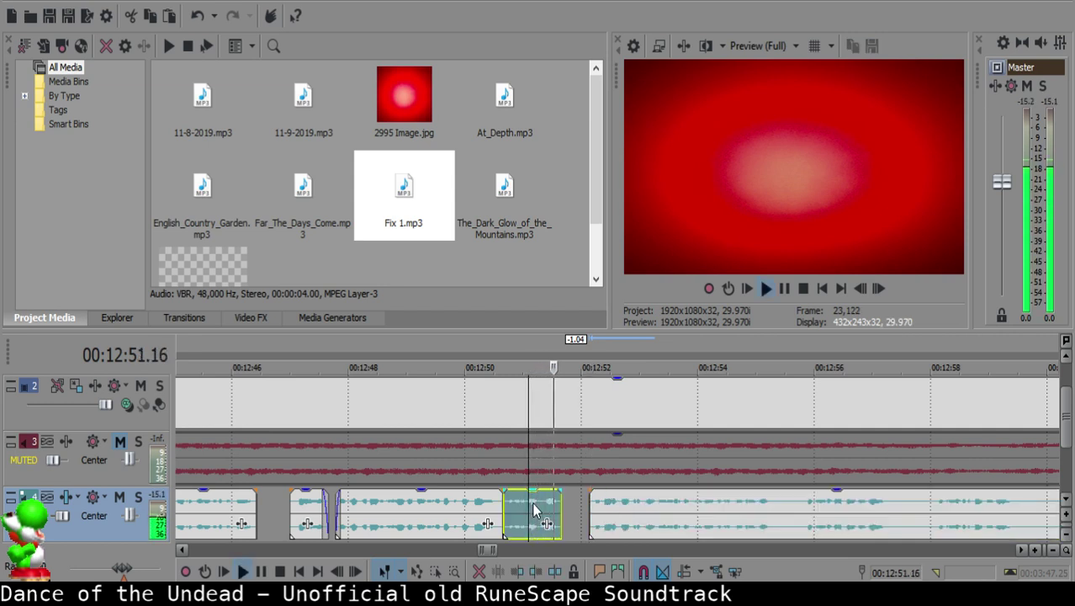
Step: Move the clip after the gap one frame earlier to about 12:52.03 and play the transition
{"action": "scroll", "coordinate": [589, 511], "scroll_direction": "up", "scroll_amount": 3}
{"action": "left_click", "coordinate": [568, 504]}
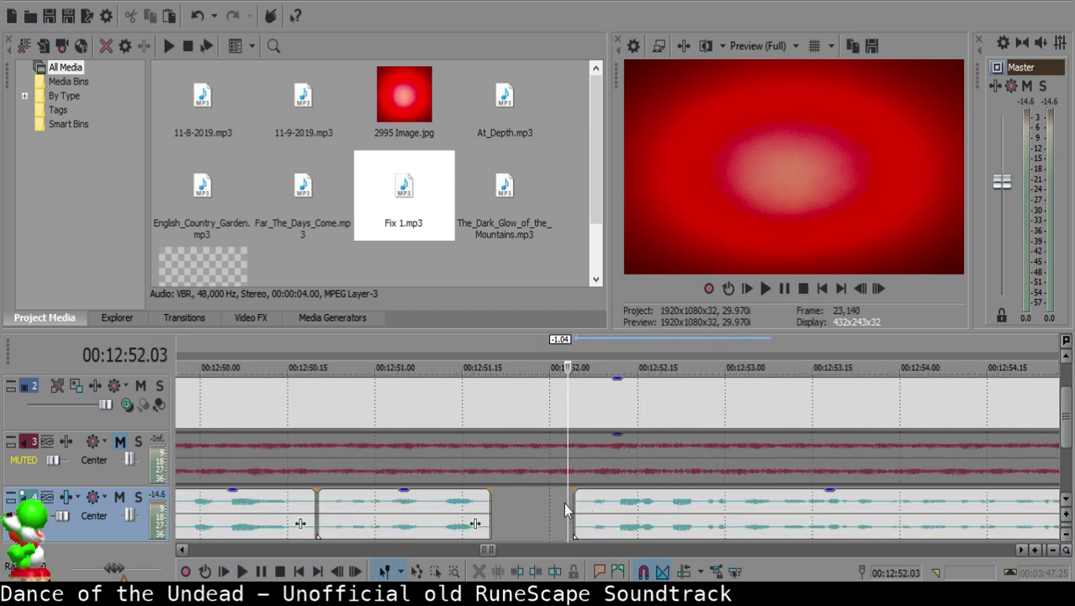
{"action": "left_click_drag", "start_coordinate": [586, 513], "coordinate": [580, 513]}
{"action": "left_click", "coordinate": [445, 512]}
{"action": "key", "text": "space"}
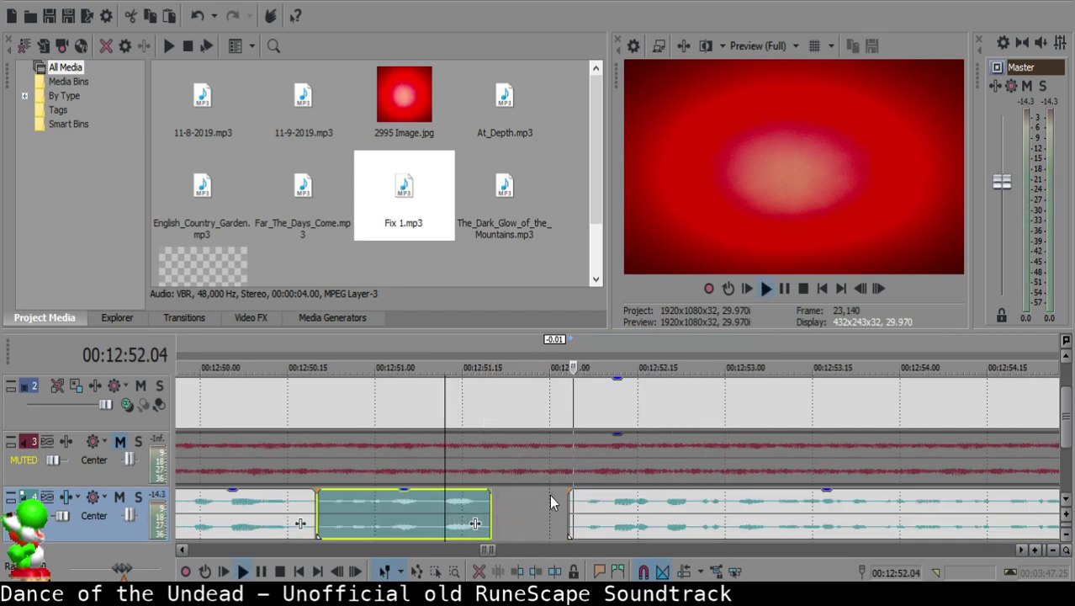
Step: Add a fade-out of about 10 frames to the clip ending at about 12:51.20 and play the transition
{"action": "left_click_drag", "start_coordinate": [497, 491], "coordinate": [434, 493]}
{"action": "left_click", "coordinate": [403, 510]}
{"action": "key", "text": "Return"}
{"action": "left_click", "coordinate": [386, 514]}
{"action": "key", "text": "space"}
{"action": "key", "text": "space"}
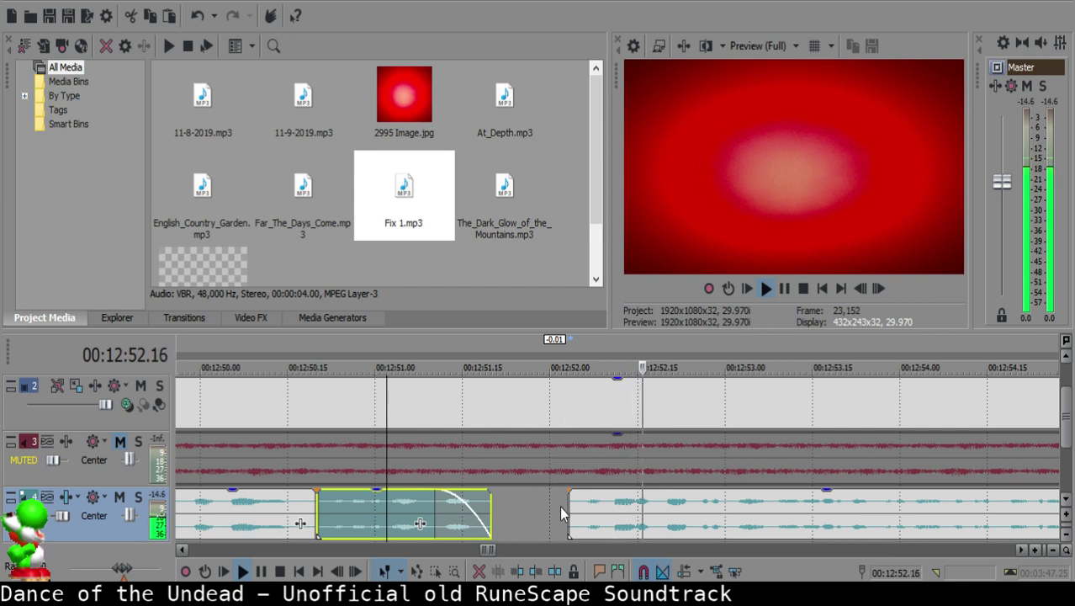
Step: Play on through the clip after the gap and split it at about 12:55.09
{"action": "scroll", "coordinate": [606, 508], "scroll_direction": "down", "scroll_amount": 5}
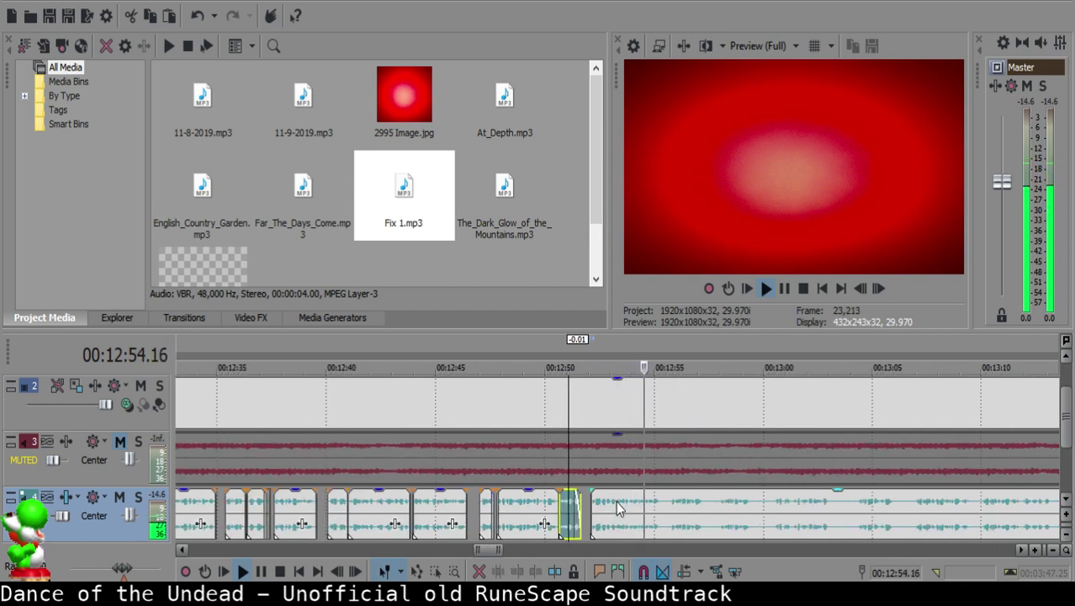
{"action": "scroll", "coordinate": [618, 508], "scroll_direction": "up", "scroll_amount": 5}
{"action": "left_click", "coordinate": [609, 508]}
{"action": "key", "text": "space"}
{"action": "key", "text": "s"}
Step: Play the takes in the following clip and split it at about 12:55.21, selecting the short piece before the split
{"action": "left_click", "coordinate": [786, 513]}
{"action": "key", "text": "space"}
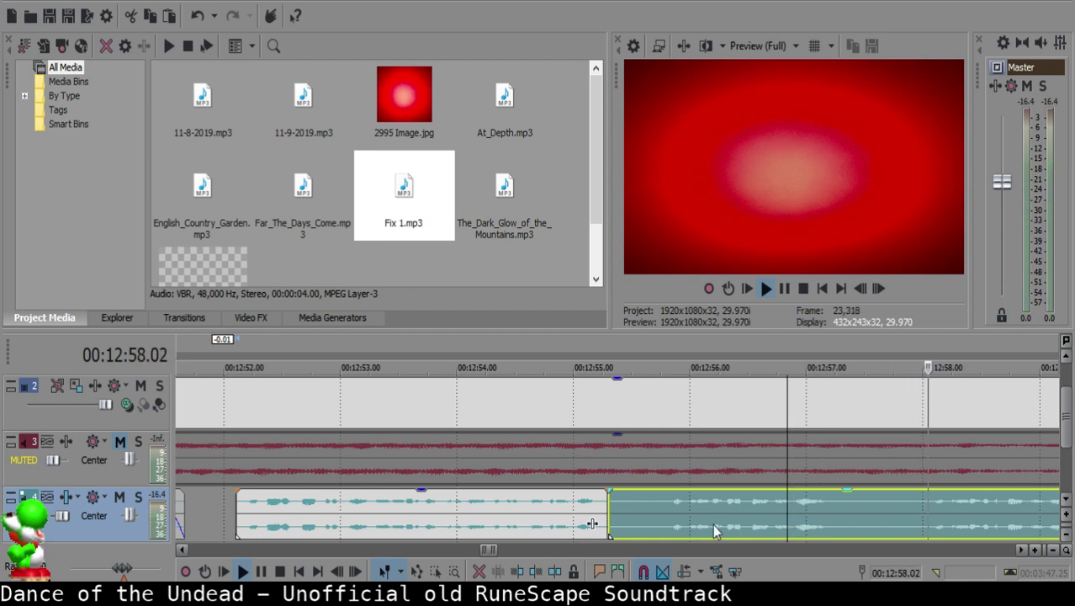
{"action": "scroll", "coordinate": [661, 504], "scroll_direction": "down", "scroll_amount": 4}
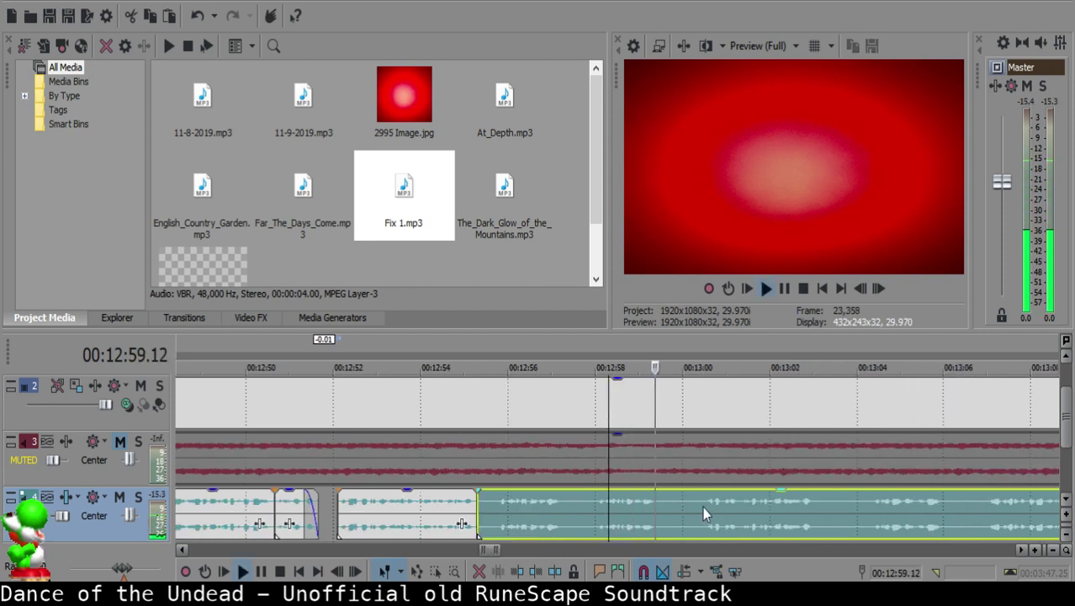
{"action": "left_click", "coordinate": [597, 504]}
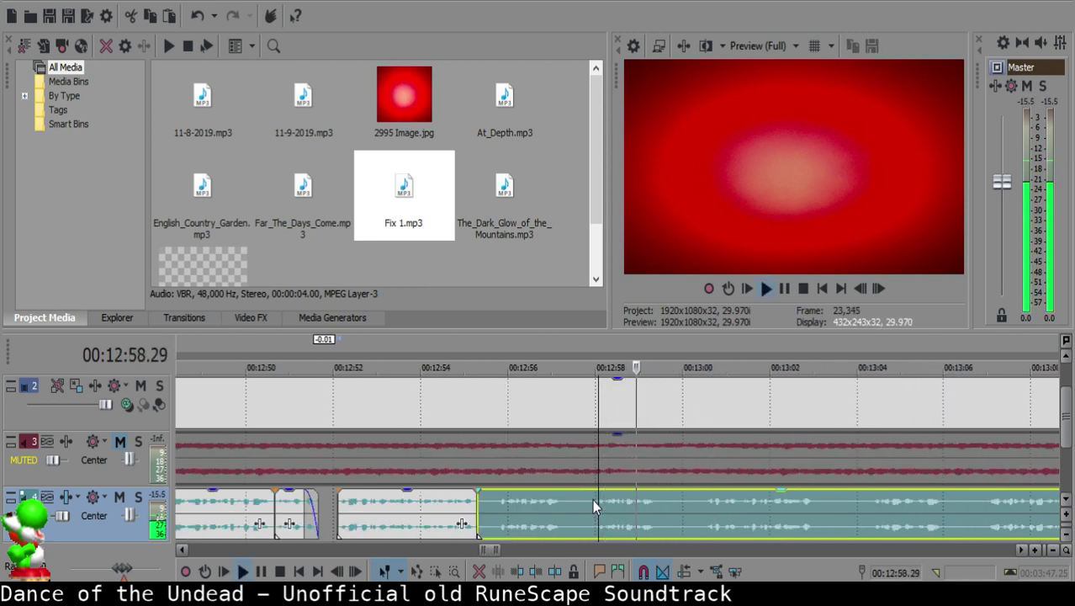
{"action": "key", "text": "space"}
{"action": "left_click", "coordinate": [493, 506]}
{"action": "key", "text": "space"}
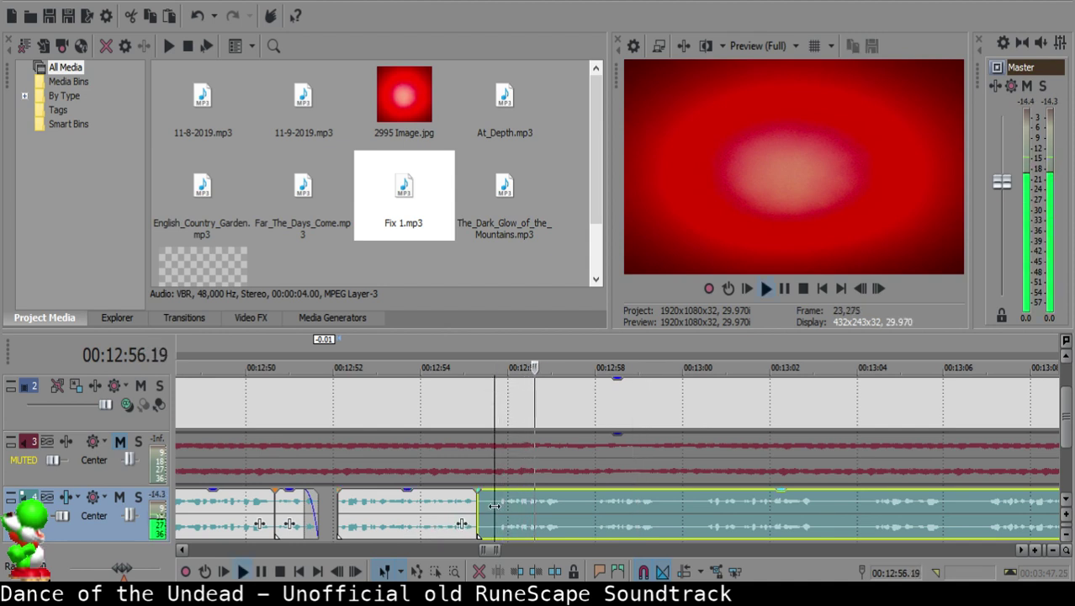
{"action": "key", "text": "space"}
{"action": "key", "text": "s"}
{"action": "left_click", "coordinate": [483, 509]}
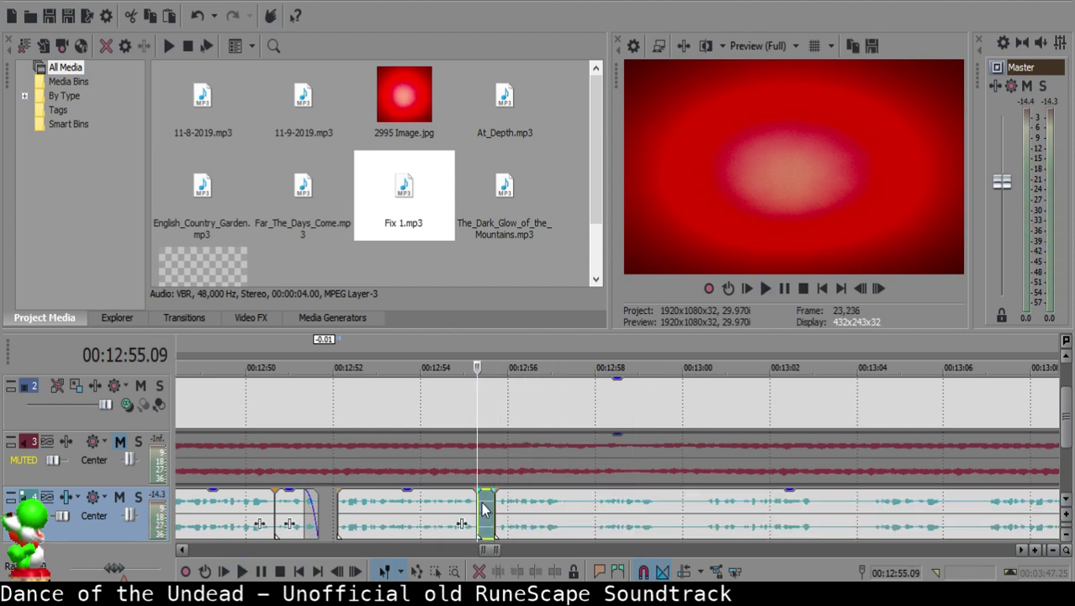
Step: Play the phrase after about 12:55.21 and split the clip at its end at about 12:56.28
{"action": "left_click", "coordinate": [546, 503]}
{"action": "key", "text": "space"}
{"action": "scroll", "coordinate": [546, 504], "scroll_direction": "up", "scroll_amount": 3}
{"action": "key", "text": "Return"}
{"action": "left_click", "coordinate": [578, 504]}
{"action": "key", "text": "space"}
{"action": "key", "text": "space"}
{"action": "key", "text": "s"}
Step: Play the following take and split the clip at its end at about 12:59.02
{"action": "left_click", "coordinate": [939, 514]}
{"action": "key", "text": "space"}
{"action": "scroll", "coordinate": [918, 512], "scroll_direction": "up", "scroll_amount": 1}
{"action": "key", "text": "Return"}
{"action": "left_click", "coordinate": [560, 504]}
{"action": "key", "text": "space"}
{"action": "key", "text": "Return"}
{"action": "left_click", "coordinate": [563, 502]}
{"action": "key", "text": "space"}
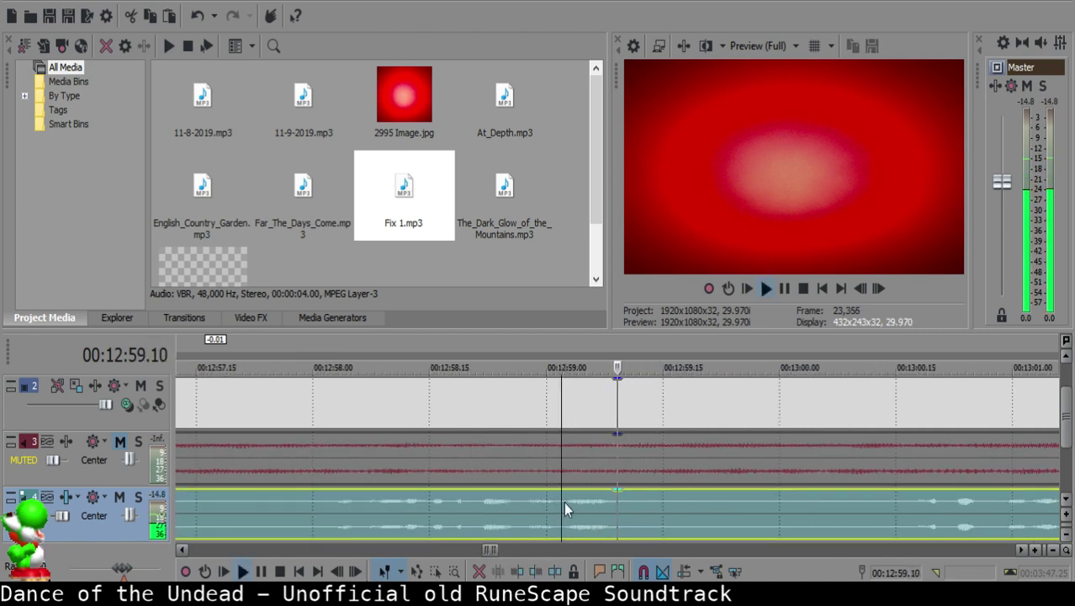
{"action": "key", "text": "space"}
{"action": "key", "text": "s"}
Step: Replay the phrases before the latest cuts on track 4 and undo the last two splits, at about 12:56.28 and 12:59.02
{"action": "scroll", "coordinate": [564, 502], "scroll_direction": "down", "scroll_amount": 2}
{"action": "scroll", "coordinate": [564, 503], "scroll_direction": "down", "scroll_amount": 1}
{"action": "left_click", "coordinate": [572, 502]}
{"action": "left_click", "coordinate": [493, 503]}
{"action": "key", "text": "space"}
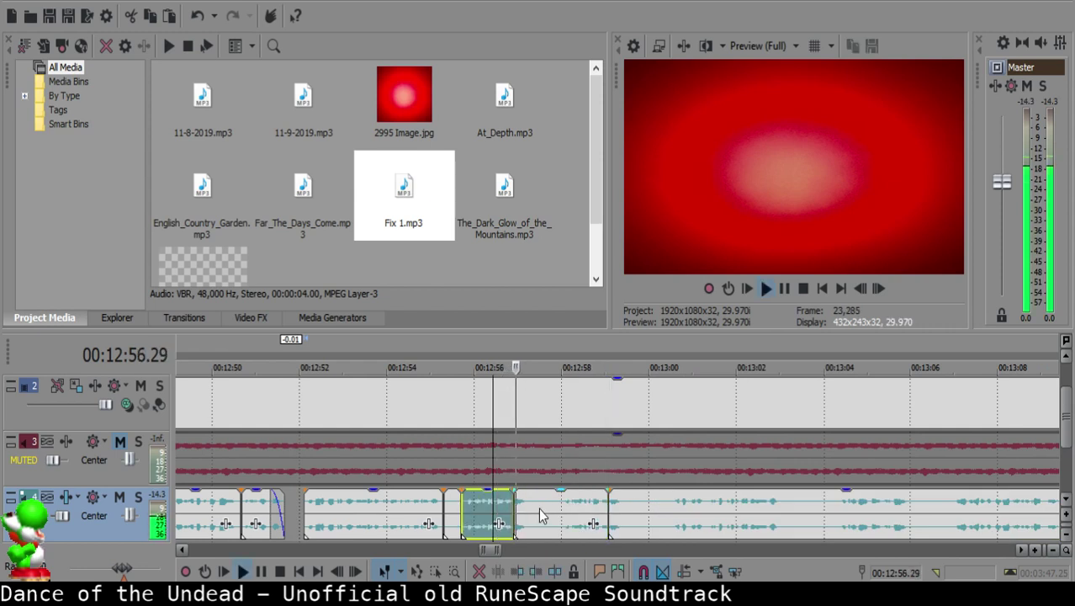
{"action": "key", "text": "Return"}
{"action": "key", "text": "ctrl+z"}
{"action": "key", "text": "ctrl+z"}
{"action": "left_click", "coordinate": [503, 505]}
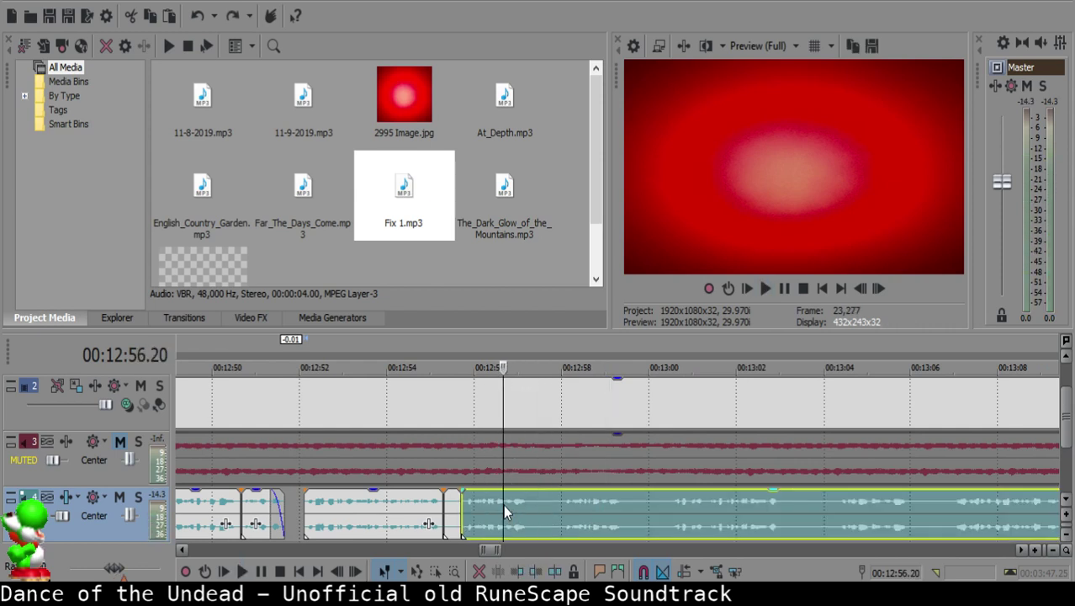
Step: Delete the short piece between about 12:55.09 and 12:55.21 and move the following clip earlier to start at about 12:55.17
{"action": "key", "text": "space"}
{"action": "key", "text": "Return"}
{"action": "left_click", "coordinate": [451, 506]}
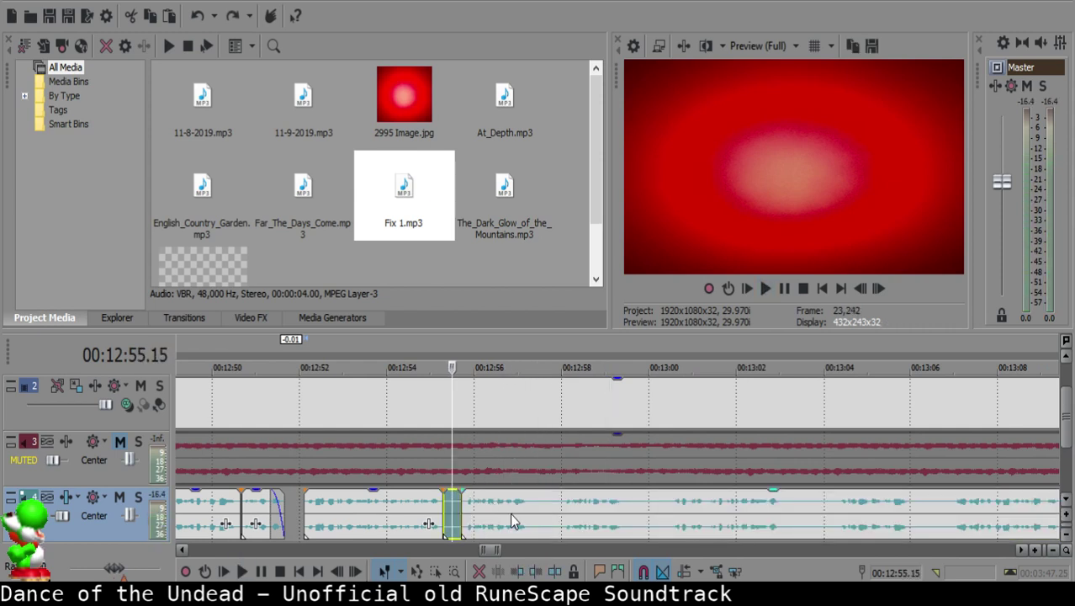
{"action": "left_click", "coordinate": [525, 506]}
{"action": "left_click", "coordinate": [453, 507]}
{"action": "key", "text": "Delete"}
{"action": "left_click", "coordinate": [477, 509]}
{"action": "left_click_drag", "start_coordinate": [476, 509], "coordinate": [432, 518]}
{"action": "left_click", "coordinate": [431, 507]}
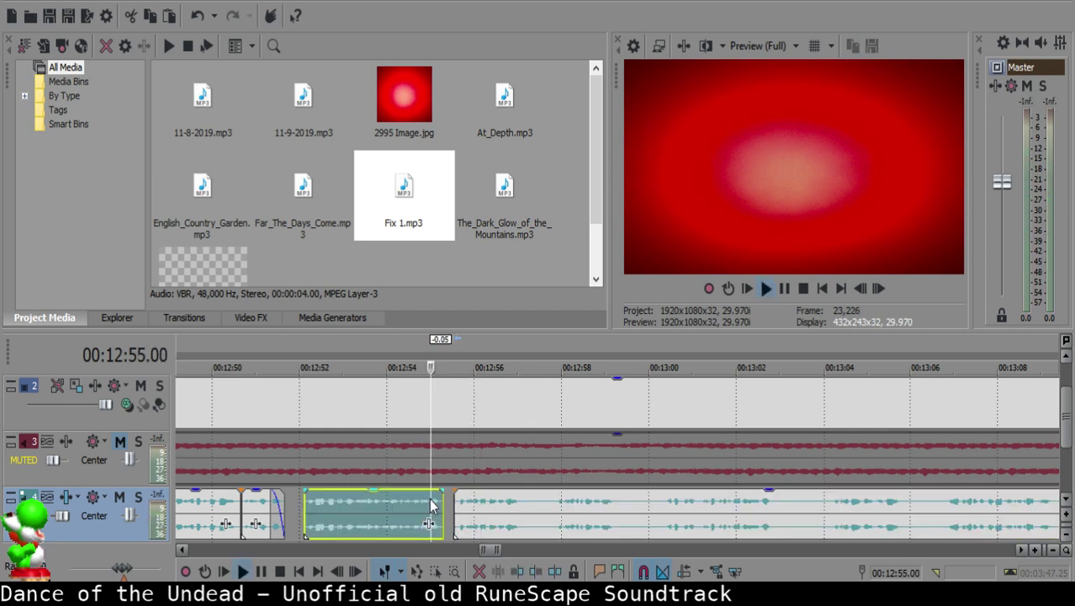
Step: Move the following clip earlier until it meets the end of the preceding clip at about 12:55.09, and play across the join
{"action": "scroll", "coordinate": [431, 506], "scroll_direction": "up", "scroll_amount": 2}
{"action": "key", "text": "Return"}
{"action": "left_click_drag", "start_coordinate": [697, 515], "coordinate": [617, 514]}
{"action": "left_click", "coordinate": [453, 510]}
{"action": "key", "text": "space"}
{"action": "left_click", "coordinate": [511, 513]}
Step: Play the phrase after the join and split the clip at its end at about 12:56.28
{"action": "scroll", "coordinate": [647, 510], "scroll_direction": "down", "scroll_amount": 3}
{"action": "scroll", "coordinate": [646, 502], "scroll_direction": "down", "scroll_amount": 2}
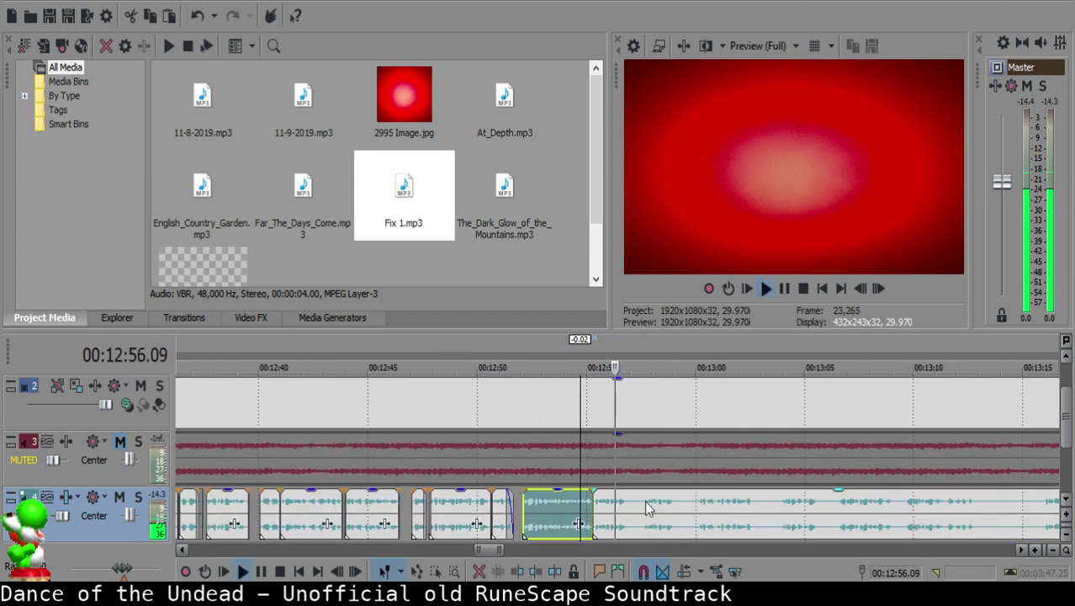
{"action": "scroll", "coordinate": [644, 502], "scroll_direction": "up", "scroll_amount": 2}
{"action": "left_click", "coordinate": [620, 503]}
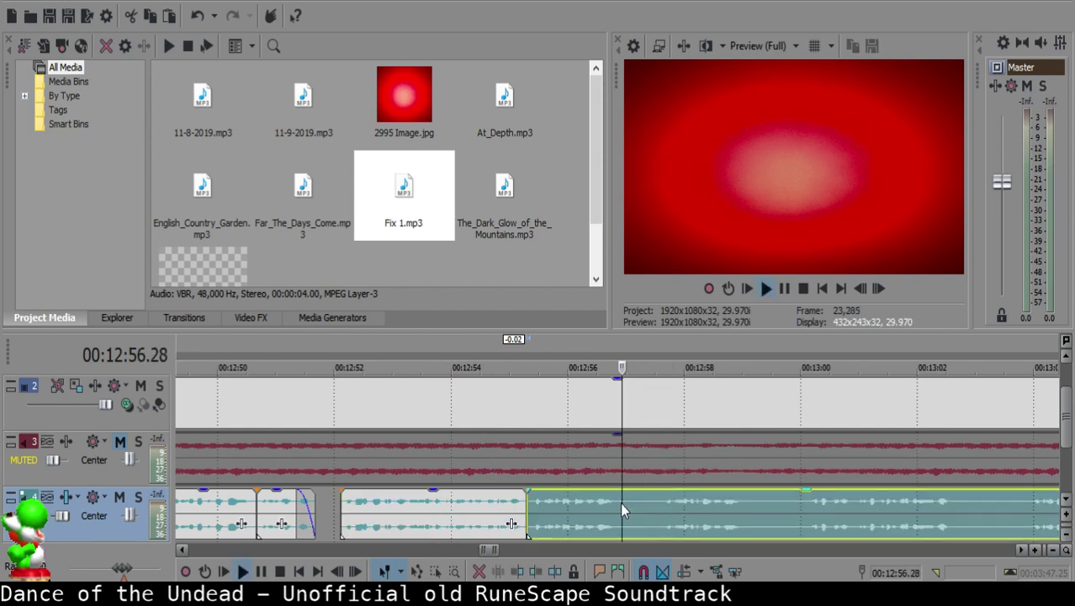
{"action": "key", "text": "space"}
{"action": "key", "text": "s"}
Step: Play the takes after the 12:56.28 split and split the clip again at about 13:00.29
{"action": "left_click", "coordinate": [752, 504]}
{"action": "left_click", "coordinate": [824, 512]}
{"action": "key", "text": "space"}
{"action": "scroll", "coordinate": [820, 512], "scroll_direction": "down", "scroll_amount": 2}
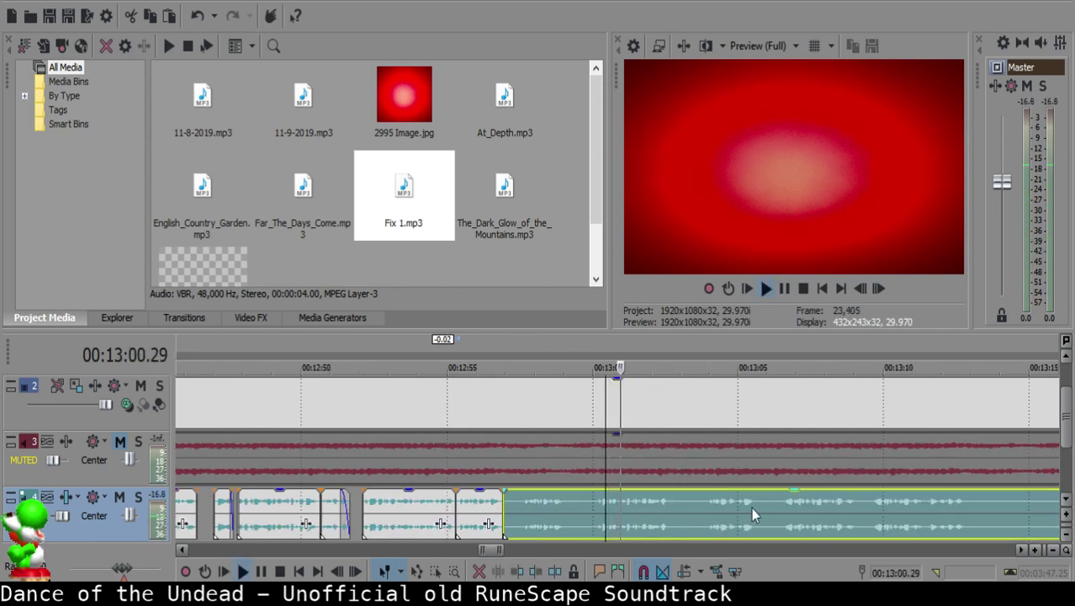
{"action": "left_click", "coordinate": [711, 509]}
{"action": "left_click", "coordinate": [622, 508]}
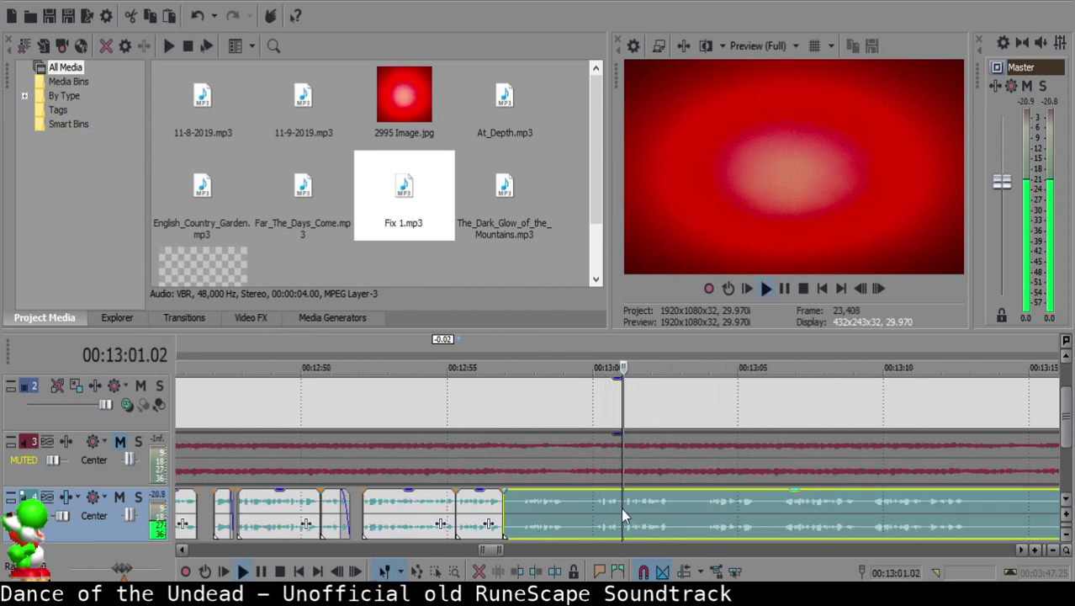
{"action": "scroll", "coordinate": [589, 508], "scroll_direction": "up", "scroll_amount": 3}
{"action": "left_click", "coordinate": [569, 502]}
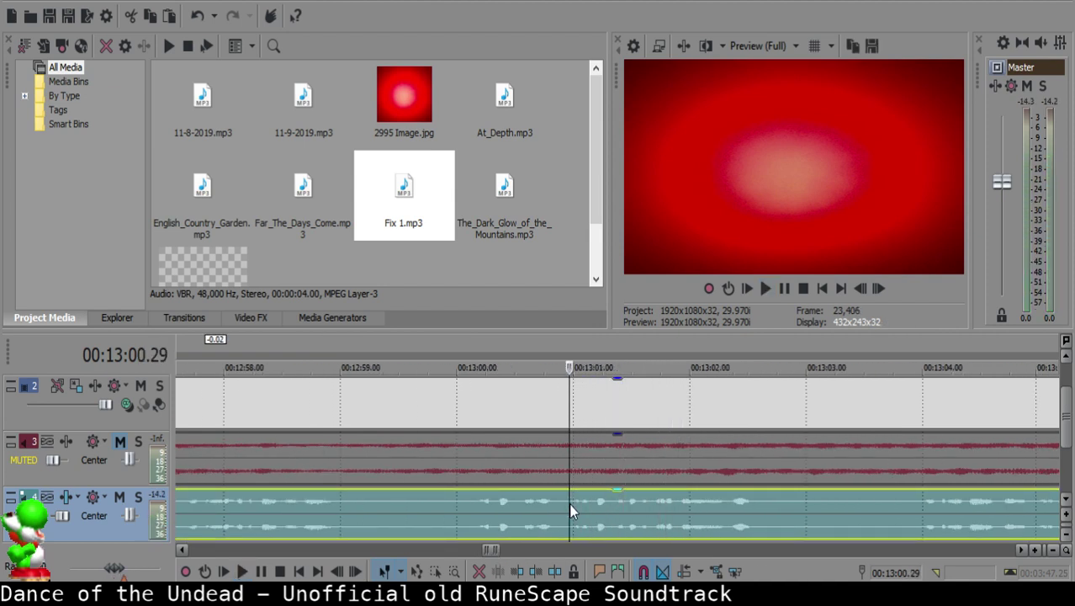
{"action": "scroll", "coordinate": [569, 503], "scroll_direction": "down", "scroll_amount": 3}
Step: Remove the take between 12:56.28 and 13:00.29, move the following clip to start at about 12:57.09 and play the transition
{"action": "left_click", "coordinate": [501, 511]}
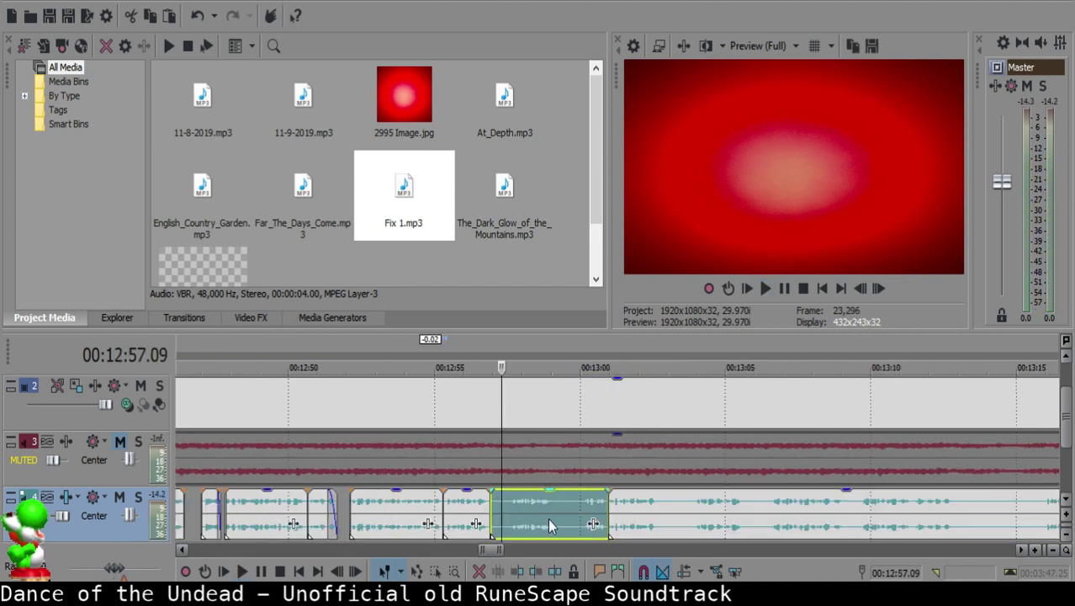
{"action": "left_click_drag", "start_coordinate": [660, 531], "coordinate": [552, 506]}
{"action": "left_click", "coordinate": [479, 503]}
{"action": "key", "text": "space"}
{"action": "scroll", "coordinate": [511, 517], "scroll_direction": "up", "scroll_amount": 4}
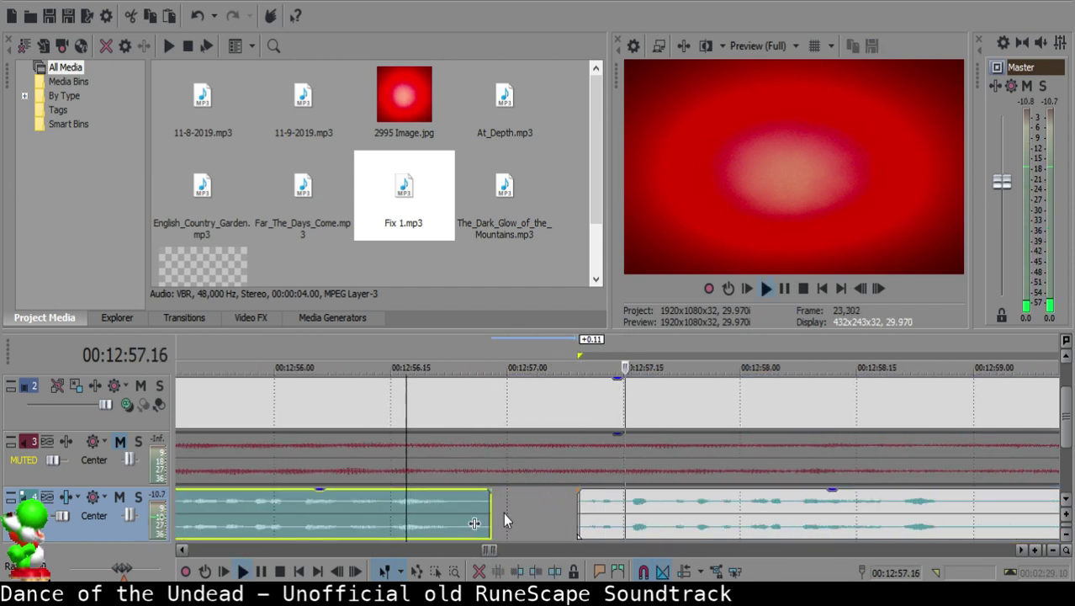
Step: Widen the pause by two frames by moving the following clip to about 12:57.11, and replay the transition
{"action": "key", "text": "space"}
{"action": "left_click", "coordinate": [592, 507]}
{"action": "left_click_drag", "start_coordinate": [595, 507], "coordinate": [625, 508]}
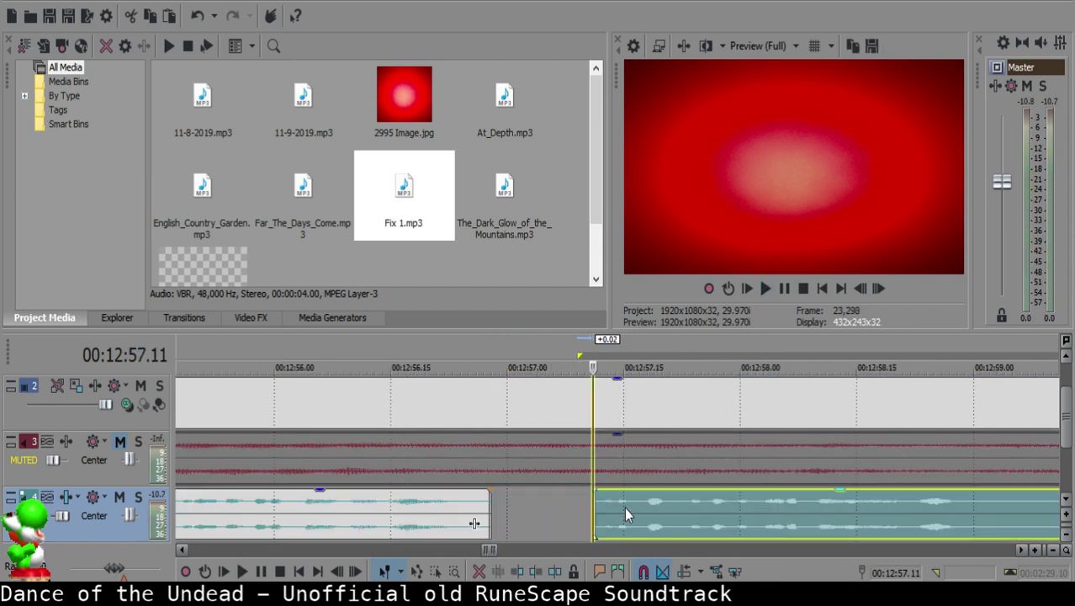
{"action": "left_click", "coordinate": [380, 494]}
{"action": "key", "text": "space"}
{"action": "left_click", "coordinate": [328, 525]}
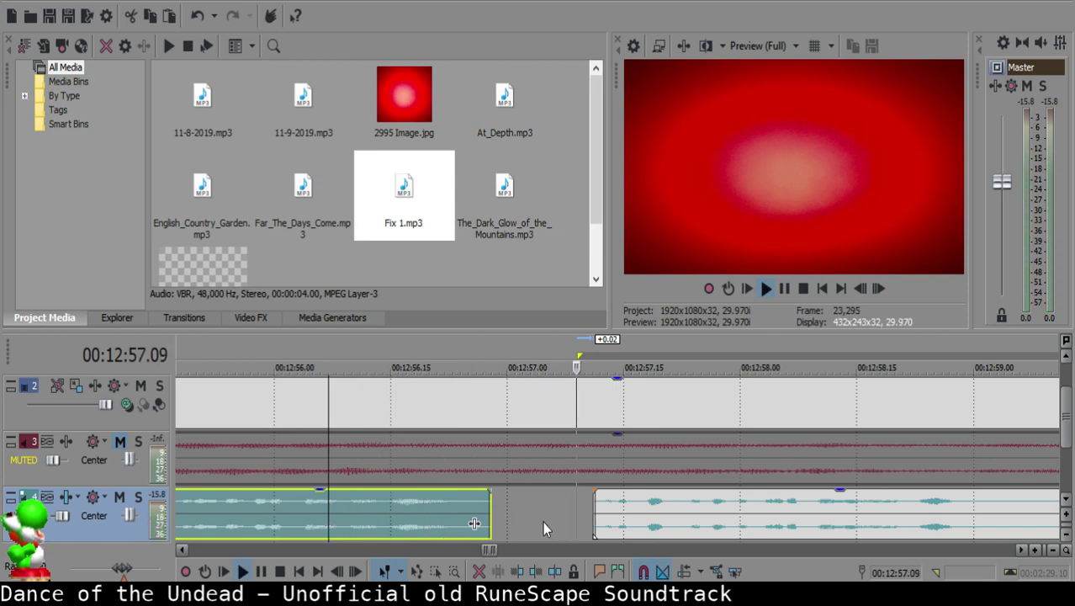
Step: Play the phrase after the pause and split the clip at its end at about 12:59.02
{"action": "scroll", "coordinate": [660, 509], "scroll_direction": "down", "scroll_amount": 6}
{"action": "scroll", "coordinate": [660, 508], "scroll_direction": "up", "scroll_amount": 4}
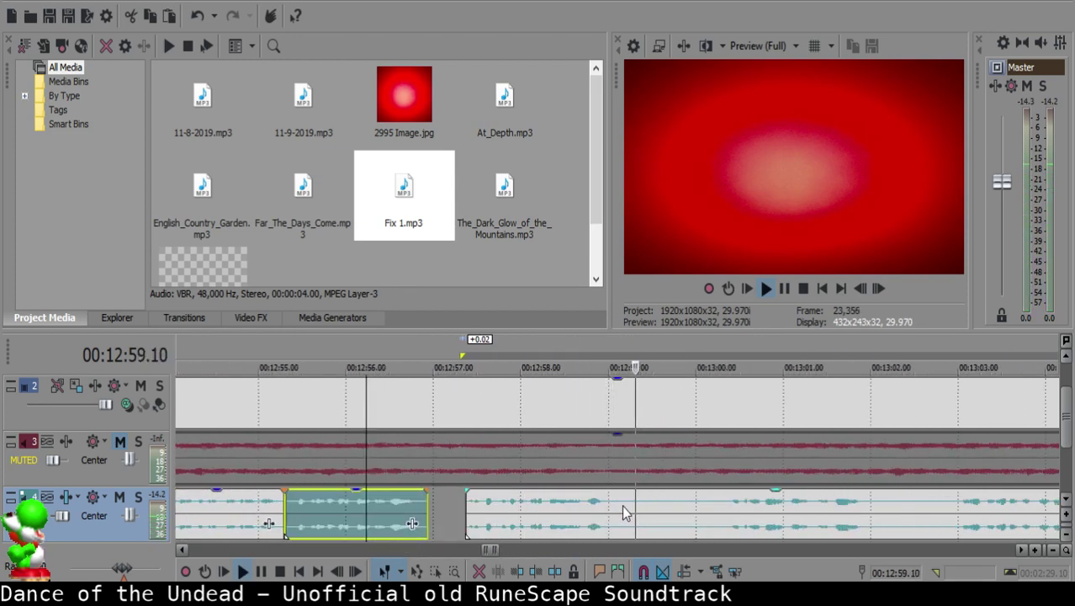
{"action": "key", "text": "Return"}
{"action": "left_click", "coordinate": [614, 509]}
{"action": "key", "text": "s"}
Step: Play on past the 12:59.02 split and split the clip again just before the next phrase at about 13:00.08
{"action": "scroll", "coordinate": [673, 520], "scroll_direction": "down", "scroll_amount": 10}
{"action": "key", "text": "space"}
{"action": "scroll", "coordinate": [672, 521], "scroll_direction": "up", "scroll_amount": 2}
{"action": "scroll", "coordinate": [670, 520], "scroll_direction": "up", "scroll_amount": 5}
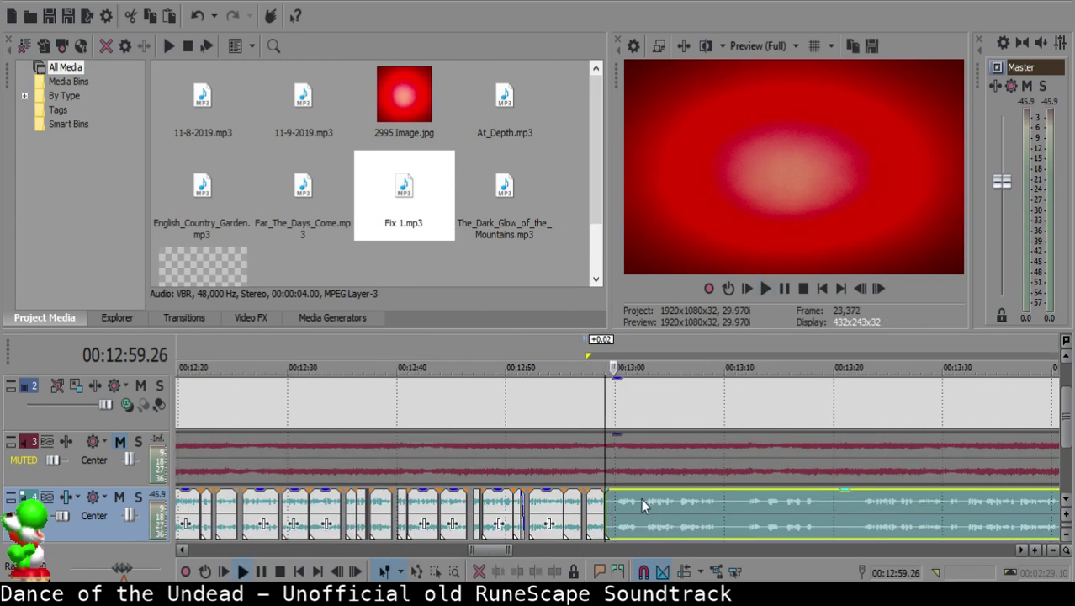
{"action": "scroll", "coordinate": [547, 498], "scroll_direction": "up", "scroll_amount": 2}
{"action": "left_click", "coordinate": [508, 497]}
{"action": "key", "text": "space"}
{"action": "key", "text": "s"}
Step: Delete the piece between 12:59.02 and 13:00.08, move the following clip to start at about 12:59.09 and play the transition
{"action": "left_click", "coordinate": [470, 506]}
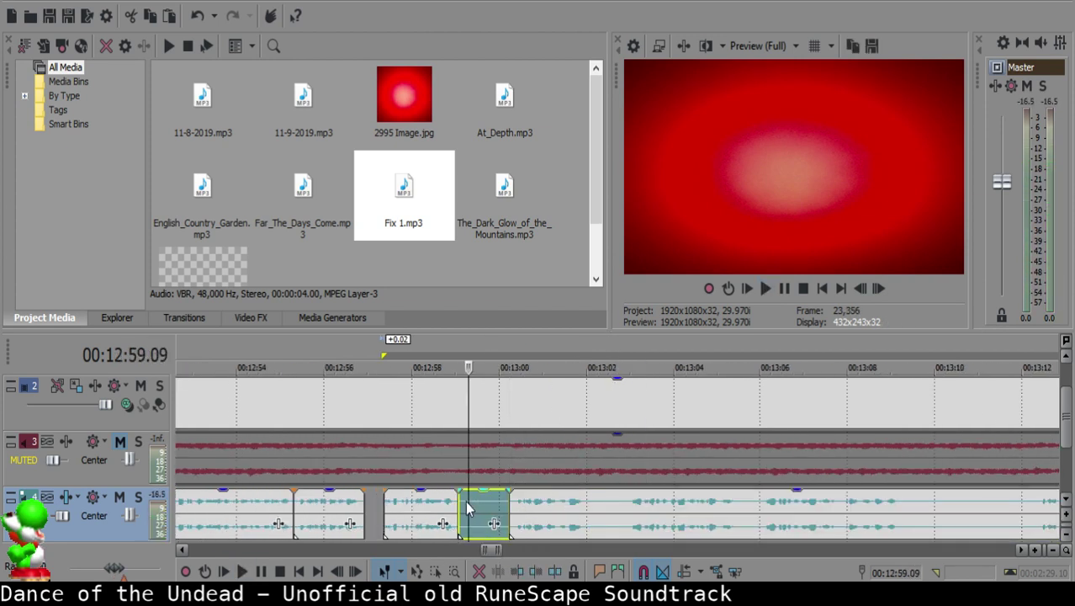
{"action": "key", "text": "Delete"}
{"action": "left_click_drag", "start_coordinate": [531, 510], "coordinate": [496, 505]}
{"action": "left_click", "coordinate": [423, 508]}
{"action": "key", "text": "space"}
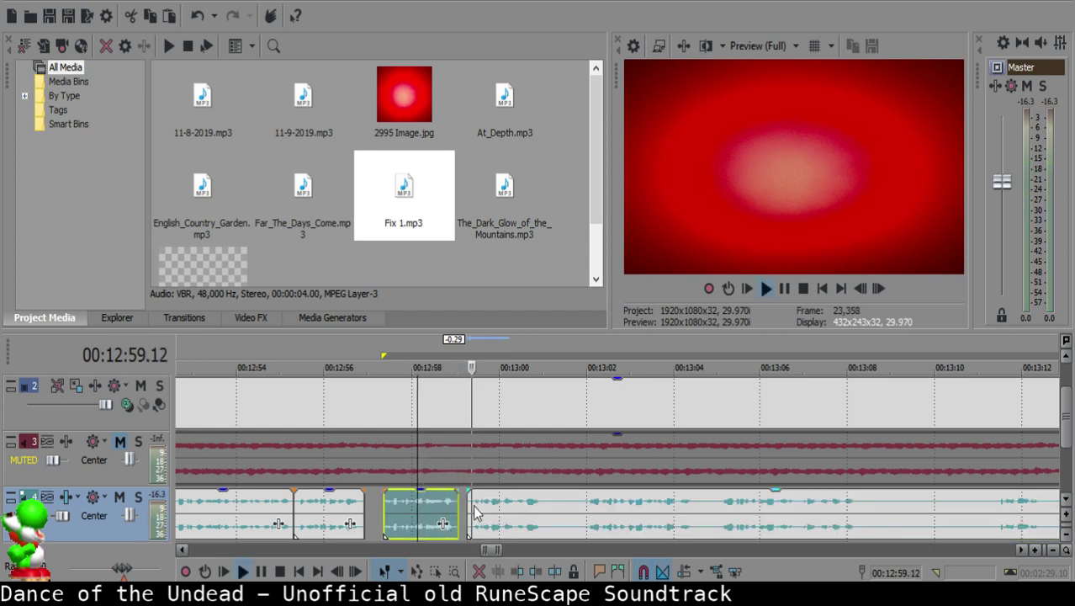
Step: Close the small gap by moving the following clip against the preceding clip's end at about 12:59.02, and replay the join
{"action": "left_click_drag", "start_coordinate": [468, 492], "coordinate": [457, 492]}
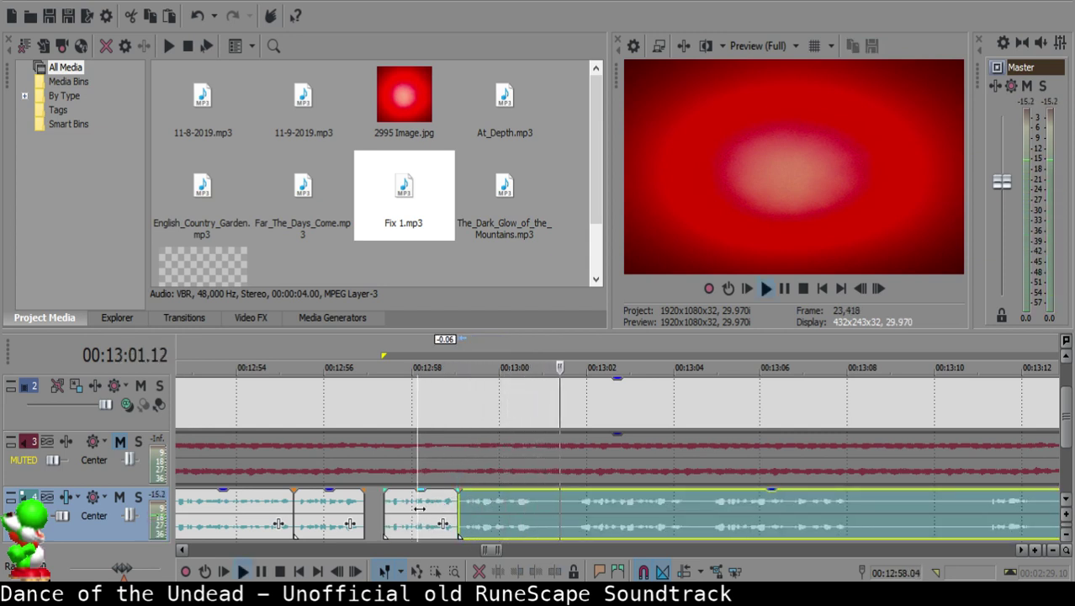
{"action": "left_click", "coordinate": [423, 516]}
{"action": "scroll", "coordinate": [642, 531], "scroll_direction": "down", "scroll_amount": 3}
{"action": "scroll", "coordinate": [639, 511], "scroll_direction": "up", "scroll_amount": 3}
{"action": "key", "text": "Return"}
{"action": "scroll", "coordinate": [547, 520], "scroll_direction": "up", "scroll_amount": 3}
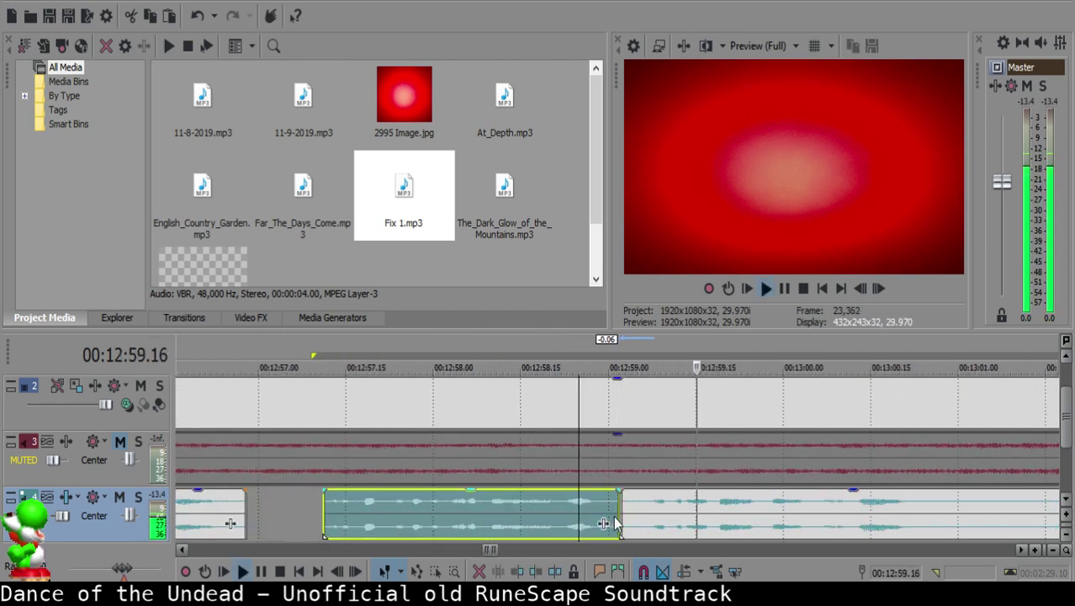
Step: Play on through the joined clip and split it at the end of the phrase at about 13:00.24
{"action": "scroll", "coordinate": [588, 521], "scroll_direction": "down", "scroll_amount": 5}
{"action": "scroll", "coordinate": [623, 516], "scroll_direction": "up", "scroll_amount": 4}
{"action": "left_click", "coordinate": [650, 508]}
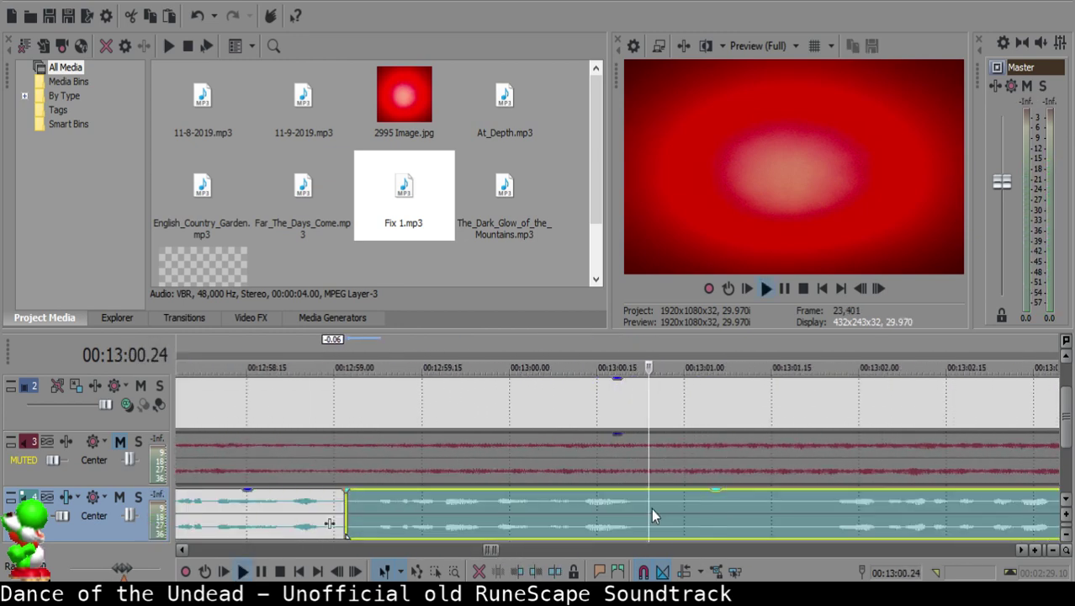
{"action": "key", "text": "s"}
Step: Play the takes after the 13:00.24 split and split the clip before the take to keep, at about 13:04.24
{"action": "left_click", "coordinate": [835, 508]}
{"action": "scroll", "coordinate": [833, 507], "scroll_direction": "down", "scroll_amount": 1}
{"action": "scroll", "coordinate": [799, 510], "scroll_direction": "down", "scroll_amount": 2}
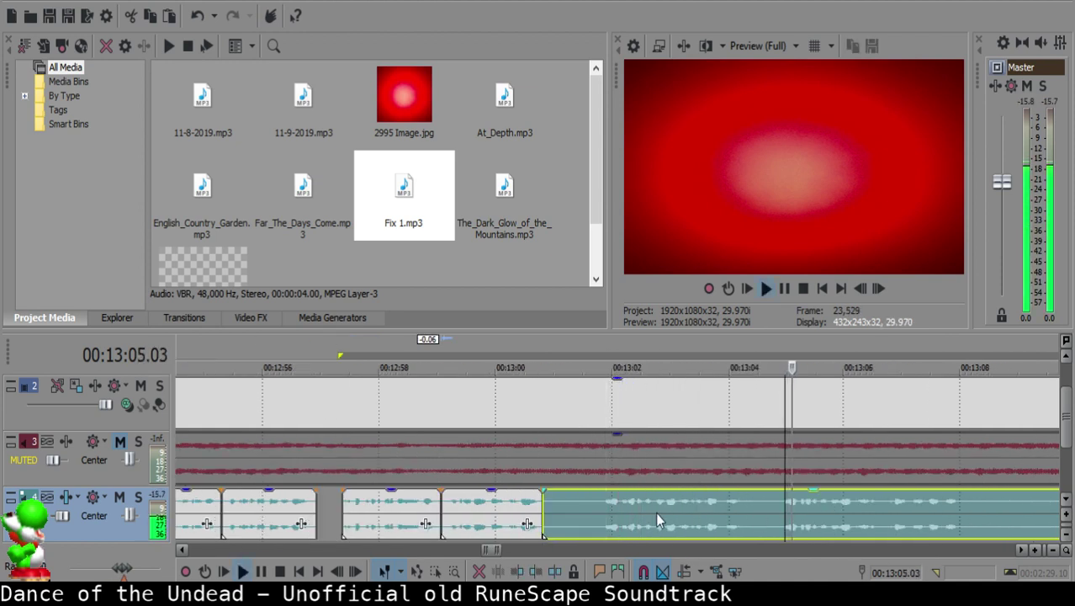
{"action": "scroll", "coordinate": [672, 513], "scroll_direction": "down", "scroll_amount": 1}
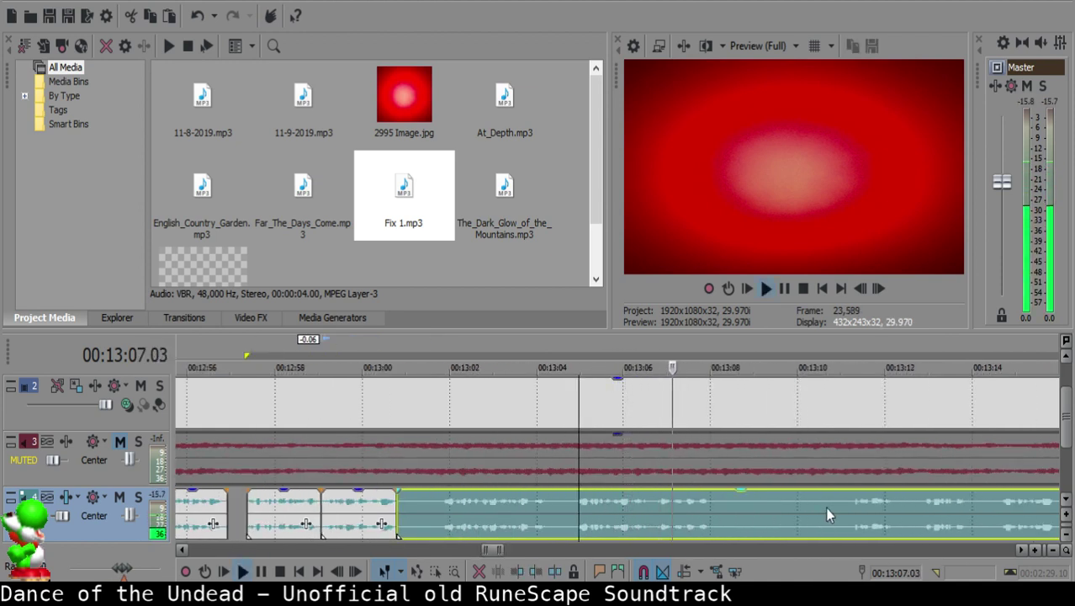
{"action": "key", "text": "Return"}
{"action": "left_click", "coordinate": [644, 502]}
{"action": "key", "text": "Return"}
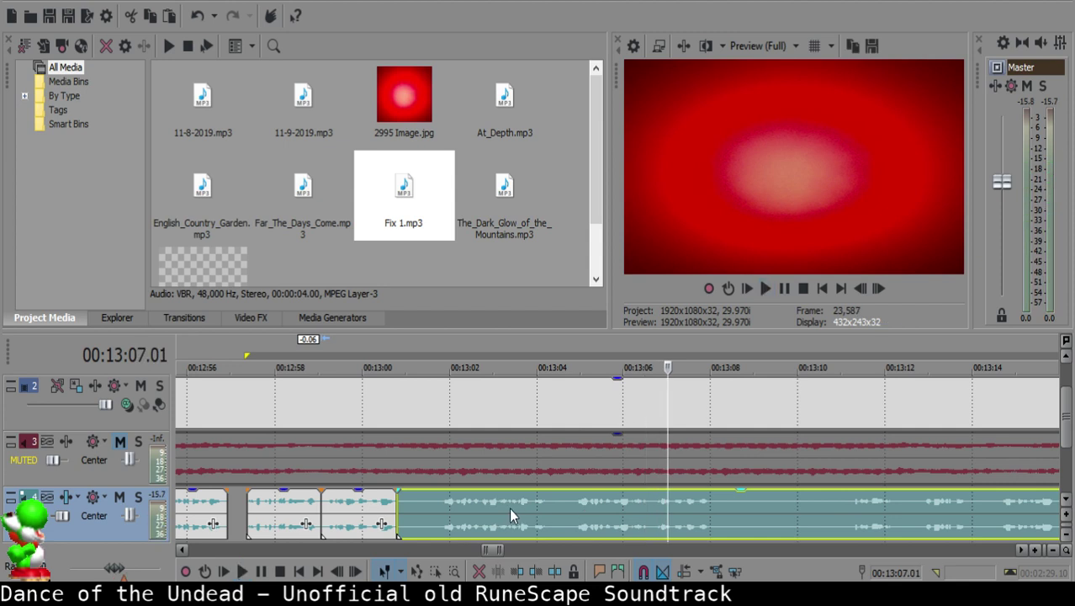
{"action": "left_click", "coordinate": [509, 508]}
{"action": "left_click", "coordinate": [572, 501]}
{"action": "key", "text": "s"}
Step: Delete the take between 13:00.24 and 13:04.24, move the following clip to start at about 13:01.04 and play the transition
{"action": "left_click", "coordinate": [417, 498]}
{"action": "left_click", "coordinate": [412, 498]}
{"action": "key", "text": "Delete"}
{"action": "left_click_drag", "start_coordinate": [589, 504], "coordinate": [440, 495]}
{"action": "left_click", "coordinate": [374, 502]}
{"action": "key", "text": "space"}
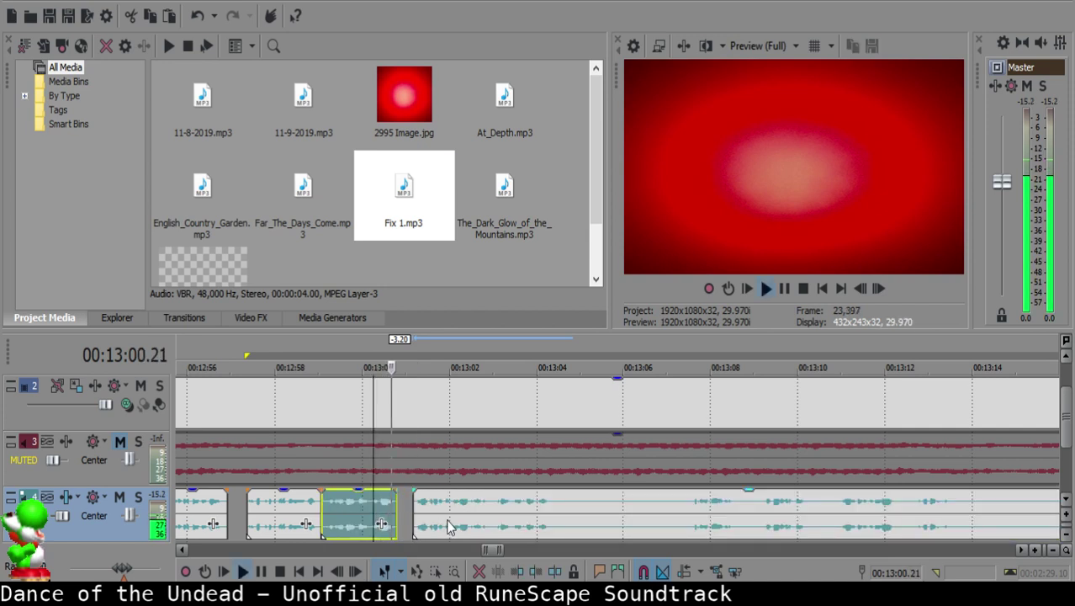
Step: Play through the clip starting at about 13:01.04 and split it at about 13:02.27
{"action": "scroll", "coordinate": [487, 519], "scroll_direction": "up", "scroll_amount": 6}
{"action": "scroll", "coordinate": [616, 529], "scroll_direction": "down", "scroll_amount": 8}
{"action": "scroll", "coordinate": [627, 531], "scroll_direction": "up", "scroll_amount": 2}
{"action": "scroll", "coordinate": [633, 525], "scroll_direction": "up", "scroll_amount": 5}
{"action": "left_click", "coordinate": [640, 506]}
{"action": "key", "text": "space"}
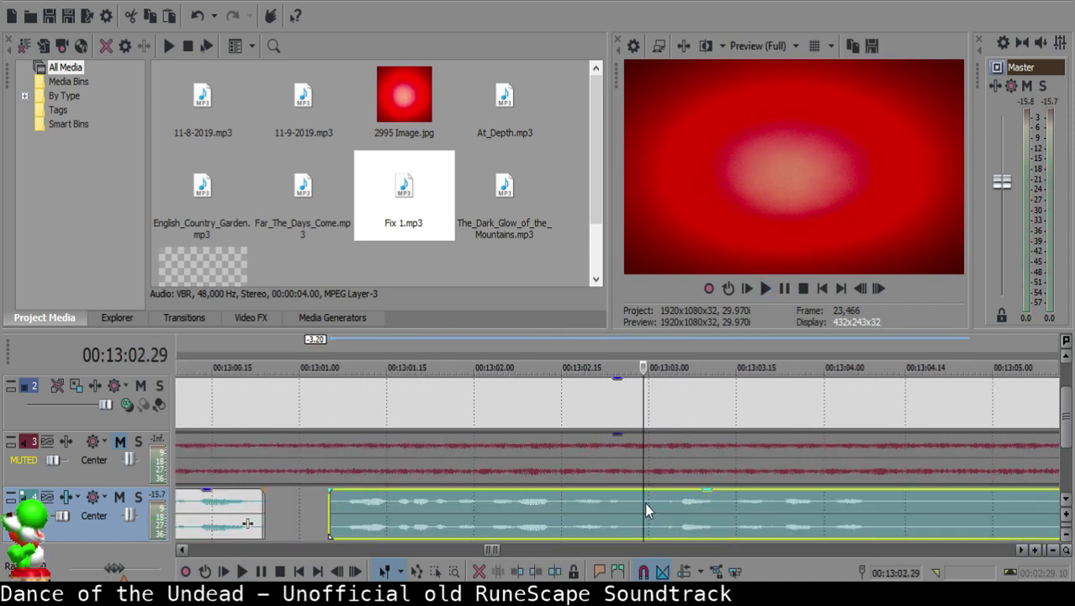
{"action": "left_click", "coordinate": [626, 503]}
{"action": "key", "text": "space"}
{"action": "key", "text": "space"}
{"action": "left_click", "coordinate": [632, 504]}
{"action": "key", "text": "s"}
{"action": "key", "text": "Right"}
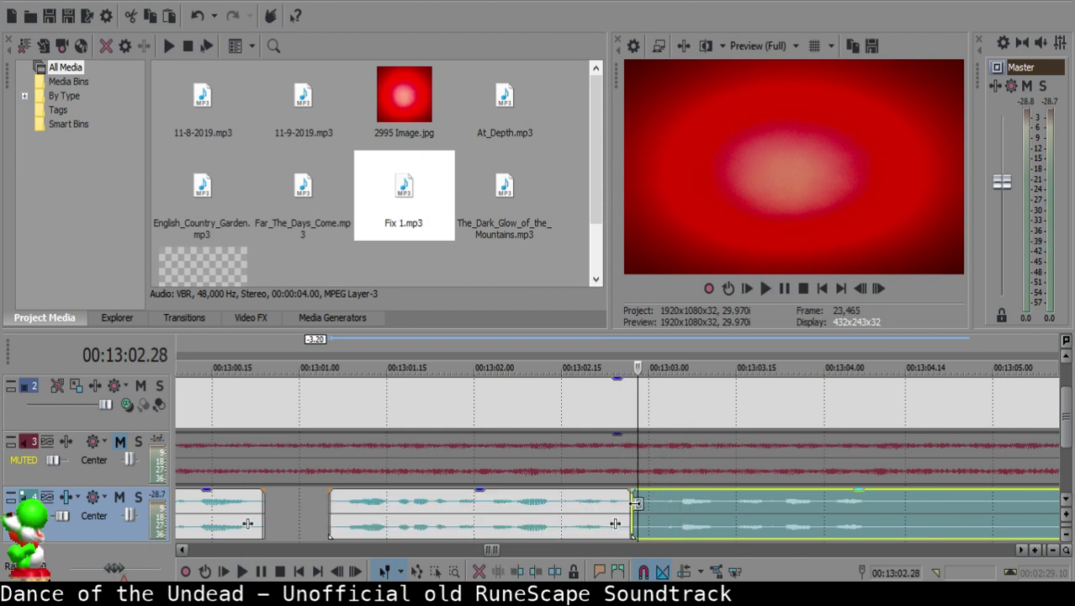
Step: Tighten the 13:02.27 cut by about two frames, bringing the later speech earlier with the clips touching, and play the join
{"action": "left_click_drag", "start_coordinate": [636, 503], "coordinate": [643, 506]}
{"action": "left_click", "coordinate": [580, 499]}
{"action": "key", "text": "space"}
{"action": "key", "text": "space"}
{"action": "left_click", "coordinate": [514, 519]}
{"action": "key", "text": "space"}
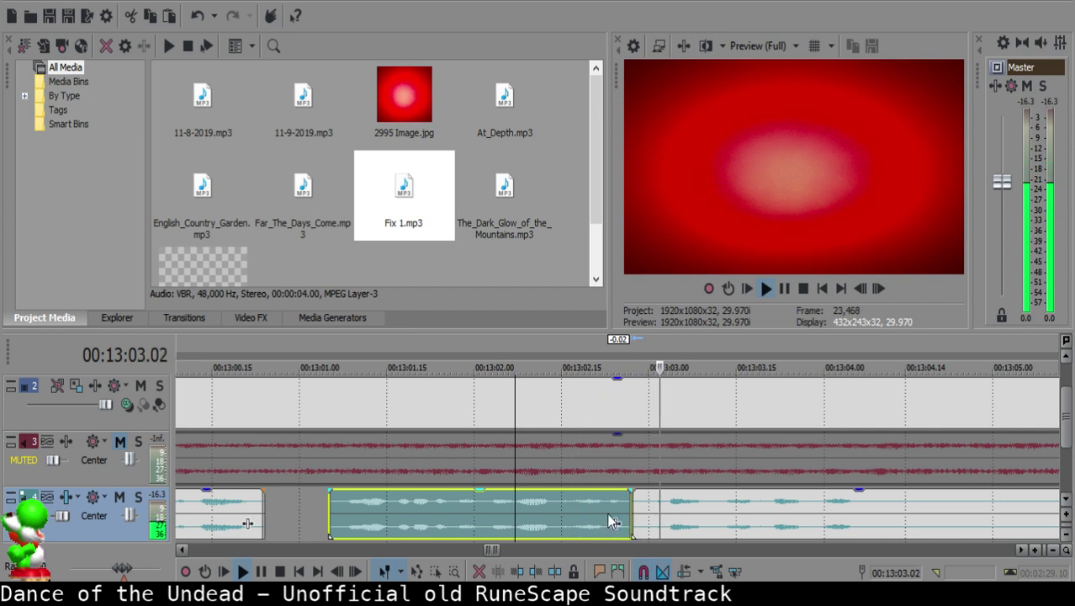
Step: Overlap the two clips at about 13:02.28 with a two-frame crossfade and play across the join
{"action": "key", "text": "space"}
{"action": "left_click", "coordinate": [556, 528]}
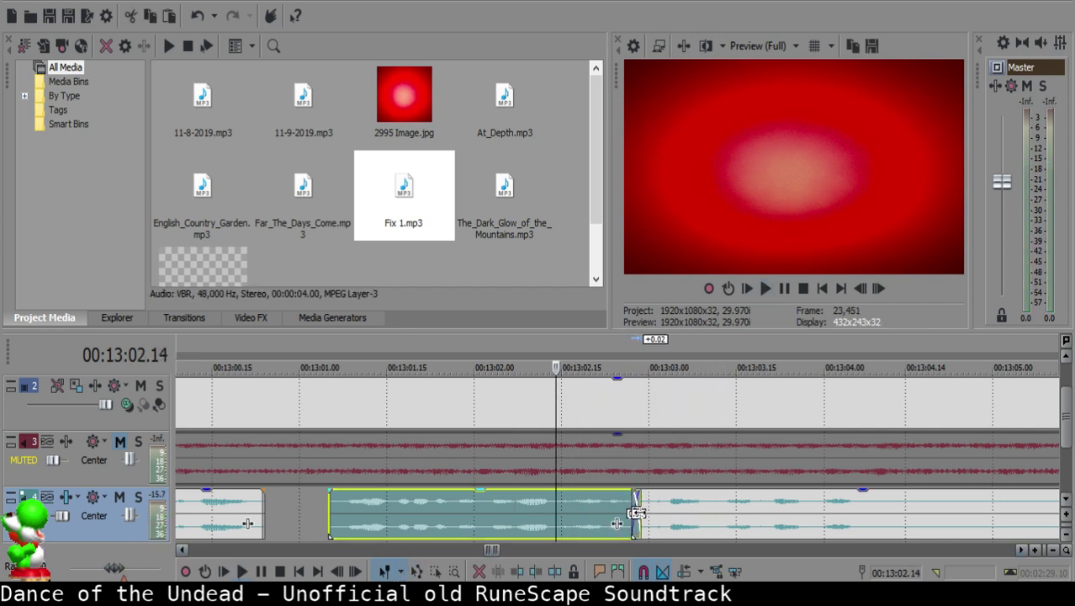
{"action": "key", "text": "space"}
{"action": "scroll", "coordinate": [646, 526], "scroll_direction": "down", "scroll_amount": 2}
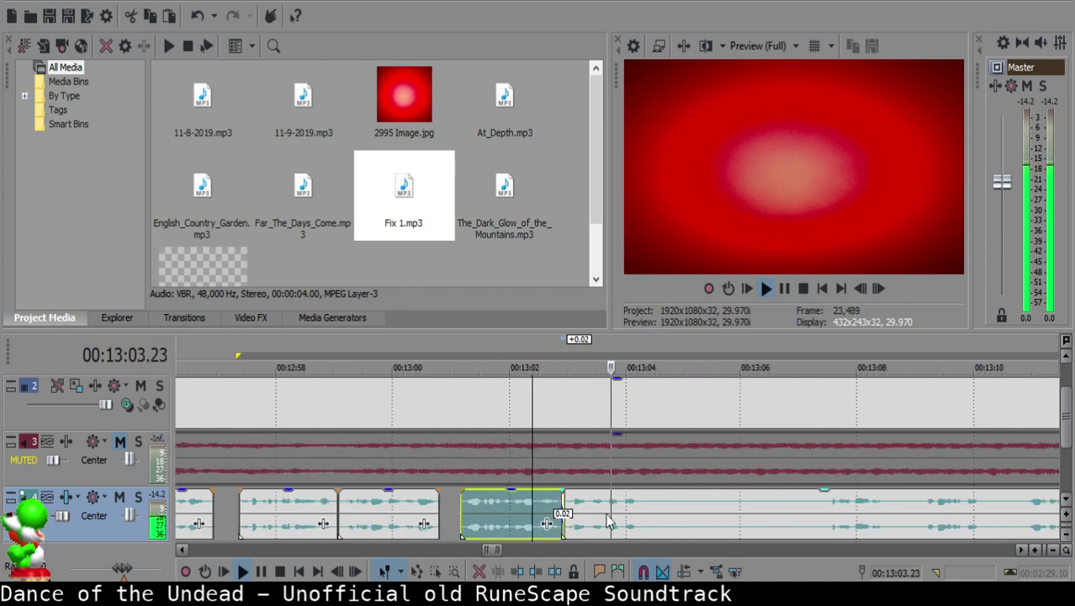
Step: Split the clip after the phrase at about 13:04.08 and again at 13:04.16, and delete the short piece between the splits
{"action": "left_click", "coordinate": [638, 504]}
{"action": "left_click", "coordinate": [641, 505]}
{"action": "key", "text": "space"}
{"action": "key", "text": "space"}
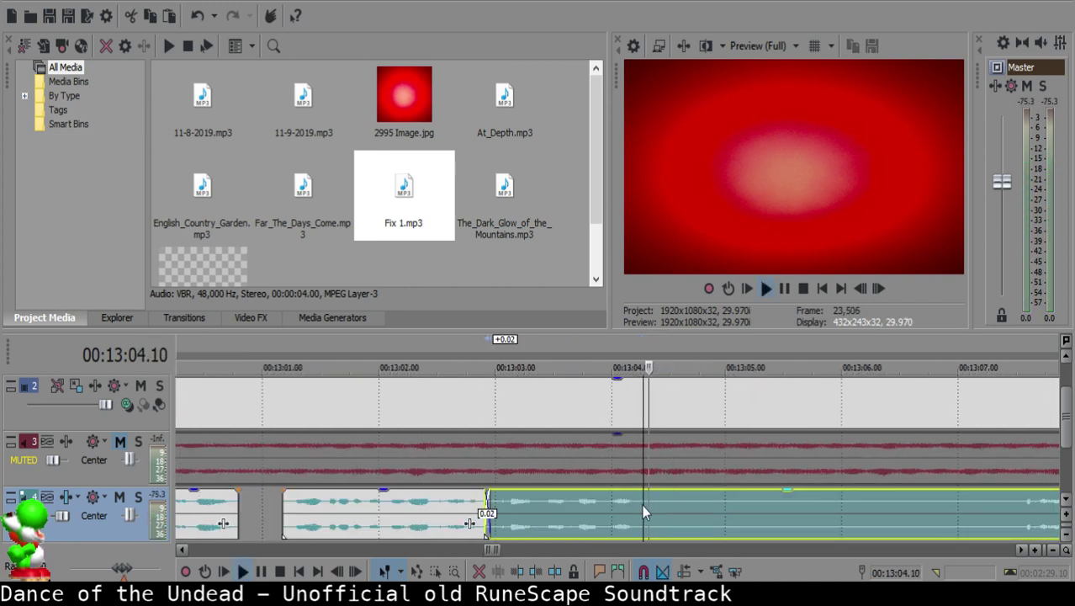
{"action": "key", "text": "space"}
{"action": "key", "text": "s"}
{"action": "left_click", "coordinate": [673, 504]}
{"action": "key", "text": "s"}
{"action": "left_click", "coordinate": [656, 506]}
{"action": "key", "text": "Delete"}
Step: Add a short fade-out to the end of the clip that stops at about 13:04.08 and play it
{"action": "left_click_drag", "start_coordinate": [645, 488], "coordinate": [636, 489]}
{"action": "left_click", "coordinate": [585, 505]}
{"action": "key", "text": "space"}
{"action": "key", "text": "space"}
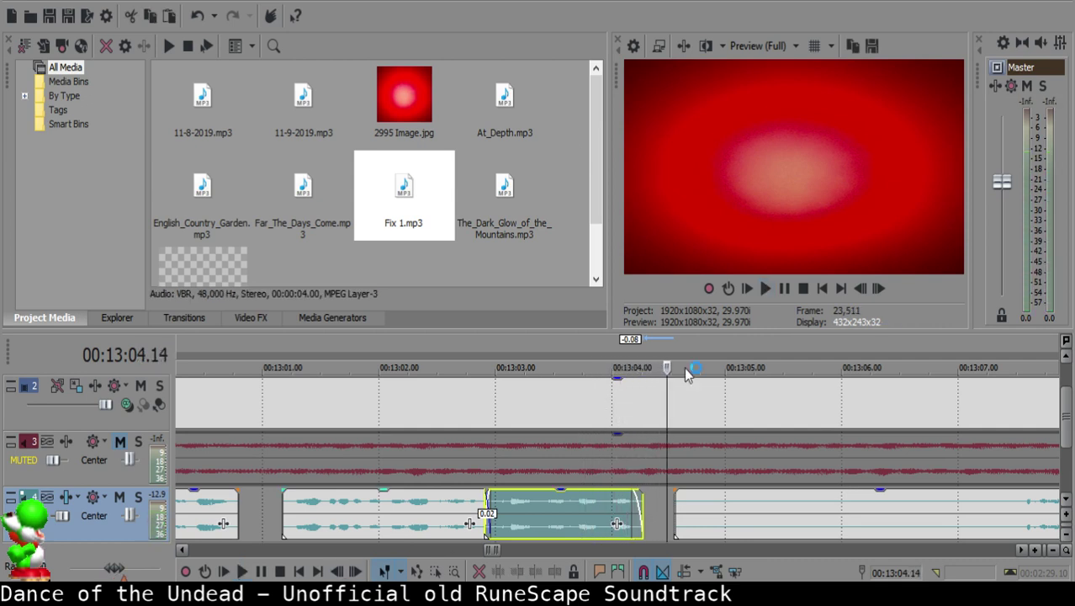
Step: Play the clip after the gap and split it just before the speech starts at about 13:07.16
{"action": "scroll", "coordinate": [671, 505], "scroll_direction": "down", "scroll_amount": 3}
{"action": "left_click", "coordinate": [671, 499]}
{"action": "key", "text": "space"}
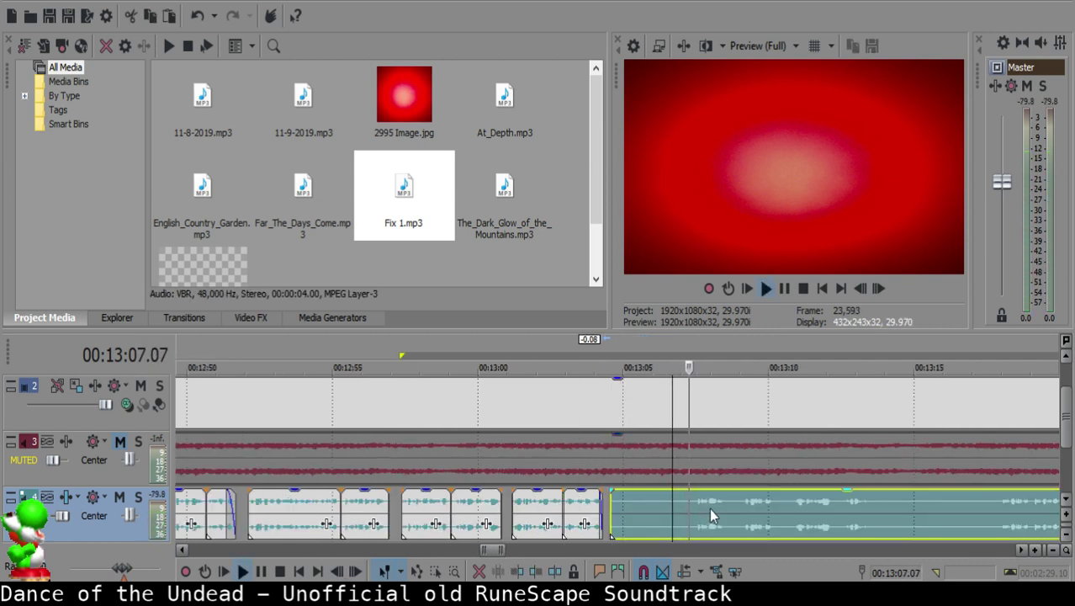
{"action": "scroll", "coordinate": [711, 507], "scroll_direction": "up", "scroll_amount": 3}
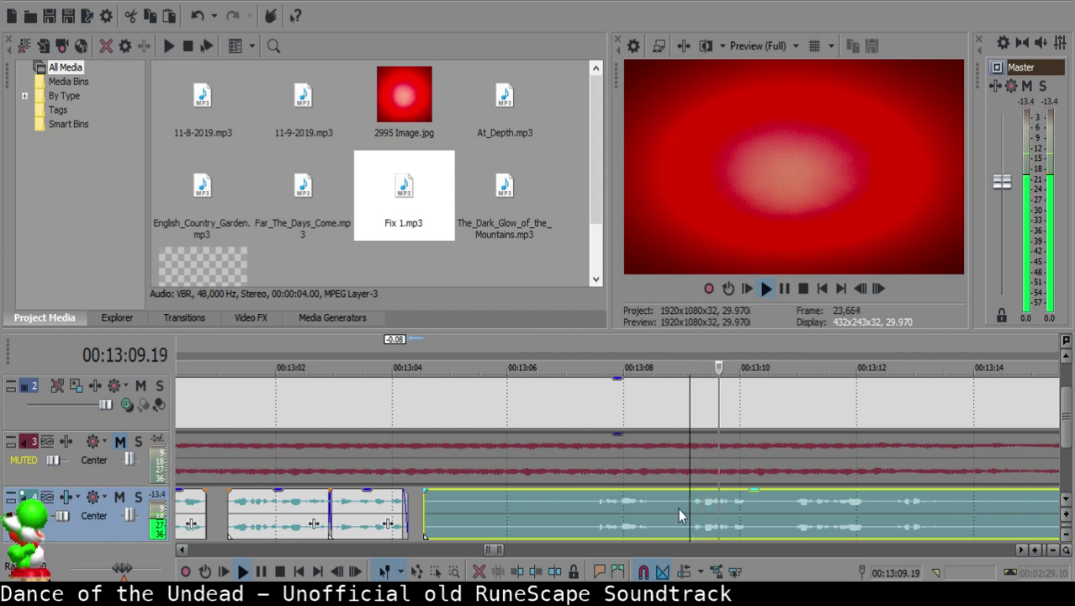
{"action": "left_click", "coordinate": [596, 502]}
{"action": "key", "text": "space"}
{"action": "key", "text": "s"}
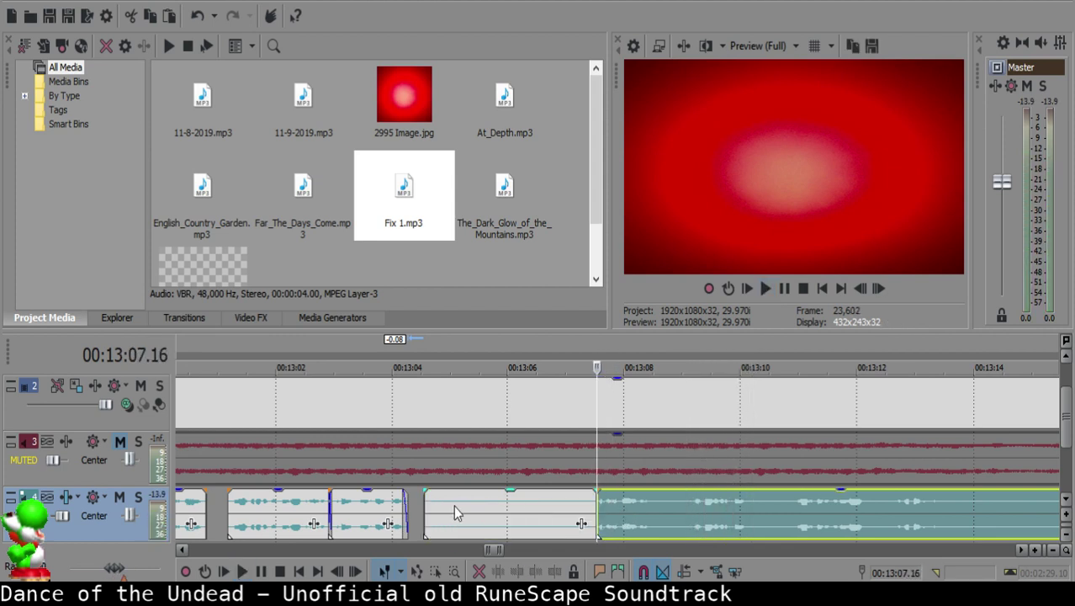
Step: Delete the silent piece before 13:07.16 and move the following clip earlier to start at about 13:04.16
{"action": "left_click", "coordinate": [430, 508]}
{"action": "key", "text": "Delete"}
{"action": "left_click_drag", "start_coordinate": [617, 517], "coordinate": [446, 501]}
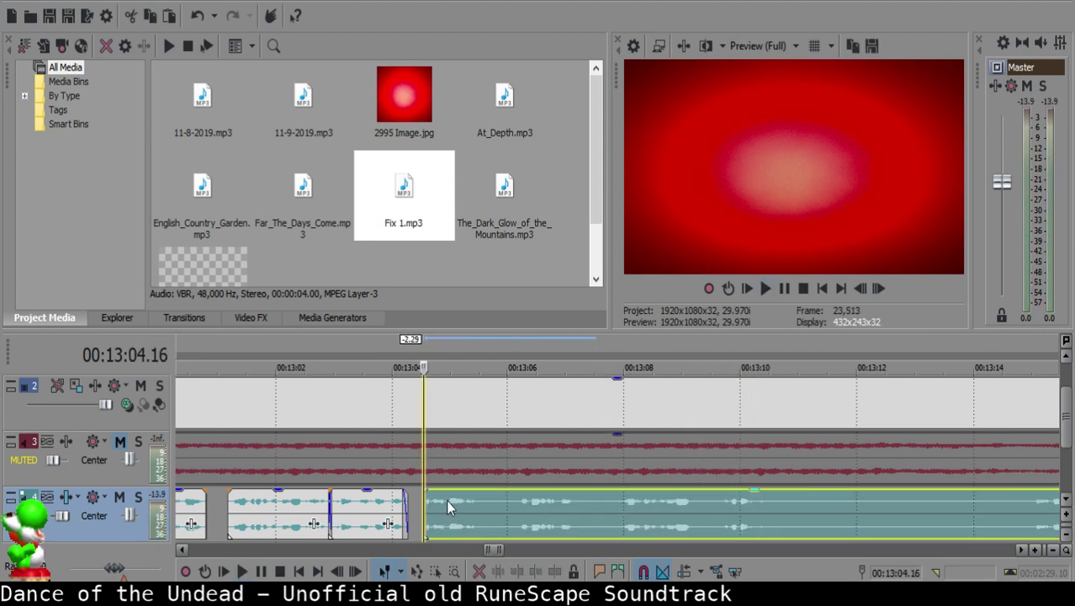
Step: Play the join at about 13:04.16 and move the clip after the gap slightly later to start at about 13:04.17
{"action": "left_click", "coordinate": [398, 506]}
{"action": "key", "text": "space"}
{"action": "scroll", "coordinate": [540, 508], "scroll_direction": "up", "scroll_amount": 3}
{"action": "key", "text": "space"}
{"action": "left_click_drag", "start_coordinate": [657, 507], "coordinate": [666, 507]}
{"action": "left_click", "coordinate": [408, 512]}
{"action": "key", "text": "space"}
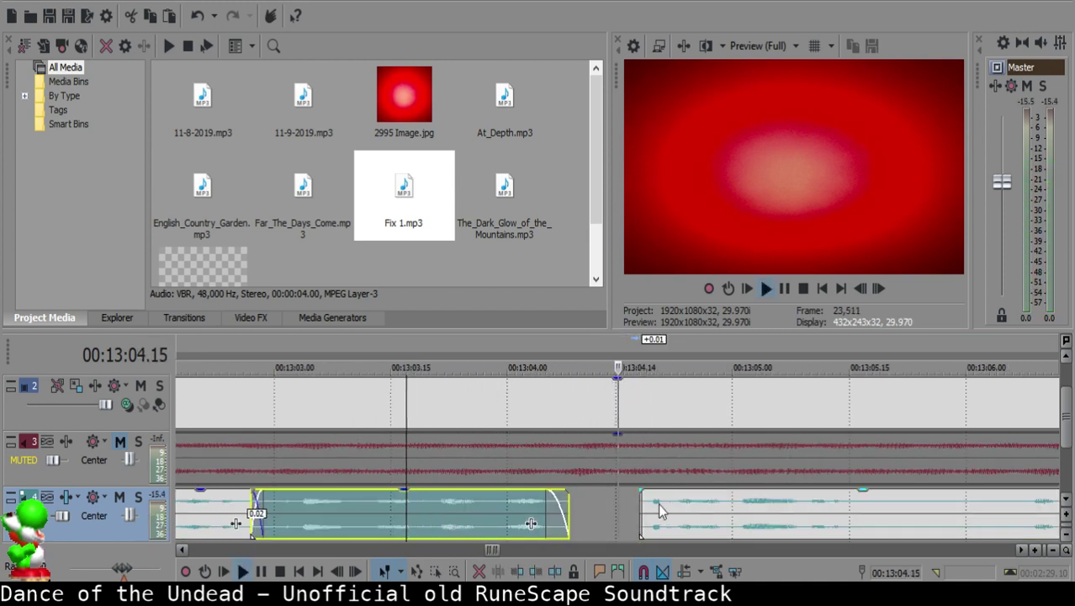
Step: Play the clip starting at 13:04.17, split it after the phrase at about 13:05.20, and play on
{"action": "scroll", "coordinate": [646, 502], "scroll_direction": "down", "scroll_amount": 2}
{"action": "scroll", "coordinate": [649, 505], "scroll_direction": "up", "scroll_amount": 2}
{"action": "key", "text": "space"}
{"action": "left_click", "coordinate": [702, 509]}
{"action": "key", "text": "s"}
{"action": "scroll", "coordinate": [702, 508], "scroll_direction": "down", "scroll_amount": 3}
{"action": "key", "text": "space"}
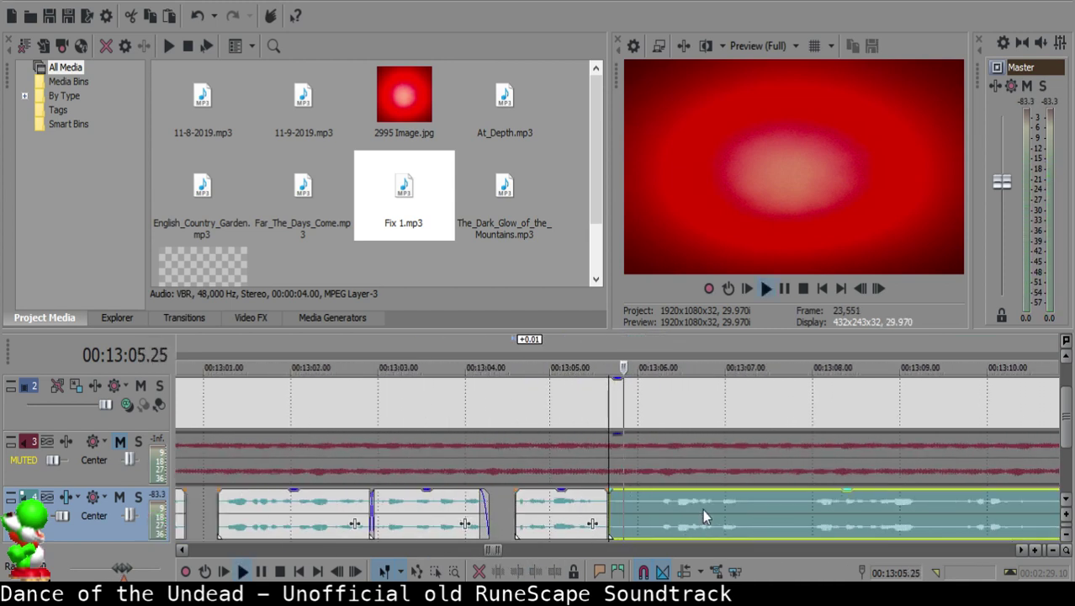
Step: Split at about 13:06.05, delete the piece back to 13:05.20, and move the following clip earlier to about 13:05.29
{"action": "key", "text": "space"}
{"action": "left_click", "coordinate": [652, 508]}
{"action": "key", "text": "s"}
{"action": "left_click", "coordinate": [635, 506]}
{"action": "key", "text": "Delete"}
{"action": "left_click_drag", "start_coordinate": [664, 506], "coordinate": [647, 505]}
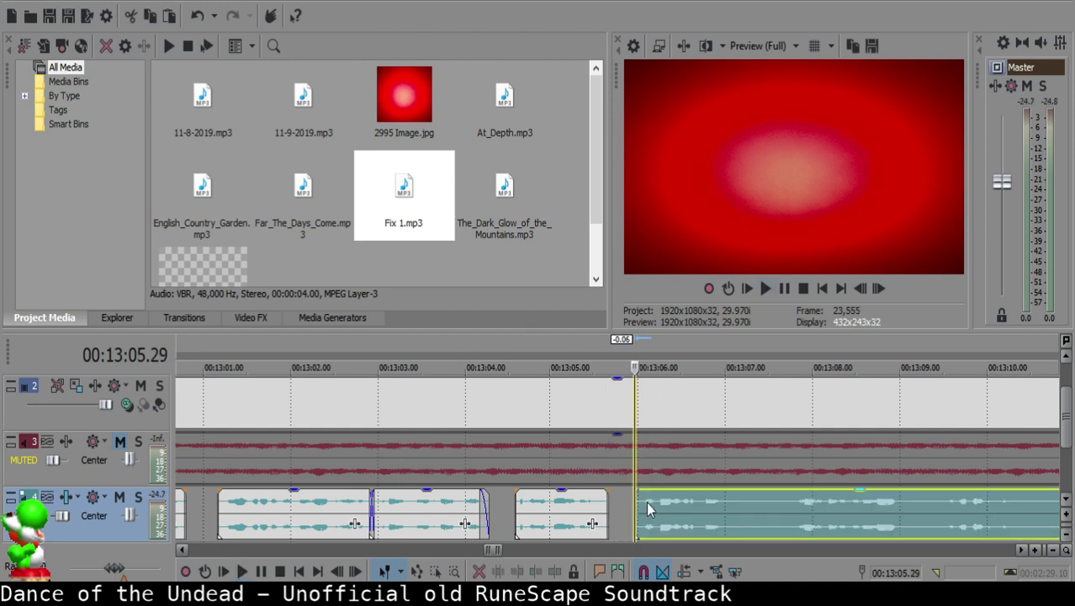
Step: Play the new join and move the clip after the gap three frames later to start at about 13:06.02
{"action": "left_click", "coordinate": [563, 502]}
{"action": "key", "text": "space"}
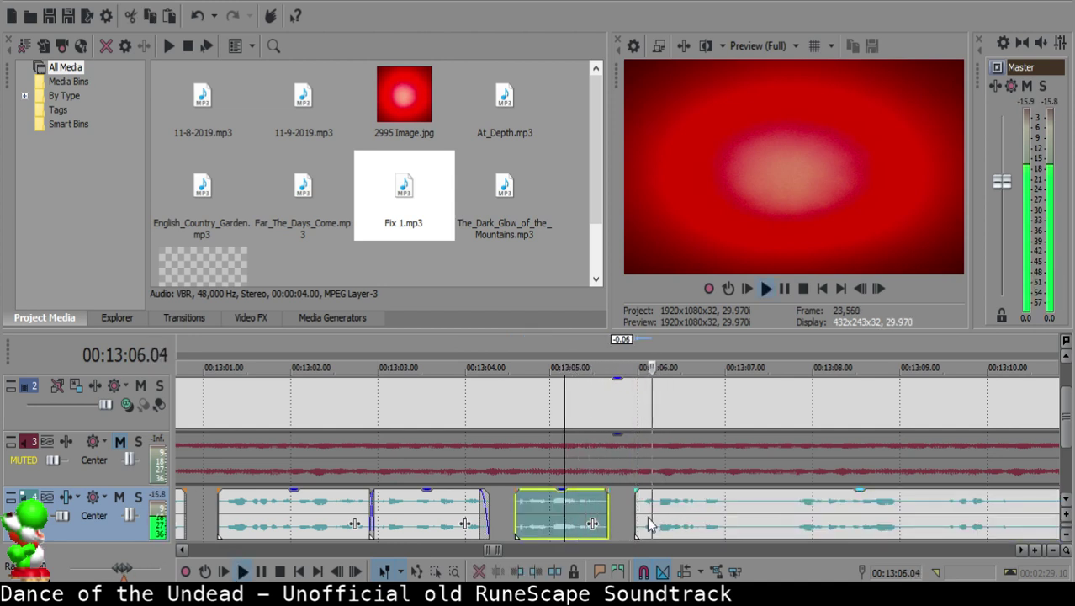
{"action": "left_click", "coordinate": [646, 506]}
{"action": "left_click_drag", "start_coordinate": [644, 504], "coordinate": [654, 505]}
{"action": "left_click", "coordinate": [498, 510]}
{"action": "key", "text": "space"}
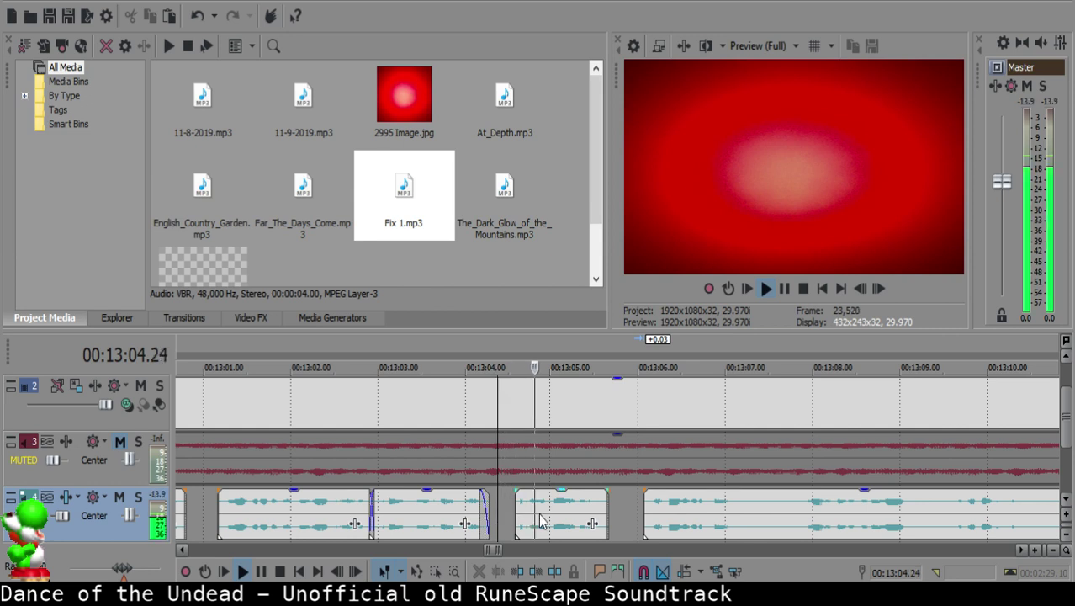
Step: Split at about 13:07.12 and nine frames on, delete the piece between, move the following clip earlier to close the gap, and play the join
{"action": "scroll", "coordinate": [666, 511], "scroll_direction": "up", "scroll_amount": 3}
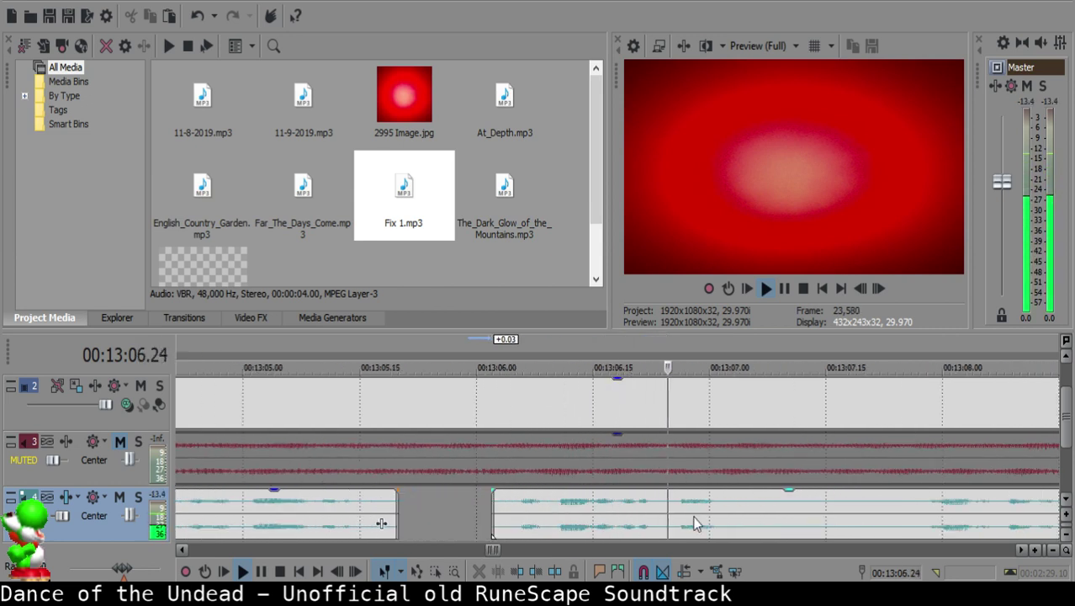
{"action": "key", "text": "space"}
{"action": "left_click", "coordinate": [675, 503]}
{"action": "key", "text": "s"}
{"action": "key", "text": "space"}
{"action": "key", "text": "space"}
{"action": "key", "text": "s"}
{"action": "left_click", "coordinate": [690, 504]}
{"action": "key", "text": "Delete"}
{"action": "left_click_drag", "start_coordinate": [773, 515], "coordinate": [726, 518]}
{"action": "left_click", "coordinate": [604, 512]}
{"action": "key", "text": "space"}
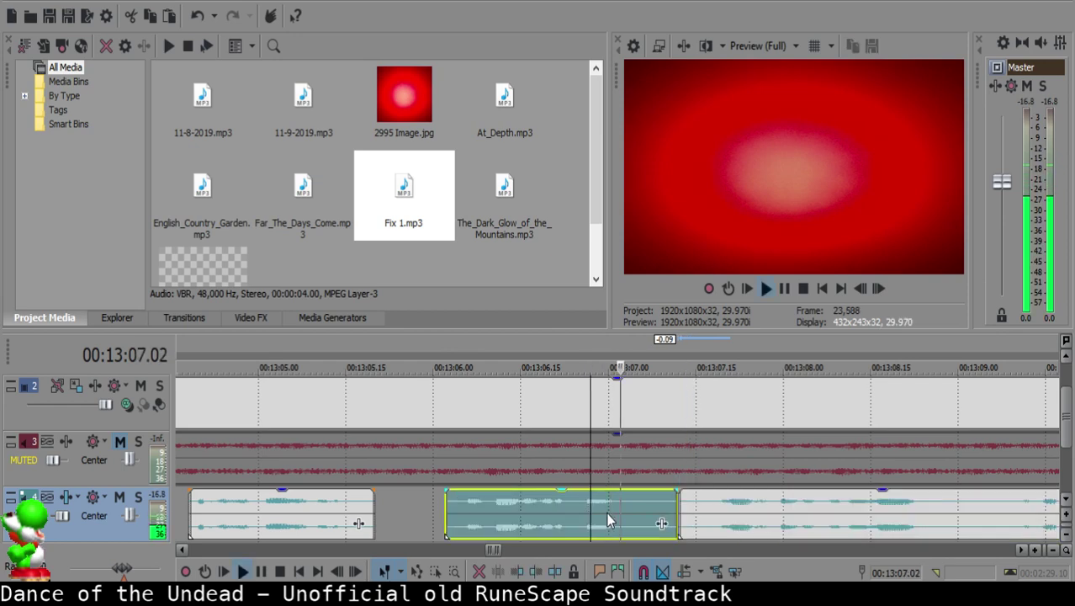
{"action": "scroll", "coordinate": [610, 515], "scroll_direction": "down", "scroll_amount": 5}
{"action": "scroll", "coordinate": [613, 517], "scroll_direction": "down", "scroll_amount": 2}
{"action": "scroll", "coordinate": [612, 512], "scroll_direction": "up", "scroll_amount": 6}
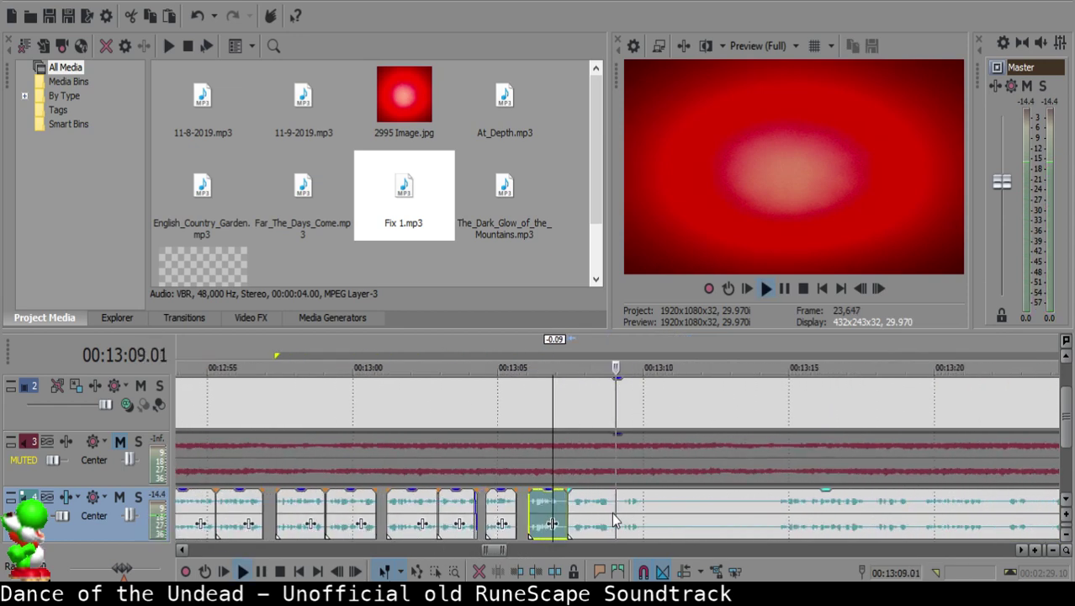
{"action": "scroll", "coordinate": [611, 511], "scroll_direction": "up", "scroll_amount": 1}
{"action": "left_click", "coordinate": [611, 511]}
{"action": "key", "text": "s"}
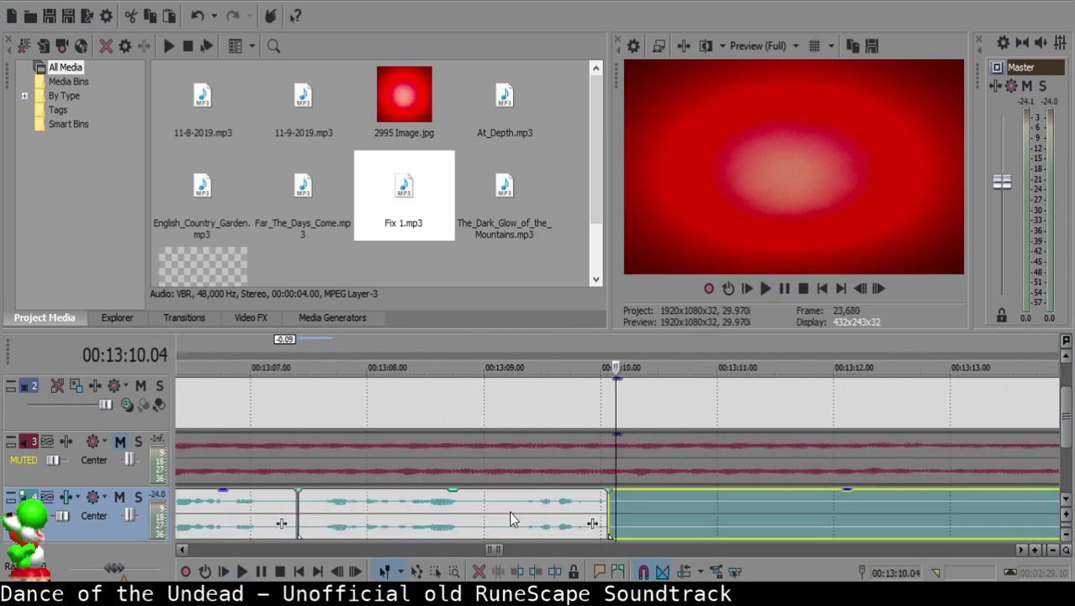
{"action": "key", "text": "ctrl+z"}
Step: Split at about 13:09.04 and 13:09.06, delete the tiny piece between, close the gap, and play the join
{"action": "left_click", "coordinate": [500, 508]}
{"action": "key", "text": "s"}
{"action": "left_click", "coordinate": [507, 509]}
{"action": "key", "text": "s"}
{"action": "left_click", "coordinate": [503, 510]}
{"action": "key", "text": "Delete"}
{"action": "left_click", "coordinate": [403, 509]}
{"action": "key", "text": "space"}
{"action": "scroll", "coordinate": [522, 508], "scroll_direction": "up", "scroll_amount": 1}
{"action": "scroll", "coordinate": [638, 510], "scroll_direction": "down", "scroll_amount": 1}
Step: Play the end of the phrase and split the clip after it at about 13:10.06
{"action": "left_click", "coordinate": [664, 511]}
{"action": "left_click", "coordinate": [682, 510]}
{"action": "key", "text": "space"}
{"action": "key", "text": "space"}
{"action": "key", "text": "s"}
Step: Play the speech after the long silence and split the clip at 13:15.20
{"action": "scroll", "coordinate": [702, 512], "scroll_direction": "down", "scroll_amount": 4}
{"action": "left_click", "coordinate": [805, 519]}
{"action": "key", "text": "space"}
{"action": "scroll", "coordinate": [805, 518], "scroll_direction": "up", "scroll_amount": 1}
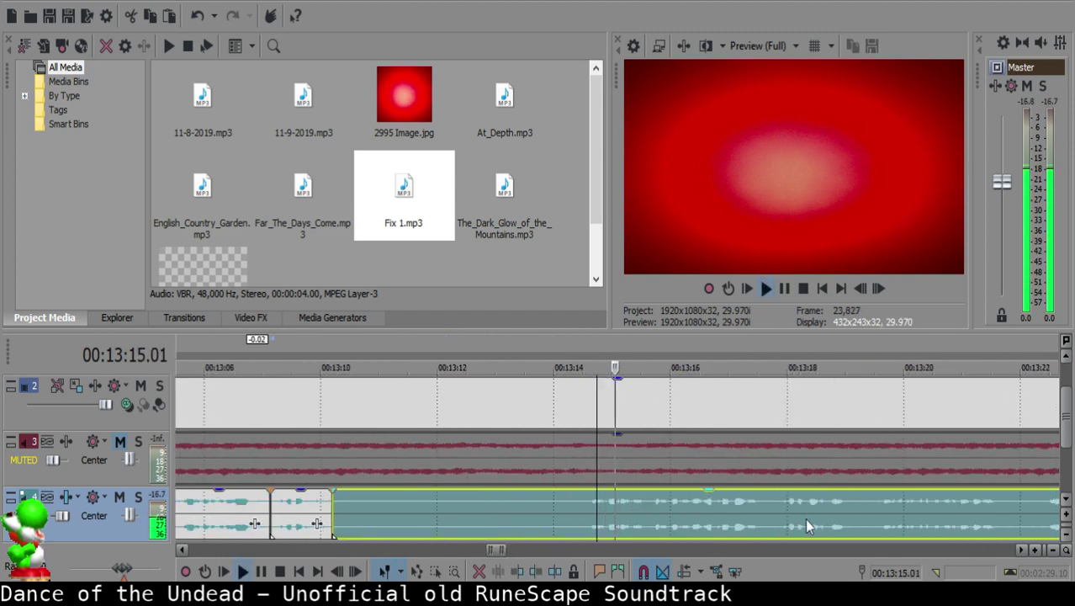
{"action": "left_click", "coordinate": [652, 515]}
{"action": "key", "text": "space"}
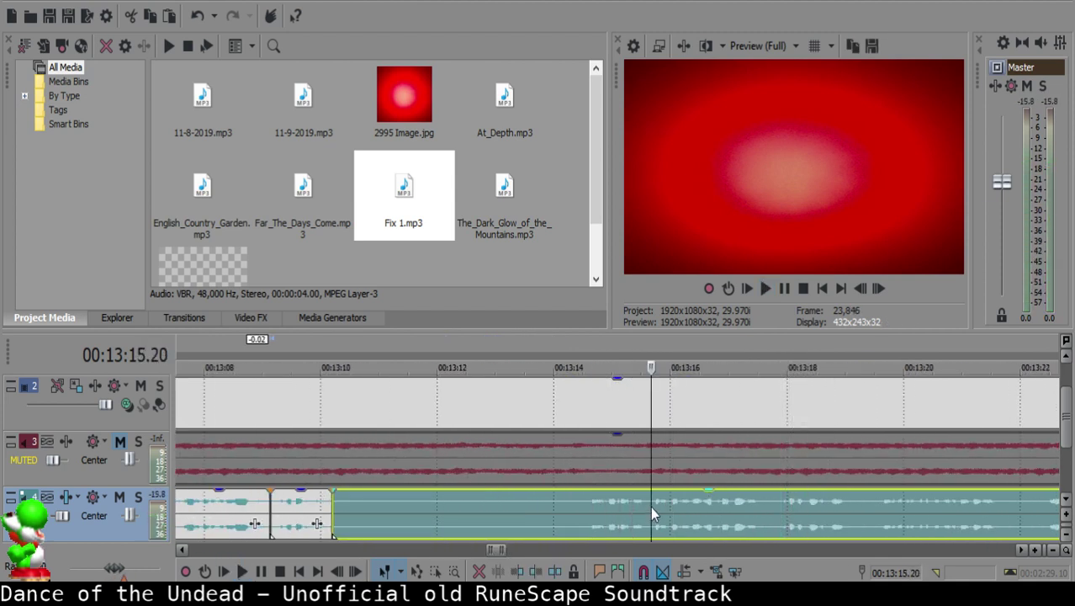
{"action": "key", "text": "s"}
Step: Delete the piece from 13:10.06 to 13:15.20 and move the following clip earlier to start at about 13:10.22
{"action": "left_click", "coordinate": [366, 508]}
{"action": "left_click_drag", "start_coordinate": [363, 503], "coordinate": [432, 492]}
{"action": "left_click", "coordinate": [308, 504]}
{"action": "key", "text": "space"}
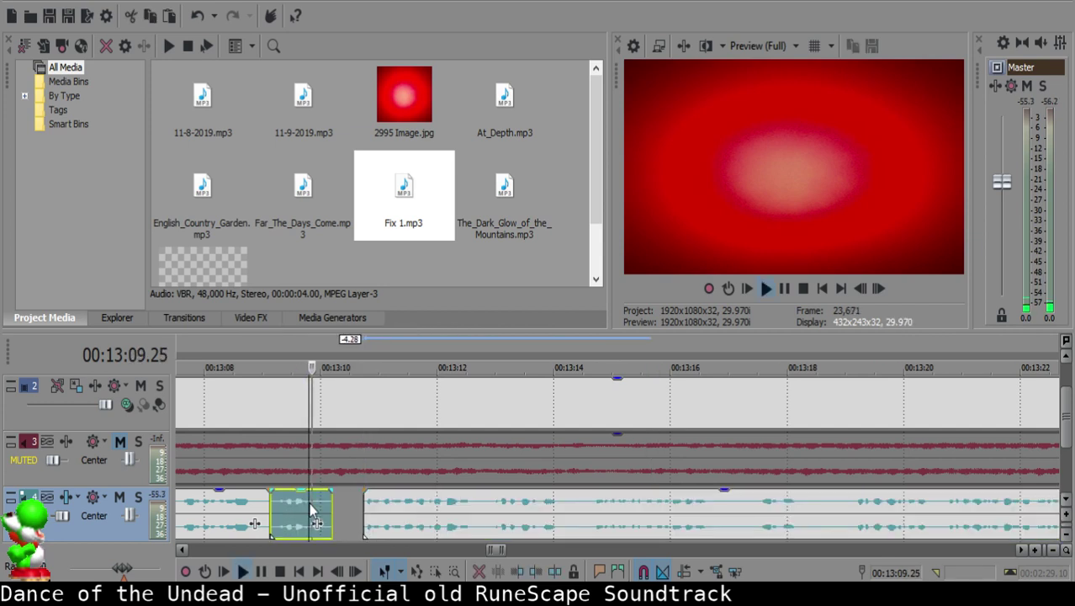
Step: Play the join repeatedly and move the clip after the gap later in small amounts to start at about 13:10.28
{"action": "scroll", "coordinate": [522, 518], "scroll_direction": "up", "scroll_amount": 5}
{"action": "left_click", "coordinate": [564, 501]}
{"action": "key", "text": "space"}
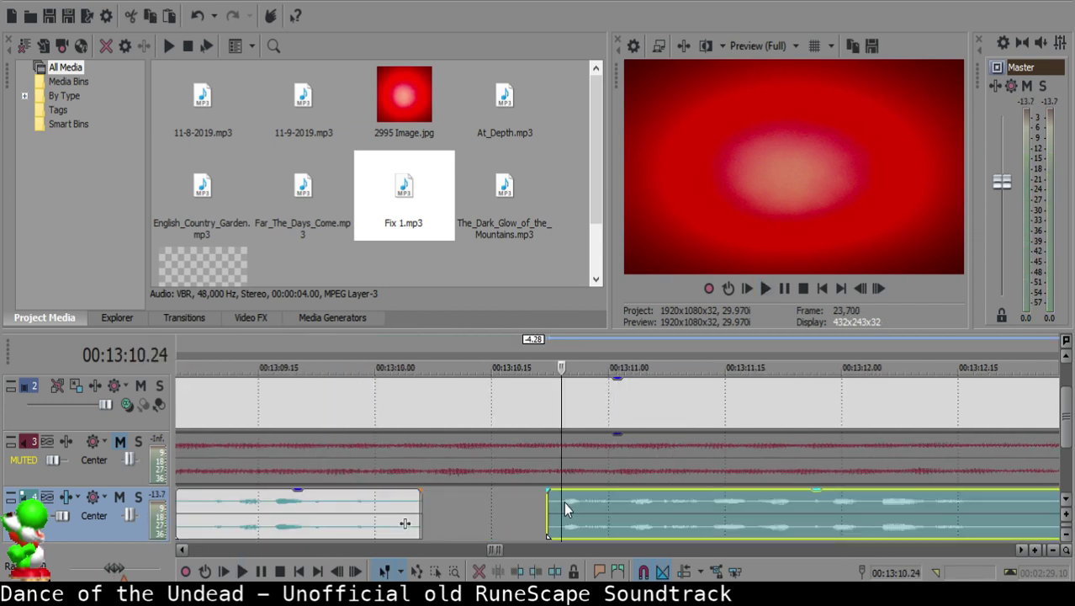
{"action": "left_click", "coordinate": [304, 523]}
{"action": "key", "text": "space"}
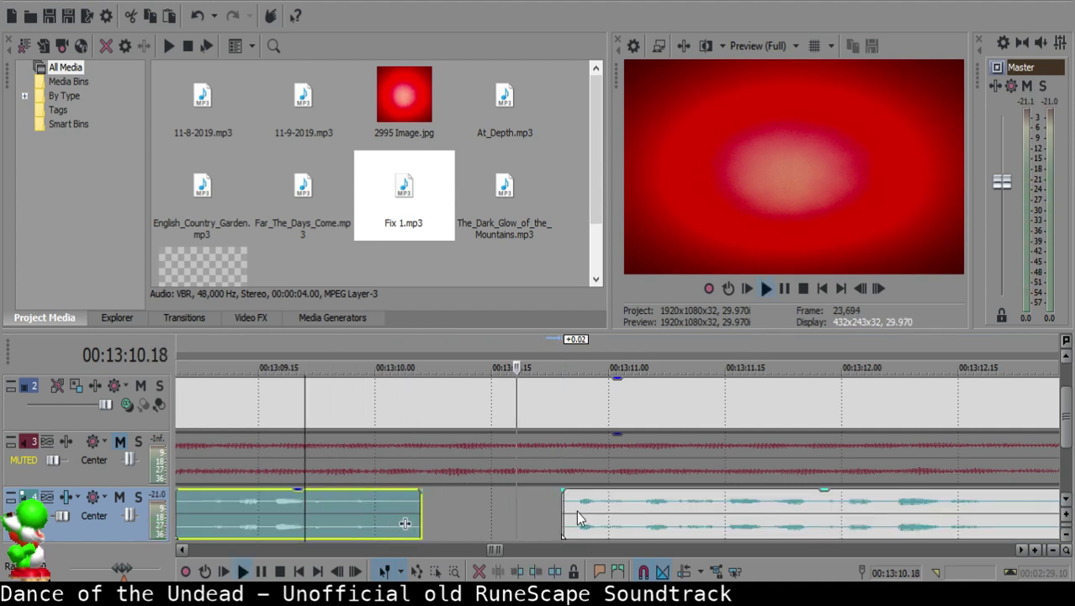
{"action": "key", "text": "space"}
{"action": "left_click_drag", "start_coordinate": [577, 510], "coordinate": [612, 504]}
{"action": "left_click", "coordinate": [254, 512]}
{"action": "key", "text": "space"}
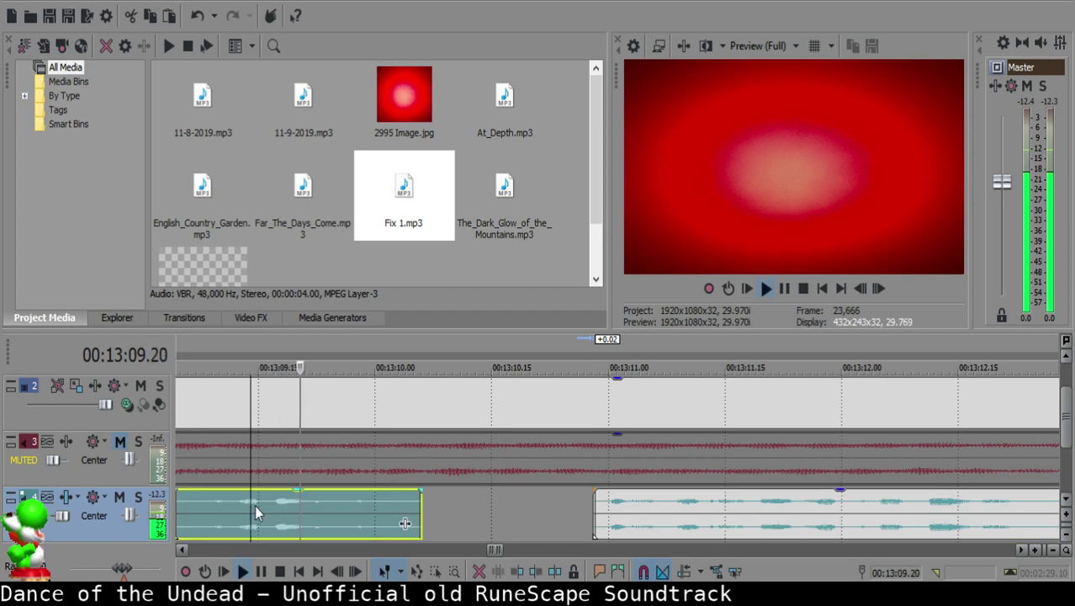
Step: Split at about 13:12.24 and before the next phrase, delete the piece between, and move the following clip earlier to about 13:12.28
{"action": "scroll", "coordinate": [575, 510], "scroll_direction": "down", "scroll_amount": 10}
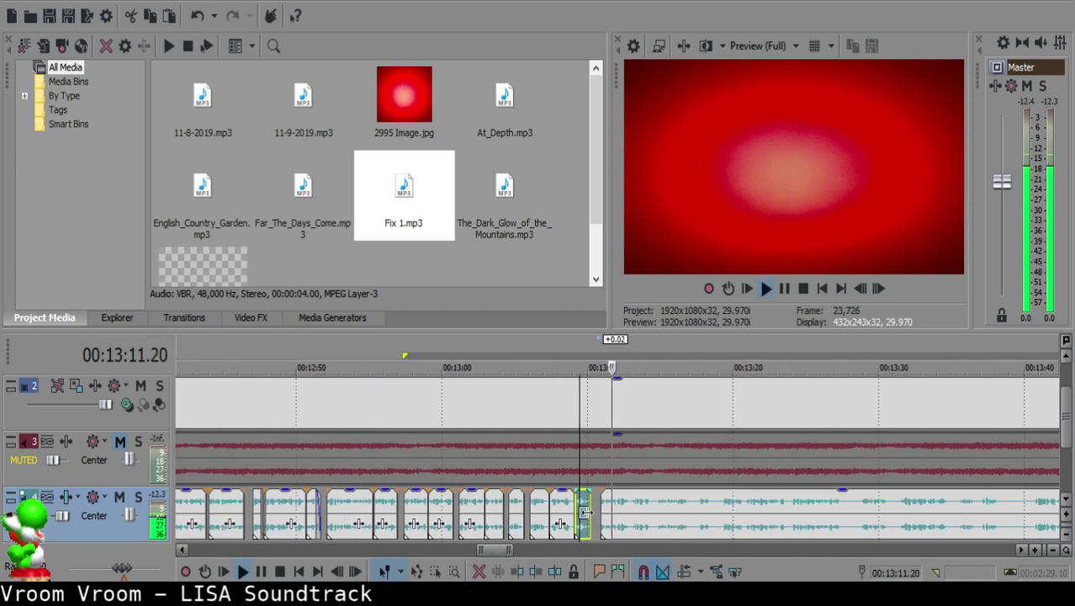
{"action": "scroll", "coordinate": [586, 503], "scroll_direction": "up", "scroll_amount": 10}
{"action": "left_click", "coordinate": [619, 504]}
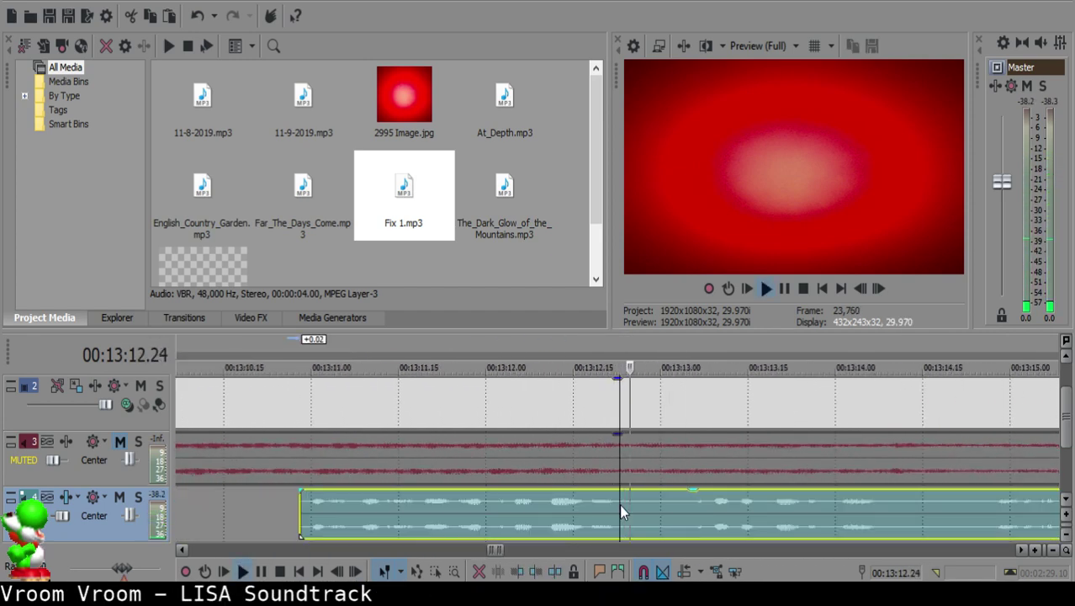
{"action": "key", "text": "space"}
{"action": "key", "text": "space"}
{"action": "key", "text": "s"}
{"action": "left_click", "coordinate": [647, 507]}
{"action": "key", "text": "s"}
{"action": "left_click", "coordinate": [632, 507]}
{"action": "key", "text": "Delete"}
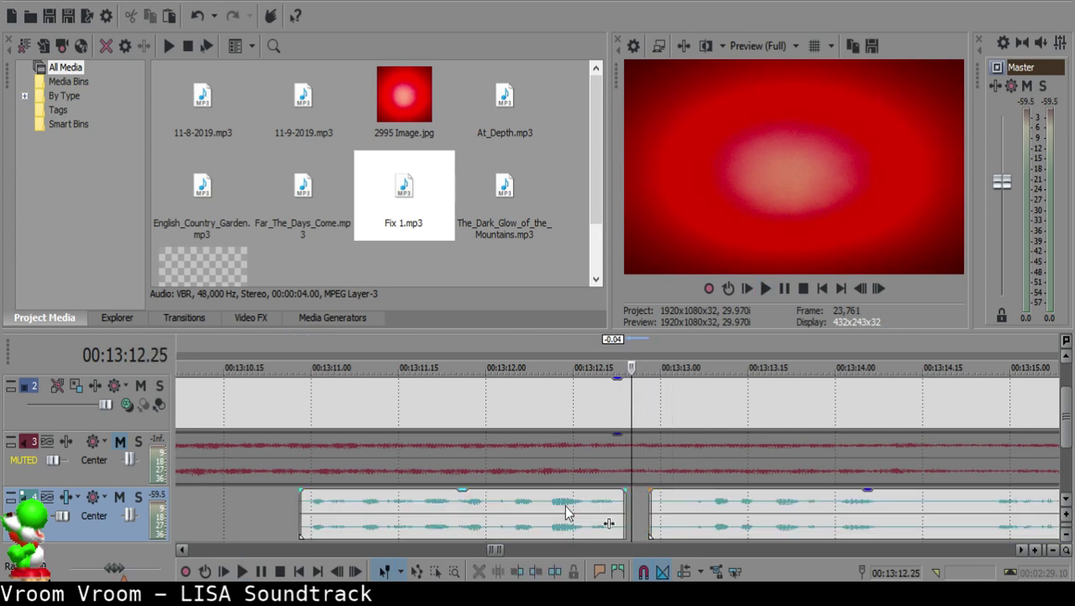
Step: Add a fade-out of about two frames to the end of the clip that stops at 13:12.24 and play it
{"action": "left_click", "coordinate": [568, 506]}
{"action": "key", "text": "space"}
{"action": "key", "text": "space"}
{"action": "left_click_drag", "start_coordinate": [625, 491], "coordinate": [611, 493]}
{"action": "left_click", "coordinate": [486, 523]}
{"action": "key", "text": "space"}
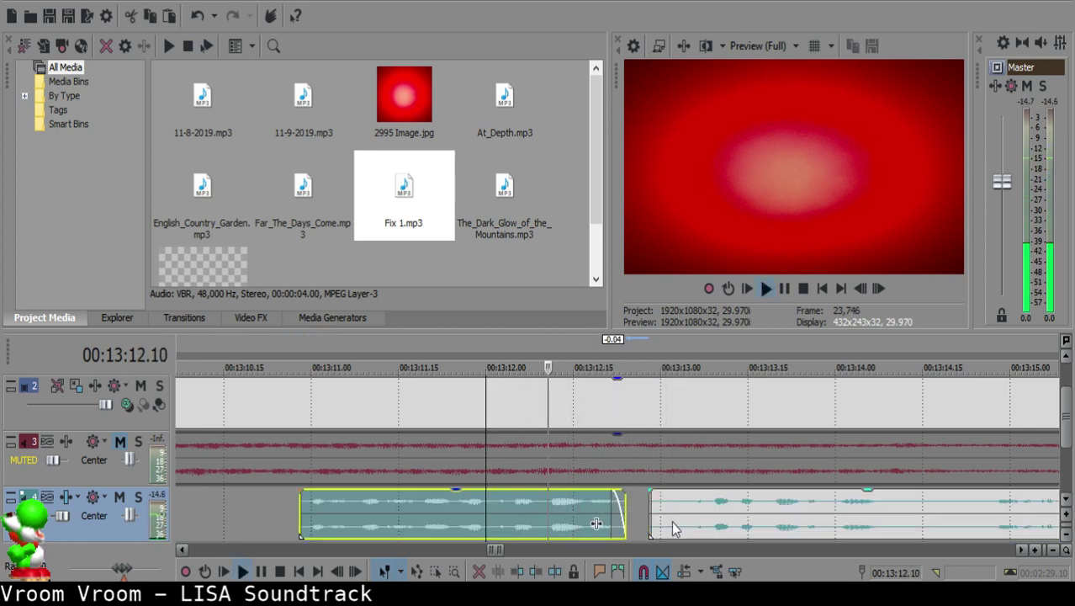
Step: Lengthen the fade-out before the gap at 13:12.24 to about four frames and replay the join
{"action": "scroll", "coordinate": [596, 523], "scroll_direction": "down", "scroll_amount": 2}
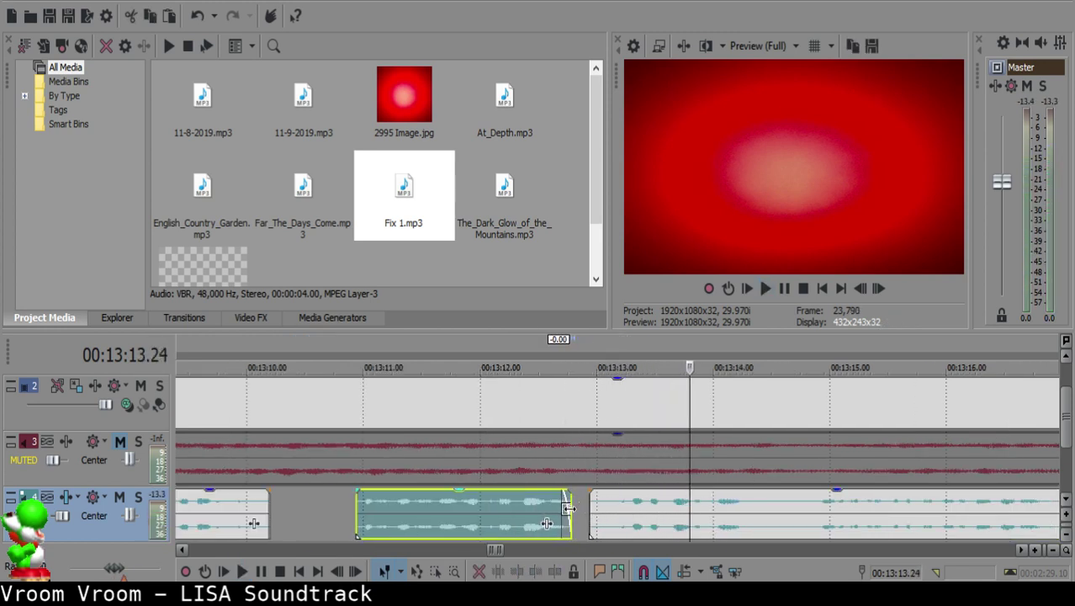
{"action": "key", "text": "space"}
{"action": "left_click_drag", "start_coordinate": [565, 504], "coordinate": [556, 506]}
{"action": "key", "text": "space"}
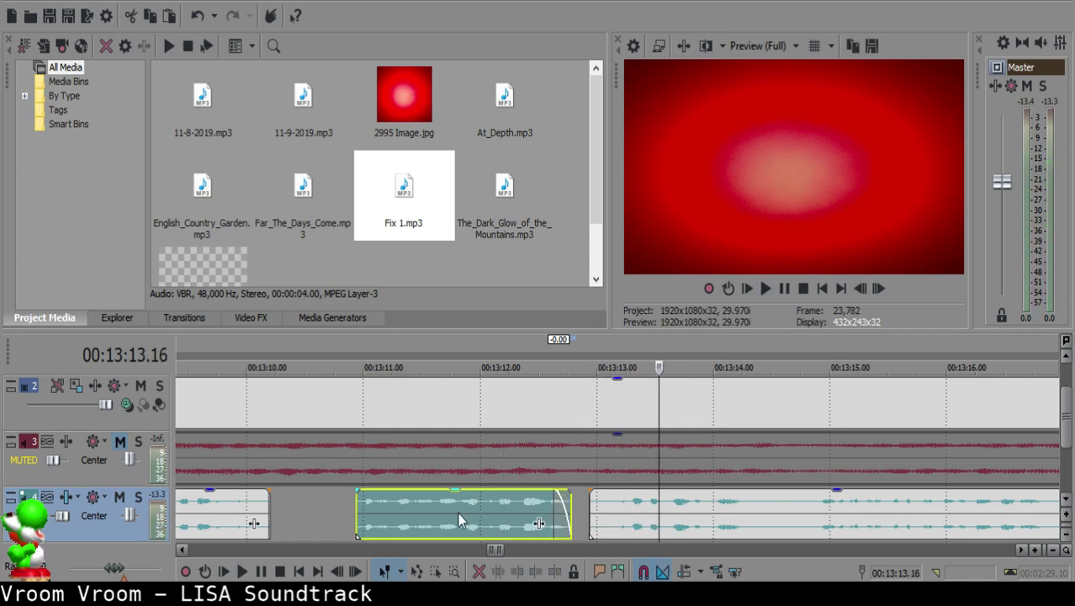
{"action": "left_click", "coordinate": [466, 511]}
{"action": "key", "text": "space"}
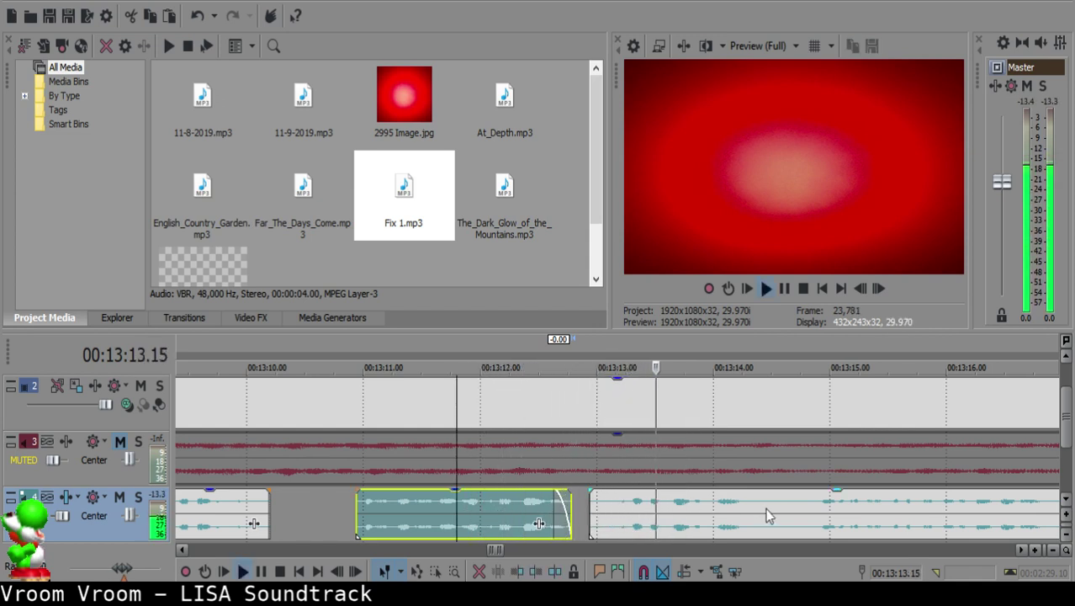
Step: Cut off the silent start of the clip at 13:12.28, move the rest back to that start, and play the join
{"action": "key", "text": "space"}
{"action": "left_click", "coordinate": [610, 511]}
{"action": "key", "text": "s"}
{"action": "left_click", "coordinate": [592, 507]}
{"action": "key", "text": "Delete"}
{"action": "left_click_drag", "start_coordinate": [626, 507], "coordinate": [606, 506]}
{"action": "left_click", "coordinate": [503, 518]}
{"action": "key", "text": "space"}
{"action": "key", "text": "space"}
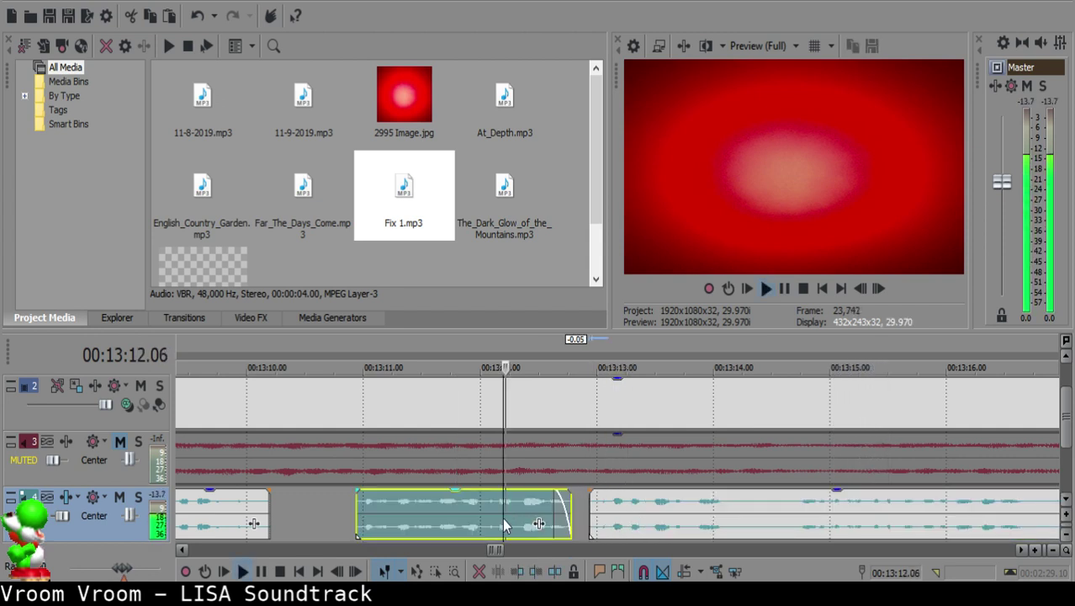
Step: Play the clip starting at 13:12.28 and split it after the phrase at about 13:14.12
{"action": "scroll", "coordinate": [588, 512], "scroll_direction": "down", "scroll_amount": 3}
{"action": "scroll", "coordinate": [639, 515], "scroll_direction": "up", "scroll_amount": 5}
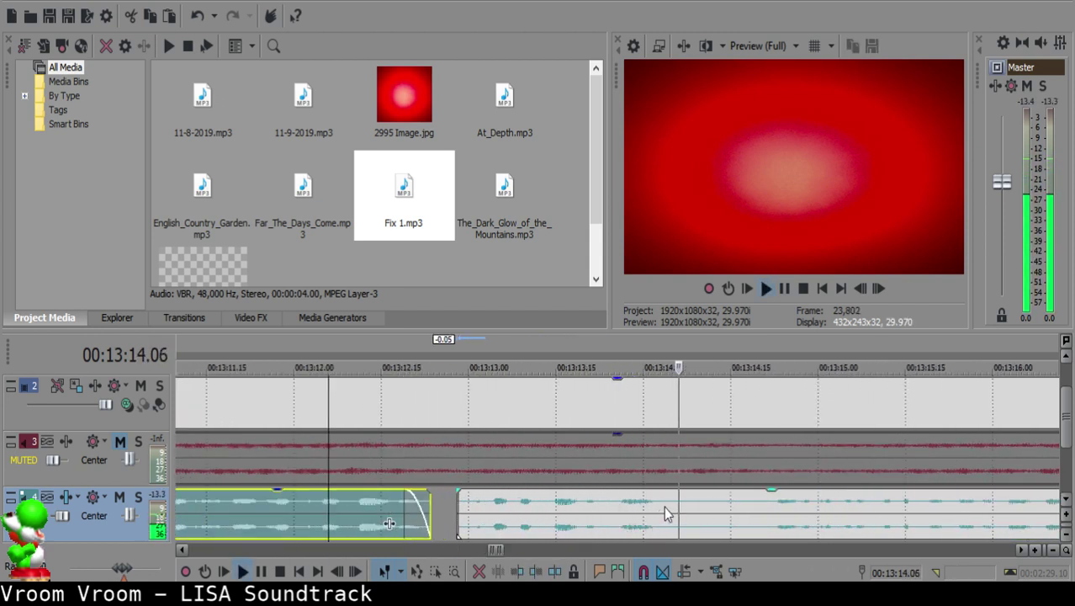
{"action": "left_click", "coordinate": [671, 510]}
{"action": "scroll", "coordinate": [702, 512], "scroll_direction": "down", "scroll_amount": 2}
{"action": "left_click", "coordinate": [617, 505]}
{"action": "key", "text": "space"}
{"action": "key", "text": "s"}
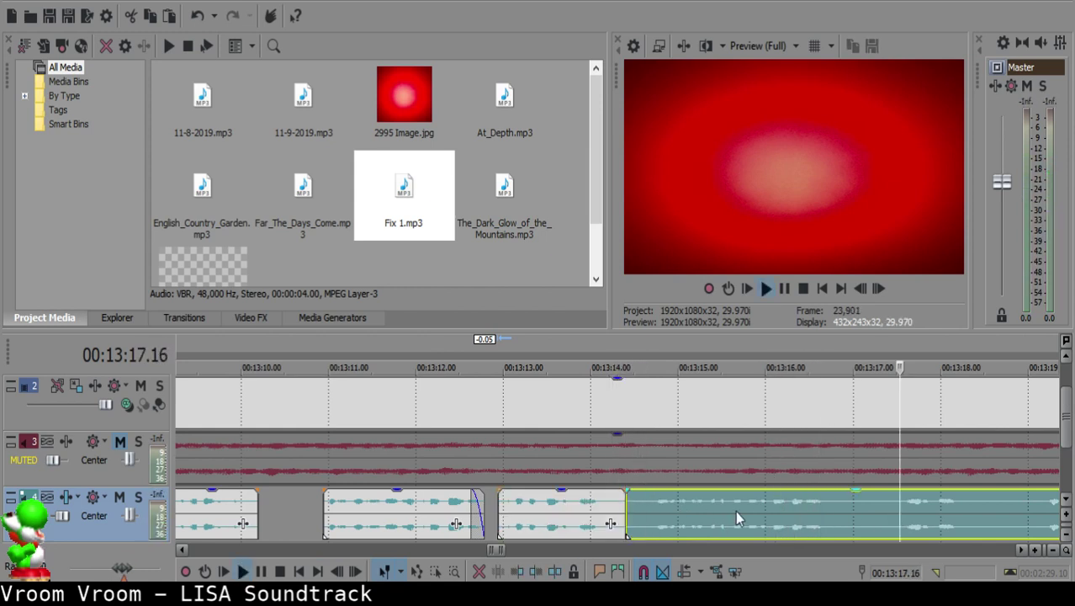
Step: Split just before the next phrase, delete the silent piece after 13:14.12, and move the following clip earlier to 13:14.15
{"action": "key", "text": "space"}
{"action": "left_click", "coordinate": [651, 503]}
{"action": "key", "text": "s"}
{"action": "key", "text": "space"}
{"action": "key", "text": "space"}
{"action": "left_click", "coordinate": [635, 505]}
{"action": "key", "text": "Delete"}
{"action": "left_click_drag", "start_coordinate": [682, 505], "coordinate": [666, 503]}
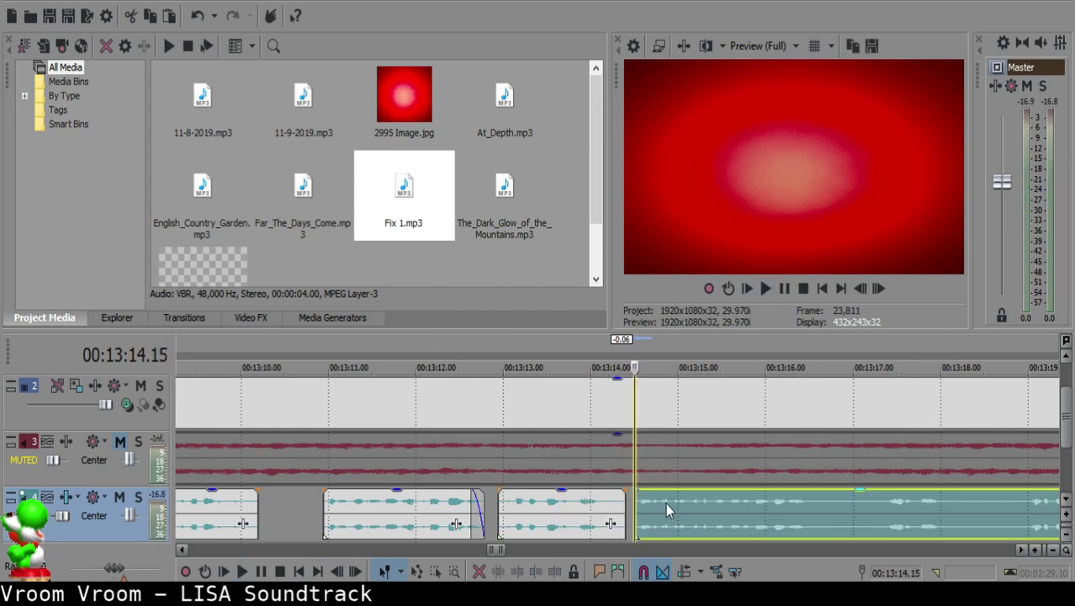
Step: Play across the join at 13:14.15 and split the clip after its phrase at about 13:16.17
{"action": "left_click", "coordinate": [602, 507]}
{"action": "key", "text": "space"}
{"action": "scroll", "coordinate": [657, 521], "scroll_direction": "up", "scroll_amount": 2}
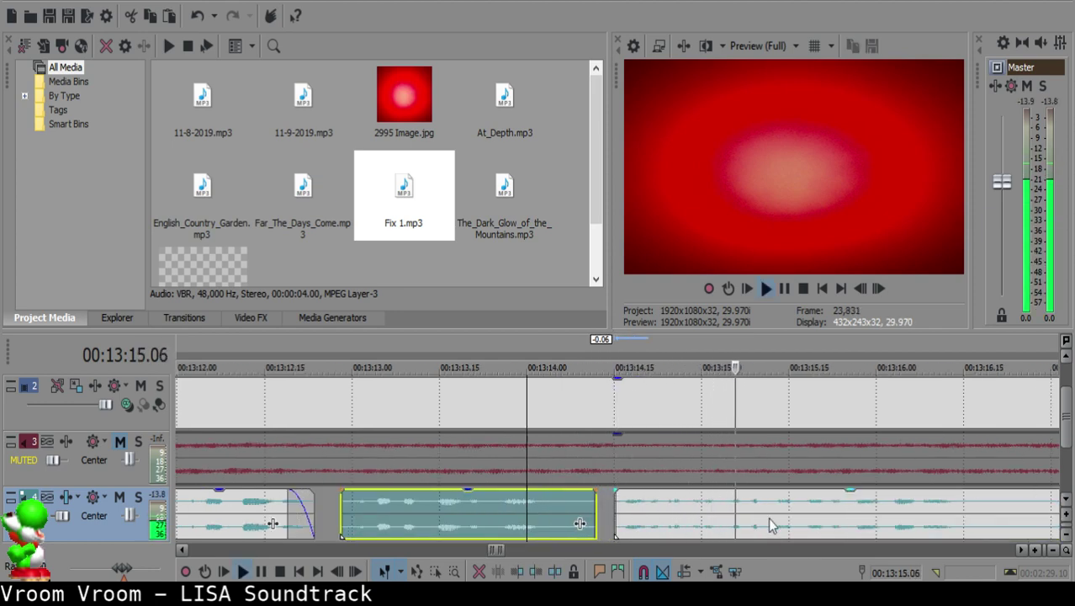
{"action": "scroll", "coordinate": [747, 513], "scroll_direction": "down", "scroll_amount": 6}
{"action": "scroll", "coordinate": [705, 507], "scroll_direction": "up", "scroll_amount": 5}
{"action": "key", "text": "space"}
{"action": "left_click", "coordinate": [632, 508]}
{"action": "key", "text": "space"}
{"action": "key", "text": "space"}
{"action": "key", "text": "s"}
Step: Play the stretch after 13:16.17 to find where the next phrase begins and split the clip there at 13:17.07
{"action": "left_click", "coordinate": [839, 506]}
{"action": "key", "text": "space"}
{"action": "key", "text": "space"}
{"action": "left_click", "coordinate": [678, 505]}
{"action": "left_click", "coordinate": [691, 505]}
{"action": "key", "text": "space"}
{"action": "key", "text": "space"}
{"action": "left_click", "coordinate": [687, 502]}
{"action": "key", "text": "space"}
{"action": "key", "text": "Return"}
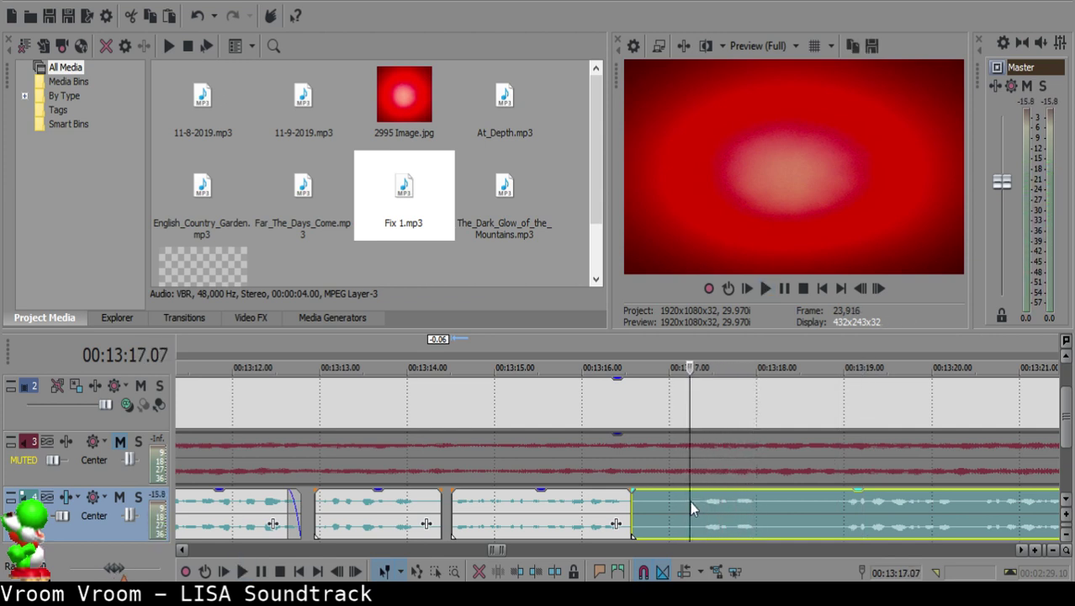
{"action": "left_click", "coordinate": [690, 502]}
{"action": "key", "text": "s"}
Step: Delete the piece from 13:16.17 to 13:17.07, move the following clip earlier to about 13:16.21, and play the join
{"action": "left_click", "coordinate": [642, 502]}
{"action": "key", "text": "Delete"}
{"action": "left_click_drag", "start_coordinate": [717, 504], "coordinate": [673, 502]}
{"action": "left_click", "coordinate": [600, 509]}
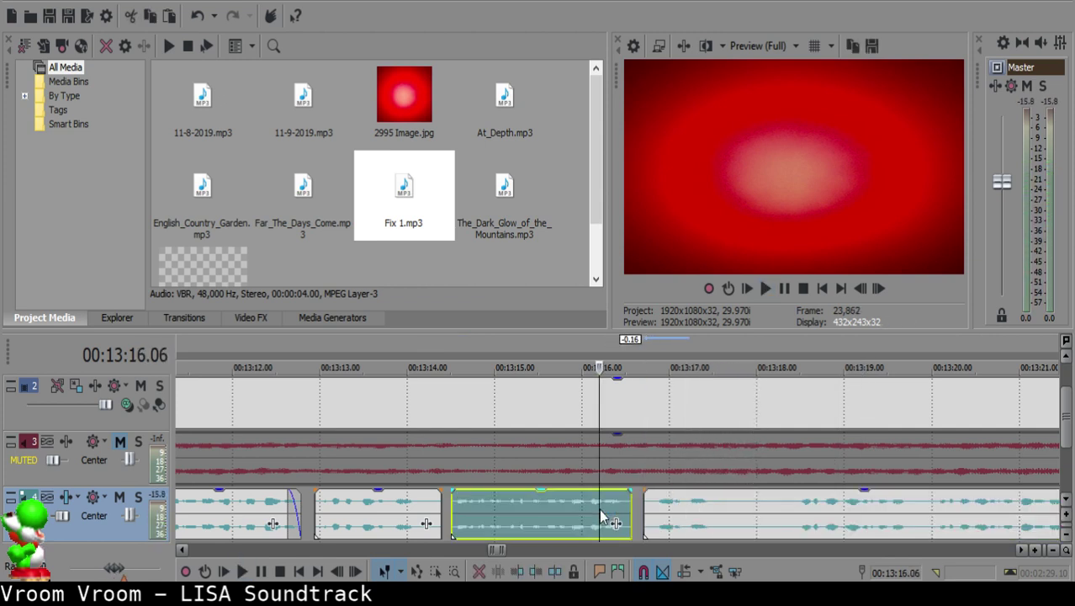
{"action": "key", "text": "space"}
{"action": "scroll", "coordinate": [628, 512], "scroll_direction": "up", "scroll_amount": 3}
{"action": "key", "text": "Return"}
{"action": "left_click", "coordinate": [510, 505]}
{"action": "key", "text": "space"}
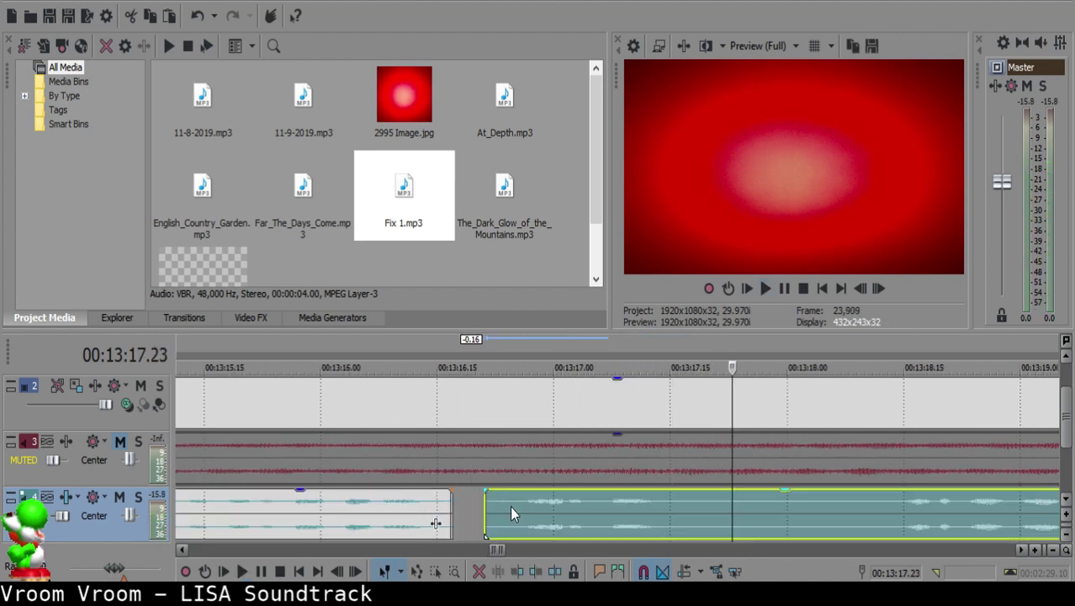
Step: Play the phrase after the join on track 4 and split the clip where it ends, at 13:17.17
{"action": "key", "text": "space"}
{"action": "key", "text": "s"}
{"action": "left_click", "coordinate": [499, 502]}
{"action": "key", "text": "space"}
{"action": "left_click", "coordinate": [687, 503]}
{"action": "key", "text": "s"}
{"action": "key", "text": "Down"}
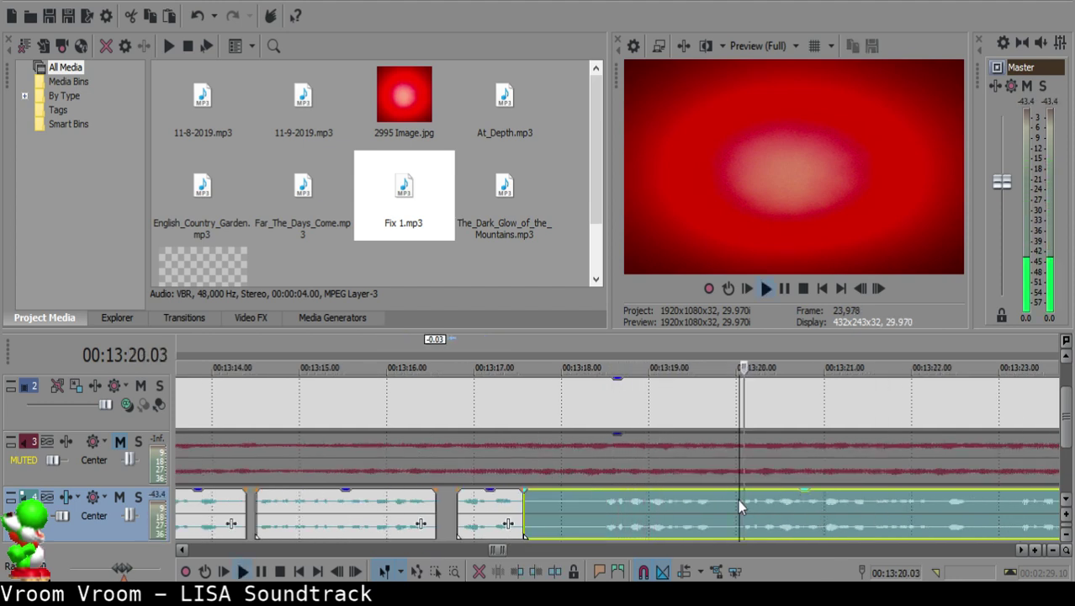
Step: Play the stretch after 13:17.17 to find where the wanted phrase begins and split the clip there at 13:23.04
{"action": "scroll", "coordinate": [739, 500], "scroll_direction": "down", "scroll_amount": 1}
{"action": "left_click", "coordinate": [787, 506]}
{"action": "left_click", "coordinate": [934, 511]}
{"action": "scroll", "coordinate": [934, 510], "scroll_direction": "down", "scroll_amount": 1}
{"action": "key", "text": "Up"}
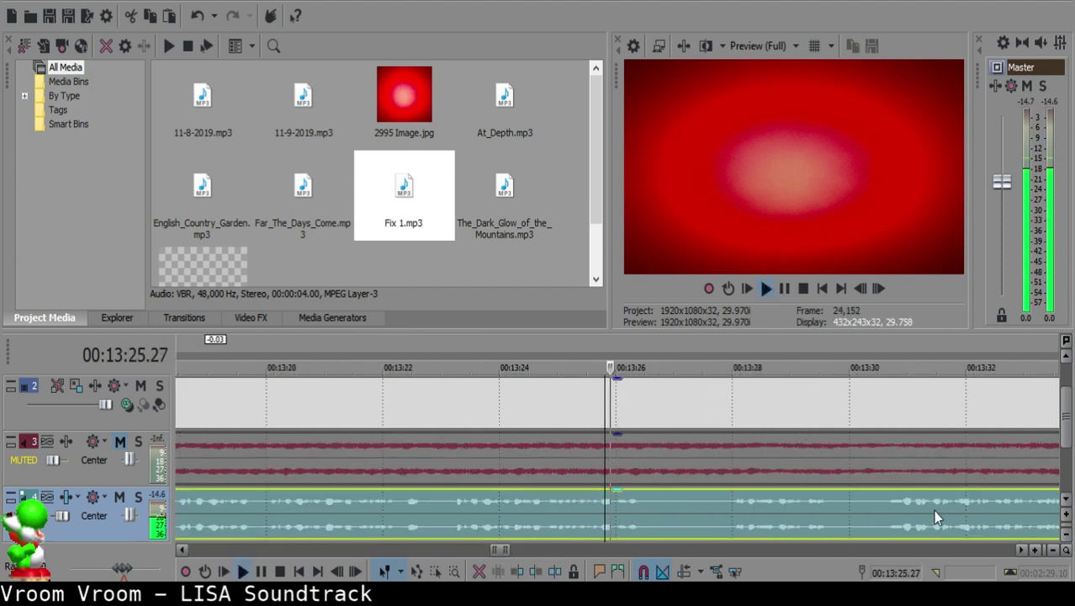
{"action": "left_click", "coordinate": [449, 503]}
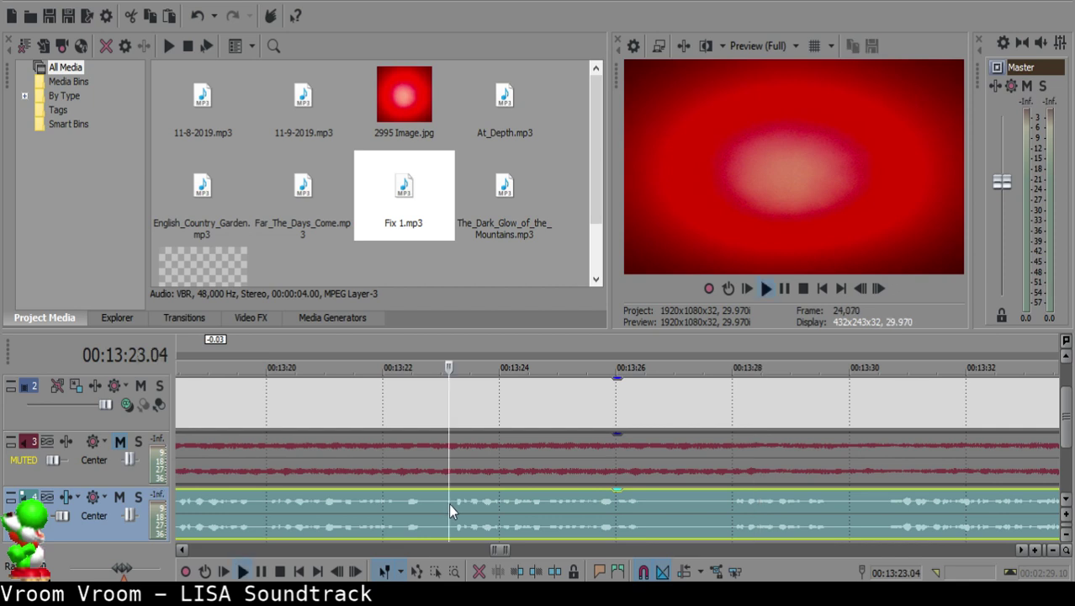
{"action": "key", "text": "space"}
Step: Delete the piece from 13:17.17 to 13:23.04, move the following clip earlier to about 13:17.28, and play the join
{"action": "key", "text": "Down"}
{"action": "left_click", "coordinate": [494, 509]}
{"action": "key", "text": "Delete"}
{"action": "left_click_drag", "start_coordinate": [682, 508], "coordinate": [569, 500]}
{"action": "left_click", "coordinate": [475, 510]}
{"action": "key", "text": "space"}
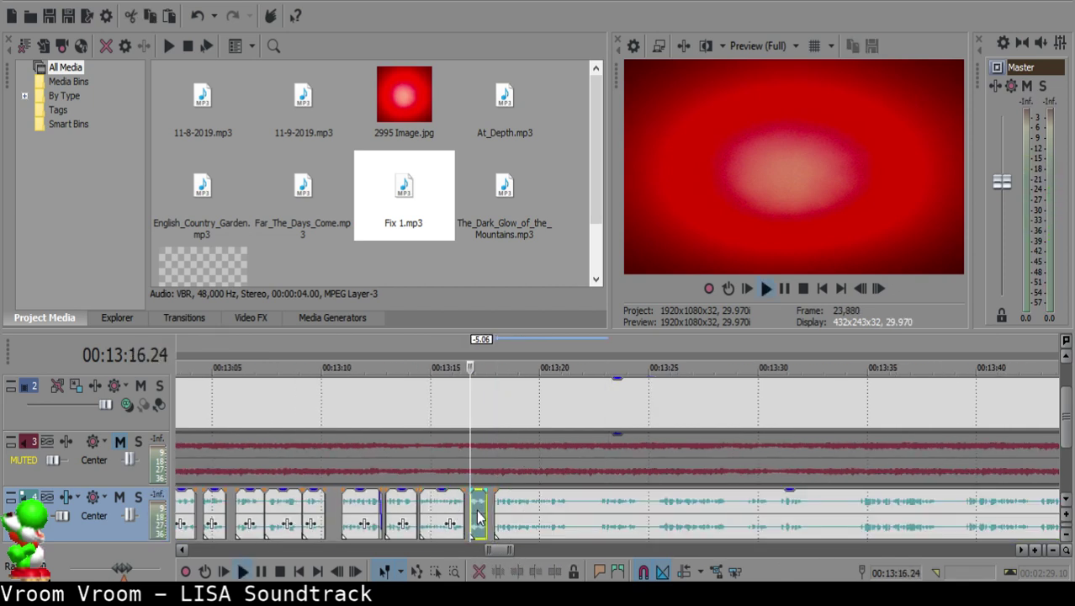
Step: Nudge the following clip two frames later to 13:18.00 and play across the join
{"action": "key", "text": "Up"}
{"action": "left_click", "coordinate": [646, 505]}
{"action": "left_click_drag", "start_coordinate": [647, 505], "coordinate": [660, 504]}
{"action": "left_click", "coordinate": [550, 519]}
{"action": "key", "text": "space"}
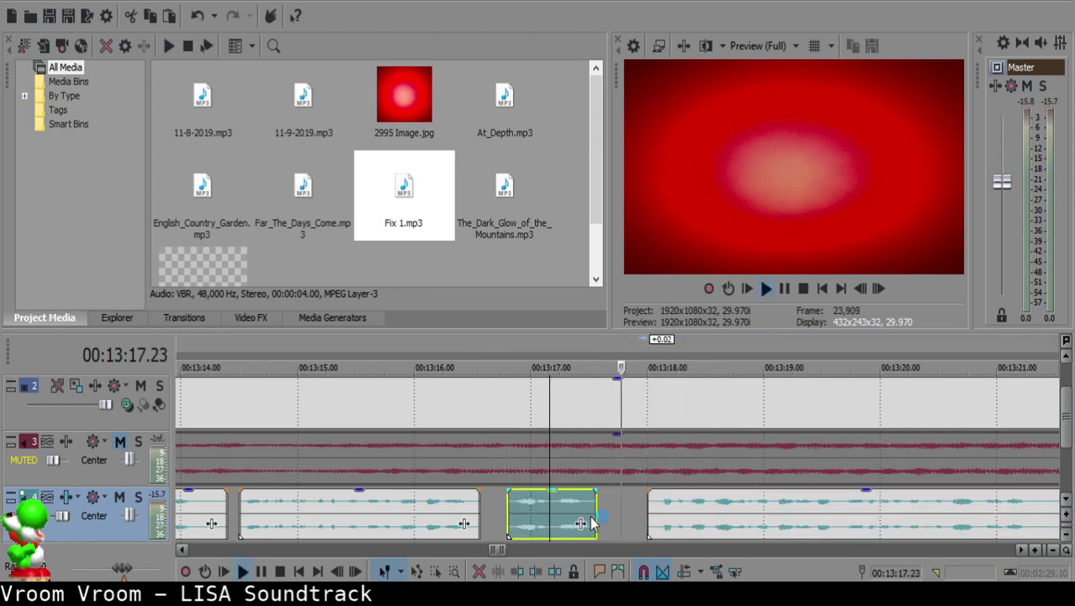
Step: Split the clip at about 13:21.08 and 13:21.17, delete the piece between, and play the phrase's ending
{"action": "scroll", "coordinate": [650, 514], "scroll_direction": "down", "scroll_amount": 8}
{"action": "scroll", "coordinate": [639, 504], "scroll_direction": "up", "scroll_amount": 4}
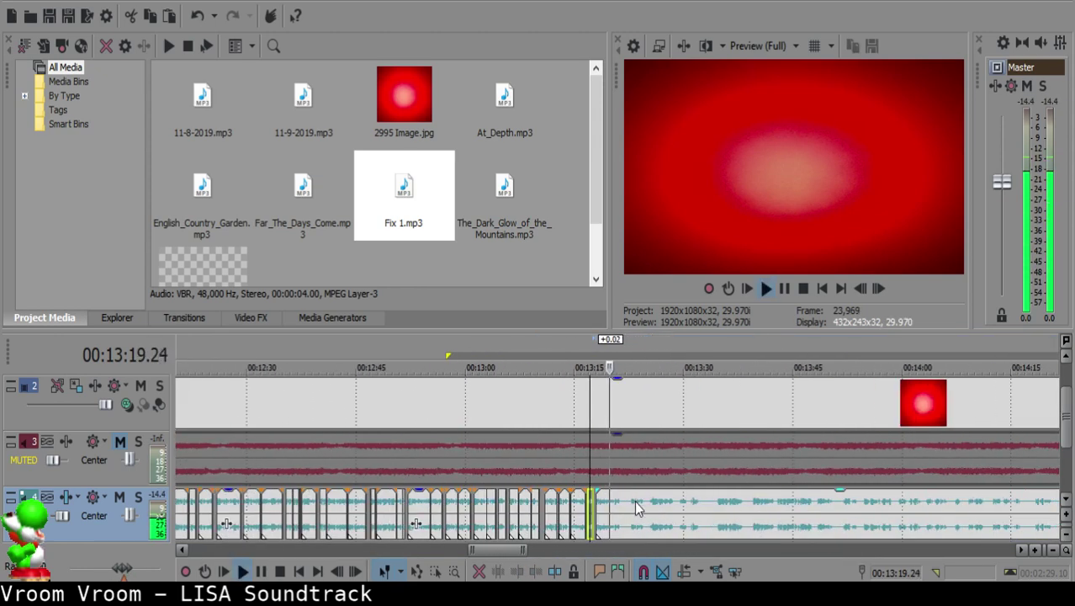
{"action": "scroll", "coordinate": [644, 509], "scroll_direction": "up", "scroll_amount": 9}
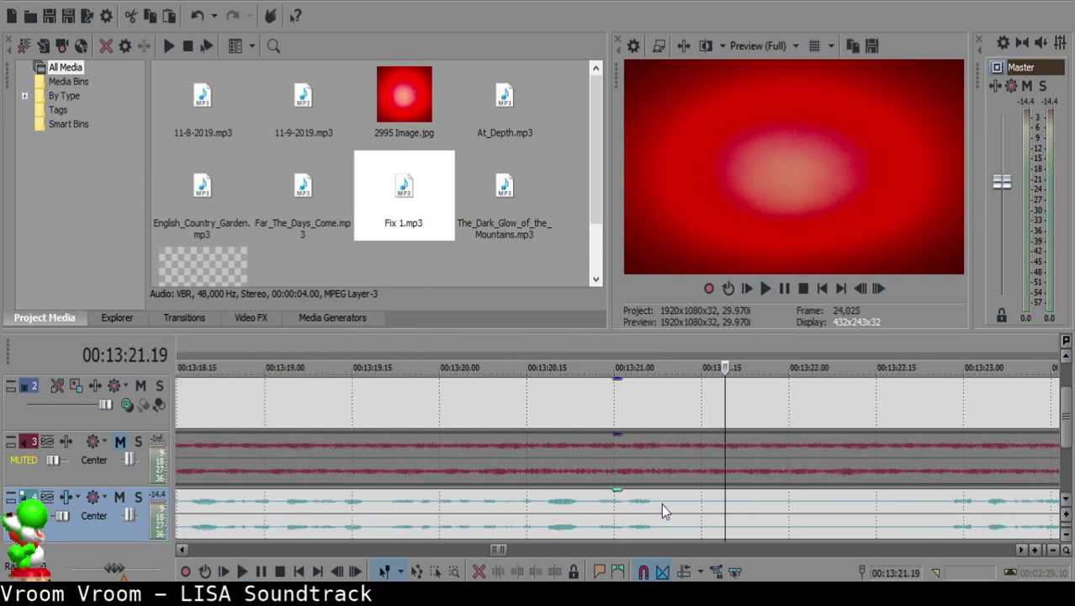
{"action": "left_click", "coordinate": [661, 502]}
{"action": "key", "text": "space"}
{"action": "key", "text": "s"}
{"action": "left_click", "coordinate": [714, 509]}
{"action": "key", "text": "s"}
{"action": "left_click", "coordinate": [678, 504]}
{"action": "key", "text": "Delete"}
{"action": "left_click", "coordinate": [609, 524]}
{"action": "key", "text": "space"}
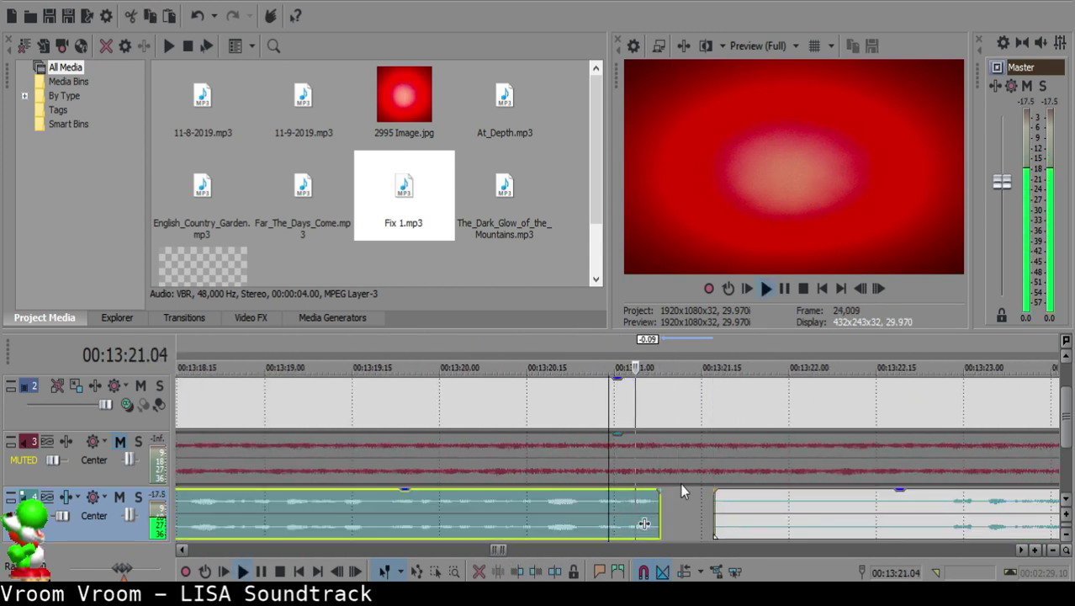
Step: Play the stretch after 13:21.17 to find where the next phrase begins and split the clip there at 13:22.25
{"action": "left_click", "coordinate": [939, 514]}
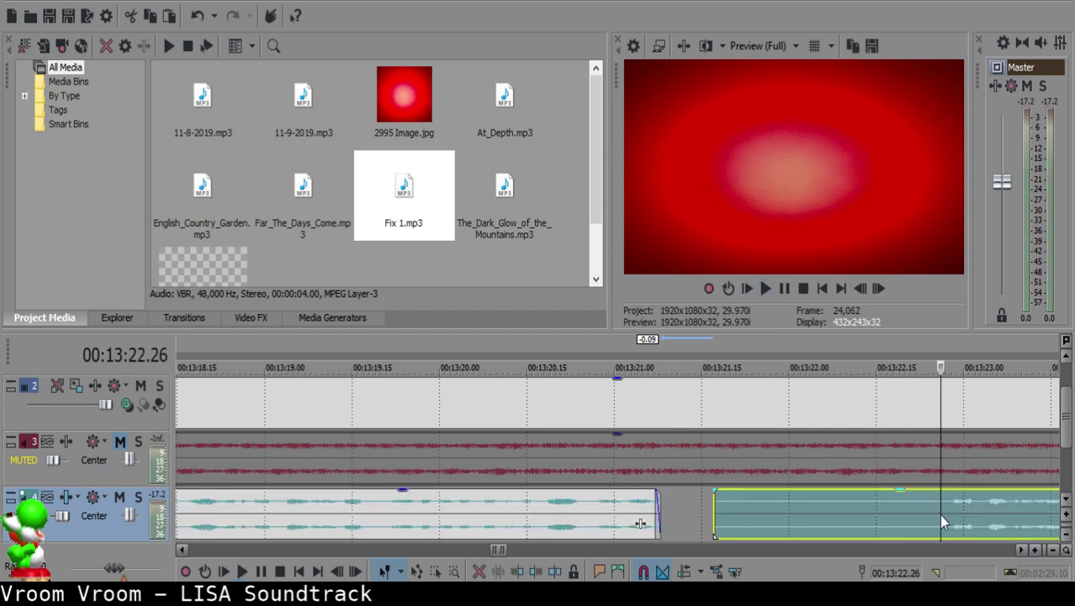
{"action": "scroll", "coordinate": [781, 525], "scroll_direction": "down", "scroll_amount": 3}
{"action": "left_click", "coordinate": [747, 507]}
{"action": "left_click", "coordinate": [605, 501]}
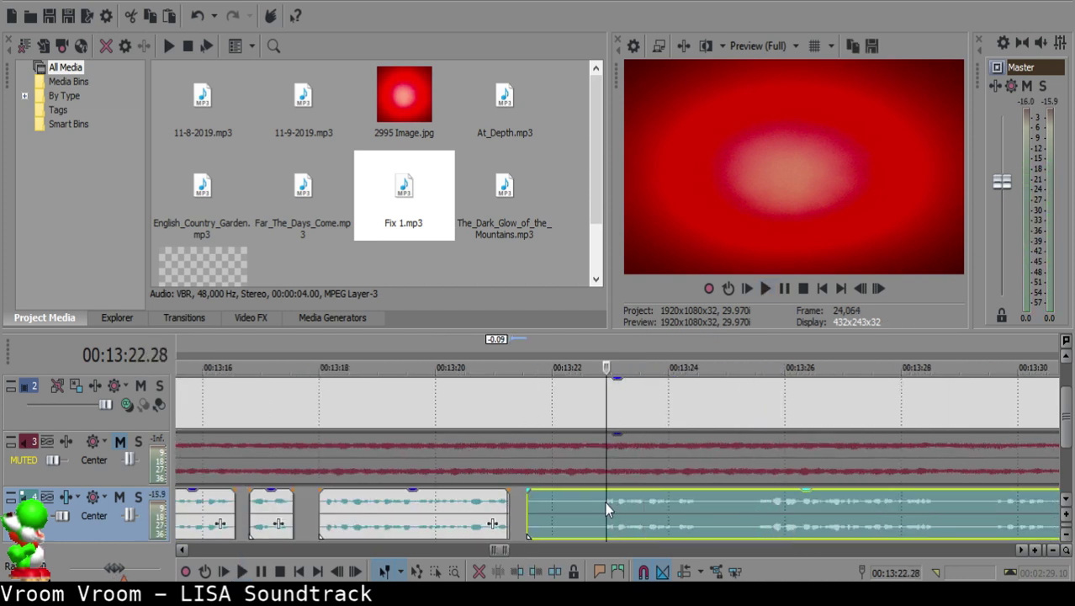
{"action": "left_click", "coordinate": [612, 501]}
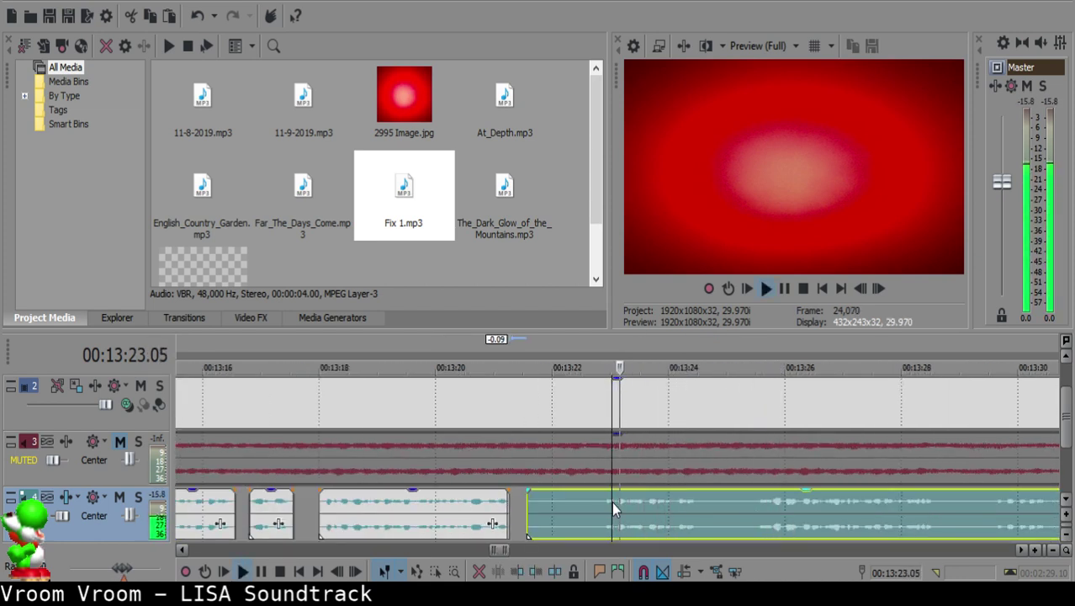
{"action": "left_click", "coordinate": [600, 499]}
{"action": "key", "text": "Return"}
{"action": "left_click", "coordinate": [601, 499]}
{"action": "key", "text": "s"}
Step: Delete the piece ending at 13:22.25, move the following clip earlier to 13:21.12, and play the join
{"action": "left_click", "coordinate": [529, 504]}
{"action": "key", "text": "Delete"}
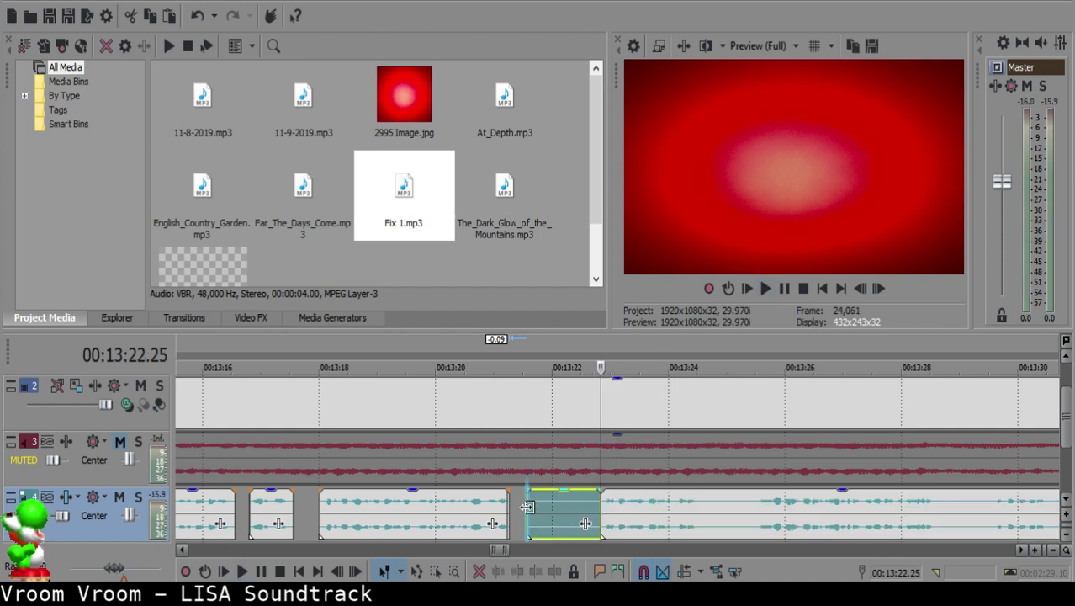
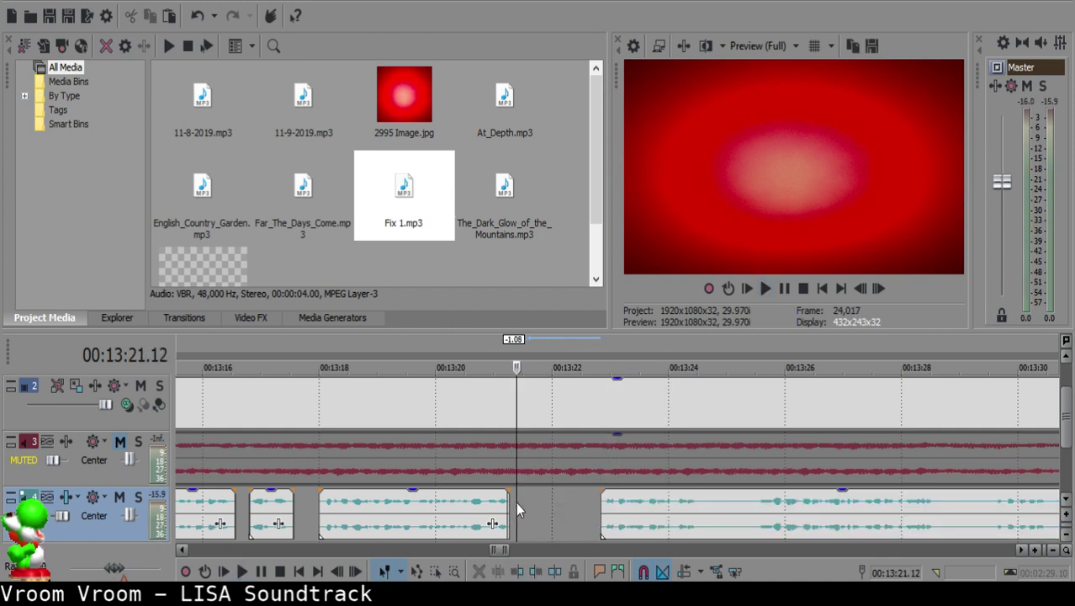
{"action": "left_click_drag", "start_coordinate": [658, 510], "coordinate": [576, 511]}
{"action": "left_click", "coordinate": [498, 513]}
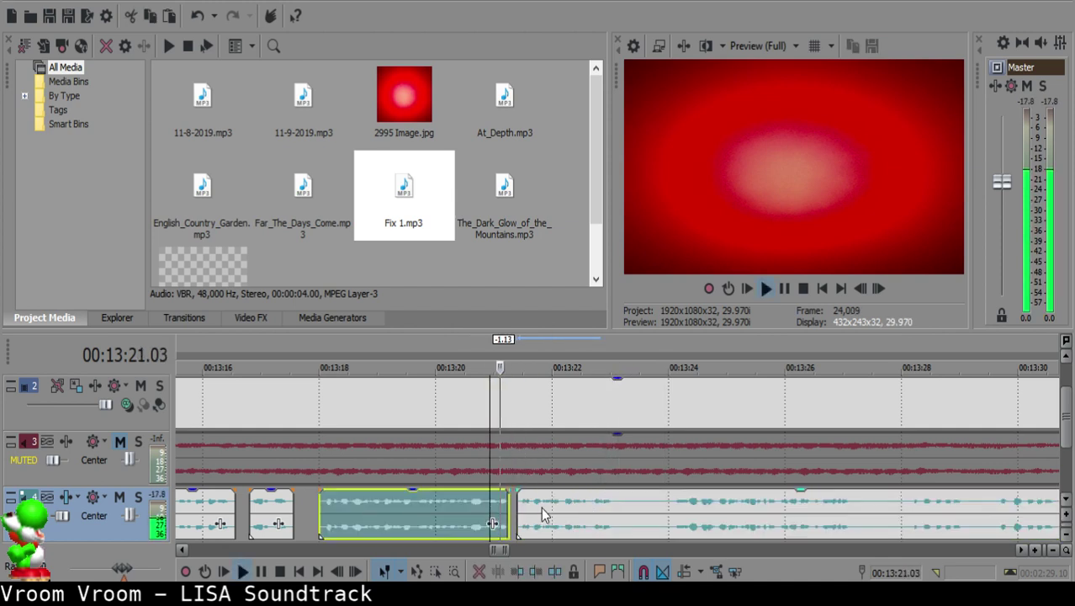
Step: Play across the join at 13:21.12 and split the clip after its phrase at about 13:23.06
{"action": "scroll", "coordinate": [619, 510], "scroll_direction": "up", "scroll_amount": 4}
{"action": "scroll", "coordinate": [616, 510], "scroll_direction": "down", "scroll_amount": 5}
{"action": "scroll", "coordinate": [631, 512], "scroll_direction": "up", "scroll_amount": 2}
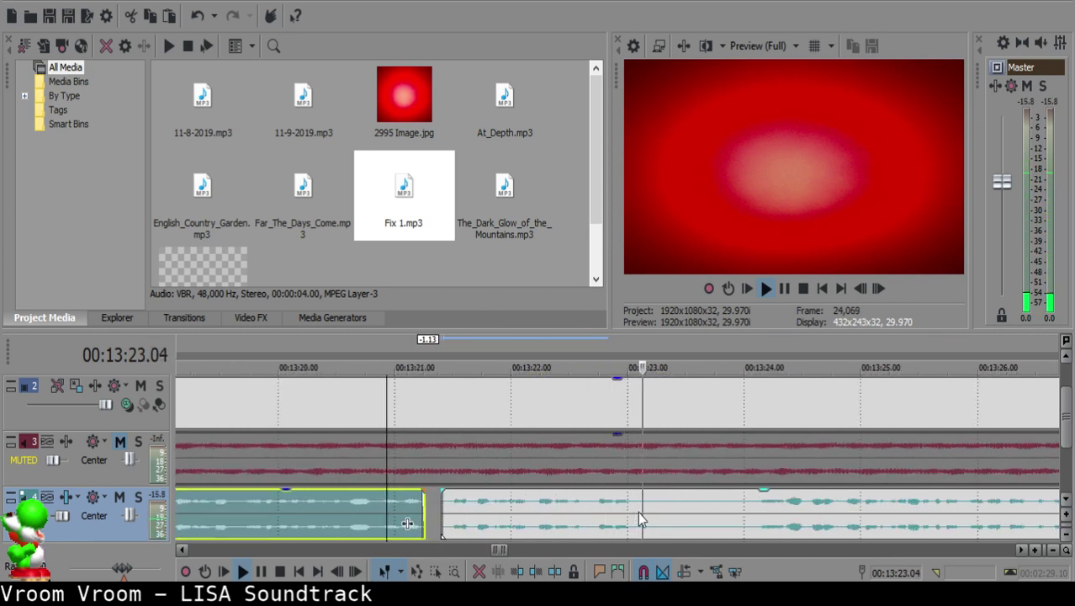
{"action": "left_click", "coordinate": [642, 511]}
{"action": "left_click", "coordinate": [650, 513]}
{"action": "key", "text": "s"}
Step: Play the stretch after 13:23.06 to find the next phrase and split the clip there at about 13:24.00
{"action": "left_click", "coordinate": [761, 519]}
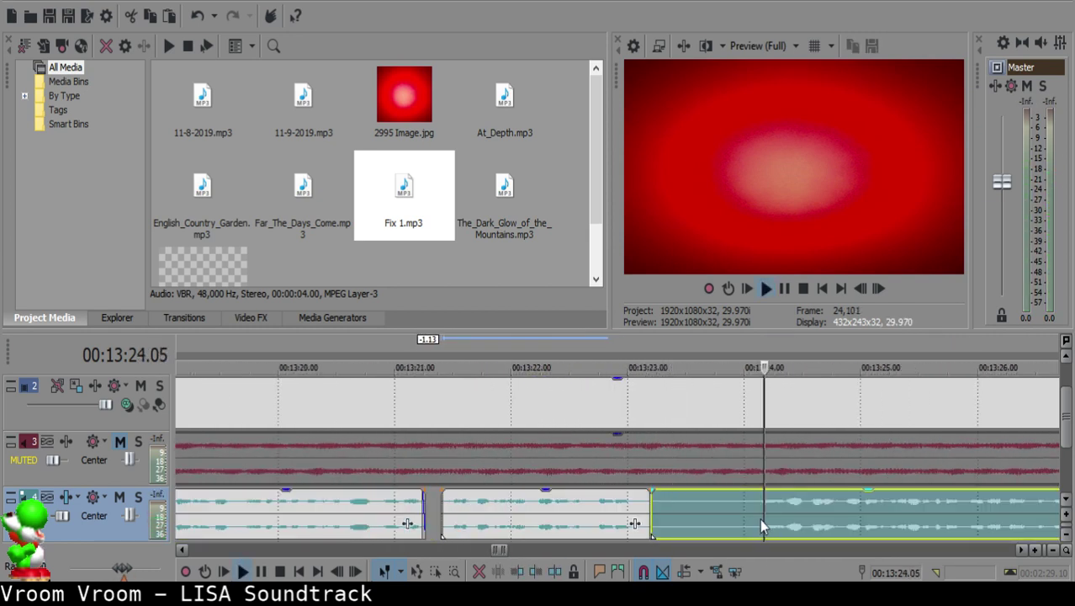
{"action": "scroll", "coordinate": [759, 518], "scroll_direction": "down", "scroll_amount": 3}
{"action": "key", "text": "space"}
{"action": "left_click", "coordinate": [594, 500]}
{"action": "key", "text": "space"}
{"action": "key", "text": "space"}
{"action": "key", "text": "s"}
Step: Delete the piece from 13:23.06 to about 13:24.00, move the following clip earlier to 13:23.18, and play the join
{"action": "left_click", "coordinate": [578, 504]}
{"action": "key", "text": "Delete"}
{"action": "left_click_drag", "start_coordinate": [627, 503], "coordinate": [610, 504]}
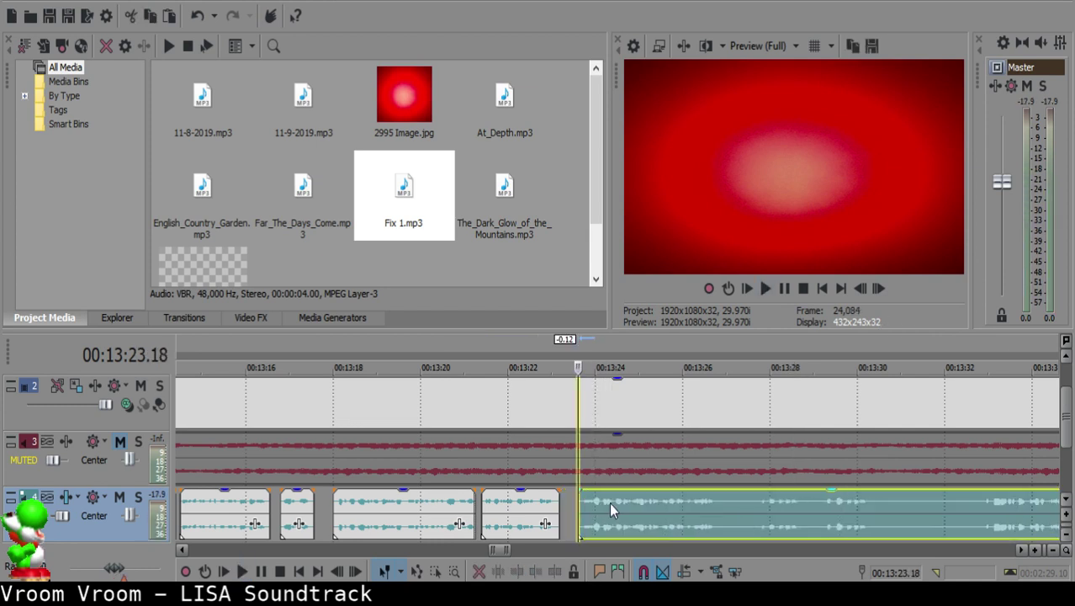
{"action": "left_click", "coordinate": [545, 509]}
{"action": "key", "text": "space"}
Step: Nudge the clip at 13:23.18 one frame earlier to tighten the join
{"action": "scroll", "coordinate": [572, 511], "scroll_direction": "up", "scroll_amount": 2}
{"action": "scroll", "coordinate": [581, 510], "scroll_direction": "up", "scroll_amount": 3}
{"action": "key", "text": "space"}
{"action": "left_click", "coordinate": [482, 507]}
{"action": "left_click", "coordinate": [468, 506]}
{"action": "left_click_drag", "start_coordinate": [523, 506], "coordinate": [514, 505]}
Step: Play the end of the moved clip's phrase and split the clip there at about 13:26.23
{"action": "scroll", "coordinate": [516, 507], "scroll_direction": "down", "scroll_amount": 2}
{"action": "left_click", "coordinate": [849, 520]}
{"action": "key", "text": "space"}
{"action": "key", "text": "space"}
{"action": "key", "text": "s"}
Step: Play the stretch after 13:26.23 to find the wanted phrase and split the clip before it at about 13:29.01
{"action": "key", "text": "space"}
{"action": "scroll", "coordinate": [857, 521], "scroll_direction": "down", "scroll_amount": 1}
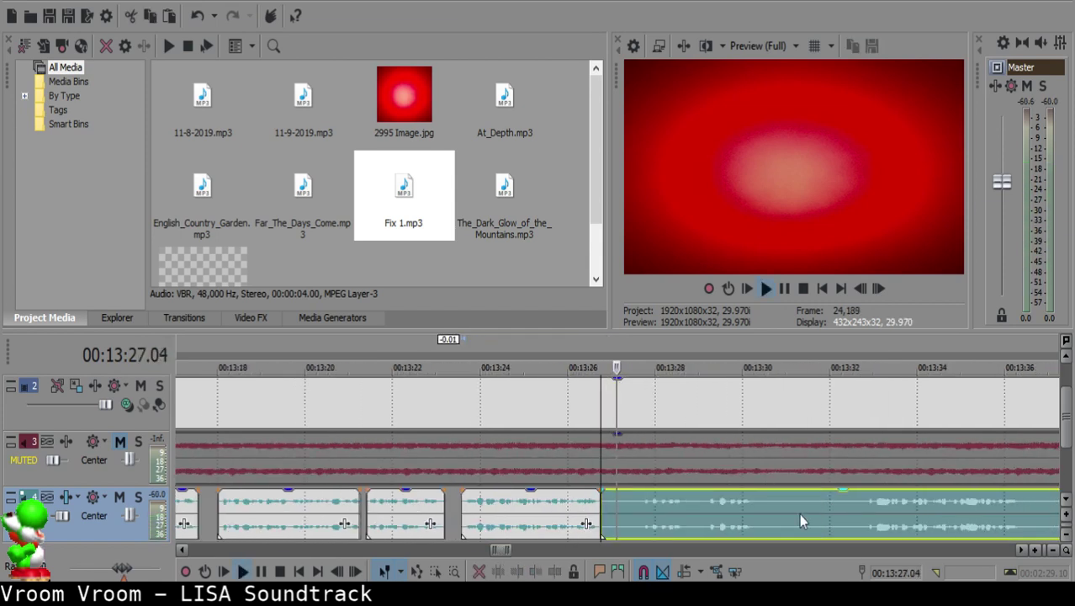
{"action": "left_click", "coordinate": [699, 507]}
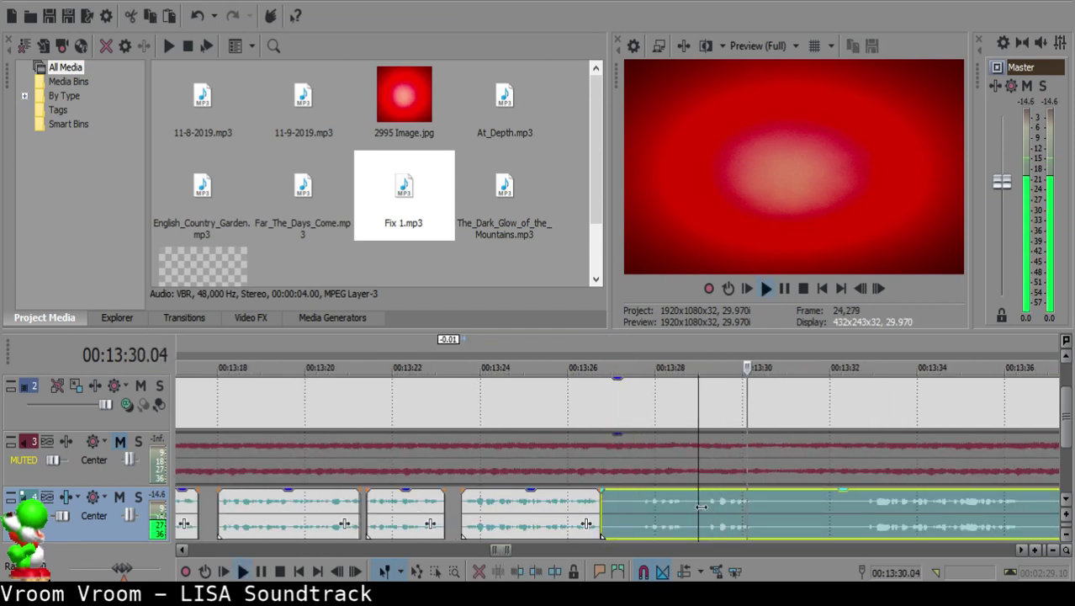
{"action": "key", "text": "s"}
Step: Delete the piece from 13:26.23 to about 13:29.01, move the following clip earlier to about 13:27.03, and play the join
{"action": "left_click", "coordinate": [611, 515]}
{"action": "key", "text": "Delete"}
{"action": "left_click_drag", "start_coordinate": [756, 519], "coordinate": [677, 509]}
{"action": "left_click", "coordinate": [576, 522]}
{"action": "key", "text": "space"}
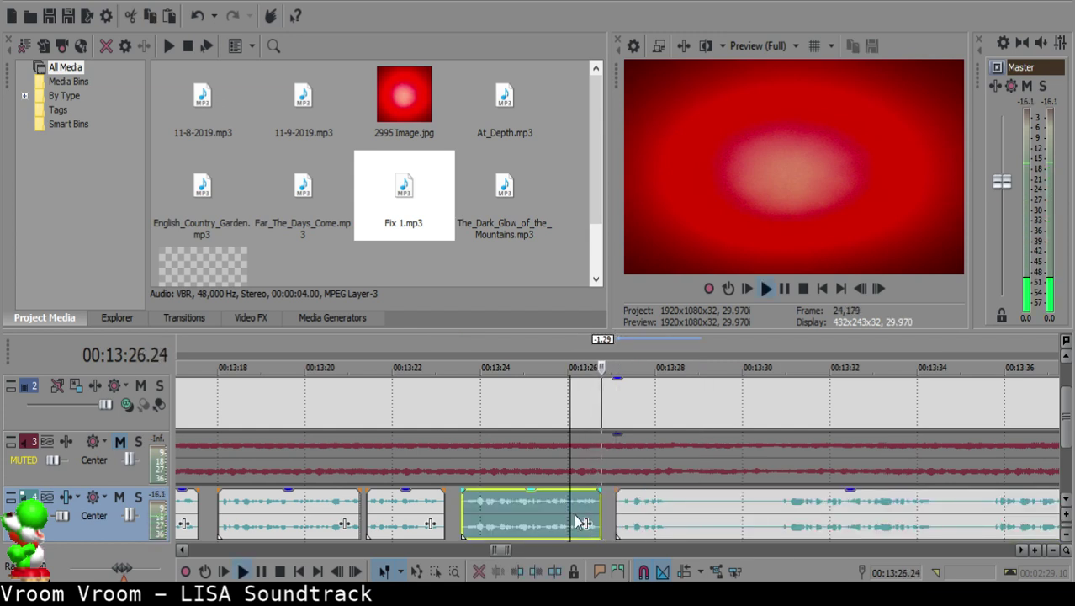
Step: Nudge the following clip four frames later to about 13:27.07 and replay the join
{"action": "scroll", "coordinate": [578, 515], "scroll_direction": "up", "scroll_amount": 4}
{"action": "left_click", "coordinate": [597, 510]}
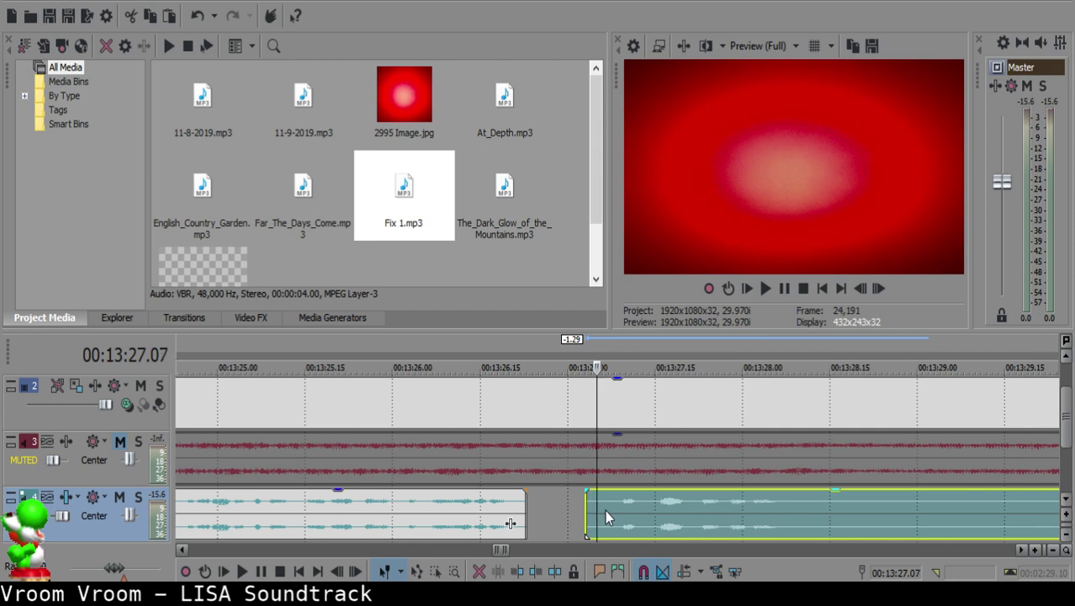
{"action": "left_click_drag", "start_coordinate": [605, 510], "coordinate": [630, 512]}
{"action": "left_click", "coordinate": [463, 516]}
{"action": "key", "text": "space"}
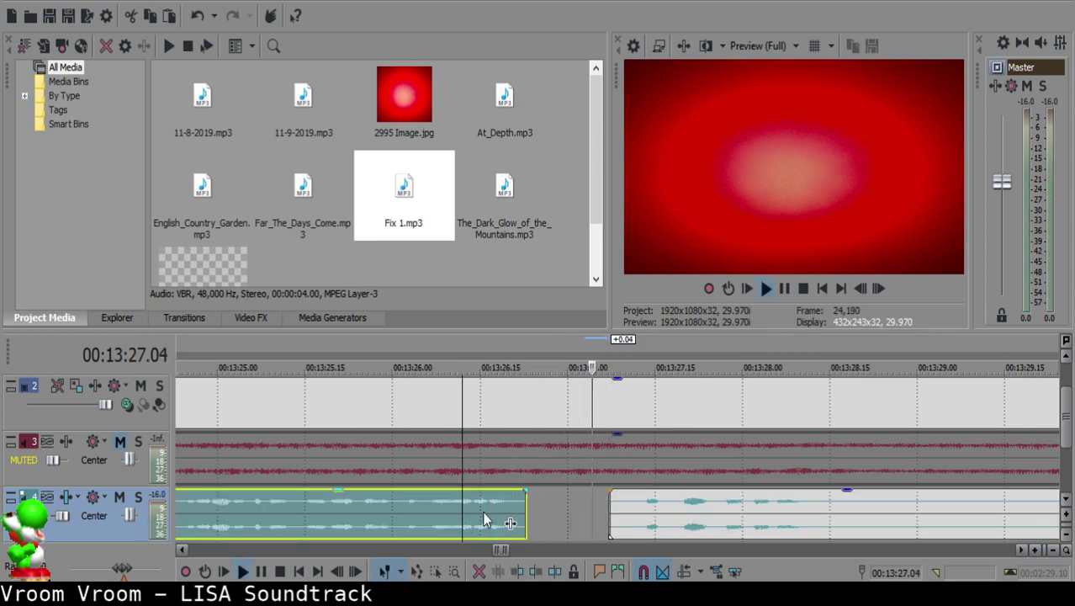
{"action": "left_click", "coordinate": [428, 509]}
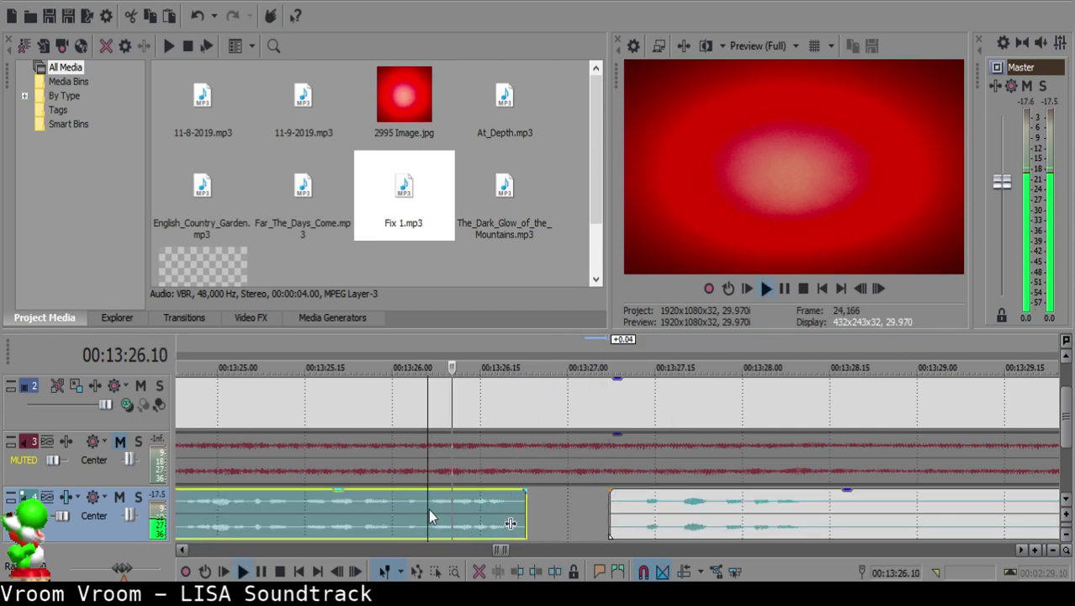
Step: Play the phrase after 13:27.07 and split the clip where it ends, at about 13:28.15
{"action": "left_click", "coordinate": [670, 508]}
{"action": "scroll", "coordinate": [673, 508], "scroll_direction": "down", "scroll_amount": 1}
{"action": "left_click", "coordinate": [762, 504]}
Step: Play ahead past 13:28.15 to locate the next phrase and split the clip before it at 13:30.29
{"action": "scroll", "coordinate": [754, 508], "scroll_direction": "down", "scroll_amount": 2}
{"action": "left_click", "coordinate": [739, 509]}
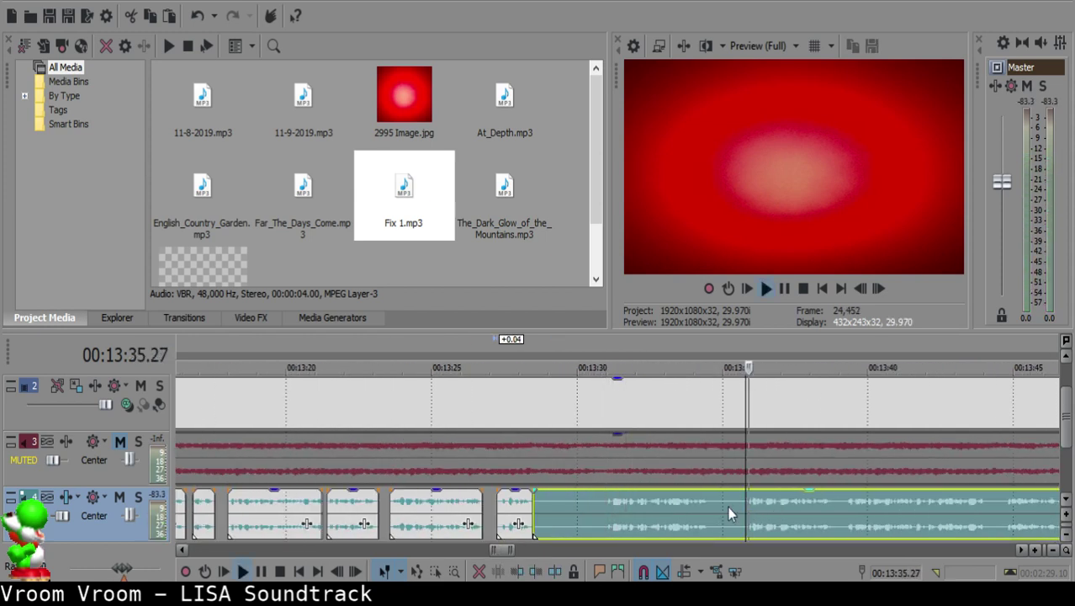
{"action": "left_click", "coordinate": [604, 501]}
{"action": "key", "text": "space"}
{"action": "key", "text": "s"}
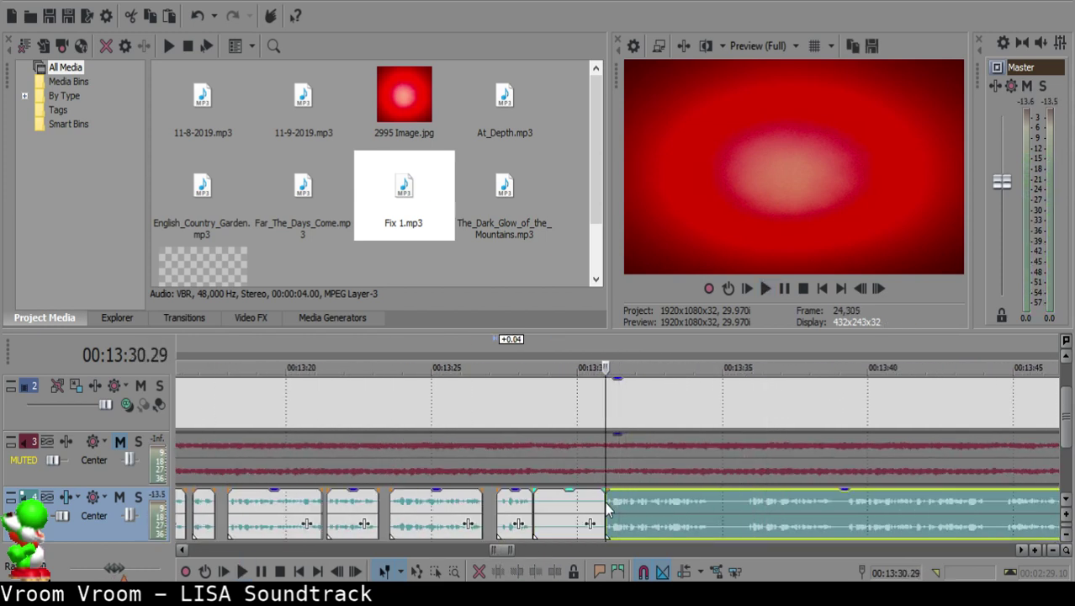
Step: Delete the piece from 13:28.15 to 13:30.29, move the following clip two seconds earlier to 13:28.29, and play the join
{"action": "left_click", "coordinate": [549, 503]}
{"action": "key", "text": "Delete"}
{"action": "left_click_drag", "start_coordinate": [627, 508], "coordinate": [569, 508]}
{"action": "left_click", "coordinate": [524, 508]}
{"action": "key", "text": "space"}
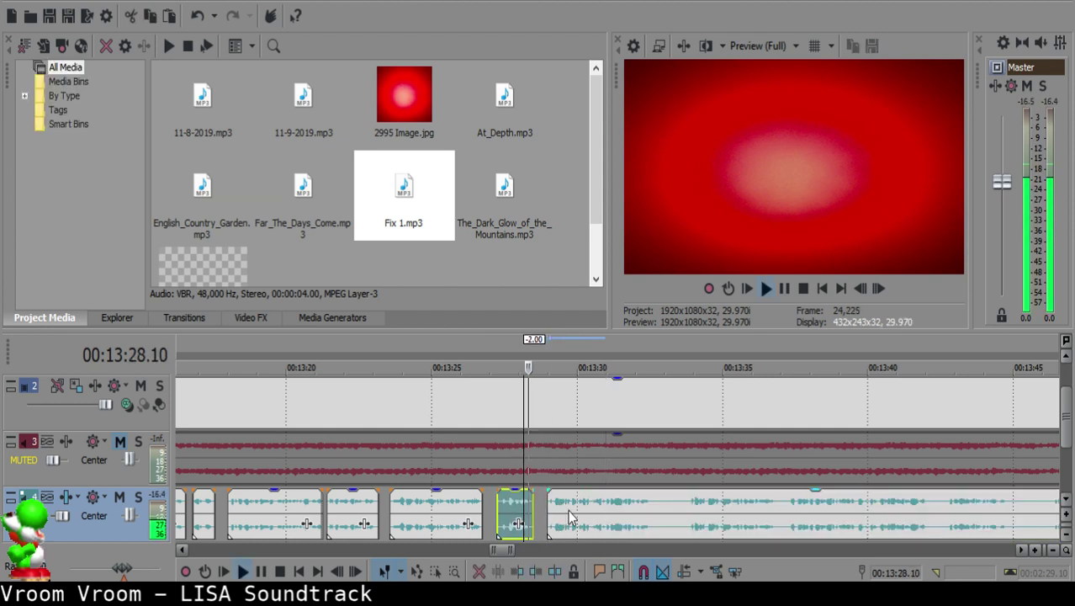
Step: Play the clip after 13:28.29 and split it after its phrase at 13:32.16
{"action": "scroll", "coordinate": [605, 511], "scroll_direction": "down", "scroll_amount": 10}
{"action": "scroll", "coordinate": [623, 513], "scroll_direction": "up", "scroll_amount": 12}
{"action": "scroll", "coordinate": [624, 514], "scroll_direction": "up", "scroll_amount": 2}
{"action": "left_click", "coordinate": [650, 503]}
{"action": "key", "text": "space"}
{"action": "key", "text": "s"}
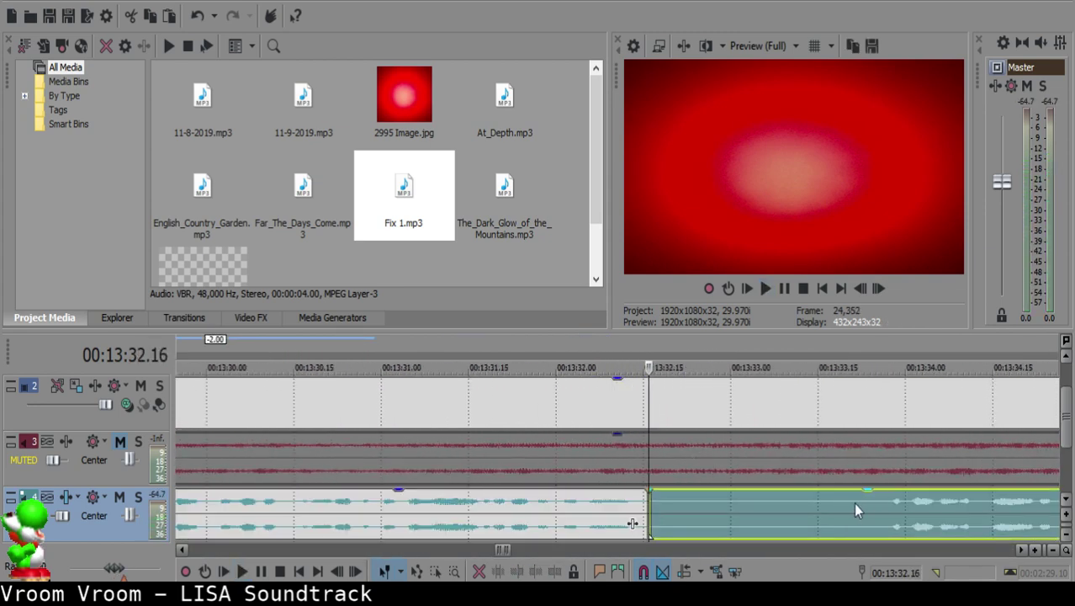
Step: Play the stretch after 13:32.16 to find where the next phrase begins and split the clip there at about 13:33.24
{"action": "key", "text": "space"}
{"action": "scroll", "coordinate": [850, 501], "scroll_direction": "down", "scroll_amount": 3}
{"action": "left_click", "coordinate": [752, 510]}
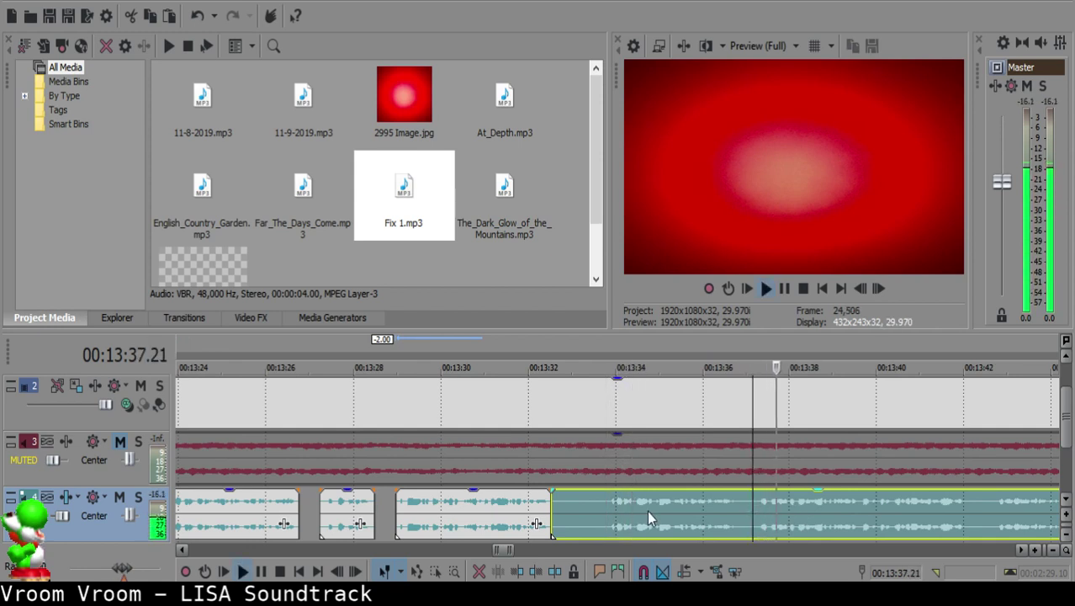
{"action": "left_click", "coordinate": [606, 504]}
{"action": "key", "text": "s"}
Step: Delete the piece from 13:32.16 to about 13:33.24, move the following clip earlier to 13:32.26, and play the join
{"action": "left_click", "coordinate": [566, 509]}
{"action": "key", "text": "space"}
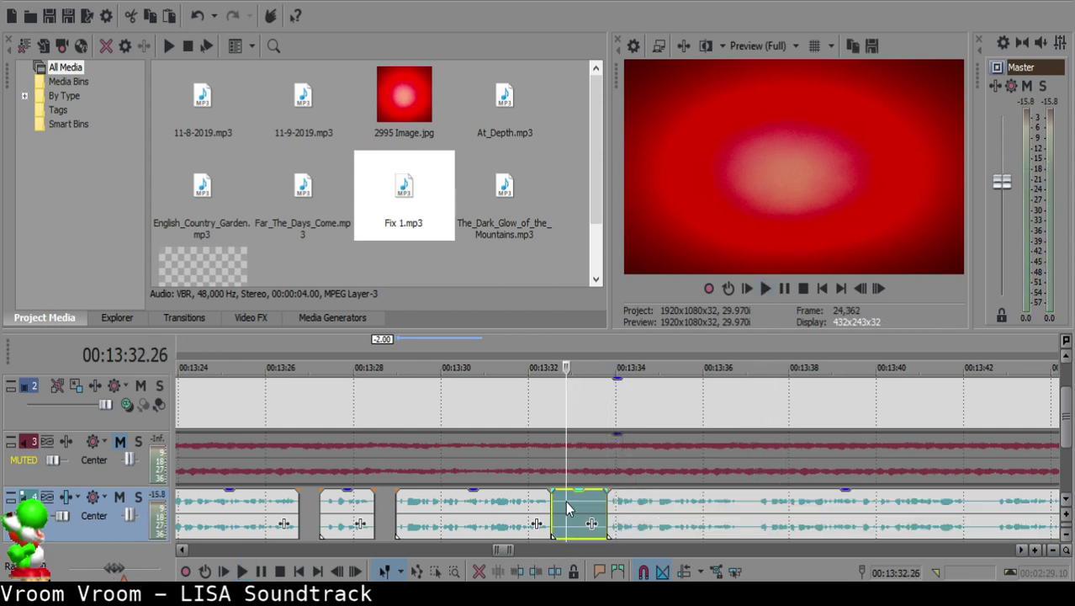
{"action": "key", "text": "Delete"}
{"action": "left_click_drag", "start_coordinate": [646, 502], "coordinate": [607, 498]}
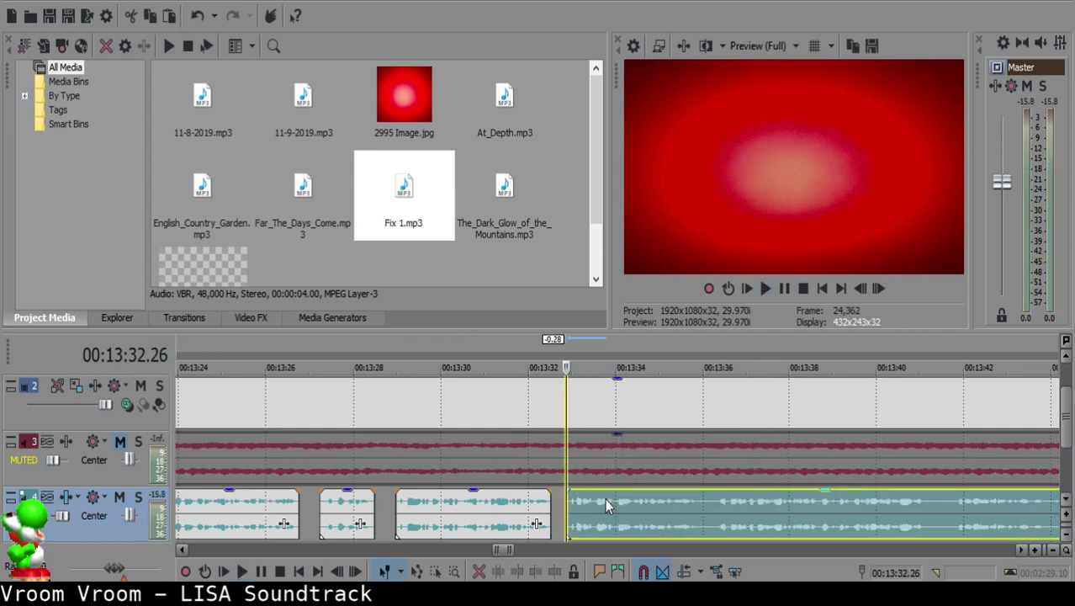
{"action": "left_click", "coordinate": [520, 509]}
{"action": "key", "text": "space"}
Step: Nudge the following clip two frames earlier to 13:32.24 and replay the join
{"action": "scroll", "coordinate": [538, 509], "scroll_direction": "up", "scroll_amount": 3}
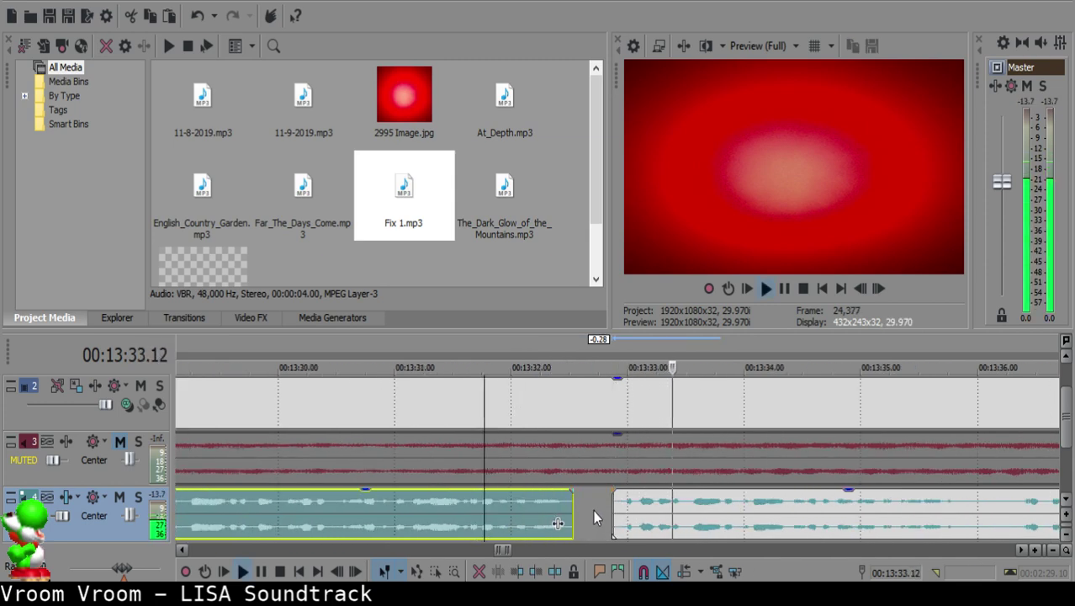
{"action": "key", "text": "space"}
{"action": "left_click", "coordinate": [606, 510]}
{"action": "left_click_drag", "start_coordinate": [632, 509], "coordinate": [625, 510]}
{"action": "left_click", "coordinate": [542, 507]}
{"action": "key", "text": "space"}
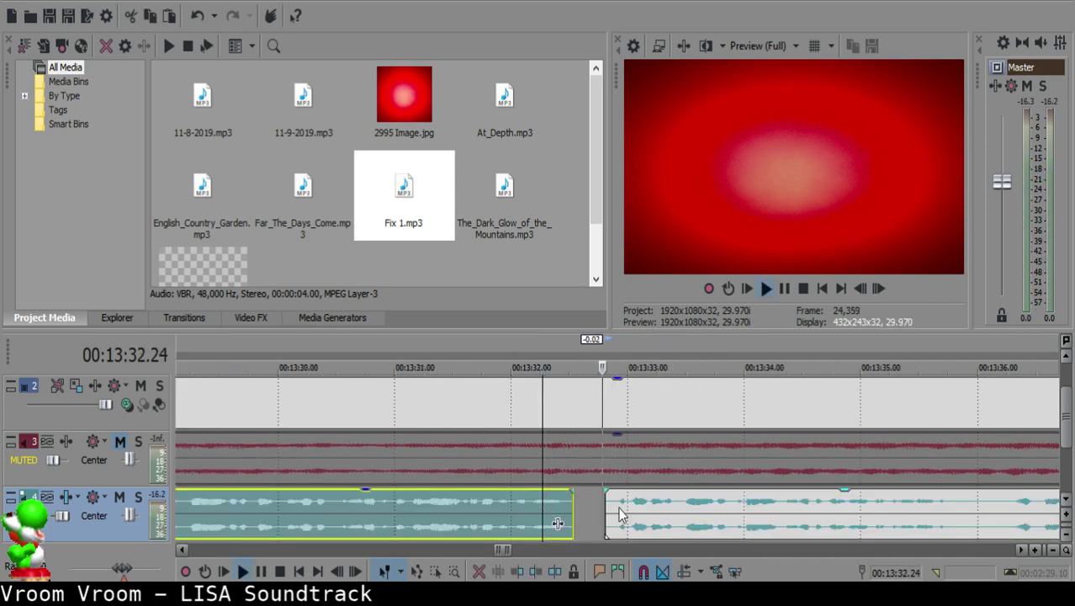
Step: Play the clip after 13:32.24 and split it after its phrase at about 13:35.26
{"action": "scroll", "coordinate": [623, 509], "scroll_direction": "down", "scroll_amount": 6}
{"action": "scroll", "coordinate": [631, 504], "scroll_direction": "up", "scroll_amount": 2}
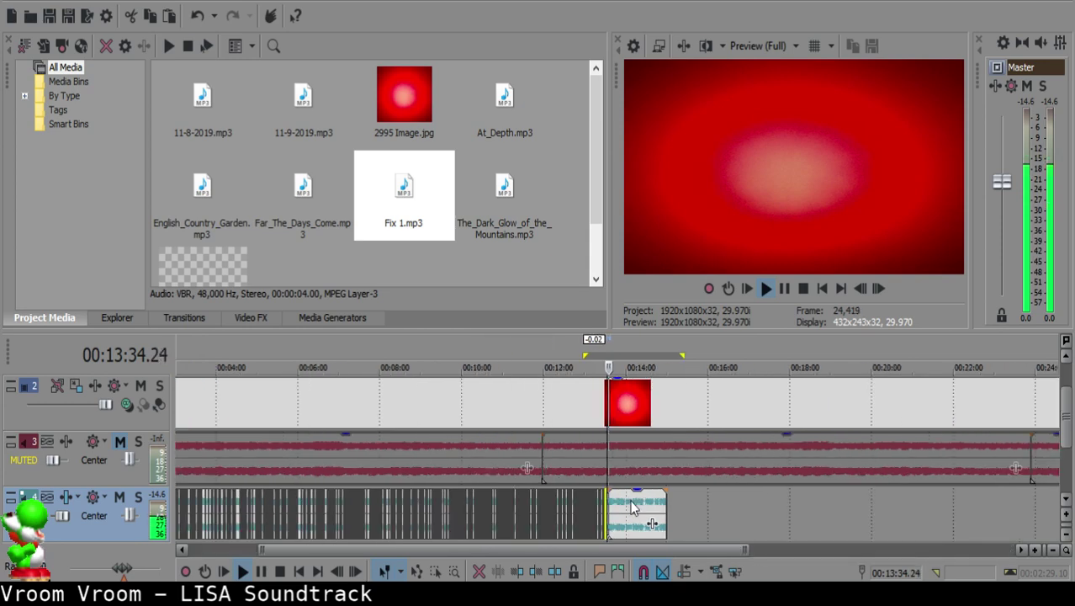
{"action": "scroll", "coordinate": [626, 507], "scroll_direction": "up", "scroll_amount": 5}
{"action": "left_click", "coordinate": [613, 506]}
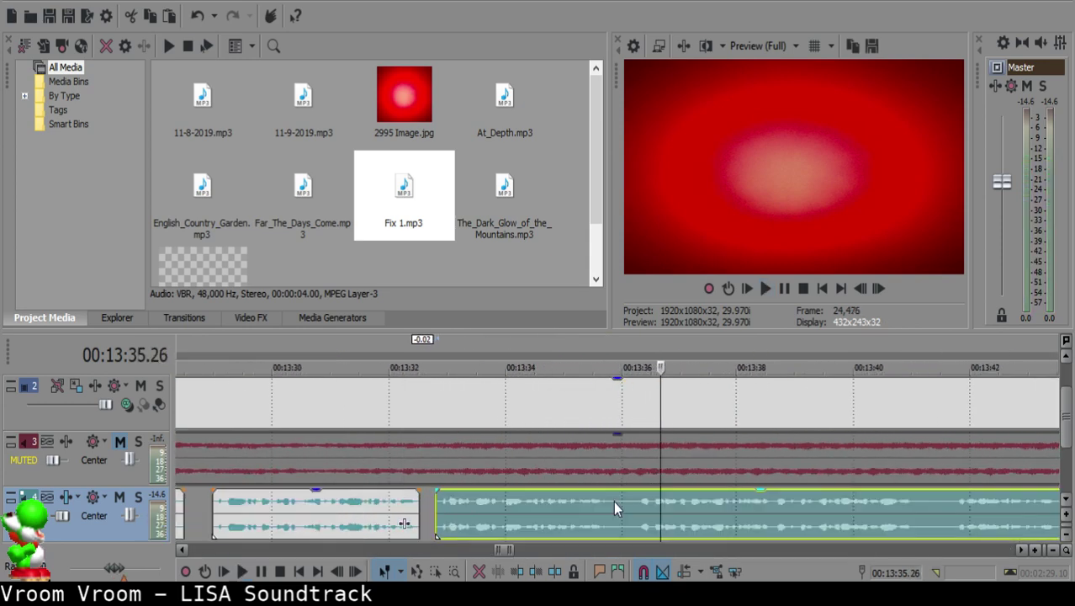
{"action": "key", "text": "space"}
{"action": "key", "text": "s"}
Step: Play the takes after 13:35.26 to find where the next wanted phrase begins and split the clip there at about 13:42.16
{"action": "left_click", "coordinate": [884, 511]}
{"action": "key", "text": "space"}
{"action": "left_click", "coordinate": [945, 508]}
{"action": "key", "text": "space"}
{"action": "key", "text": "space"}
{"action": "scroll", "coordinate": [644, 506], "scroll_direction": "up", "scroll_amount": 1}
{"action": "left_click", "coordinate": [634, 503]}
{"action": "key", "text": "s"}
{"action": "key", "text": "space"}
{"action": "key", "text": "space"}
{"action": "scroll", "coordinate": [581, 505], "scroll_direction": "down", "scroll_amount": 3}
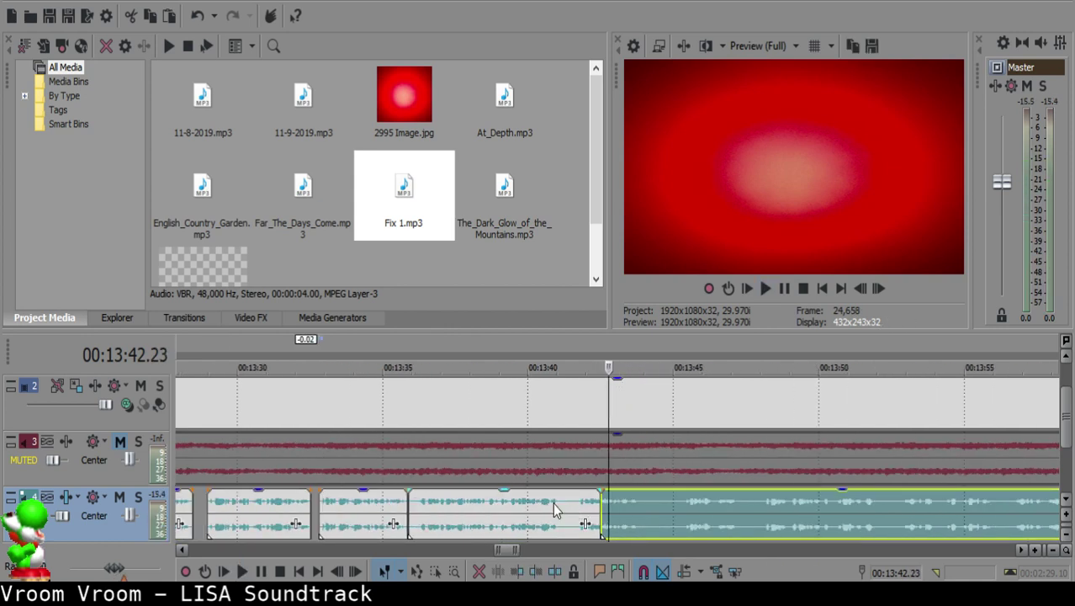
Step: Undo the split at 13:42.16, play the take after 13:35.26, and split the clip at about 13:36.06 instead
{"action": "key", "text": "ctrl+z"}
{"action": "left_click", "coordinate": [418, 503]}
{"action": "key", "text": "space"}
{"action": "key", "text": "space"}
{"action": "key", "text": "s"}
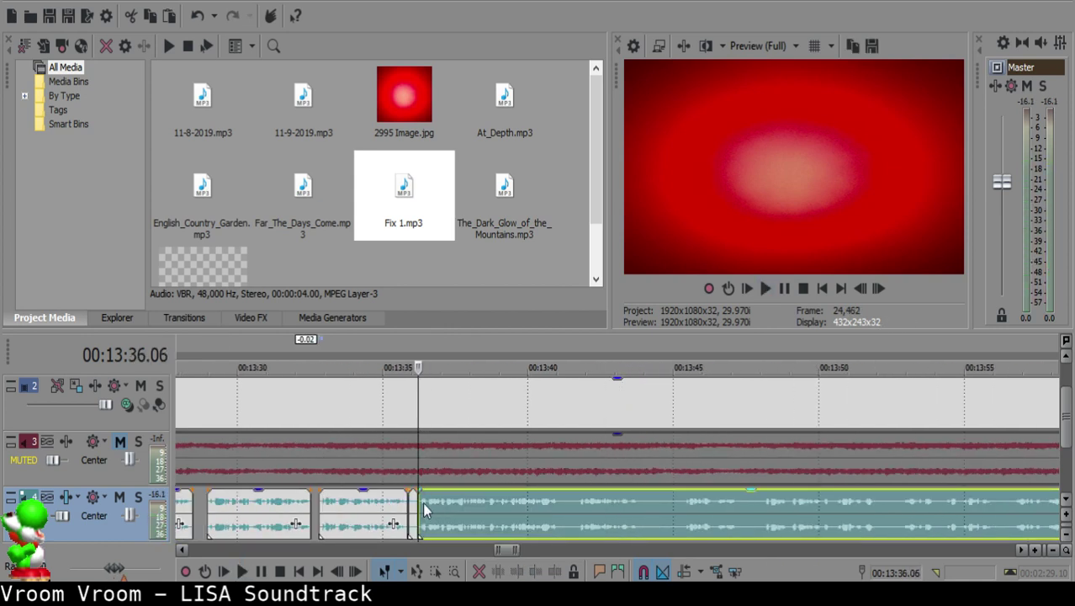
Step: Delete the short piece between 13:35.26 and 13:36.06, move the following clip three frames earlier to 13:36.03, and play the join
{"action": "scroll", "coordinate": [417, 502], "scroll_direction": "up", "scroll_amount": 5}
{"action": "left_click", "coordinate": [596, 509]}
{"action": "key", "text": "Delete"}
{"action": "left_click", "coordinate": [607, 509]}
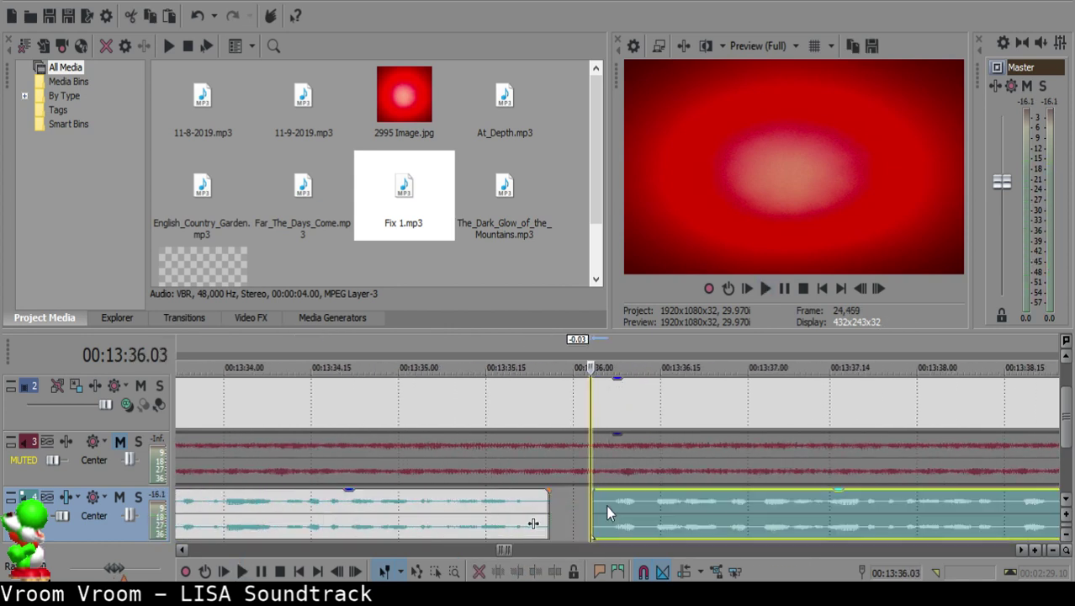
{"action": "left_click", "coordinate": [451, 515]}
{"action": "key", "text": "space"}
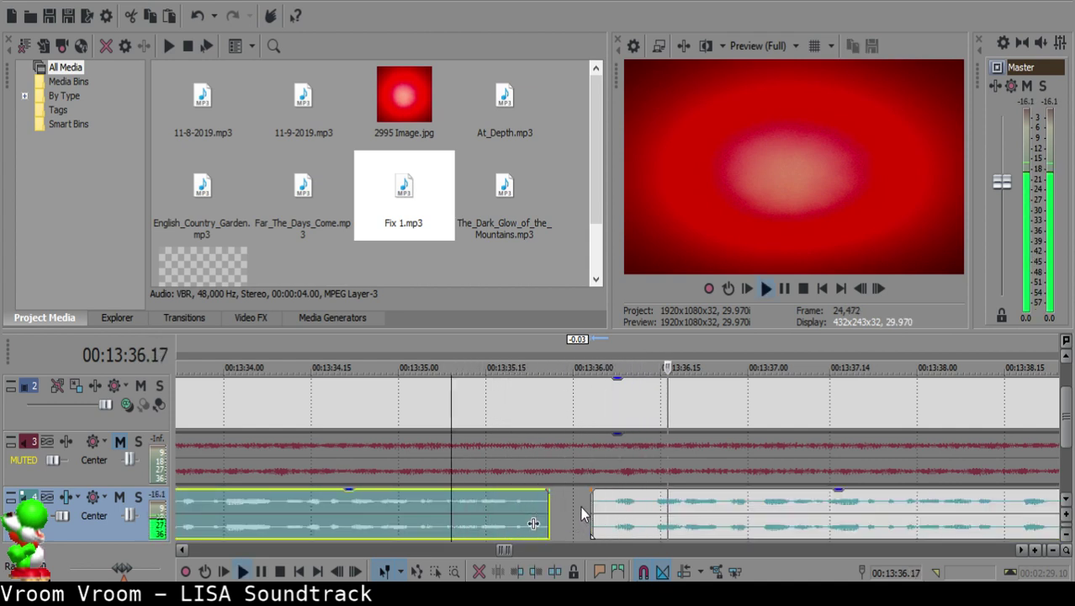
Step: Nudge the following clip two frames earlier to about 13:36.01 and replay the join
{"action": "key", "text": "space"}
{"action": "left_click", "coordinate": [578, 513]}
{"action": "left_click_drag", "start_coordinate": [610, 515], "coordinate": [606, 516]}
{"action": "left_click", "coordinate": [455, 512]}
{"action": "key", "text": "space"}
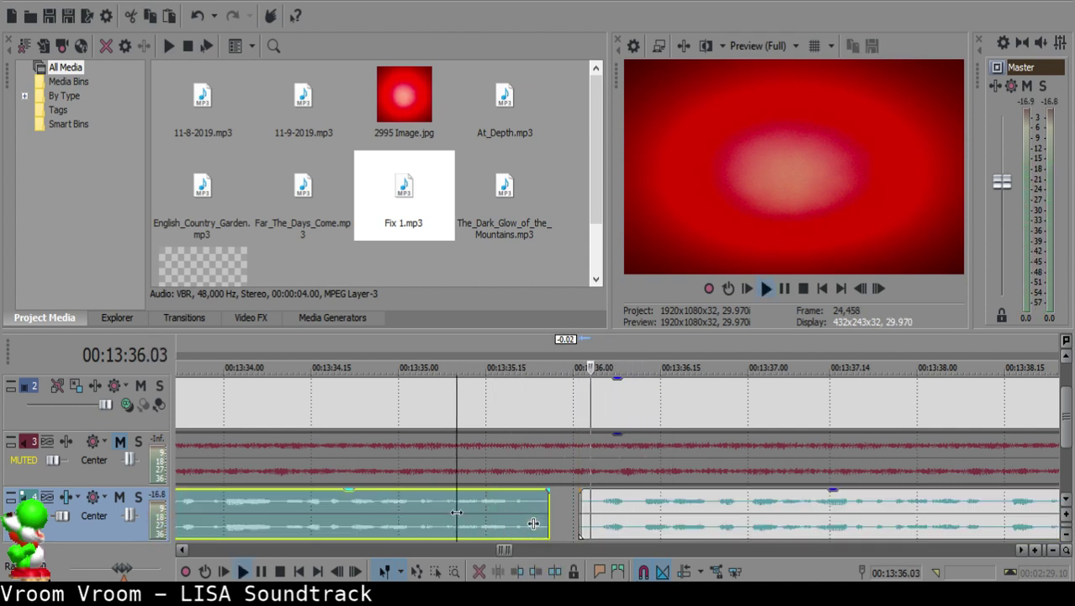
Step: Play the clip after 13:36.01 and split it after its phrase at about 13:40.27
{"action": "scroll", "coordinate": [533, 523], "scroll_direction": "down", "scroll_amount": 15}
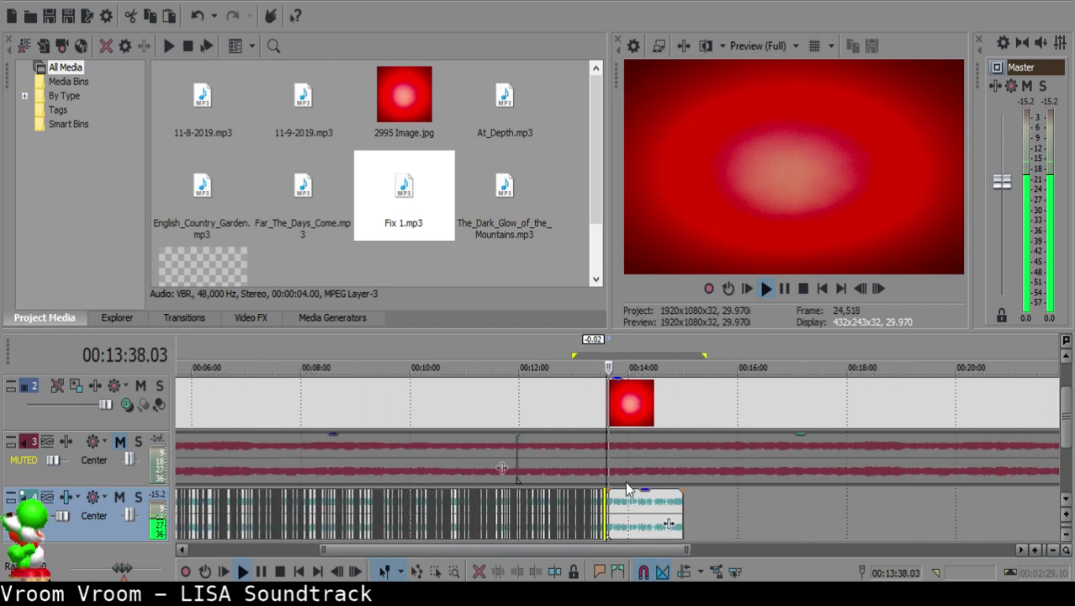
{"action": "scroll", "coordinate": [625, 481], "scroll_direction": "up", "scroll_amount": 10}
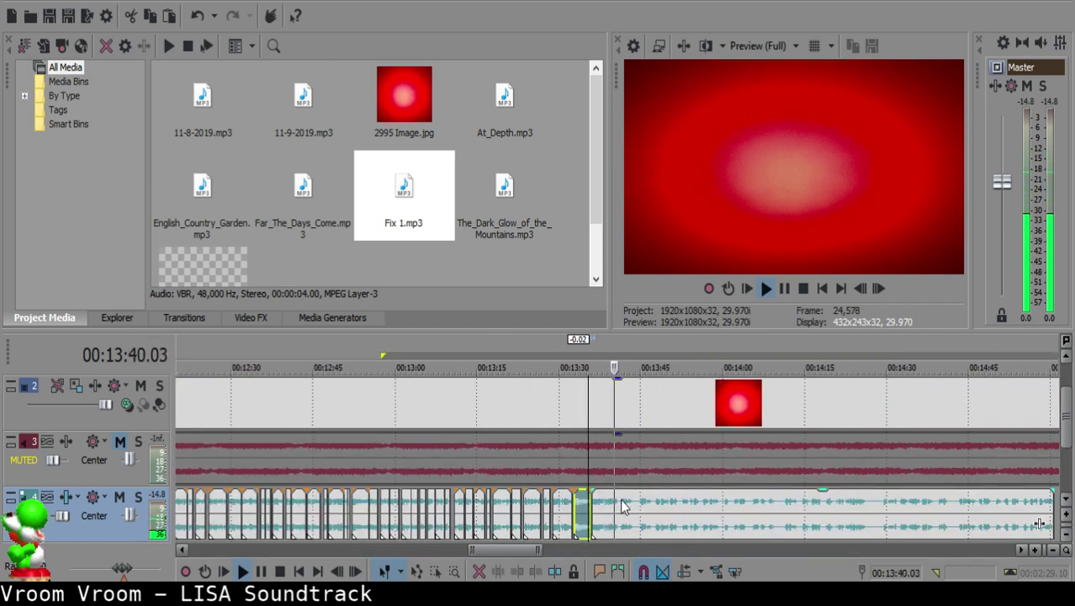
{"action": "scroll", "coordinate": [622, 504], "scroll_direction": "up", "scroll_amount": 5}
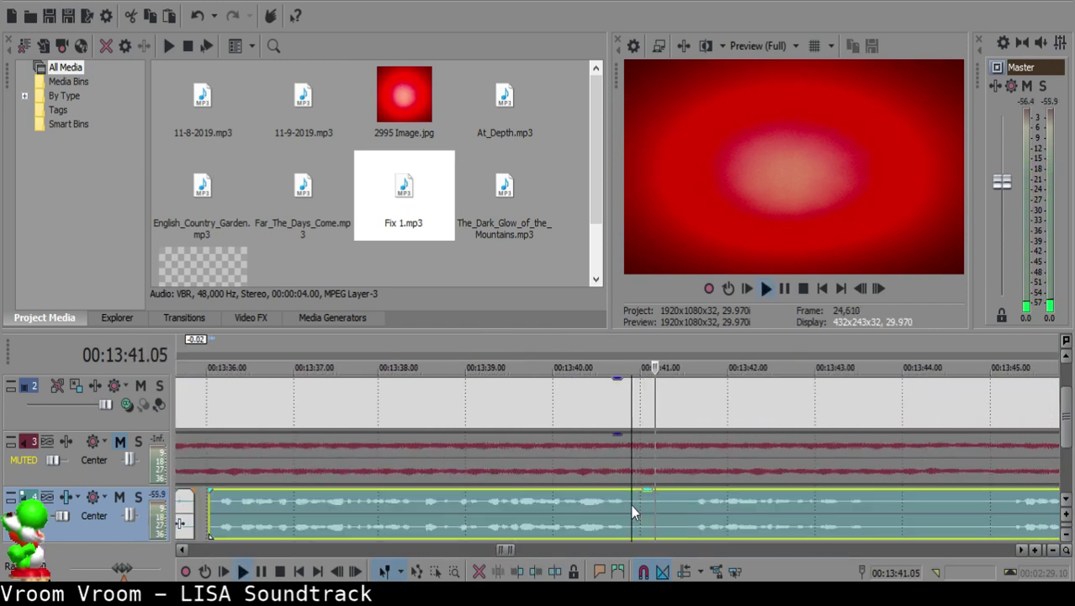
{"action": "key", "text": "s"}
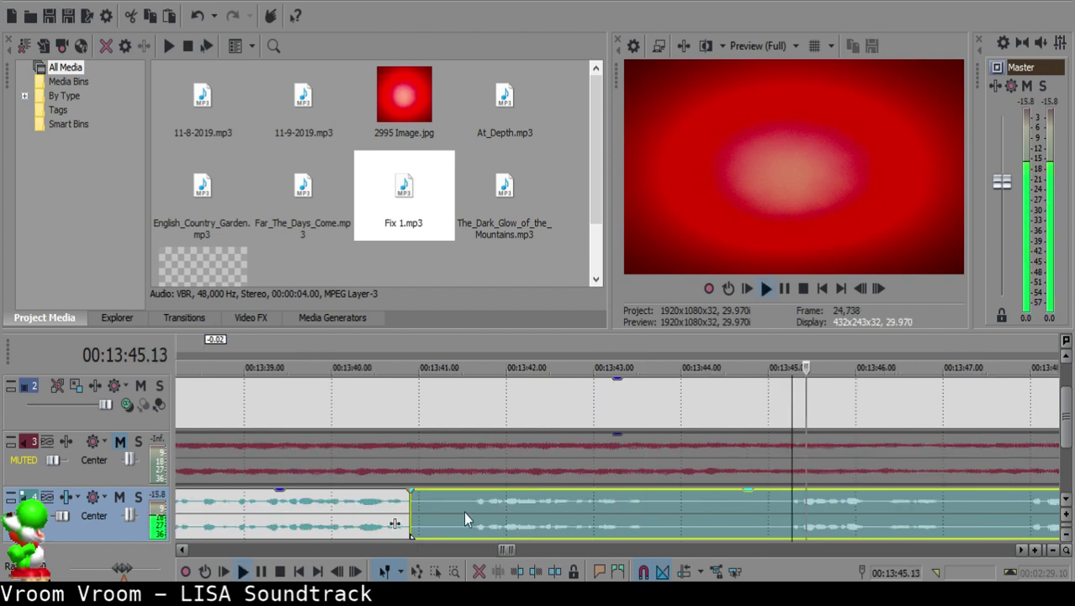
Step: Split the clip where the next phrase begins at about 13:41.16 and delete the pause after 13:40.27
{"action": "left_click", "coordinate": [465, 508]}
{"action": "key", "text": "space"}
{"action": "key", "text": "s"}
{"action": "left_click", "coordinate": [433, 500]}
{"action": "key", "text": "space"}
{"action": "key", "text": "Delete"}
Step: Move the following clip 11 frames earlier to about 13:41.05 and play the join
{"action": "left_click_drag", "start_coordinate": [499, 513], "coordinate": [466, 508]}
{"action": "key", "text": "space"}
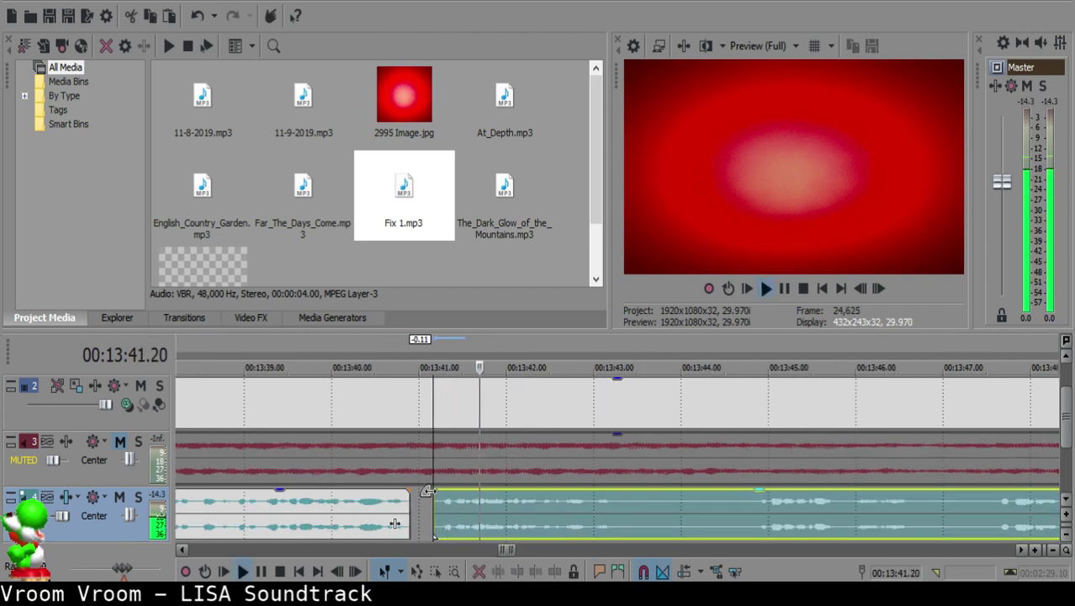
{"action": "left_click", "coordinate": [340, 502]}
{"action": "key", "text": "space"}
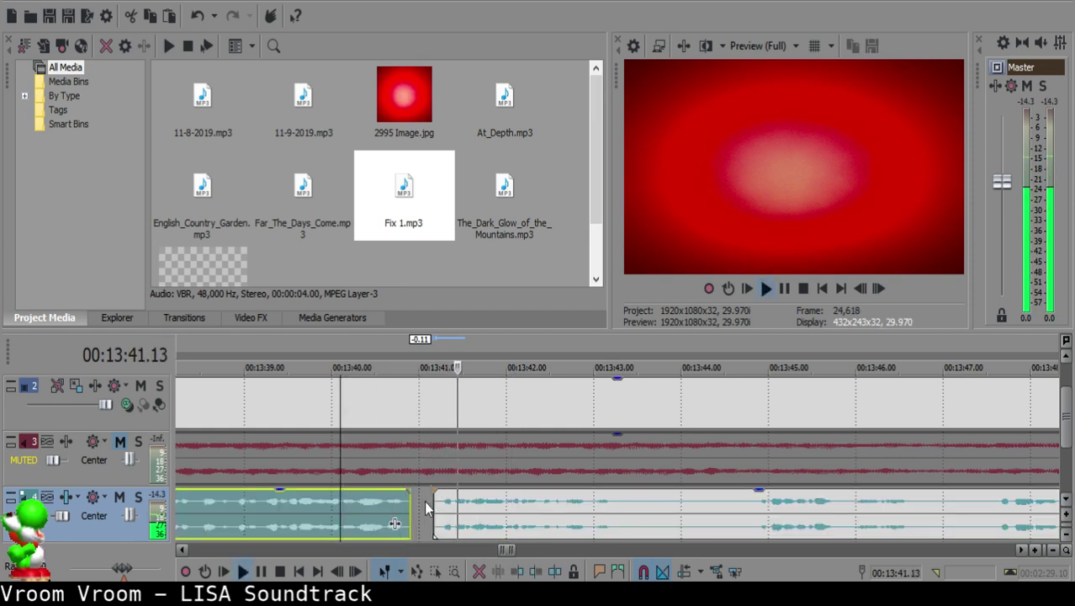
Step: Nudge the following clip four frames earlier to about 13:41.01 and replay the join
{"action": "left_click", "coordinate": [422, 498]}
{"action": "key", "text": "space"}
{"action": "left_click_drag", "start_coordinate": [452, 508], "coordinate": [441, 509]}
{"action": "left_click", "coordinate": [340, 509]}
{"action": "key", "text": "space"}
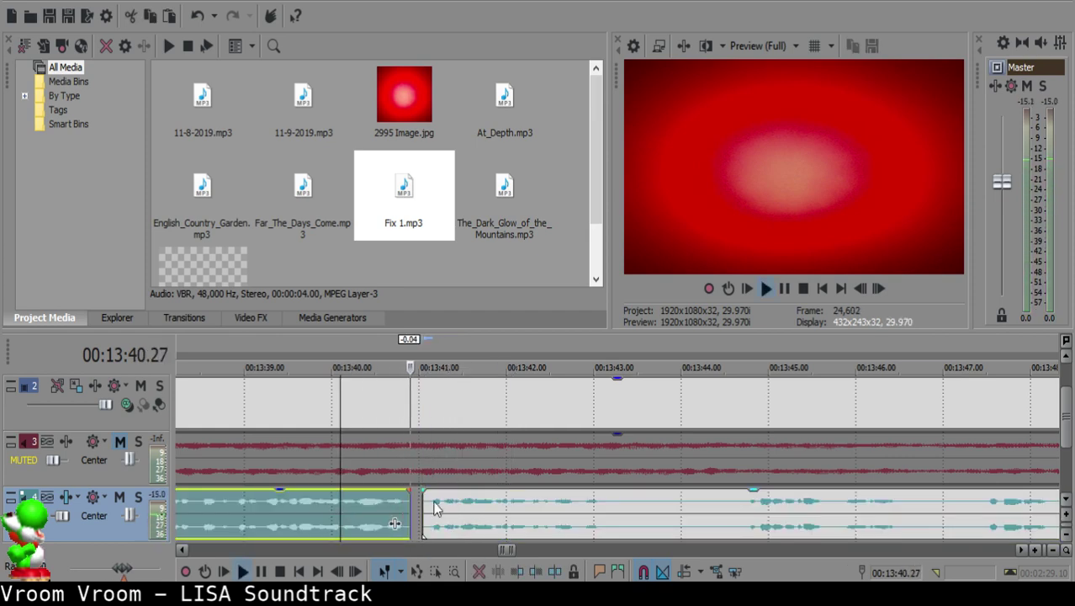
Step: Play the clip after 13:41.01 and split it after its phrase at about 13:43.06
{"action": "scroll", "coordinate": [462, 509], "scroll_direction": "down", "scroll_amount": 5}
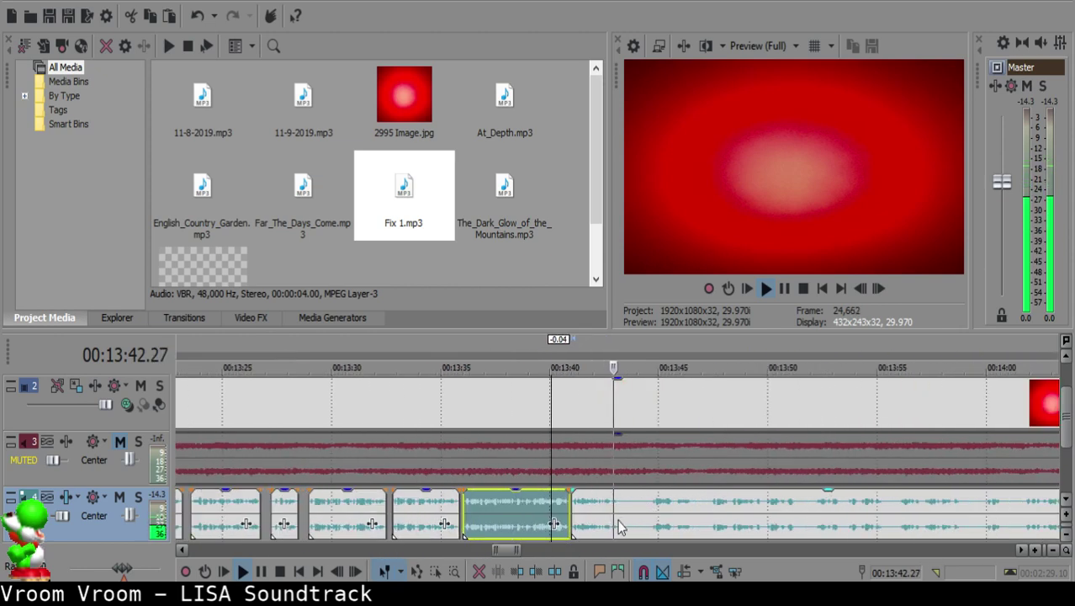
{"action": "scroll", "coordinate": [624, 523], "scroll_direction": "up", "scroll_amount": 3}
{"action": "left_click", "coordinate": [618, 511]}
{"action": "key", "text": "s"}
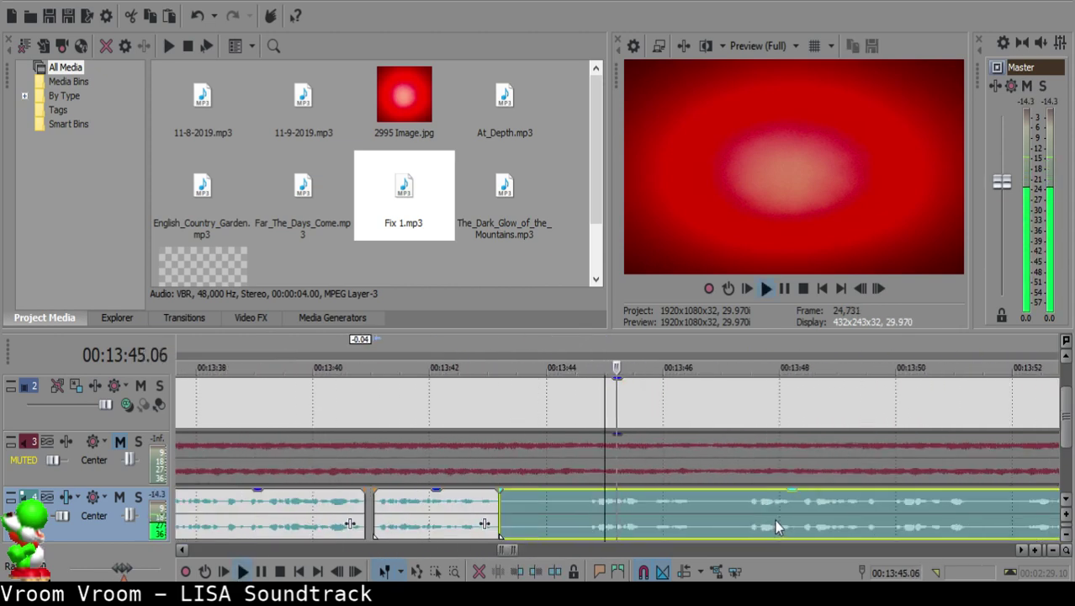
Step: Find where the next wanted phrase begins, split the clip there at about 13:44.21, and delete the piece after 13:43.06
{"action": "scroll", "coordinate": [717, 527], "scroll_direction": "up", "scroll_amount": 2}
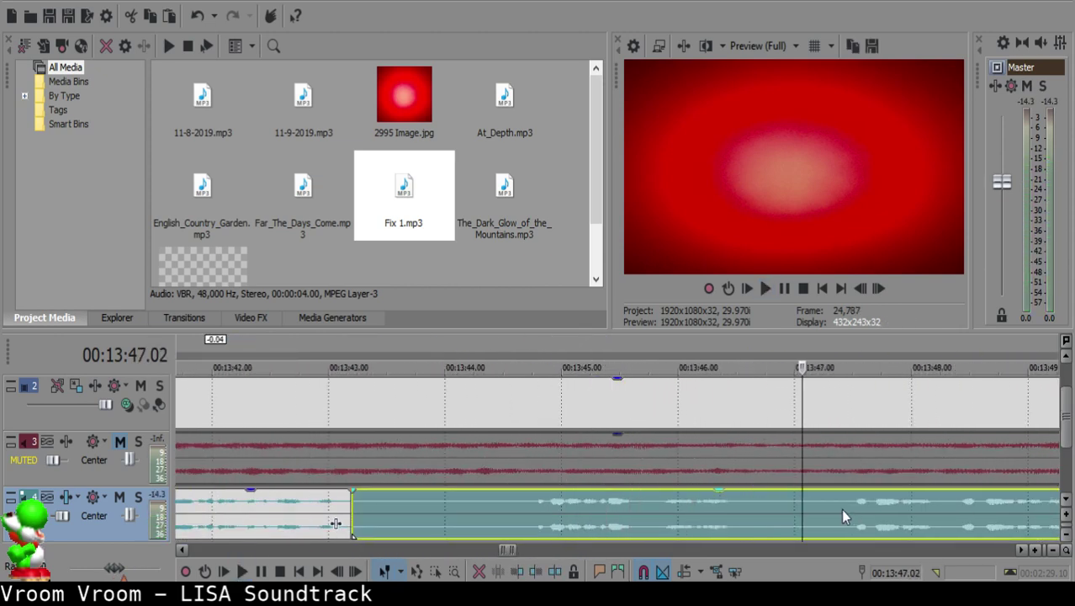
{"action": "left_click", "coordinate": [646, 515]}
{"action": "left_click", "coordinate": [526, 505]}
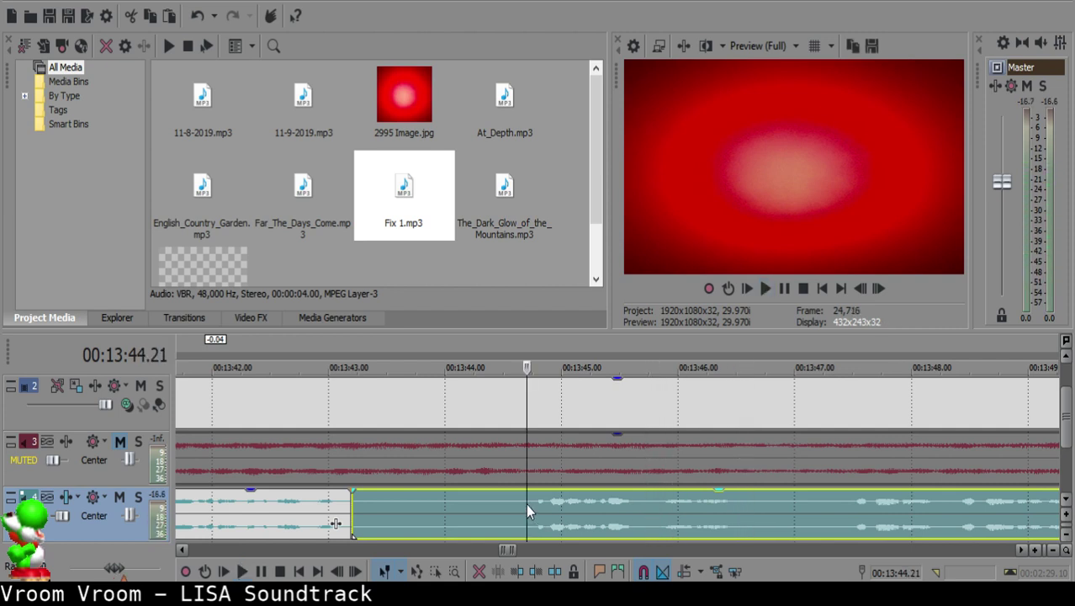
{"action": "key", "text": "space"}
{"action": "key", "text": "s"}
{"action": "left_click", "coordinate": [403, 501]}
{"action": "key", "text": "Delete"}
Step: Move the following clip 1 second 2 frames earlier to about 13:43.19 and play the join
{"action": "left_click_drag", "start_coordinate": [726, 513], "coordinate": [603, 505]}
{"action": "left_click", "coordinate": [253, 514]}
{"action": "key", "text": "space"}
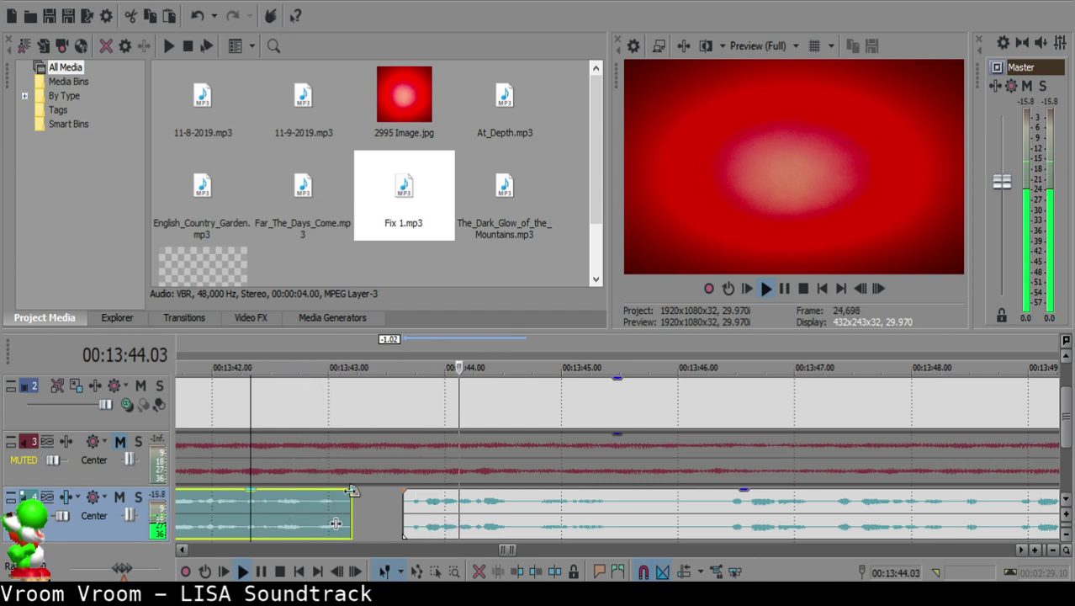
Step: Fade out the last six or so frames before 13:43.06, move the following clip four frames earlier to 13:43.15, and play the join
{"action": "left_click_drag", "start_coordinate": [350, 490], "coordinate": [331, 486]}
{"action": "left_click", "coordinate": [388, 512]}
{"action": "left_click_drag", "start_coordinate": [414, 512], "coordinate": [399, 511]}
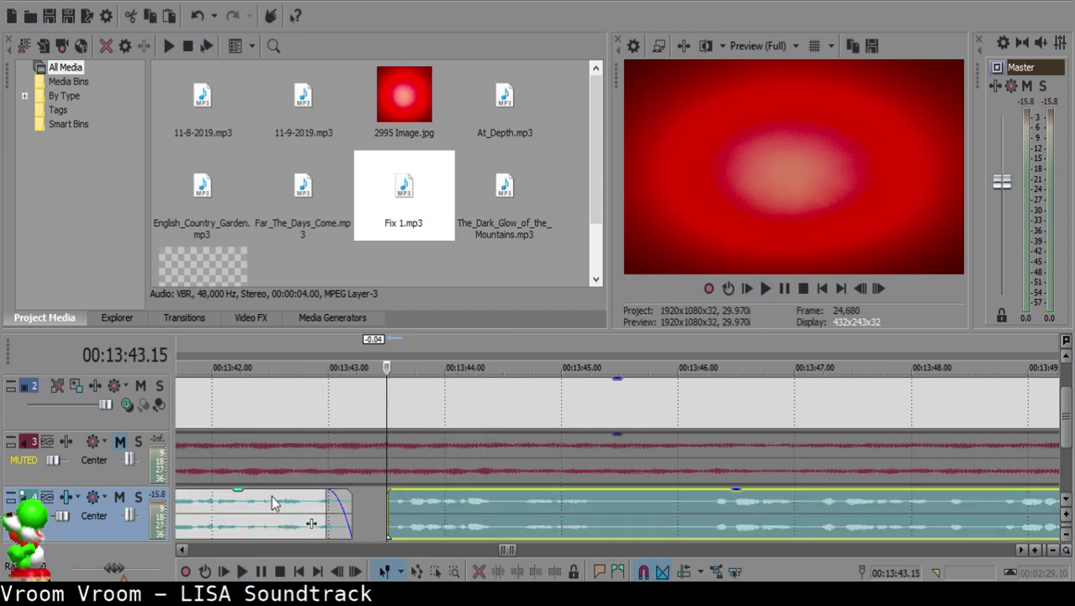
{"action": "left_click", "coordinate": [271, 495]}
{"action": "key", "text": "space"}
{"action": "scroll", "coordinate": [494, 481], "scroll_direction": "down", "scroll_amount": 2}
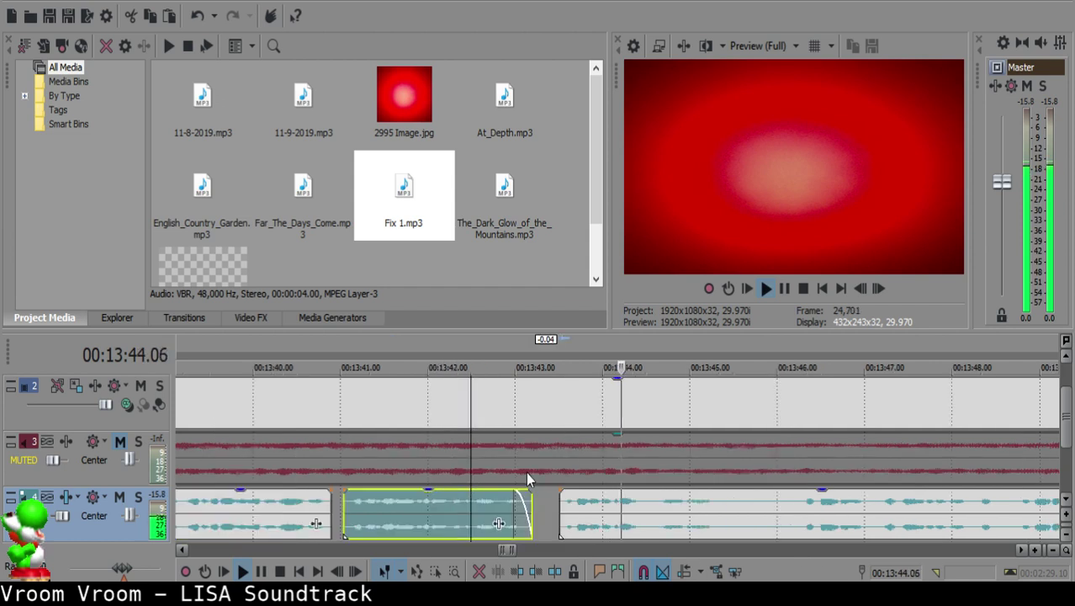
Step: Cut the short piece from 13:44.15 to about 13:44.19 out of the clip and move the following clip two frames earlier
{"action": "scroll", "coordinate": [589, 471], "scroll_direction": "up", "scroll_amount": 3}
{"action": "left_click", "coordinate": [569, 502]}
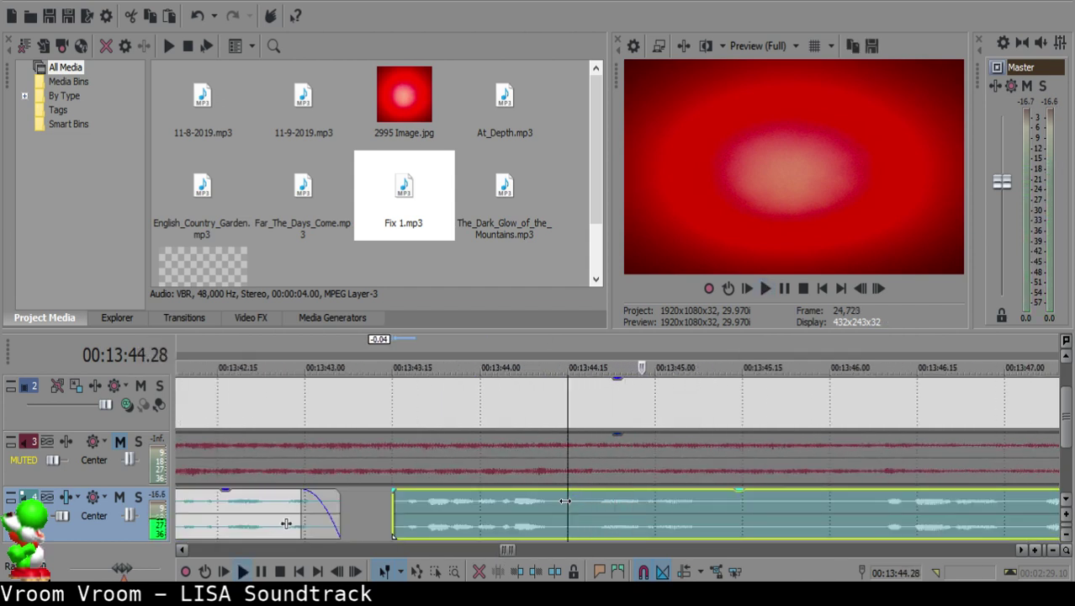
{"action": "key", "text": "space"}
{"action": "key", "text": "s"}
{"action": "key", "text": "space"}
{"action": "key", "text": "space"}
{"action": "key", "text": "s"}
{"action": "key", "text": "Delete"}
{"action": "left_click", "coordinate": [592, 496]}
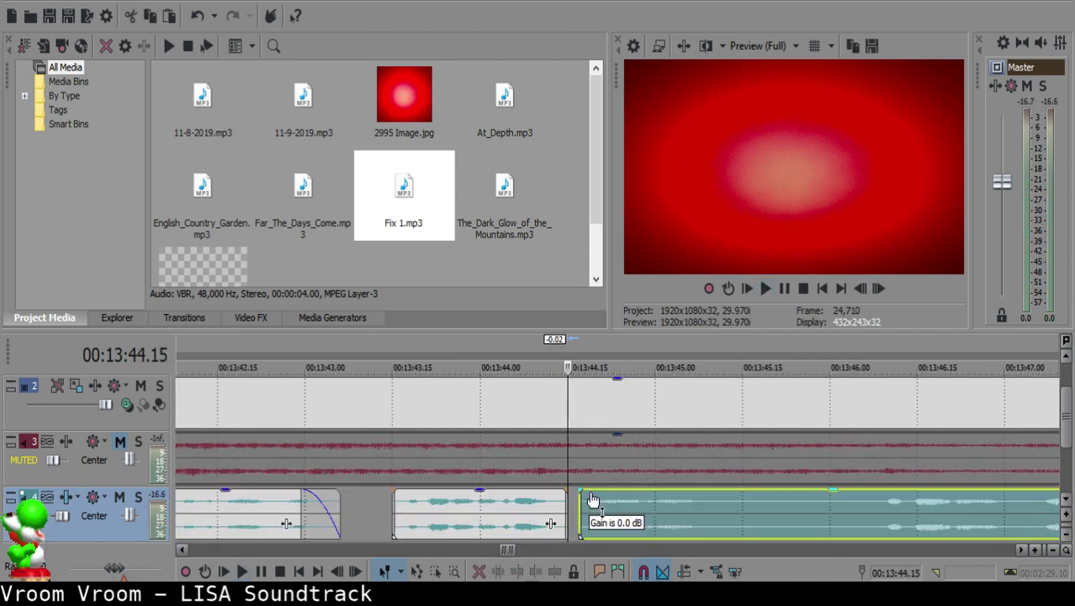
Step: Move the following clip up against the preceding one at 13:44.15 and play the join
{"action": "left_click", "coordinate": [494, 514]}
{"action": "left_click_drag", "start_coordinate": [573, 513], "coordinate": [579, 513]}
{"action": "key", "text": "space"}
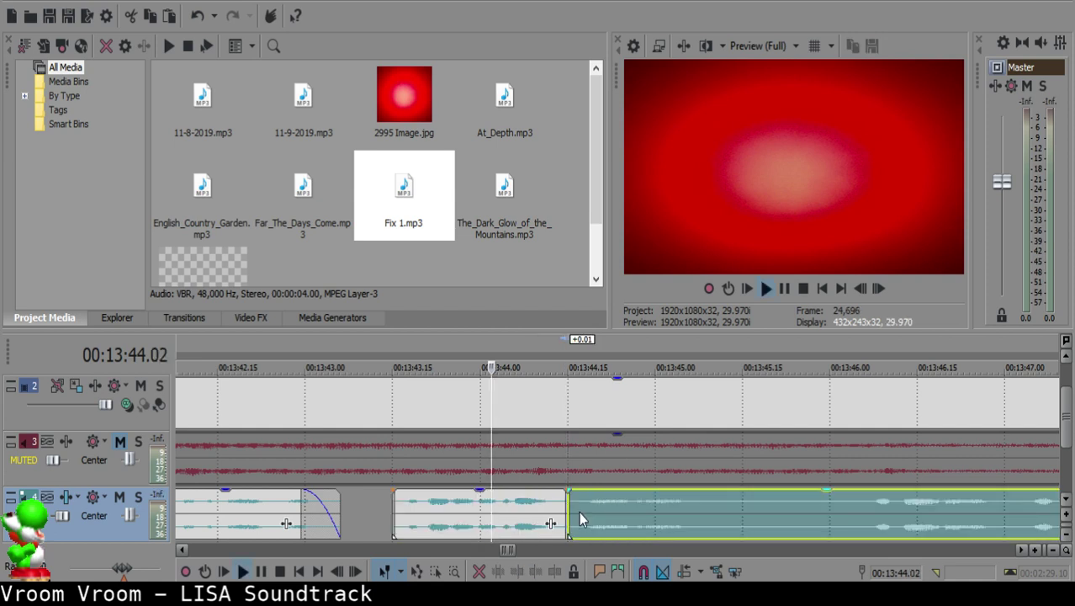
Step: Split the clip at about 13:45.12 and 13:48.18 and delete the unwanted piece in between
{"action": "key", "text": "s"}
{"action": "scroll", "coordinate": [688, 513], "scroll_direction": "down", "scroll_amount": 3}
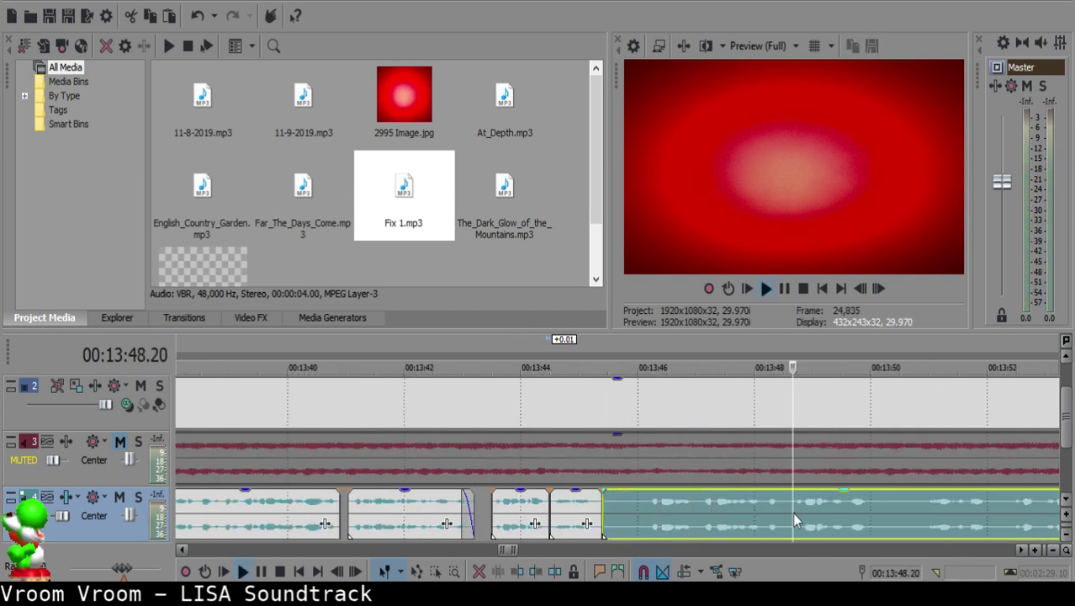
{"action": "key", "text": "space"}
{"action": "key", "text": "s"}
{"action": "left_click", "coordinate": [392, 511]}
{"action": "key", "text": "Delete"}
Step: Move the following clip 2 seconds 26 frames earlier to about 13:45.22 and play the join
{"action": "left_click_drag", "start_coordinate": [592, 514], "coordinate": [426, 514]}
{"action": "left_click", "coordinate": [313, 509]}
{"action": "key", "text": "space"}
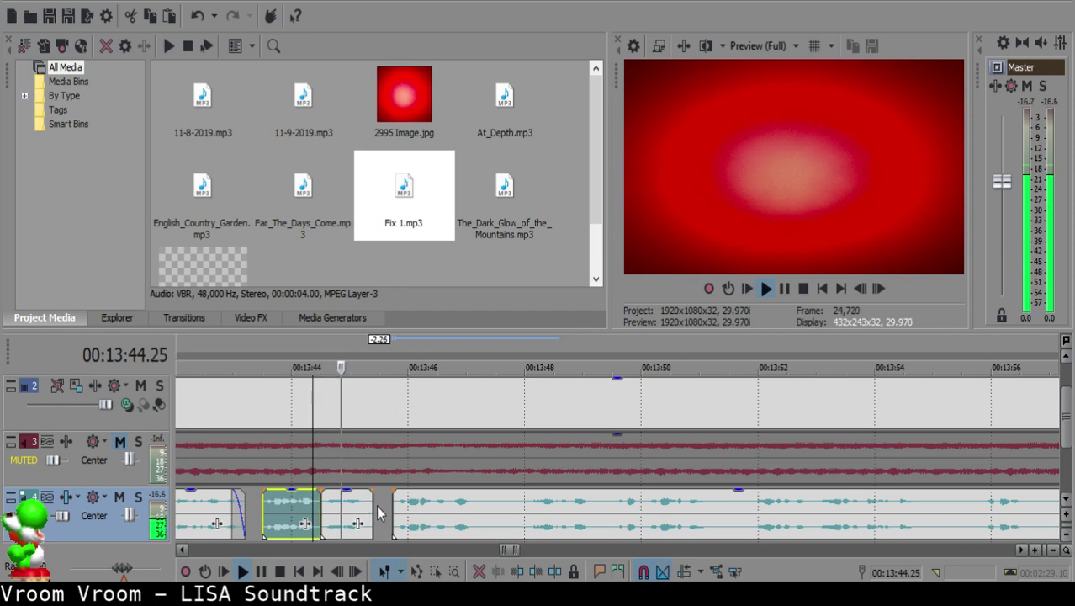
Step: Play the clip after 13:45.22 and split it after its phrase at about 13:47.05
{"action": "scroll", "coordinate": [504, 509], "scroll_direction": "up", "scroll_amount": 5}
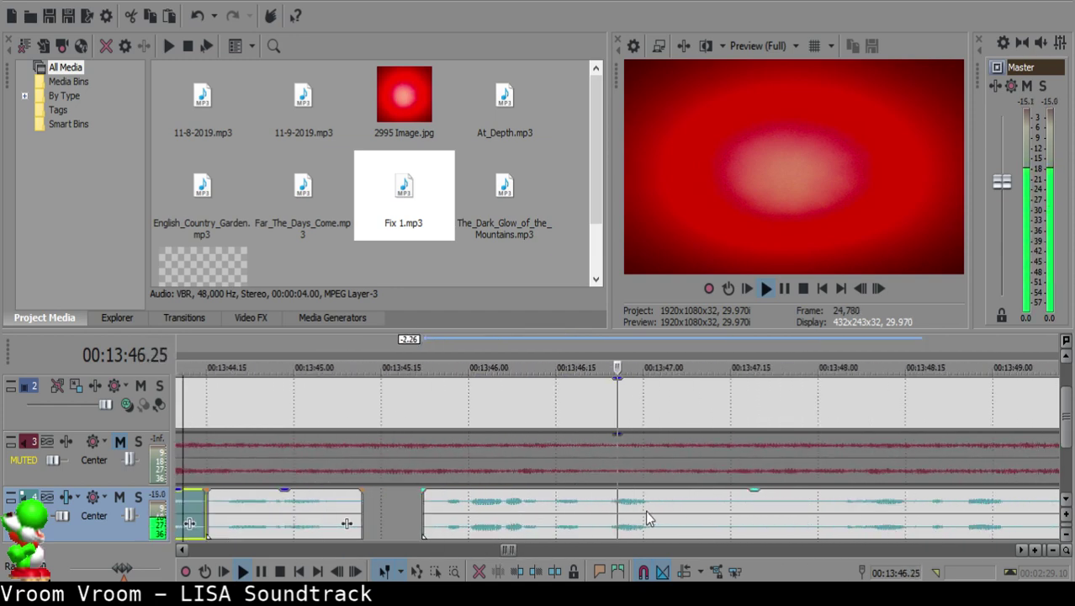
{"action": "left_click", "coordinate": [674, 507]}
{"action": "key", "text": "s"}
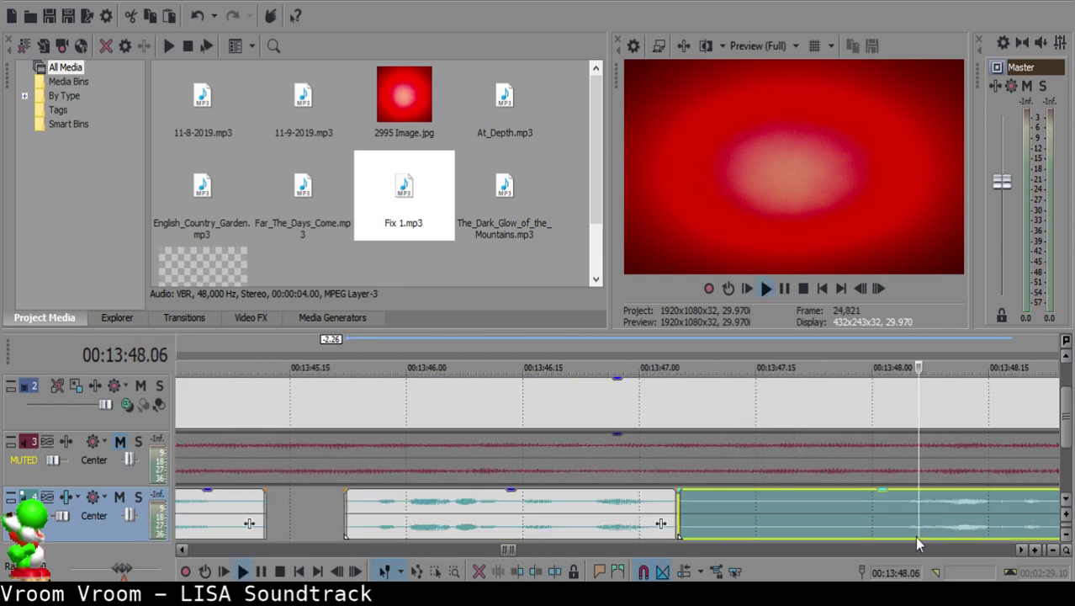
Step: Split the clip at 13:47.29 before the next phrase and delete the pause after 13:47.05
{"action": "scroll", "coordinate": [768, 516], "scroll_direction": "down", "scroll_amount": 3}
{"action": "left_click", "coordinate": [582, 499]}
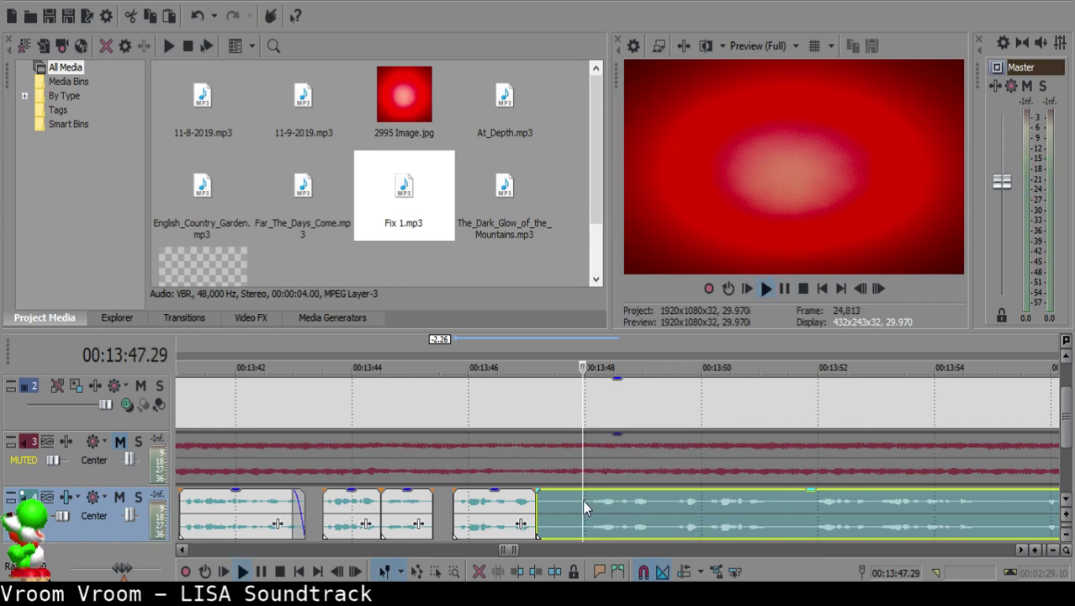
{"action": "key", "text": "s"}
{"action": "left_click", "coordinate": [713, 514]}
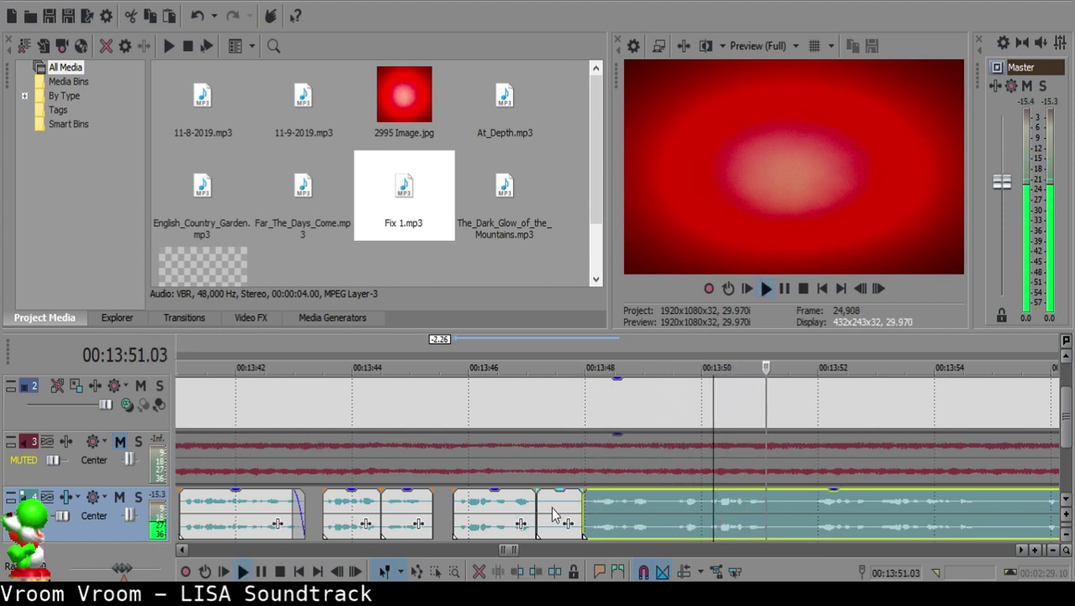
{"action": "left_click", "coordinate": [557, 514]}
{"action": "key", "text": "Delete"}
Step: Move the following clip earlier to about 13:47.12, playing the join to check the spacing
{"action": "left_click_drag", "start_coordinate": [621, 524], "coordinate": [591, 506]}
{"action": "left_click", "coordinate": [526, 505]}
{"action": "key", "text": "space"}
{"action": "scroll", "coordinate": [562, 498], "scroll_direction": "up", "scroll_amount": 3}
{"action": "key", "text": "space"}
{"action": "left_click", "coordinate": [561, 504]}
{"action": "left_click", "coordinate": [416, 509]}
{"action": "key", "text": "space"}
{"action": "key", "text": "space"}
{"action": "left_click", "coordinate": [556, 516]}
{"action": "key", "text": "space"}
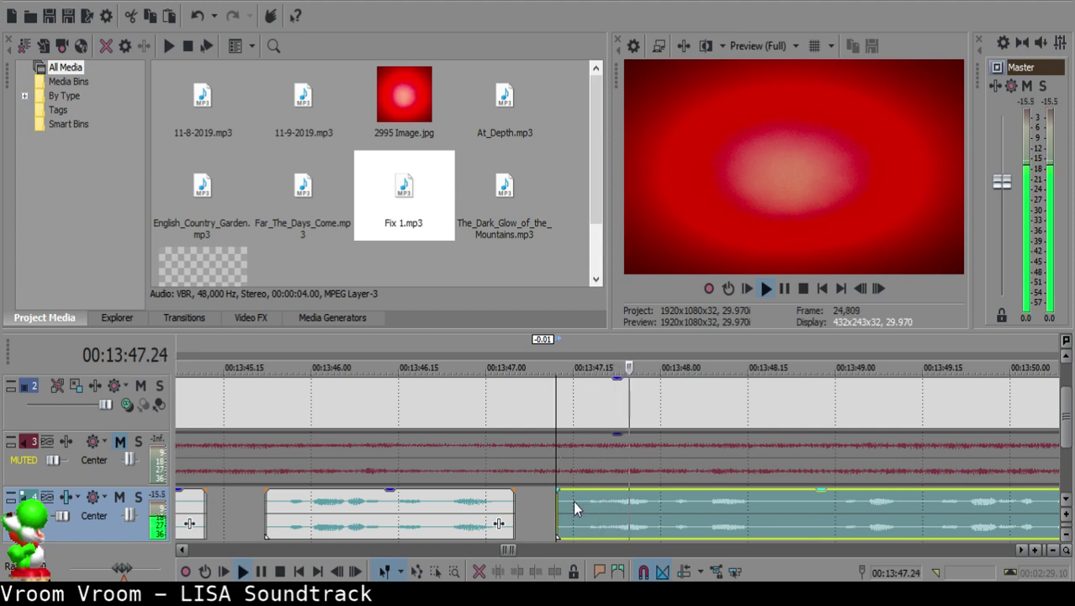
Step: Play the clip after 13:47.12 and split it after its phrase at about 13:48.24
{"action": "scroll", "coordinate": [572, 502], "scroll_direction": "down", "scroll_amount": 2}
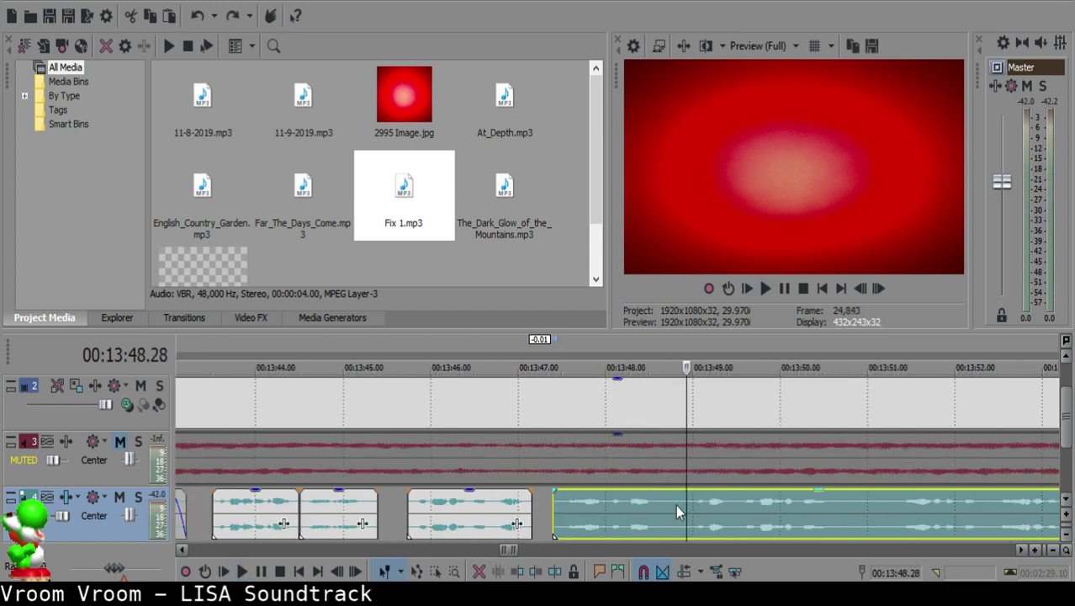
{"action": "key", "text": "s"}
{"action": "scroll", "coordinate": [753, 508], "scroll_direction": "down", "scroll_amount": 1}
Step: Split the clip at about 13:49.14, delete the piece after 13:48.24, move the following clip 17 frames earlier, and play the join
{"action": "key", "text": "space"}
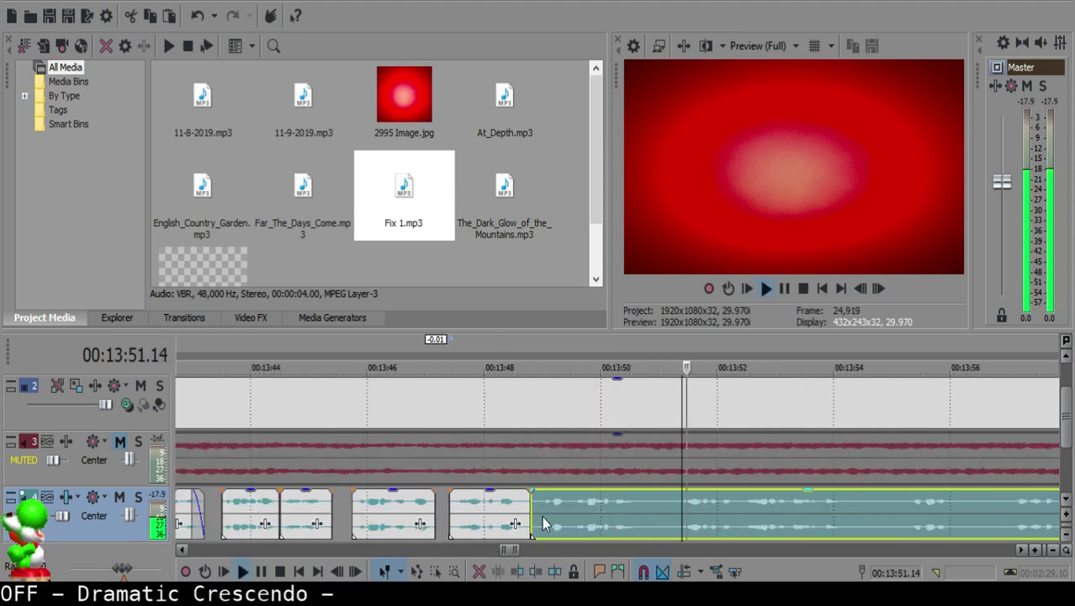
{"action": "key", "text": "space"}
{"action": "left_click", "coordinate": [569, 508]}
{"action": "key", "text": "s"}
{"action": "left_click", "coordinate": [552, 503]}
{"action": "key", "text": "Delete"}
{"action": "left_click", "coordinate": [472, 502]}
{"action": "key", "text": "space"}
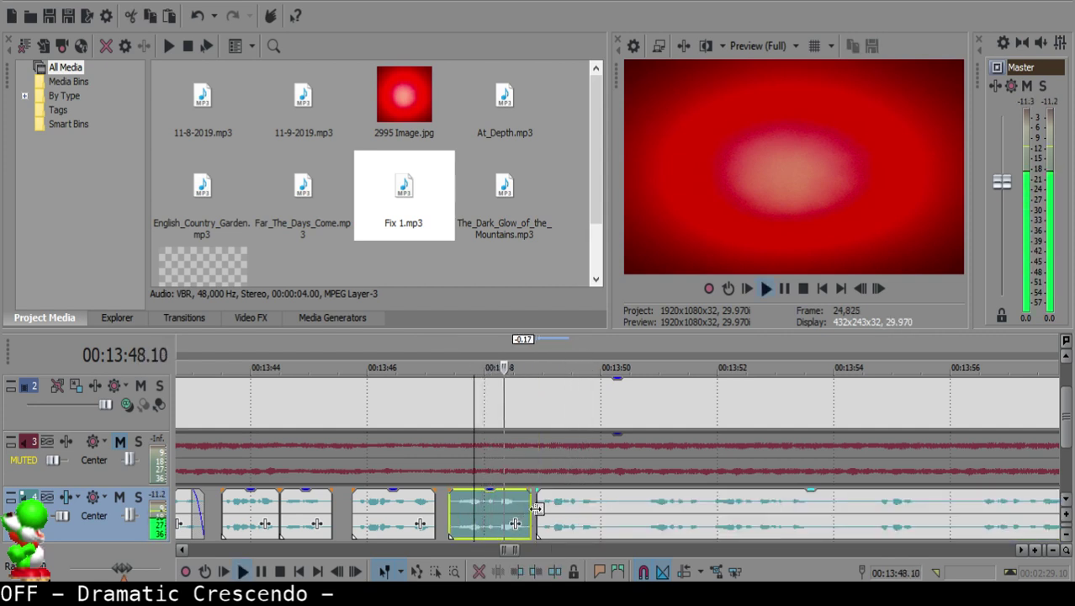
Step: Nudge the following clip earlier until it meets the preceding clip at about 13:48.24
{"action": "scroll", "coordinate": [537, 508], "scroll_direction": "up", "scroll_amount": 2}
{"action": "key", "text": "Return"}
{"action": "left_click_drag", "start_coordinate": [603, 506], "coordinate": [592, 506]}
{"action": "left_click", "coordinate": [481, 503]}
{"action": "left_click", "coordinate": [602, 497]}
Step: Play across the join at 13:48.24 and split the clip after its phrase at 13:50.04
{"action": "key", "text": "space"}
{"action": "scroll", "coordinate": [600, 498], "scroll_direction": "down", "scroll_amount": 2}
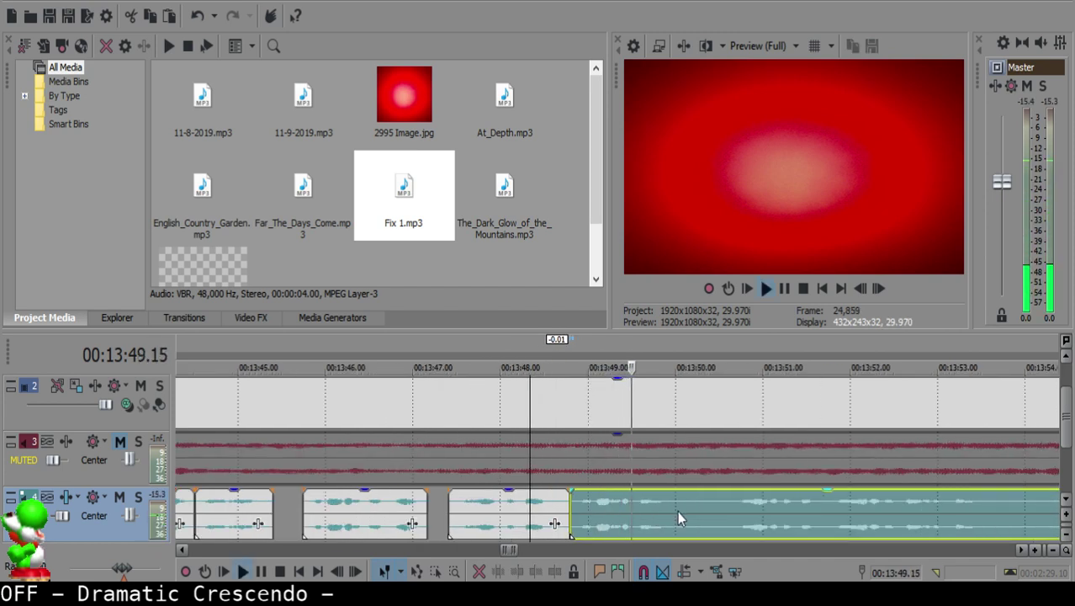
{"action": "key", "text": "s"}
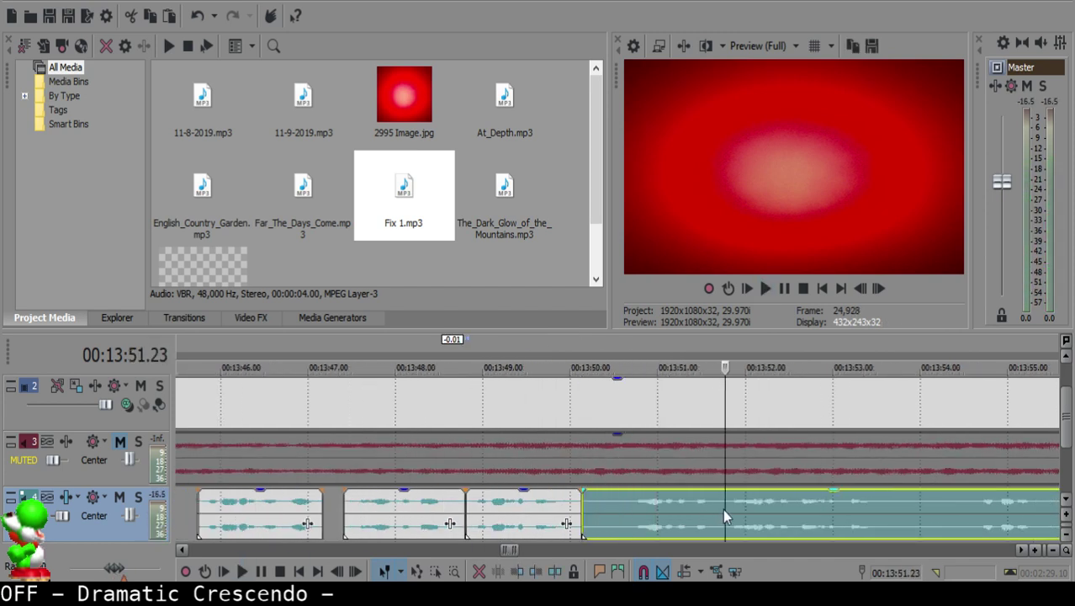
Step: Play on to the next wanted phrase, split the clip there at about 13:51.23, and delete the piece after 13:50.04
{"action": "scroll", "coordinate": [722, 509], "scroll_direction": "down", "scroll_amount": 1}
{"action": "left_click", "coordinate": [603, 496]}
{"action": "key", "text": "space"}
{"action": "key", "text": "space"}
{"action": "key", "text": "s"}
{"action": "left_click", "coordinate": [591, 498]}
{"action": "key", "text": "Delete"}
Step: Give the clip starting at about 13:51.23 a three-frame fade-in and play the audio around the gap
{"action": "left_click_drag", "start_coordinate": [607, 488], "coordinate": [612, 487]}
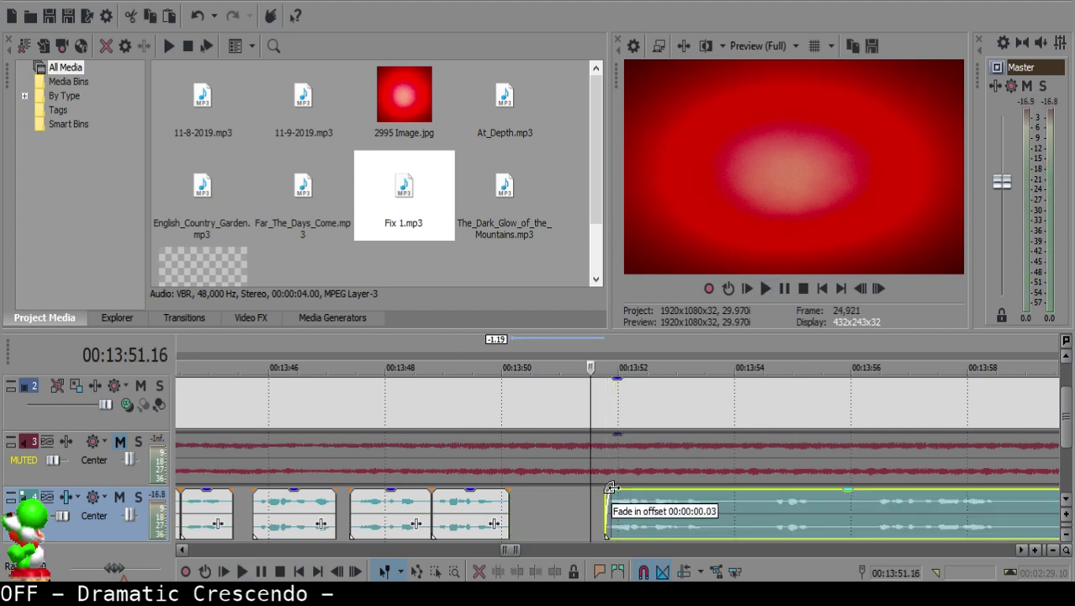
{"action": "key", "text": "space"}
{"action": "key", "text": "space"}
{"action": "left_click", "coordinate": [512, 502]}
{"action": "scroll", "coordinate": [566, 514], "scroll_direction": "up", "scroll_amount": 3}
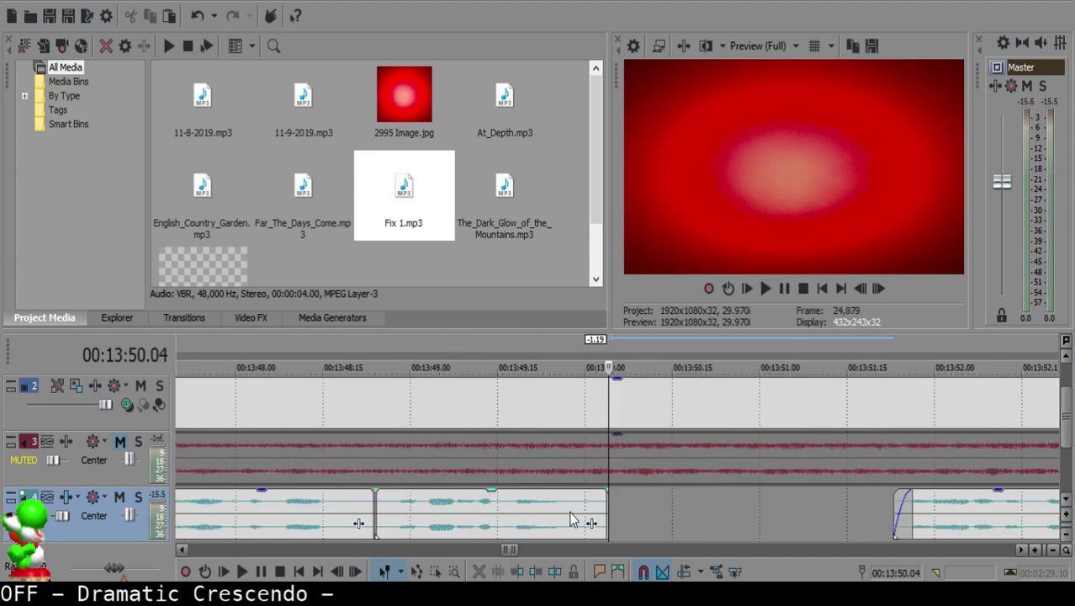
Step: Move the clip after the gap earlier to start at about 13:50.05 and play across the join
{"action": "left_click_drag", "start_coordinate": [1023, 503], "coordinate": [755, 500]}
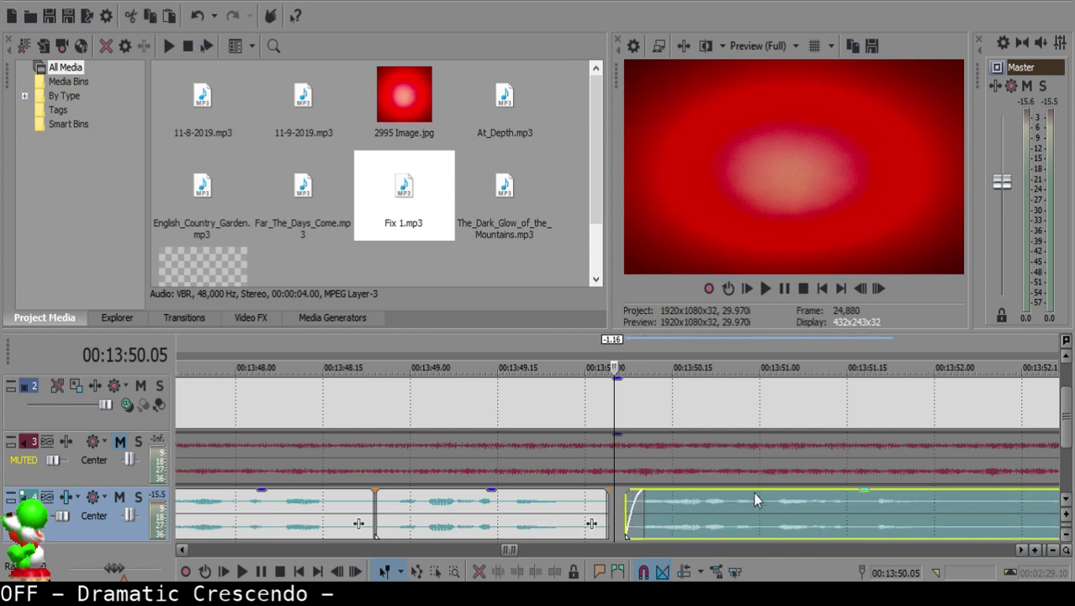
{"action": "left_click", "coordinate": [549, 515]}
{"action": "key", "text": "space"}
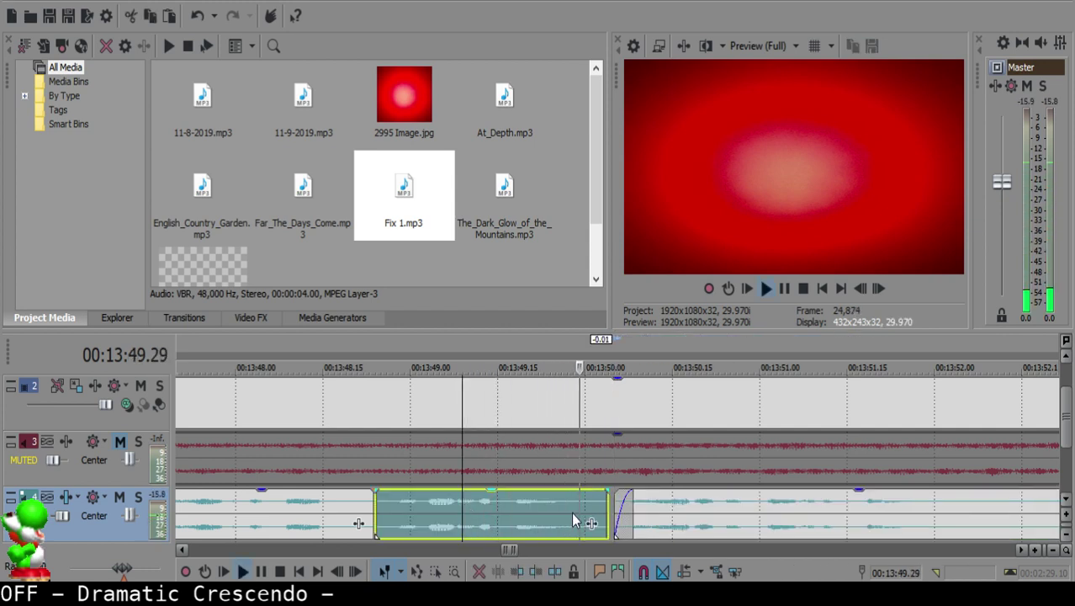
{"action": "scroll", "coordinate": [624, 509], "scroll_direction": "down", "scroll_amount": 5}
{"action": "scroll", "coordinate": [625, 509], "scroll_direction": "up", "scroll_amount": 4}
{"action": "key", "text": "Return"}
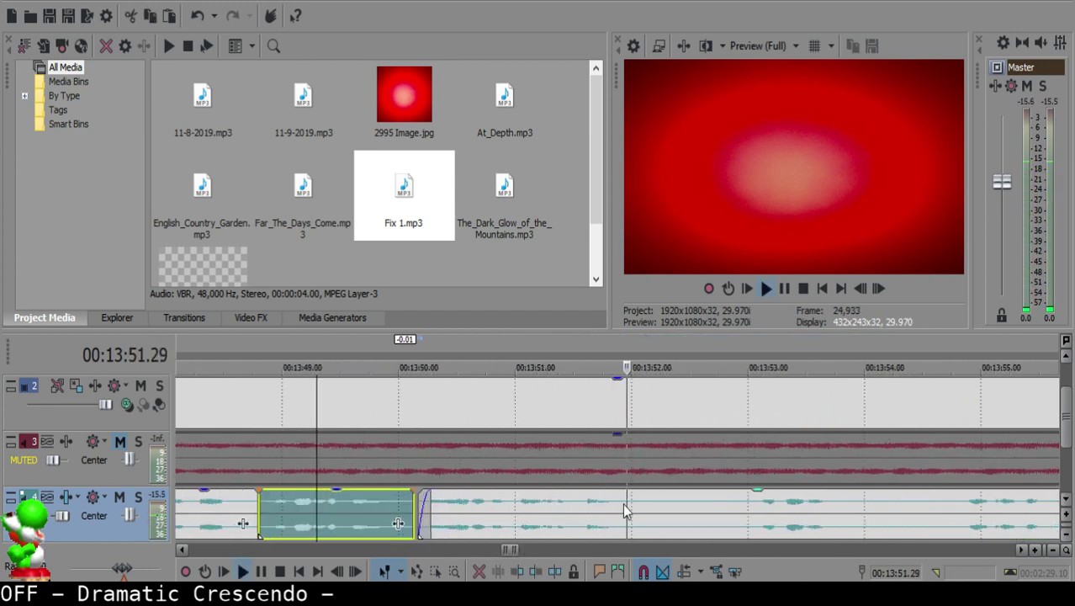
Step: Split the track 4 clip at about 13:51.29 and again just before the next phrase at about 13:53.02, and delete the piece between
{"action": "left_click", "coordinate": [629, 509]}
{"action": "key", "text": "s"}
{"action": "key", "text": "space"}
{"action": "scroll", "coordinate": [755, 514], "scroll_direction": "down", "scroll_amount": 1}
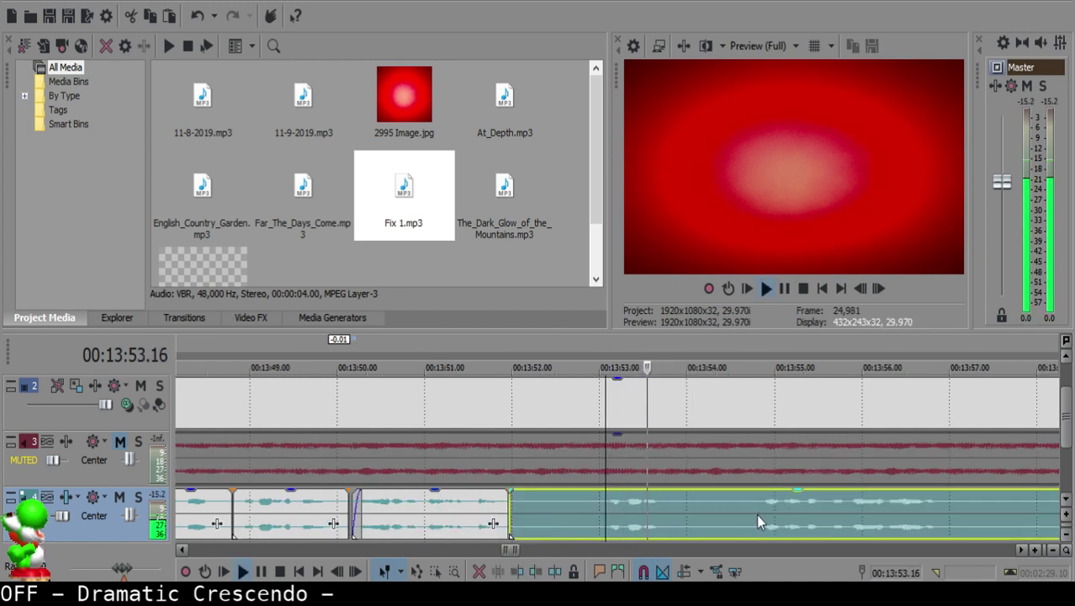
{"action": "key", "text": "Return"}
{"action": "left_click", "coordinate": [605, 505]}
{"action": "key", "text": "space"}
{"action": "key", "text": "Return"}
{"action": "left_click", "coordinate": [605, 505]}
{"action": "key", "text": "s"}
{"action": "left_click", "coordinate": [552, 508]}
{"action": "key", "text": "Delete"}
Step: Move the following clip earlier to start at about 13:52.19 and play across the gap
{"action": "left_click_drag", "start_coordinate": [630, 509], "coordinate": [563, 508]}
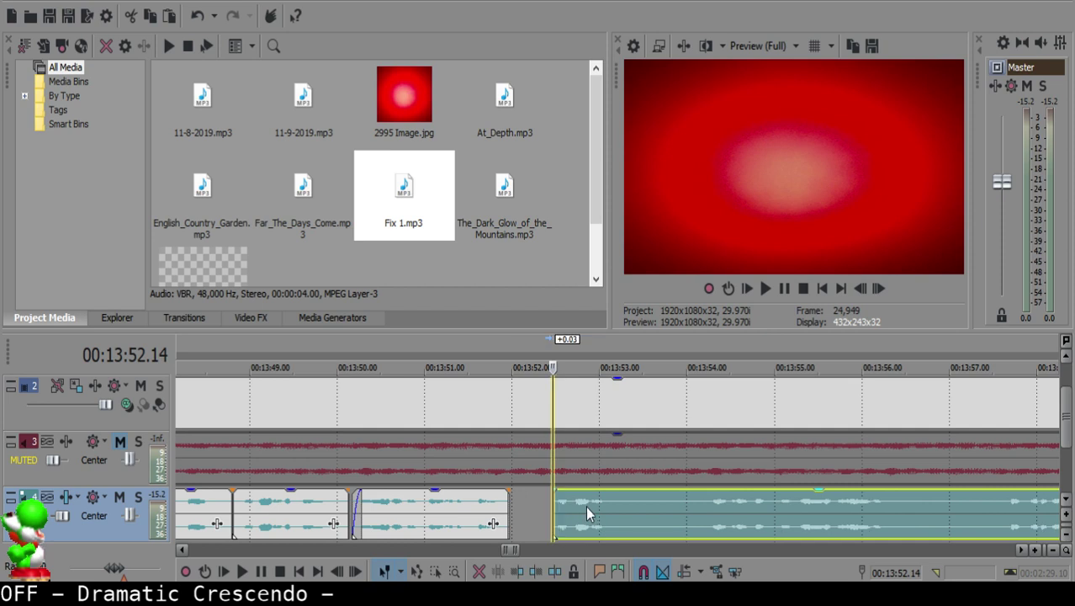
{"action": "left_click", "coordinate": [428, 518]}
{"action": "key", "text": "space"}
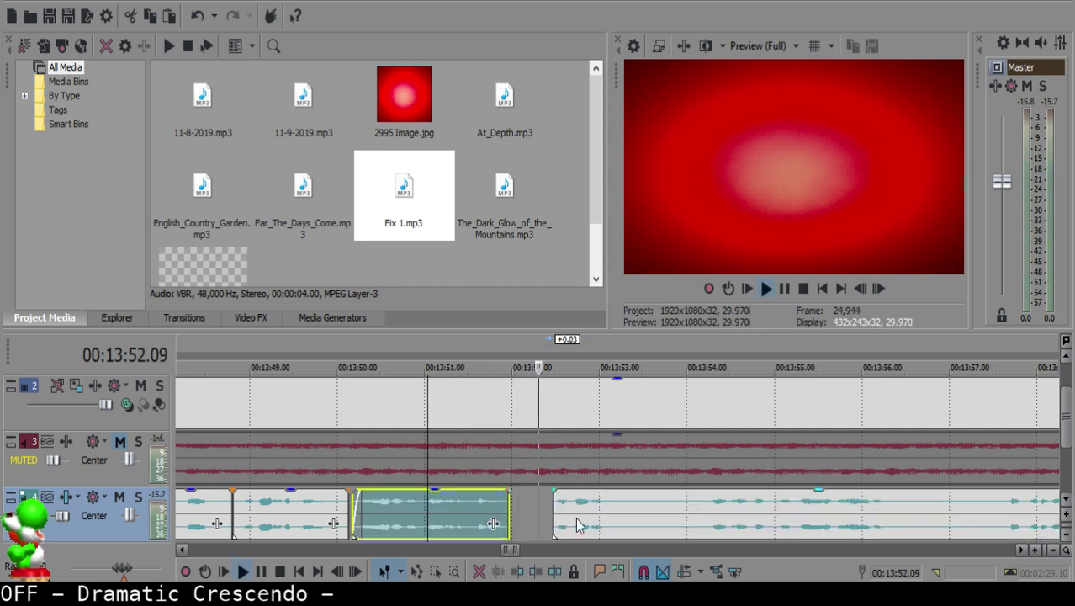
{"action": "key", "text": "Return"}
{"action": "left_click_drag", "start_coordinate": [568, 505], "coordinate": [592, 507]}
{"action": "left_click", "coordinate": [434, 519]}
{"action": "left_click", "coordinate": [435, 526]}
{"action": "key", "text": "space"}
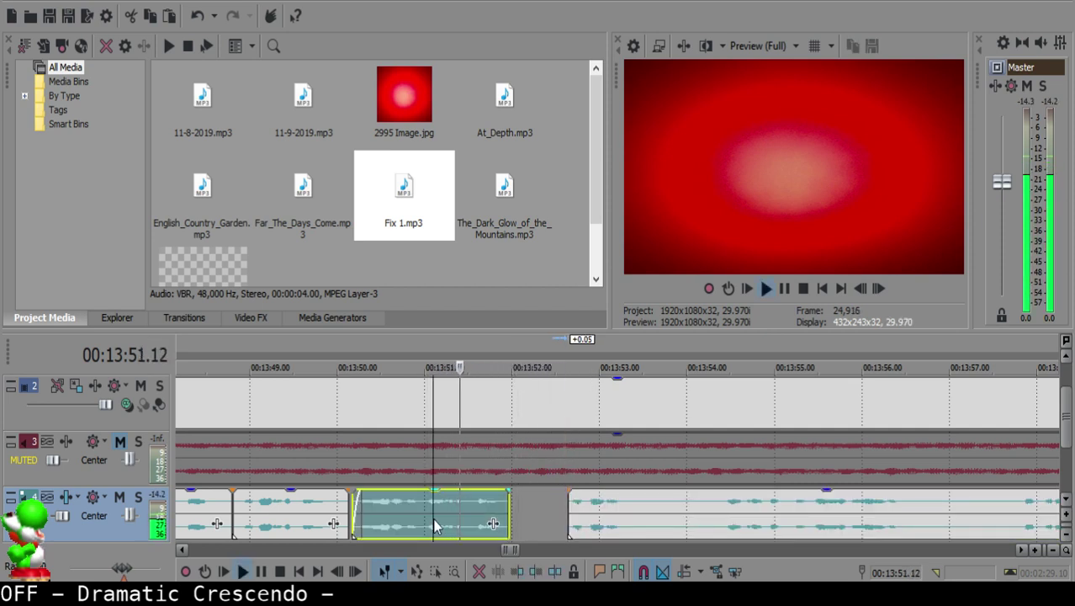
Step: Split the clip after its phrase at about 13:53.13 and again at about 13:54.05, and delete the pause between the cuts
{"action": "left_click", "coordinate": [636, 505]}
{"action": "key", "text": "s"}
{"action": "scroll", "coordinate": [770, 515], "scroll_direction": "down", "scroll_amount": 2}
{"action": "scroll", "coordinate": [771, 515], "scroll_direction": "up", "scroll_amount": 2}
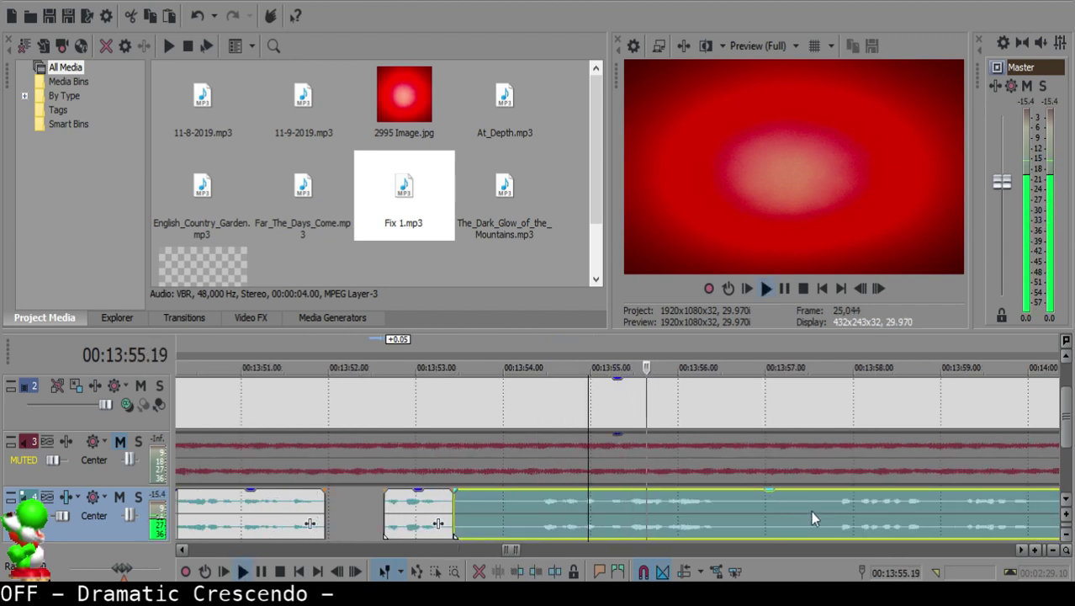
{"action": "left_click", "coordinate": [529, 516]}
{"action": "left_click", "coordinate": [517, 507]}
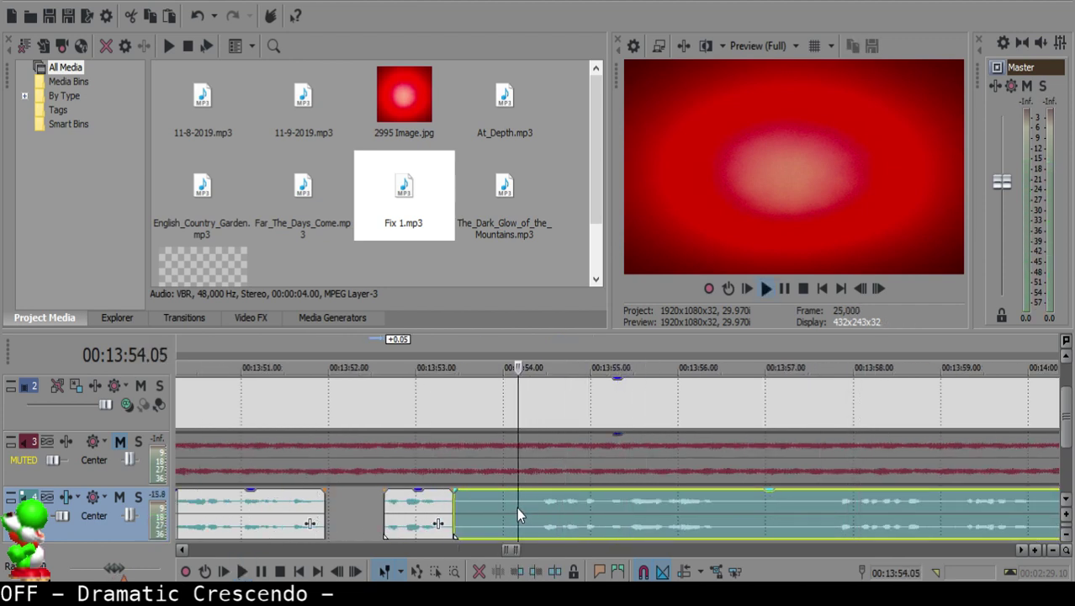
{"action": "key", "text": "space"}
{"action": "key", "text": "s"}
{"action": "left_click", "coordinate": [474, 498]}
{"action": "key", "text": "Delete"}
Step: Move the following clip earlier to start at about 13:53.15 and play across the small gap
{"action": "left_click_drag", "start_coordinate": [563, 506], "coordinate": [483, 506]}
{"action": "left_click", "coordinate": [433, 507]}
{"action": "key", "text": "space"}
{"action": "key", "text": "space"}
{"action": "left_click", "coordinate": [460, 506]}
{"action": "left_click", "coordinate": [384, 504]}
{"action": "key", "text": "space"}
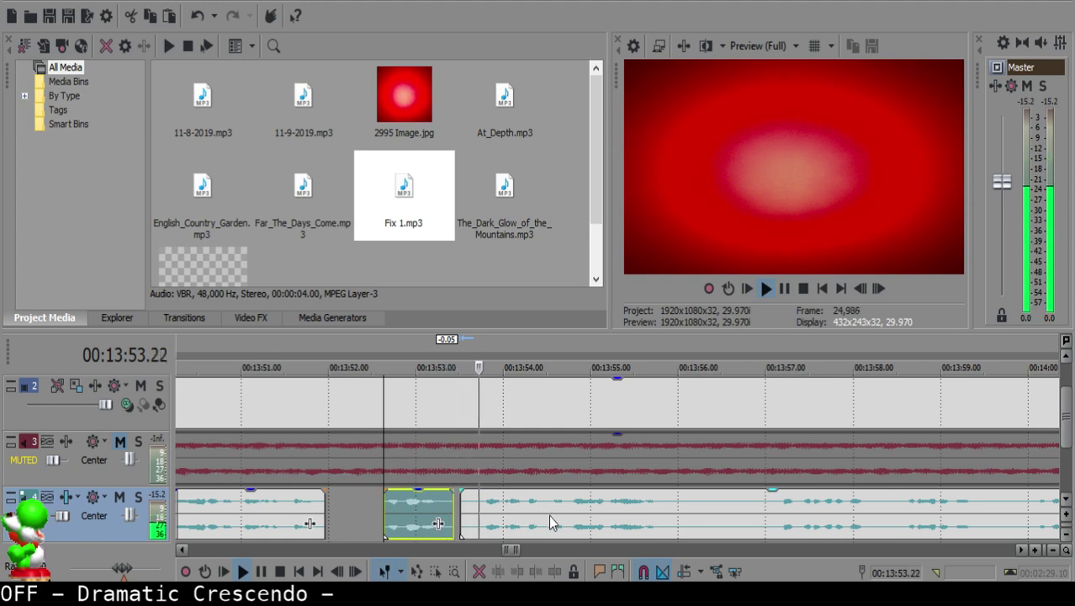
Step: Nudge that clip two frames earlier to meet the preceding clip at about 13:53.13 and play across the join
{"action": "scroll", "coordinate": [548, 515], "scroll_direction": "down", "scroll_amount": 6}
{"action": "left_click", "coordinate": [637, 523]}
{"action": "left_click_drag", "start_coordinate": [636, 528], "coordinate": [619, 503]}
{"action": "key", "text": "space"}
{"action": "scroll", "coordinate": [668, 504], "scroll_direction": "down", "scroll_amount": 5}
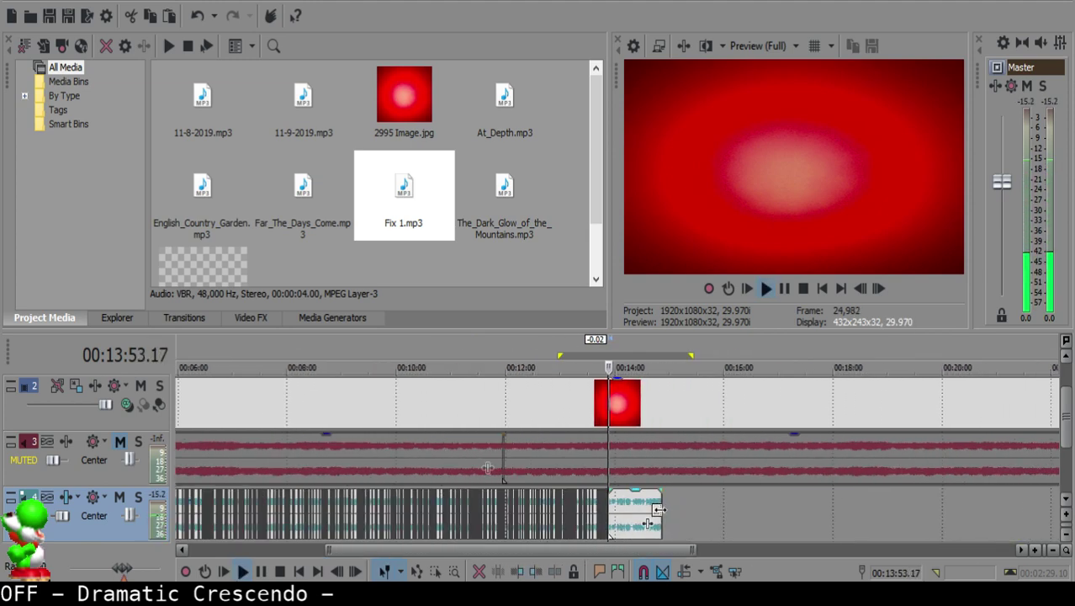
{"action": "scroll", "coordinate": [659, 511], "scroll_direction": "down", "scroll_amount": 2}
{"action": "scroll", "coordinate": [655, 501], "scroll_direction": "up", "scroll_amount": 10}
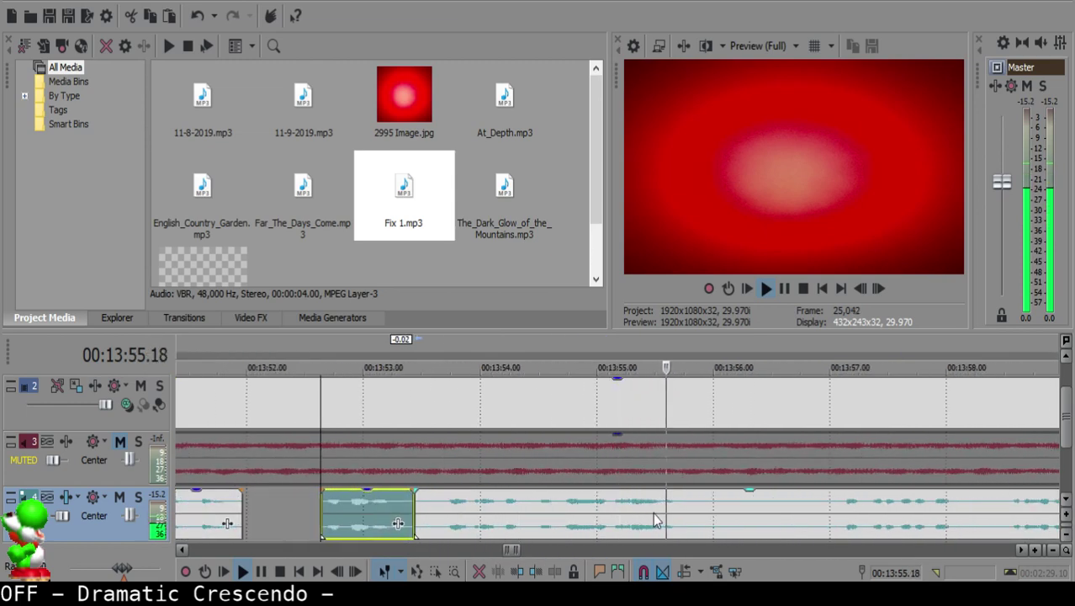
Step: Split the clip after its phrase at about 13:55.24 and play on through the following audio
{"action": "key", "text": "Return"}
{"action": "left_click", "coordinate": [689, 508]}
{"action": "key", "text": "s"}
{"action": "key", "text": "space"}
{"action": "scroll", "coordinate": [856, 514], "scroll_direction": "down", "scroll_amount": 1}
{"action": "scroll", "coordinate": [847, 514], "scroll_direction": "up", "scroll_amount": 1}
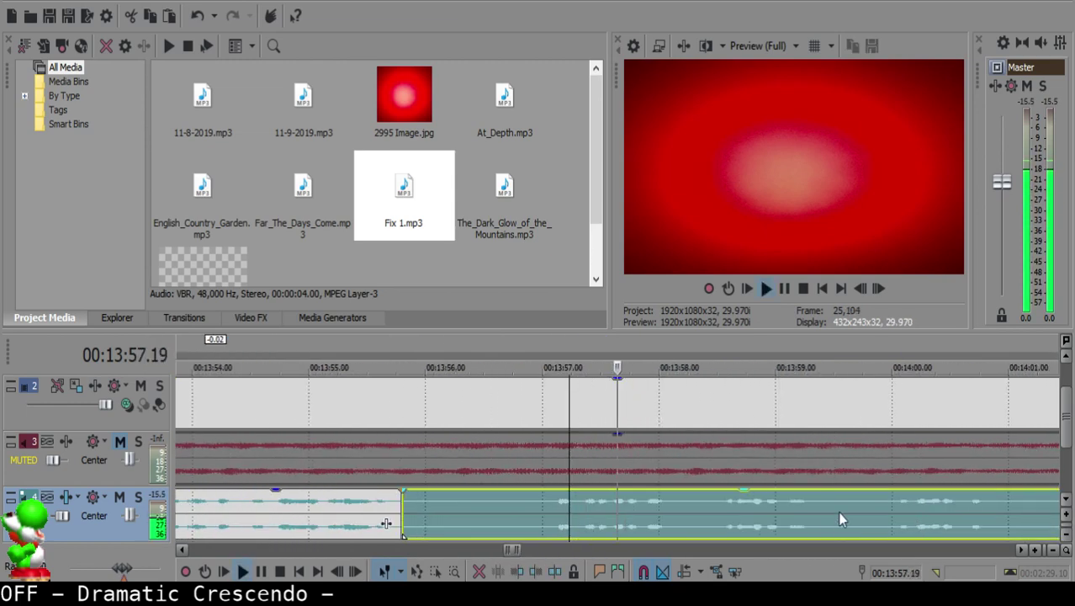
{"action": "left_click", "coordinate": [713, 509]}
{"action": "scroll", "coordinate": [713, 509], "scroll_direction": "down", "scroll_amount": 1}
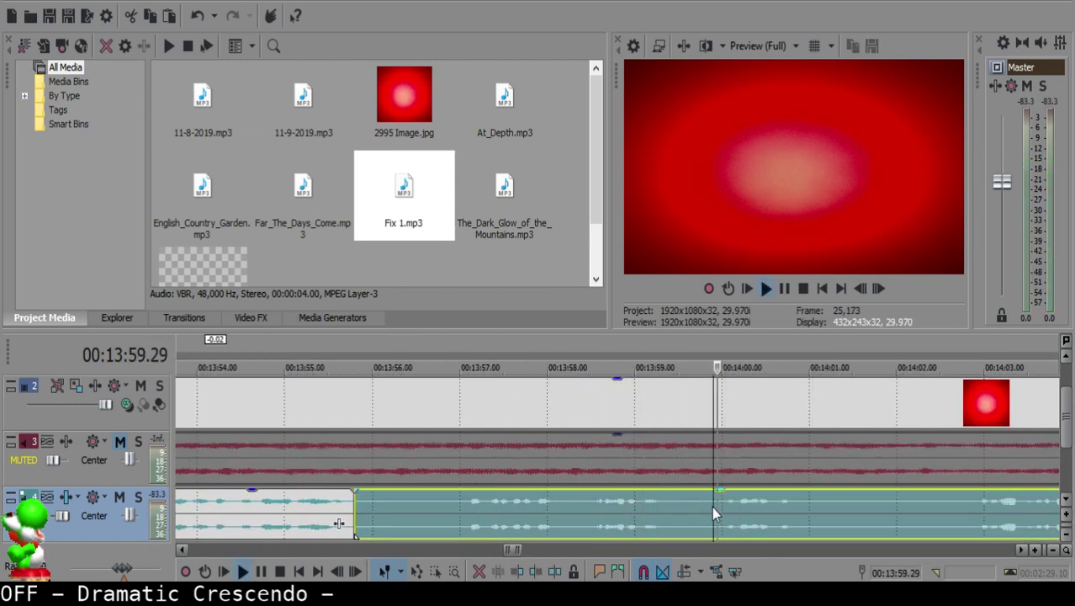
Step: Split the clip at about 13:58.10 and delete the unwanted piece that starts at about 13:55.24
{"action": "left_click", "coordinate": [585, 506]}
{"action": "left_click", "coordinate": [576, 500]}
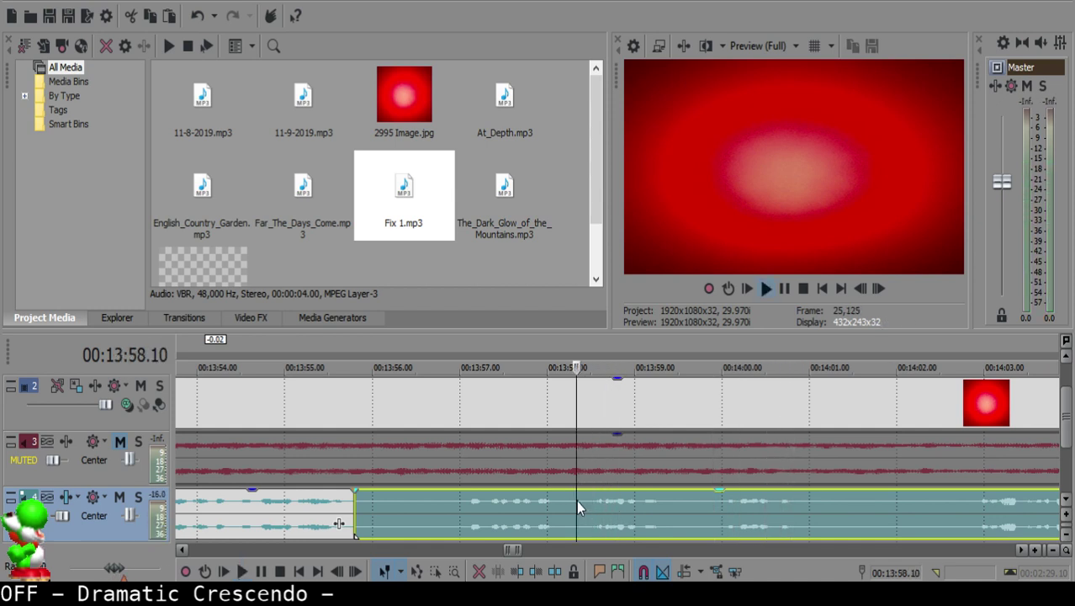
{"action": "key", "text": "space"}
{"action": "key", "text": "s"}
{"action": "left_click", "coordinate": [376, 501]}
{"action": "key", "text": "Delete"}
Step: Move the following clip earlier to start at about 13:56.00 and play the audio around the gap
{"action": "left_click_drag", "start_coordinate": [627, 505], "coordinate": [426, 504]}
{"action": "left_click", "coordinate": [308, 509]}
{"action": "key", "text": "space"}
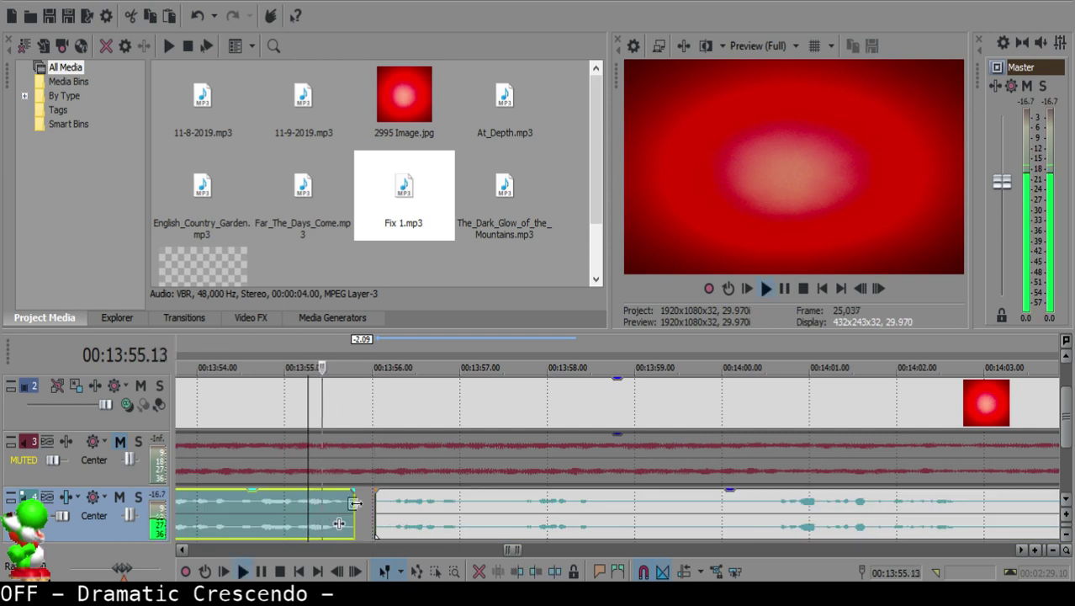
{"action": "scroll", "coordinate": [346, 511], "scroll_direction": "up", "scroll_amount": 3}
{"action": "left_click", "coordinate": [690, 503]}
{"action": "left_click_drag", "start_coordinate": [732, 512], "coordinate": [721, 512]}
Step: Split the clip at about 13:57.02 and 13:57.17 and delete the pause between the two cuts
{"action": "scroll", "coordinate": [732, 512], "scroll_direction": "down", "scroll_amount": 2}
{"action": "left_click", "coordinate": [789, 508]}
{"action": "key", "text": "space"}
{"action": "key", "text": "s"}
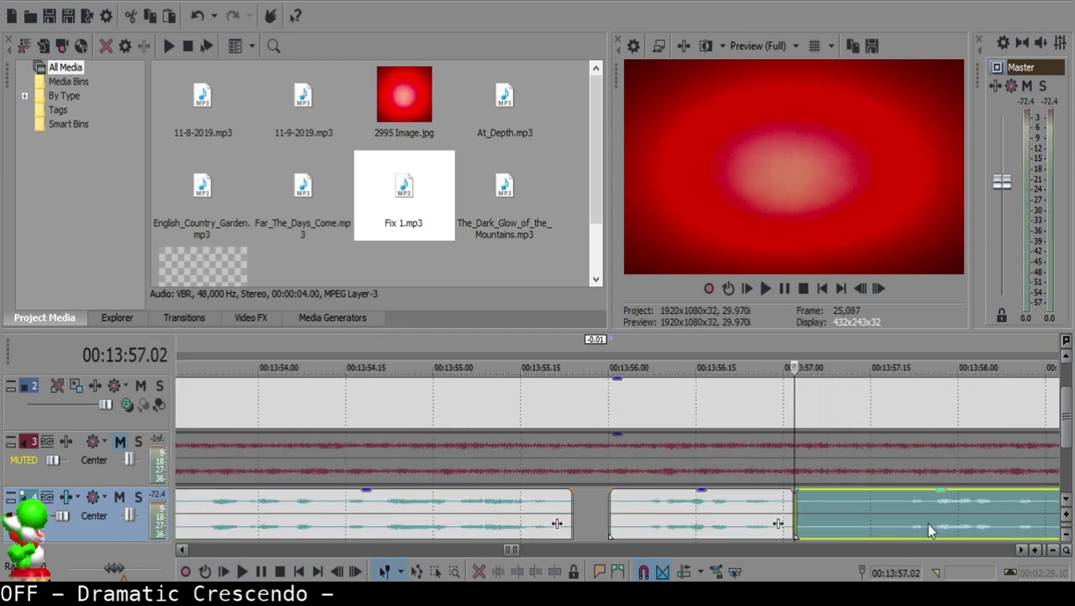
{"action": "scroll", "coordinate": [893, 510], "scroll_direction": "down", "scroll_amount": 2}
{"action": "left_click", "coordinate": [603, 512]}
{"action": "key", "text": "s"}
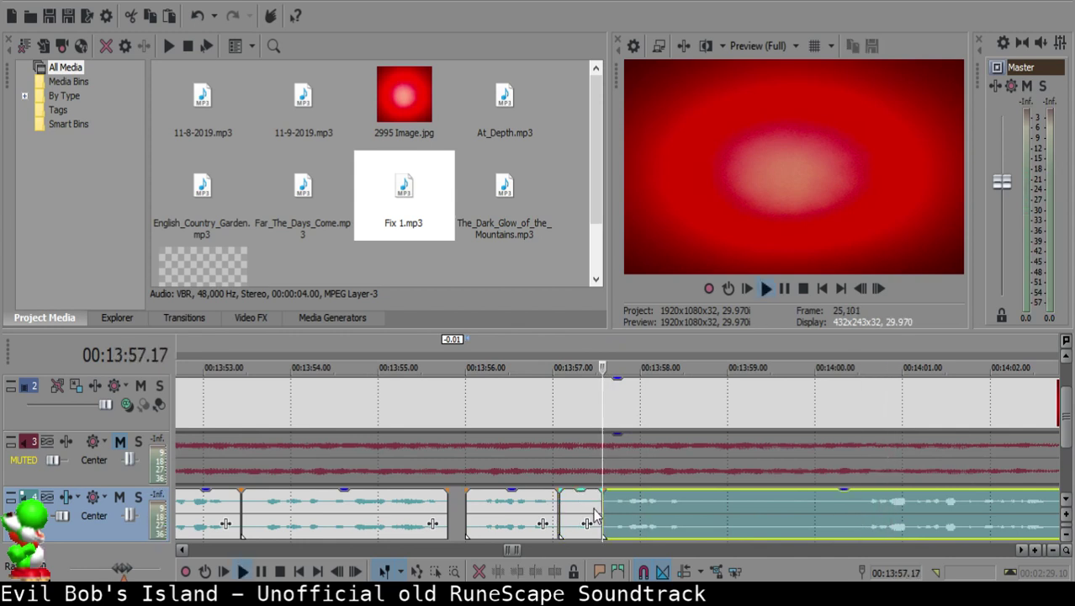
{"action": "key", "text": "space"}
{"action": "left_click", "coordinate": [592, 506]}
{"action": "key", "text": "Delete"}
Step: Move the following clip earlier to about 13:57.04, leaving a two-frame gap, and play across it
{"action": "left_click_drag", "start_coordinate": [621, 507], "coordinate": [578, 506]}
{"action": "left_click", "coordinate": [536, 500]}
{"action": "scroll", "coordinate": [538, 505], "scroll_direction": "up", "scroll_amount": 3}
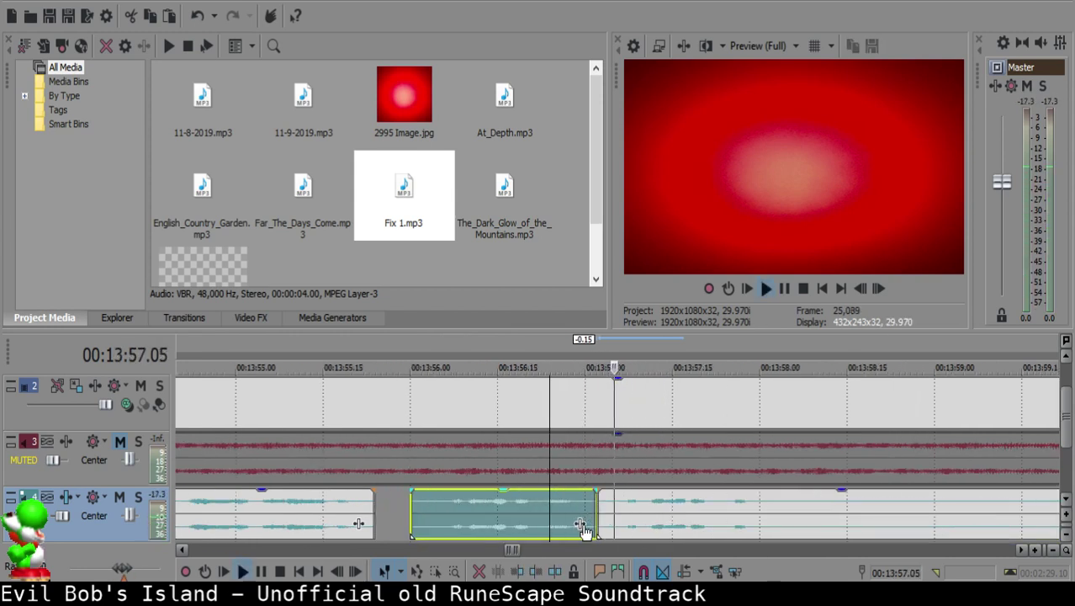
{"action": "left_click", "coordinate": [614, 504]}
{"action": "left_click", "coordinate": [480, 521]}
{"action": "key", "text": "space"}
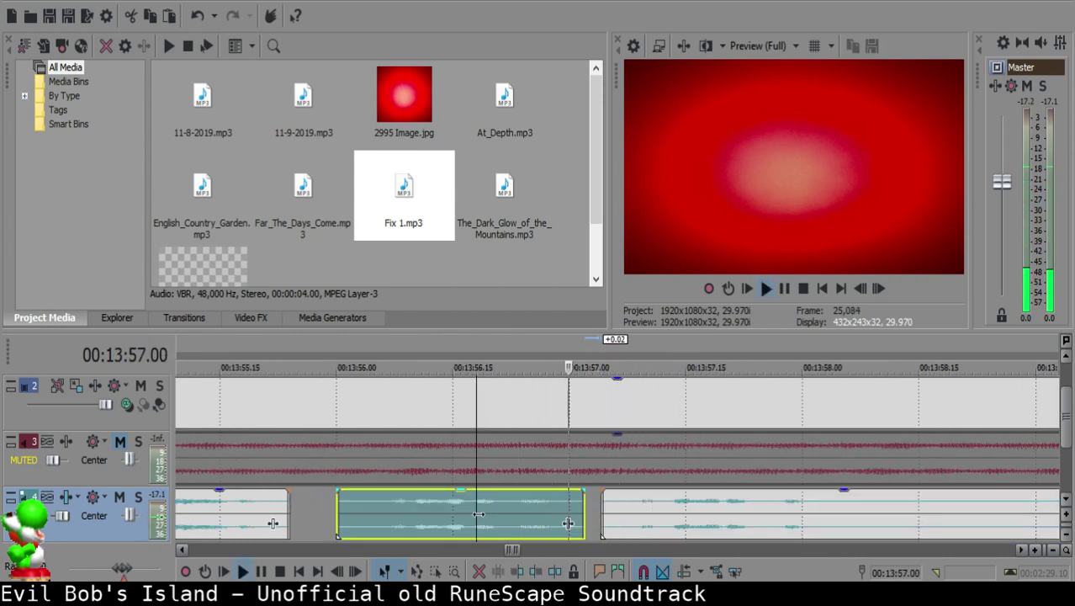
{"action": "scroll", "coordinate": [598, 505], "scroll_direction": "down", "scroll_amount": 1}
Step: Split the clip at about 13:58.08 and 14:00.01 and delete the piece between the two cuts
{"action": "left_click", "coordinate": [654, 503]}
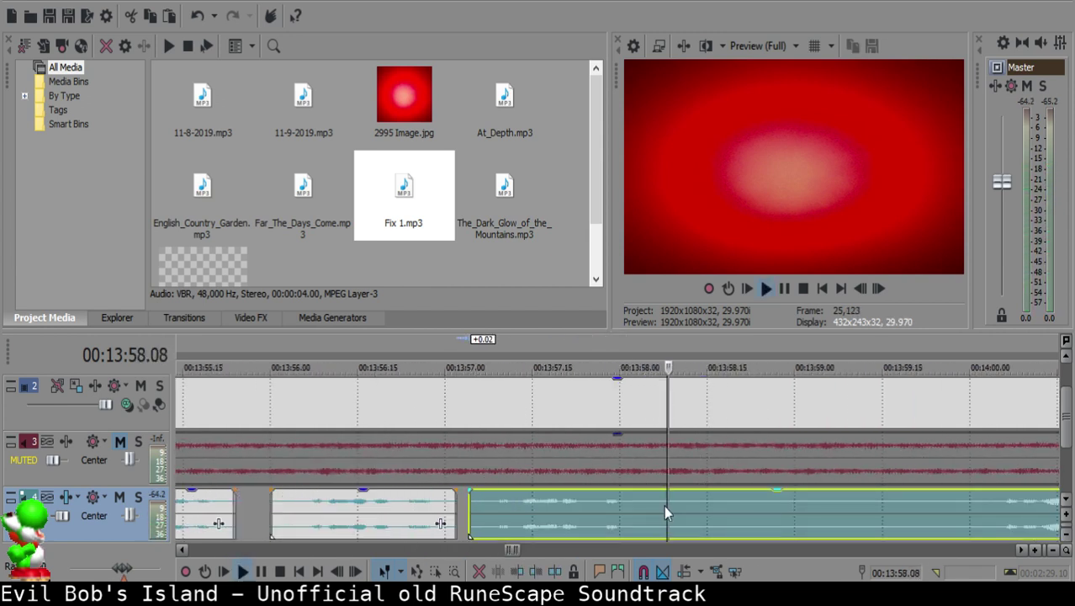
{"action": "scroll", "coordinate": [689, 509], "scroll_direction": "down", "scroll_amount": 4}
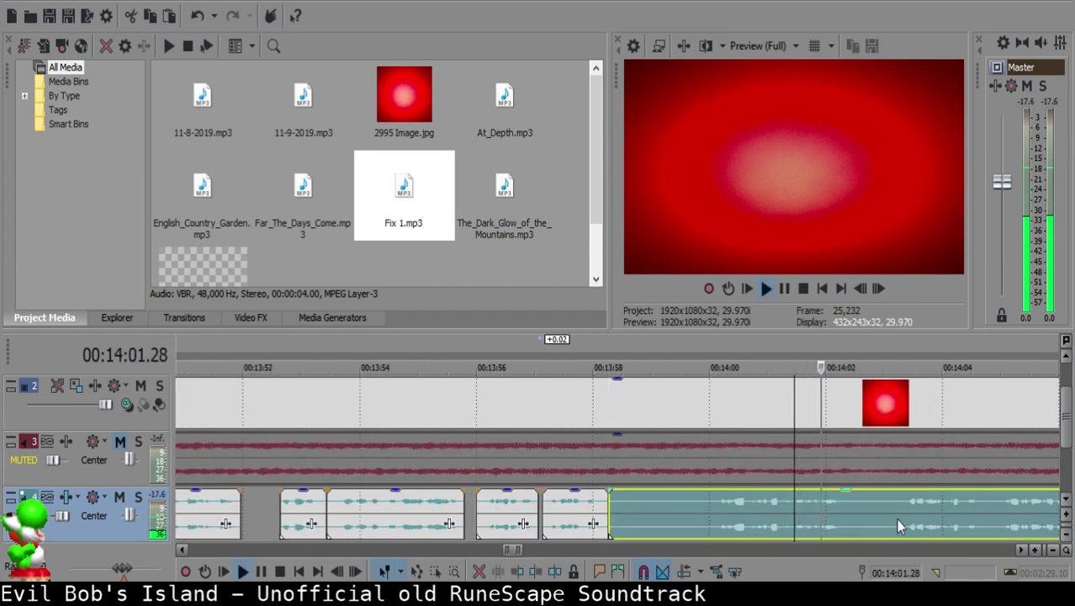
{"action": "left_click", "coordinate": [710, 501]}
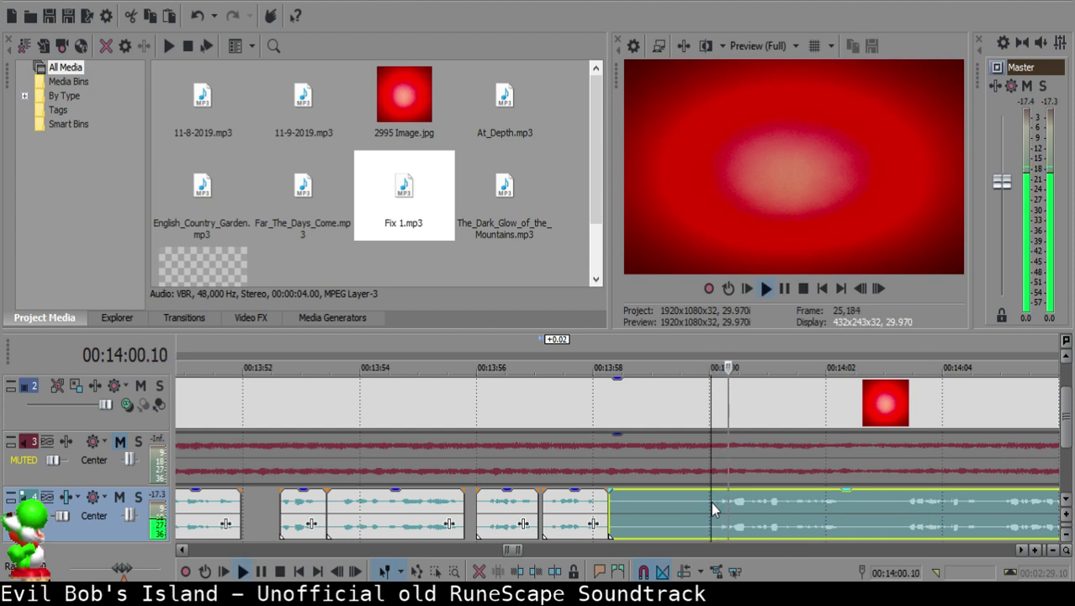
{"action": "key", "text": "s"}
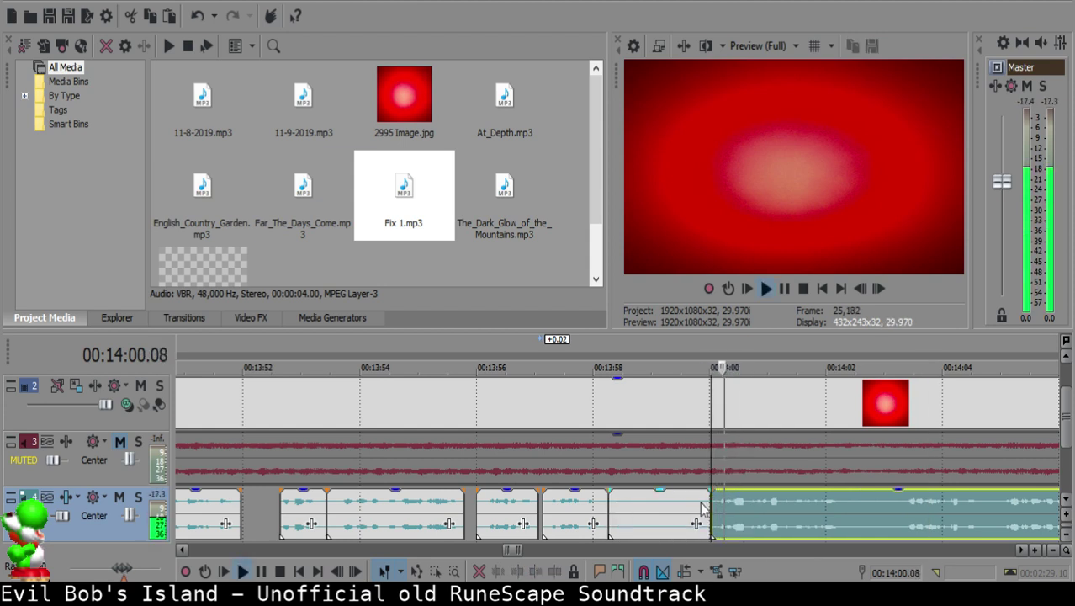
{"action": "left_click", "coordinate": [703, 505]}
{"action": "scroll", "coordinate": [709, 505], "scroll_direction": "up", "scroll_amount": 4}
{"action": "key", "text": "Delete"}
Step: Split off the first two frames of the remaining clip at about 14:00.03 and delete that sliver
{"action": "left_click", "coordinate": [660, 501]}
{"action": "left_click", "coordinate": [656, 503]}
{"action": "key", "text": "s"}
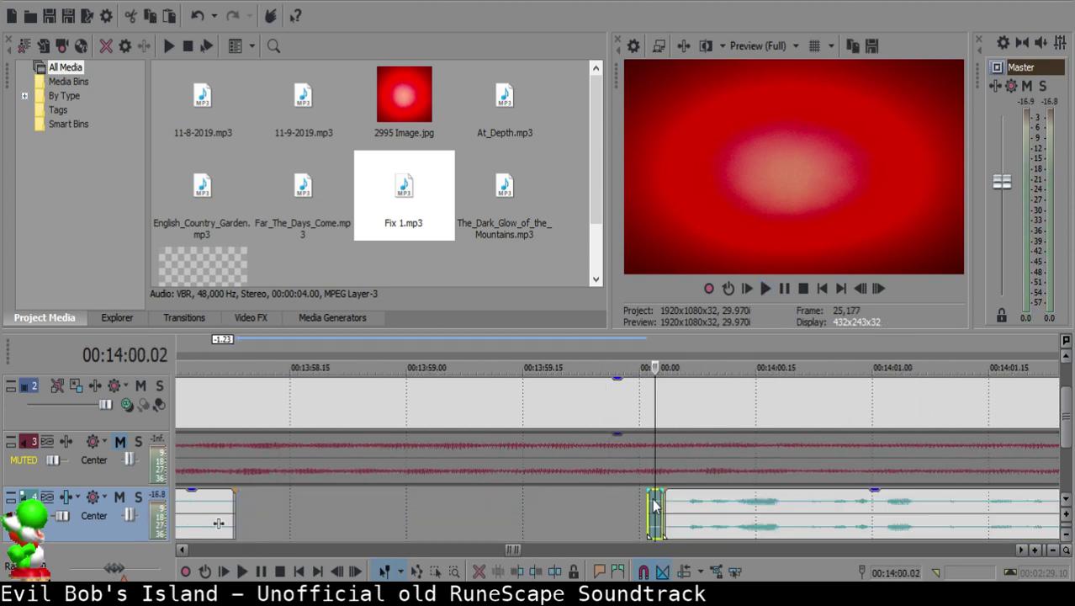
{"action": "key", "text": "Delete"}
Step: Move the remaining clip earlier to start at about 13:58.11 and play across the gap
{"action": "left_click", "coordinate": [255, 502]}
{"action": "scroll", "coordinate": [254, 502], "scroll_direction": "down", "scroll_amount": 3}
{"action": "left_click_drag", "start_coordinate": [832, 515], "coordinate": [682, 521]}
{"action": "left_click", "coordinate": [580, 513]}
{"action": "key", "text": "space"}
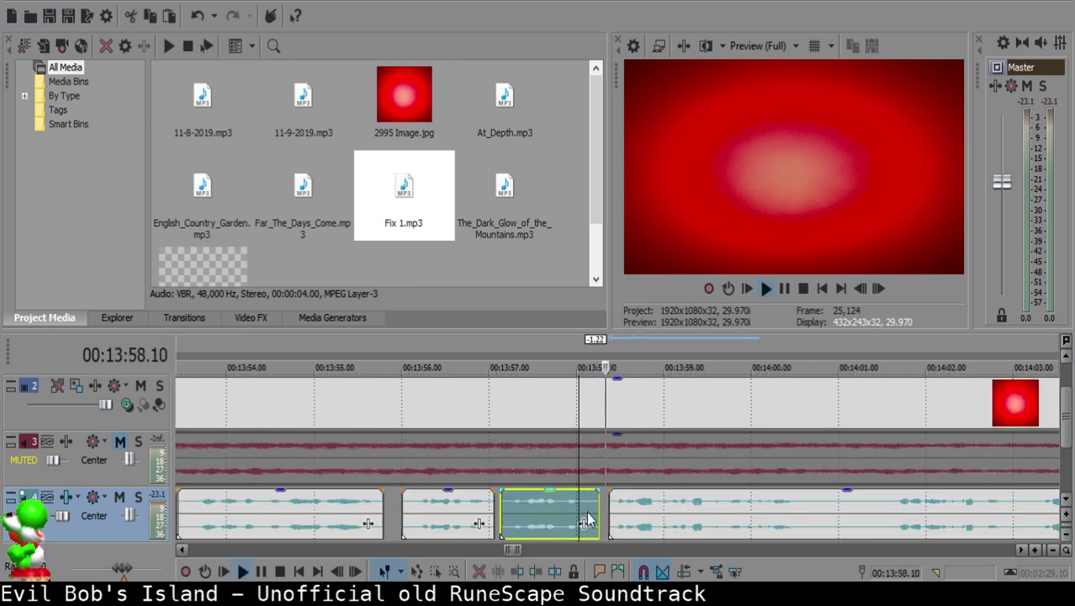
Step: Split the clip after its phrase at about 14:00.21 and again just before the next phrase, and delete the pause between
{"action": "scroll", "coordinate": [582, 512], "scroll_direction": "up", "scroll_amount": 3}
{"action": "scroll", "coordinate": [604, 505], "scroll_direction": "down", "scroll_amount": 5}
{"action": "scroll", "coordinate": [679, 515], "scroll_direction": "up", "scroll_amount": 3}
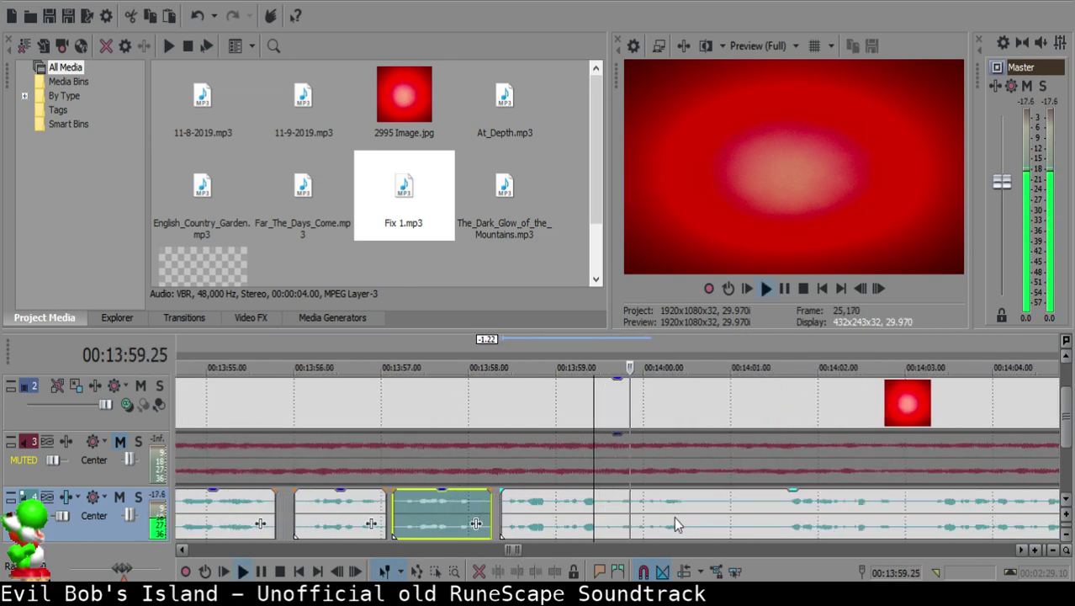
{"action": "key", "text": "s"}
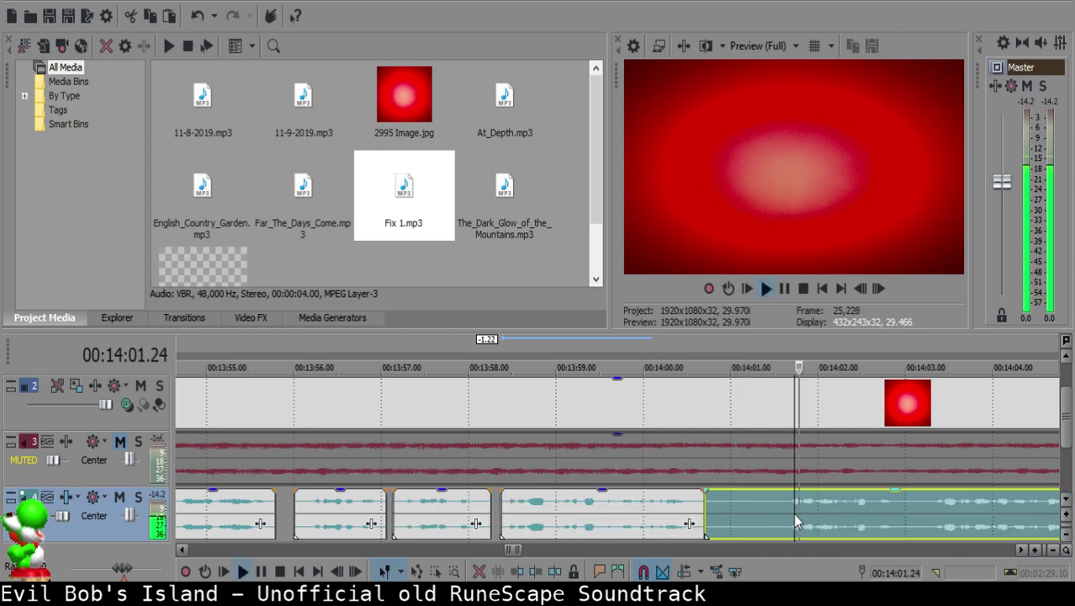
{"action": "scroll", "coordinate": [793, 513], "scroll_direction": "down", "scroll_amount": 2}
{"action": "key", "text": "space"}
{"action": "left_click", "coordinate": [584, 503]}
{"action": "key", "text": "s"}
{"action": "left_click", "coordinate": [560, 503]}
{"action": "key", "text": "Delete"}
Step: Move the following clip earlier to start at about 14:01.04, playing the gap to check the spacing
{"action": "left_click_drag", "start_coordinate": [625, 510], "coordinate": [607, 508]}
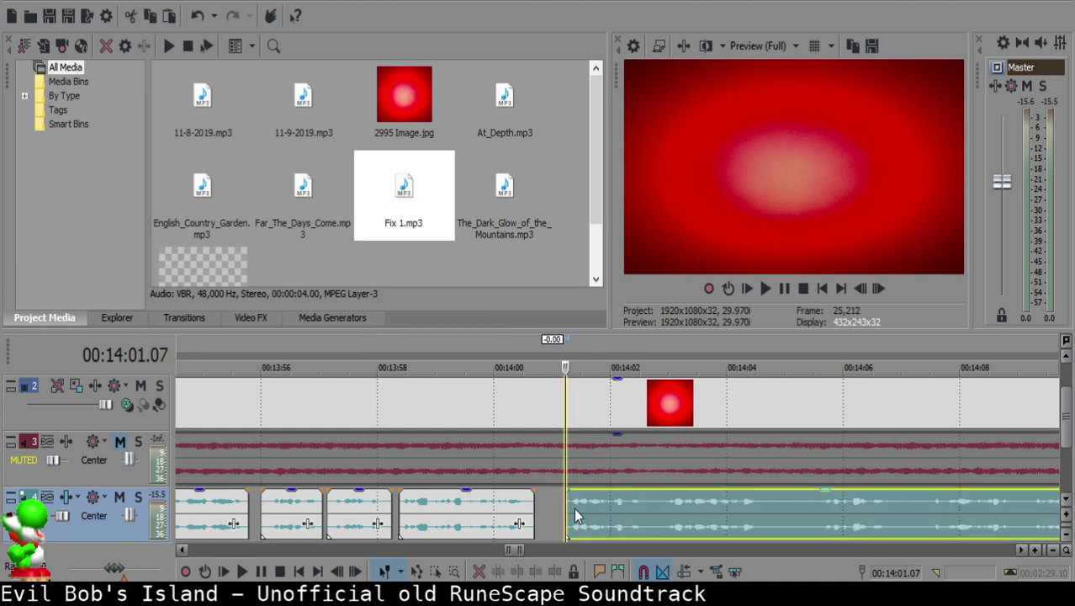
{"action": "left_click", "coordinate": [480, 521]}
{"action": "key", "text": "space"}
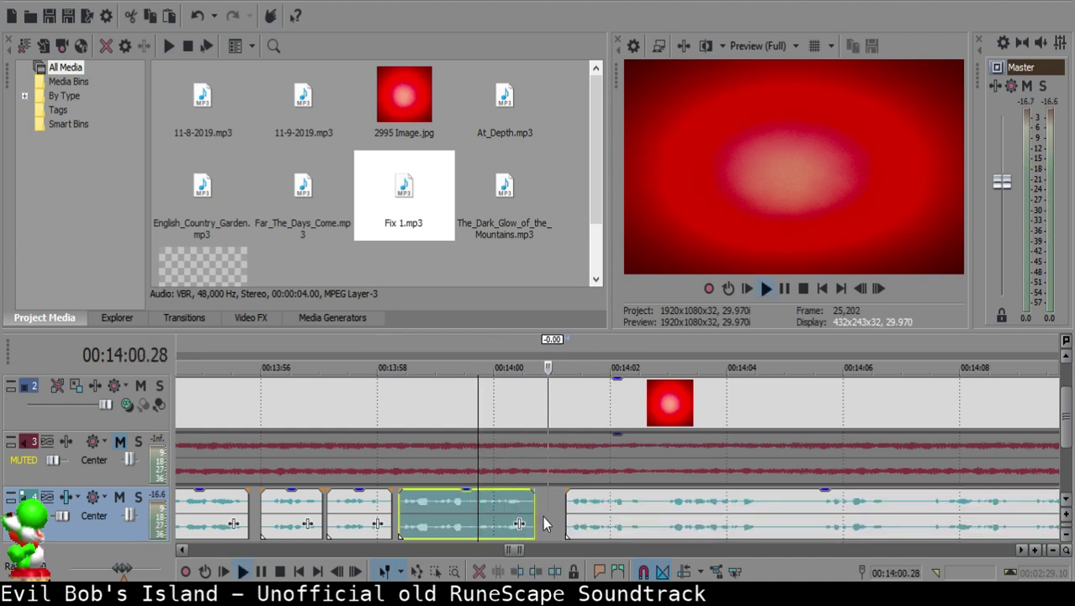
{"action": "scroll", "coordinate": [555, 512], "scroll_direction": "up", "scroll_amount": 2}
{"action": "key", "text": "Return"}
{"action": "left_click", "coordinate": [585, 508]}
{"action": "left_click_drag", "start_coordinate": [630, 508], "coordinate": [613, 508]}
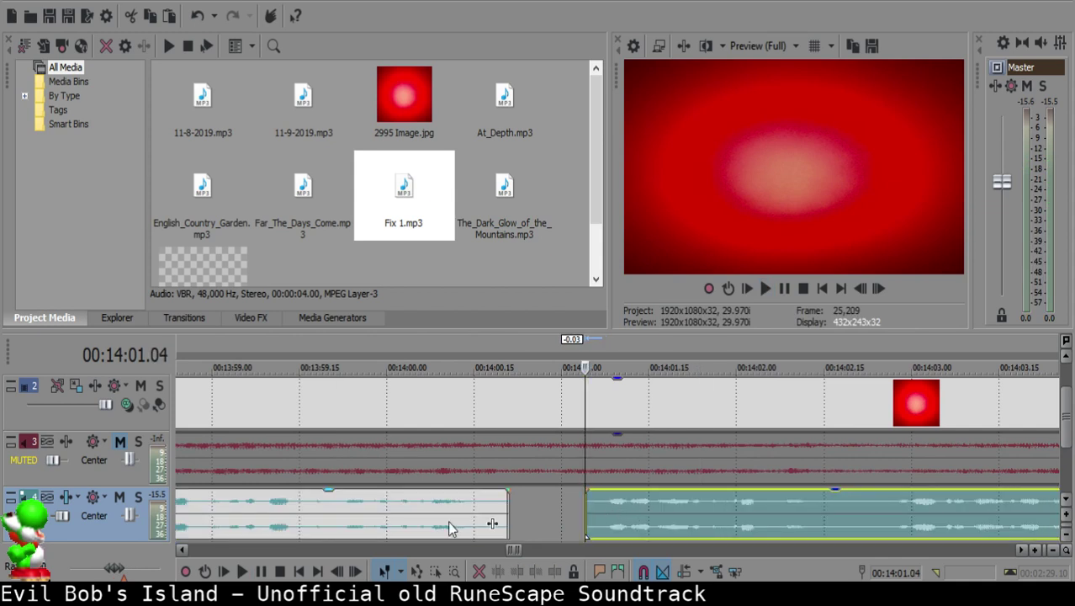
{"action": "left_click", "coordinate": [392, 523]}
{"action": "key", "text": "space"}
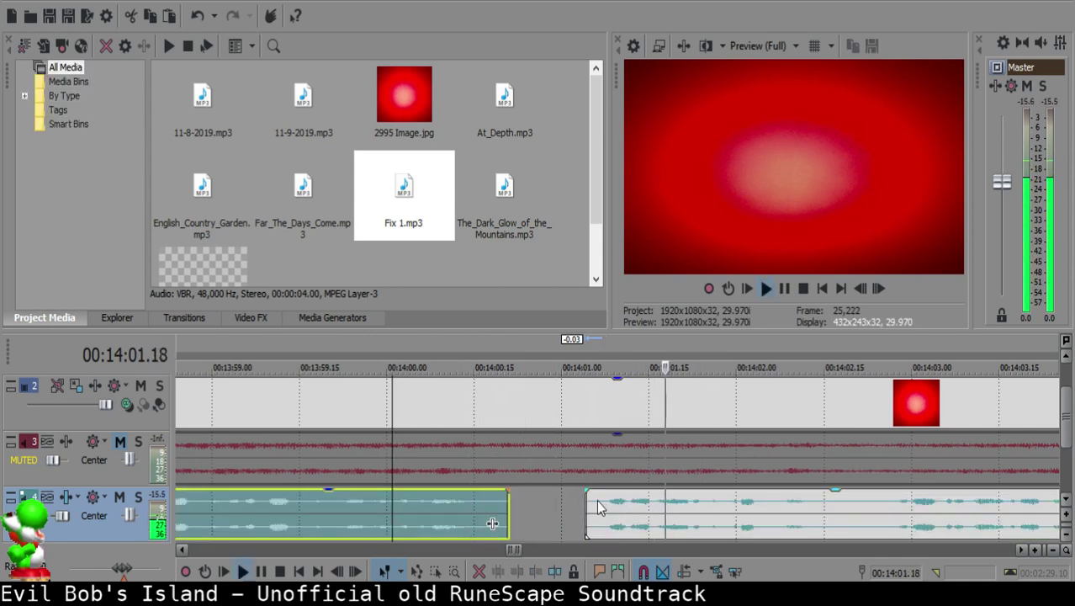
Step: Nudge the clip one frame later to start at about 14:01.05 and replay the gap
{"action": "left_click", "coordinate": [591, 509]}
{"action": "key", "text": "ctrl+z"}
{"action": "key", "text": "space"}
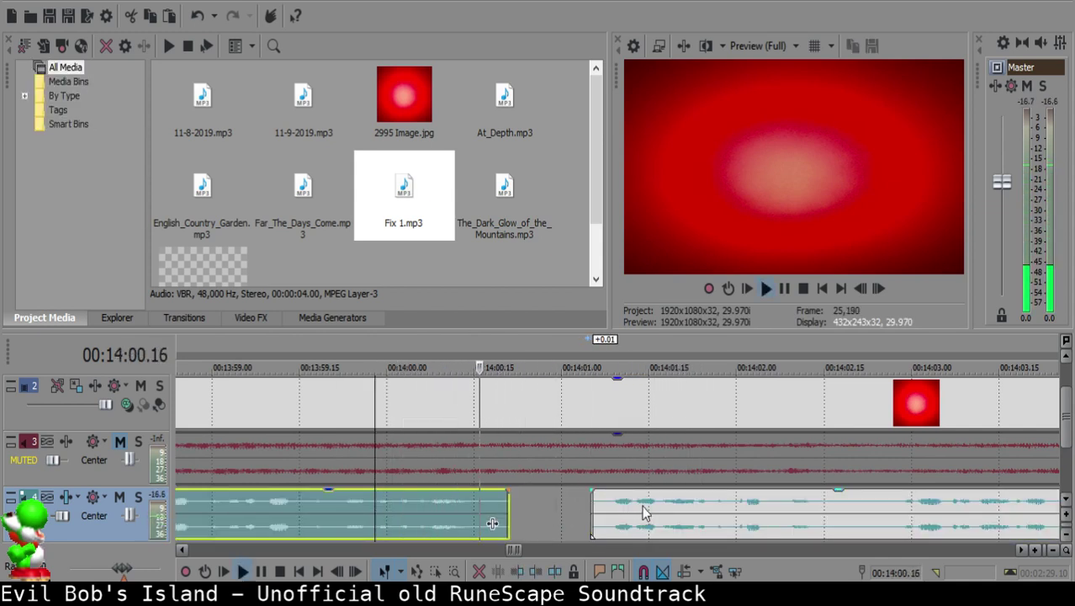
{"action": "scroll", "coordinate": [646, 512], "scroll_direction": "down", "scroll_amount": 12}
{"action": "scroll", "coordinate": [680, 515], "scroll_direction": "up", "scroll_amount": 11}
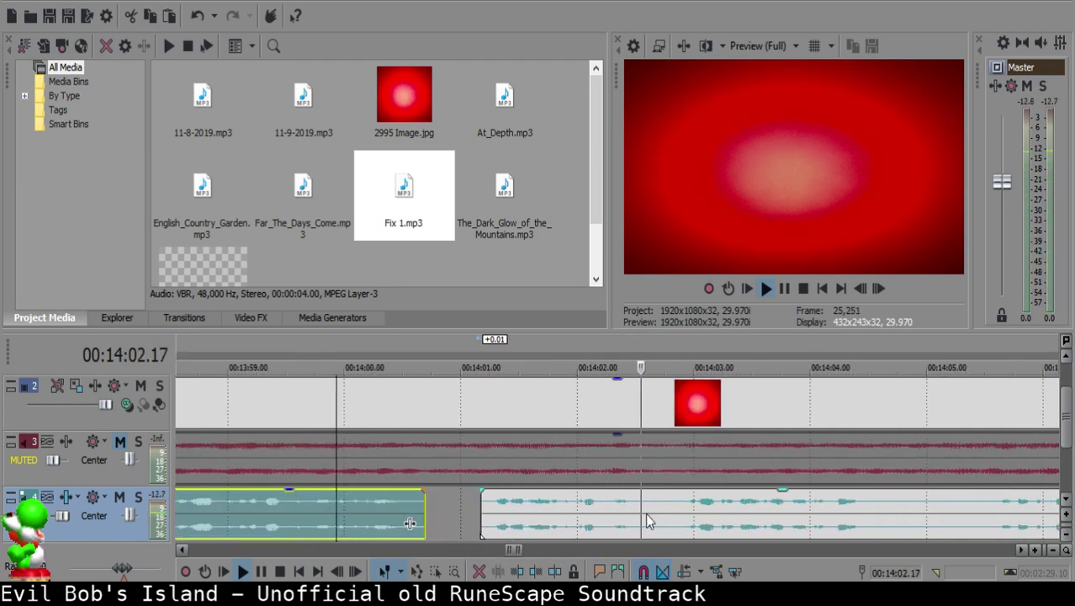
Step: Split the clip after its phrase at about 14:02.17 and play on to the next phrase
{"action": "left_click", "coordinate": [642, 507]}
{"action": "key", "text": "s"}
{"action": "left_click", "coordinate": [786, 513]}
{"action": "key", "text": "space"}
{"action": "scroll", "coordinate": [788, 515], "scroll_direction": "down", "scroll_amount": 2}
{"action": "left_click", "coordinate": [752, 509]}
{"action": "key", "text": "space"}
Step: Cut out the short pause up to about 14:02.24 and move the following clip earlier to start at about 14:02.20
{"action": "left_click", "coordinate": [506, 516]}
{"action": "key", "text": "s"}
{"action": "left_click", "coordinate": [492, 516]}
{"action": "key", "text": "space"}
{"action": "key", "text": "Delete"}
{"action": "left_click_drag", "start_coordinate": [529, 514], "coordinate": [518, 514]}
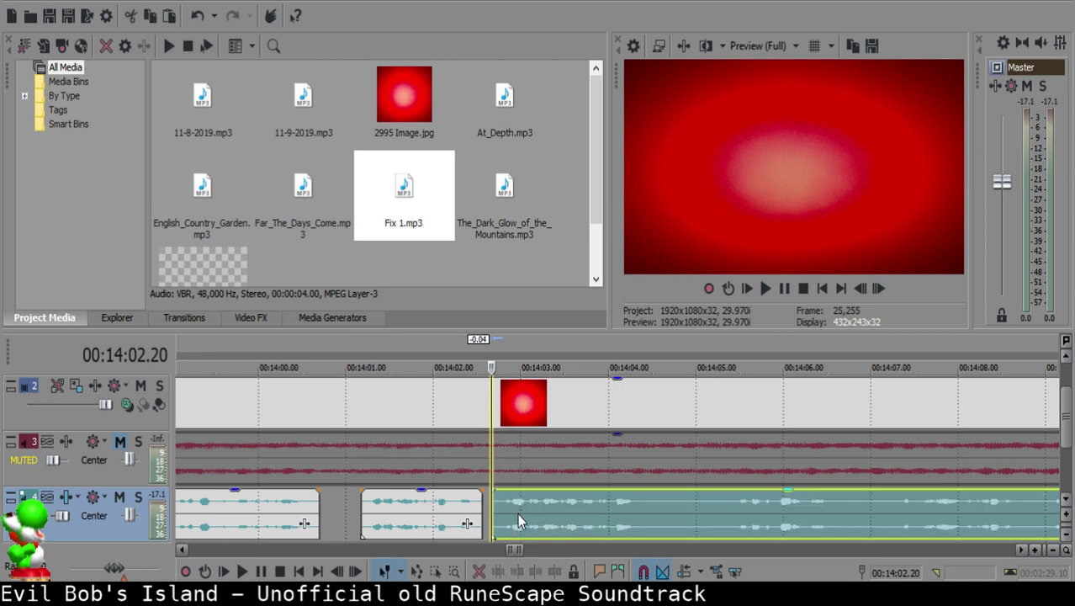
Step: Replay the gap before 14:02.20 and split the following clip after its phrase at about 14:04.14
{"action": "left_click", "coordinate": [423, 511]}
{"action": "key", "text": "space"}
{"action": "scroll", "coordinate": [560, 507], "scroll_direction": "up", "scroll_amount": 2}
{"action": "scroll", "coordinate": [639, 522], "scroll_direction": "down", "scroll_amount": 3}
{"action": "scroll", "coordinate": [638, 516], "scroll_direction": "up", "scroll_amount": 2}
{"action": "left_click", "coordinate": [668, 508]}
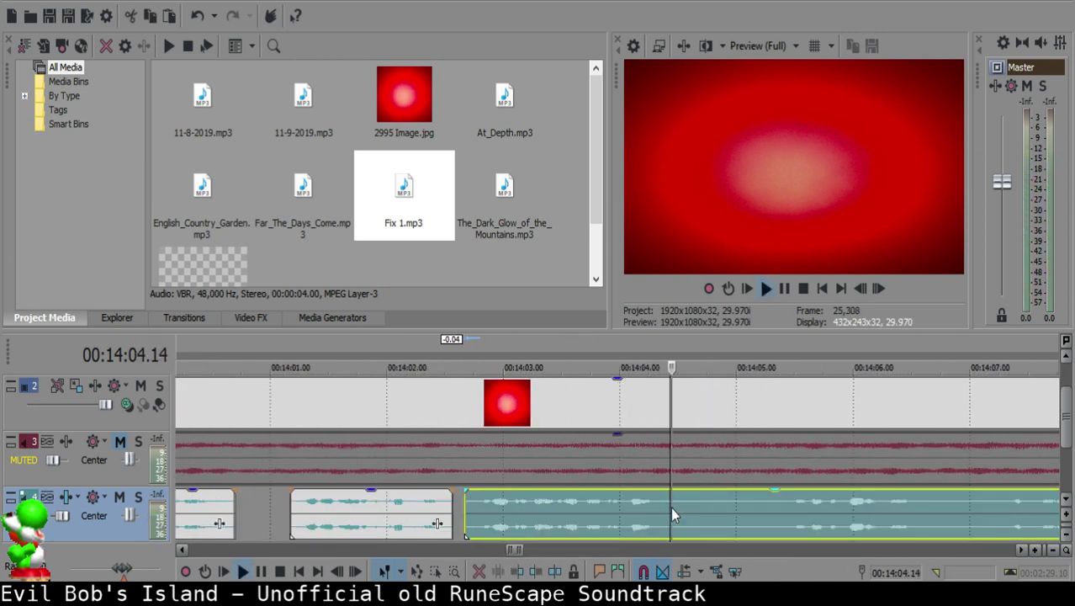
{"action": "key", "text": "s"}
{"action": "scroll", "coordinate": [767, 508], "scroll_direction": "down", "scroll_amount": 2}
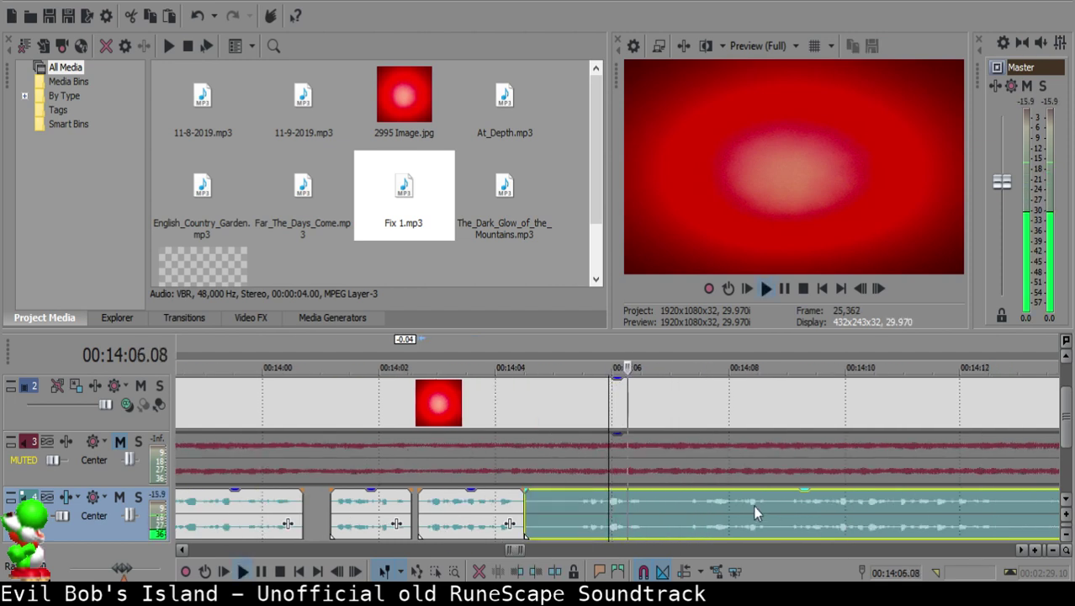
Step: Cut out the pause up to about 14:05.10 and move the following clip earlier to start at about 14:04.26
{"action": "left_click", "coordinate": [565, 505]}
{"action": "key", "text": "s"}
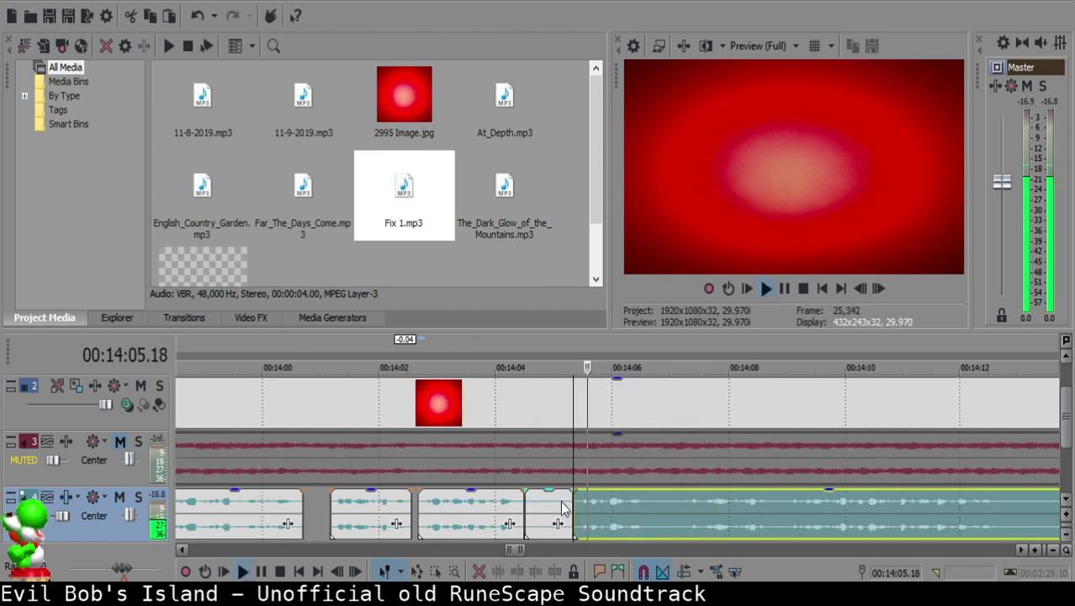
{"action": "left_click_drag", "start_coordinate": [608, 508], "coordinate": [586, 505]}
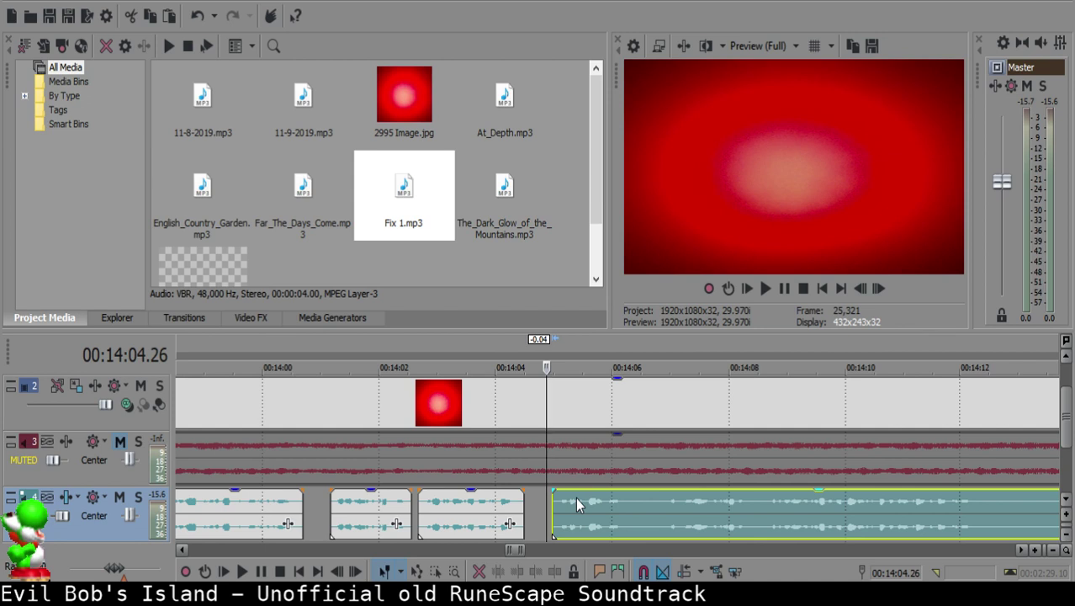
{"action": "left_click_drag", "start_coordinate": [576, 498], "coordinate": [570, 499]}
{"action": "left_click", "coordinate": [507, 514]}
{"action": "key", "text": "space"}
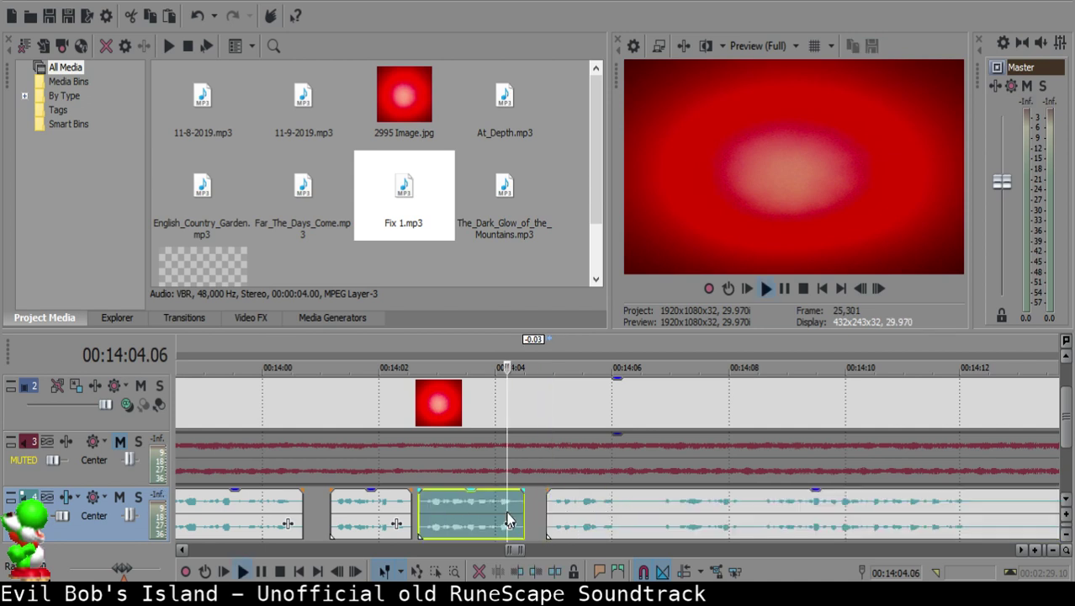
Step: Nudge the clip two frames earlier to start at about 14:04.24 and replay the gap
{"action": "scroll", "coordinate": [575, 524], "scroll_direction": "up", "scroll_amount": 2}
{"action": "key", "text": "space"}
{"action": "left_click", "coordinate": [623, 513]}
{"action": "key", "text": "space"}
{"action": "left_click_drag", "start_coordinate": [660, 512], "coordinate": [656, 485]}
{"action": "key", "text": "space"}
Step: Trim the clip's opening off up to about 14:04.26 with a short fade-in and replay the join
{"action": "left_click", "coordinate": [633, 508]}
{"action": "key", "text": "space"}
{"action": "key", "text": "space"}
{"action": "key", "text": "s"}
{"action": "left_click", "coordinate": [620, 509]}
{"action": "key", "text": "Delete"}
{"action": "key", "text": "space"}
{"action": "left_click", "coordinate": [432, 505]}
{"action": "key", "text": "space"}
{"action": "key", "text": "space"}
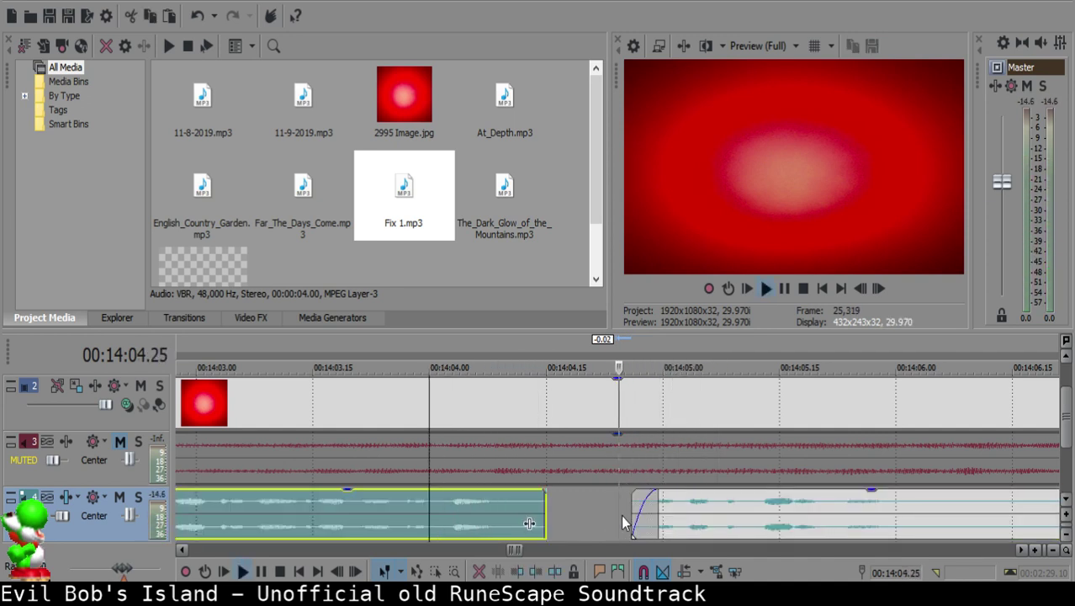
Step: Split the clip after its phrase at about 14:06.07 and play on through the following take
{"action": "scroll", "coordinate": [620, 509], "scroll_direction": "down", "scroll_amount": 2}
{"action": "left_click", "coordinate": [658, 505]}
{"action": "key", "text": "Return"}
{"action": "left_click", "coordinate": [670, 502]}
{"action": "key", "text": "space"}
{"action": "key", "text": "space"}
{"action": "key", "text": "s"}
{"action": "left_click", "coordinate": [729, 506]}
{"action": "key", "text": "space"}
Step: Cut out the take up to about 14:08.16 and move the following clip earlier to start at about 14:06.12
{"action": "scroll", "coordinate": [730, 506], "scroll_direction": "down", "scroll_amount": 1}
{"action": "left_click", "coordinate": [746, 507]}
{"action": "key", "text": "space"}
{"action": "key", "text": "space"}
{"action": "scroll", "coordinate": [744, 507], "scroll_direction": "down", "scroll_amount": 2}
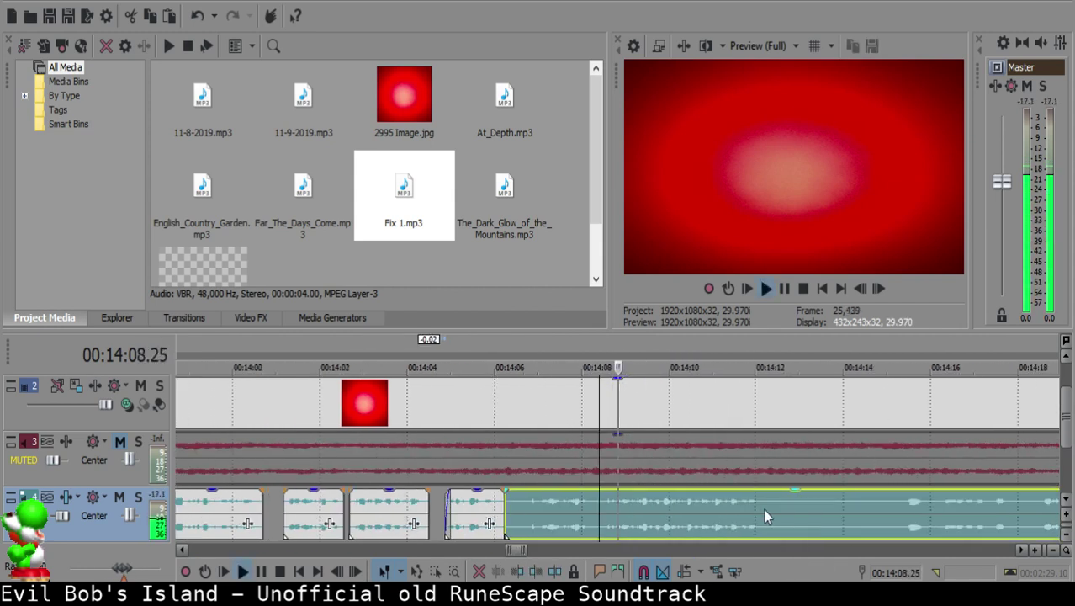
{"action": "left_click", "coordinate": [604, 499]}
{"action": "key", "text": "space"}
{"action": "key", "text": "s"}
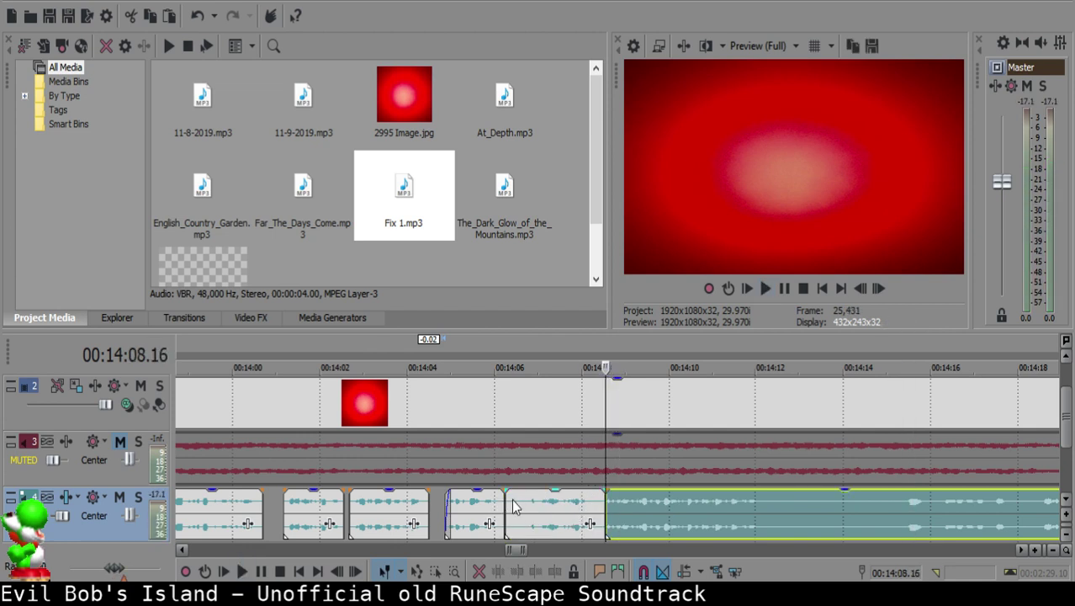
{"action": "left_click", "coordinate": [511, 498]}
{"action": "key", "text": "Delete"}
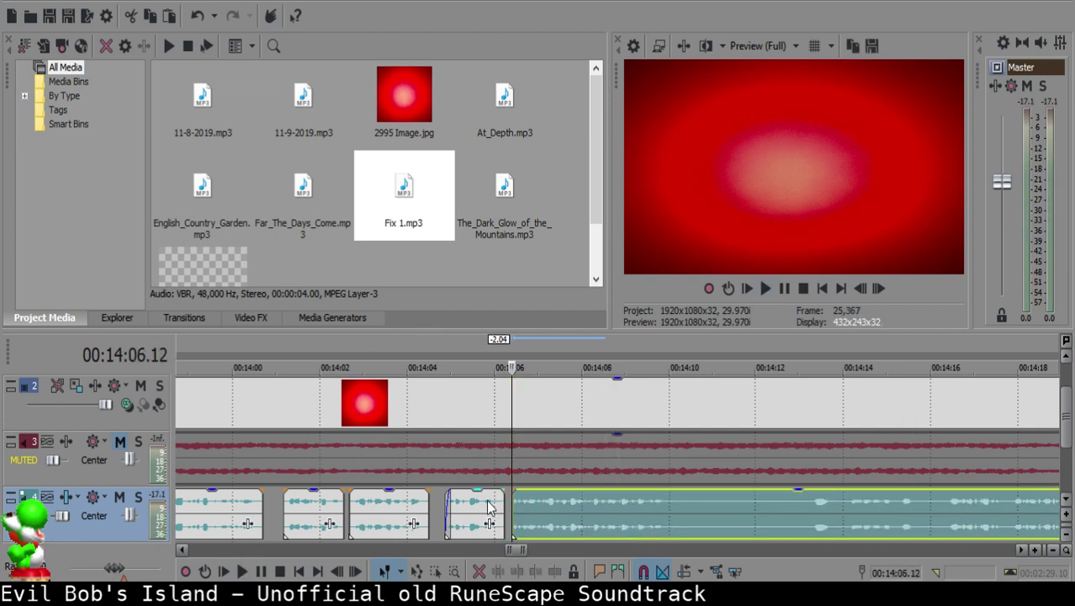
Step: Play across the join at 14:06.12 and split the clip after its phrase at about 14:09.29
{"action": "left_click", "coordinate": [490, 504]}
{"action": "key", "text": "space"}
{"action": "scroll", "coordinate": [583, 500], "scroll_direction": "up", "scroll_amount": 2}
{"action": "scroll", "coordinate": [605, 508], "scroll_direction": "down", "scroll_amount": 8}
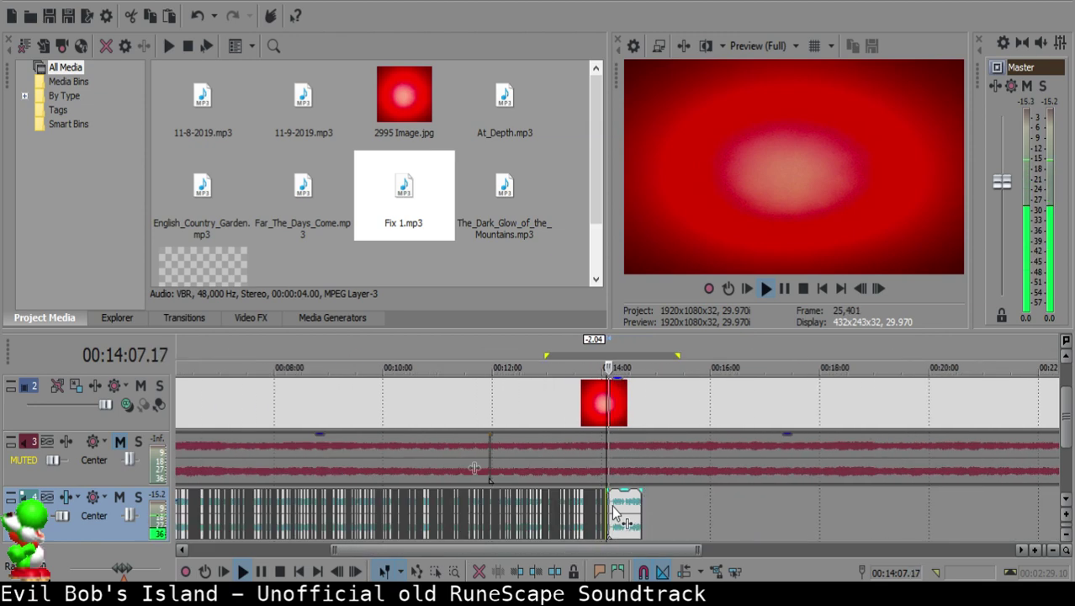
{"action": "scroll", "coordinate": [624, 505], "scroll_direction": "up", "scroll_amount": 8}
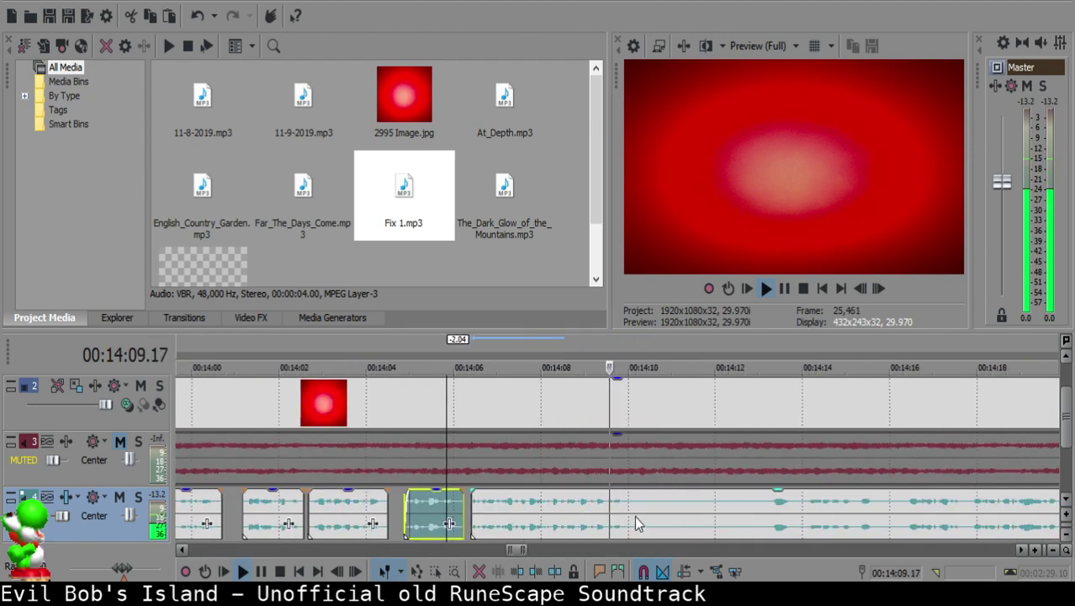
{"action": "left_click", "coordinate": [622, 501]}
{"action": "key", "text": "space"}
{"action": "key", "text": "s"}
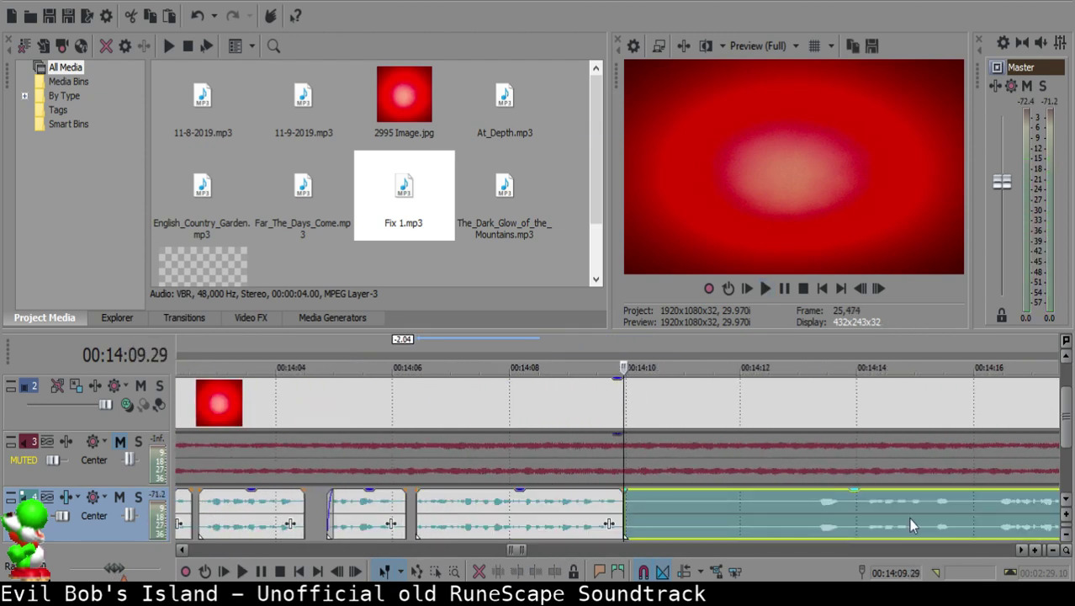
Step: Cut out the pause after 14:09.29, move the following clip earlier to start at about 14:10.18, and replay the gap
{"action": "left_click", "coordinate": [809, 496]}
{"action": "key", "text": "space"}
{"action": "key", "text": "space"}
{"action": "key", "text": "s"}
{"action": "left_click", "coordinate": [658, 501]}
{"action": "key", "text": "Delete"}
{"action": "left_click_drag", "start_coordinate": [849, 507], "coordinate": [695, 506]}
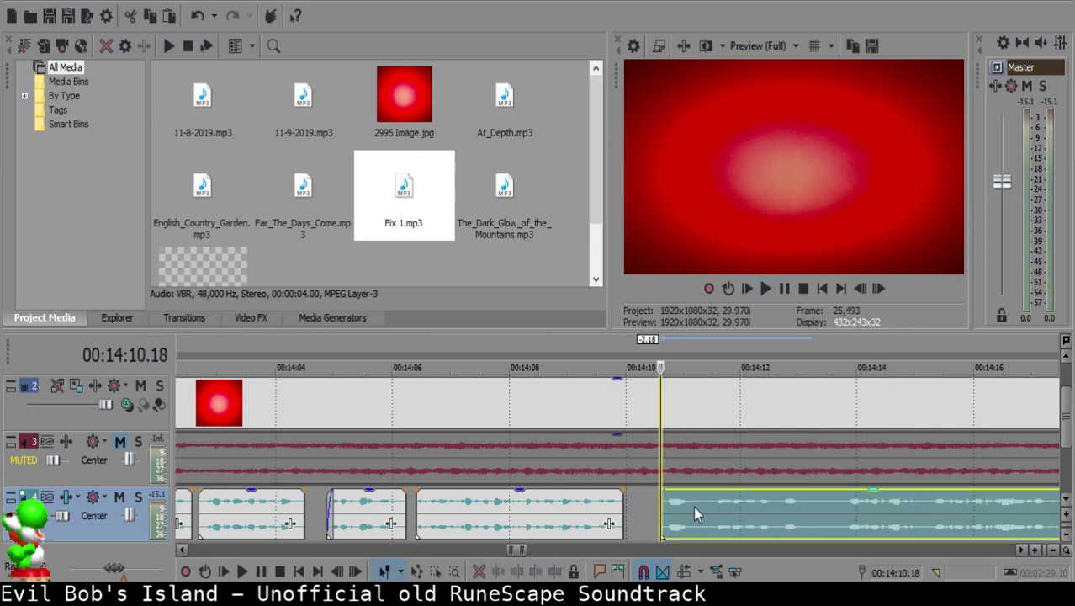
{"action": "left_click", "coordinate": [591, 512]}
{"action": "key", "text": "space"}
{"action": "scroll", "coordinate": [537, 514], "scroll_direction": "up", "scroll_amount": 3}
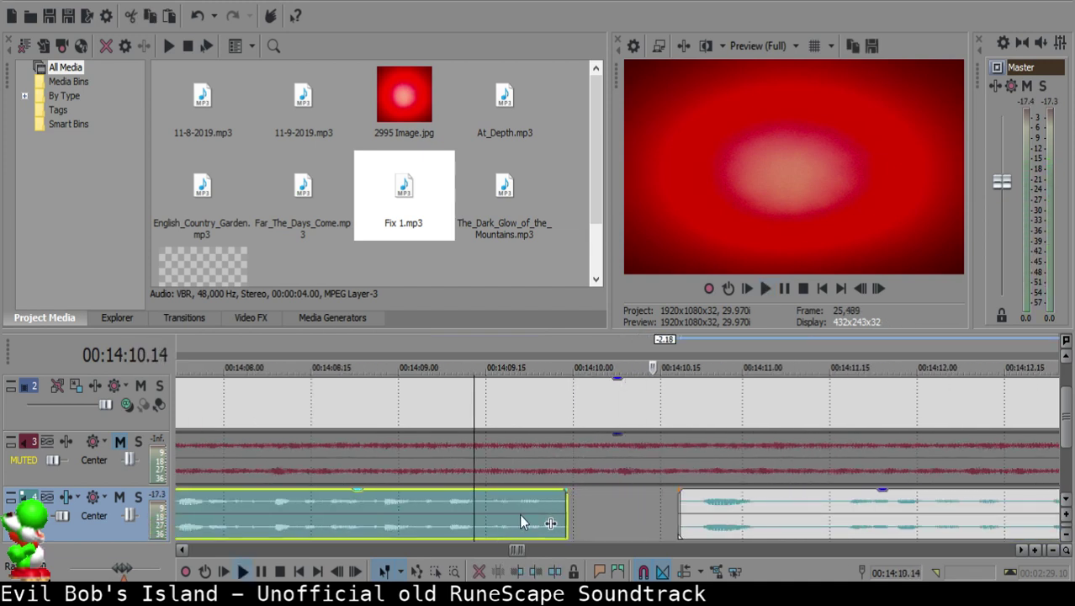
Step: Split the clip at about 14:09.15, add a short fade-out to the end of the first part, and replay it
{"action": "left_click", "coordinate": [485, 499]}
{"action": "key", "text": "space"}
{"action": "key", "text": "space"}
{"action": "key", "text": "s"}
{"action": "left_click", "coordinate": [428, 504]}
{"action": "key", "text": "space"}
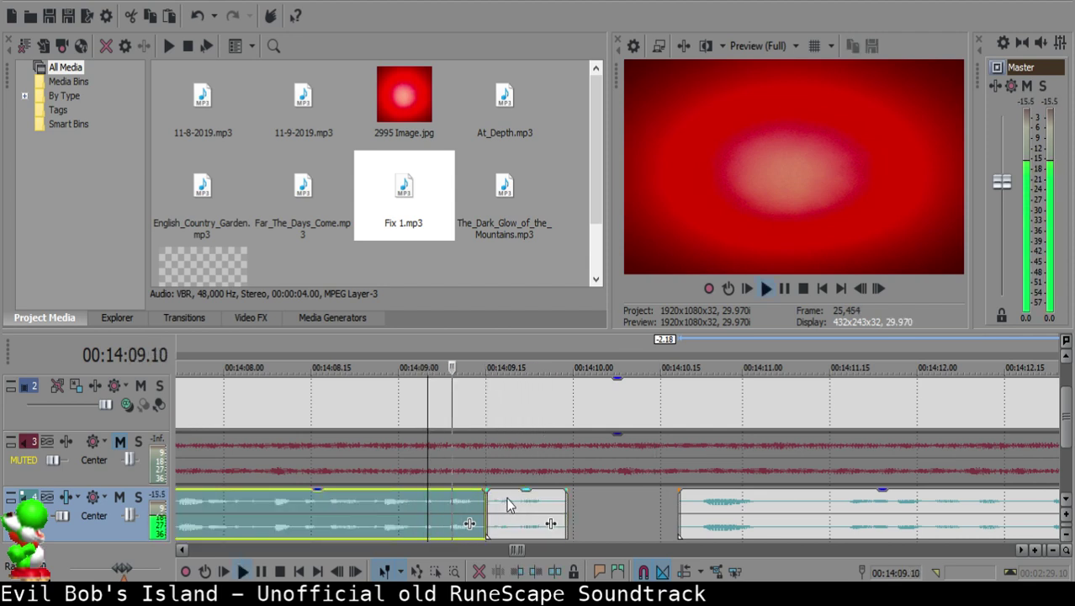
{"action": "key", "text": "space"}
{"action": "left_click_drag", "start_coordinate": [485, 489], "coordinate": [471, 491]}
{"action": "left_click", "coordinate": [409, 499]}
{"action": "key", "text": "space"}
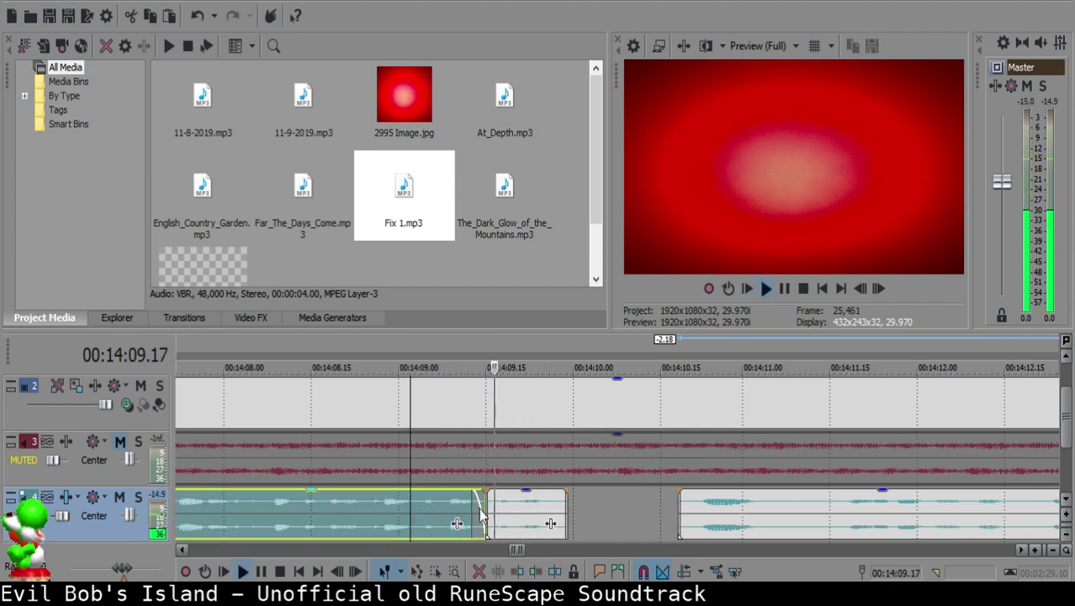
{"action": "key", "text": "Return"}
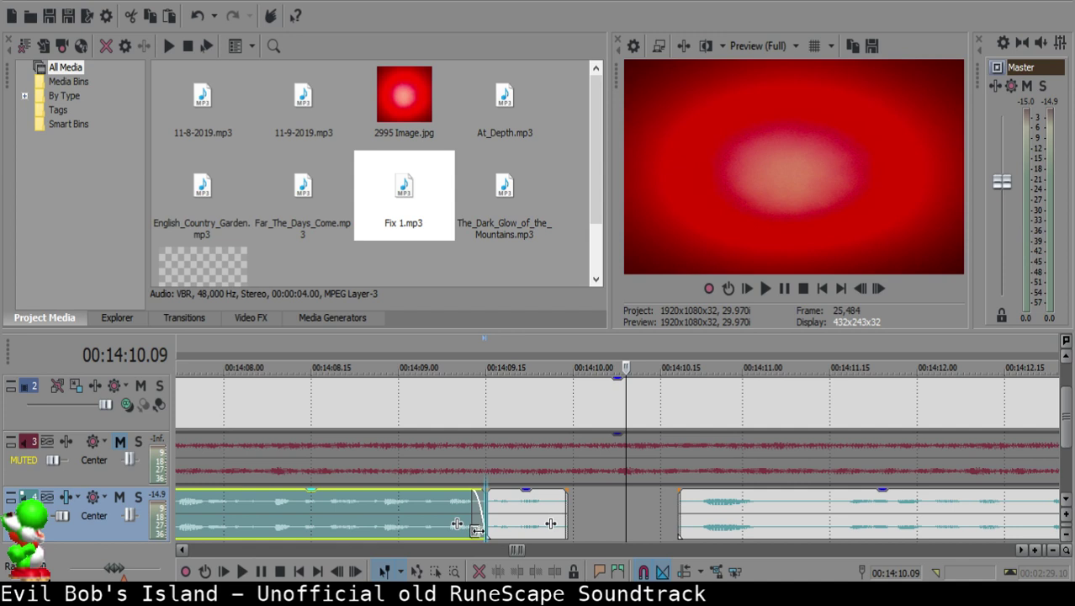
Step: Trim the end of the faded clip to about 14:09.14 and replay the join
{"action": "scroll", "coordinate": [388, 516], "scroll_direction": "up", "scroll_amount": 3}
{"action": "scroll", "coordinate": [395, 514], "scroll_direction": "down", "scroll_amount": 3}
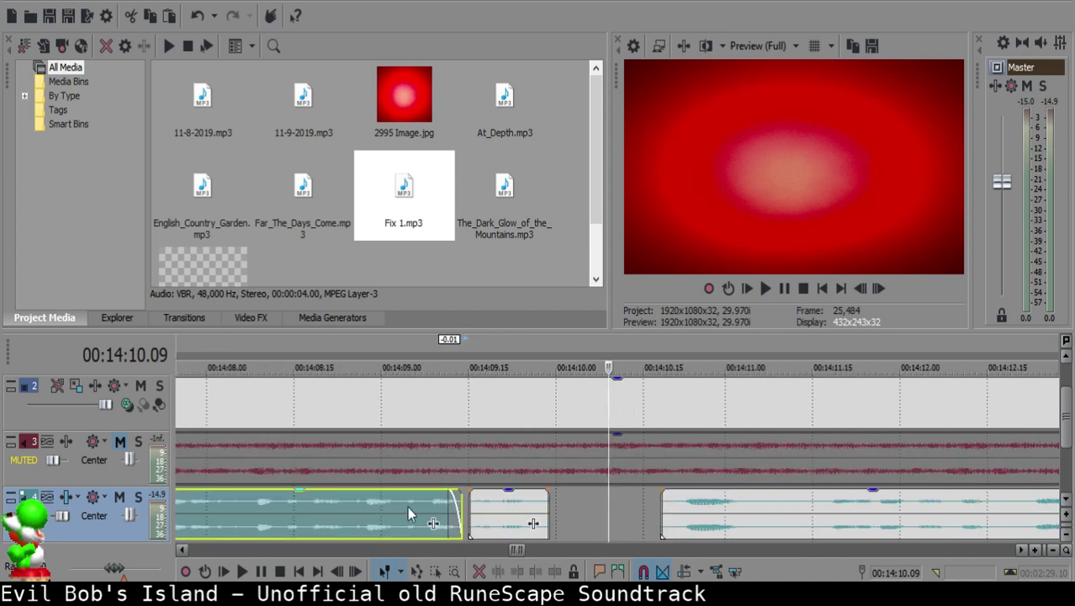
{"action": "scroll", "coordinate": [400, 515], "scroll_direction": "up", "scroll_amount": 3}
{"action": "key", "text": "space"}
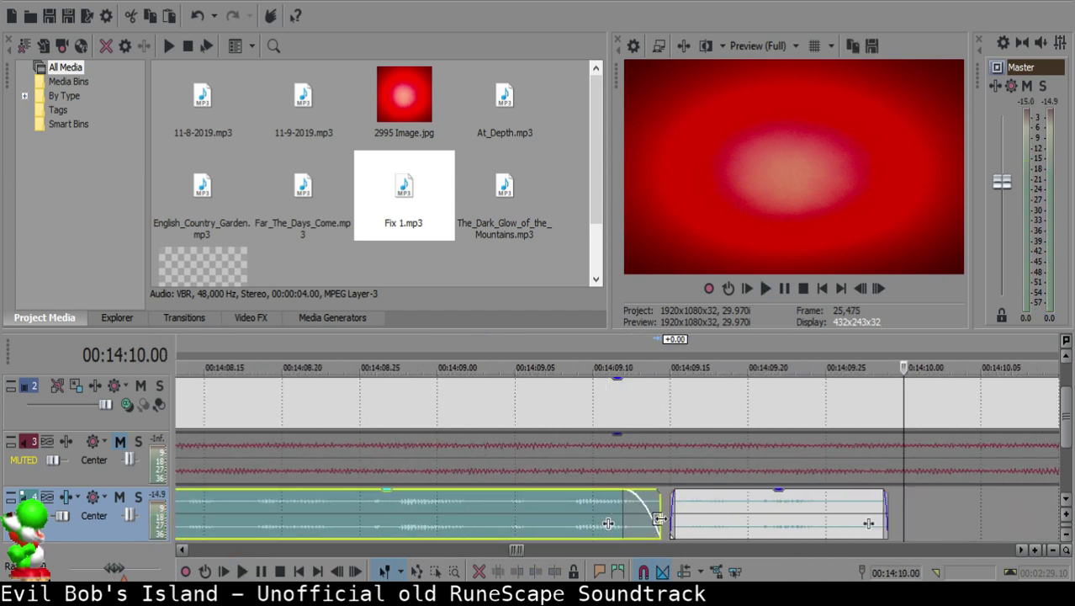
{"action": "left_click", "coordinate": [499, 505]}
{"action": "scroll", "coordinate": [659, 505], "scroll_direction": "down", "scroll_amount": 4}
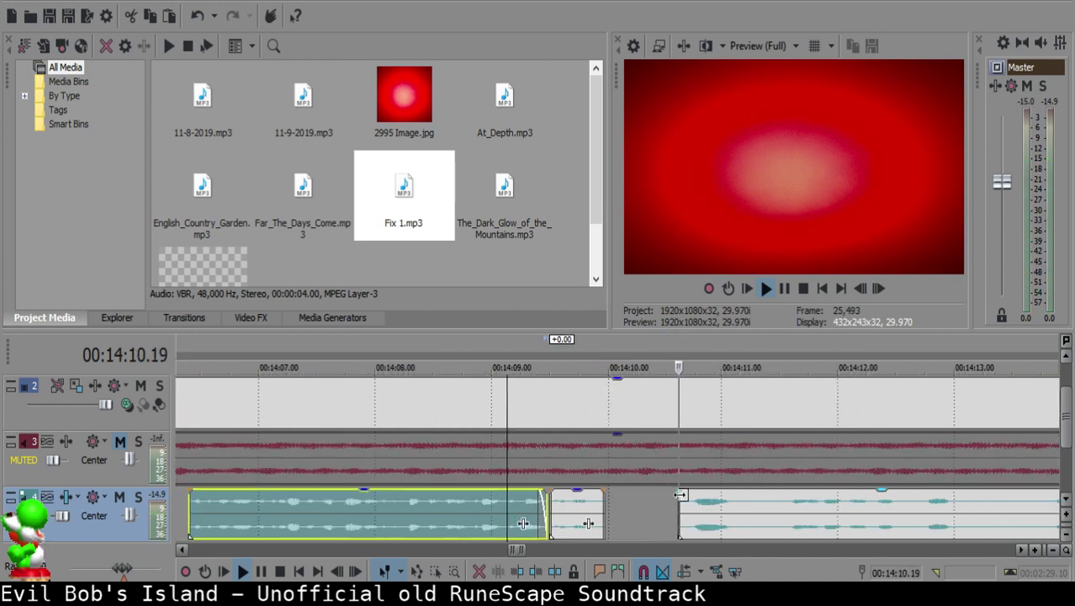
Step: Cut out the sound between about 14:11.07 and 14:11.11, fade out the short clip before it, and replay
{"action": "scroll", "coordinate": [680, 504], "scroll_direction": "up", "scroll_amount": 3}
{"action": "left_click", "coordinate": [573, 498]}
{"action": "key", "text": "space"}
{"action": "key", "text": "s"}
{"action": "left_click", "coordinate": [620, 502]}
{"action": "key", "text": "s"}
{"action": "left_click", "coordinate": [605, 503]}
{"action": "key", "text": "Delete"}
{"action": "left_click_drag", "start_coordinate": [572, 491], "coordinate": [547, 492]}
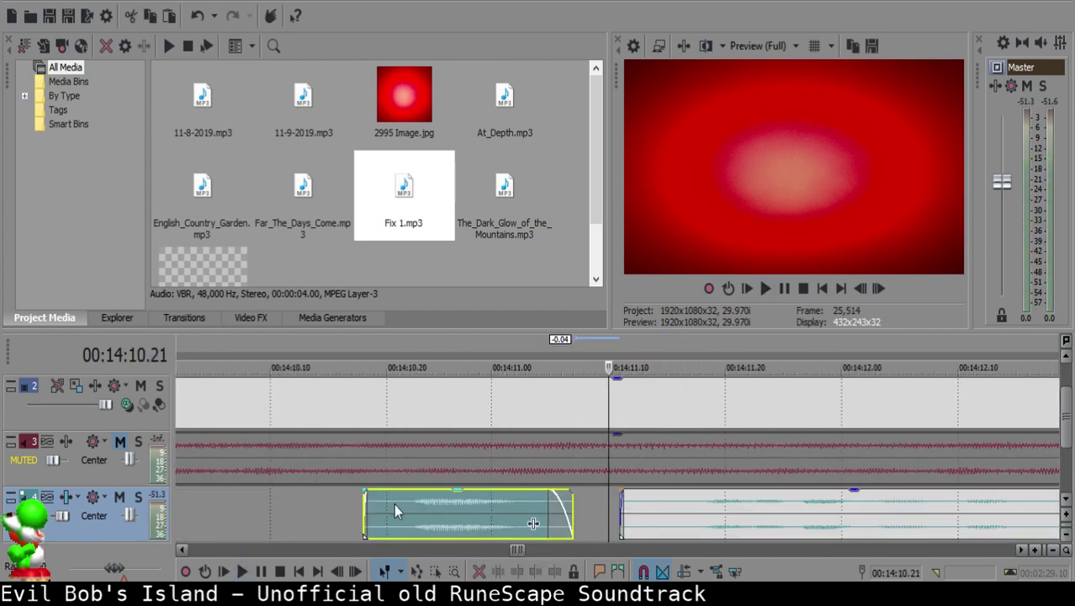
{"action": "left_click", "coordinate": [393, 503]}
{"action": "key", "text": "space"}
{"action": "scroll", "coordinate": [569, 522], "scroll_direction": "down", "scroll_amount": 3}
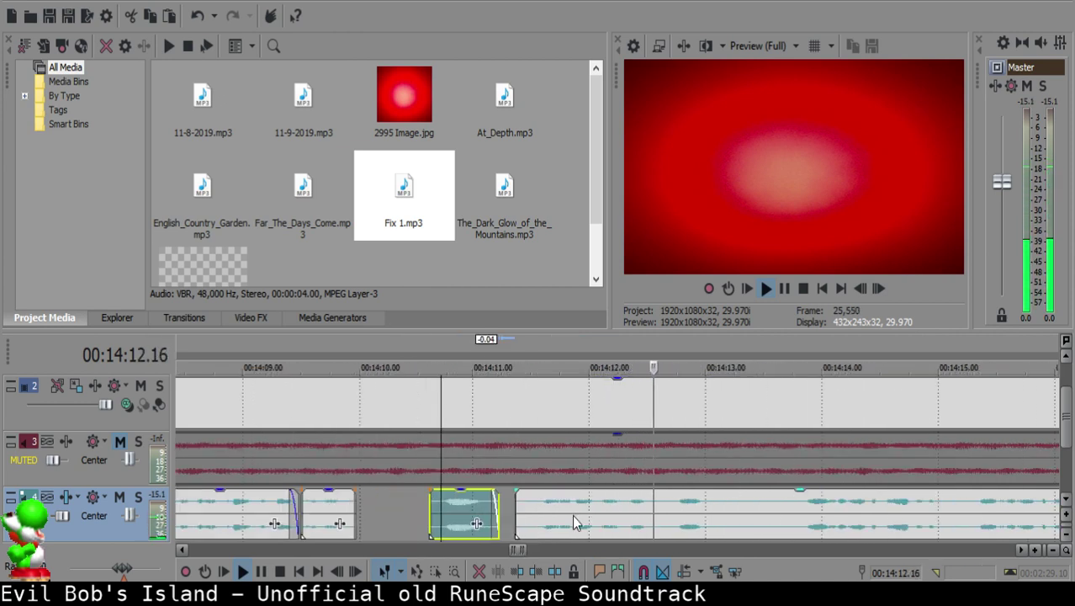
Step: Cut out the pause between about 14:13.00 and 14:13.09 and replay the phrase before it
{"action": "left_click", "coordinate": [644, 516]}
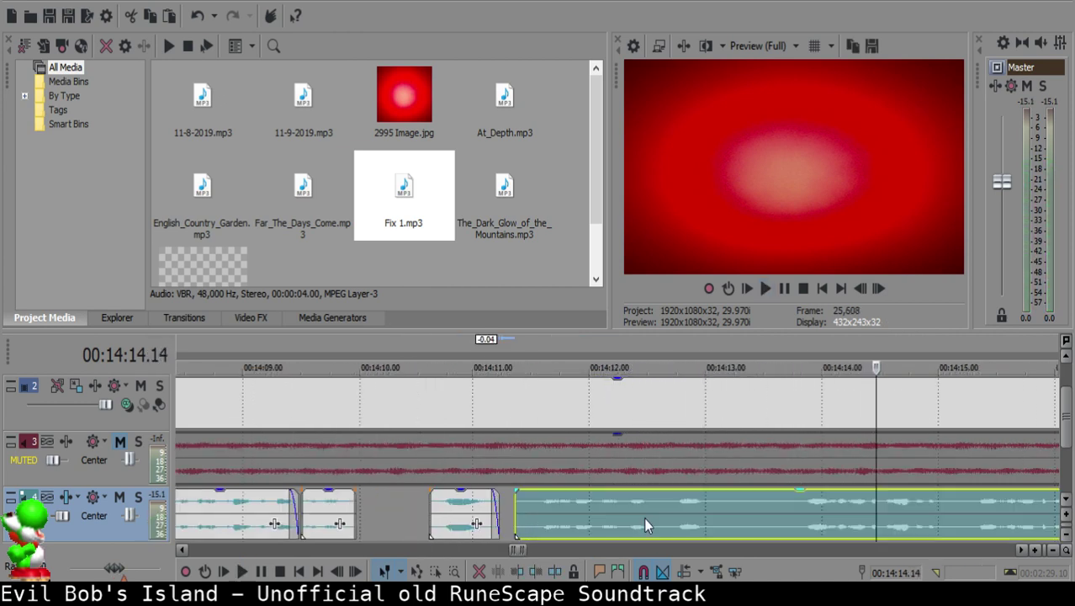
{"action": "left_click", "coordinate": [705, 509]}
{"action": "key", "text": "space"}
{"action": "key", "text": "s"}
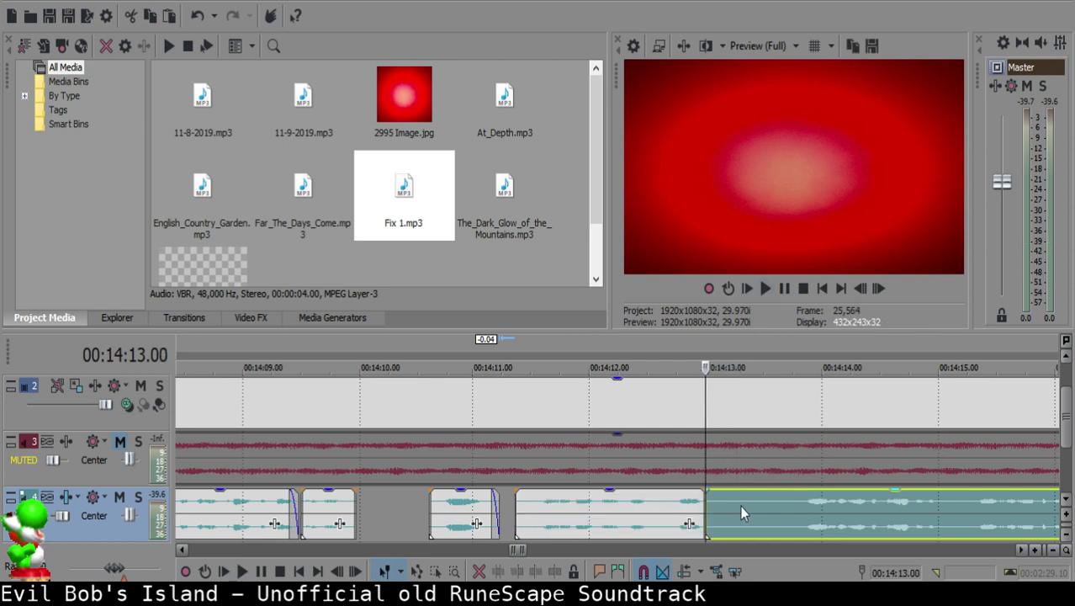
{"action": "left_click", "coordinate": [740, 510]}
{"action": "key", "text": "s"}
{"action": "left_click", "coordinate": [714, 511]}
{"action": "key", "text": "Delete"}
{"action": "left_click", "coordinate": [578, 513]}
{"action": "key", "text": "space"}
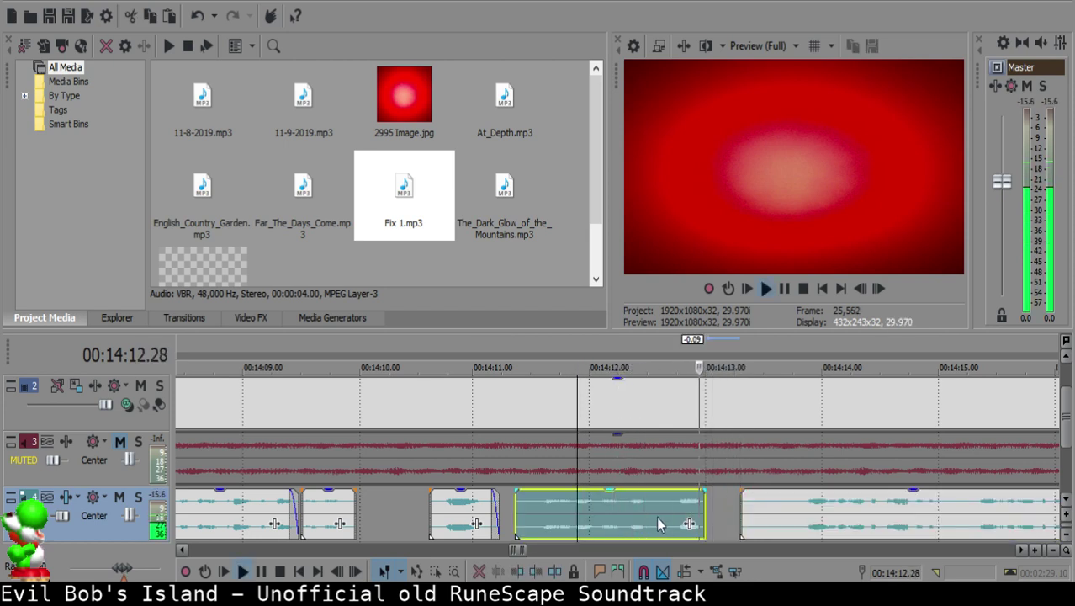
Step: Delete the take between about 14:13.09 and 14:15.08, move the following clip earlier to start at 14:13.13, and replay
{"action": "left_click", "coordinate": [865, 521]}
{"action": "scroll", "coordinate": [841, 520], "scroll_direction": "down", "scroll_amount": 1}
{"action": "key", "text": "space"}
{"action": "left_click", "coordinate": [762, 511]}
{"action": "key", "text": "space"}
{"action": "left_click", "coordinate": [651, 499]}
{"action": "left_click", "coordinate": [653, 500]}
{"action": "left_click", "coordinate": [655, 500]}
{"action": "key", "text": "s"}
{"action": "left_click", "coordinate": [547, 509]}
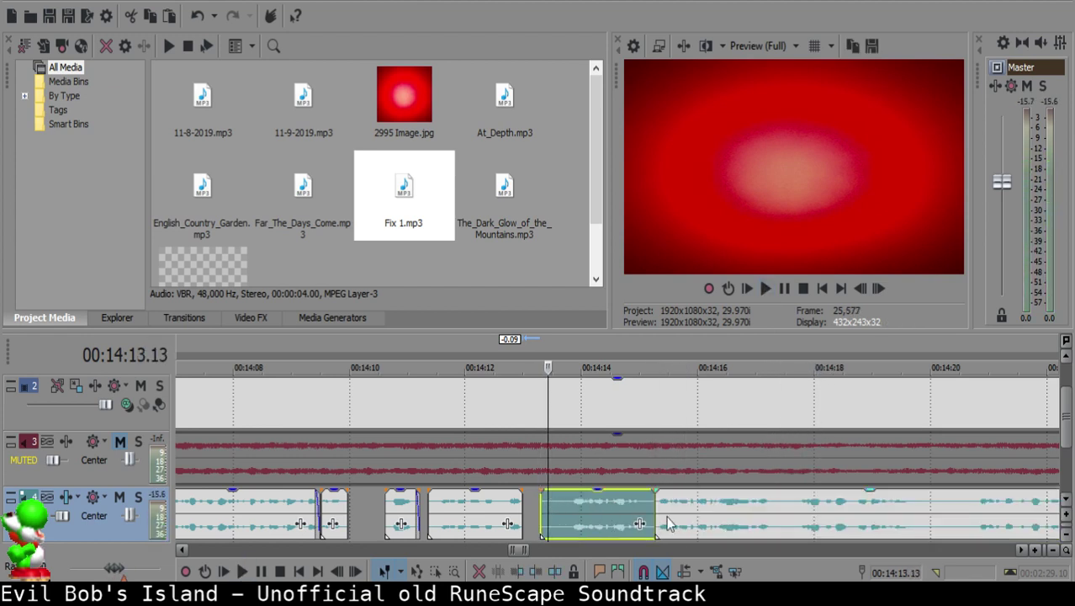
{"action": "key", "text": "Delete"}
{"action": "left_click", "coordinate": [491, 511]}
{"action": "key", "text": "space"}
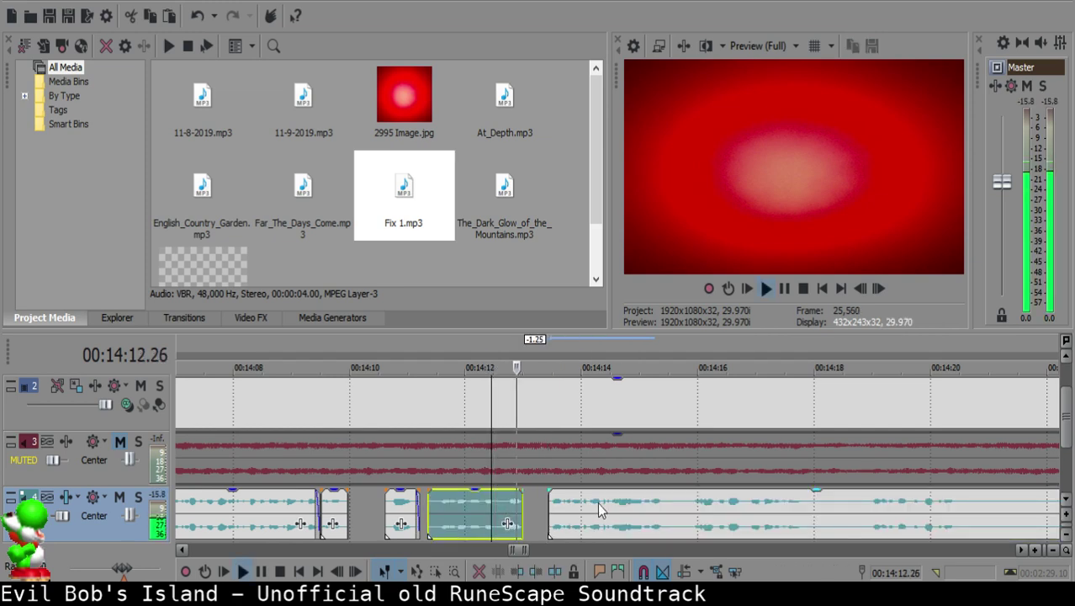
Step: Cut out the piece between about 14:15.16 and 14:15.23 and close the gap with the following clip
{"action": "scroll", "coordinate": [624, 502], "scroll_direction": "down", "scroll_amount": 5}
{"action": "scroll", "coordinate": [667, 527], "scroll_direction": "up", "scroll_amount": 5}
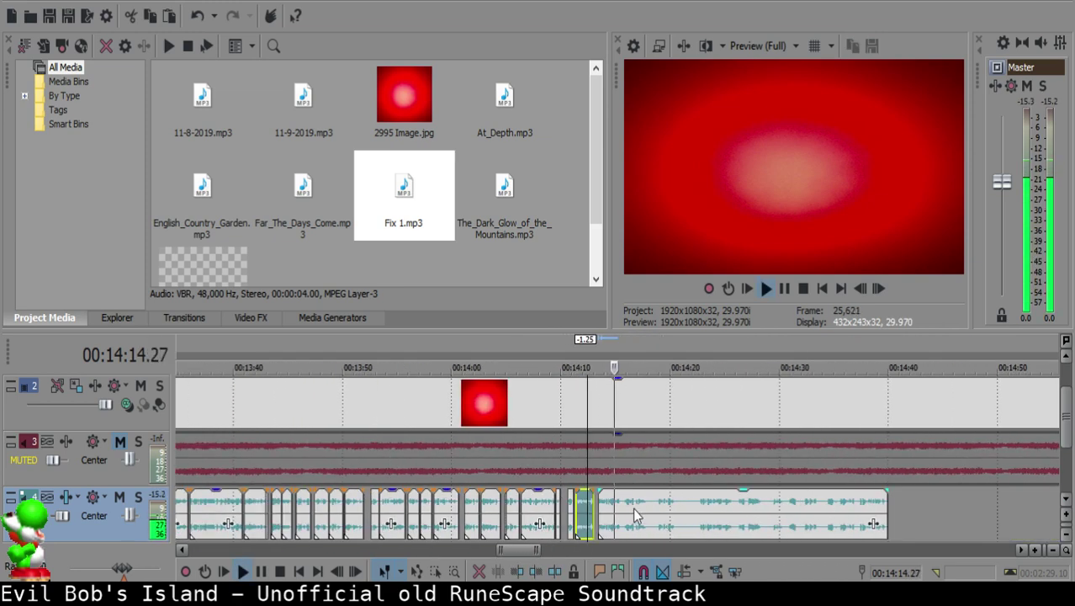
{"action": "left_click", "coordinate": [688, 516]}
{"action": "left_click", "coordinate": [757, 518]}
{"action": "left_click", "coordinate": [618, 505]}
{"action": "key", "text": "s"}
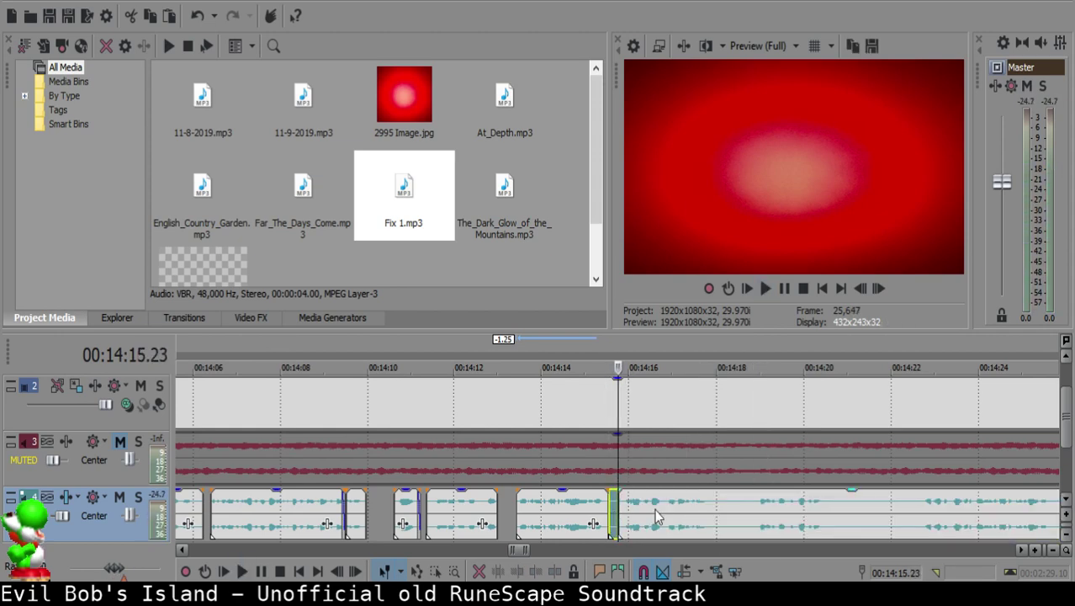
{"action": "left_click", "coordinate": [592, 498]}
{"action": "scroll", "coordinate": [665, 502], "scroll_direction": "down", "scroll_amount": 3}
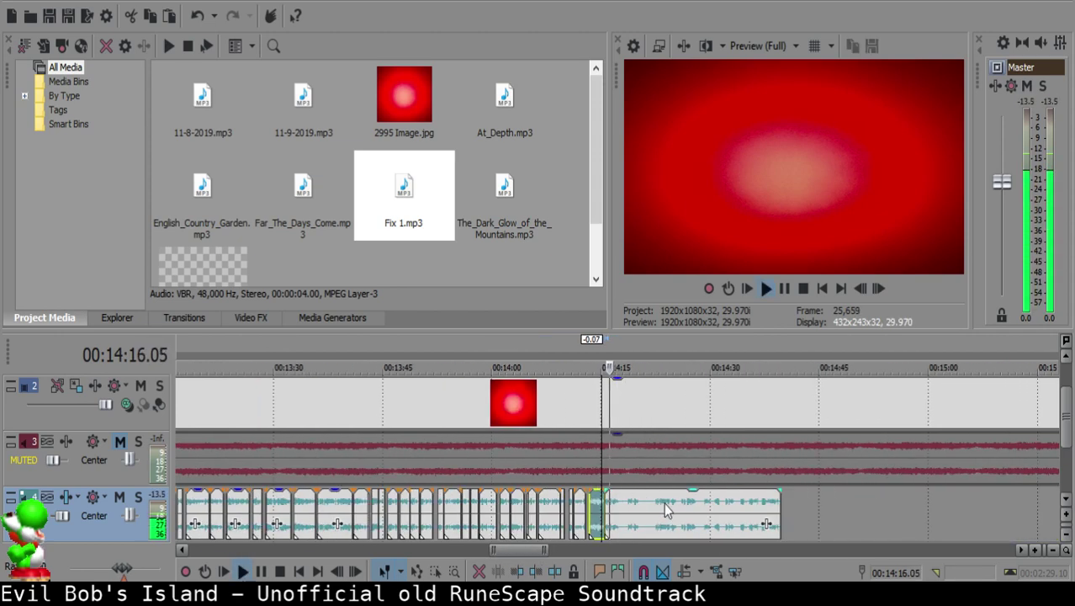
Step: Play past the join at 14:15.16 and split the clip after its phrase at about 14:17.24
{"action": "scroll", "coordinate": [656, 501], "scroll_direction": "up", "scroll_amount": 5}
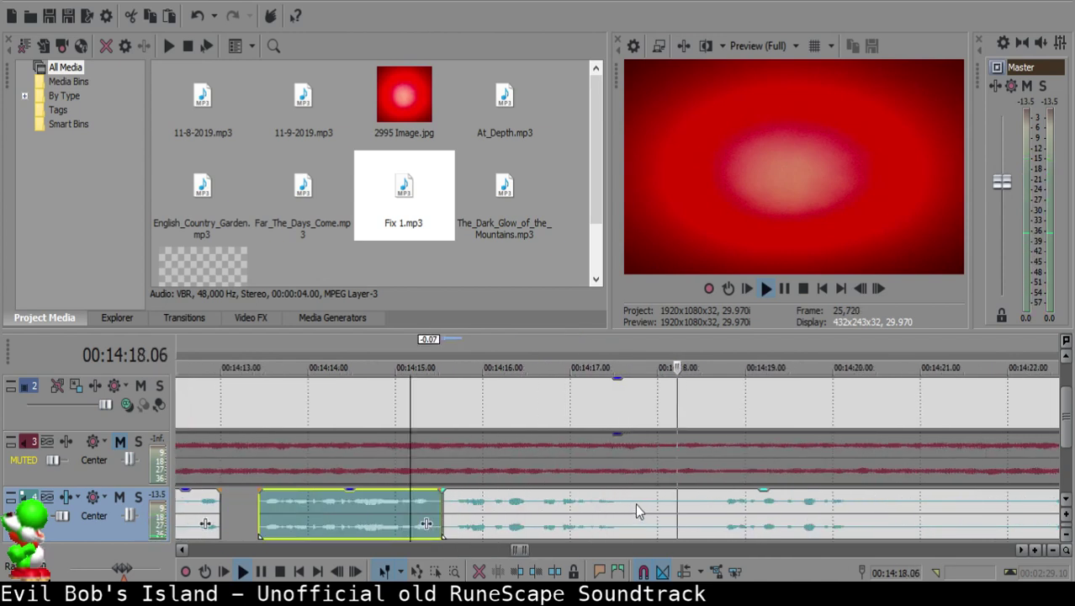
{"action": "left_click", "coordinate": [636, 505]}
{"action": "key", "text": "s"}
{"action": "scroll", "coordinate": [732, 504], "scroll_direction": "down", "scroll_amount": 2}
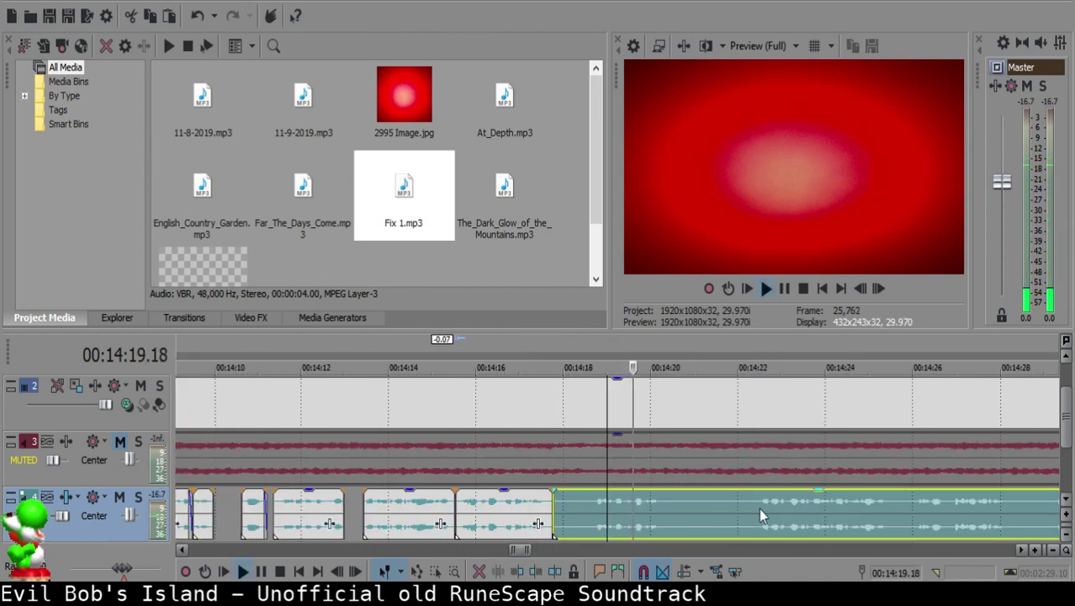
Step: Cut out the pause after 14:17.24, move the following clip earlier to start at about 14:18.08, and replay the gap
{"action": "left_click", "coordinate": [587, 508]}
{"action": "key", "text": "space"}
{"action": "key", "text": "s"}
{"action": "left_click", "coordinate": [574, 508]}
{"action": "key", "text": "Delete"}
{"action": "left_click_drag", "start_coordinate": [609, 507], "coordinate": [595, 511]}
{"action": "left_click", "coordinate": [528, 508]}
{"action": "key", "text": "space"}
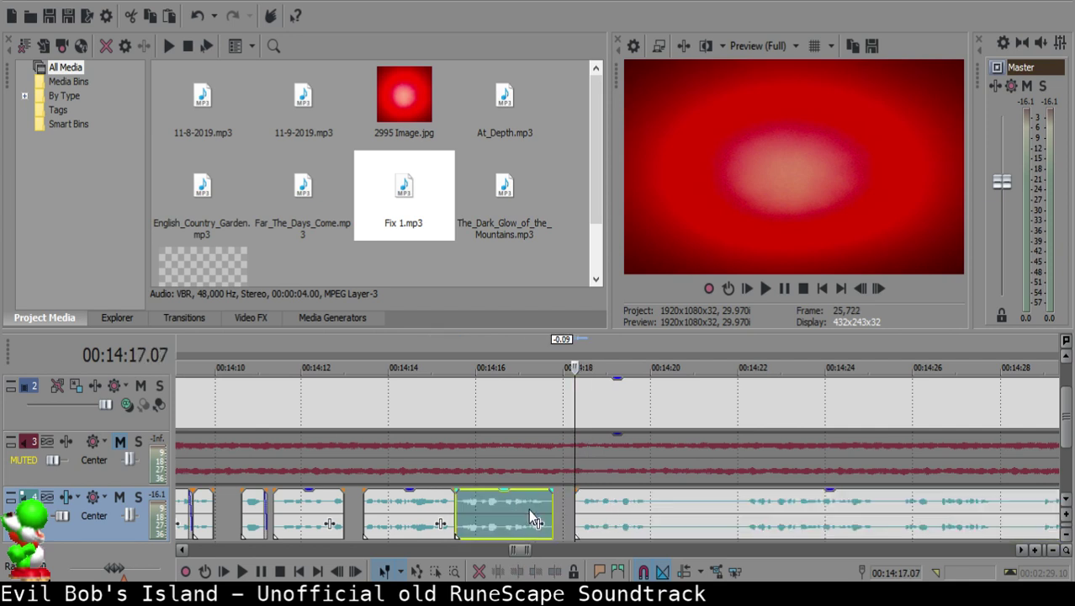
Step: Nudge the clip two frames earlier to start at about 14:18.06 and replay the gap
{"action": "scroll", "coordinate": [546, 513], "scroll_direction": "up", "scroll_amount": 3}
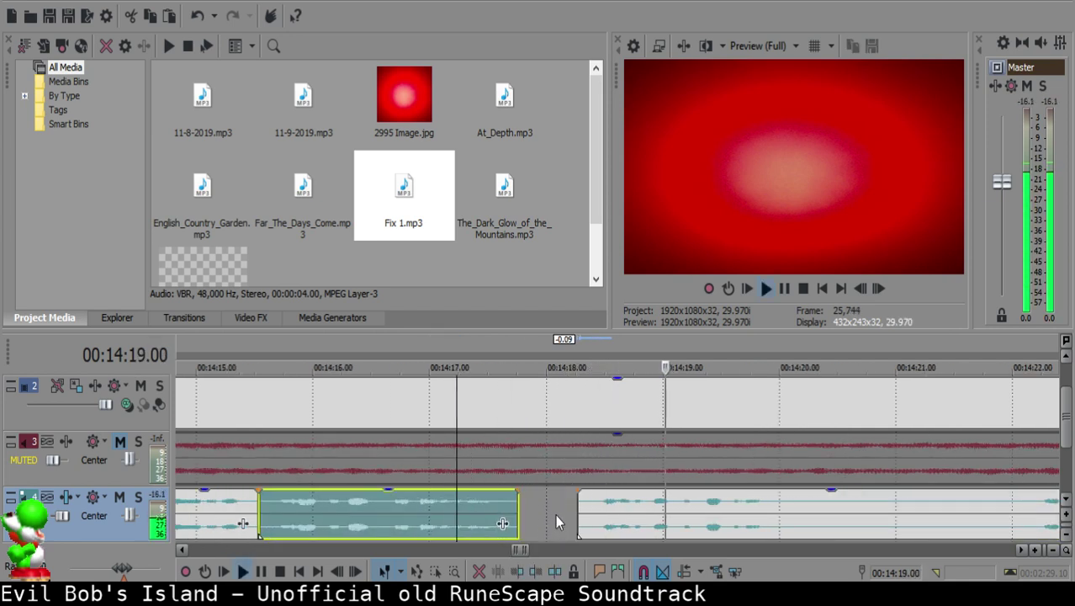
{"action": "key", "text": "space"}
{"action": "left_click", "coordinate": [571, 510]}
{"action": "left_click_drag", "start_coordinate": [593, 508], "coordinate": [586, 506]}
{"action": "left_click", "coordinate": [376, 531]}
{"action": "key", "text": "space"}
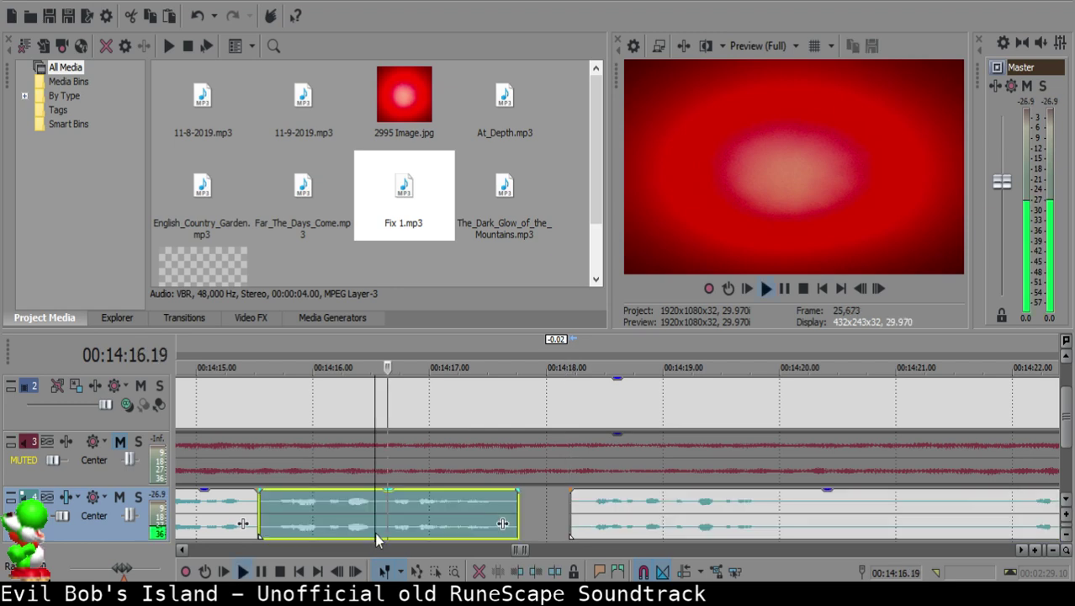
Step: Play past the gap before 14:18.06 and split the track 4 clip after its phrase at about 14:19.28
{"action": "scroll", "coordinate": [592, 491], "scroll_direction": "down", "scroll_amount": 3}
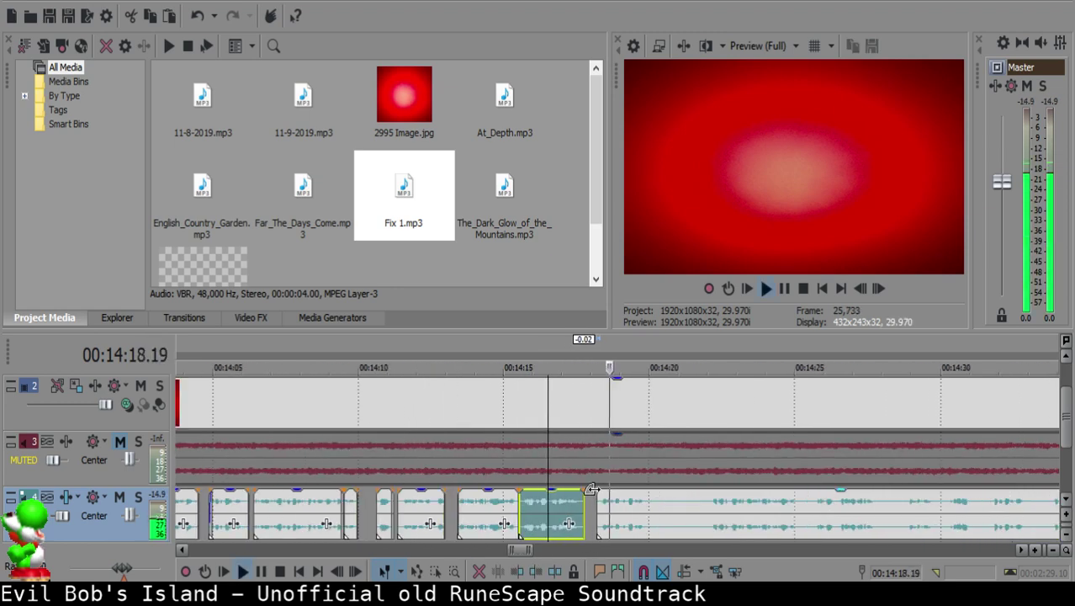
{"action": "scroll", "coordinate": [591, 492], "scroll_direction": "down", "scroll_amount": 3}
{"action": "scroll", "coordinate": [624, 504], "scroll_direction": "up", "scroll_amount": 4}
{"action": "left_click", "coordinate": [613, 502]}
{"action": "key", "text": "space"}
{"action": "key", "text": "space"}
{"action": "key", "text": "s"}
Step: Play ahead past the pause and split the clip before its next phrase at about 14:22.03
{"action": "left_click", "coordinate": [852, 518]}
{"action": "key", "text": "space"}
{"action": "scroll", "coordinate": [853, 519], "scroll_direction": "down", "scroll_amount": 1}
{"action": "scroll", "coordinate": [808, 521], "scroll_direction": "up", "scroll_amount": 2}
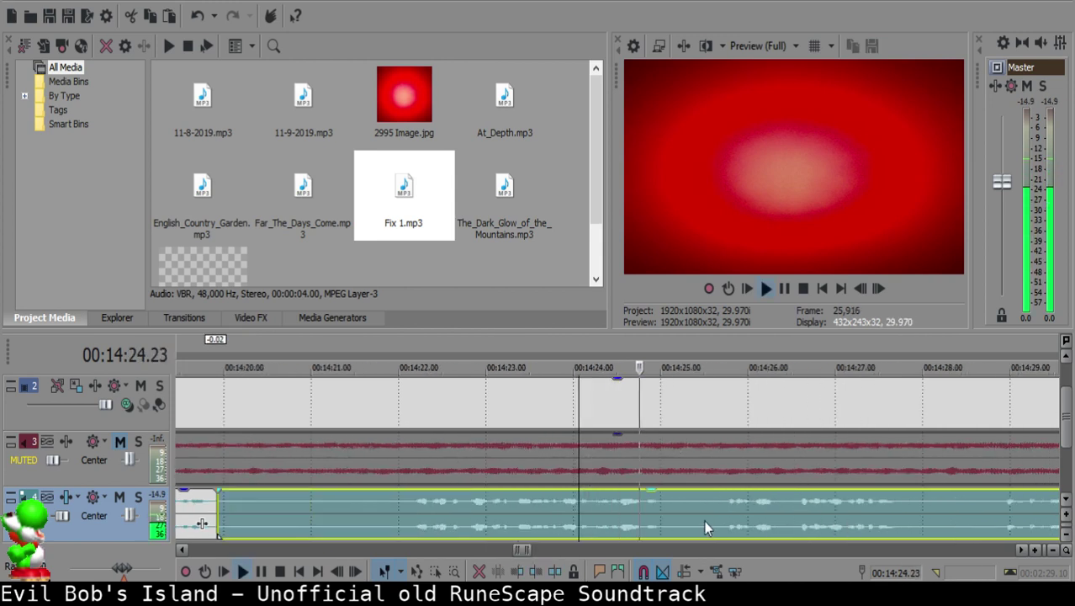
{"action": "left_click", "coordinate": [407, 502]}
{"action": "key", "text": "space"}
{"action": "key", "text": "s"}
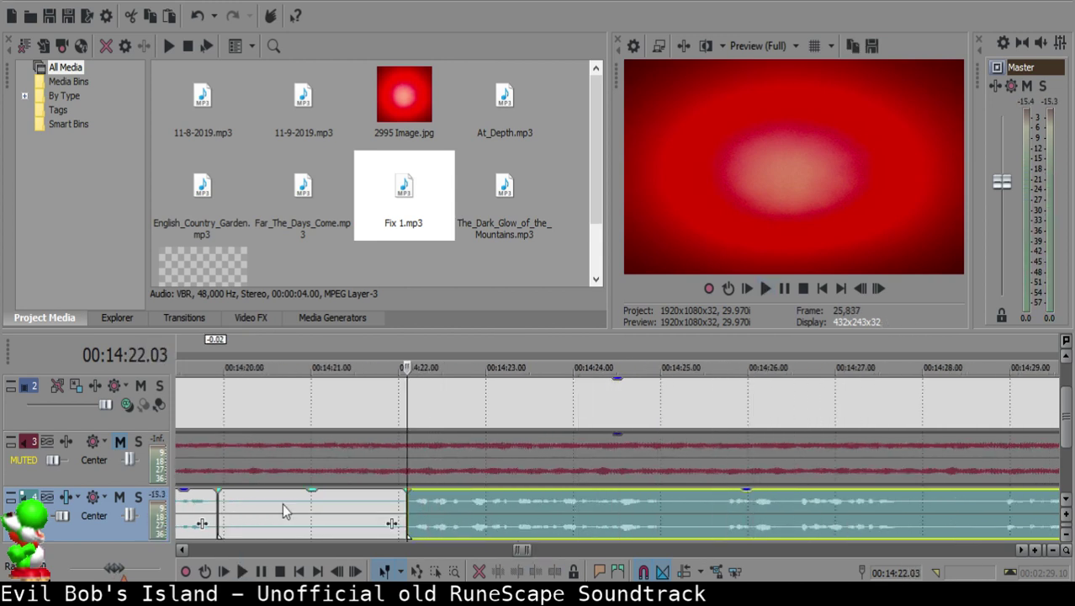
Step: Cut out the pause between 14:19.28 and 14:22.03, move the following clip earlier to start at about 14:20.08, and replay the gap
{"action": "left_click", "coordinate": [254, 504]}
{"action": "left_click", "coordinate": [247, 504]}
{"action": "scroll", "coordinate": [247, 505], "scroll_direction": "down", "scroll_amount": 3}
{"action": "key", "text": "Delete"}
{"action": "left_click_drag", "start_coordinate": [731, 514], "coordinate": [616, 509]}
{"action": "left_click", "coordinate": [584, 509]}
{"action": "key", "text": "space"}
{"action": "scroll", "coordinate": [631, 508], "scroll_direction": "up", "scroll_amount": 4}
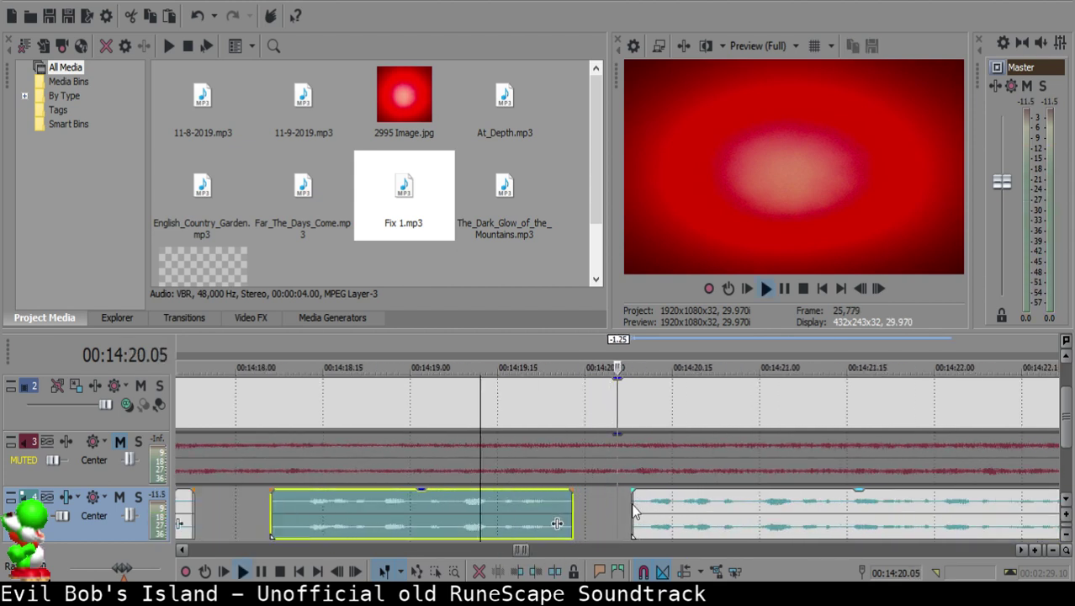
Step: Nudge the following clip one frame earlier to start at about 14:20.07 and replay the gap
{"action": "left_click", "coordinate": [626, 509]}
{"action": "key", "text": "space"}
{"action": "left_click_drag", "start_coordinate": [639, 509], "coordinate": [634, 508]}
{"action": "left_click", "coordinate": [487, 513]}
{"action": "key", "text": "space"}
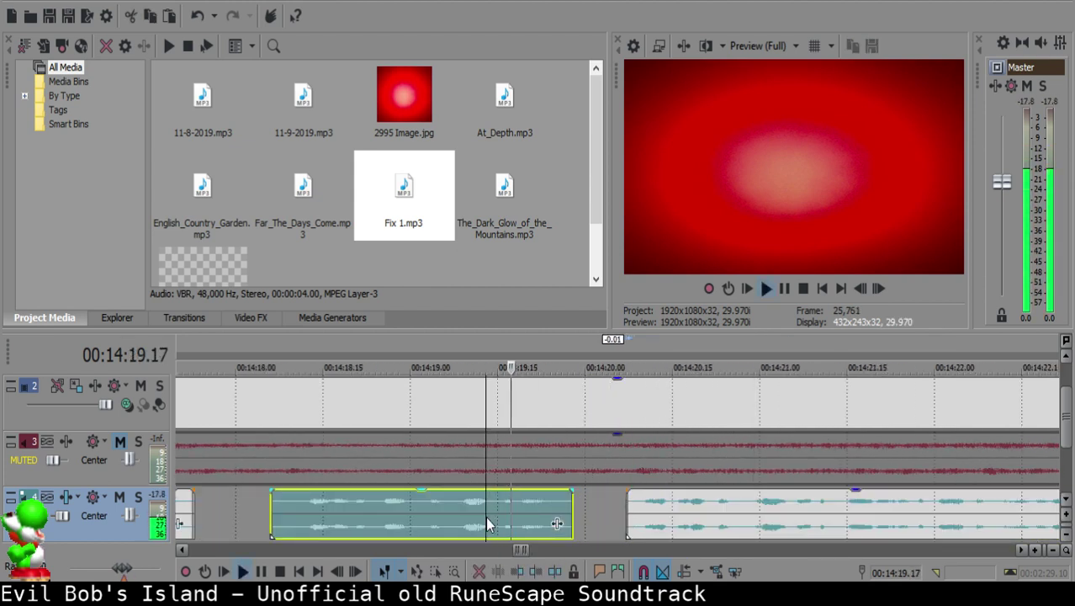
Step: Play on through the clip and split it after its phrase at about 14:23.06
{"action": "scroll", "coordinate": [671, 517], "scroll_direction": "down", "scroll_amount": 5}
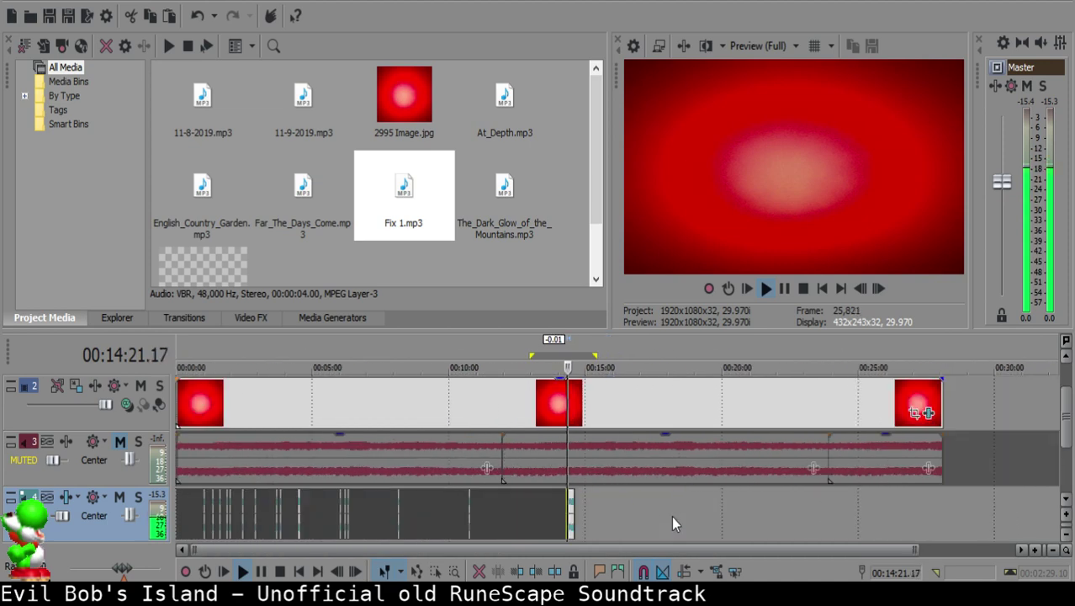
{"action": "scroll", "coordinate": [639, 519], "scroll_direction": "up", "scroll_amount": 5}
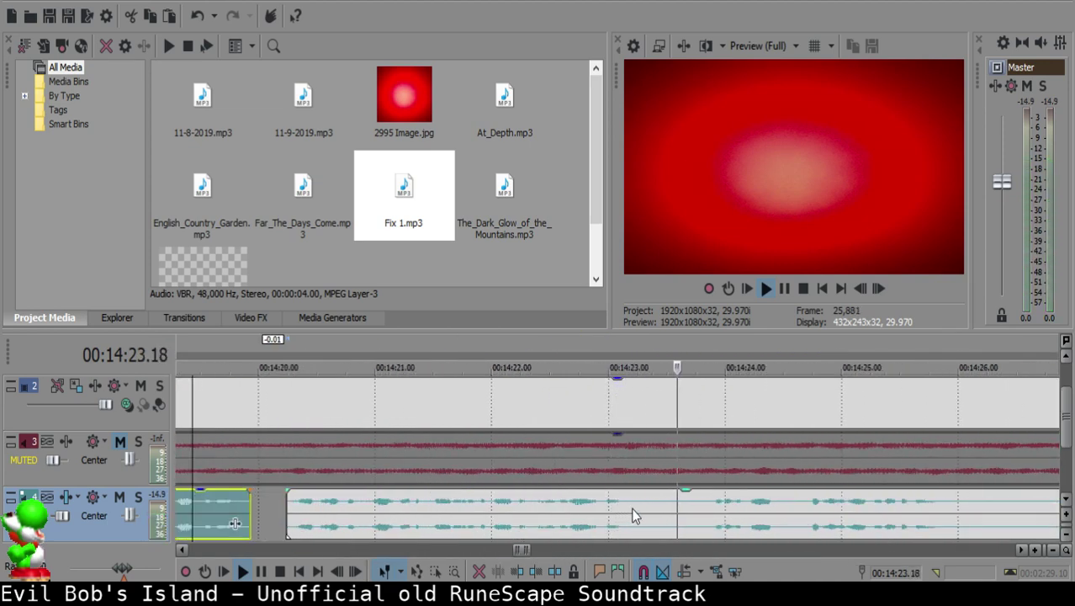
{"action": "left_click", "coordinate": [632, 508]}
{"action": "key", "text": "space"}
{"action": "key", "text": "s"}
Step: Play beyond 14:23.06 and split the clip again at about 14:24.19, before the wording to keep
{"action": "key", "text": "space"}
{"action": "scroll", "coordinate": [733, 507], "scroll_direction": "down", "scroll_amount": 2}
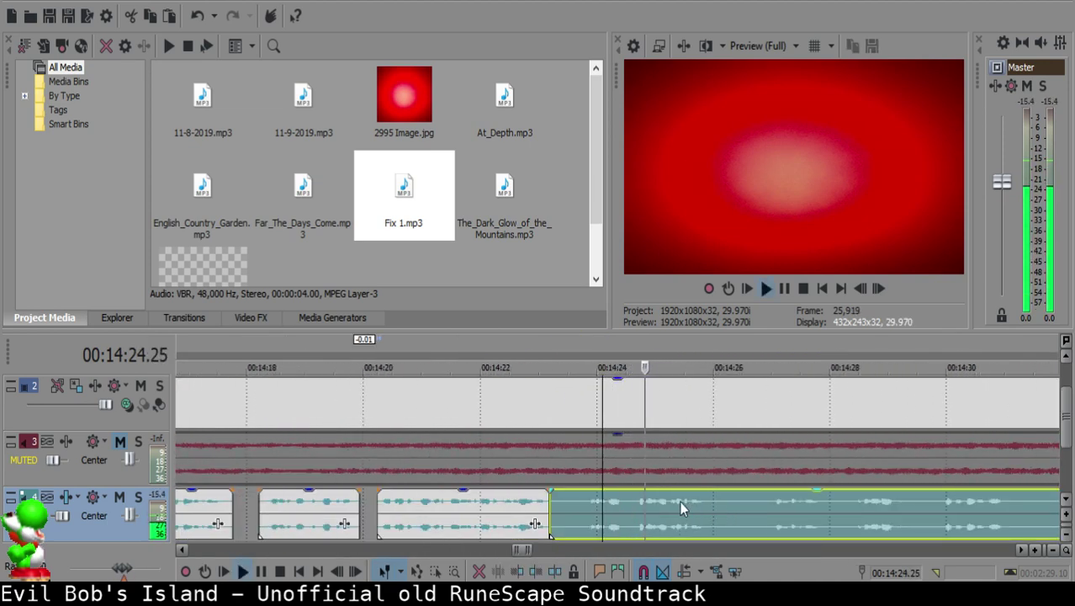
{"action": "left_click", "coordinate": [632, 507]}
{"action": "key", "text": "space"}
{"action": "key", "text": "s"}
Step: Cut out the piece between 14:23.06 and 14:24.19 and move the following clip earlier to start at about 14:23.08
{"action": "left_click", "coordinate": [553, 500]}
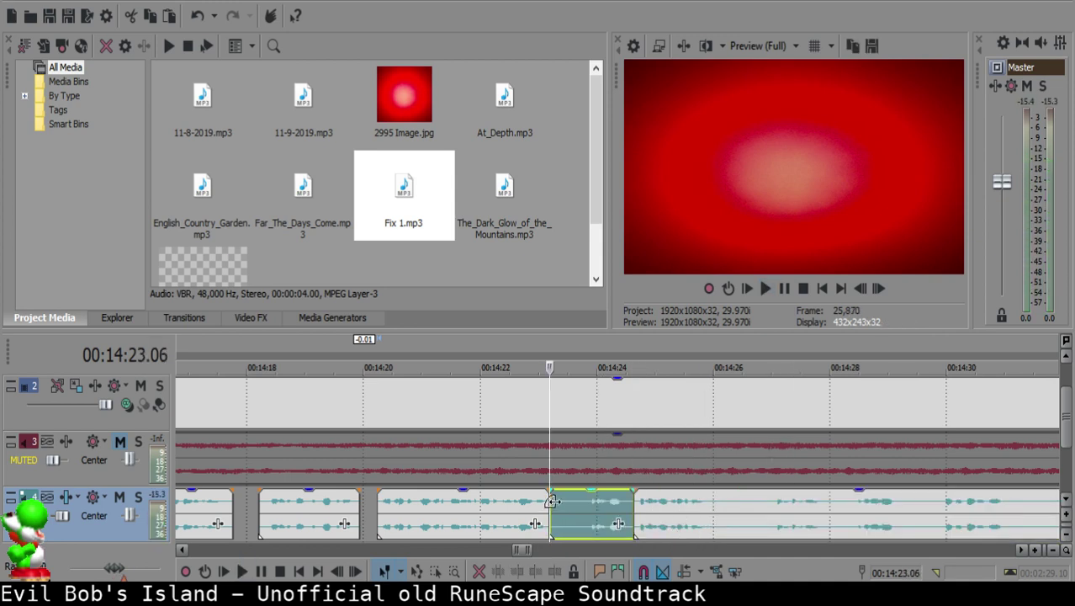
{"action": "left_click", "coordinate": [555, 504]}
{"action": "scroll", "coordinate": [589, 503], "scroll_direction": "up", "scroll_amount": 4}
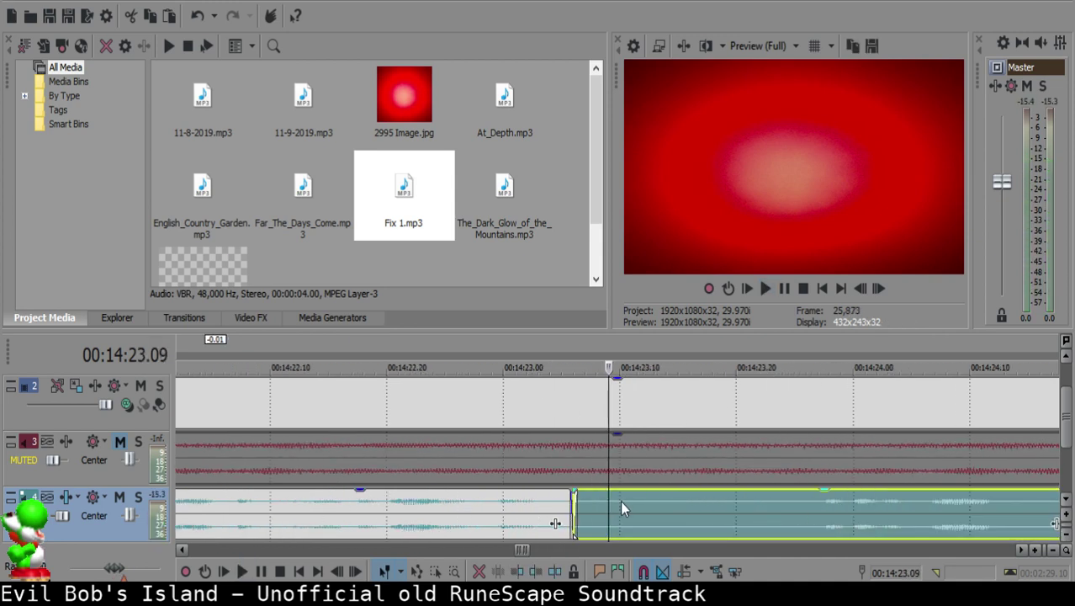
{"action": "scroll", "coordinate": [622, 502], "scroll_direction": "down", "scroll_amount": 4}
{"action": "left_click_drag", "start_coordinate": [852, 517], "coordinate": [751, 513]}
Step: Play past the join at 14:23.08 and split the clip after its phrase at about 14:24.18
{"action": "left_click", "coordinate": [578, 507]}
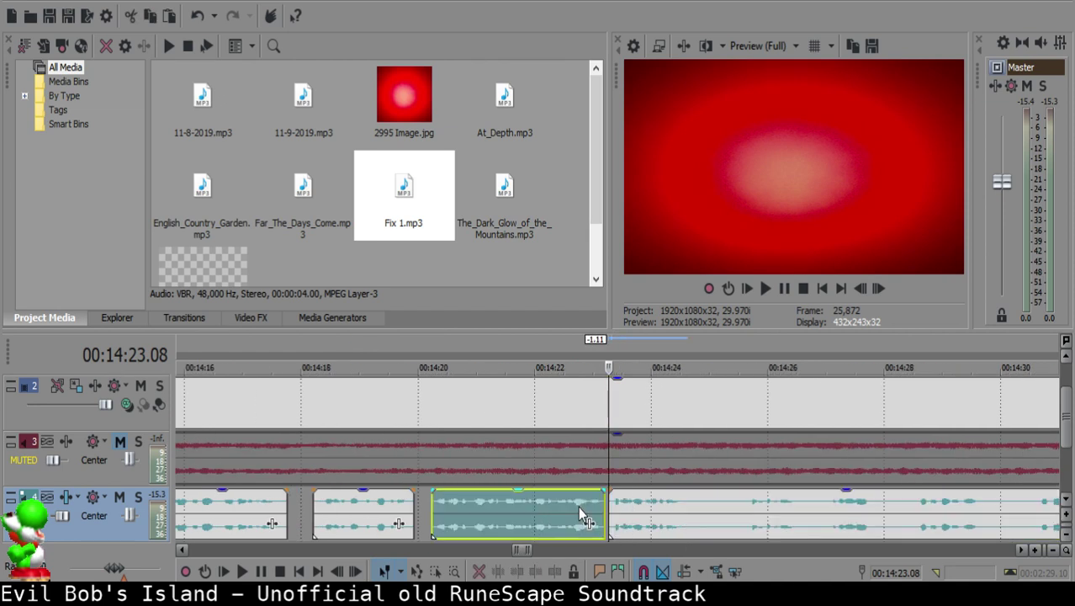
{"action": "key", "text": "space"}
{"action": "scroll", "coordinate": [614, 514], "scroll_direction": "up", "scroll_amount": 1}
{"action": "scroll", "coordinate": [620, 516], "scroll_direction": "down", "scroll_amount": 4}
{"action": "scroll", "coordinate": [624, 515], "scroll_direction": "up", "scroll_amount": 5}
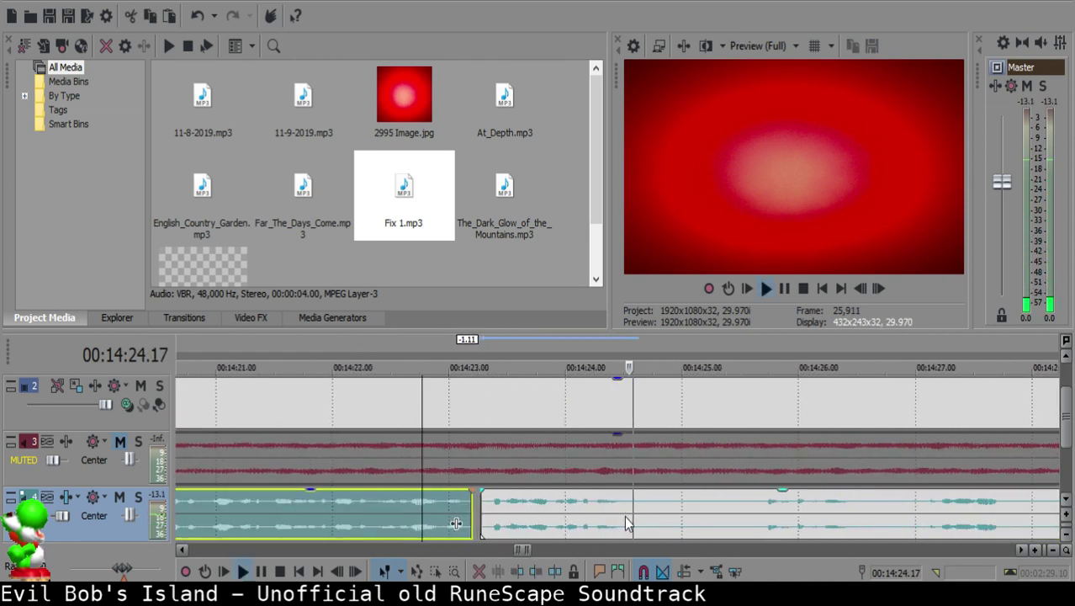
{"action": "left_click", "coordinate": [634, 510]}
{"action": "scroll", "coordinate": [777, 512], "scroll_direction": "down", "scroll_amount": 3}
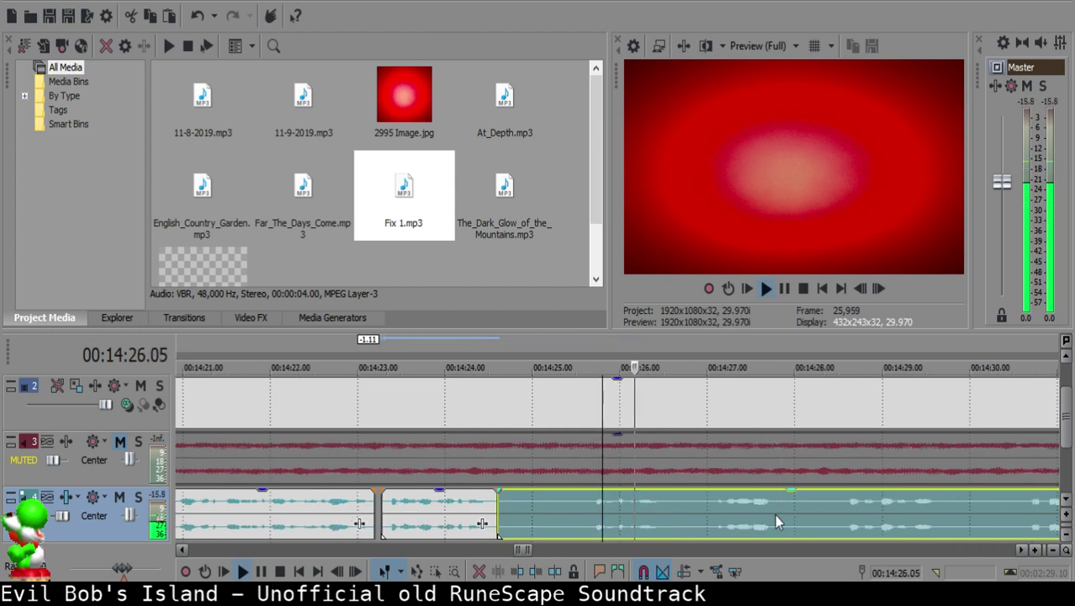
Step: Cut out the pause between 14:24.18 and 14:25.18 and move the following clip earlier to start at about 14:25.05
{"action": "left_click", "coordinate": [586, 506]}
{"action": "key", "text": "s"}
{"action": "left_click", "coordinate": [546, 497]}
{"action": "key", "text": "Delete"}
{"action": "left_click_drag", "start_coordinate": [585, 508], "coordinate": [549, 505]}
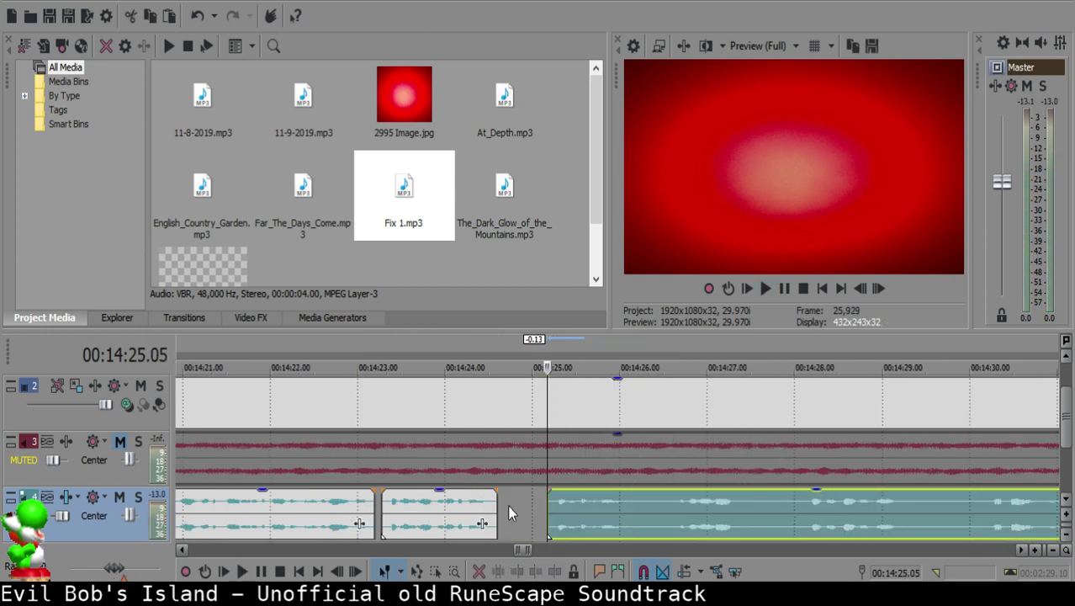
Step: Replay the gap before 14:25.05 and split the clip after its phrase at about 14:26.03
{"action": "left_click", "coordinate": [455, 508]}
{"action": "key", "text": "space"}
{"action": "scroll", "coordinate": [632, 516], "scroll_direction": "down", "scroll_amount": 3}
{"action": "scroll", "coordinate": [632, 514], "scroll_direction": "up", "scroll_amount": 3}
{"action": "left_click", "coordinate": [623, 499]}
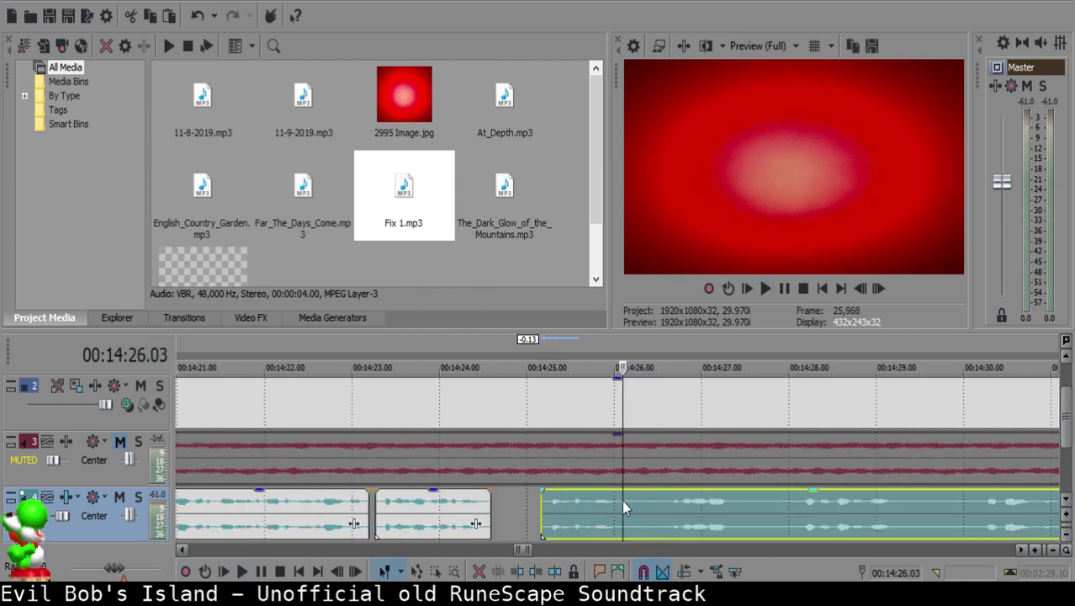
{"action": "key", "text": "Return"}
{"action": "key", "text": "s"}
Step: Cut out the piece between 14:26.03 and 14:26.11 and bring the following clip's start to about 14:26.06
{"action": "left_click", "coordinate": [632, 503]}
{"action": "key", "text": "Delete"}
{"action": "left_click", "coordinate": [591, 503]}
{"action": "key", "text": "space"}
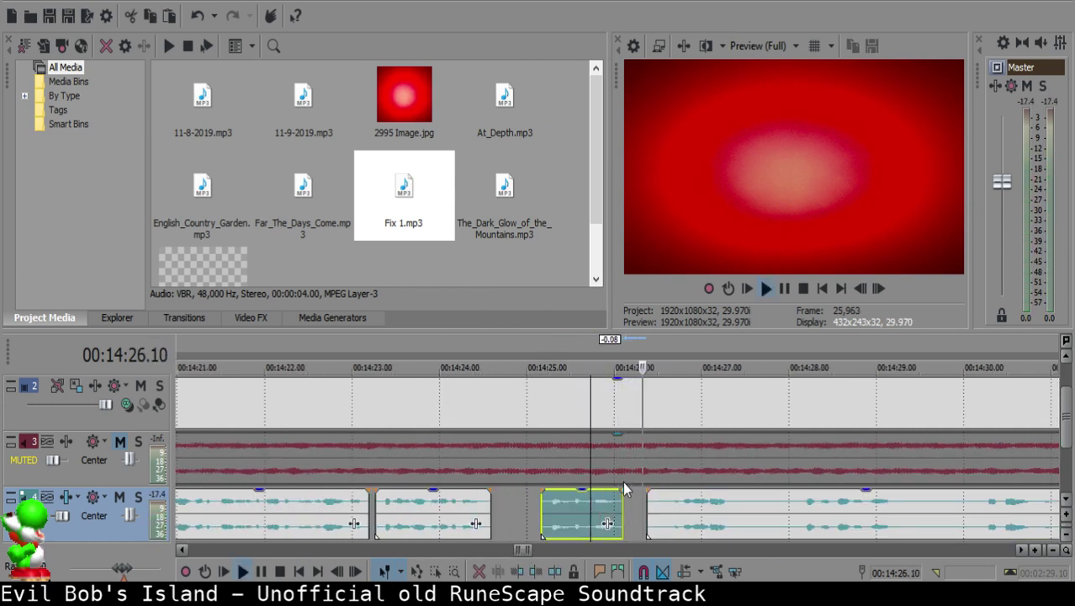
{"action": "left_click", "coordinate": [786, 515]}
{"action": "left_click_drag", "start_coordinate": [667, 511], "coordinate": [643, 512]}
Step: Play past the gap before 14:26.06 and split the clip after its phrase at 14:27.12
{"action": "left_click", "coordinate": [575, 509]}
{"action": "key", "text": "space"}
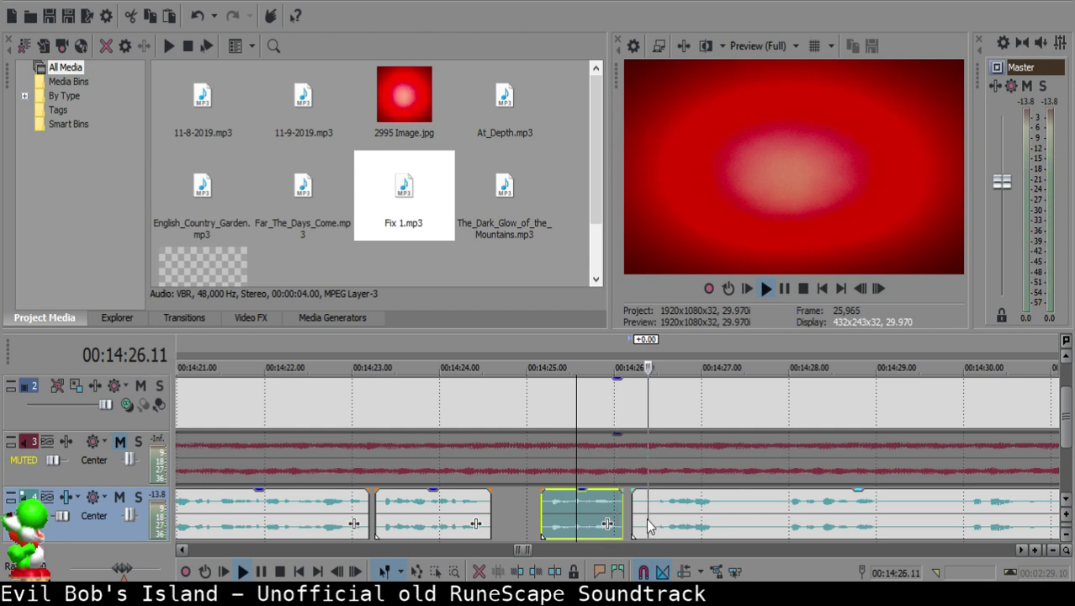
{"action": "scroll", "coordinate": [661, 520], "scroll_direction": "down", "scroll_amount": 1}
{"action": "scroll", "coordinate": [662, 521], "scroll_direction": "up", "scroll_amount": 2}
{"action": "key", "text": "space"}
{"action": "left_click", "coordinate": [666, 507]}
{"action": "key", "text": "s"}
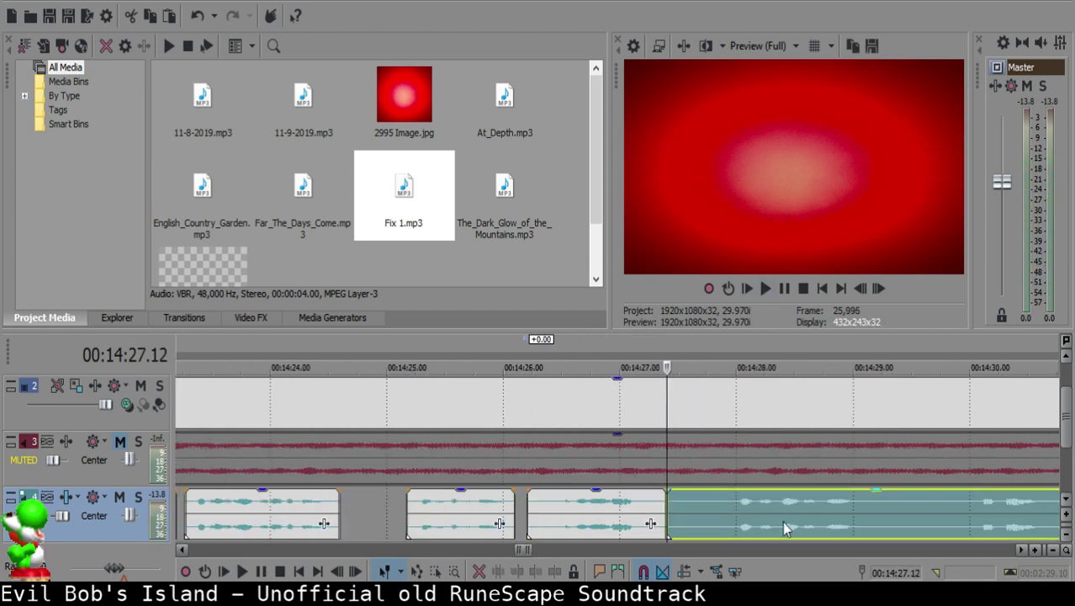
Step: Listen ahead in the remaining recording and split the clip just before the next phrase after 14:27.12
{"action": "left_click", "coordinate": [782, 522]}
{"action": "key", "text": "space"}
{"action": "scroll", "coordinate": [782, 521], "scroll_direction": "down", "scroll_amount": 1}
{"action": "key", "text": "space"}
{"action": "left_click", "coordinate": [744, 514]}
{"action": "key", "text": "space"}
{"action": "key", "text": "space"}
{"action": "left_click", "coordinate": [552, 508]}
{"action": "key", "text": "space"}
{"action": "key", "text": "space"}
{"action": "left_click", "coordinate": [552, 508]}
{"action": "key", "text": "s"}
Step: Cut out the pause after 14:27.12 and close the gap with the following clip
{"action": "left_click", "coordinate": [522, 504]}
{"action": "key", "text": "Delete"}
{"action": "left_click", "coordinate": [454, 513]}
{"action": "key", "text": "space"}
{"action": "left_click", "coordinate": [537, 528]}
Step: Replay the join at 14:27.12 and split the clip after its phrase at about 14:28.21
{"action": "left_click", "coordinate": [462, 516]}
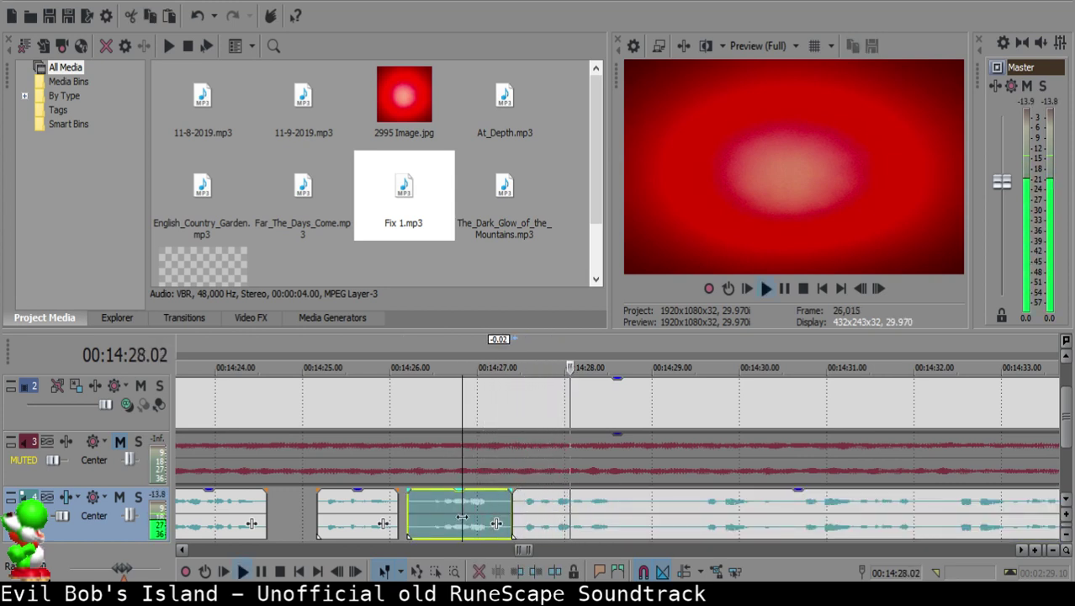
{"action": "left_click", "coordinate": [625, 520]}
{"action": "key", "text": "s"}
Step: Listen through the rest of the recording and split it before the final take at 14:32.12
{"action": "left_click", "coordinate": [796, 511]}
{"action": "key", "text": "space"}
{"action": "scroll", "coordinate": [797, 511], "scroll_direction": "down", "scroll_amount": 1}
{"action": "key", "text": "space"}
{"action": "key", "text": "space"}
{"action": "key", "text": "space"}
{"action": "left_click", "coordinate": [706, 501]}
{"action": "key", "text": "space"}
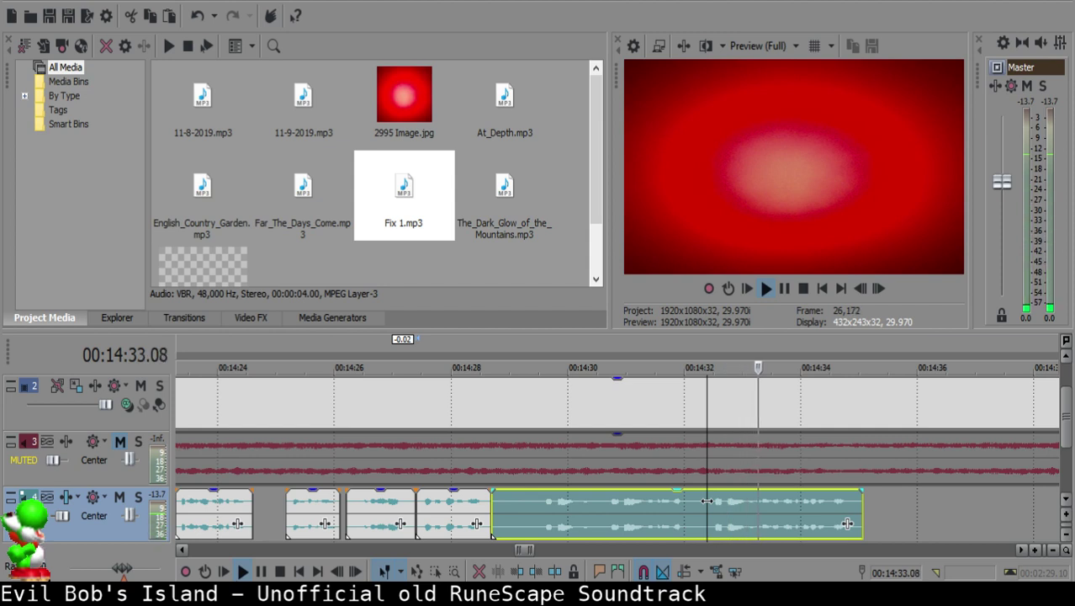
{"action": "key", "text": "Return"}
{"action": "left_click", "coordinate": [707, 501]}
{"action": "key", "text": "s"}
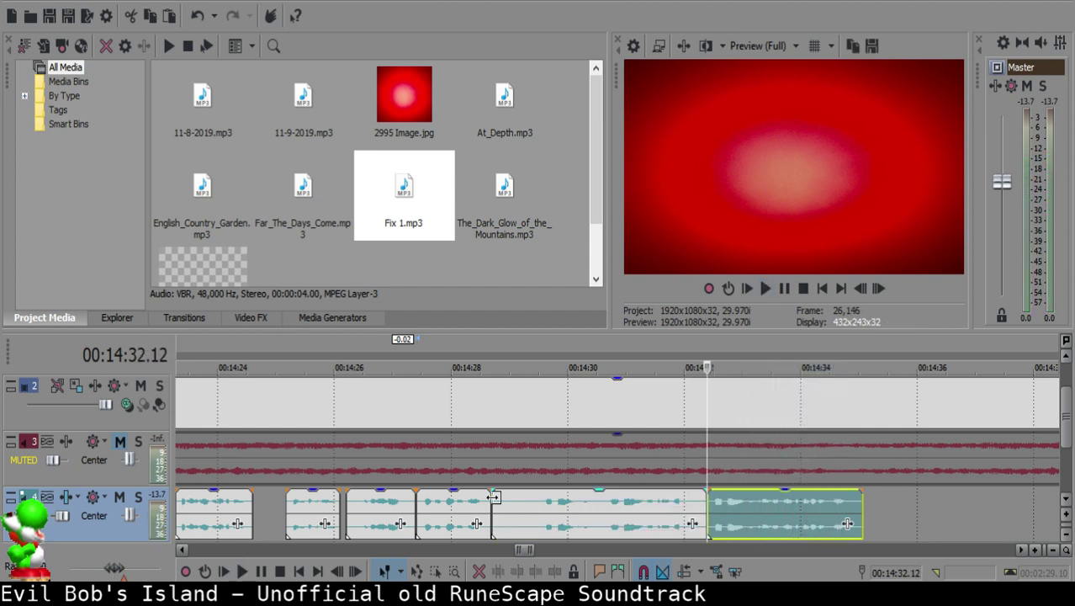
Step: Cut out the unwanted takes between 14:28.21 and 14:32.12 and move the last clip earlier to start at 14:29.07
{"action": "left_click", "coordinate": [505, 505]}
{"action": "left_click", "coordinate": [516, 501]}
{"action": "left_click", "coordinate": [521, 501]}
{"action": "key", "text": "Delete"}
{"action": "left_click_drag", "start_coordinate": [782, 516], "coordinate": [599, 502]}
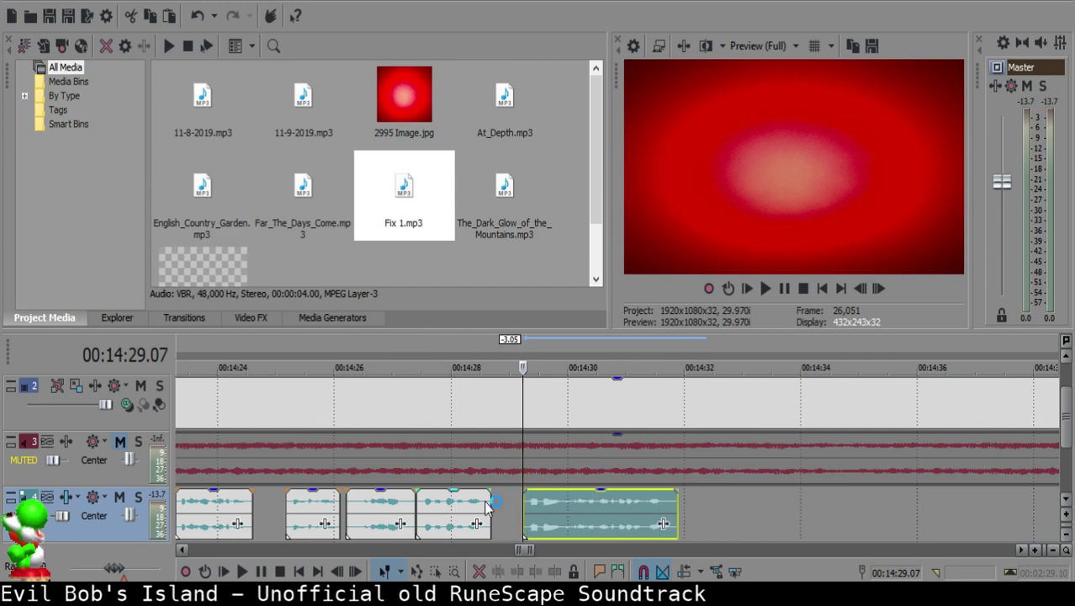
Step: Replay the gap before the last clip and move the clip two frames earlier to start at 14:29.05
{"action": "left_click", "coordinate": [457, 501]}
{"action": "key", "text": "space"}
{"action": "scroll", "coordinate": [513, 518], "scroll_direction": "up", "scroll_amount": 6}
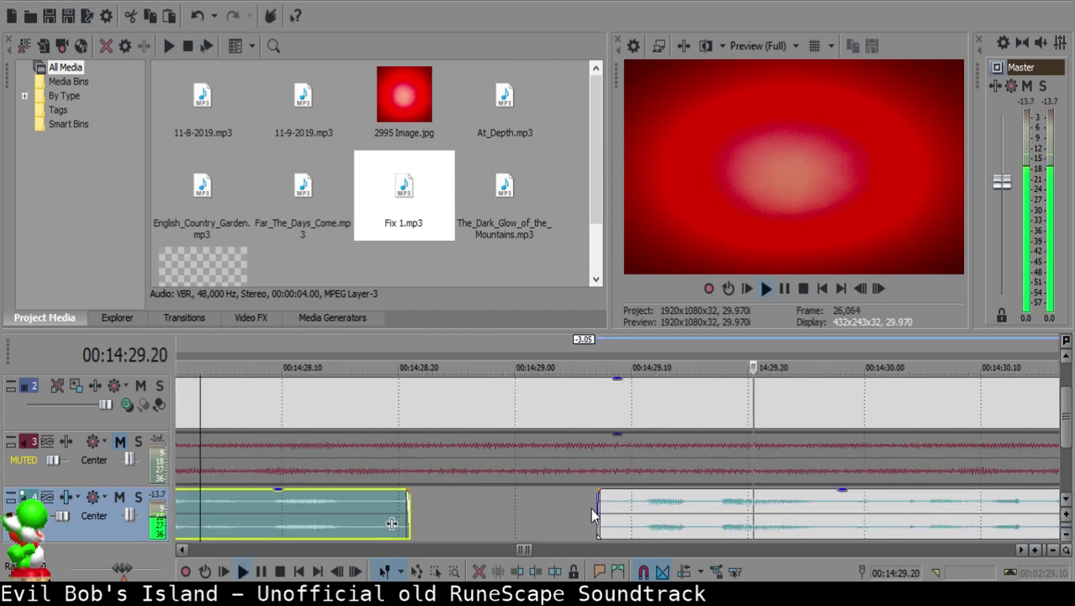
{"action": "scroll", "coordinate": [587, 513], "scroll_direction": "down", "scroll_amount": 8}
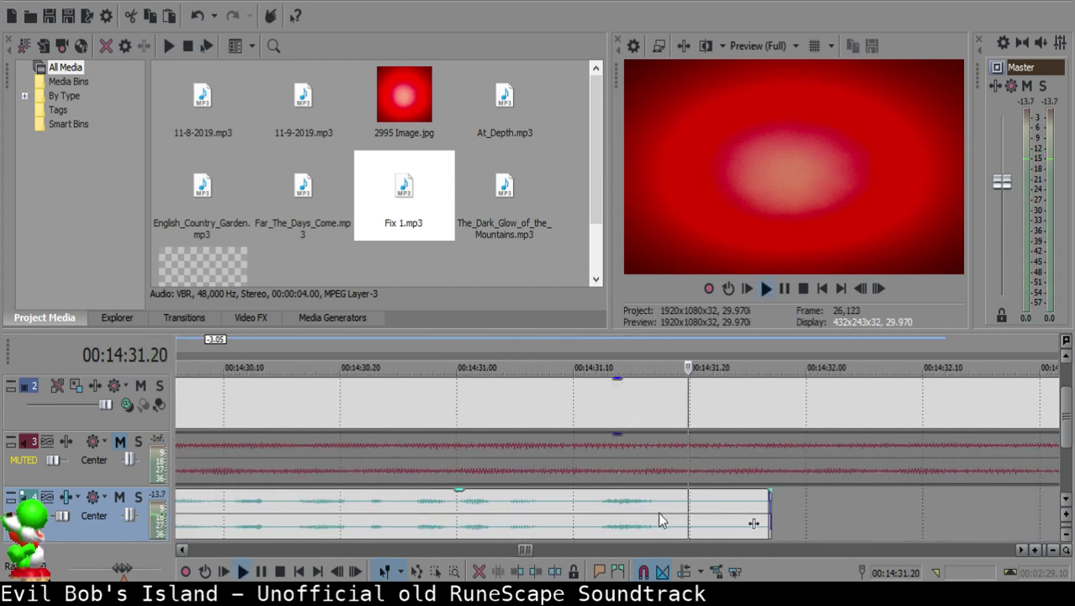
{"action": "scroll", "coordinate": [656, 515], "scroll_direction": "down", "scroll_amount": 2}
{"action": "left_click", "coordinate": [440, 510]}
{"action": "key", "text": "space"}
{"action": "scroll", "coordinate": [467, 510], "scroll_direction": "up", "scroll_amount": 6}
{"action": "left_click", "coordinate": [585, 503]}
{"action": "scroll", "coordinate": [589, 506], "scroll_direction": "down", "scroll_amount": 6}
{"action": "left_click_drag", "start_coordinate": [655, 515], "coordinate": [650, 514]}
Step: Replay the gap after 14:28.21 and nudge the last clip one more frame earlier to start at about 14:29.04
{"action": "left_click", "coordinate": [536, 514]}
{"action": "key", "text": "space"}
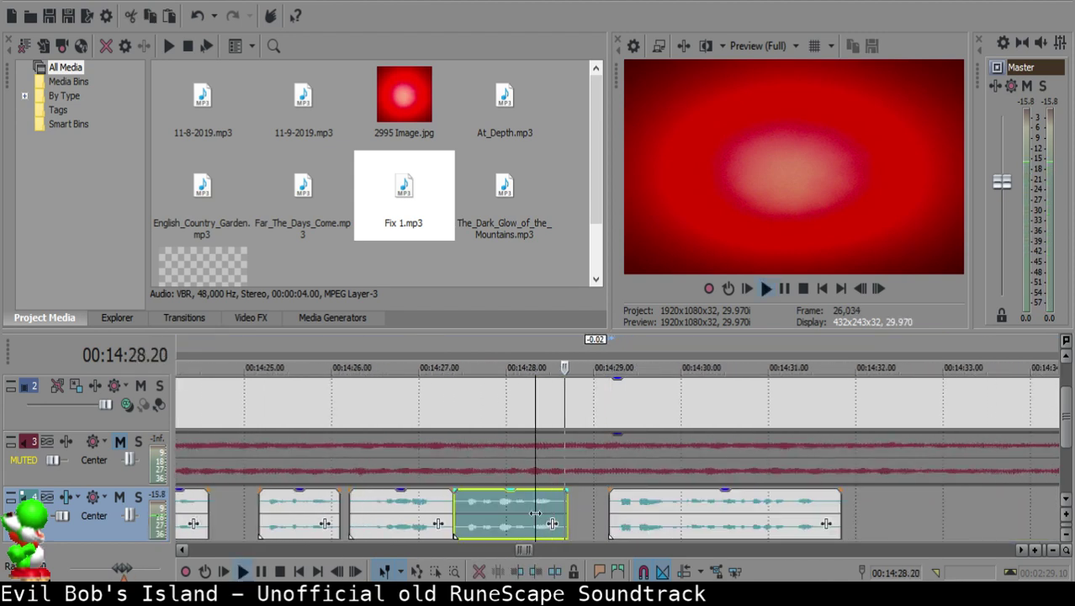
{"action": "left_click", "coordinate": [602, 502]}
{"action": "scroll", "coordinate": [602, 502], "scroll_direction": "up", "scroll_amount": 4}
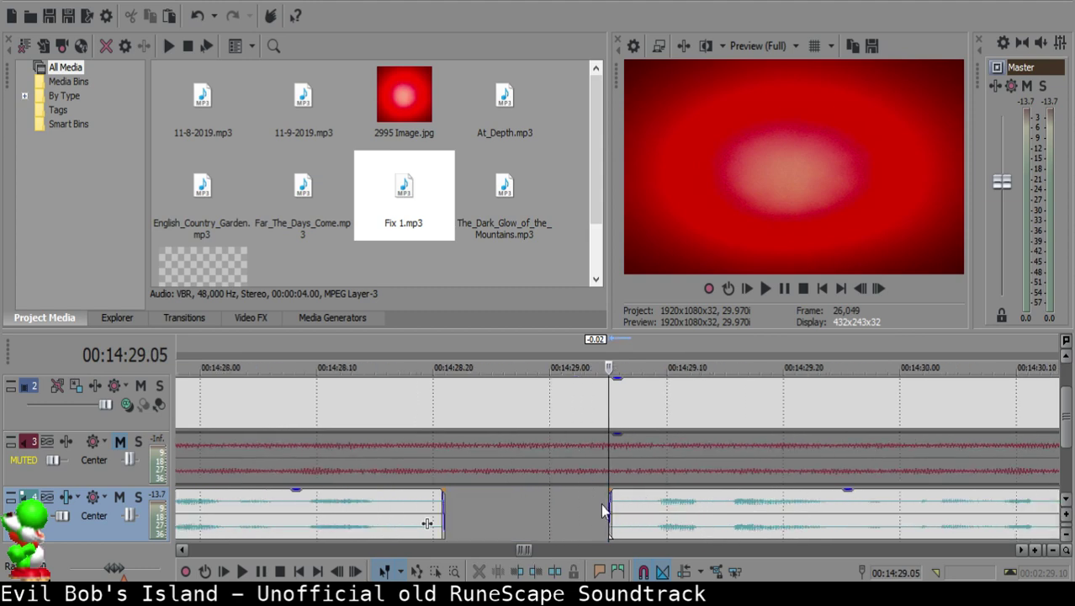
{"action": "scroll", "coordinate": [601, 505], "scroll_direction": "down", "scroll_amount": 1}
{"action": "left_click", "coordinate": [691, 511]}
Step: Play from the preceding clip across the gap to the end of the last voice clip
{"action": "left_click", "coordinate": [487, 523]}
{"action": "key", "text": "space"}
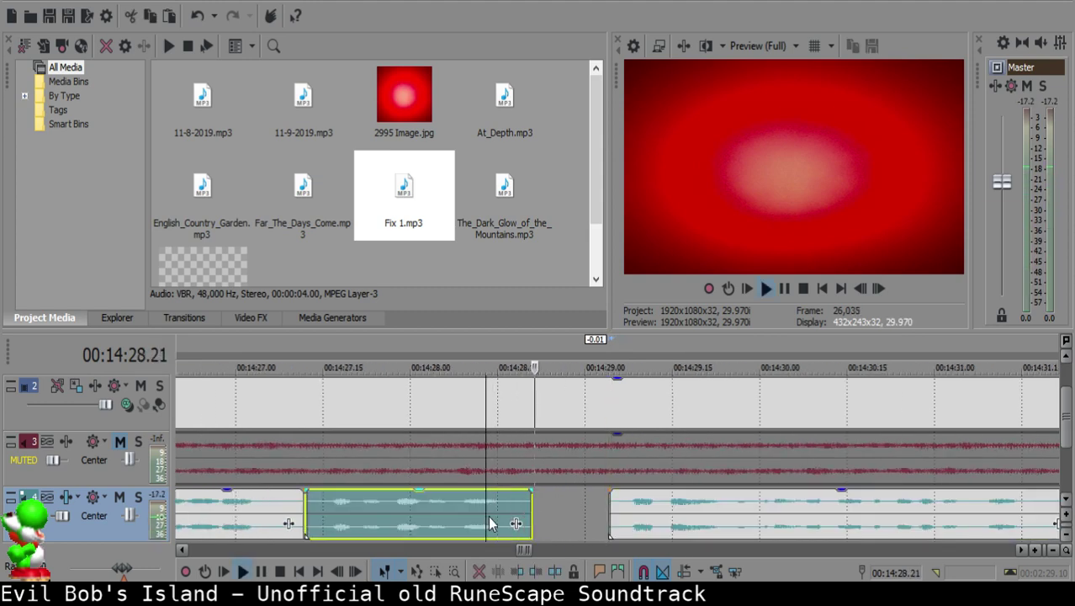
{"action": "scroll", "coordinate": [609, 519], "scroll_direction": "down", "scroll_amount": 8}
{"action": "scroll", "coordinate": [627, 515], "scroll_direction": "up", "scroll_amount": 8}
{"action": "key", "text": "space"}
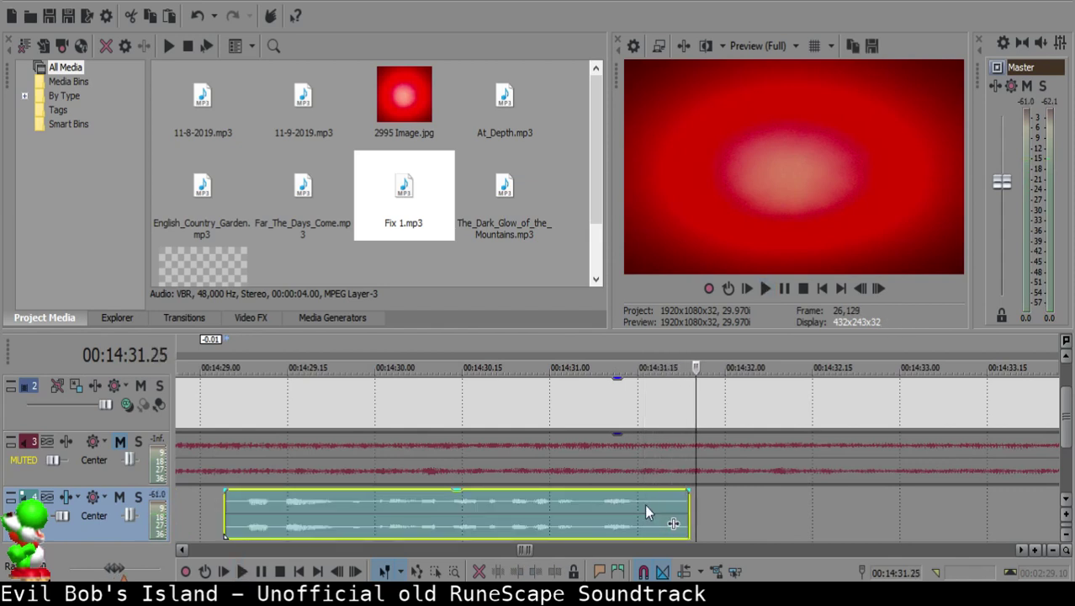
Step: Locate the end of the last spoken phrase by ear and split the voice clip at 14:31.17
{"action": "left_click", "coordinate": [645, 504]}
{"action": "key", "text": "space"}
{"action": "key", "text": "space"}
{"action": "left_click", "coordinate": [647, 504]}
{"action": "key", "text": "space"}
{"action": "key", "text": "space"}
{"action": "left_click", "coordinate": [647, 499]}
{"action": "key", "text": "s"}
Step: Split the music on track 3 and the image on track 2 at 14:31.17, and delete the voice clip's leftover tail
{"action": "left_click", "coordinate": [645, 461]}
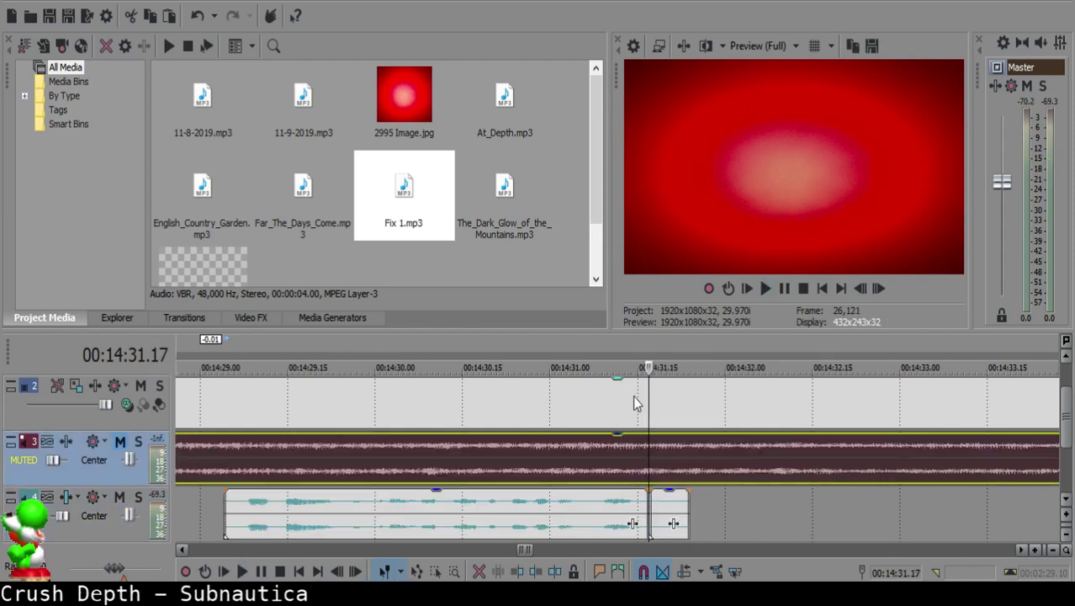
{"action": "key", "text": "s"}
{"action": "left_click", "coordinate": [652, 395]}
{"action": "key", "text": "s"}
{"action": "left_click", "coordinate": [655, 497]}
{"action": "key", "text": "Delete"}
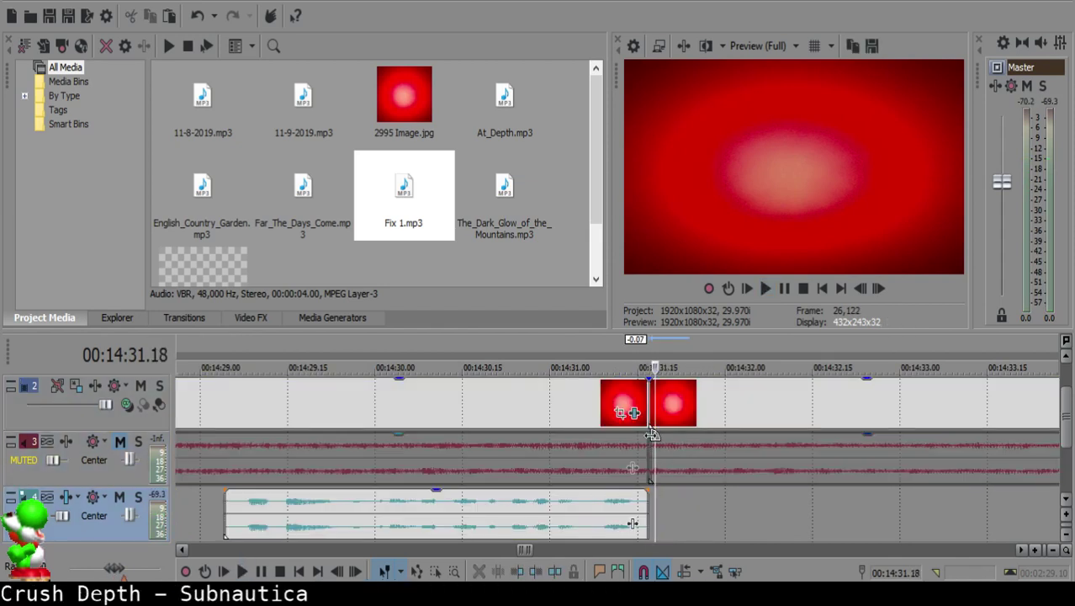
Step: Split the image on track 2 and the music on track 3 again at about 14:32.01
{"action": "left_click", "coordinate": [646, 446]}
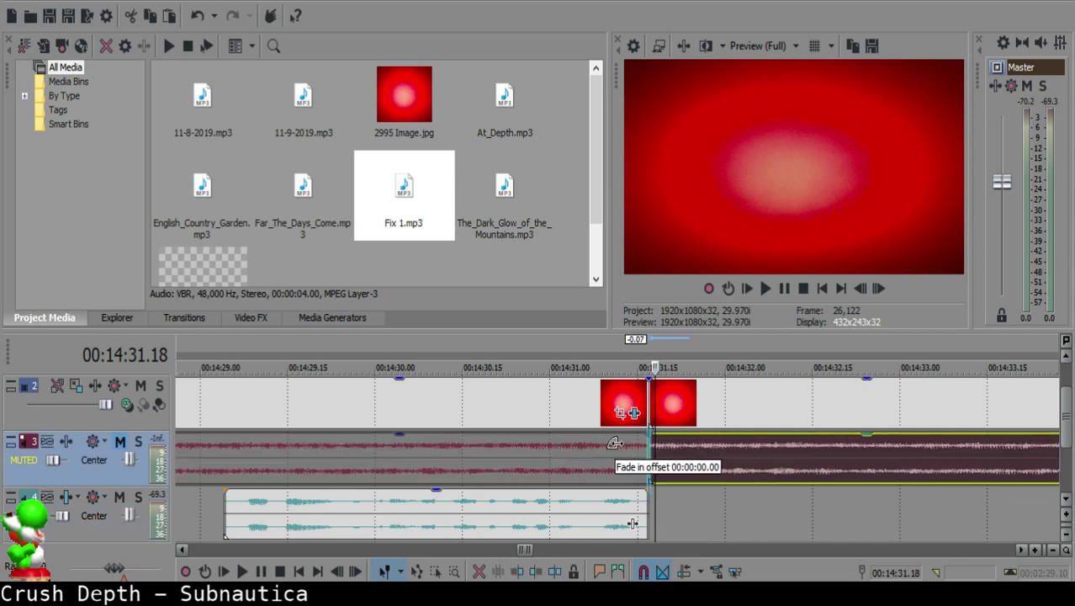
{"action": "left_click", "coordinate": [715, 425]}
{"action": "key", "text": "s"}
{"action": "left_click", "coordinate": [717, 451]}
{"action": "key", "text": "s"}
{"action": "scroll", "coordinate": [732, 457], "scroll_direction": "down", "scroll_amount": 5}
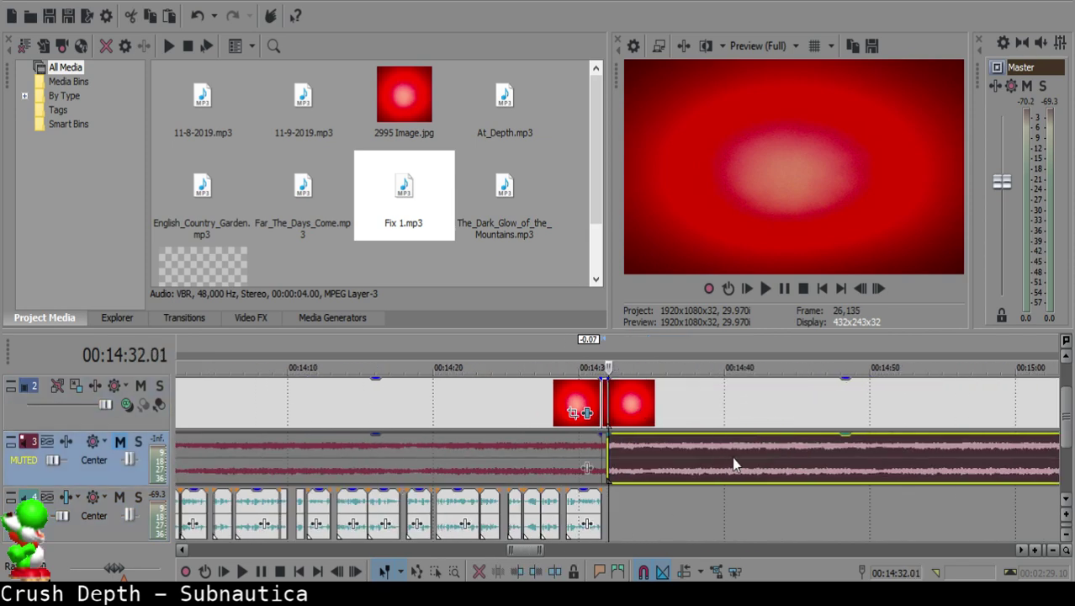
Step: Delete the leftover music on track 3 and the leftover image on track 2 after the last split
{"action": "key", "text": "Delete"}
{"action": "left_click", "coordinate": [709, 414]}
{"action": "scroll", "coordinate": [709, 416], "scroll_direction": "down", "scroll_amount": 5}
{"action": "key", "text": "Delete"}
{"action": "scroll", "coordinate": [827, 477], "scroll_direction": "down", "scroll_amount": 3}
{"action": "left_click", "coordinate": [804, 463]}
Step: Extend the short last image segment on track 2 to 14:41.17, making it 10 seconds long
{"action": "left_click", "coordinate": [525, 412]}
{"action": "scroll", "coordinate": [547, 418], "scroll_direction": "up", "scroll_amount": 4}
{"action": "scroll", "coordinate": [621, 397], "scroll_direction": "up", "scroll_amount": 4}
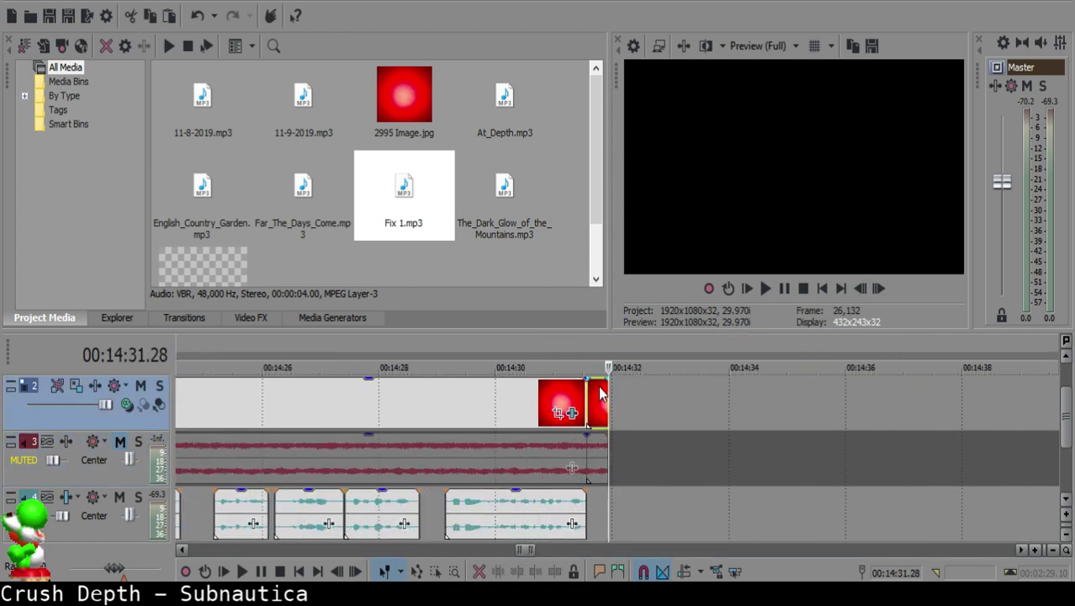
{"action": "double_click", "coordinate": [600, 394]}
{"action": "left_click_drag", "start_coordinate": [606, 391], "coordinate": [988, 427]}
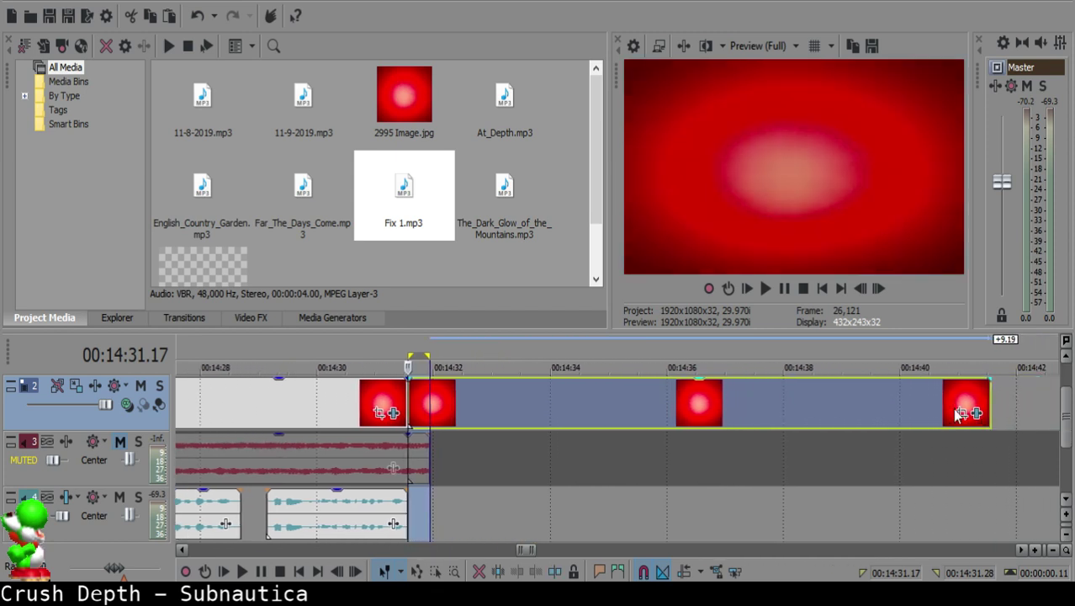
{"action": "double_click", "coordinate": [952, 408]}
{"action": "left_click", "coordinate": [991, 441]}
{"action": "scroll", "coordinate": [532, 483], "scroll_direction": "down", "scroll_amount": 4}
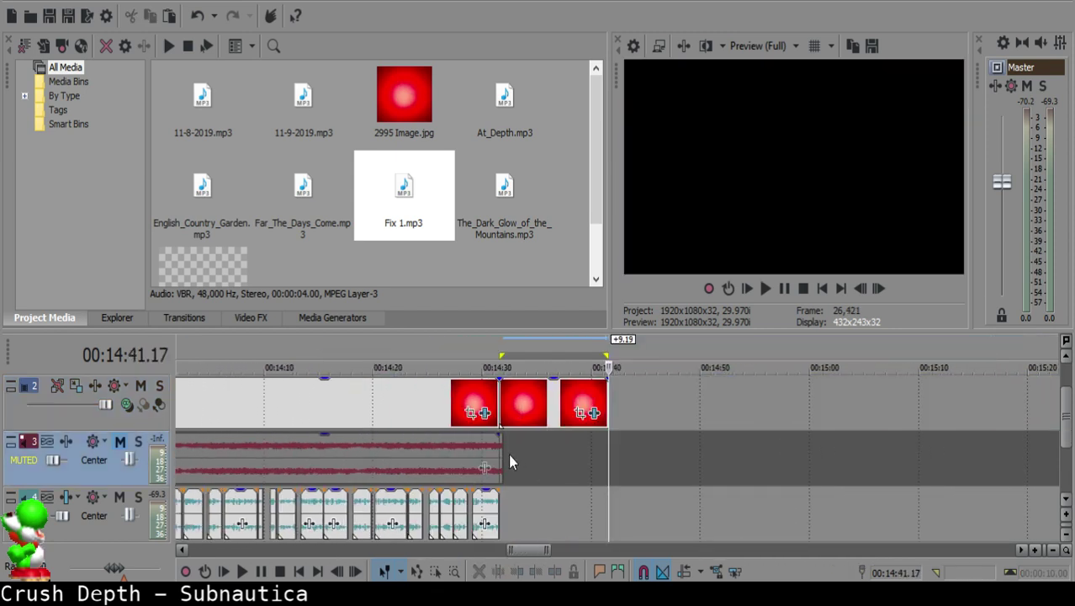
Step: Extend the last music segment on track 3 to 14:41.17 and fade out both closing segments, image and music, over their full length
{"action": "left_click_drag", "start_coordinate": [501, 462], "coordinate": [607, 461]}
{"action": "left_click_drag", "start_coordinate": [609, 379], "coordinate": [332, 410]}
{"action": "left_click", "coordinate": [504, 405]}
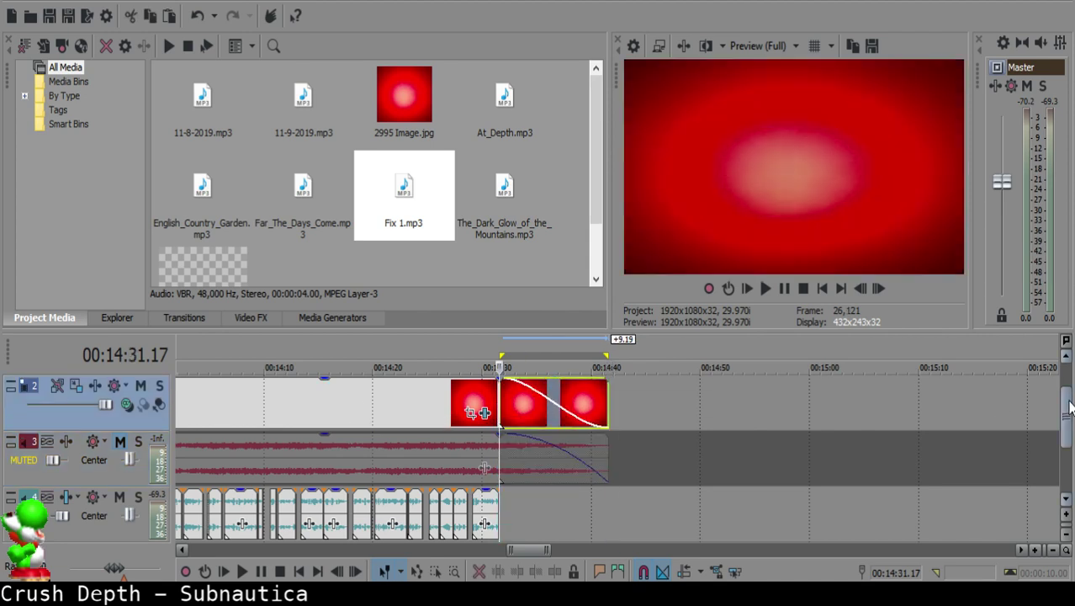
Step: Place the STICK AROUND title on track 1 from 14:31.17 to 14:41.17 and fade it in over its full length
{"action": "left_click_drag", "start_coordinate": [1070, 402], "coordinate": [1069, 377]}
{"action": "left_click_drag", "start_coordinate": [187, 264], "coordinate": [508, 395]}
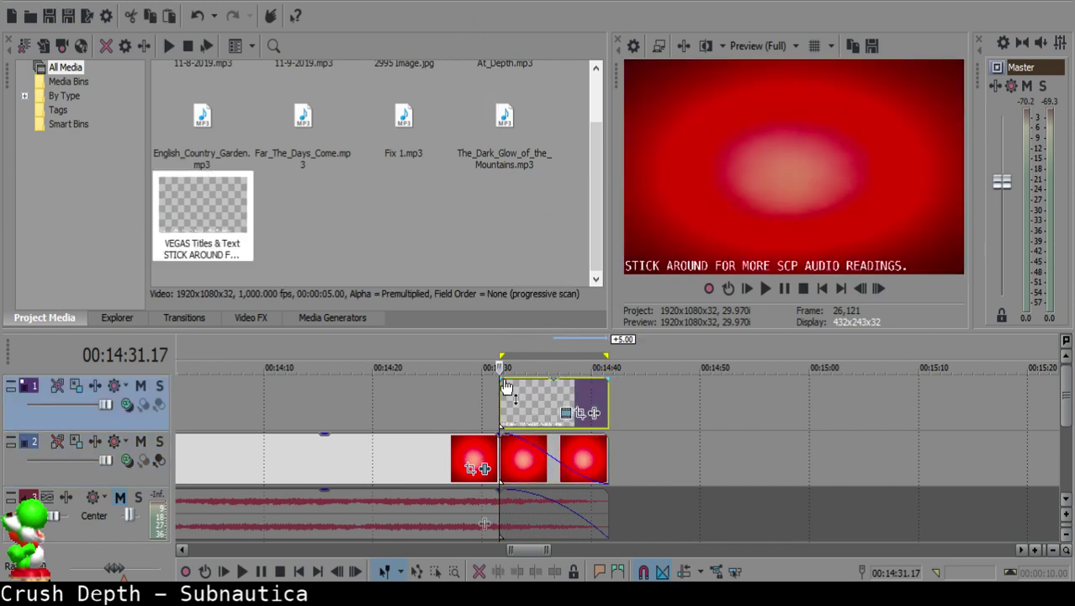
{"action": "left_click_drag", "start_coordinate": [498, 376], "coordinate": [607, 383]}
{"action": "scroll", "coordinate": [572, 408], "scroll_direction": "down", "scroll_amount": 6}
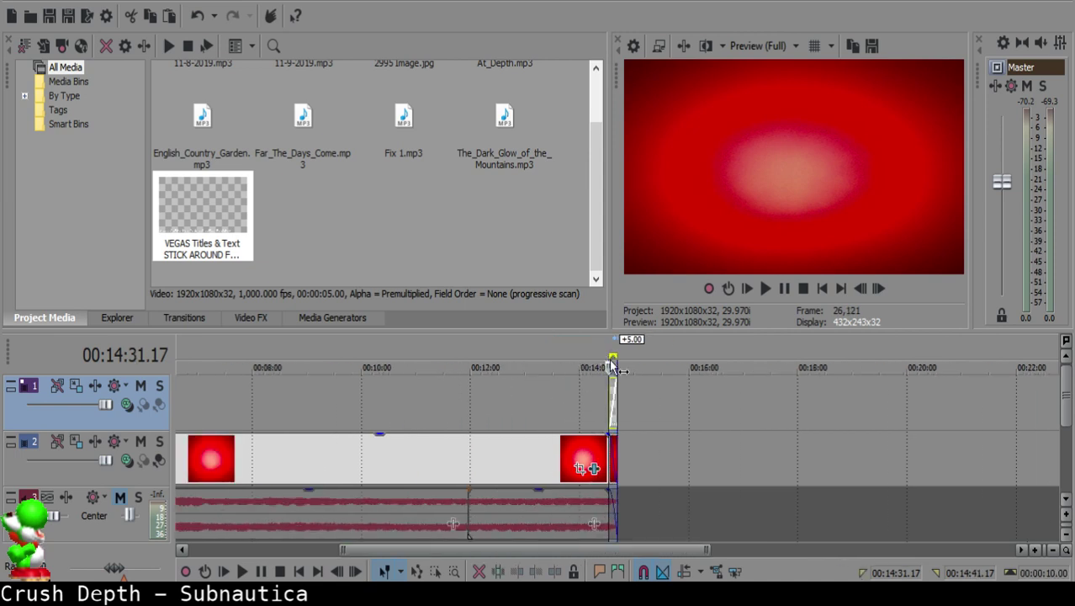
Step: Select the time range from the project start to 14:41.17 and mark it as a region
{"action": "left_click_drag", "start_coordinate": [613, 367], "coordinate": [363, 360]}
{"action": "double_click", "coordinate": [585, 454]}
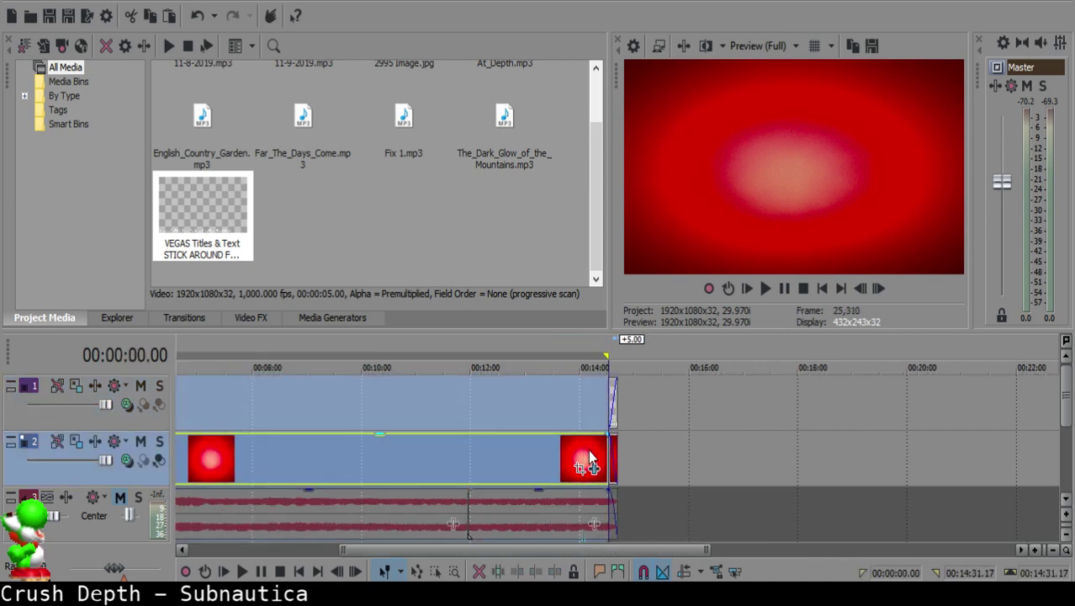
{"action": "left_click_drag", "start_coordinate": [607, 354], "coordinate": [617, 354]}
{"action": "key", "text": "r"}
{"action": "left_click", "coordinate": [532, 408]}
{"action": "left_click_drag", "start_coordinate": [429, 552], "coordinate": [280, 552]}
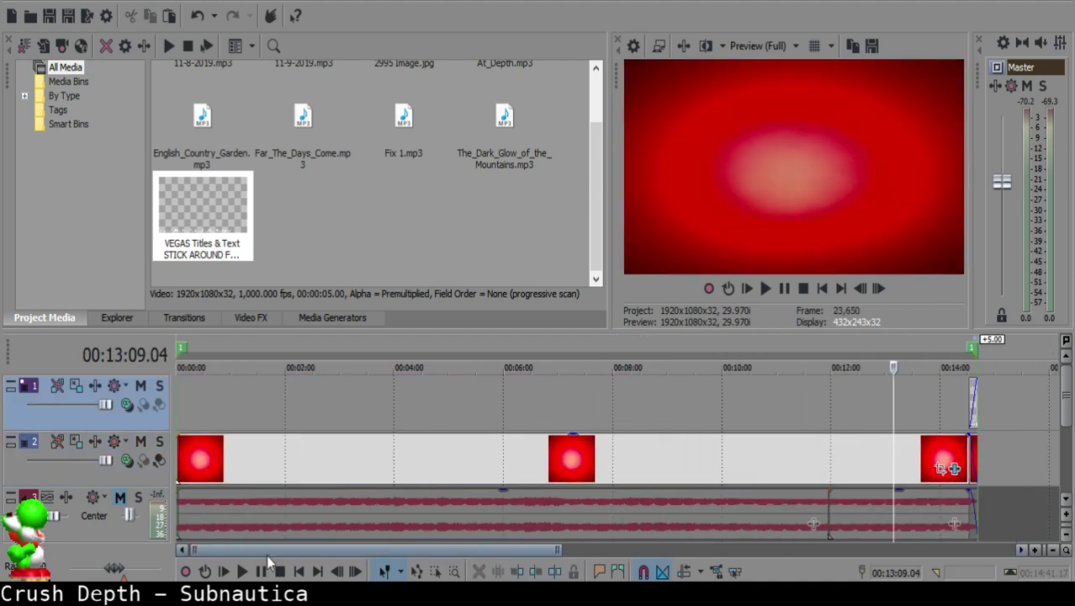
Step: Unmute the music on track 3 and select its long first clip
{"action": "left_click", "coordinate": [321, 503]}
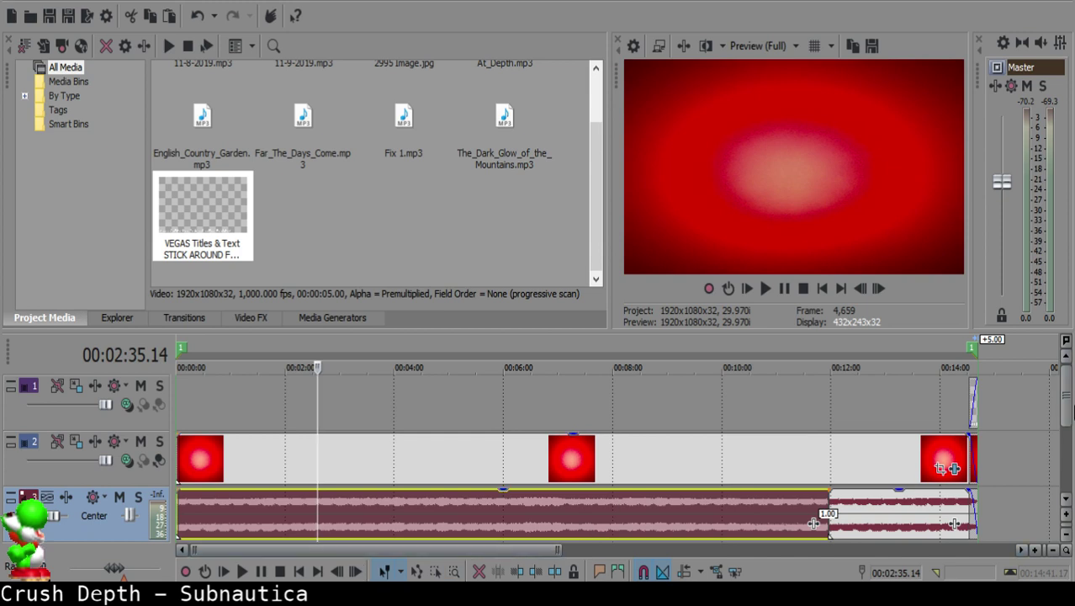
{"action": "scroll", "coordinate": [1058, 434], "scroll_direction": "down", "scroll_amount": 1}
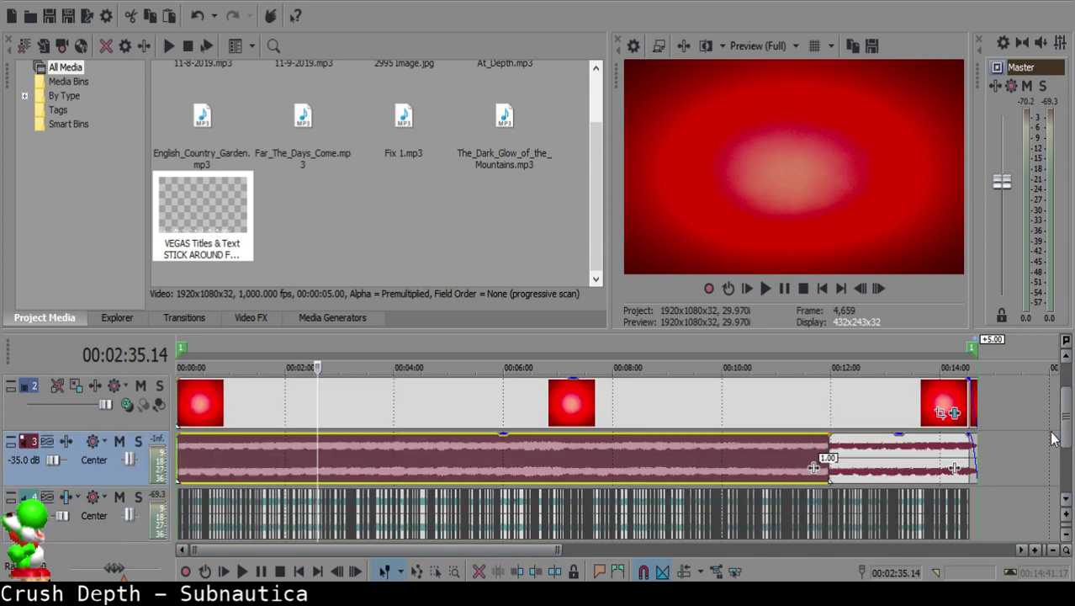